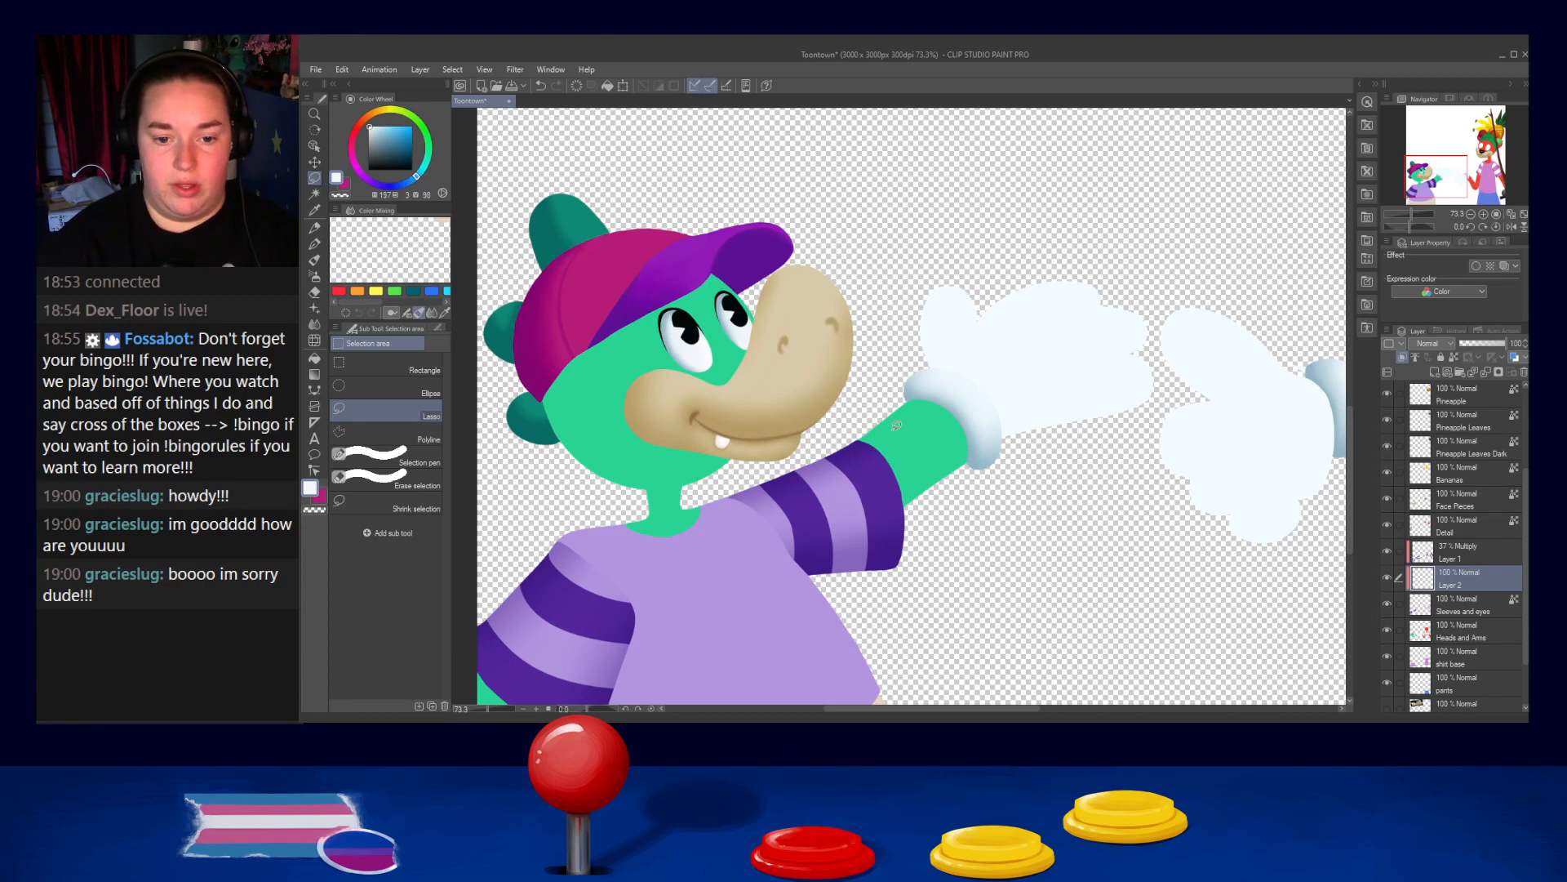
Clean up the dinosaur's nostril nearest the eyes on the Face Pieces layer, using the G-pen with beige sampled from the snout
scroll(918, 394, up, 2)
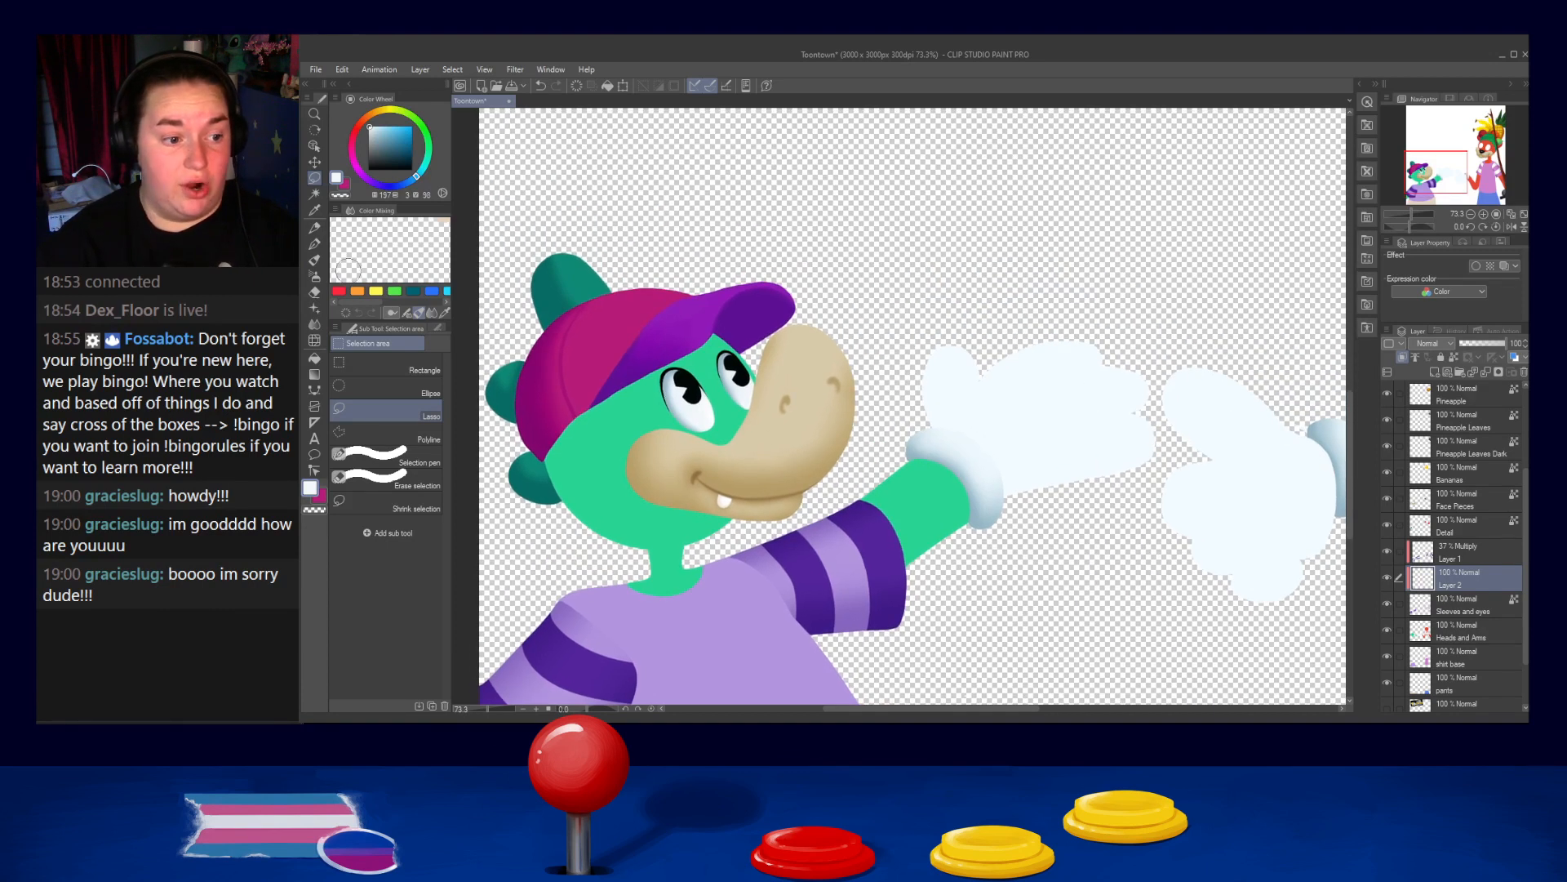
scroll(792, 414, up, 4)
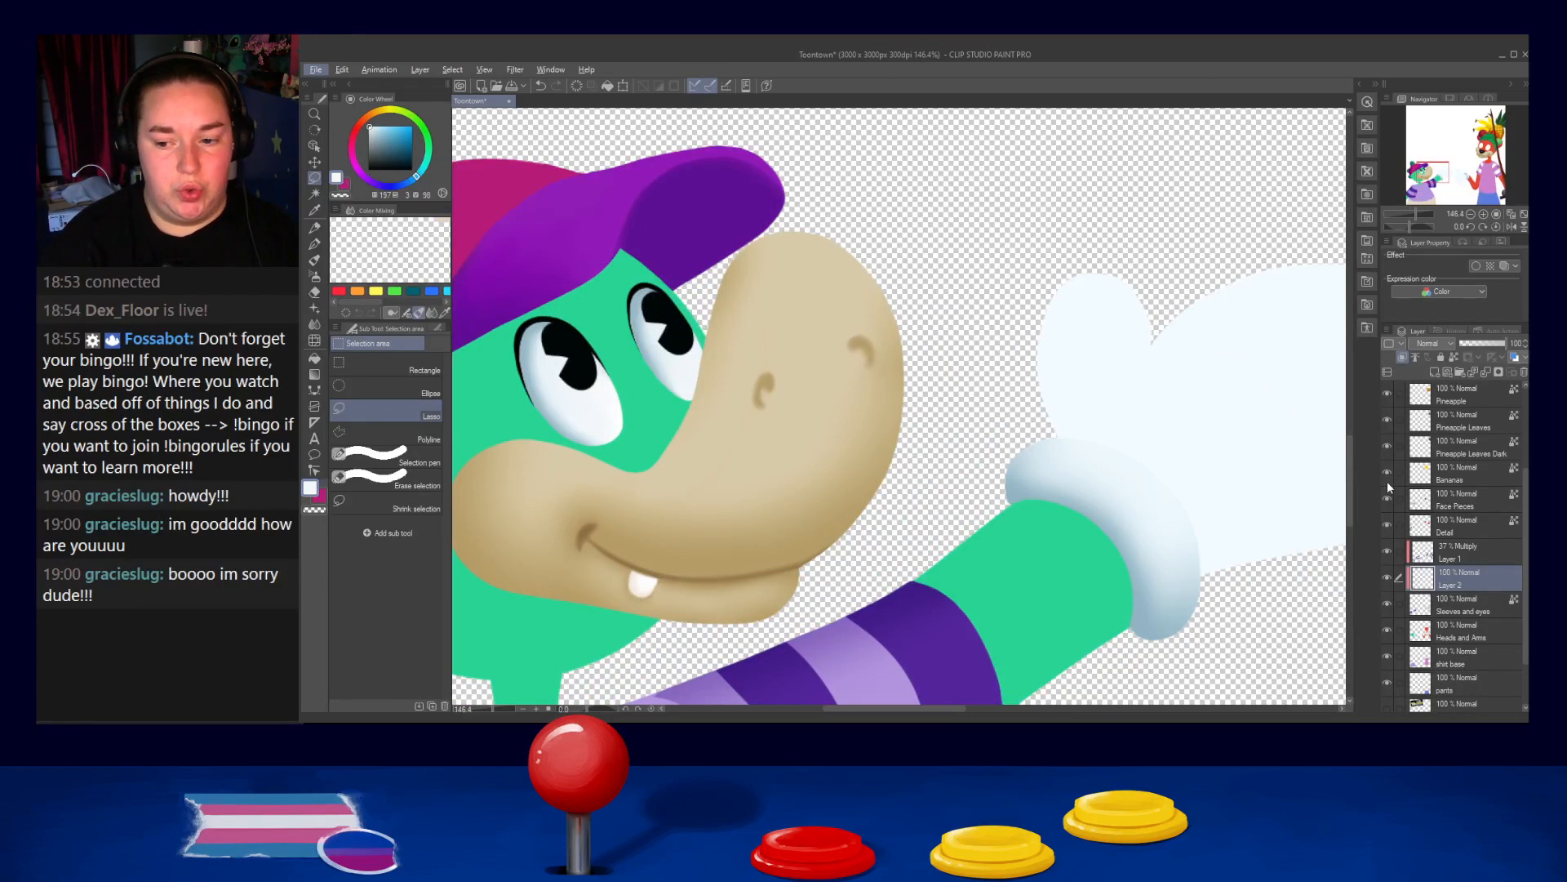
click(1458, 497)
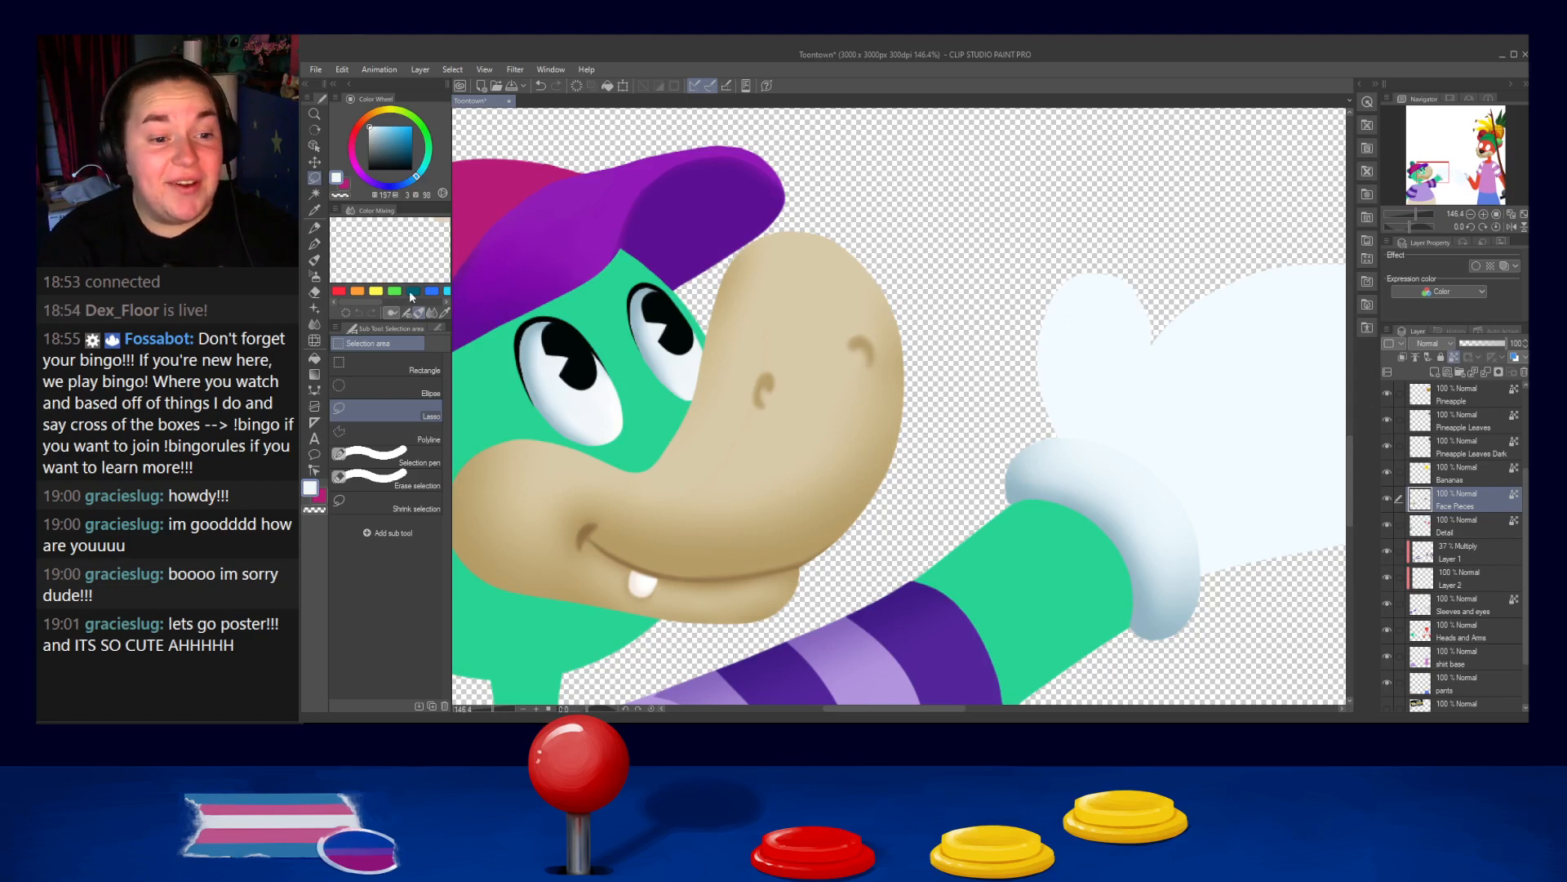
click(314, 244)
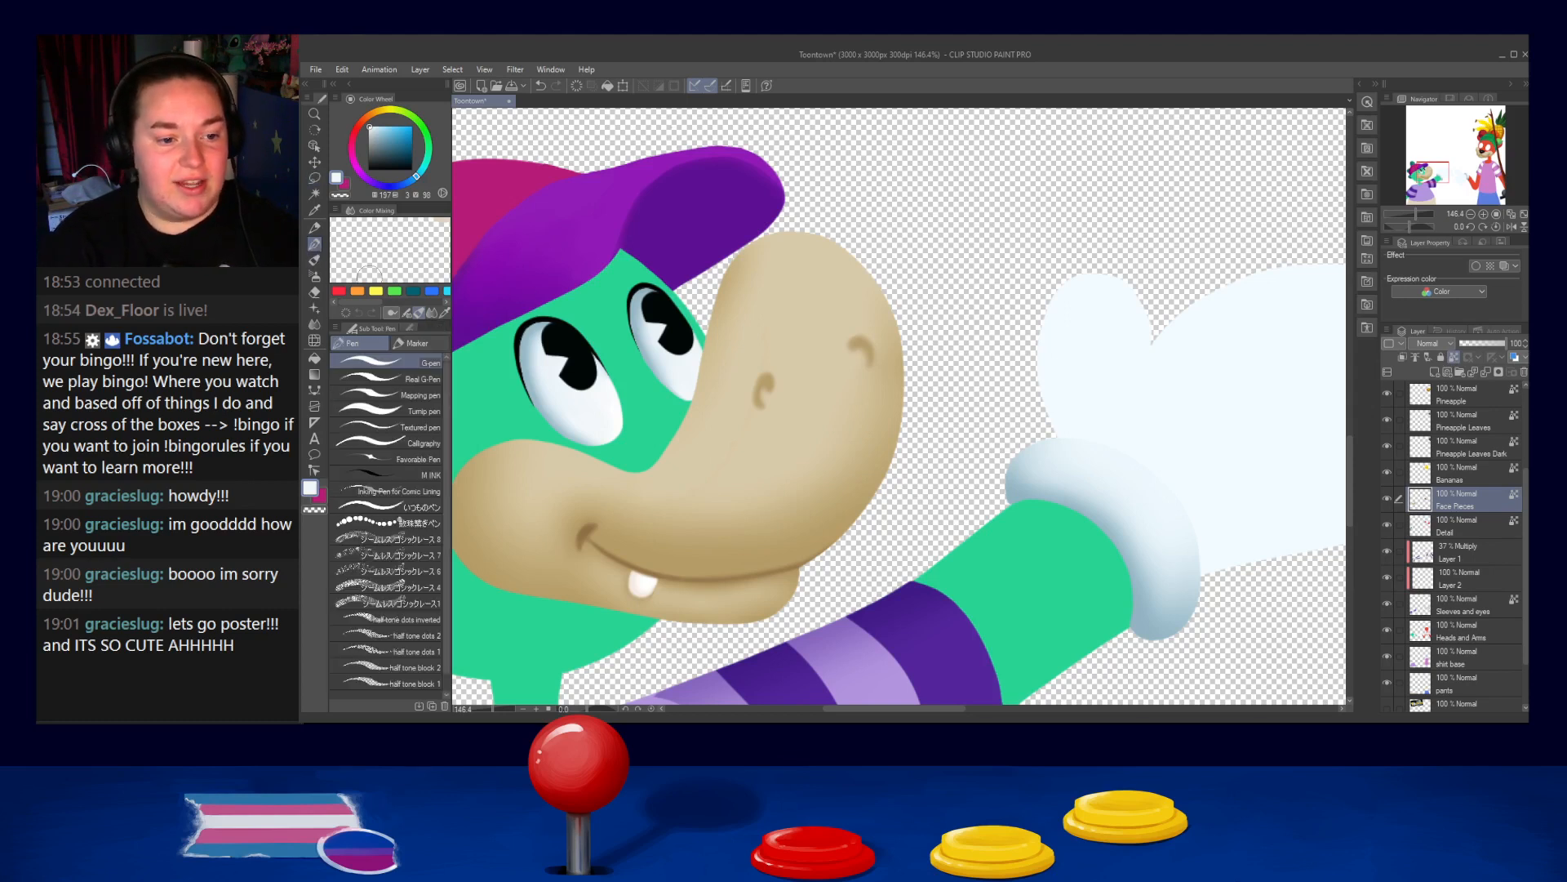
drag(770, 378, 760, 405)
alt+click(772, 387)
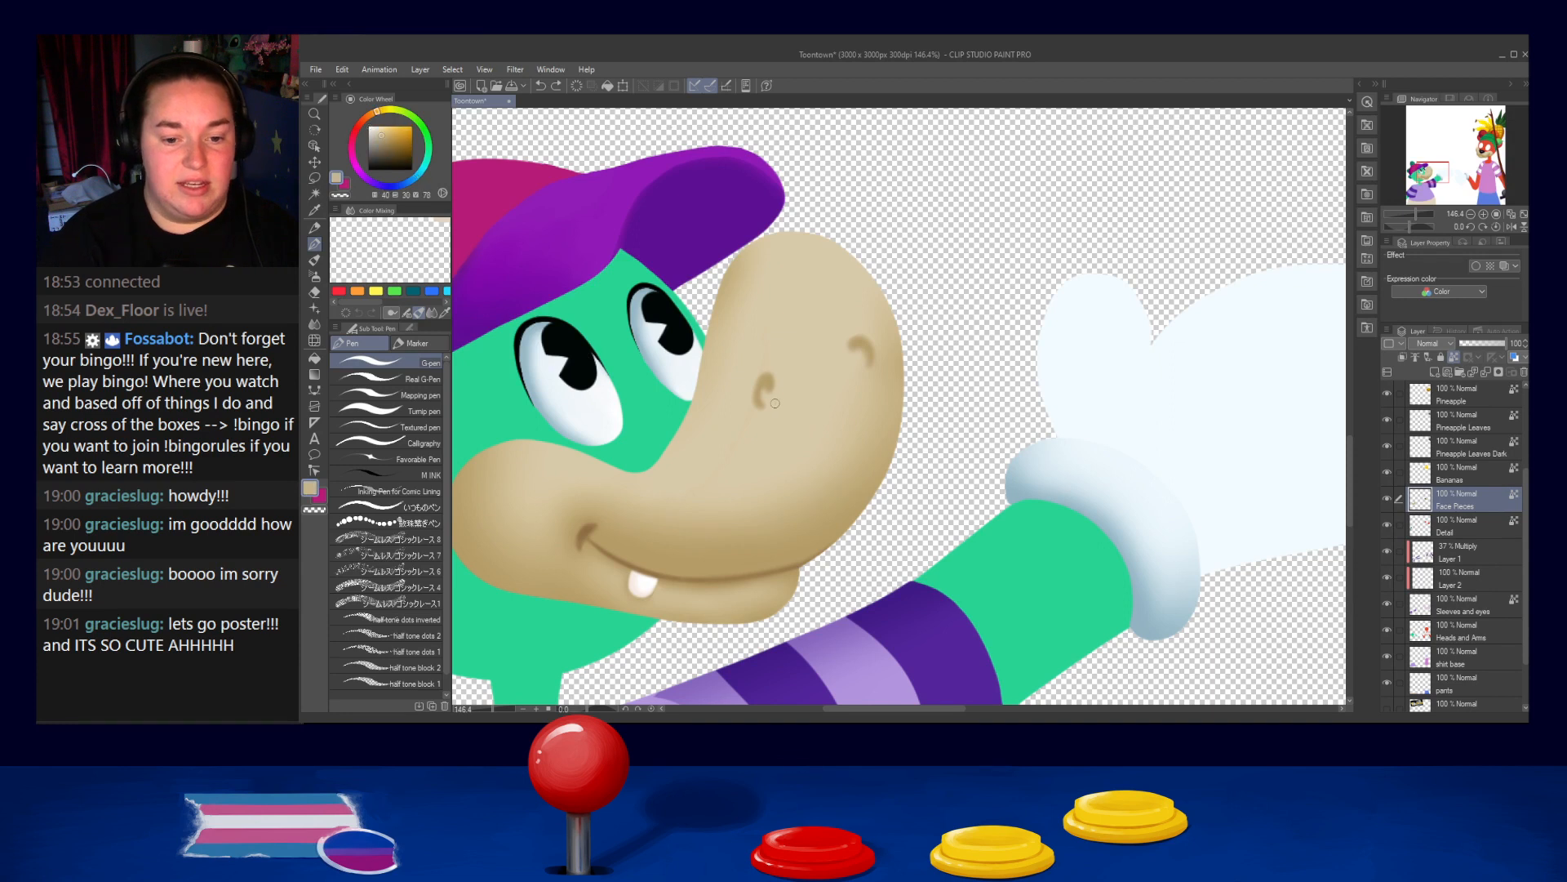
alt+click(790, 375)
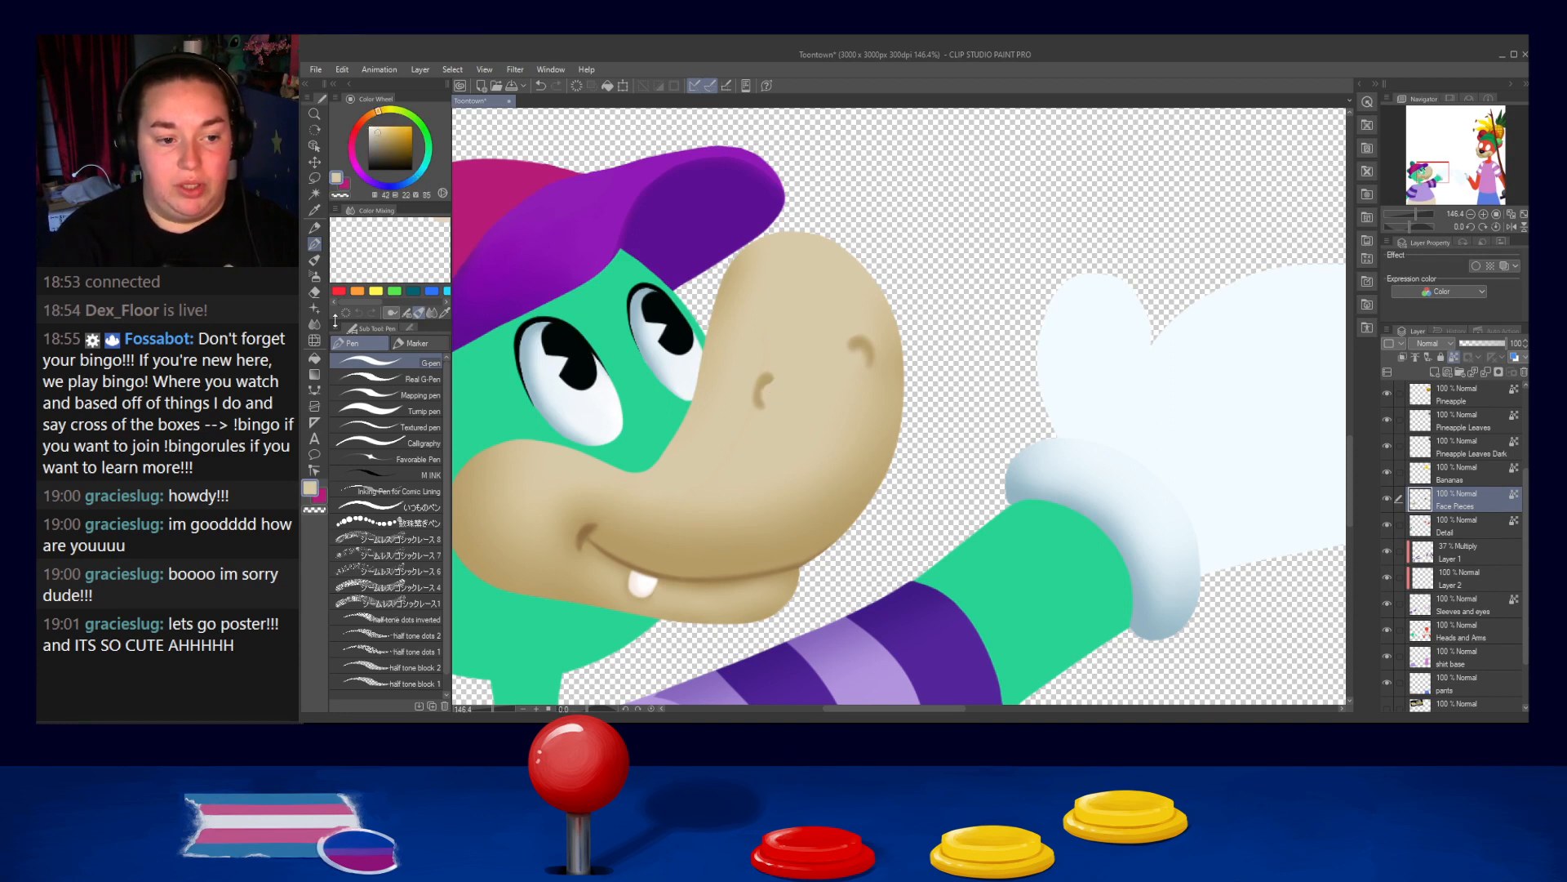
key(j)
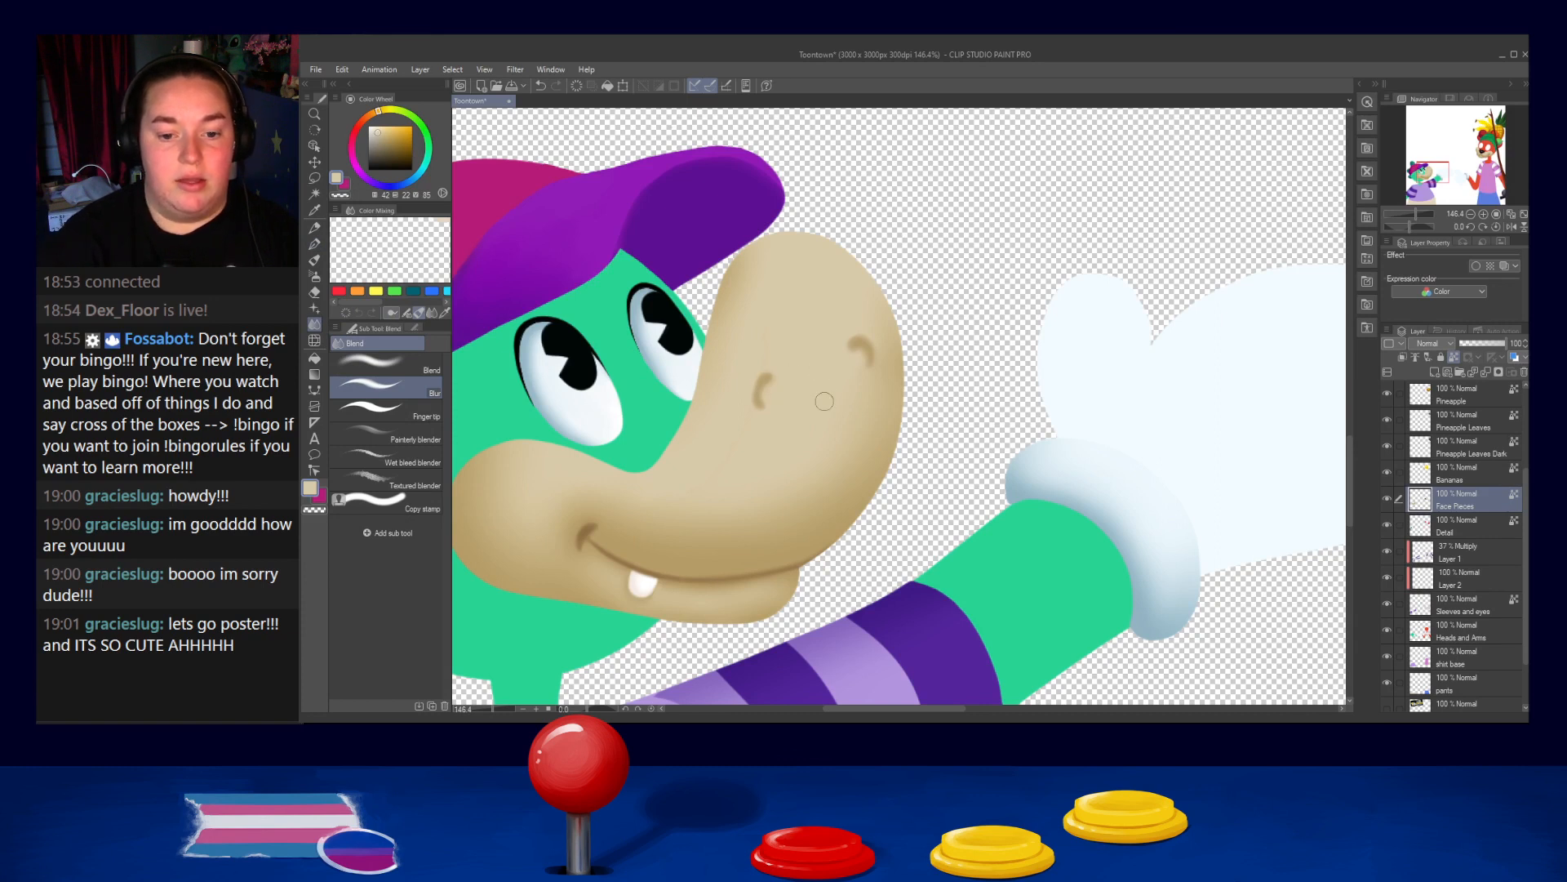
Examine the dinosaur's face, cap and sleeves, and the gloved hands reaching between the two characters
scroll(820, 369, down, 4)
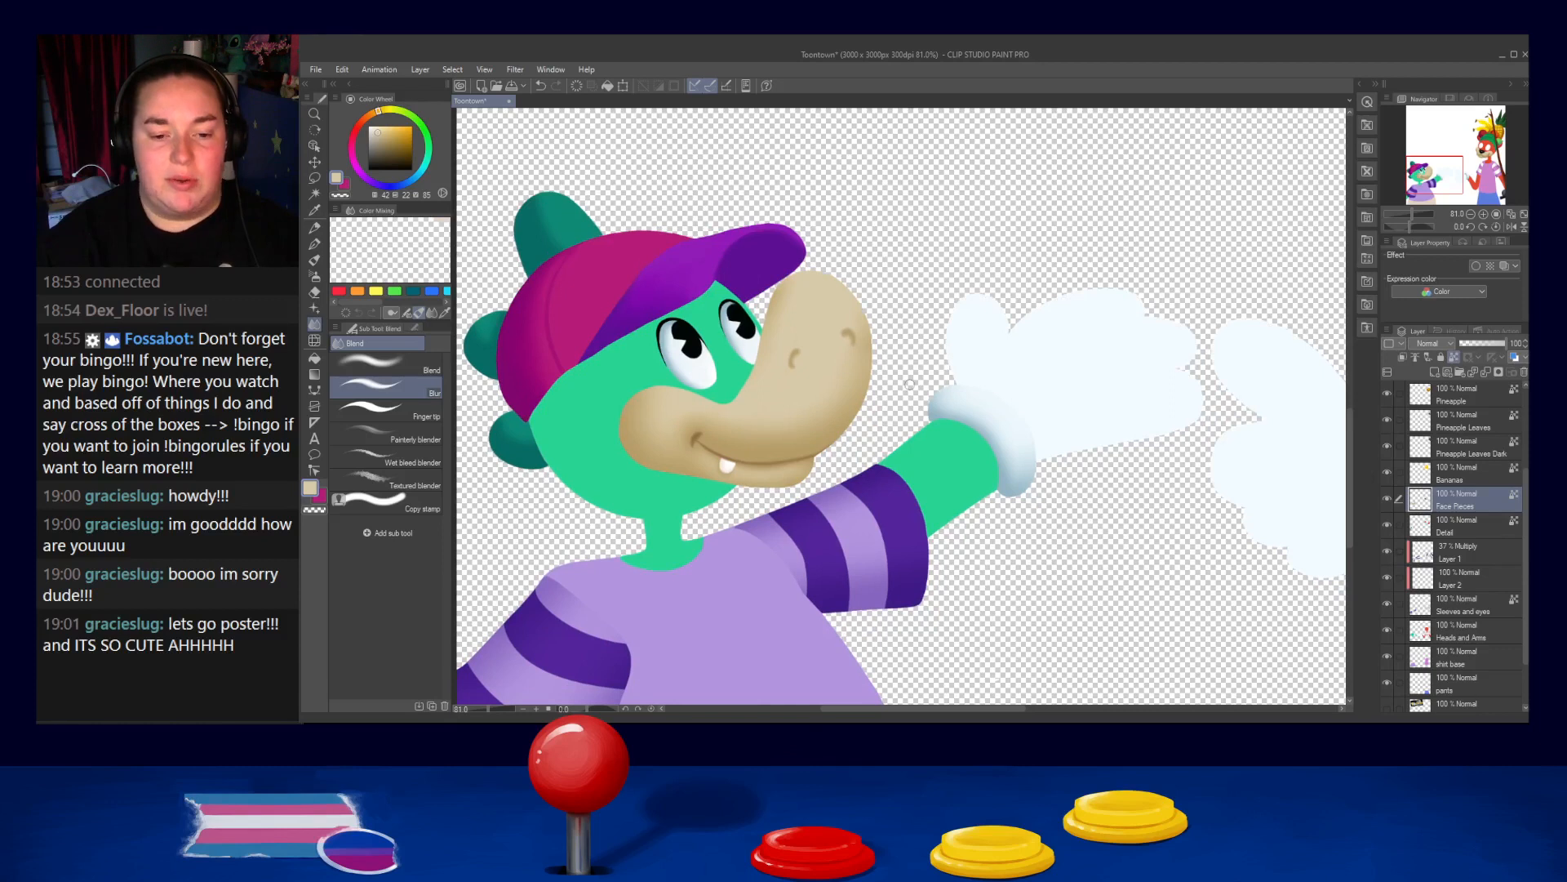
scroll(926, 432, down, 5)
scroll(815, 382, up, 6)
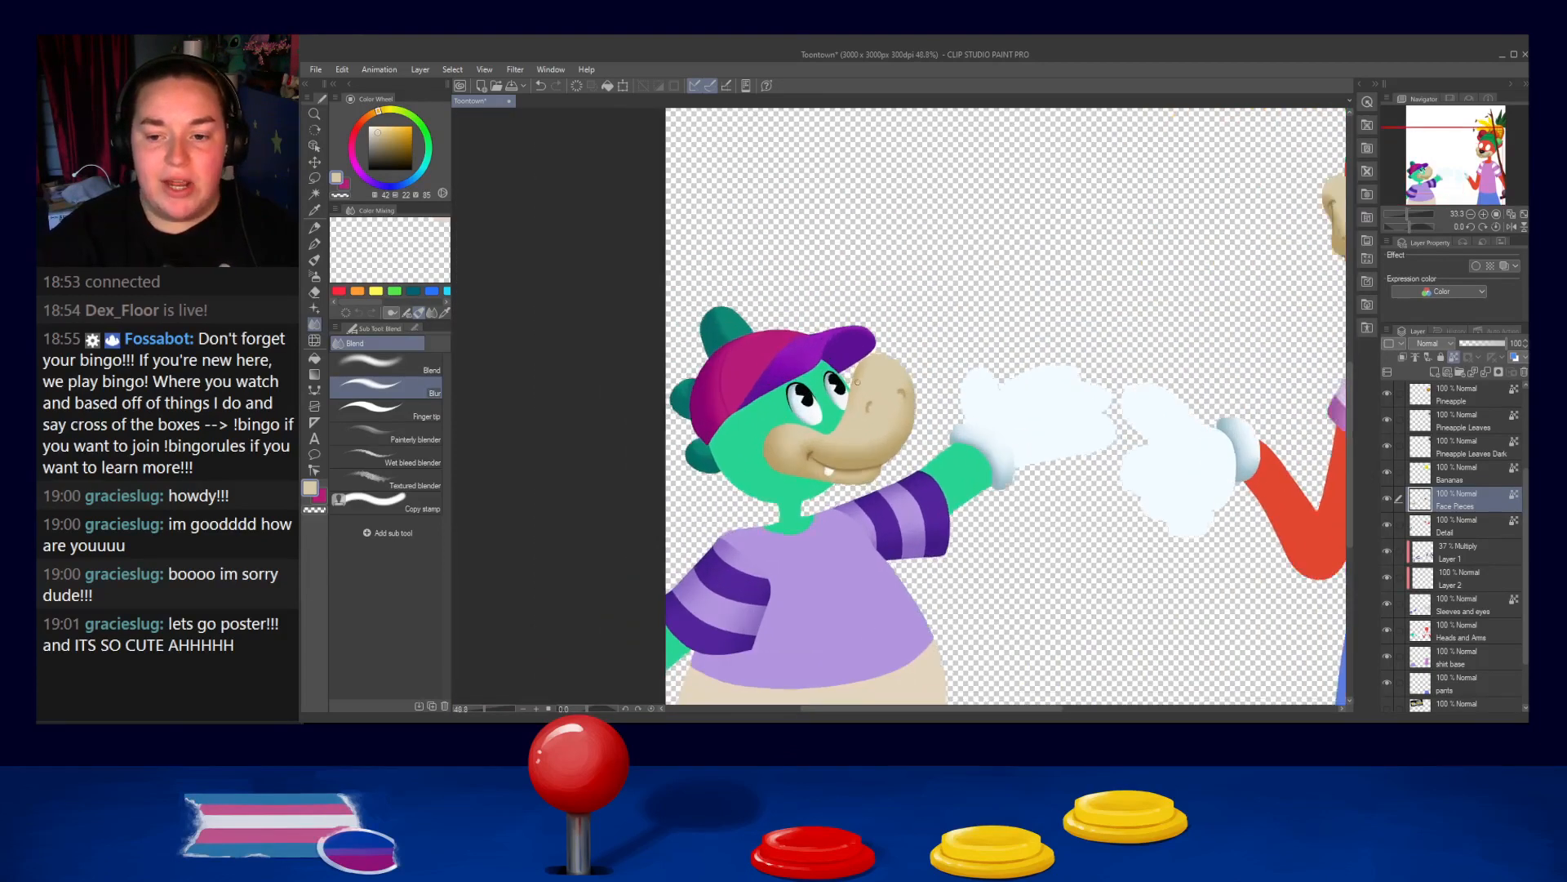
scroll(788, 392, up, 3)
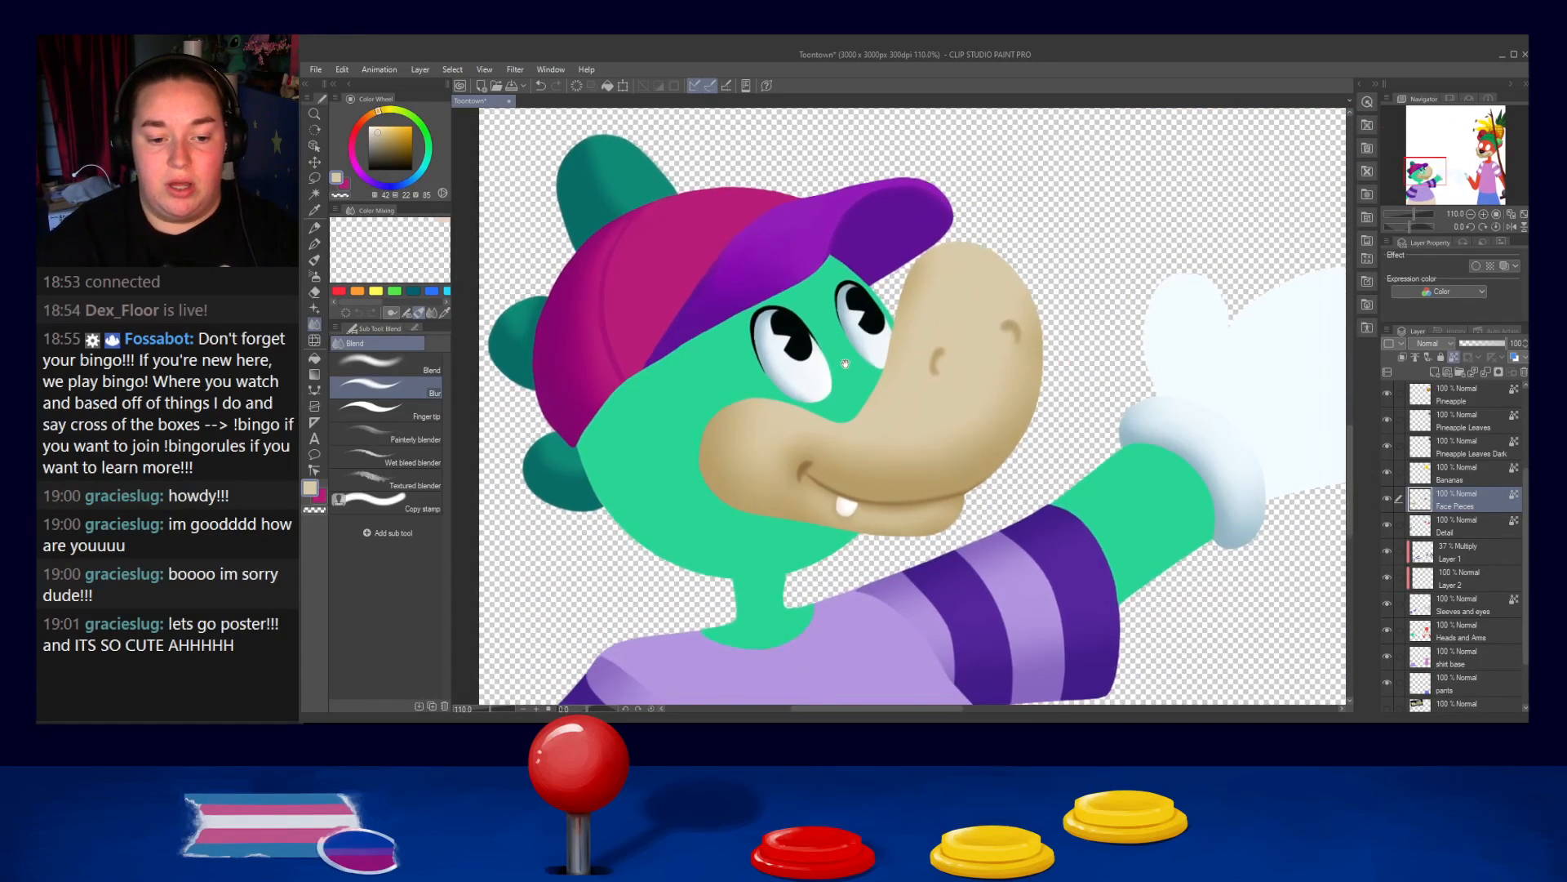
drag(943, 494, 923, 448)
drag(840, 515, 834, 493)
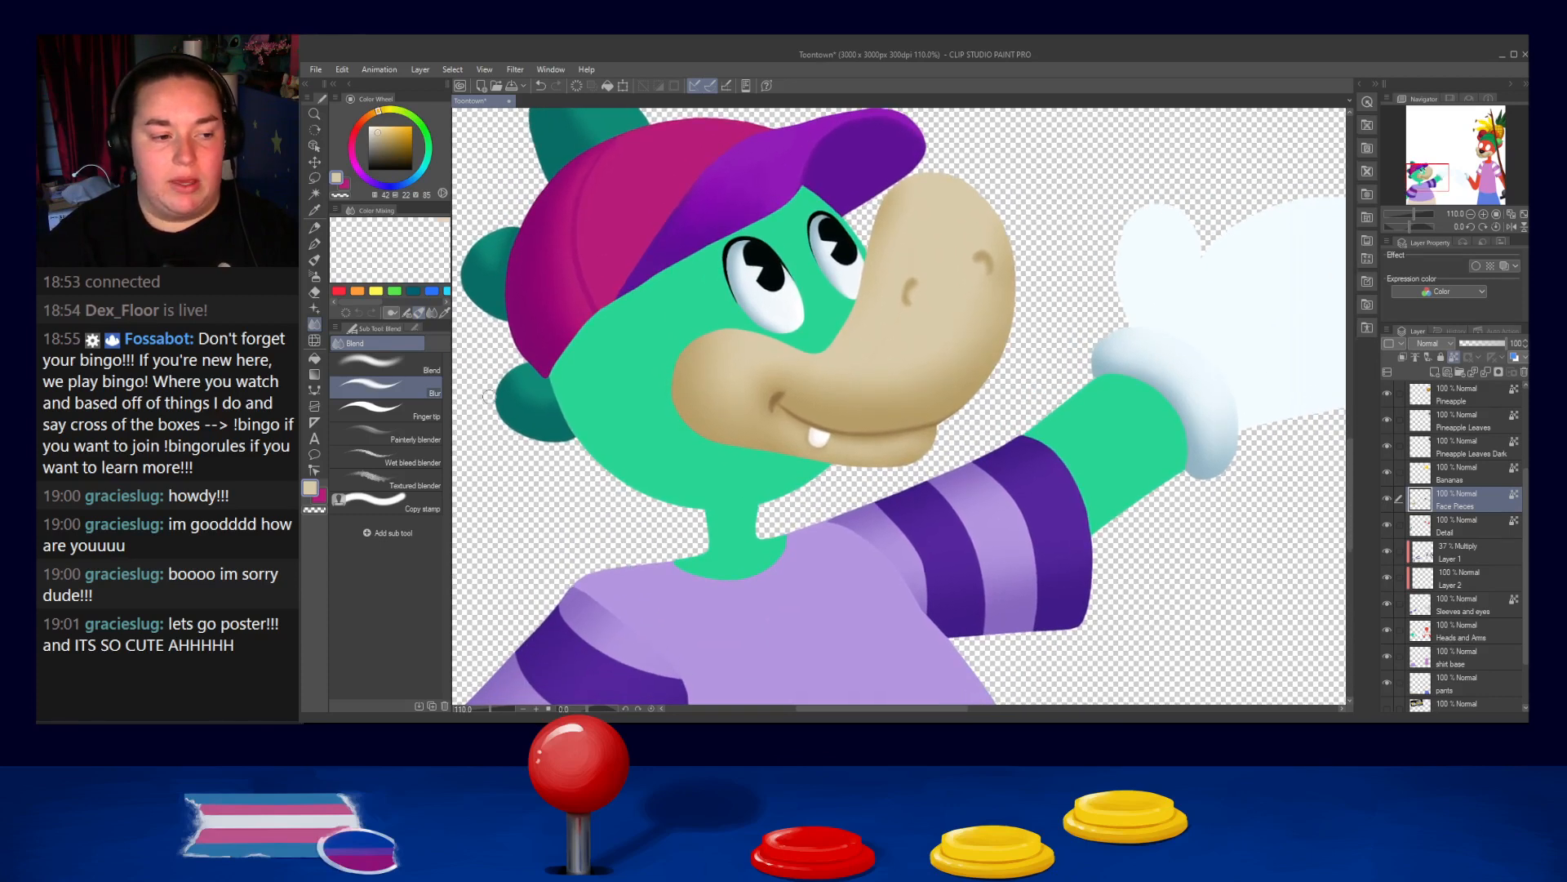
drag(1047, 480, 974, 397)
drag(898, 585, 965, 422)
scroll(889, 409, down, 3)
scroll(889, 409, down, 2)
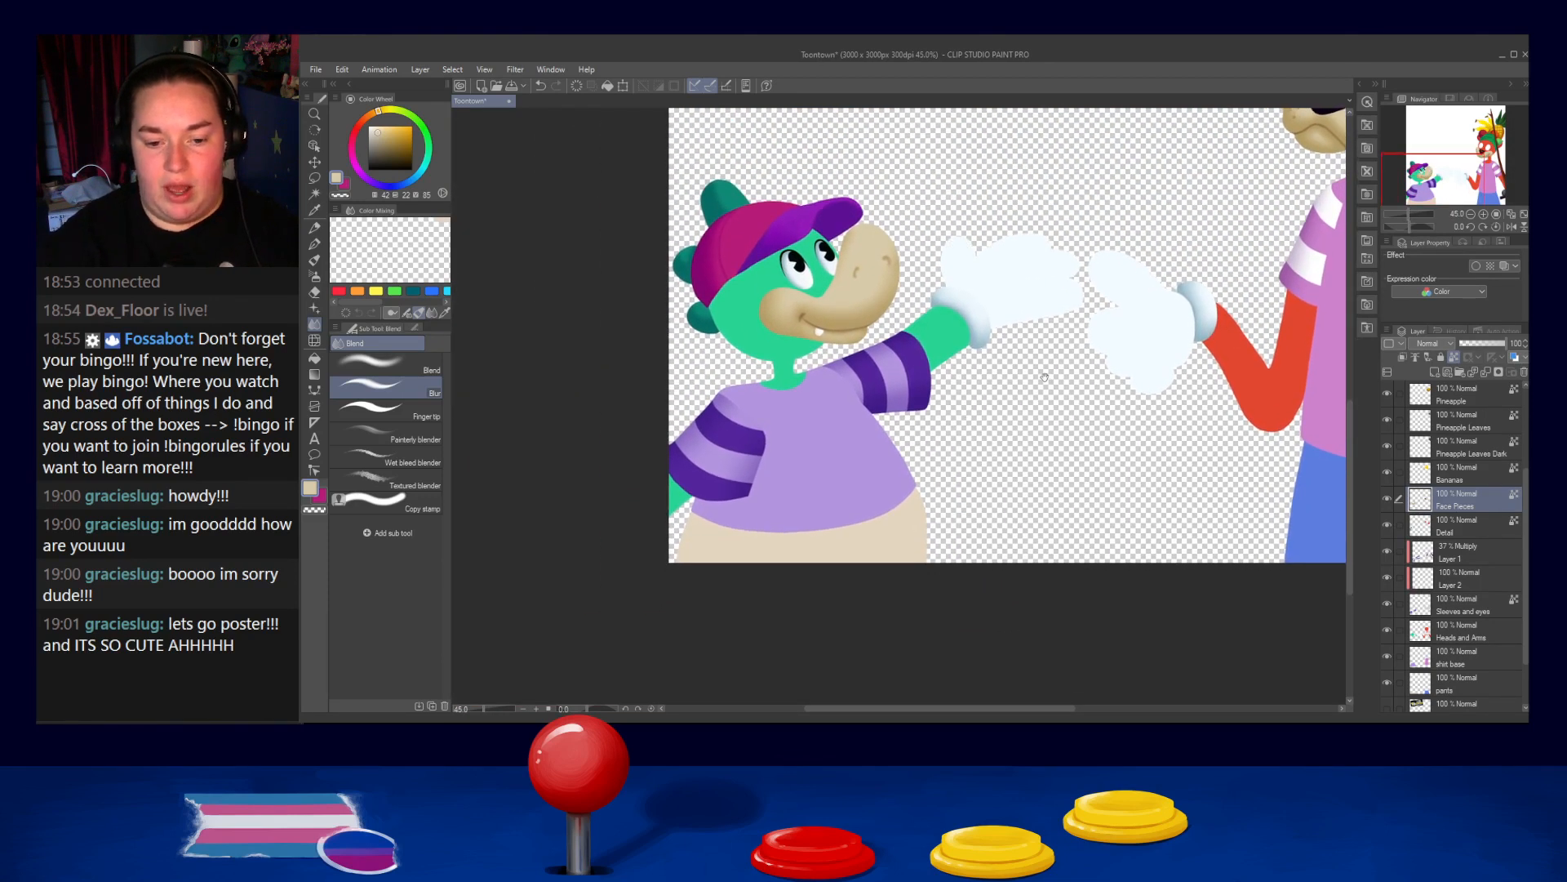
drag(1044, 377, 966, 380)
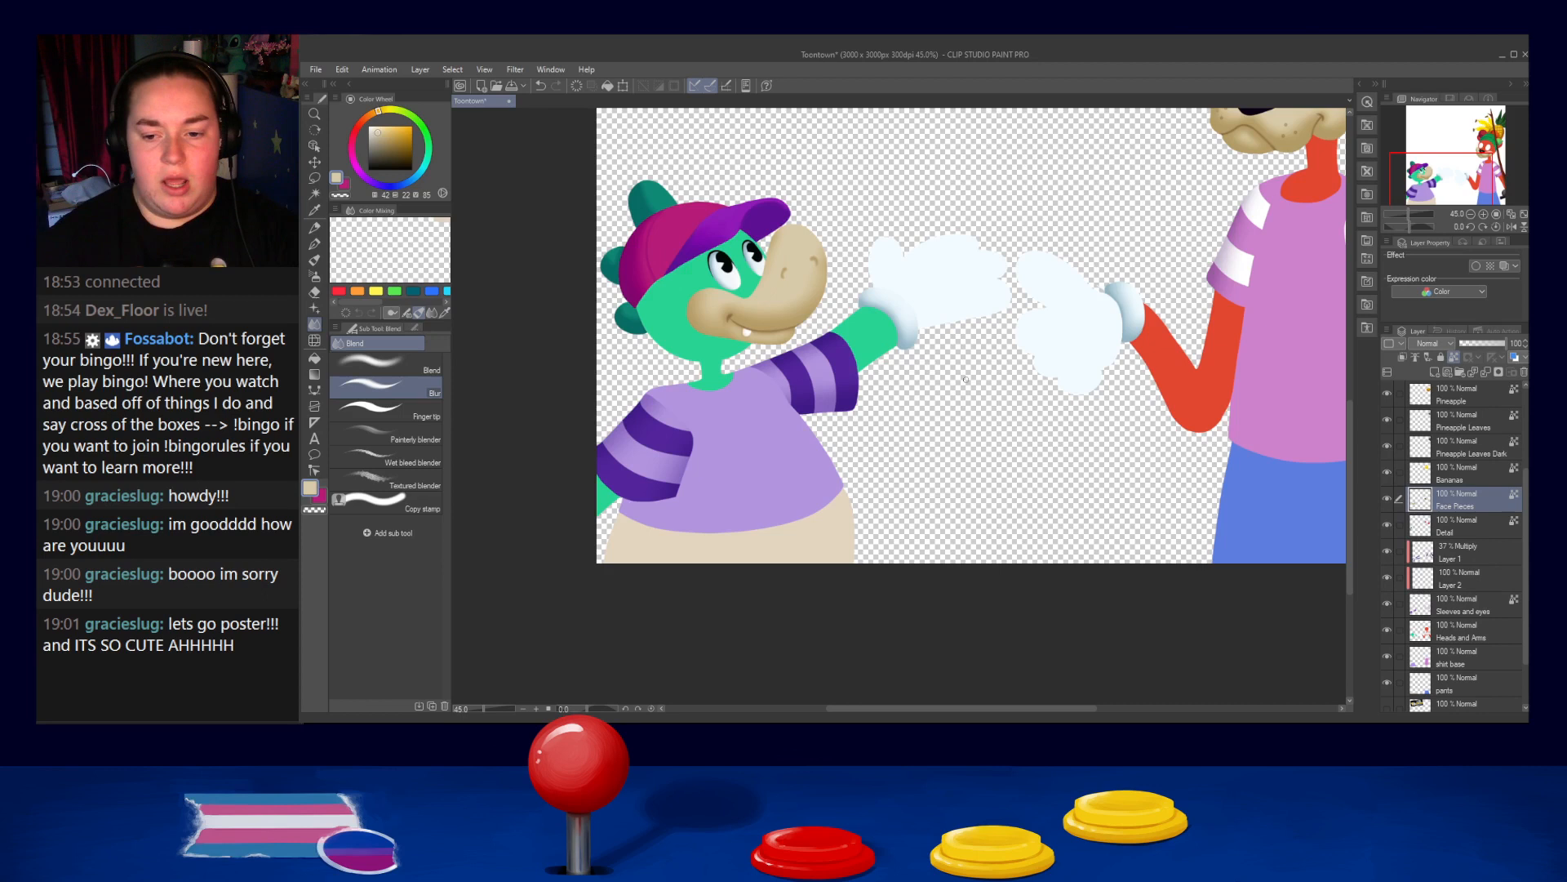
drag(1087, 307, 1060, 351)
drag(999, 402, 953, 424)
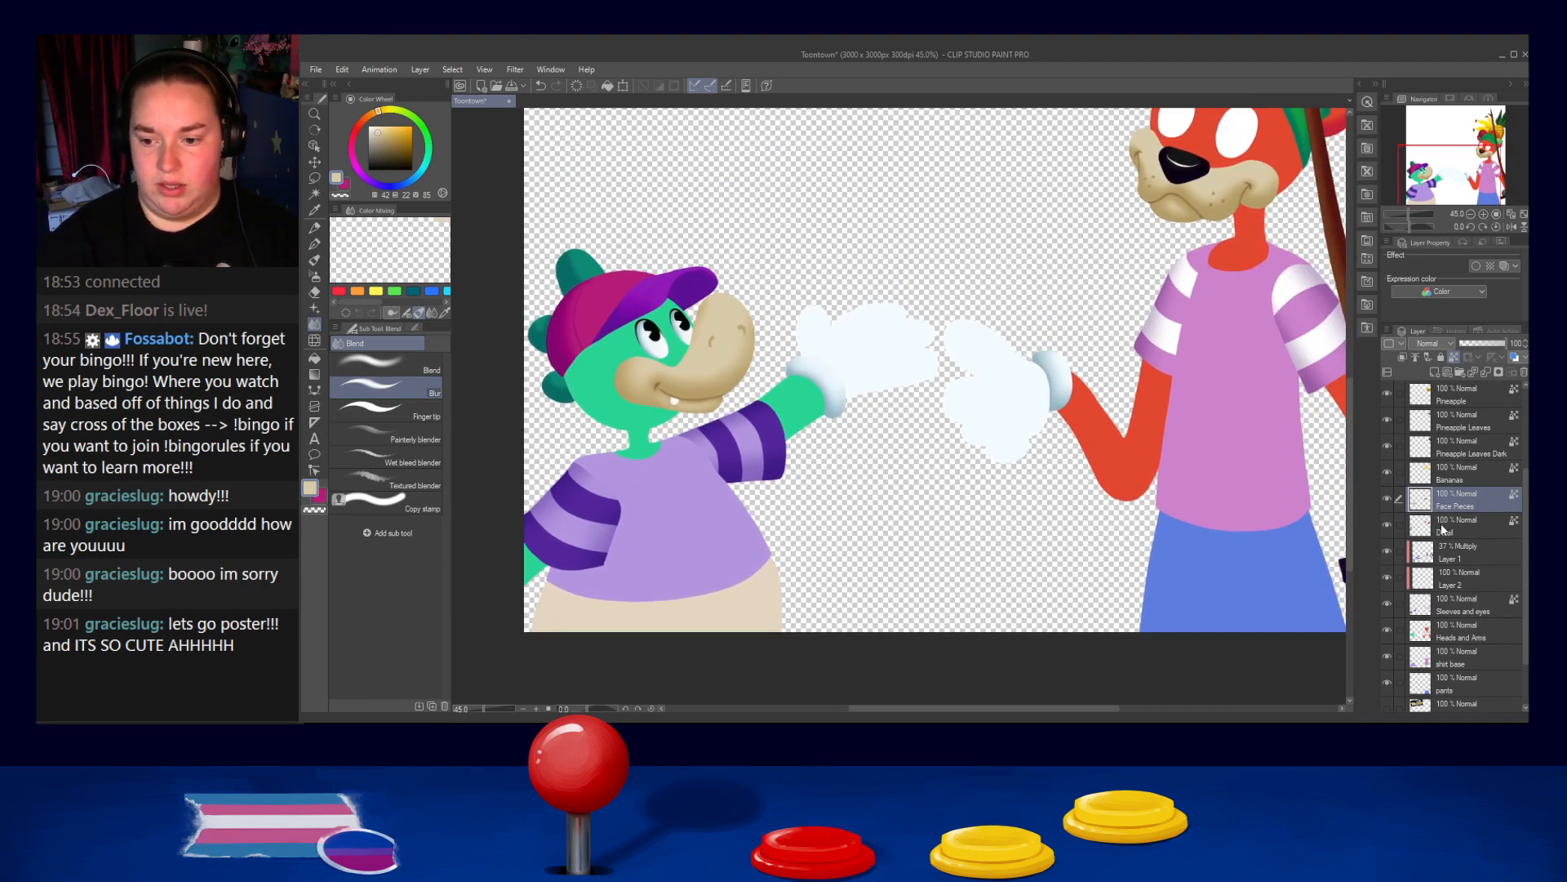
Clear the fox's white eyes from the Sleeves and eyes layer
drag(733, 316, 706, 417)
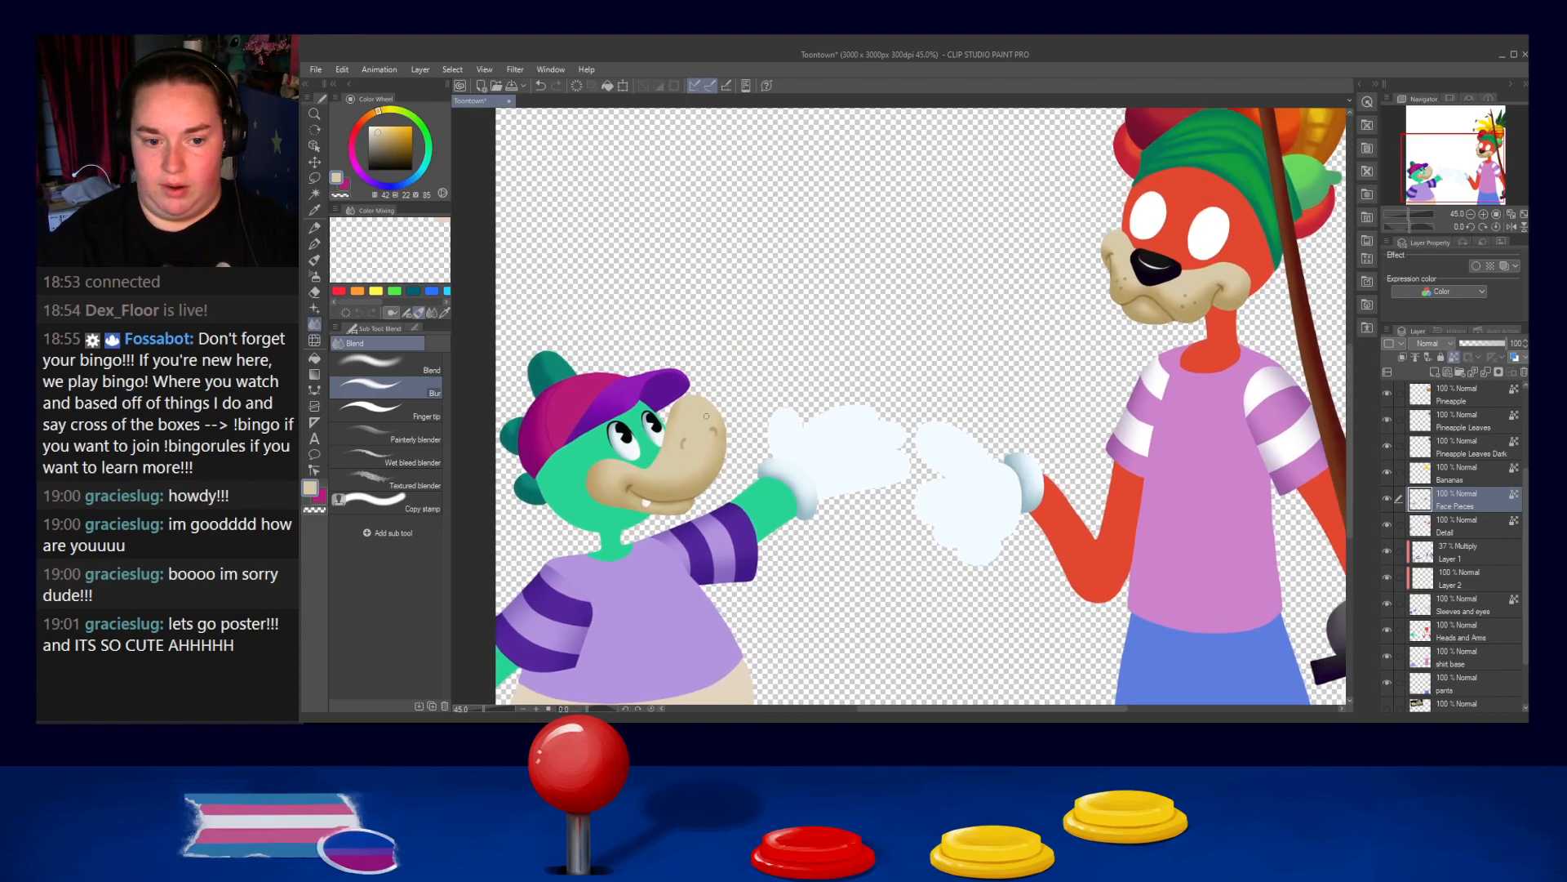
scroll(698, 451, up, 3)
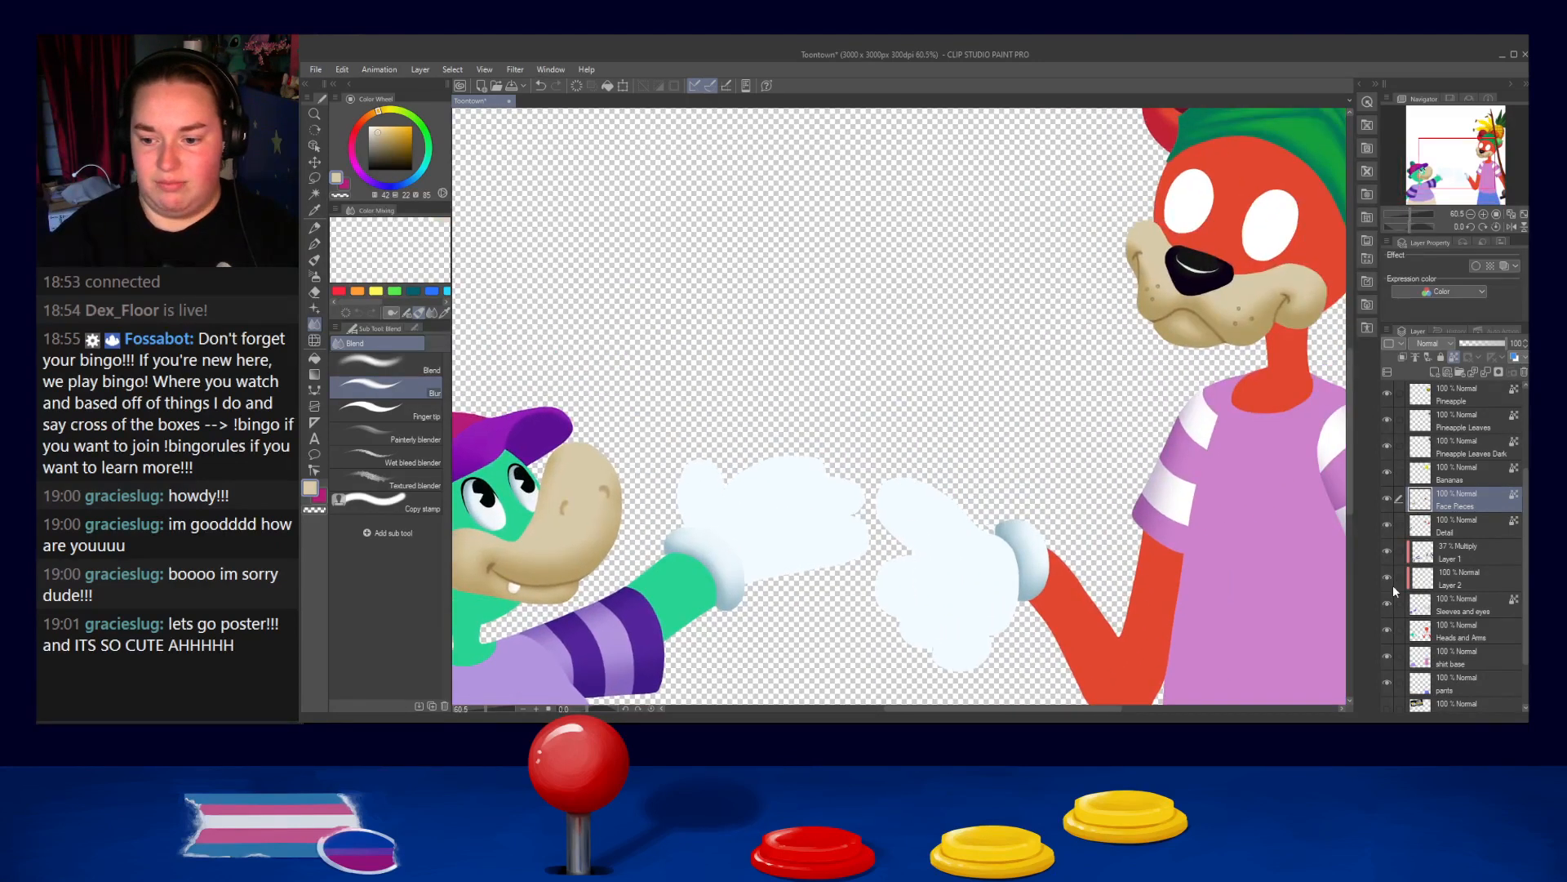
click(1461, 630)
click(1475, 613)
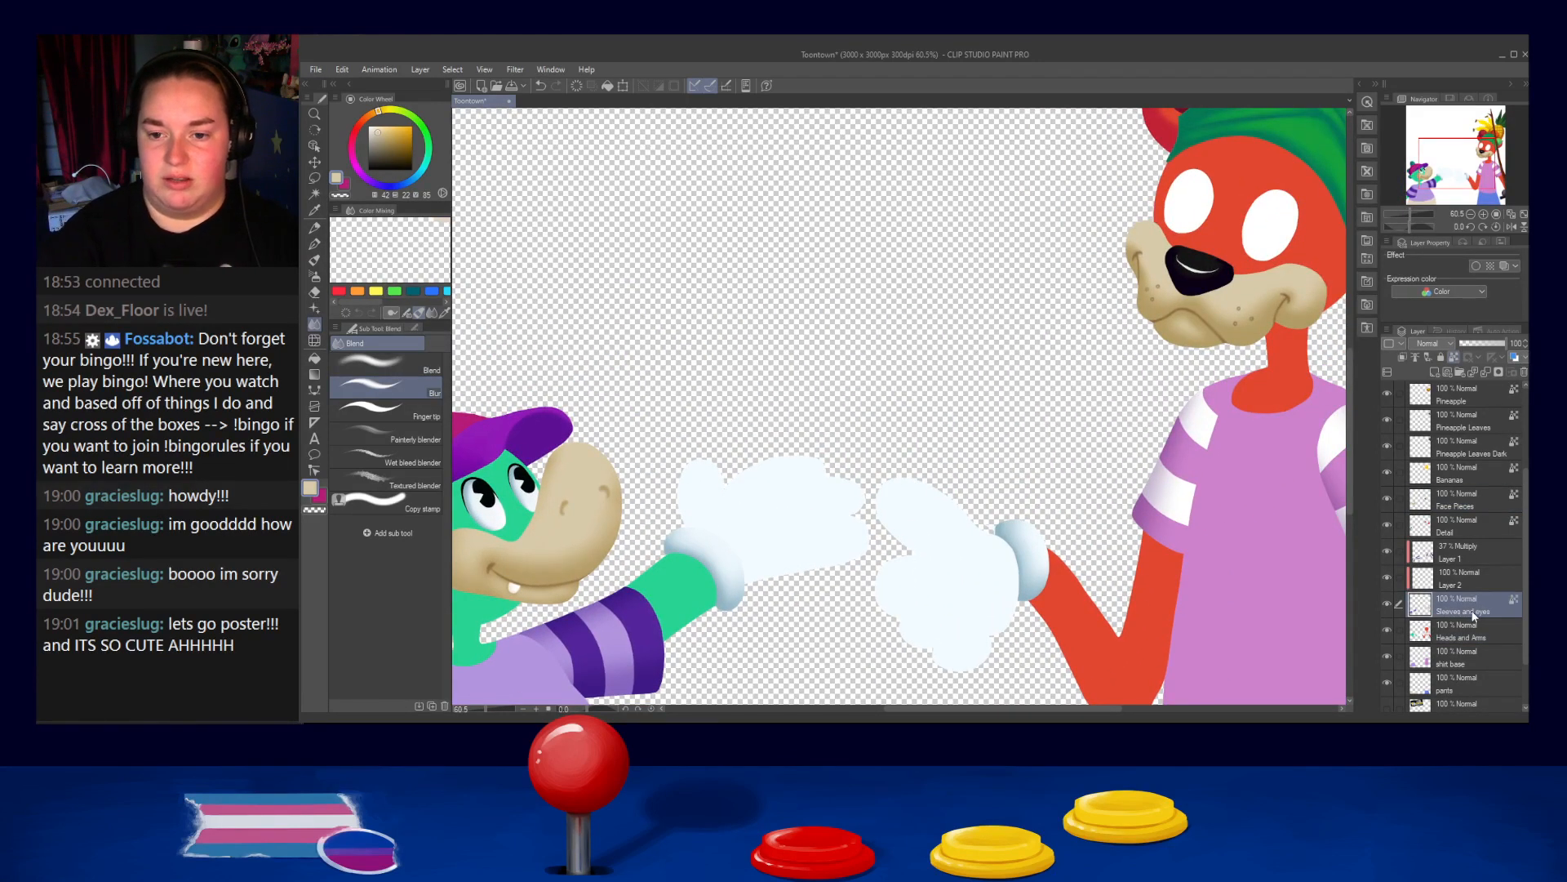
mouse_move(1184, 191)
mouse_down()
mouse_move(1209, 214)
mouse_move(1167, 220)
mouse_move(1273, 212)
mouse_move(1290, 196)
mouse_up()
drag(857, 413, 1037, 372)
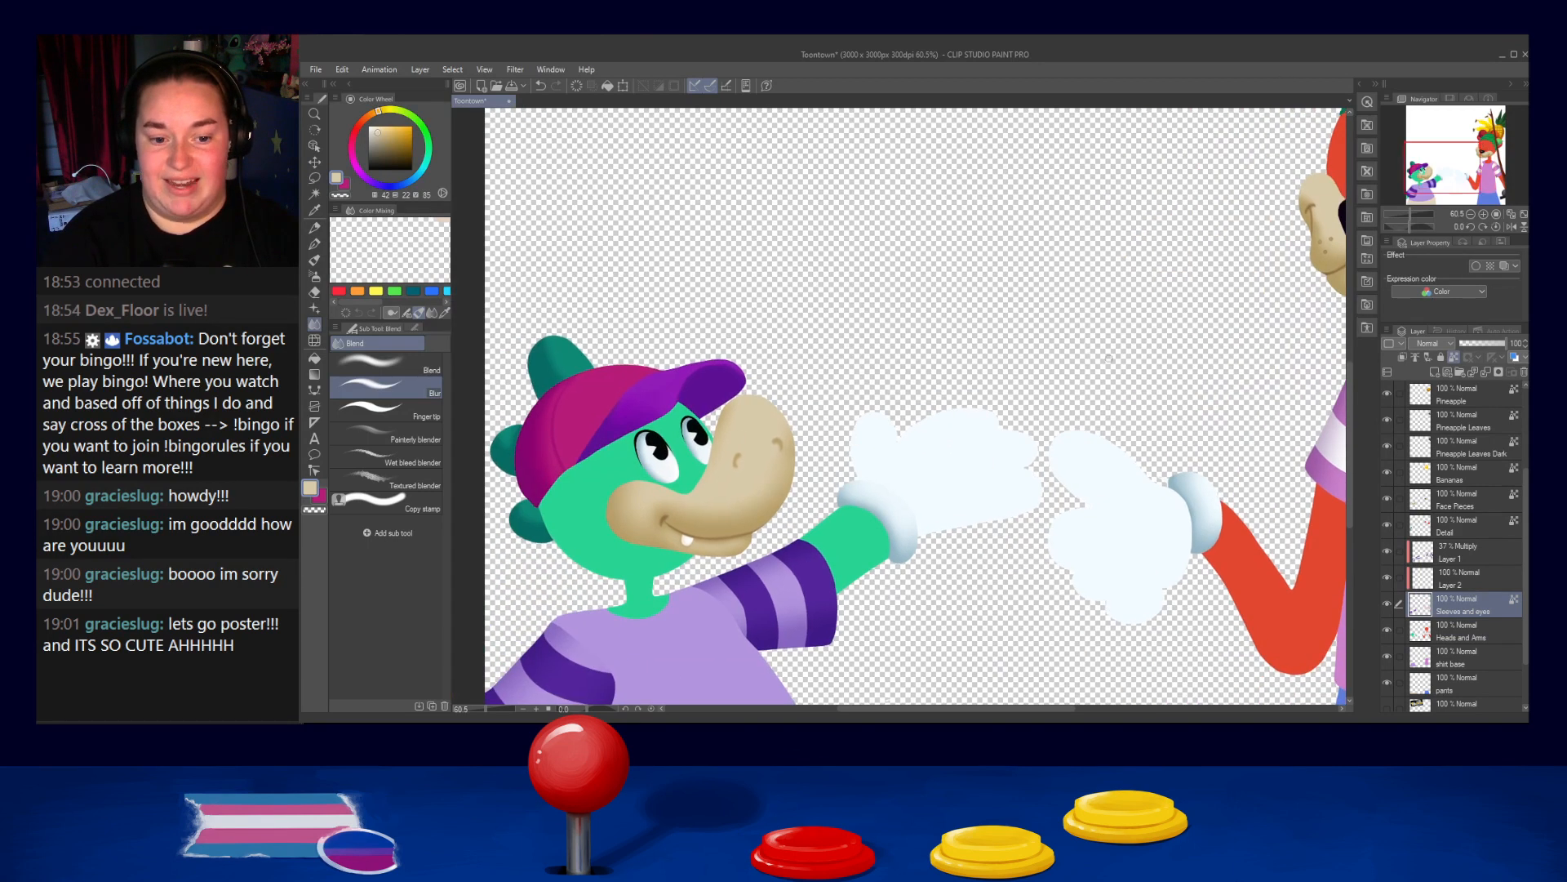
Merge Layer 2 into the Sleeves and eyes layer and move a pasted copy of the dinosaur's lassoed eyes towards the fox
click(1469, 578)
click(1486, 371)
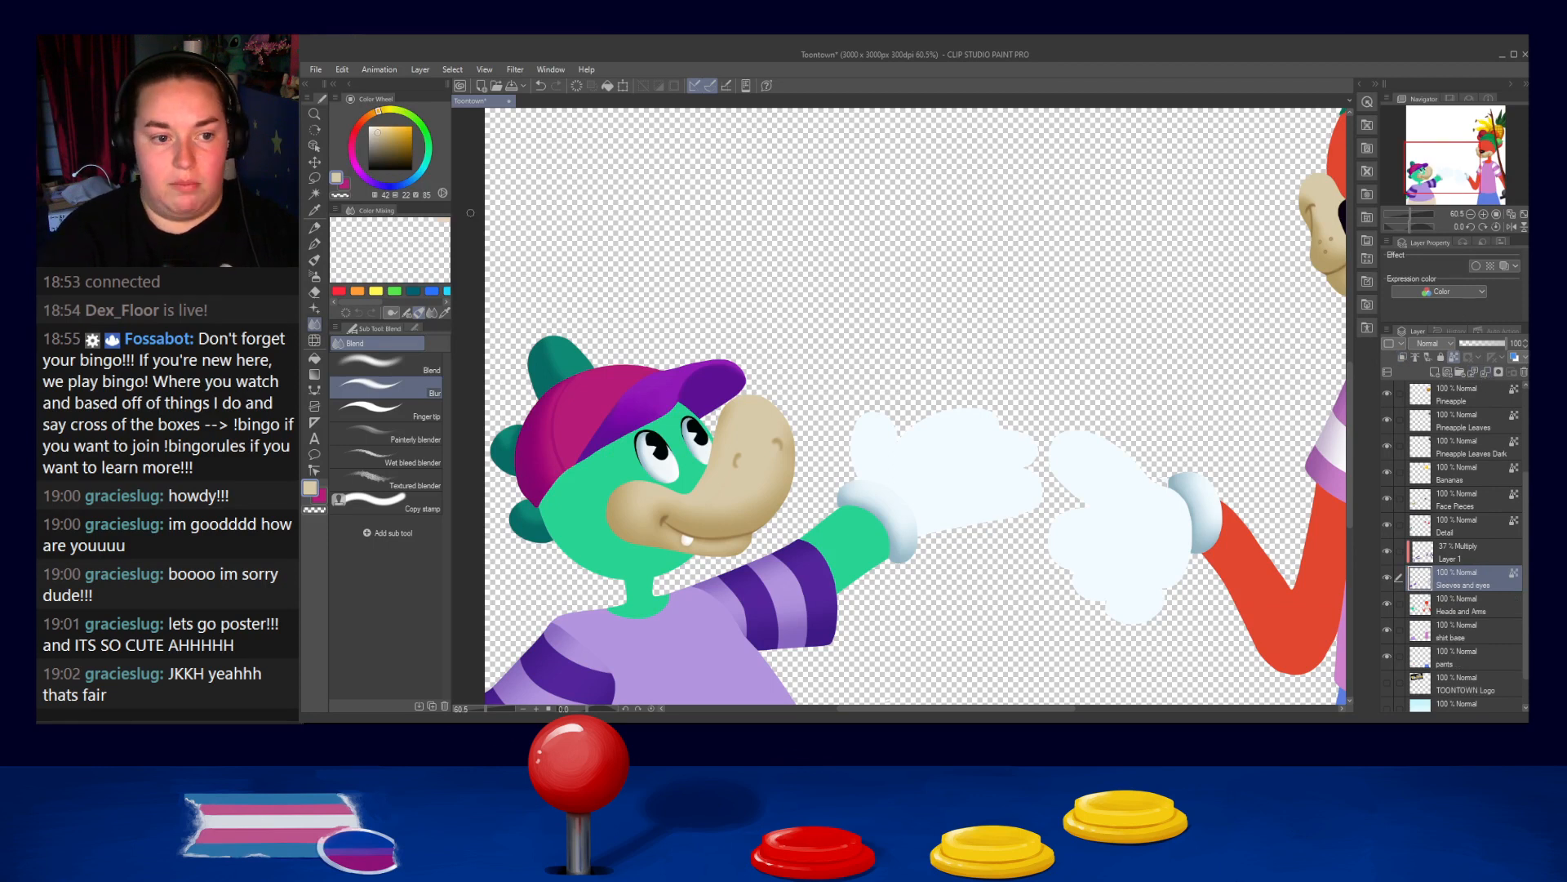
click(314, 177)
drag(696, 367, 745, 464)
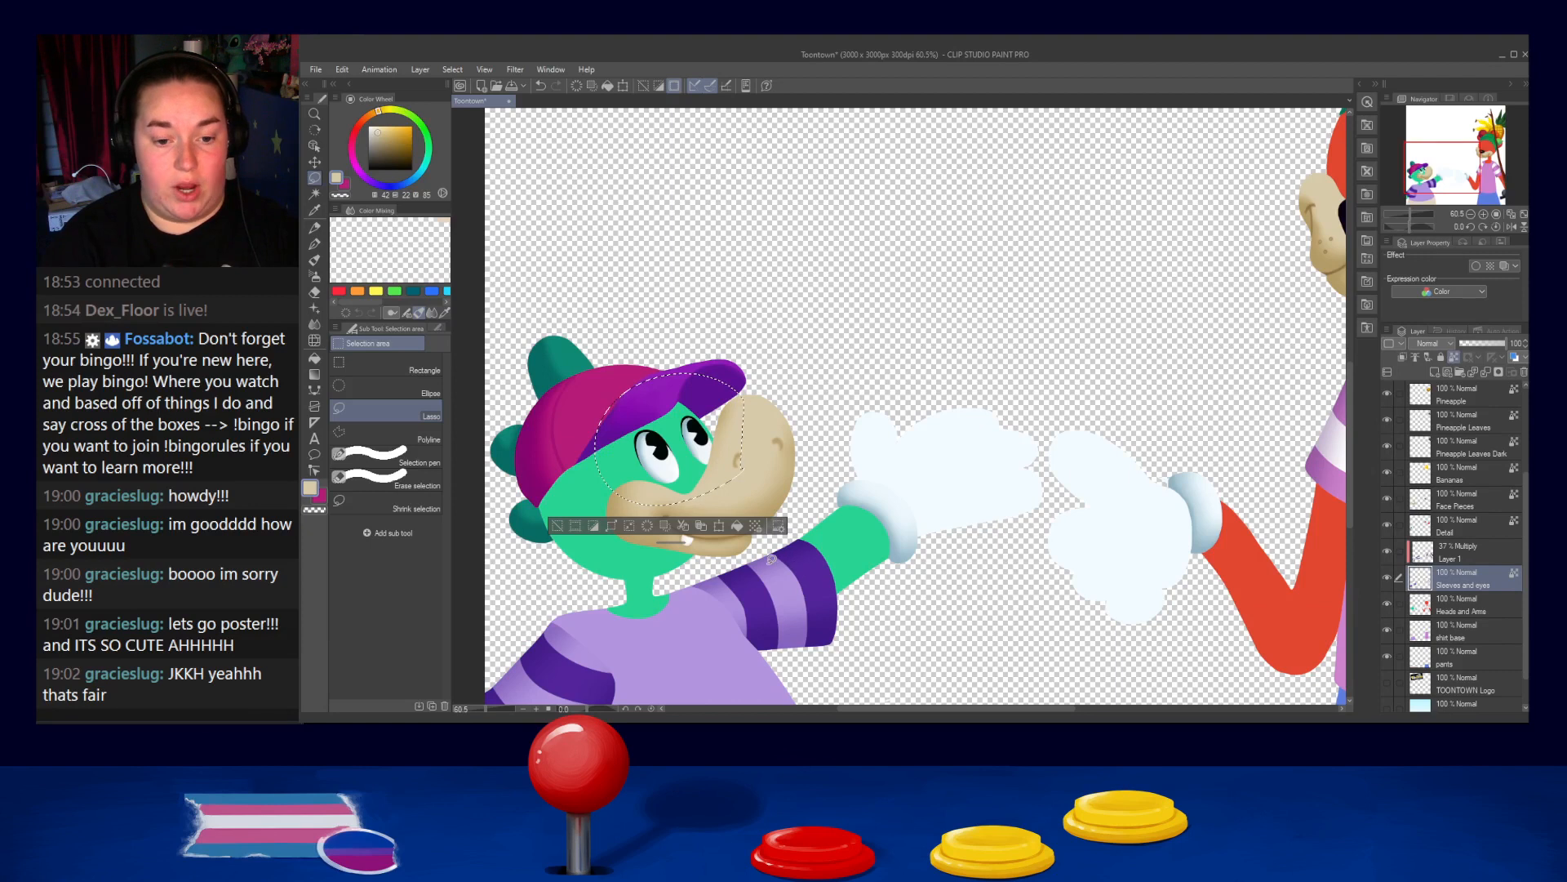
key(ctrl+c)
key(ctrl+v)
drag(711, 451, 1247, 404)
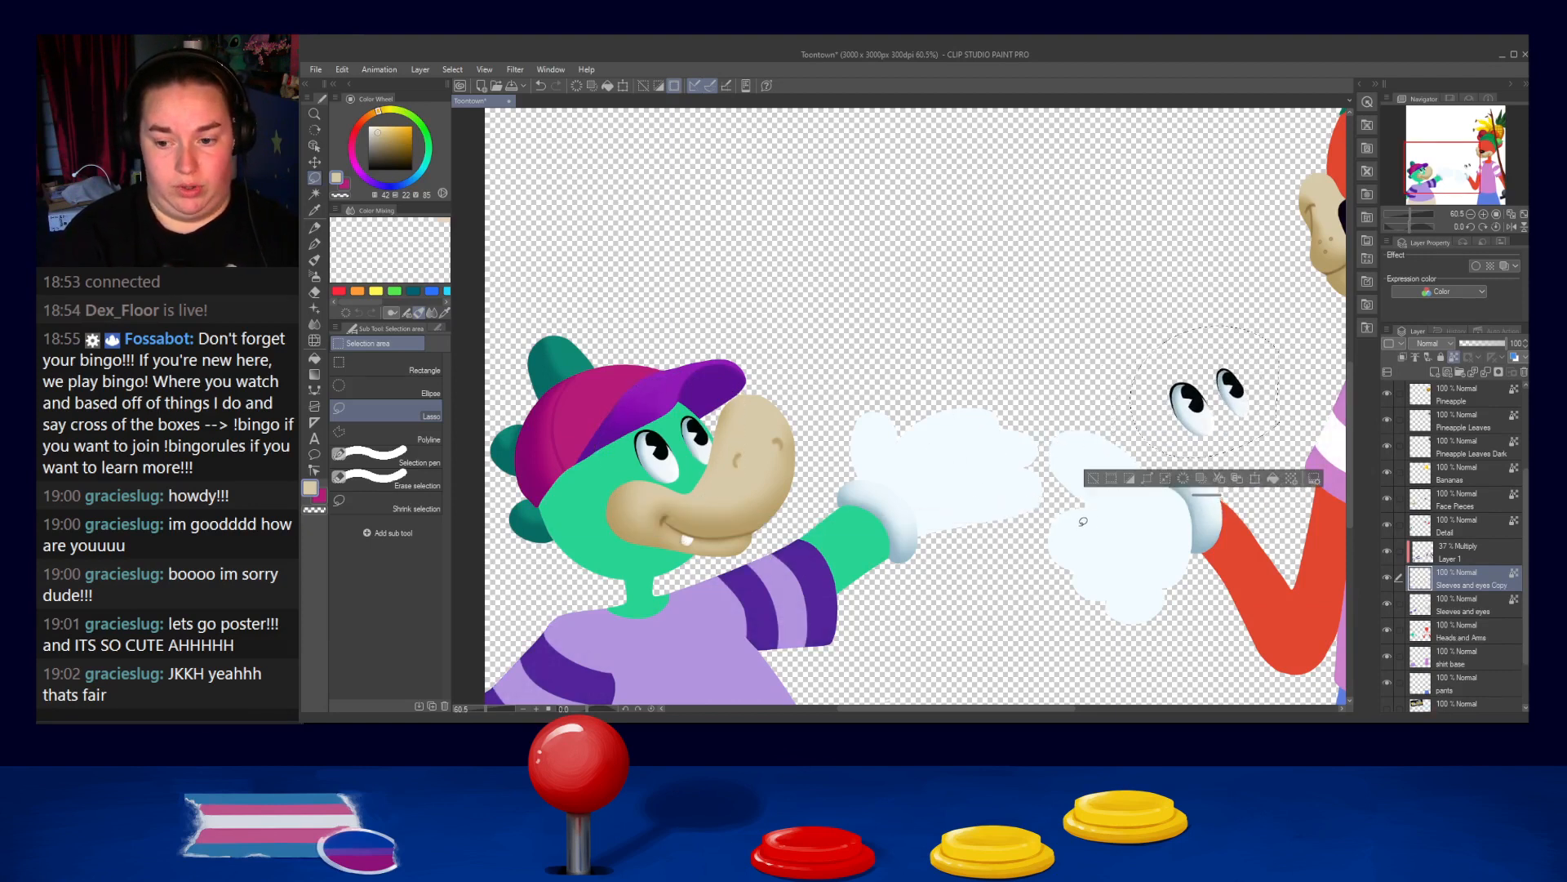
Undo the move and the pasting of the copied dinosaur eyes
key(ctrl+z)
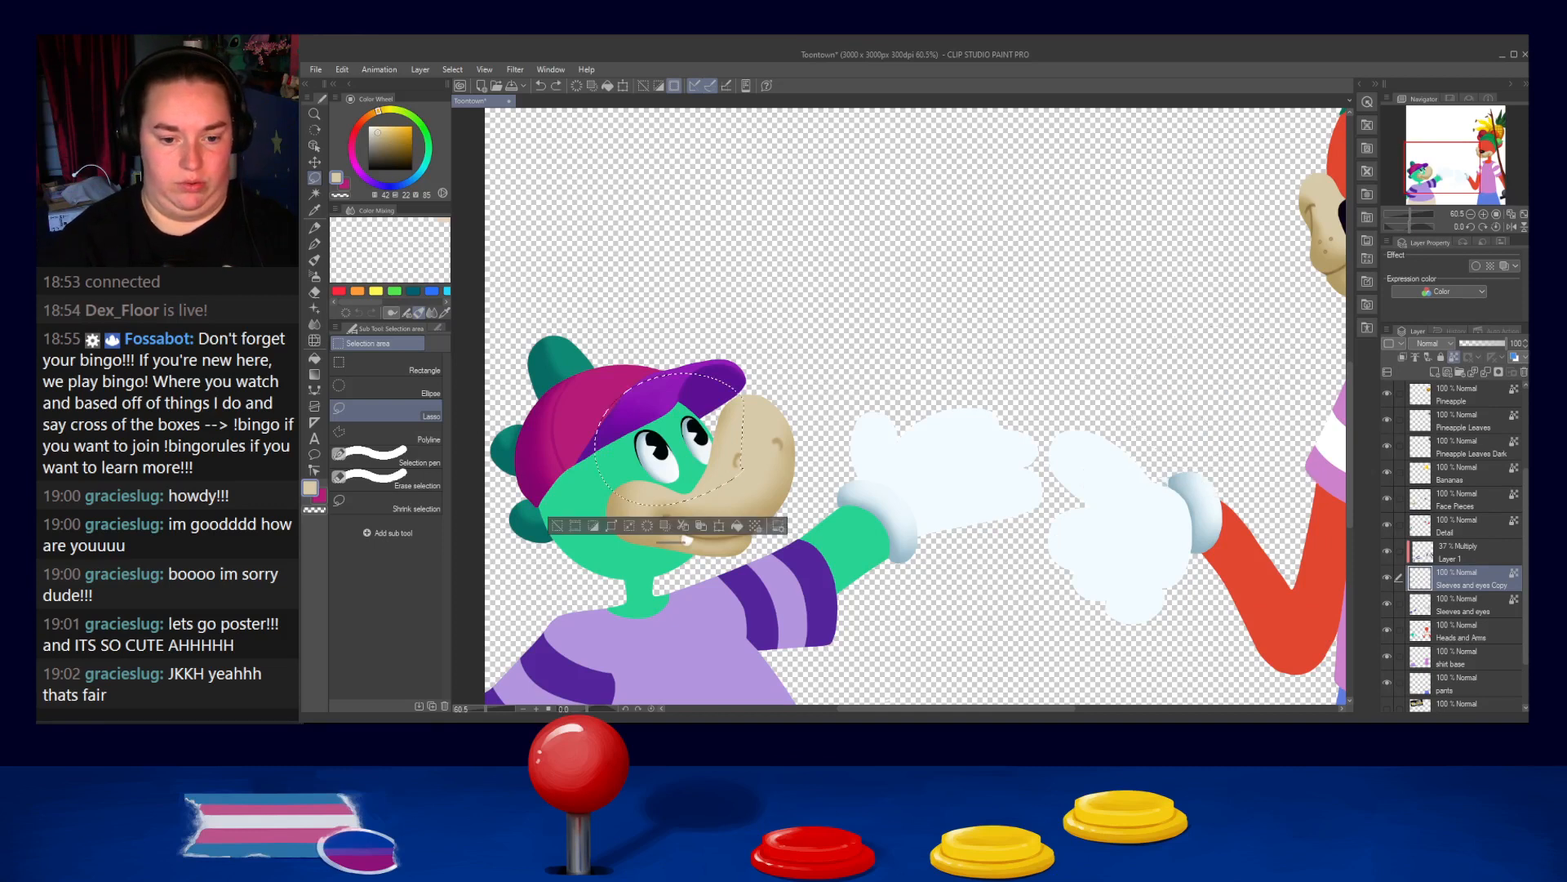
scroll(1054, 257, down, 2)
key(ctrl+z)
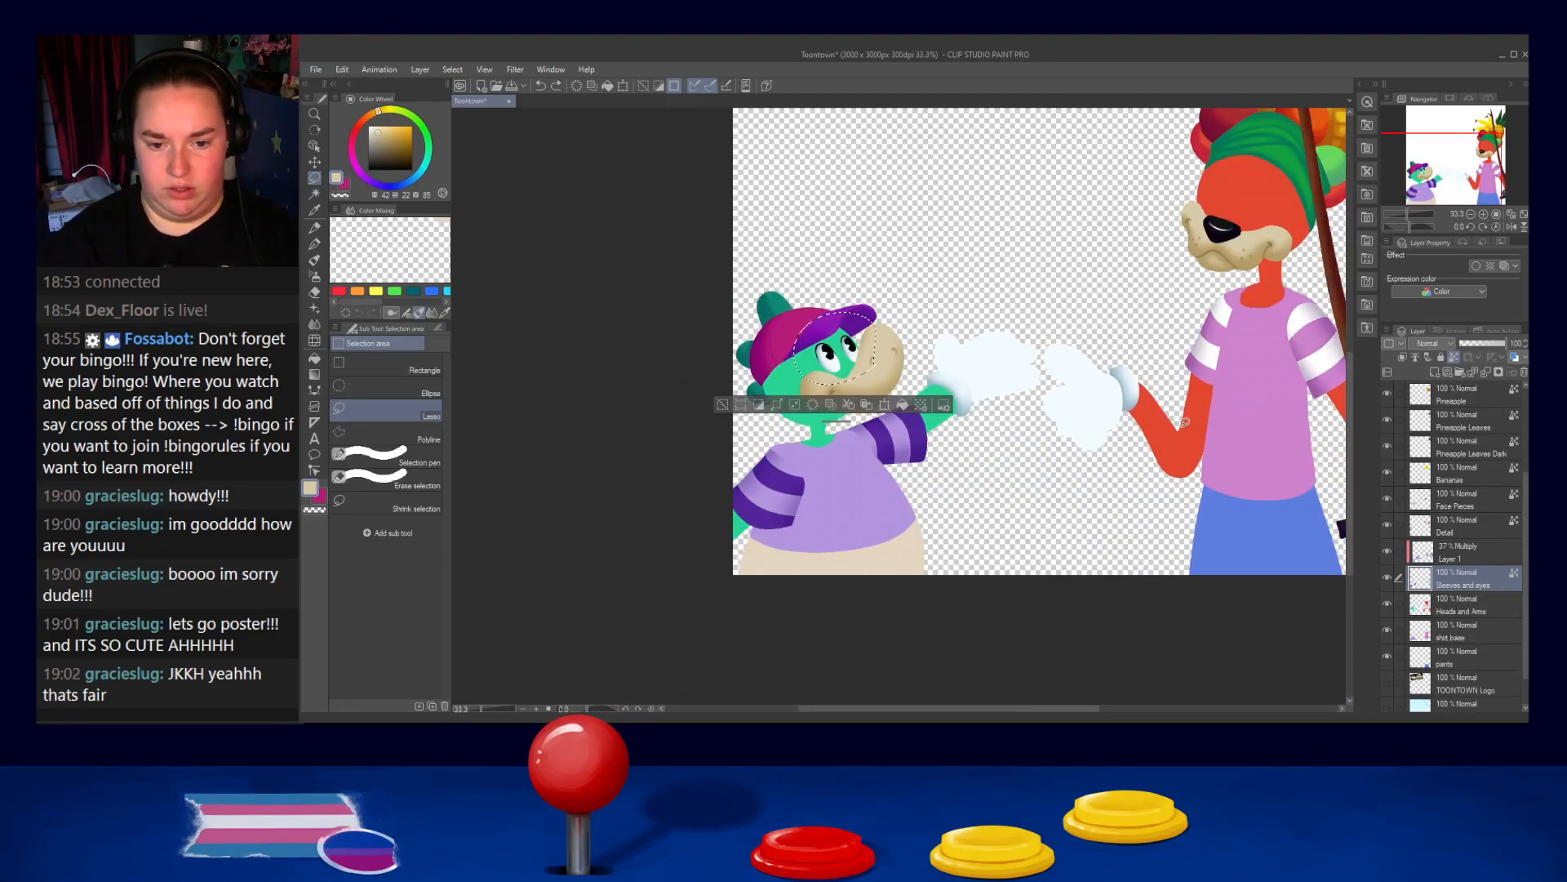
Paste the dinosaur's eyes again, put the copy below the Sleeves and eyes layer, and position it on the fox's face
drag(906, 362, 833, 422)
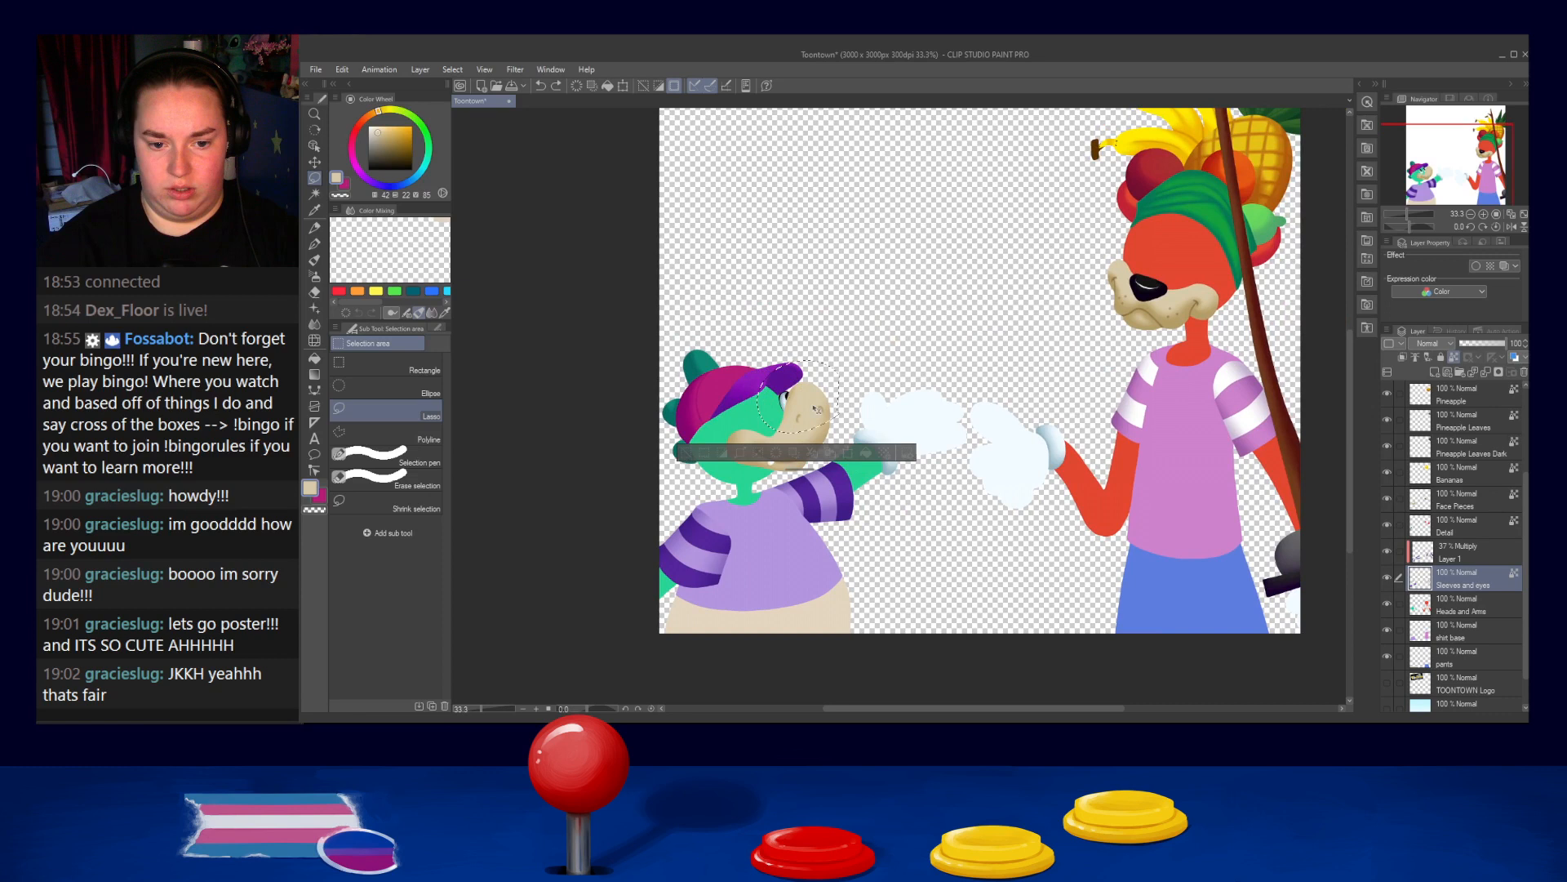
key(ctrl+v)
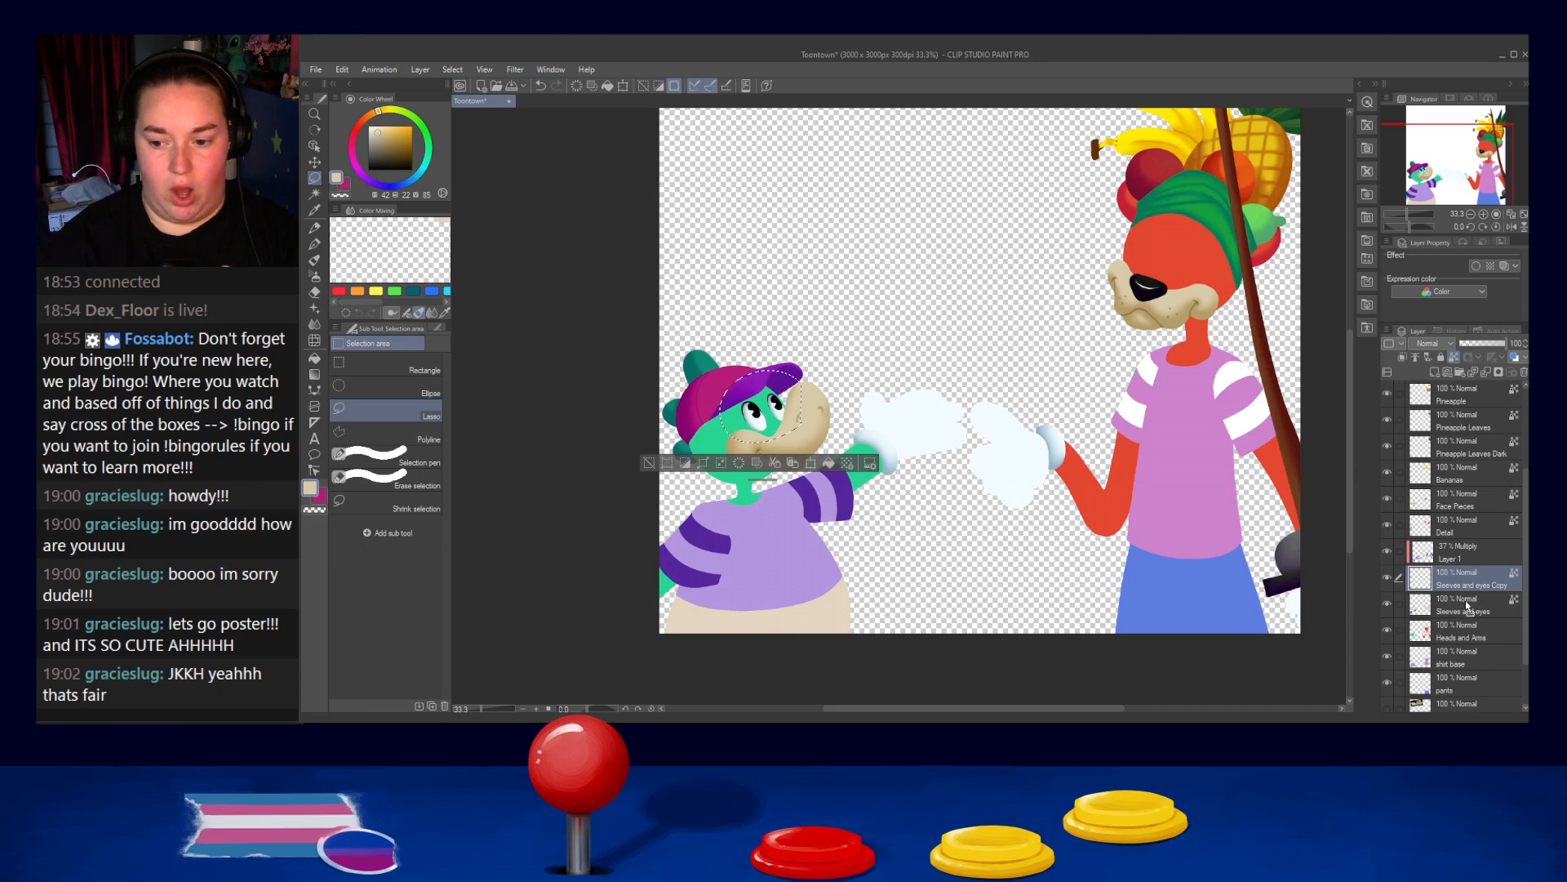
drag(1467, 614, 1467, 614)
mouse_move(819, 426)
mouse_down()
mouse_move(1003, 382)
mouse_move(1204, 257)
mouse_move(1025, 342)
mouse_up()
scroll(1196, 248, up, 4)
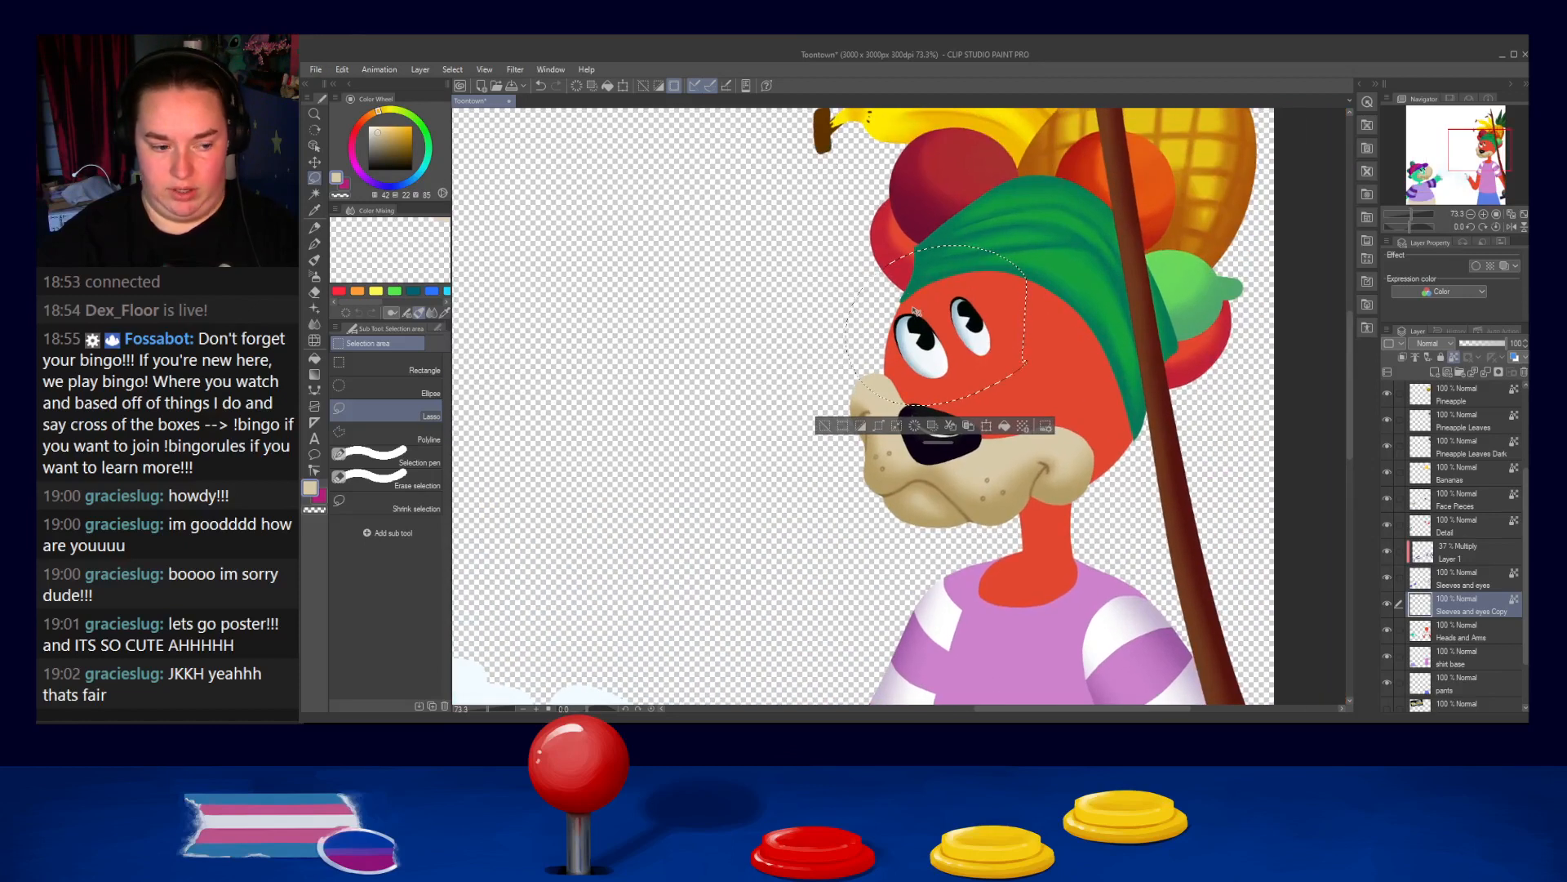
Try mirroring the copied eyes horizontally and rotating them slightly to fit the fox's face
click(972, 426)
drag(960, 356, 1013, 373)
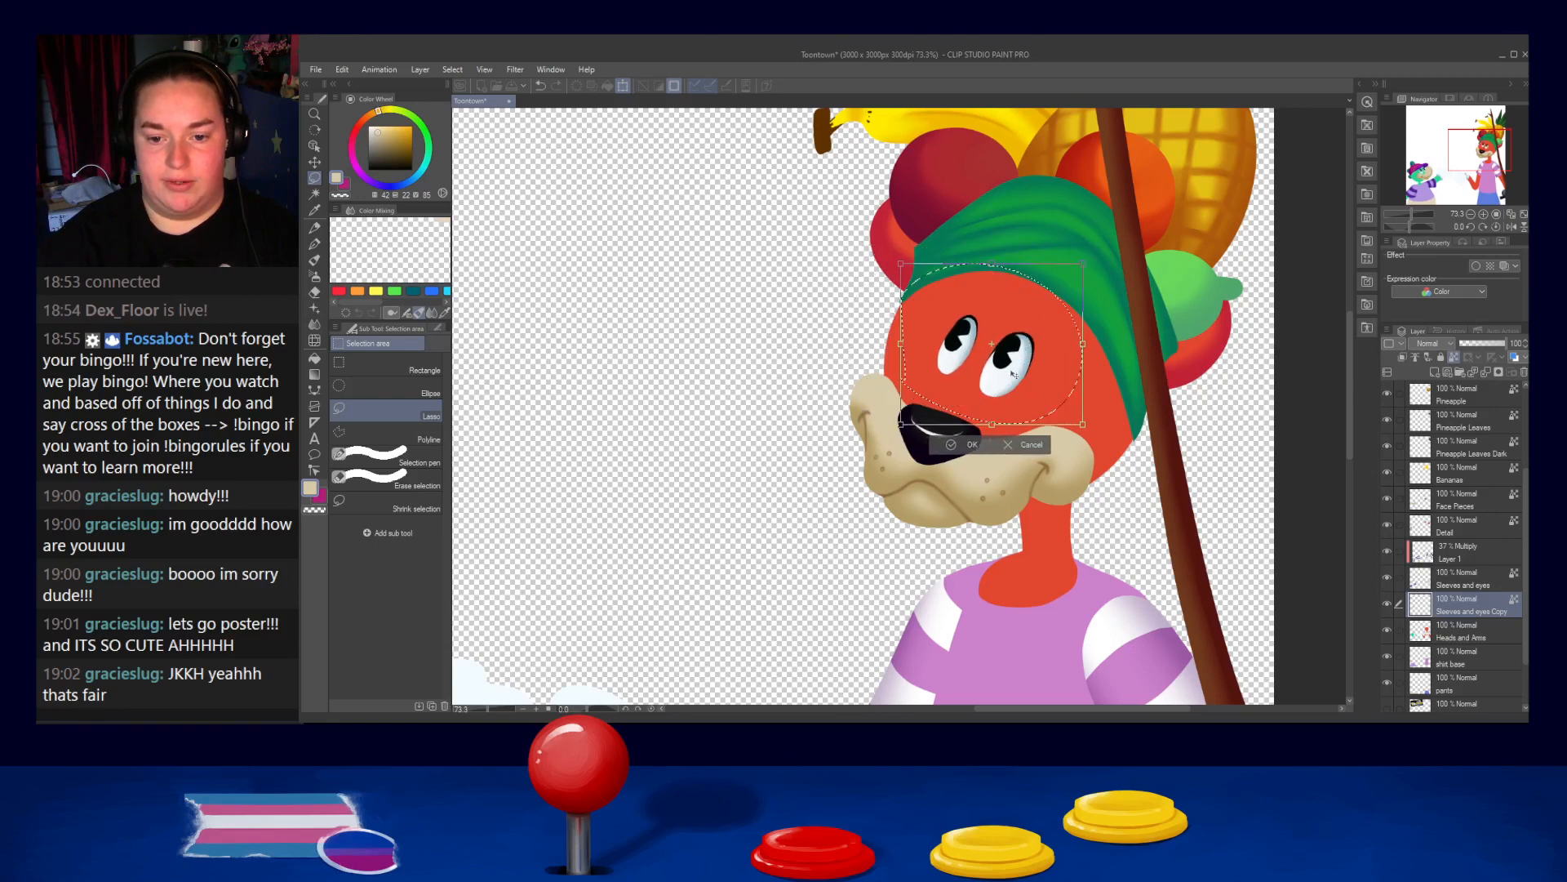
drag(1087, 425, 1102, 403)
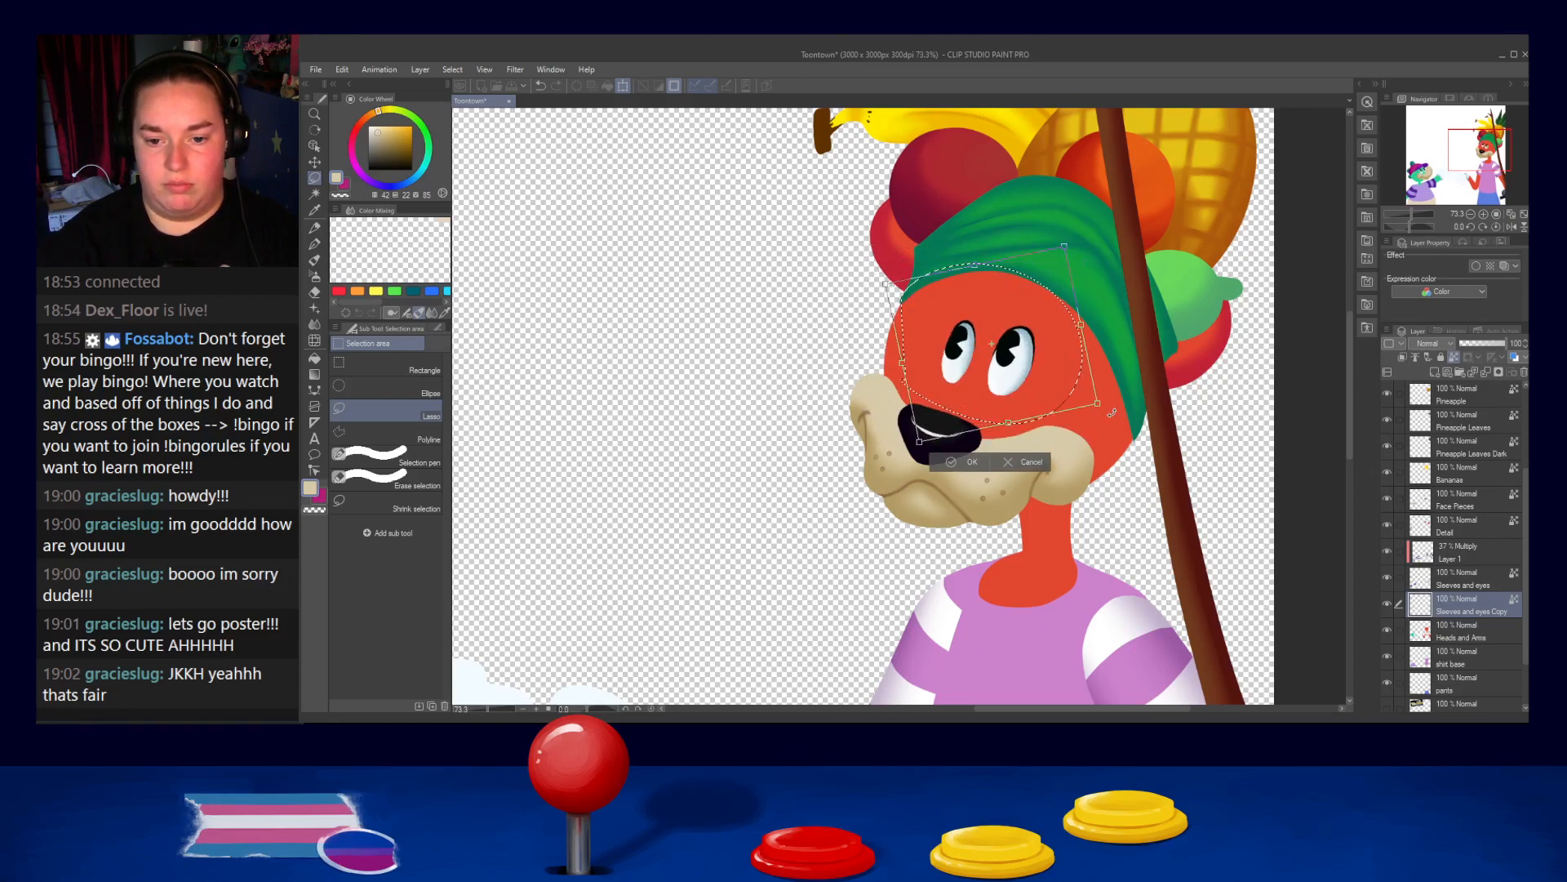
click(1012, 462)
Undo the placement, layer reordering and pasting of the copied eyes on the fox
scroll(1004, 465, down, 5)
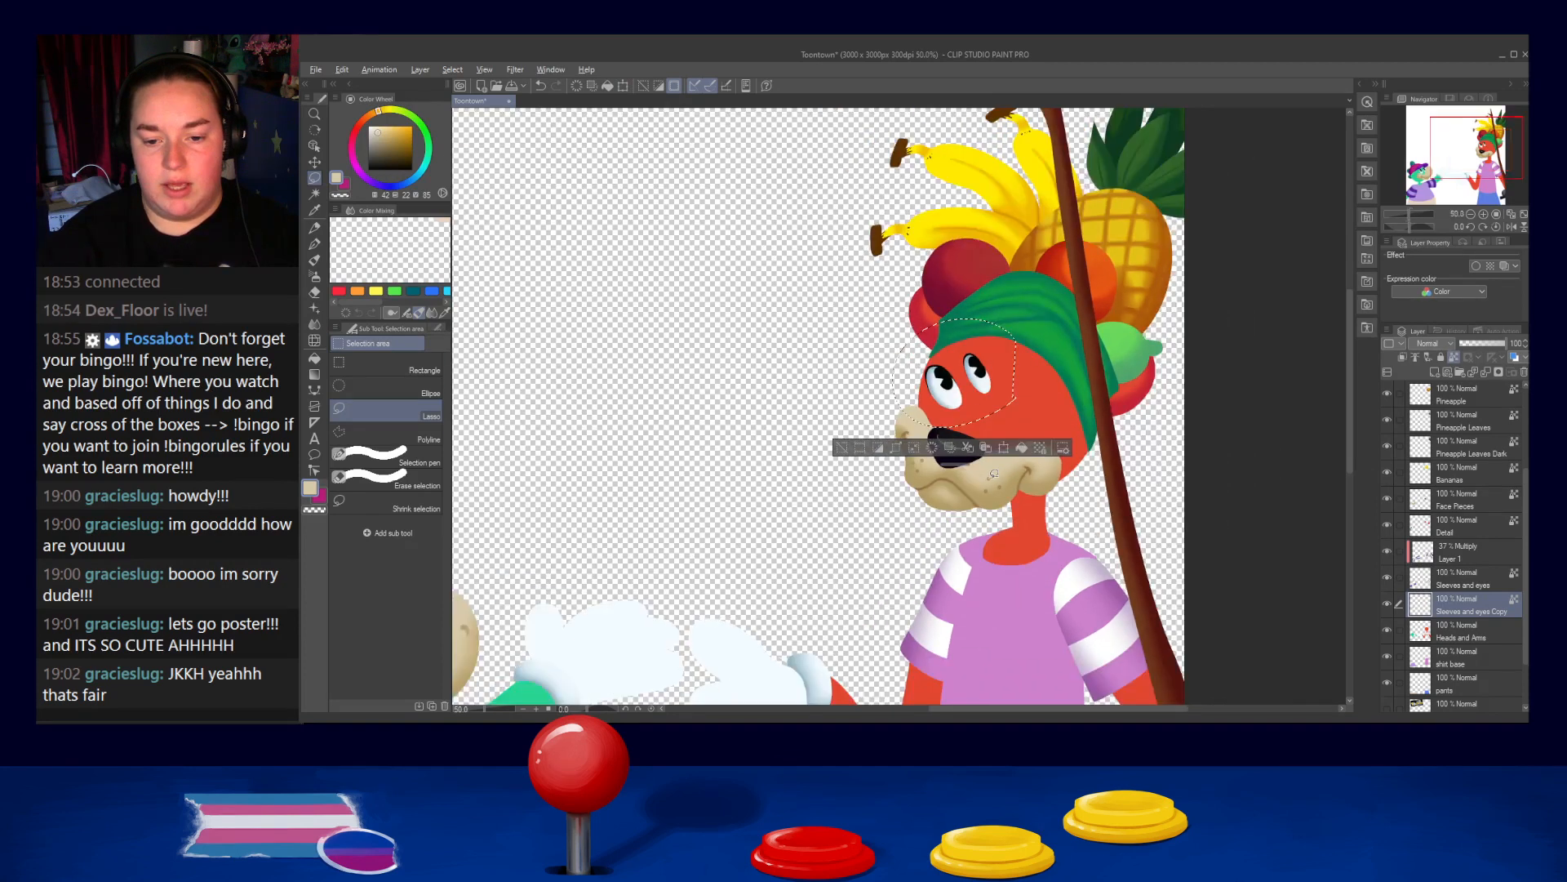
drag(958, 506, 1008, 436)
key(ctrl+z)
key(ctrl+z)
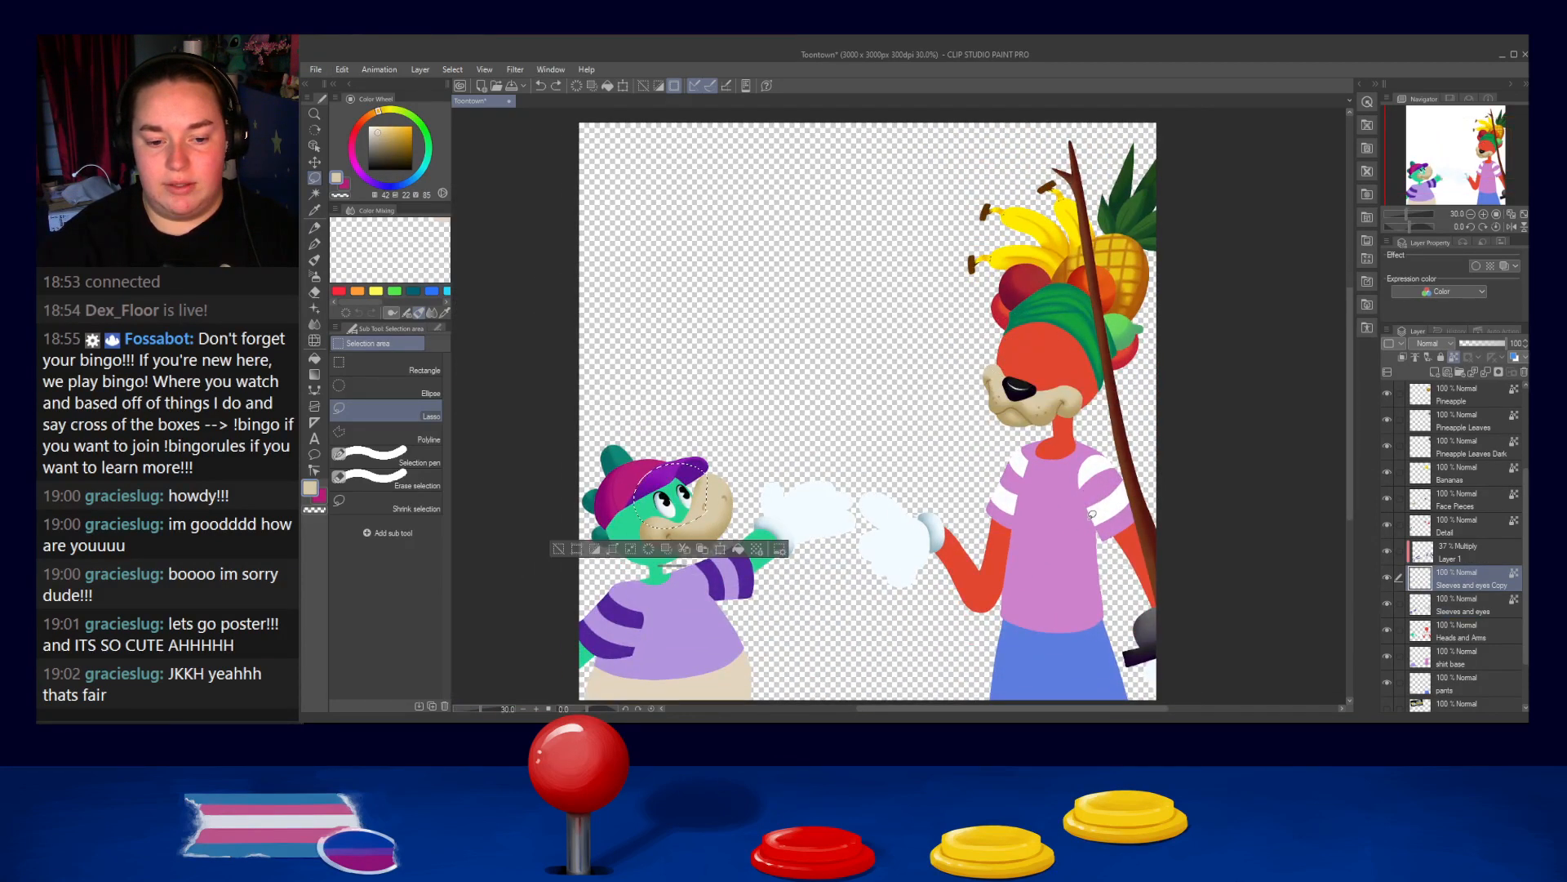
key(ctrl+z)
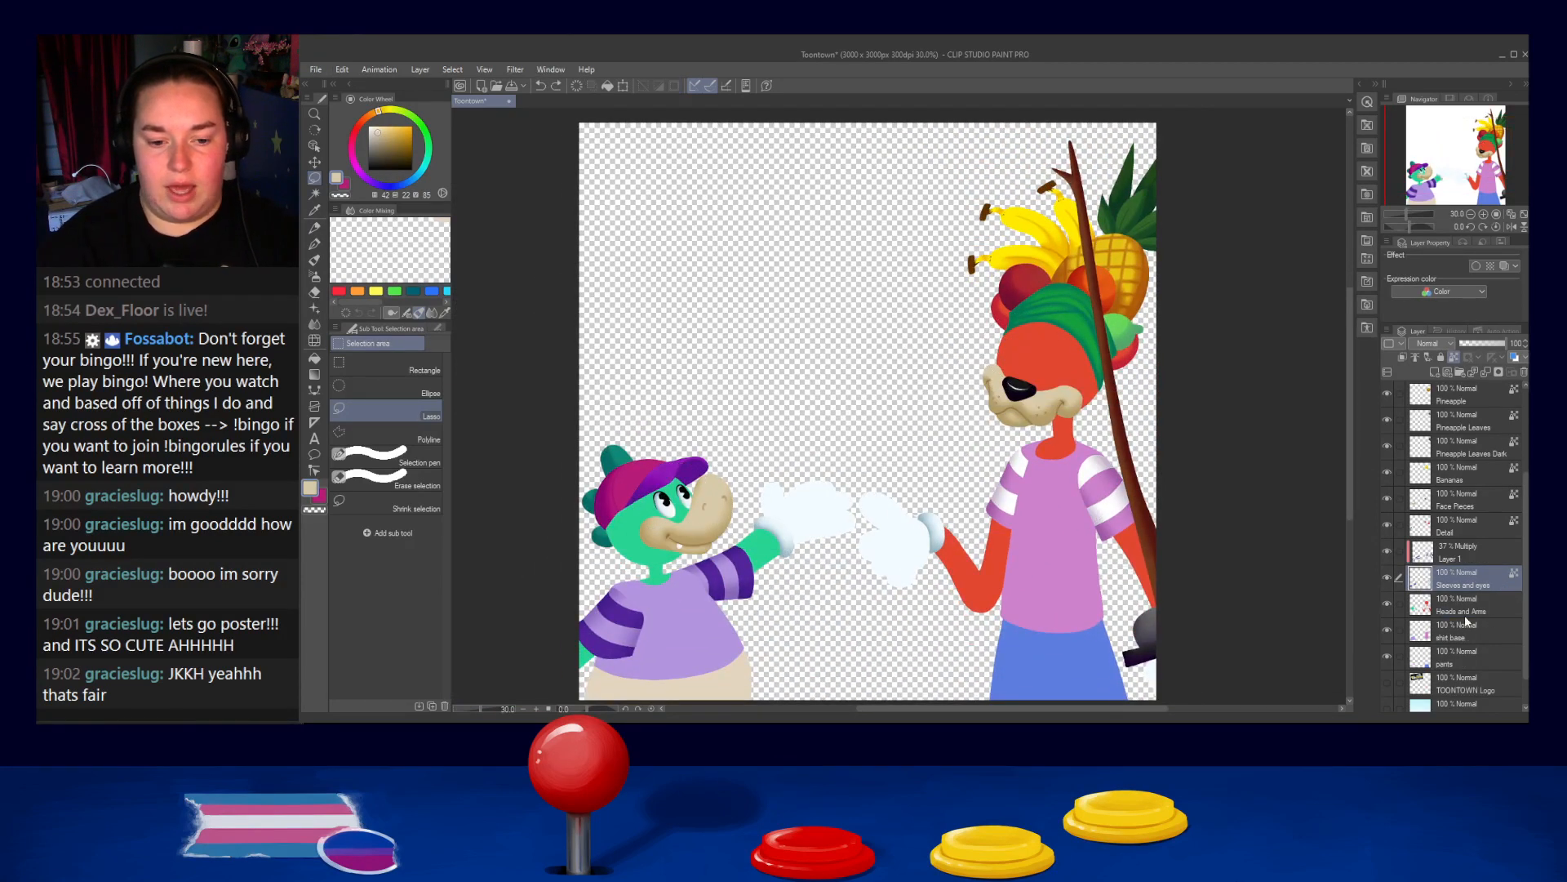
Undo merging Layer 2 into the Sleeves and eyes layer
scroll(689, 522, up, 4)
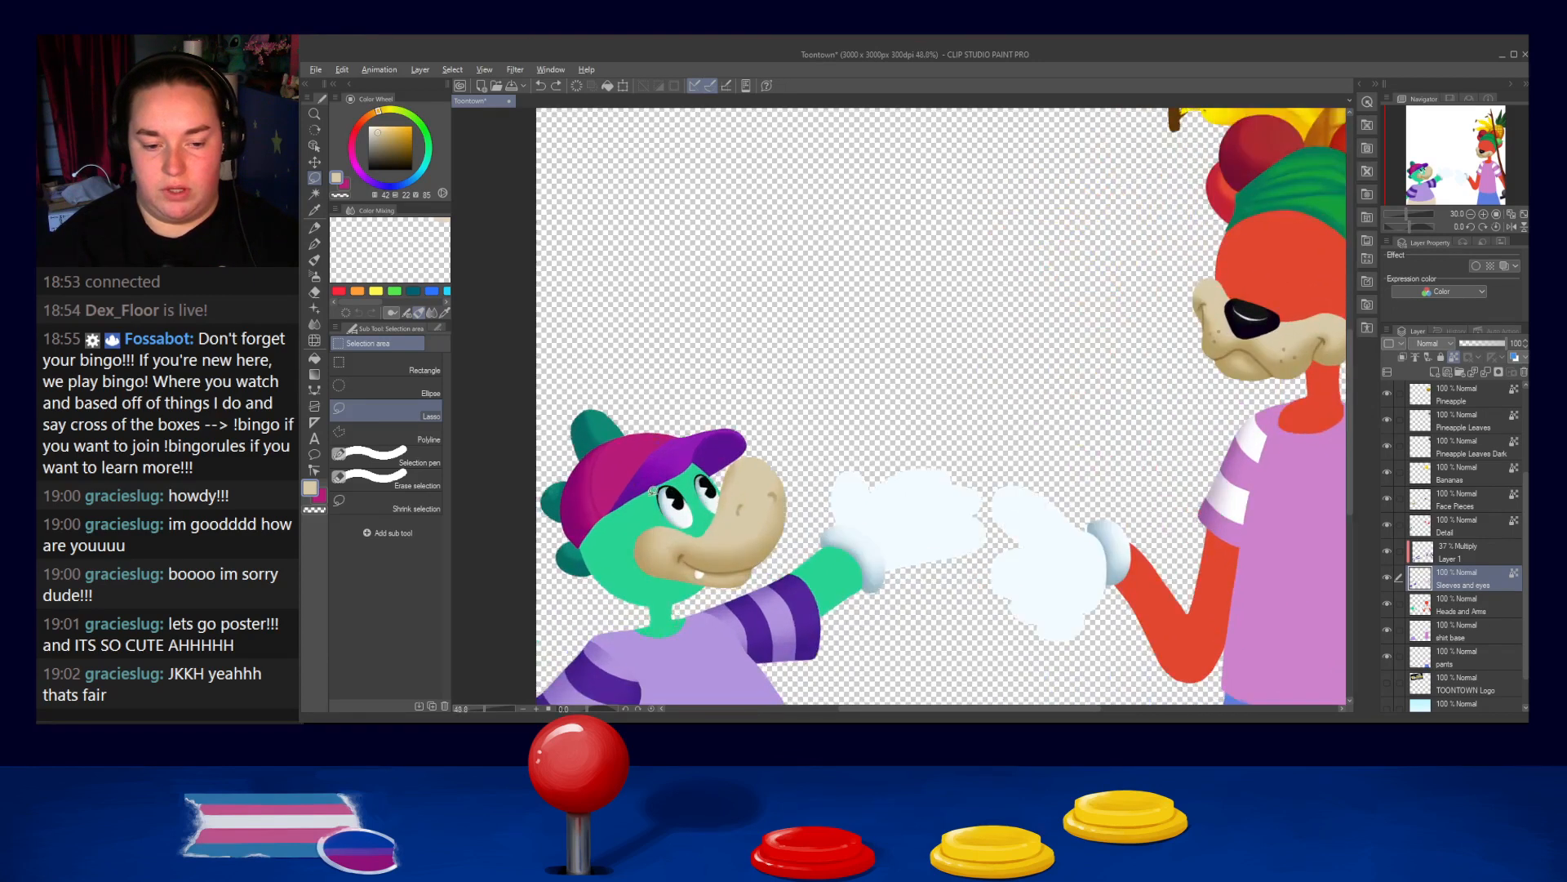
drag(1037, 481, 782, 452)
scroll(782, 452, down, 2)
scroll(782, 453, down, 1)
key(ctrl+shift+n)
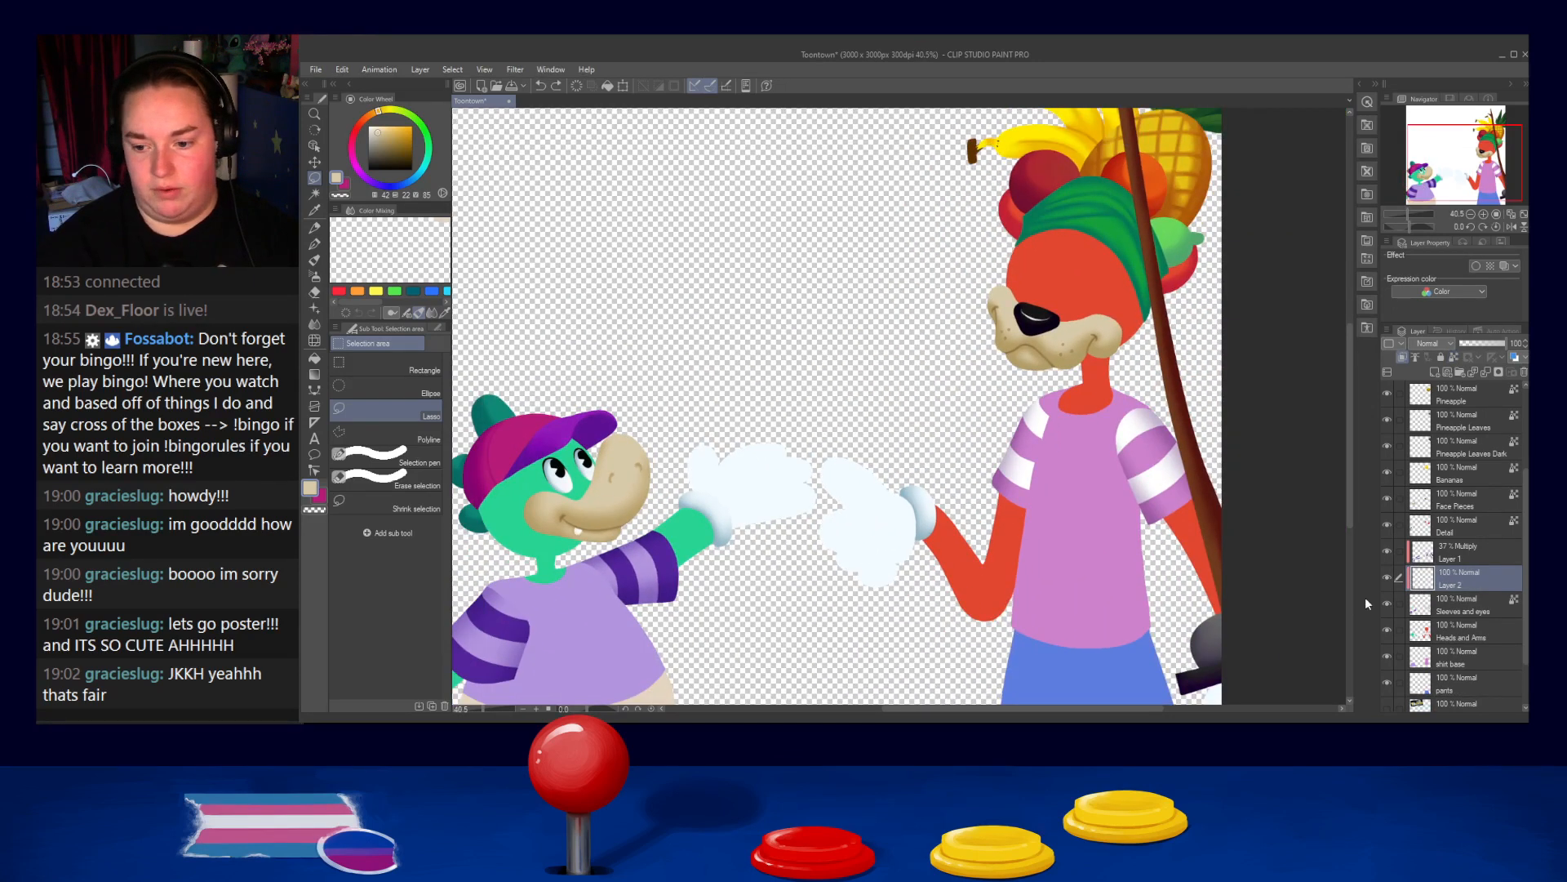
Copy the dinosaur's eye whites from the Sleeves and eyes layer and place the pasted copy on the fox's face
click(1459, 606)
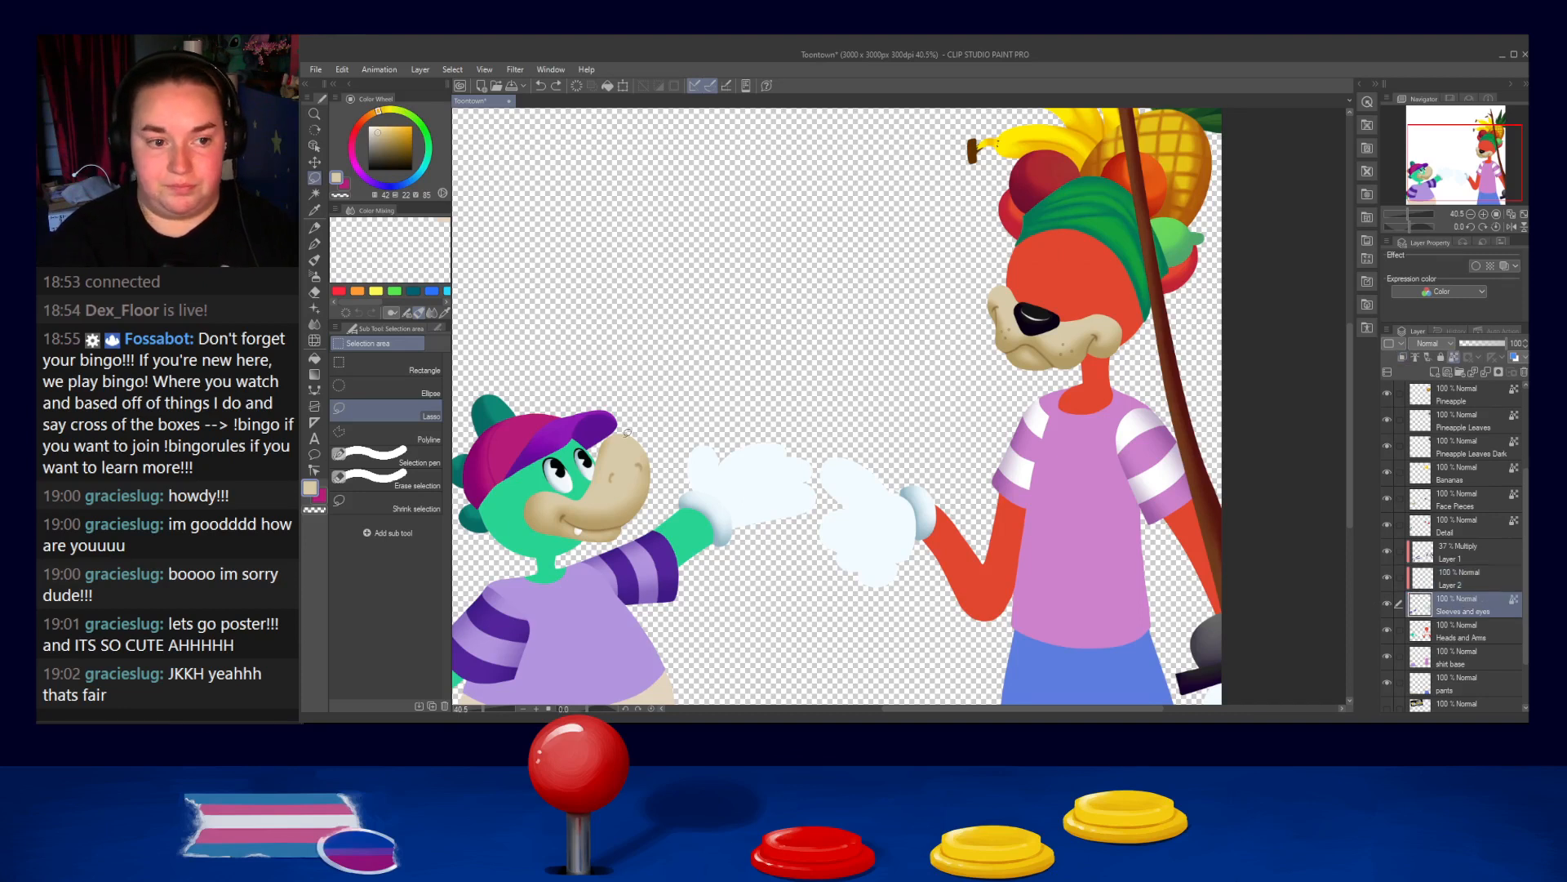
mouse_move(637, 427)
mouse_down()
mouse_move(653, 493)
mouse_move(1125, 327)
mouse_up()
key(ctrl+c)
key(ctrl+v)
scroll(1123, 269, up, 3)
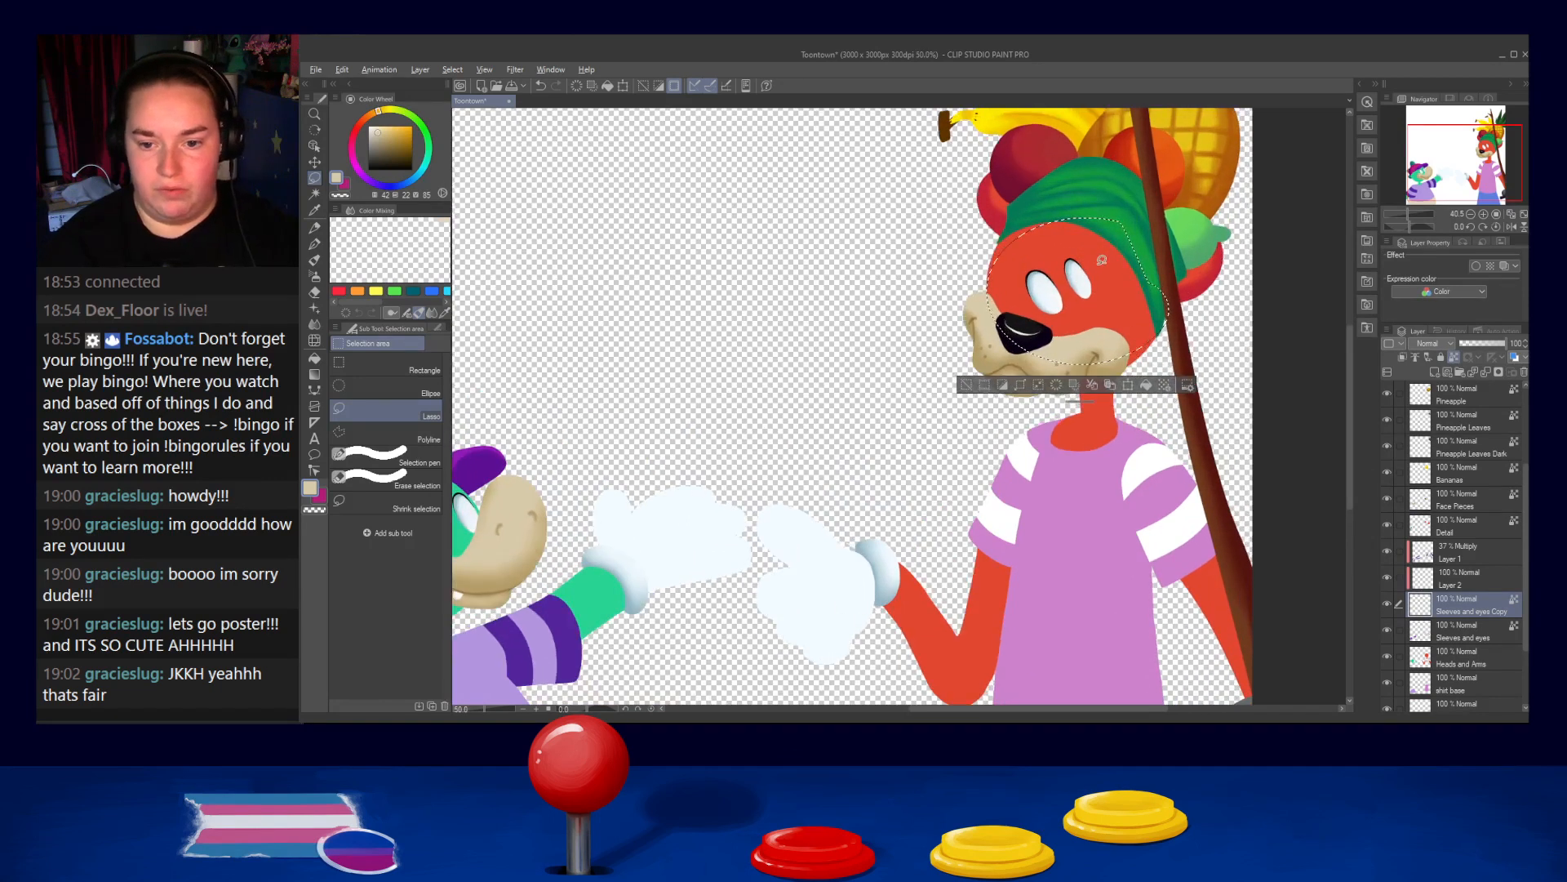
Mirror the pasted eye whites horizontally with a free transform and move them over the fox's face, above the nose
scroll(1107, 250, up, 1)
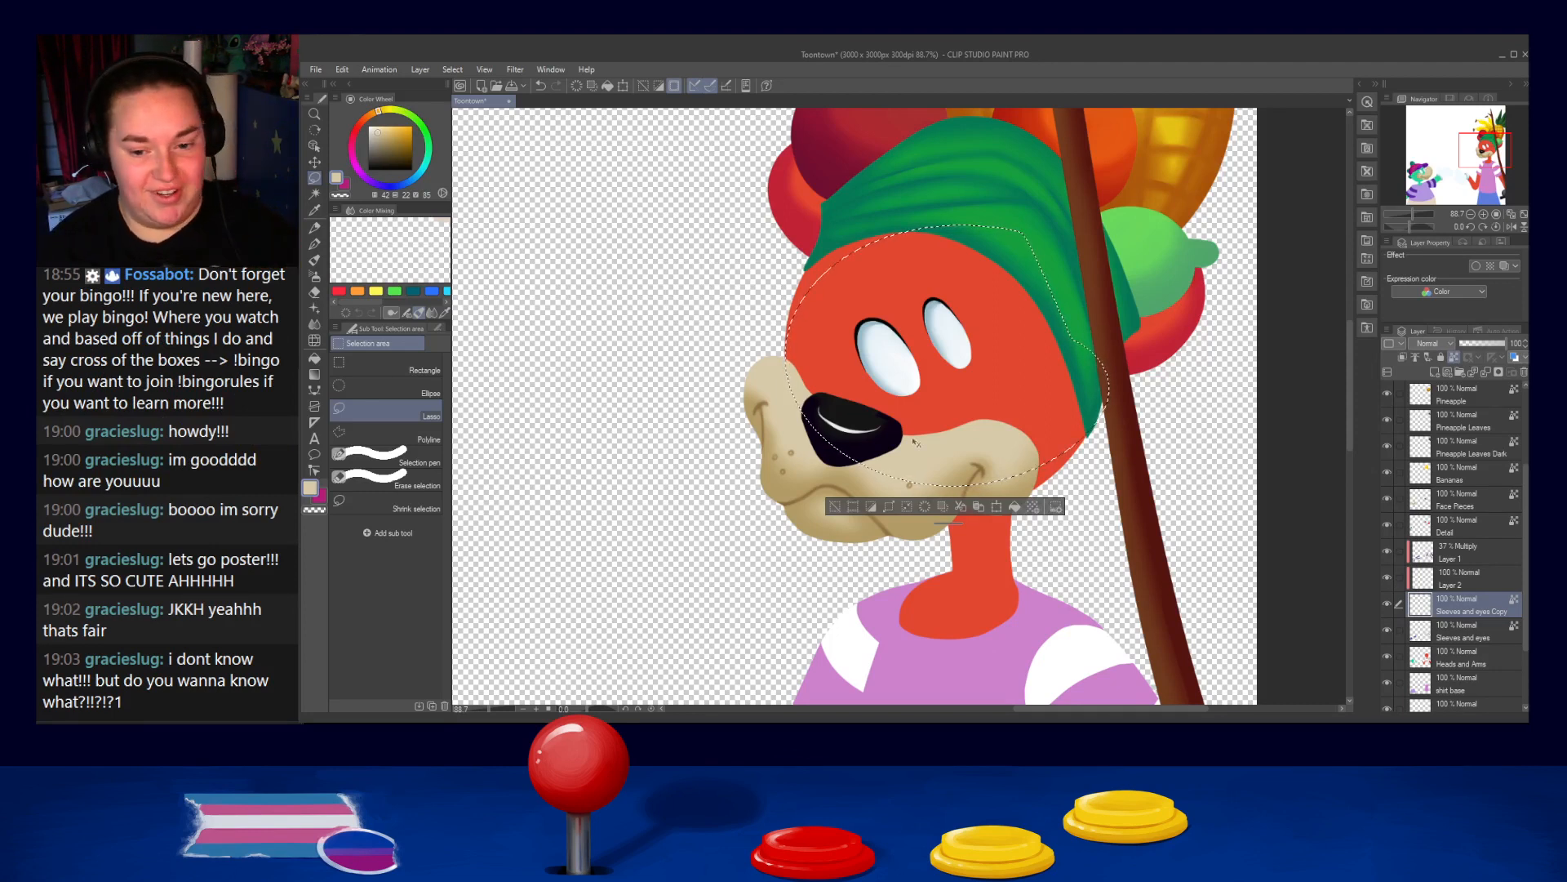
click(999, 508)
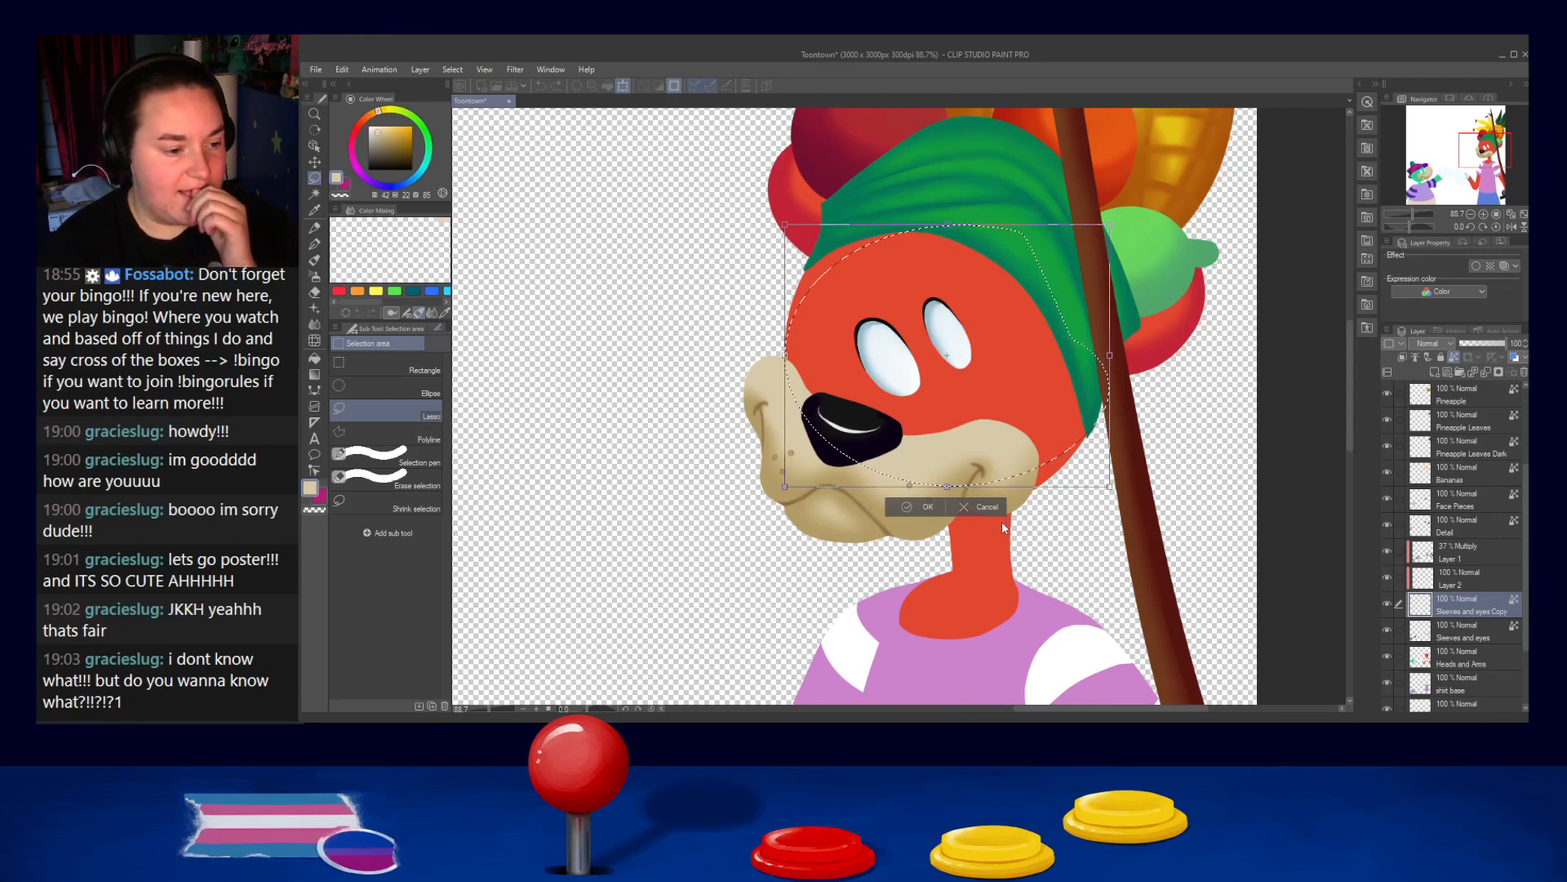
drag(1024, 544, 1018, 510)
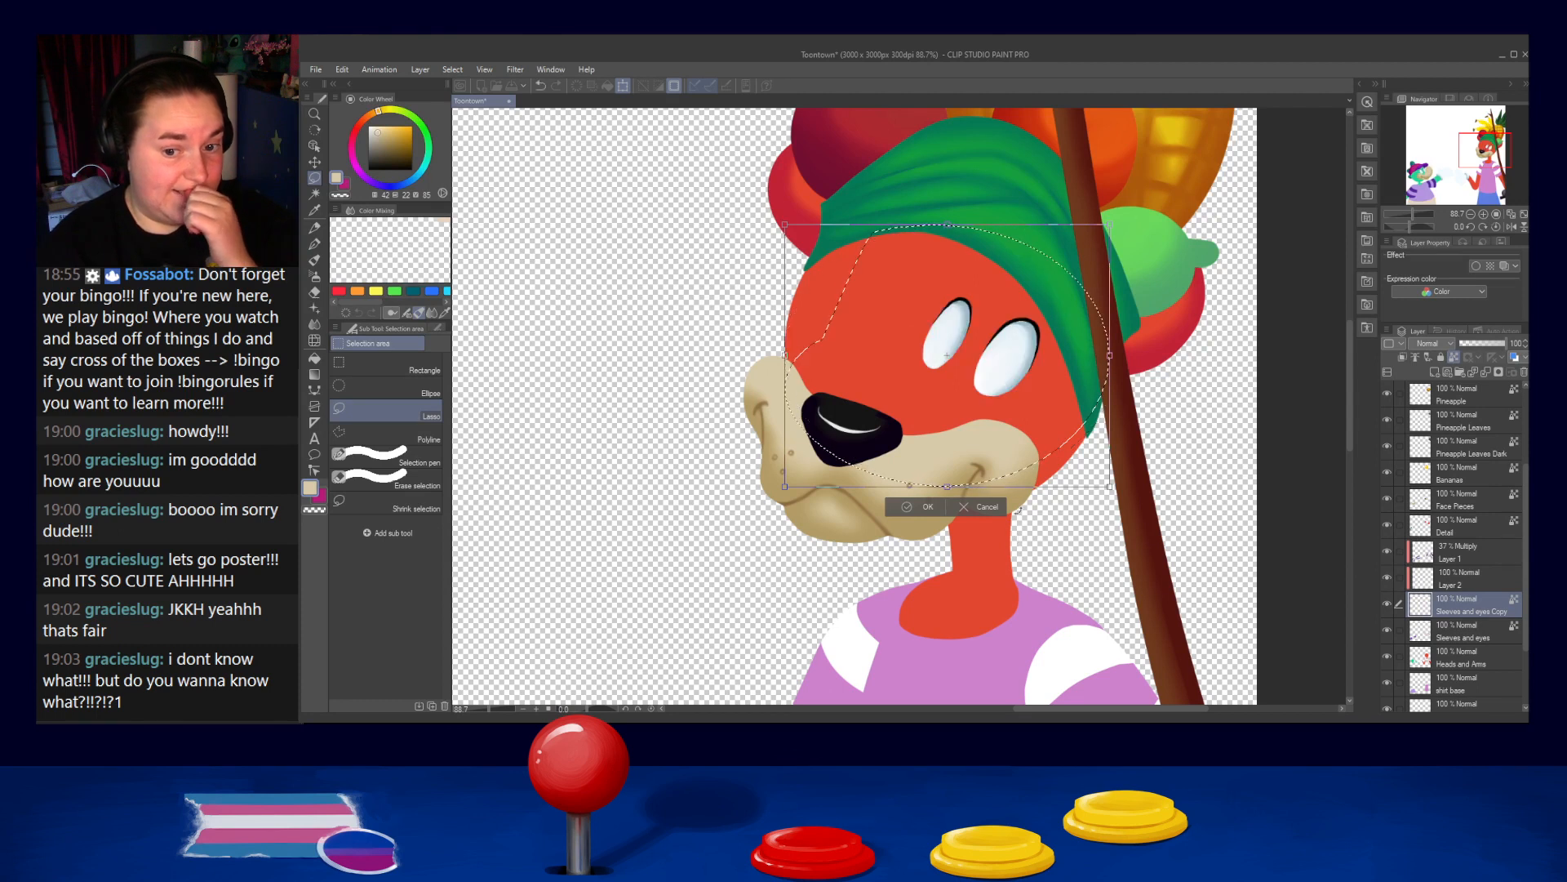
drag(1007, 377, 958, 377)
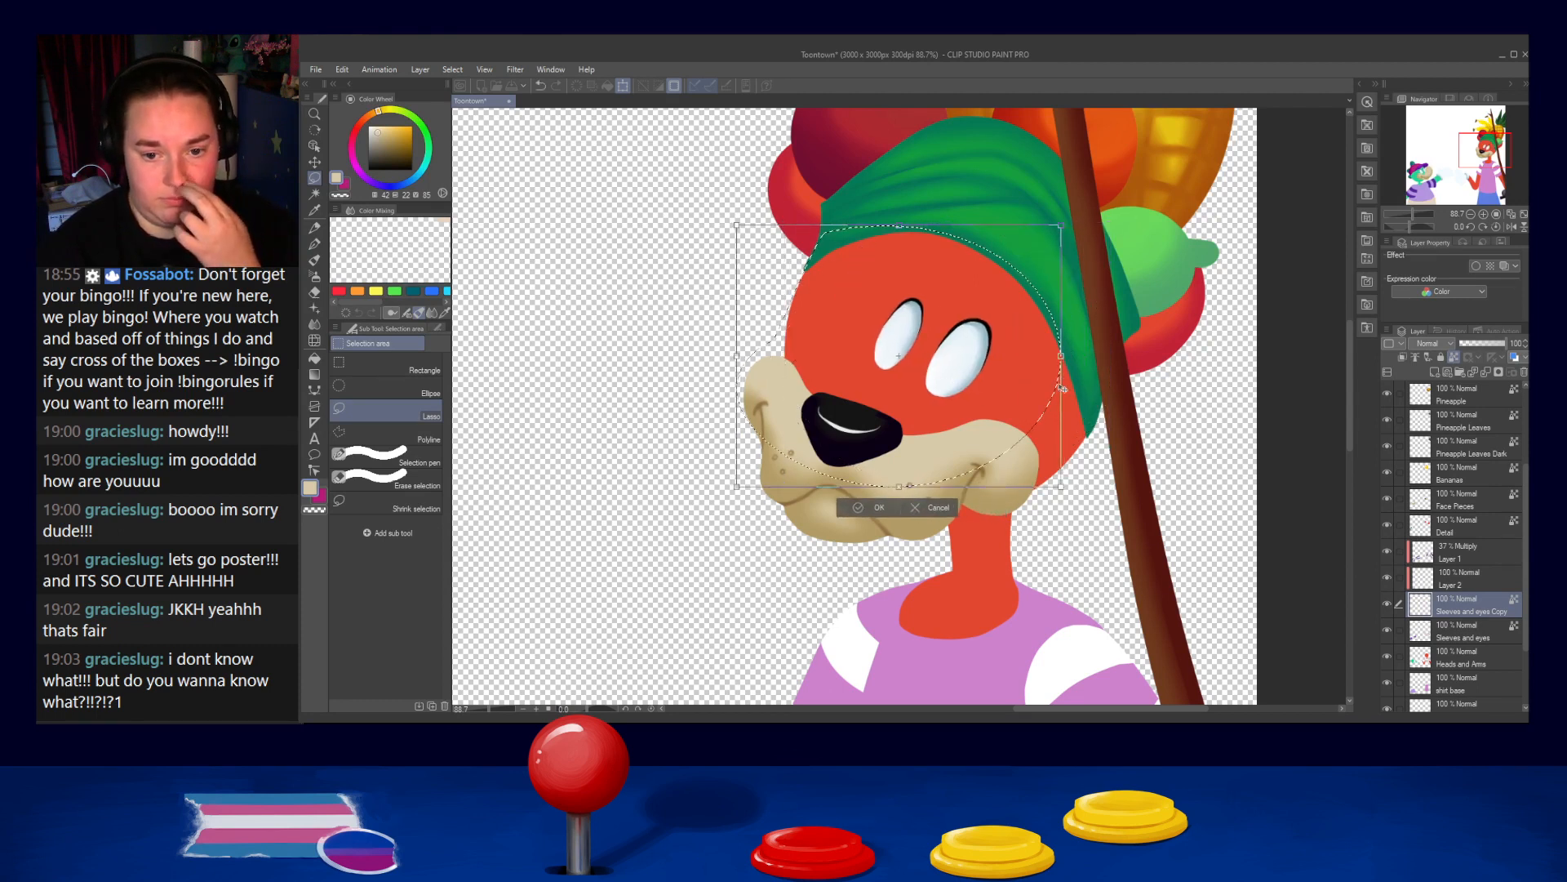
scroll(991, 333, down, 5)
scroll(980, 333, up, 5)
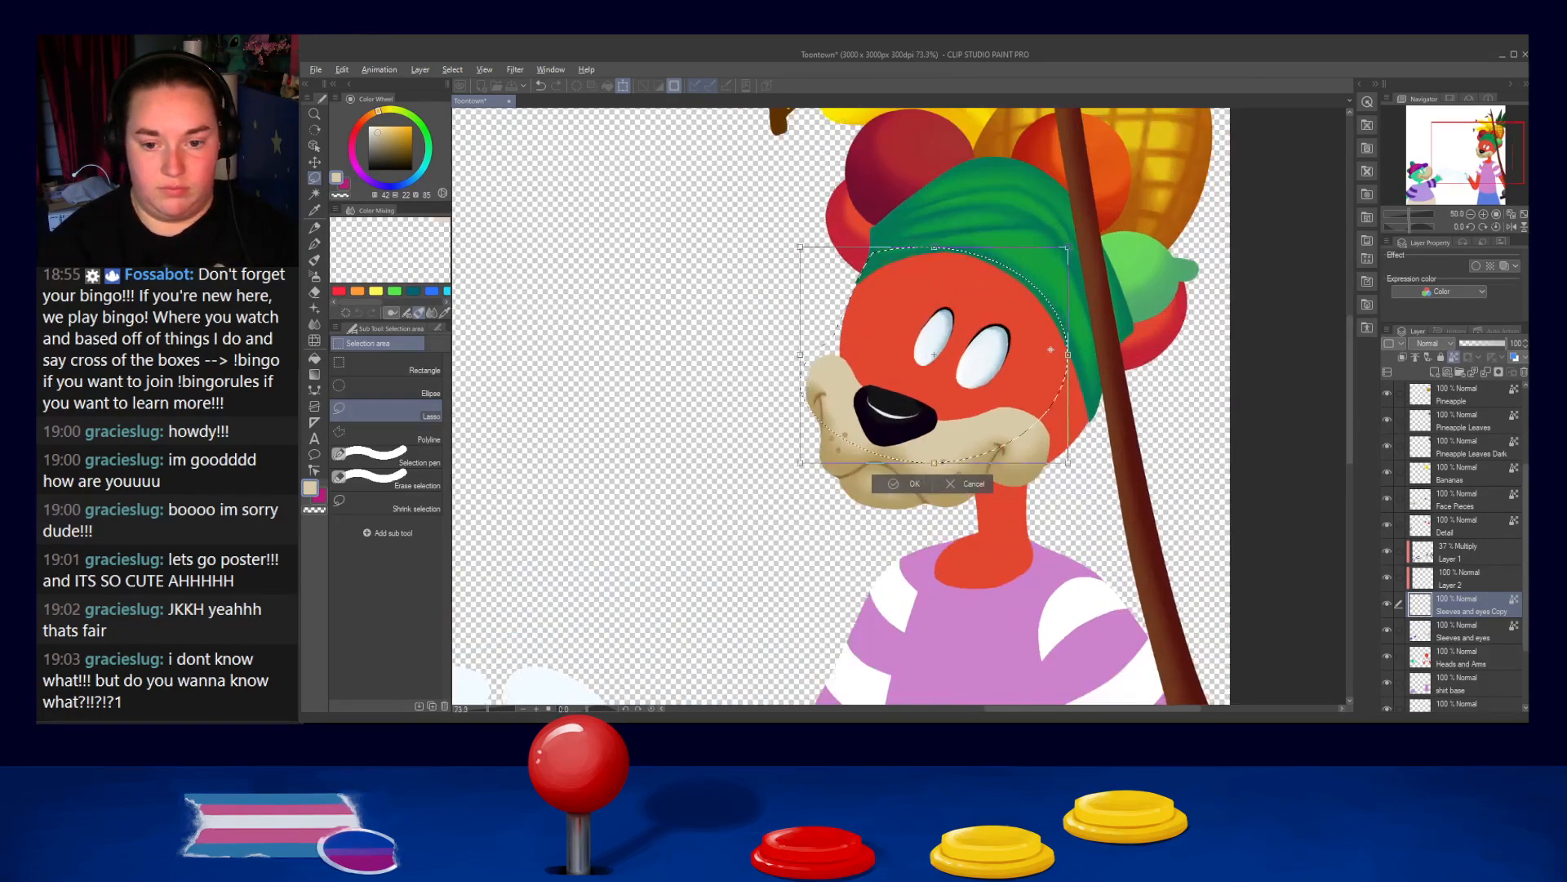
key(alt)
drag(942, 351, 893, 345)
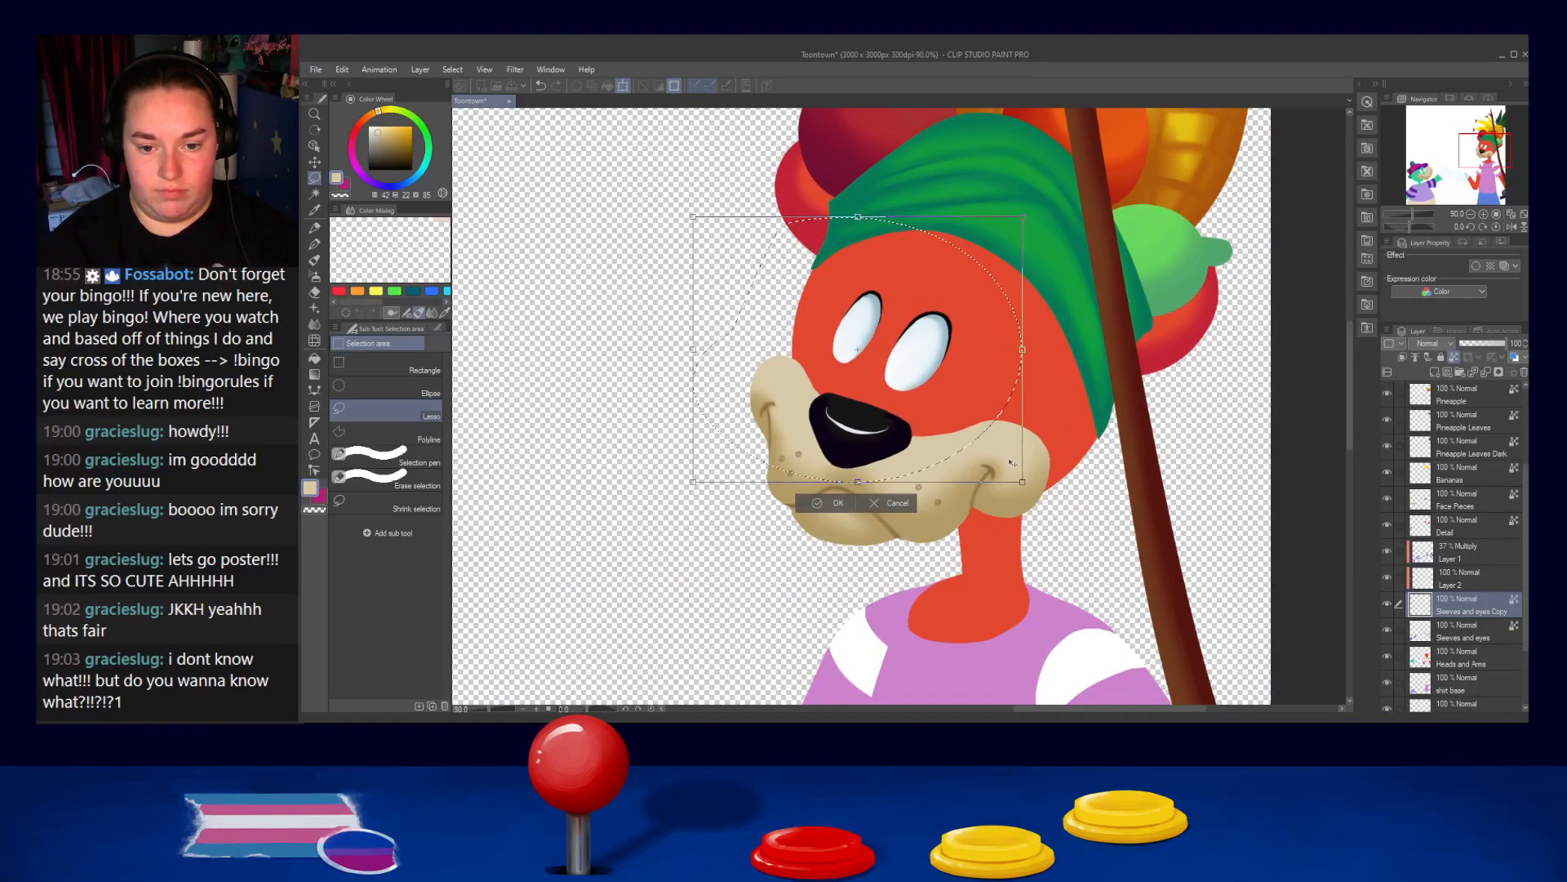
Rotate the mirrored eyes slightly counterclockwise, enlarge them, and apply the transform with both eyes just above the nose
drag(1028, 488, 1055, 431)
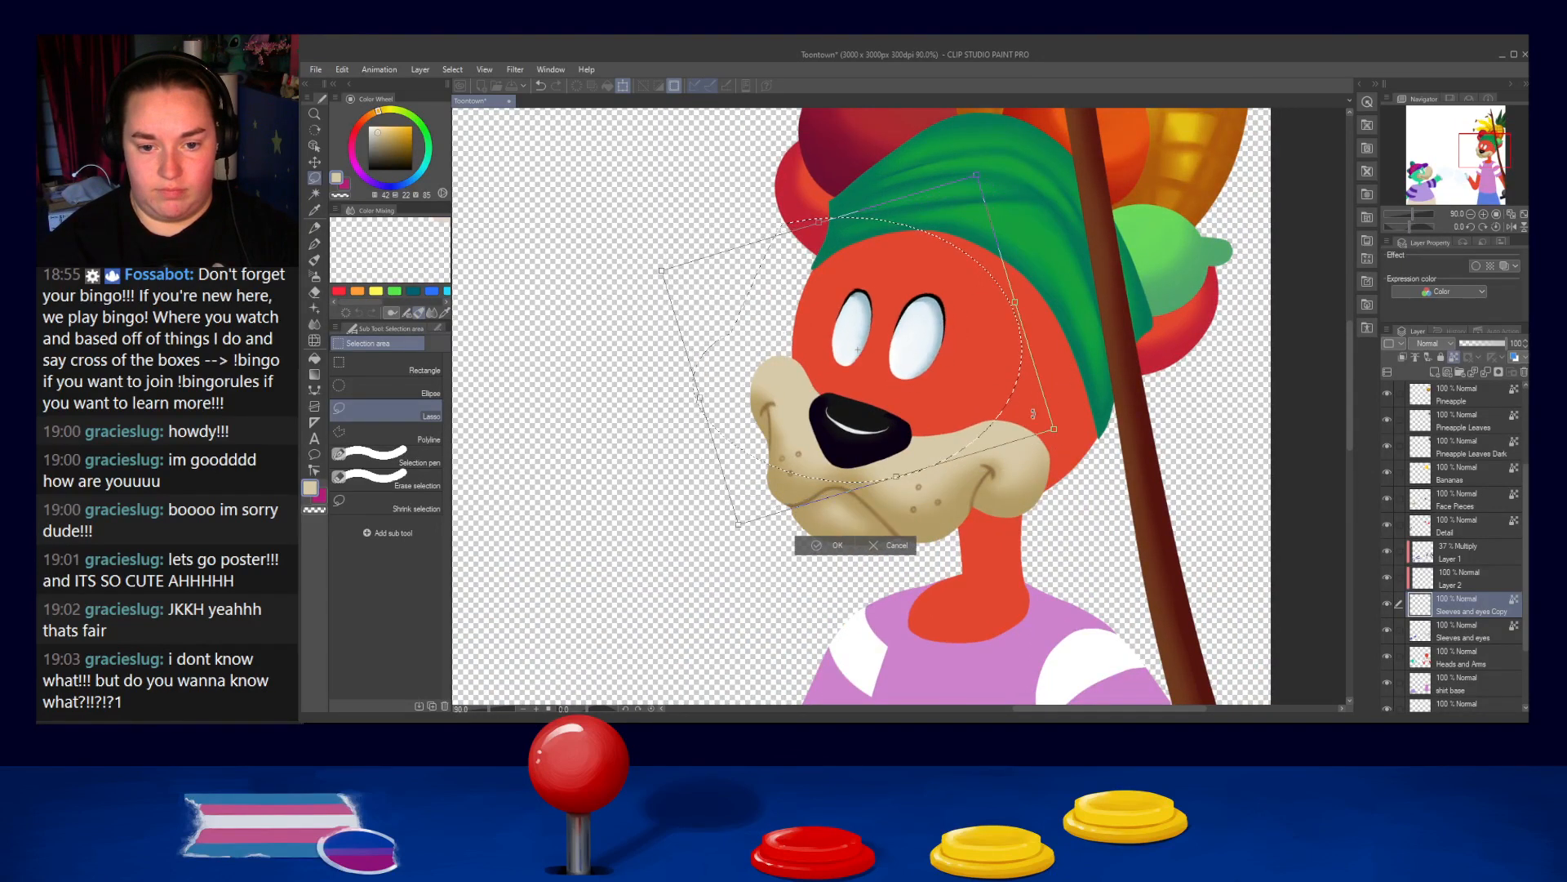
drag(910, 337, 895, 346)
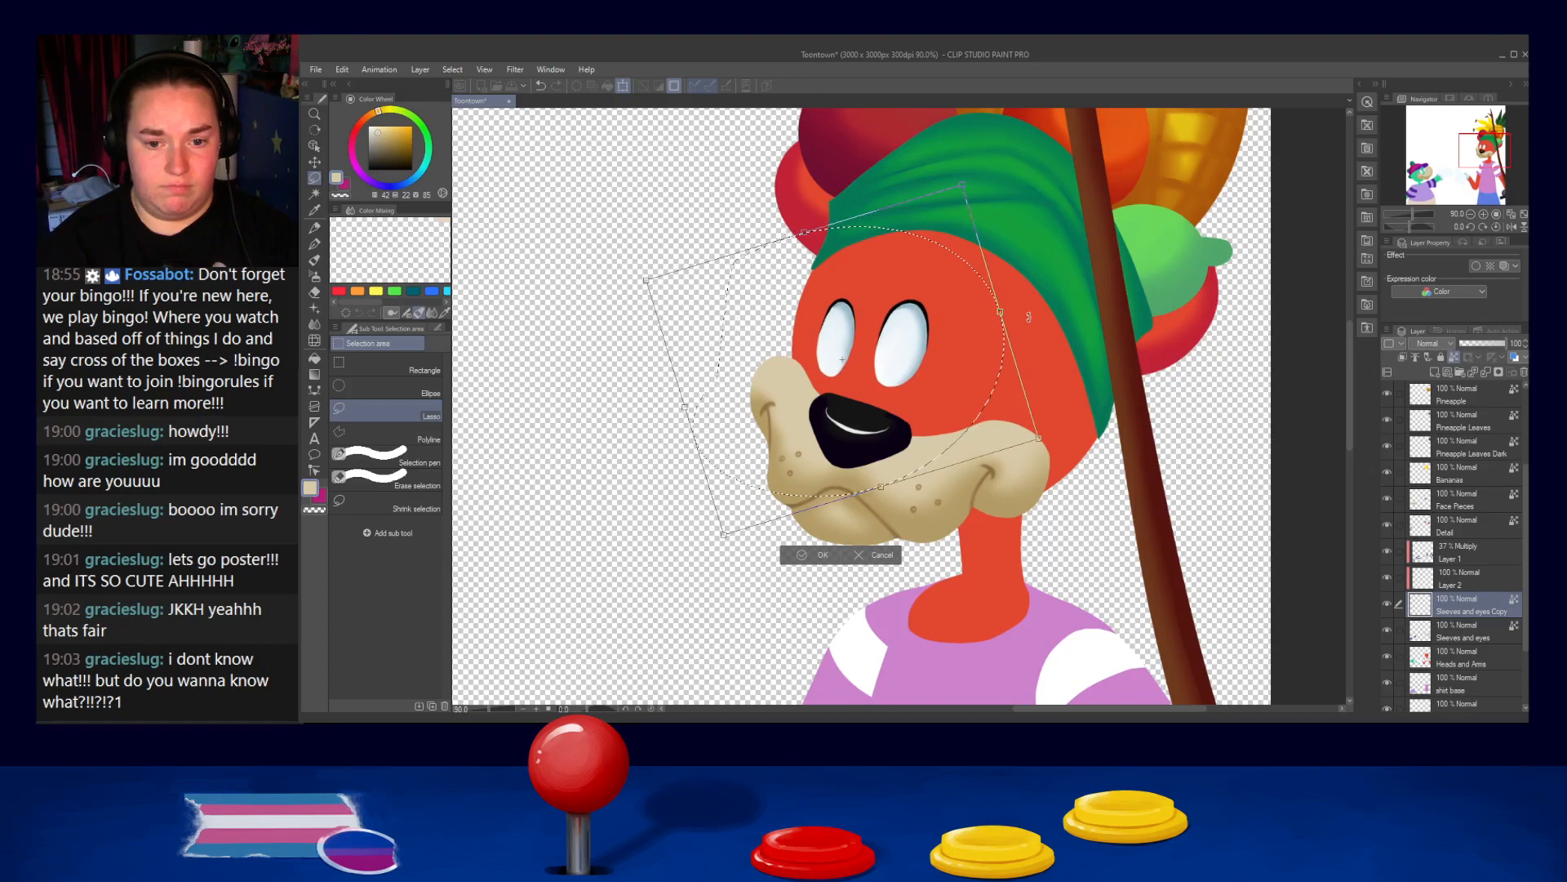
drag(962, 178, 1000, 130)
drag(723, 537, 707, 570)
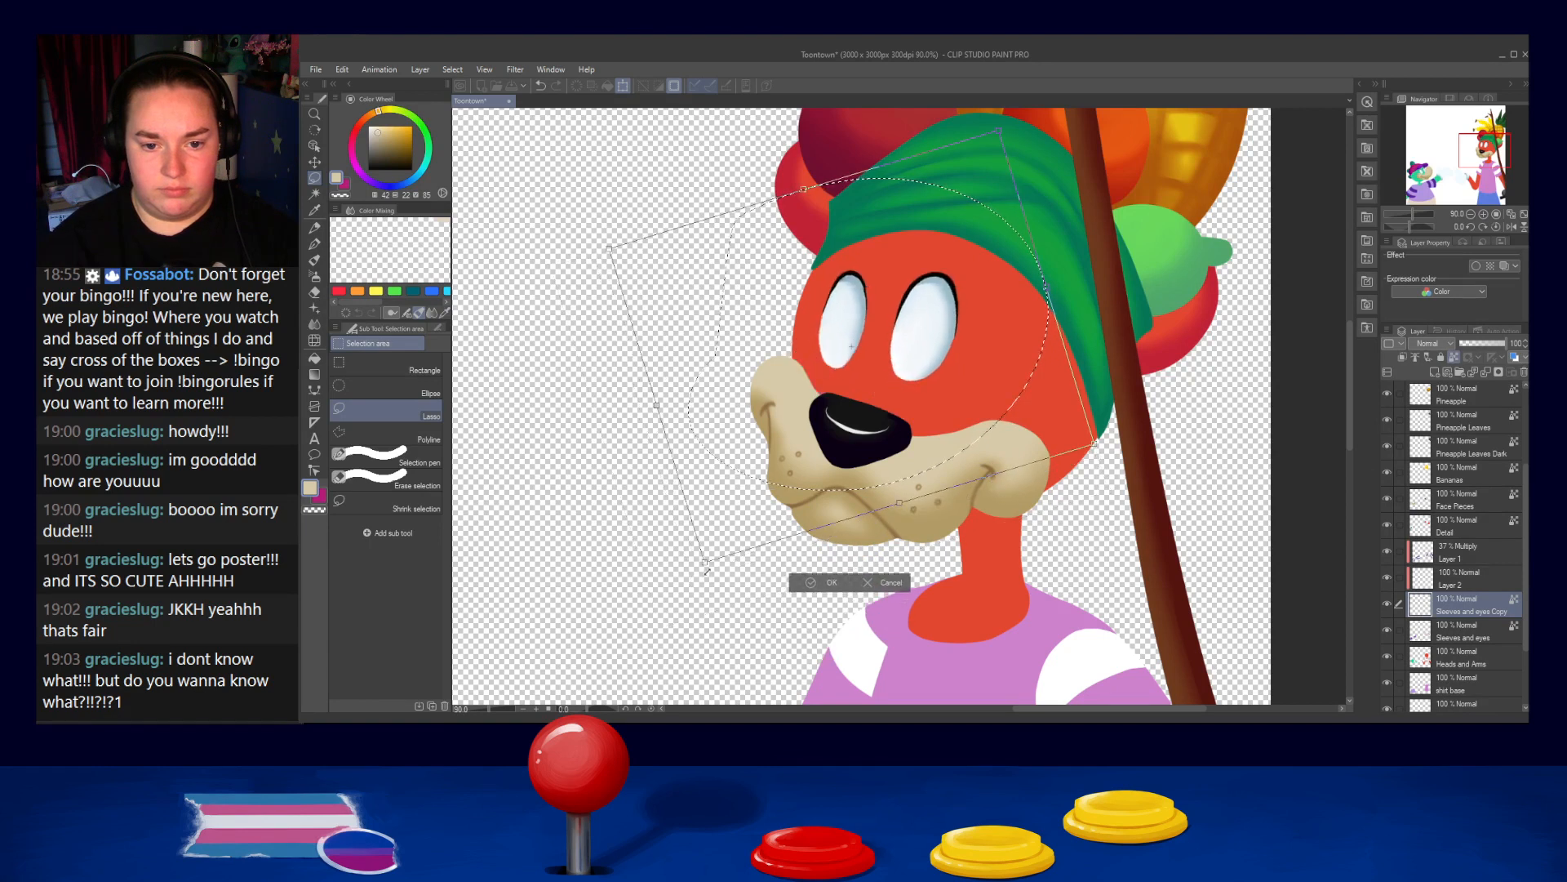
drag(903, 356, 901, 366)
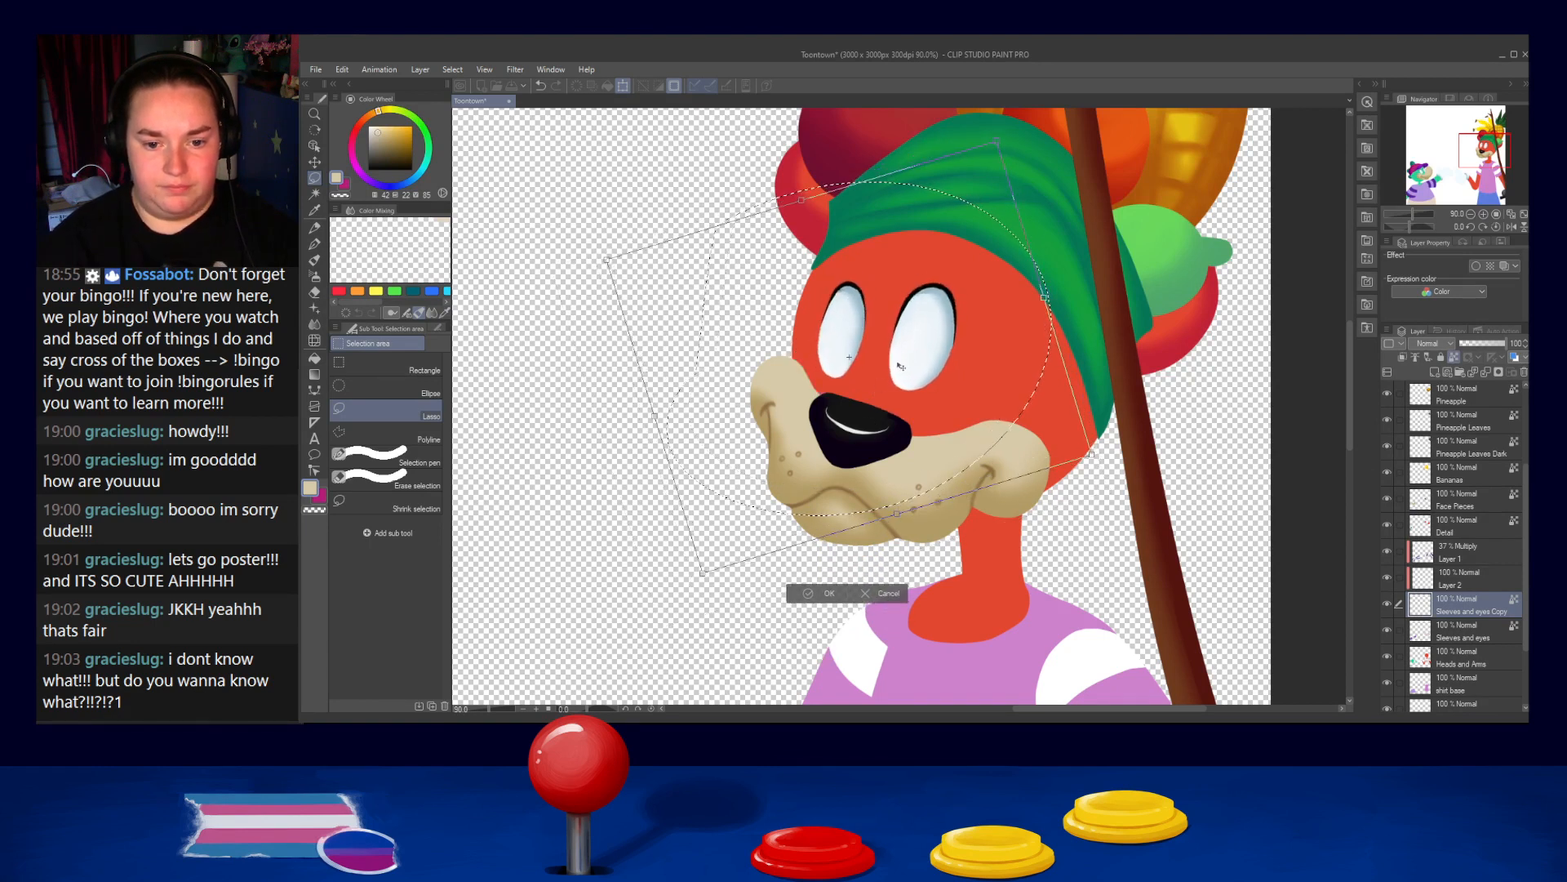
click(817, 593)
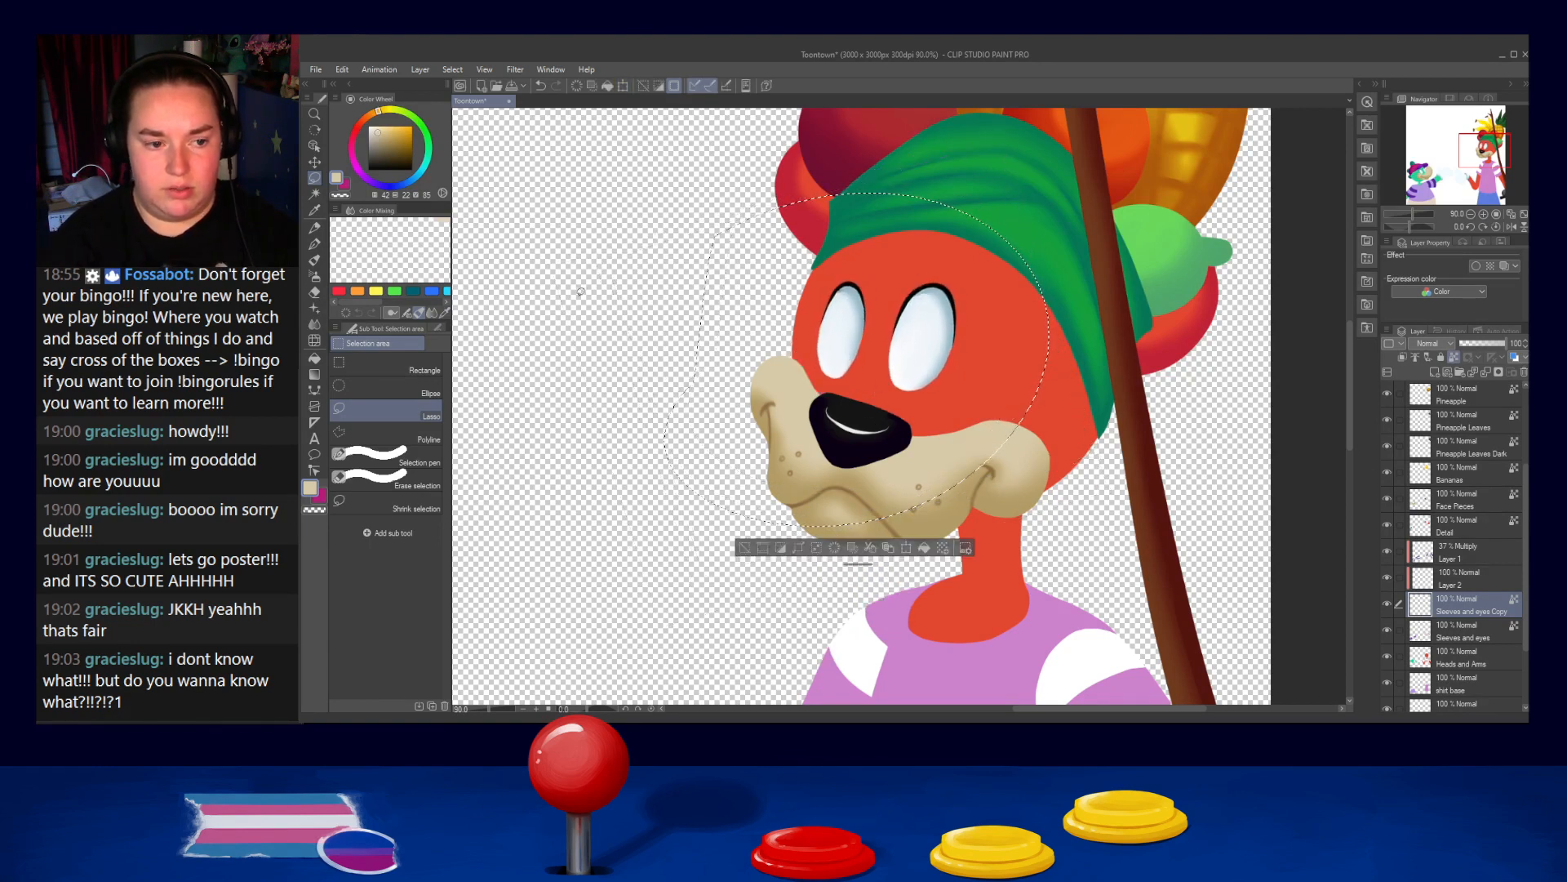
Move the fox's larger near eye away from the smaller eye, and merge the copied layer into Sleeves and eyes
mouse_move(976, 383)
mouse_down()
mouse_move(951, 273)
mouse_move(880, 359)
mouse_move(890, 412)
mouse_up()
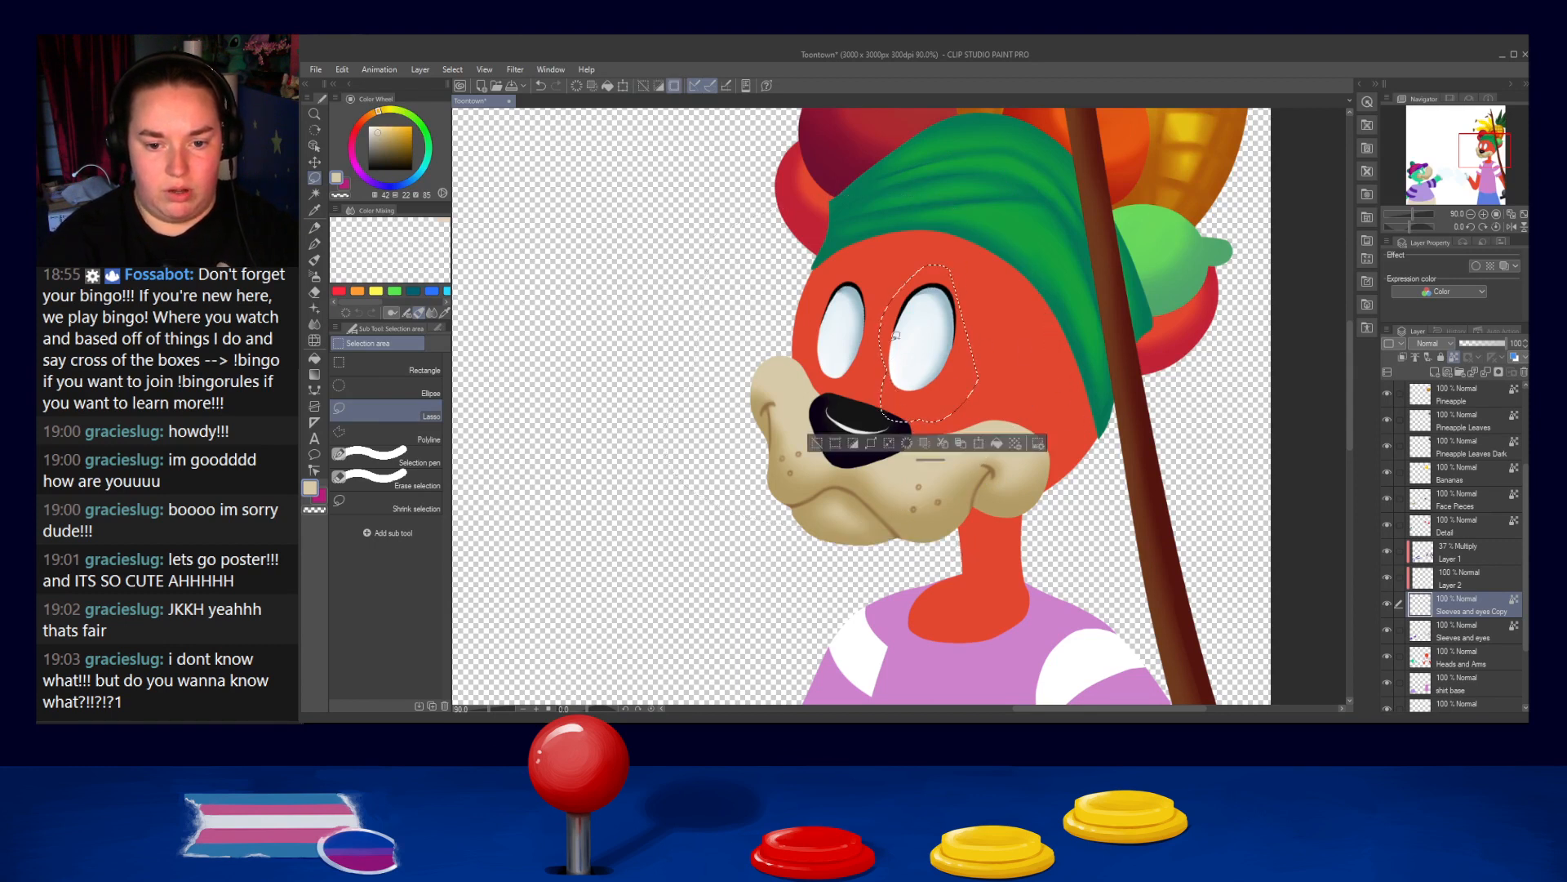
drag(921, 353, 963, 365)
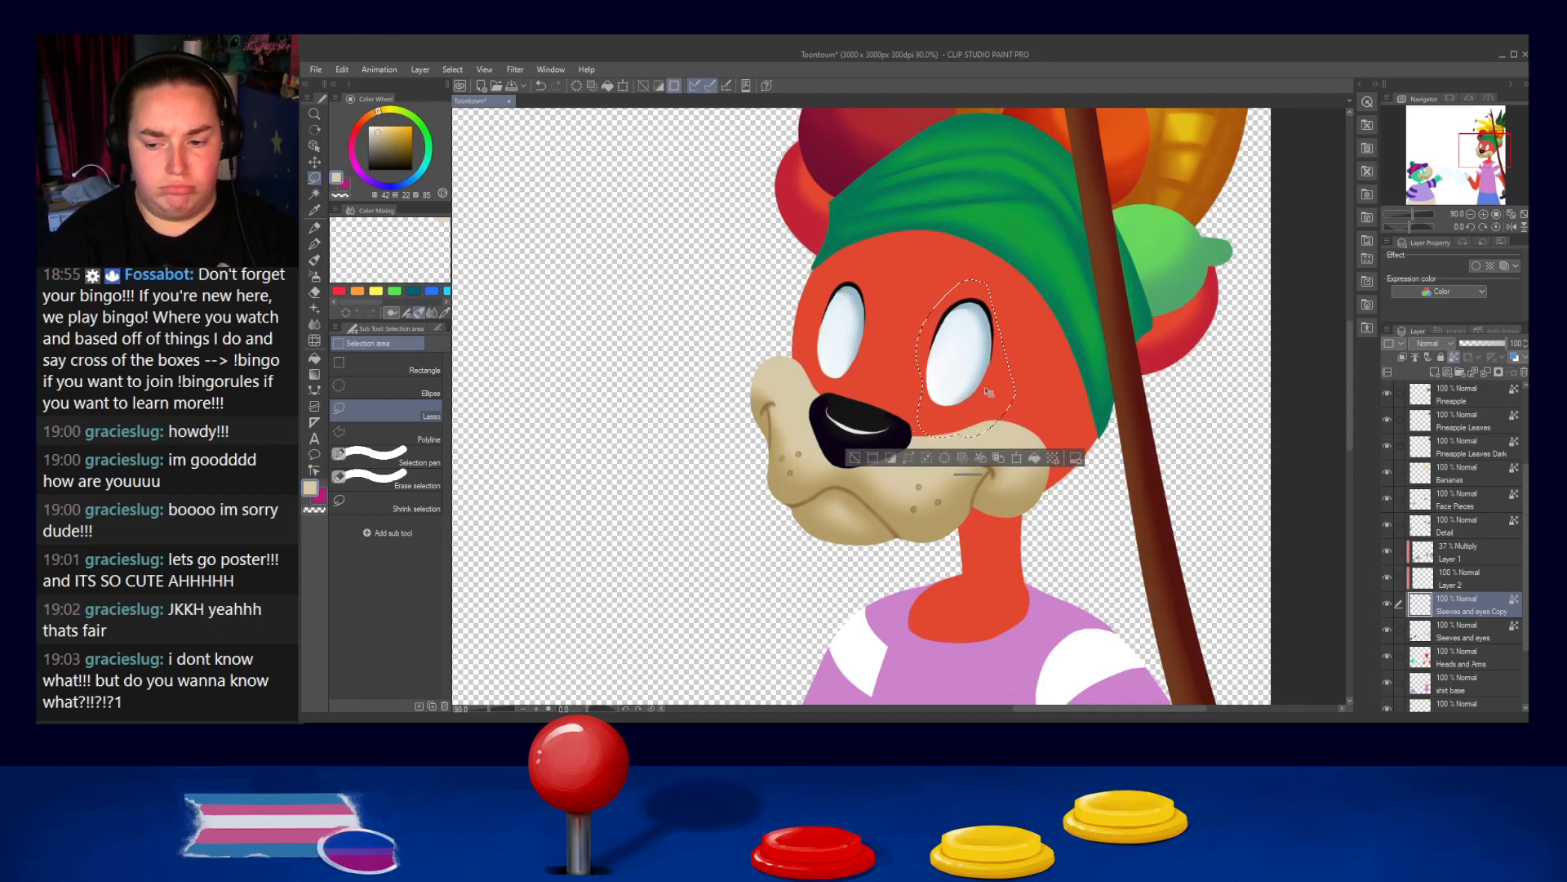
key(ctrl+d)
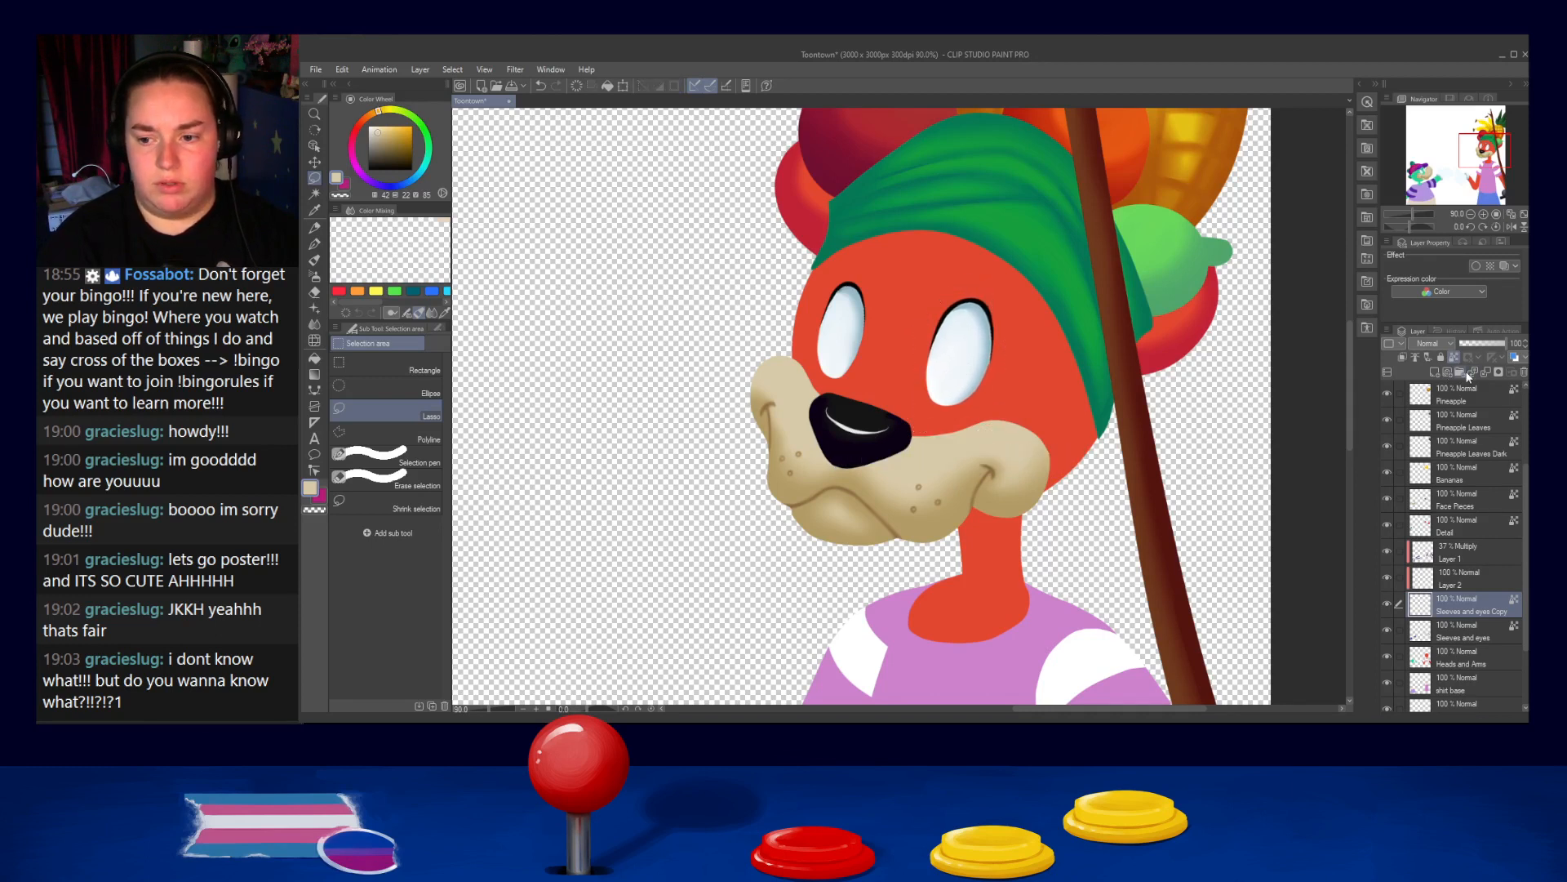
key(ctrl+e)
Draw the near-black outline along the inner edge of the fox's smaller far eye with the G-pen, using the sampled outline colour
drag(1069, 398, 1179, 441)
scroll(1037, 464, up, 4)
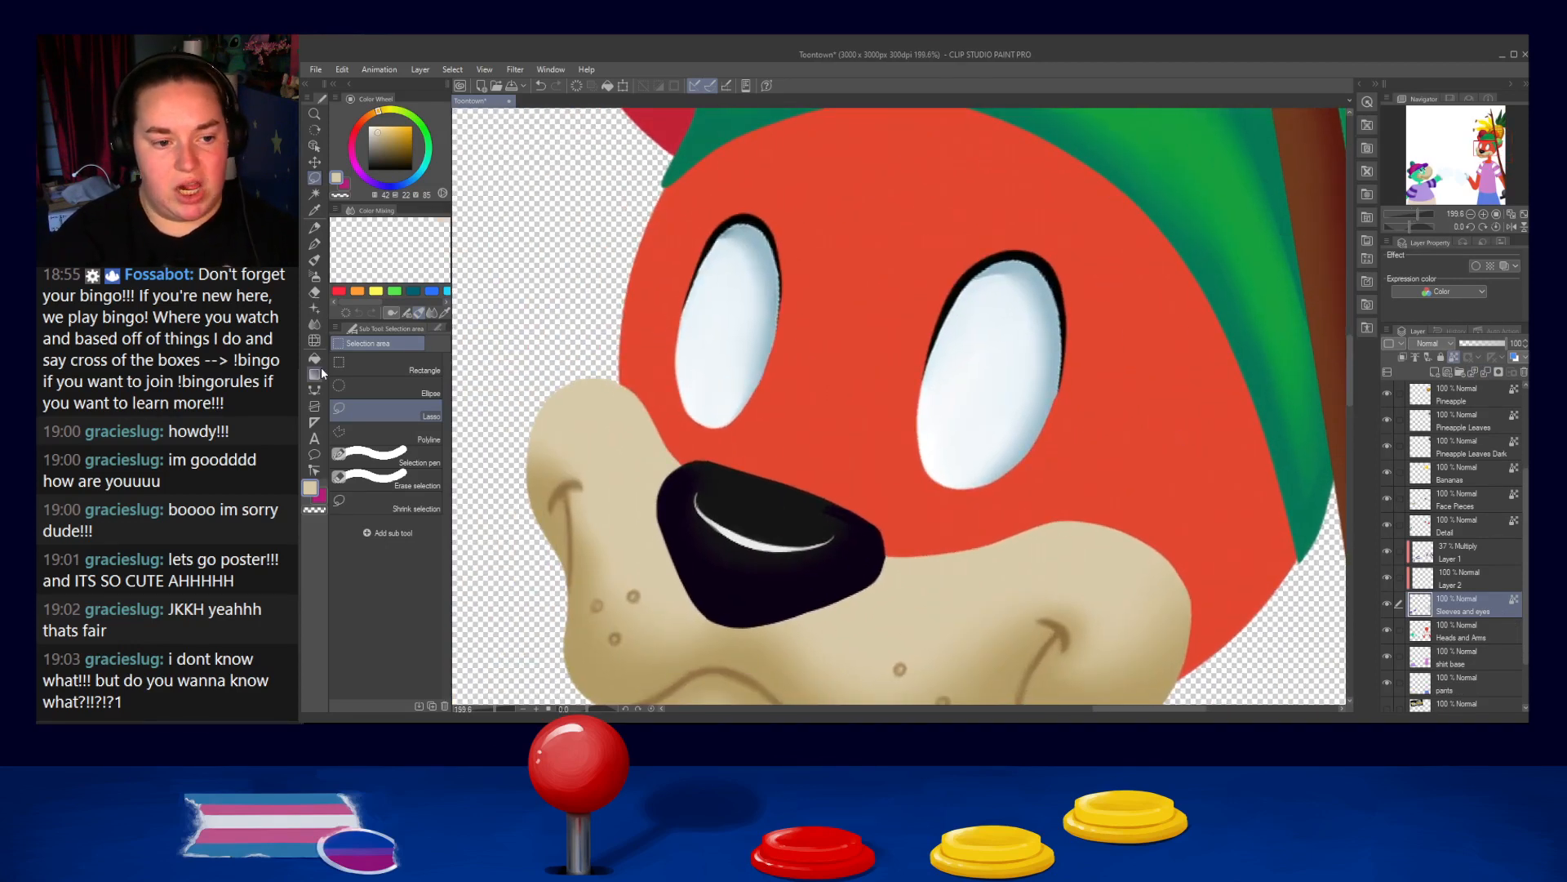
click(314, 243)
alt+click(742, 237)
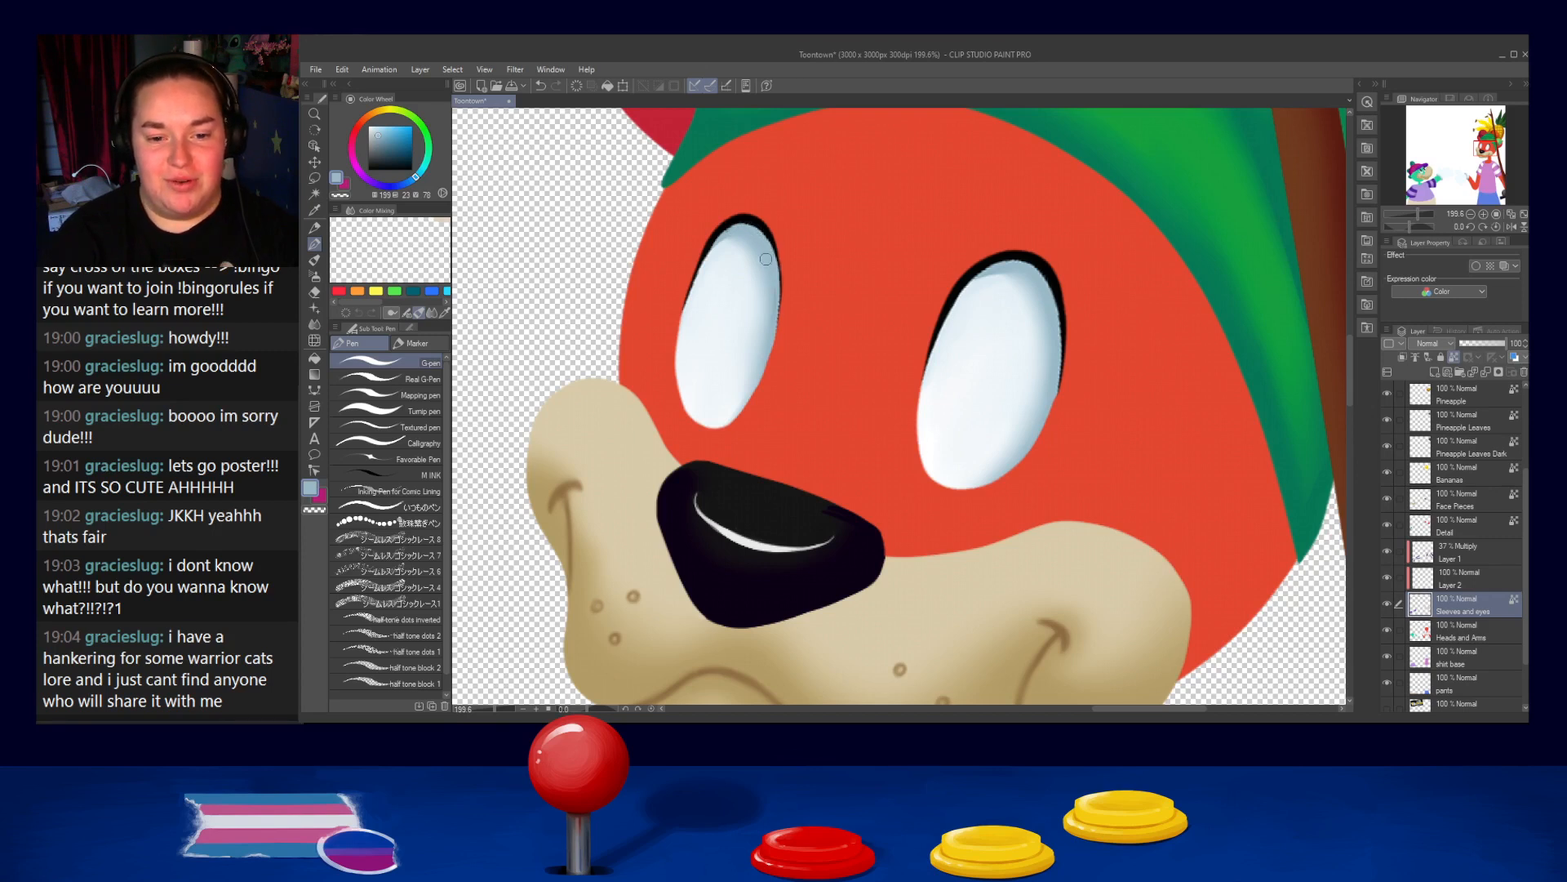
alt+click(764, 226)
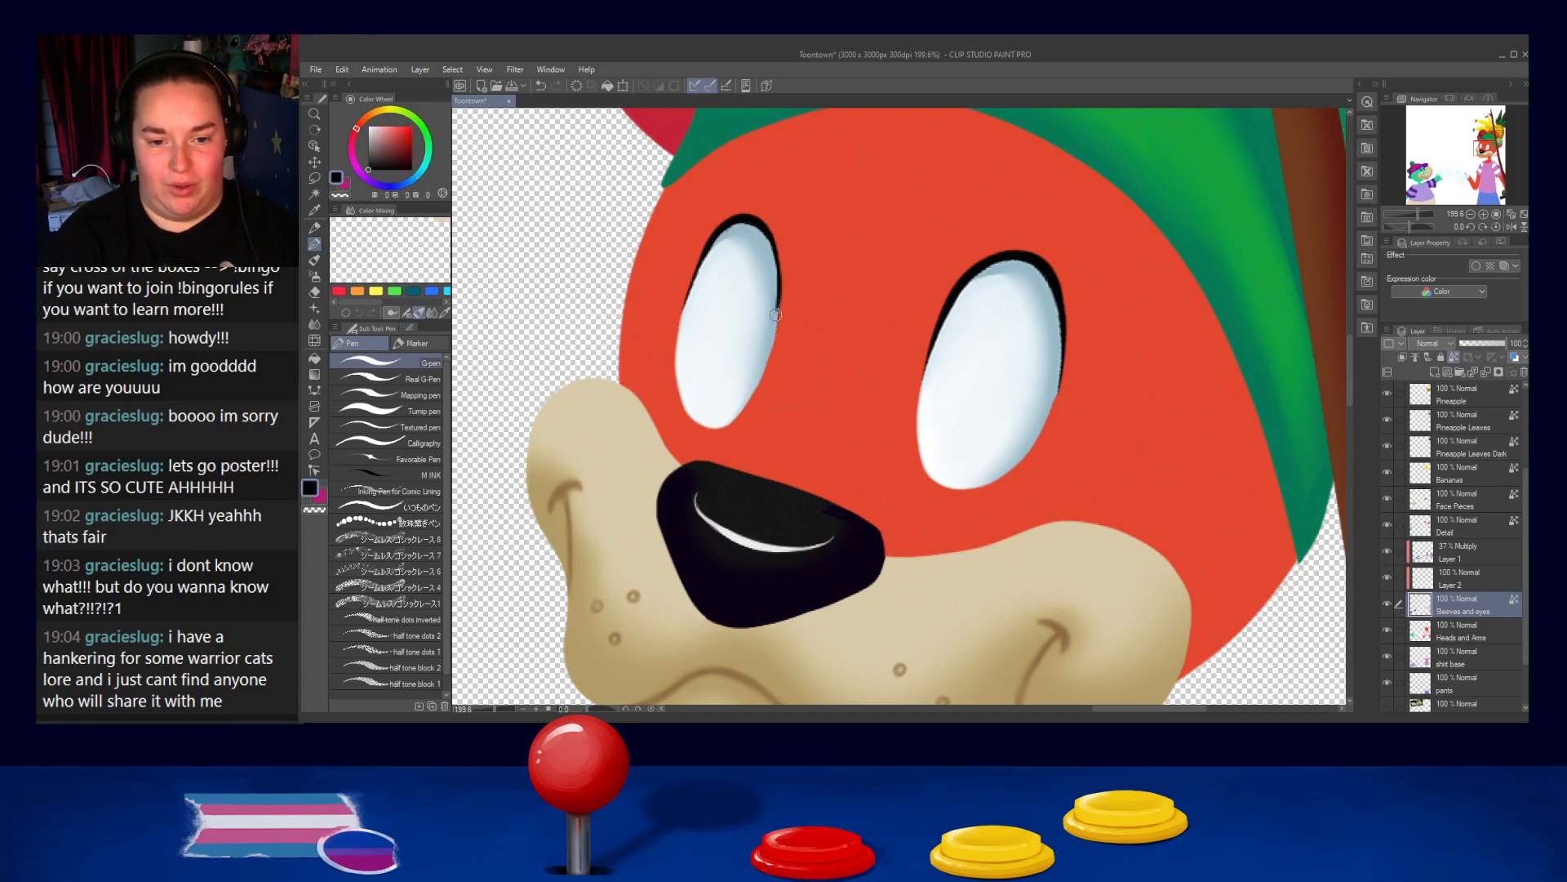
key(ctrl+z)
drag(770, 252, 768, 332)
key(ctrl+z)
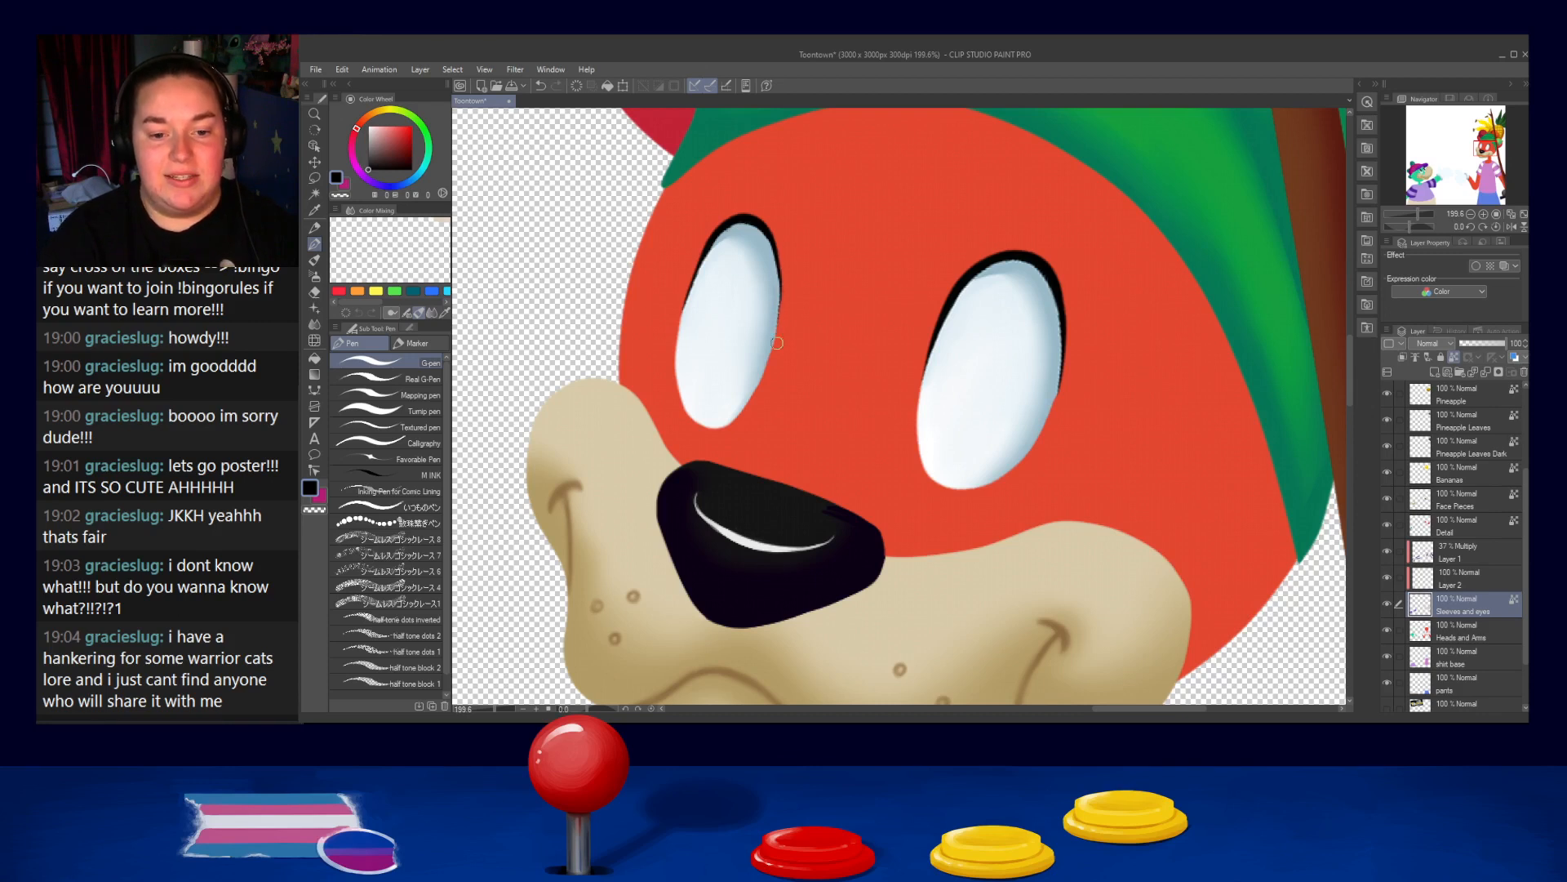
drag(772, 251, 774, 337)
drag(777, 270, 771, 360)
key(ctrl+z)
drag(774, 269, 773, 364)
key(ctrl+z)
mouse_move(774, 241)
mouse_down()
mouse_move(765, 363)
mouse_move(769, 239)
mouse_move(773, 356)
mouse_up()
key(ctrl+z)
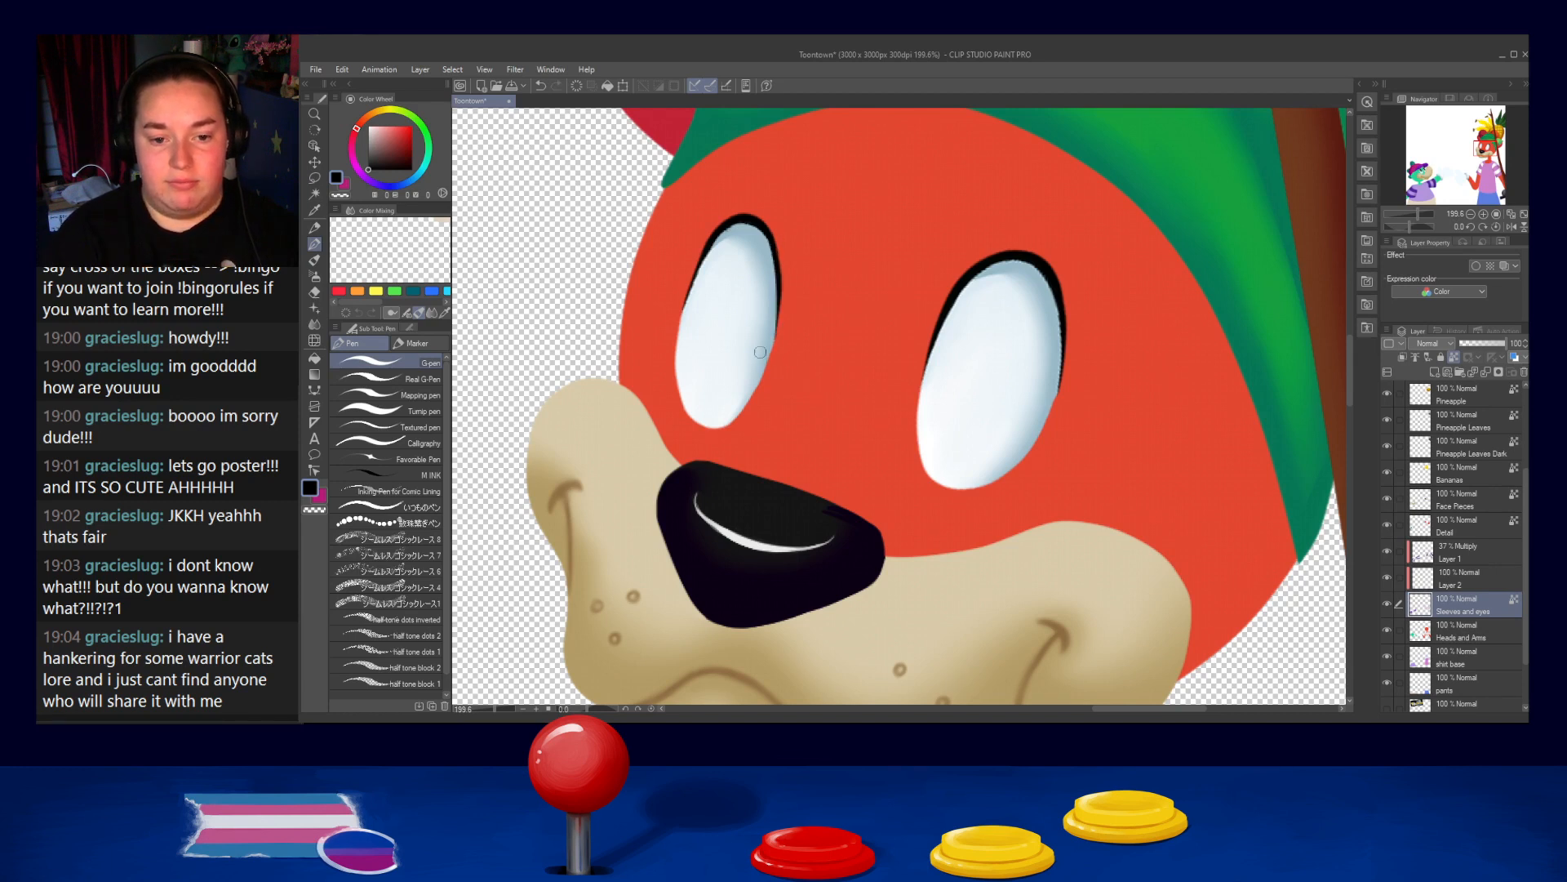
Touch up the outline and pale blue shading of the fox's smaller far eye with sampled colours, and soften it with Blur
alt+click(724, 226)
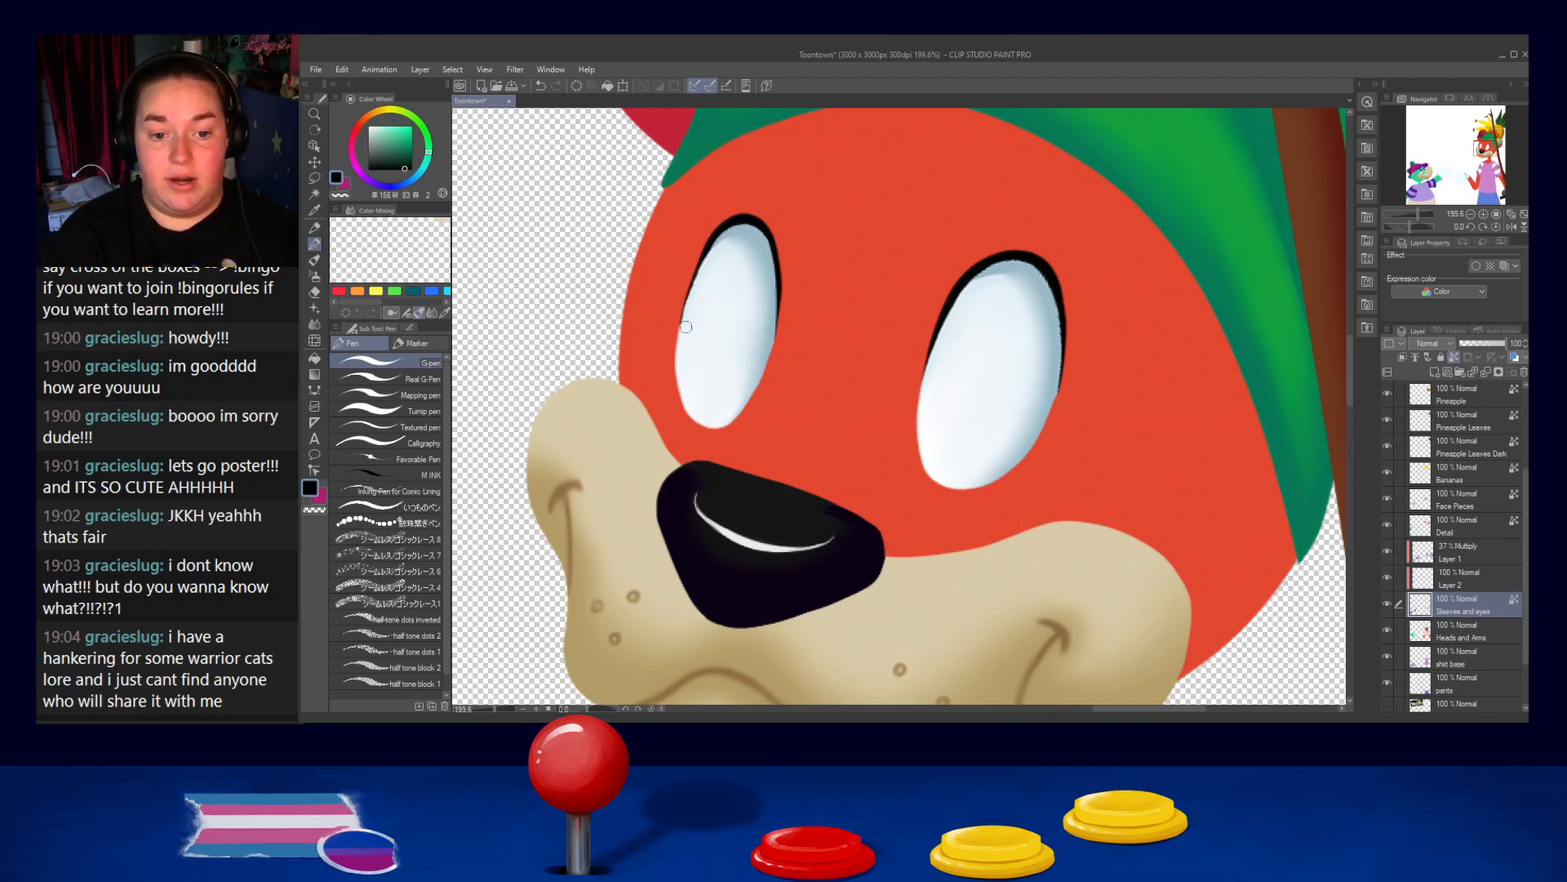
alt+click(699, 282)
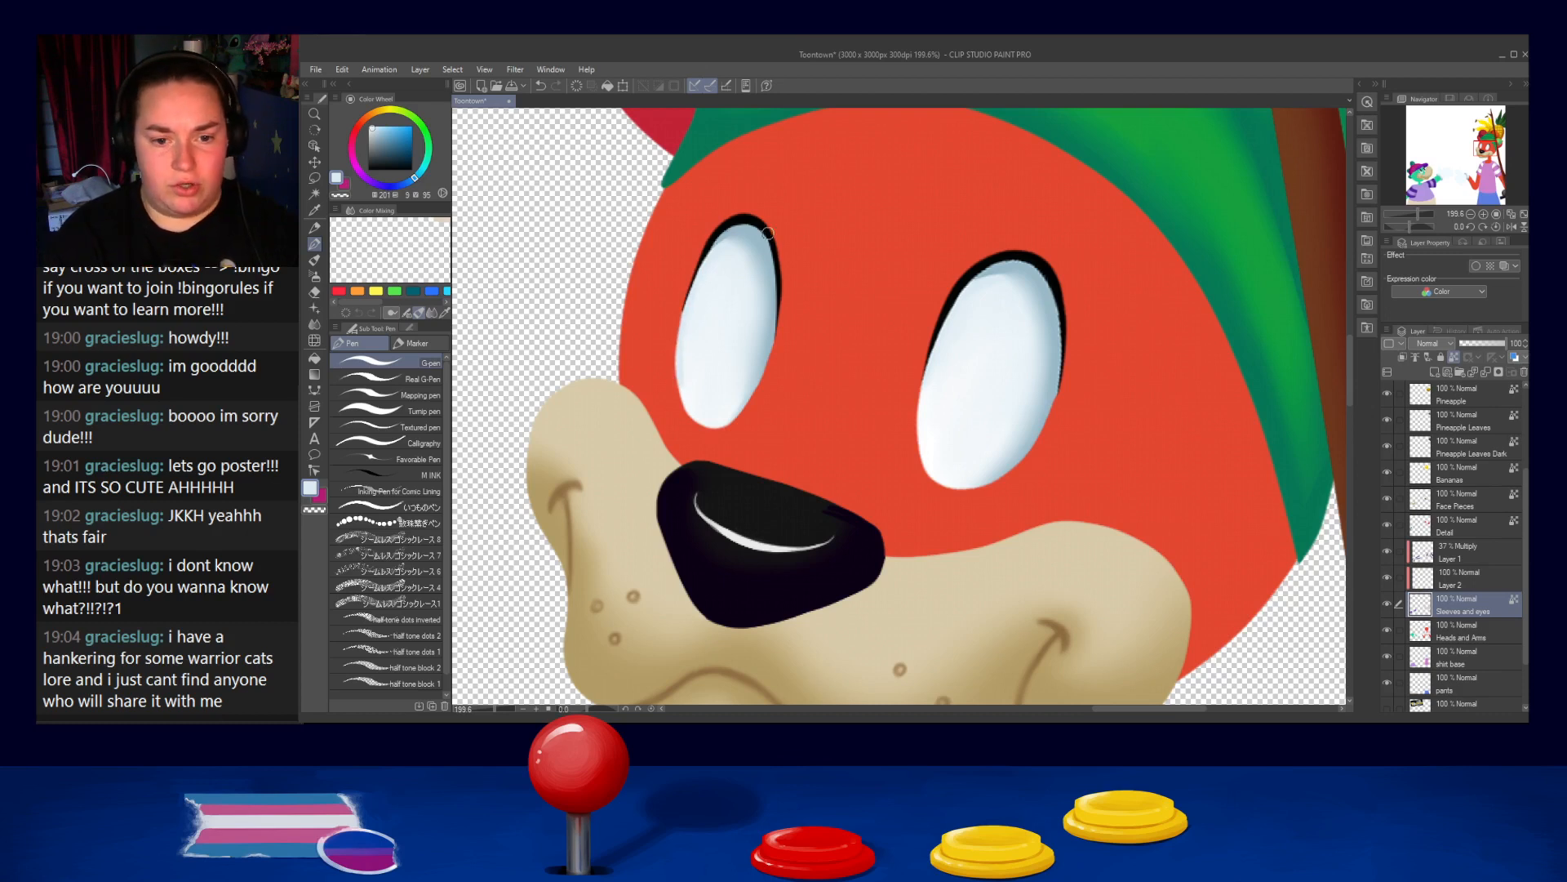
alt+click(735, 232)
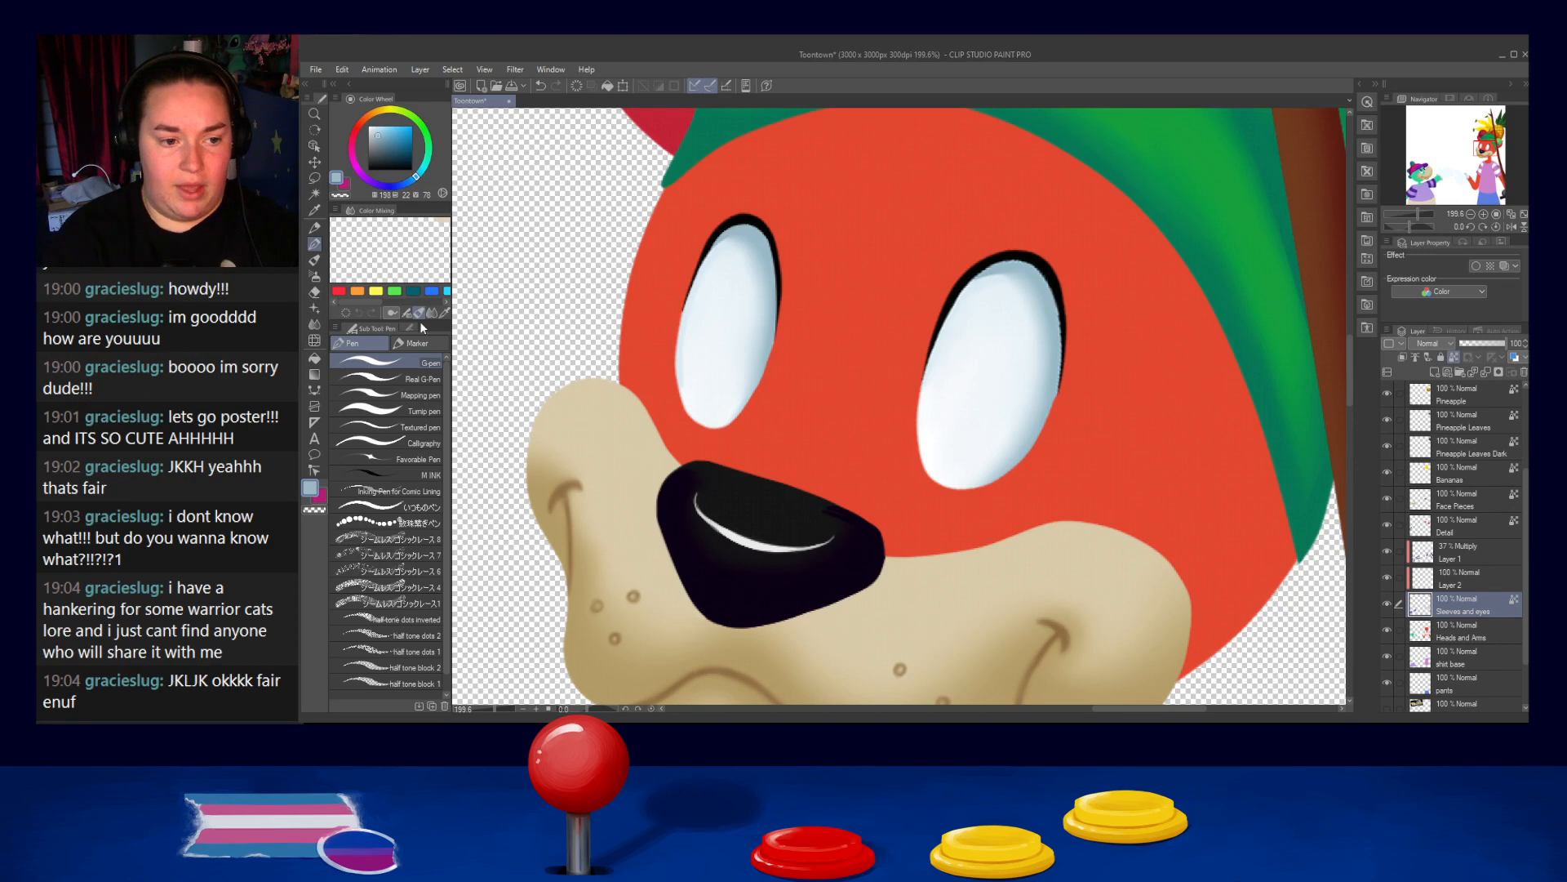
key(j)
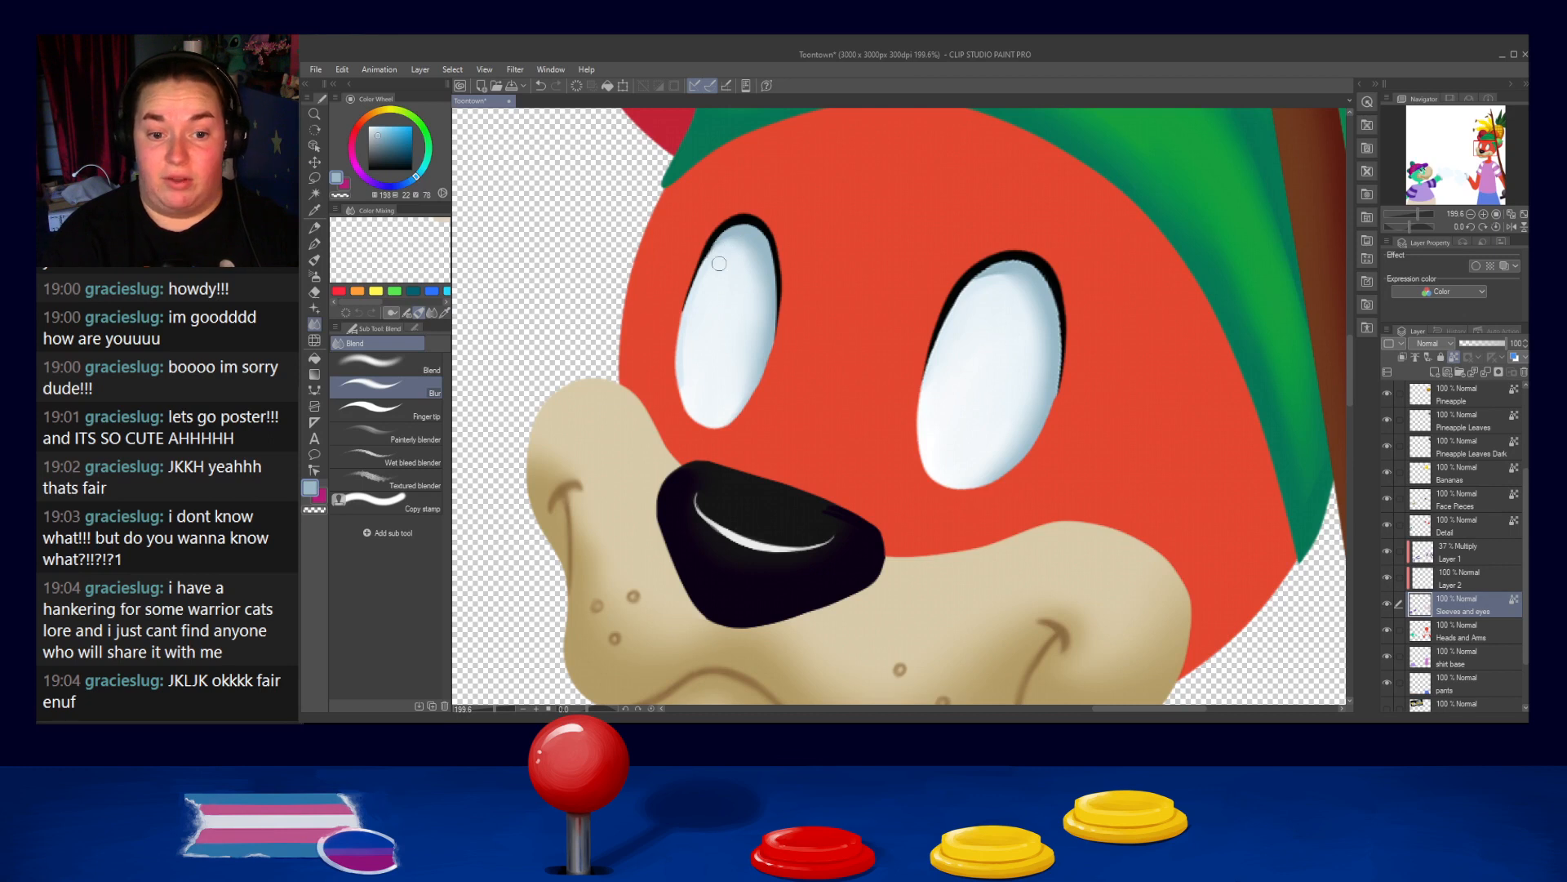
mouse_move(730, 256)
mouse_down()
mouse_move(732, 235)
mouse_move(739, 335)
mouse_up()
Redraw the near-black outline over the upper and outer edges of the fox's larger near eye with the G-pen
click(314, 244)
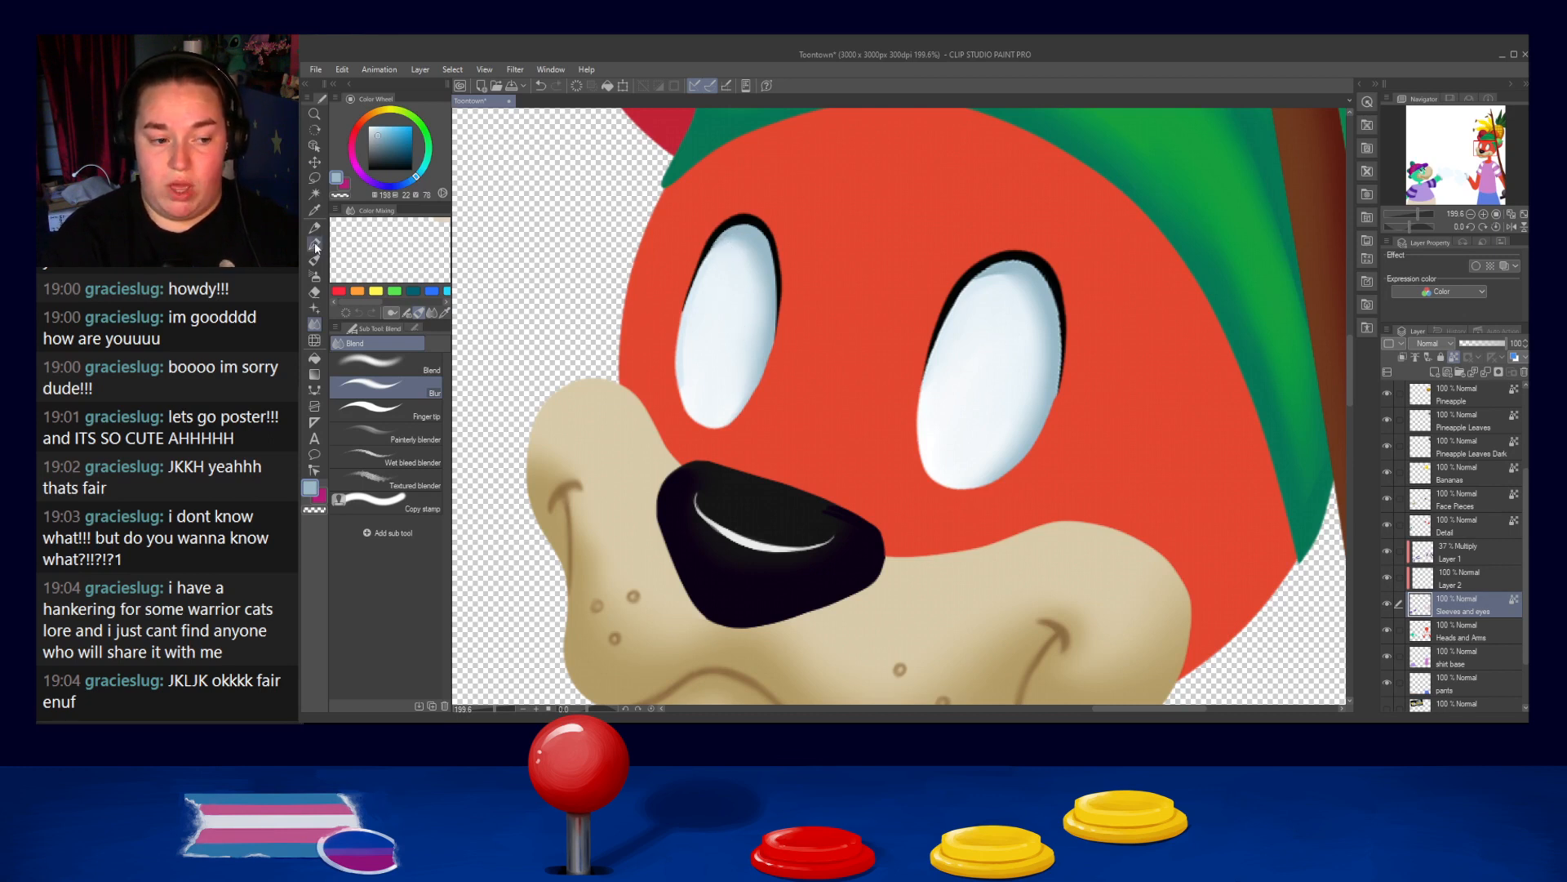
alt+click(968, 283)
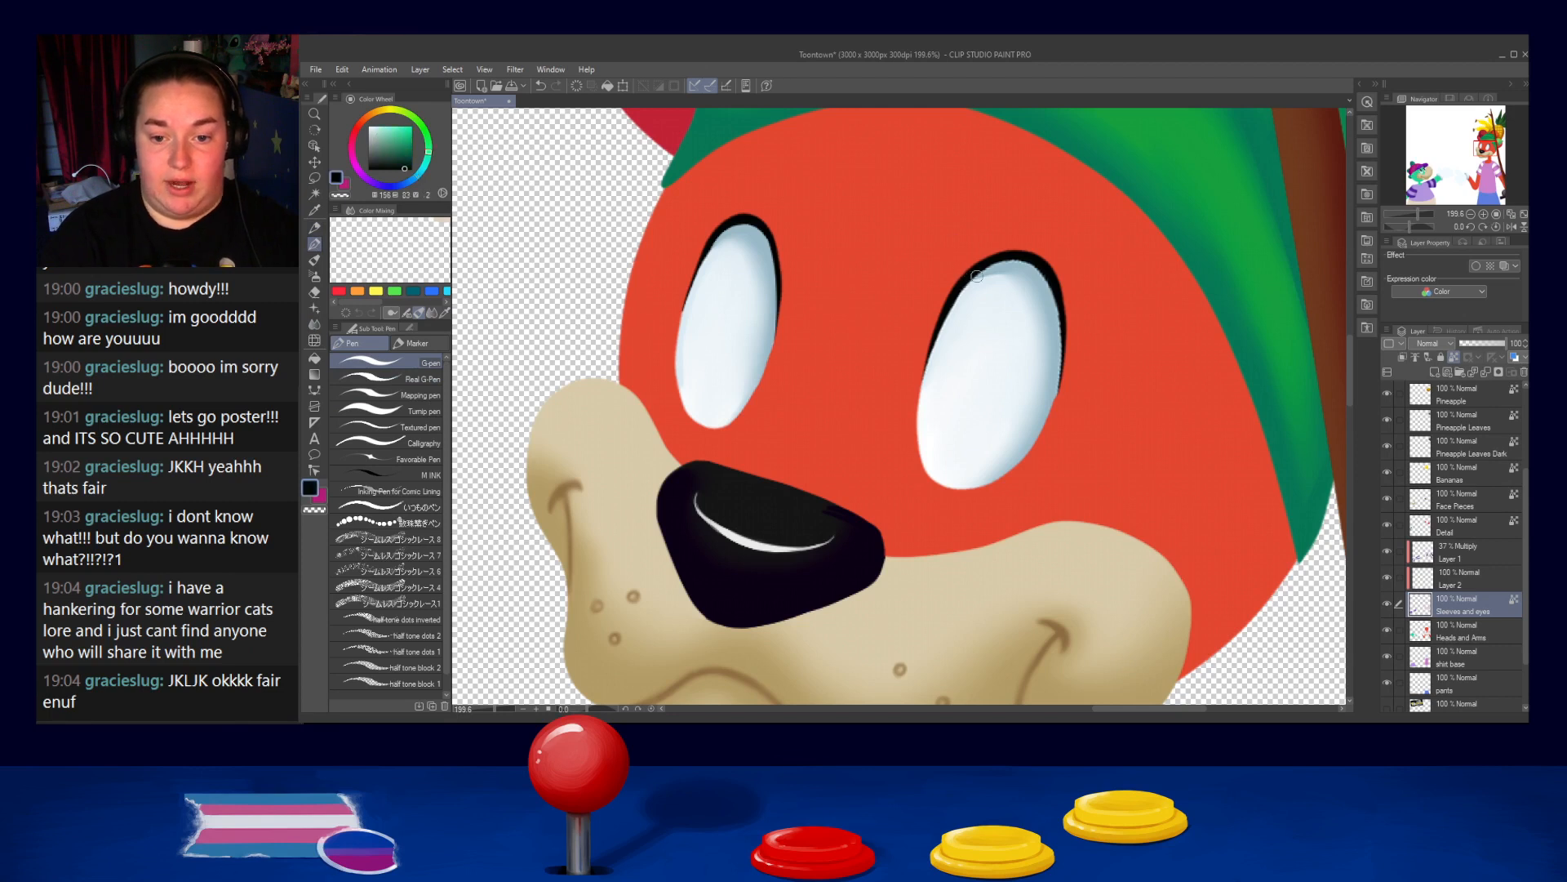
drag(977, 278, 1032, 263)
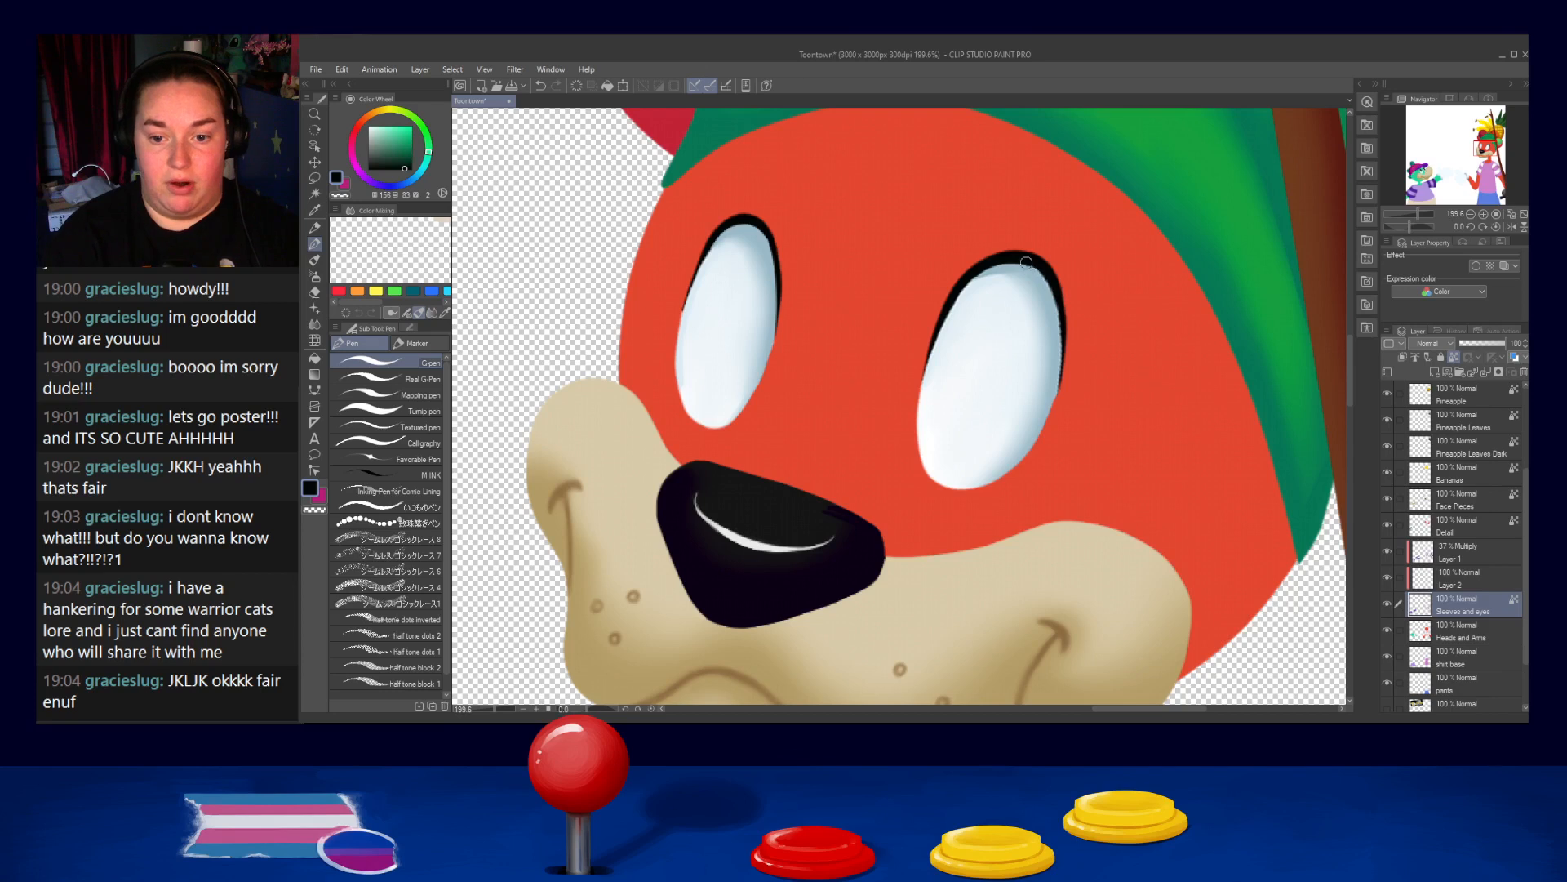
key(ctrl+z)
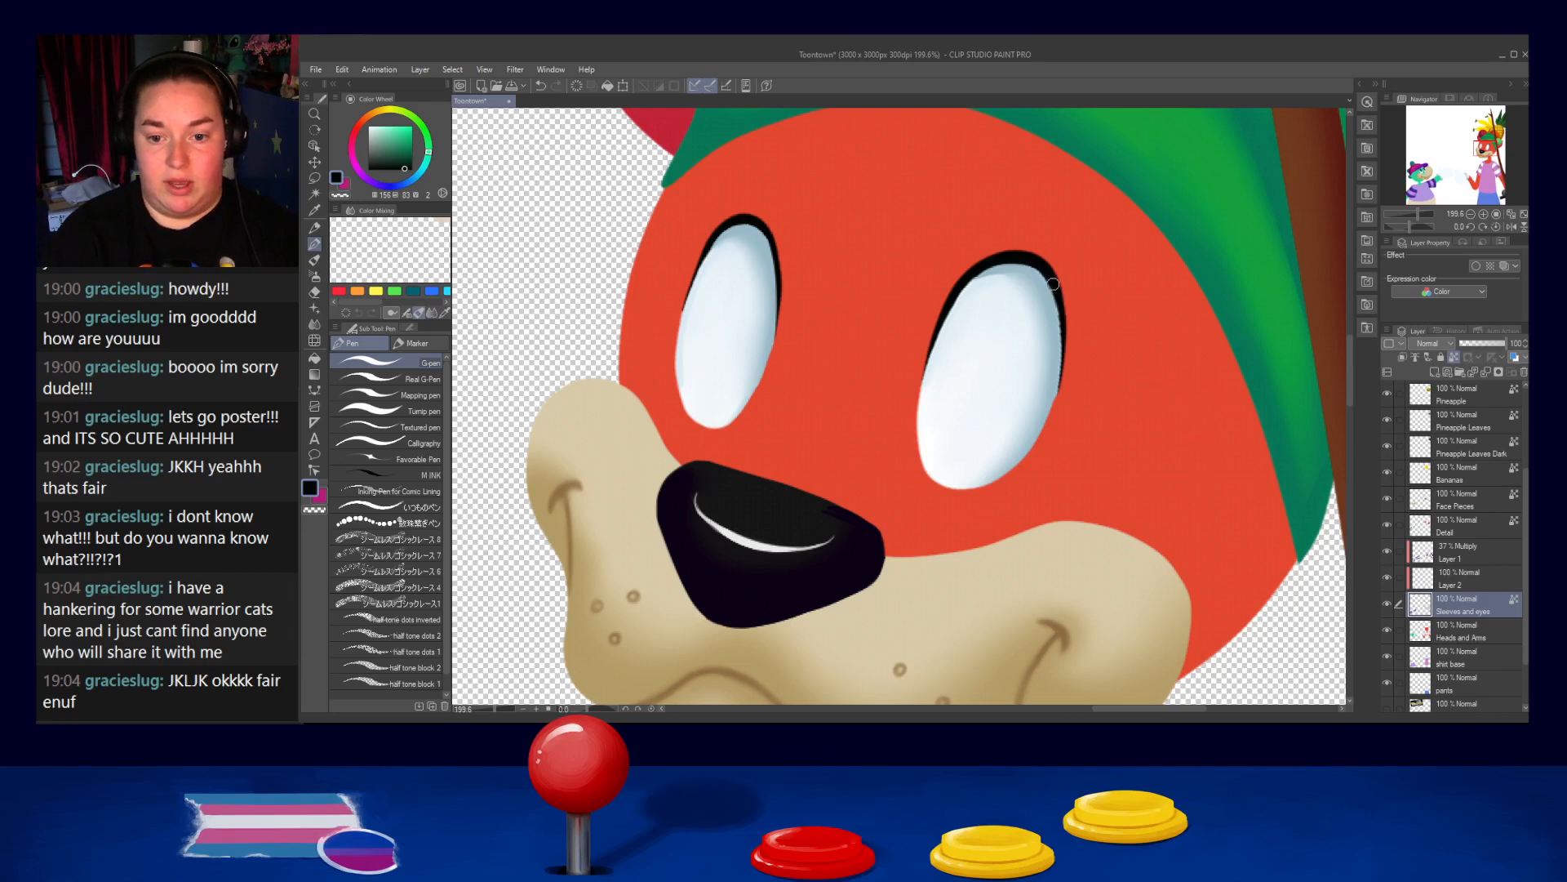
mouse_move(1021, 262)
mouse_down()
mouse_move(1056, 293)
mouse_move(1034, 265)
mouse_move(1064, 325)
mouse_move(1039, 273)
mouse_move(1066, 387)
mouse_move(1056, 311)
mouse_move(1058, 387)
mouse_up()
key(ctrl+z)
drag(1056, 312, 1058, 400)
key(ctrl+z)
key(ctrl+z)
drag(1057, 309, 1056, 420)
drag(1061, 318, 1051, 408)
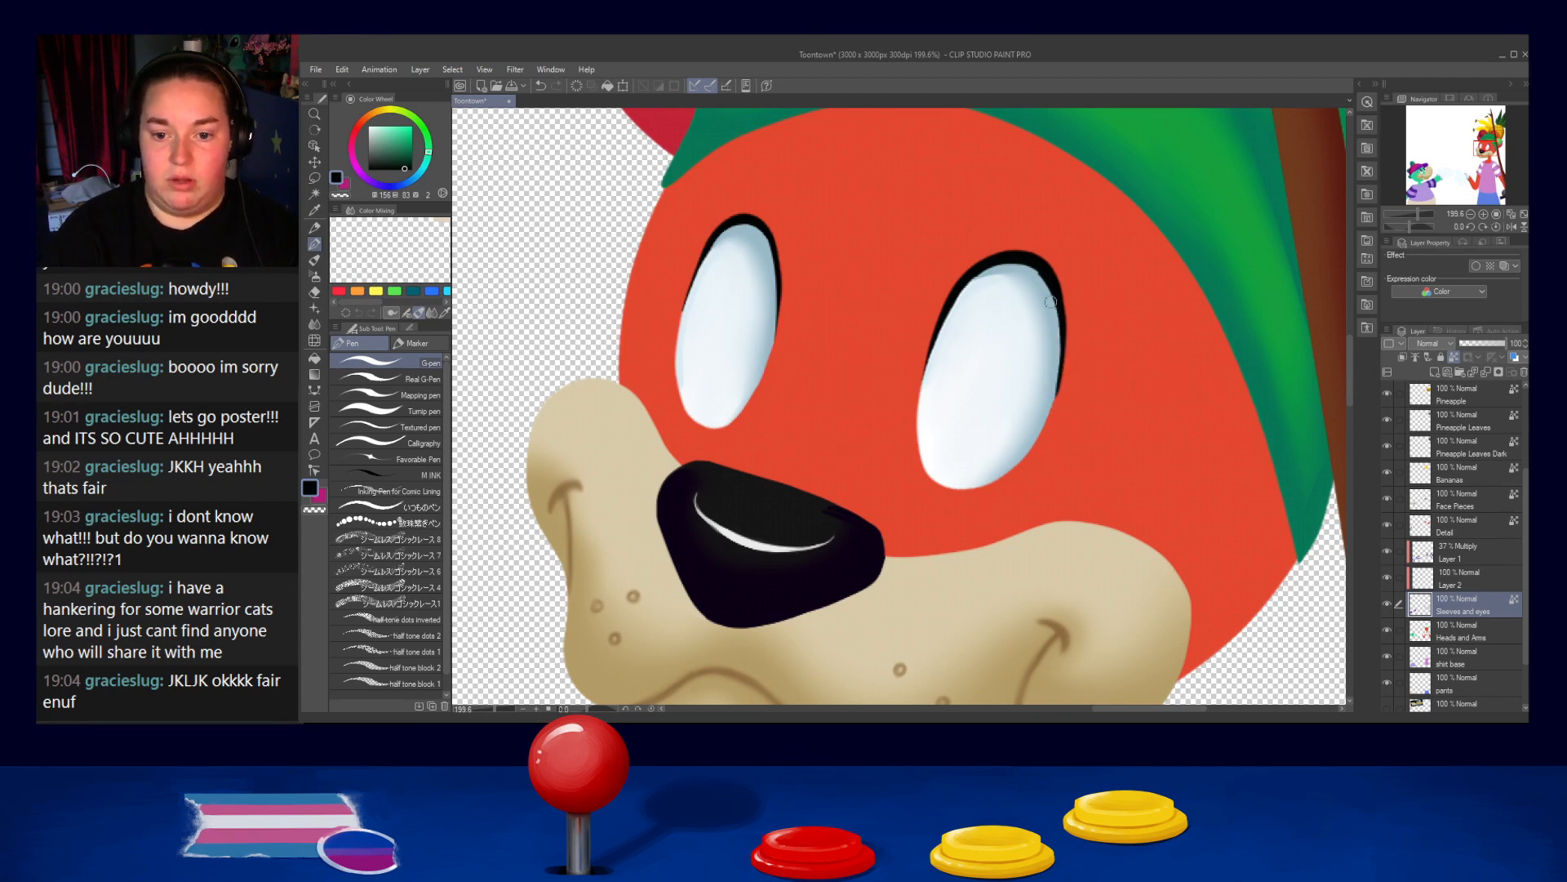
Clean up the eye whites beneath both outlines with sampled pale blues, and smooth the shading with the Blur tool
alt+click(1037, 279)
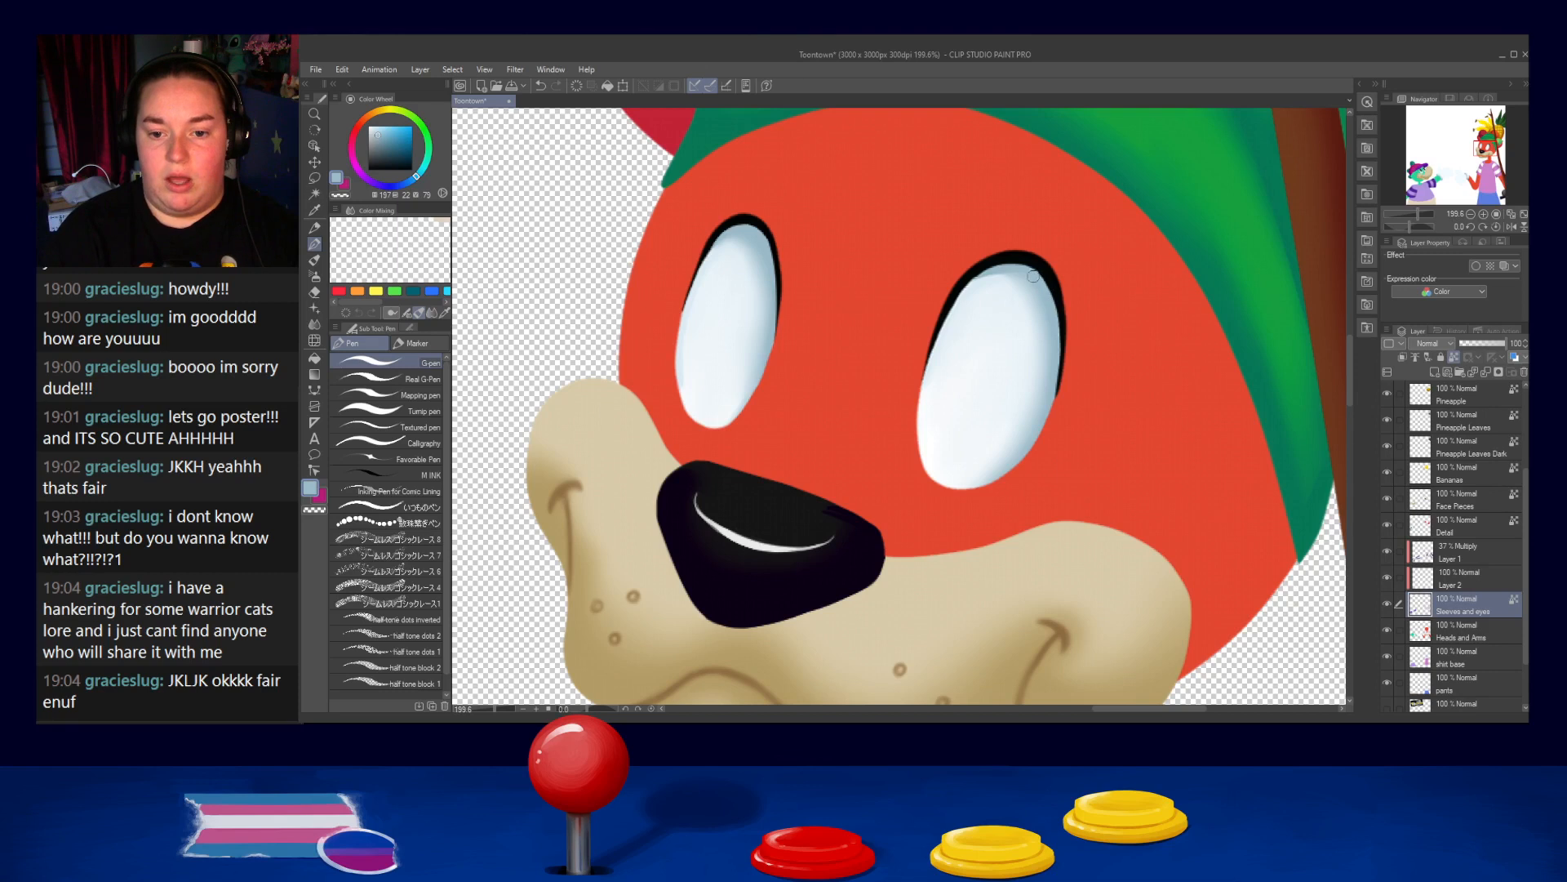
alt+click(707, 263)
alt+click(707, 260)
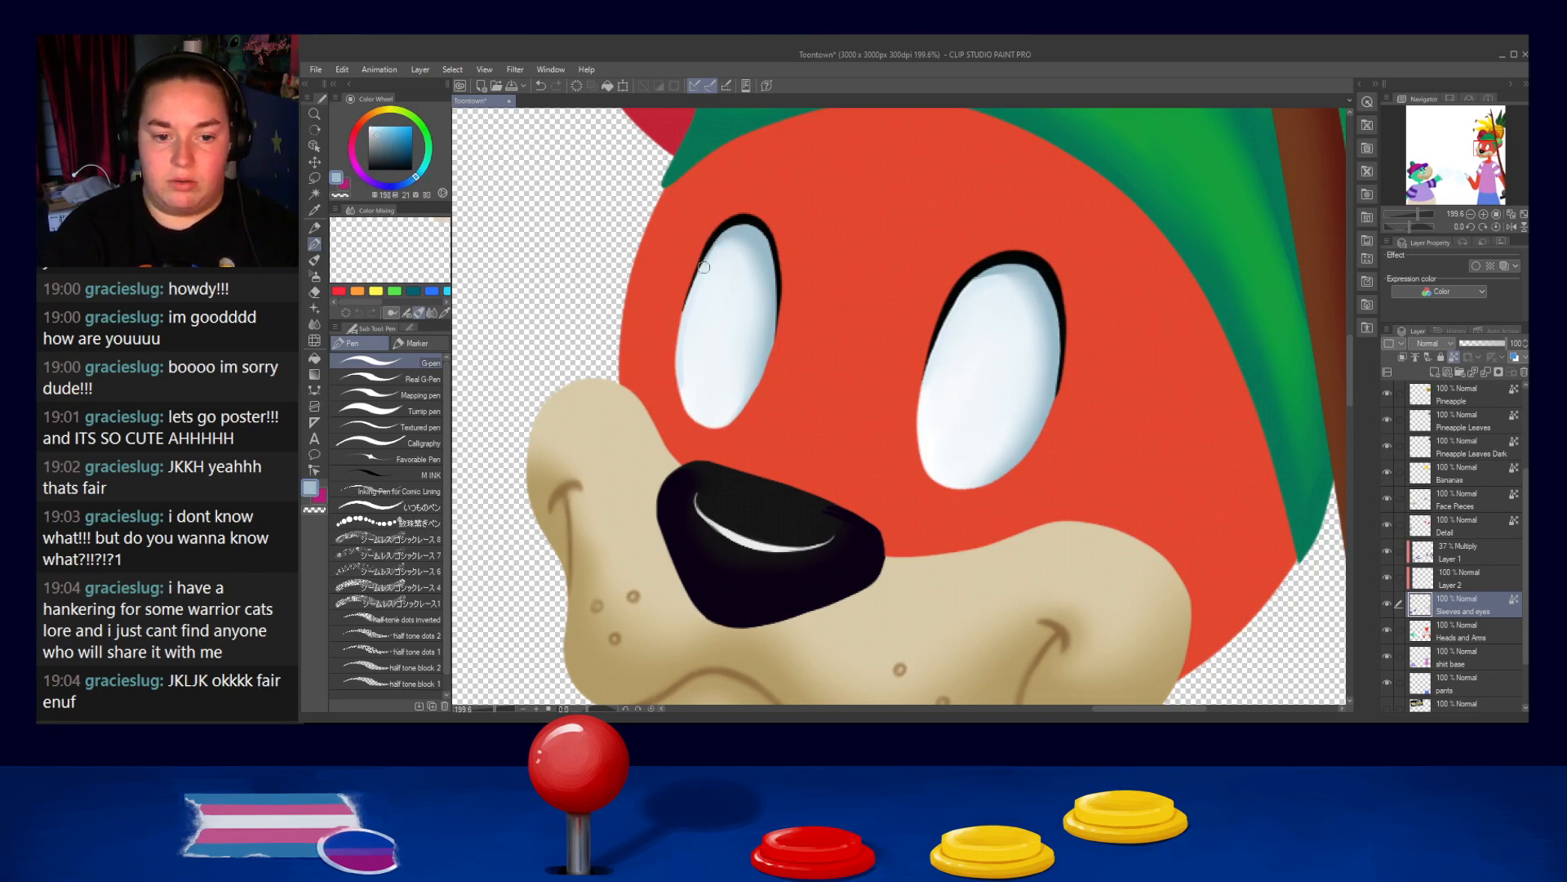
alt+click(707, 269)
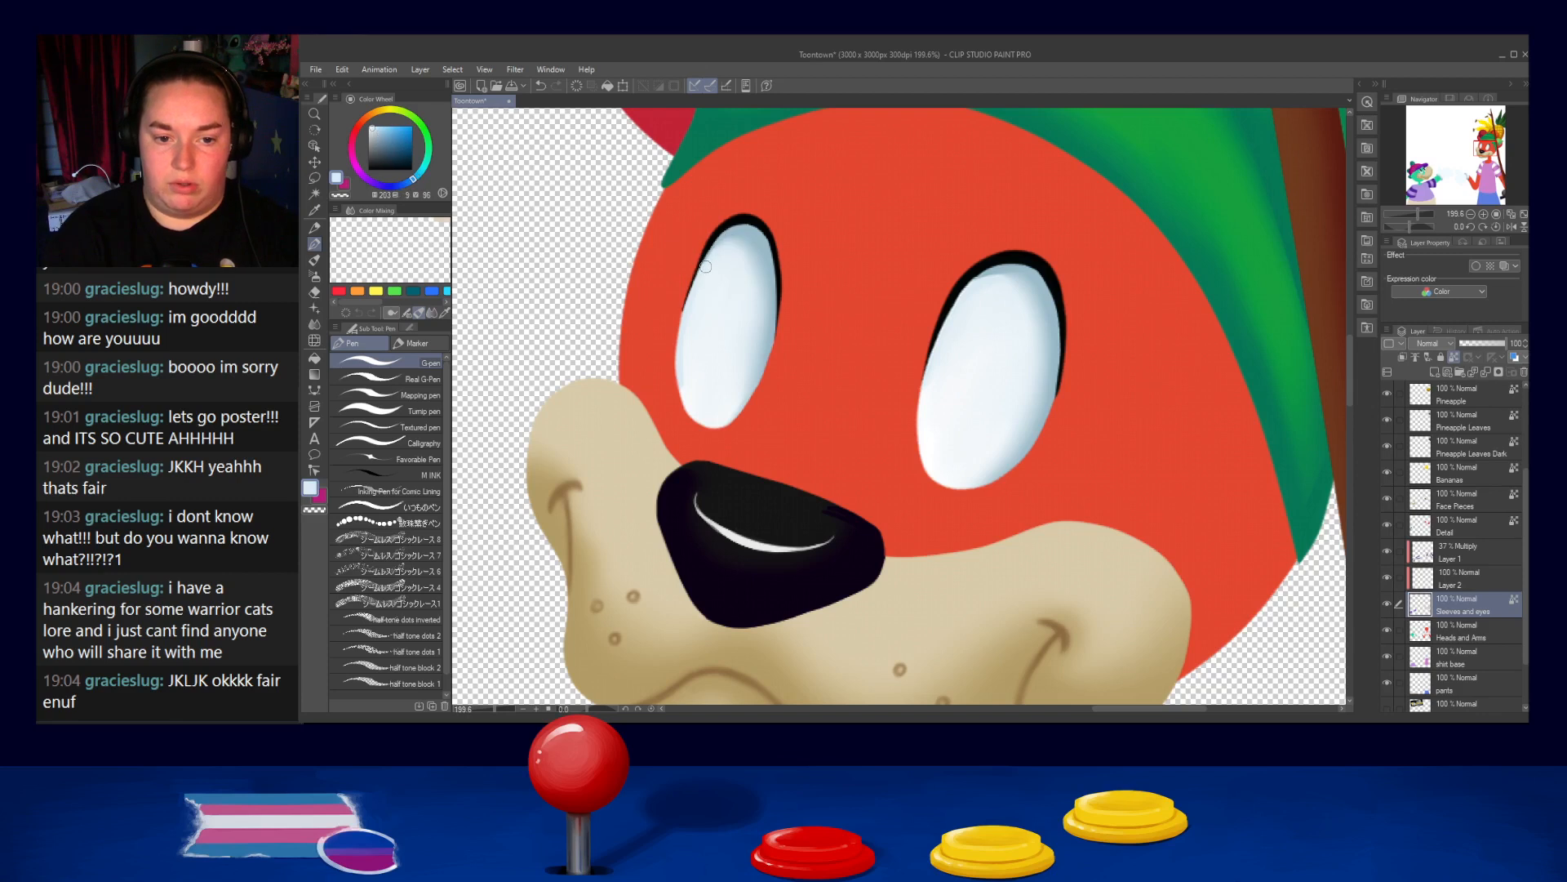
alt+click(983, 275)
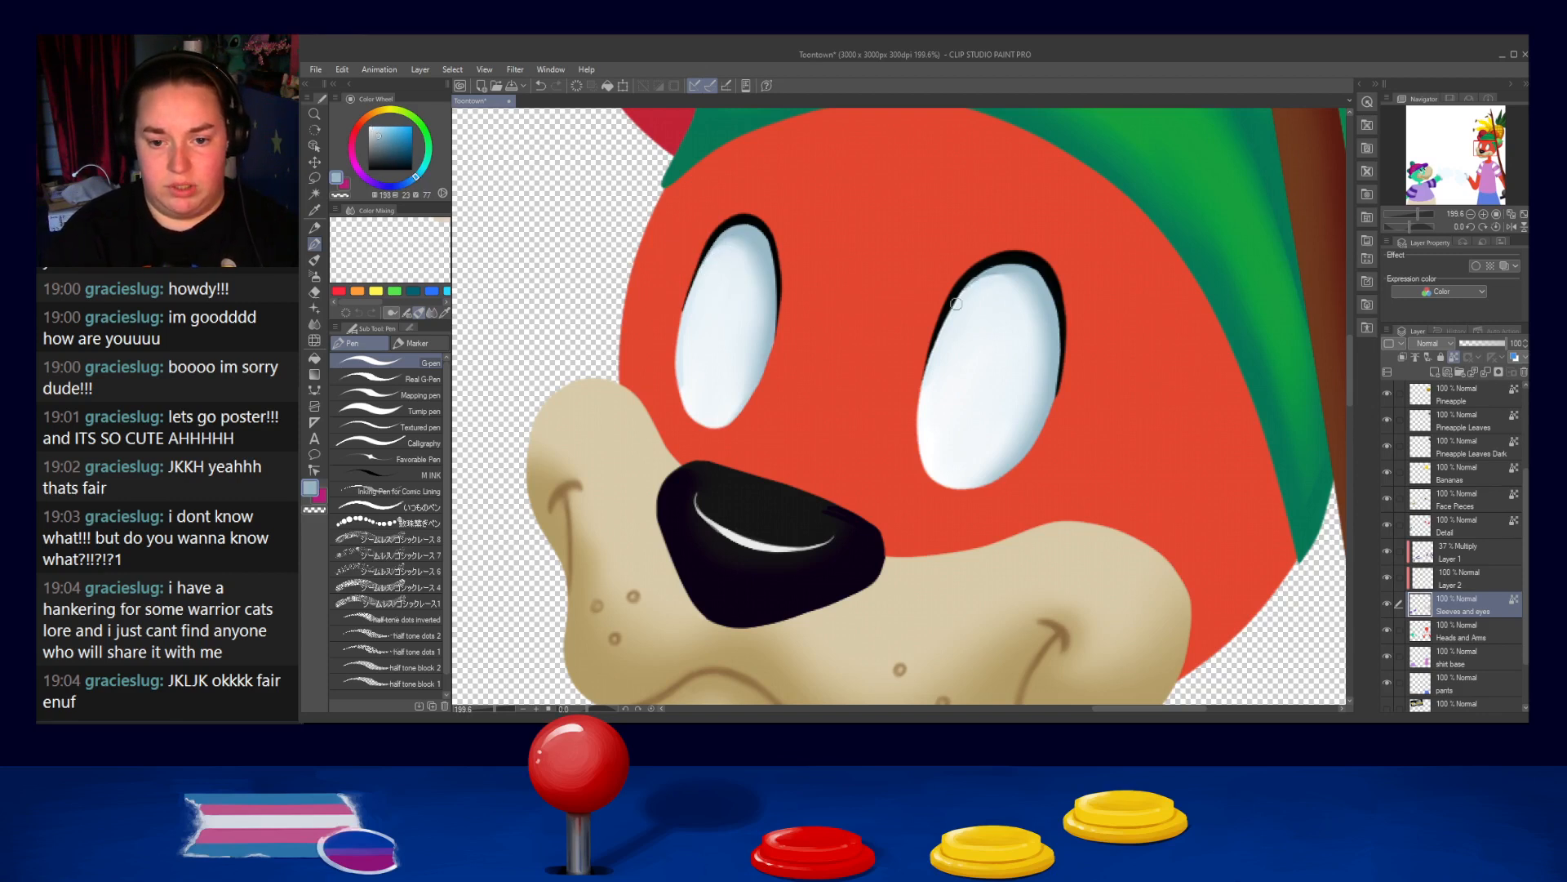
click(315, 324)
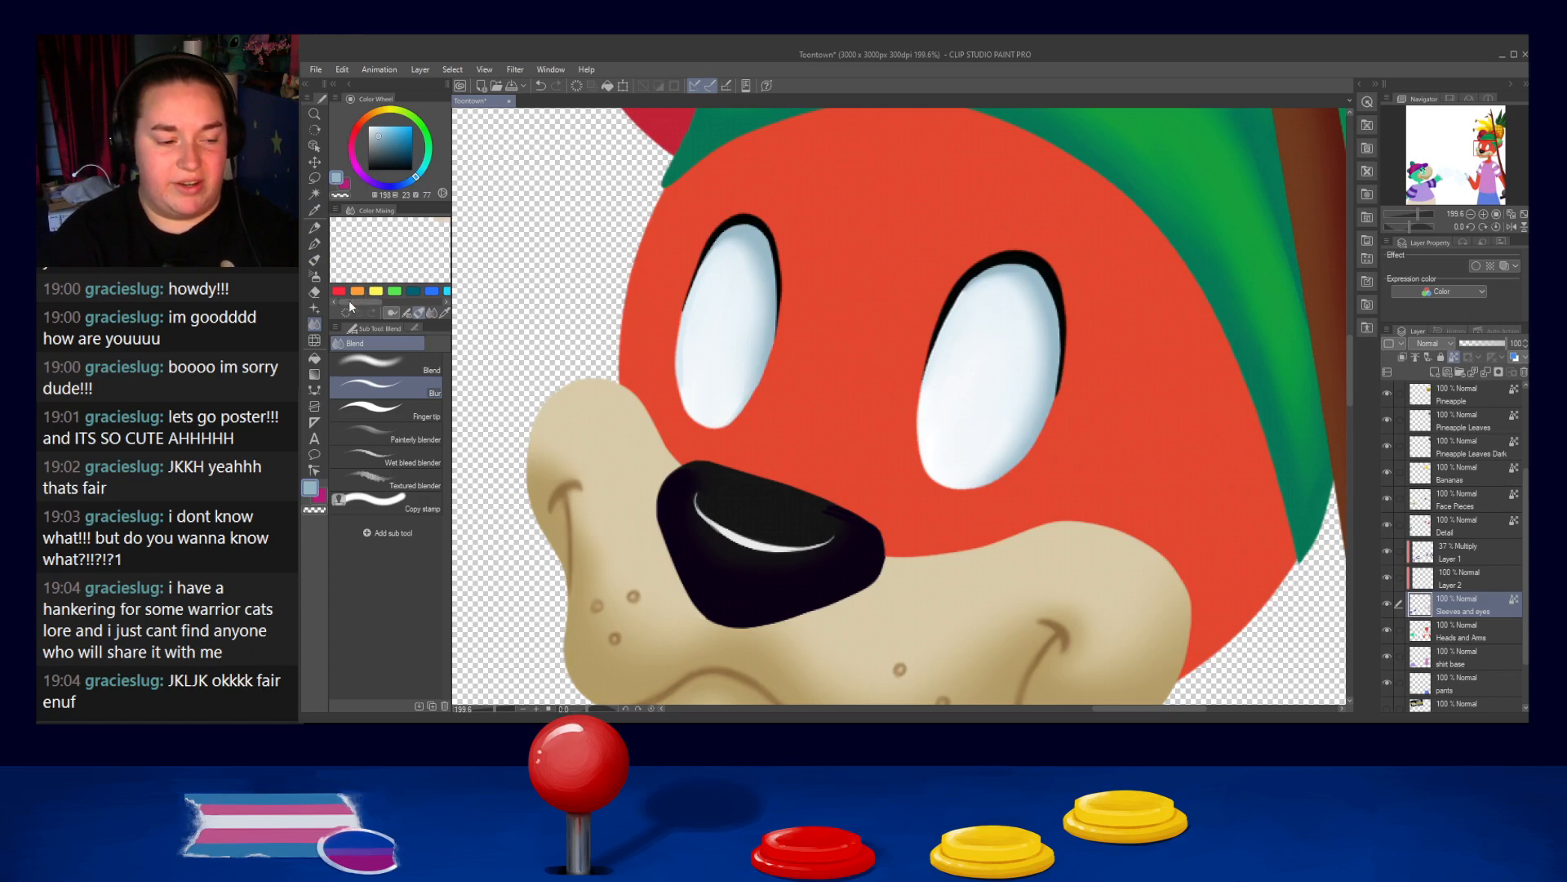
drag(781, 405, 800, 391)
key(])
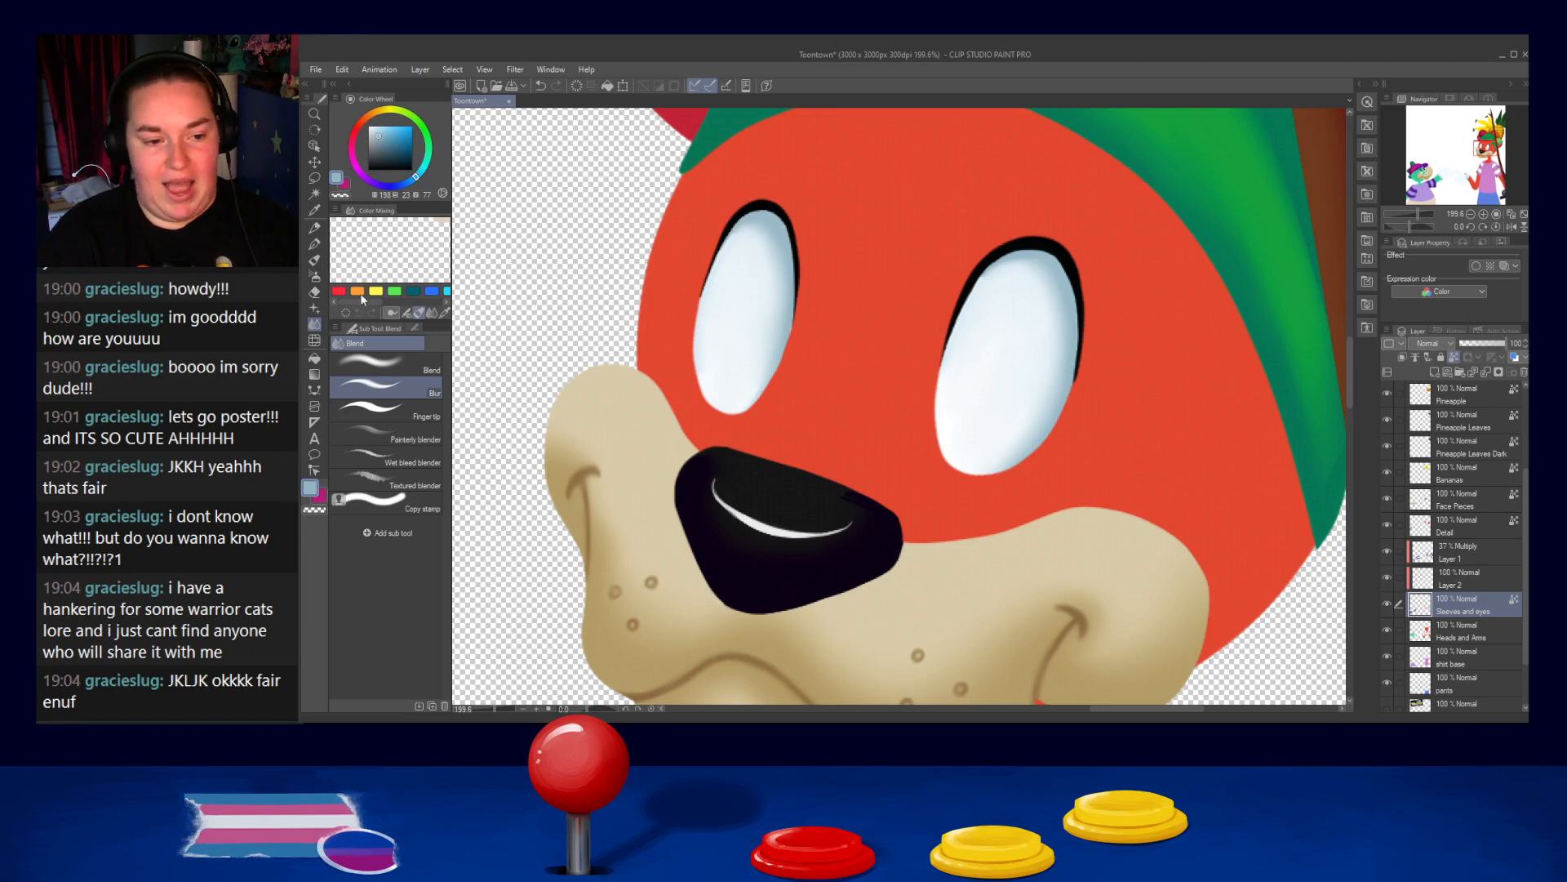
click(315, 243)
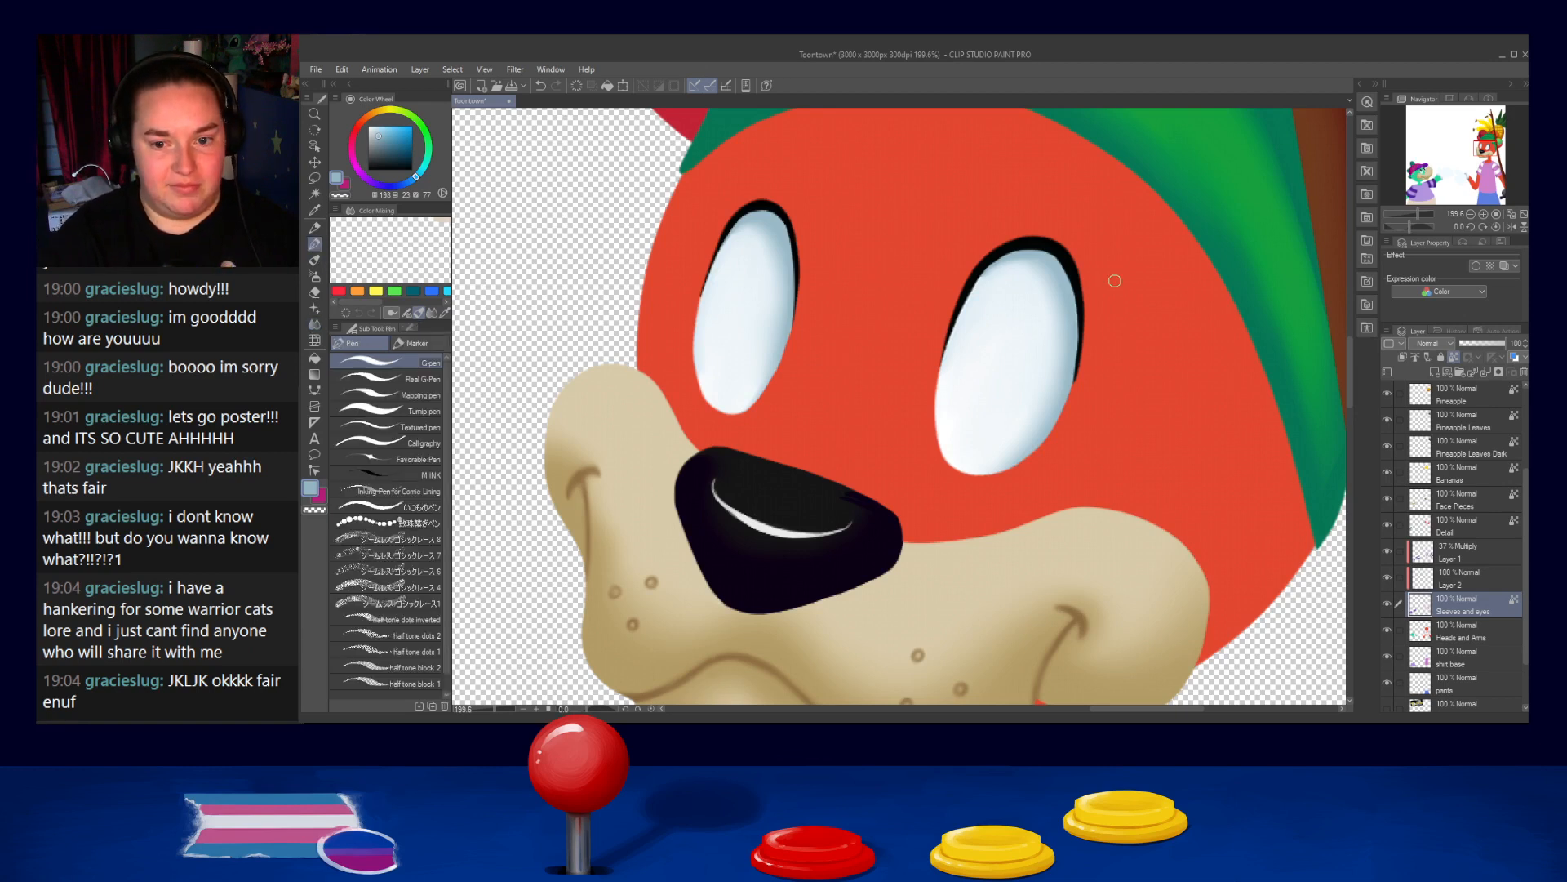
Touch up the upper outline and eye white of the fox's larger near eye with sampled near-black and pale blues, and soften the shading with Blur
alt+click(986, 265)
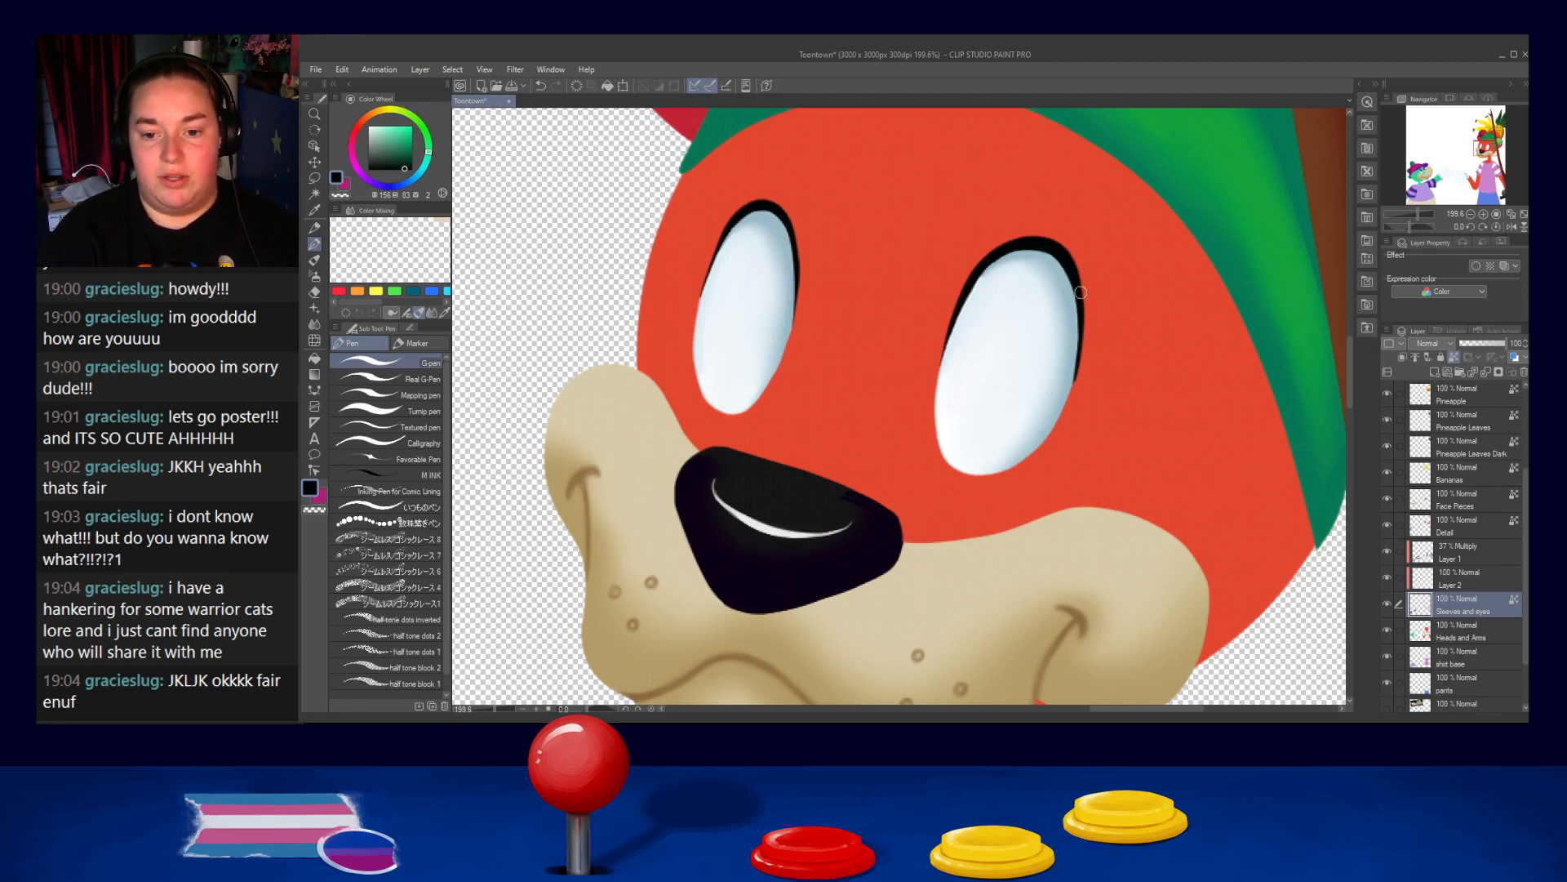
alt+click(1002, 263)
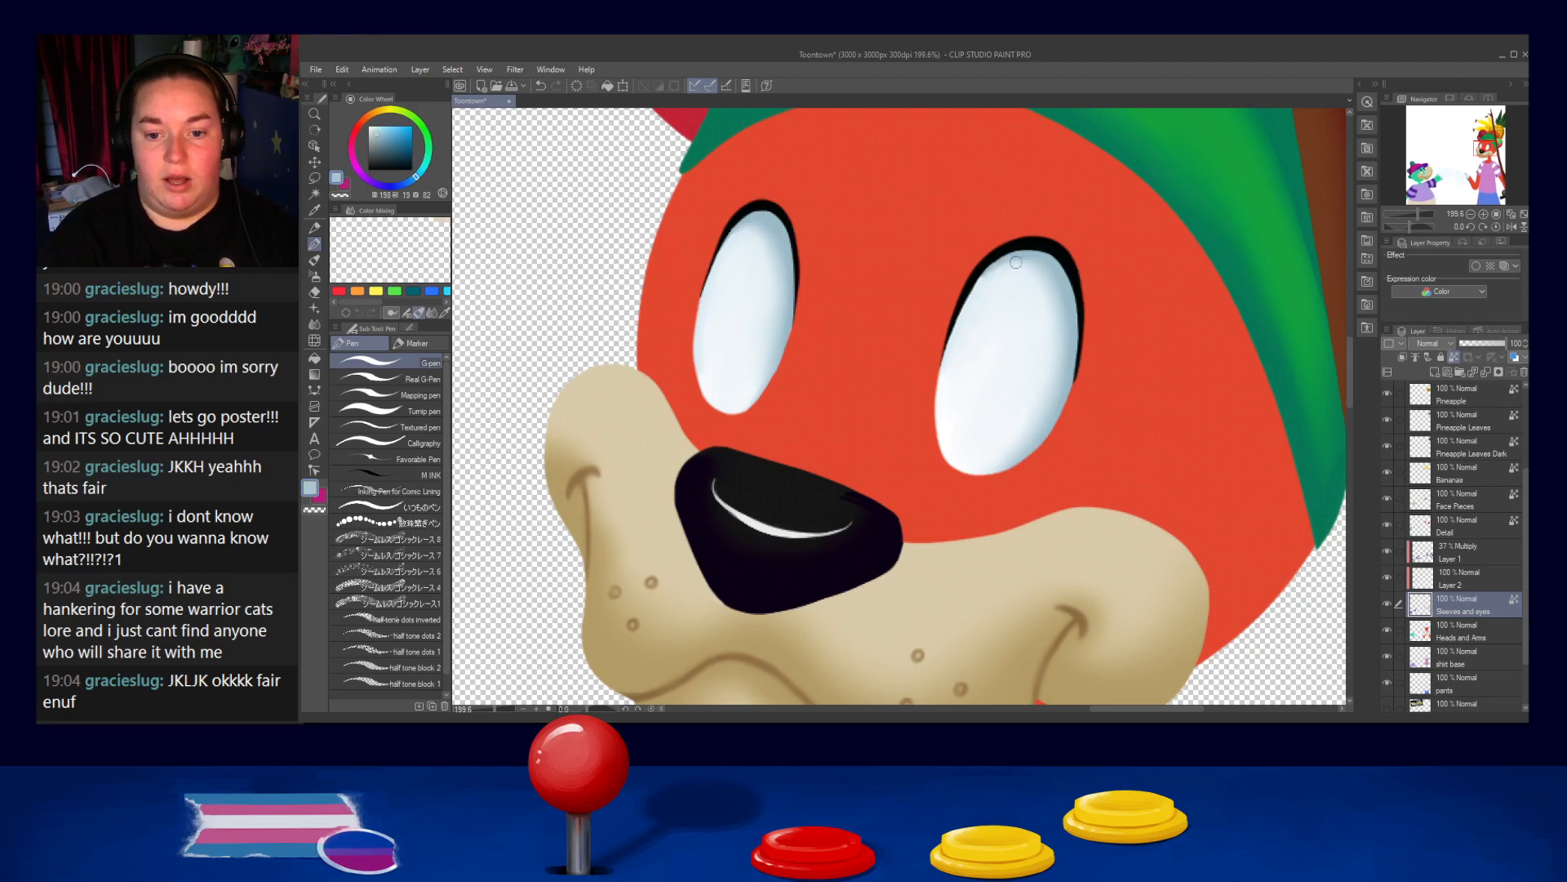
key(j)
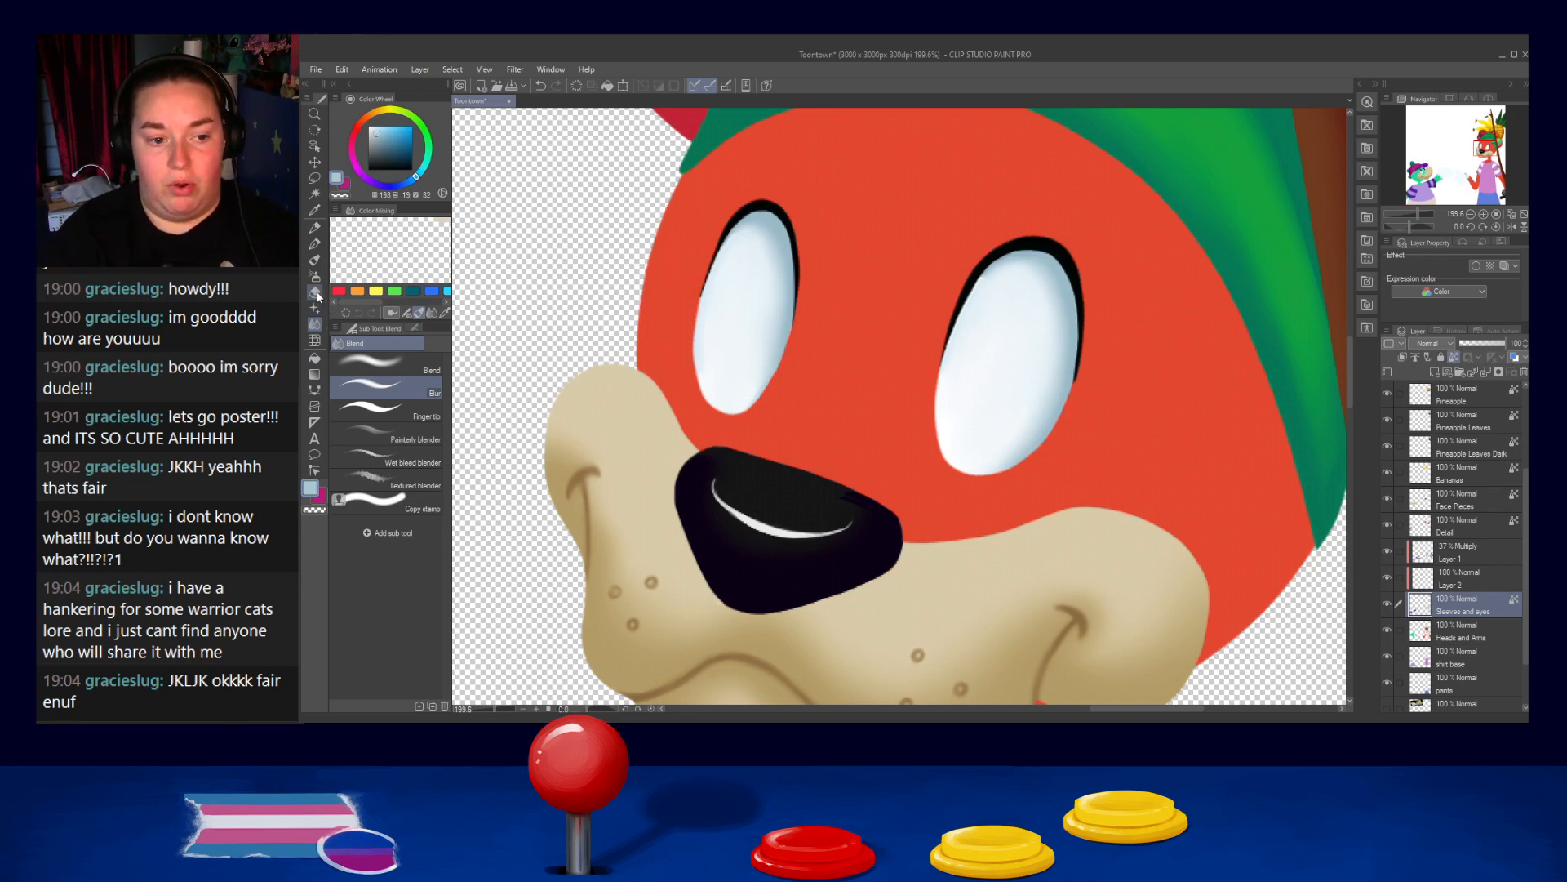
click(314, 243)
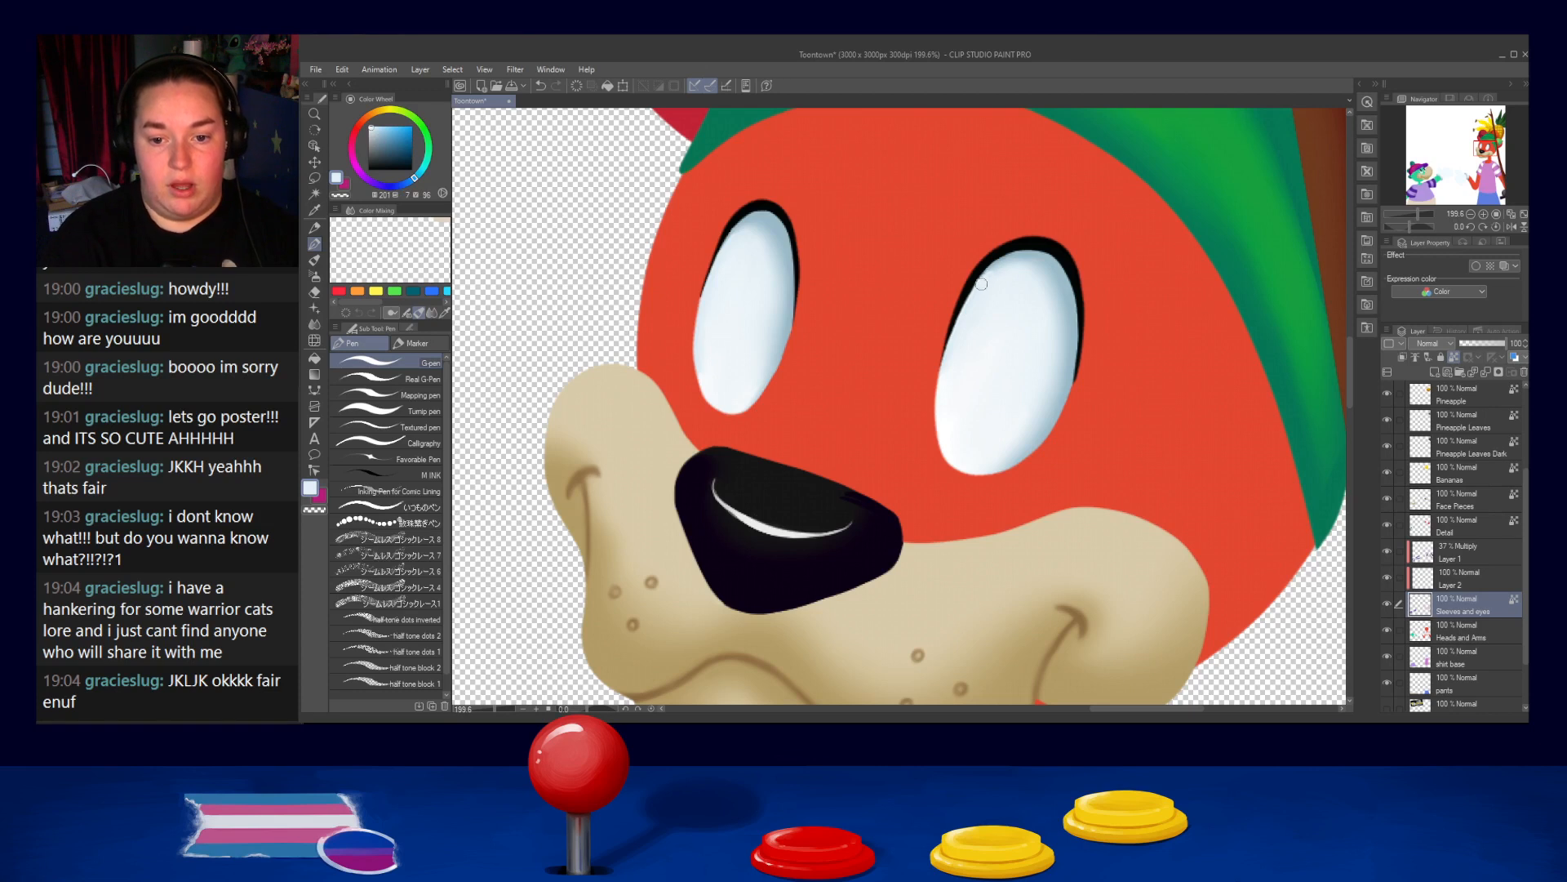
click(314, 325)
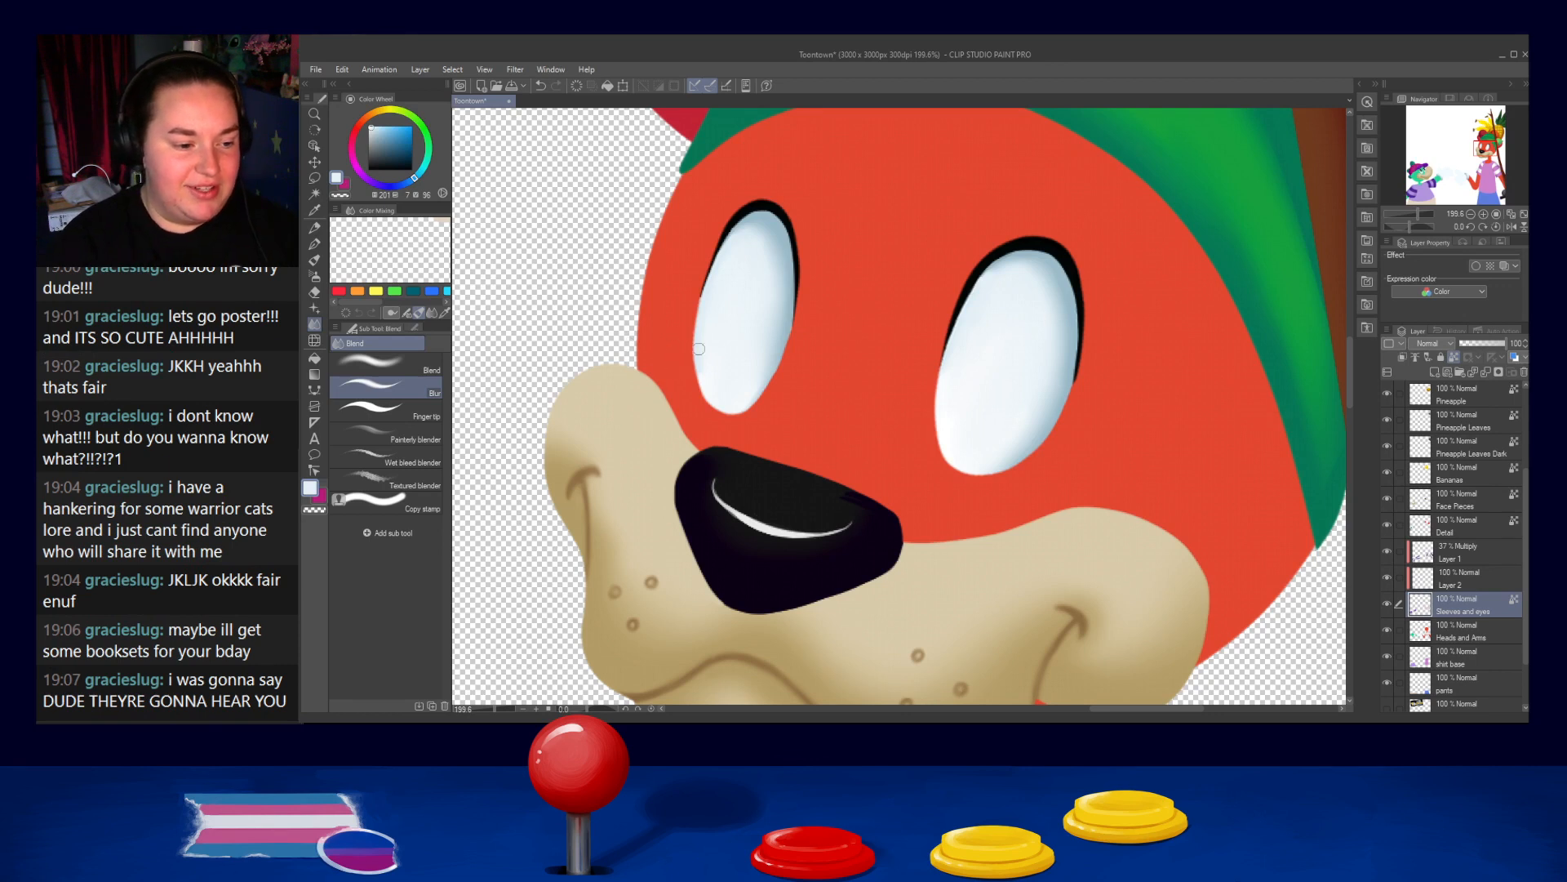
Sample the near-black eye outline colour for the G-pen, and make Layer 2 active with its transparent pixels unlocked
alt+click(784, 497)
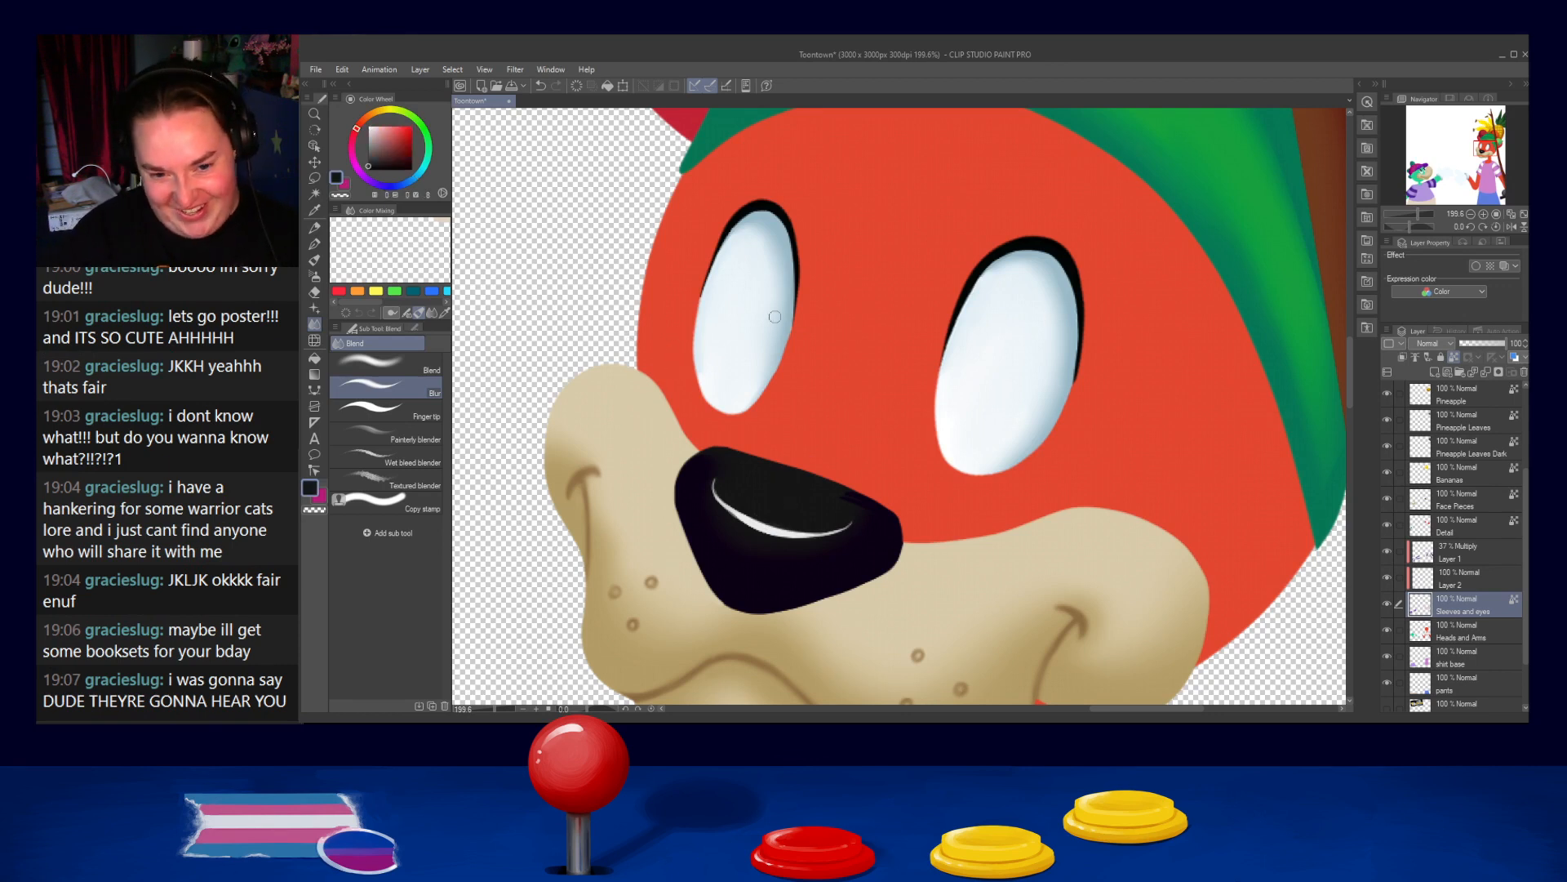
alt+click(1012, 249)
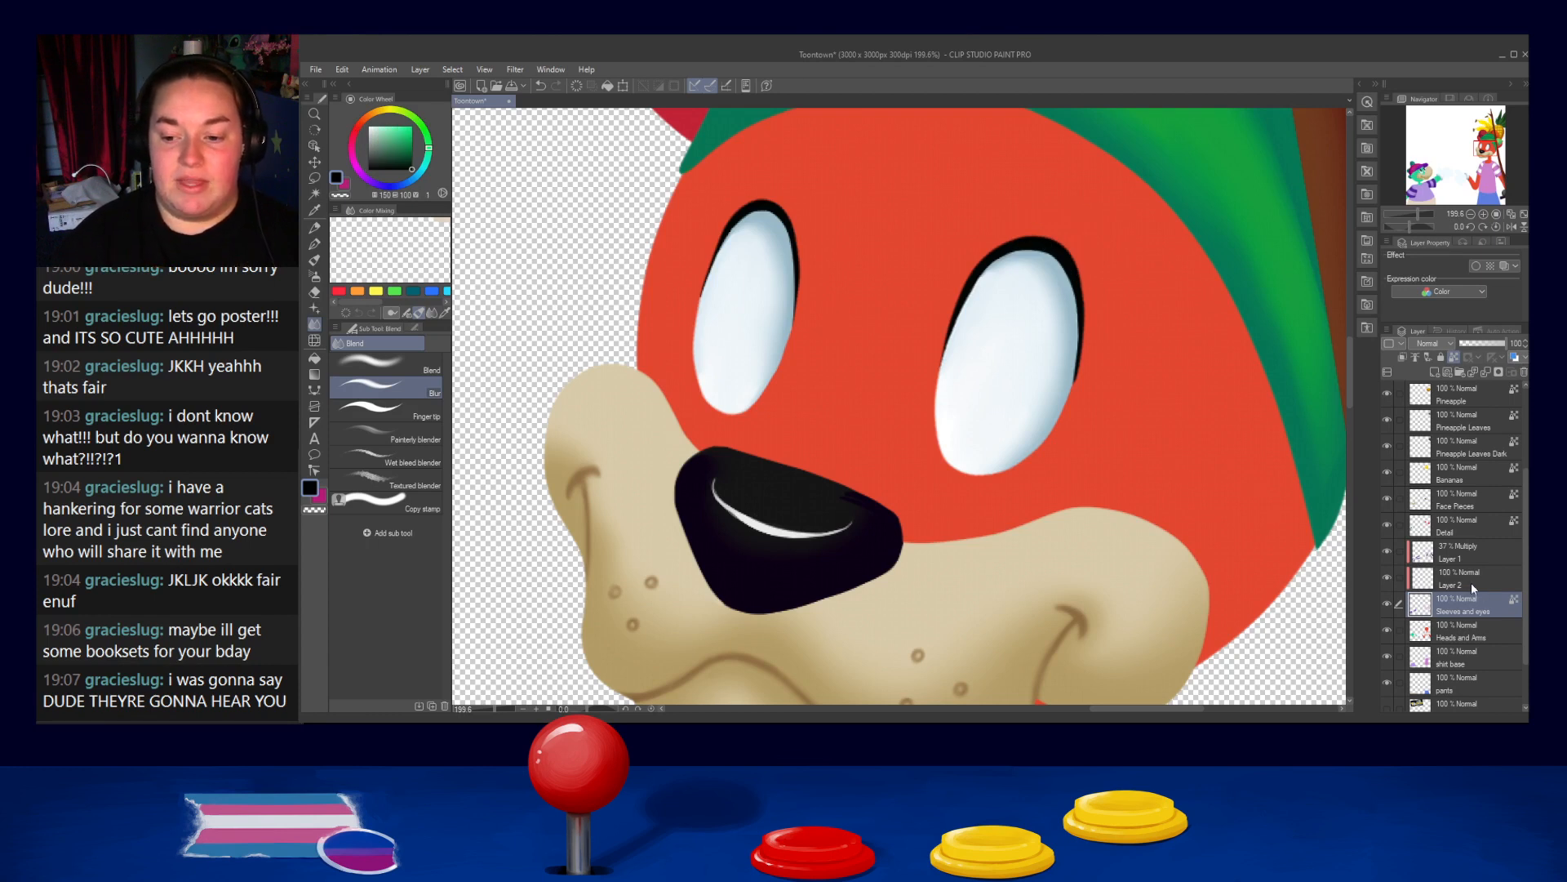
click(1399, 585)
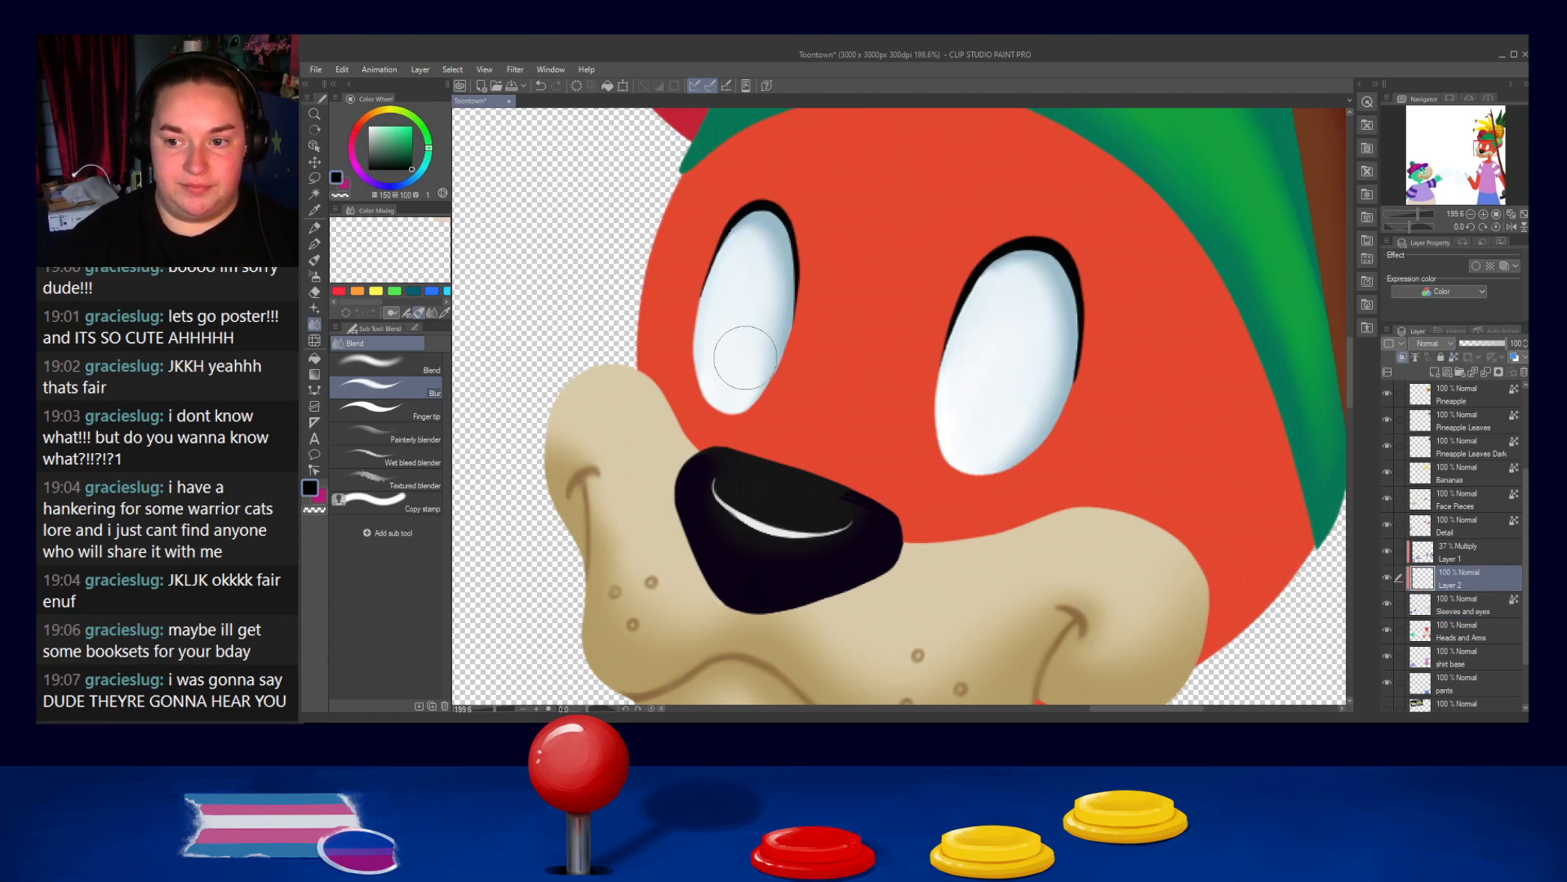
scroll(740, 380, down, 5)
drag(741, 380, 1121, 292)
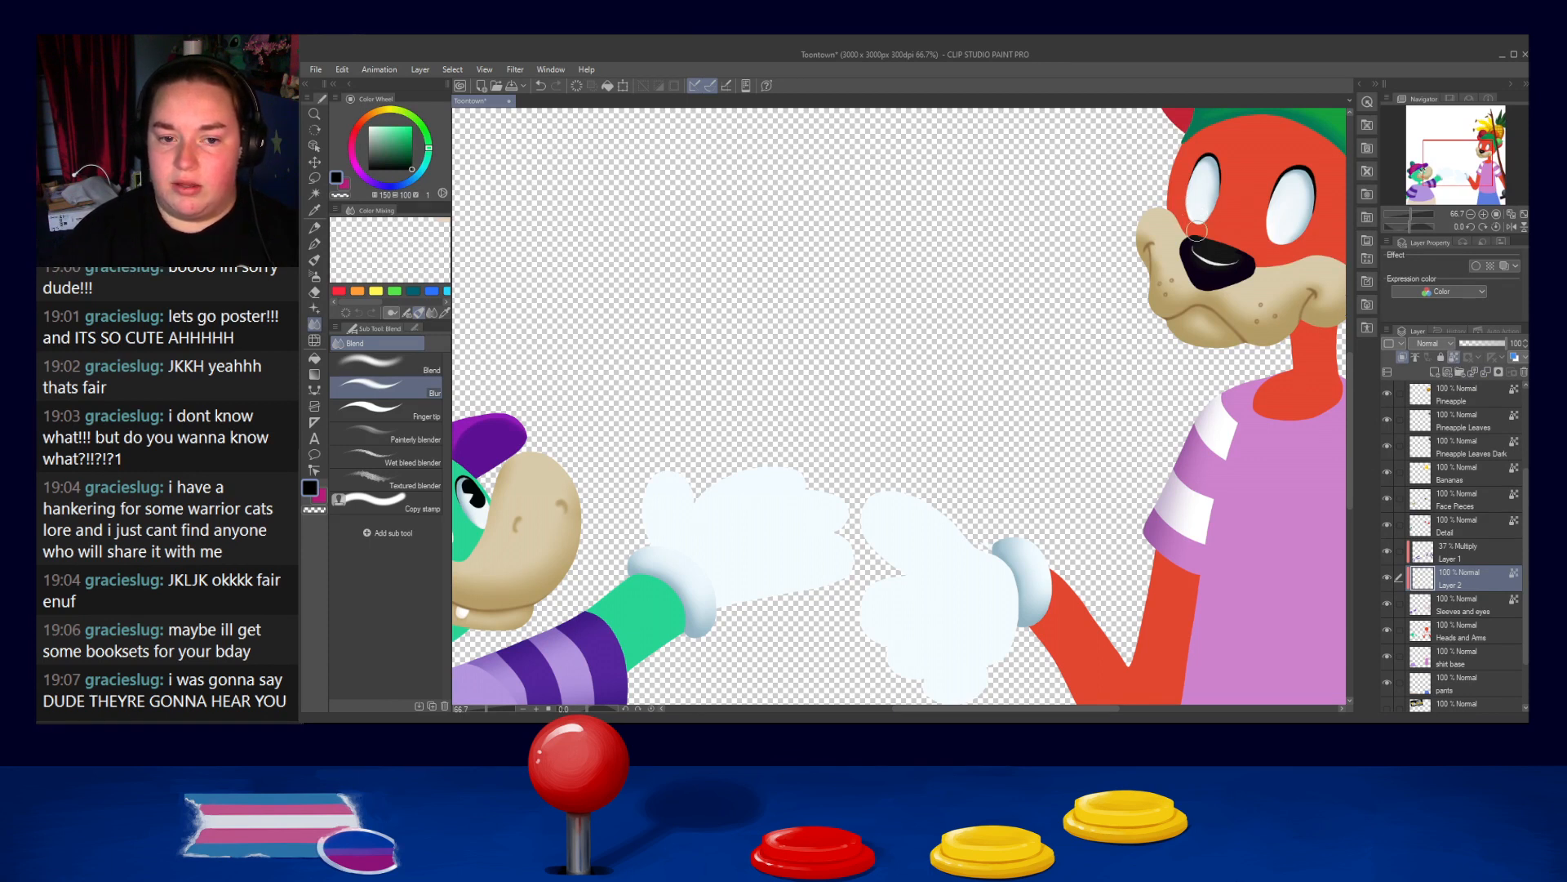
click(1453, 359)
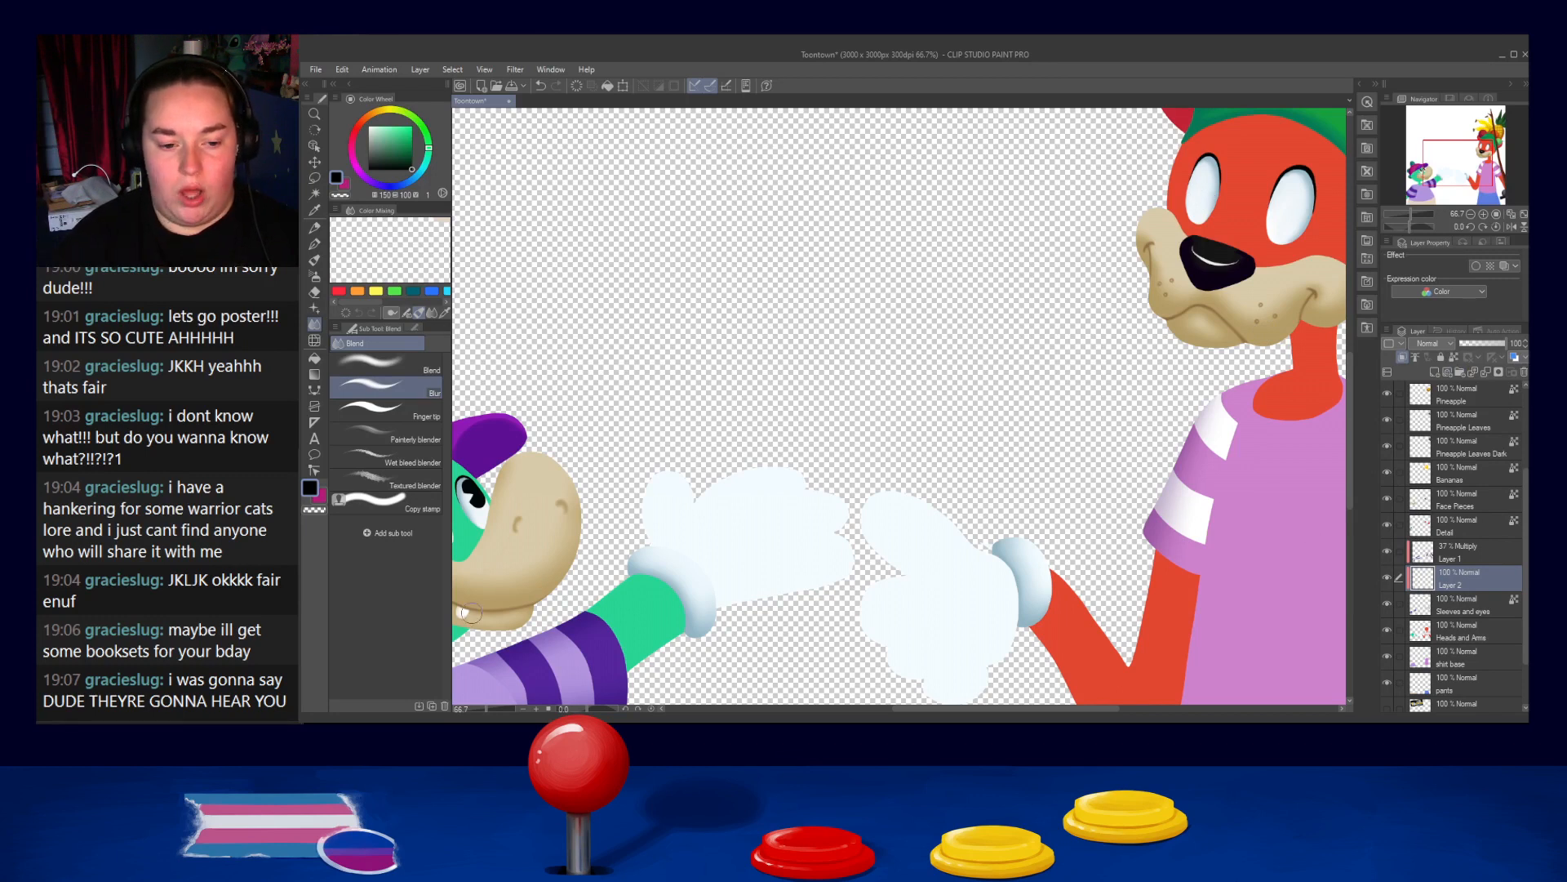
key(ctrl+z)
key(ctrl+z)
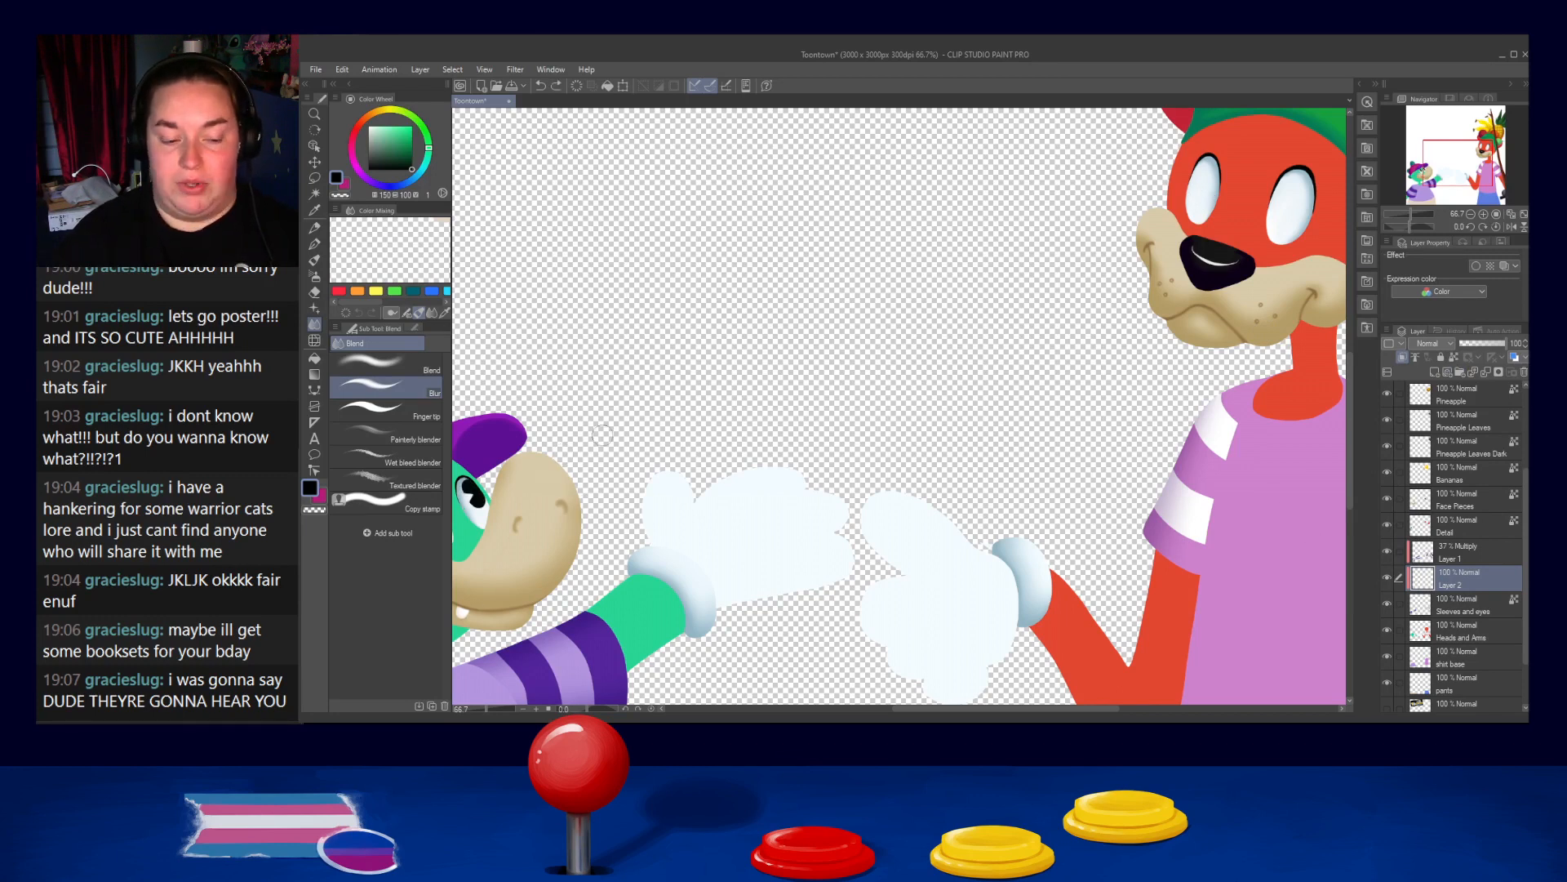
drag(652, 431, 616, 450)
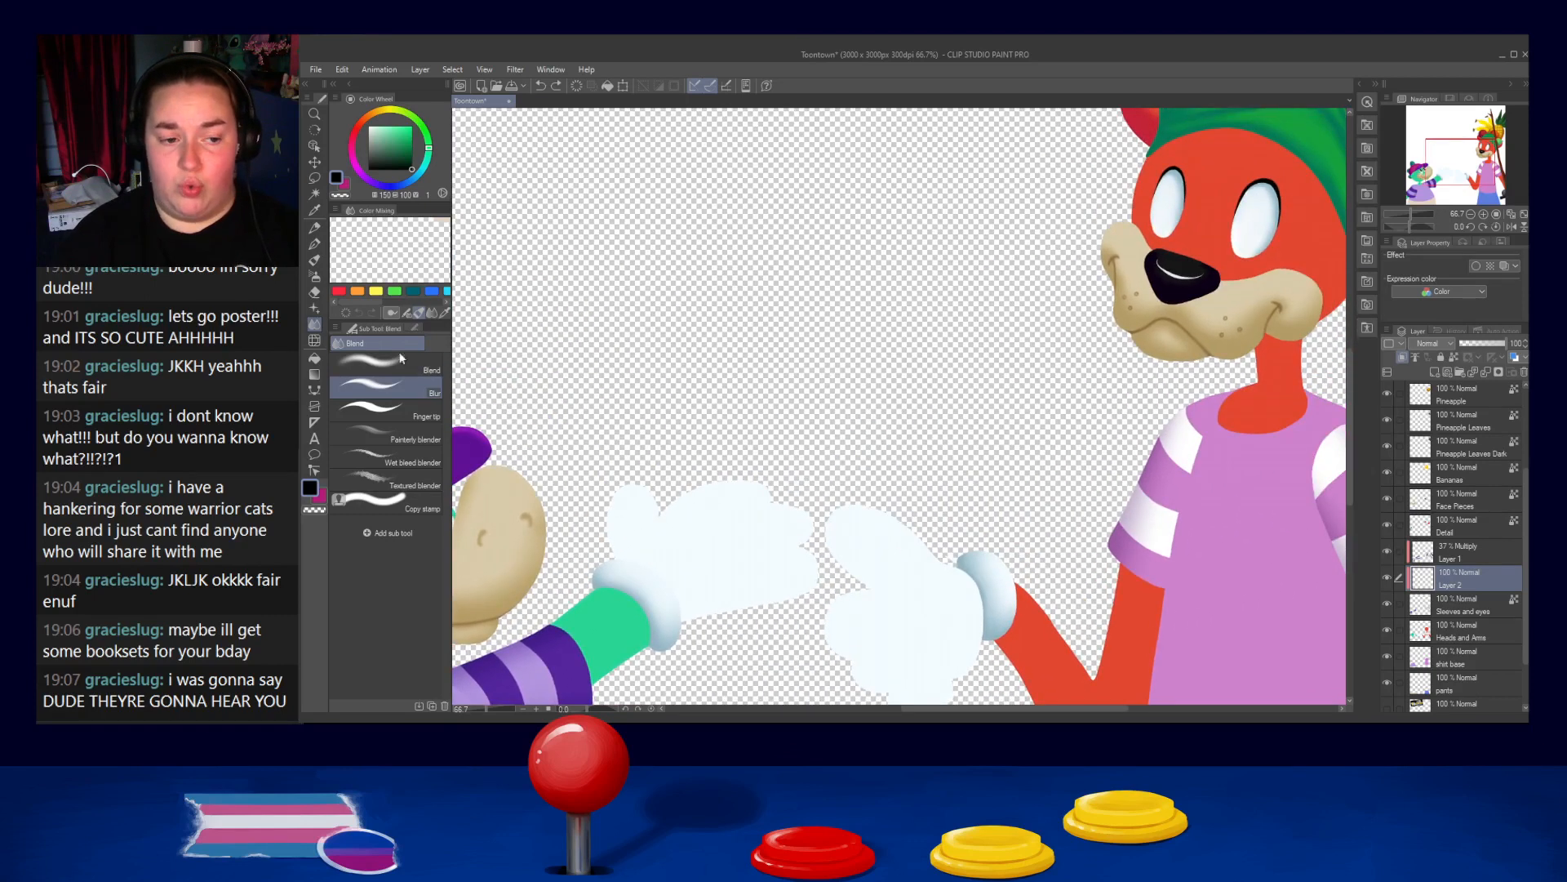
click(317, 248)
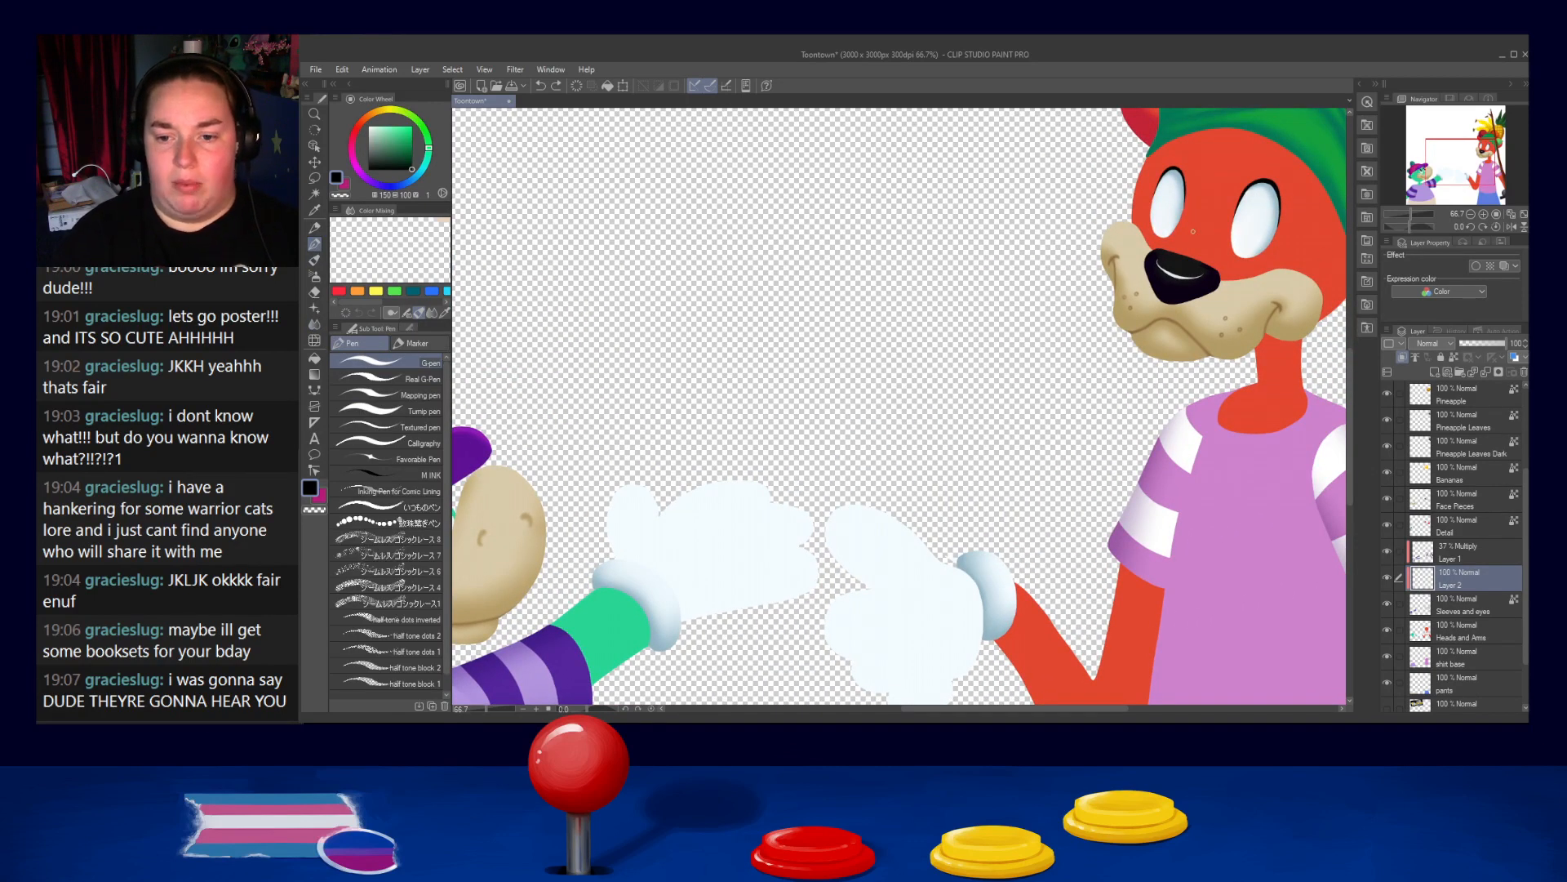
Draw a near-black oval pupil low on the inner side of the fox's smaller far eye, undoing and redrawing strokes as needed
mouse_move(1163, 221)
mouse_down()
mouse_move(1163, 246)
mouse_move(1159, 218)
mouse_move(1159, 234)
mouse_up()
key(ctrl+z)
key(ctrl+z)
mouse_move(1135, 327)
mouse_down()
mouse_move(1246, 285)
mouse_move(1222, 320)
mouse_up()
key(ctrl+z)
key(ctrl+z)
Draw a matching near-black oval pupil on the inner side of the fox's larger near eye, reworking the strokes until the shape fits
mouse_move(1247, 214)
mouse_down()
mouse_move(1215, 282)
mouse_move(1088, 271)
mouse_up()
key(ctrl+z)
key(ctrl+z)
key(ctrl+z)
mouse_move(1180, 229)
mouse_down()
mouse_move(1182, 263)
mouse_move(1181, 229)
mouse_up()
key(ctrl+z)
key(ctrl+z)
key(ctrl+z)
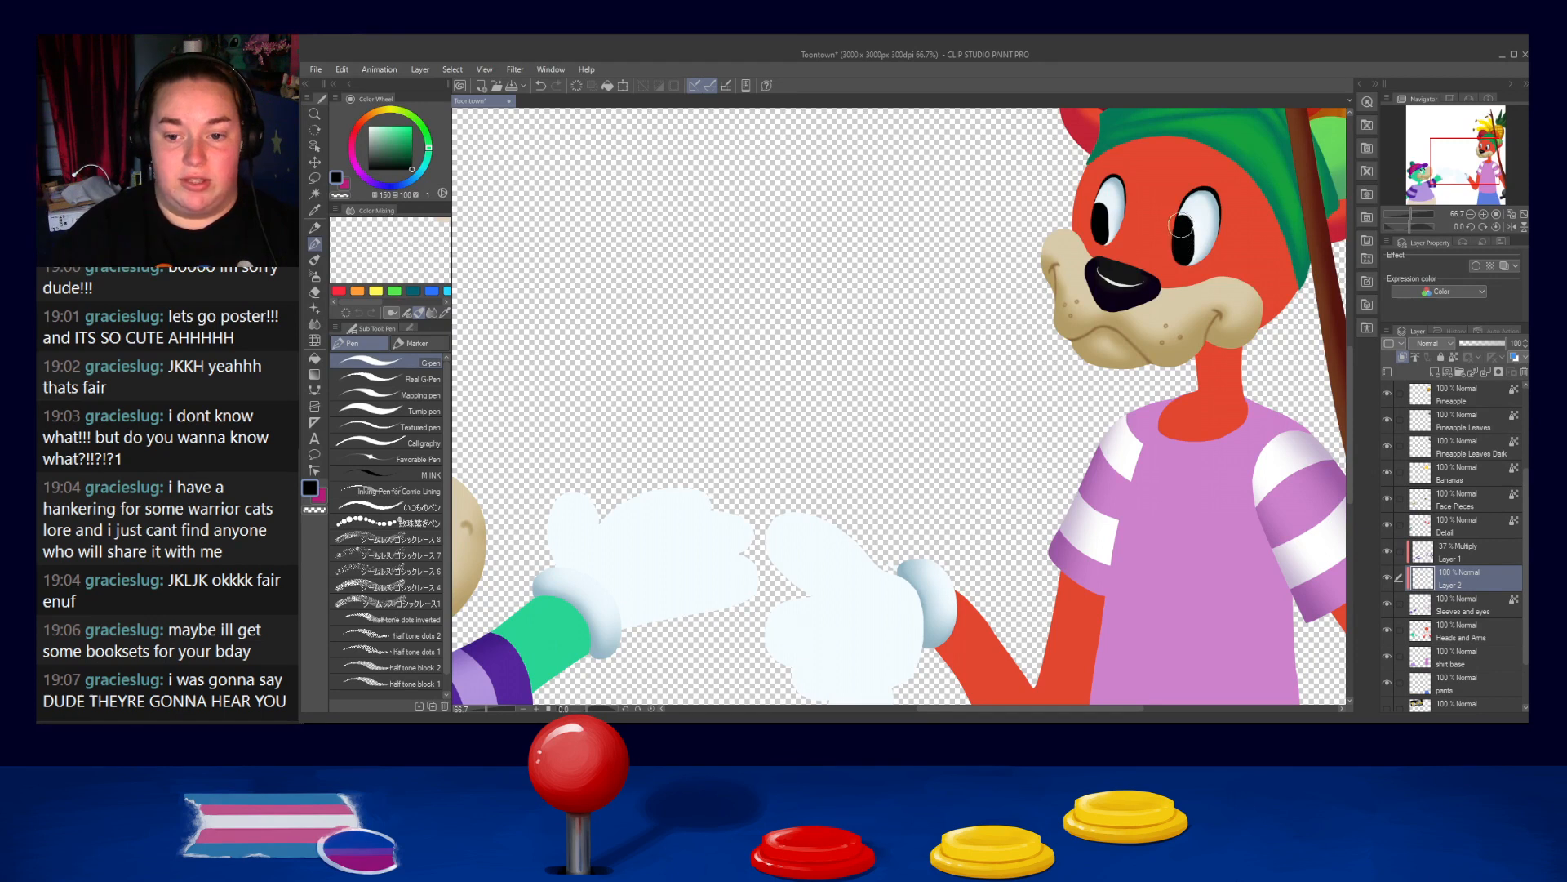
key(ctrl+z)
key(ctrl+y)
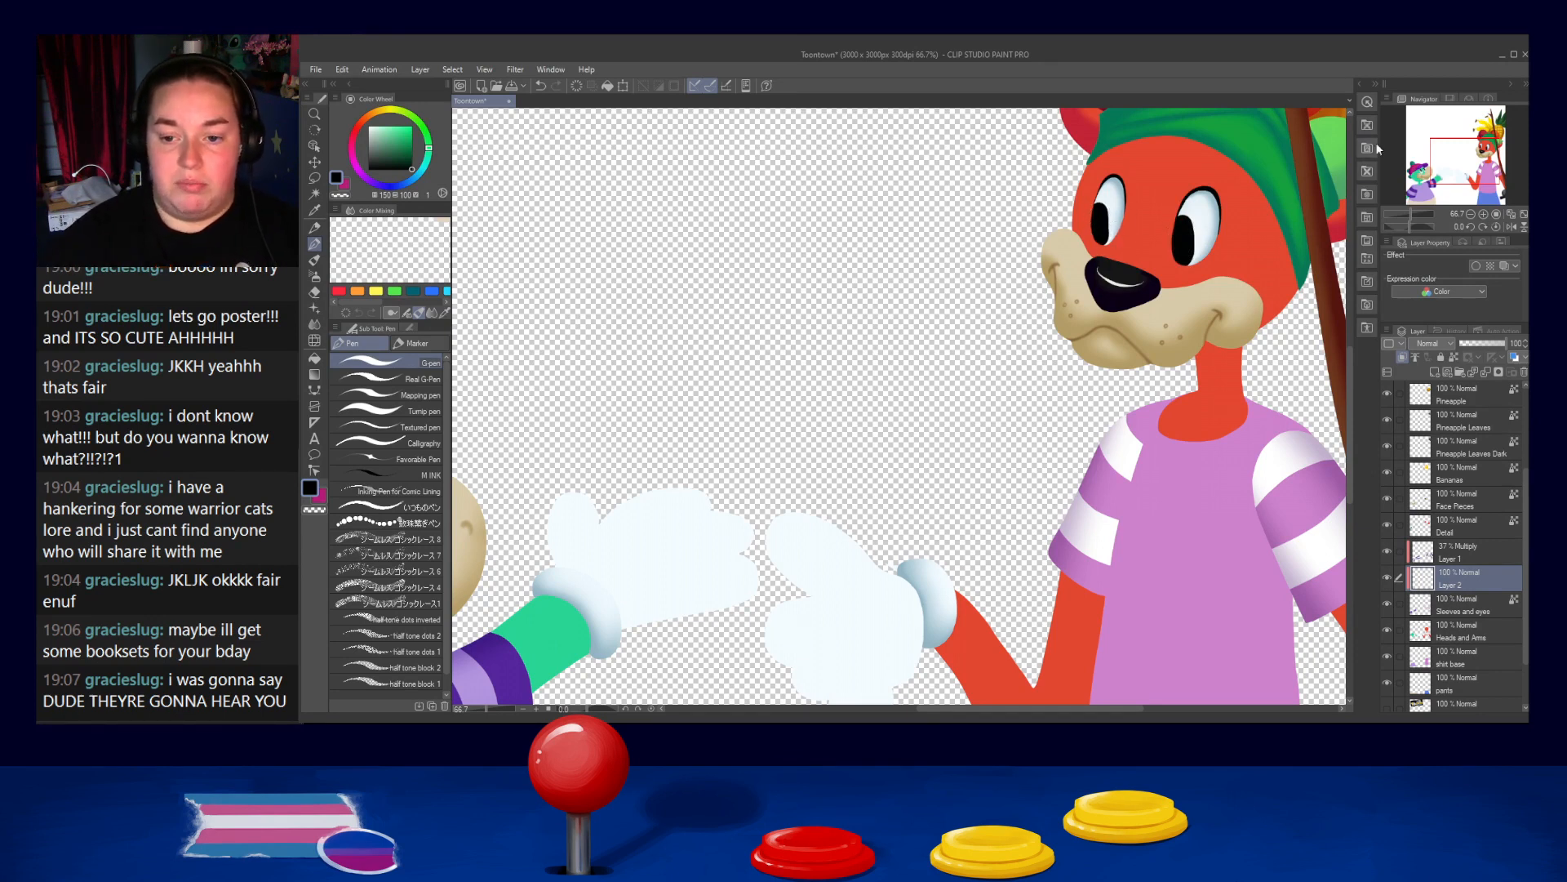
Cut a small wedge-shaped notch into the outer edge of each of the fox's pupils, in the classic cartoon pie-cut style
scroll(1315, 221, up, 5)
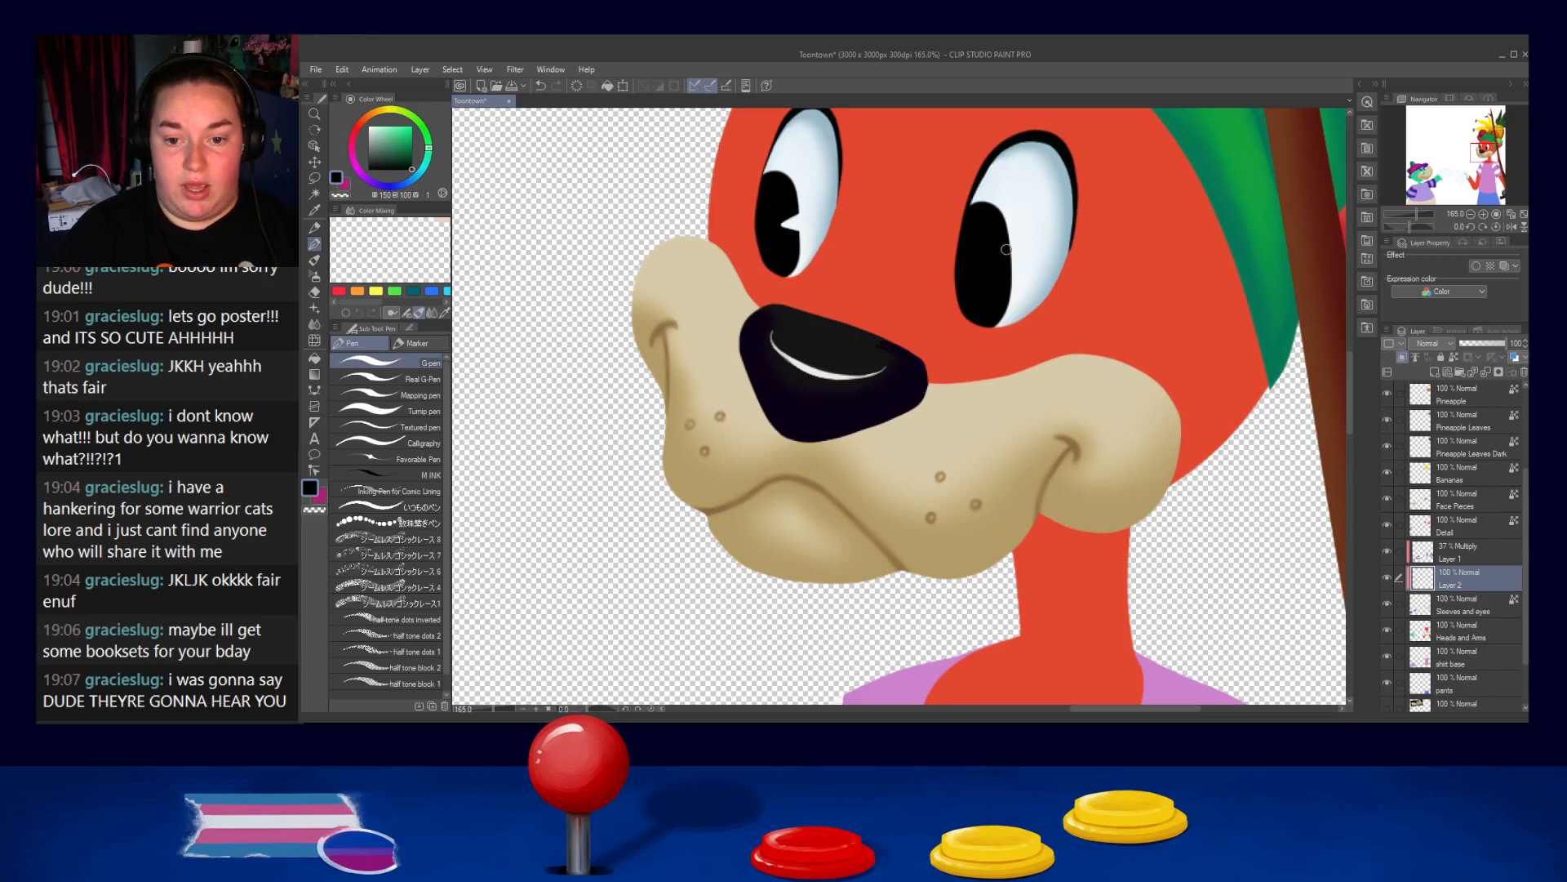
mouse_move(1013, 261)
mouse_down()
mouse_move(990, 261)
mouse_move(1013, 268)
mouse_up()
key(ctrl+z)
key(ctrl+z)
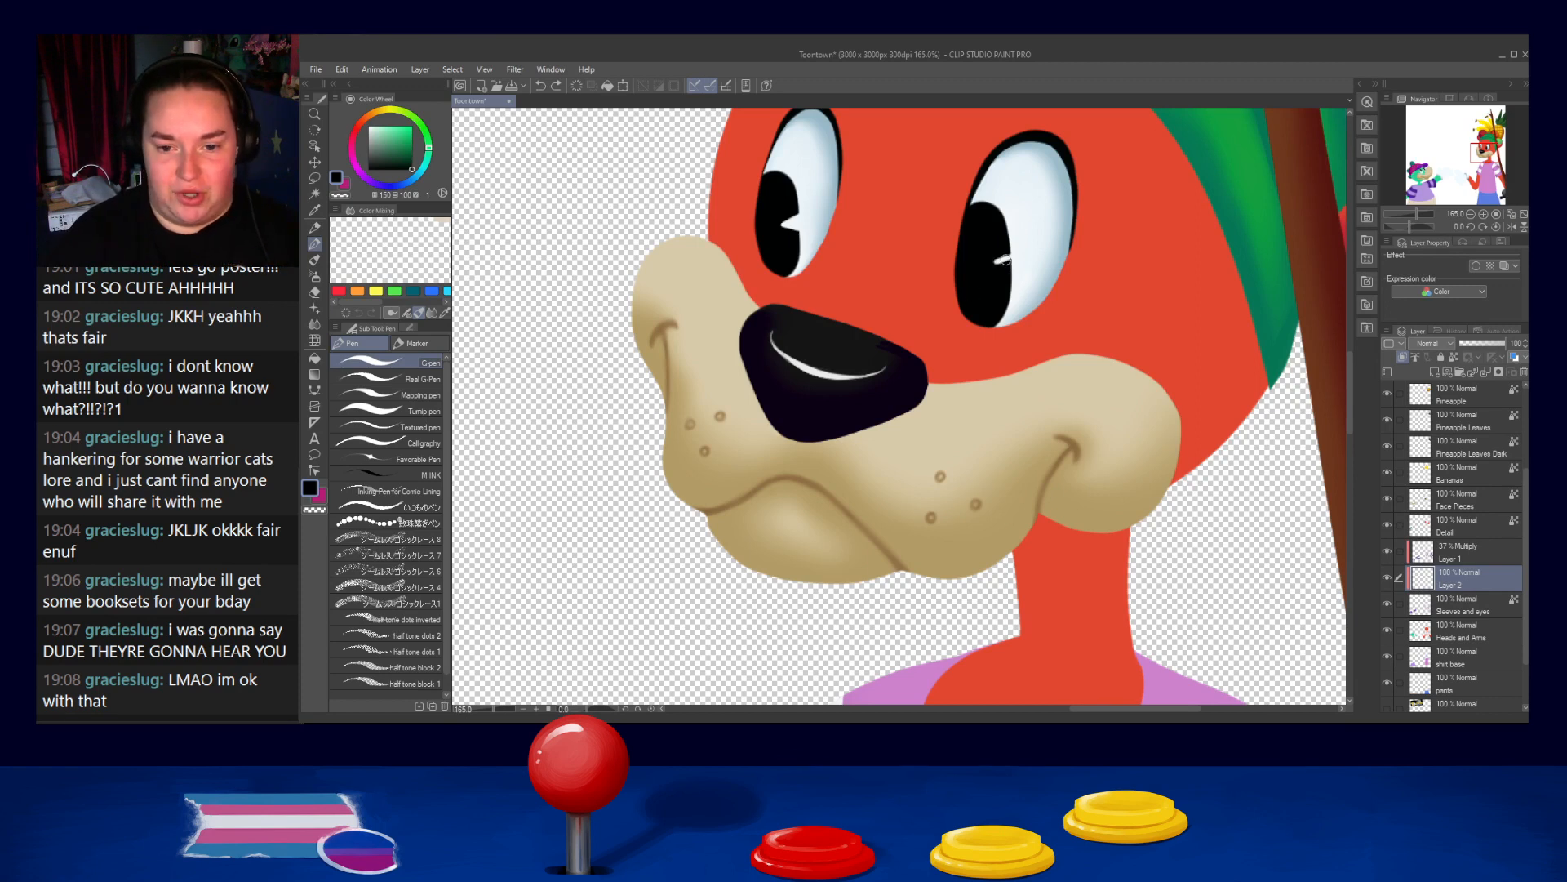
drag(992, 265, 1021, 278)
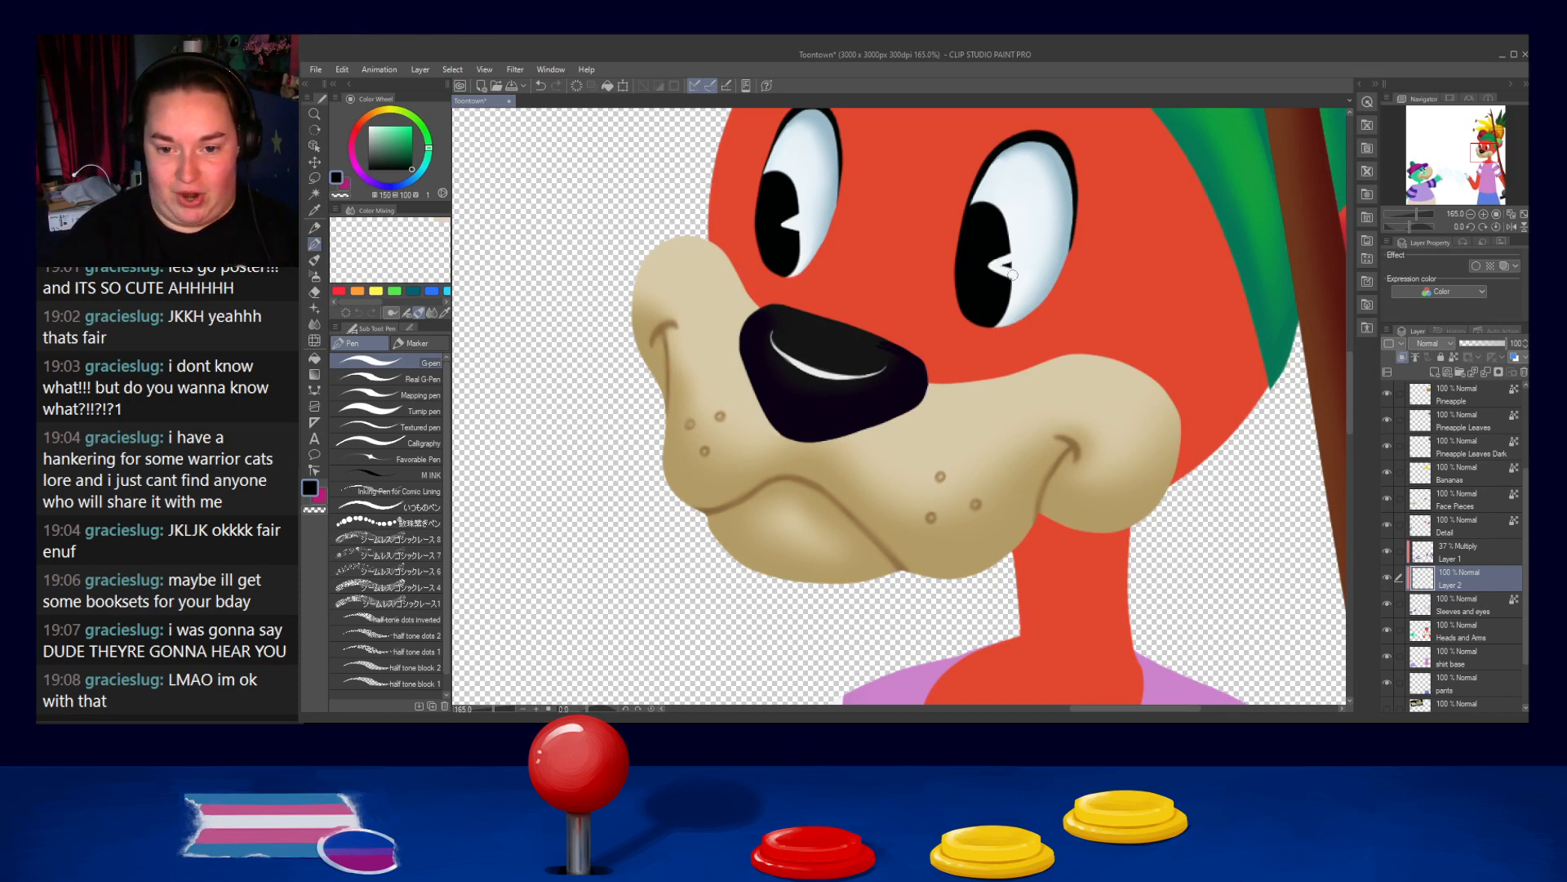
Merge Layer 2 and the Multiply Layer 1 down into the Sleeves and eyes layer
scroll(1099, 174, down, 1)
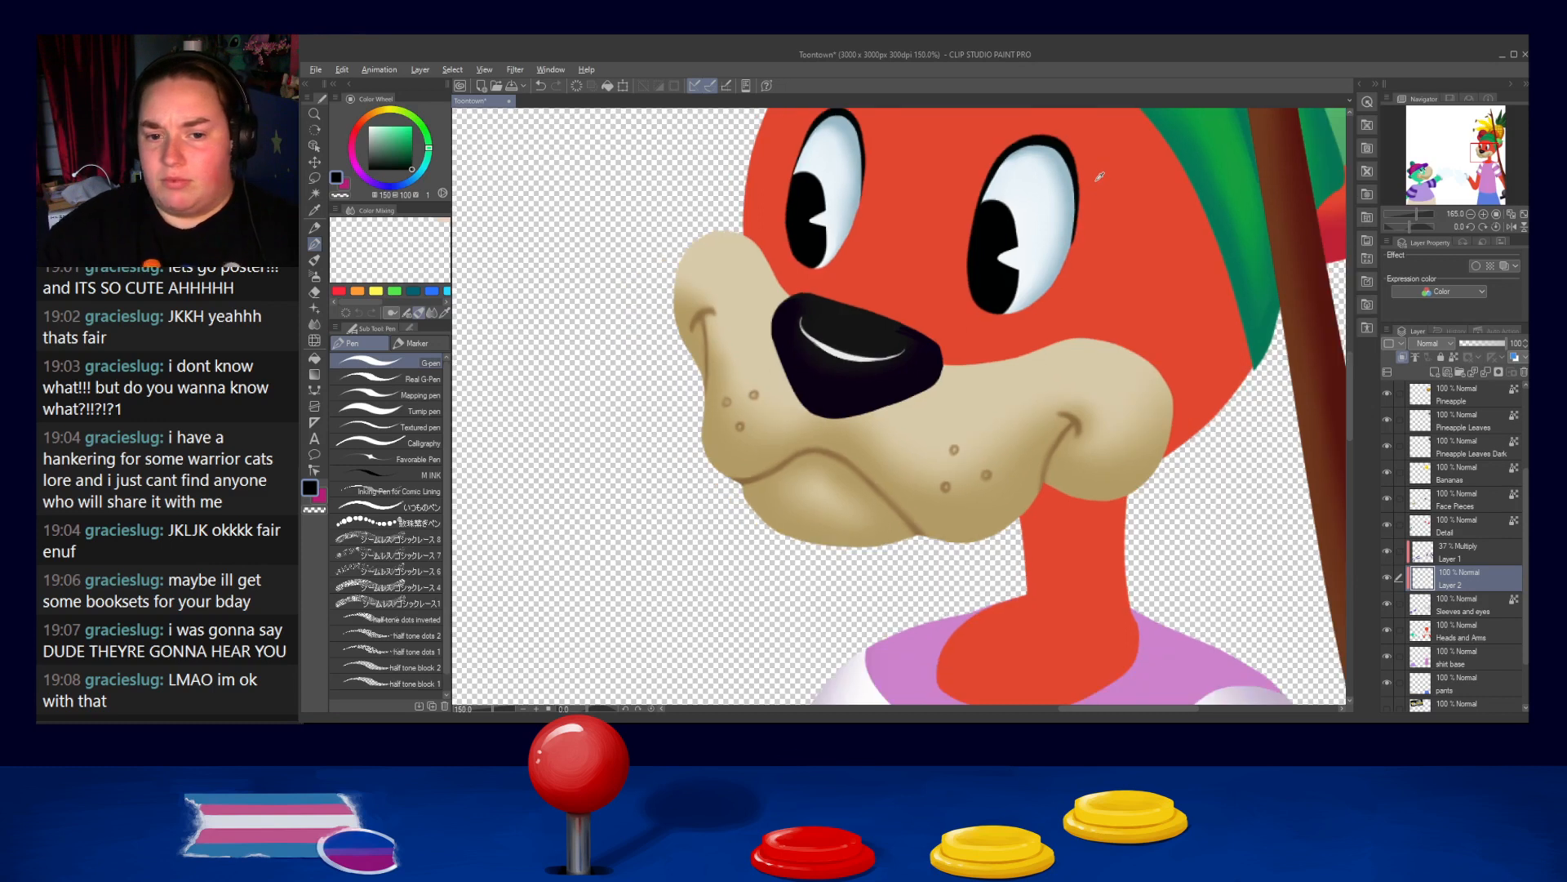
scroll(1100, 183, down, 6)
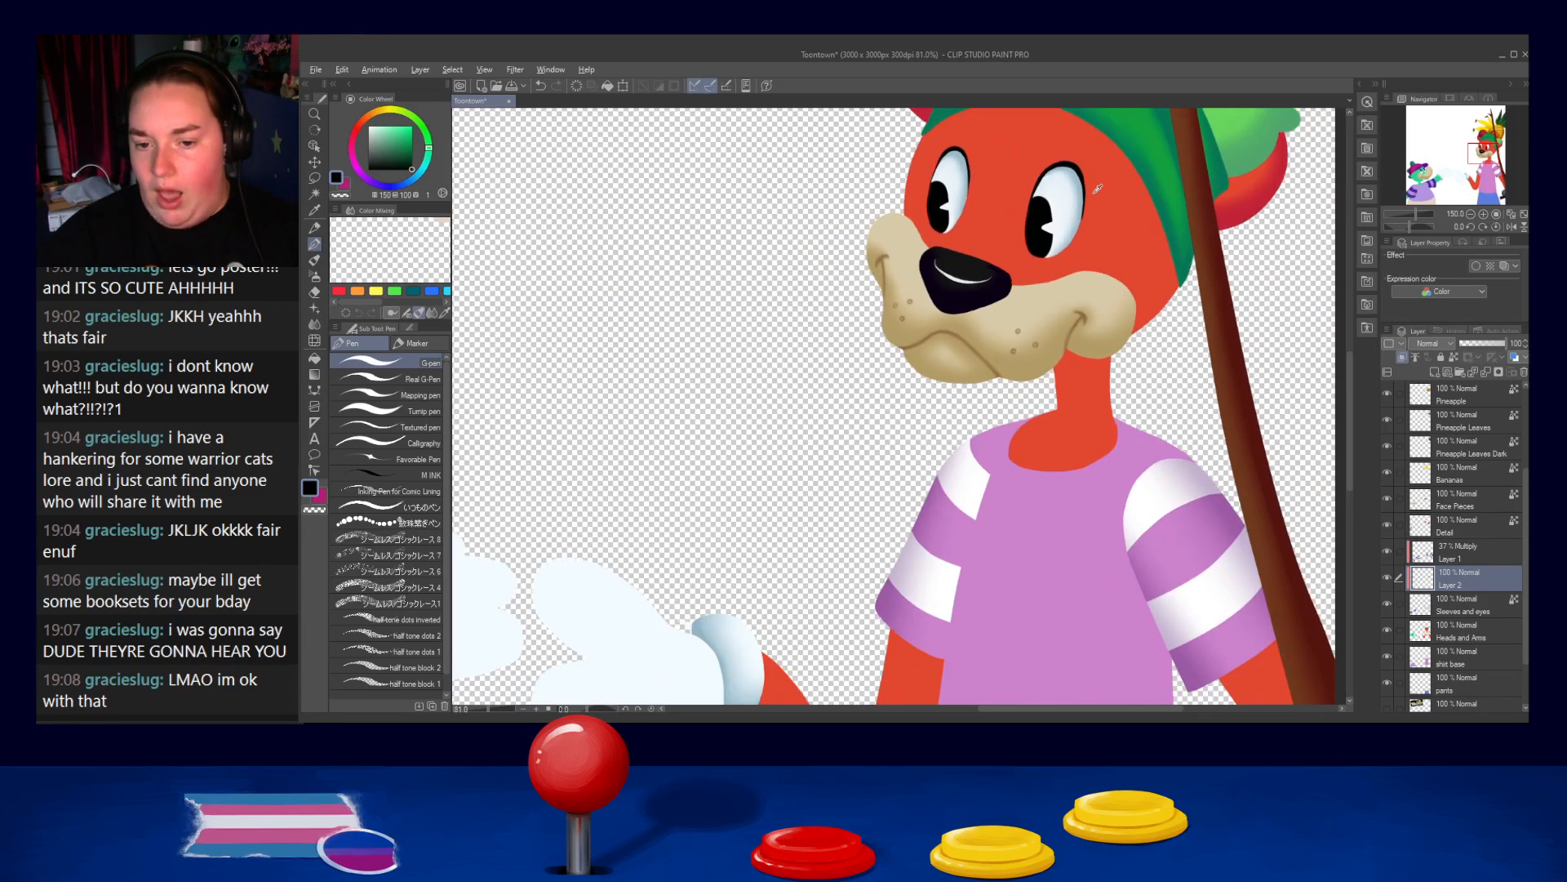
drag(1122, 235, 1152, 257)
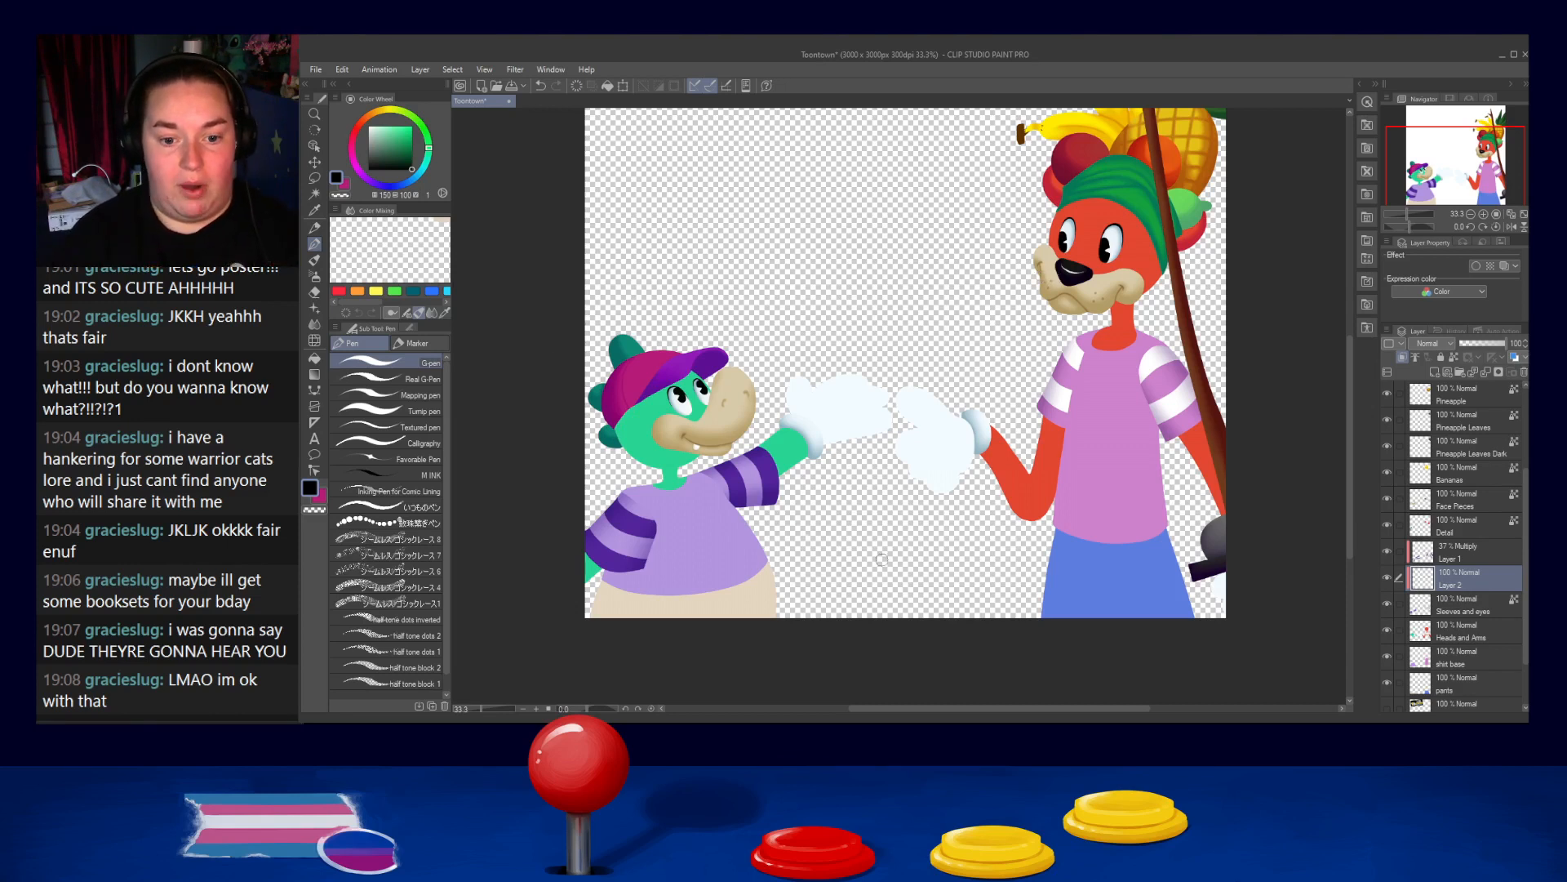
drag(1043, 617, 1041, 607)
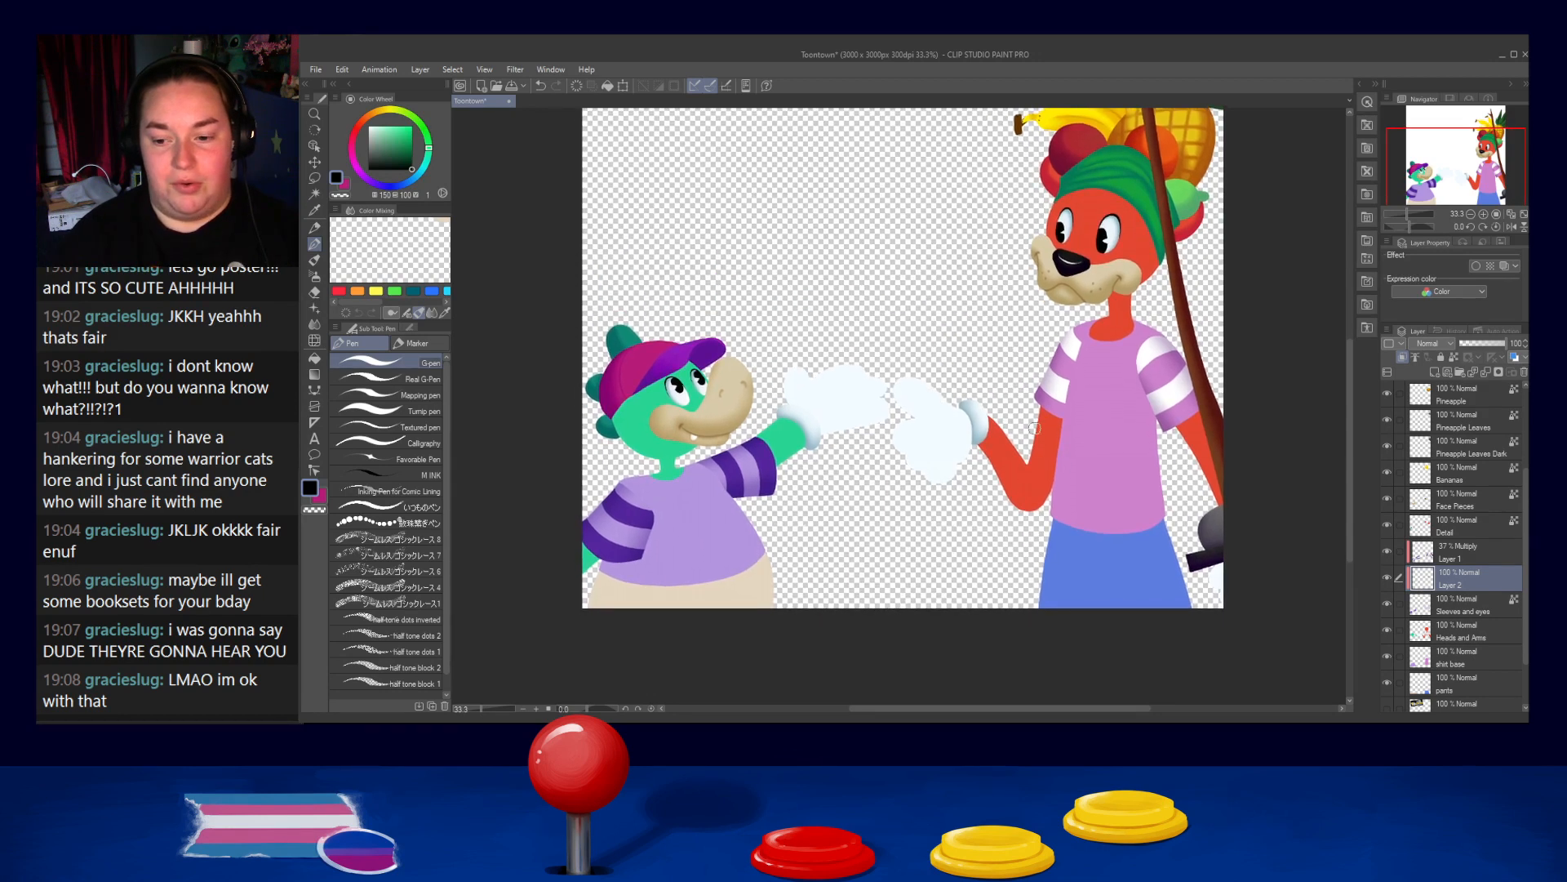
click(1456, 560)
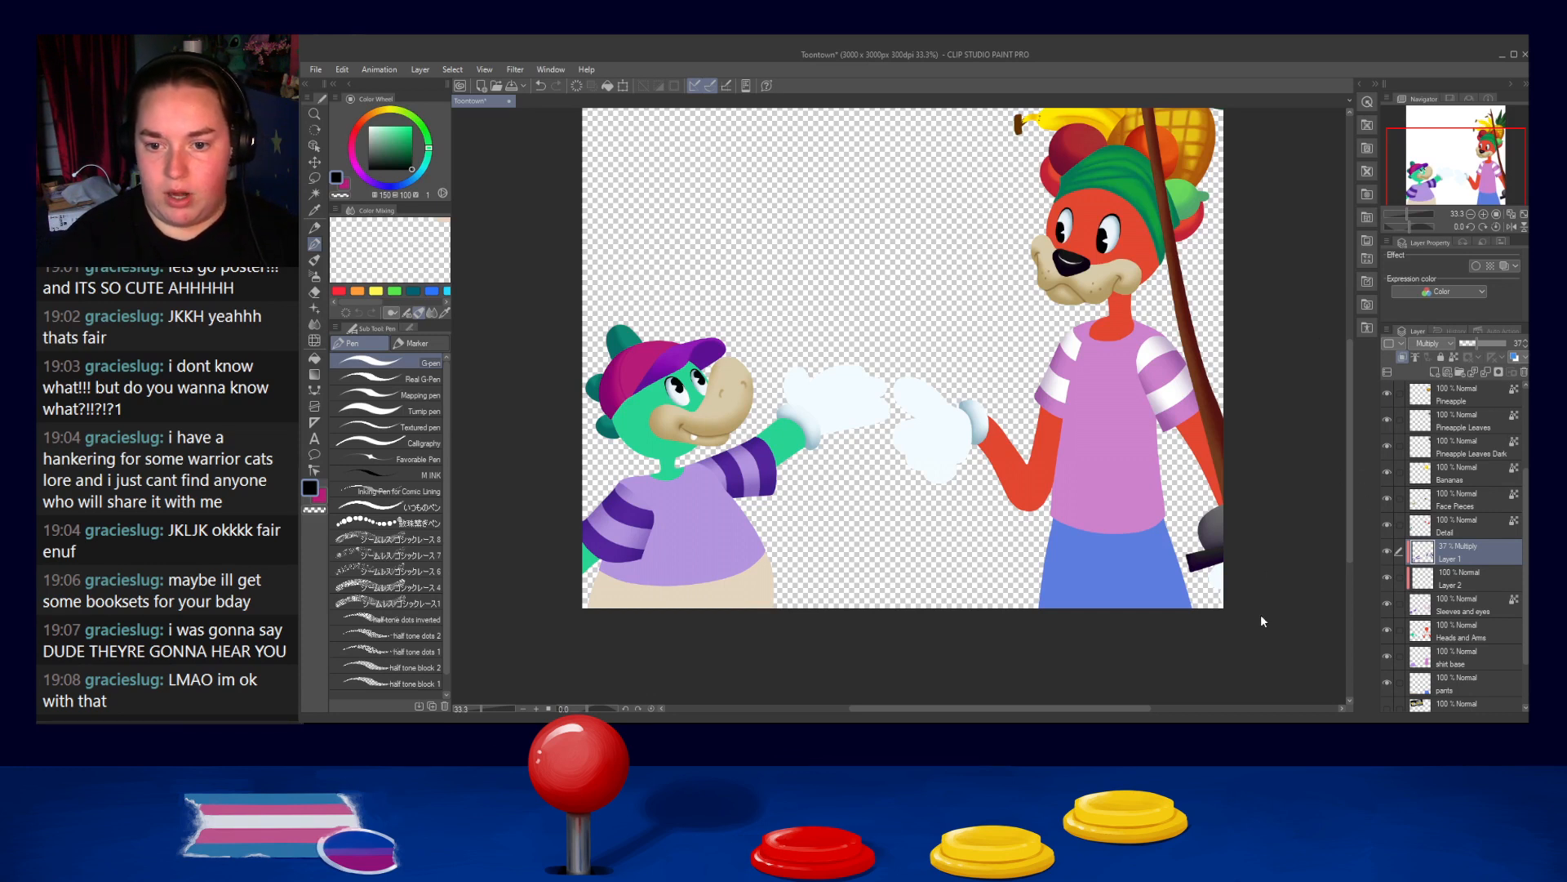
click(1478, 571)
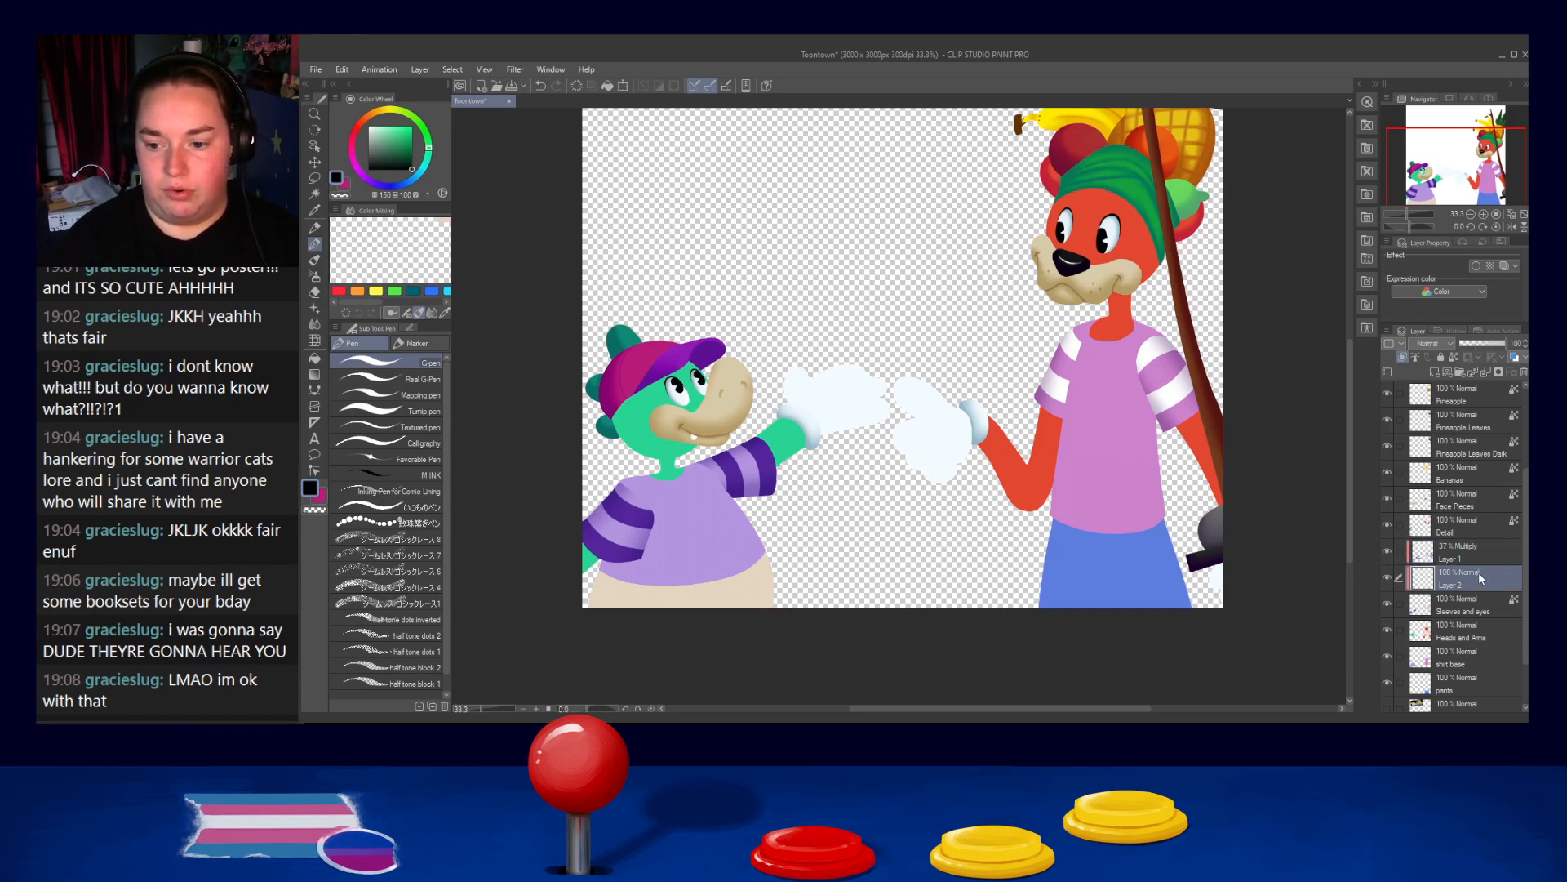
click(1485, 372)
click(1490, 372)
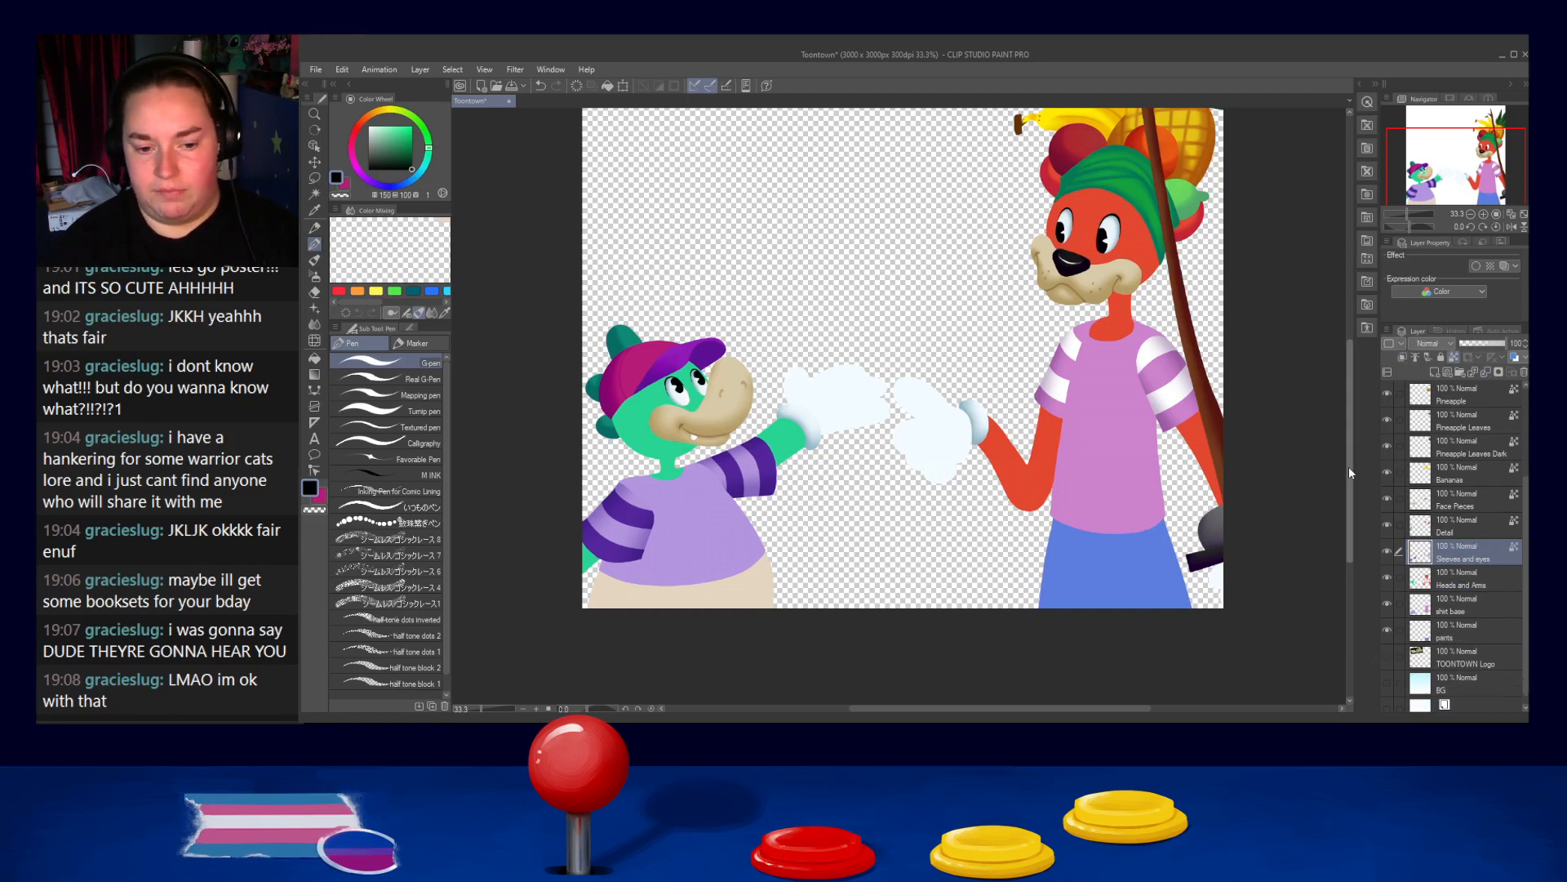
Undo the merge of Layer 1, and set that layer to Normal blending at 100% opacity
key(ctrl+z)
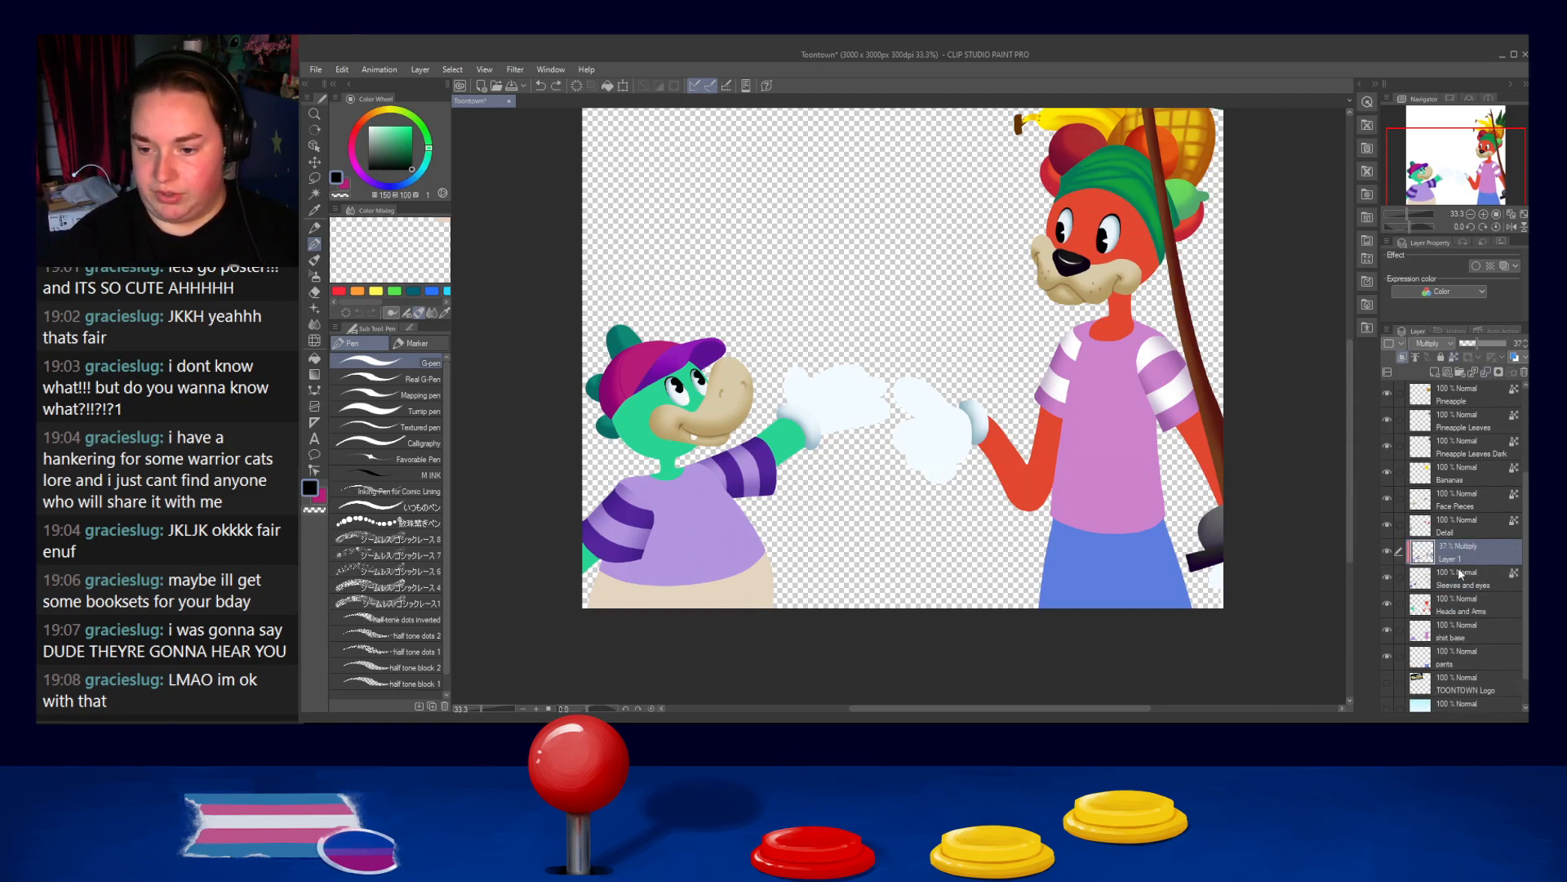
key(ctrl+z)
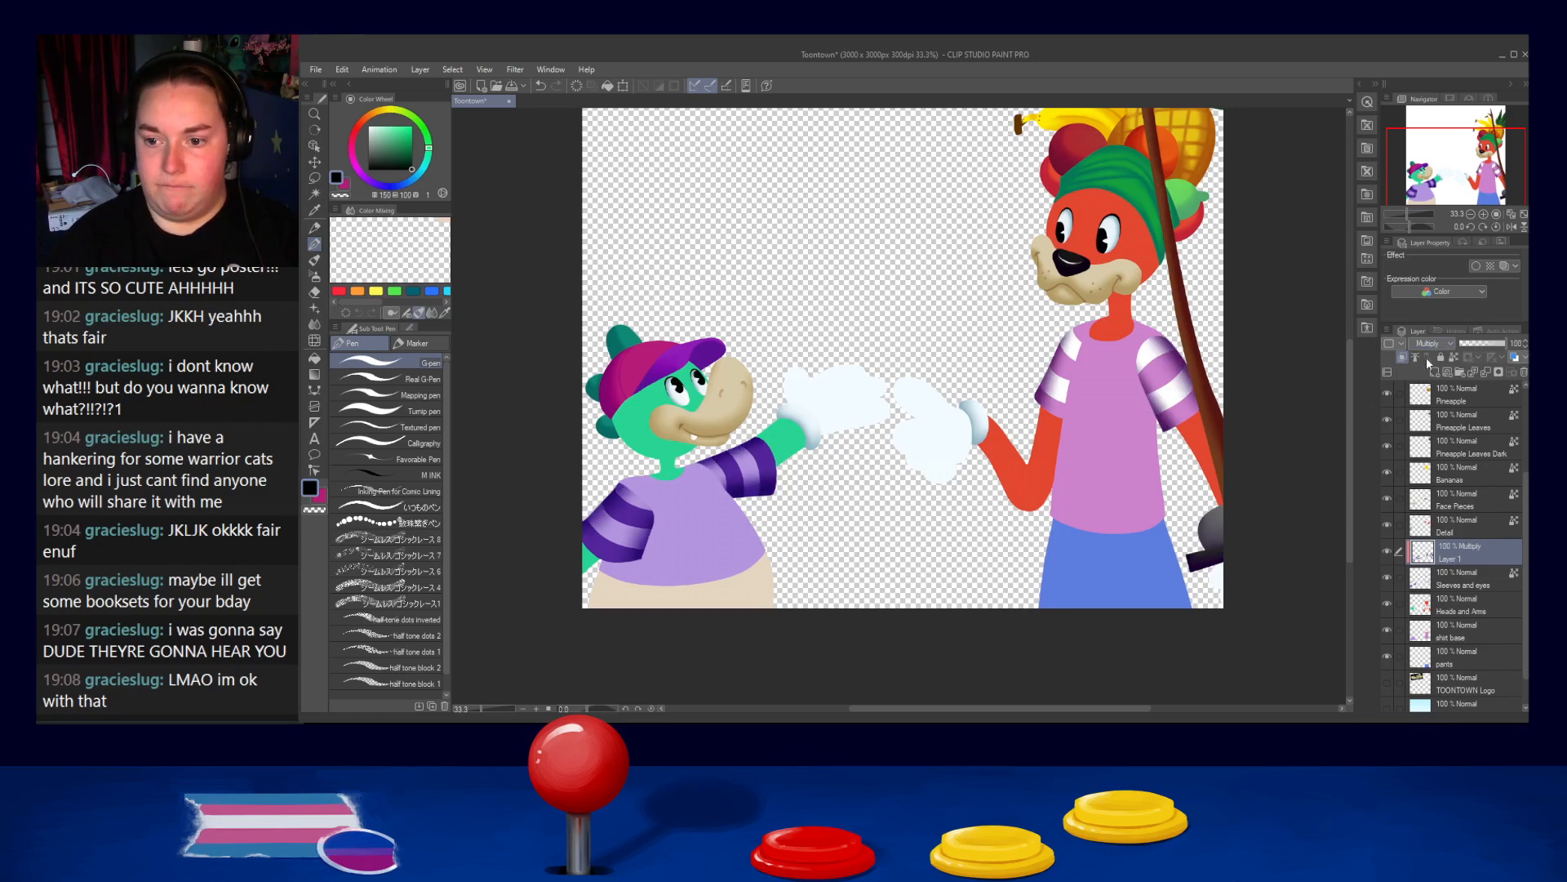
key(ctrl+z)
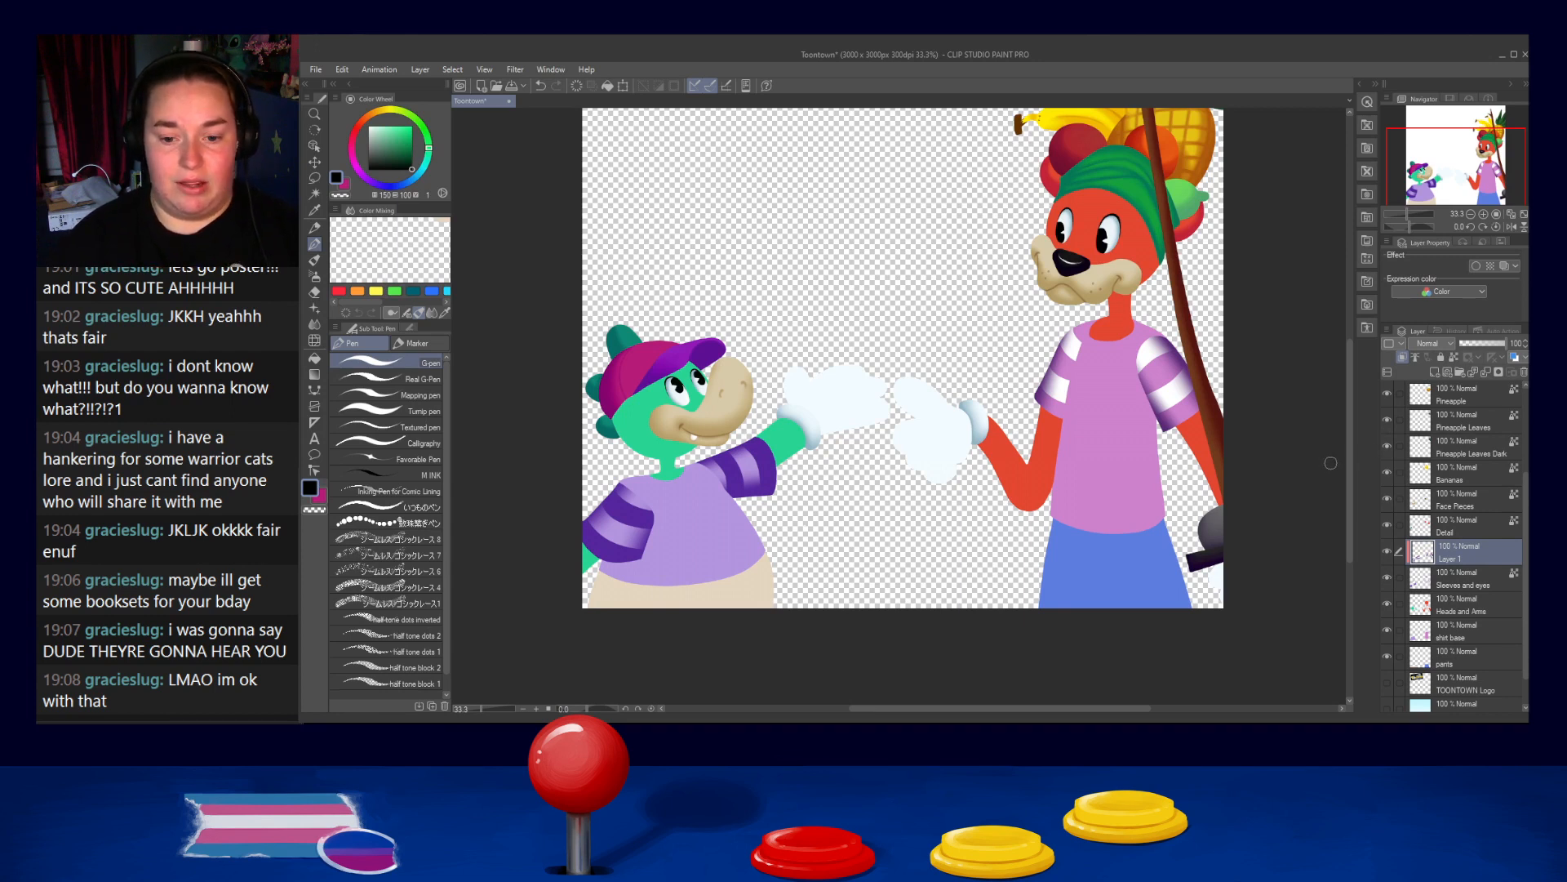
Select the Heads and Arms layer and toggle its visibility to check which parts of the characters it contains
click(1456, 600)
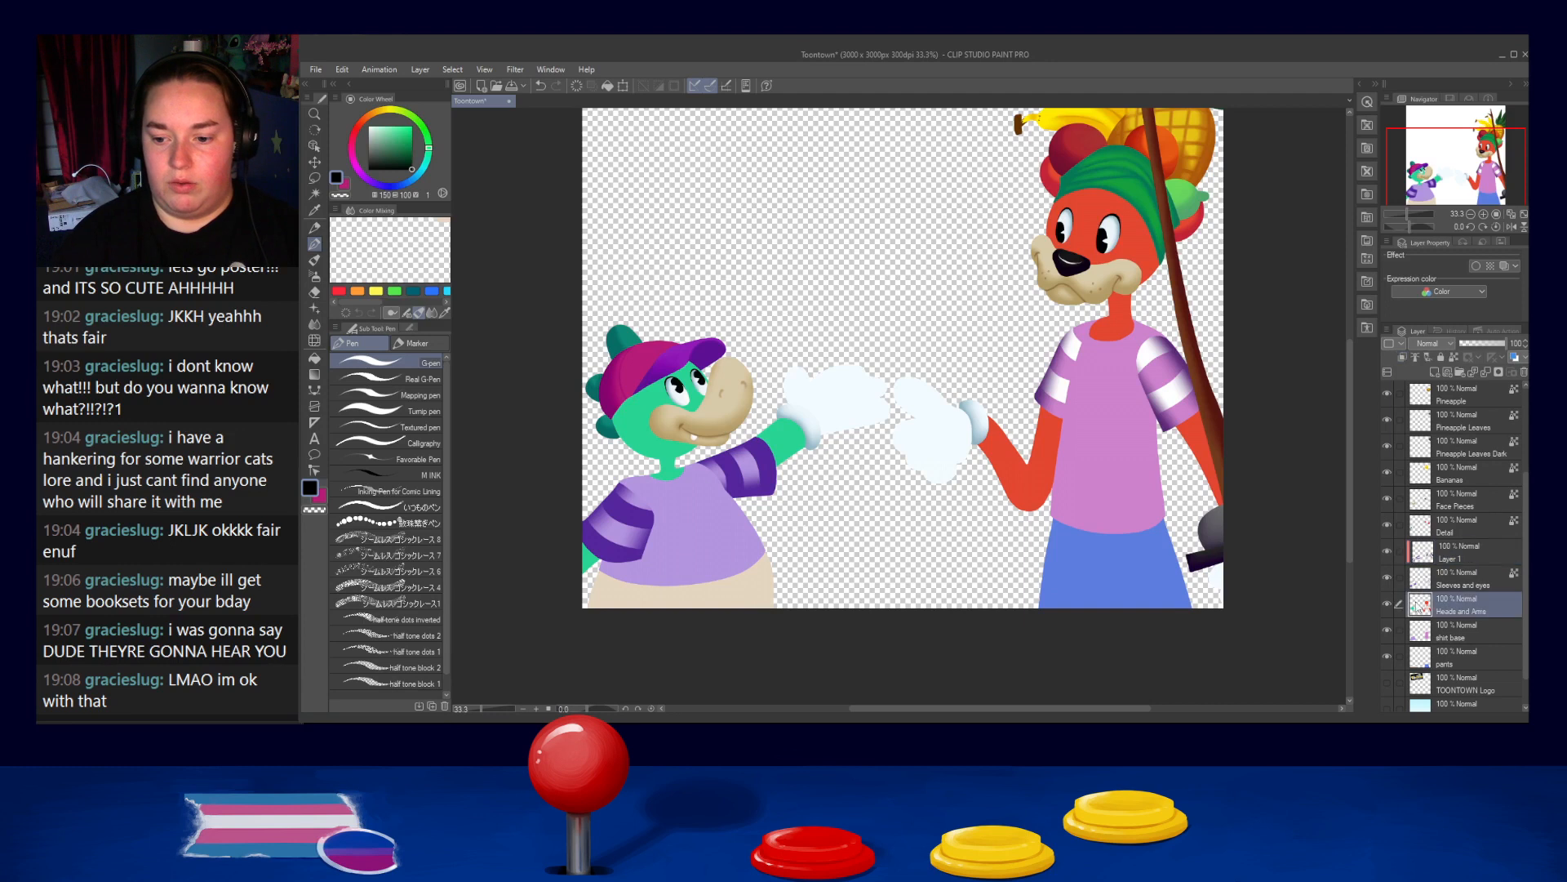
click(1388, 606)
click(1390, 606)
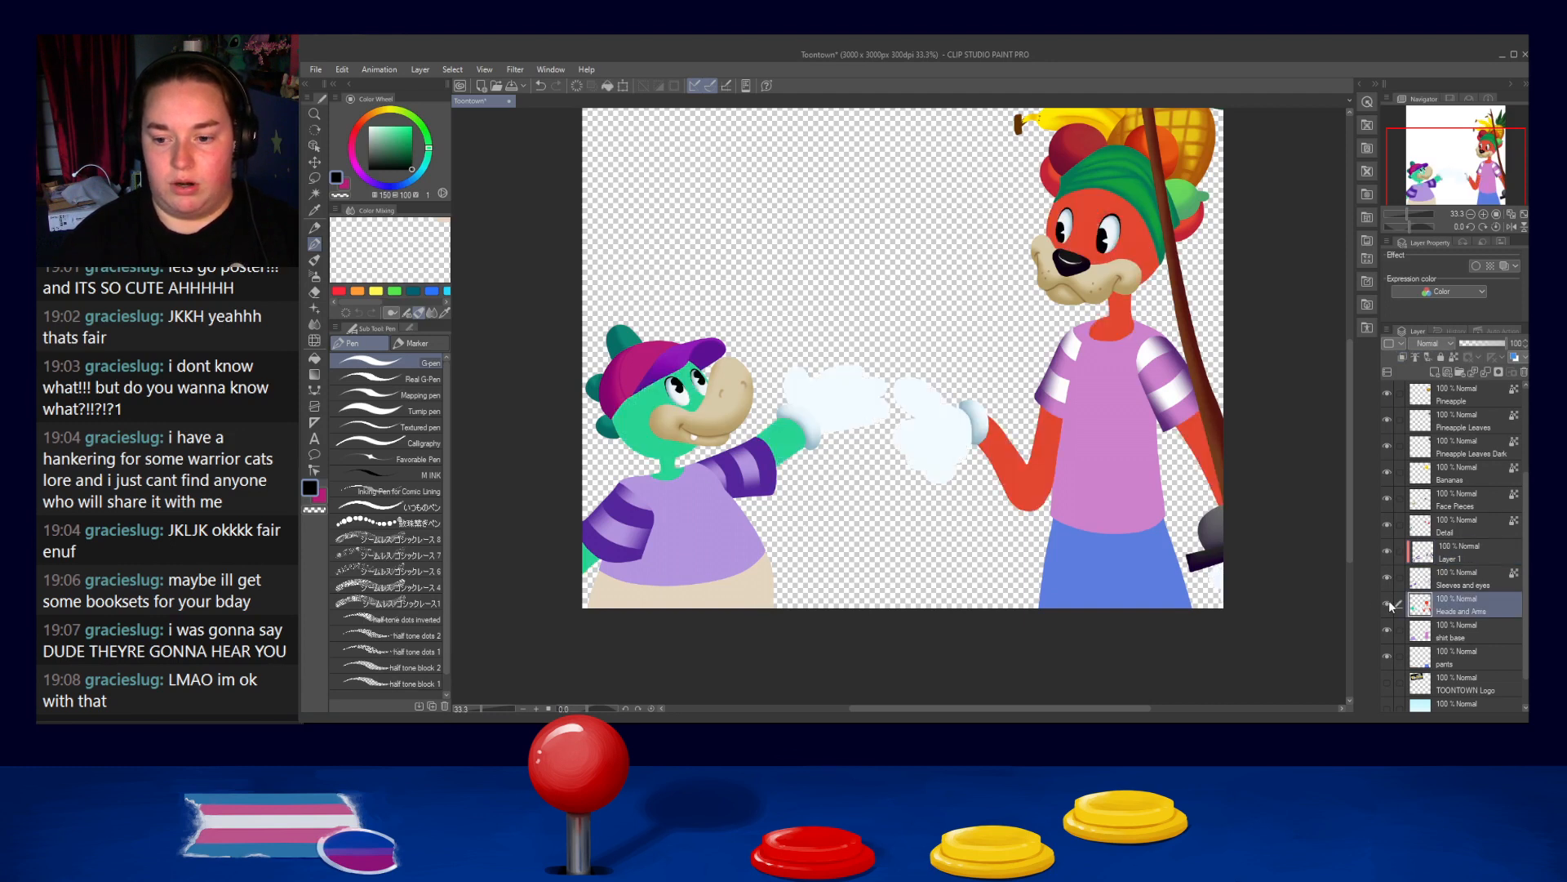
click(1388, 606)
click(1388, 606)
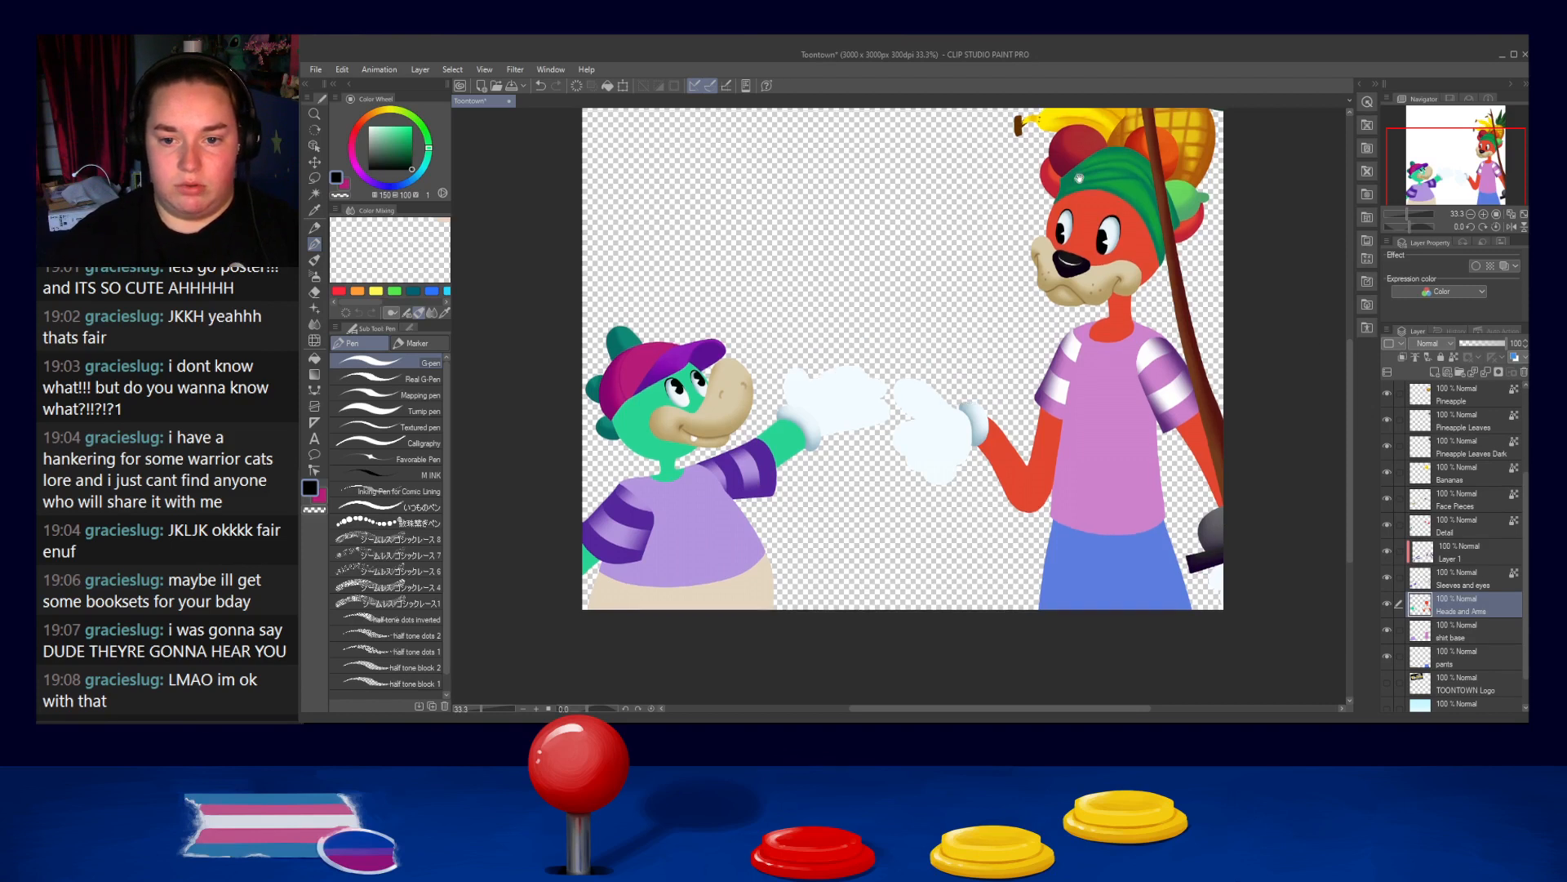
Lock the Heads and Arms layer's transparent pixels, and paint a shadow on the fox's neck beneath the muzzle with red sampled from the fruit
scroll(1079, 177, up, 2)
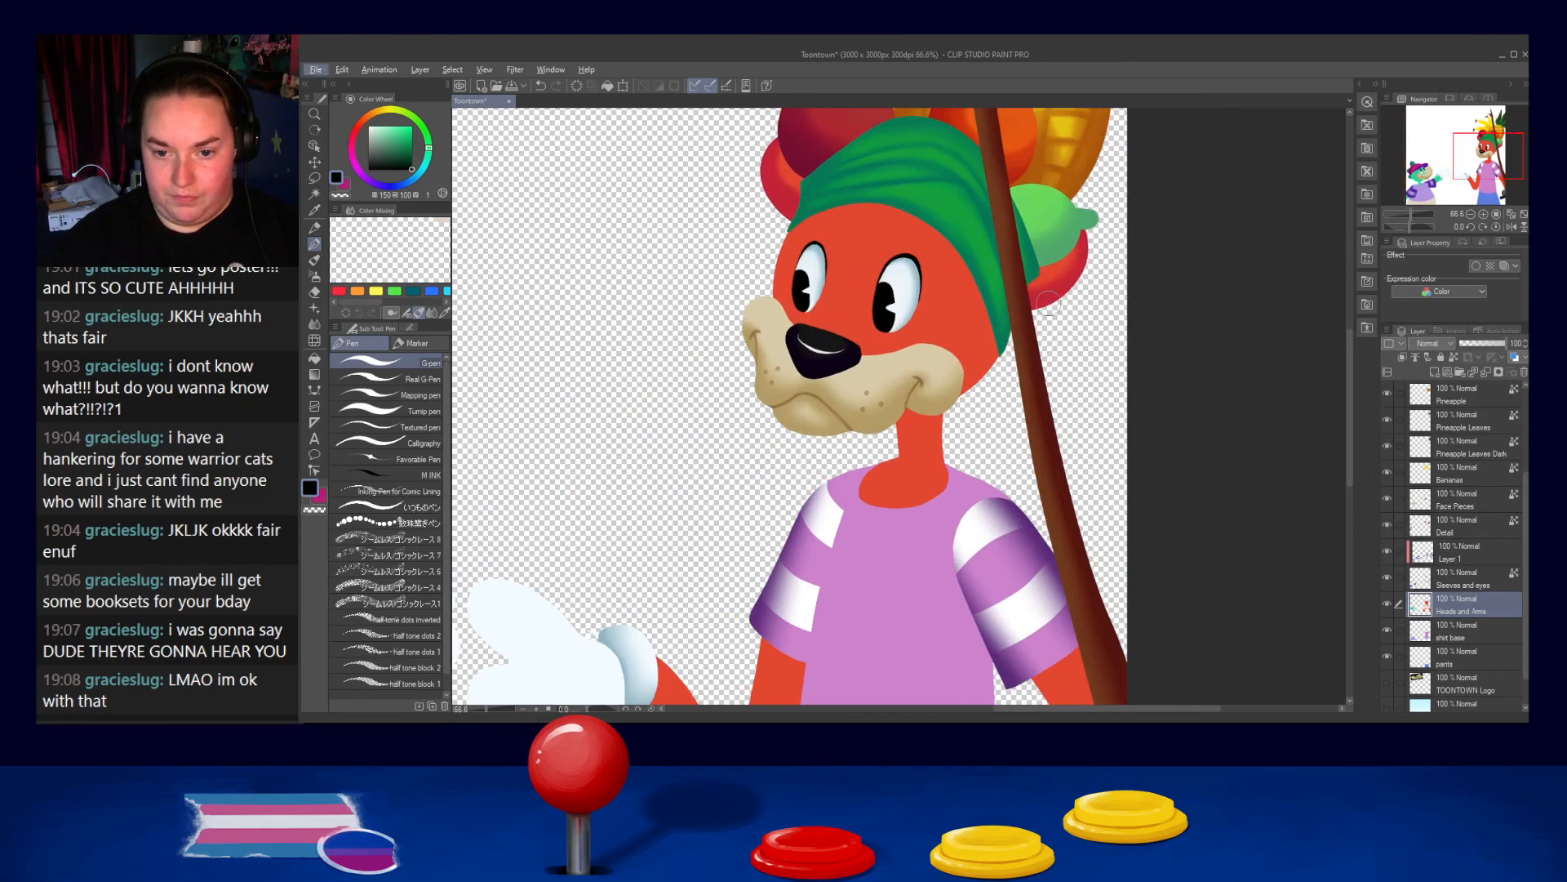
alt+click(1053, 301)
scroll(883, 382, down, 1)
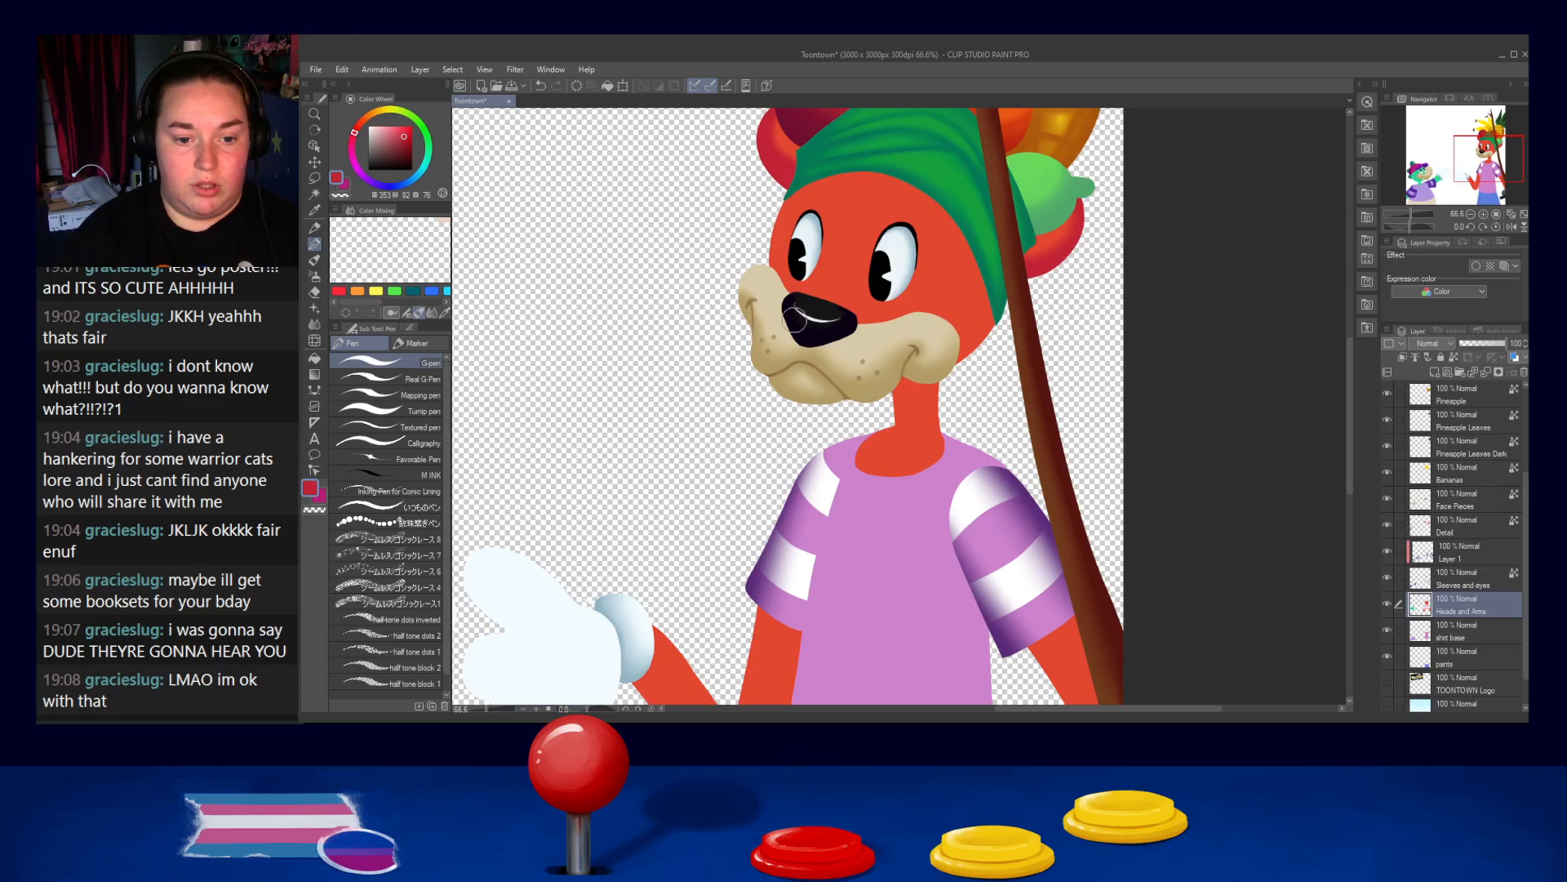
mouse_move(943, 386)
mouse_down()
mouse_move(887, 415)
mouse_move(857, 400)
mouse_up()
key(ctrl+z)
key(ctrl+z)
click(1448, 373)
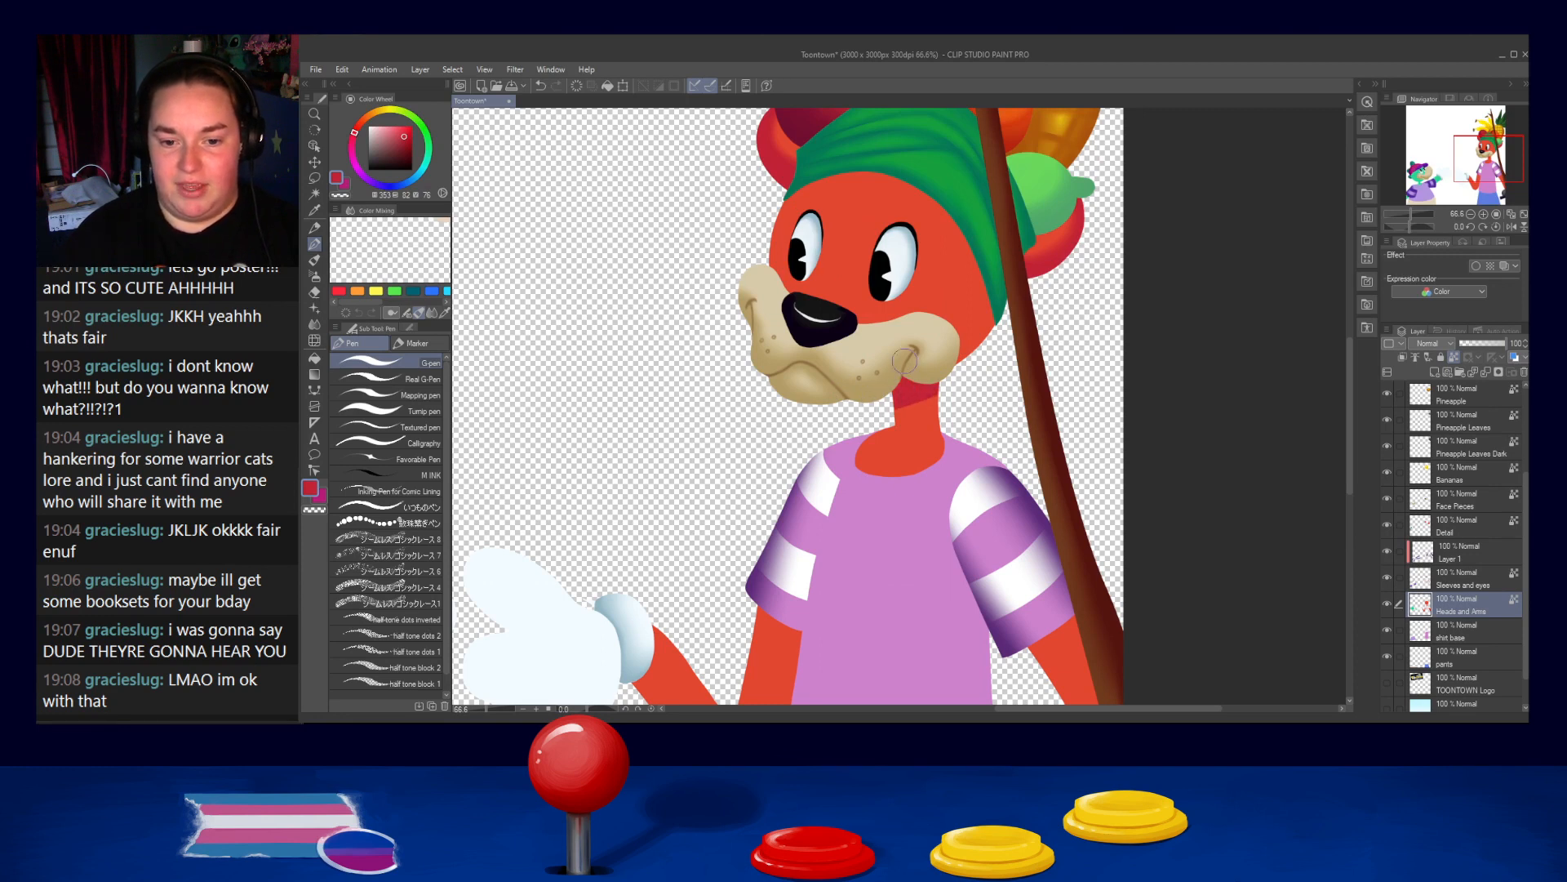
Paint a red shadow along the back of the fox's face, between the green headwear and the muzzle
mouse_move(980, 270)
mouse_down()
mouse_move(933, 371)
mouse_move(897, 329)
mouse_move(1003, 321)
mouse_move(957, 367)
mouse_up()
key(ctrl+z)
key(ctrl+z)
drag(987, 272, 920, 353)
key(ctrl+z)
key(ctrl+z)
mouse_move(984, 301)
mouse_down()
mouse_move(965, 351)
mouse_move(997, 319)
mouse_move(959, 323)
mouse_up()
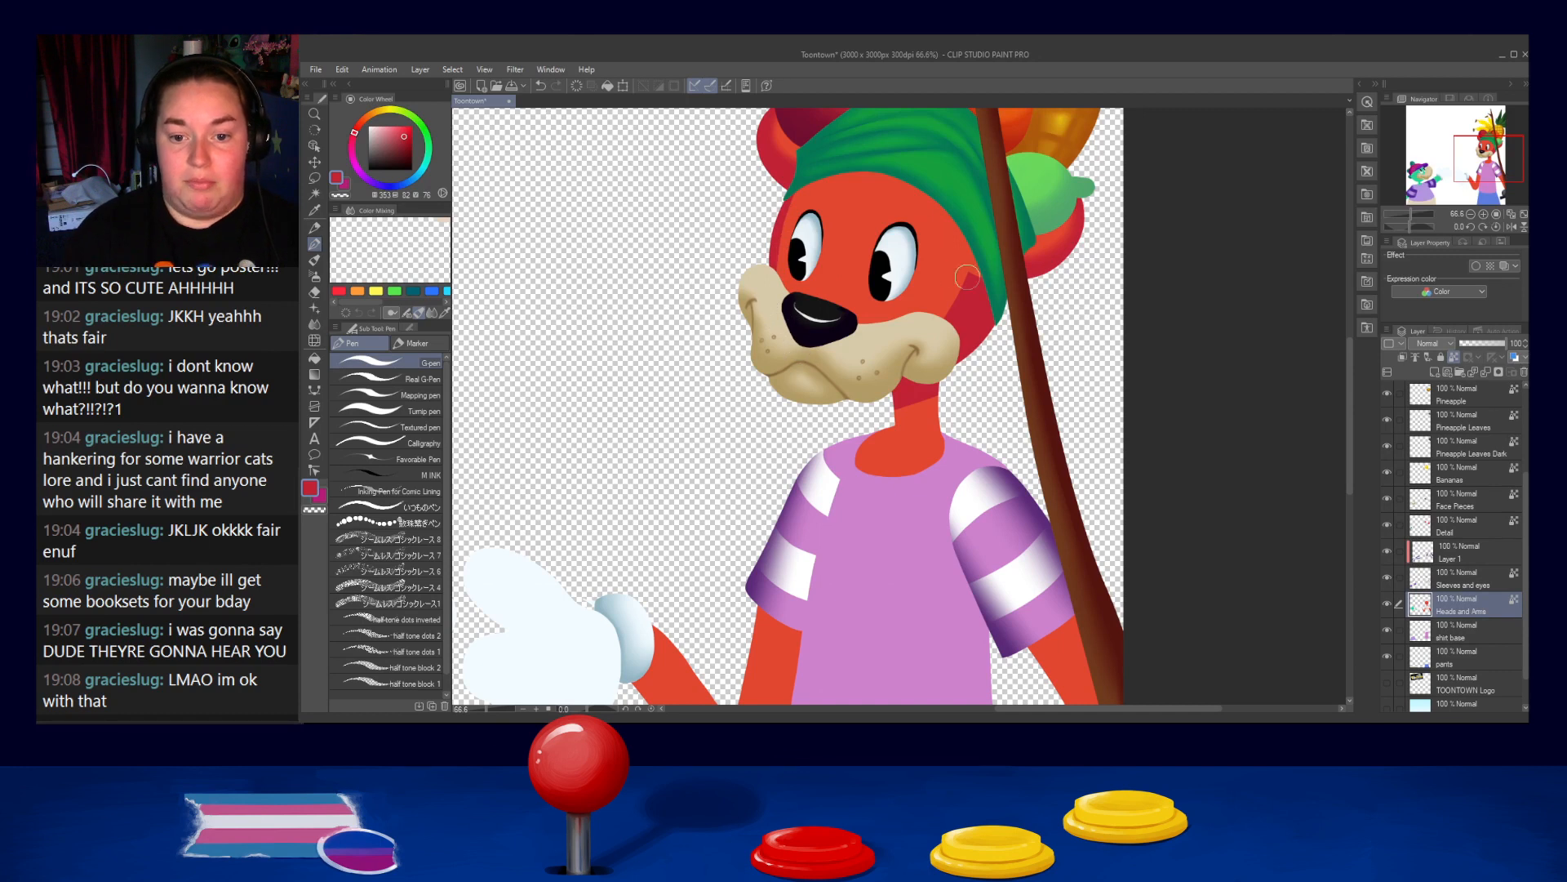
Select the Detail layer and toggle its visibility to check which parts of the characters it contains
click(1457, 531)
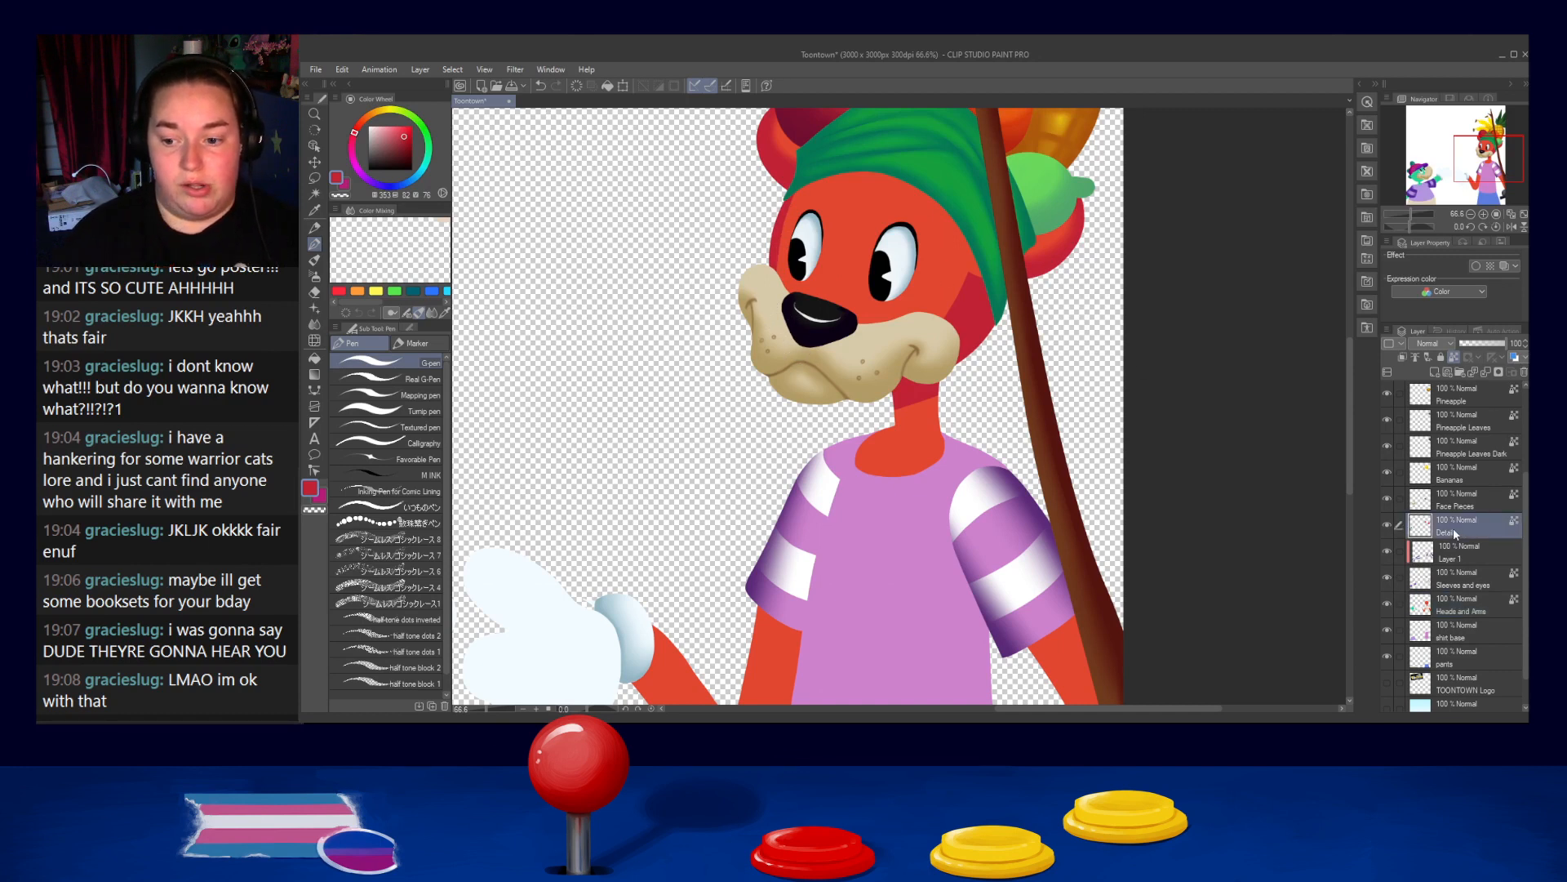
click(1388, 524)
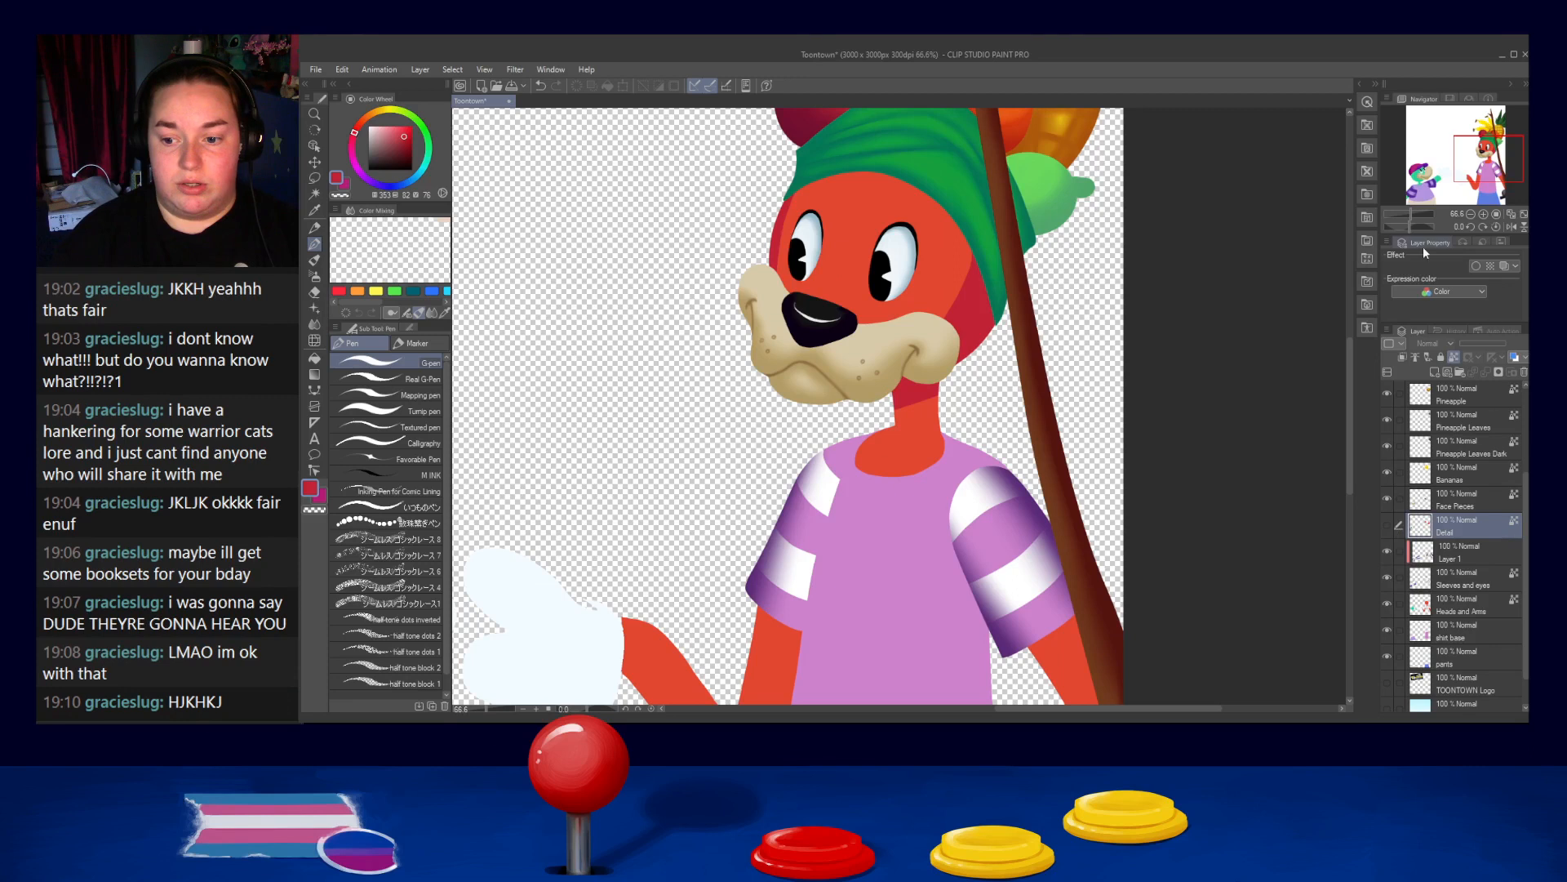
click(1389, 525)
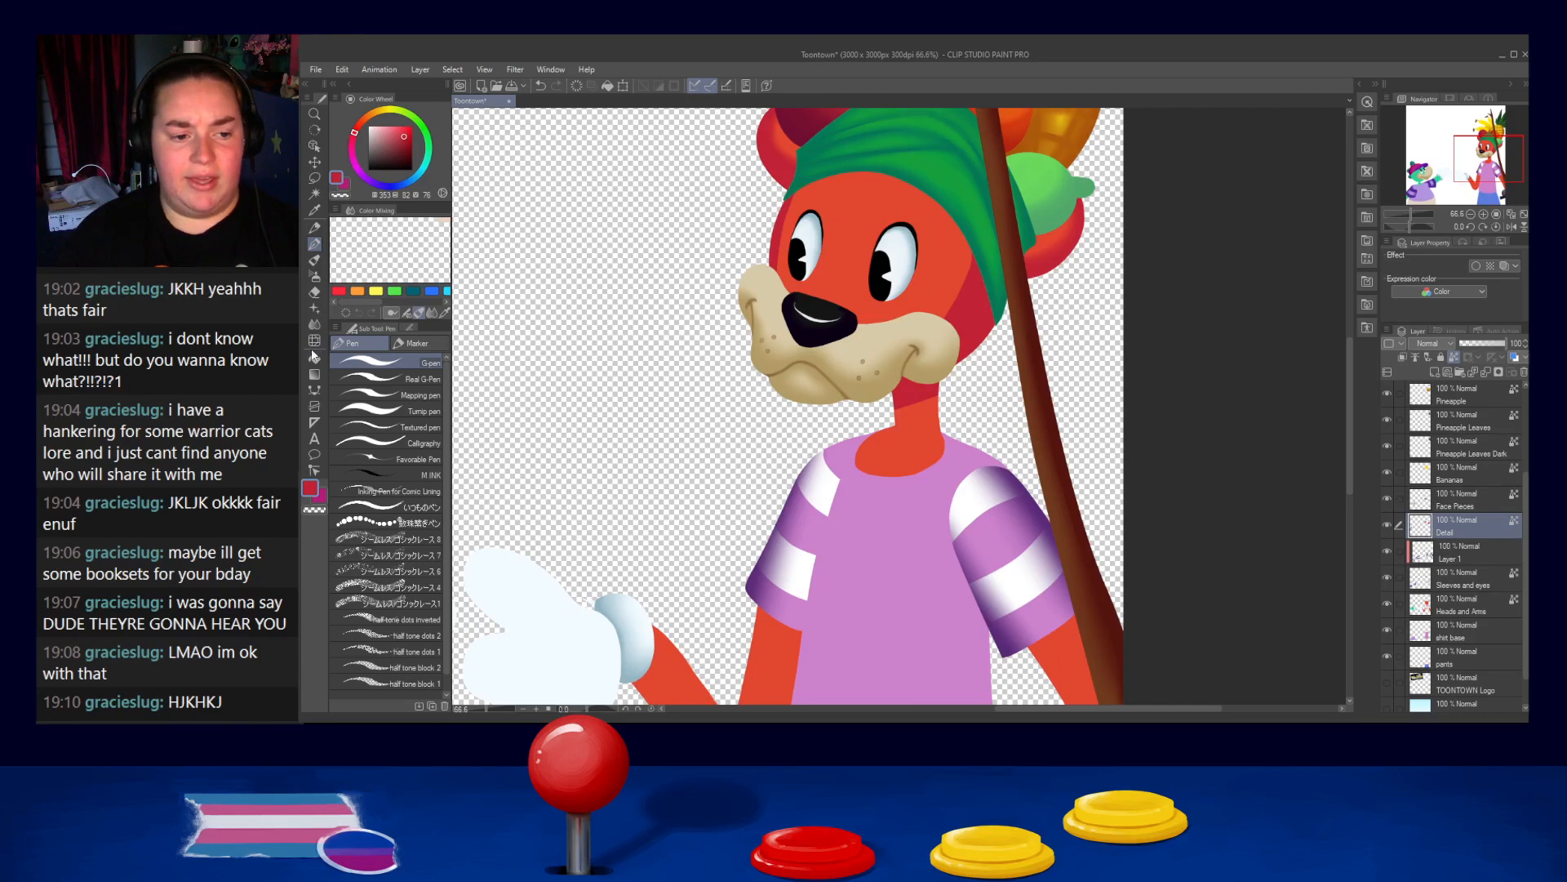
Soften the red shadows on the fox's face and neck with the Blur tool on the Heads and Arms layer
key(j)
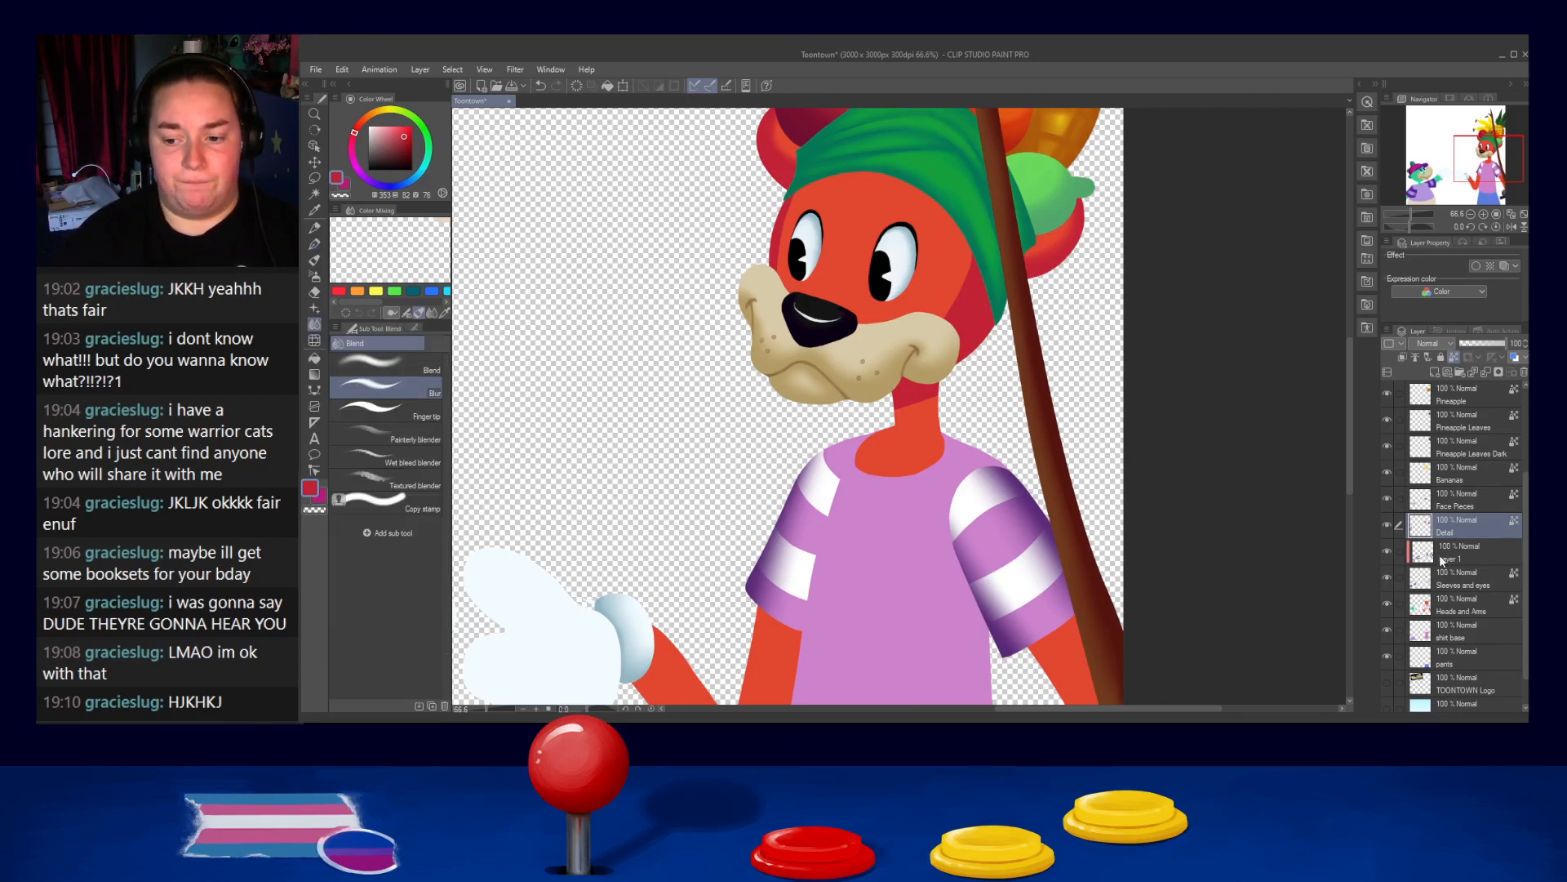
click(1437, 610)
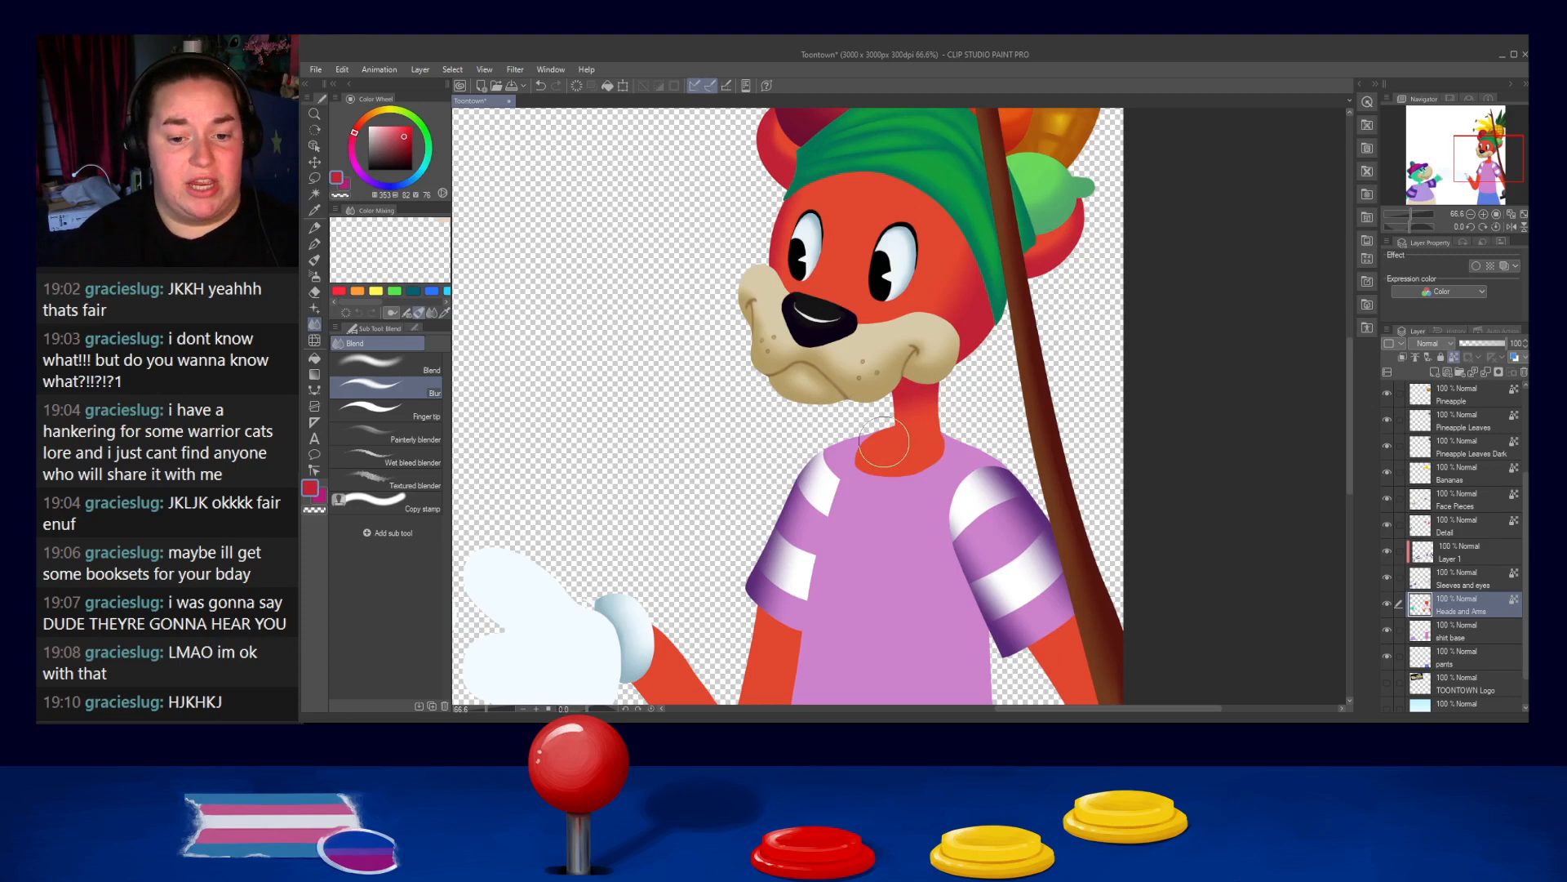
drag(904, 493, 899, 451)
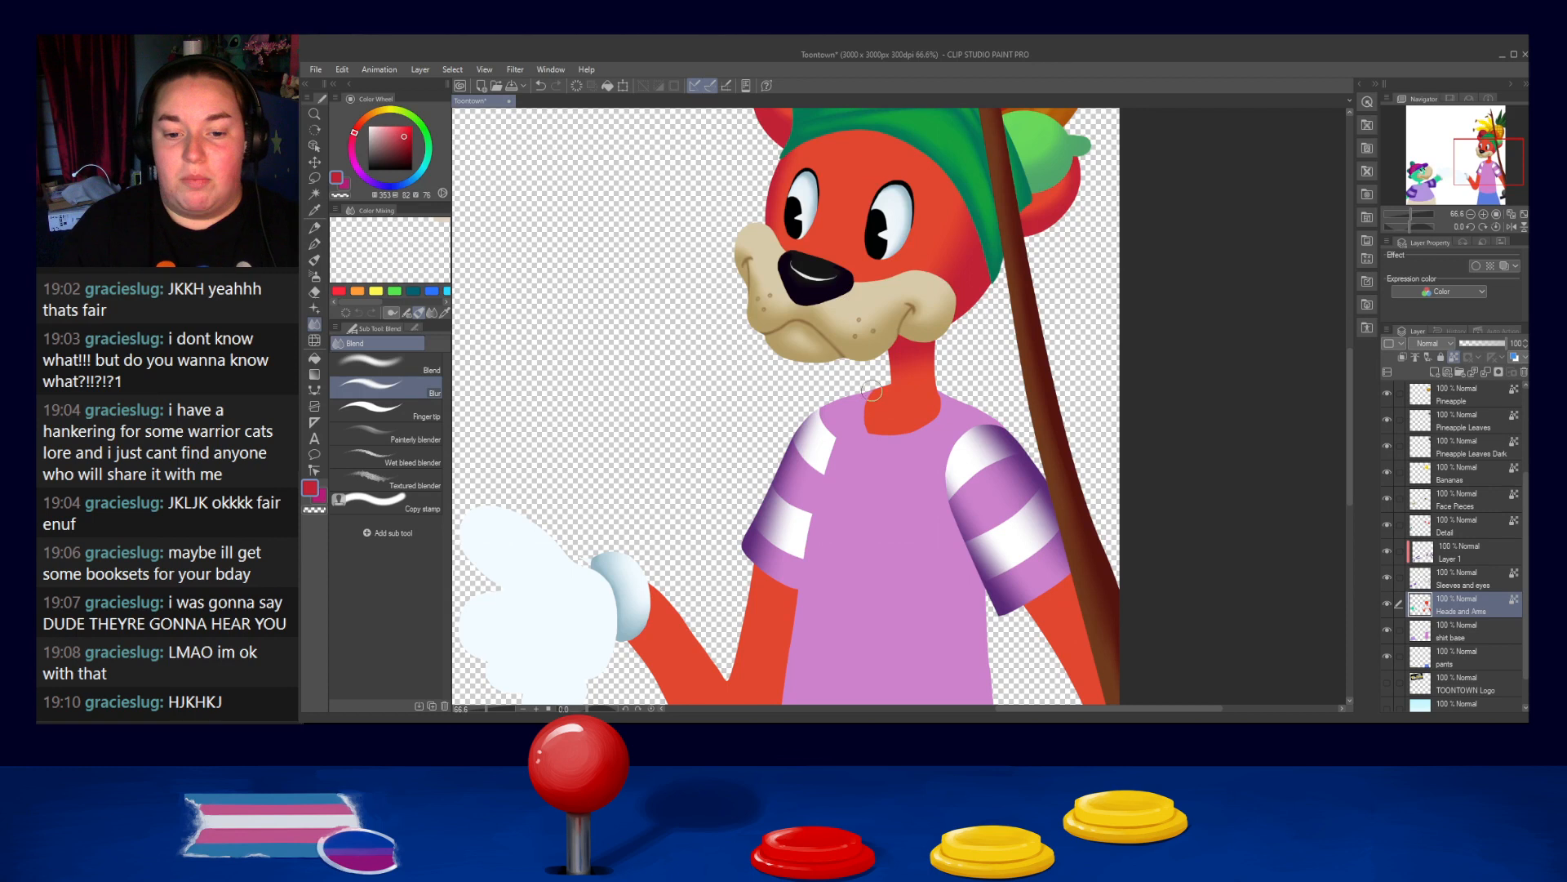
Try to blur the lower edge of the fox's neck where it meets the shirt collar
drag(851, 410, 961, 424)
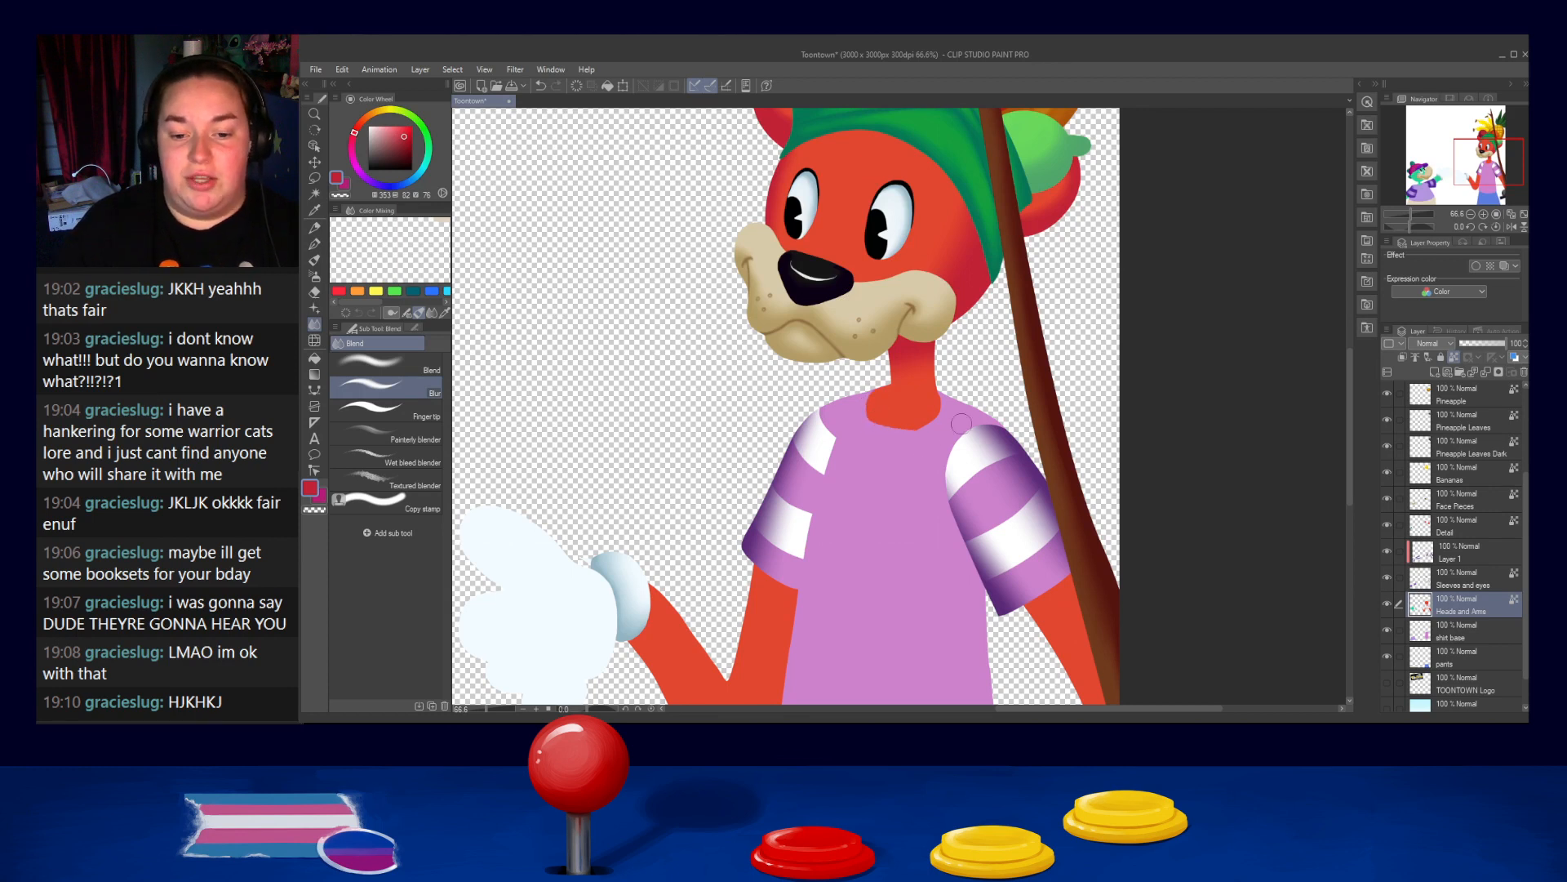
key(ctrl+z)
drag(854, 421, 923, 440)
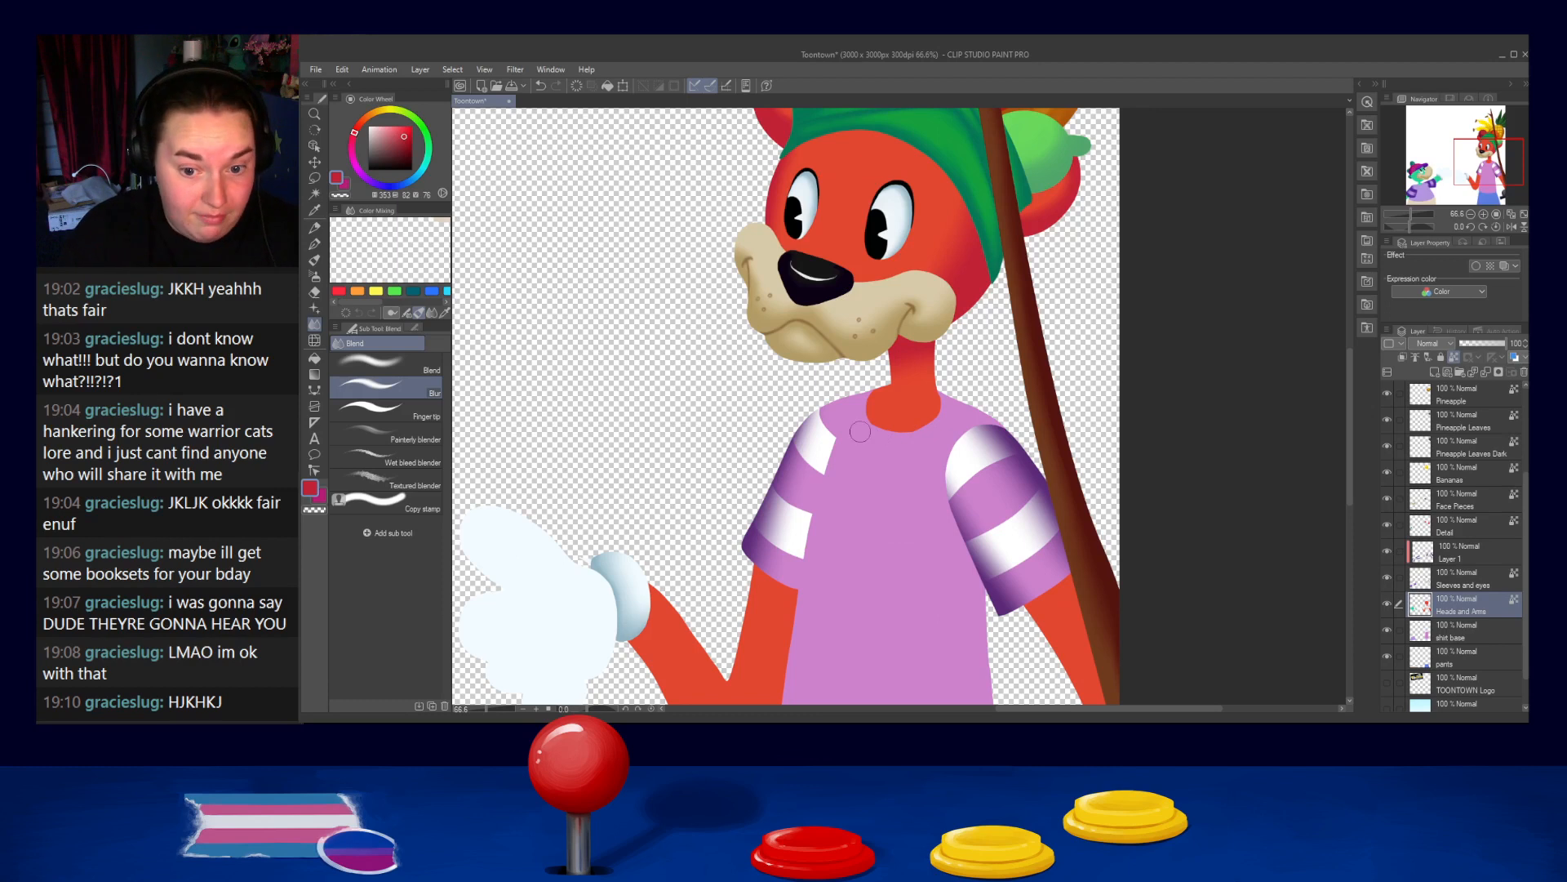
drag(892, 432, 982, 398)
key(ctrl+z)
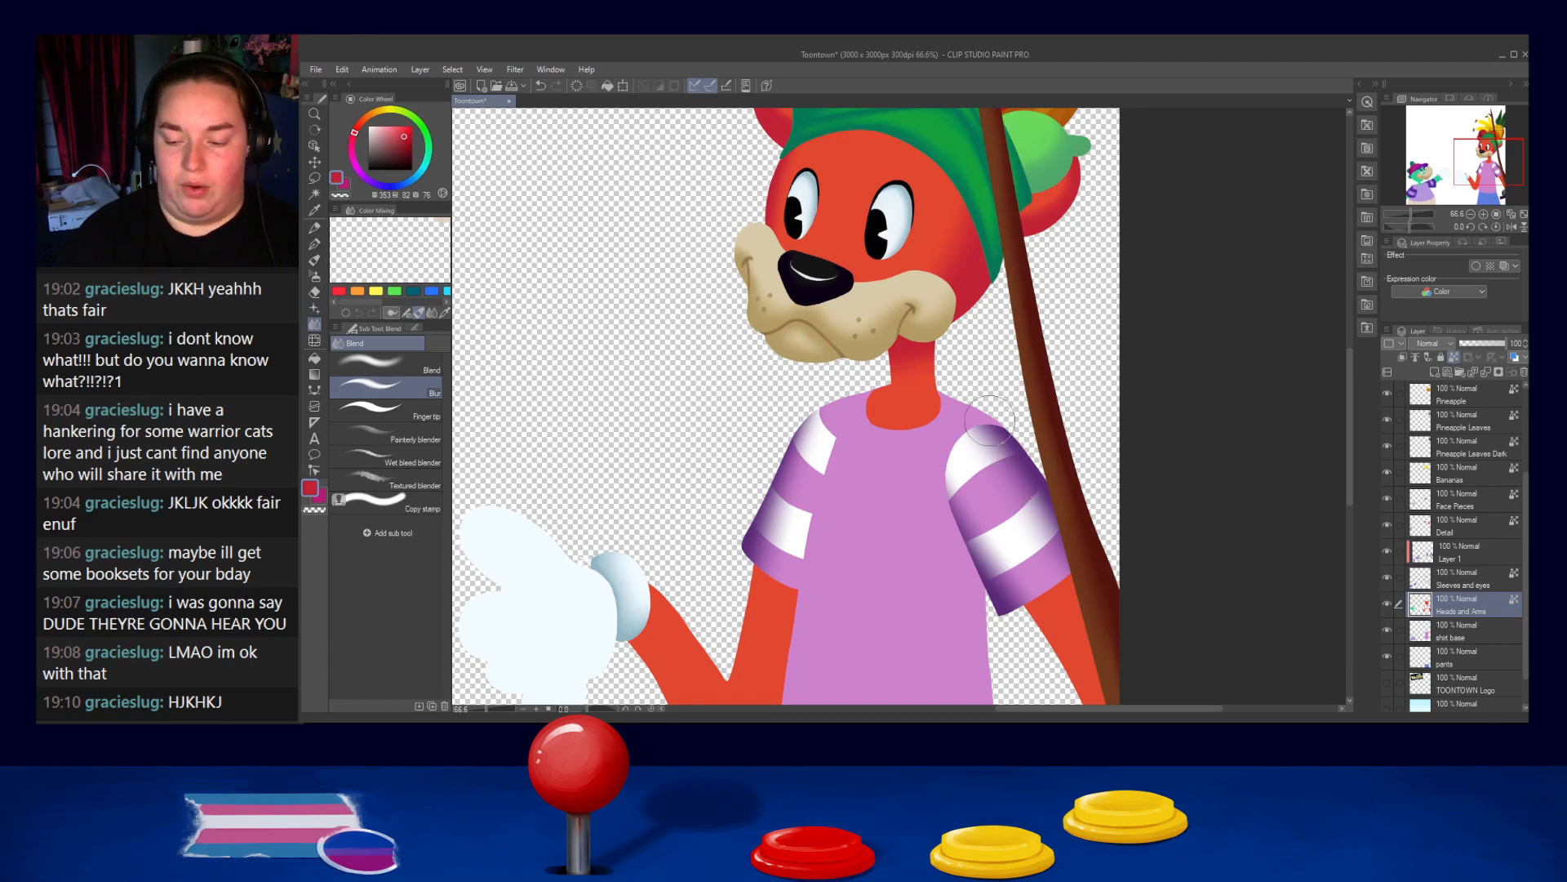
Sample the dark red from the fox's face and paint a shadow with the G-pen along the bent arm's outer edge and elbow
scroll(979, 457, down, 2)
drag(974, 509, 1011, 500)
alt+click(1016, 238)
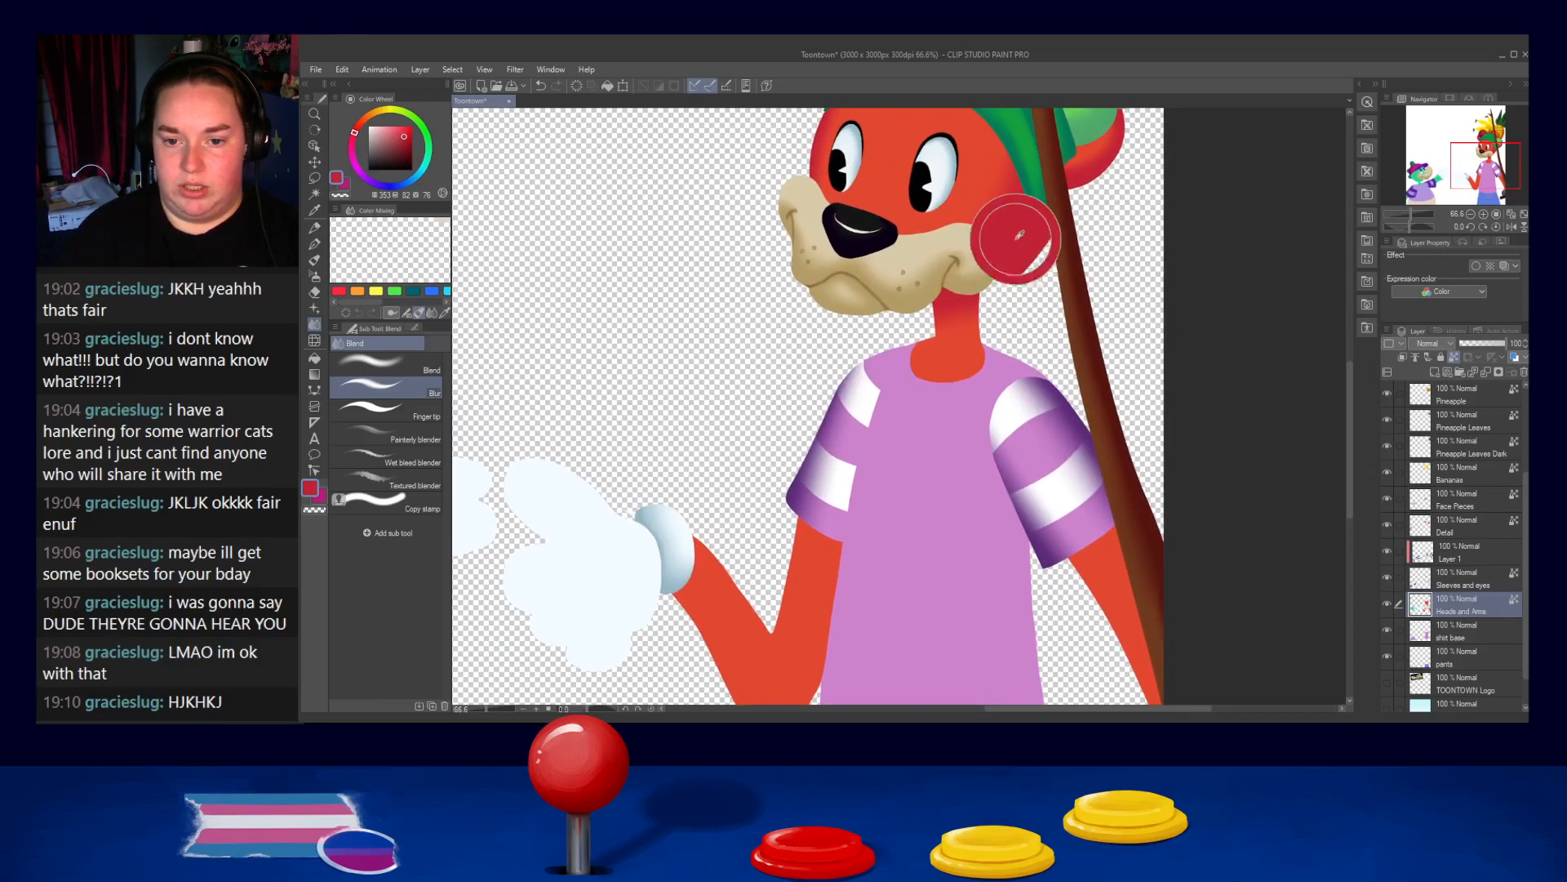
scroll(1019, 235, down, 5)
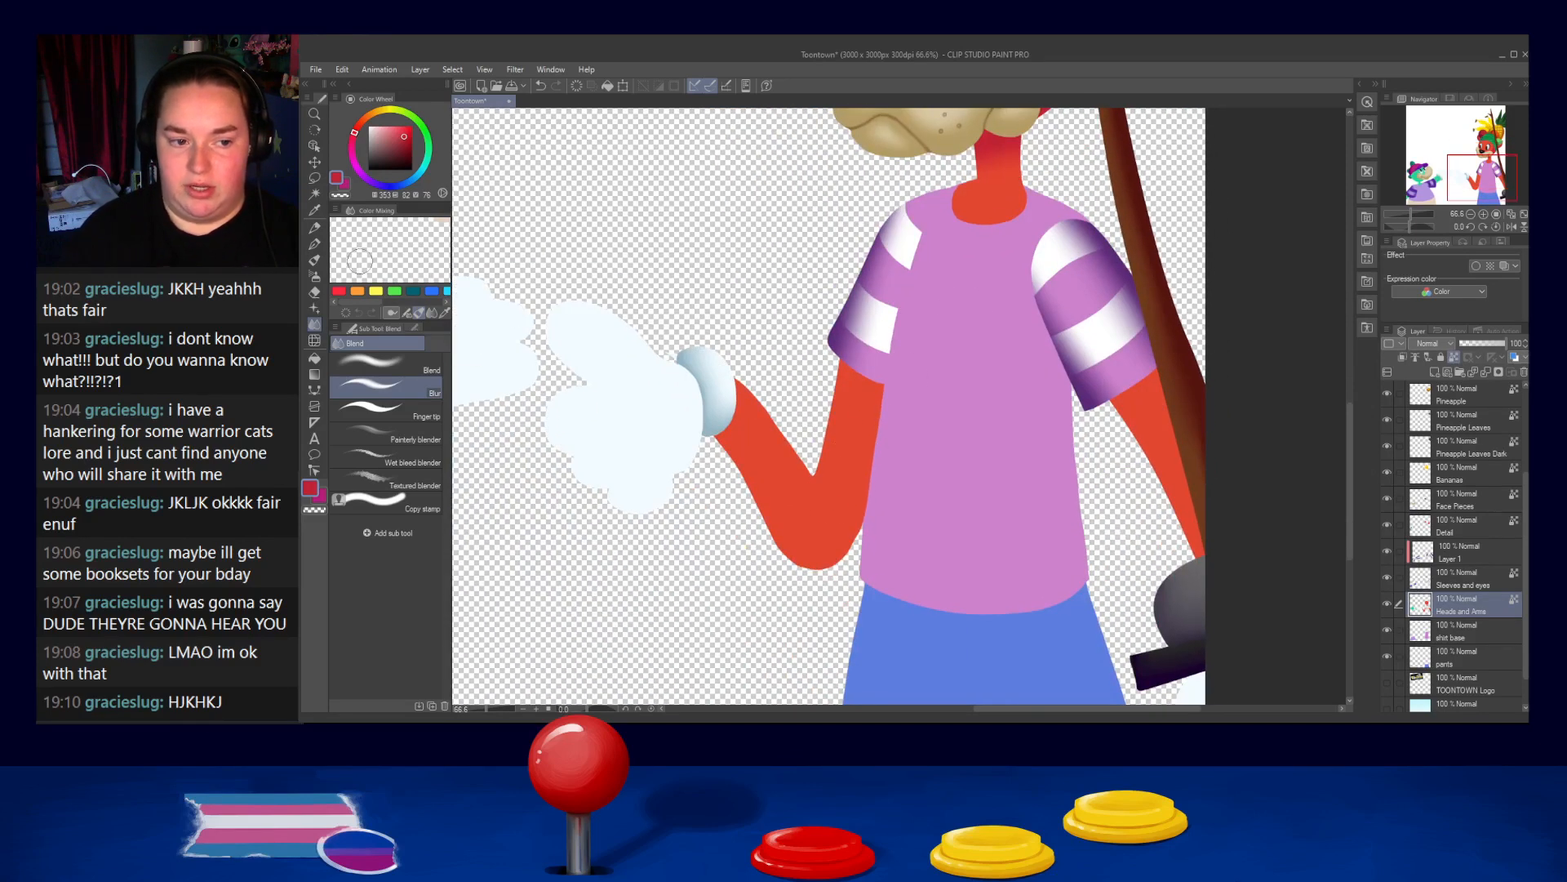
key(p)
mouse_move(775, 540)
mouse_down()
mouse_move(917, 358)
mouse_move(843, 586)
mouse_up()
drag(887, 349, 798, 611)
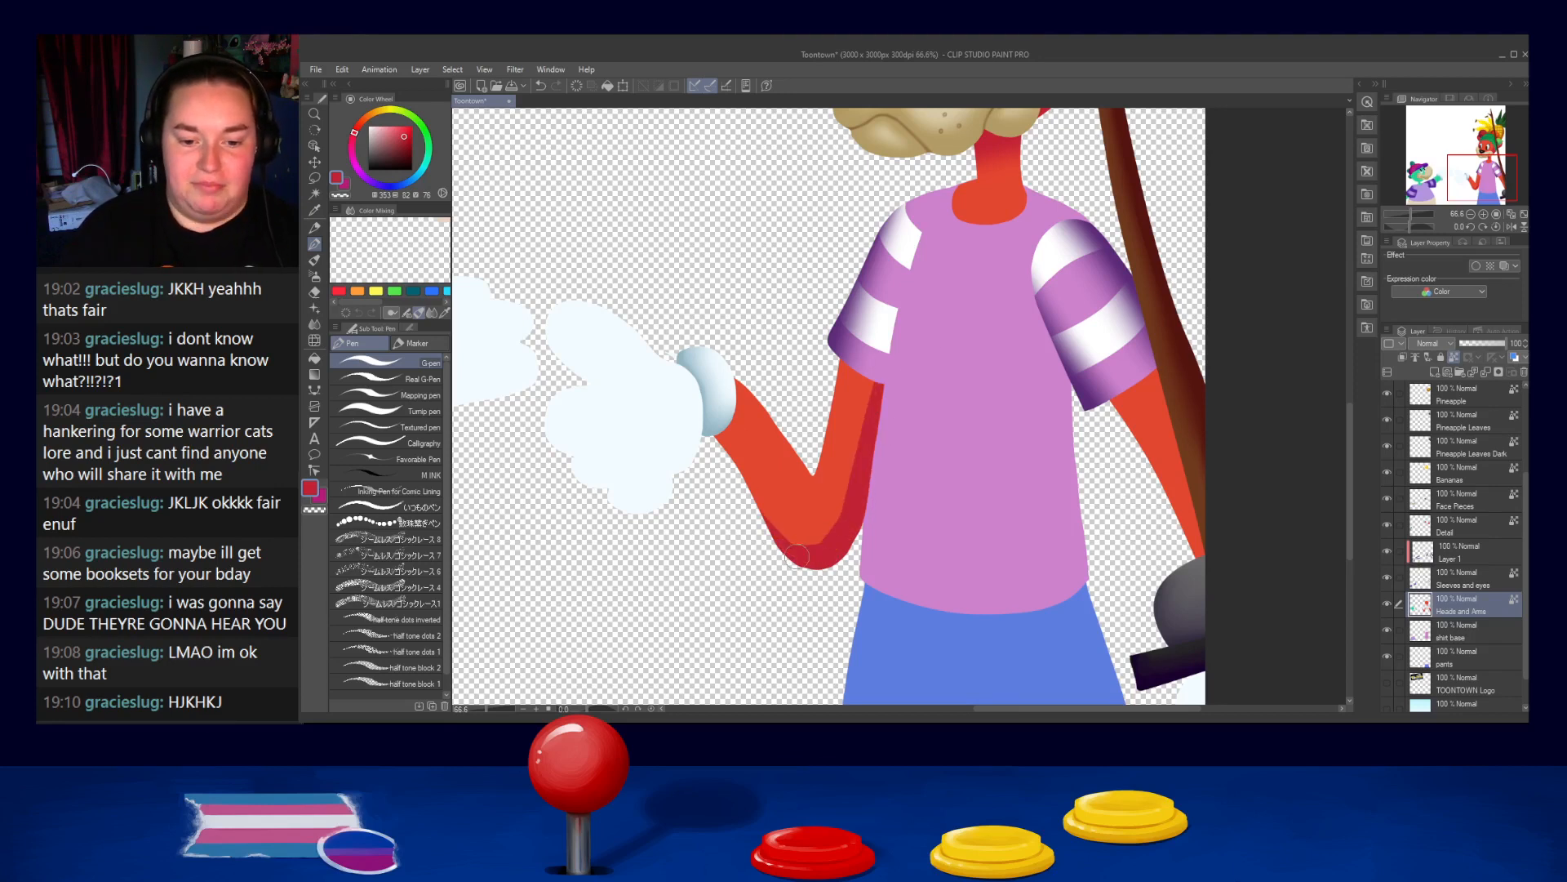
drag(806, 547, 863, 475)
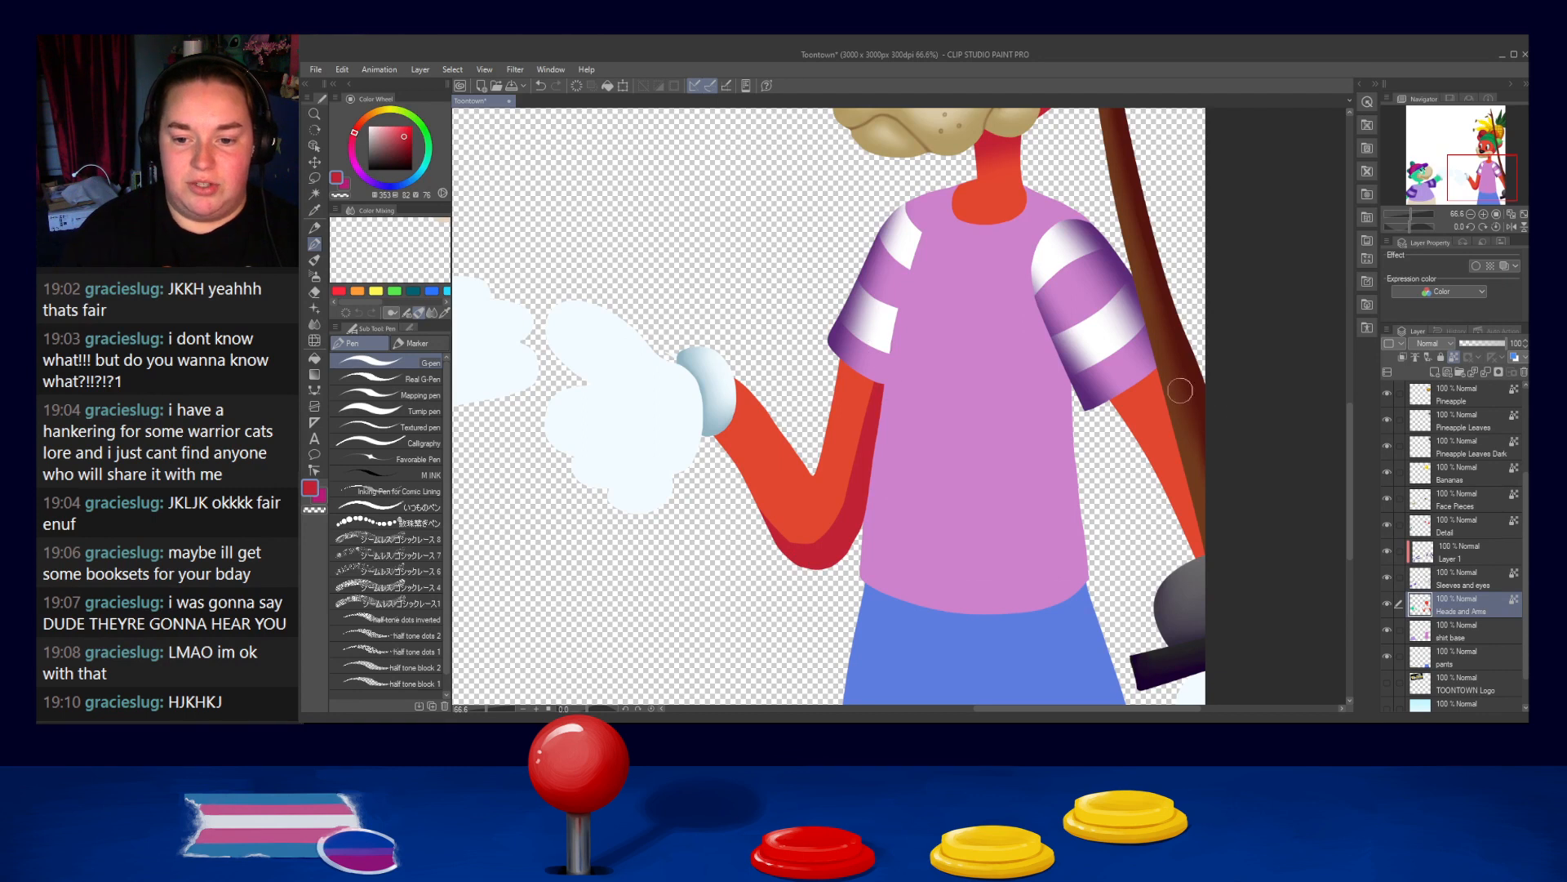
Paint dark red shadows along the fox's pole-side arm and the inner edge of the bent forearm
drag(1149, 358, 1228, 621)
drag(1149, 384, 1229, 650)
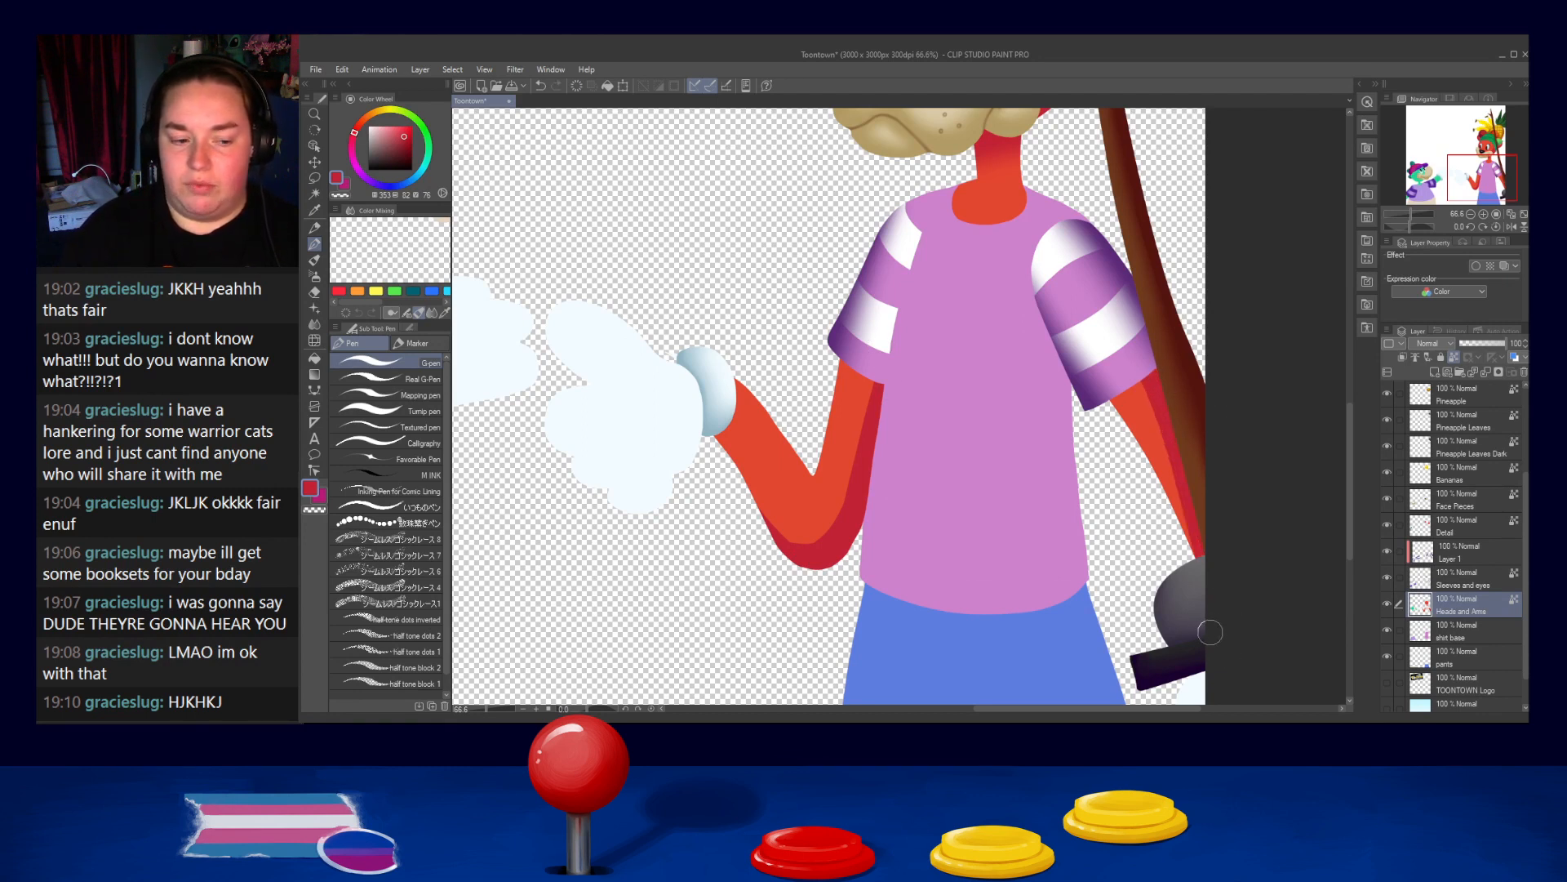
mouse_move(718, 375)
mouse_down()
mouse_move(785, 422)
mouse_move(802, 458)
mouse_up()
drag(747, 398, 813, 477)
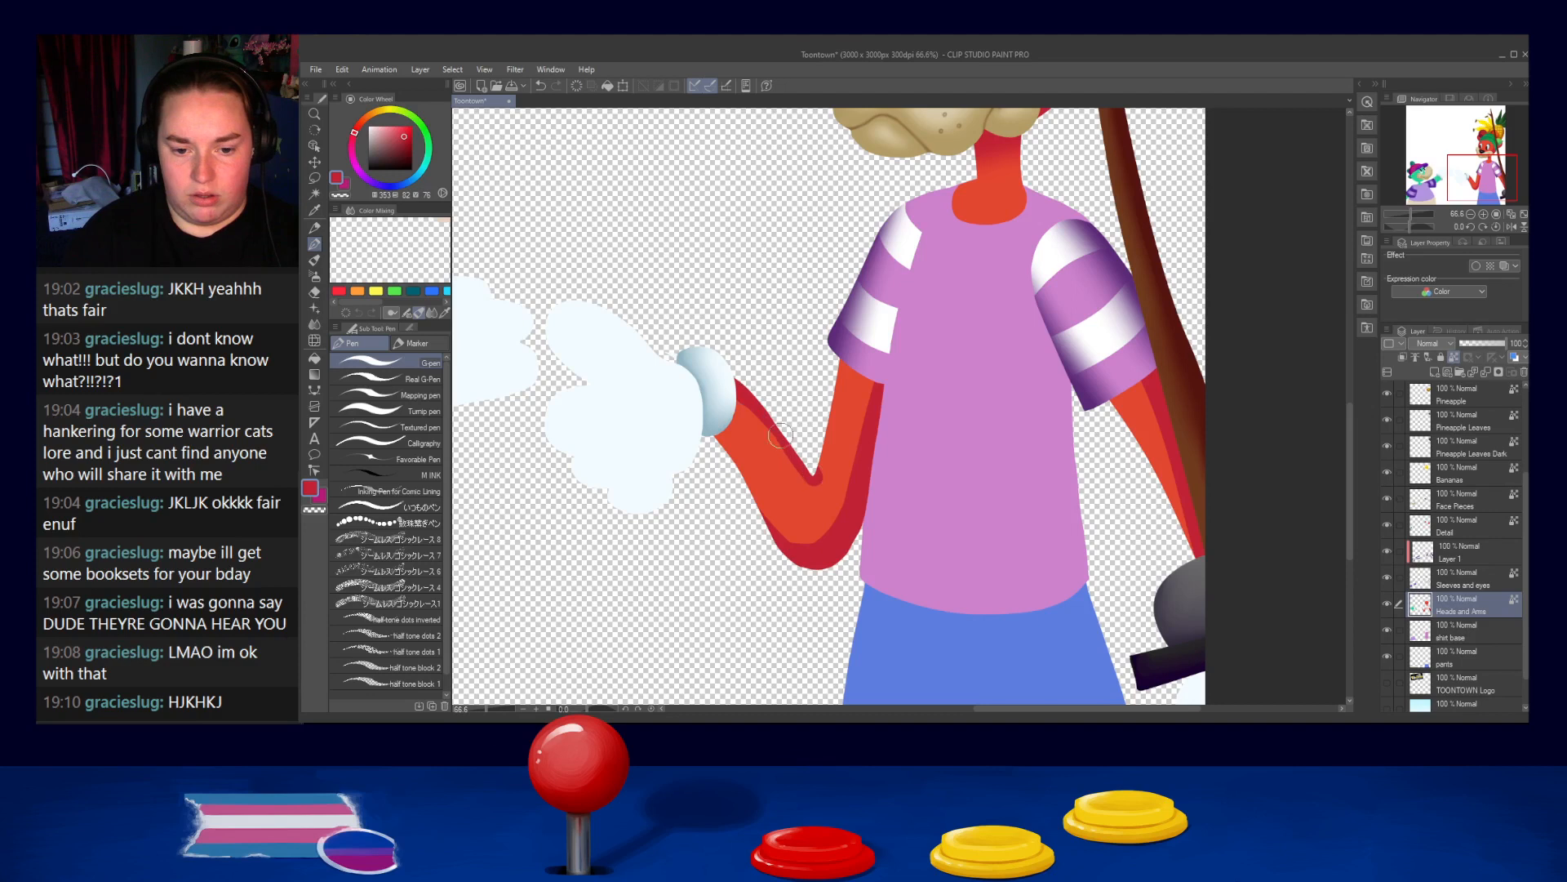
Soften the red shadows on both of the fox's arms with the Blur tool
click(315, 325)
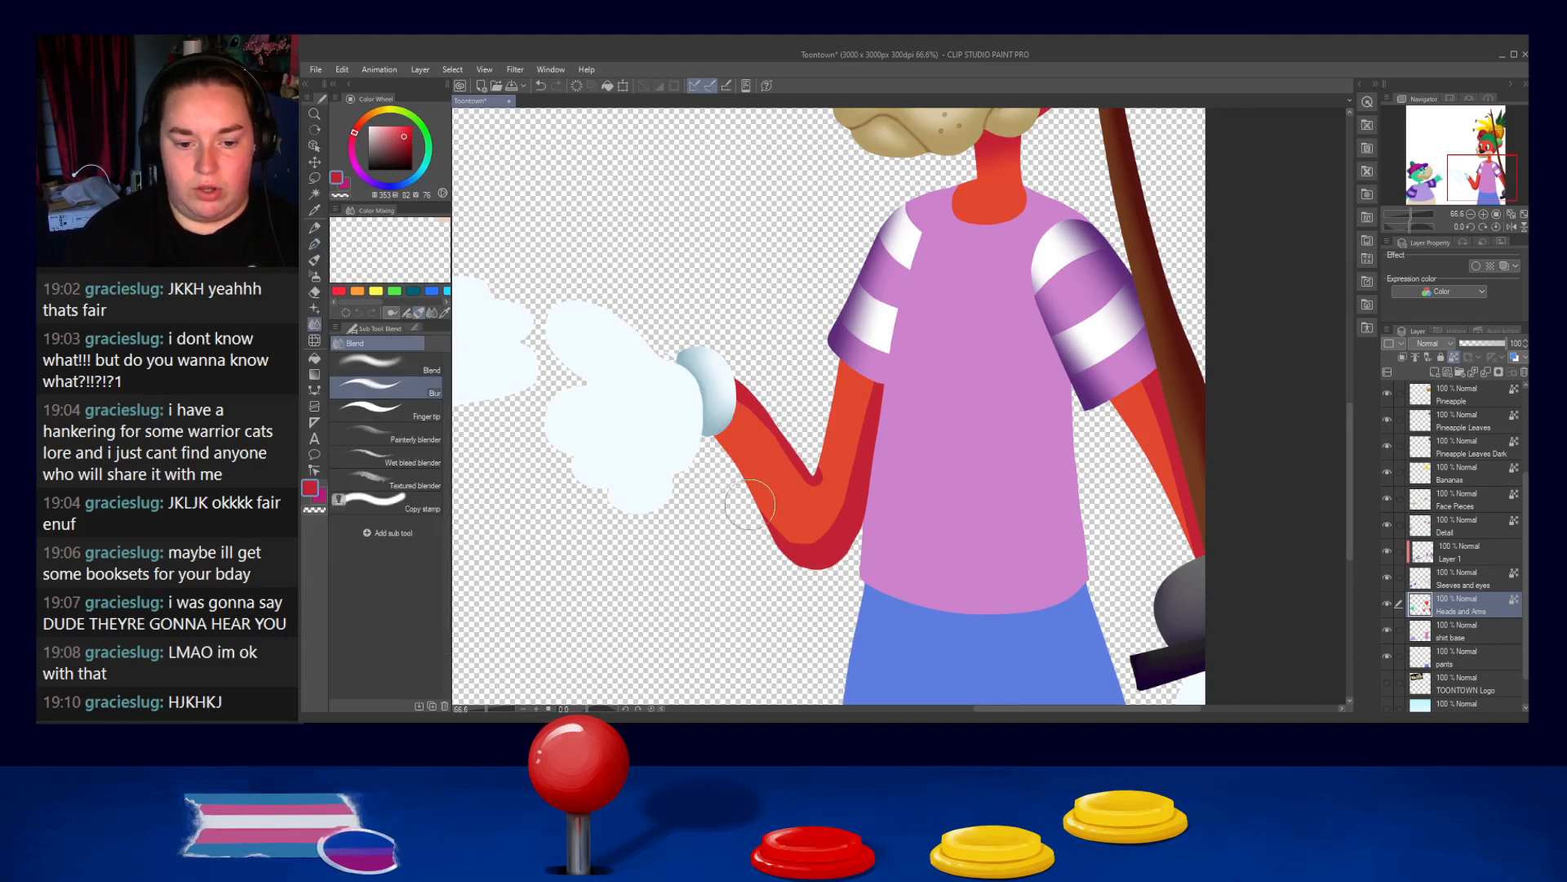
mouse_move(838, 525)
mouse_down()
mouse_move(867, 396)
mouse_move(848, 497)
mouse_move(856, 418)
mouse_move(821, 538)
mouse_move(814, 449)
mouse_move(814, 490)
mouse_move(739, 396)
mouse_up()
mouse_move(1147, 405)
mouse_down()
mouse_move(1189, 520)
mouse_move(1132, 347)
mouse_move(1192, 615)
mouse_up()
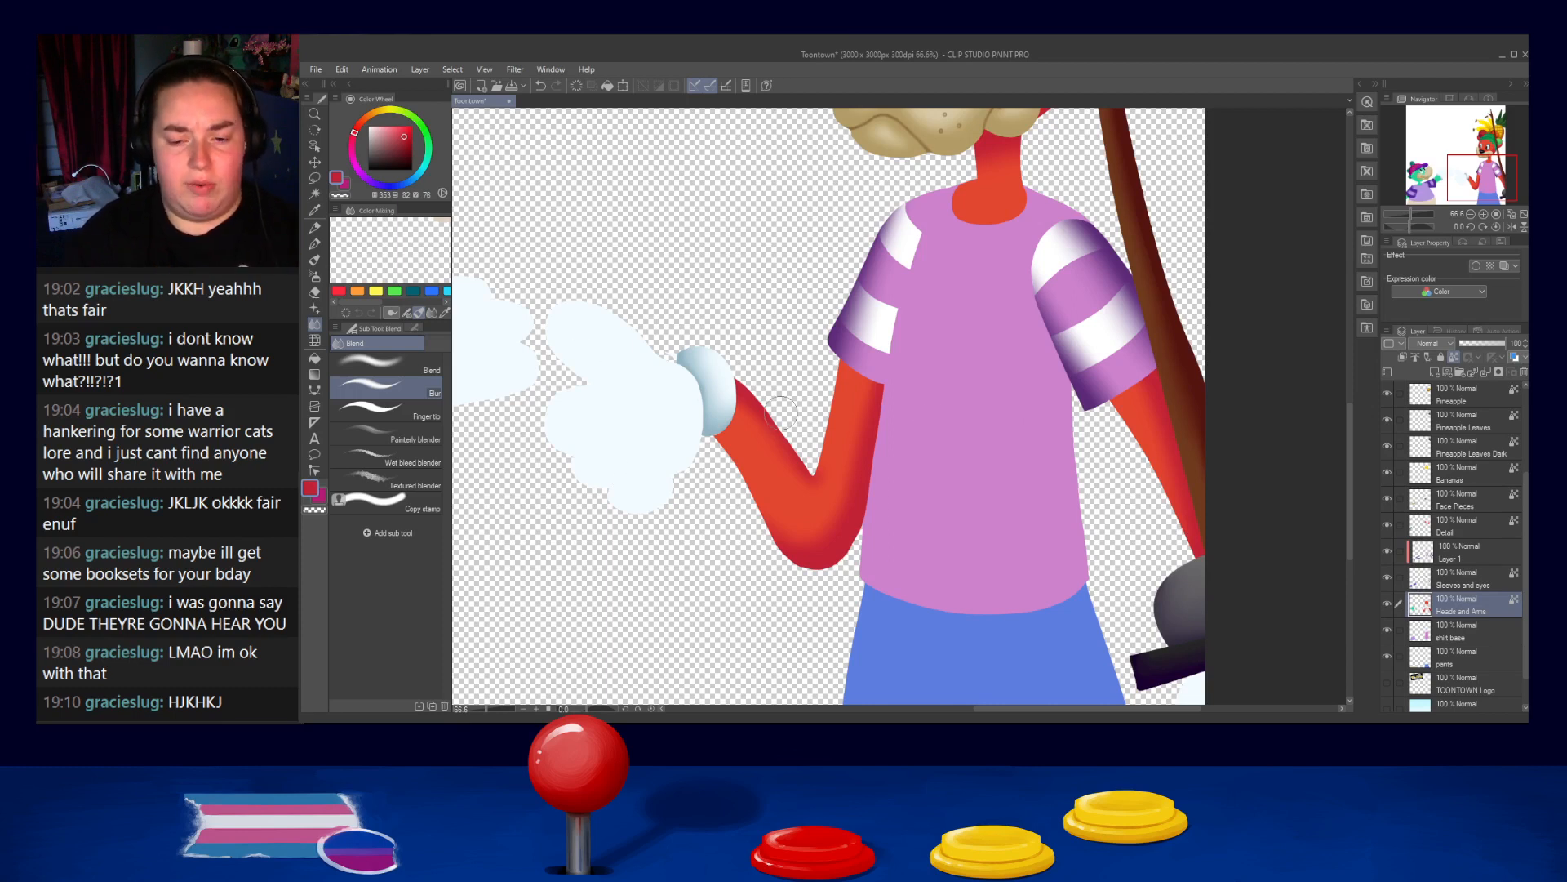
Paint a red shadow on the fox's bent arm just beneath the sleeve and blur it into the fur color
click(315, 245)
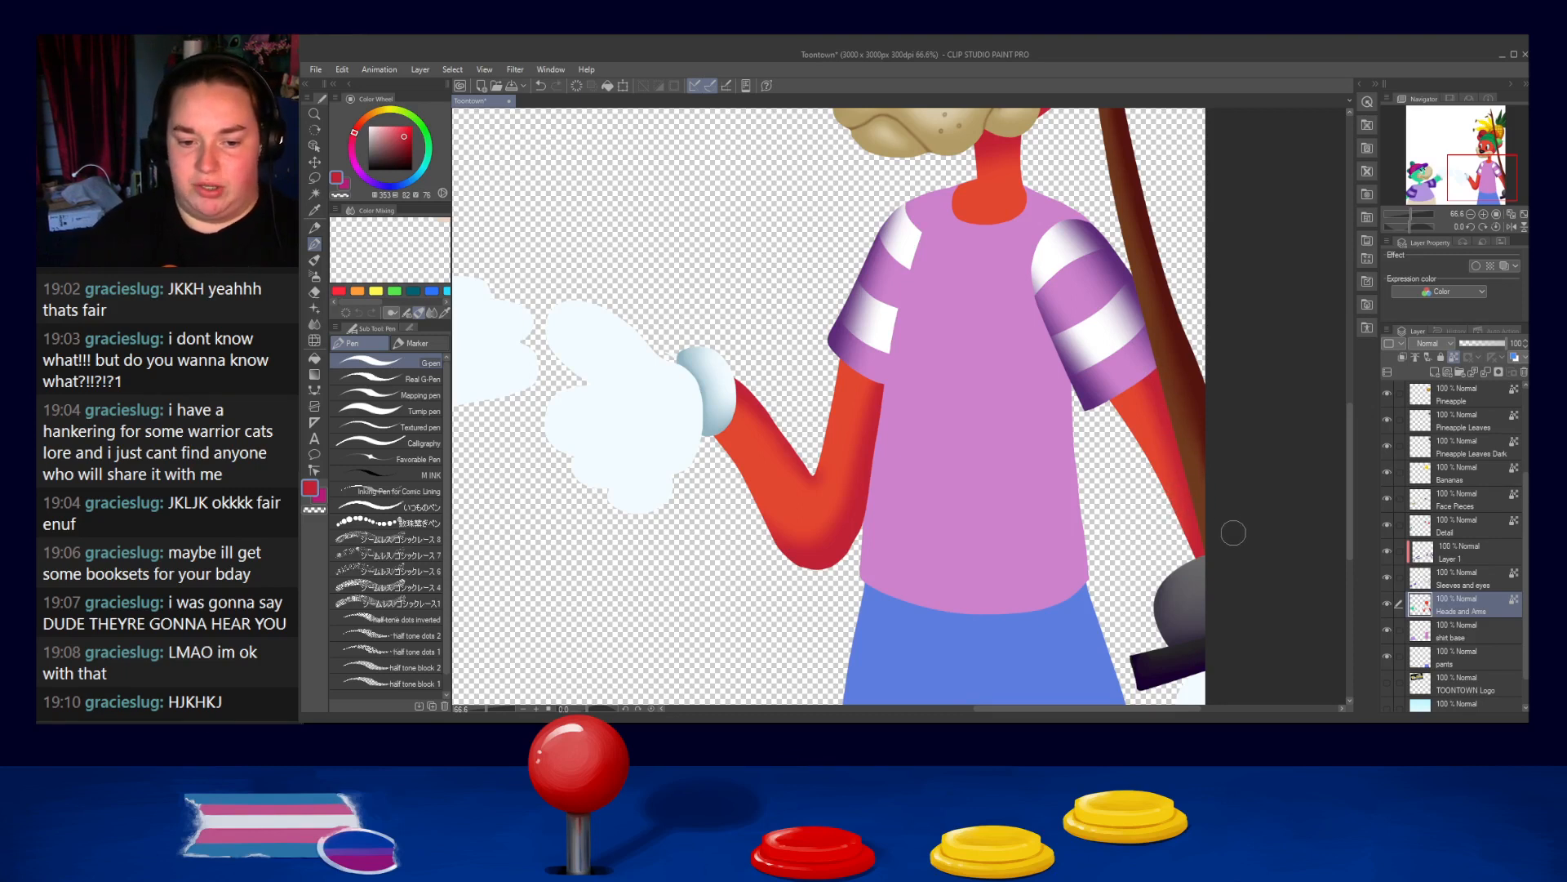
drag(838, 360, 891, 434)
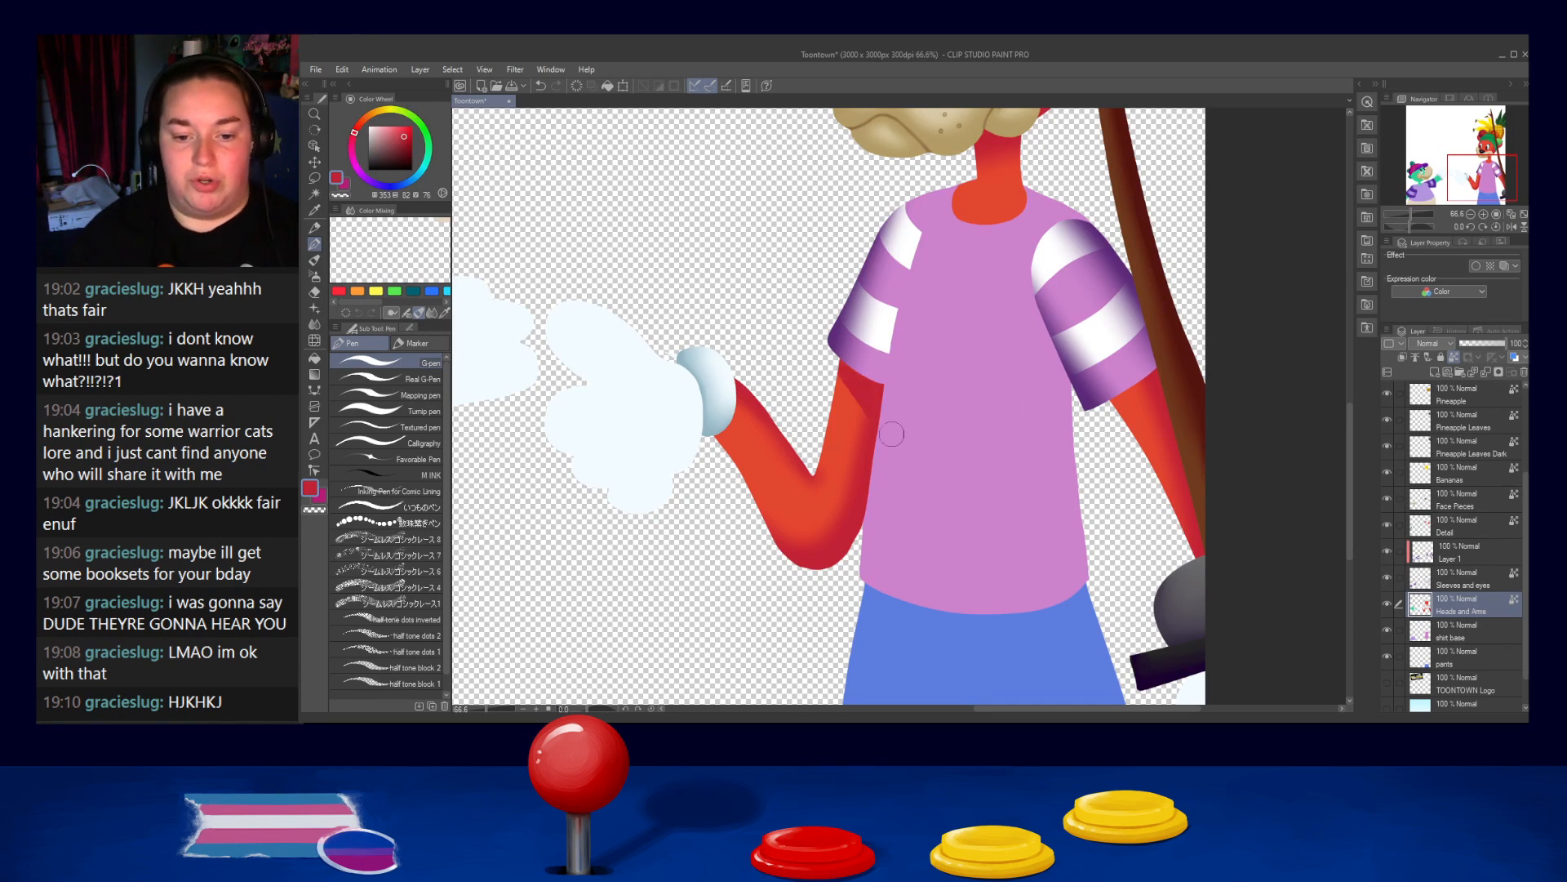
click(314, 324)
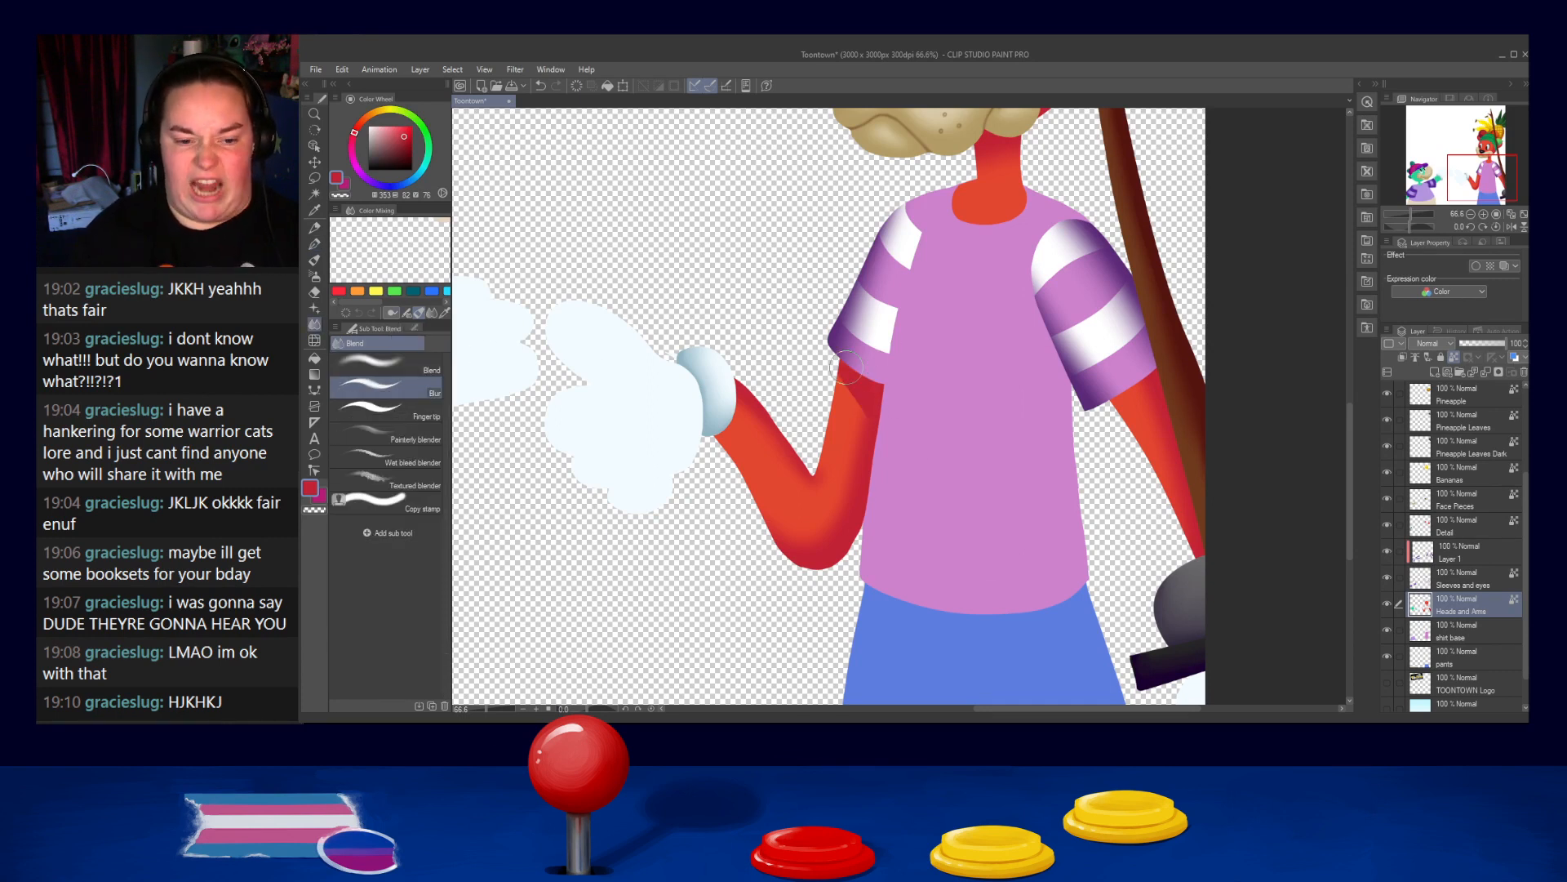
mouse_move(869, 435)
mouse_down()
mouse_move(839, 378)
mouse_move(911, 468)
mouse_move(858, 432)
mouse_up()
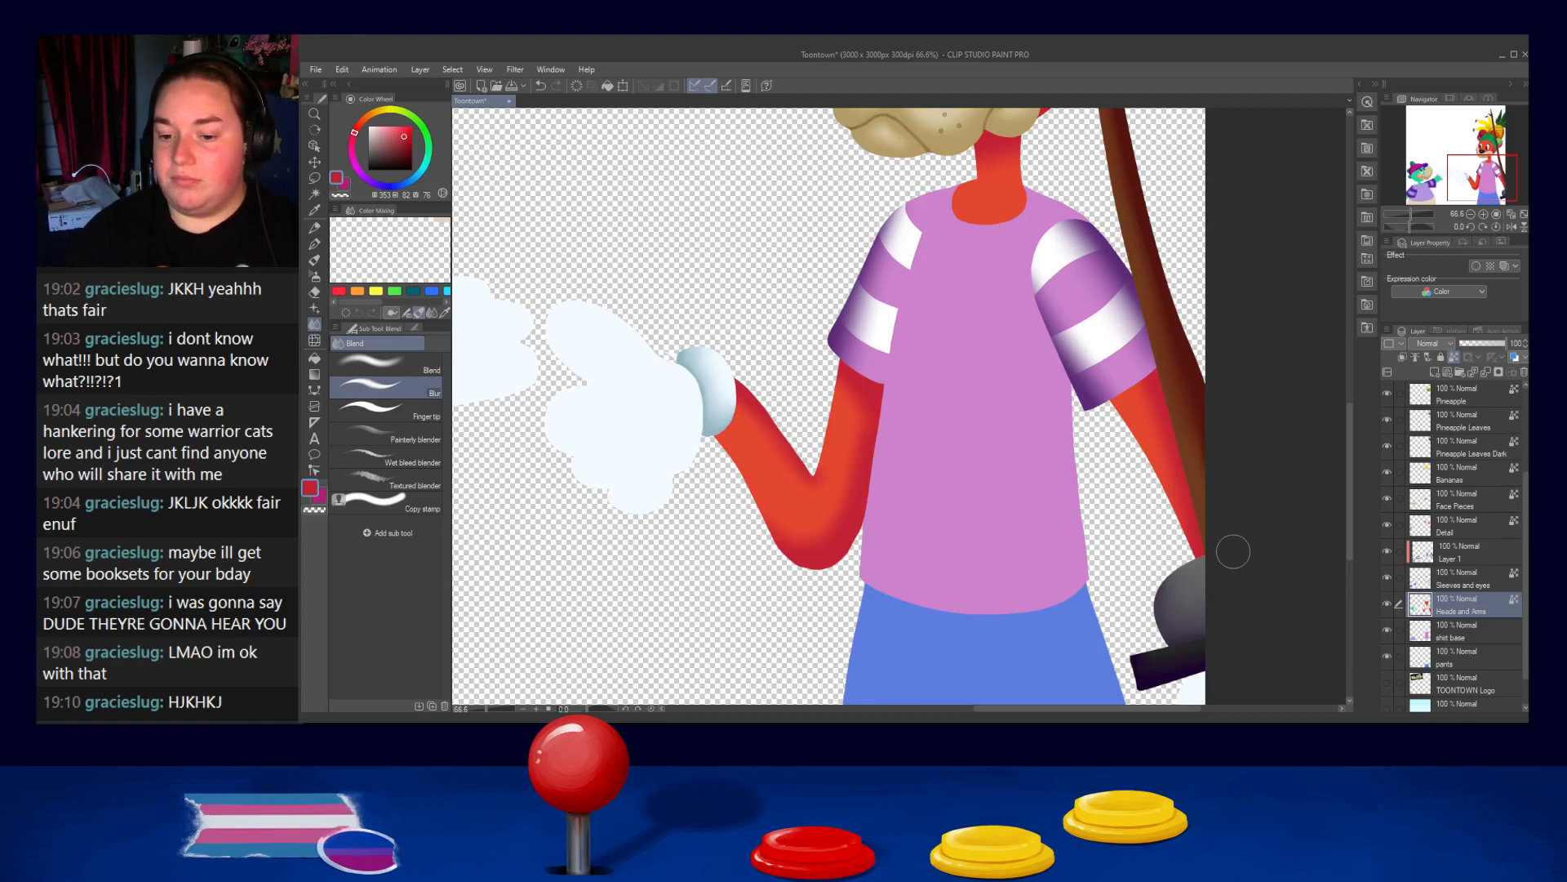
scroll(1200, 615, down, 5)
scroll(1140, 356, up, 5)
scroll(1140, 355, left, 2)
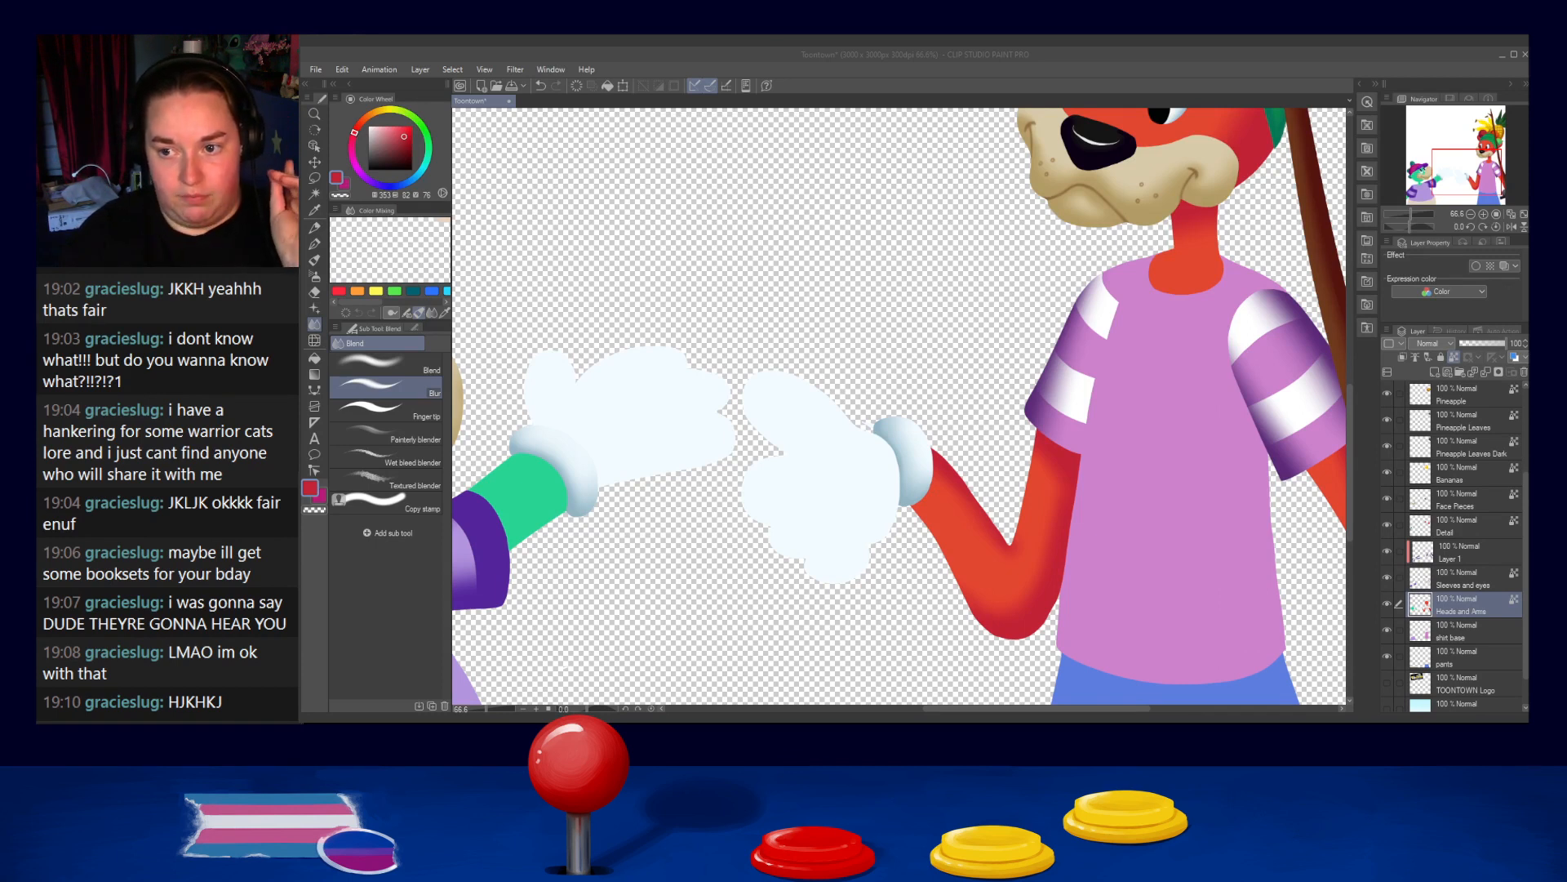
click(1488, 54)
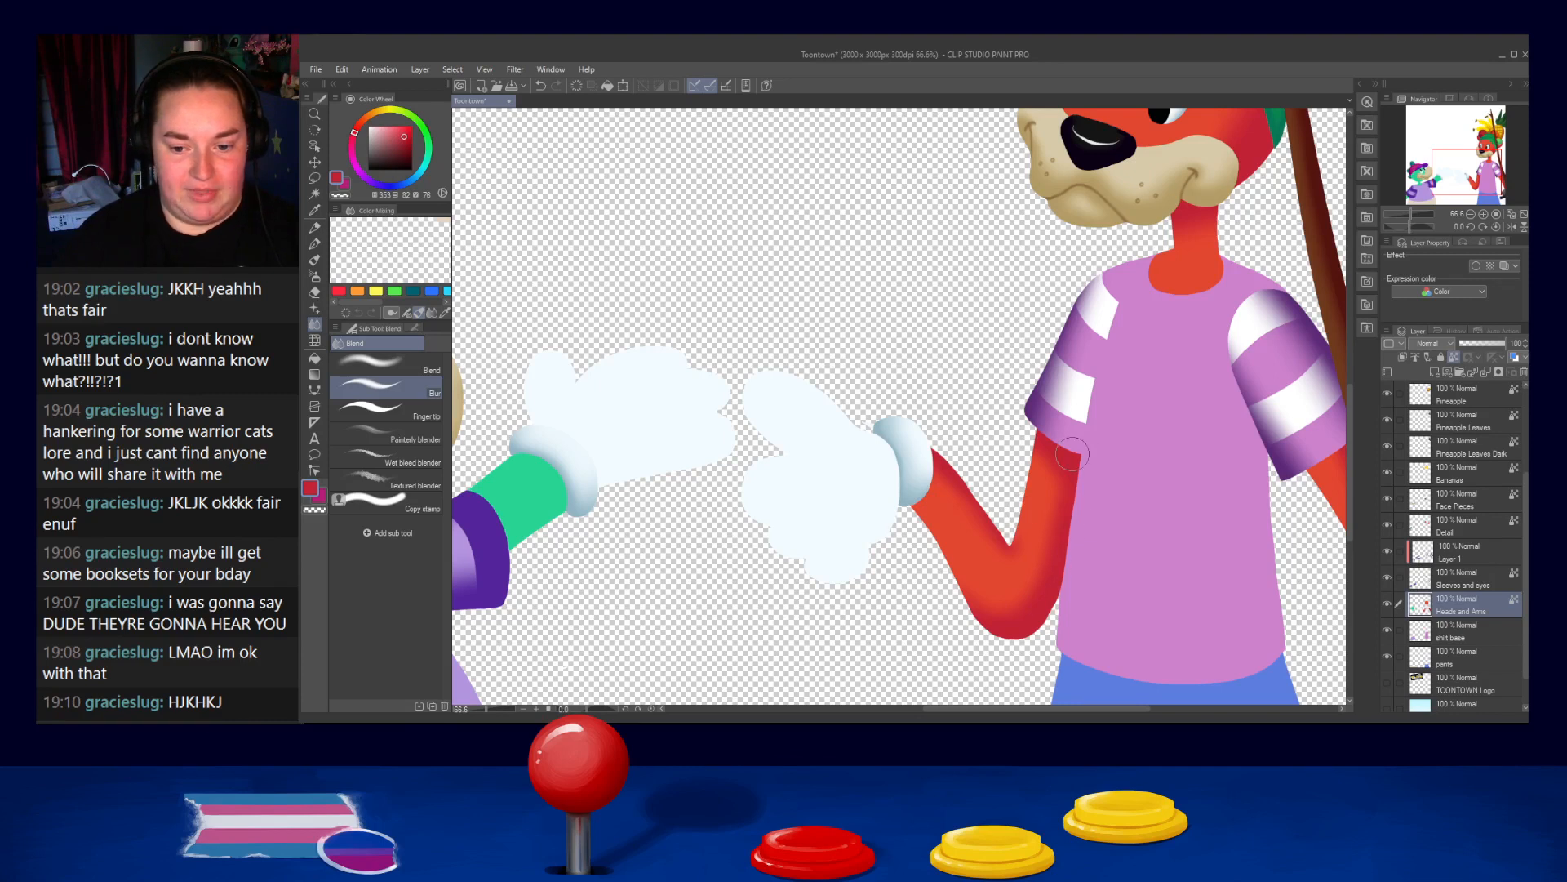
drag(1076, 500, 1025, 396)
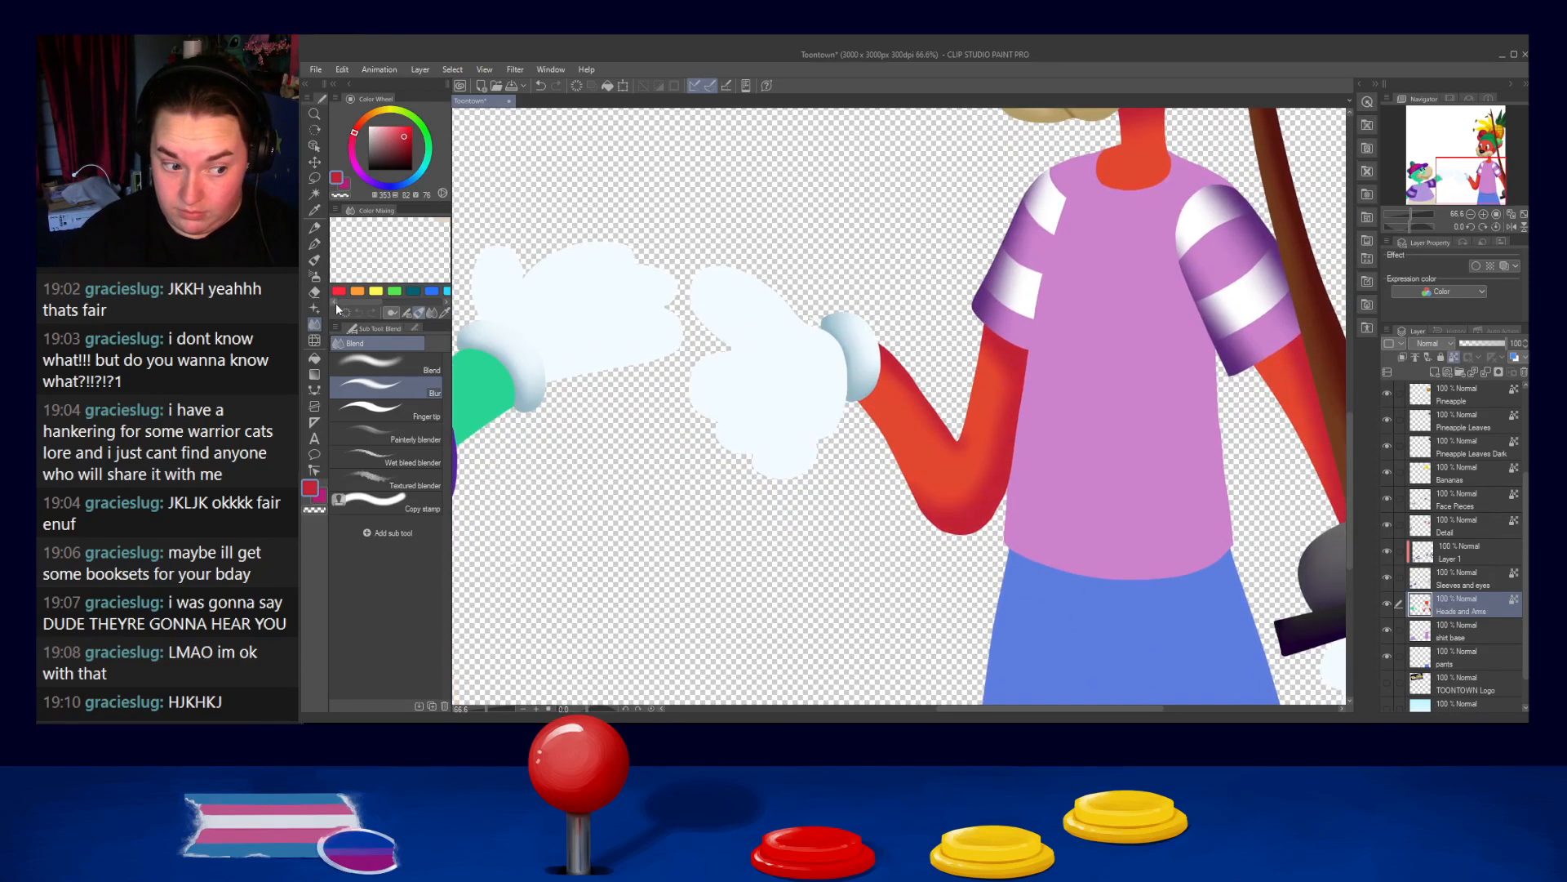
Save the illustration, and paint and blur a red shadow beneath the sleeve on the fox's pole-side arm
click(314, 250)
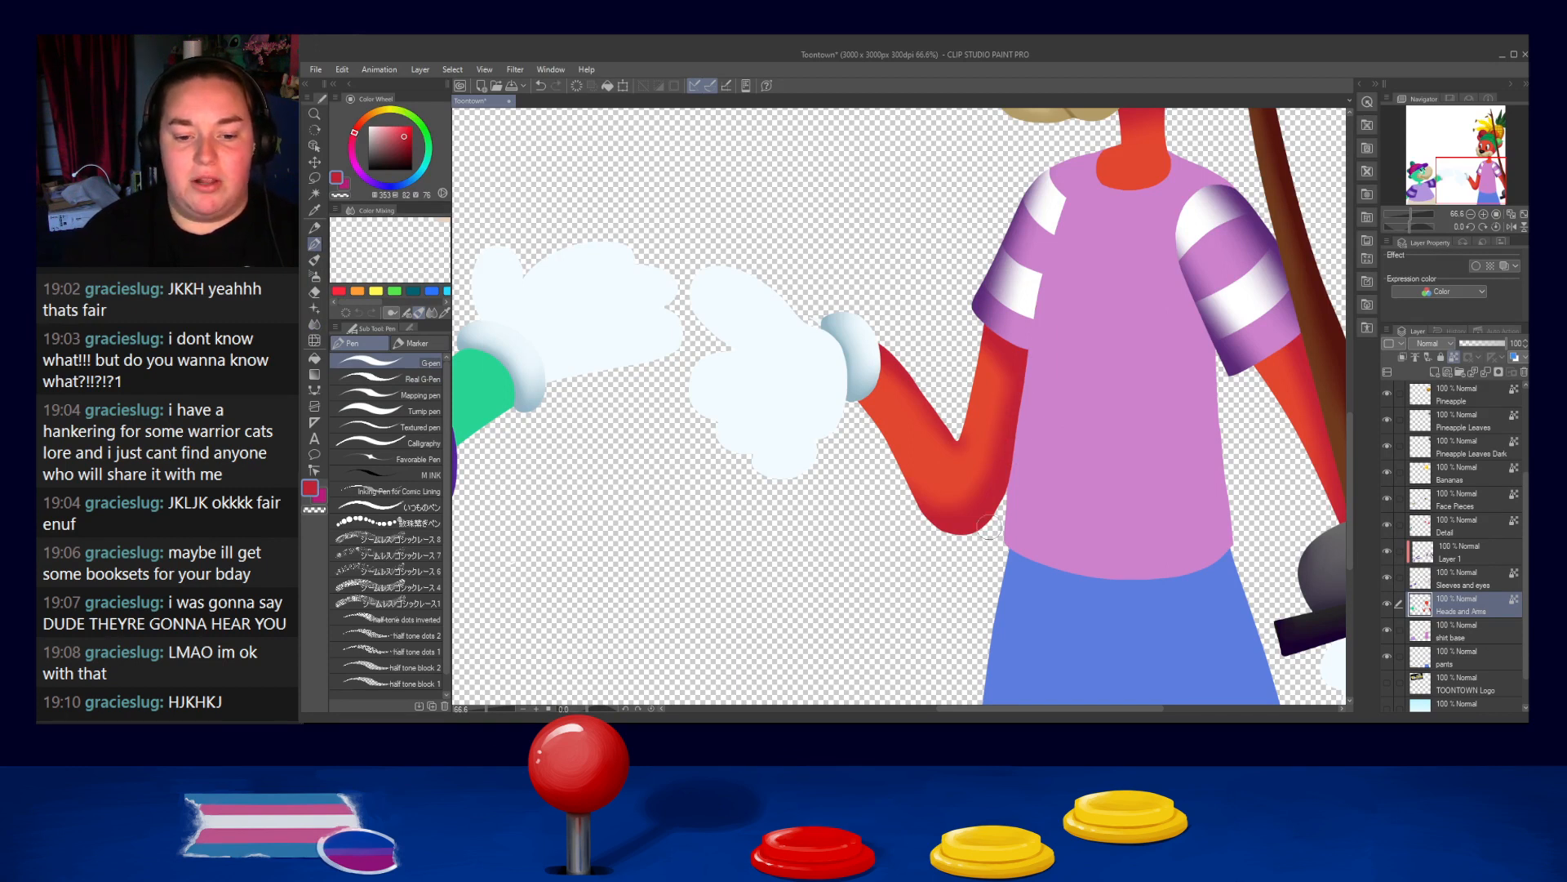
click(314, 325)
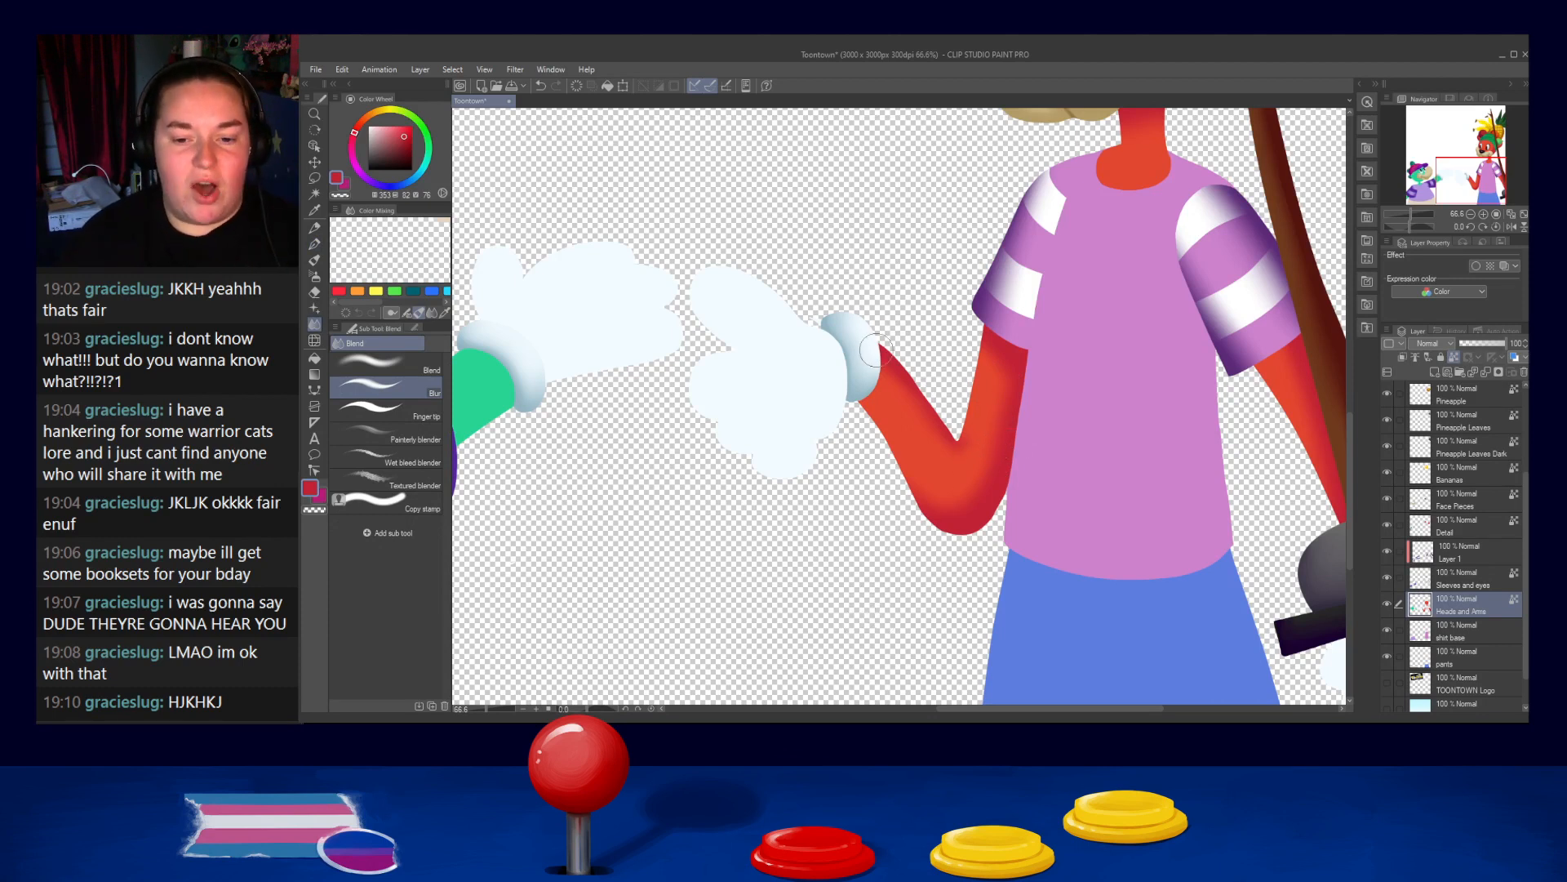
click(314, 243)
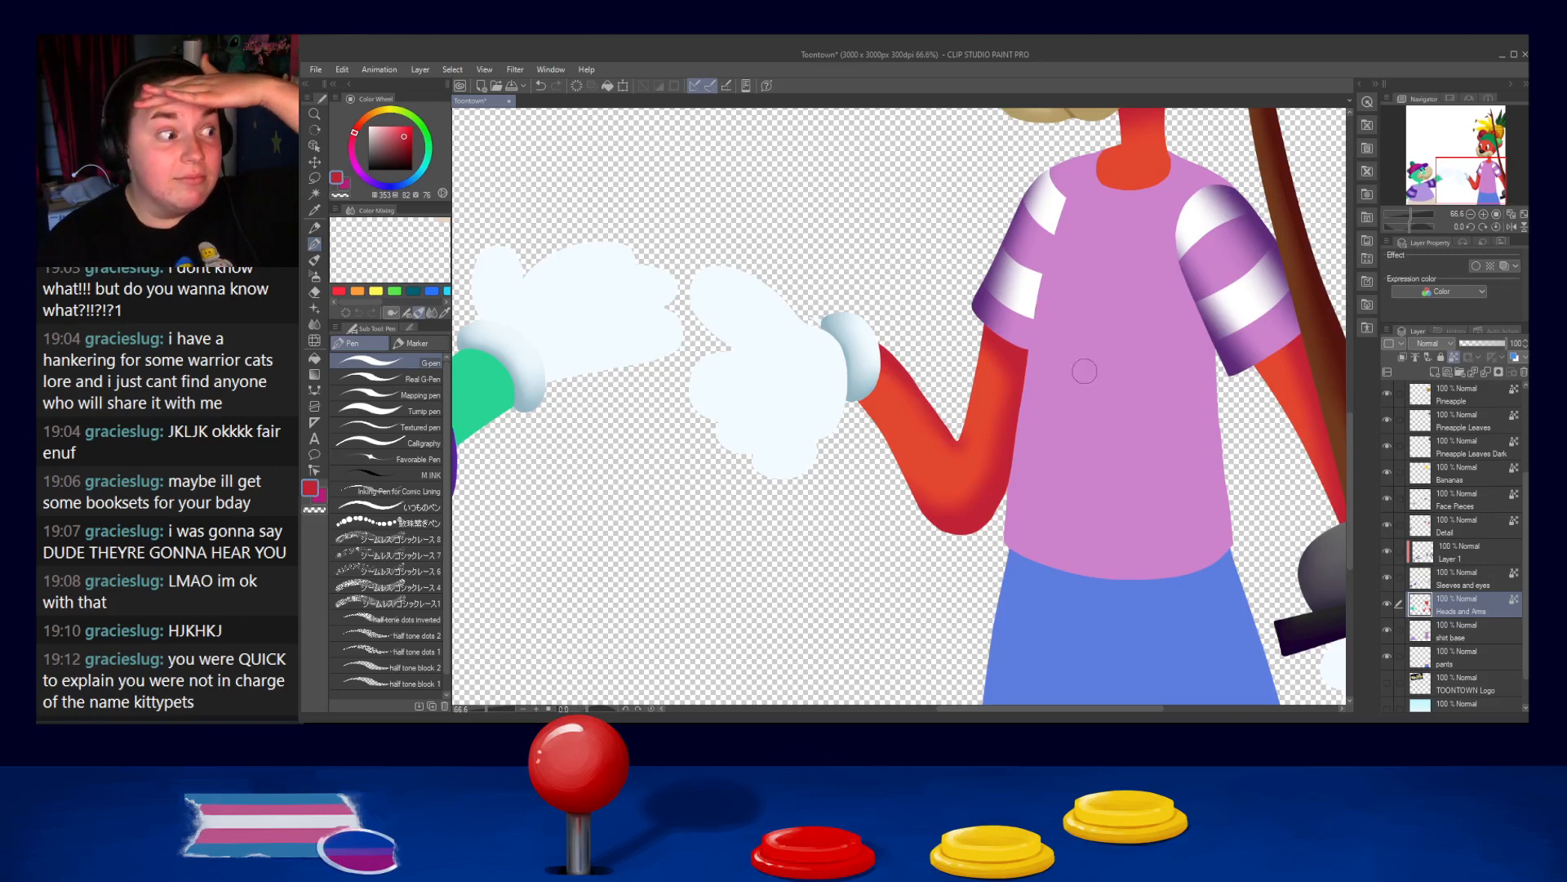
key(ctrl+s)
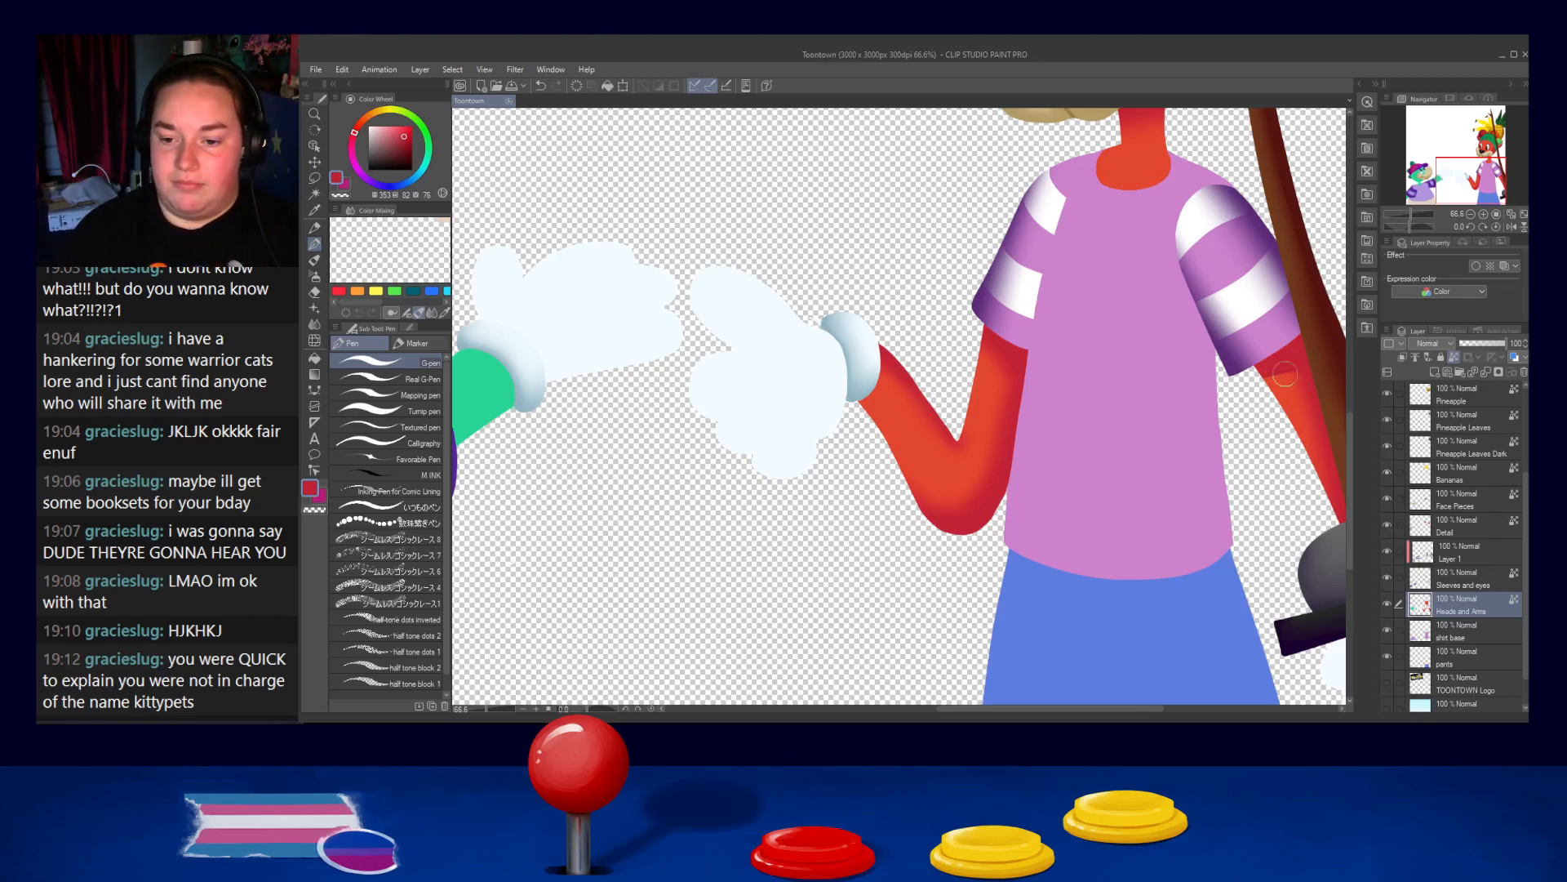
key(j)
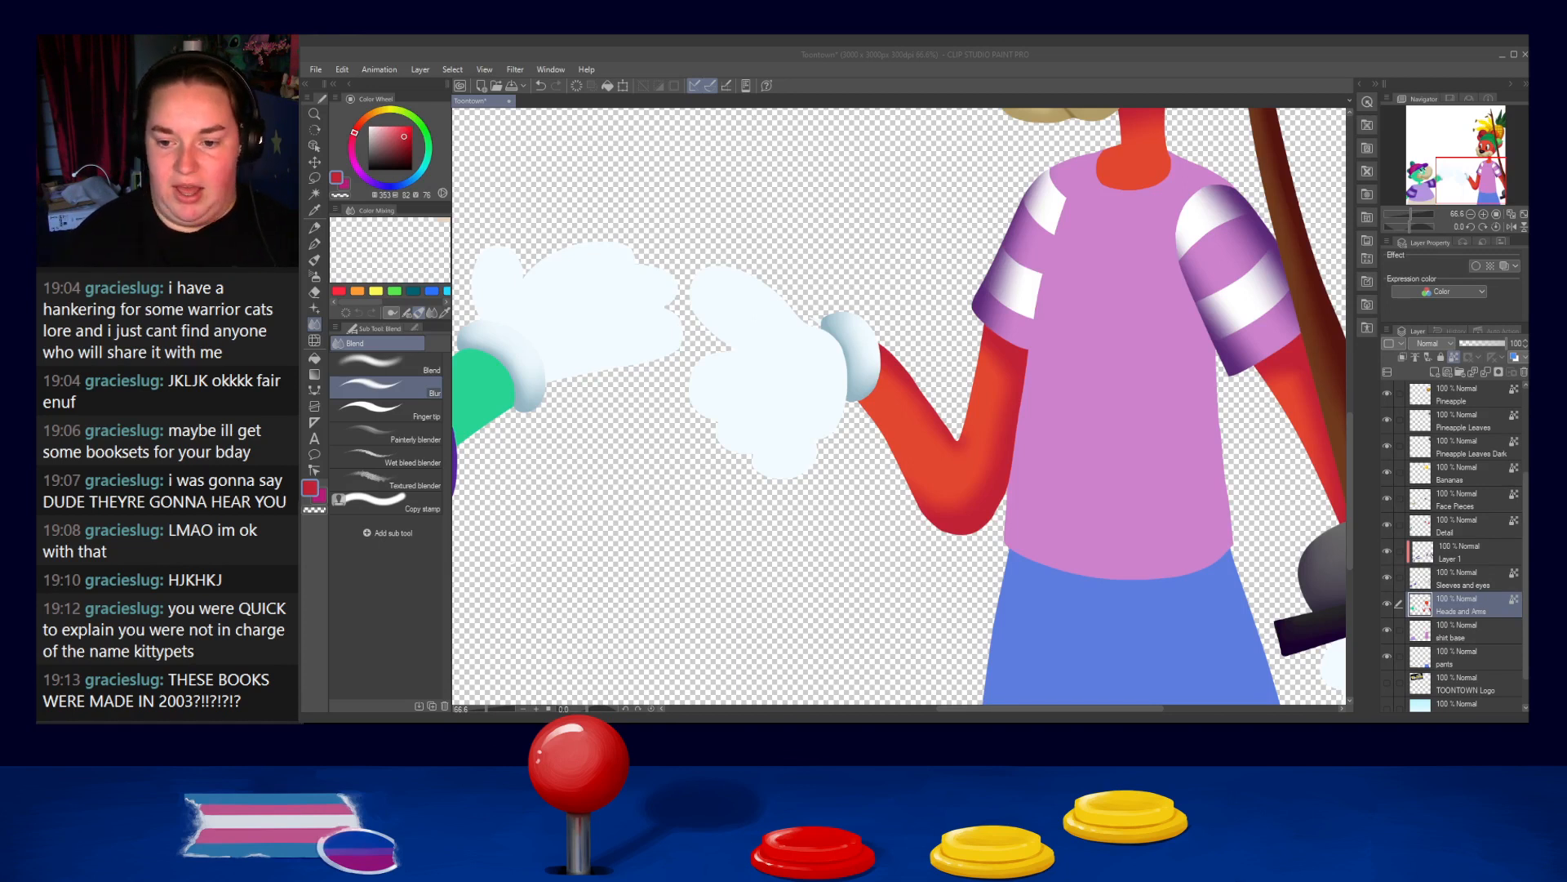
Review the shading across the fox's head, neck and arms, and compare it with the green dinosaur
click(1027, 519)
mouse_move(1169, 311)
mouse_down()
mouse_move(1119, 409)
mouse_move(1049, 485)
mouse_up()
mouse_move(1130, 340)
mouse_down()
mouse_move(1041, 448)
mouse_move(1066, 368)
mouse_up()
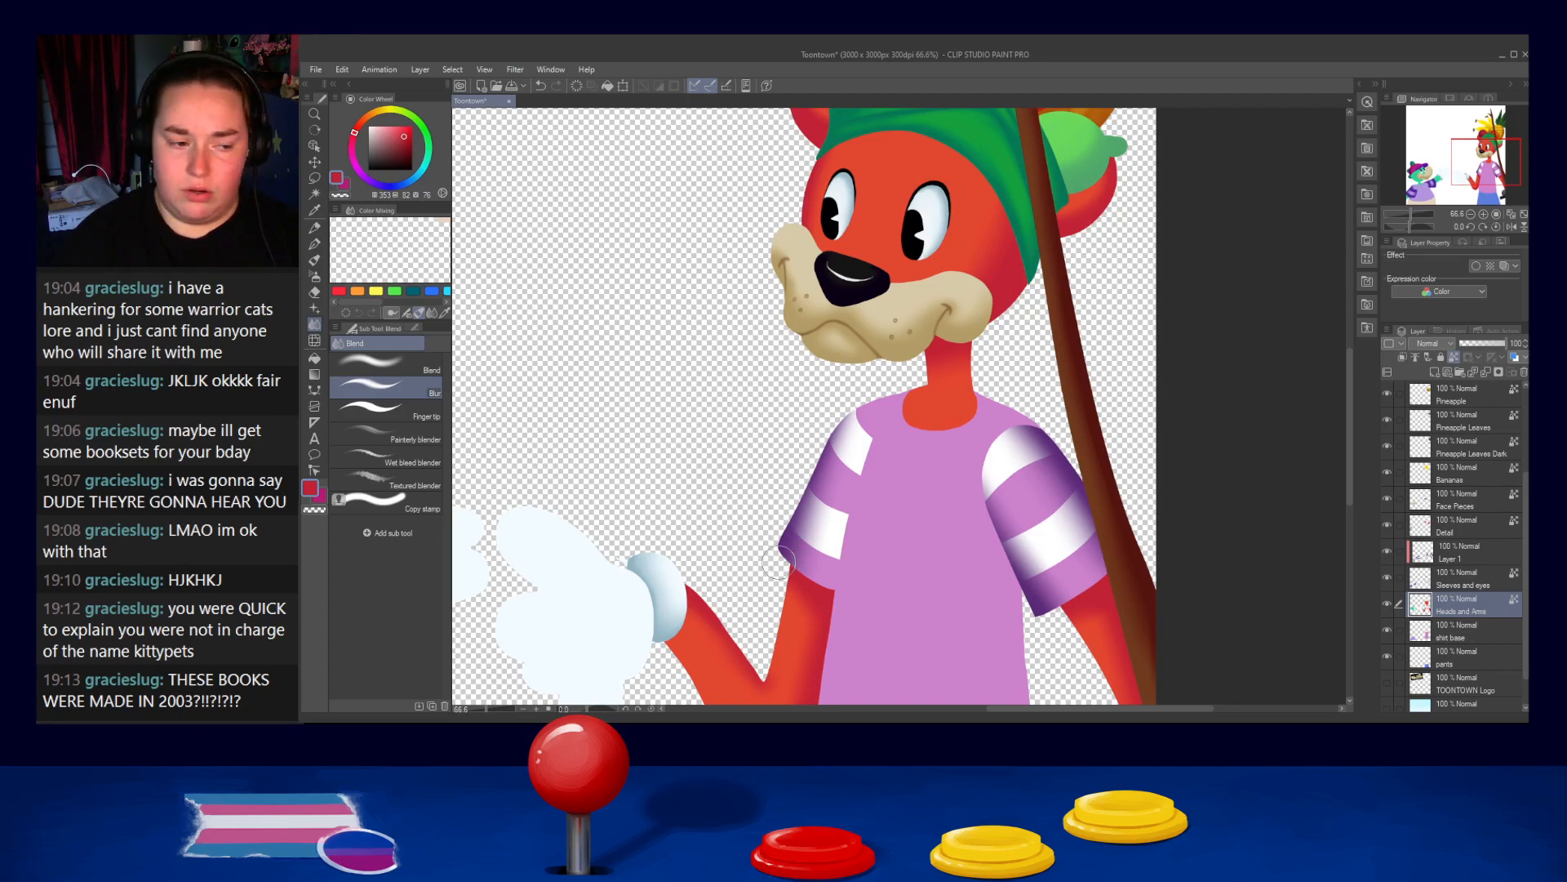
drag(796, 687, 1032, 483)
drag(768, 532, 1036, 478)
drag(1107, 426, 611, 502)
drag(950, 425, 994, 628)
drag(827, 448, 1159, 179)
drag(841, 547, 1102, 384)
drag(832, 445, 1050, 572)
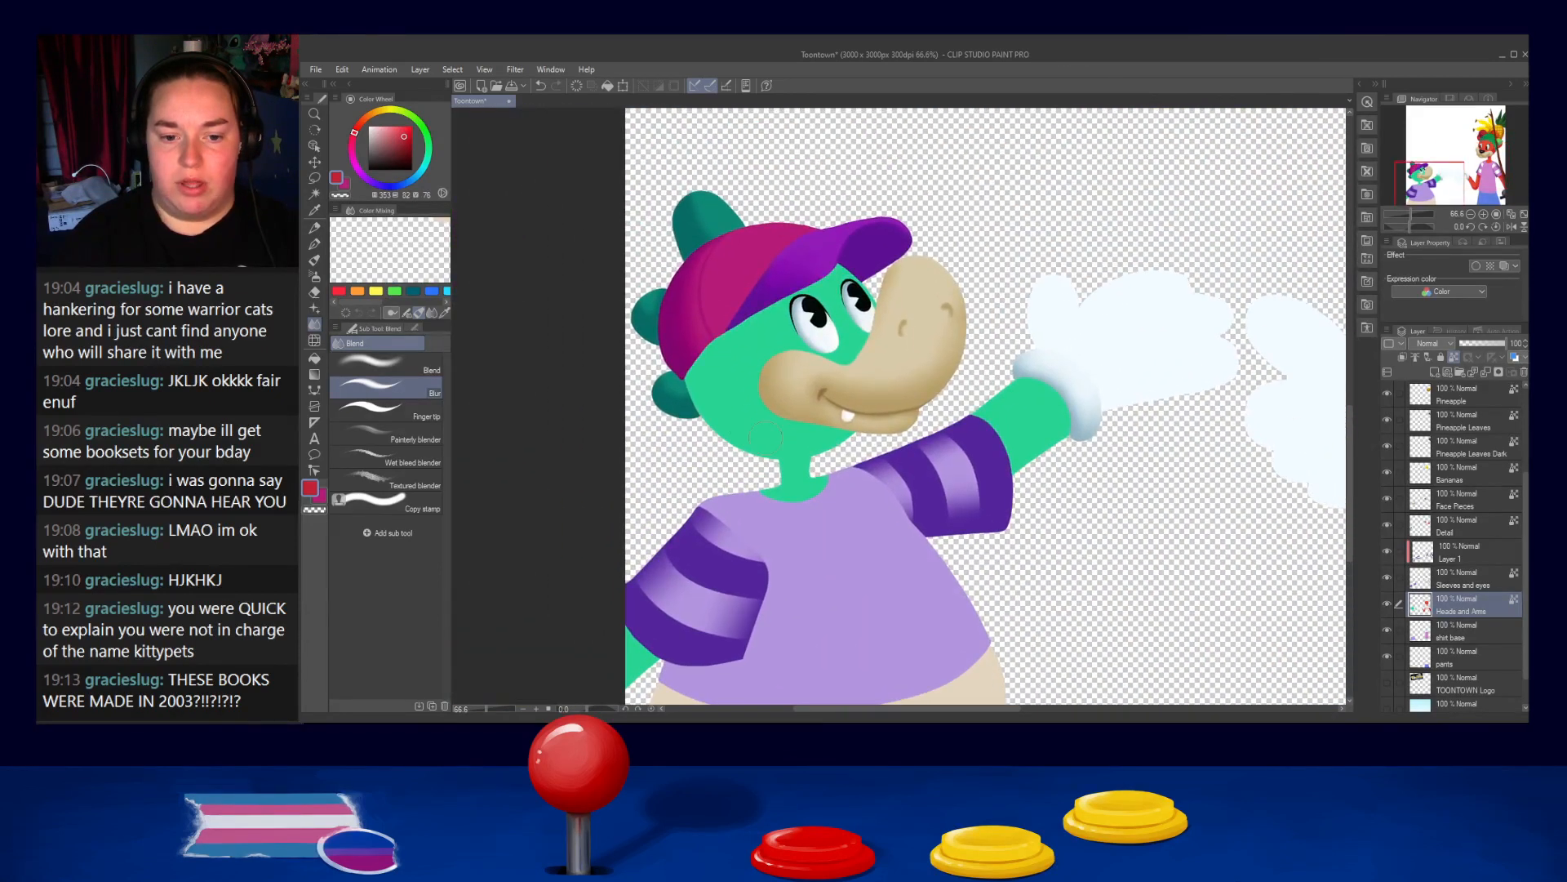
Sample a dark teal and paint shadows with the G-pen beneath the dinosaur's cap, along the back of its head and on its neck
alt+click(723, 408)
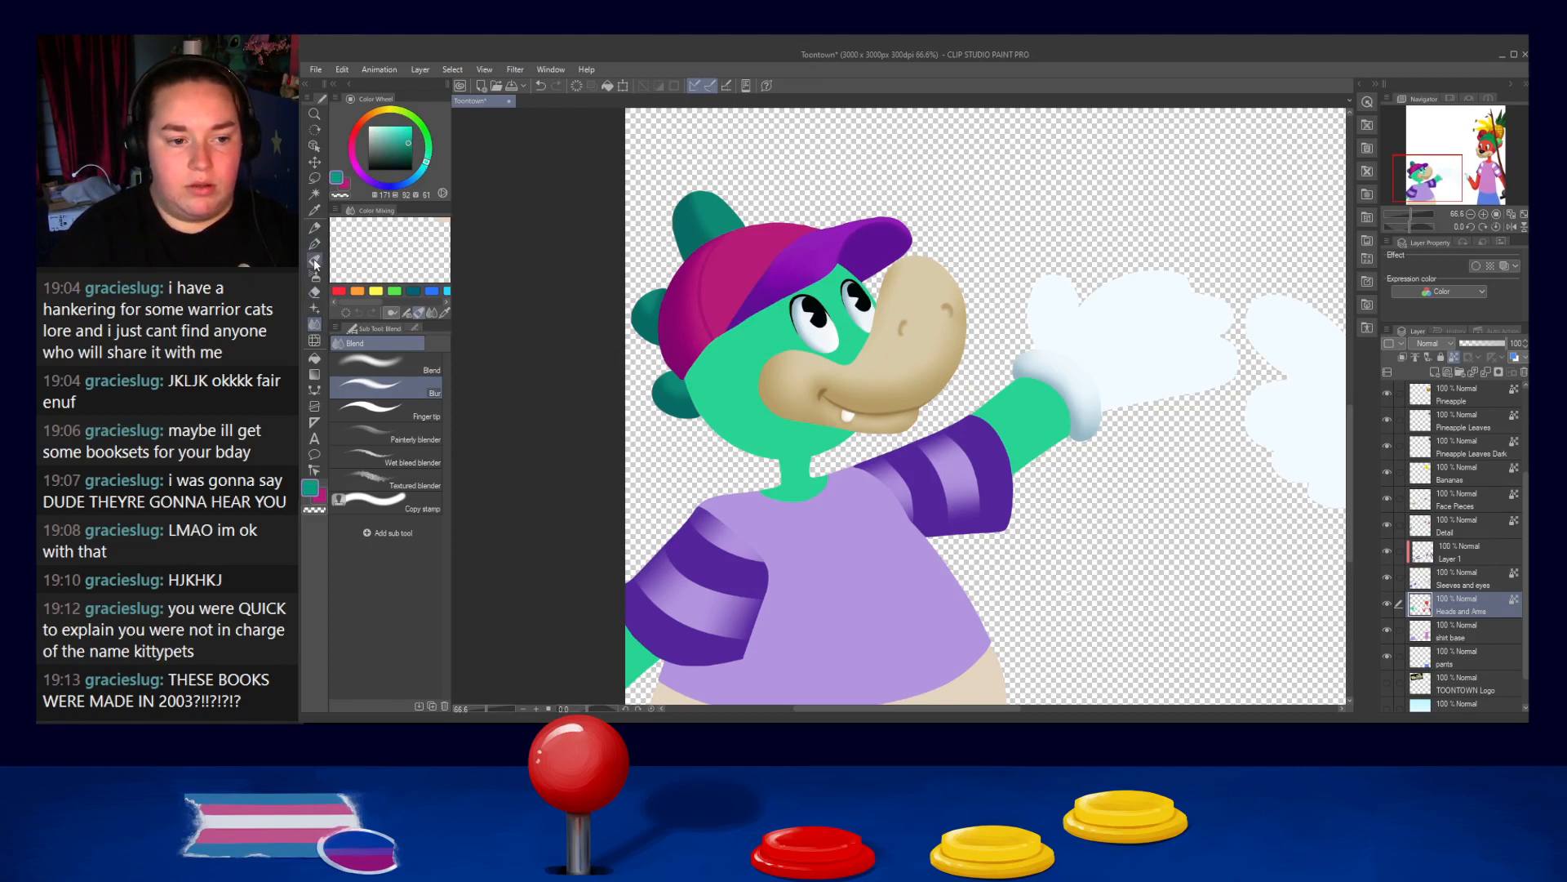
click(314, 228)
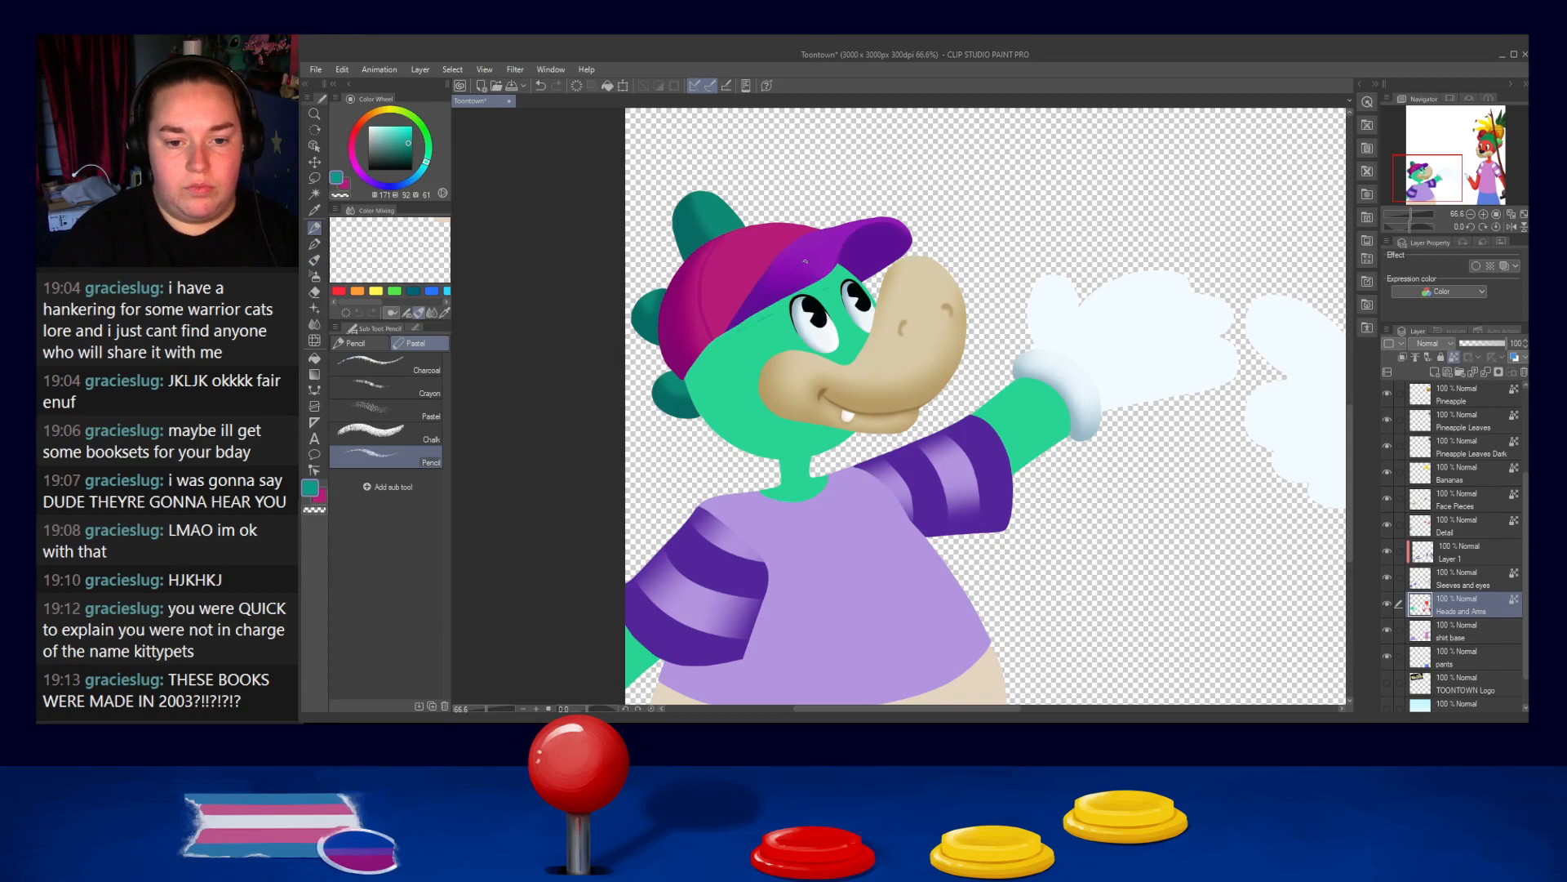
key(p)
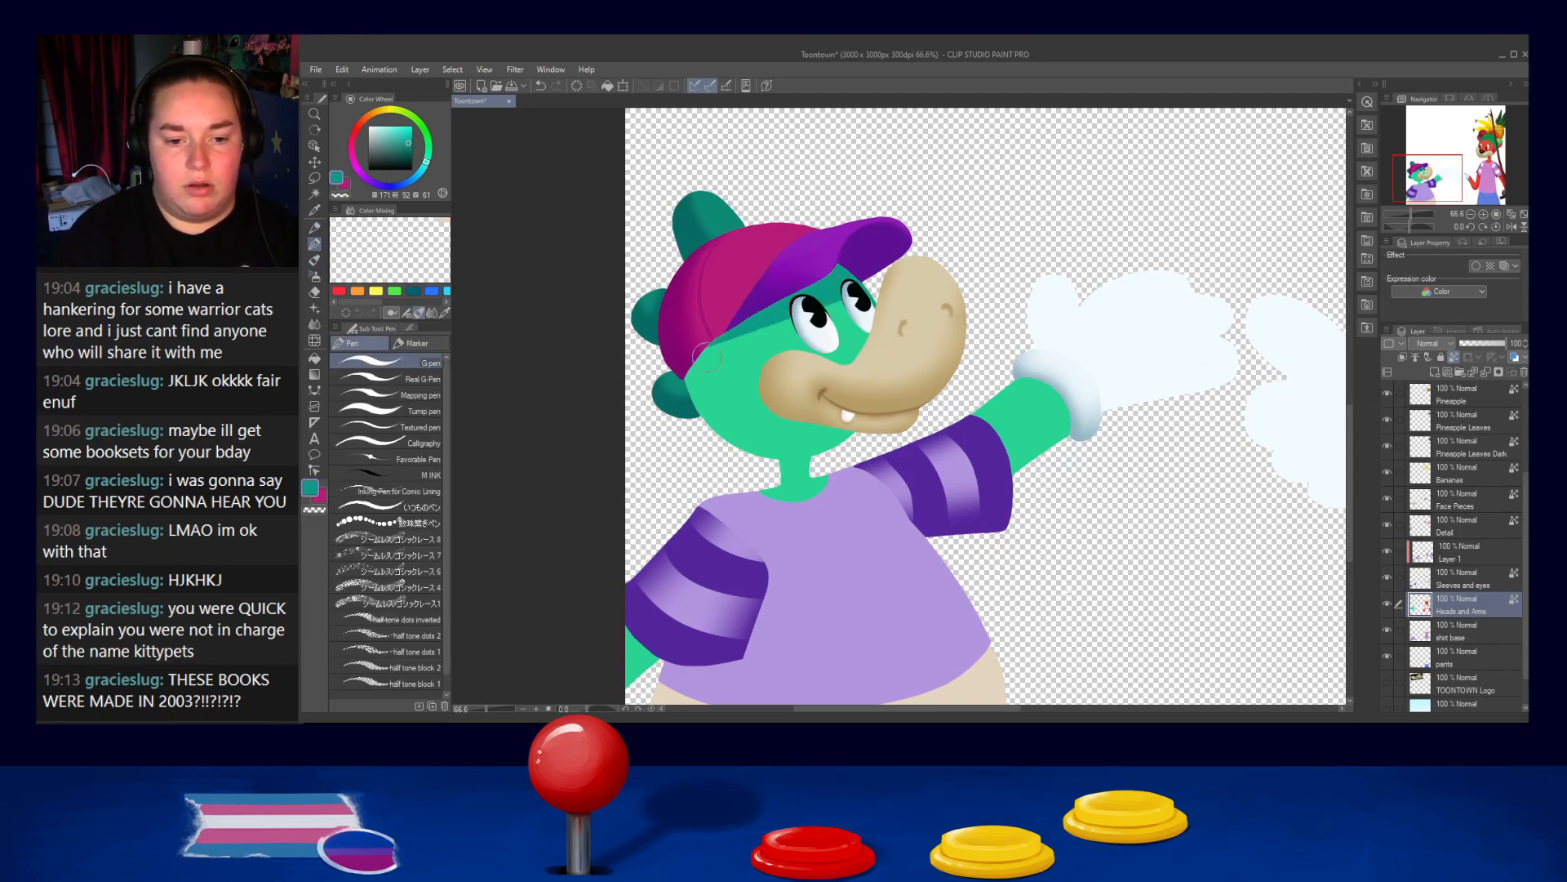
drag(709, 343, 763, 464)
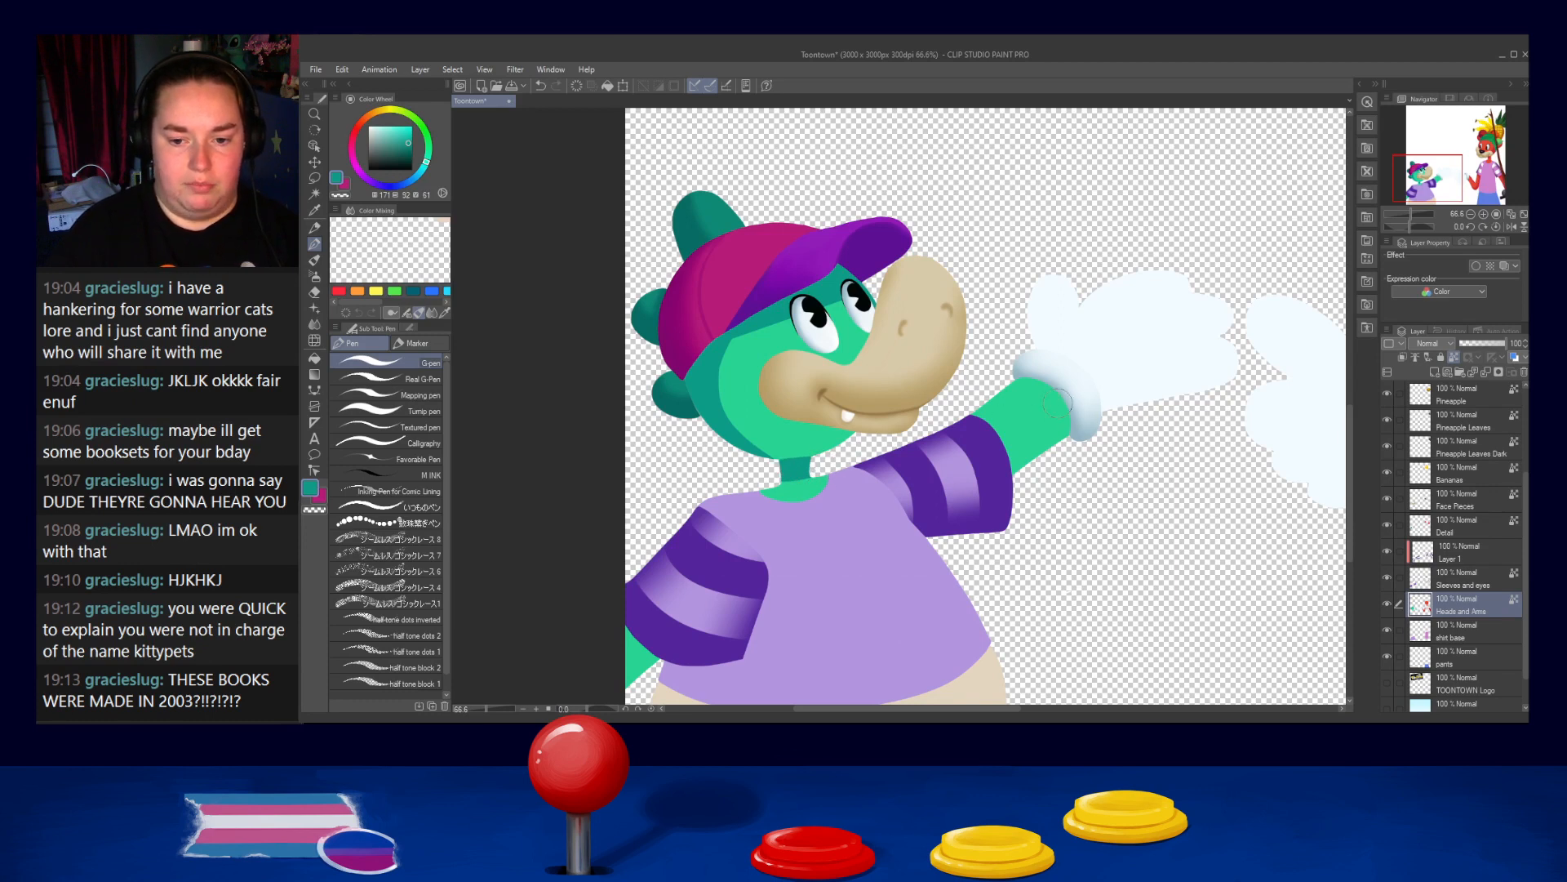
Paint teal shadows on the dinosaur's raised arm along its lower edge and at the cuff and sleeve, and beneath the other sleeve
drag(1053, 420, 805, 439)
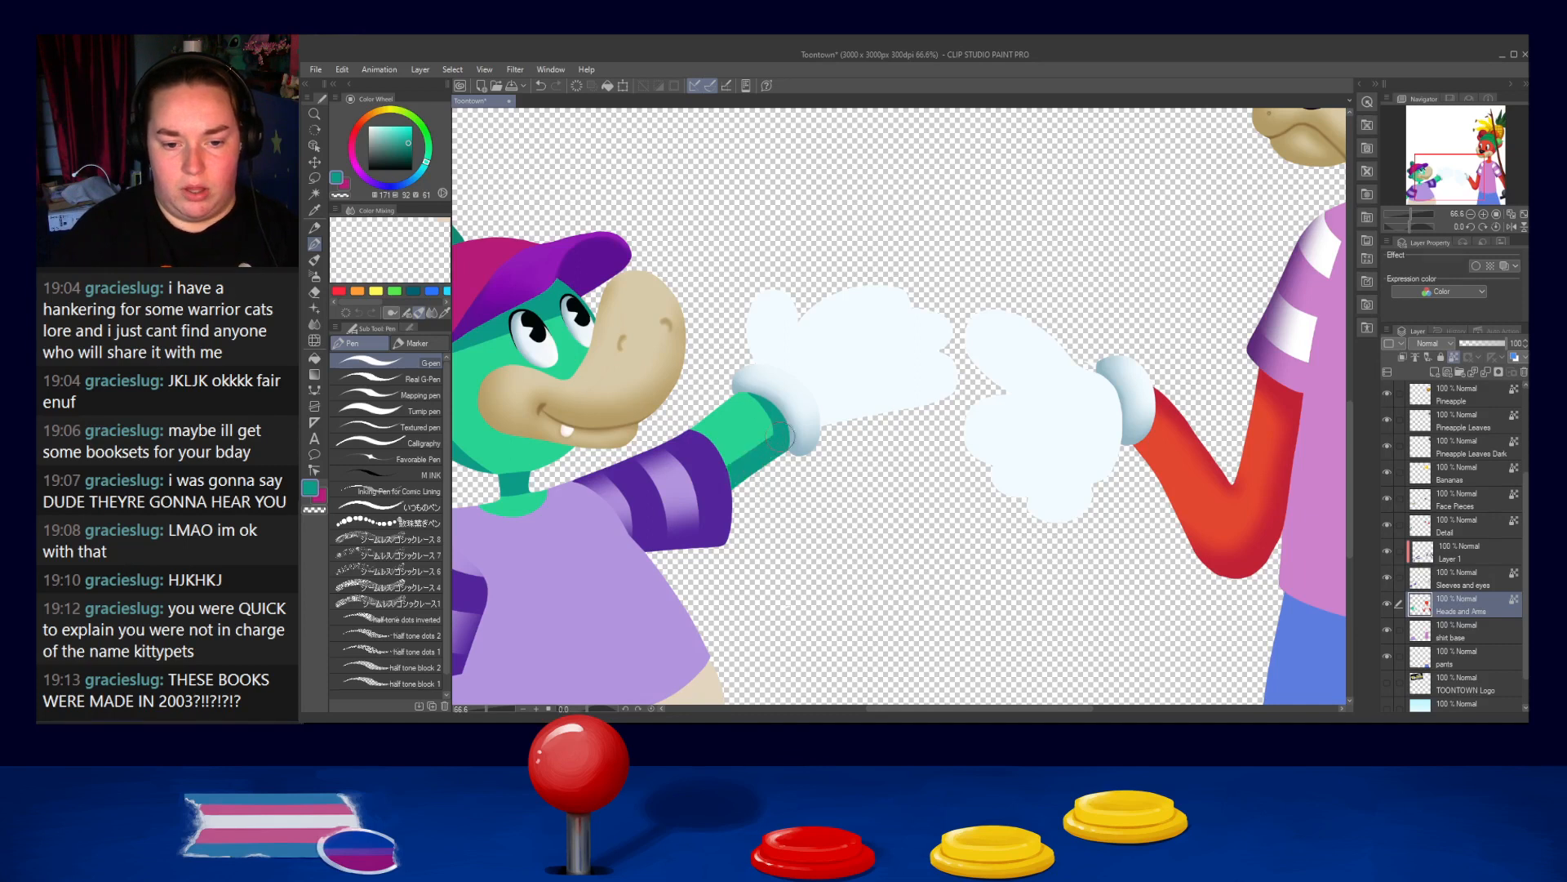
mouse_move(671, 534)
mouse_down()
mouse_move(940, 341)
mouse_move(1078, 281)
mouse_up()
mouse_move(755, 392)
mouse_down()
mouse_move(786, 435)
mouse_move(814, 415)
mouse_move(786, 422)
mouse_up()
key(ctrl+z)
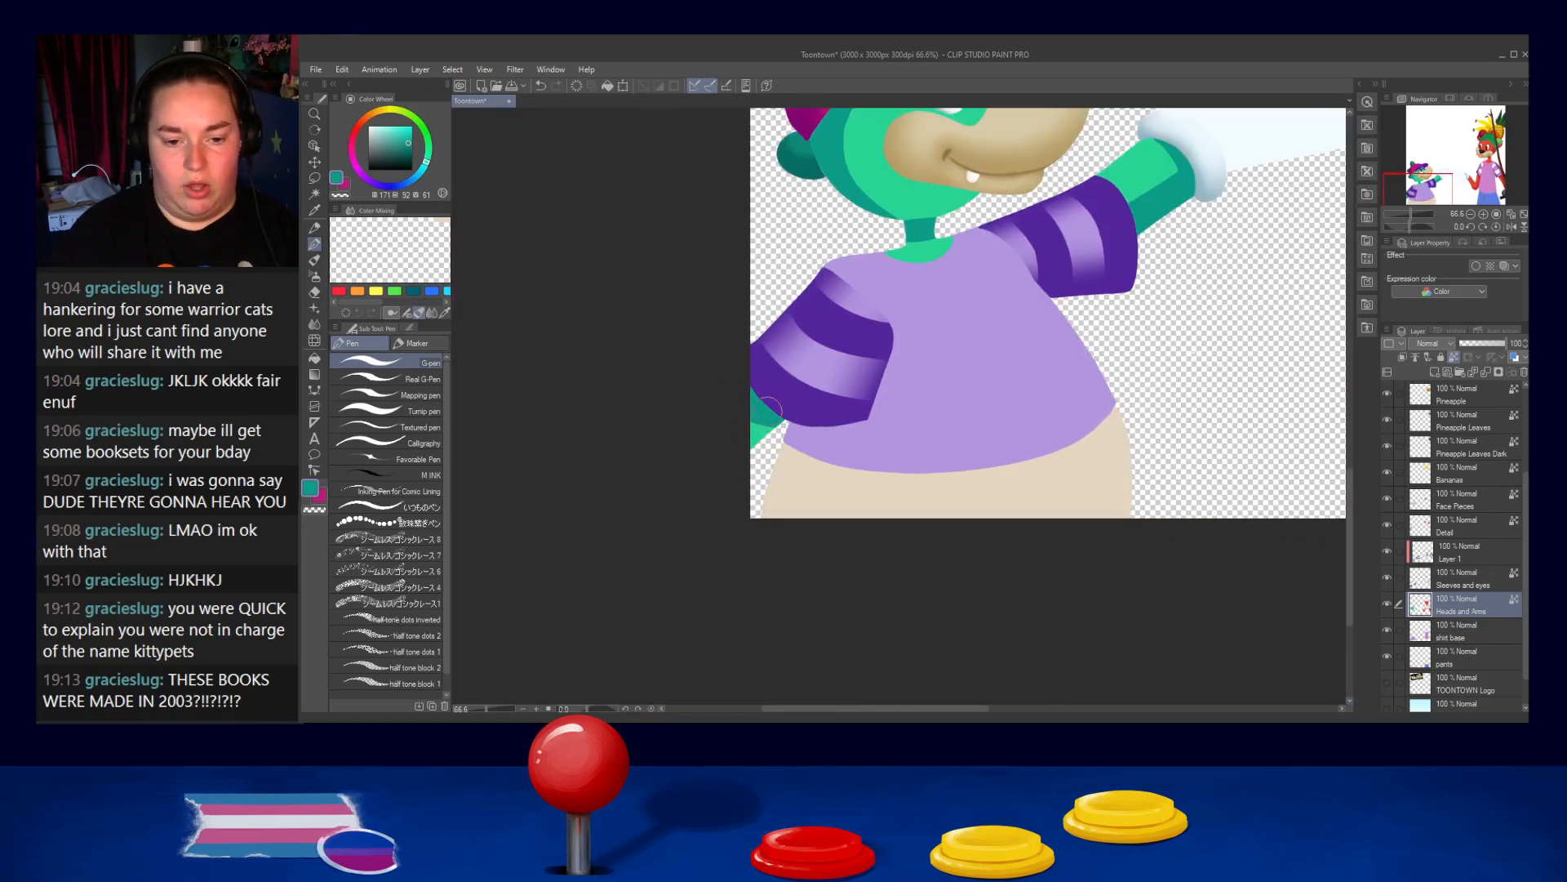
drag(880, 351, 828, 516)
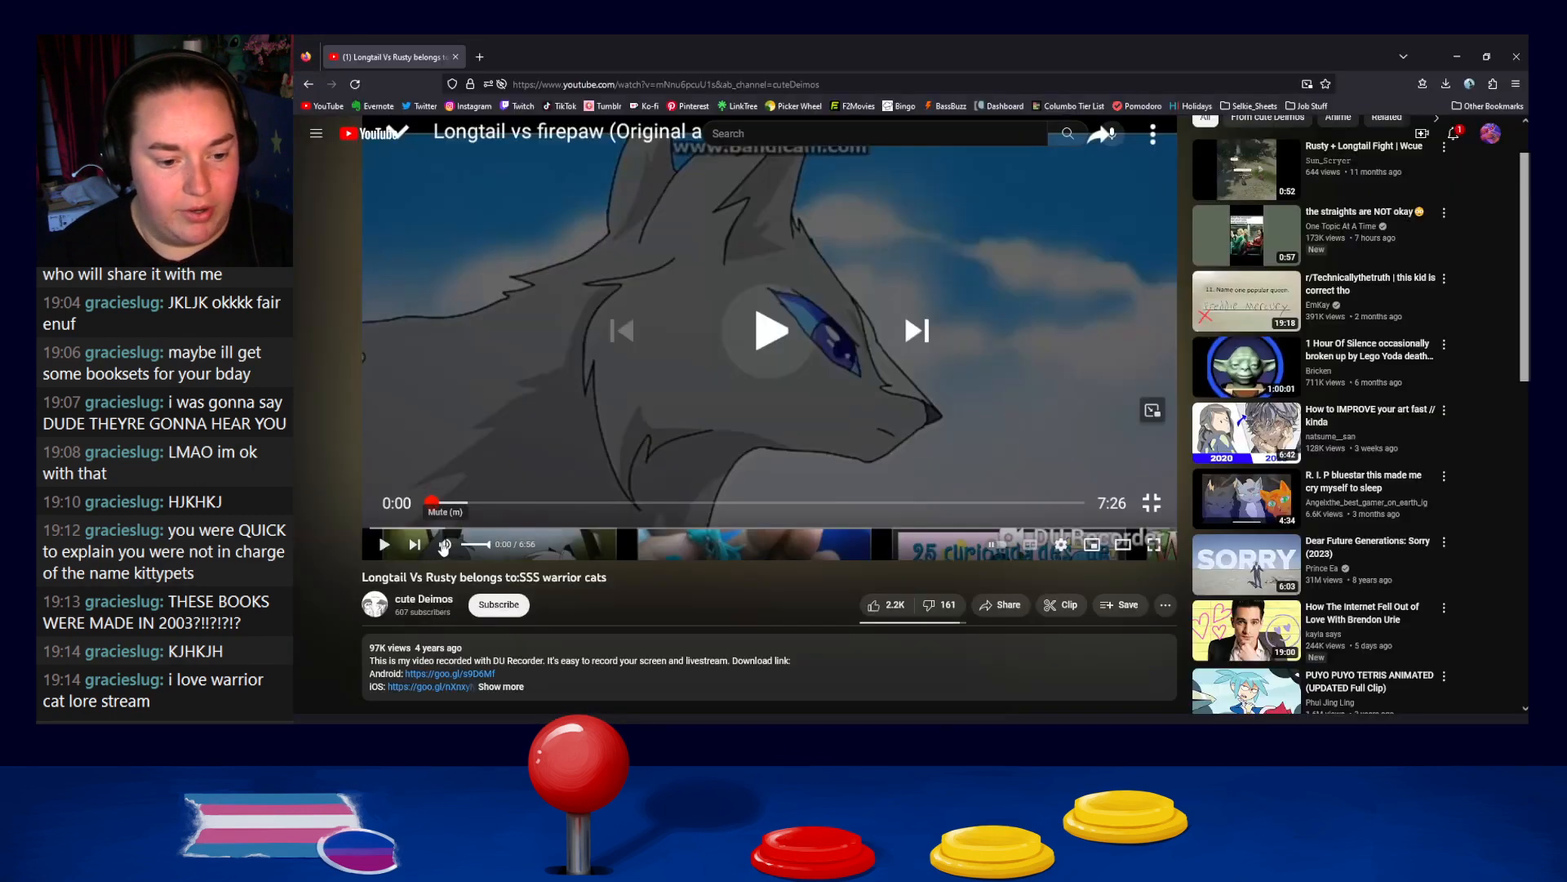
View the Longtail Vs Rusty YouTube video full screen, exit full screen and switch back to Clip Studio Paint
scroll(668, 625, up, 1)
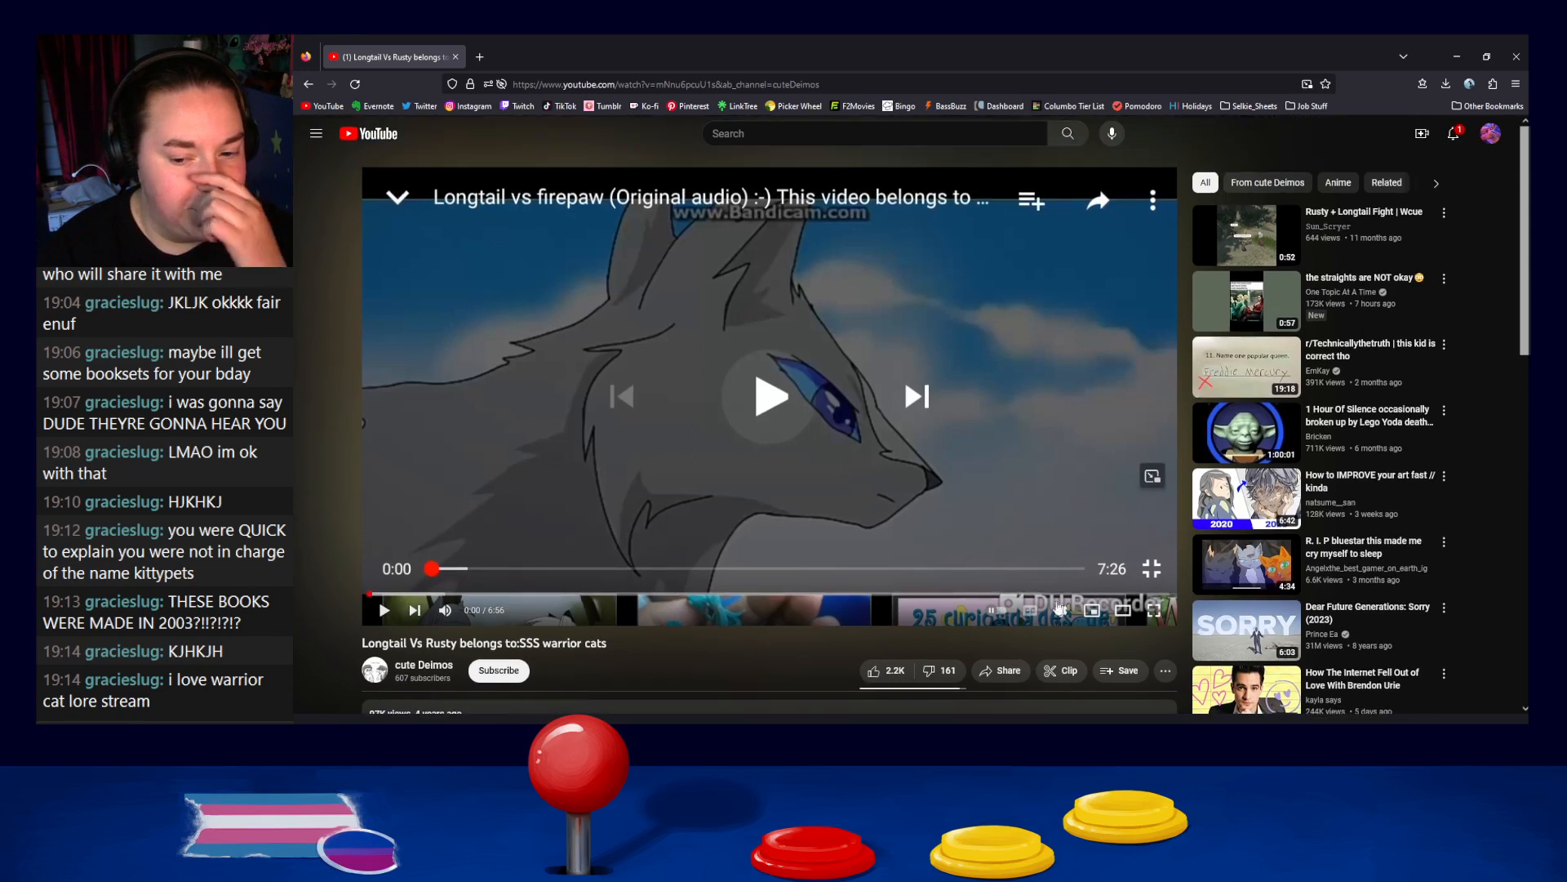
click(1151, 559)
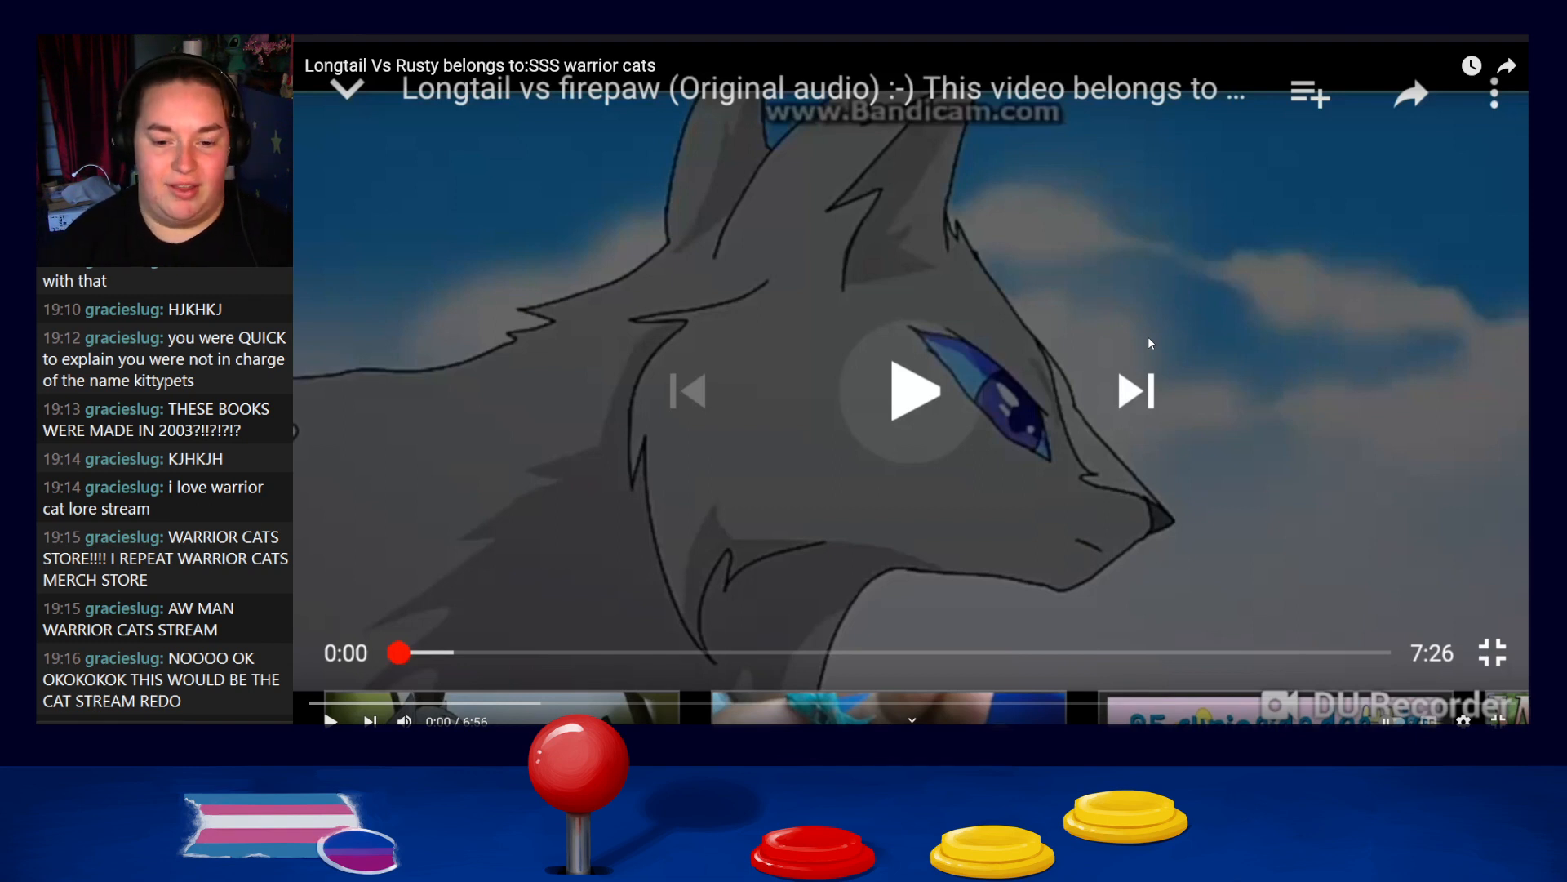
click(1492, 652)
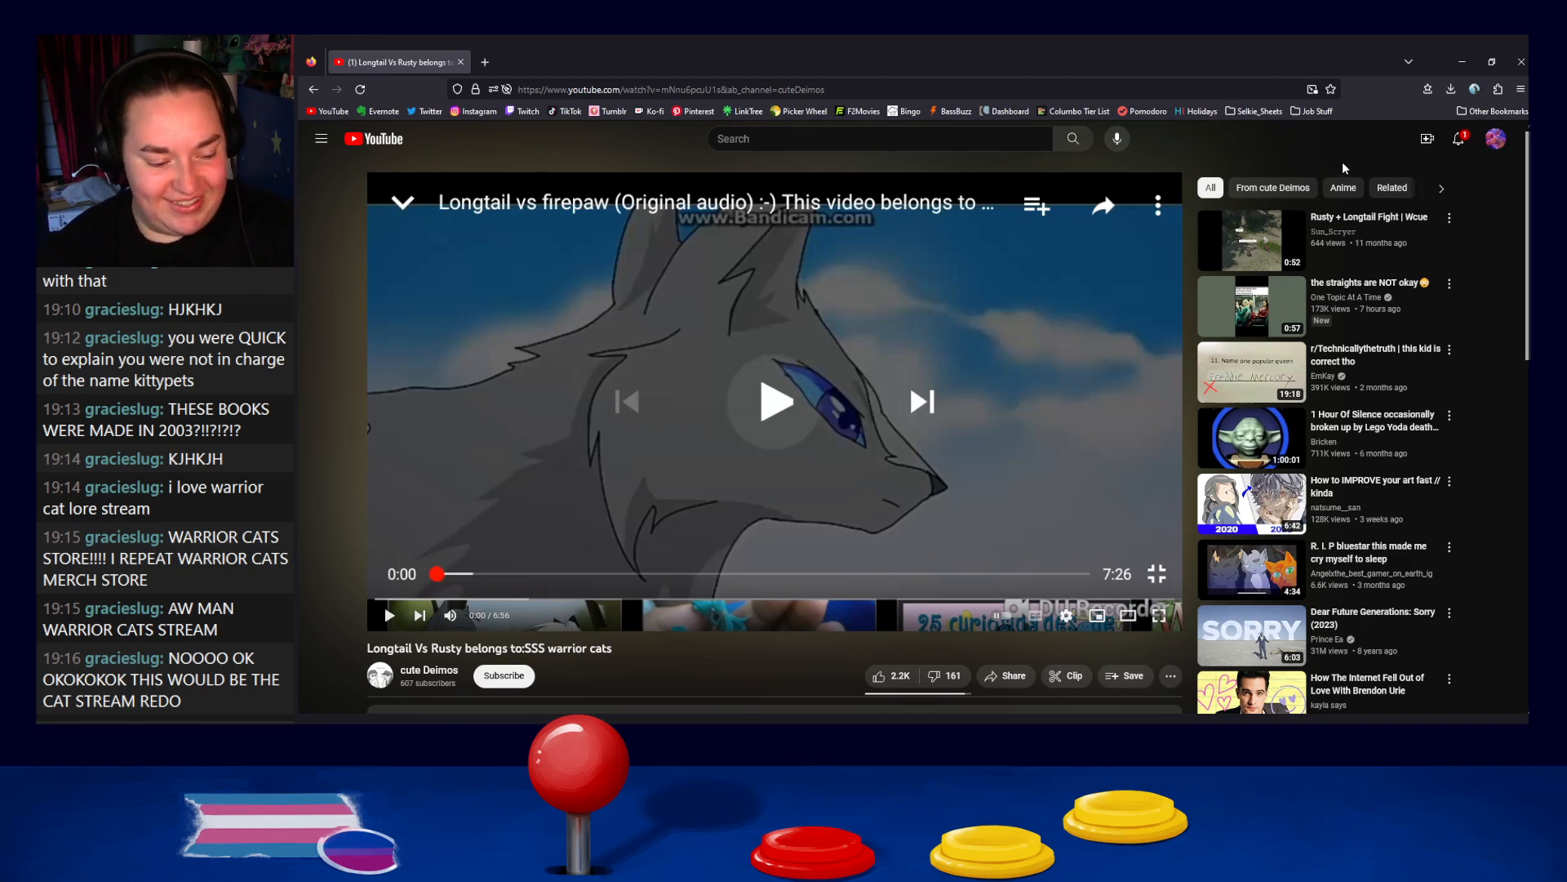
key(alt+Tab)
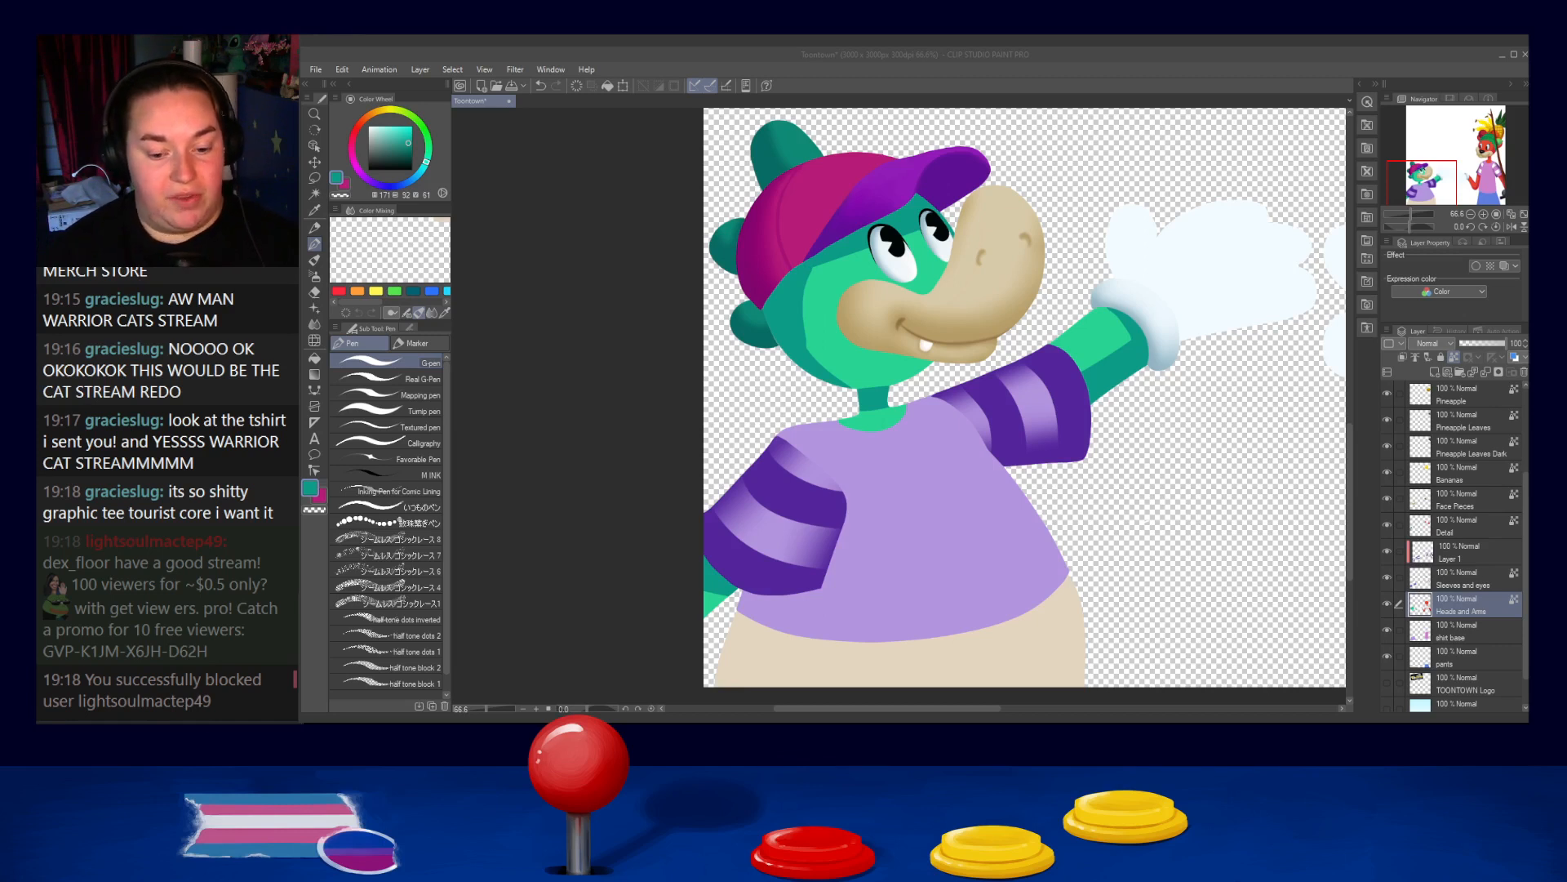
key(alt+Tab)
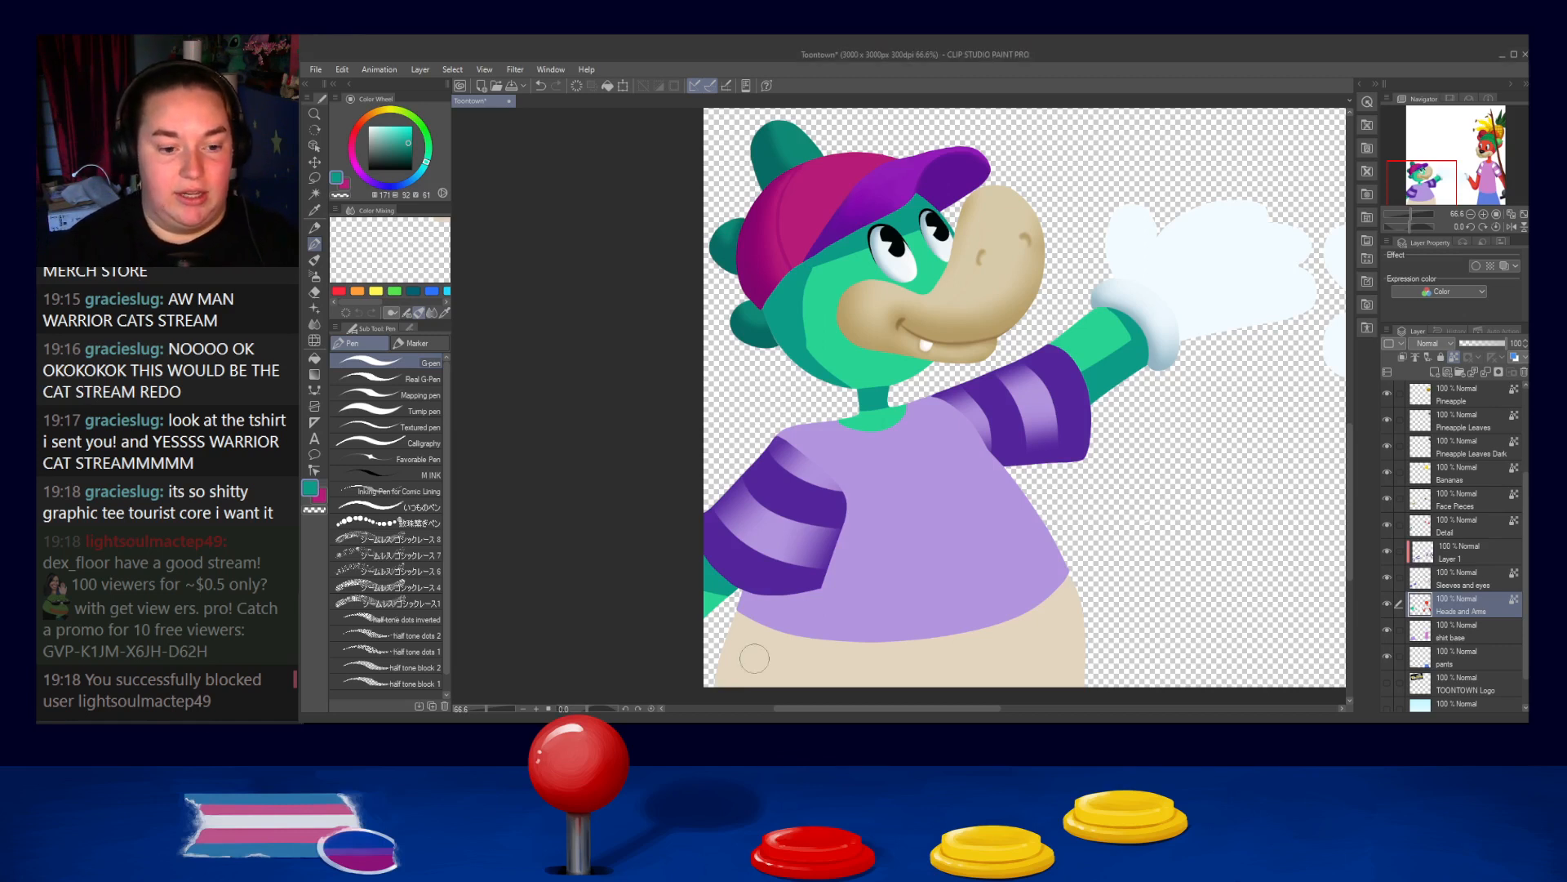
key(alt+Tab)
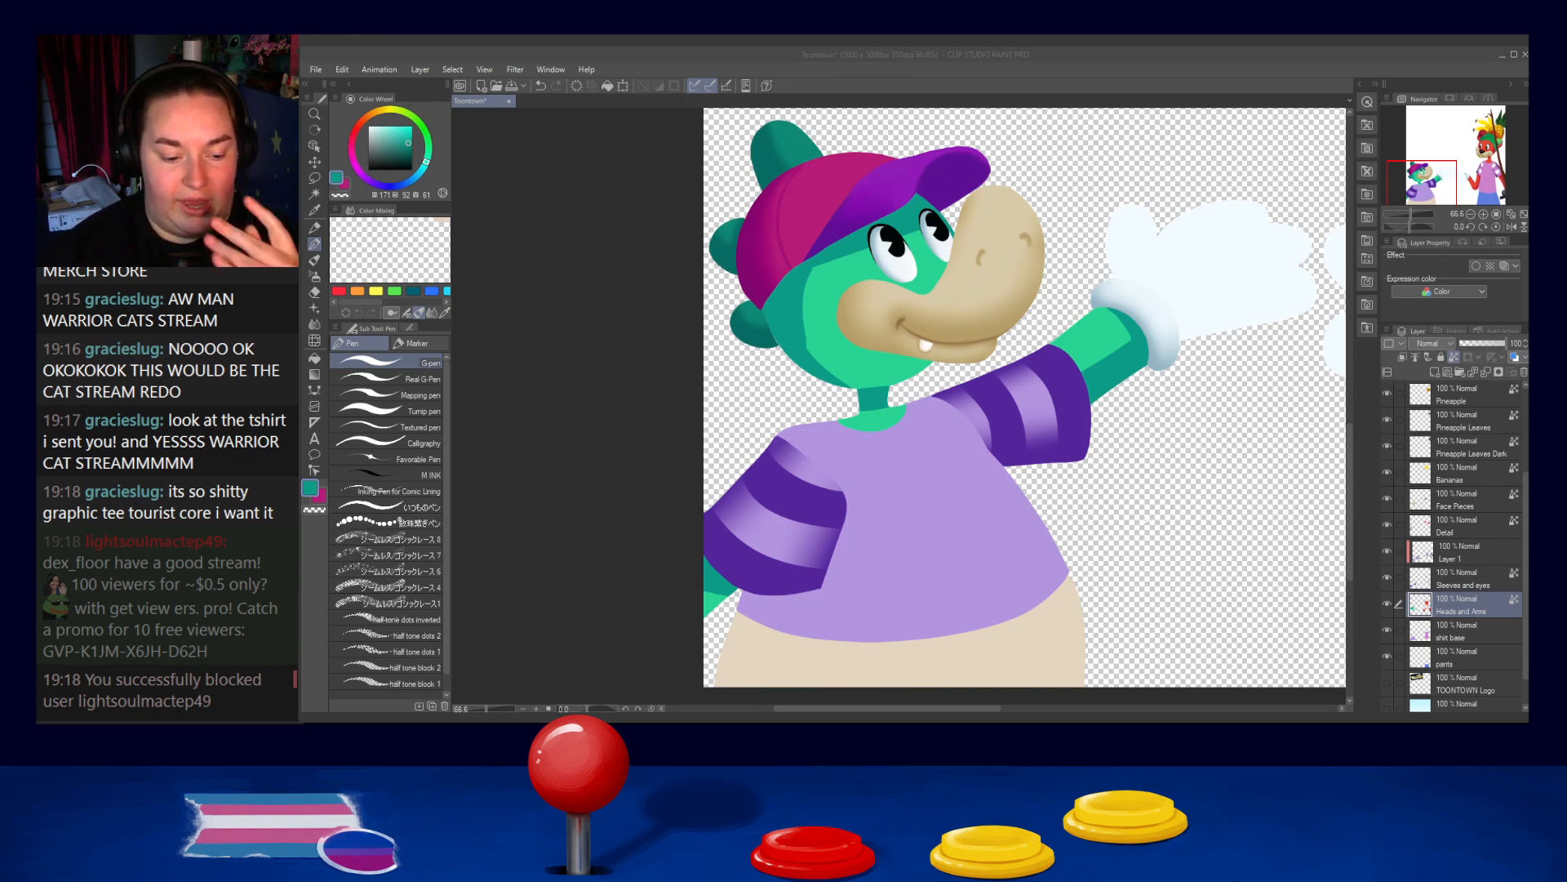
key(alt+Tab)
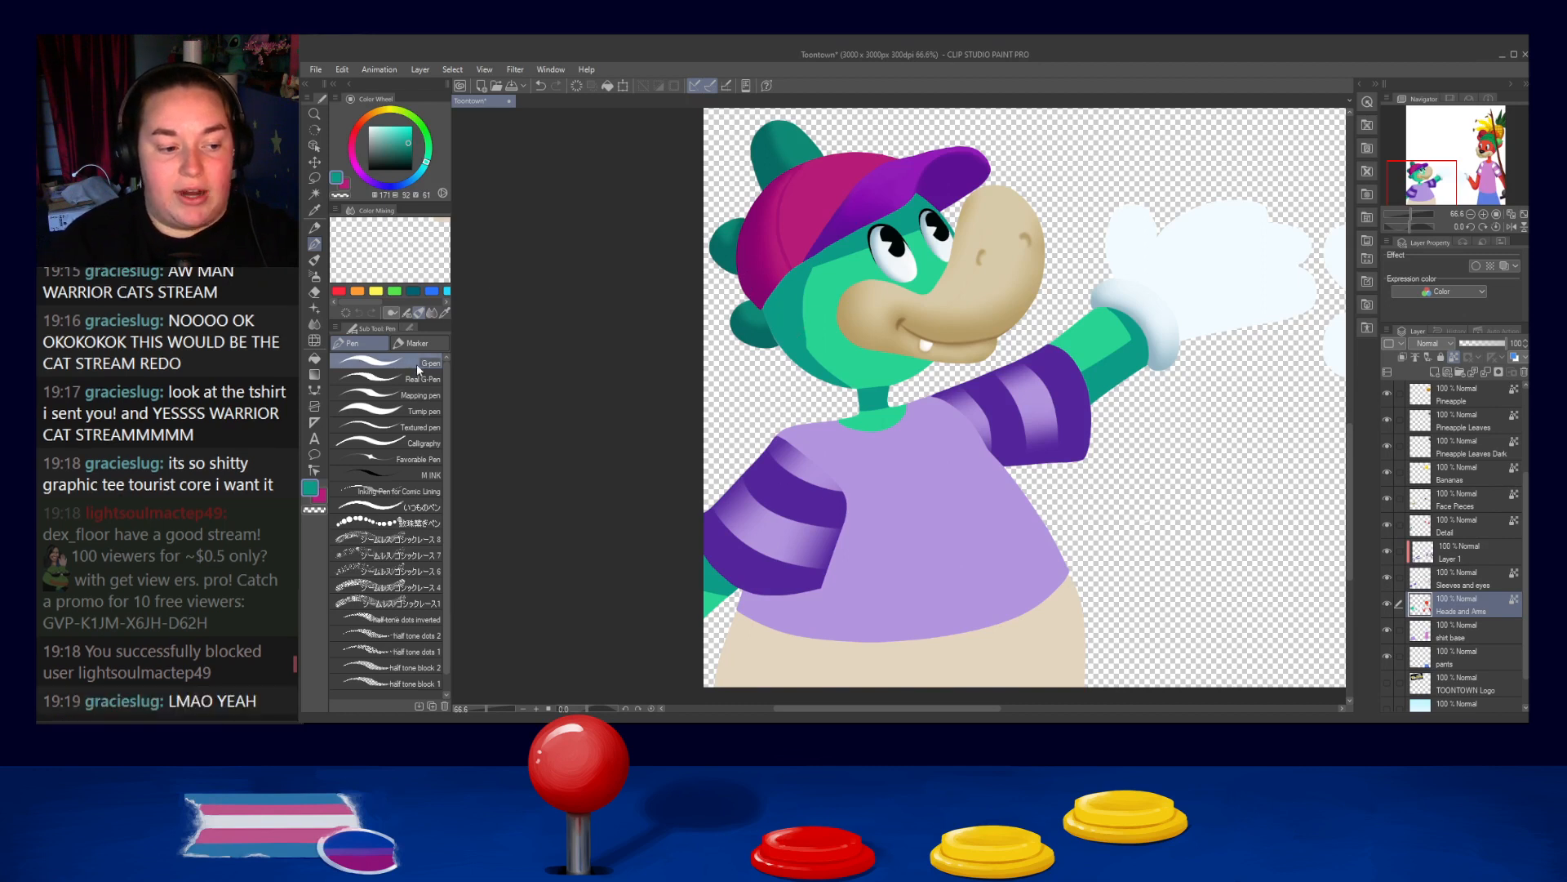
Soften the teal shadows on the dinosaur's head and arms with the Blur tool
click(314, 324)
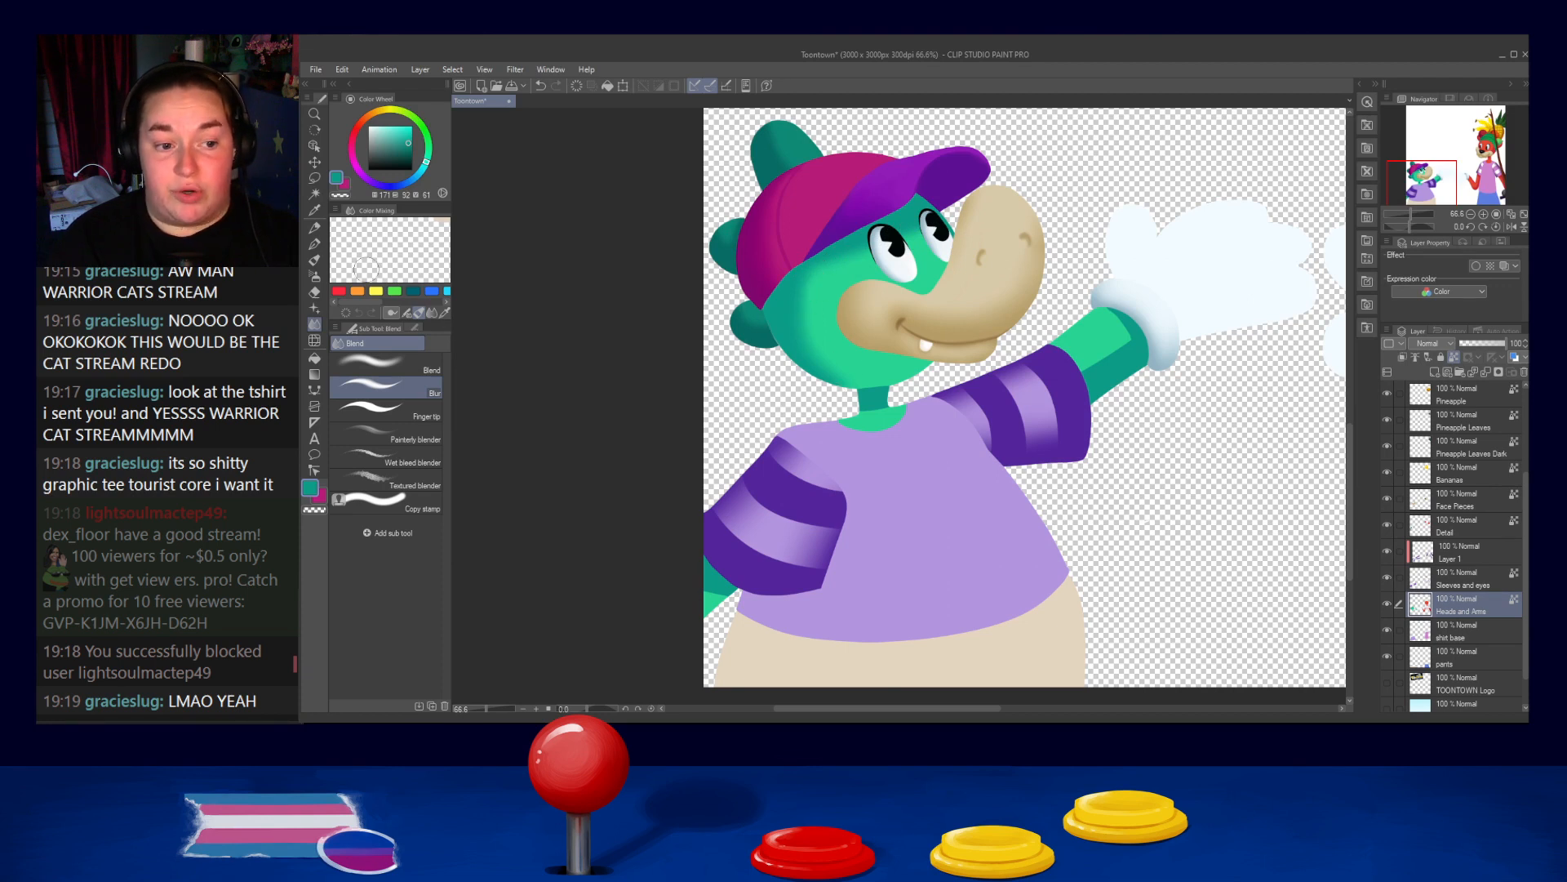
click(313, 244)
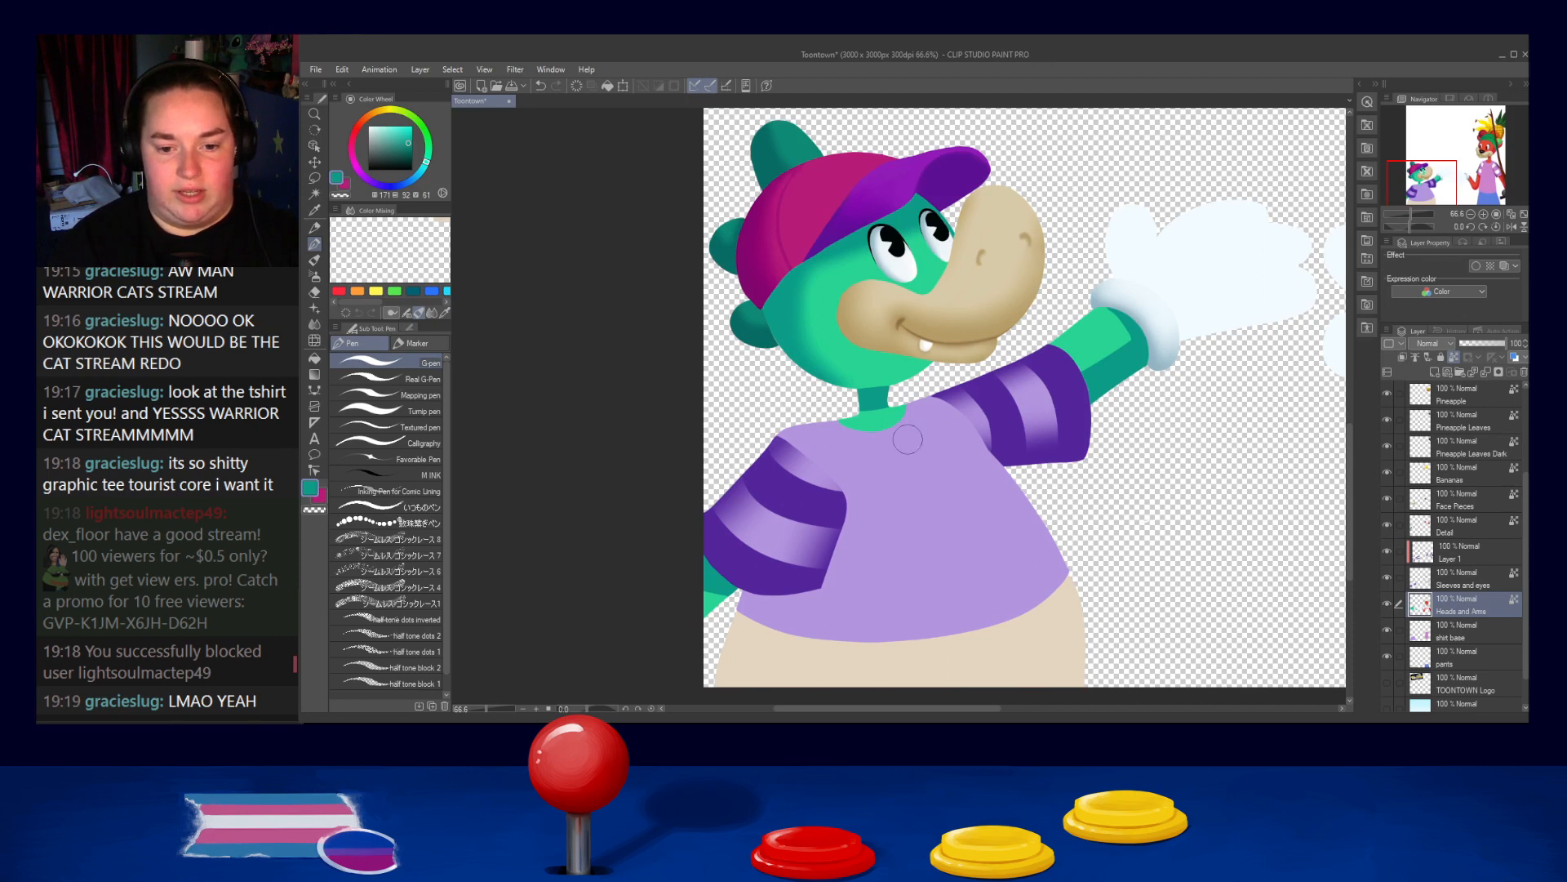
click(314, 324)
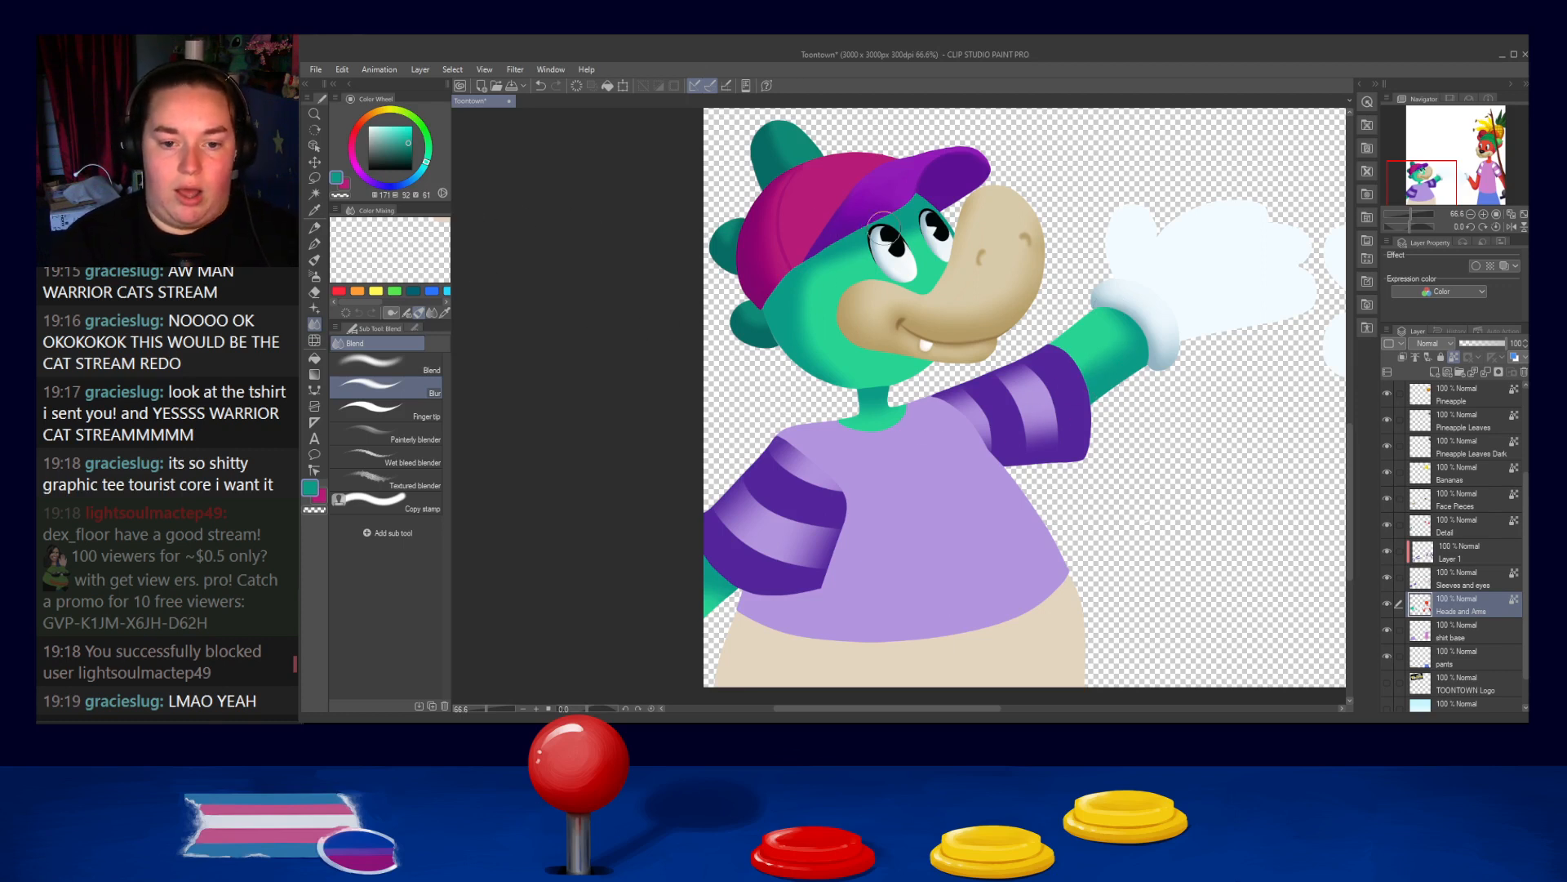
Unlock transparent pixels on the Heads and Arms layer, touch up the dinosaur's head edge, relock them and blur the neck shading
click(314, 243)
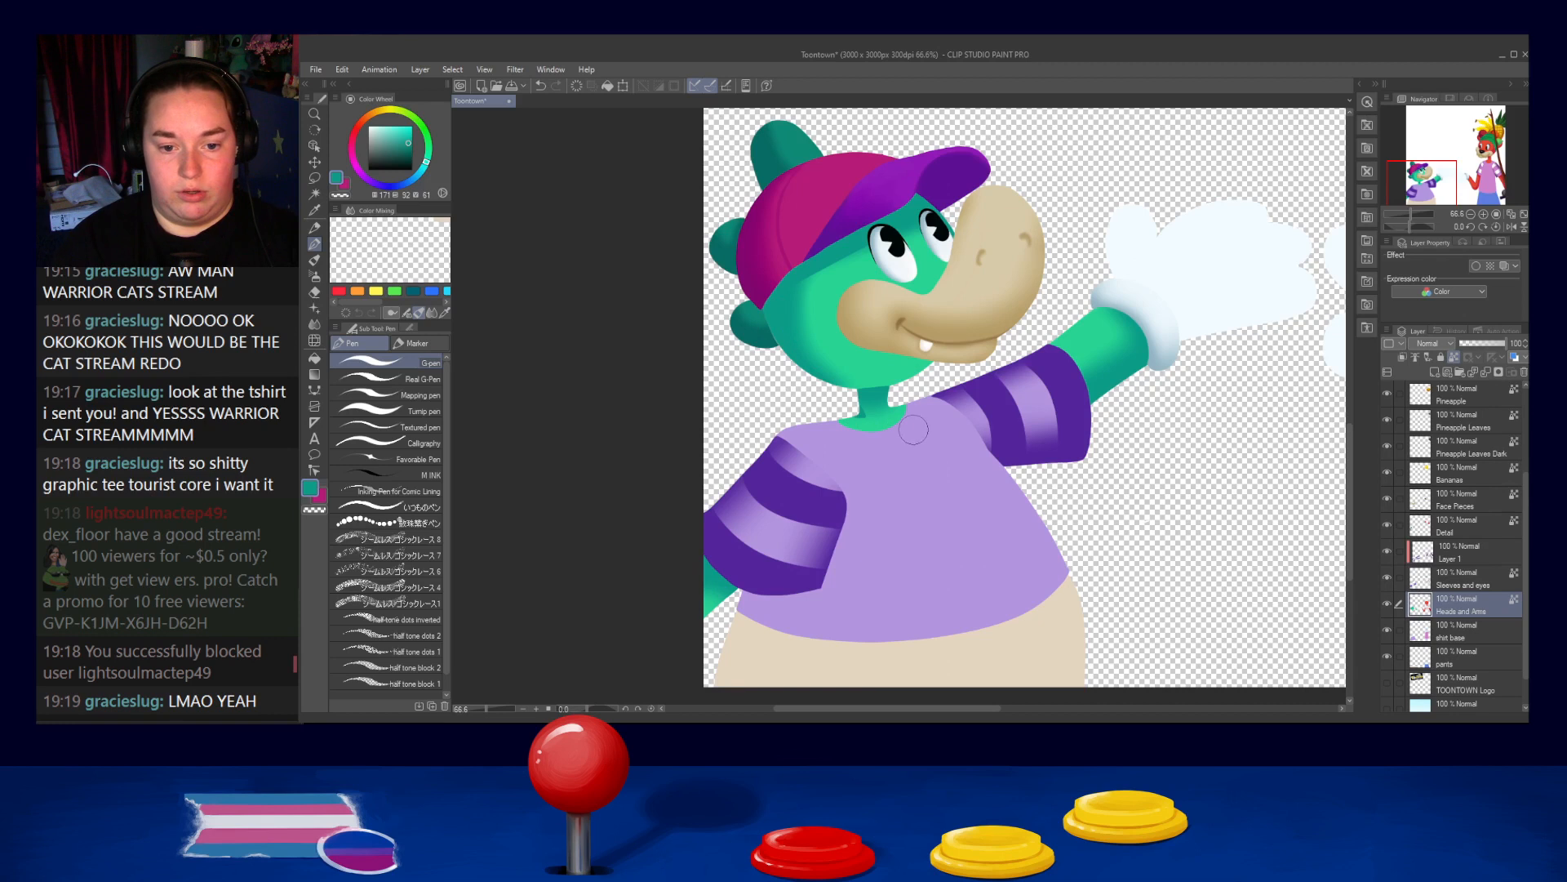
scroll(755, 318, up, 4)
scroll(811, 303, up, 2)
key(alt)
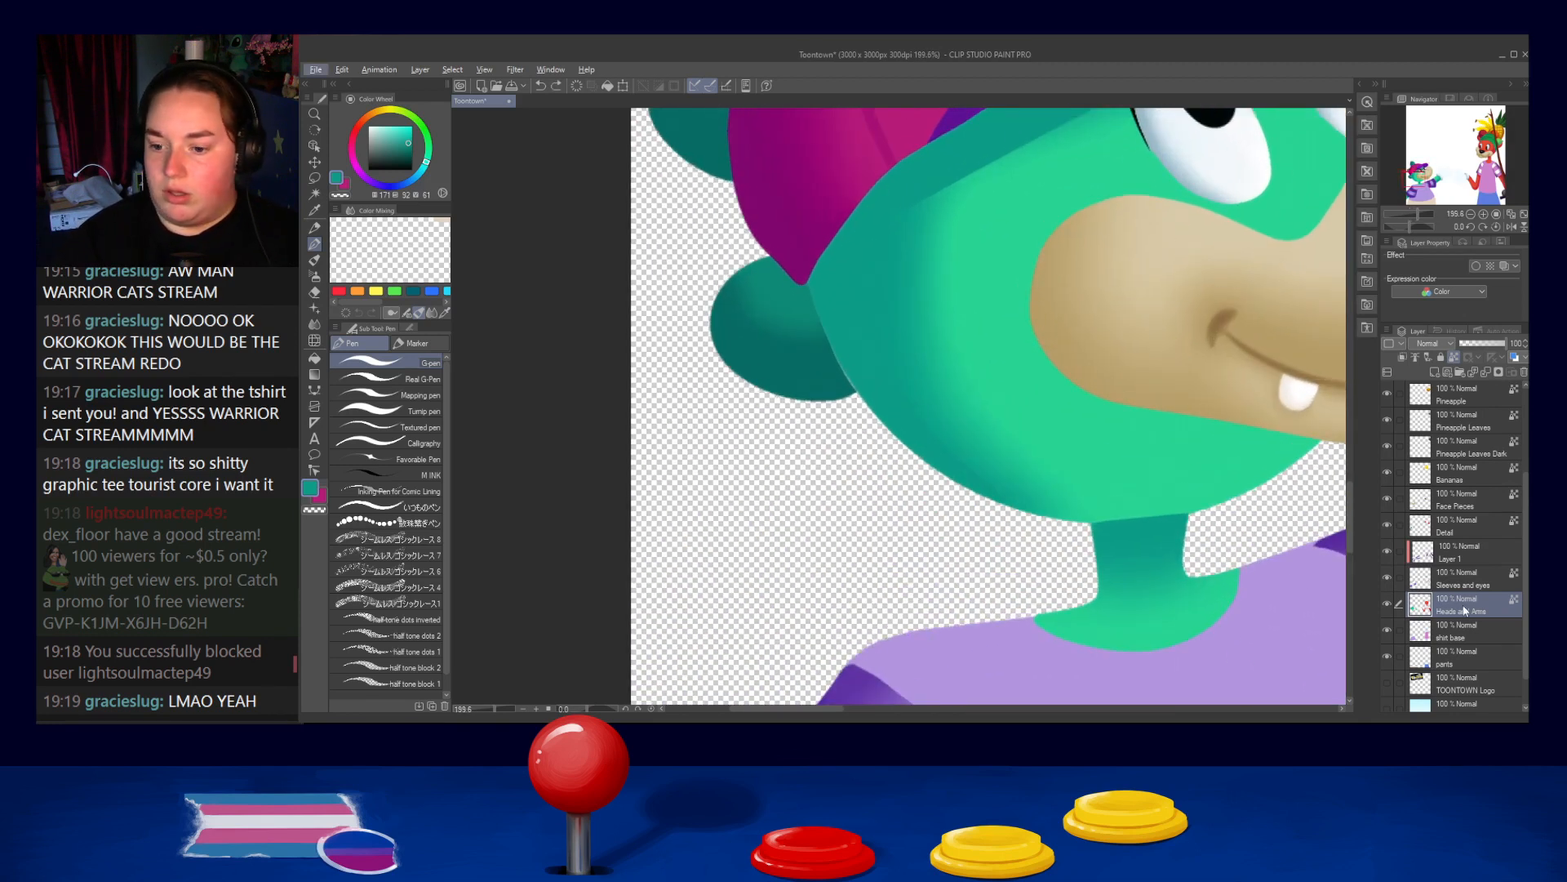
click(1457, 357)
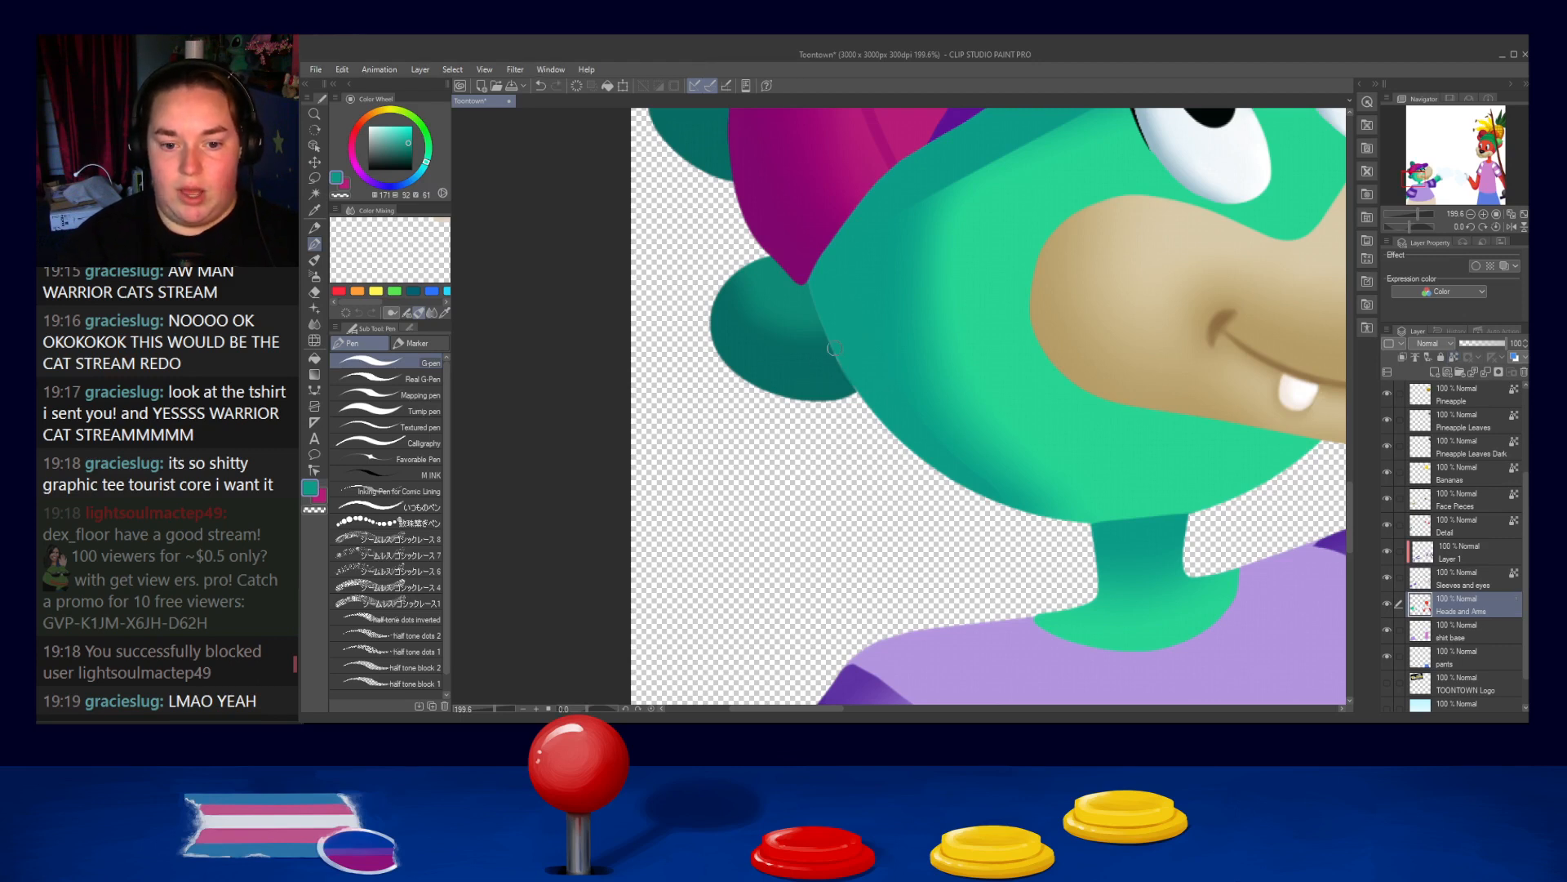
scroll(1015, 307, down, 3)
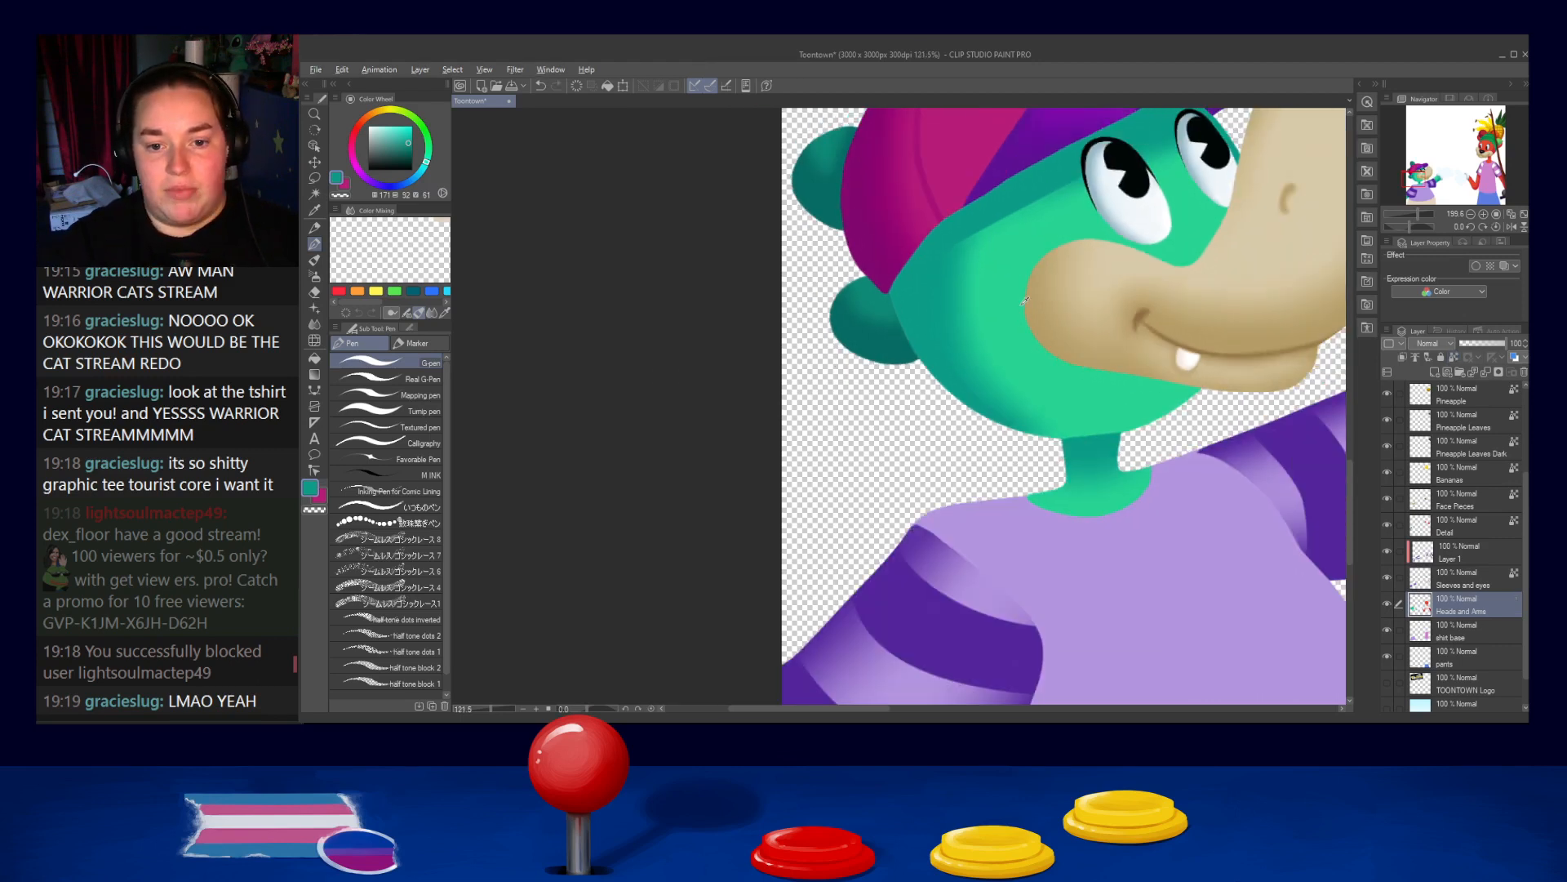
click(1457, 357)
click(315, 324)
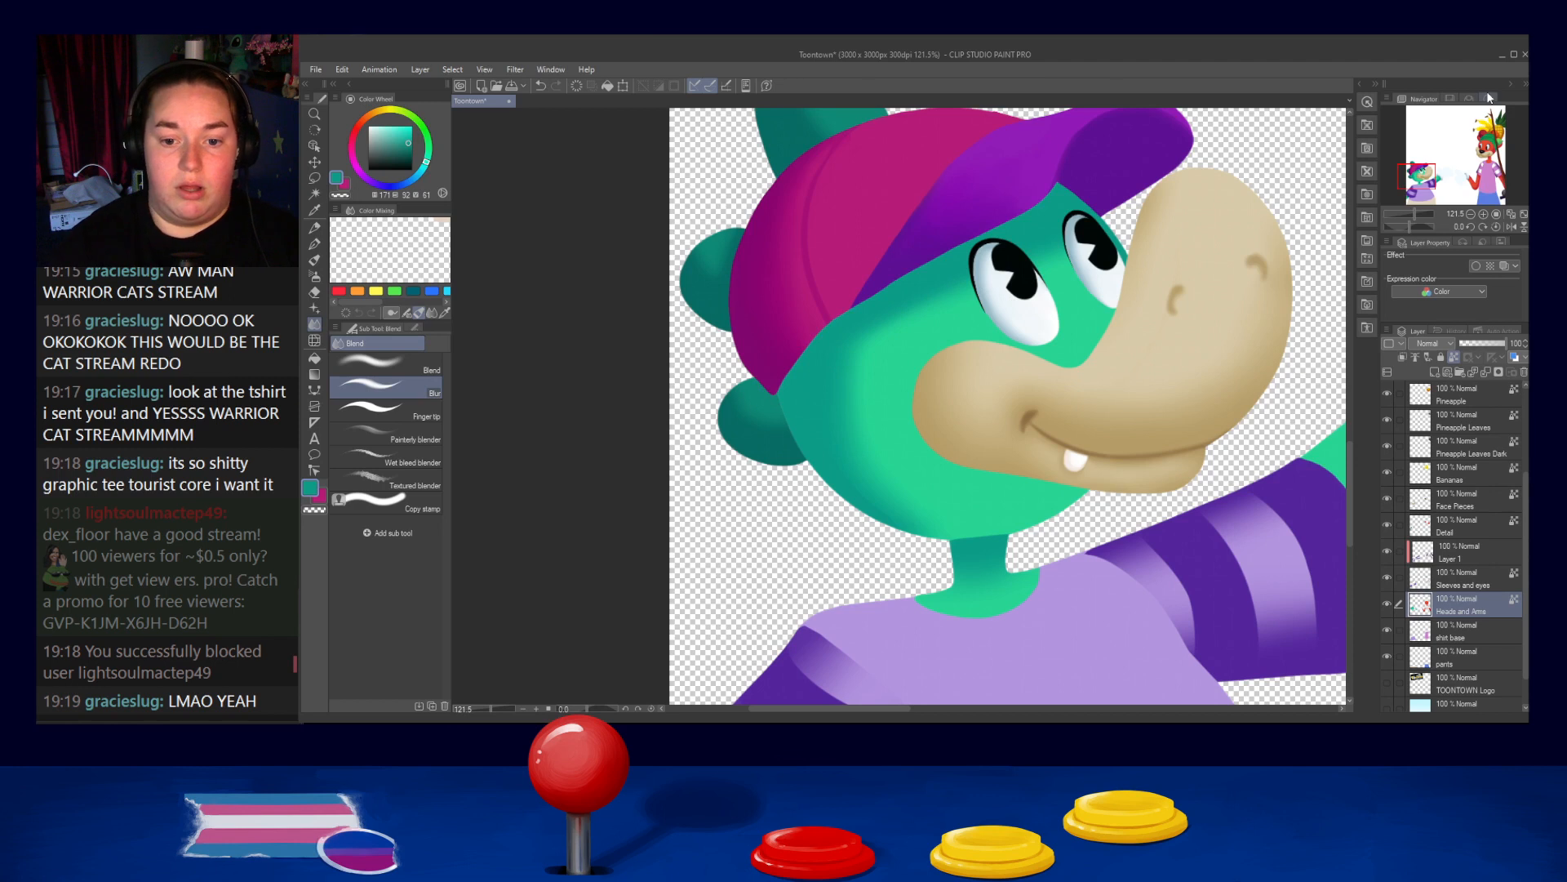
Sample the dark purple of the dinosaur's sleeve stripes as the drawing color
scroll(1156, 206, down, 5)
scroll(573, 378, down, 2)
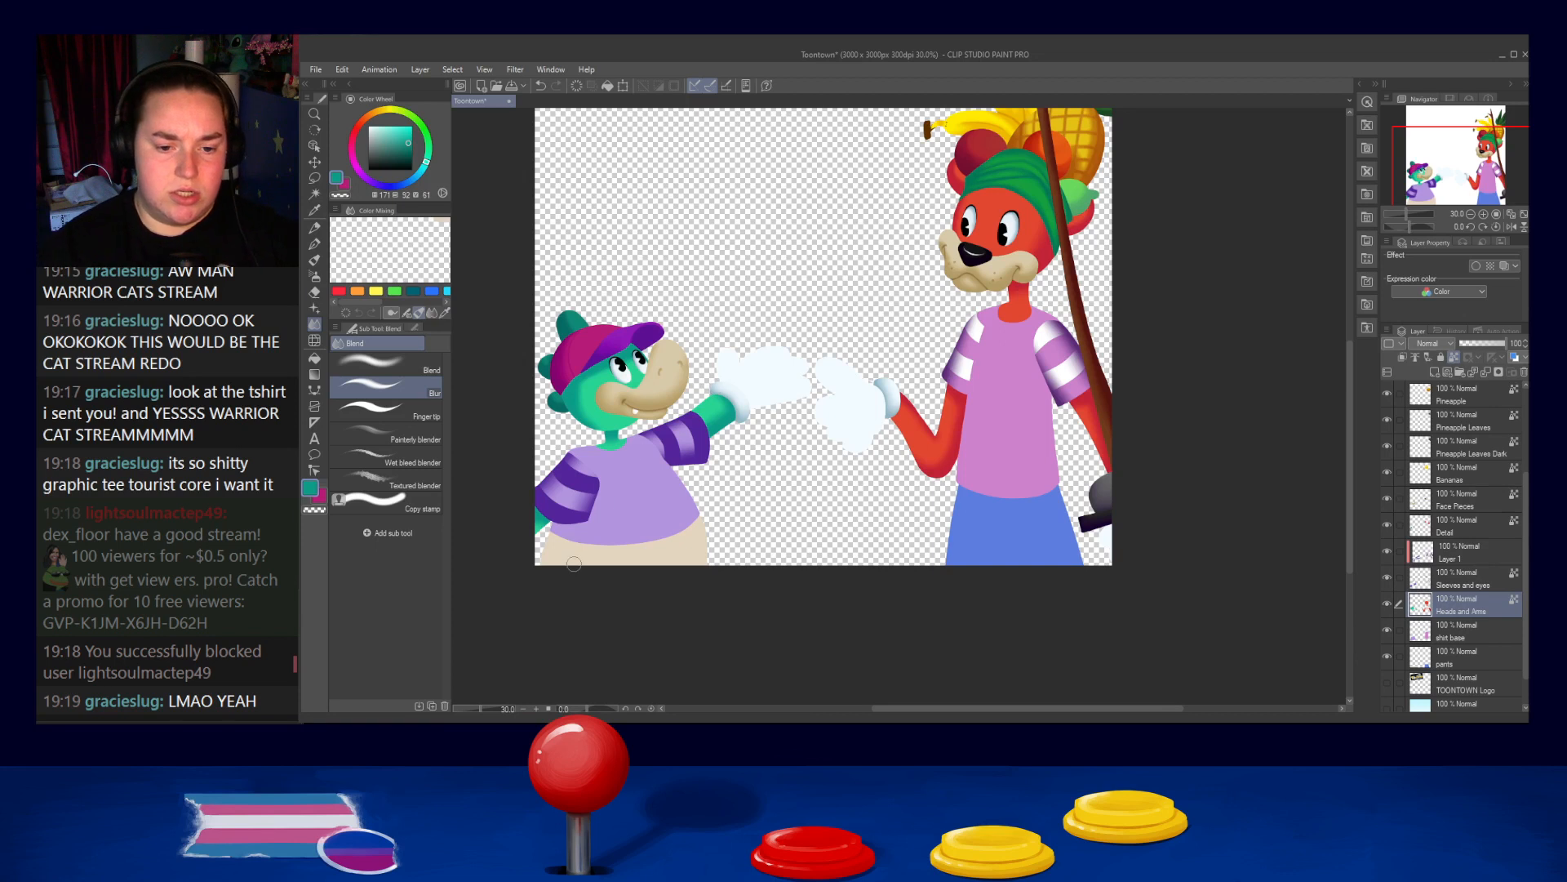
scroll(661, 449, up, 2)
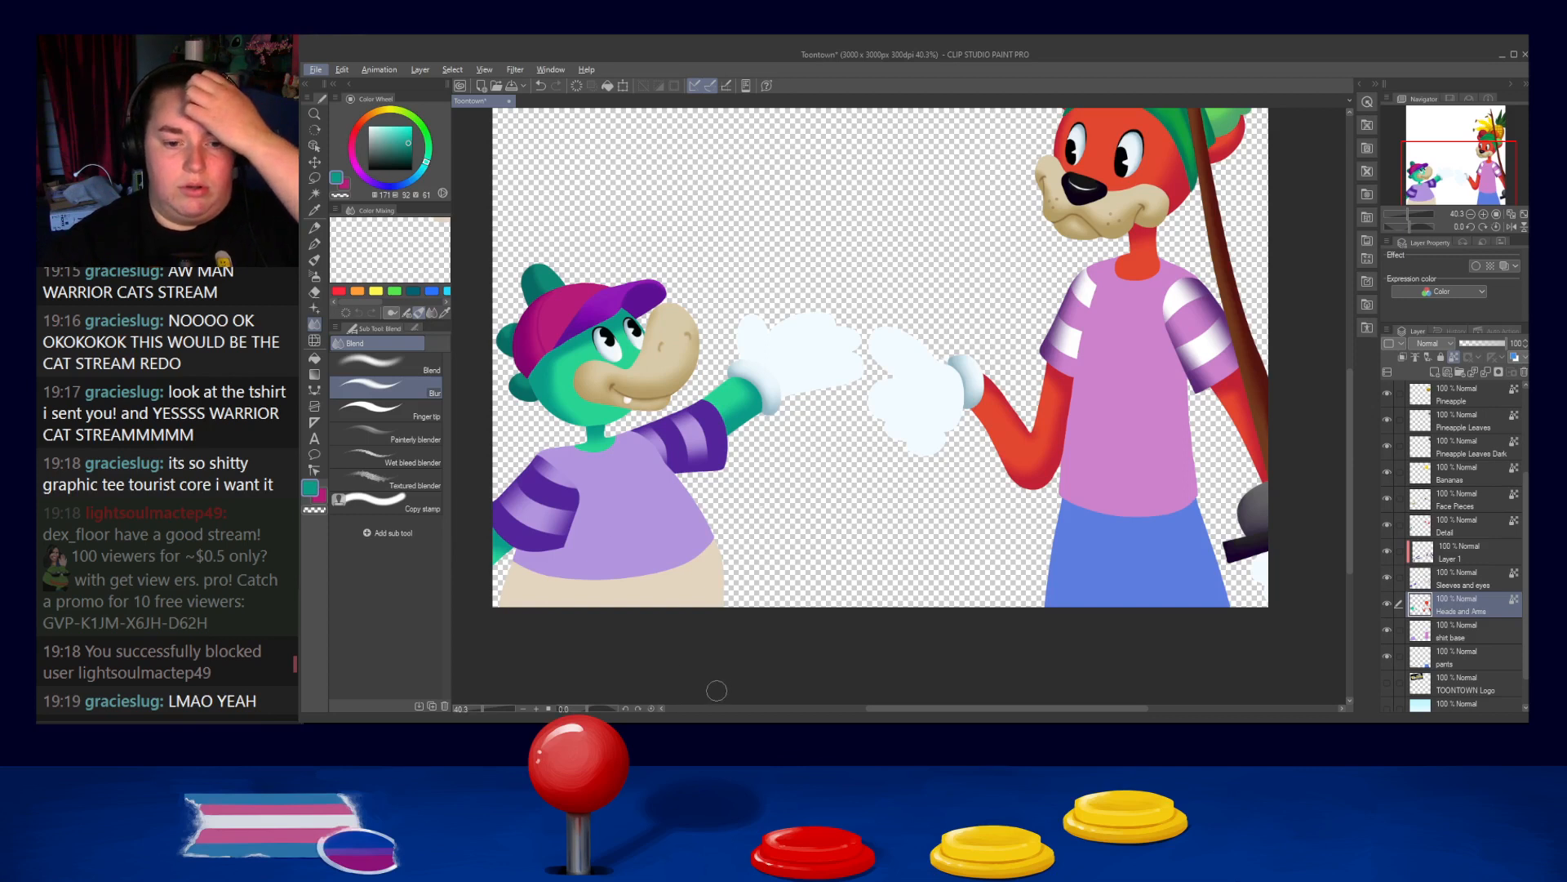
drag(683, 529, 873, 506)
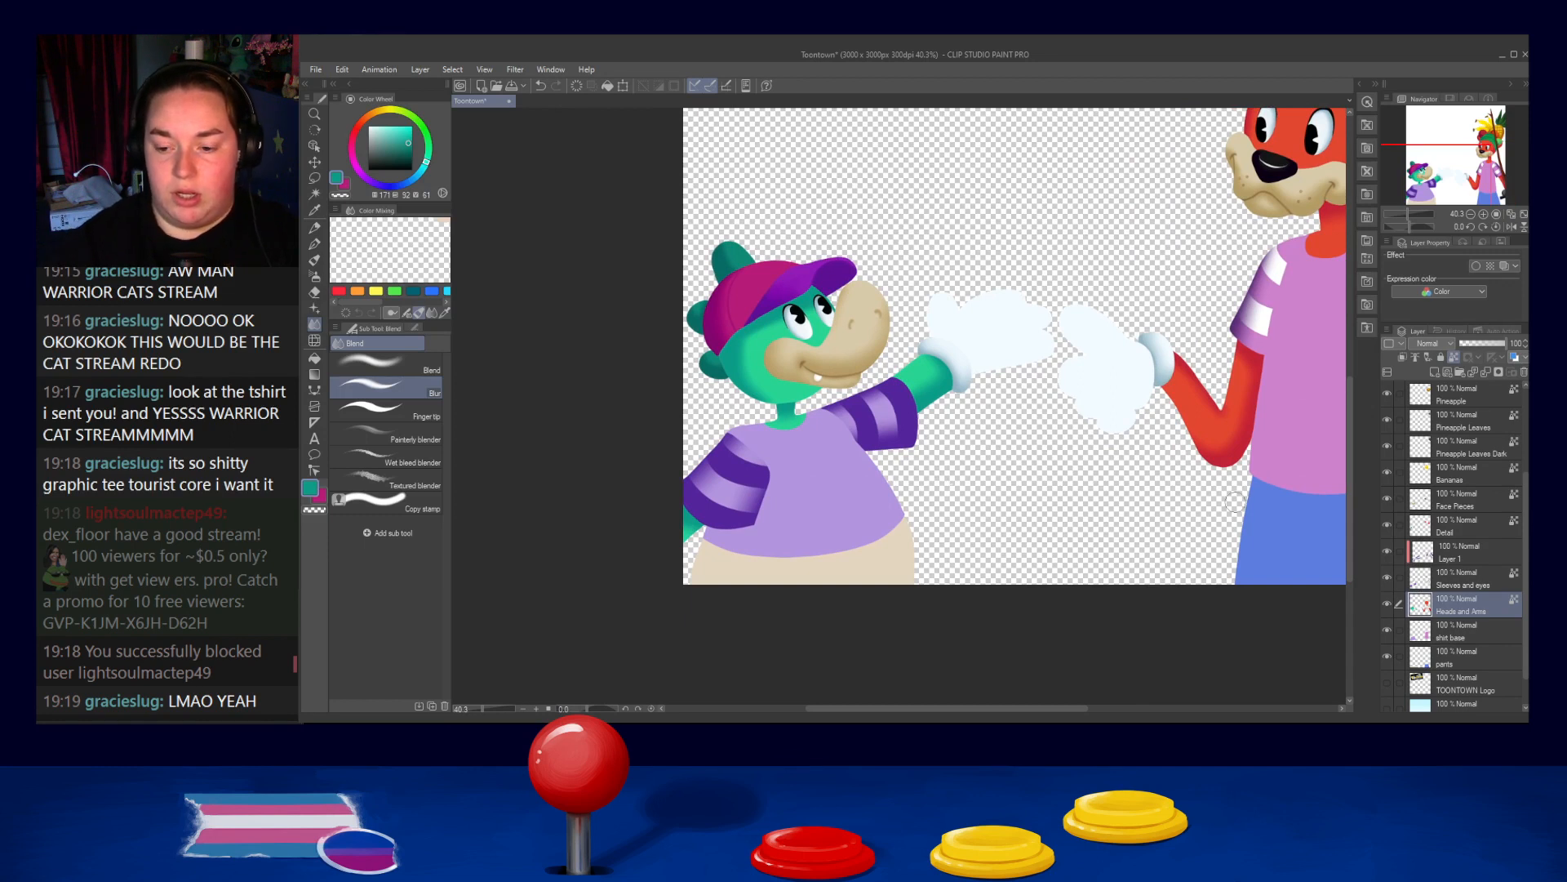
alt+click(908, 410)
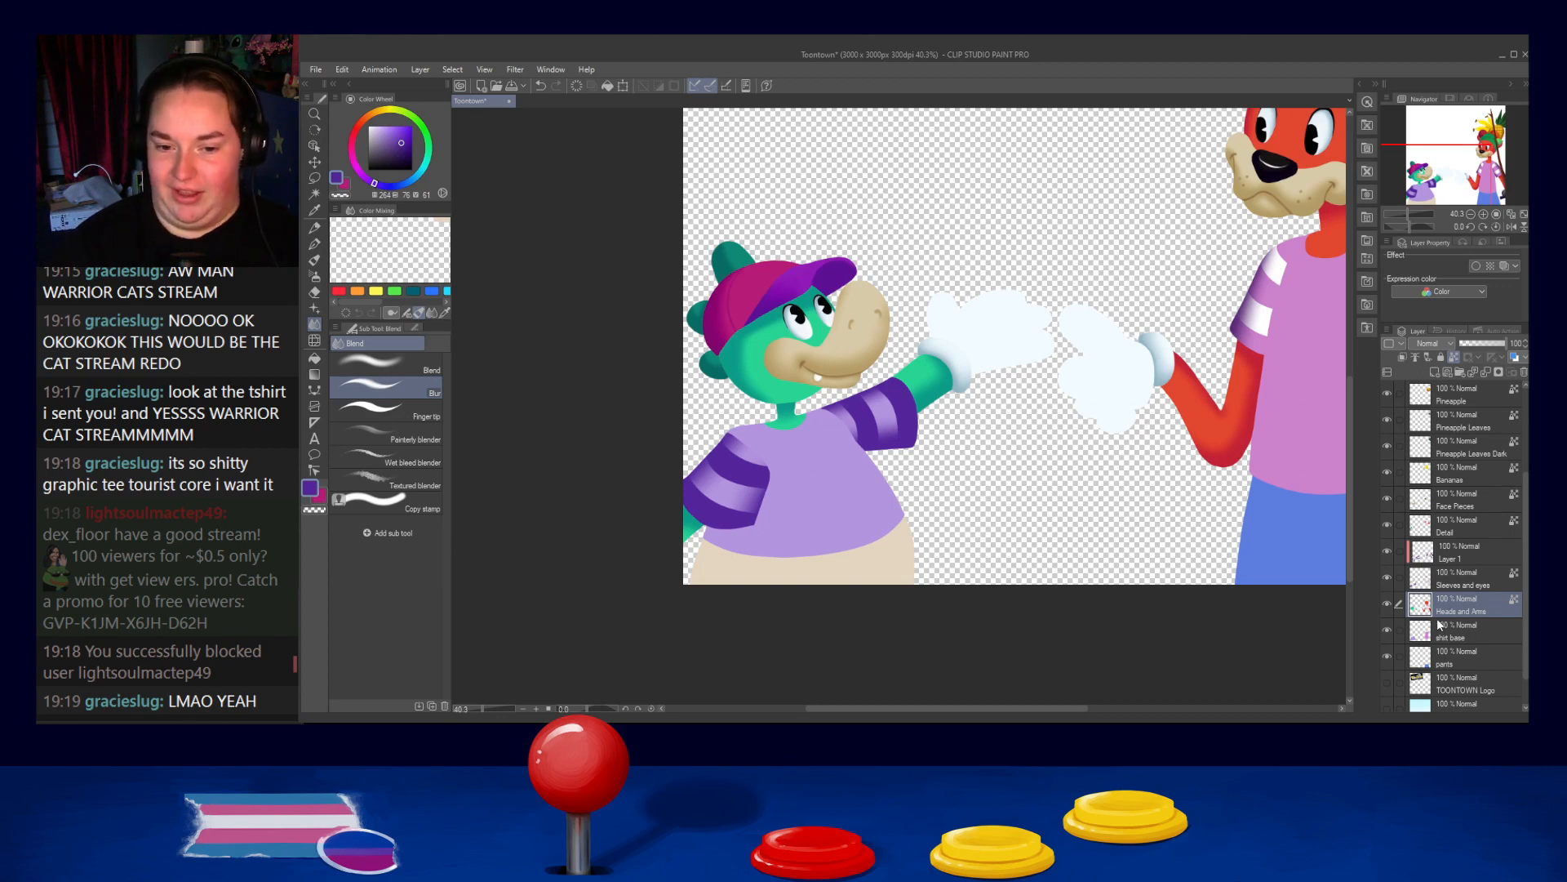
drag(1247, 395, 1070, 438)
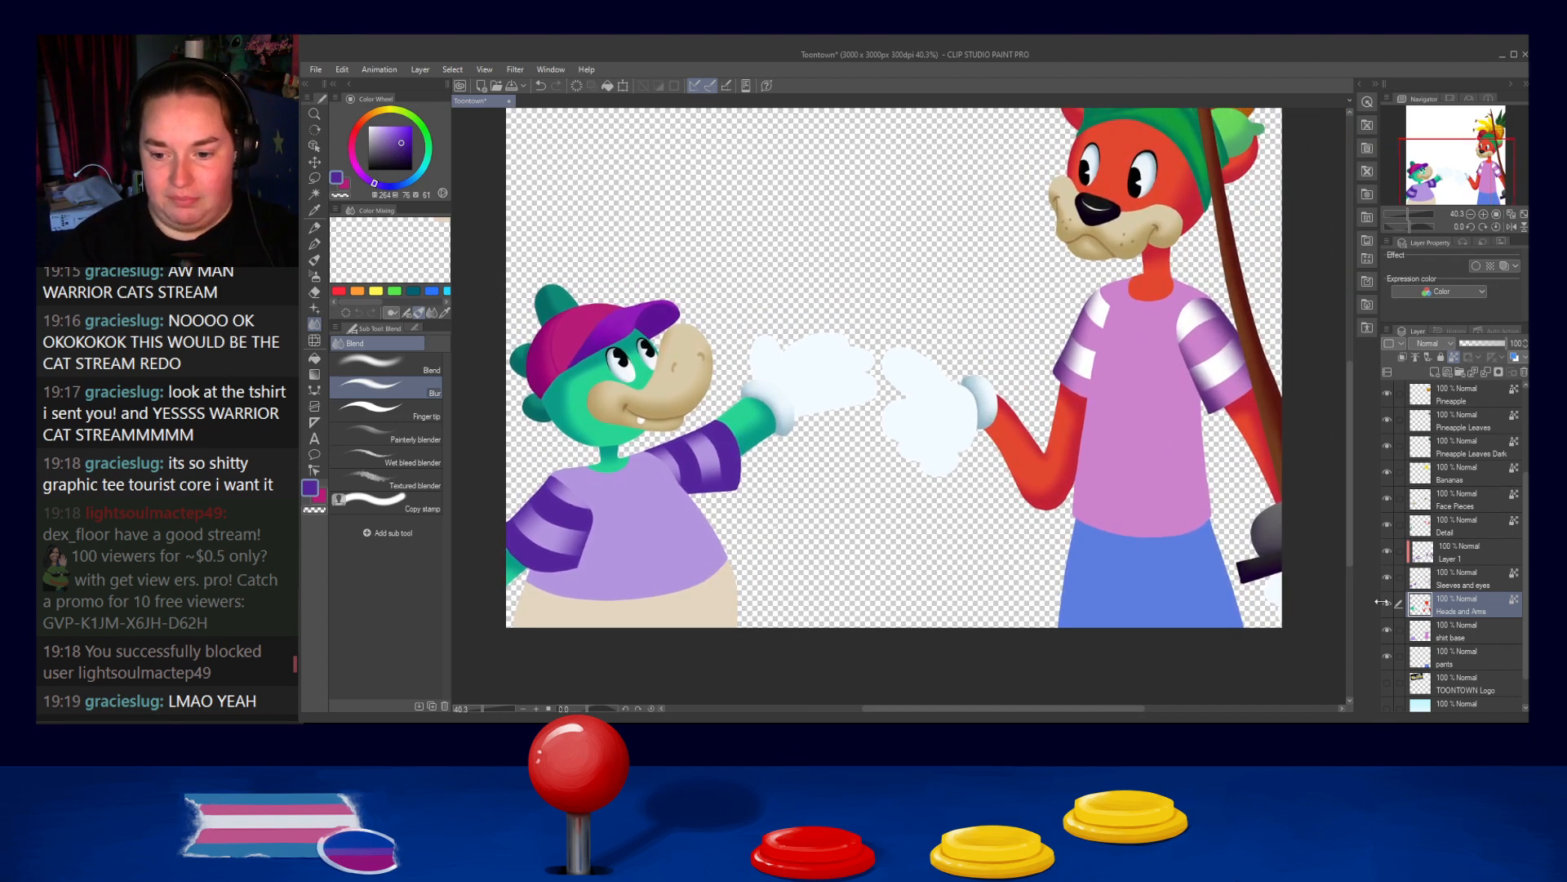
Toggle the visibility of the Heads and Arms and shirt base layers, and lock transparent pixels on the shirt base layer
click(1391, 604)
click(1391, 604)
click(1390, 604)
click(1390, 604)
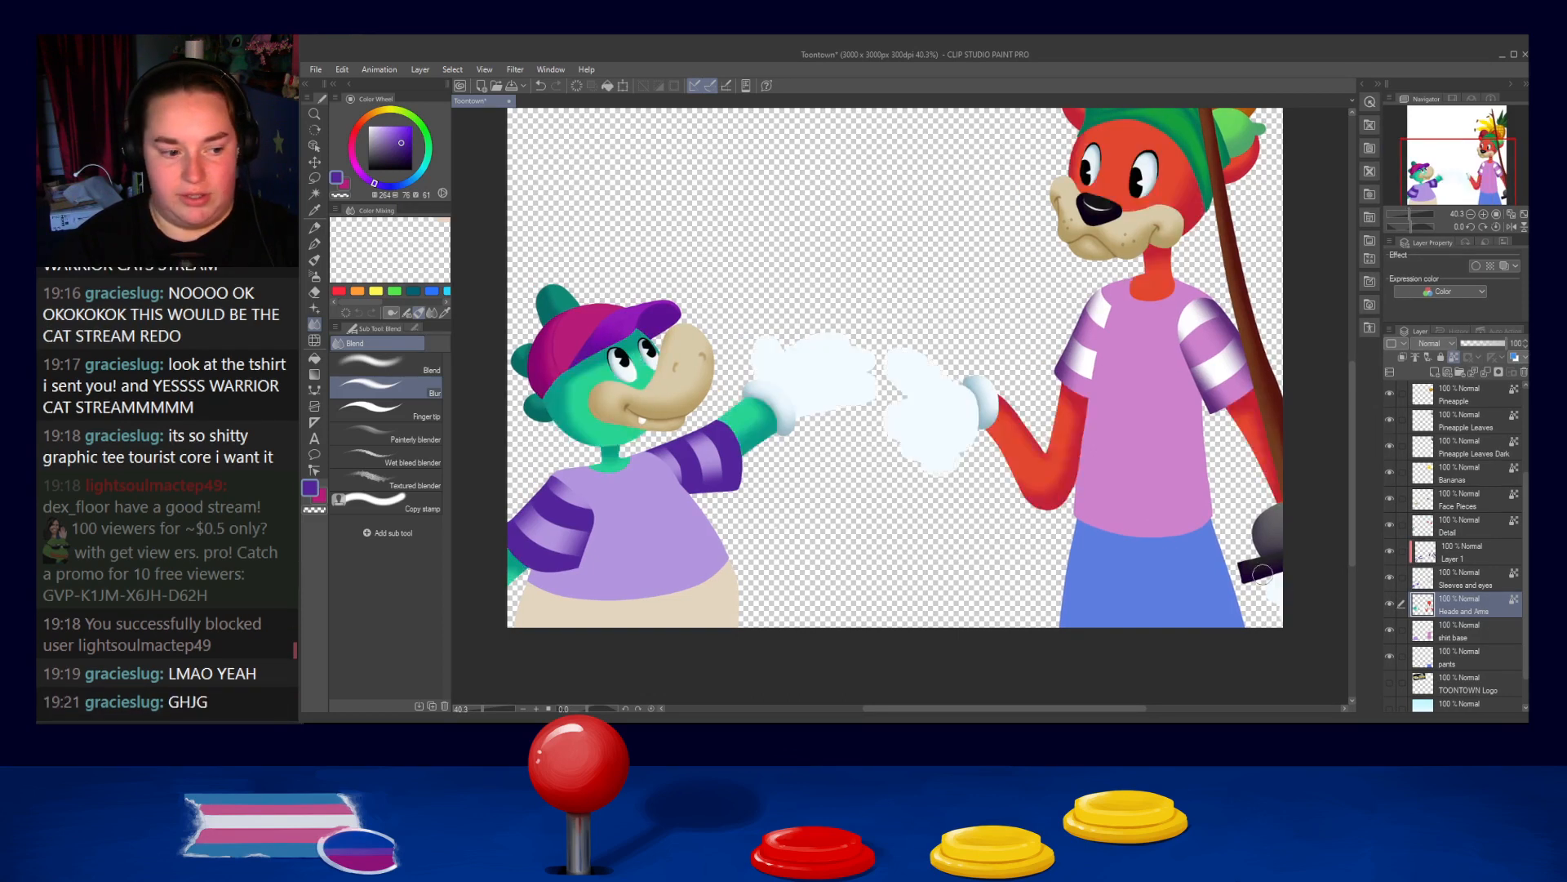
click(1390, 634)
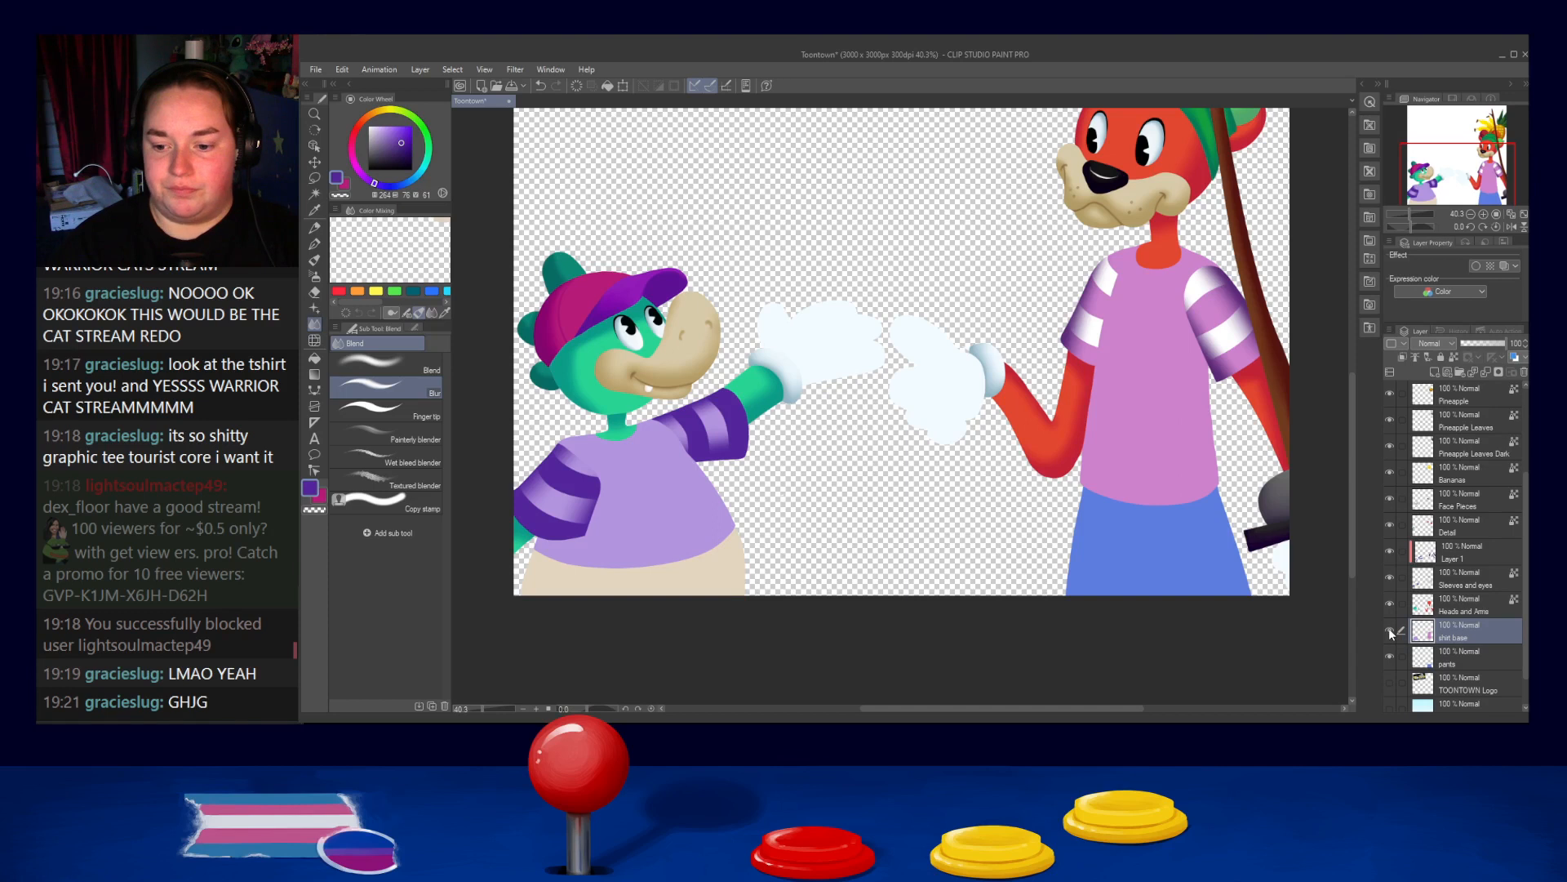
click(1389, 629)
click(1389, 630)
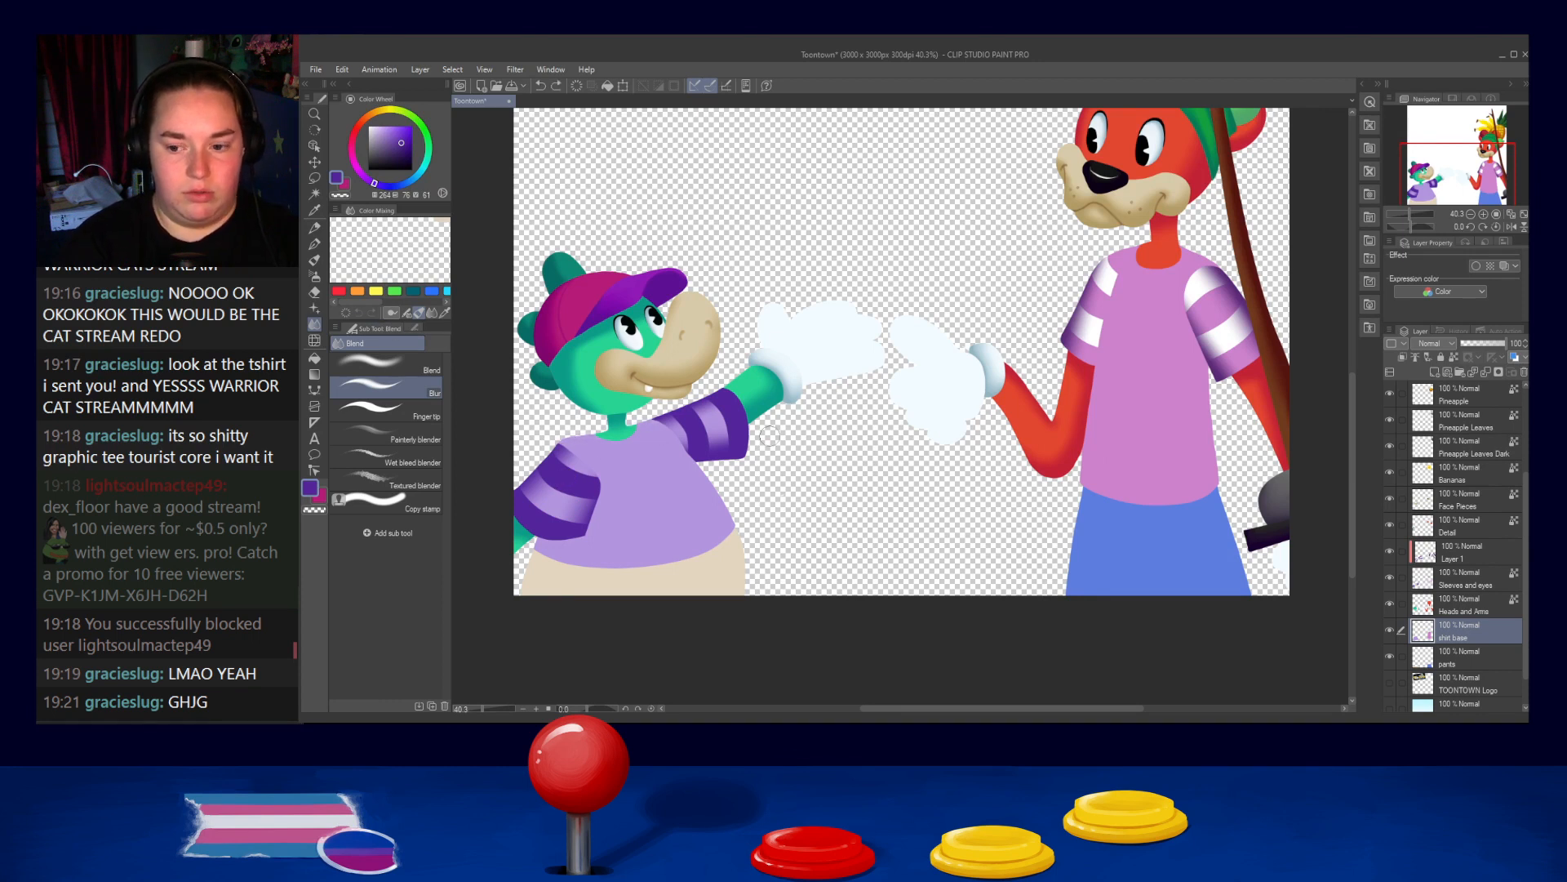
click(1452, 356)
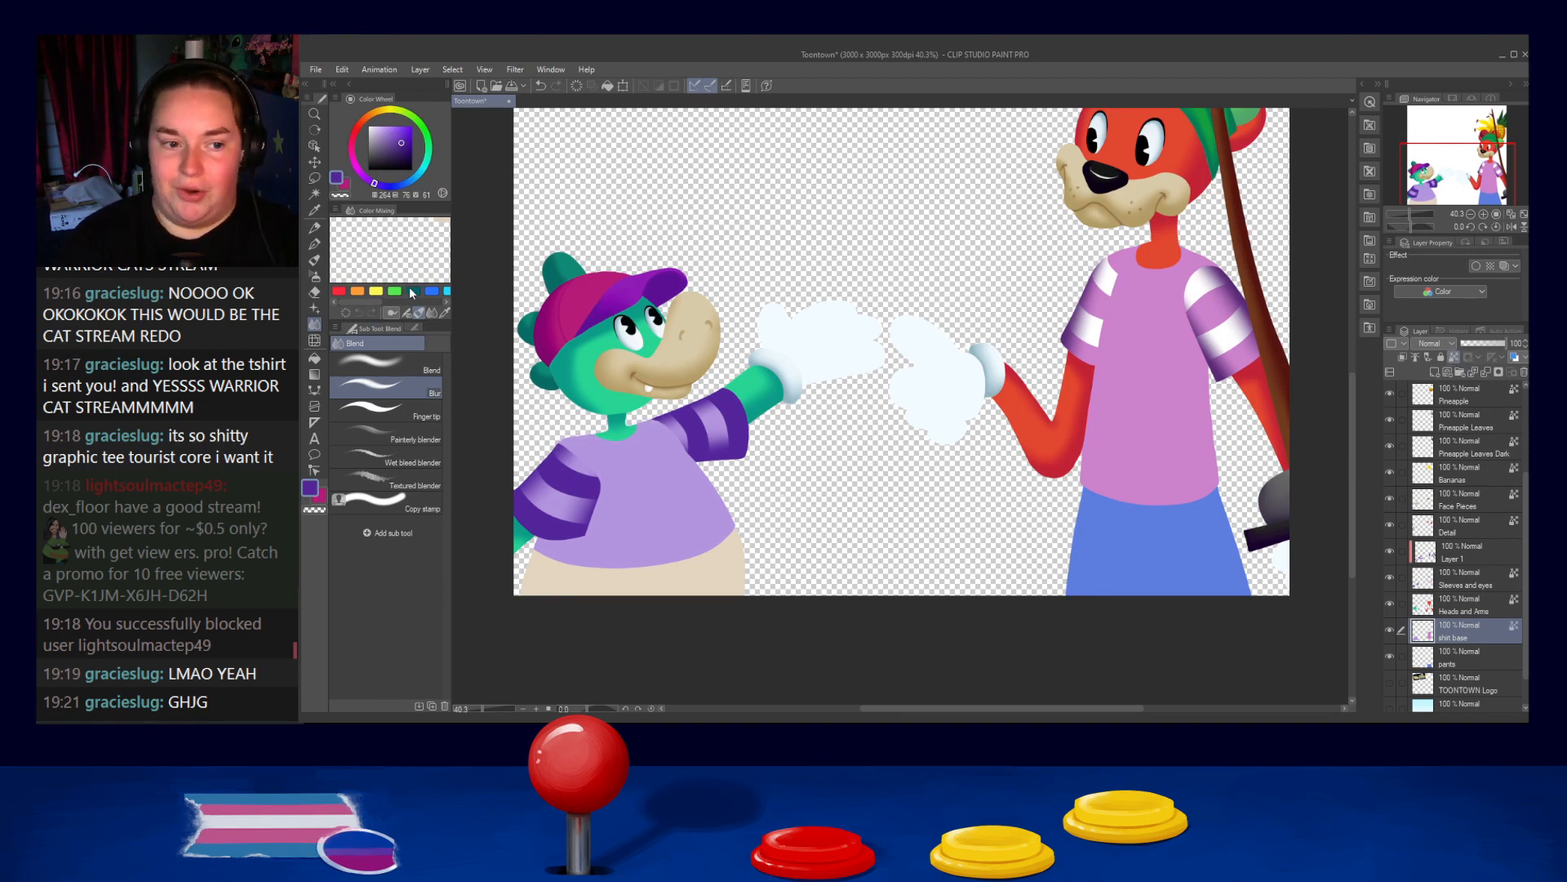
Paint dark purple stripes across the middle and along the hem of the dinosaur's shirt with the G-pen
click(314, 244)
mouse_move(598, 436)
mouse_down()
mouse_move(562, 441)
mouse_move(670, 434)
mouse_move(602, 450)
mouse_up()
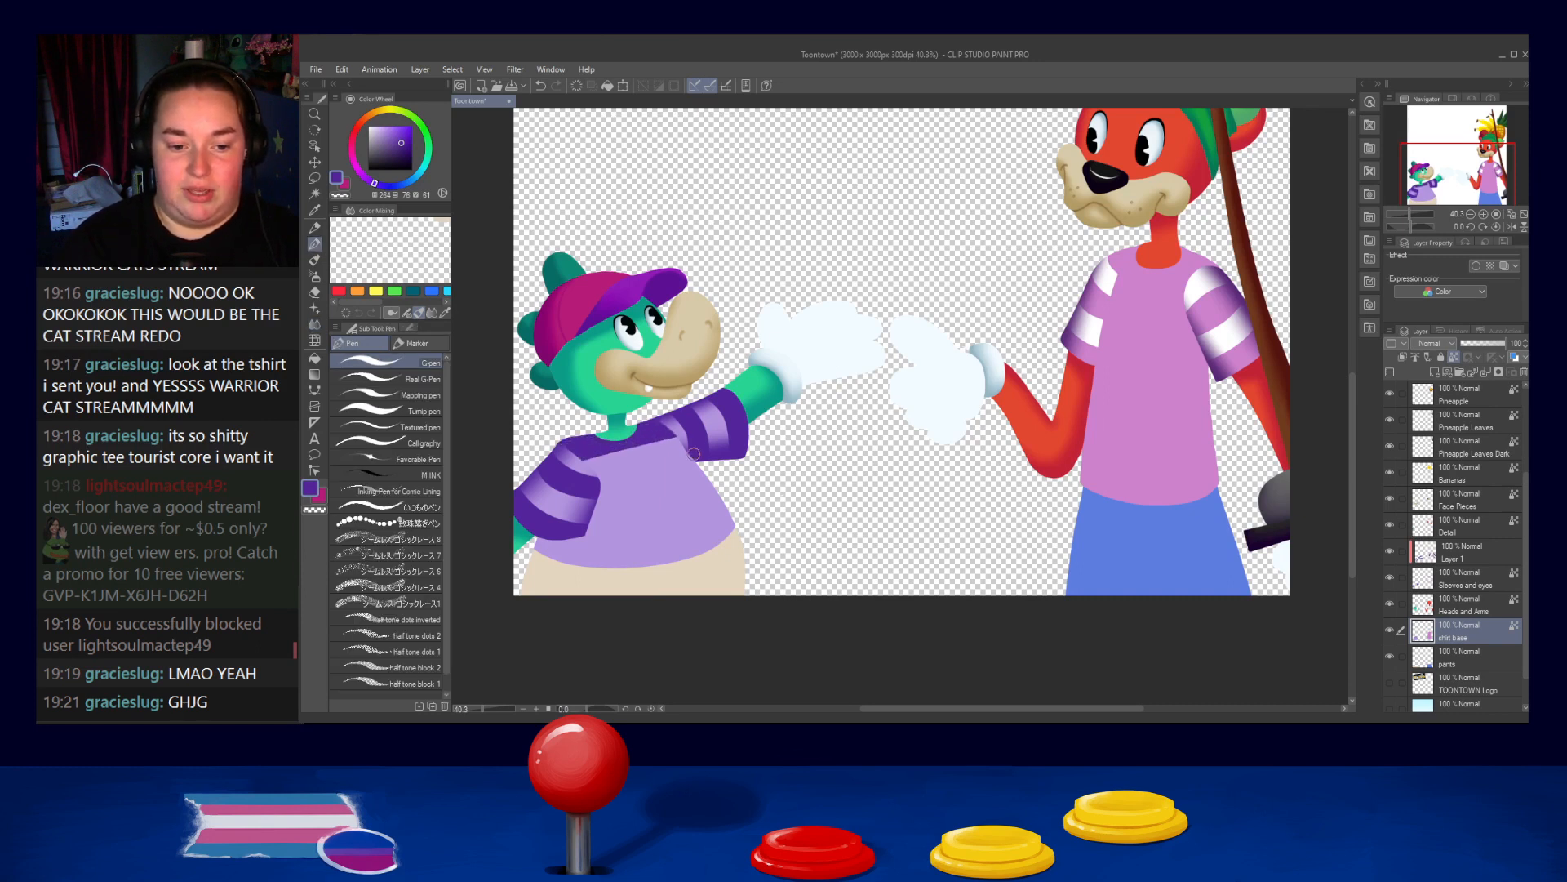
drag(559, 501, 764, 460)
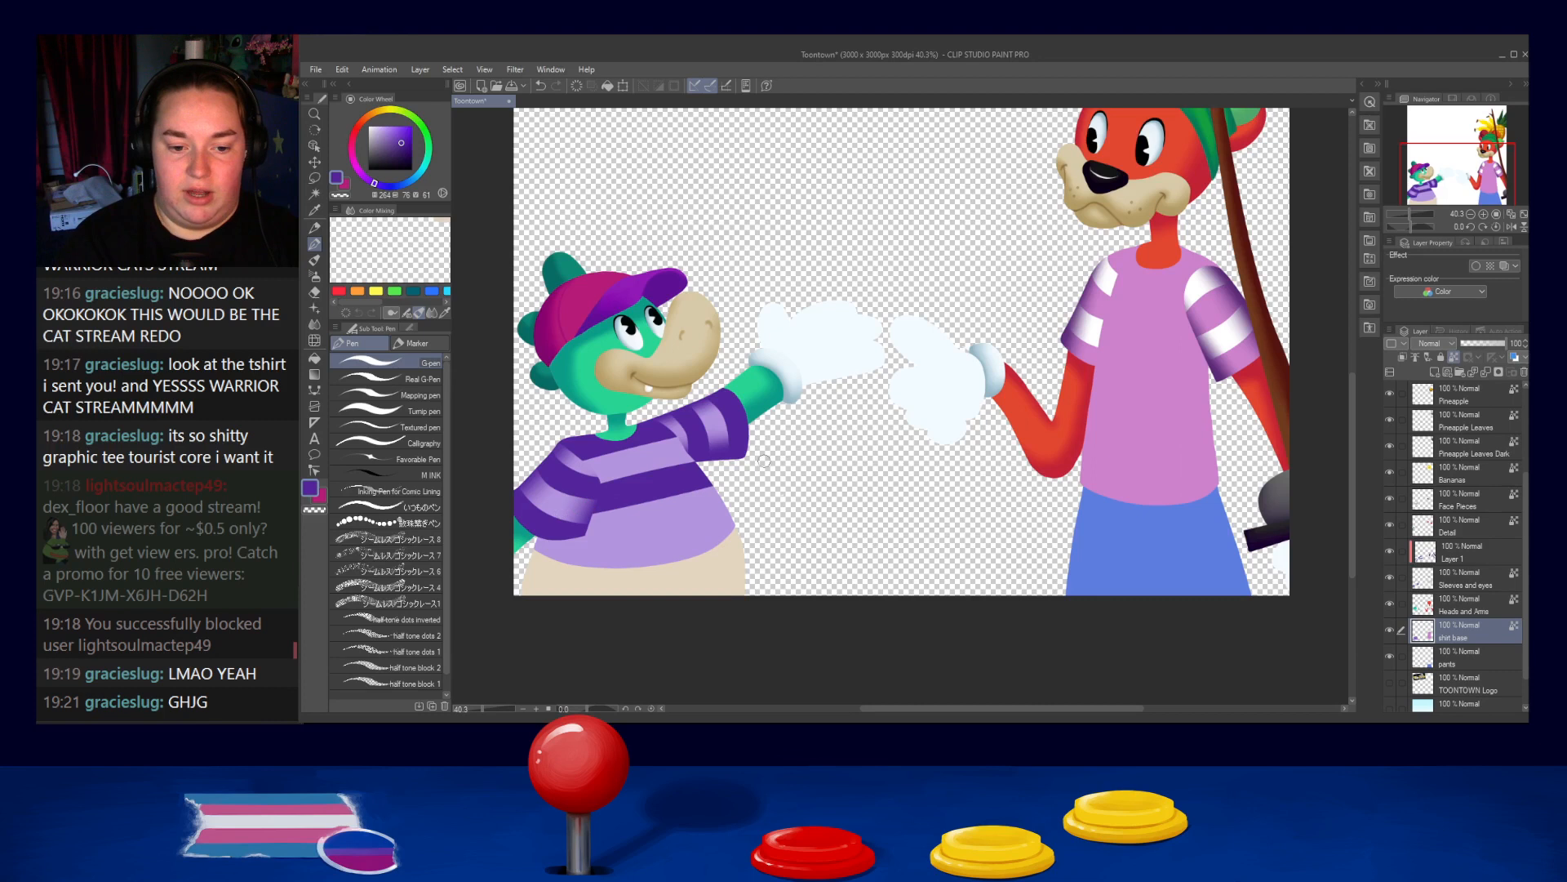
drag(530, 546, 775, 495)
key(ctrl+z)
drag(537, 539, 772, 505)
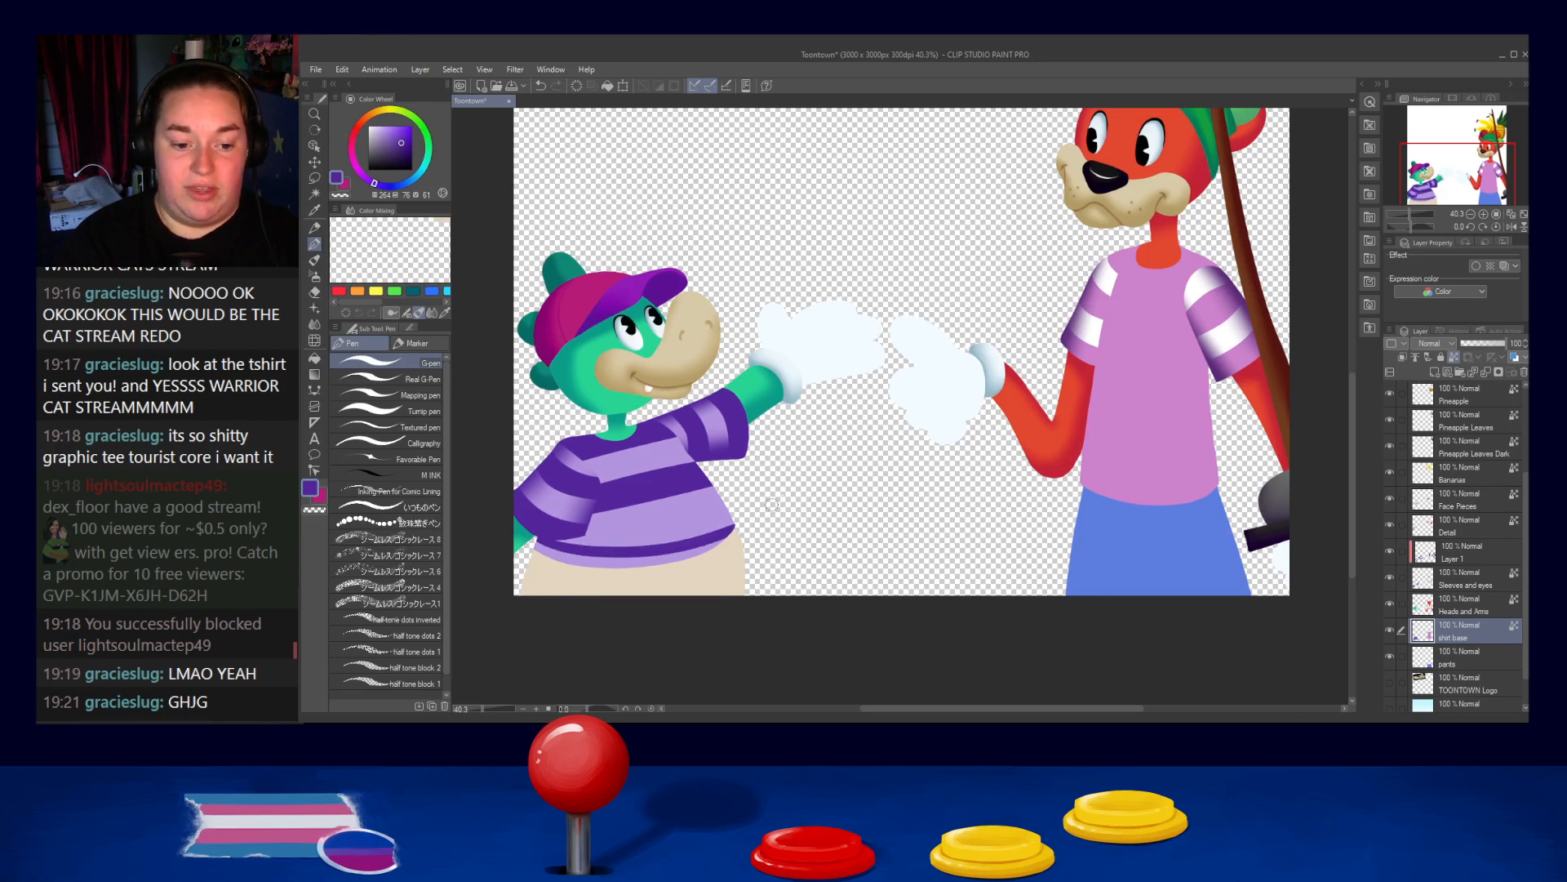
drag(537, 548, 717, 542)
mouse_move(589, 551)
mouse_down()
mouse_move(705, 542)
mouse_move(757, 505)
mouse_move(774, 457)
mouse_up()
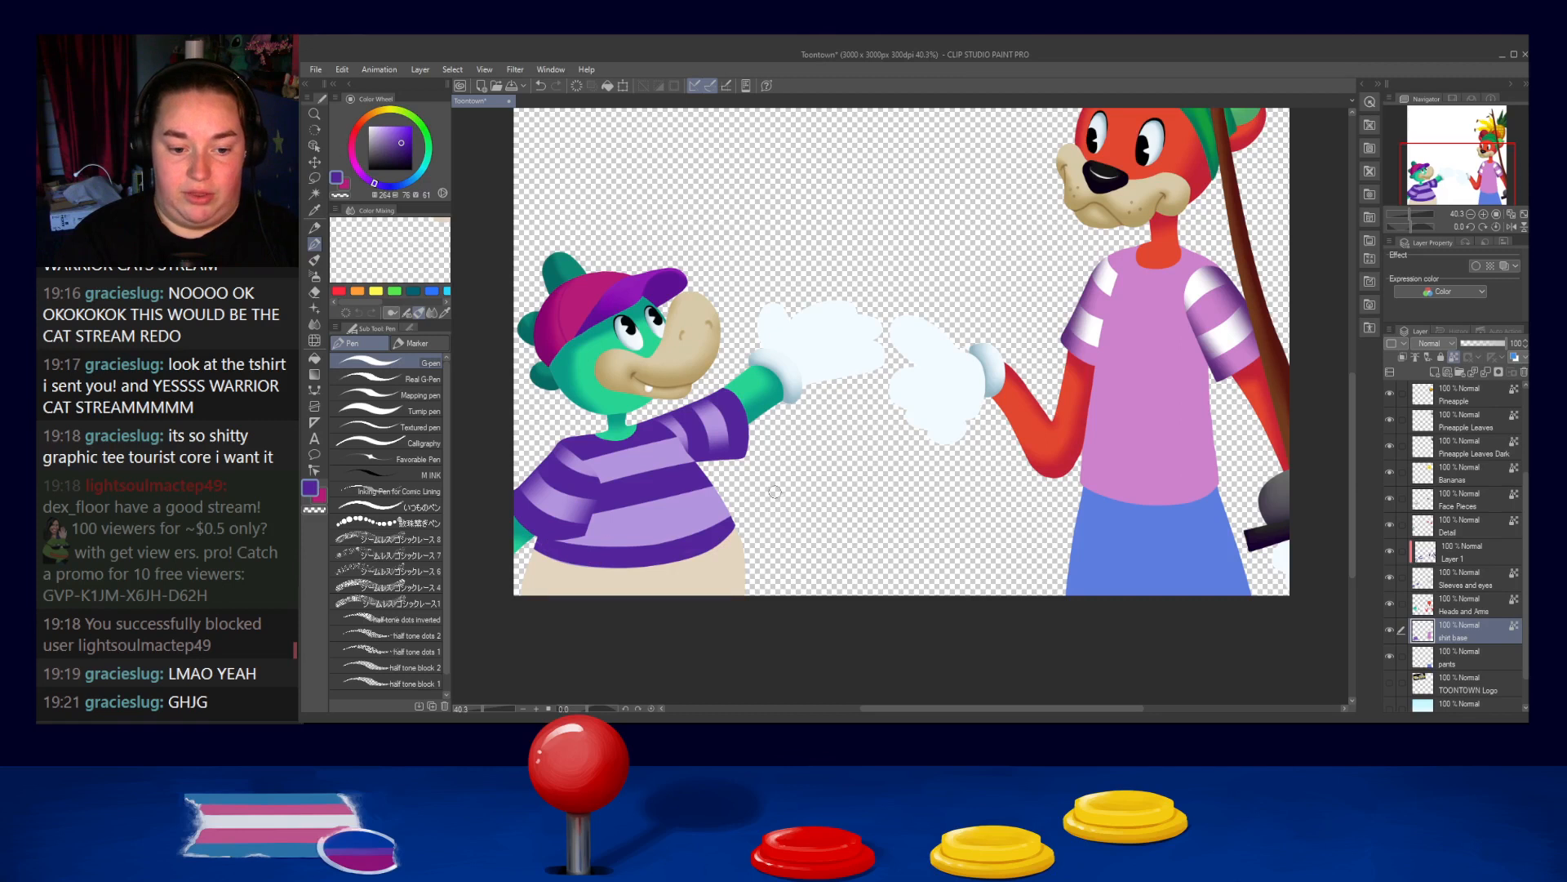
Even out the edges and thickness of the dinosaur's shirt stripes, alternating between sampled light purple and dark purple
drag(547, 539, 732, 510)
drag(592, 513, 724, 482)
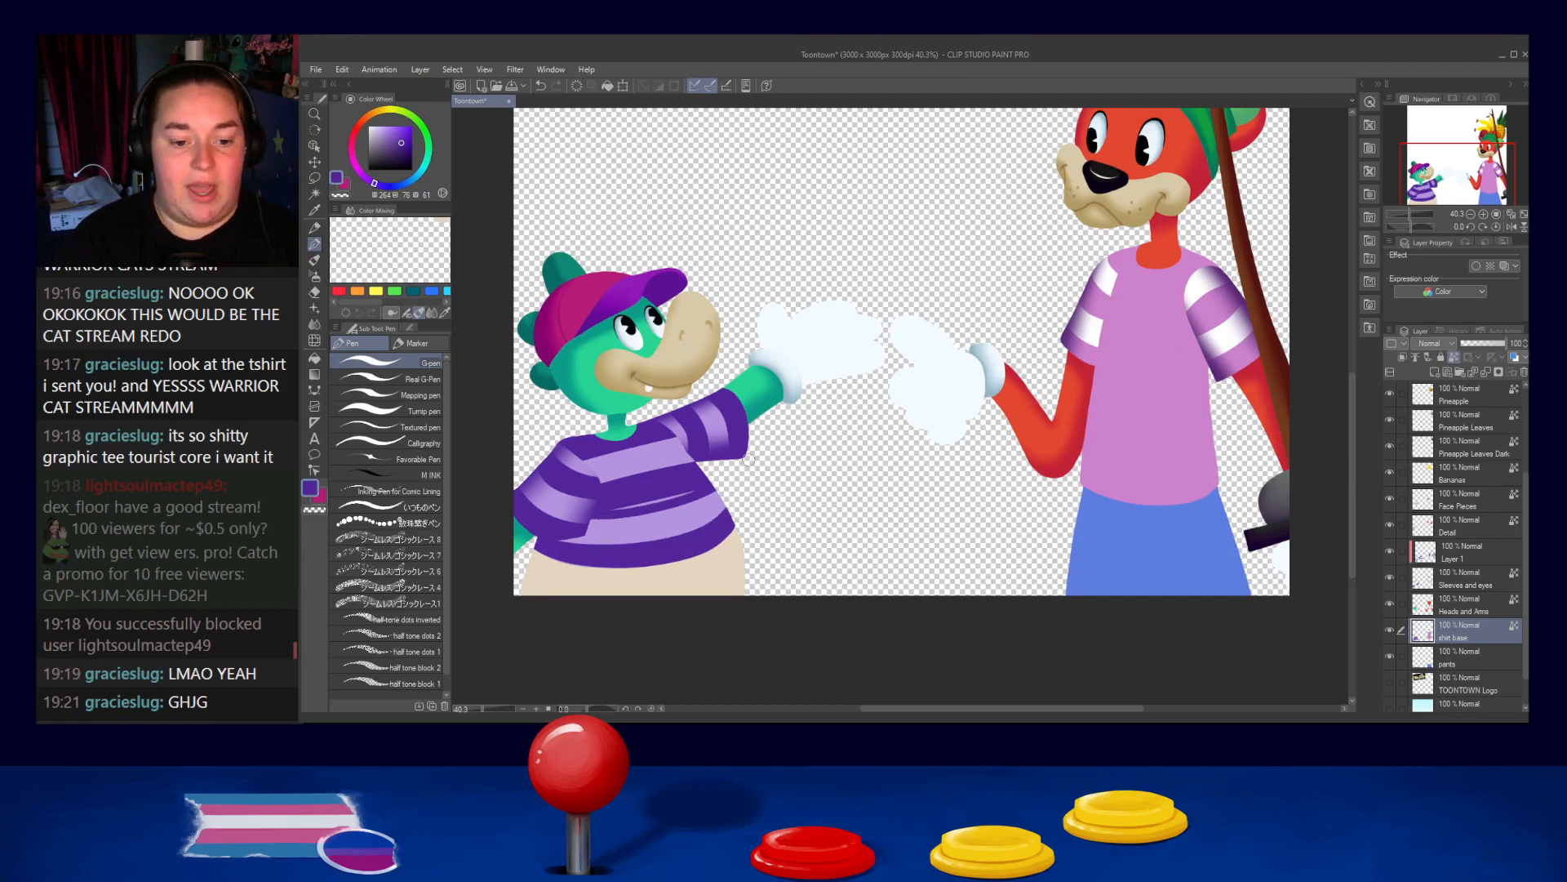
drag(598, 507, 735, 470)
alt+click(635, 471)
mouse_move(581, 481)
mouse_down()
mouse_move(708, 454)
mouse_move(720, 433)
mouse_up()
drag(614, 478, 719, 447)
alt+click(583, 448)
mouse_move(584, 455)
mouse_down()
mouse_move(623, 453)
mouse_move(693, 423)
mouse_move(573, 459)
mouse_move(684, 441)
mouse_move(720, 426)
mouse_up()
alt+click(633, 472)
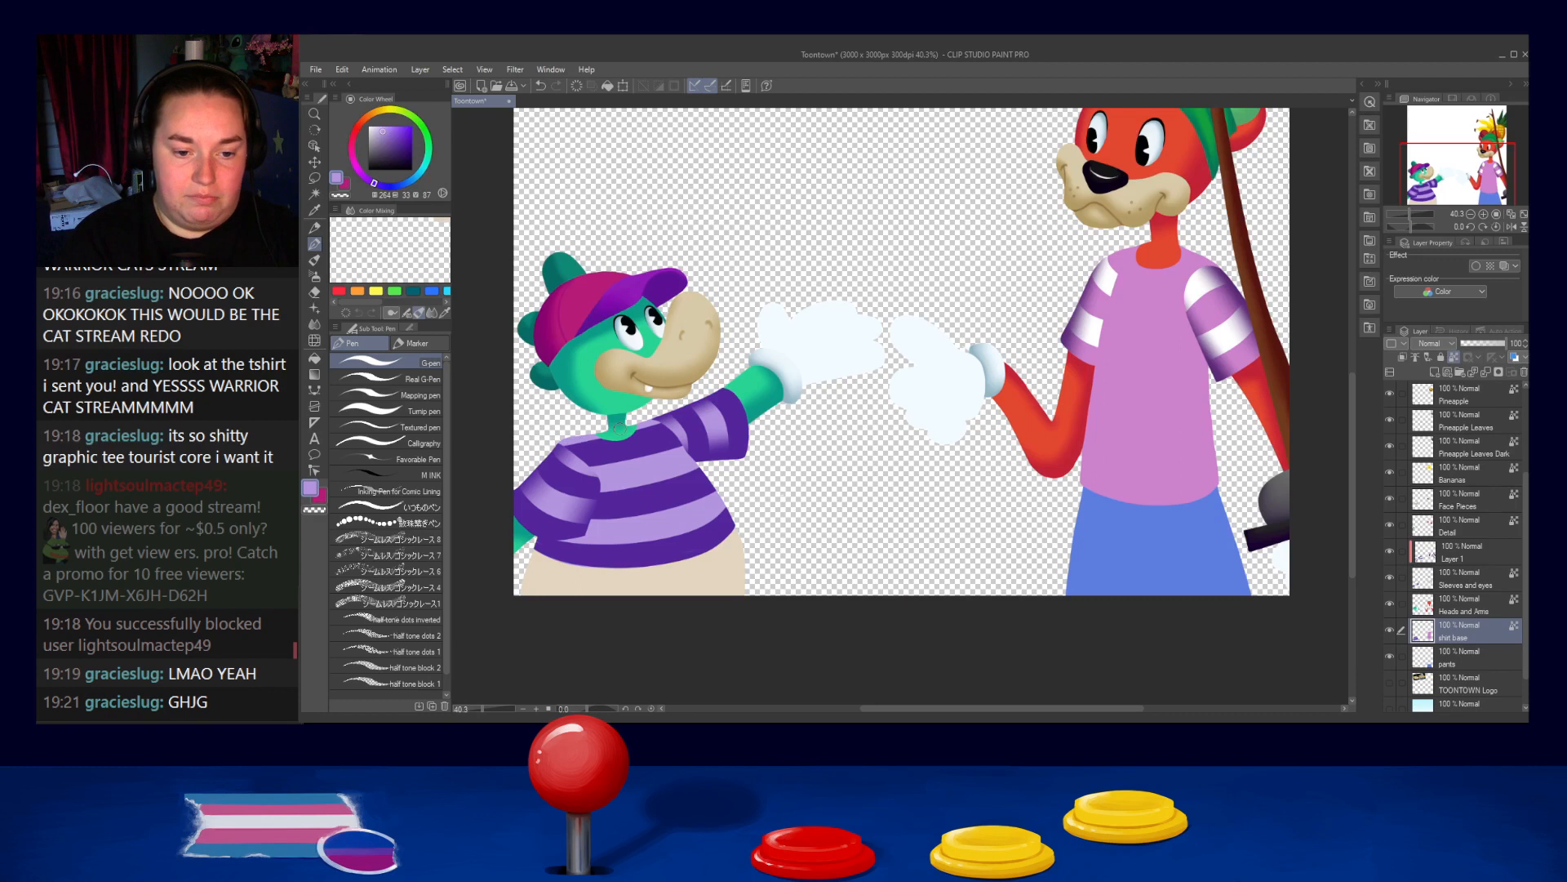
drag(562, 446, 668, 423)
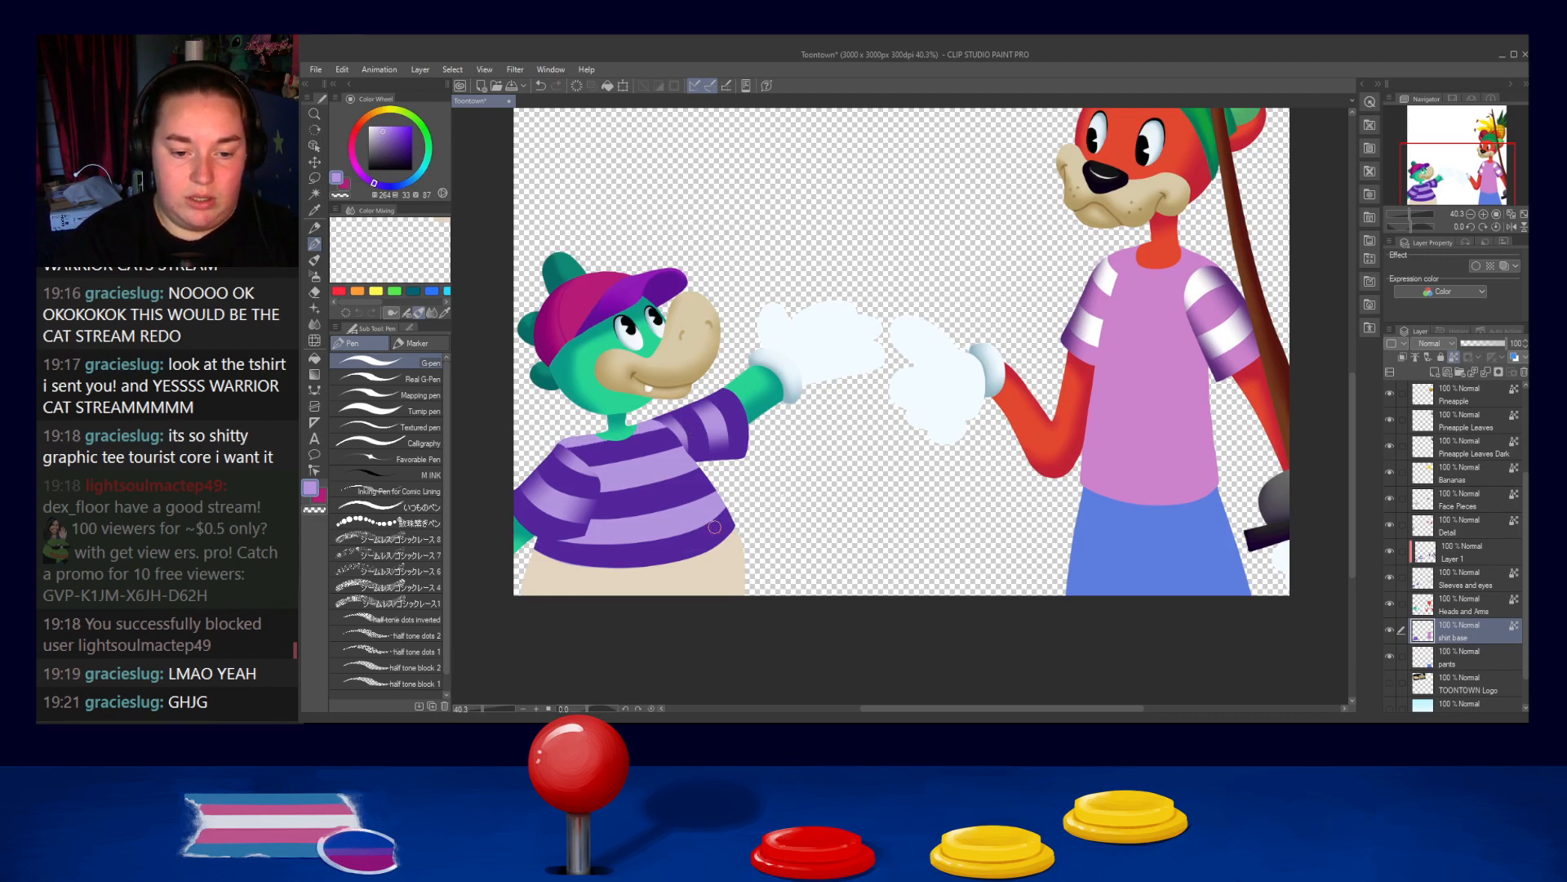
alt+click(566, 450)
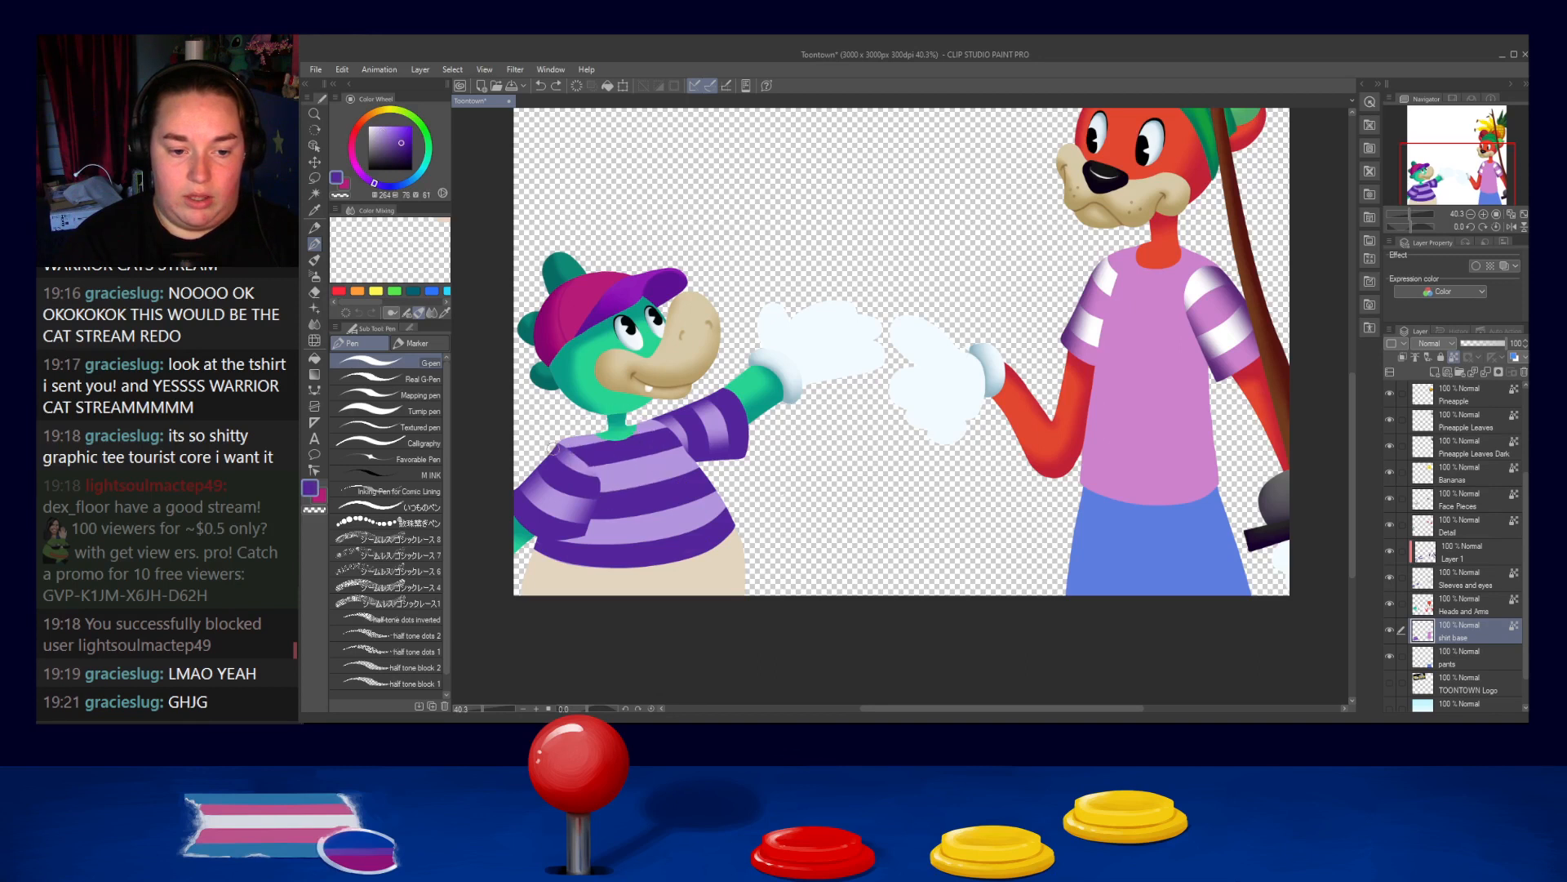
alt+click(600, 445)
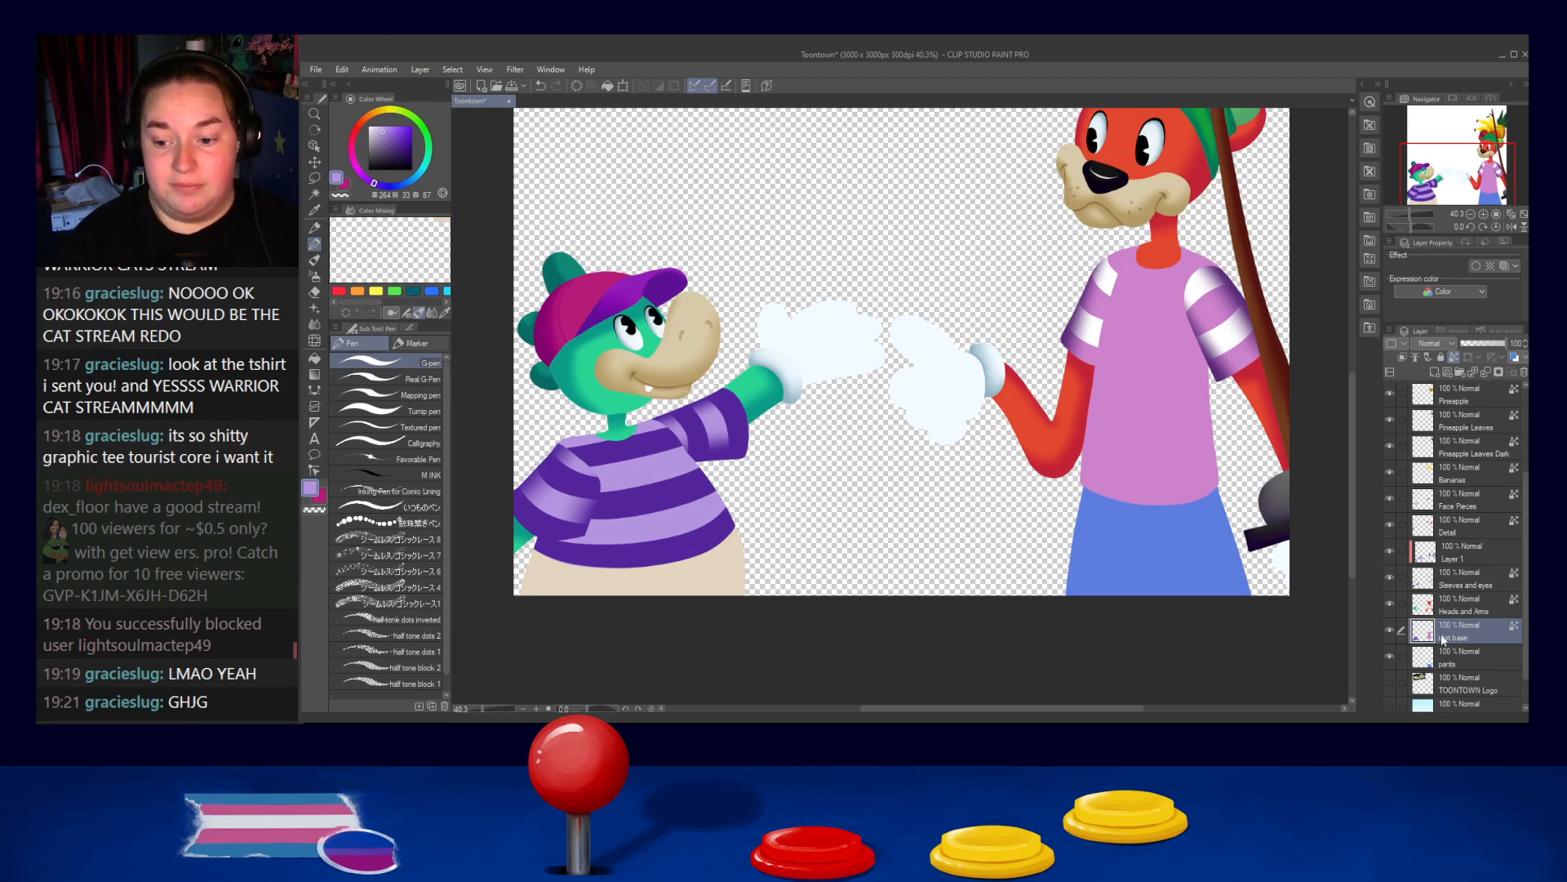
Sample the white of the fox's sleeve and paint white stripes across the collar and chest of his shirt
alt+click(1115, 286)
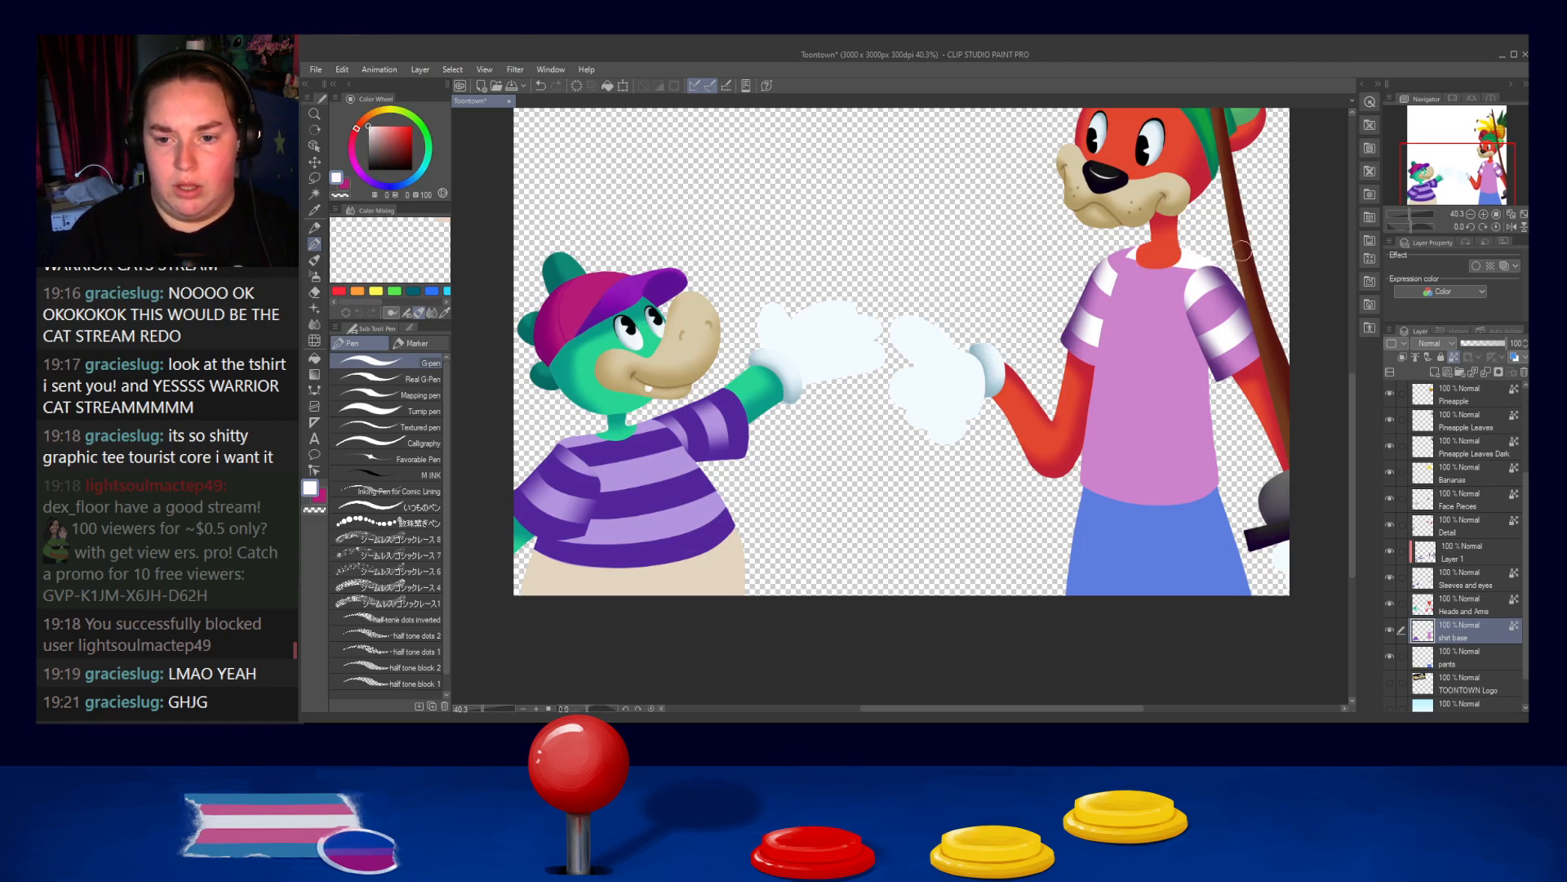
mouse_move(1103, 300)
mouse_down()
mouse_move(1210, 310)
mouse_move(1076, 287)
mouse_move(1254, 319)
mouse_up()
key(ctrl+z)
mouse_move(1111, 380)
mouse_down()
mouse_move(1263, 363)
mouse_move(1051, 361)
mouse_move(1293, 372)
mouse_up()
mouse_move(1101, 369)
mouse_down()
mouse_move(1280, 357)
mouse_move(1282, 373)
mouse_up()
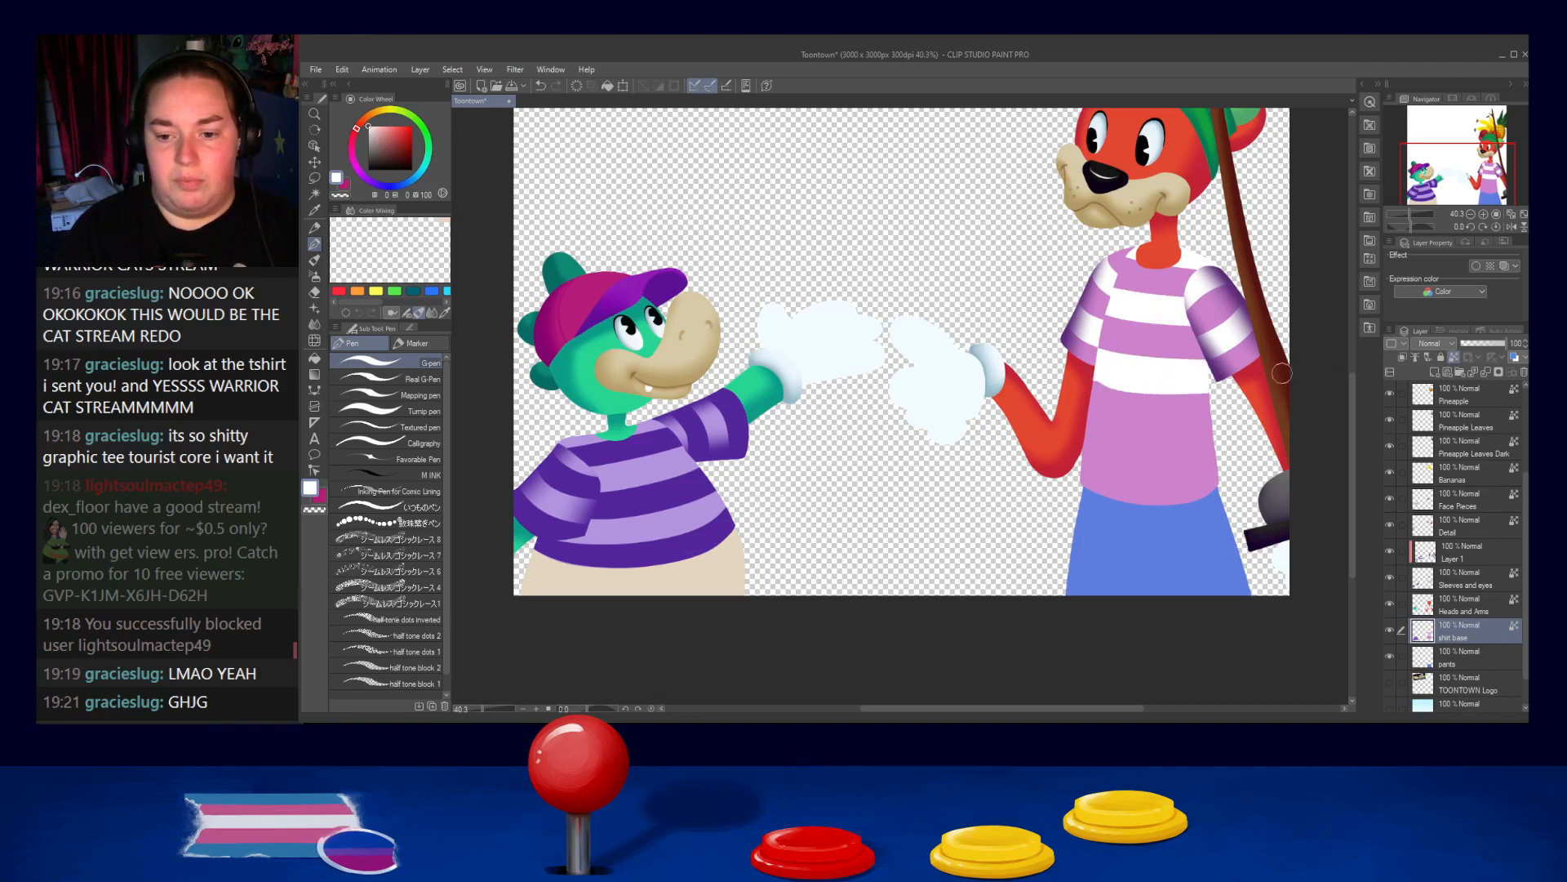
Undo and repaint the white stripe across the middle of the fox's shirt, level with the sleeve hems
key(ctrl+z)
mouse_move(1082, 371)
mouse_down()
mouse_move(1332, 350)
mouse_move(1129, 389)
mouse_move(1278, 370)
mouse_move(1114, 376)
mouse_move(1279, 365)
mouse_up()
key(ctrl+z)
key(ctrl+z)
key(ctrl+z)
key(ctrl+z)
mouse_move(1093, 369)
mouse_down()
mouse_move(1212, 384)
mouse_move(1208, 358)
mouse_up()
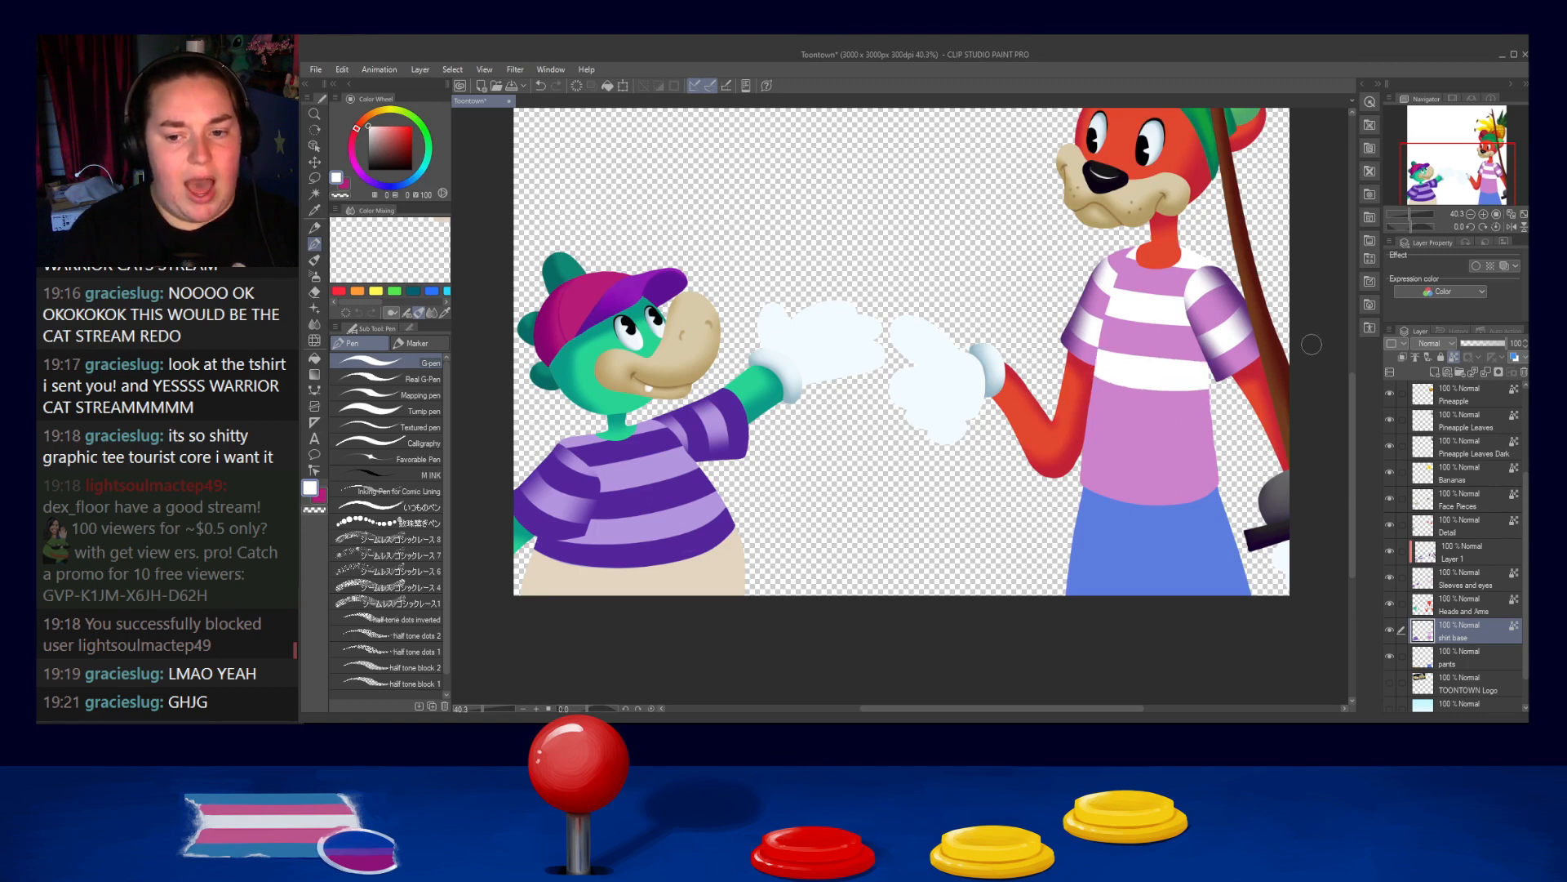
drag(1093, 359, 1250, 353)
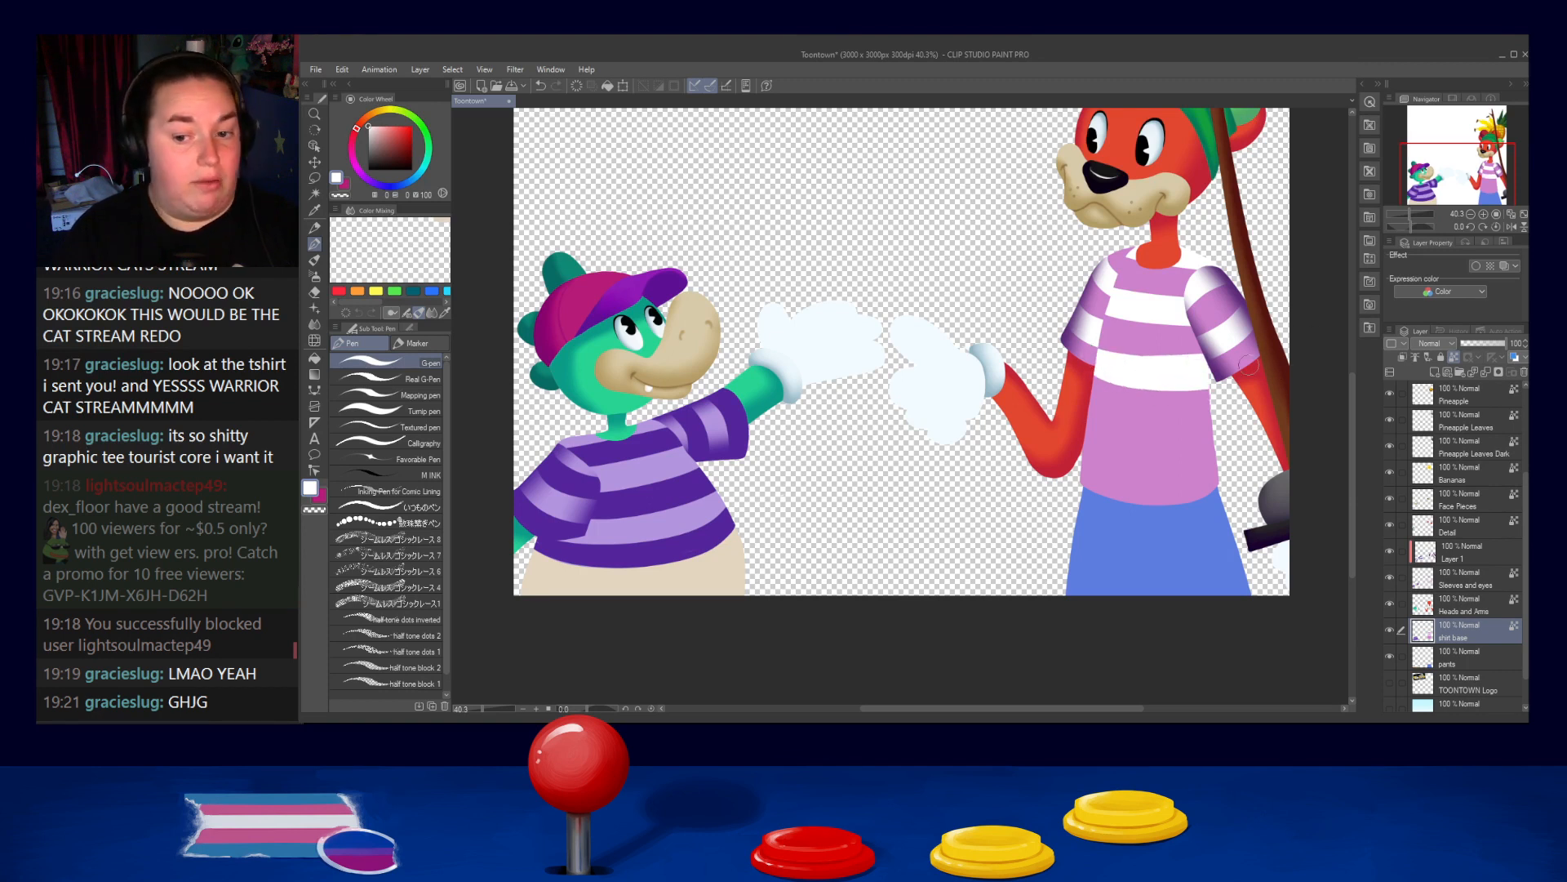
key(ctrl+z)
Paint another thick white stripe across the lower part of the fox's shirt, undoing uneven strokes
drag(1061, 413, 1214, 420)
key(ctrl+z)
drag(1088, 415, 1213, 417)
key(ctrl+z)
mouse_move(1086, 410)
mouse_down()
mouse_move(1272, 396)
mouse_move(1137, 435)
mouse_move(1080, 417)
mouse_move(1214, 425)
mouse_up()
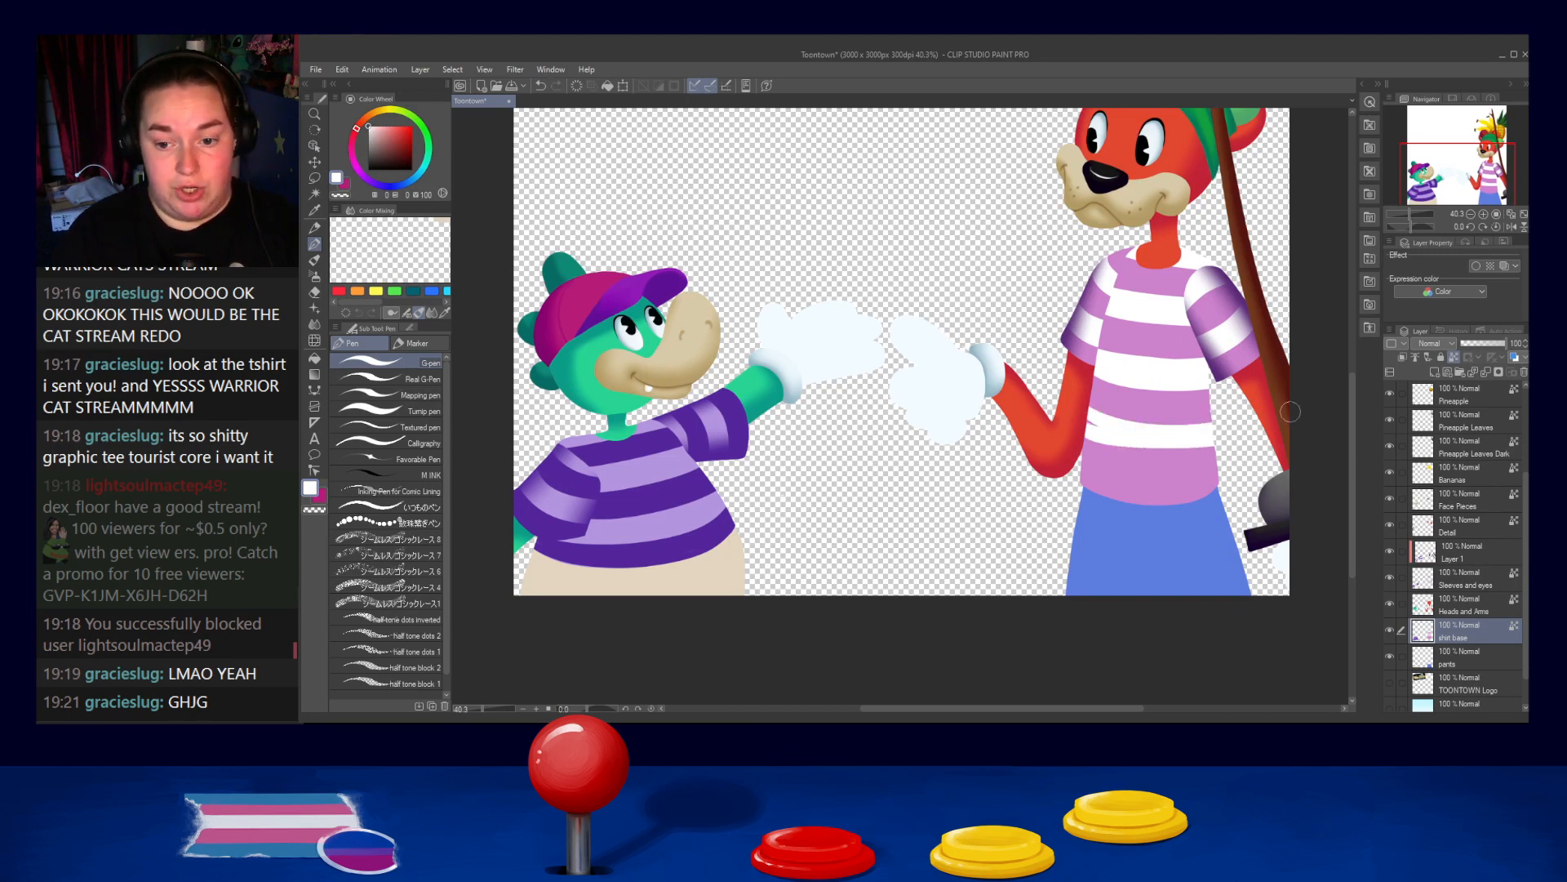
mouse_move(1076, 428)
mouse_down()
mouse_move(1177, 449)
mouse_move(1223, 439)
mouse_up()
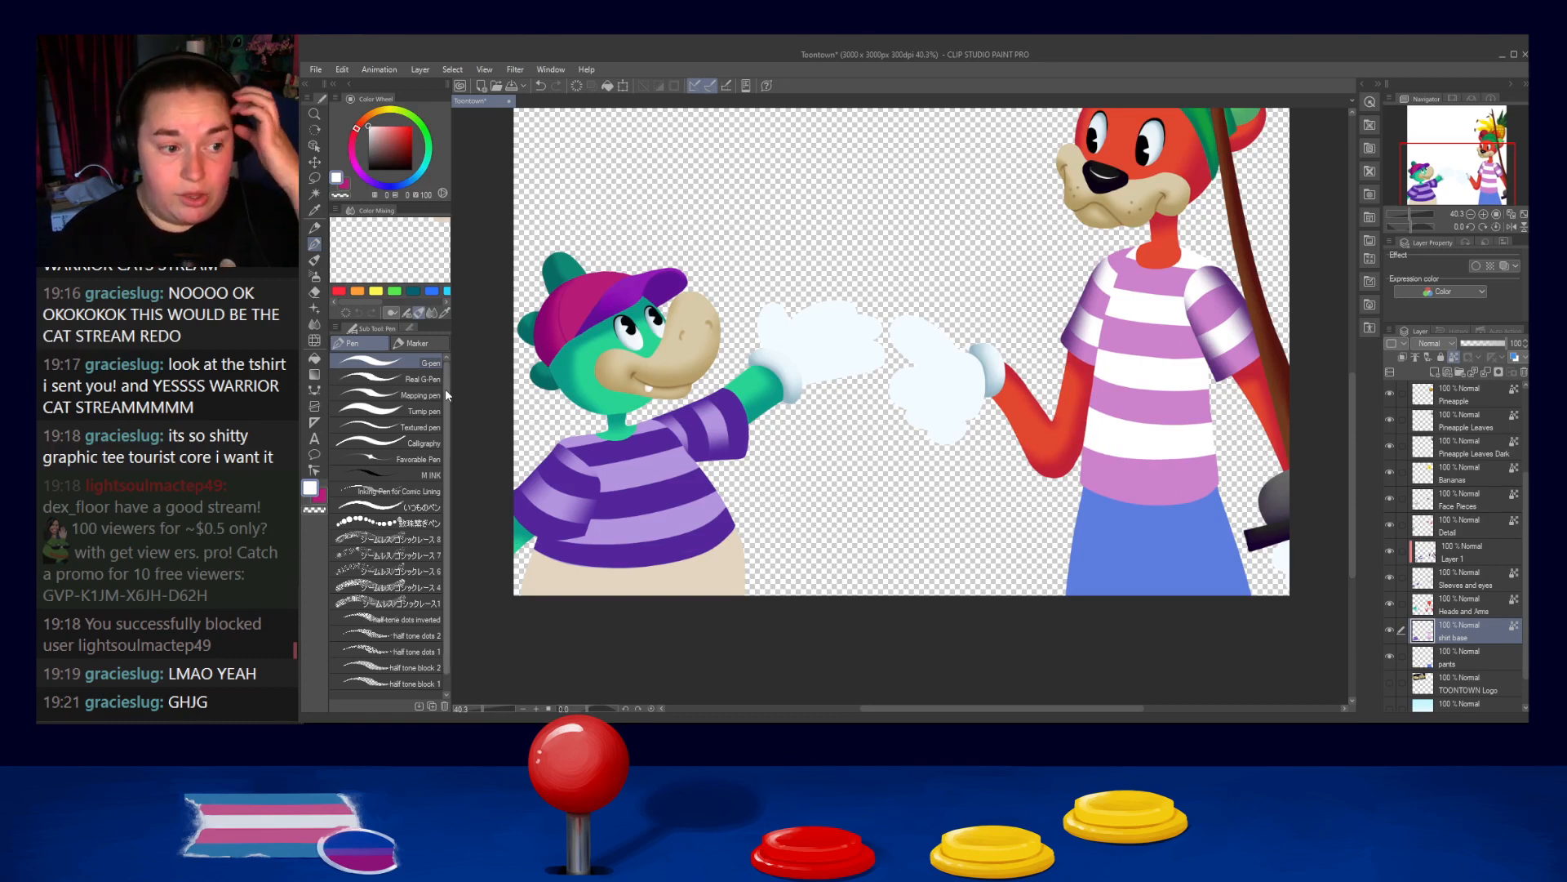
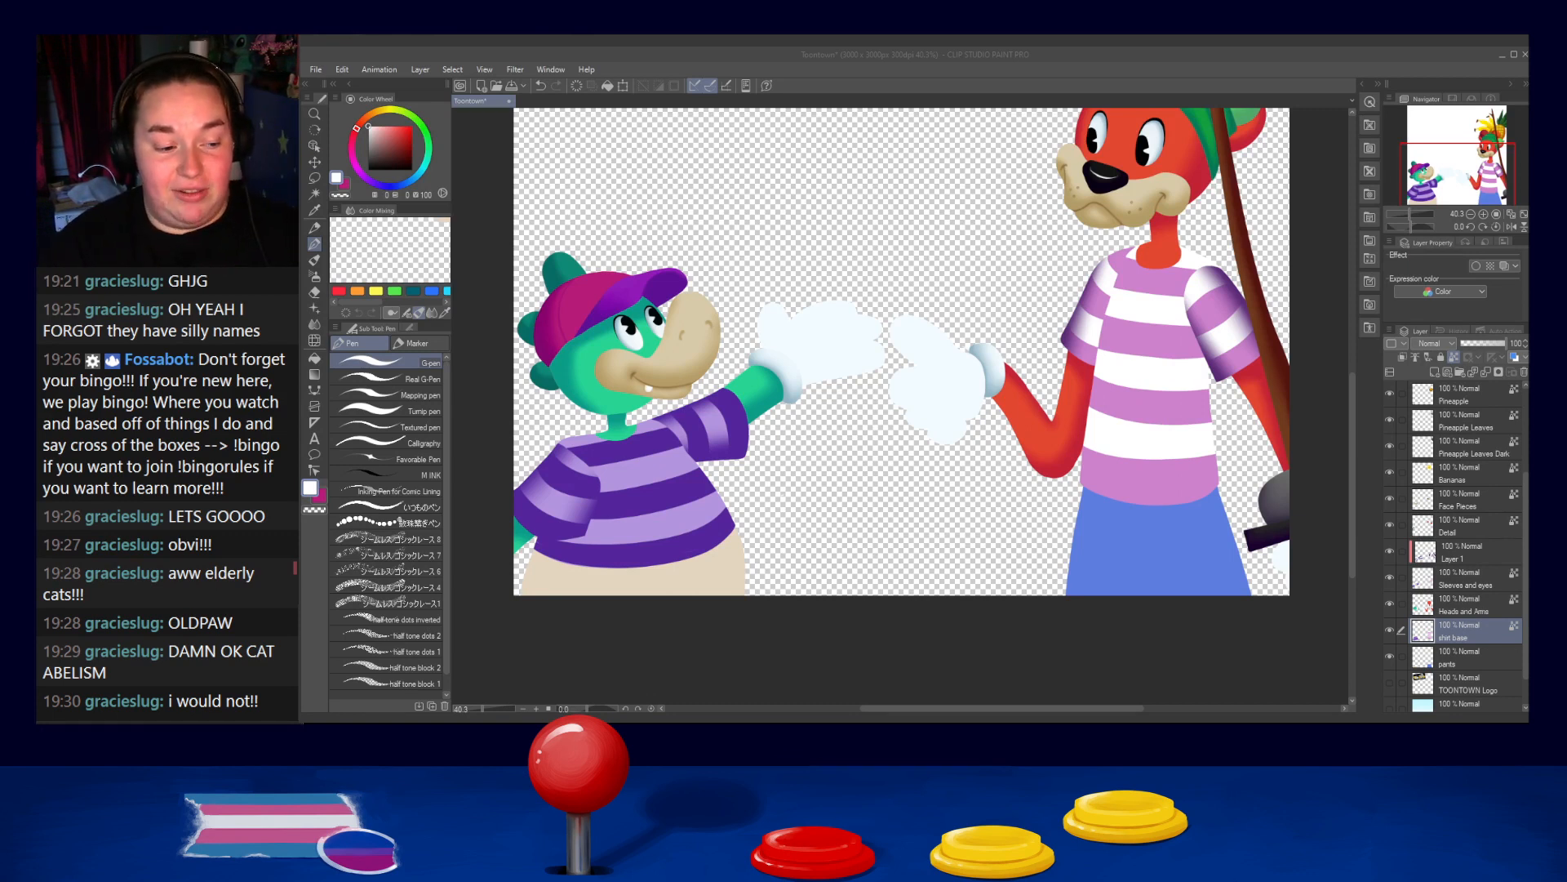
click(796, 340)
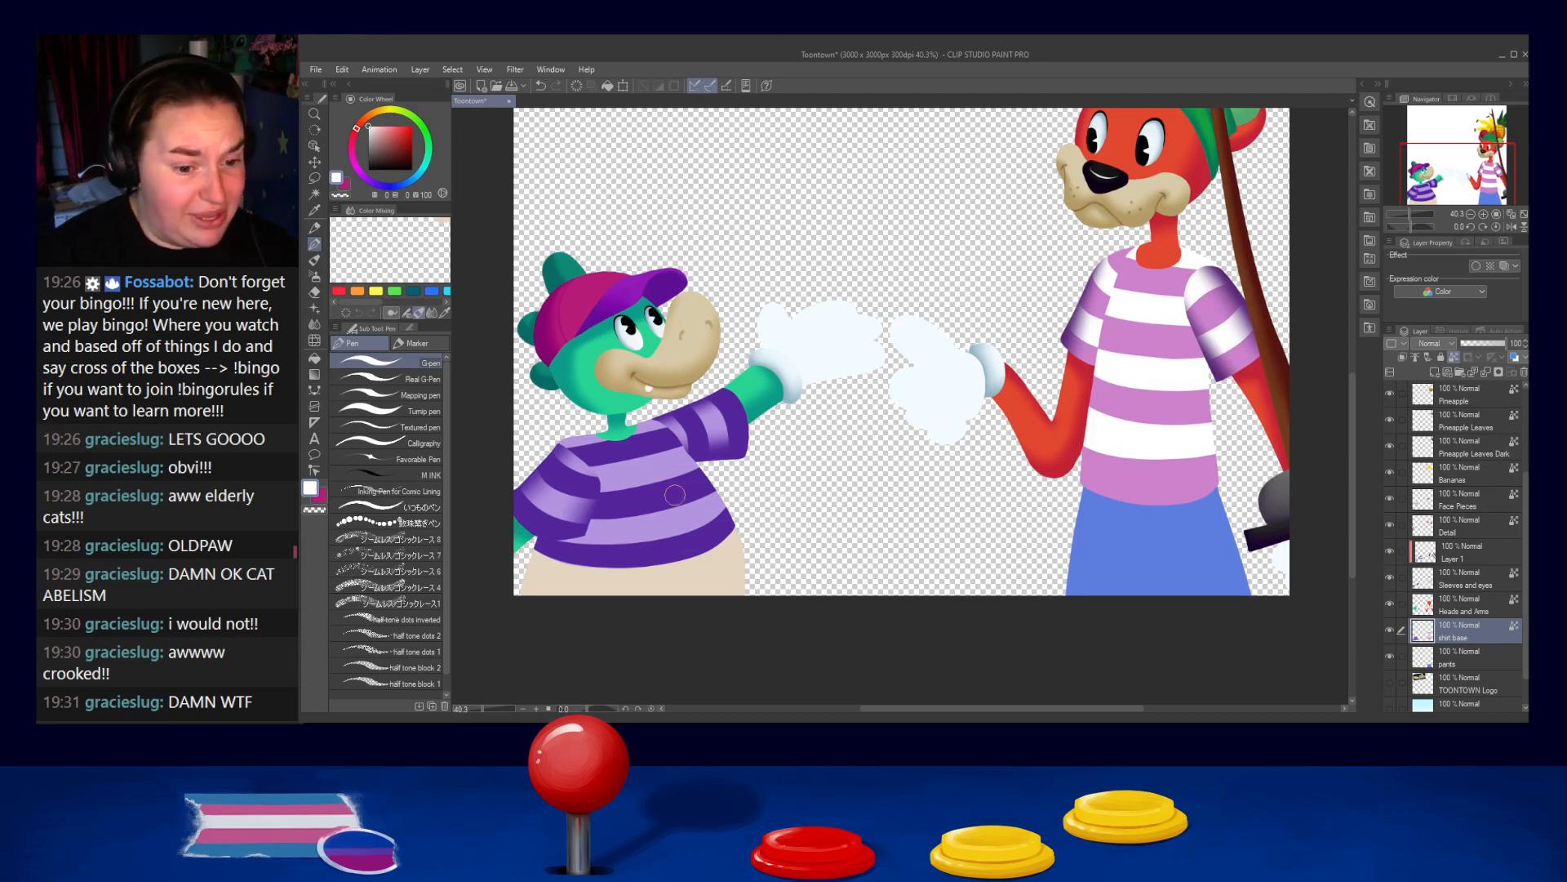
drag(535, 543, 561, 552)
key(ctrl+z)
alt+click(572, 556)
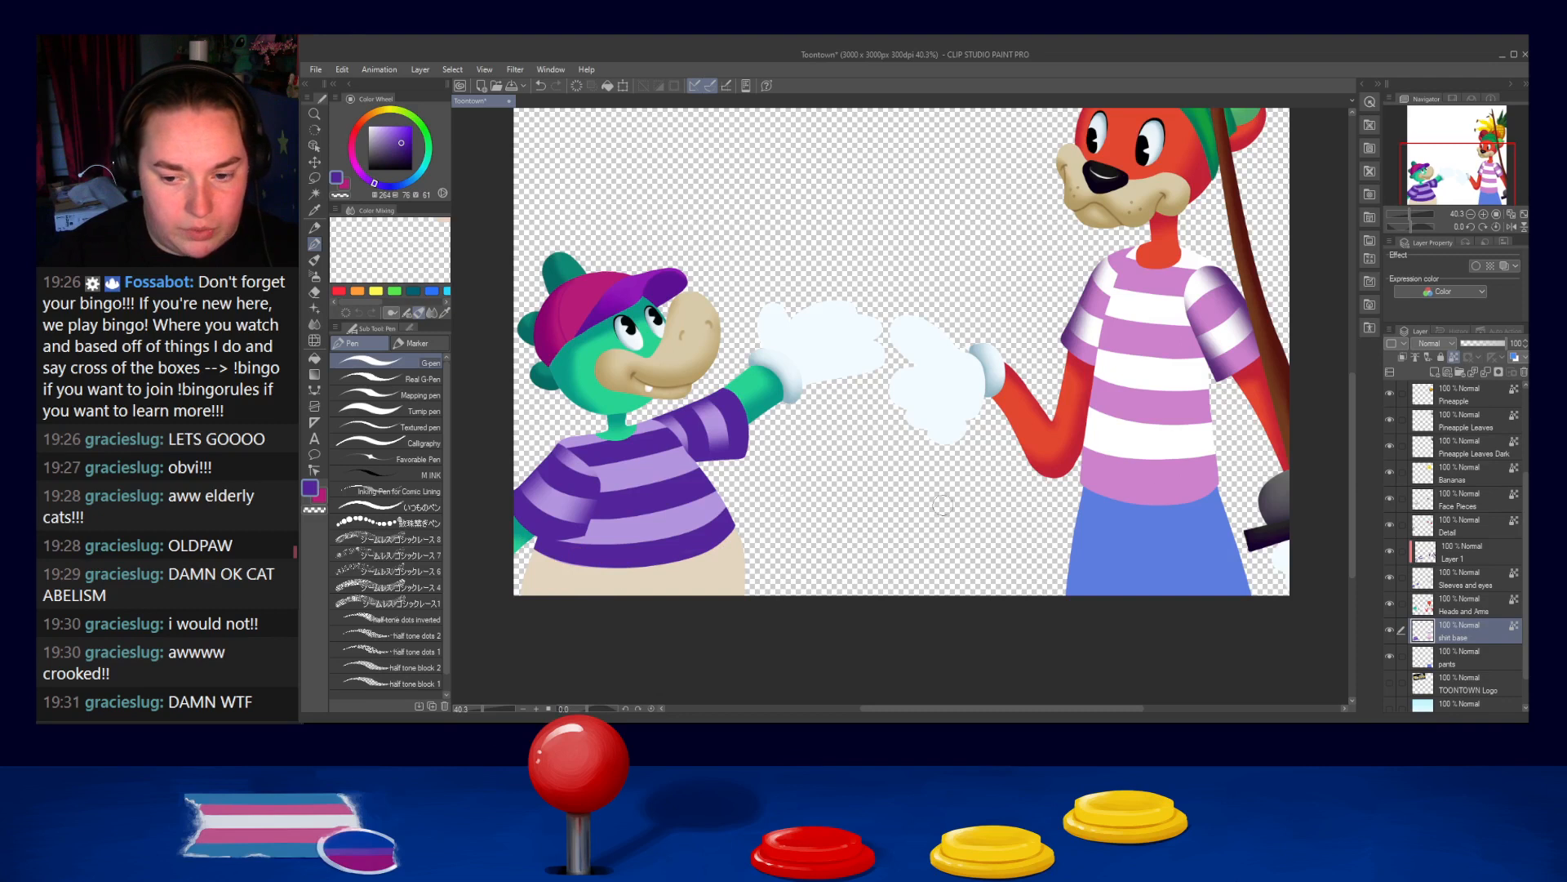
alt+click(1139, 444)
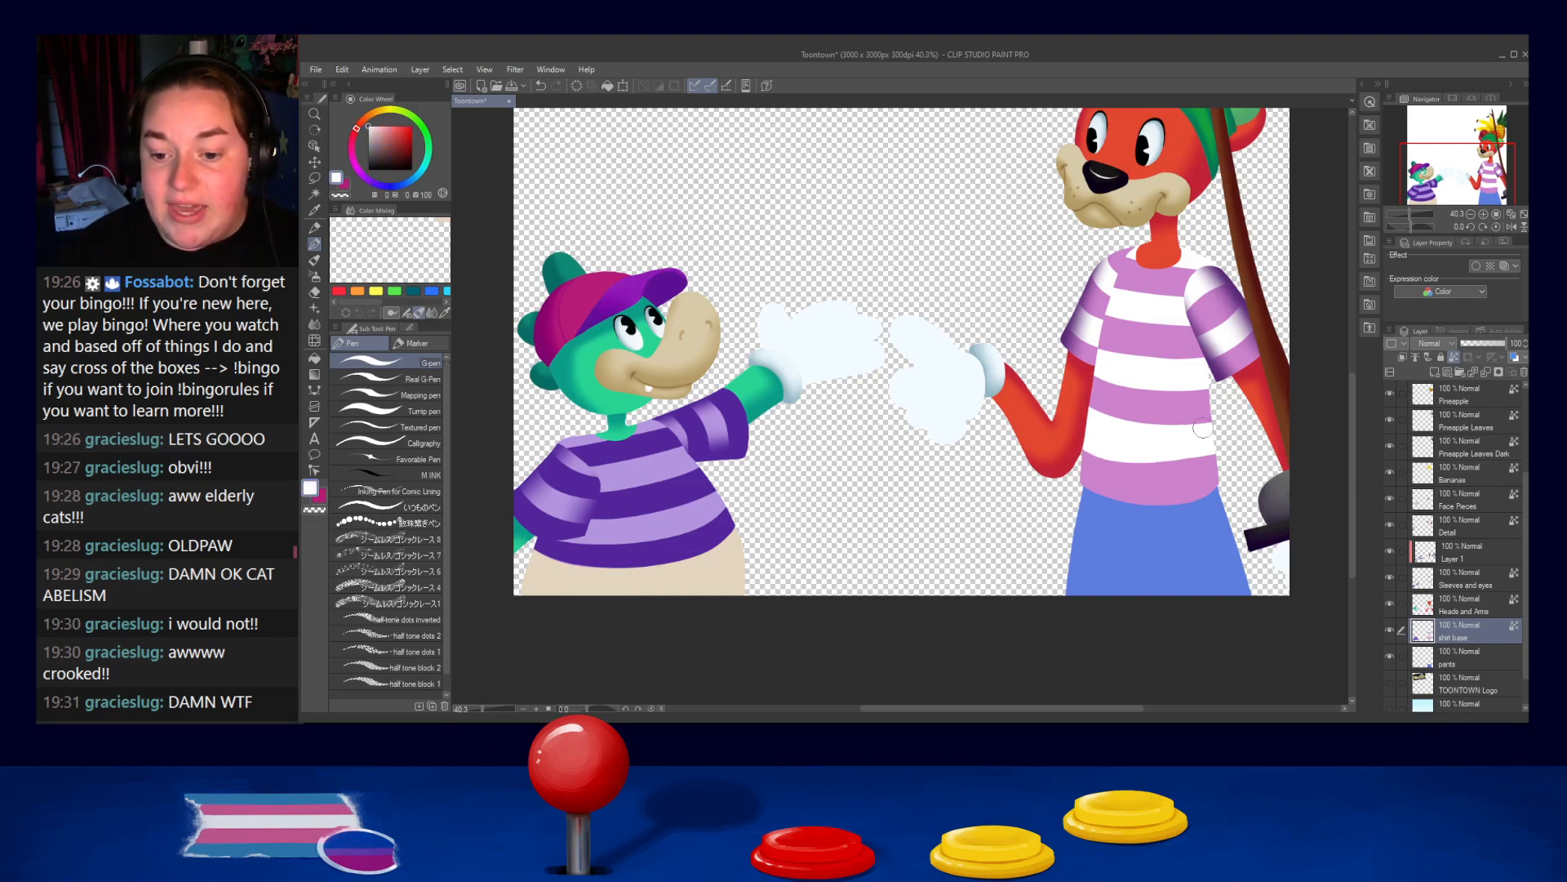
alt+click(1104, 400)
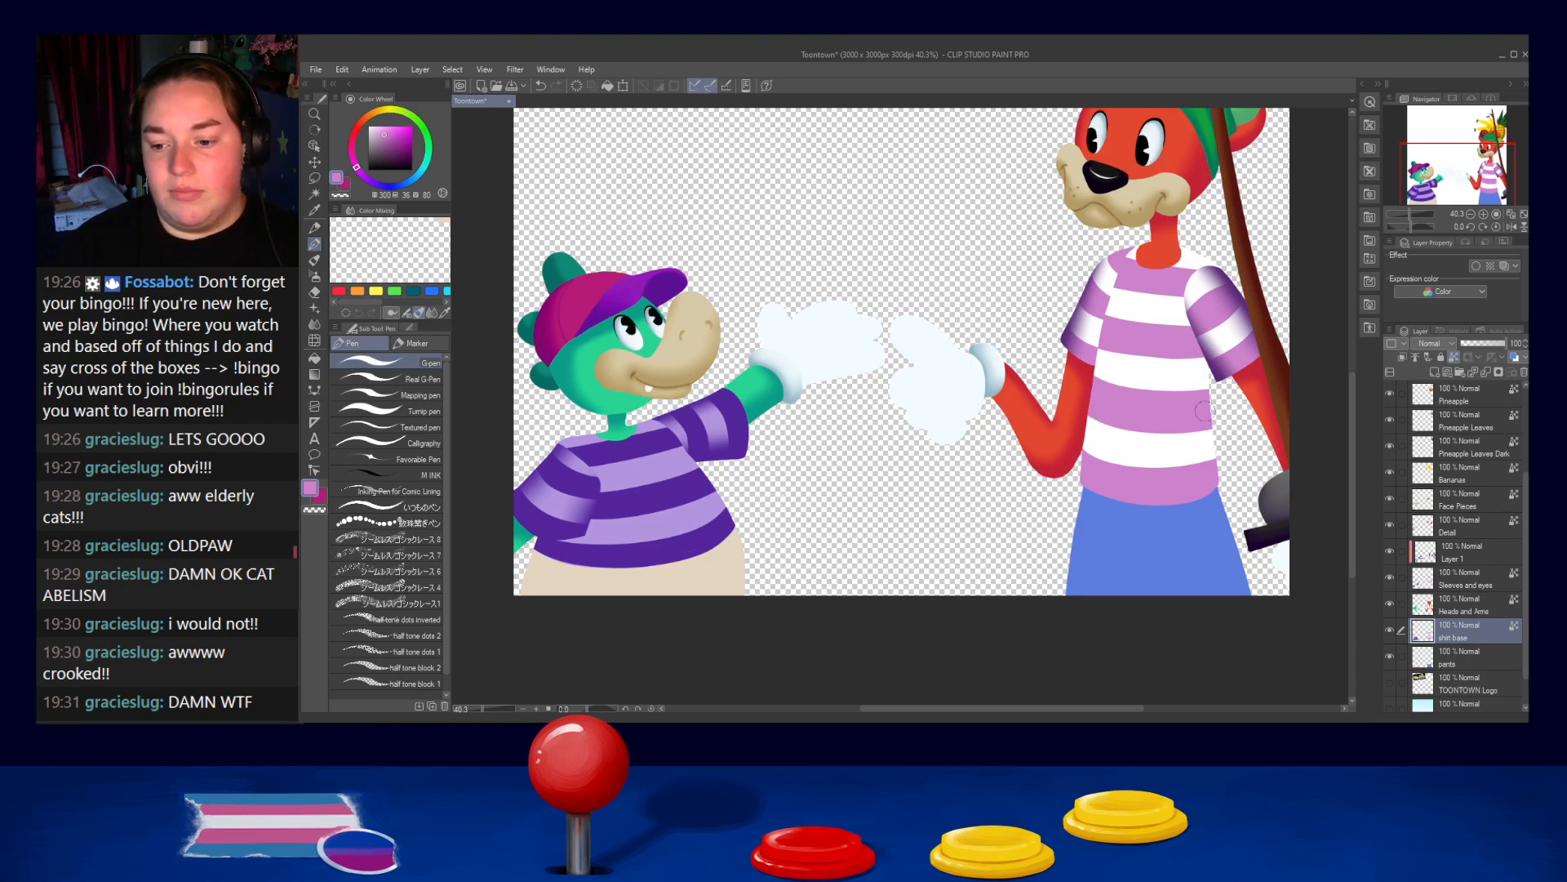
alt+click(1146, 378)
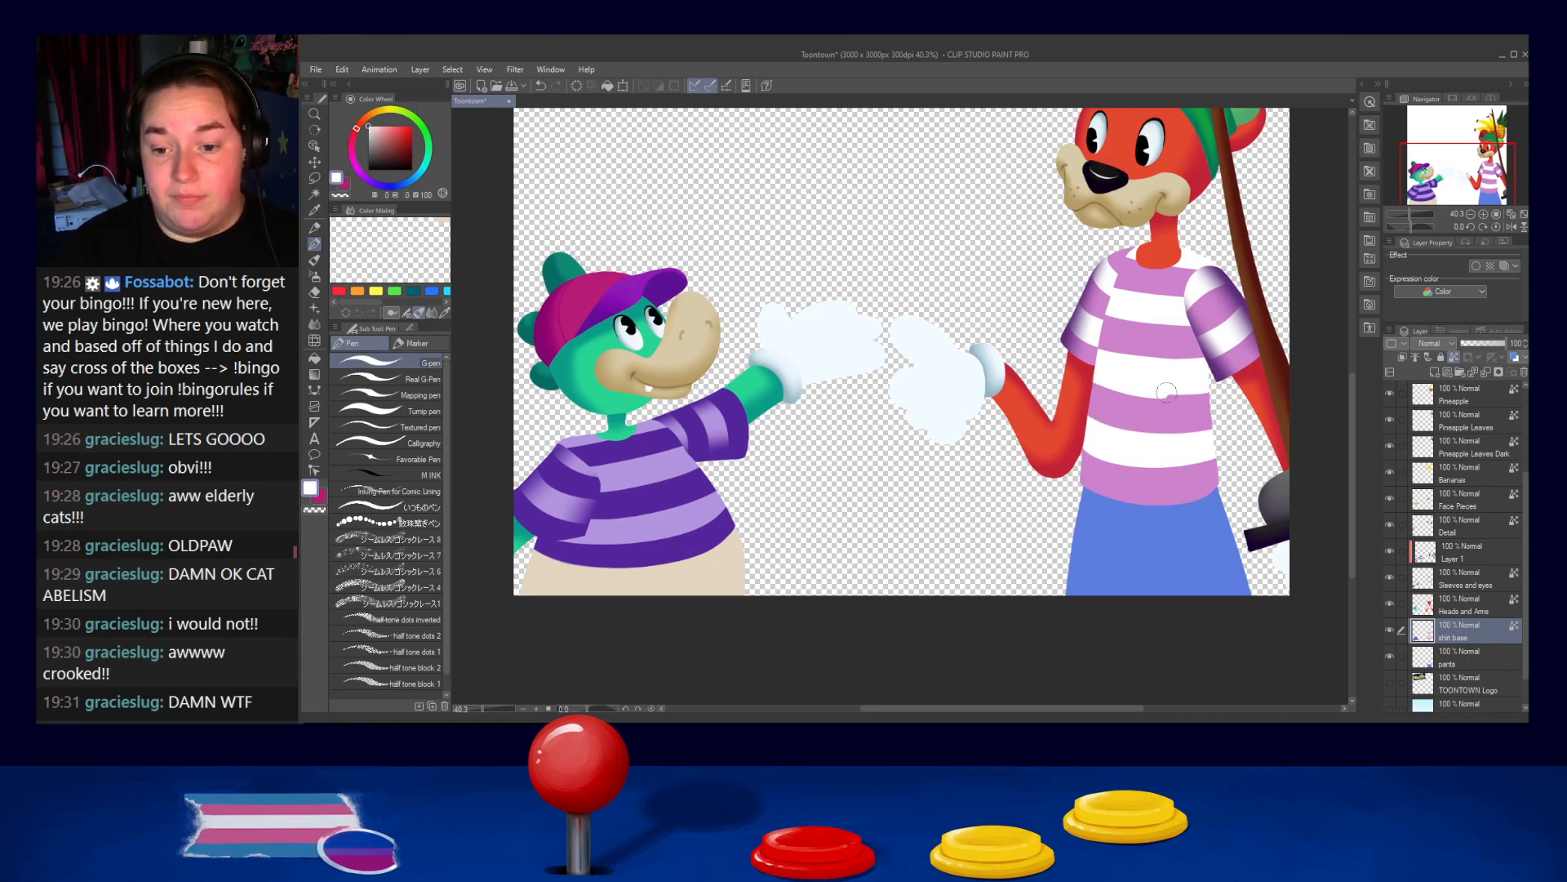
alt+click(1118, 342)
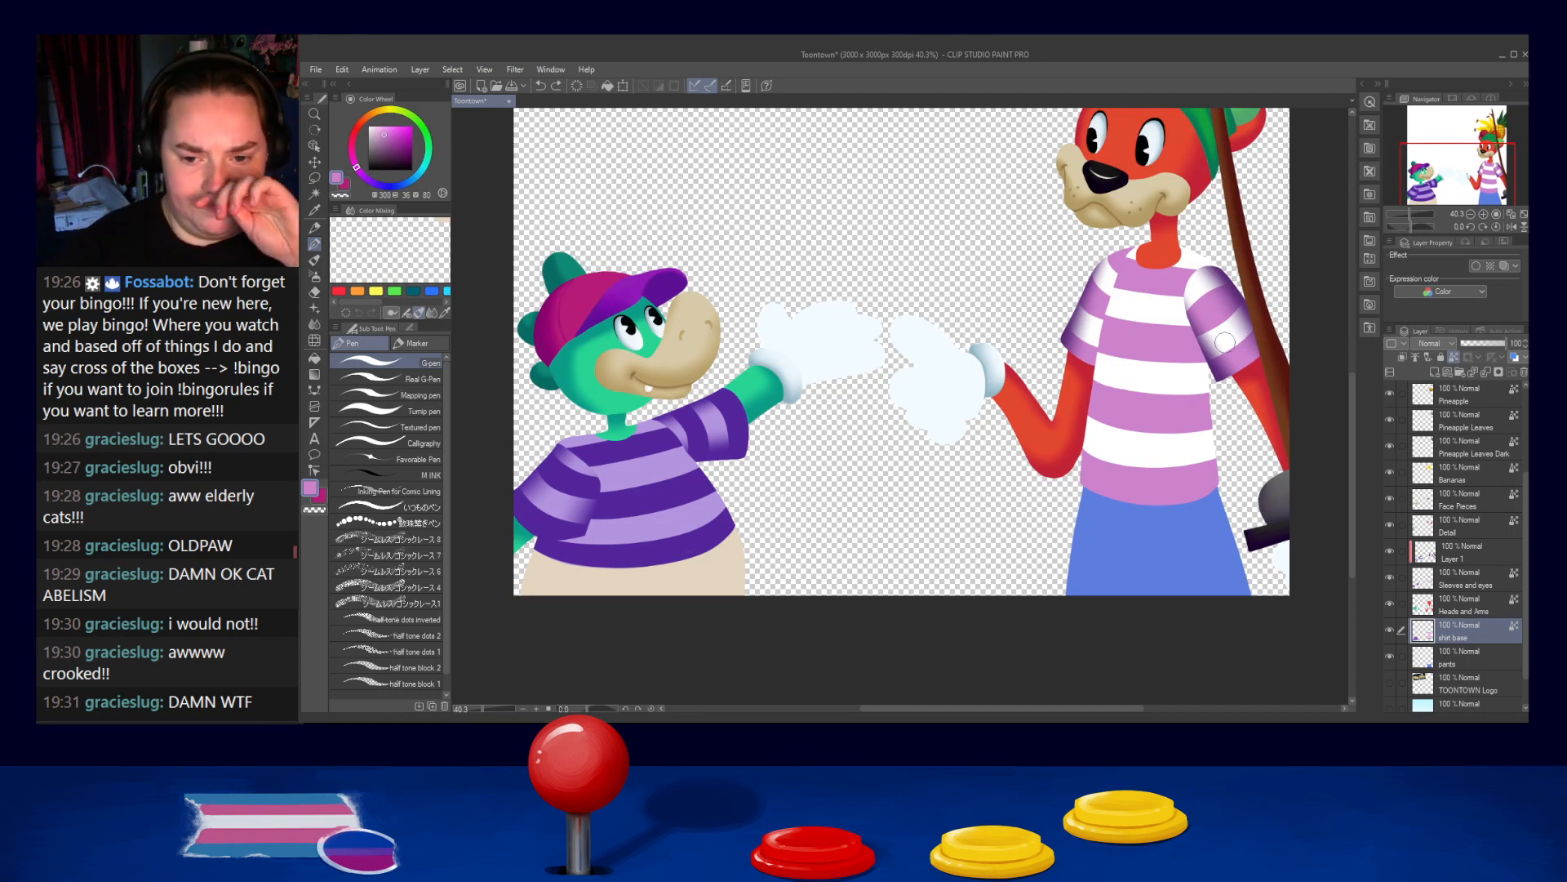
Sample the sleeve's dark purple and paint a shadow strip from collar to hem along the fox's front shirt edge on a new layer above shirt base
alt+click(1221, 376)
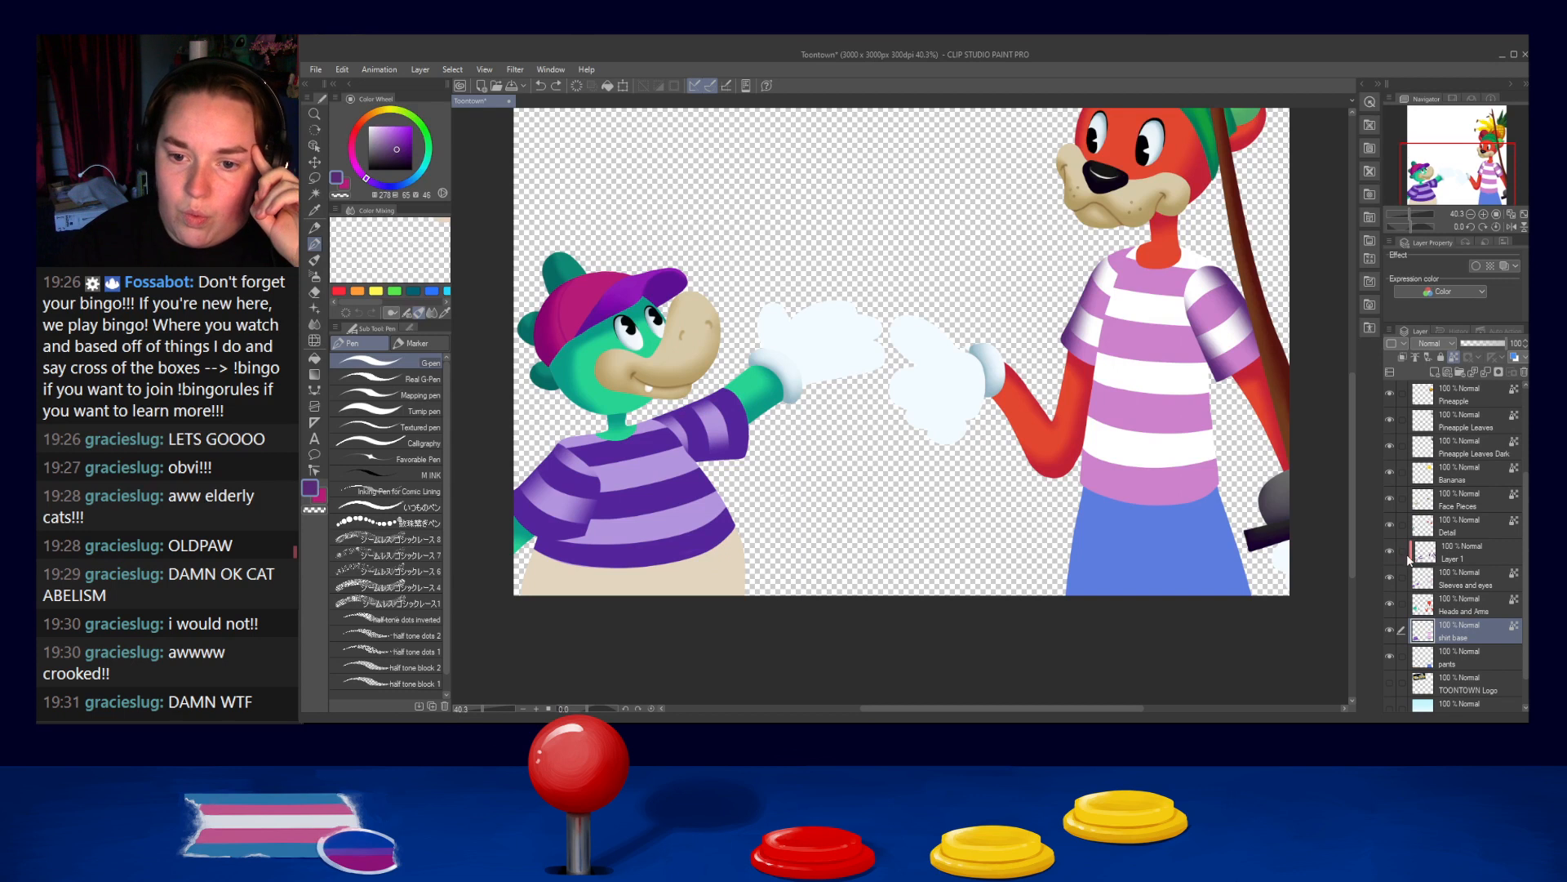
click(1435, 373)
mouse_move(1135, 250)
mouse_down()
mouse_move(1106, 343)
mouse_move(1095, 487)
mouse_up()
key(ctrl+z)
drag(1125, 284, 1086, 494)
key(ctrl+z)
key(ctrl+z)
drag(1136, 261, 1082, 494)
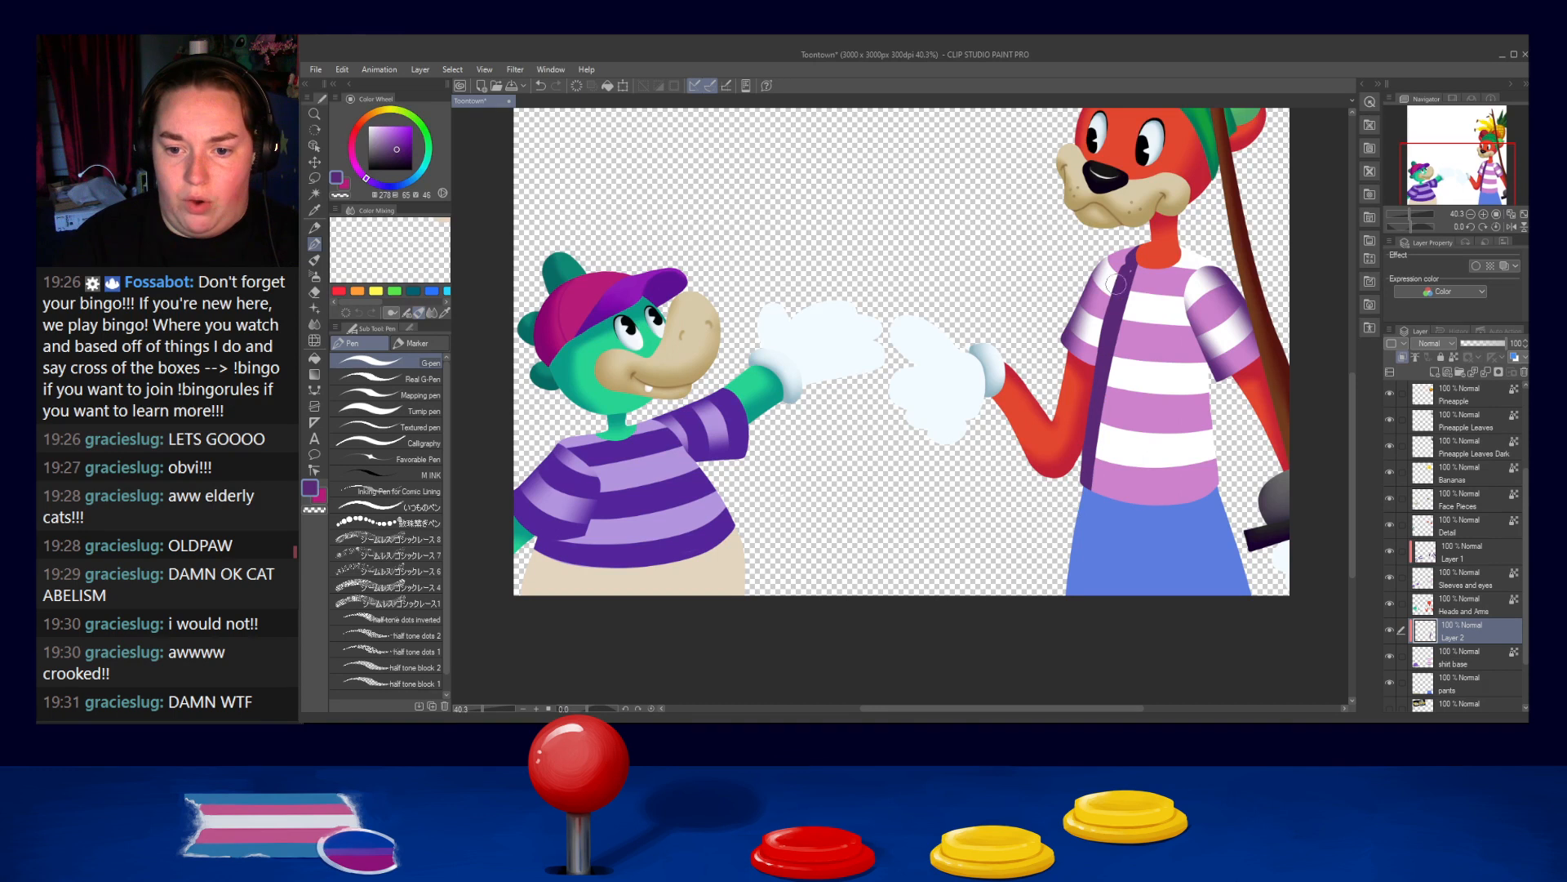
Paint a matching dark purple shadow down the fishing-rod side of the fox's shirt, from below the sleeve to the hem
drag(1192, 257, 1198, 457)
drag(1200, 359, 1210, 495)
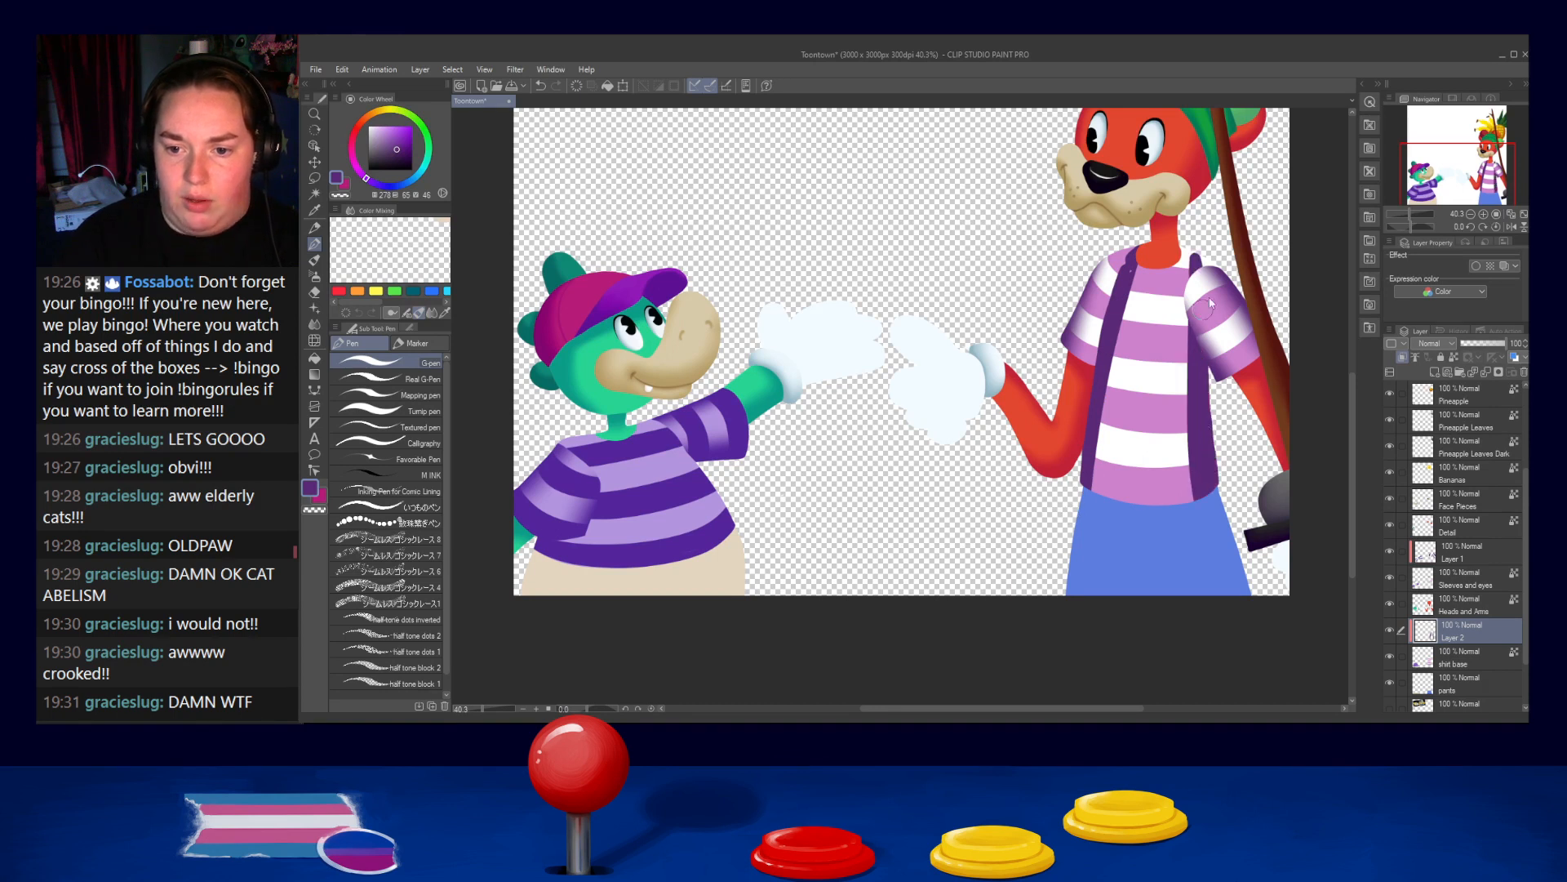
key(ctrl+z)
key(ctrl+z)
drag(1197, 338, 1209, 495)
drag(1193, 318, 1200, 496)
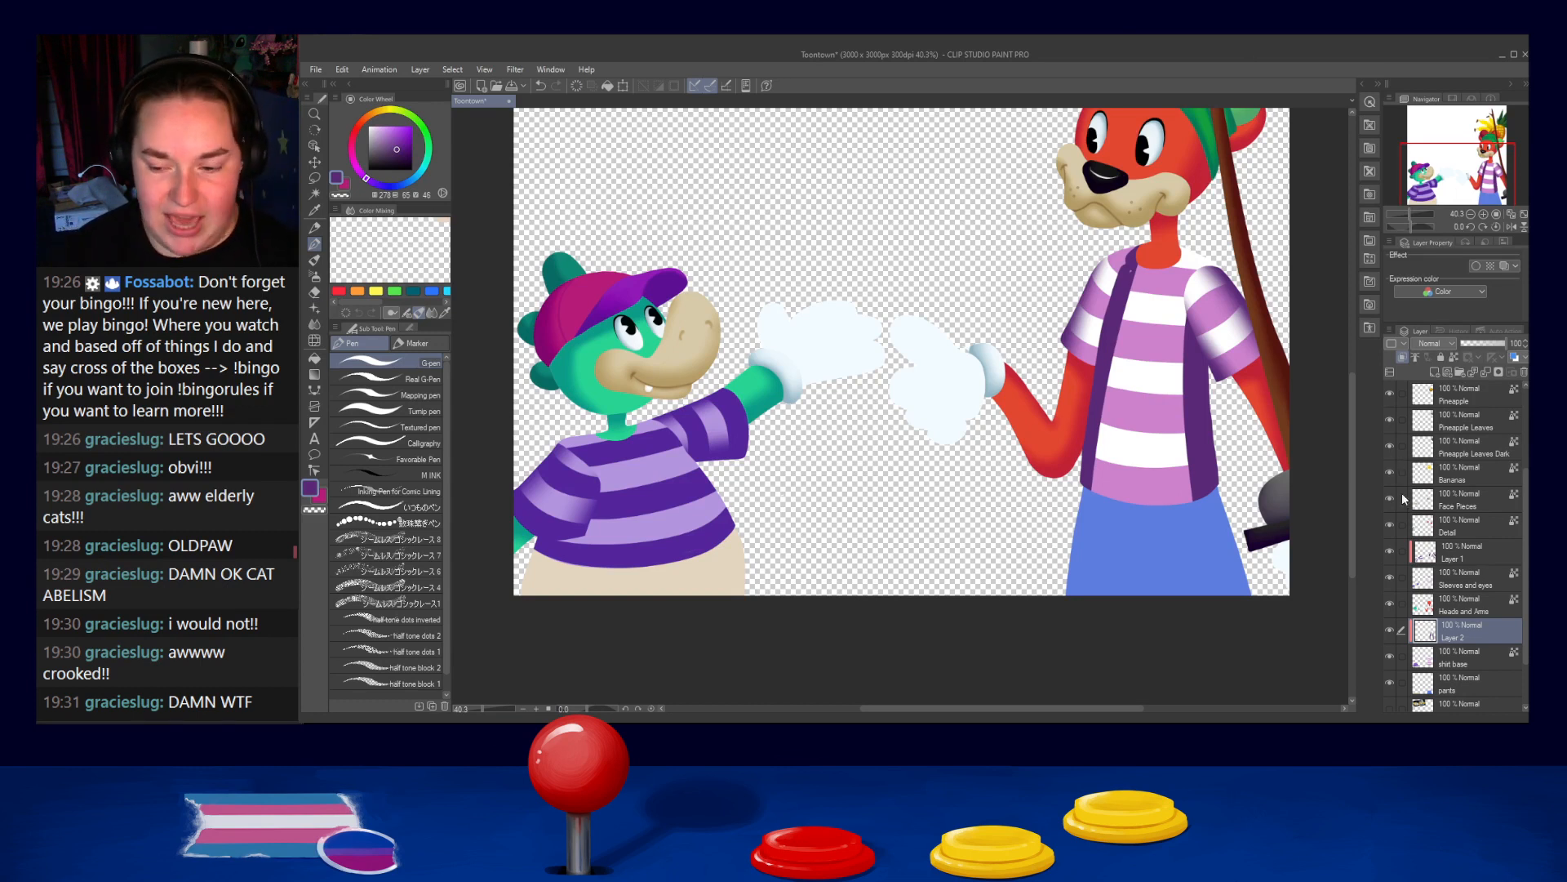
Select the Sleeves and eyes layer and sample the orchid pink at the fox's shoulder as the drawing color
click(1469, 580)
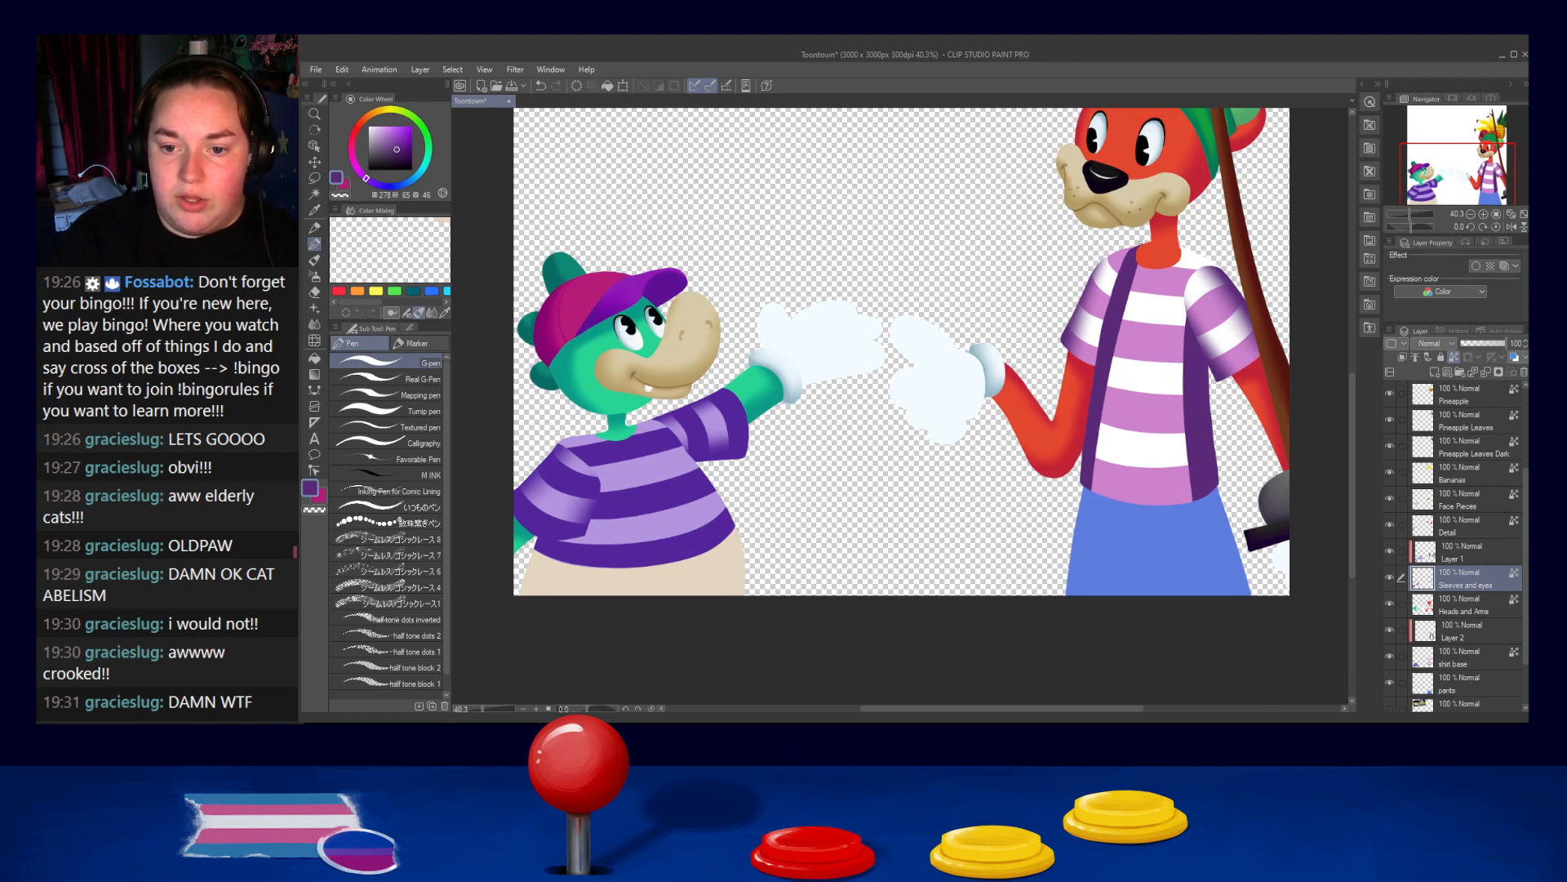
scroll(1167, 205, up, 4)
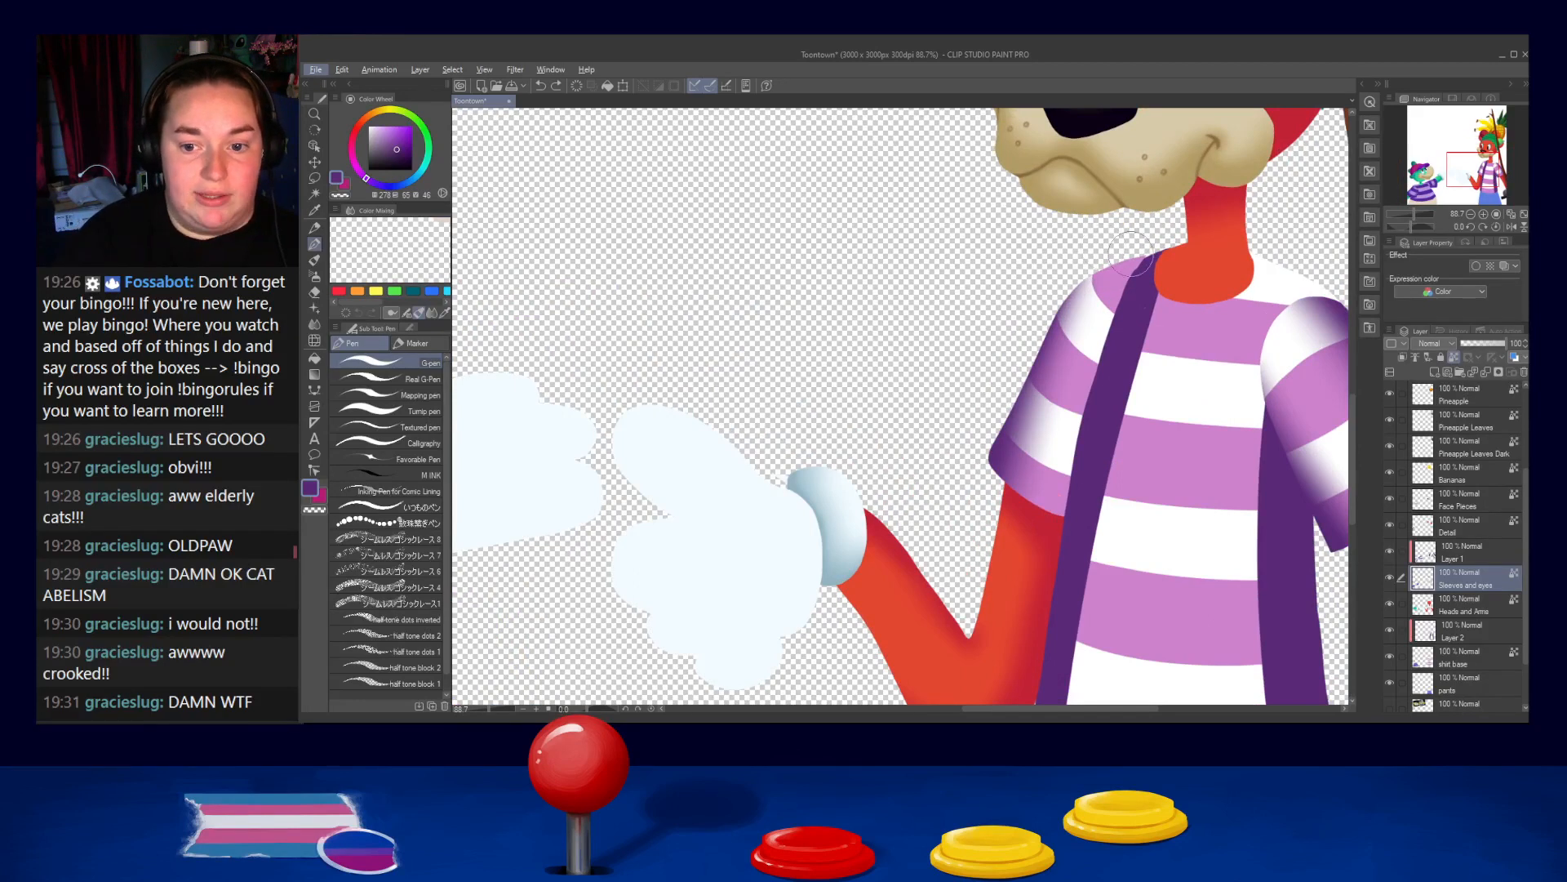
alt+click(1140, 263)
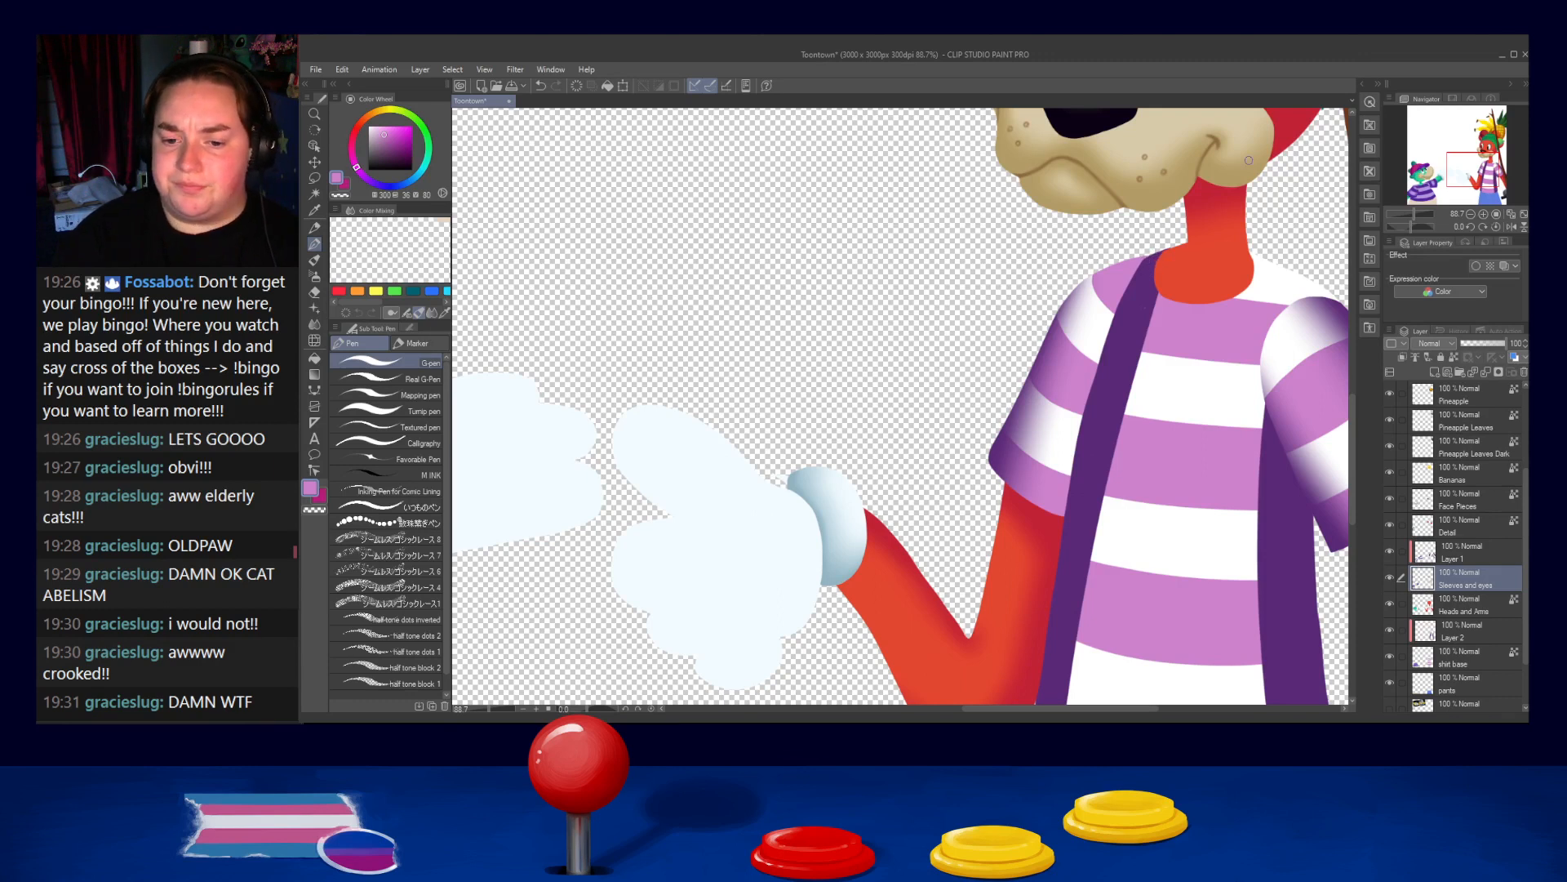
scroll(1192, 229, down, 5)
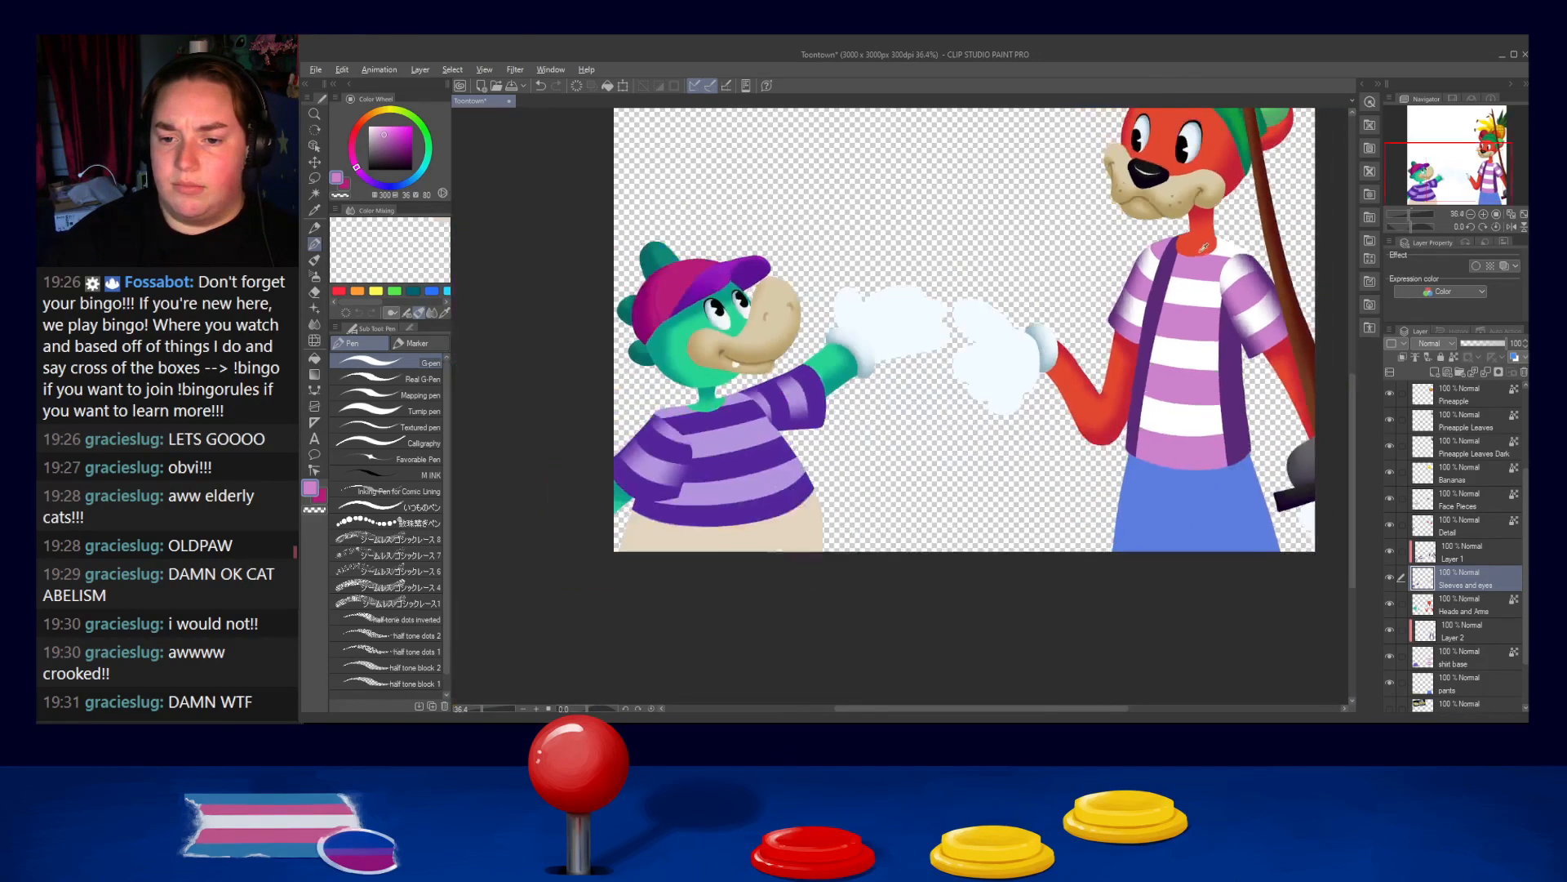
Sample the shirt shadow's dark purple and extend the rod-side shadow up to the fox's collar on the shadow layer
scroll(1199, 248, up, 2)
key(alt)
alt+click(1254, 456)
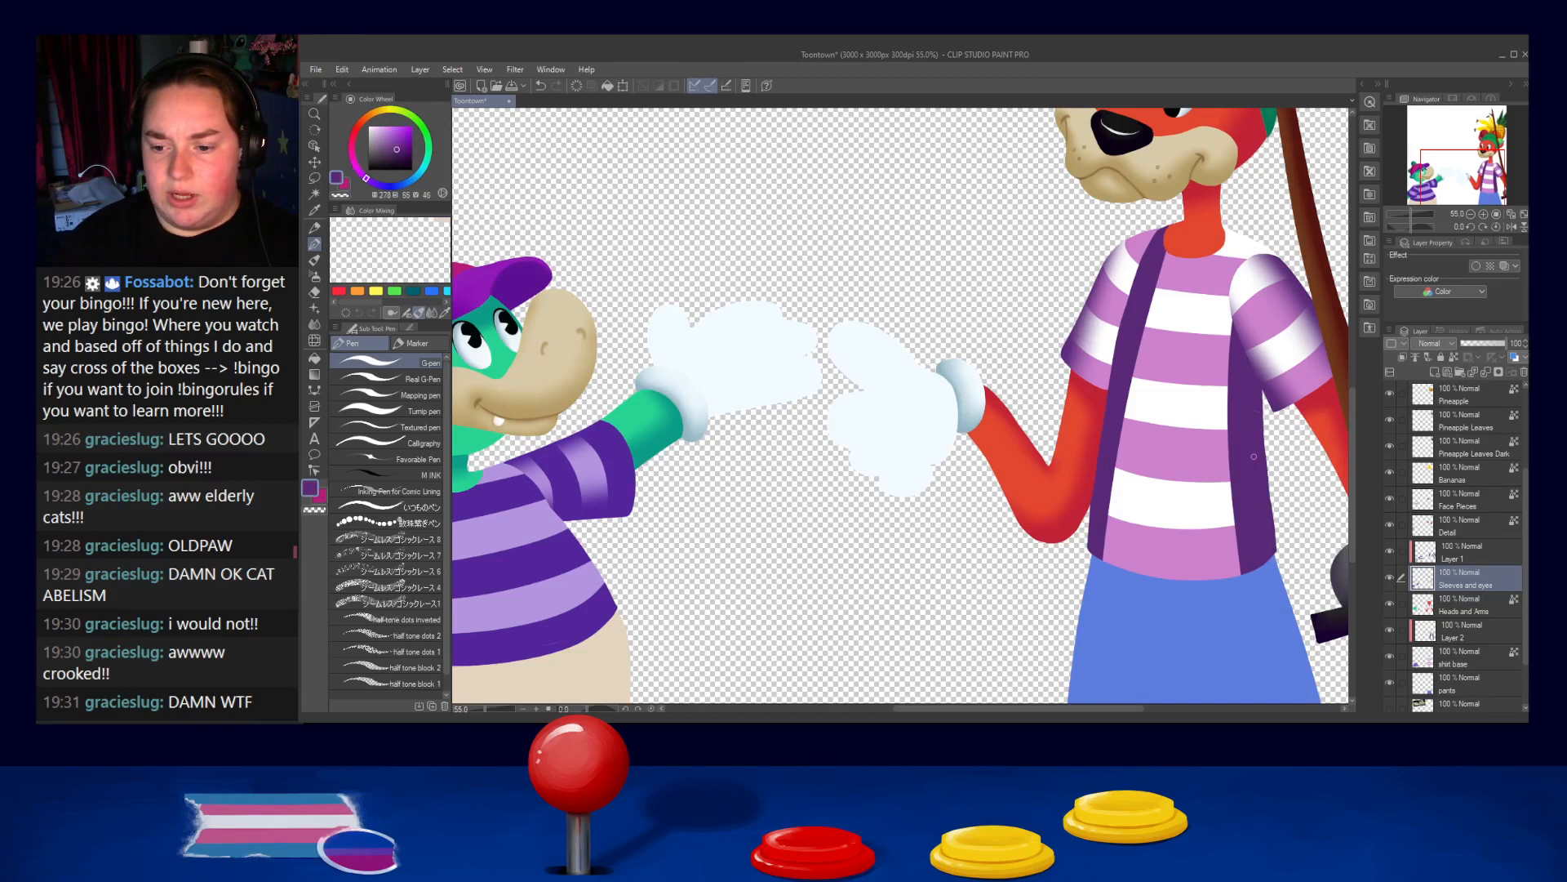
click(1469, 633)
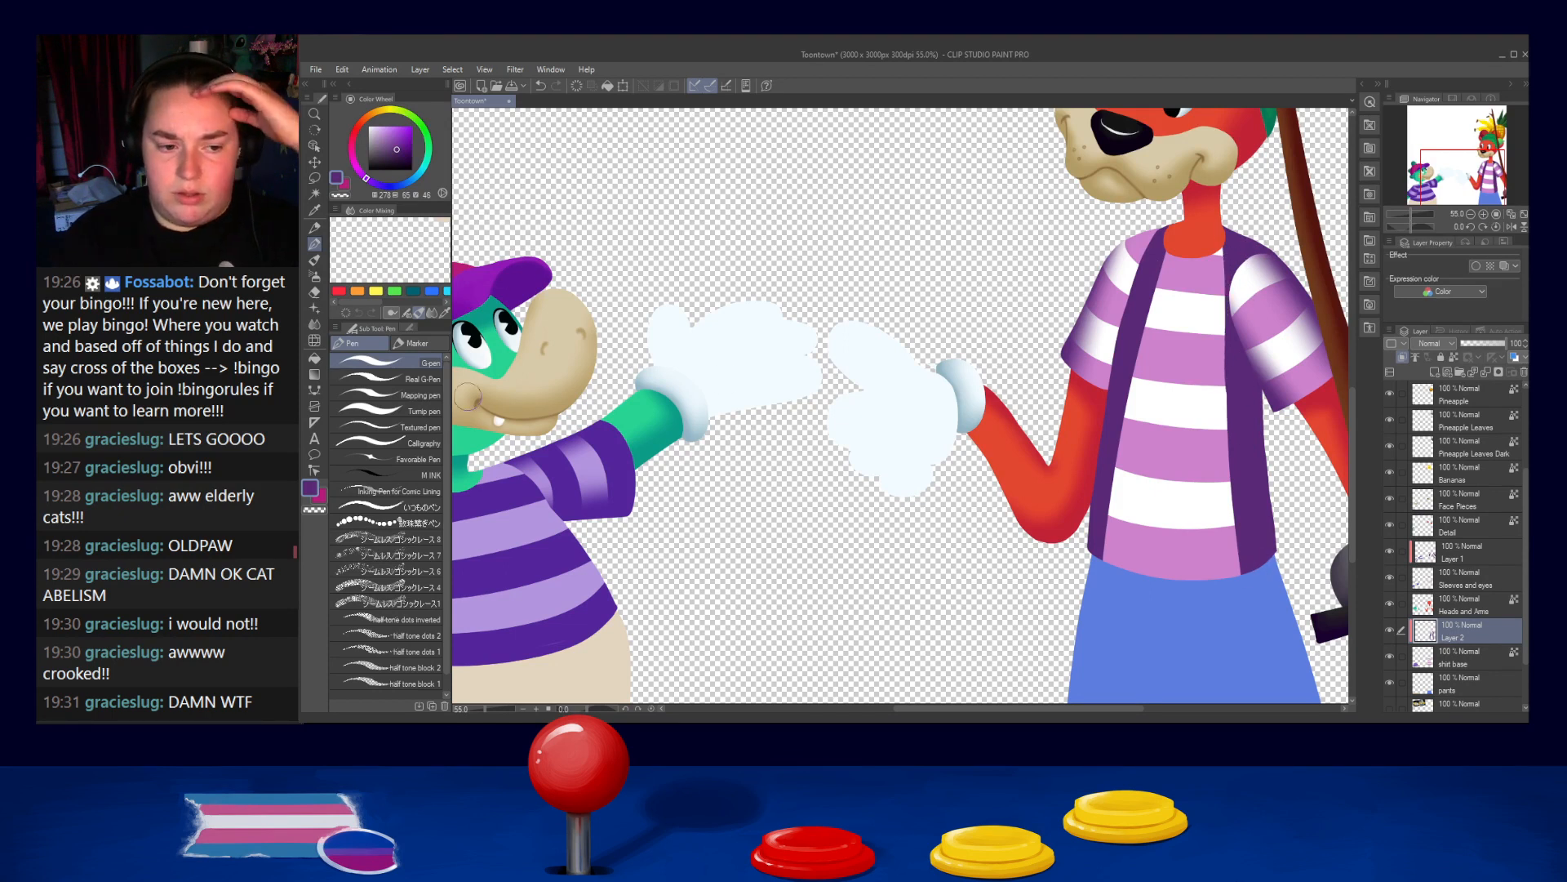
Soften the dark purple shadows on both sides of the fox's shirt with the Blur tool, using a larger brush
click(315, 324)
mouse_move(1159, 266)
mouse_down()
mouse_move(1113, 600)
mouse_move(1120, 382)
mouse_move(1102, 465)
mouse_up()
key(])
key(])
key(])
drag(1225, 249, 1209, 402)
drag(1220, 328, 1273, 602)
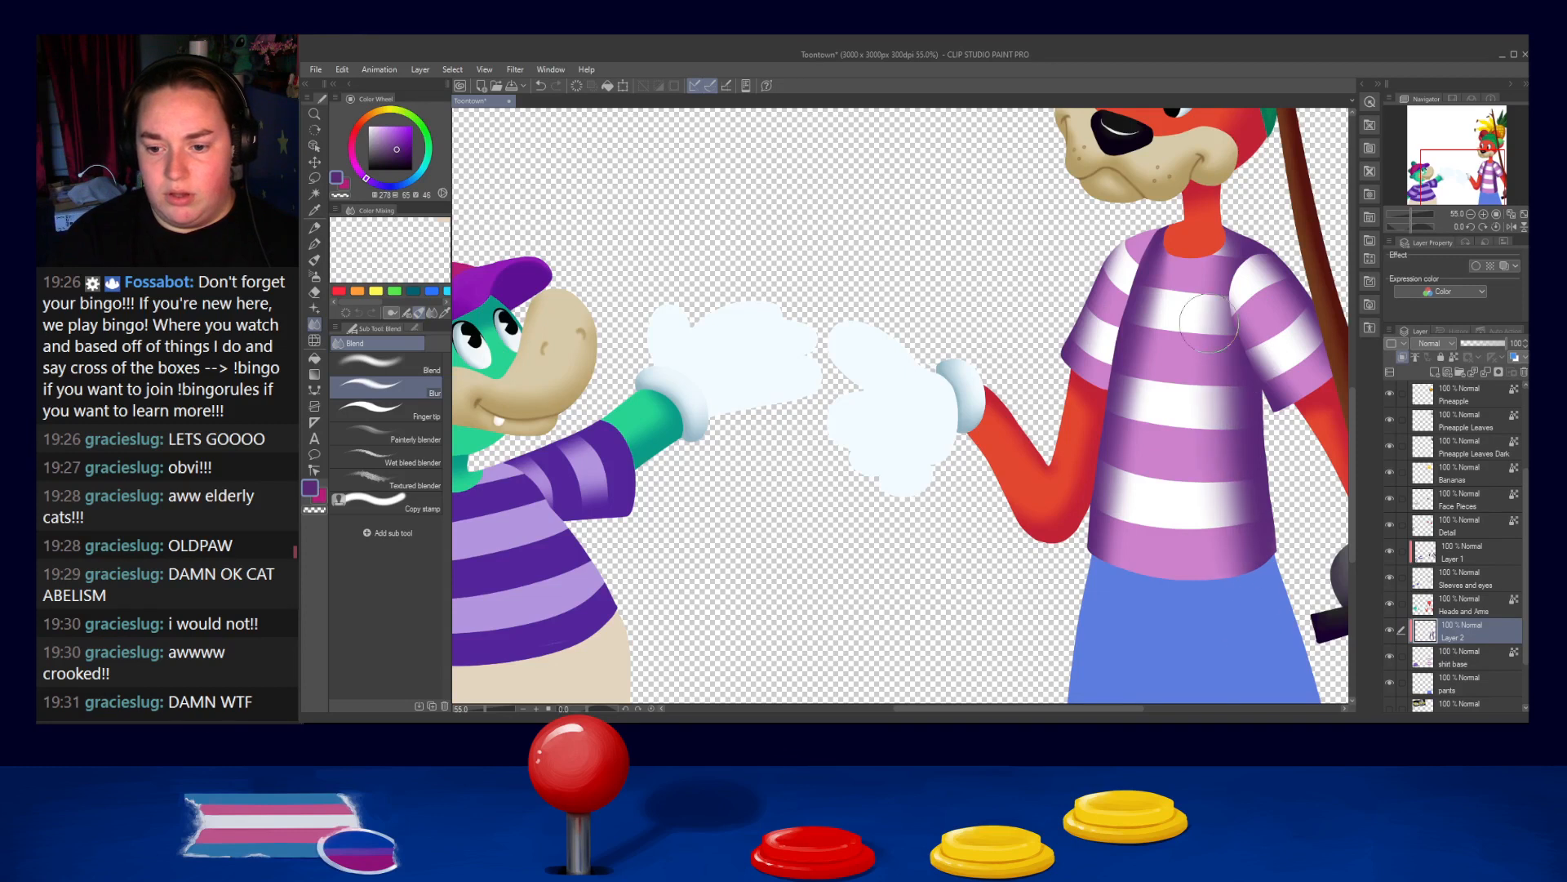
mouse_move(1208, 325)
mouse_down()
mouse_move(1219, 563)
mouse_move(1247, 614)
mouse_up()
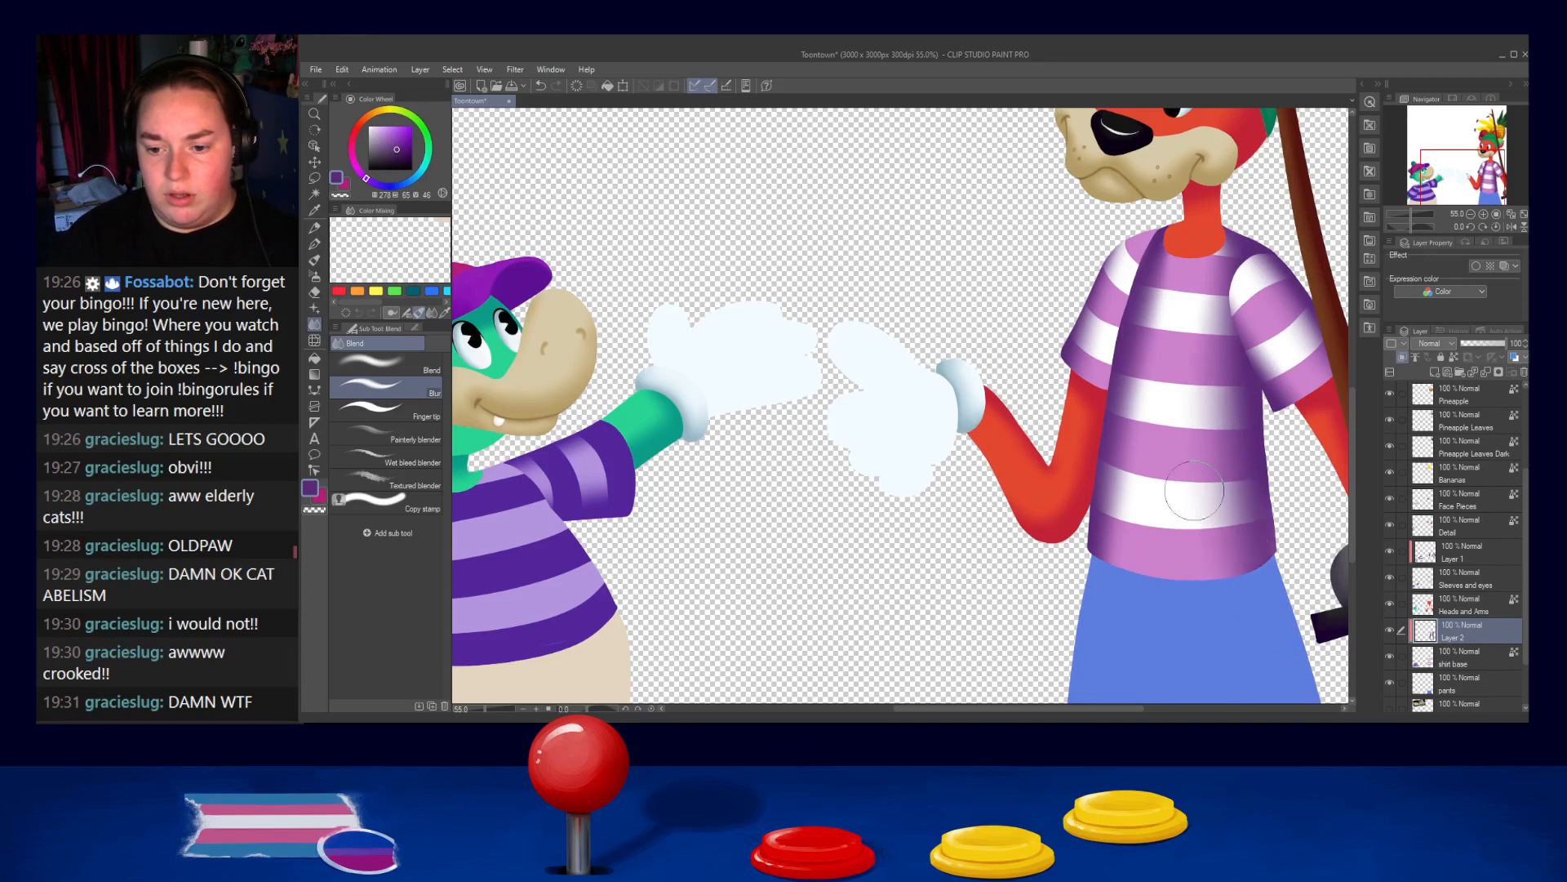
mouse_move(1194, 292)
mouse_down()
mouse_move(1163, 302)
mouse_move(1183, 313)
mouse_up()
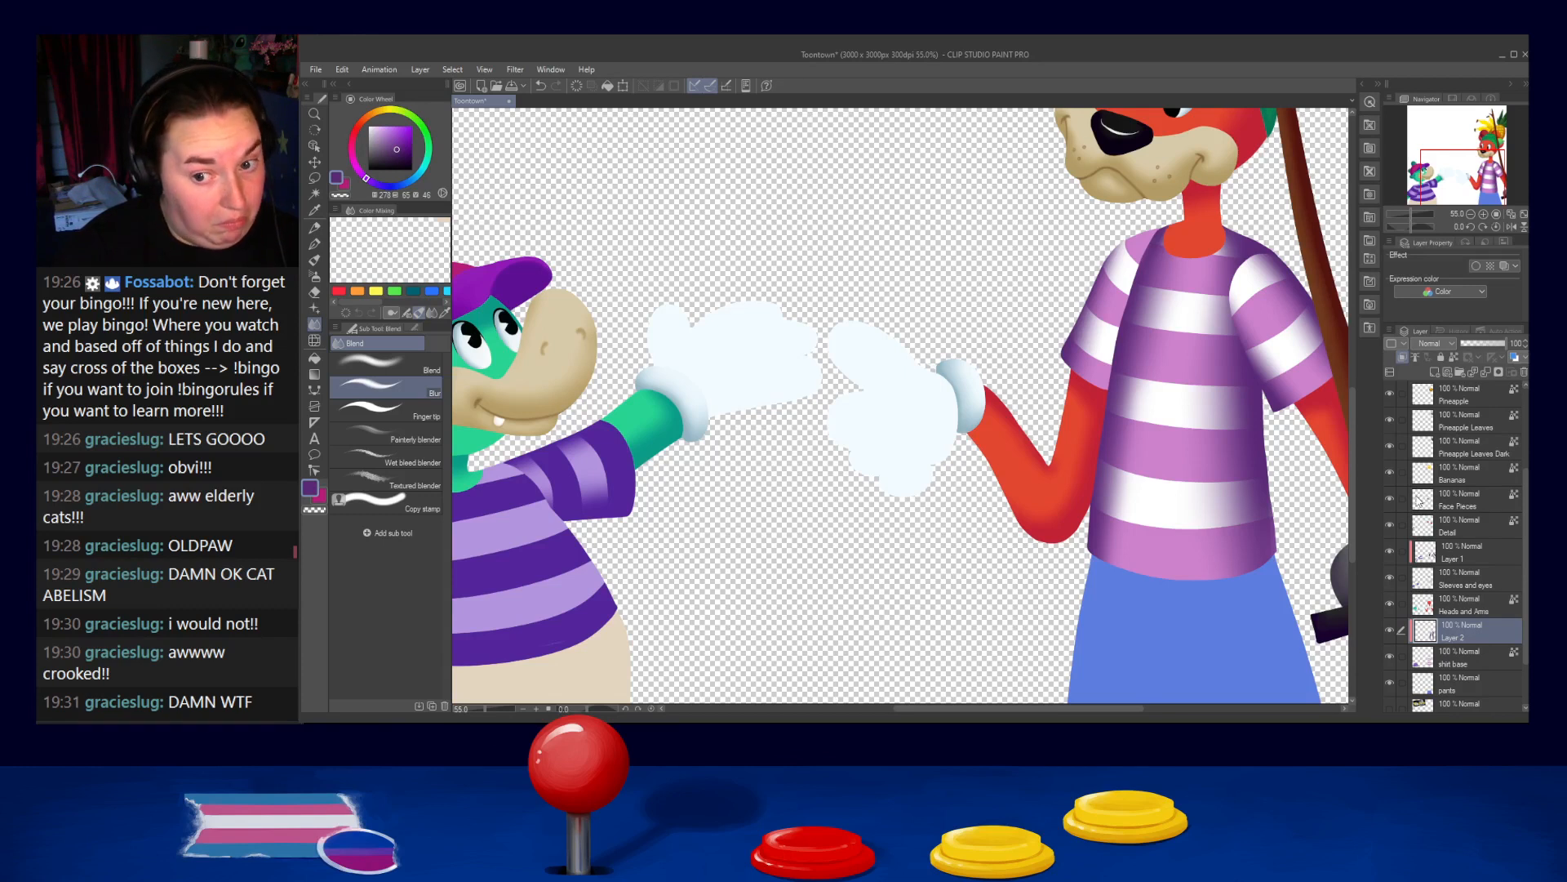
Blend the dark purple shadow beside the fox's glove-side sleeve and down the shirt's torso with the Blur tool, adjusting the brush size
mouse_move(1154, 222)
mouse_down()
mouse_move(1167, 245)
mouse_move(1148, 351)
mouse_move(1168, 374)
mouse_move(1156, 477)
mouse_up()
key(])
key(])
key(])
key(])
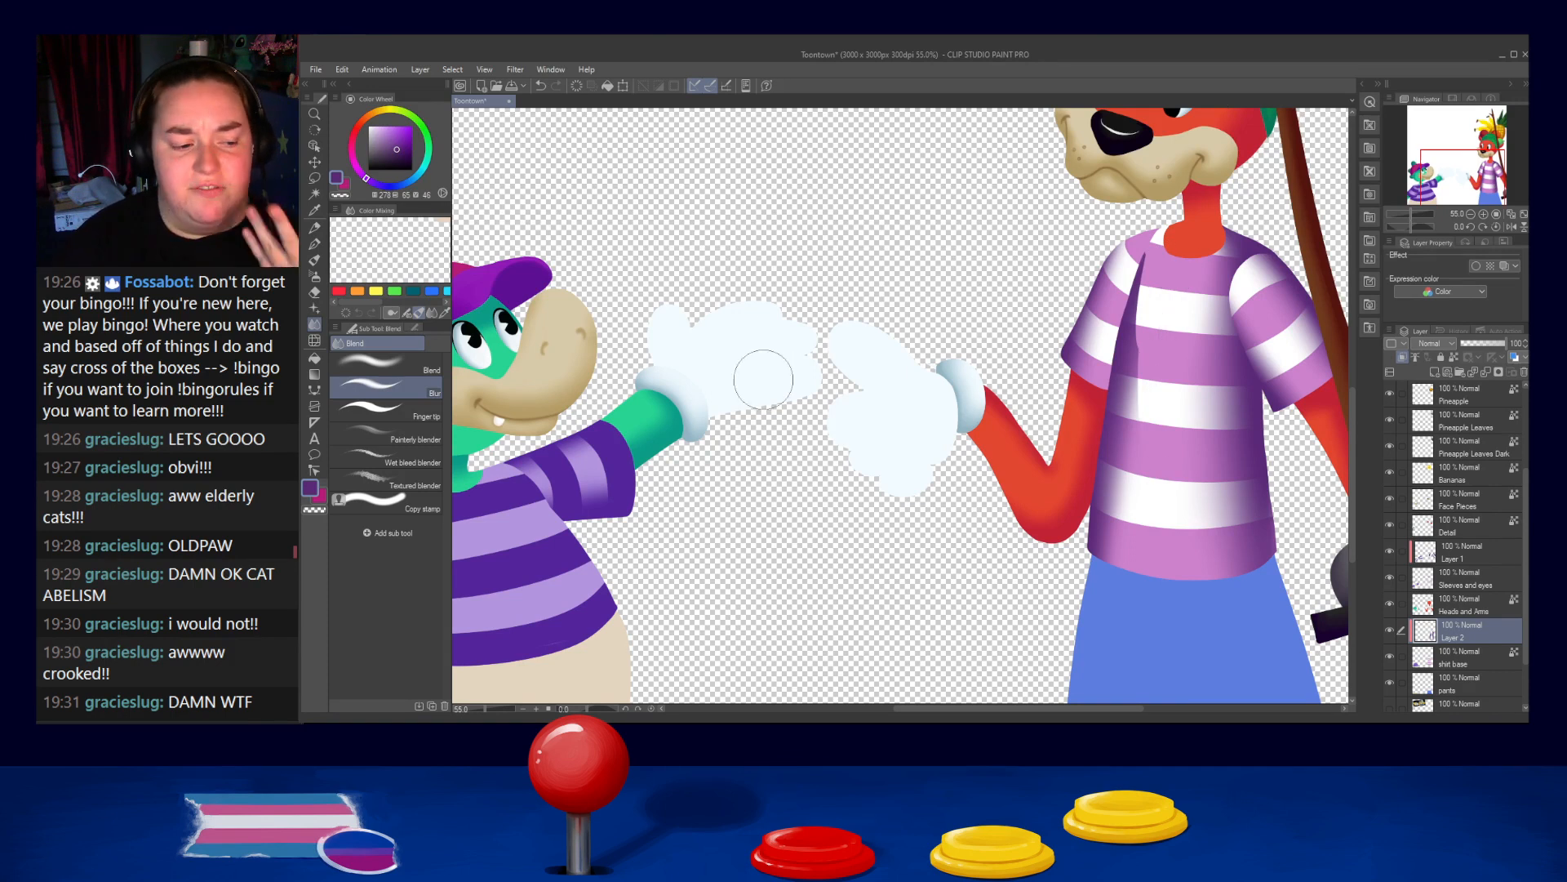
drag(1126, 271, 1147, 474)
key([)
mouse_move(1231, 231)
mouse_down()
mouse_move(1243, 229)
mouse_move(1209, 236)
mouse_move(1185, 397)
mouse_up()
mouse_move(1195, 278)
mouse_down()
mouse_move(1177, 423)
mouse_move(1192, 543)
mouse_up()
key([)
mouse_move(1224, 235)
mouse_down()
mouse_move(1201, 325)
mouse_move(1203, 482)
mouse_move(1220, 447)
mouse_move(1214, 415)
mouse_move(1199, 492)
mouse_move(1225, 579)
mouse_move(1201, 340)
mouse_move(1187, 352)
mouse_move(1212, 505)
mouse_move(1212, 363)
mouse_move(1226, 515)
mouse_move(1233, 570)
mouse_up()
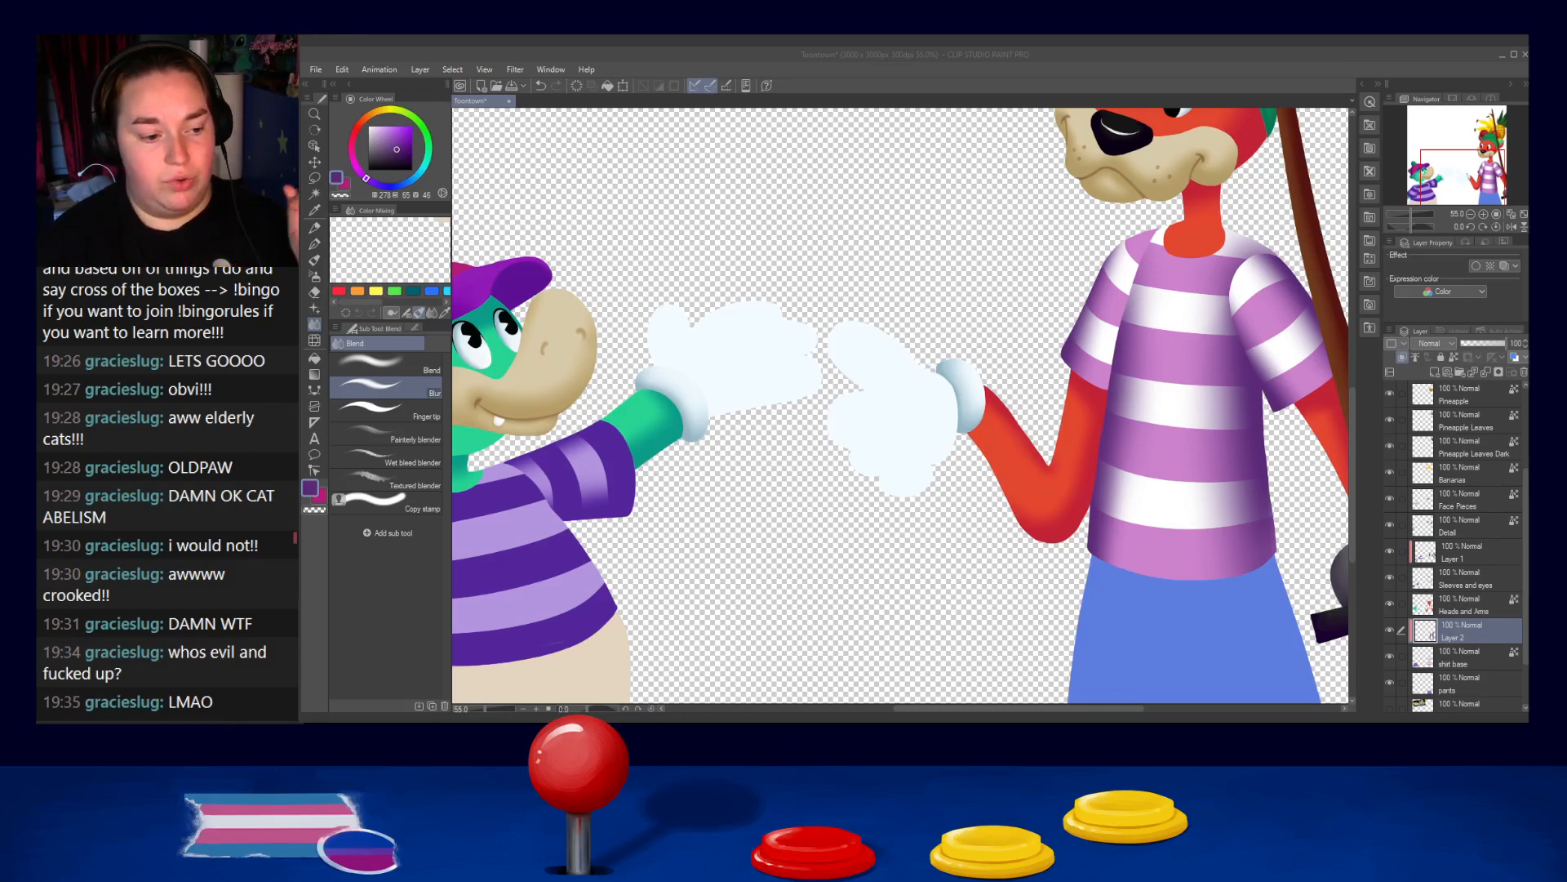
click(1516, 52)
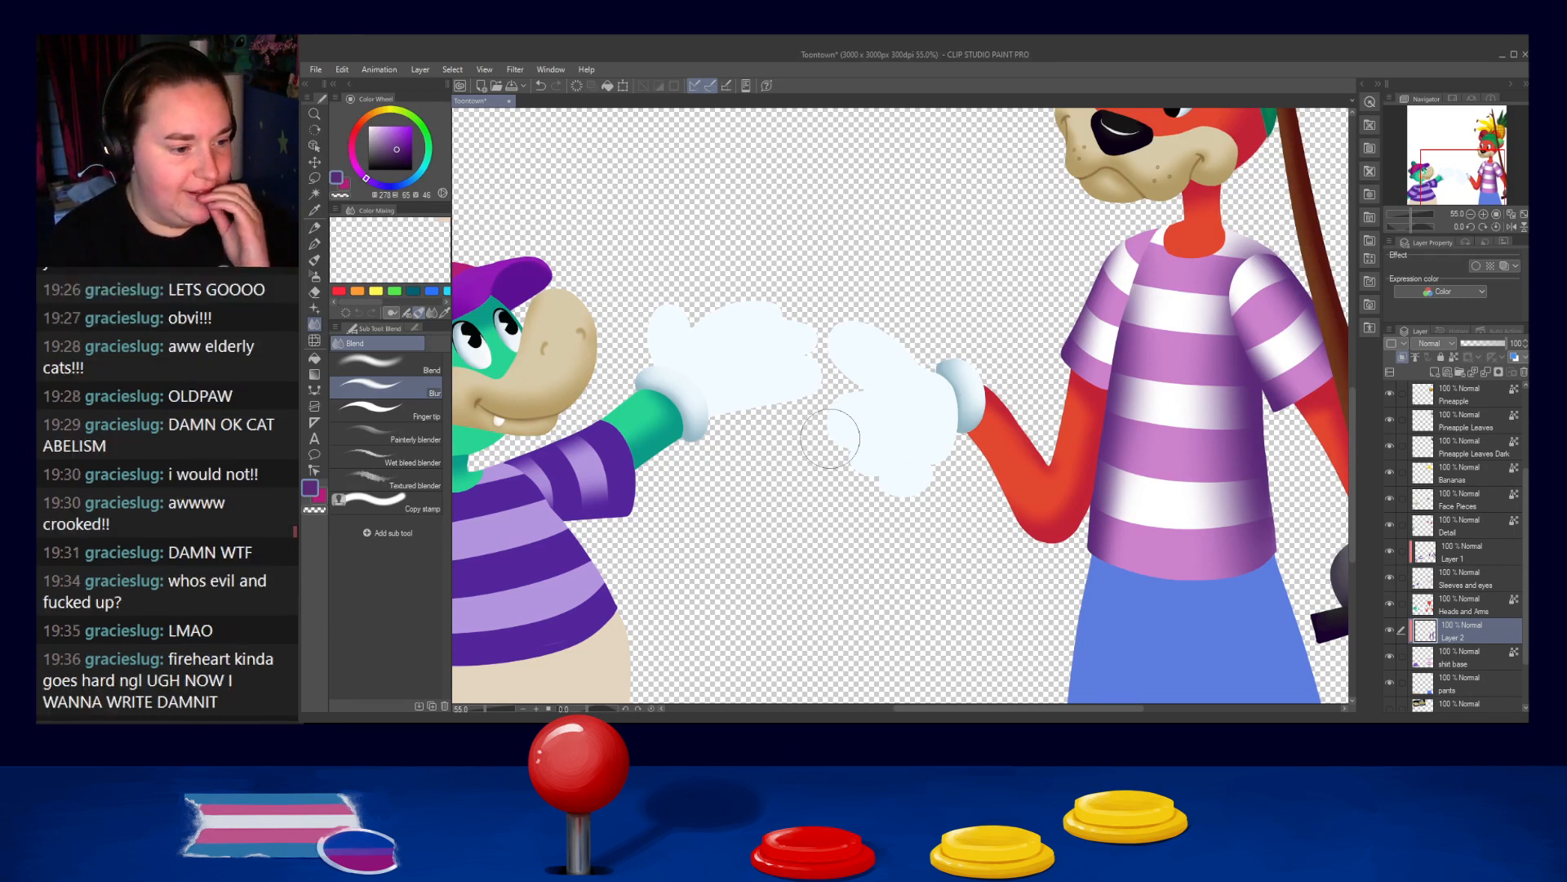
mouse_move(882, 508)
mouse_down()
mouse_move(874, 490)
mouse_move(894, 483)
mouse_up()
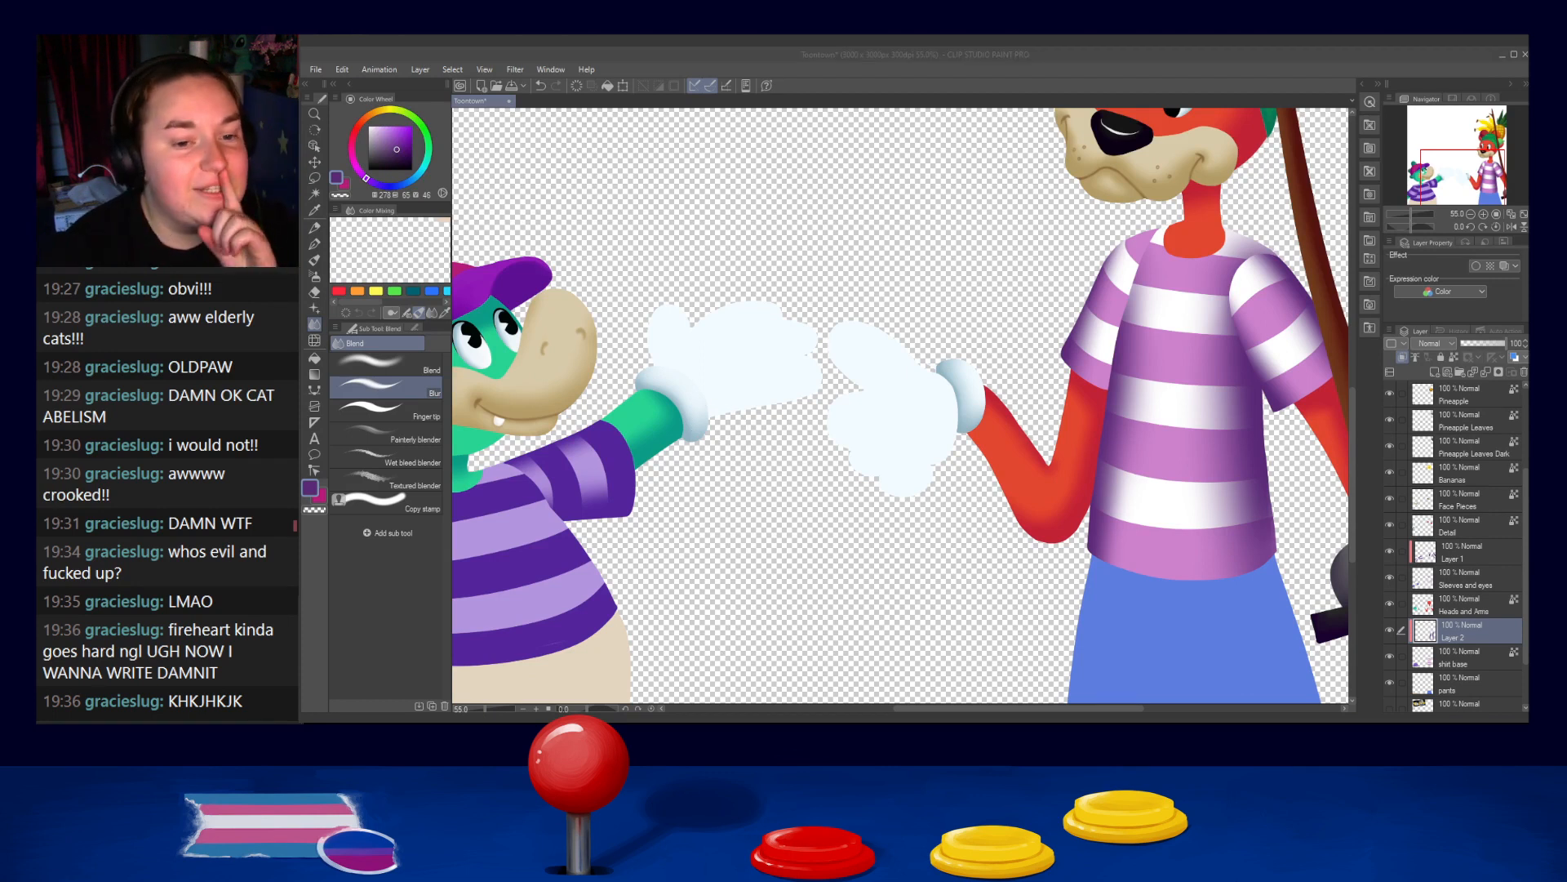
click(1147, 312)
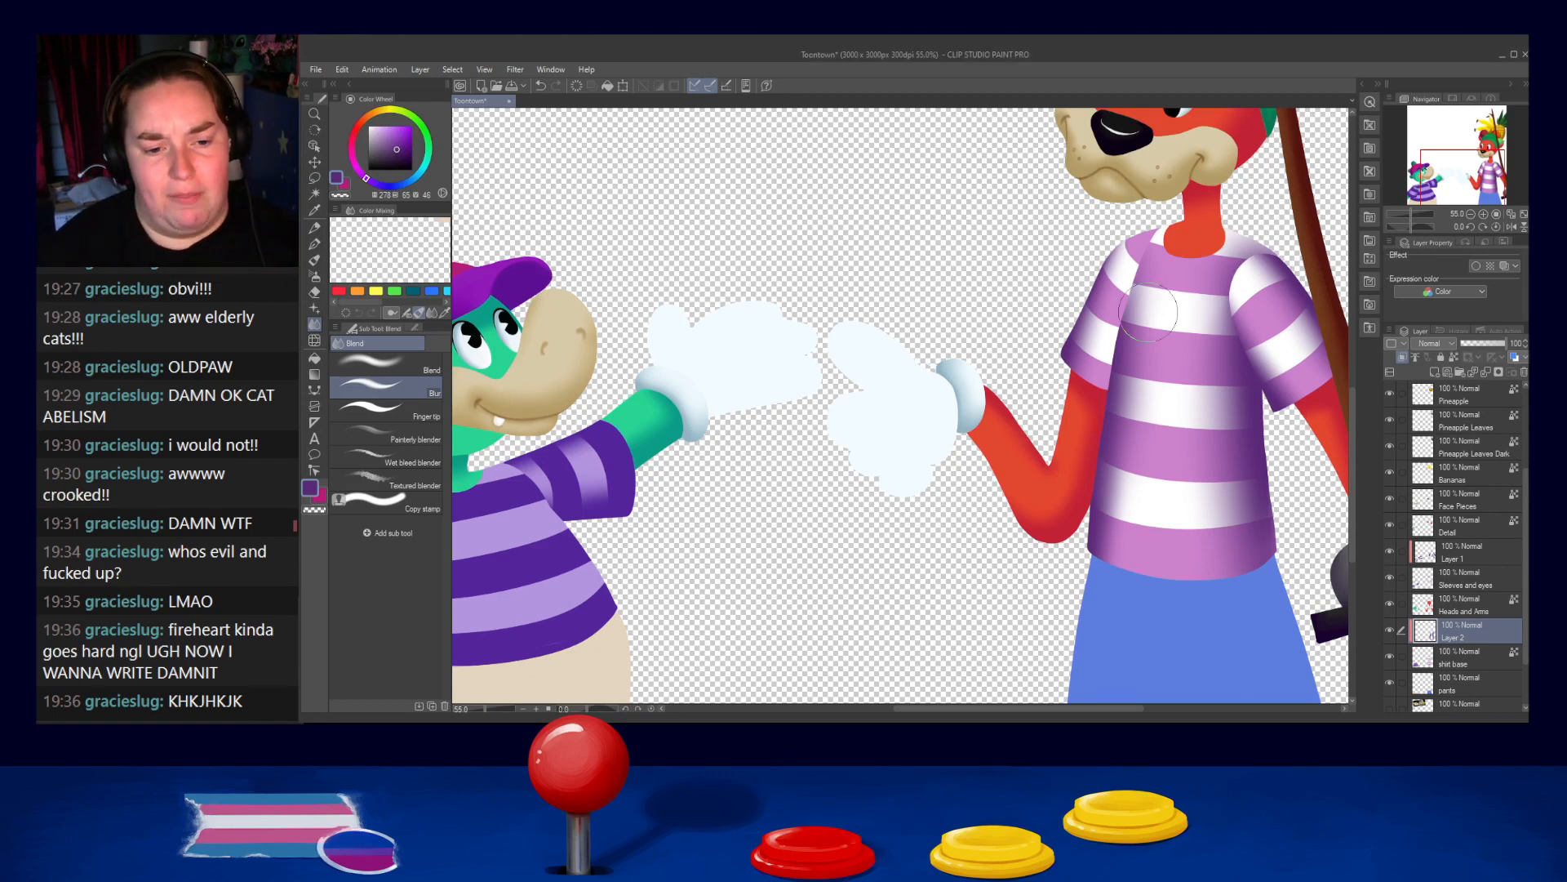
Sample the dinosaur shirt's dark purple, paint shadows along both sides of the torso on Layer 2 with the pen, and blur their edges
drag(789, 524, 1079, 451)
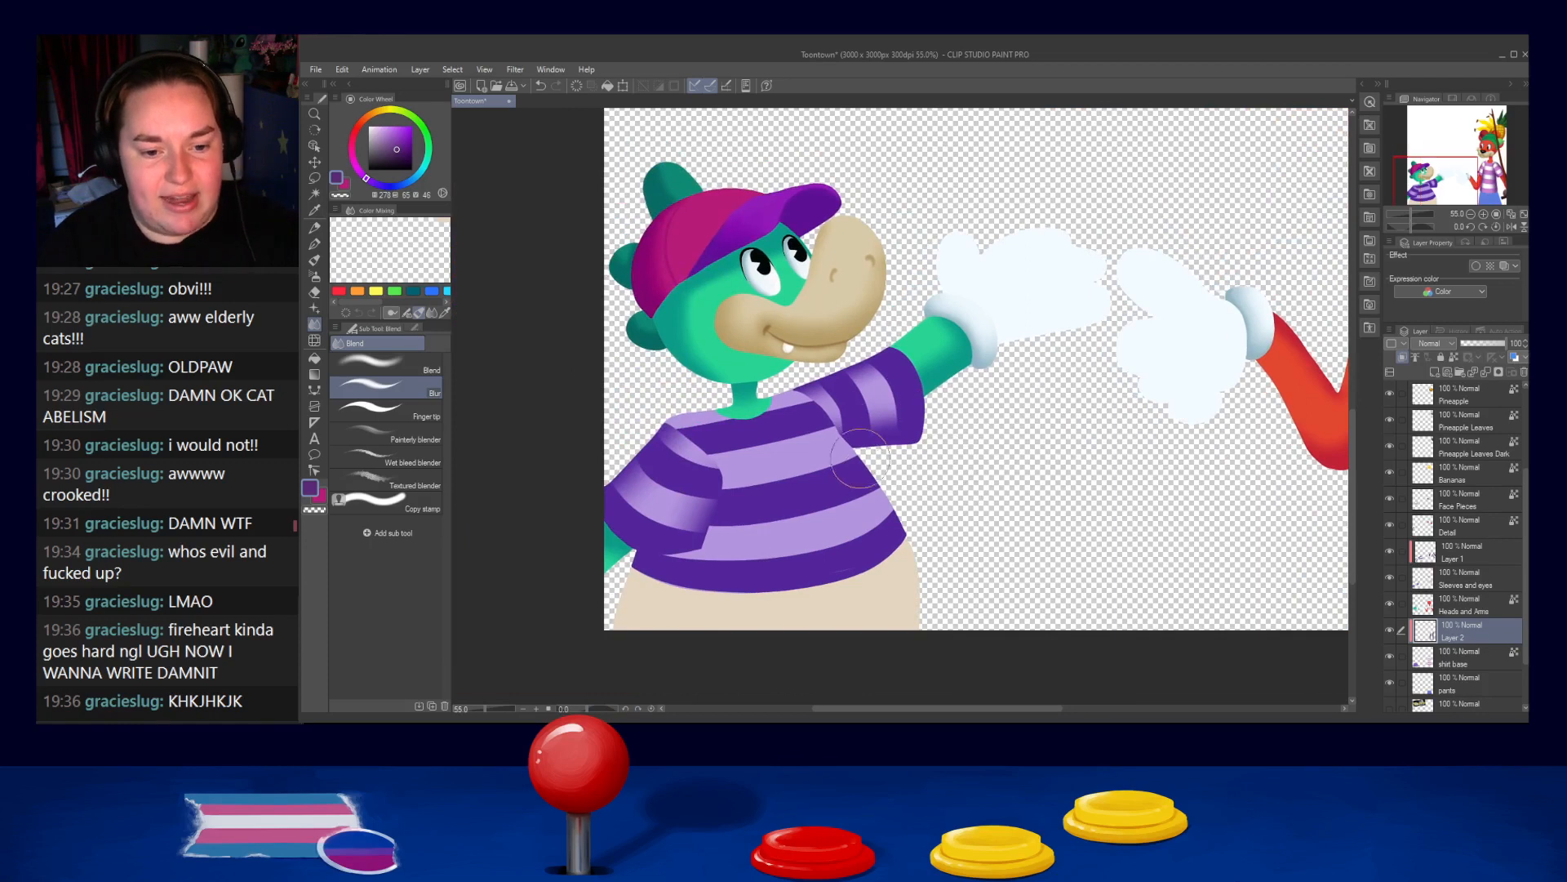
alt+click(690, 541)
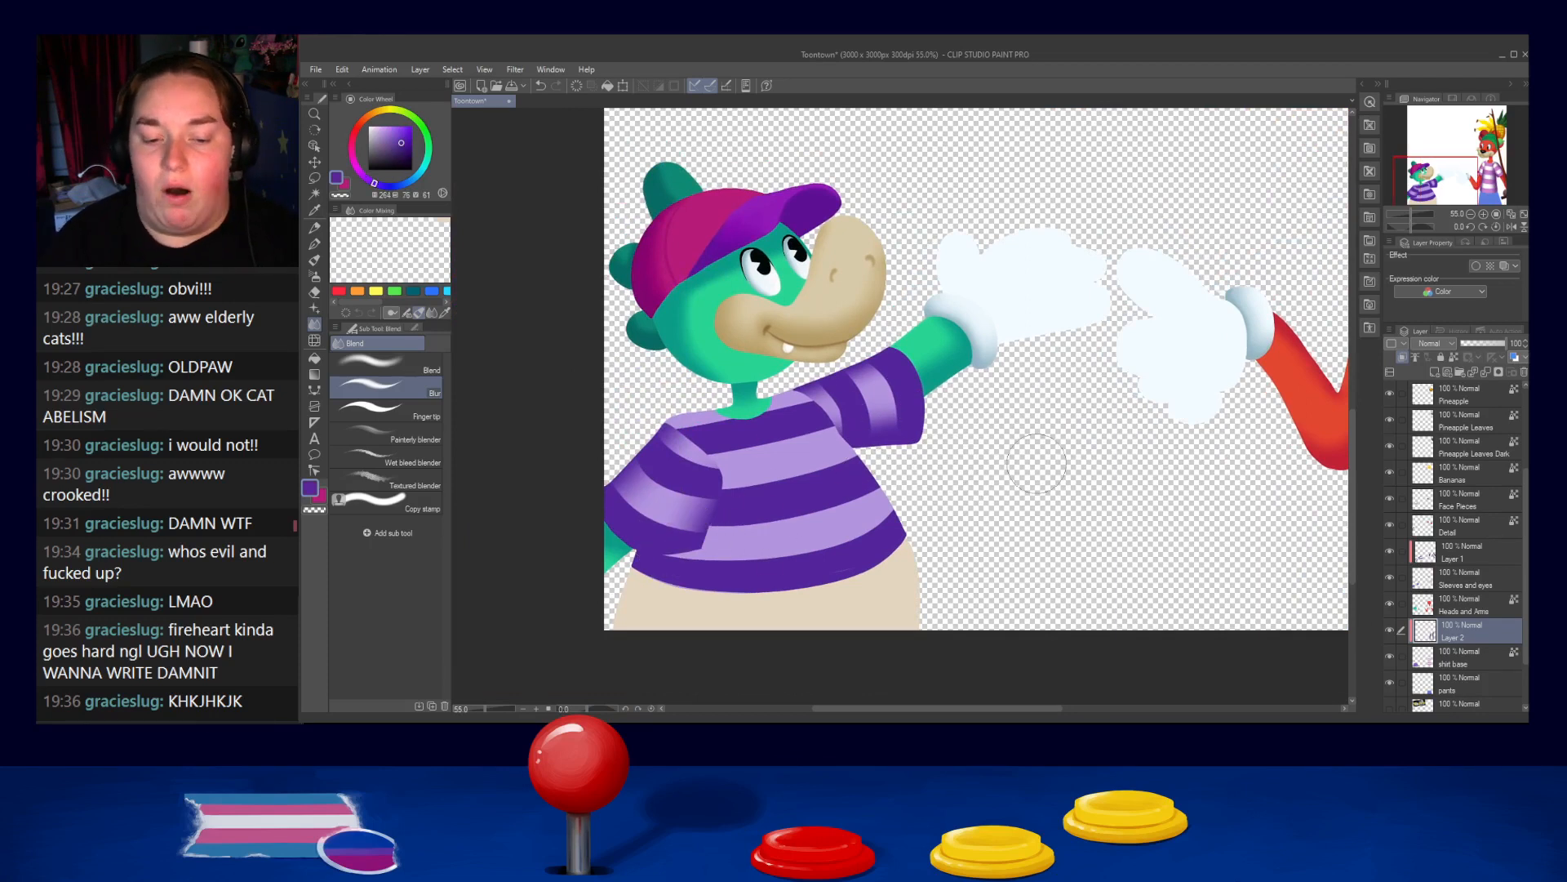
click(314, 243)
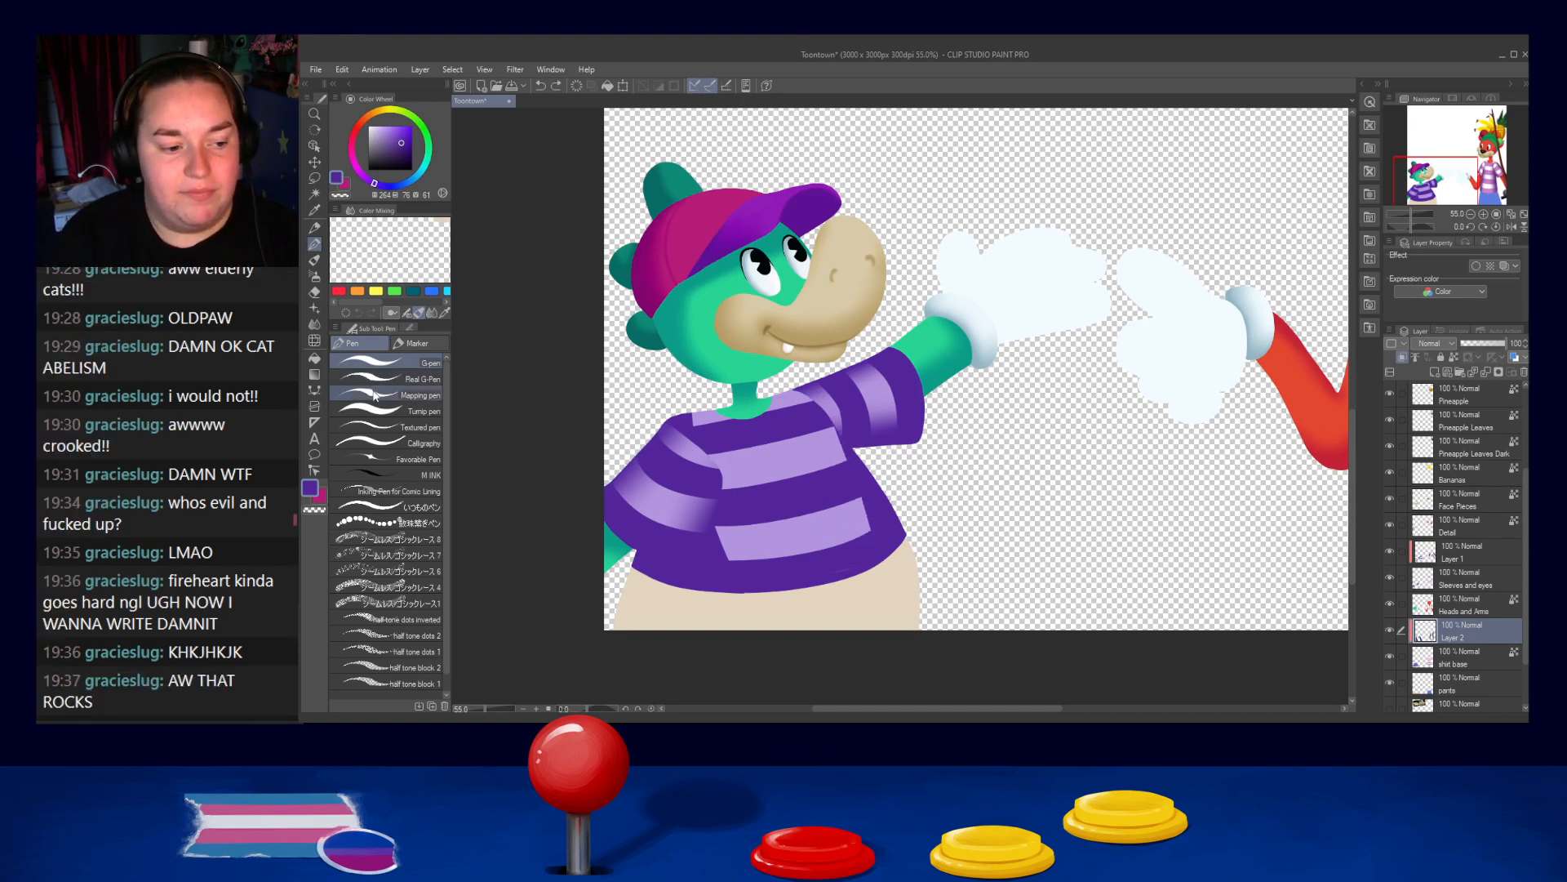
click(314, 324)
mouse_move(725, 517)
mouse_down()
mouse_move(728, 595)
mouse_move(743, 595)
mouse_up()
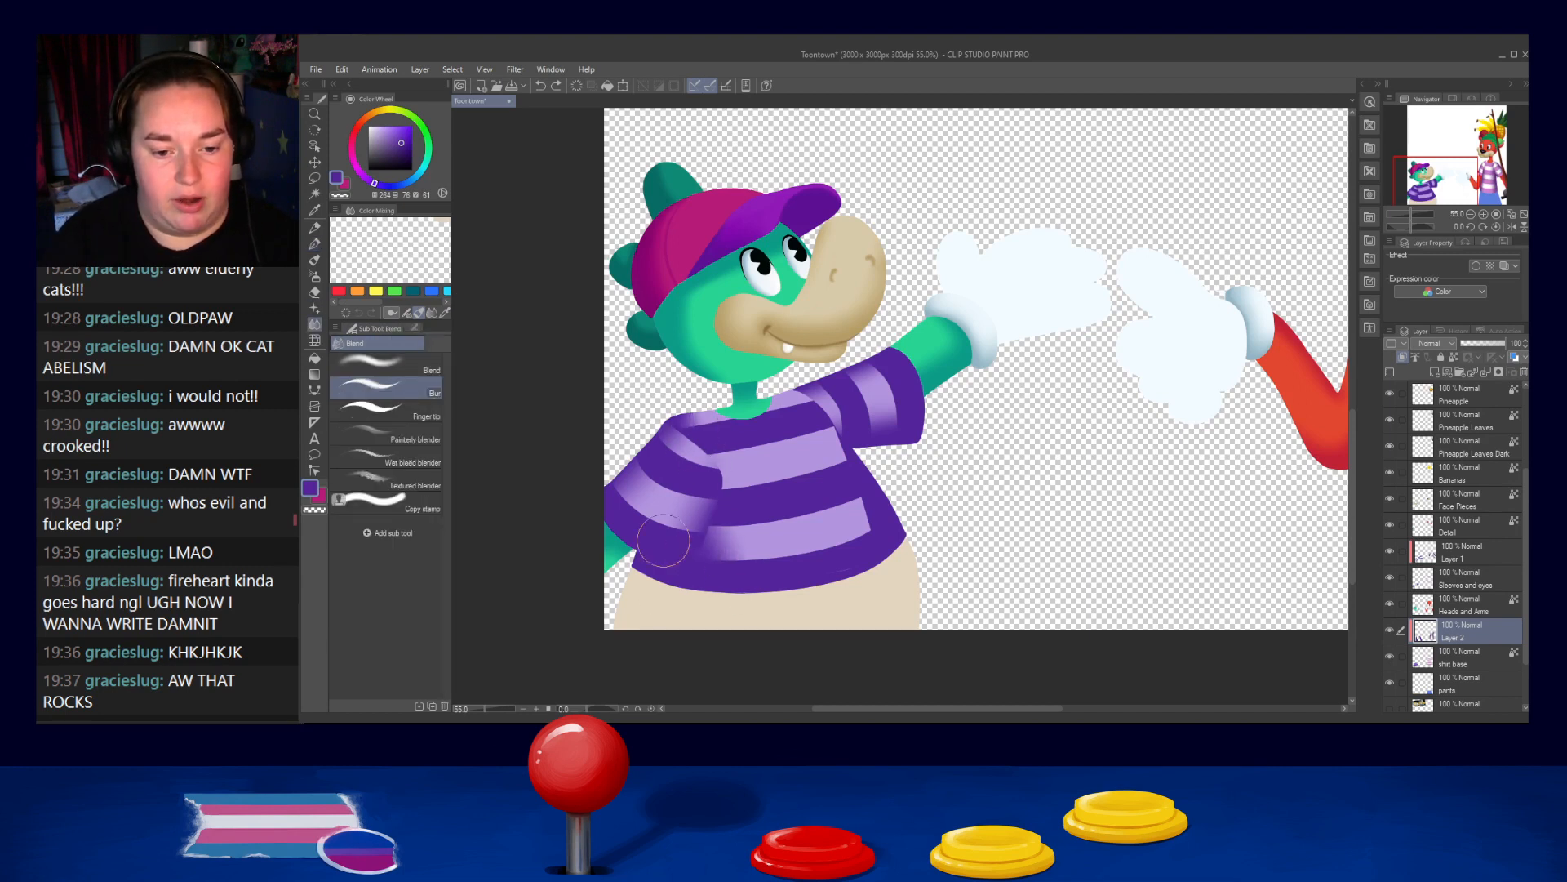
Repaint the purple shadow over the ends of the dinosaur shirt's lower light stripe and soften it with the Blur tool
click(315, 244)
click(314, 244)
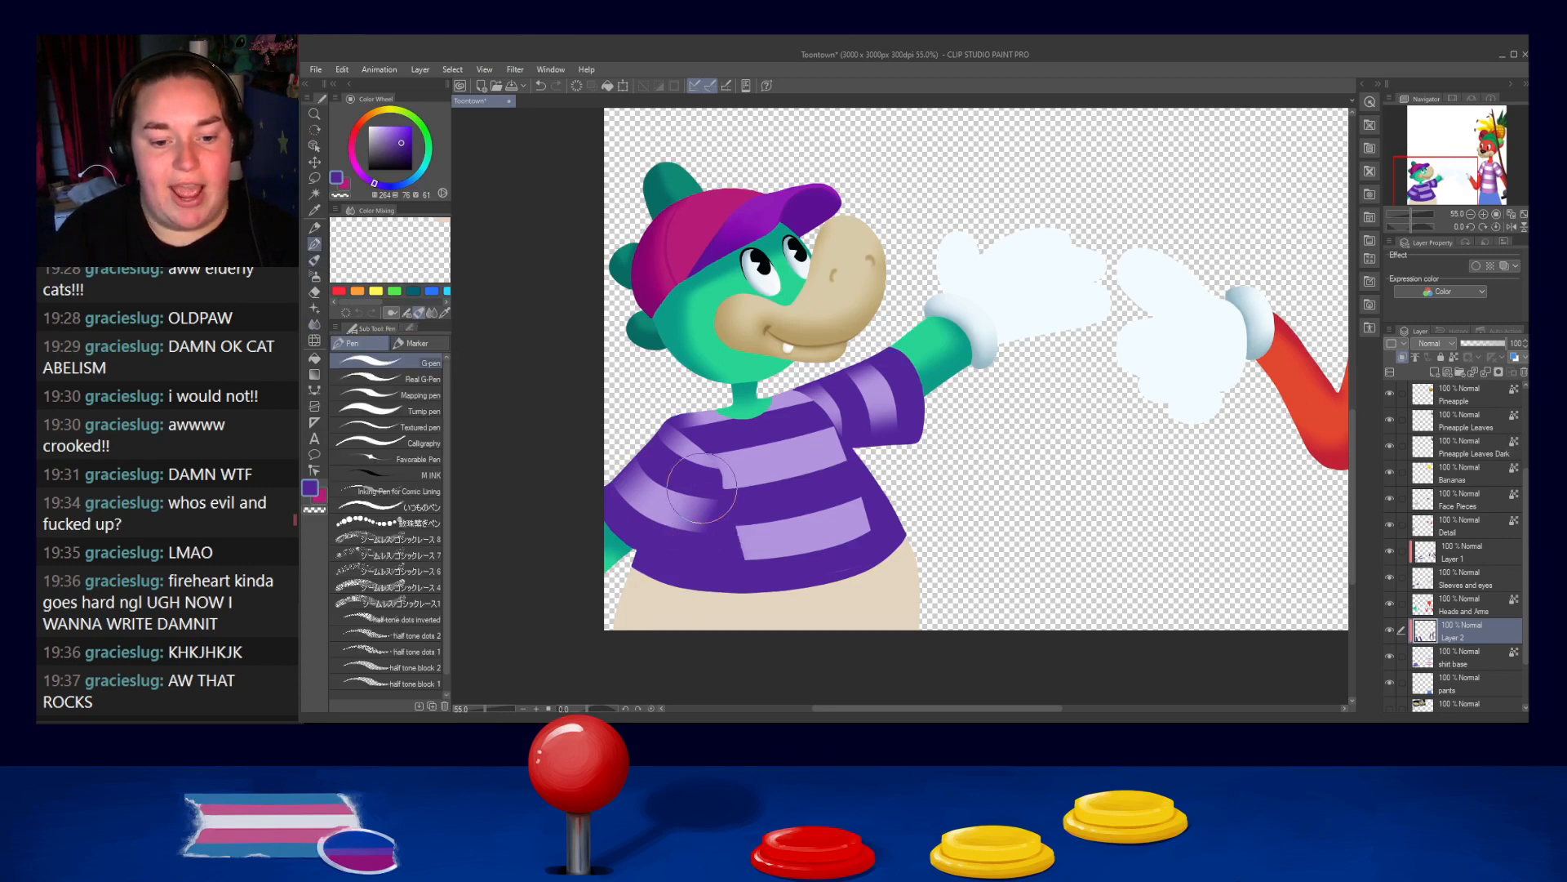
click(316, 325)
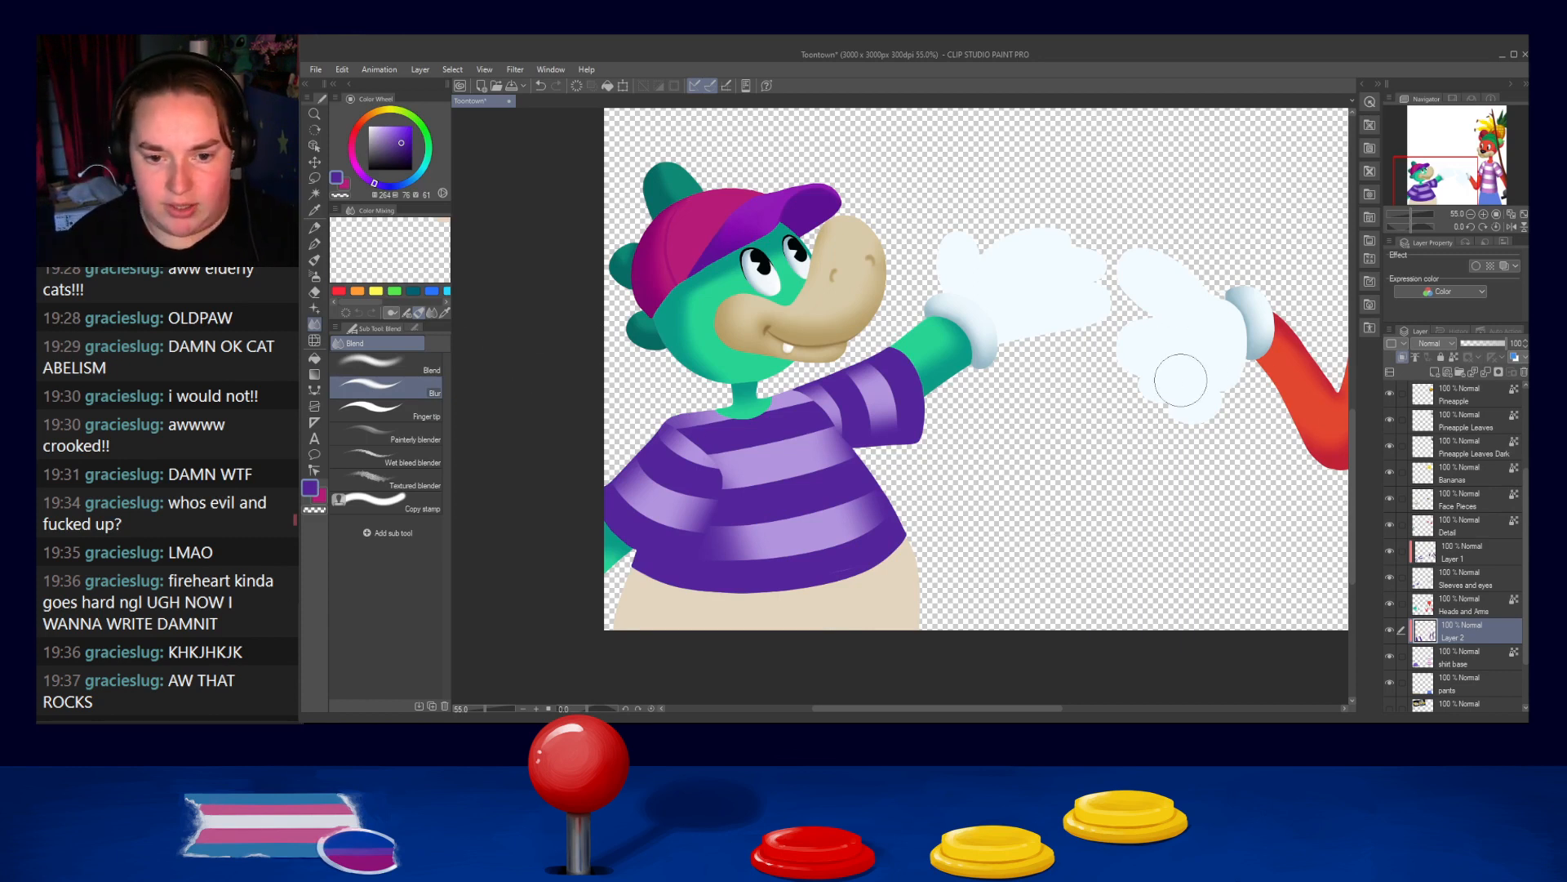
Set Layer 1 to Multiply blending at 44% opacity
click(1478, 551)
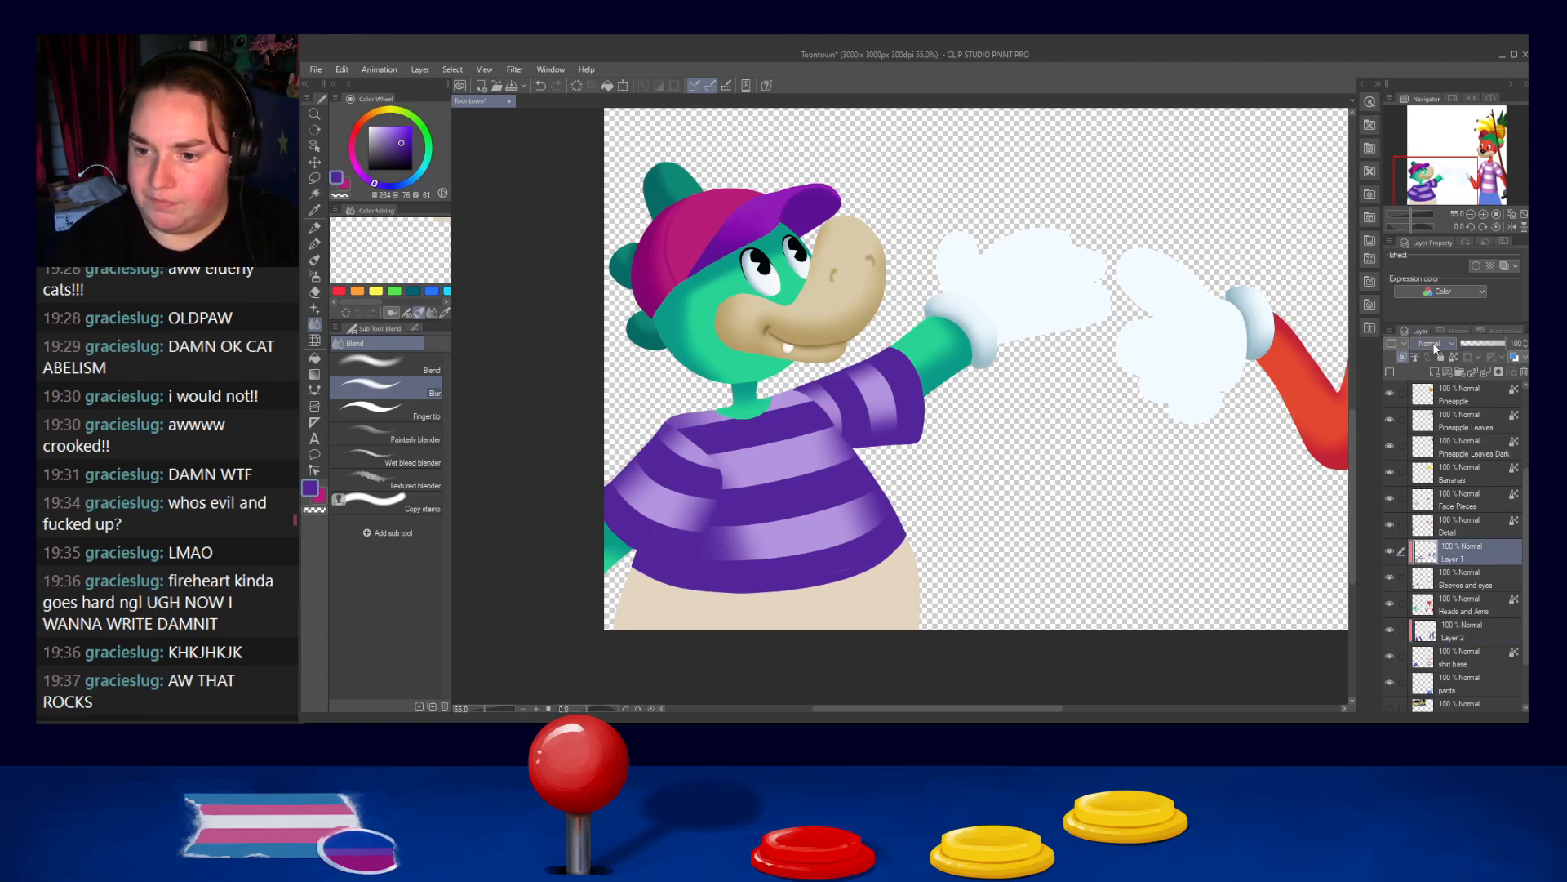
click(1440, 378)
click(1481, 346)
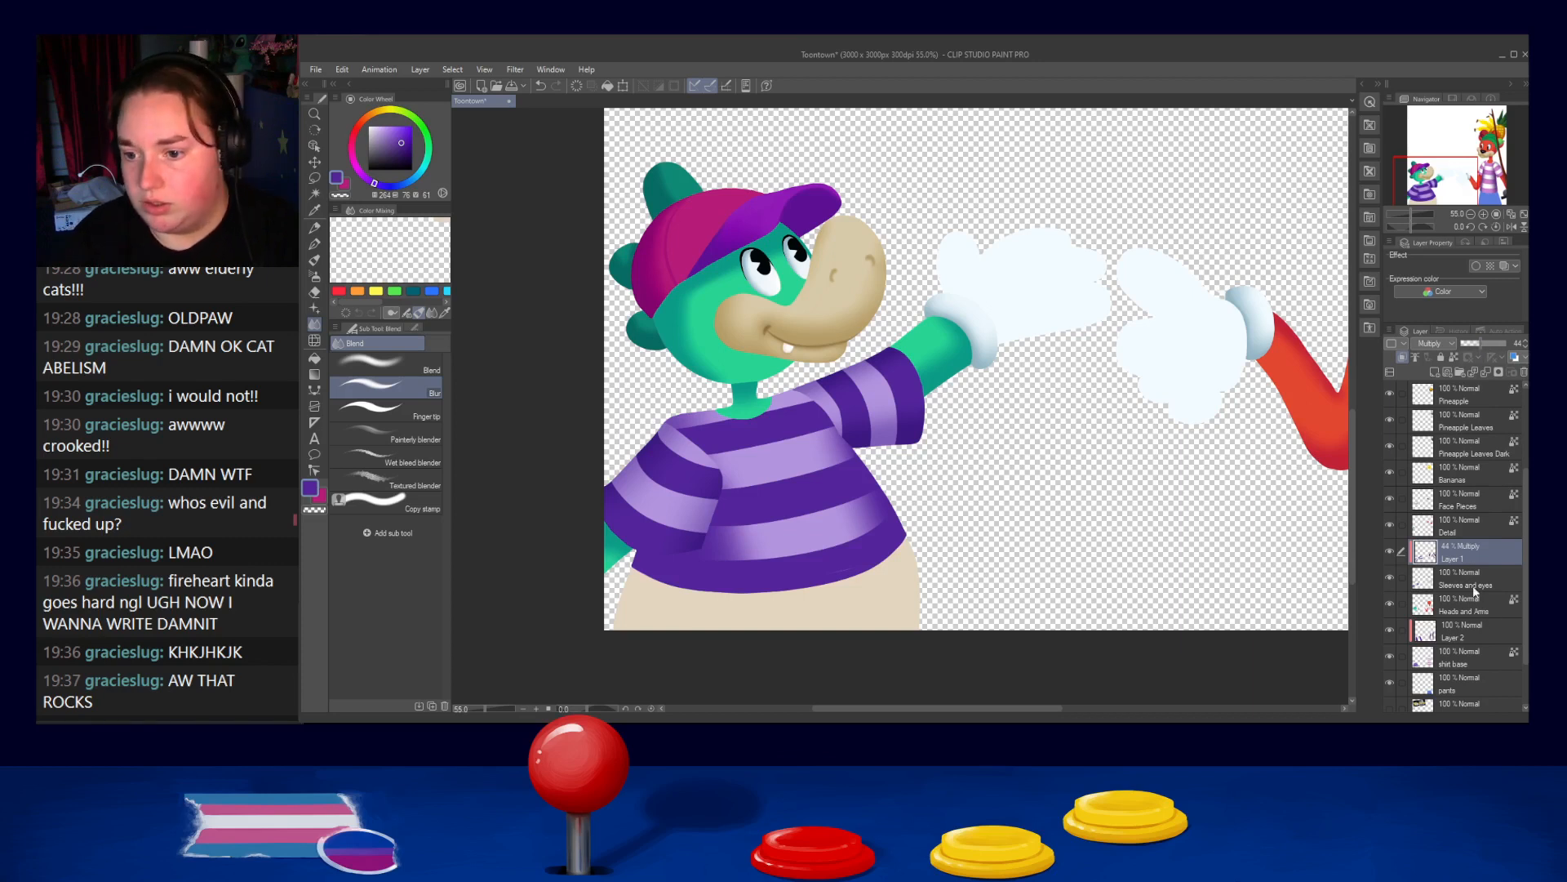
drag(1304, 485, 1201, 481)
Save the file and set Layer 2 to Multiply blending at 45% opacity
click(1468, 628)
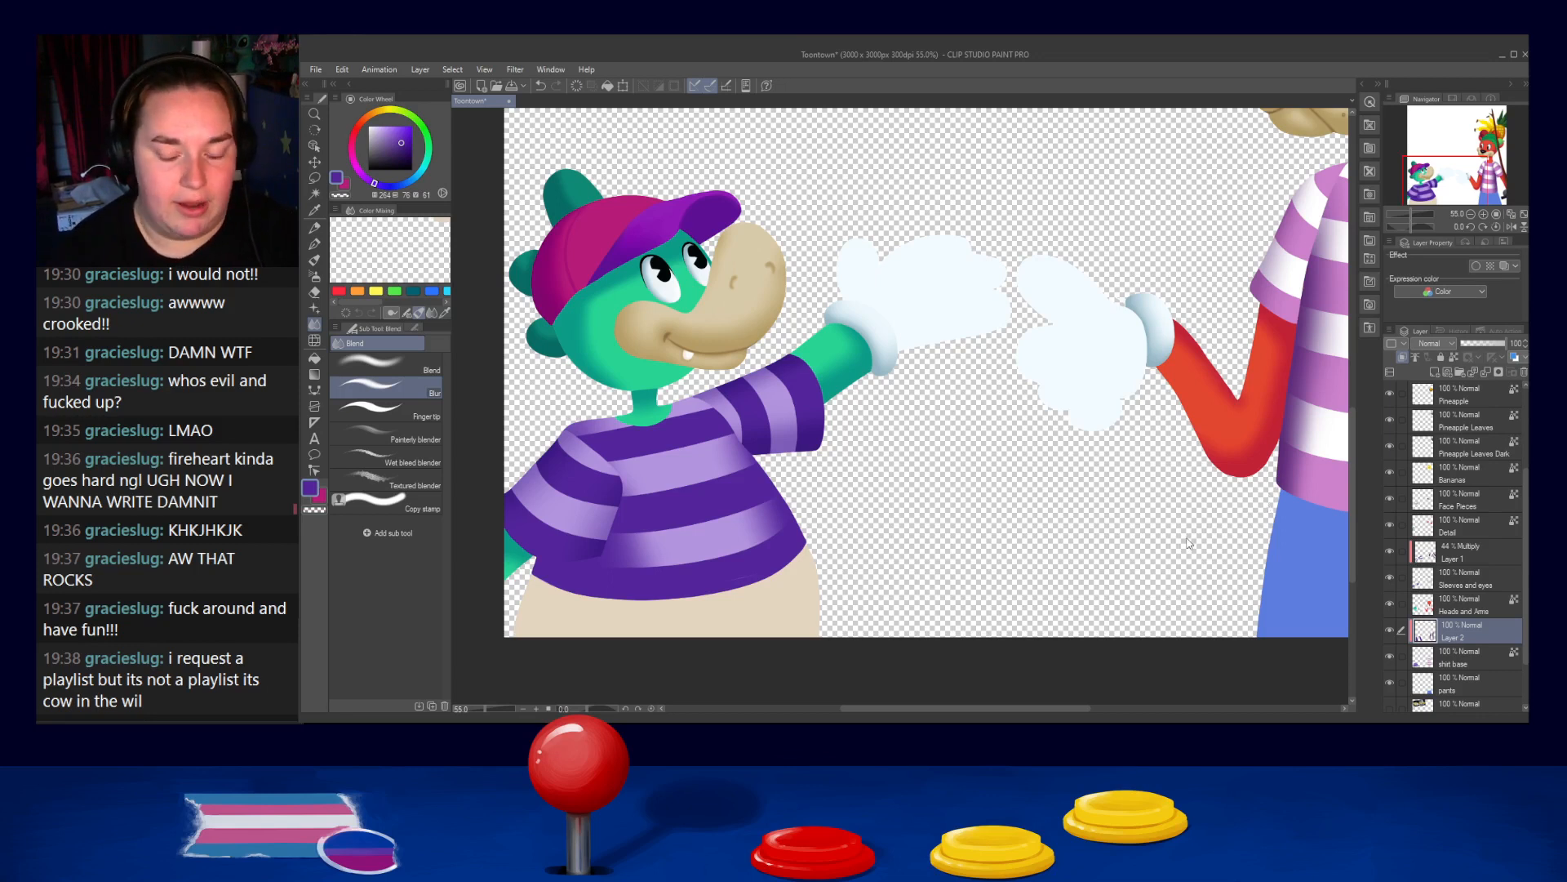
key(ctrl+s)
click(1435, 343)
click(1433, 382)
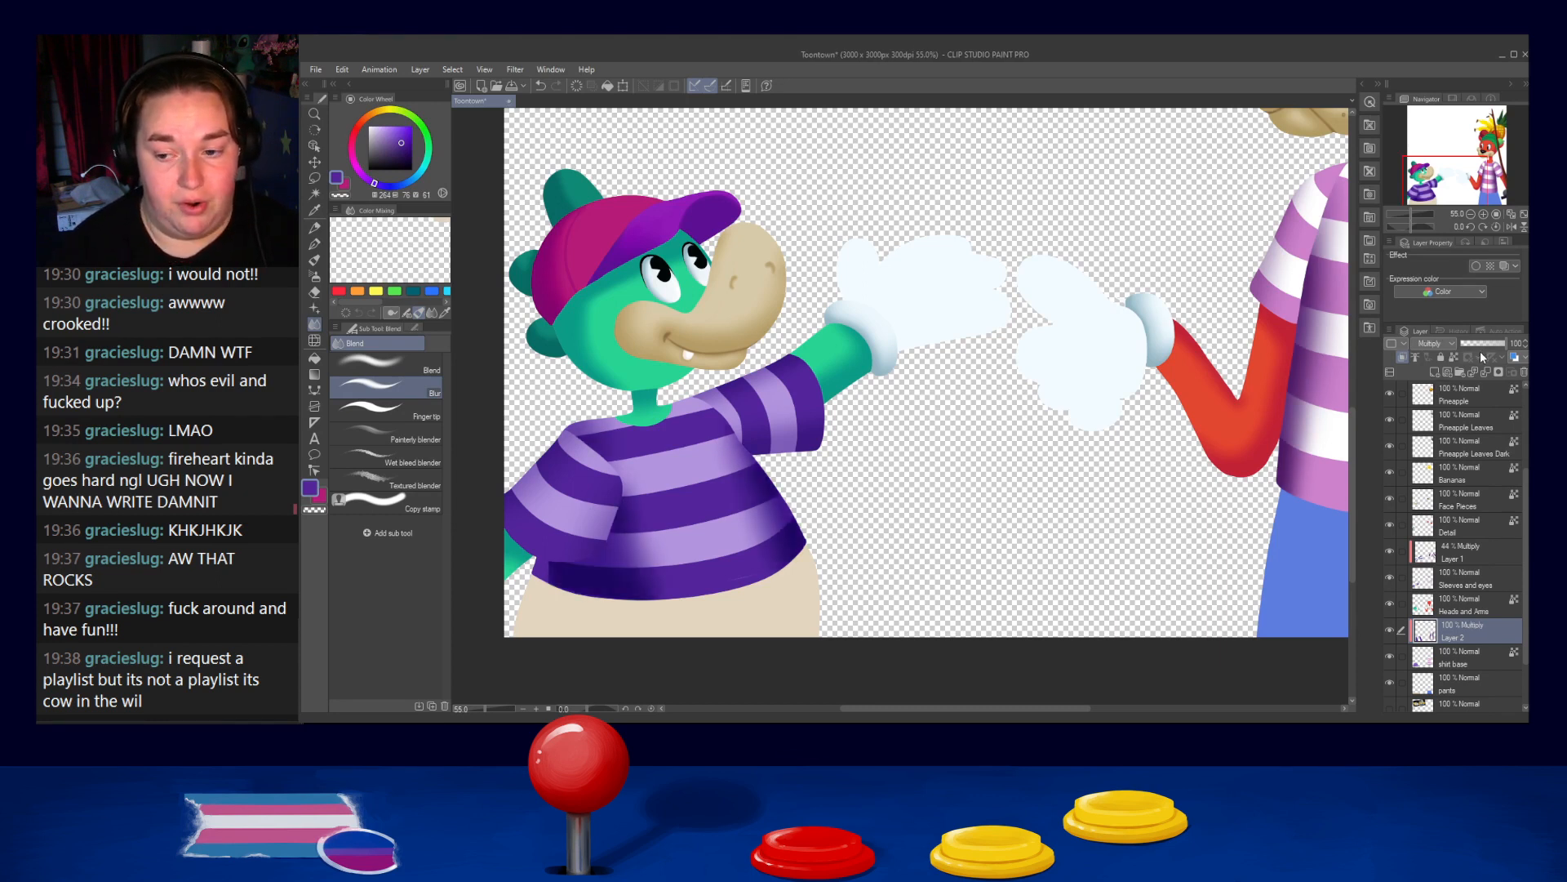
click(1477, 344)
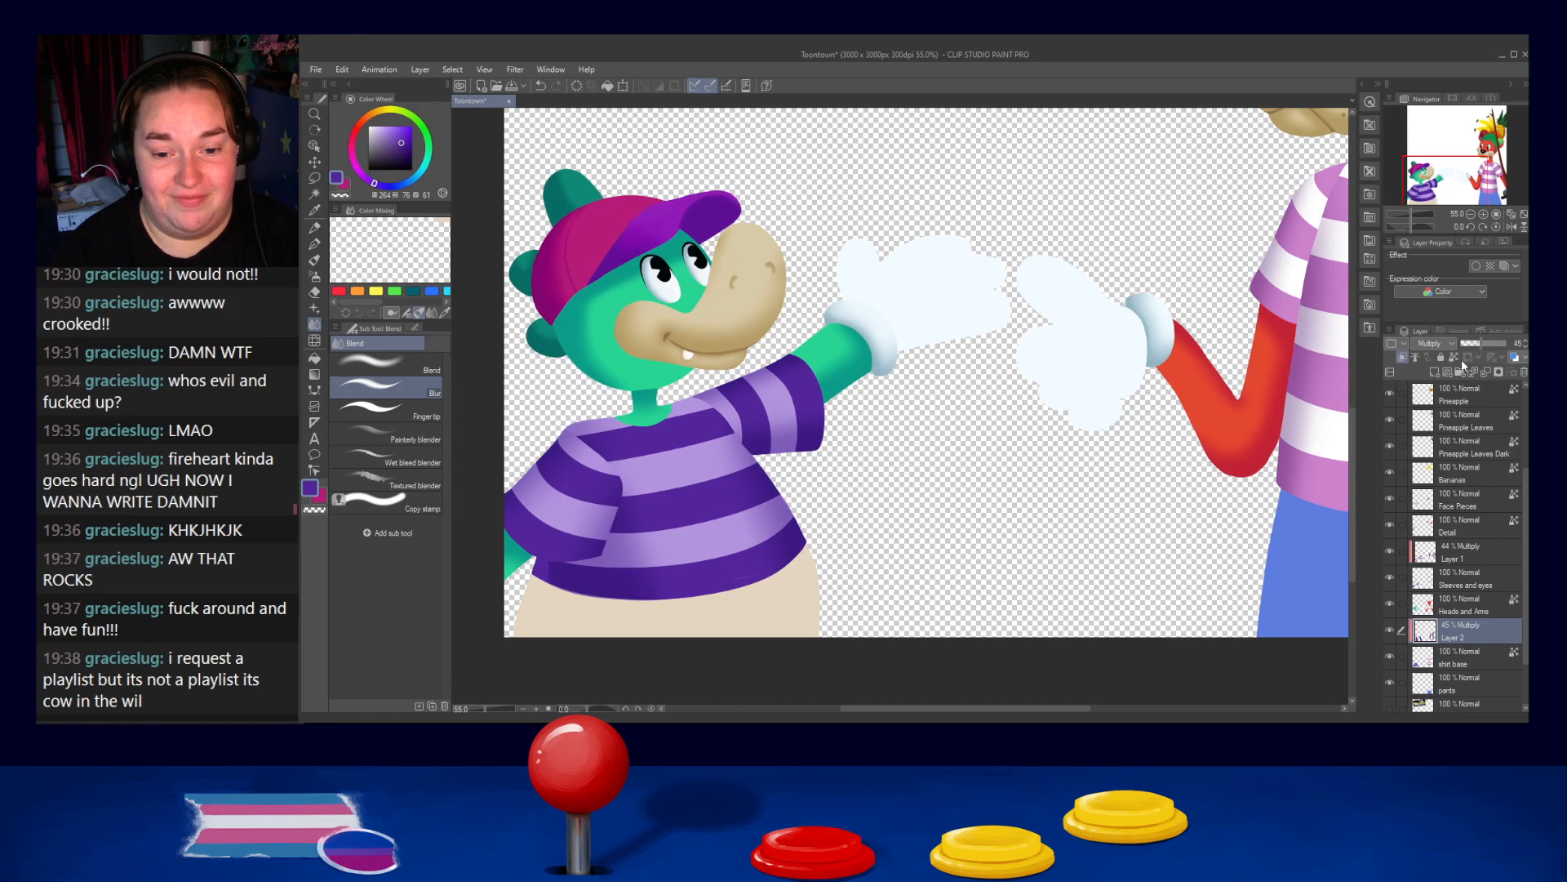
scroll(1137, 440, down, 2)
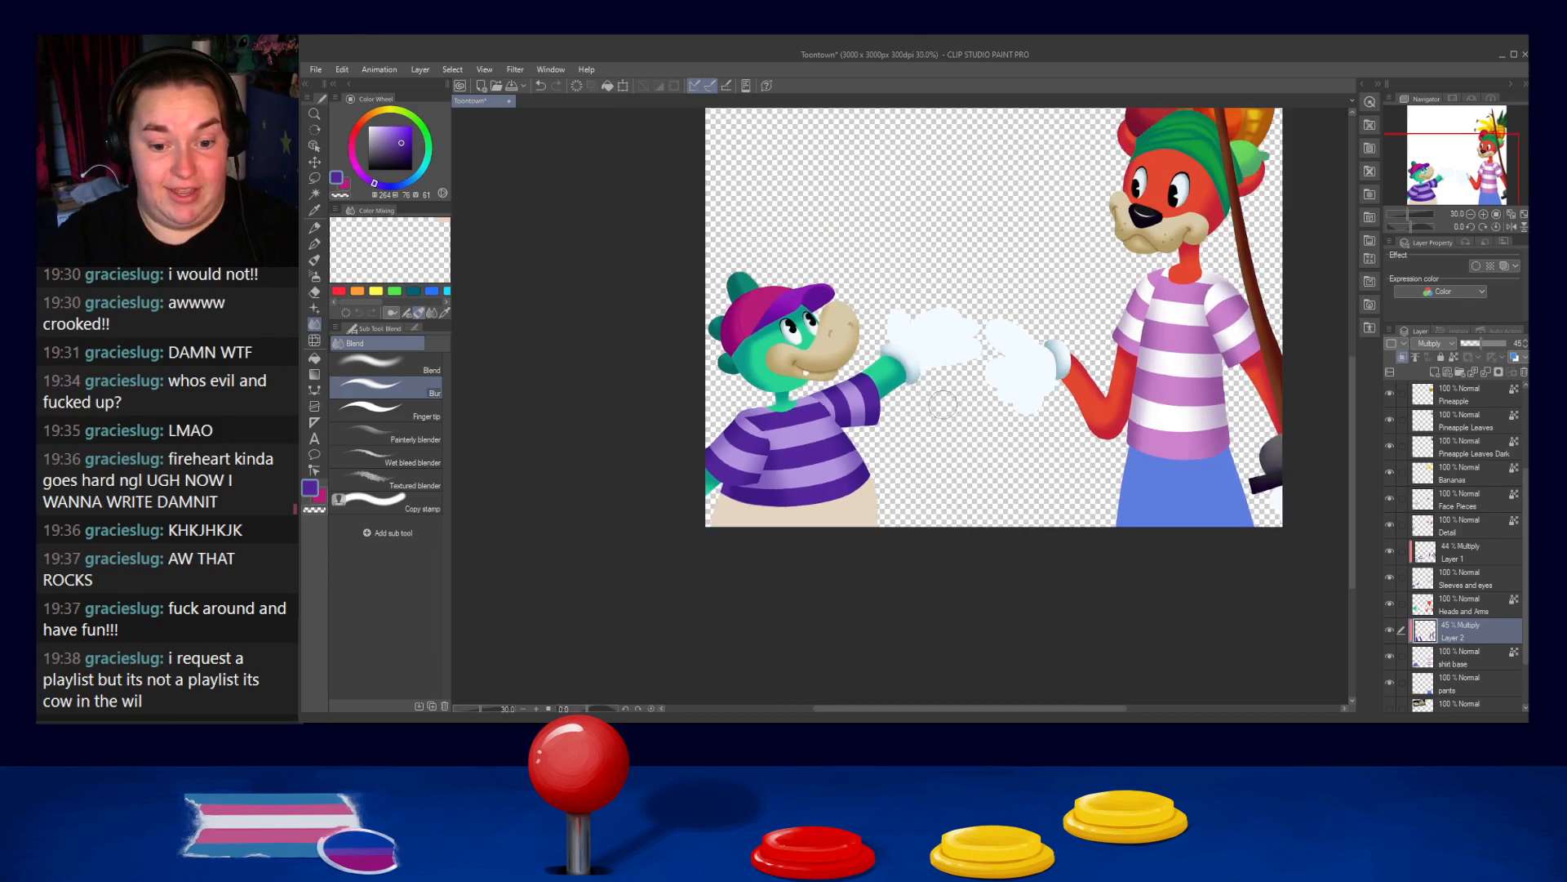
Paint a darker purple shadow on the dinosaur's shirt hem below the lowered sleeve and blur it into the stripe
scroll(893, 499, up, 4)
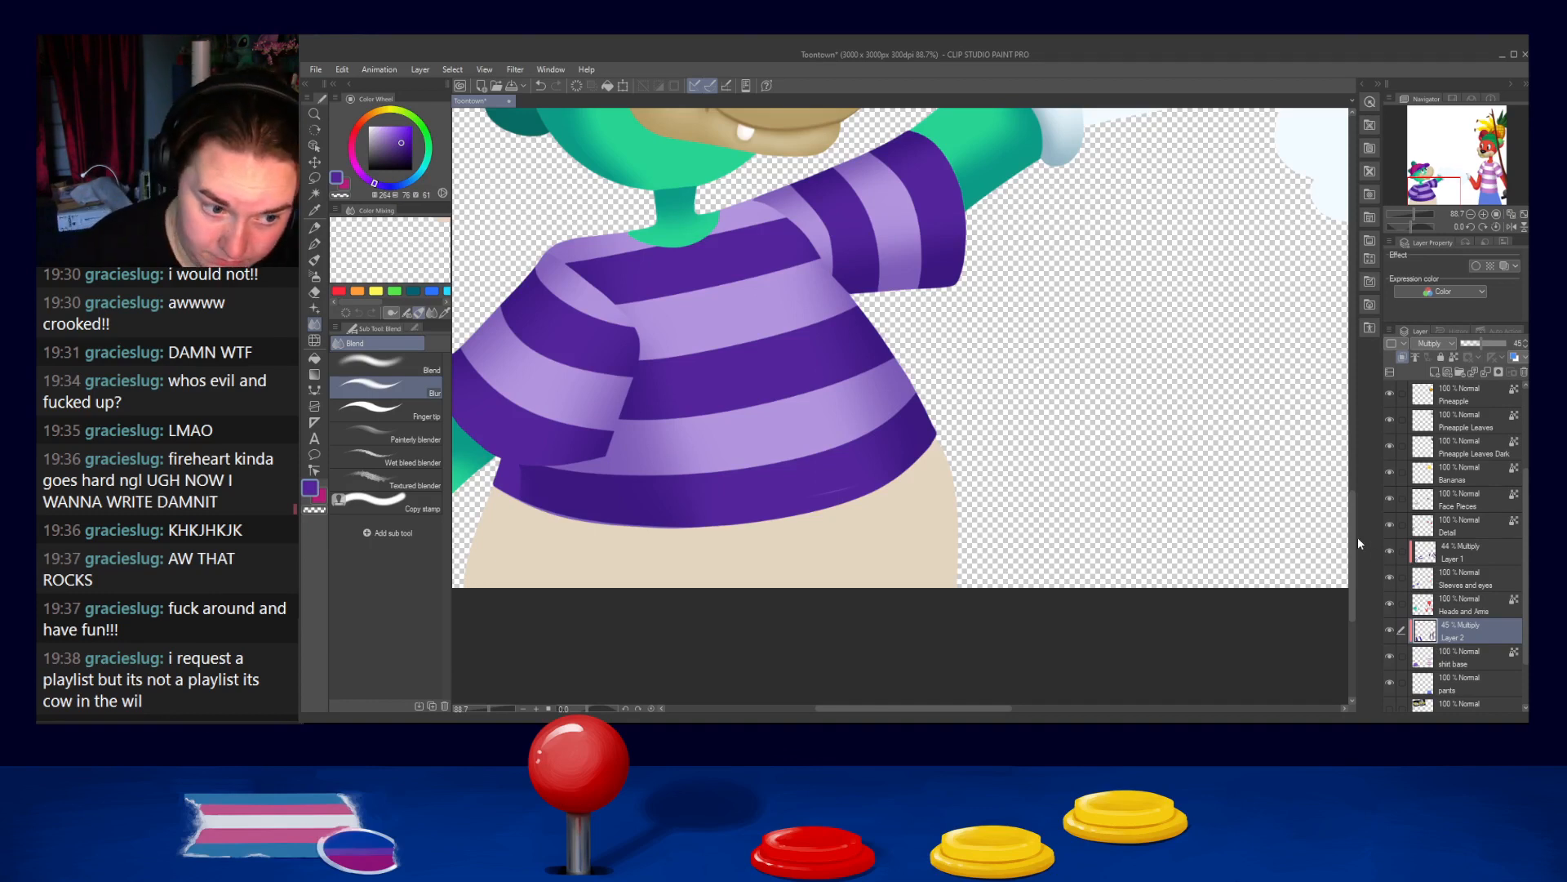
mouse_move(551, 483)
mouse_down()
mouse_move(531, 470)
mouse_move(496, 491)
mouse_move(546, 468)
mouse_move(527, 441)
mouse_move(555, 490)
mouse_up()
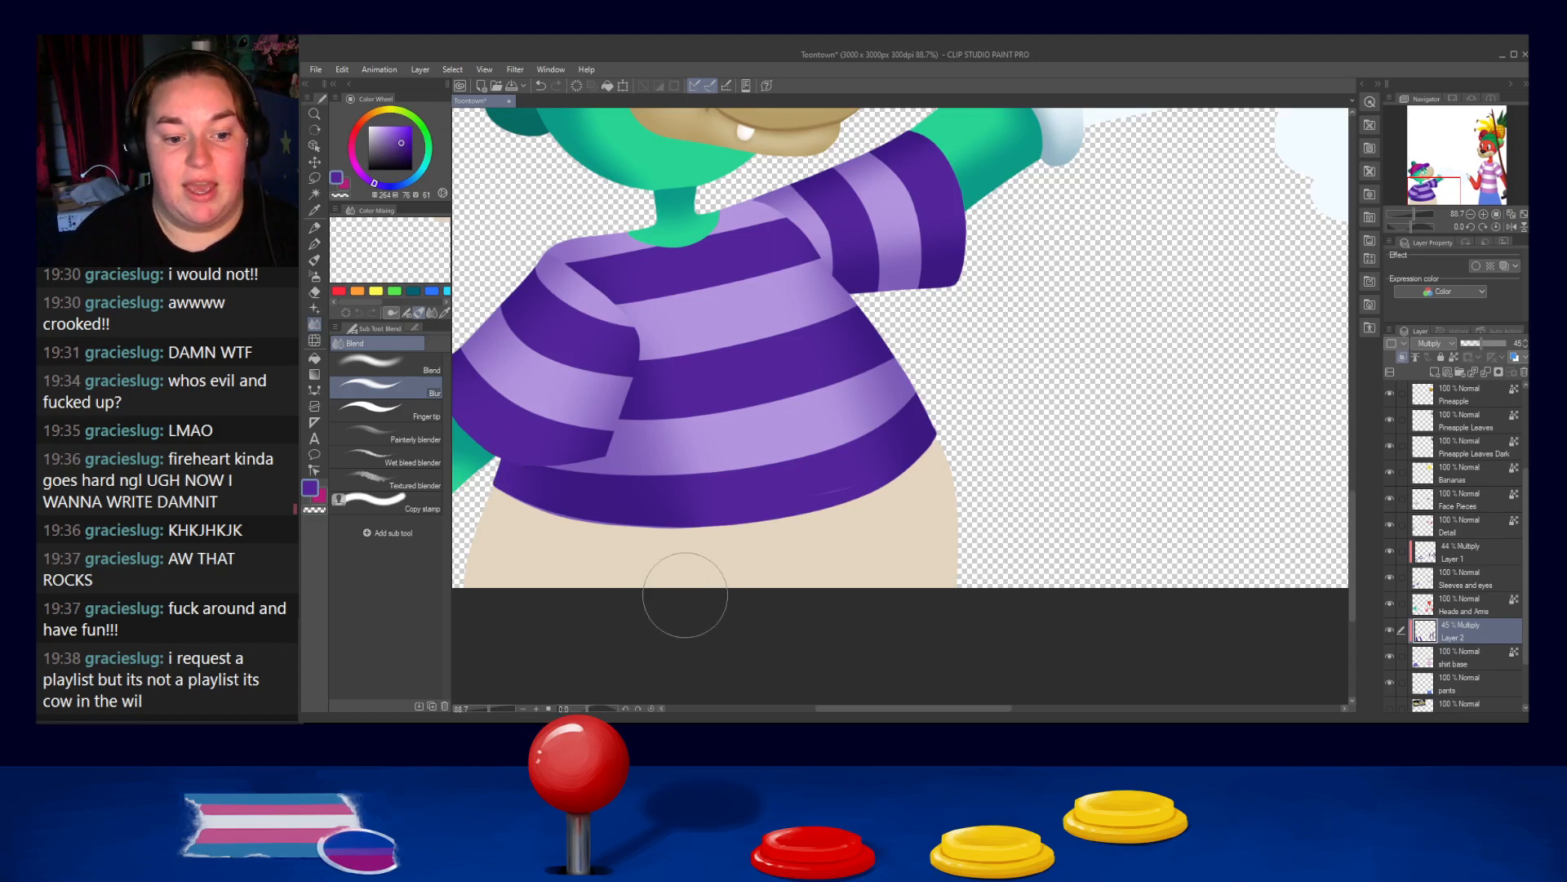
click(314, 244)
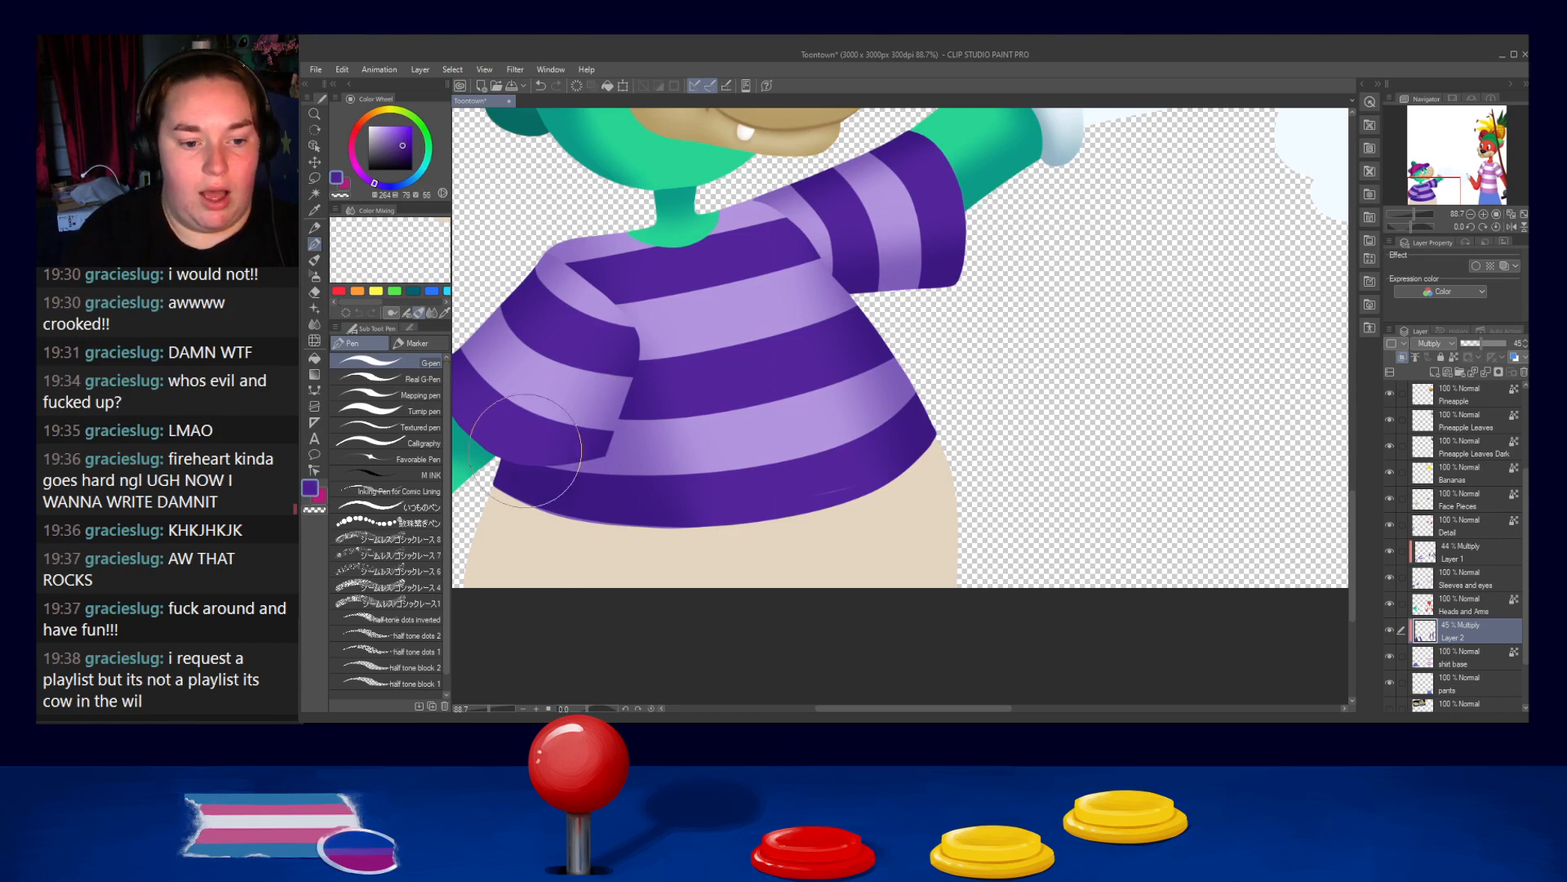
click(404, 159)
mouse_move(522, 447)
mouse_down()
mouse_move(516, 485)
mouse_move(514, 460)
mouse_up()
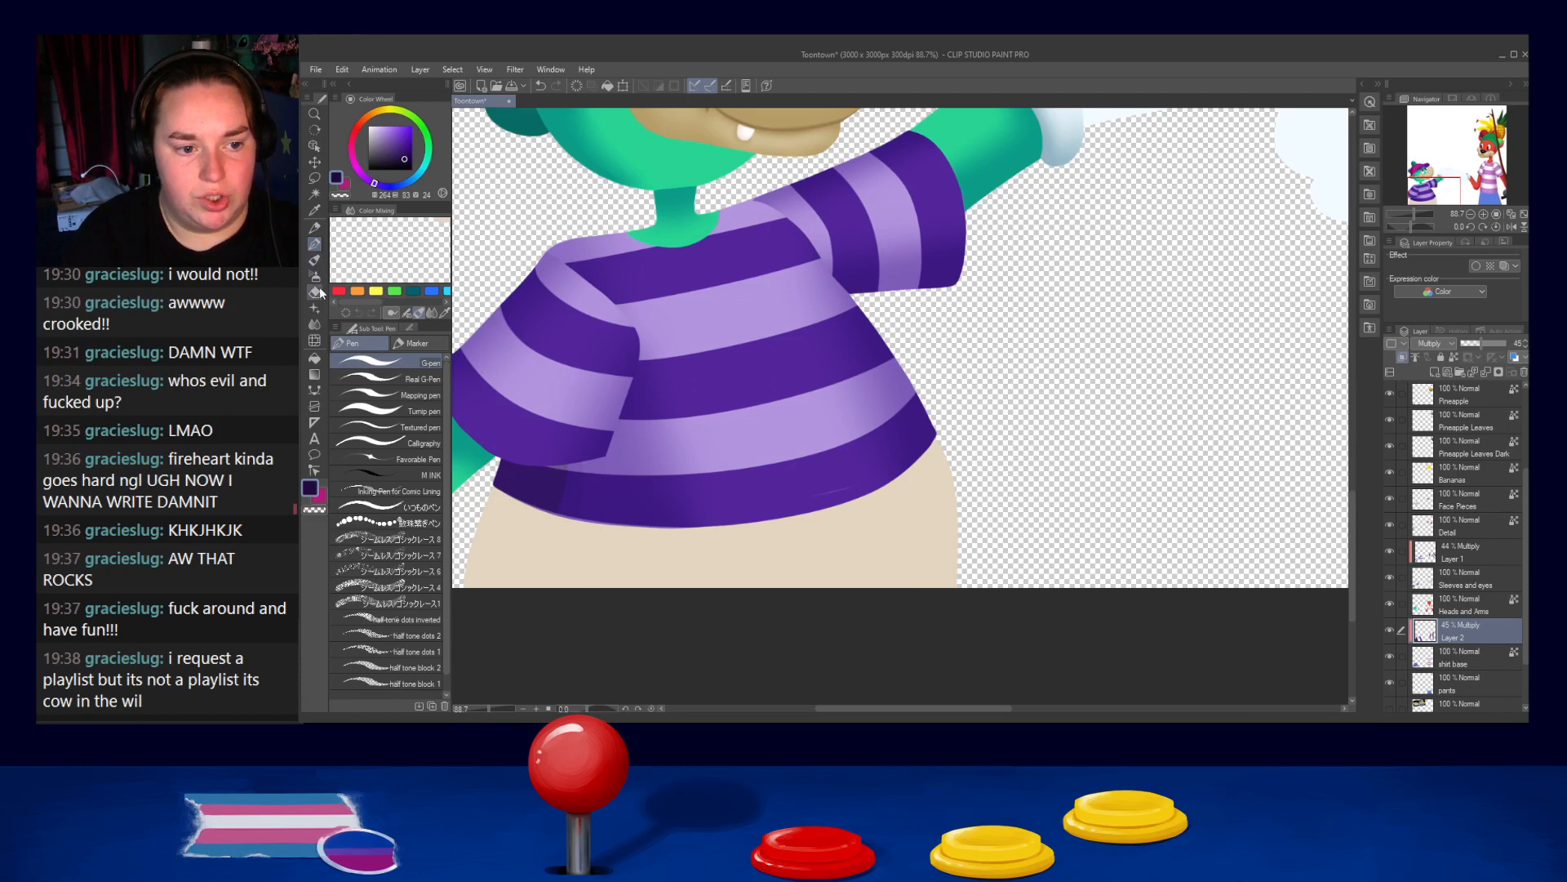
click(315, 324)
mouse_move(562, 504)
mouse_down()
mouse_move(535, 396)
mouse_move(551, 507)
mouse_move(570, 433)
mouse_move(521, 497)
mouse_move(653, 427)
mouse_move(604, 447)
mouse_move(615, 475)
mouse_move(549, 480)
mouse_move(549, 499)
mouse_move(608, 485)
mouse_move(549, 493)
mouse_move(593, 454)
mouse_move(614, 520)
mouse_move(678, 535)
mouse_up()
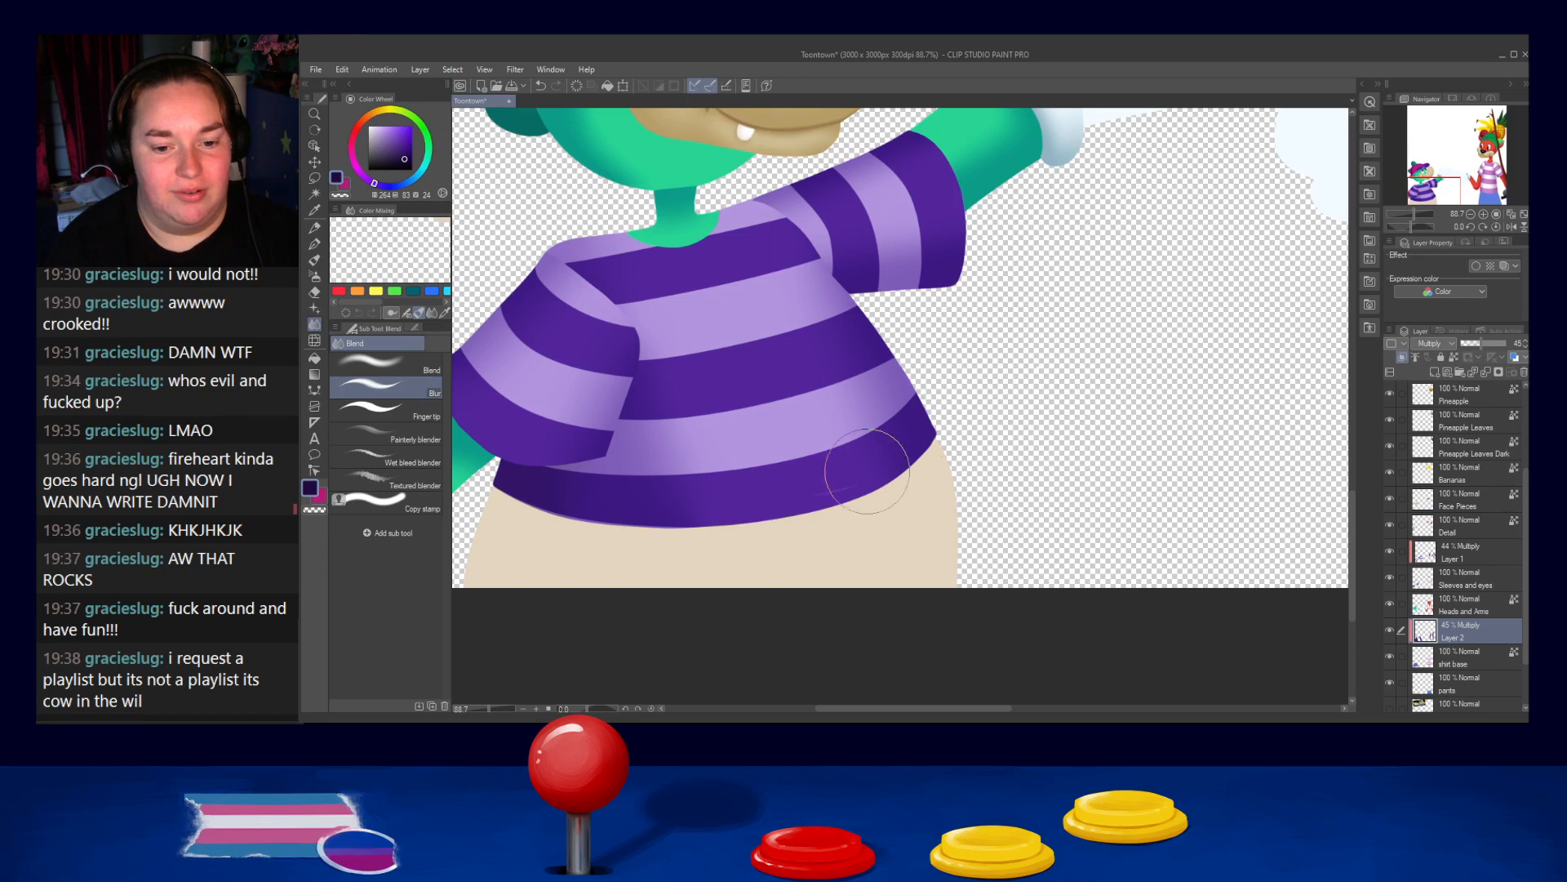
Sample the hem stripe's purple for the pen, try a stroke along the glove side of the hem, and undo it
alt+click(831, 474)
click(316, 245)
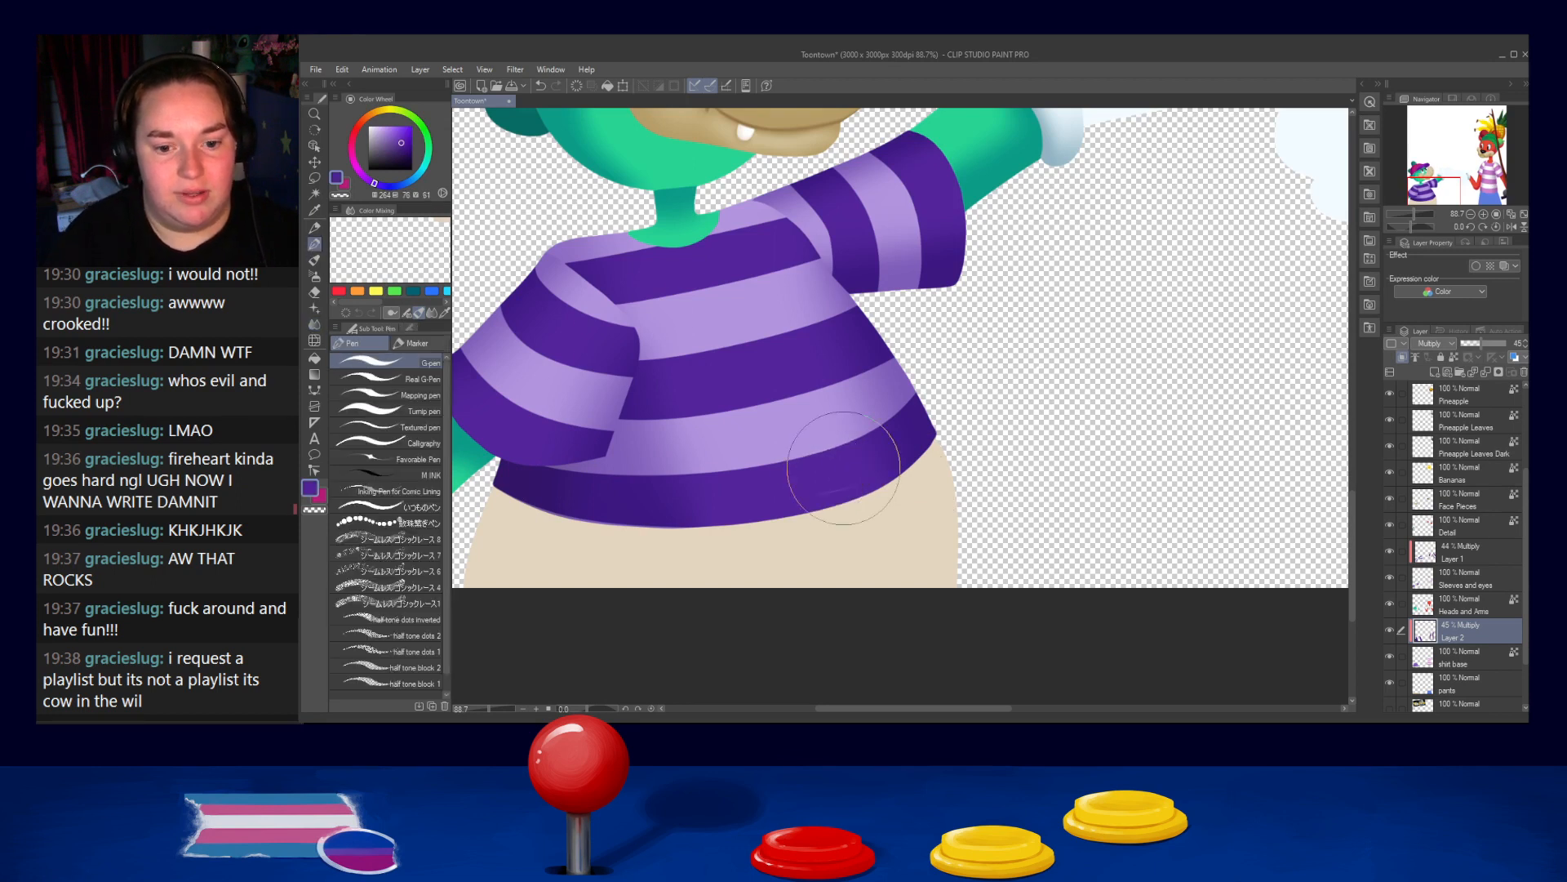
drag(832, 497, 856, 493)
key(ctrl+z)
click(1421, 663)
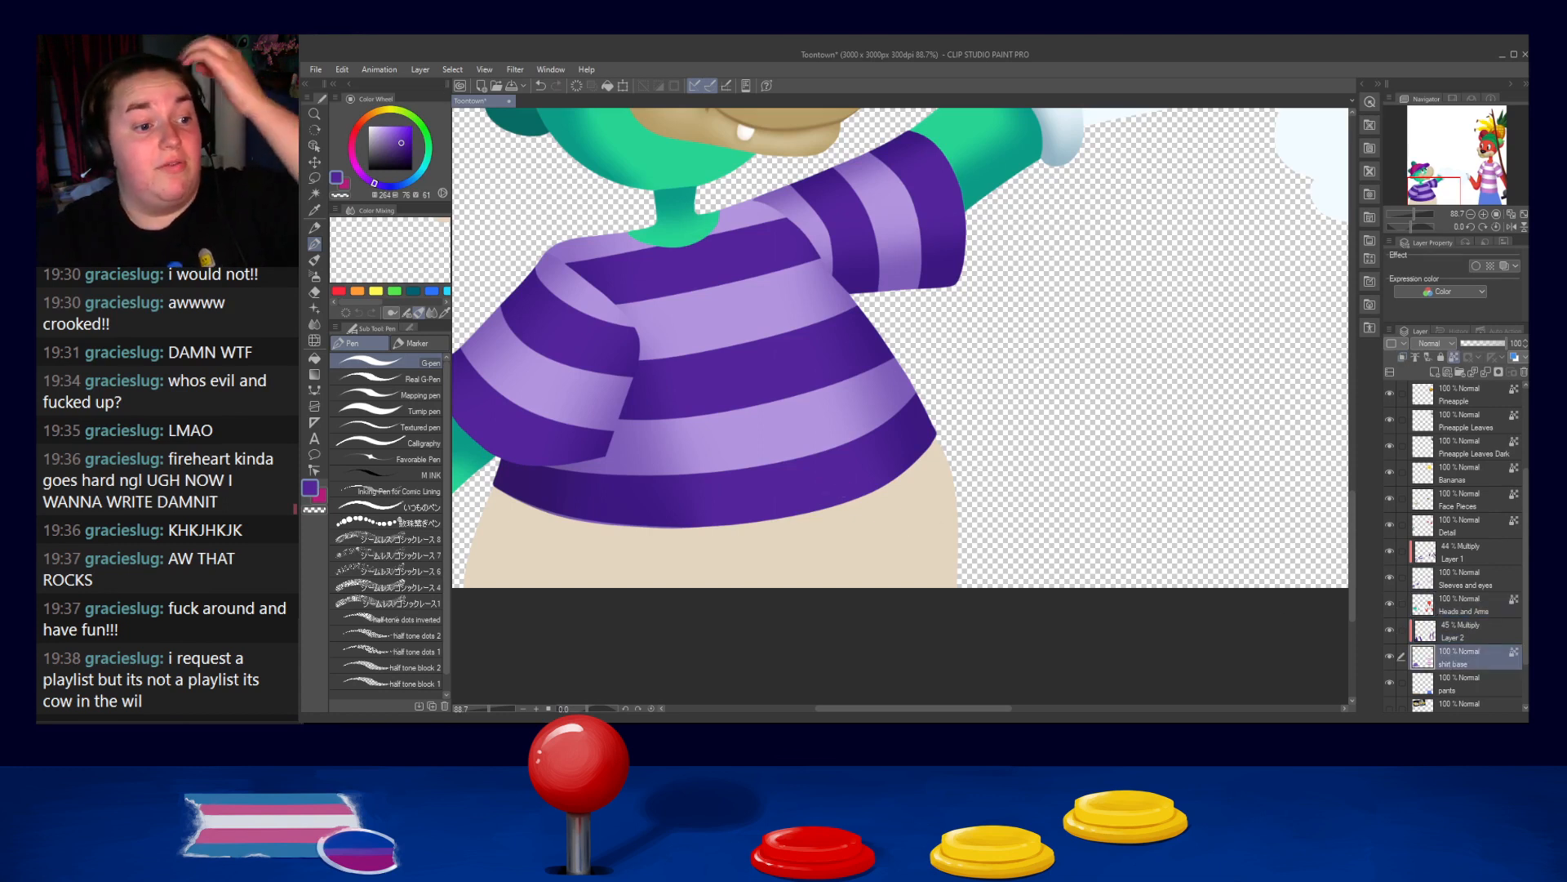
scroll(896, 463, down, 4)
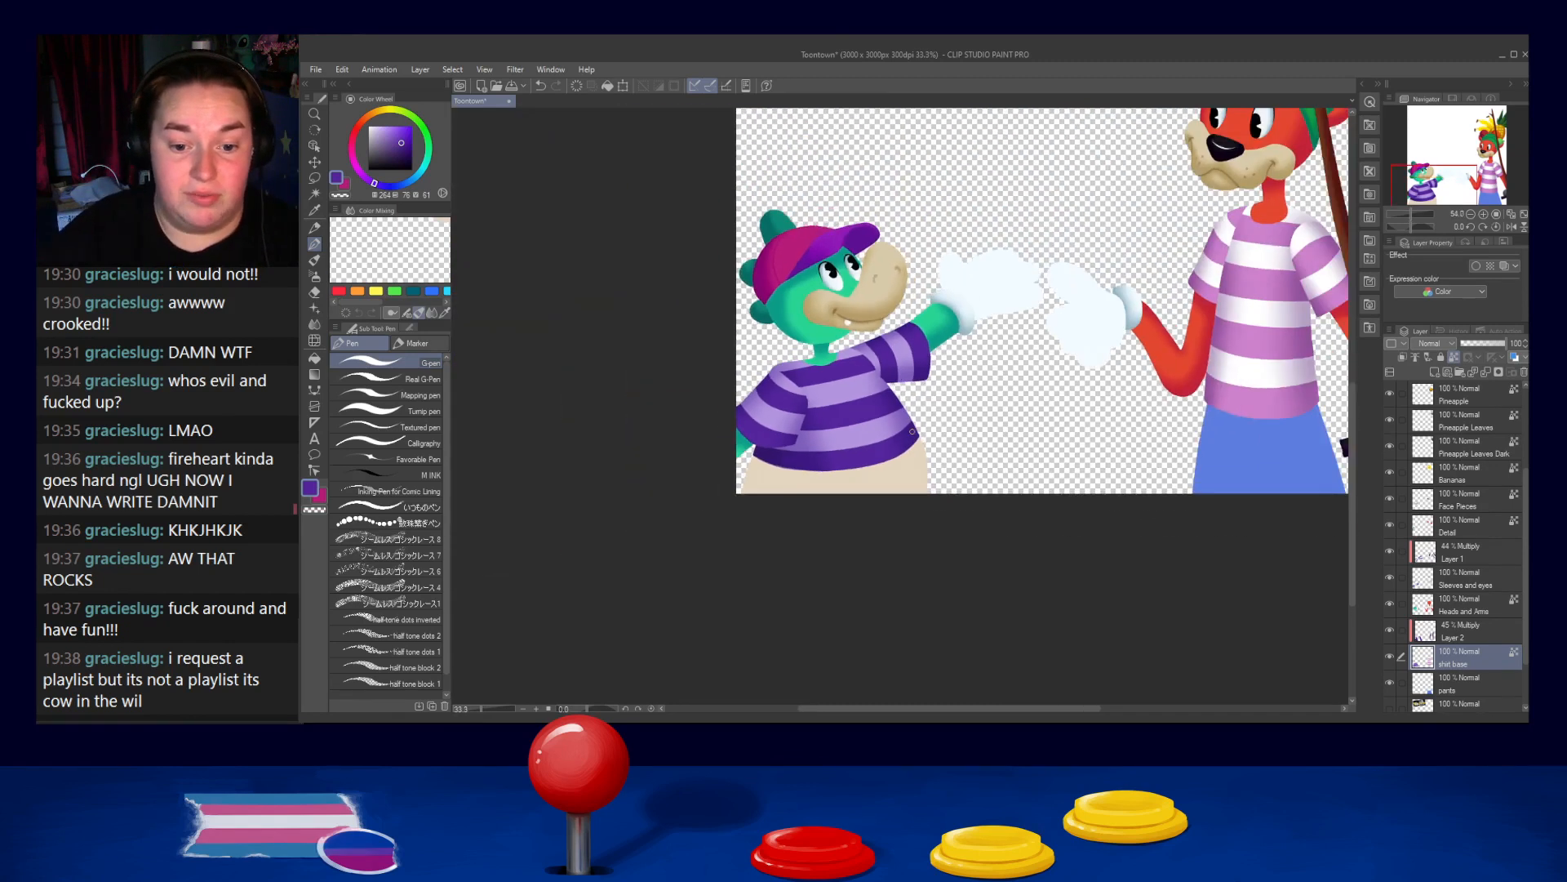
scroll(849, 422, up, 4)
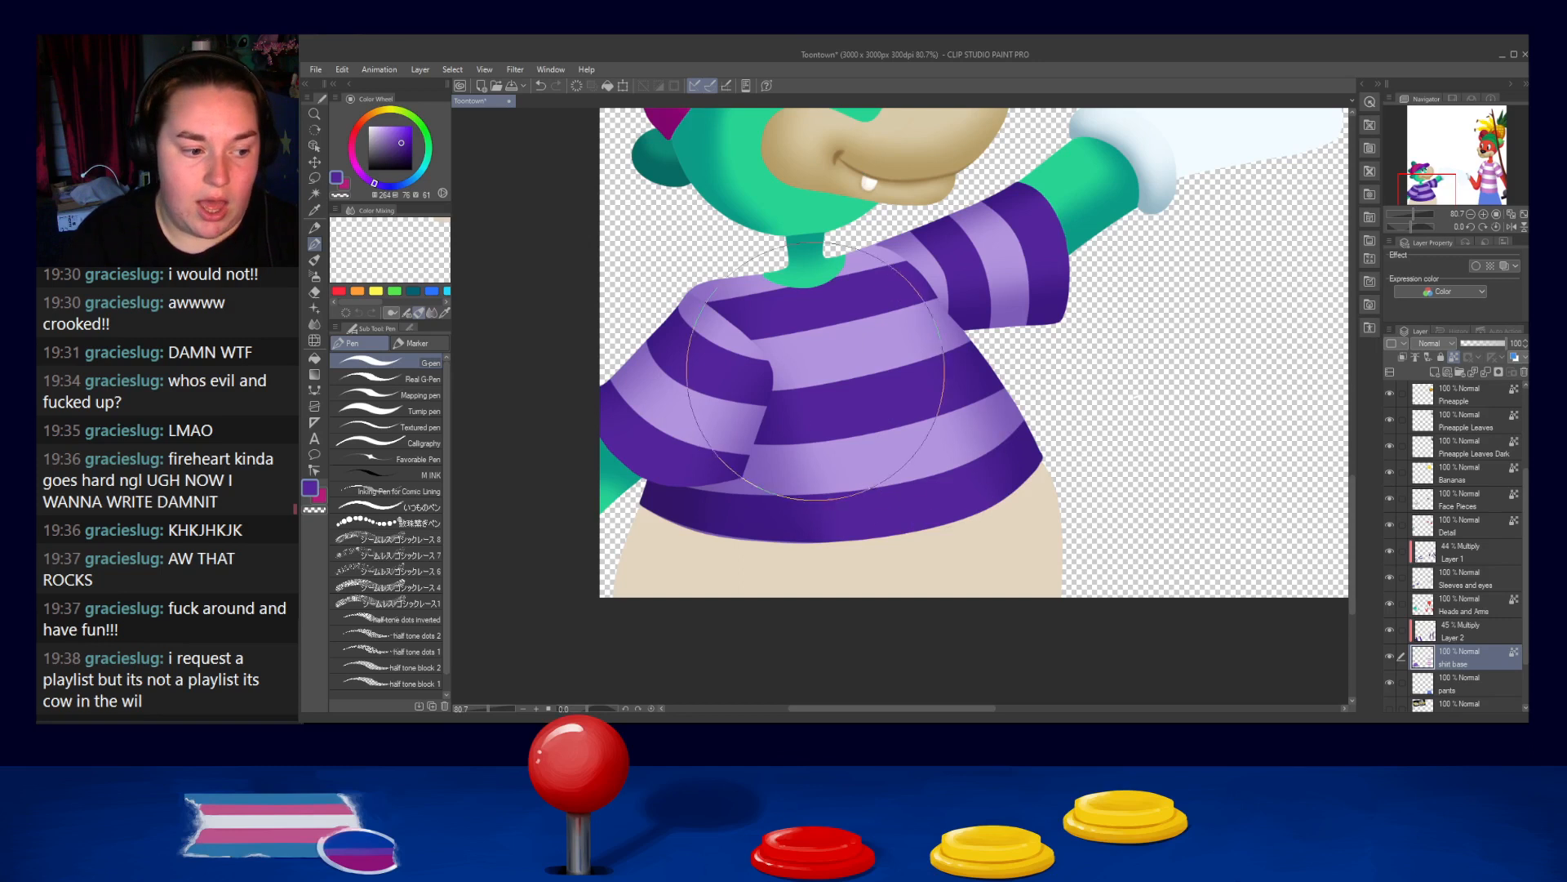
drag(797, 357, 825, 522)
key(ctrl+z)
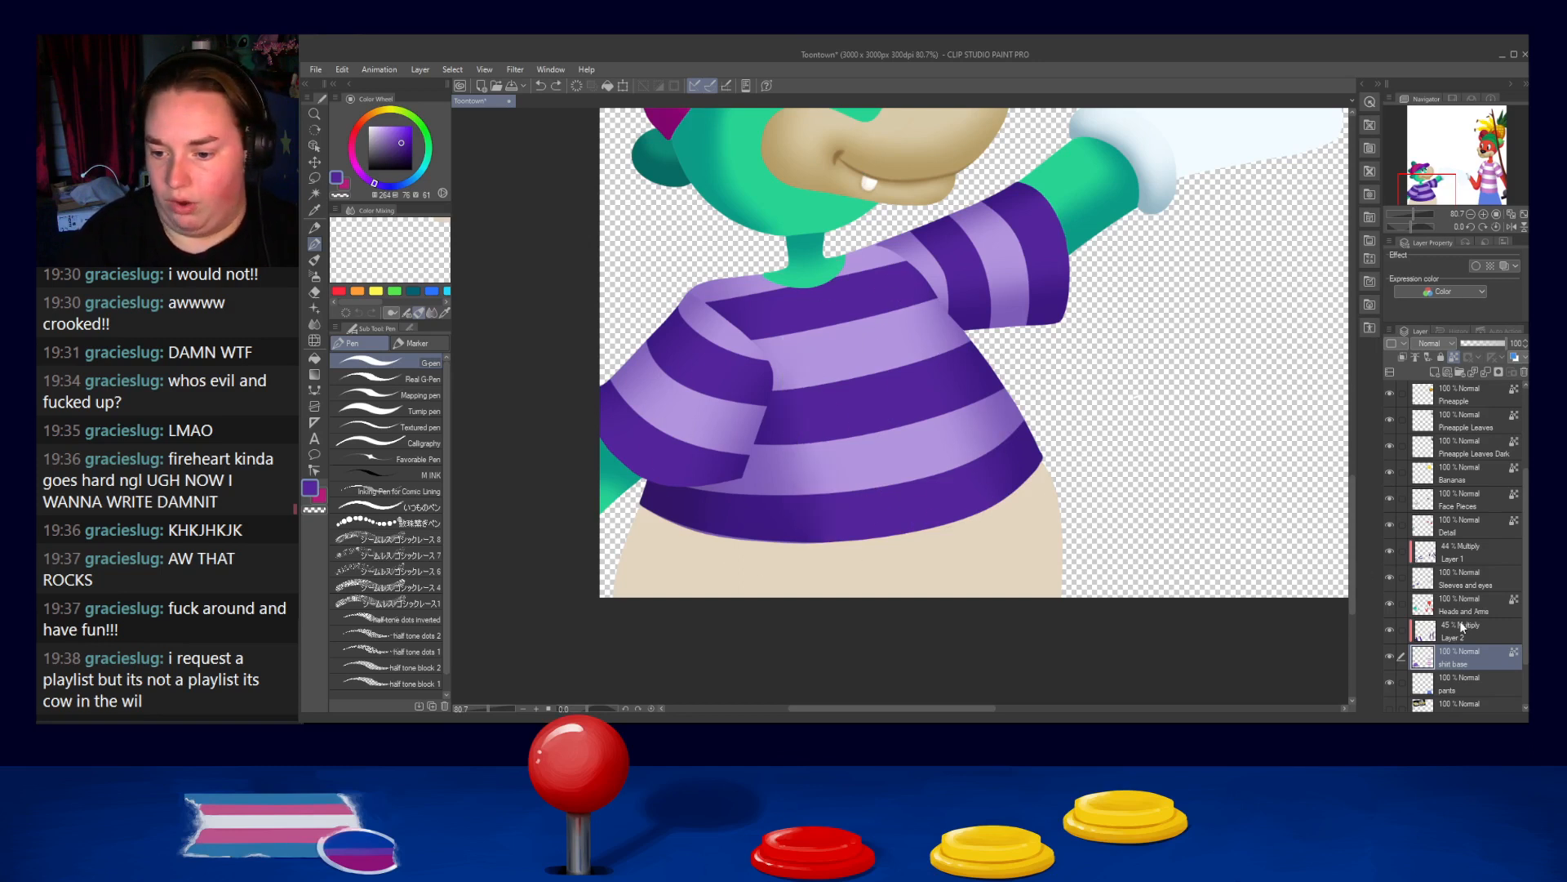
Paint a purple shadow on Layer 2 along the dinosaur's torso beside the lowered sleeve and soften it with the Blur tool
click(1463, 631)
drag(794, 384, 785, 522)
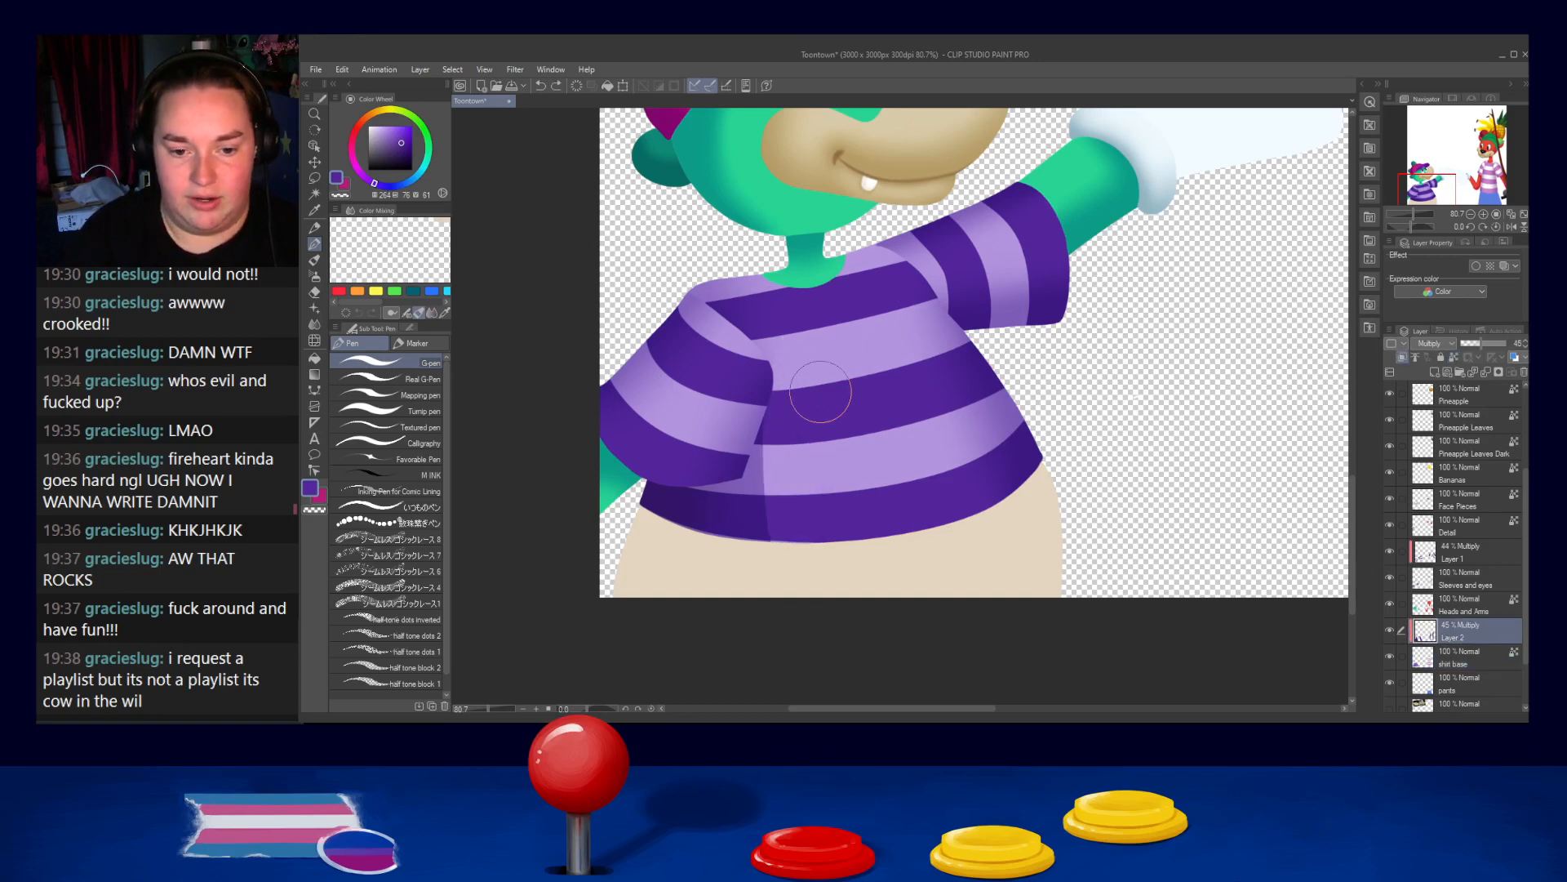
drag(775, 408, 789, 555)
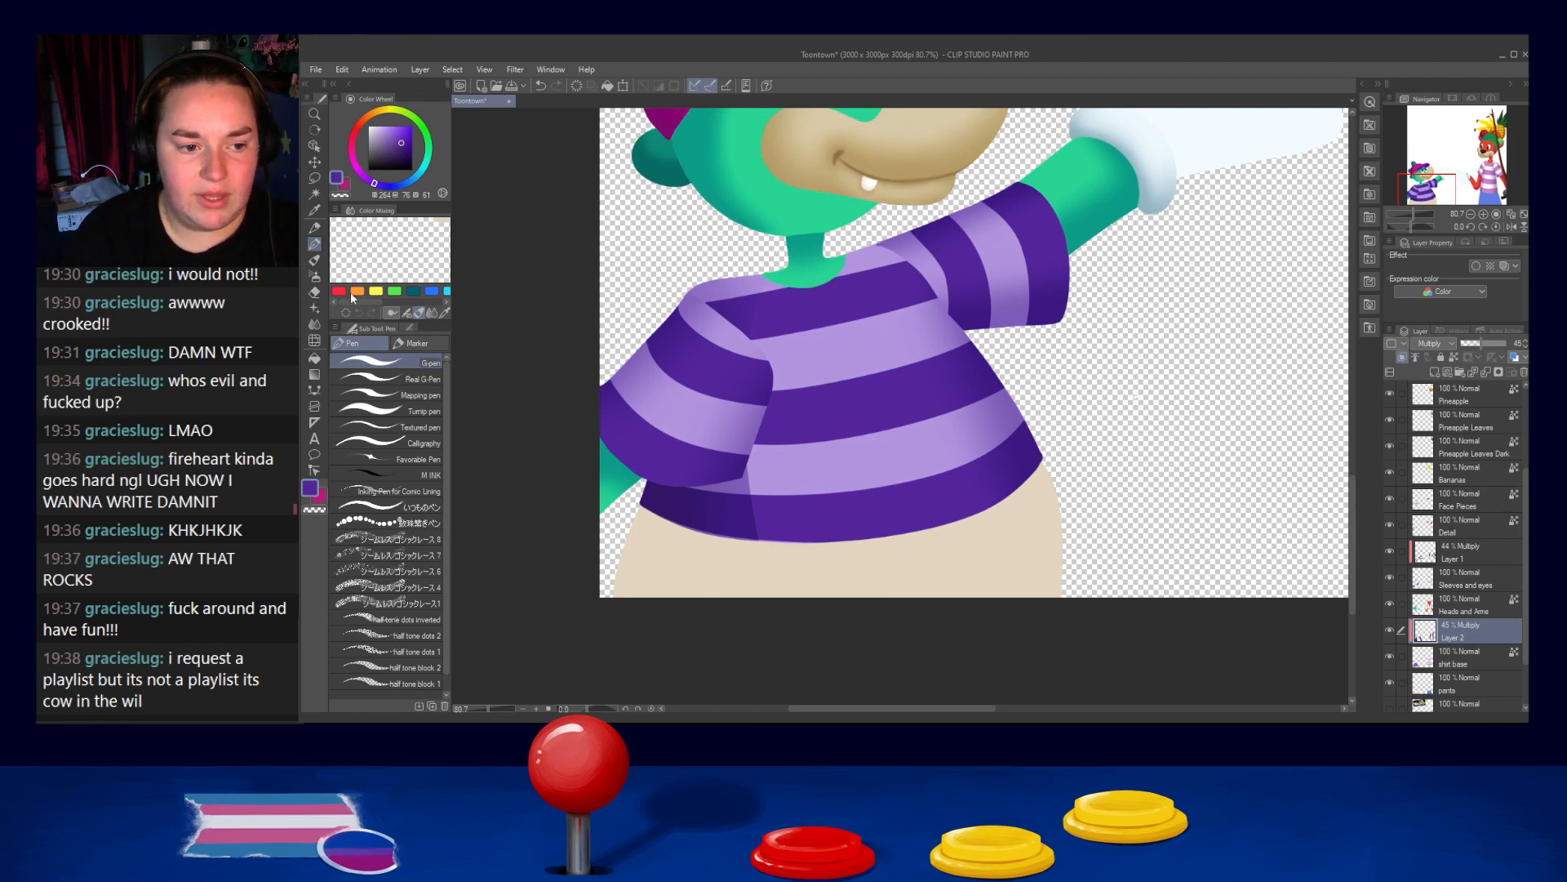
click(314, 324)
mouse_move(734, 503)
mouse_down()
mouse_move(756, 525)
mouse_move(771, 425)
mouse_up()
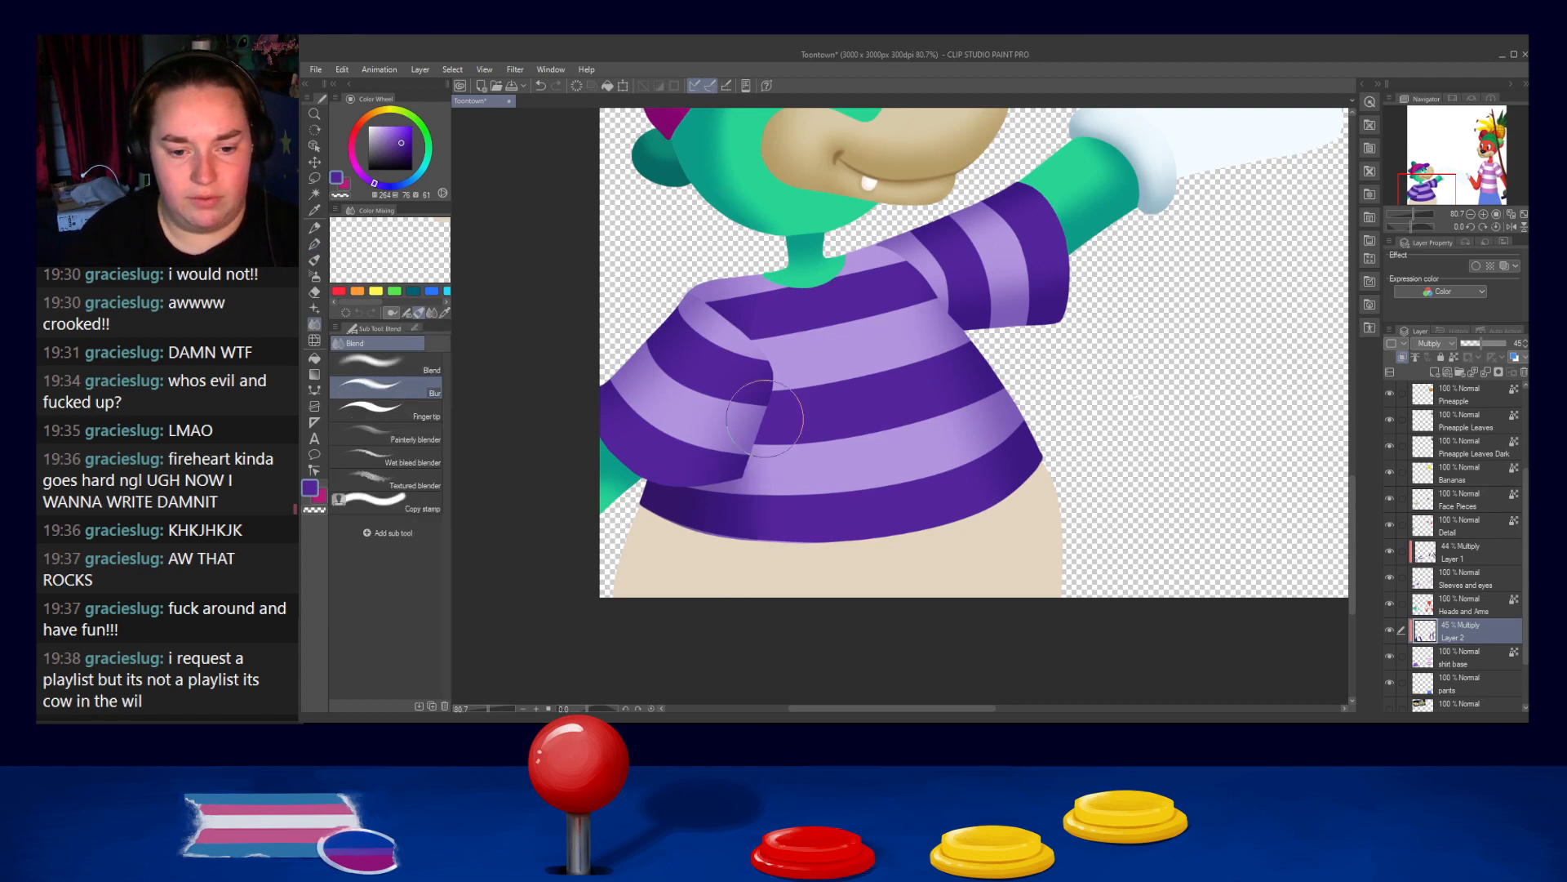
Sample the white of the fox's shirt, try a pen stroke across the shirt on the Sleeves and eyes layer, and undo it
scroll(1150, 347, down, 3)
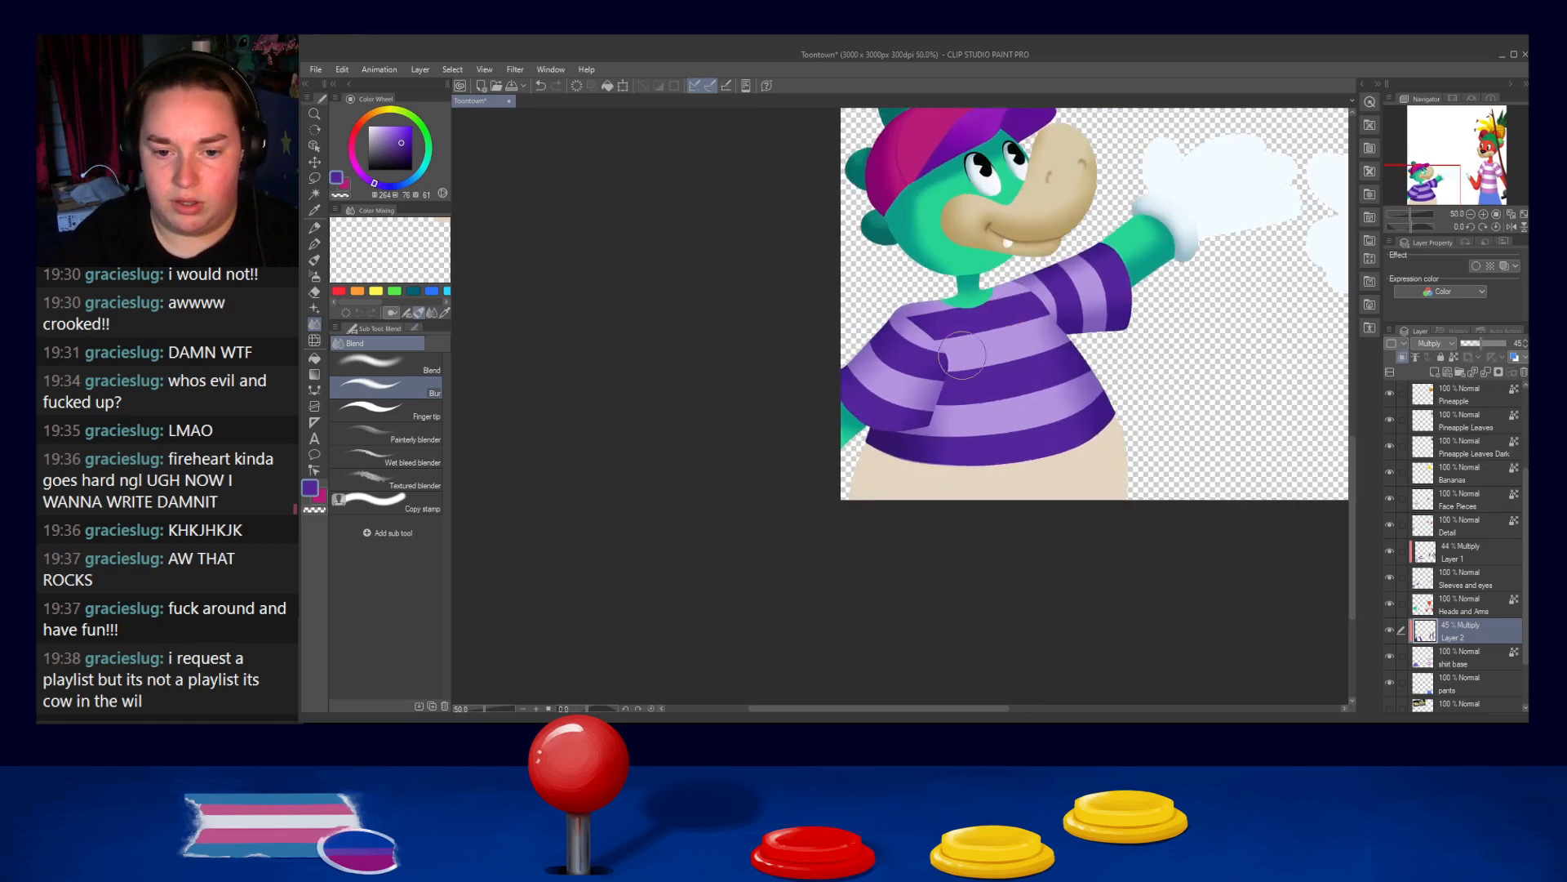
scroll(896, 398, down, 4)
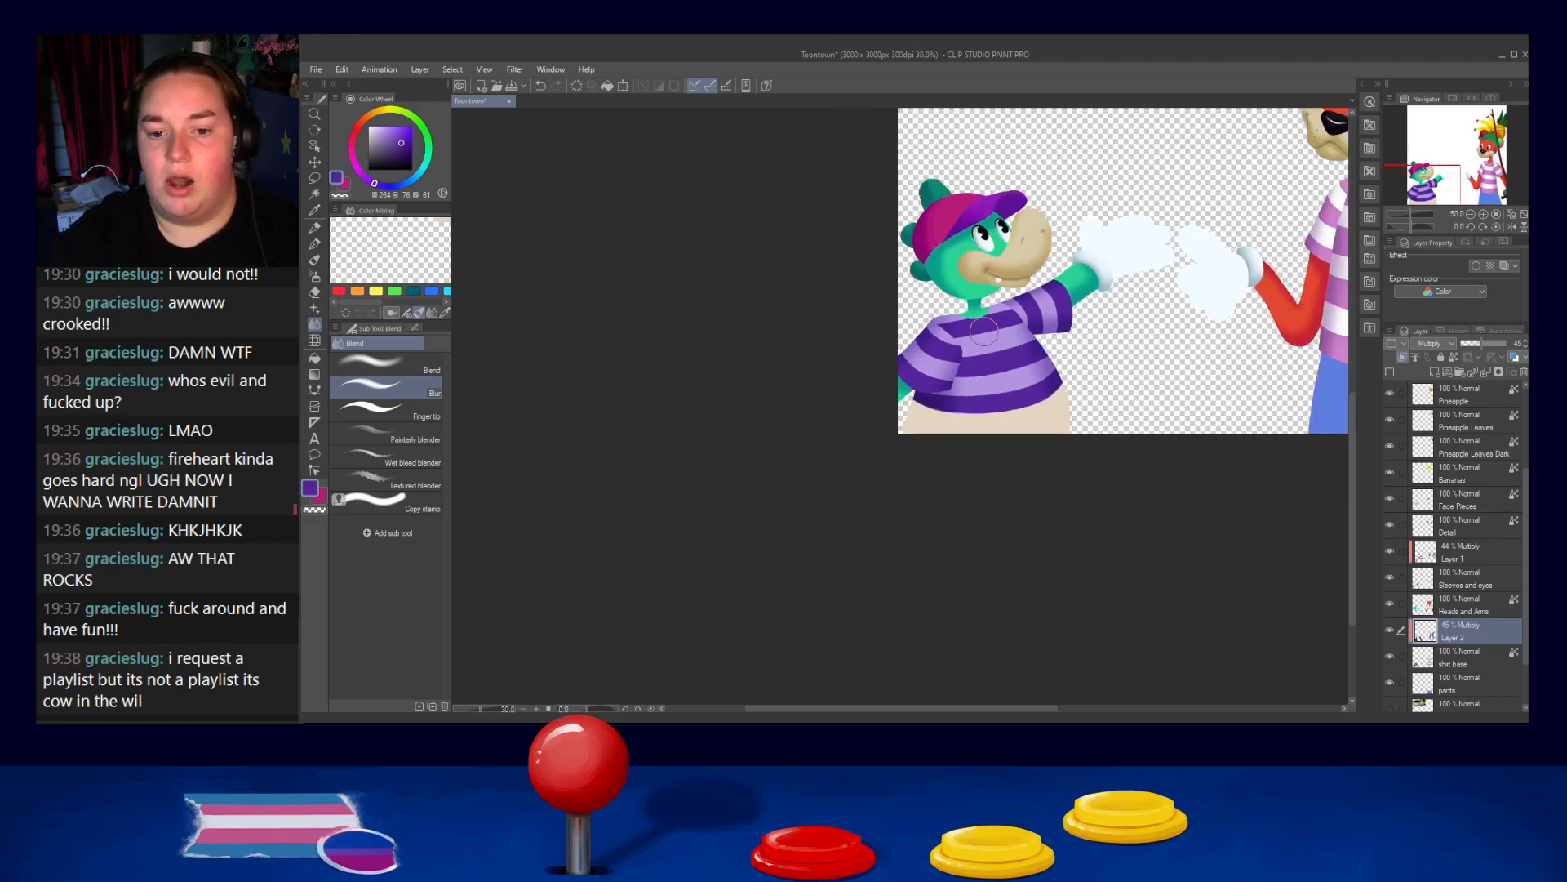
scroll(895, 400, up, 3)
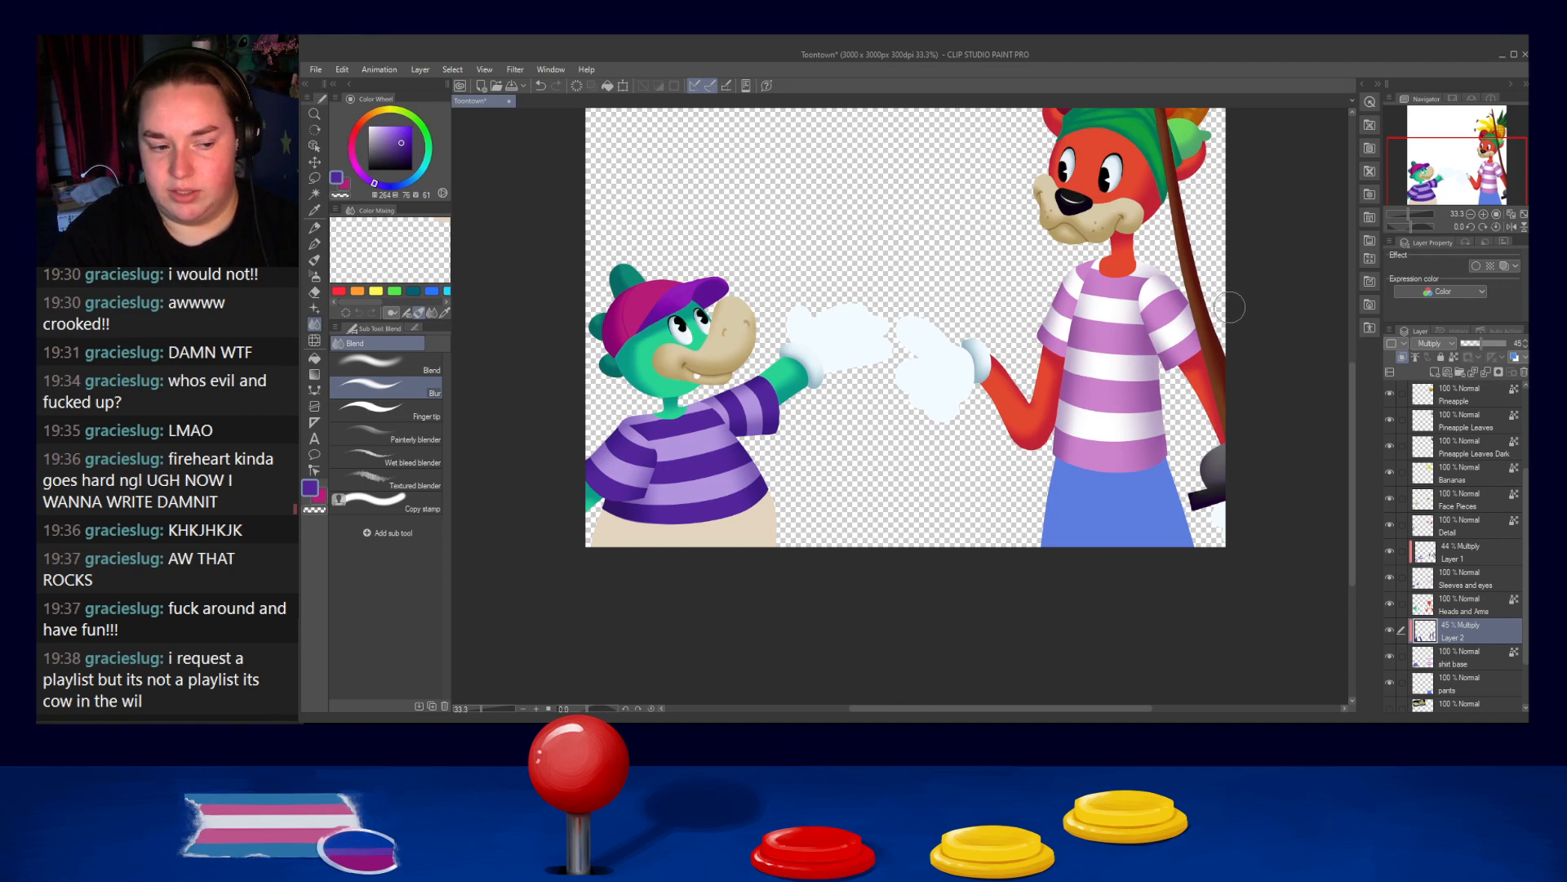
click(1446, 663)
alt+click(1068, 275)
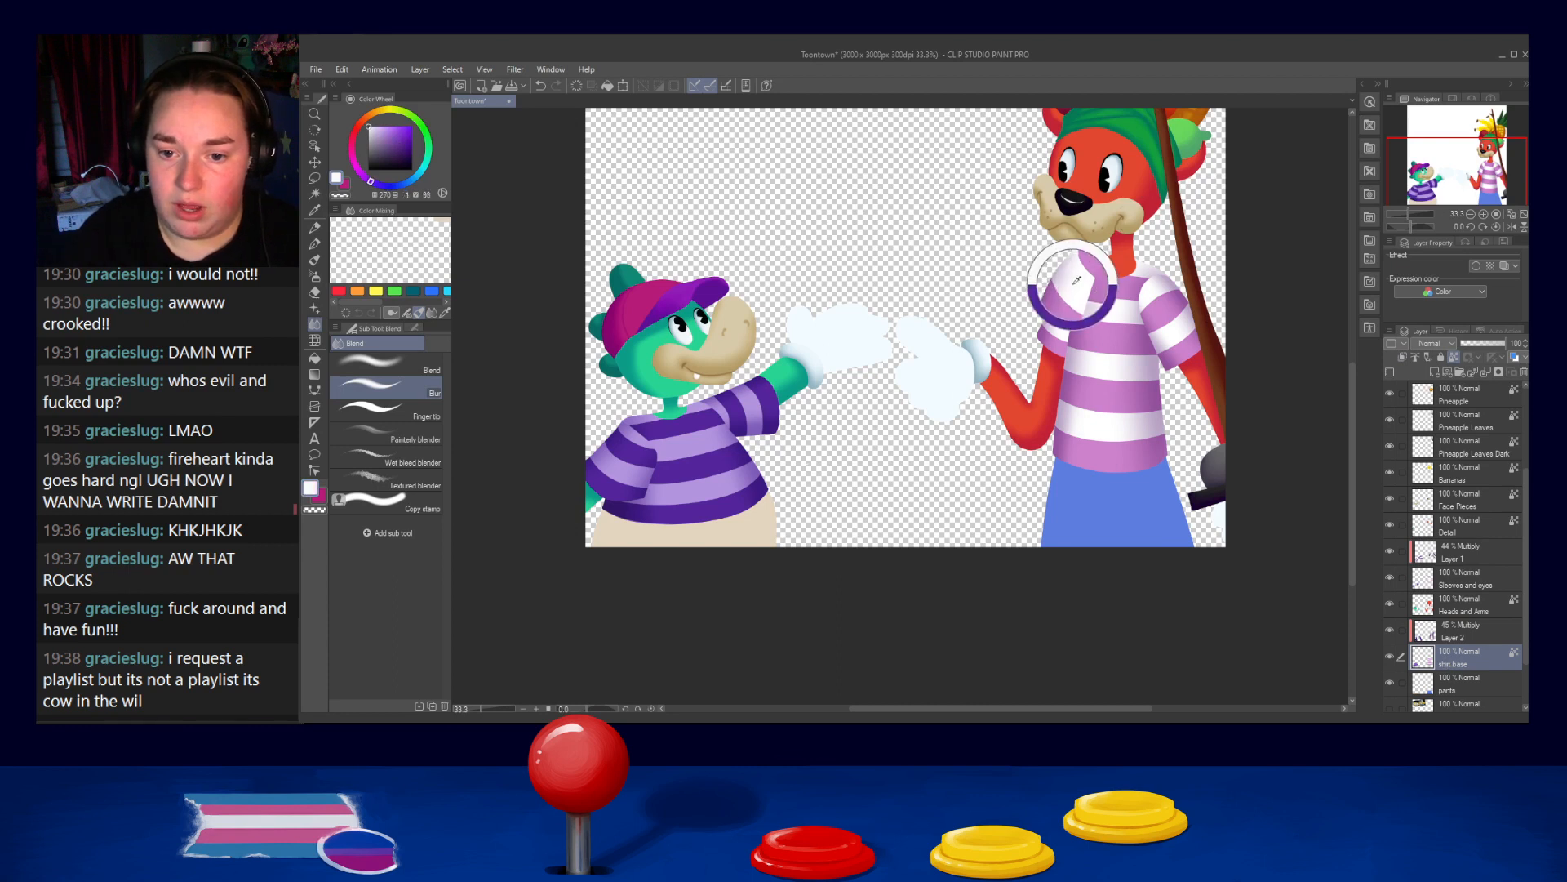
key(e)
click(1483, 585)
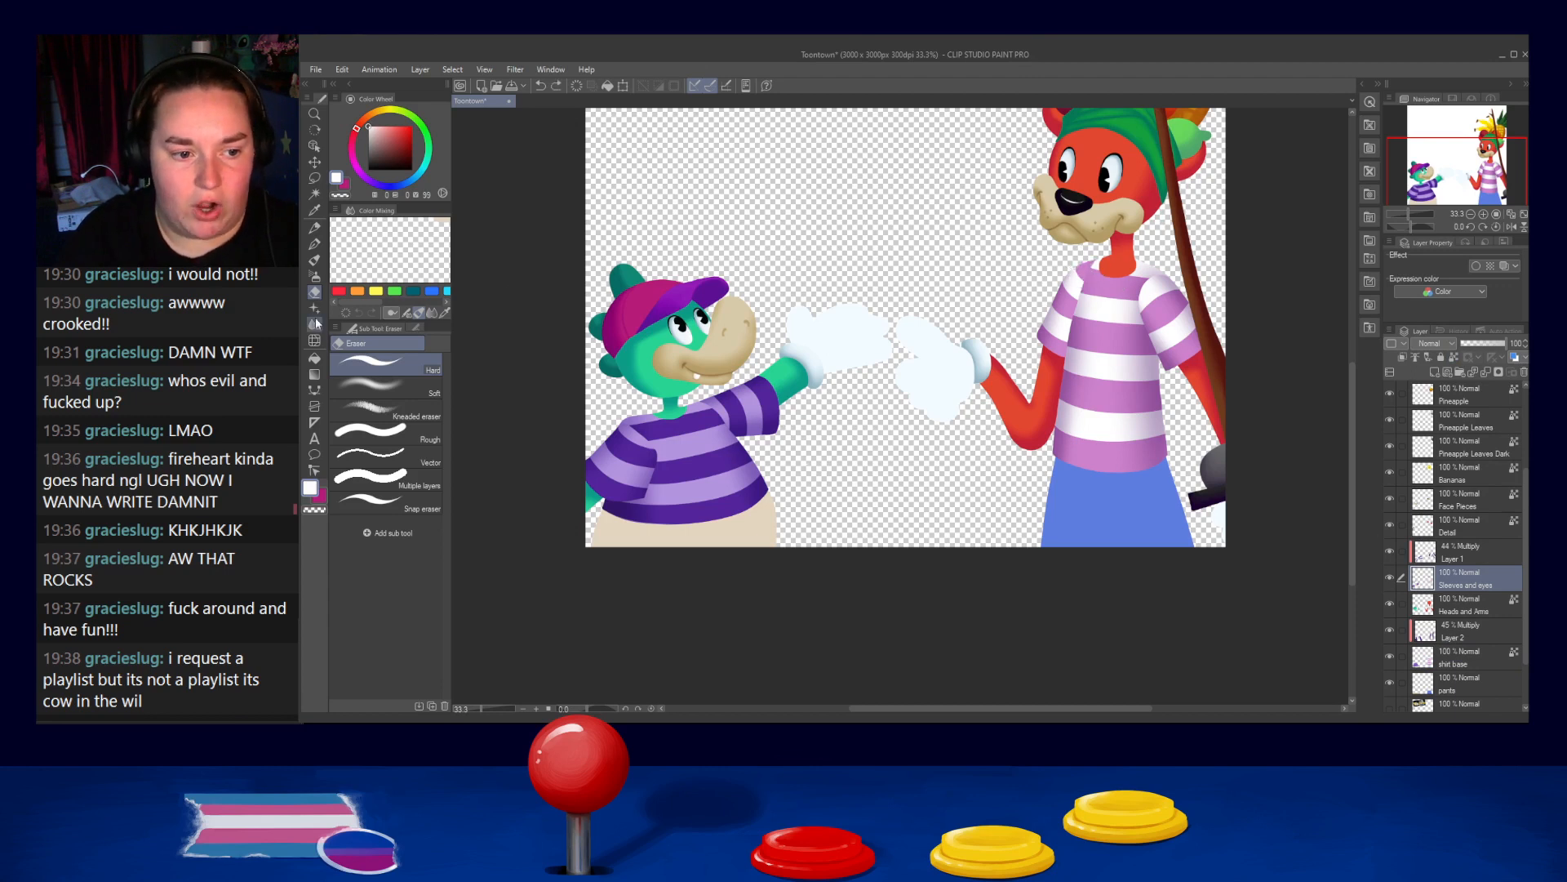
click(314, 276)
click(314, 244)
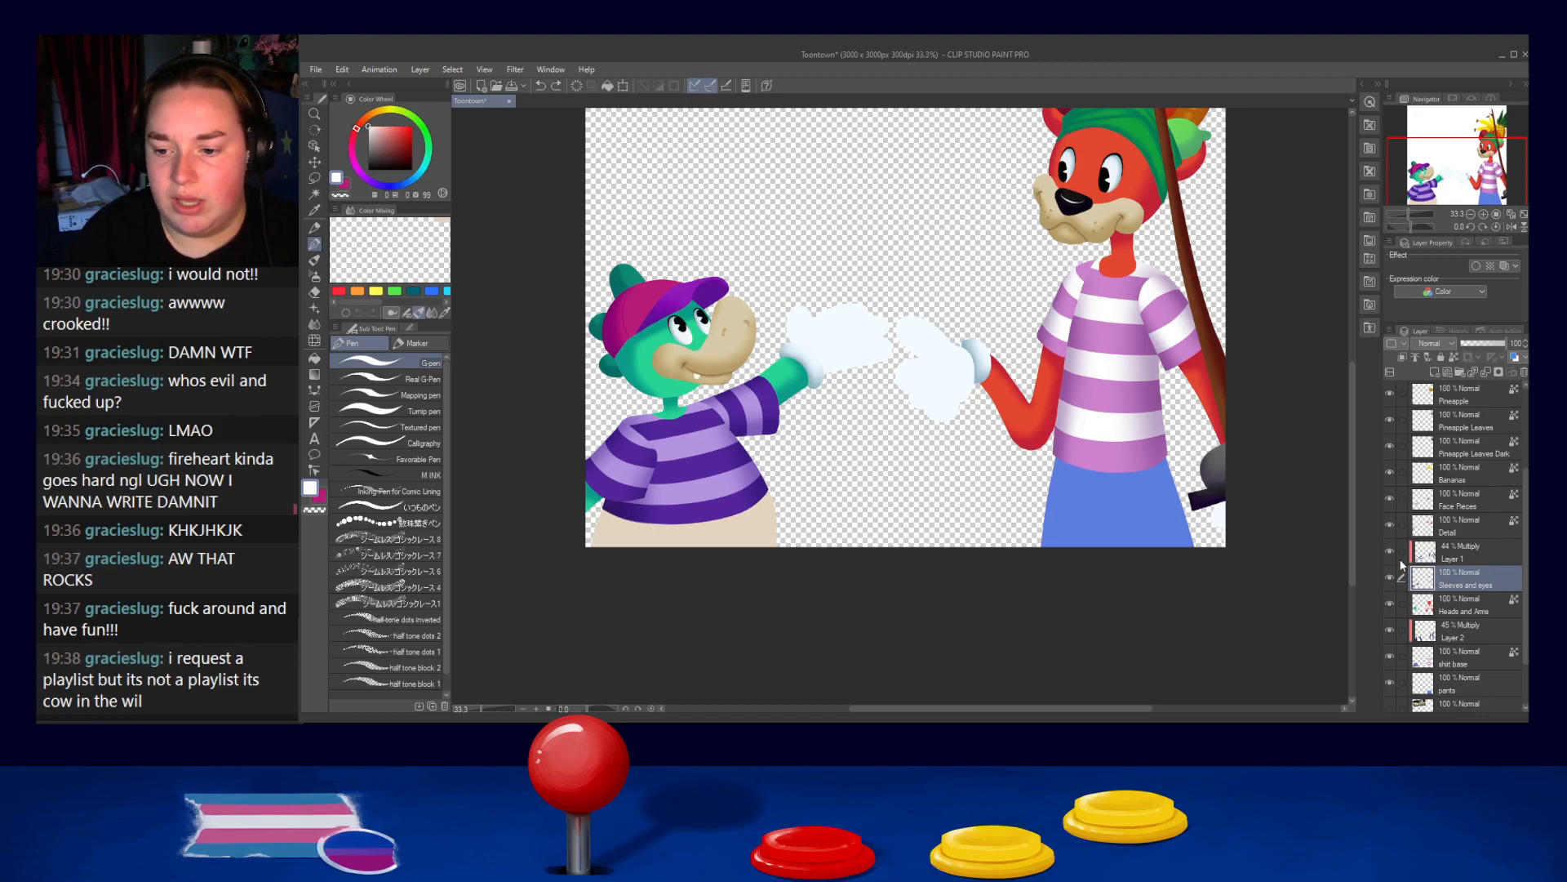
scroll(1140, 339, up, 2)
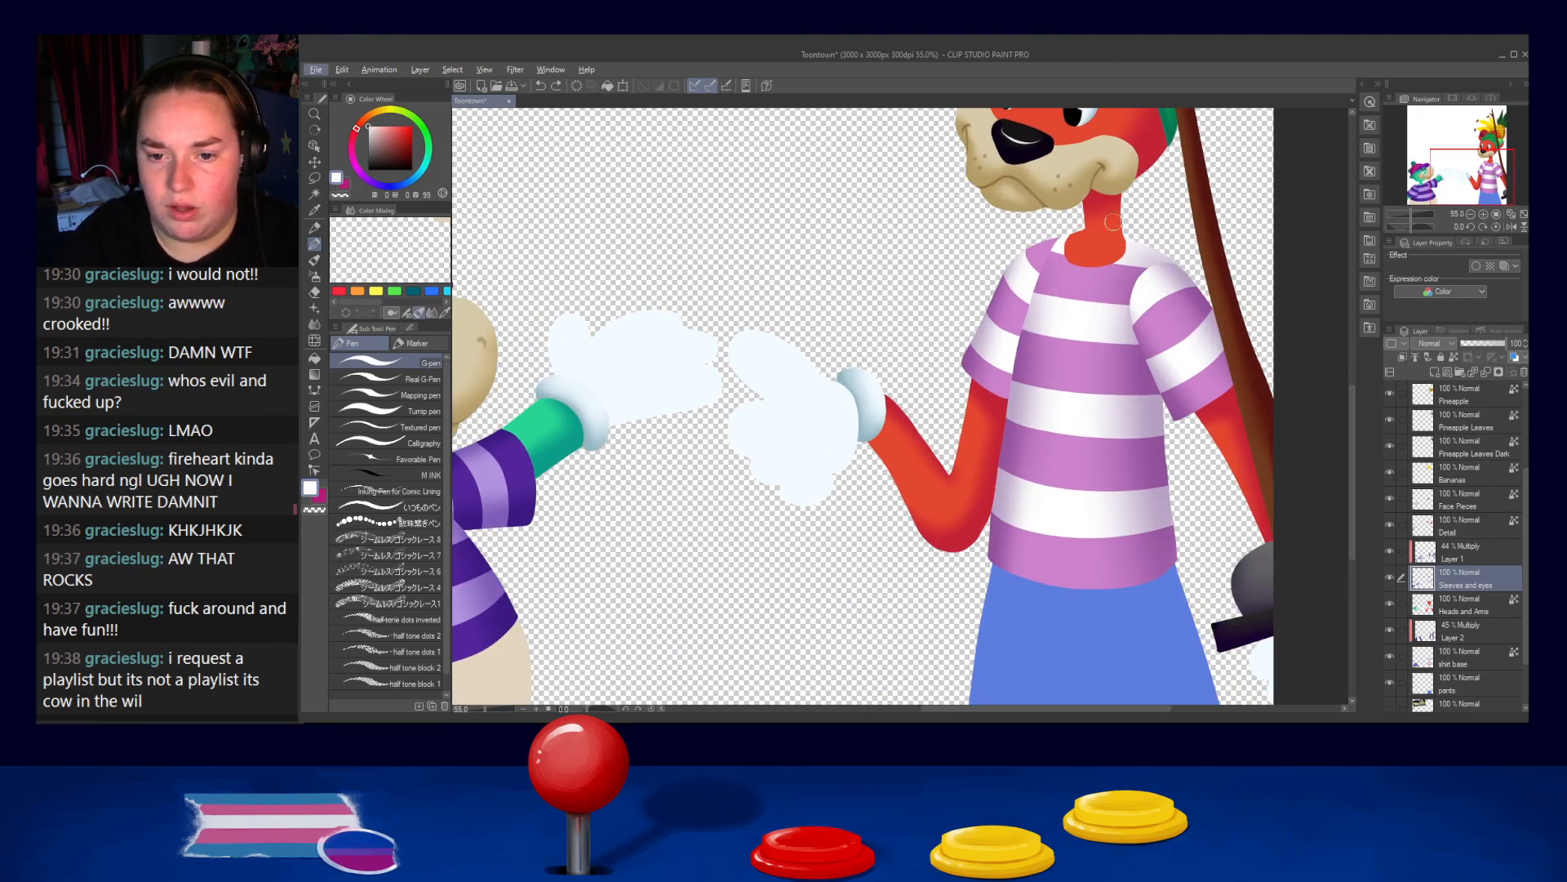
mouse_move(1060, 247)
mouse_down()
mouse_move(1011, 396)
mouse_move(1099, 231)
mouse_move(1042, 390)
mouse_move(1074, 445)
mouse_up()
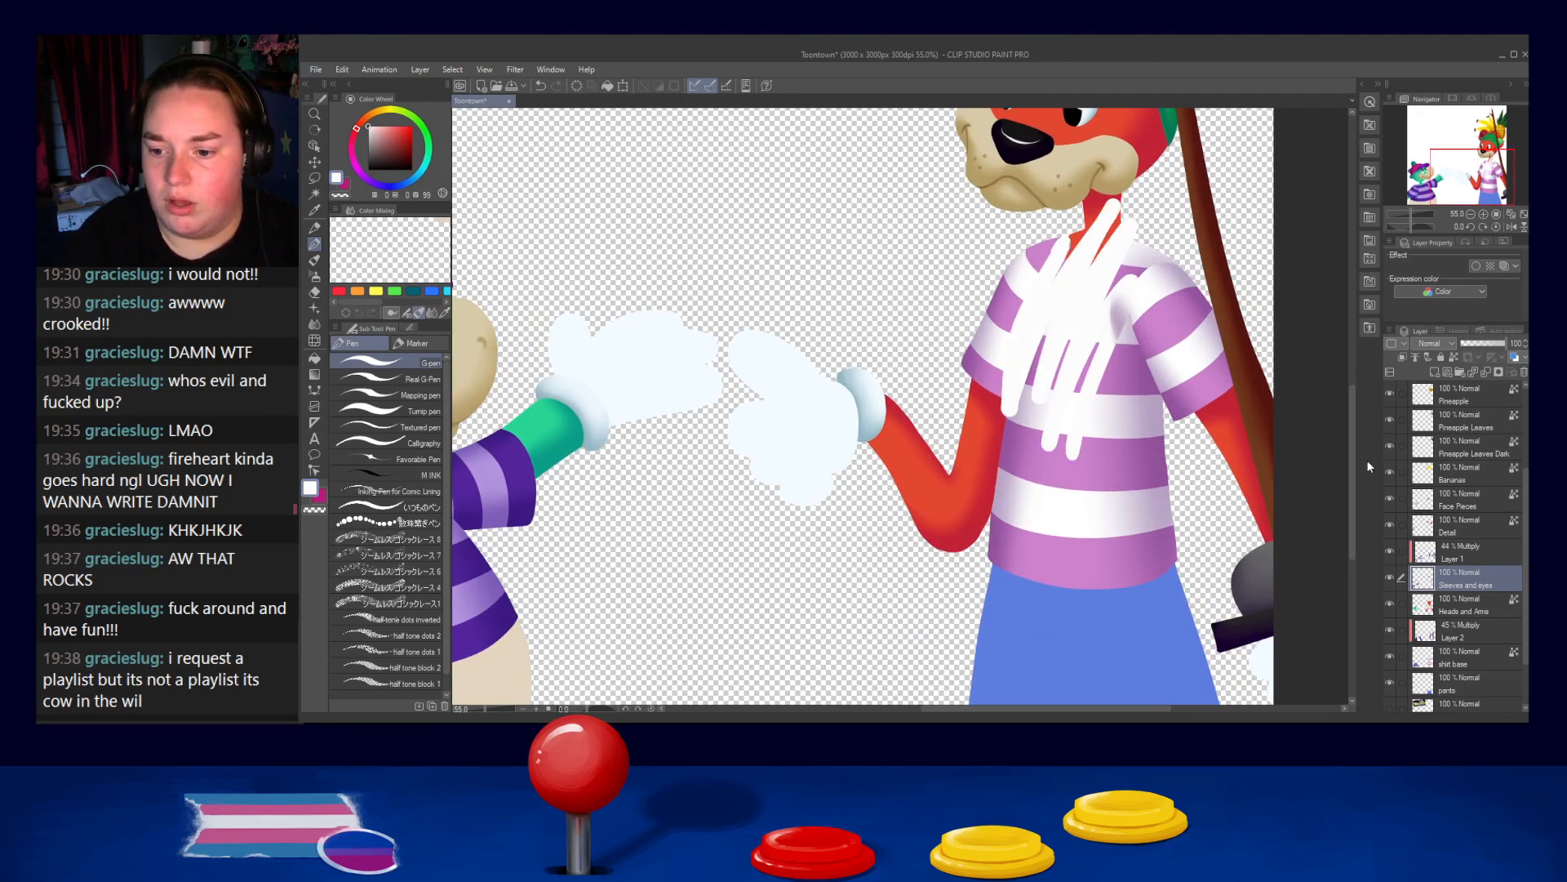
key(ctrl+z)
Lock the transparent pixels of the Sleeves and eyes layer and repaint the fox's shoulder beside the collar white using sampled stripe colors
click(1455, 356)
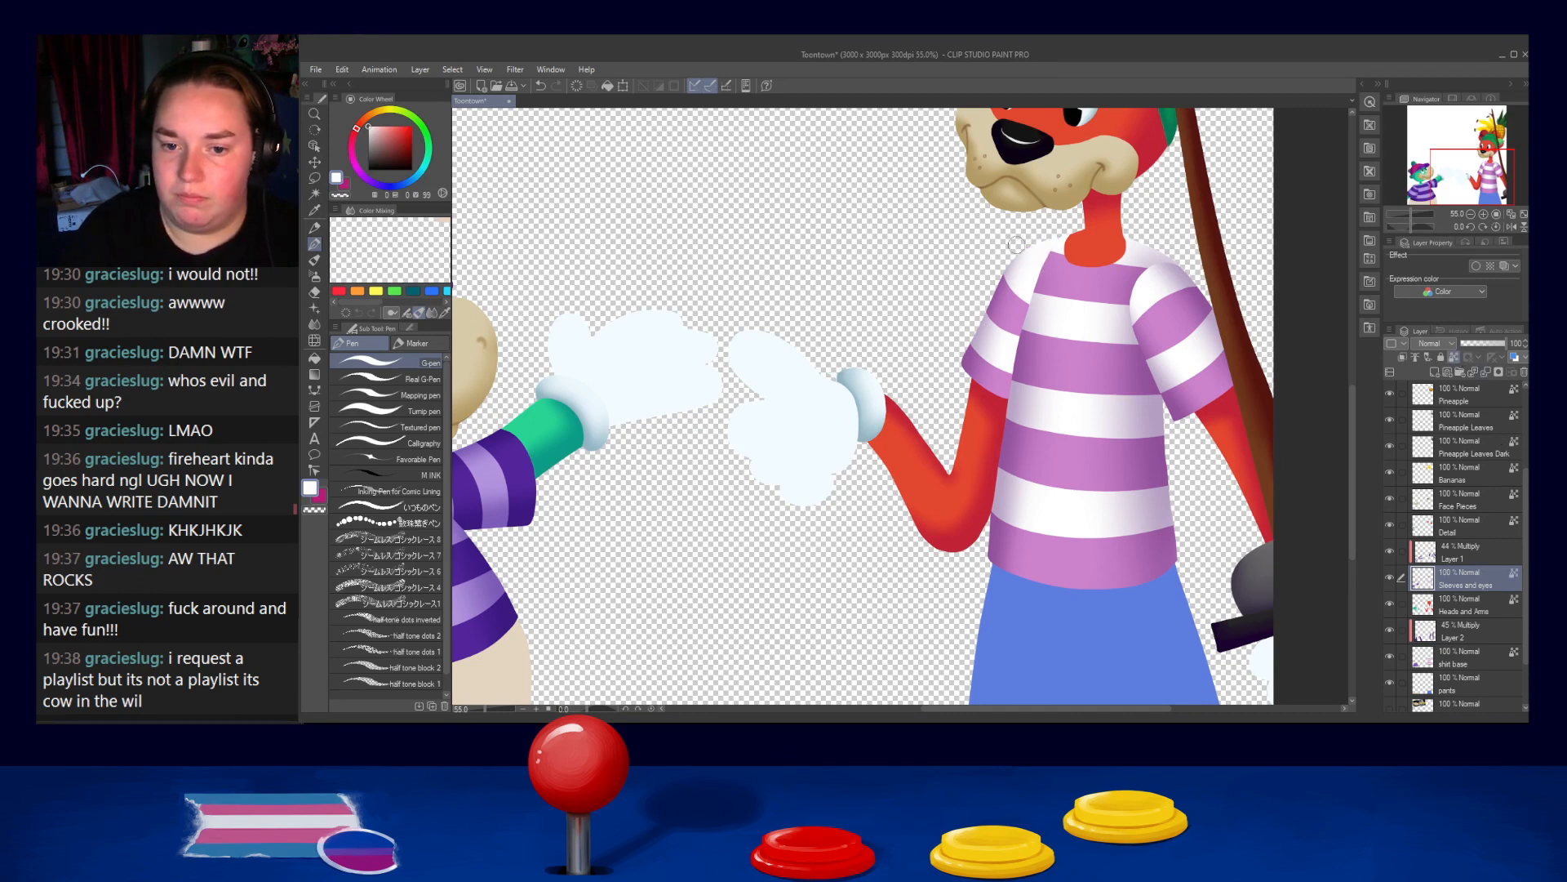
alt+click(1071, 377)
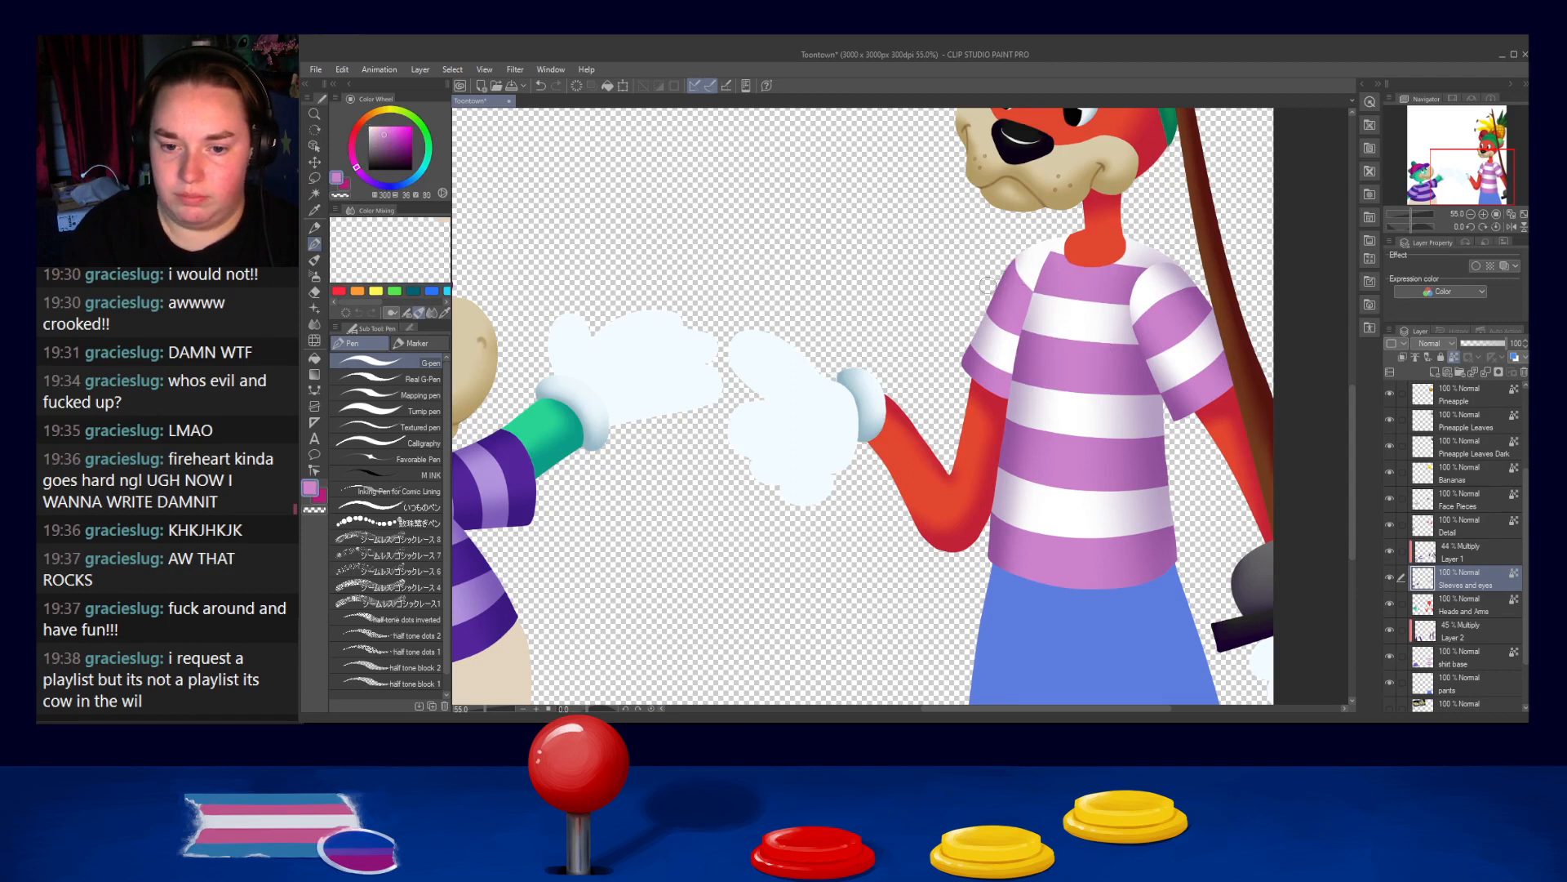
alt+click(1005, 356)
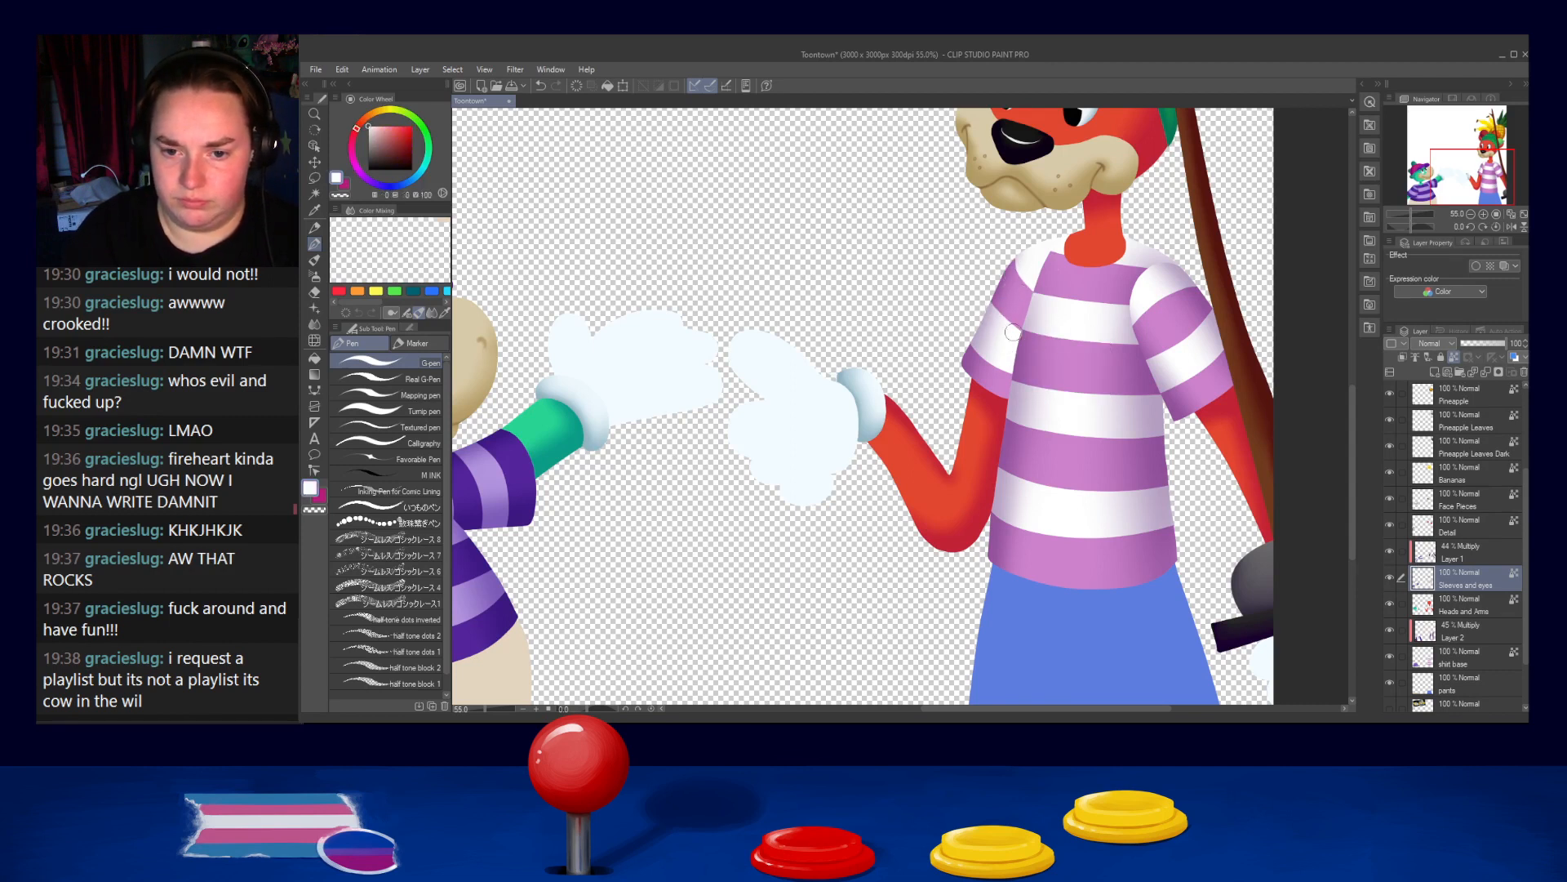
alt+click(1031, 263)
drag(1015, 263, 1038, 288)
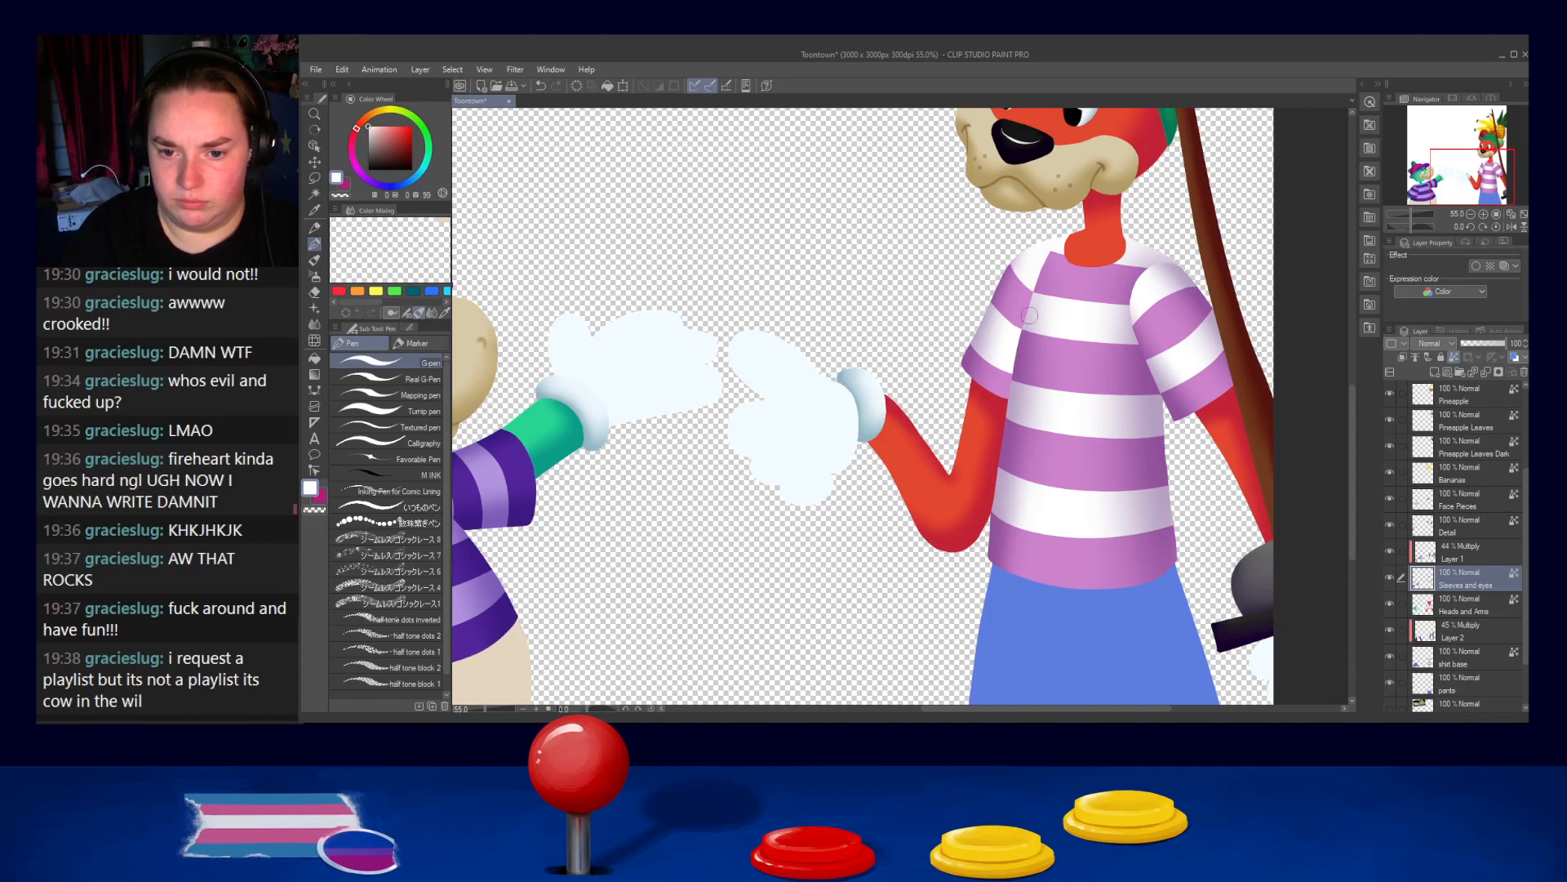
alt+click(1001, 382)
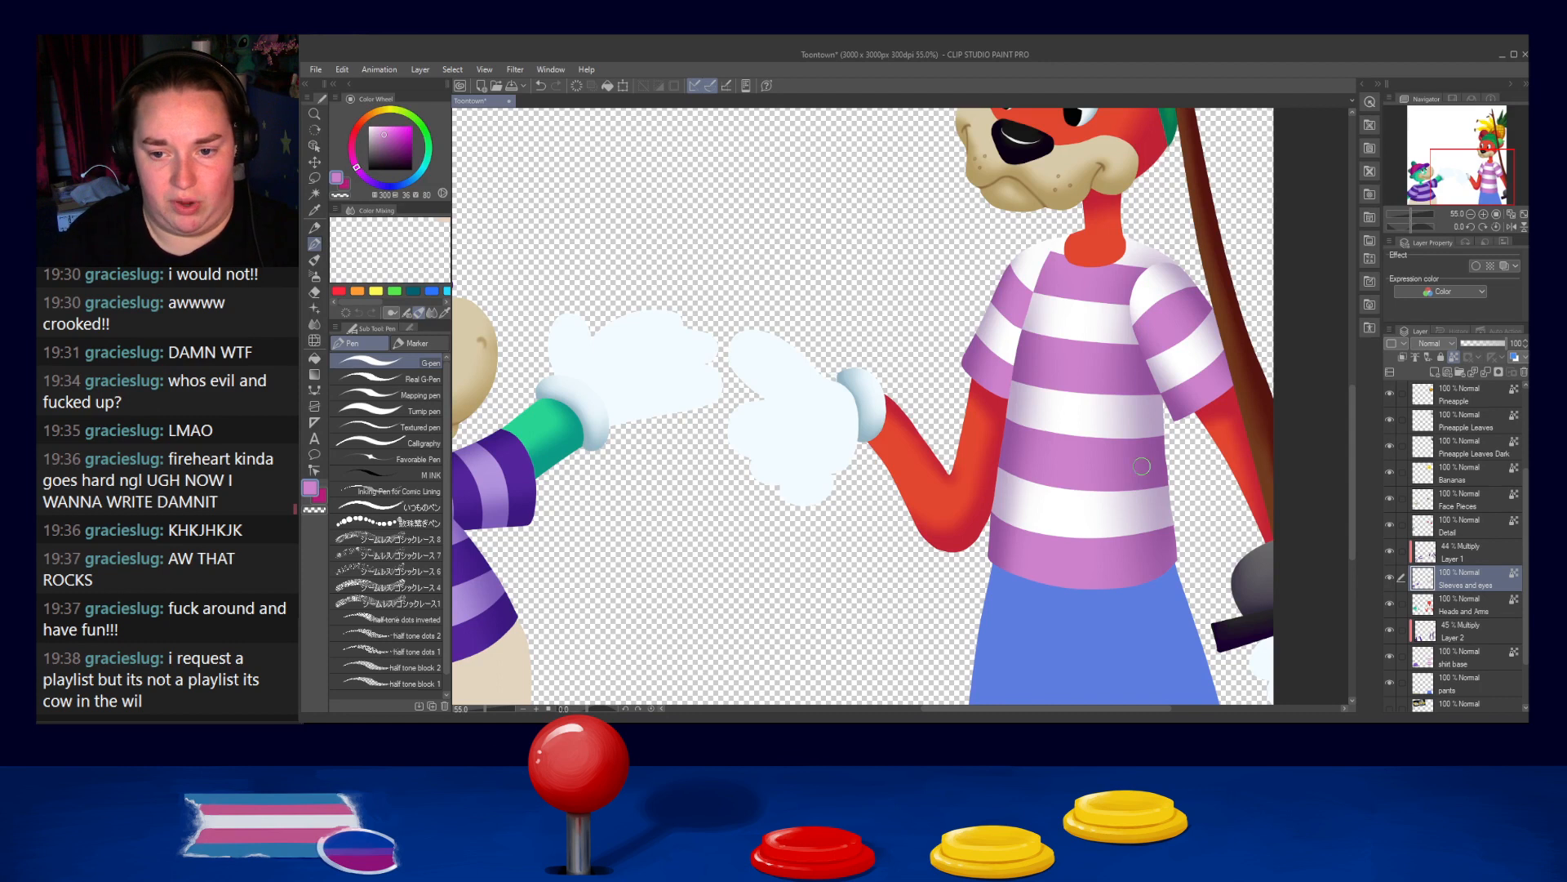
scroll(1233, 458, down, 3)
scroll(1161, 369, up, 2)
scroll(1161, 368, up, 1)
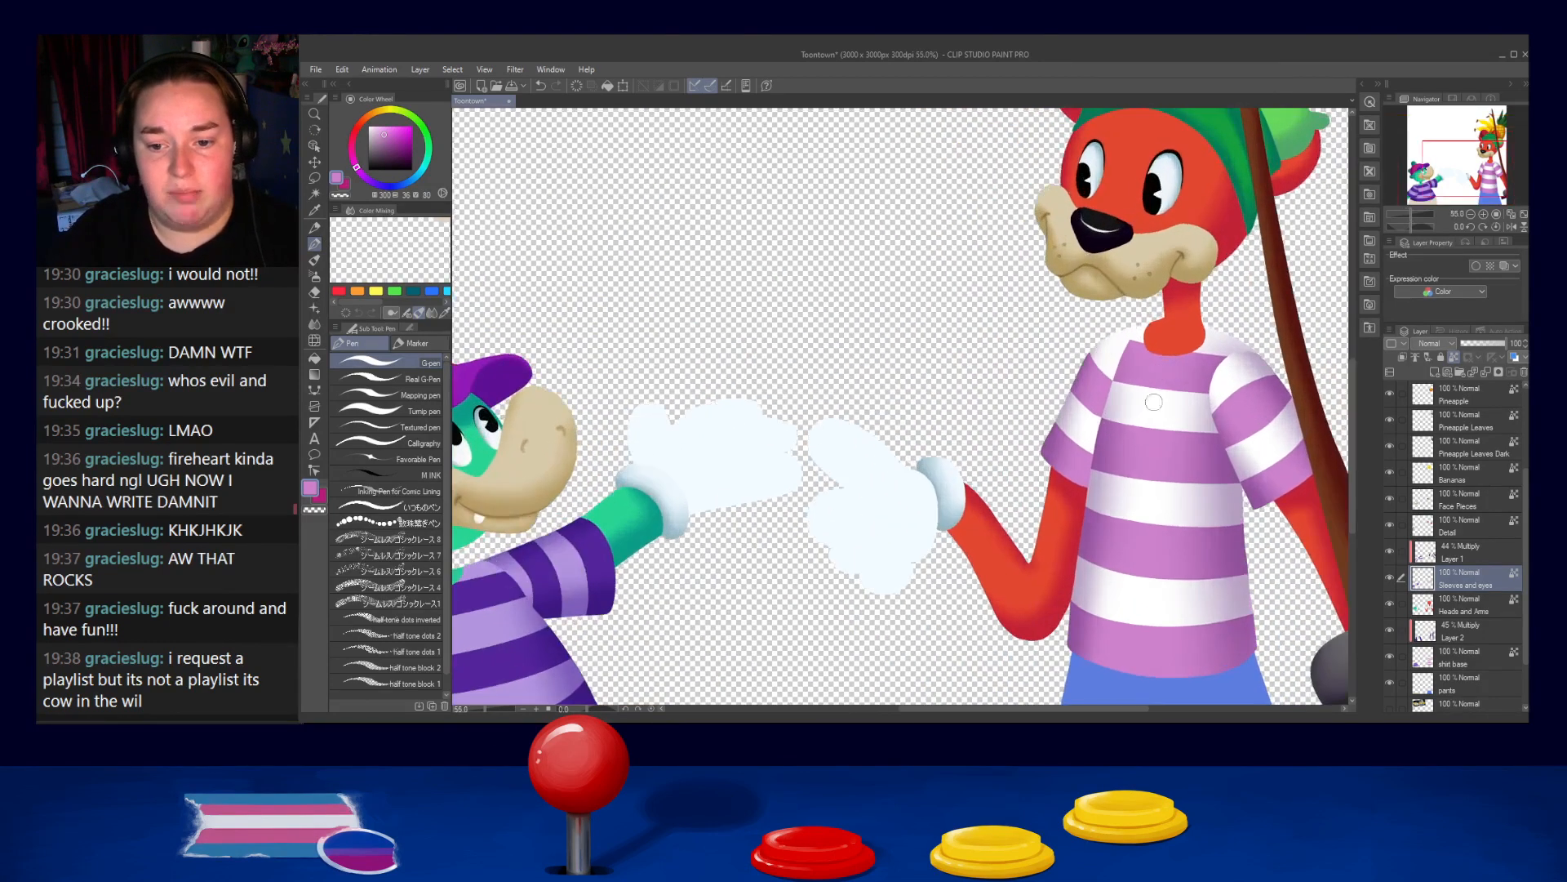
scroll(1060, 467, down, 2)
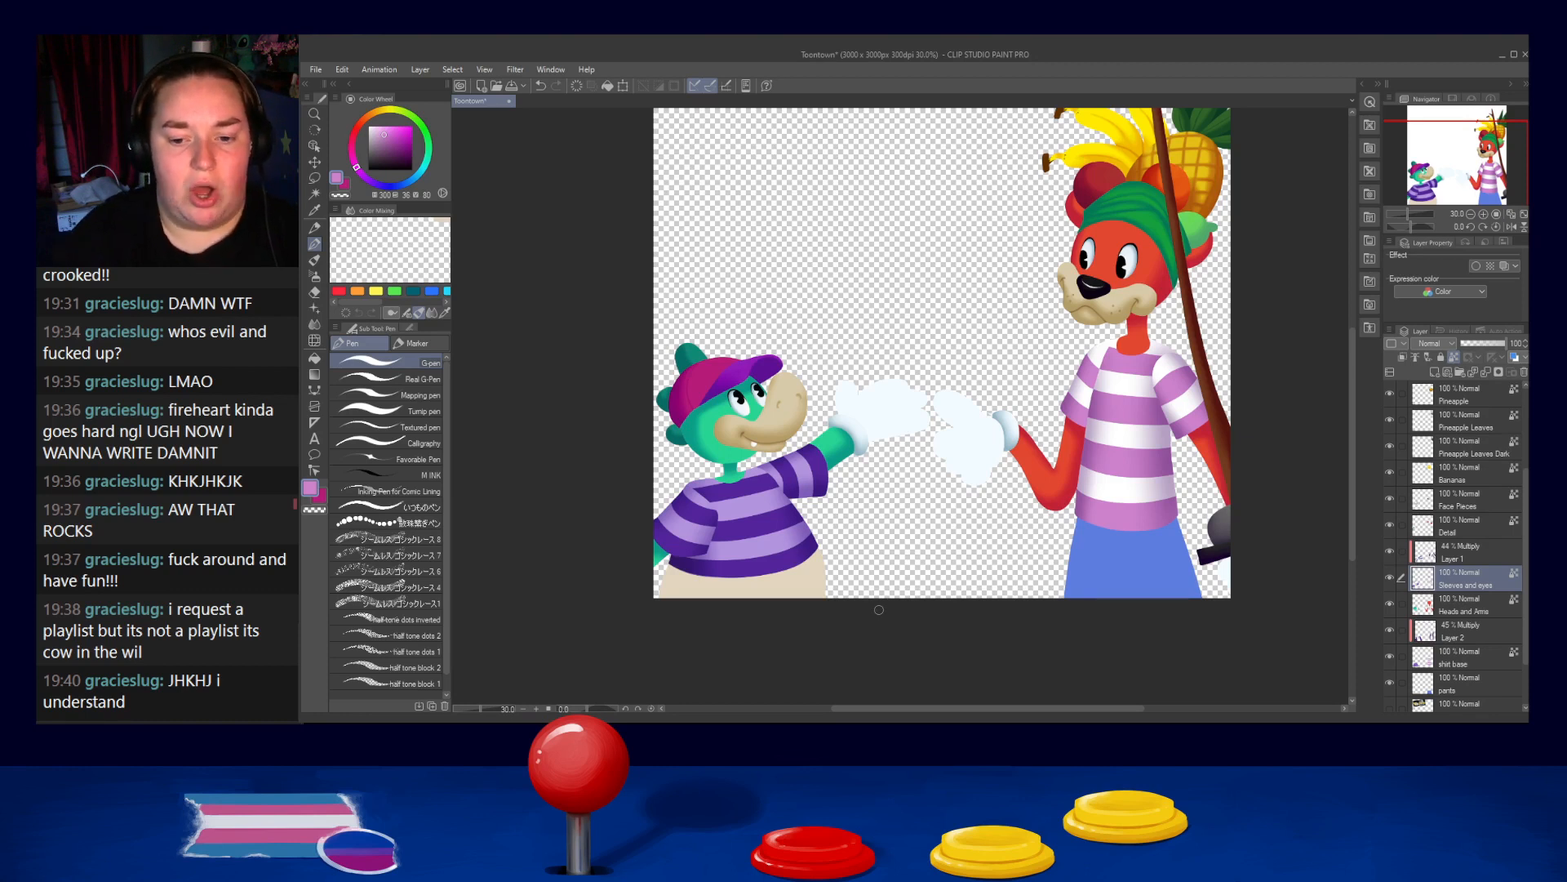
scroll(957, 502, up, 2)
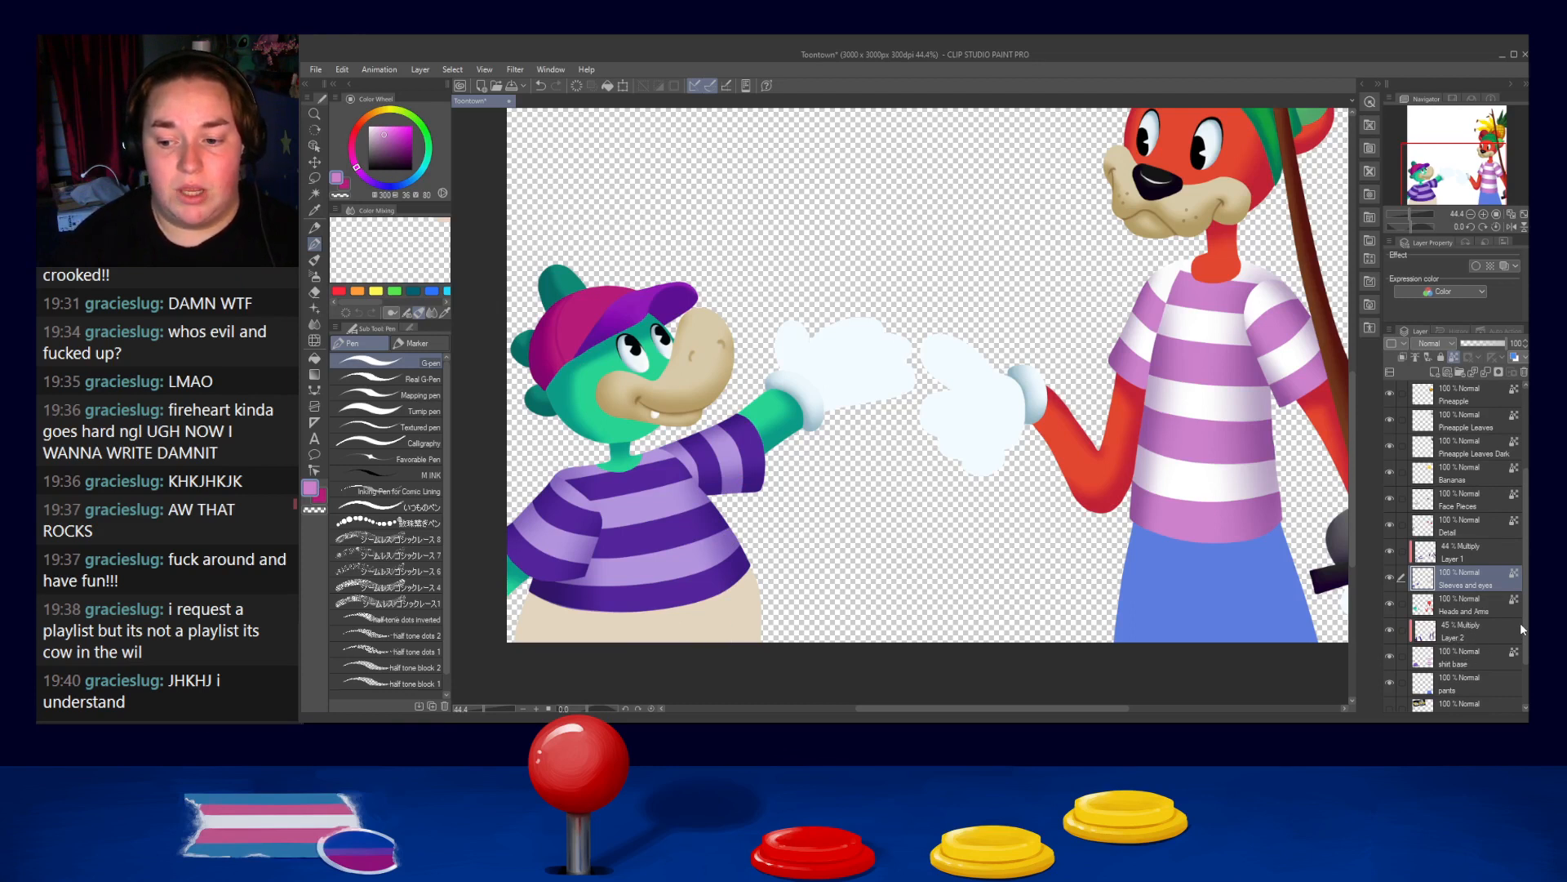
scroll(1518, 621, down, 3)
click(1462, 620)
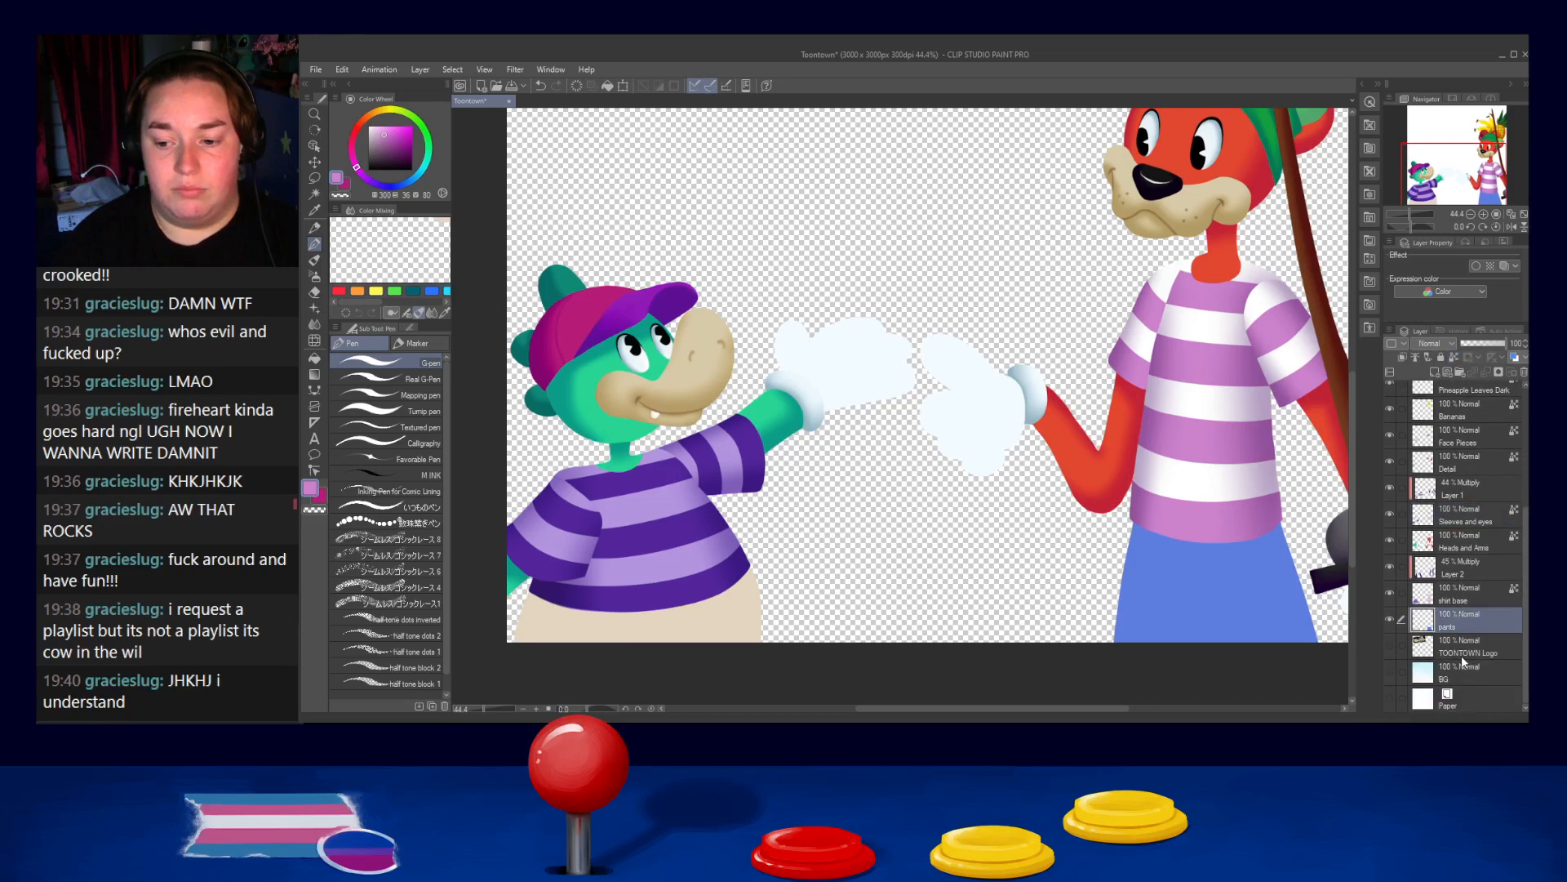
drag(1206, 495, 1055, 577)
drag(1122, 299, 1150, 440)
drag(1162, 609, 1181, 462)
drag(1105, 616, 1191, 571)
Select the Heads and Arms layer, check its contents by hiding and showing it, and sample the blue-grey of the fox's glove cuff
click(1467, 546)
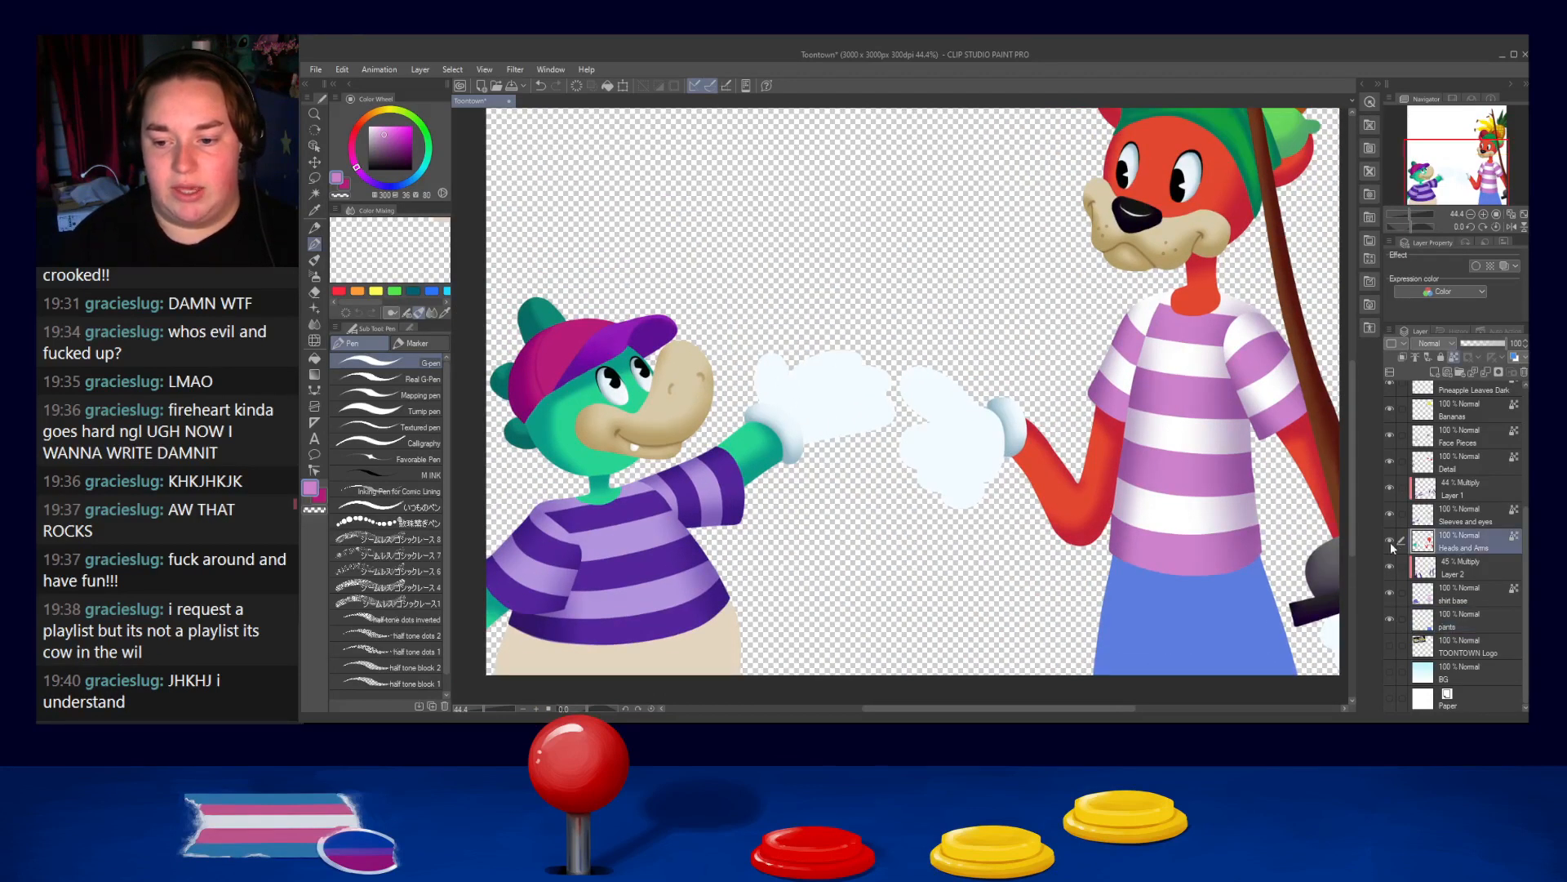
click(1391, 540)
click(1391, 541)
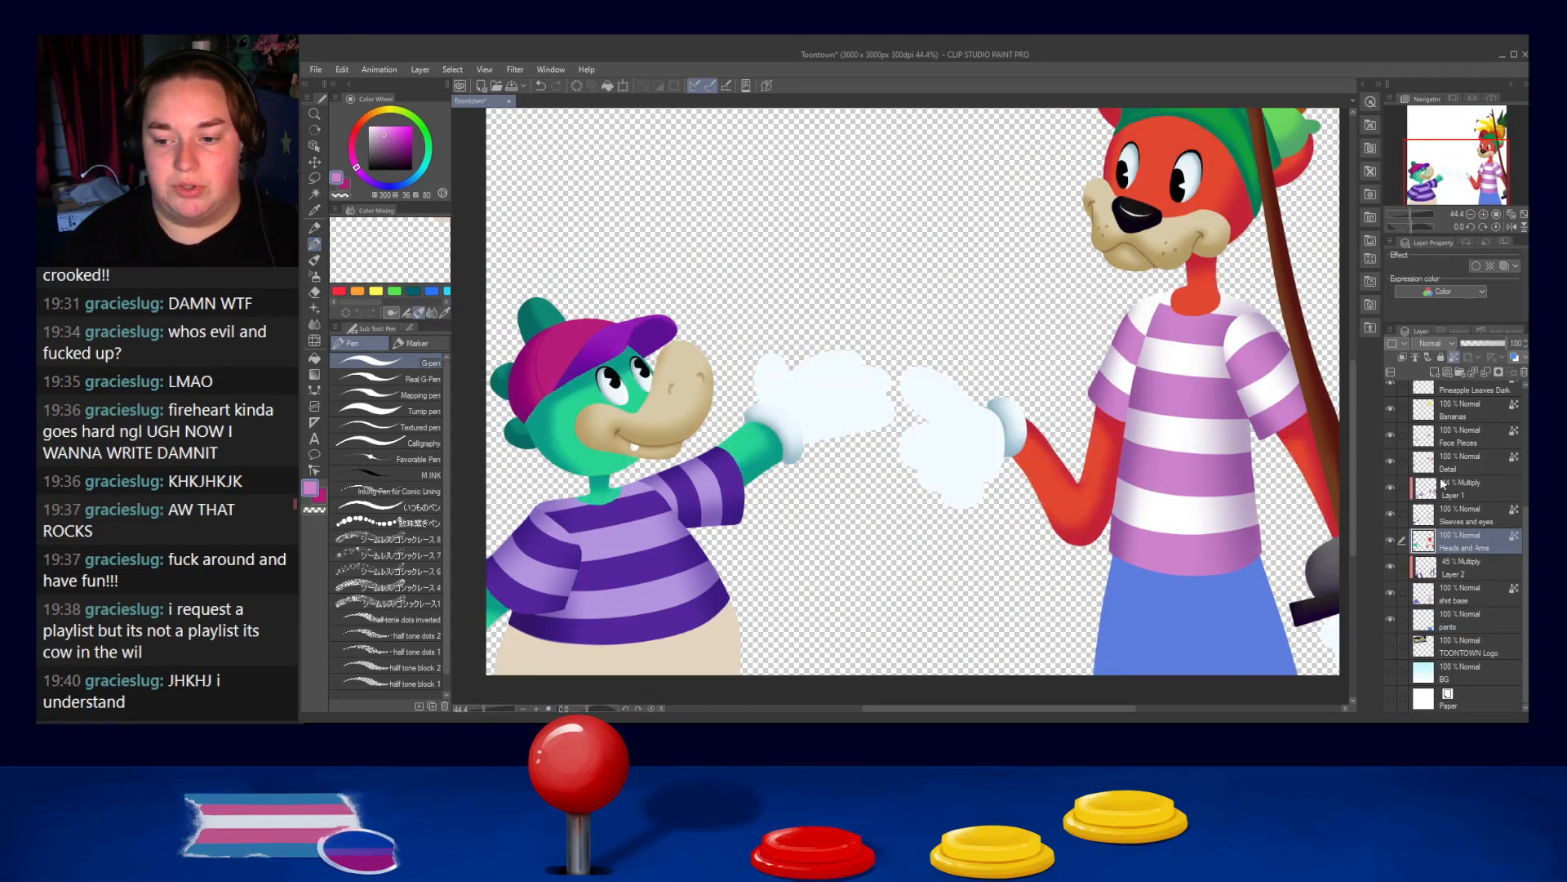
scroll(898, 424, up, 5)
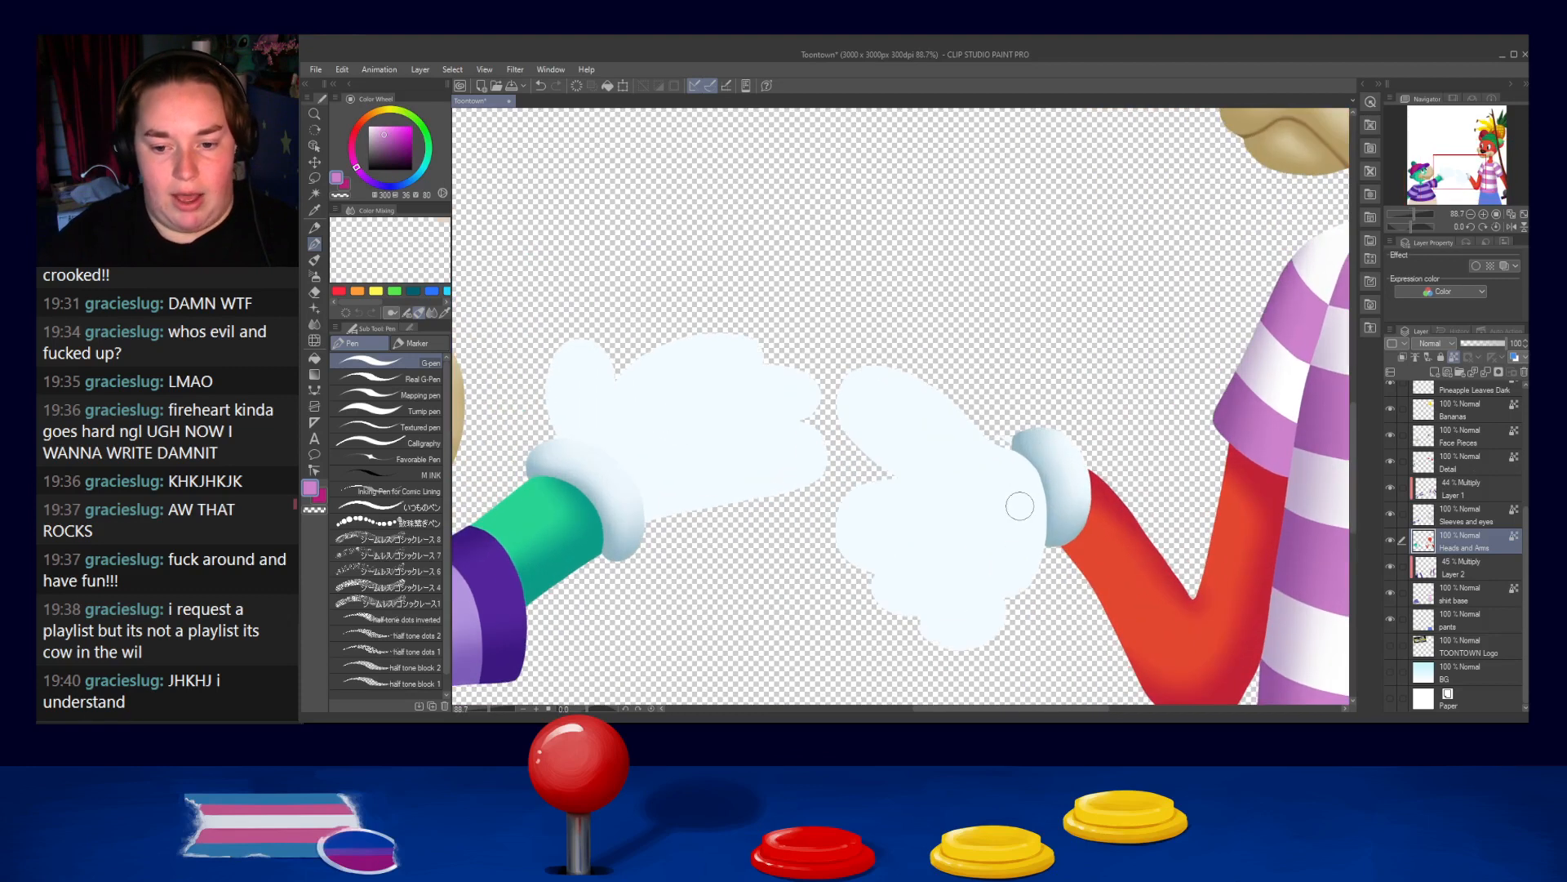
alt+click(1020, 454)
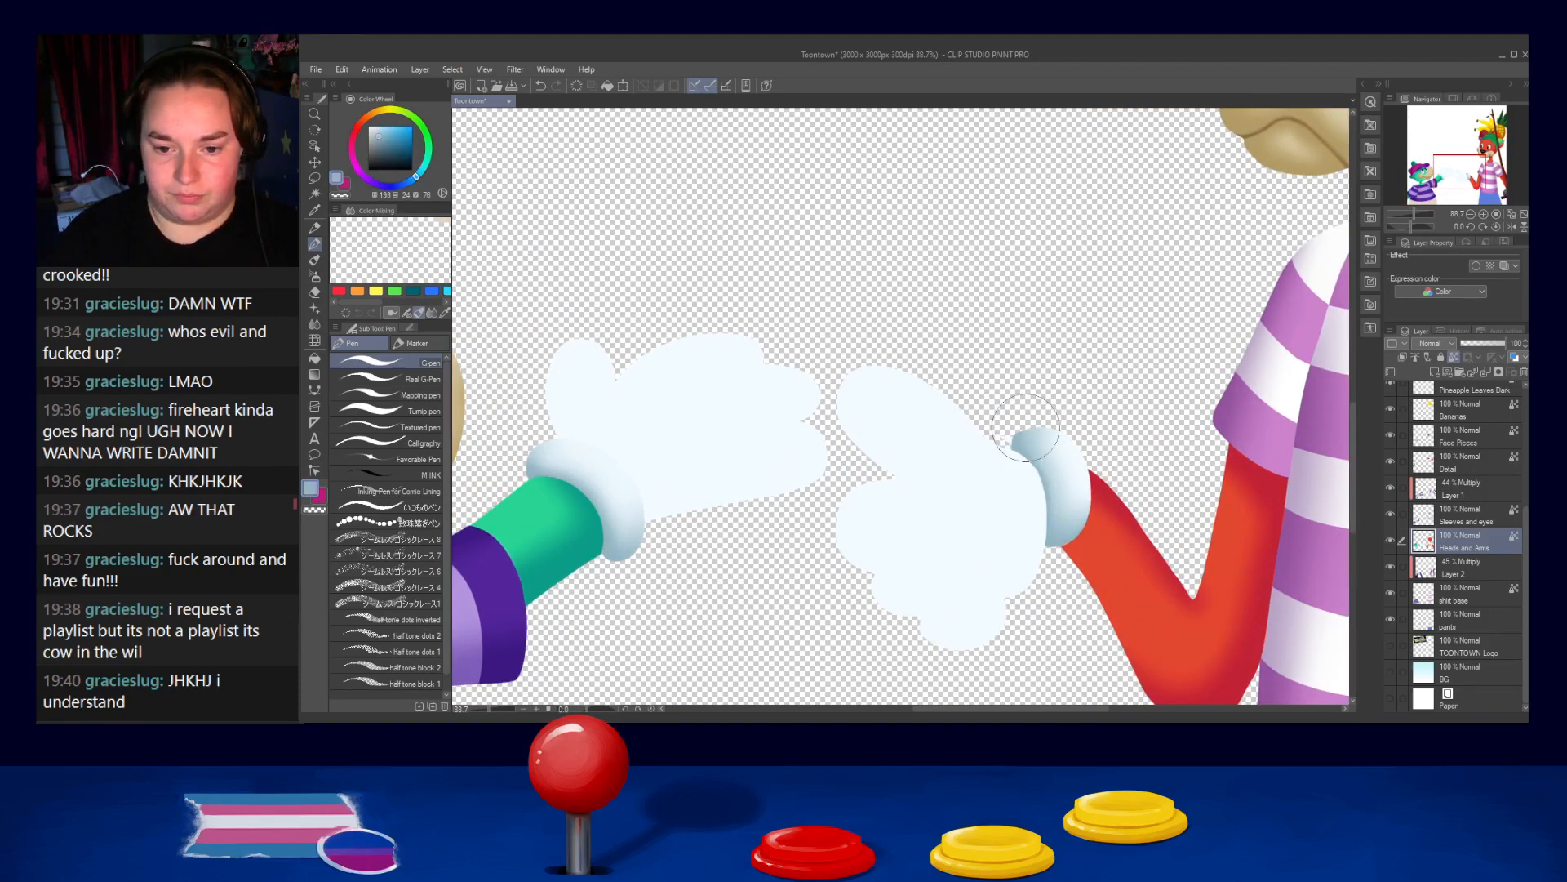
Show the BG layer to check the white gloves against it, and hide it again
click(1393, 669)
click(1389, 668)
click(1392, 669)
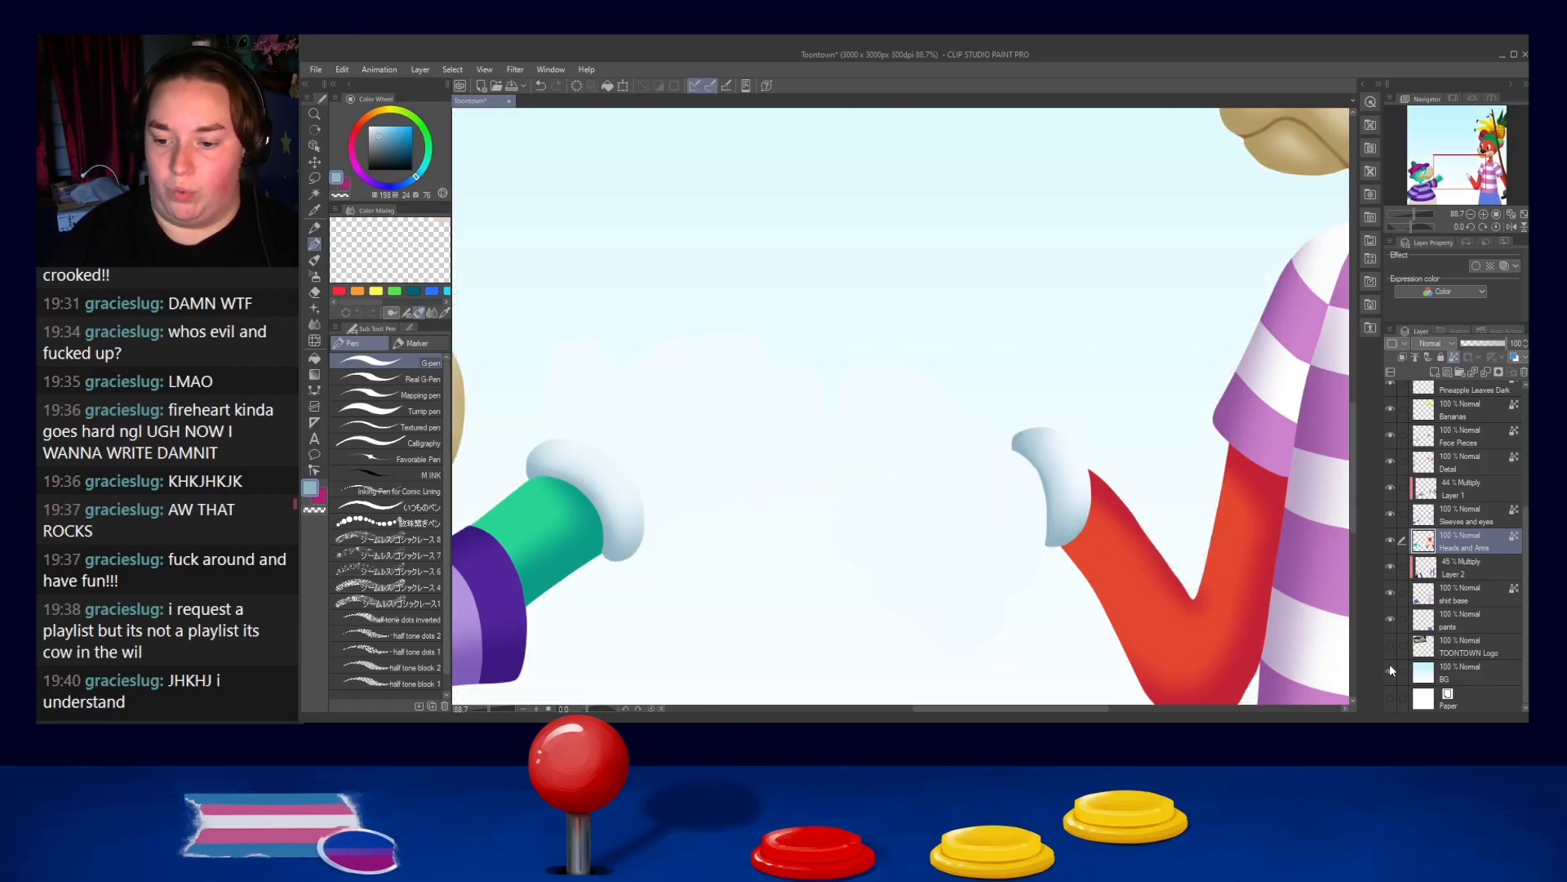
click(1393, 666)
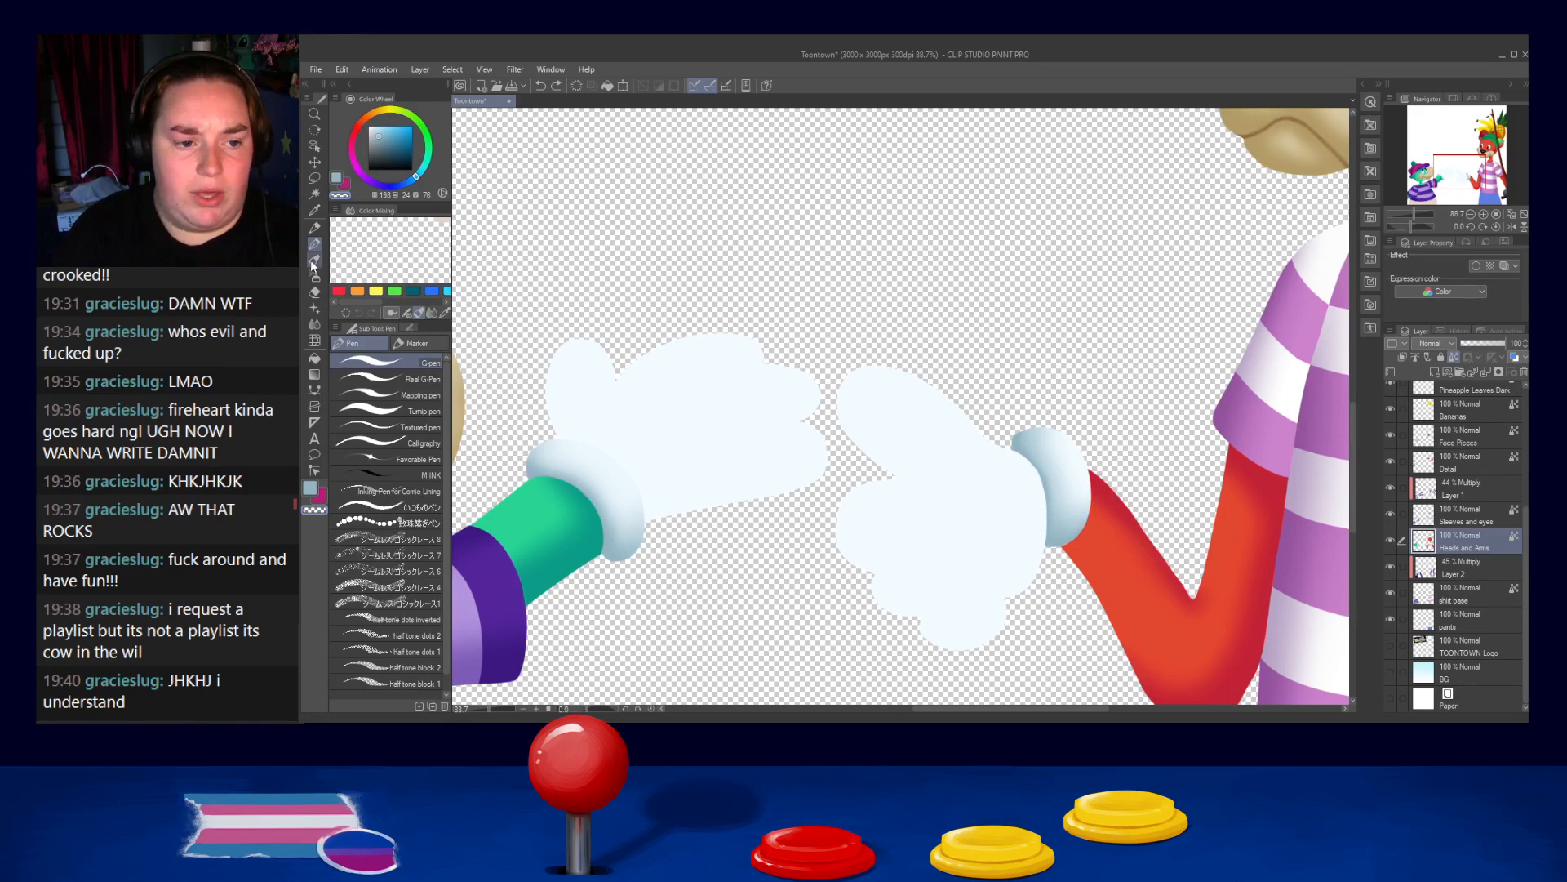
Sample the dinosaur's cuff shadow color and paint a blue-grey shadow on the glove along the cuff and the hand's lower edge
drag(602, 417, 707, 507)
key(ctrl+z)
alt+click(544, 471)
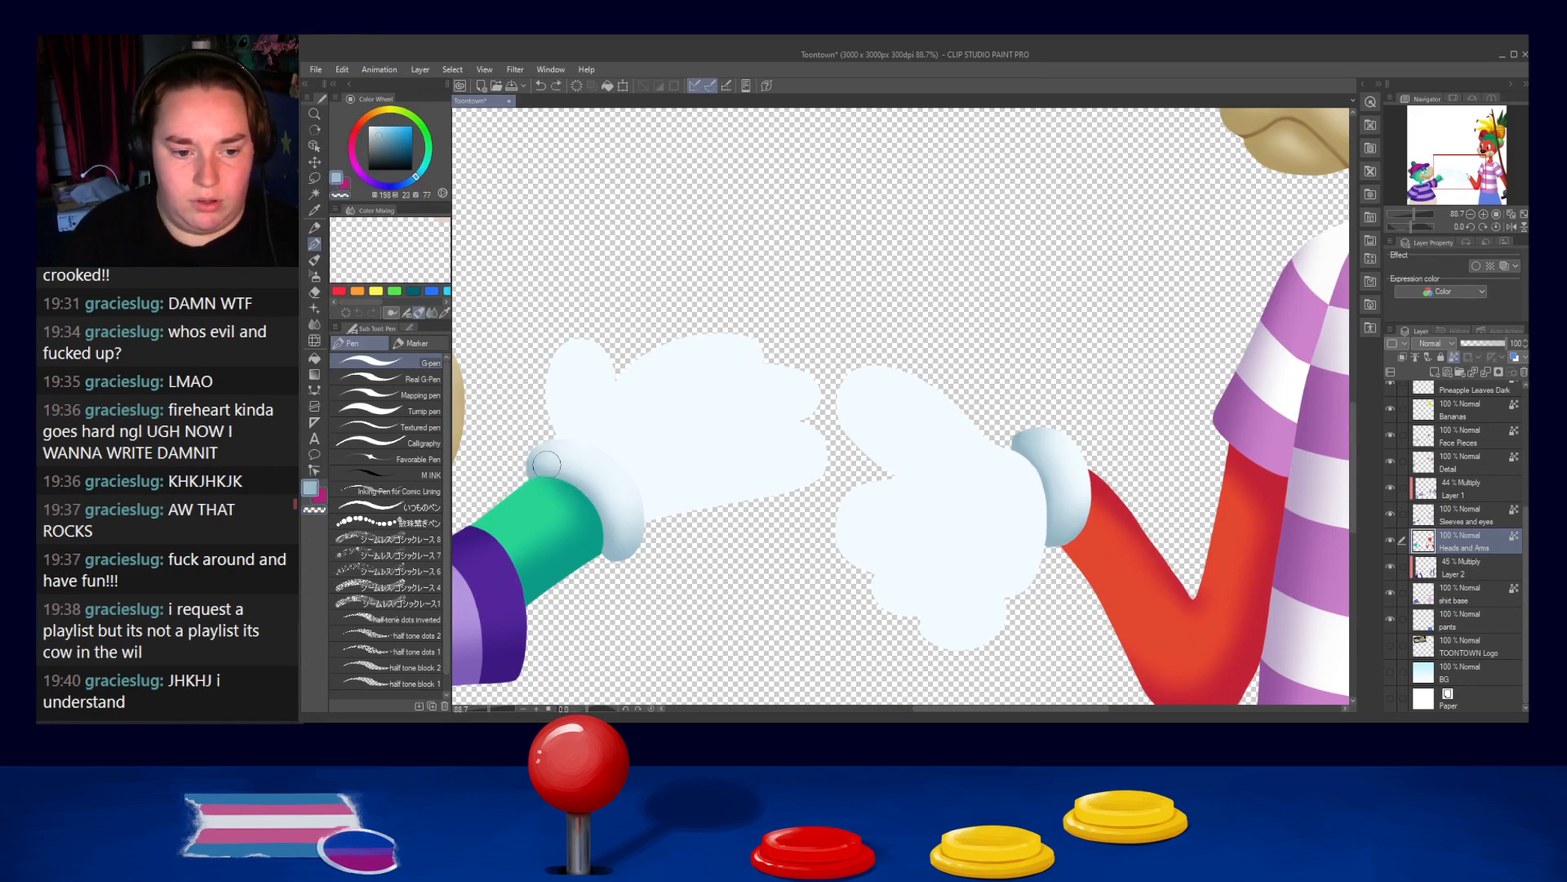
drag(567, 437, 629, 521)
key(ctrl+z)
mouse_move(560, 441)
mouse_down()
mouse_move(623, 547)
mouse_move(550, 454)
mouse_move(635, 493)
mouse_move(613, 537)
mouse_move(586, 453)
mouse_move(676, 545)
mouse_move(620, 521)
mouse_move(812, 490)
mouse_up()
drag(641, 503, 849, 462)
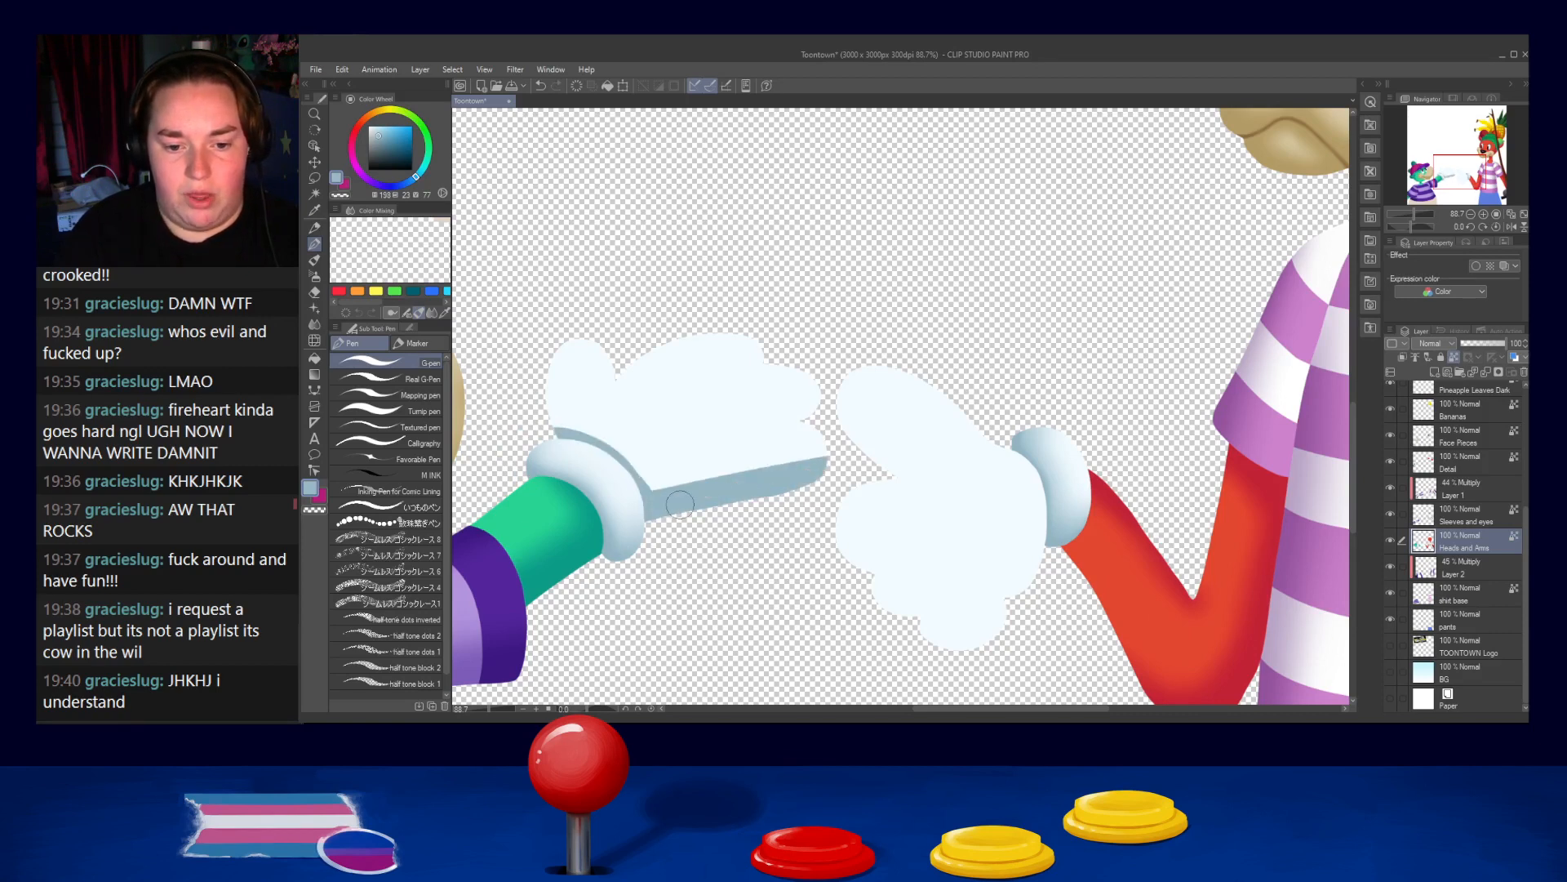
Paint two blue-grey shadow strokes separating the fingers of the dinosaur's glove
drag(703, 431, 814, 417)
key(ctrl+z)
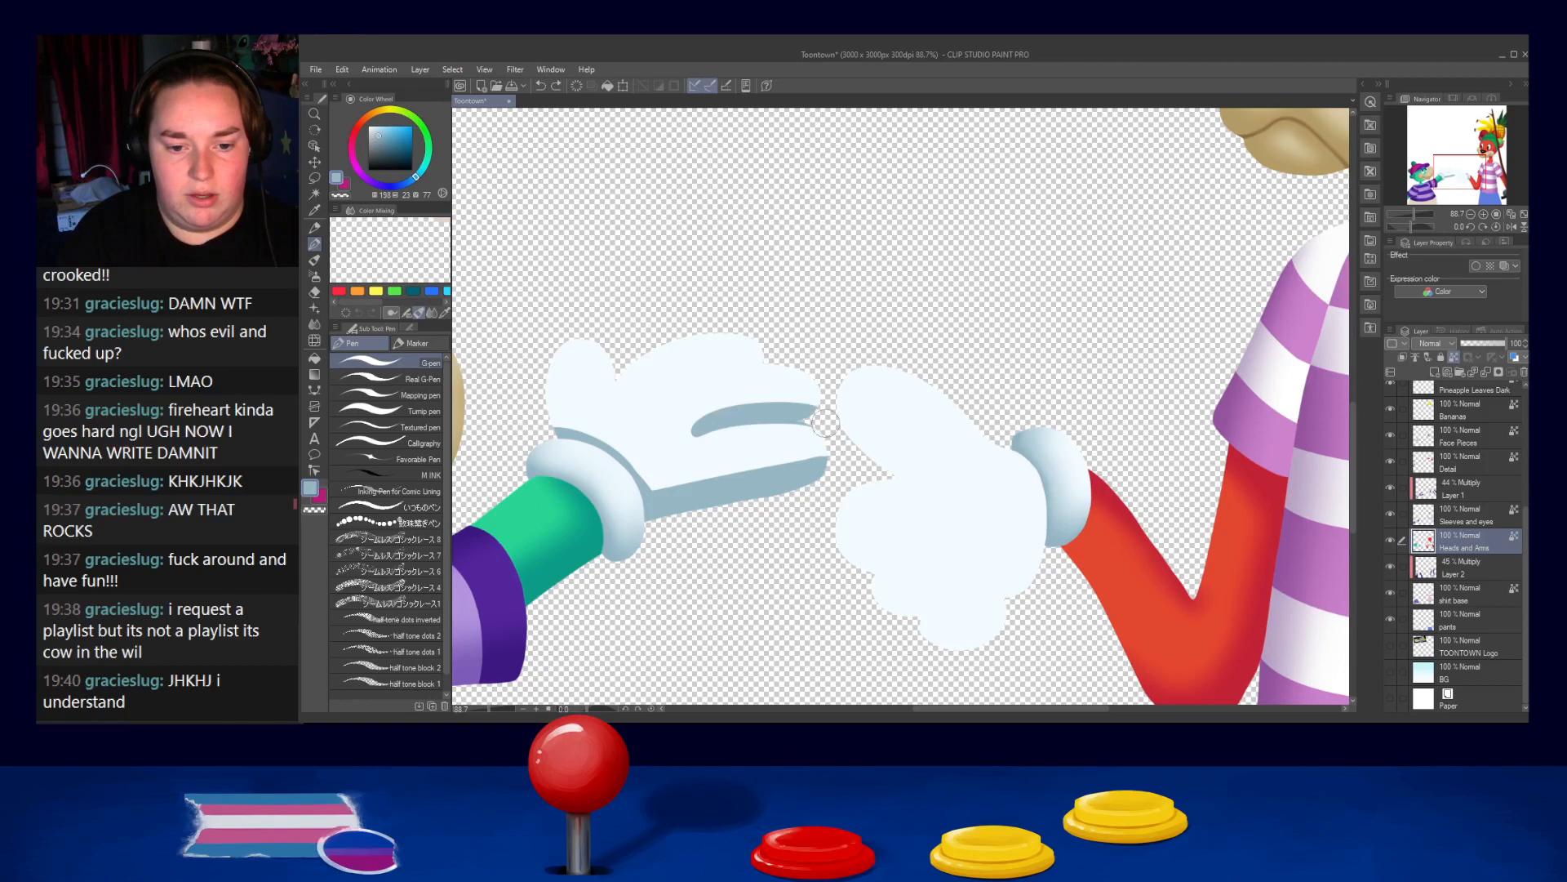
key(ctrl+z)
drag(677, 390, 809, 378)
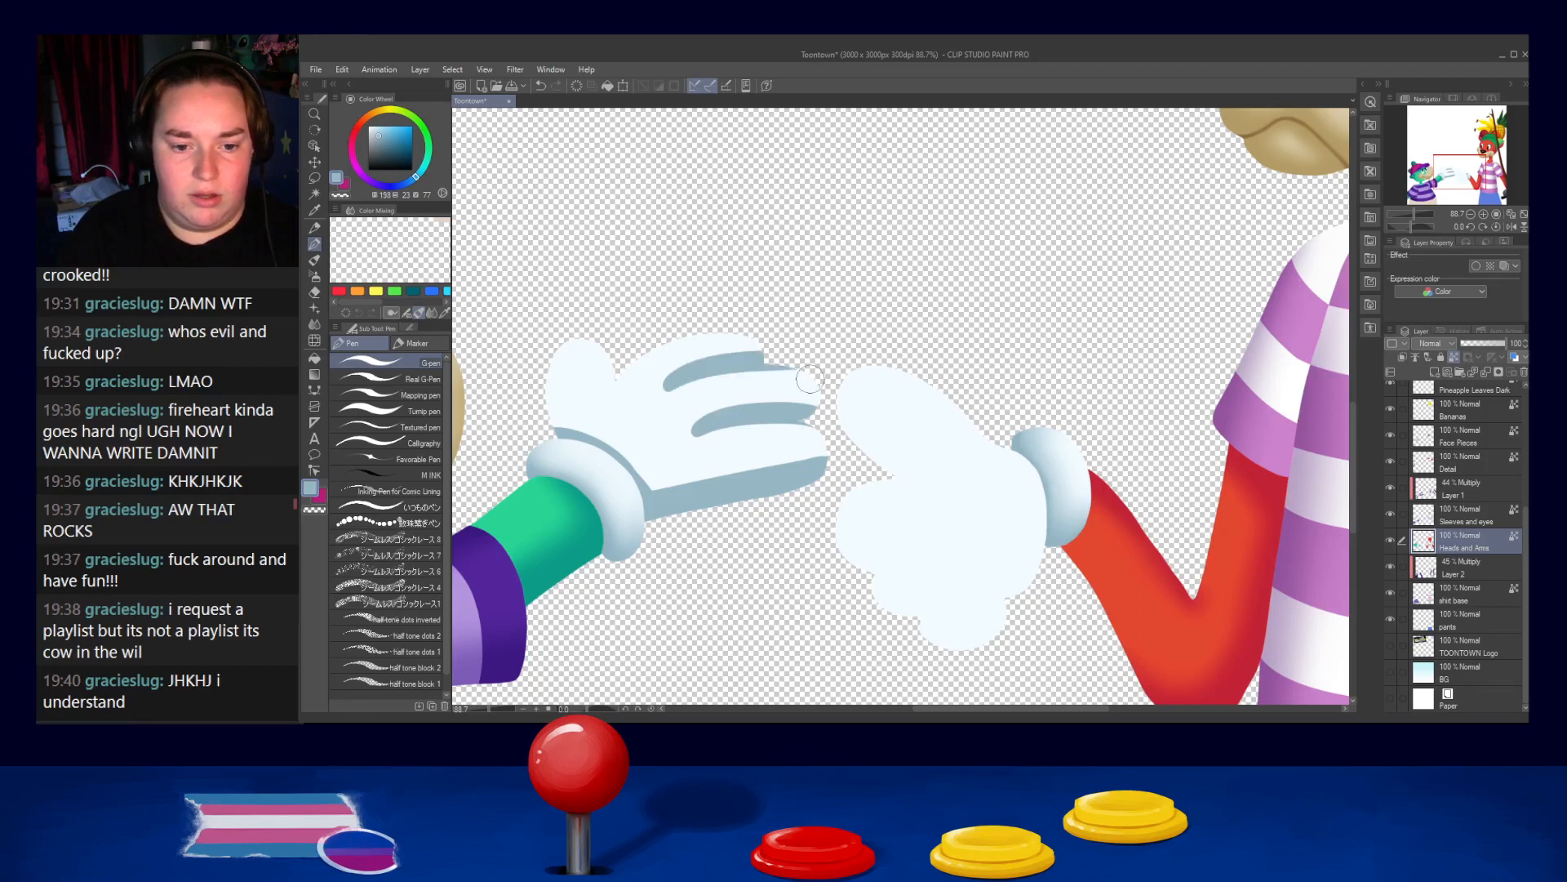
Paint blue-grey shadows along the outer edge and inner crease of the dinosaur's glove thumb with a smaller pen
drag(601, 347, 616, 404)
key(ctrl+z)
mouse_move(603, 346)
mouse_down()
mouse_move(609, 402)
mouse_move(594, 363)
mouse_move(546, 371)
mouse_move(585, 440)
mouse_move(615, 394)
mouse_move(592, 391)
mouse_move(628, 366)
mouse_move(588, 395)
mouse_move(625, 355)
mouse_move(600, 413)
mouse_move(627, 387)
mouse_move(598, 399)
mouse_up()
key(ctrl+z)
key([)
key([)
key([)
key(ctrl+z)
key(ctrl+z)
Sample the glove's white and trim the two finger shadows on the dinosaur's glove to shorter, cleaner shapes
alt+click(594, 414)
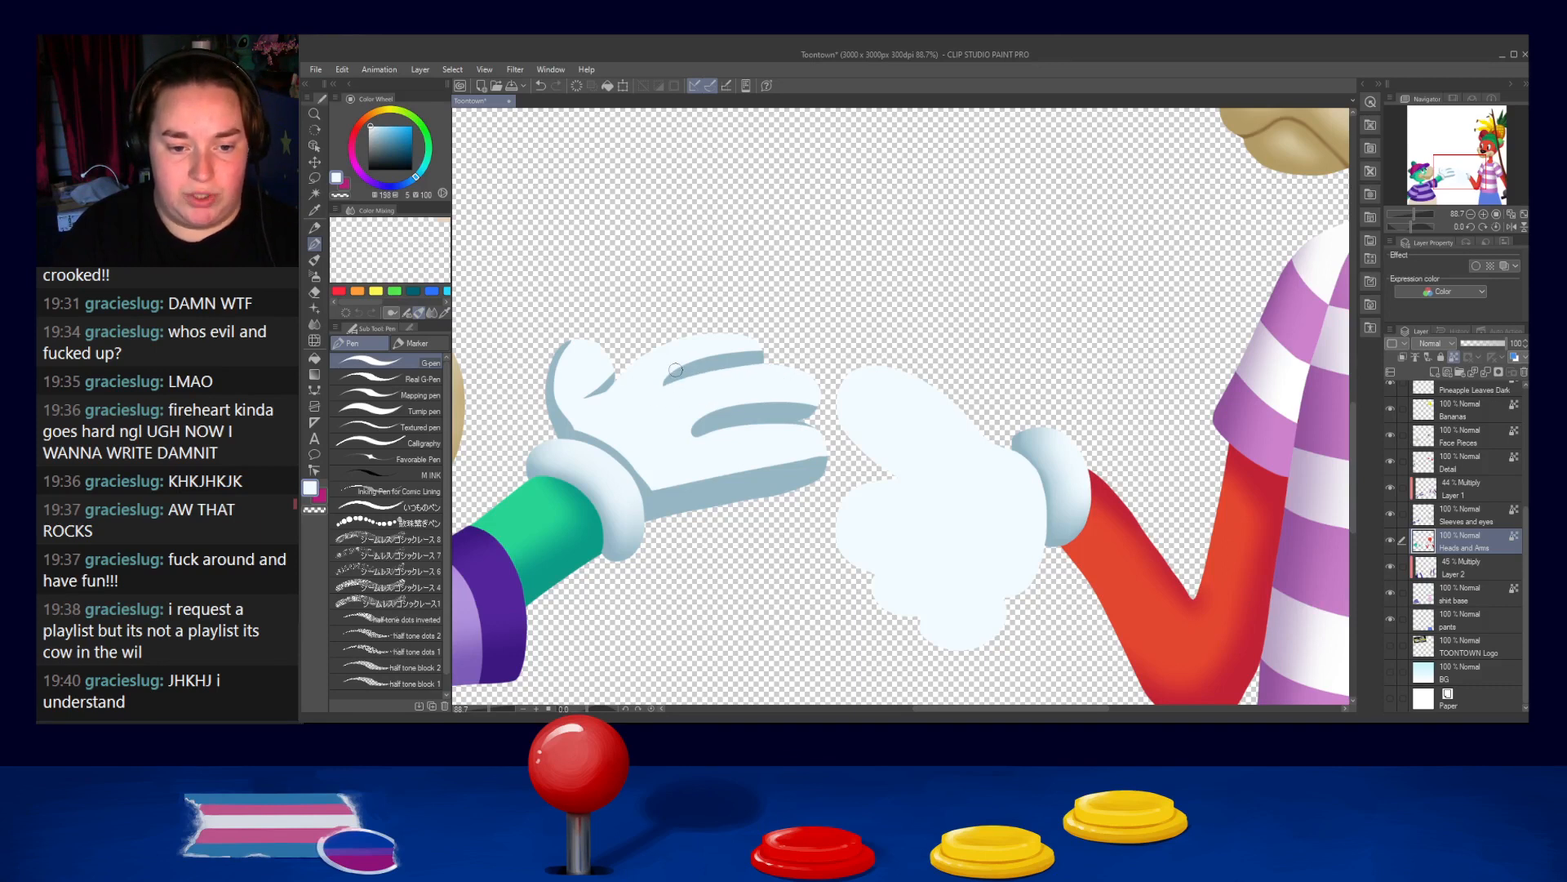
drag(680, 441, 870, 434)
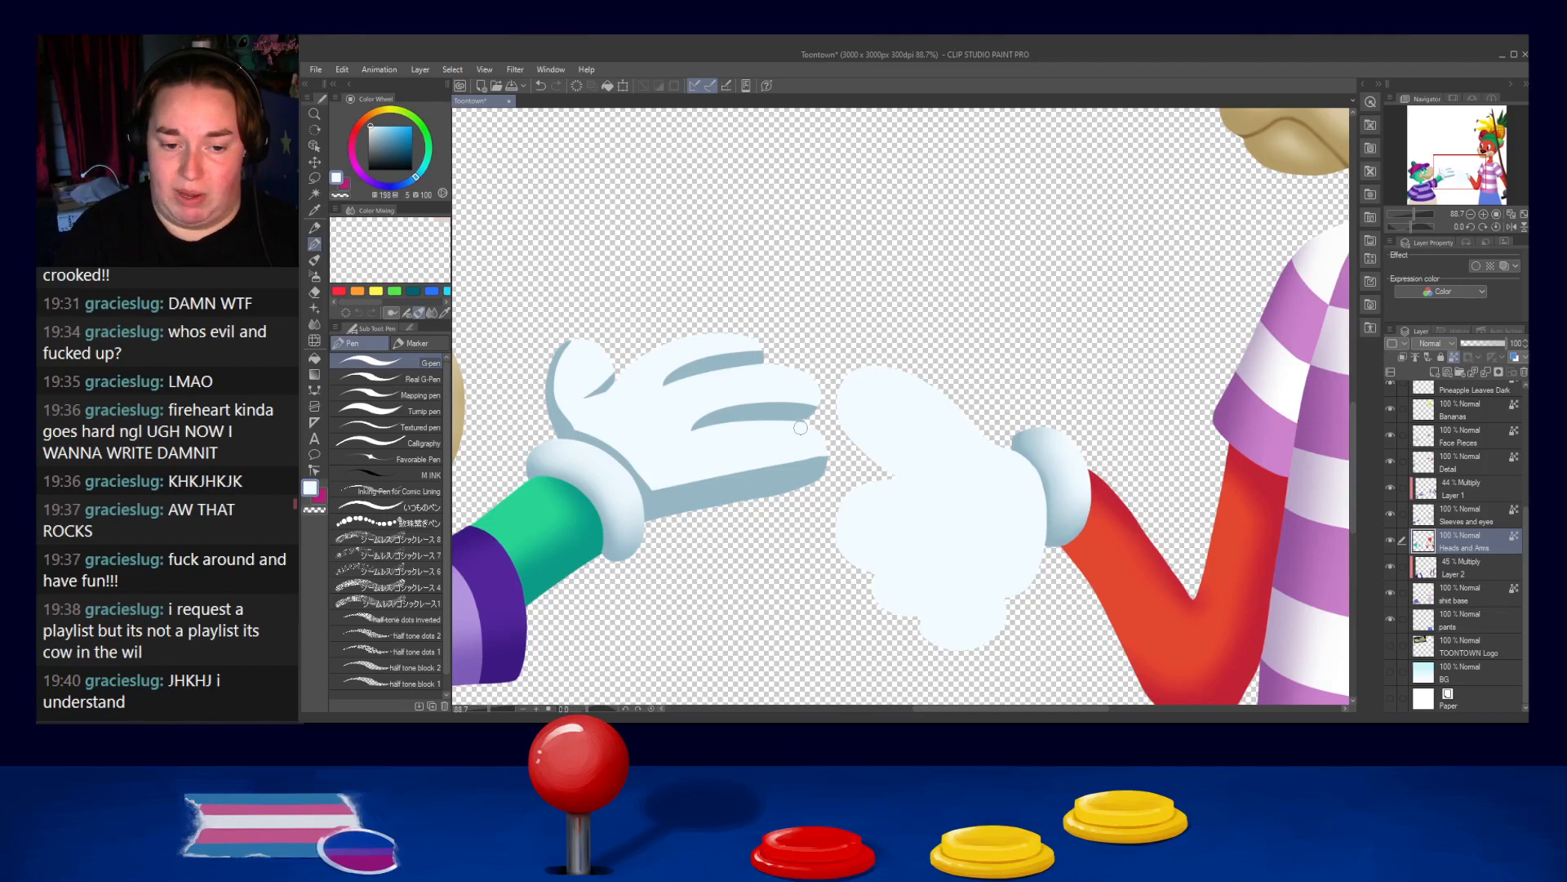
drag(669, 424, 733, 431)
drag(673, 381, 686, 384)
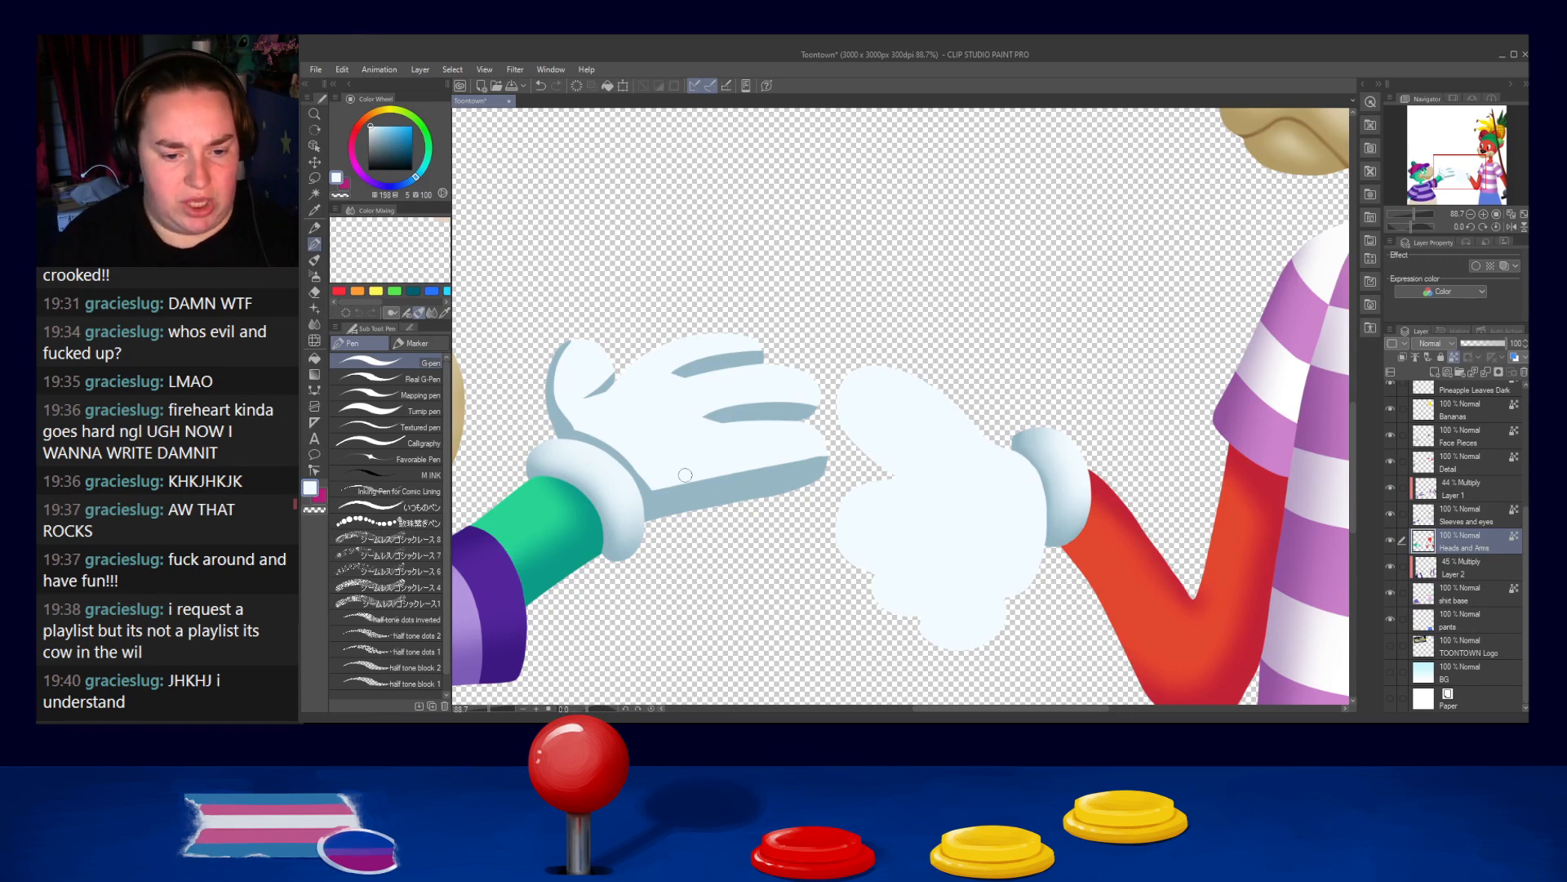
Extend the blue-grey shadow around the dinosaur's lowest fingertip and rework the crease beside the glove's thumb
alt+click(798, 480)
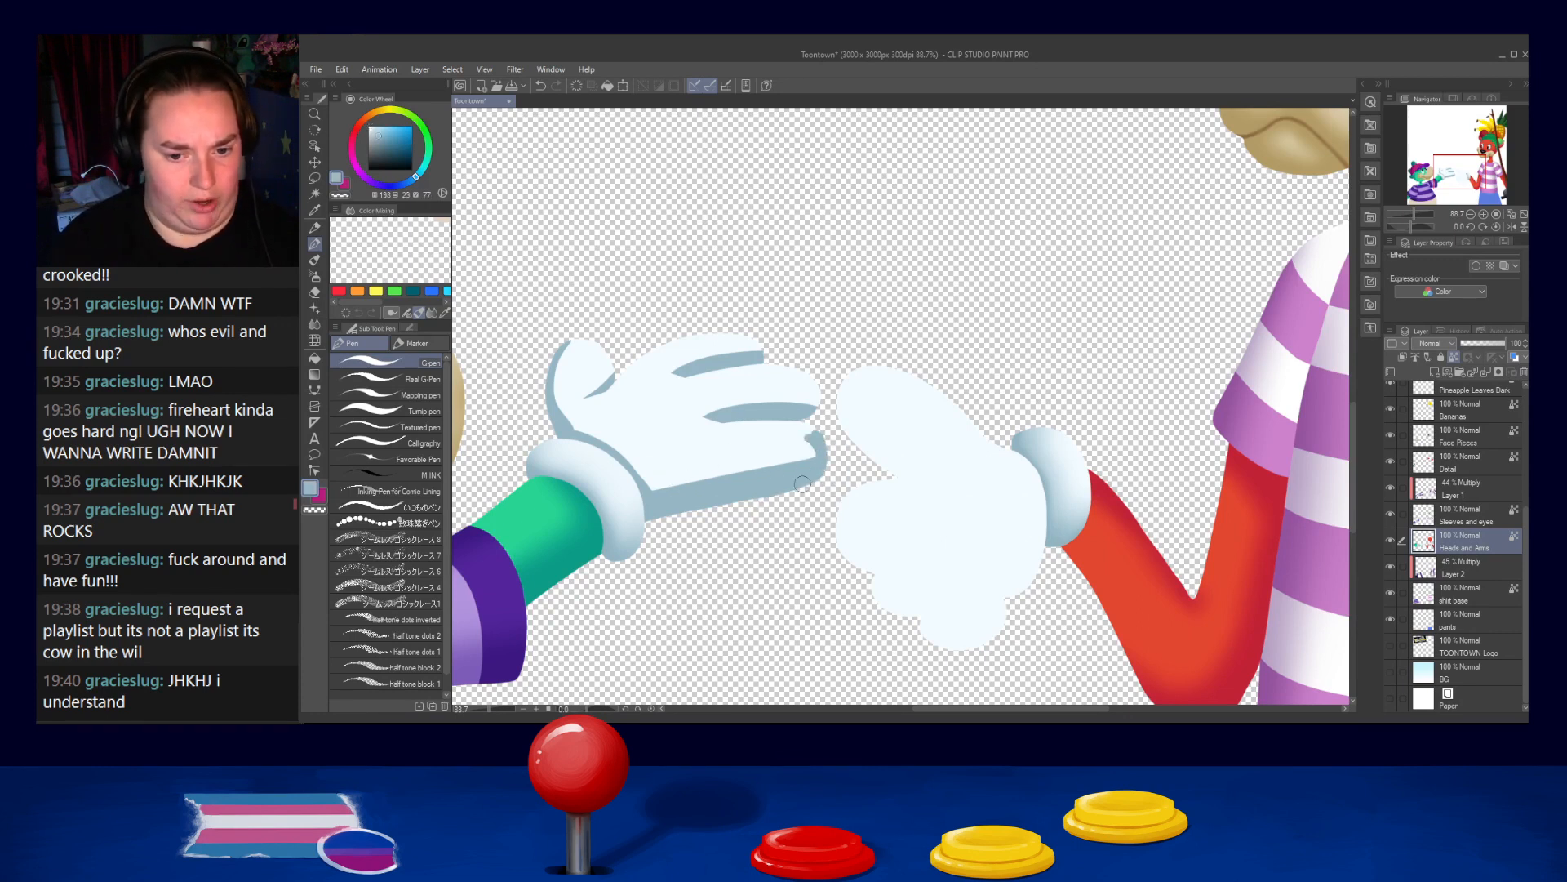
mouse_move(819, 434)
mouse_down()
mouse_move(816, 459)
mouse_move(808, 445)
mouse_move(735, 469)
mouse_move(752, 474)
mouse_up()
alt+click(801, 430)
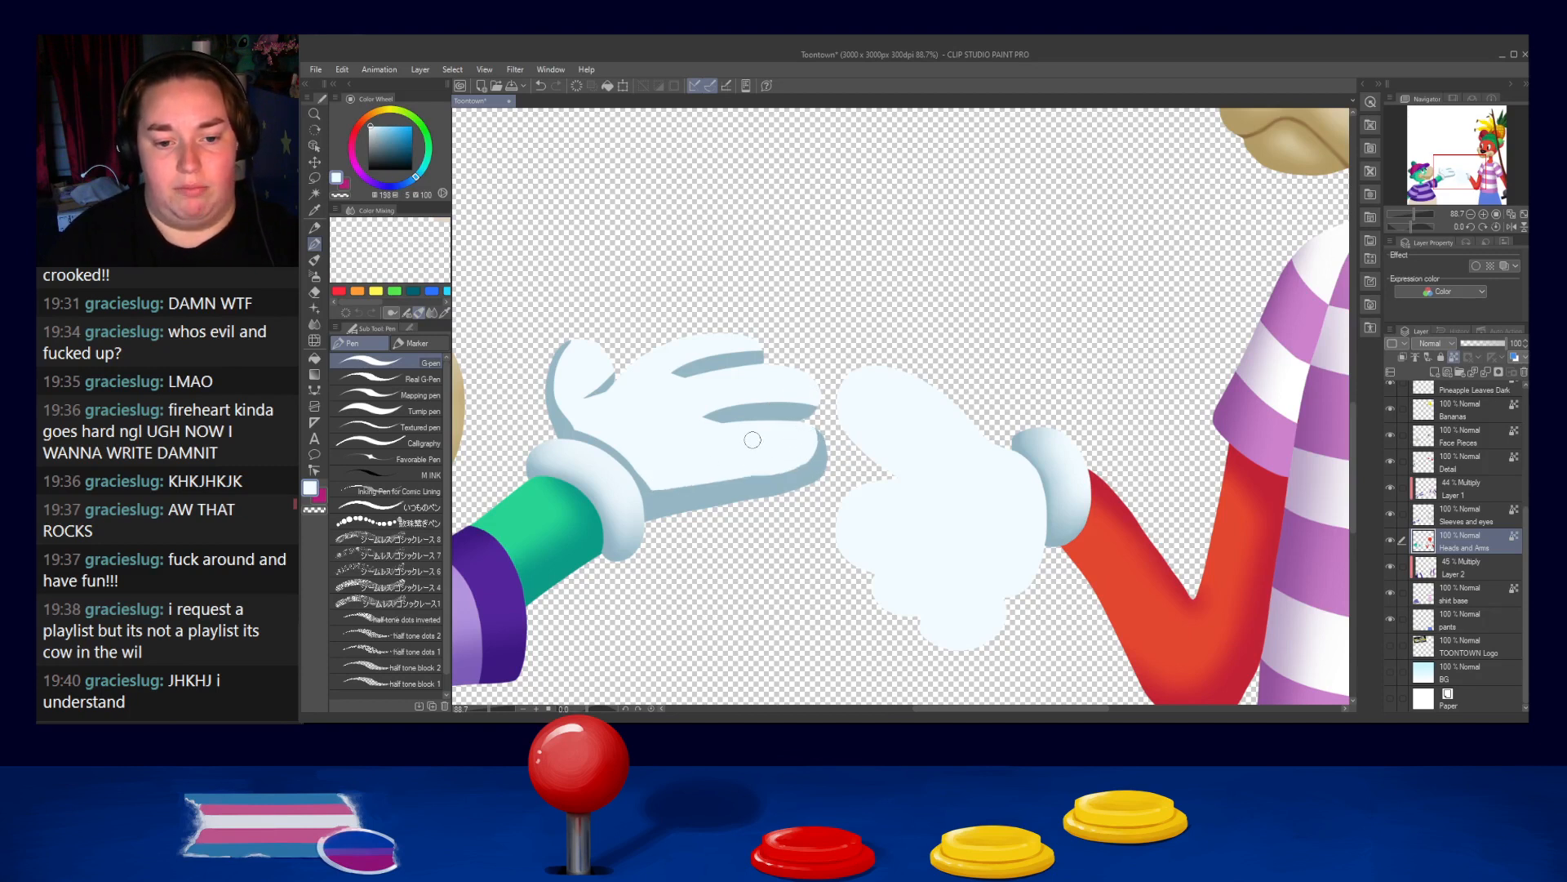
alt+click(608, 384)
mouse_move(609, 390)
mouse_down()
mouse_move(603, 342)
mouse_move(608, 393)
mouse_up()
key(ctrl+z)
key(ctrl+z)
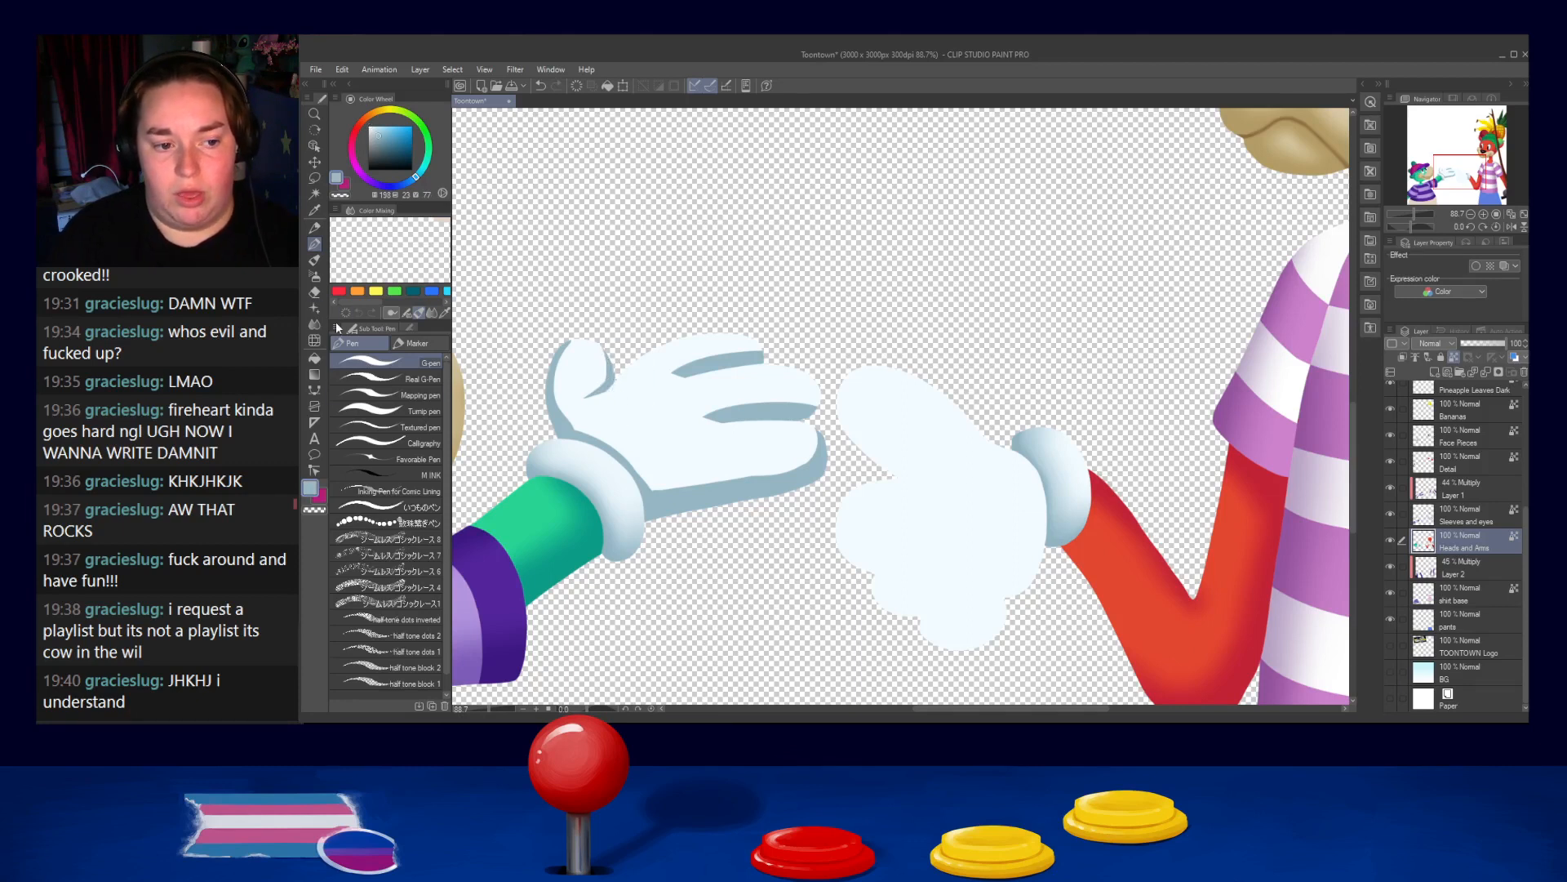
Blur the shadows around the thumb and along the lower edge of the dinosaur's glove with a resized blur brush
click(314, 324)
key([)
key([)
key([)
key([)
key([)
key([)
key([)
key([)
key([)
key([)
key(])
key(])
key(])
key(])
key(])
key(])
key(])
mouse_move(566, 364)
mouse_down()
mouse_move(576, 422)
mouse_move(552, 401)
mouse_move(631, 456)
mouse_move(551, 416)
mouse_move(635, 473)
mouse_move(584, 427)
mouse_move(622, 467)
mouse_move(728, 483)
mouse_move(607, 449)
mouse_up()
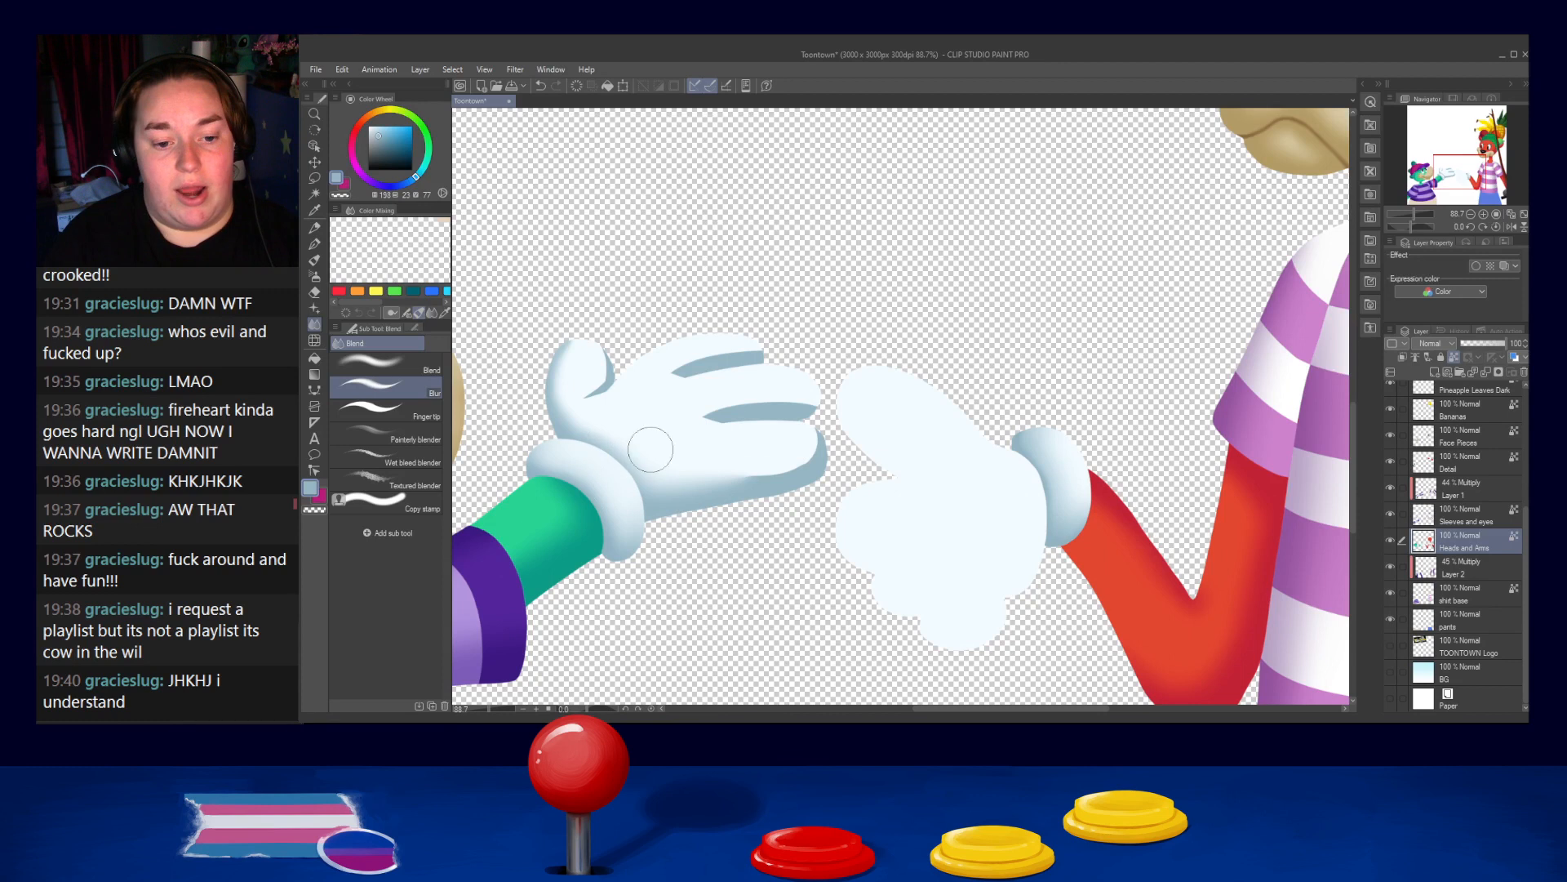
Soften the two finger-separating shadows on the dinosaur's glove with a smaller blur brush
key([)
key([)
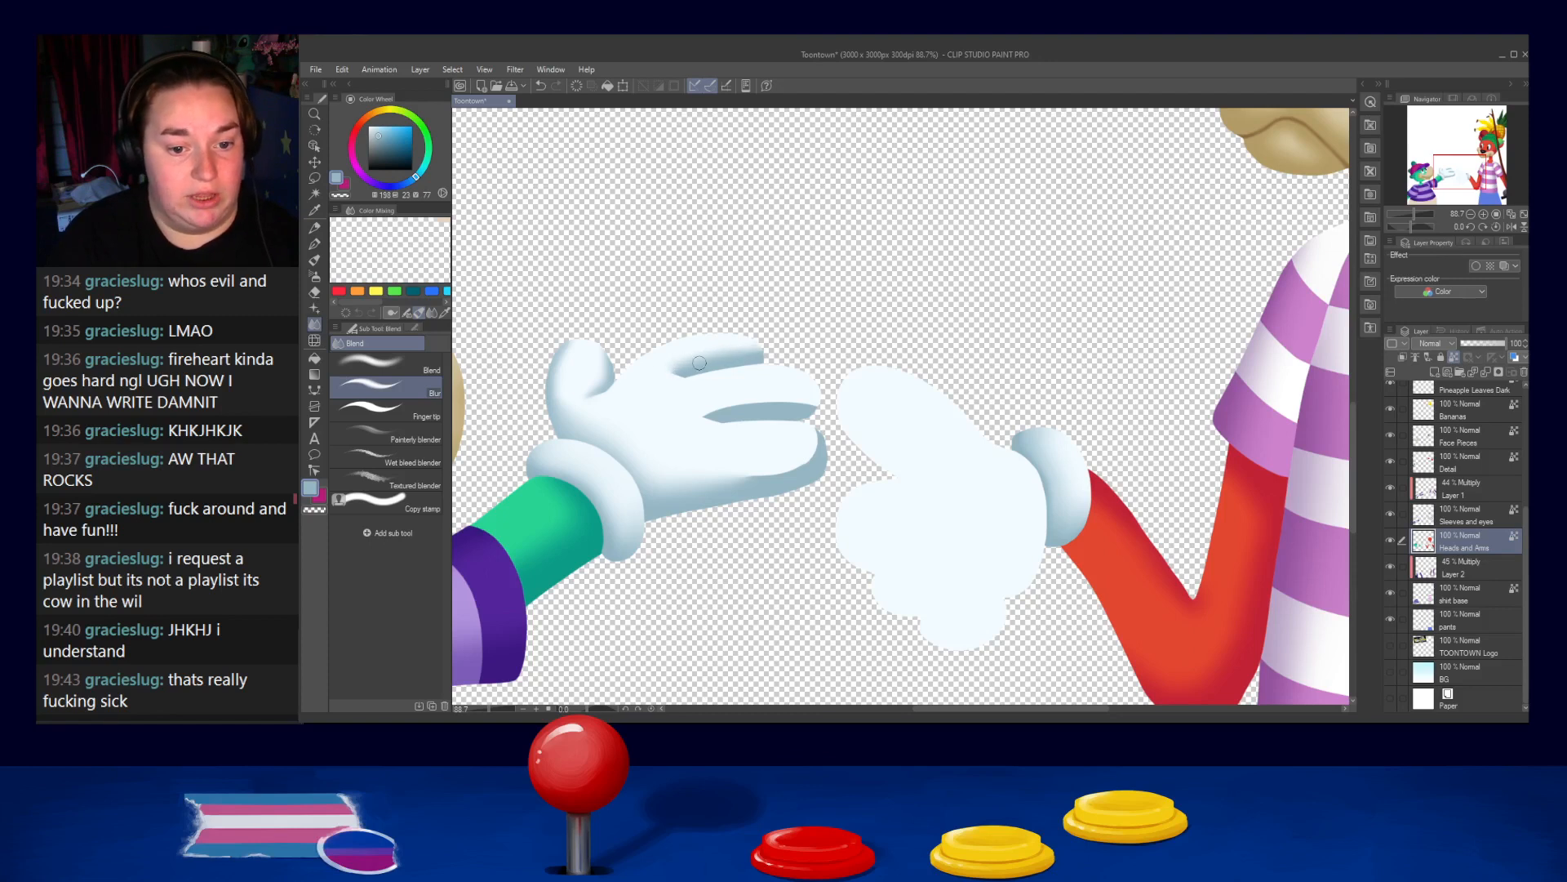
key(])
key(])
key(])
key(])
key(])
mouse_move(707, 349)
mouse_down()
mouse_move(648, 355)
mouse_move(712, 341)
mouse_move(669, 351)
mouse_up()
key(ctrl+z)
key(ctrl+z)
key([)
key([)
key([)
drag(707, 409, 748, 405)
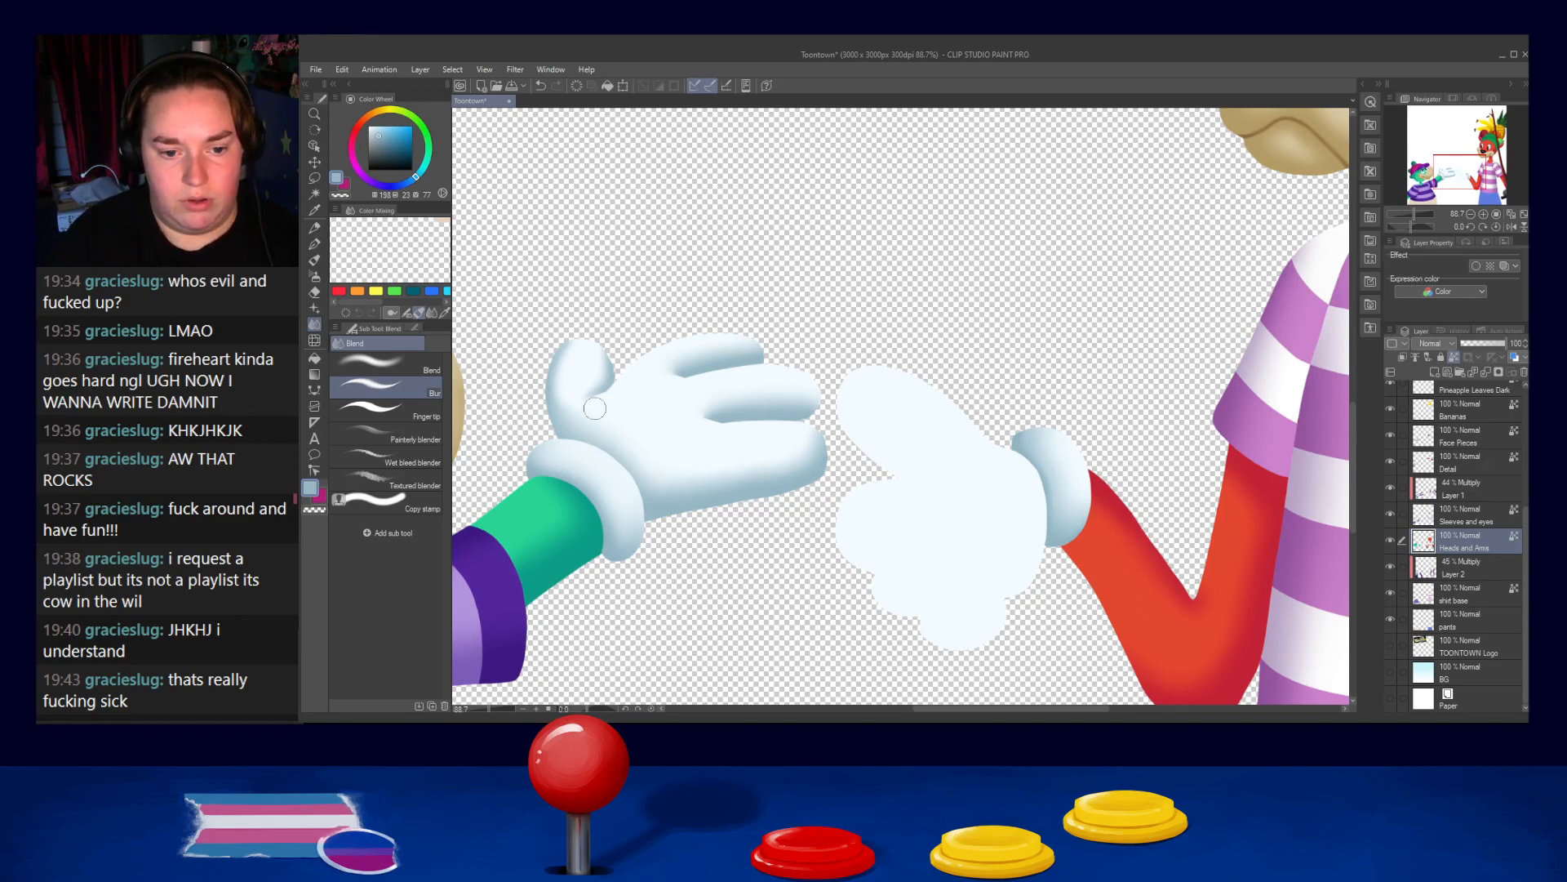
Paint a small blue-grey ring on the palm of the dinosaur's glove with the G-pen and blur it
click(314, 243)
alt+click(670, 381)
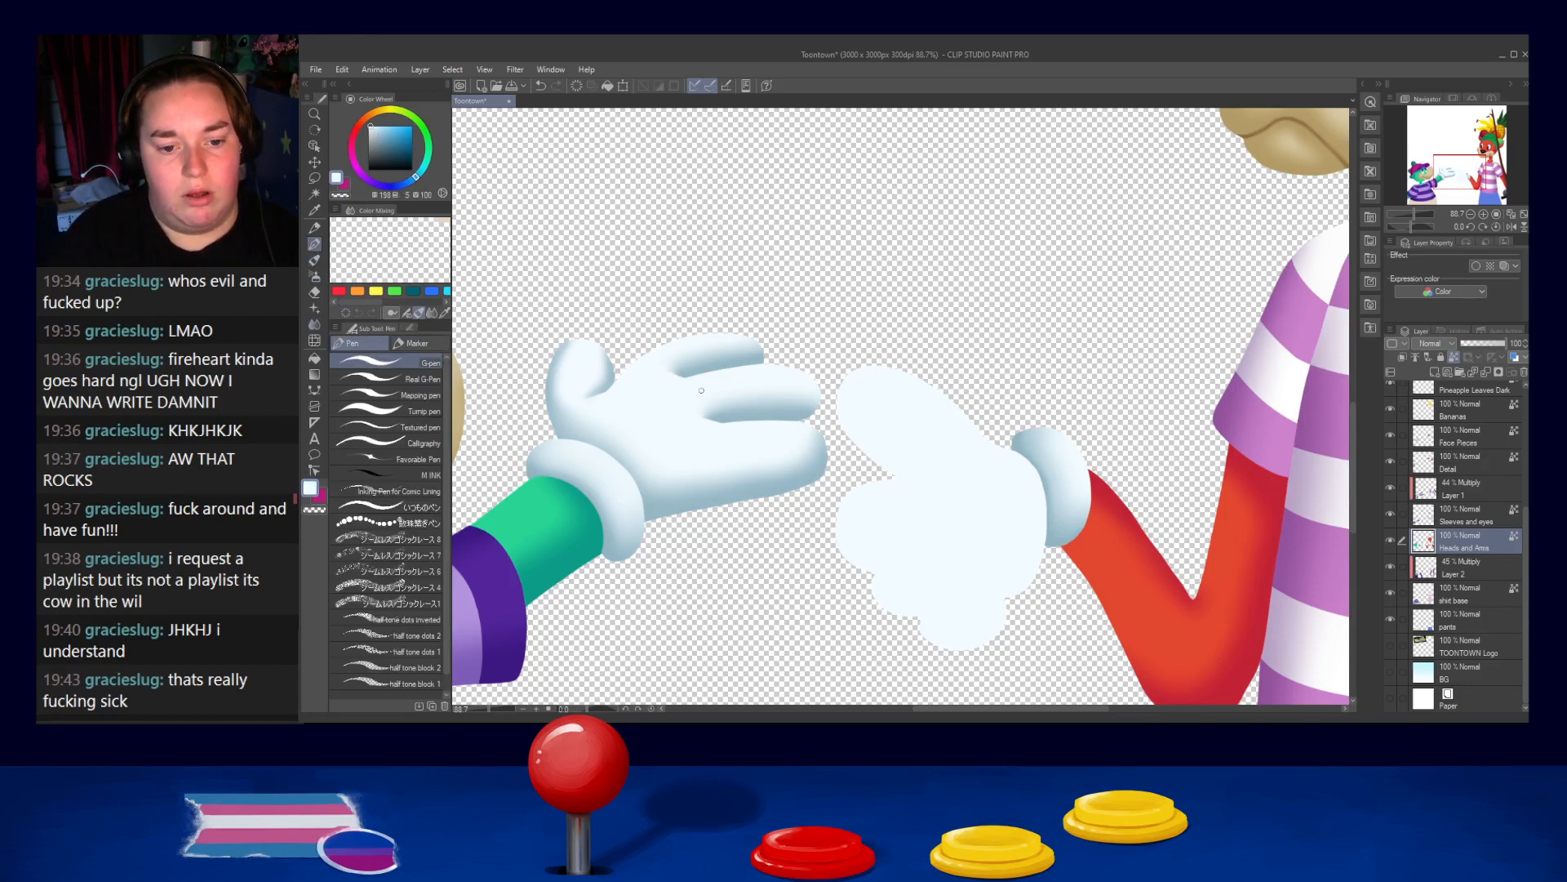
alt+click(684, 368)
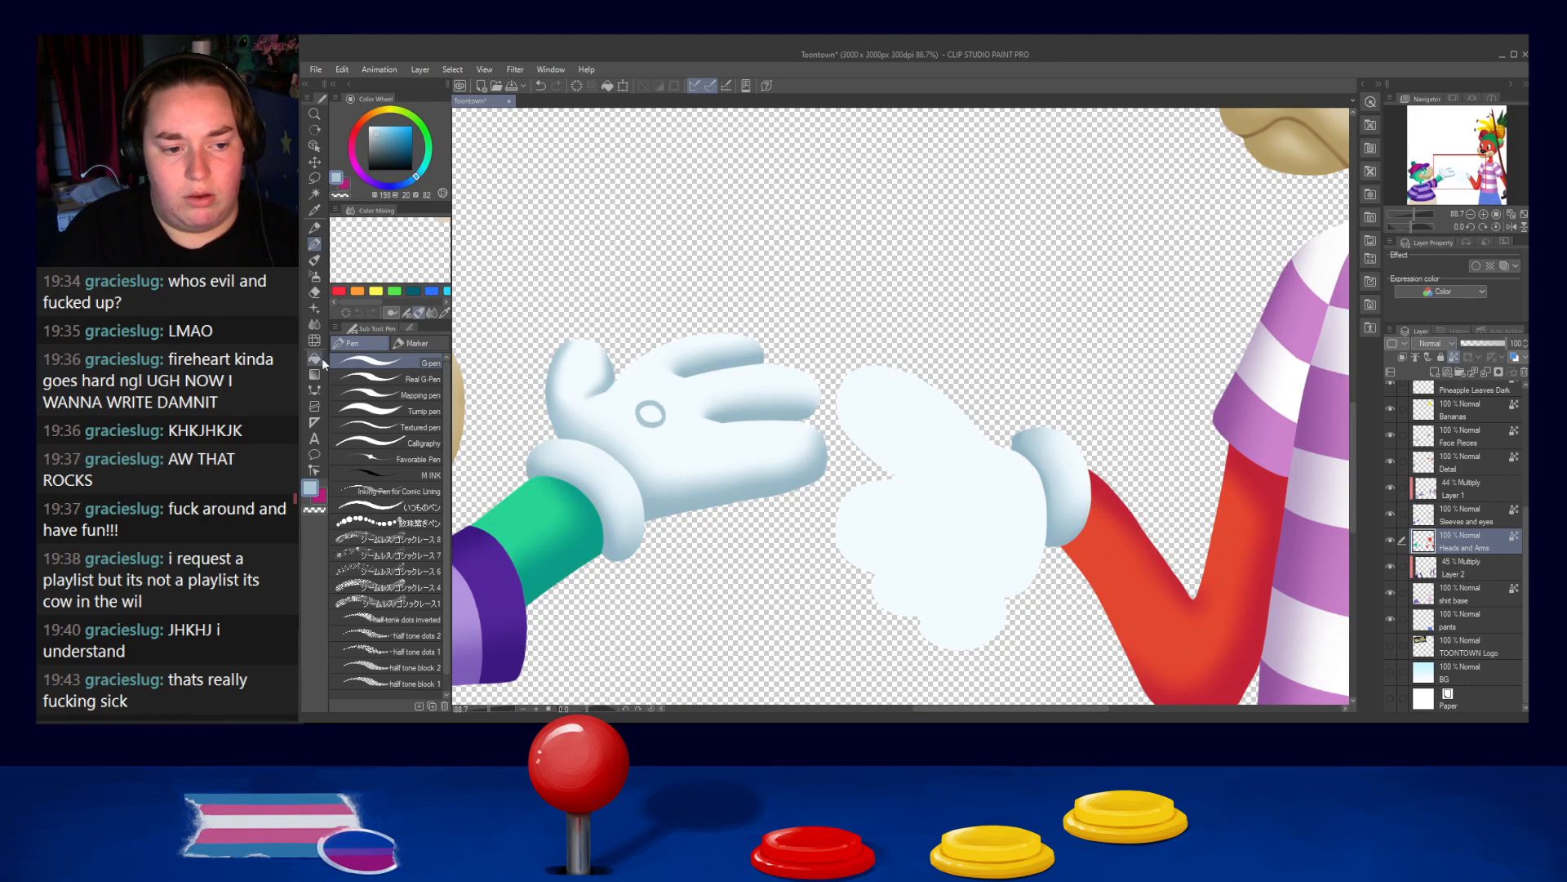
click(314, 324)
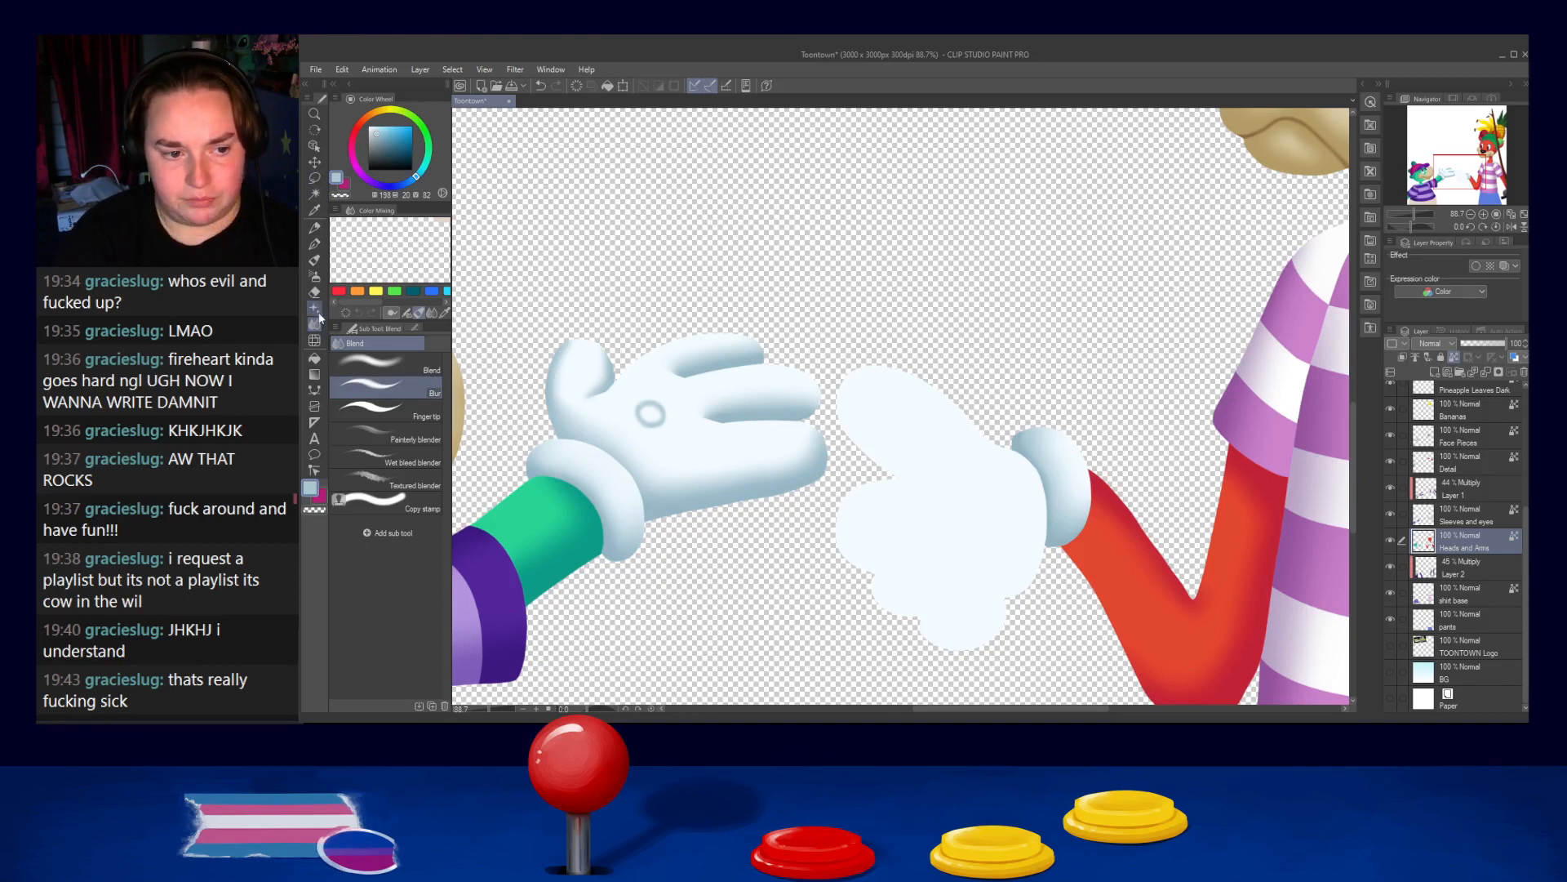
Touch up the dinosaur's glove thumb with the glove's white, clean its outer edge with the hard eraser and blend it
click(314, 243)
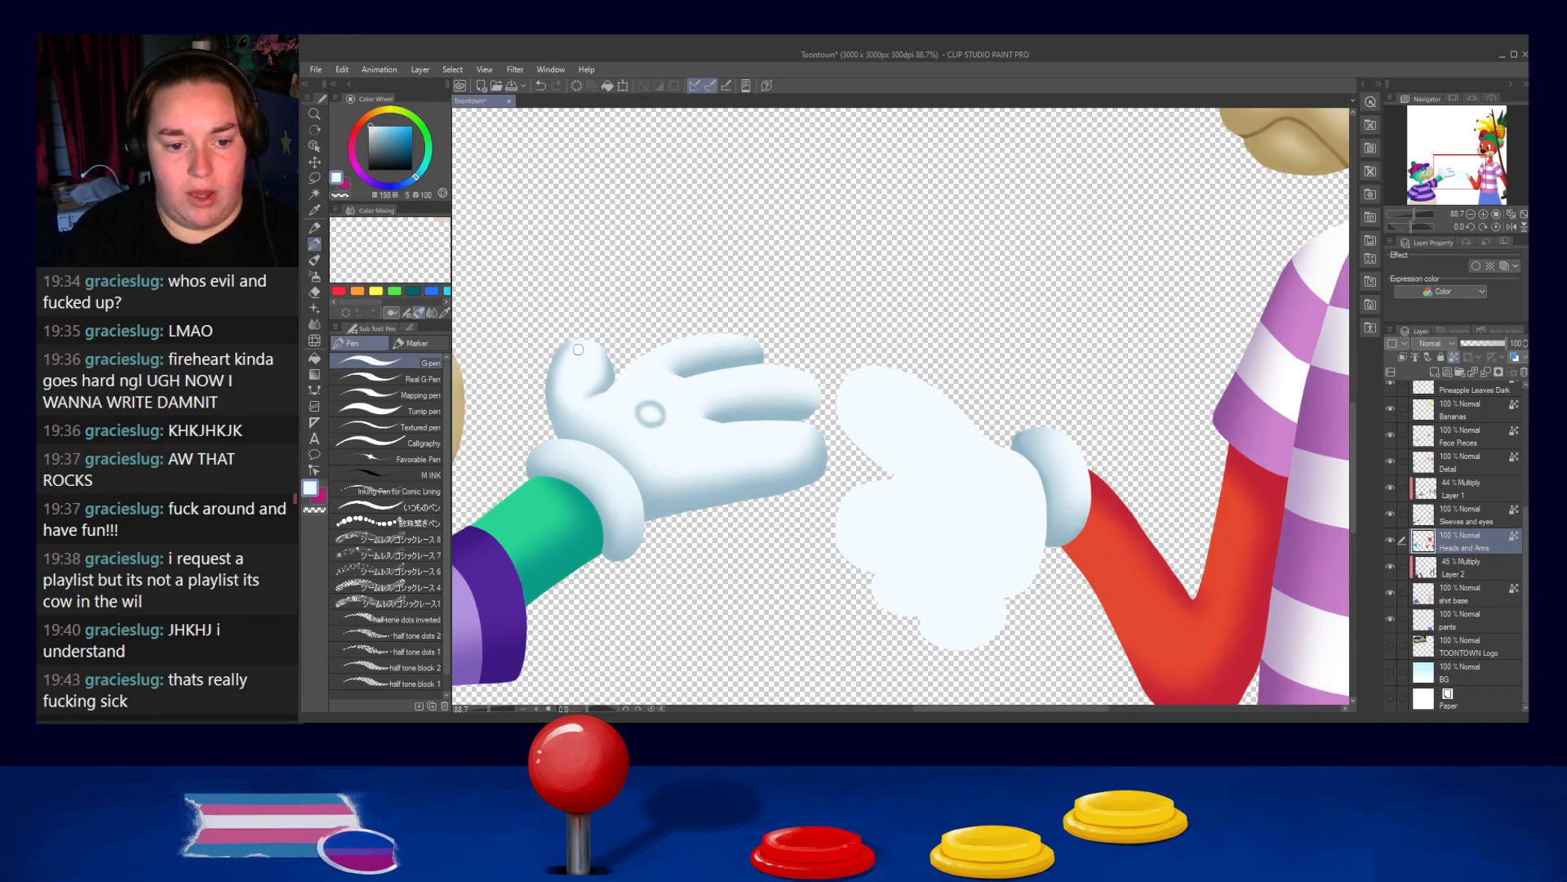
click(315, 293)
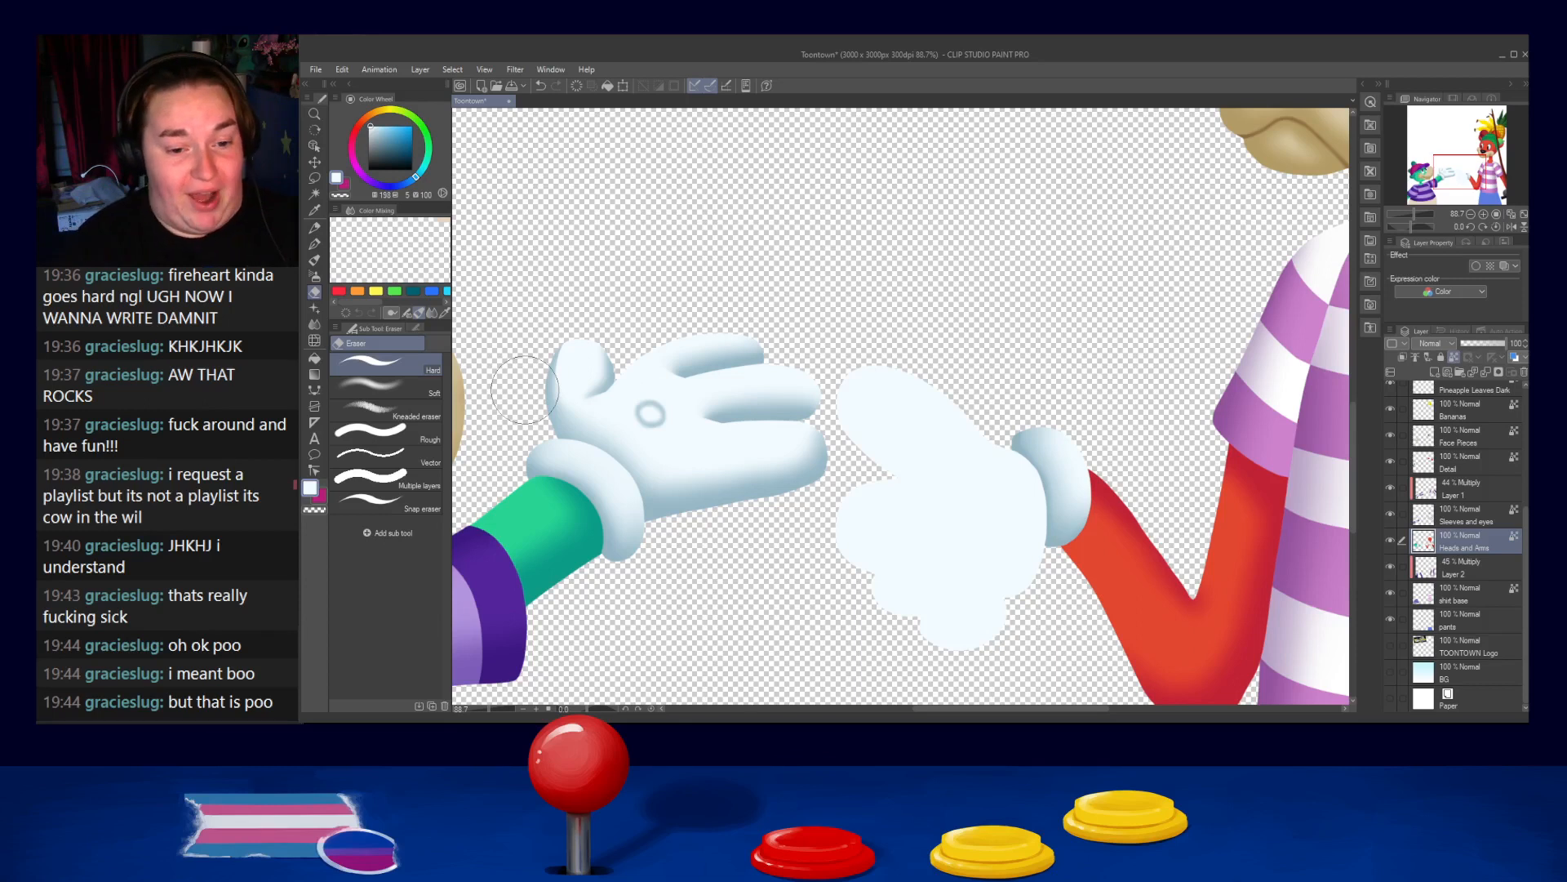
click(408, 311)
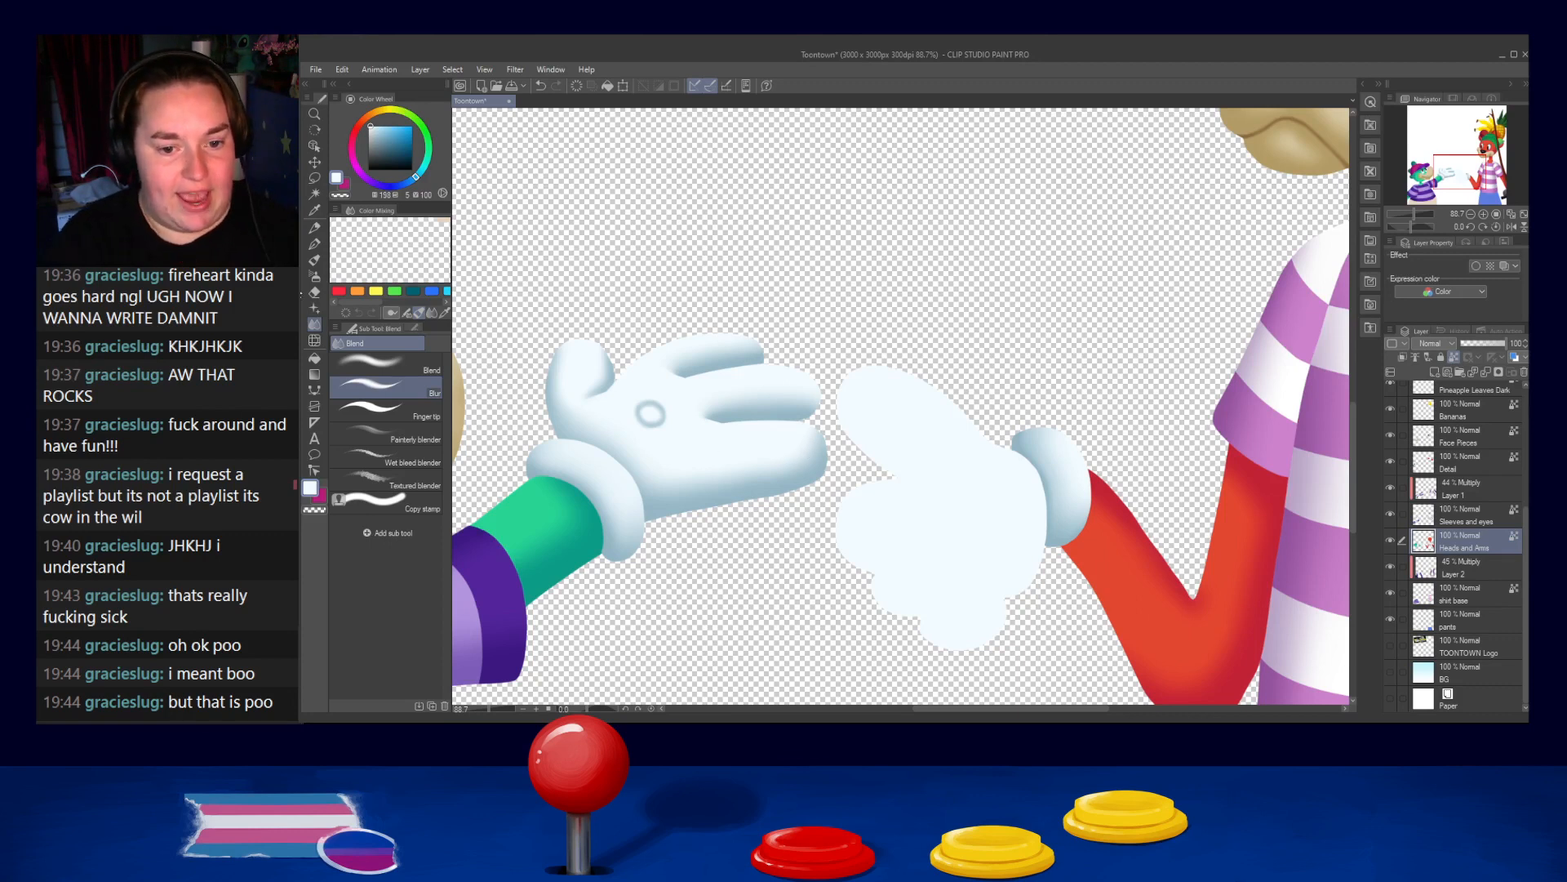
Paint a blue-grey shadow around the tip of the dinosaur's middle finger, trim it with a smaller eraser and blur it
click(315, 245)
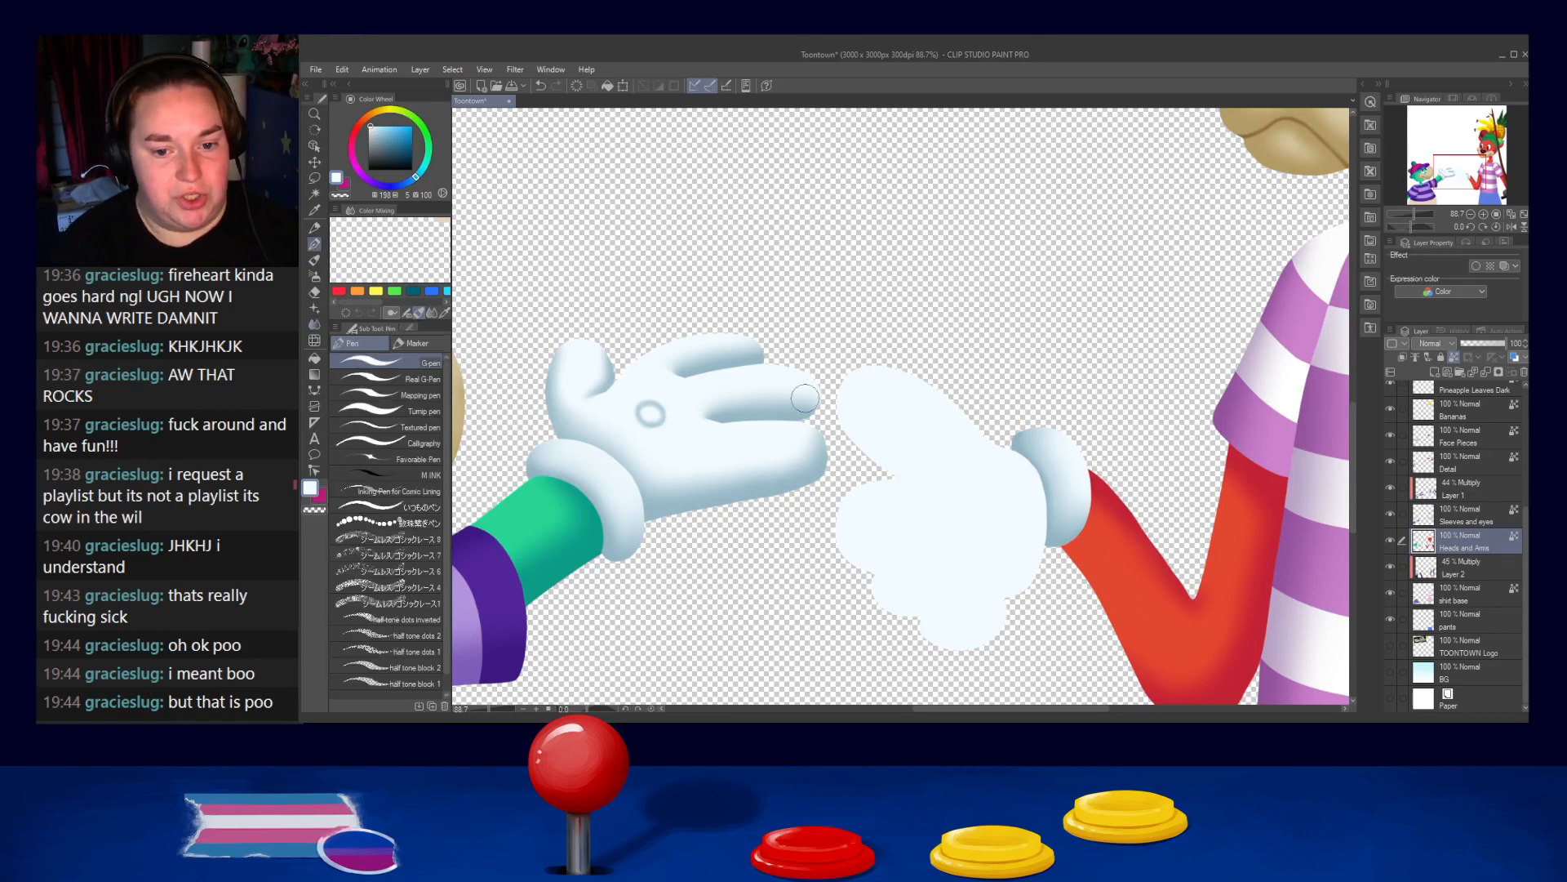
alt+click(787, 417)
drag(810, 410, 808, 371)
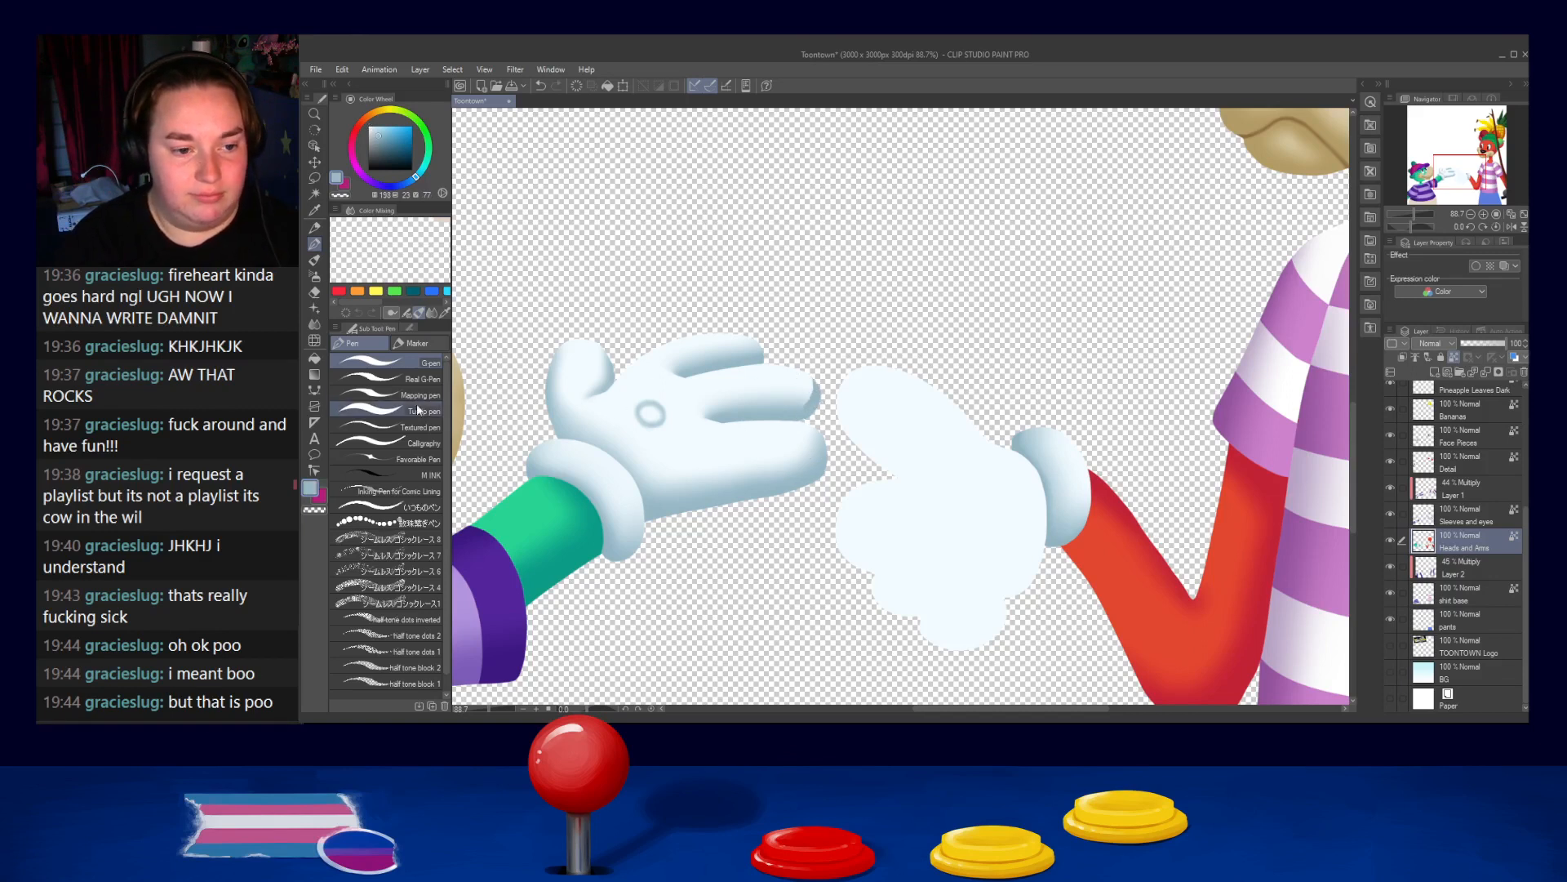
key(e)
key([)
key([)
key([)
key([)
key([)
key([)
drag(804, 393, 805, 408)
key(j)
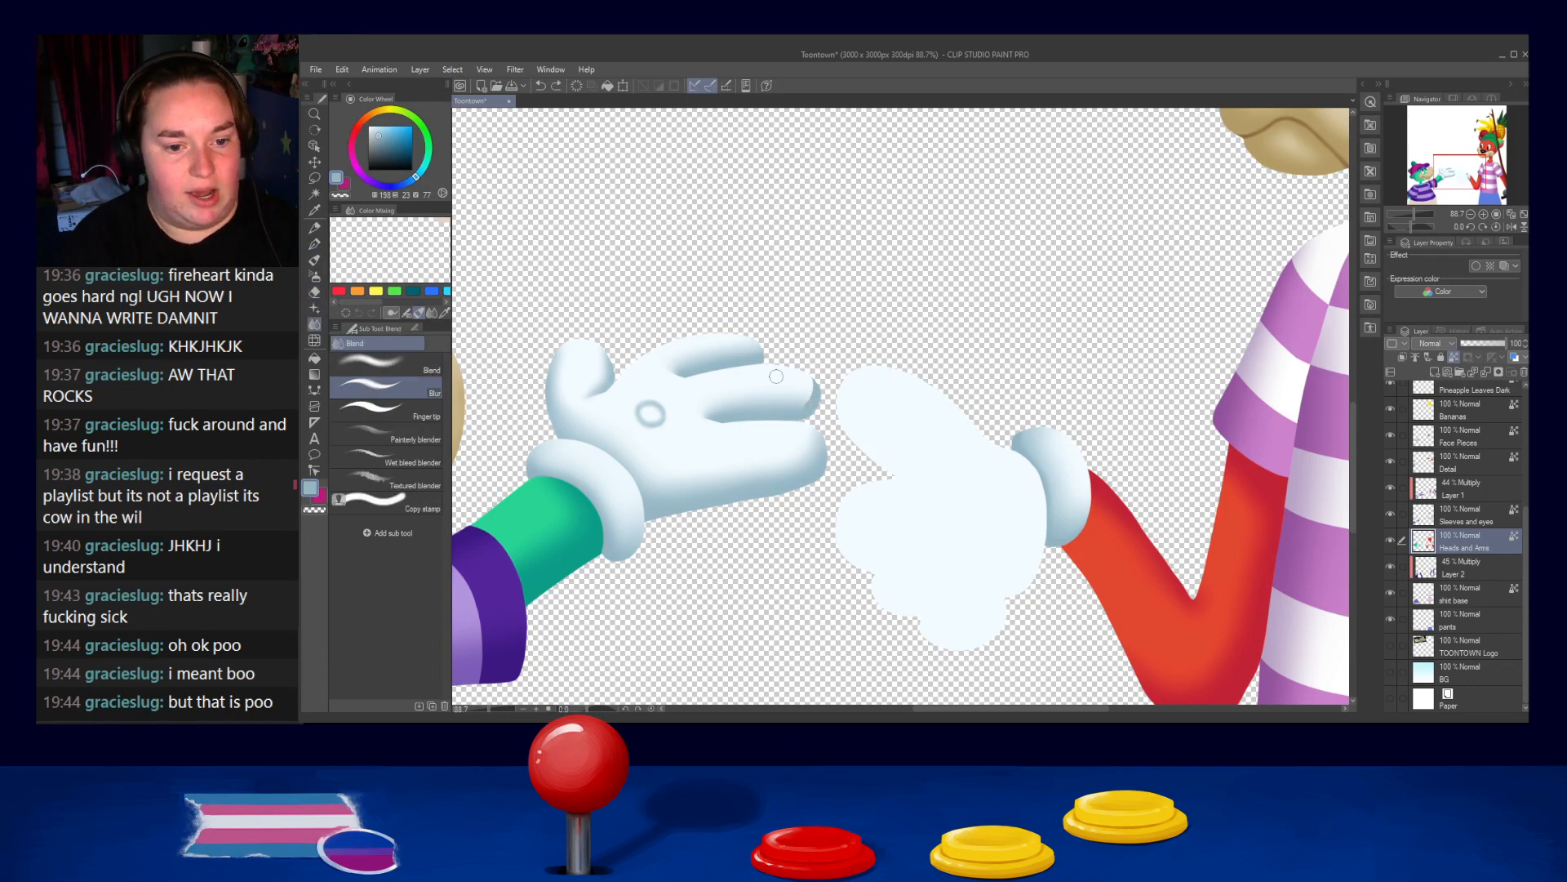
drag(809, 383, 805, 383)
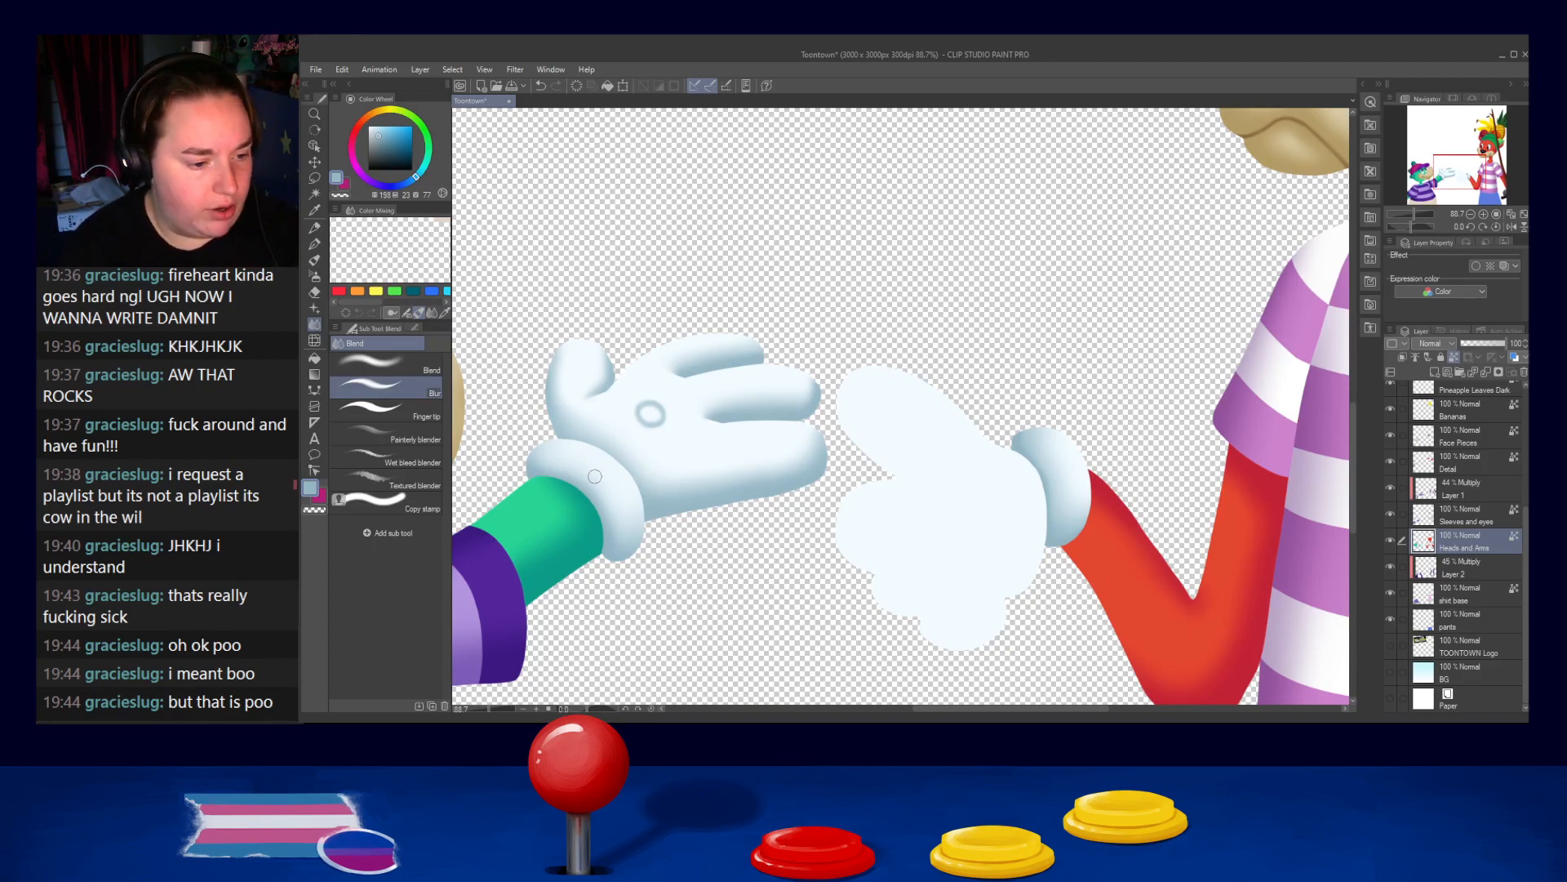
Rework the outer edge of the fox's glove thumb, repainting its tip with the sampled glove white
drag(880, 436, 811, 425)
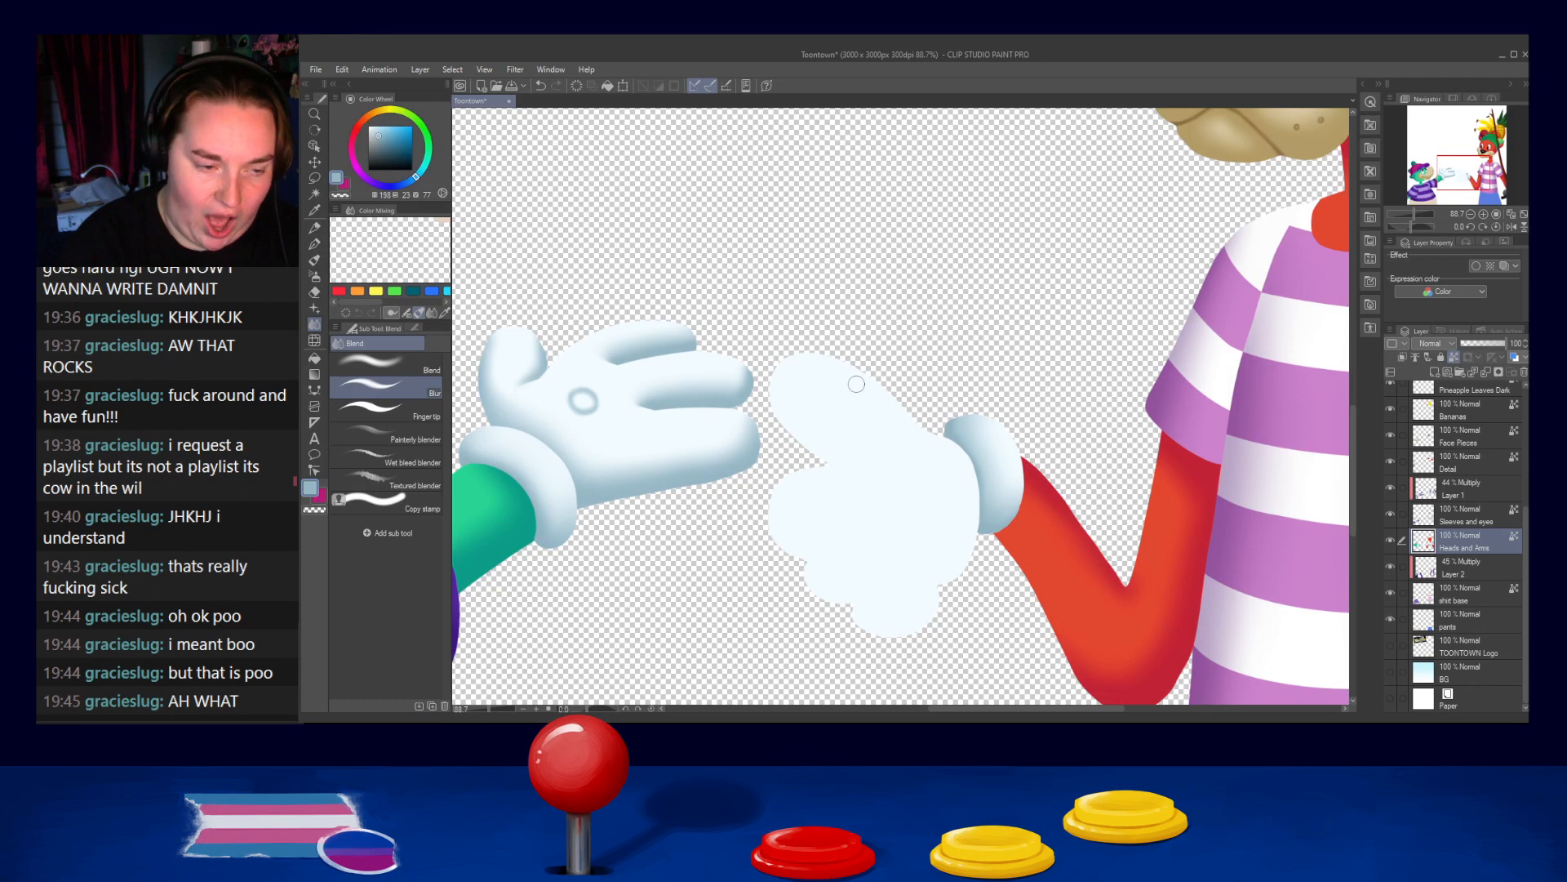
mouse_move(807, 358)
mouse_down()
mouse_move(792, 429)
mouse_move(841, 364)
mouse_up()
key(ctrl+z)
key(ctrl+z)
drag(779, 425, 869, 373)
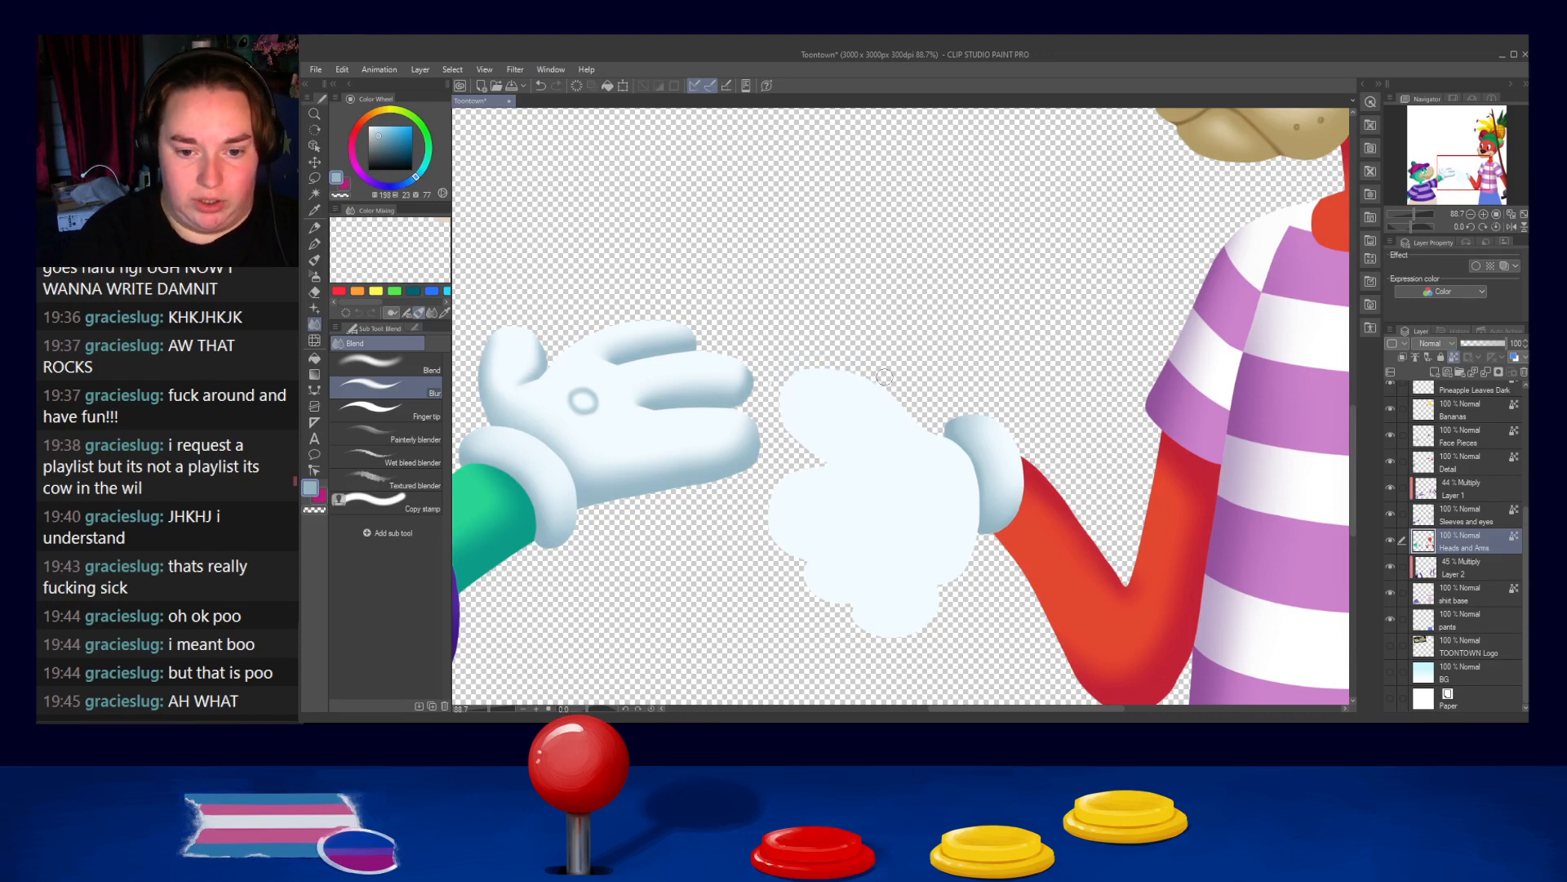
alt+click(798, 382)
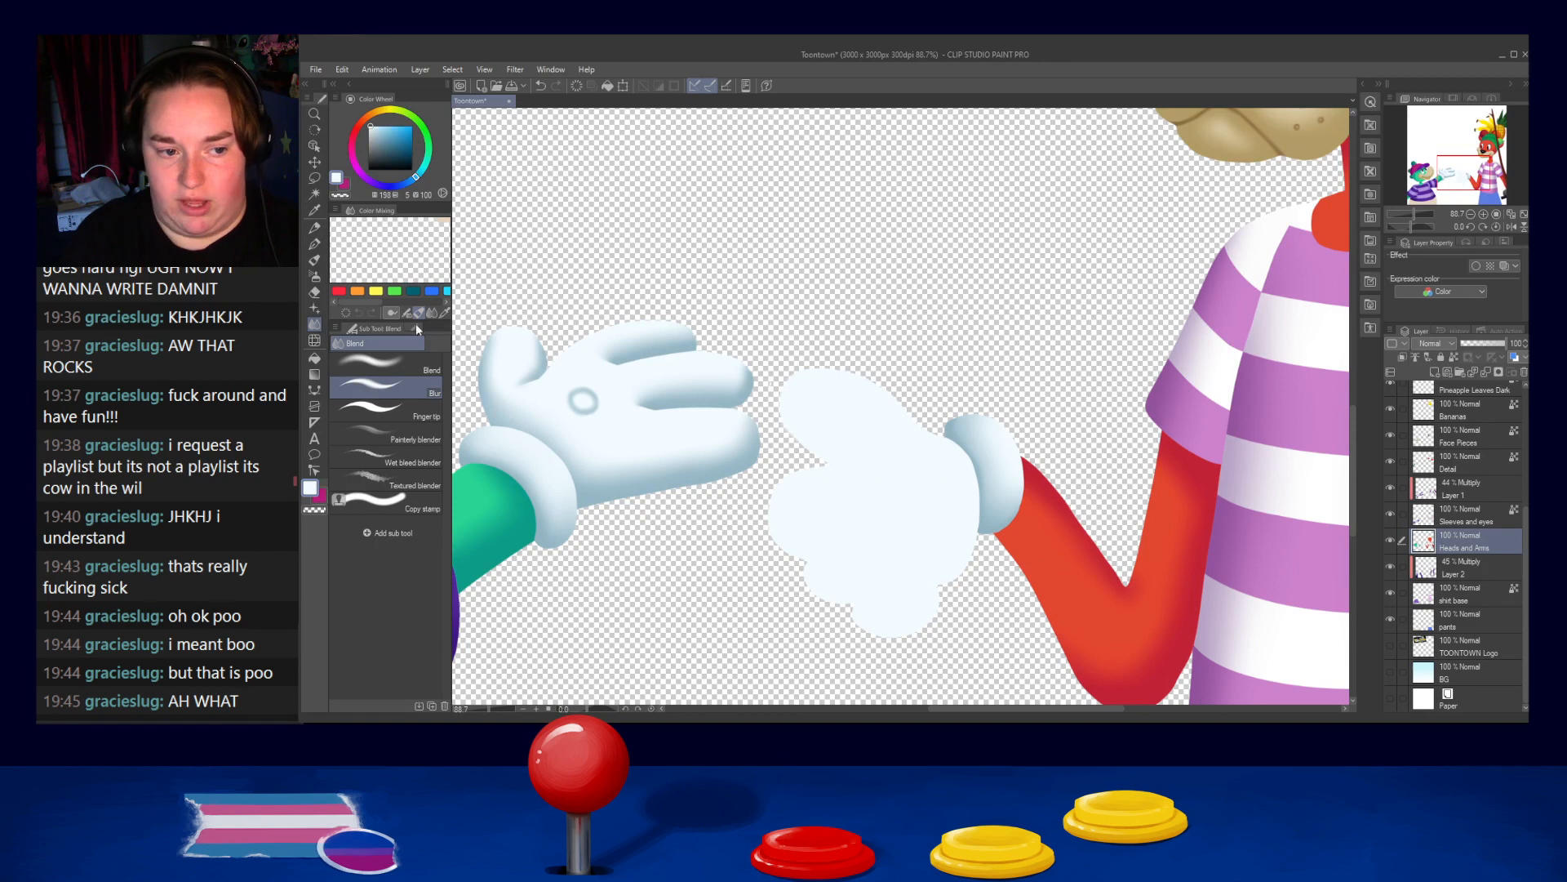
click(314, 244)
drag(801, 395, 789, 431)
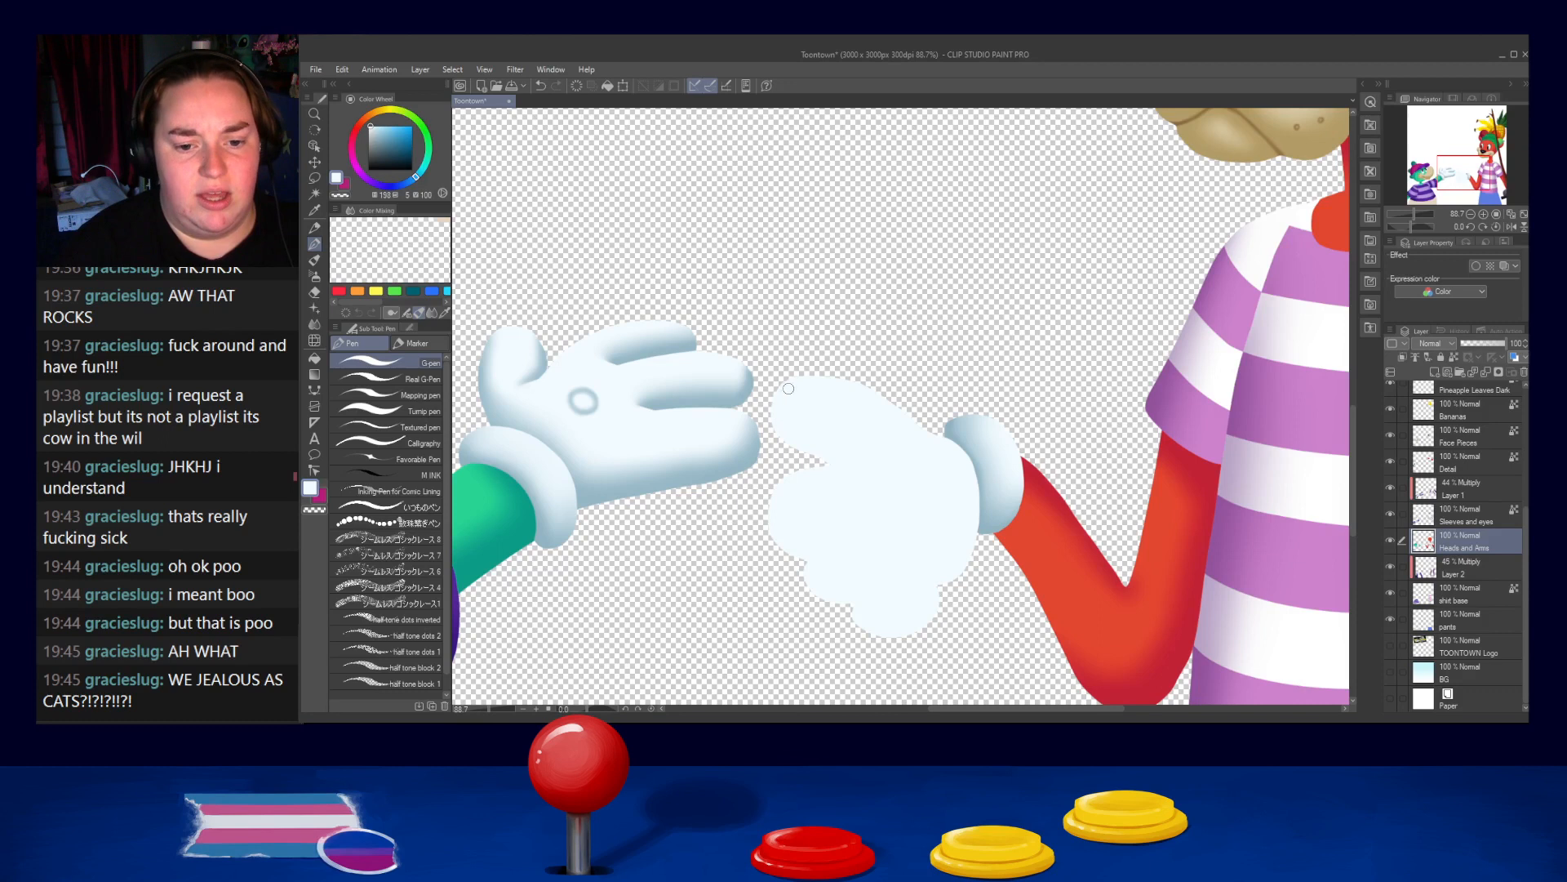
key(ctrl+z)
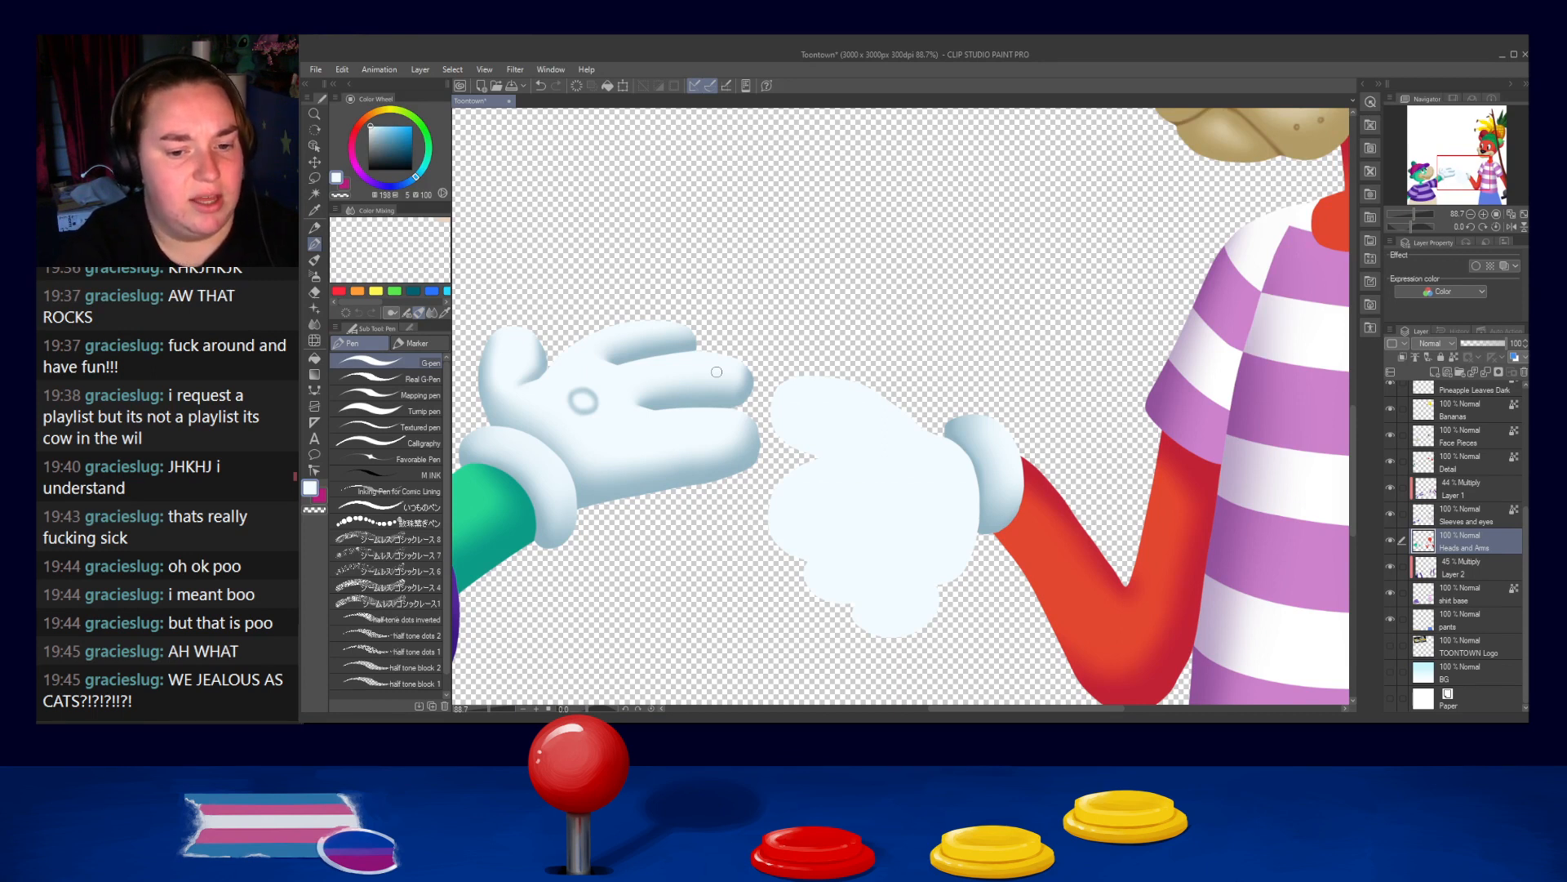
Rework the shadow on the dinosaur's lowest fingertip with sampled blue-grey and the glove's white, blurring the touch-ups
alt+click(754, 458)
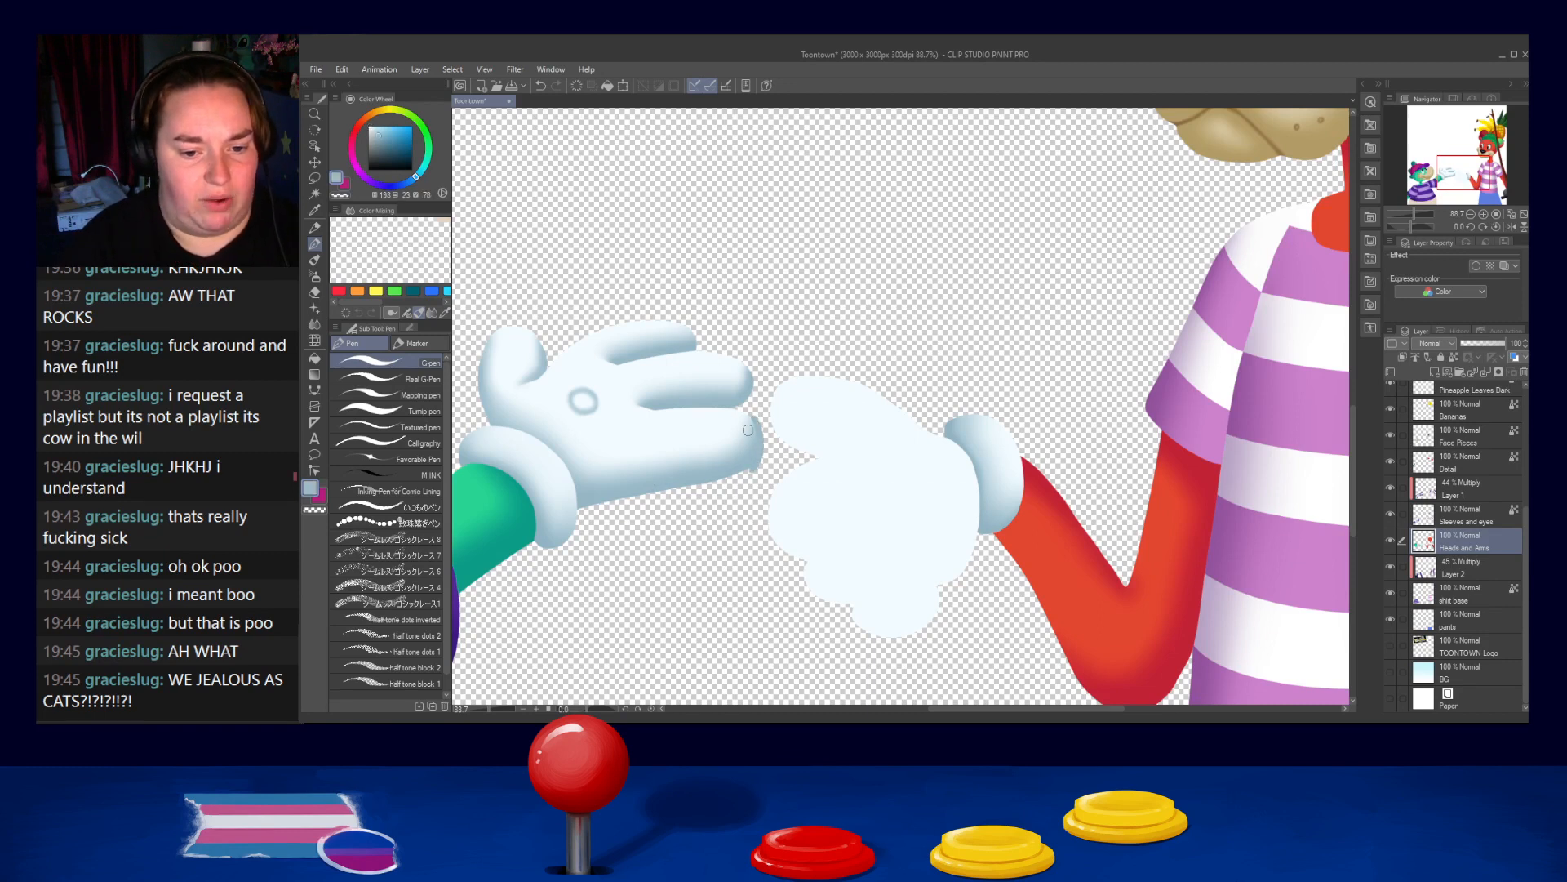
drag(753, 426, 751, 458)
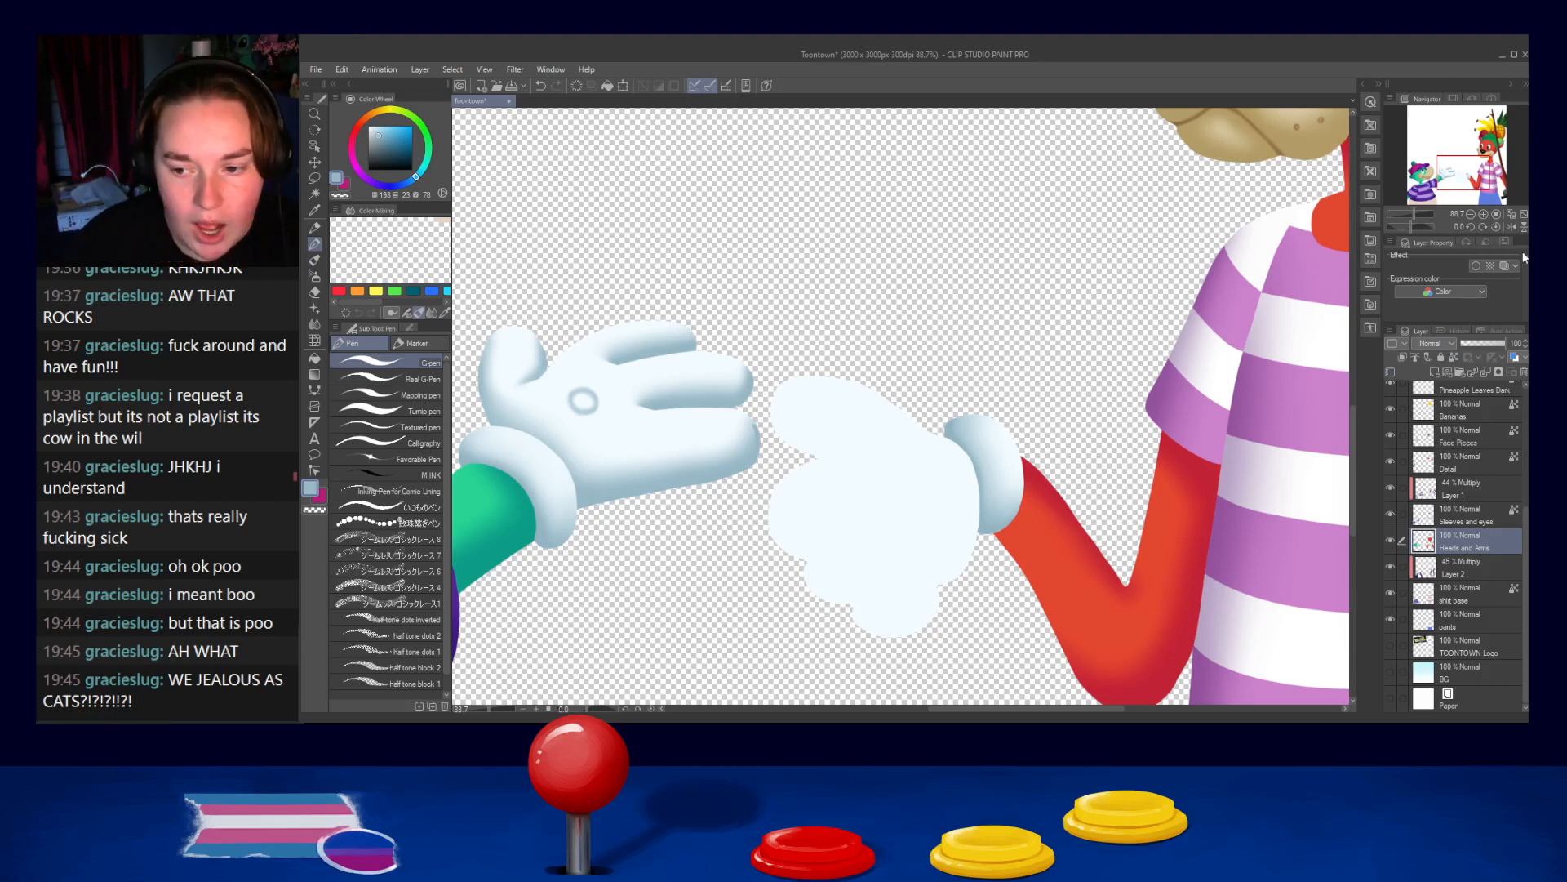
click(314, 291)
click(316, 325)
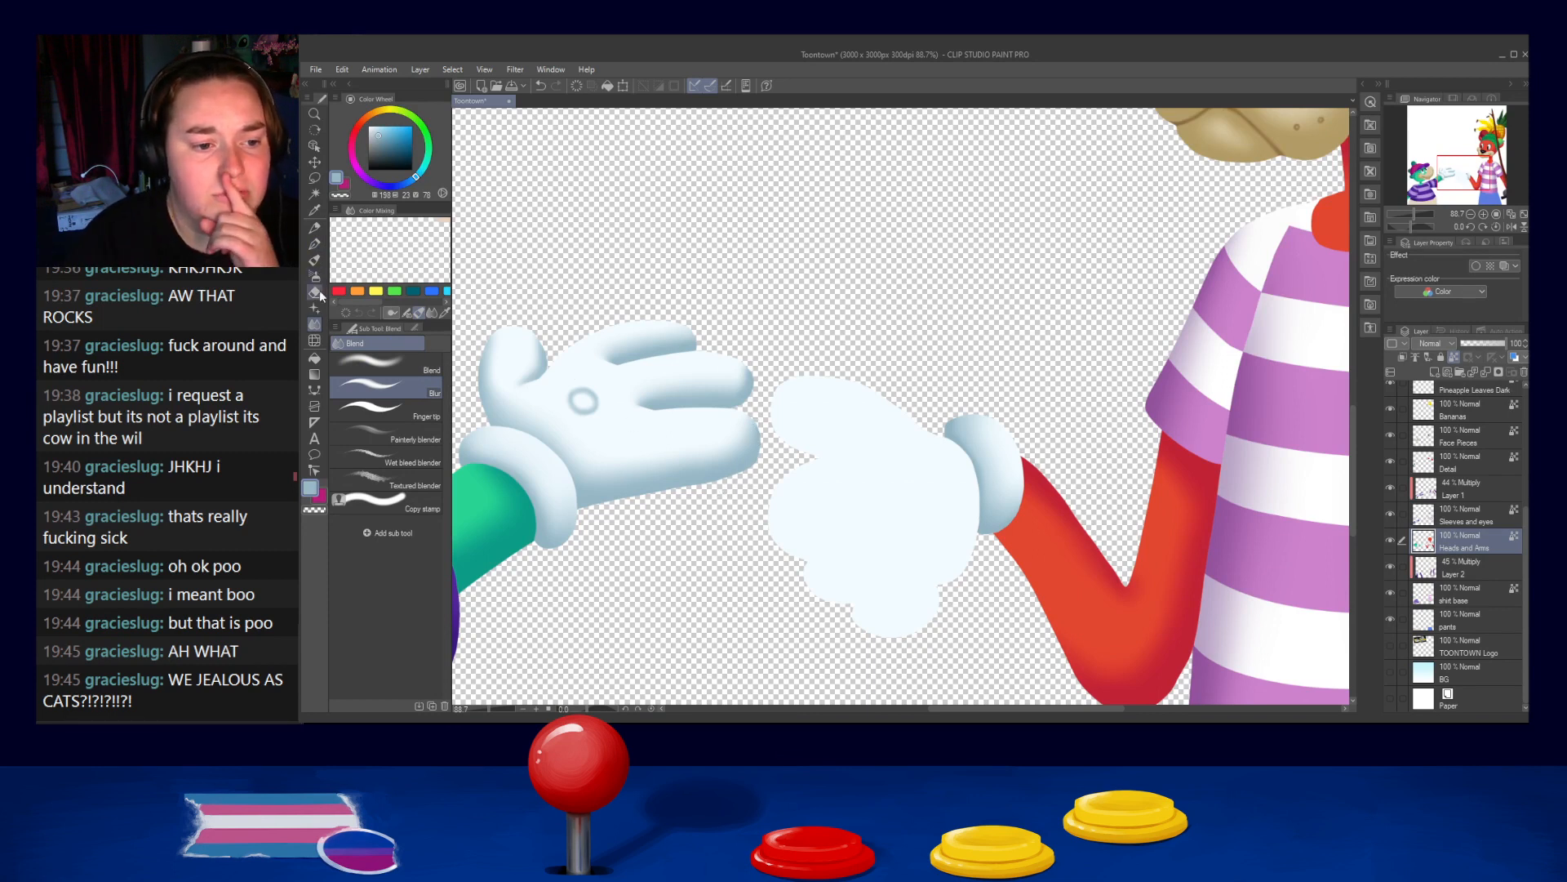
click(315, 244)
alt+click(641, 426)
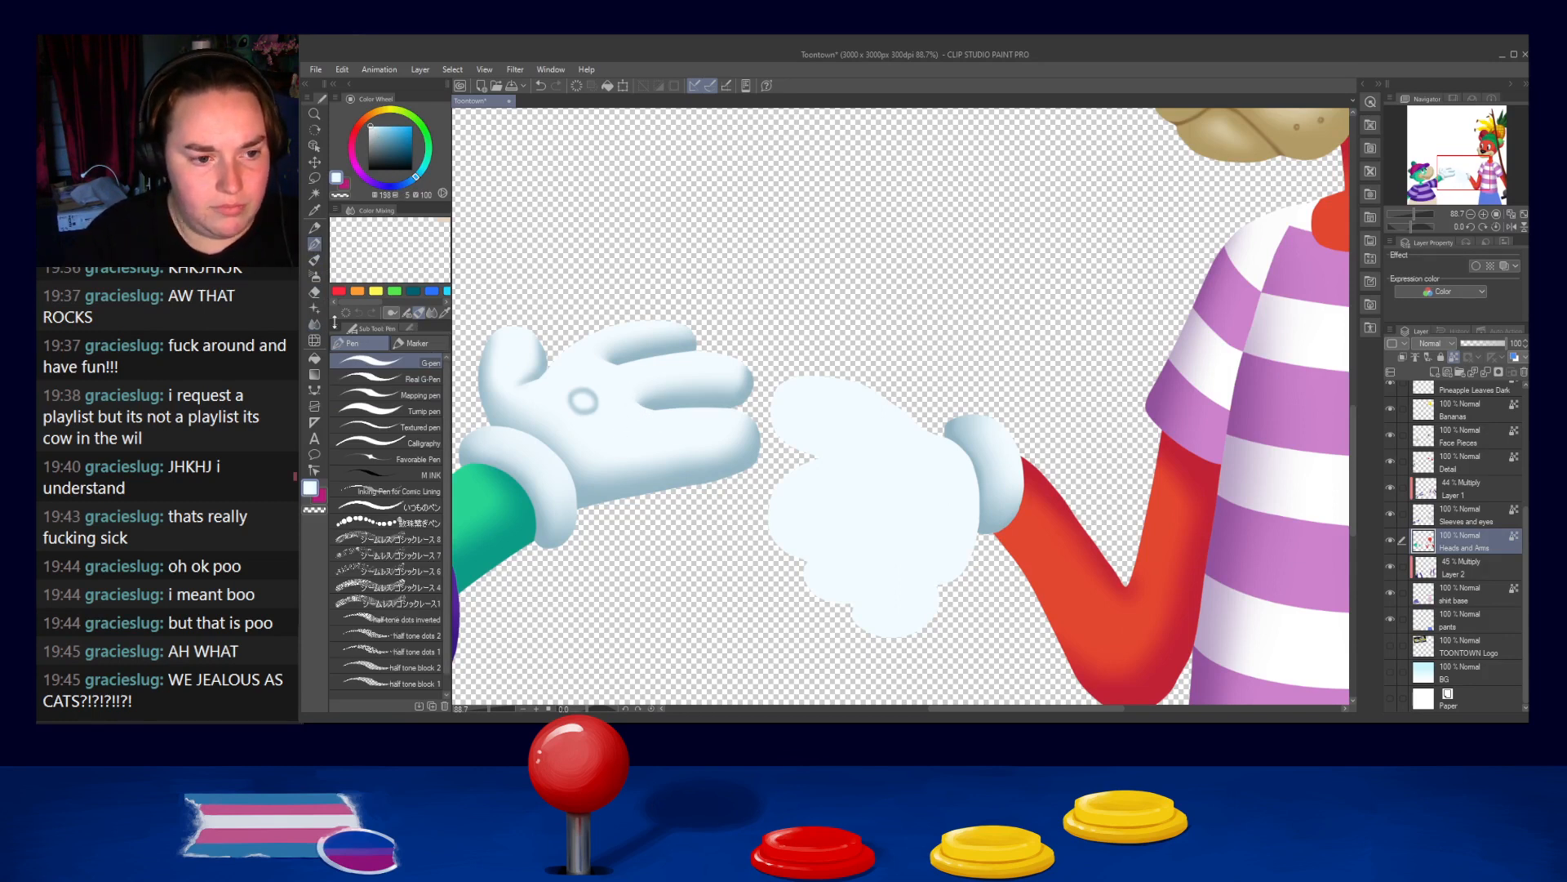
click(314, 324)
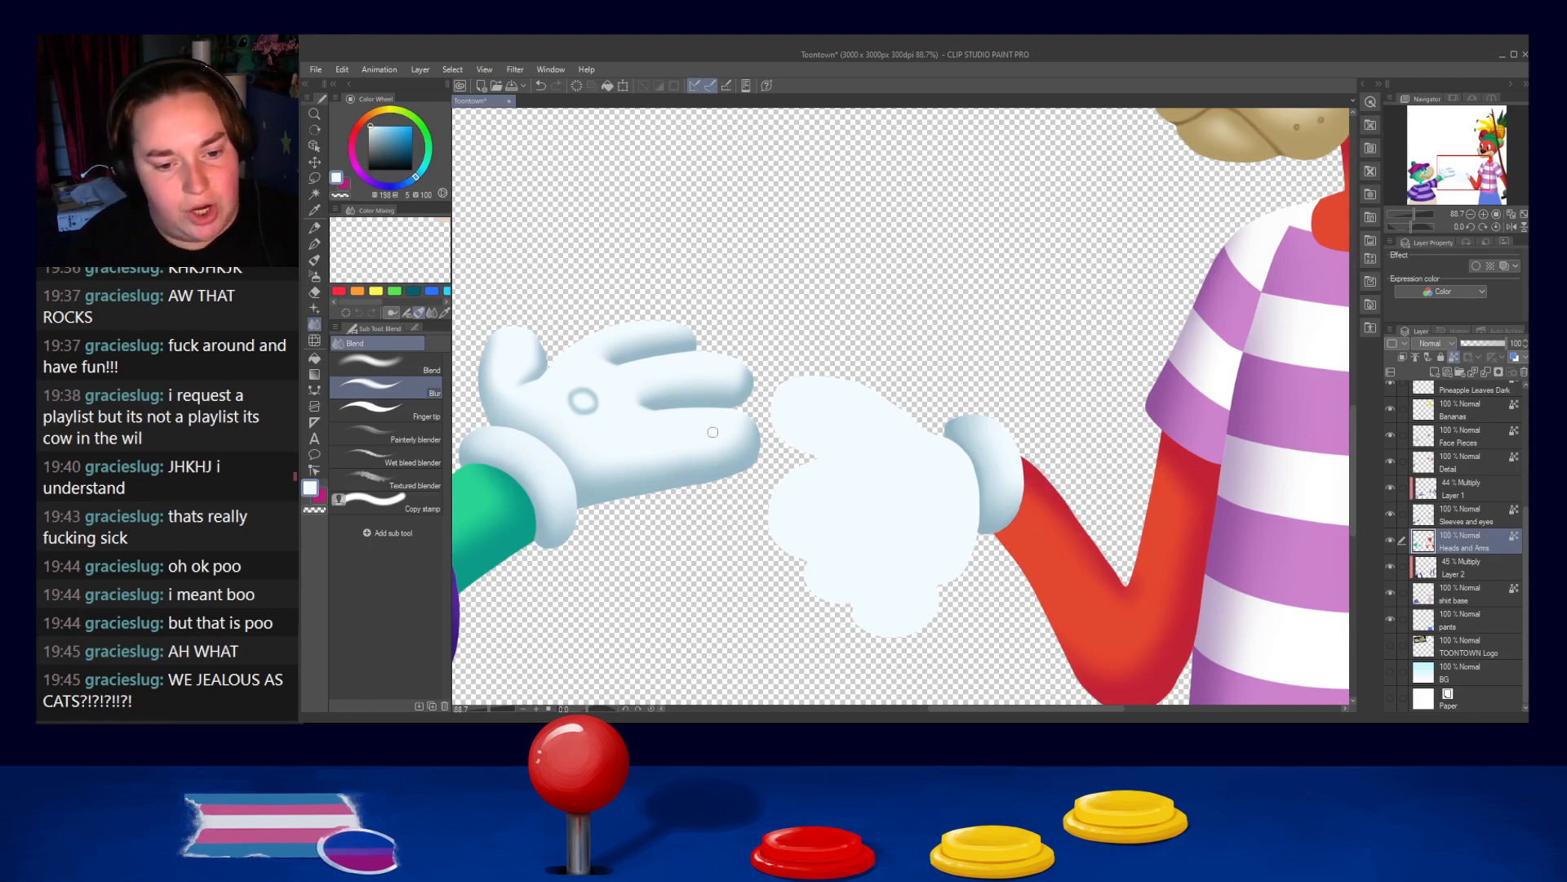
Paint two curved blue-grey creases outlining the first two curled fingers of the fox's glove
click(315, 244)
alt+click(686, 403)
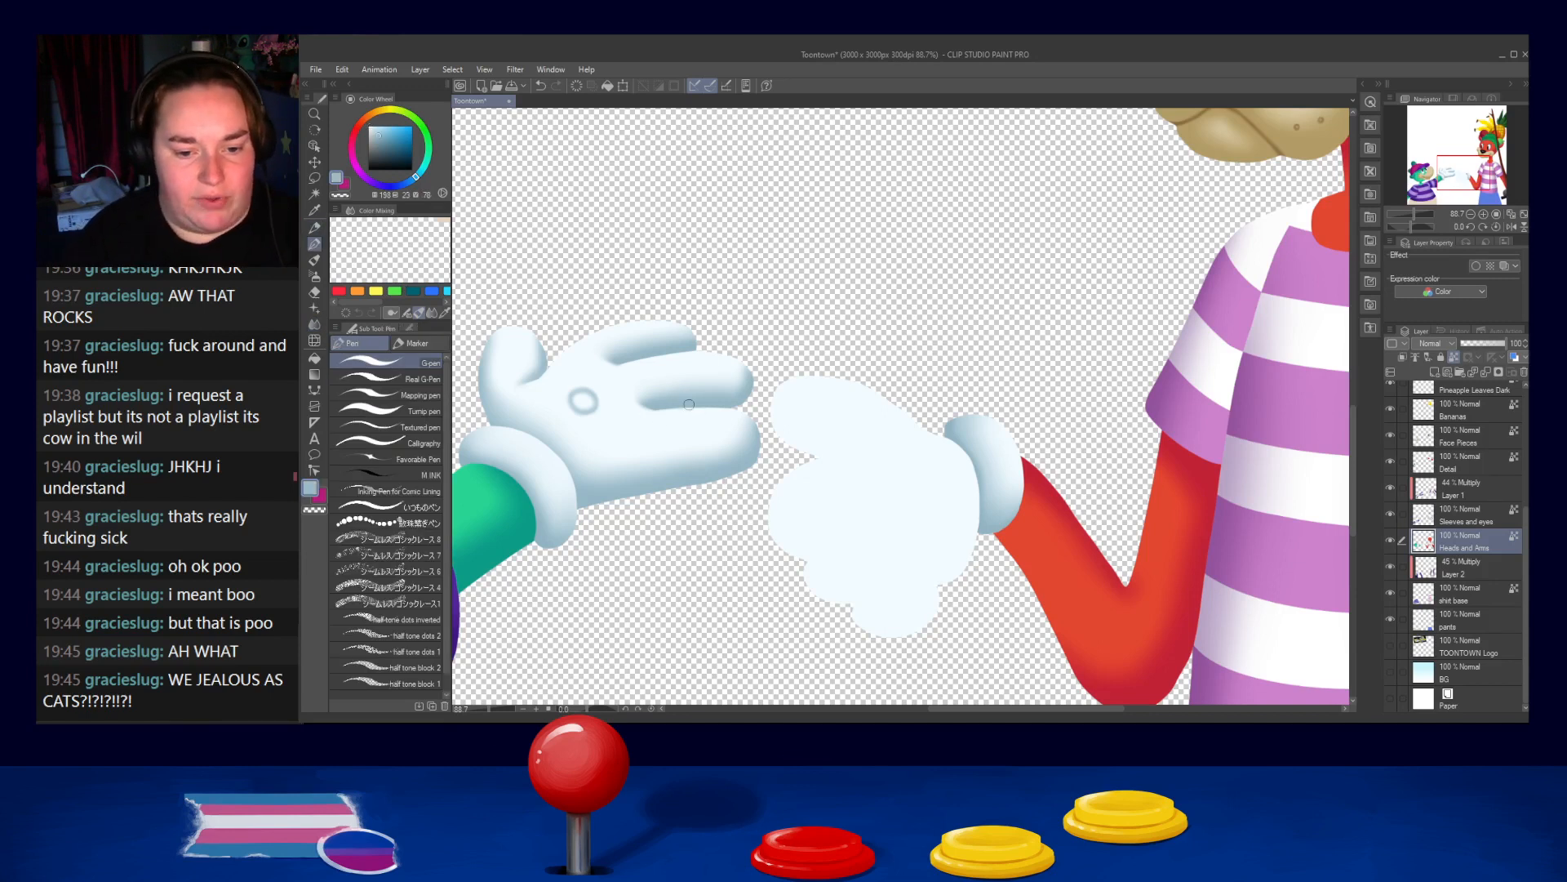
mouse_move(812, 470)
mouse_down()
mouse_move(845, 535)
mouse_move(863, 488)
mouse_move(818, 564)
mouse_move(880, 499)
mouse_move(831, 537)
mouse_up()
key(ctrl+z)
key(ctrl+z)
key(ctrl+z)
key(ctrl+z)
key(ctrl+z)
mouse_move(814, 480)
mouse_down()
mouse_move(849, 515)
mouse_move(844, 536)
mouse_up()
key(ctrl+z)
key(ctrl+z)
mouse_move(797, 480)
mouse_down()
mouse_move(863, 482)
mouse_move(831, 521)
mouse_move(869, 487)
mouse_move(811, 532)
mouse_move(826, 544)
mouse_move(834, 470)
mouse_move(814, 552)
mouse_move(905, 528)
mouse_move(839, 602)
mouse_up()
key(ctrl+z)
key(ctrl+z)
key(ctrl+z)
key(ctrl+z)
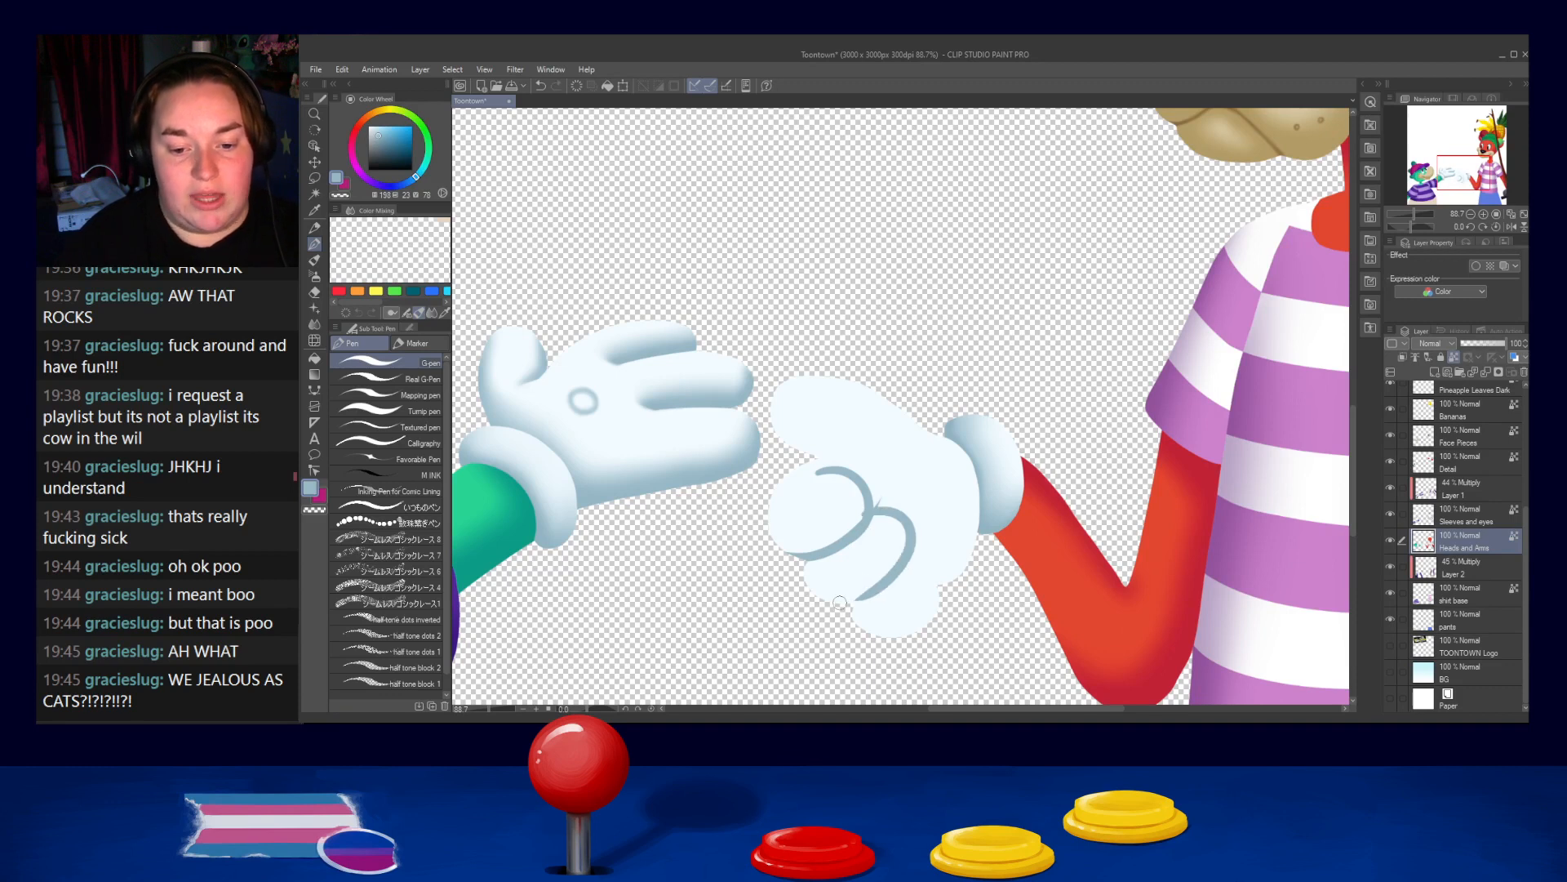
Paint the crease around the fox's lowest curled finger and shade that finger's outer edge in blue-grey
mouse_move(887, 580)
mouse_down()
mouse_move(922, 625)
mouse_move(939, 606)
mouse_move(930, 622)
mouse_up()
key(ctrl+z)
key(ctrl+z)
key(ctrl+z)
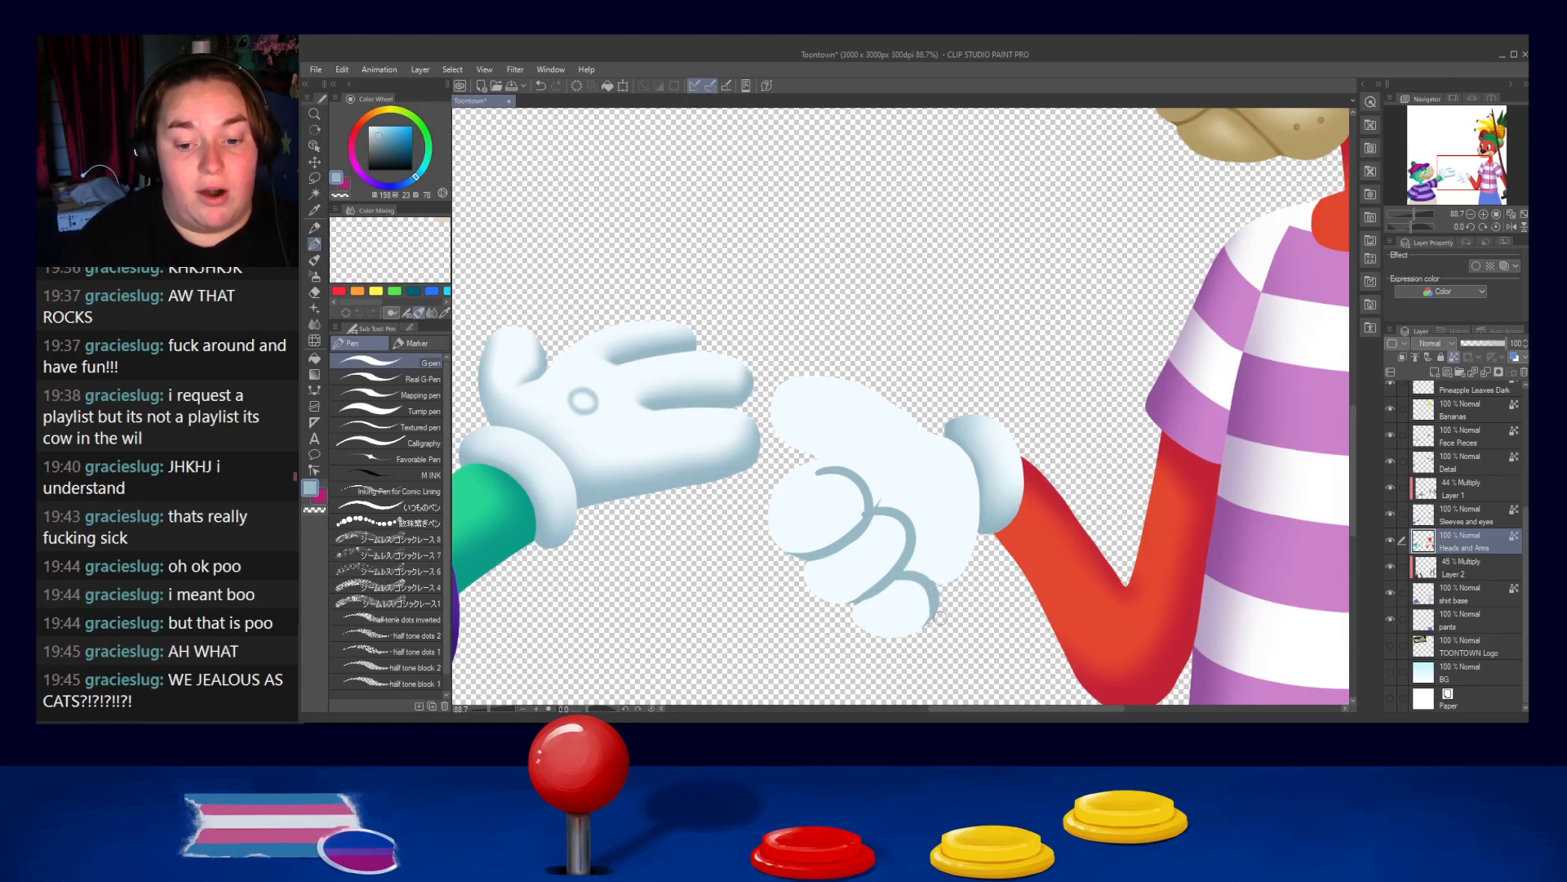
mouse_move(933, 606)
mouse_down()
mouse_move(897, 649)
mouse_move(880, 637)
mouse_up()
Paint a blue-grey shadow along the underside of the fox's glove, from the lowest finger up to the cuff
mouse_move(908, 576)
mouse_down()
mouse_move(998, 509)
mouse_move(963, 569)
mouse_move(962, 548)
mouse_move(946, 580)
mouse_move(974, 502)
mouse_up()
key(ctrl+z)
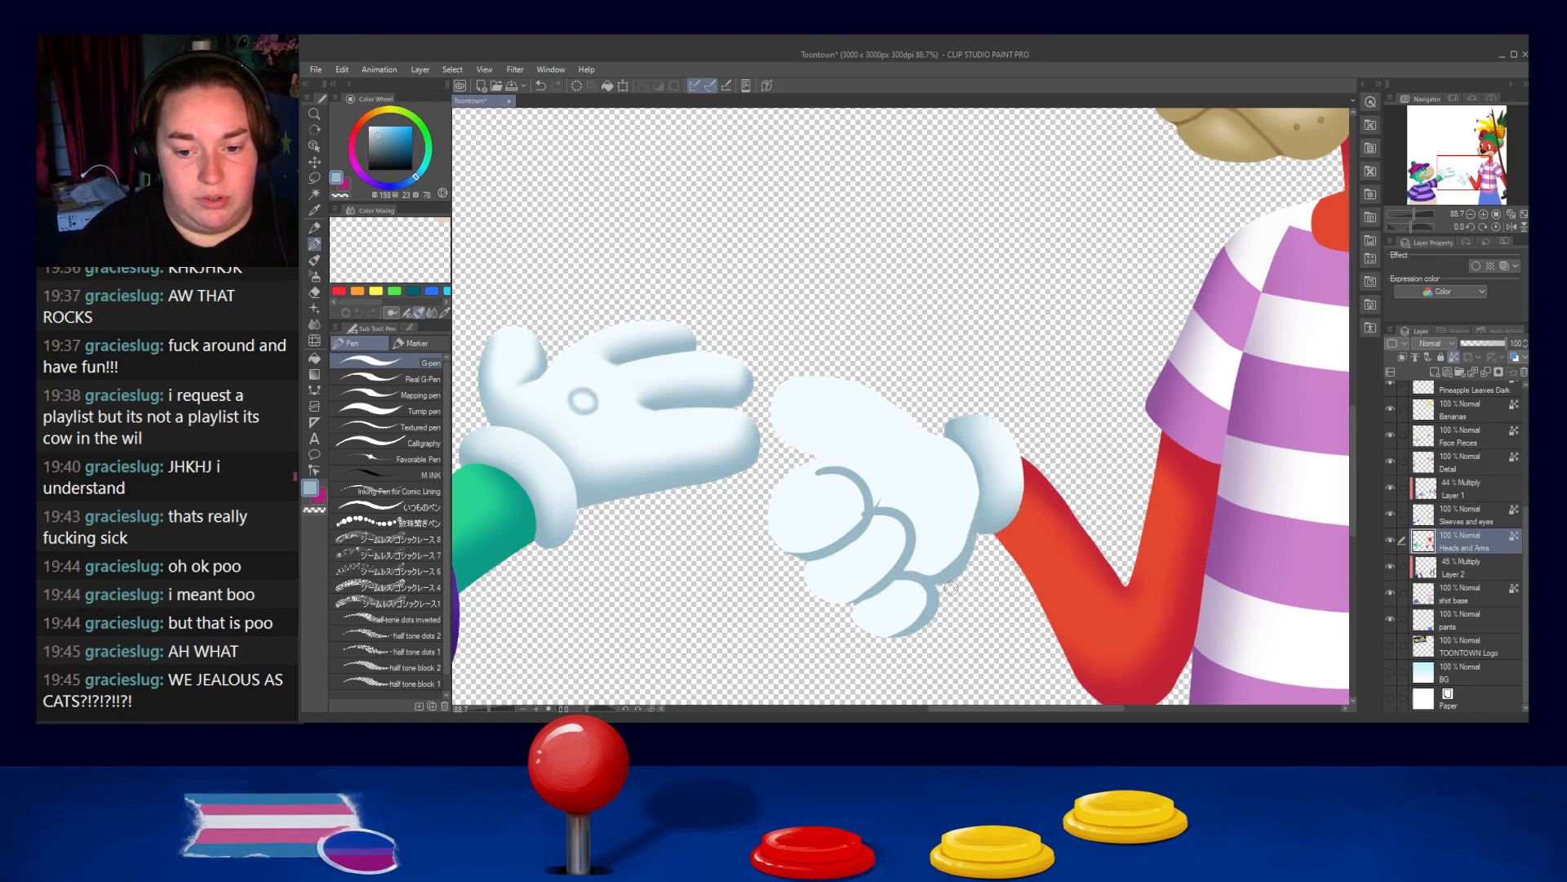
key(ctrl+z)
mouse_move(912, 574)
mouse_down()
mouse_move(972, 536)
mouse_move(916, 571)
mouse_move(959, 552)
mouse_move(944, 560)
mouse_move(989, 432)
mouse_move(939, 566)
mouse_up()
key(ctrl+z)
mouse_move(973, 489)
mouse_down()
mouse_move(923, 572)
mouse_move(954, 534)
mouse_up()
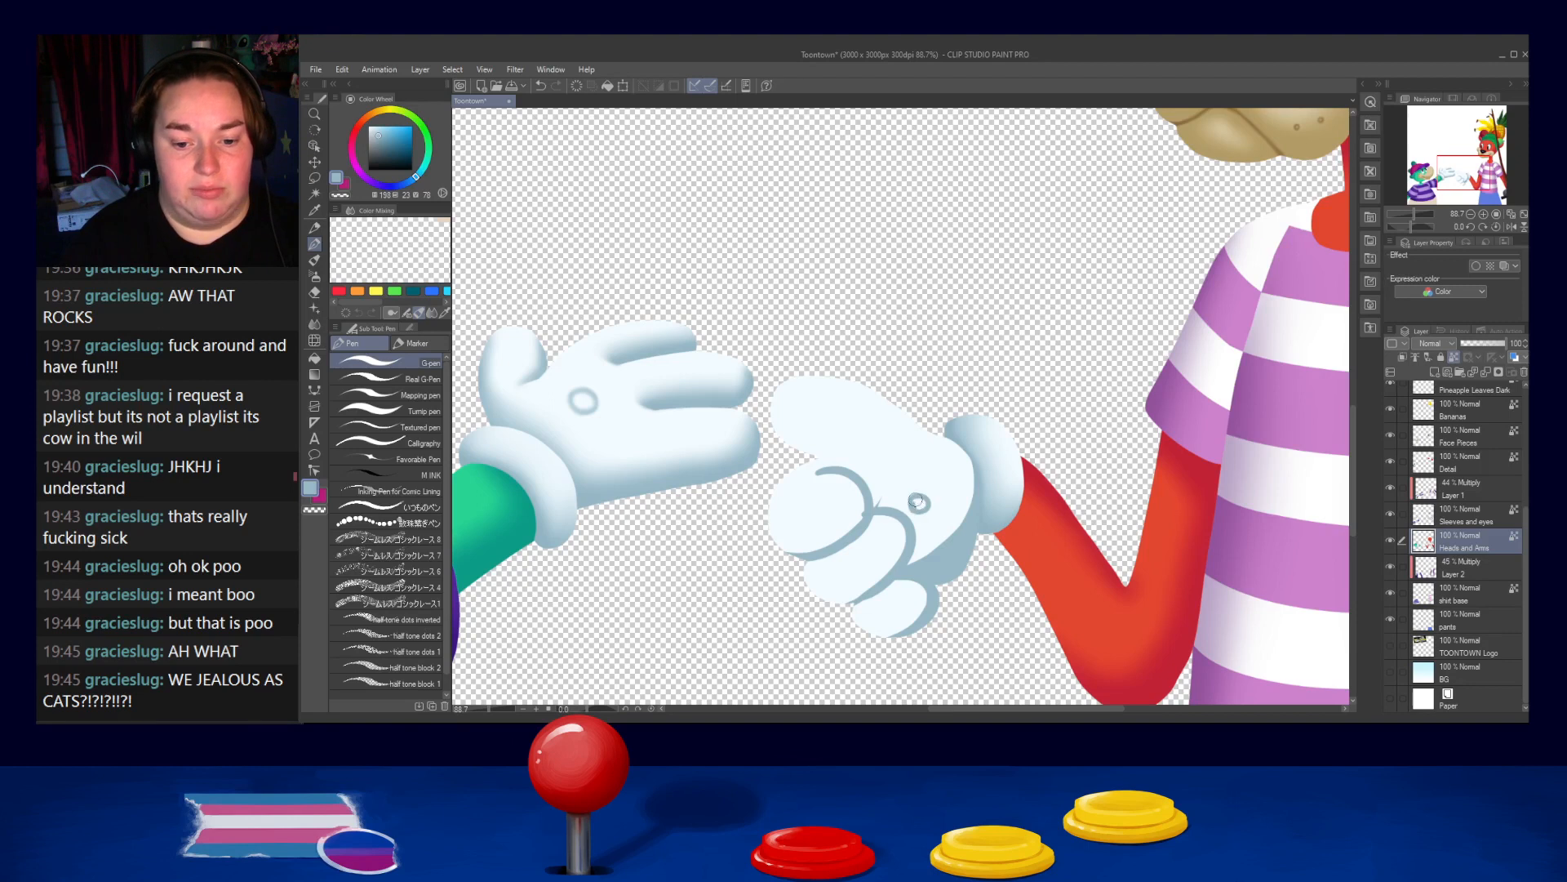
Draw a small blue-grey ring on the back of the fox's glove, redrawing it until it is clean
mouse_move(922, 495)
mouse_down()
mouse_move(920, 509)
mouse_move(931, 499)
mouse_move(913, 499)
mouse_up()
key(ctrl+z)
key(ctrl+z)
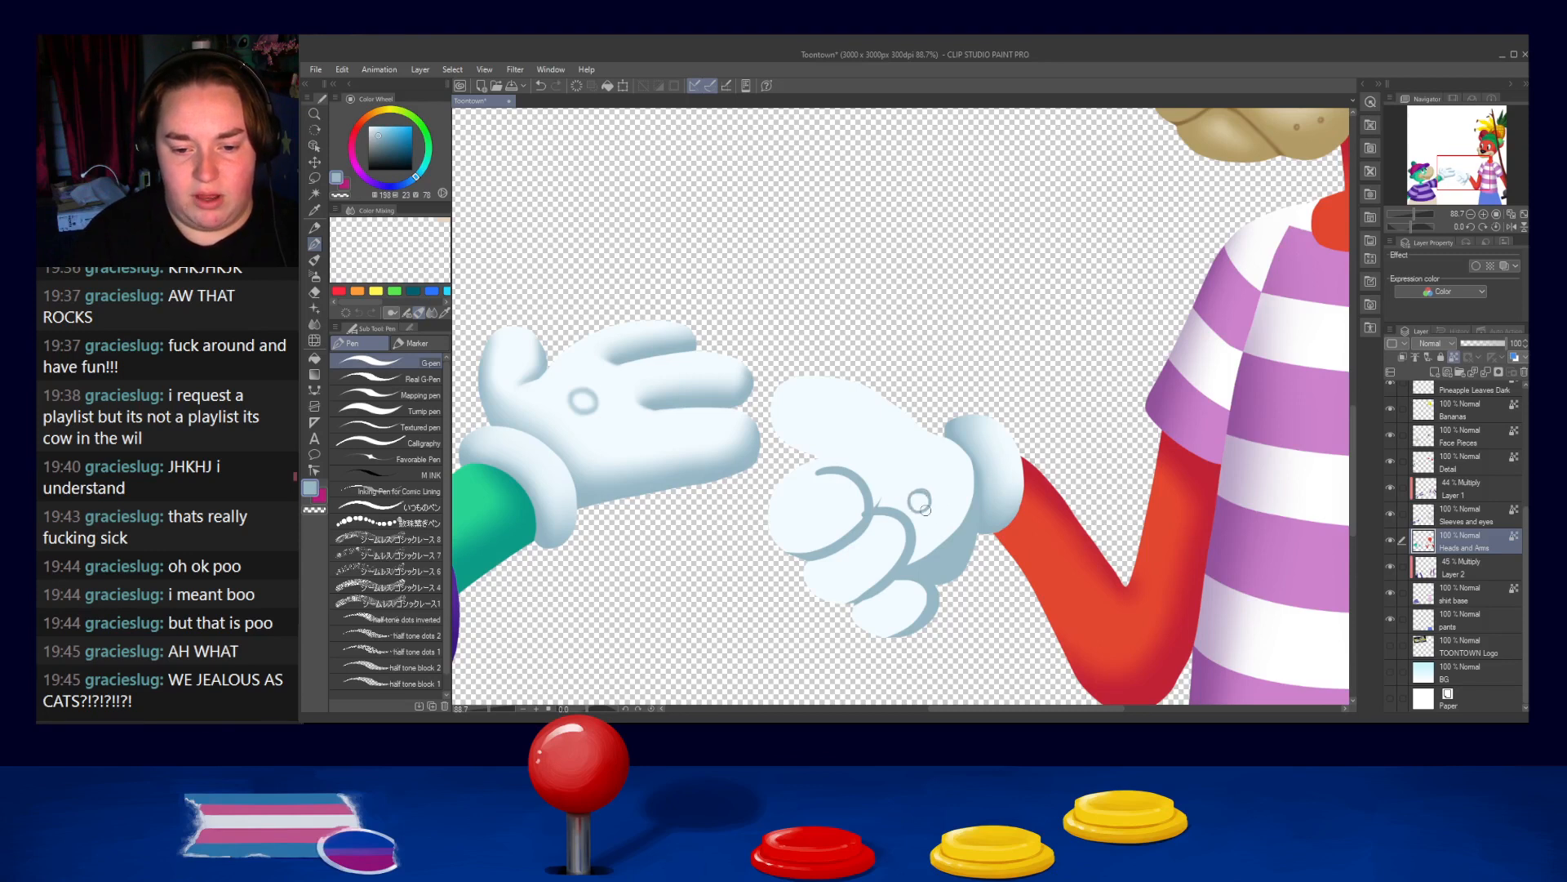
key(ctrl+z)
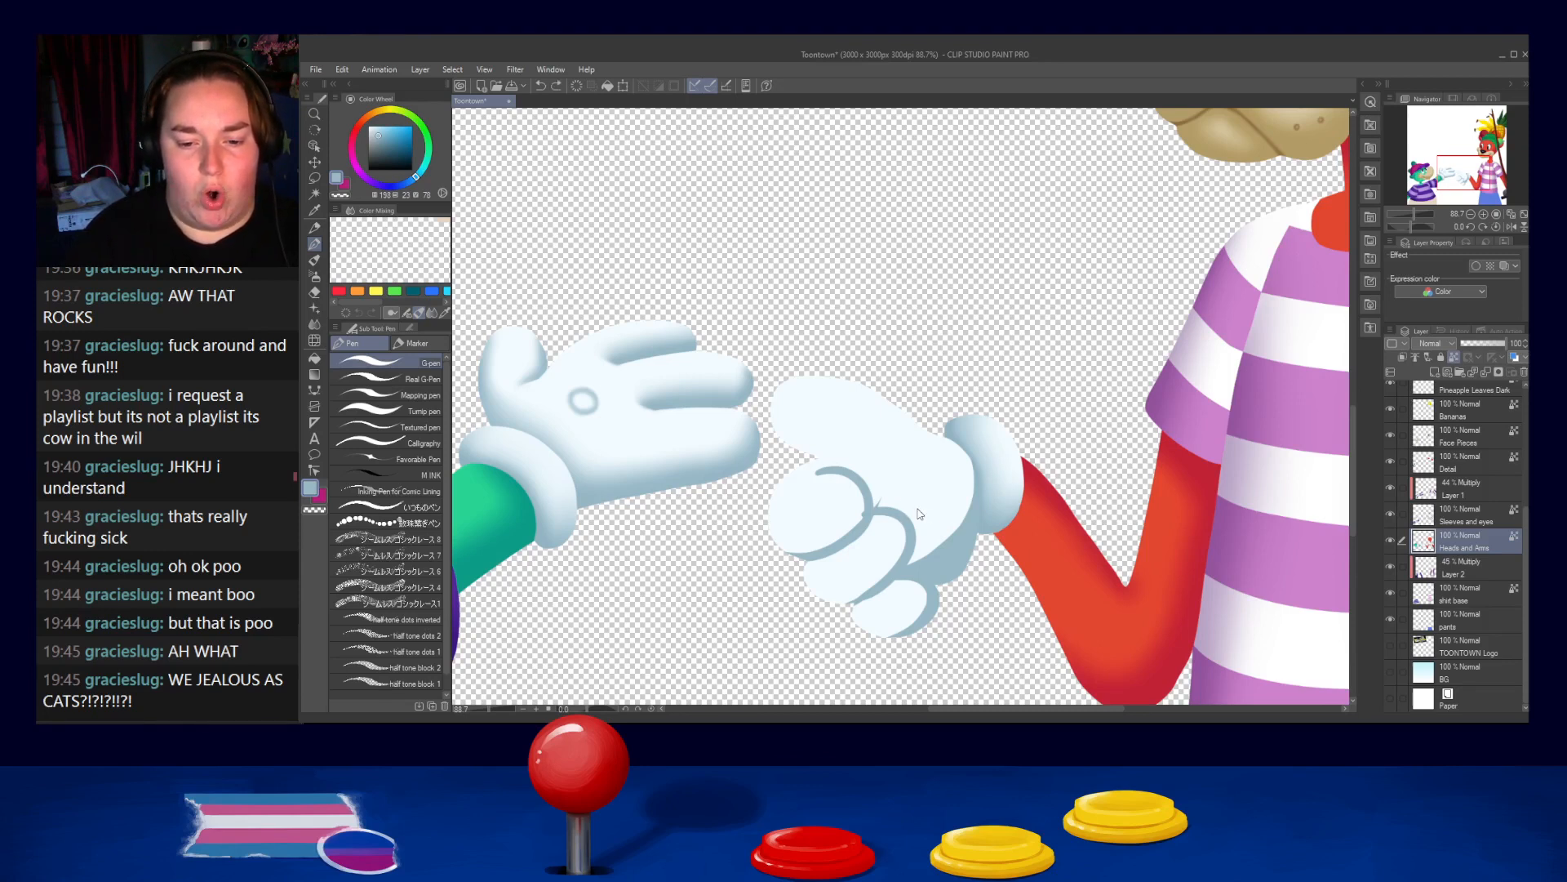
key(ctrl+z)
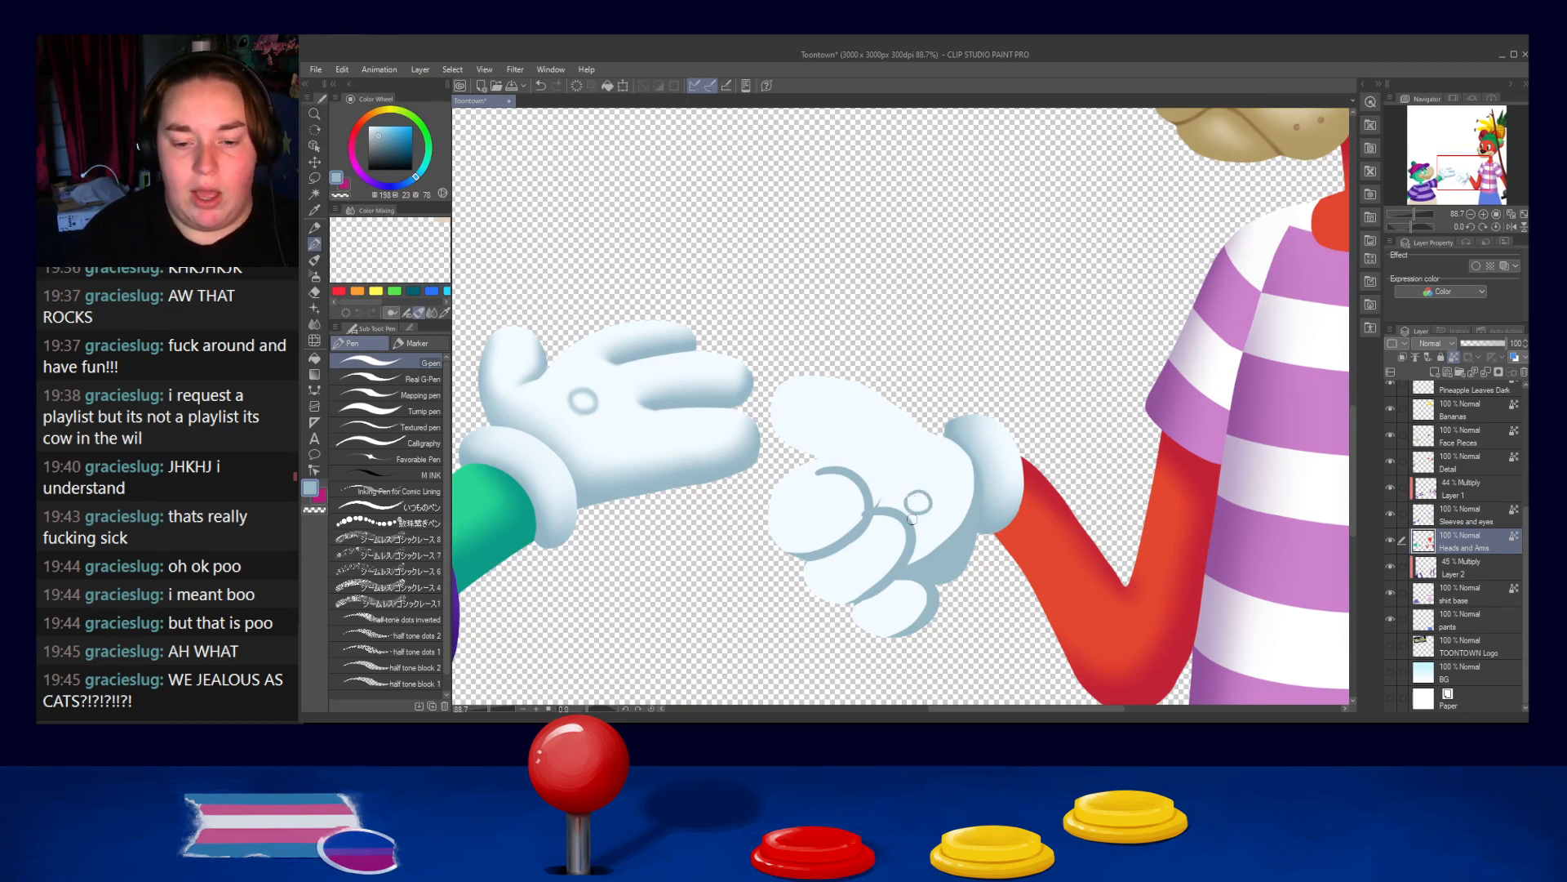
Clean up the creases between the fox's curled fingers with the glove's white and the sampled blue-grey
alt+click(843, 509)
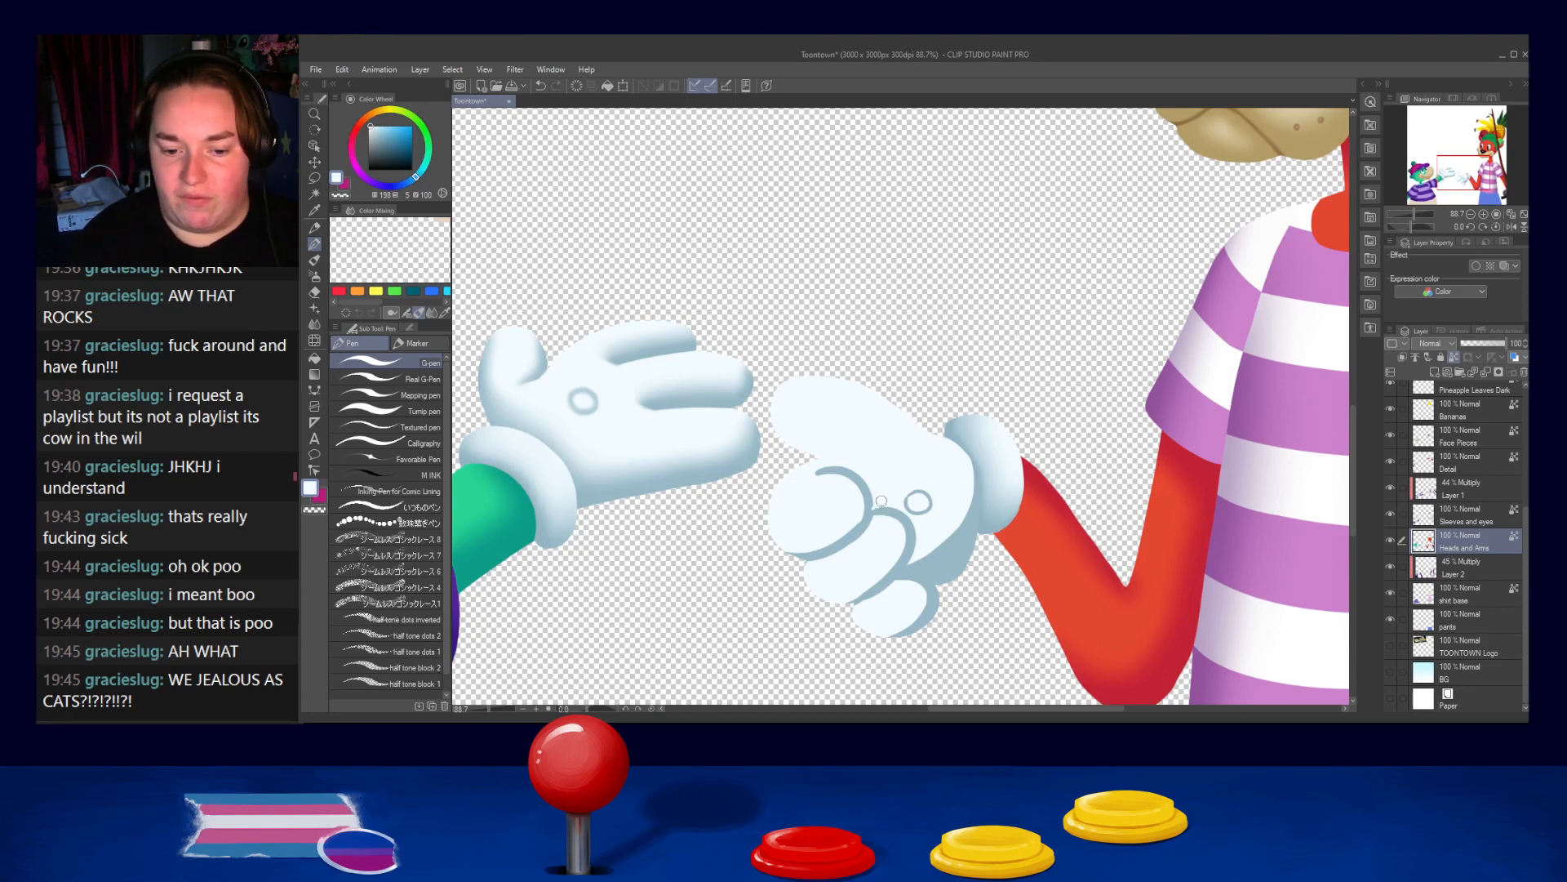
alt+click(879, 512)
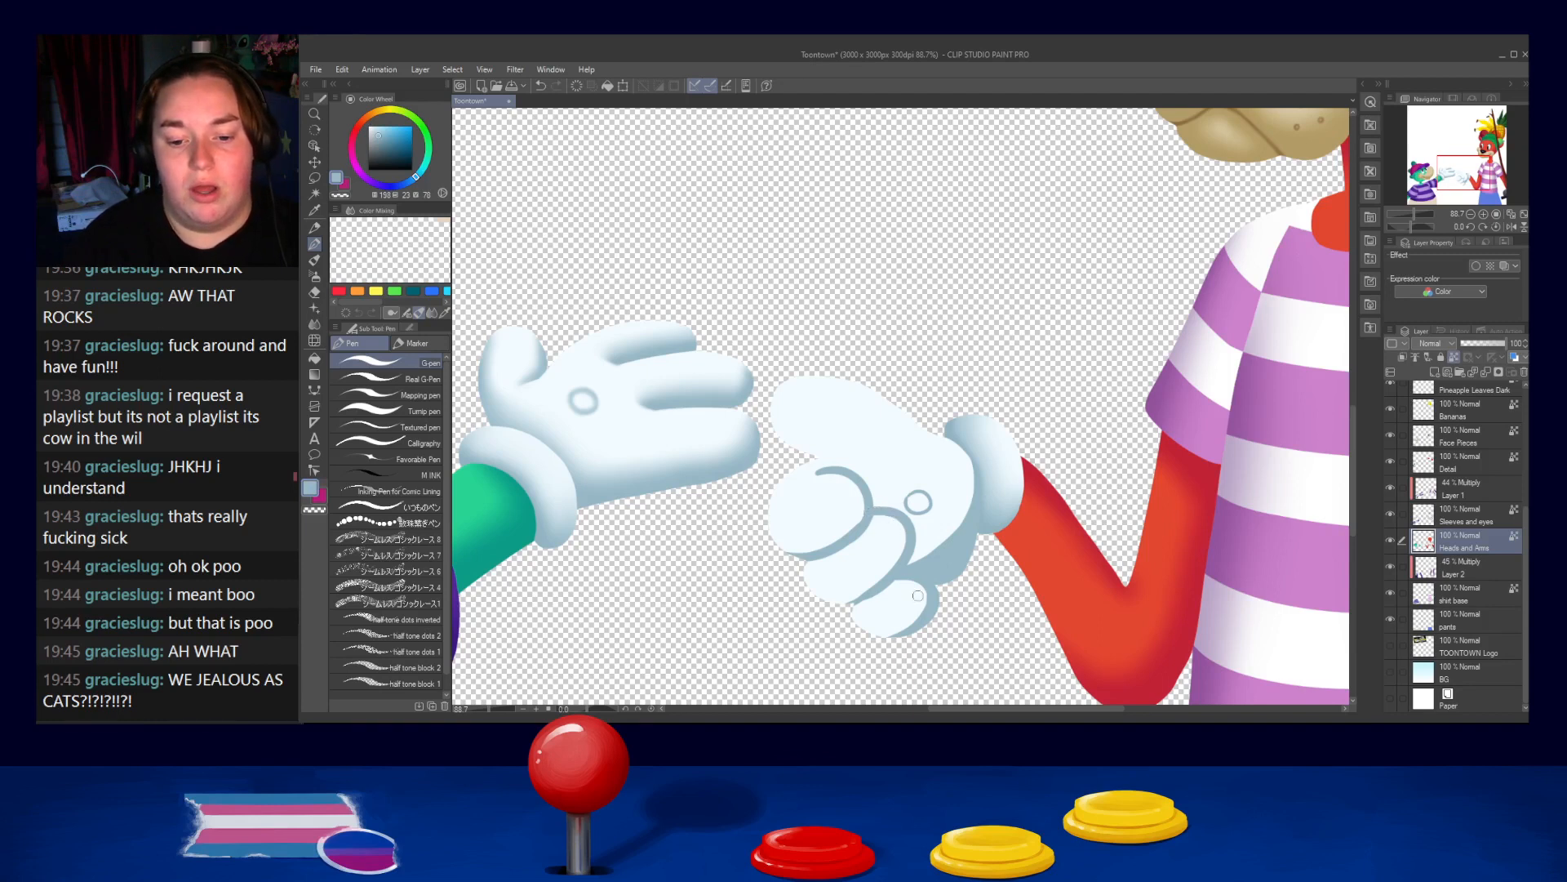
alt+click(866, 607)
mouse_move(853, 606)
mouse_down()
mouse_move(827, 586)
mouse_move(842, 555)
mouse_move(790, 561)
mouse_move(849, 556)
mouse_up()
alt+click(886, 583)
key(ctrl+z)
key(ctrl+z)
key(ctrl+z)
alt+click(833, 564)
key(ctrl+z)
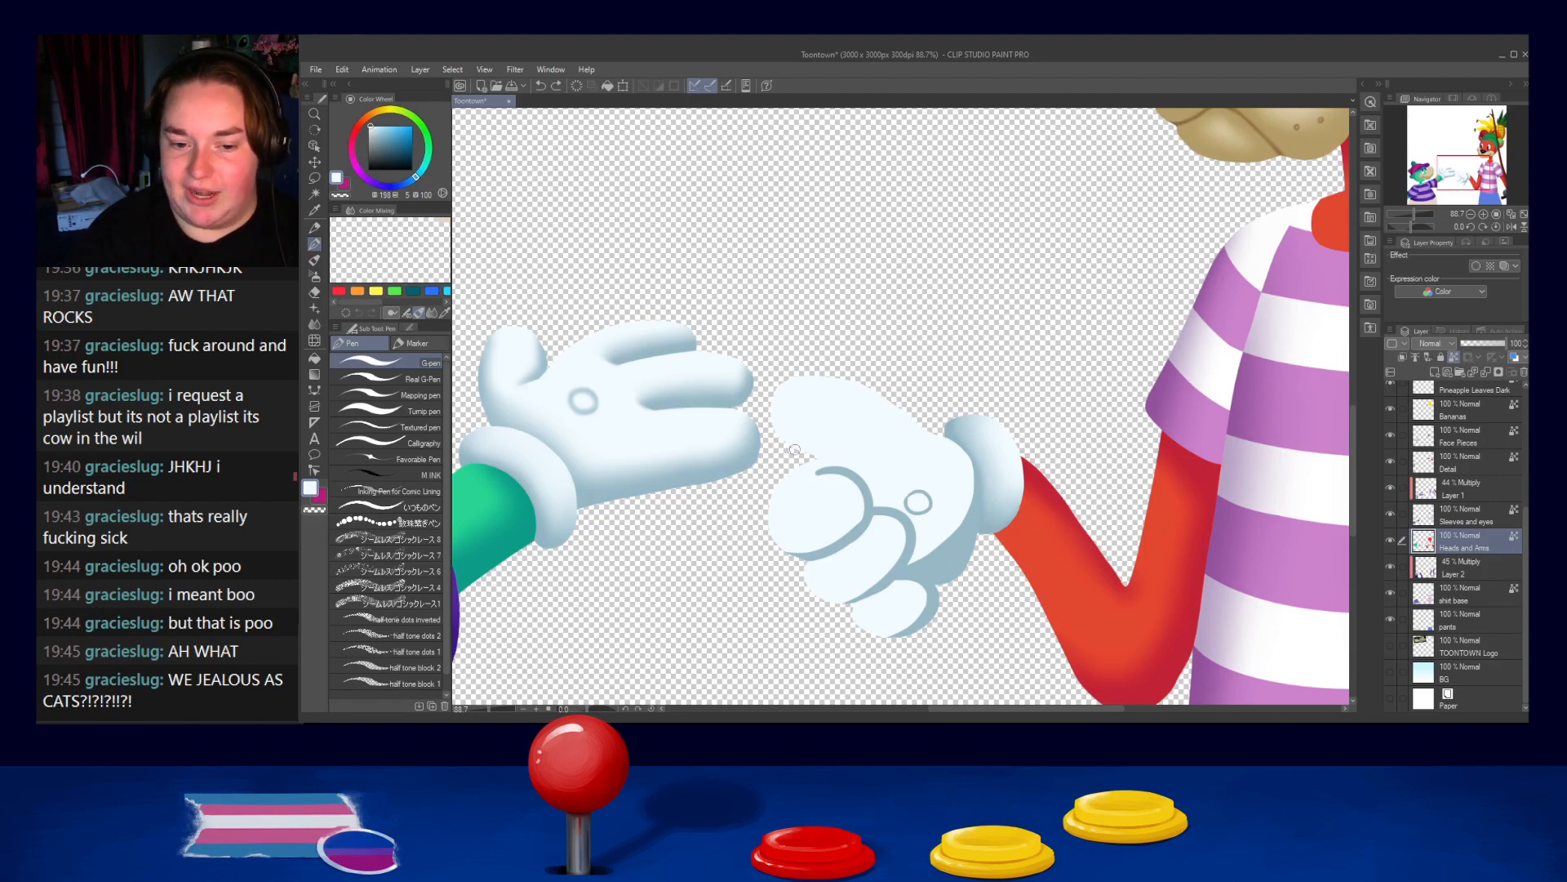
Paint a curved blue-grey shadow along the underside of the fox's glove thumb, from its tip into the palm
alt+click(843, 473)
drag(799, 446, 848, 450)
key(ctrl+z)
mouse_move(770, 415)
mouse_down()
mouse_move(803, 449)
mouse_move(842, 447)
mouse_move(778, 421)
mouse_move(792, 442)
mouse_move(875, 449)
mouse_up()
key(ctrl+z)
drag(773, 409, 874, 449)
key(ctrl+z)
mouse_move(785, 429)
mouse_down()
mouse_move(882, 452)
mouse_move(833, 454)
mouse_move(885, 443)
mouse_move(833, 458)
mouse_move(905, 440)
mouse_up()
alt+click(888, 454)
key(ctrl+z)
alt+click(794, 426)
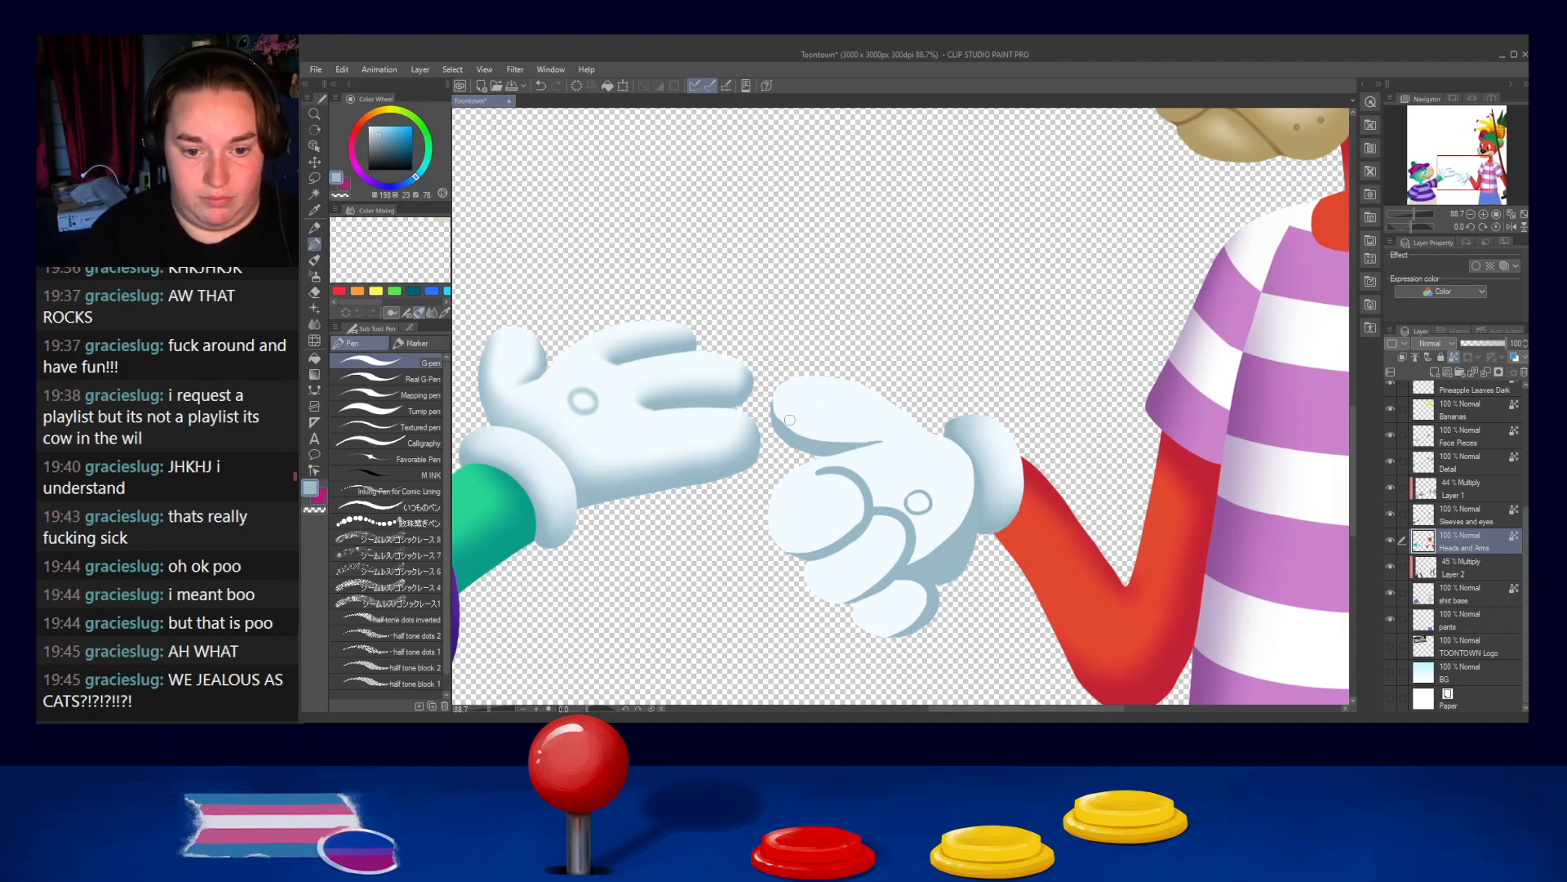
Paint a blue-grey shadow around the tip and underside of the fox's glove thumb, redrawing the stroke until it is smooth
mouse_move(771, 404)
mouse_down()
mouse_move(822, 433)
mouse_move(794, 426)
mouse_move(780, 398)
mouse_move(875, 440)
mouse_up()
key(ctrl+z)
mouse_move(781, 385)
mouse_down()
mouse_move(829, 445)
mouse_move(906, 446)
mouse_up()
key(ctrl+z)
mouse_move(782, 386)
mouse_down()
mouse_move(841, 441)
mouse_move(889, 439)
mouse_move(851, 445)
mouse_move(887, 438)
mouse_move(881, 460)
mouse_move(844, 456)
mouse_move(903, 438)
mouse_up()
alt+click(879, 458)
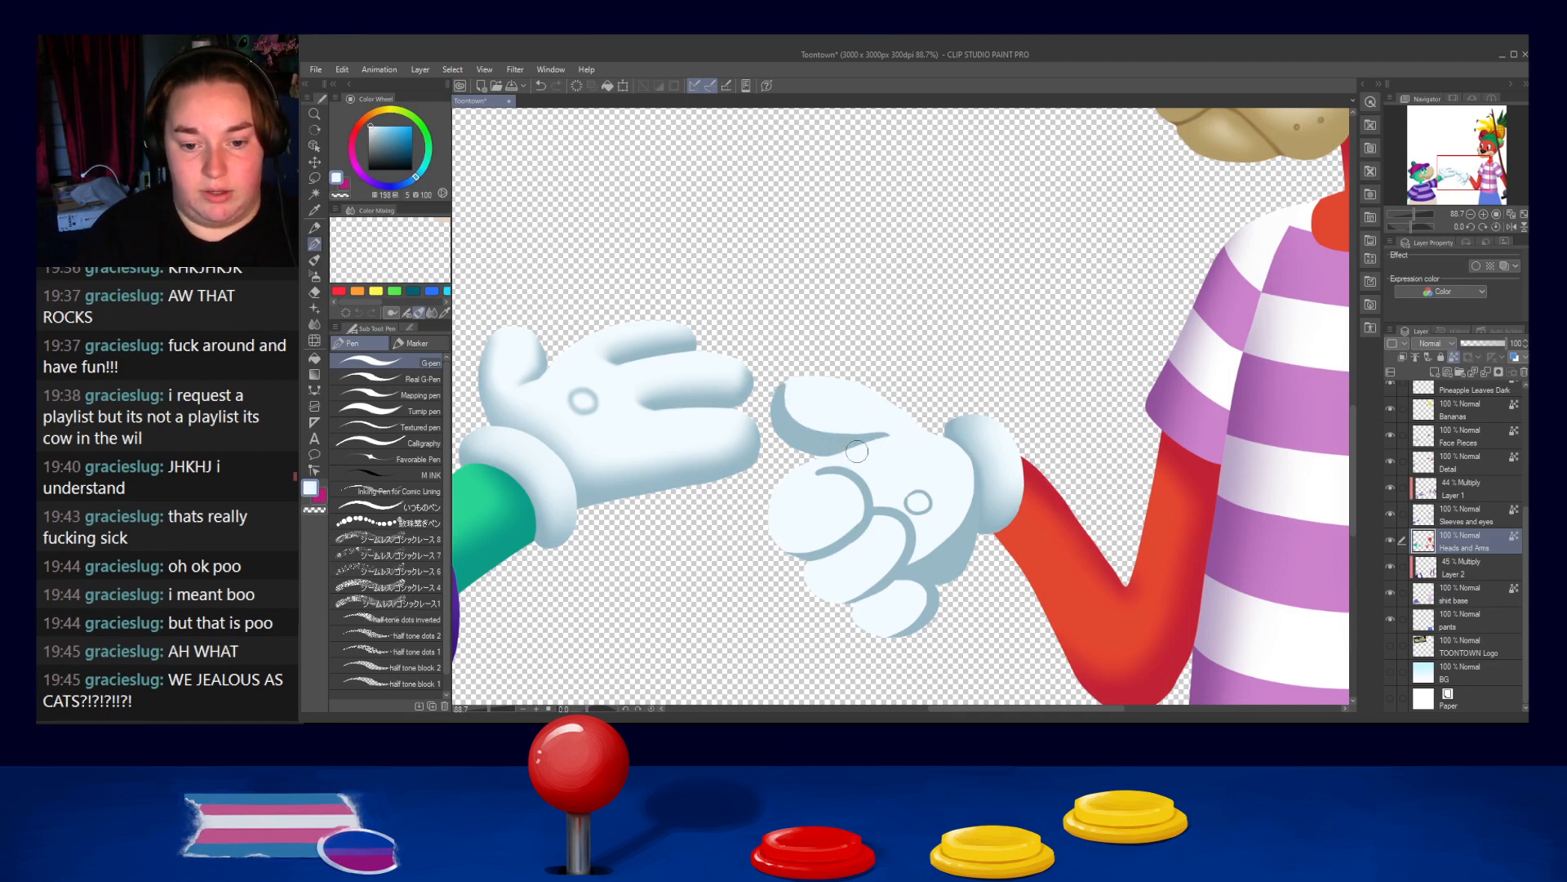
Soften the shadow edges on the fox's glove thumb and curled fingers with an enlarged Blur brush
click(315, 324)
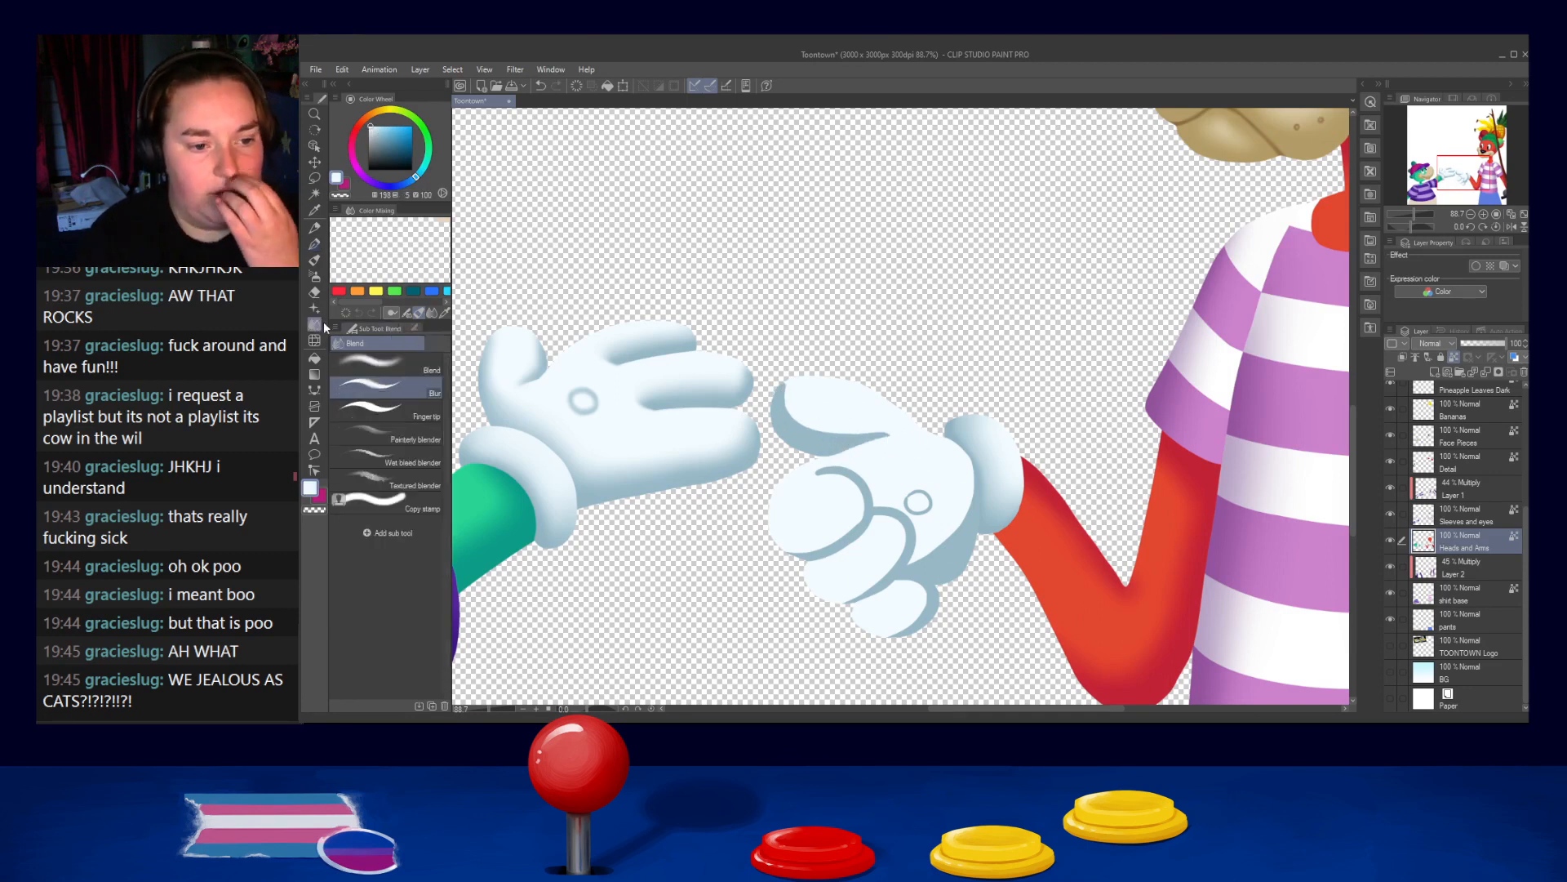
key(])
key(])
key(])
mouse_move(791, 387)
mouse_down()
mouse_move(816, 413)
mouse_move(869, 423)
mouse_move(816, 426)
mouse_move(854, 421)
mouse_move(922, 461)
mouse_move(889, 441)
mouse_move(826, 439)
mouse_move(823, 475)
mouse_move(841, 480)
mouse_move(818, 485)
mouse_move(856, 513)
mouse_move(812, 530)
mouse_move(853, 518)
mouse_move(853, 485)
mouse_move(837, 502)
mouse_move(804, 493)
mouse_move(809, 482)
mouse_move(847, 520)
mouse_move(901, 535)
mouse_move(881, 577)
mouse_move(836, 600)
mouse_move(904, 531)
mouse_move(876, 521)
mouse_move(898, 535)
mouse_move(886, 571)
mouse_move(829, 604)
mouse_move(879, 565)
mouse_up()
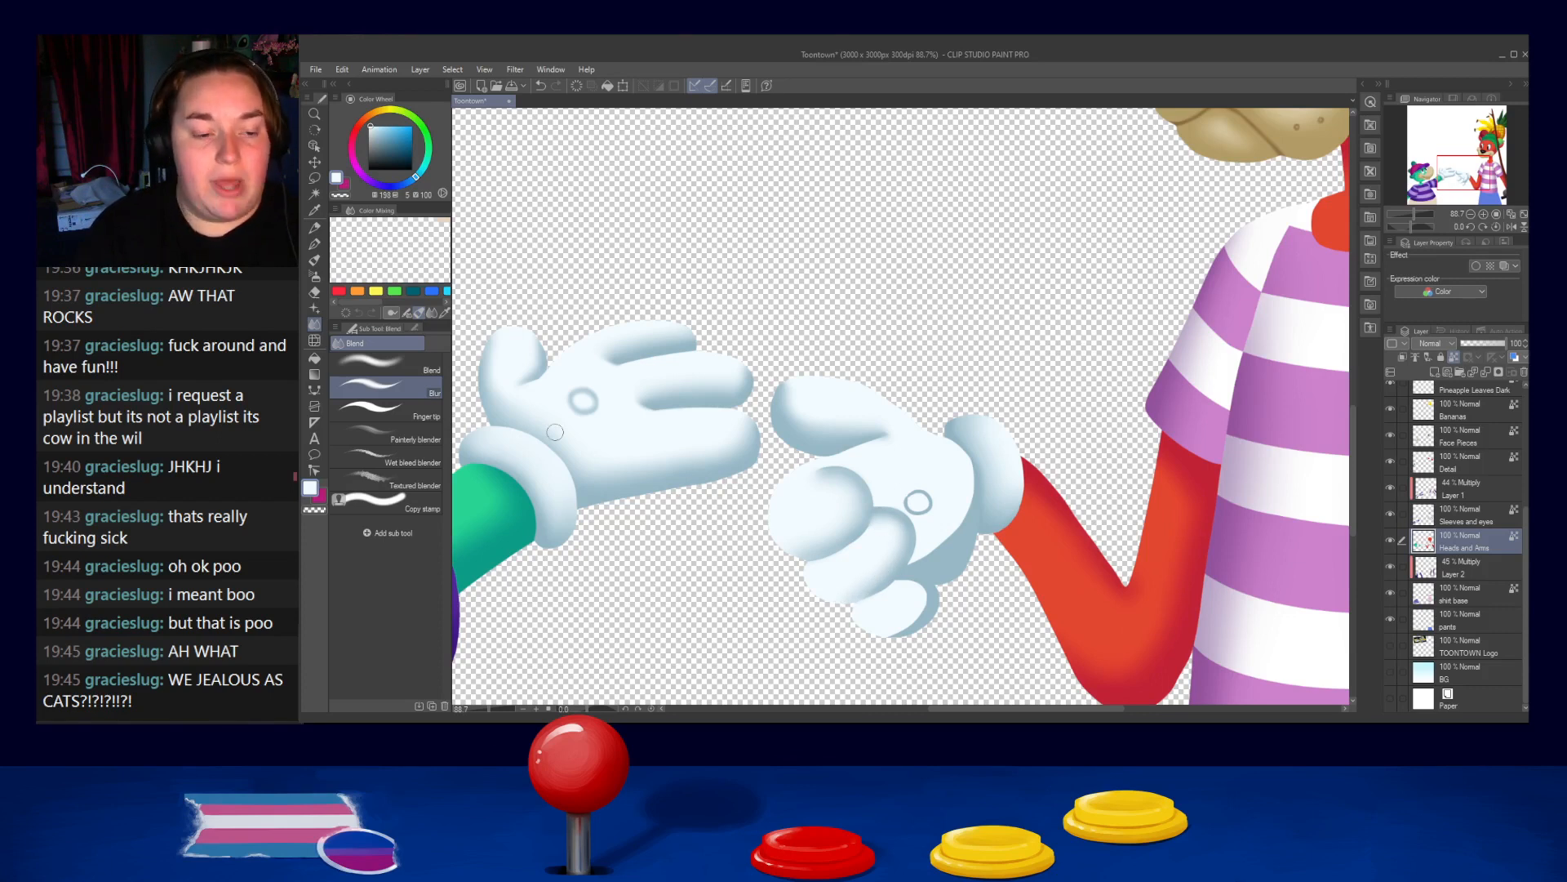
Paint a blue-grey arc over the top of the fox's uppermost curled finger with the G-pen, replacing the first attempt
key(p)
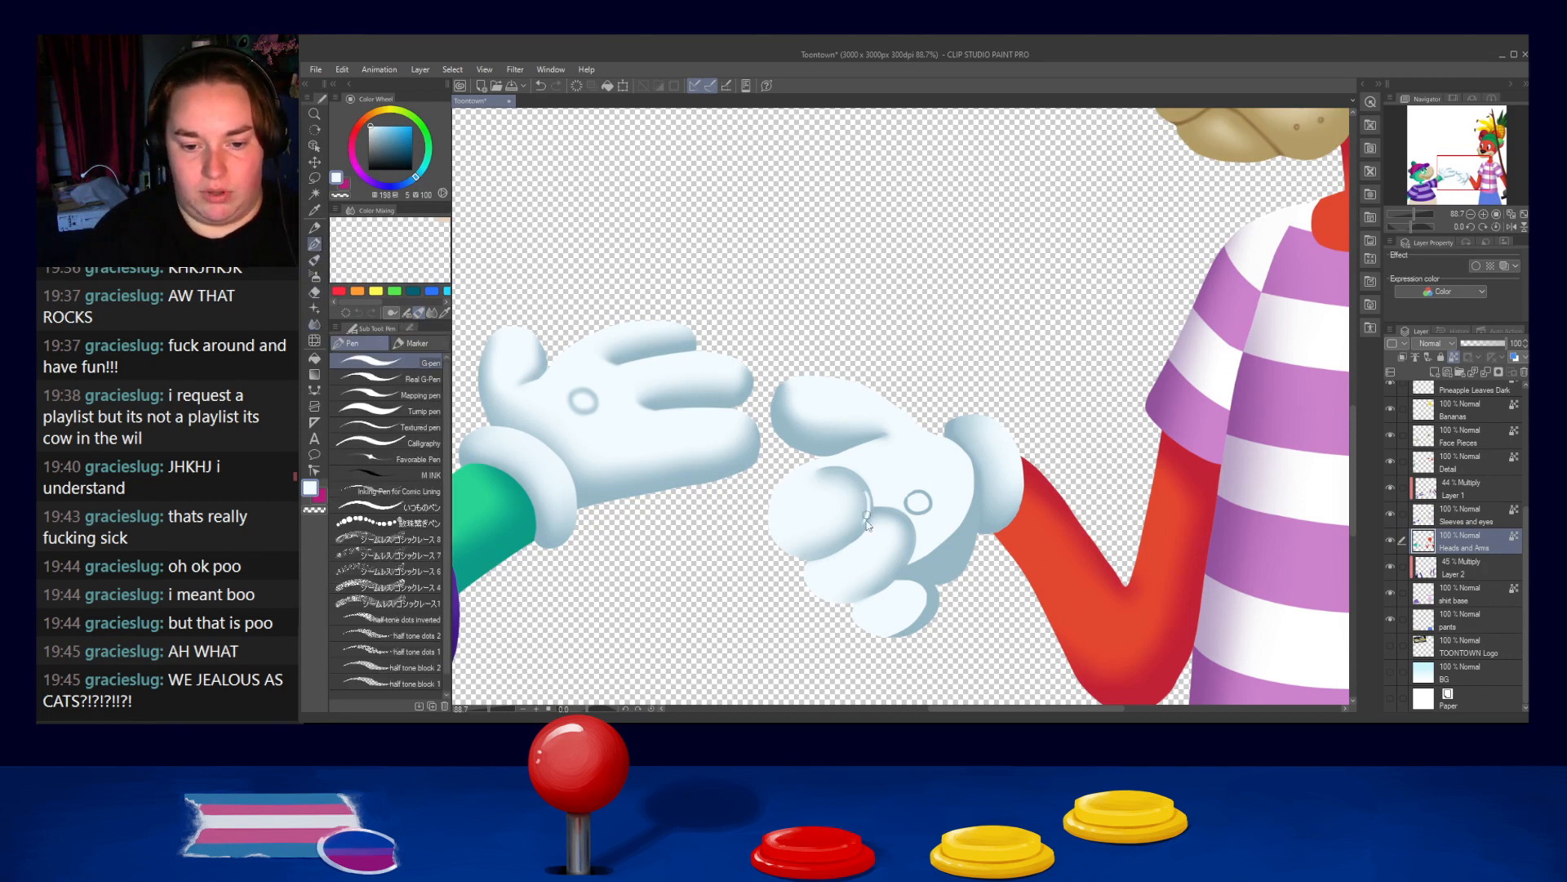
alt+click(850, 538)
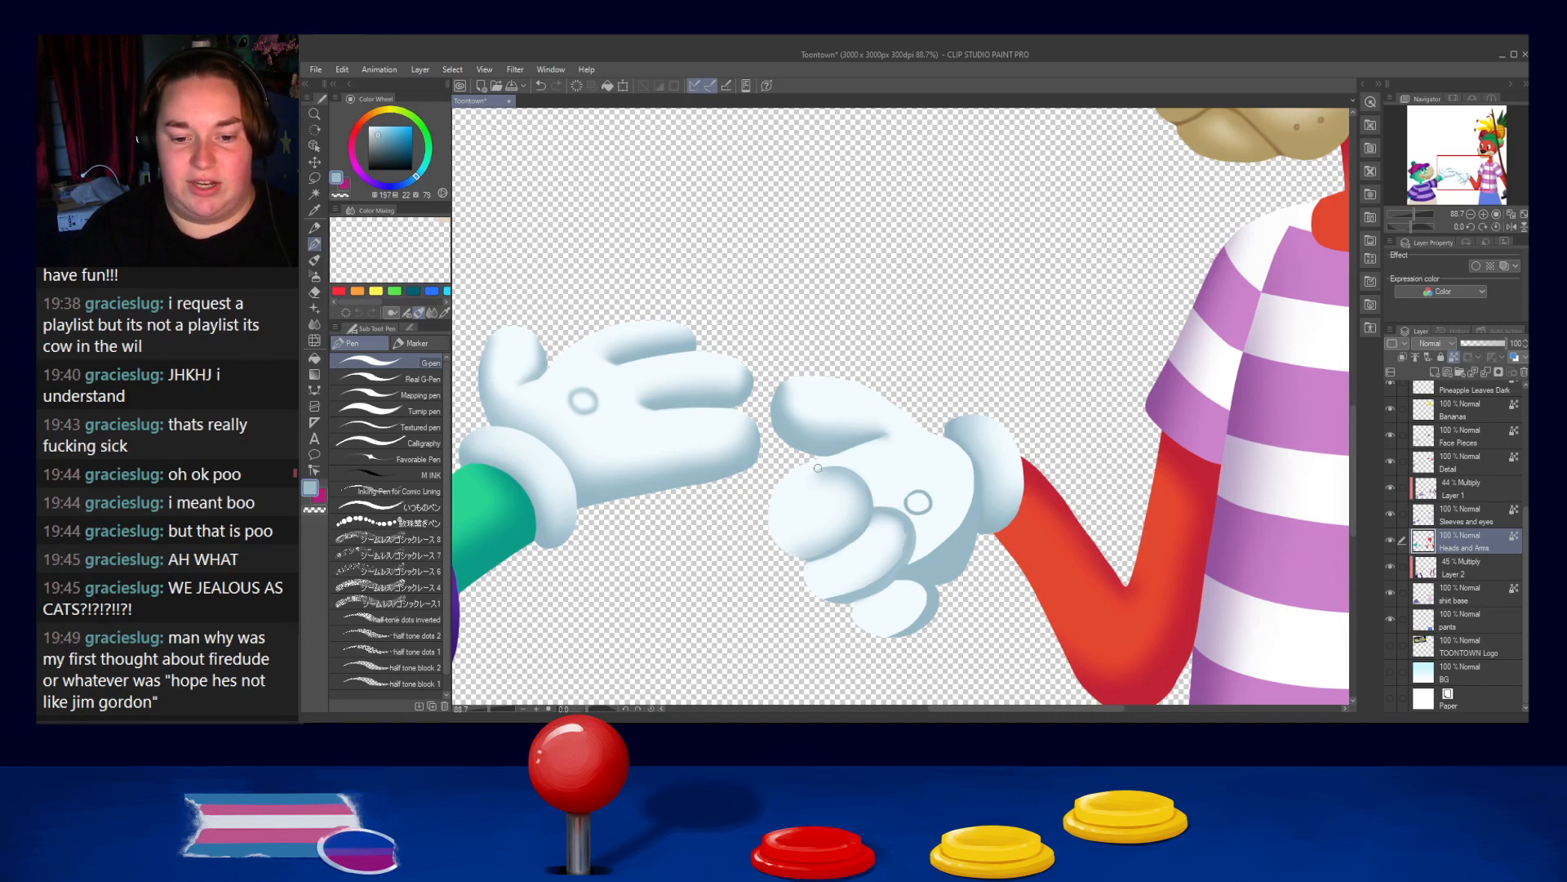
mouse_move(812, 475)
mouse_down()
mouse_move(792, 492)
mouse_move(843, 469)
mouse_up()
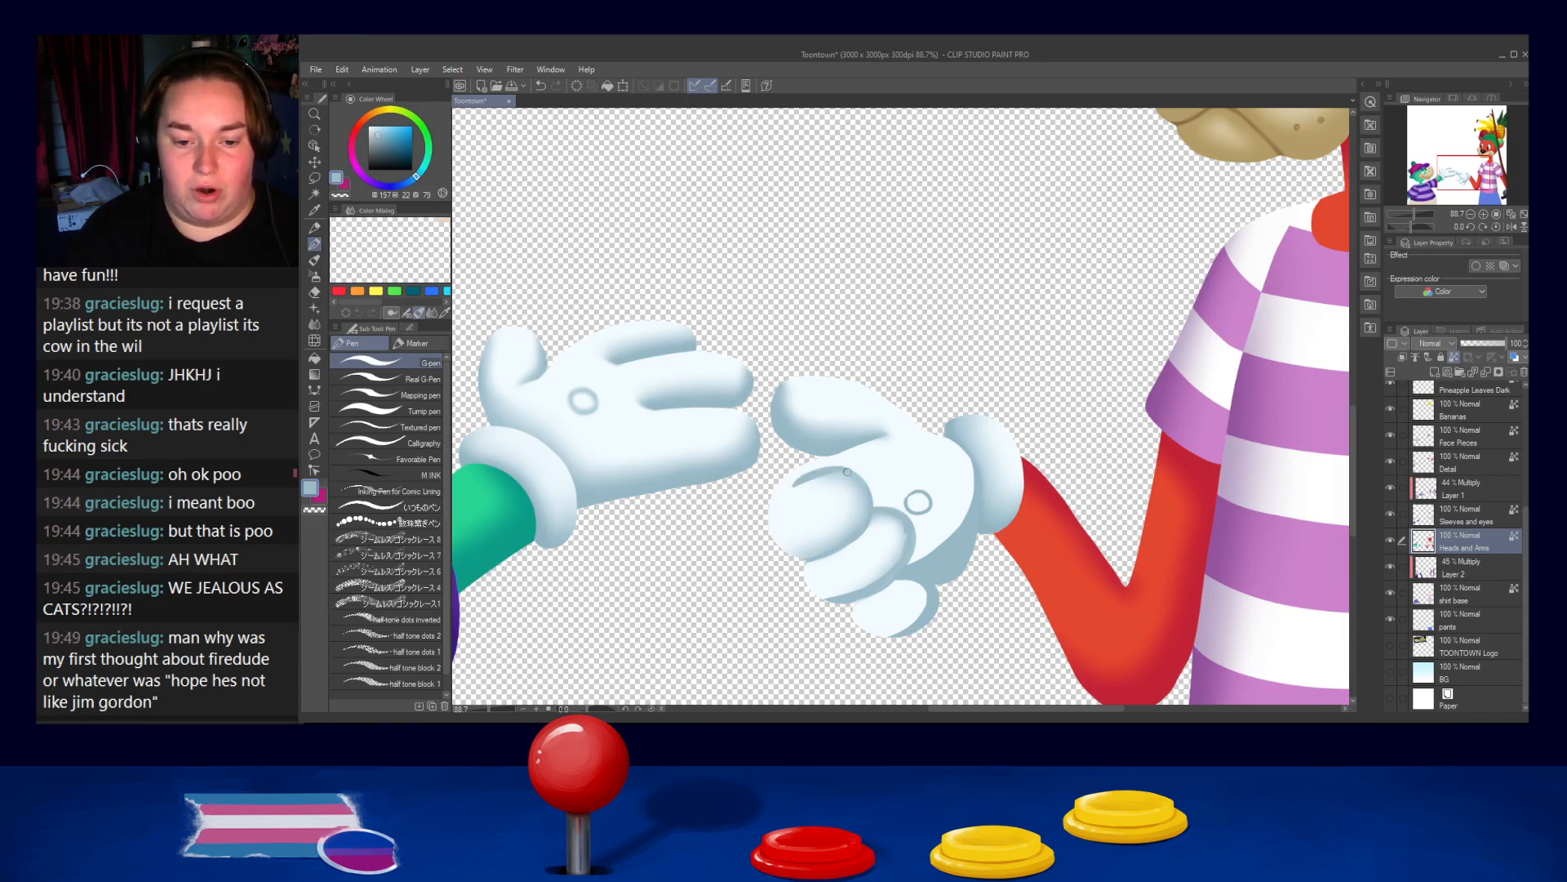
key(ctrl+z)
key(ctrl+z)
key(ctrl+z)
mouse_move(805, 482)
mouse_down()
mouse_move(858, 483)
mouse_move(840, 482)
mouse_move(871, 502)
mouse_move(794, 498)
mouse_move(855, 487)
mouse_move(840, 485)
mouse_move(851, 521)
mouse_move(814, 492)
mouse_move(858, 521)
mouse_up()
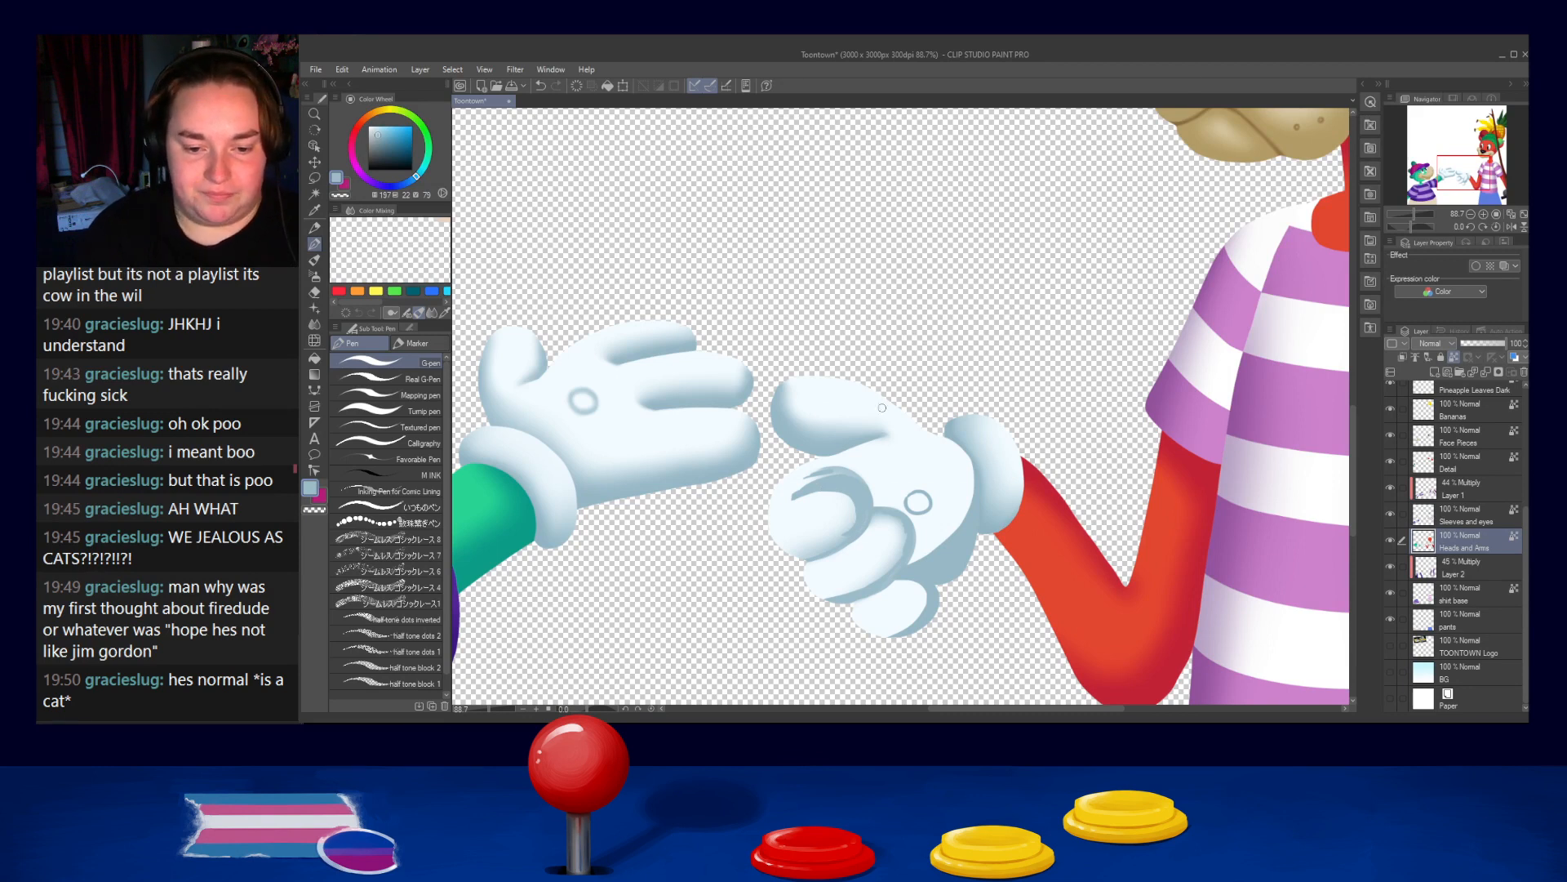
Refine the arc above the uppermost curled finger using colours sampled from the glove around it
alt+click(849, 464)
mouse_move(808, 473)
mouse_down()
mouse_move(852, 470)
mouse_move(864, 487)
mouse_up()
alt+click(803, 491)
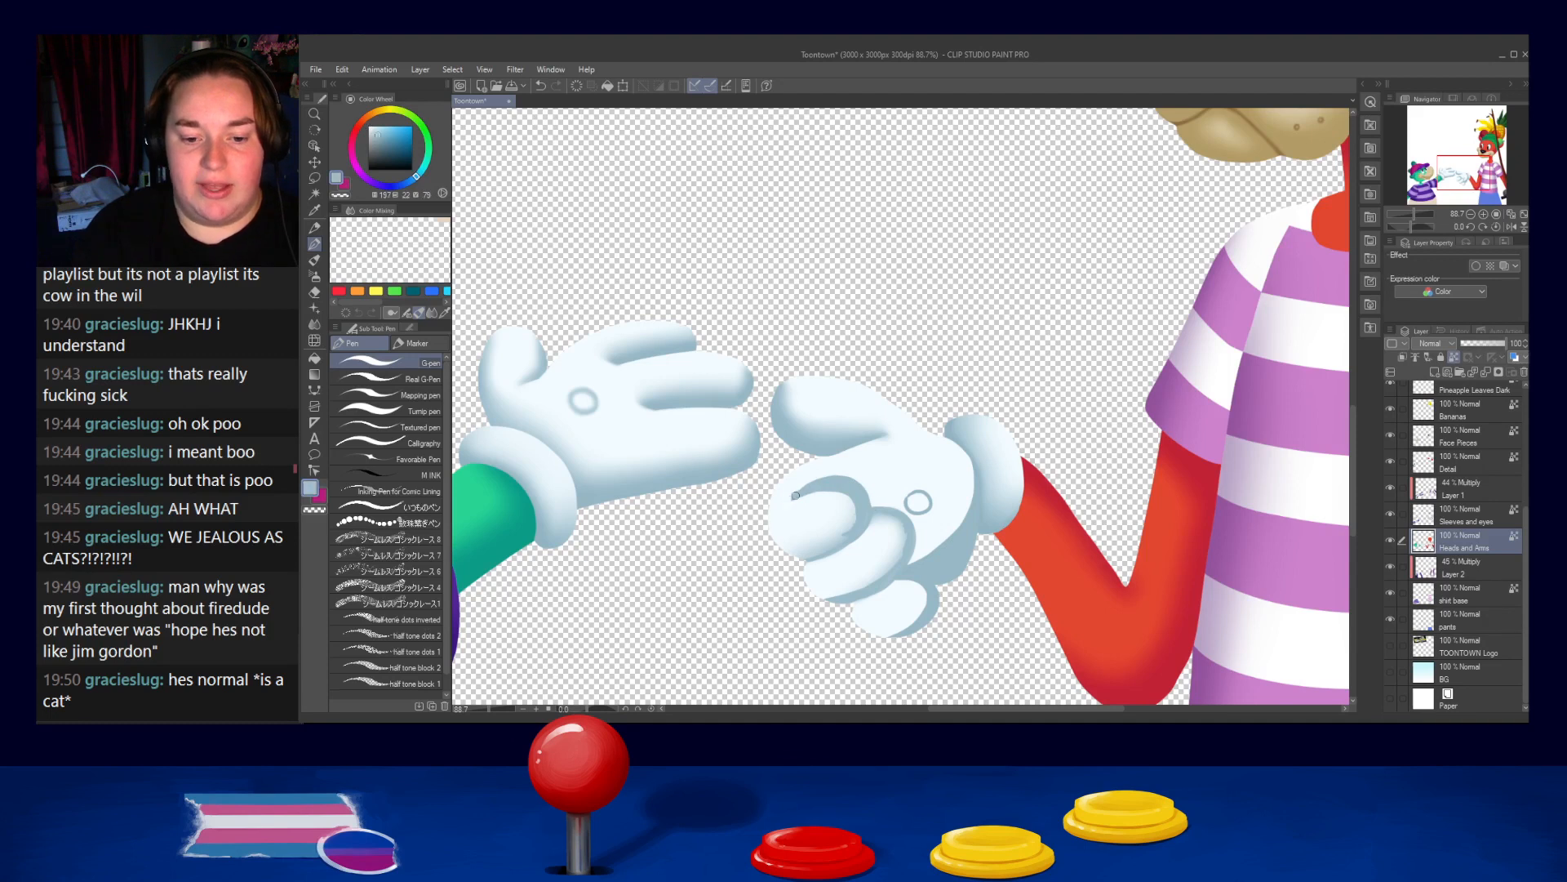
alt+click(797, 500)
drag(788, 500, 814, 507)
Reshape the crease between the fox's upper two curled fingers with sampled glove tones and deepen its blue-grey shadow
alt+click(841, 531)
alt+click(852, 503)
drag(853, 518, 837, 544)
alt+click(857, 506)
alt+click(855, 498)
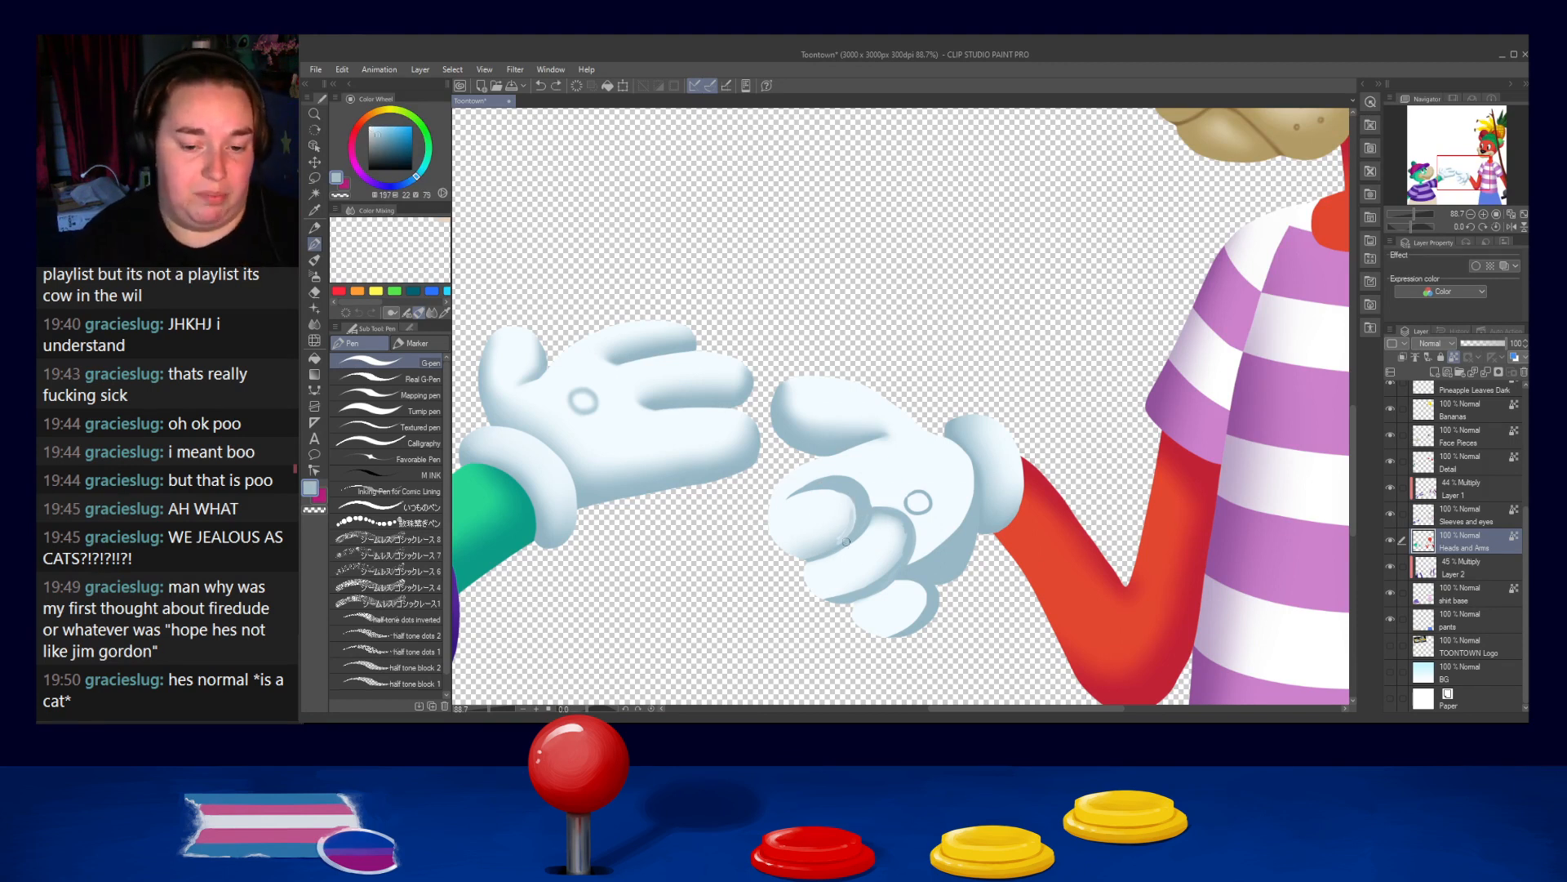
alt+click(858, 498)
mouse_move(868, 519)
mouse_down()
mouse_move(903, 530)
mouse_move(879, 522)
mouse_move(889, 568)
mouse_move(887, 518)
mouse_move(884, 563)
mouse_up()
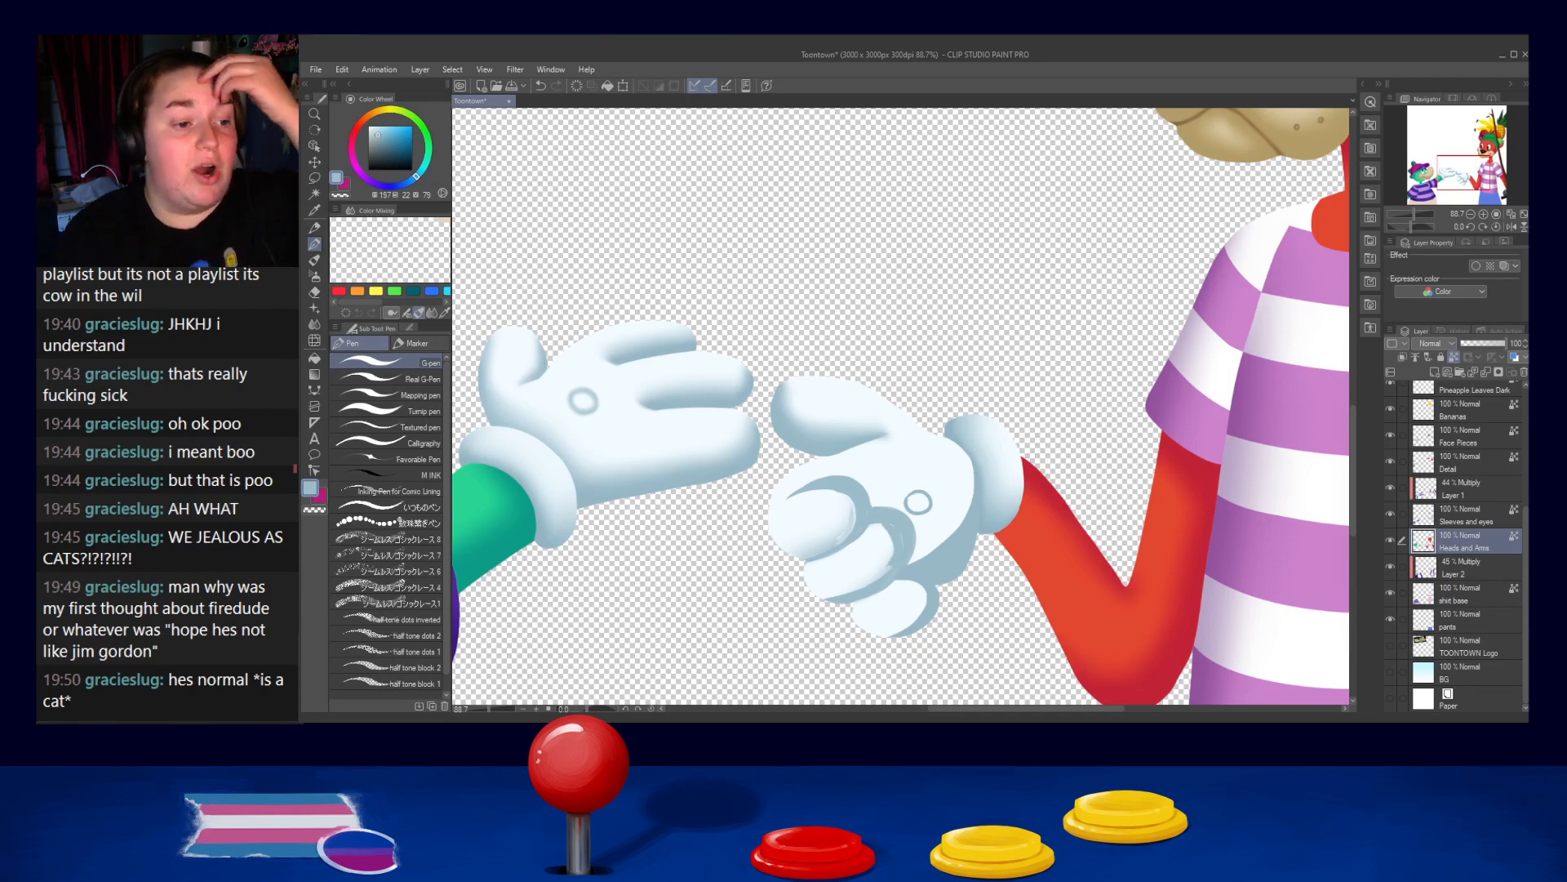
Reshape the base of the fox's glove thumb with the glove's white so its blue-grey crease reaches further into the palm
alt+click(852, 416)
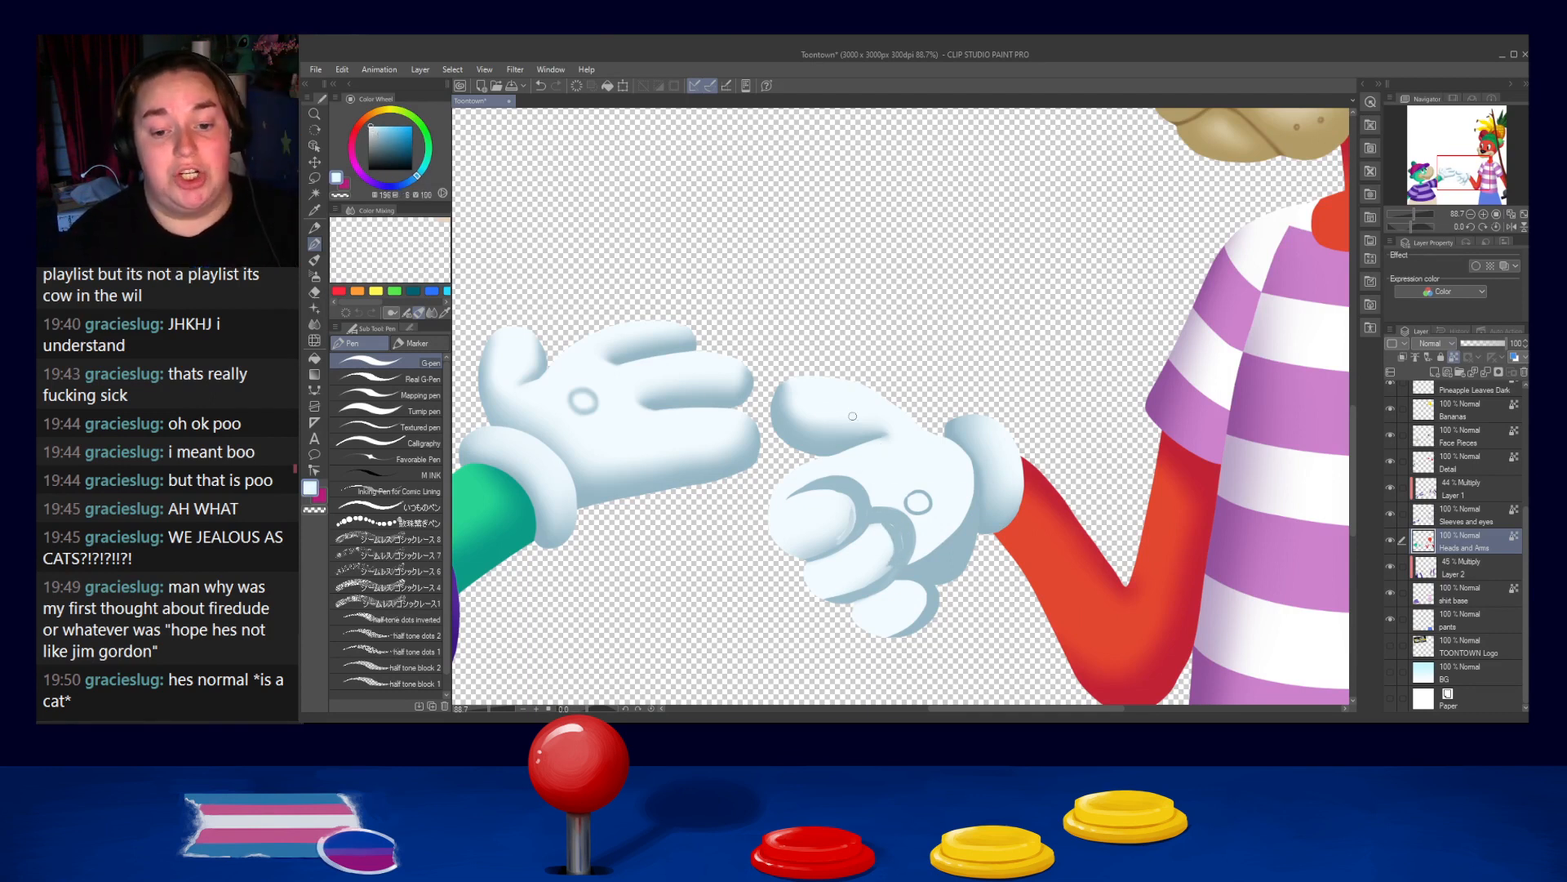
key(])
key(])
key(])
key(])
key(])
alt+click(829, 418)
mouse_move(828, 418)
mouse_down()
mouse_move(904, 438)
mouse_move(811, 440)
mouse_move(894, 484)
mouse_move(867, 445)
mouse_move(856, 457)
mouse_move(900, 482)
mouse_up()
alt+click(813, 445)
key(ctrl+z)
key(ctrl+z)
key(ctrl+z)
alt+click(866, 448)
alt+click(908, 449)
Trim the dark crease between the fox's curled fingers and the back of the glove with the white, and resample the blue-grey
key(bracketleft)
key(bracketleft)
key(bracketleft)
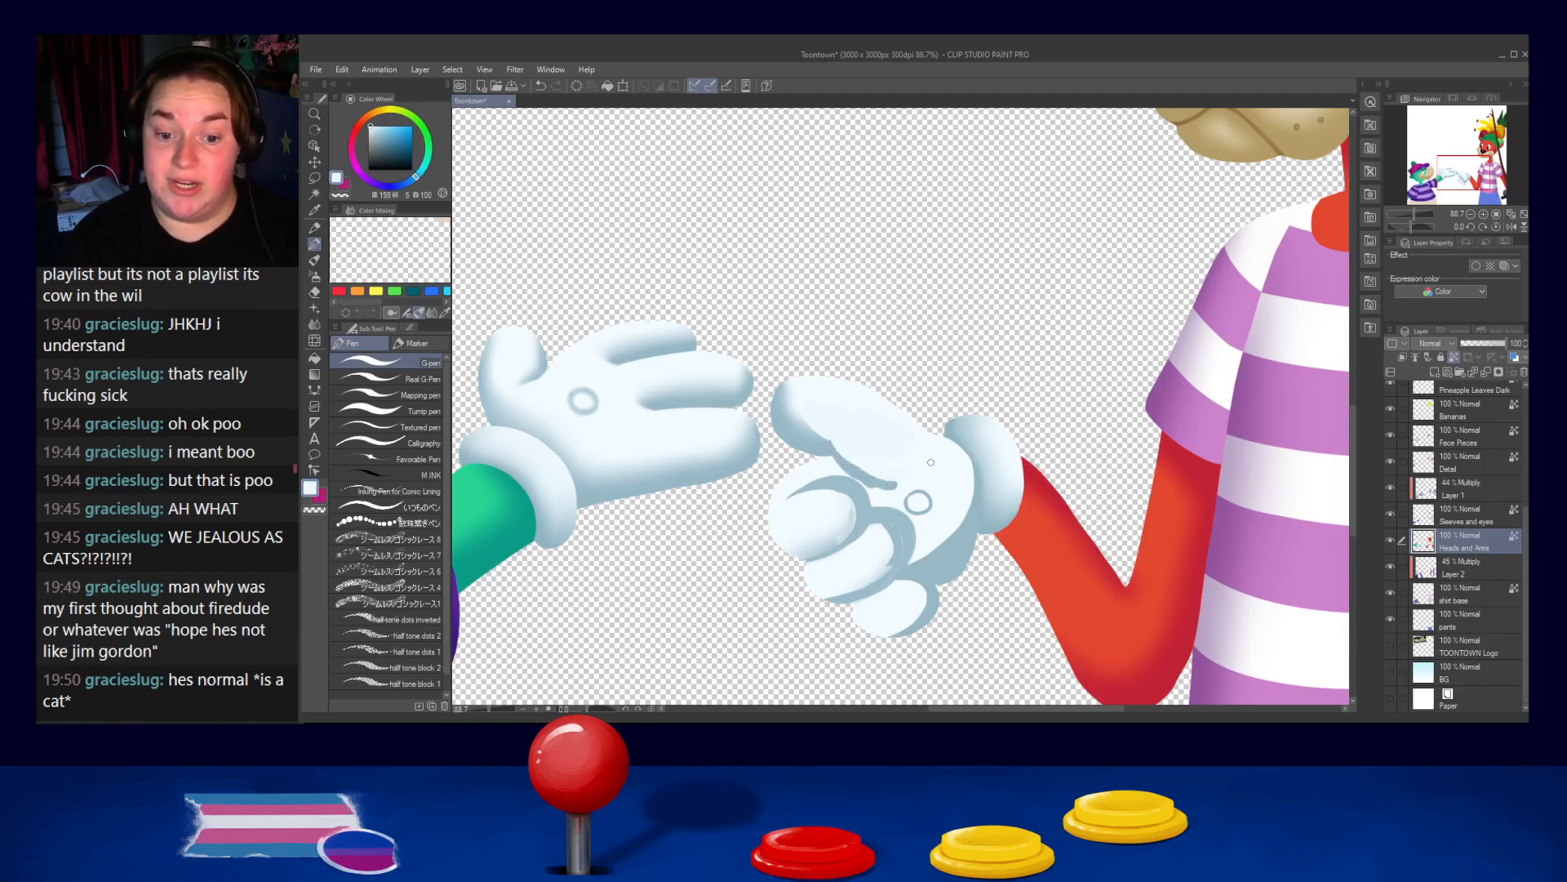
key(bracketright)
key(bracketright)
key(bracketright)
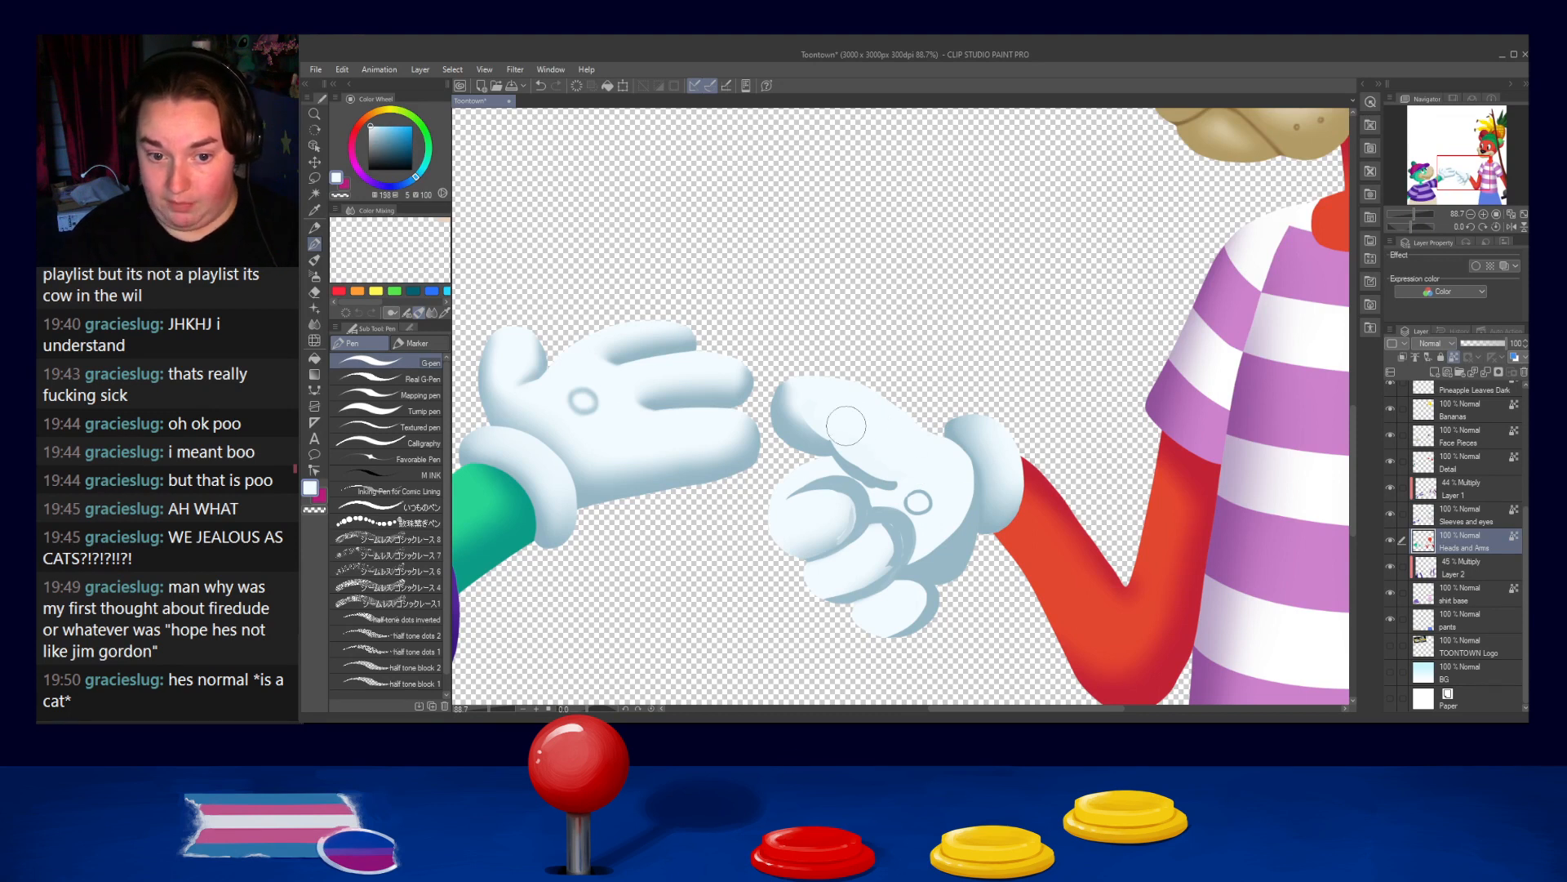
key(bracketleft)
key(bracketleft)
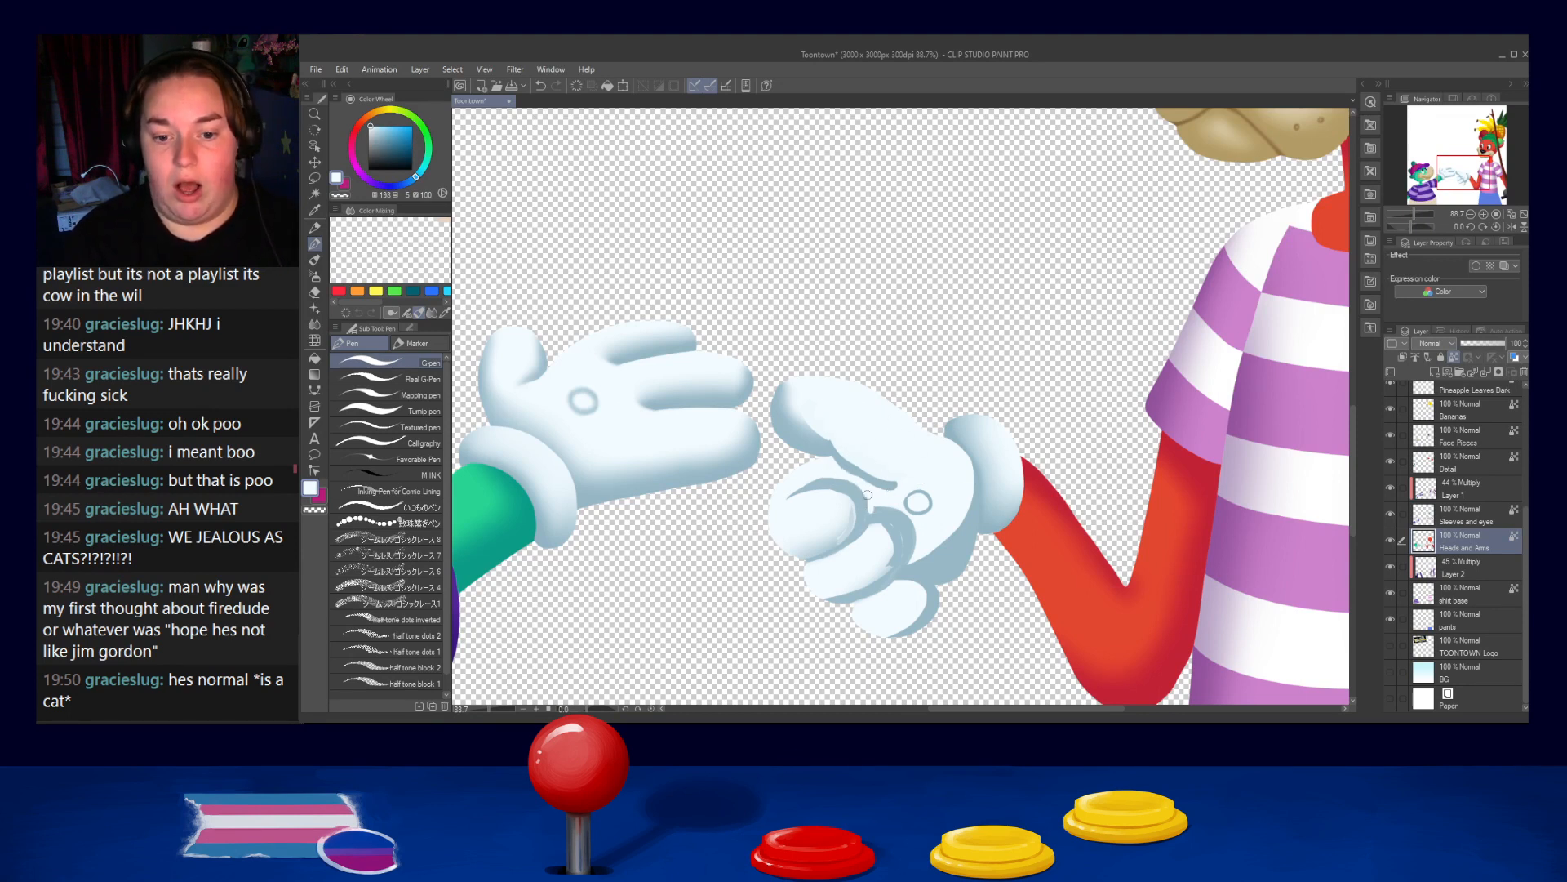
mouse_move(878, 513)
mouse_down()
mouse_move(911, 519)
mouse_move(880, 513)
mouse_move(916, 552)
mouse_up()
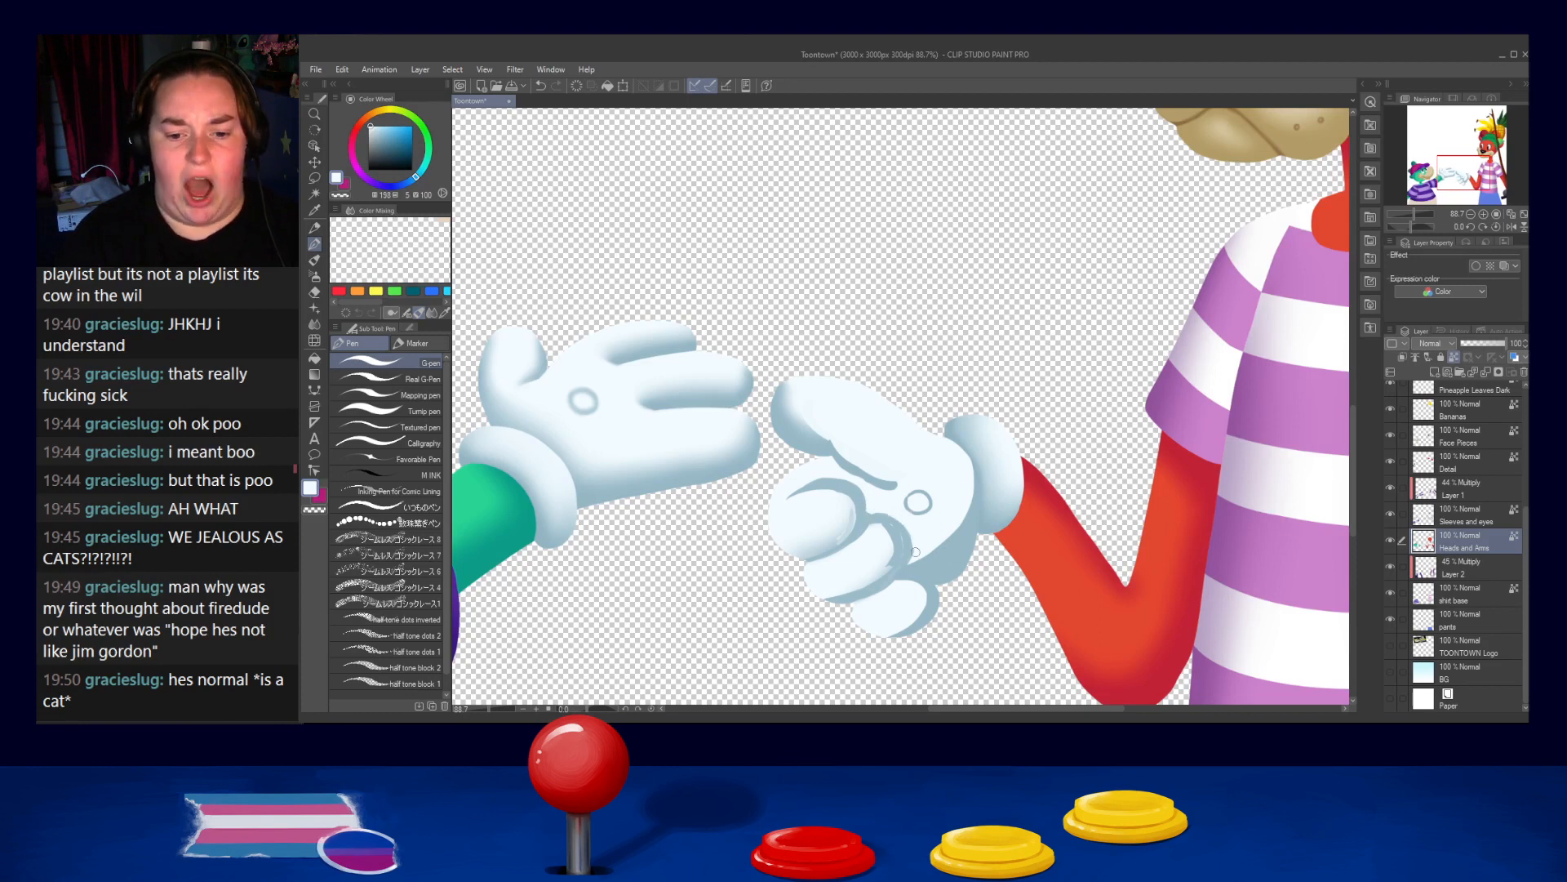
alt+click(872, 520)
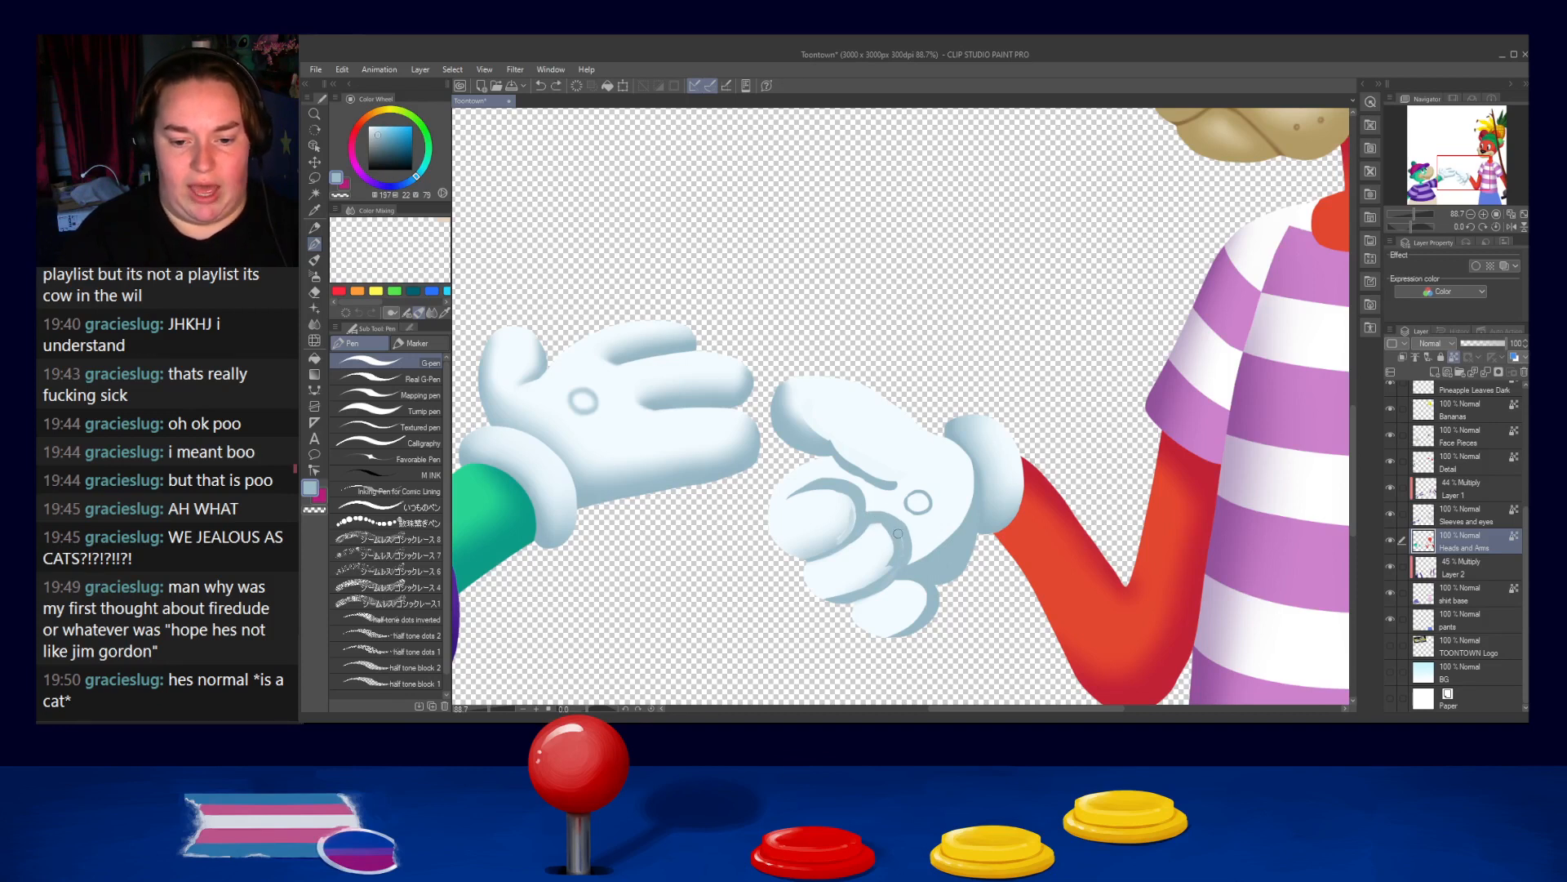
Paint sampled blue-grey shading along the upper and outer edge of the red character's topmost curled finger and blur it
drag(903, 528, 893, 573)
key(ctrl+z)
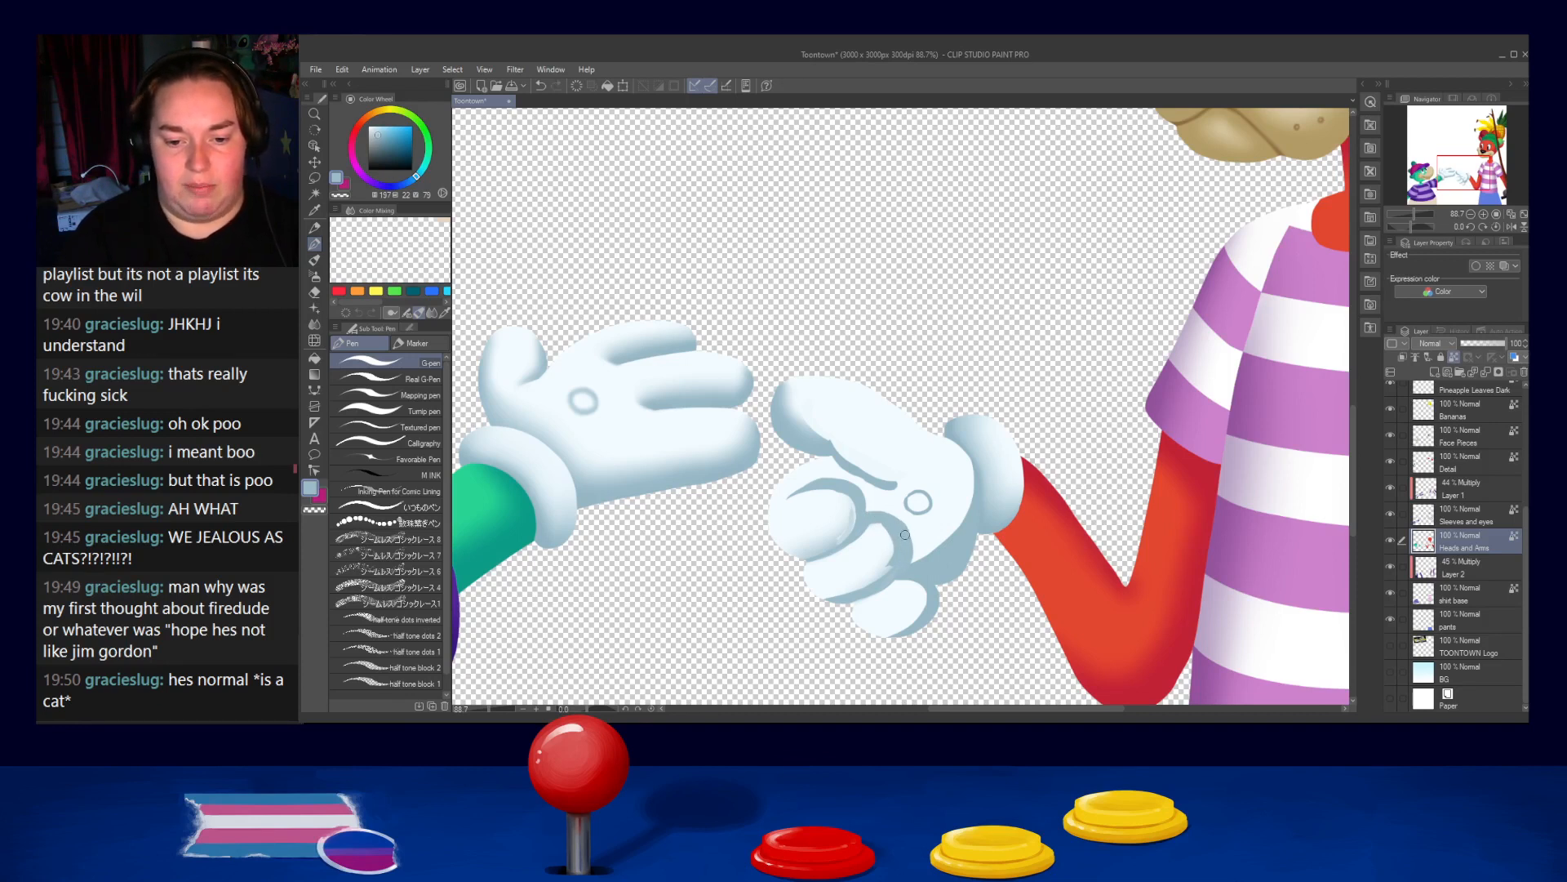
alt+click(910, 569)
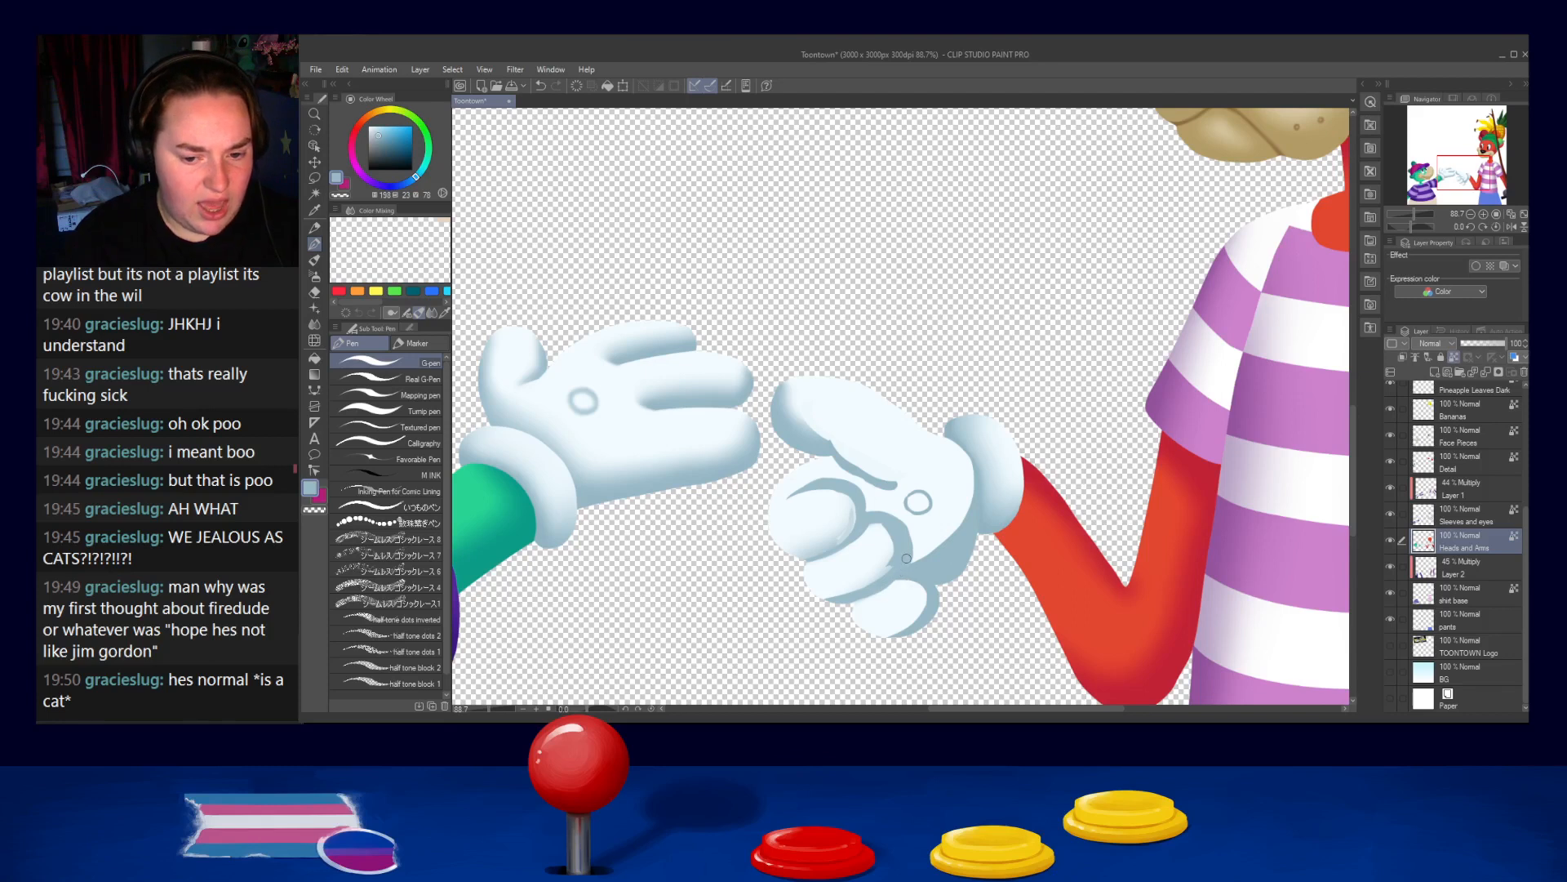
mouse_move(833, 464)
mouse_down()
mouse_move(800, 467)
mouse_move(766, 502)
mouse_up()
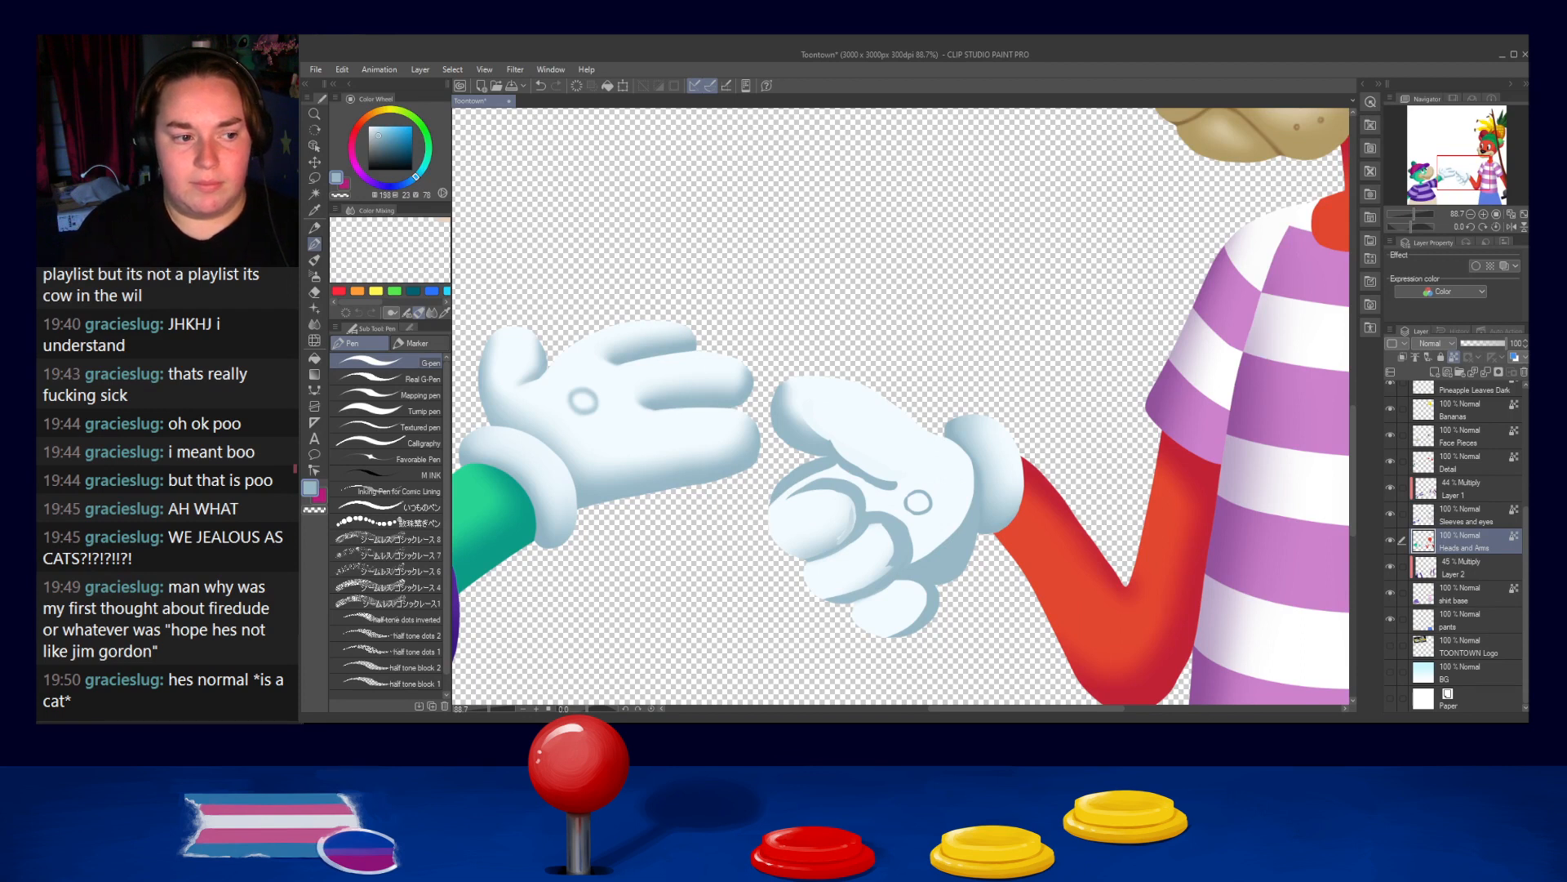
drag(772, 499, 772, 541)
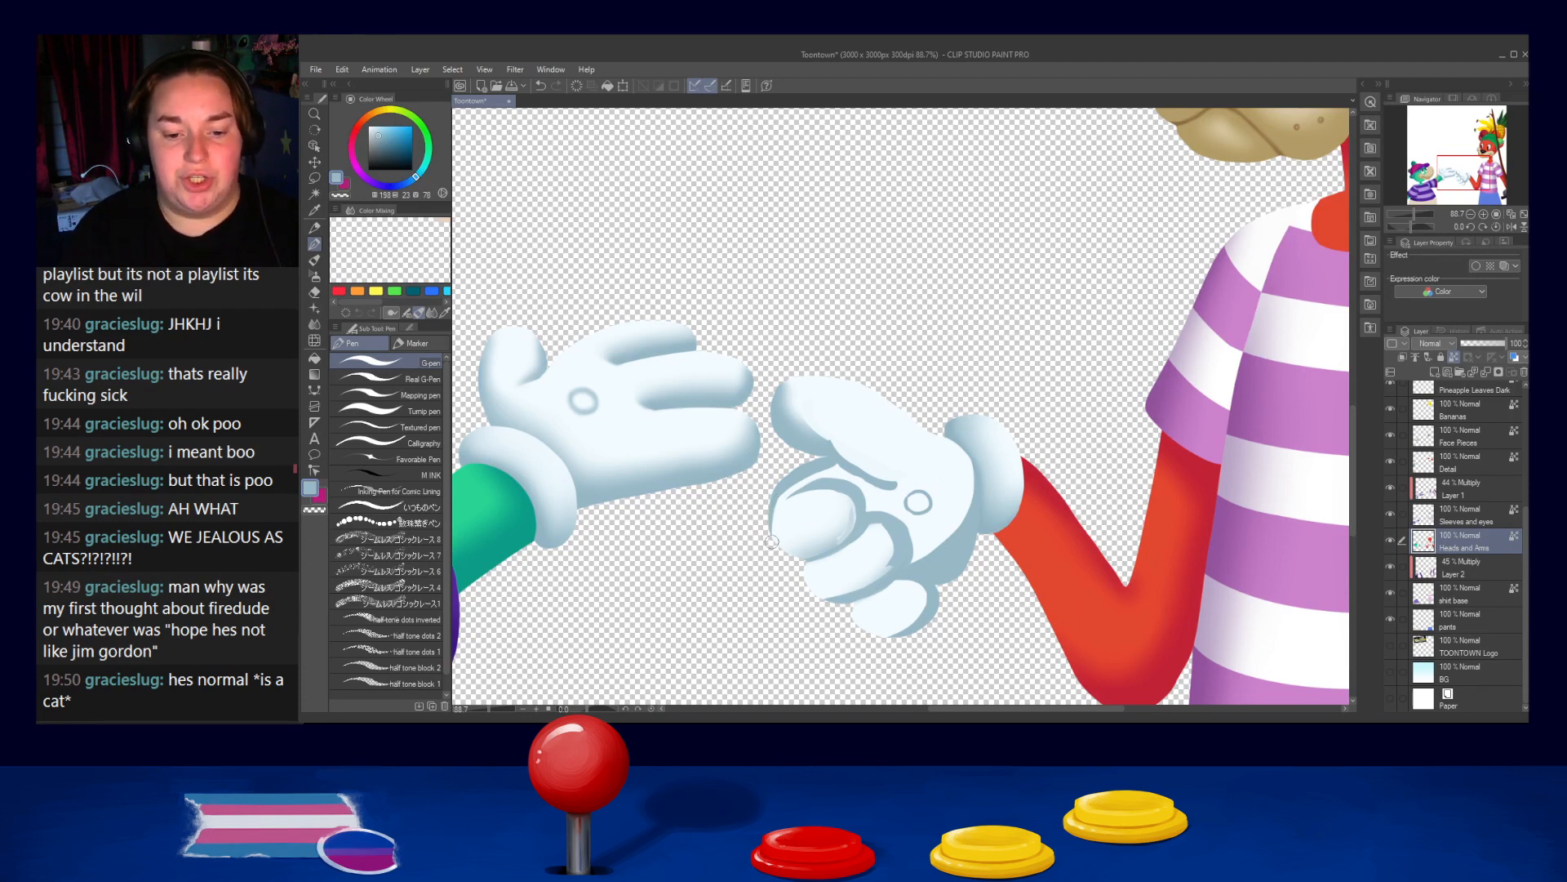
click(315, 324)
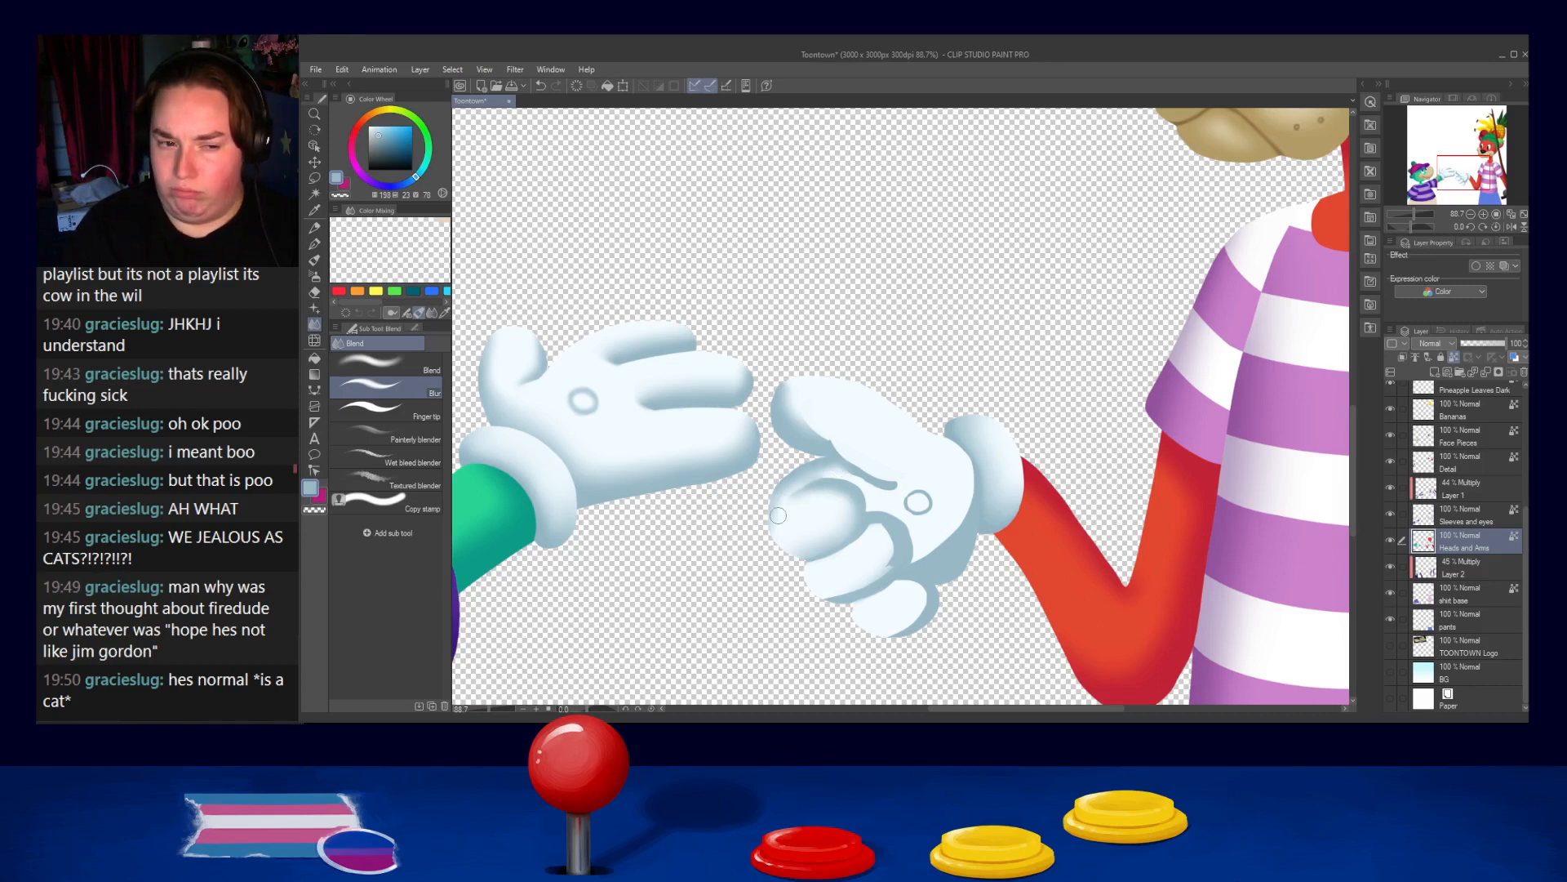
Touch up the topmost curled finger with the sampled light glove colour and blur the shading beneath the extended finger
alt+click(881, 496)
key(p)
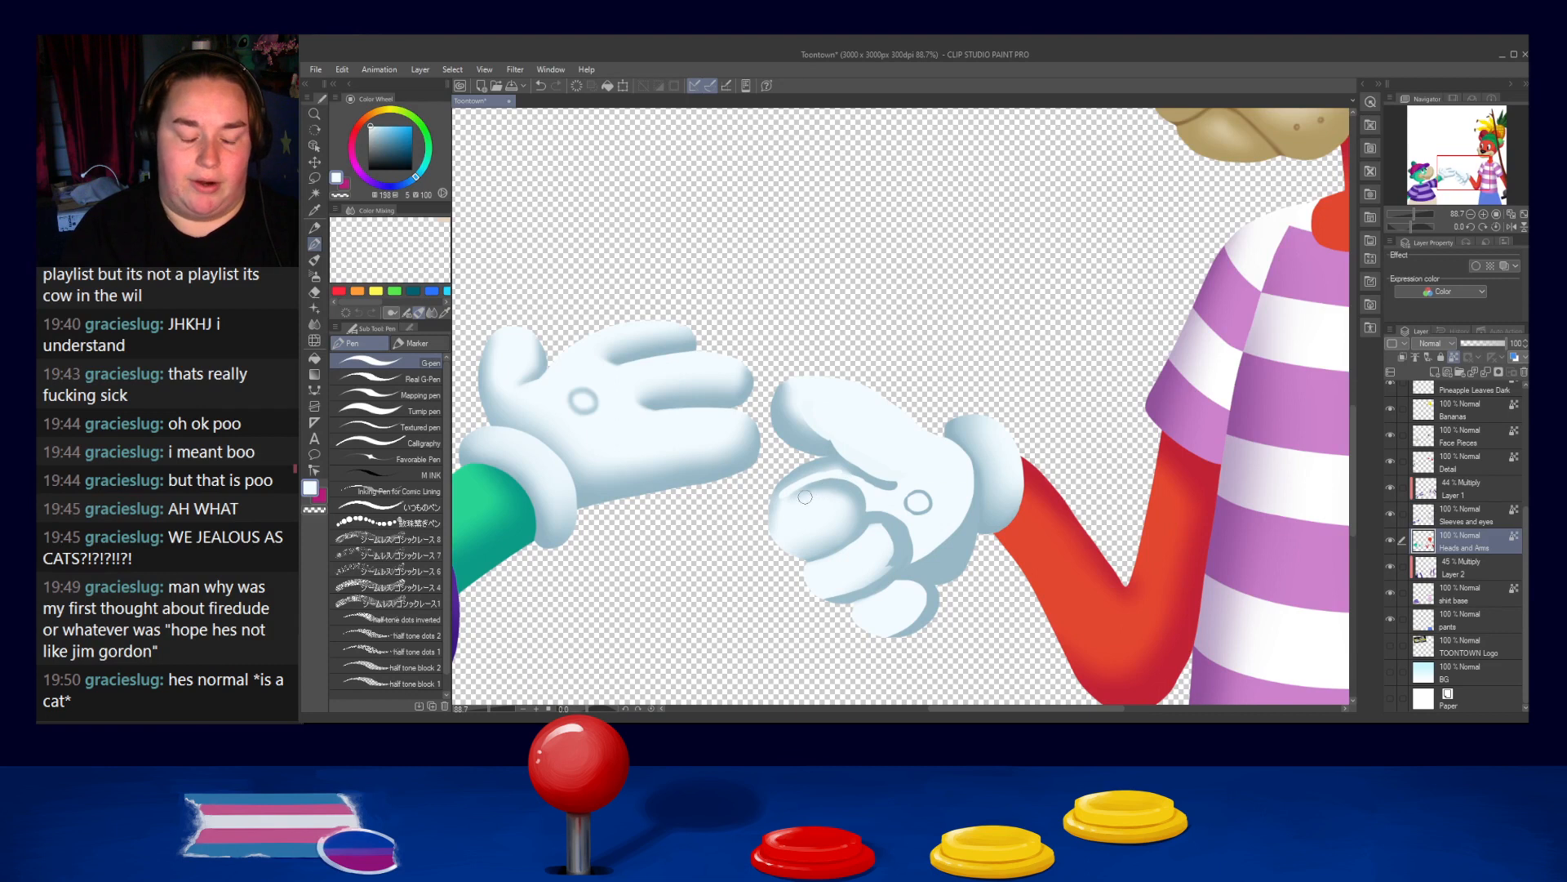
click(315, 325)
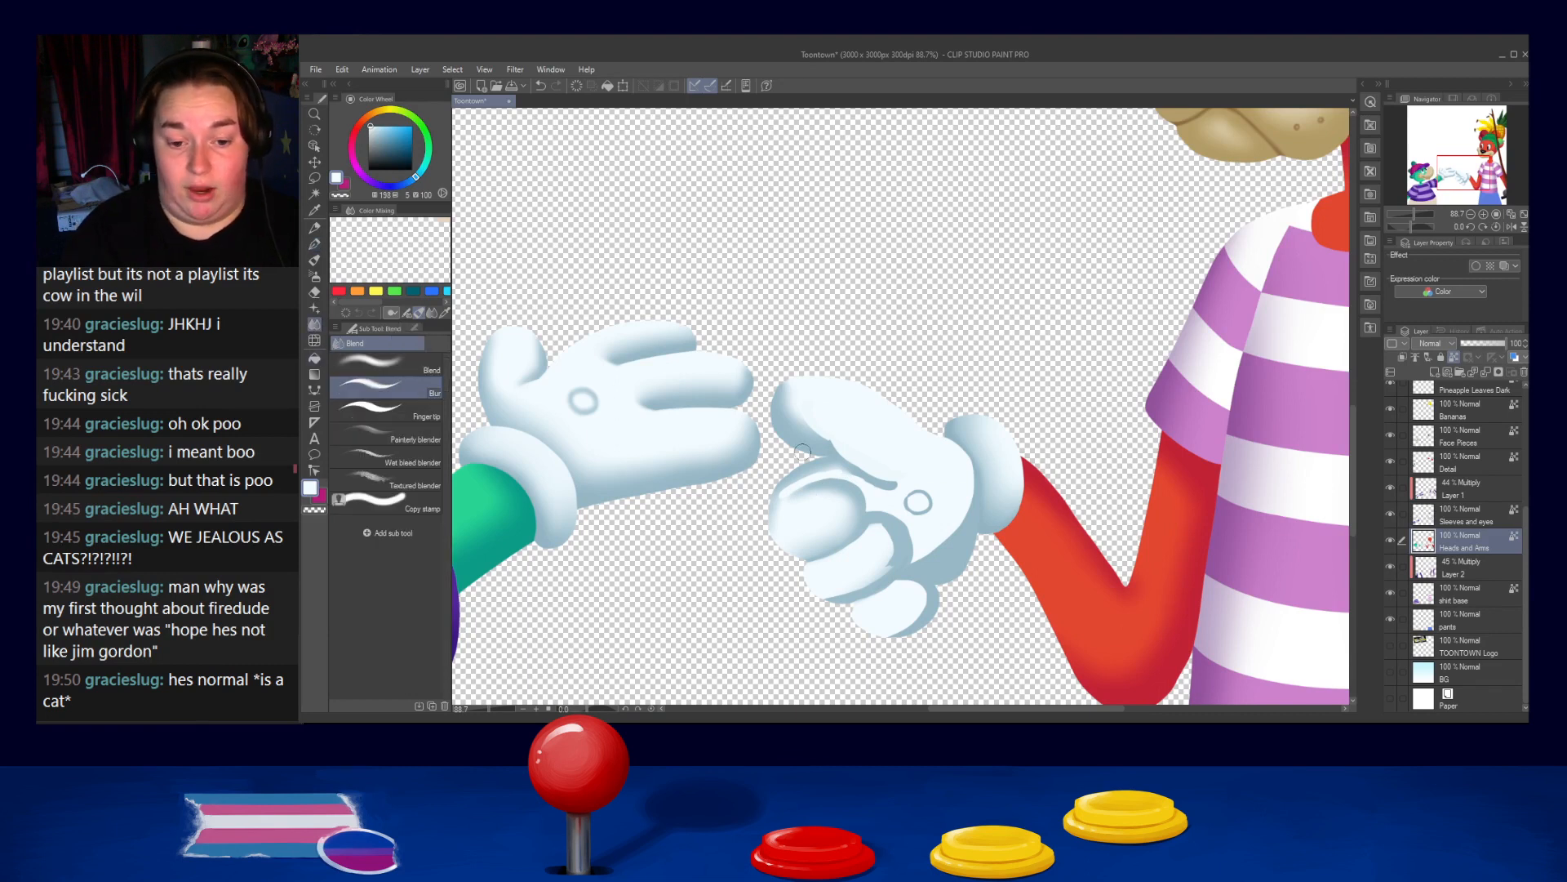
mouse_move(806, 473)
mouse_down()
mouse_move(907, 480)
mouse_move(852, 476)
mouse_move(895, 482)
mouse_move(830, 434)
mouse_up()
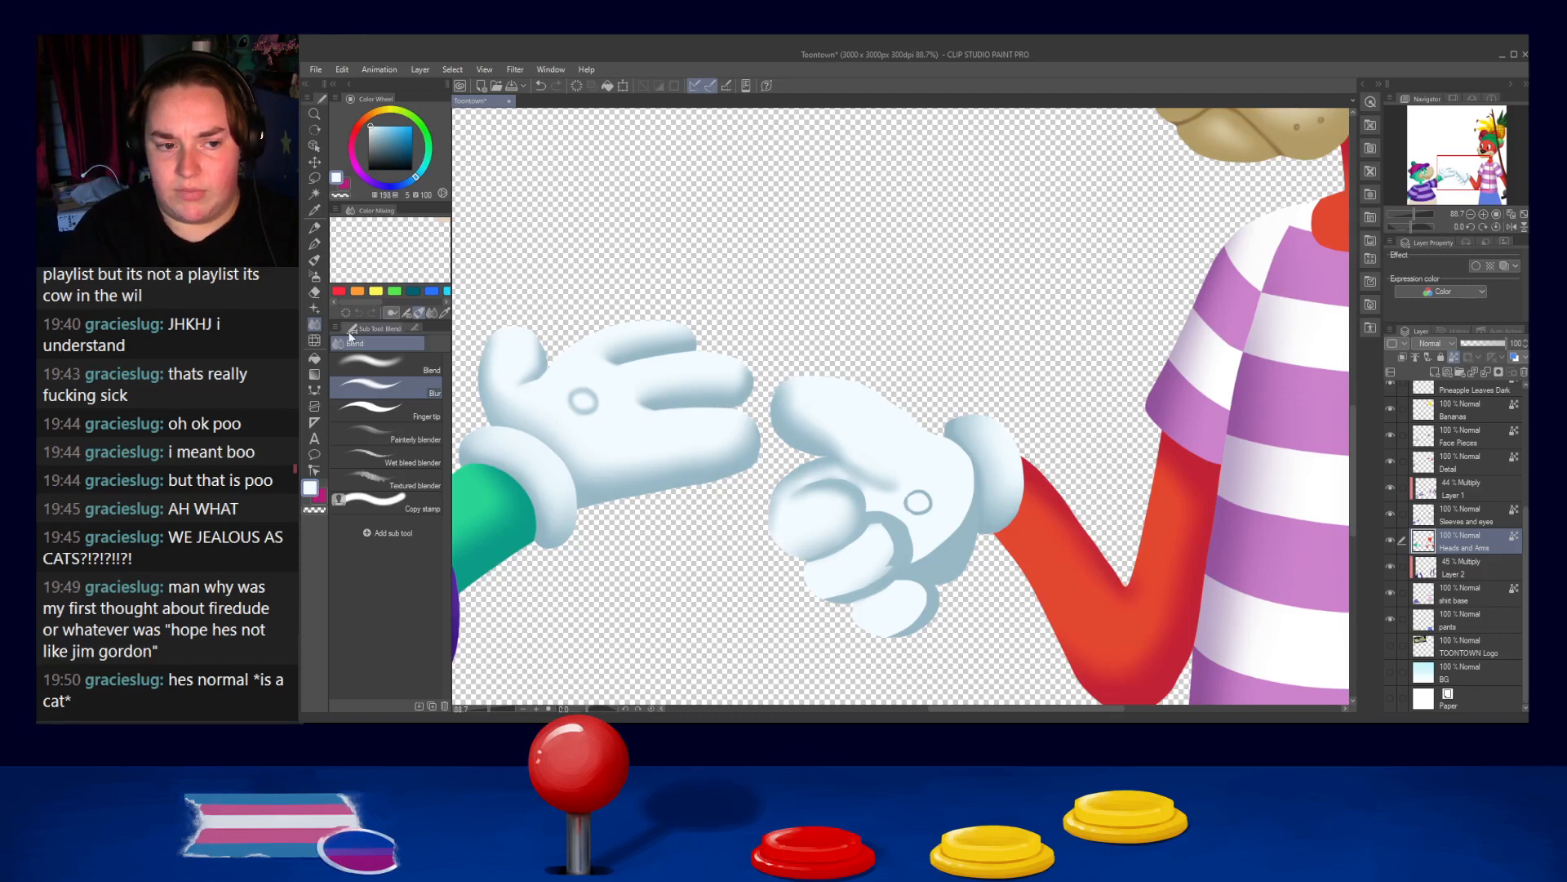
Redraw the crease above the curled fingers with the shadow colour and trim its lower edge with the light glove colour
click(314, 244)
mouse_move(828, 451)
mouse_down()
mouse_move(897, 480)
mouse_move(862, 449)
mouse_move(906, 483)
mouse_up()
key(ctrl+z)
alt+click(805, 445)
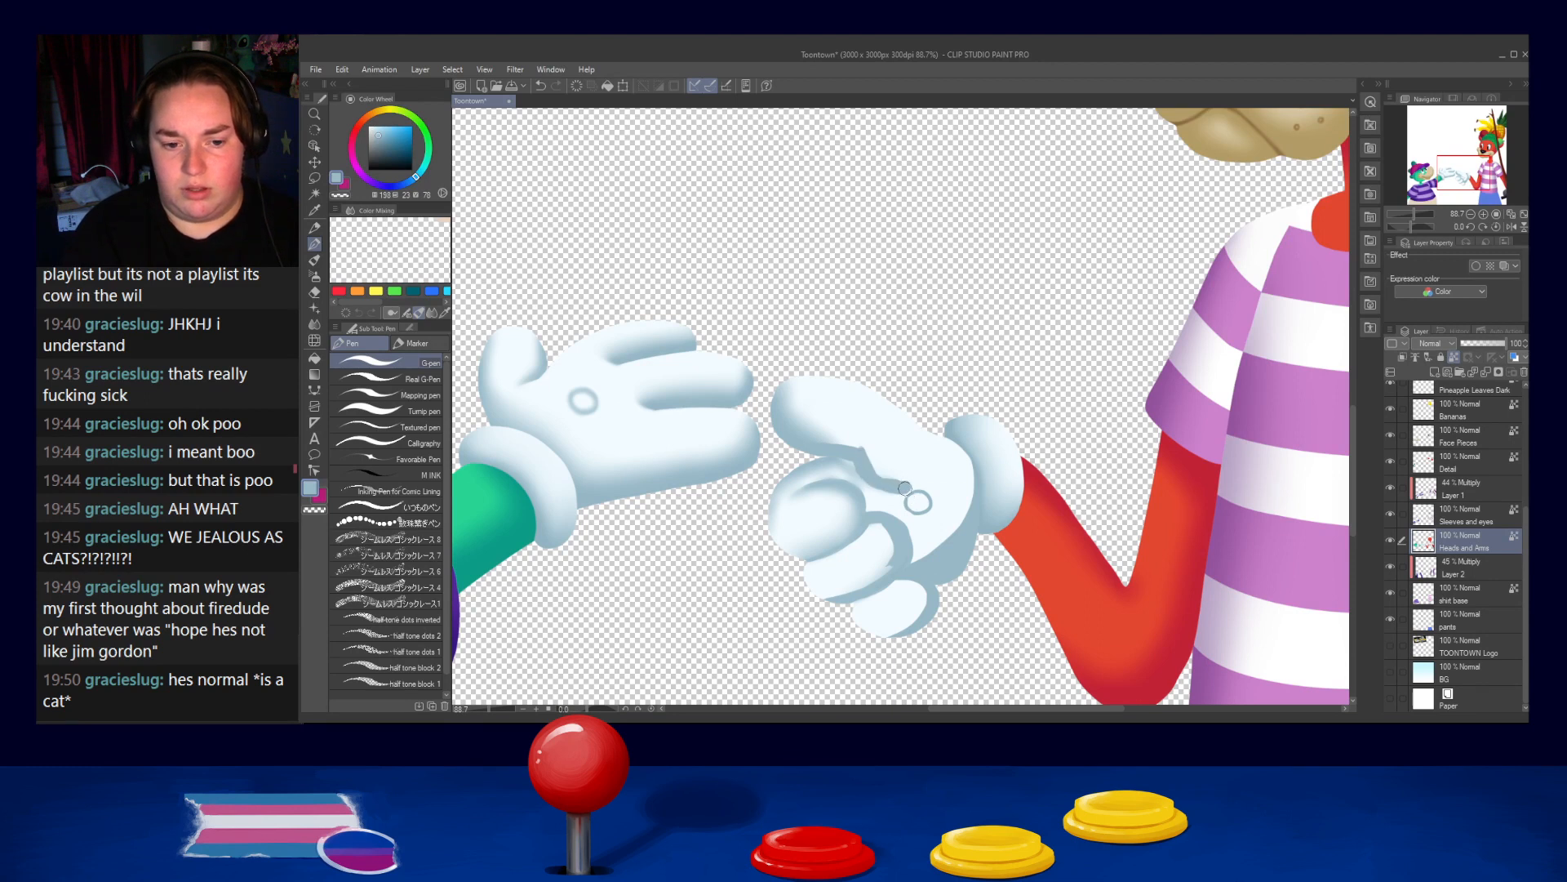
alt+click(911, 464)
drag(825, 471, 871, 494)
key(ctrl+z)
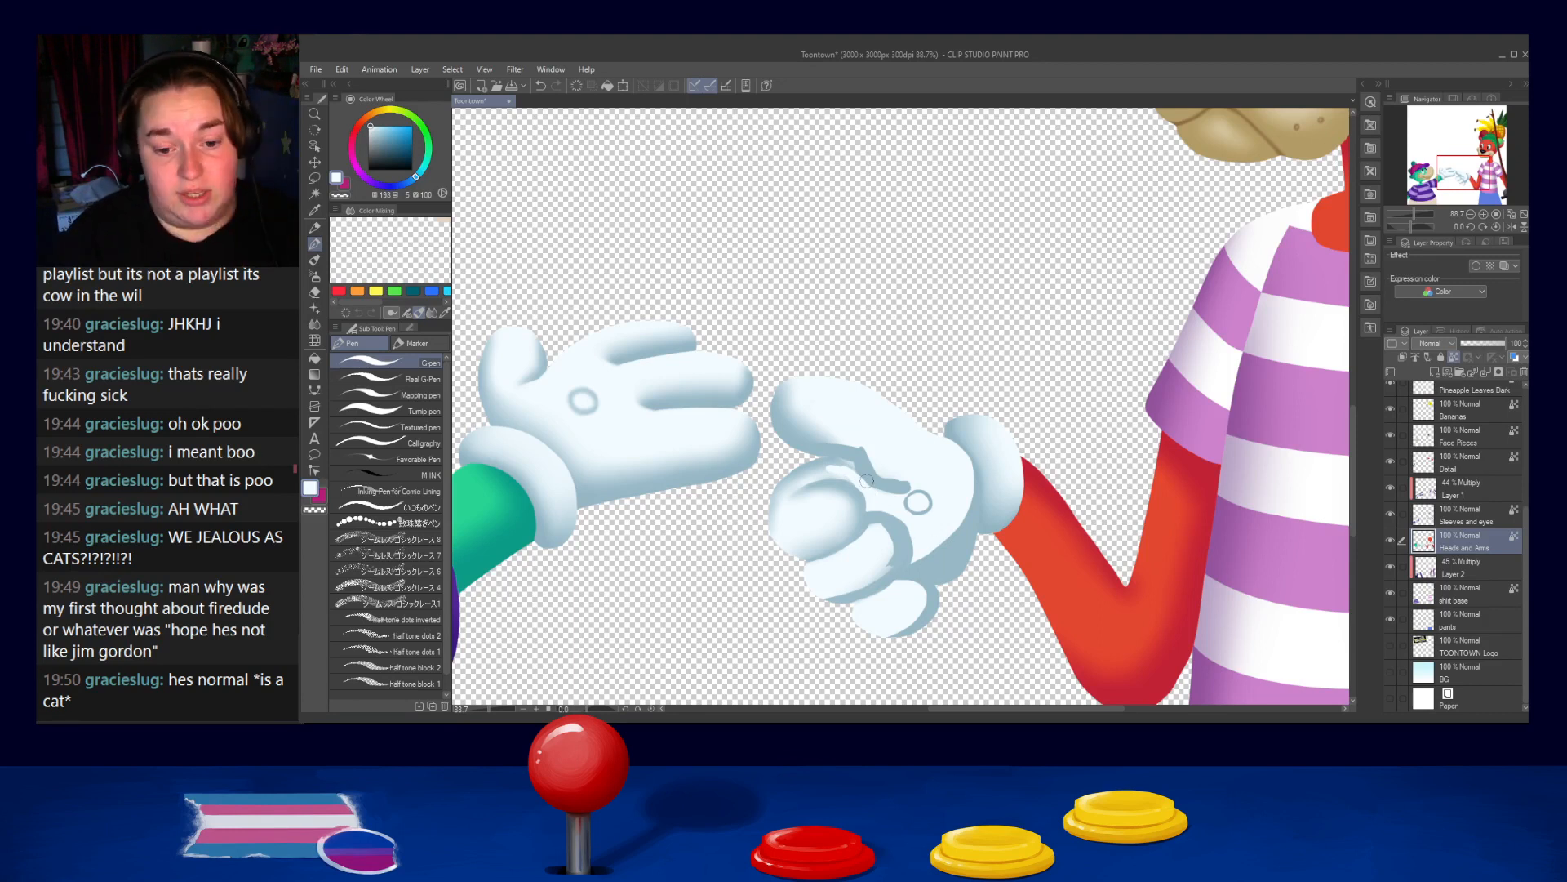
drag(813, 476, 850, 475)
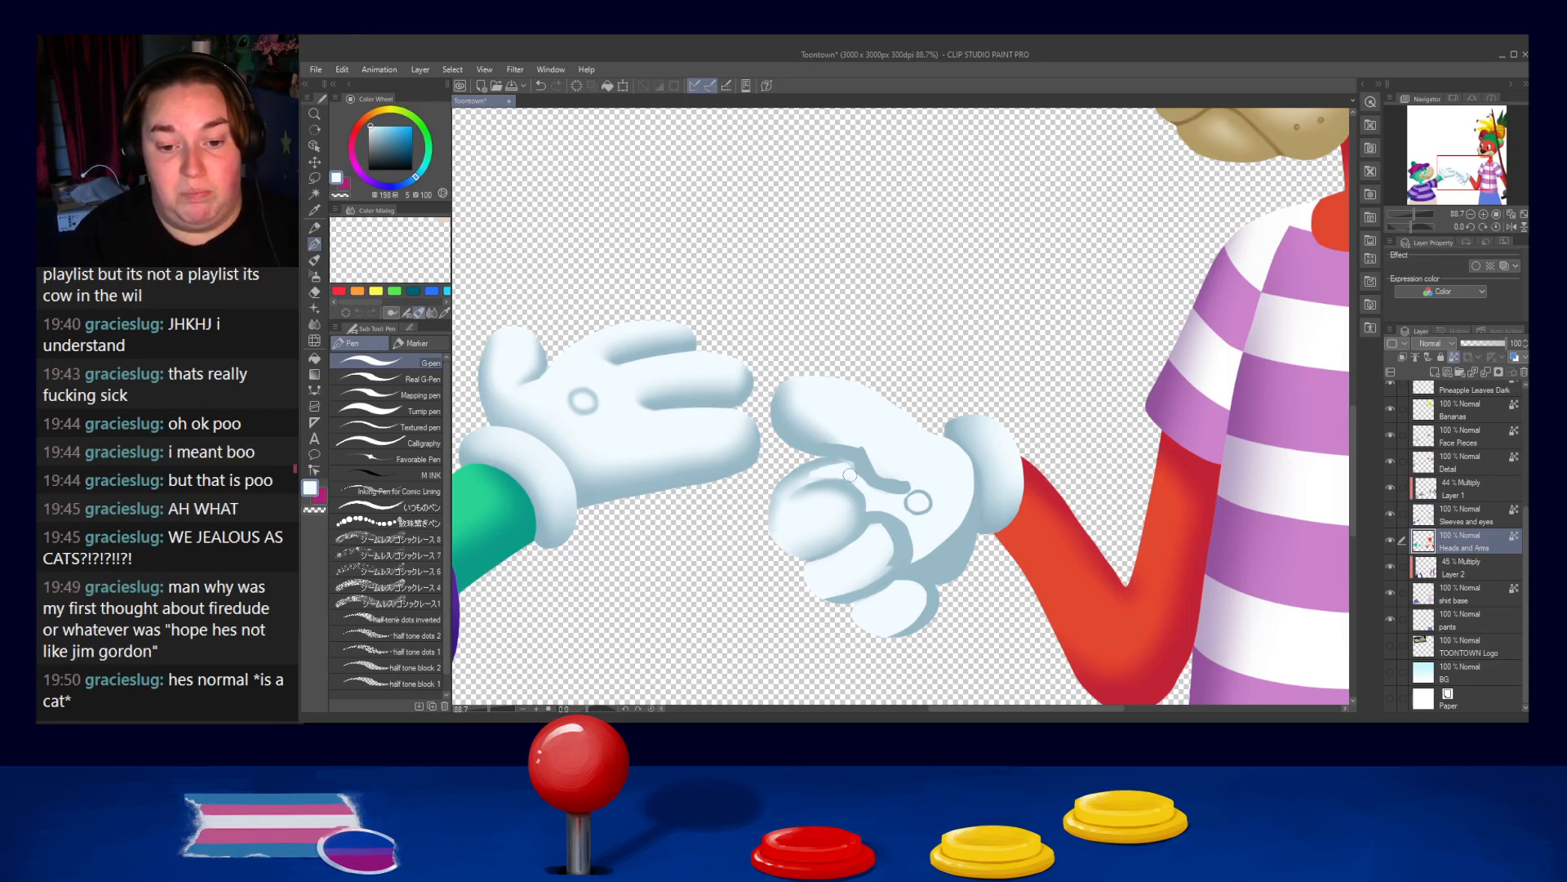
drag(847, 474, 905, 489)
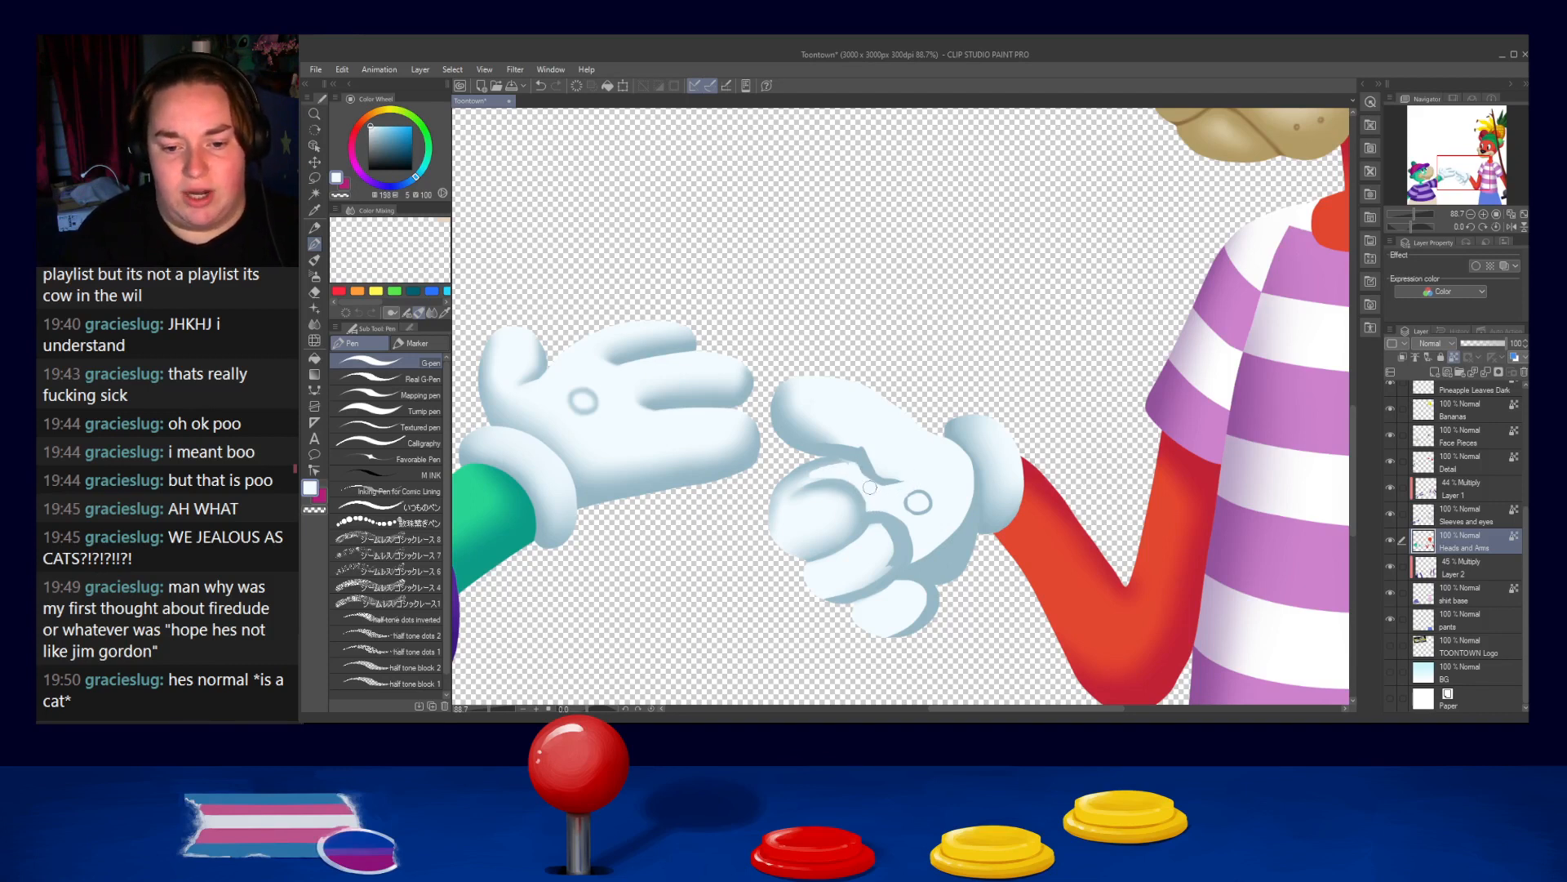
Darken the topmost curled finger's outer edge with the sampled shadow colour, refine the crease above it, and blur the shading
alt+click(842, 459)
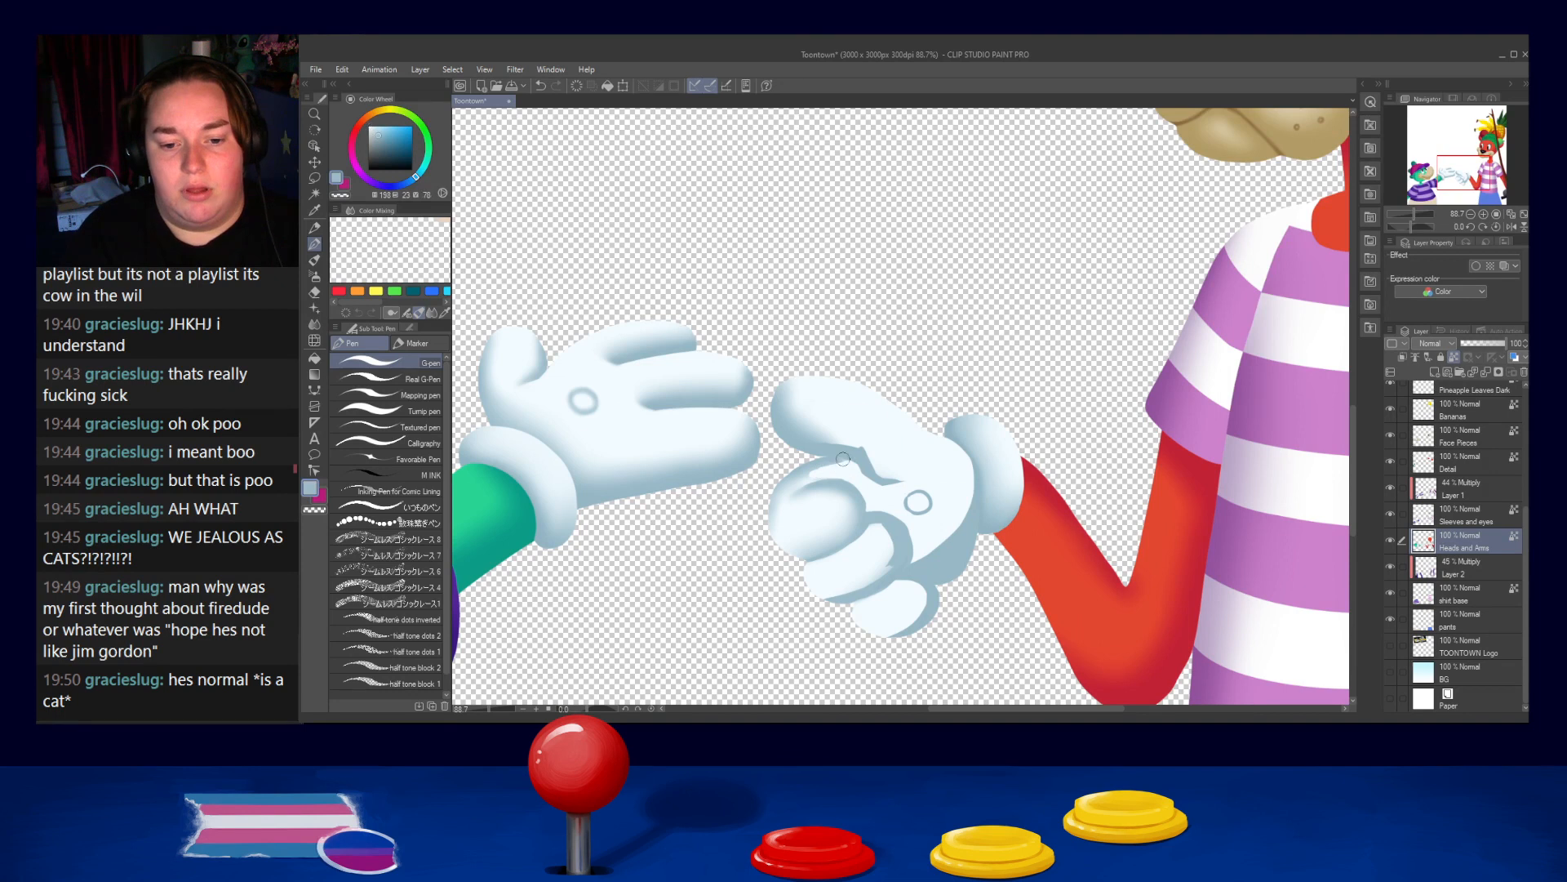
mouse_move(851, 459)
mouse_down()
mouse_move(797, 471)
mouse_move(780, 550)
mouse_up()
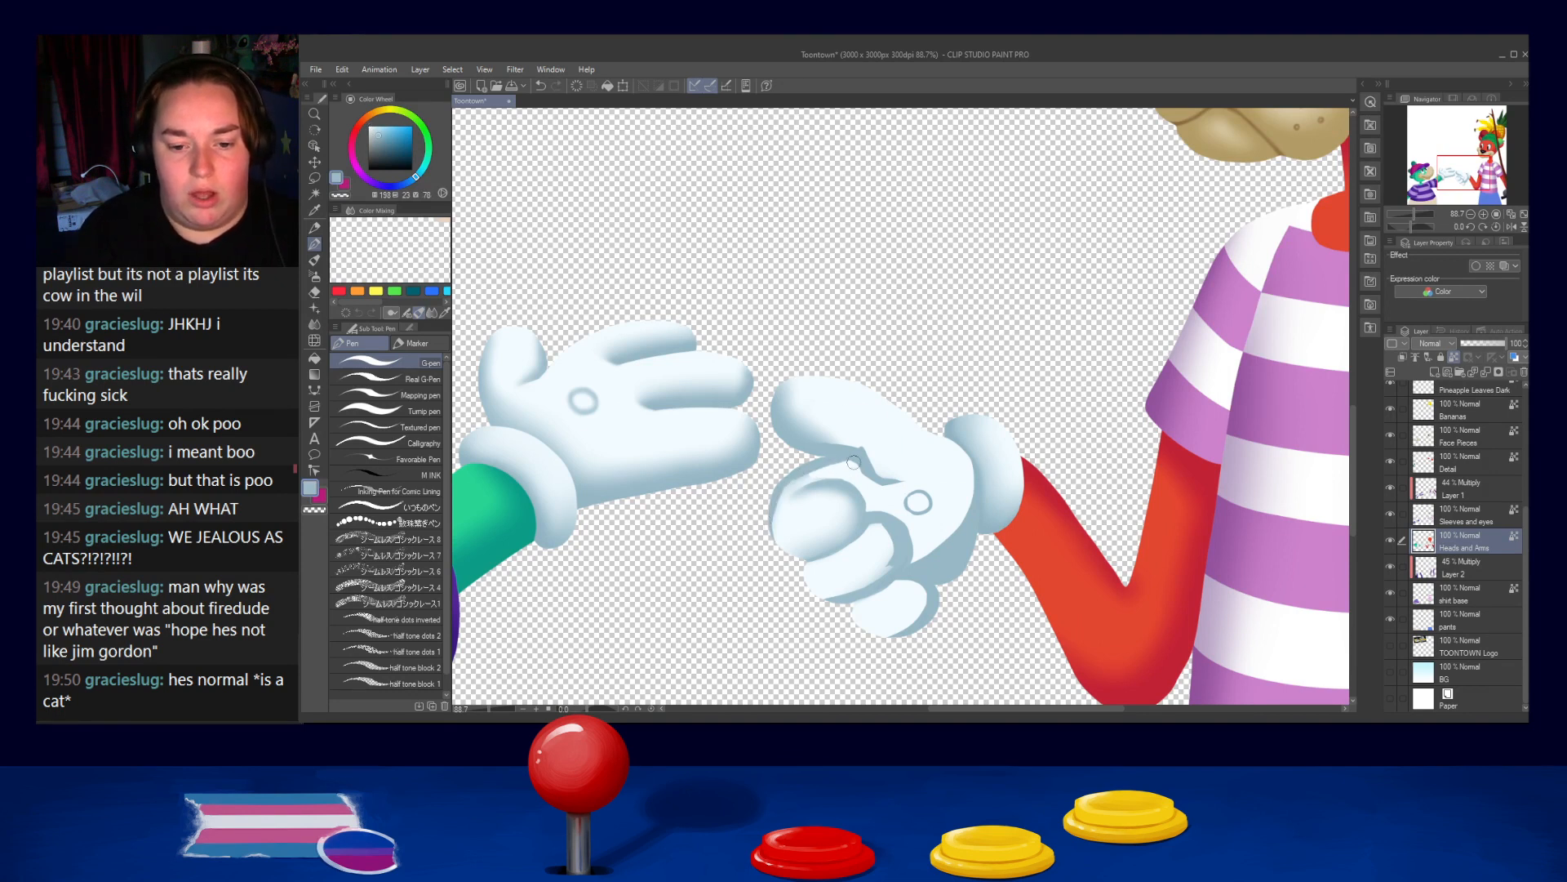
mouse_move(868, 450)
mouse_down()
mouse_move(914, 481)
mouse_move(896, 481)
mouse_move(937, 477)
mouse_move(872, 479)
mouse_move(890, 482)
mouse_move(857, 454)
mouse_move(923, 479)
mouse_move(864, 458)
mouse_move(916, 477)
mouse_move(884, 480)
mouse_move(930, 474)
mouse_move(878, 451)
mouse_move(925, 476)
mouse_up()
key(ctrl+z)
key(ctrl+z)
key(ctrl+z)
alt+click(917, 459)
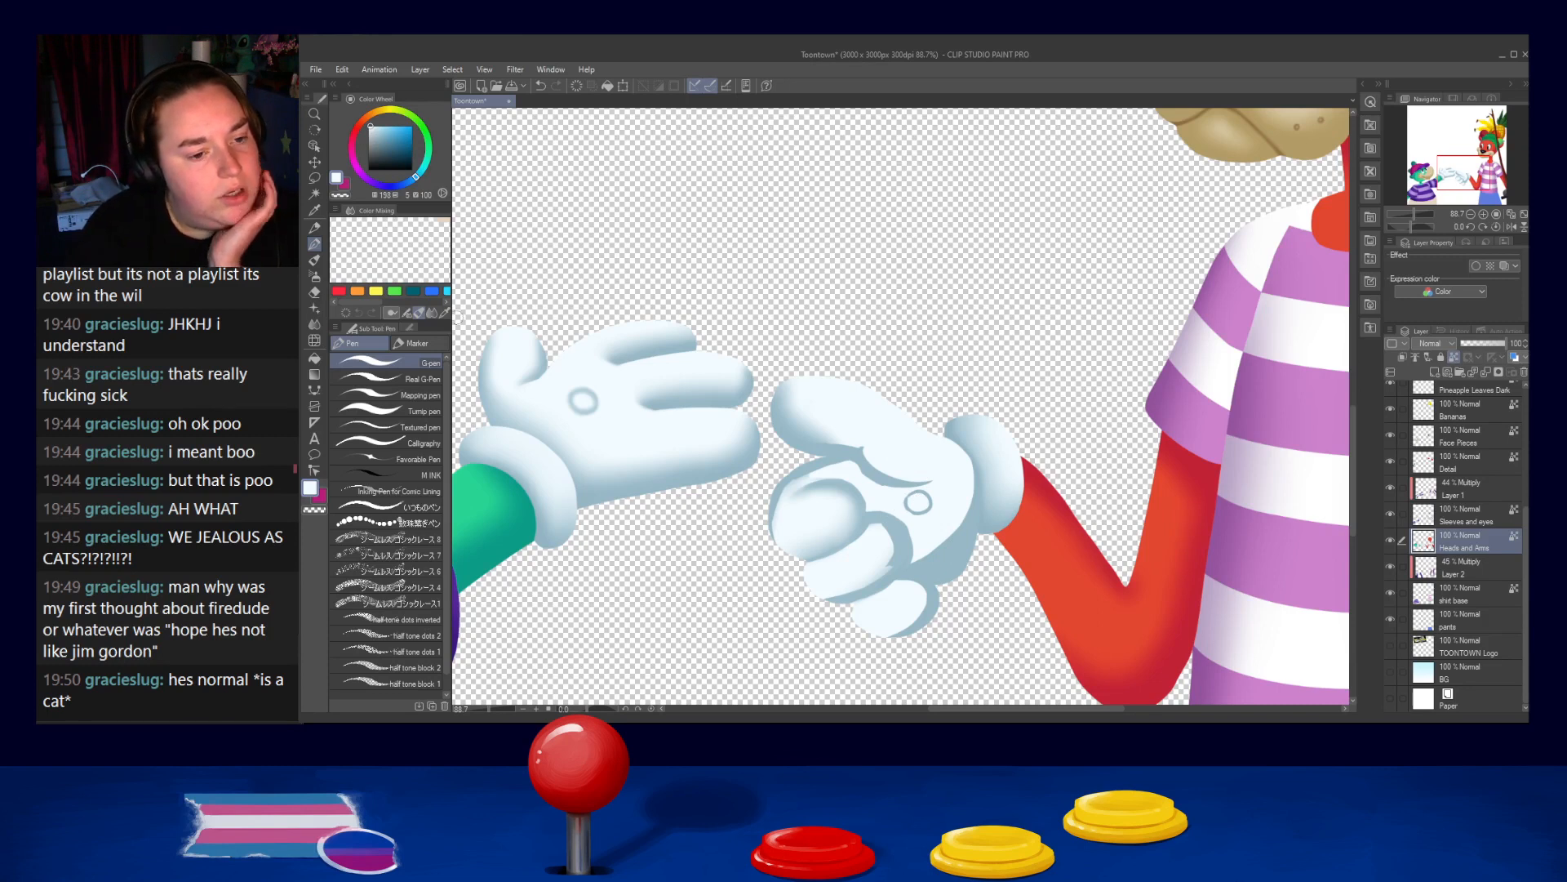
click(314, 324)
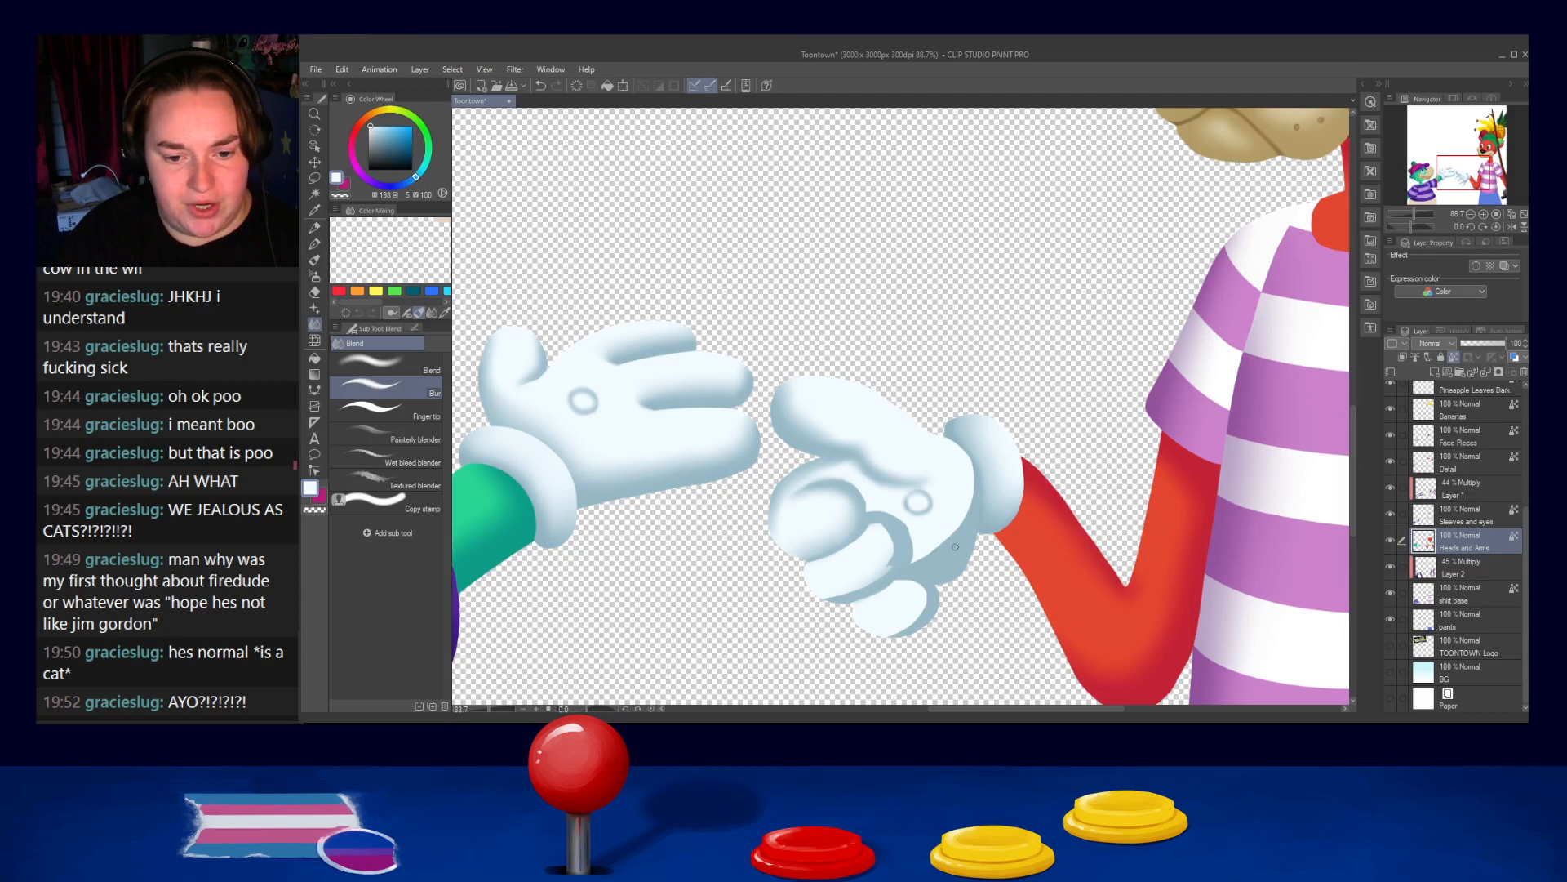
Add a curved shadow crease across the topmost curled finger using the sampled blue-grey glove colour
alt+click(807, 489)
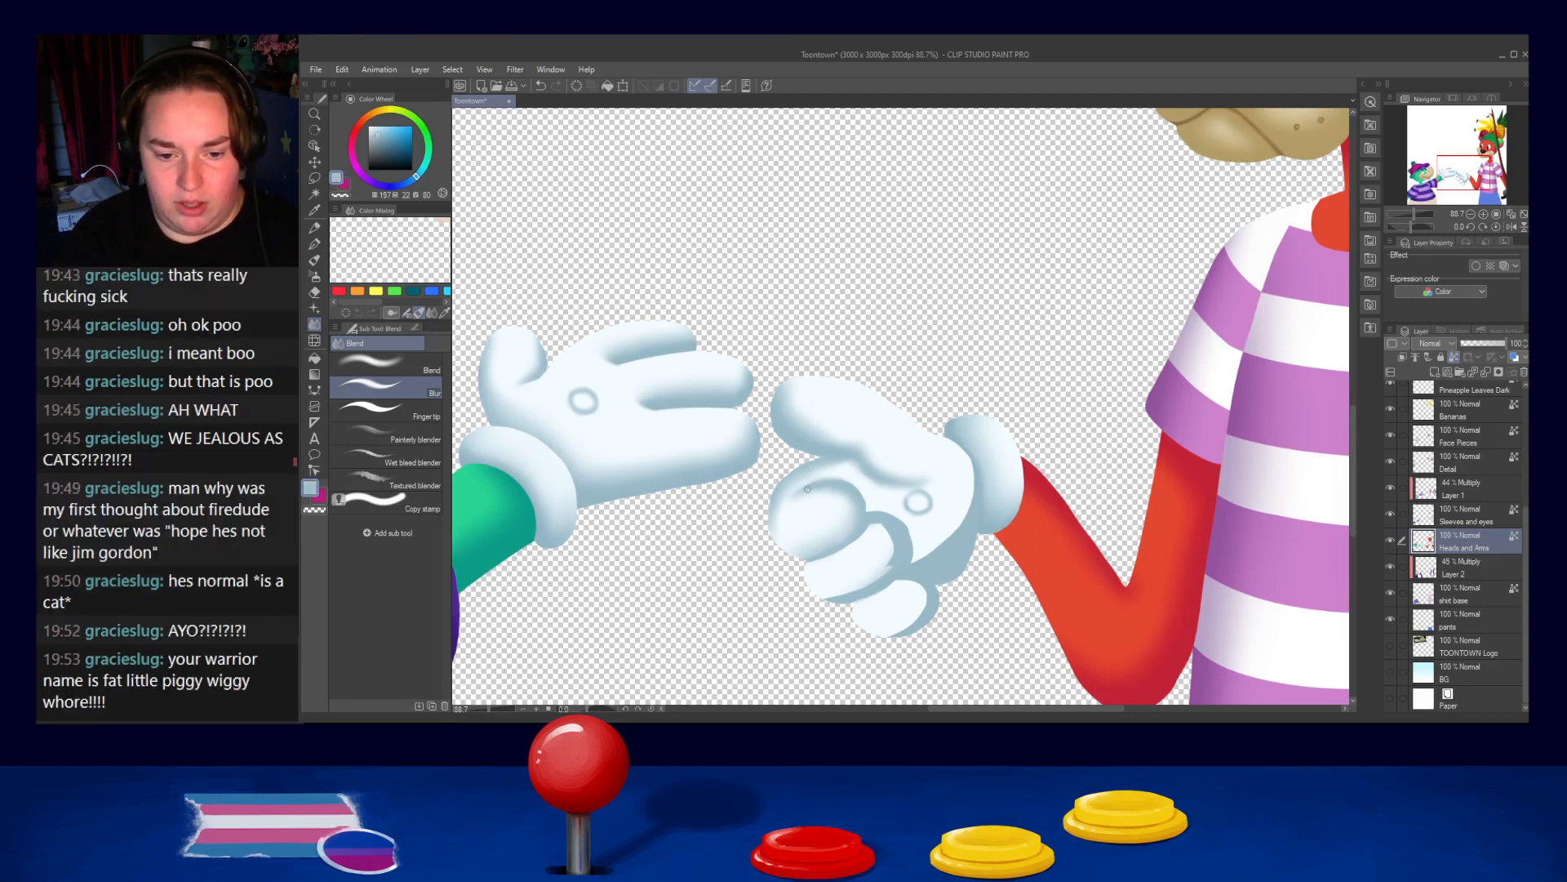
alt+click(865, 516)
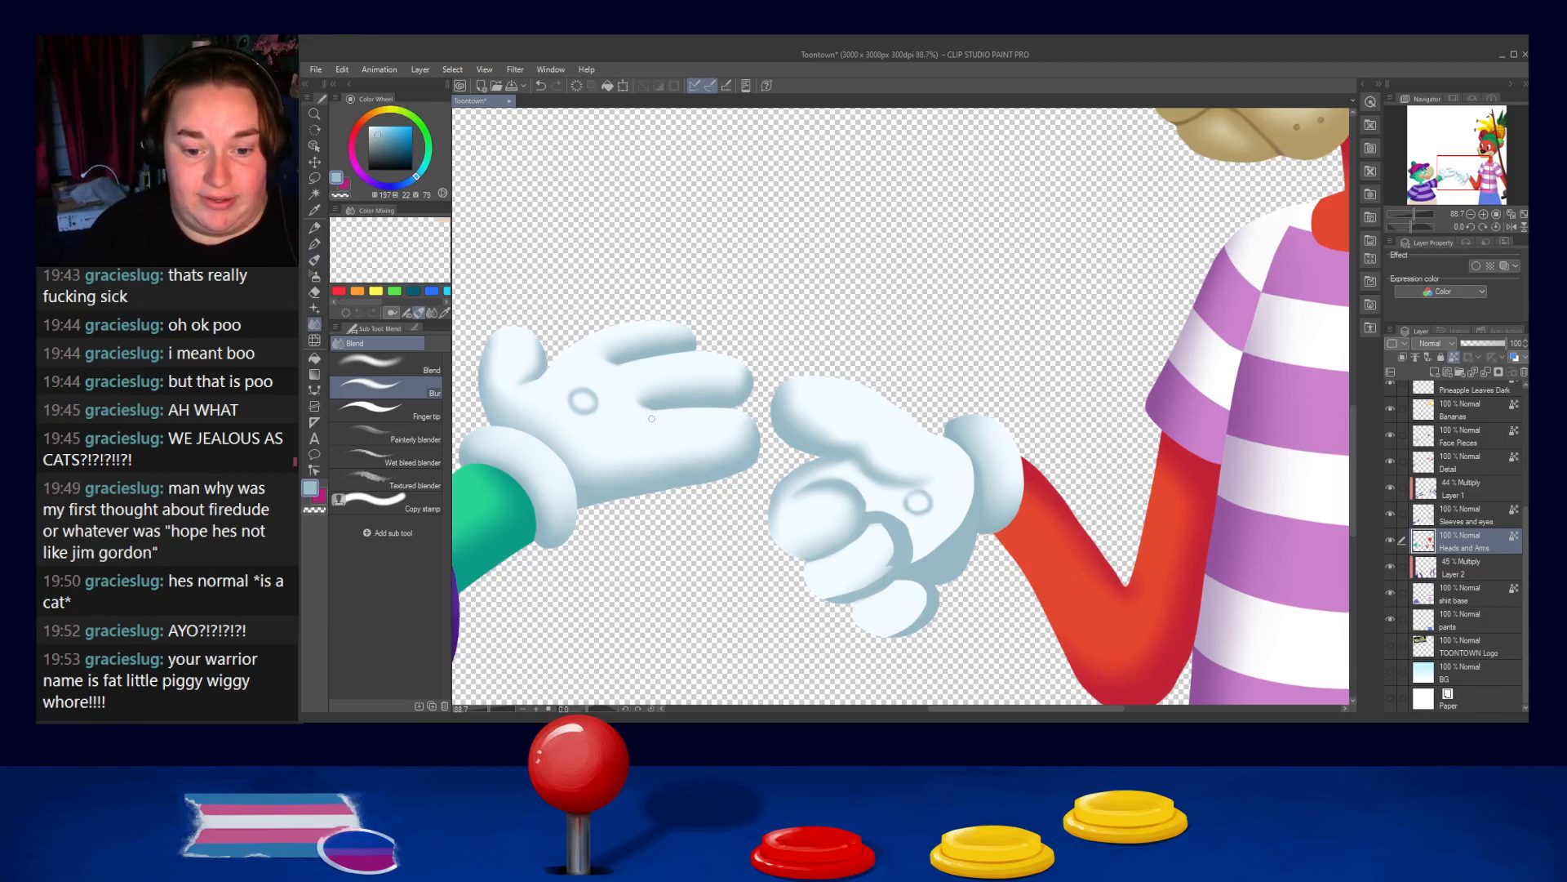
key(p)
drag(790, 496, 857, 493)
key(ctrl+z)
key(ctrl+z)
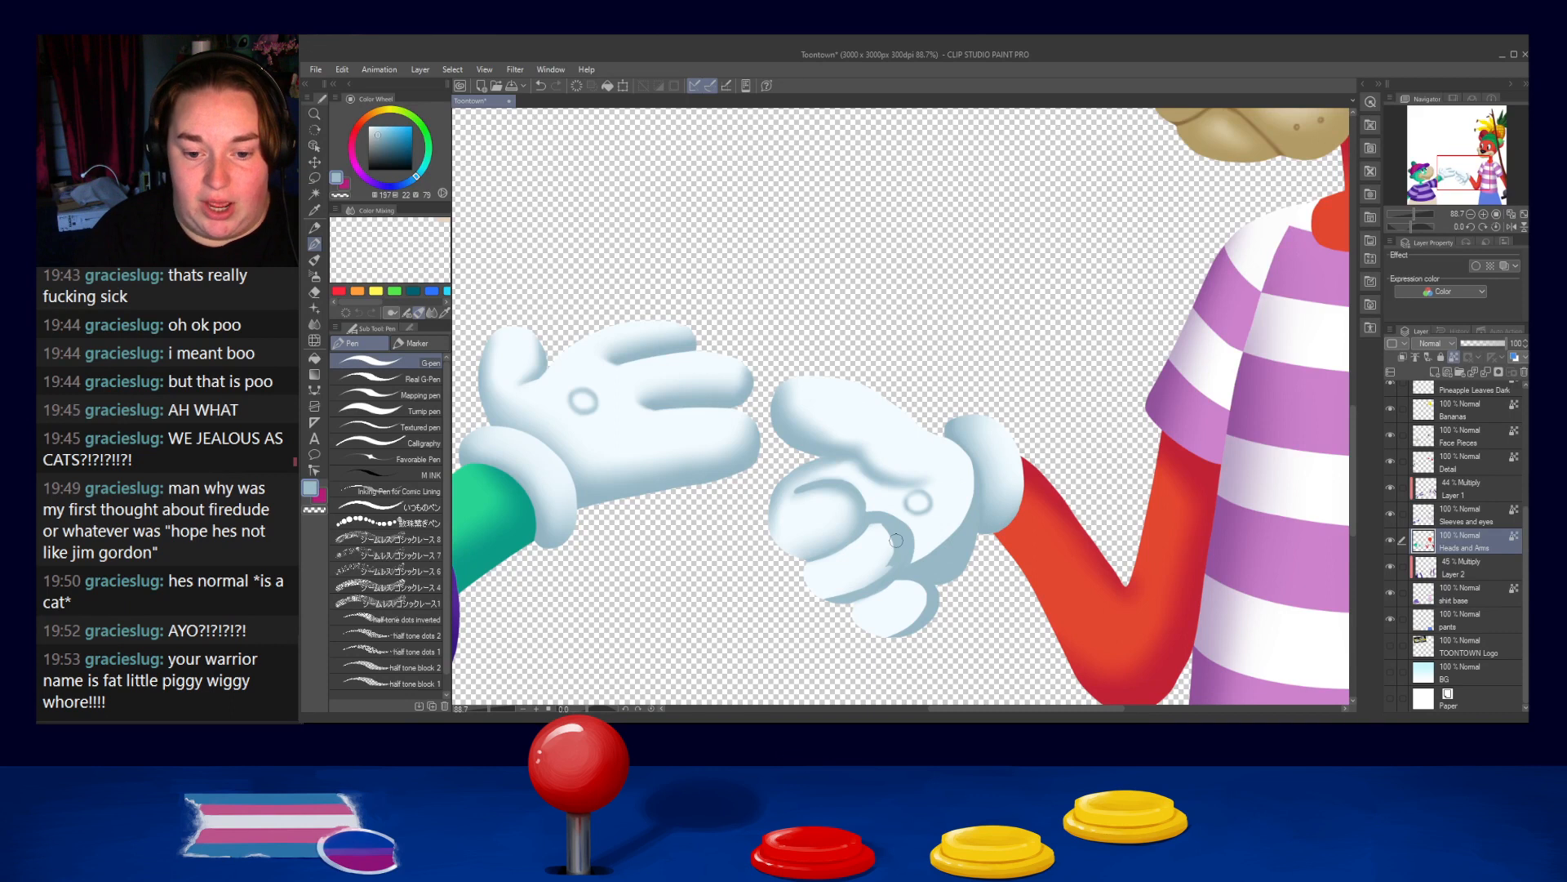
Blur the shadow edges on the red character's palm beside the cuff and around the curled fingers
mouse_move(944, 434)
mouse_down()
mouse_move(968, 464)
mouse_move(971, 519)
mouse_up()
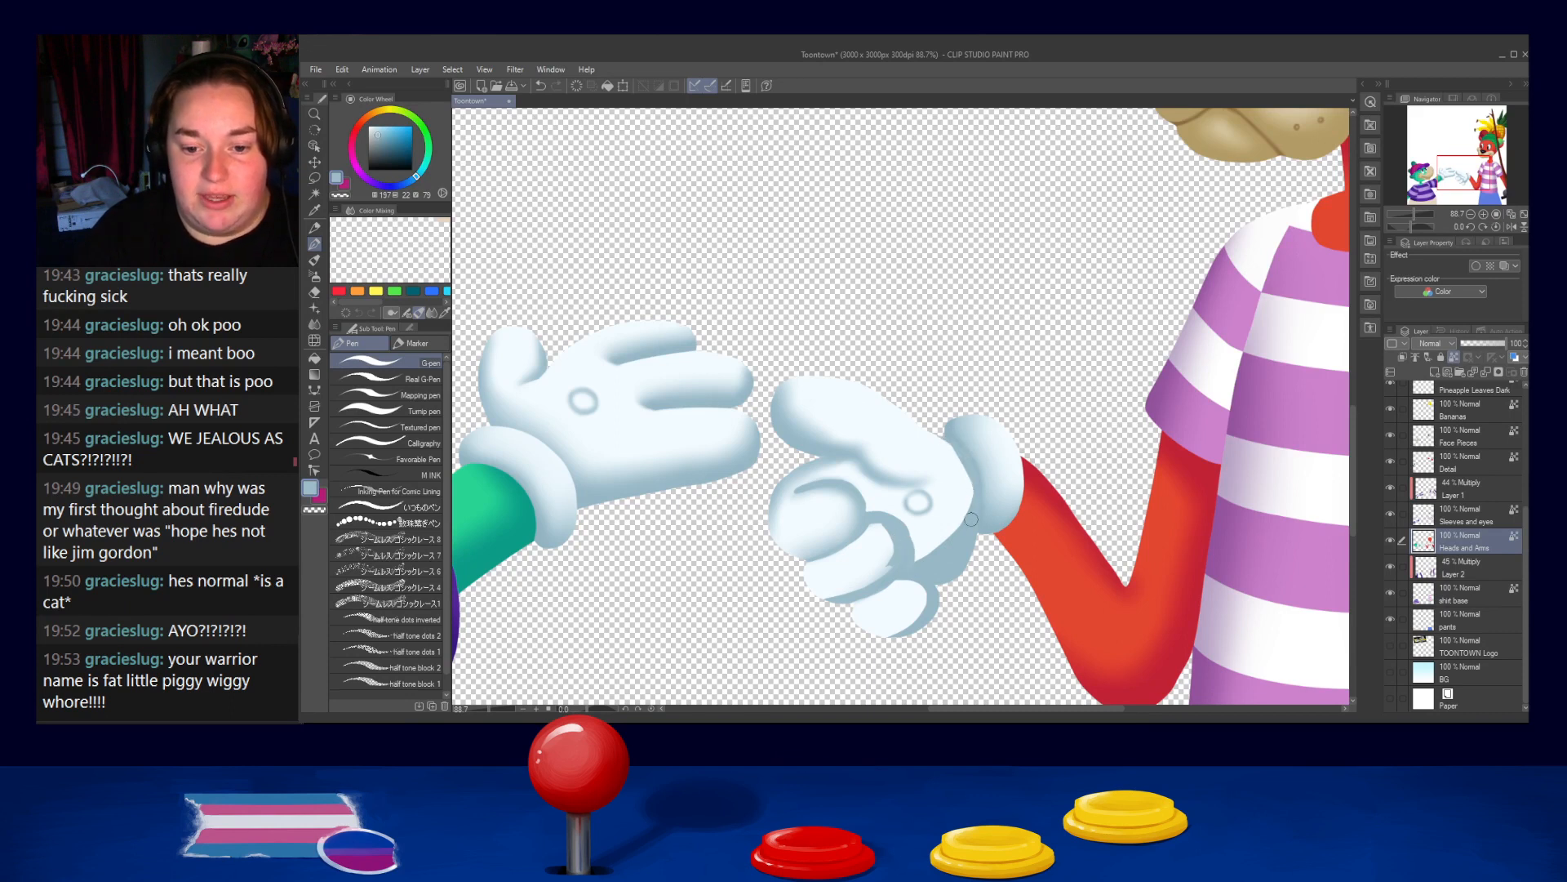
key(ctrl+z)
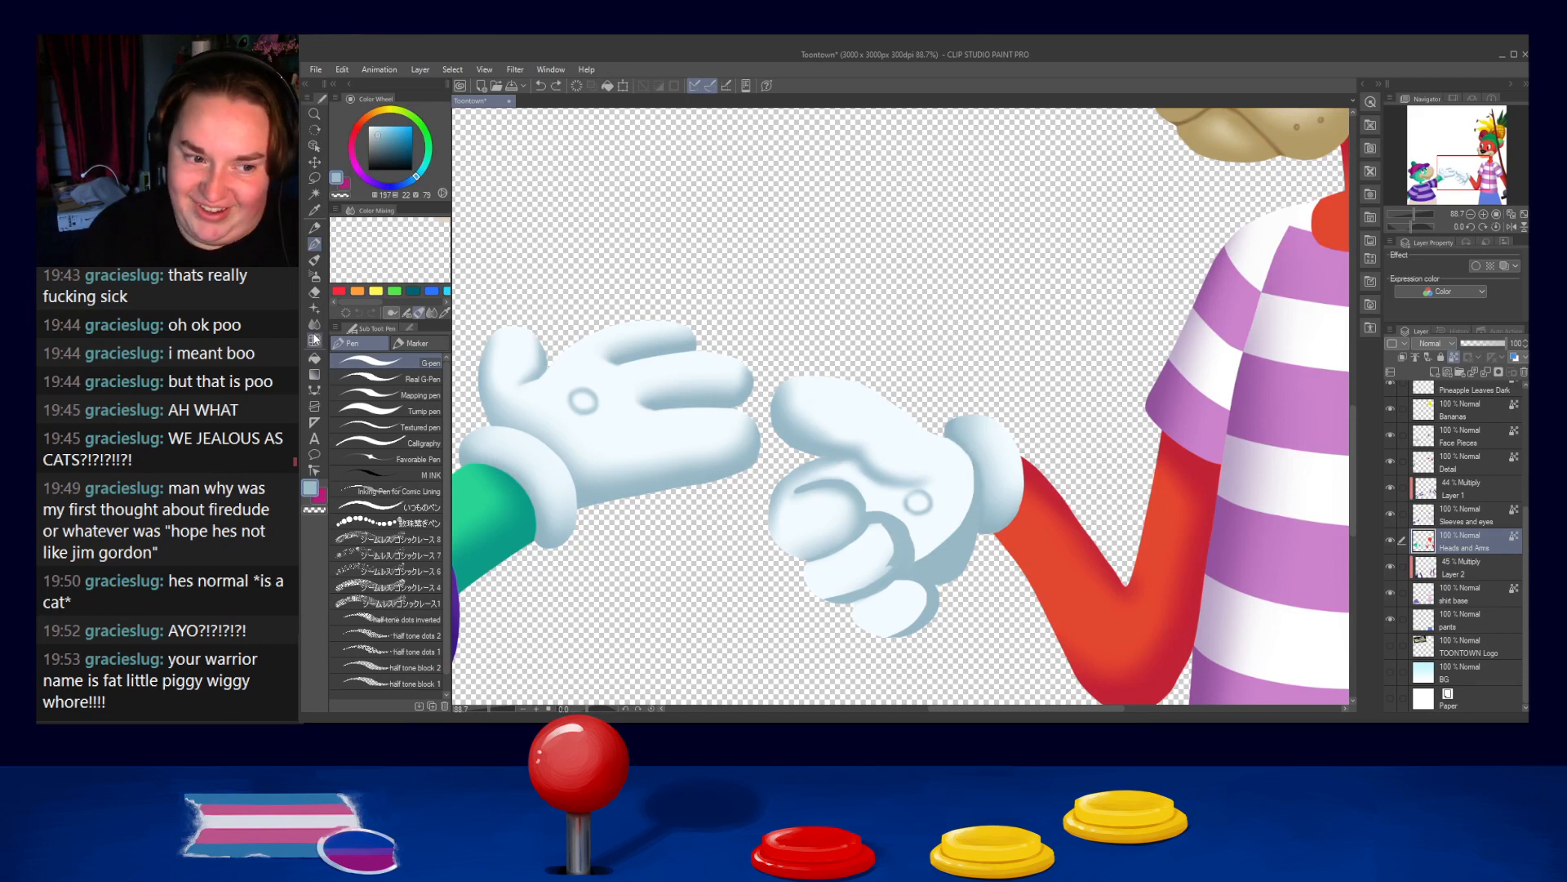
click(314, 326)
mouse_move(960, 531)
mouse_down()
mouse_move(979, 488)
mouse_move(960, 477)
mouse_move(945, 550)
mouse_move(976, 490)
mouse_move(956, 526)
mouse_move(996, 545)
mouse_move(988, 439)
mouse_move(973, 514)
mouse_up()
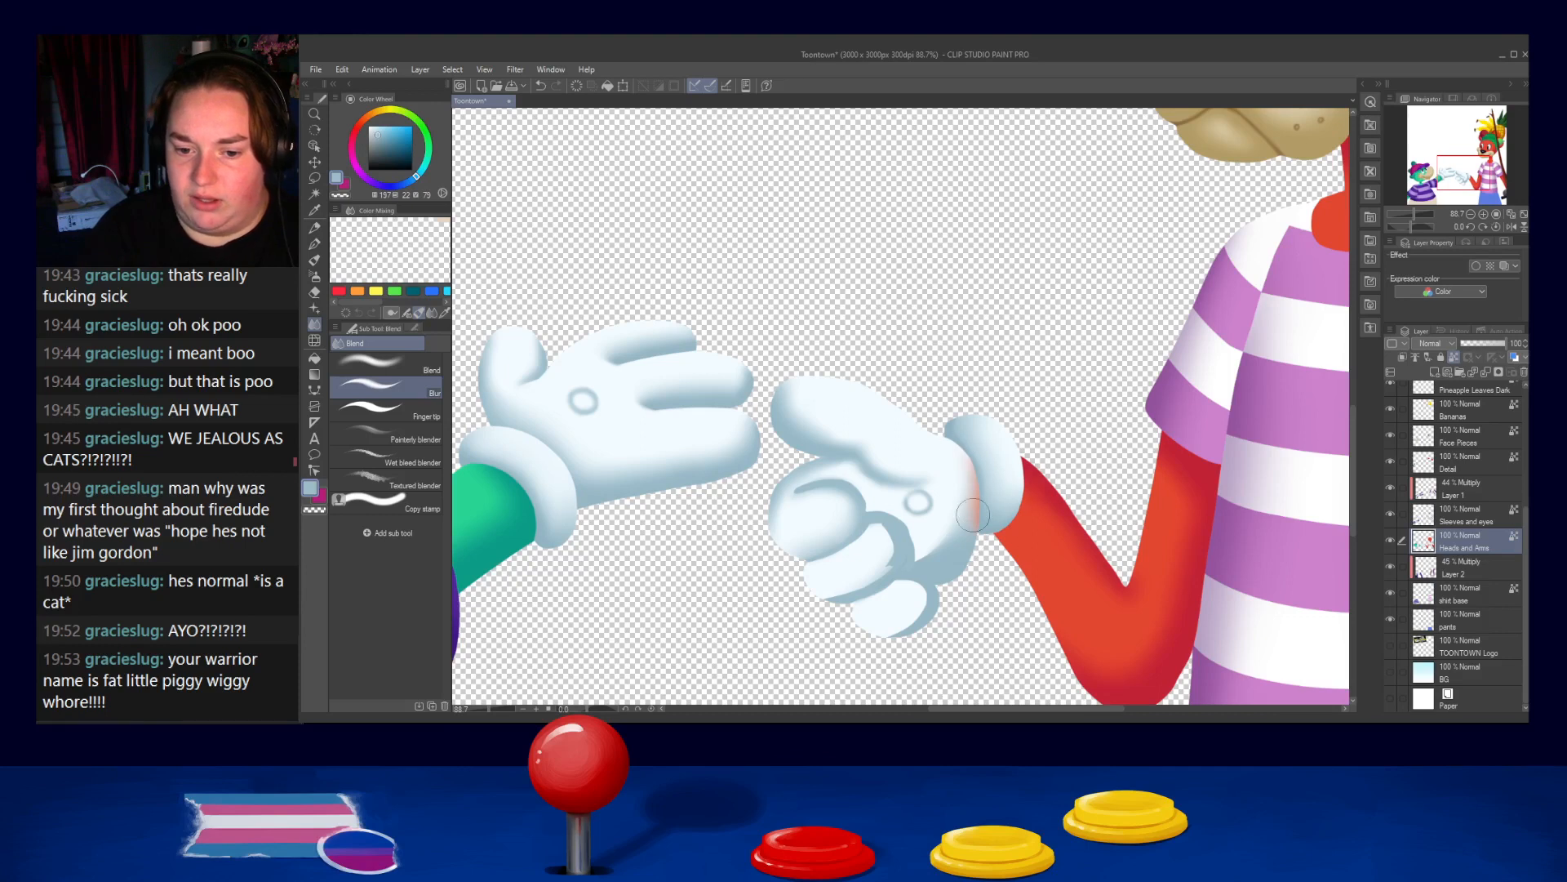
key(ctrl+z)
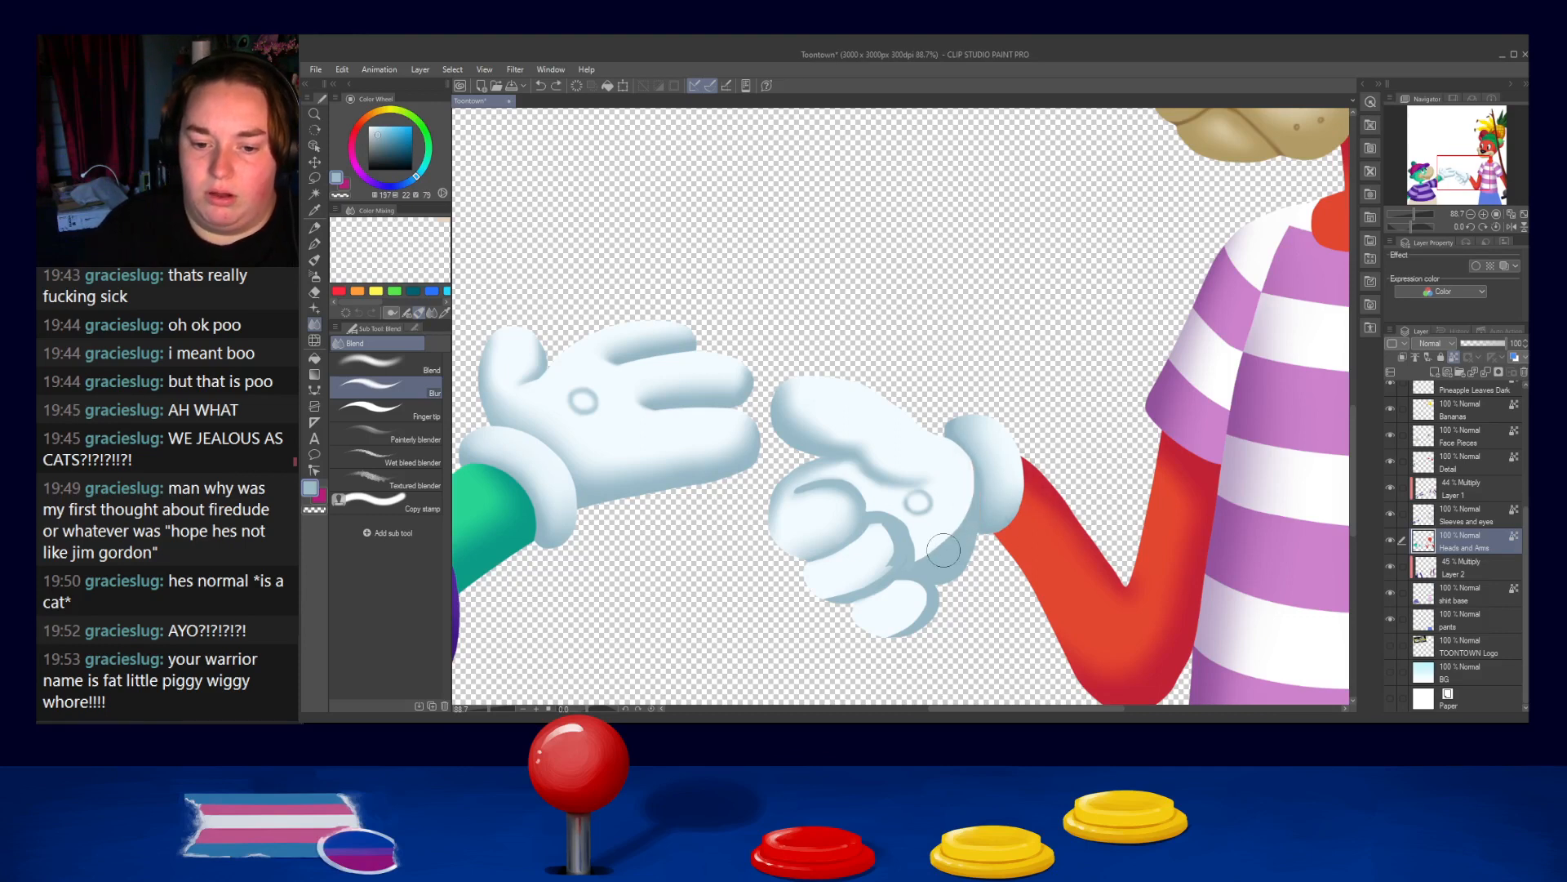
mouse_move(965, 450)
mouse_down()
mouse_move(962, 512)
mouse_move(979, 453)
mouse_up()
mouse_move(932, 557)
mouse_down()
mouse_move(955, 520)
mouse_move(943, 536)
mouse_up()
mouse_move(858, 423)
mouse_down()
mouse_move(816, 393)
mouse_move(838, 441)
mouse_move(933, 467)
mouse_move(875, 467)
mouse_move(939, 506)
mouse_move(854, 586)
mouse_move(870, 535)
mouse_move(886, 545)
mouse_move(858, 585)
mouse_move(892, 549)
mouse_move(863, 576)
mouse_up()
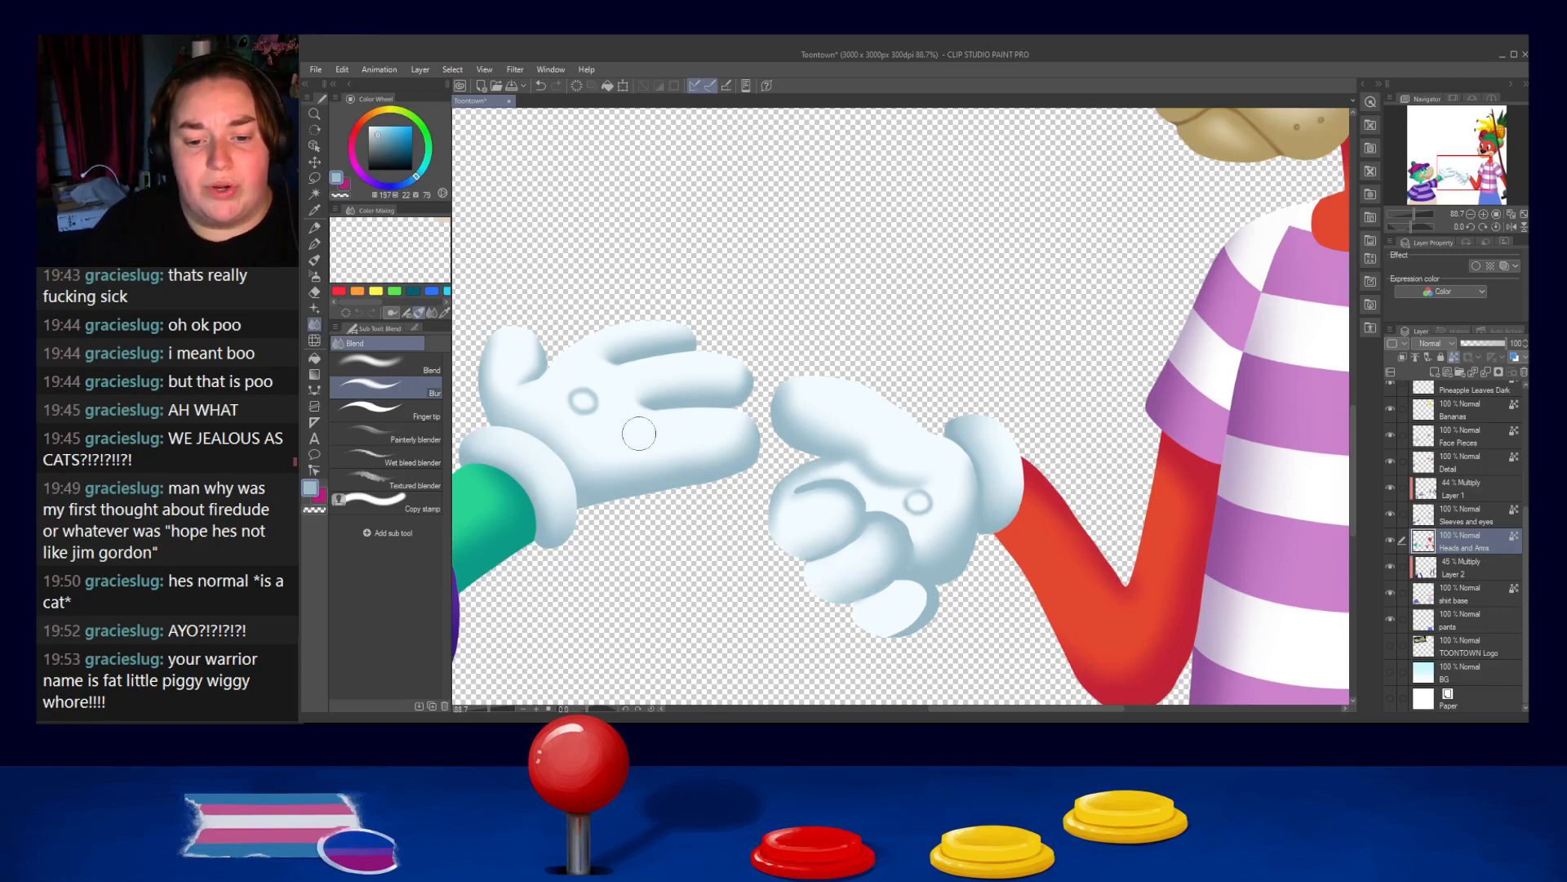
Paint a sampled blue-grey shadow along the underside of the middle curled finger of the red character's glove
click(316, 247)
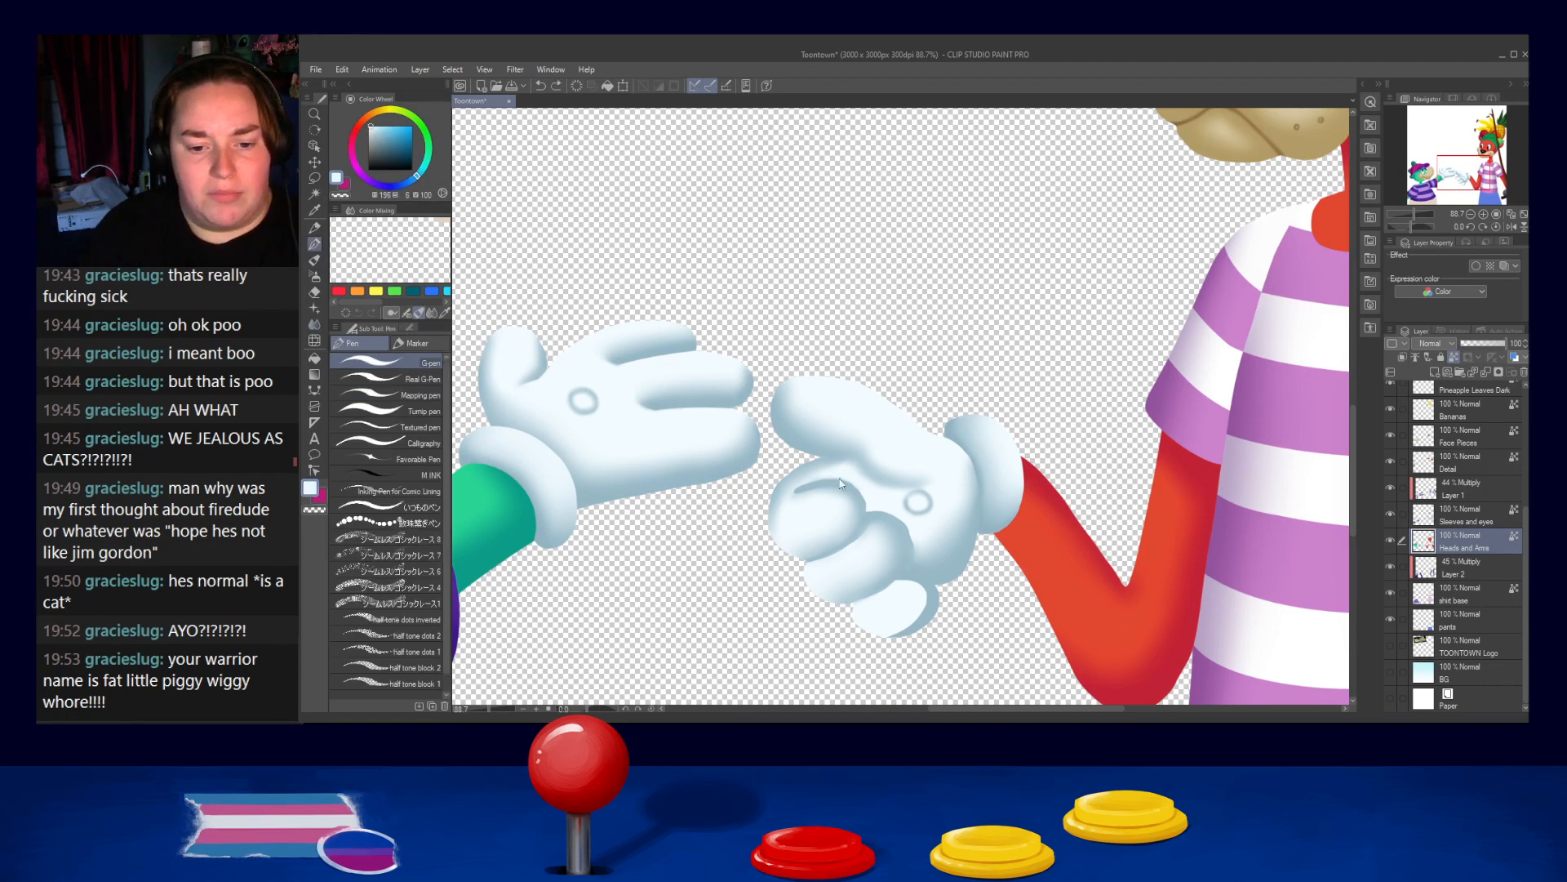
drag(806, 477, 865, 503)
key(ctrl+z)
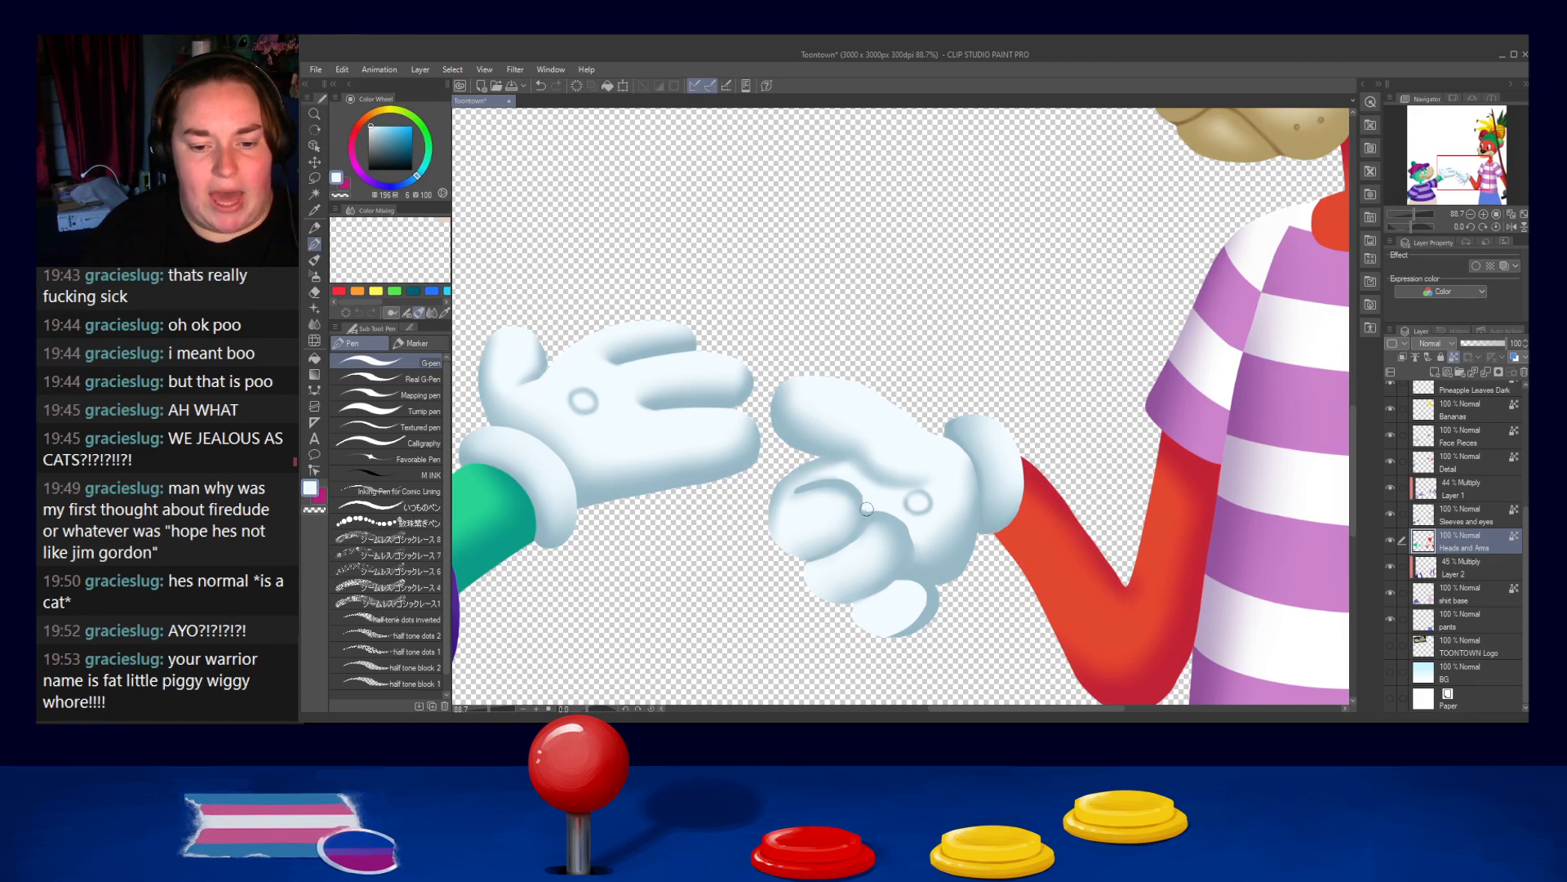
alt+click(892, 520)
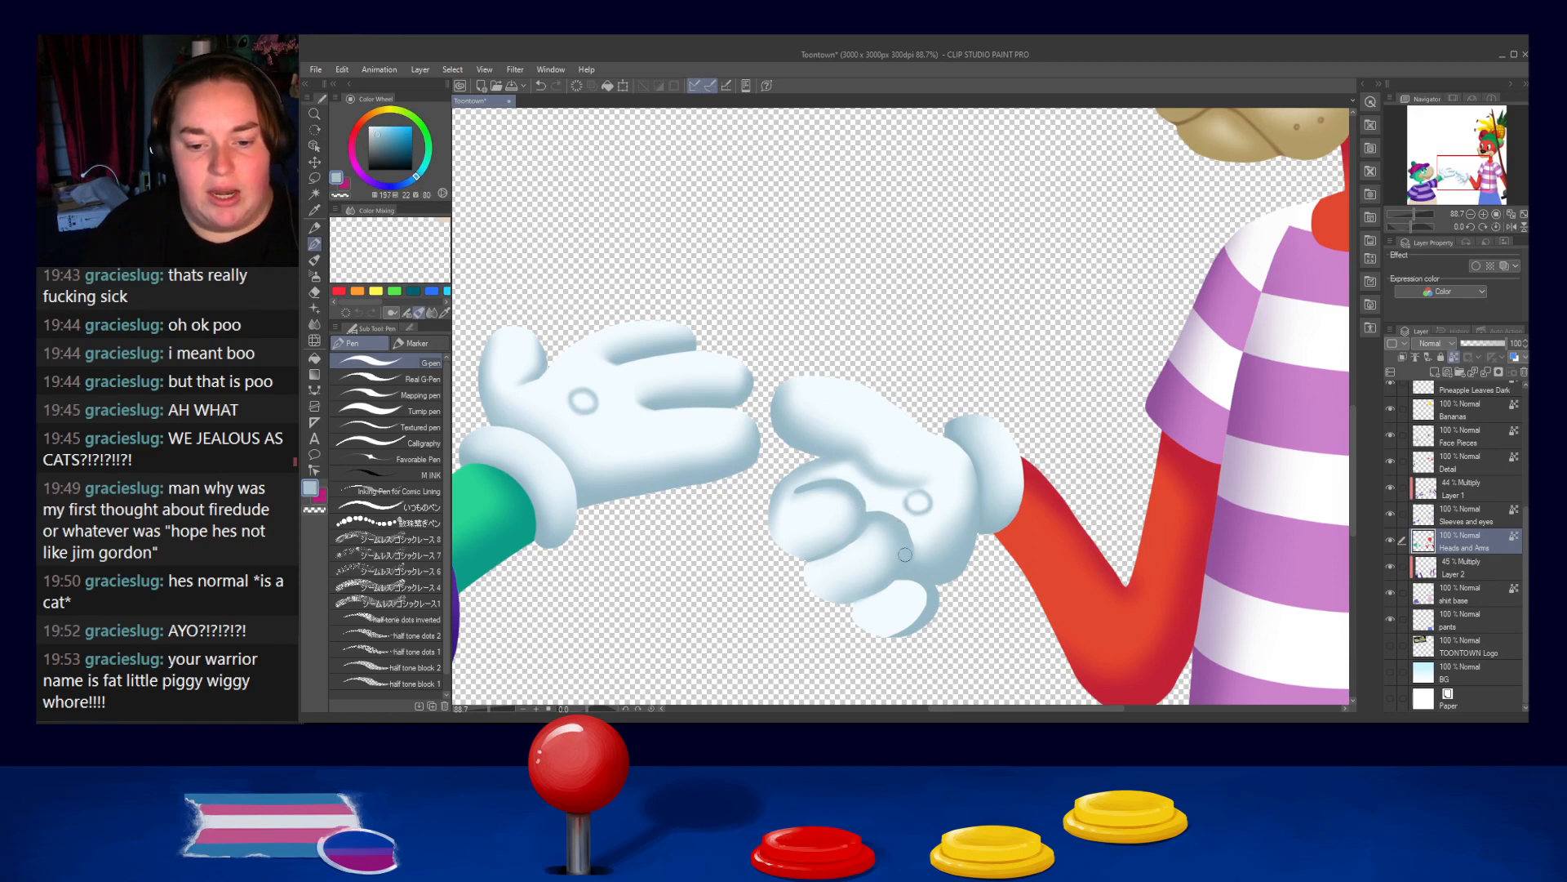
alt+click(910, 577)
mouse_move(908, 557)
mouse_down()
mouse_move(871, 596)
mouse_move(834, 598)
mouse_move(856, 601)
mouse_up()
key(ctrl+z)
drag(907, 555, 830, 611)
key(ctrl+z)
drag(902, 558, 824, 605)
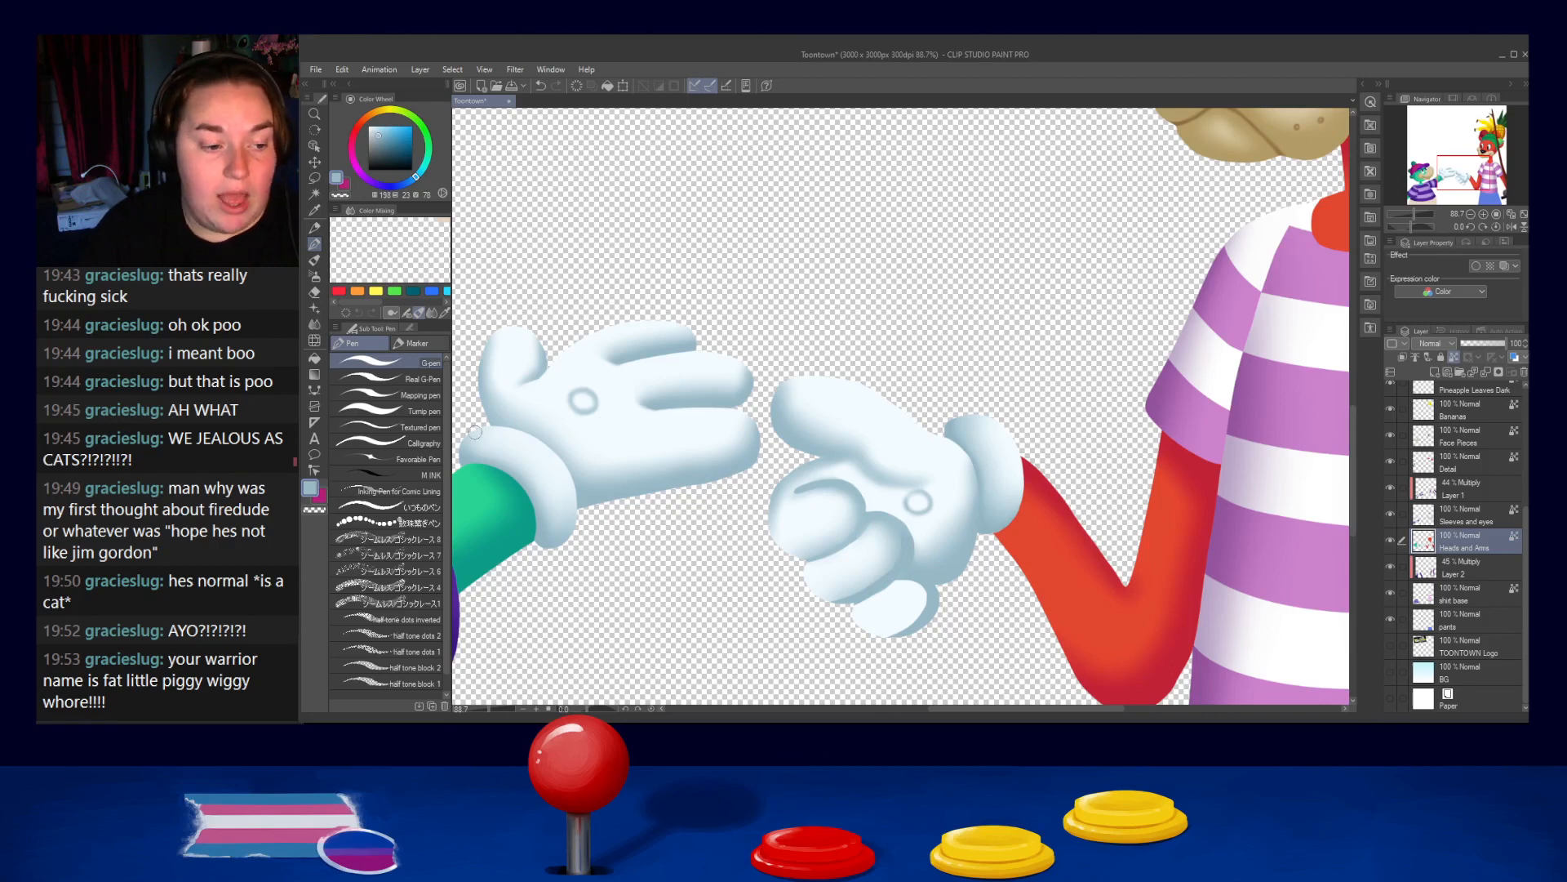
Soften the shadows on the lower curled fingers with a smaller Blur brush
key(j)
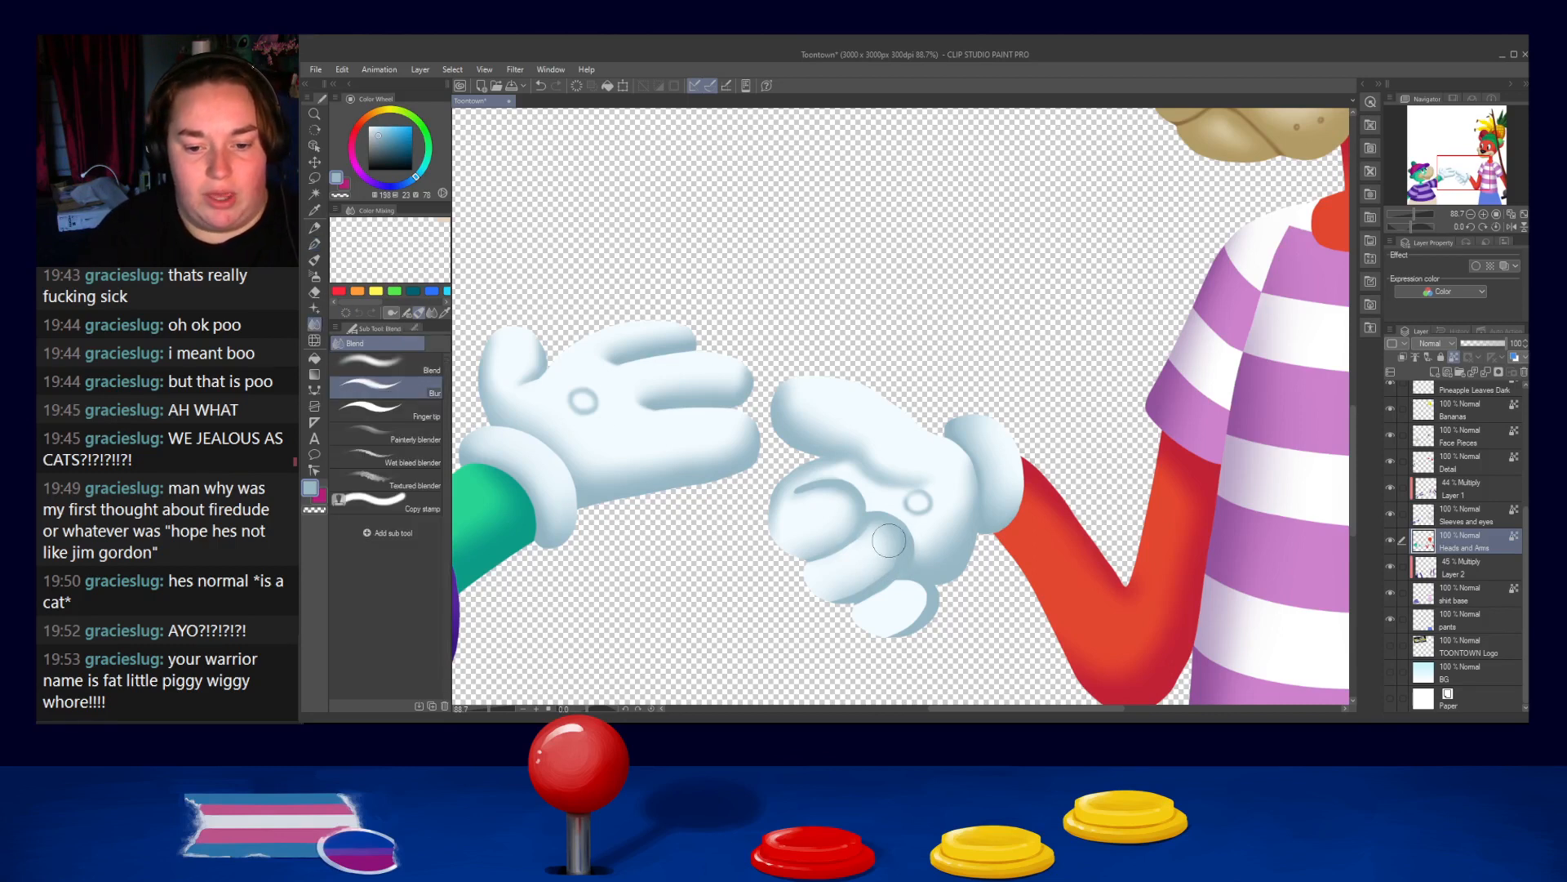
key(bracketleft)
key(bracketleft)
key(bracketleft)
key(bracketleft)
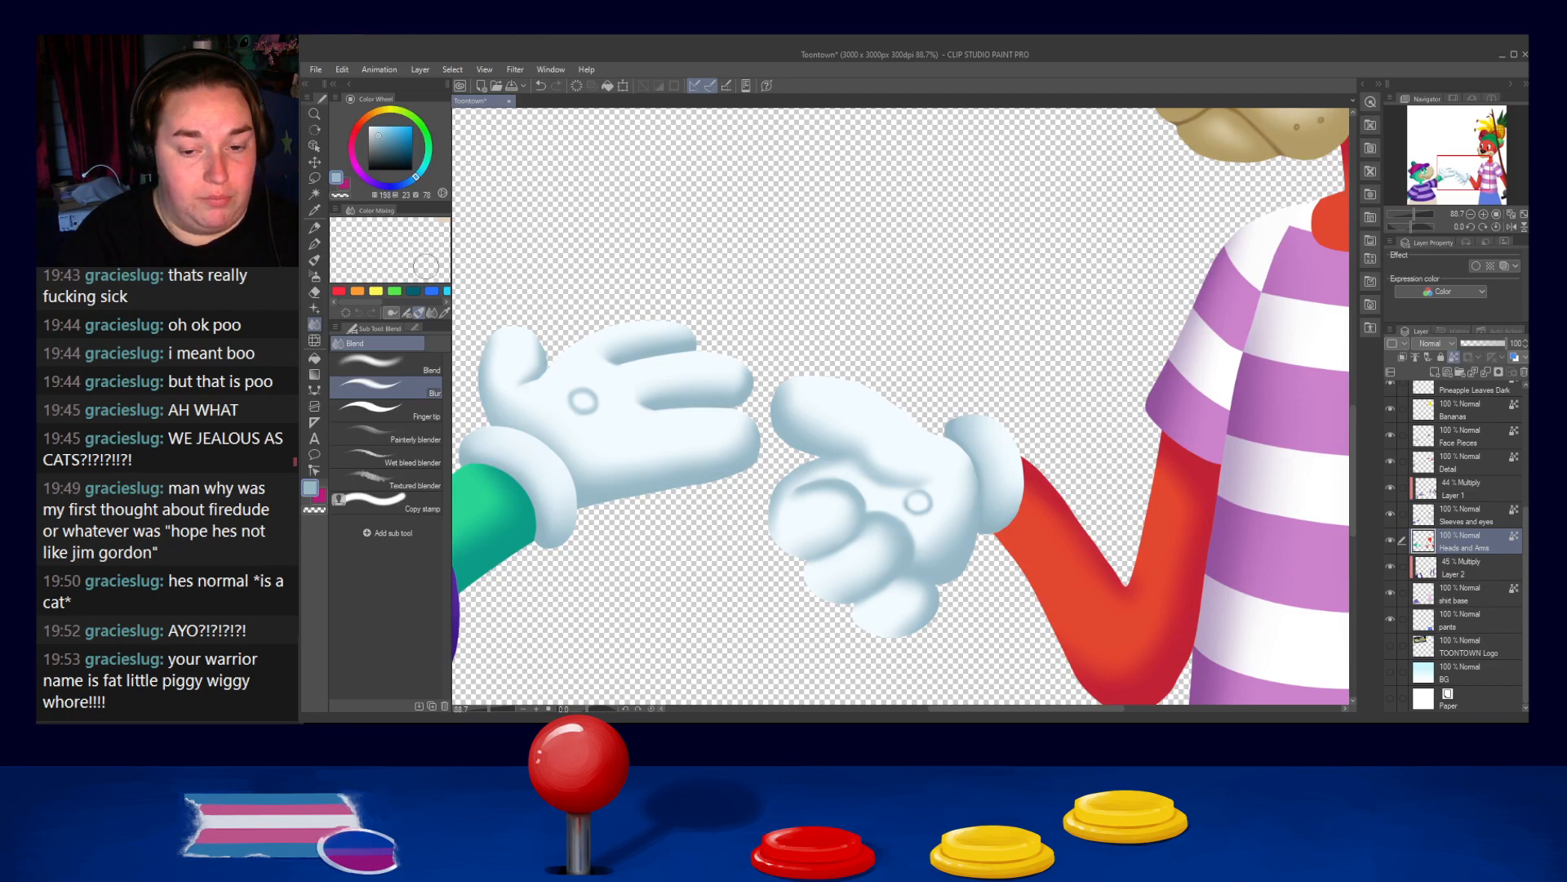
Smudge the lower curled fingers' shading with a larger Fingertip brush and blur the shadow between the fingers and palm
scroll(951, 562, down, 5)
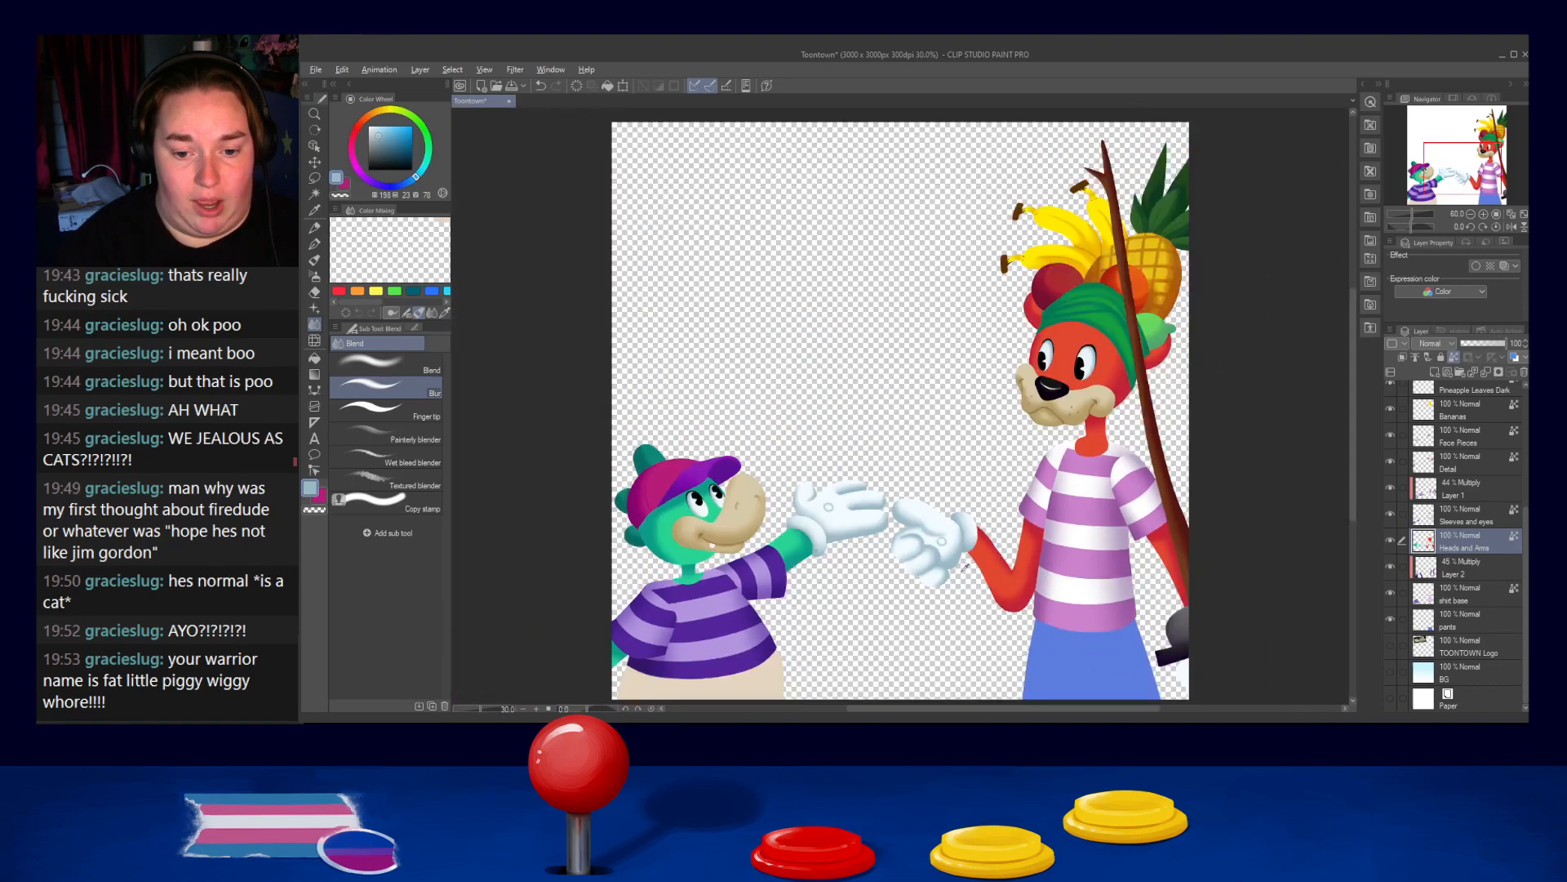
scroll(950, 566, up, 3)
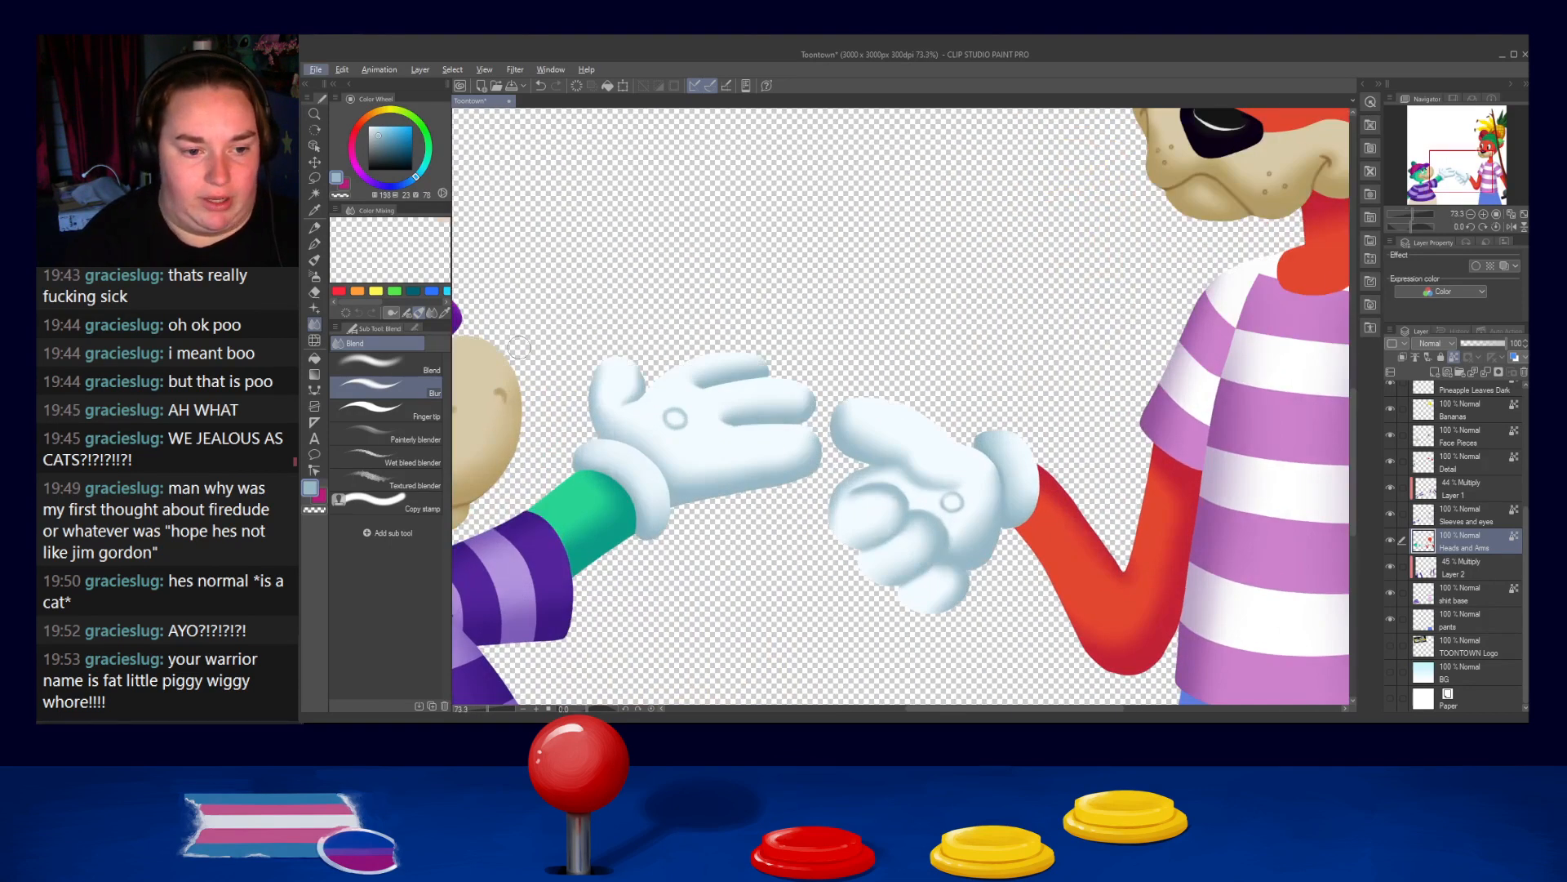
click(392, 408)
key(])
key(])
key(])
key(])
drag(943, 585, 918, 619)
mouse_move(929, 557)
mouse_down()
mouse_move(885, 574)
mouse_move(912, 544)
mouse_move(875, 580)
mouse_move(904, 537)
mouse_move(853, 580)
mouse_move(925, 535)
mouse_move(863, 522)
mouse_move(884, 502)
mouse_move(866, 522)
mouse_up()
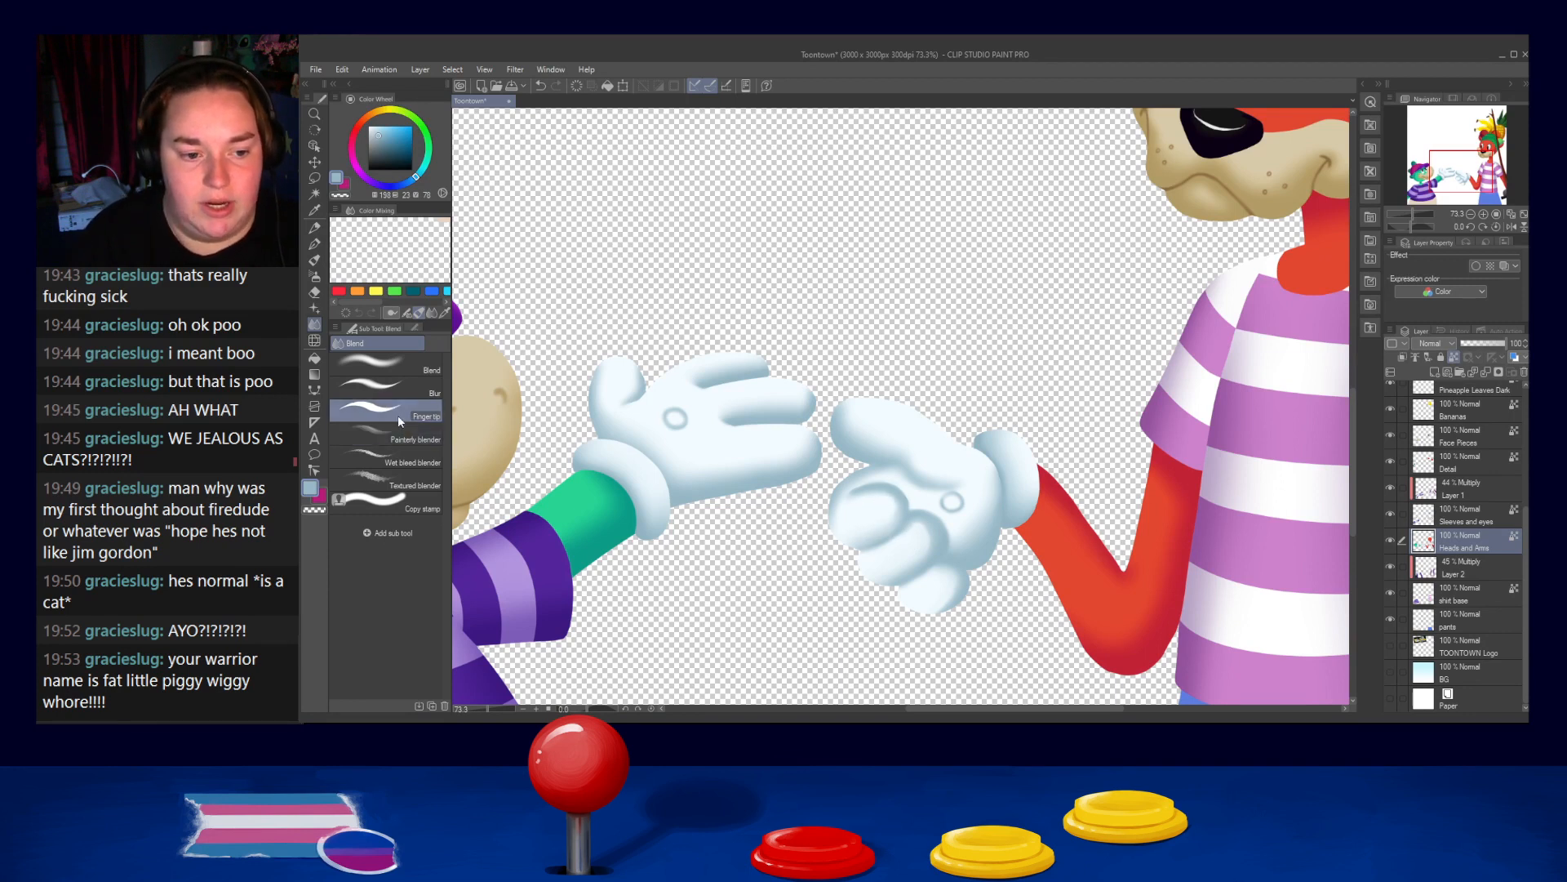
click(384, 390)
mouse_move(910, 520)
mouse_down()
mouse_move(890, 520)
mouse_move(894, 499)
mouse_move(929, 533)
mouse_up()
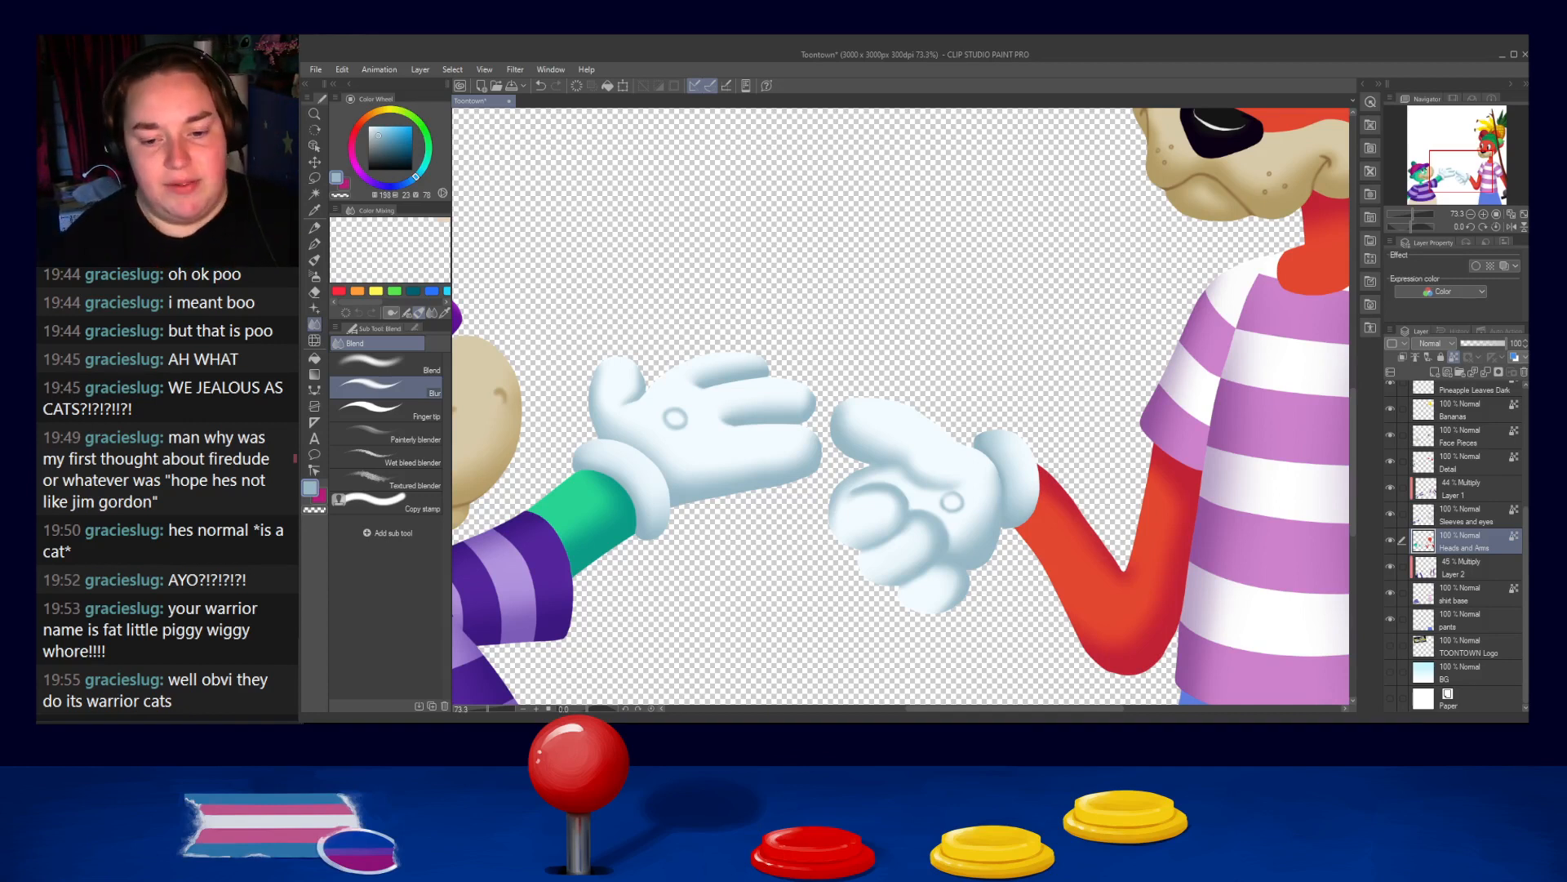
click(314, 259)
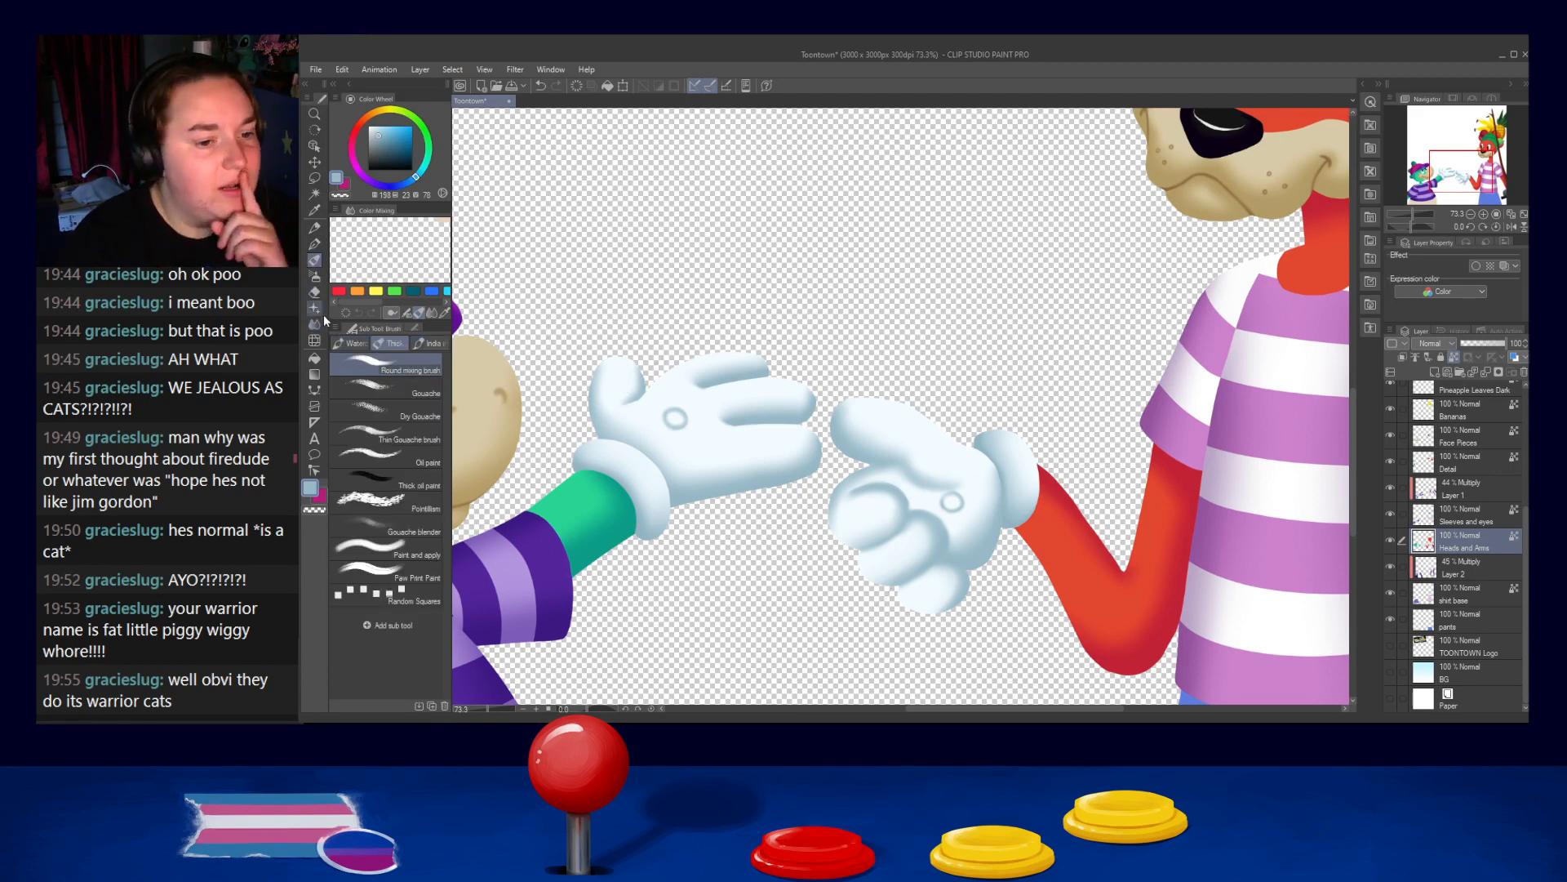
Sample the light glove colour on the red character's palm beside the cuff and switch to the Blur brush
click(314, 243)
alt+click(985, 473)
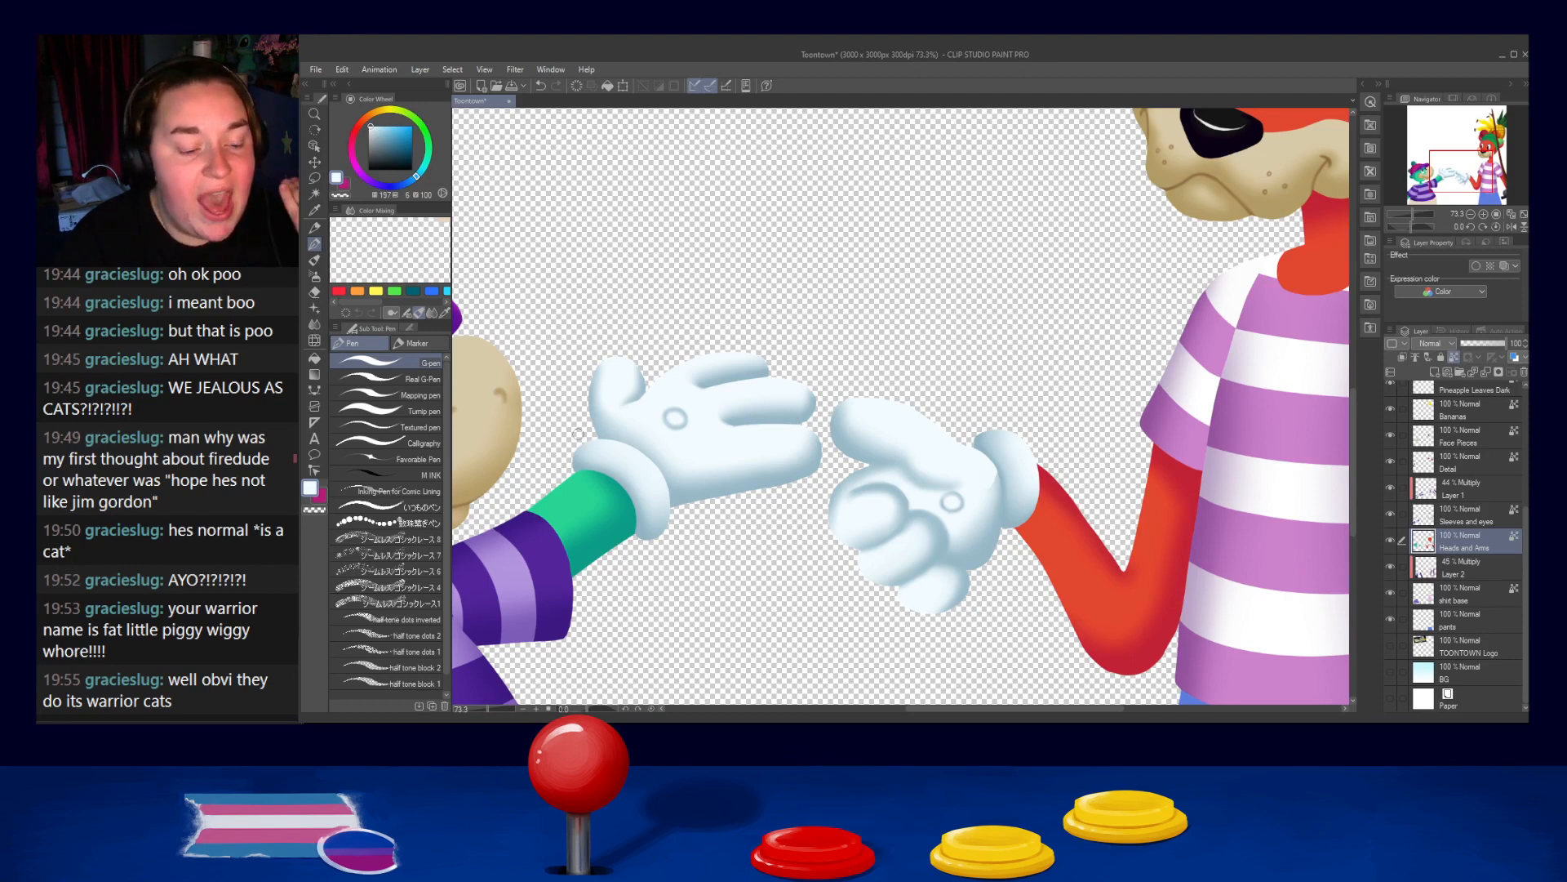
click(315, 325)
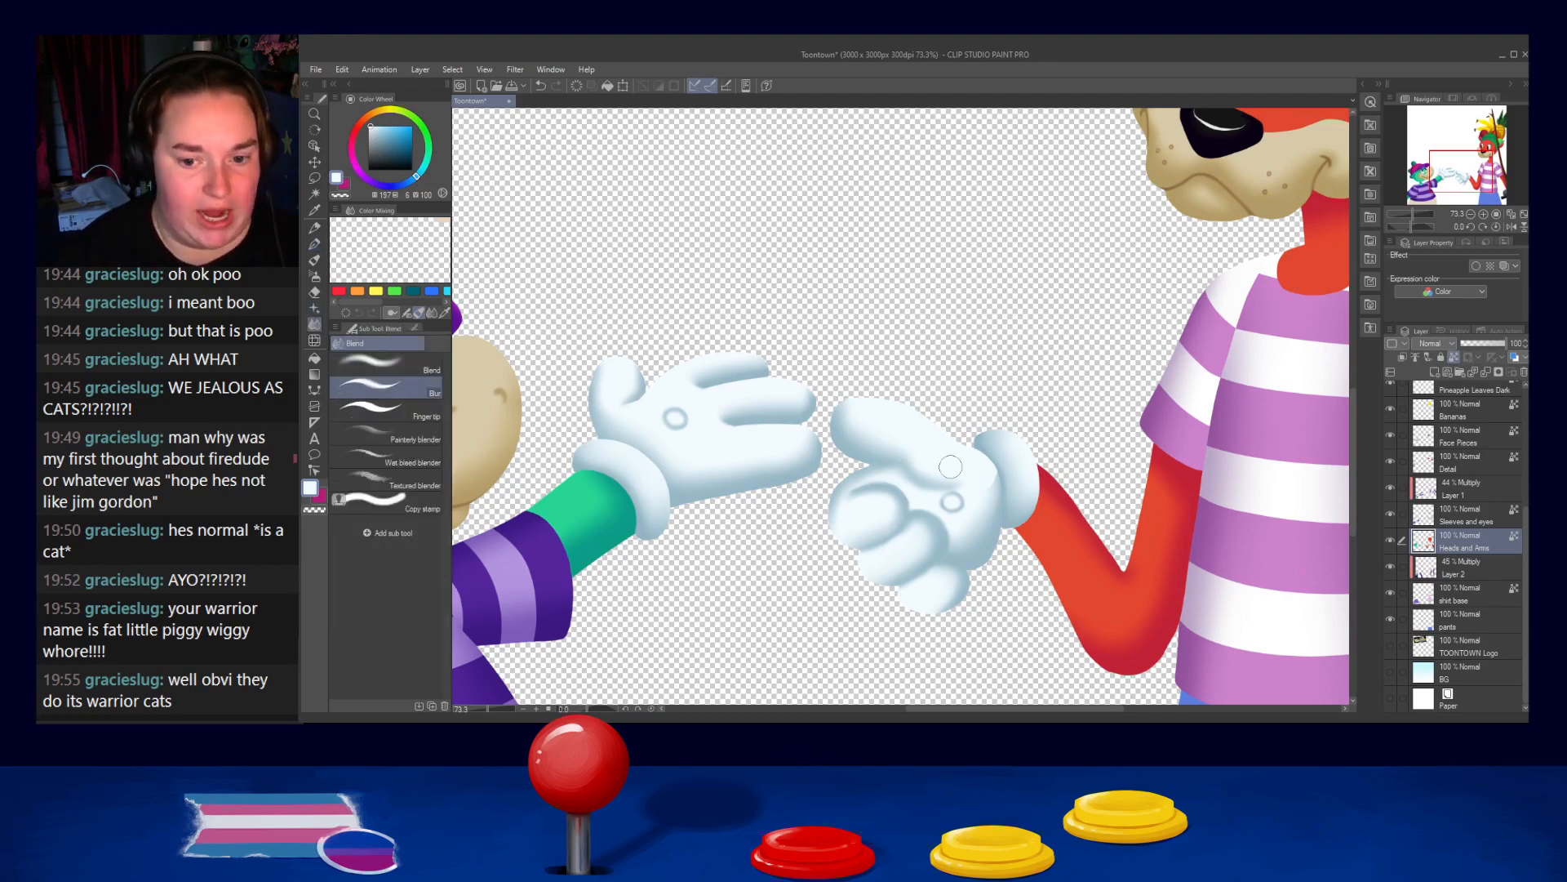
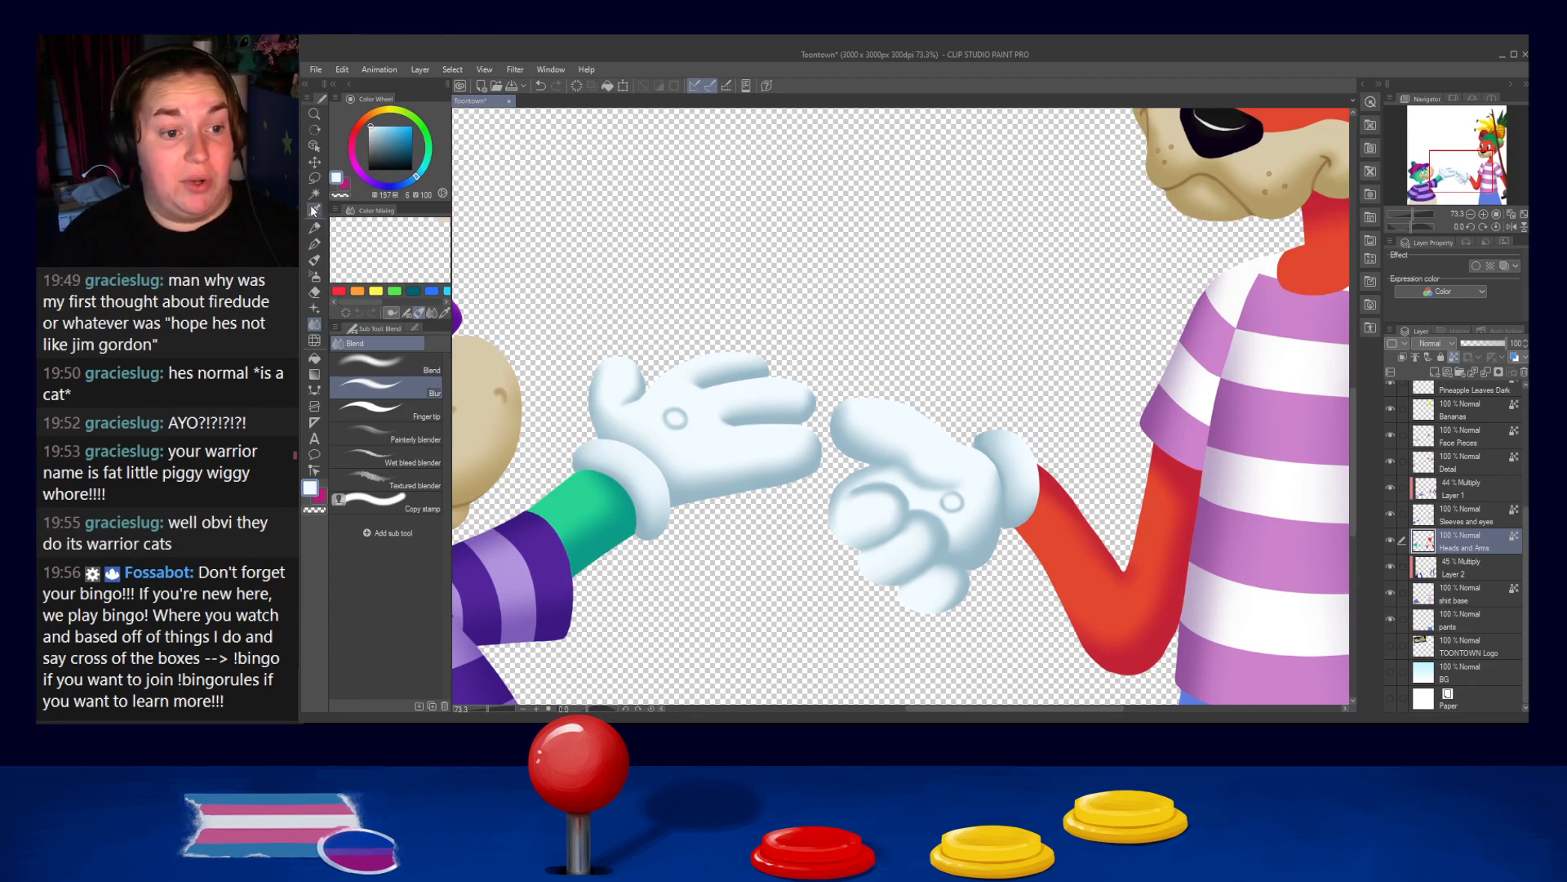
click(314, 177)
scroll(703, 370, down, 5)
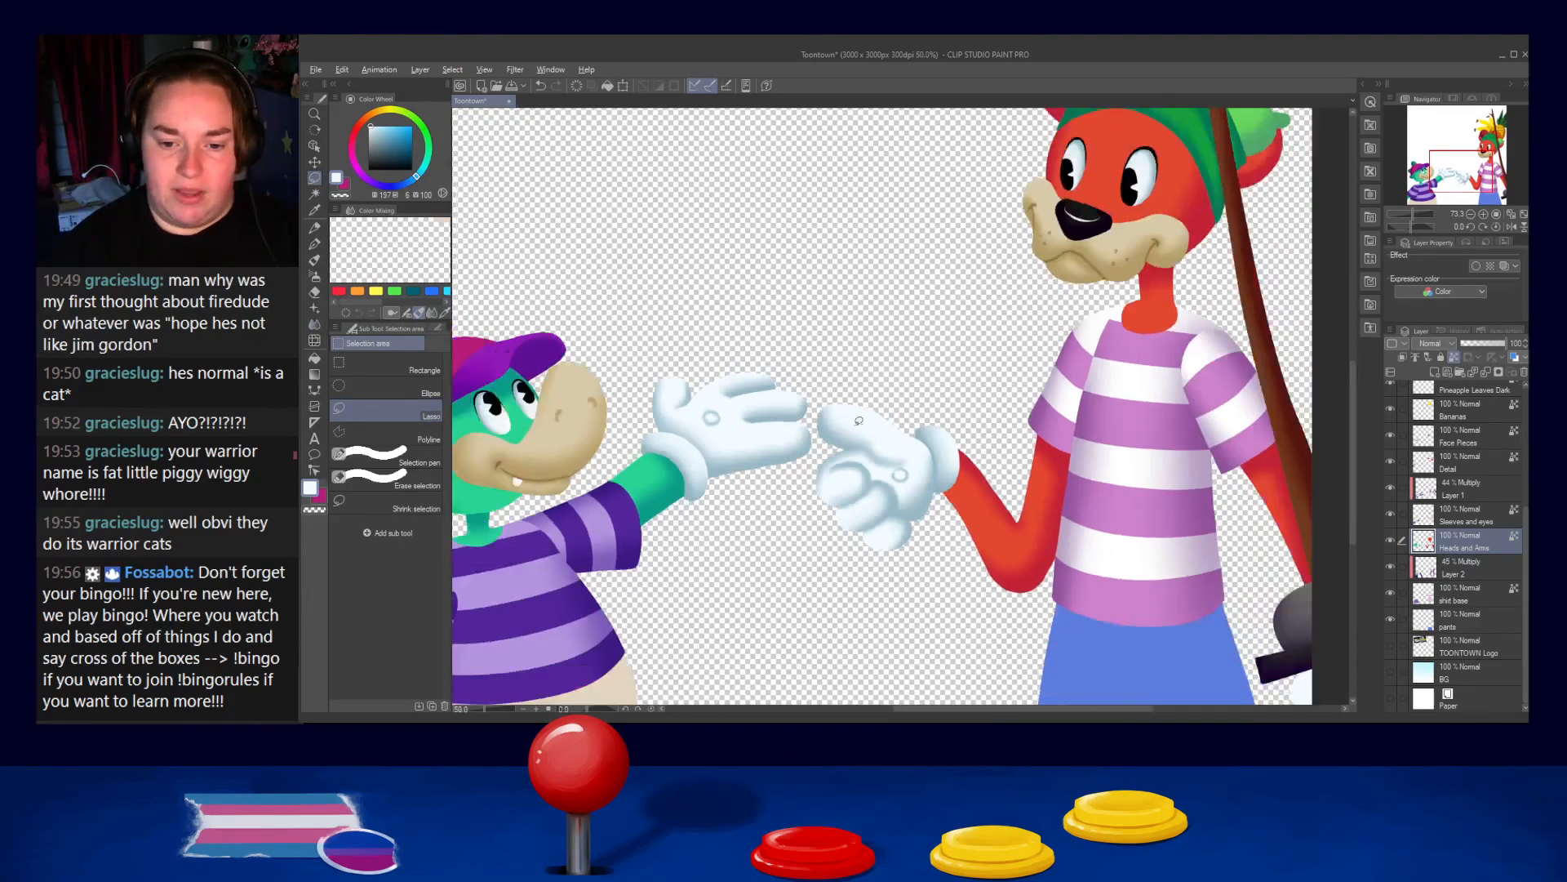
scroll(872, 456, up, 5)
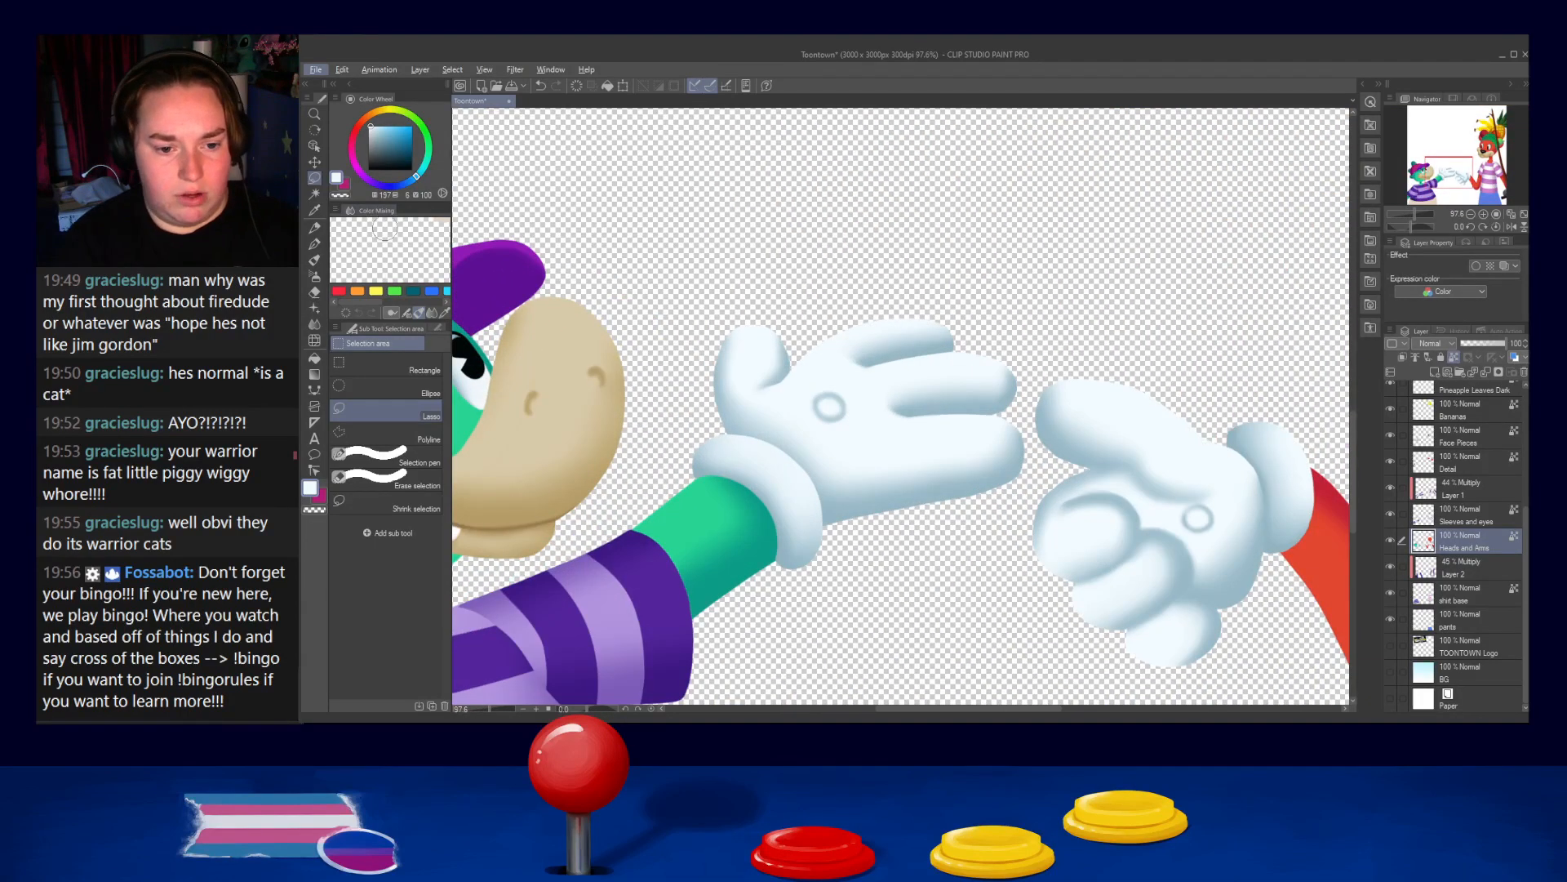
click(315, 292)
mouse_move(846, 409)
mouse_down()
mouse_move(826, 420)
mouse_move(816, 404)
mouse_move(849, 402)
mouse_up()
key(ctrl+z)
key(ctrl+z)
key(ctrl+z)
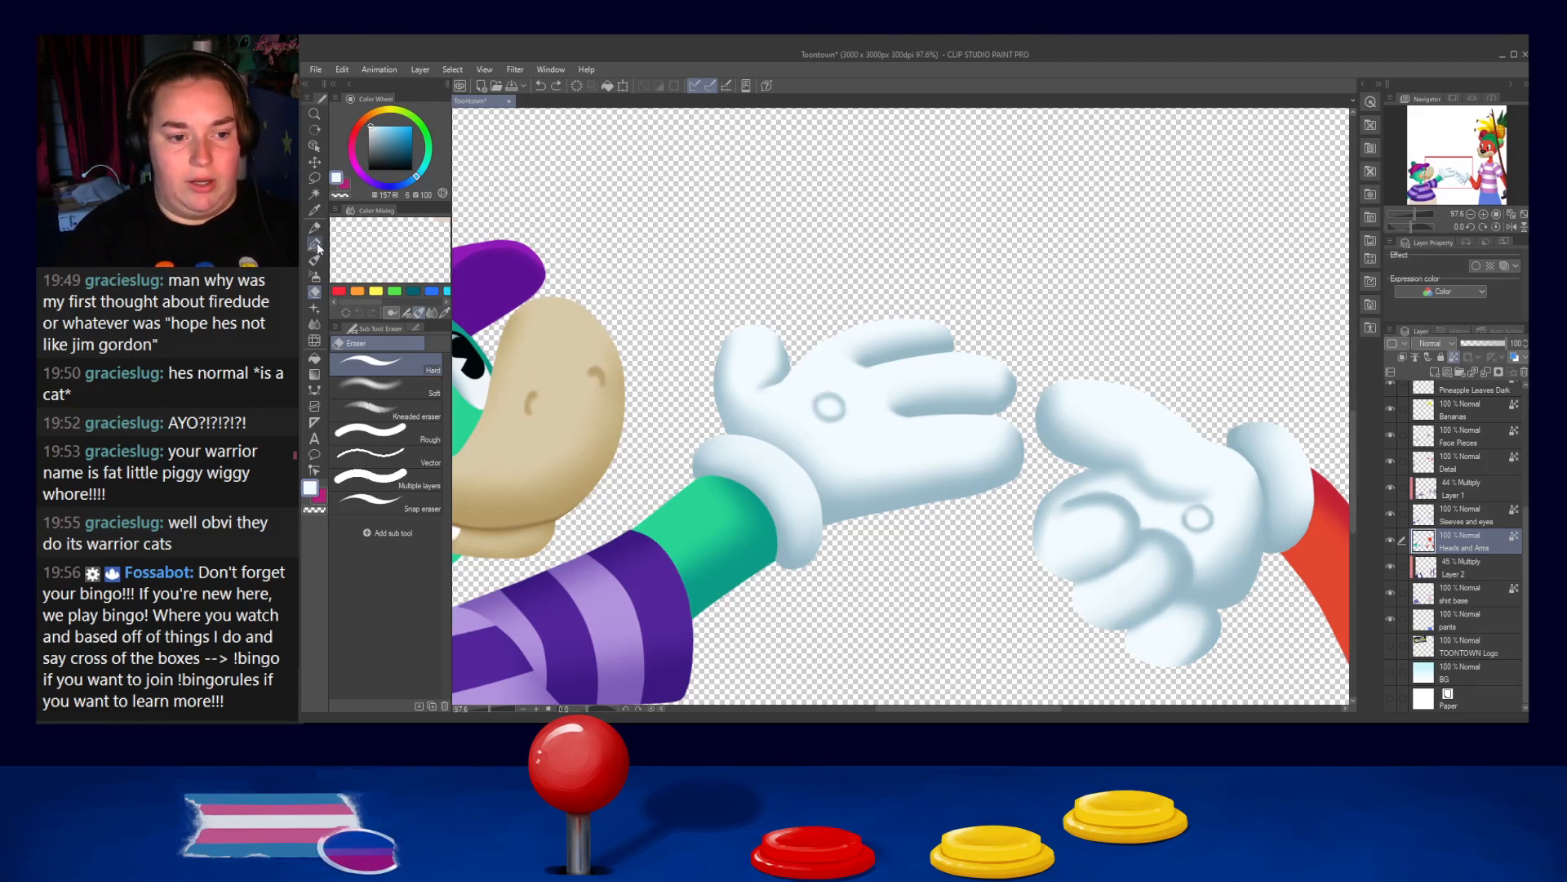
Paint over the circle marks on both characters' palms with the G-pen in the surrounding glove colour
click(316, 244)
drag(821, 381, 837, 407)
mouse_move(1223, 531)
mouse_down()
mouse_move(1193, 517)
mouse_move(1233, 491)
mouse_up()
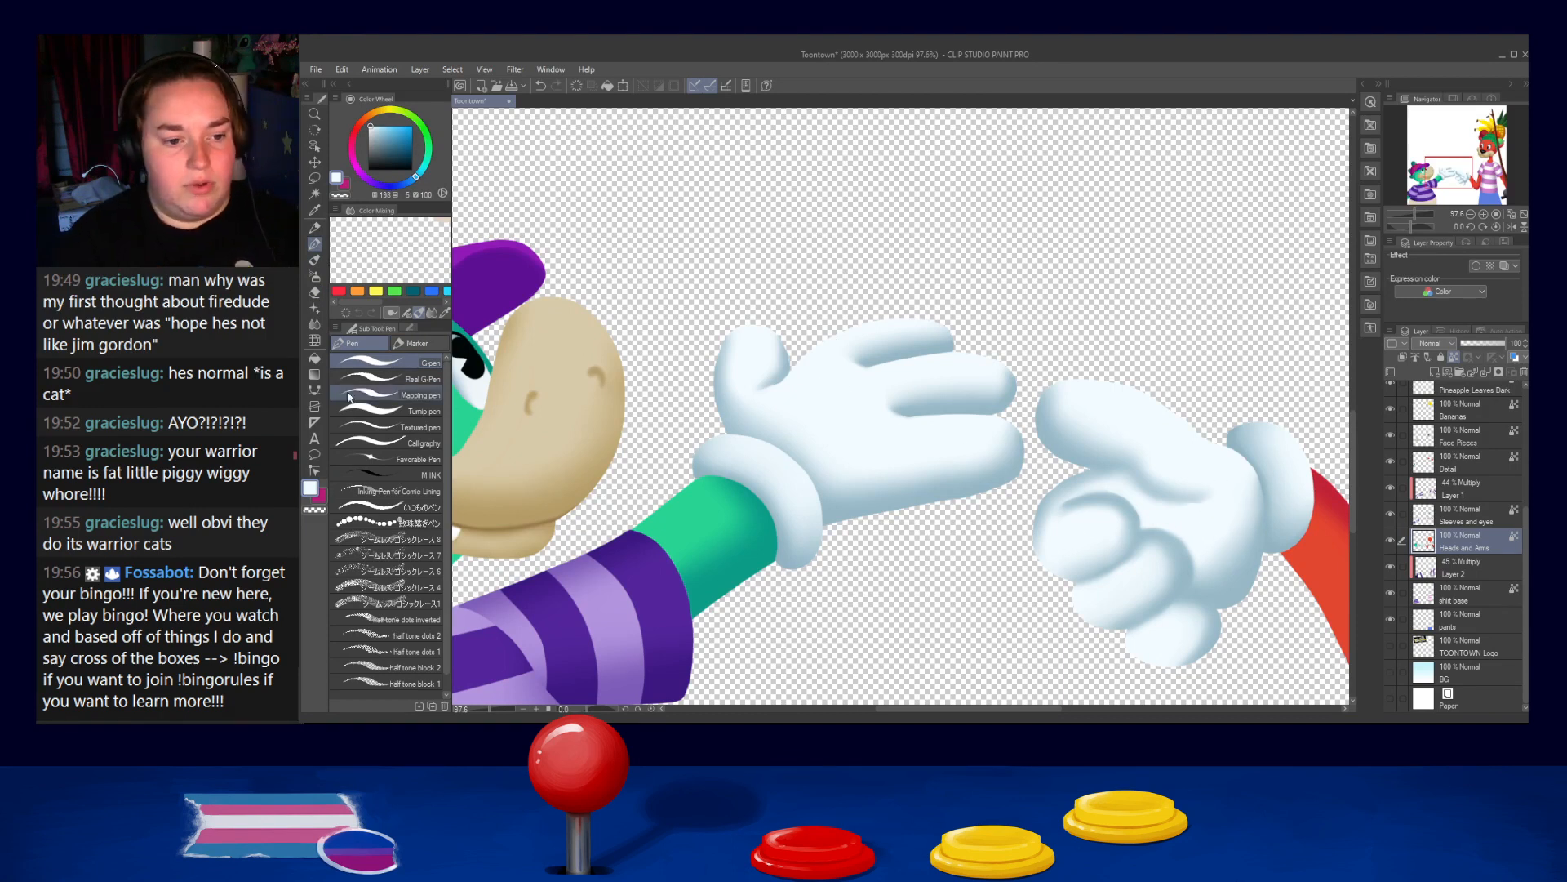
click(314, 324)
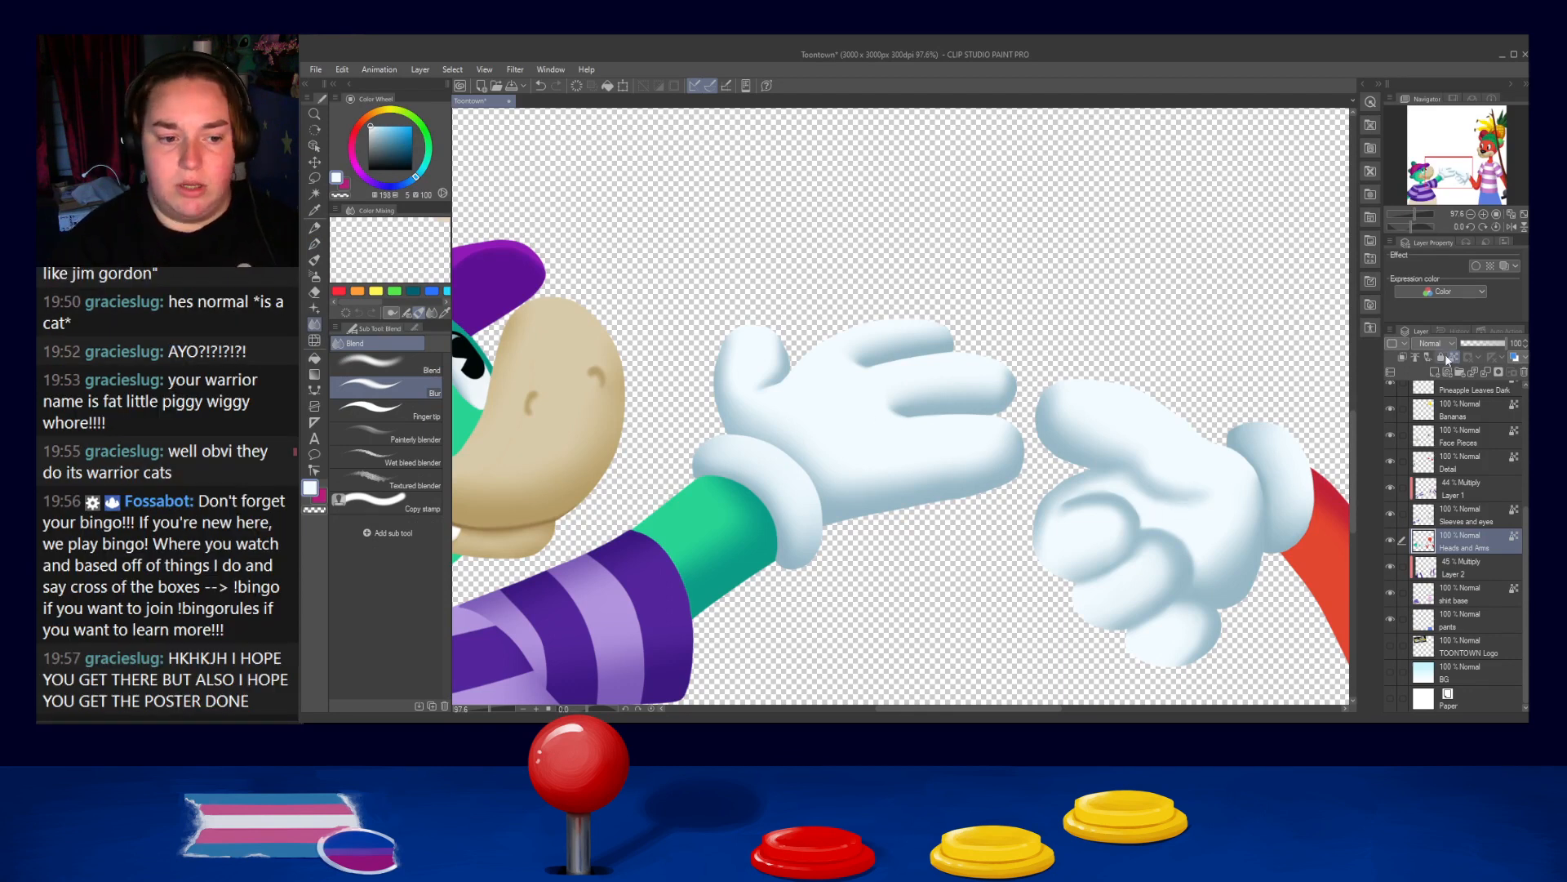
Smudge the red character's palm shading between the cuff and curled fingers with Fingertip, and blur the result
scroll(1249, 365, down, 5)
scroll(1241, 365, up, 6)
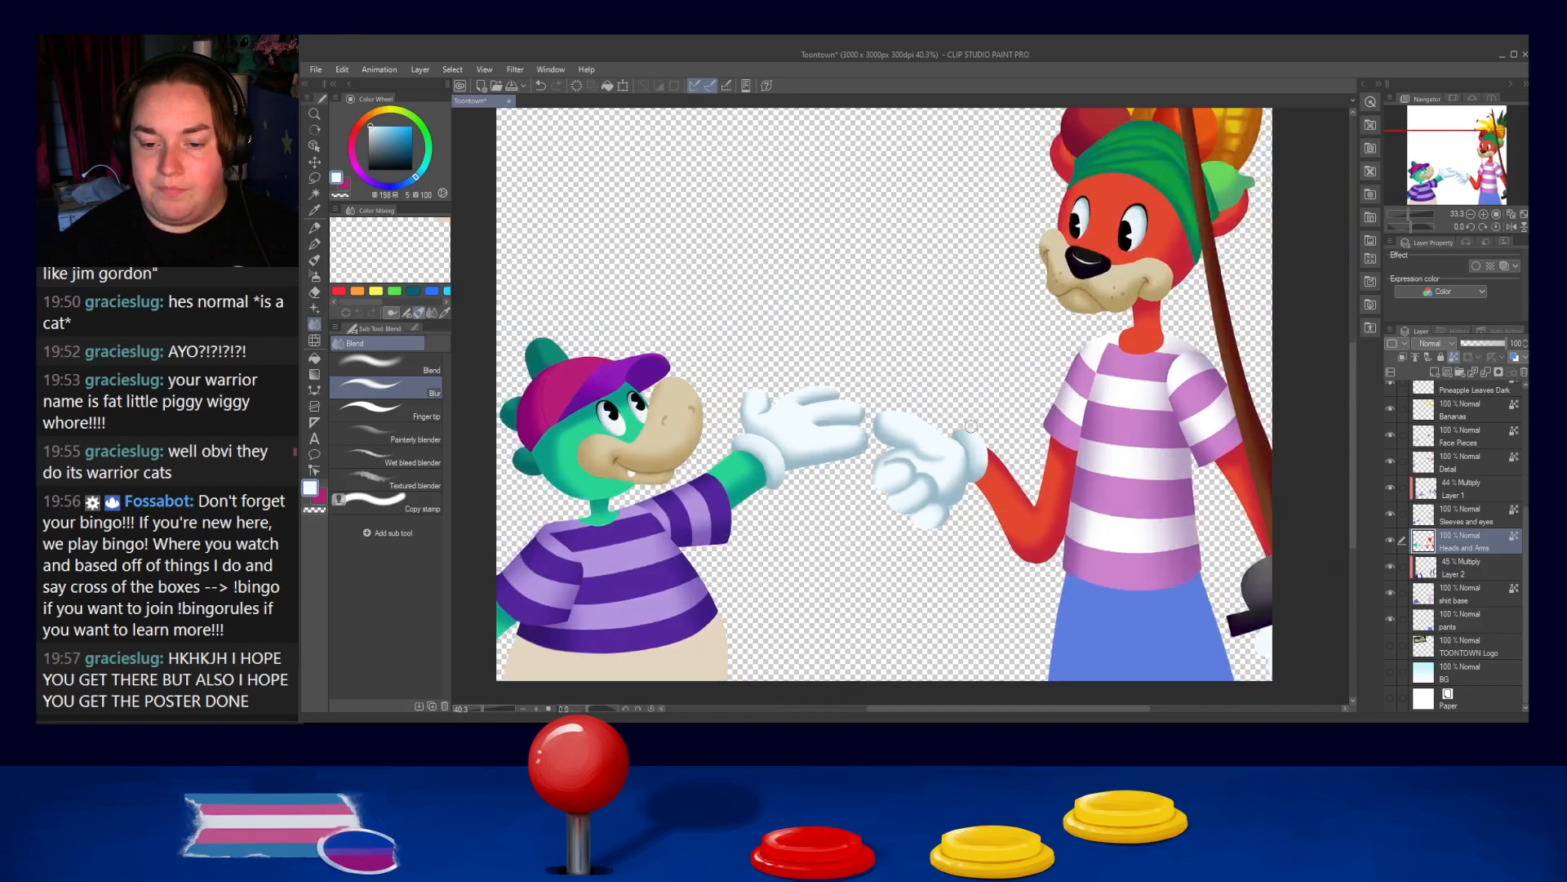
drag(857, 413, 819, 340)
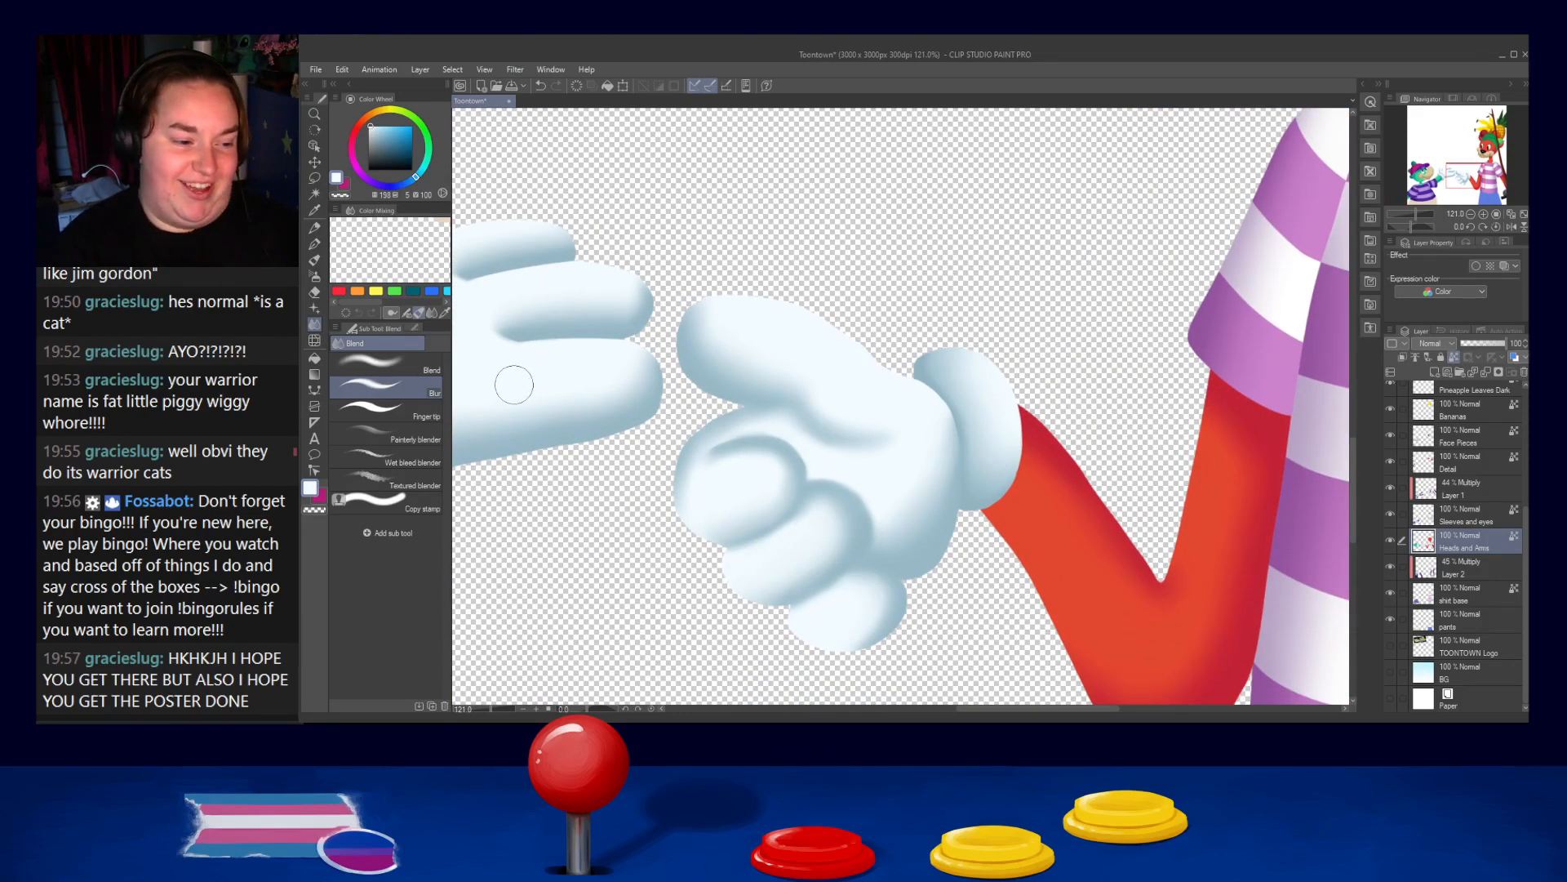
click(409, 409)
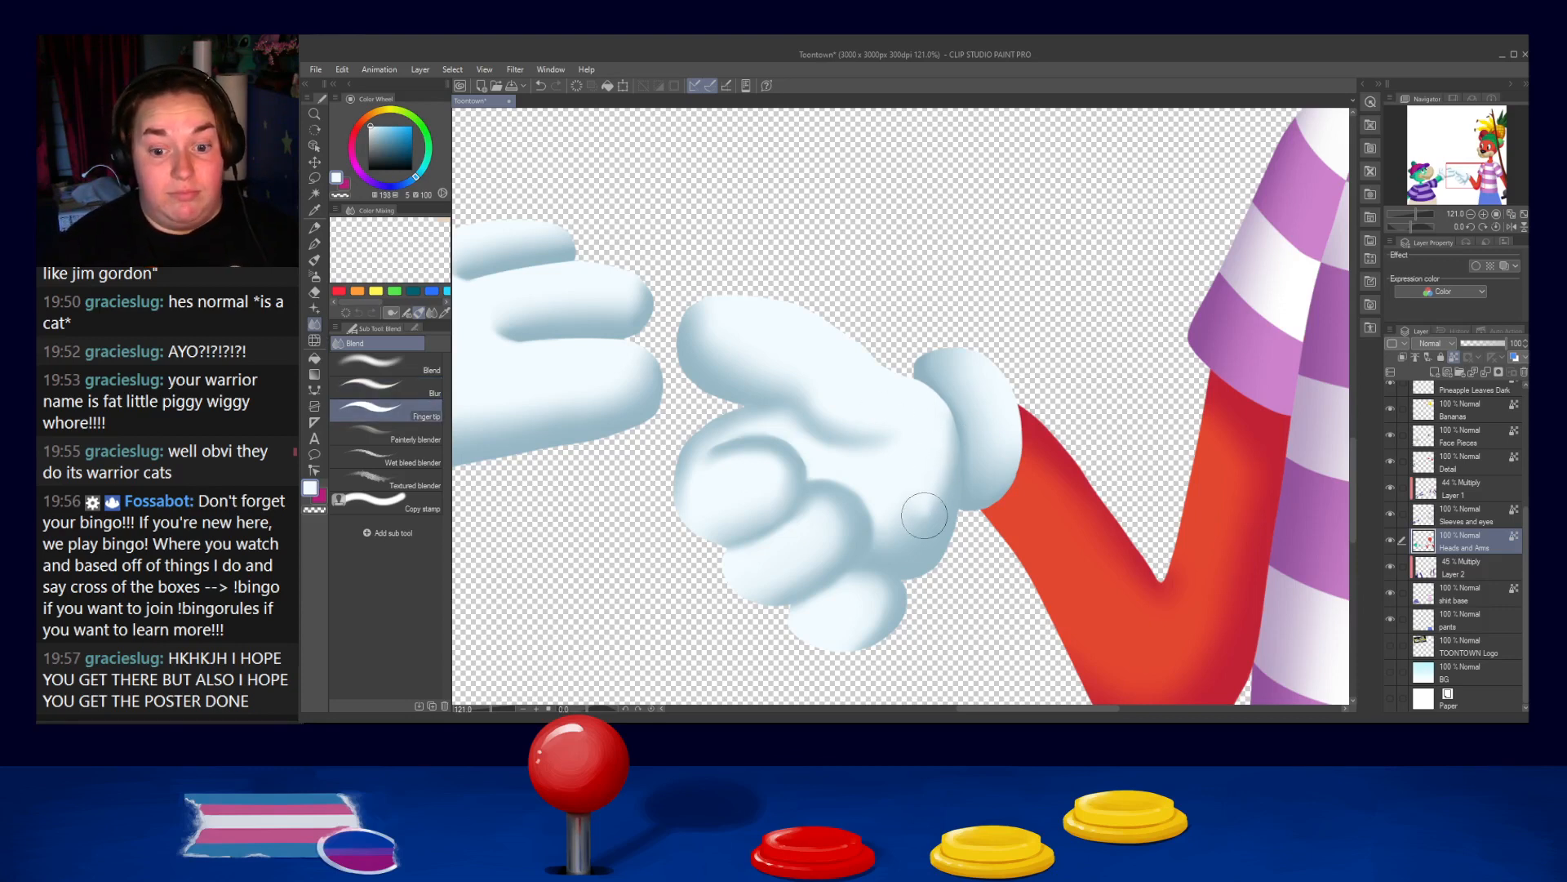
drag(882, 499, 889, 535)
mouse_move(923, 458)
mouse_down()
mouse_move(886, 540)
mouse_move(893, 491)
mouse_up()
drag(928, 416, 909, 522)
drag(936, 460, 904, 527)
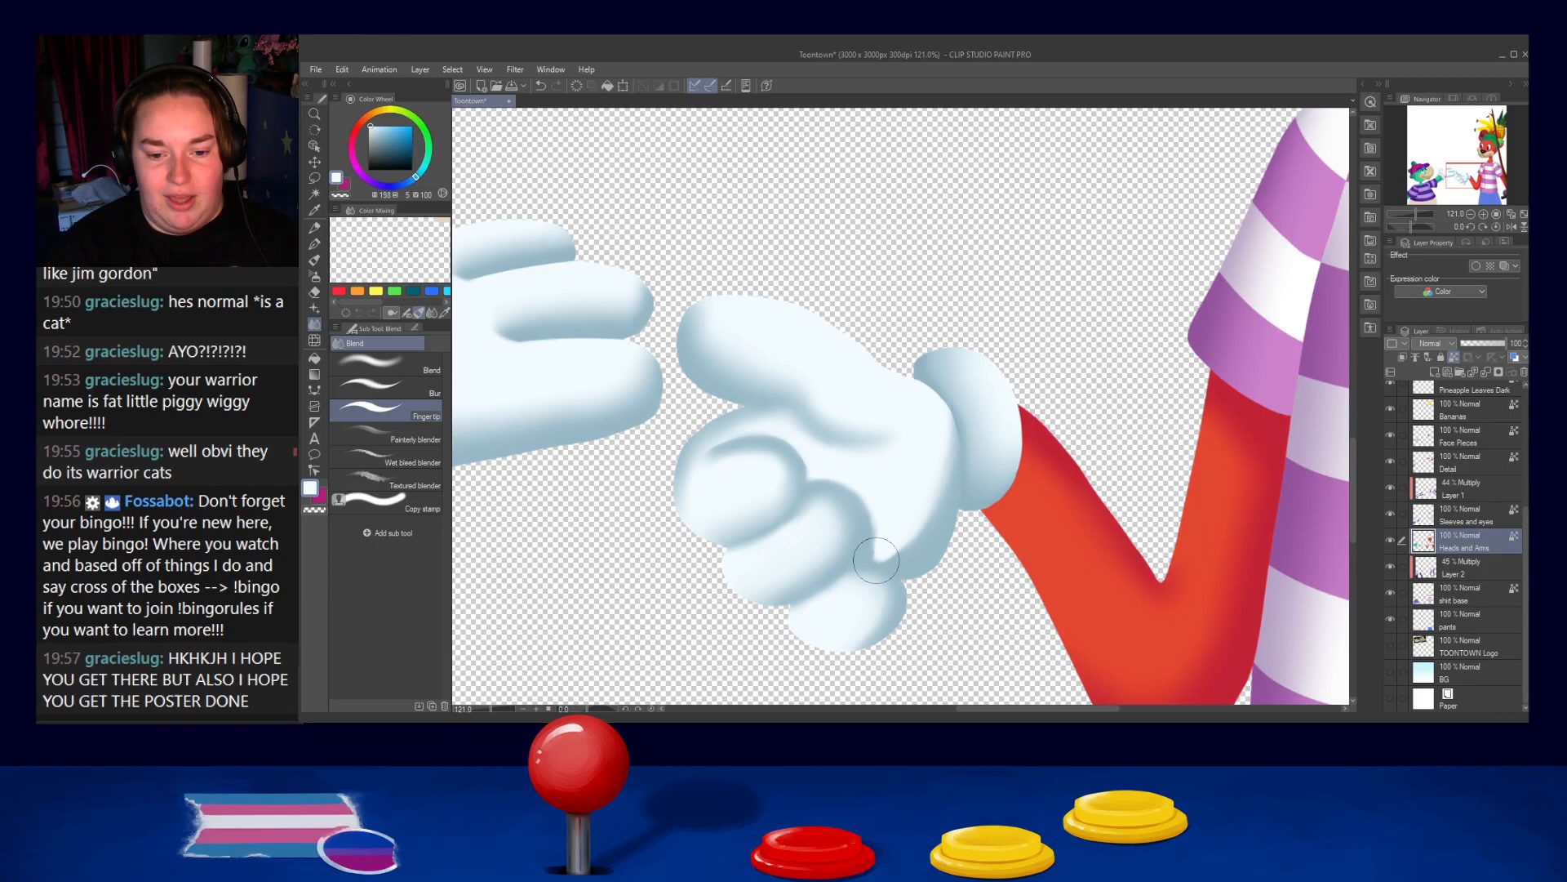
click(391, 382)
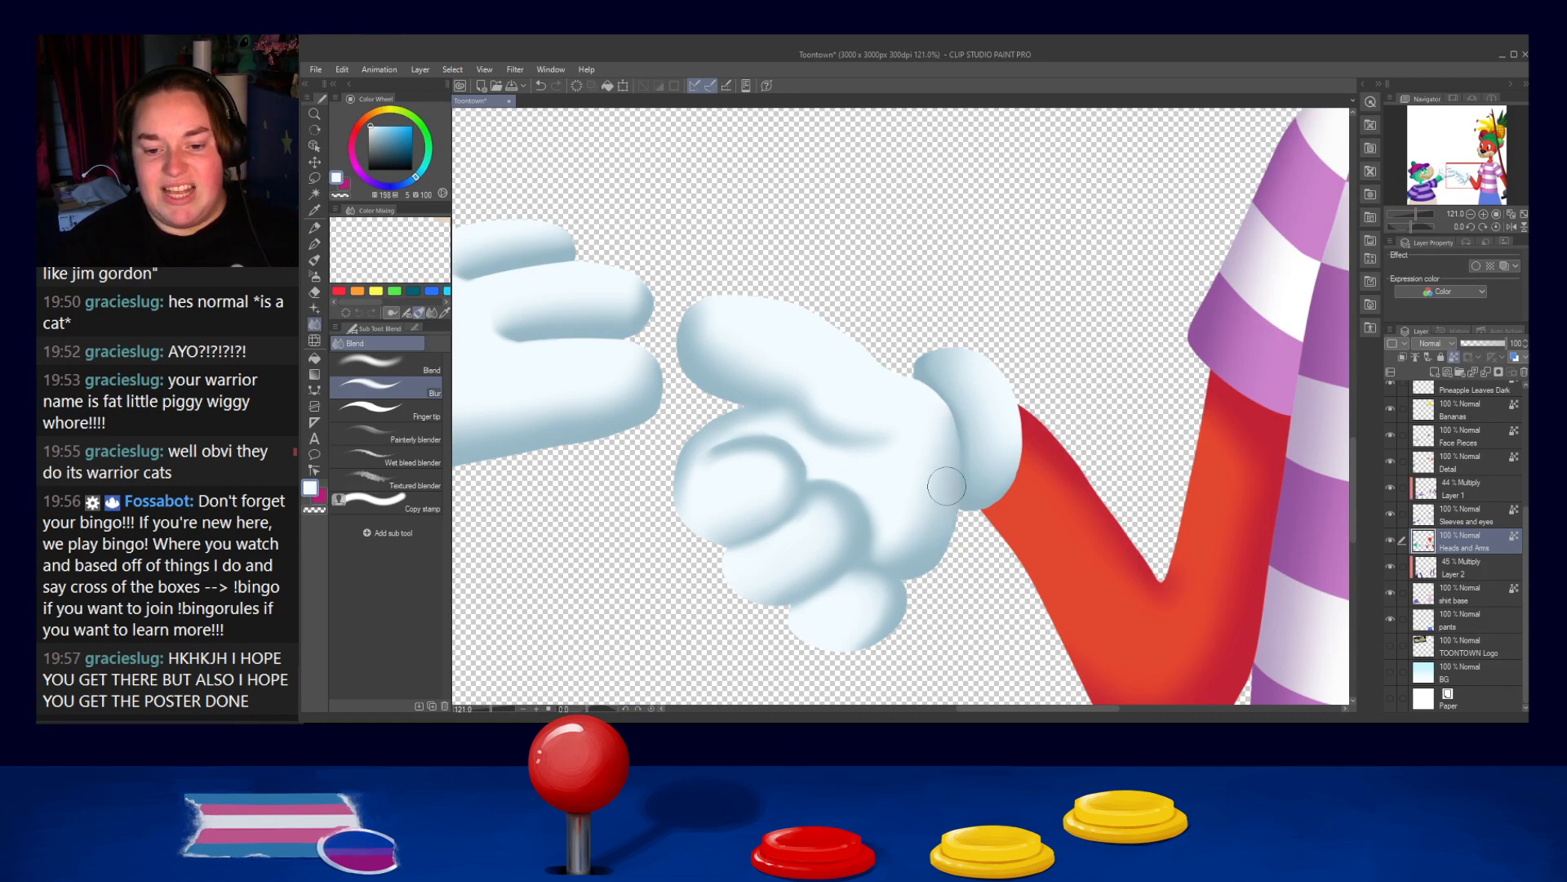
mouse_move(913, 418)
mouse_down()
mouse_move(933, 449)
mouse_move(893, 547)
mouse_up()
Draw a crisp blue-grey crease below the extended finger on the red character's palm with a sampled shadow colour
key(p)
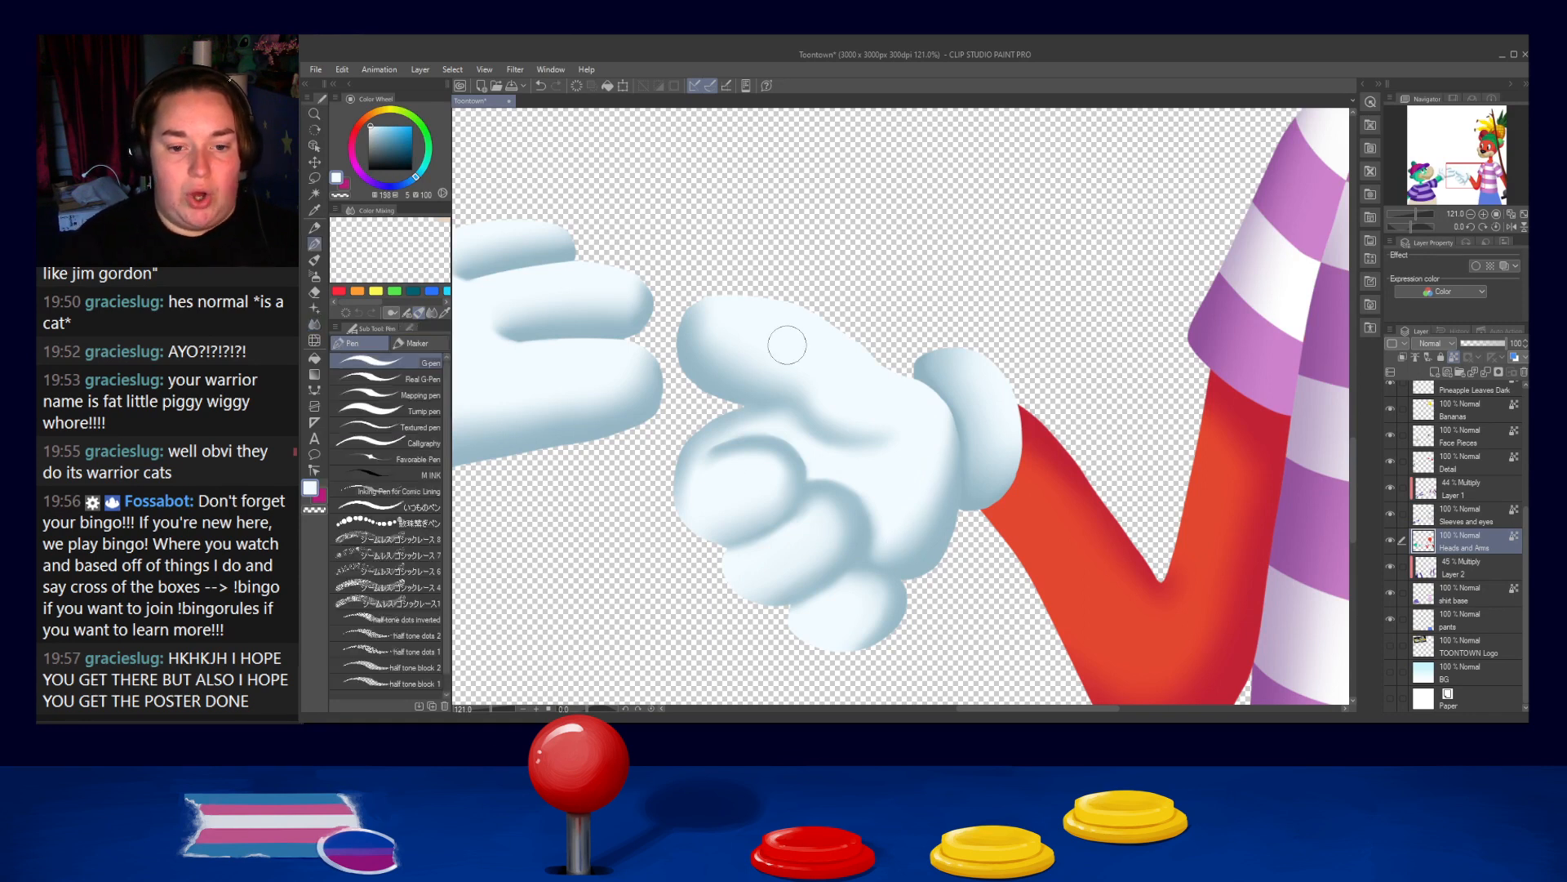
alt+click(733, 394)
mouse_move(799, 410)
mouse_down()
mouse_move(825, 432)
mouse_move(869, 439)
mouse_up()
key(ctrl+z)
mouse_move(788, 403)
mouse_down()
mouse_move(845, 448)
mouse_move(902, 429)
mouse_move(814, 427)
mouse_move(888, 439)
mouse_up()
key(ctrl+z)
key(ctrl+z)
key(ctrl+z)
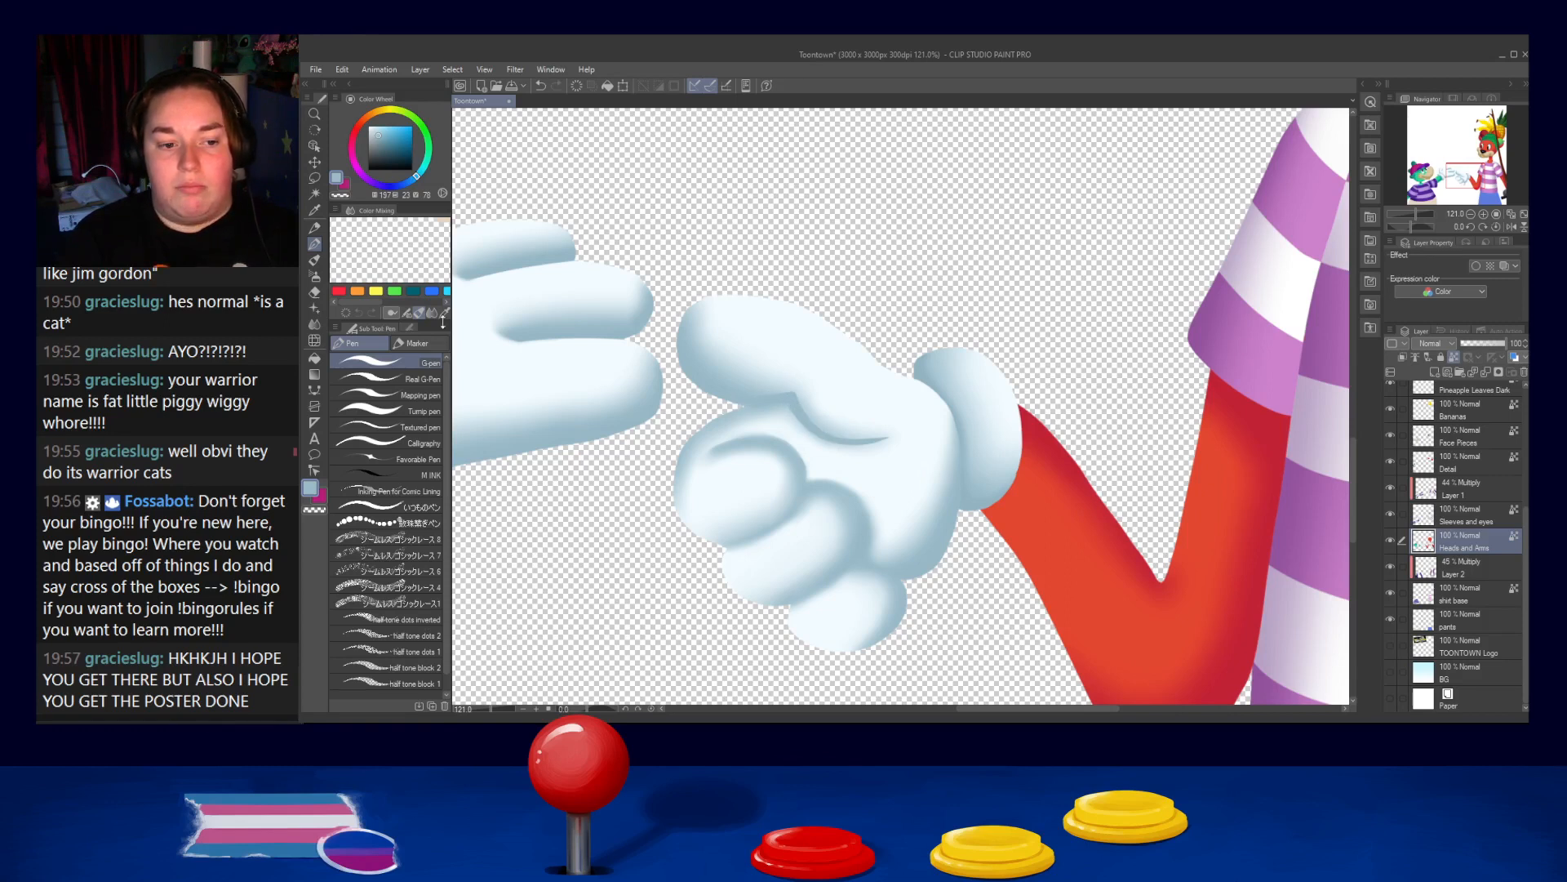
Soften the palm crease on the red character's glove using a smaller Blur brush
click(316, 263)
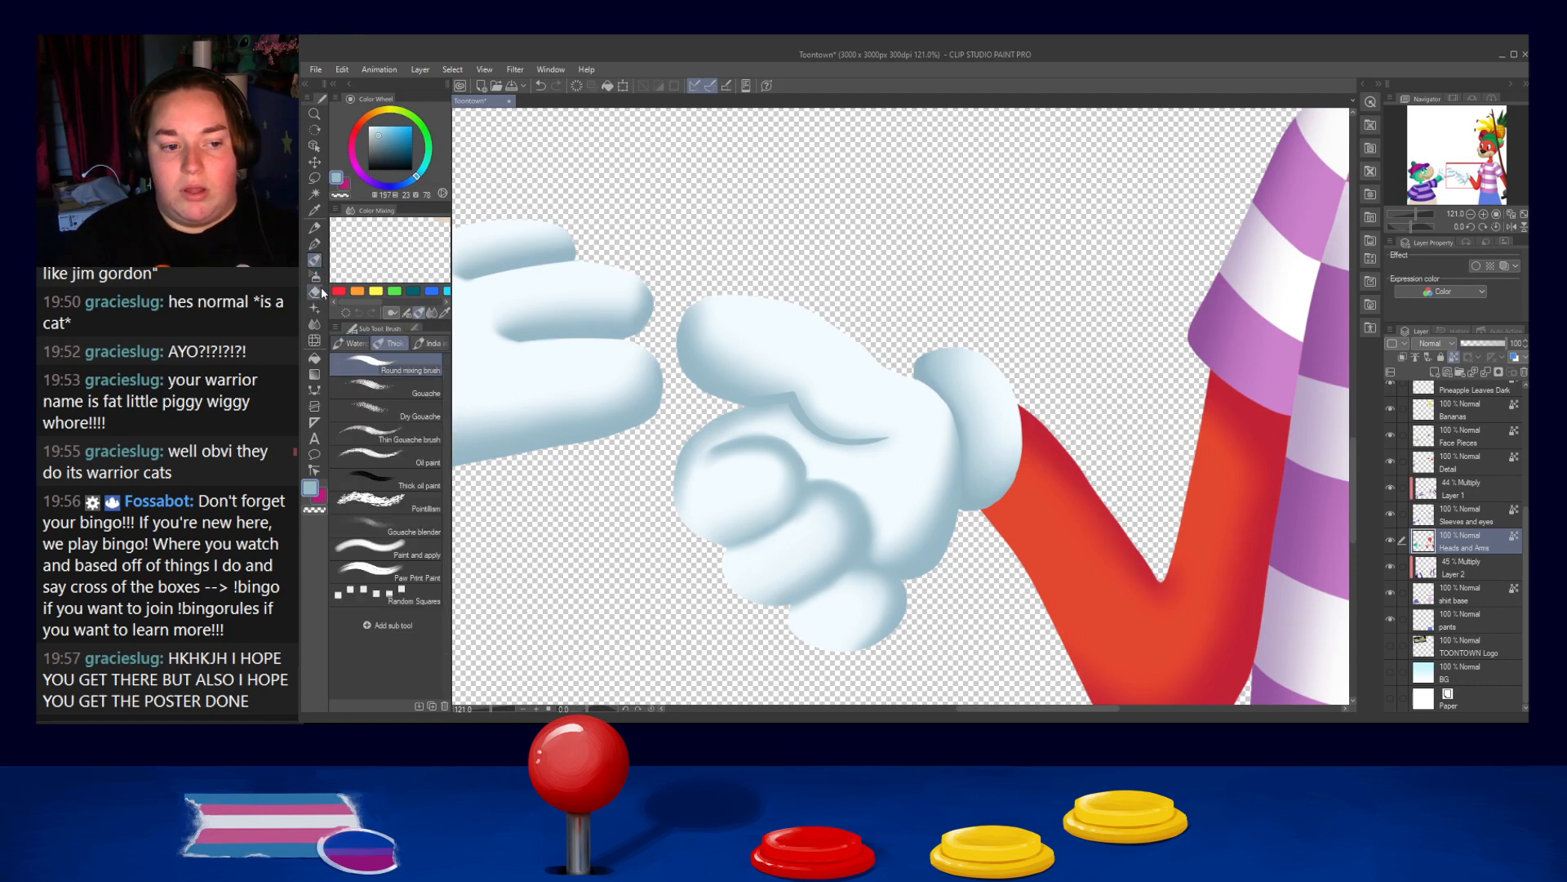
click(313, 245)
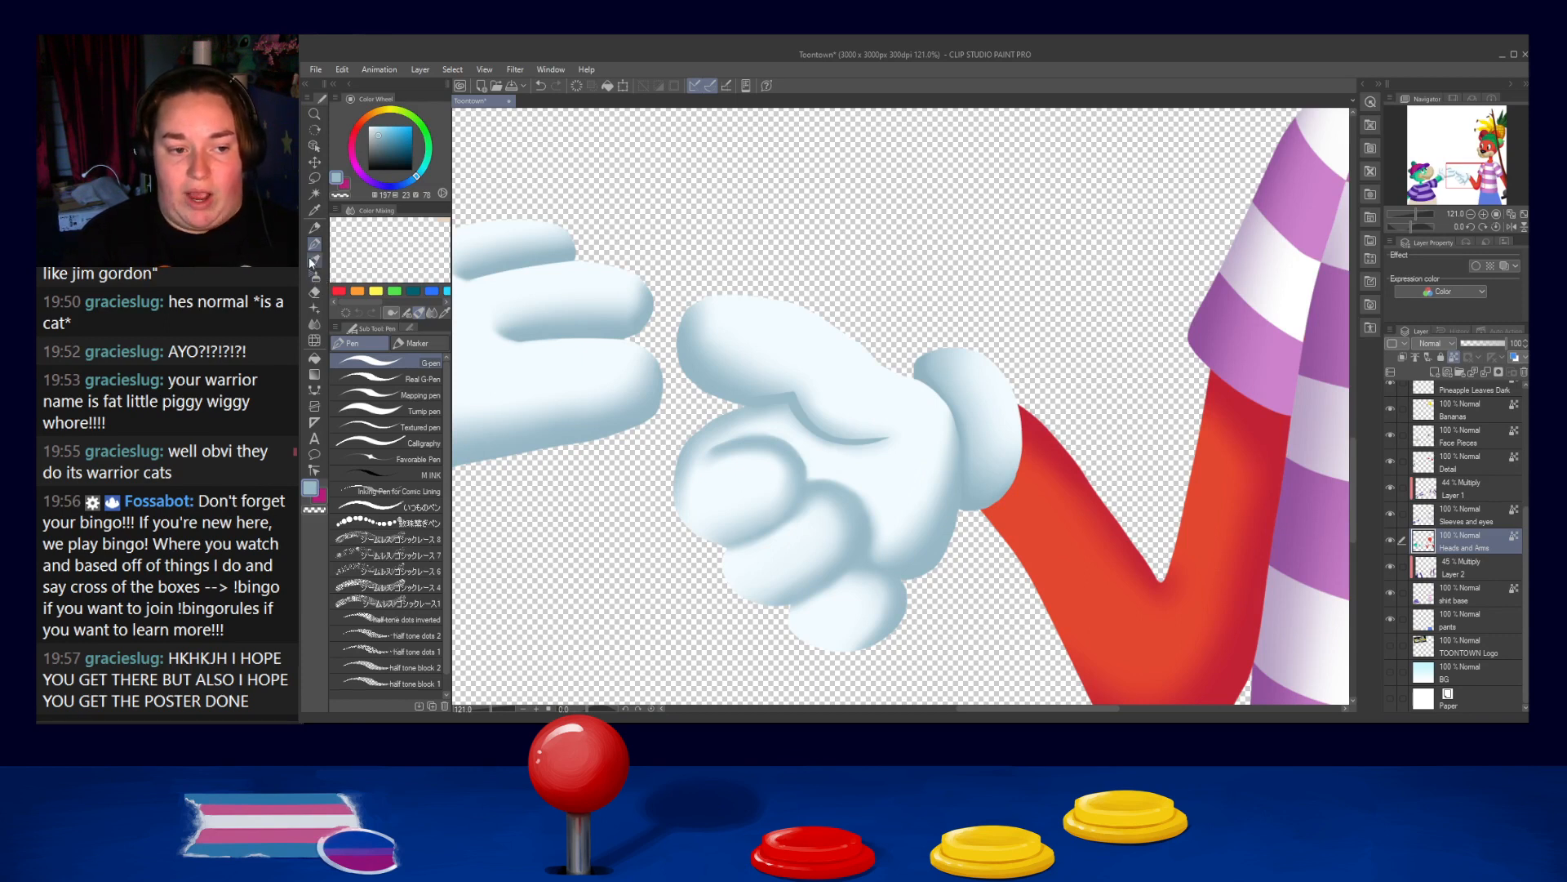
click(315, 324)
key(bracketleft)
key(bracketleft)
key(bracketleft)
key(bracketleft)
key(bracketleft)
key(bracketleft)
key(bracketleft)
key(bracketleft)
key(bracketleft)
key(bracketleft)
key(bracketright)
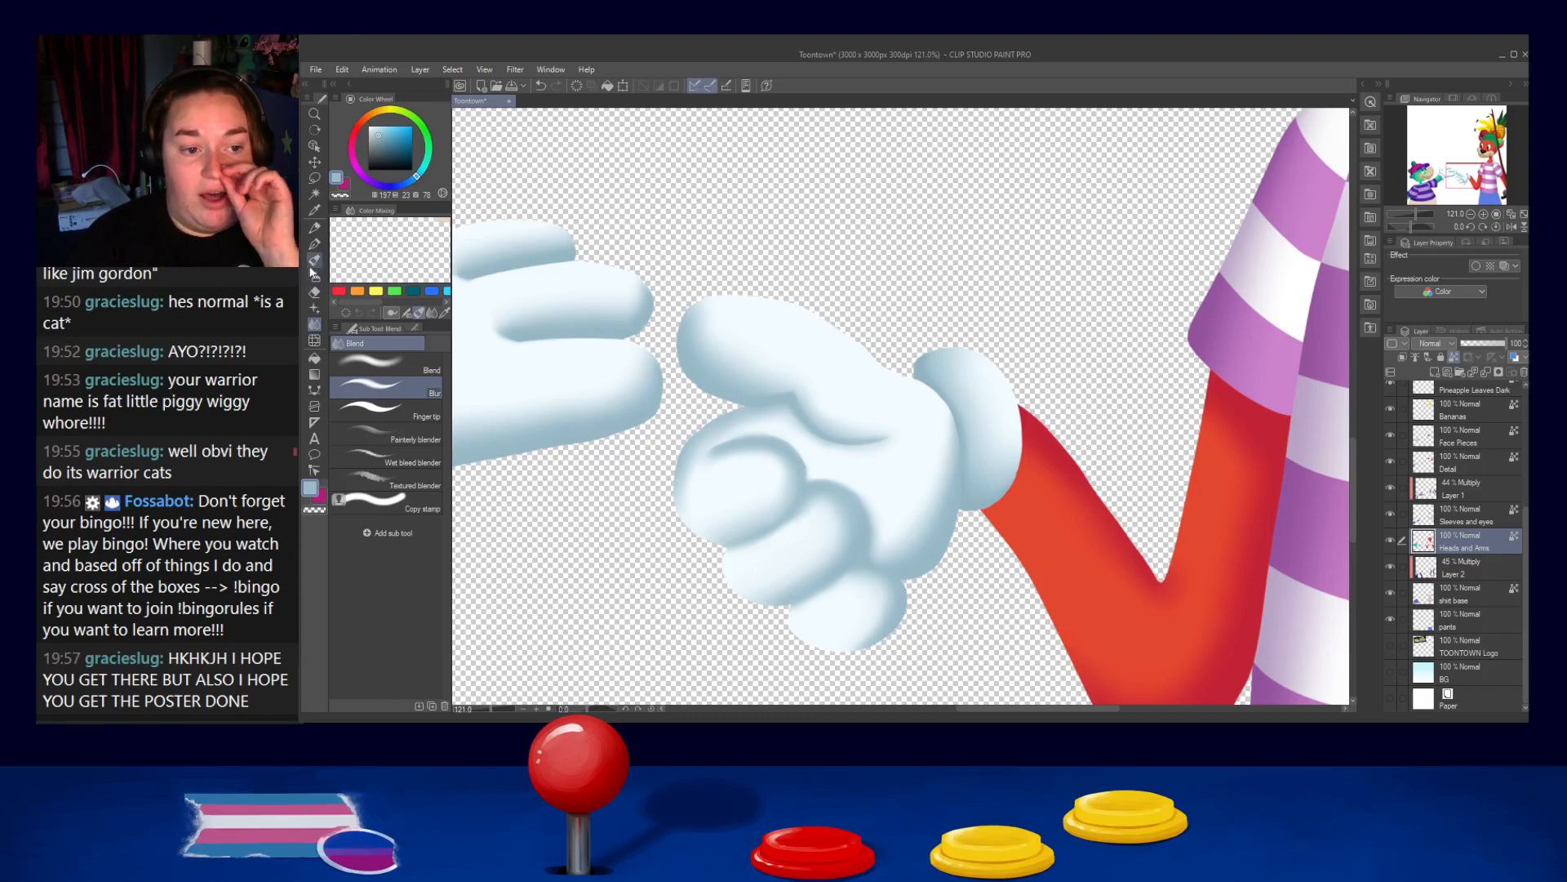
Define the upper edges of the red character's top and middle curled fingers with thin blue-grey G-pen strokes
key(p)
key(ctrl+z)
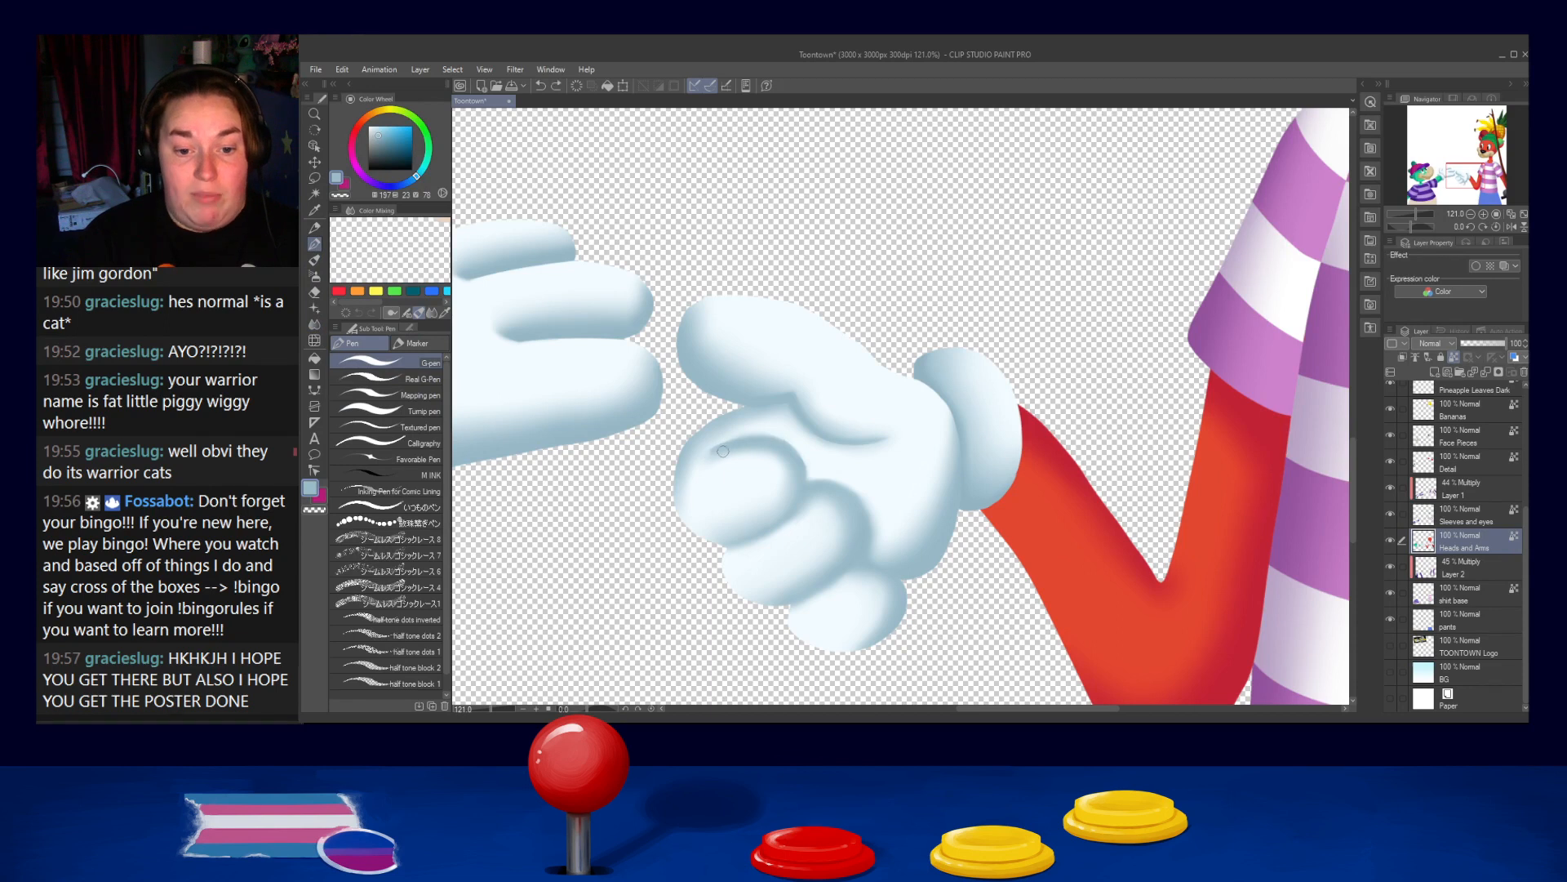
mouse_move(707, 454)
mouse_down()
mouse_move(786, 442)
mouse_move(787, 466)
mouse_move(720, 446)
mouse_move(704, 459)
mouse_move(792, 446)
mouse_move(794, 465)
mouse_move(767, 438)
mouse_move(801, 467)
mouse_move(742, 444)
mouse_move(800, 471)
mouse_up()
key(ctrl+z)
key(ctrl+z)
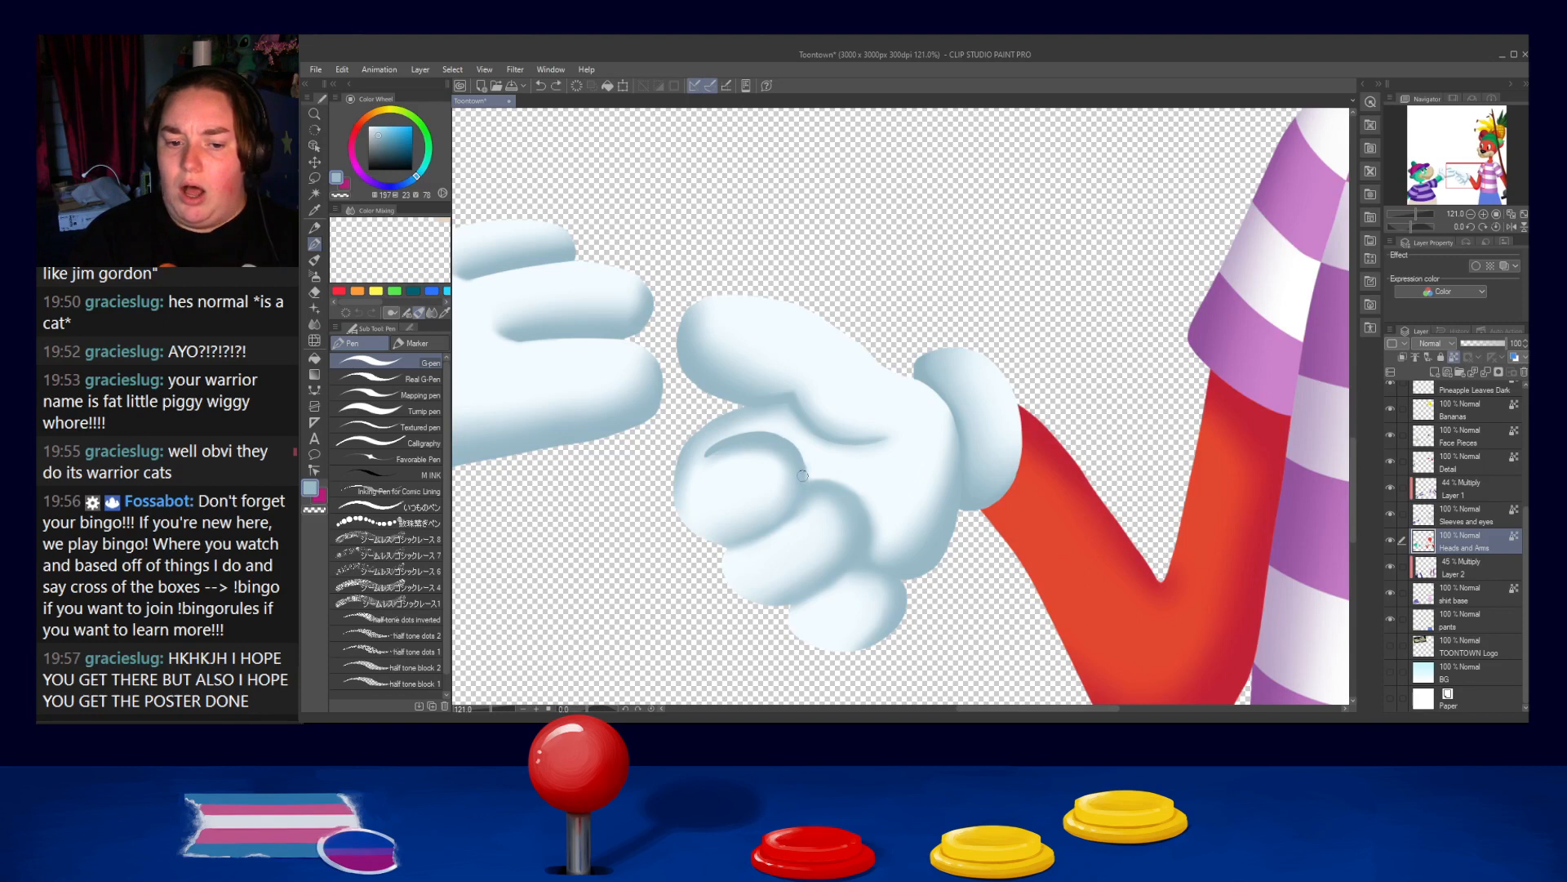
mouse_move(812, 491)
mouse_down()
mouse_move(852, 496)
mouse_move(865, 518)
mouse_up()
key(ctrl+z)
key(ctrl+z)
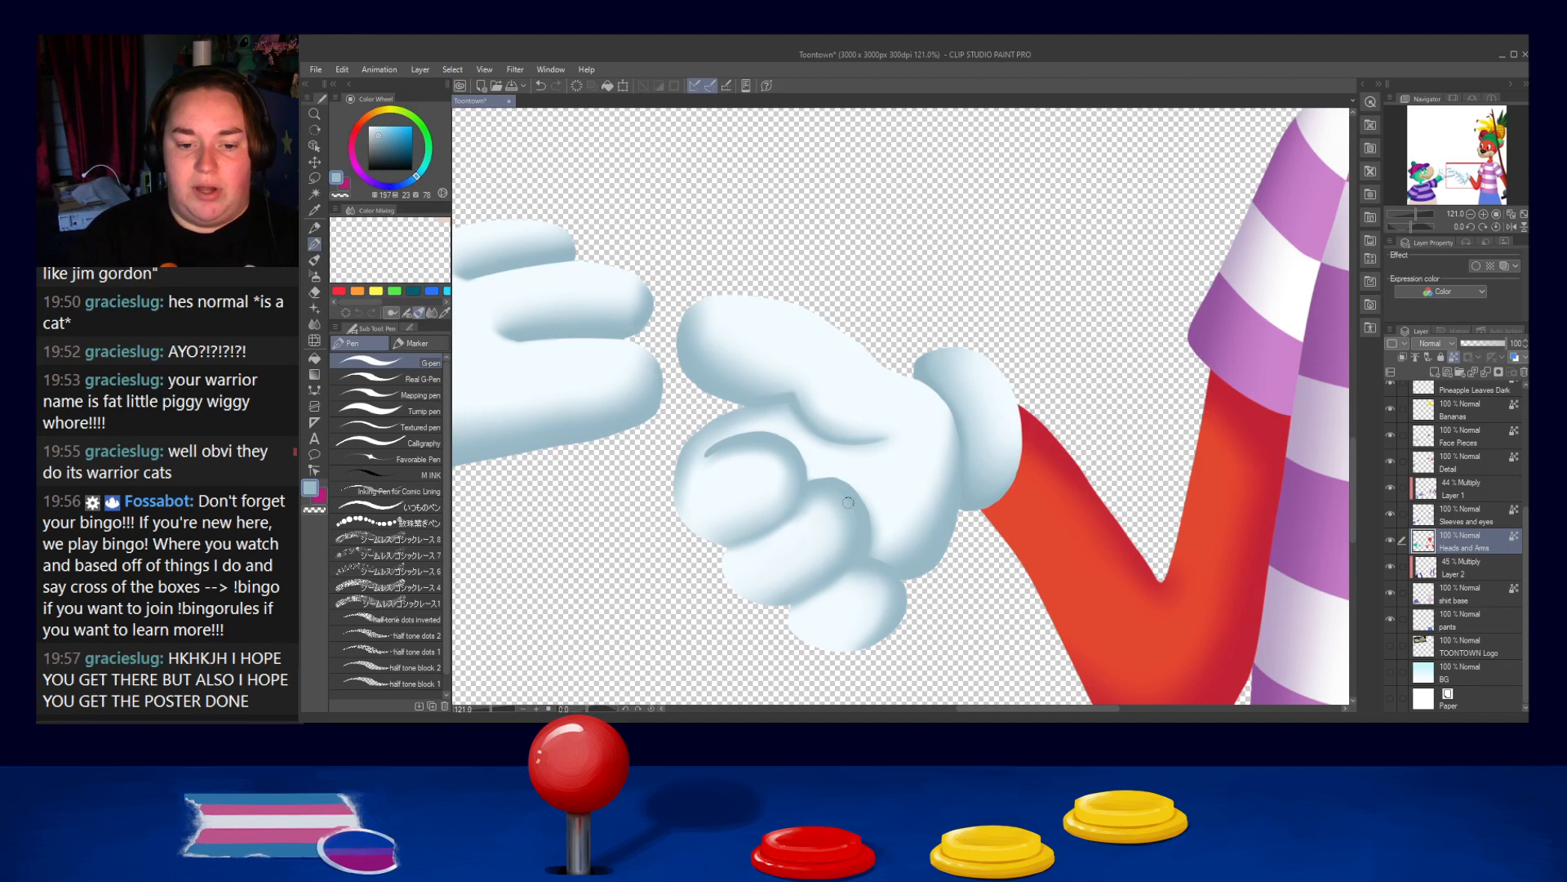
Blur the new shadow lines on the red character's curled fingers, adjusting the brush size
click(314, 324)
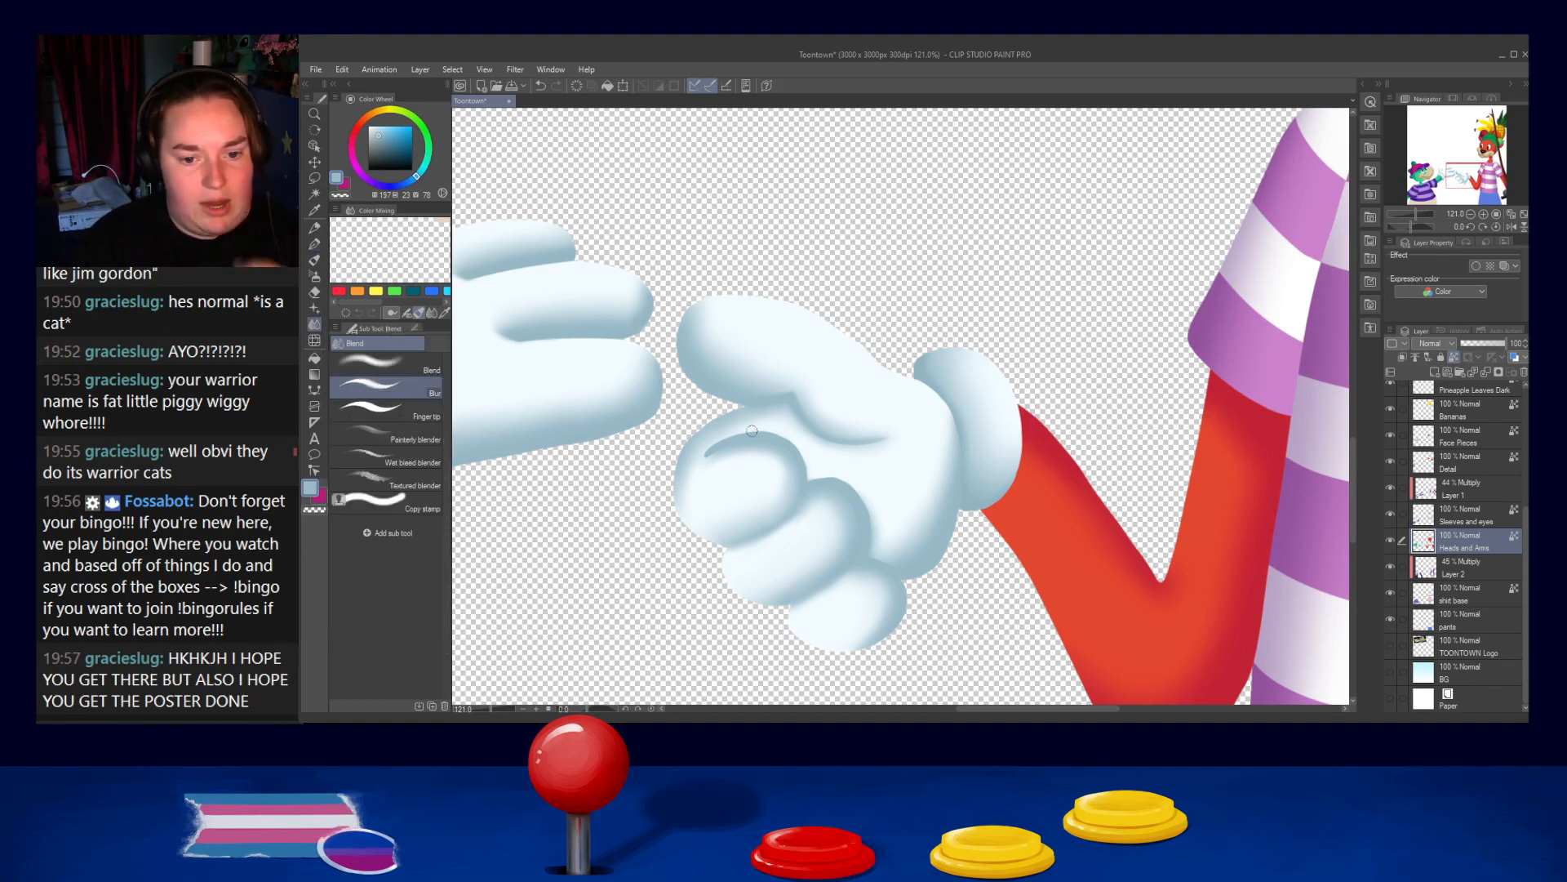
key(])
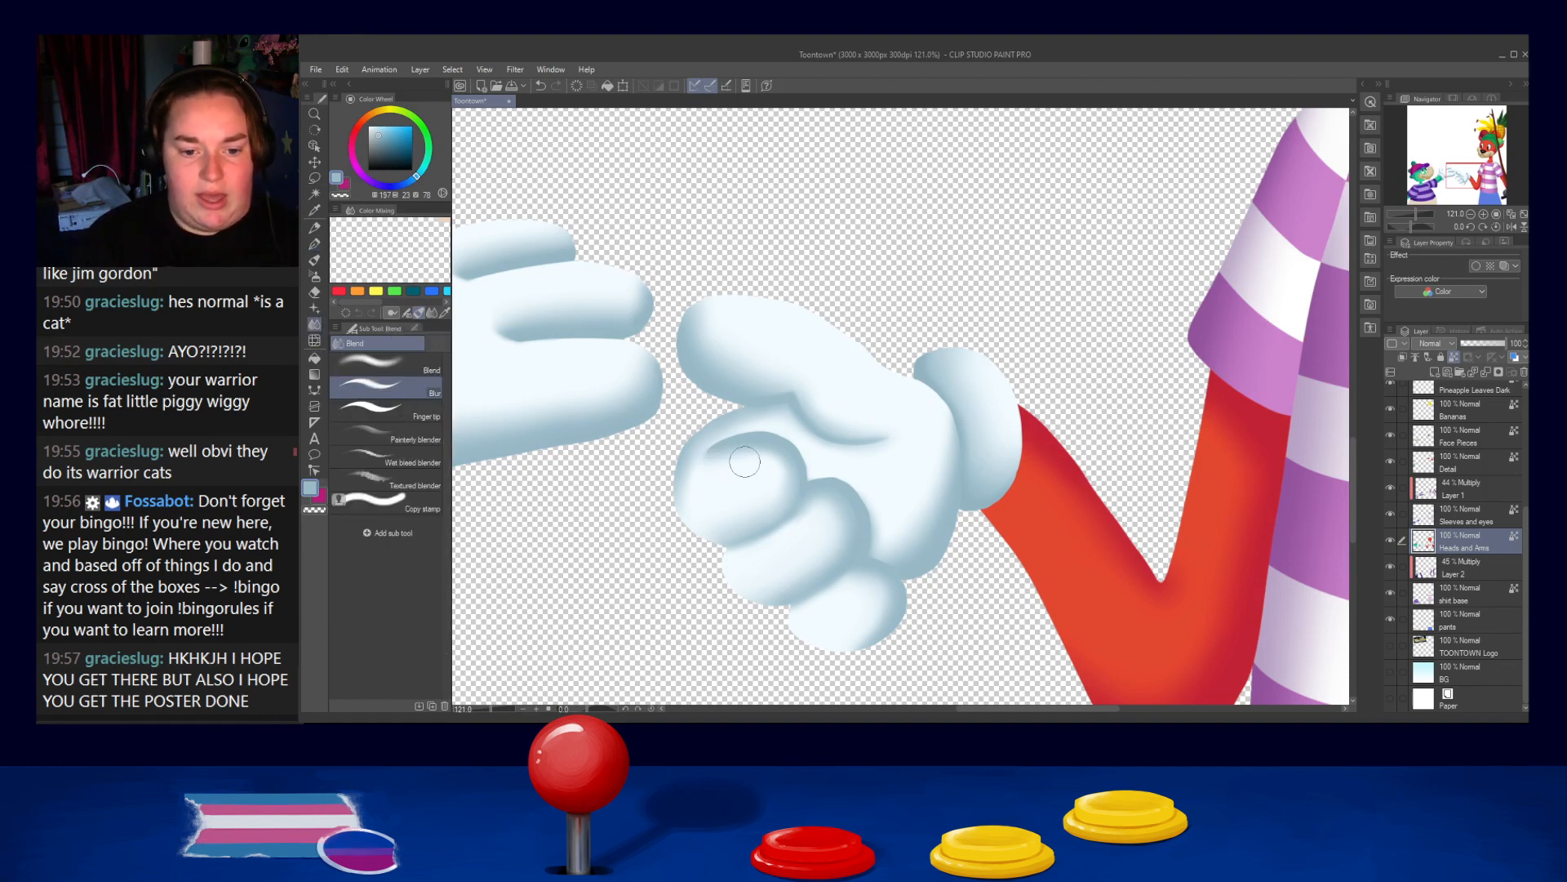
mouse_move(841, 519)
mouse_down()
mouse_move(818, 501)
mouse_move(851, 515)
mouse_up()
key([)
key([)
key([)
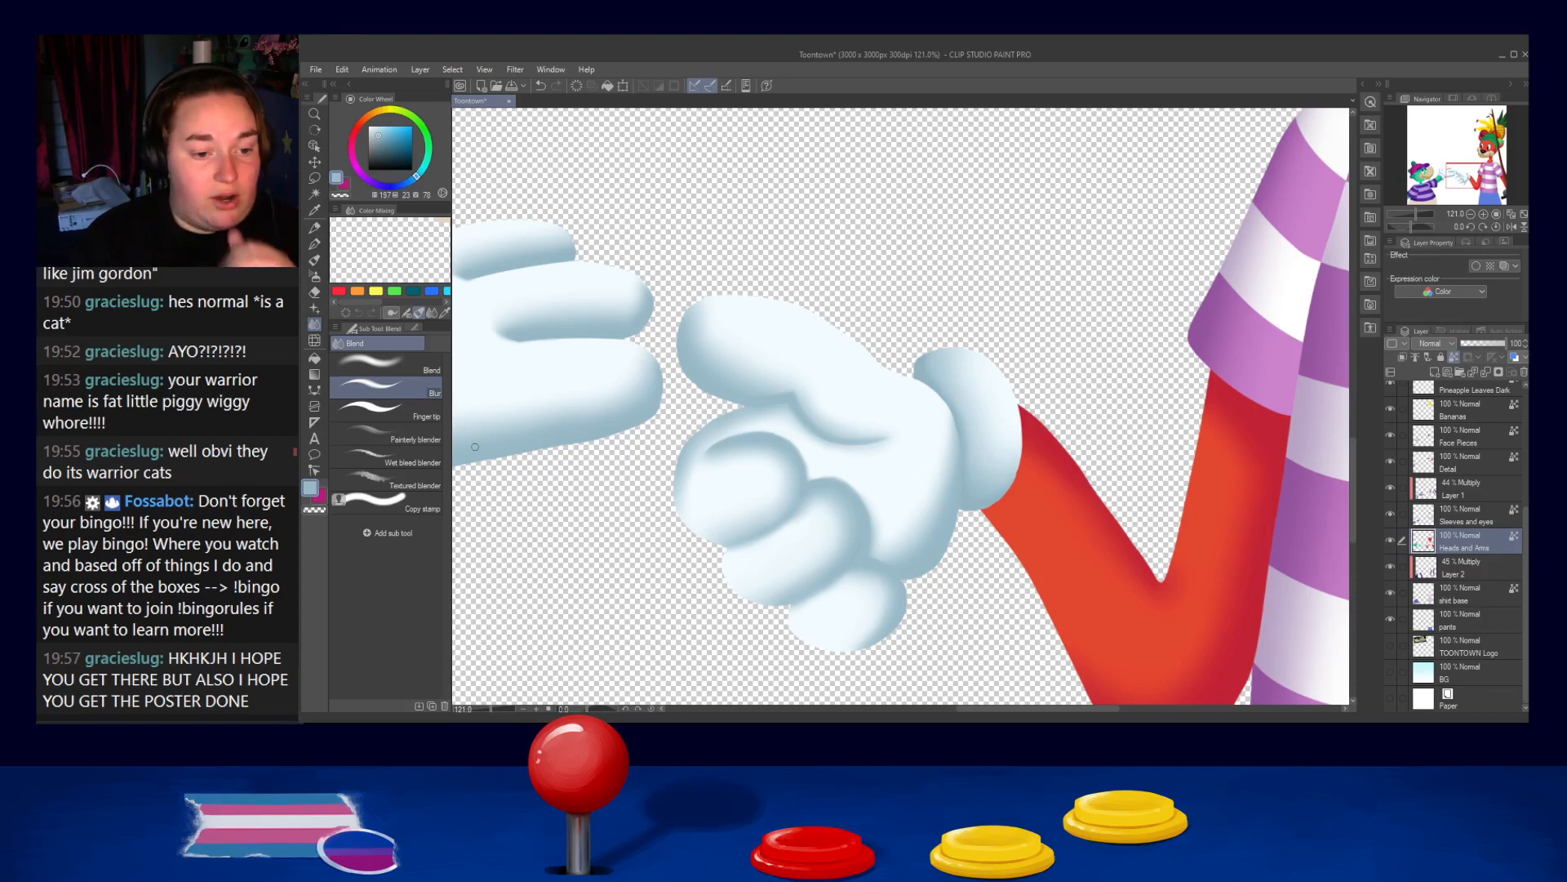
Blend the outer edge of the top curled finger and the extended fingertip with the Painterly blender
click(408, 430)
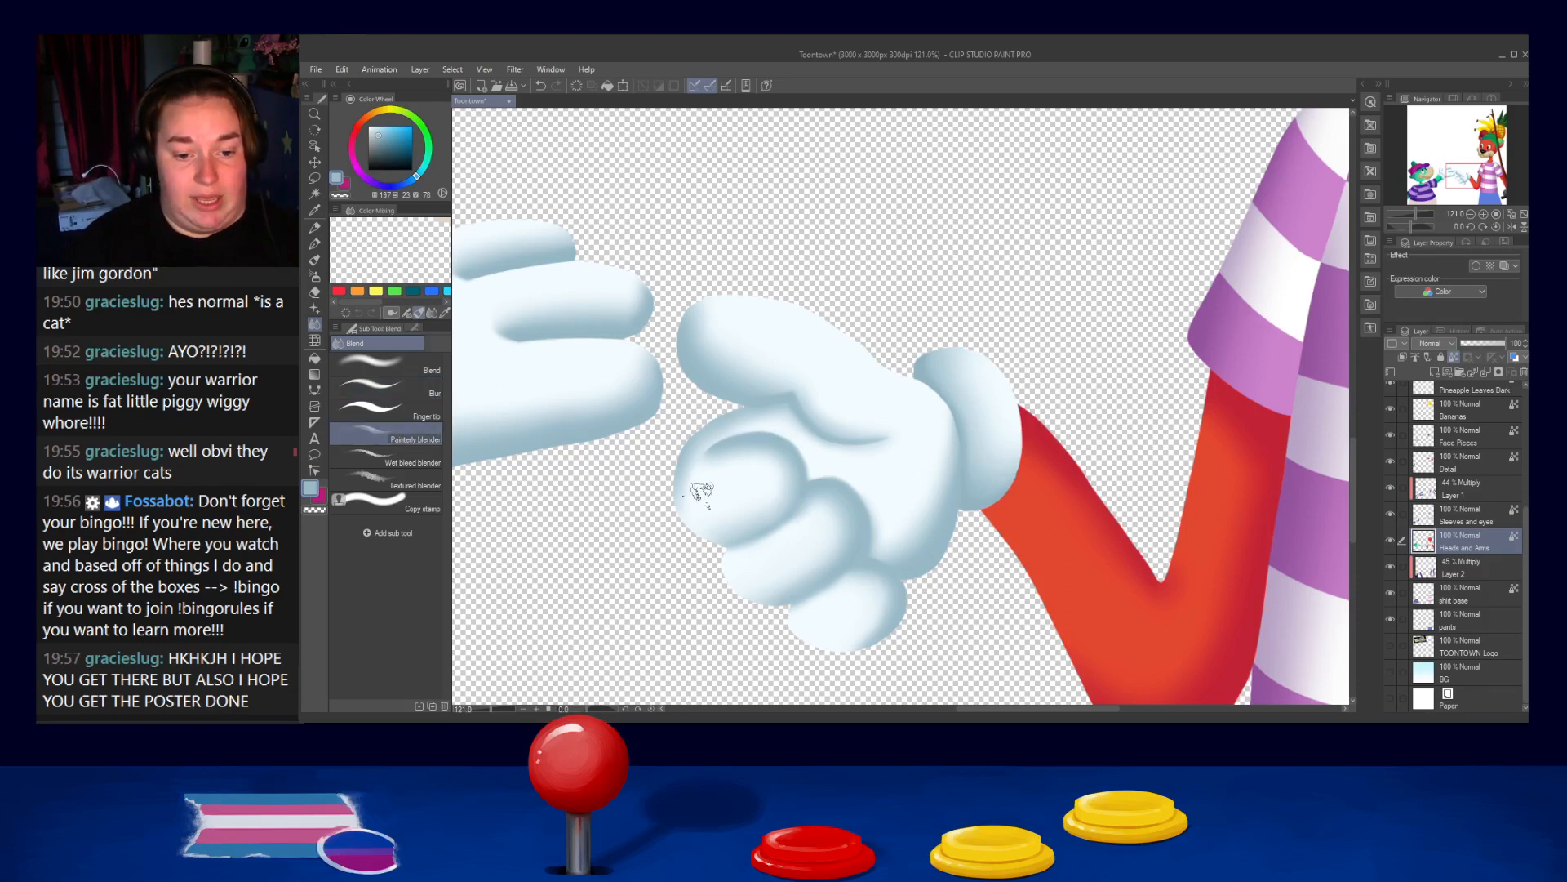
mouse_move(698, 502)
mouse_down()
mouse_move(684, 491)
mouse_move(694, 455)
mouse_up()
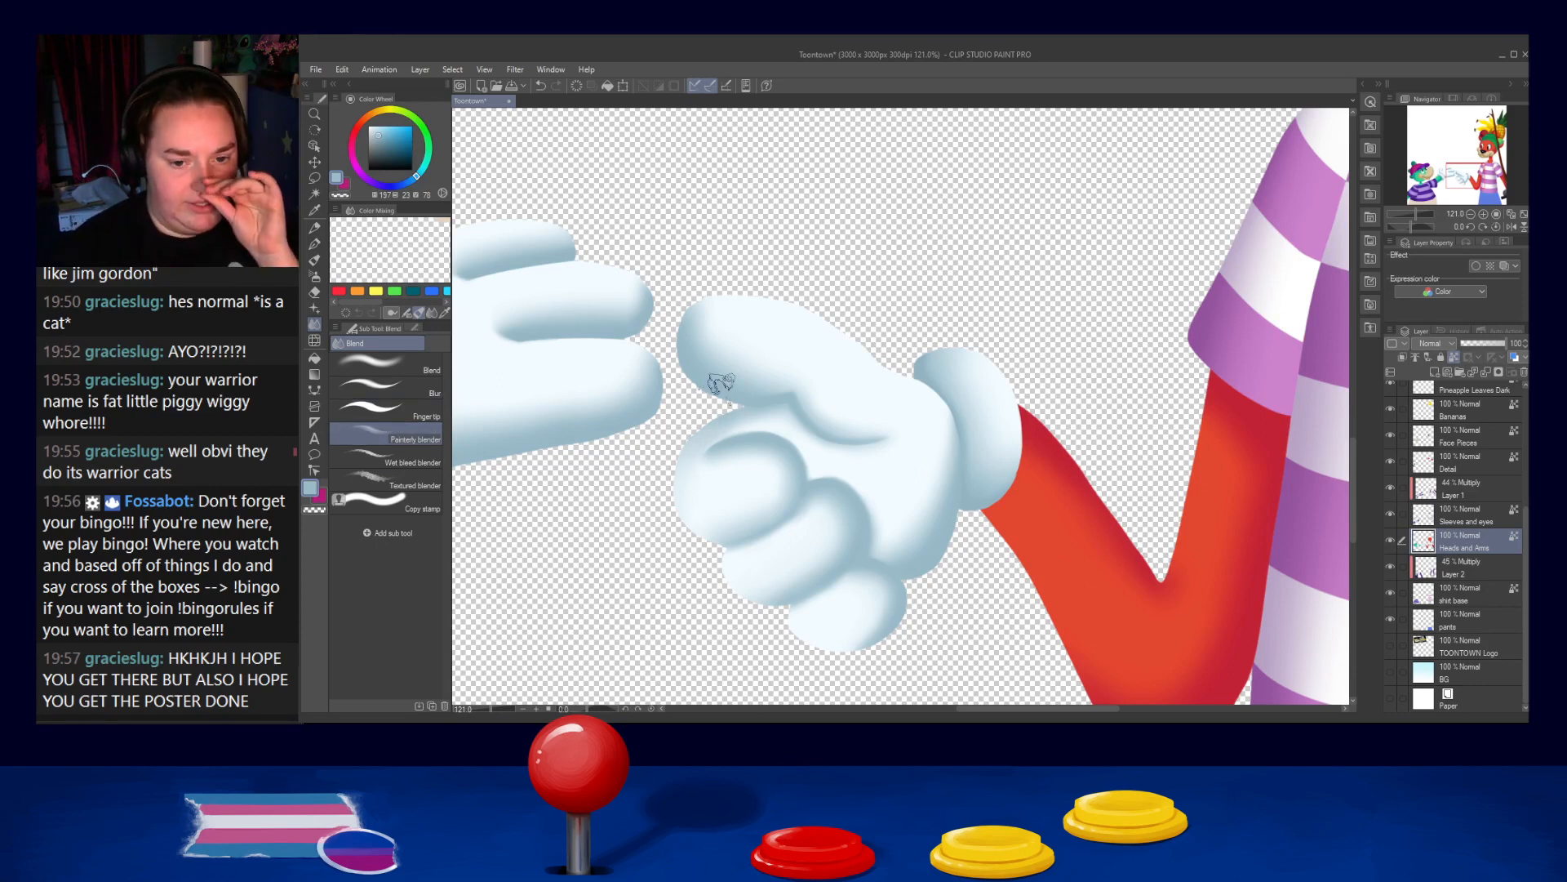
click(314, 244)
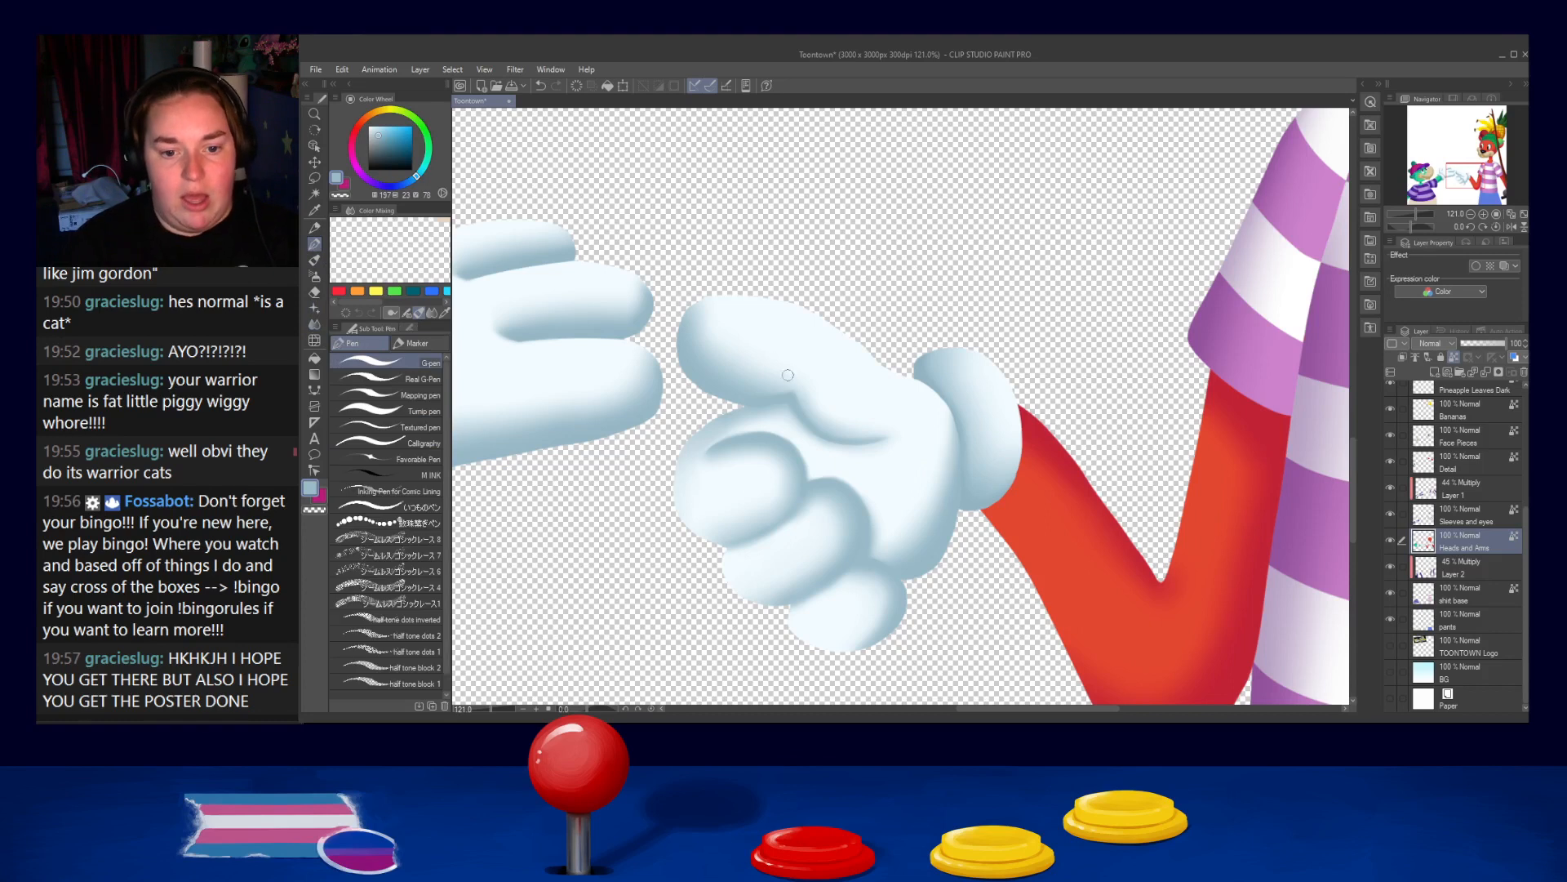
click(315, 324)
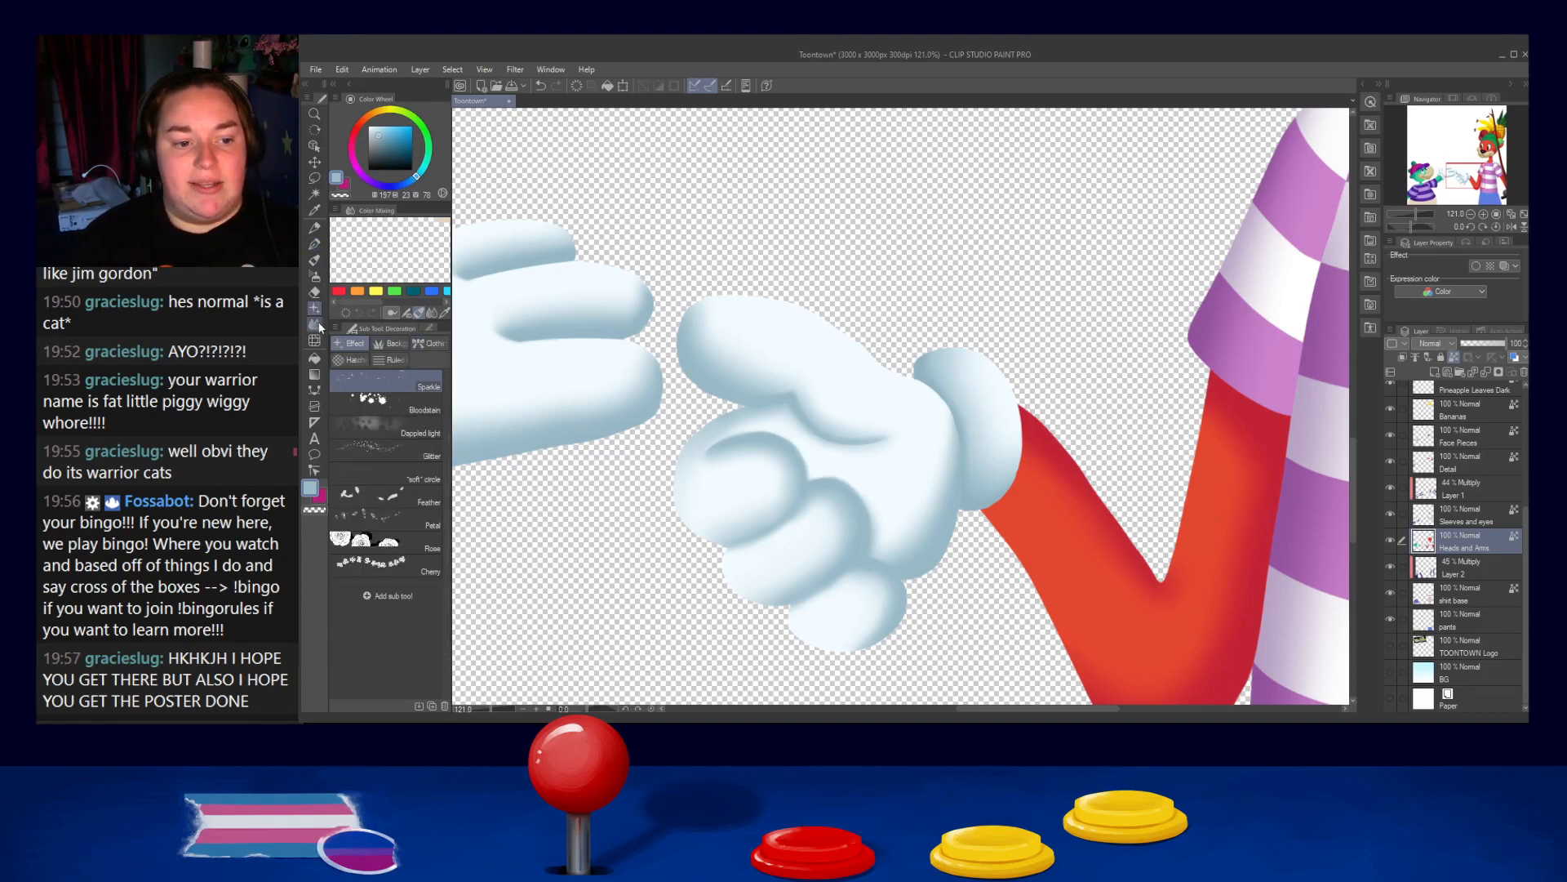
drag(726, 330, 712, 332)
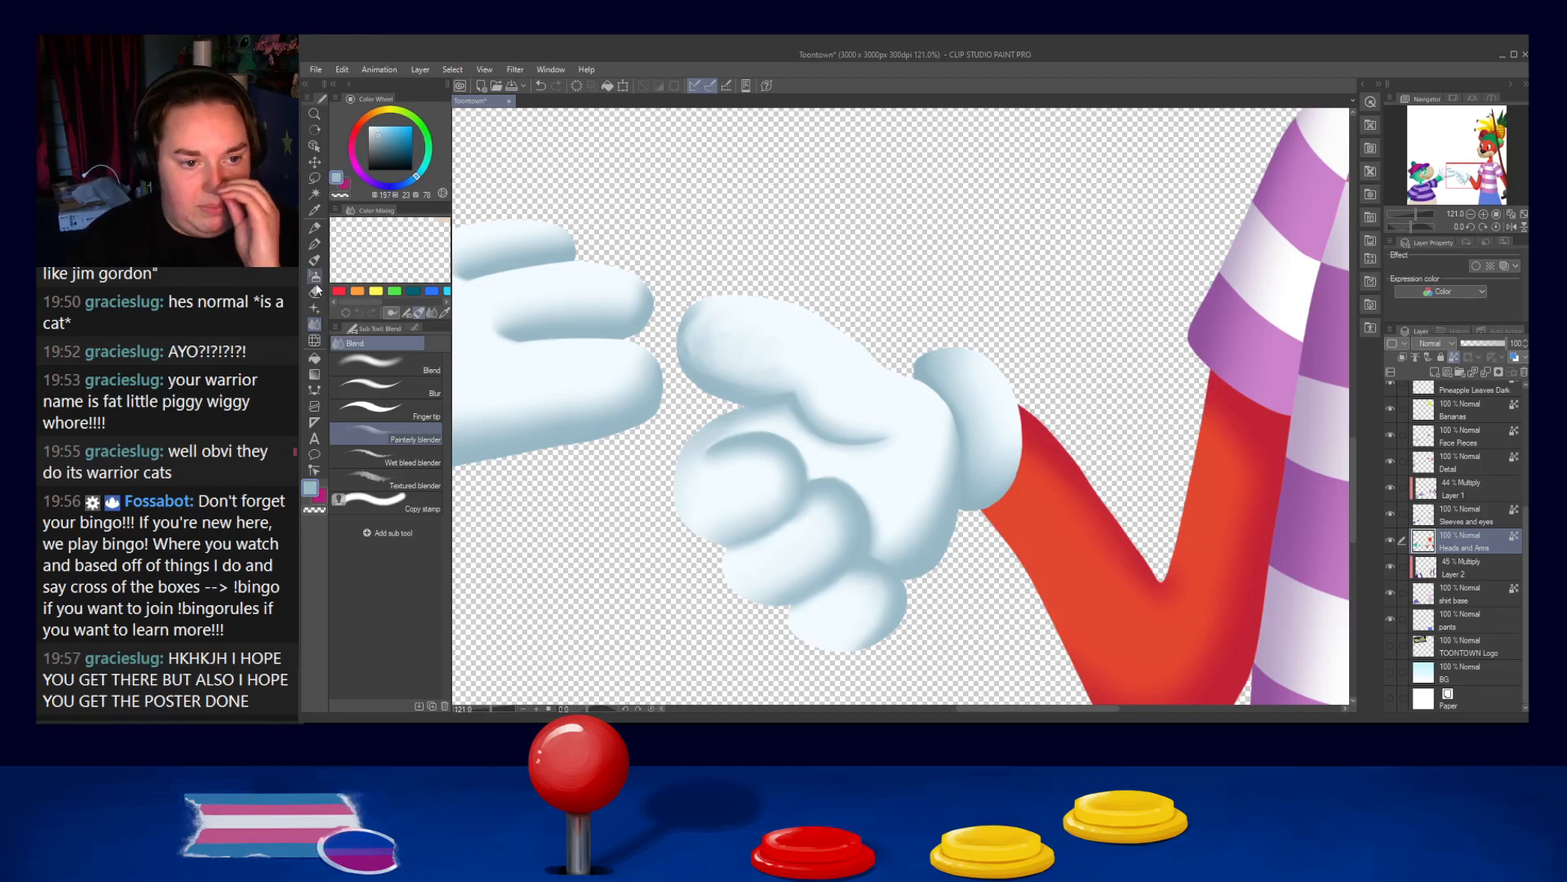
Paint a sampled blue-grey shadow around the extended fingertip and soften it with the Painterly blender and Blur
click(315, 244)
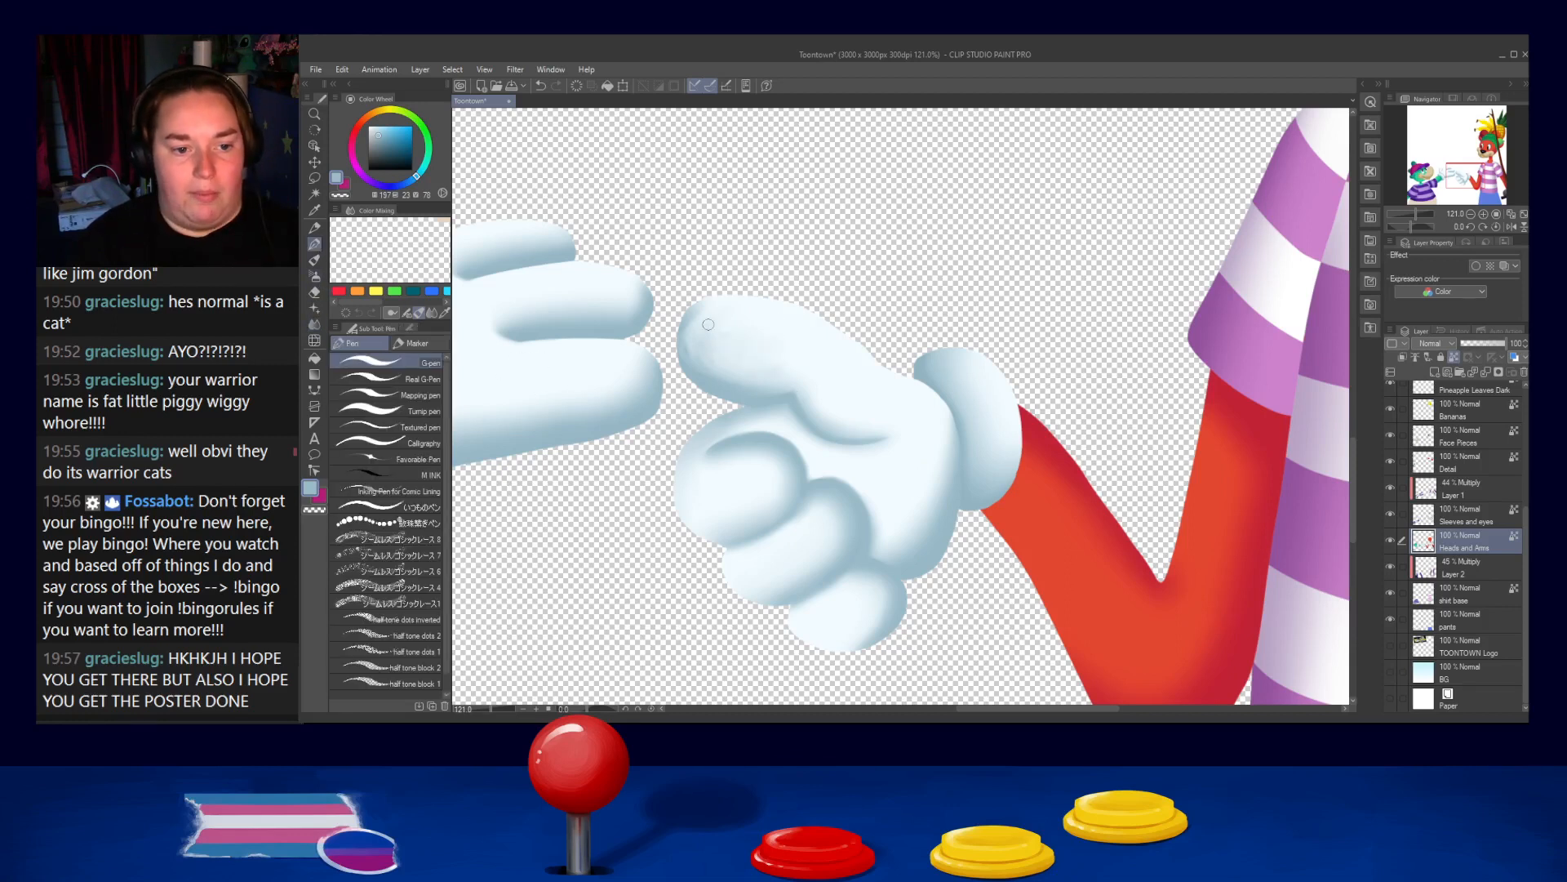
alt+click(702, 380)
drag(693, 309, 731, 391)
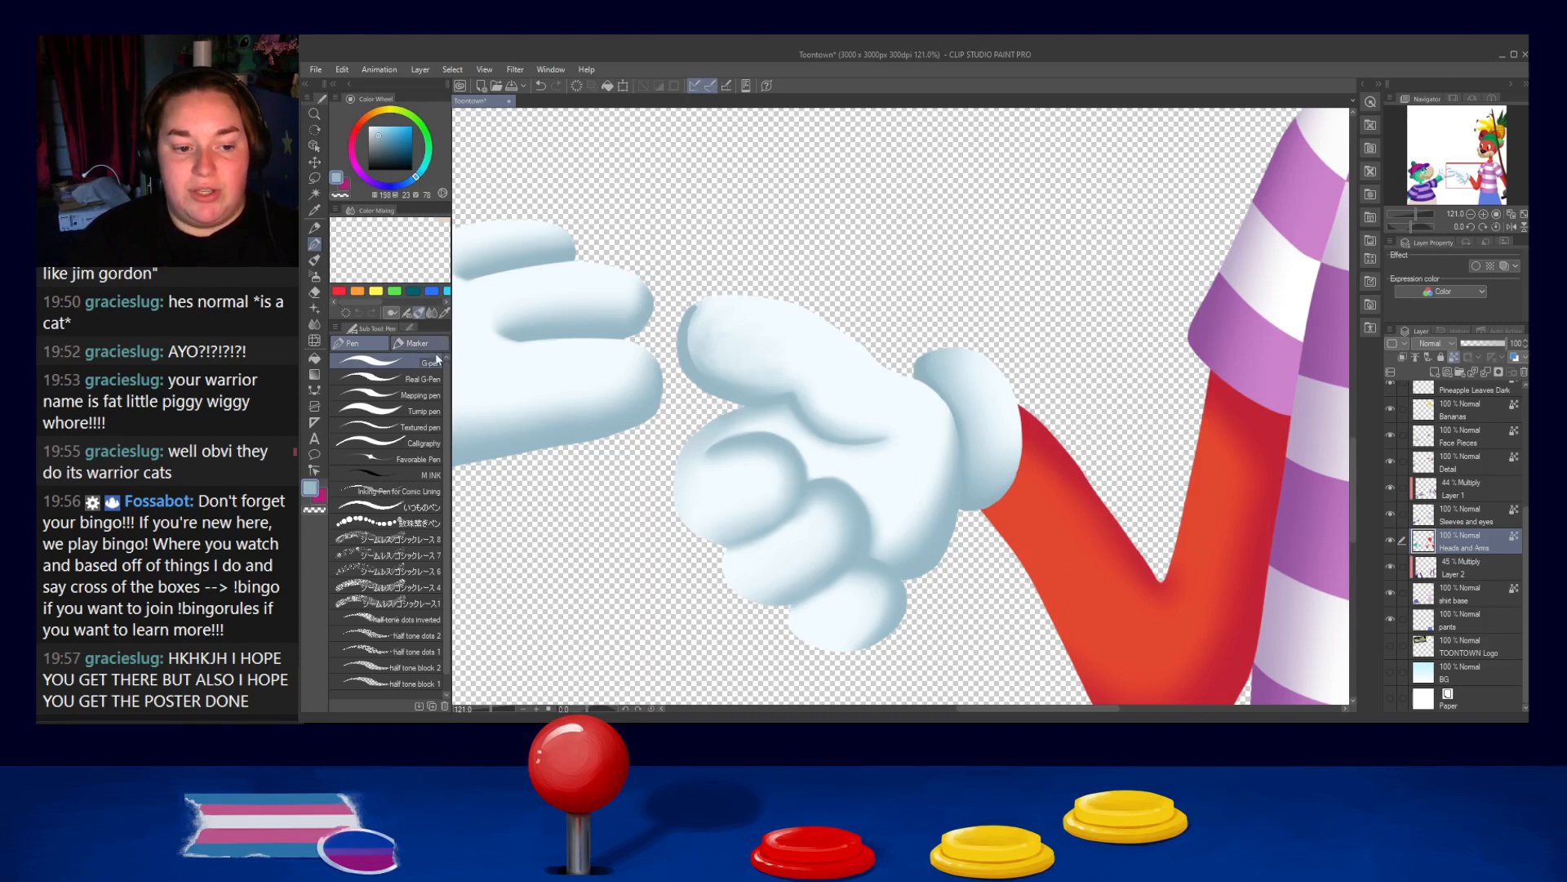
click(314, 324)
drag(704, 312, 725, 346)
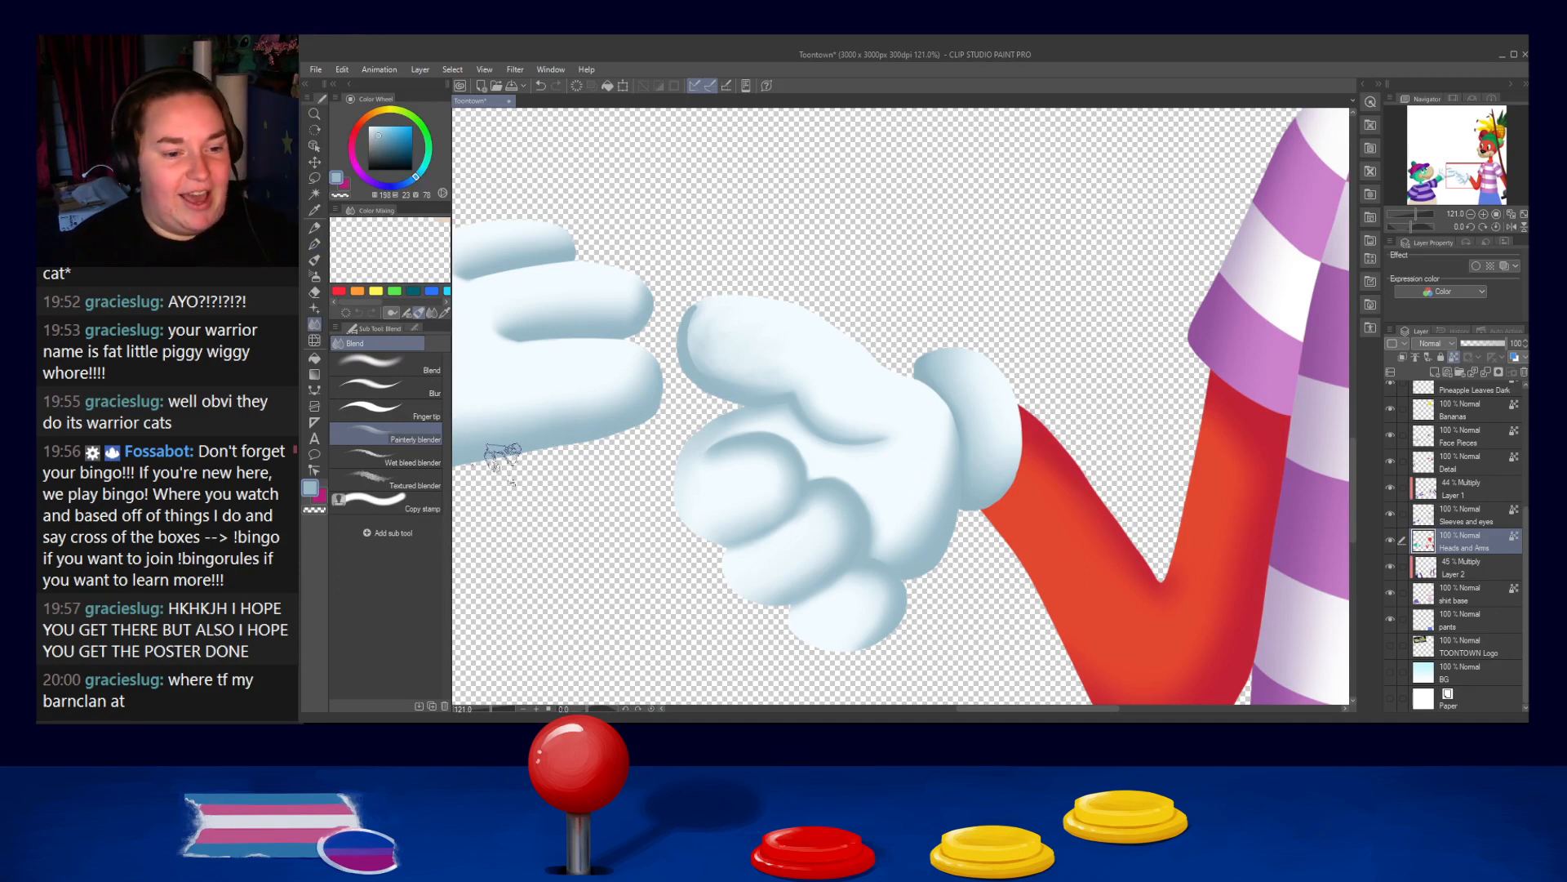
click(420, 387)
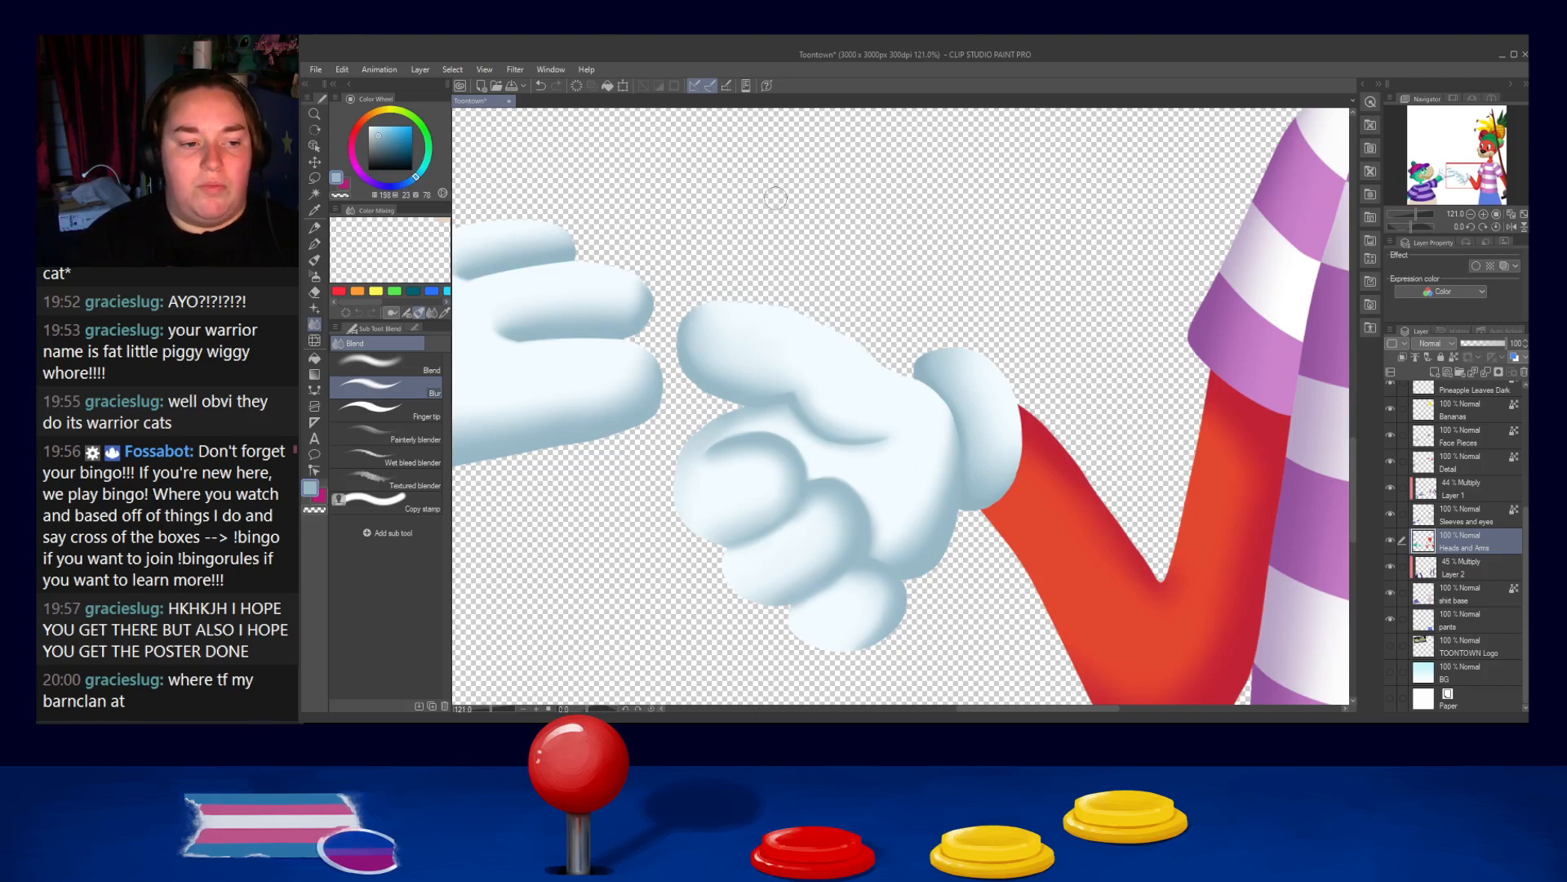
Paint a sampled light glove colour along the upper edge of the red character's extended finger and hand
click(317, 247)
alt+click(813, 341)
drag(788, 312, 902, 399)
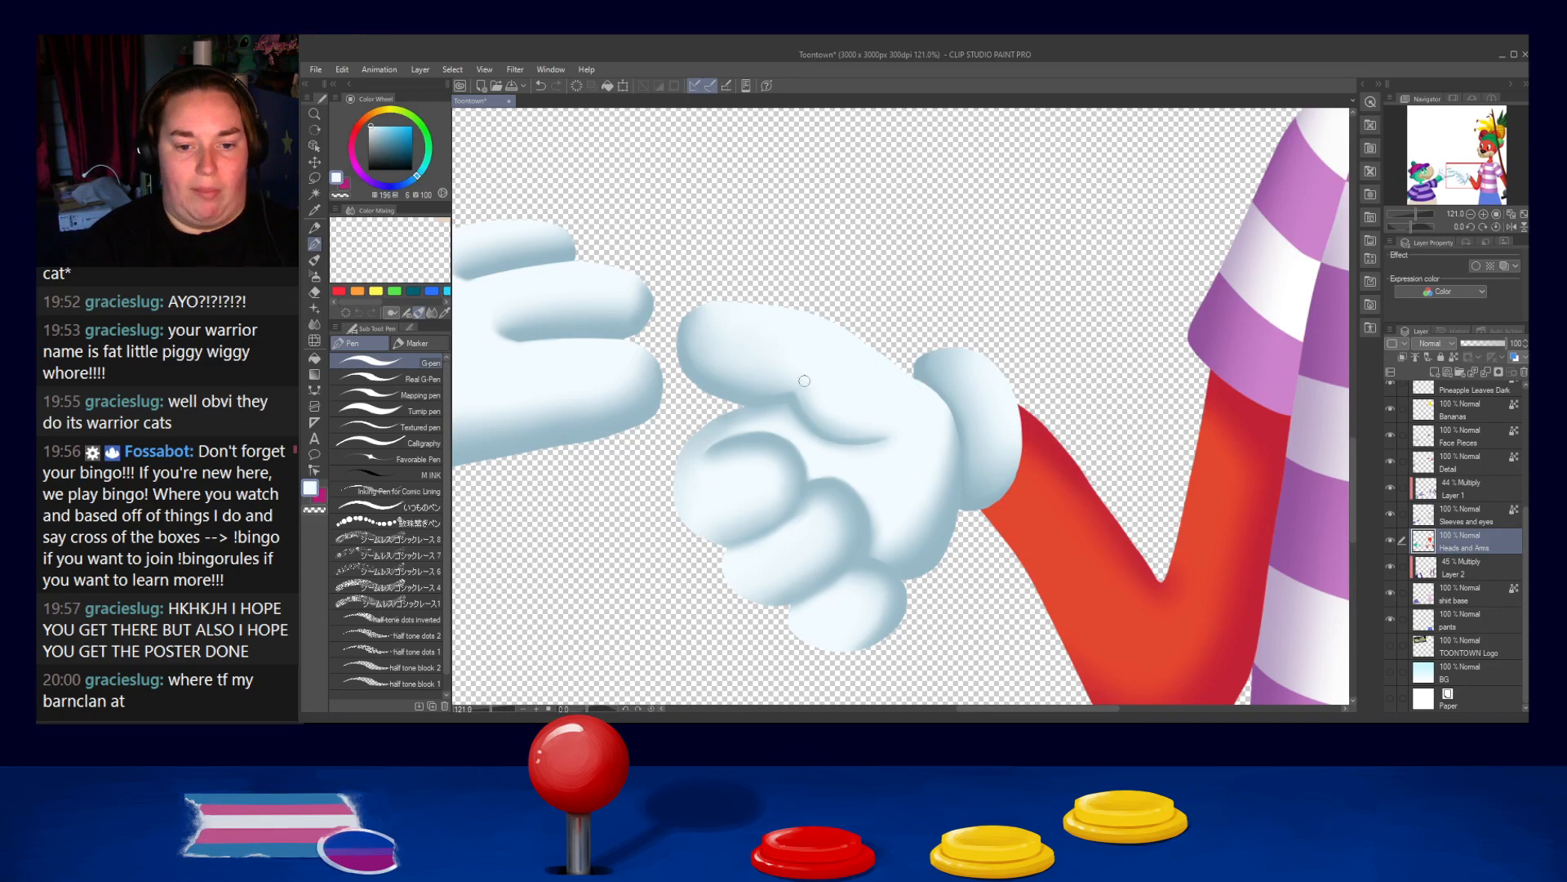
scroll(931, 317, down, 10)
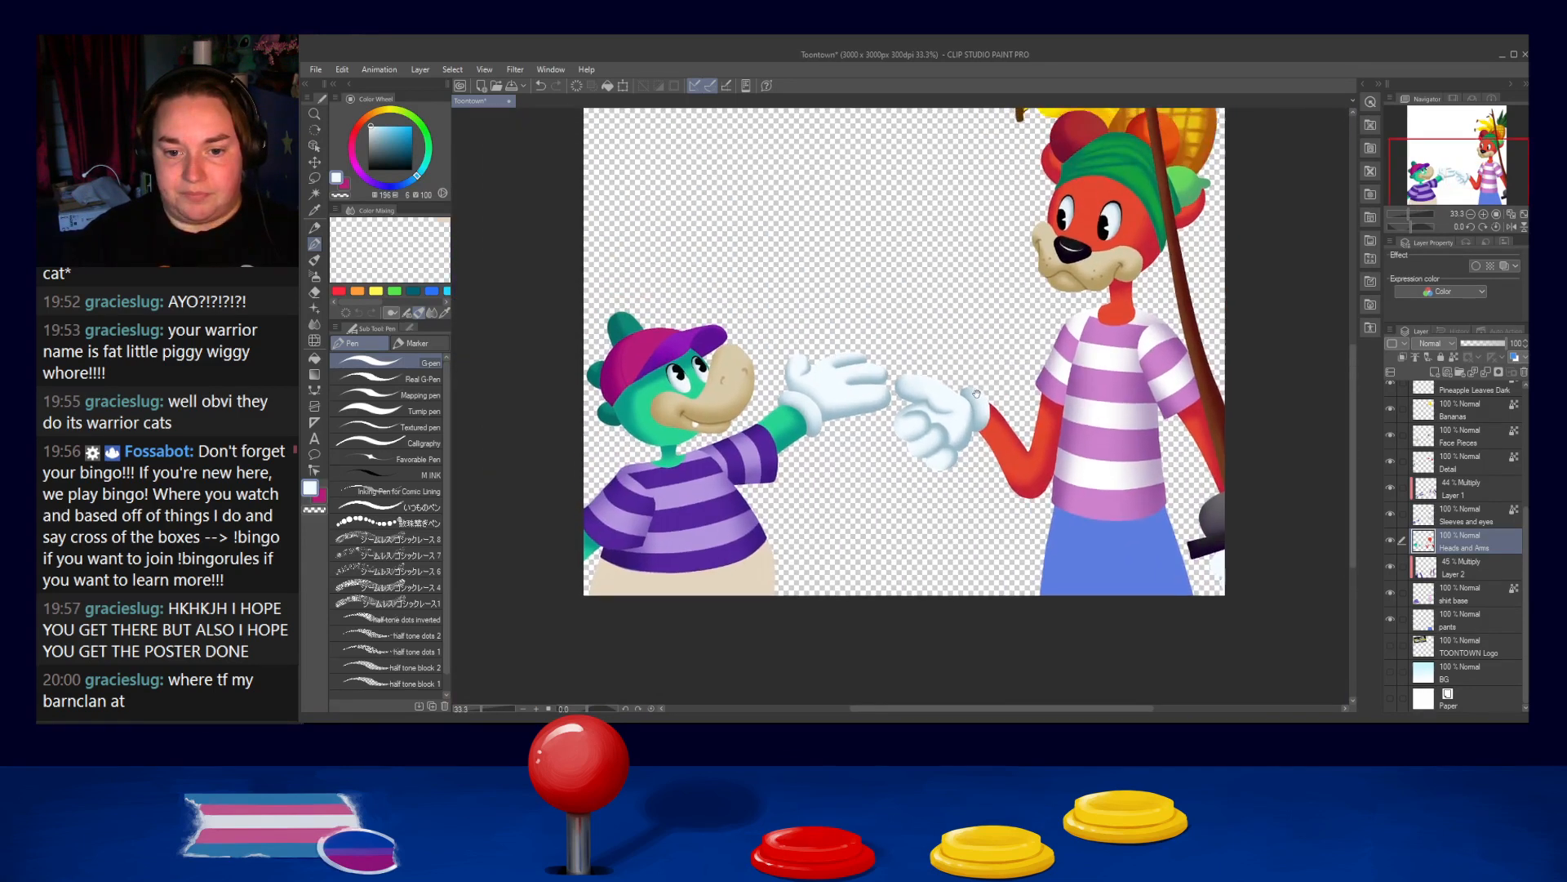
Paint a sampled light glove colour into the crease at the base of the teal character's thumb and soften it with Blur
scroll(952, 434, down, 1)
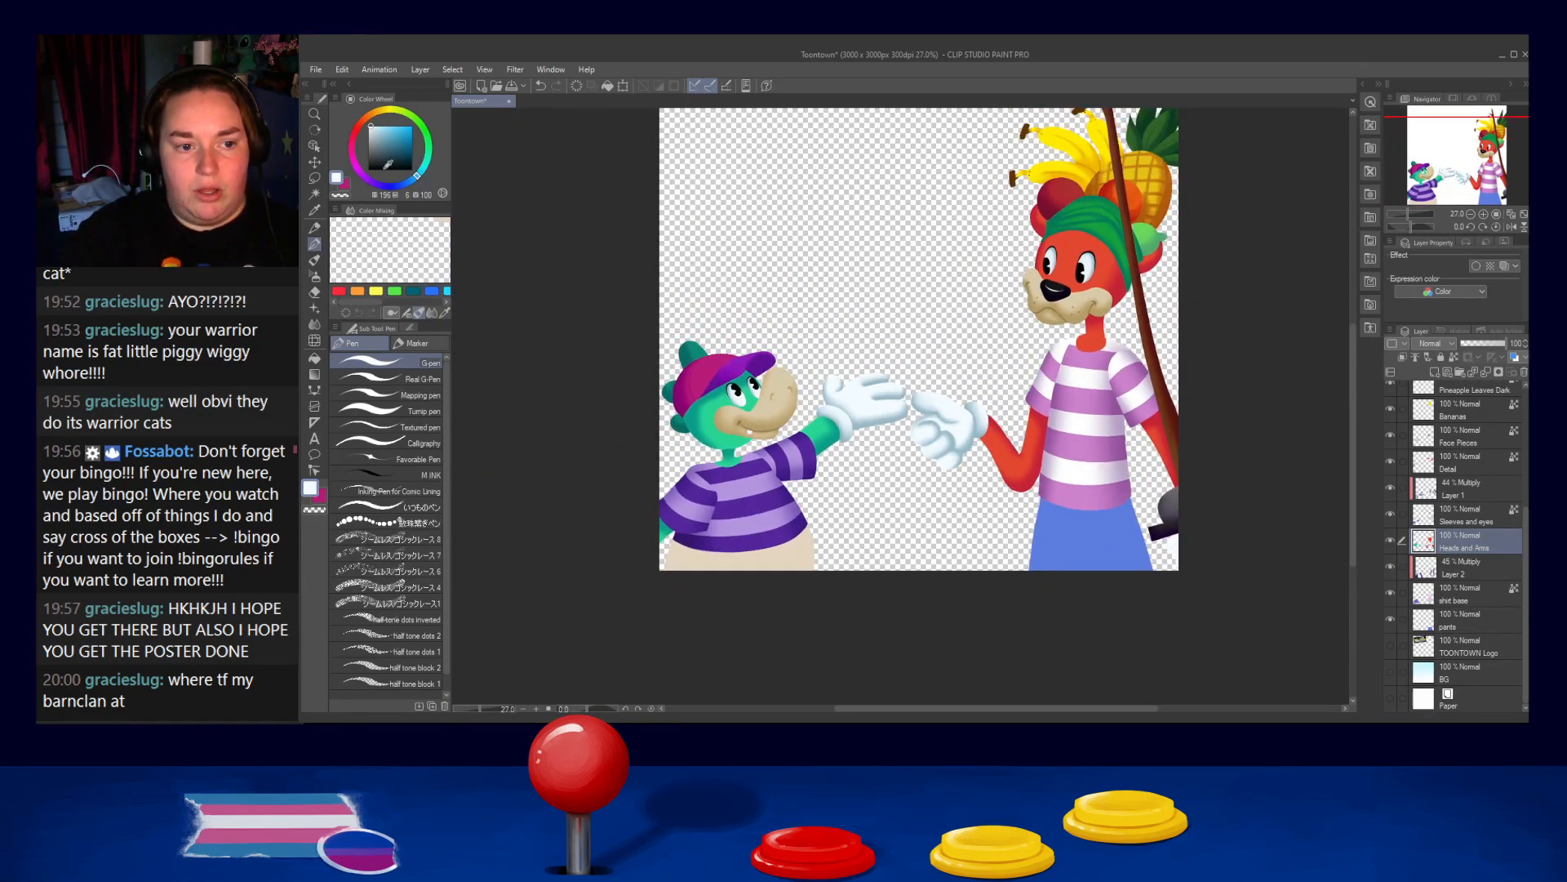
scroll(1003, 571, up, 2)
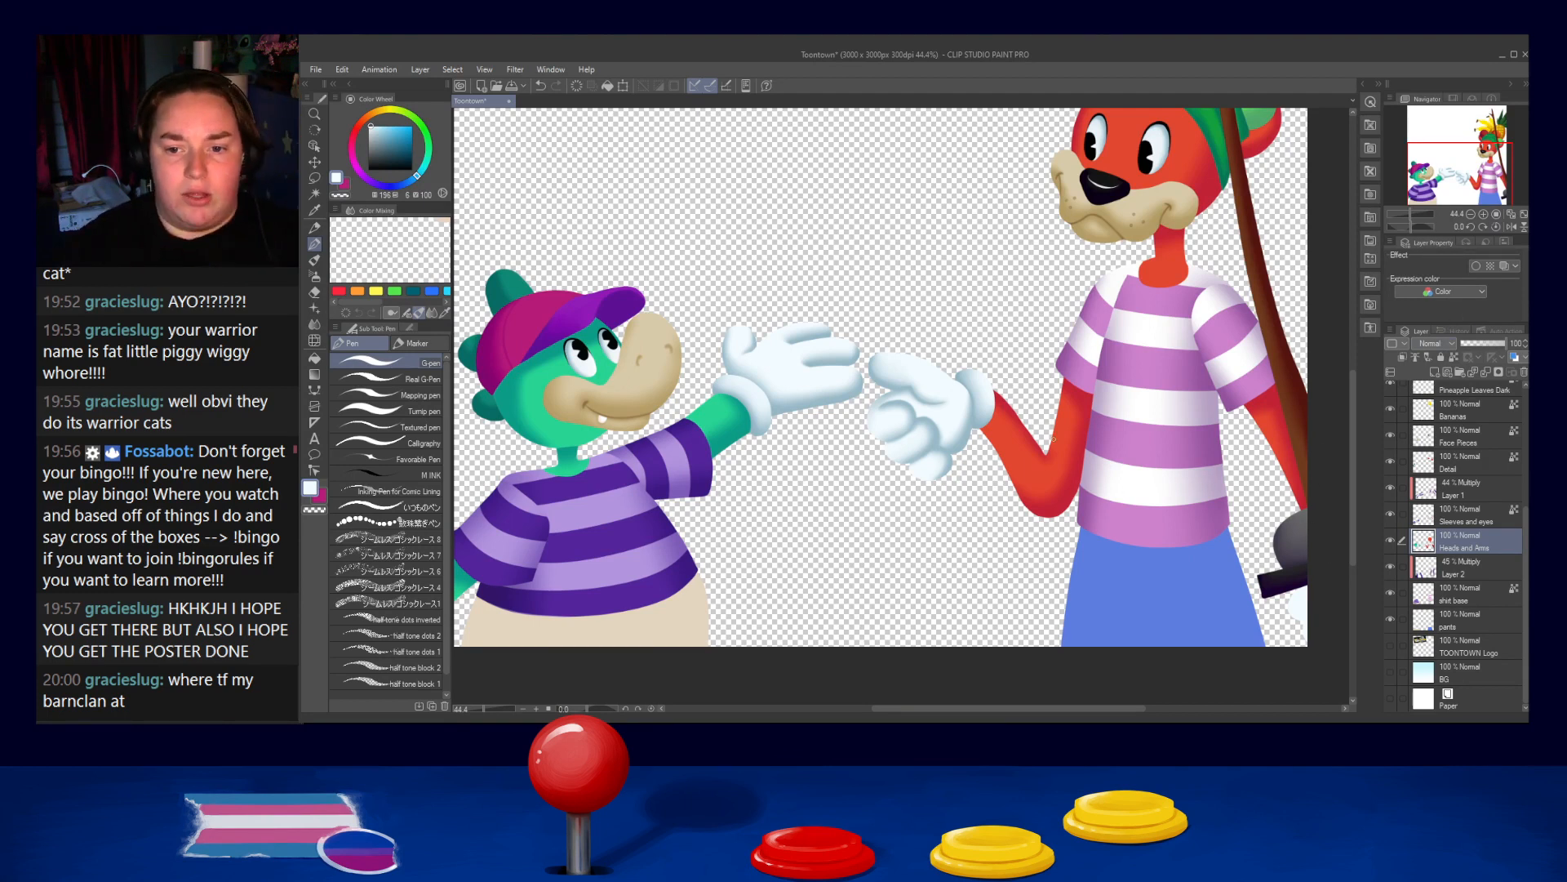
scroll(1053, 440, down, 2)
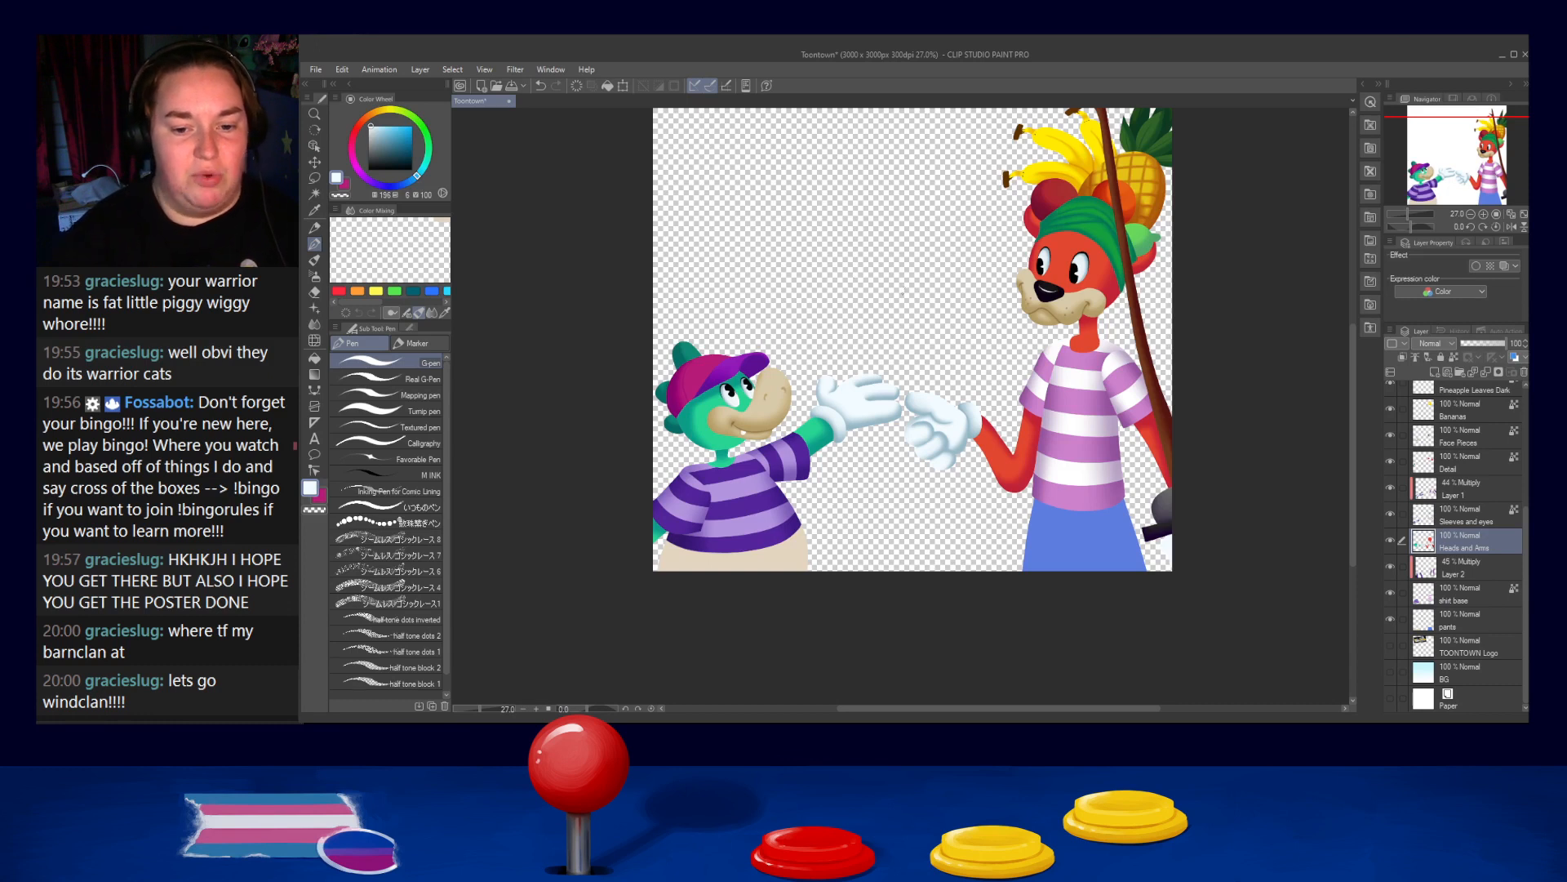
scroll(879, 429, up, 5)
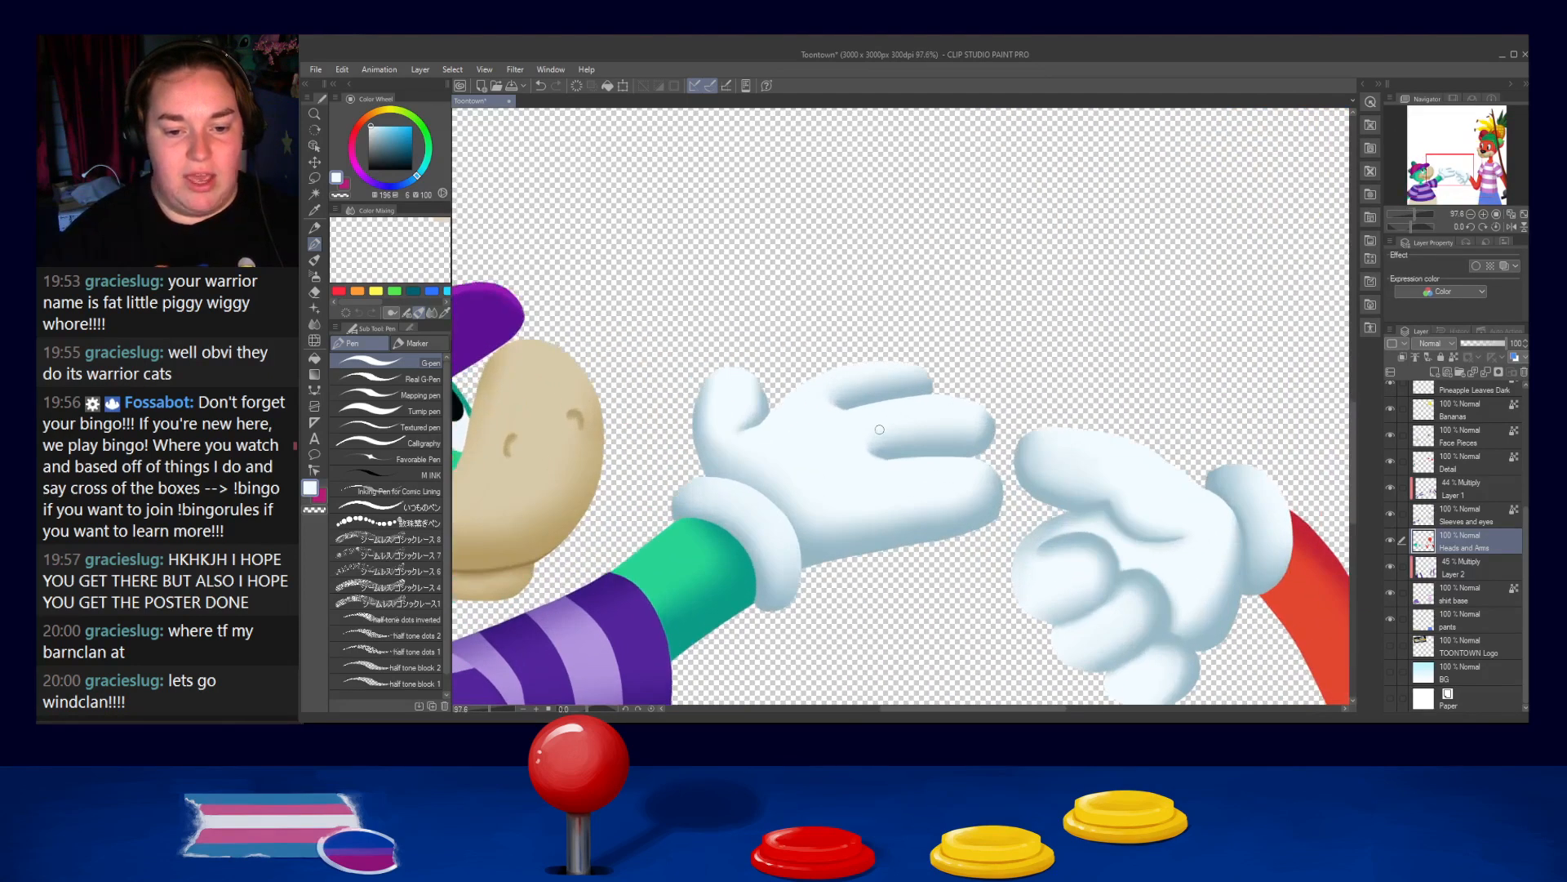
scroll(879, 429, down, 4)
scroll(869, 416, up, 5)
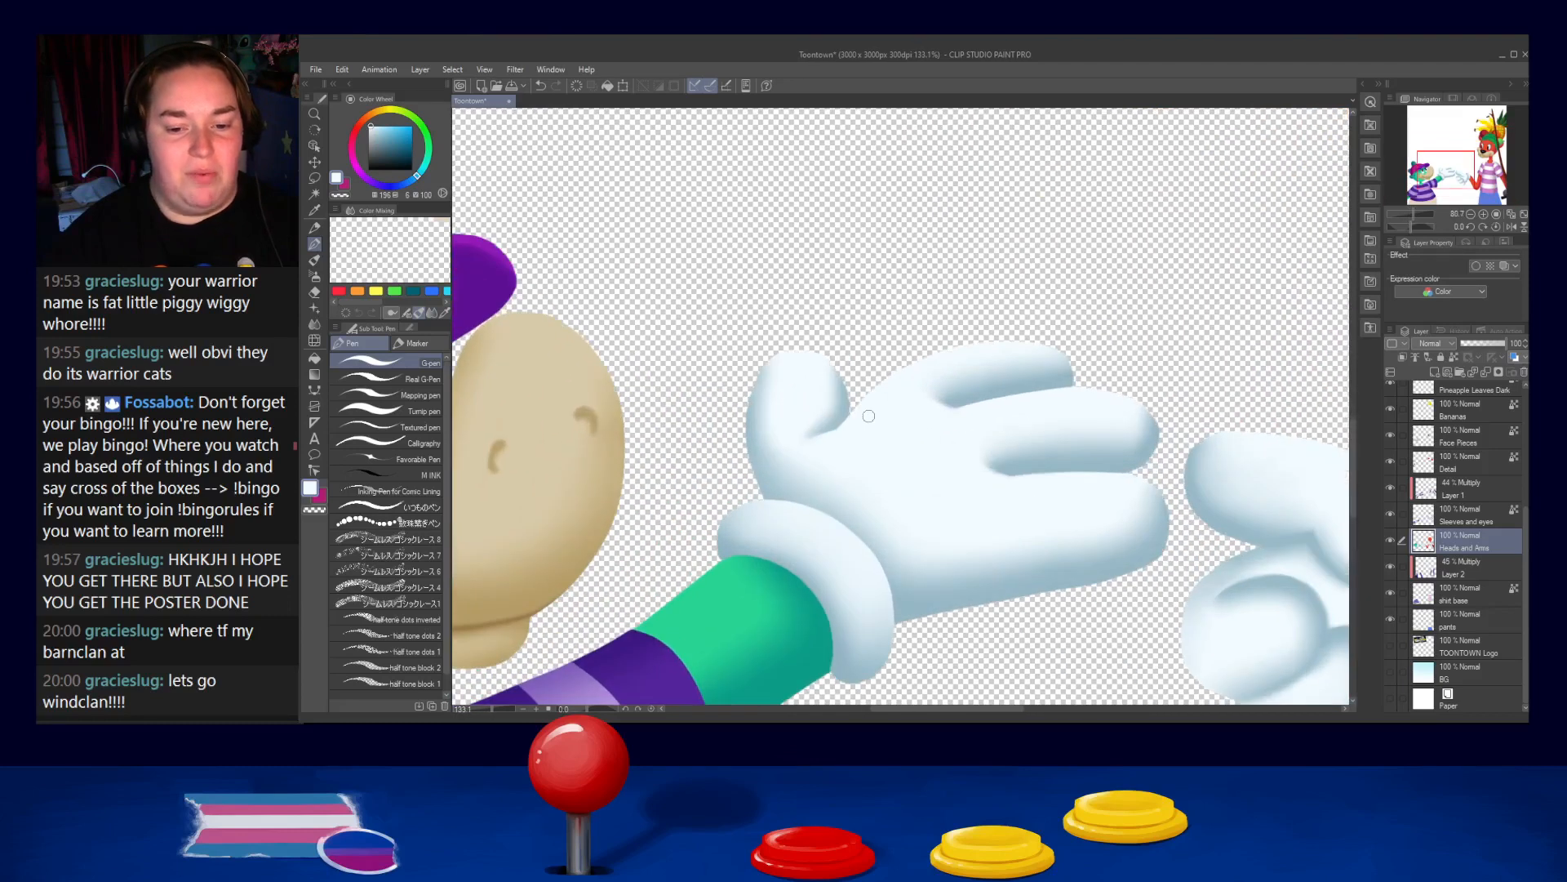
alt+click(823, 443)
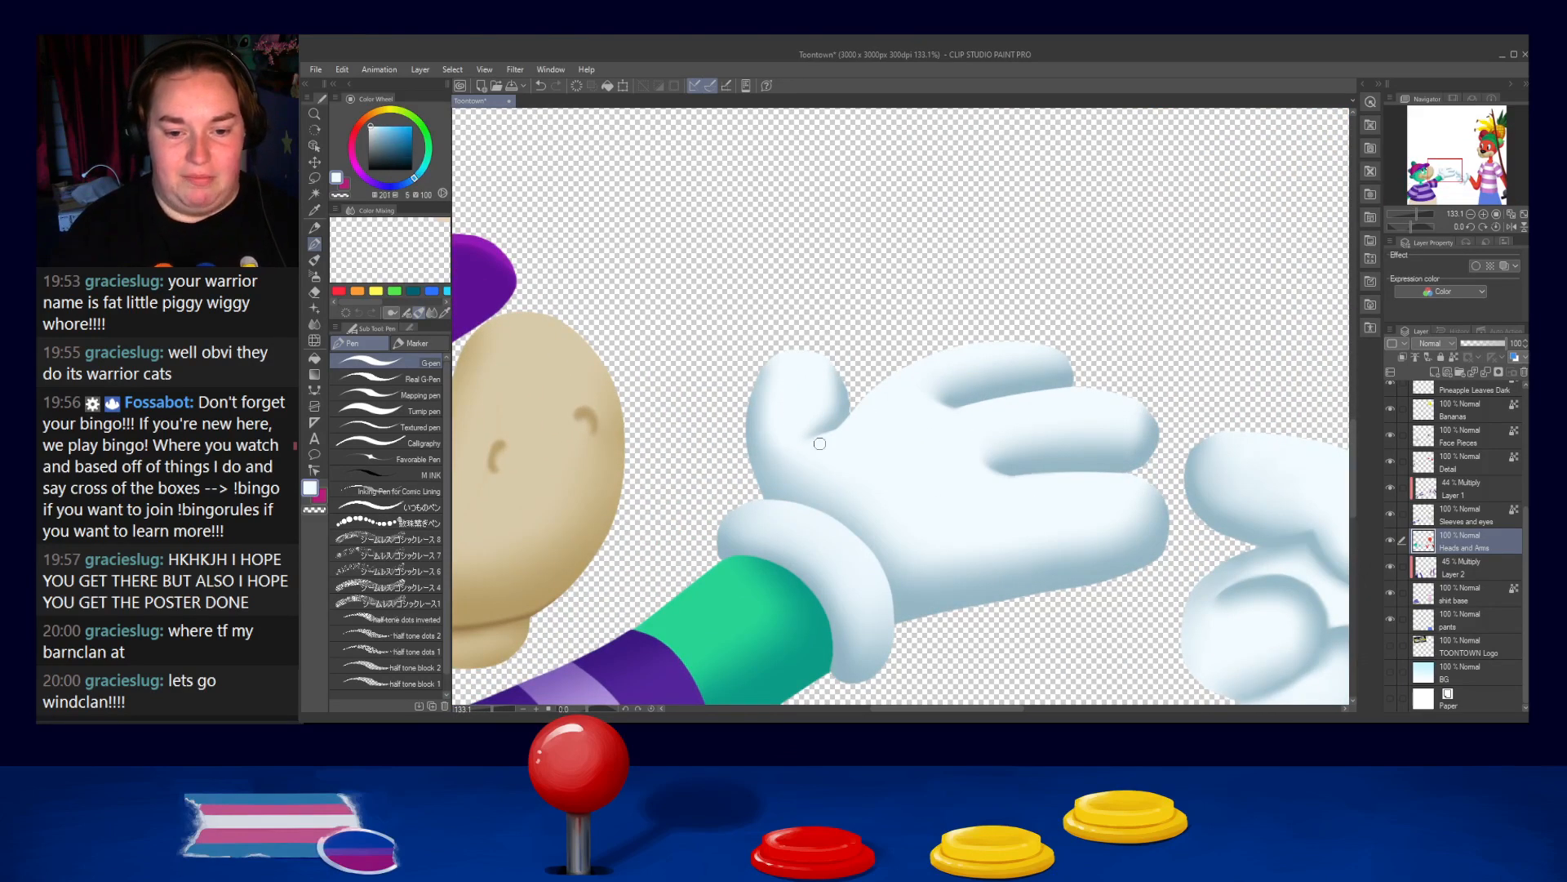
drag(821, 436, 867, 403)
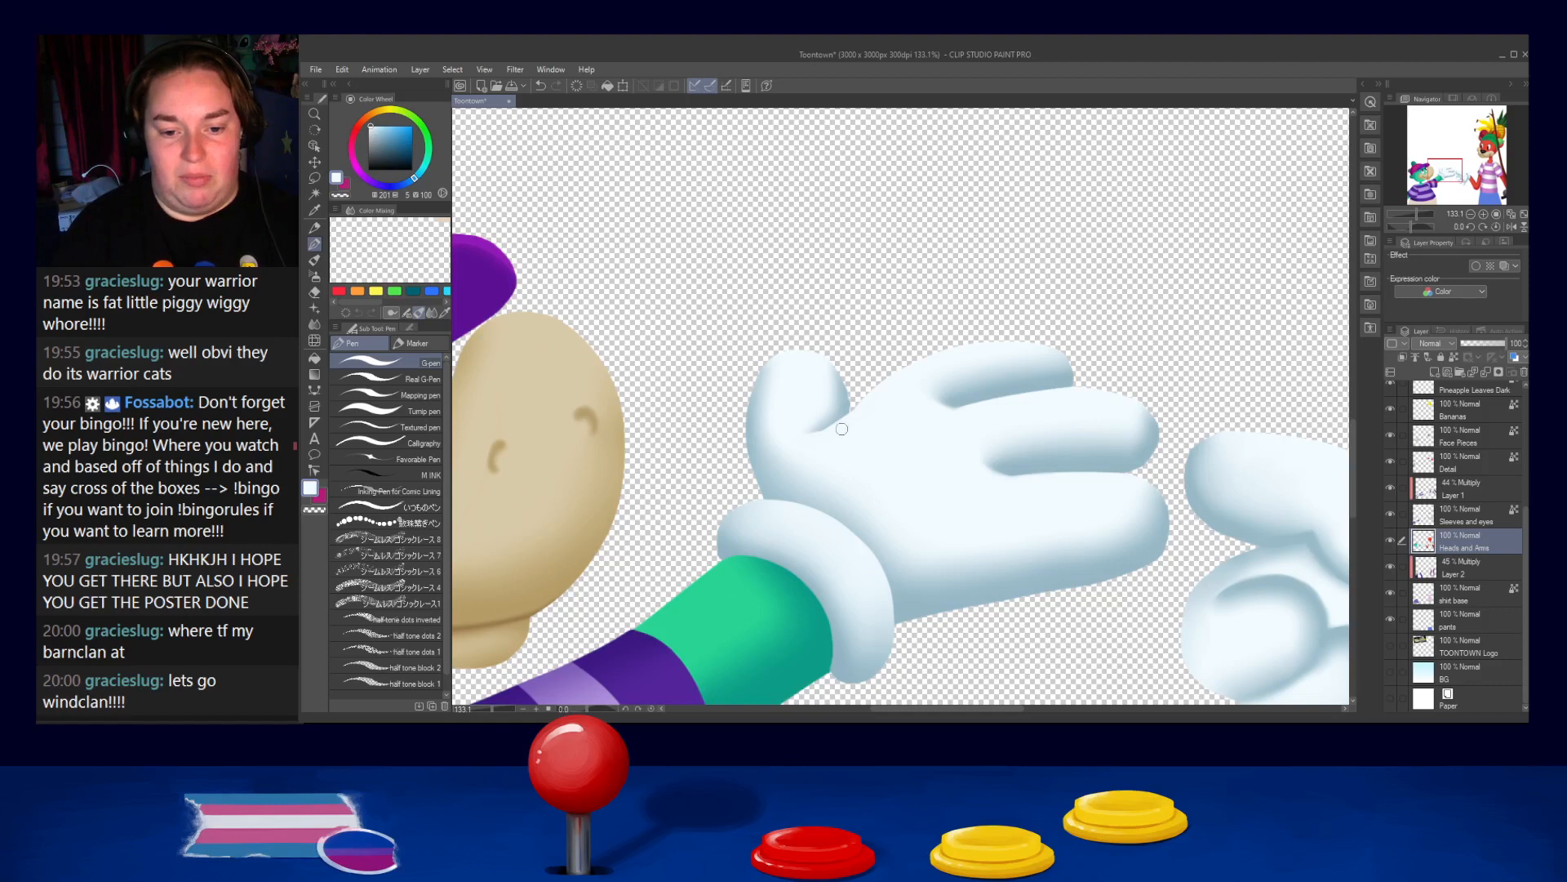
click(314, 325)
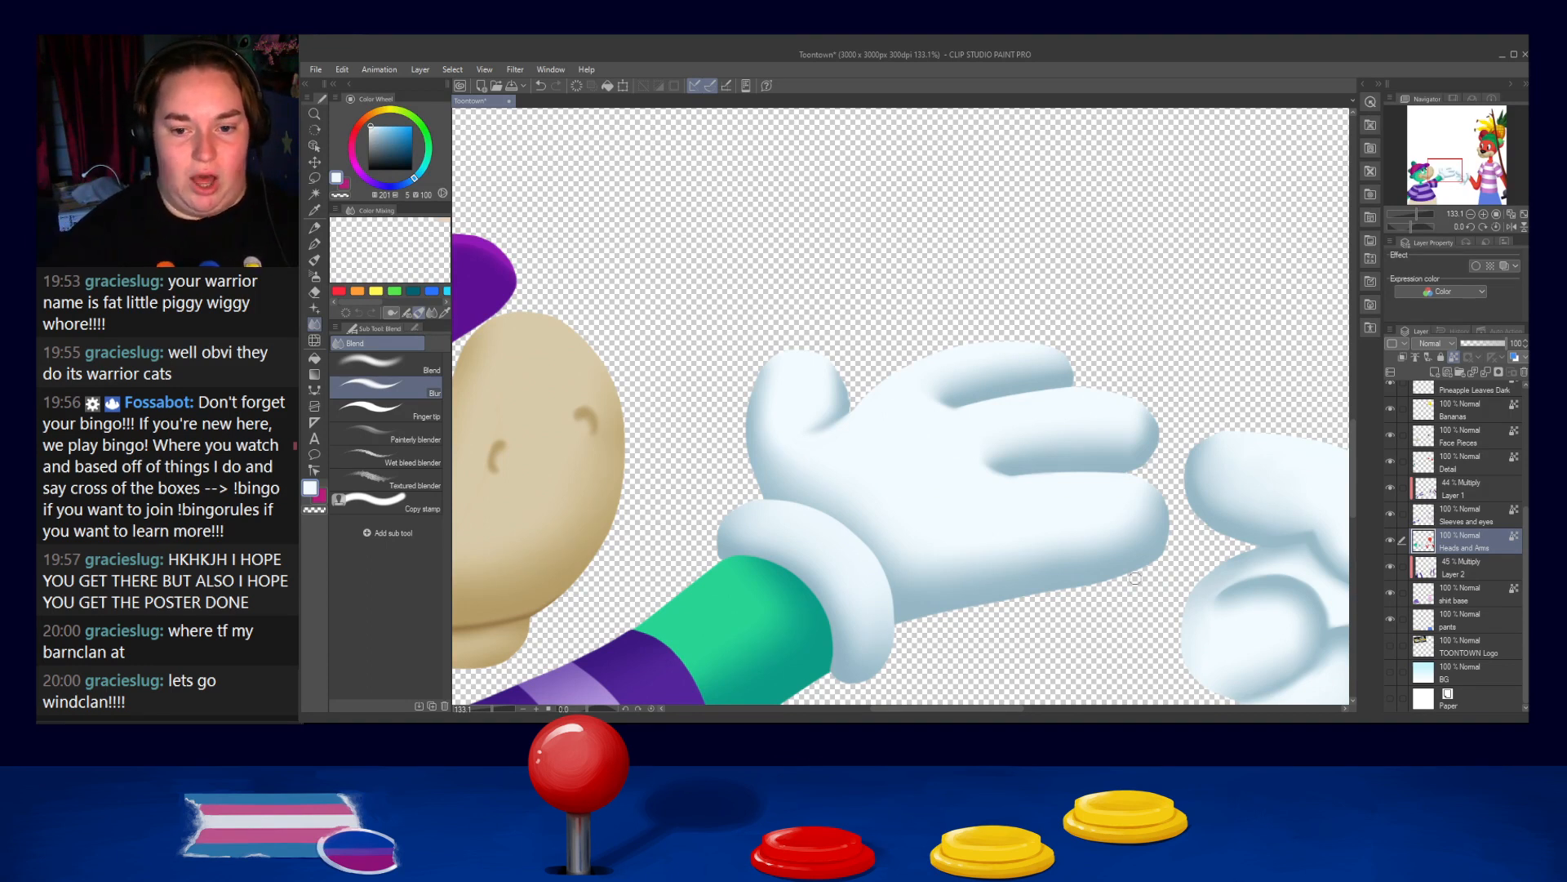
Repaint the crease behind the red character's extended finger with the G-pen, using sampled light and blue-grey glove colours
scroll(1109, 554, down, 5)
drag(1242, 661, 1104, 474)
scroll(1103, 474, up, 5)
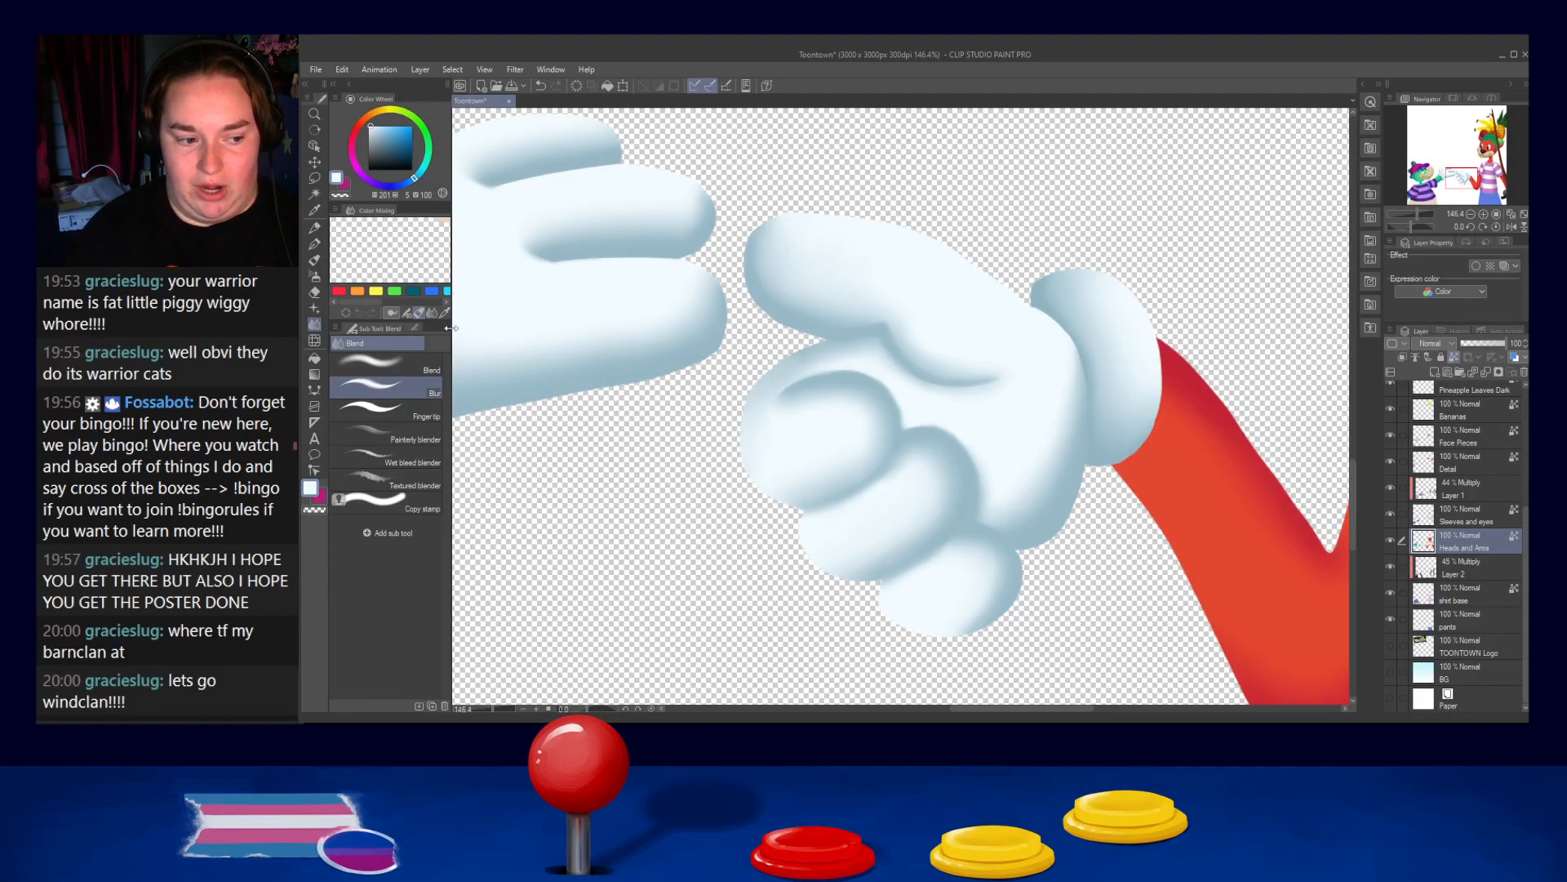
click(315, 292)
alt+click(927, 342)
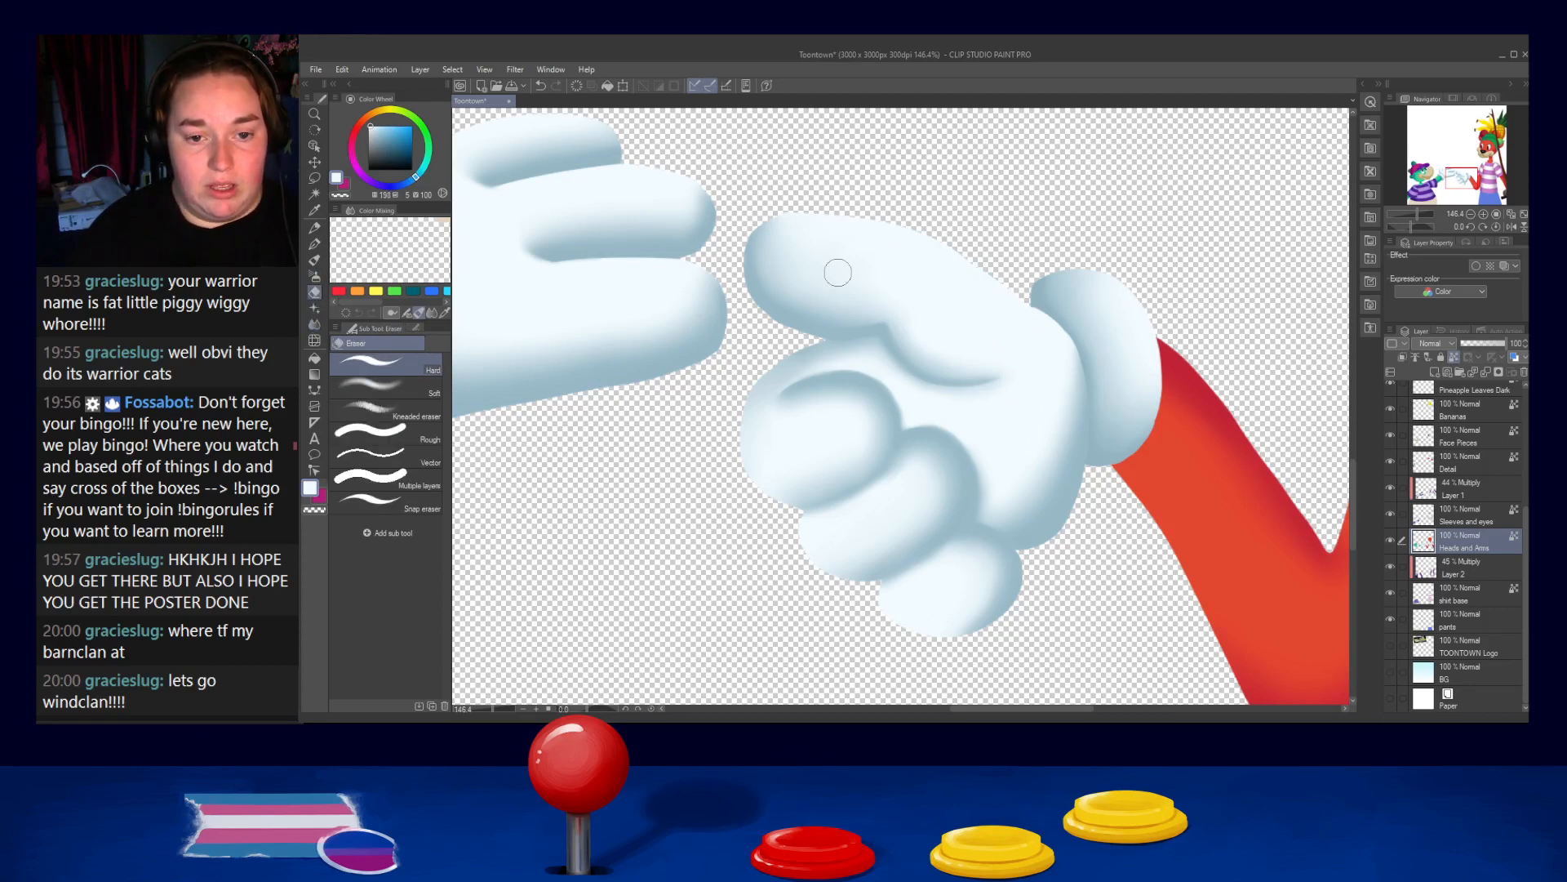
click(315, 243)
alt+click(938, 315)
key(])
mouse_move(902, 325)
mouse_down()
mouse_move(1013, 352)
mouse_move(932, 328)
mouse_move(977, 334)
mouse_move(931, 353)
mouse_move(983, 380)
mouse_up()
mouse_move(902, 325)
mouse_down()
mouse_move(1005, 386)
mouse_move(913, 328)
mouse_move(942, 372)
mouse_move(892, 351)
mouse_move(993, 398)
mouse_move(915, 373)
mouse_move(987, 393)
mouse_move(926, 373)
mouse_move(985, 397)
mouse_up()
alt+click(896, 349)
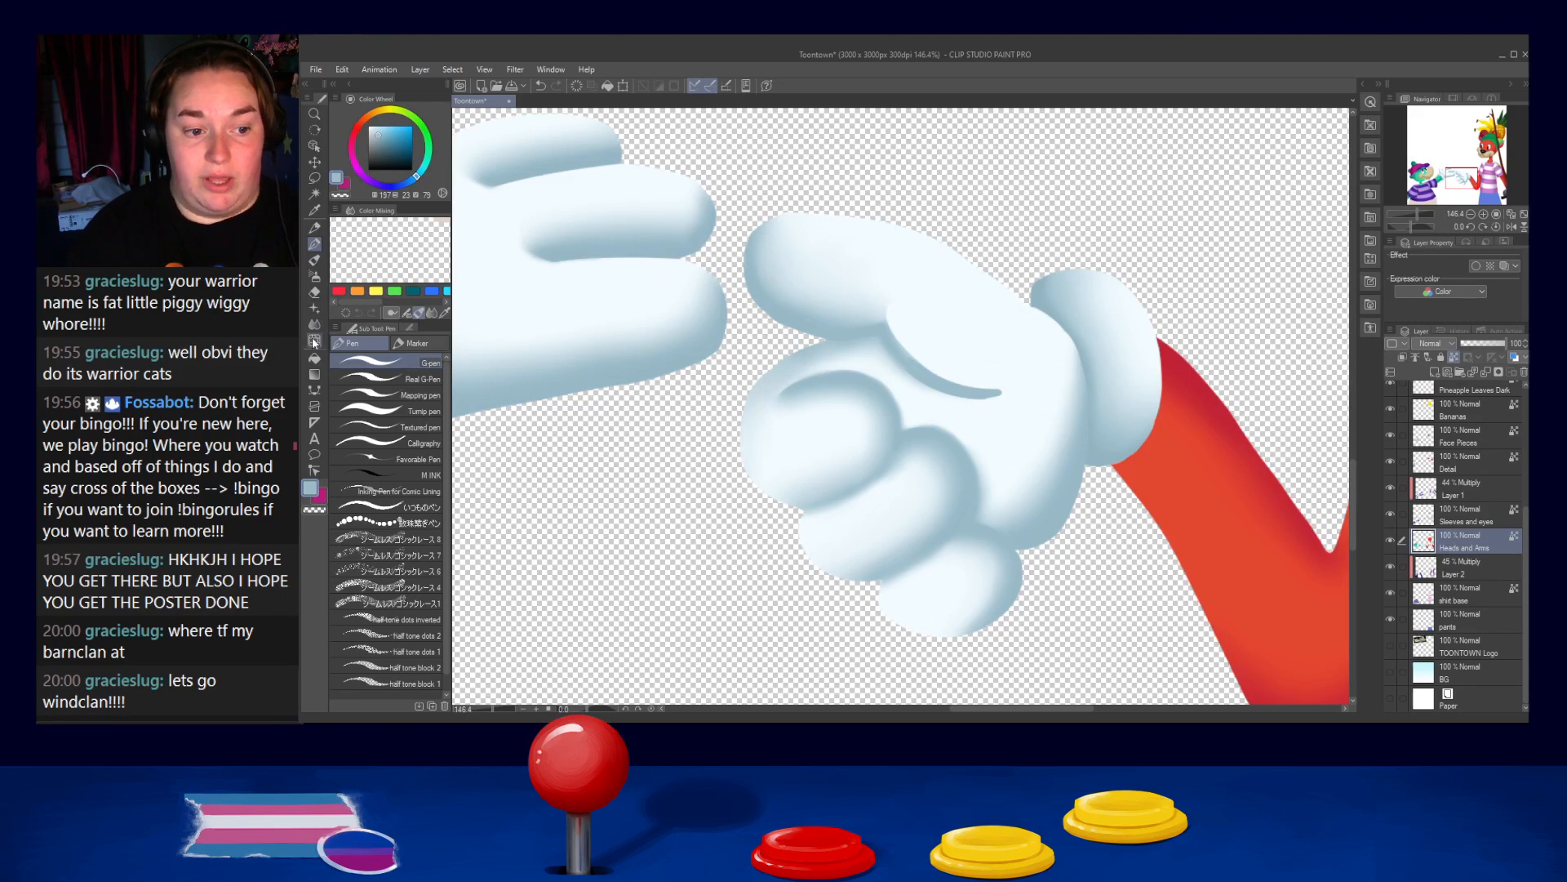
Soften the repainted crease on the red character's glove with Blur, reducing the brush size
click(314, 324)
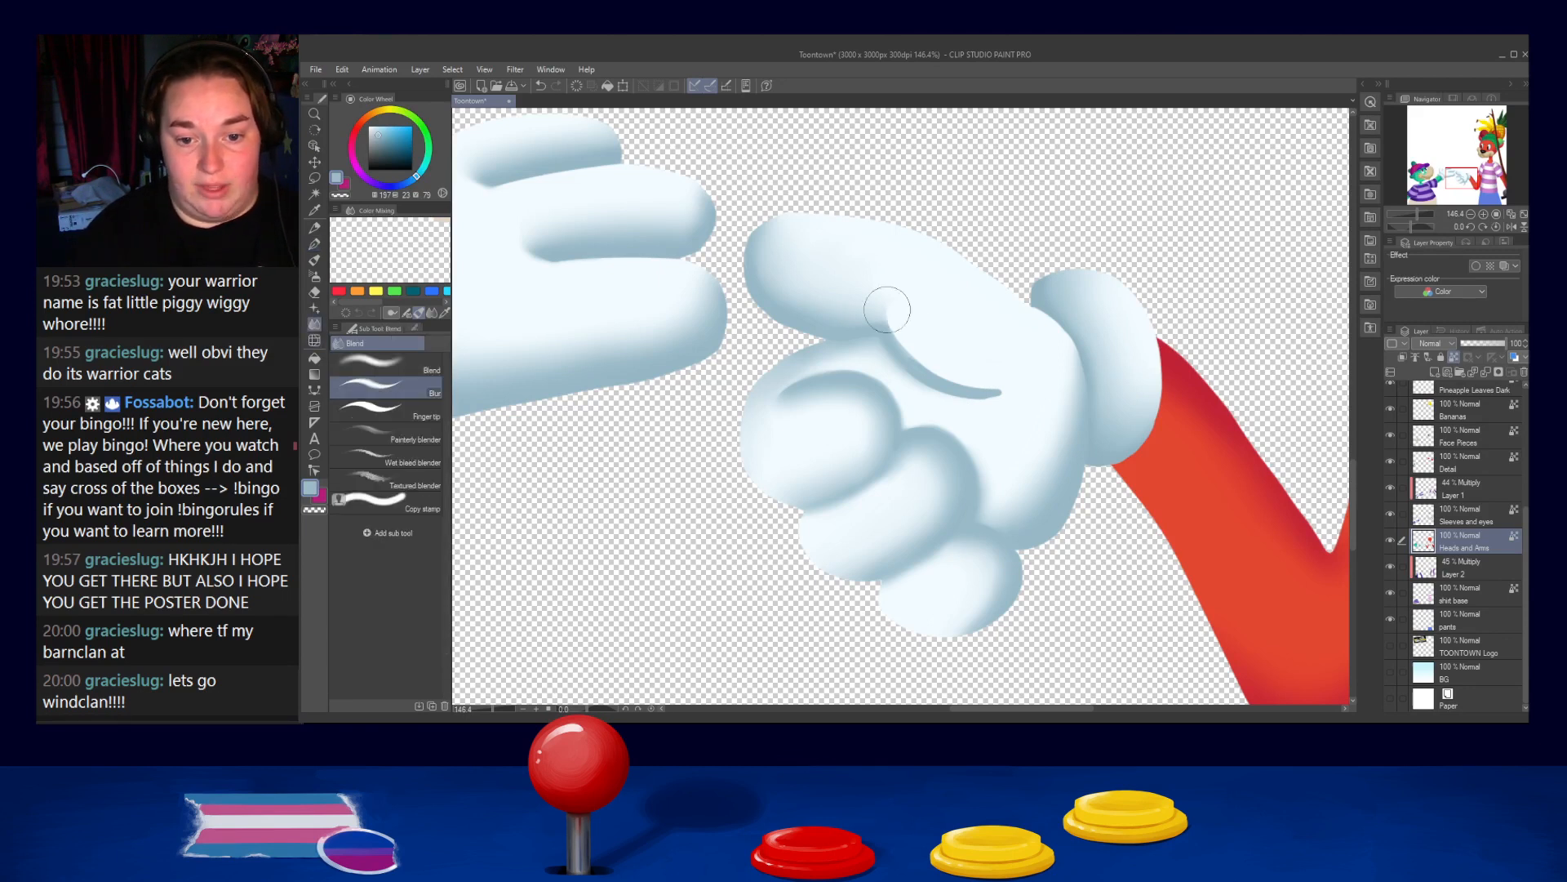
mouse_move(909, 321)
mouse_down()
mouse_move(989, 376)
mouse_move(912, 347)
mouse_move(1022, 371)
mouse_move(969, 373)
mouse_move(1037, 390)
mouse_up()
key(bracketleft)
key(bracketleft)
key(bracketleft)
key(bracketleft)
key(bracketleft)
key(bracketleft)
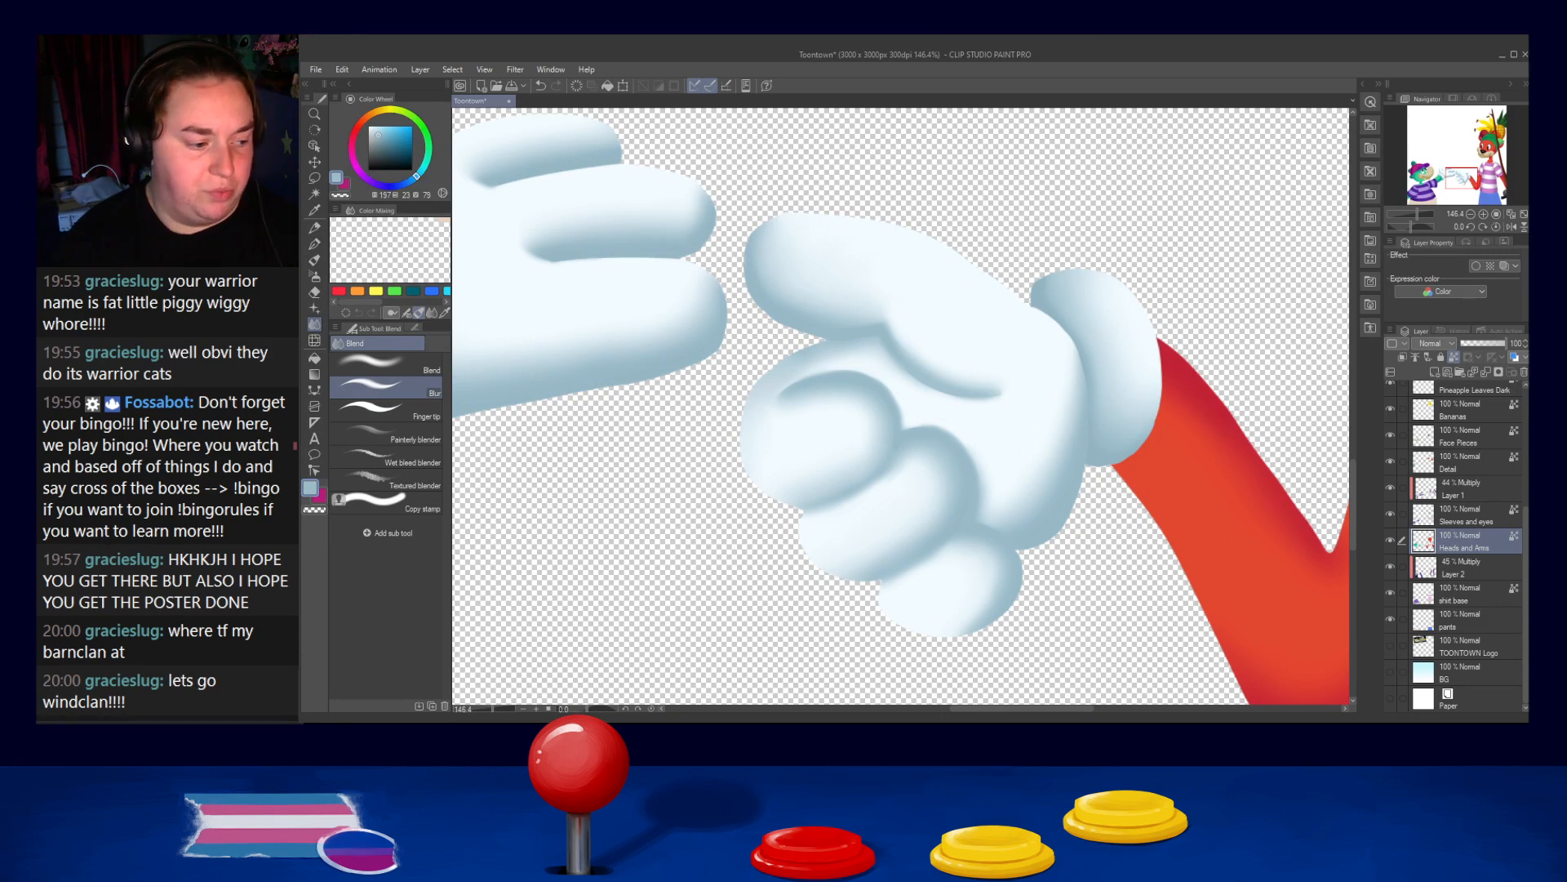
Extend the teal character's thumb tip with a sampled light glove colour and blend a blue-grey shadow along its edge with Blur
scroll(1130, 302, down, 3)
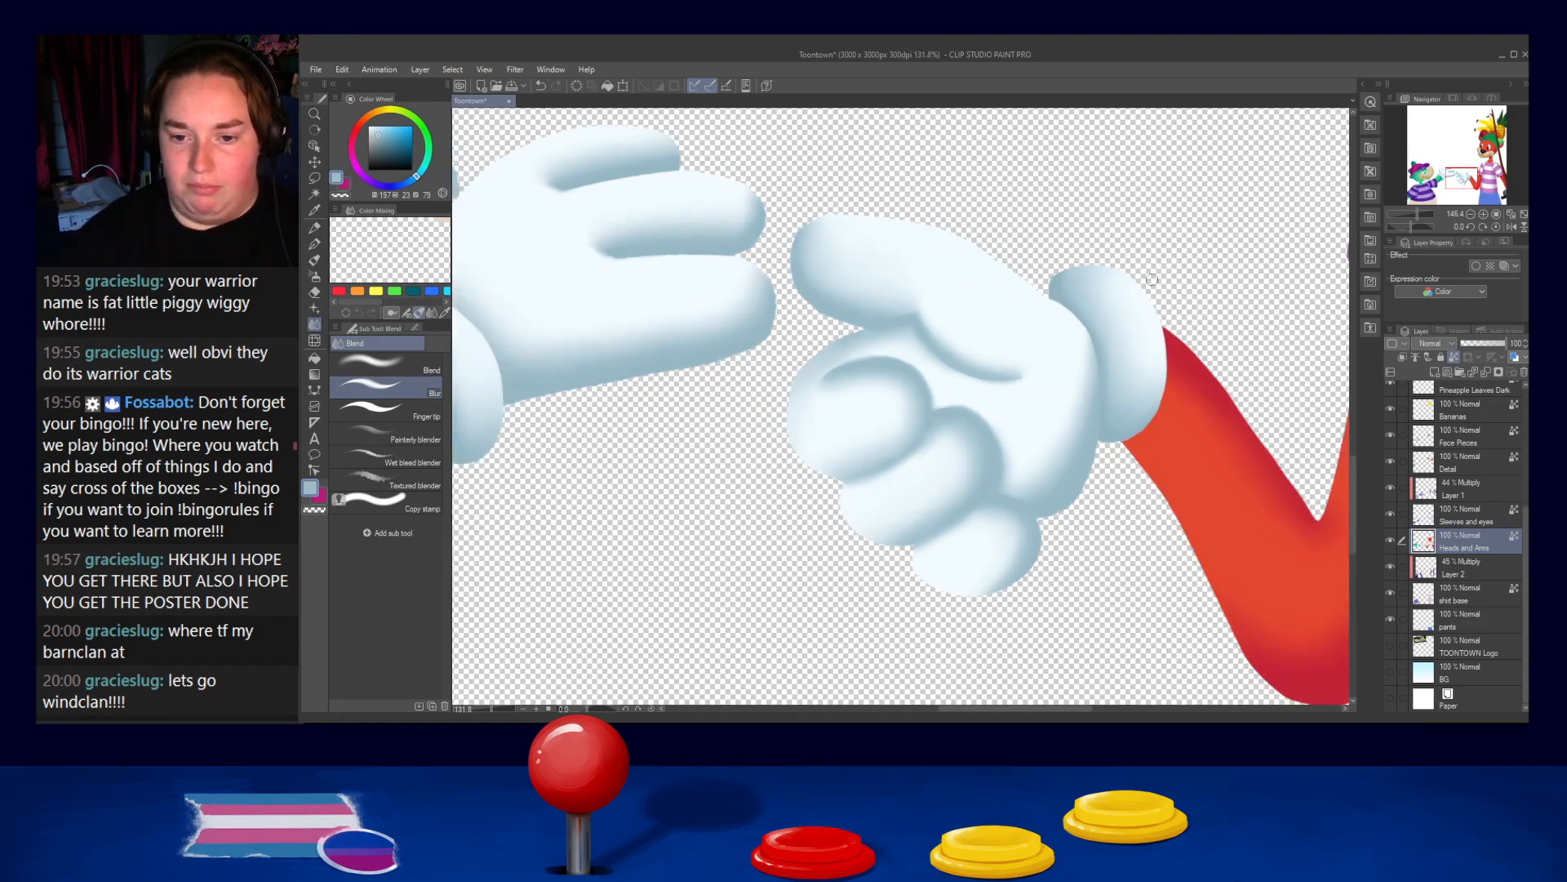
scroll(1128, 307, down, 4)
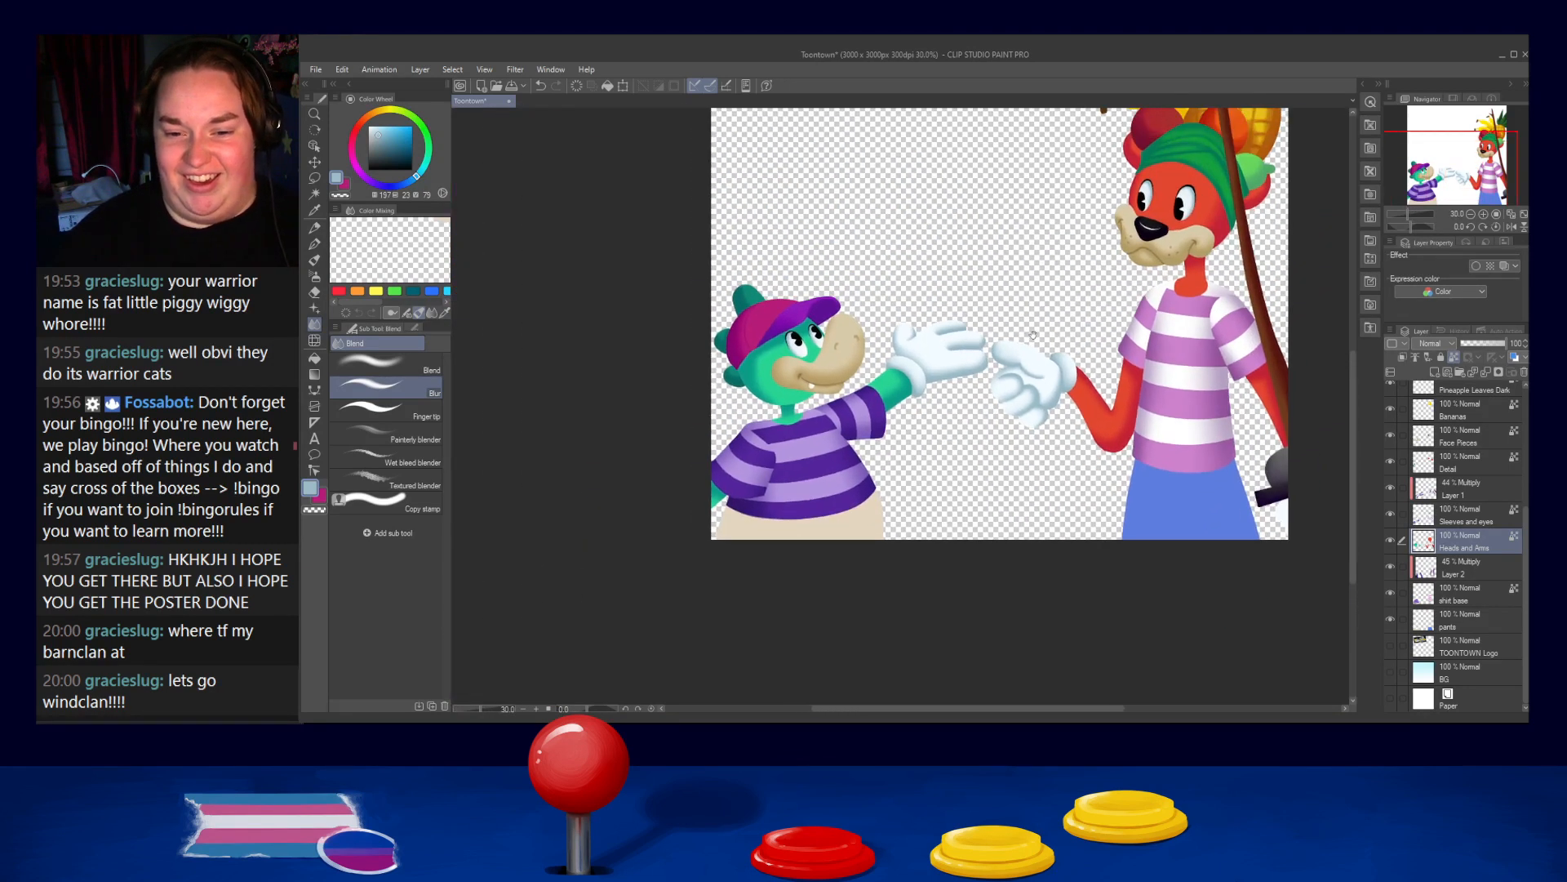
scroll(986, 334, up, 4)
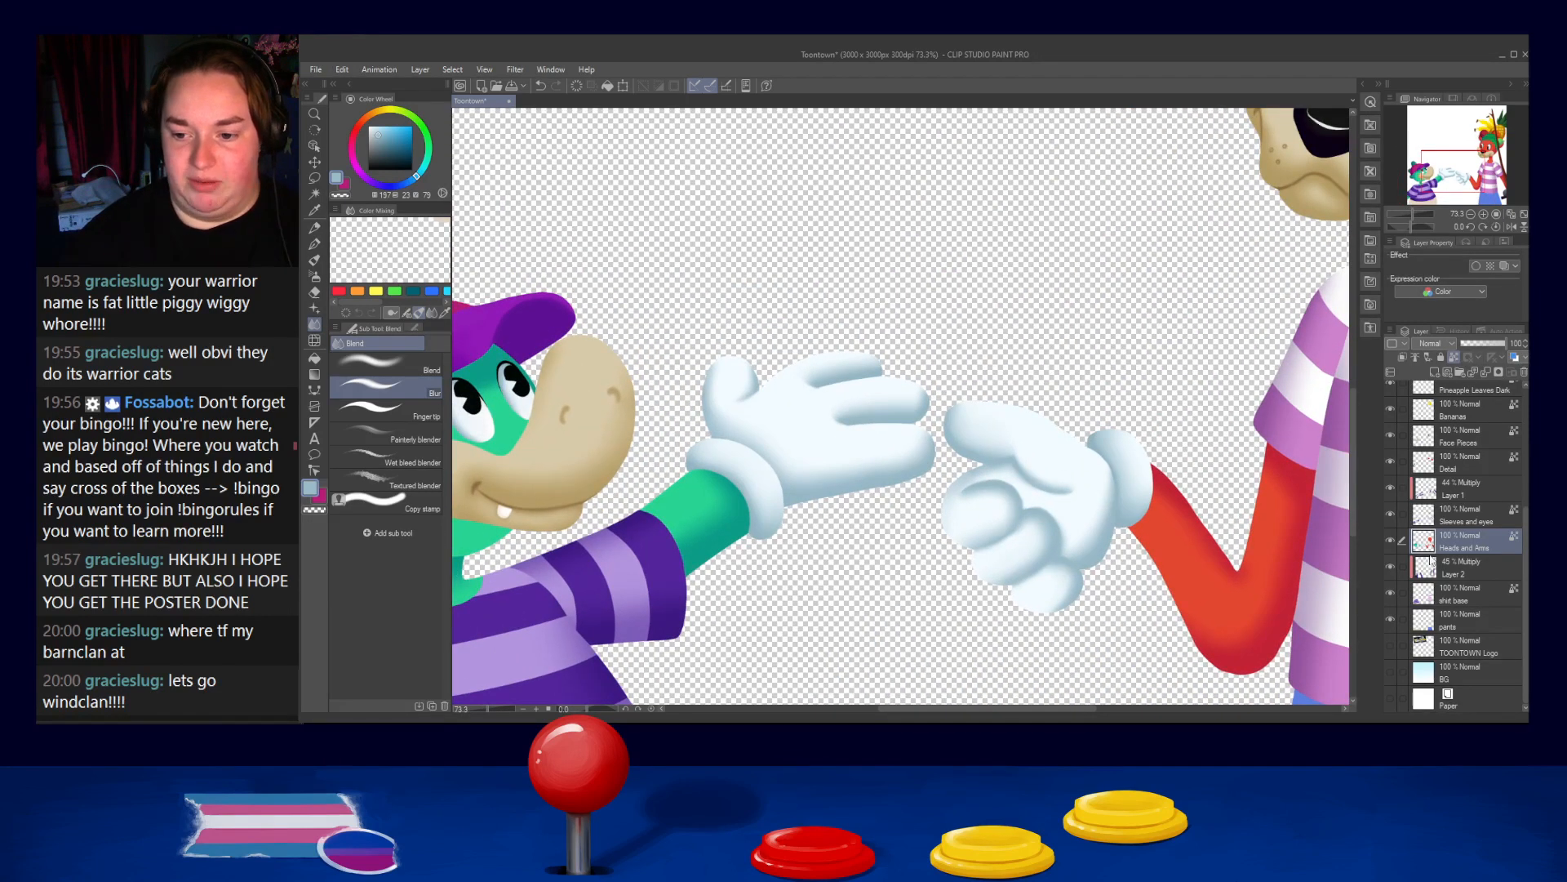
alt+click(724, 381)
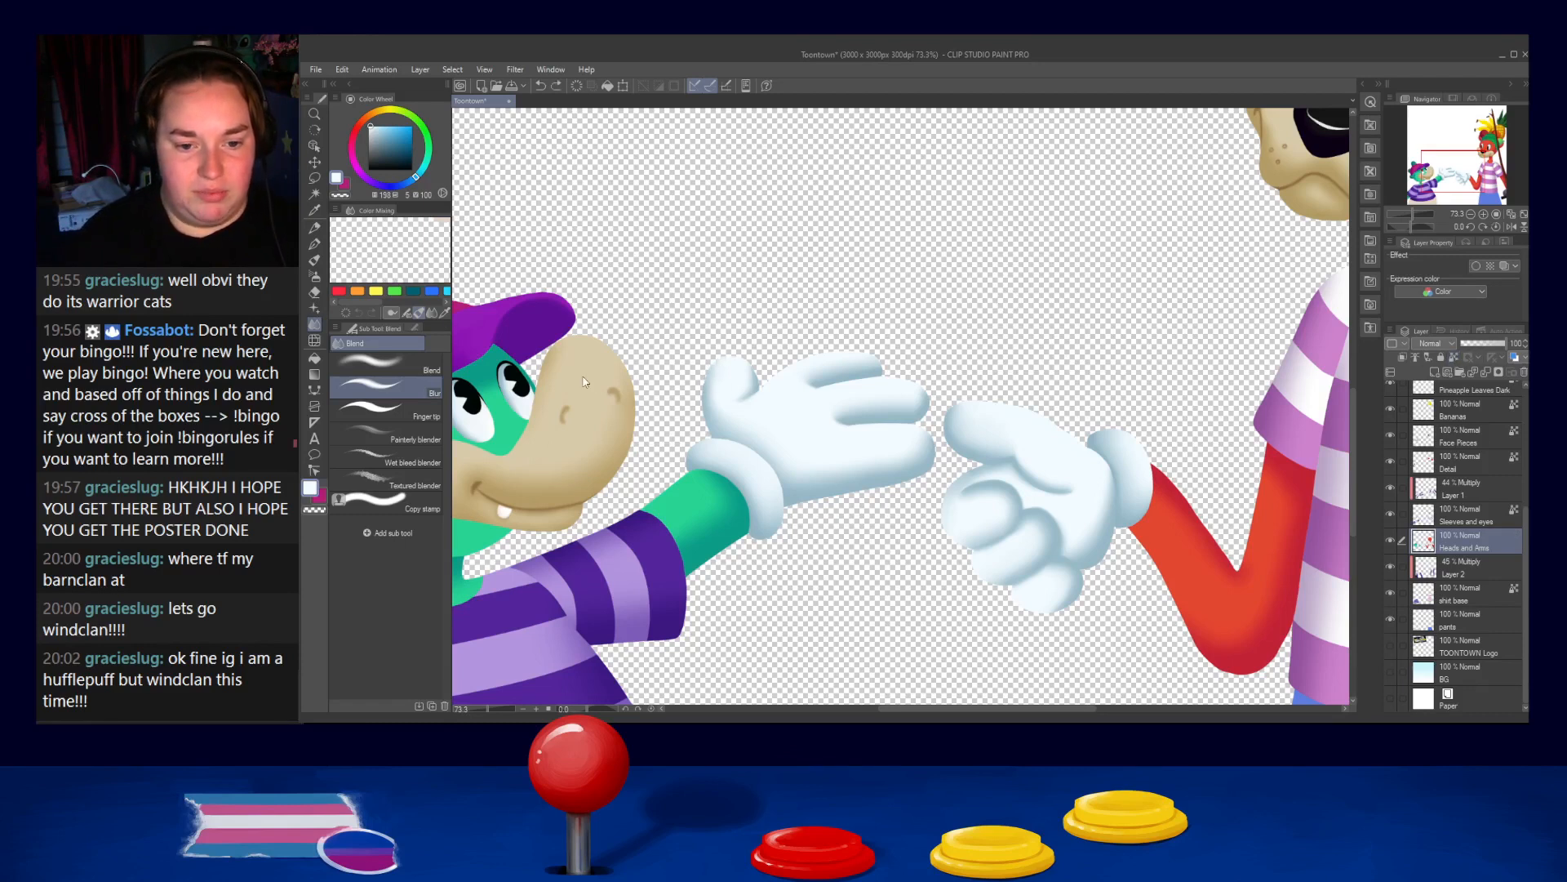
click(314, 243)
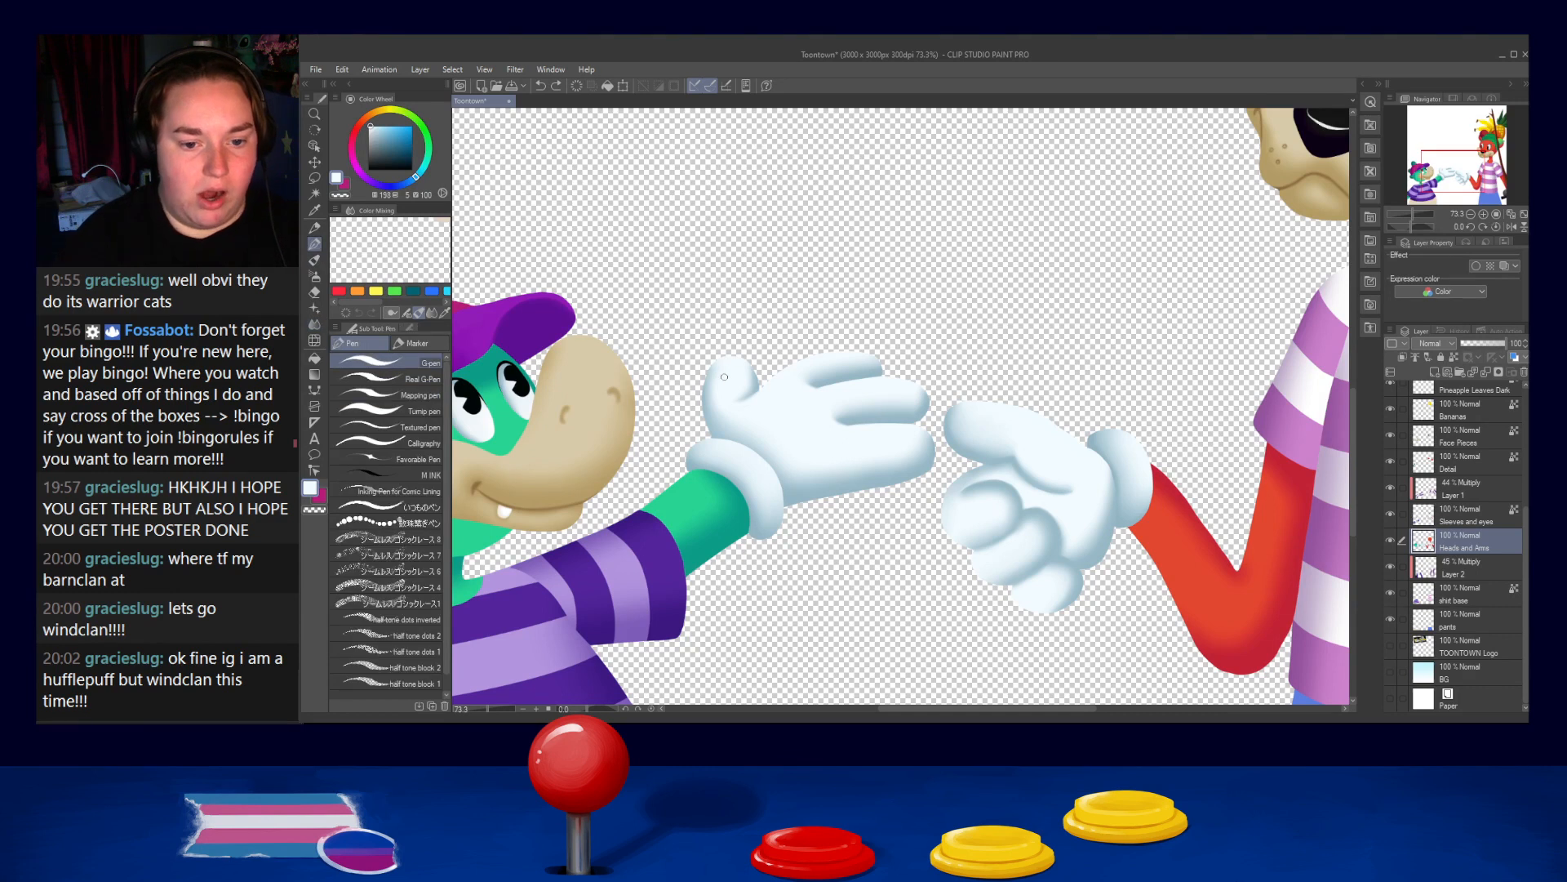
alt+click(704, 398)
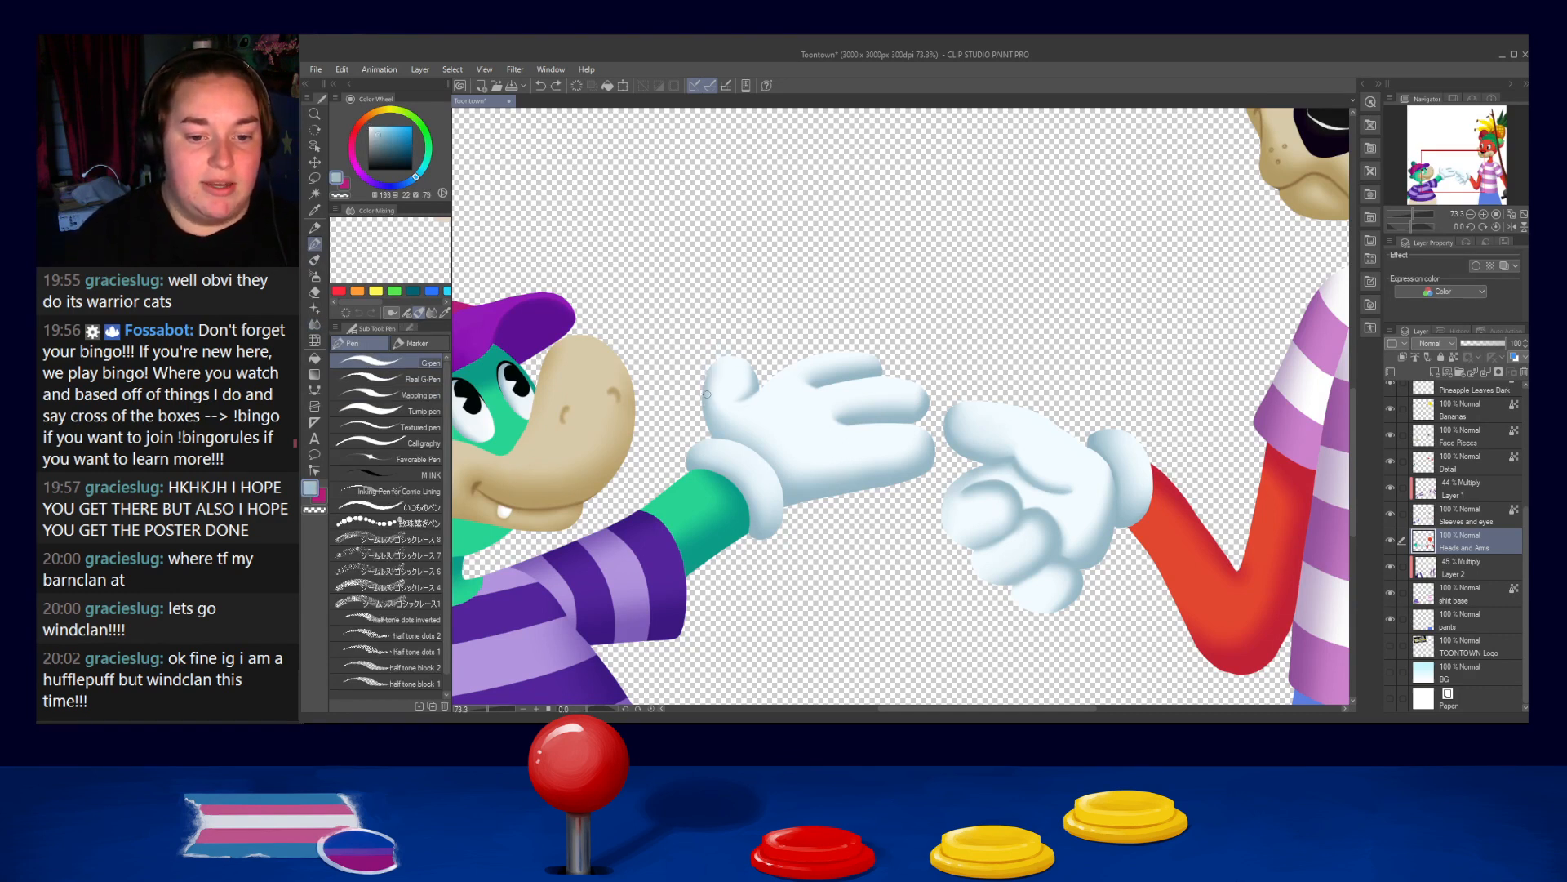
mouse_move(704, 384)
mouse_down()
mouse_move(719, 345)
mouse_move(751, 364)
mouse_move(743, 347)
mouse_move(750, 369)
mouse_move(740, 346)
mouse_move(754, 371)
mouse_move(748, 388)
mouse_move(726, 377)
mouse_move(730, 353)
mouse_move(742, 372)
mouse_move(736, 354)
mouse_move(718, 389)
mouse_up()
key(ctrl+z)
alt+click(728, 377)
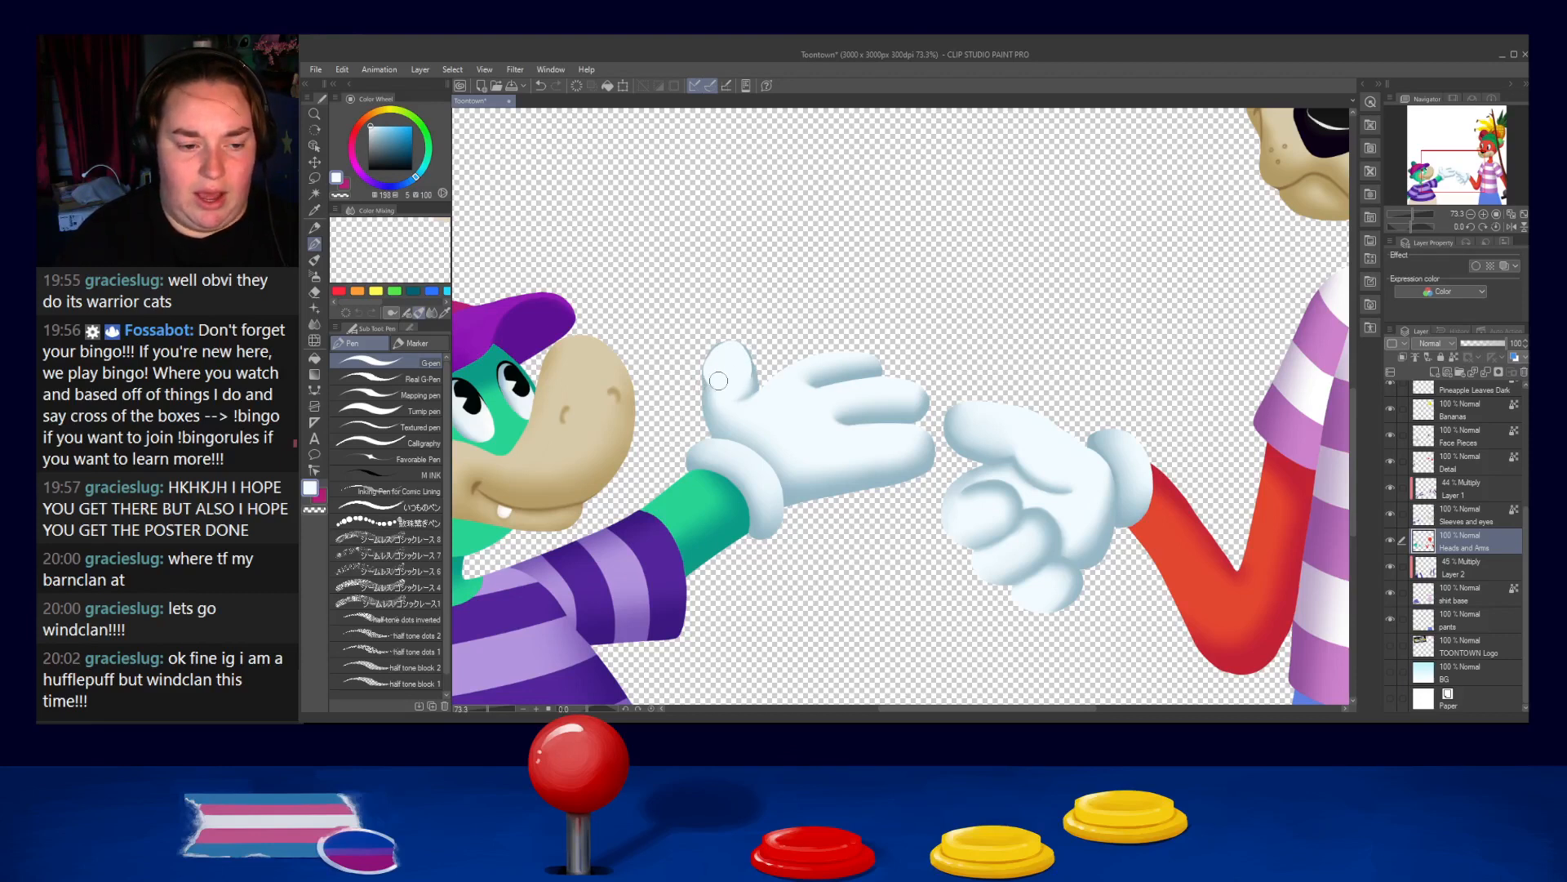
alt+click(706, 357)
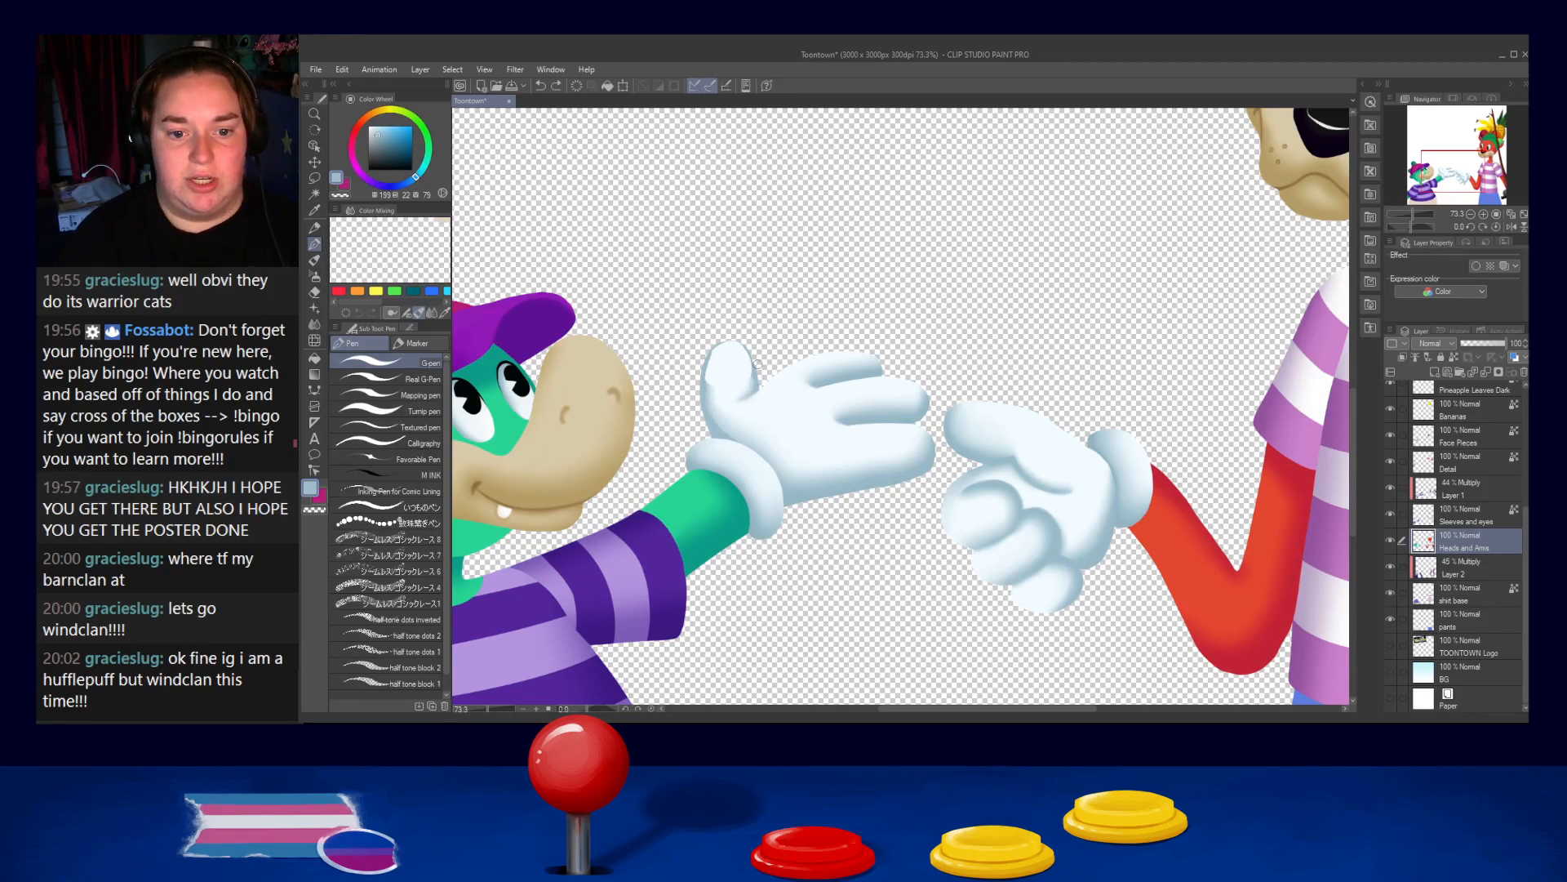
alt+click(733, 356)
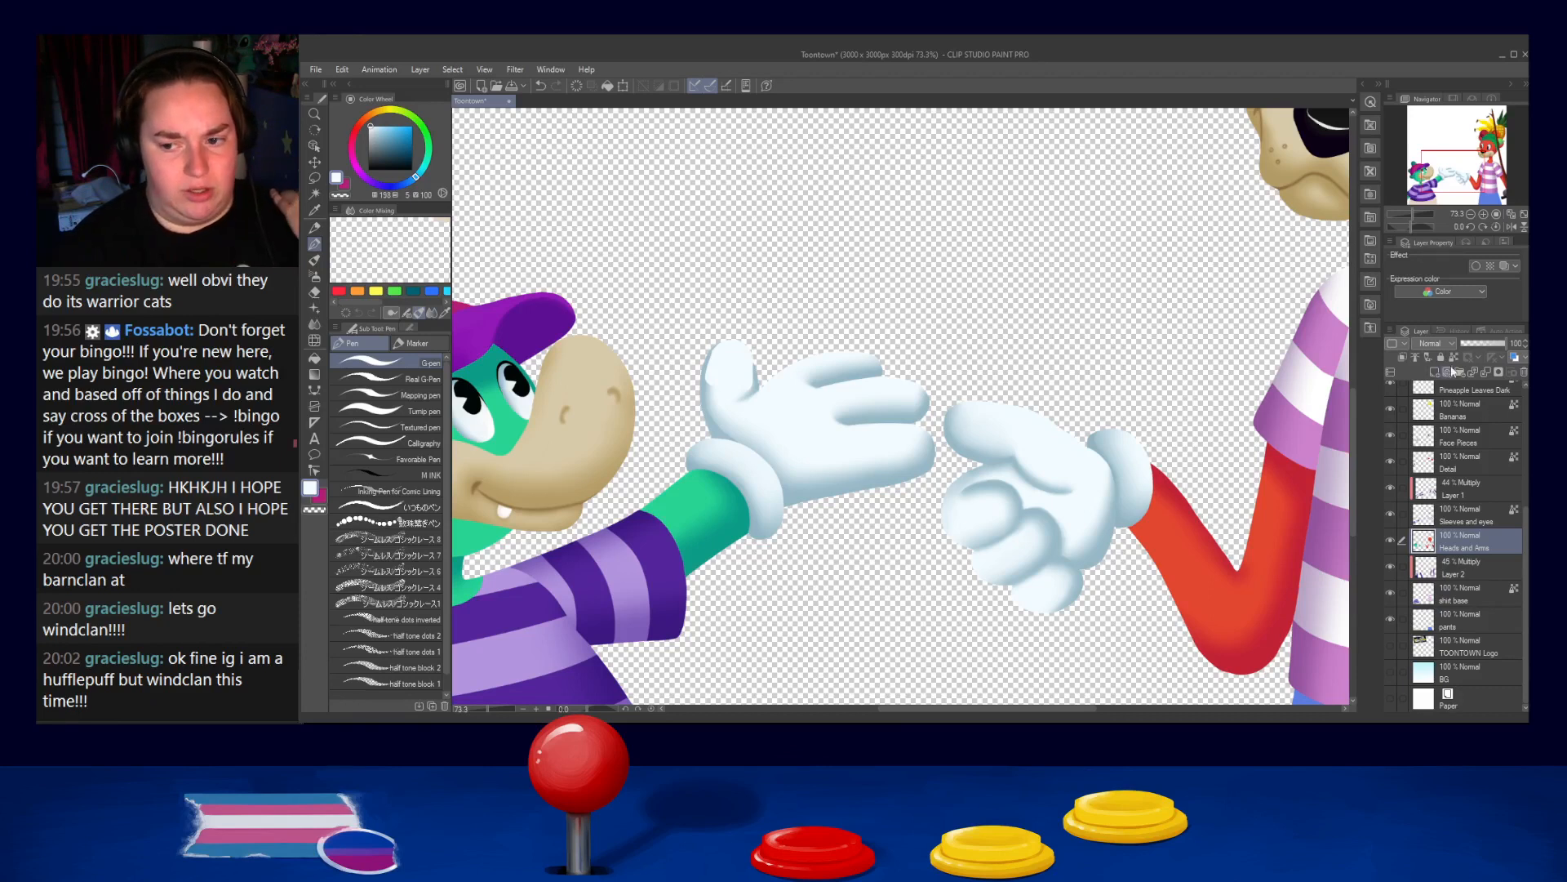
key(j)
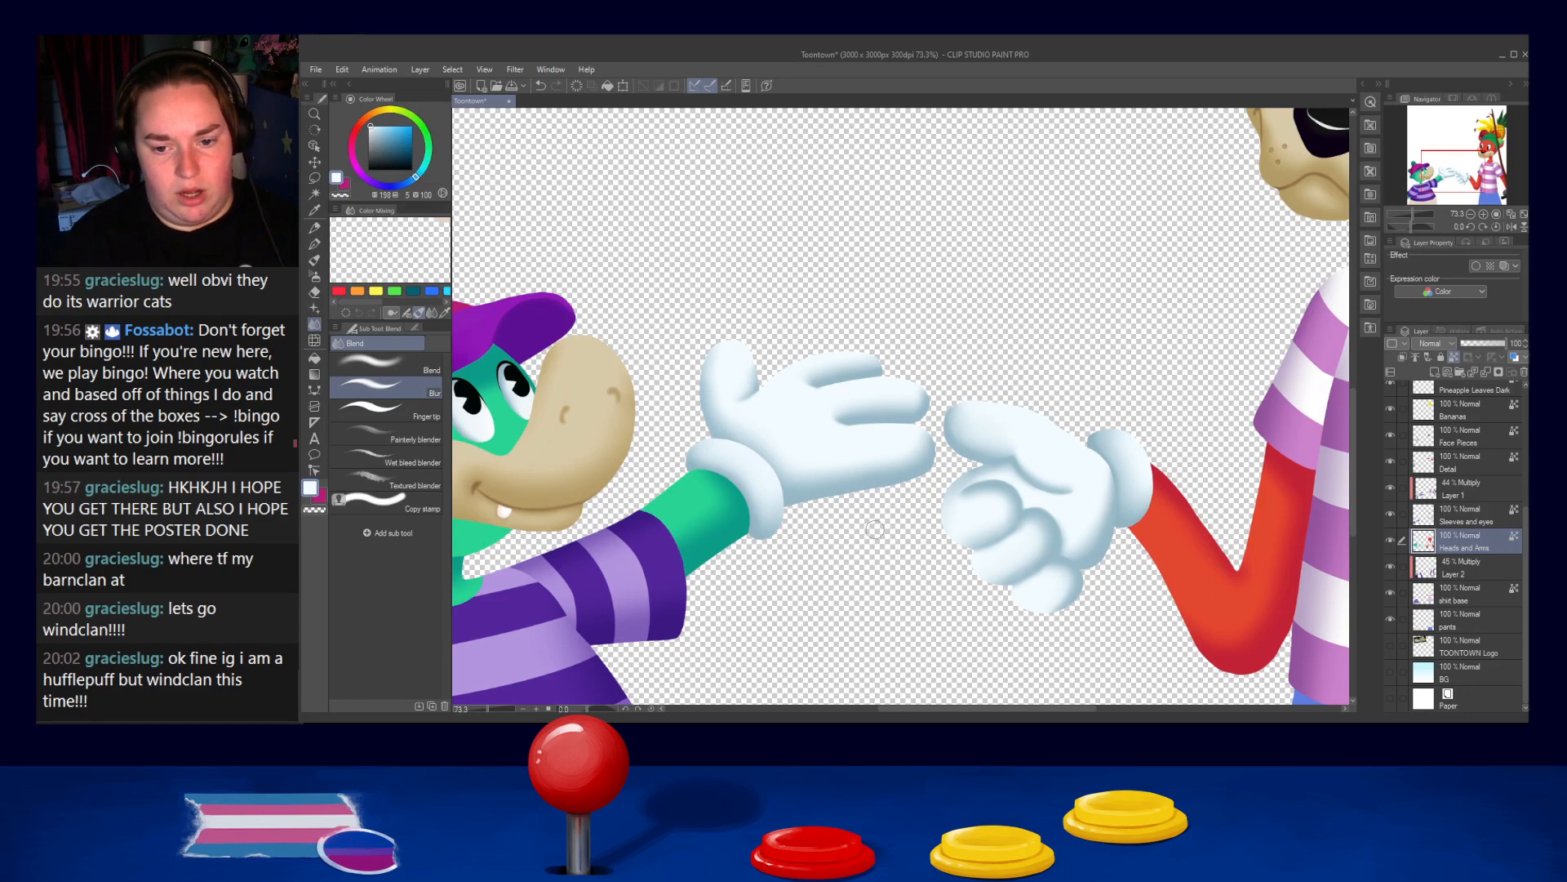
scroll(887, 391, down, 2)
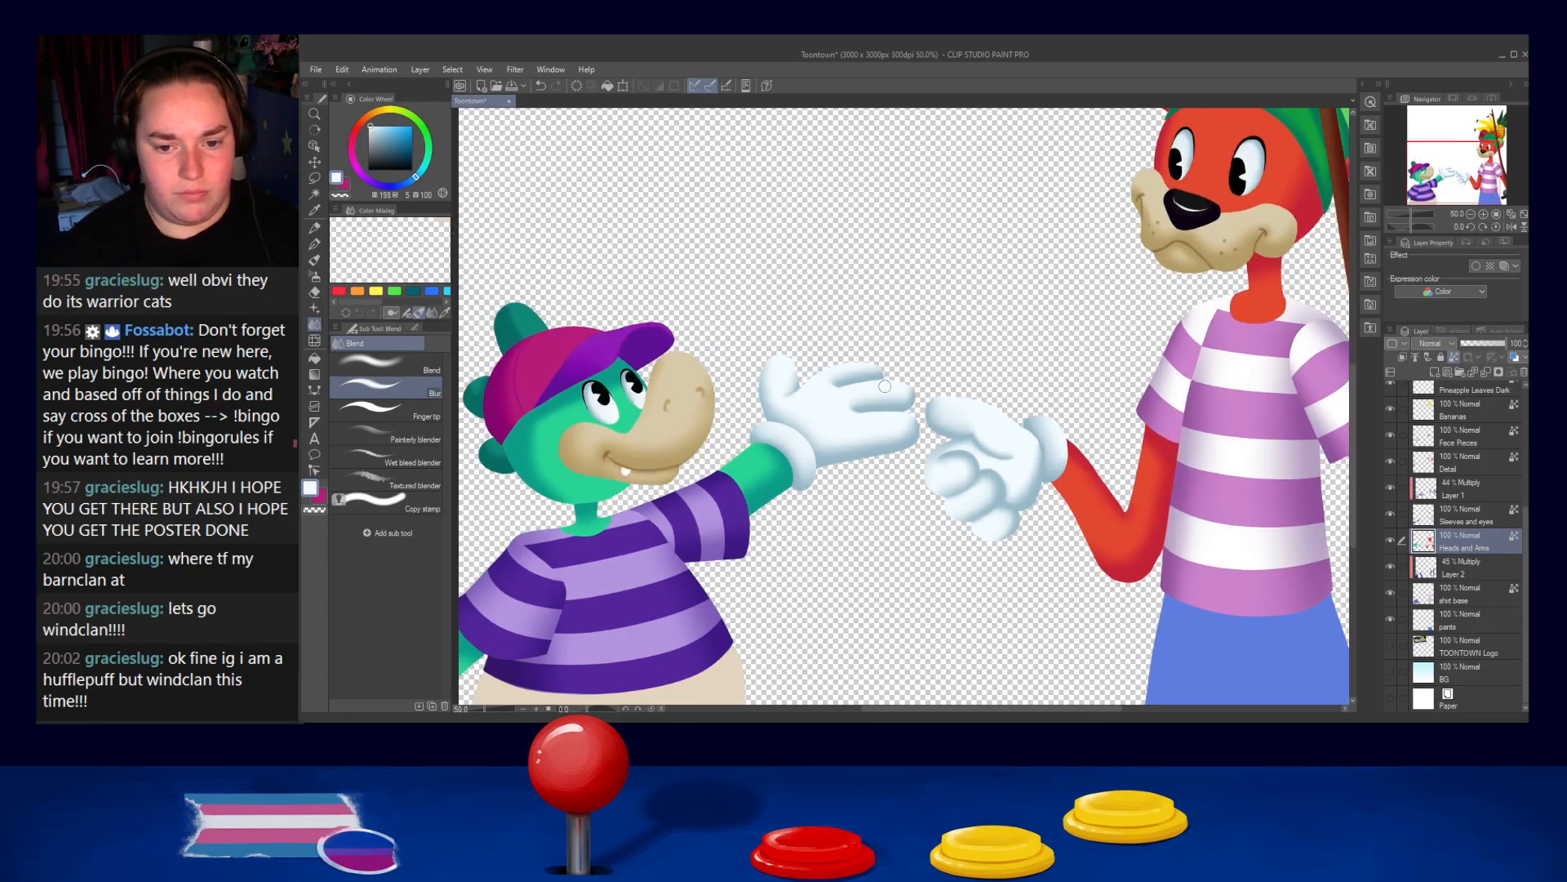
scroll(887, 391, down, 3)
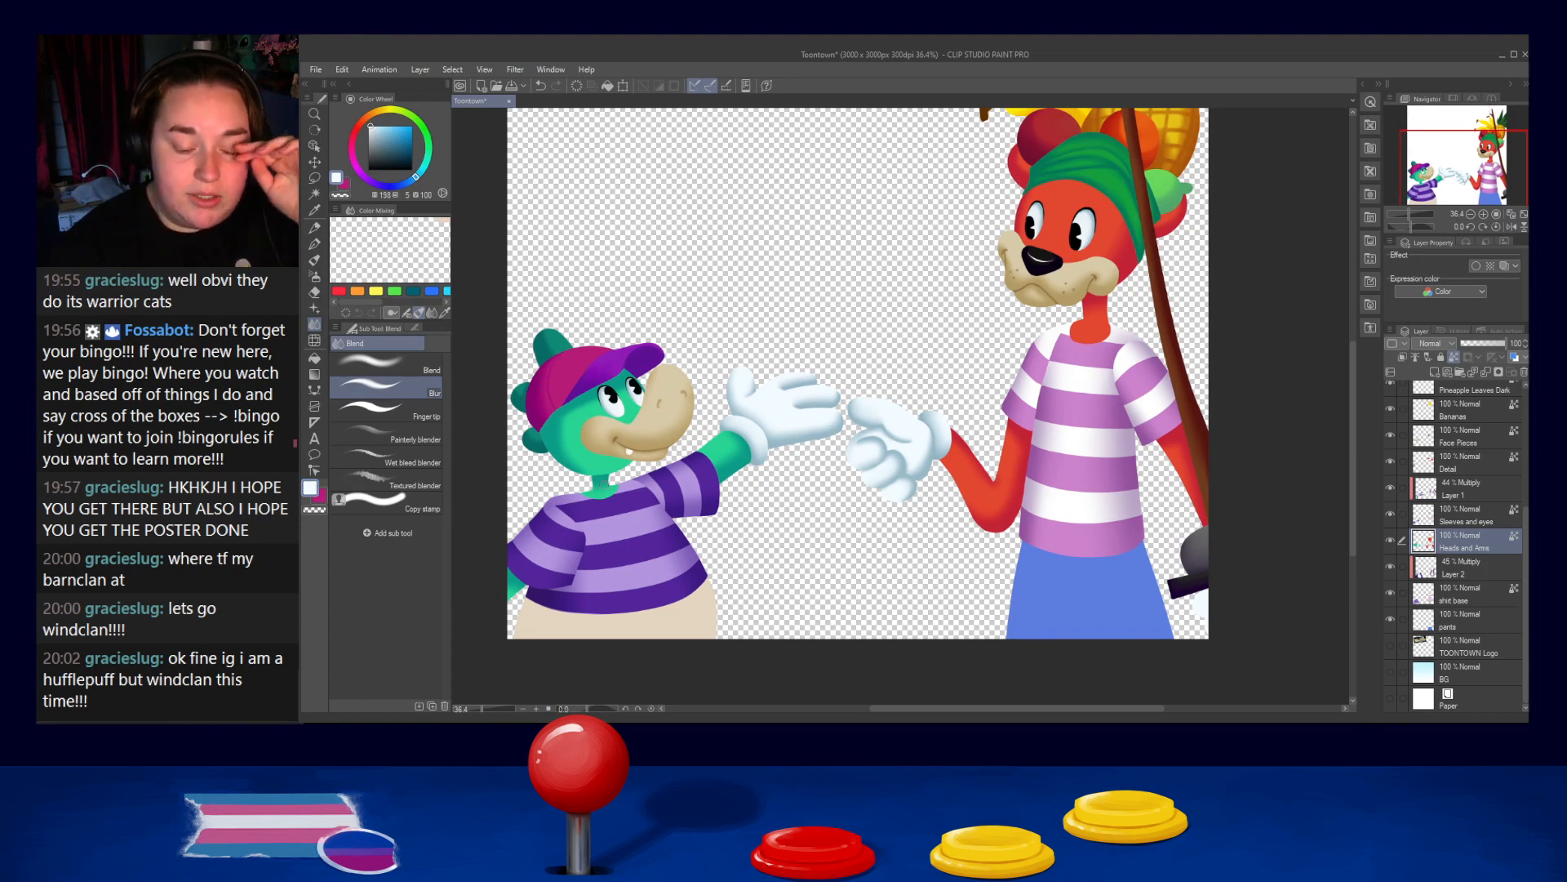
scroll(601, 496, up, 3)
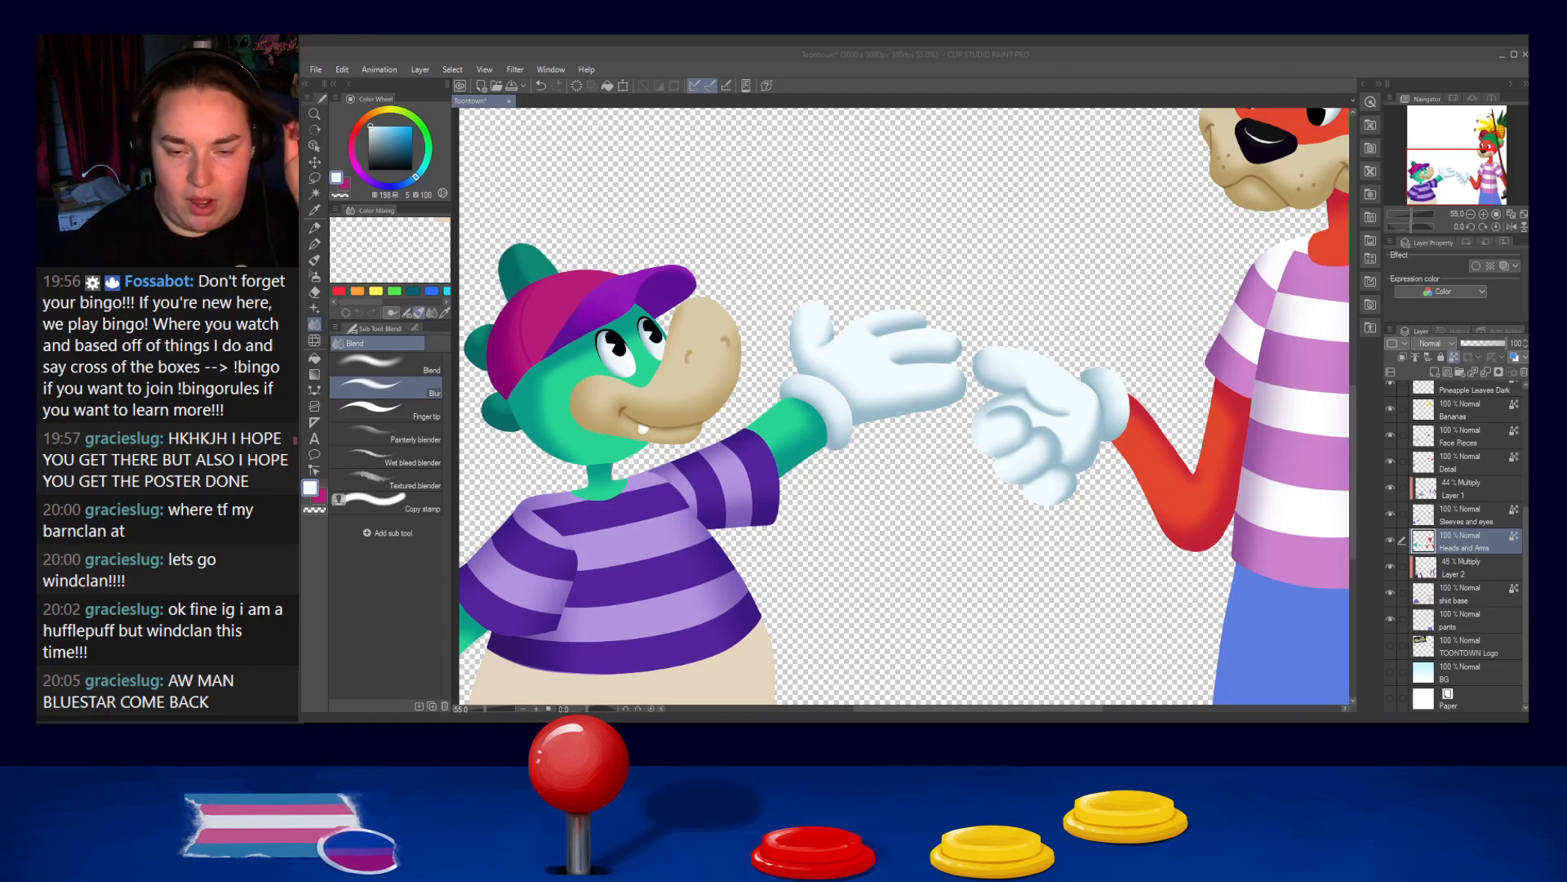
click(1007, 389)
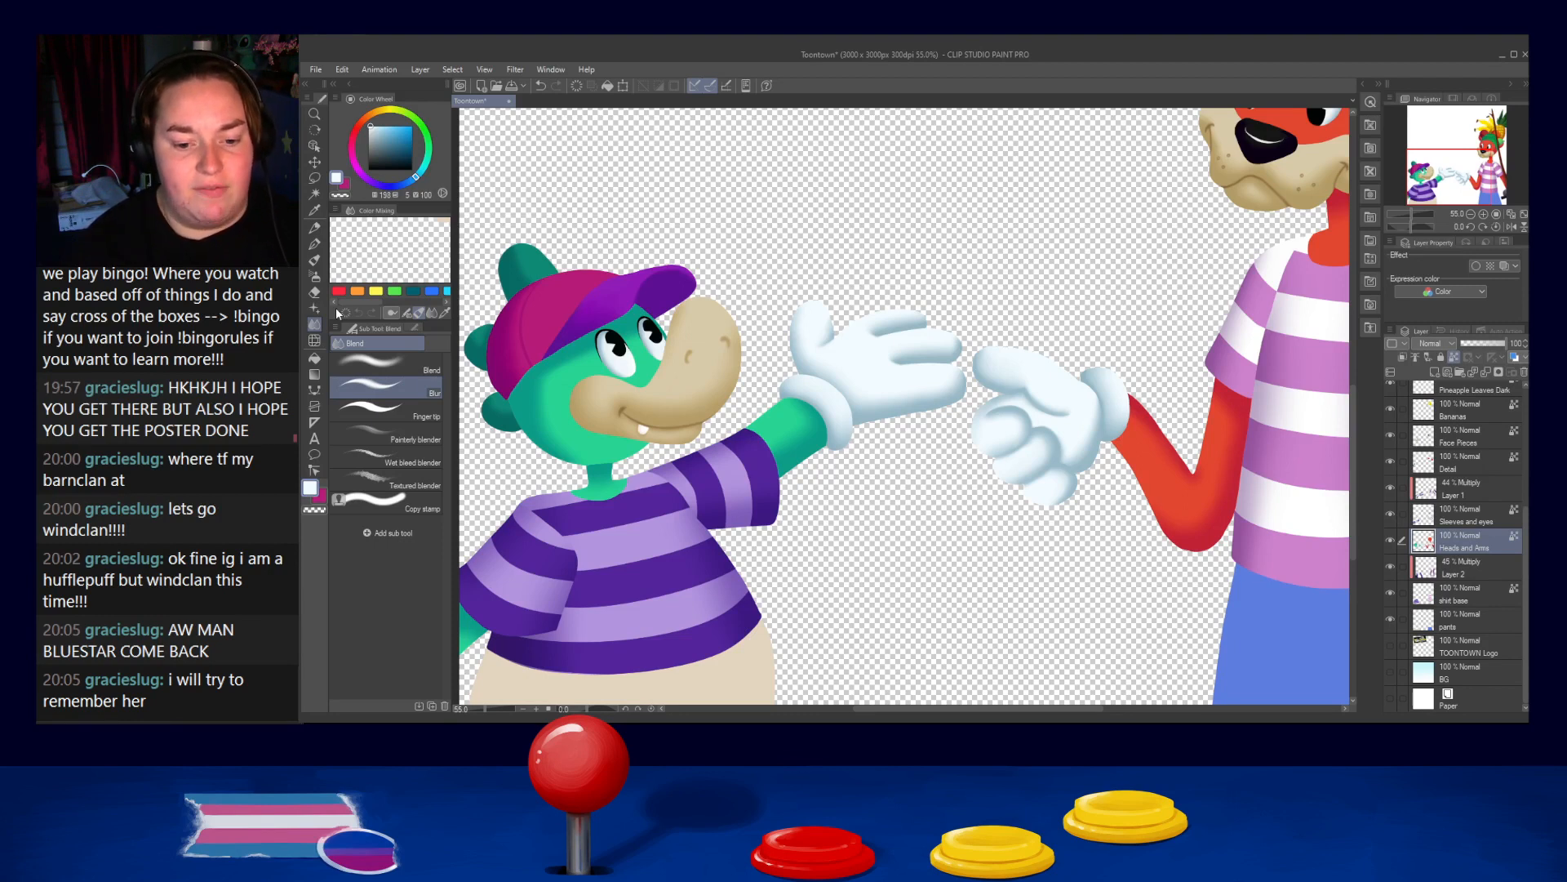
Make the pants layer active and mix a darker tan shadow colour from the teal character's sampled beige pants colour
drag(751, 614, 826, 468)
alt+click(618, 553)
alt+click(618, 512)
alt+click(735, 509)
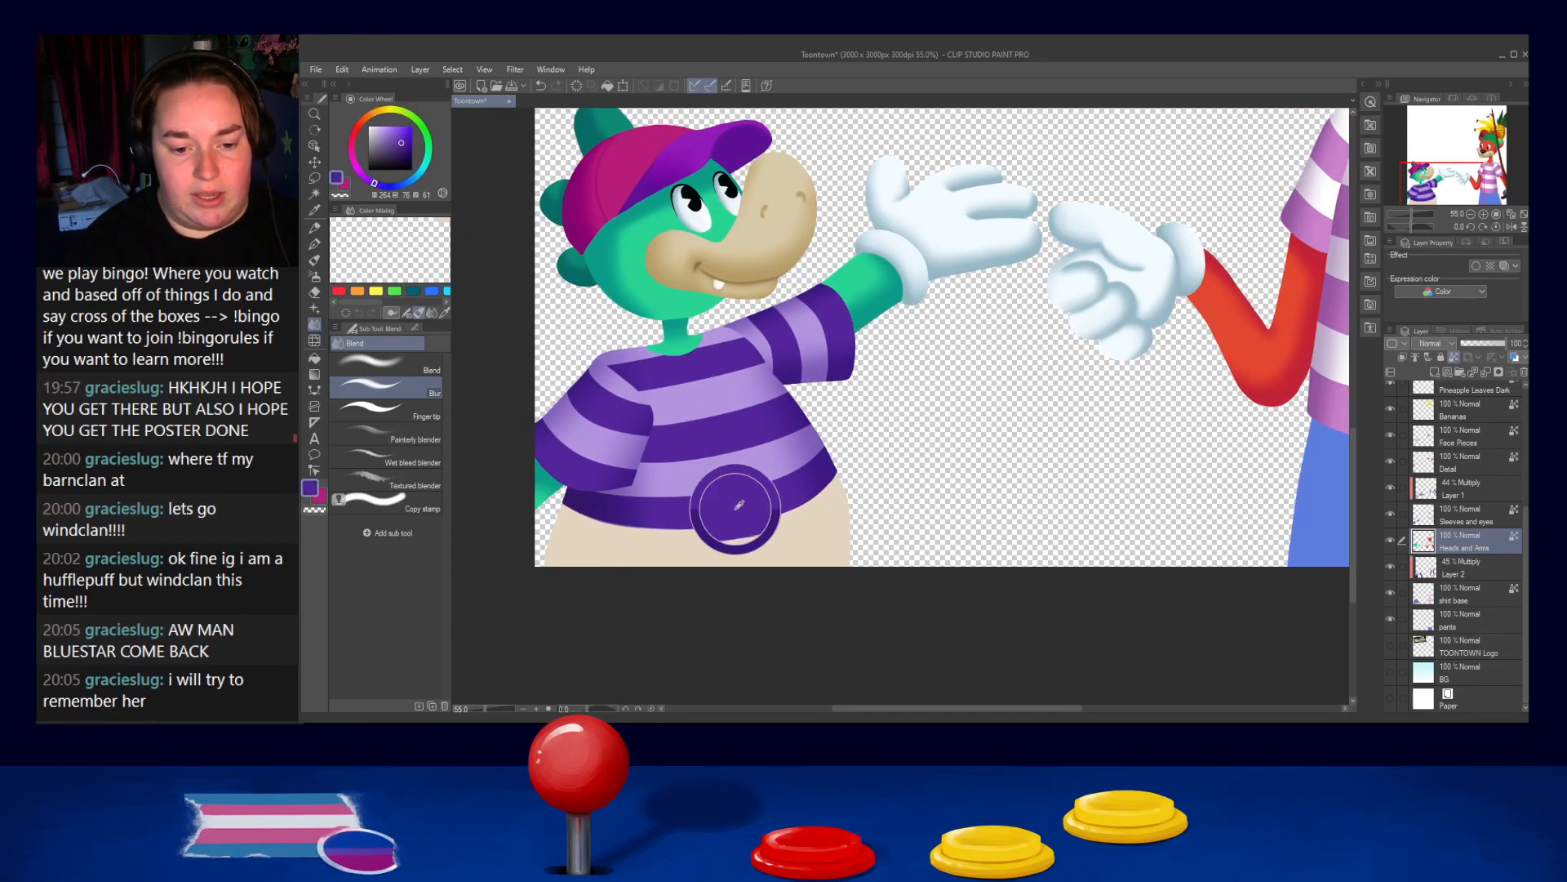
click(1459, 577)
click(1443, 593)
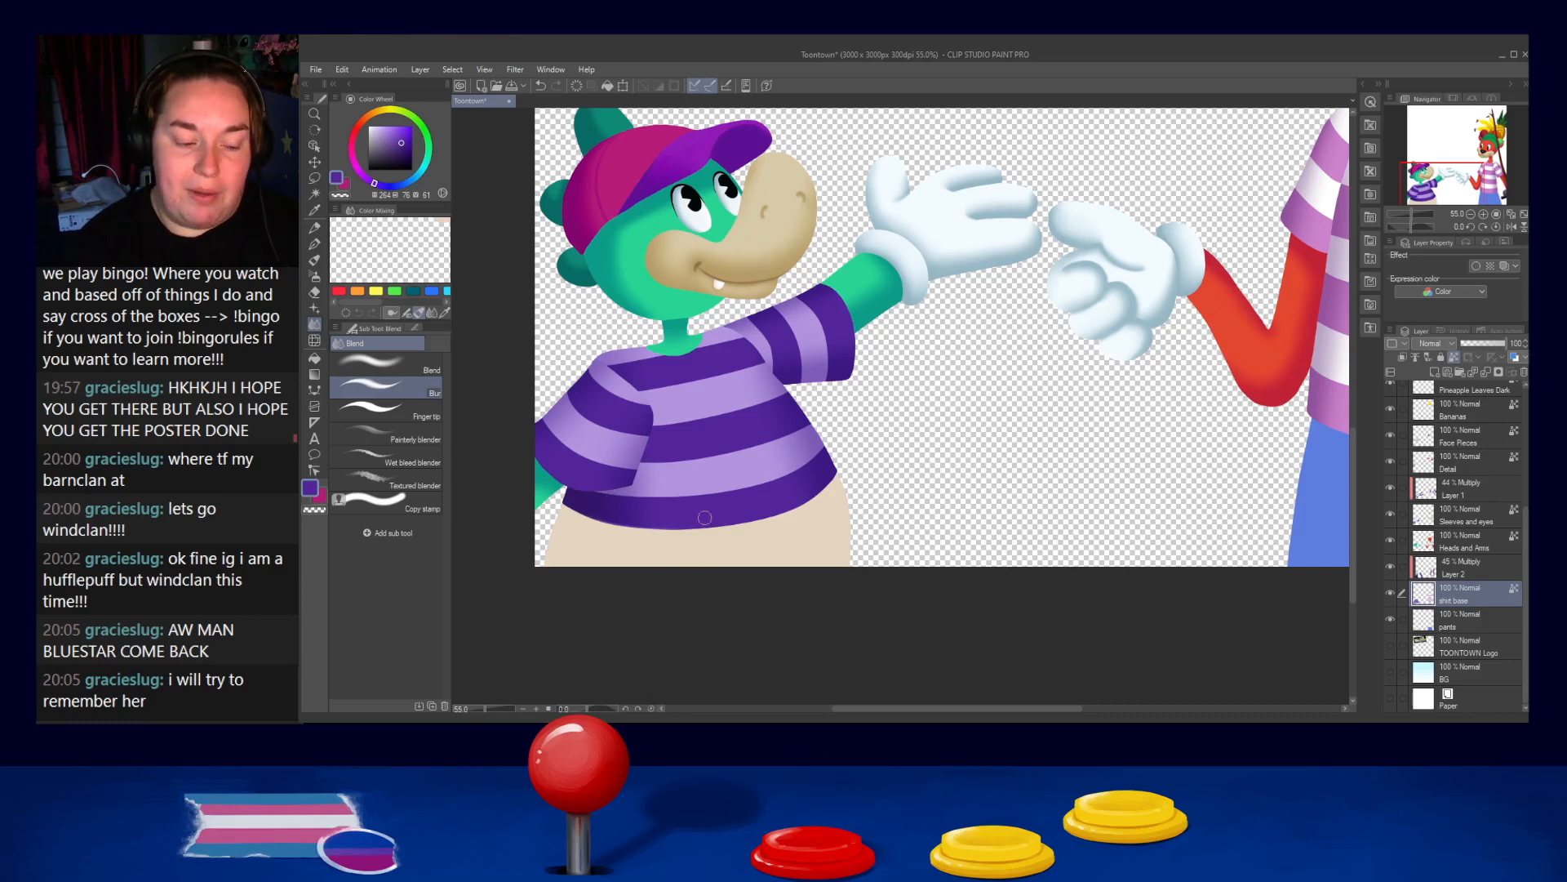
alt+click(709, 547)
drag(1141, 417, 1247, 369)
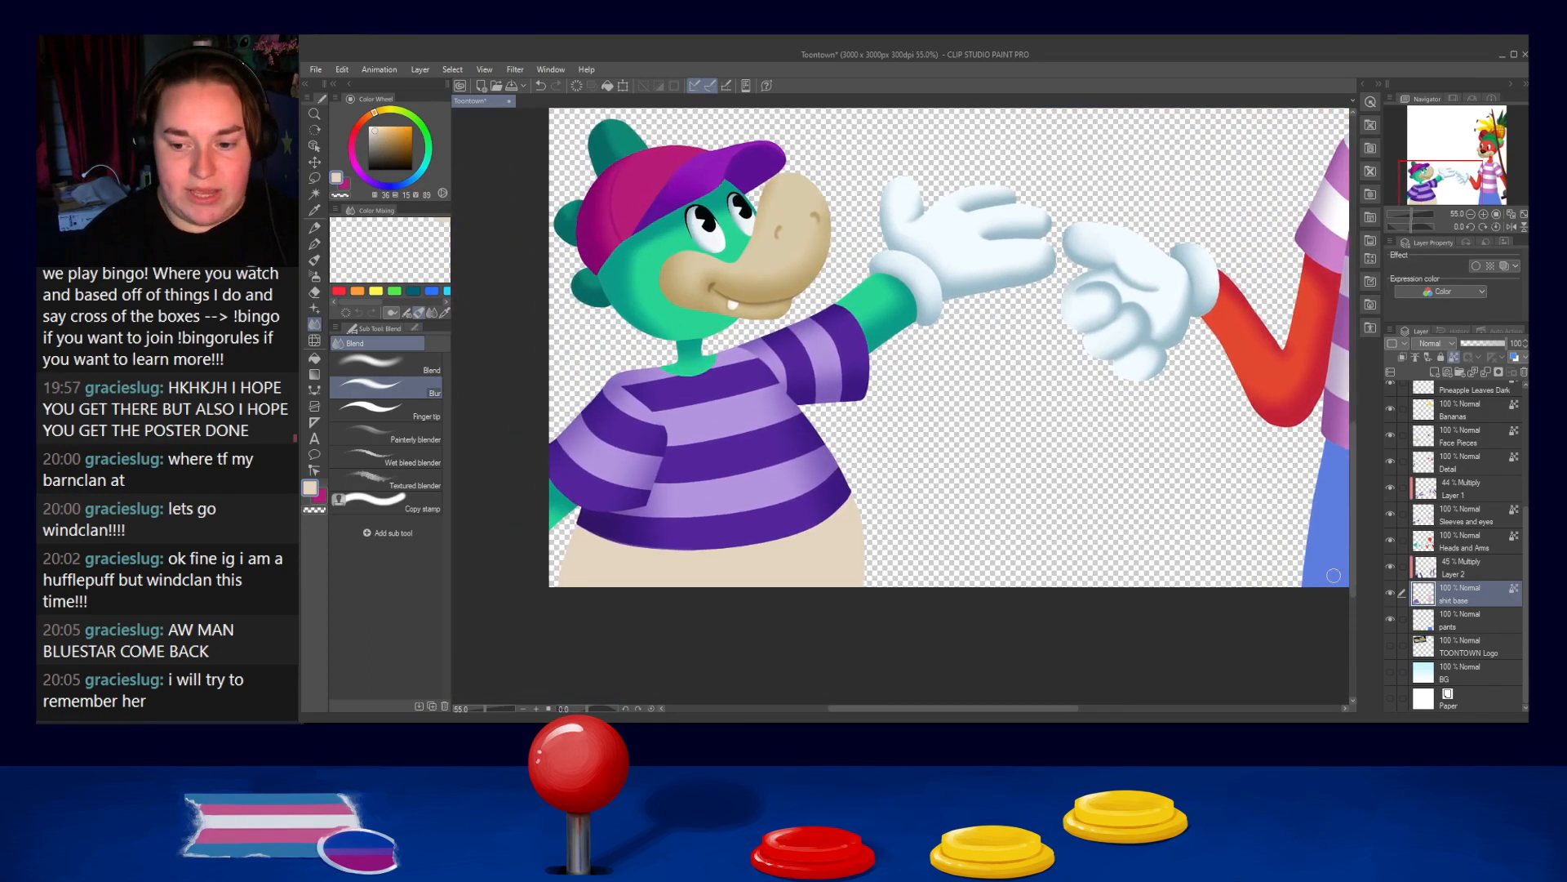
key(alt+bracketleft)
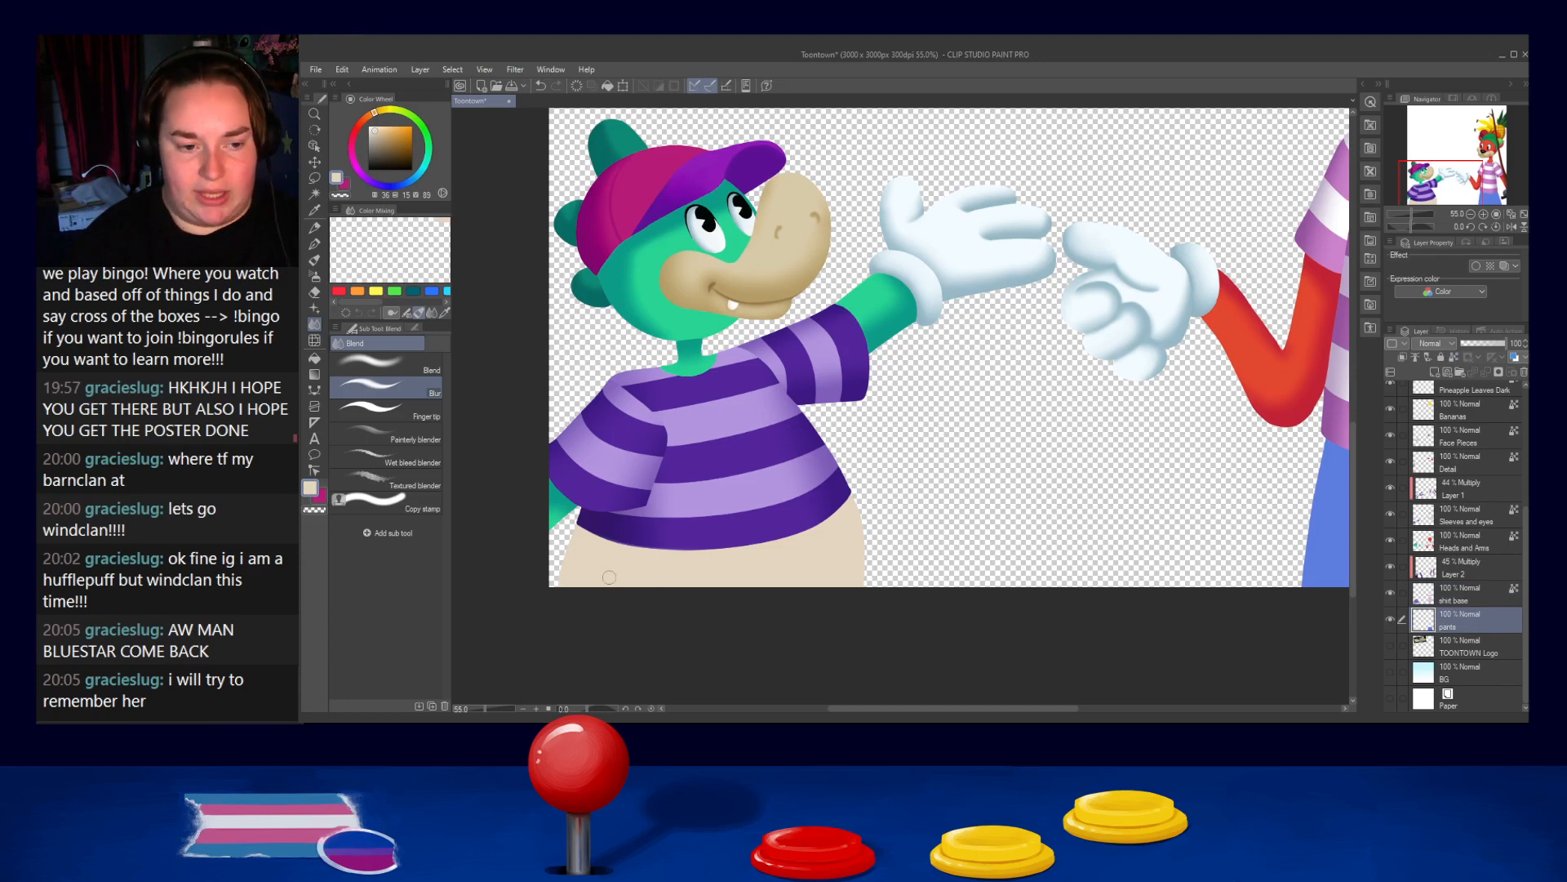
drag(389, 129, 385, 133)
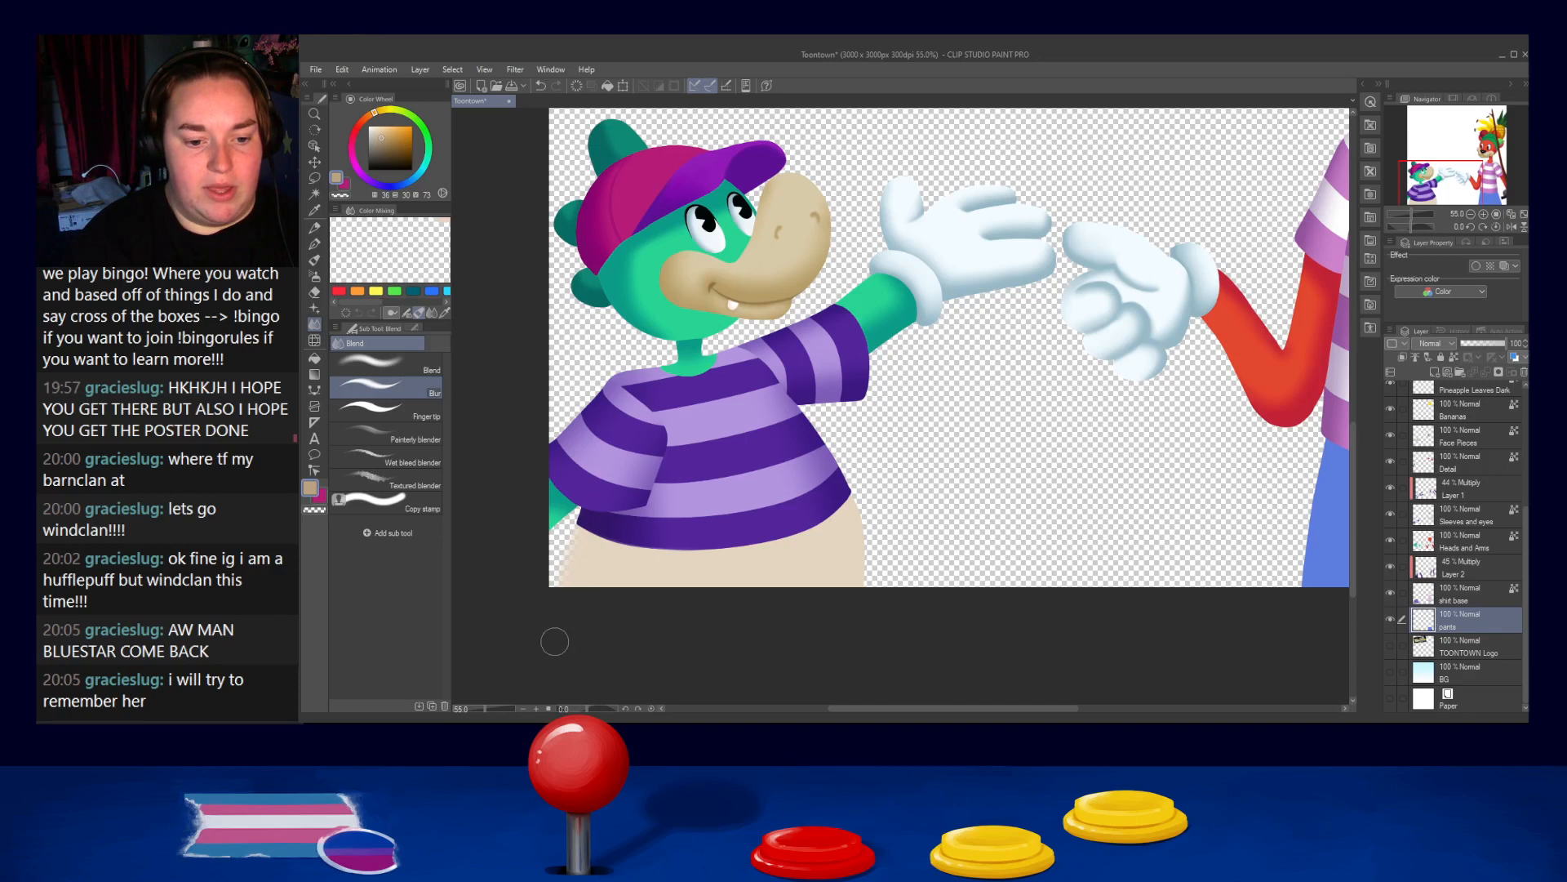
Lock the pants layer's transparent pixels, paint tan shadows along both sides of the teal character's pants, and soften them with Blur
key(p)
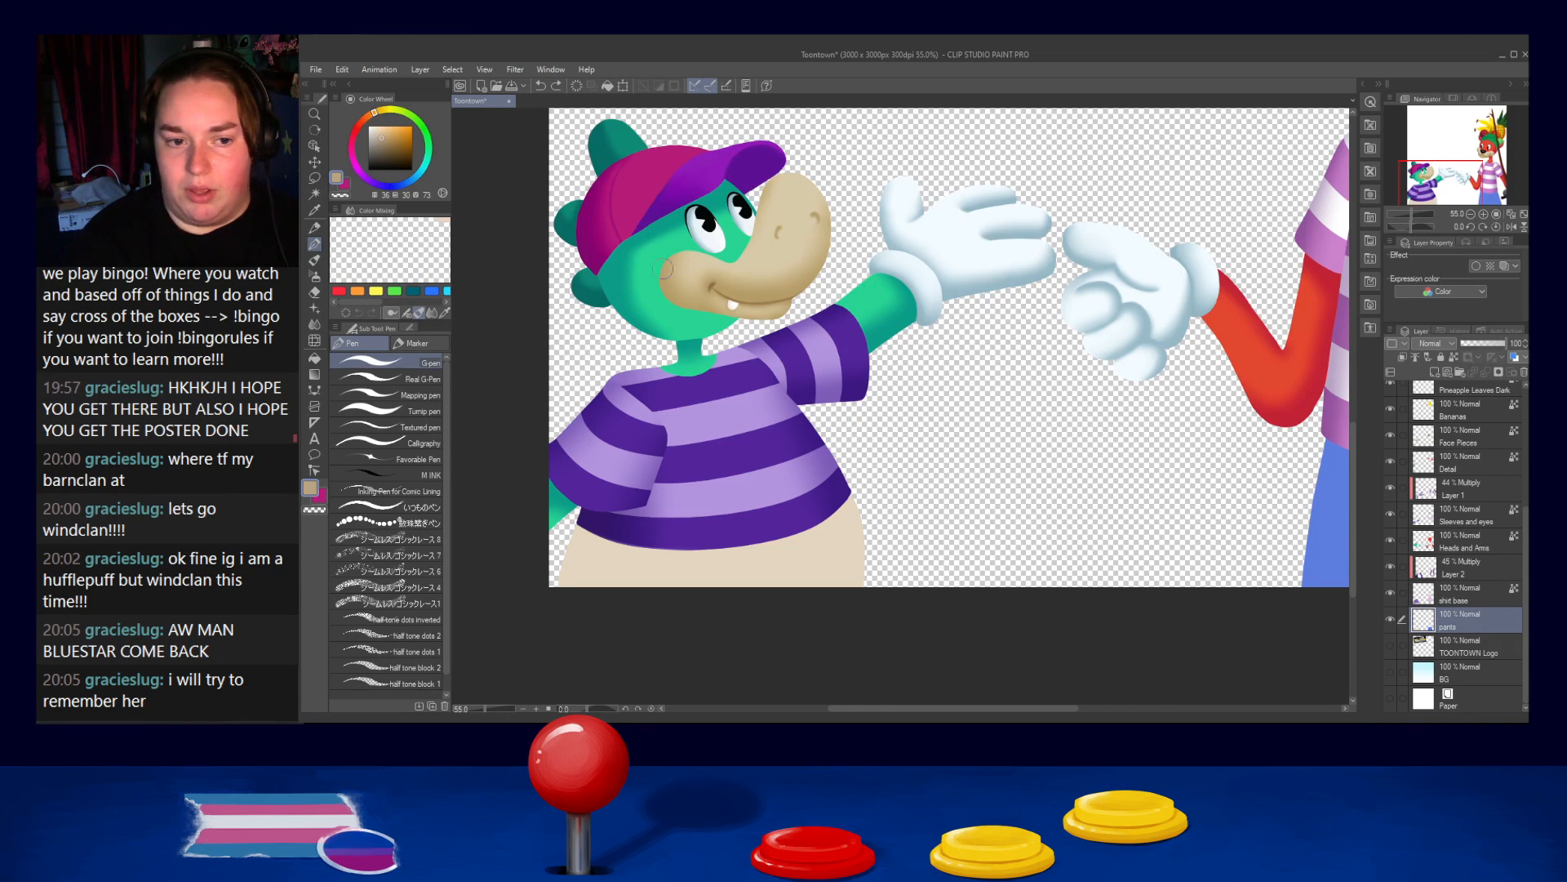
click(1454, 358)
mouse_move(580, 526)
mouse_down()
mouse_move(544, 591)
mouse_move(604, 667)
mouse_up()
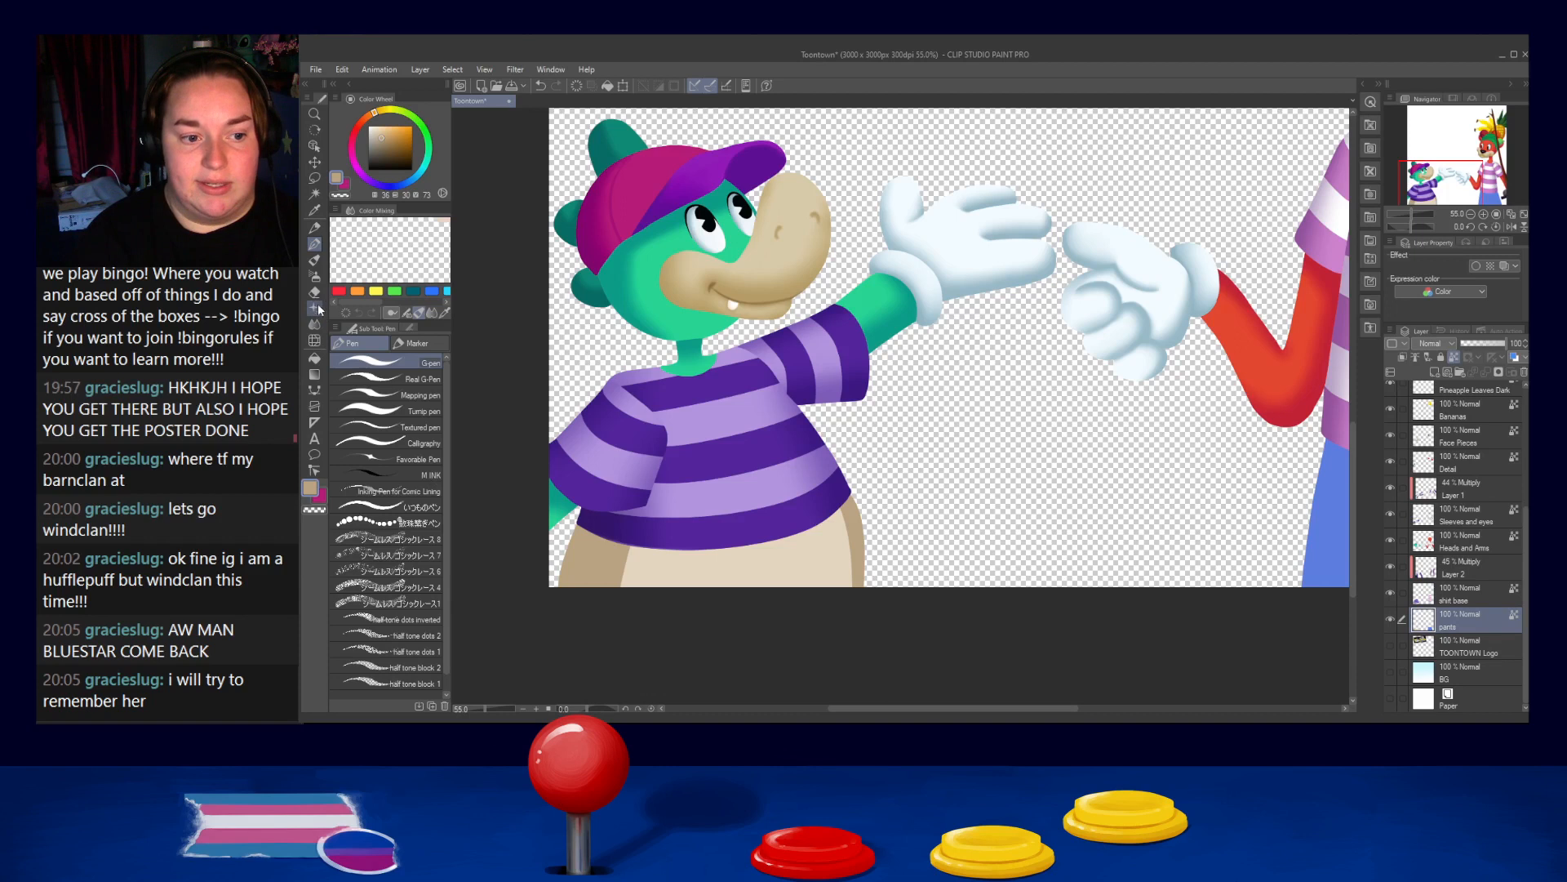
click(314, 325)
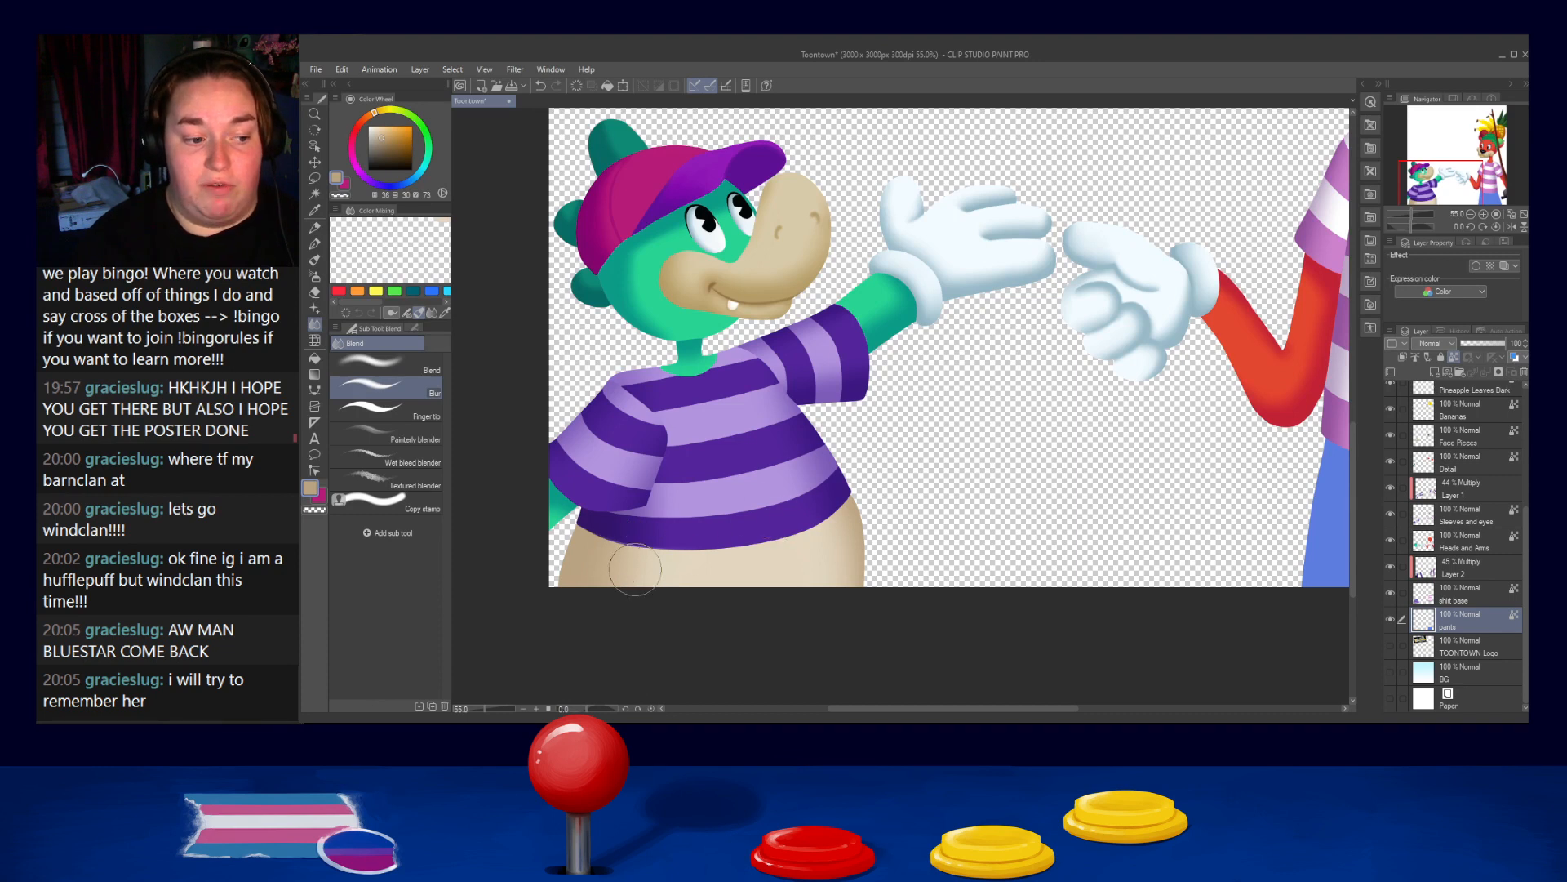
Switch from Blur to the G-pen and save the illustration
alt+click(768, 534)
click(314, 244)
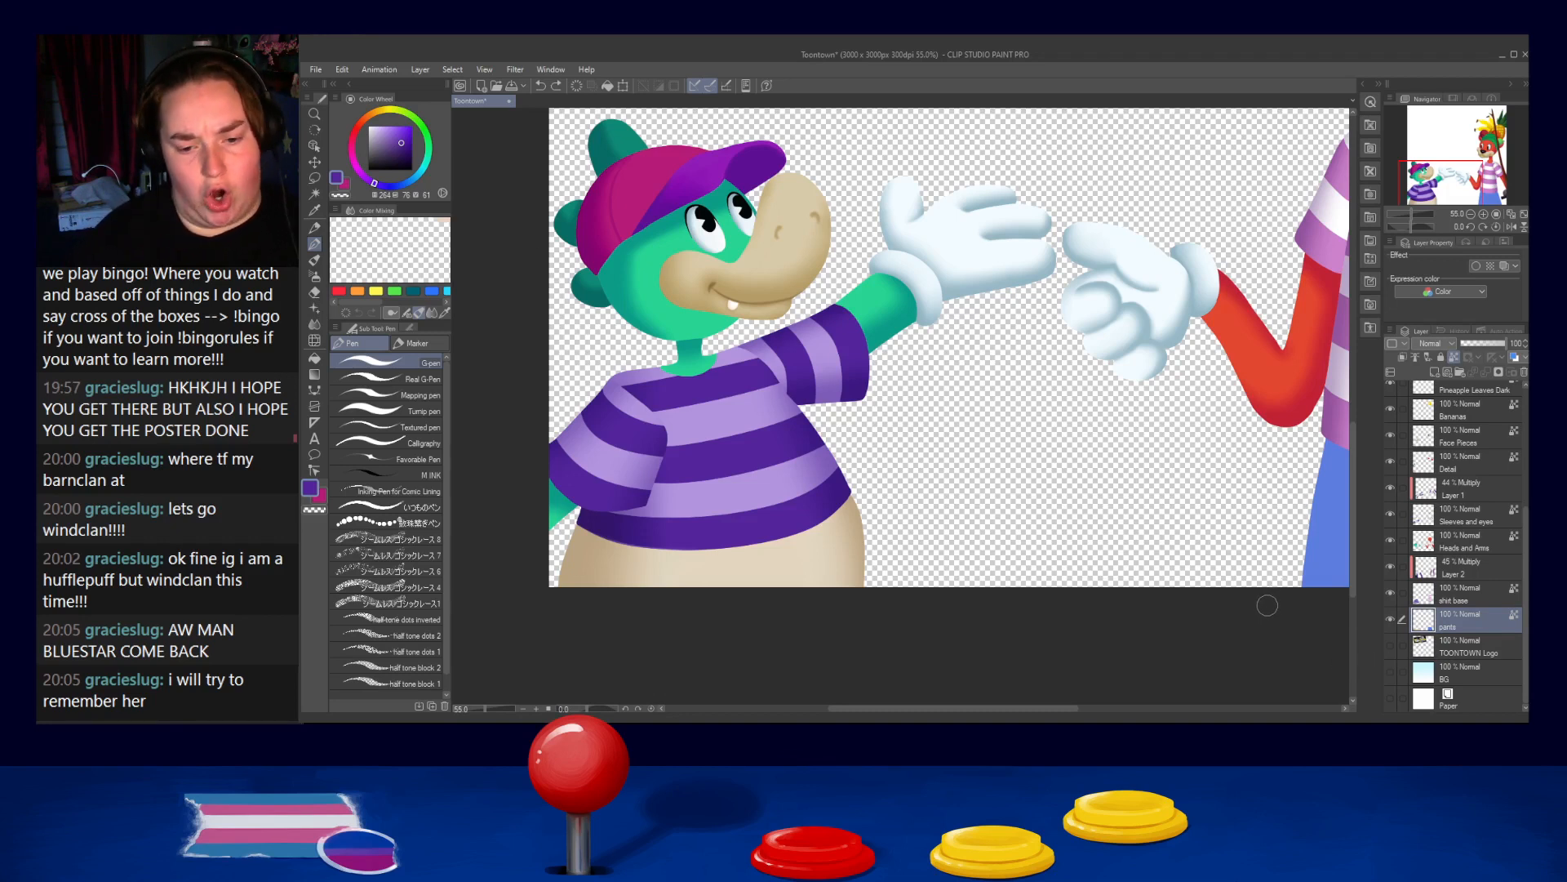
click(1439, 603)
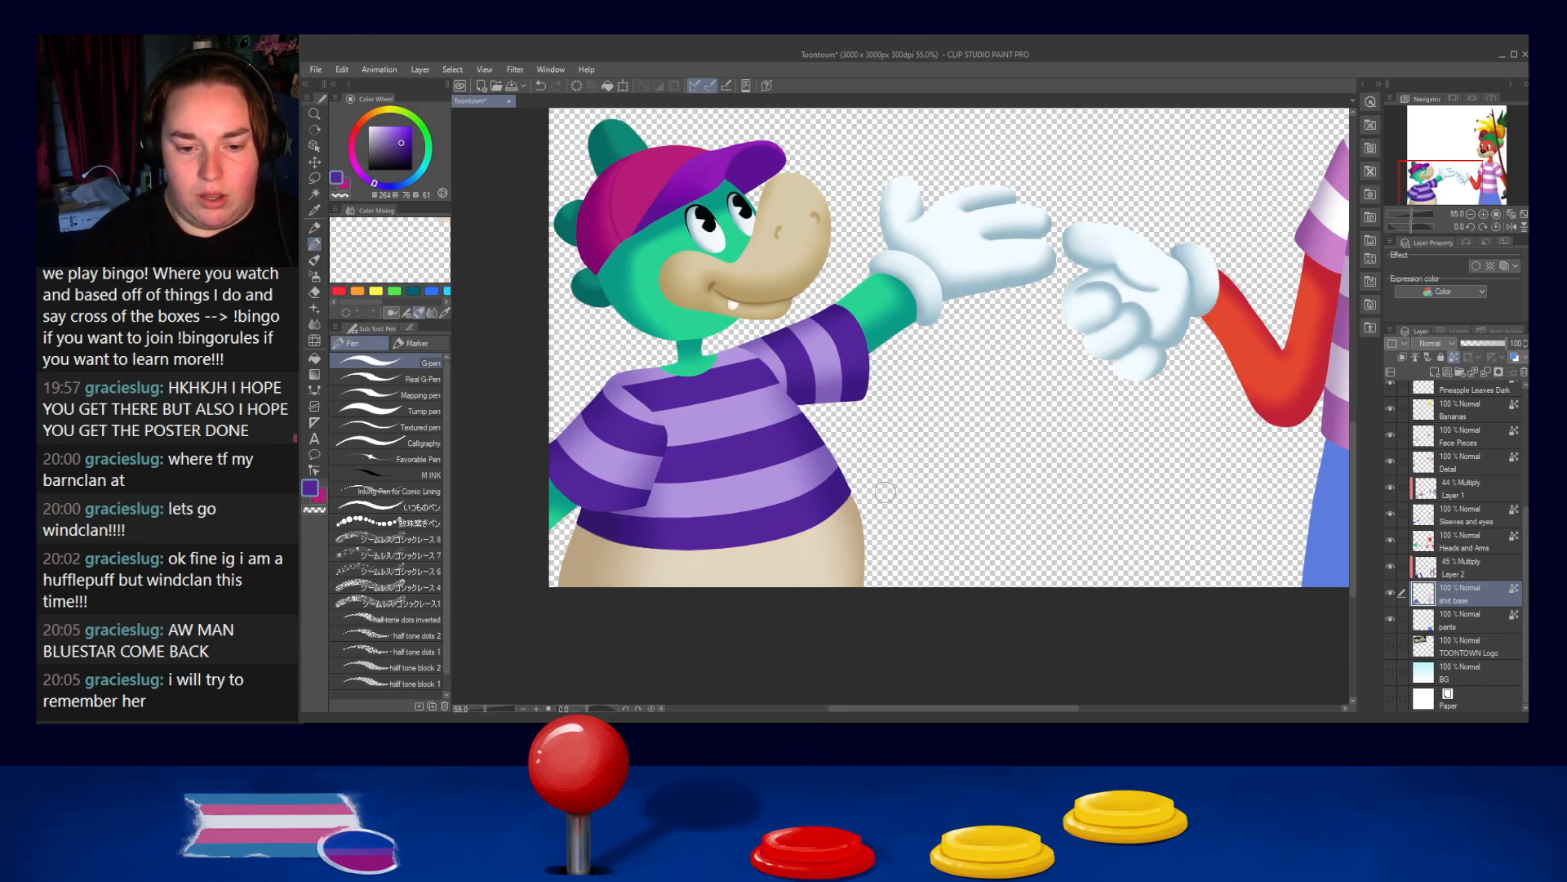
alt+click(586, 552)
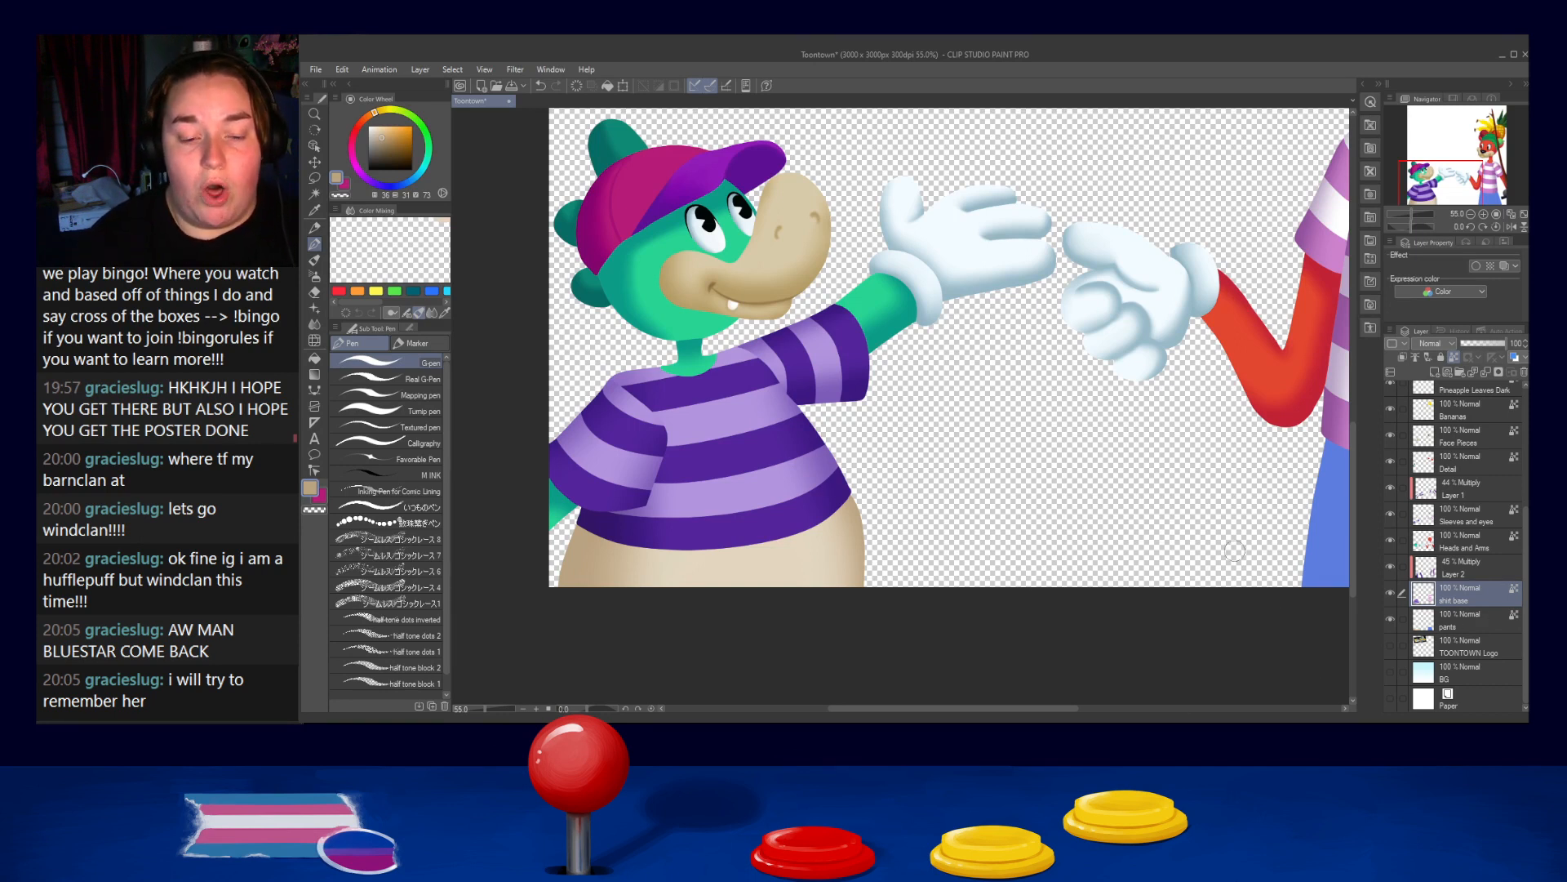
alt+click(689, 338)
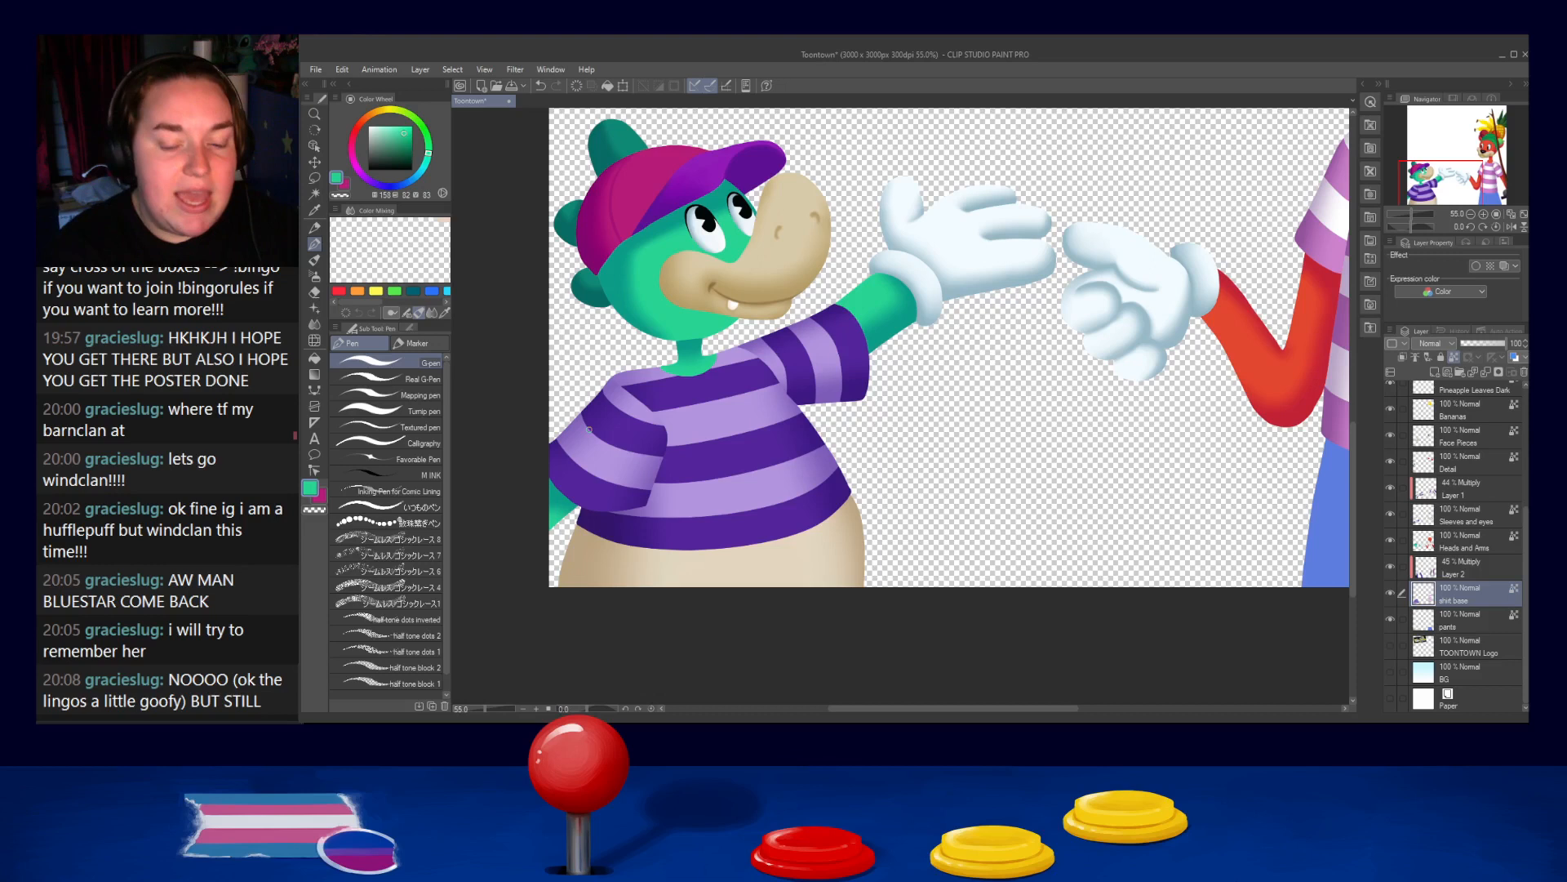
key(ctrl+s)
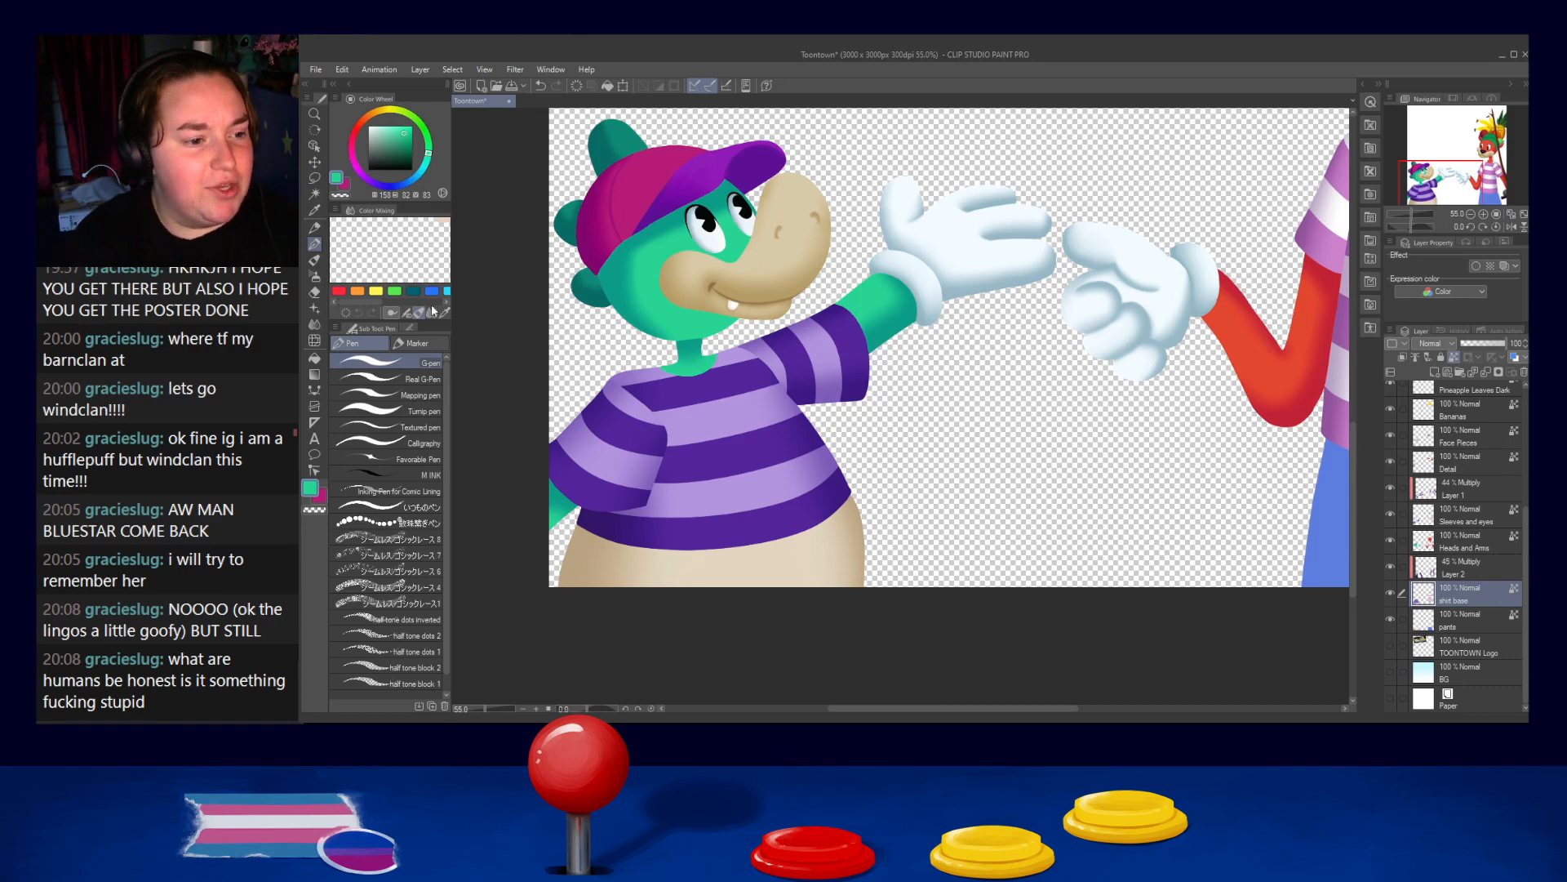
On the pants layer, draw a thin vertical seam down the teal character's pants with the sampled tan shadow colour, redoing it once
alt+click(580, 547)
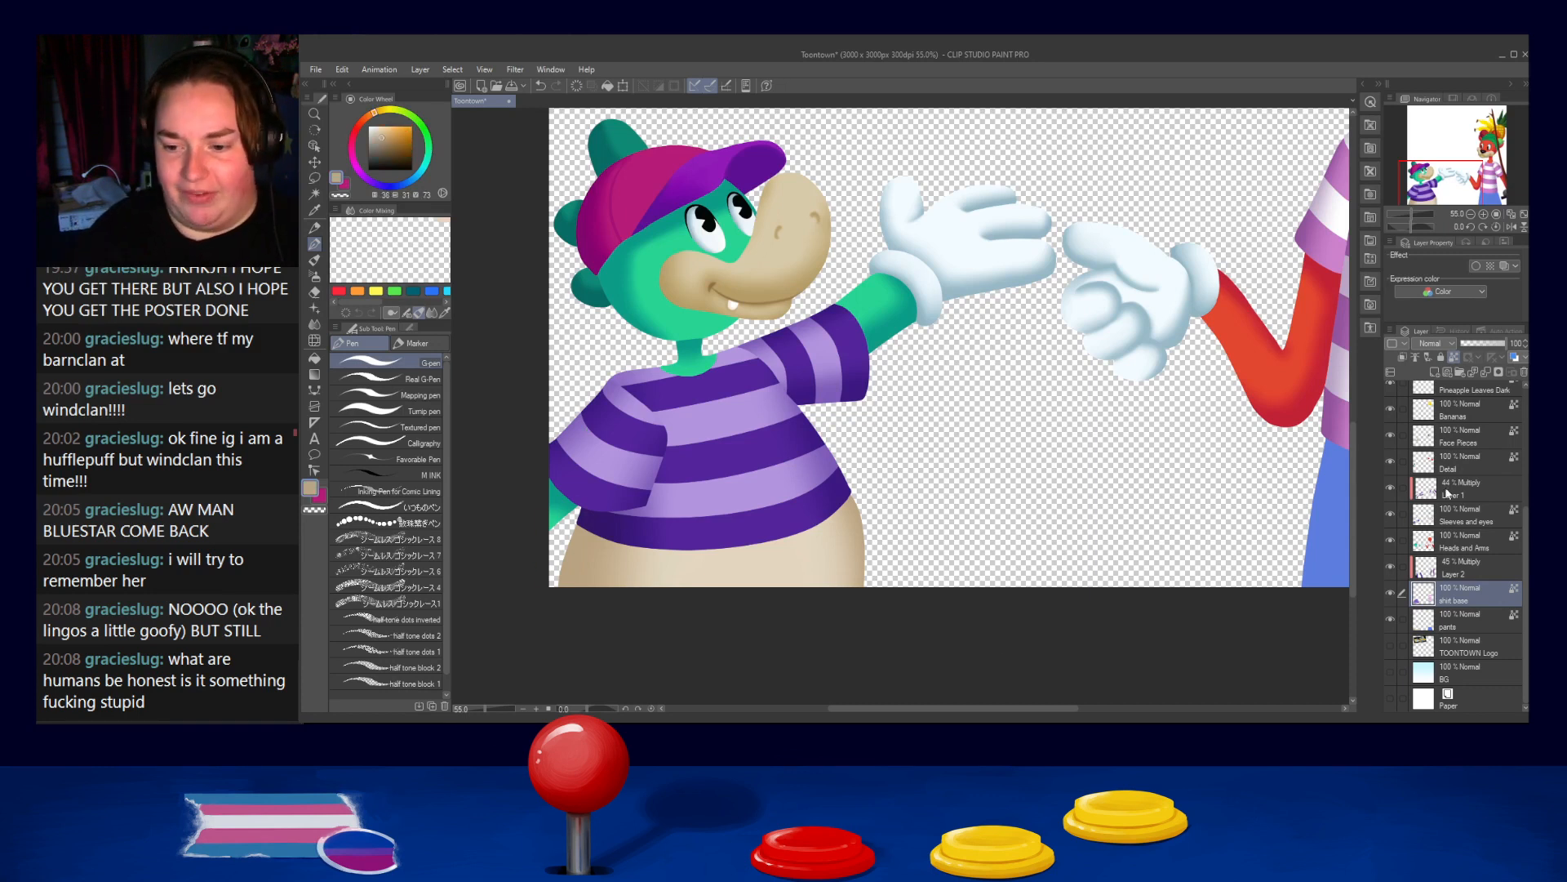
click(1454, 625)
drag(757, 546, 735, 612)
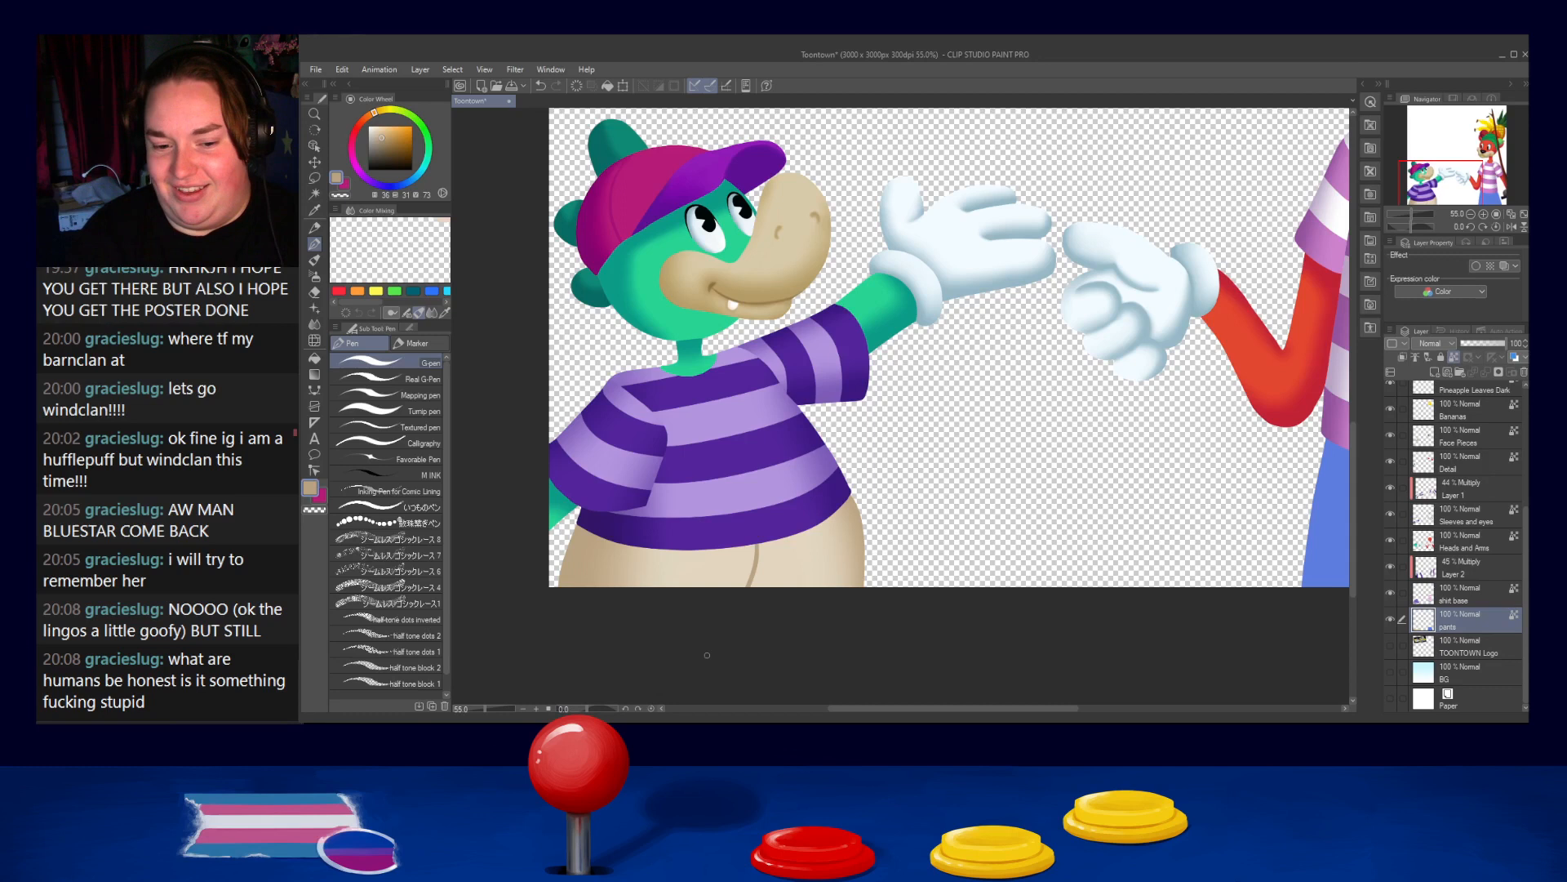
key(ctrl+z)
drag(760, 542, 753, 612)
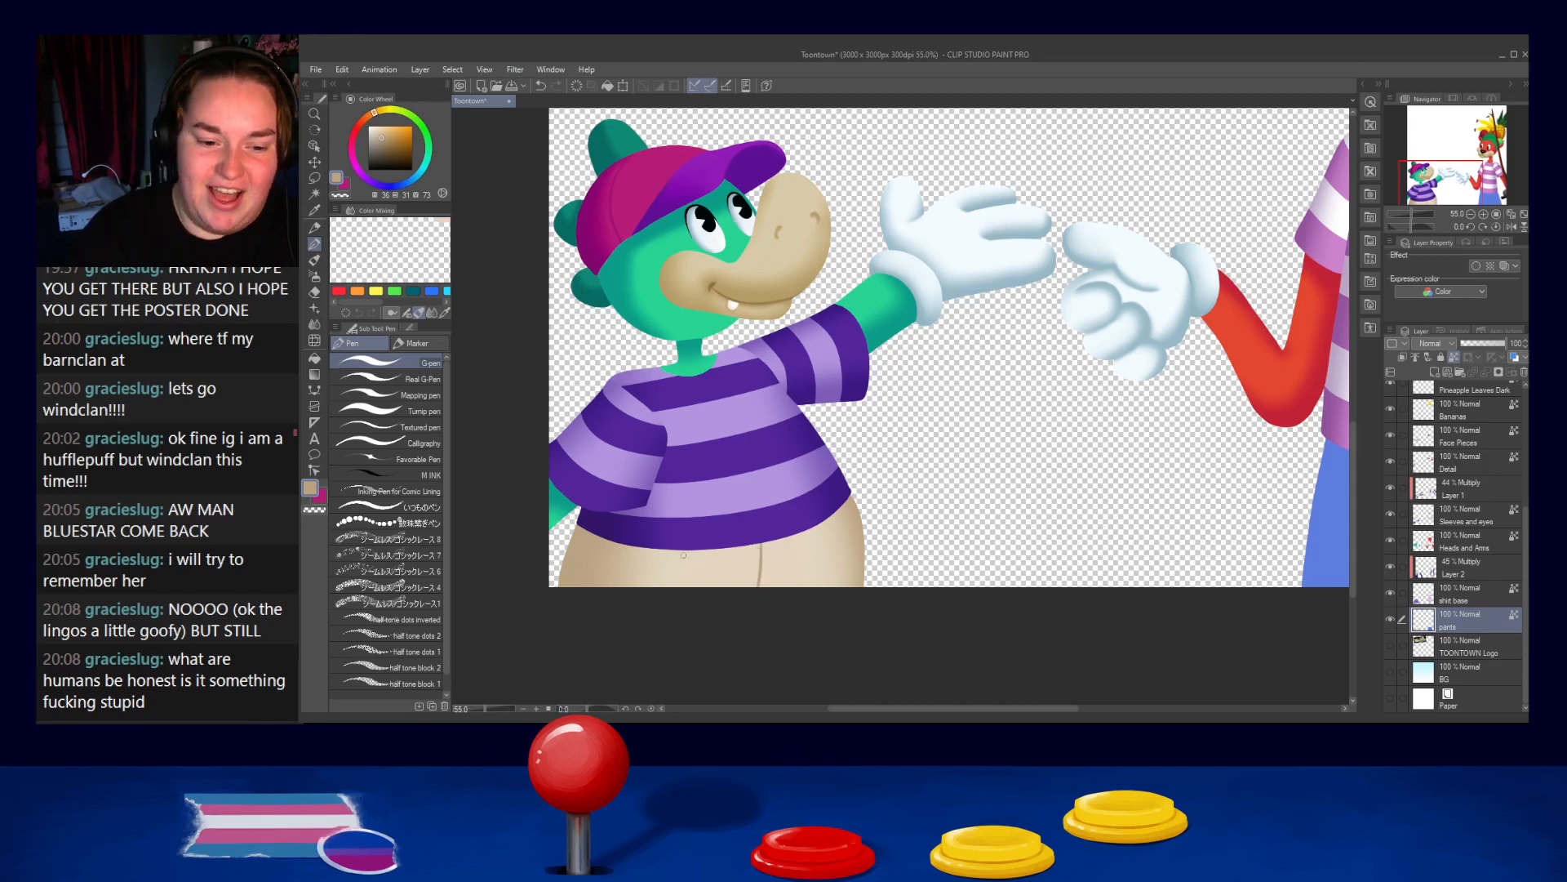
Draw the curved tan upper edge of a pocket just below the teal character's shirt hem, redoing the stroke until it is smooth
drag(616, 549, 718, 556)
key(ctrl+z)
drag(620, 559, 688, 563)
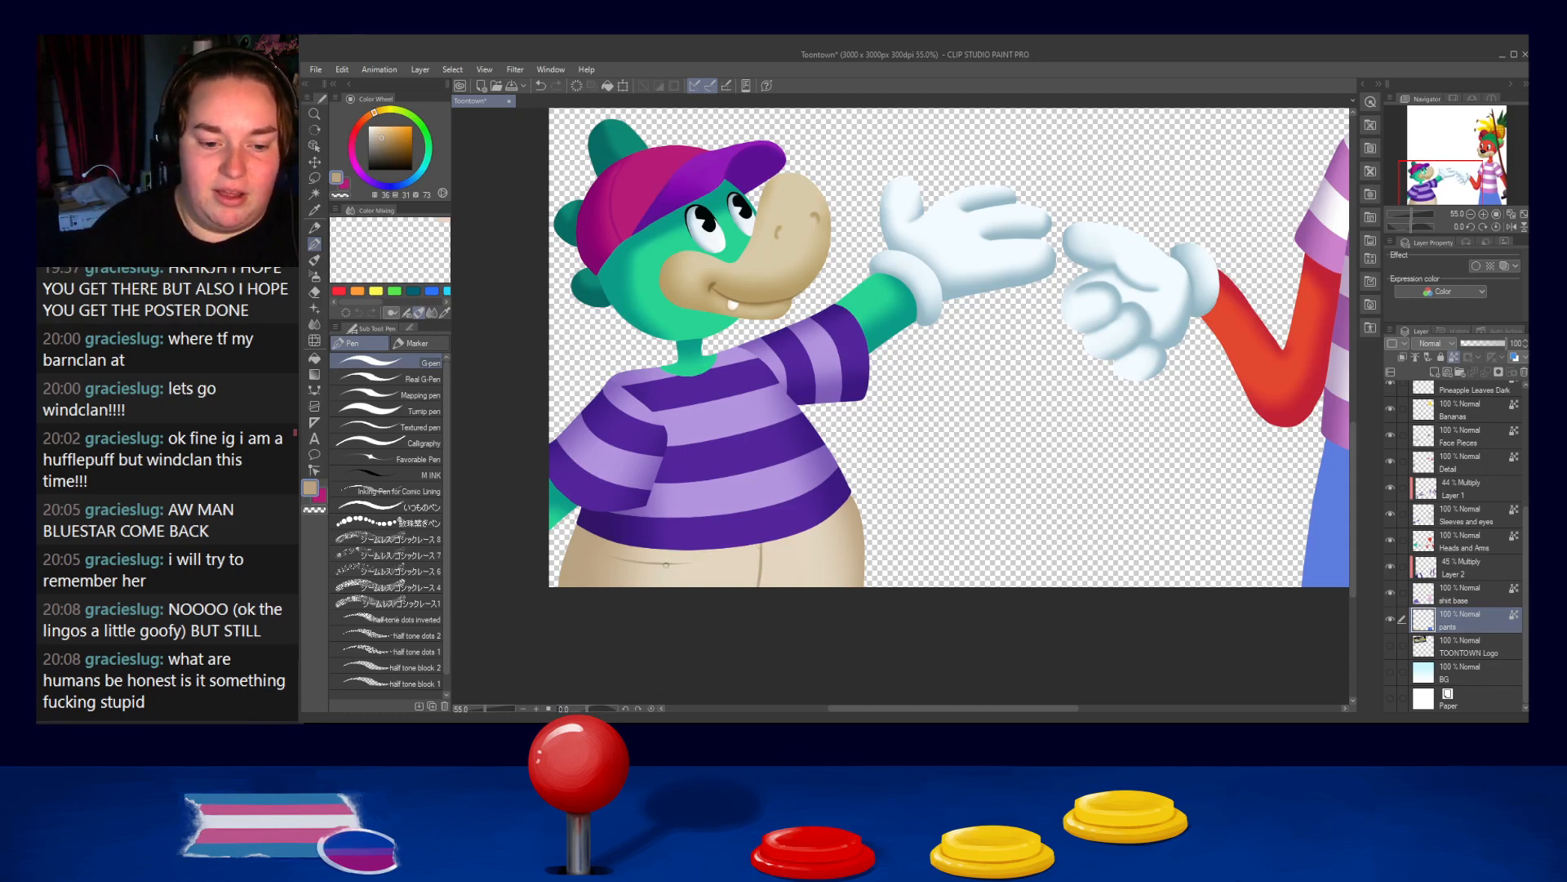
scroll(651, 526, up, 4)
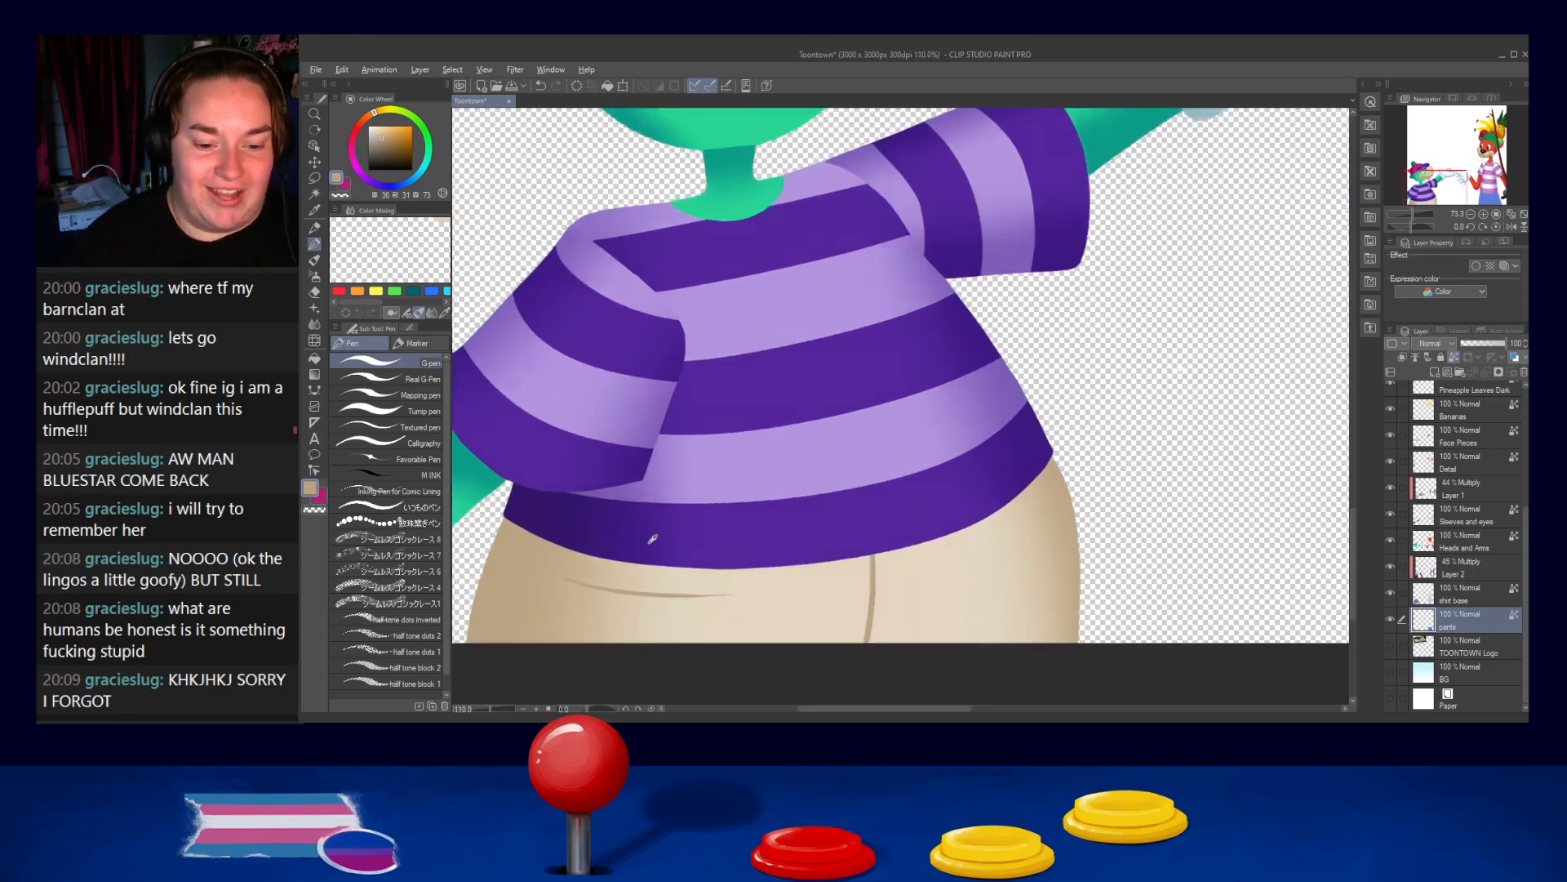
drag(552, 486, 567, 427)
drag(565, 519, 686, 548)
key(ctrl+z)
drag(558, 521, 761, 544)
key(ctrl+z)
drag(566, 522, 747, 542)
key(ctrl+z)
key(ctrl+z)
key(ctrl+z)
mouse_move(573, 527)
mouse_down()
mouse_move(771, 532)
mouse_move(620, 539)
mouse_move(749, 541)
mouse_up()
Trim the pocket line with sampled beige and add short tan downward turns at both its ends
alt+click(765, 560)
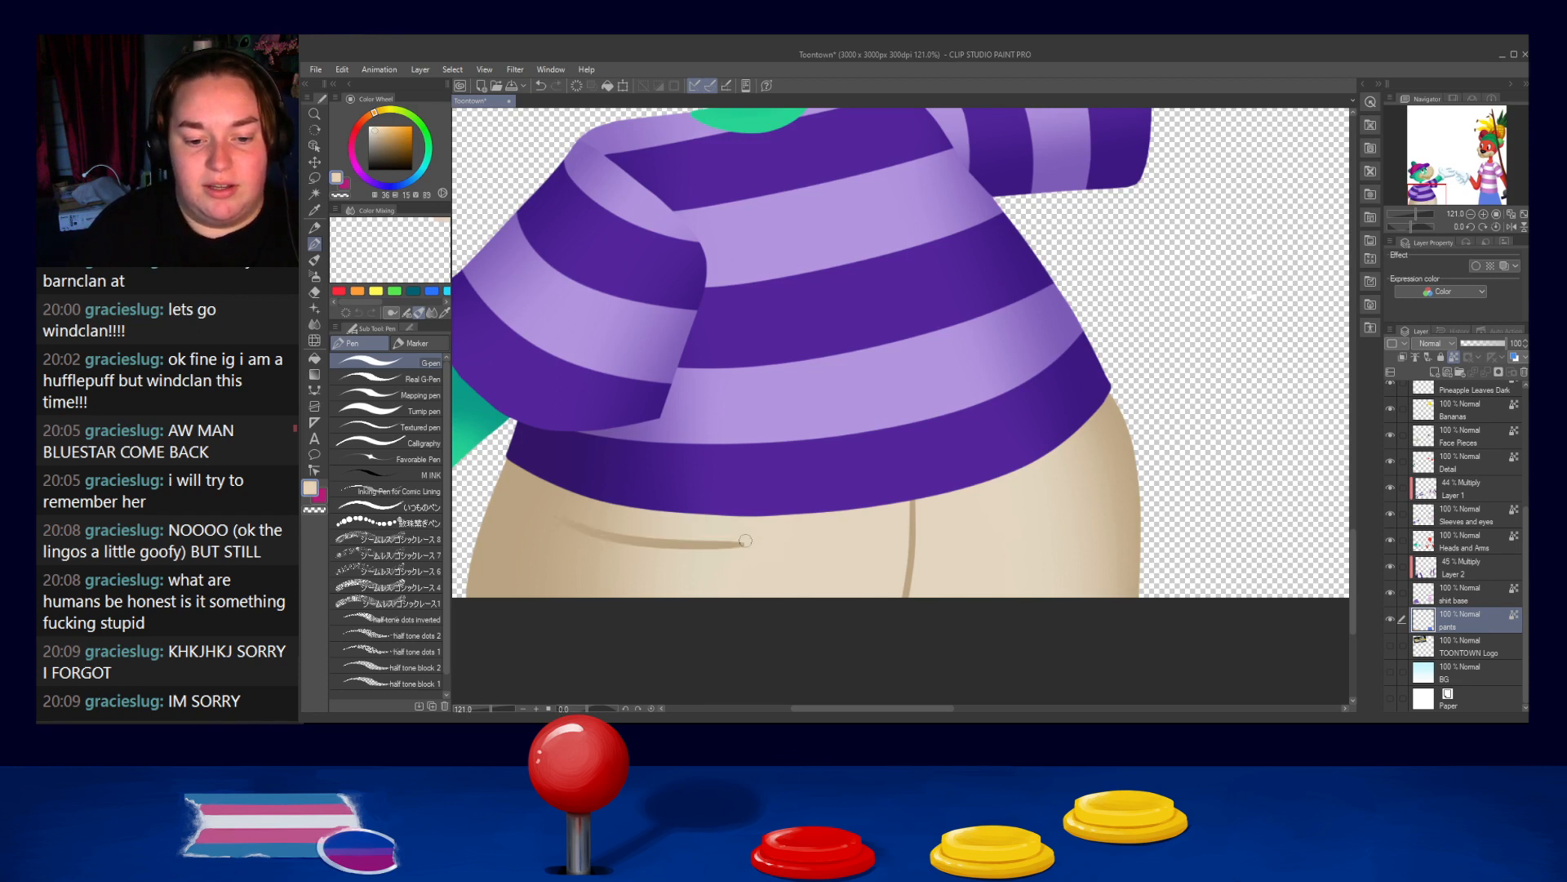
alt+click(737, 543)
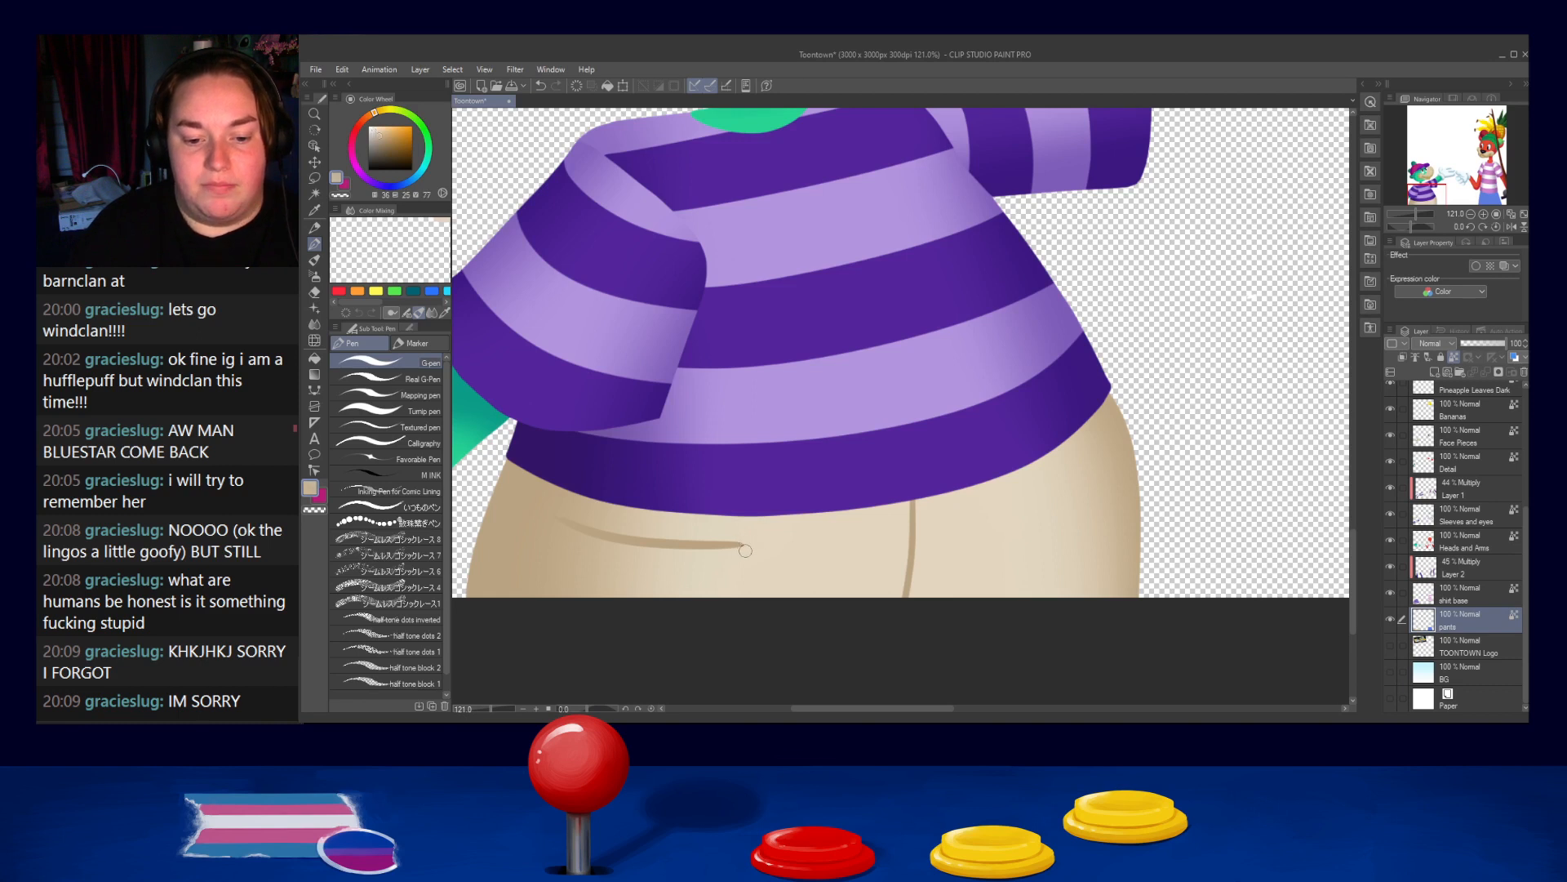
alt+click(575, 526)
drag(561, 521, 559, 542)
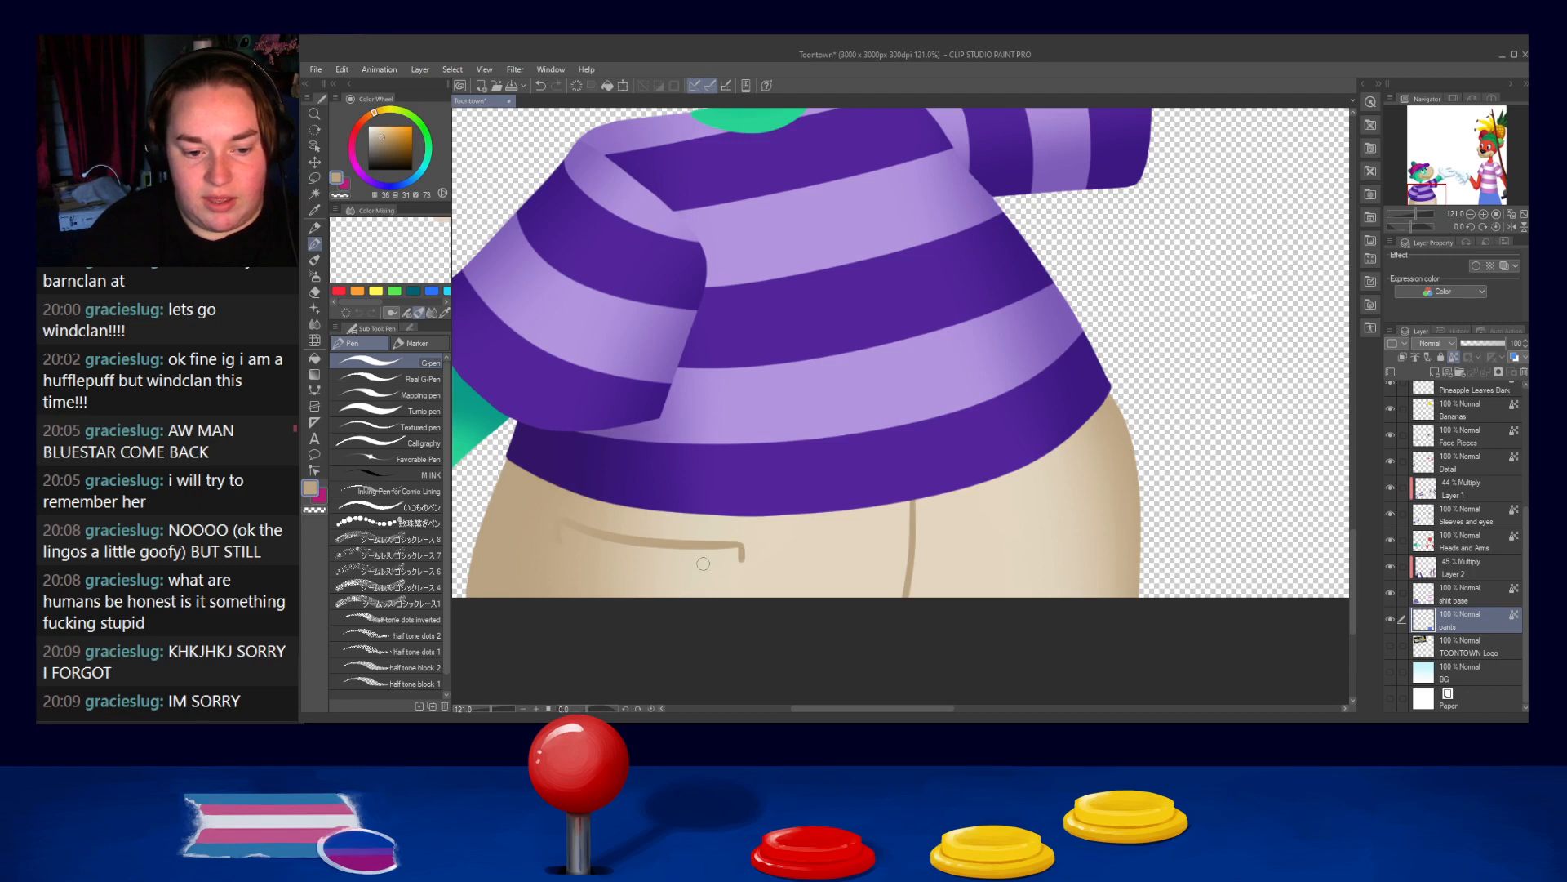
Draw the pocket's curved lower edge in tan, redoing it until it closes the outline, and tidy the corner with sampled beige and tan
drag(556, 541, 739, 560)
key(ctrl+z)
drag(557, 542, 756, 553)
key(ctrl+z)
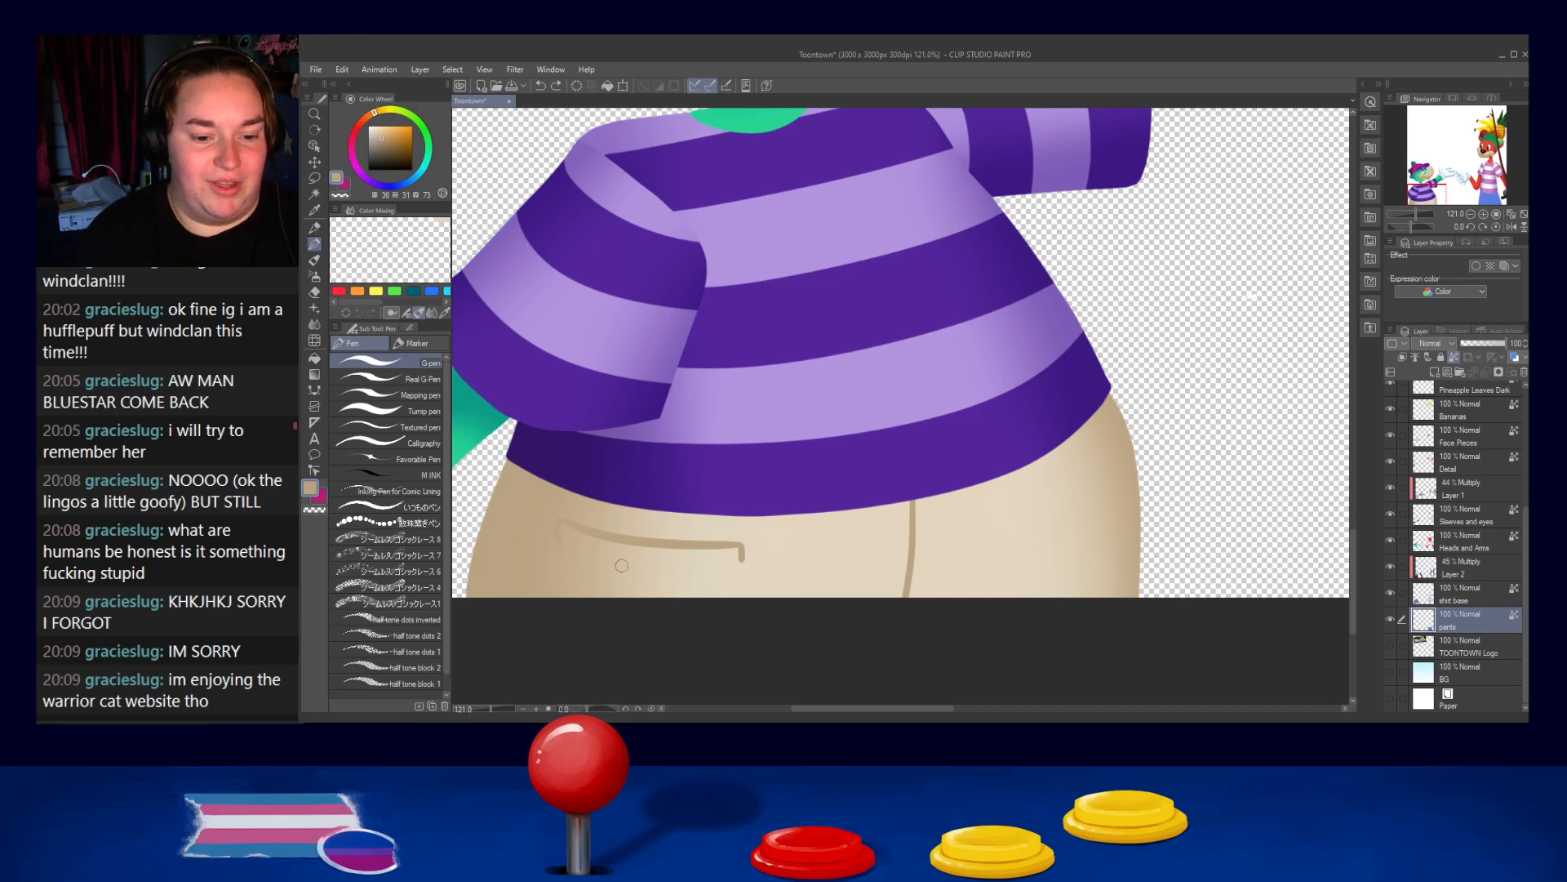
drag(557, 541, 738, 560)
key(ctrl+z)
drag(557, 541, 747, 555)
key(ctrl+z)
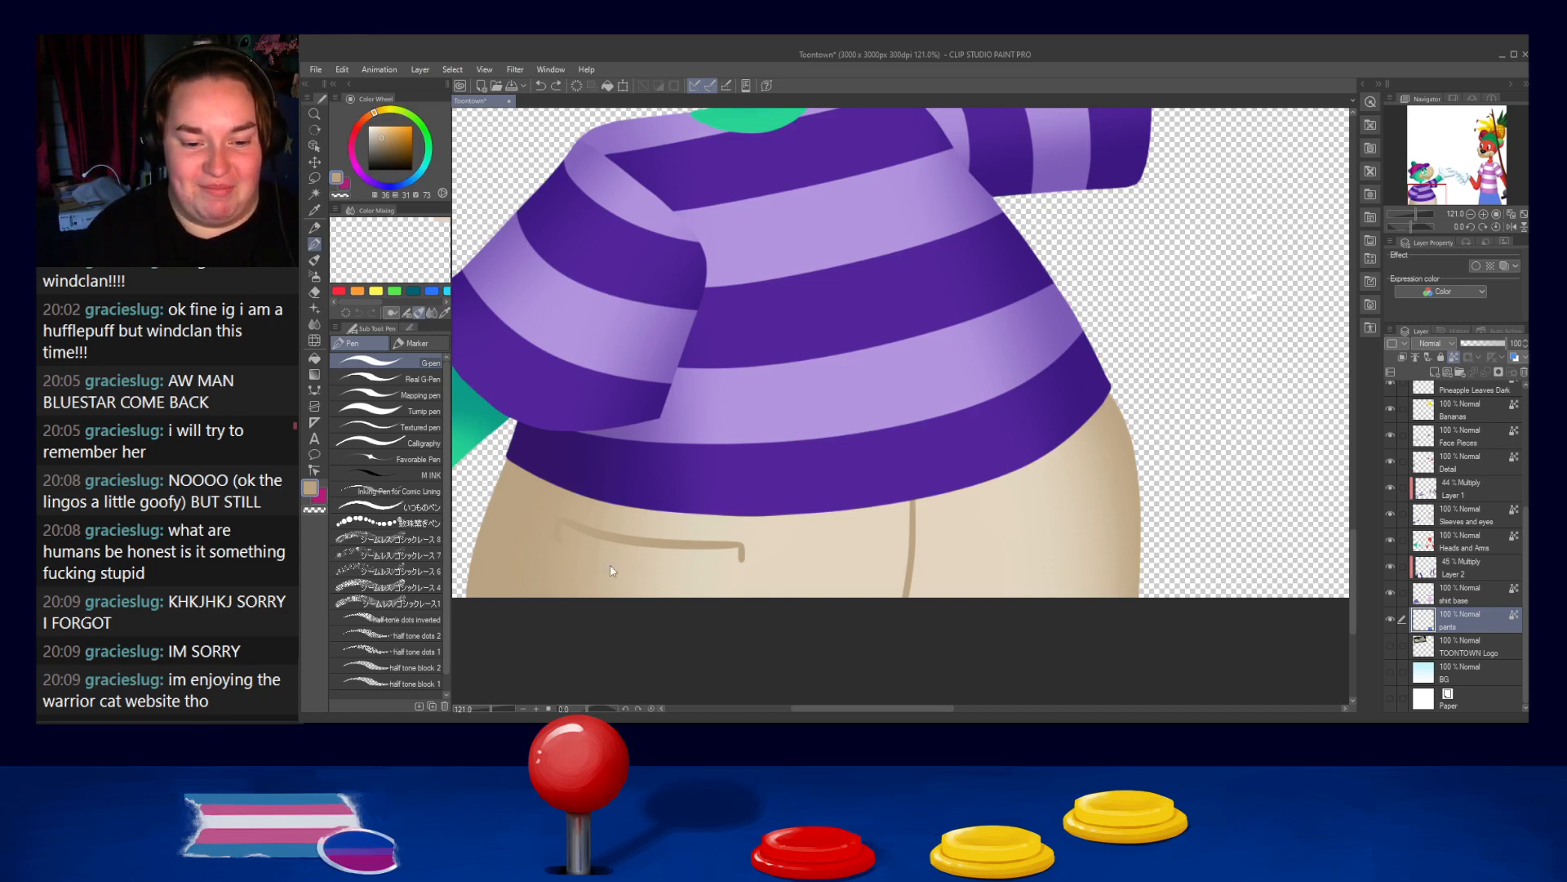
drag(557, 542, 743, 563)
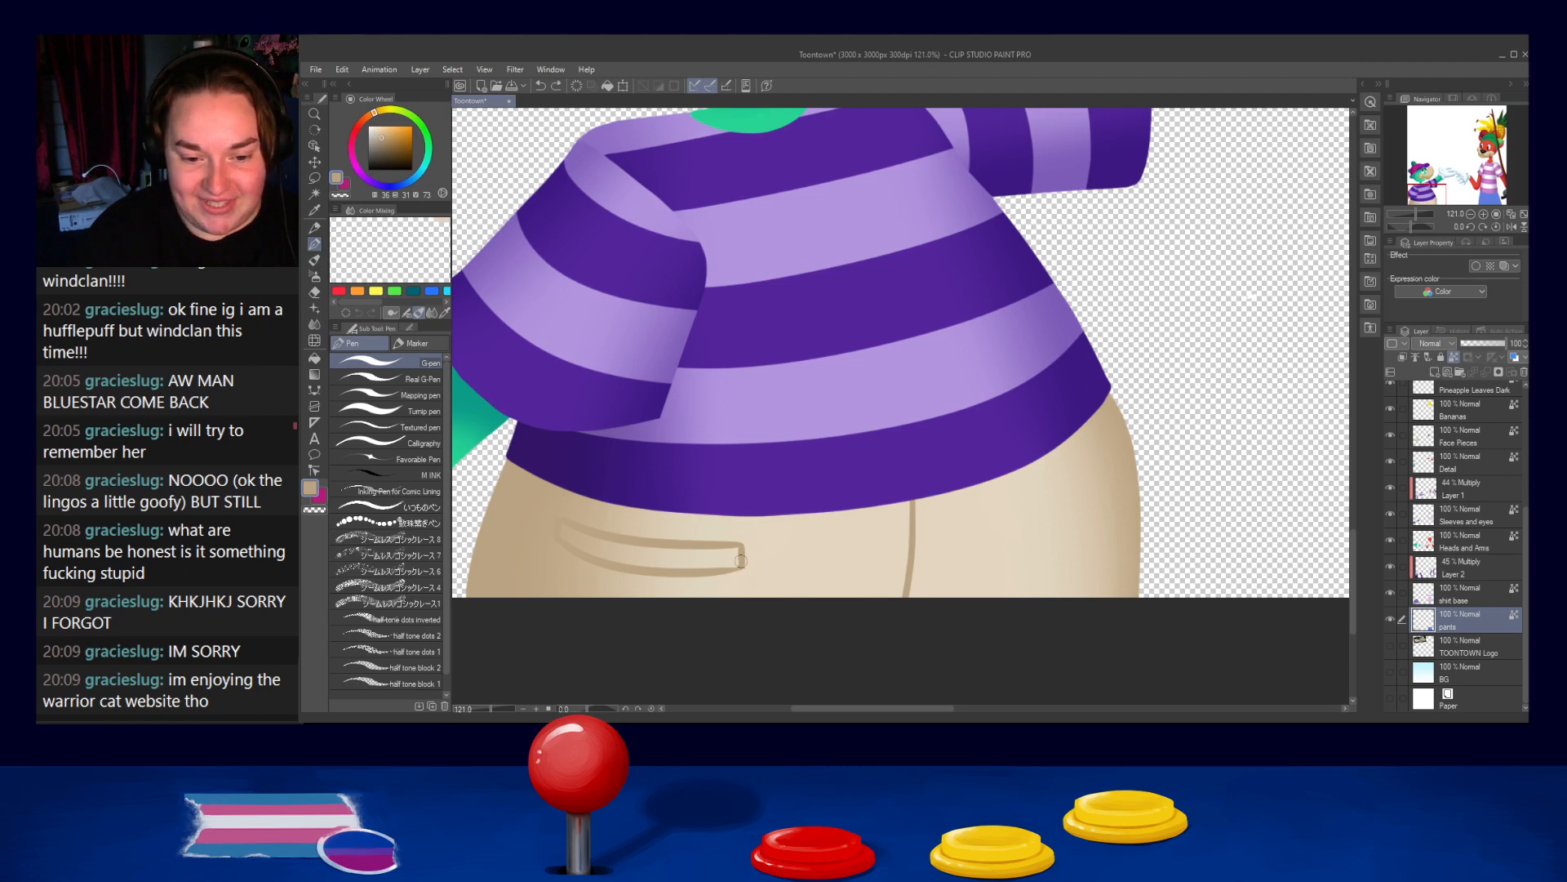
alt+click(743, 571)
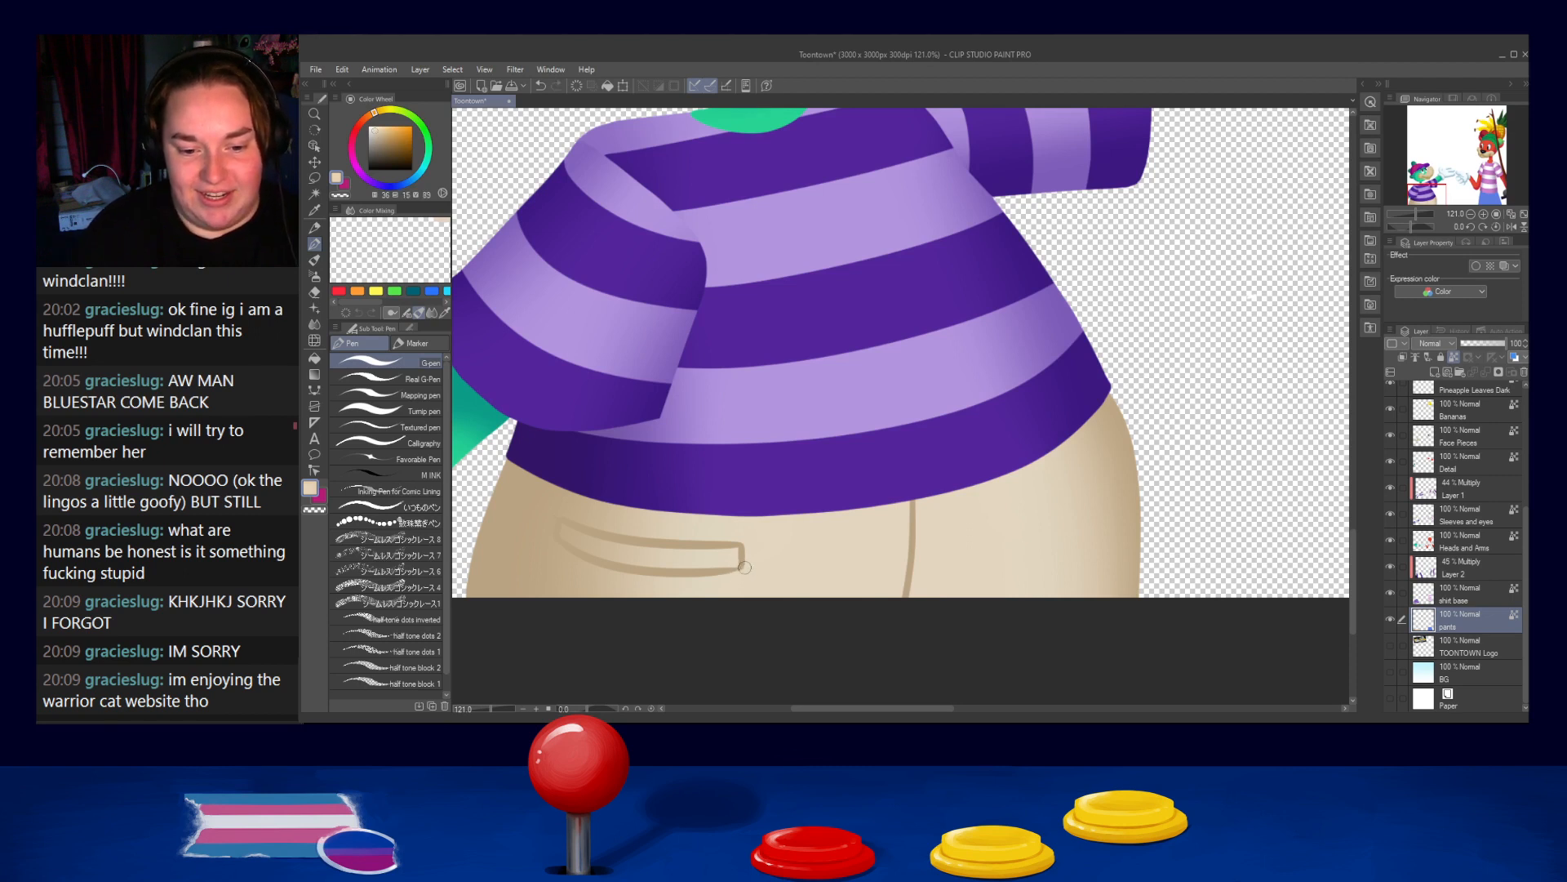
alt+click(725, 570)
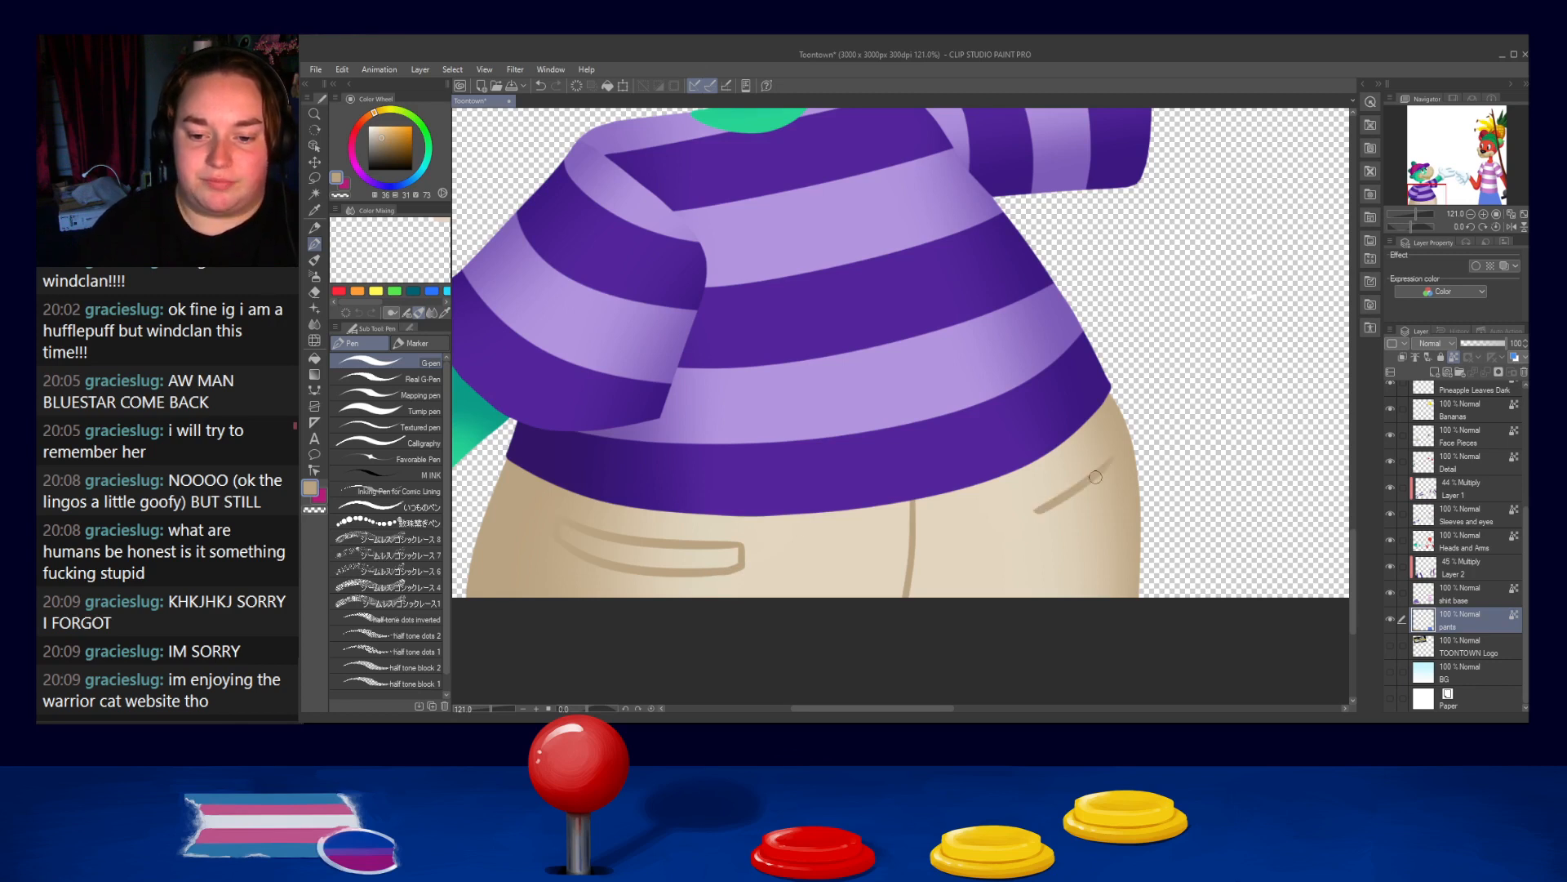
Draw a smaller slanted tan pocket outline near the opposite side of the teal character's pants, undoing the strokes that are too long
drag(1115, 455, 1037, 508)
key(ctrl+z)
mouse_move(1122, 449)
mouse_down()
mouse_move(1068, 503)
mouse_move(1142, 454)
mouse_move(1075, 504)
mouse_move(1130, 475)
mouse_up()
key(ctrl+z)
key(ctrl+z)
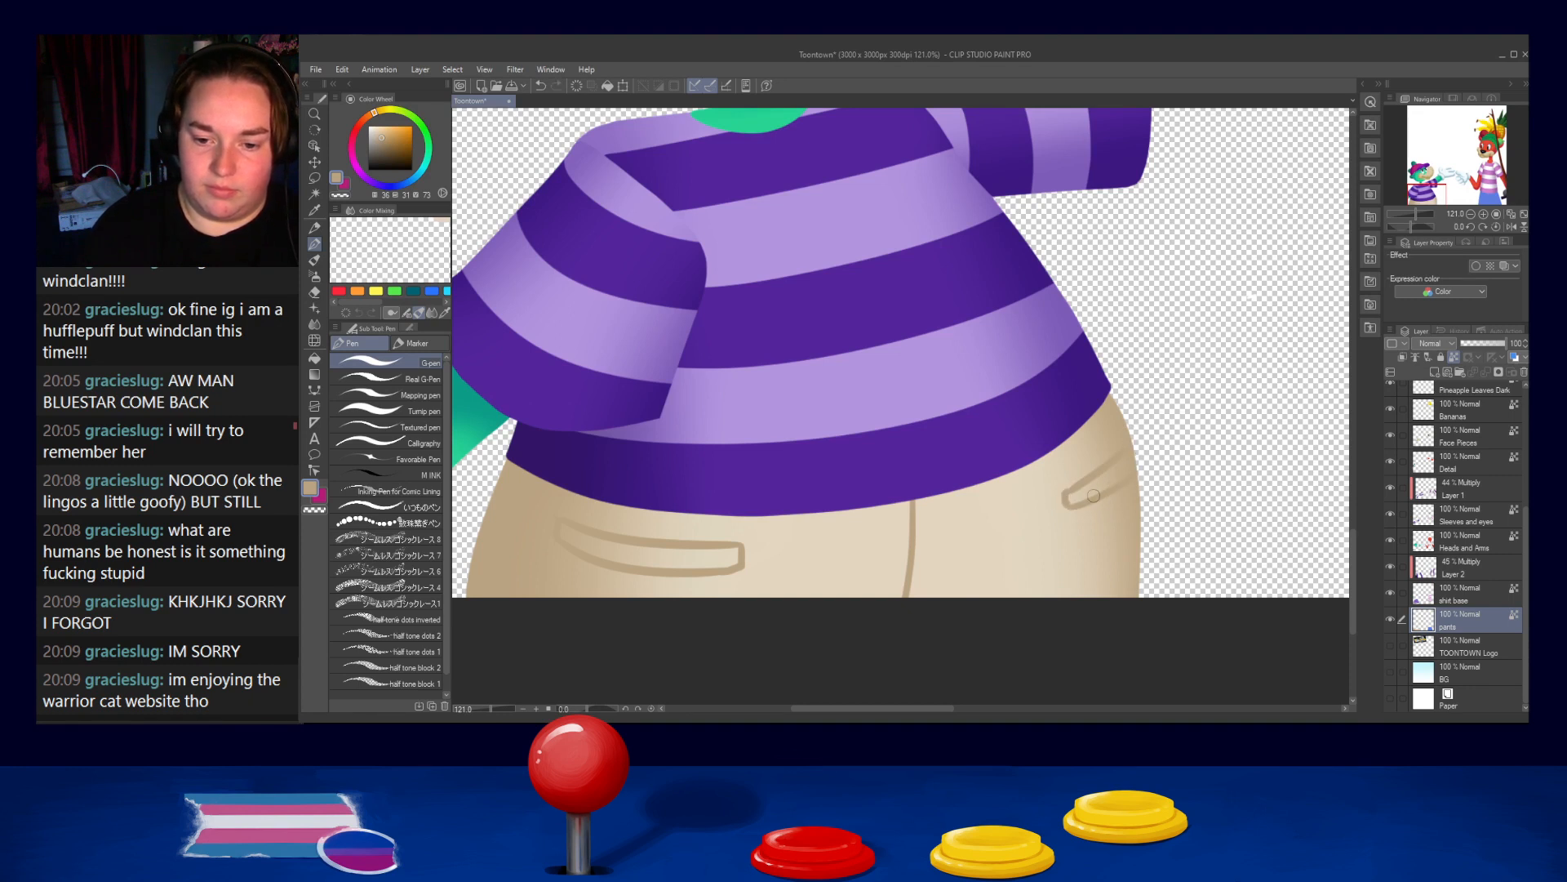
Clean up the corners of both pocket outlines, alternating between sampled beige and tan
alt+click(1056, 514)
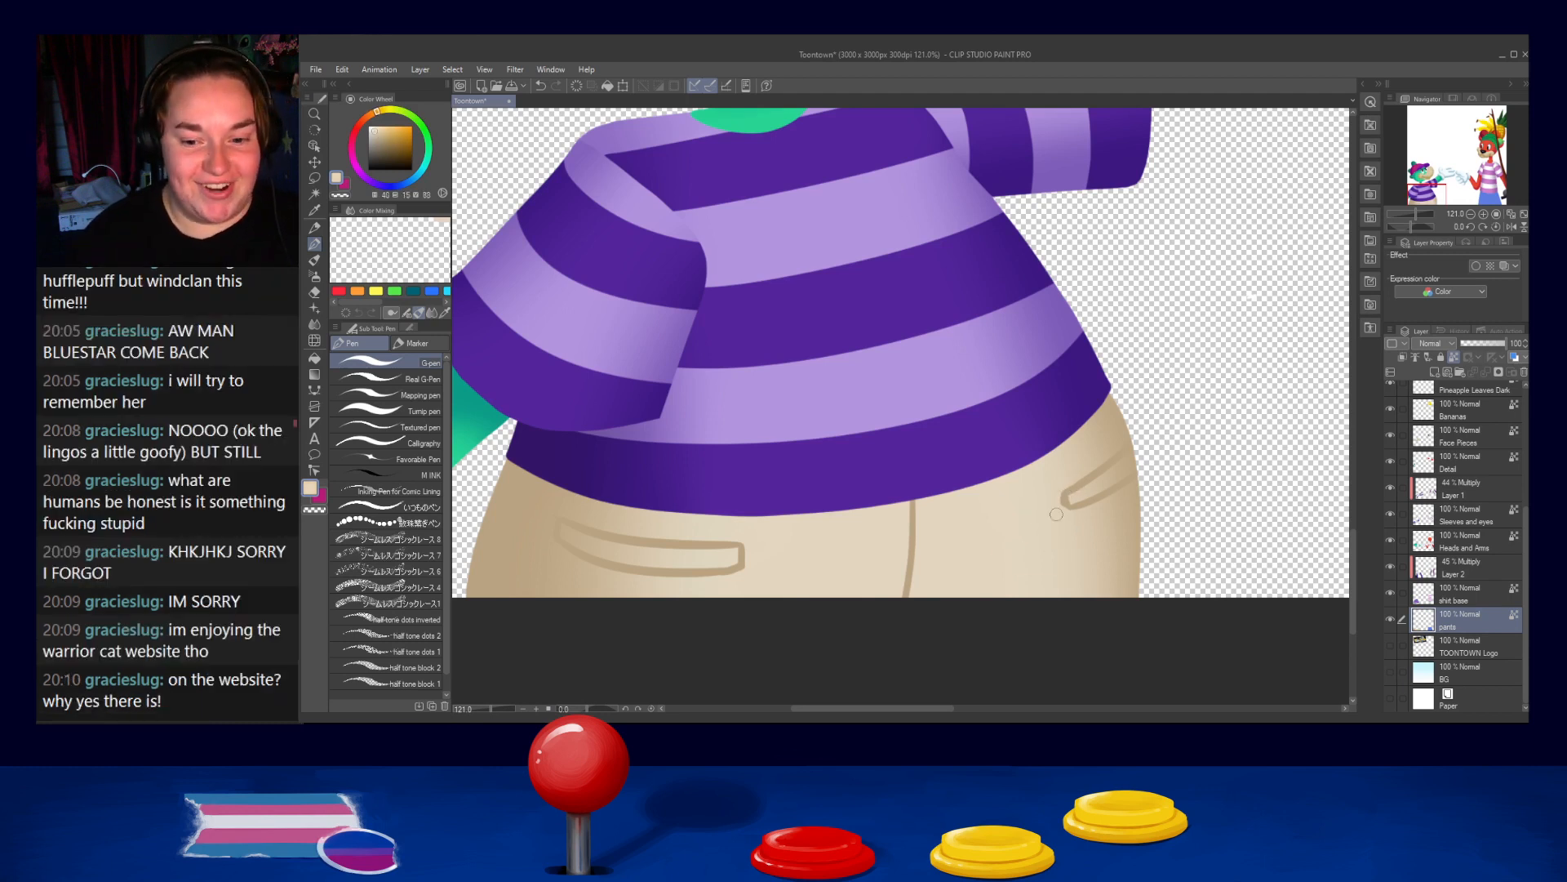
alt+click(1065, 495)
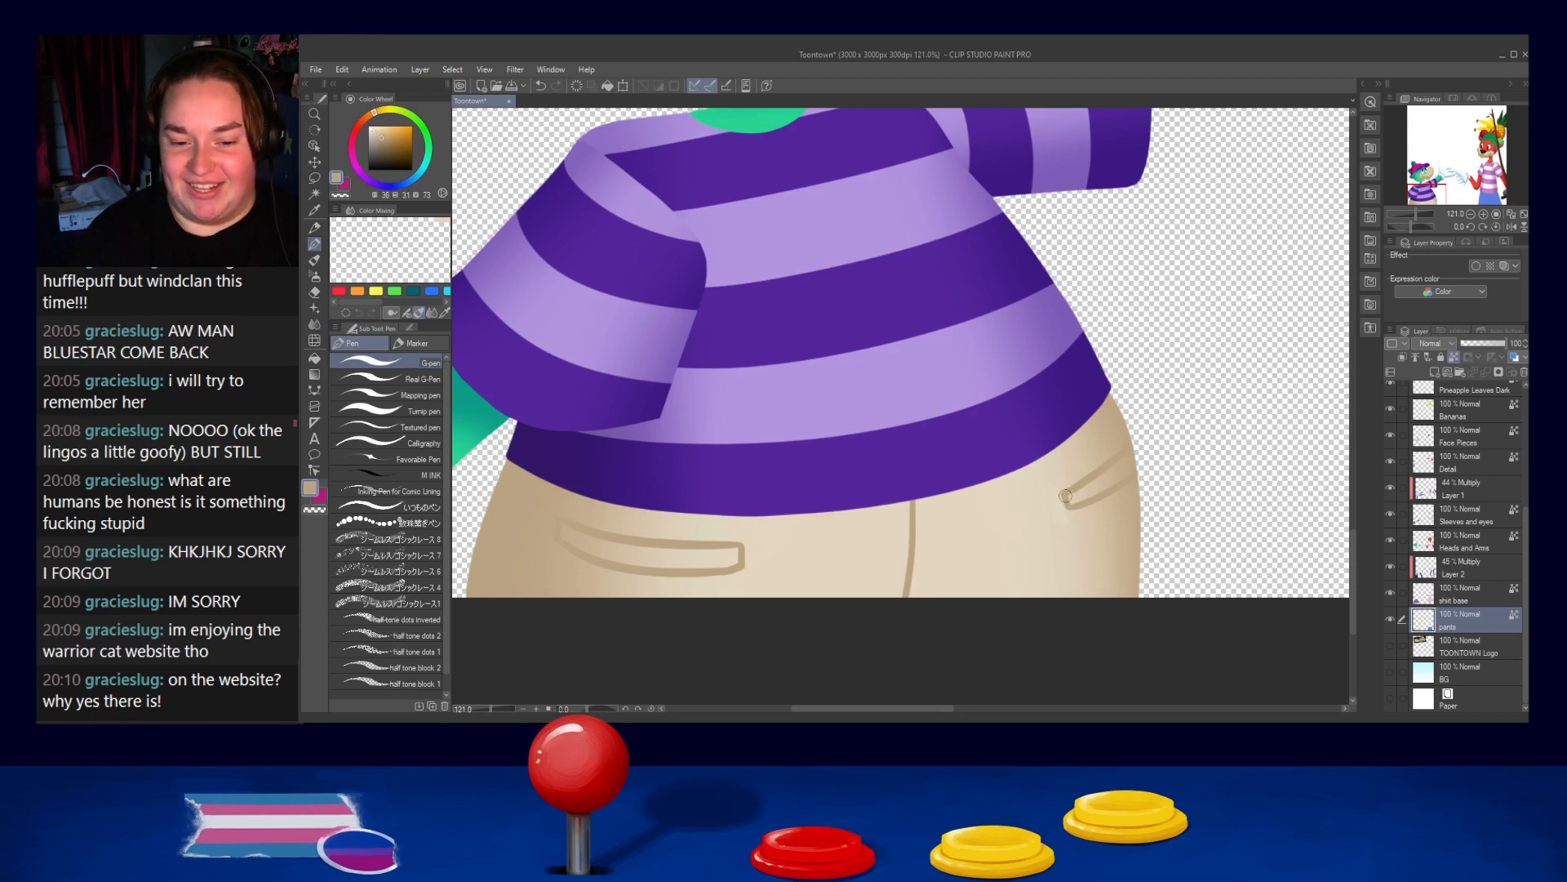
alt+click(1066, 493)
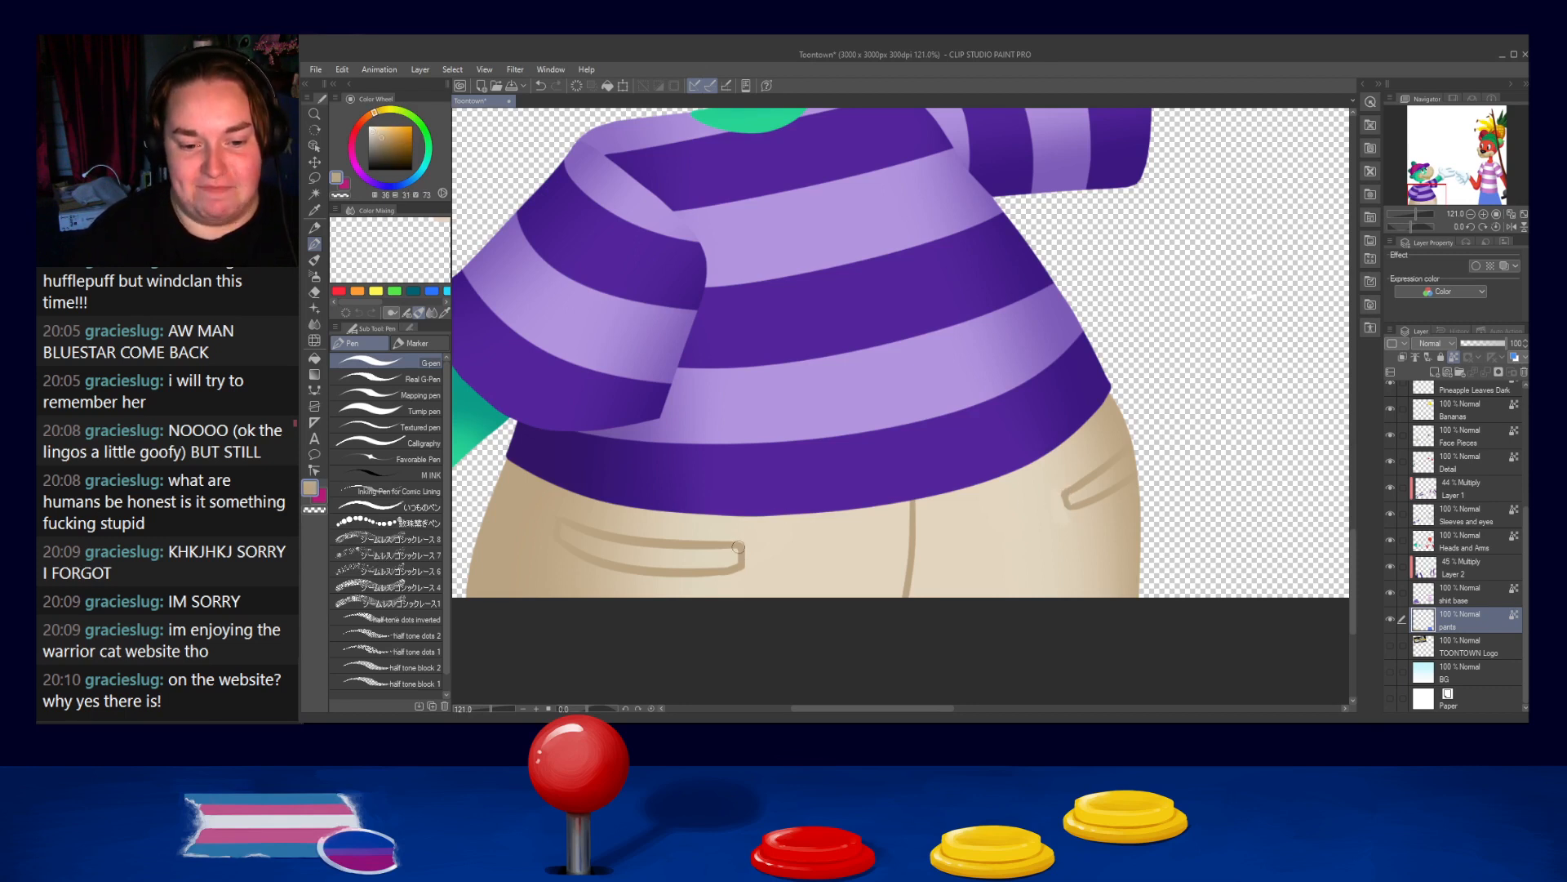
alt+click(726, 580)
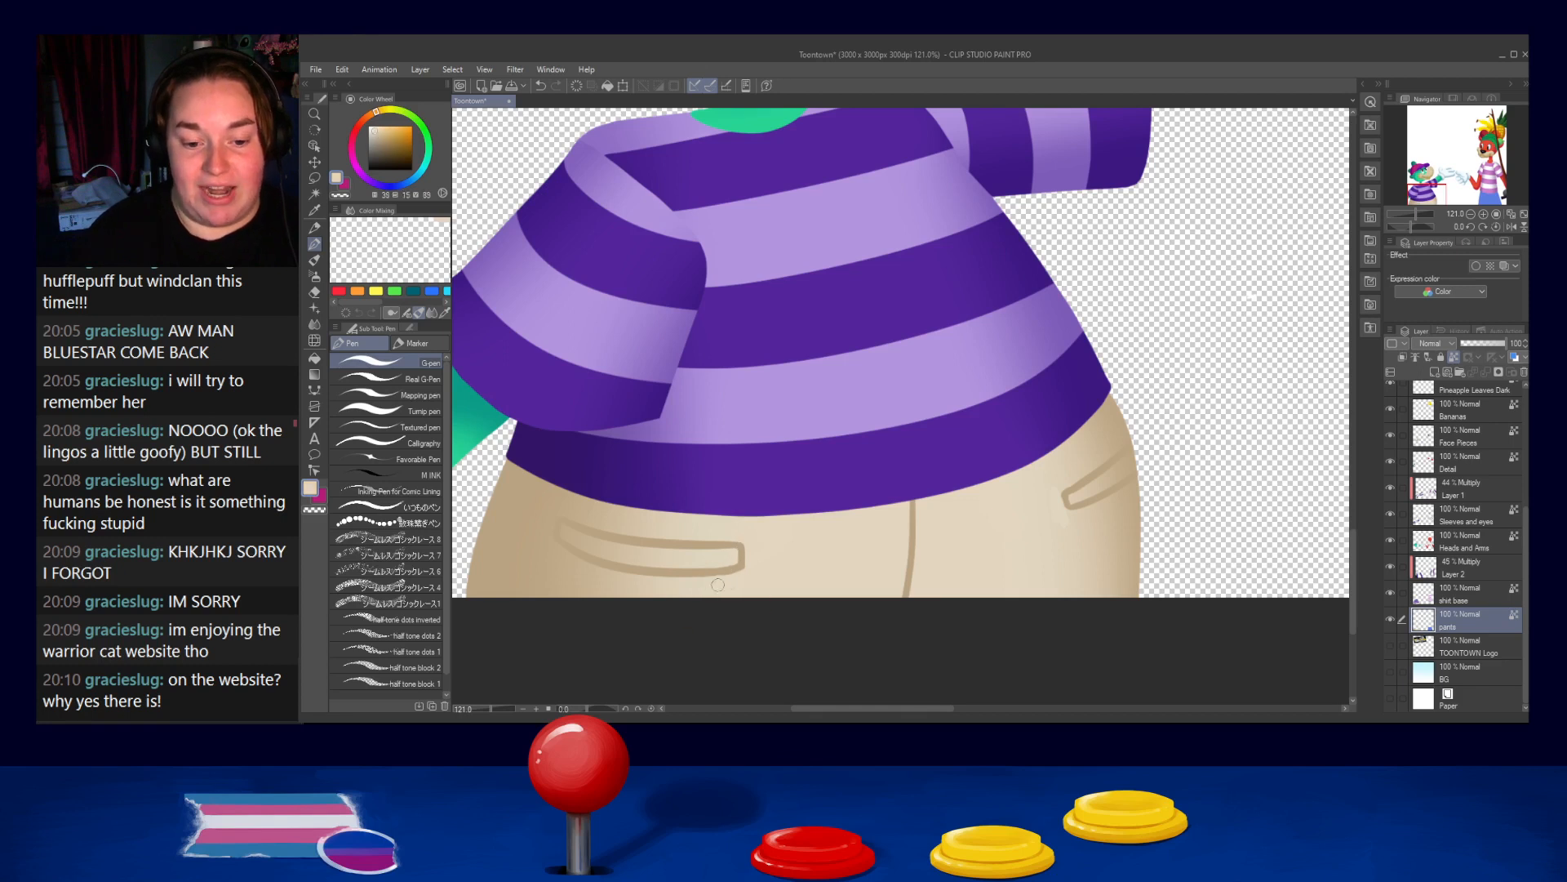
alt+click(716, 573)
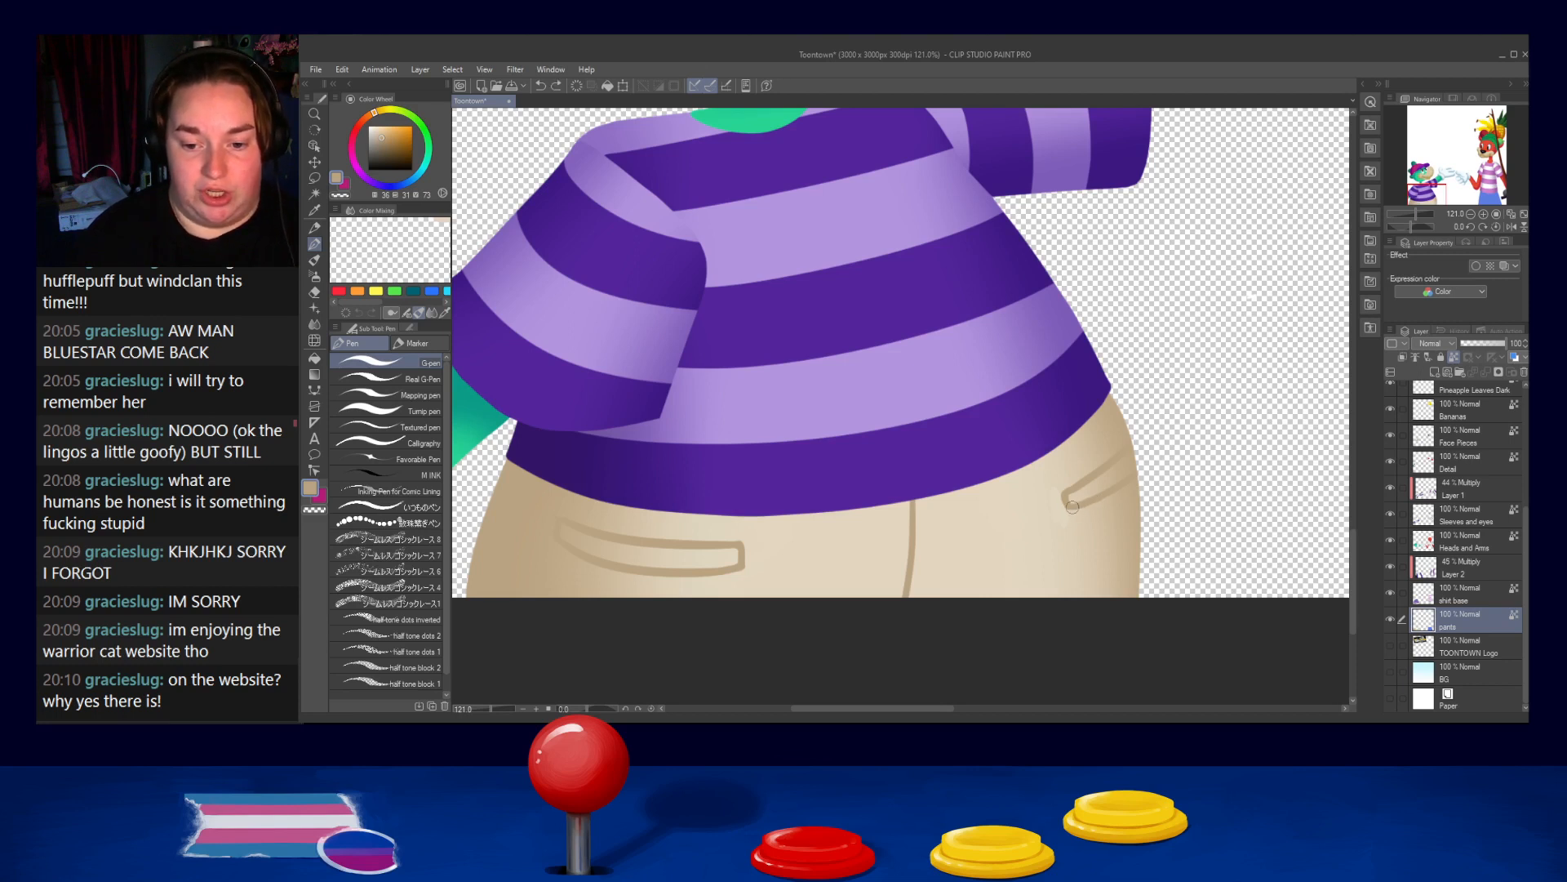
Try to paint a dark slate band across the top of the red character's blue pants, just below the shirt hem, with an enlarged G-pen
click(310, 331)
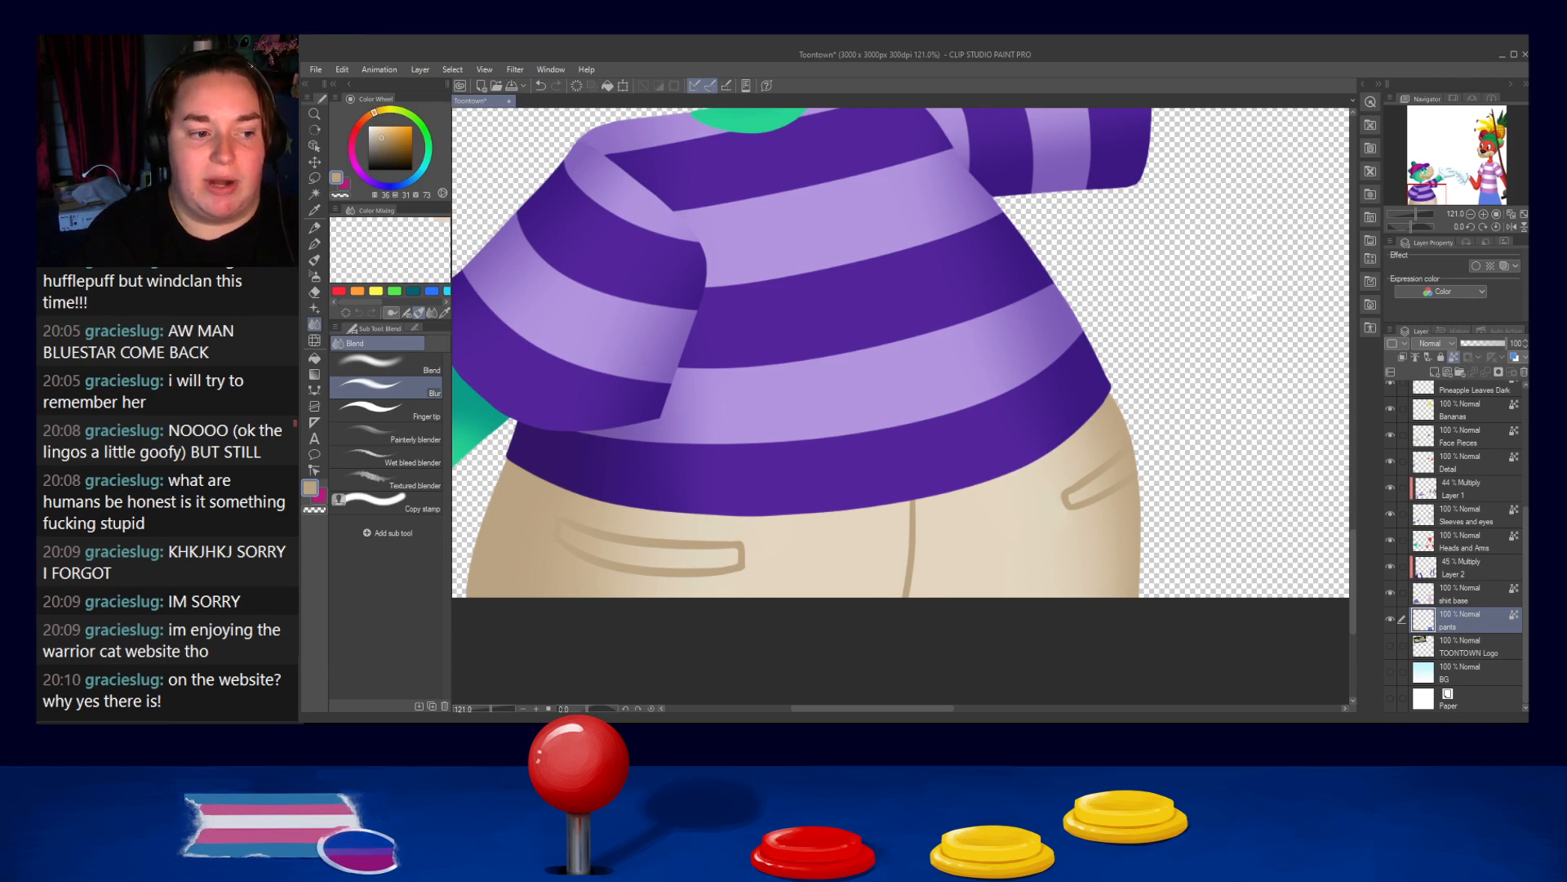
scroll(1172, 277, down, 3)
drag(1158, 282, 1089, 409)
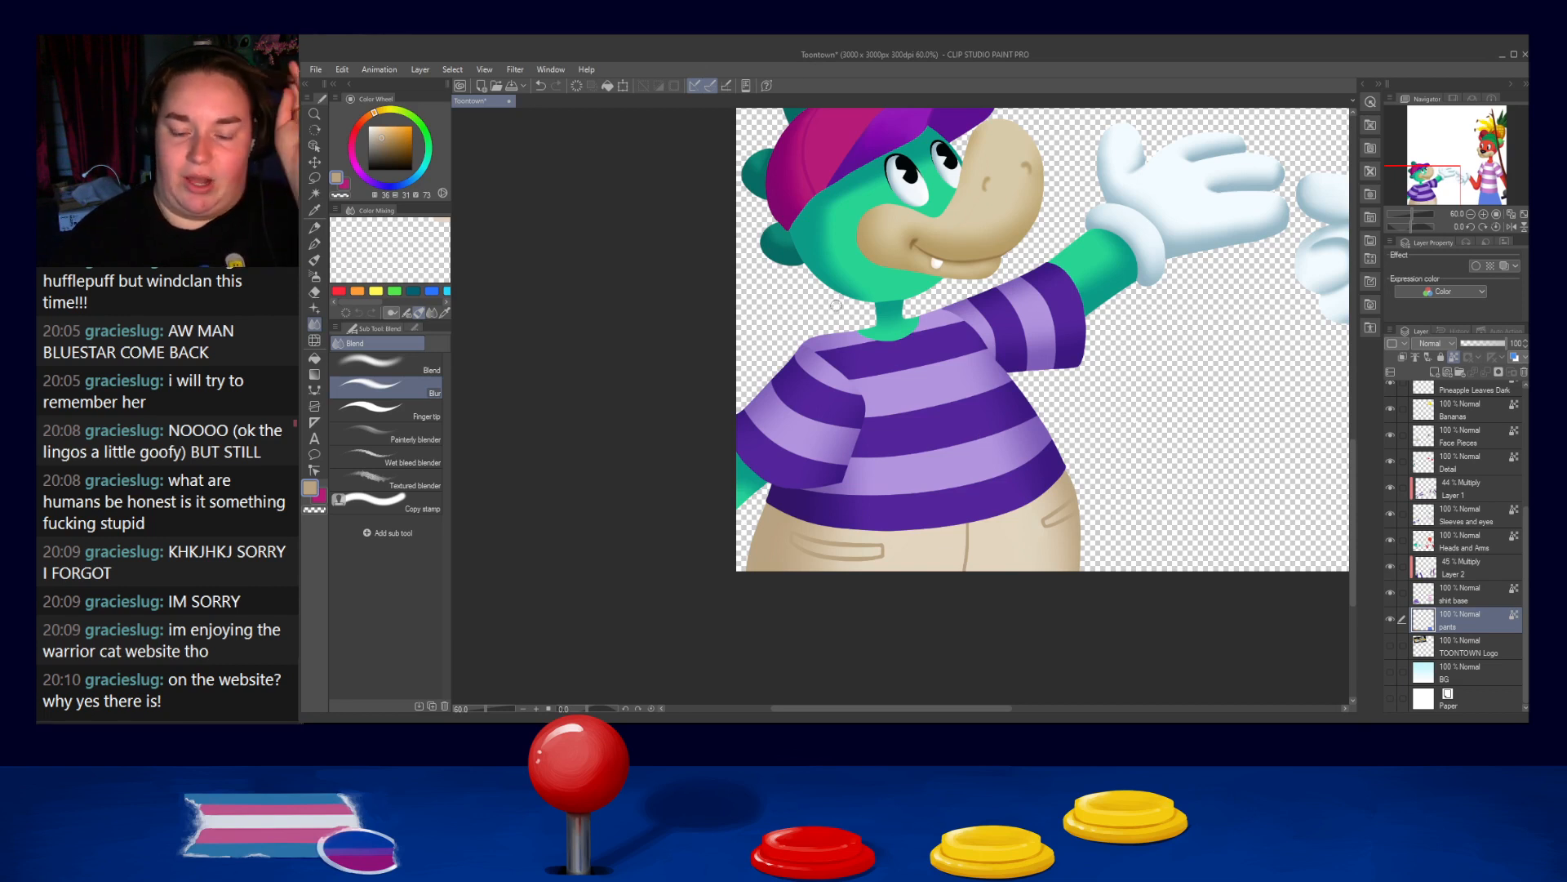
scroll(925, 374, down, 4)
scroll(925, 373, up, 3)
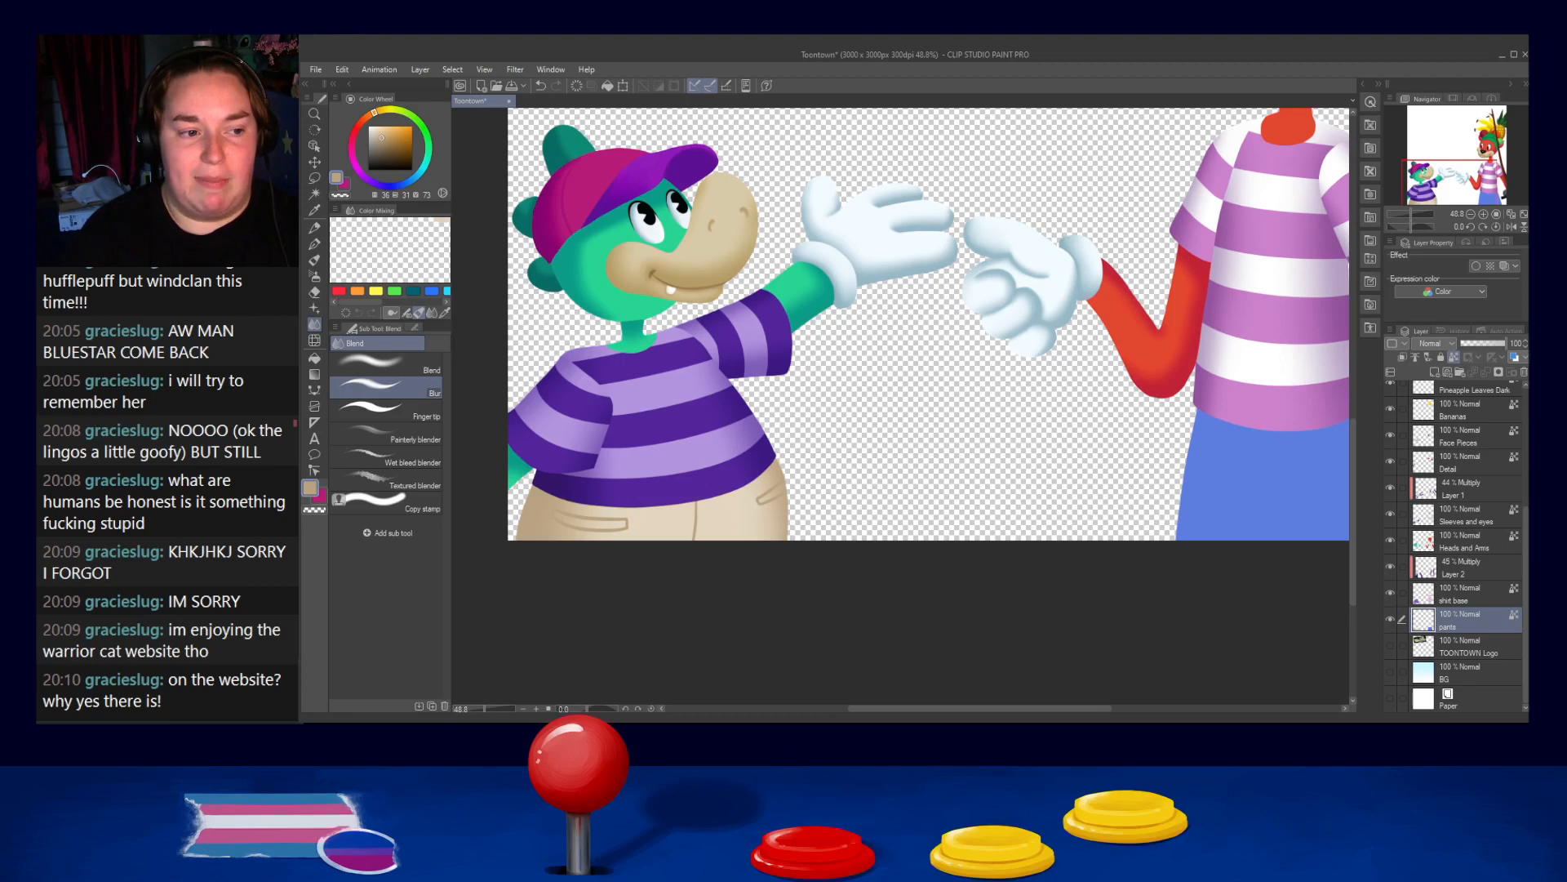
drag(1093, 449, 983, 427)
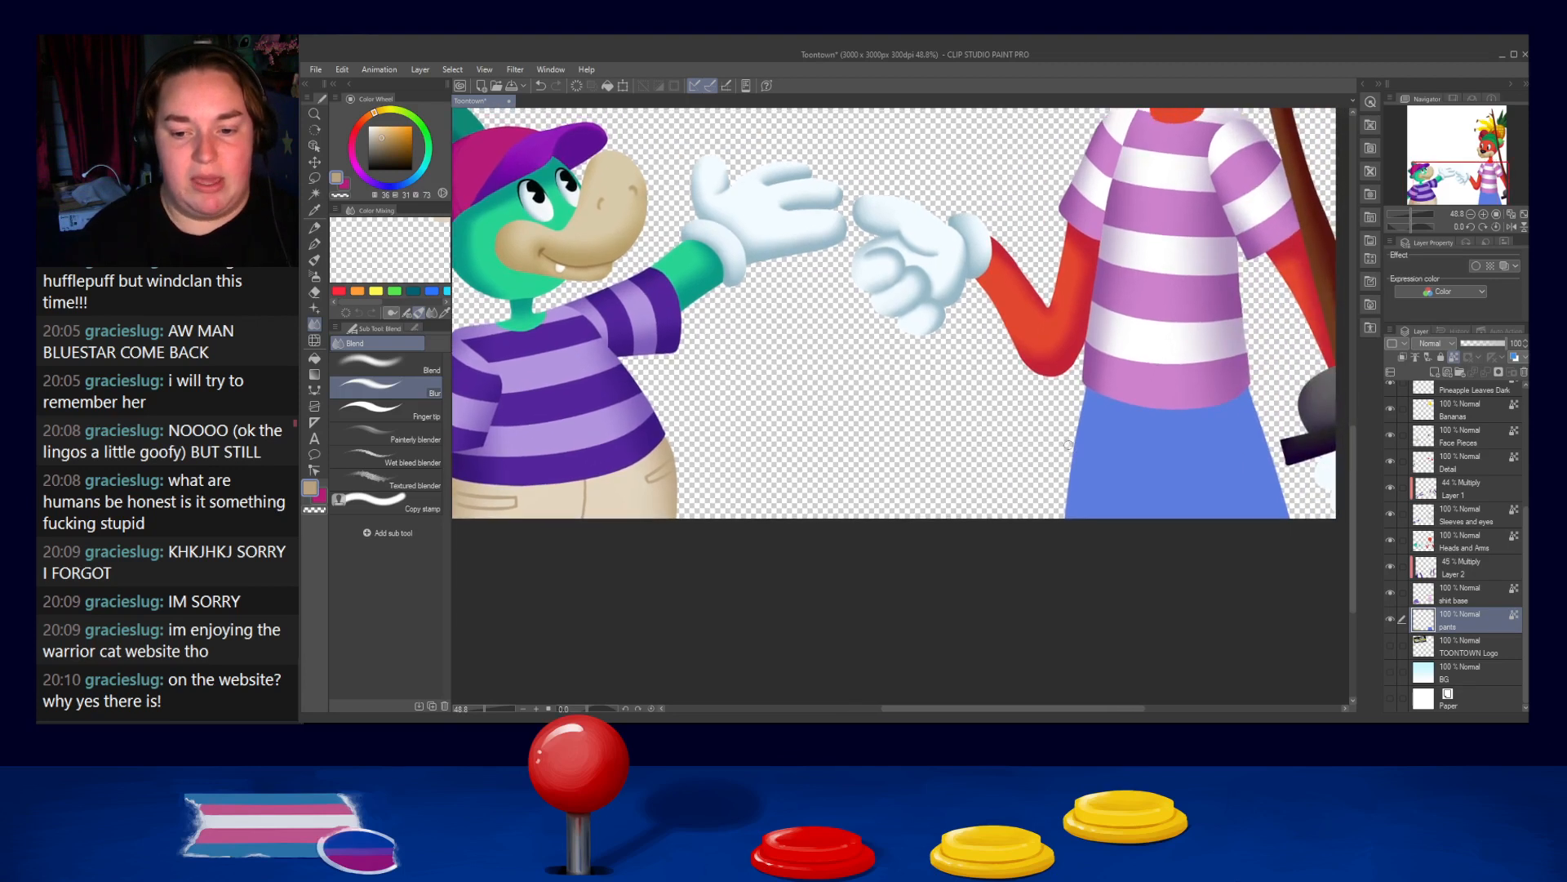
drag(406, 153, 368, 161)
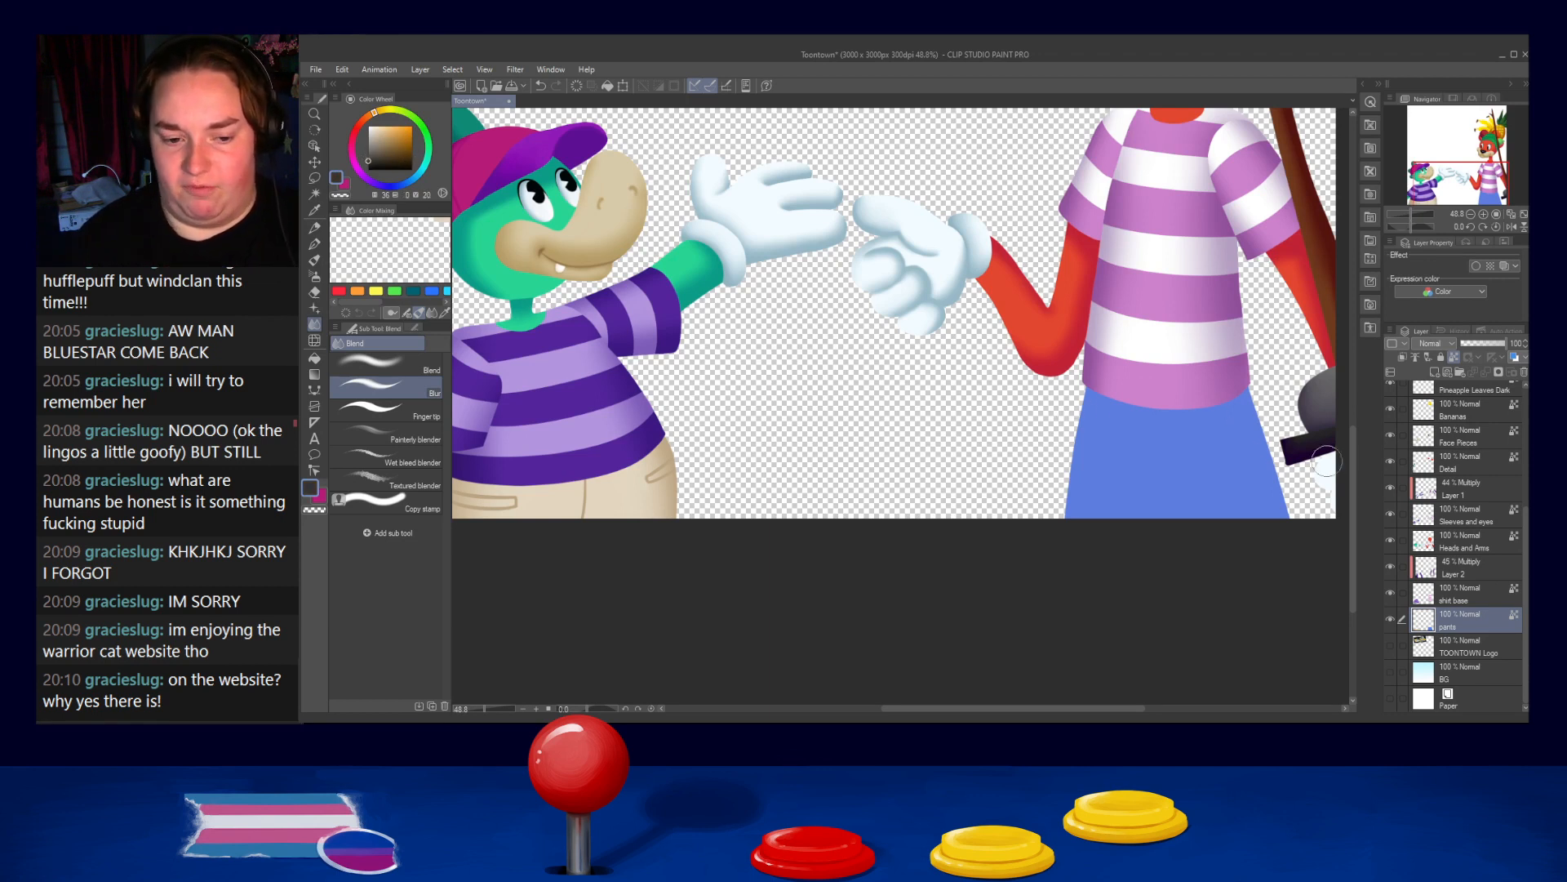
click(314, 244)
key(])
key(])
key(])
drag(1084, 404, 1271, 403)
key(ctrl+z)
mouse_move(1080, 402)
mouse_down()
mouse_move(1212, 419)
mouse_move(1247, 400)
mouse_up()
key(ctrl+z)
drag(1068, 397, 1261, 397)
key(ctrl+z)
drag(1078, 408, 1279, 408)
key(ctrl+z)
drag(1080, 394, 1265, 373)
key(ctrl+z)
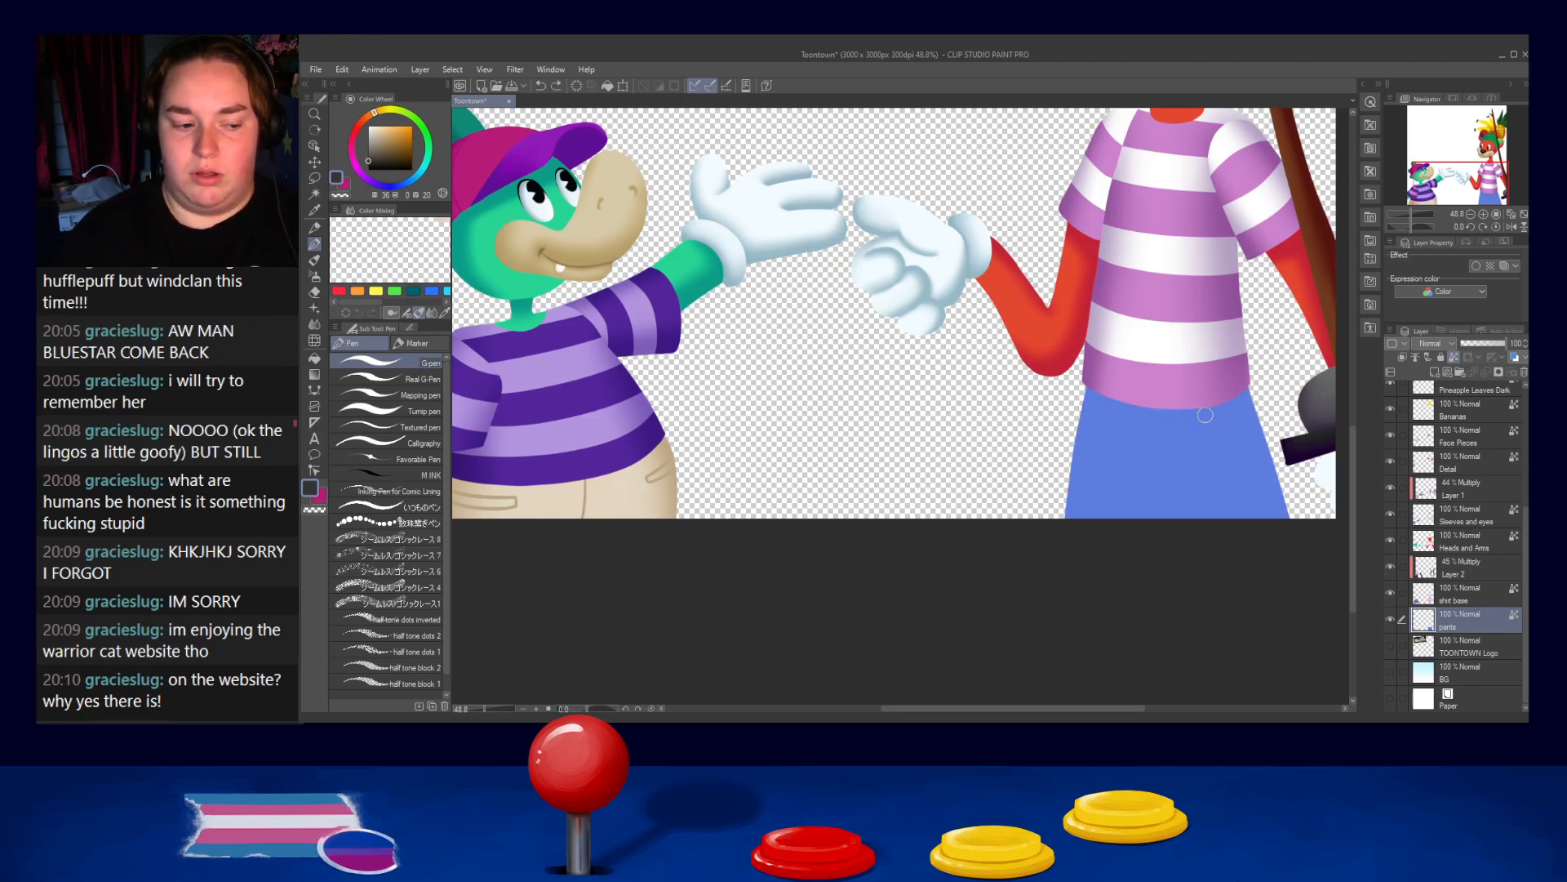
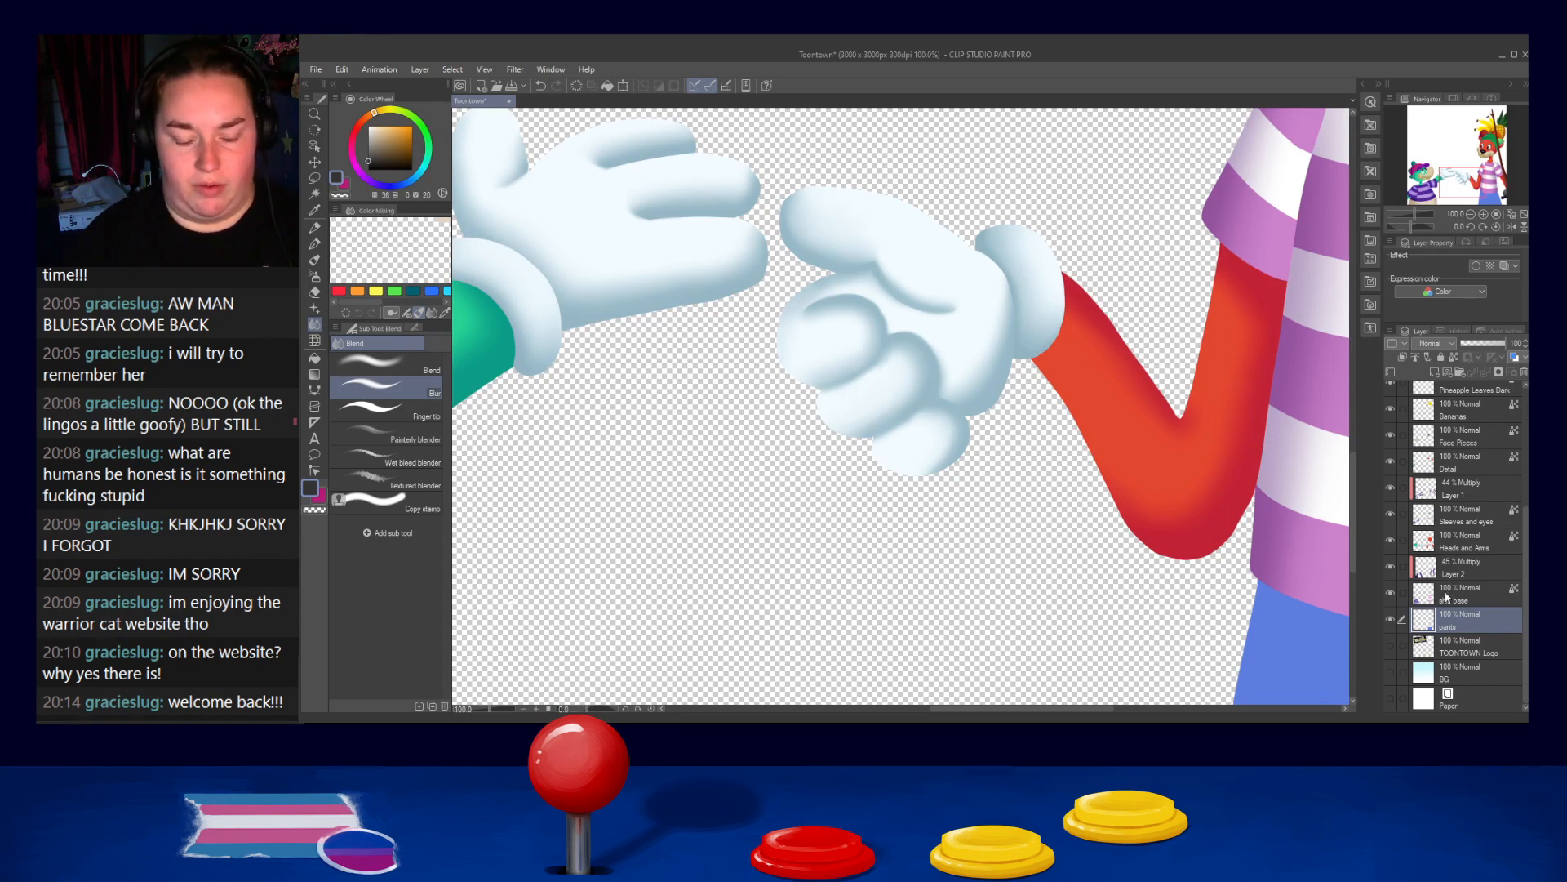
Keep Layer 1 above Sleeves and eyes, make the Heads and Arms layer active, and soften the thumb crease on the red character's glove with Blur
drag(1449, 488, 1471, 546)
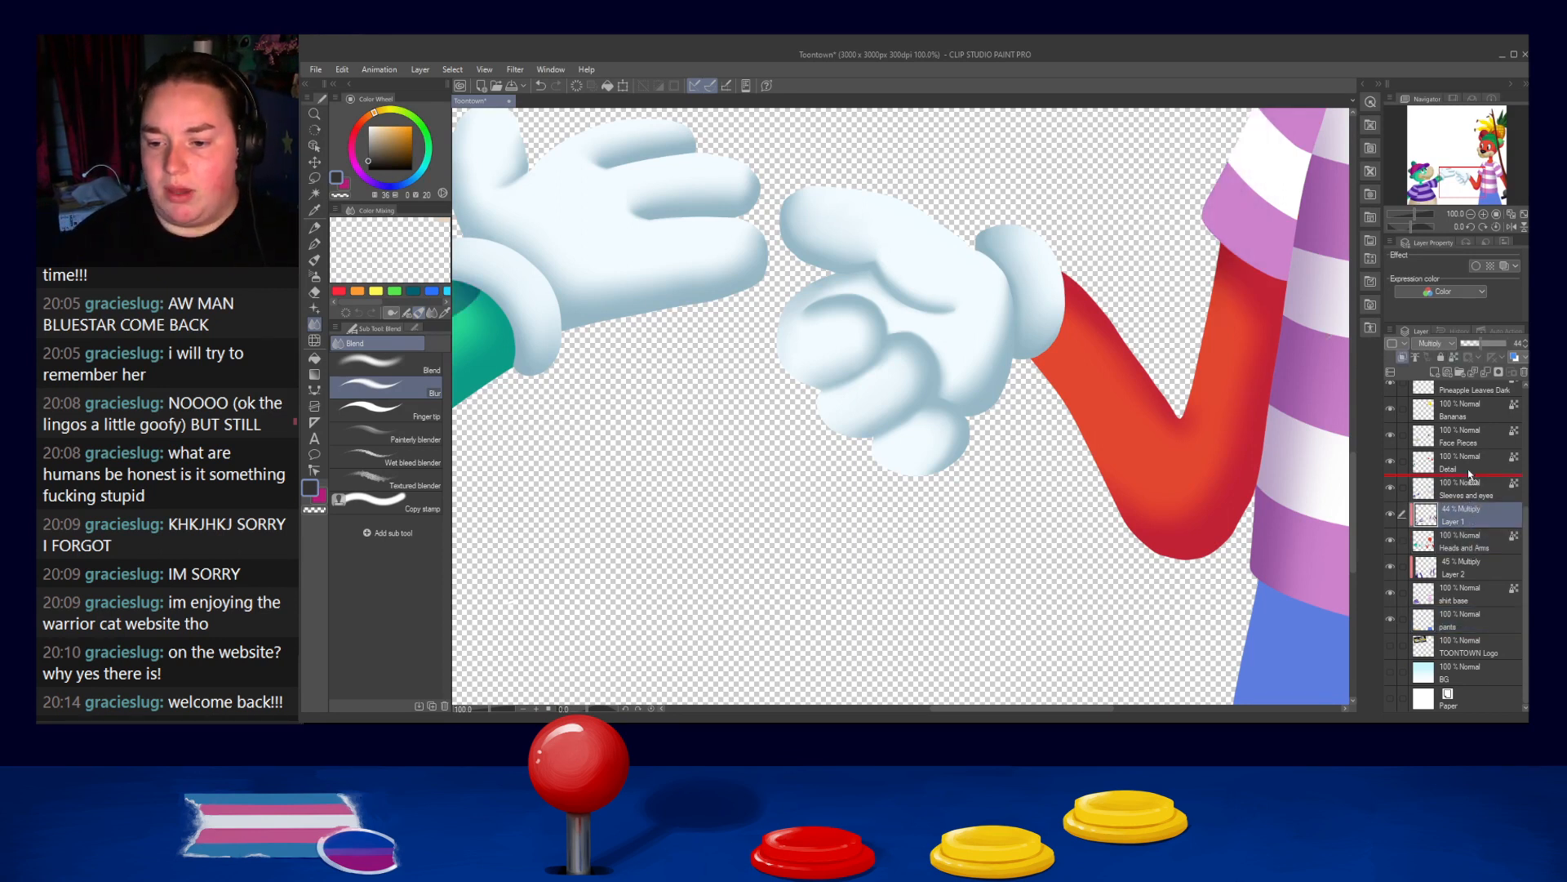
drag(1467, 469, 1467, 472)
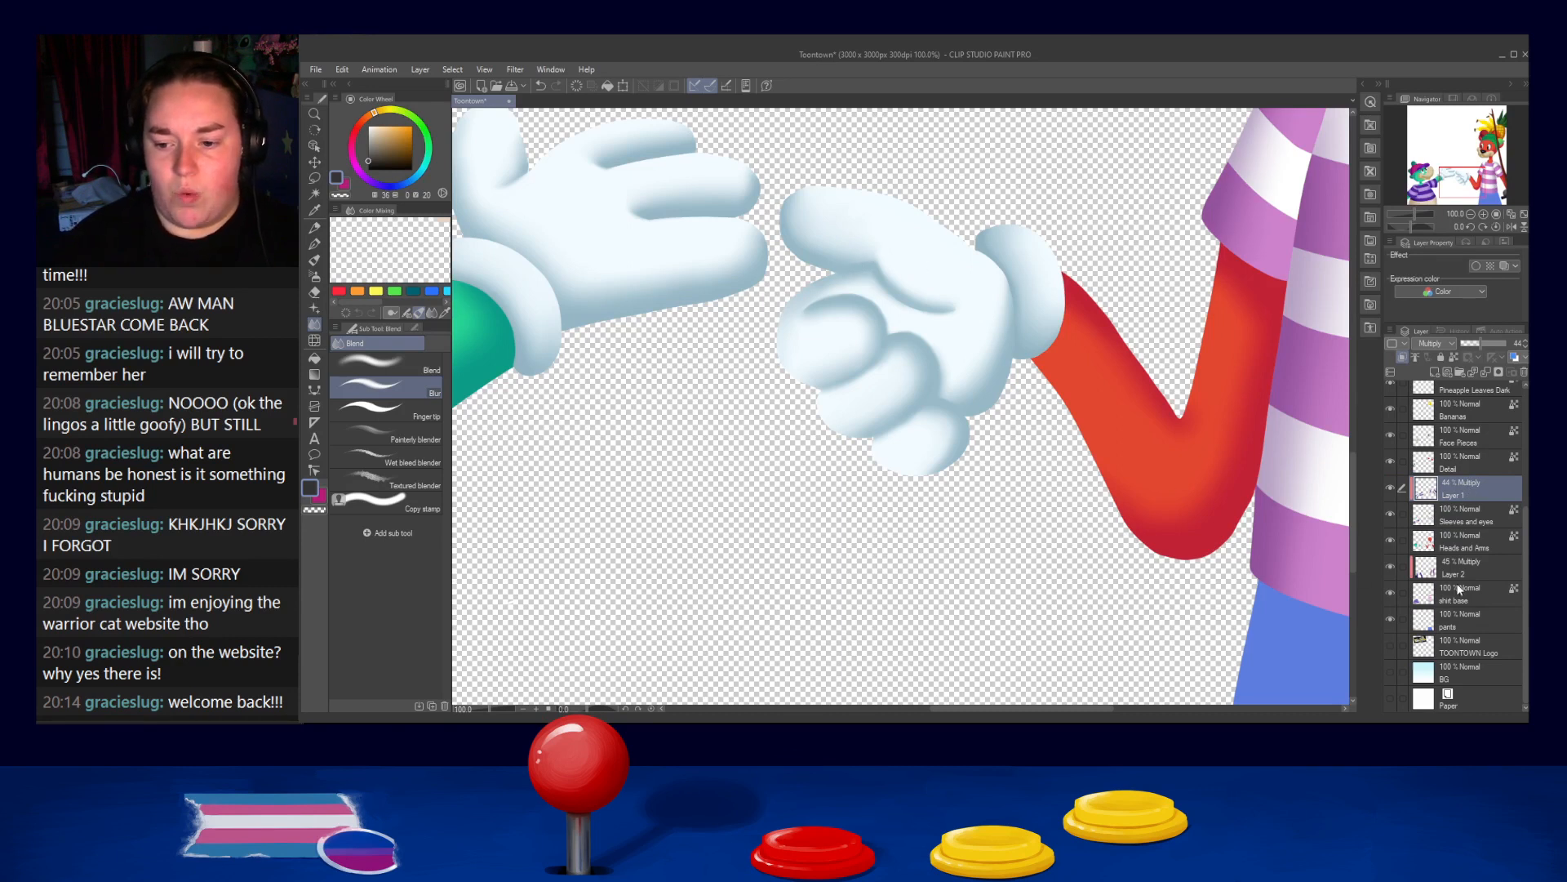
click(1436, 536)
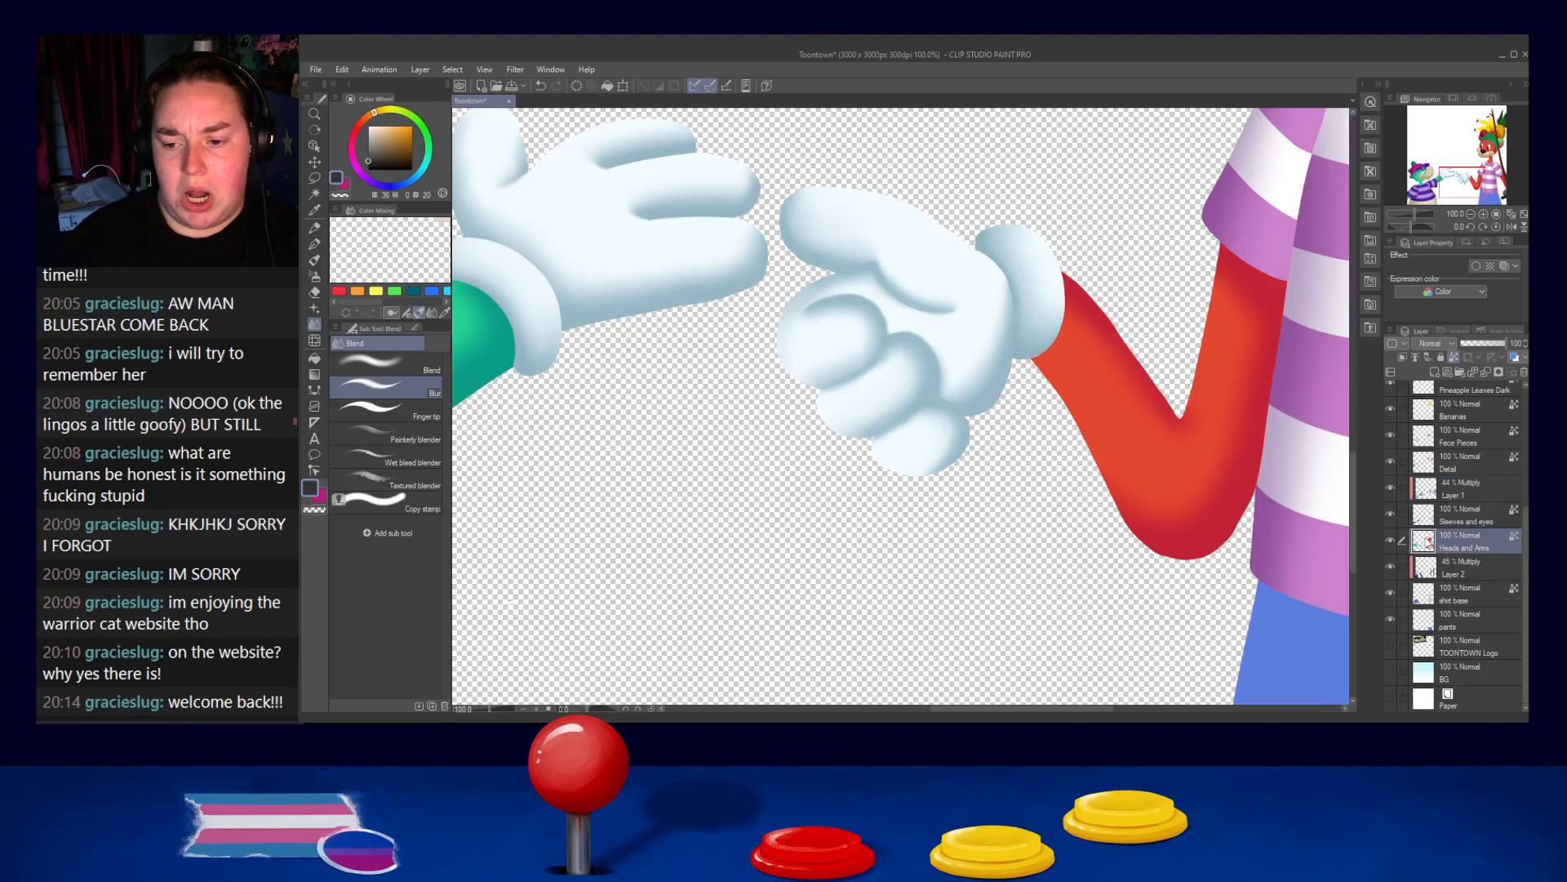
mouse_move(855, 262)
mouse_down()
mouse_move(881, 256)
mouse_move(863, 252)
mouse_up()
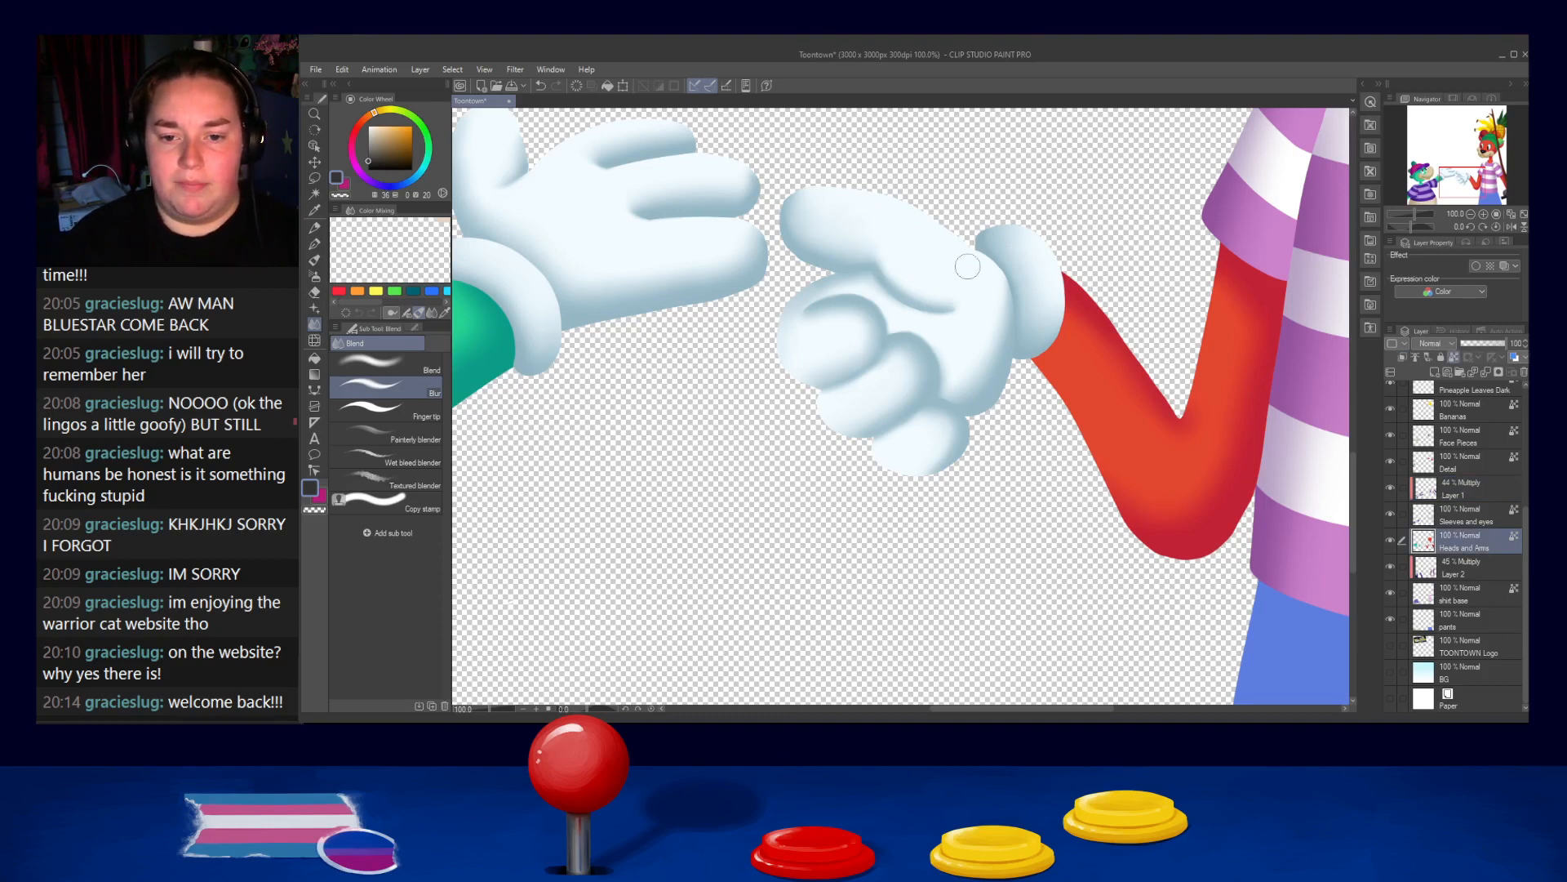
Choose a dark brown for the G-pen, make the pants layer active, and lock its transparent pixels
scroll(1209, 188, down, 5)
drag(1191, 203, 1070, 306)
drag(1207, 362, 1030, 352)
key(ctrl+plus)
drag(1116, 564, 1074, 482)
key(ctrl+plus)
scroll(1098, 473, up, 1)
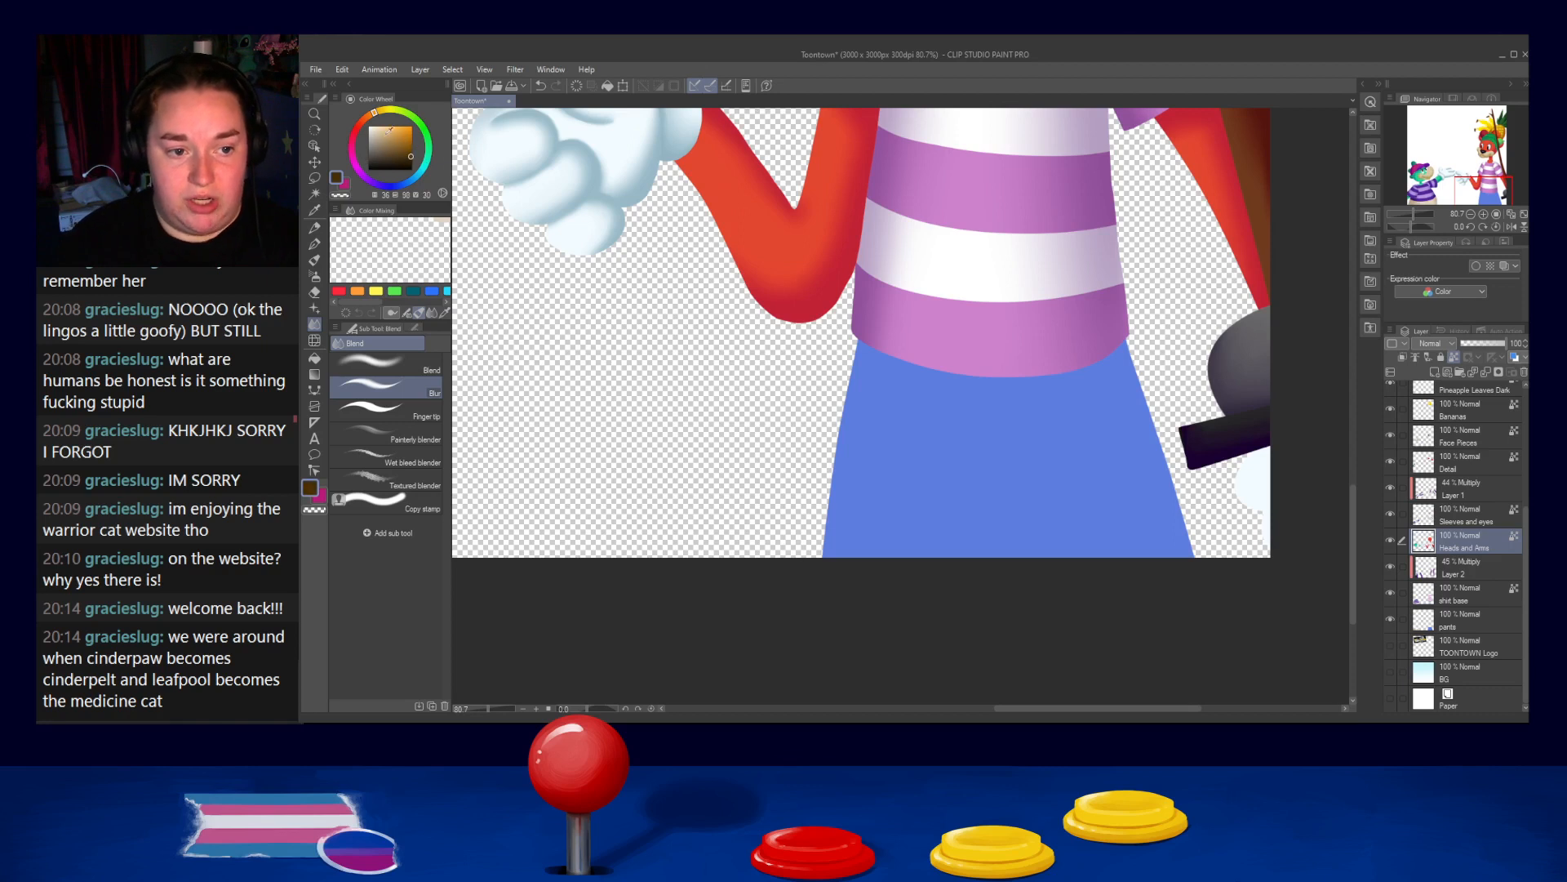
drag(376, 115, 369, 122)
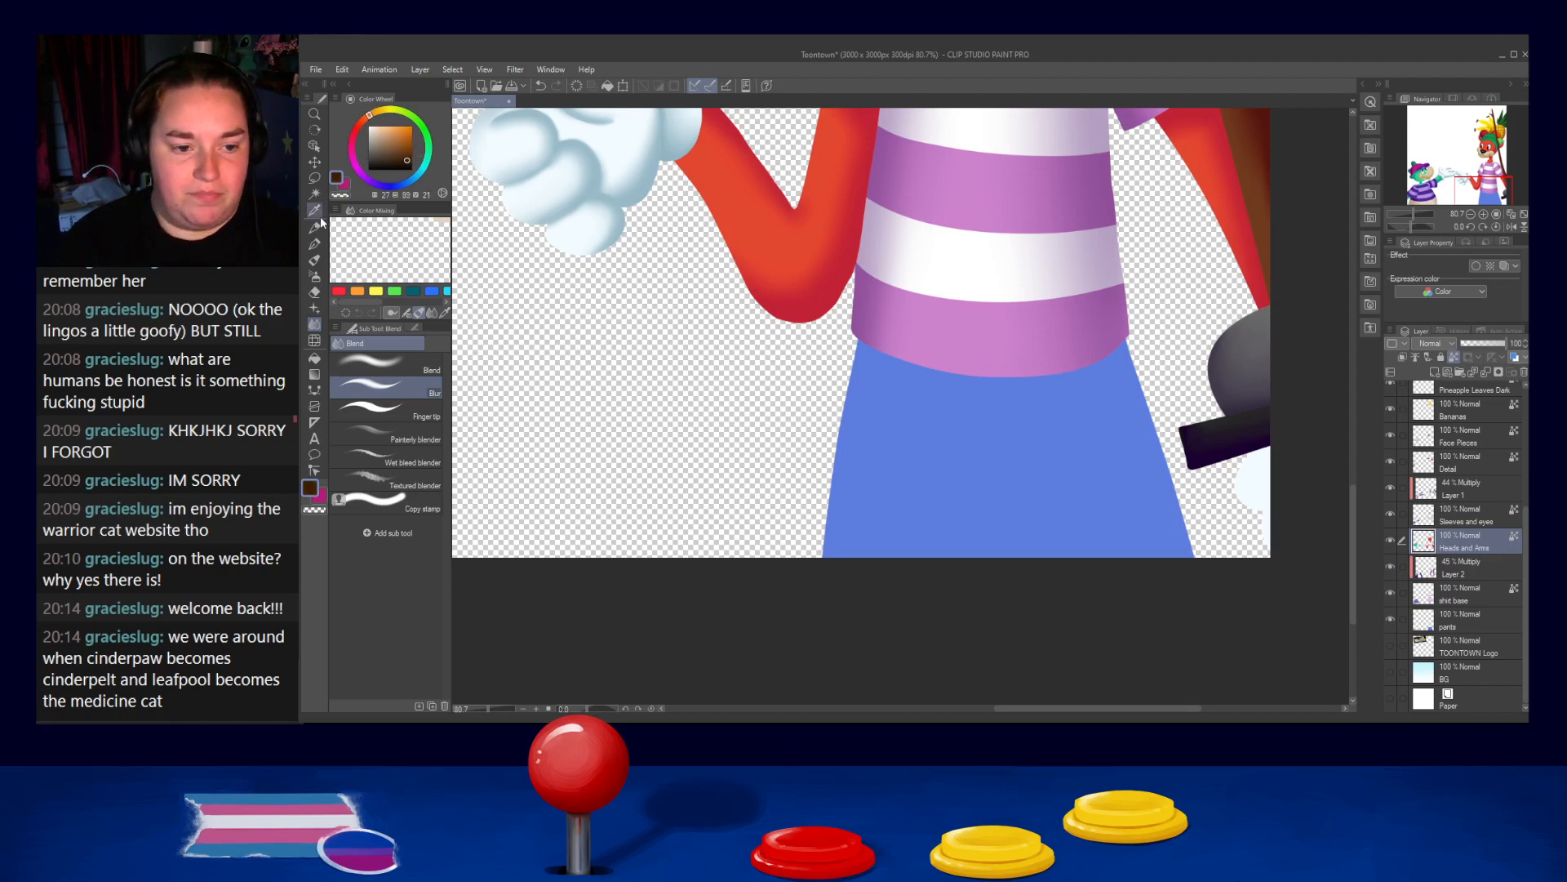
click(314, 244)
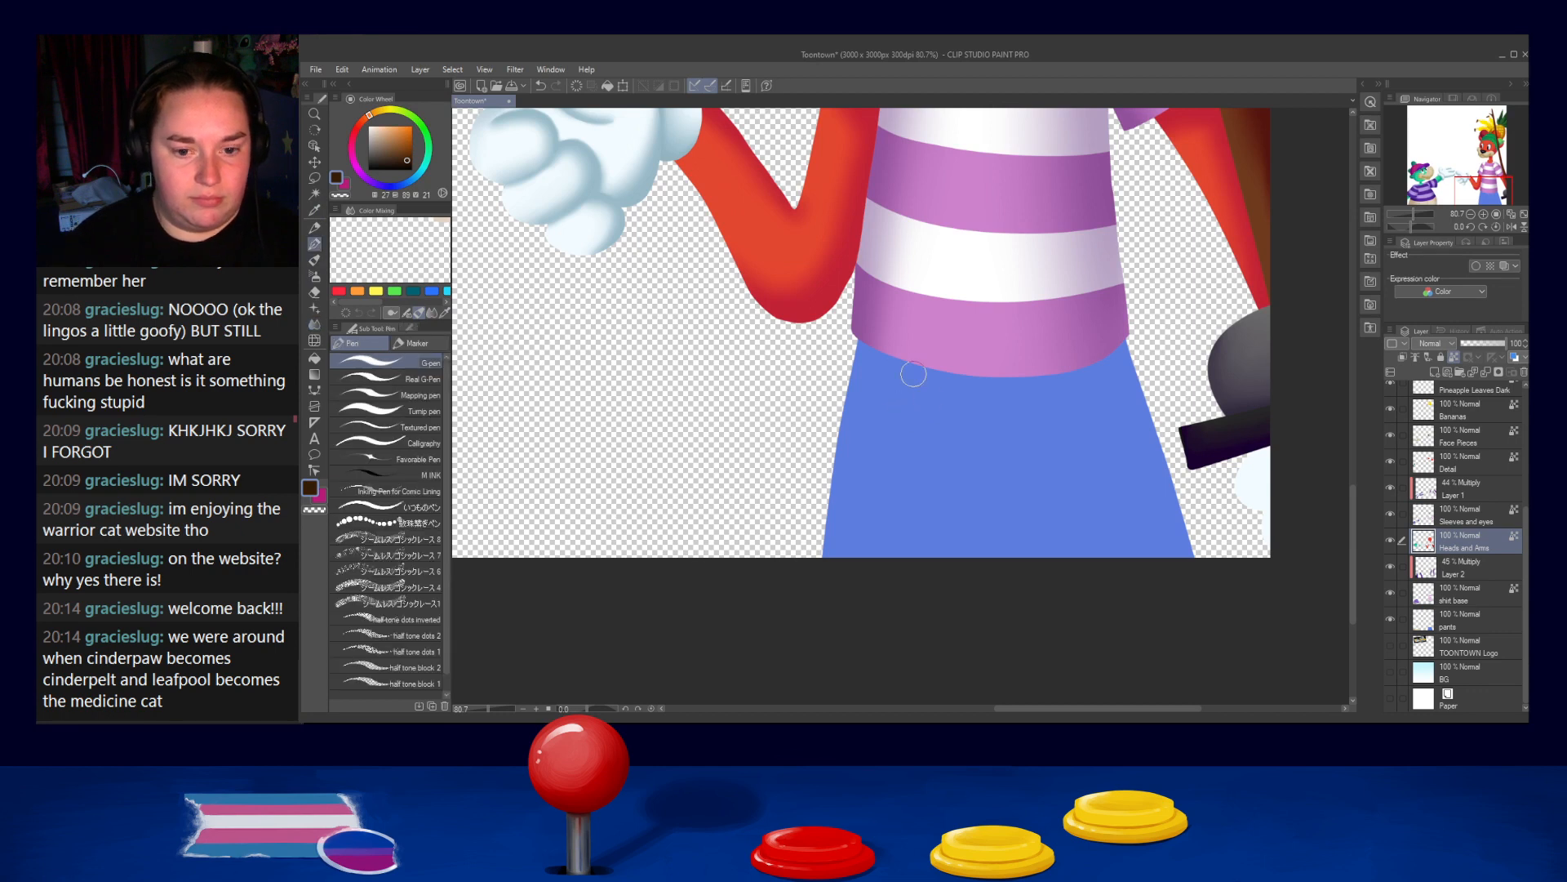
click(1480, 615)
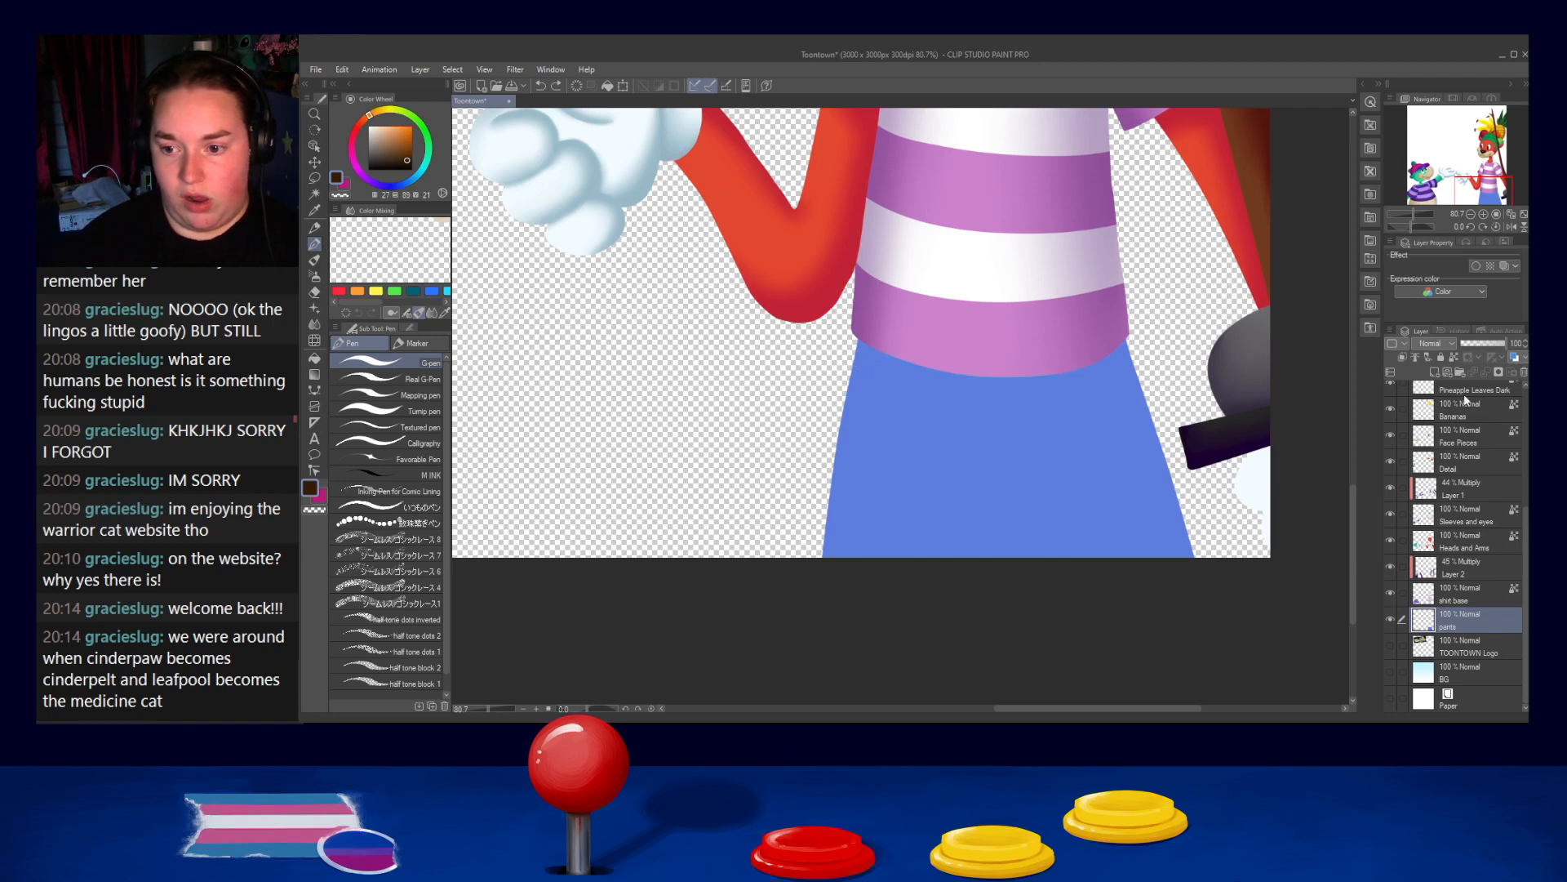
click(1454, 356)
Try to paint a curved dark brown belt across the top of the red character's blue pants, undoing each uneven stroke
drag(869, 376, 1159, 390)
key(ctrl+z)
drag(851, 368, 1116, 384)
key(ctrl+z)
mouse_move(848, 369)
mouse_down()
mouse_move(1052, 406)
mouse_move(1132, 382)
mouse_up()
key(ctrl+z)
mouse_move(852, 371)
mouse_down()
mouse_move(1160, 374)
mouse_move(968, 392)
mouse_move(1110, 367)
mouse_up()
key(ctrl+z)
key(ctrl+z)
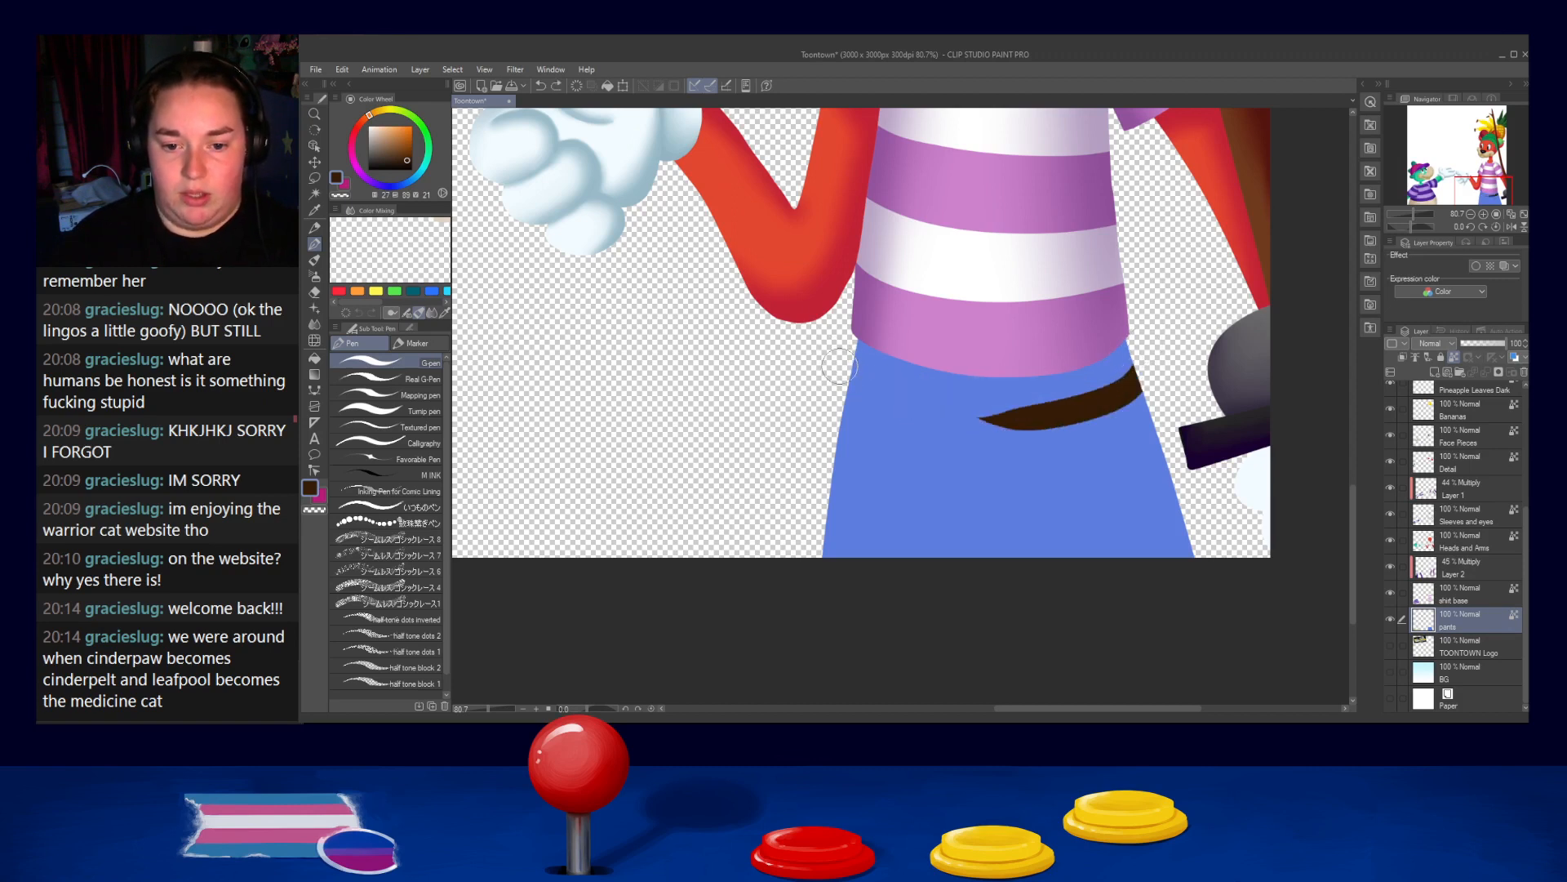
key(ctrl+z)
drag(846, 336, 1112, 358)
key(ctrl+z)
drag(846, 359, 1135, 361)
key(ctrl+z)
Paint a curved dark brown belt just below the shirt hem and even out its thickness toward the side with the banjo
drag(855, 354, 1157, 307)
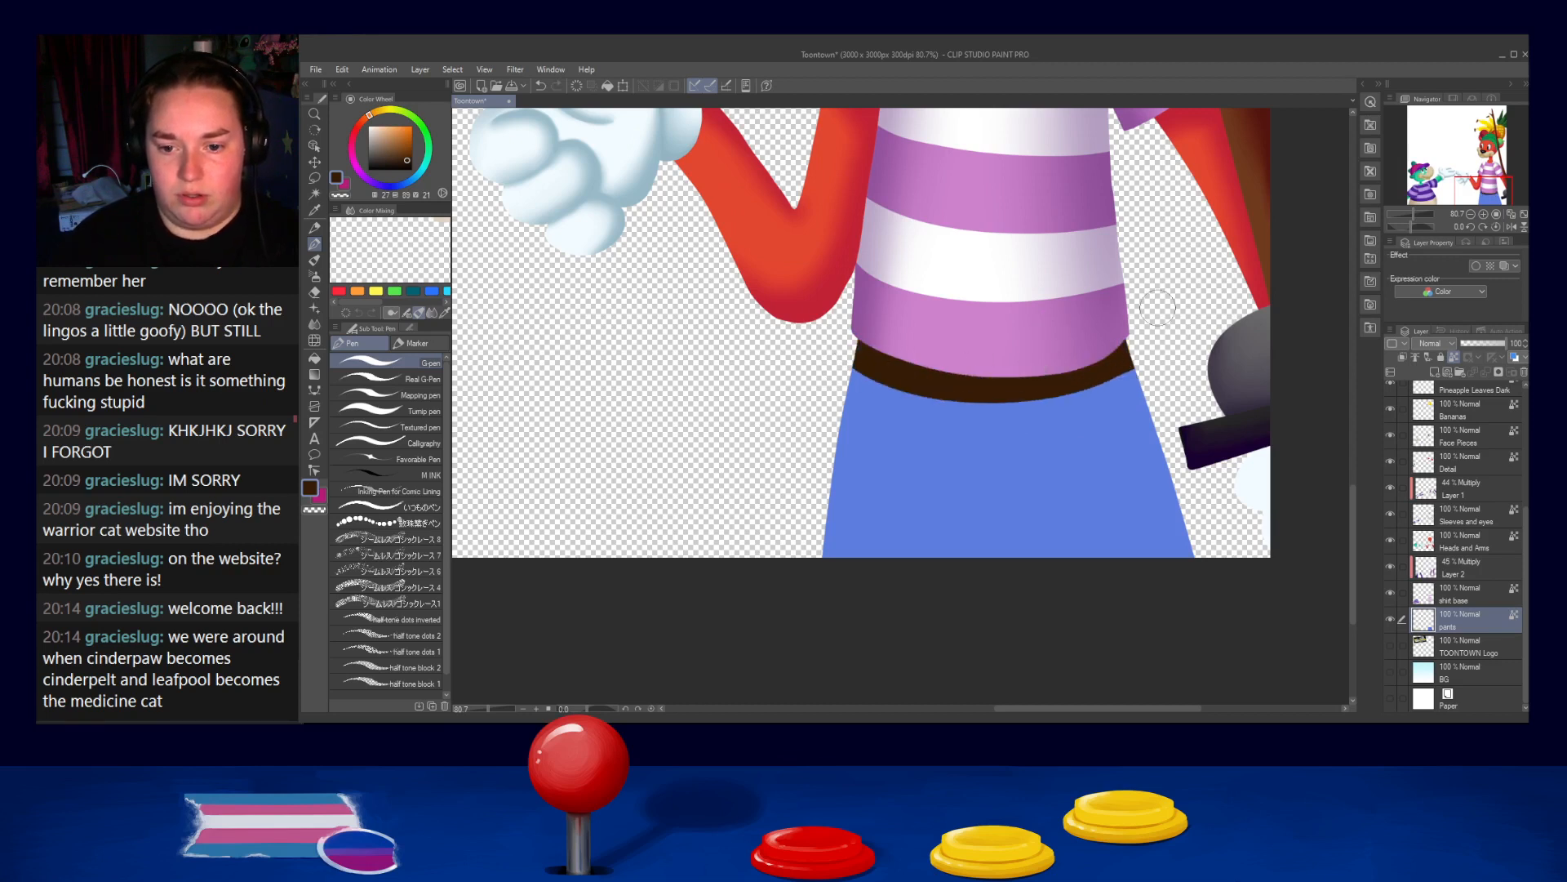
drag(869, 365, 1172, 322)
key(ctrl+z)
drag(862, 360, 1162, 332)
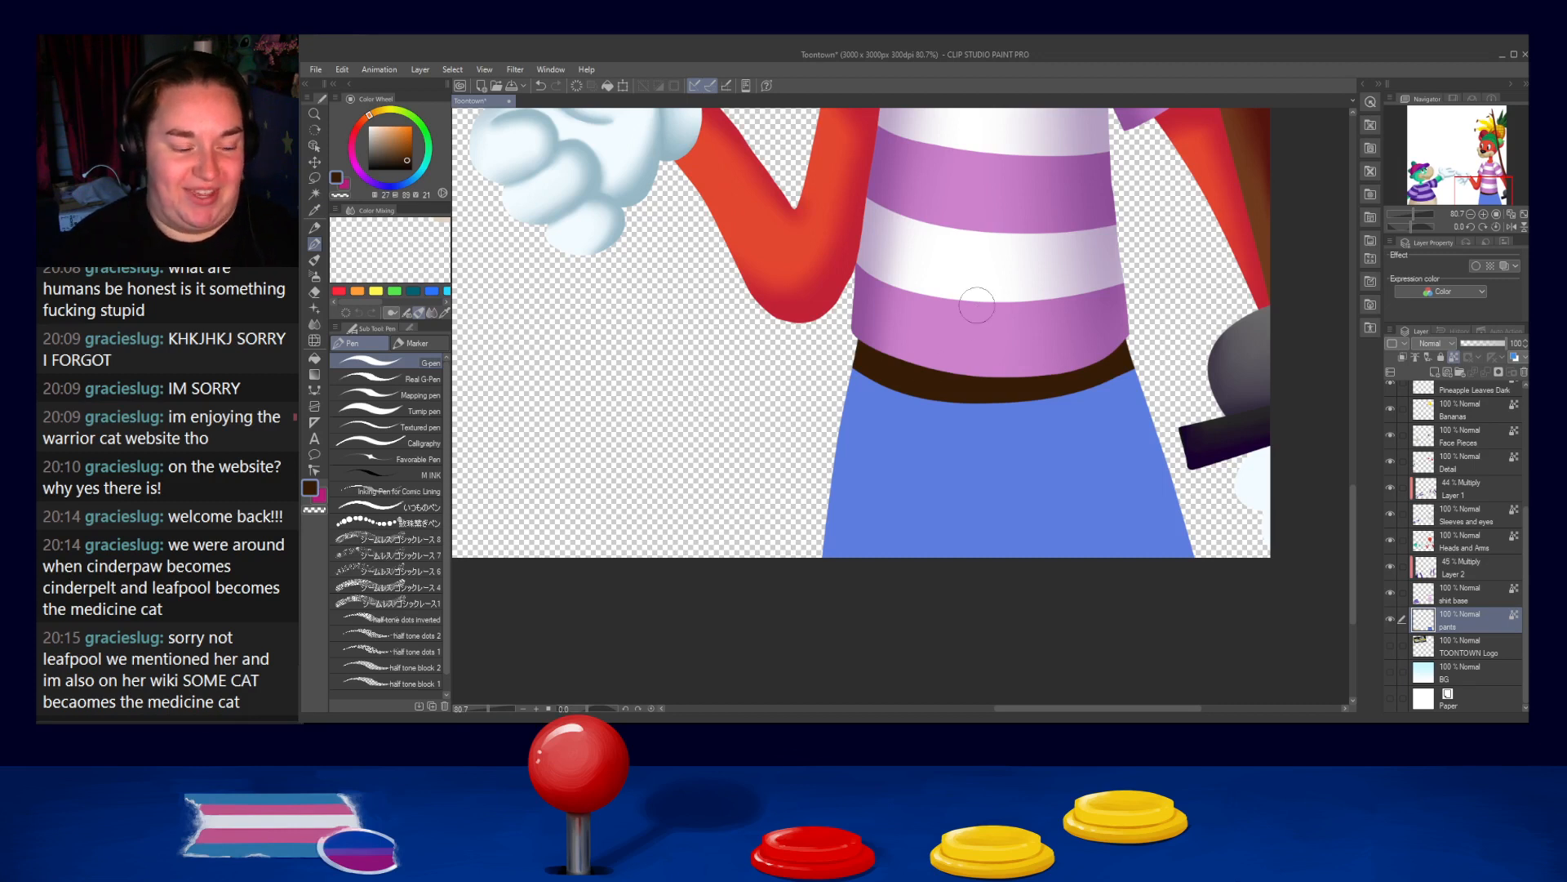
mouse_move(980, 383)
mouse_down()
mouse_move(1027, 386)
mouse_move(1158, 332)
mouse_up()
drag(976, 390, 1163, 333)
key(ctrl+z)
drag(932, 390, 1164, 318)
drag(1001, 385, 1082, 381)
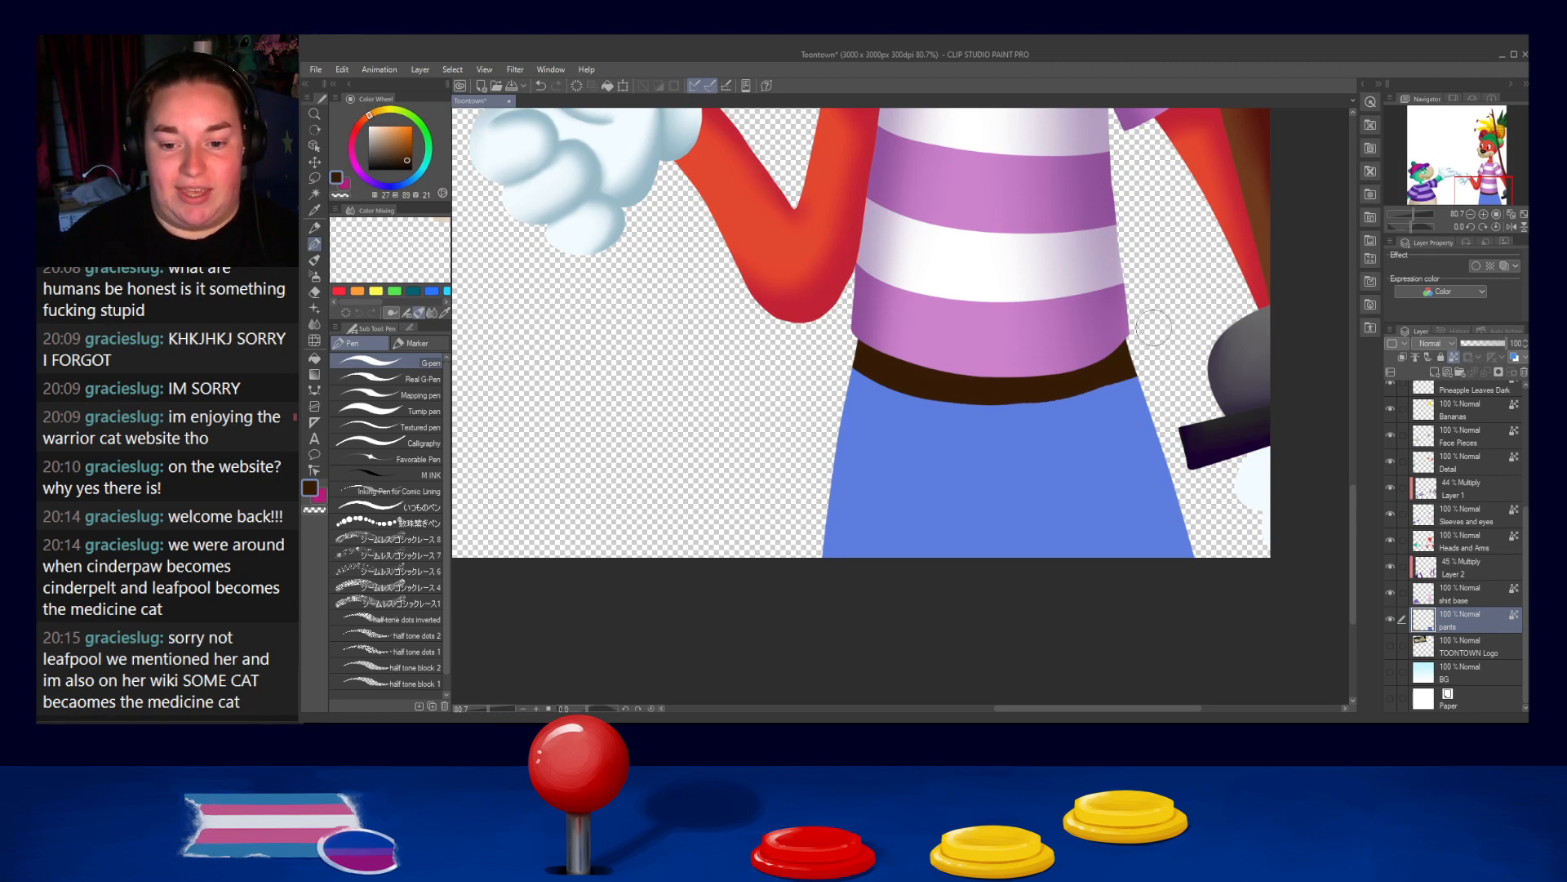
Trim the belt's lower edge with the sampled pants blue, undoing strokes that miss, and resample the belt's dark brown
alt+click(1084, 422)
mouse_move(996, 434)
mouse_down()
mouse_move(1151, 384)
mouse_move(1205, 327)
mouse_up()
key(ctrl+z)
drag(1081, 409, 1151, 326)
key(ctrl+z)
drag(972, 419, 1166, 325)
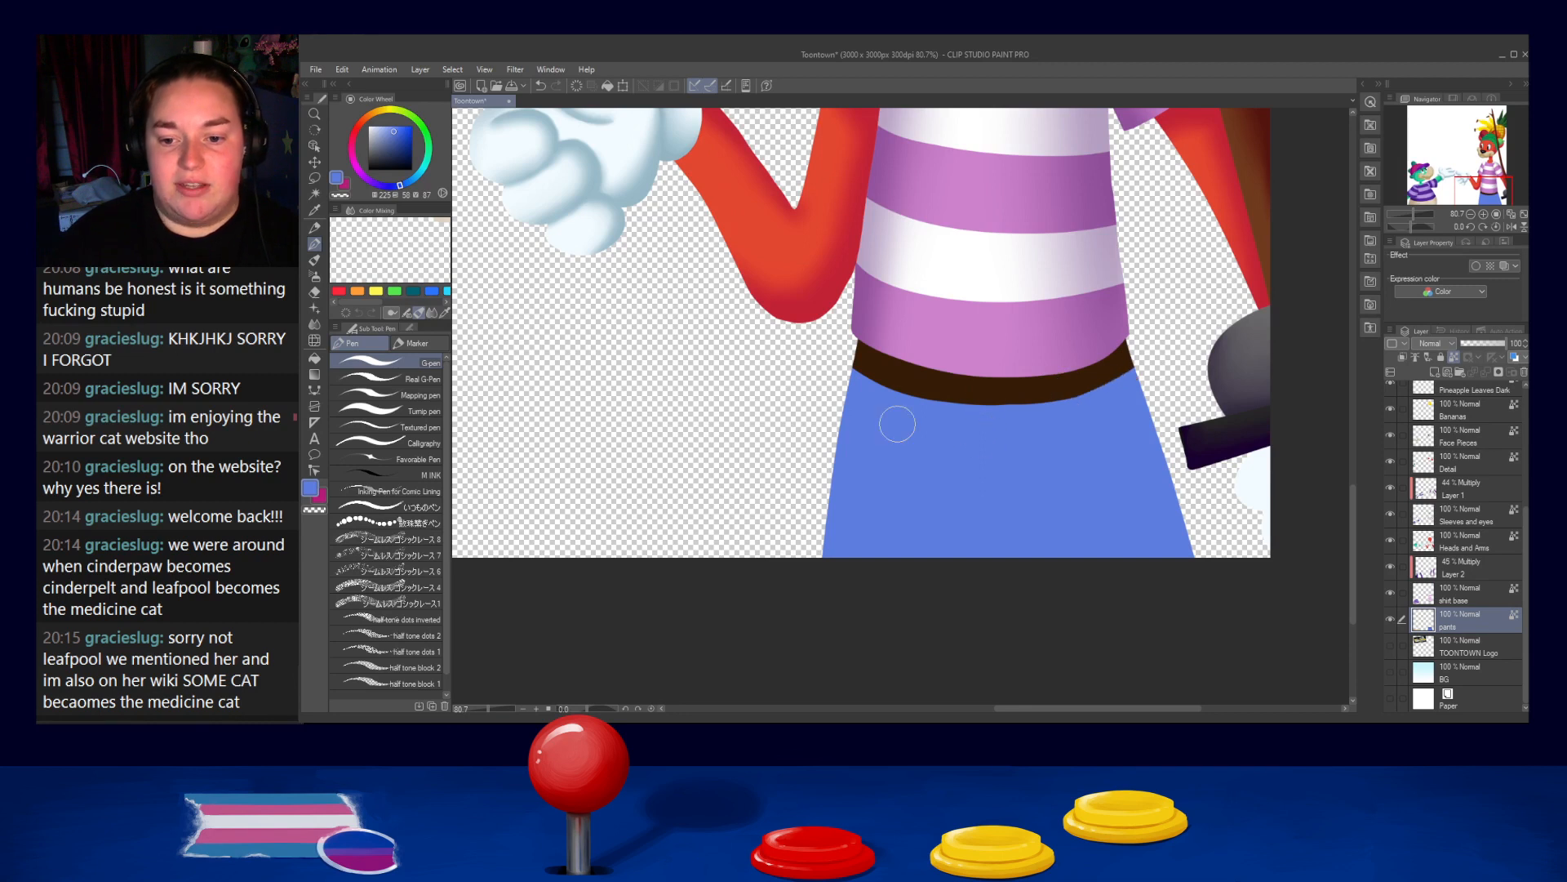
key(ctrl+z)
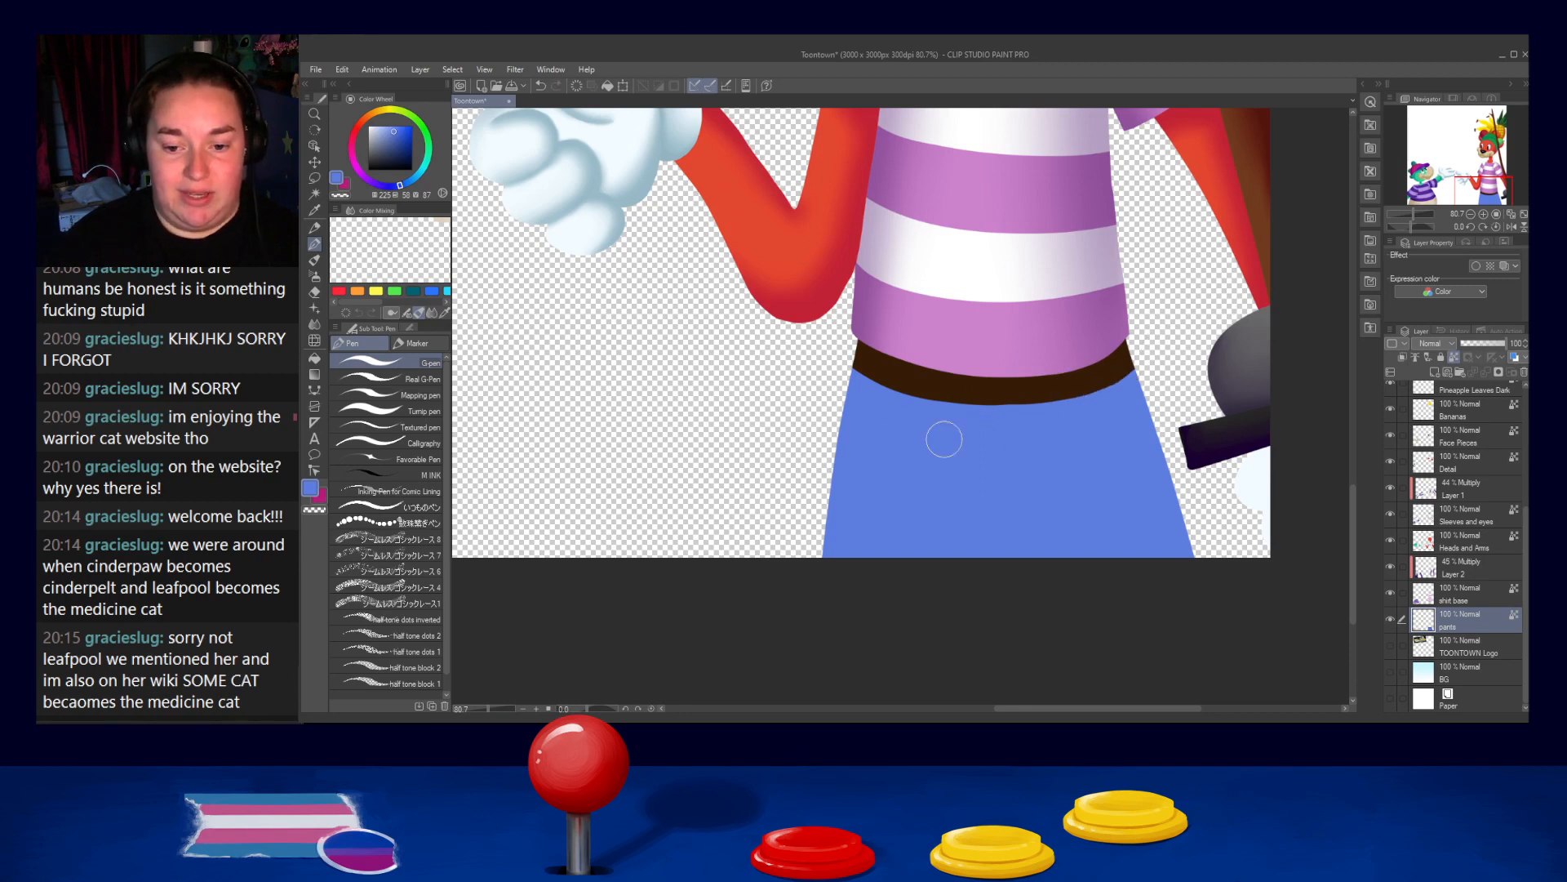
alt+click(966, 386)
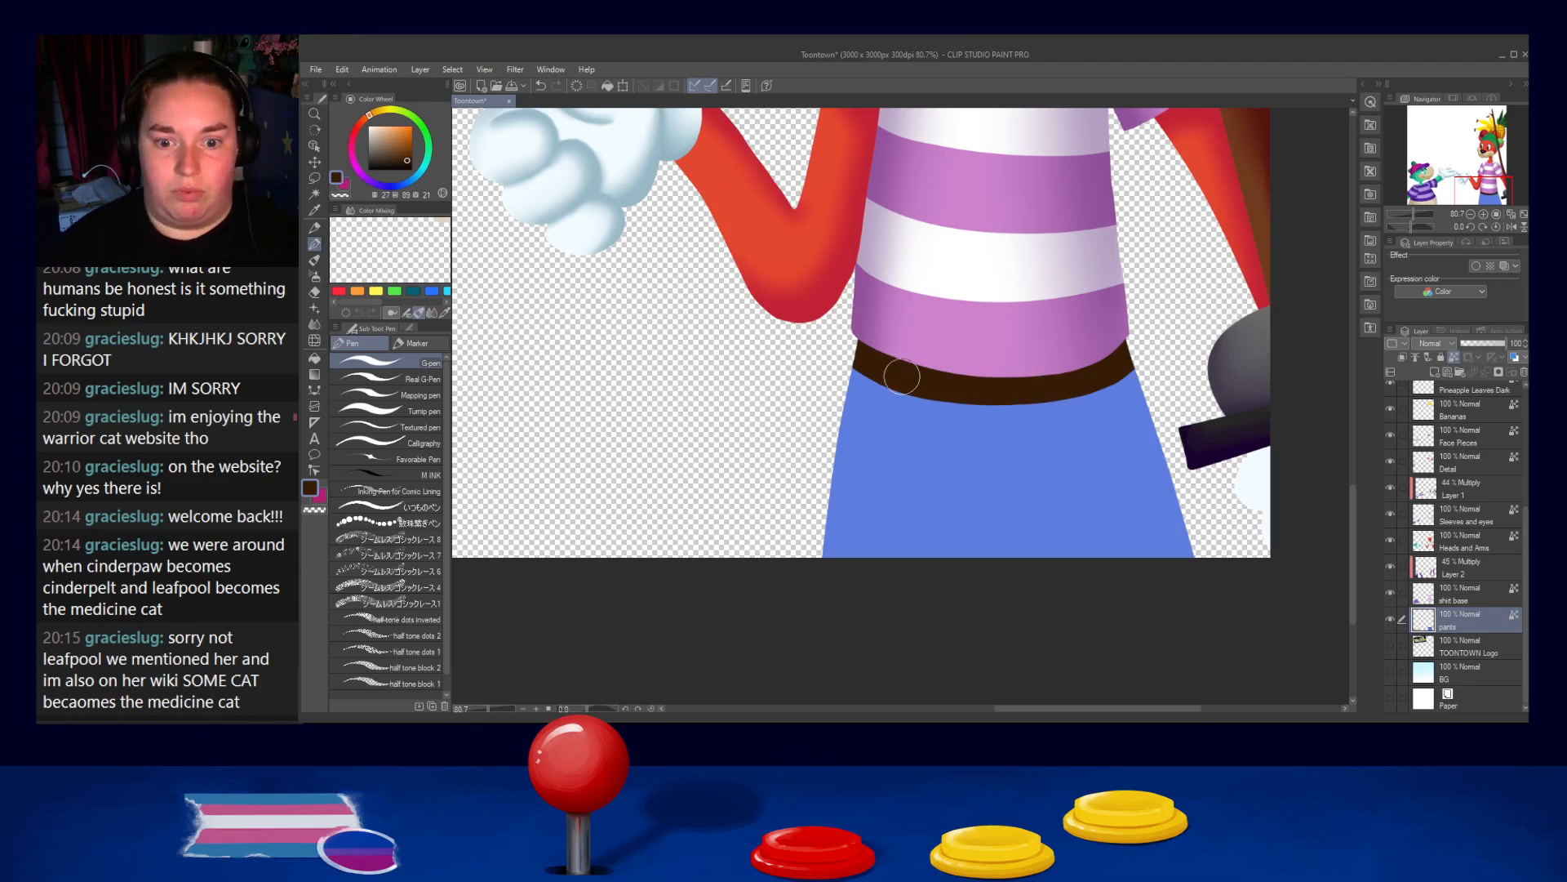
Auto-select the belt on the pants layer, paint a grey buckle across its middle with the G-pen, and deselect
click(315, 194)
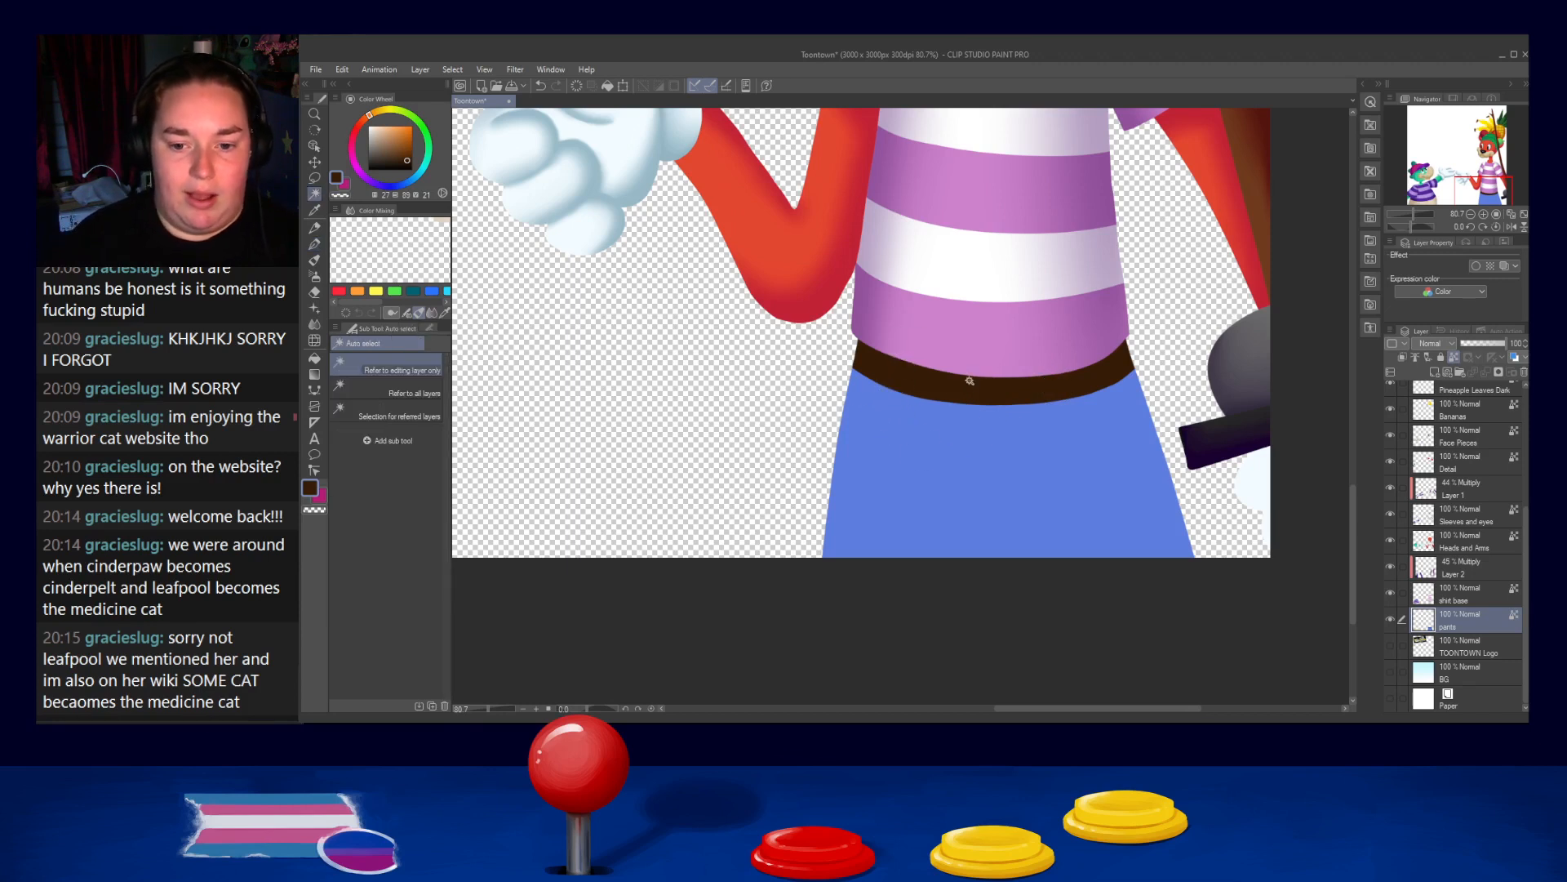
click(992, 377)
click(365, 149)
click(315, 242)
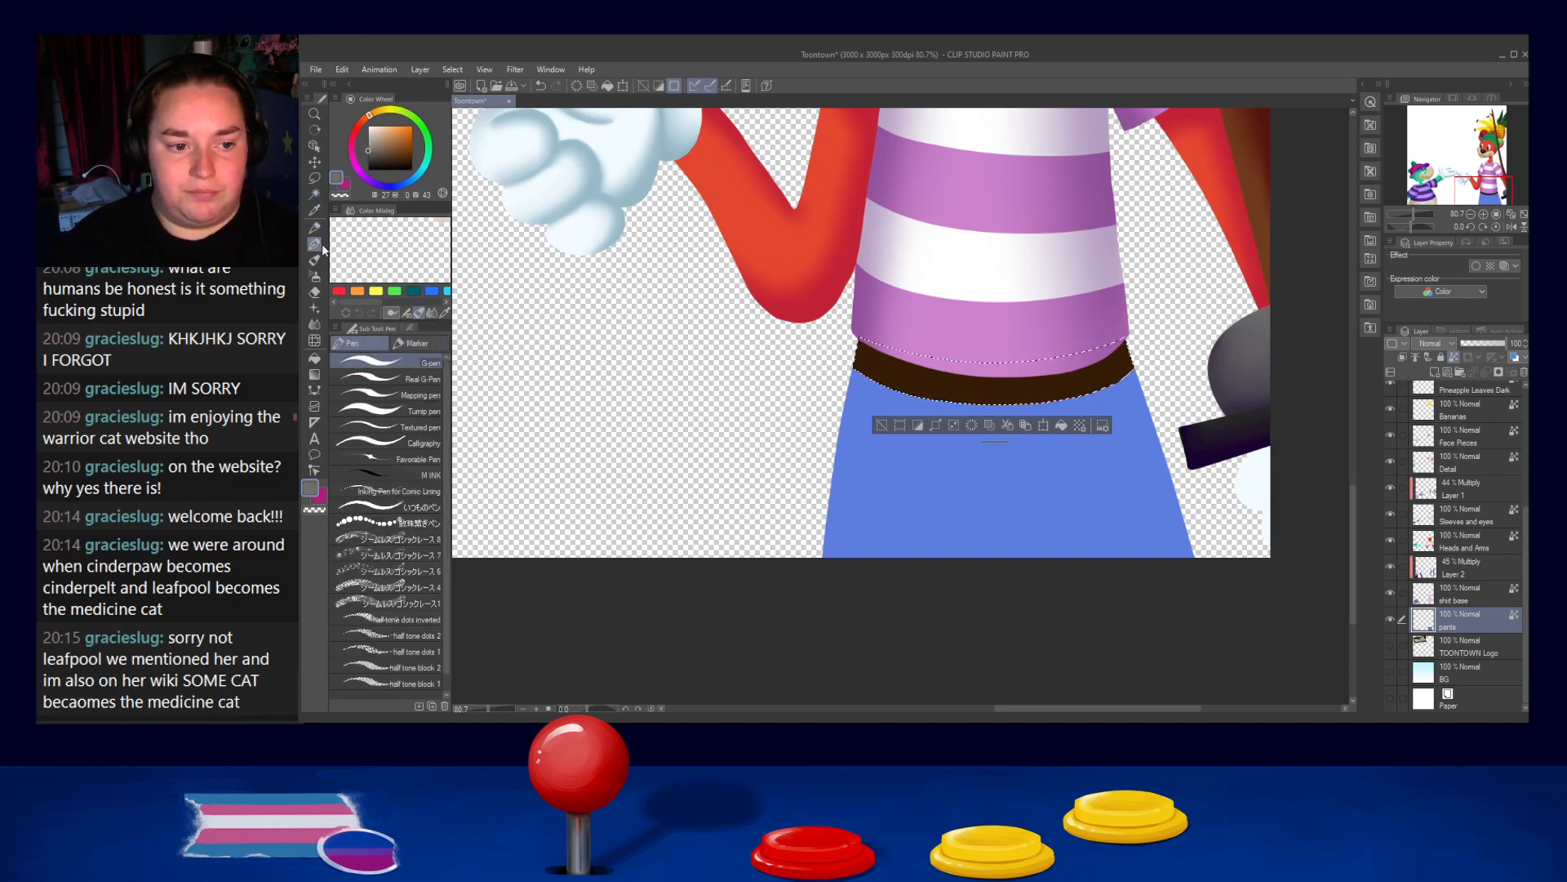
key(ctrl+z)
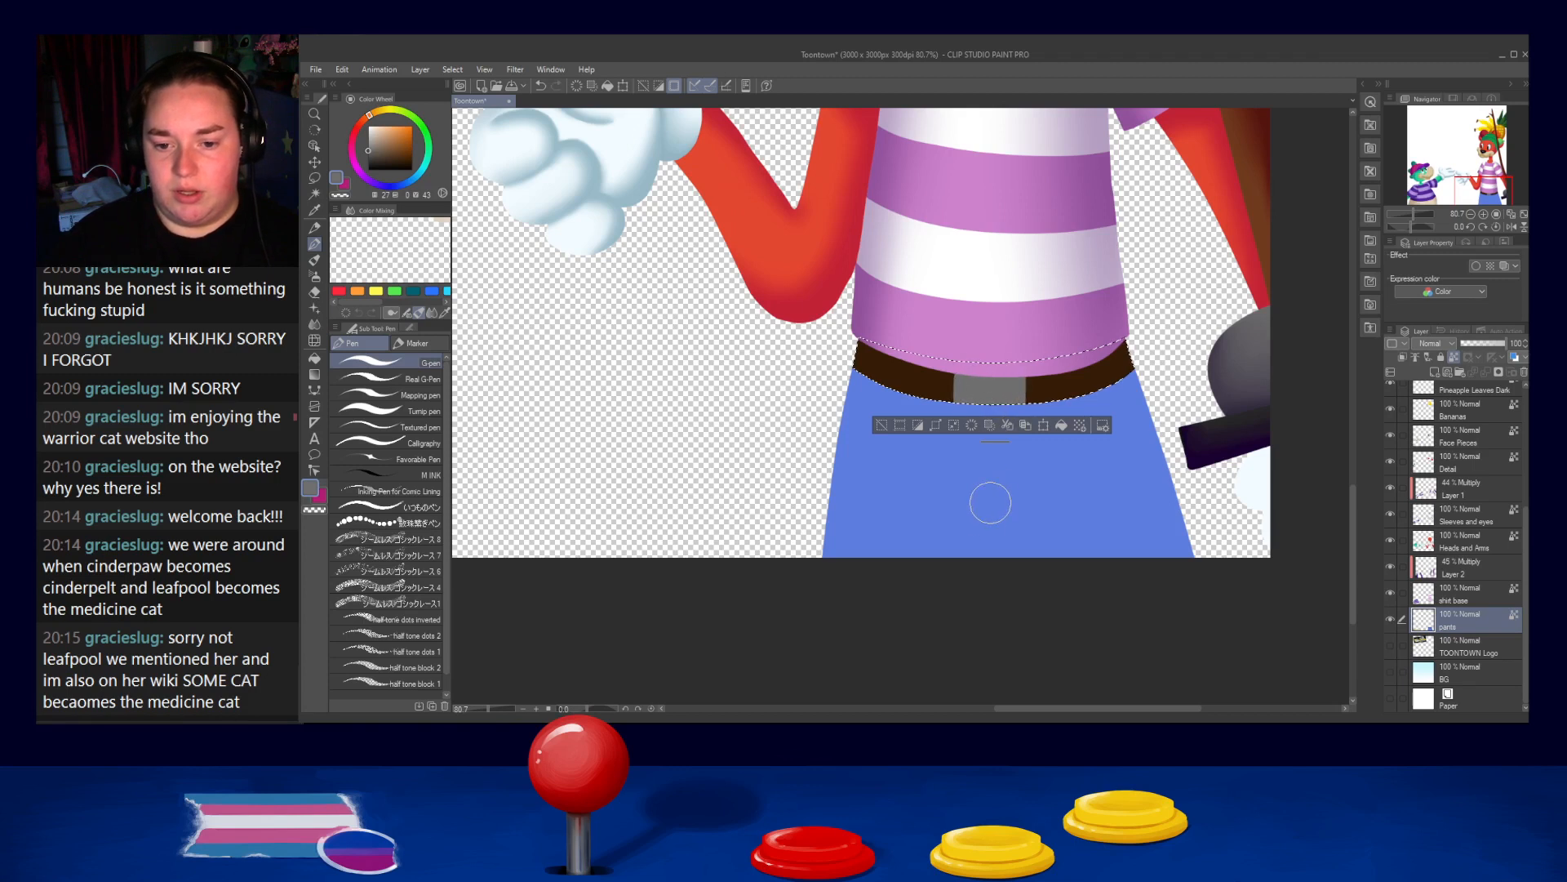
key(ctrl+d)
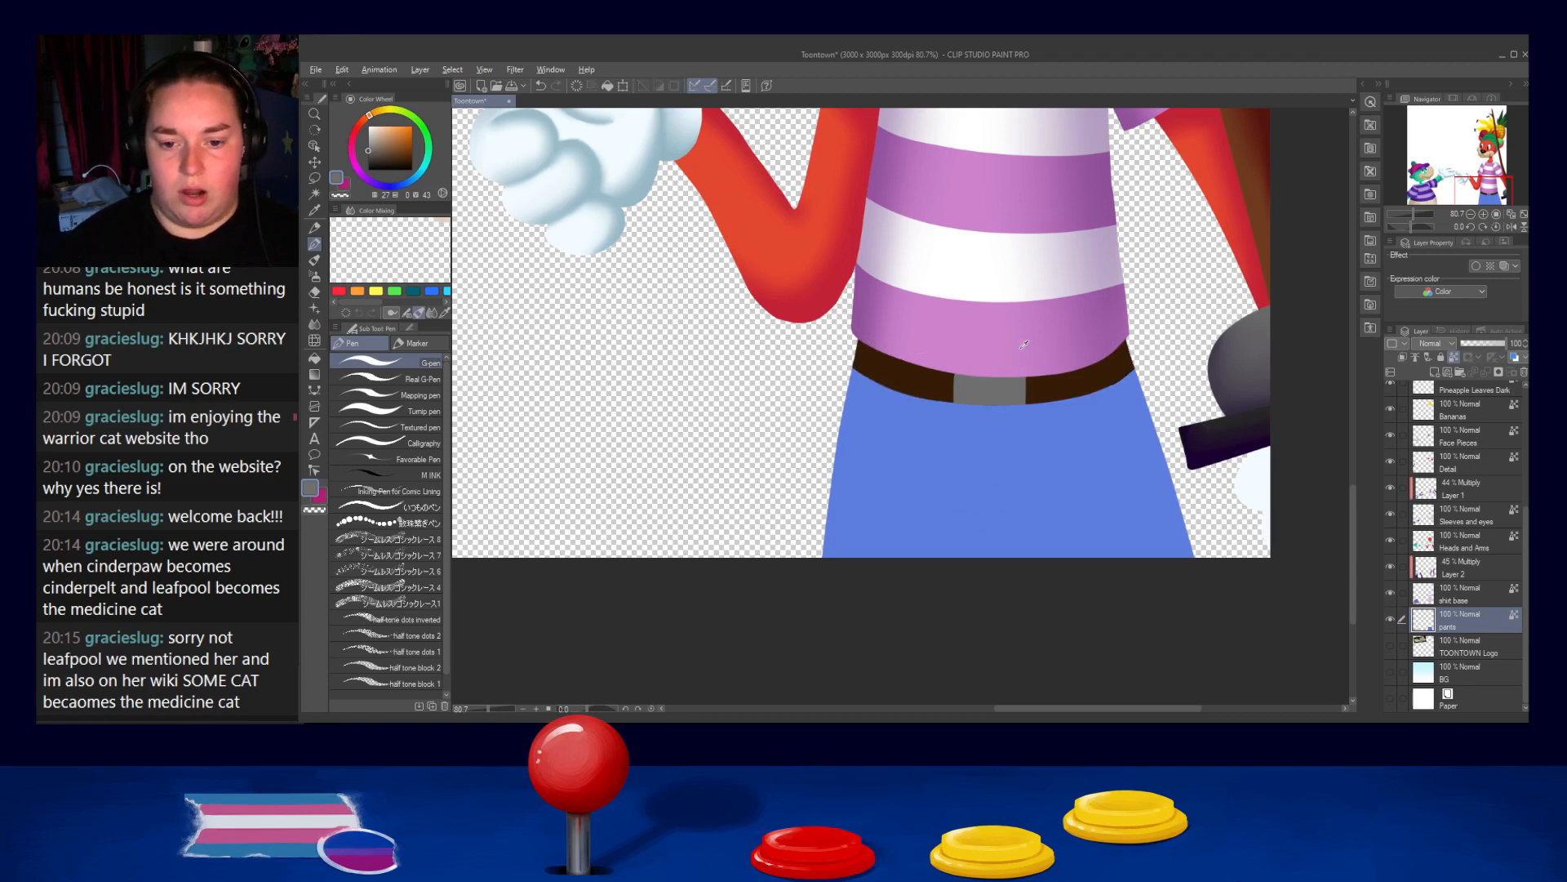
Reselect the belt, repaint the grey buckle off-centre toward the outstretched arm, and deselect
scroll(1024, 345, down, 4)
key(ctrl+shift+d)
scroll(1039, 326, up, 3)
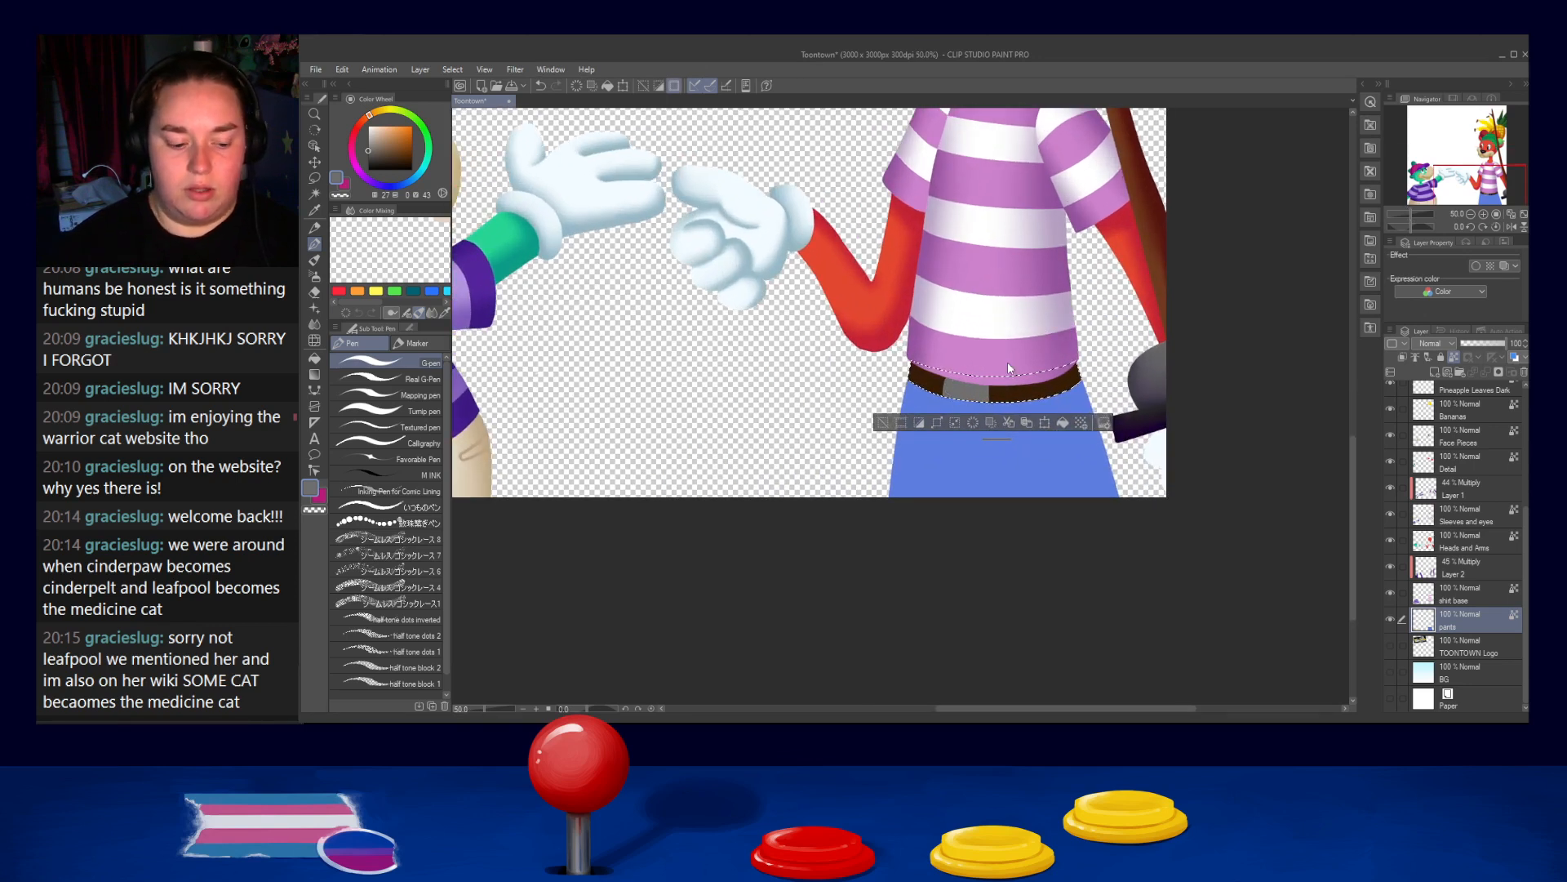
key(ctrl+d)
scroll(1012, 351, down, 4)
scroll(1016, 311, up, 2)
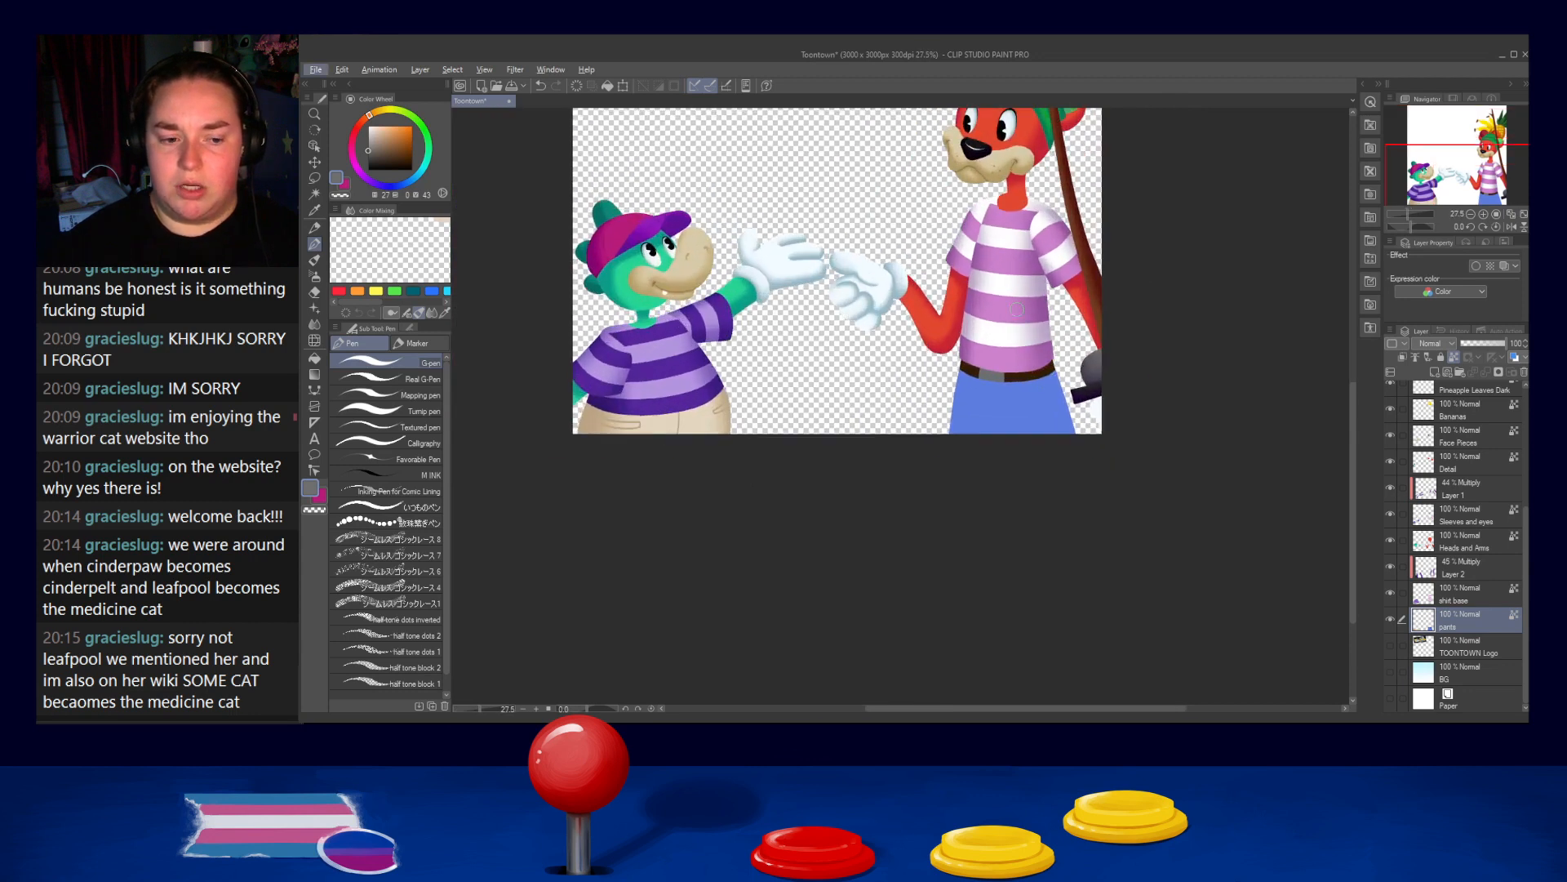
drag(1017, 310, 978, 406)
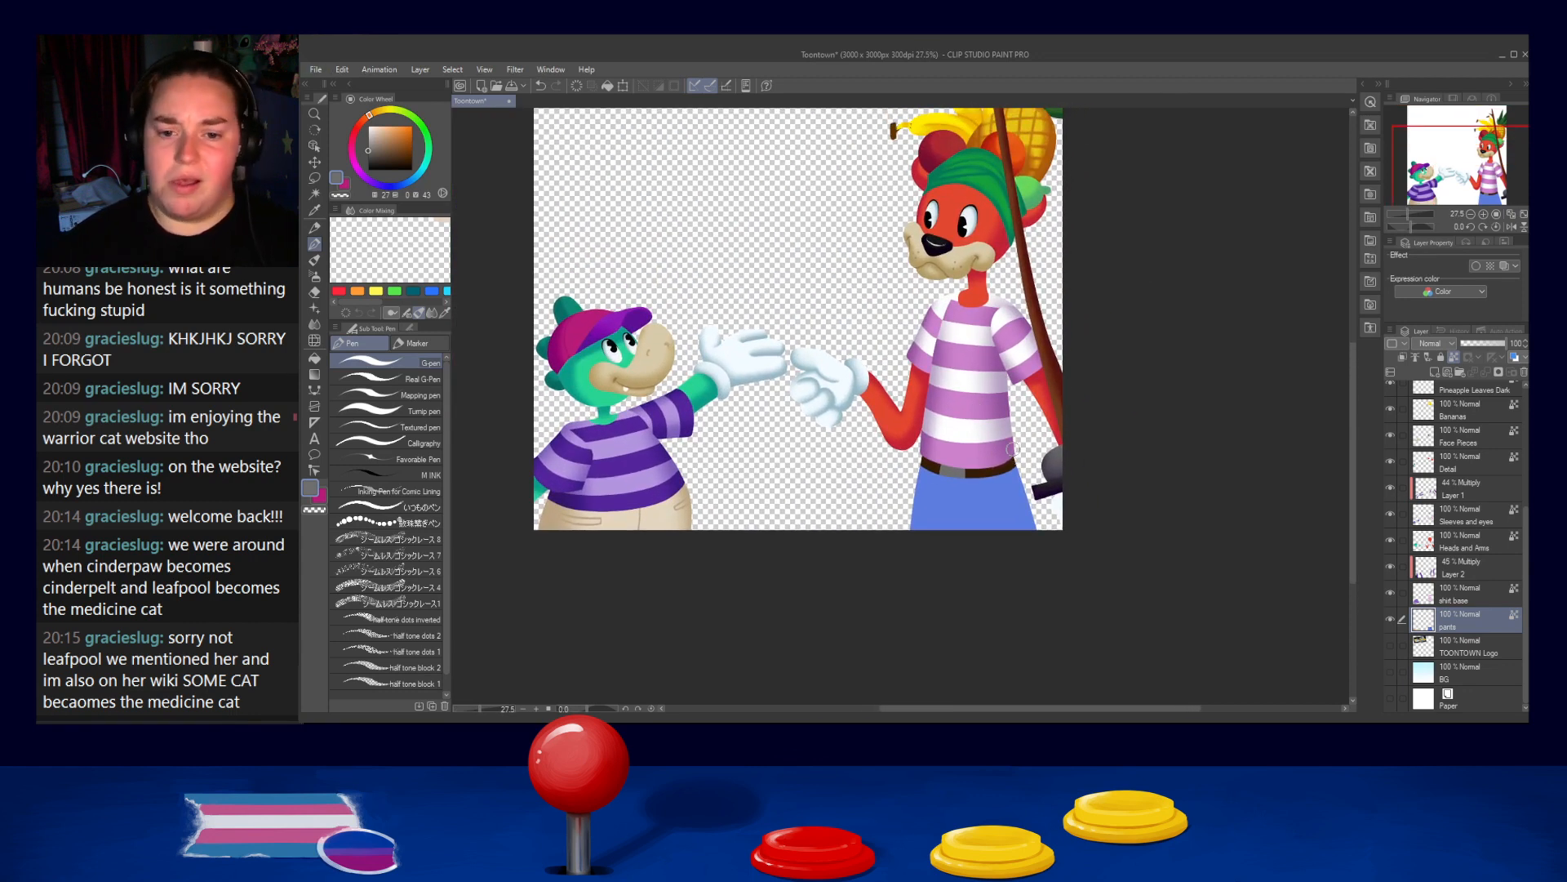
drag(962, 309, 965, 335)
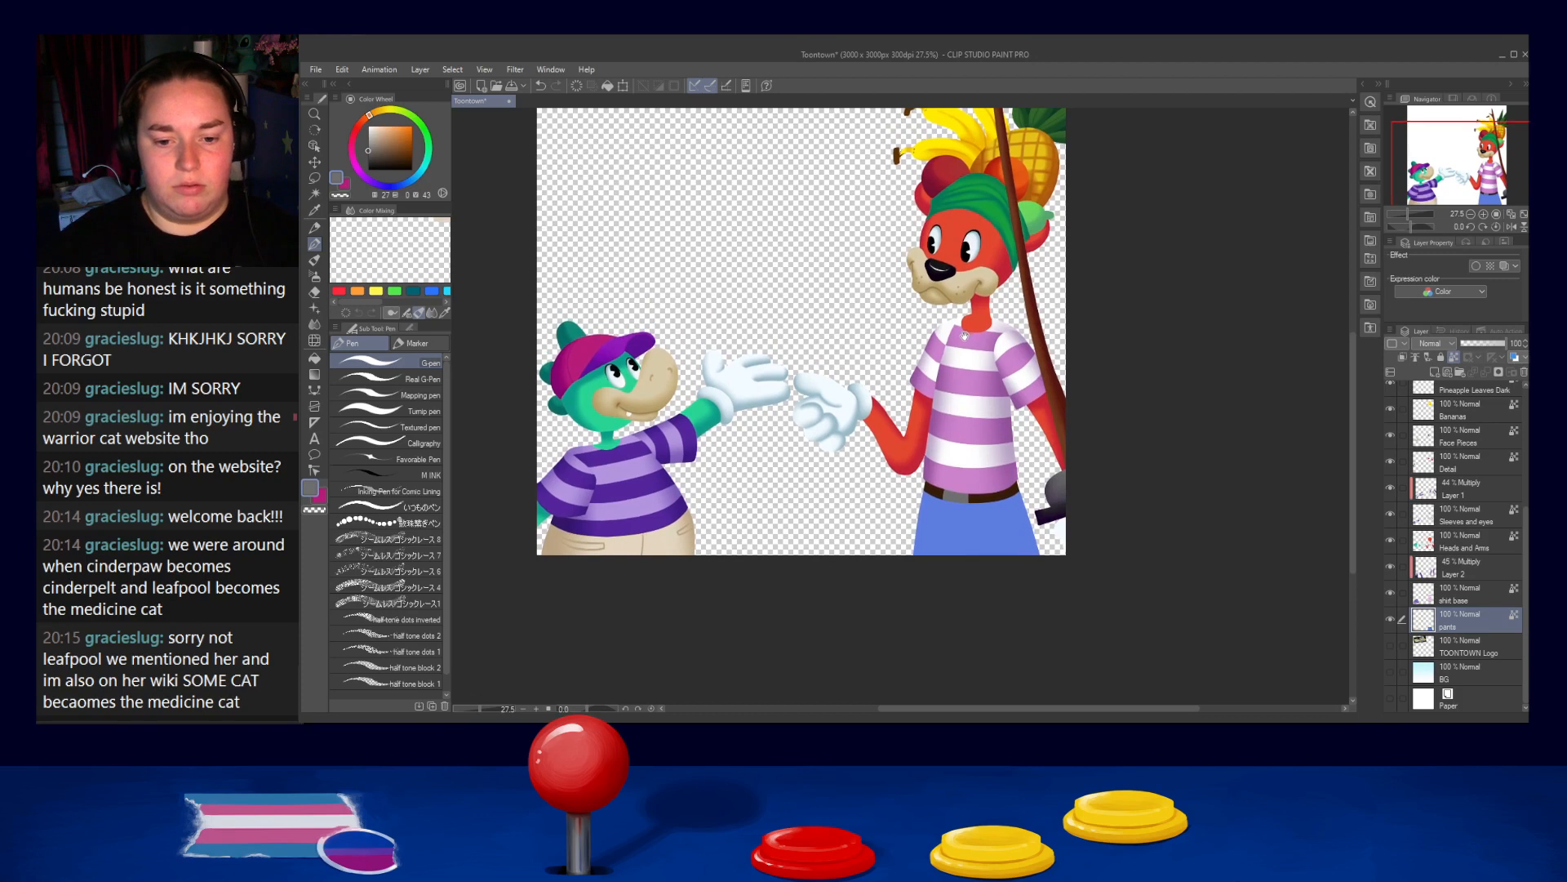
drag(874, 438, 894, 368)
Auto-select the buckle, add diagonal lighter grey highlight streaks with the G-pen, soften them with Blur, and deselect
scroll(1006, 449, up, 6)
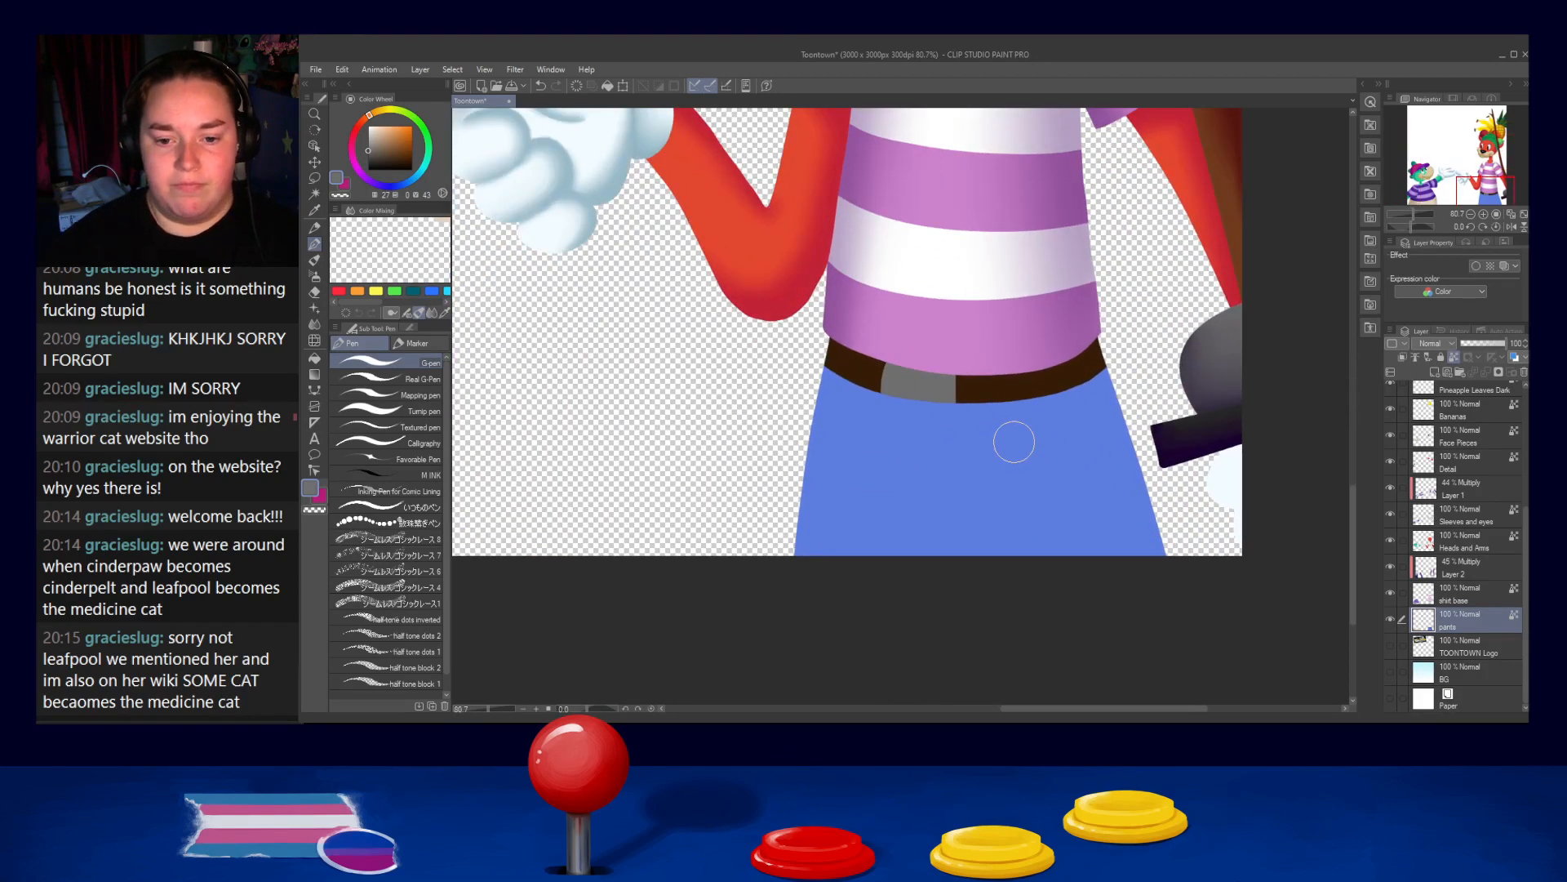
click(316, 229)
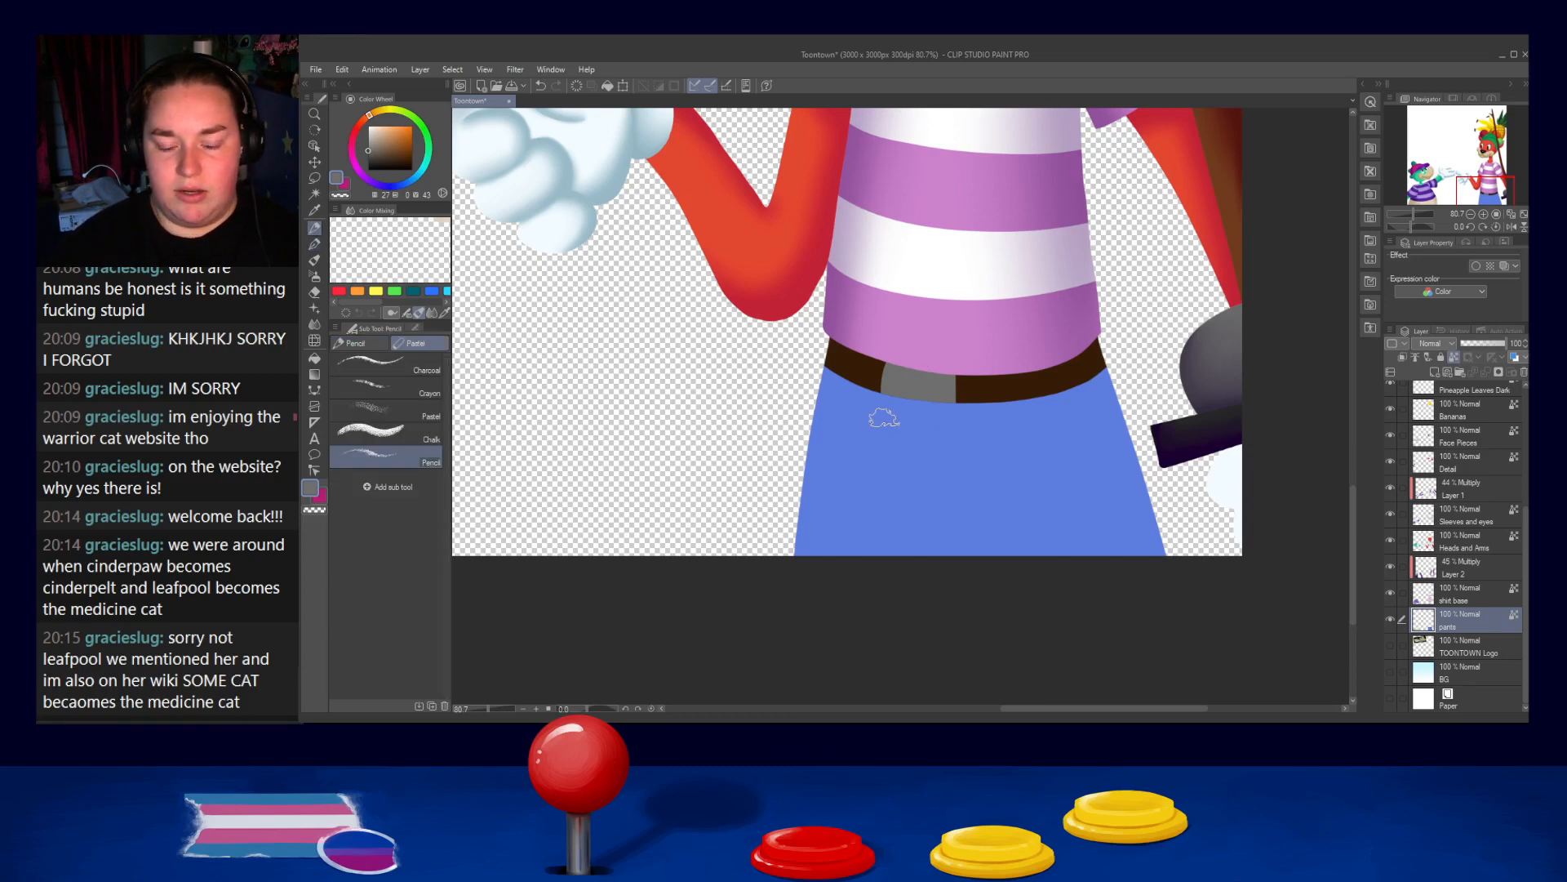
click(314, 193)
click(903, 388)
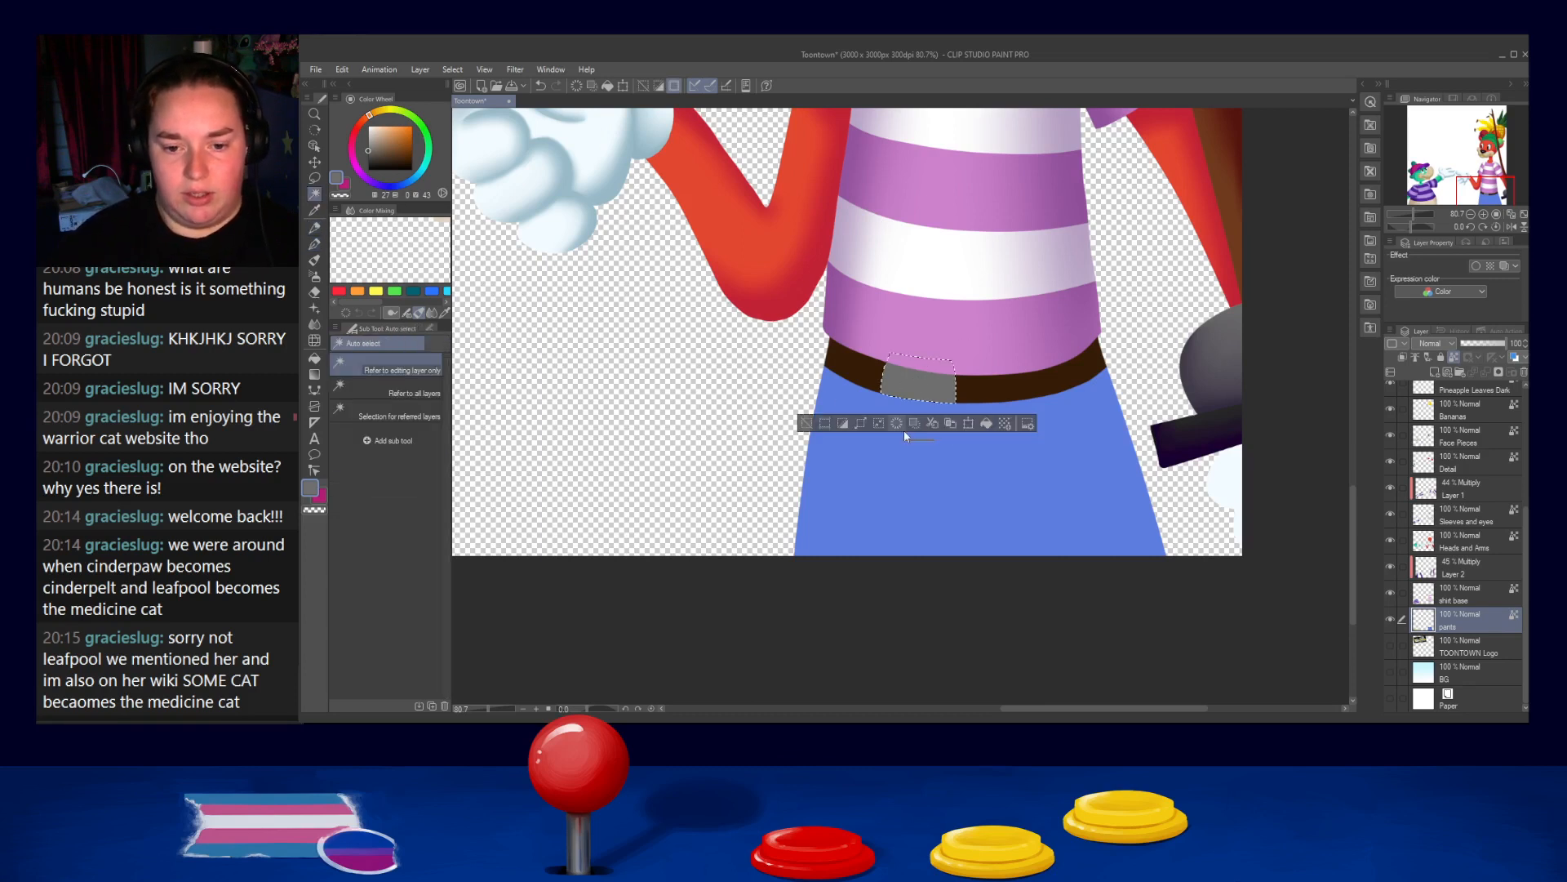
drag(377, 141, 367, 141)
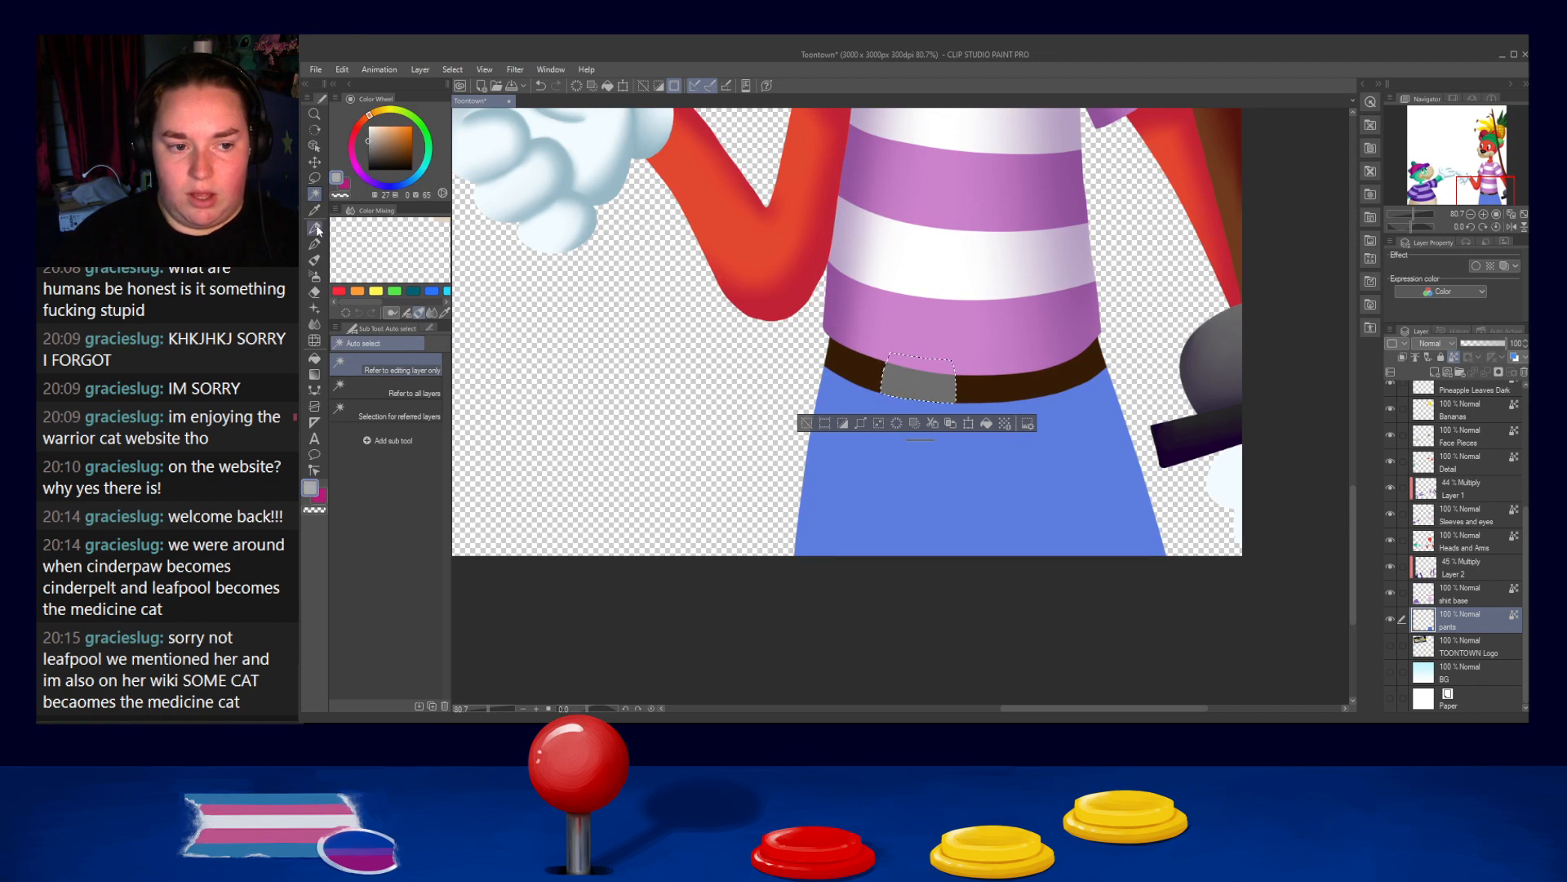
click(314, 243)
mouse_move(949, 374)
mouse_down()
mouse_move(864, 438)
mouse_move(940, 361)
mouse_up()
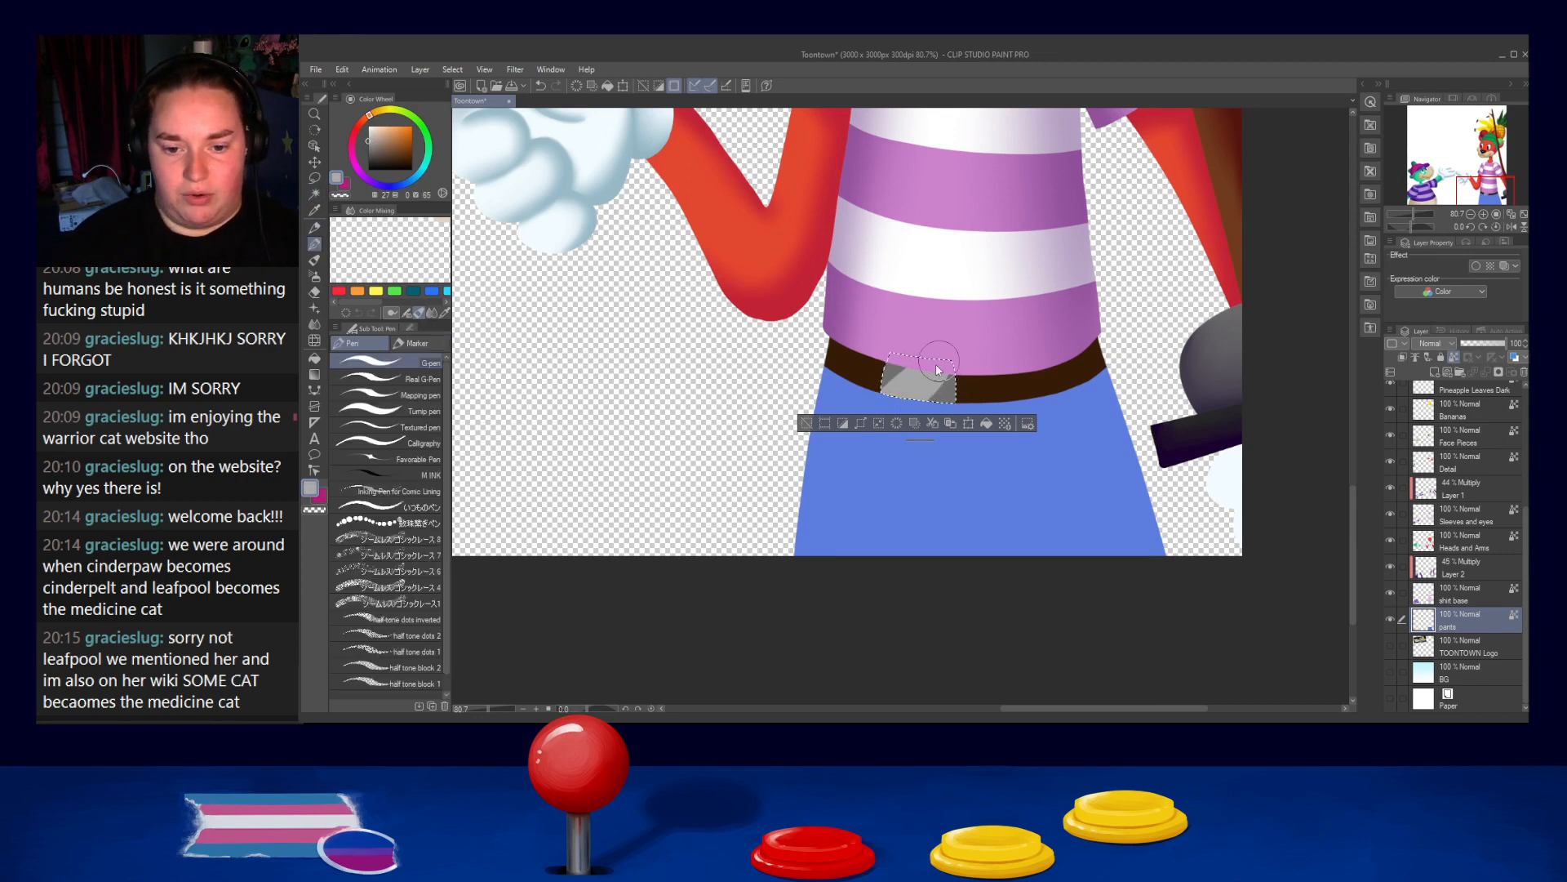
click(315, 325)
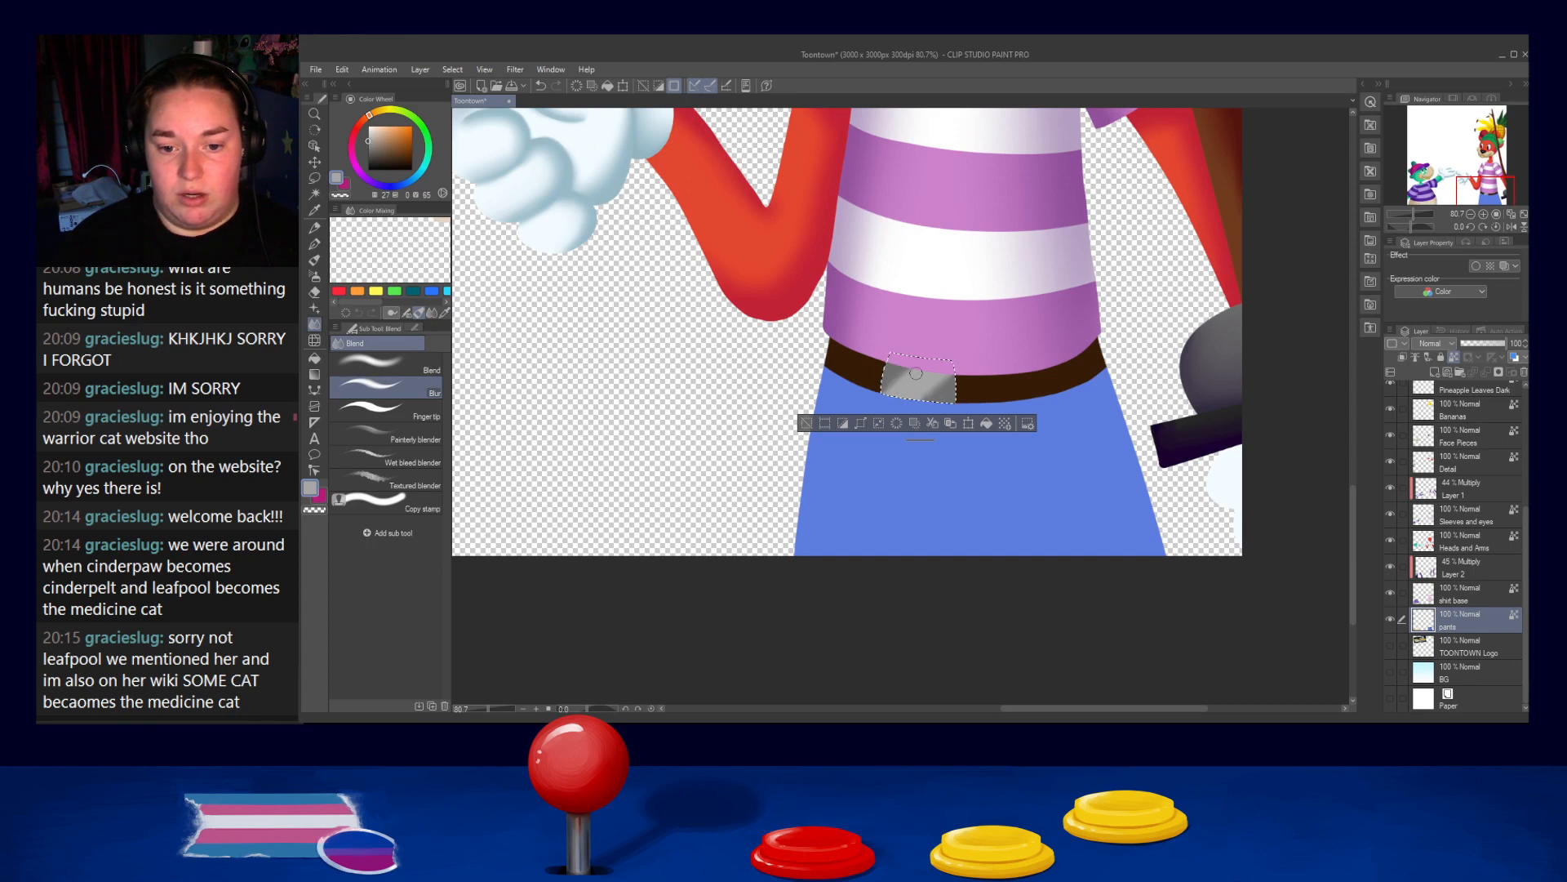
key(ctrl+d)
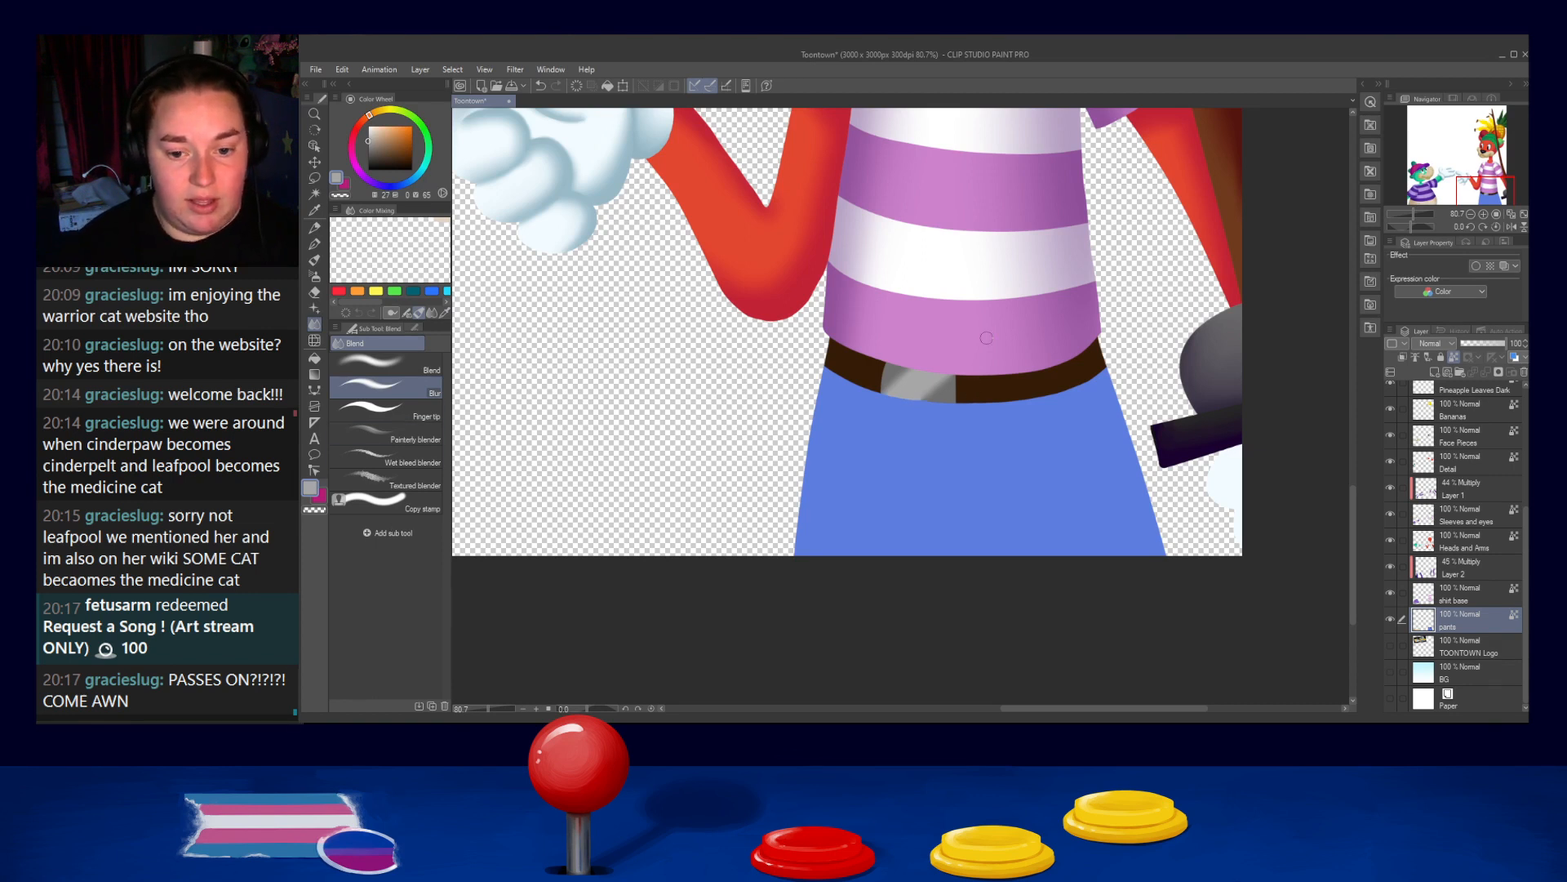
Reduce the Blur brush size and paint a thin darker grey rim along the buckle's side and lower edge with the G-pen
scroll(986, 337, up, 4)
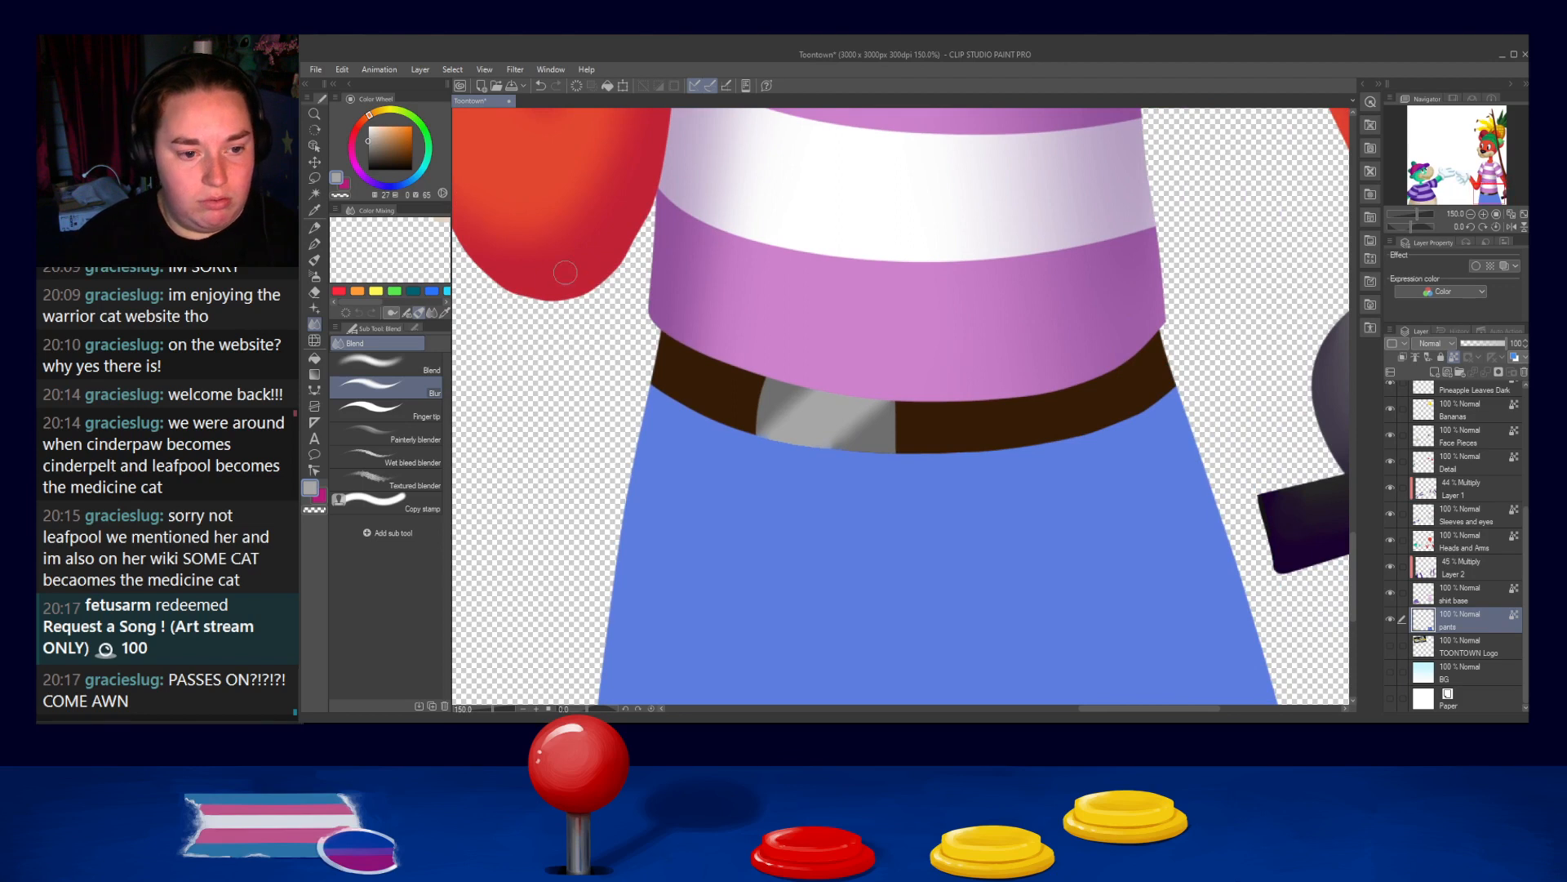
click(315, 244)
alt+click(769, 434)
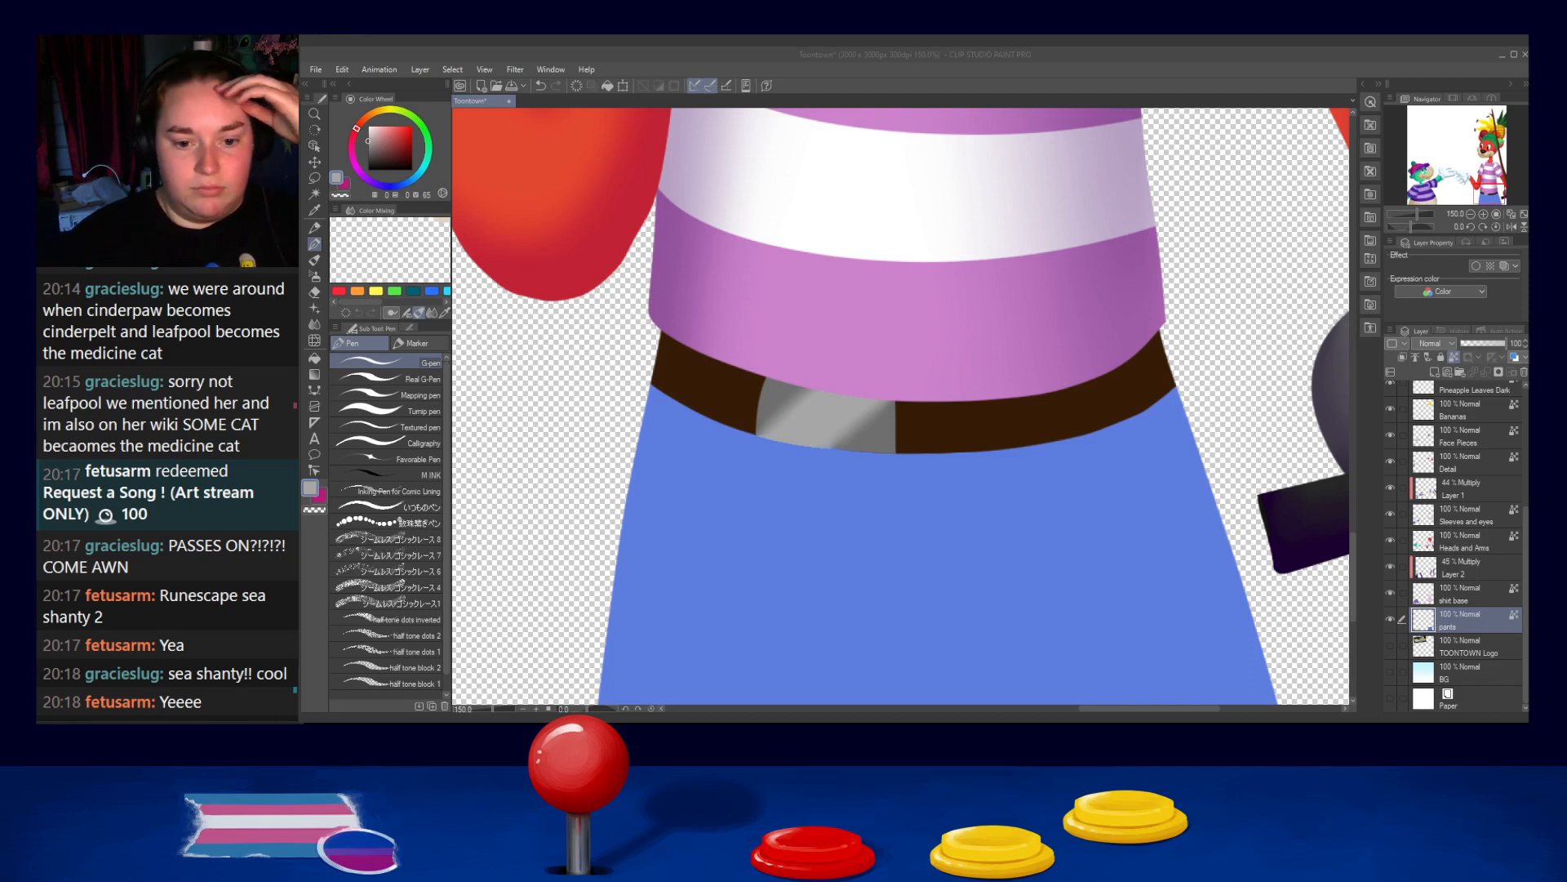
click(1452, 60)
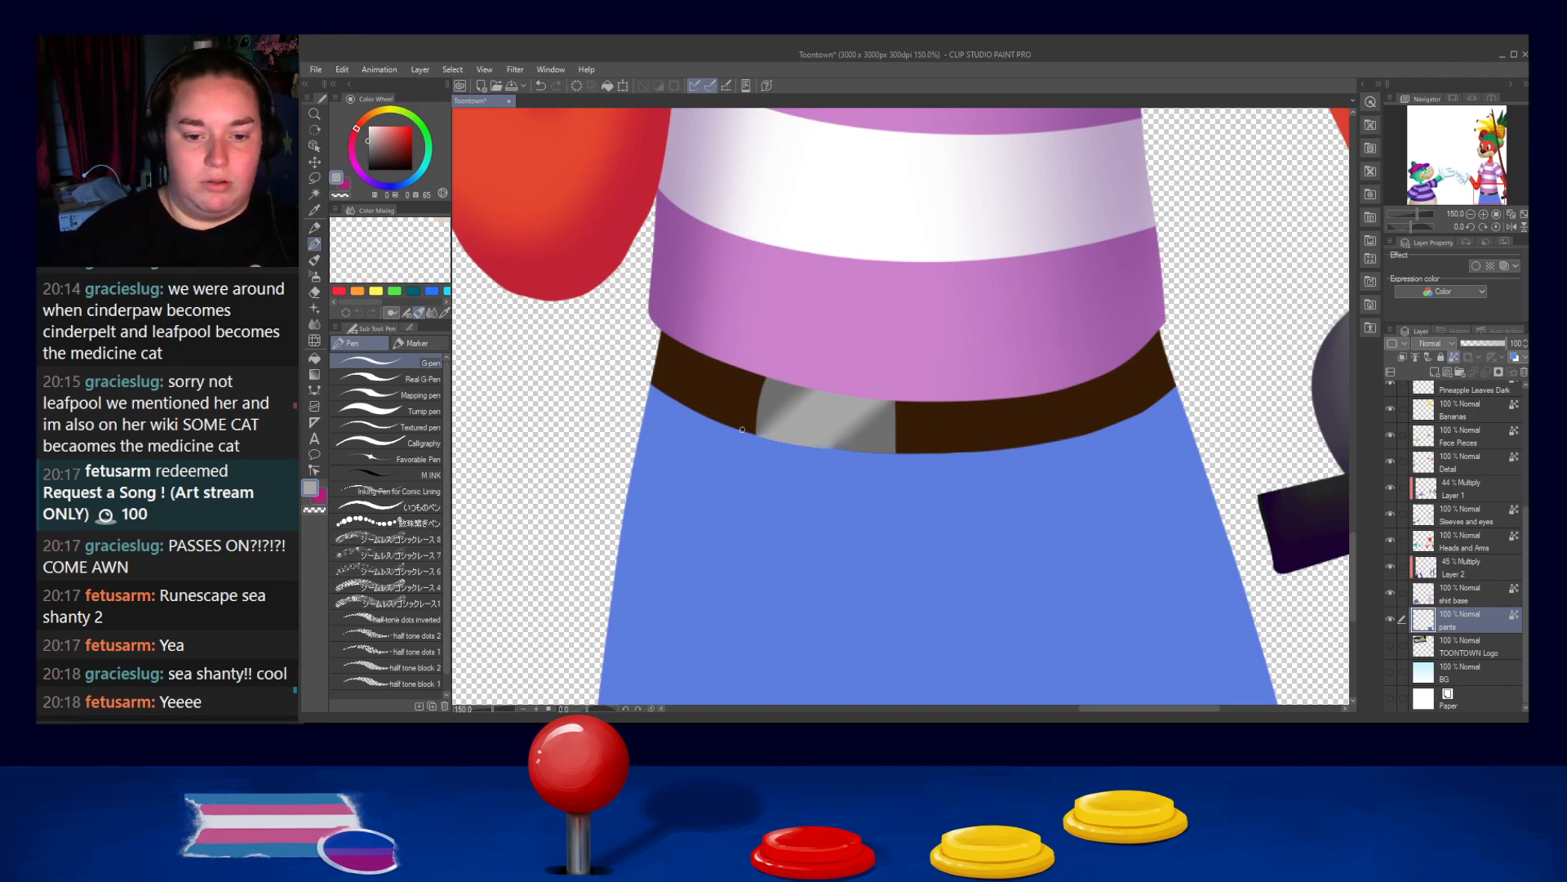
click(314, 324)
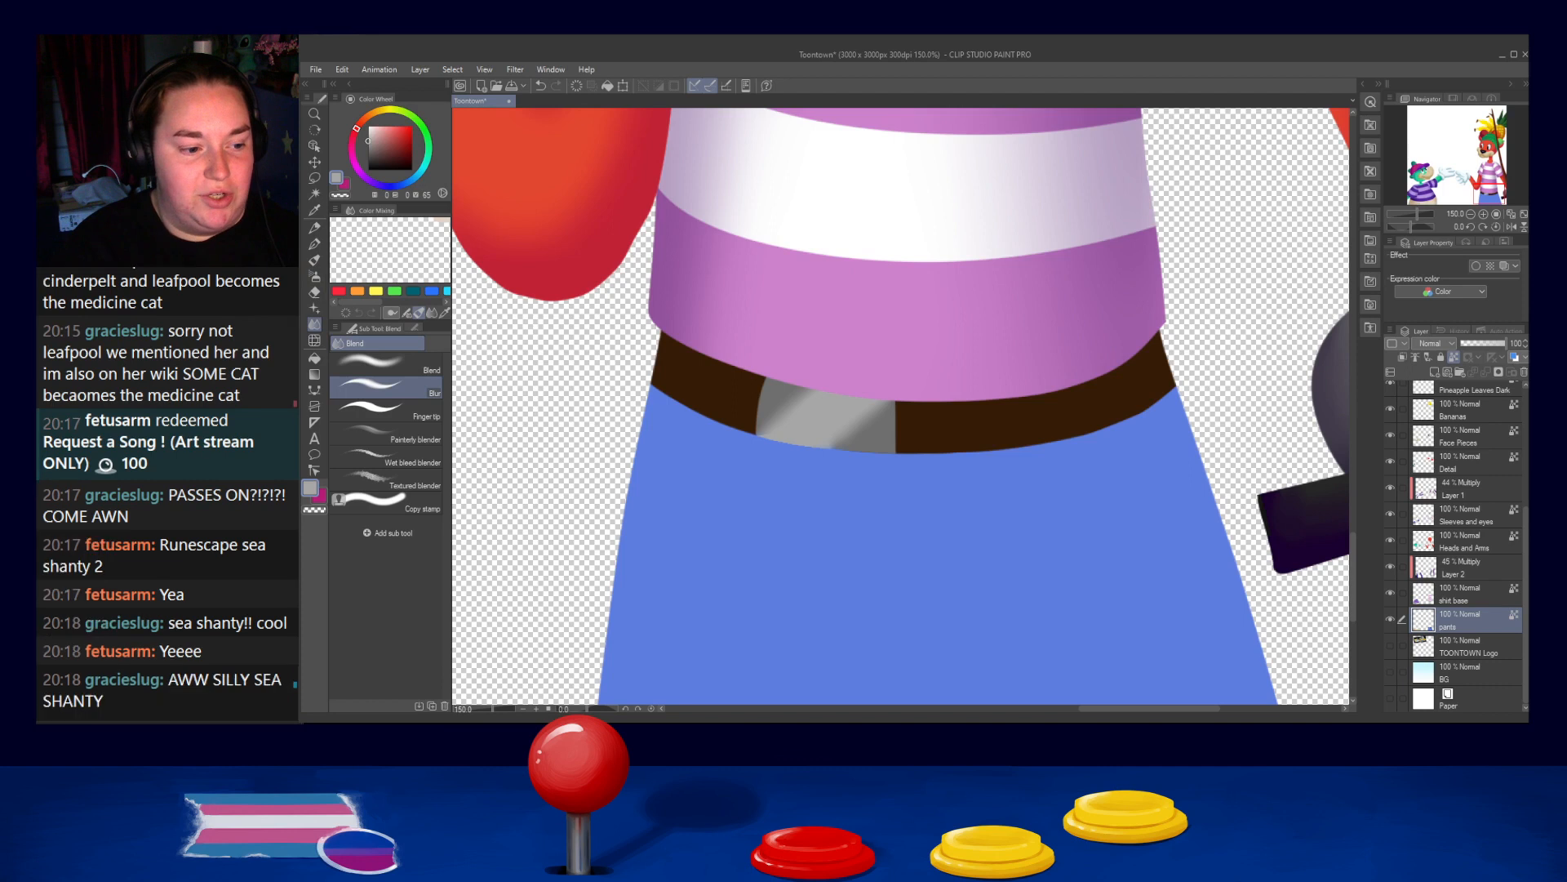
key(bracketleft)
key(bracketleft)
key(bracketleft)
key(bracketleft)
key(bracketleft)
key(bracketleft)
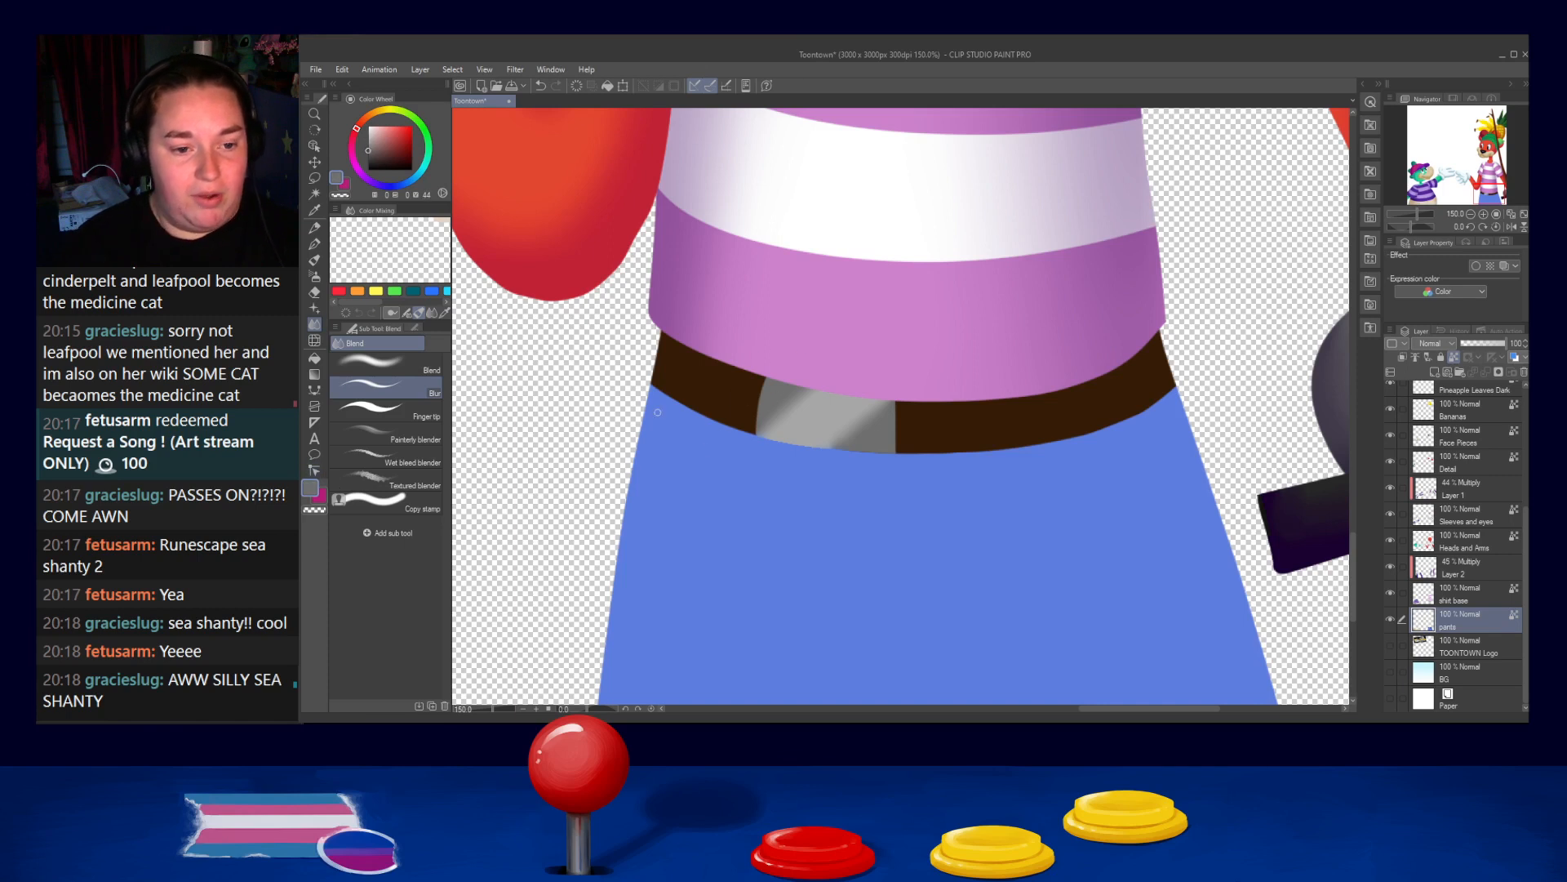
key(p)
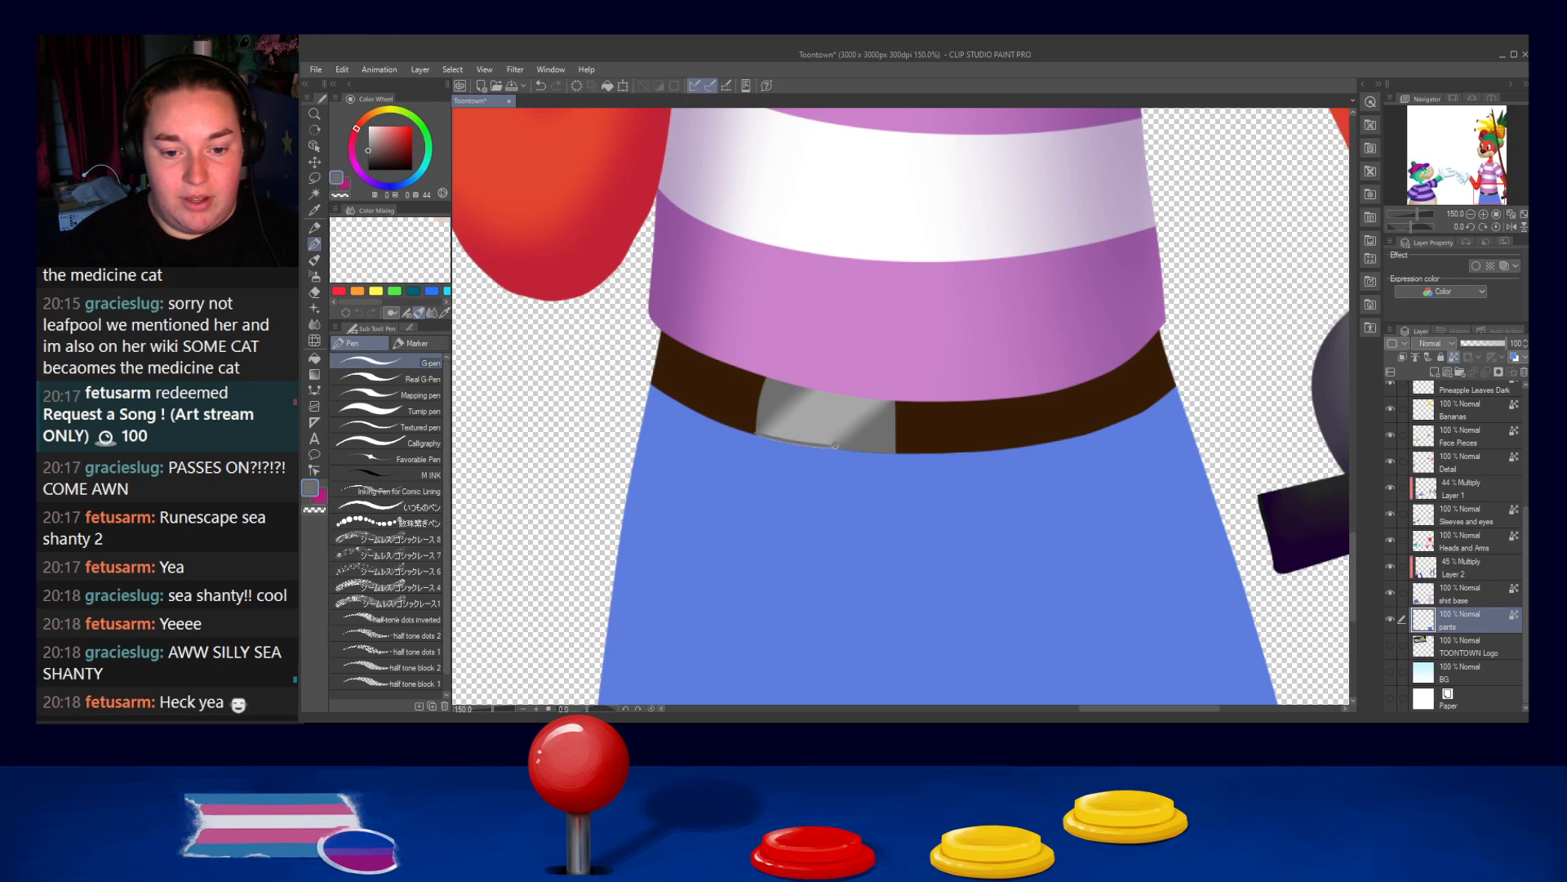
drag(797, 441, 829, 446)
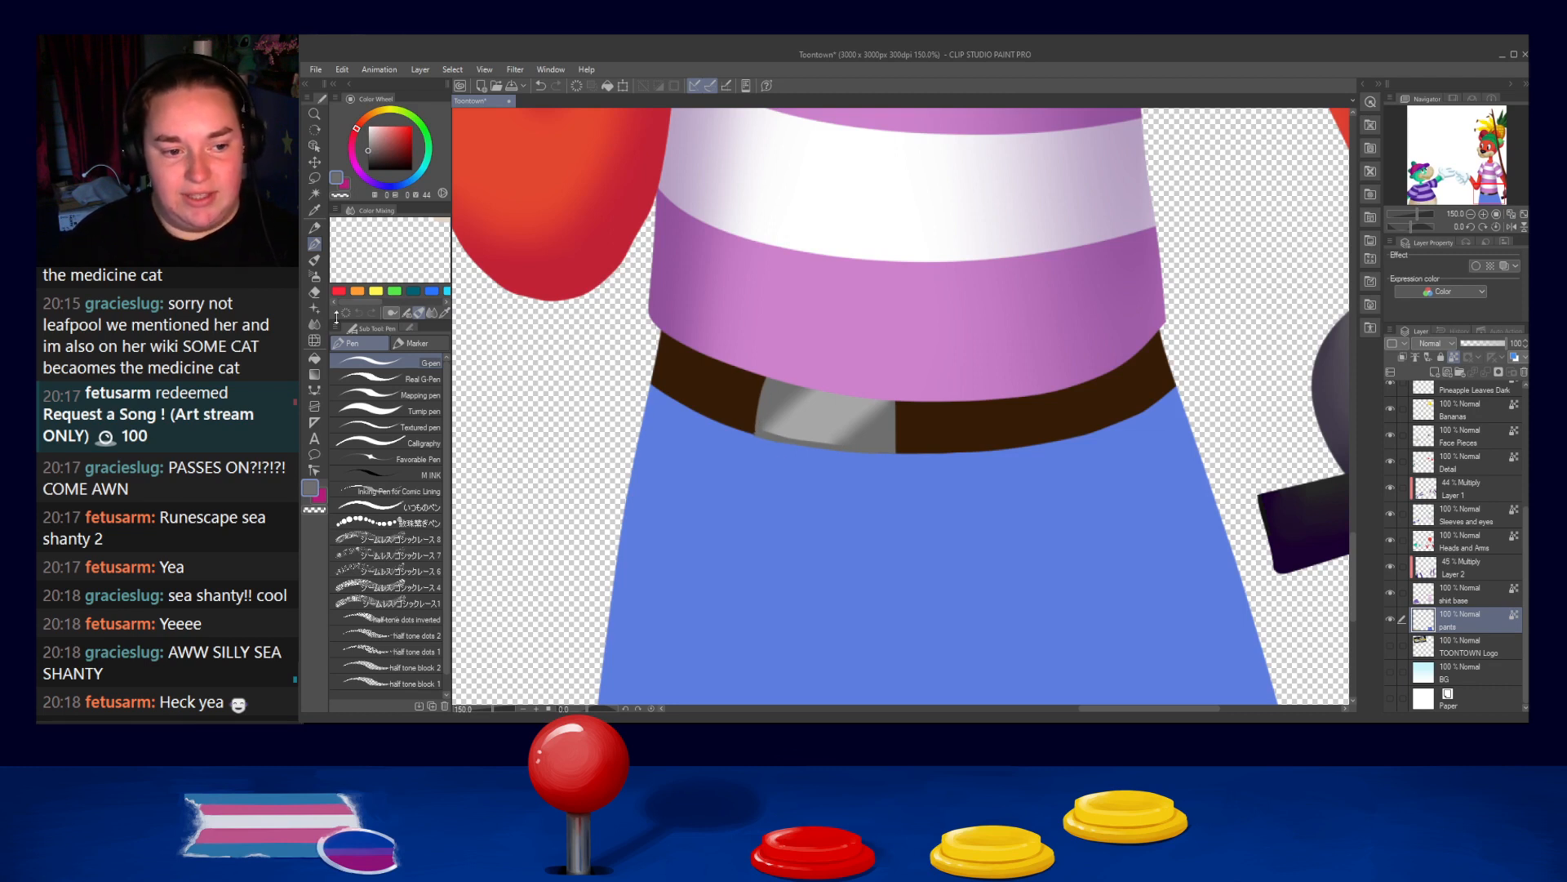
Soften the buckle's dark grey rim into its lighter centre with Blur
key(j)
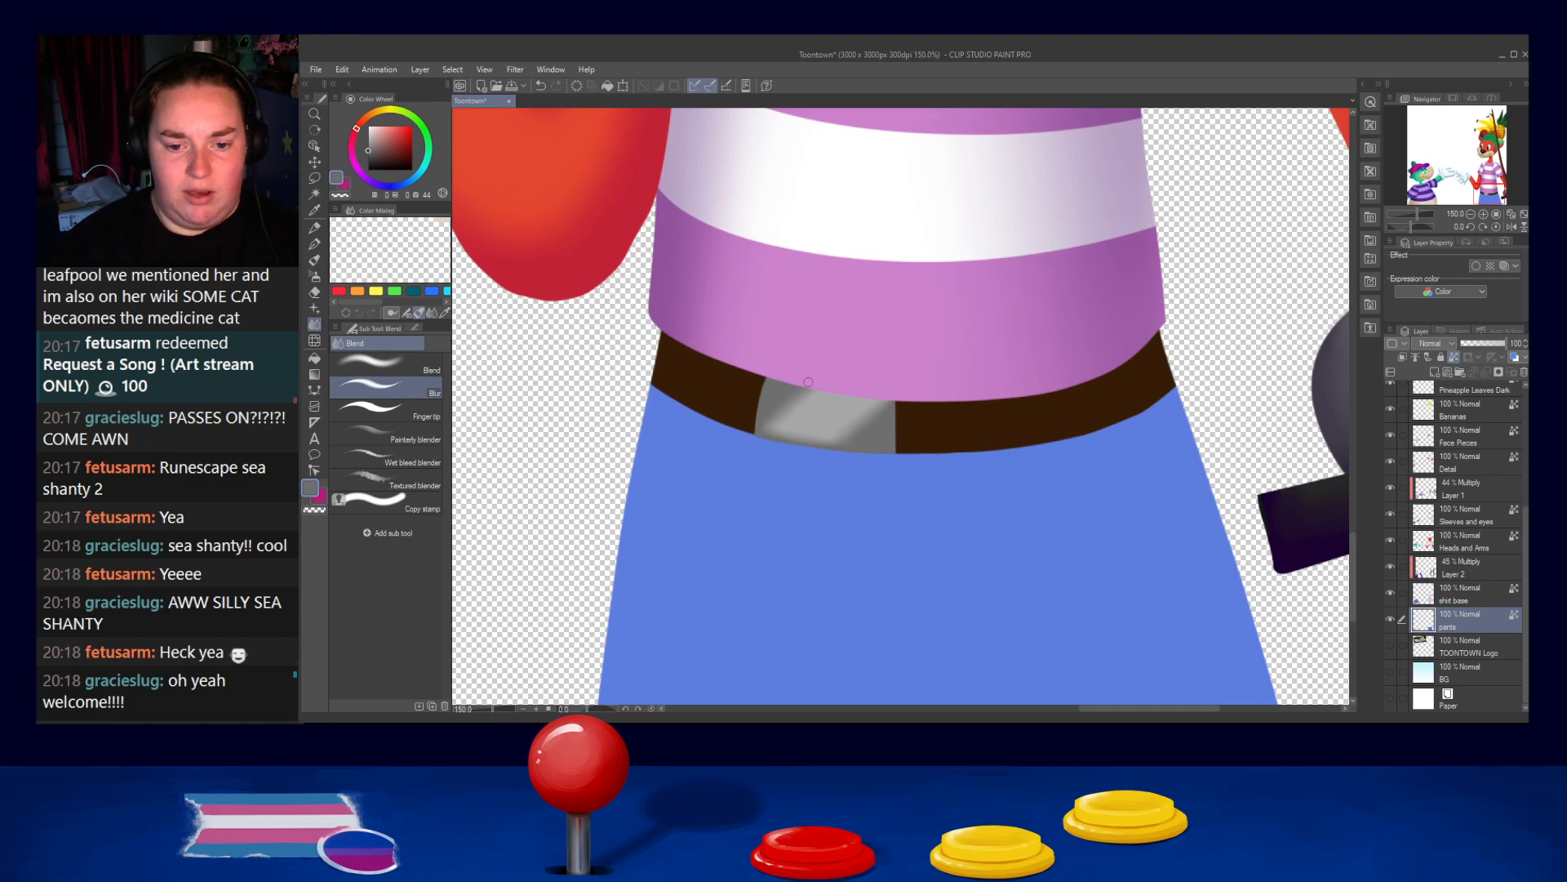
scroll(808, 382, down, 10)
scroll(847, 382, up, 6)
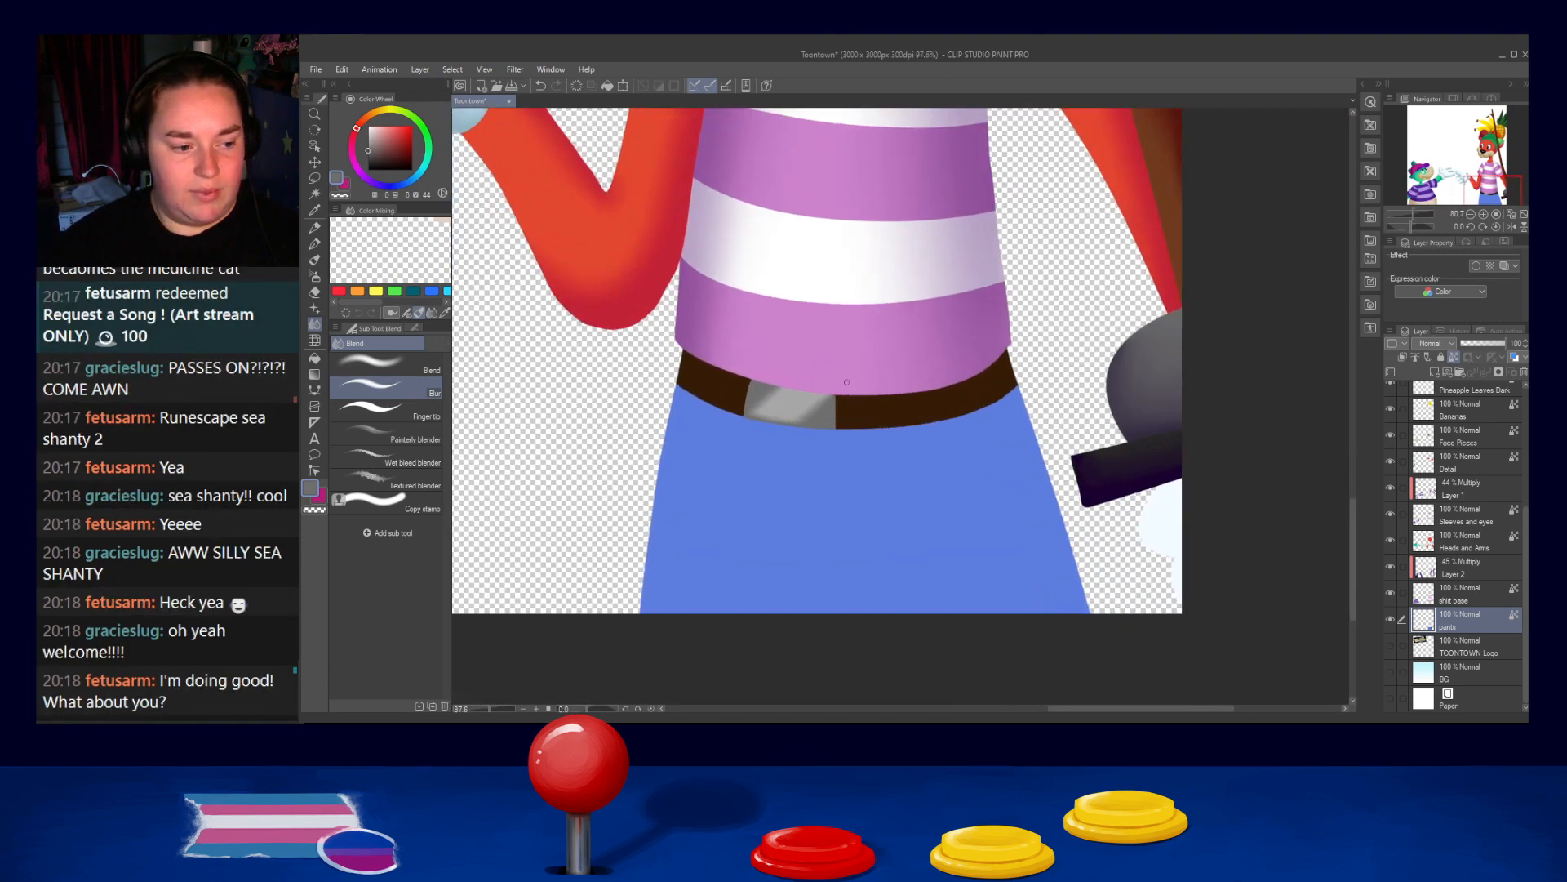
Sample the blue of the red character's pants and auto-select the belt together with its grey buckle
scroll(738, 400, up, 2)
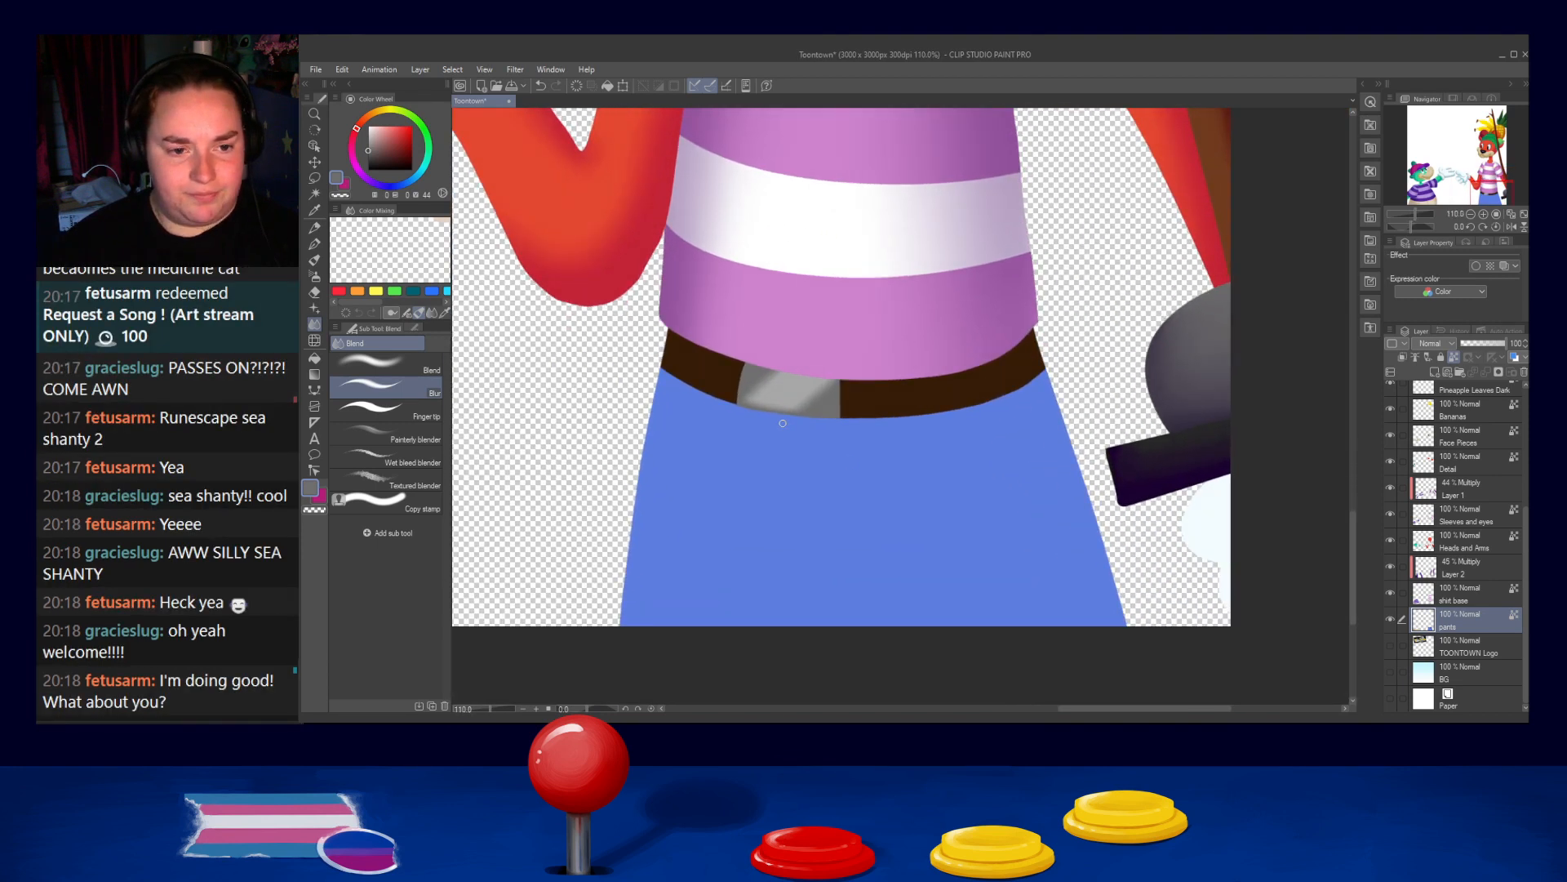
scroll(759, 382, down, 6)
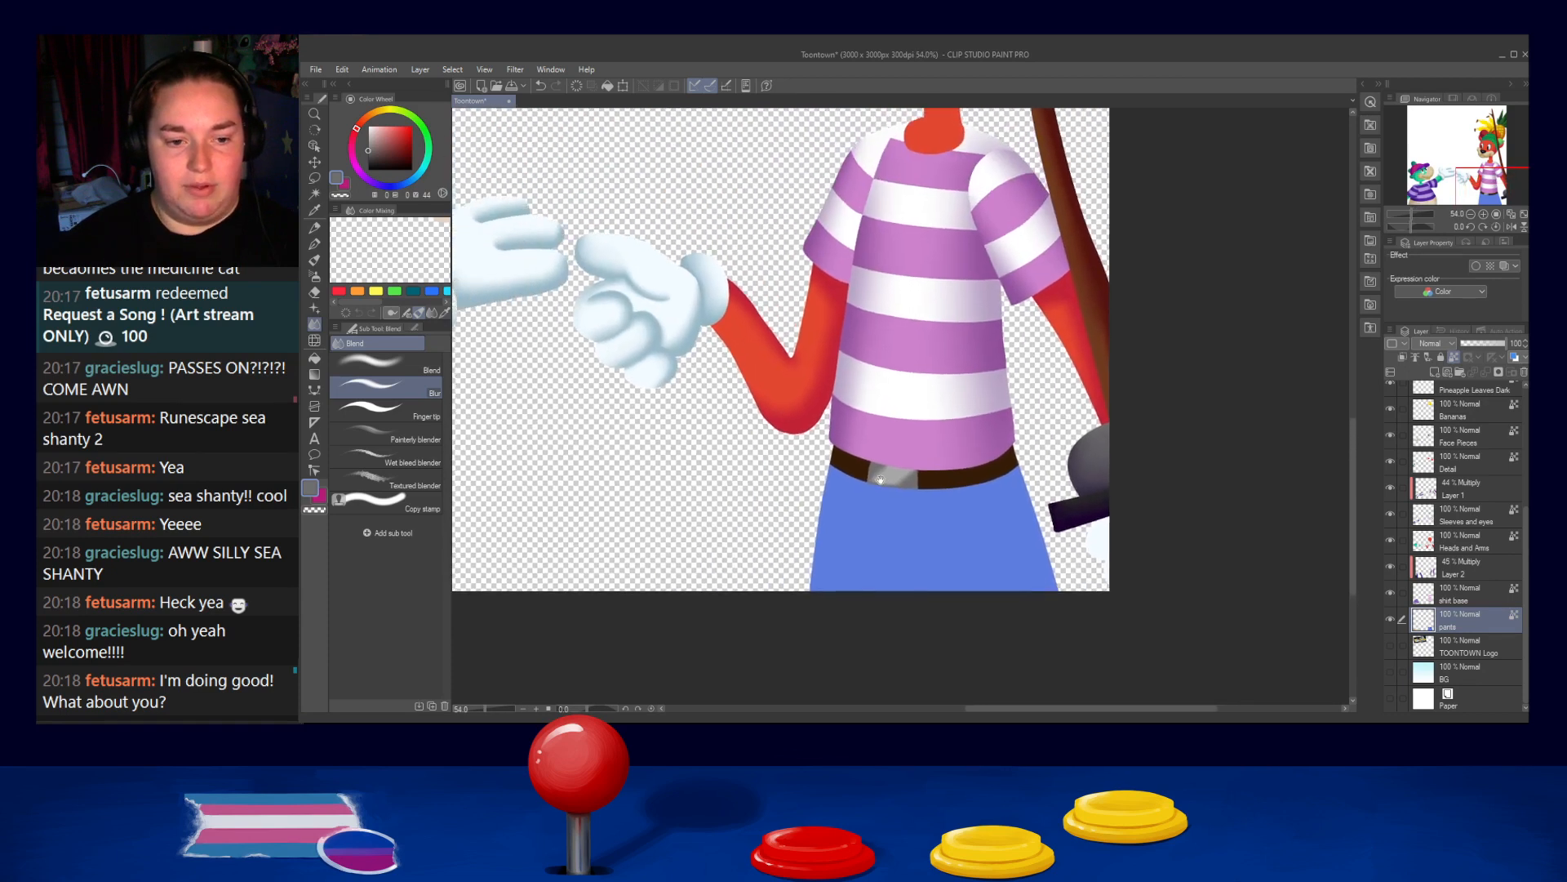
drag(874, 317, 868, 357)
scroll(943, 396, up, 4)
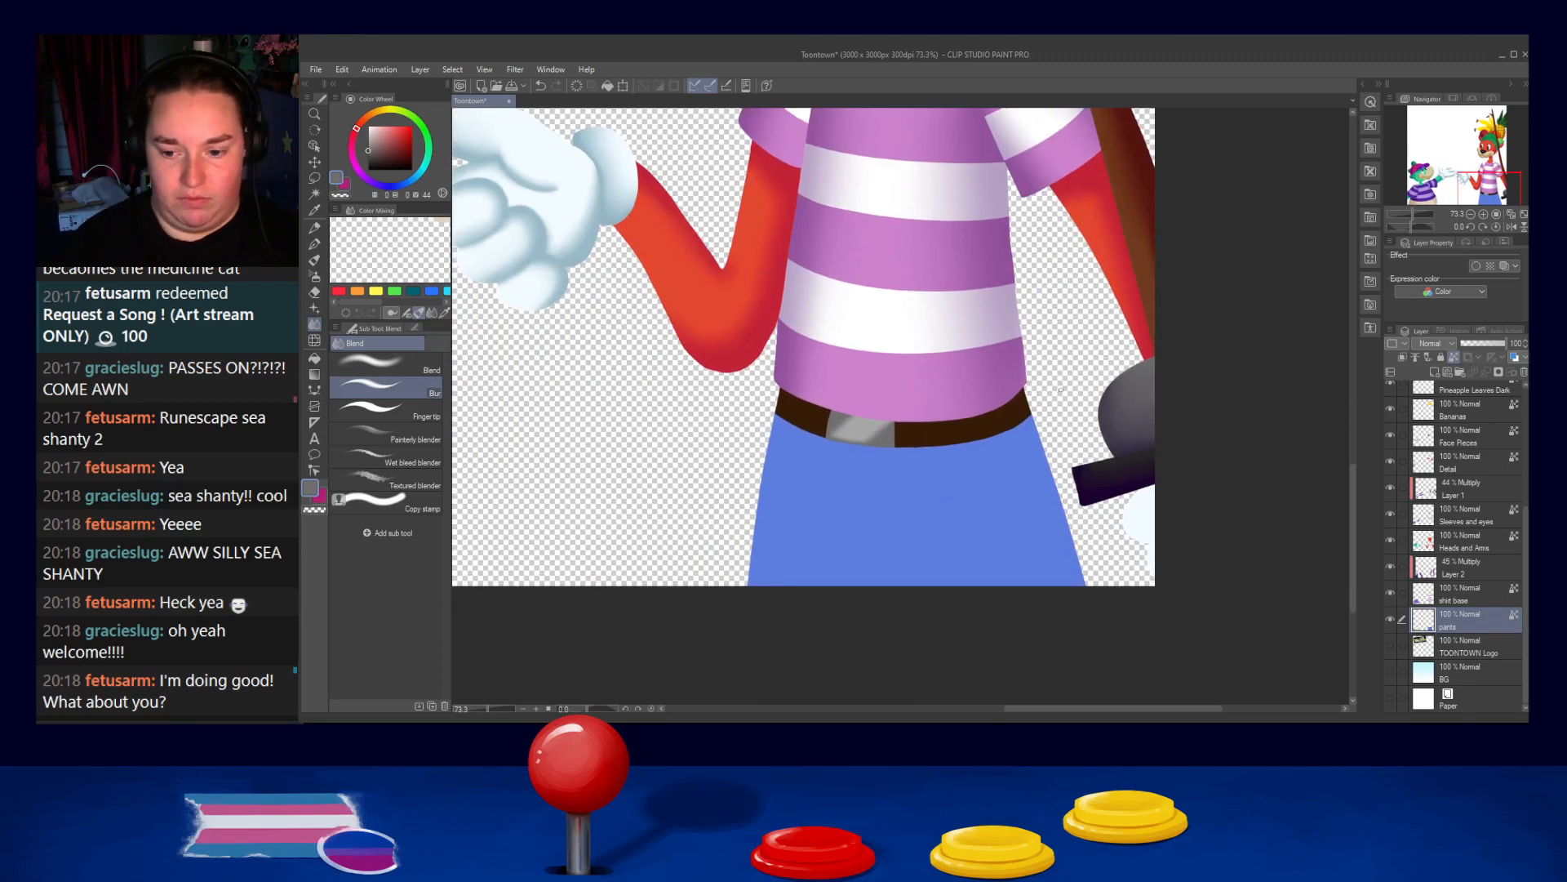
alt+click(920, 530)
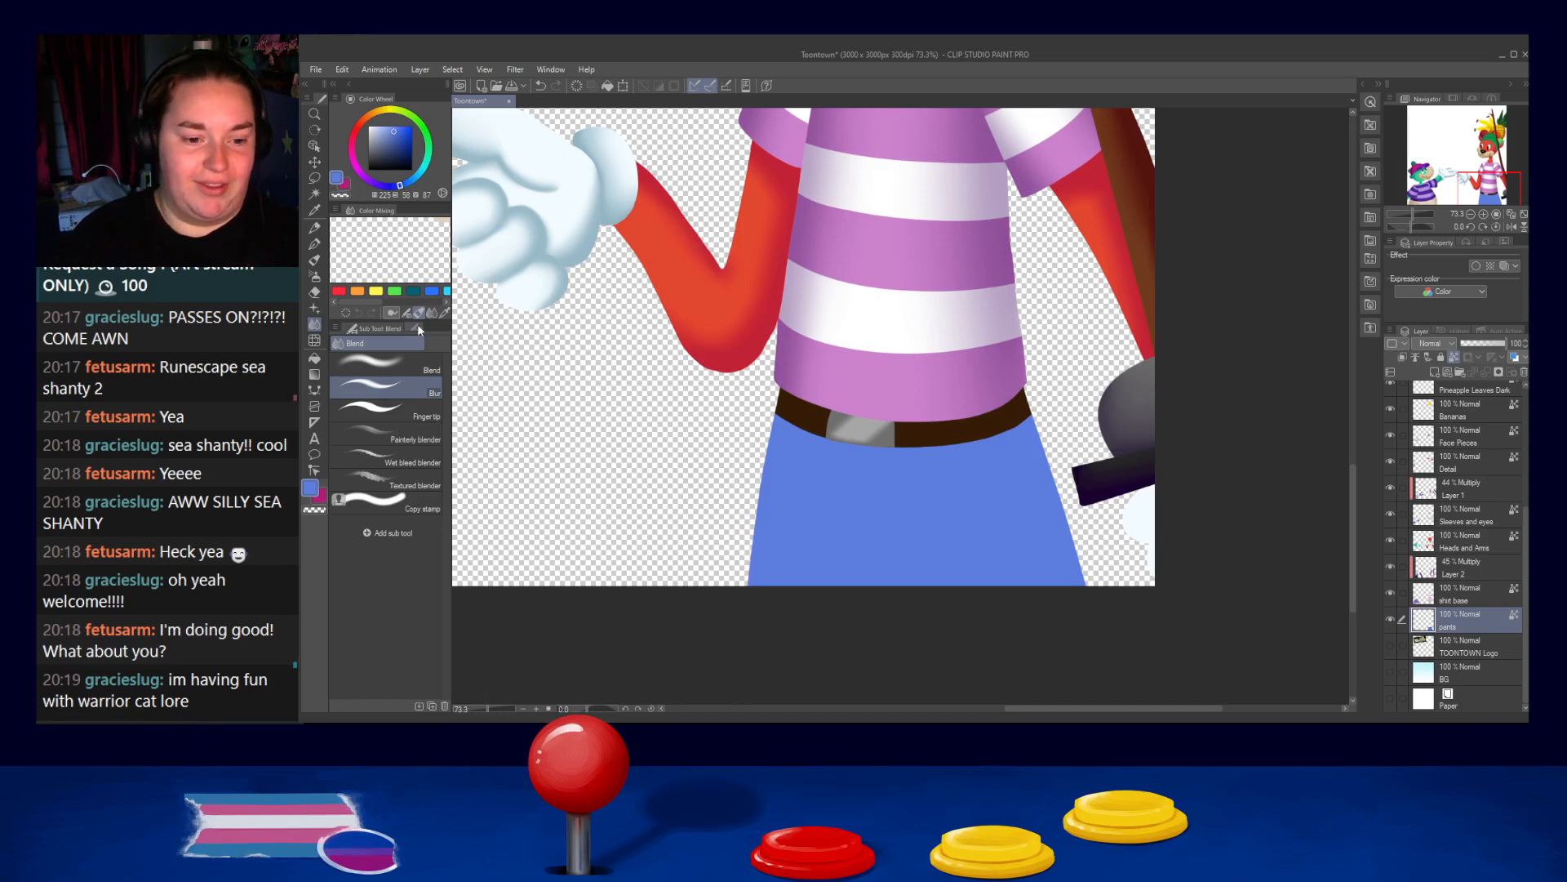
click(314, 193)
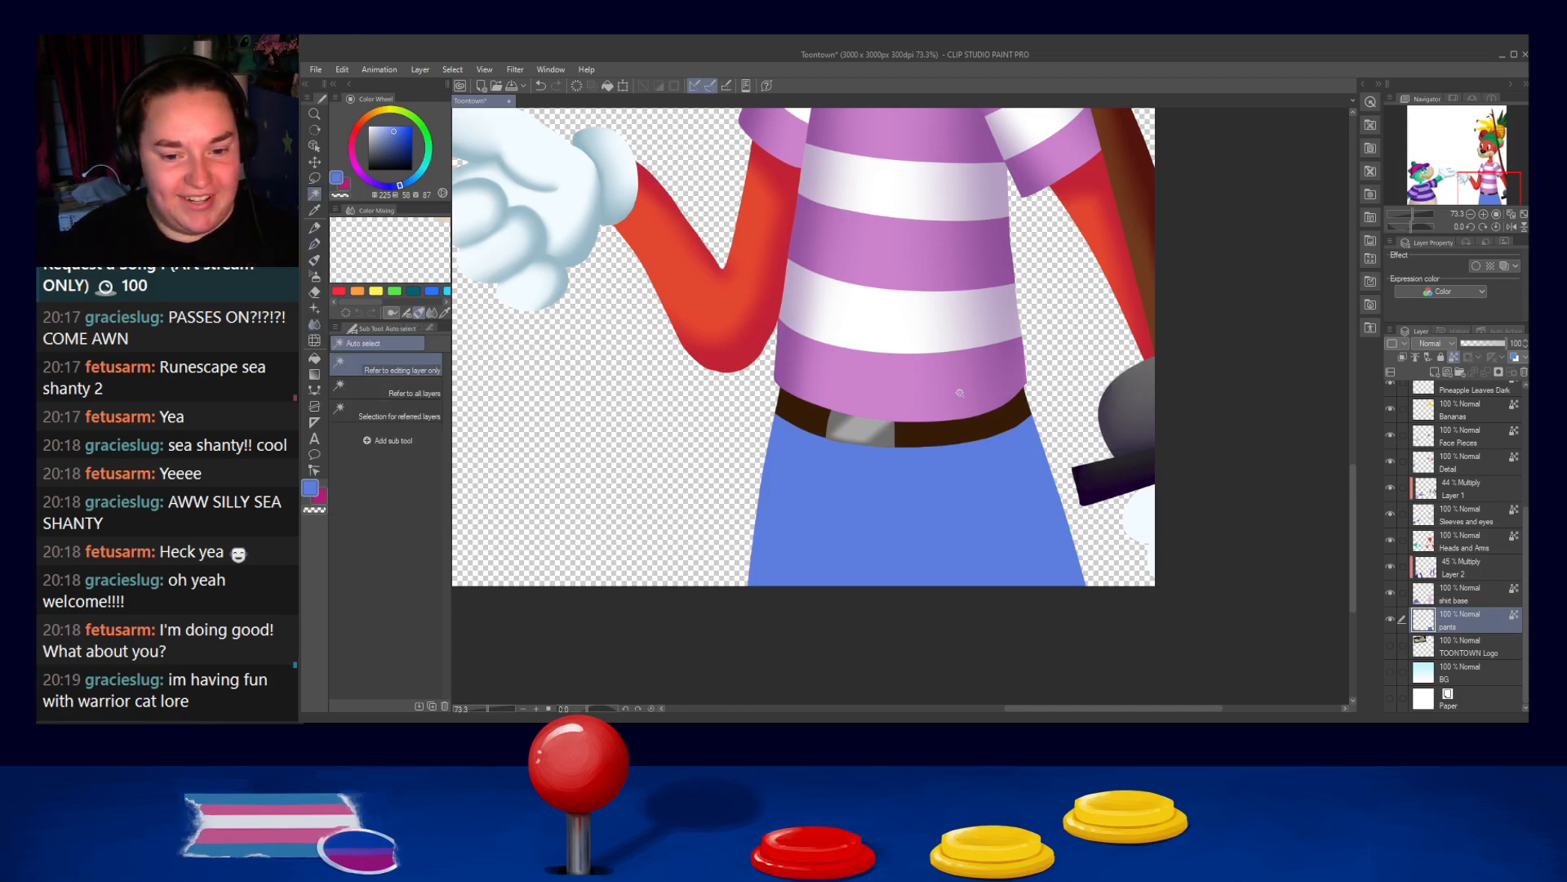
click(902, 425)
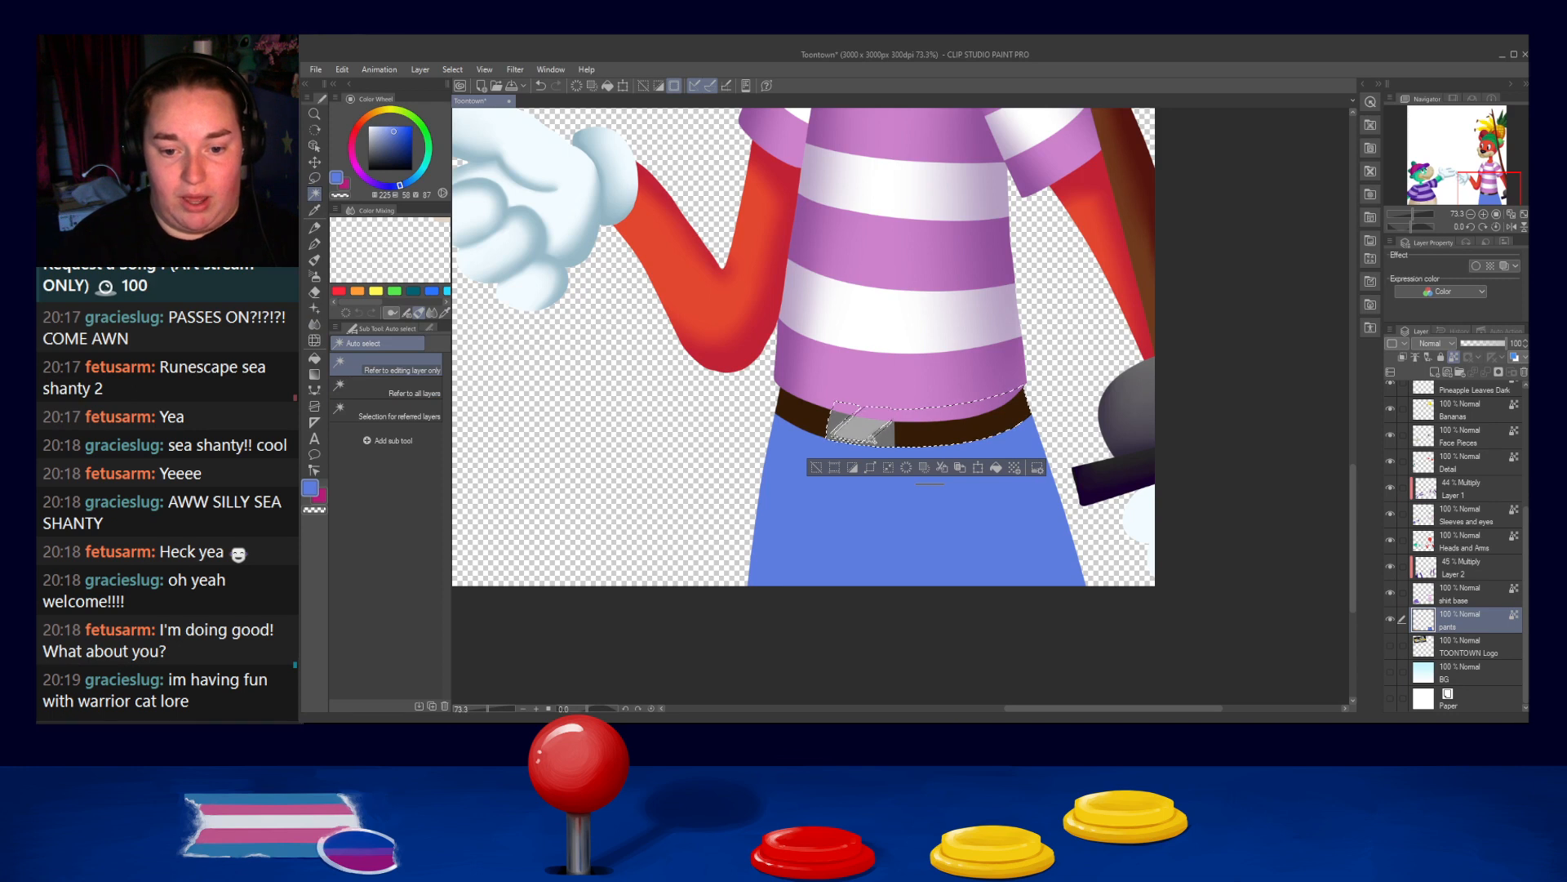
click(849, 451)
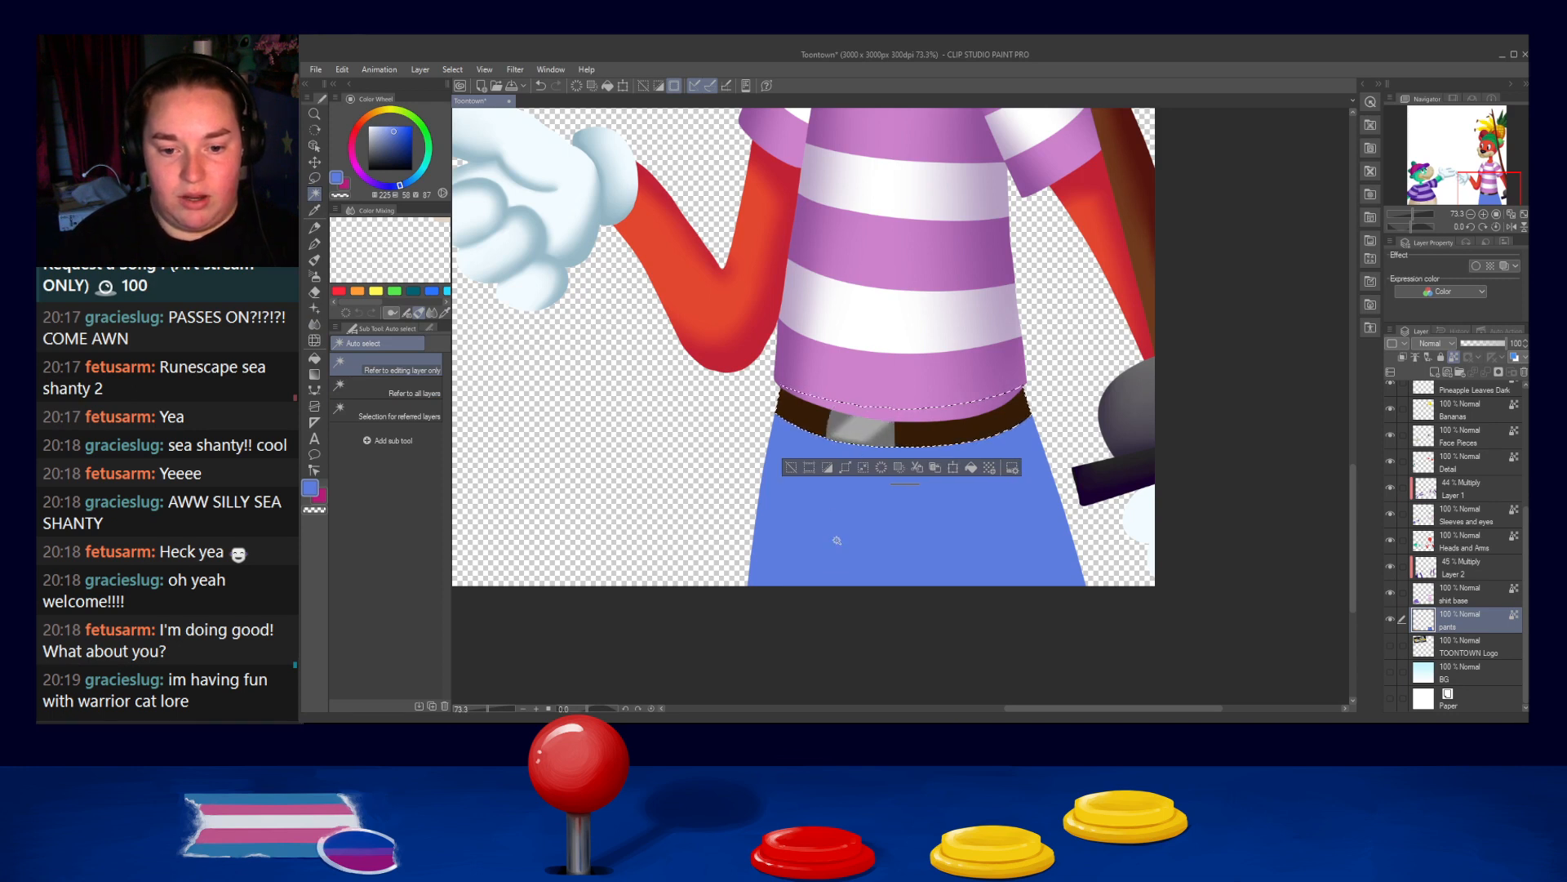
scroll(835, 560, down, 1)
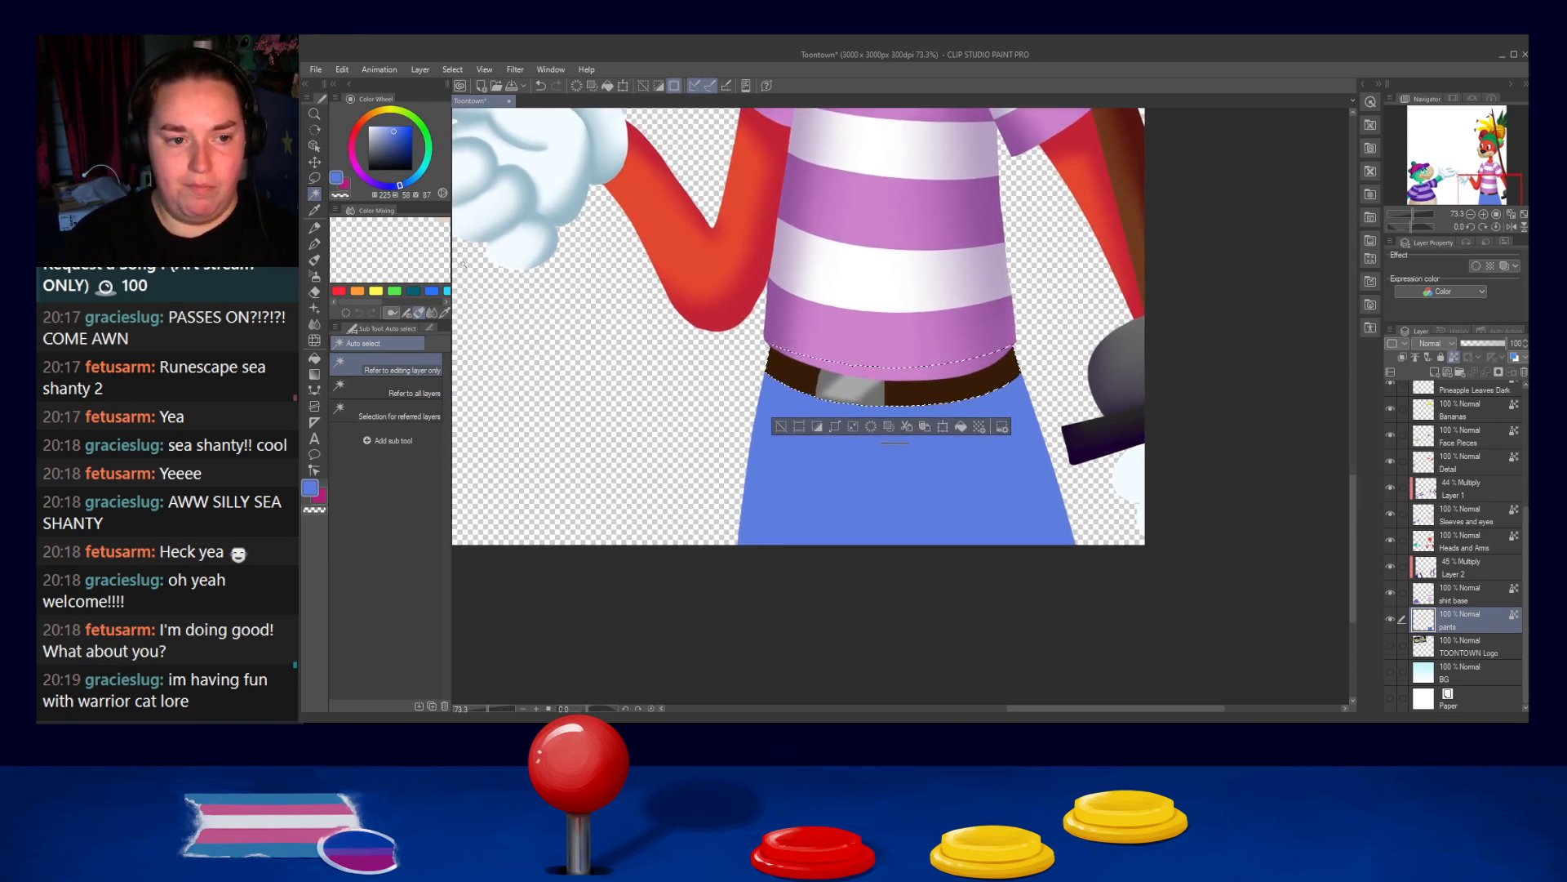
Invert the selection to protect the belt and paint darker violet-blue G-pen shadows down both sides of the pants
drag(398, 185, 389, 187)
click(399, 135)
click(314, 244)
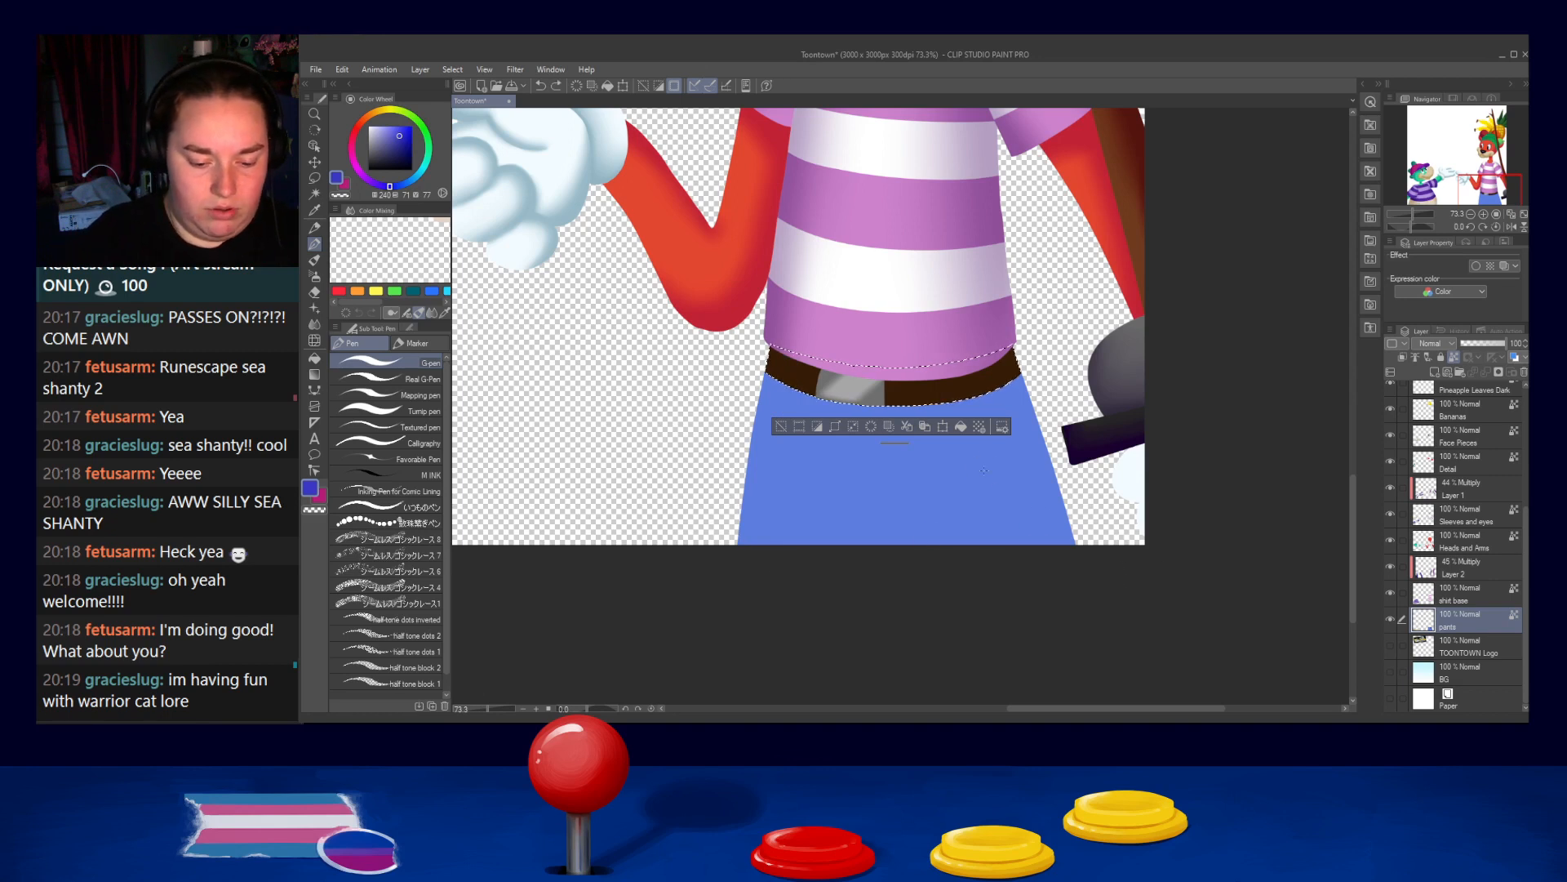
key(ctrl+shift+i)
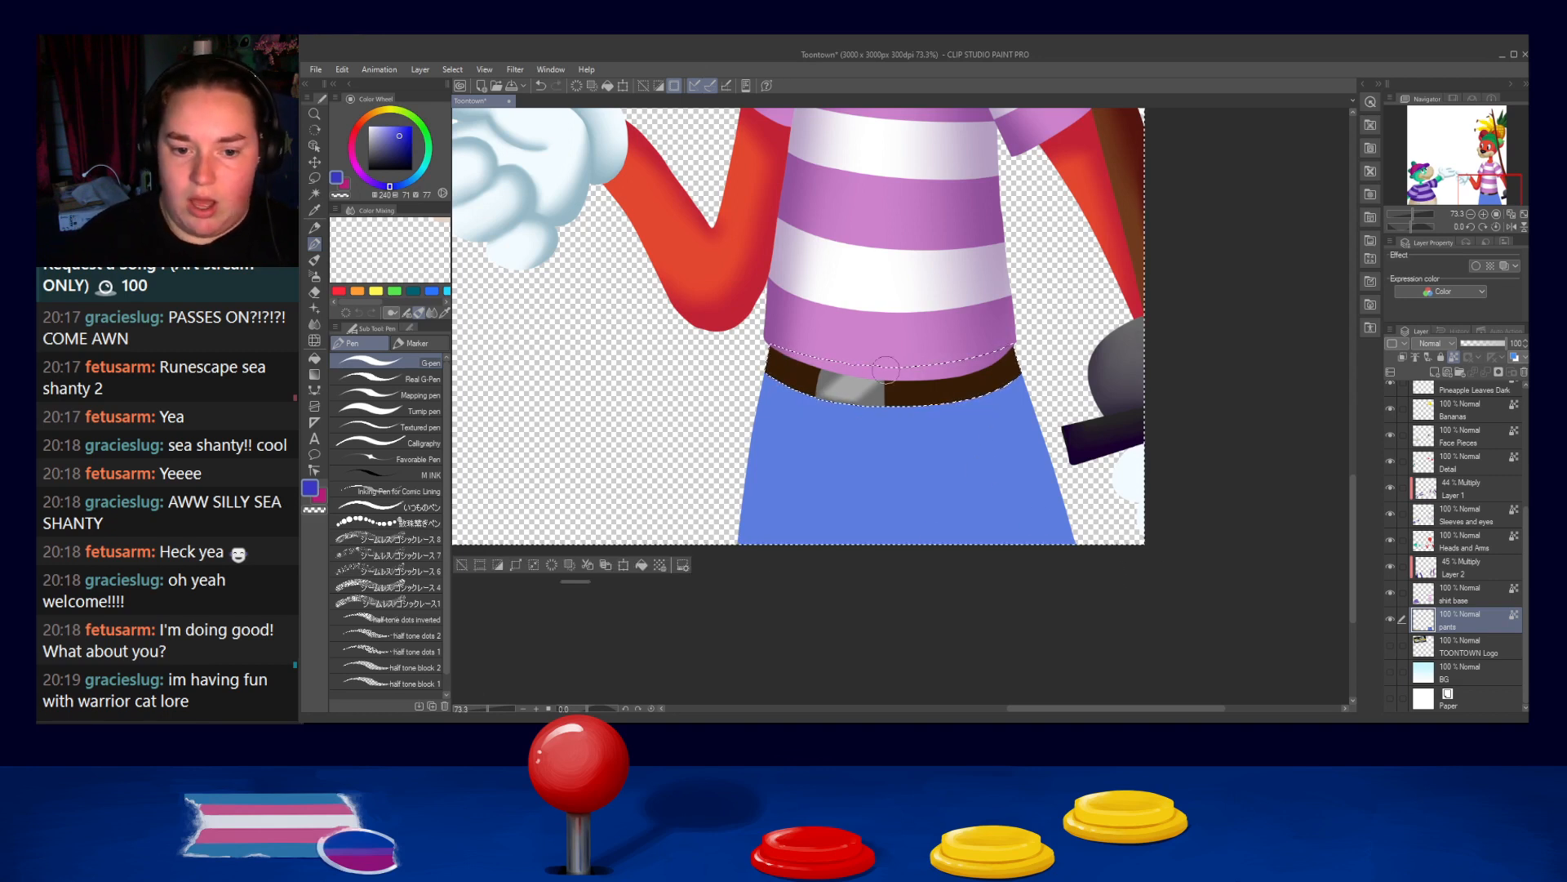
drag(753, 540, 778, 343)
key(ctrl+z)
click(395, 135)
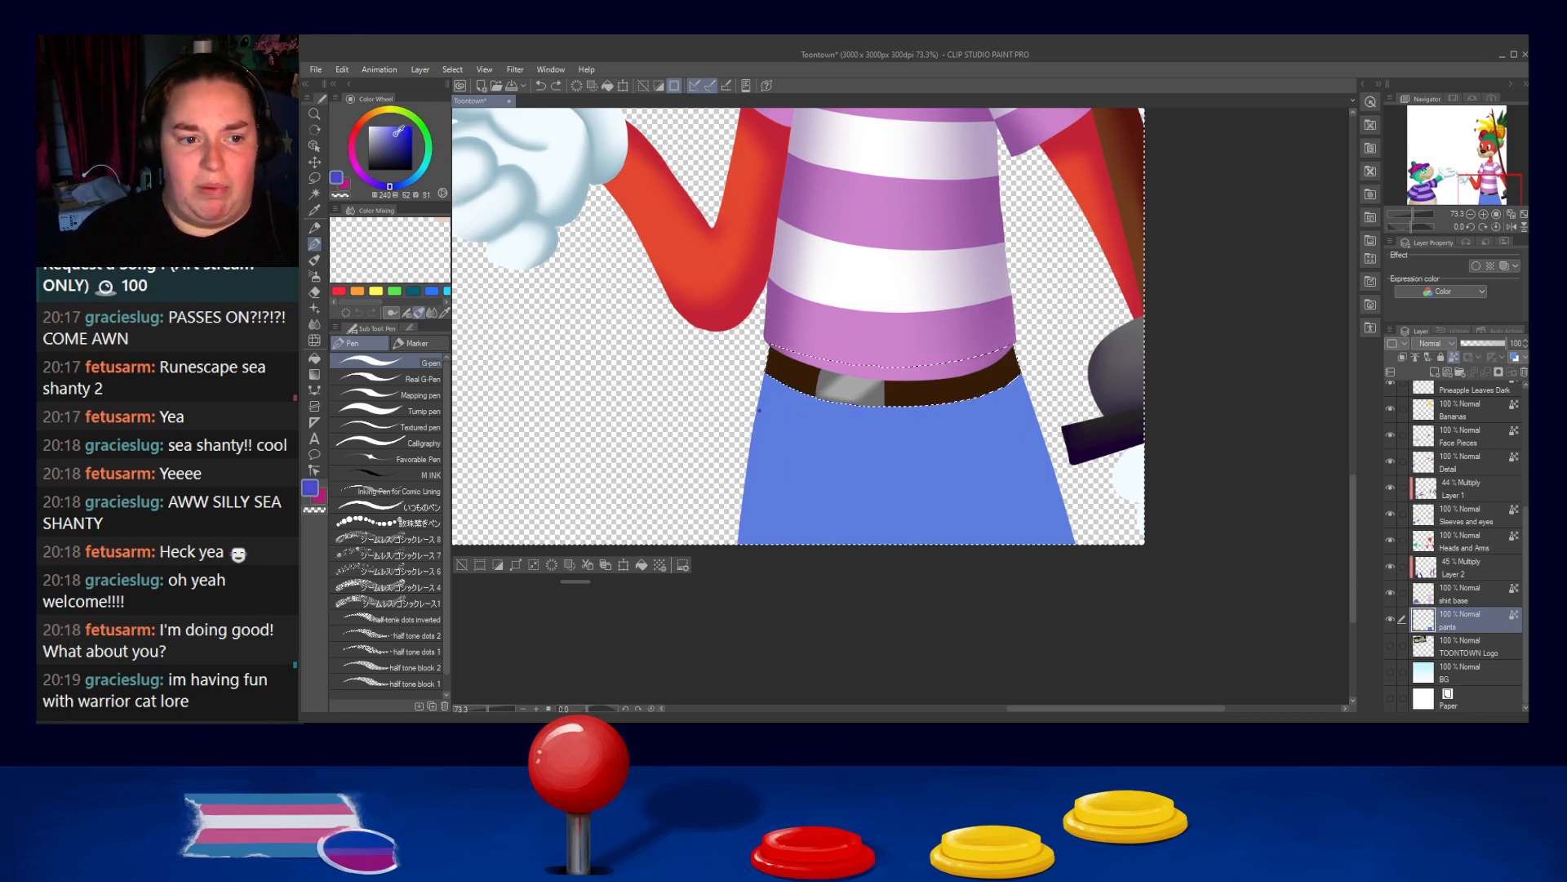
mouse_move(749, 490)
mouse_down()
mouse_move(780, 368)
mouse_move(752, 599)
mouse_move(778, 435)
mouse_up()
mouse_move(958, 417)
mouse_down()
mouse_move(1021, 538)
mouse_move(984, 412)
mouse_move(1050, 576)
mouse_up()
mouse_move(1001, 435)
mouse_down()
mouse_move(1053, 539)
mouse_move(1052, 472)
mouse_up()
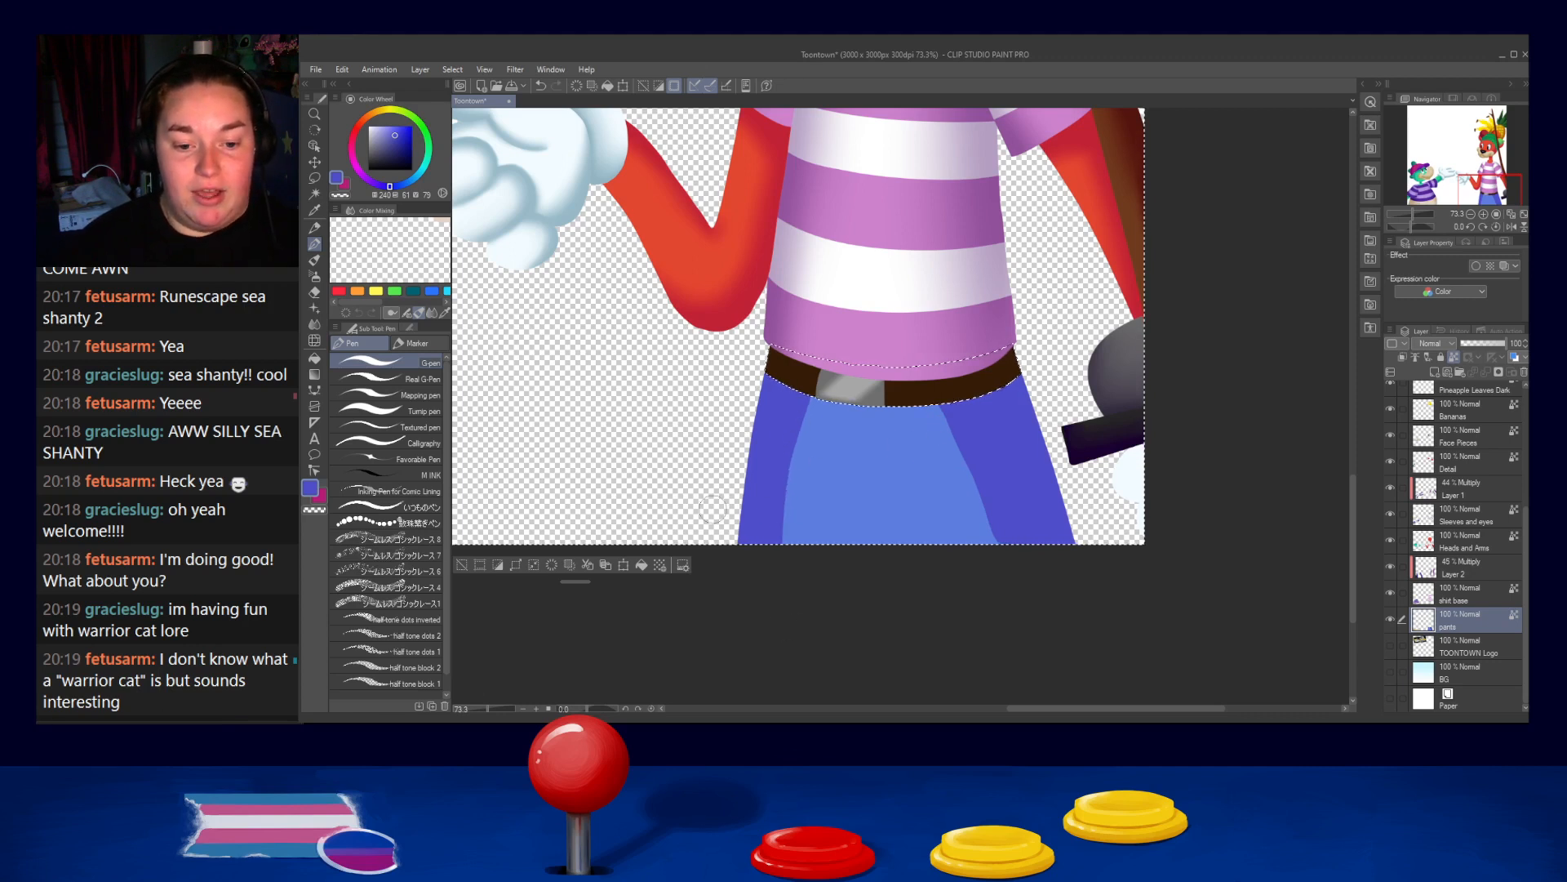
Soften the pants shadow on the outstretched-arm side with Blur, try the opposite shadow too, and undo the last strokes
key(j)
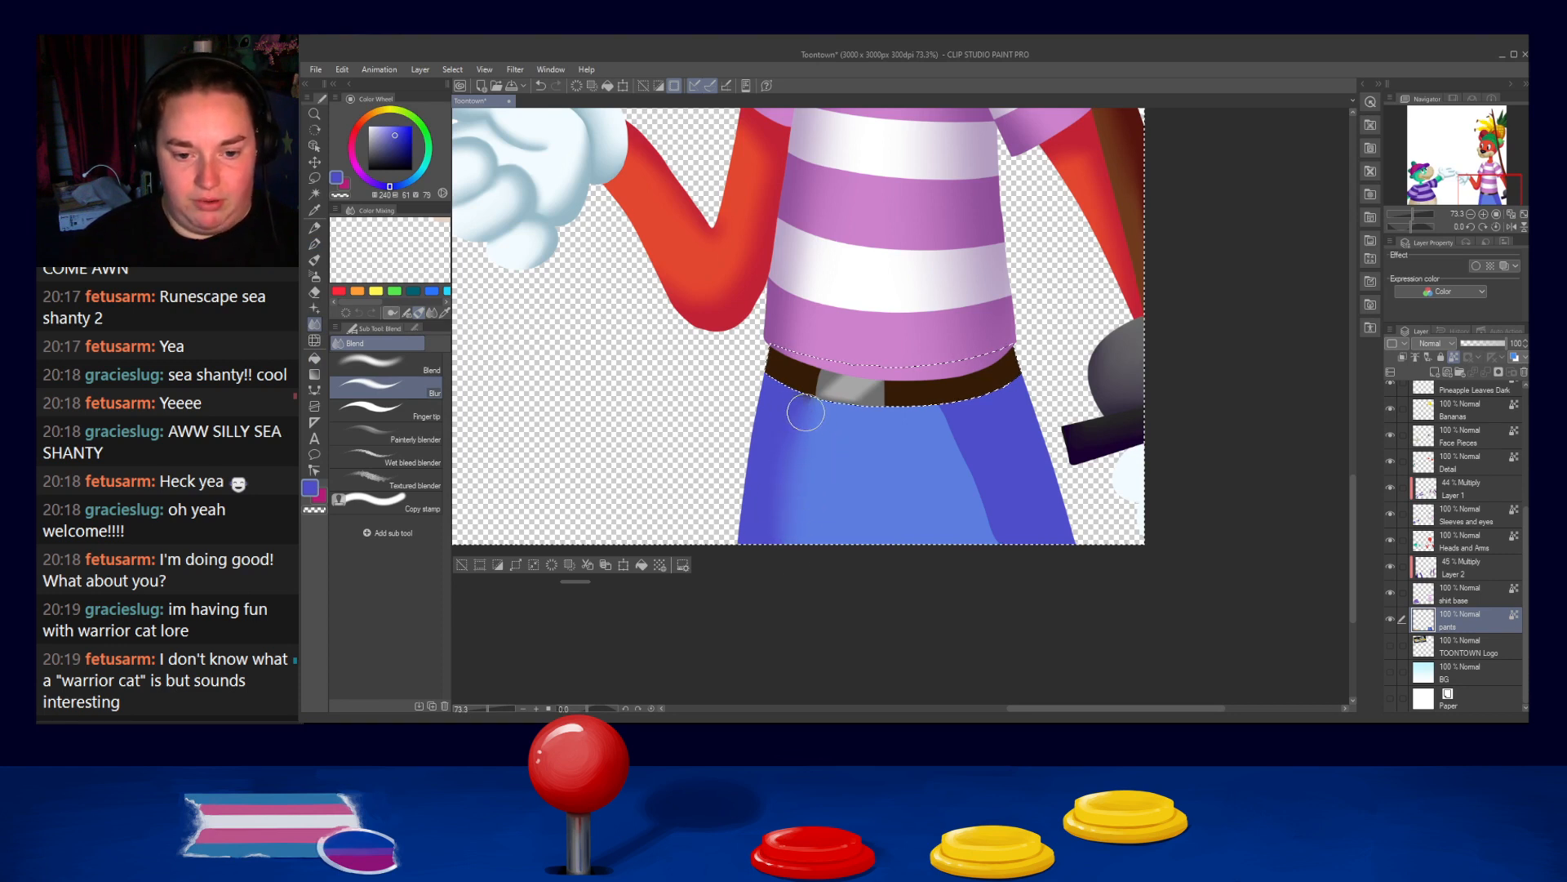
key(ctrl+z)
mouse_move(950, 429)
mouse_down()
mouse_move(986, 441)
mouse_move(965, 475)
mouse_move(1007, 570)
mouse_move(975, 582)
mouse_move(972, 546)
mouse_up()
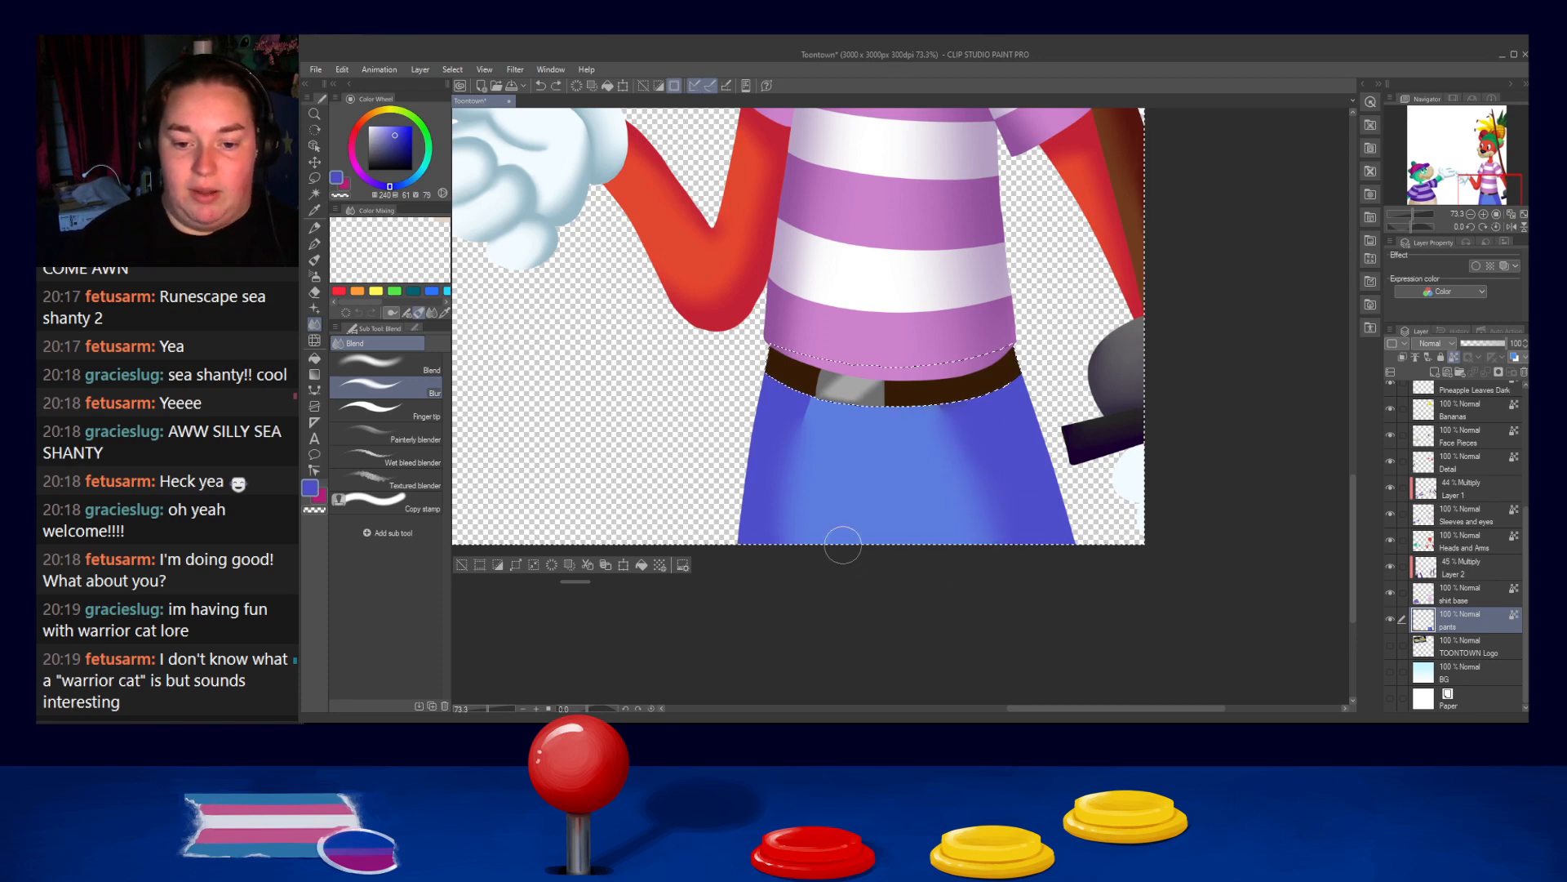
key(ctrl+z)
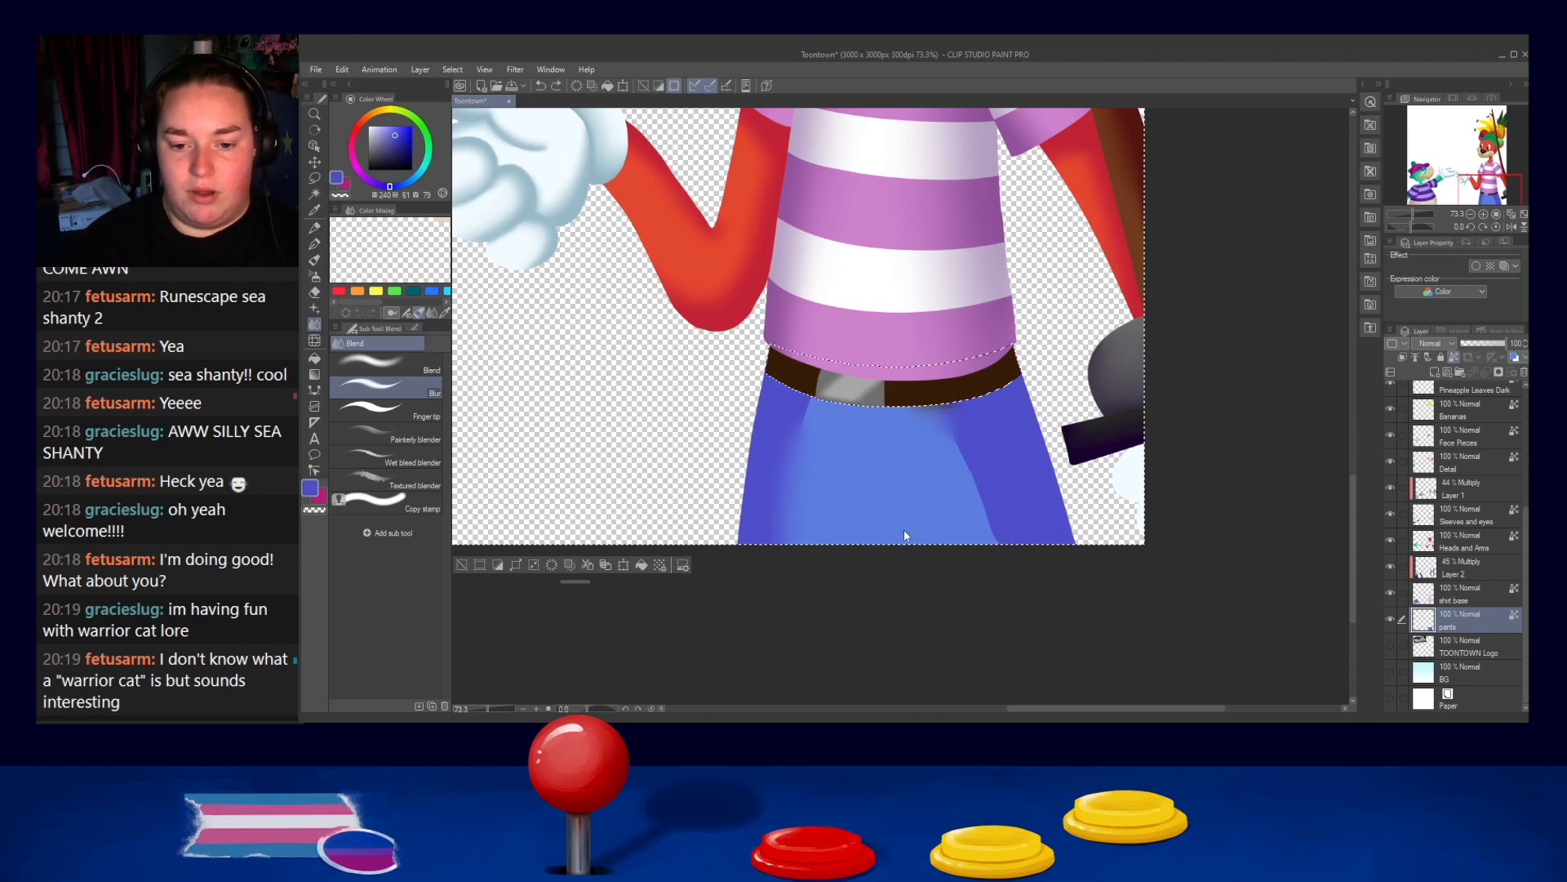
Reduce the Blur brush size and soften the upper end of the shadow just below the buckle
scroll(963, 392, up, 3)
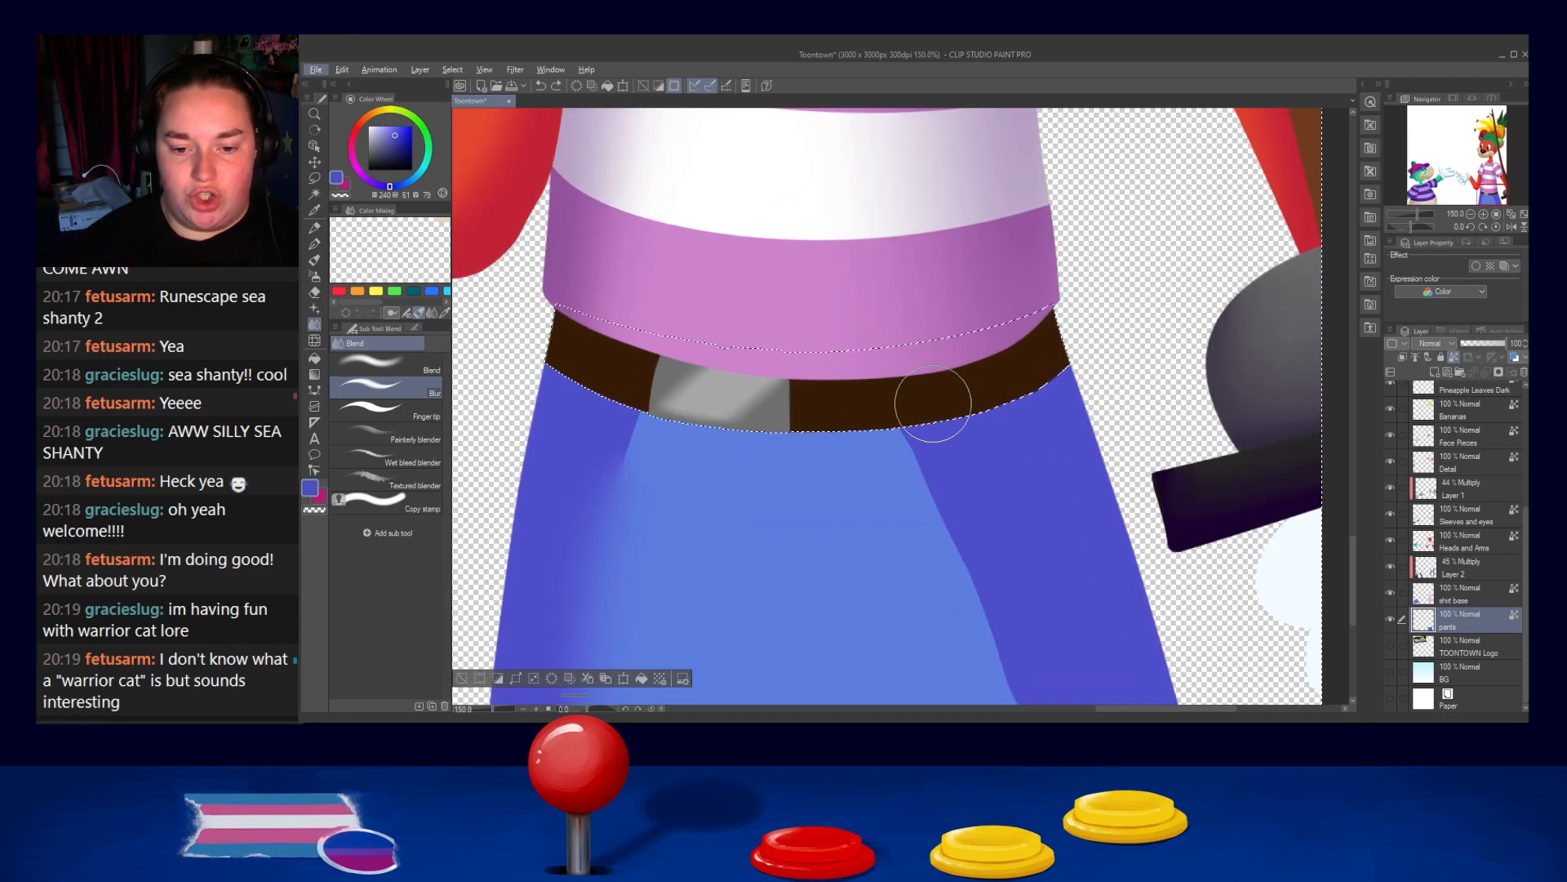
key(])
key(])
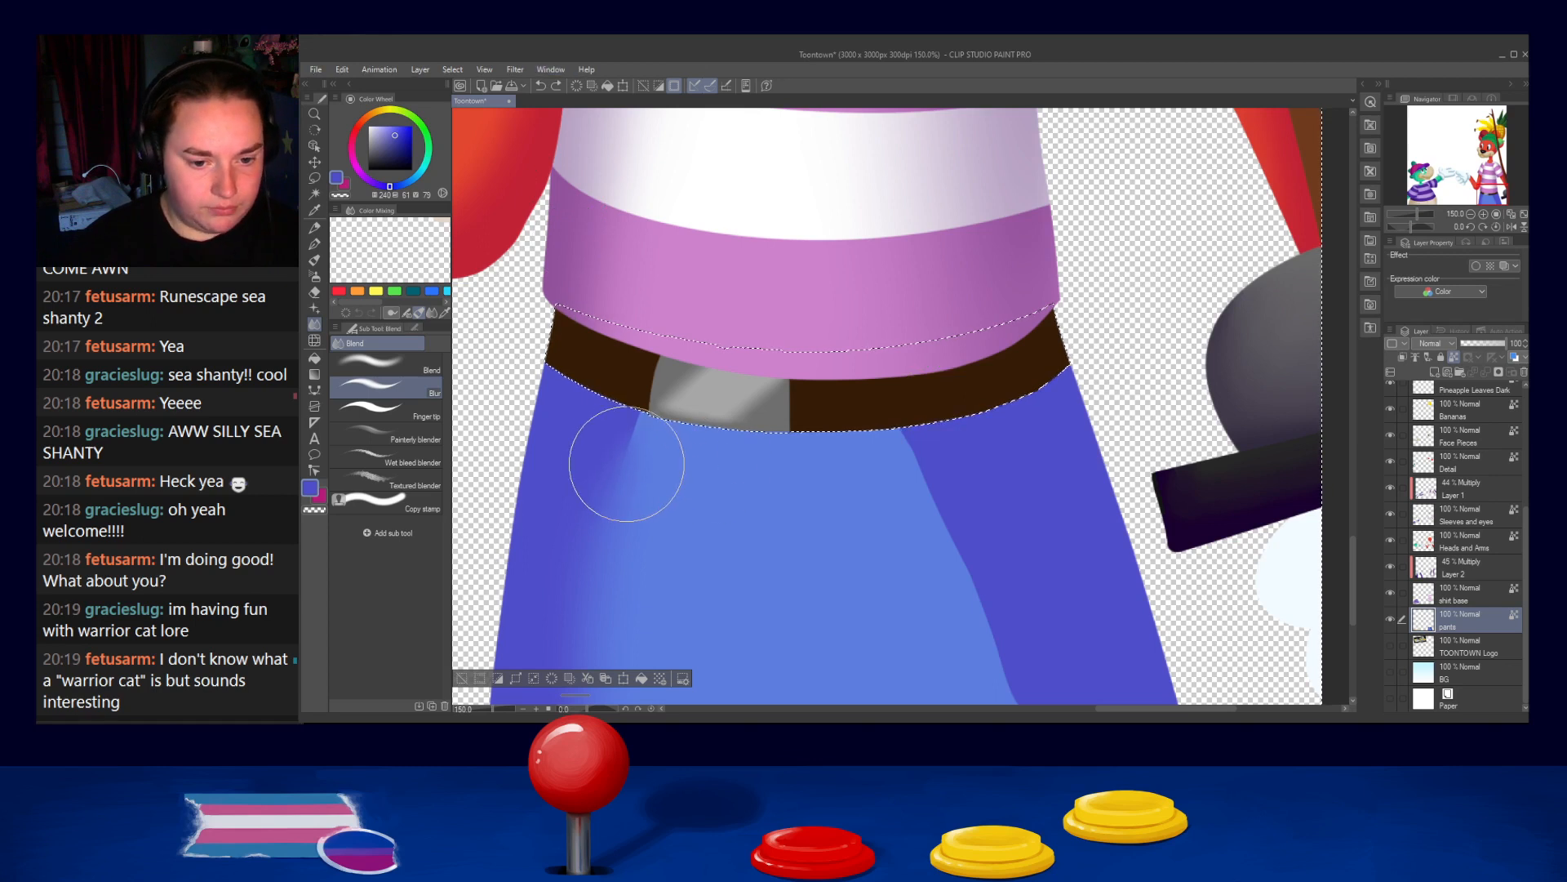
key([)
key([)
key([)
key([)
key([)
key([)
key([)
key([)
key([)
key([)
mouse_move(623, 448)
mouse_down()
mouse_move(630, 423)
mouse_move(647, 426)
mouse_up()
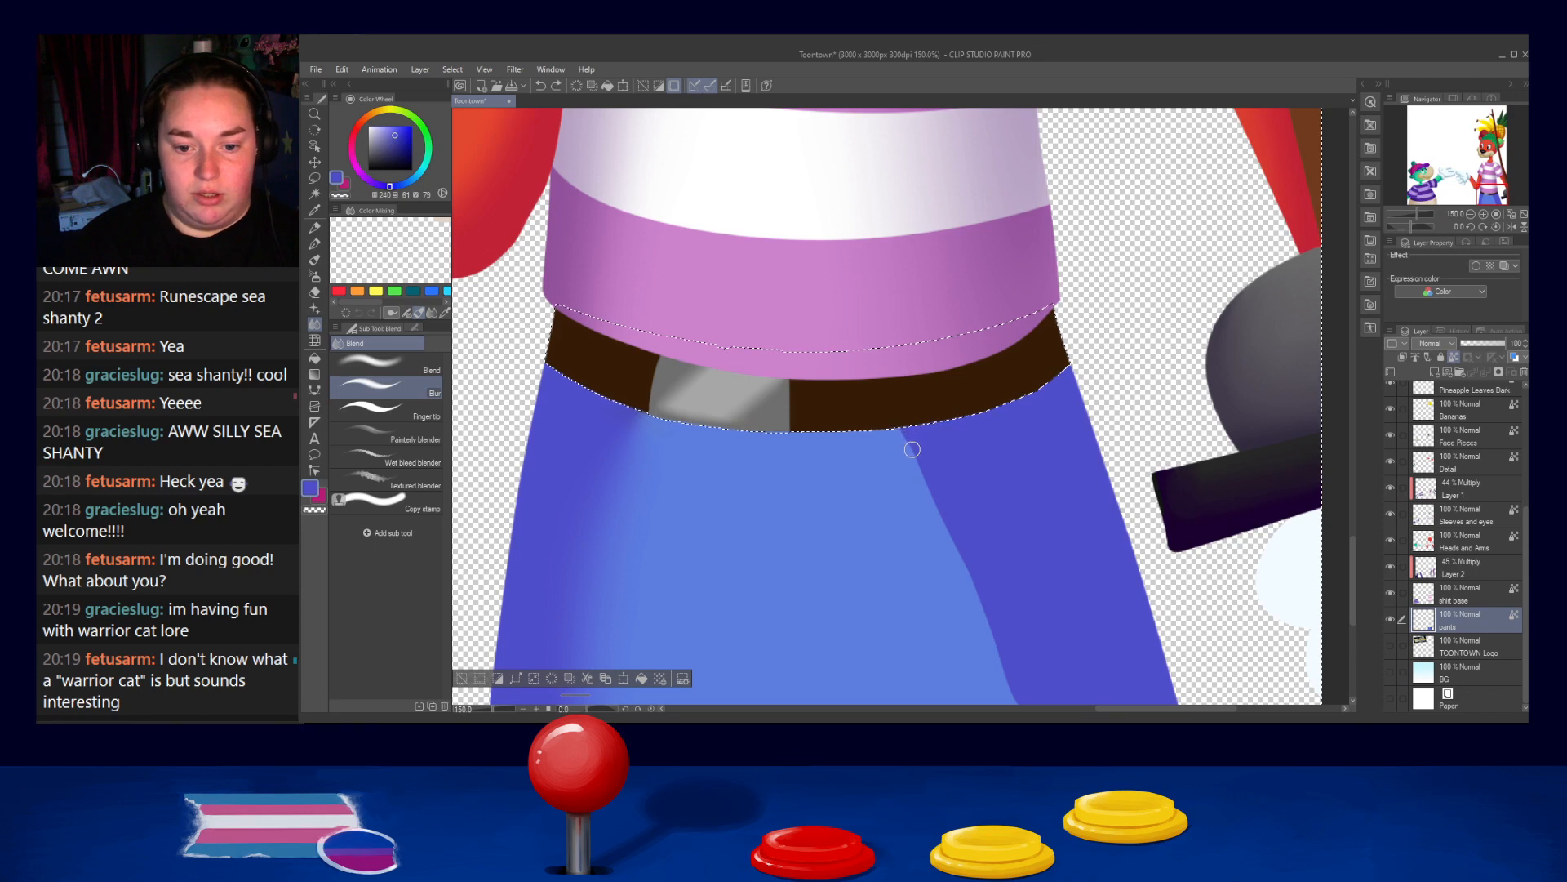
Blend the inner edge of the opposite pants shadow into the lighter blue with Blur, enlarging the brush in stages
mouse_move(911, 447)
mouse_down()
mouse_move(952, 539)
mouse_move(960, 440)
mouse_up()
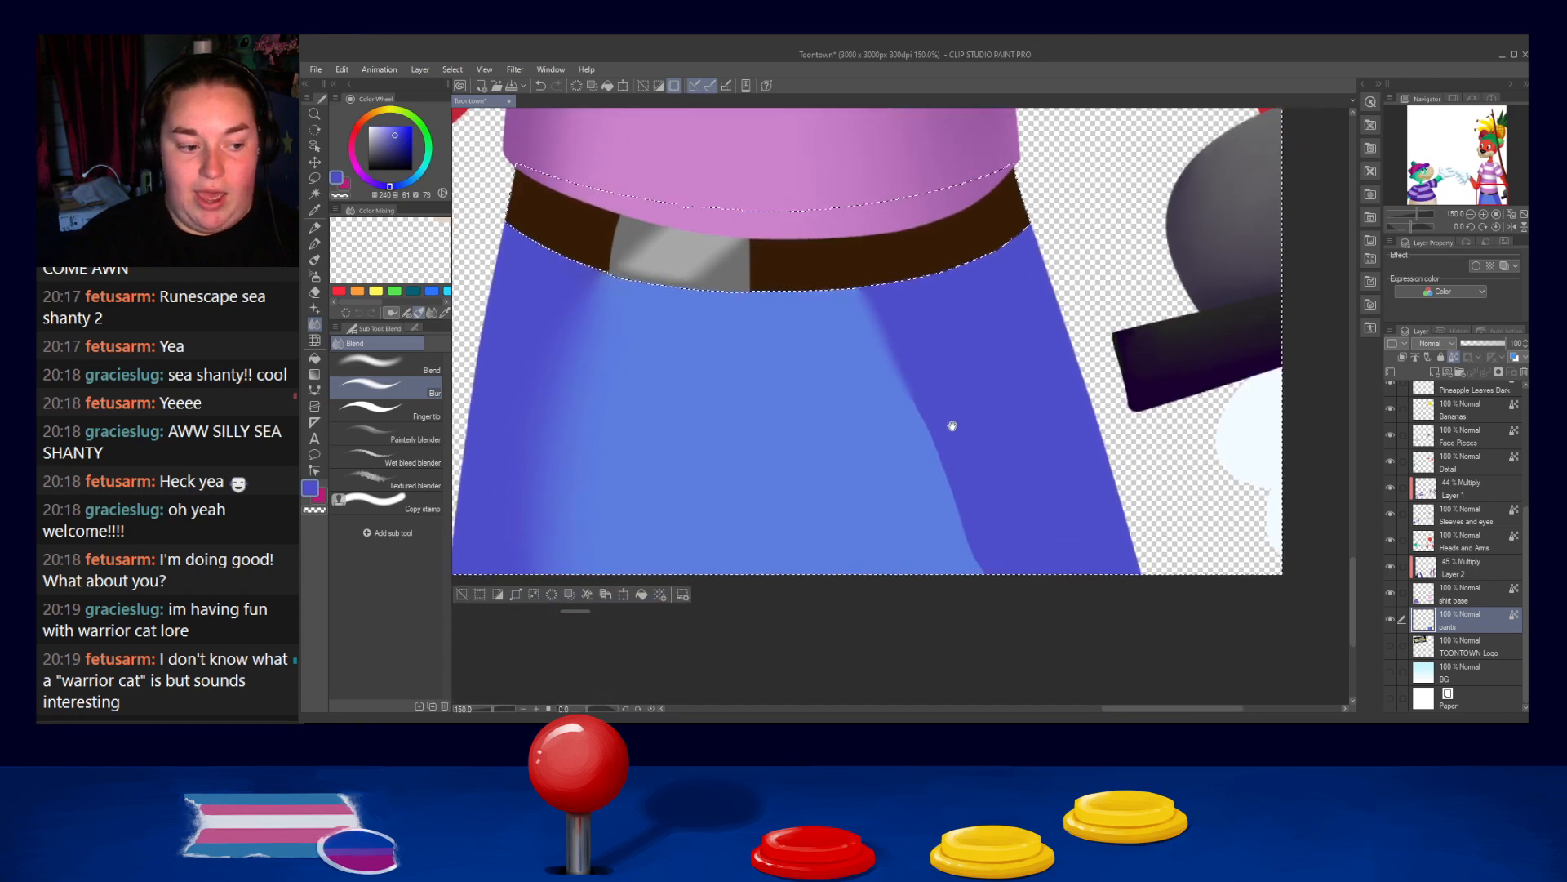
key(])
key(])
key(])
key(])
mouse_move(916, 384)
mouse_down()
mouse_move(969, 553)
mouse_move(942, 482)
mouse_move(920, 518)
mouse_move(891, 344)
mouse_move(865, 368)
mouse_move(875, 333)
mouse_move(955, 495)
mouse_up()
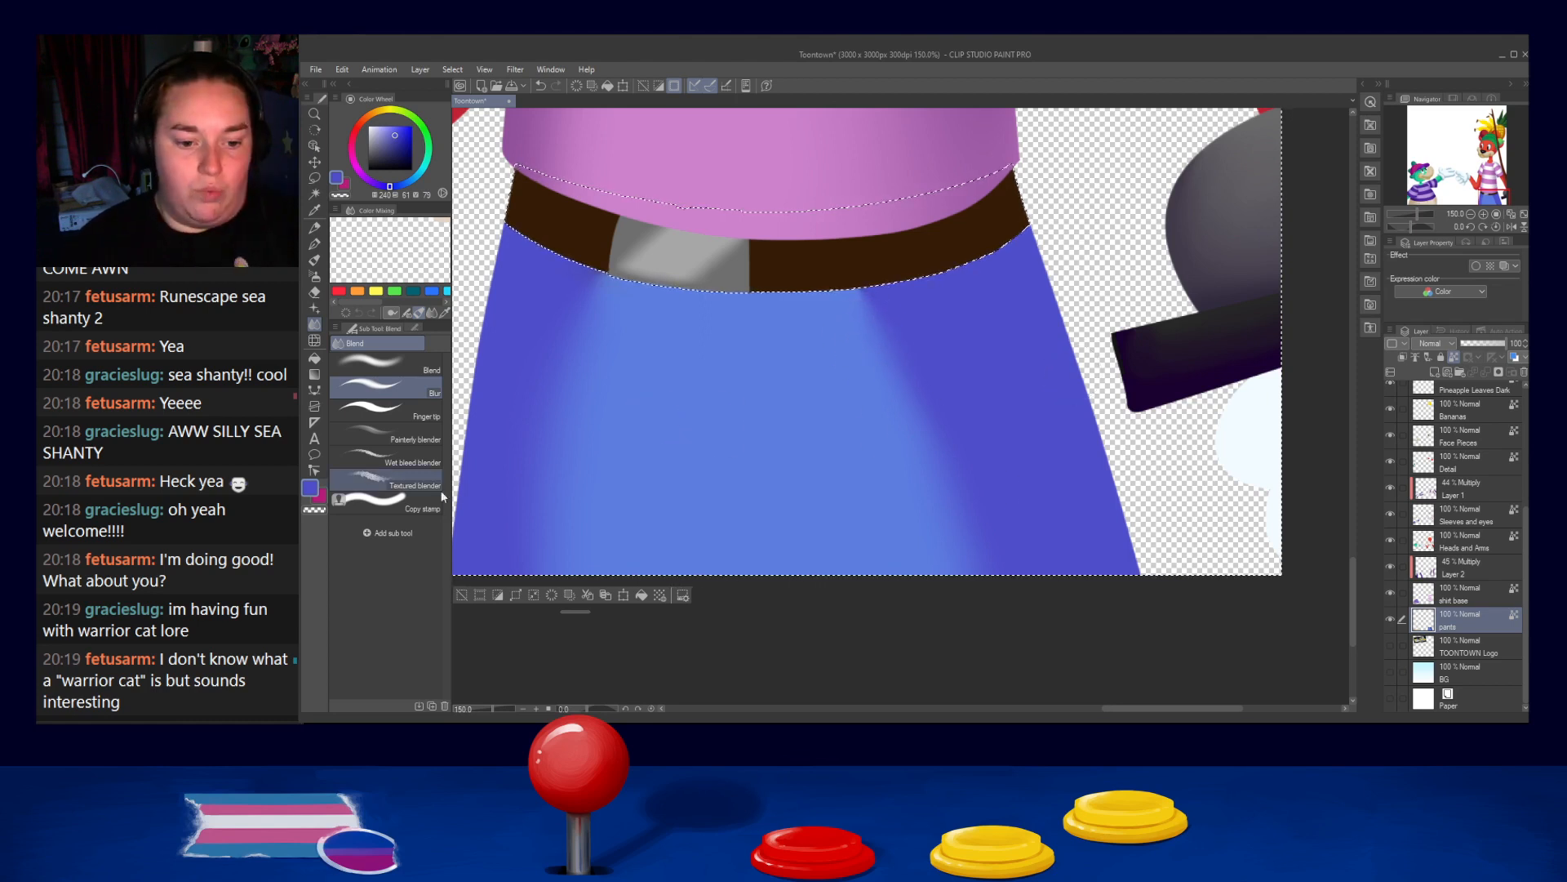
key(bracketright)
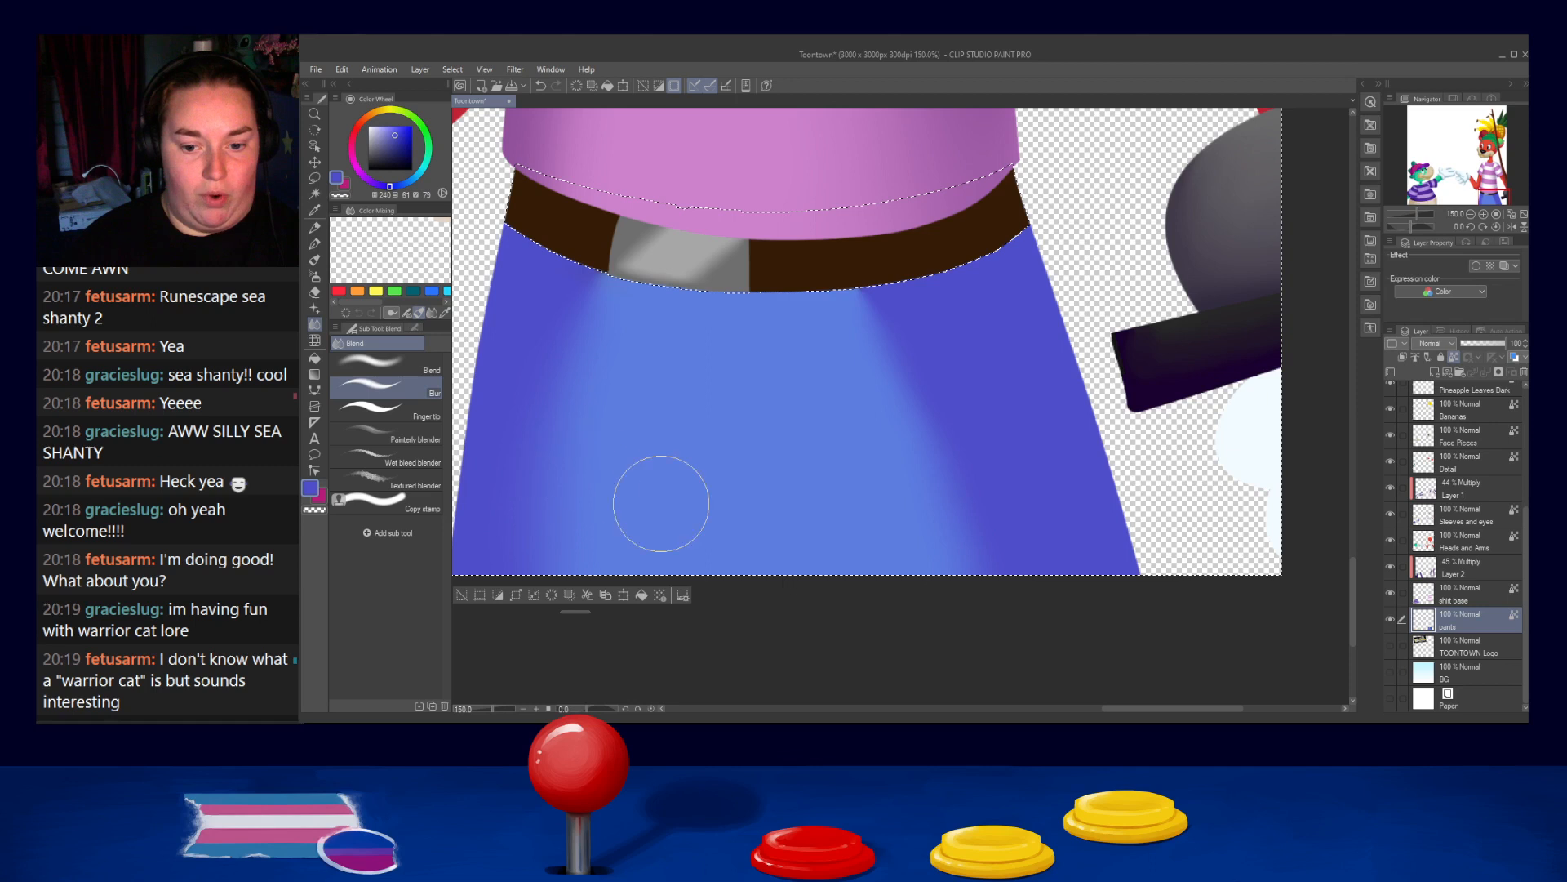
mouse_move(961, 509)
mouse_down()
mouse_move(923, 526)
mouse_move(963, 455)
mouse_move(852, 376)
mouse_move(874, 421)
mouse_up()
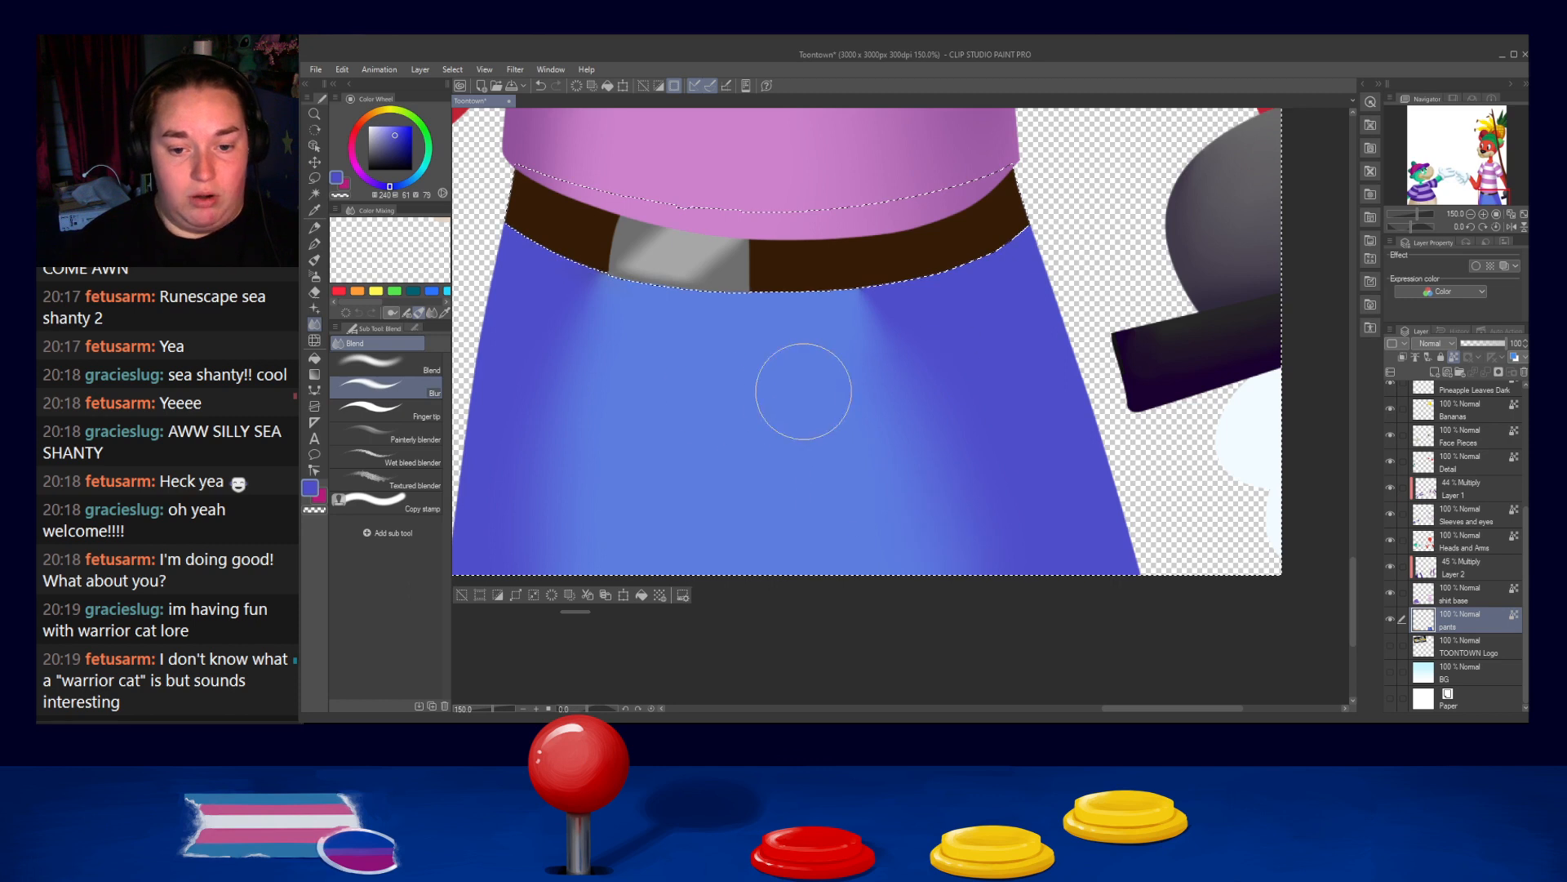
Reduce the G-pen size and draw a thin, slanted darker-blue crease across the pants below the buckle, undoing rejected strokes
drag(728, 389, 892, 493)
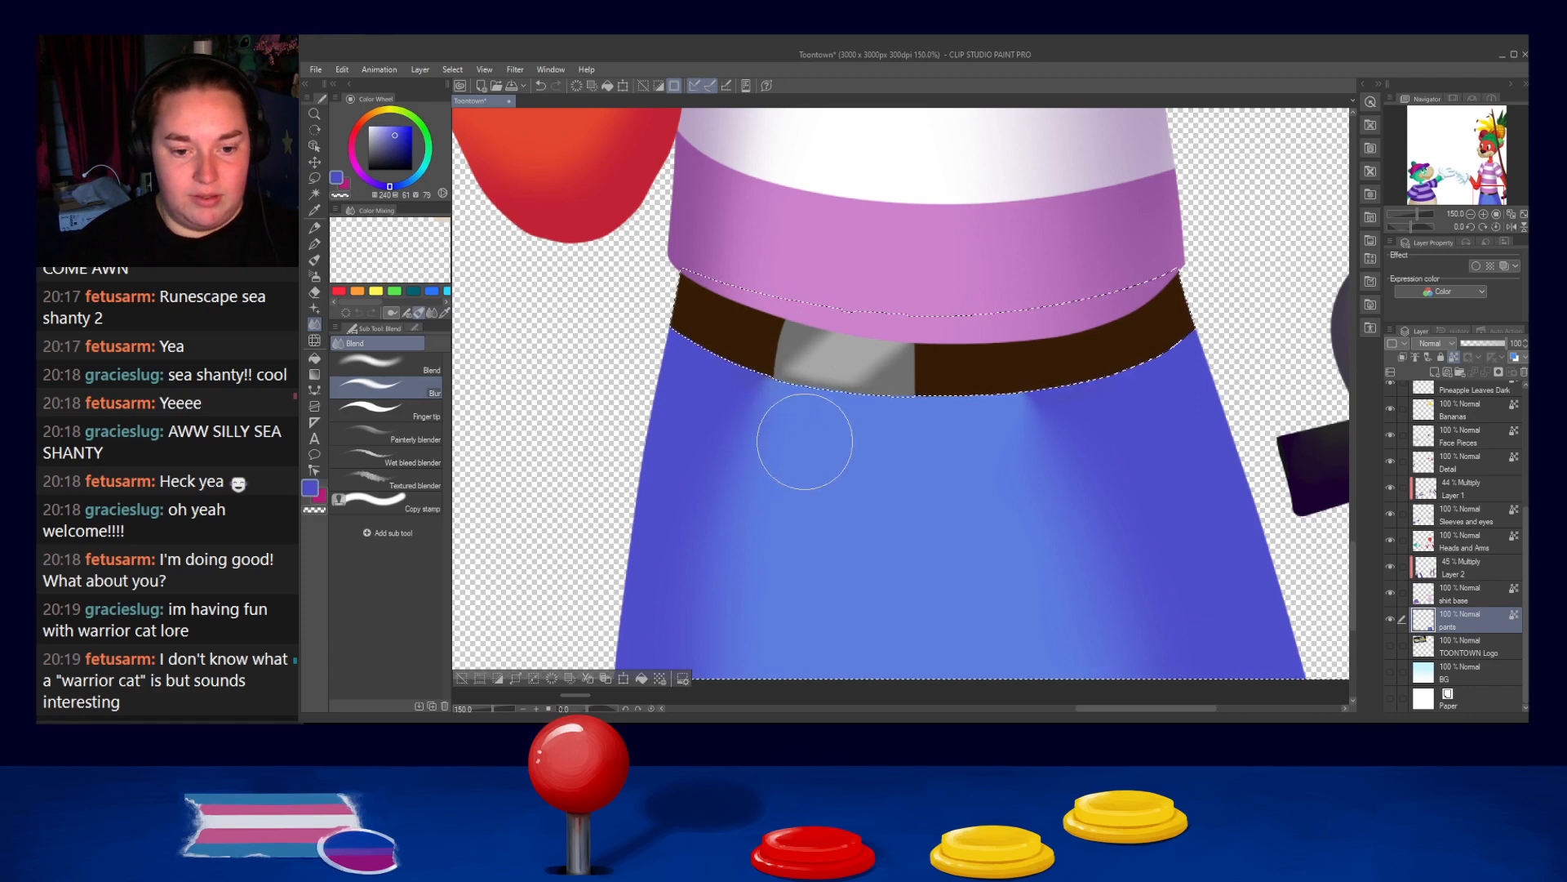
key(p)
mouse_move(860, 465)
mouse_down()
mouse_move(762, 378)
mouse_move(807, 455)
mouse_up()
key([)
key([)
key([)
key([)
key(ctrl+z)
key(ctrl+z)
mouse_move(678, 371)
mouse_down()
mouse_move(852, 500)
mouse_move(841, 492)
mouse_up()
key(ctrl+z)
mouse_move(687, 381)
mouse_down()
mouse_move(749, 405)
mouse_move(831, 525)
mouse_up()
Redraw the inner-leg line from the slanted crease's end down to the canvas edge until it curves smoothly
key(ctrl+z)
drag(827, 425, 843, 520)
key(ctrl+z)
drag(826, 425, 848, 568)
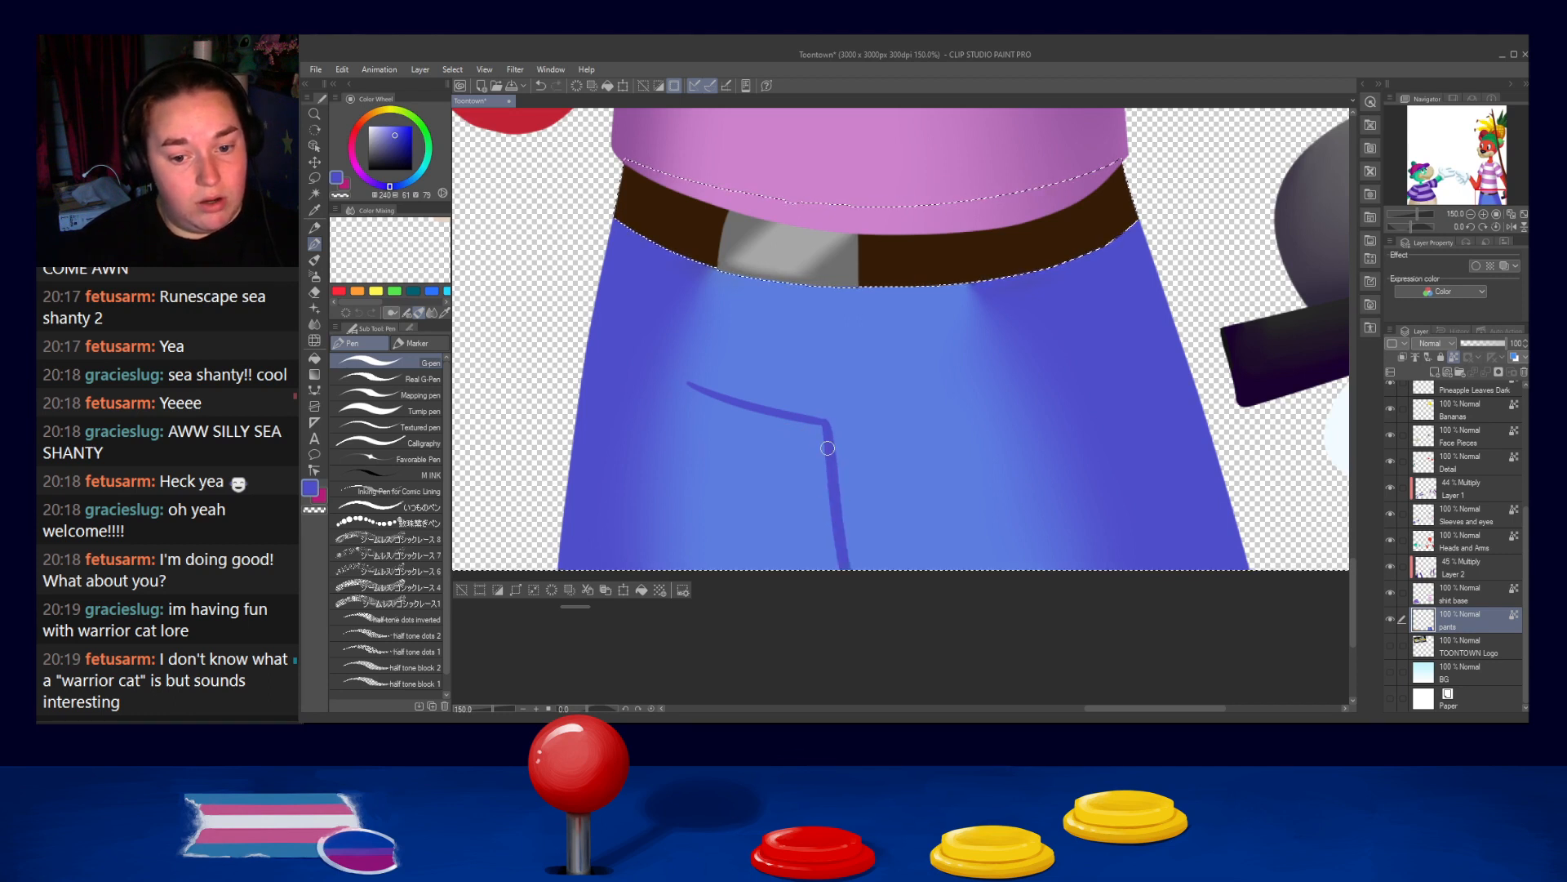
key(ctrl+z)
drag(825, 423, 878, 659)
key(ctrl+z)
key(ctrl+z)
drag(825, 423, 852, 569)
mouse_move(819, 426)
mouse_down()
mouse_move(860, 647)
mouse_move(851, 605)
mouse_up()
key(ctrl+z)
key(ctrl+z)
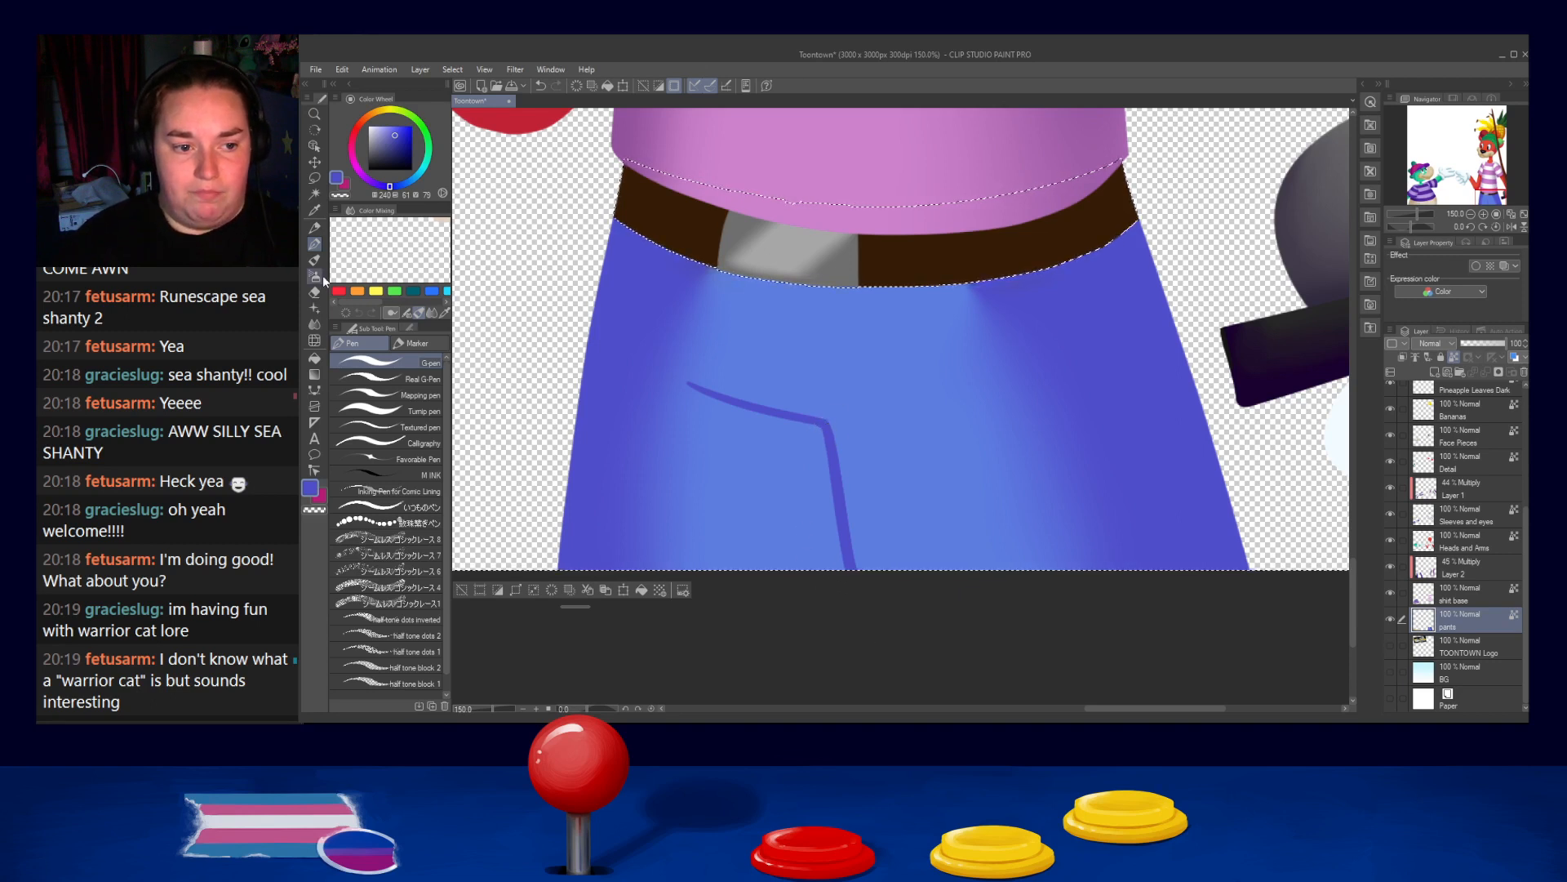
Reduce the Blur brush size and soften the slanted crease and the inner-leg line into the pants
click(314, 324)
key([)
key([)
key([)
key([)
key([)
key([)
key([)
key([)
key([)
key([)
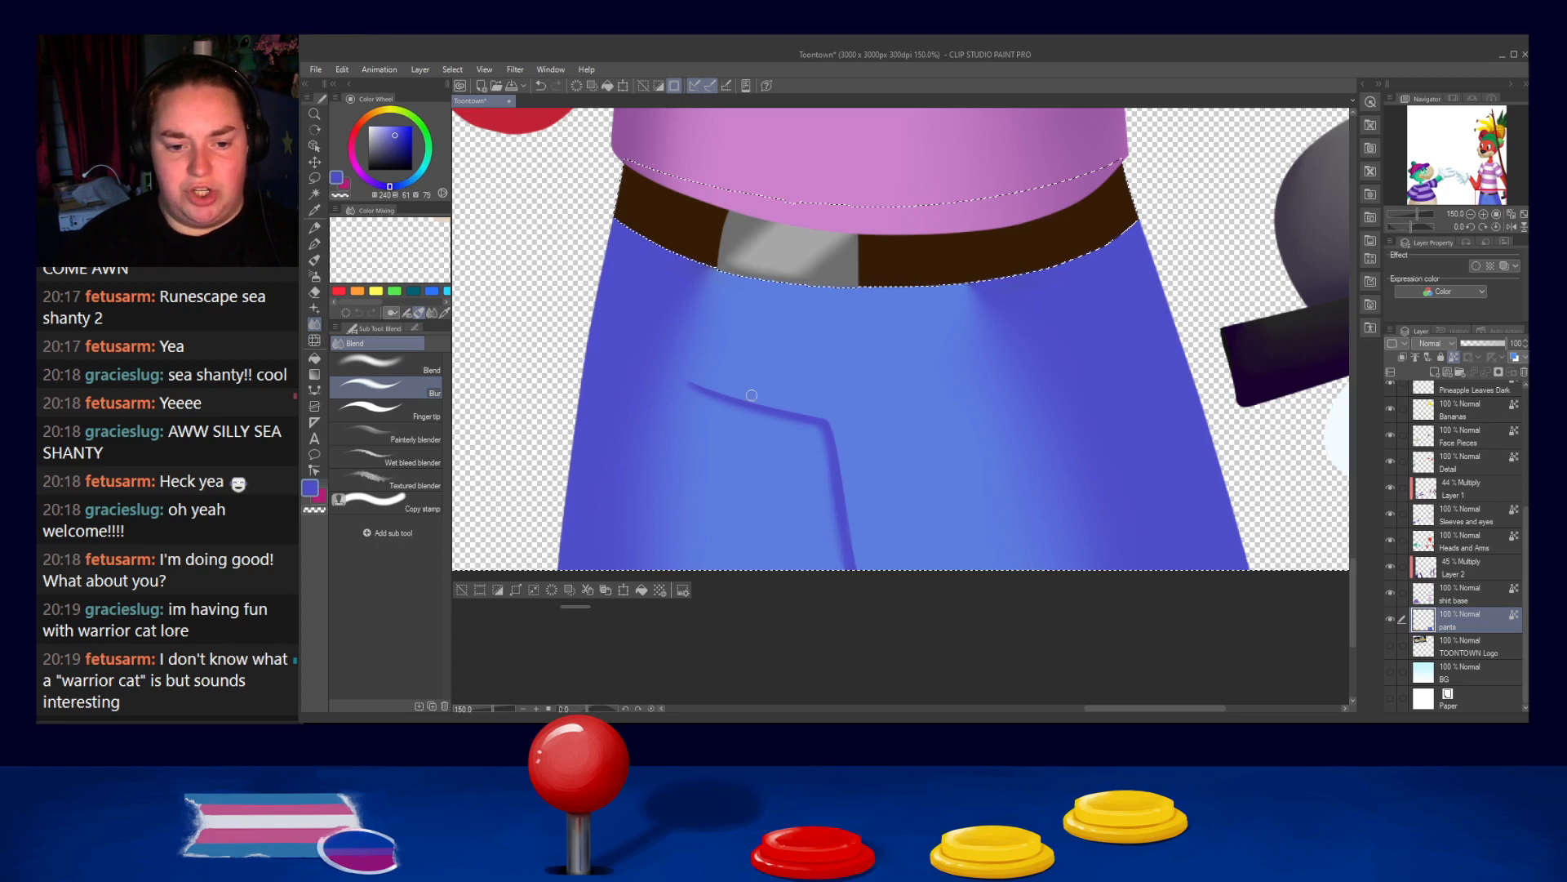
mouse_move(708, 384)
mouse_down()
mouse_move(805, 406)
mouse_move(777, 424)
mouse_move(785, 411)
mouse_move(661, 431)
mouse_up()
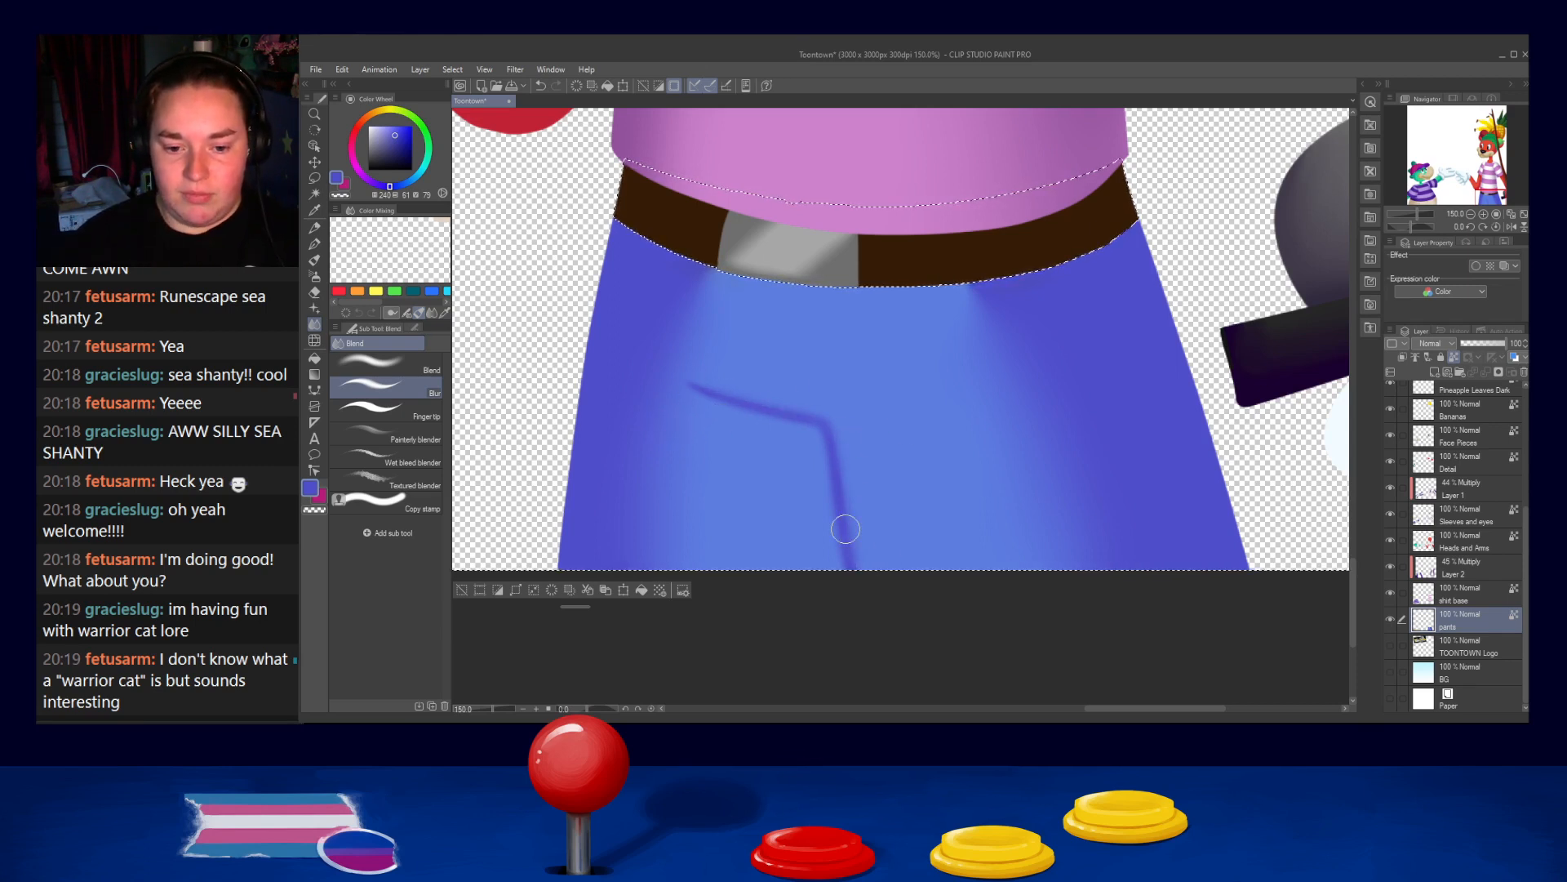
Thicken the crease corner and inner-leg line with darker-blue G-pen strokes and soften them with a small Blur brush
click(314, 243)
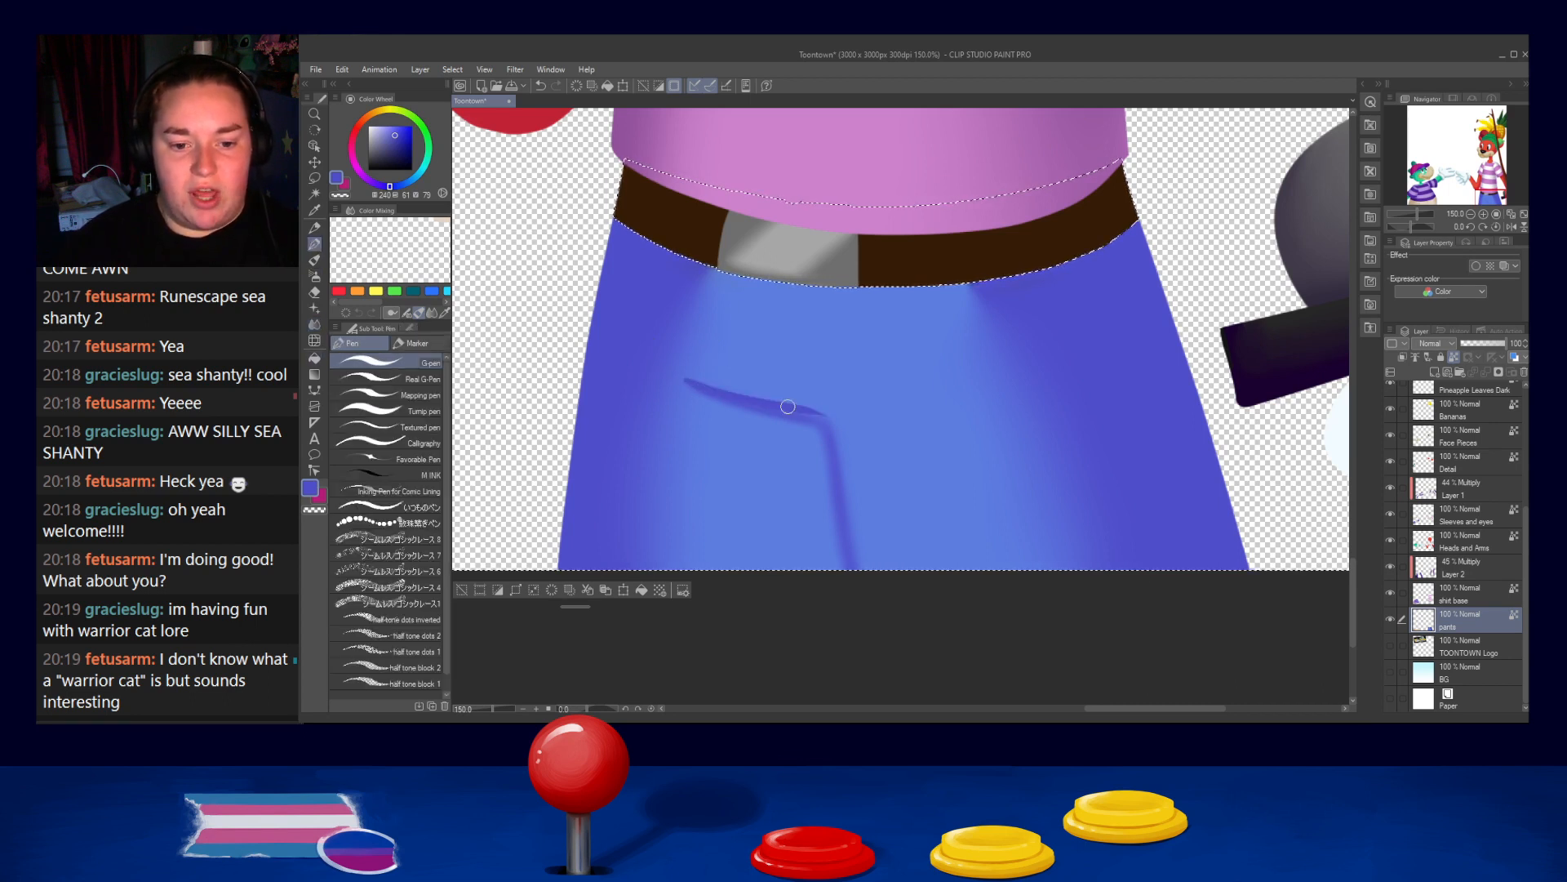
drag(693, 385, 837, 428)
key(ctrl+z)
mouse_move(694, 388)
mouse_down()
mouse_move(841, 430)
mouse_move(883, 620)
mouse_up()
key(ctrl+z)
mouse_move(812, 408)
mouse_down()
mouse_move(841, 440)
mouse_move(844, 504)
mouse_up()
mouse_move(822, 427)
mouse_down()
mouse_move(840, 513)
mouse_move(795, 424)
mouse_move(819, 435)
mouse_move(791, 412)
mouse_move(834, 433)
mouse_move(843, 518)
mouse_up()
key(ctrl+z)
key(j)
mouse_move(790, 419)
mouse_down()
mouse_move(822, 427)
mouse_move(847, 542)
mouse_up()
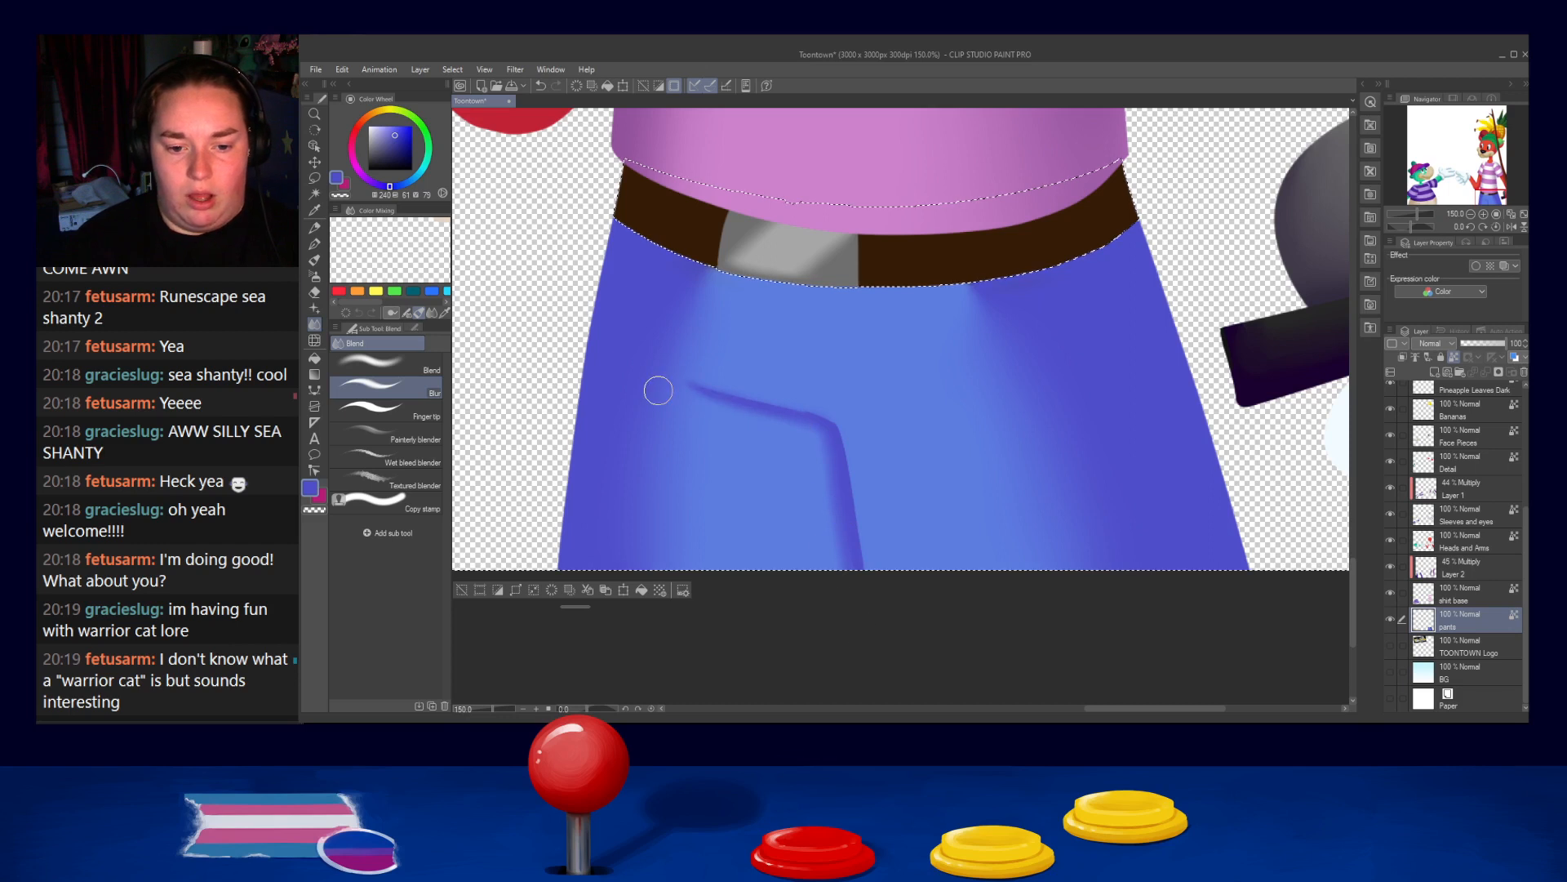
key(bracketleft)
key(bracketleft)
key(bracketleft)
key(bracketleft)
key(bracketleft)
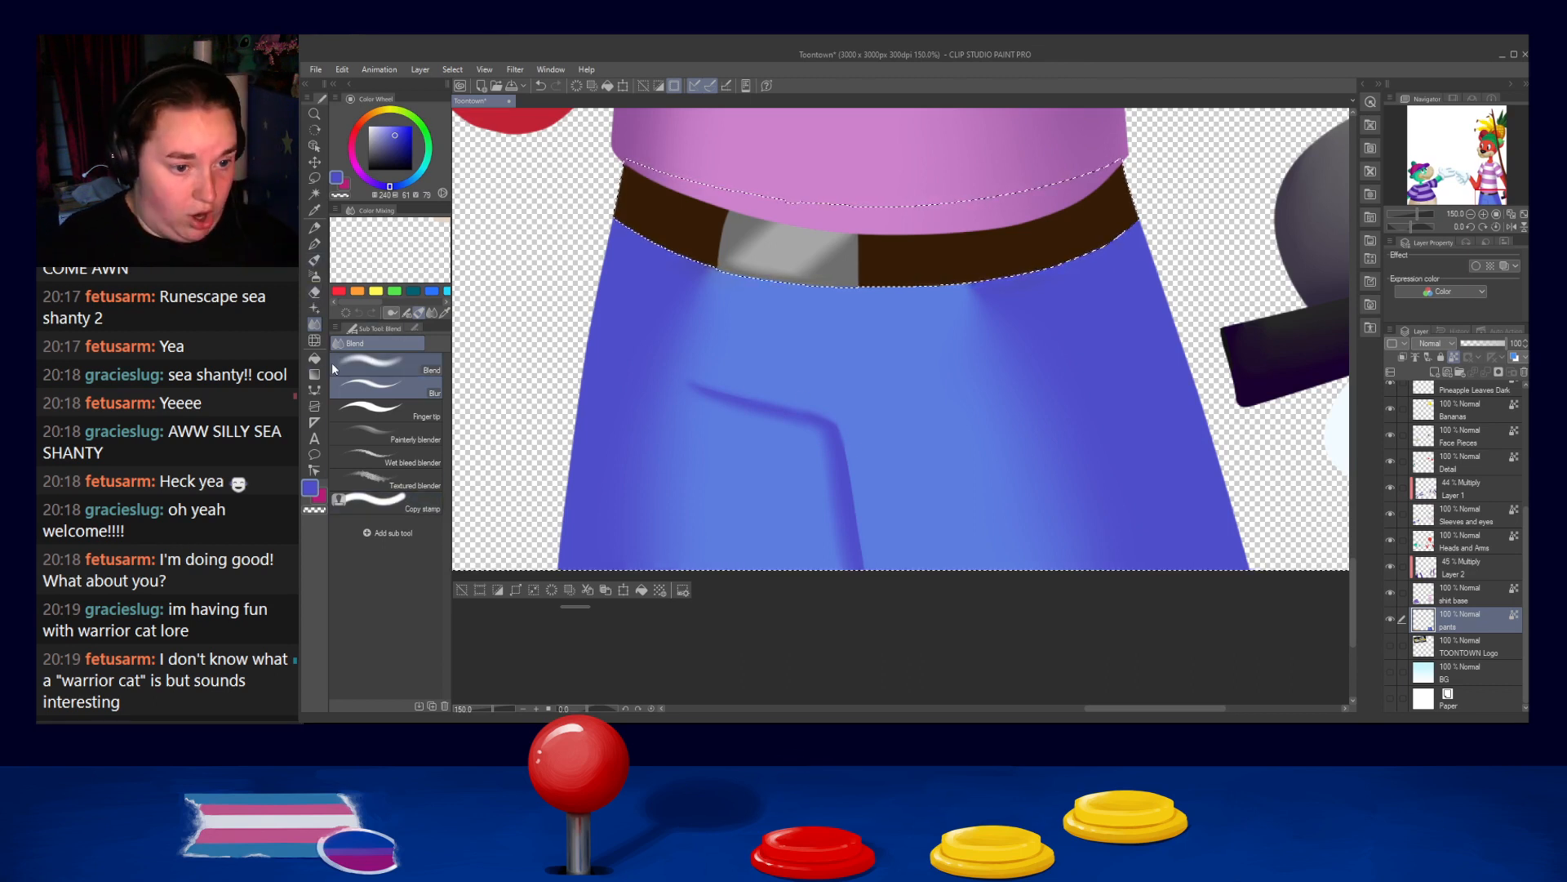
Sample the lighter pants blue, trim the slanted crease's upper edge with the G-pen, soften it with Blur, and deselect
click(314, 260)
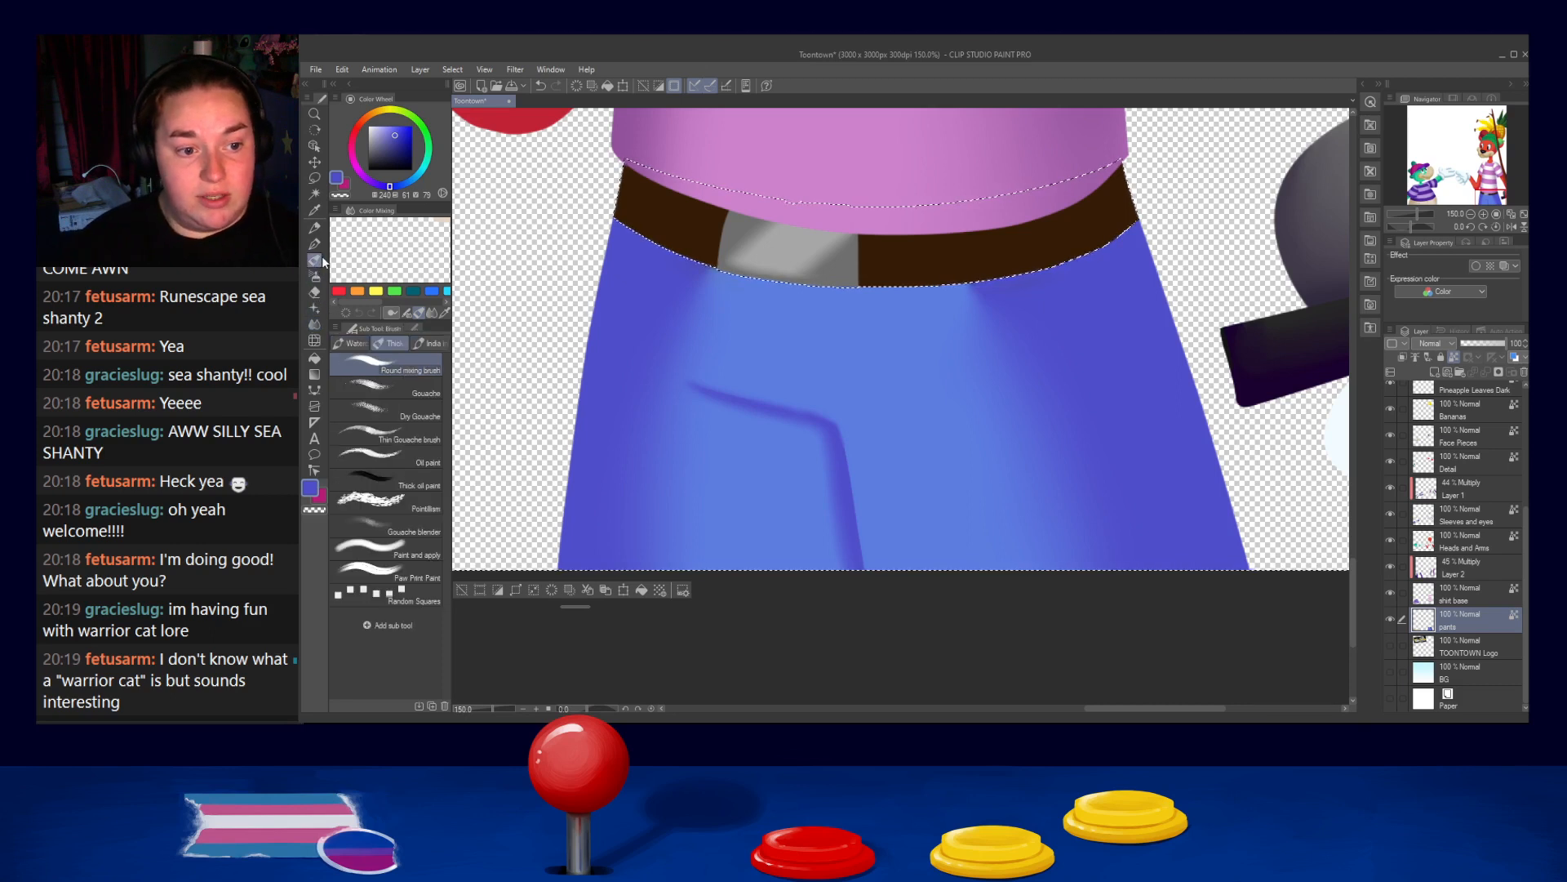
click(314, 243)
alt+click(723, 376)
drag(752, 403, 830, 421)
key(ctrl+z)
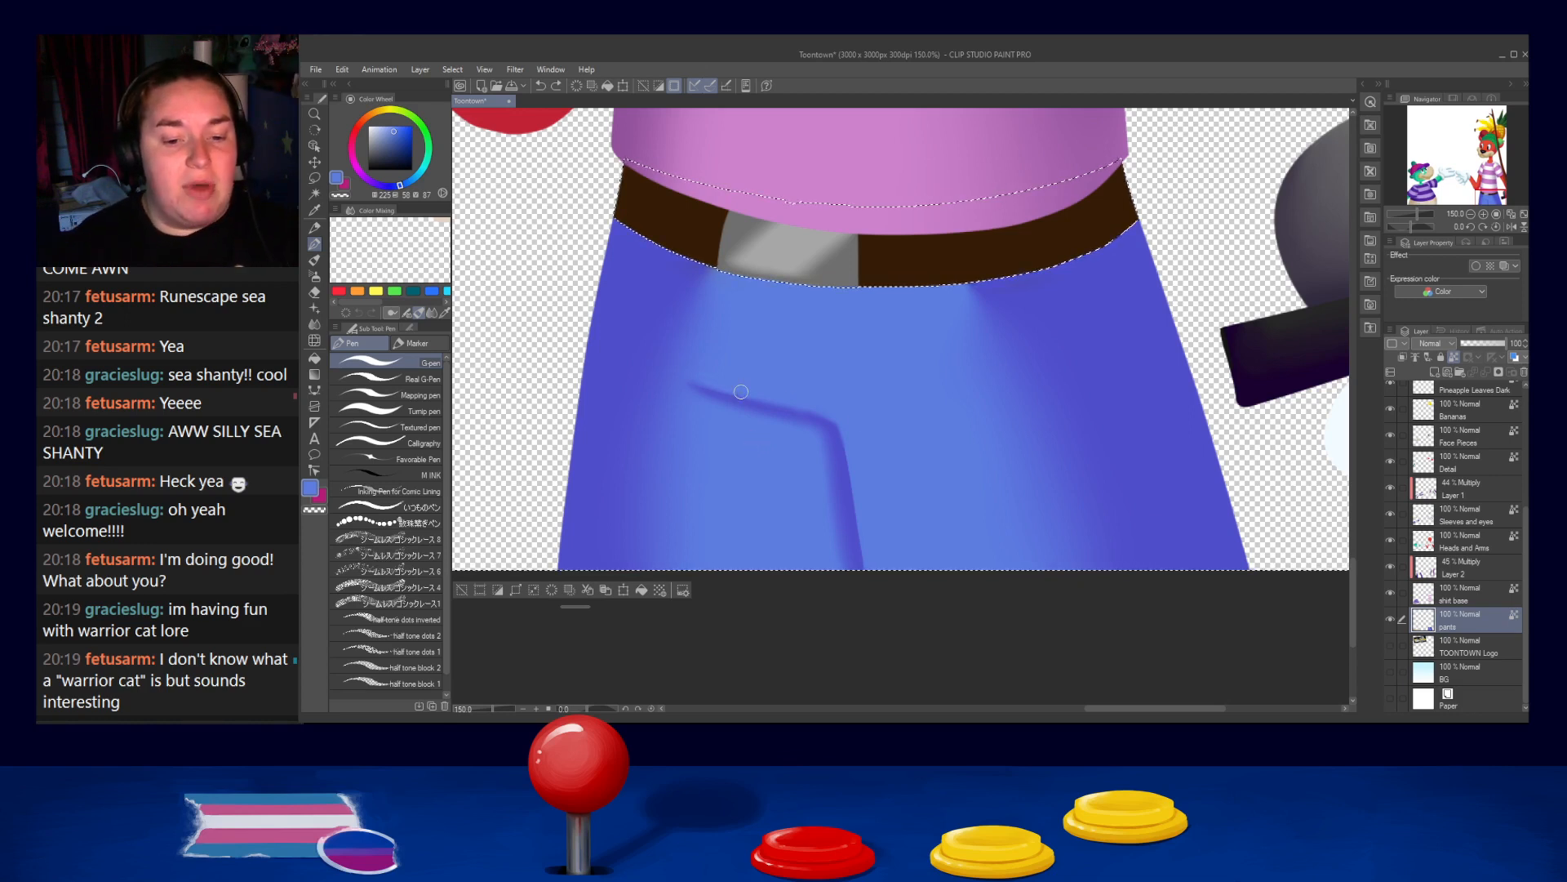
drag(715, 385, 832, 420)
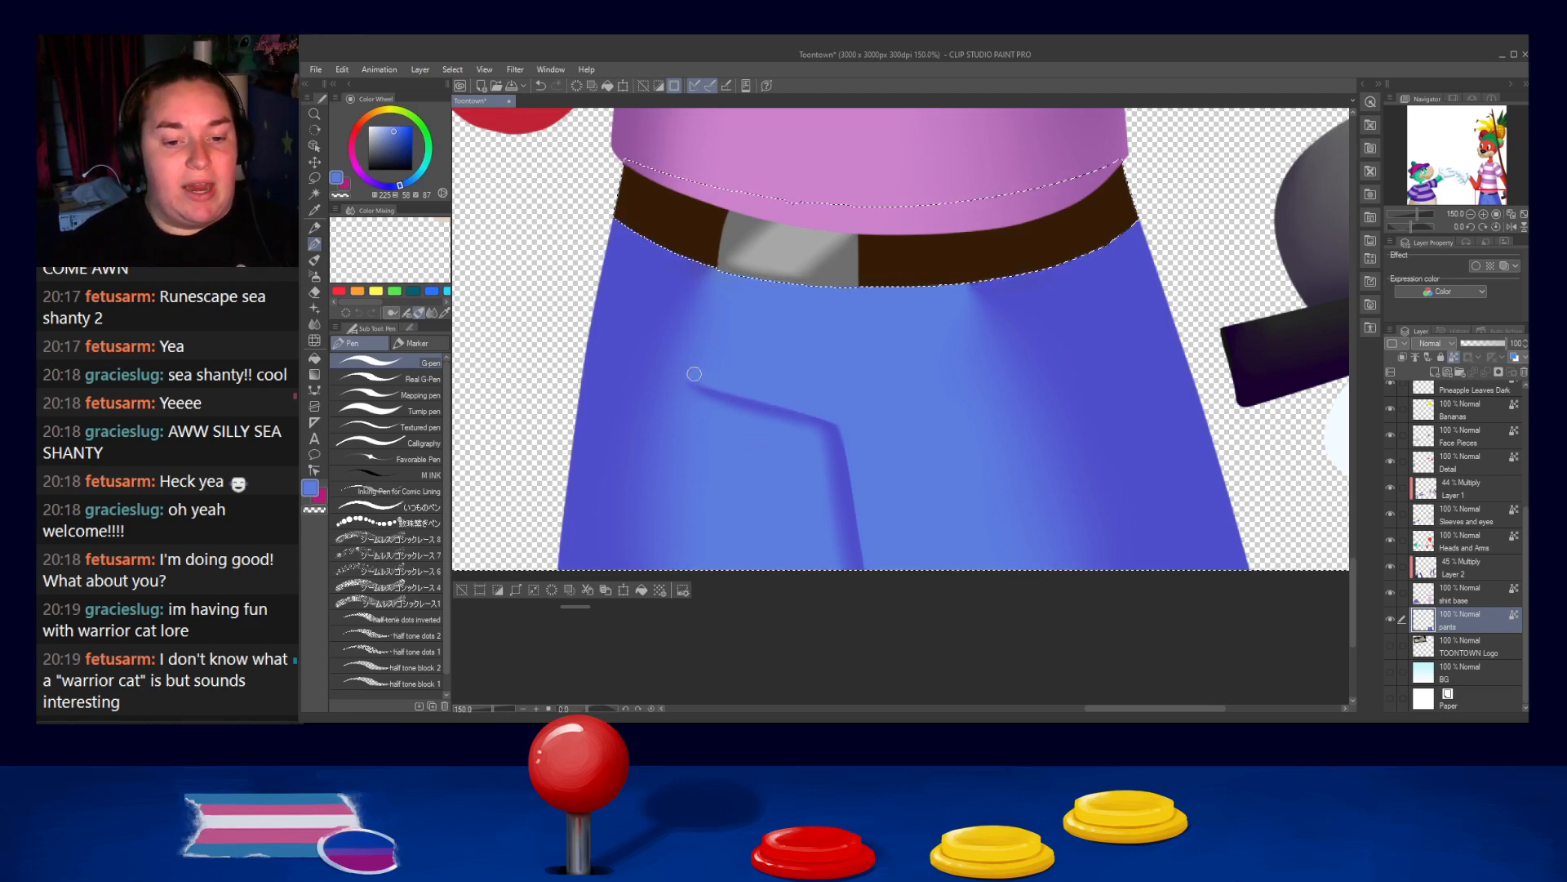
key(j)
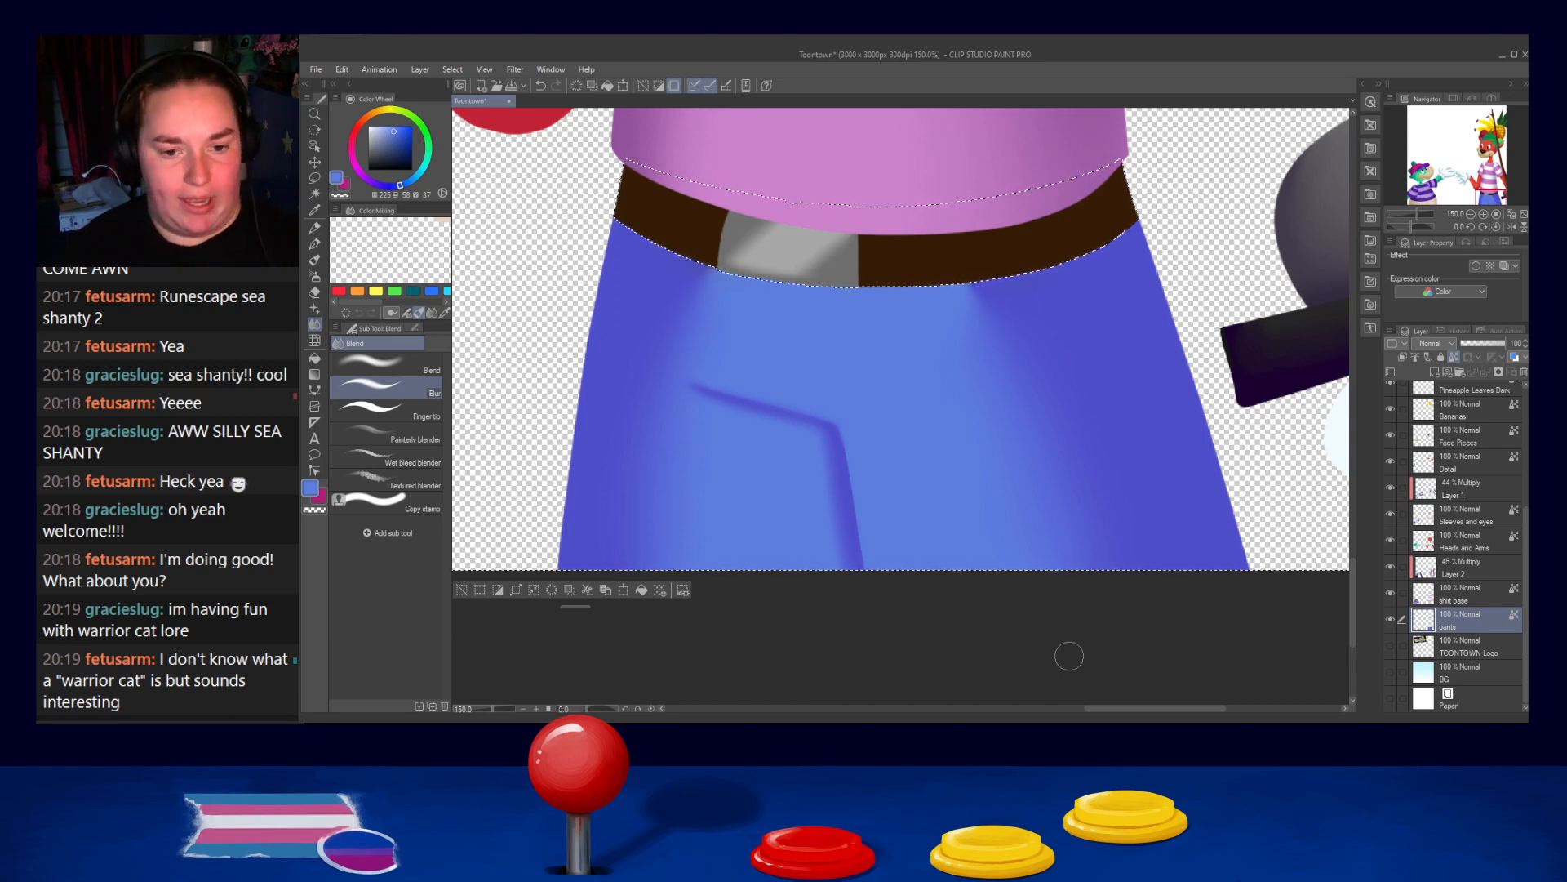
key(ctrl+d)
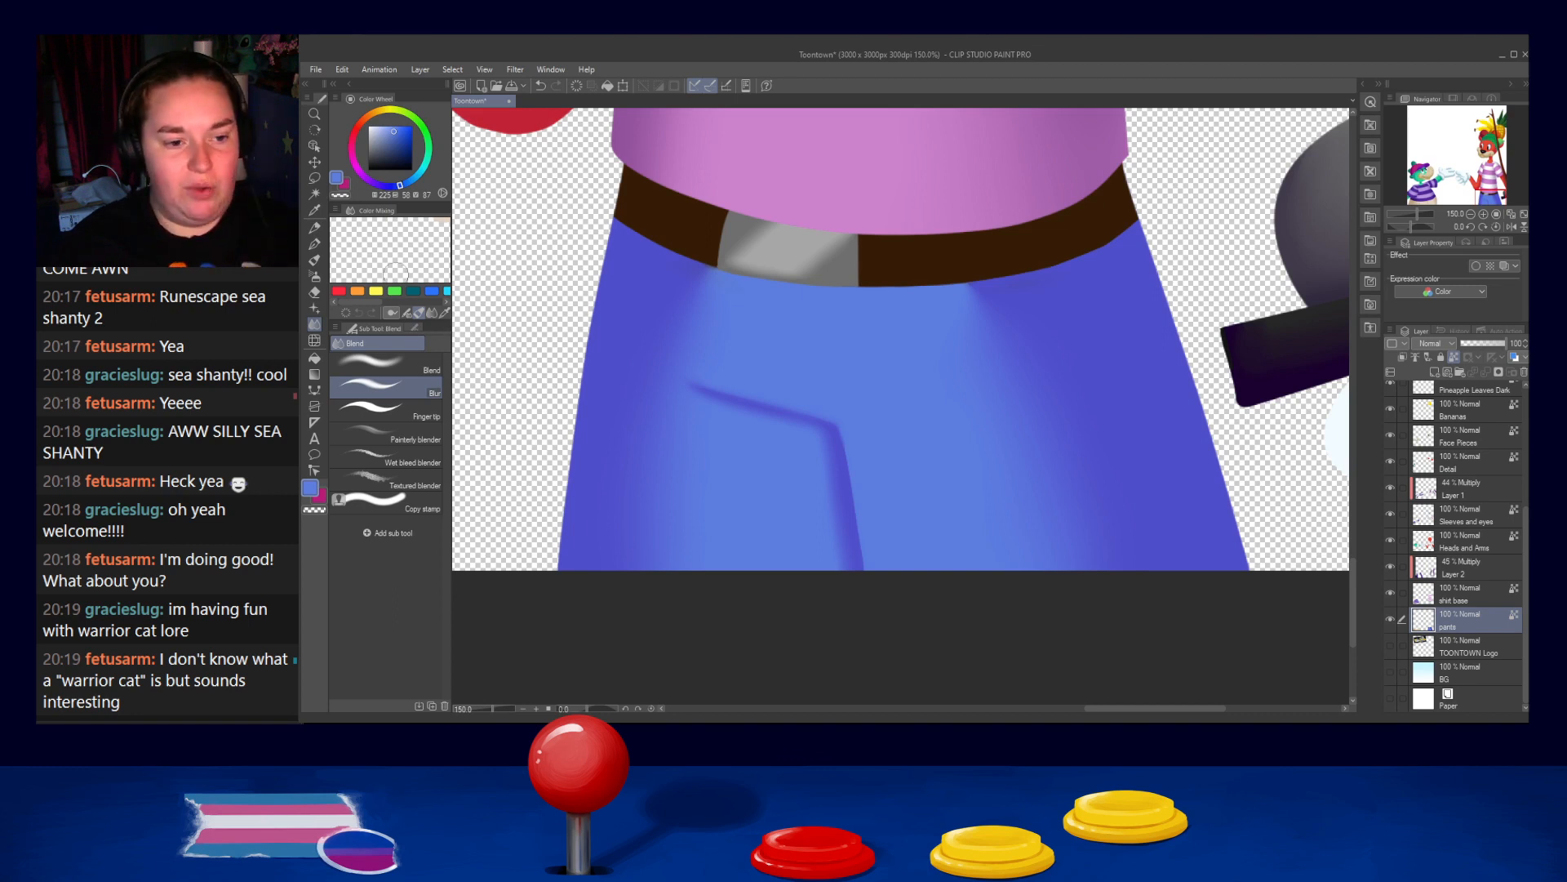
Sample the darker pants blue and paint thin G-pen shadow strokes under the belt on both sides of the buckle
click(315, 243)
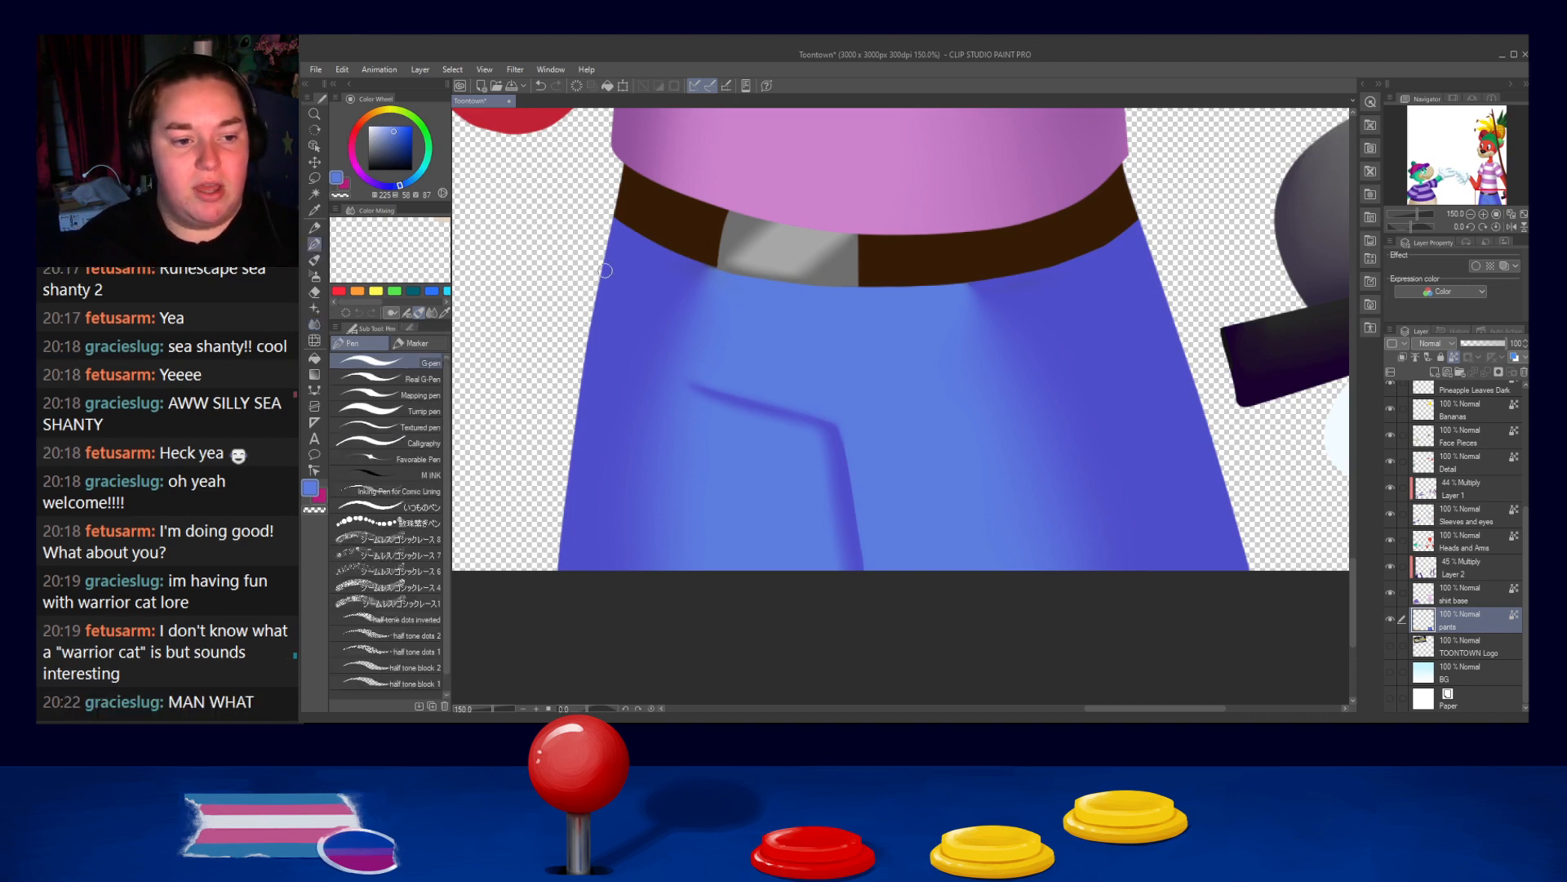
alt+click(711, 274)
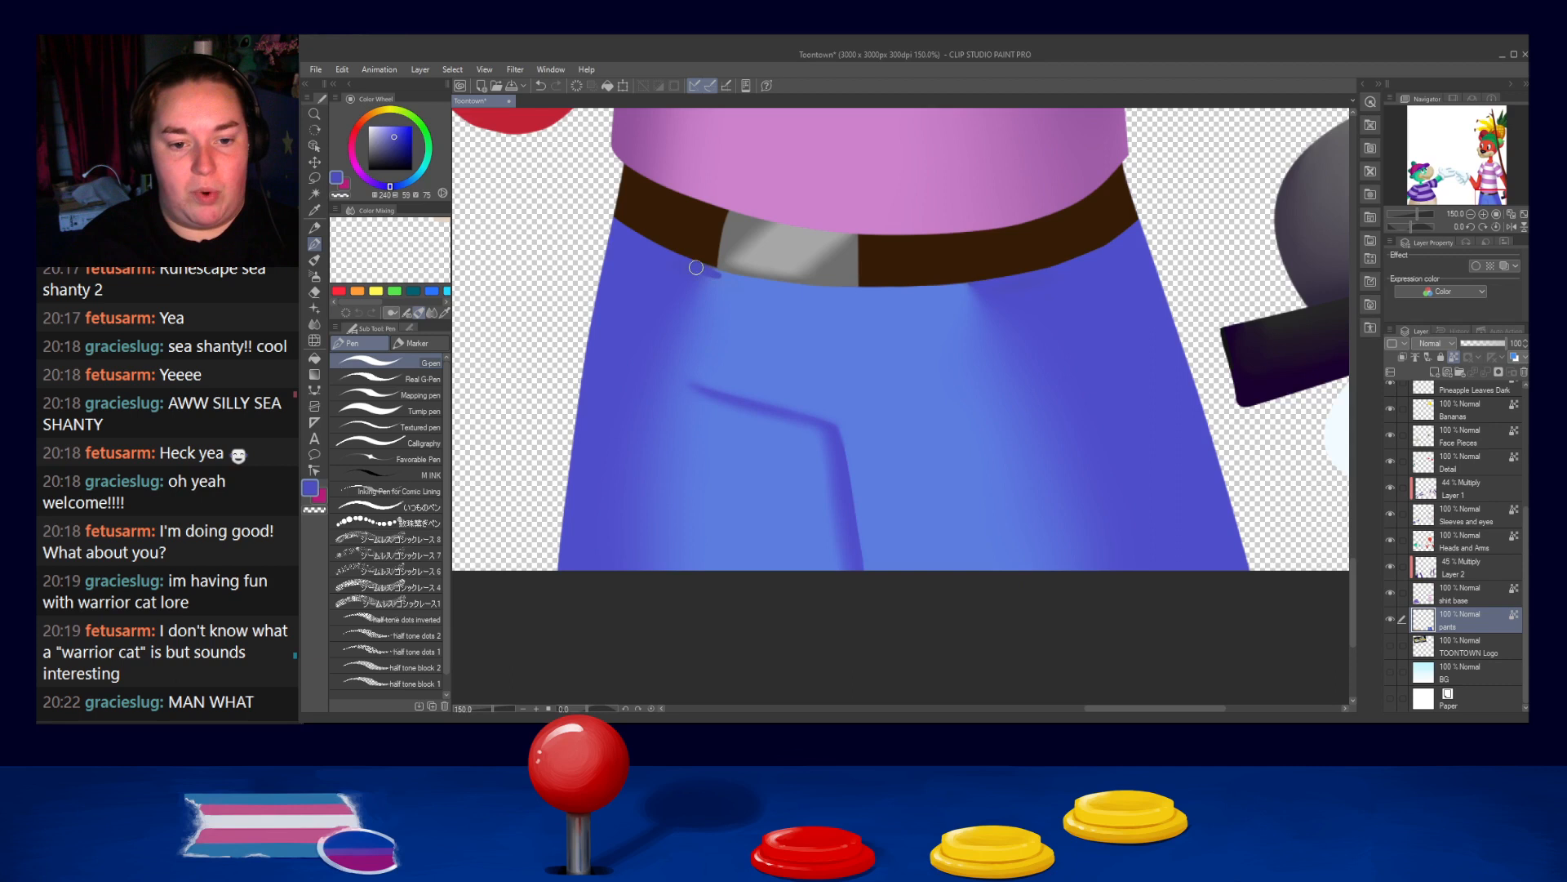
drag(955, 288, 1012, 280)
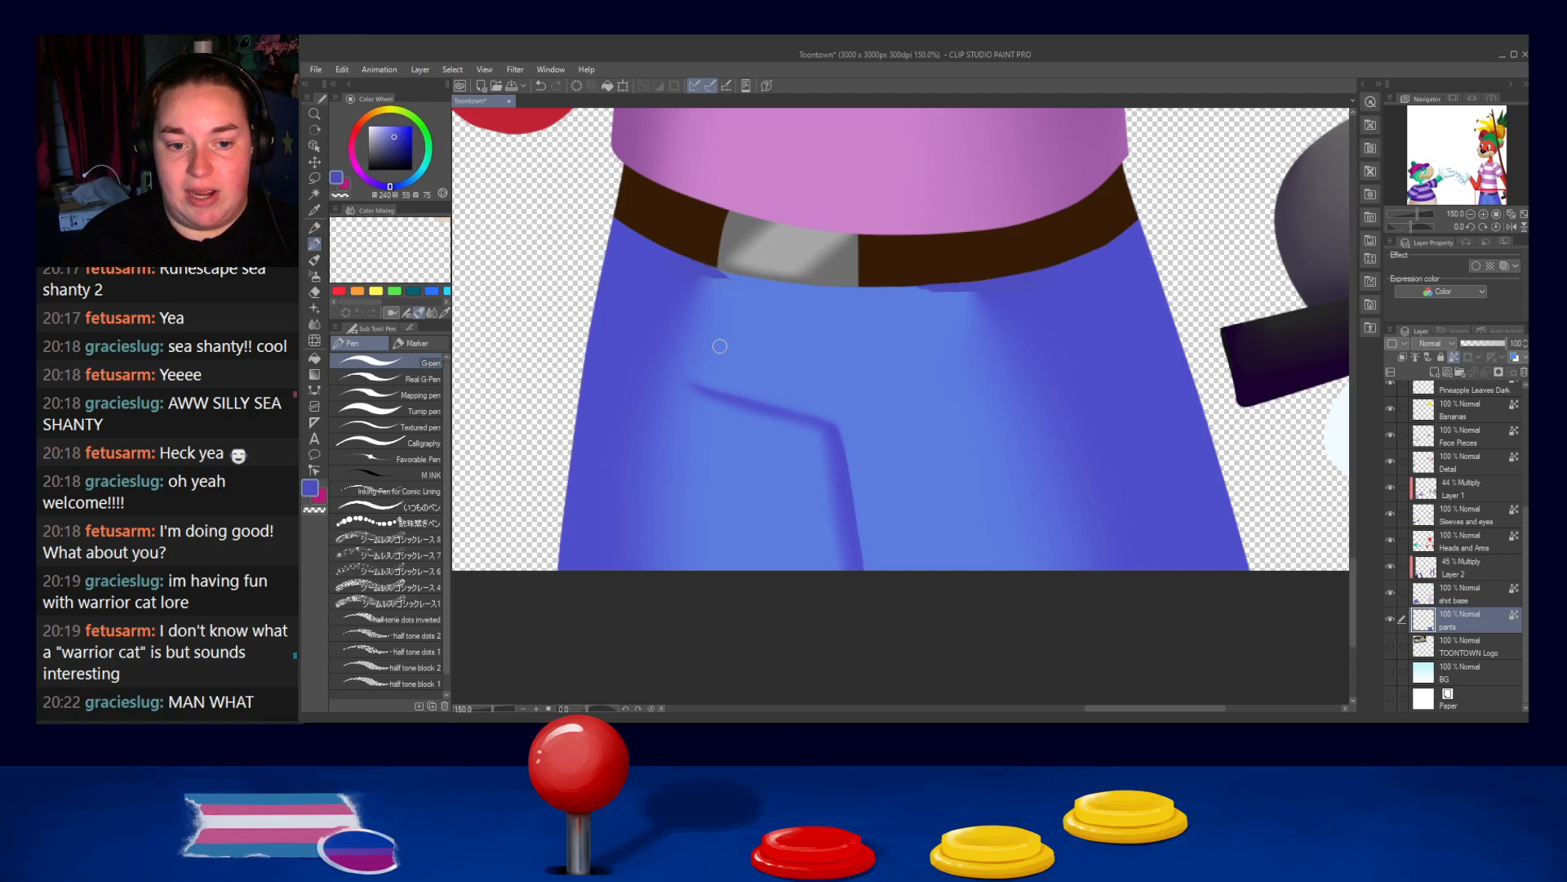
drag(711, 273, 737, 280)
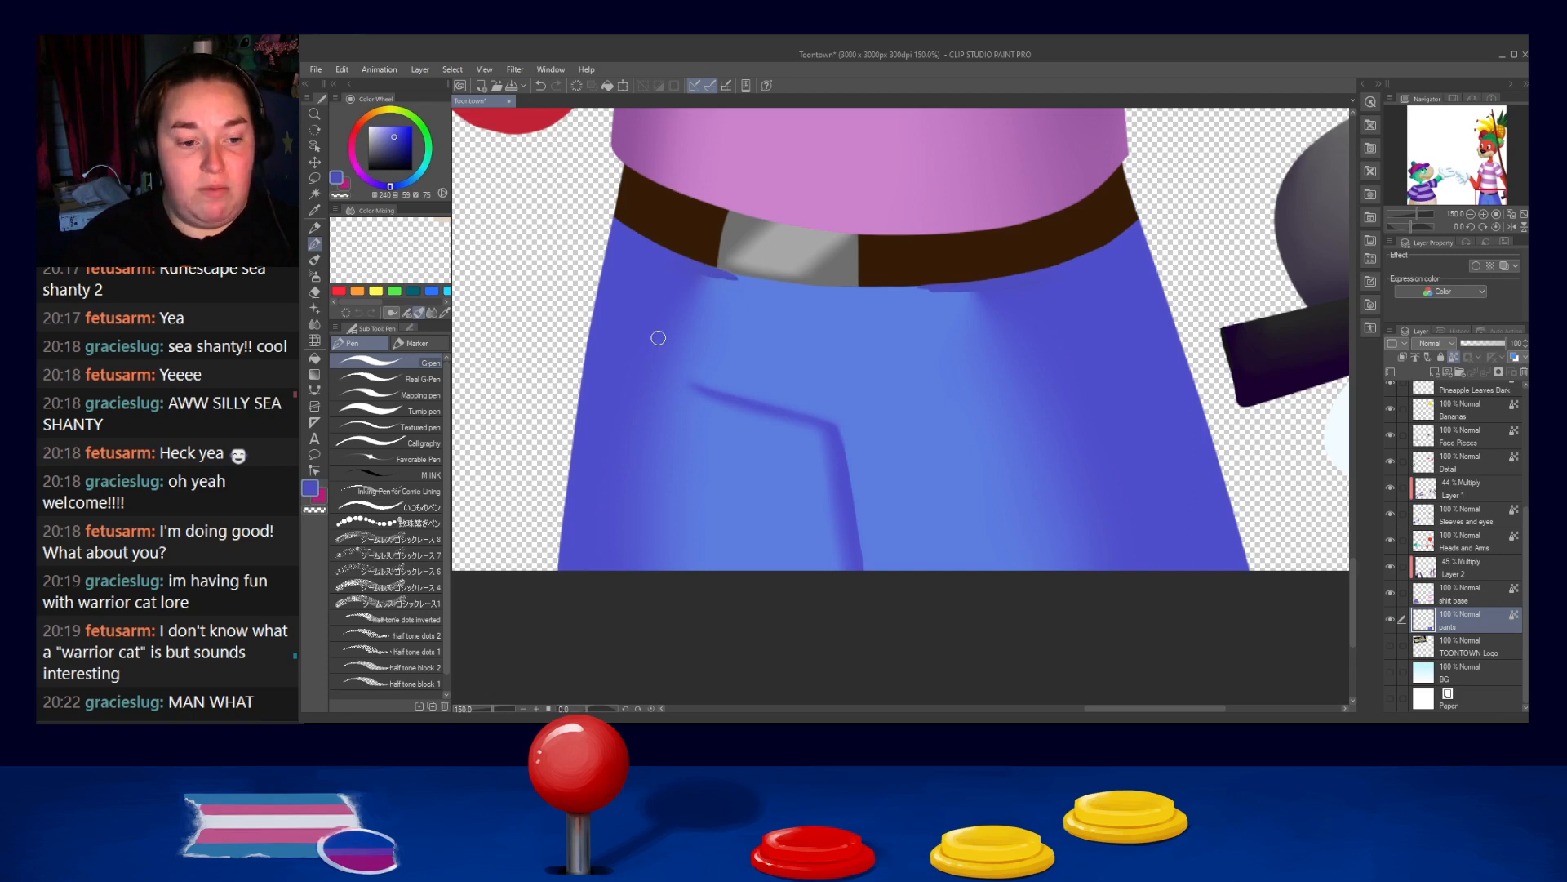
click(315, 324)
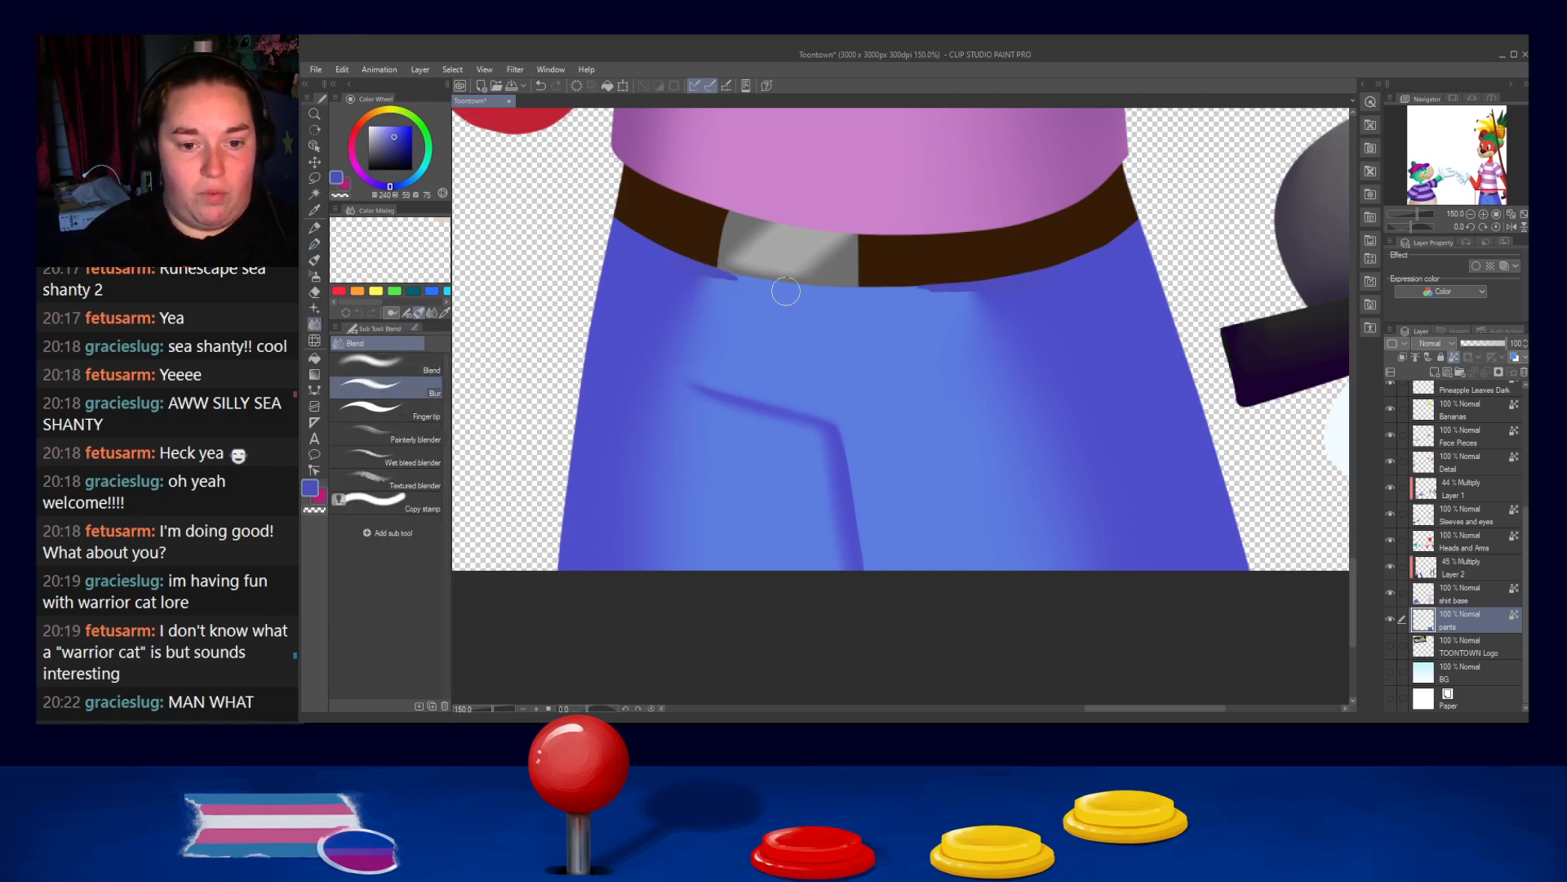
key(ctrl+z)
key(ctrl+z)
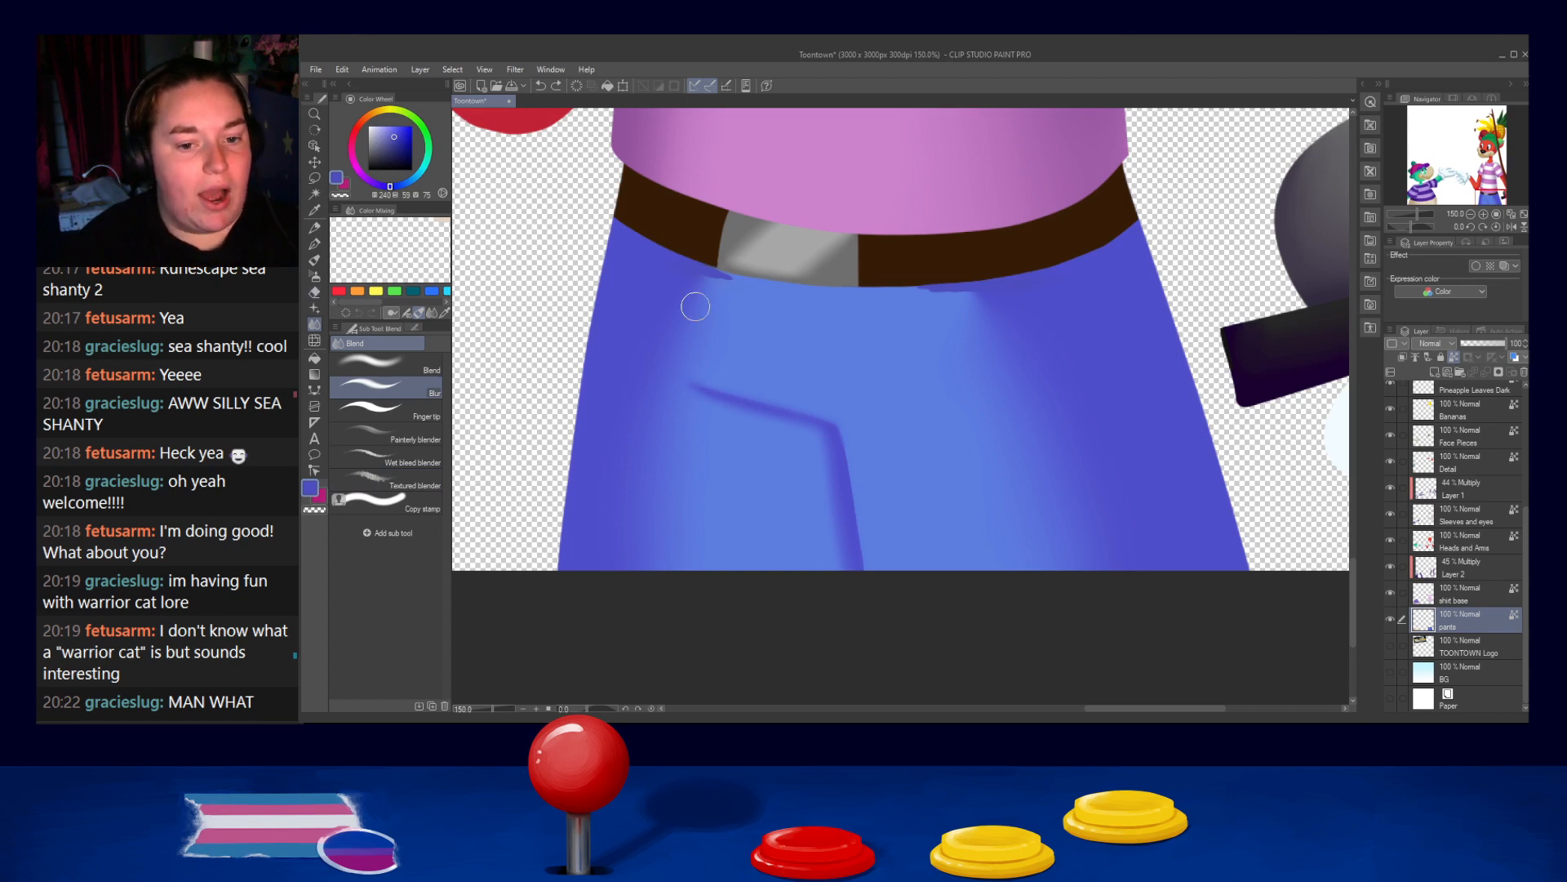
click(315, 291)
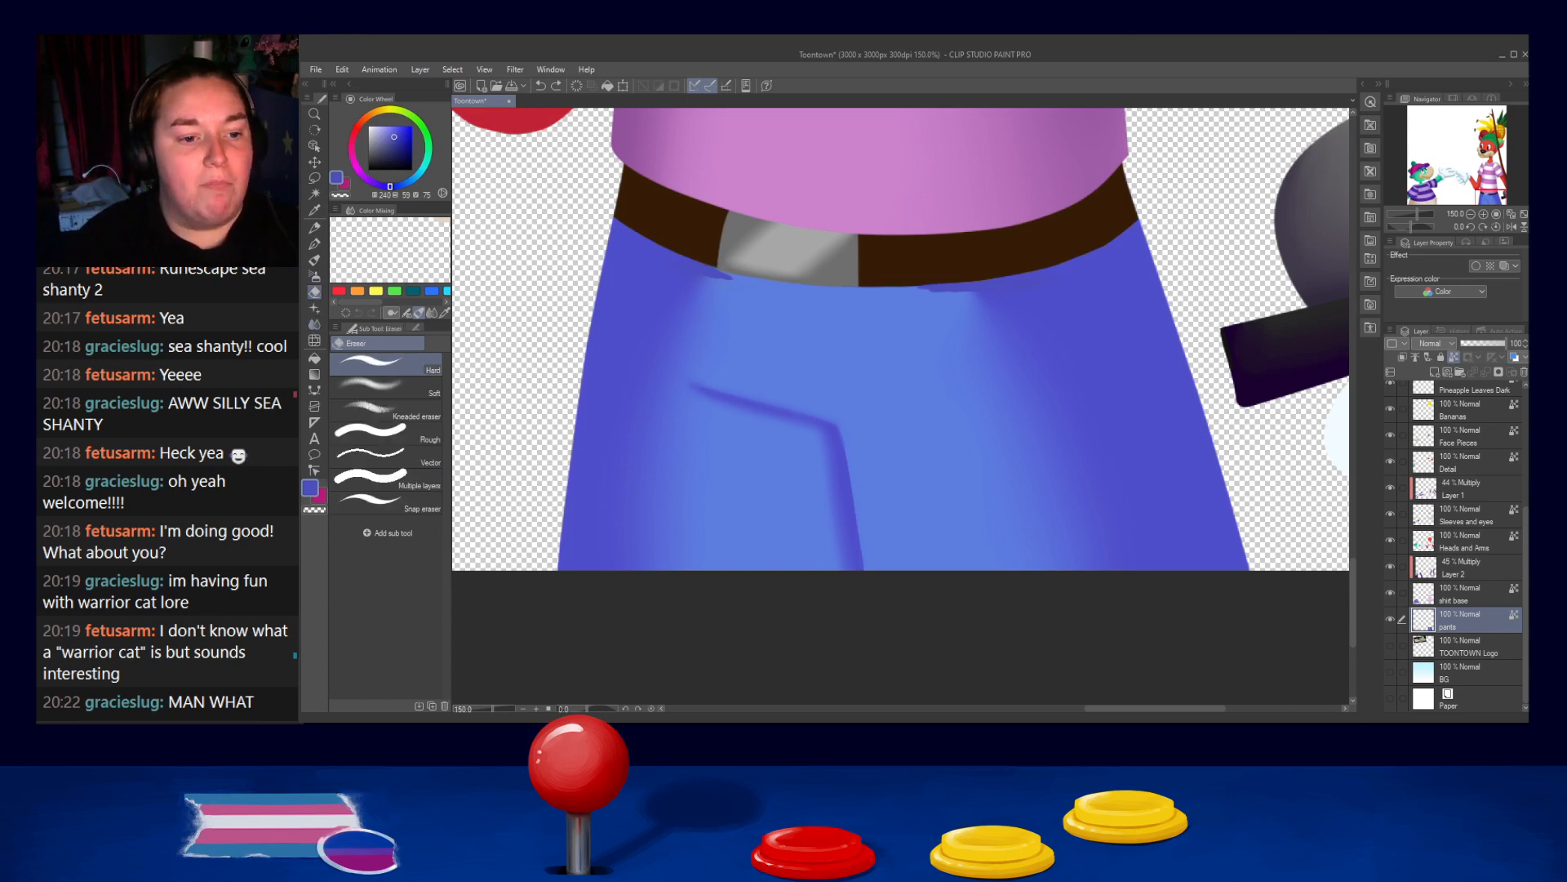
Cover the stroke beside the buckle with lighter blue and extend the darker-blue shadow under the belt's right half using the G-pen
click(315, 244)
alt+click(730, 296)
drag(734, 283, 724, 281)
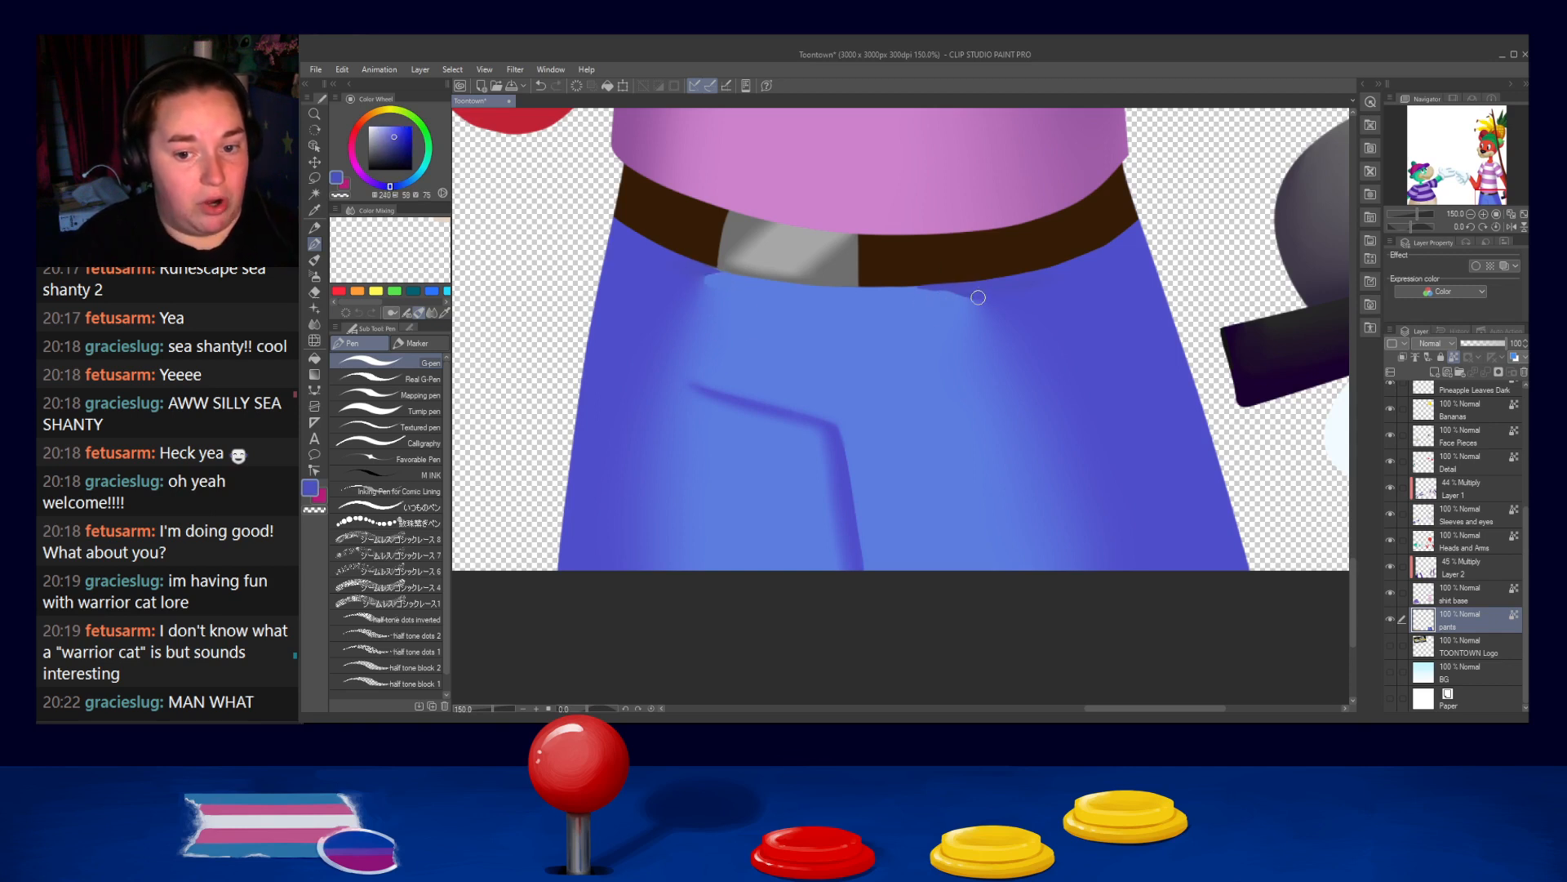
alt+click(1005, 289)
mouse_move(1004, 290)
mouse_down()
mouse_move(959, 294)
mouse_move(969, 309)
mouse_up()
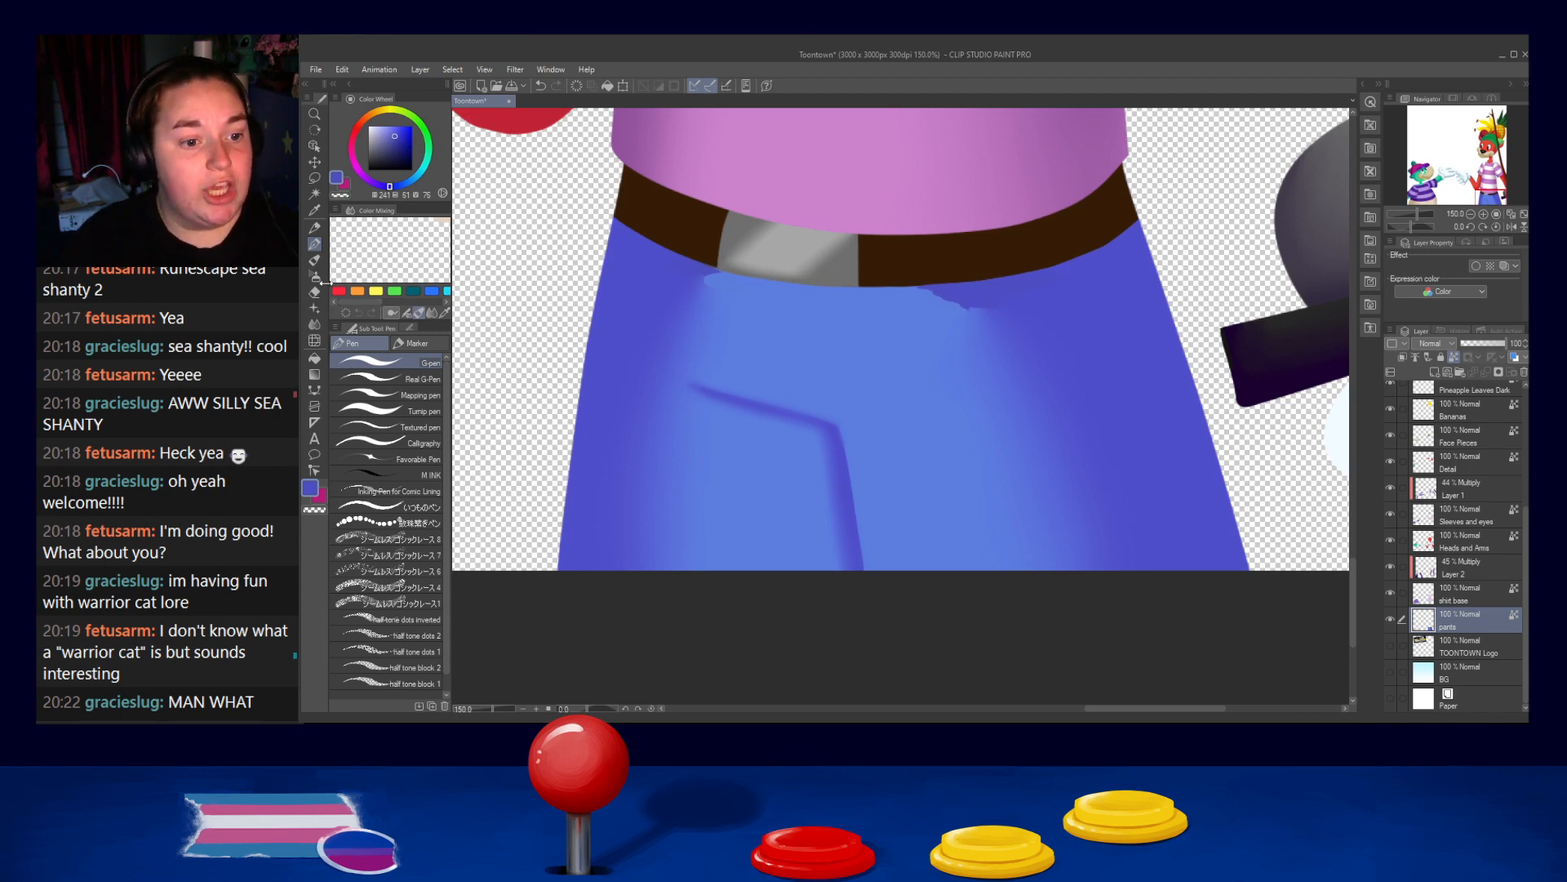
Reduce the Blur brush size and soften the shadow strokes under the belt into the pants
click(315, 324)
key([)
key([)
key([)
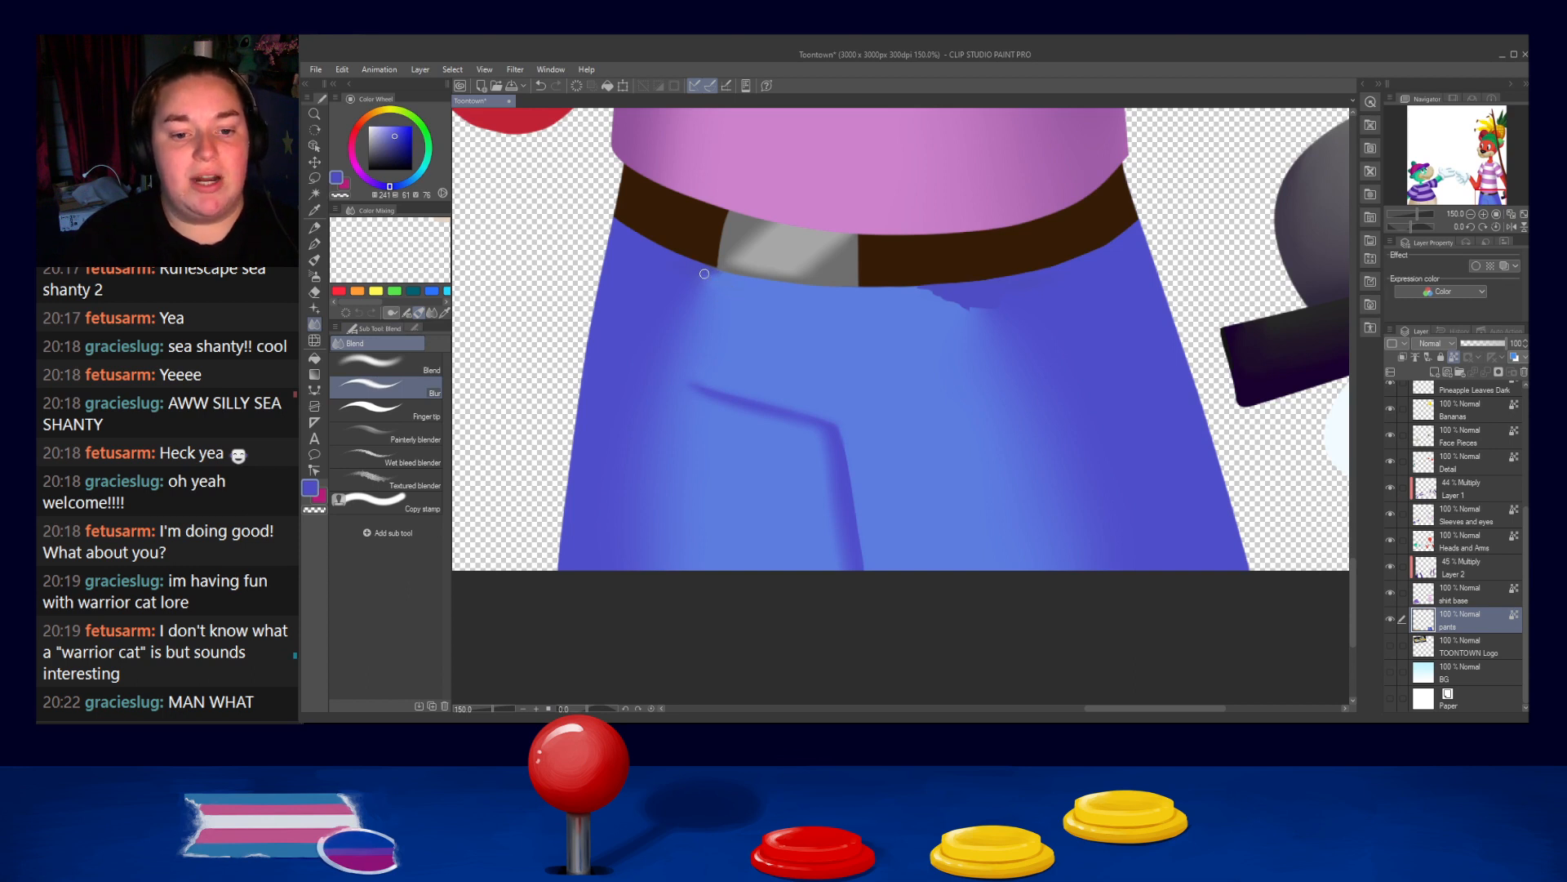
mouse_move(940, 296)
mouse_down()
mouse_move(963, 301)
mouse_move(938, 304)
mouse_move(958, 323)
mouse_up()
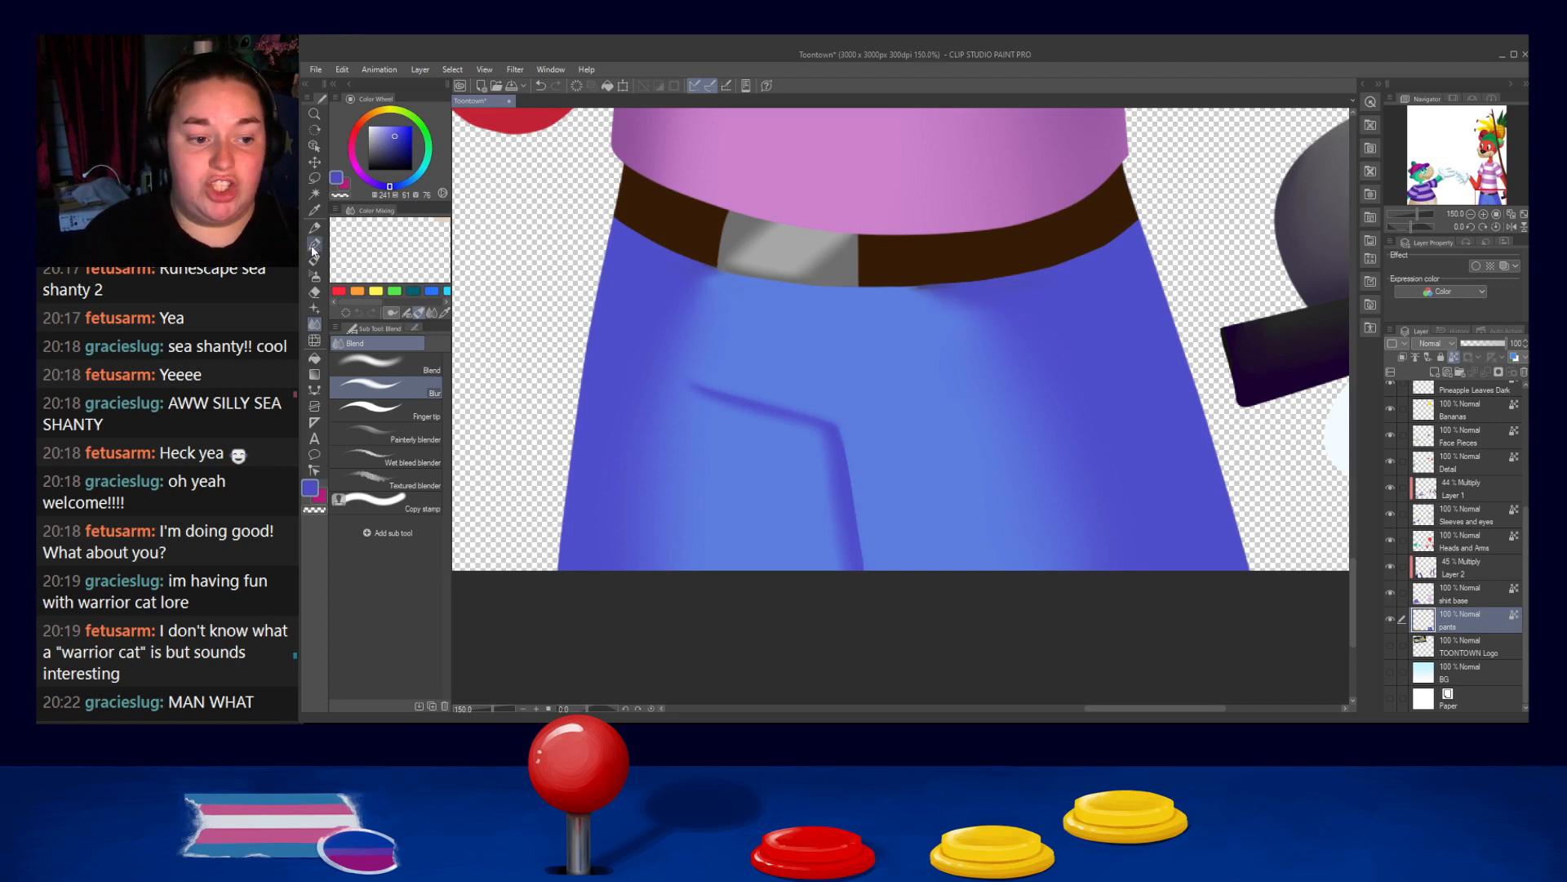
Extend the under-belt shadow toward both ends of the buckle with darker-blue G-pen strokes and soften it with Blur
alt+click(821, 347)
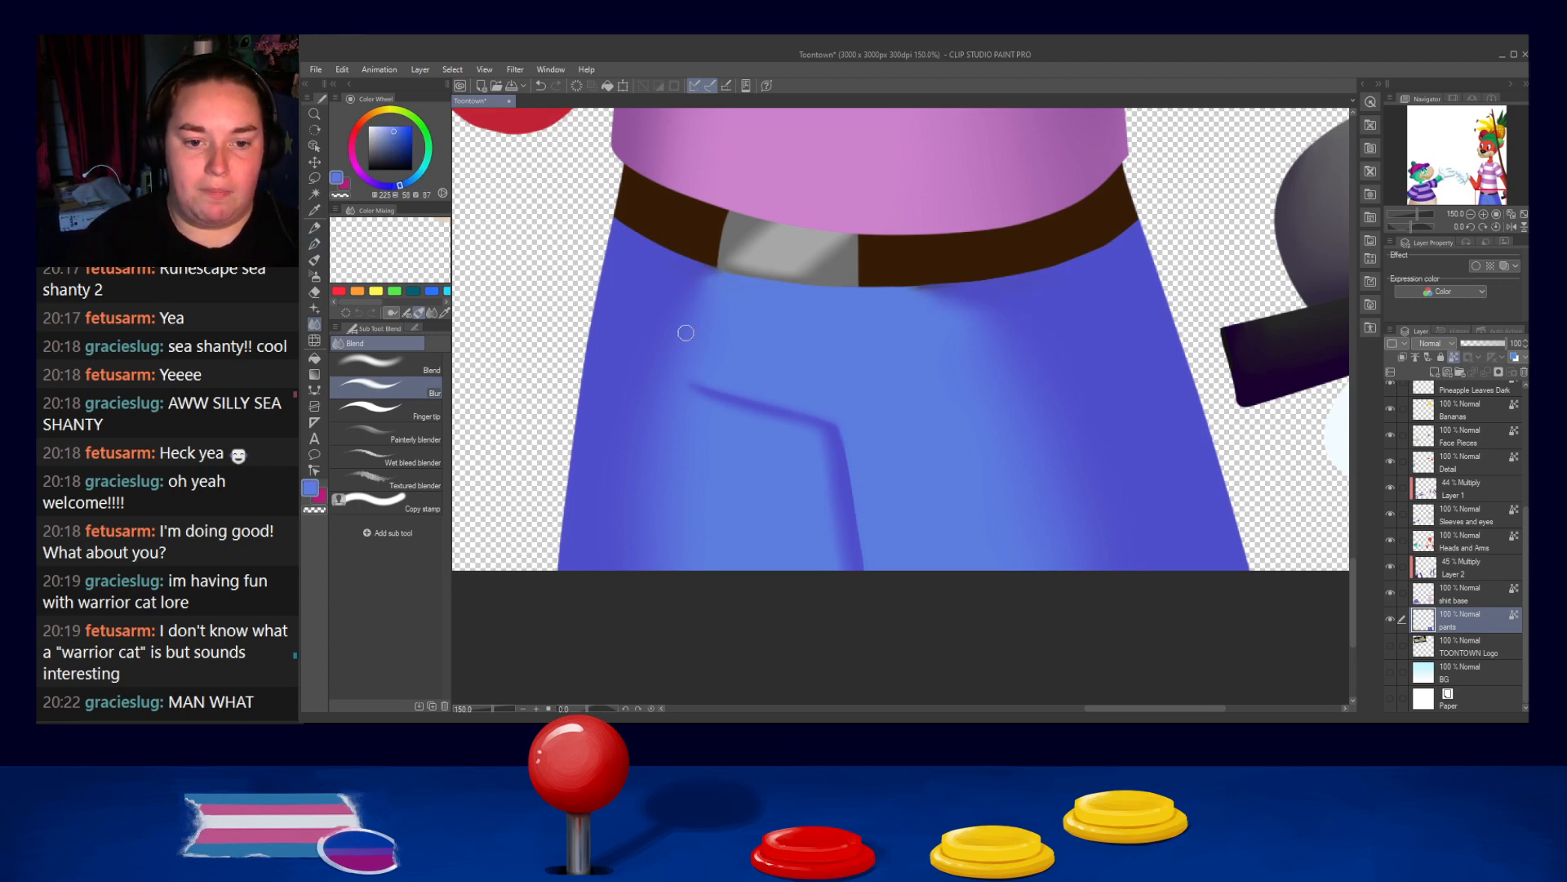
key(ctrl+z)
click(315, 243)
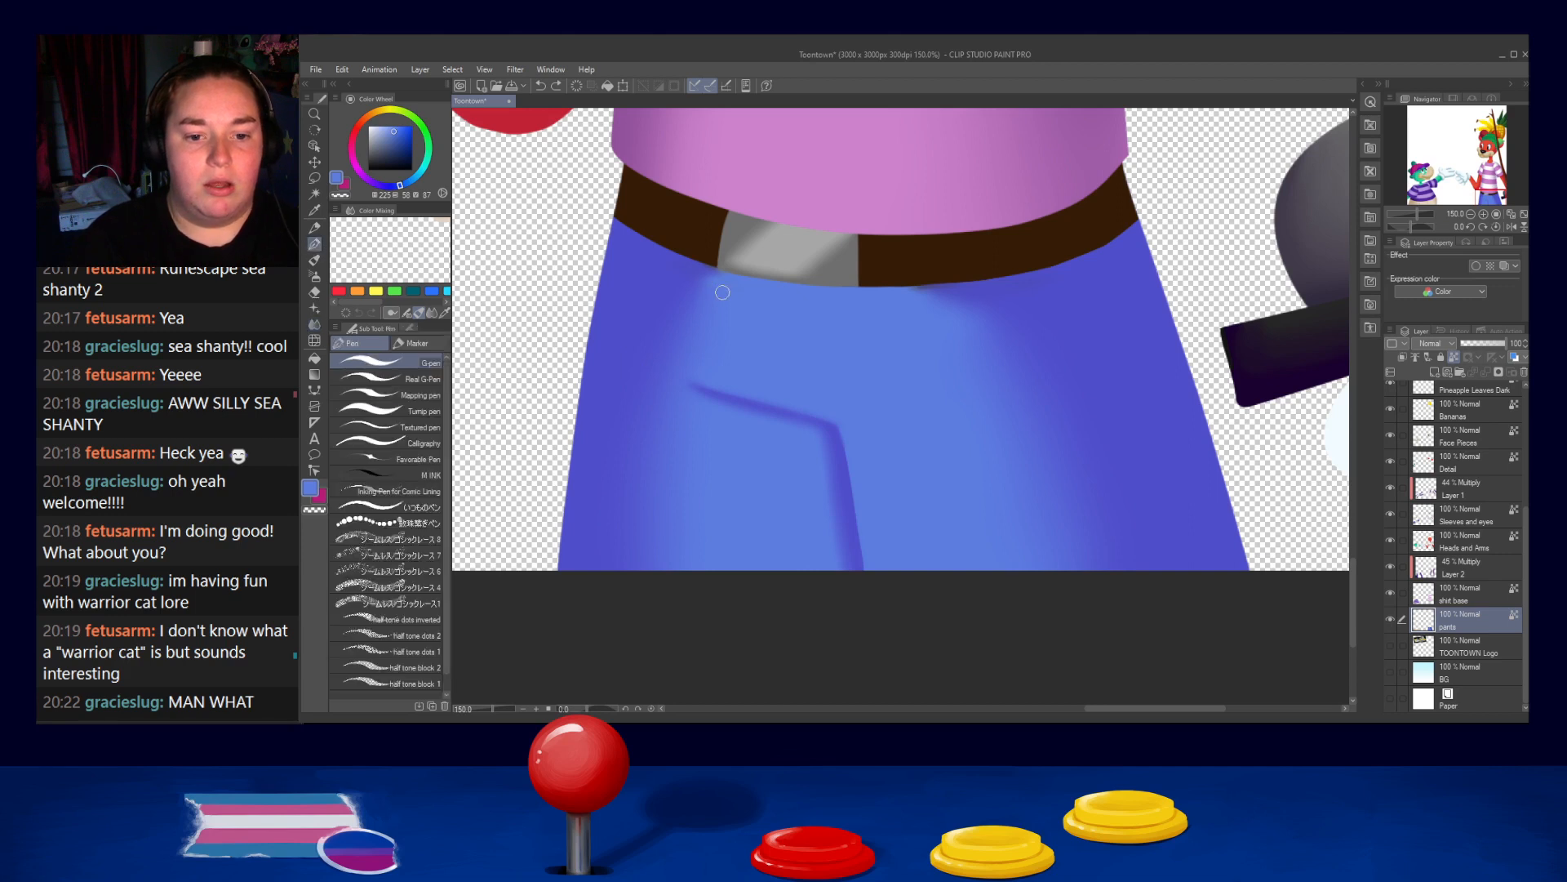
alt+click(707, 268)
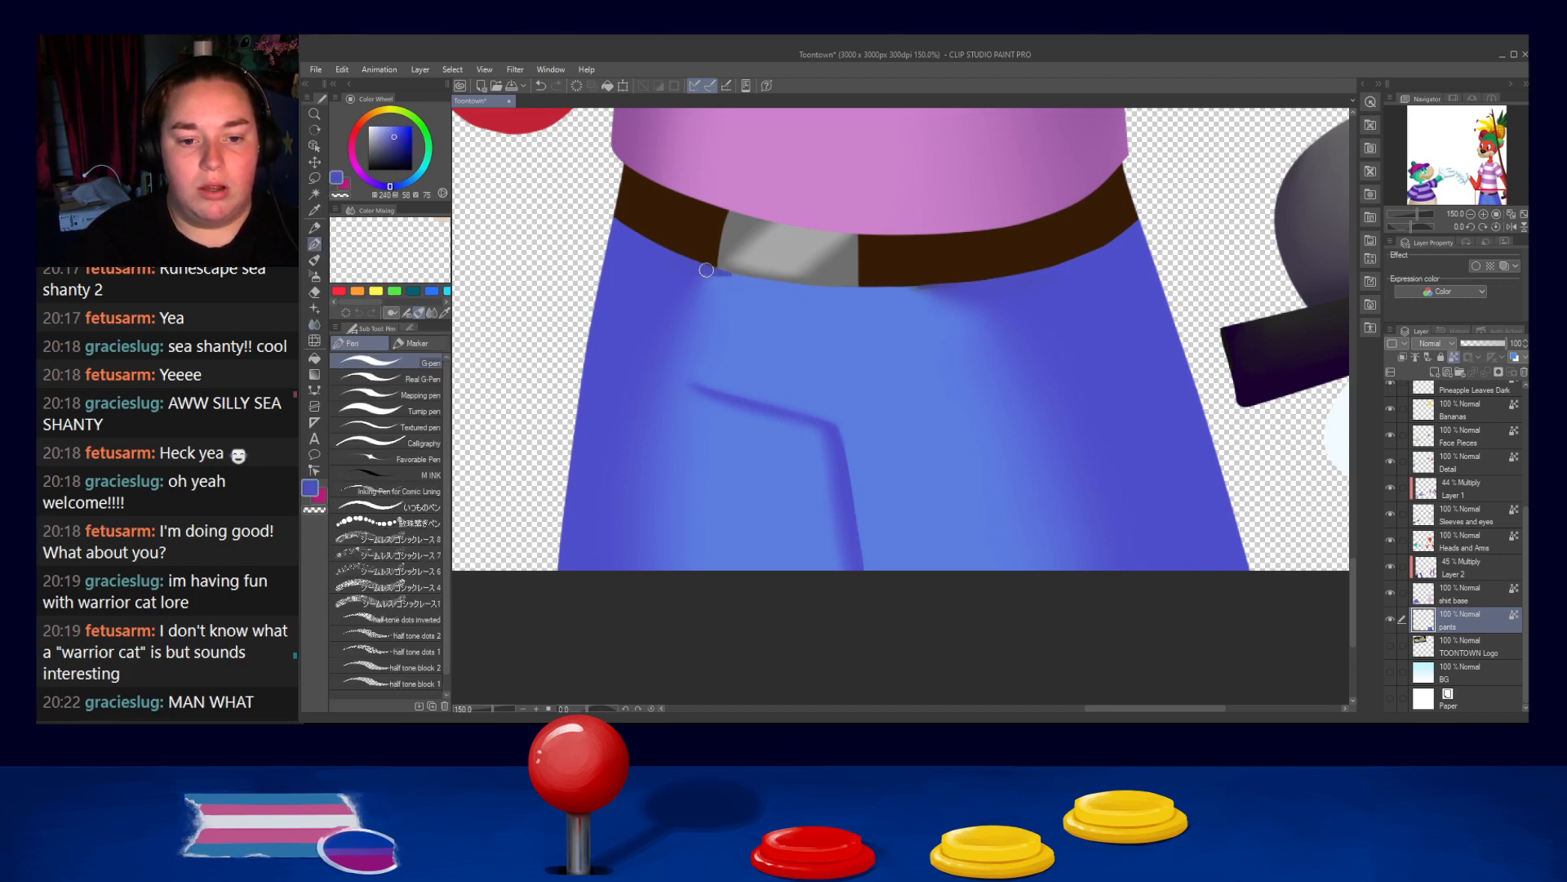
drag(707, 274, 811, 289)
key(ctrl+z)
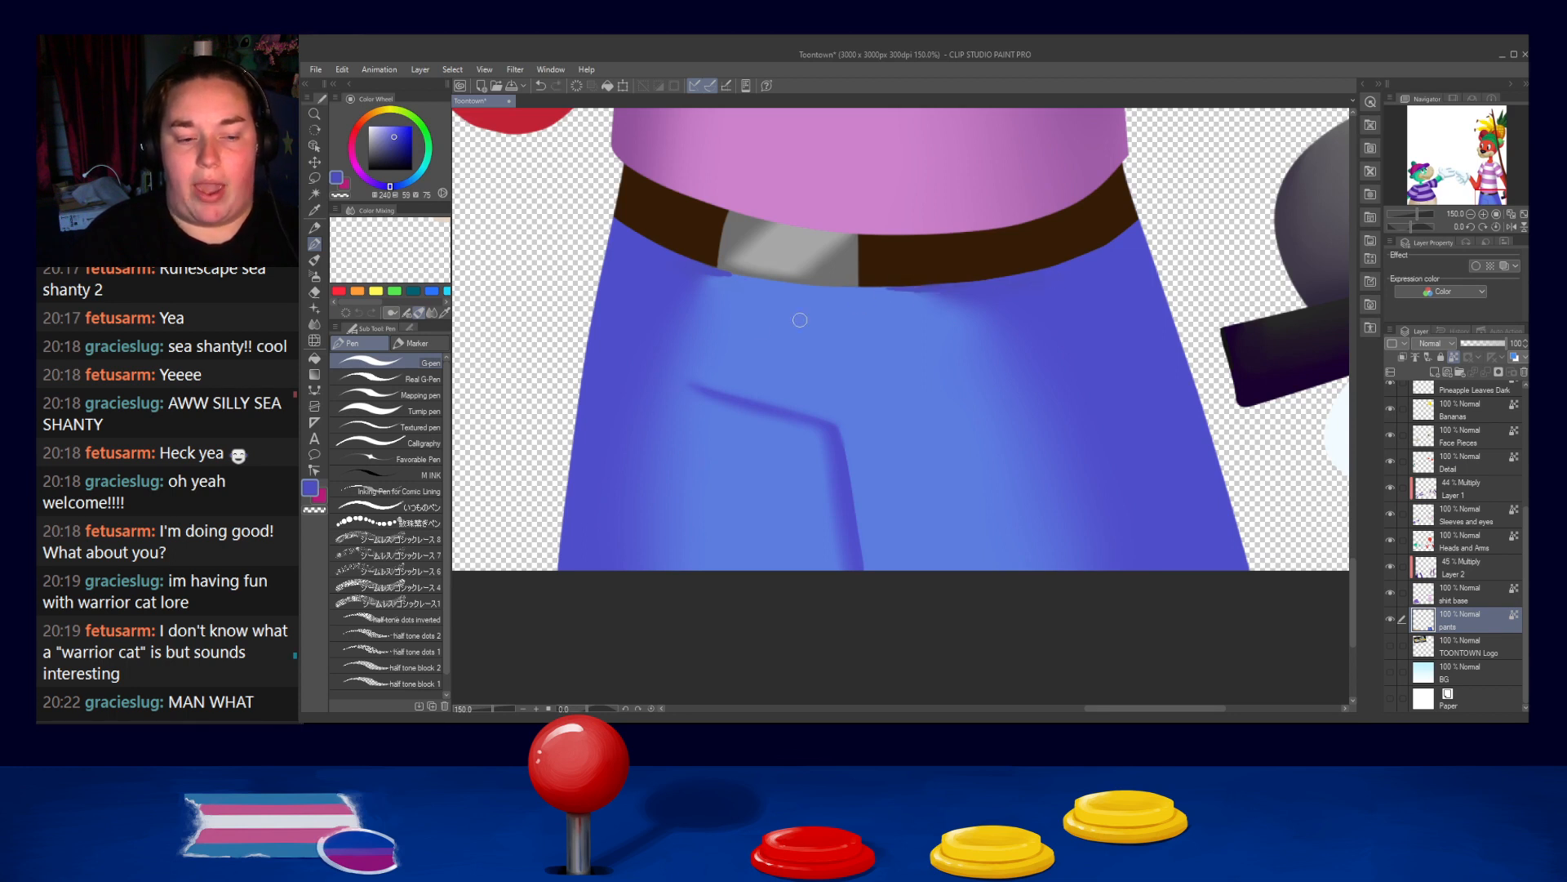
click(315, 324)
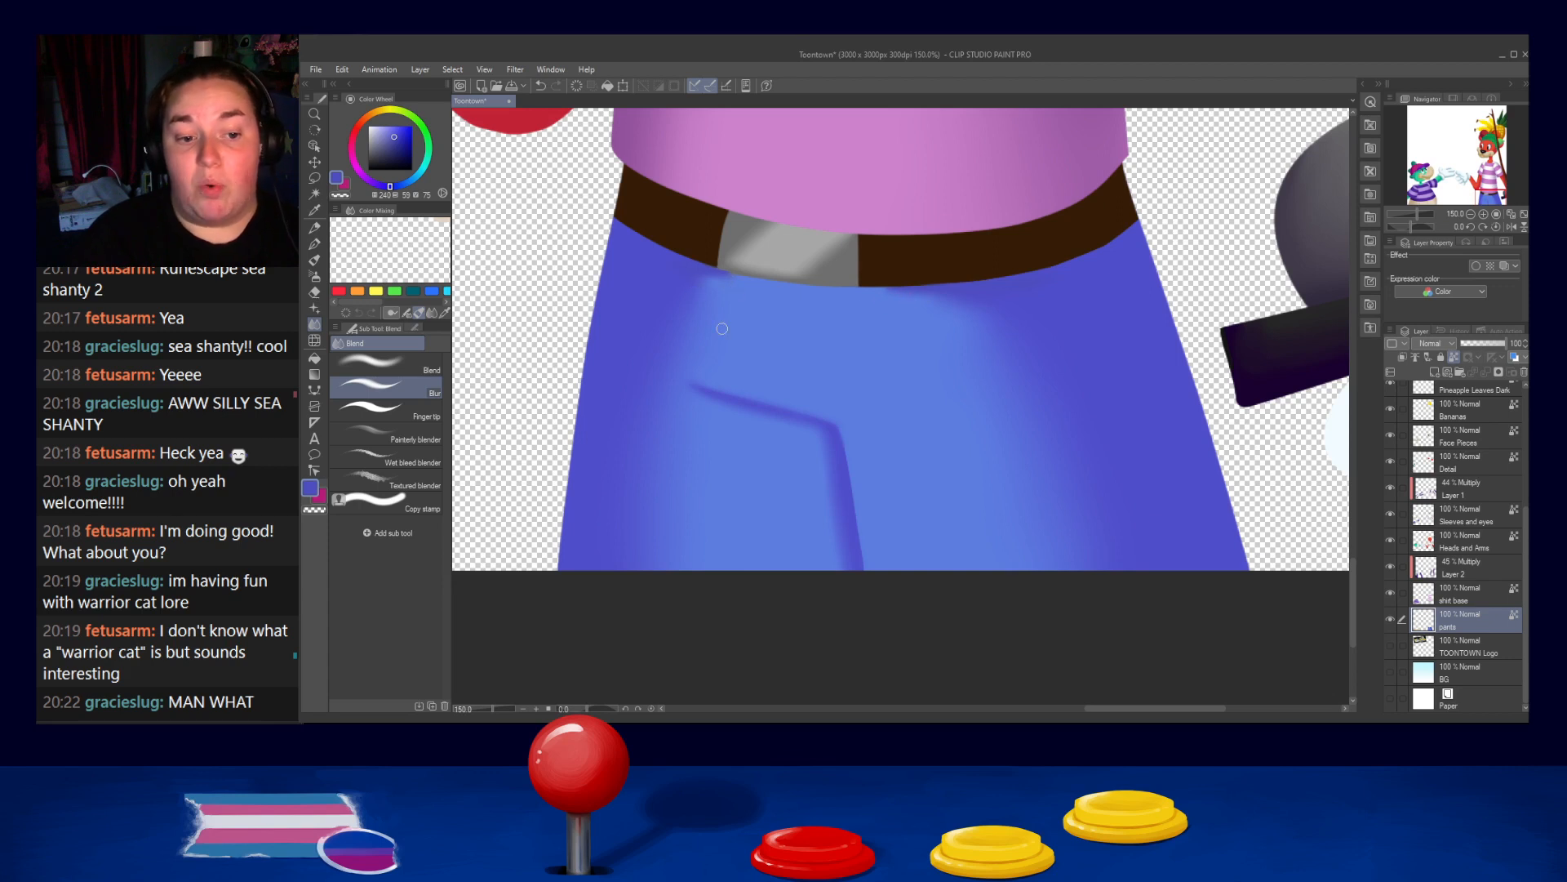
Sample the buckle's grey and fill in the buckle's lower edge with the G-pen
click(315, 244)
alt+click(834, 277)
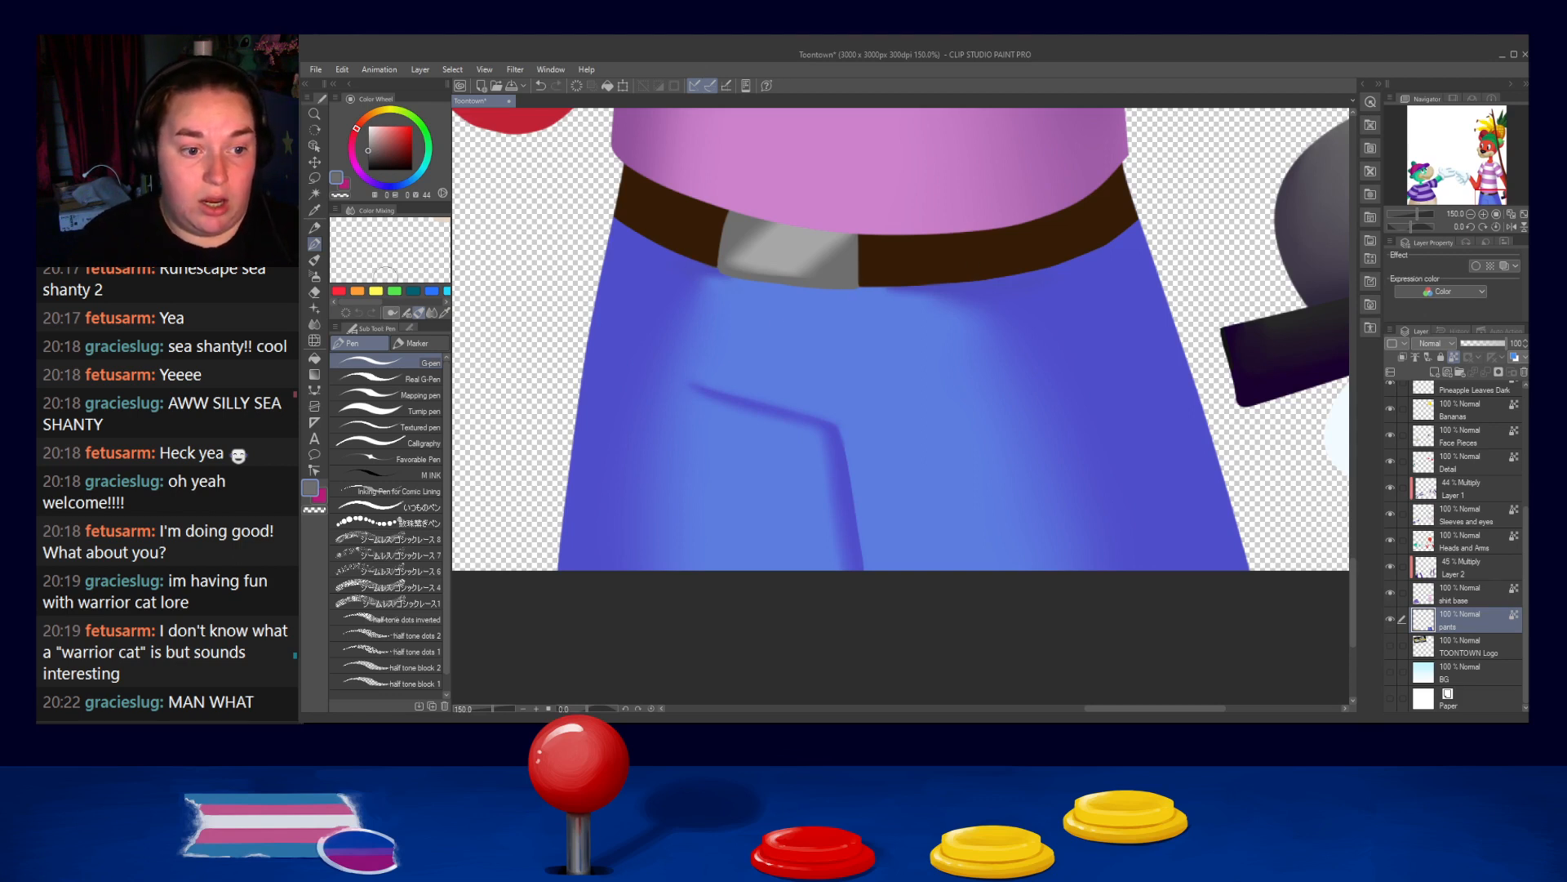
click(314, 324)
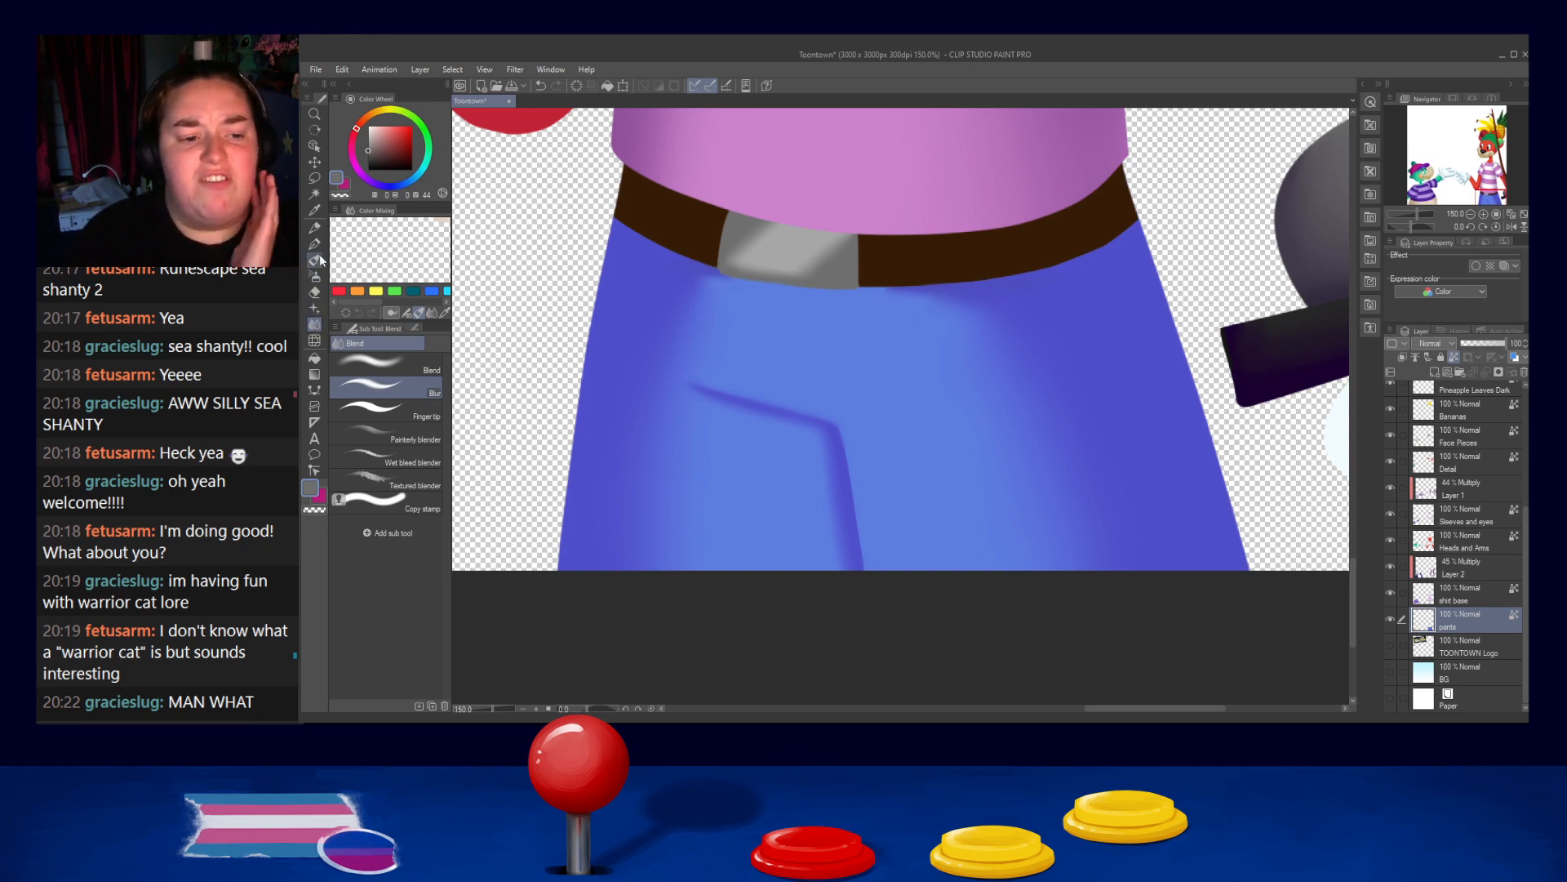
Sample the pants' shadow blue, darken it slightly, and draw a slanted G-pen pocket line from the belt to the left hip's edge
alt+click(601, 303)
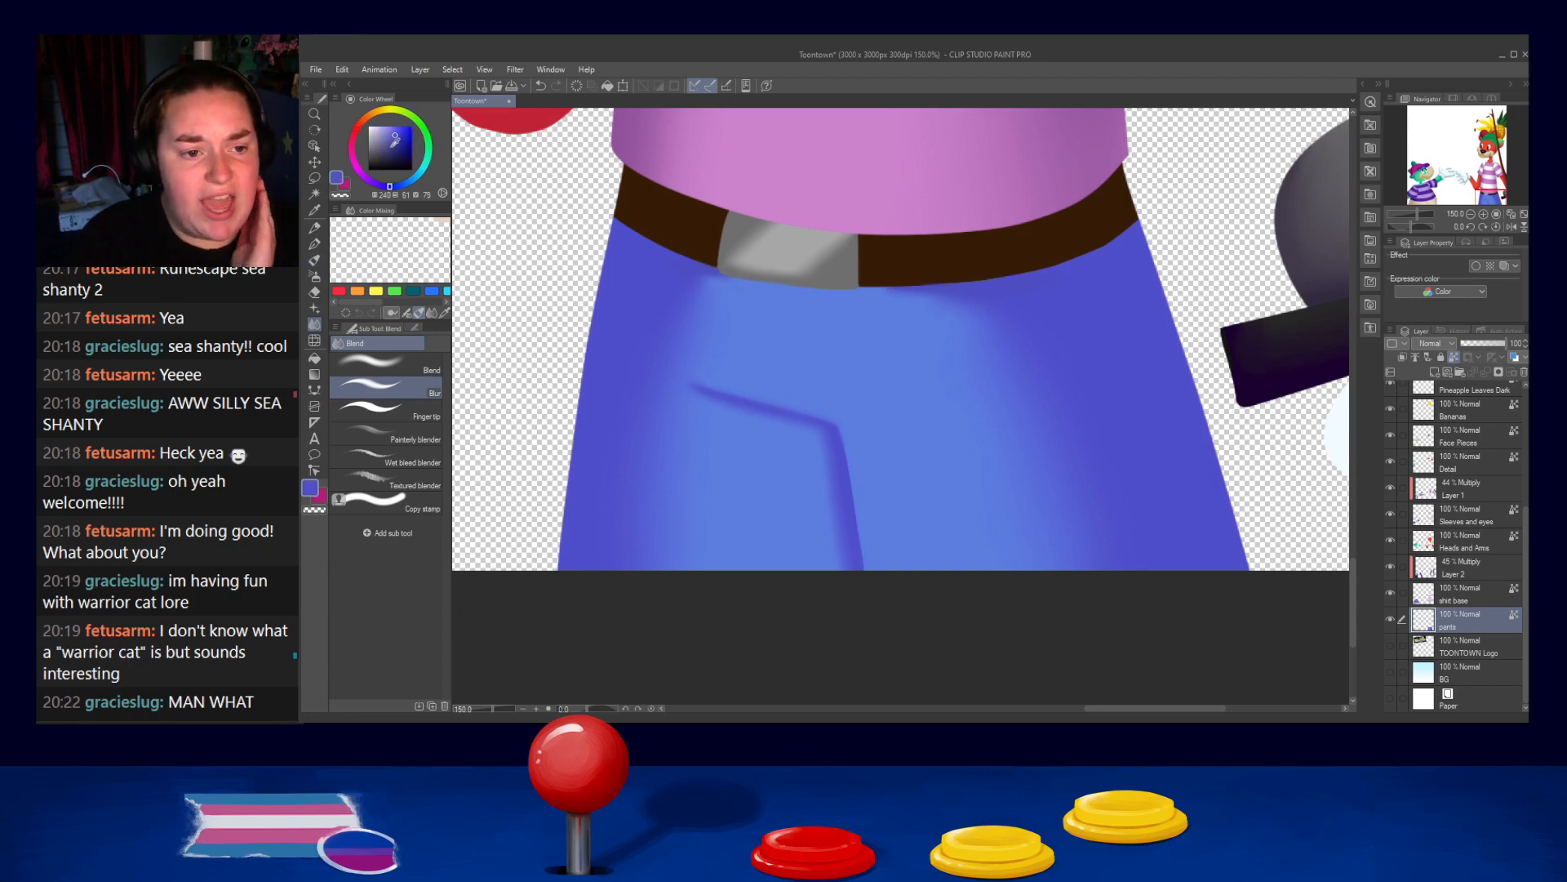
drag(400, 135, 398, 133)
click(315, 230)
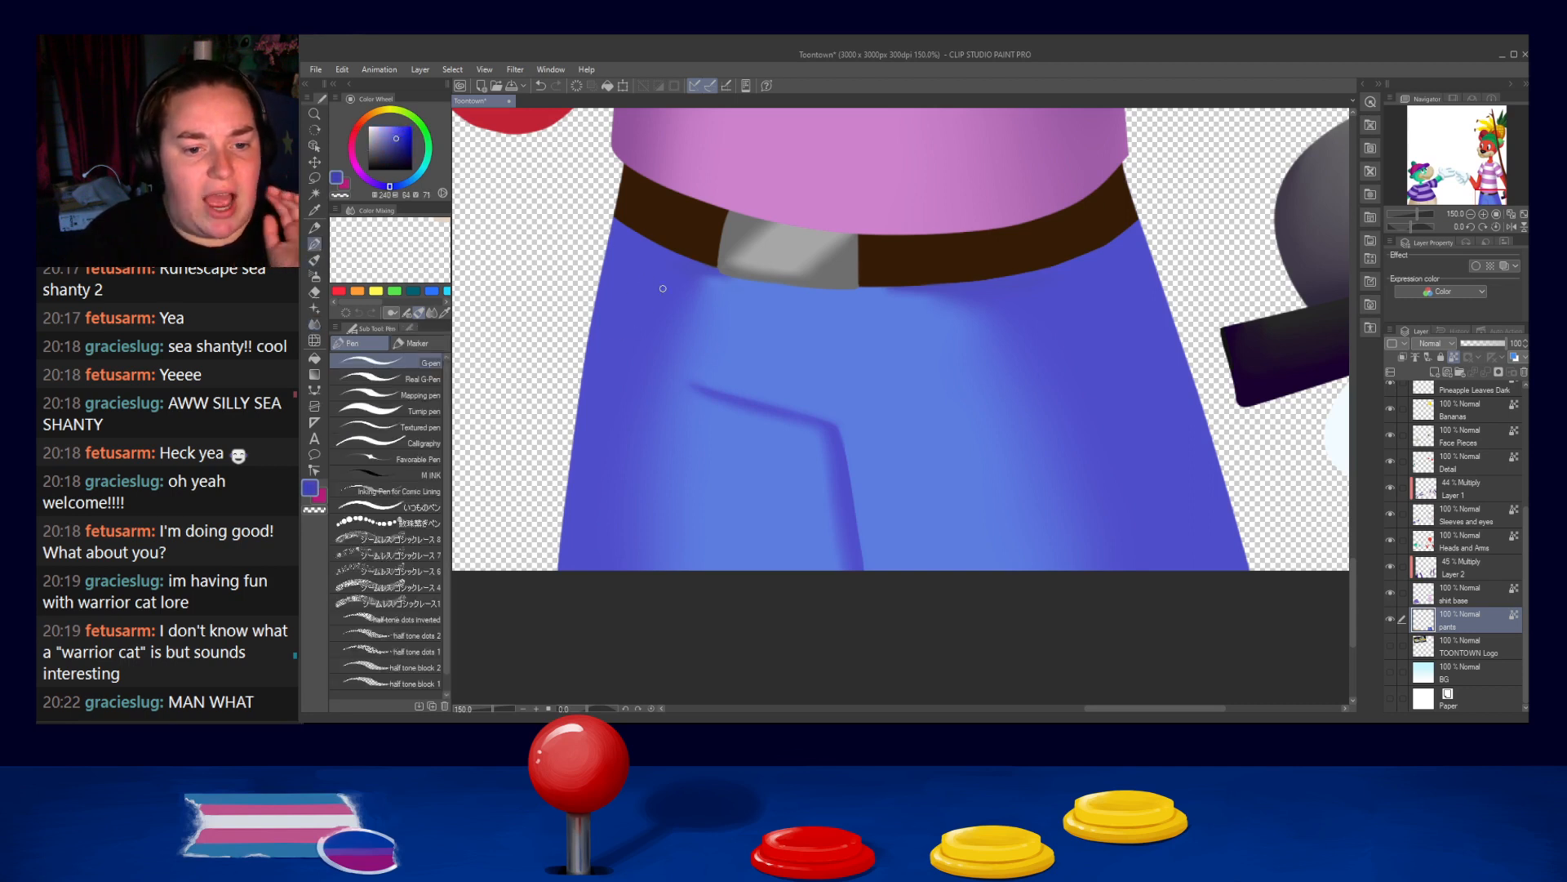
drag(657, 254, 599, 311)
drag(654, 247, 601, 331)
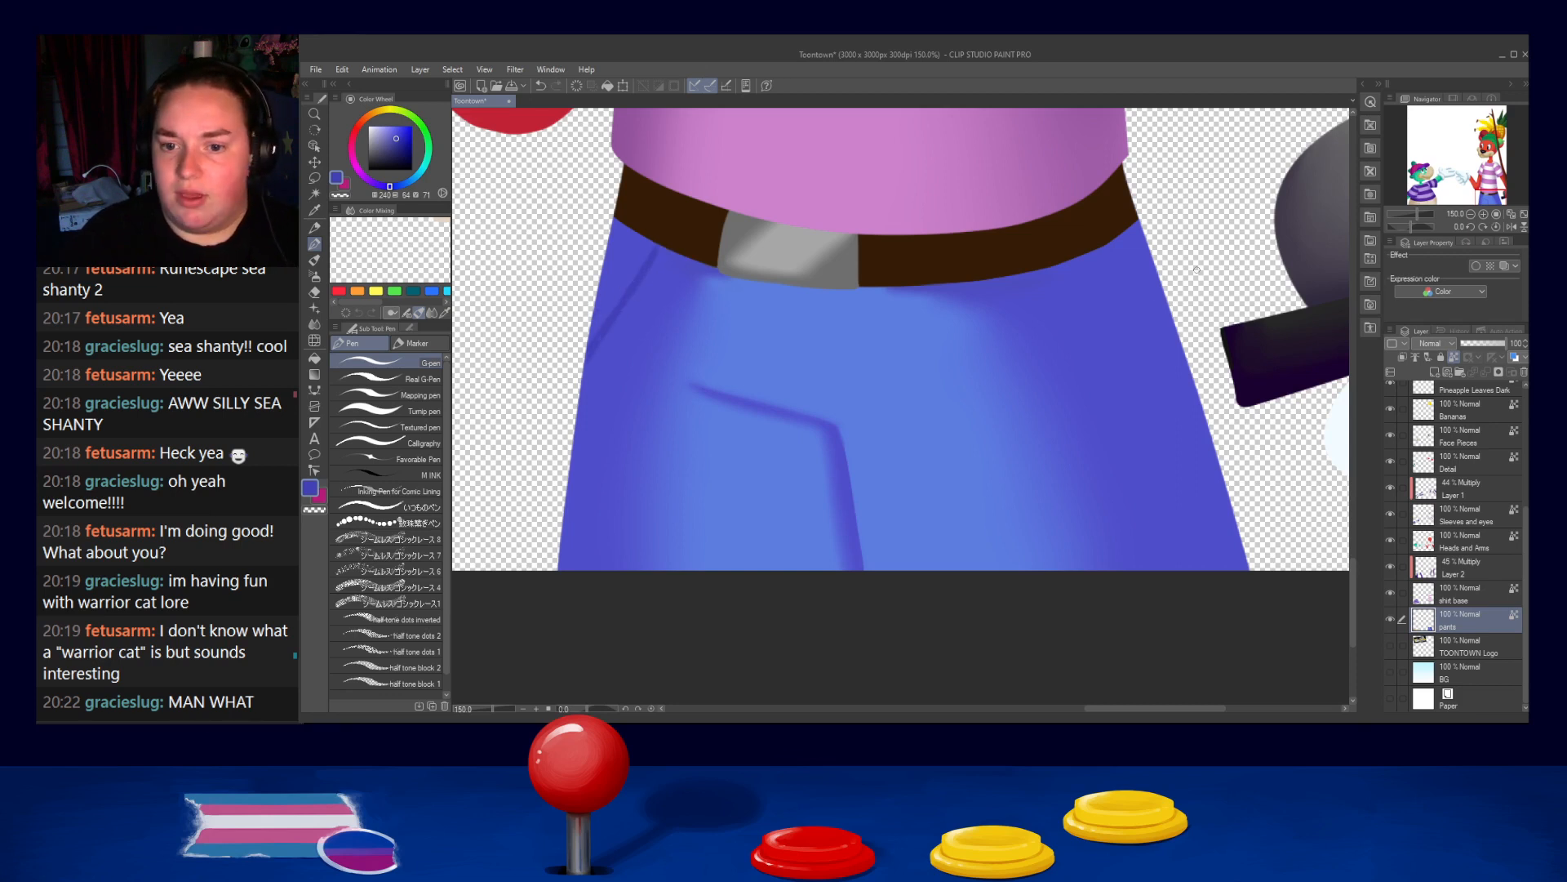
Draw a matching slanted pocket line from the belt down across the right hip, redrawing it for a cleaner stroke
mouse_move(1056, 283)
mouse_down()
mouse_move(1154, 351)
mouse_move(1147, 391)
mouse_up()
key(ctrl+z)
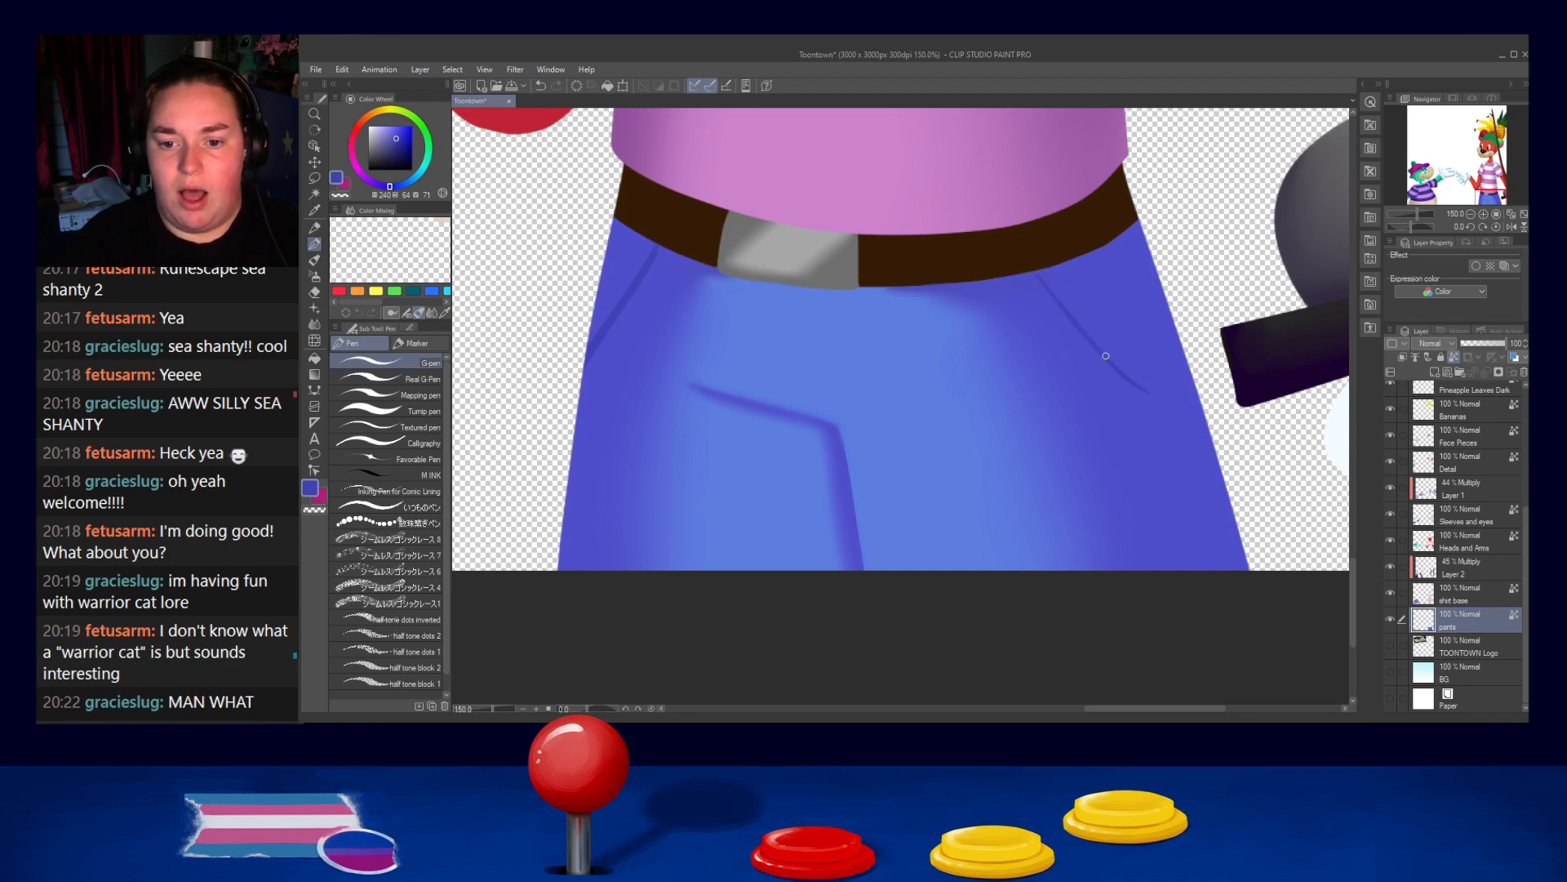
mouse_move(1040, 275)
mouse_down()
mouse_move(1144, 383)
mouse_move(1060, 300)
mouse_move(1110, 352)
mouse_up()
key(ctrl+z)
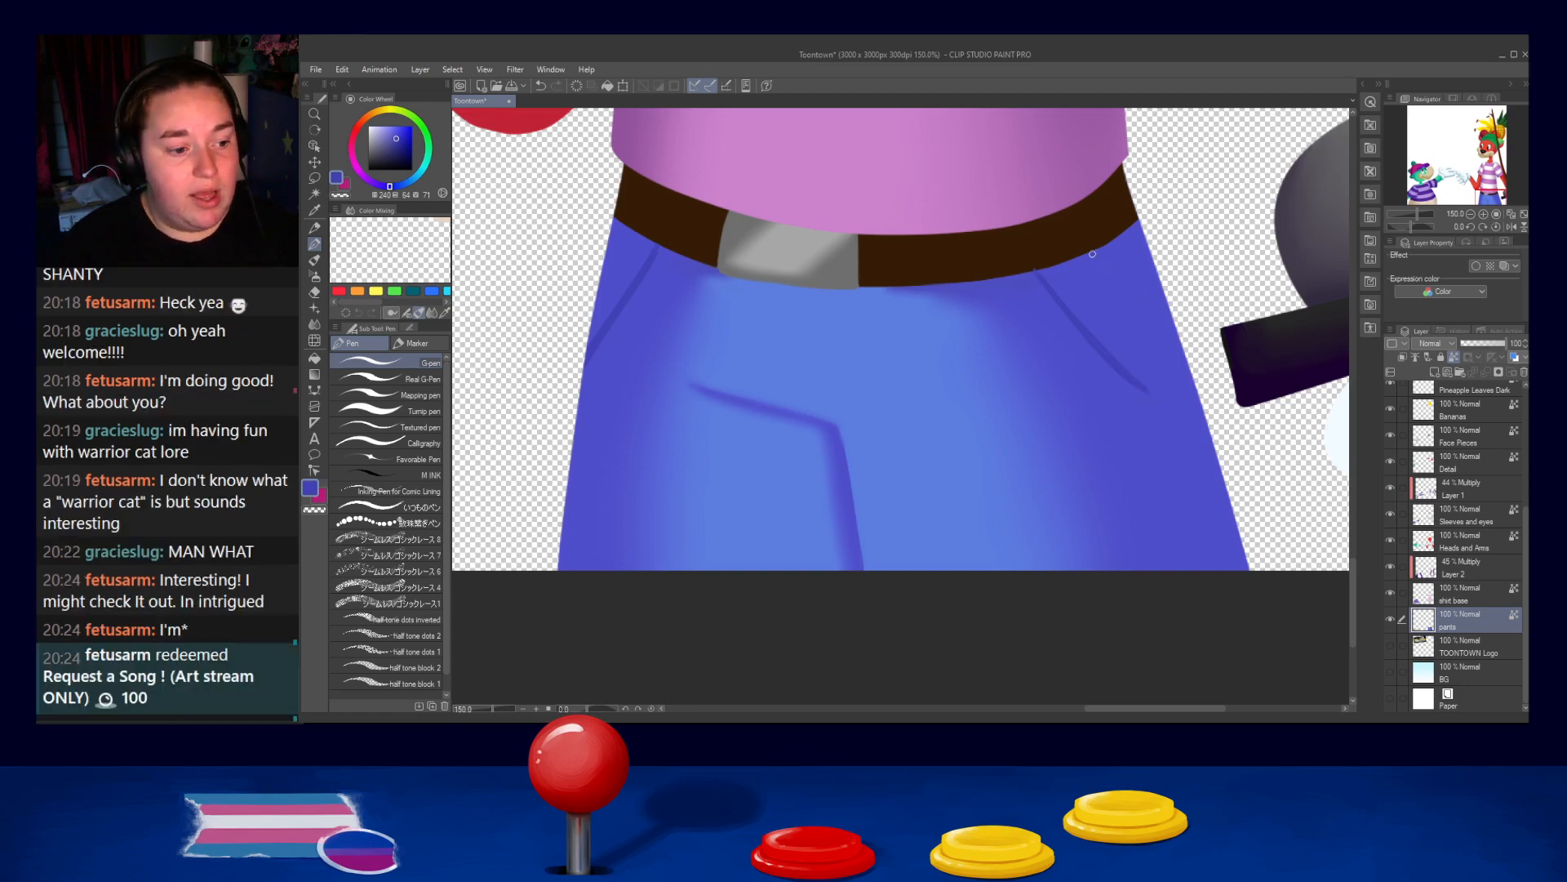
drag(1104, 254, 1205, 560)
key(ctrl+z)
mouse_move(1101, 259)
mouse_down()
mouse_move(1208, 567)
mouse_move(1122, 313)
mouse_move(1199, 555)
mouse_move(1184, 564)
mouse_up()
key(ctrl+z)
key(ctrl+z)
key(ctrl+z)
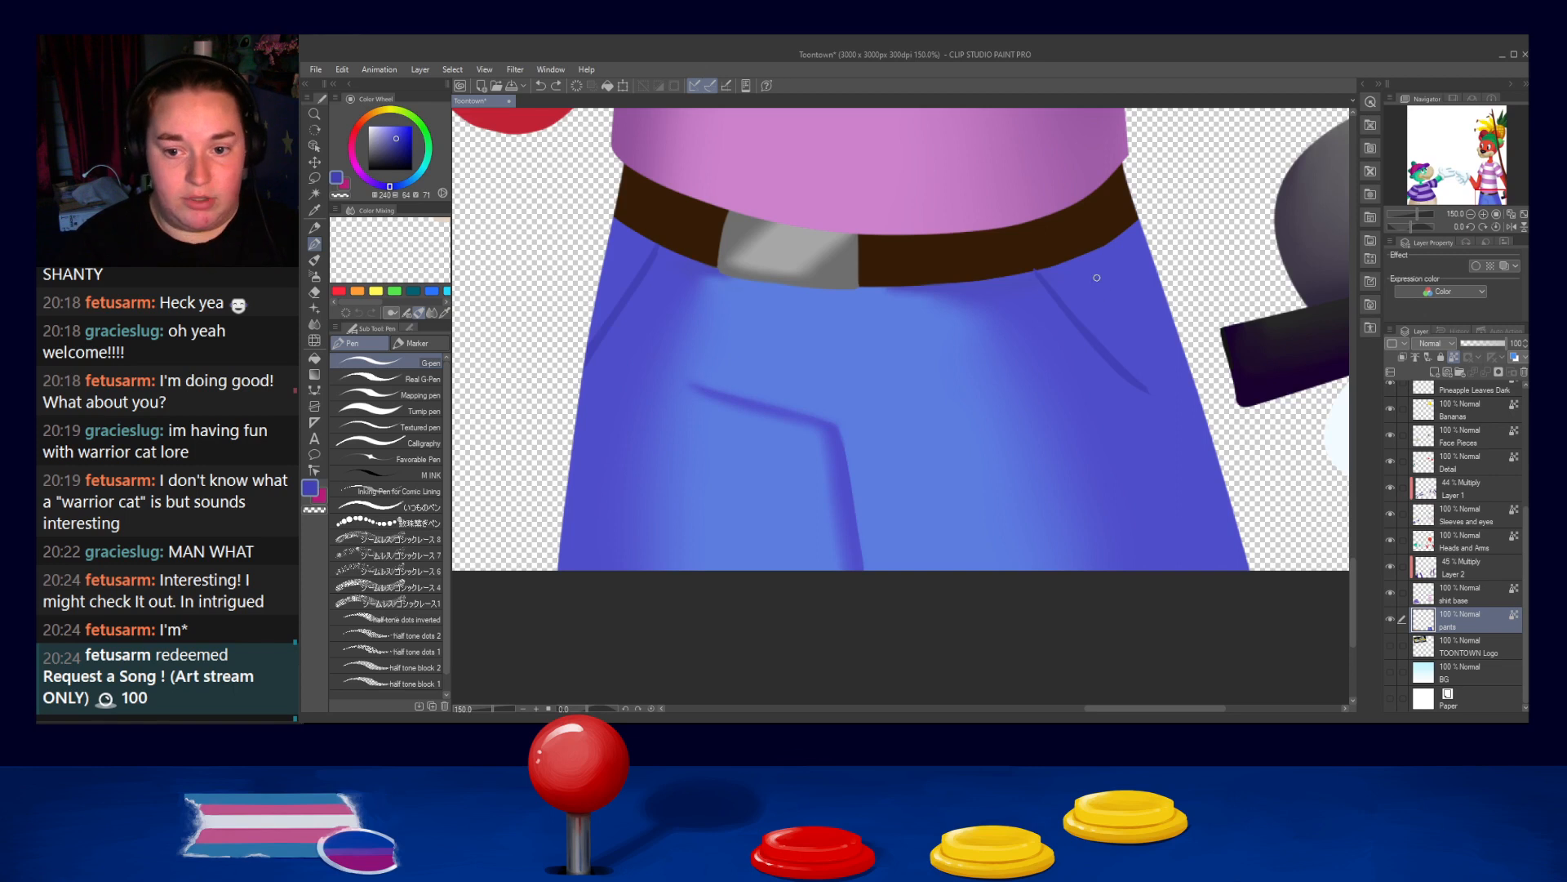
drag(1095, 265, 1198, 561)
key(ctrl+z)
drag(1098, 261, 1200, 562)
key(ctrl+z)
drag(1096, 245, 1202, 567)
key(ctrl+s)
key(ctrl+z)
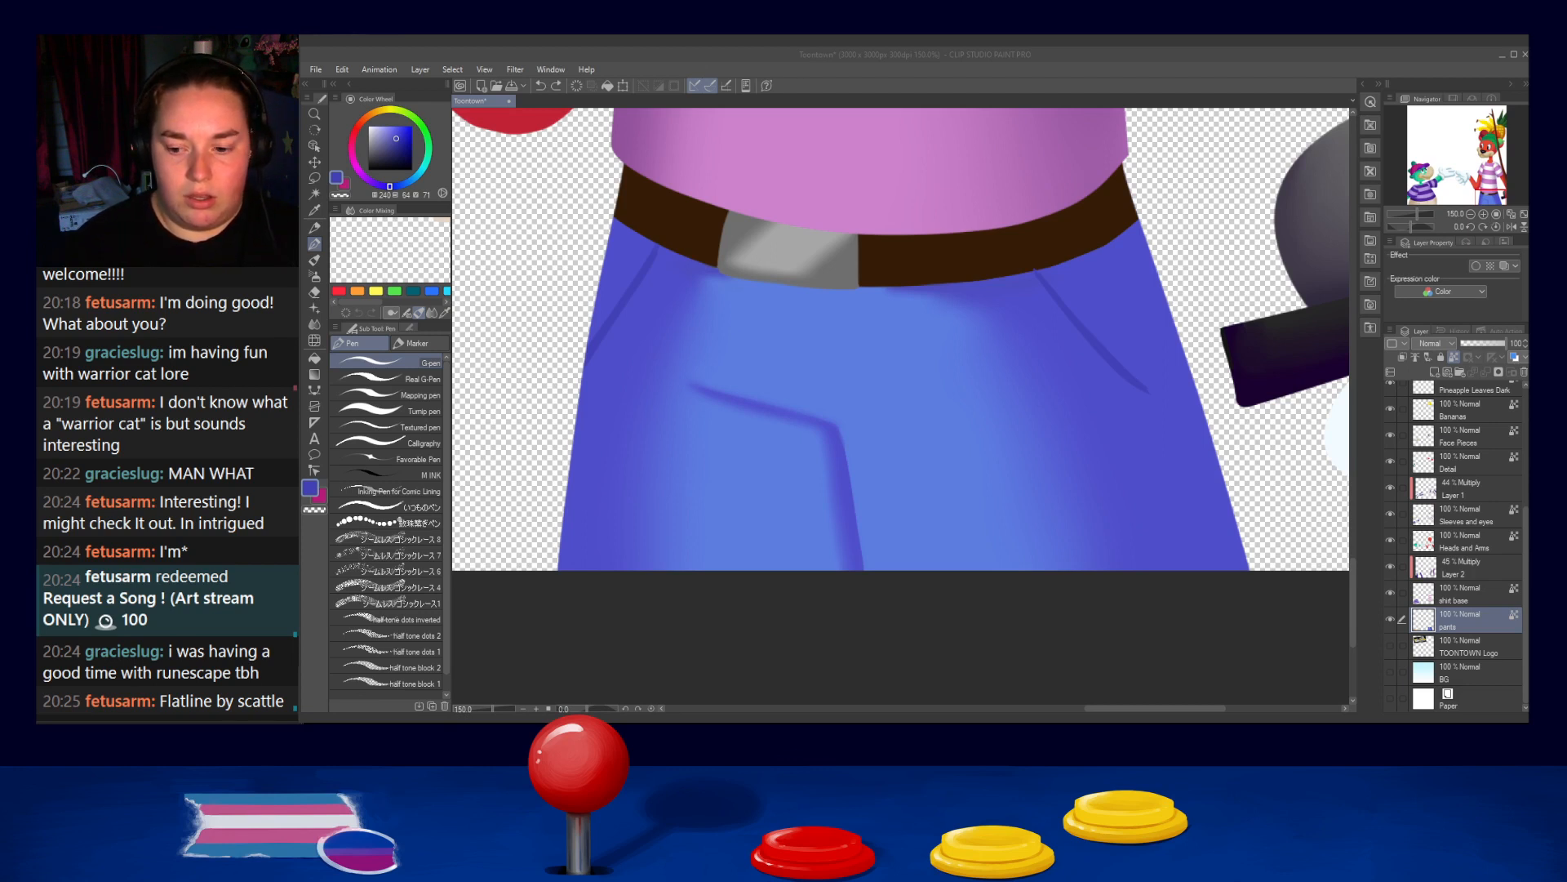
Draw the right leg's side seam from the belt past the pocket line's end to the canvas edge, redrawing until it curves smoothly
click(1466, 52)
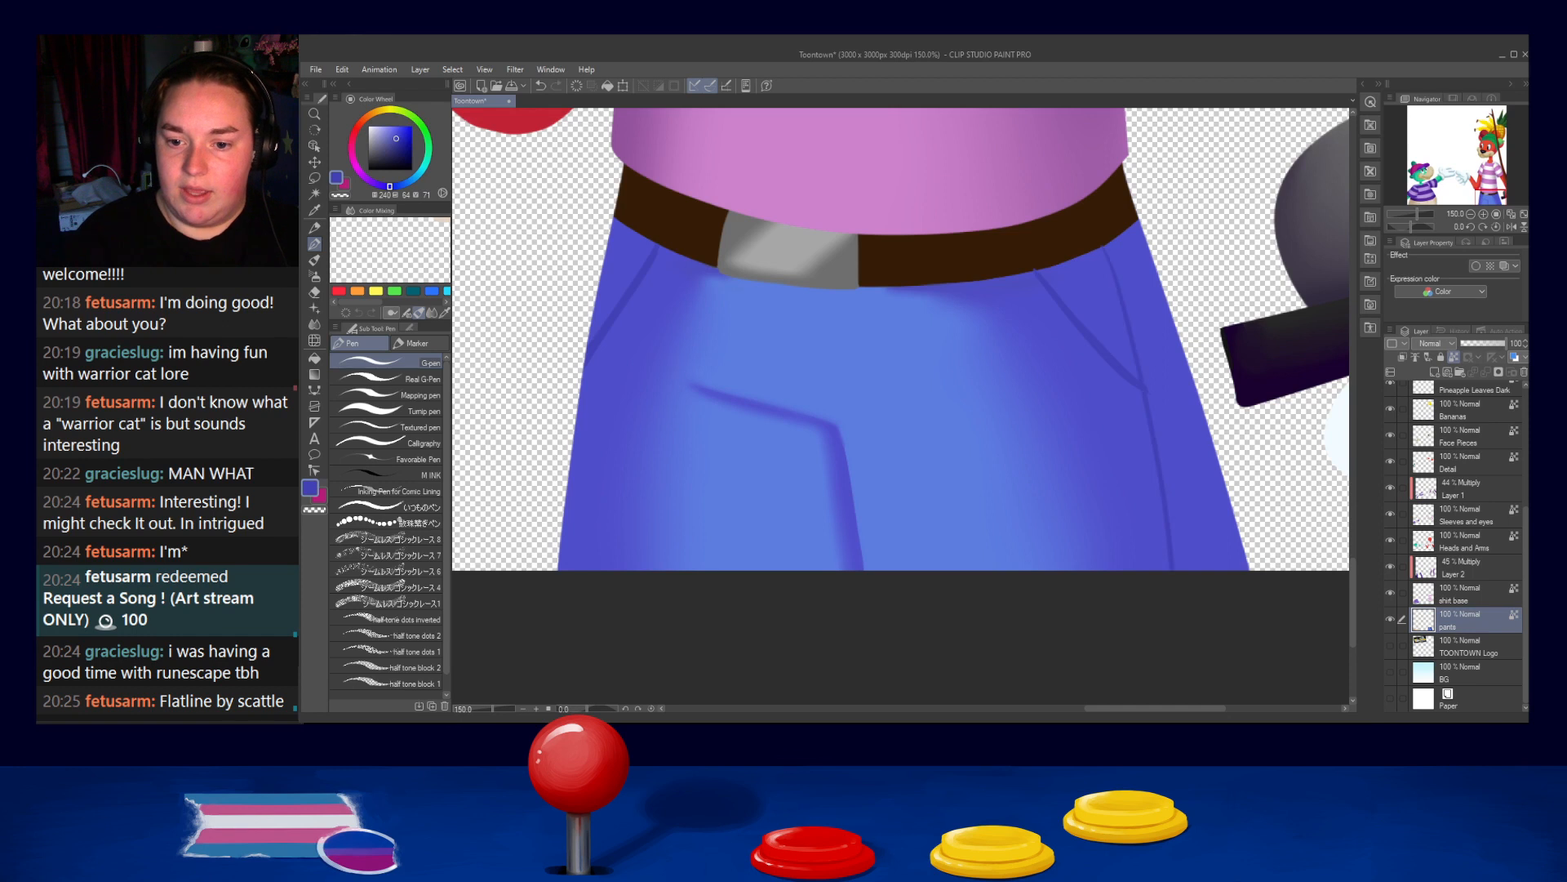
drag(1113, 273, 1190, 568)
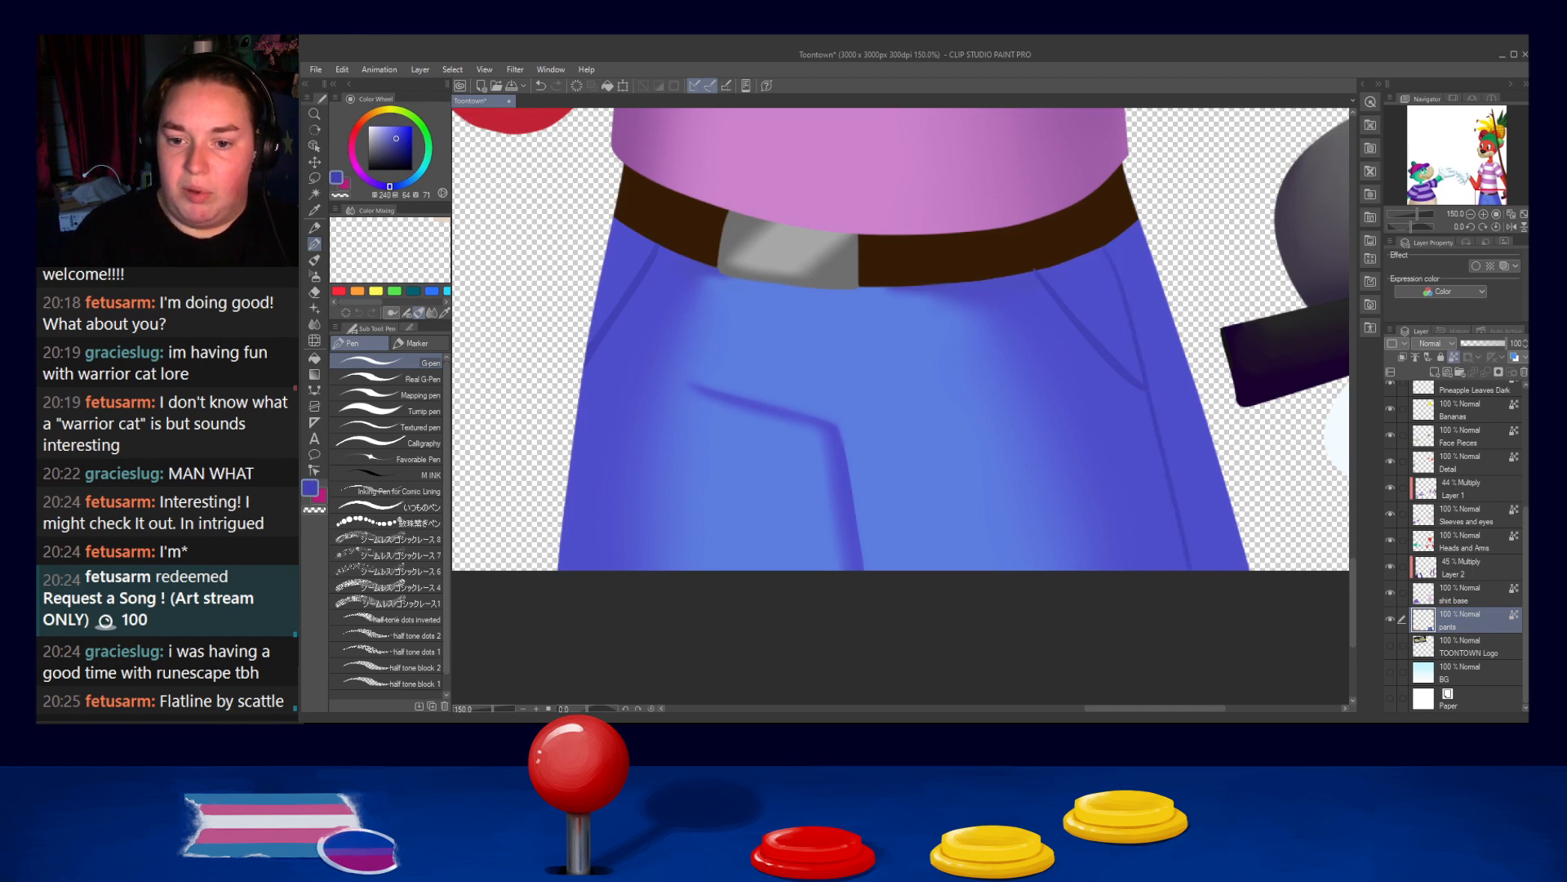
key(ctrl+z)
drag(1102, 262, 1196, 675)
key(ctrl+z)
drag(1104, 241, 1192, 569)
key(ctrl+z)
mouse_move(1105, 244)
mouse_down()
mouse_move(1193, 569)
mouse_move(1159, 381)
mouse_move(1196, 568)
mouse_up()
key(ctrl+z)
key(ctrl+z)
drag(1102, 263, 1180, 562)
key(ctrl+z)
drag(1105, 263, 1193, 567)
key(ctrl+z)
drag(1102, 261, 1194, 567)
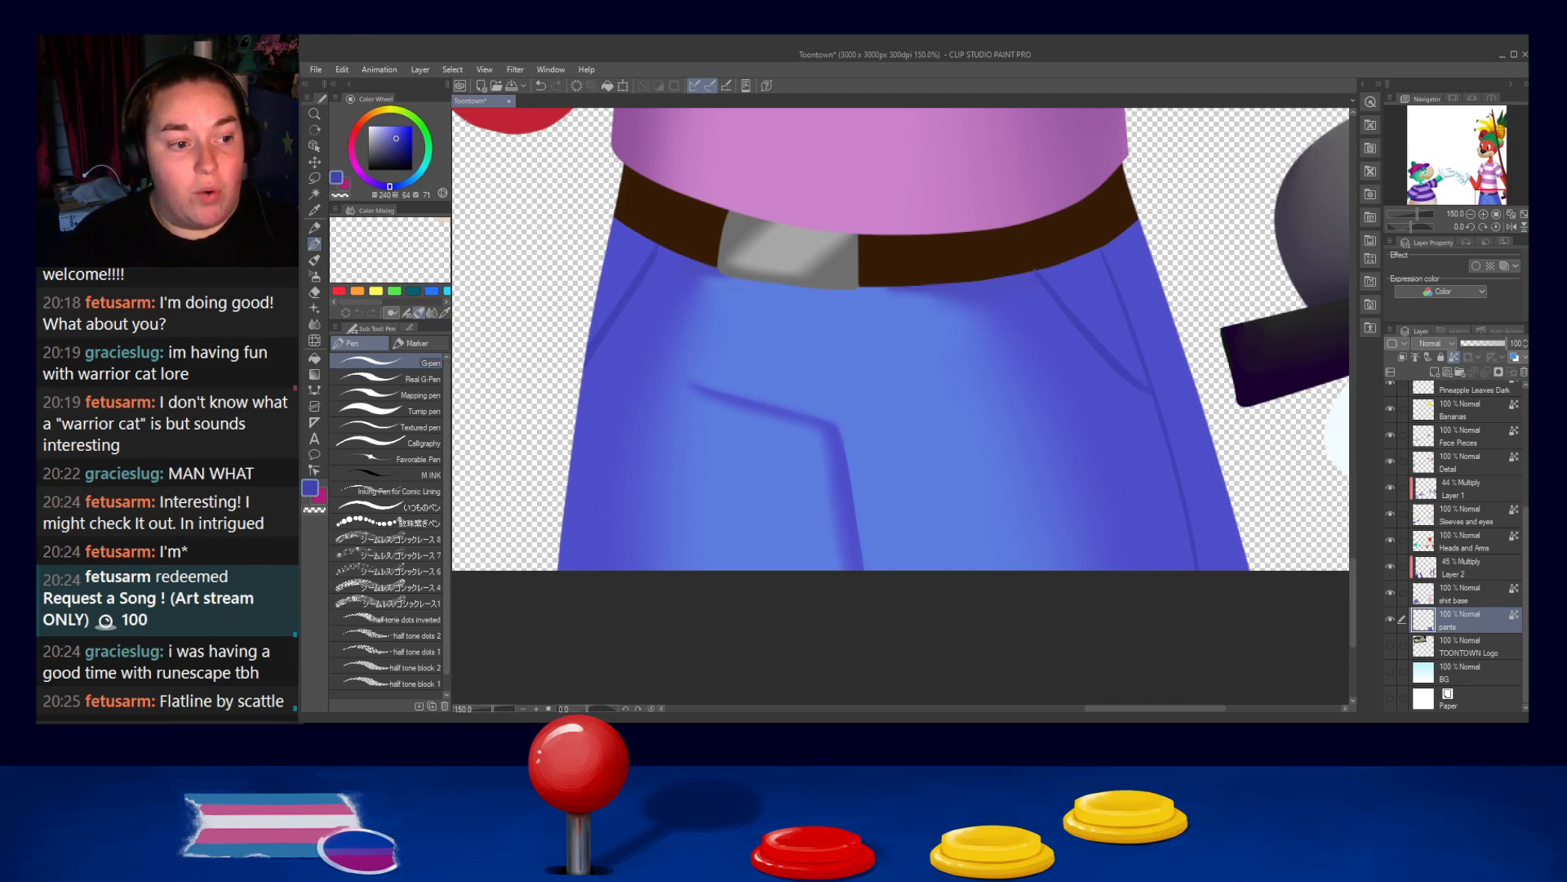
Sample the belt's brown and retouch the belt's lower edge where the right pocket line and side seam meet it
alt+click(1014, 270)
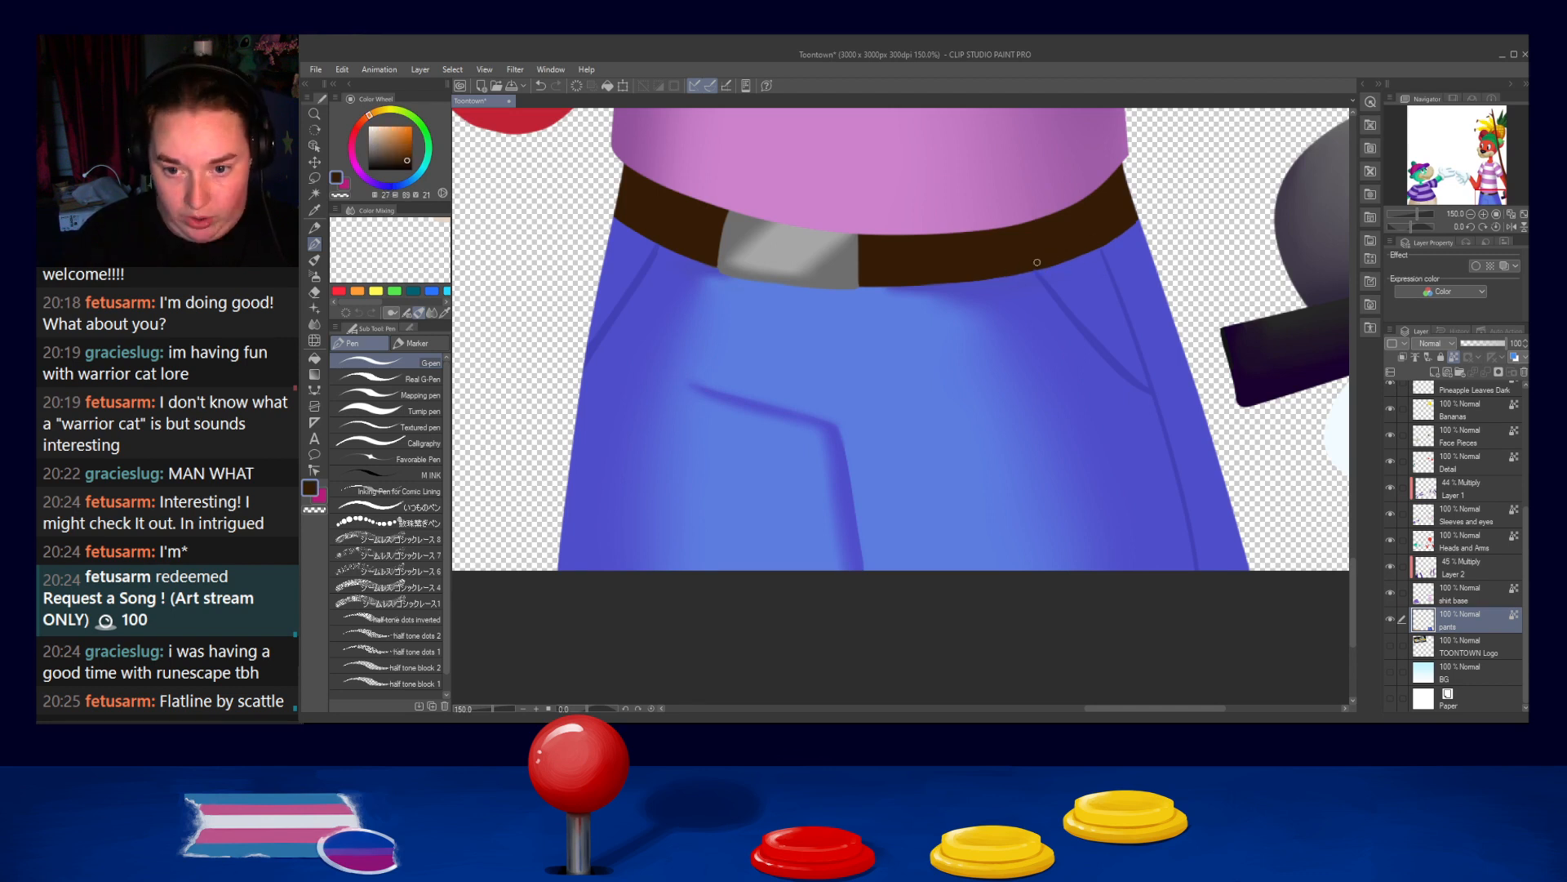
drag(1034, 270, 1135, 224)
key(ctrl+z)
key(ctrl+z)
mouse_move(1039, 269)
mouse_down()
mouse_move(1136, 227)
mouse_move(1060, 266)
mouse_move(1114, 241)
mouse_up()
key(ctrl+z)
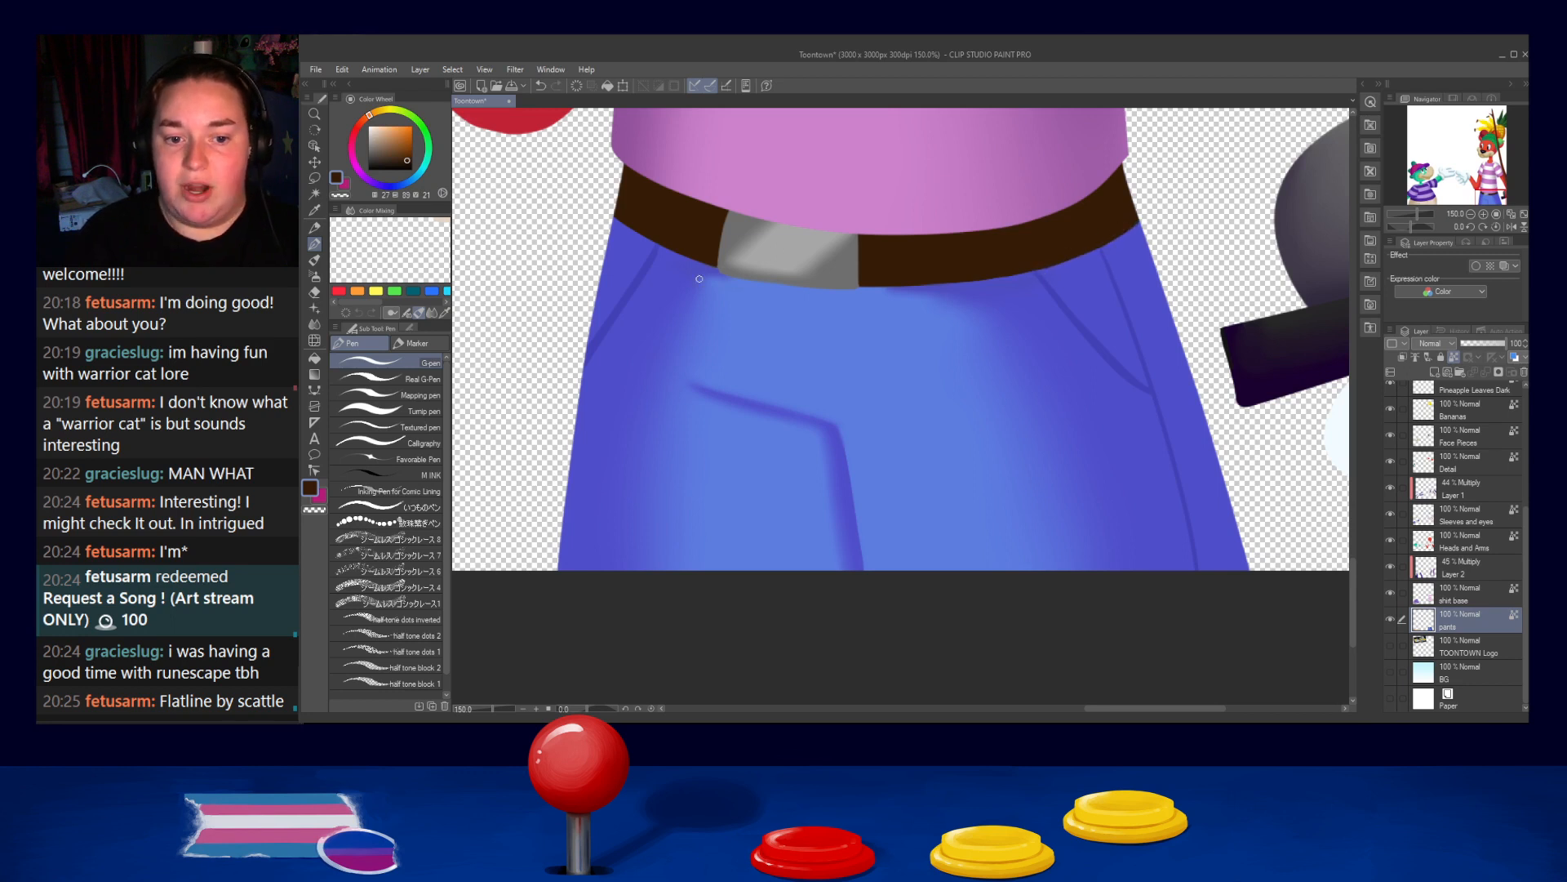
alt+click(683, 265)
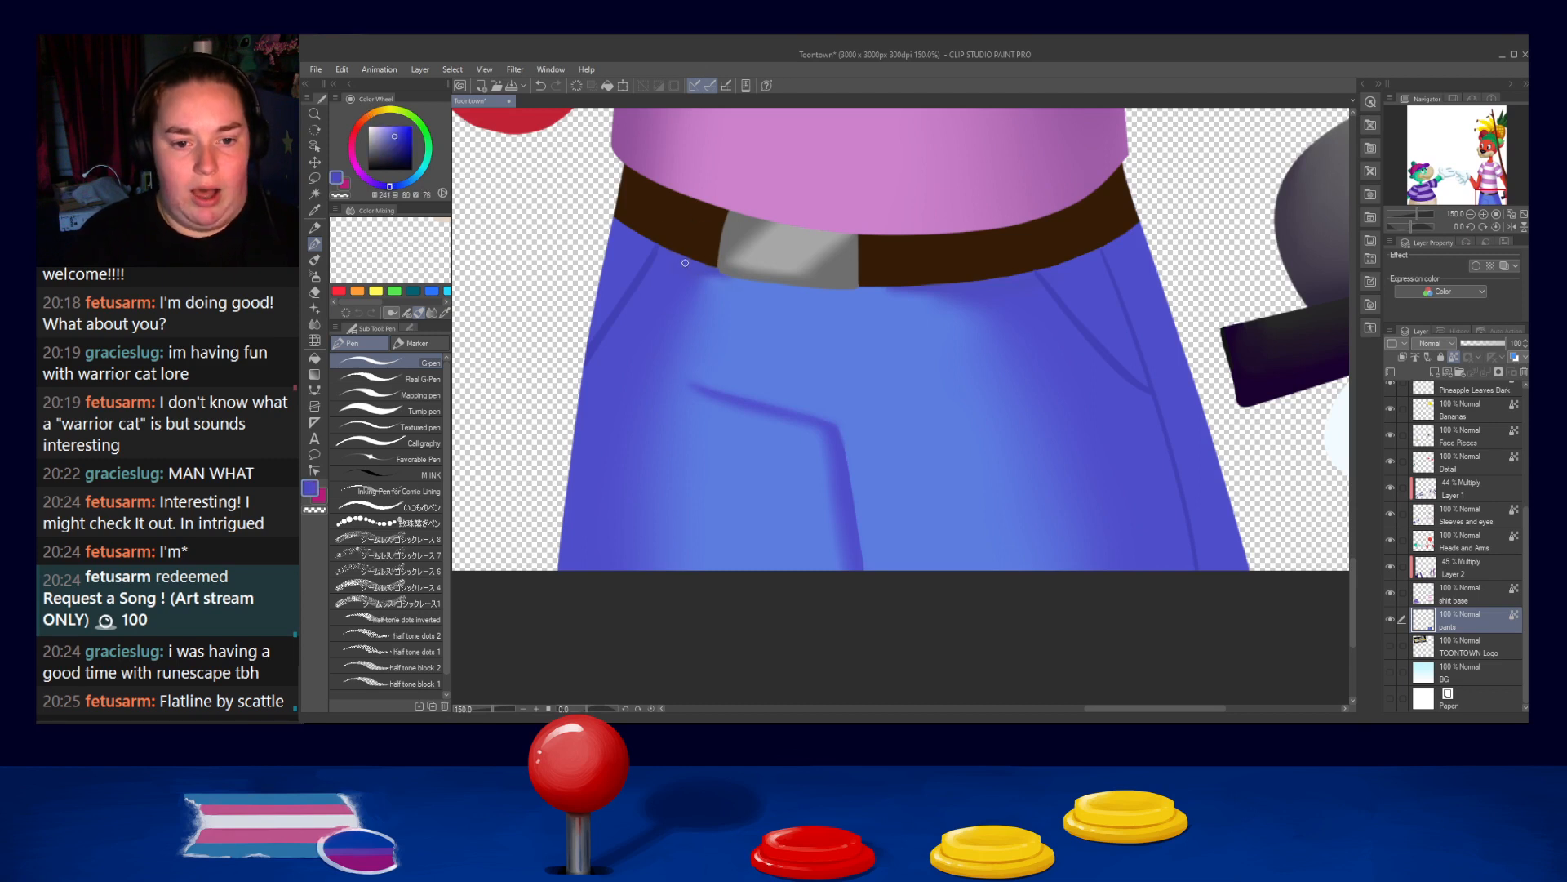
alt+click(675, 229)
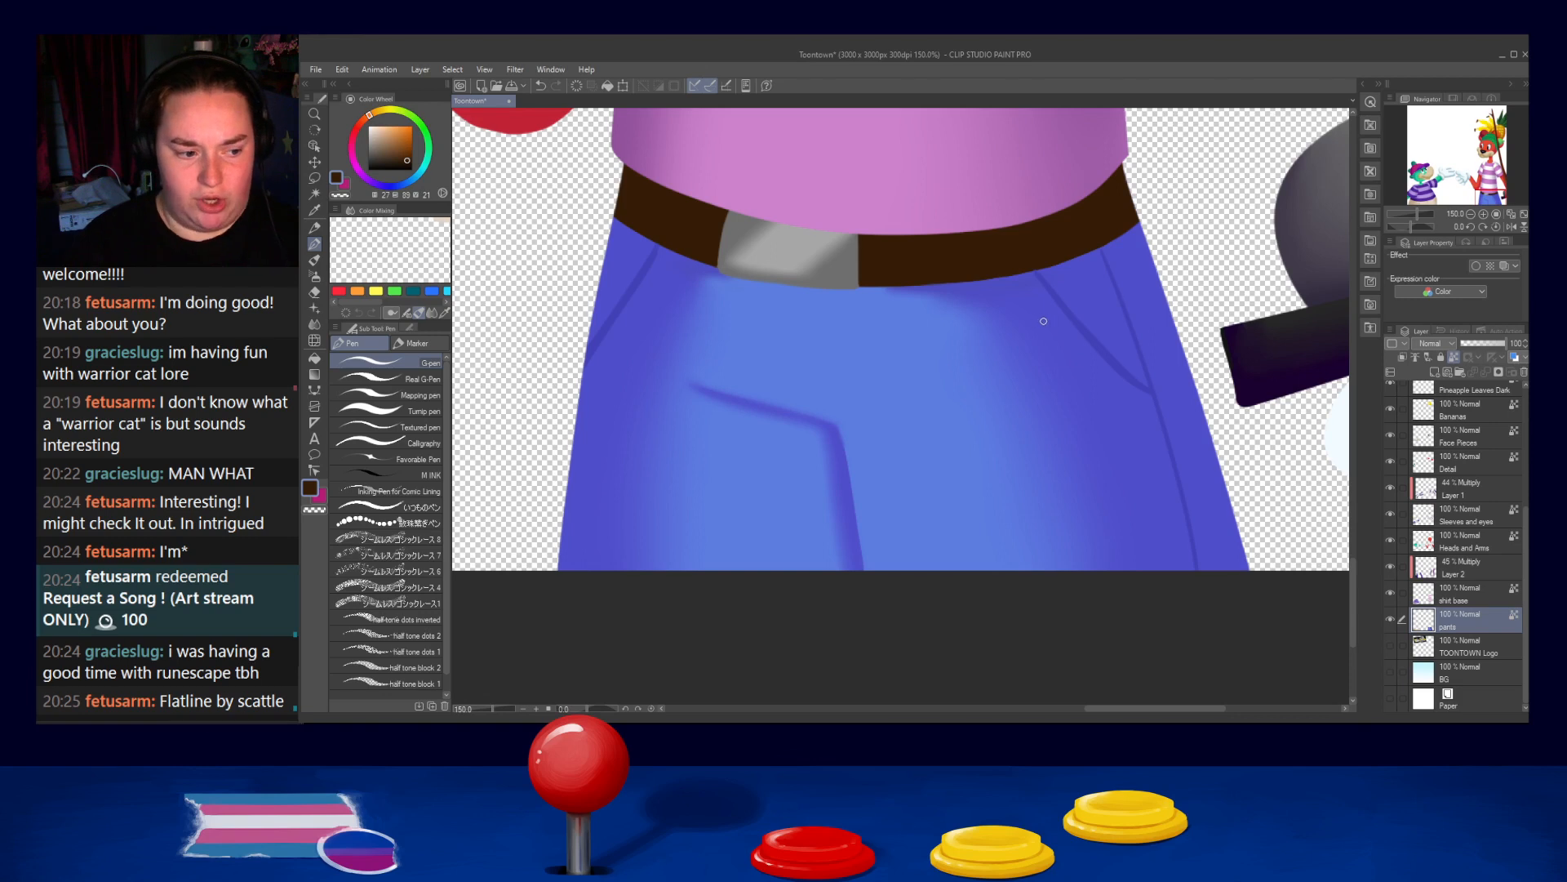
scroll(842, 361, down, 4)
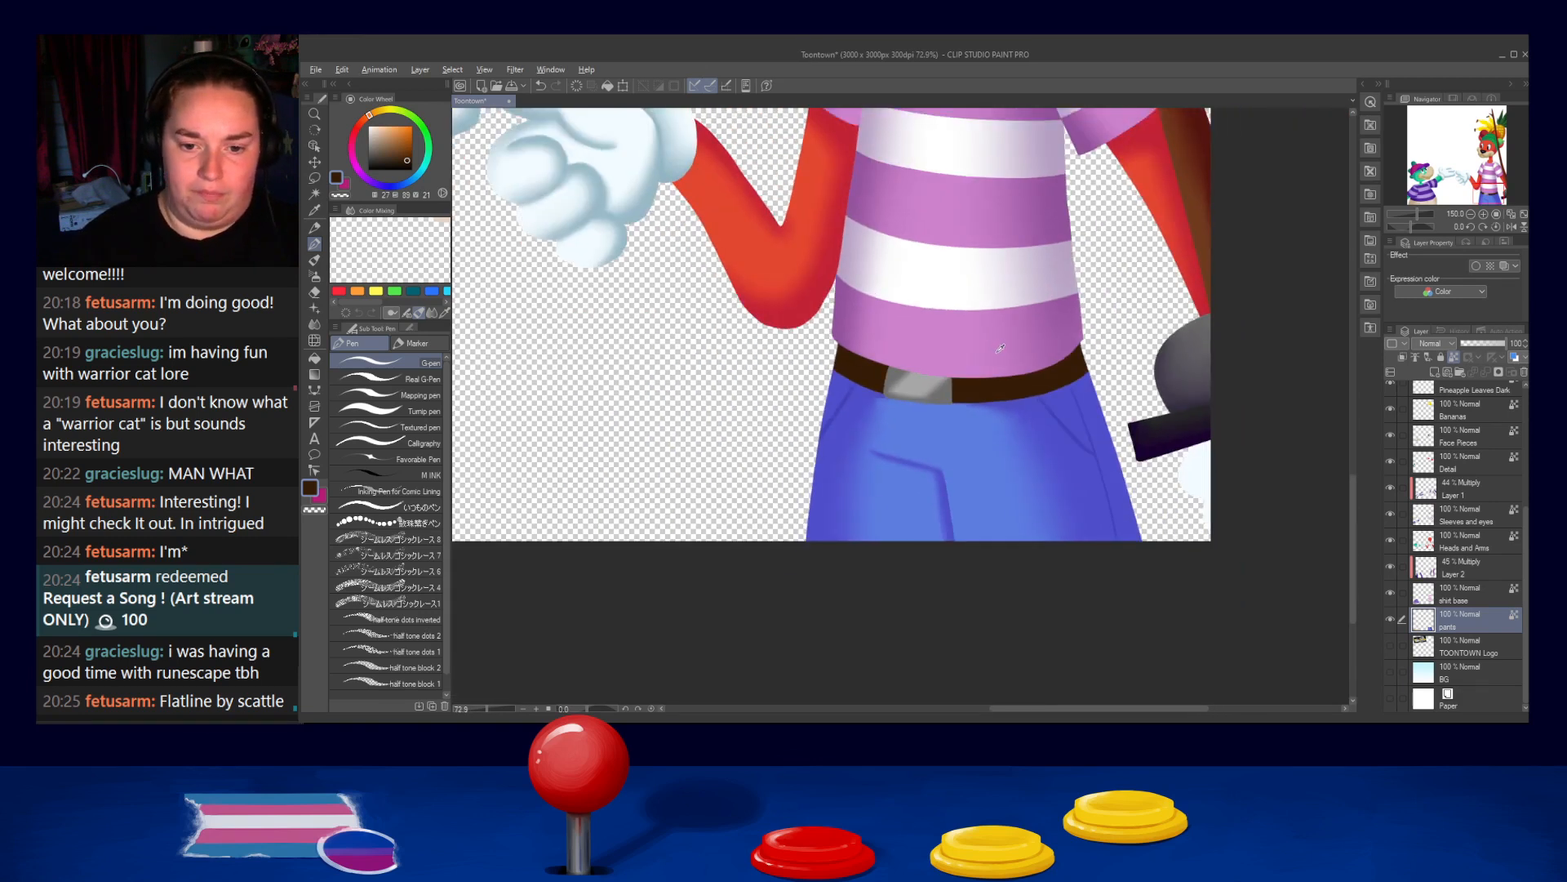
scroll(1004, 352, up, 3)
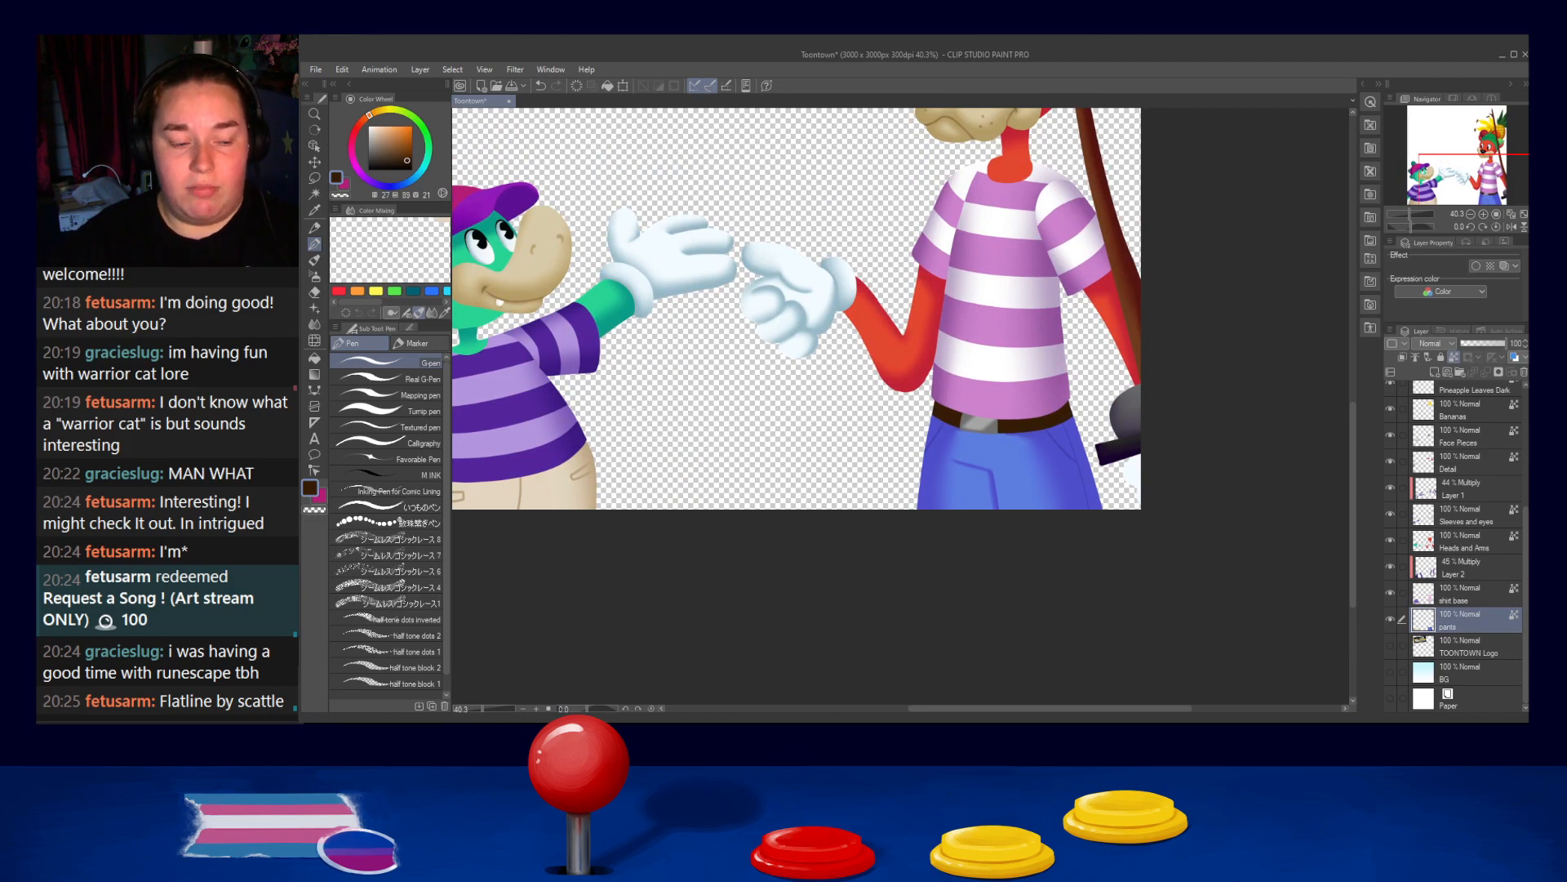
drag(784, 360, 868, 471)
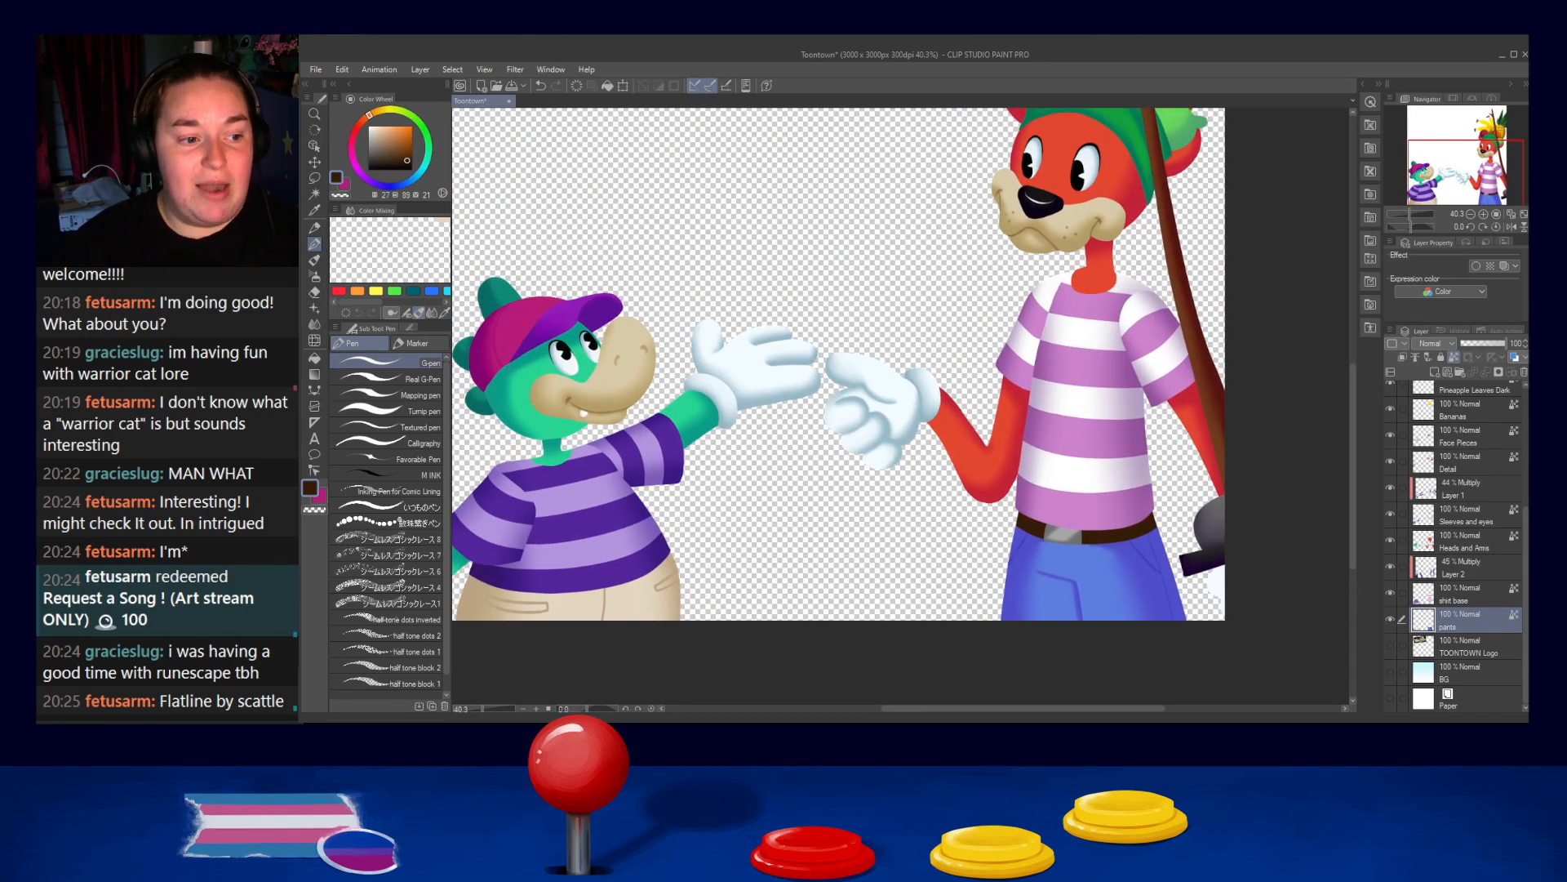
Look over both characters' shading and clothing details across the whole illustration
drag(653, 295, 672, 326)
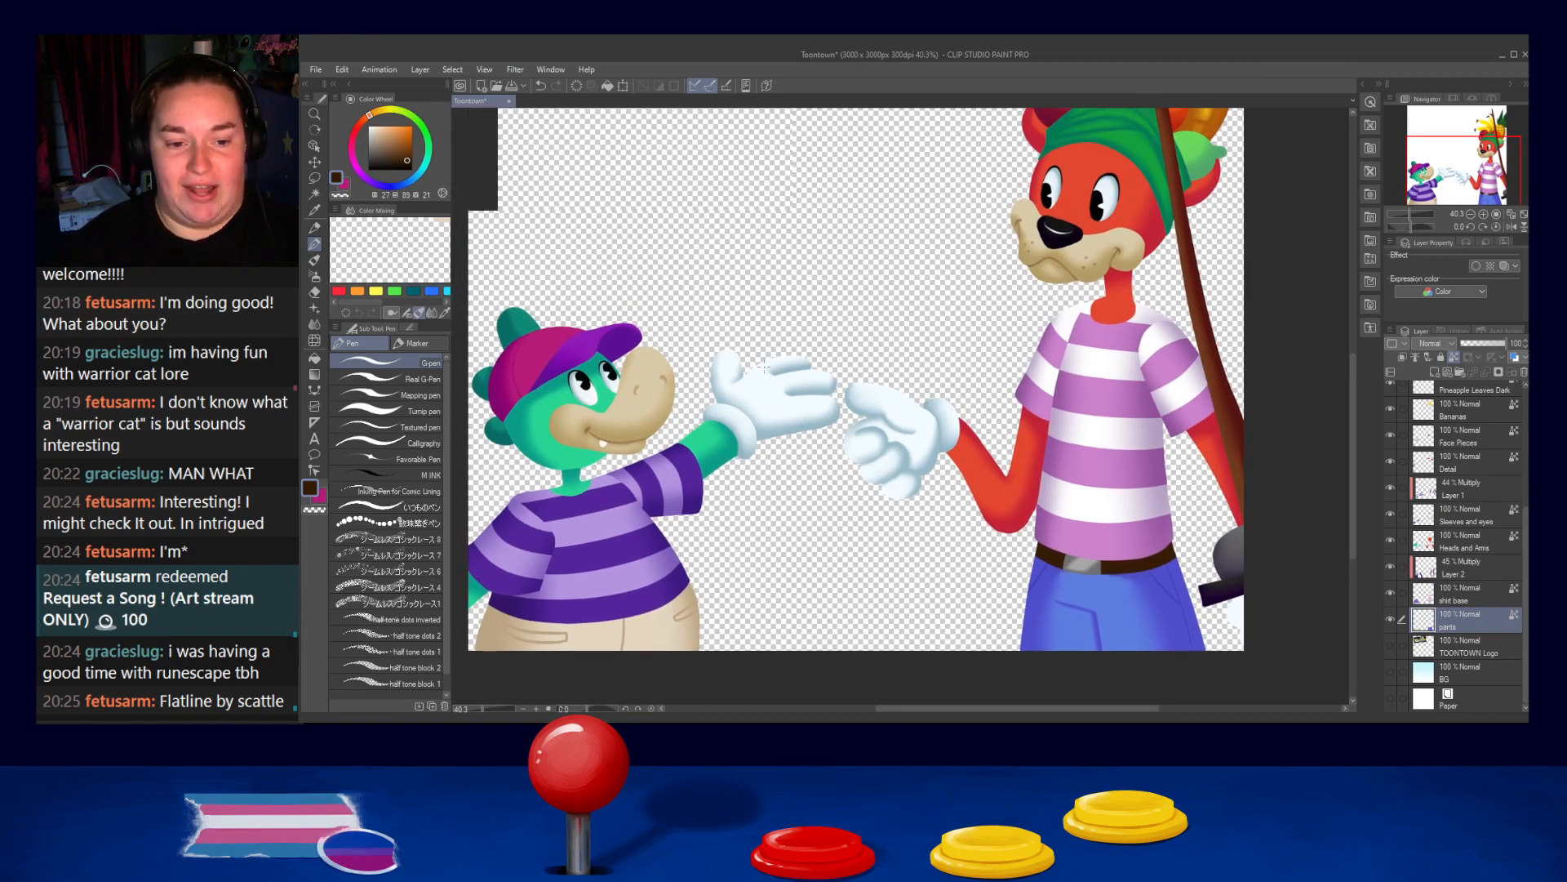
scroll(762, 366, down, 1)
scroll(756, 369, up, 1)
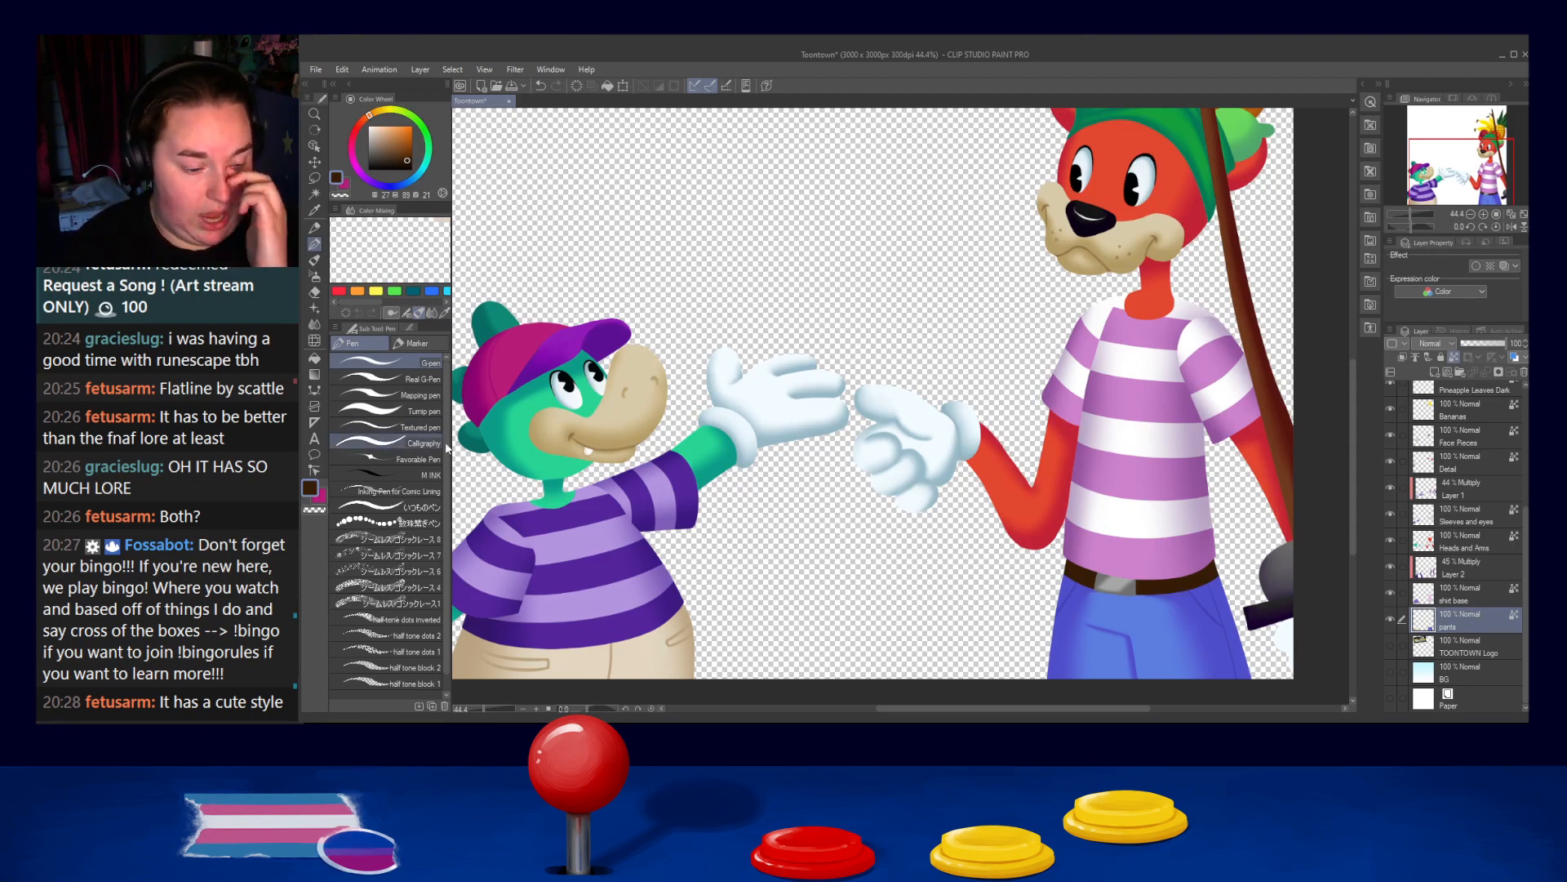
mouse_move(1034, 556)
mouse_down()
mouse_move(1030, 453)
mouse_move(1048, 543)
mouse_up()
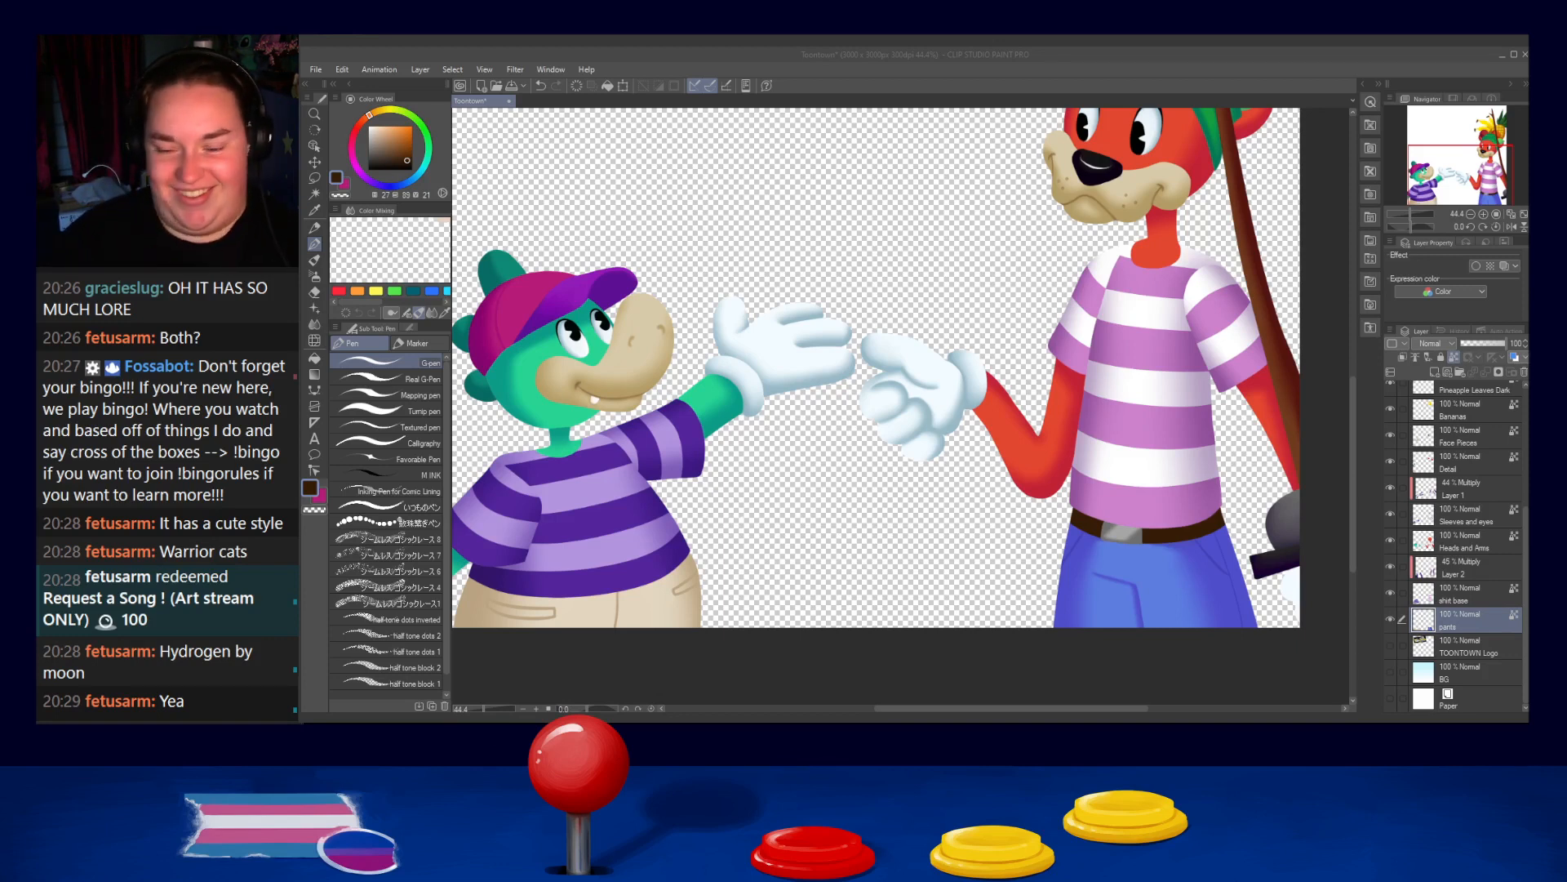
click(1428, 60)
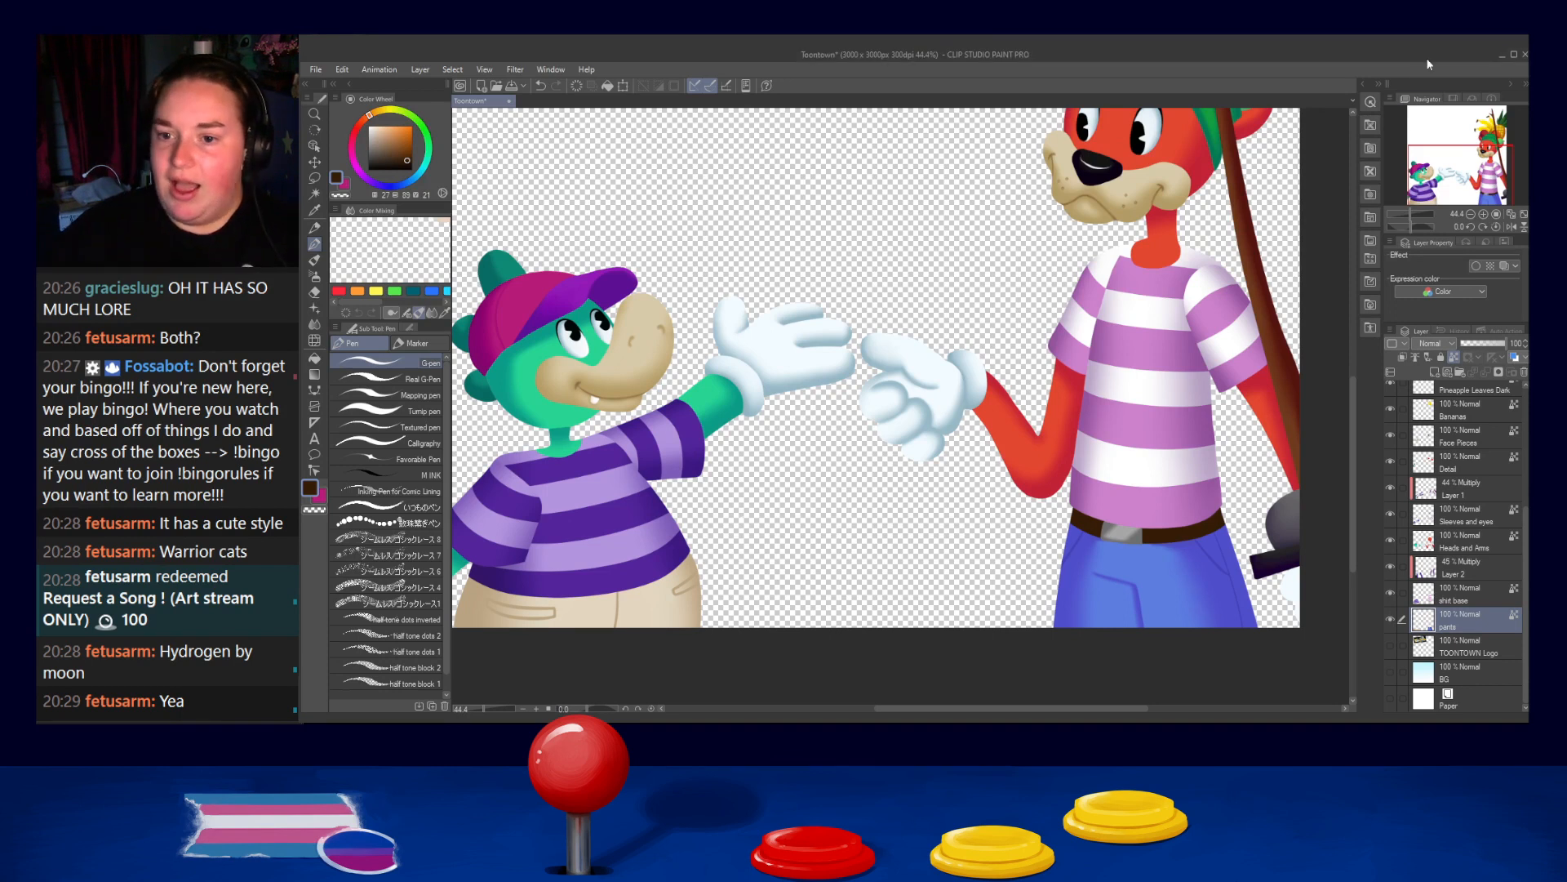
drag(1149, 298, 1117, 324)
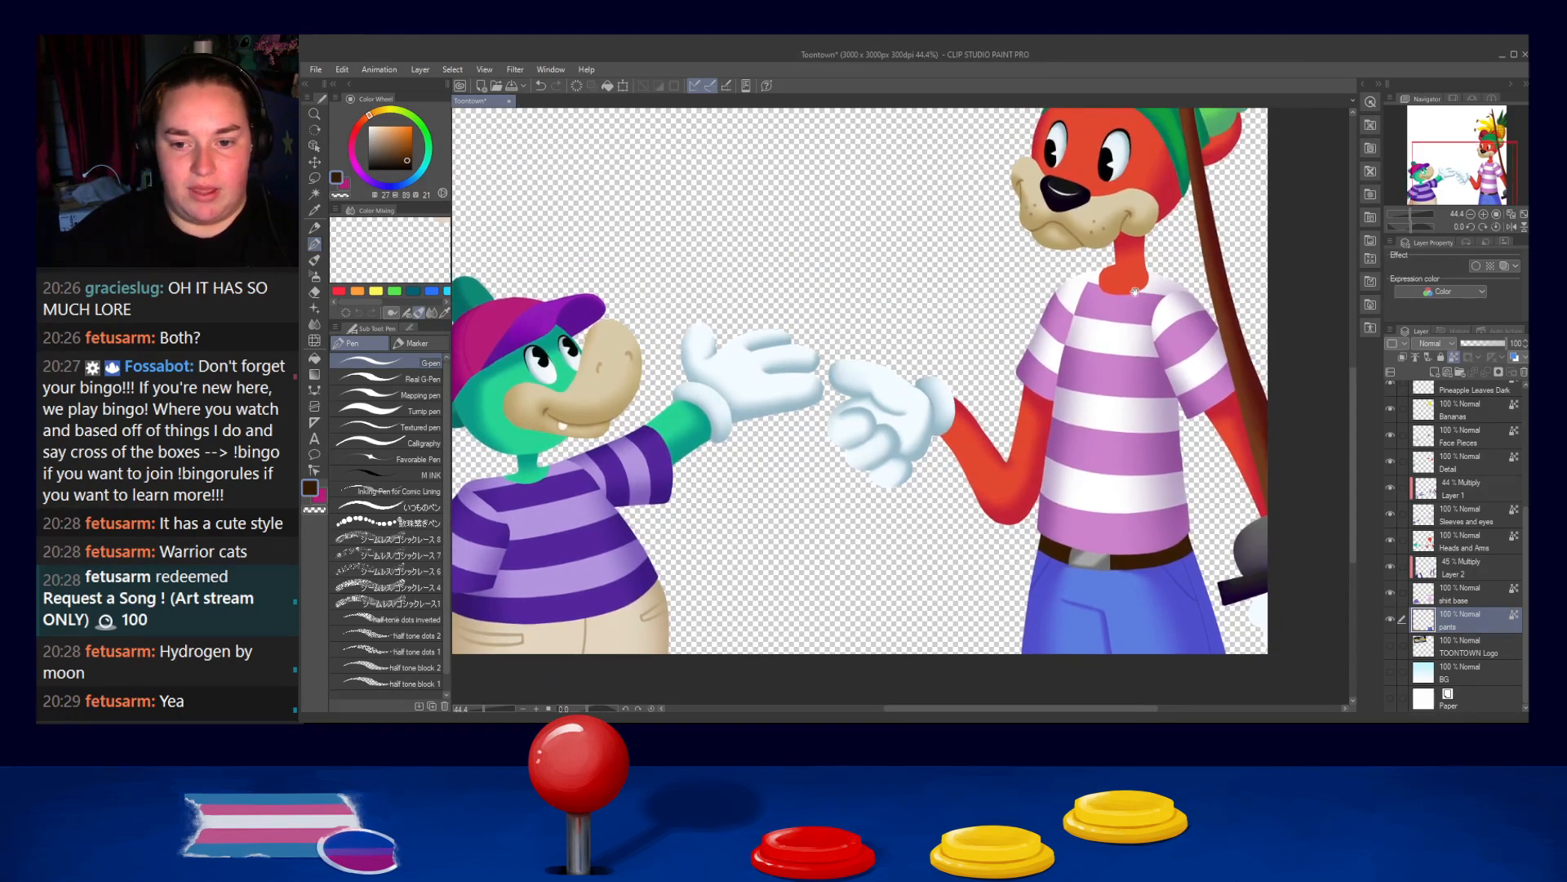
scroll(1135, 289, down, 3)
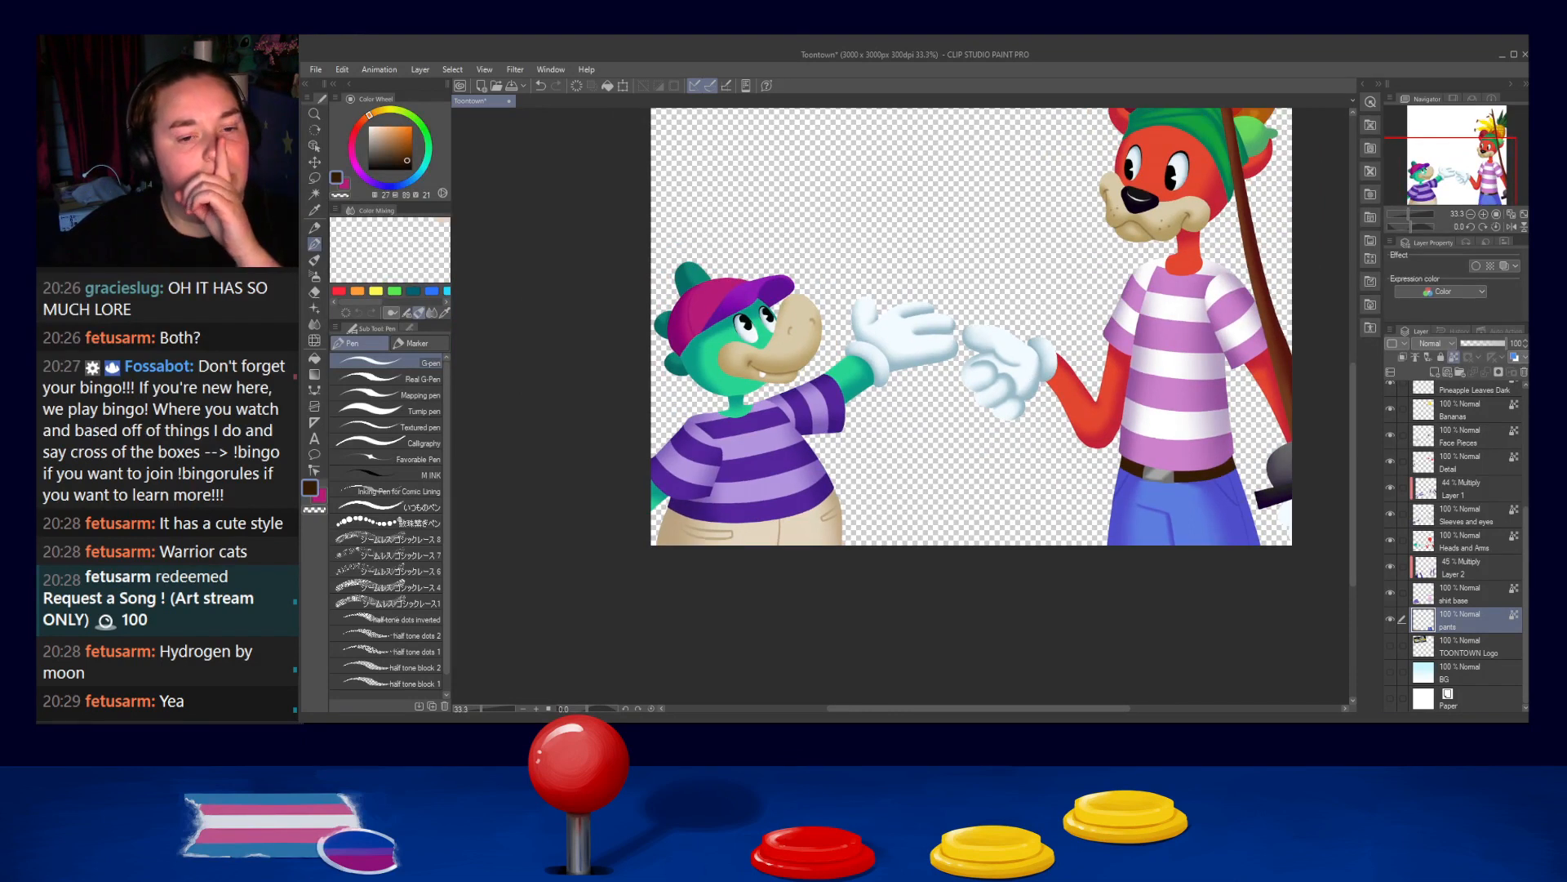
drag(645, 325, 632, 397)
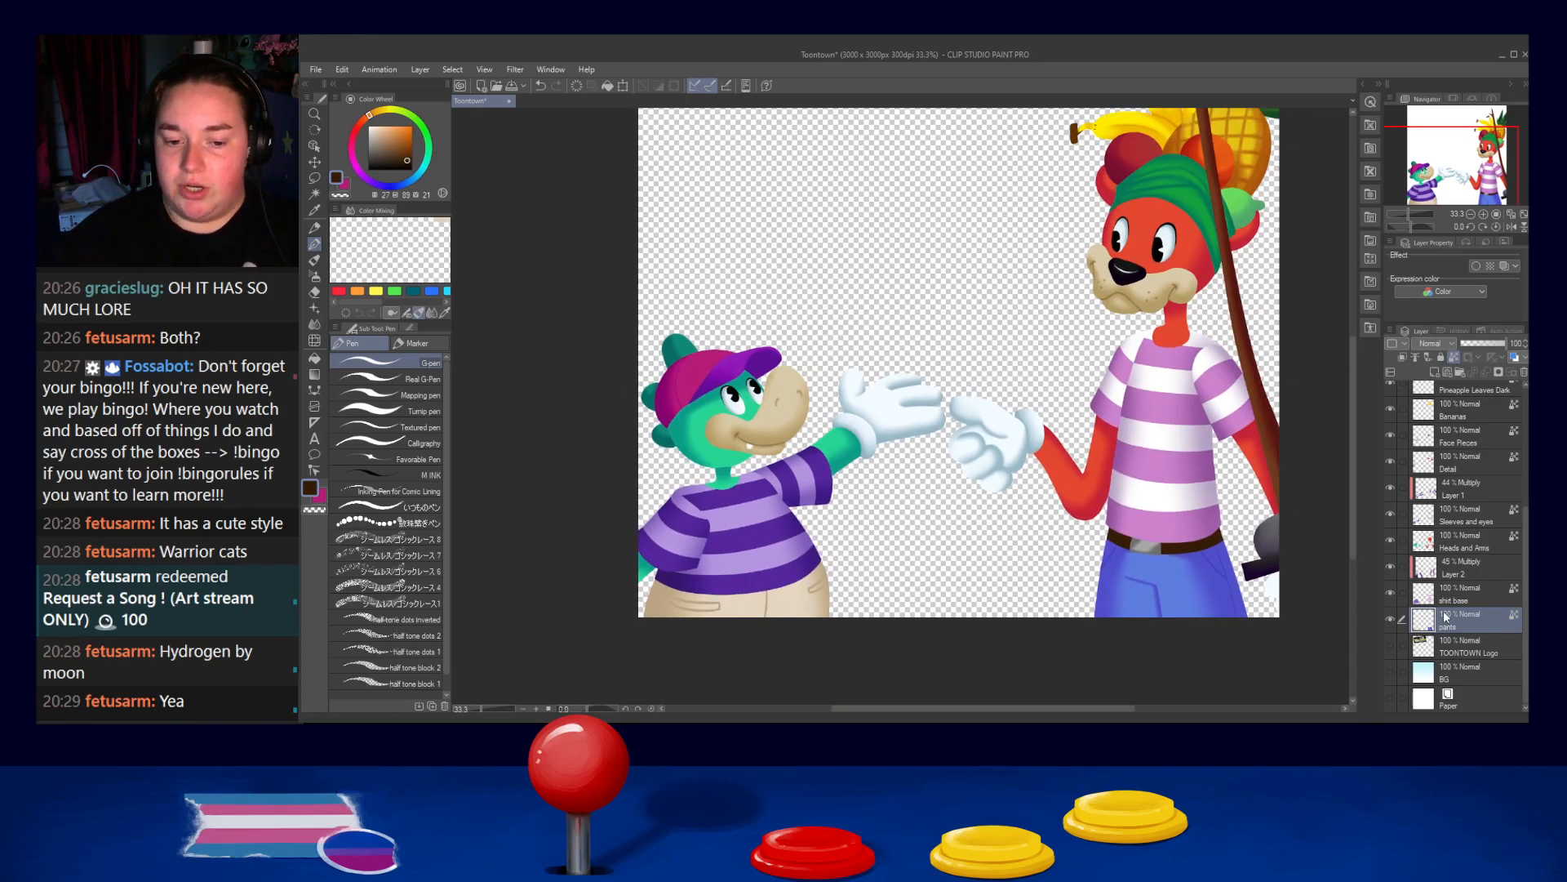
drag(996, 382, 960, 443)
scroll(959, 443, down, 1)
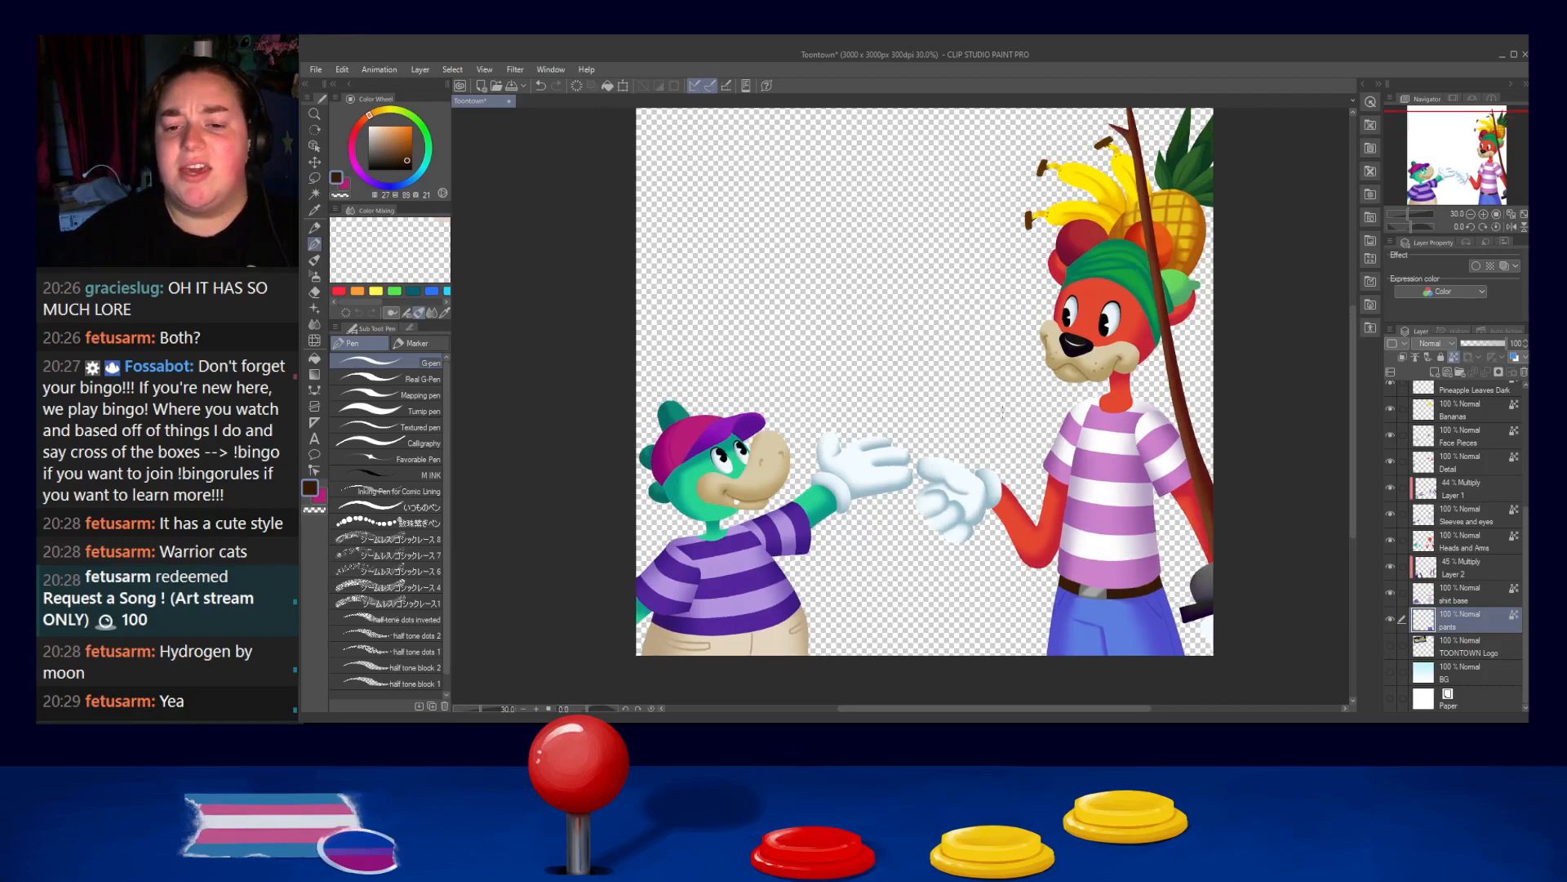
scroll(1078, 327, down, 1)
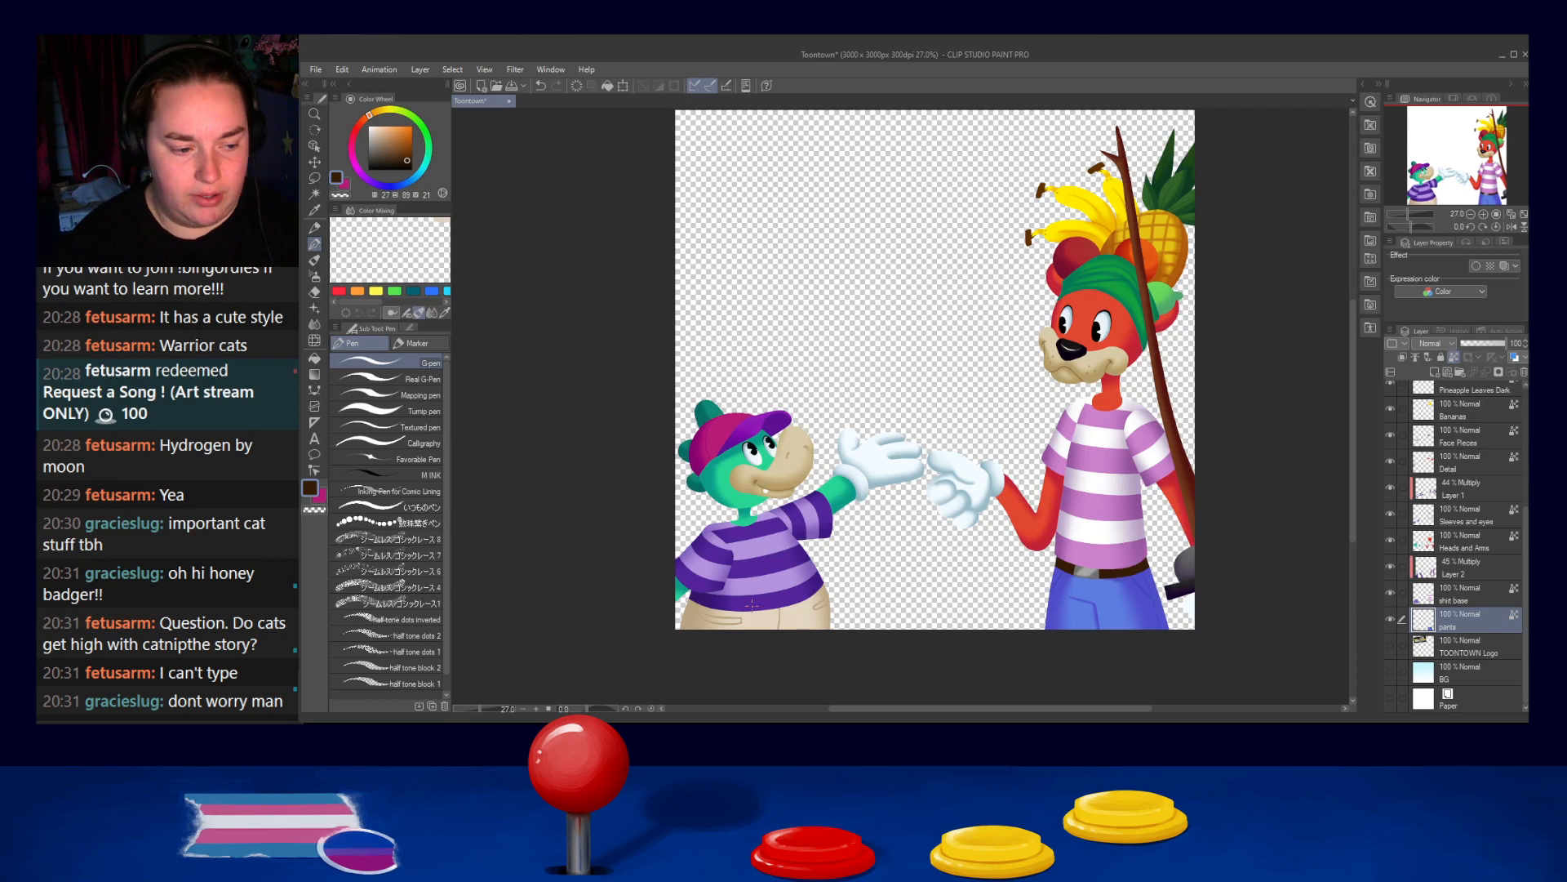
drag(825, 586, 839, 520)
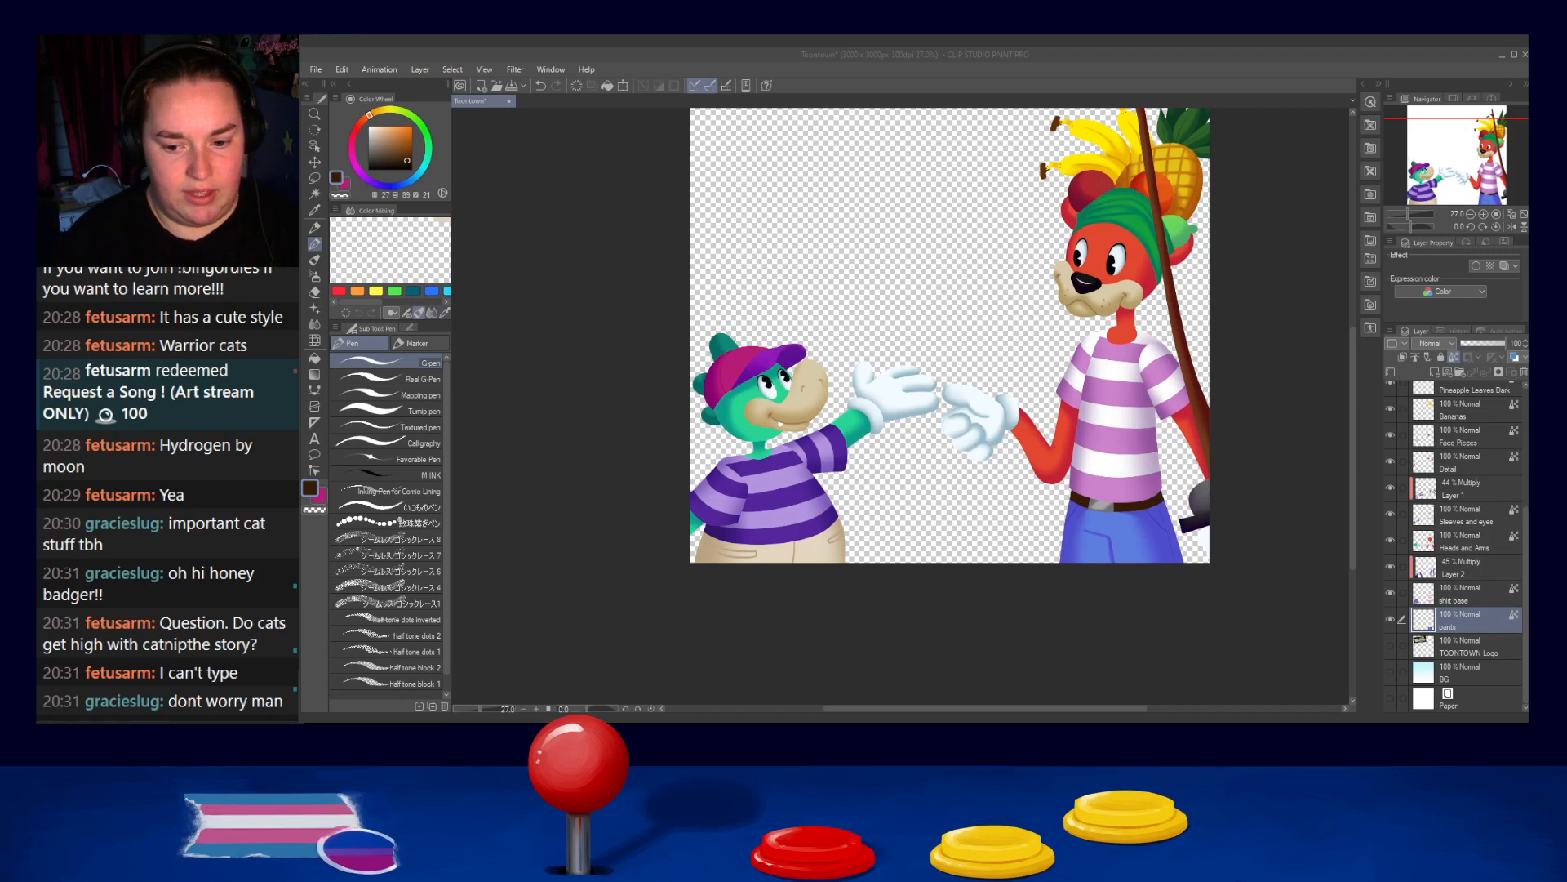
click(1123, 251)
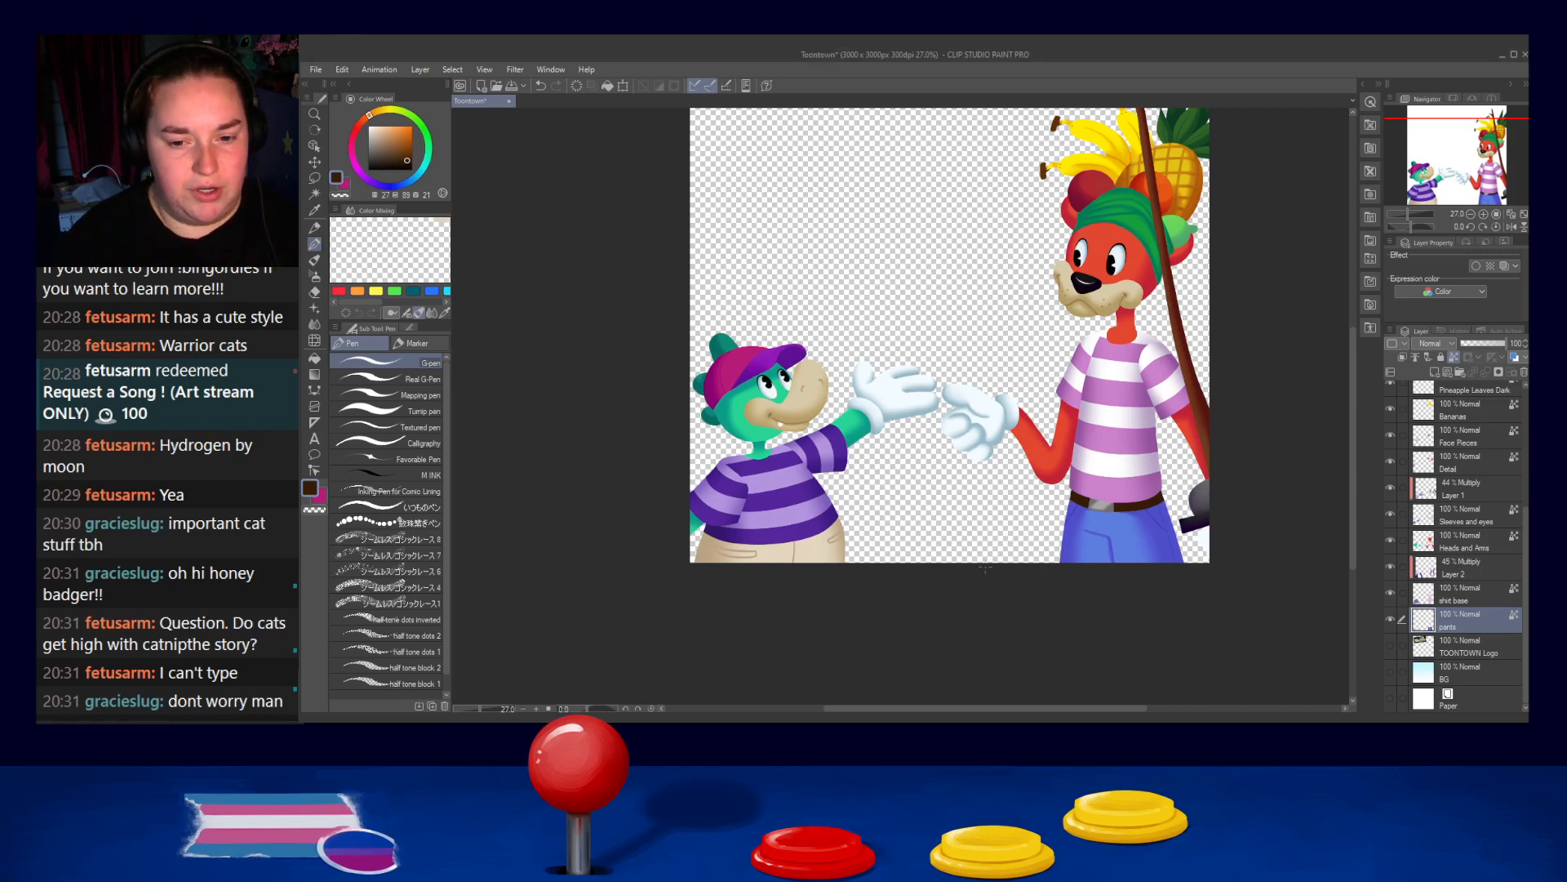
drag(990, 554, 968, 621)
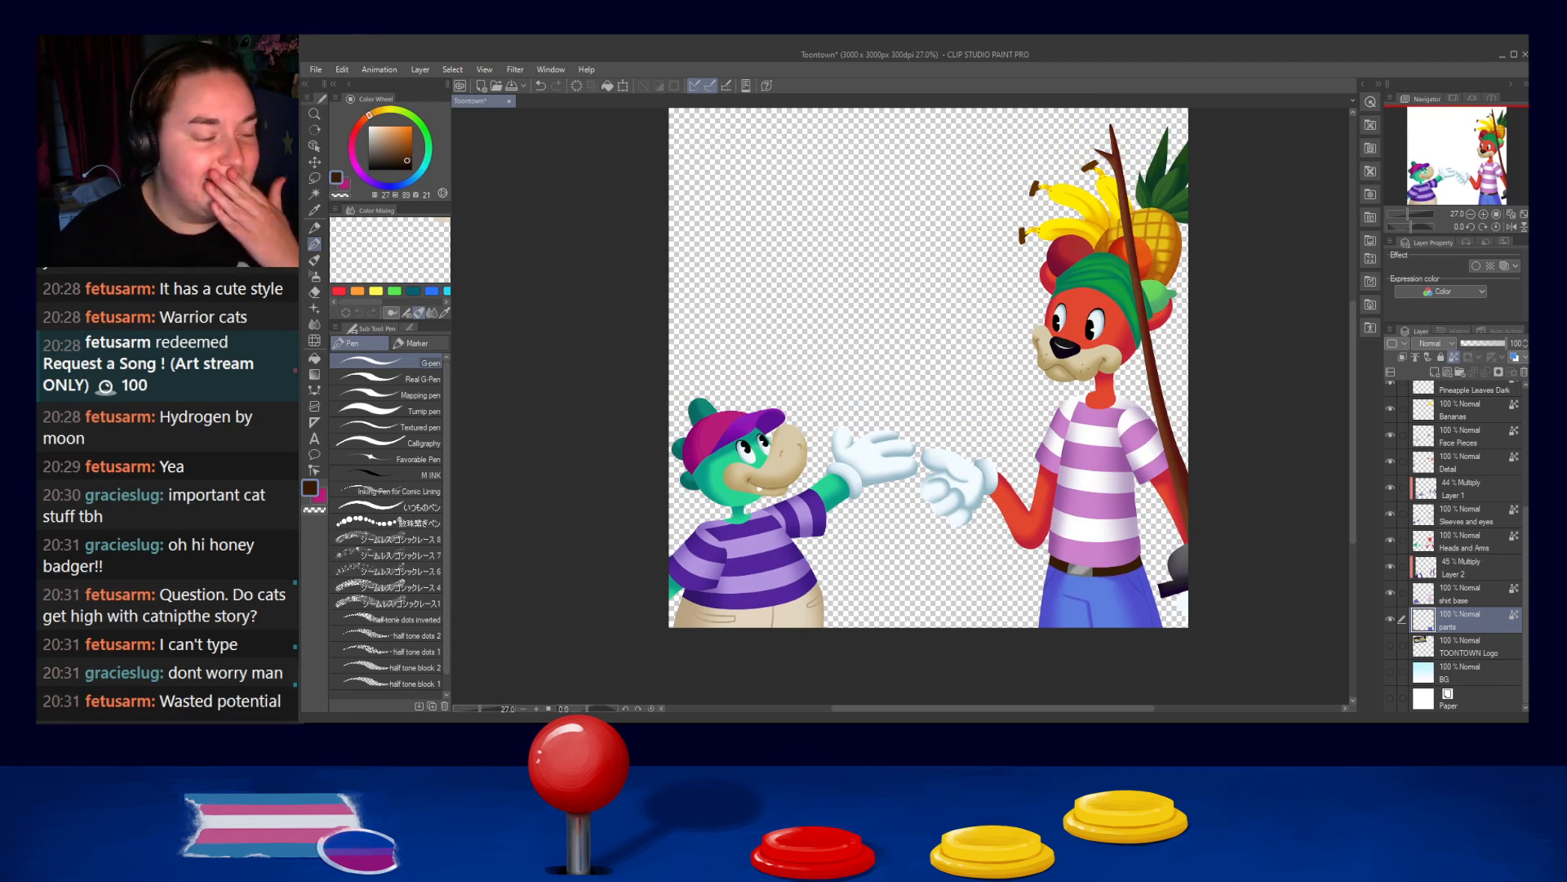
scroll(801, 638, up, 1)
scroll(859, 436, up, 1)
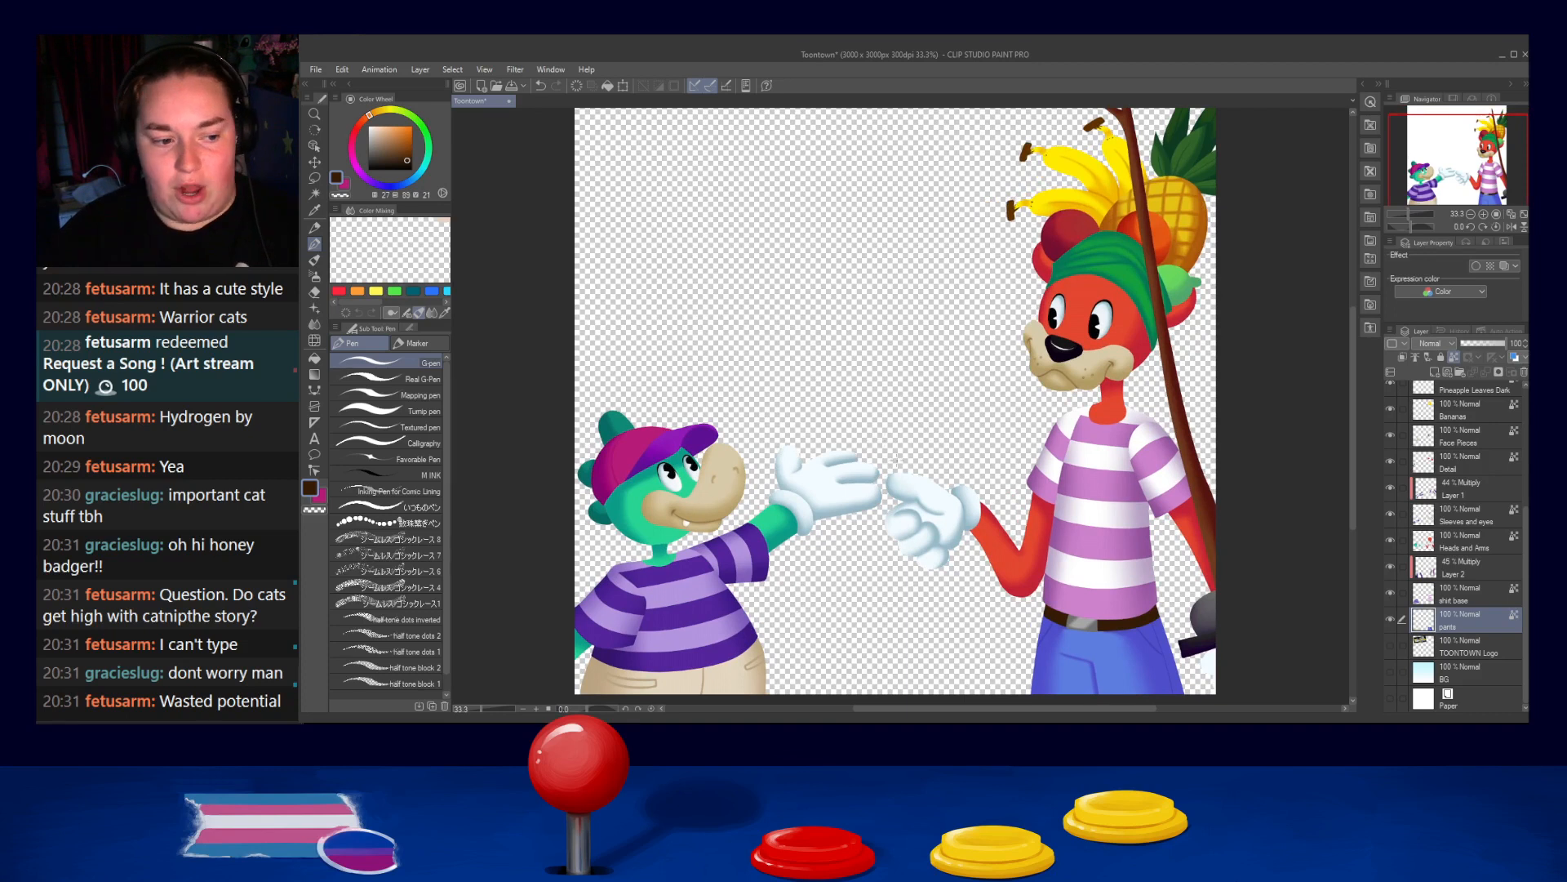
drag(1042, 535, 1024, 498)
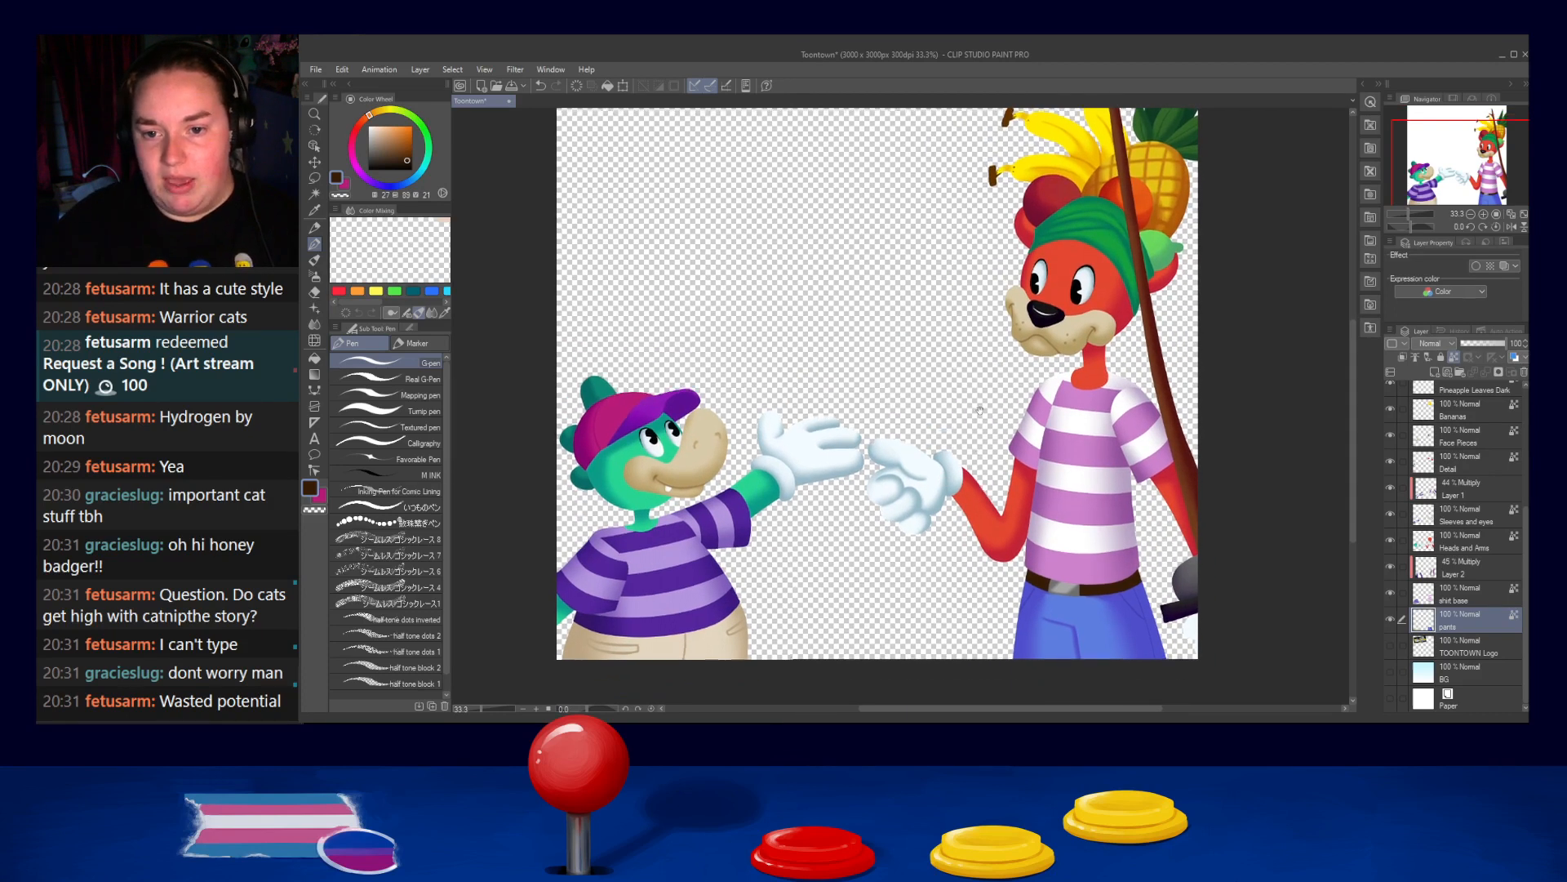
drag(997, 409, 992, 431)
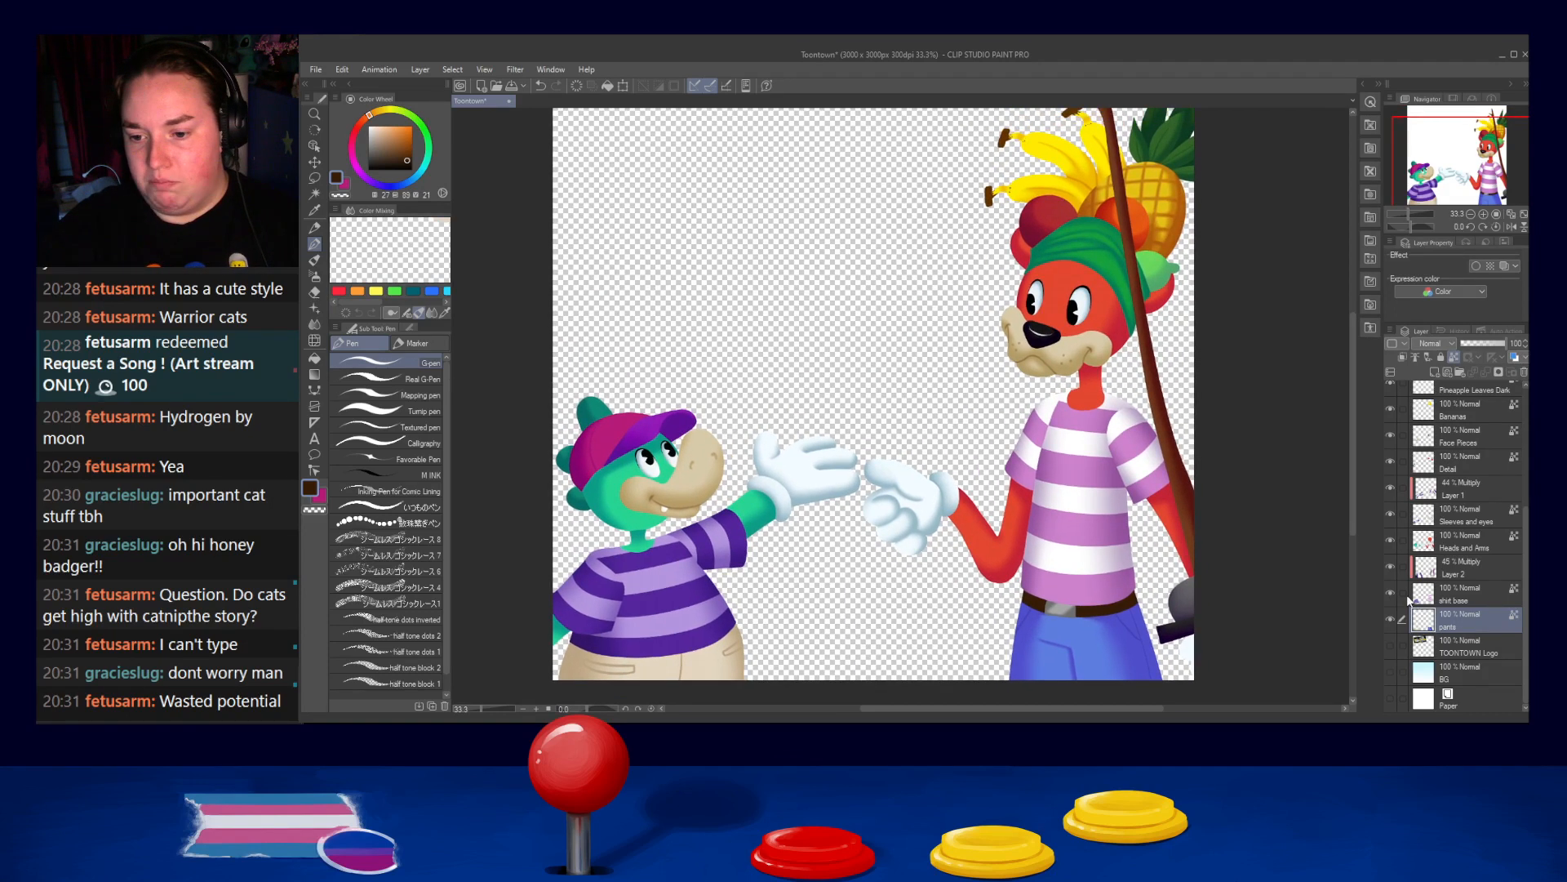
Show the BG sky layer and sample the gloves' blue-grey shadow colour for painting on the Heads and Arms layer
click(1391, 672)
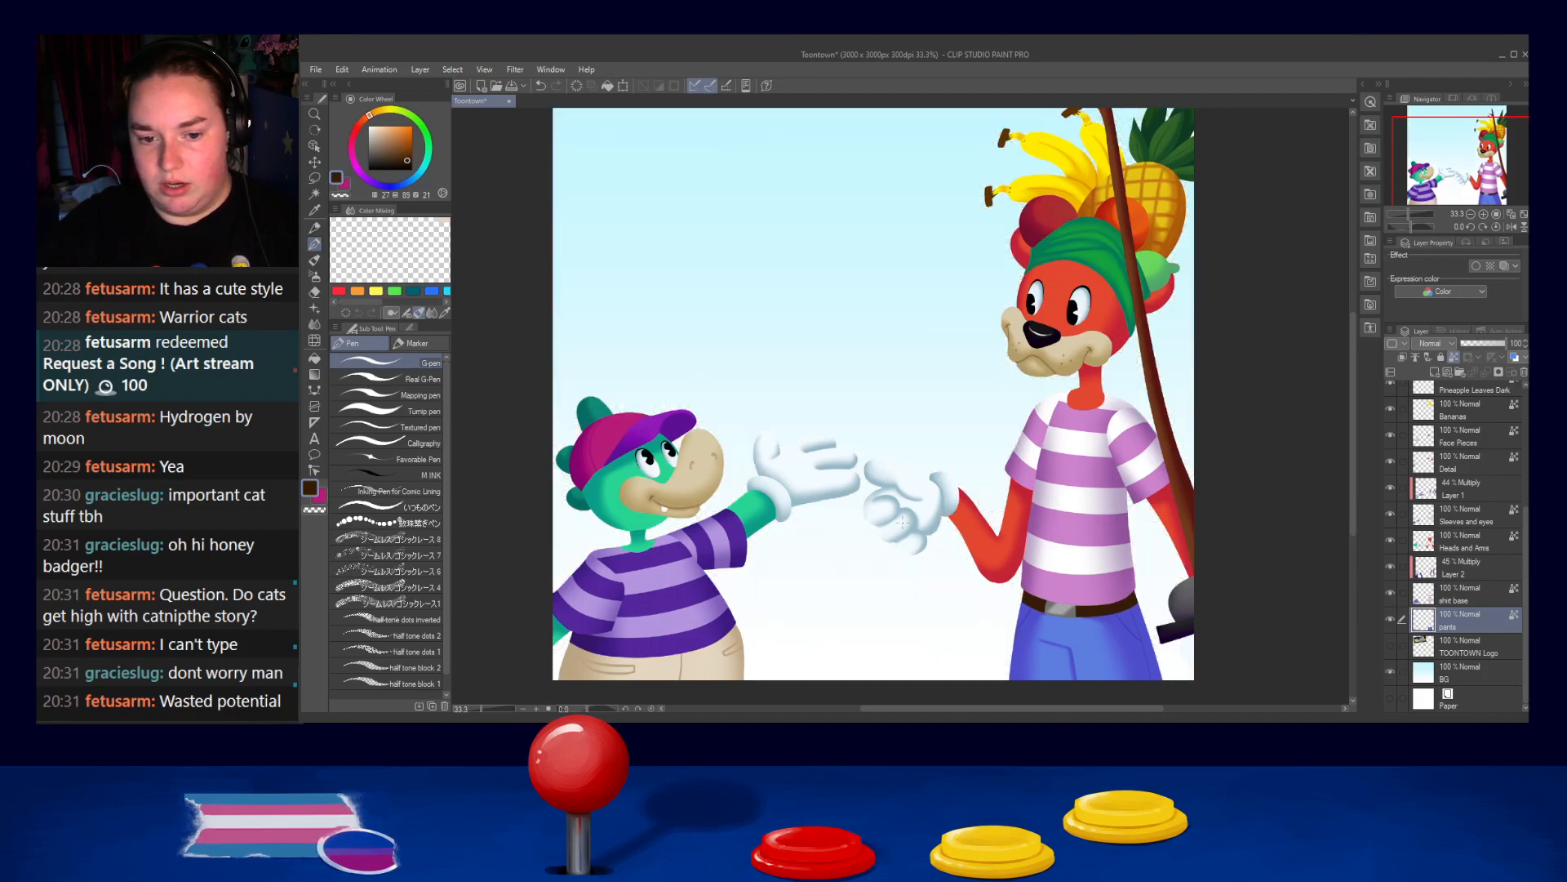
scroll(801, 481, up, 4)
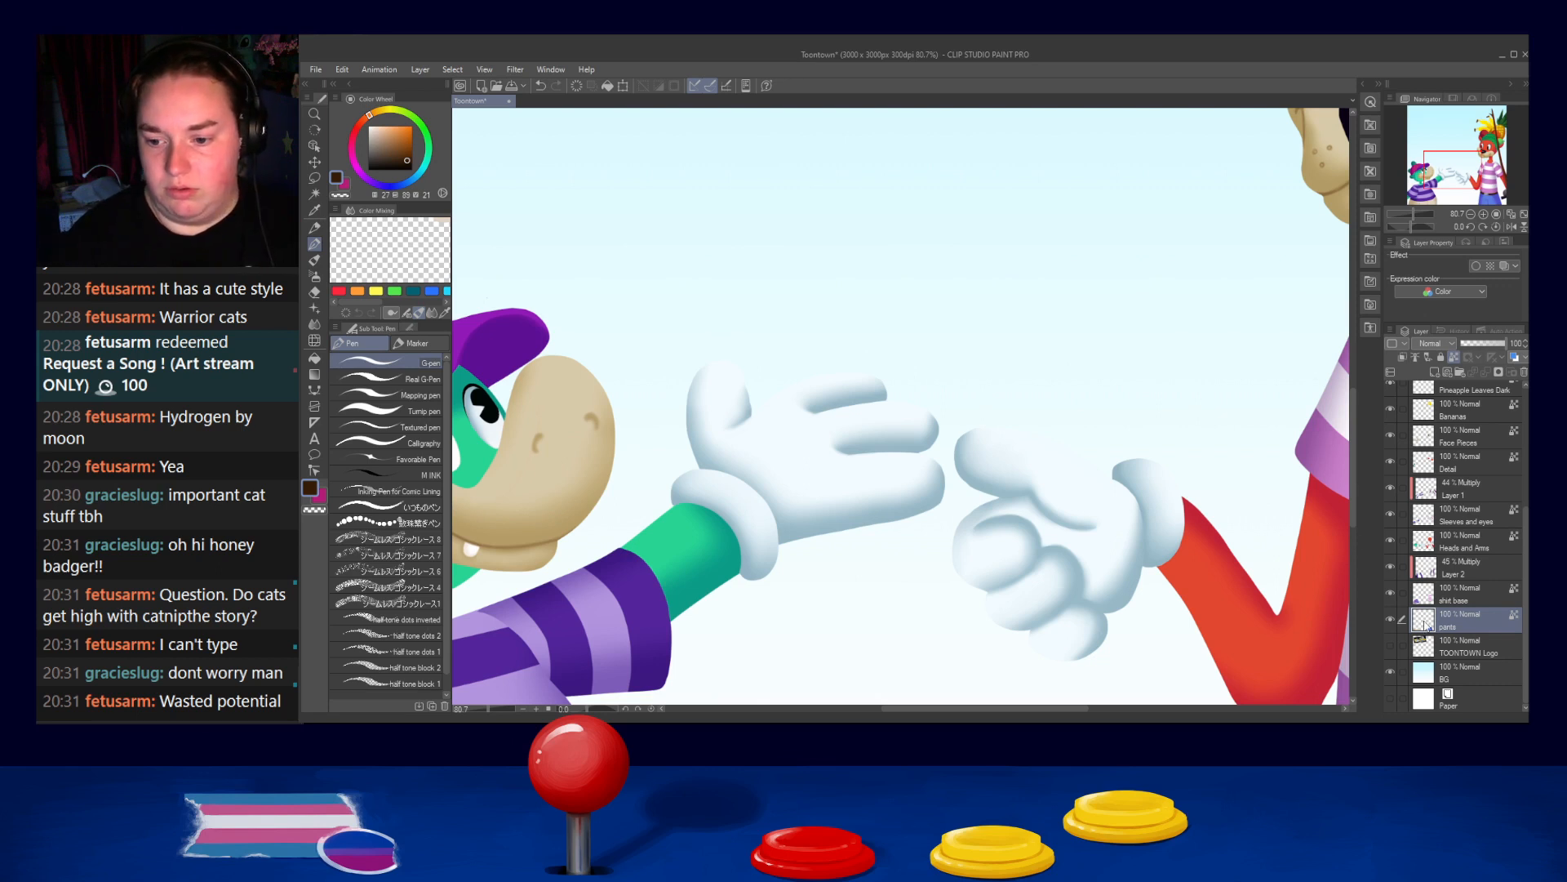
alt+click(973, 540)
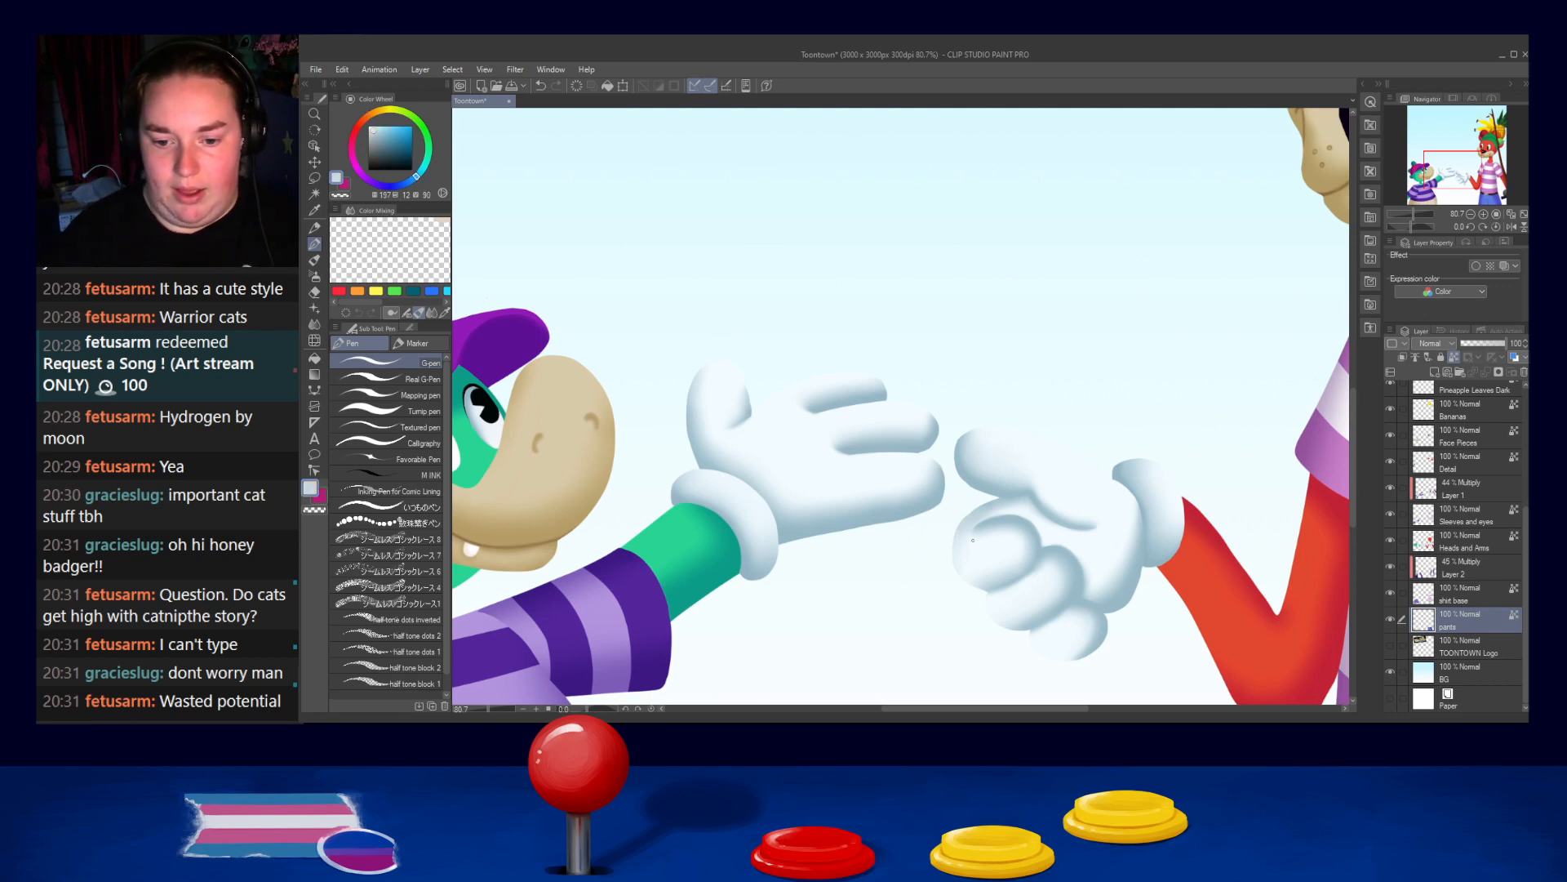
alt+click(1058, 574)
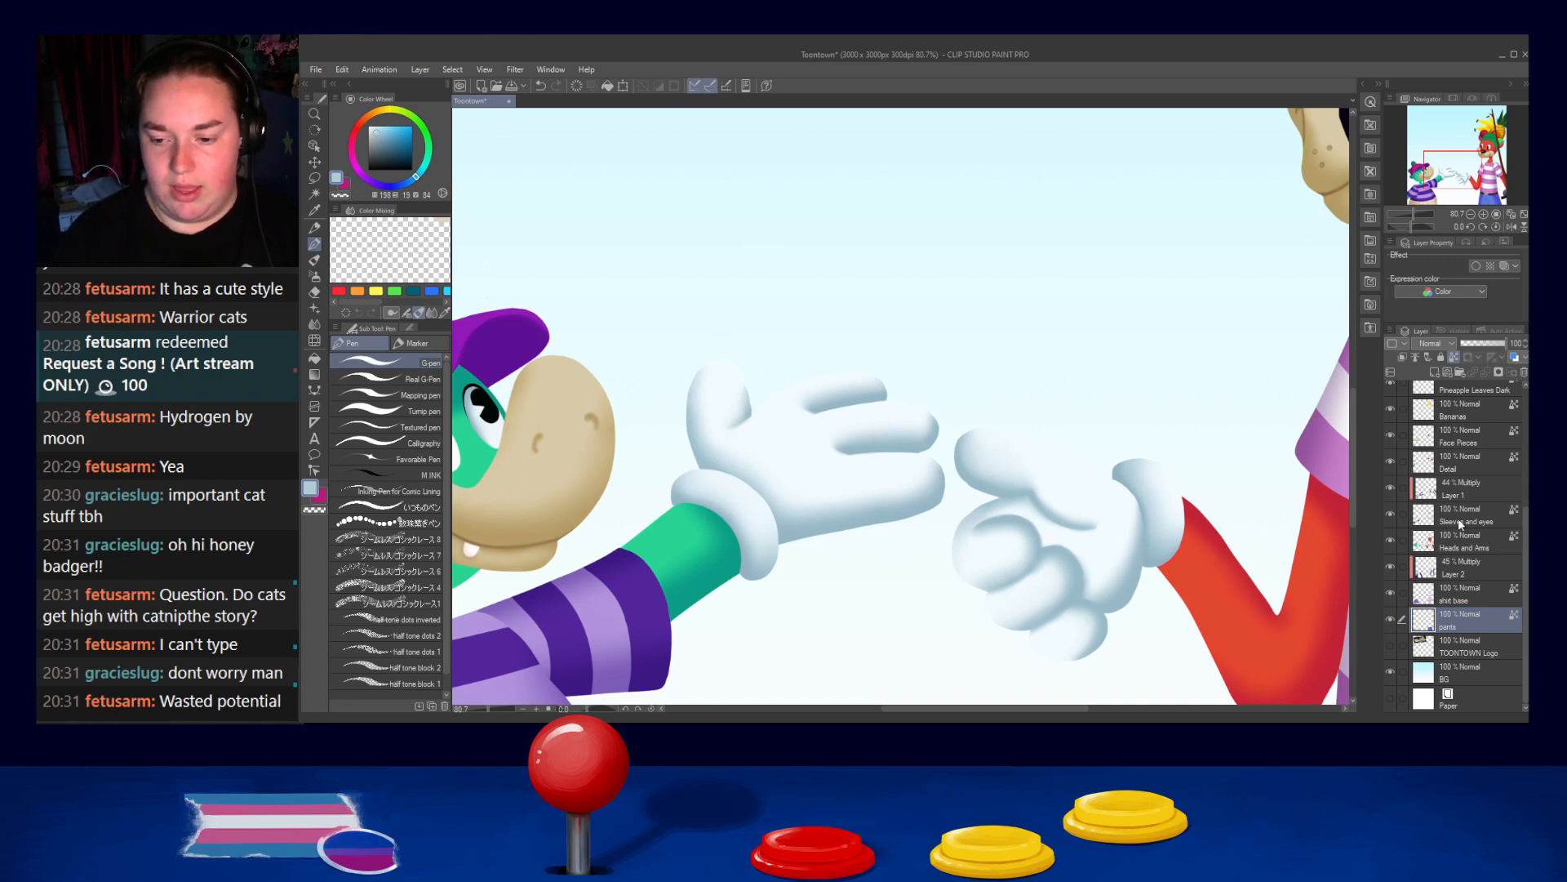
click(1466, 545)
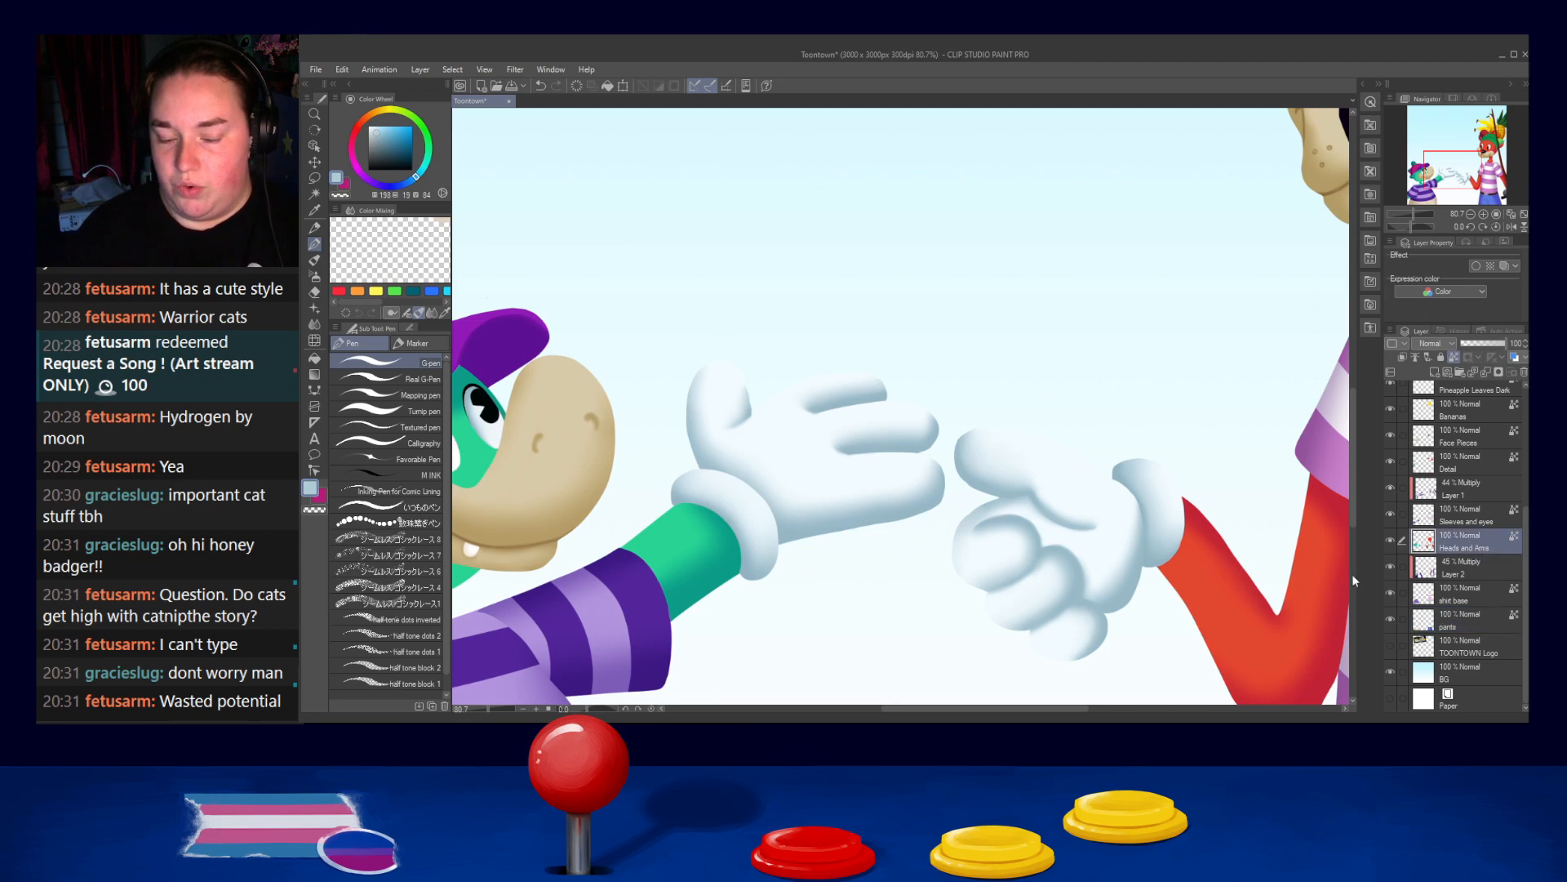
alt+click(789, 537)
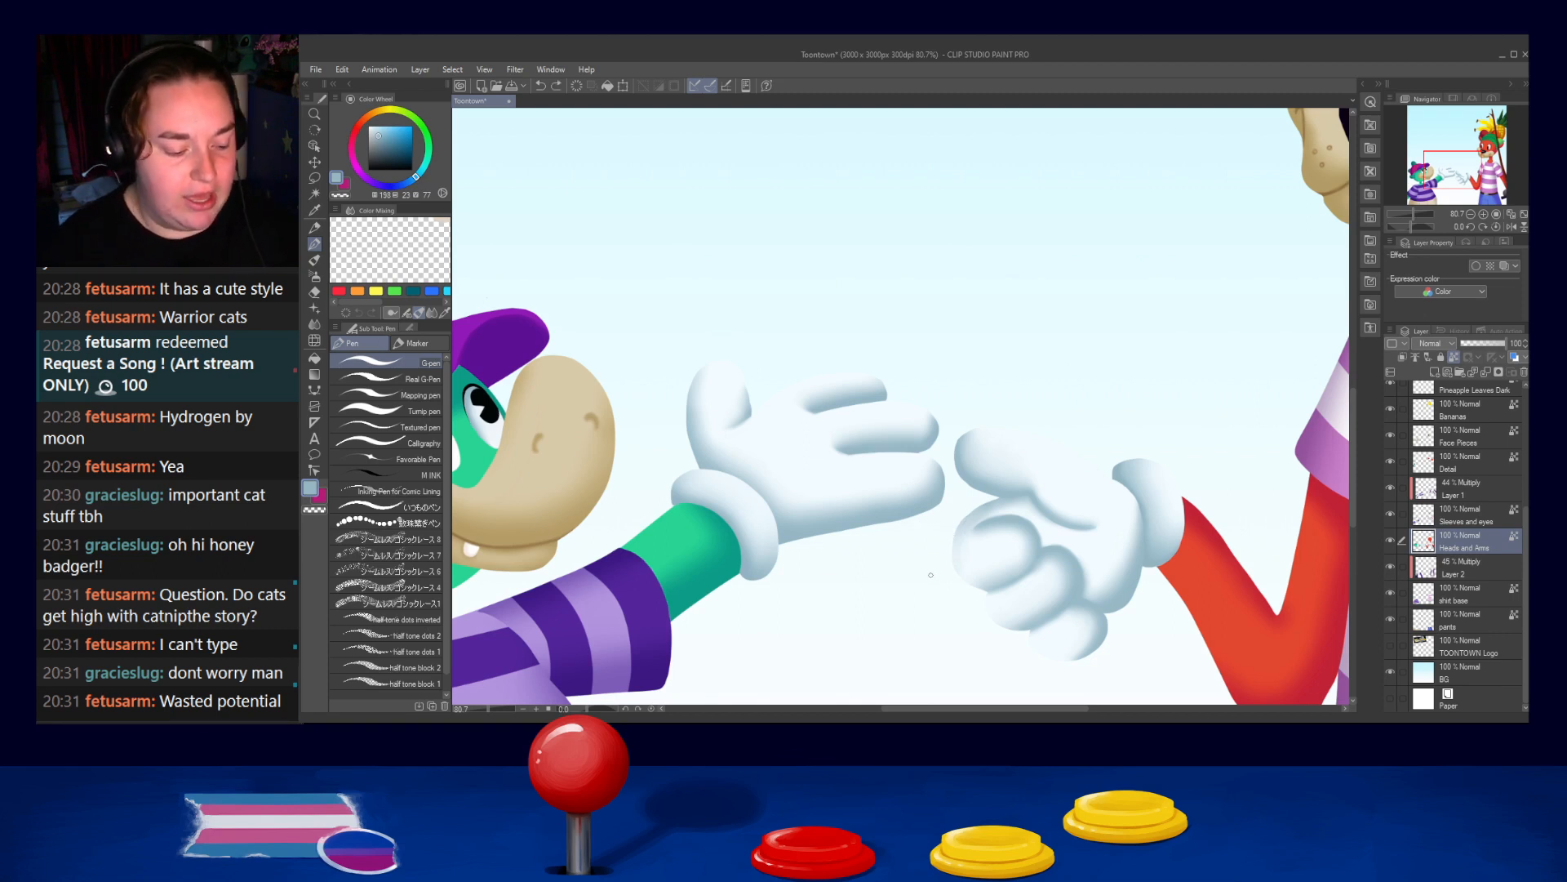
Outline the outer edges of the red character's upper curled glove fingers with thin blue-grey G-pen strokes, redrawing the first stroke
drag(968, 523, 1070, 620)
key(ctrl+z)
drag(964, 523, 954, 576)
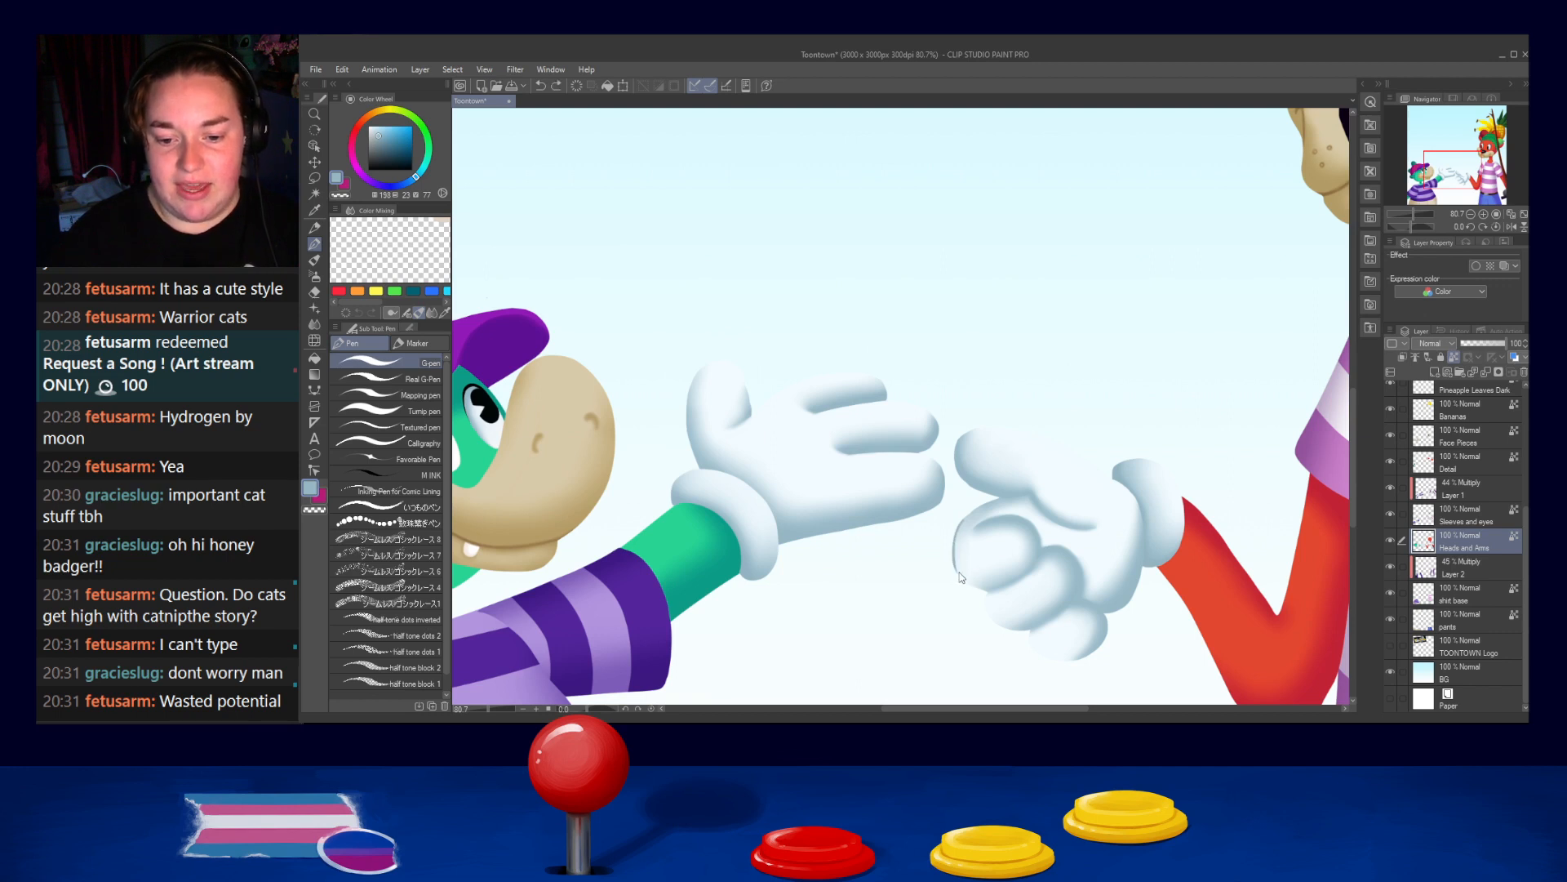
drag(953, 567, 980, 586)
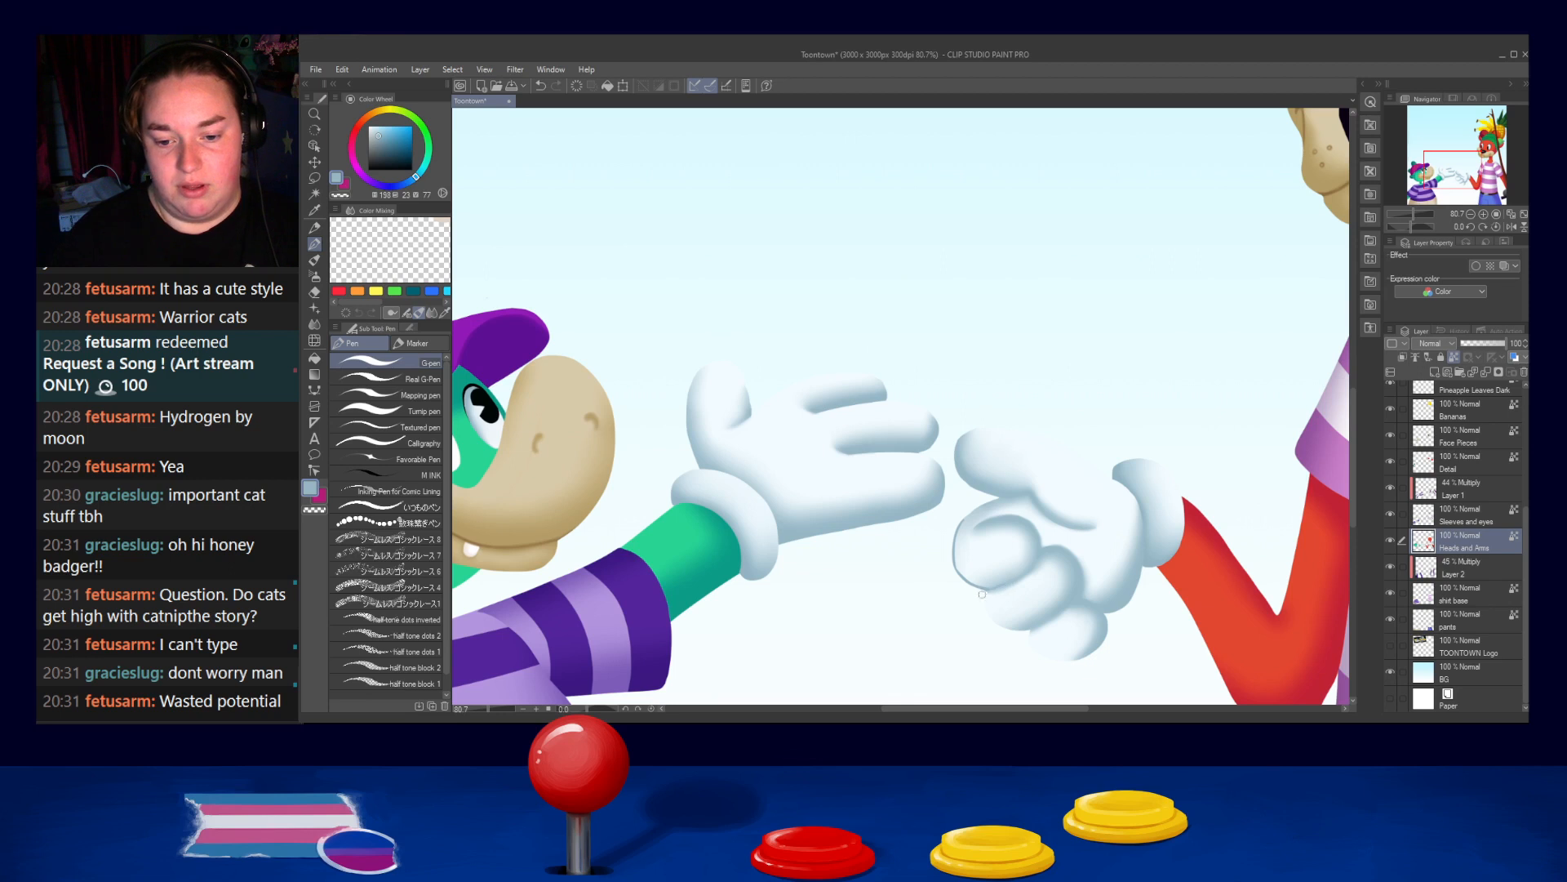
drag(984, 600, 1004, 627)
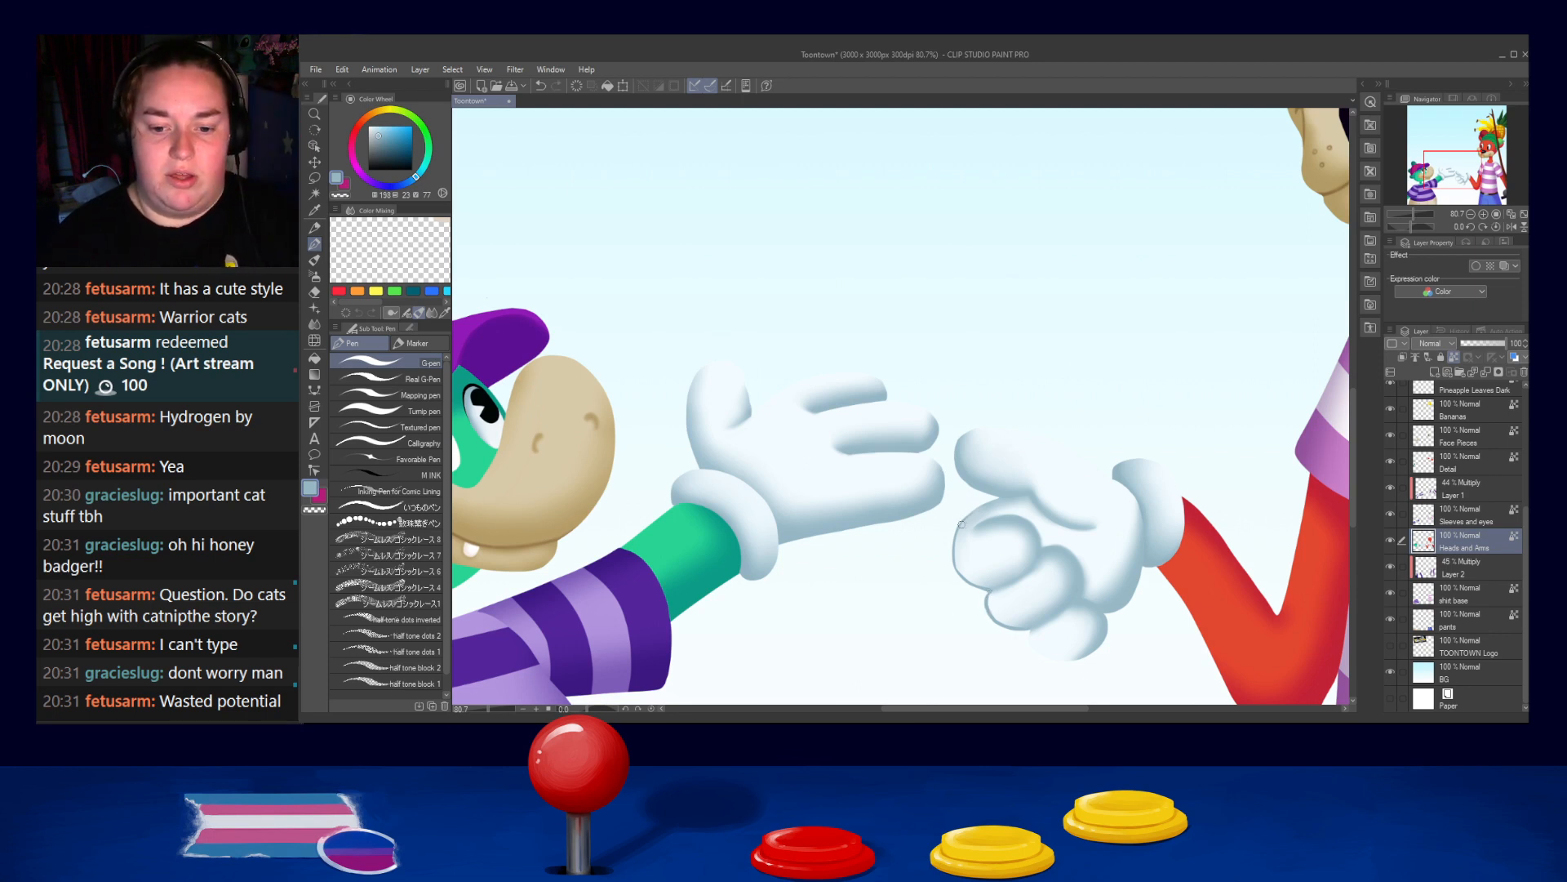
Outline the lowest curled finger of the red character's glove, redrawing the stroke until it follows the fingertip smoothly
drag(1030, 633, 1066, 660)
key(ctrl+z)
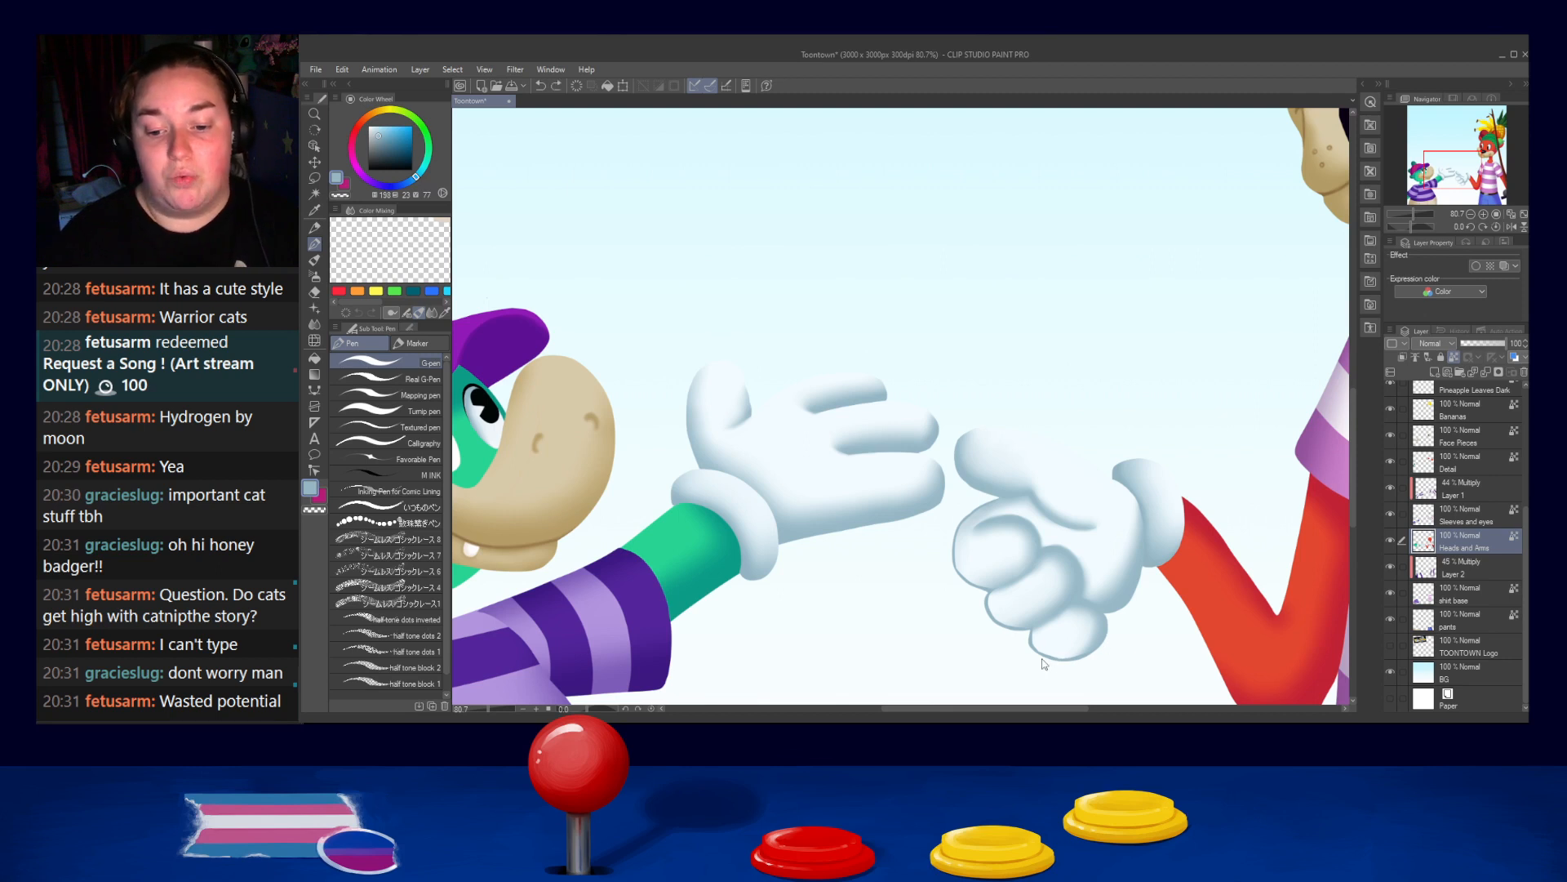
drag(1039, 651, 1068, 658)
key(ctrl+z)
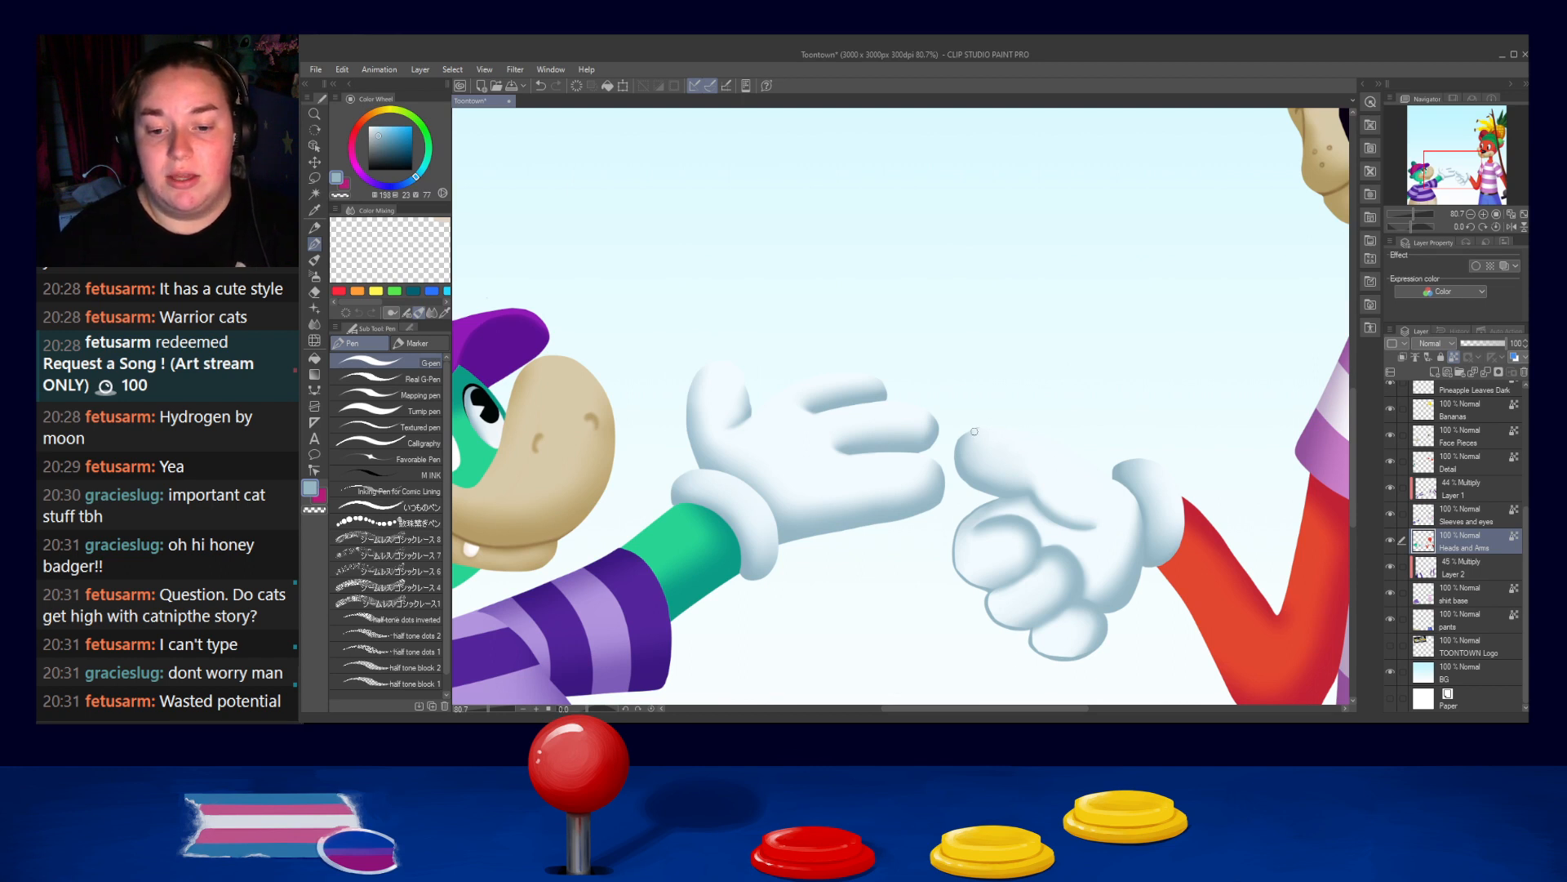
Outline the top of the red character's glove from the extended fingertip back to the cuff, redrawing the stroke near the cuff
mouse_move(960, 431)
mouse_down()
mouse_move(1018, 423)
mouse_move(977, 431)
mouse_move(1046, 437)
mouse_move(1007, 429)
mouse_move(1102, 457)
mouse_move(1112, 475)
mouse_move(1071, 452)
mouse_move(1120, 482)
mouse_up()
key(ctrl+z)
key(ctrl+z)
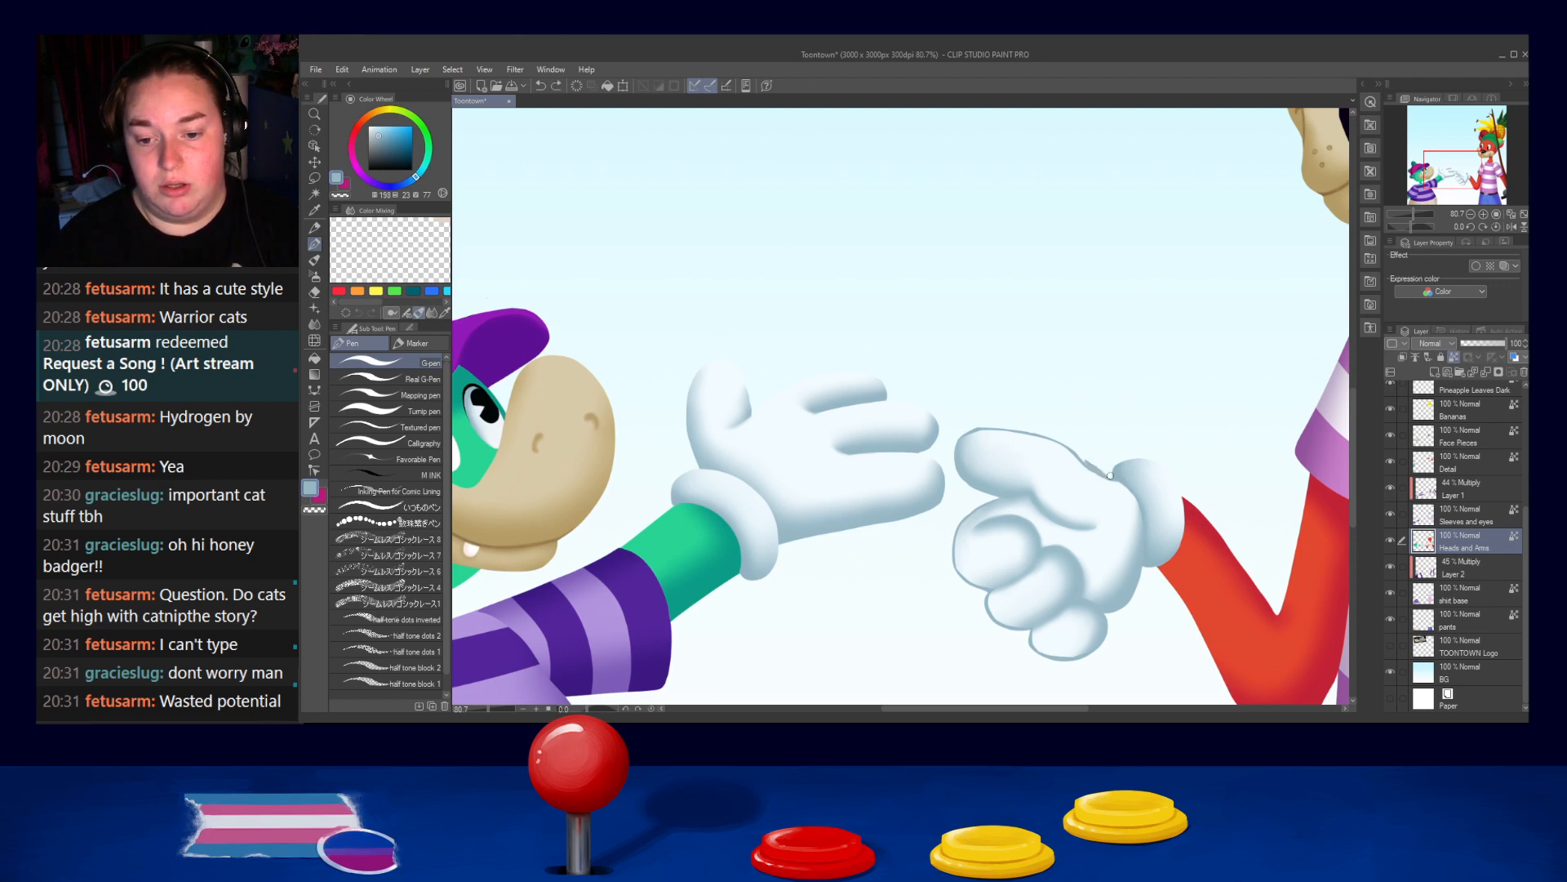
drag(1082, 457, 1123, 484)
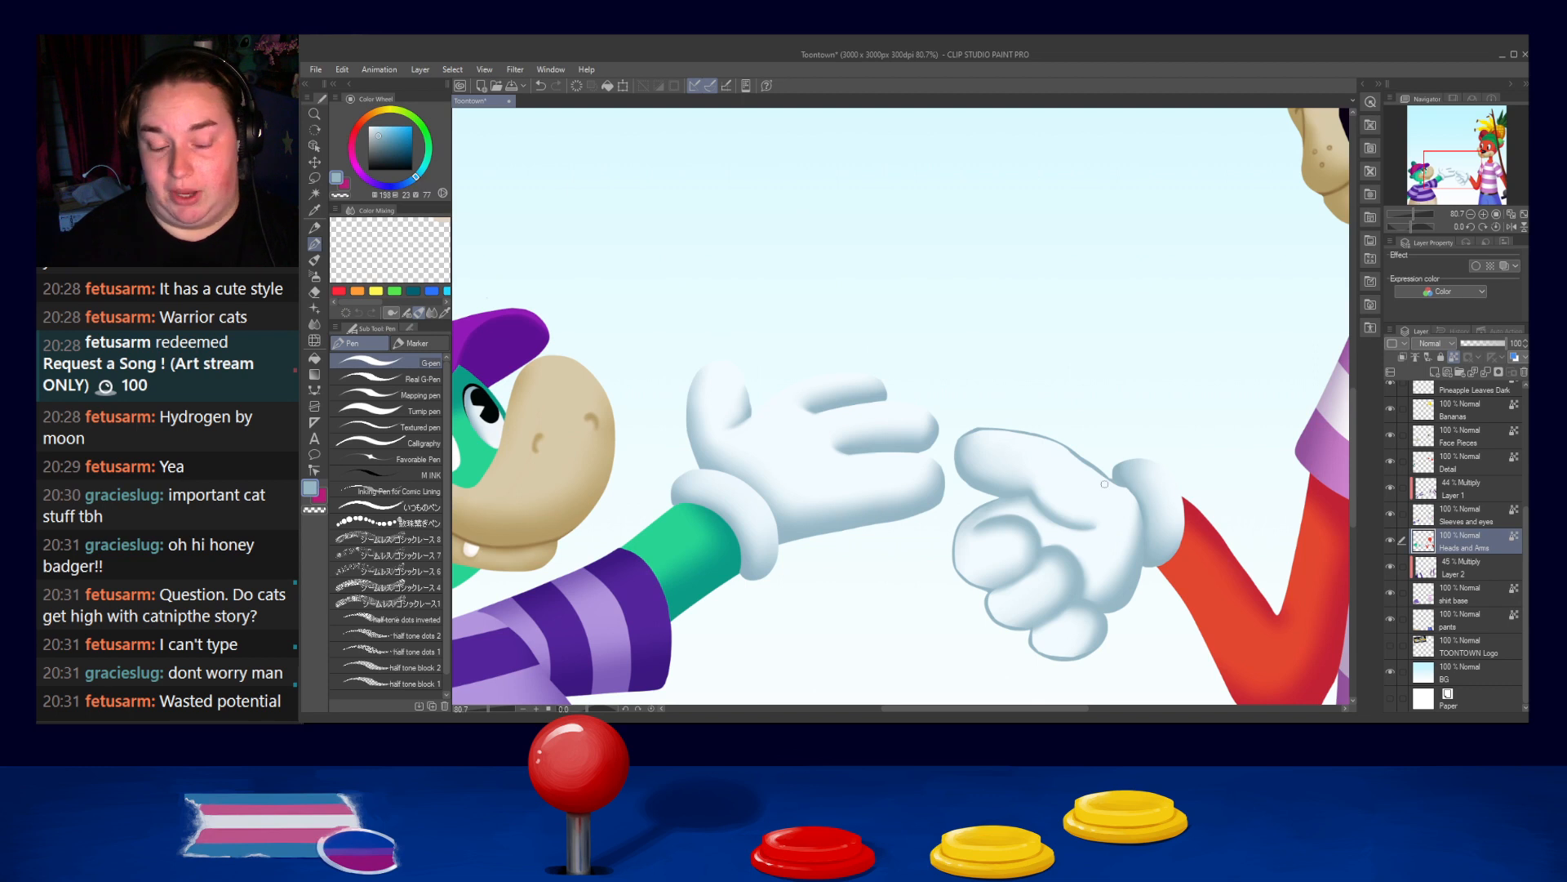
Soften the new outline around the red character's glove with the Blur blending tool
click(315, 358)
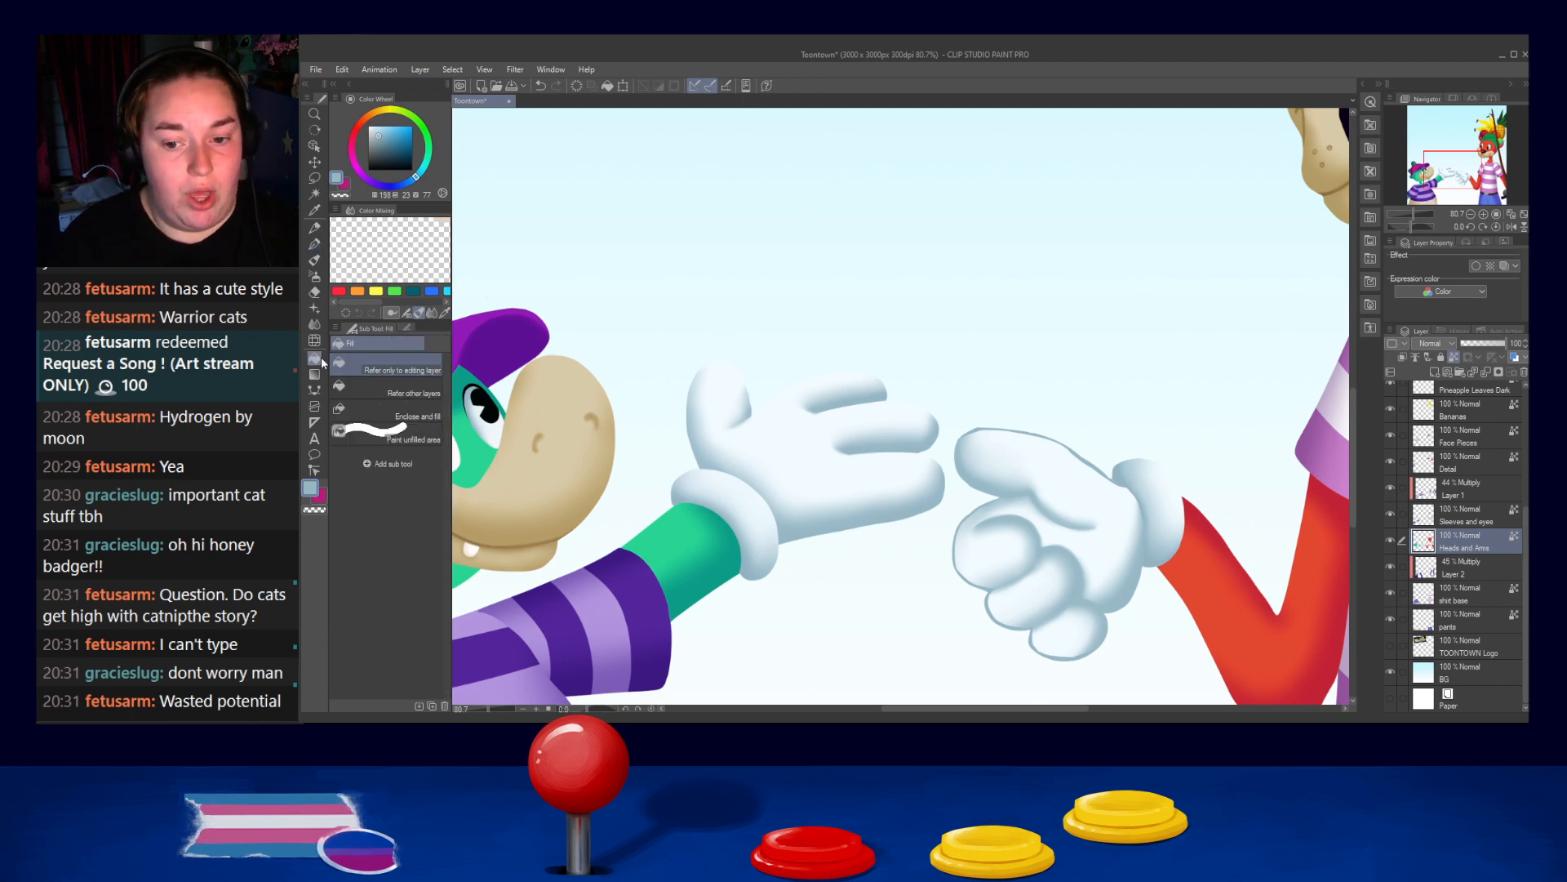
click(314, 324)
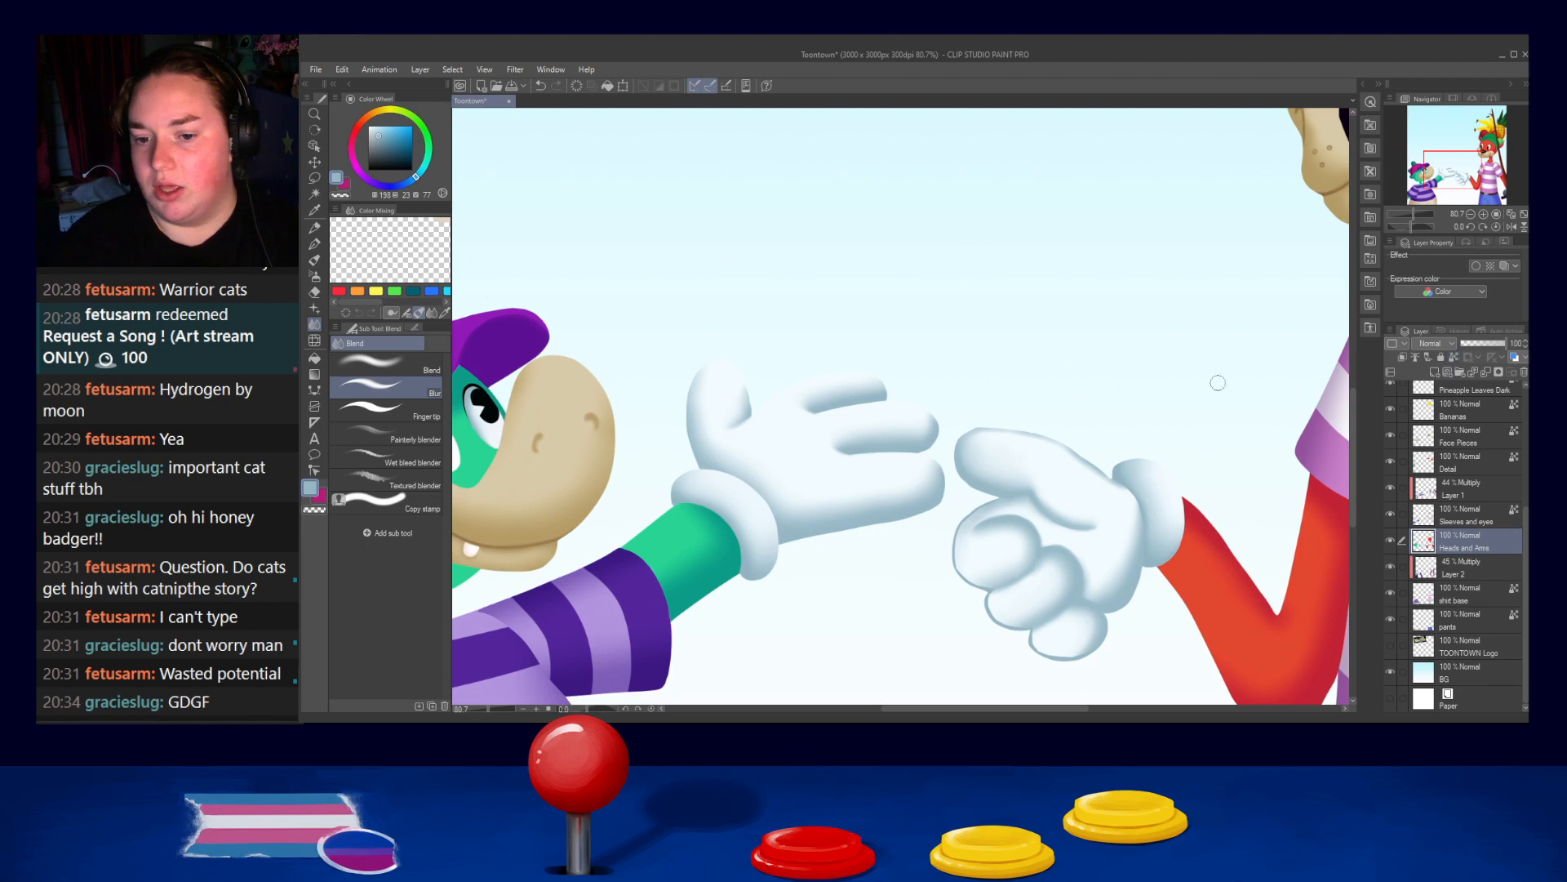
click(1460, 373)
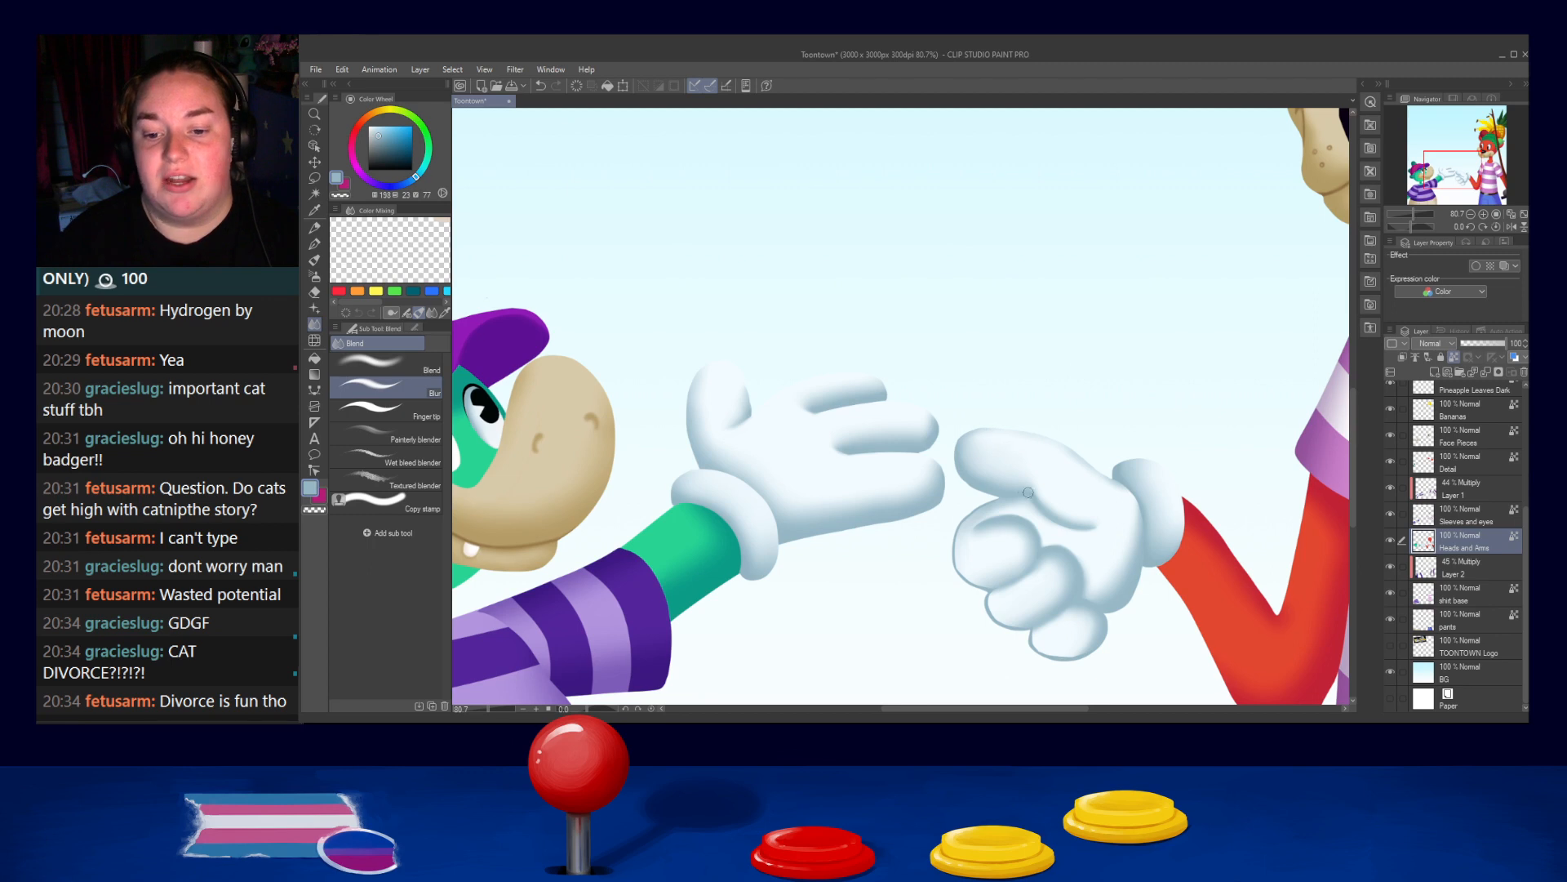
Redraw the outline along the top of the glove's extended finger with the G-pen and soften it with Blur
click(315, 243)
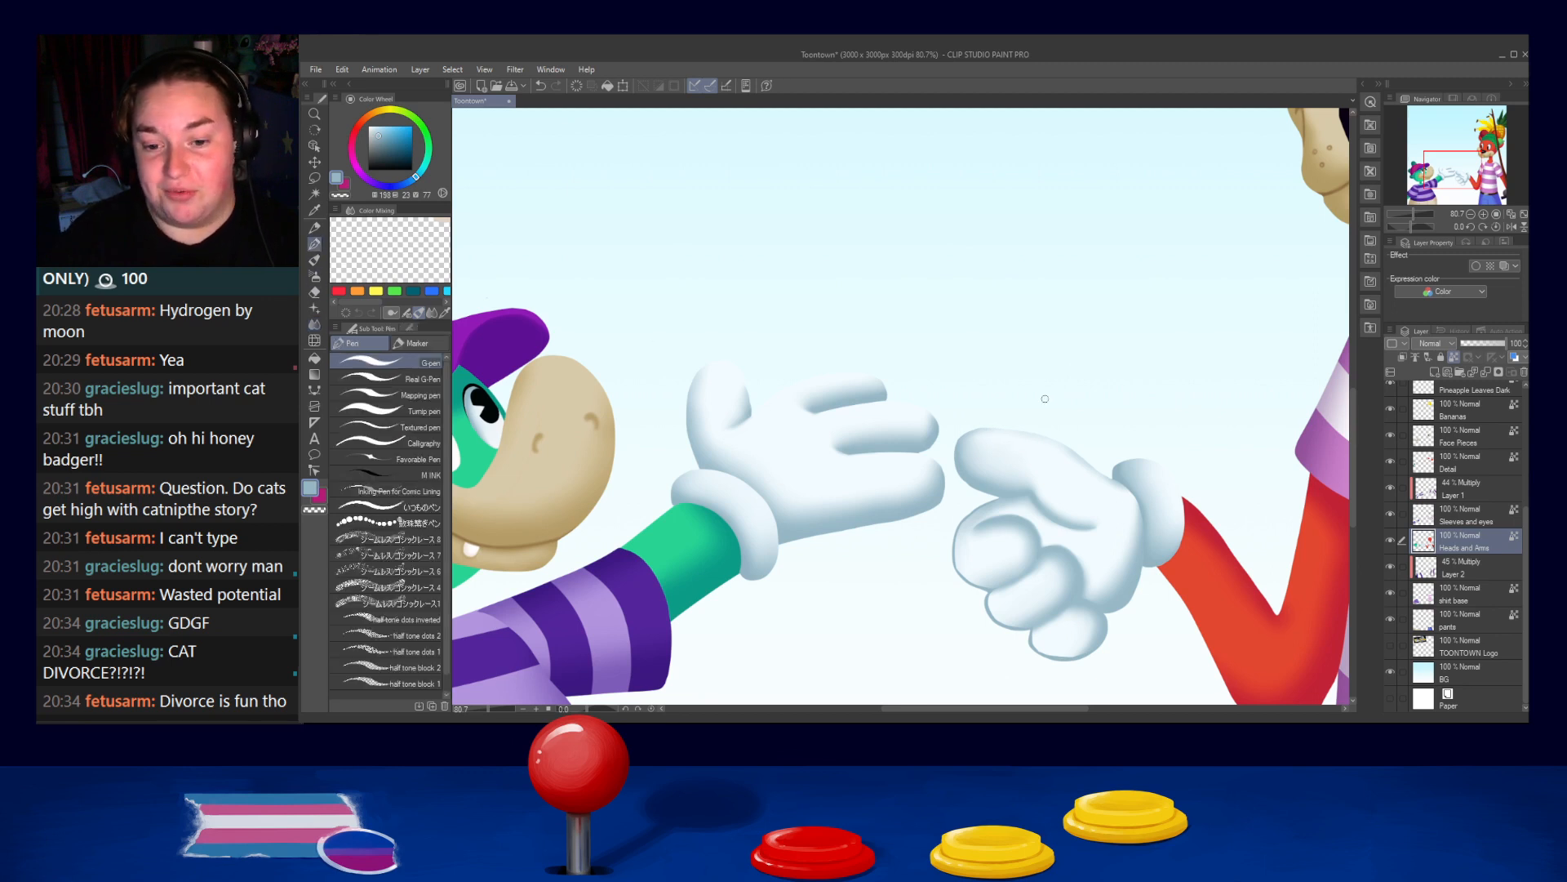
drag(967, 436, 1071, 447)
key(ctrl+z)
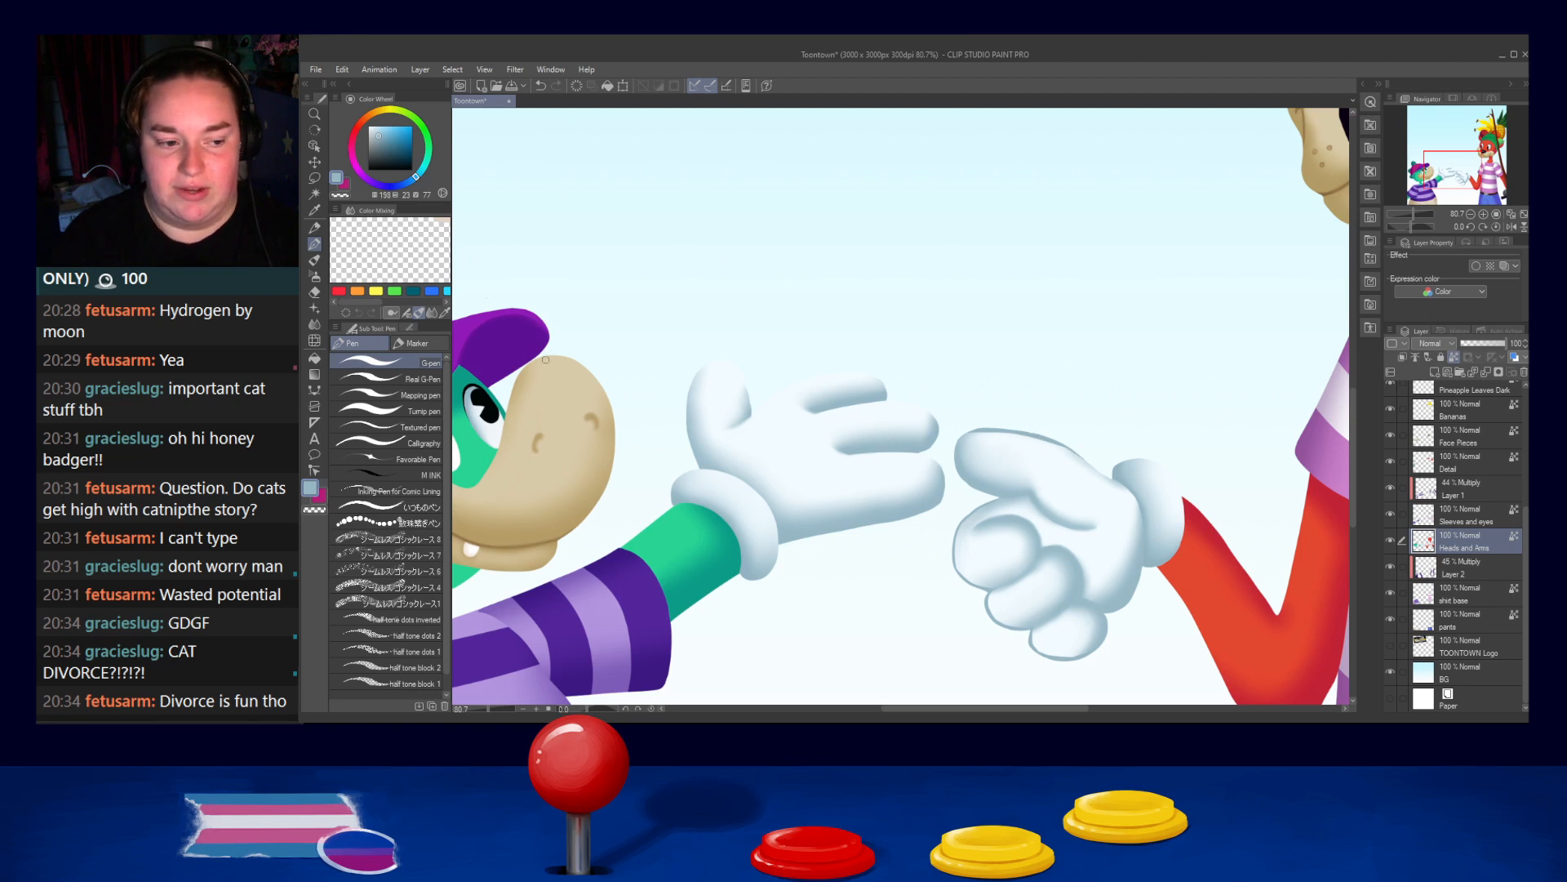
click(314, 324)
mouse_move(990, 415)
mouse_down()
mouse_move(990, 433)
mouse_move(967, 434)
mouse_move(1049, 442)
mouse_move(1036, 442)
mouse_up()
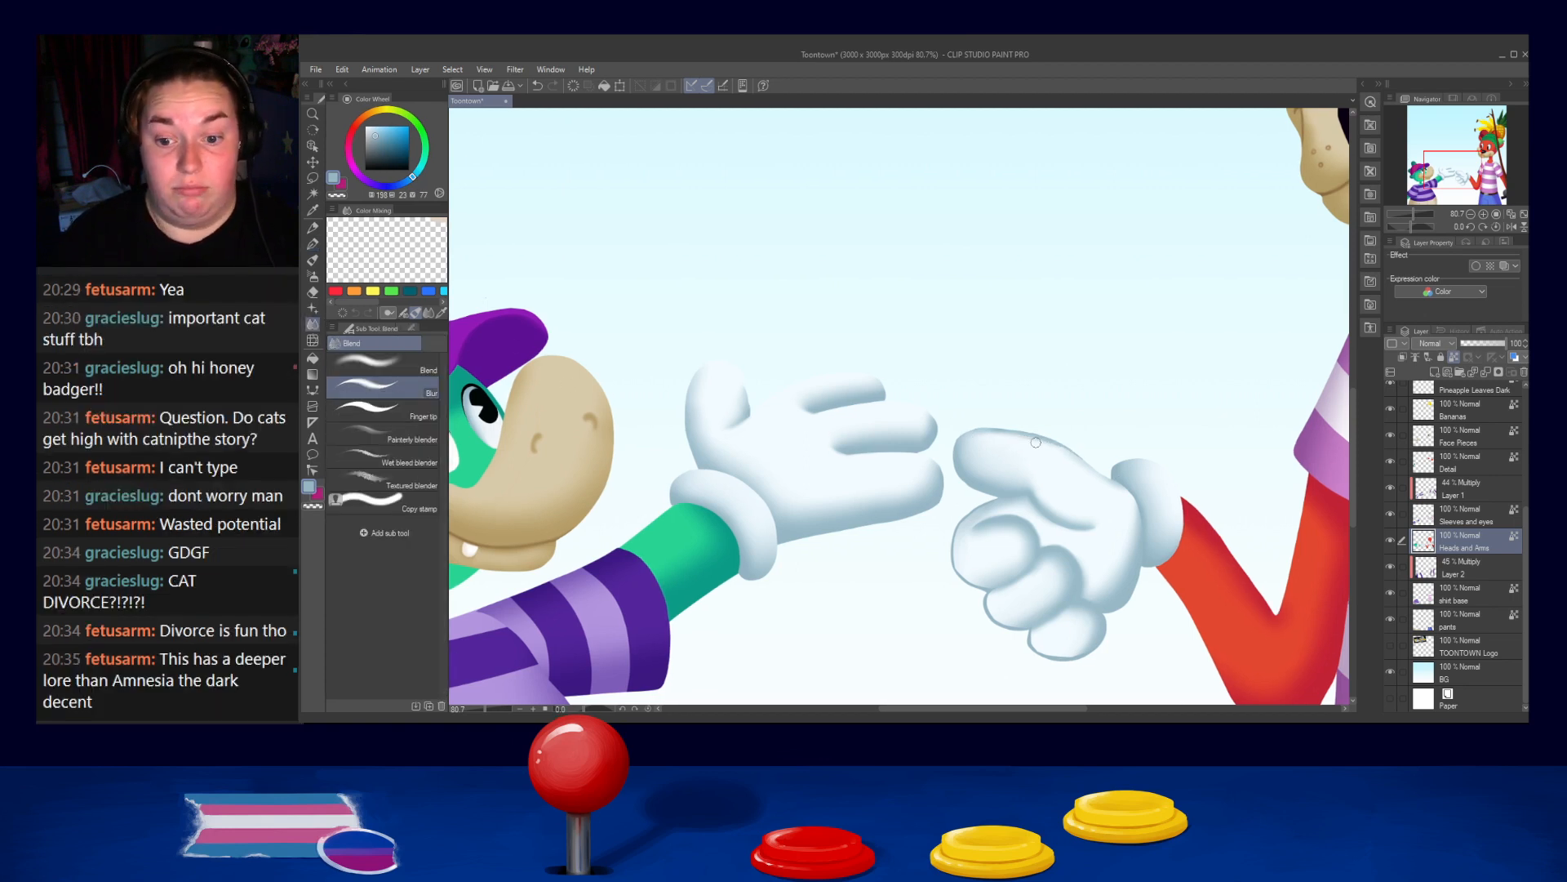
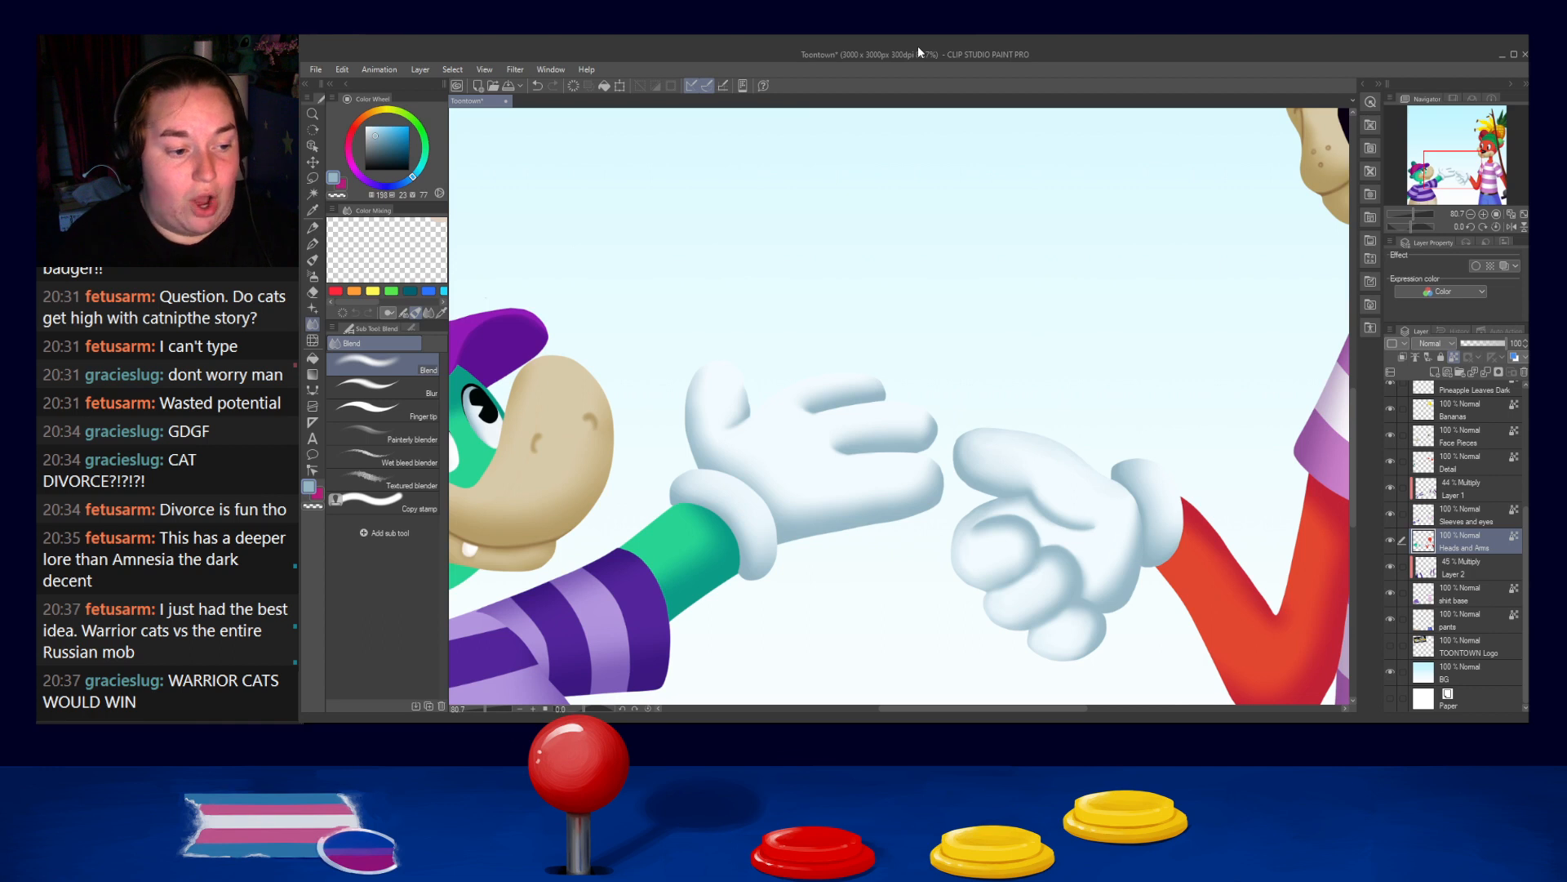
Outline the tops of the thumb and fingers on the green character's glove with the G-pen, undoing stray strokes
click(312, 244)
mouse_move(694, 376)
mouse_down()
mouse_move(748, 395)
mouse_move(740, 367)
mouse_move(749, 404)
mouse_move(794, 413)
mouse_move(755, 413)
mouse_move(854, 382)
mouse_move(812, 378)
mouse_move(860, 375)
mouse_move(938, 431)
mouse_up()
key(ctrl+z)
key(ctrl+z)
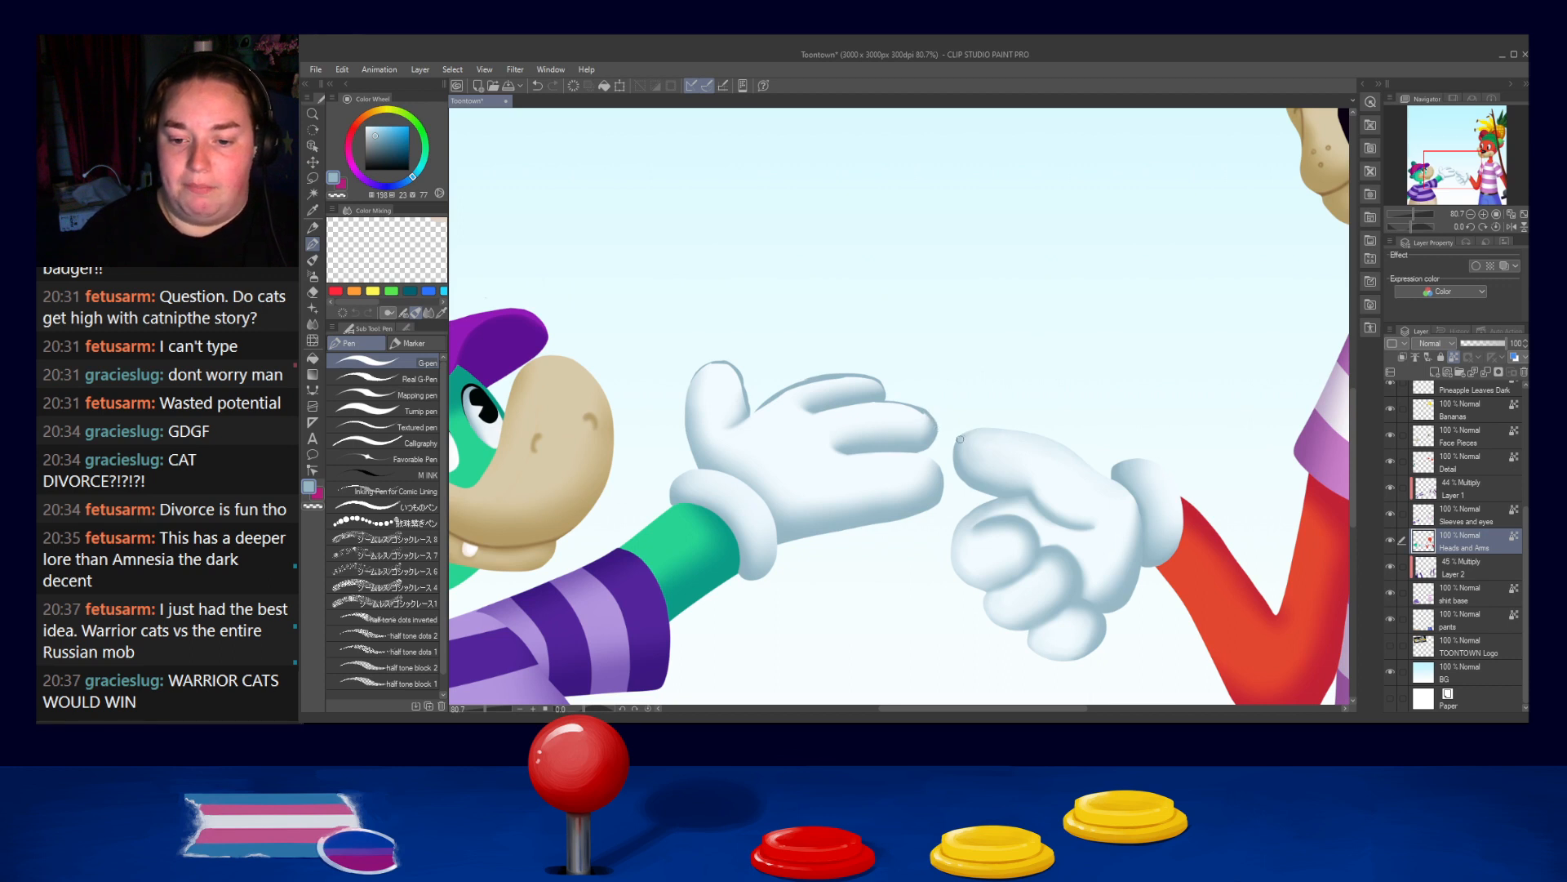
Redraw the G-pen outline along the top of the red character's extended finger and back of the hand until it curves smoothly
mouse_move(981, 430)
mouse_down()
mouse_move(1047, 438)
mouse_move(1080, 465)
mouse_up()
key(ctrl+z)
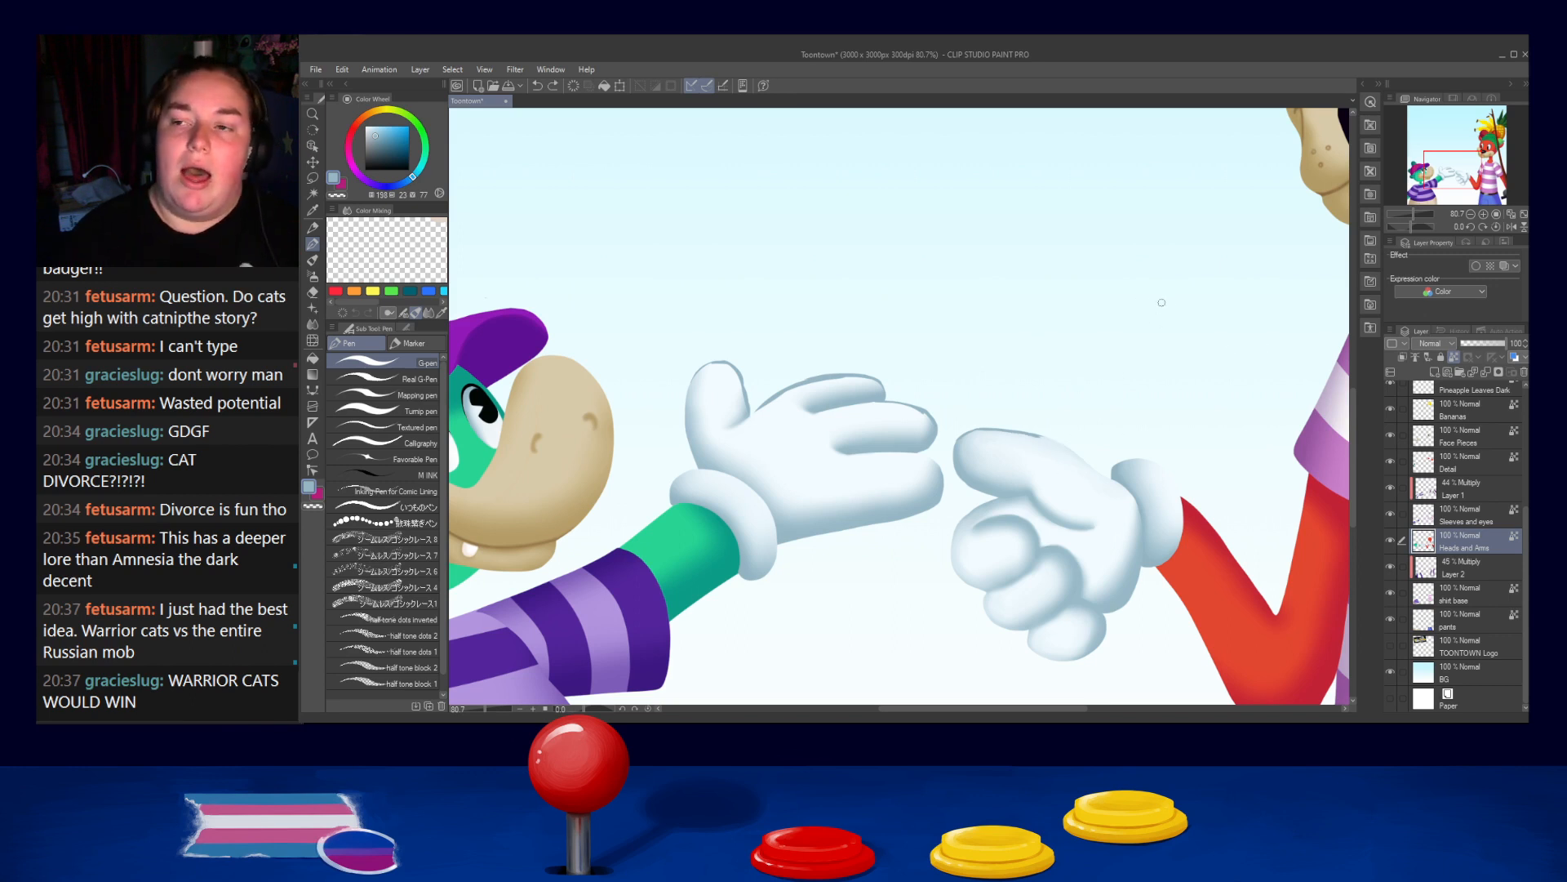
drag(1024, 436, 1075, 462)
key(ctrl+z)
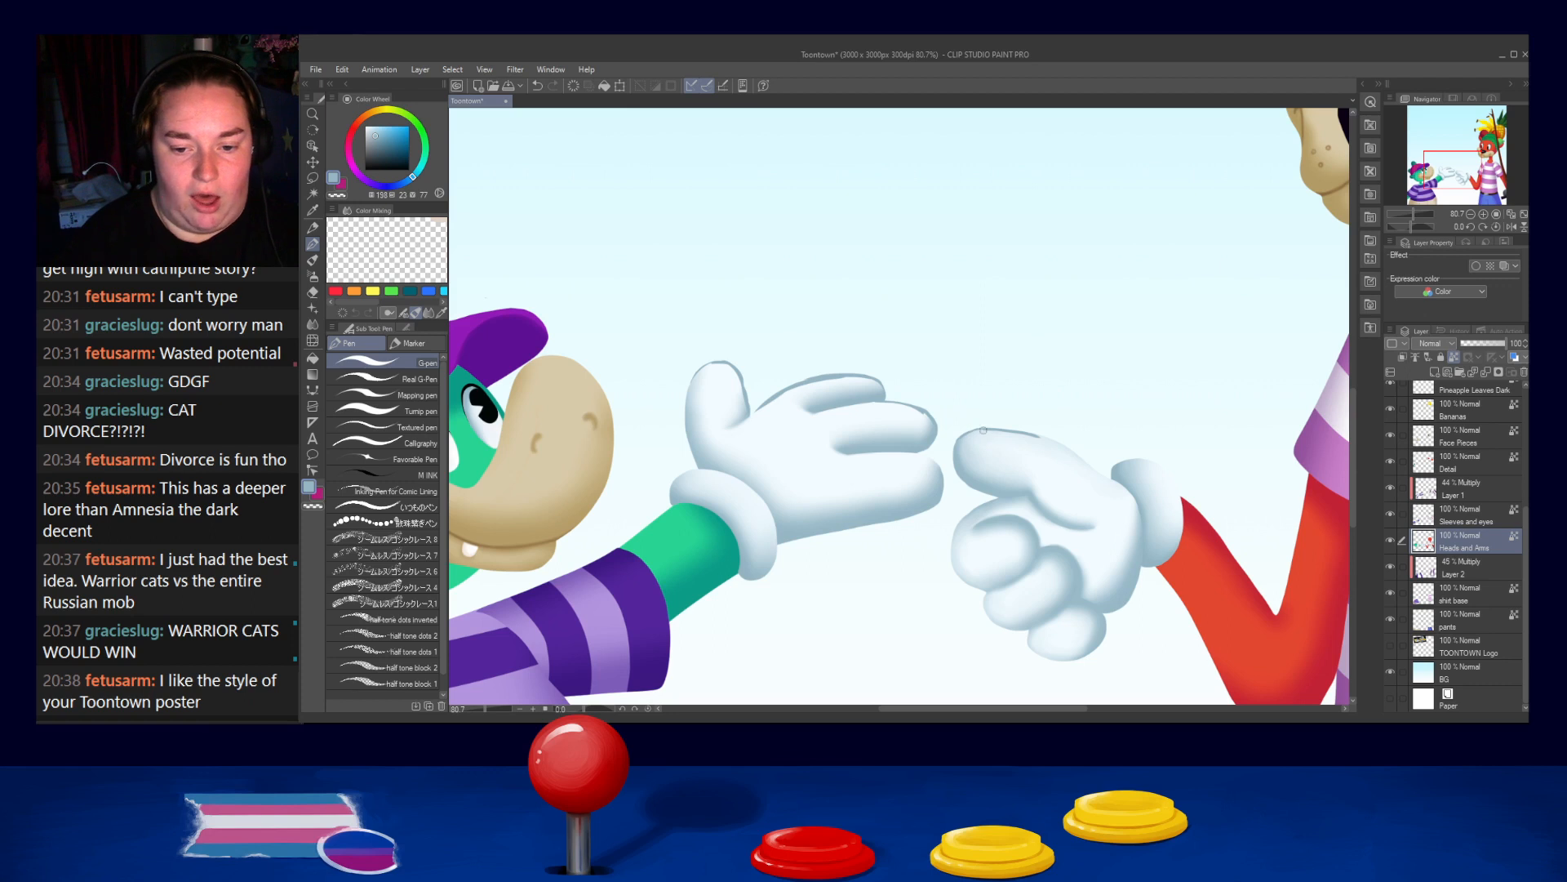
drag(1061, 439, 1110, 480)
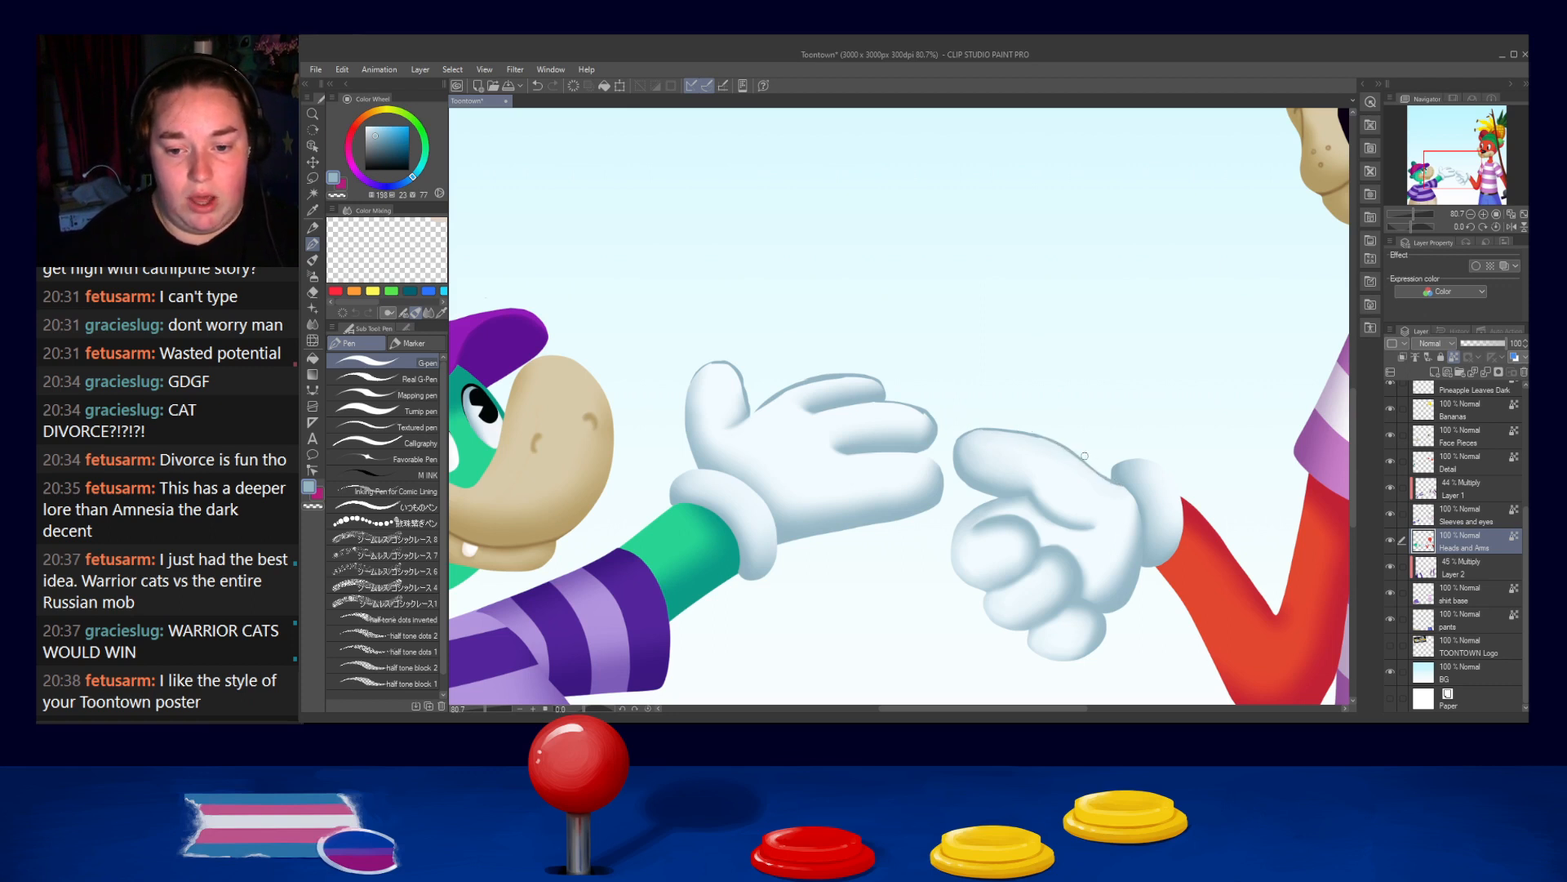
Examine the outlined gloves against the whole illustration, including both characters and the fruit hat
scroll(1096, 375, down, 5)
drag(1097, 375, 974, 381)
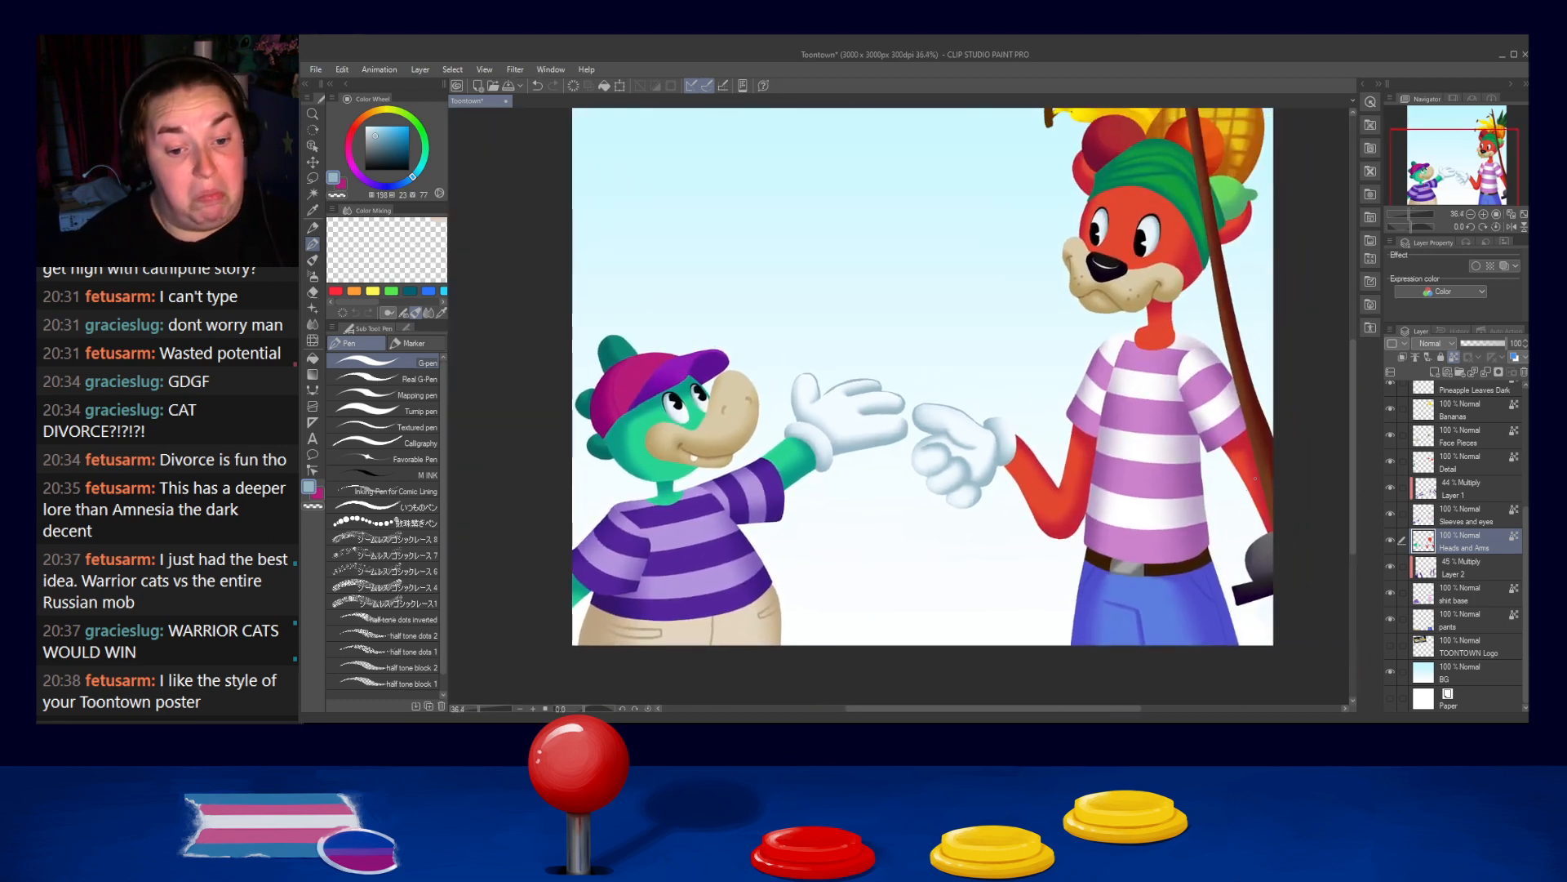
drag(1115, 319, 1078, 458)
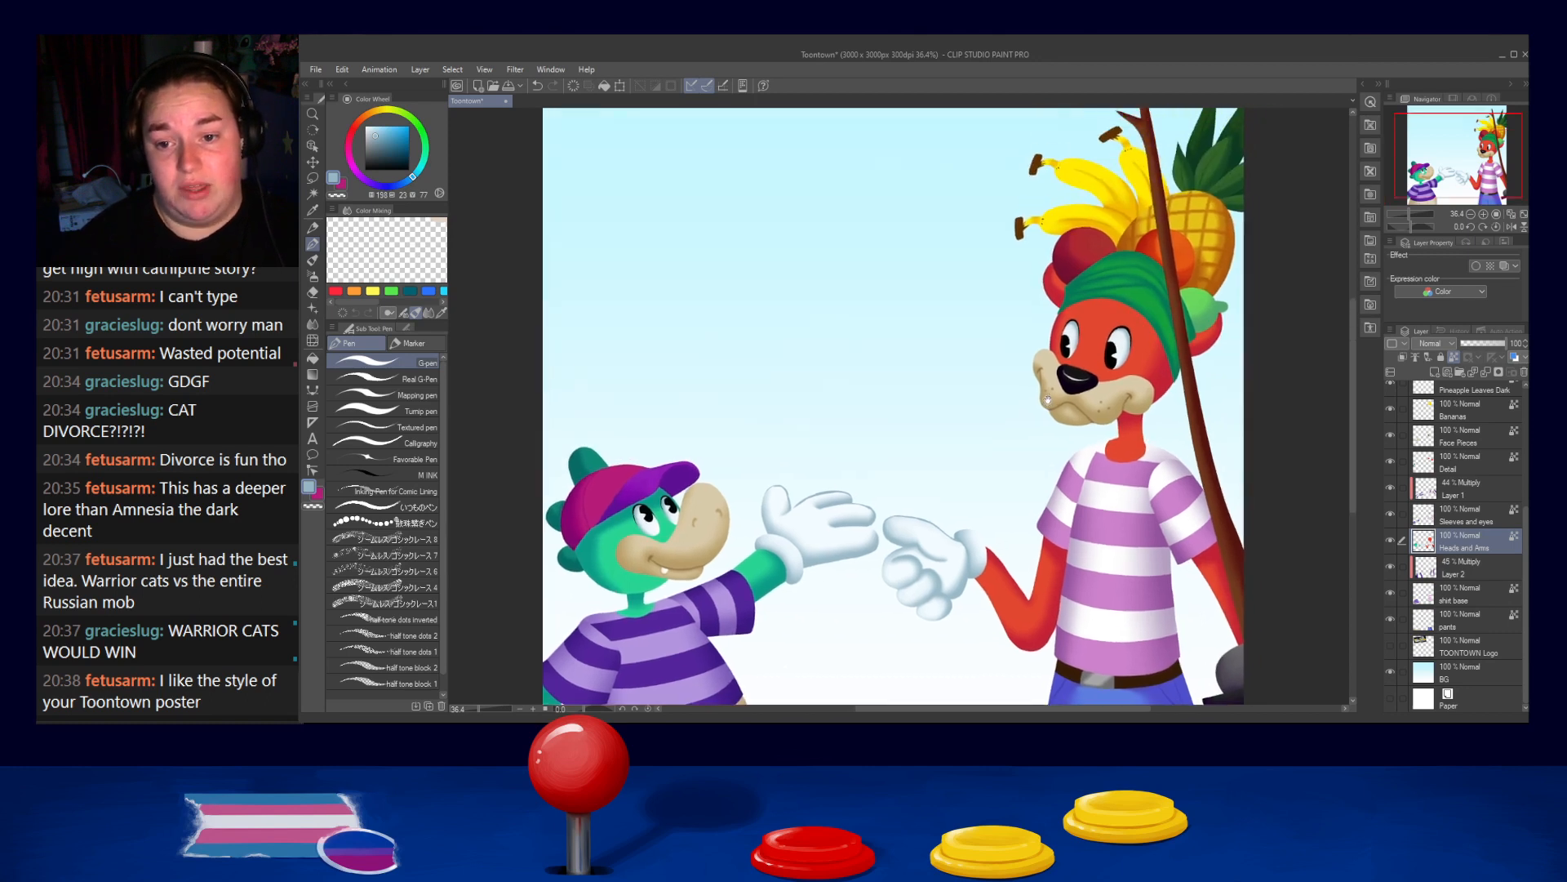
drag(1181, 263, 1094, 389)
scroll(1093, 389, up, 3)
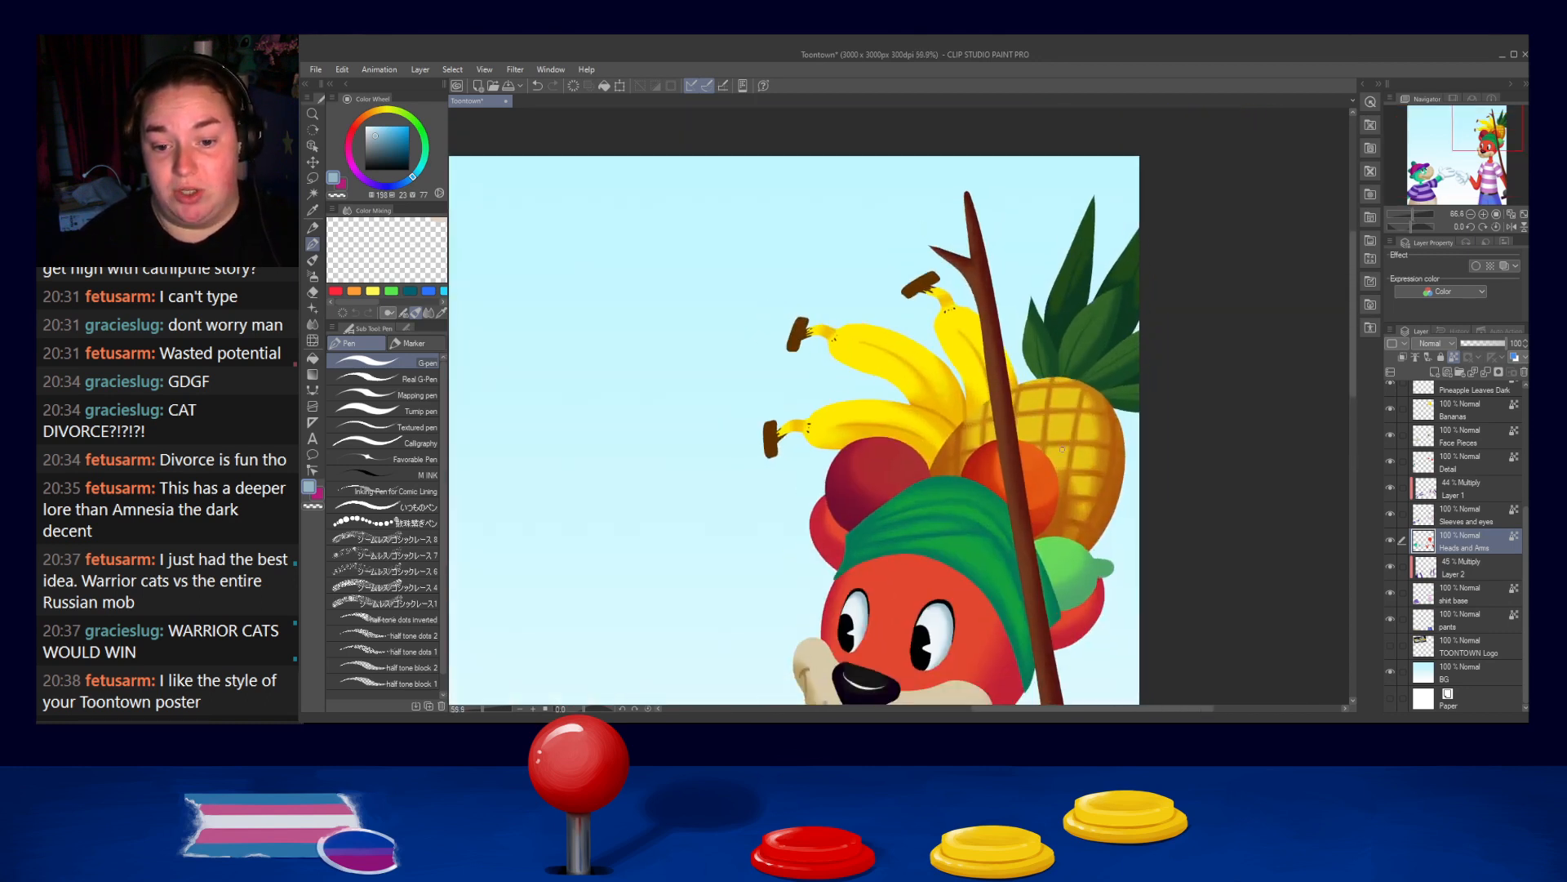
scroll(1073, 495, down, 5)
drag(997, 578, 1045, 419)
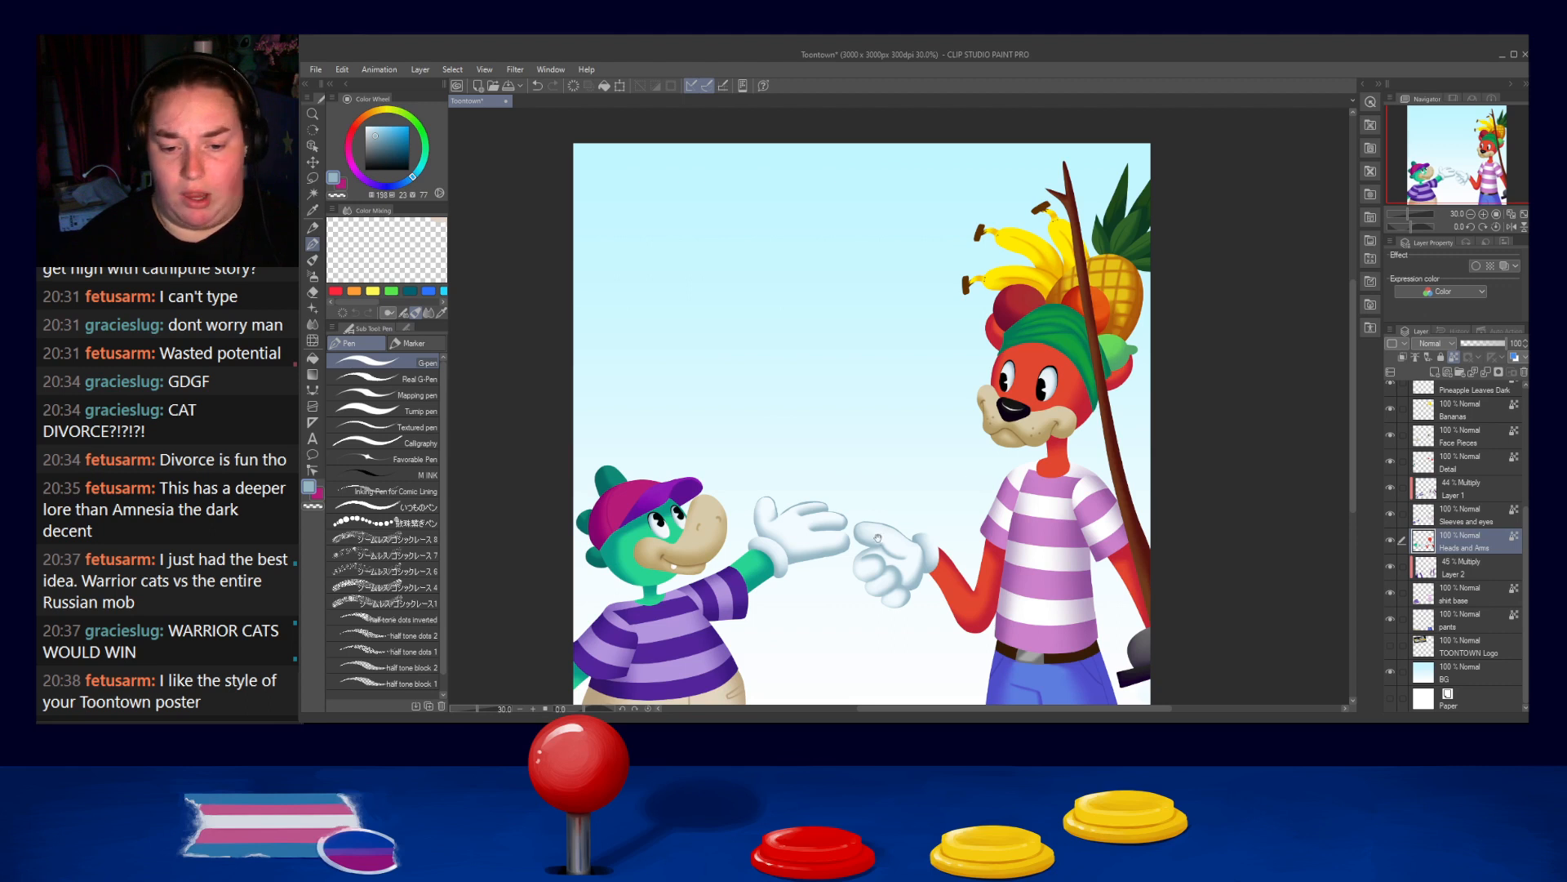
scroll(877, 537, up, 5)
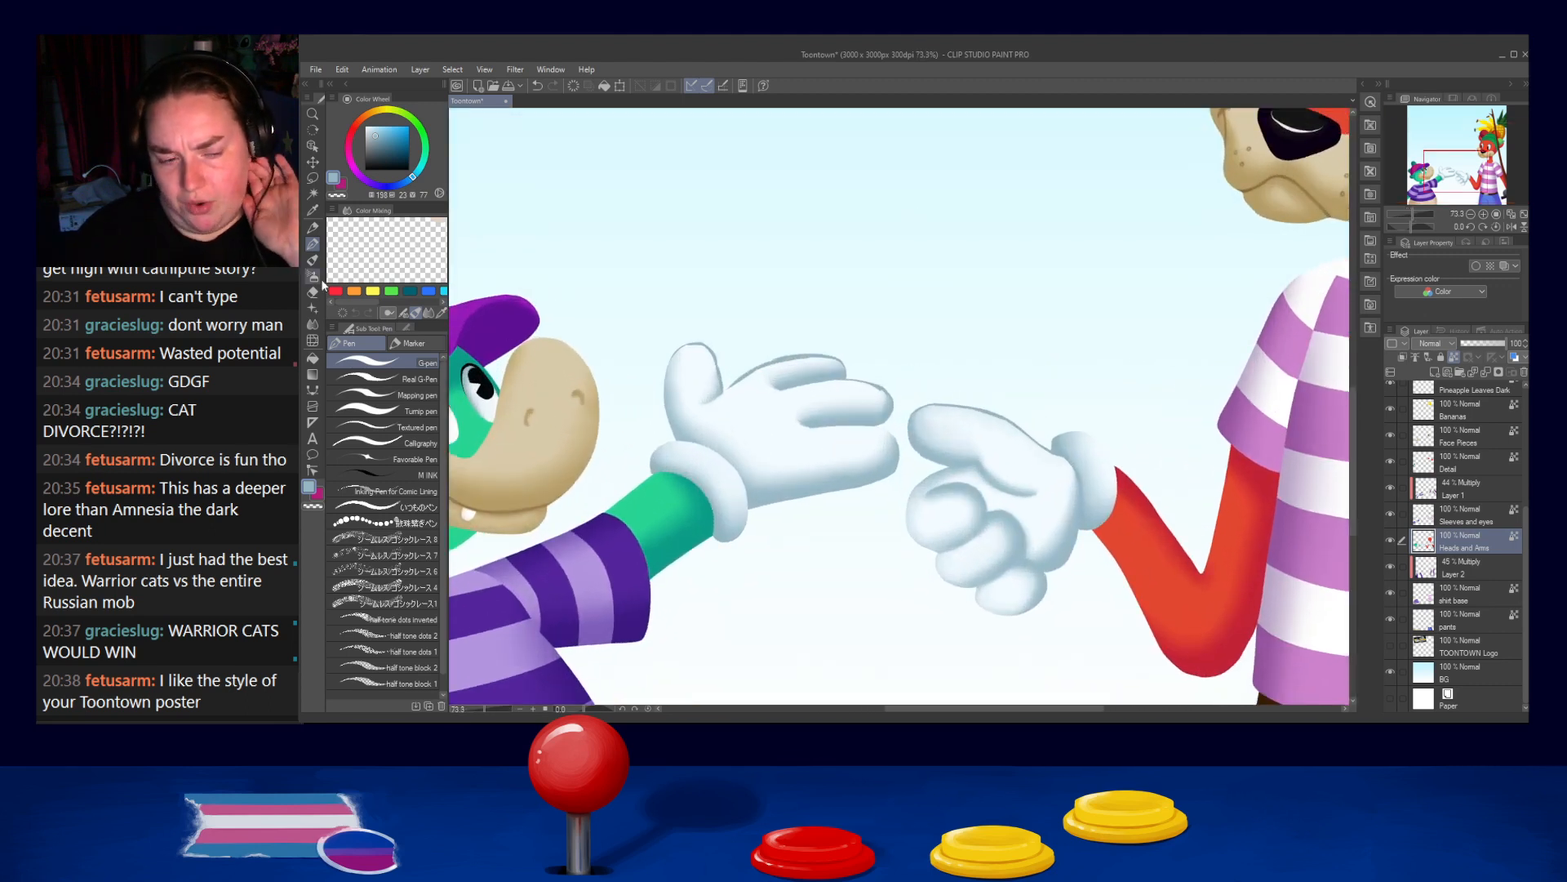
Soften the outline around the thumb of the green character's glove with the Blend tool, redoing the first stroke
click(313, 324)
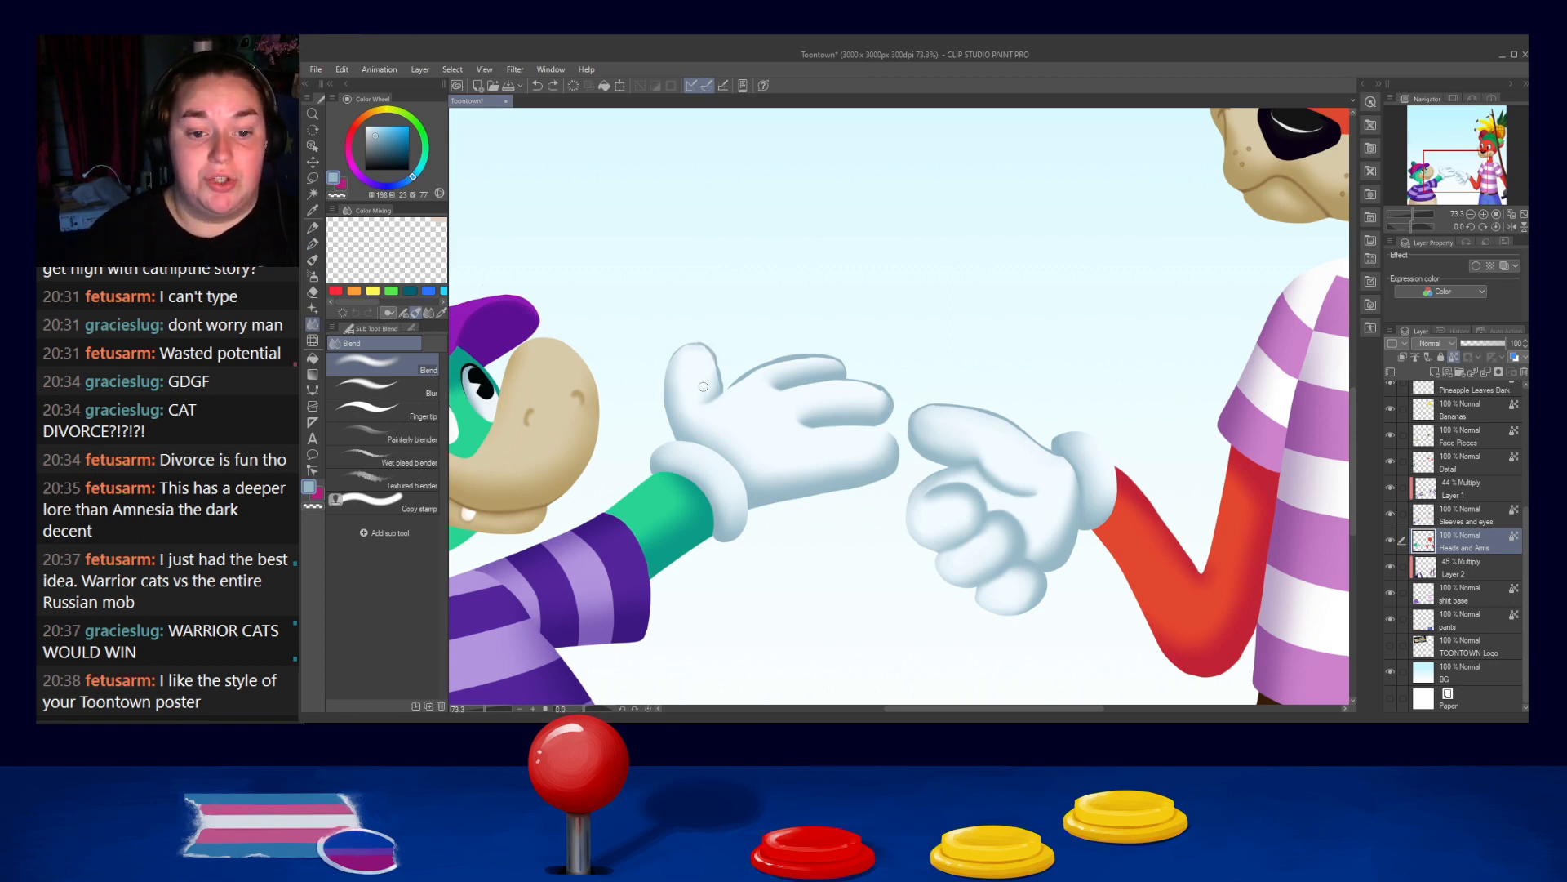
click(315, 296)
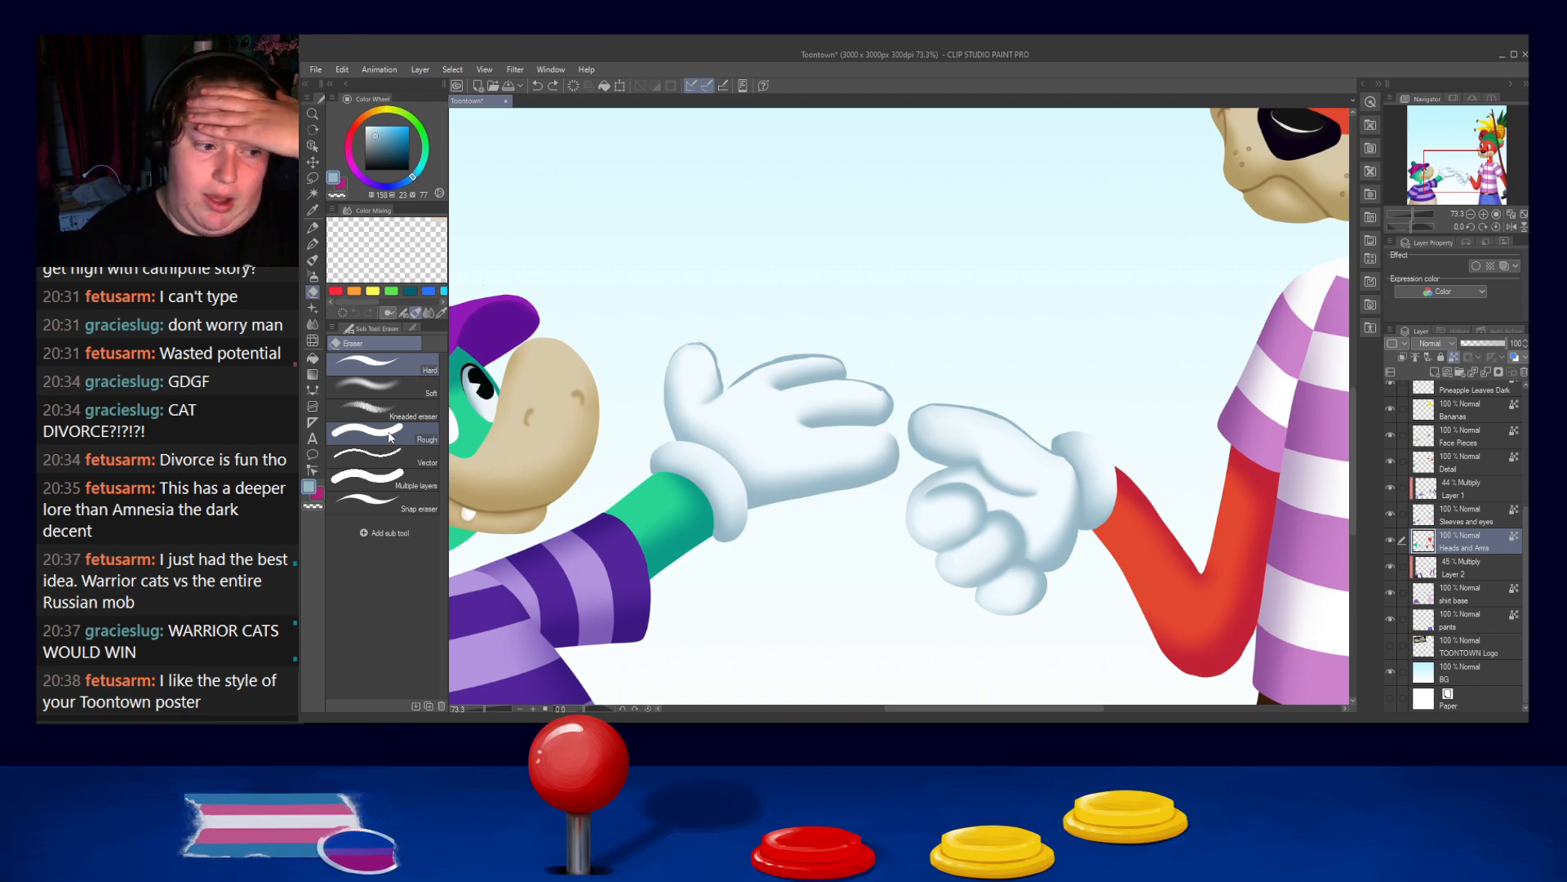
click(313, 325)
drag(679, 349, 690, 346)
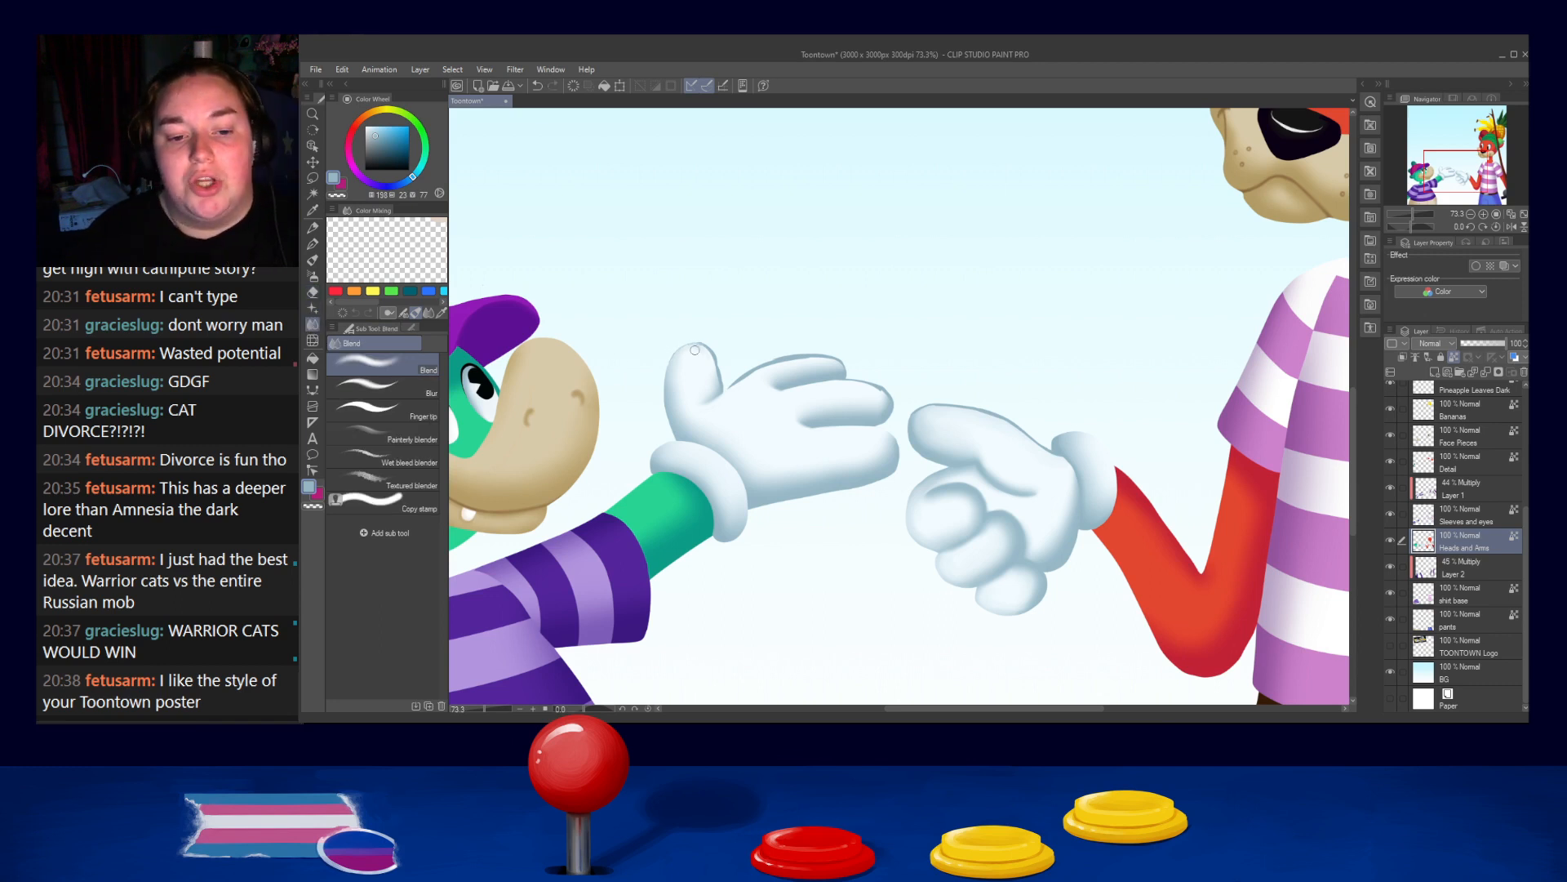
key(ctrl+z)
drag(719, 376, 711, 357)
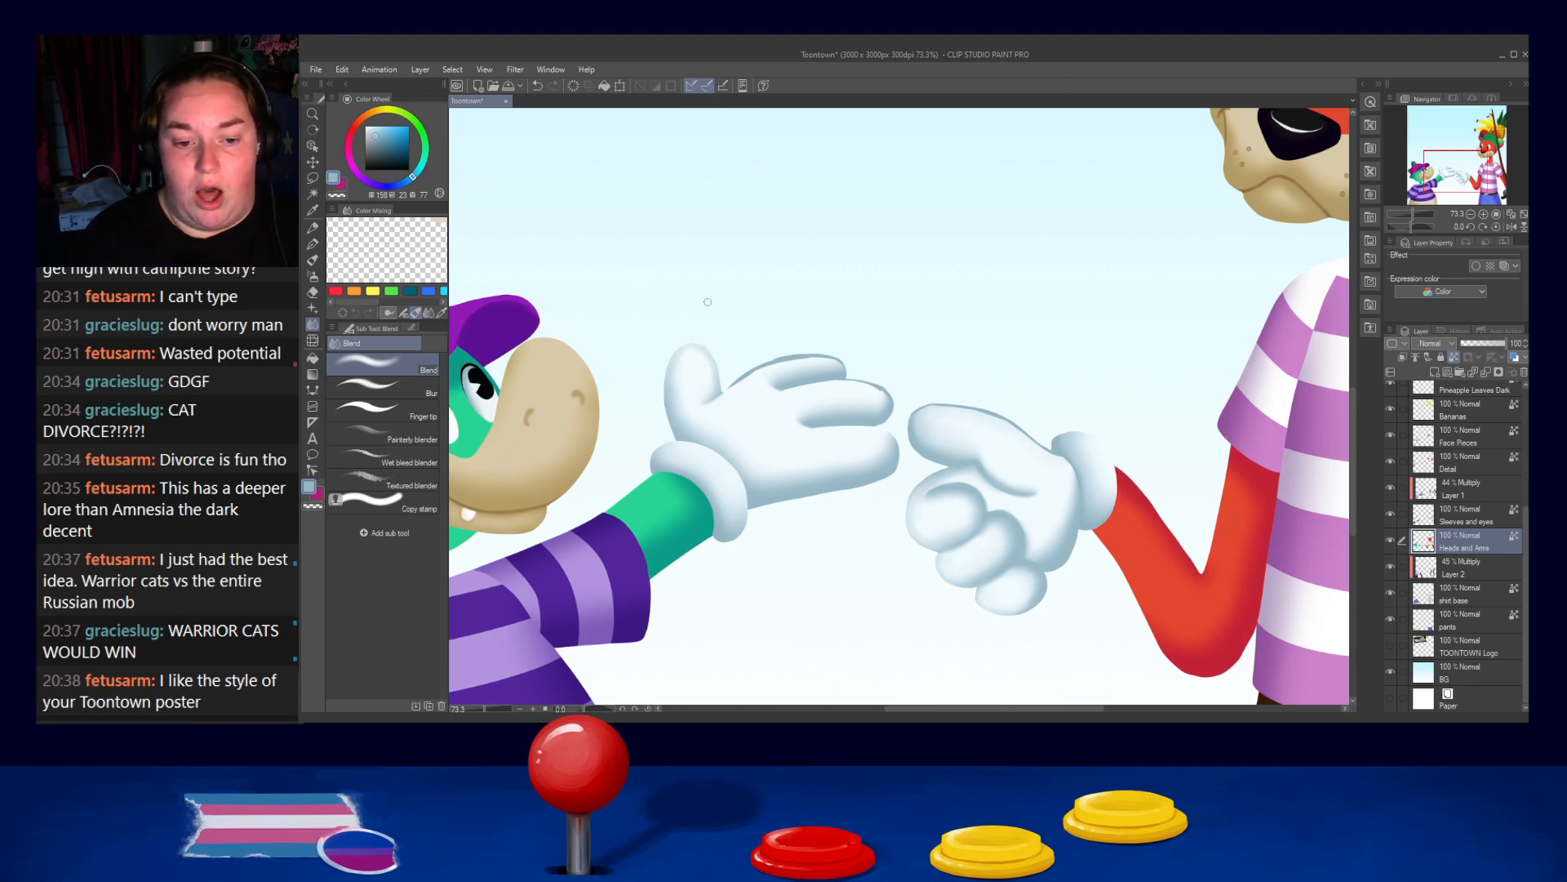
Touch up the thumb edge of the green character's glove with the G-pen, using pale blue shades sampled from the glove
click(312, 244)
scroll(647, 356, up, 5)
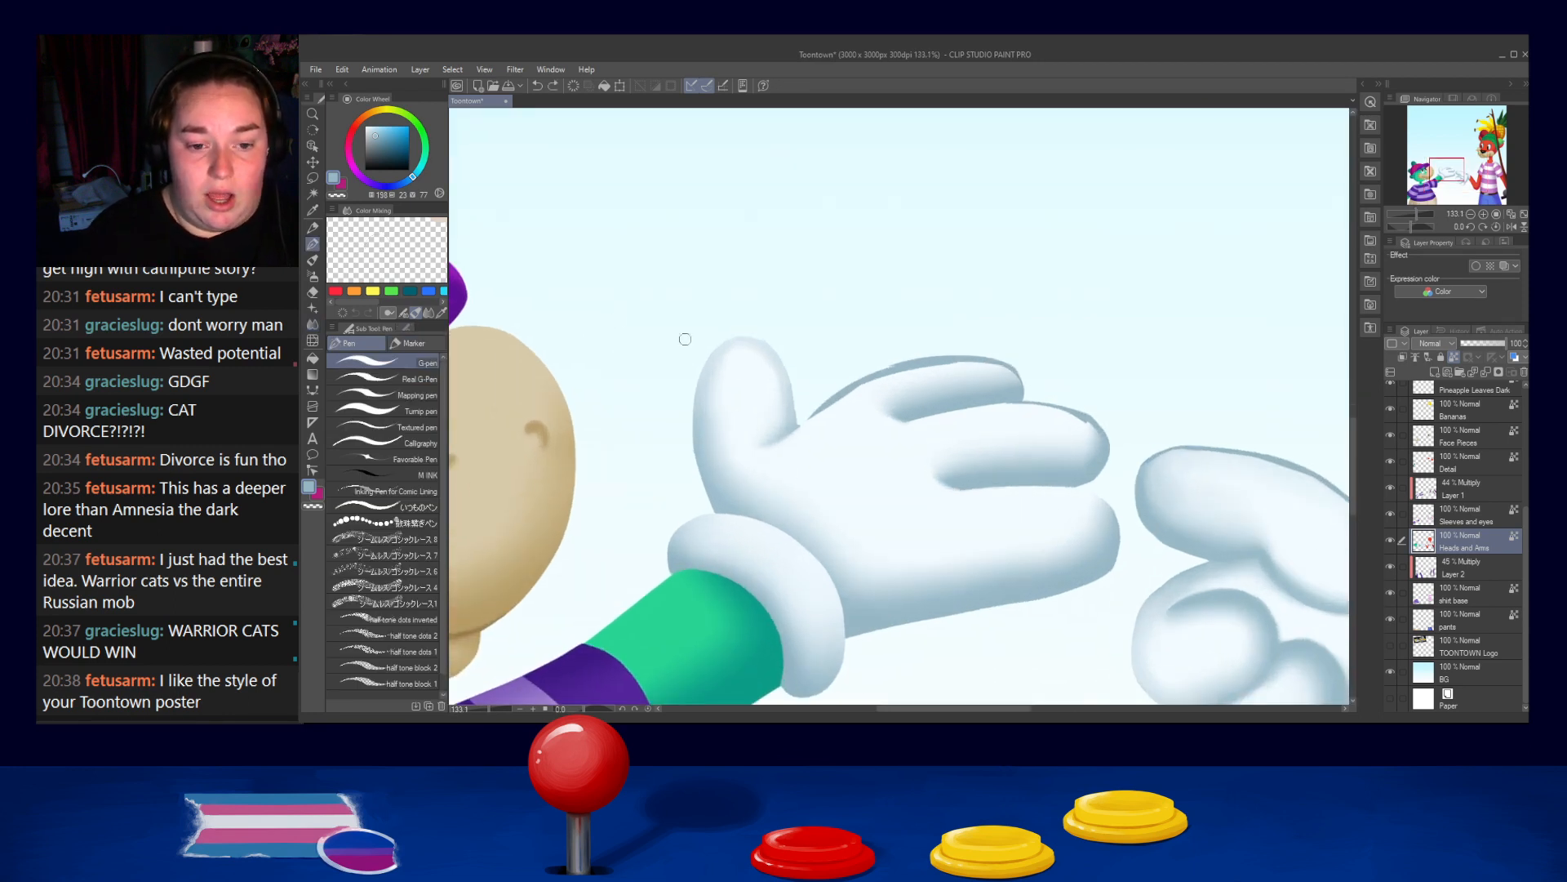
alt+click(744, 343)
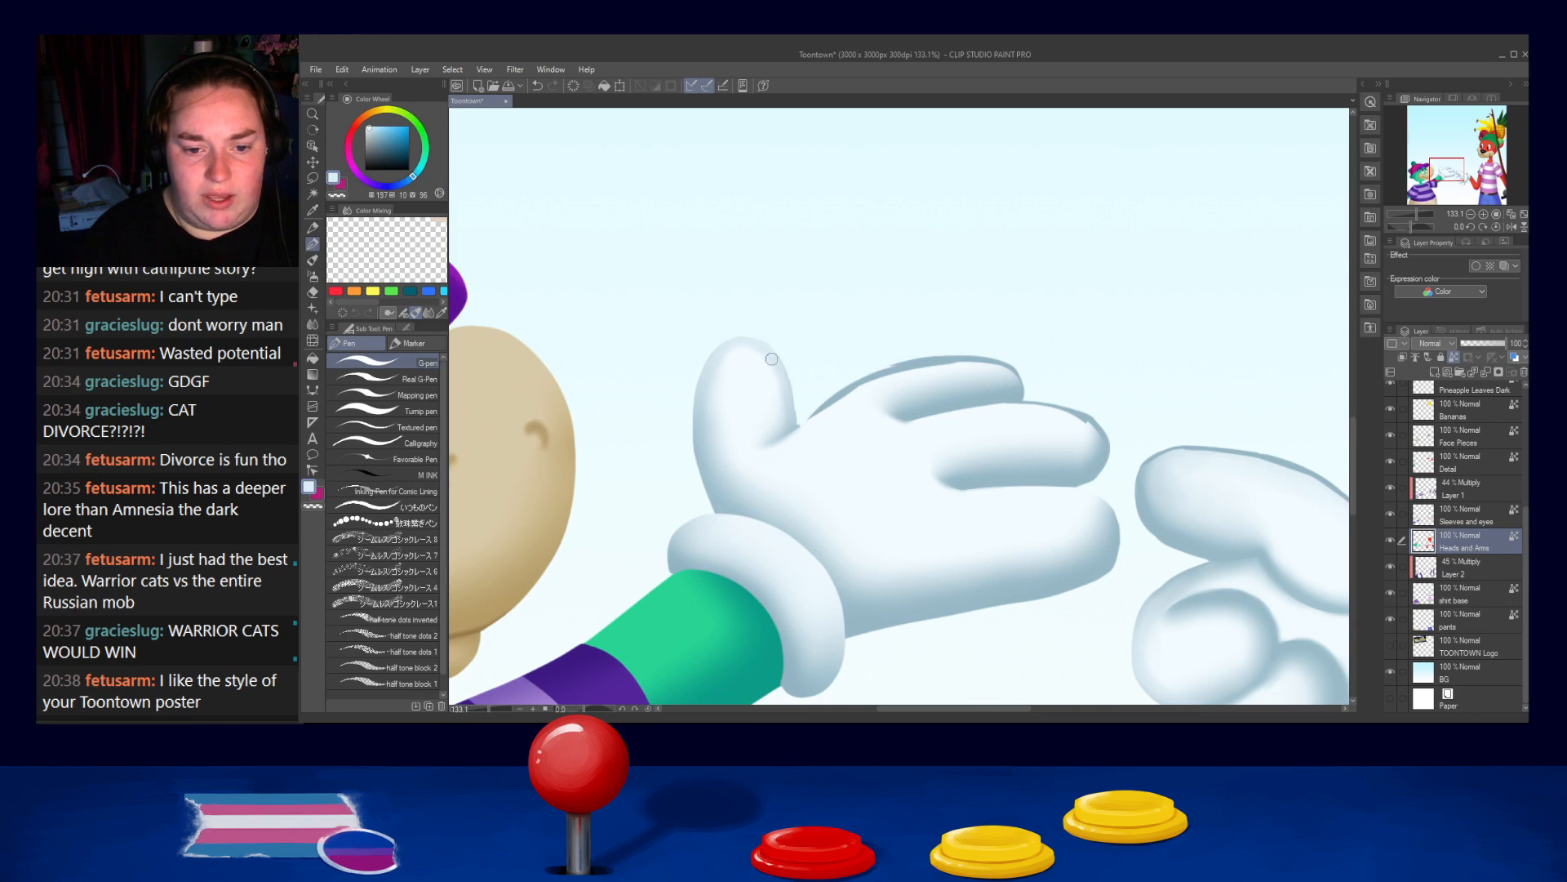
alt+click(793, 416)
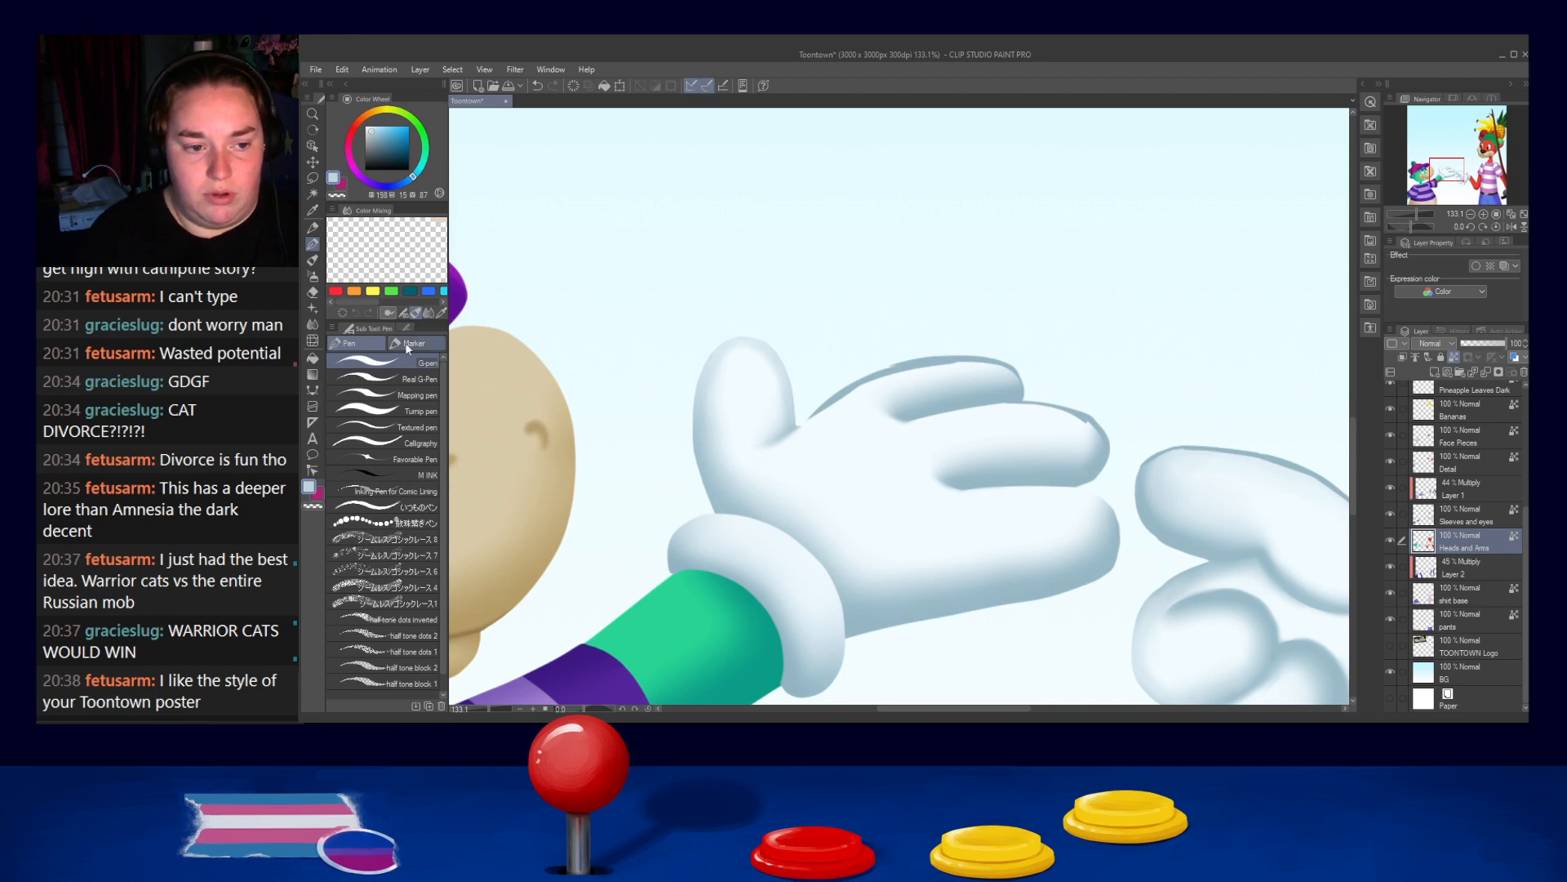
Blend the dark outline along the uppermost finger of the green character's glove into its shading
click(313, 324)
mouse_move(838, 408)
mouse_down()
mouse_move(882, 377)
mouse_move(804, 426)
mouse_move(897, 370)
mouse_move(864, 383)
mouse_move(1023, 379)
mouse_up()
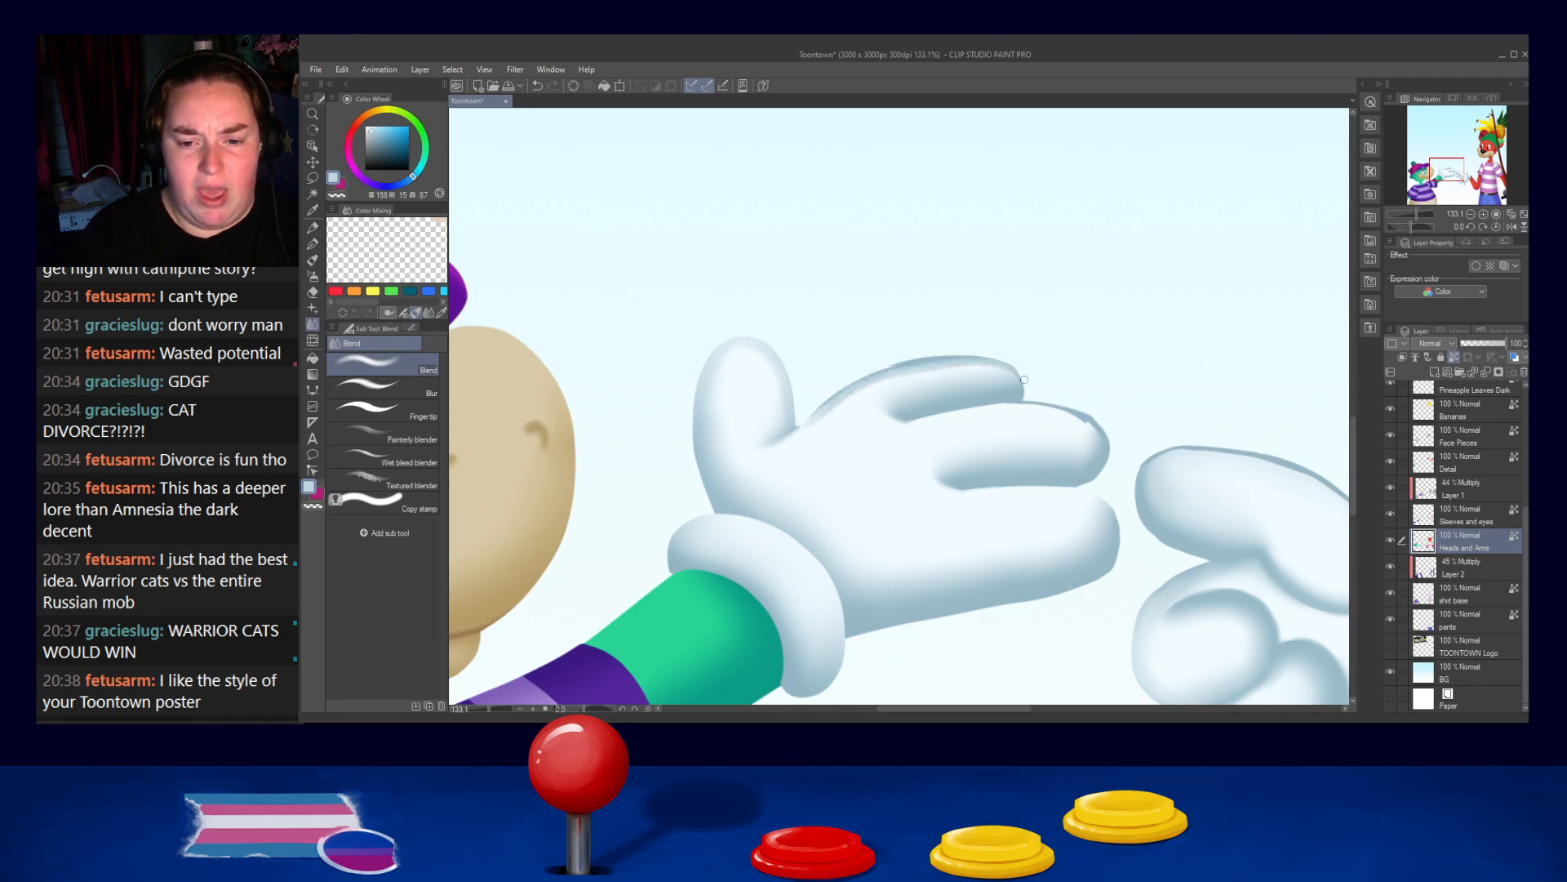
drag(892, 374, 908, 359)
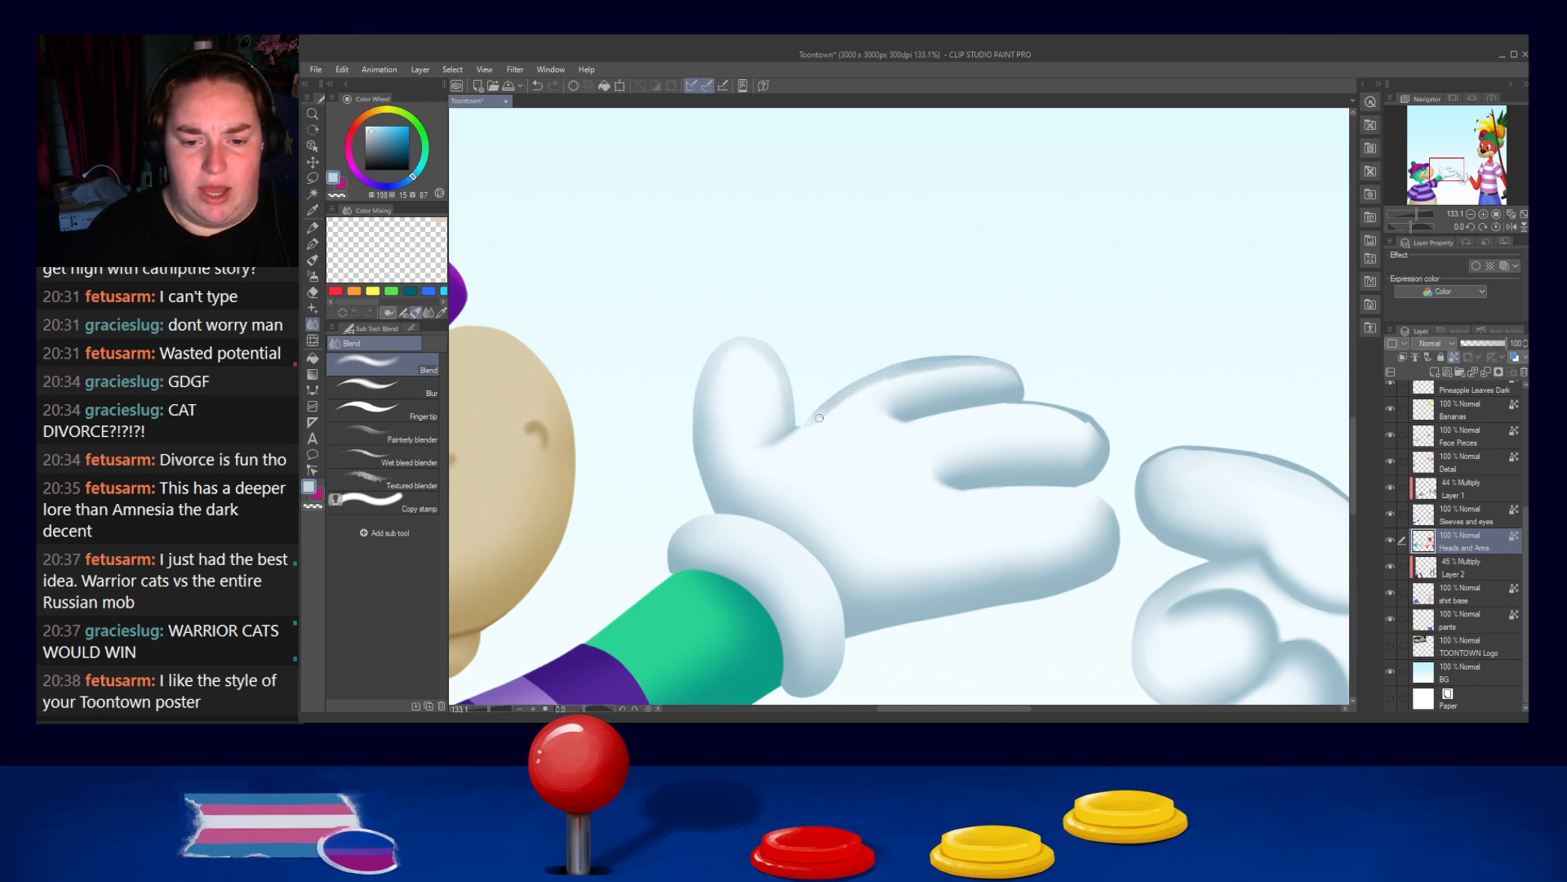
Paint near-white highlights inside the upper two fingers of the green character's glove with the G-pen
alt+click(855, 423)
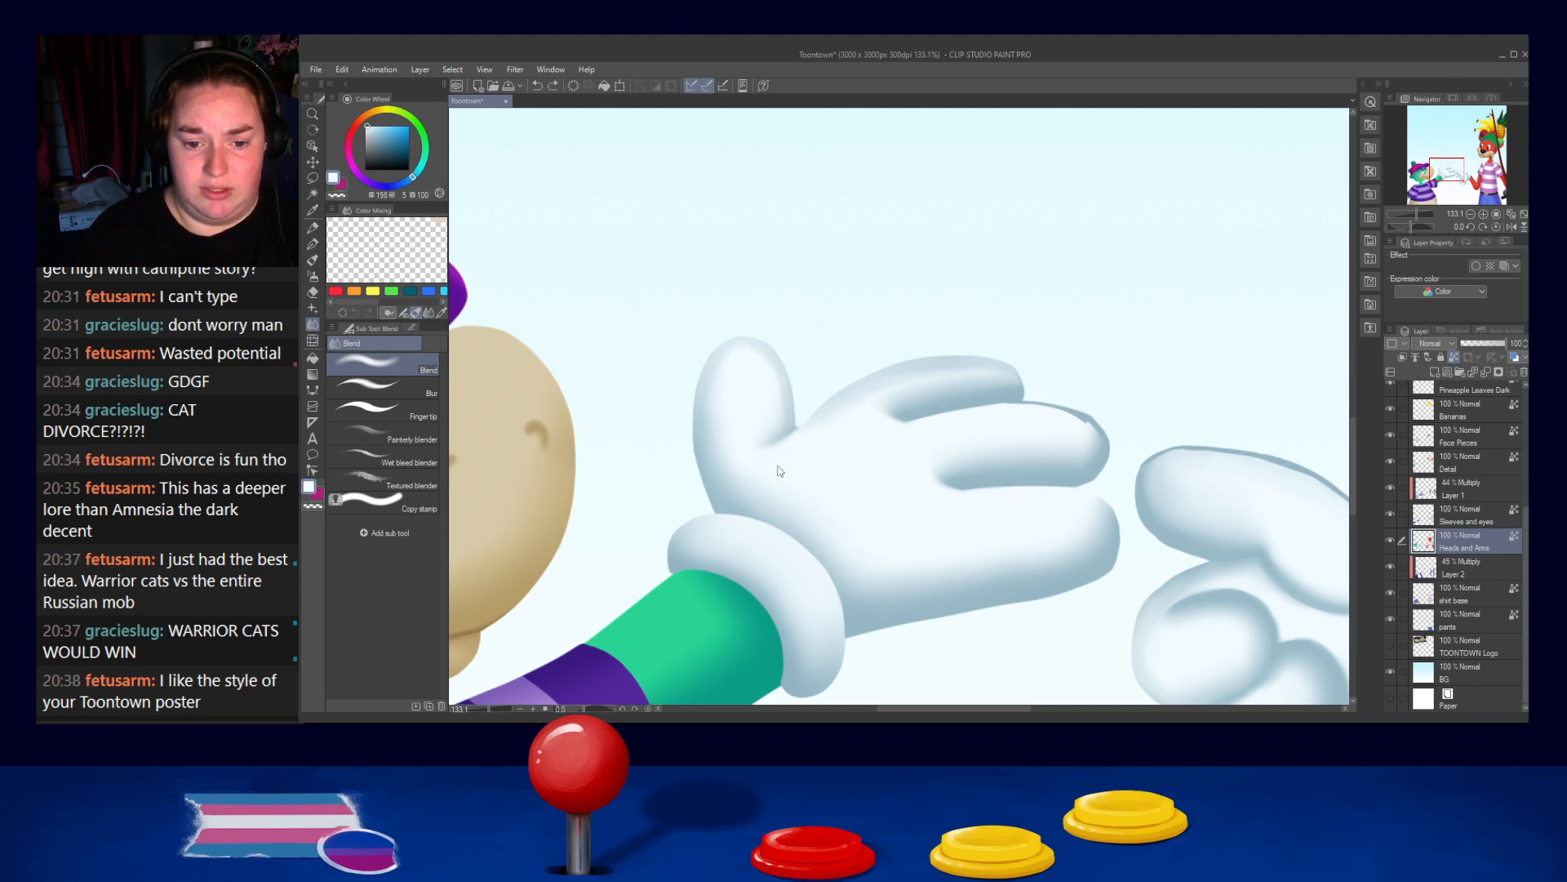
key(p)
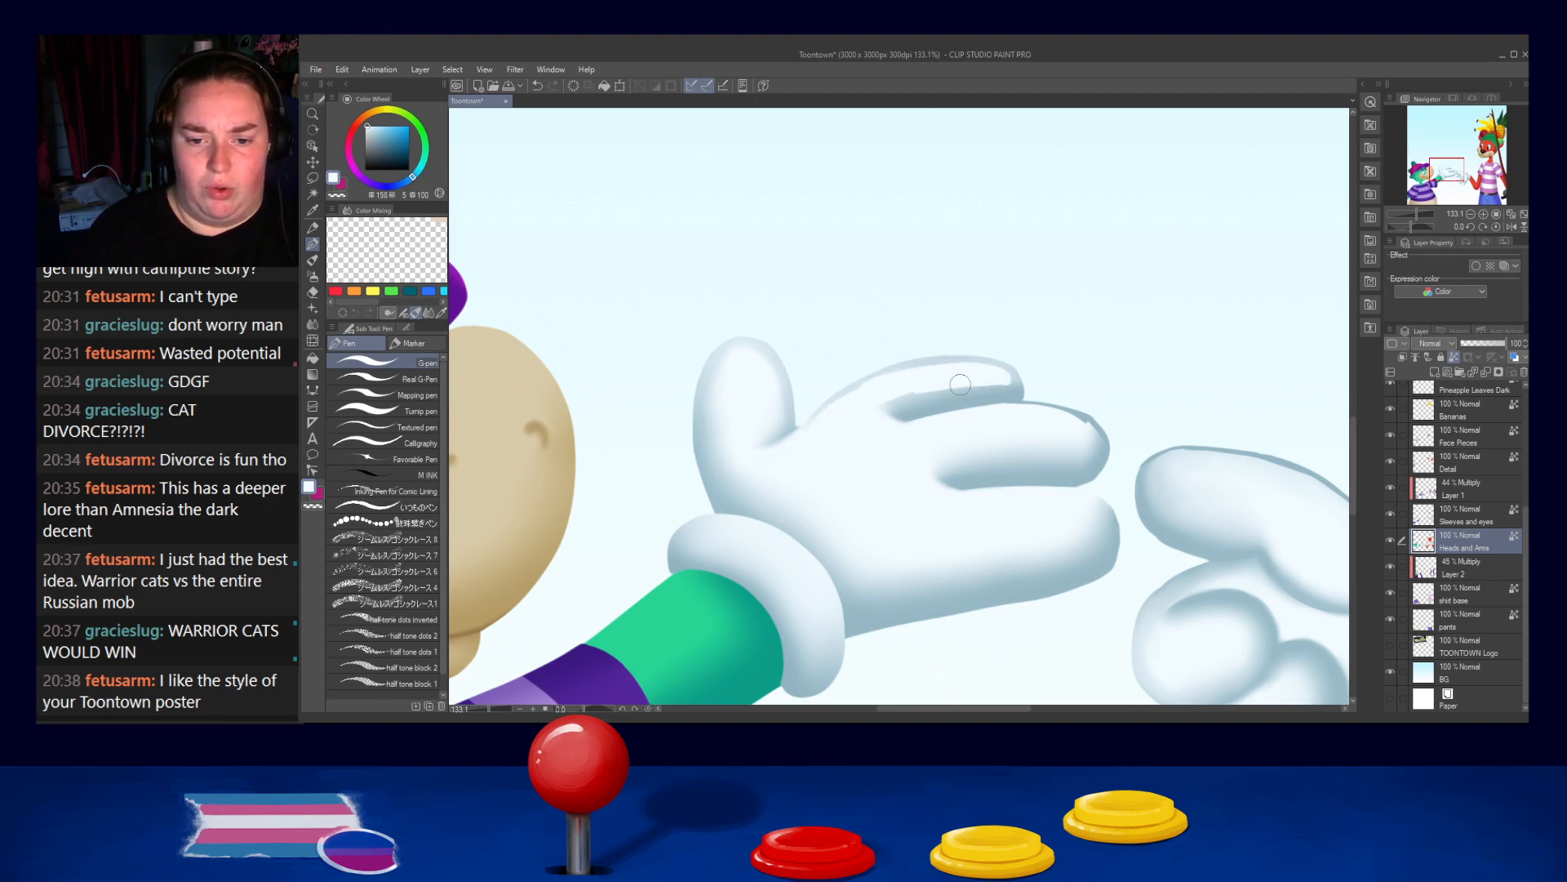
mouse_move(972, 378)
mouse_down()
mouse_move(880, 406)
mouse_move(999, 374)
mouse_move(920, 399)
mouse_up()
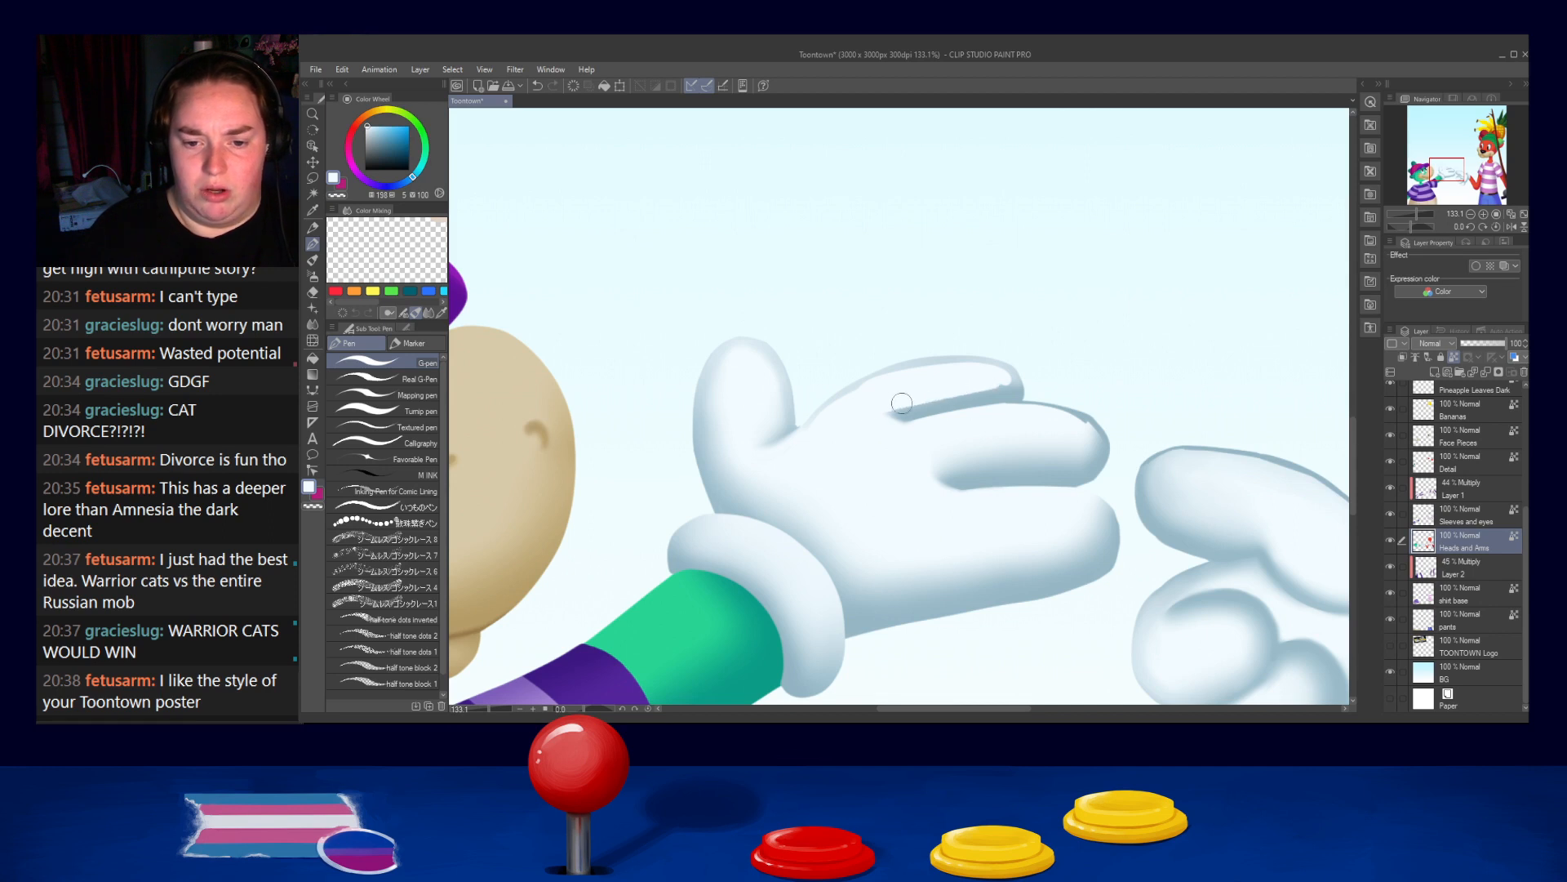
mouse_move(1000, 451)
mouse_down()
mouse_move(1076, 452)
mouse_move(1020, 438)
mouse_move(1043, 432)
mouse_move(1089, 447)
mouse_up()
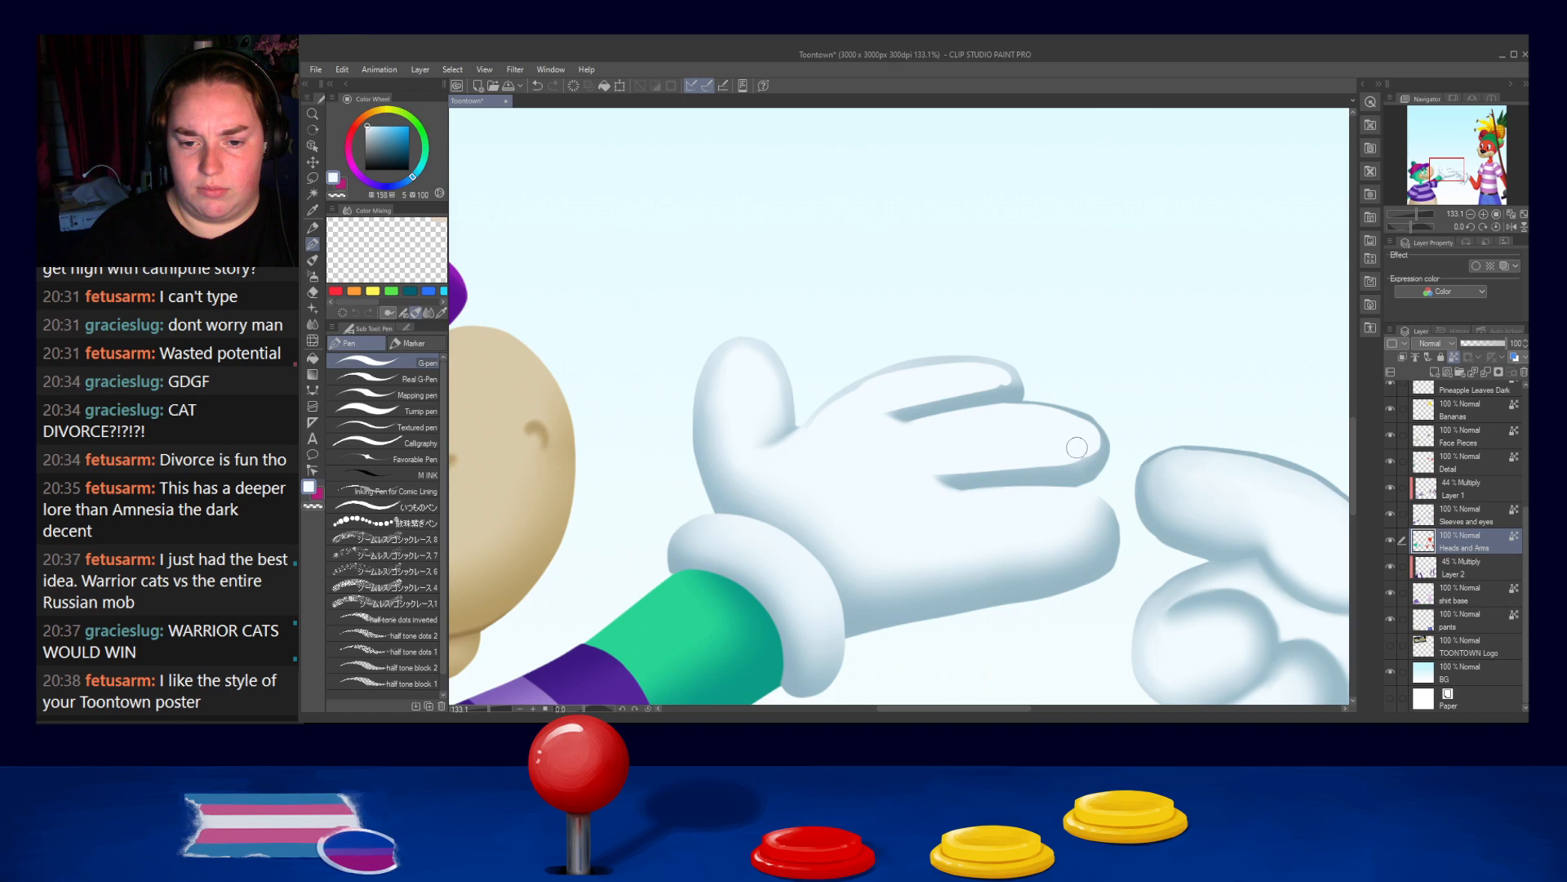
Lighten the middle finger's outline on the green character's glove with sampled pale blue and blend the fingers' highlights and edges smooth
alt+click(1002, 369)
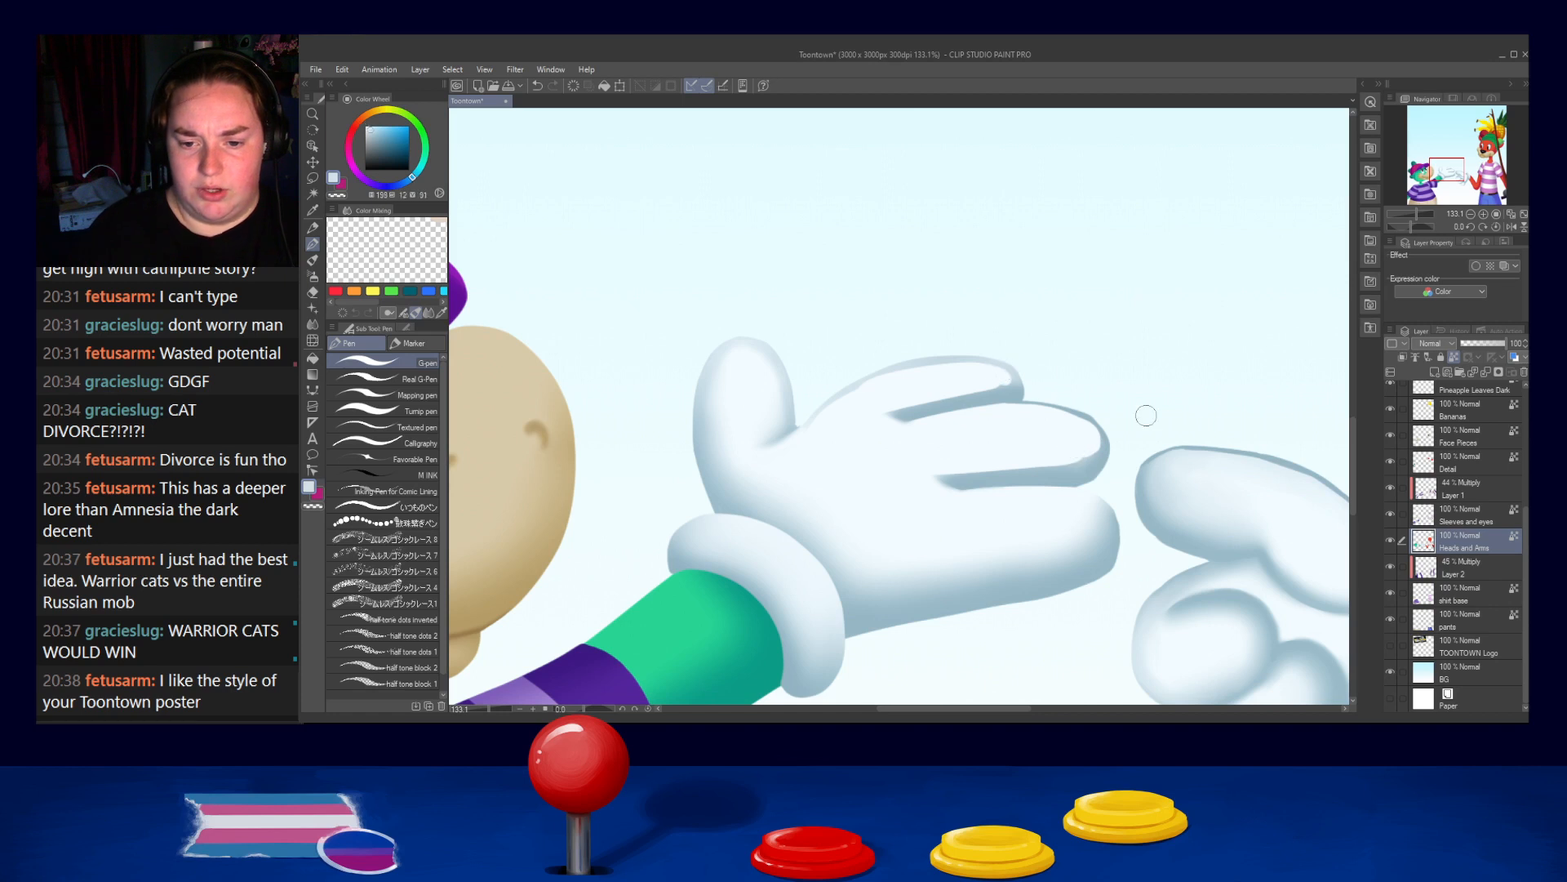
drag(1028, 402, 1063, 413)
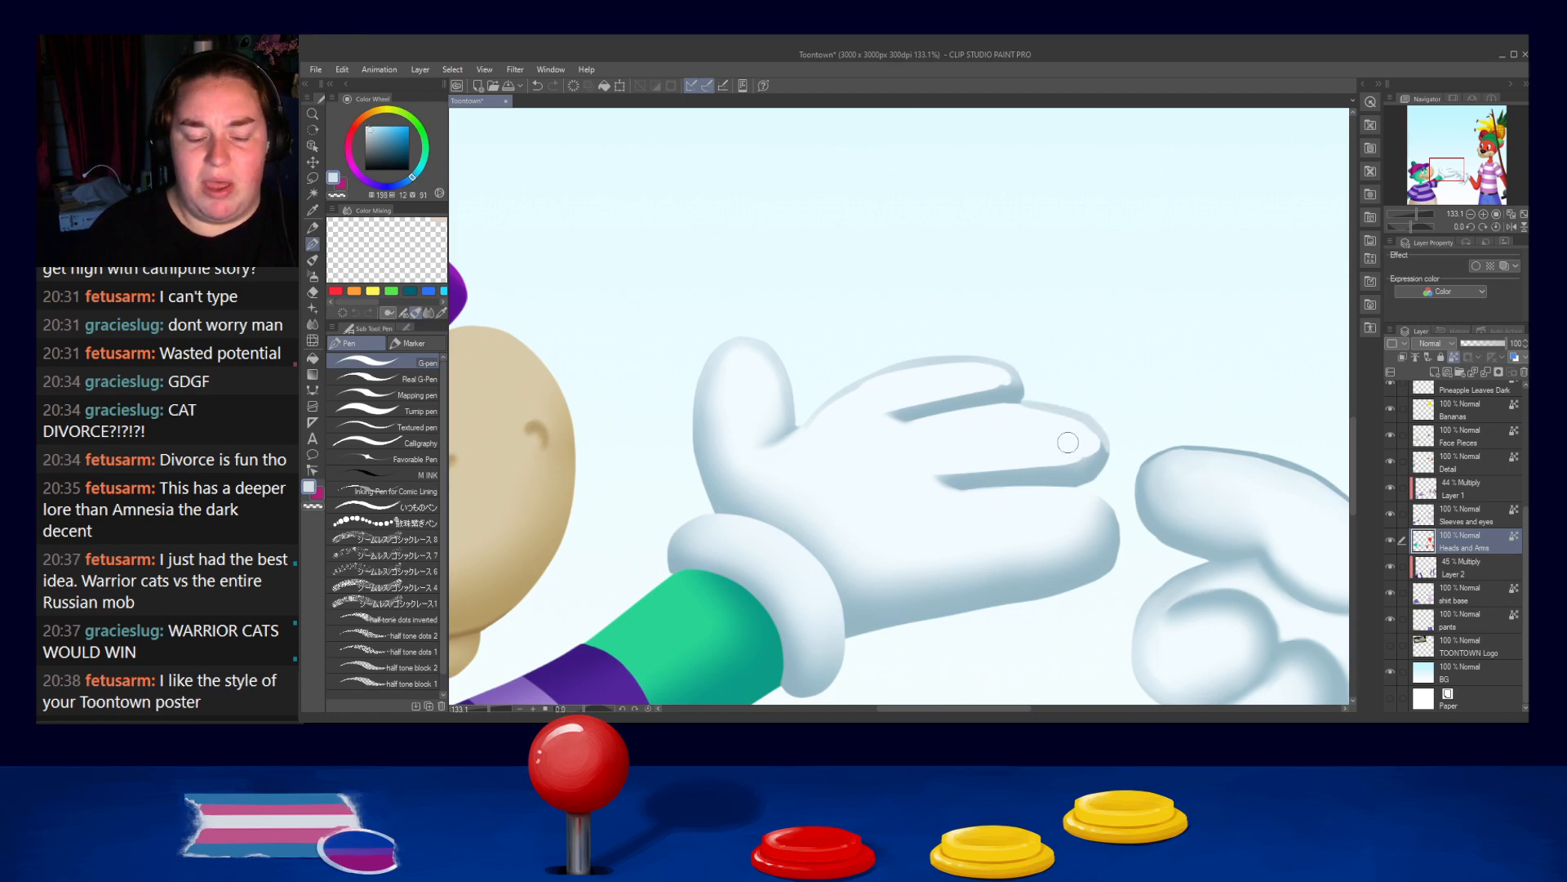
click(312, 324)
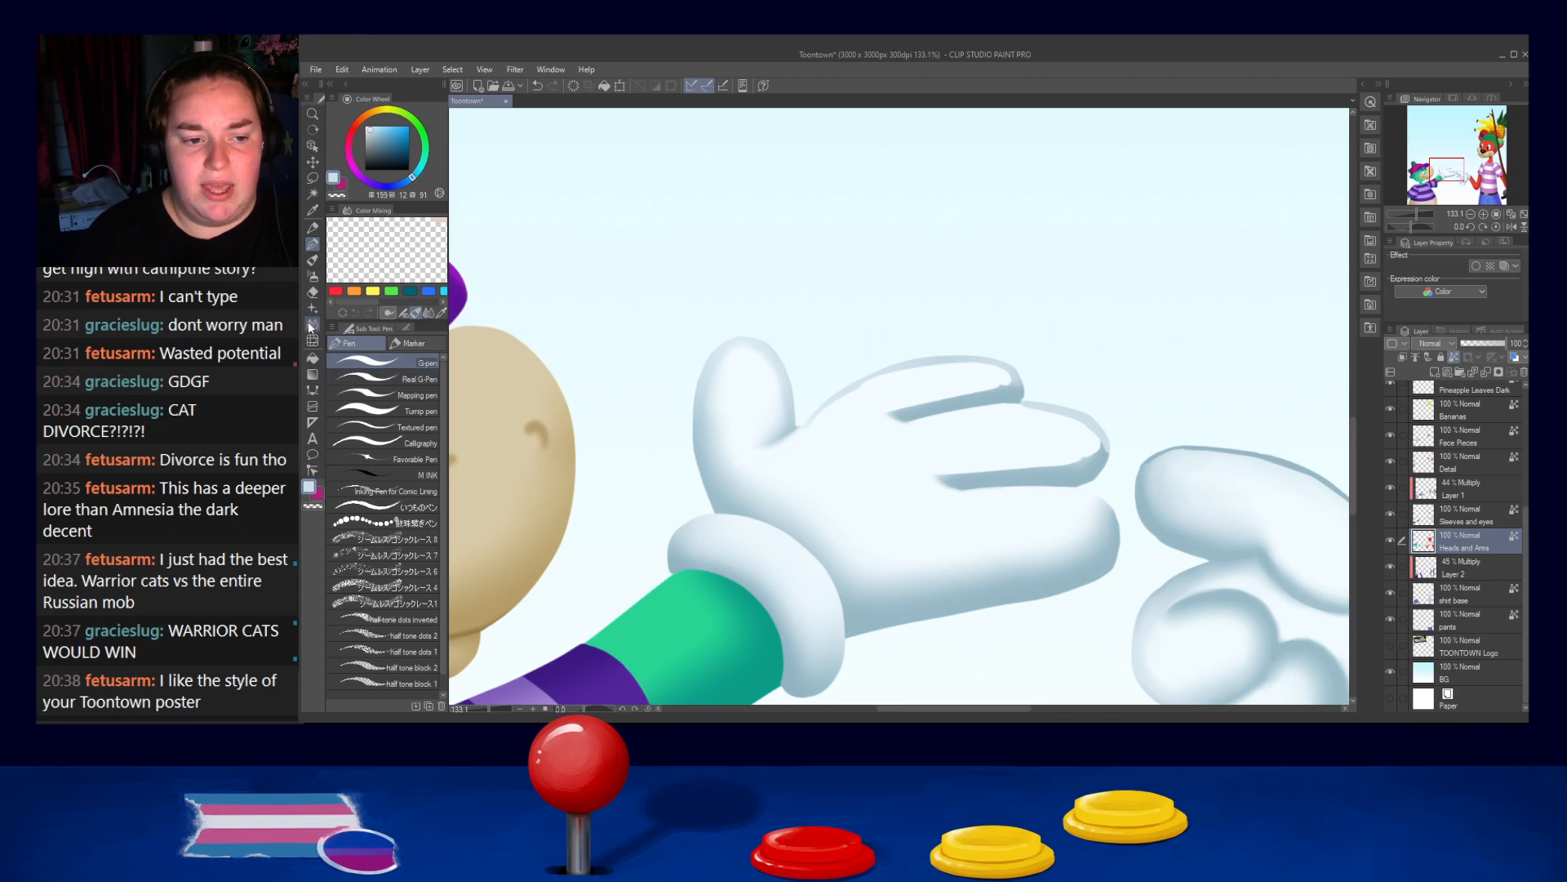
mouse_move(841, 400)
mouse_down()
mouse_move(914, 373)
mouse_move(997, 364)
mouse_move(975, 364)
mouse_move(1013, 385)
mouse_move(872, 407)
mouse_move(914, 396)
mouse_move(888, 412)
mouse_move(906, 410)
mouse_move(877, 392)
mouse_move(997, 382)
mouse_move(911, 402)
mouse_move(964, 382)
mouse_move(898, 383)
mouse_move(1000, 382)
mouse_up()
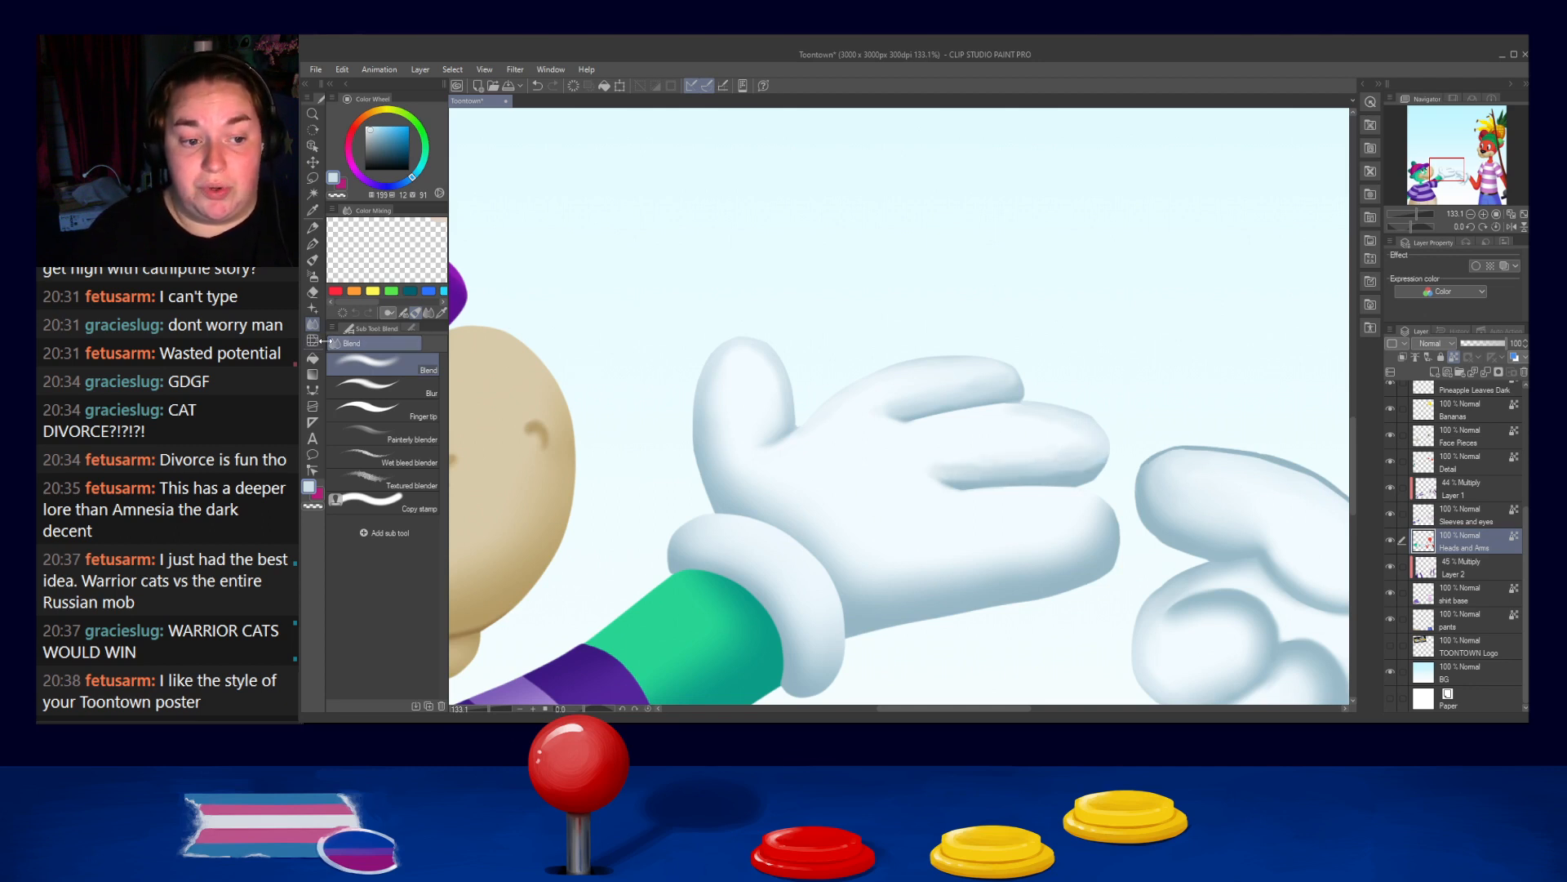
click(312, 243)
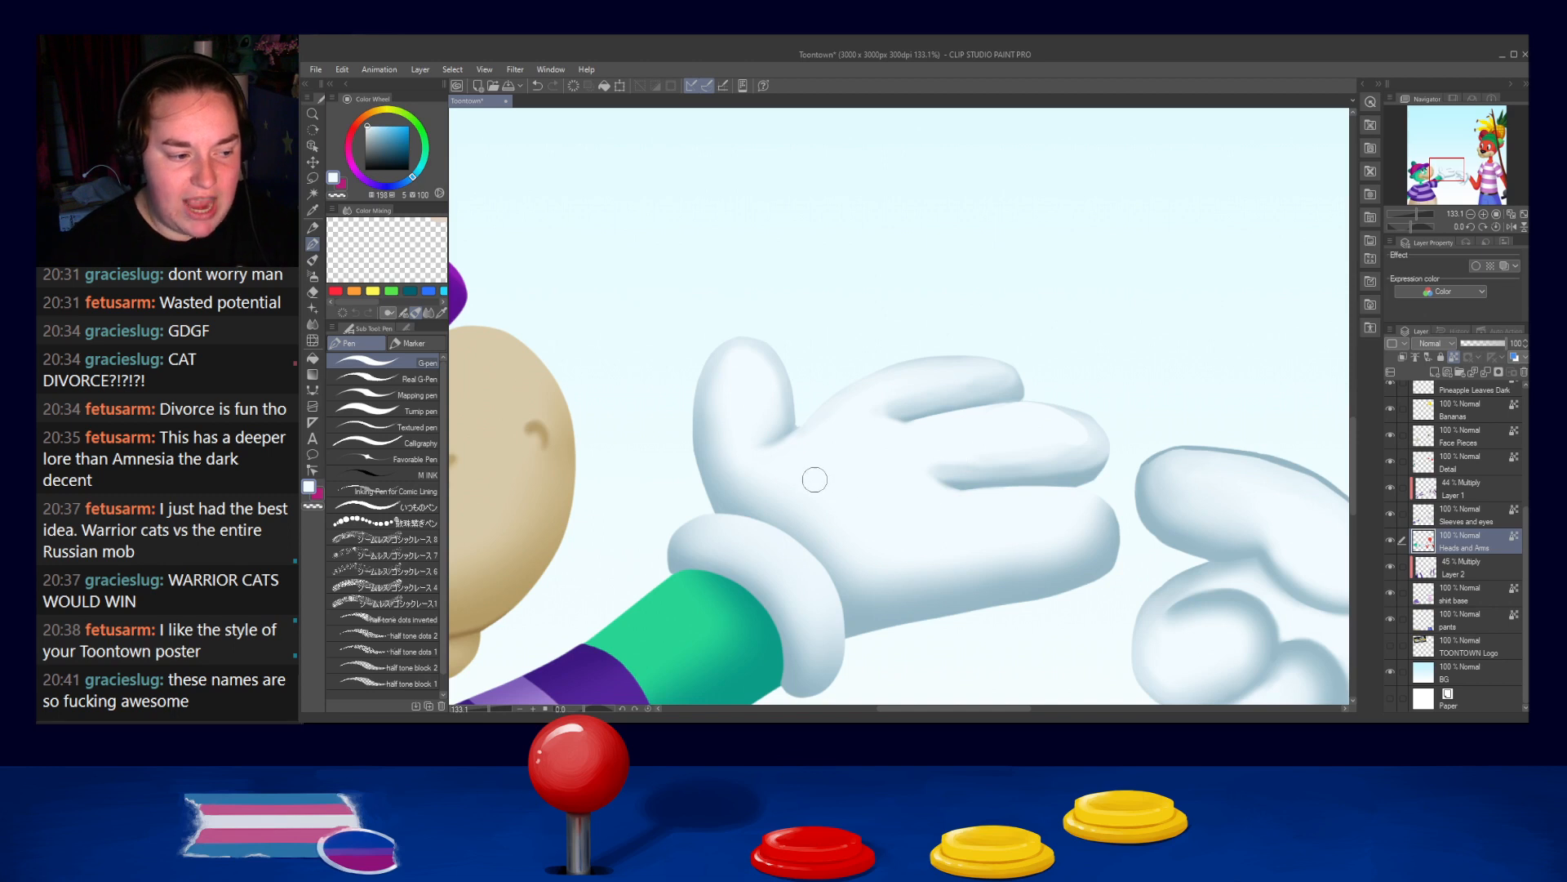
click(314, 325)
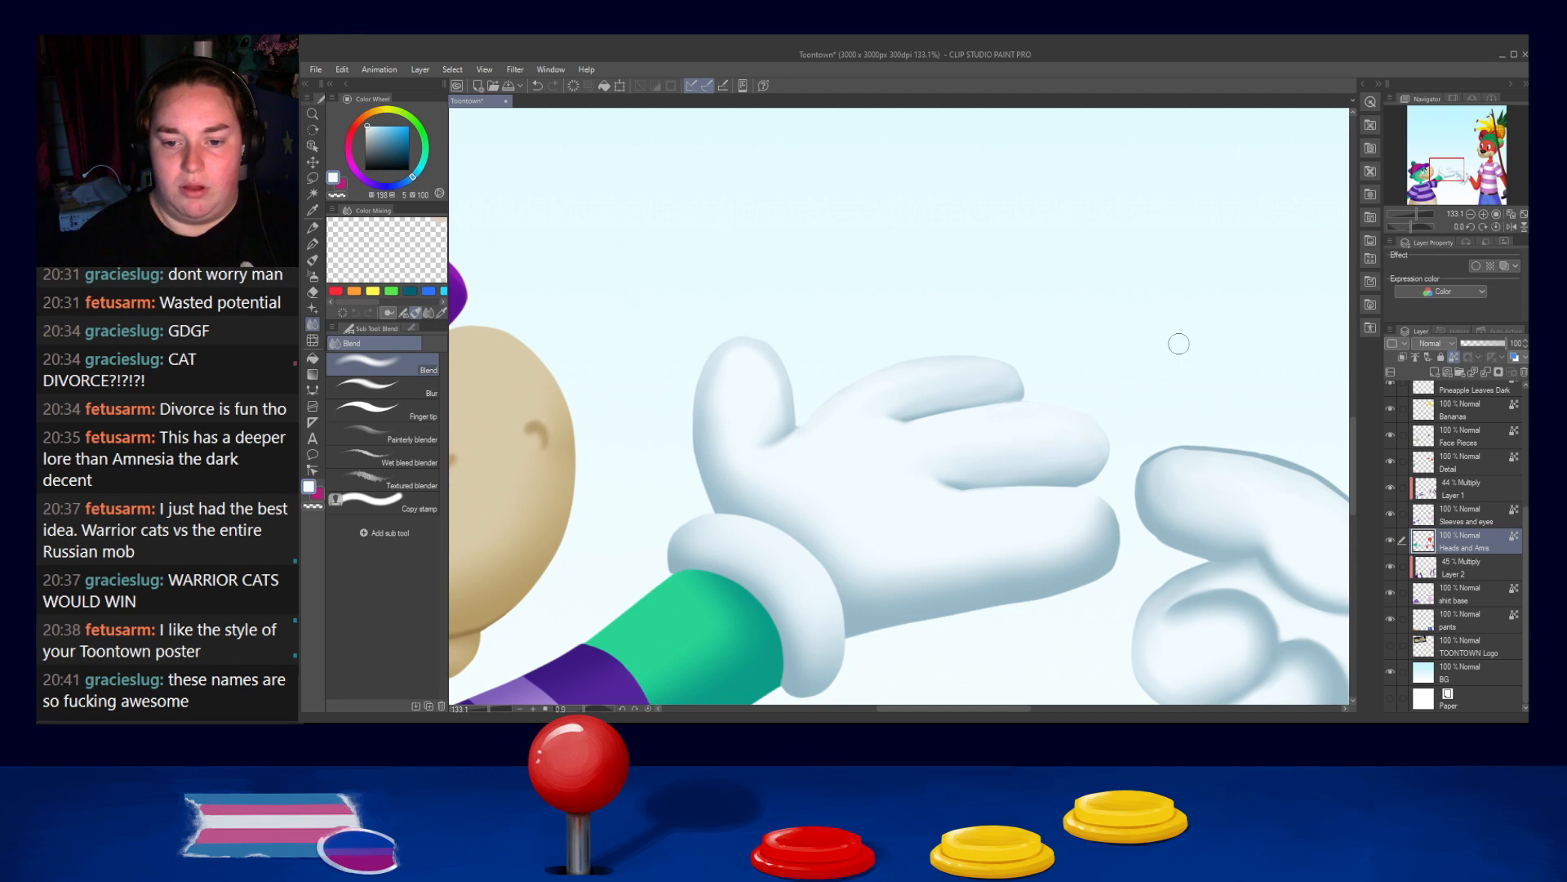
Soften the outline along the top of the red character's glove using the Blur tool with an enlarged brush
scroll(1171, 359, down, 2)
scroll(1171, 359, down, 2)
drag(1170, 359, 833, 384)
scroll(776, 391, up, 3)
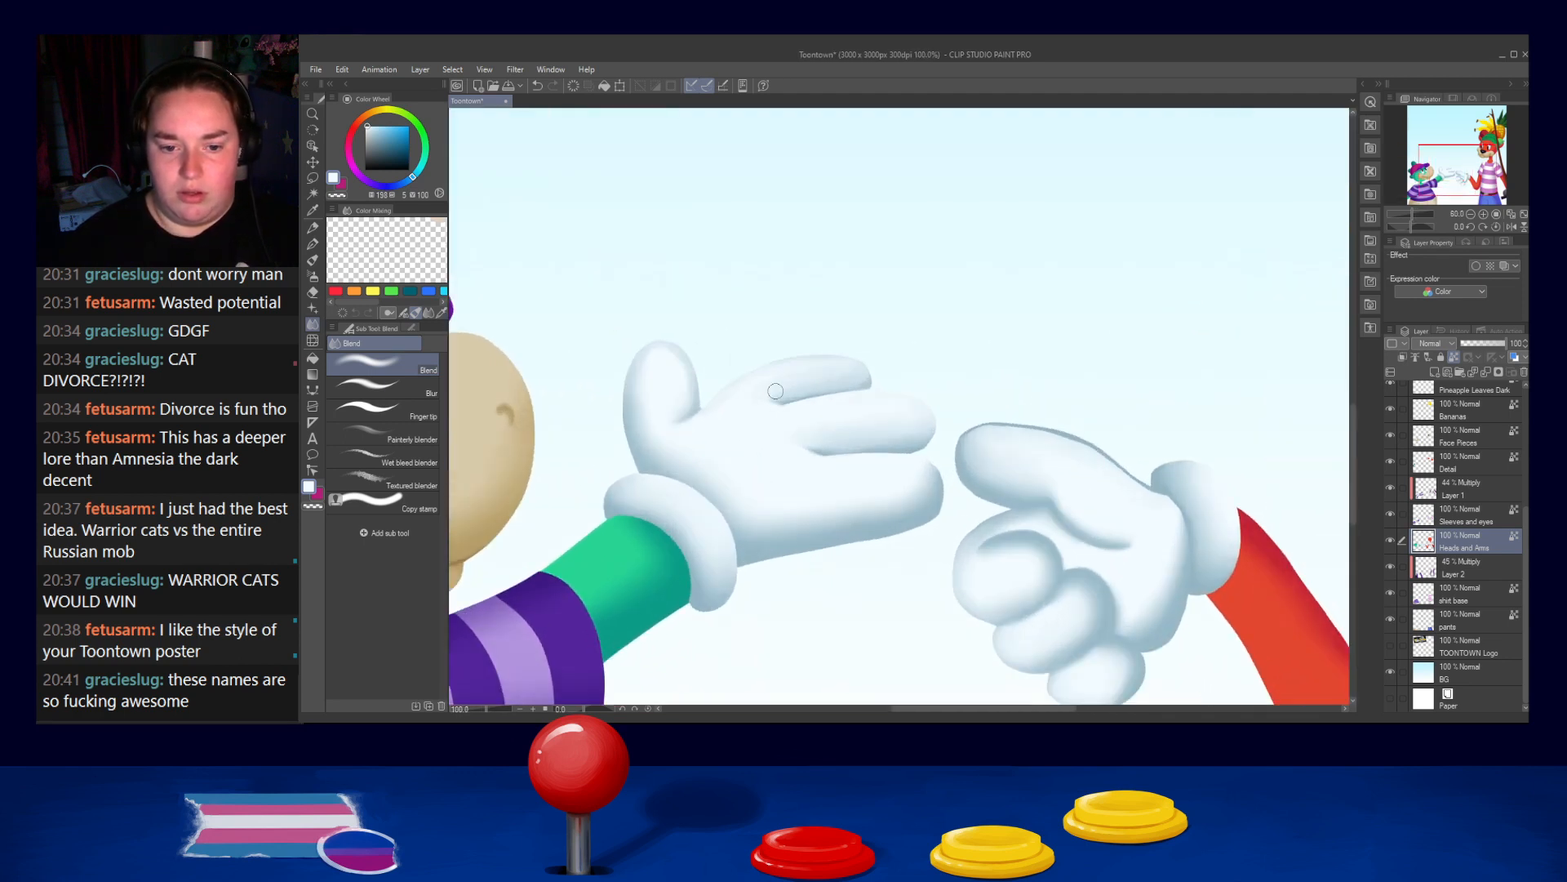
click(398, 380)
key(bracketright)
key(bracketright)
key(bracketright)
key(bracketright)
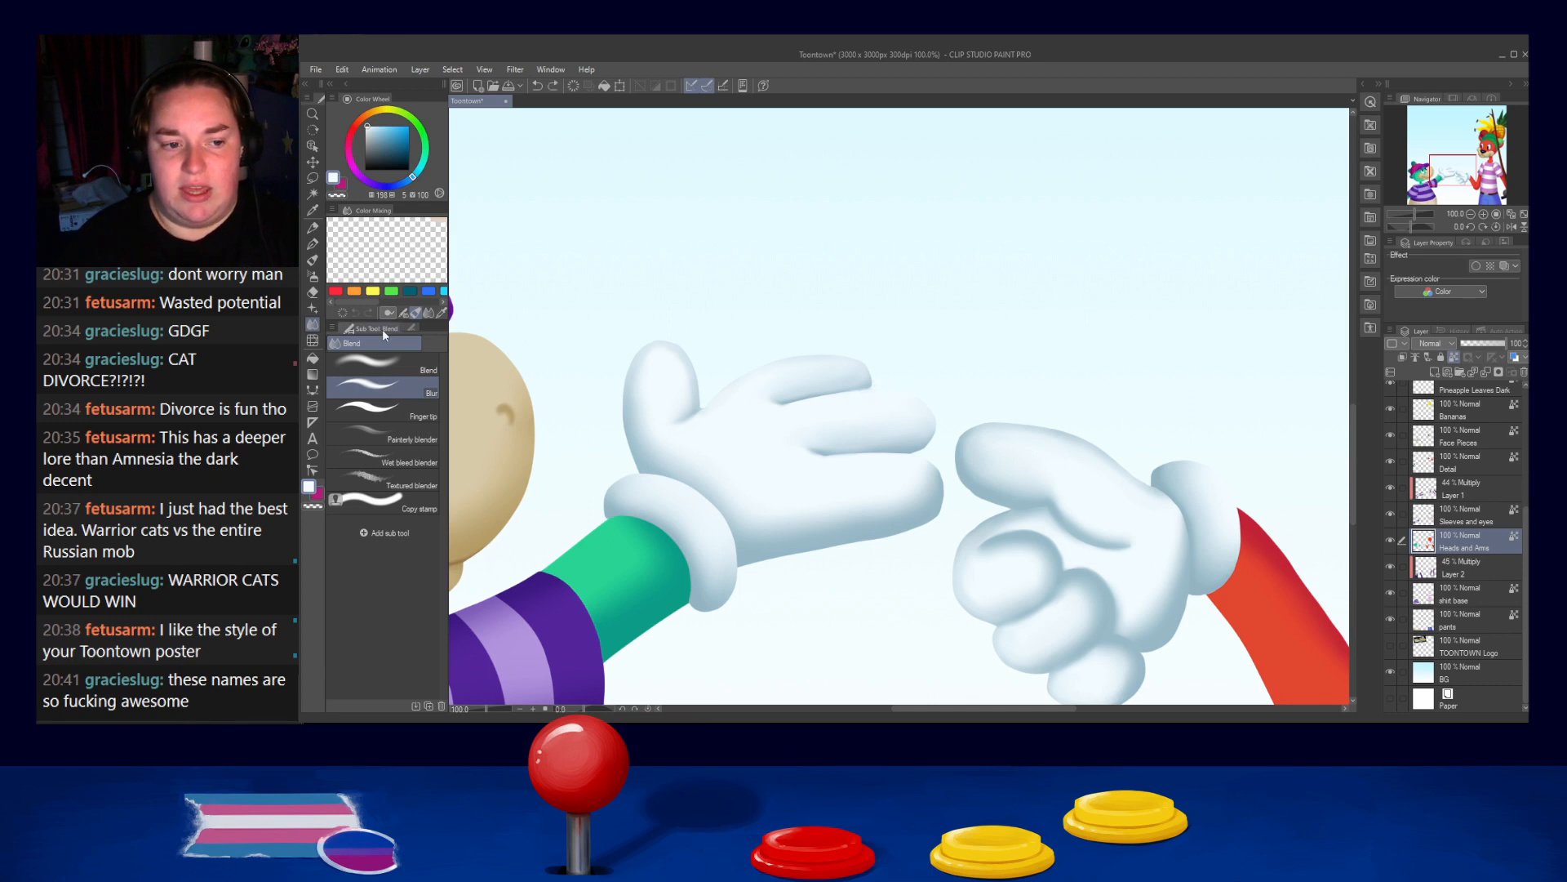
Refine the red character's glove and soften its upper edge from the extended finger to the cuff with Blur
click(312, 244)
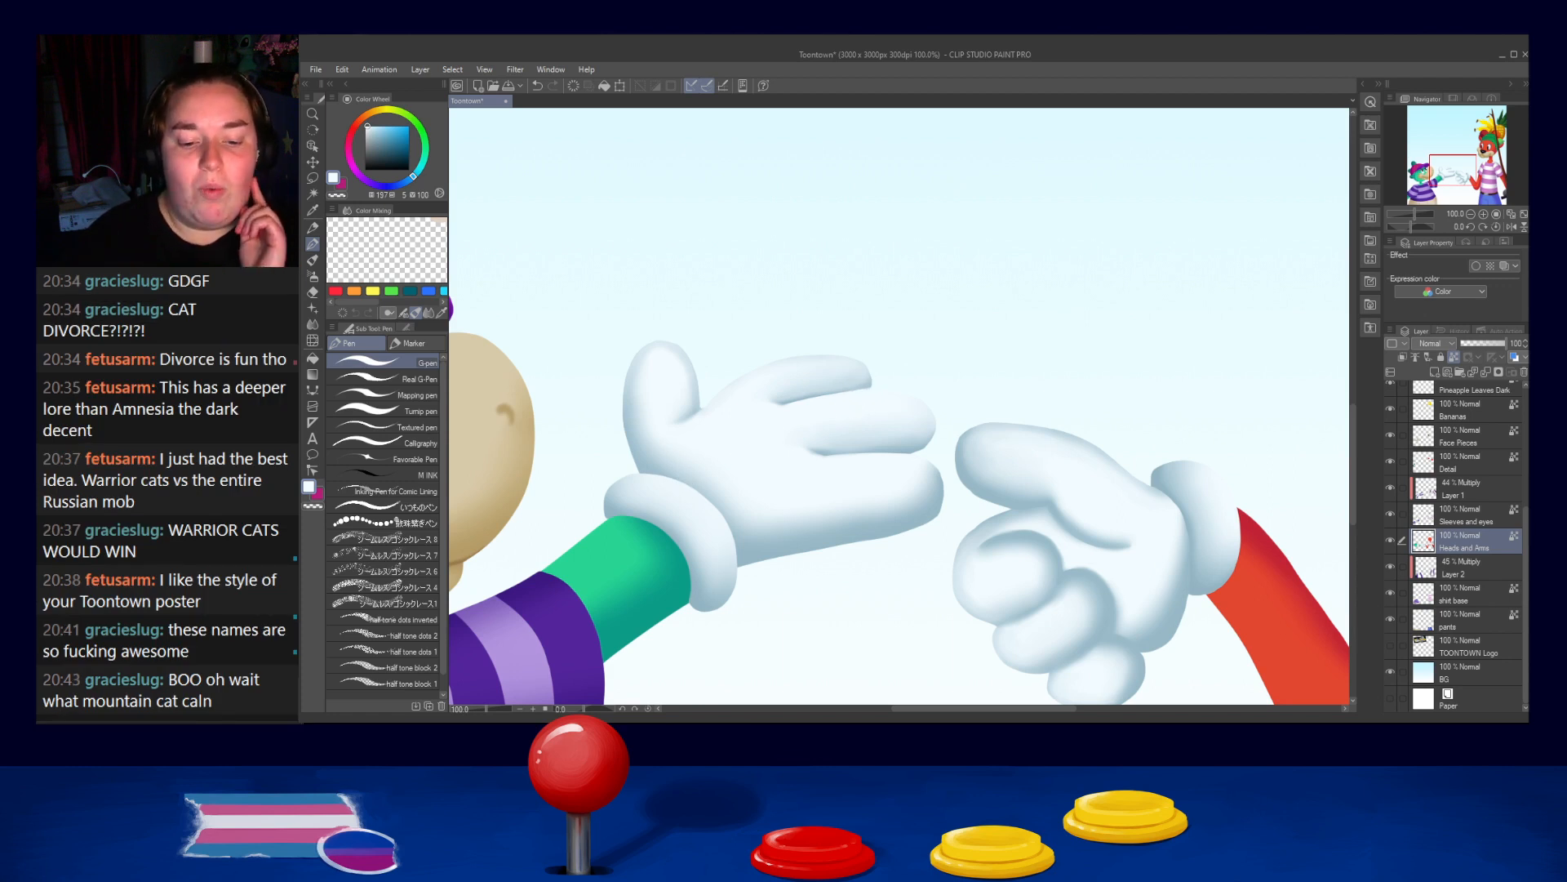
key(e)
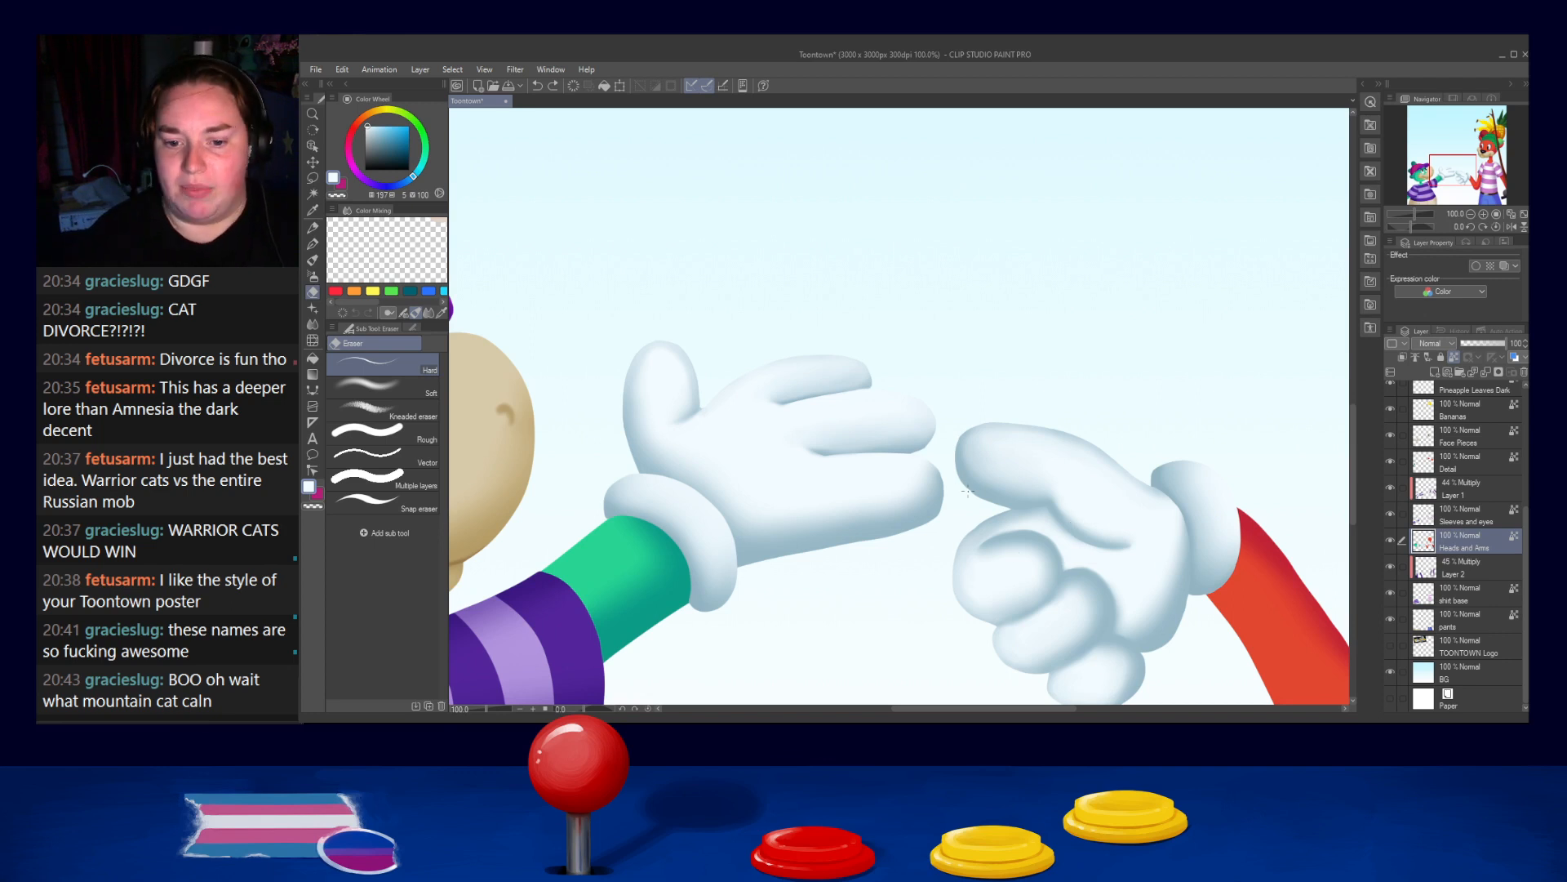
scroll(1025, 429, down, 6)
scroll(1065, 437, up, 8)
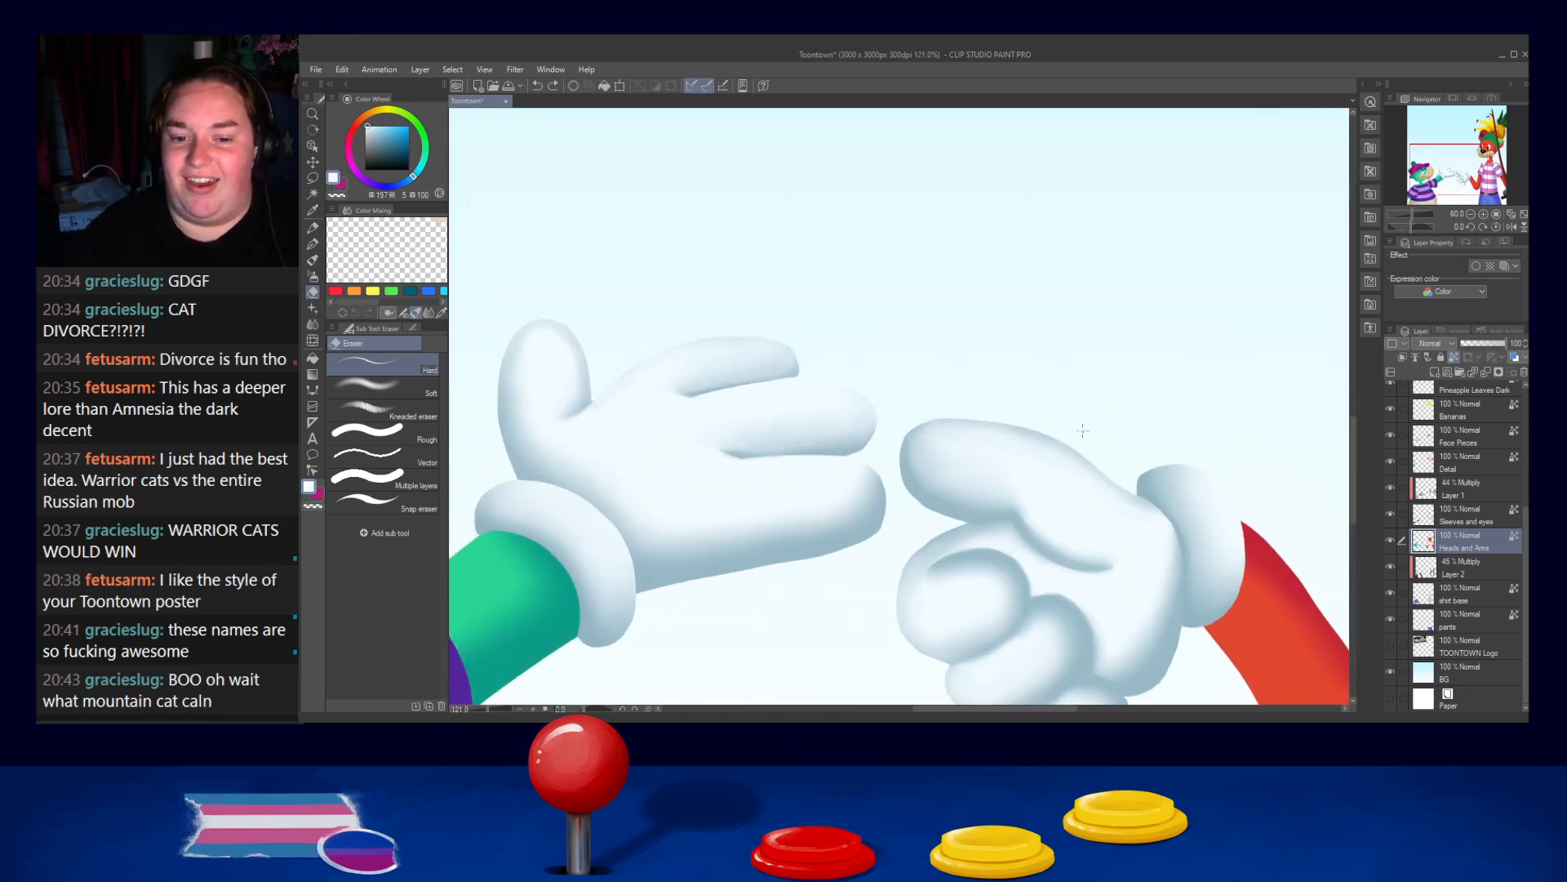
click(313, 324)
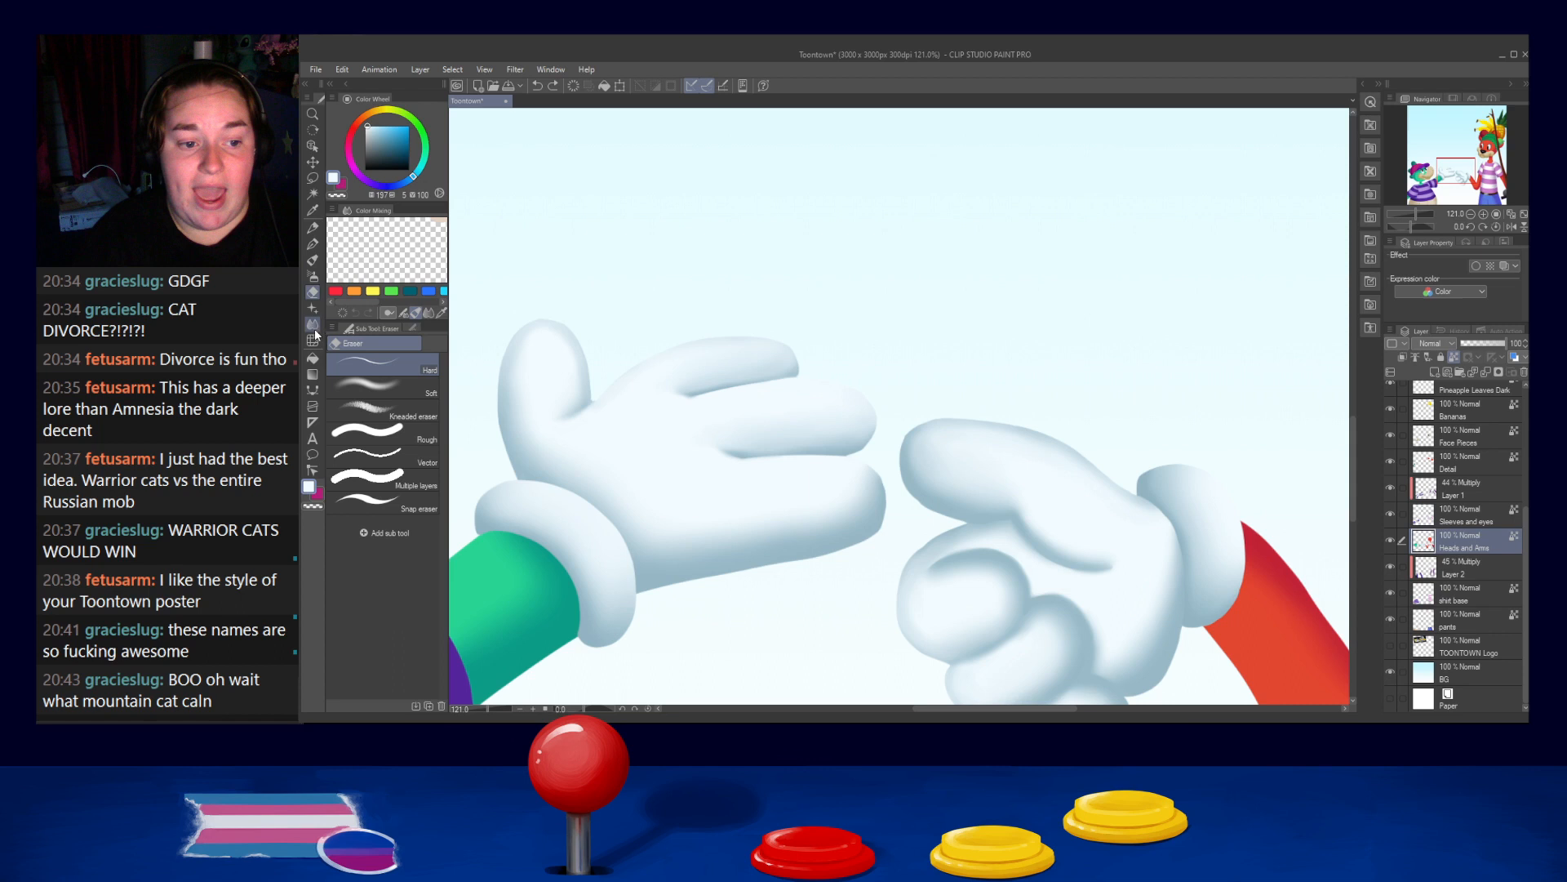
drag(981, 425, 1143, 507)
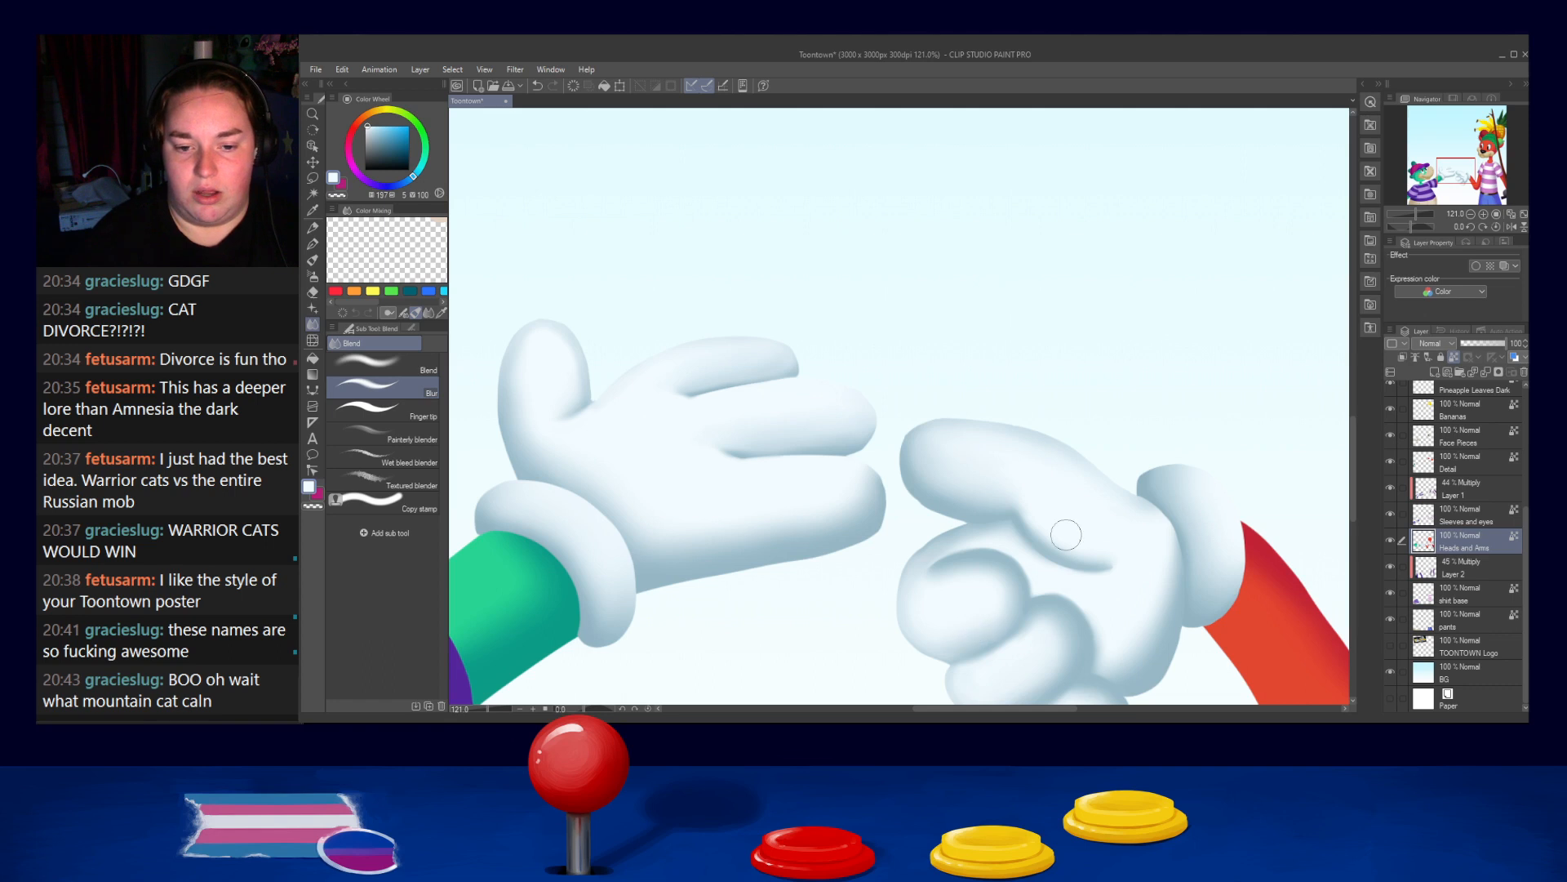
Examine the whole poster, checking the two characters and the empty space around their gloved hands
scroll(1062, 533, down, 2)
scroll(1063, 533, down, 2)
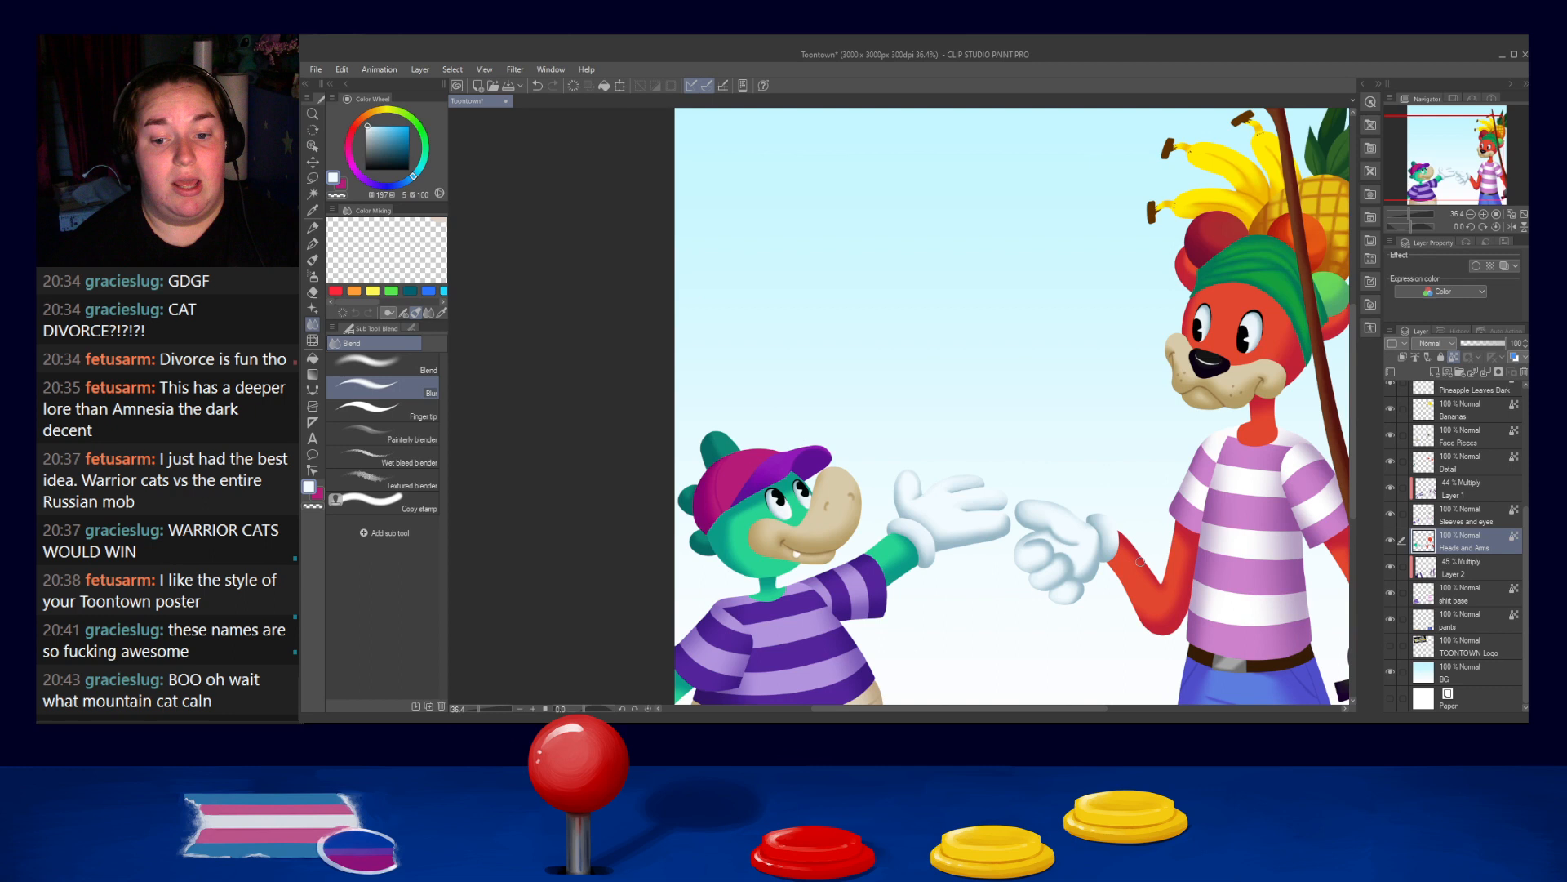
drag(1140, 562, 1049, 500)
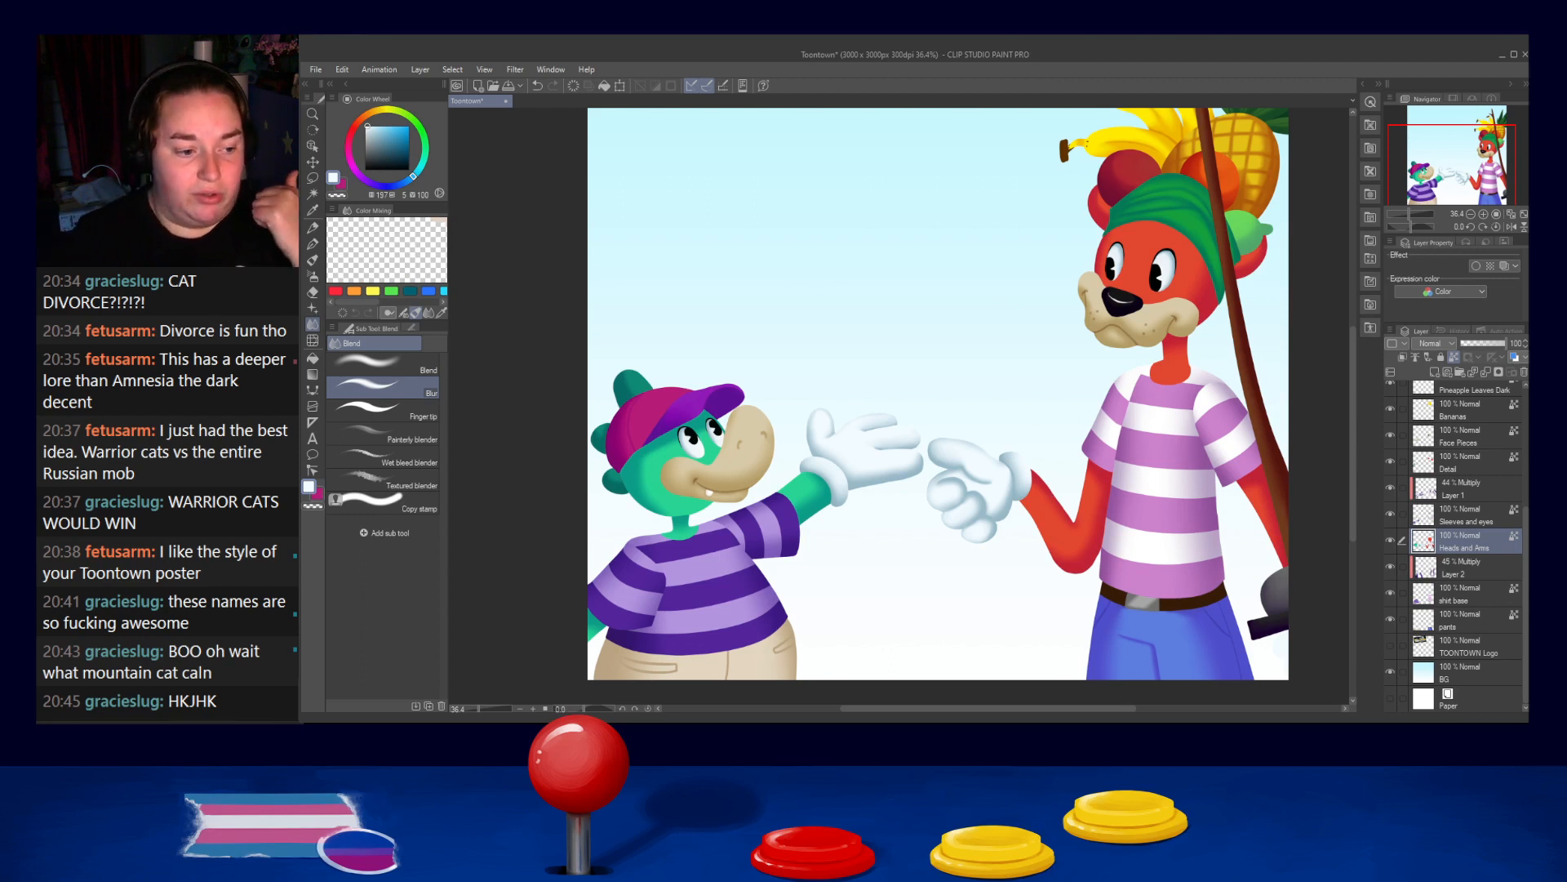
scroll(663, 240, down, 2)
scroll(960, 253, up, 2)
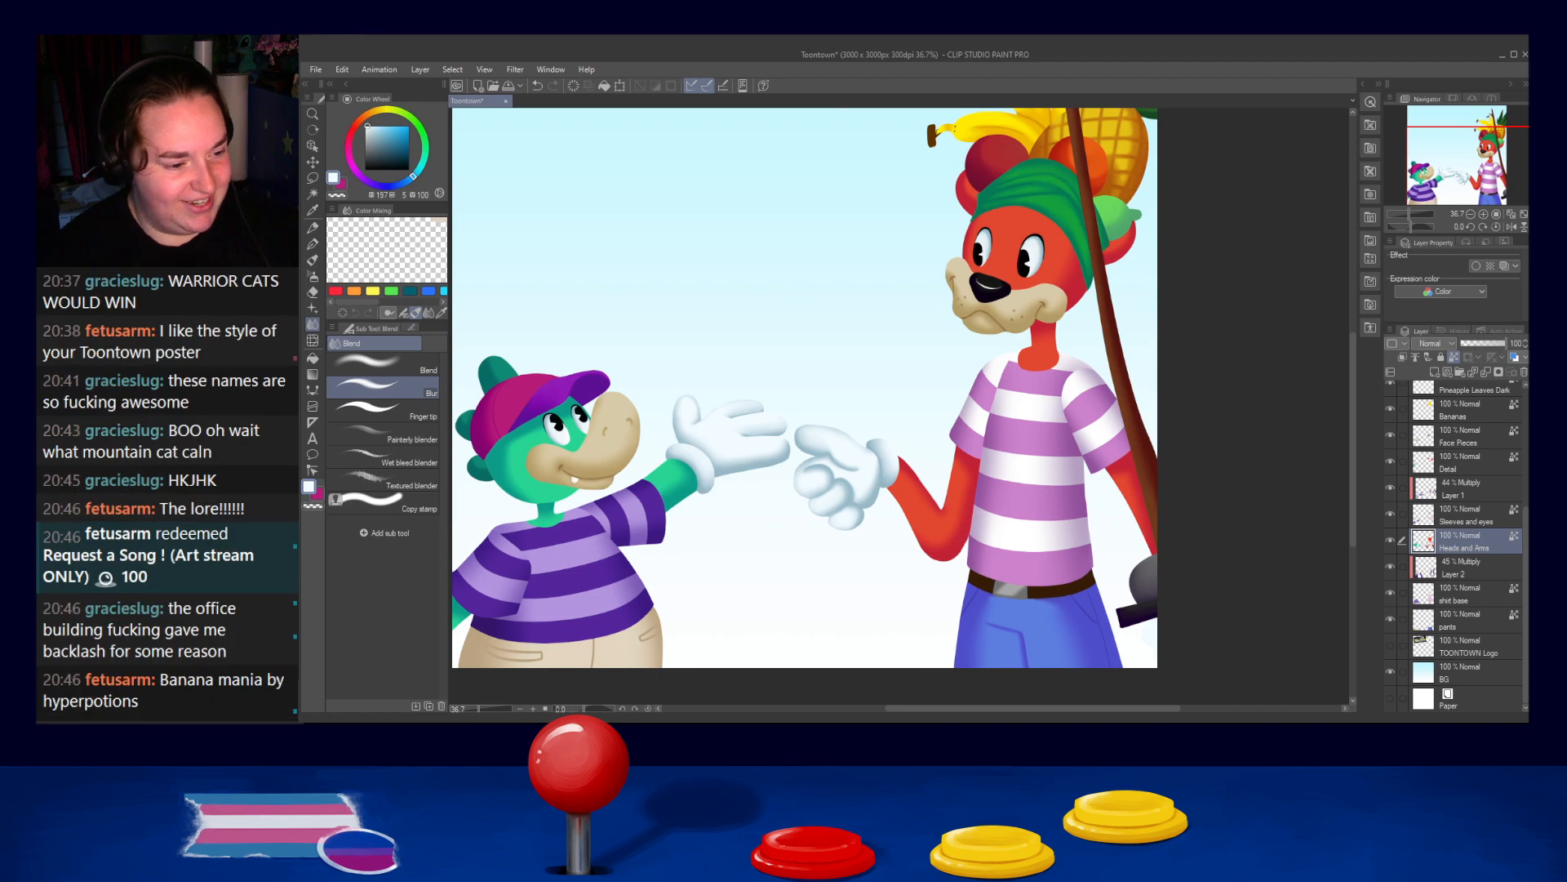
key(alt+Tab)
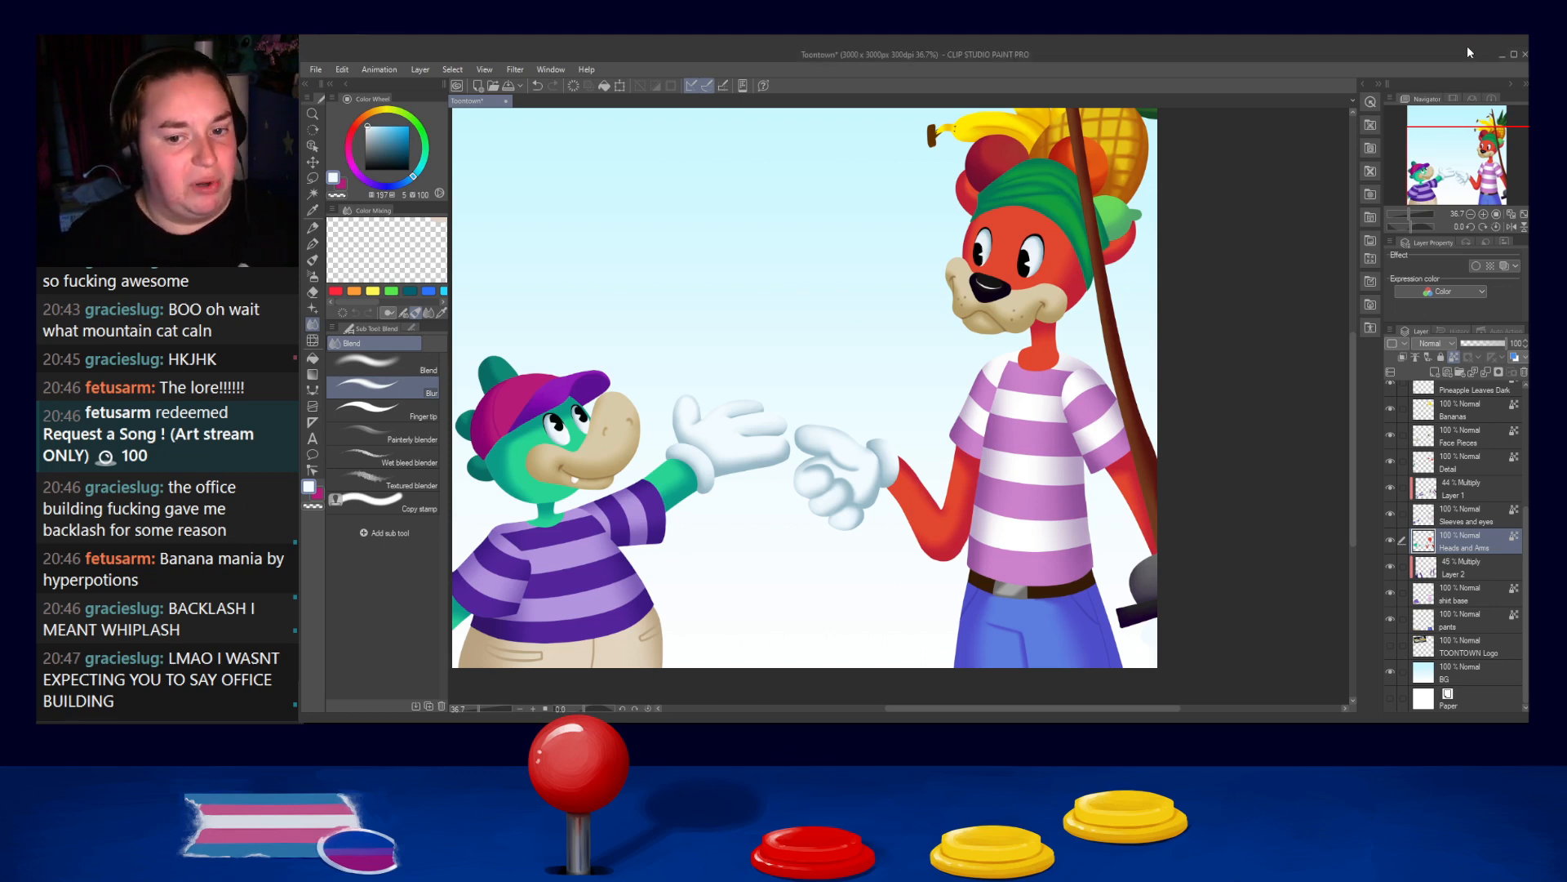
scroll(899, 472, down, 2)
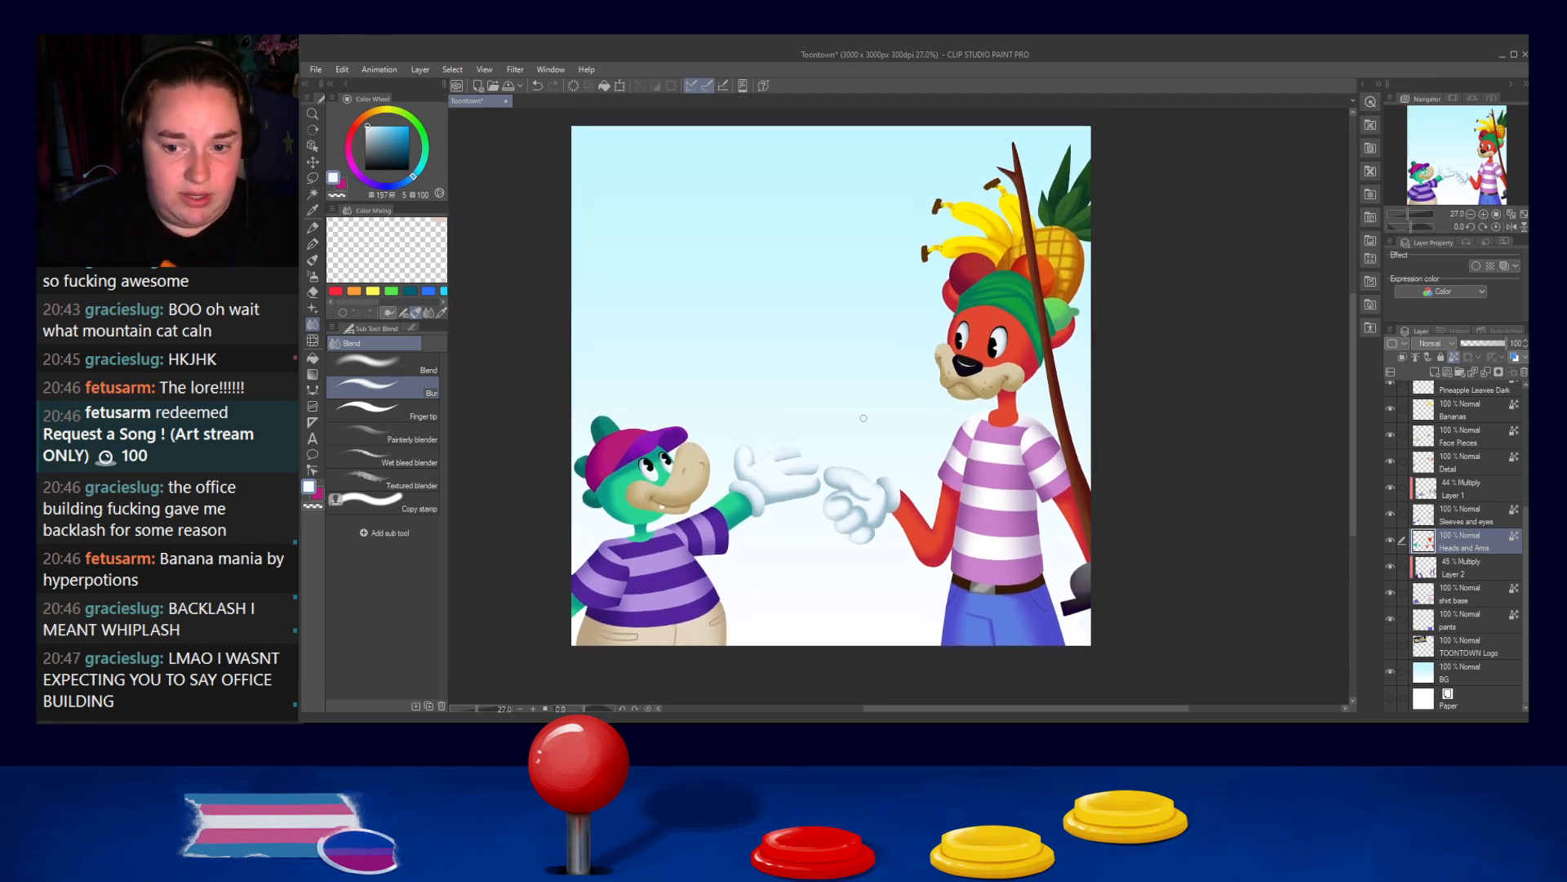
scroll(829, 412, up, 2)
scroll(785, 419, down, 1)
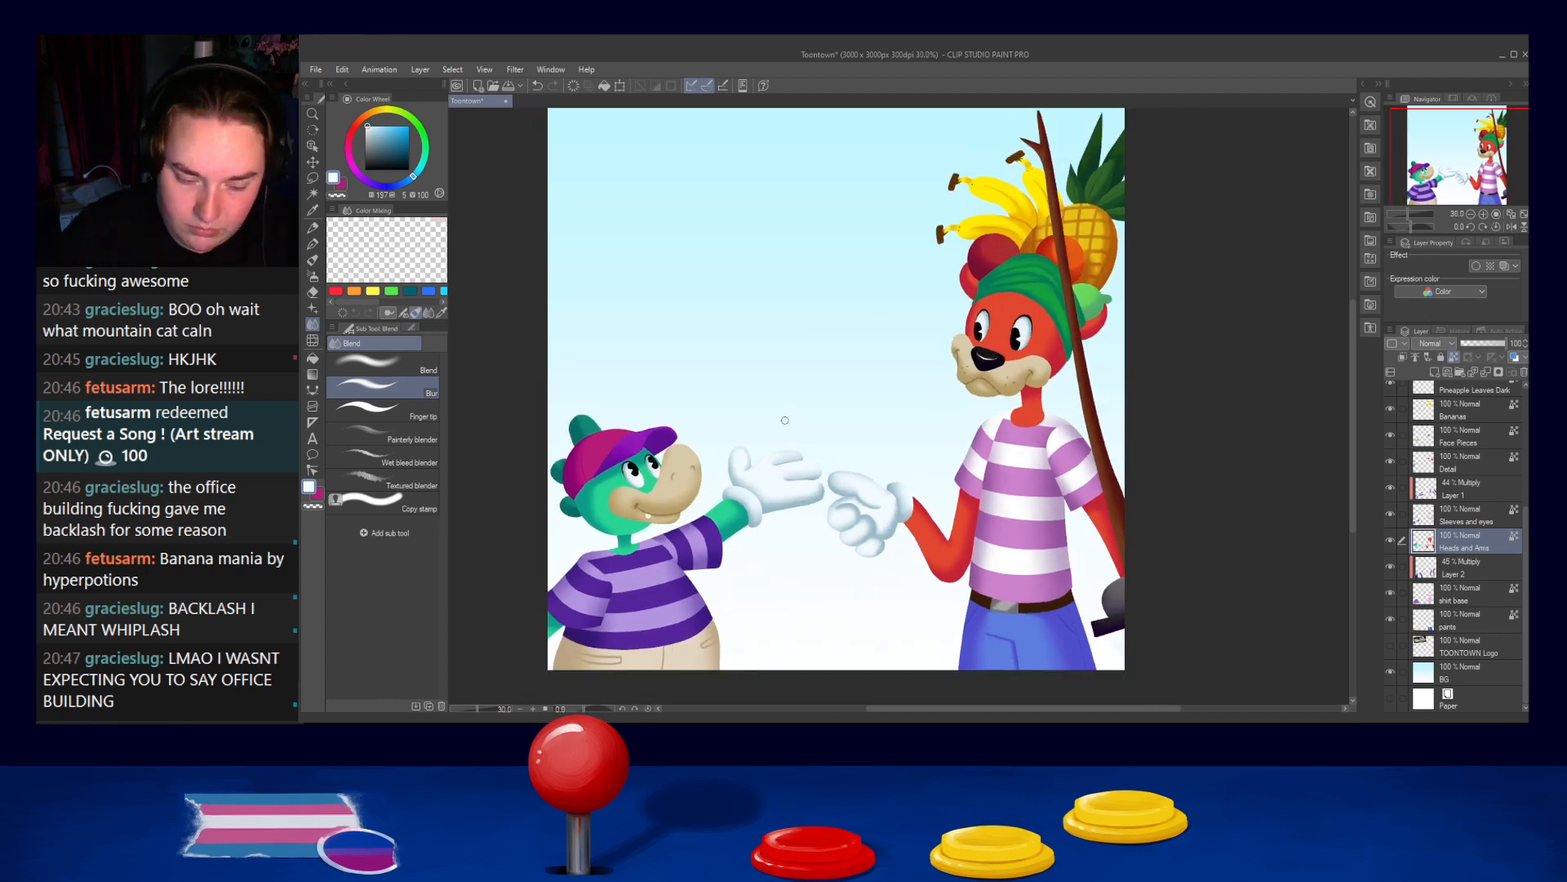
drag(905, 465, 900, 432)
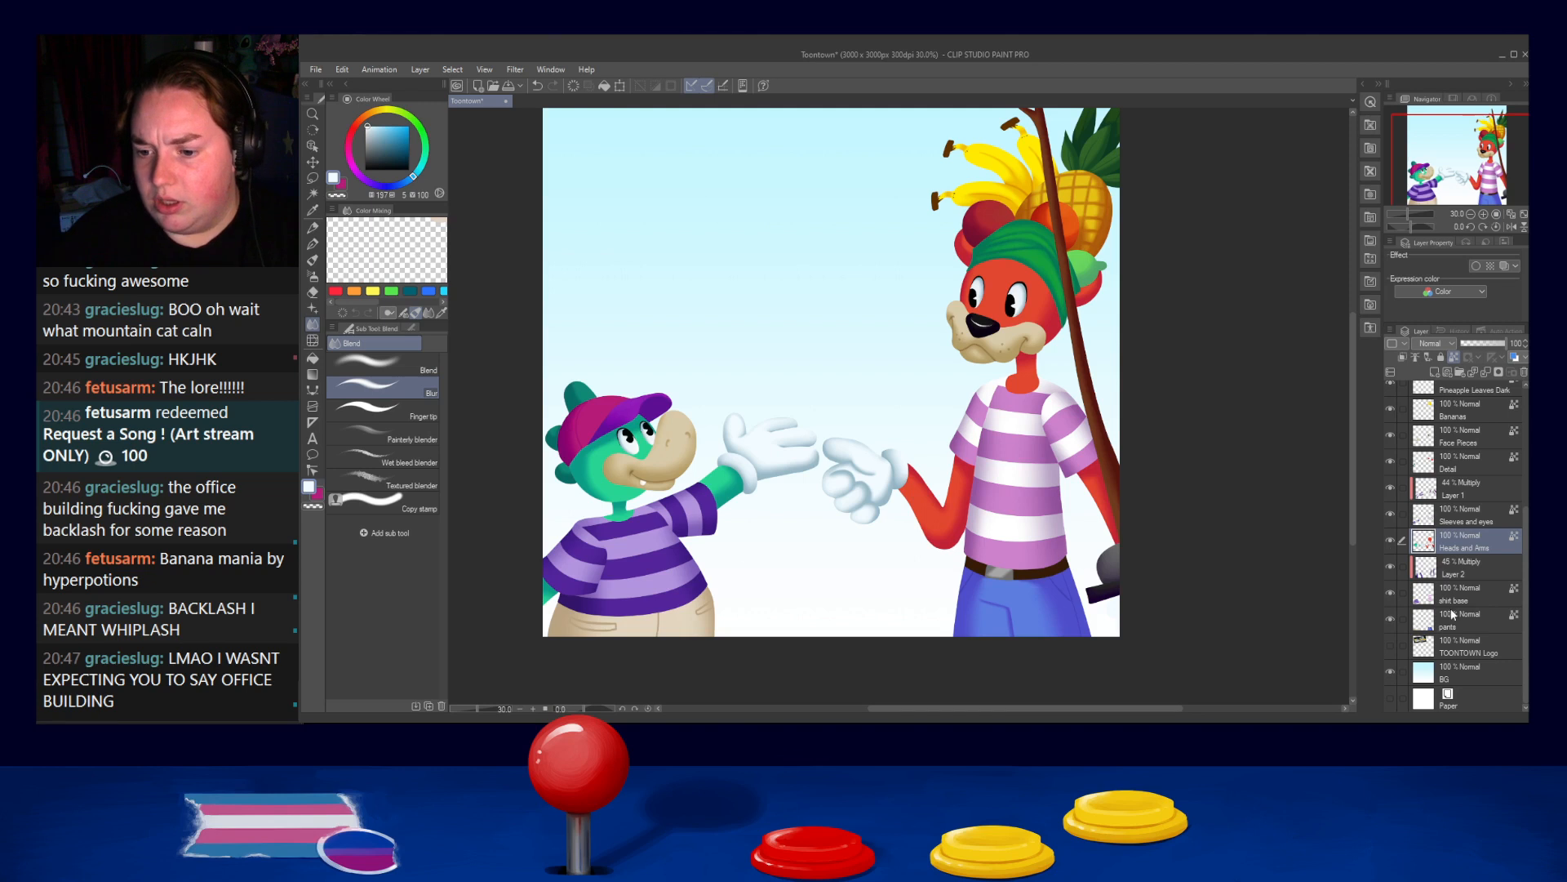
Show the Sketch layer over the finished artwork as a placement guide
scroll(1399, 531, up, 5)
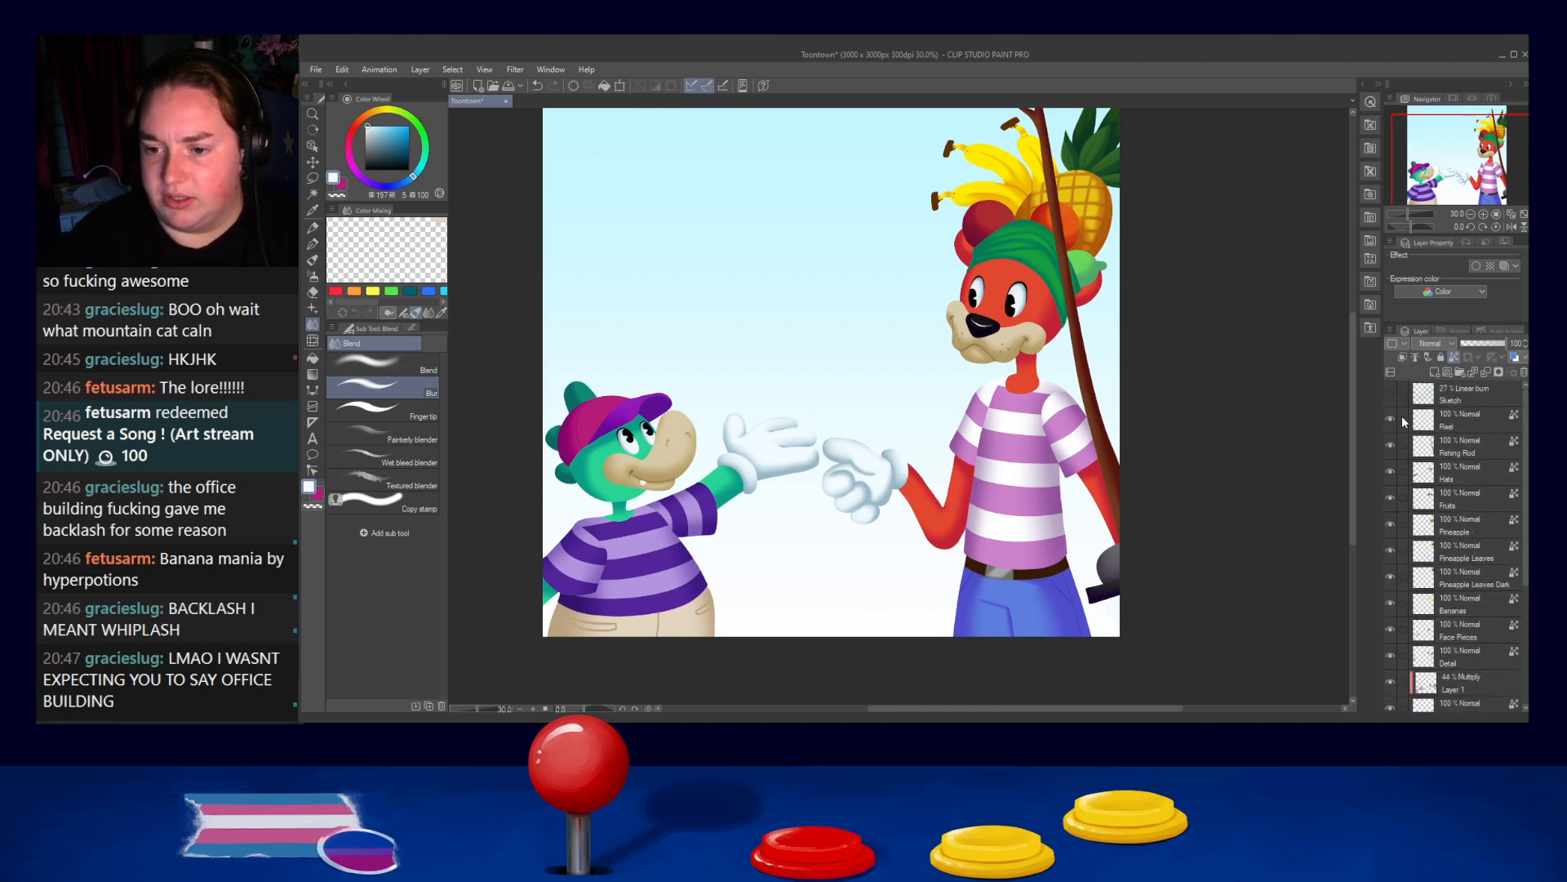
click(1390, 394)
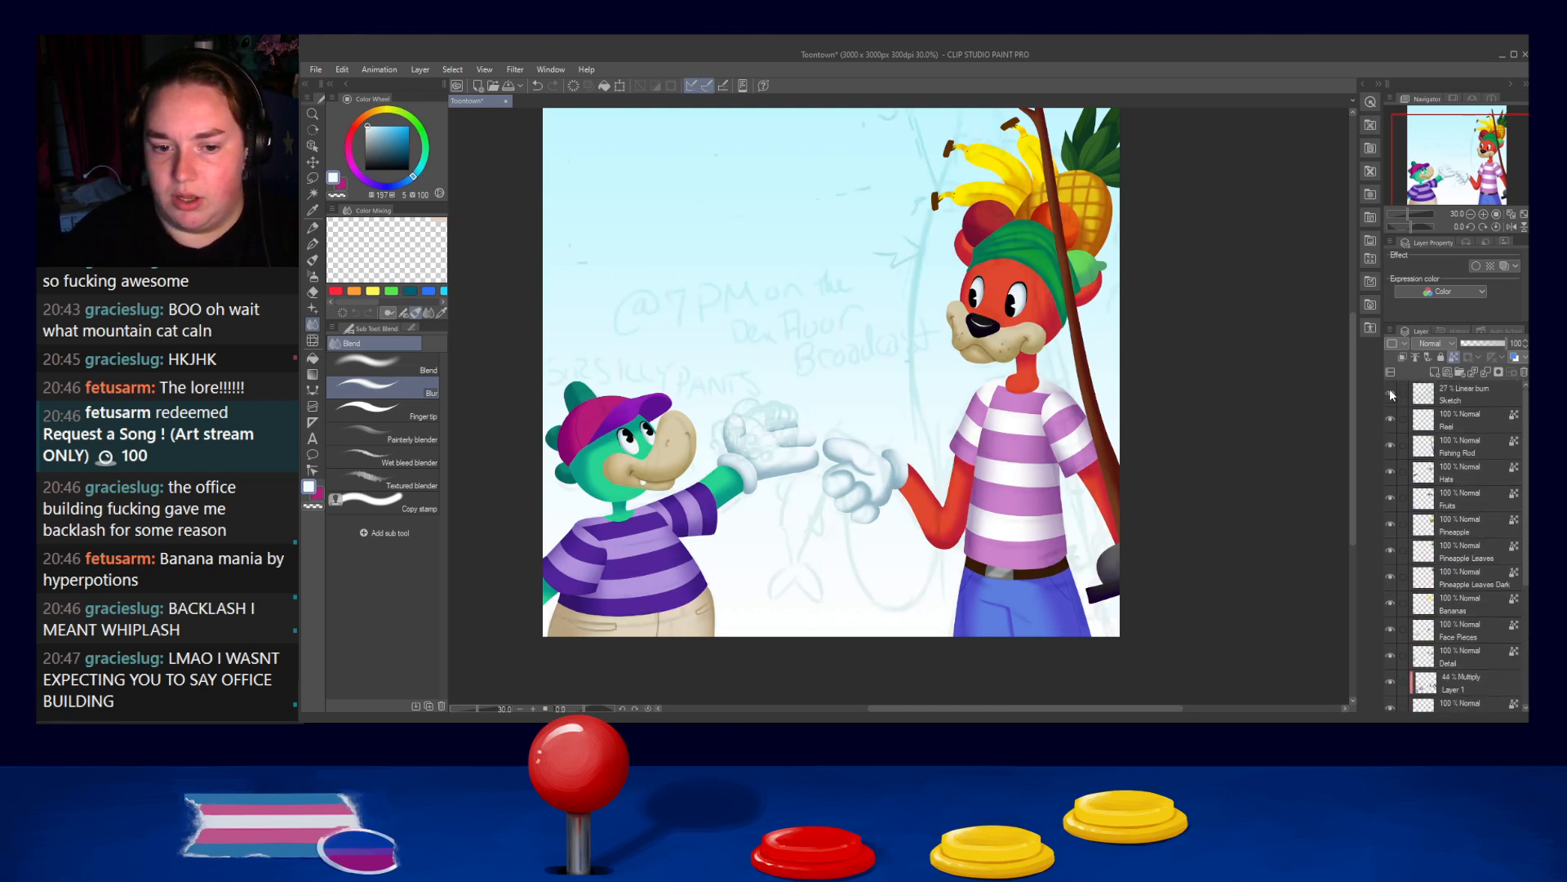
click(674, 704)
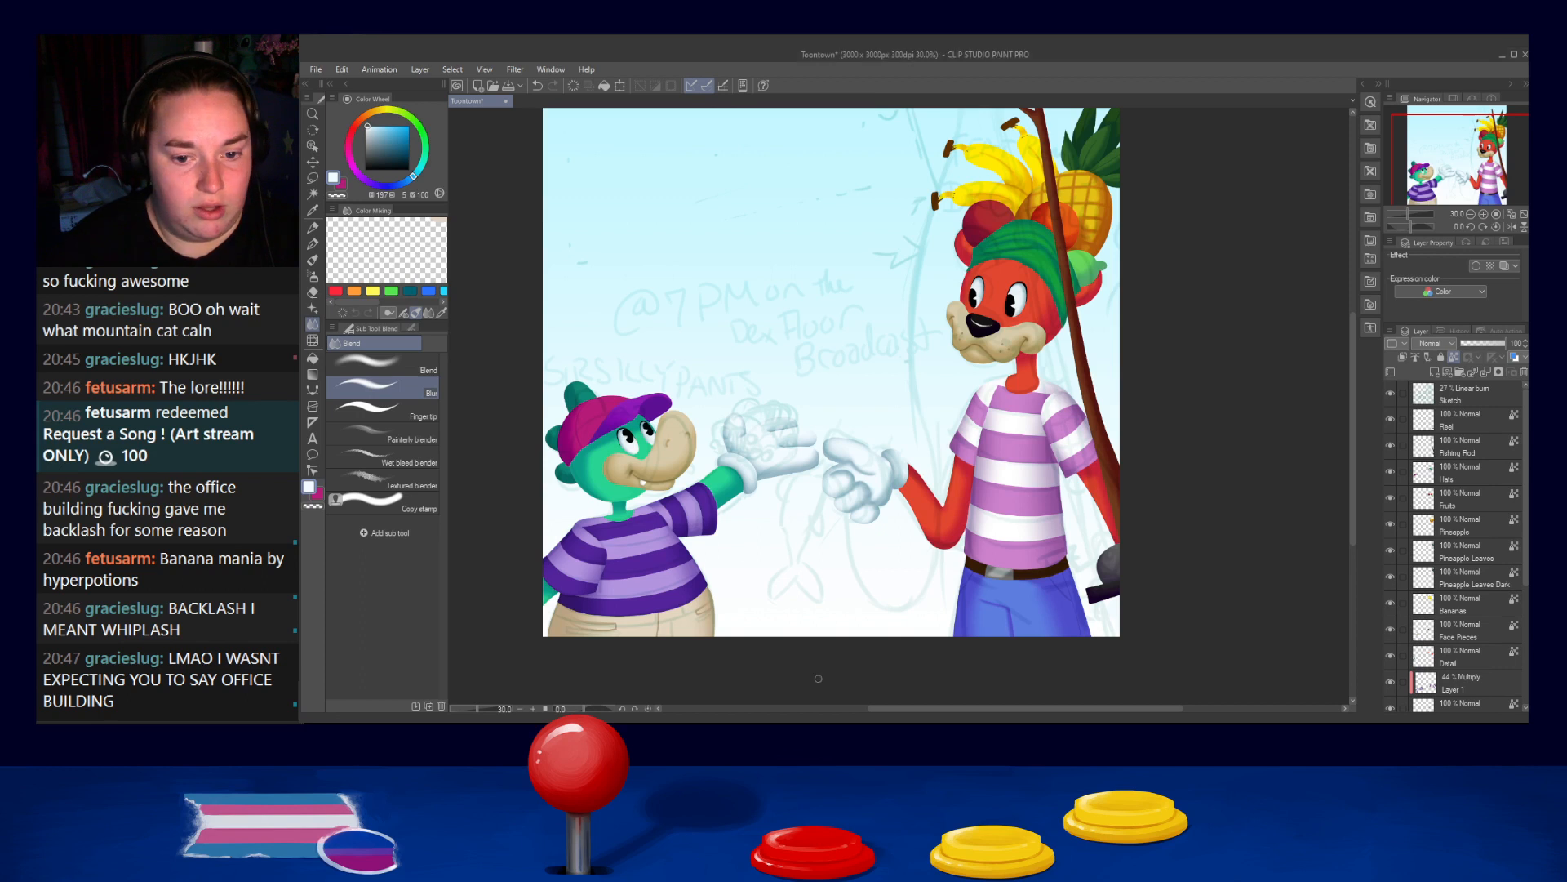
Paste the shark reference image and place it beside the red bear's face, above the gloved hands
drag(851, 303, 885, 481)
scroll(884, 481, down, 2)
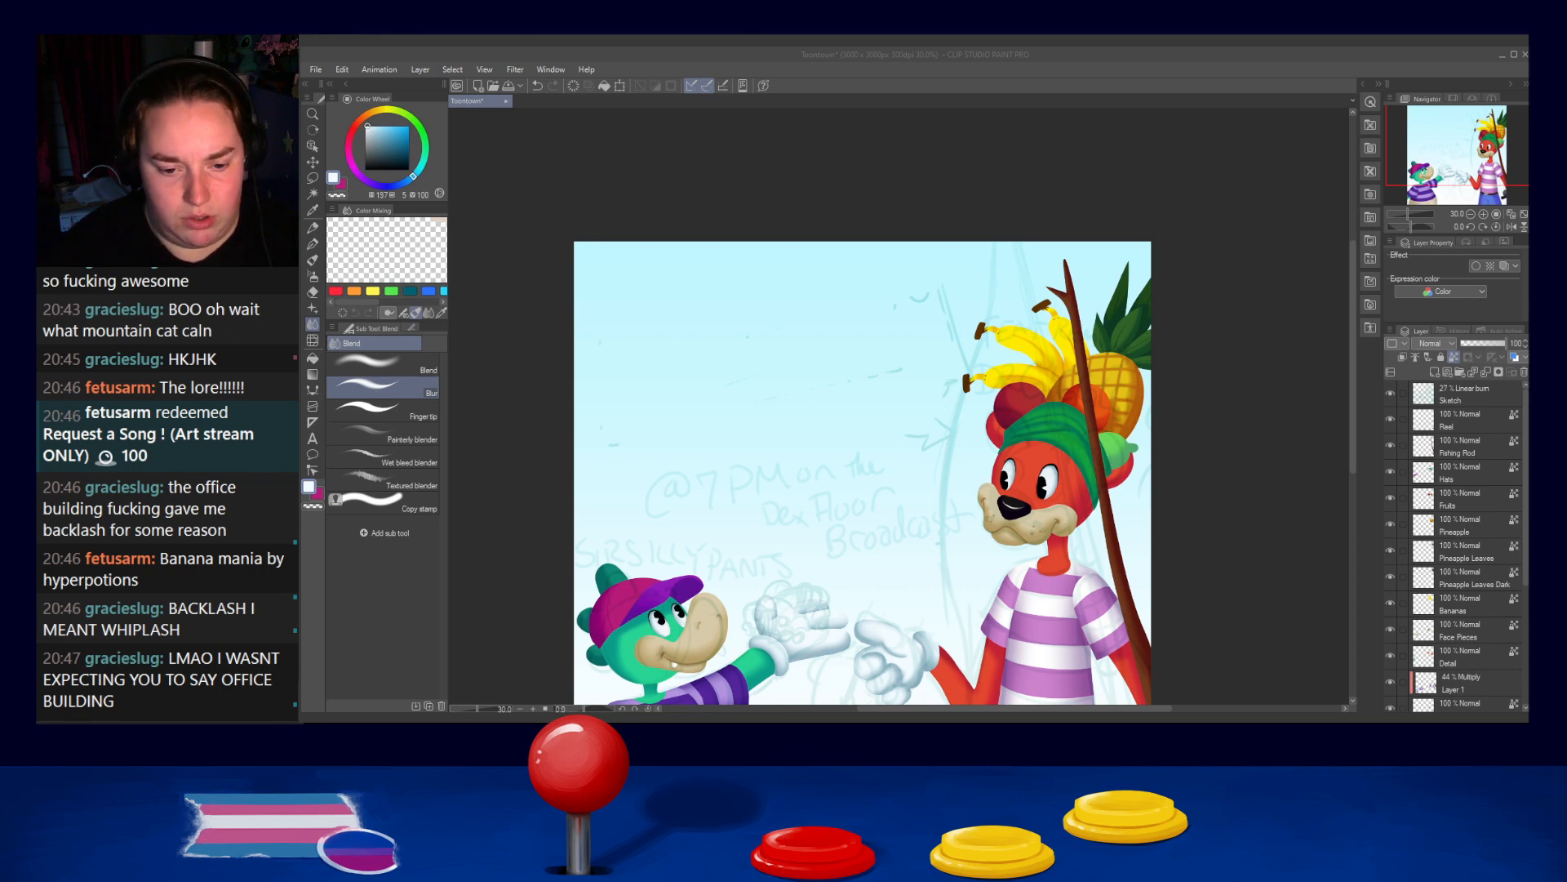
click(967, 565)
key(ctrl+v)
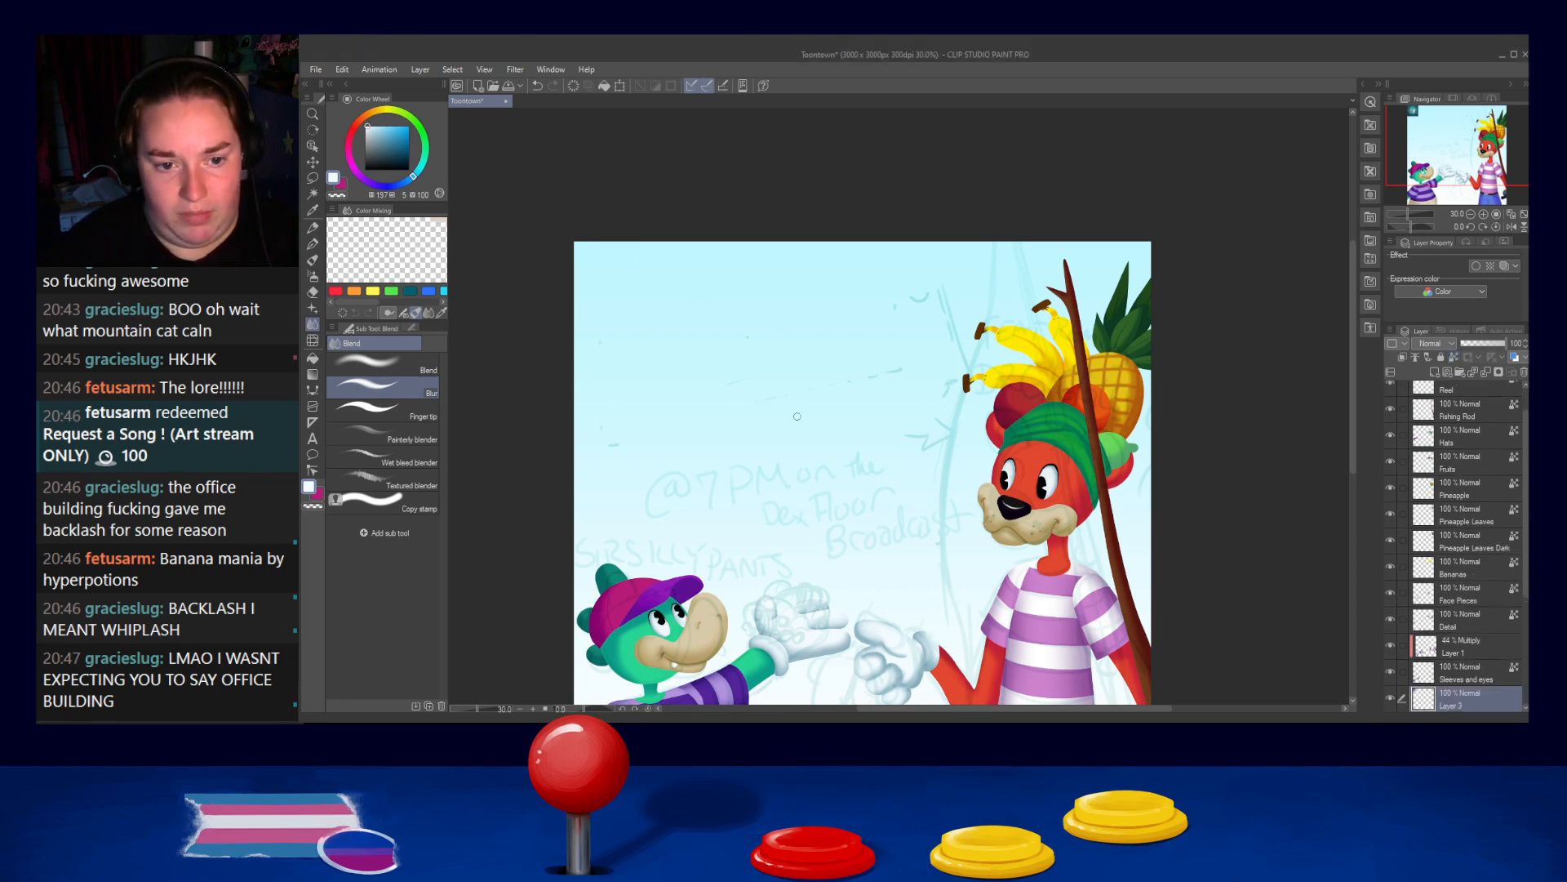
drag(611, 280, 984, 608)
key(ctrl+t)
drag(915, 563, 919, 520)
drag(899, 594, 914, 439)
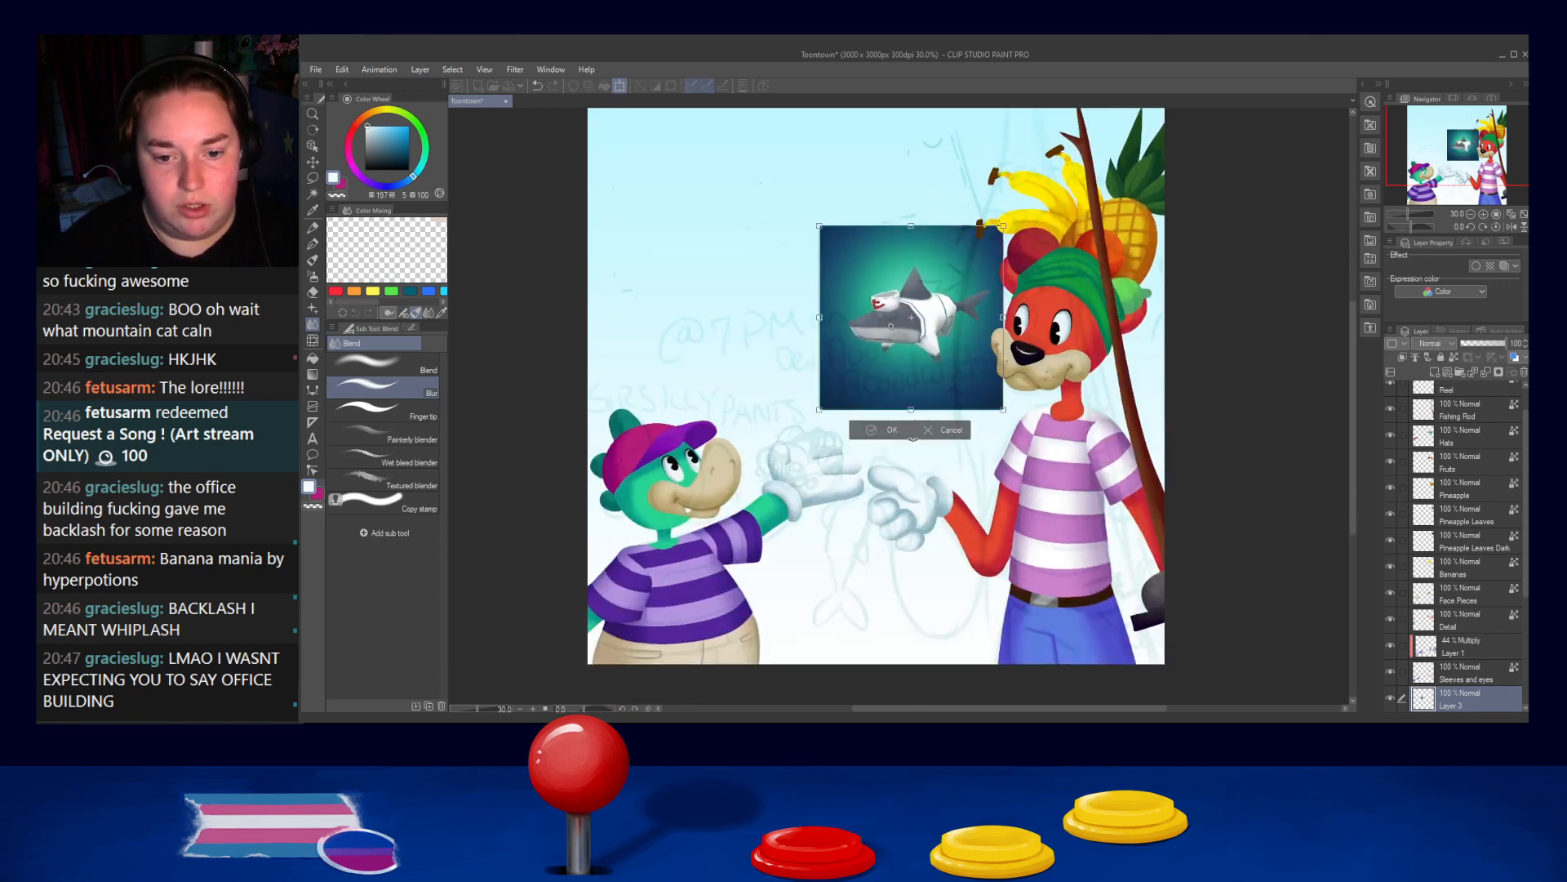
click(891, 430)
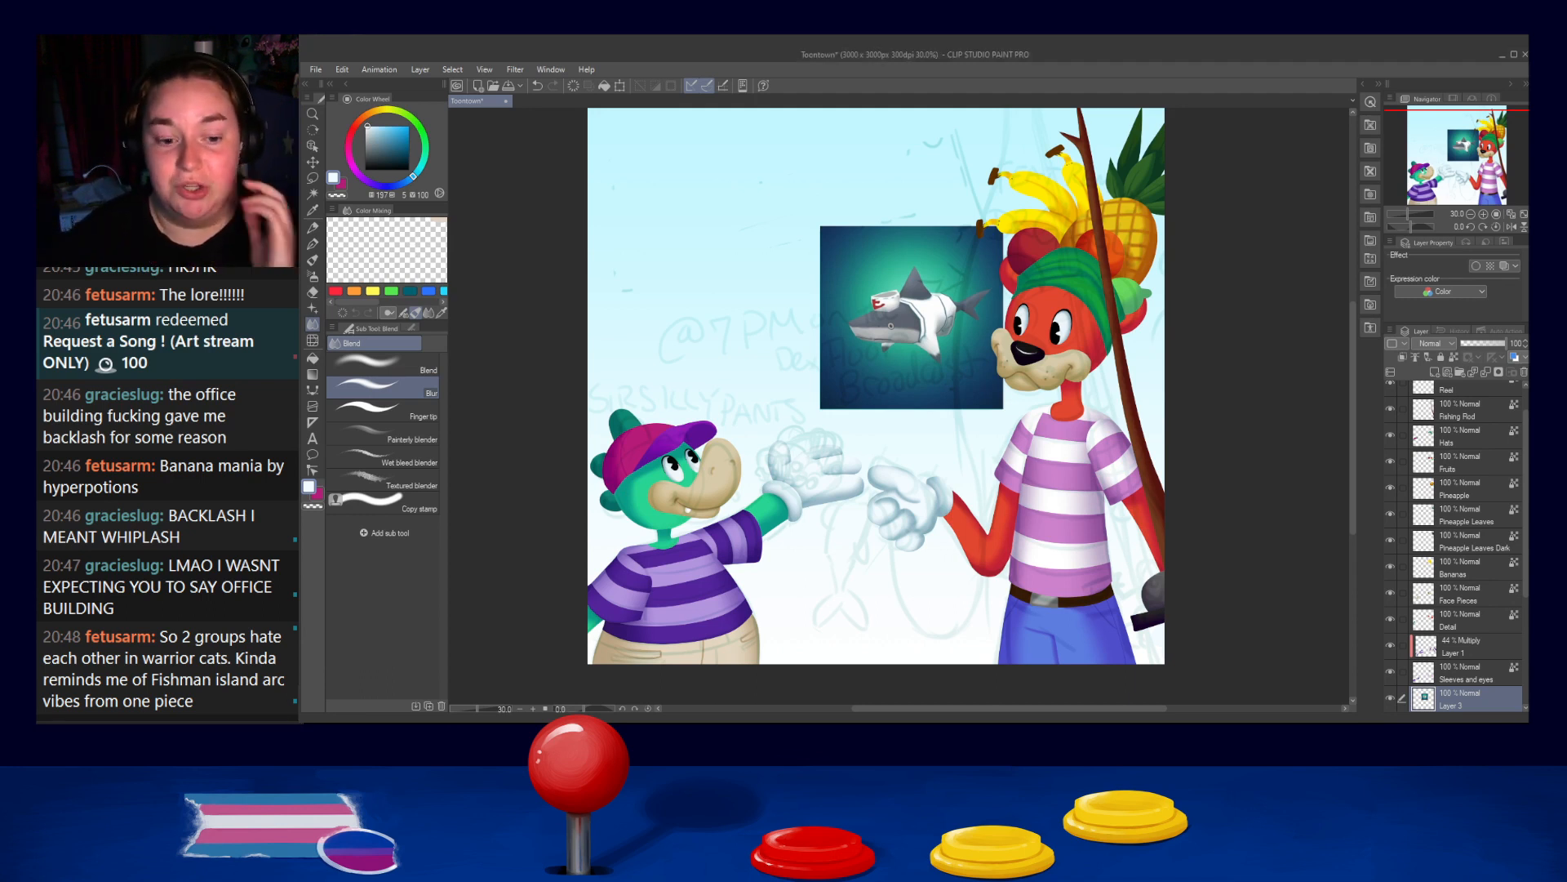
Paste the car reference image, then shrink and tilt it to sit in the green character's outstretched glove
key(ctrl+v)
drag(760, 216, 821, 425)
key(ctrl+t)
drag(637, 328, 833, 468)
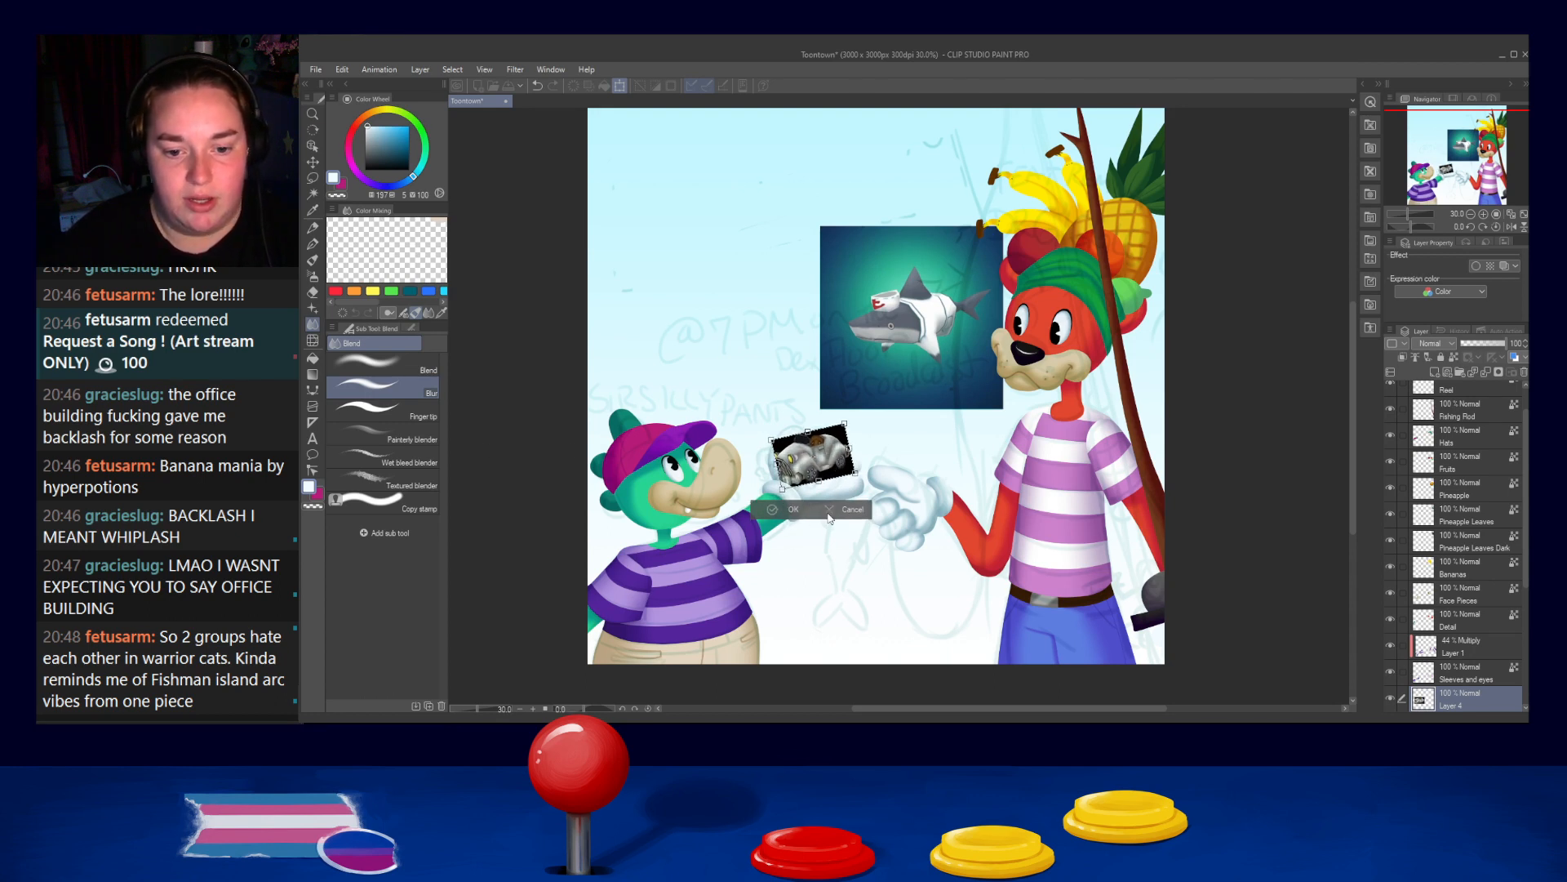
click(793, 511)
Move the car and shark image layers together to directly below the Sketch layer, above the Reel layer
scroll(934, 327, up, 2)
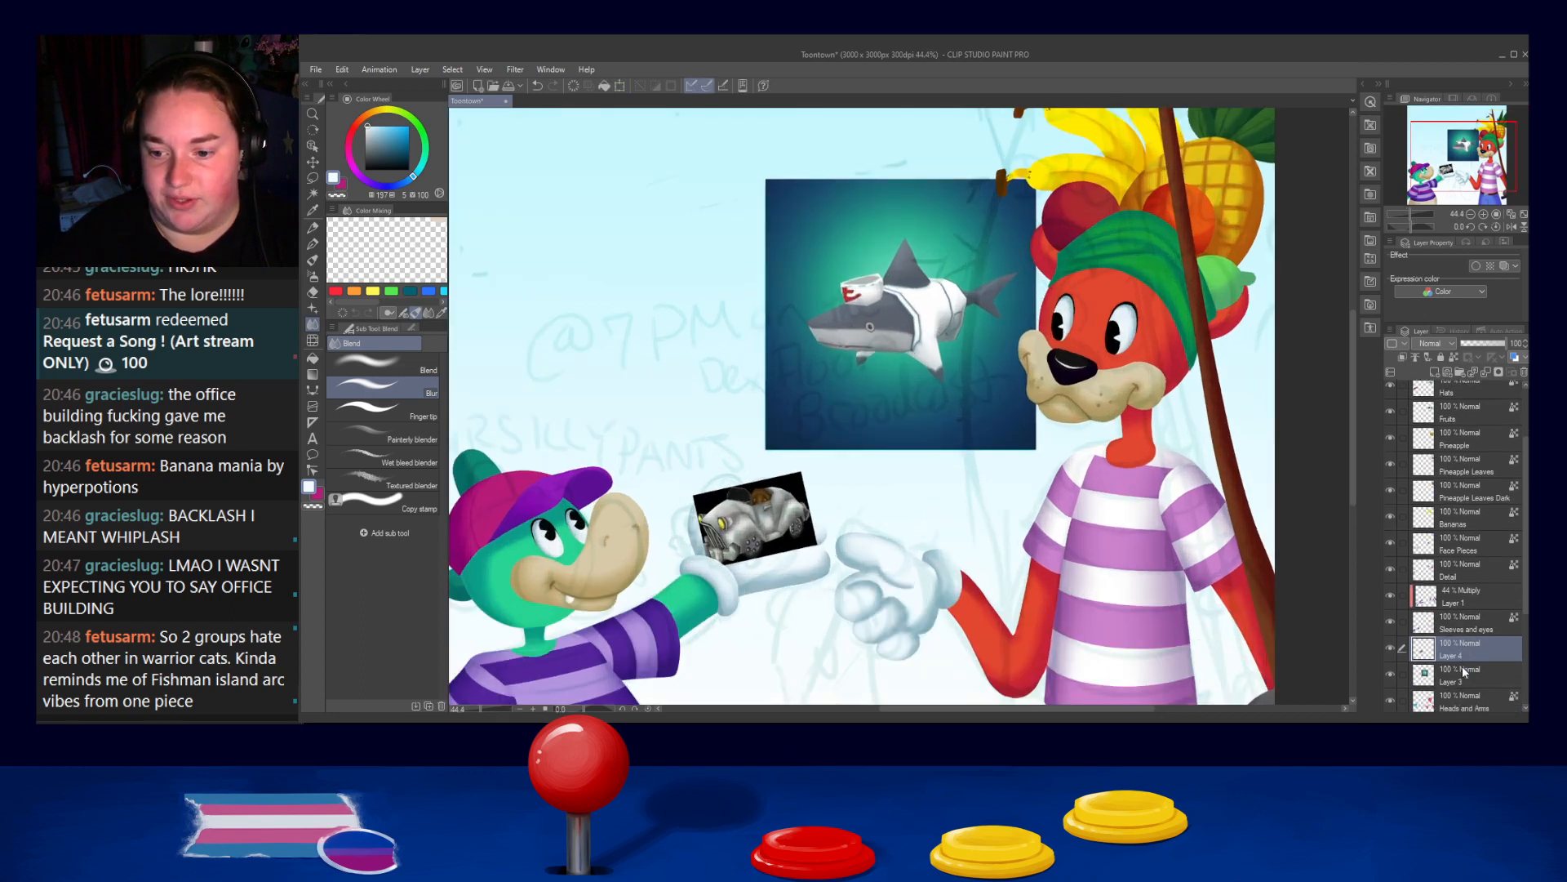
scroll(1462, 664, down, 3)
scroll(1483, 592, up, 3)
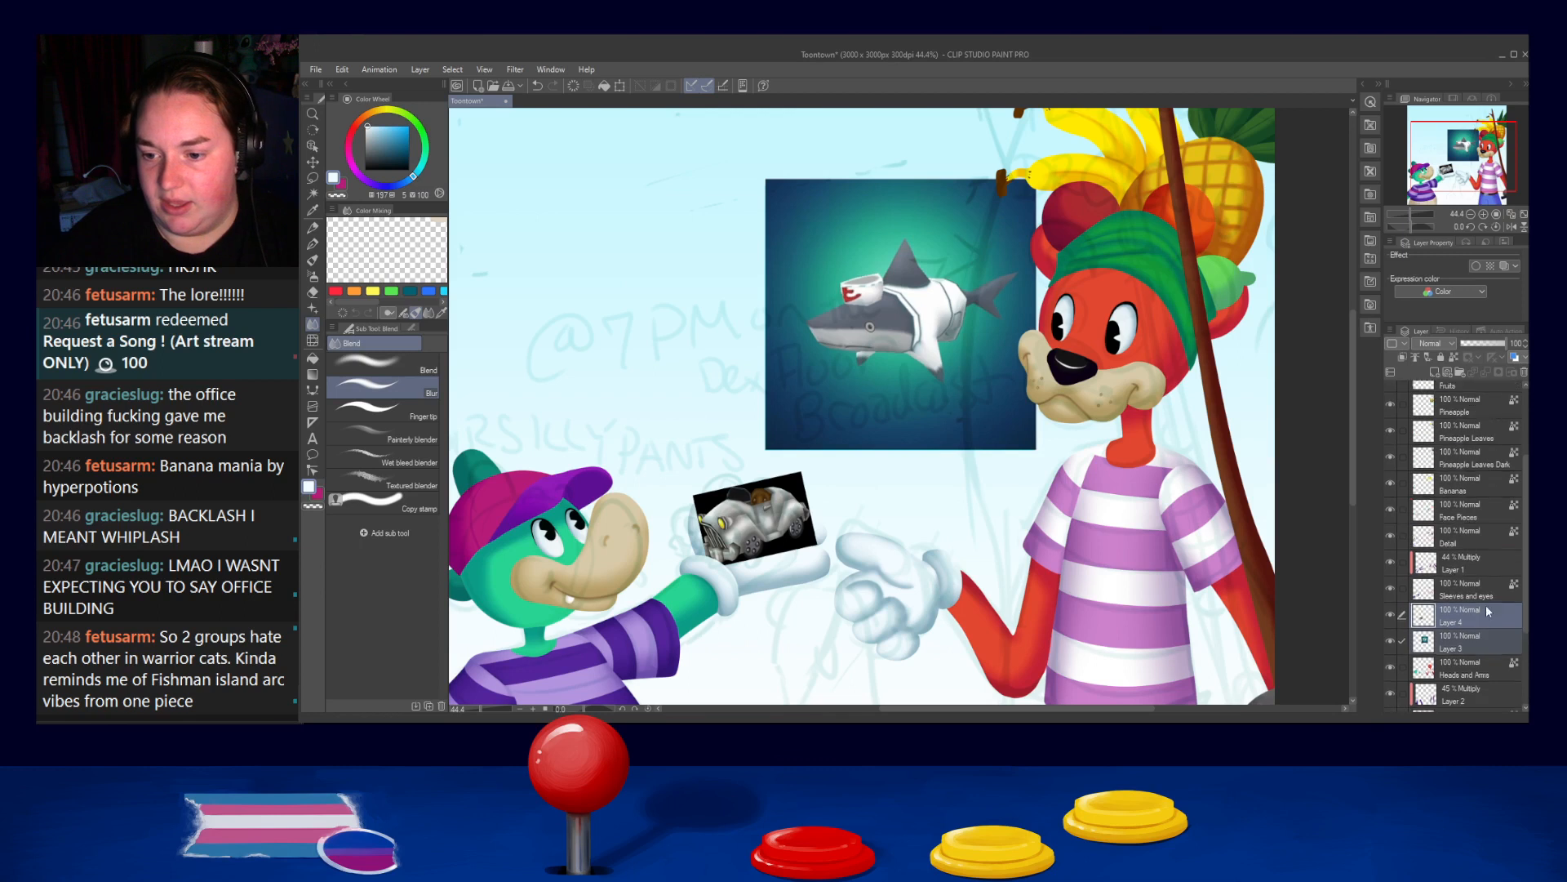
drag(1491, 652, 1500, 408)
scroll(1505, 521, up, 3)
drag(1495, 488, 1500, 418)
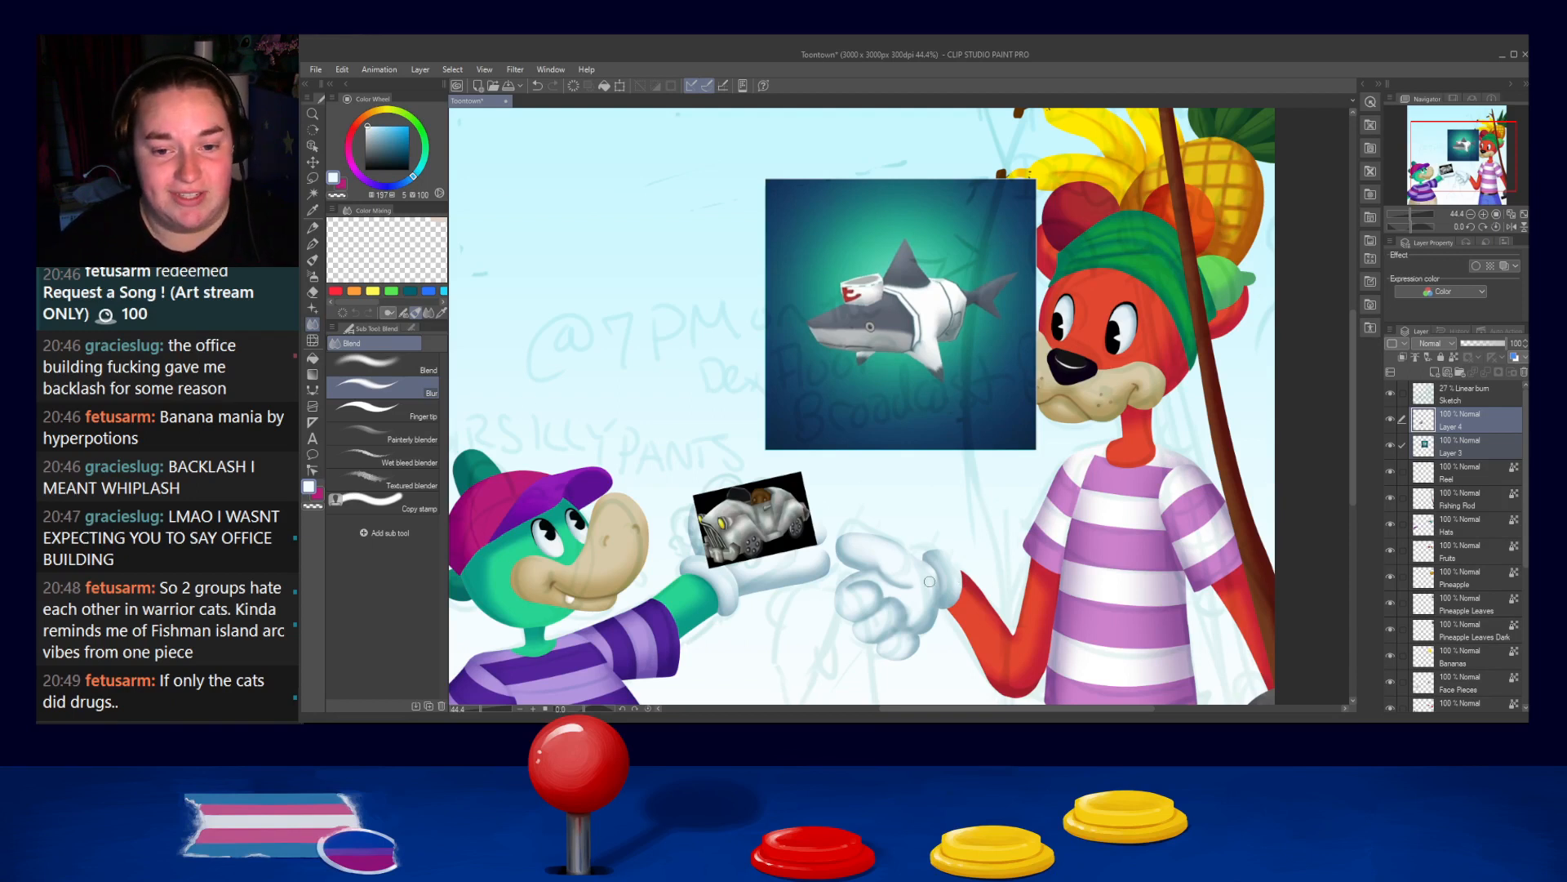
Group all layers from Reel down to pants into a folder and name it WAHSGDHAHDJSG
scroll(1182, 550, down, 2)
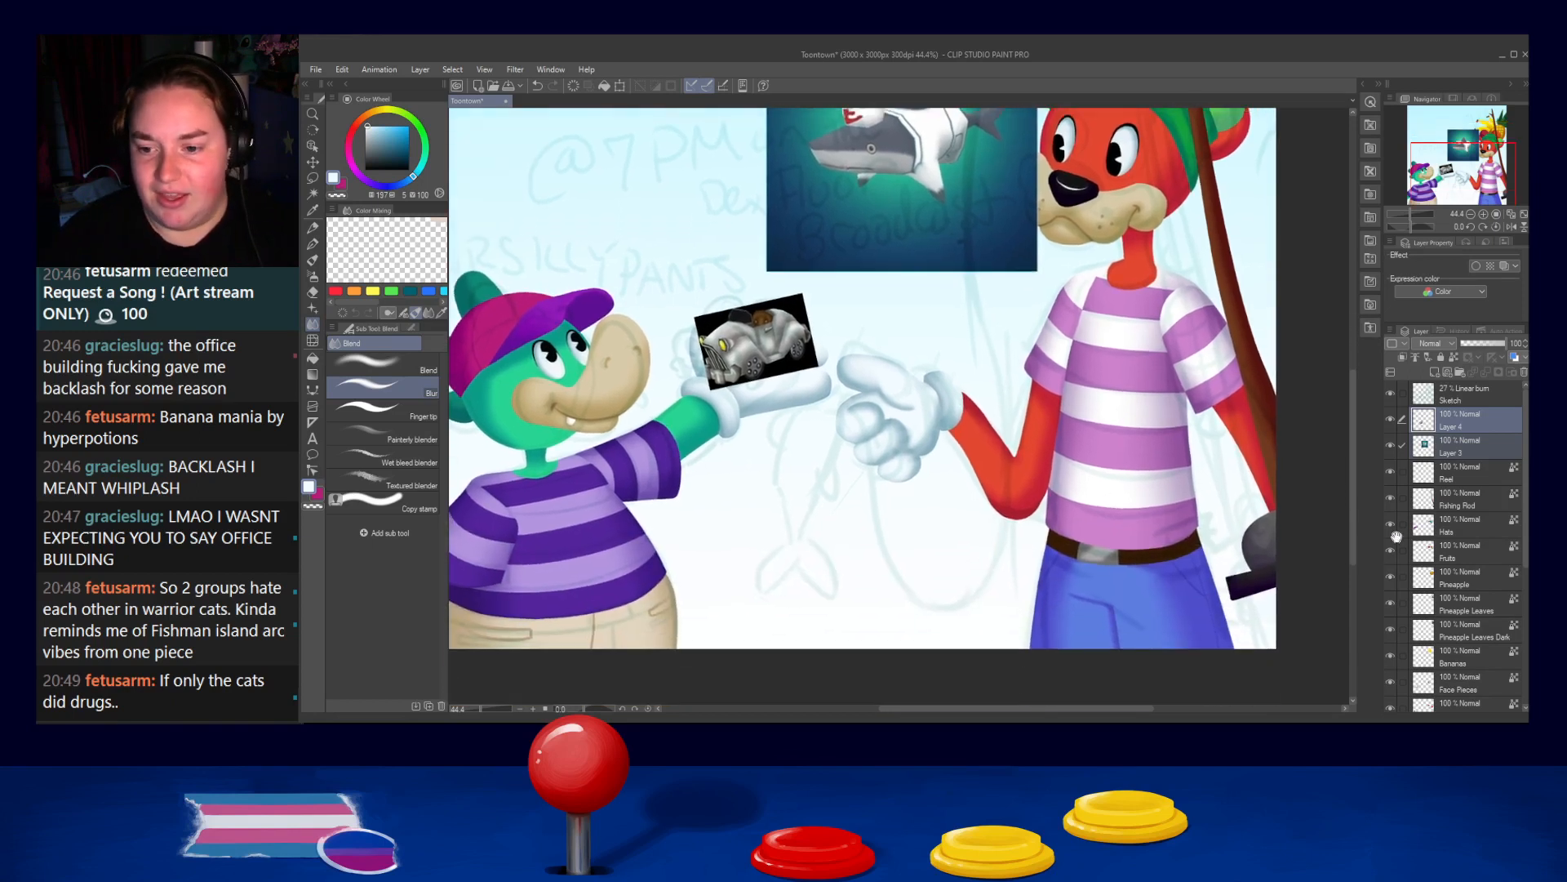
scroll(1472, 457, down, 3)
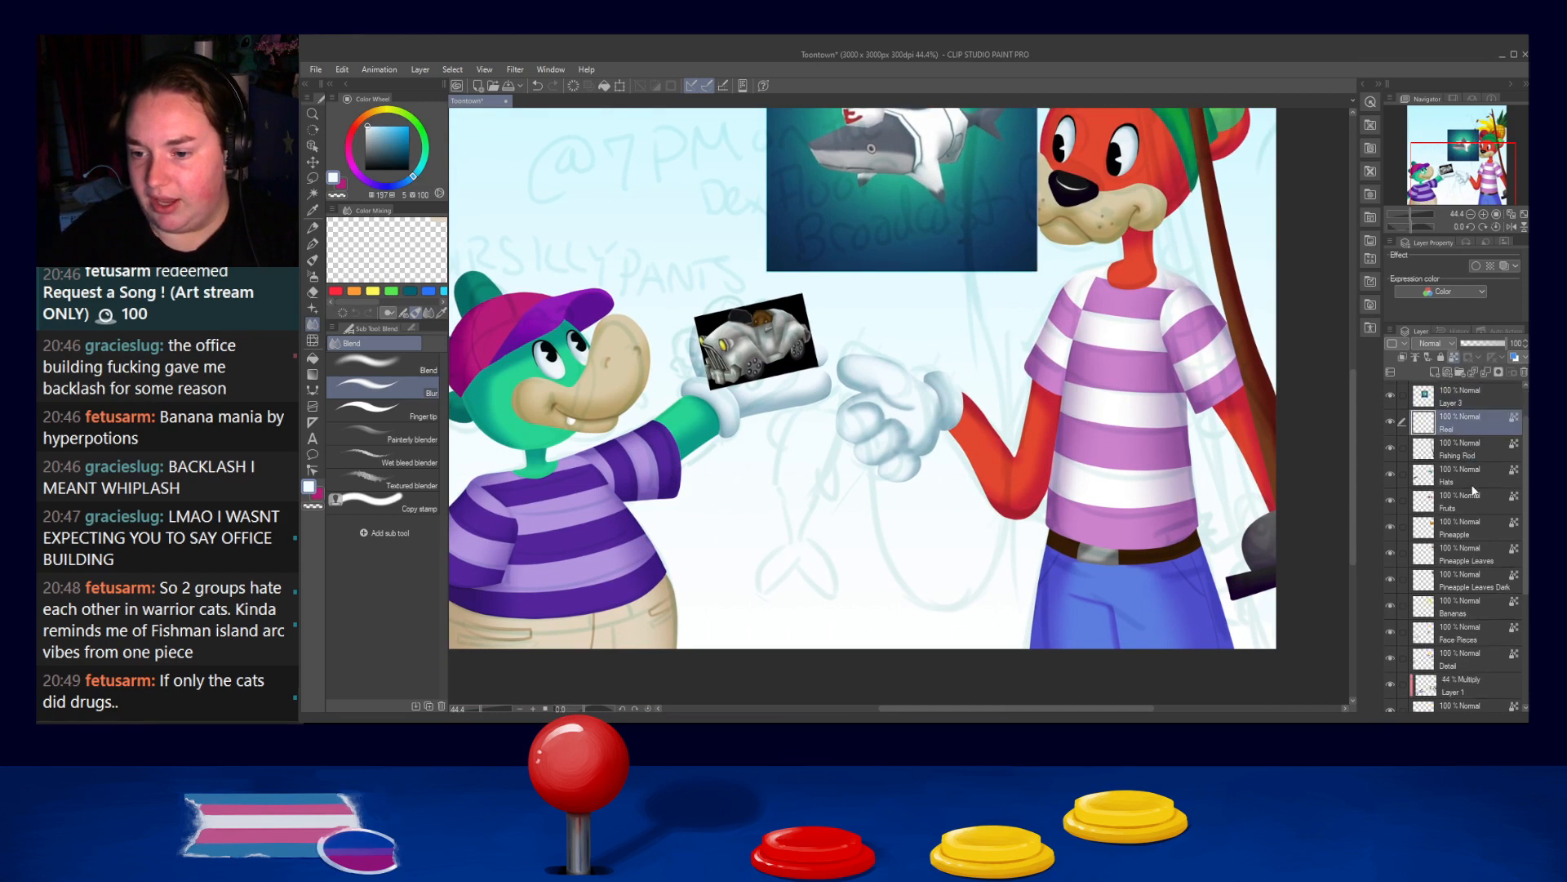
scroll(1476, 490, down, 2)
shift+click(1477, 623)
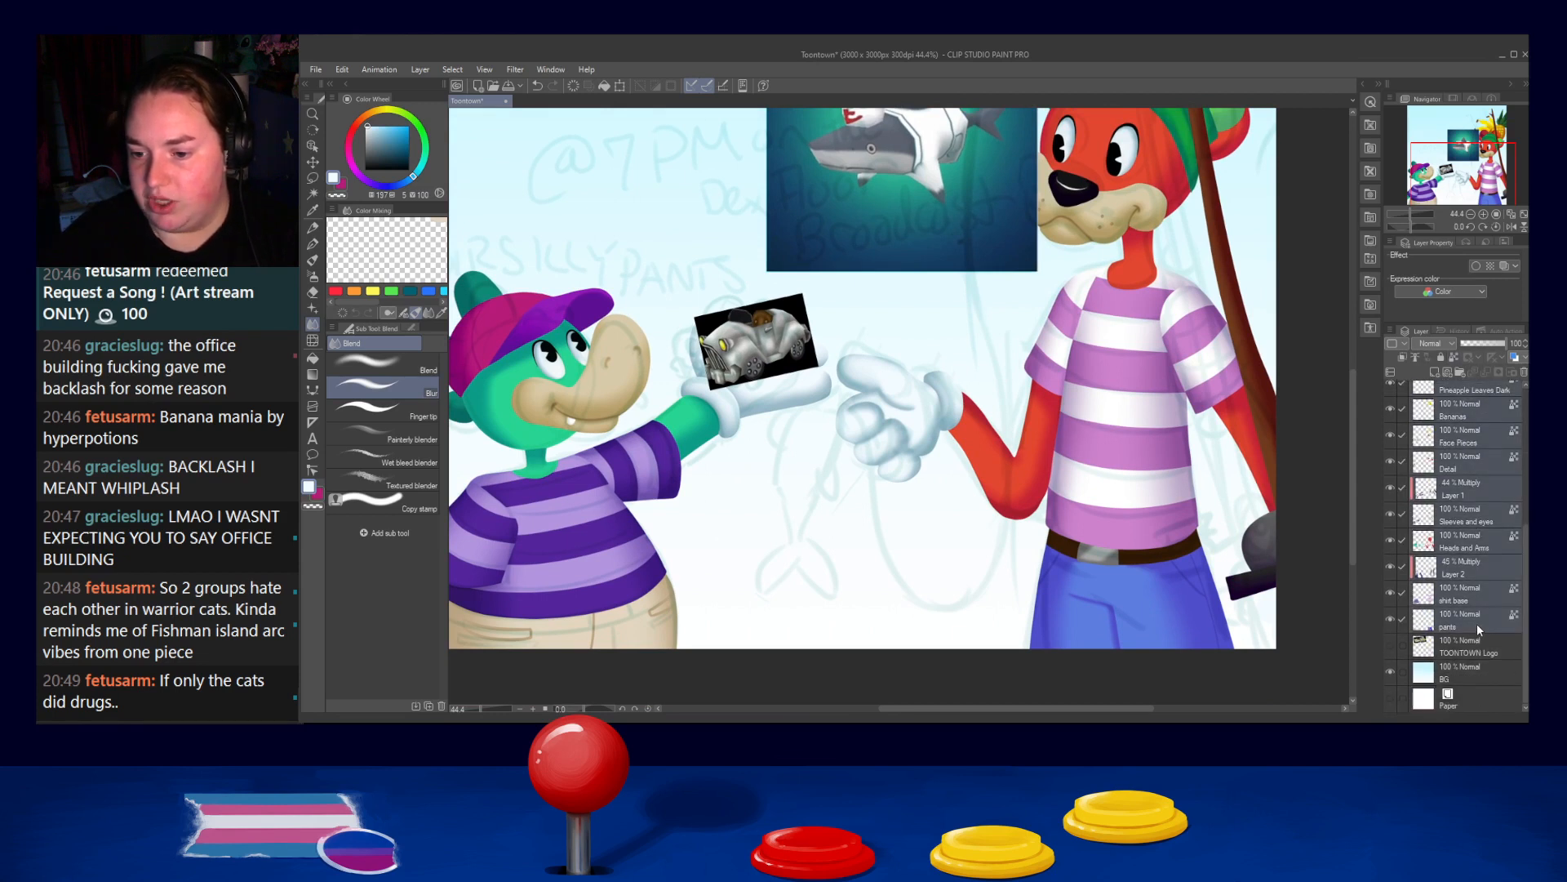
scroll(1477, 555, up, 2)
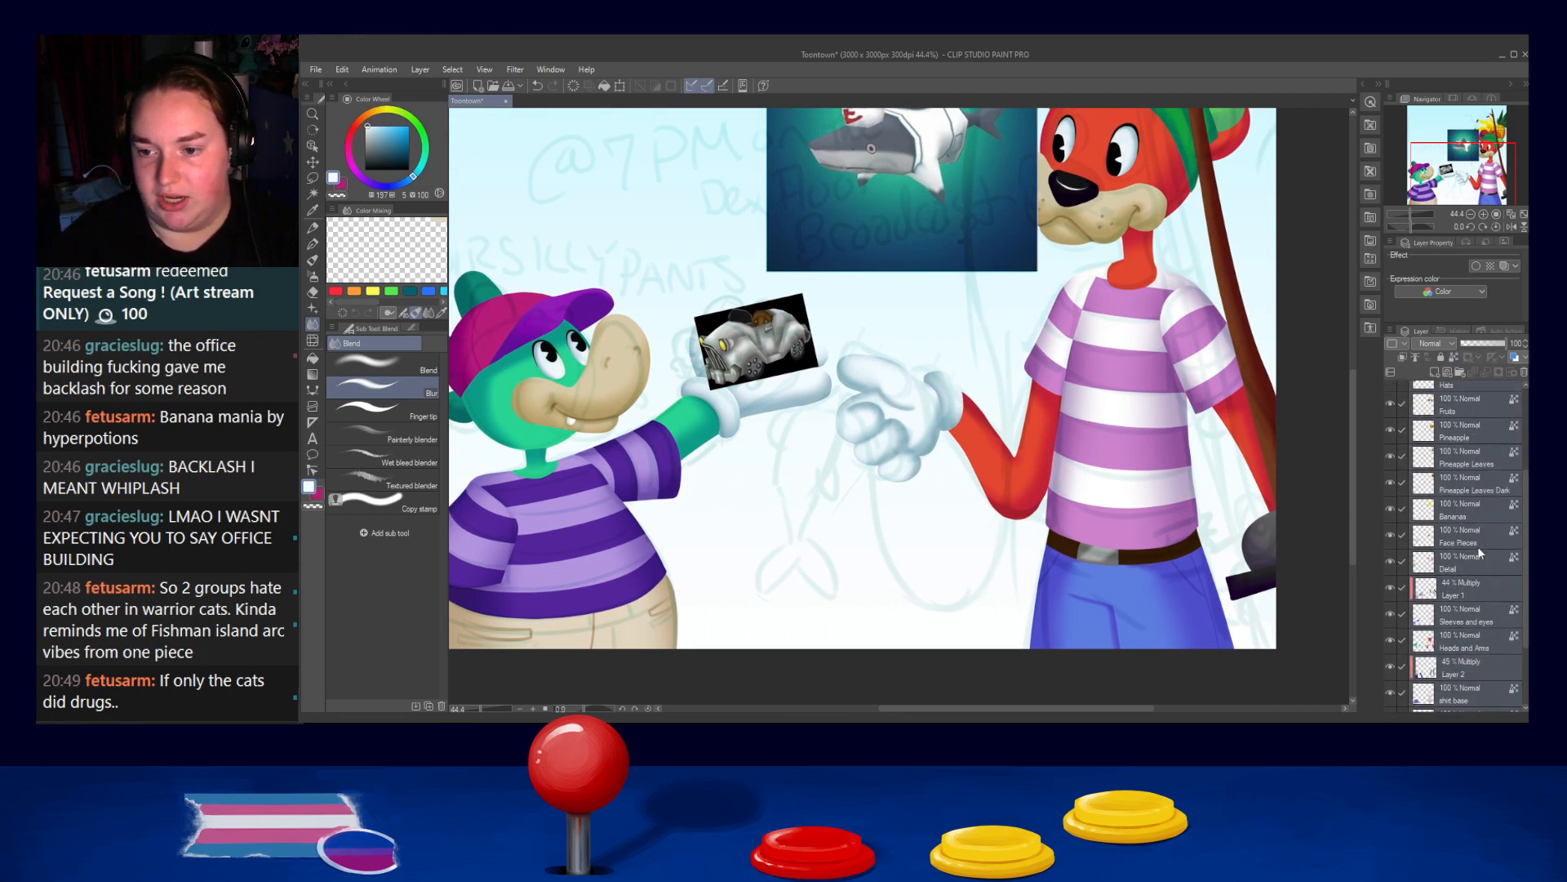
click(1458, 372)
click(1454, 419)
scroll(1492, 496, down, 4)
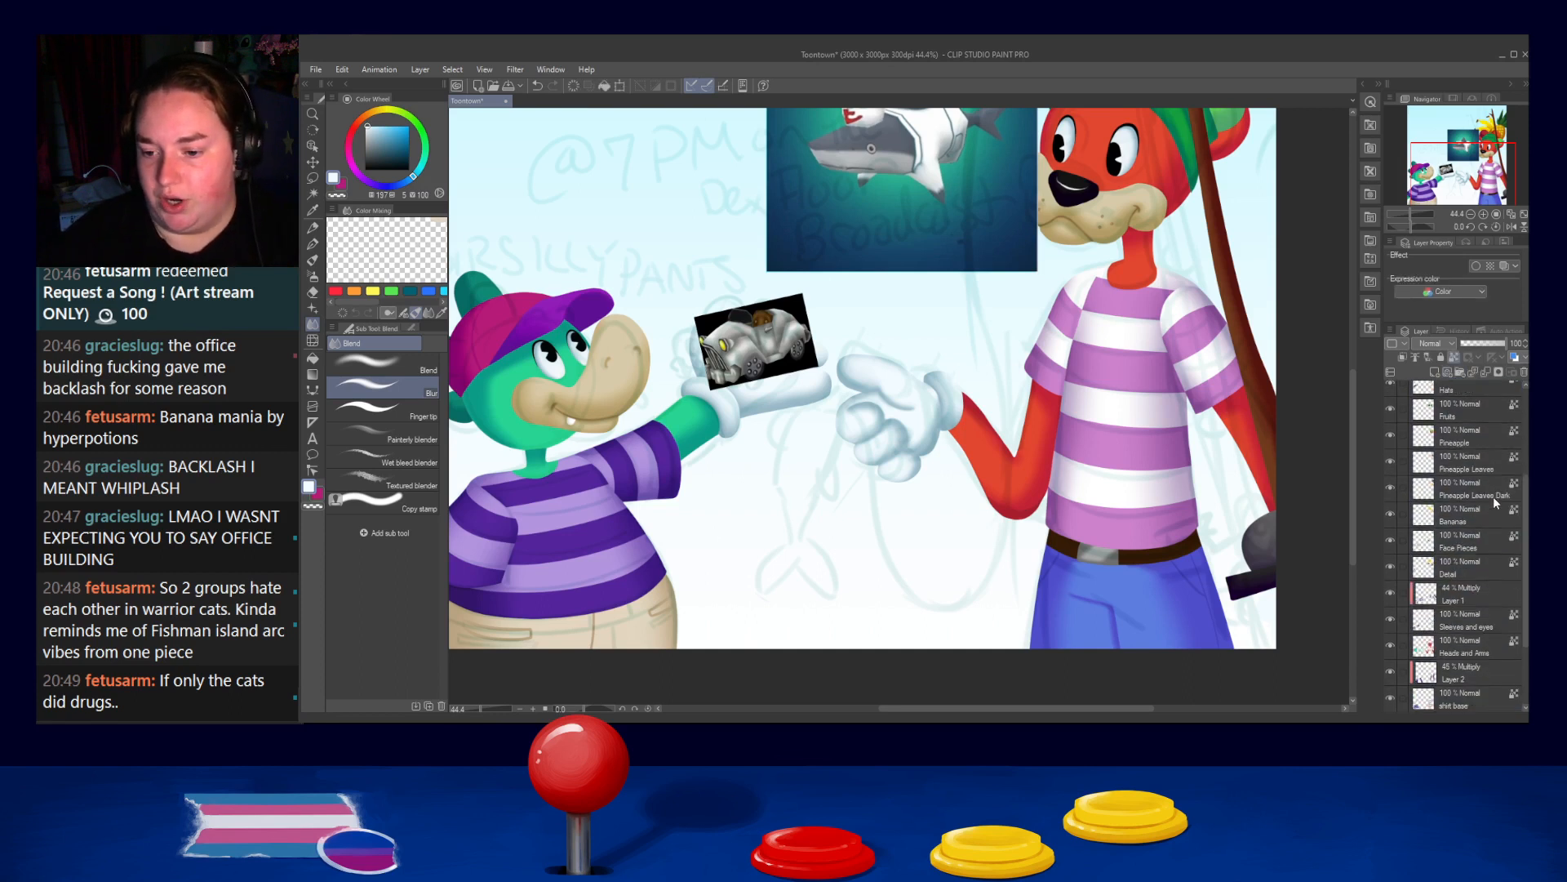
scroll(1469, 571, up, 5)
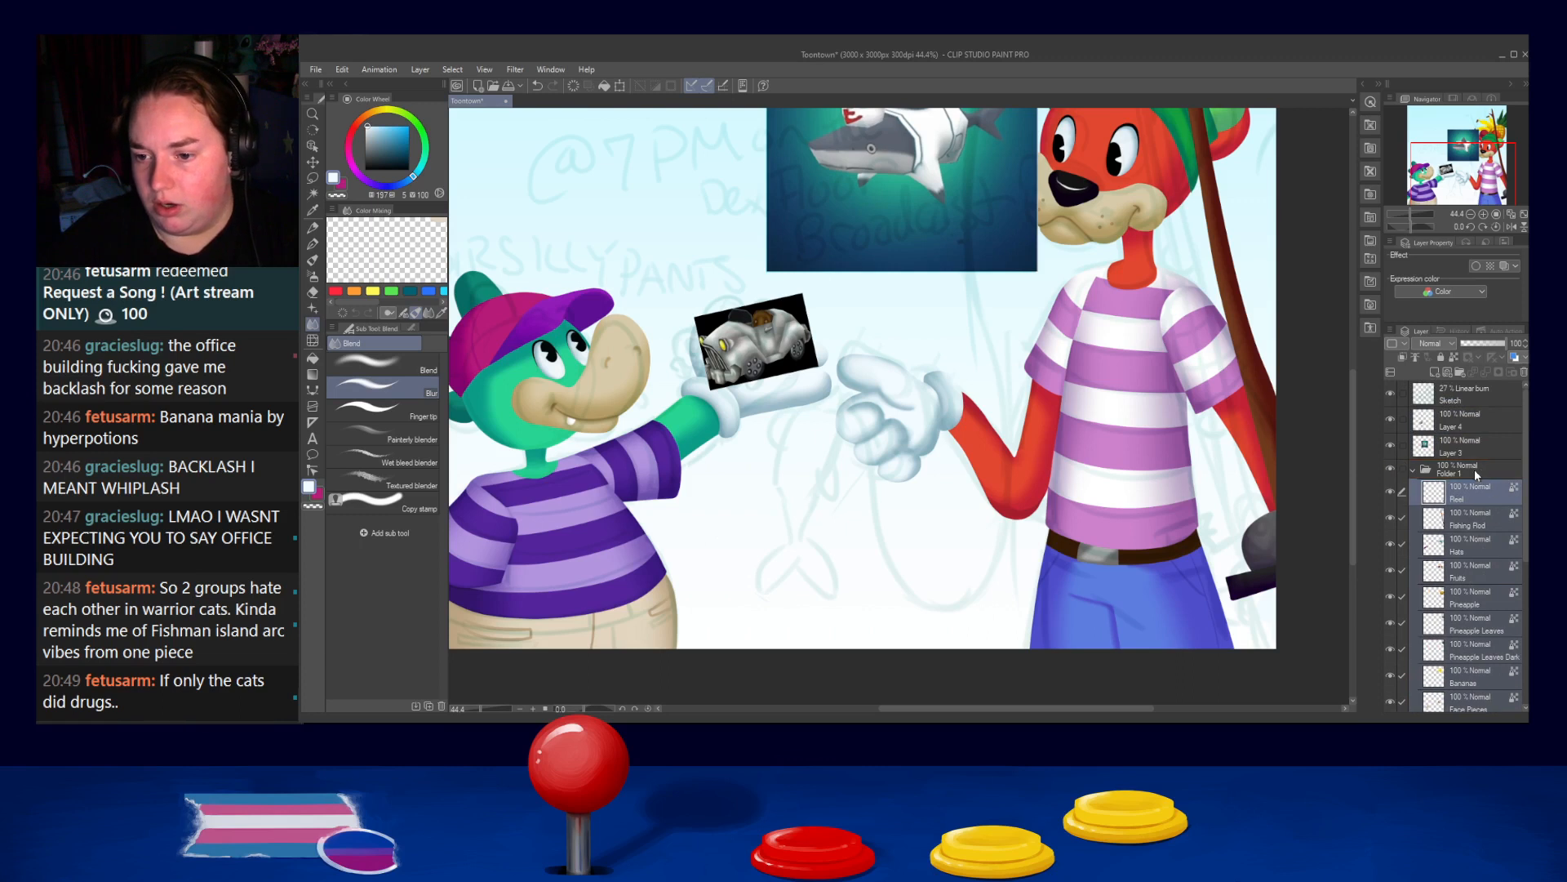
click(1424, 474)
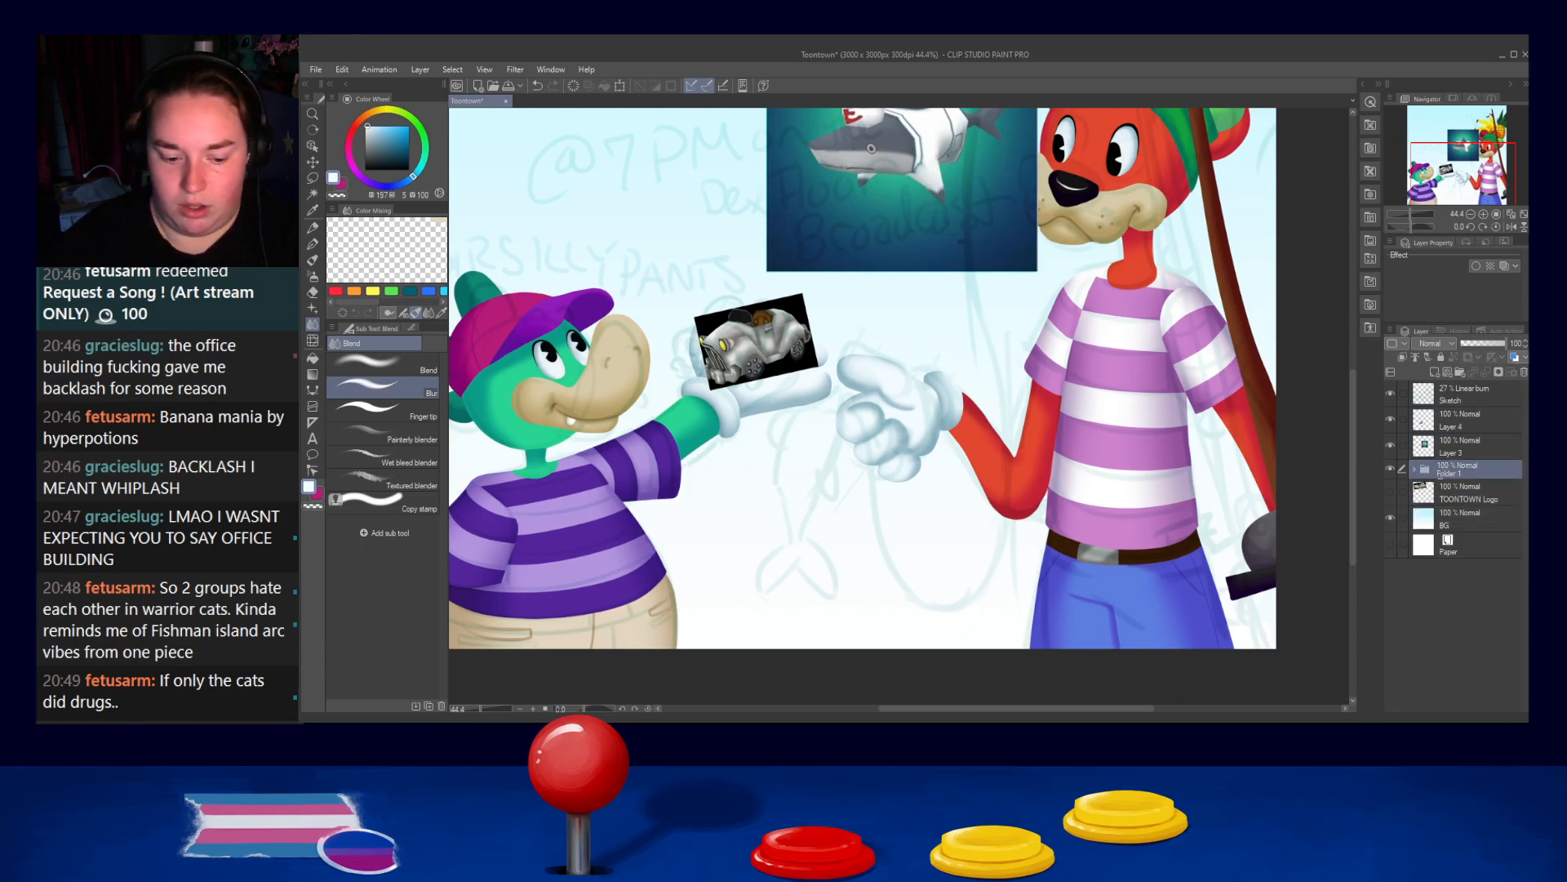
text(WAHSGDHAHDJSG)
key(Return)
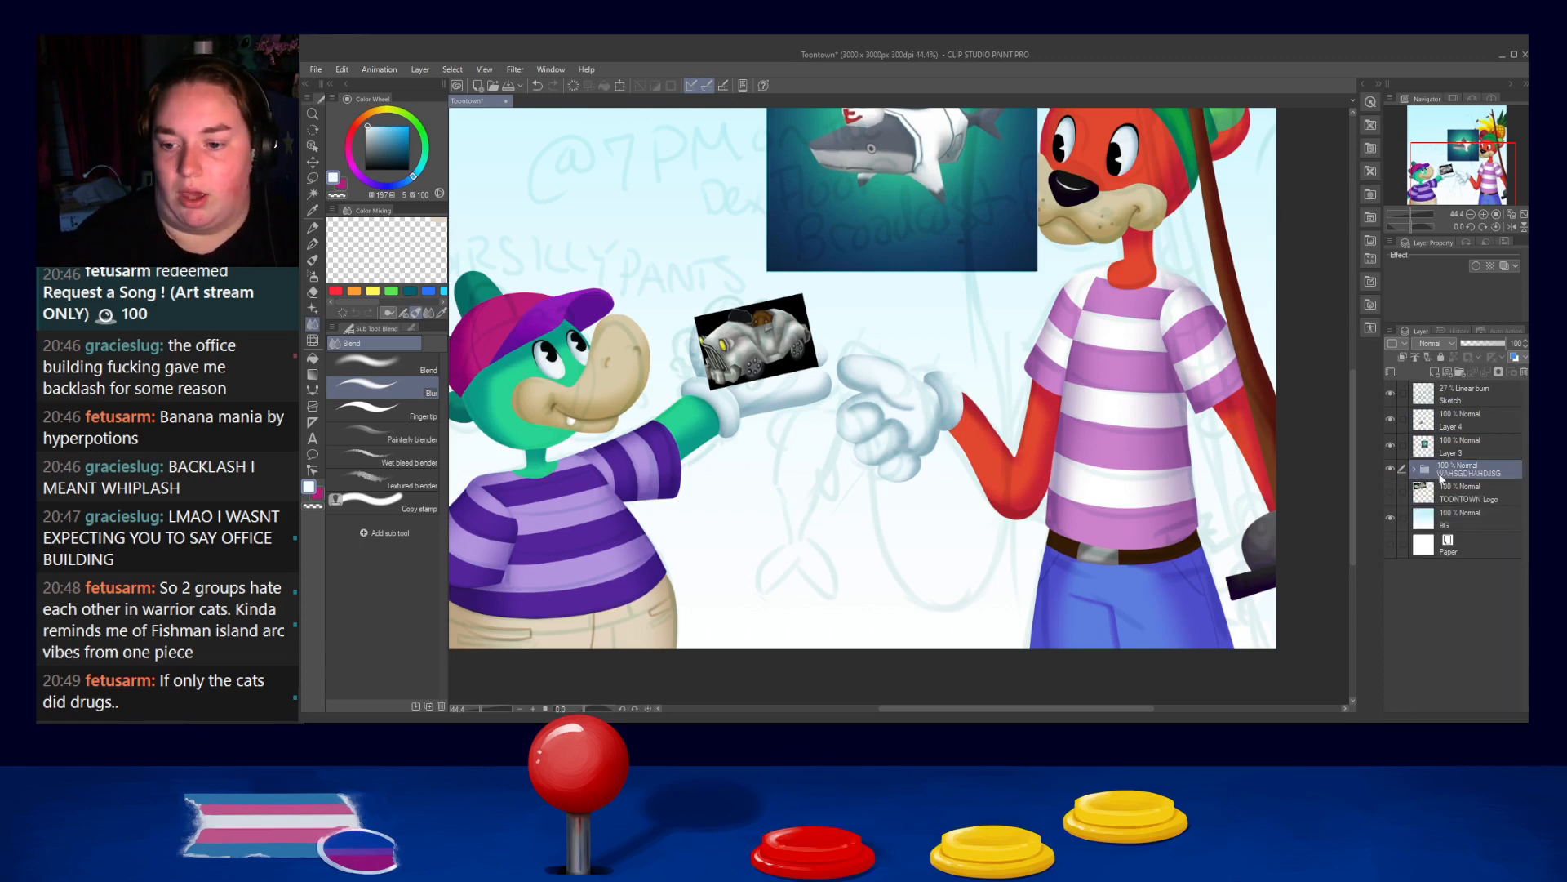
Lower the shark image layer's opacity to 27%
drag(1044, 424, 1076, 570)
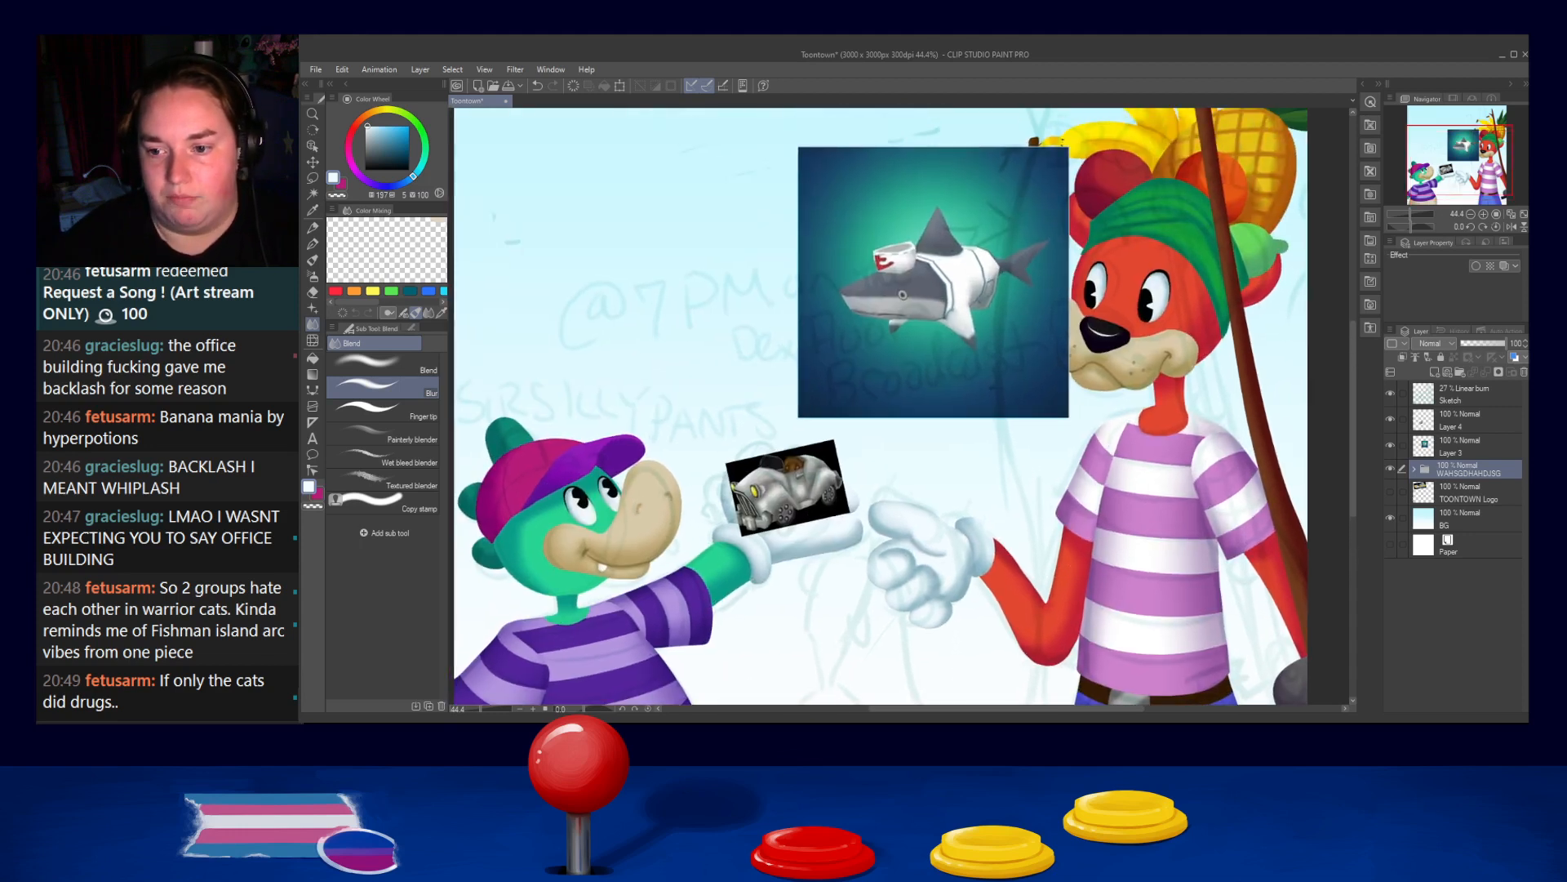
click(1438, 454)
click(1472, 342)
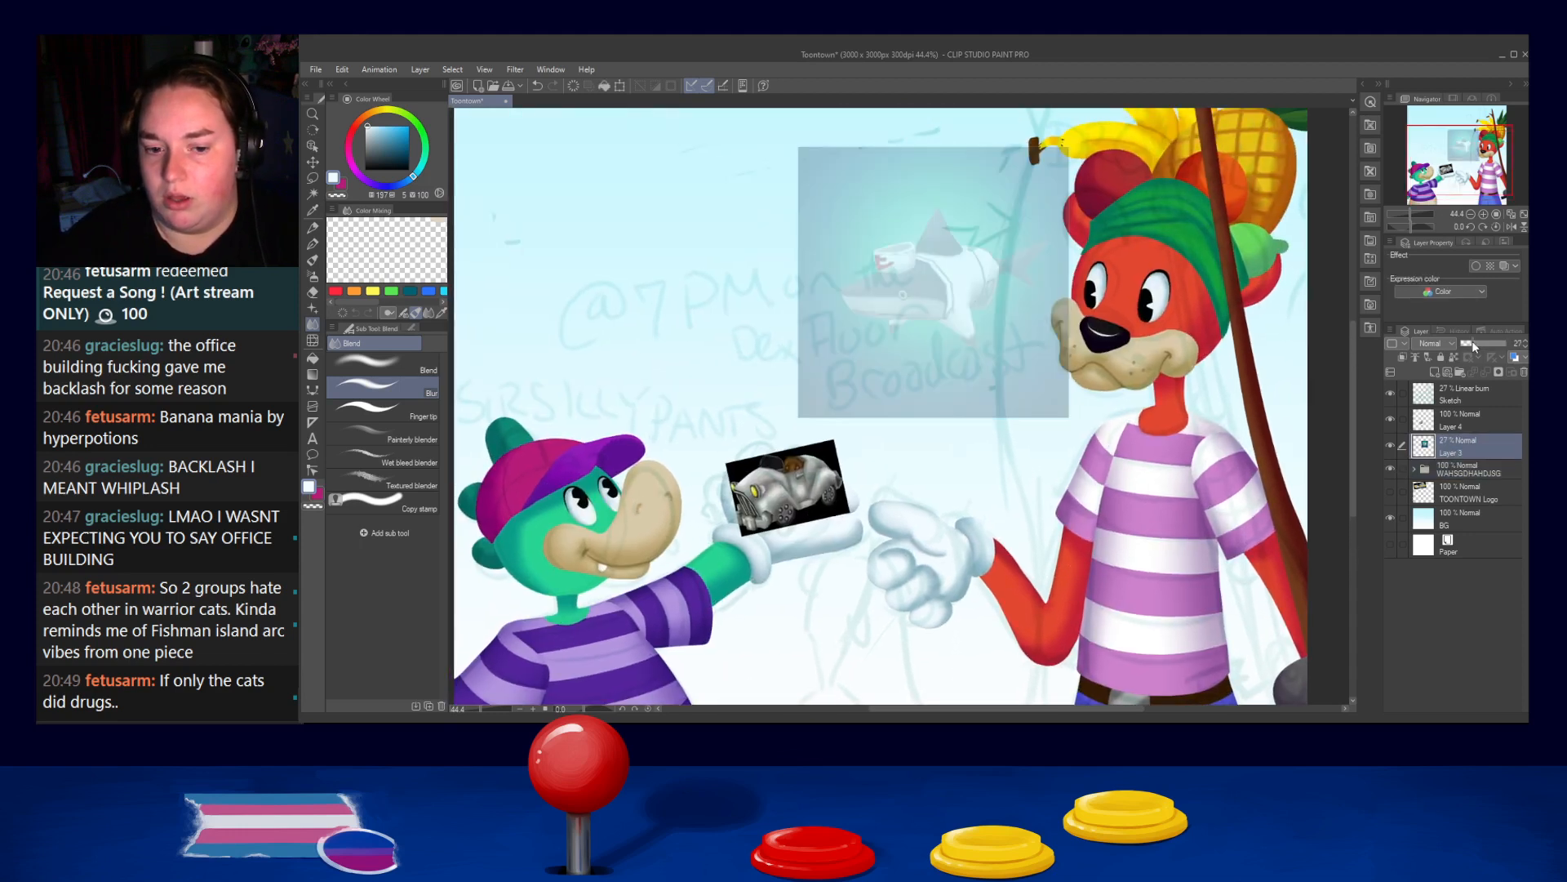
Hide the shark image and Sketch layers and set the car image layer's opacity to 56%
click(1463, 421)
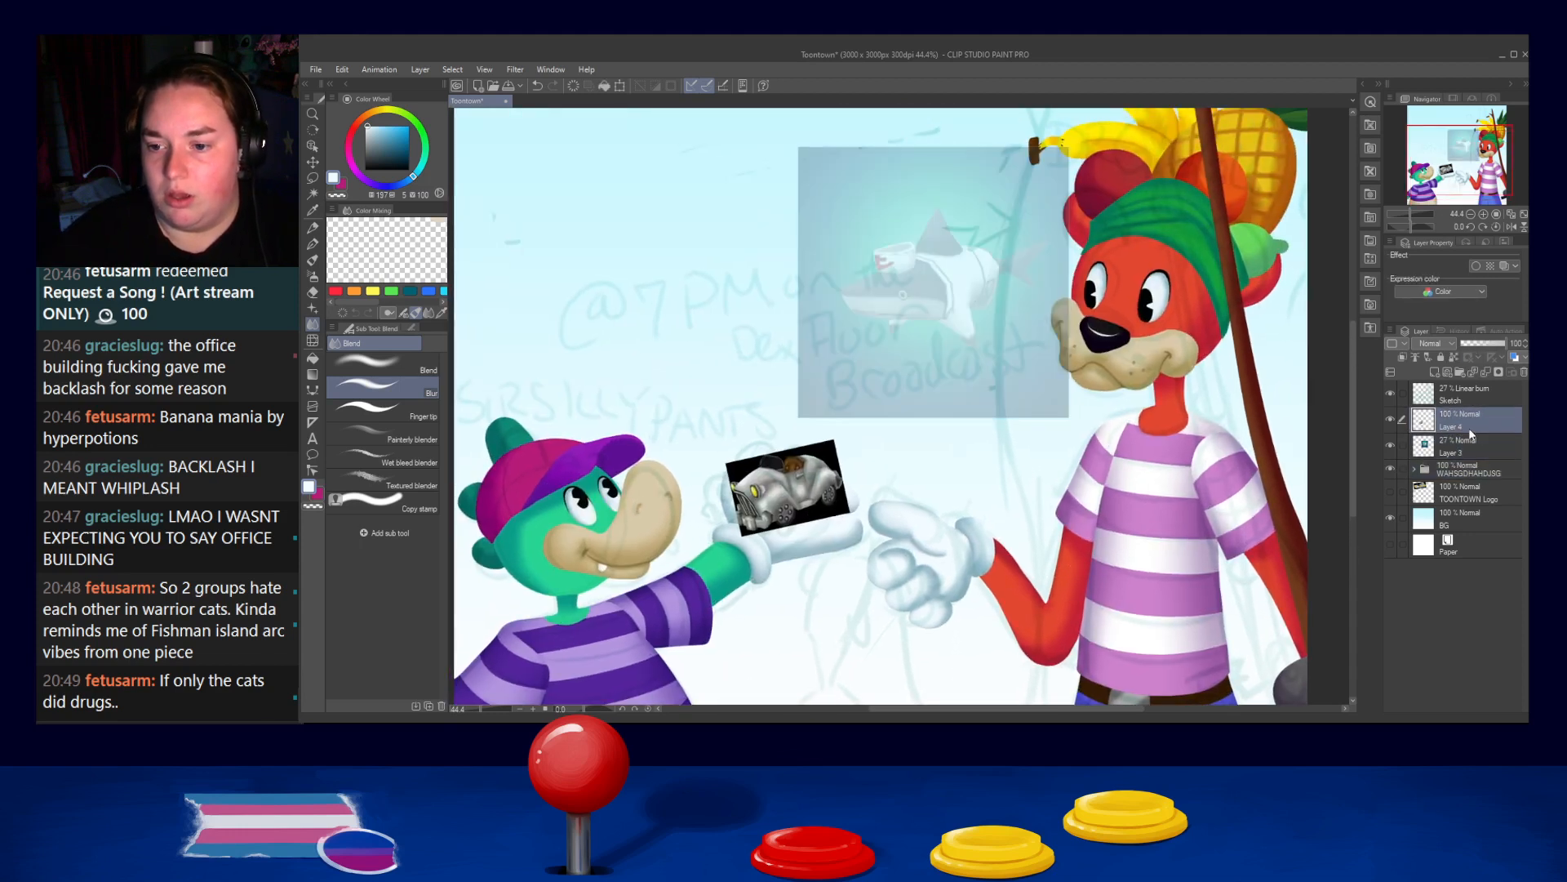
click(1391, 445)
drag(1469, 345, 1487, 344)
click(1391, 393)
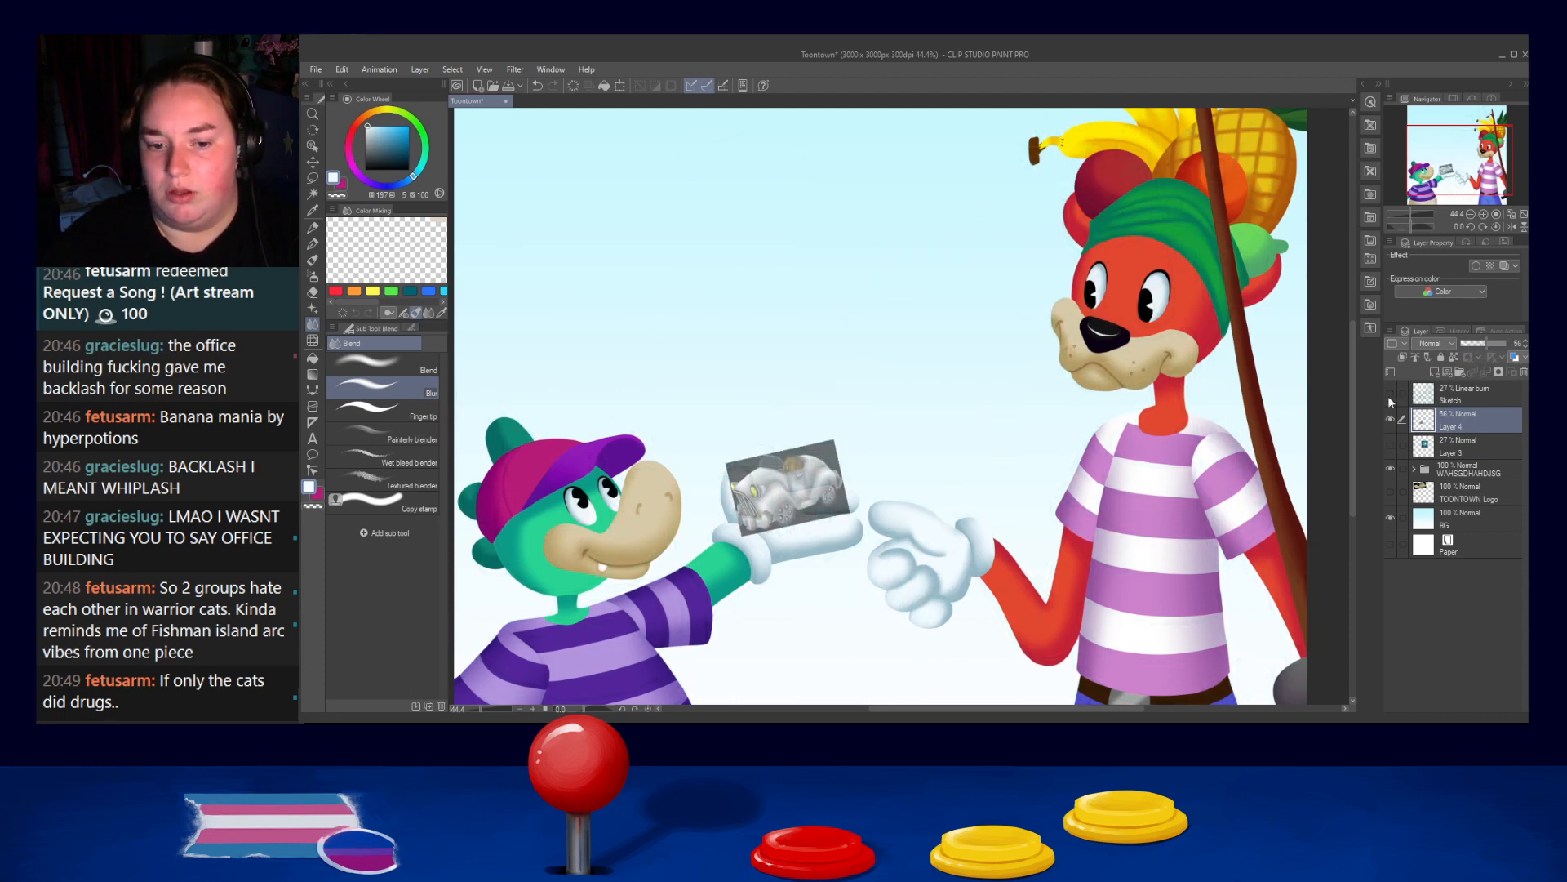
Set the main drawing colour to a light green for working over the car image
scroll(867, 475, up, 1)
scroll(833, 481, up, 6)
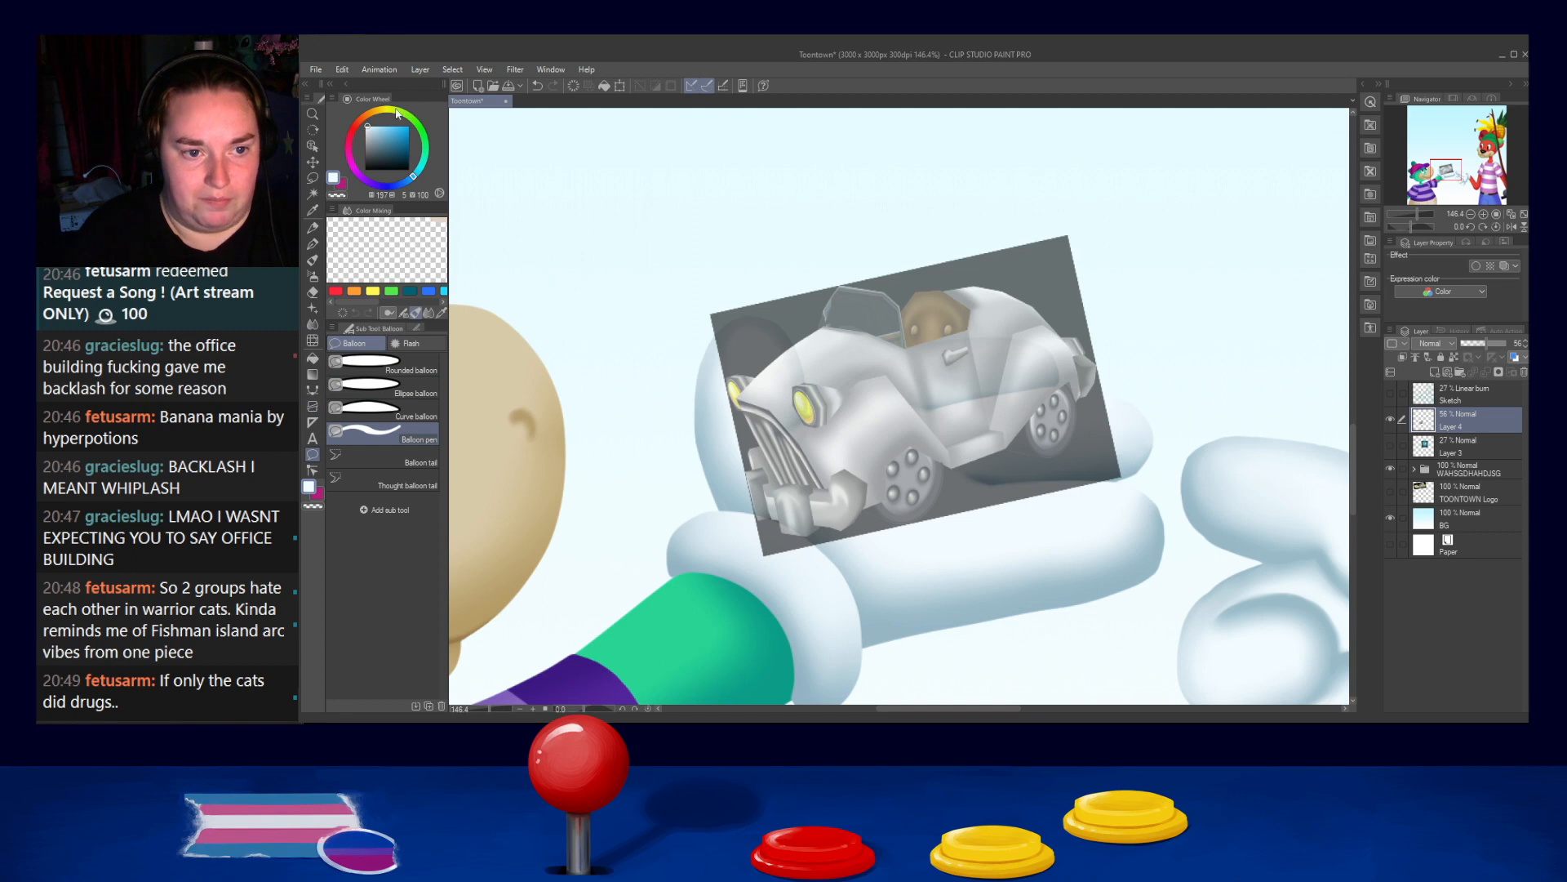
click(410, 118)
drag(384, 125, 382, 115)
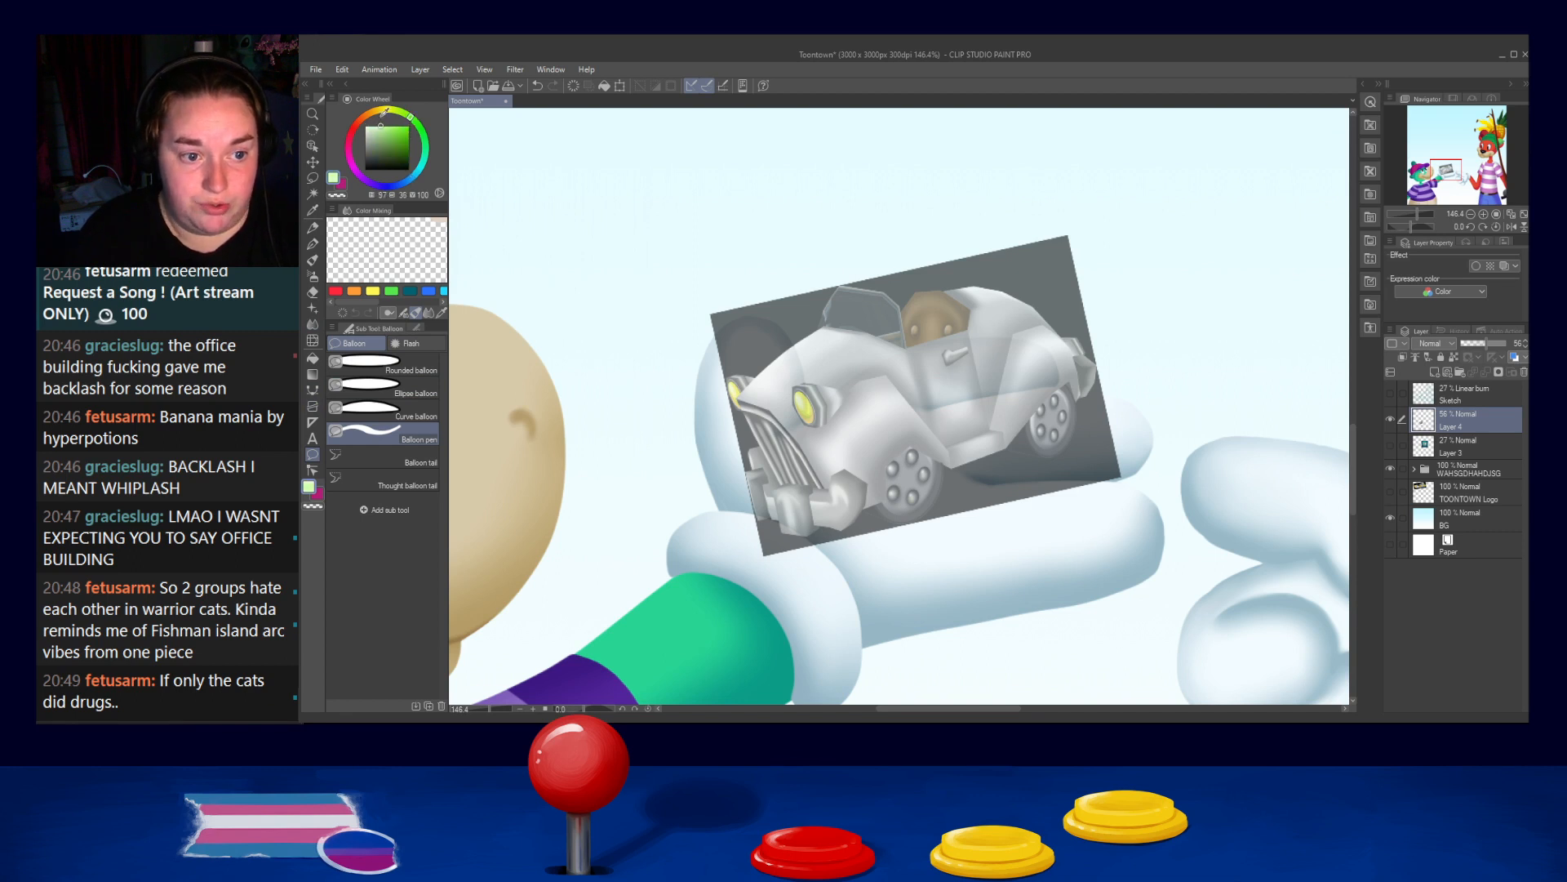
Set the sub colour to green and tune it to a light yellowish green matching the main colour
click(342, 185)
click(399, 111)
click(382, 124)
drag(392, 120, 404, 110)
click(409, 115)
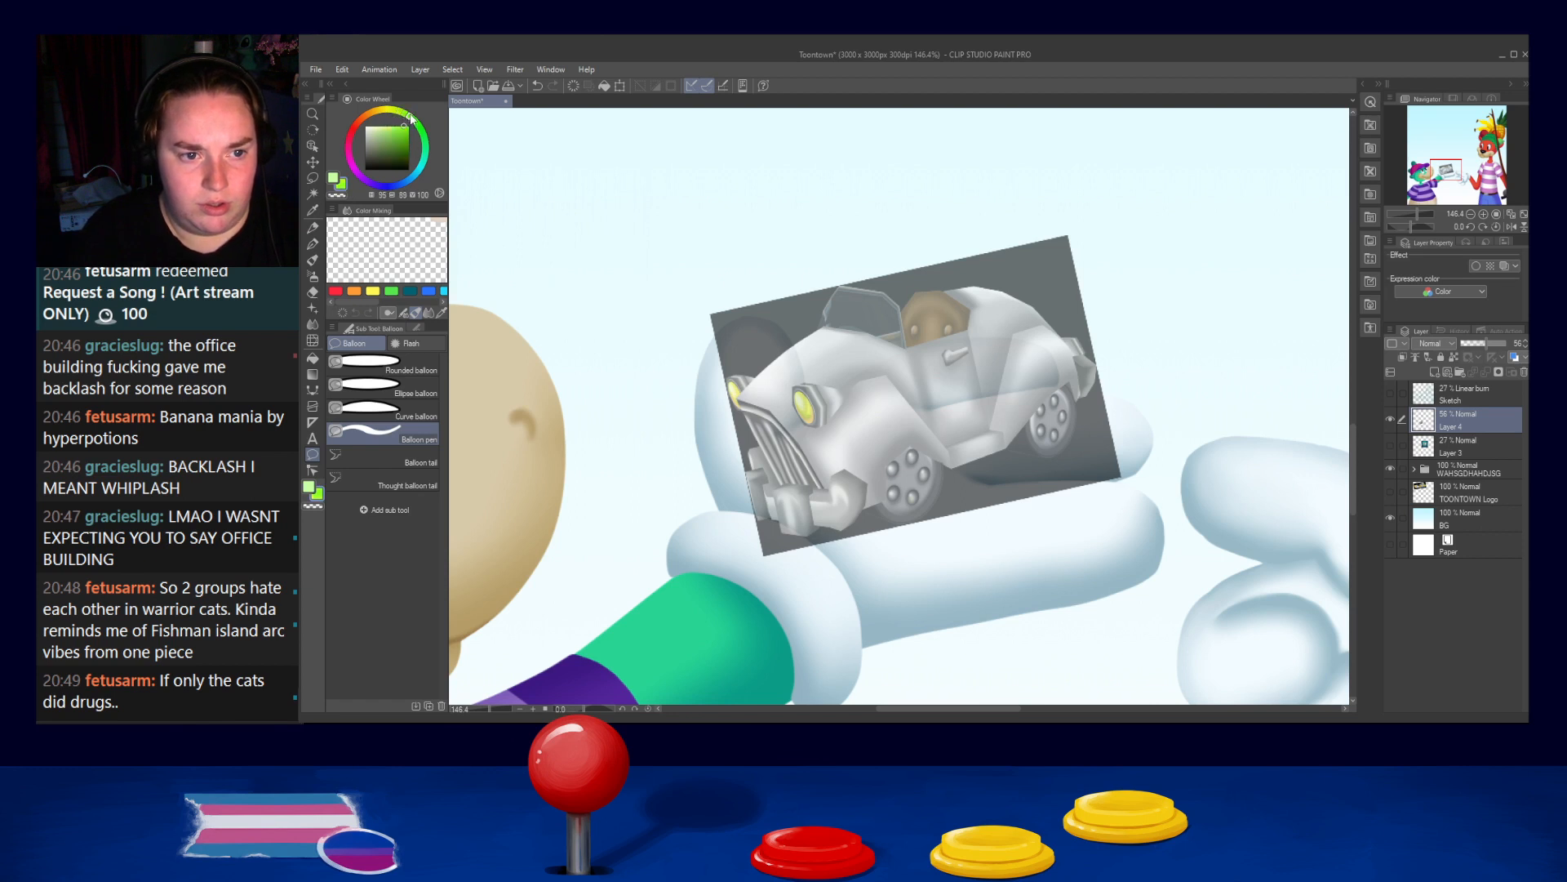
click(393, 128)
drag(392, 125, 387, 114)
click(409, 115)
click(410, 116)
Draw two light green shapes with the Balloon pen on the background above the car image
mouse_move(602, 252)
mouse_down()
mouse_move(637, 215)
mouse_move(600, 287)
mouse_up()
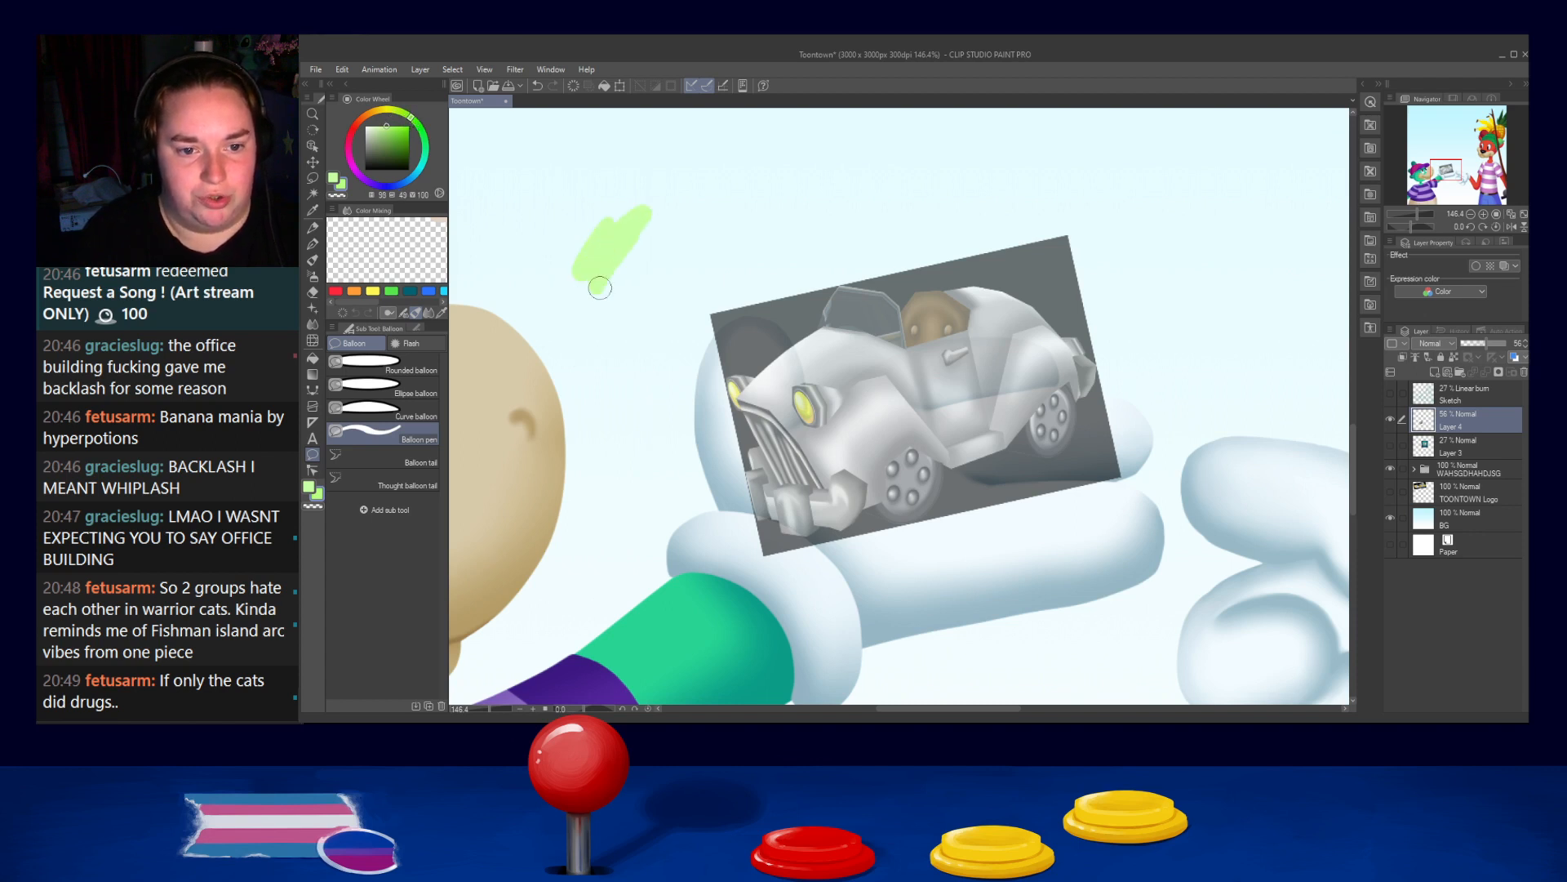
drag(717, 169, 685, 237)
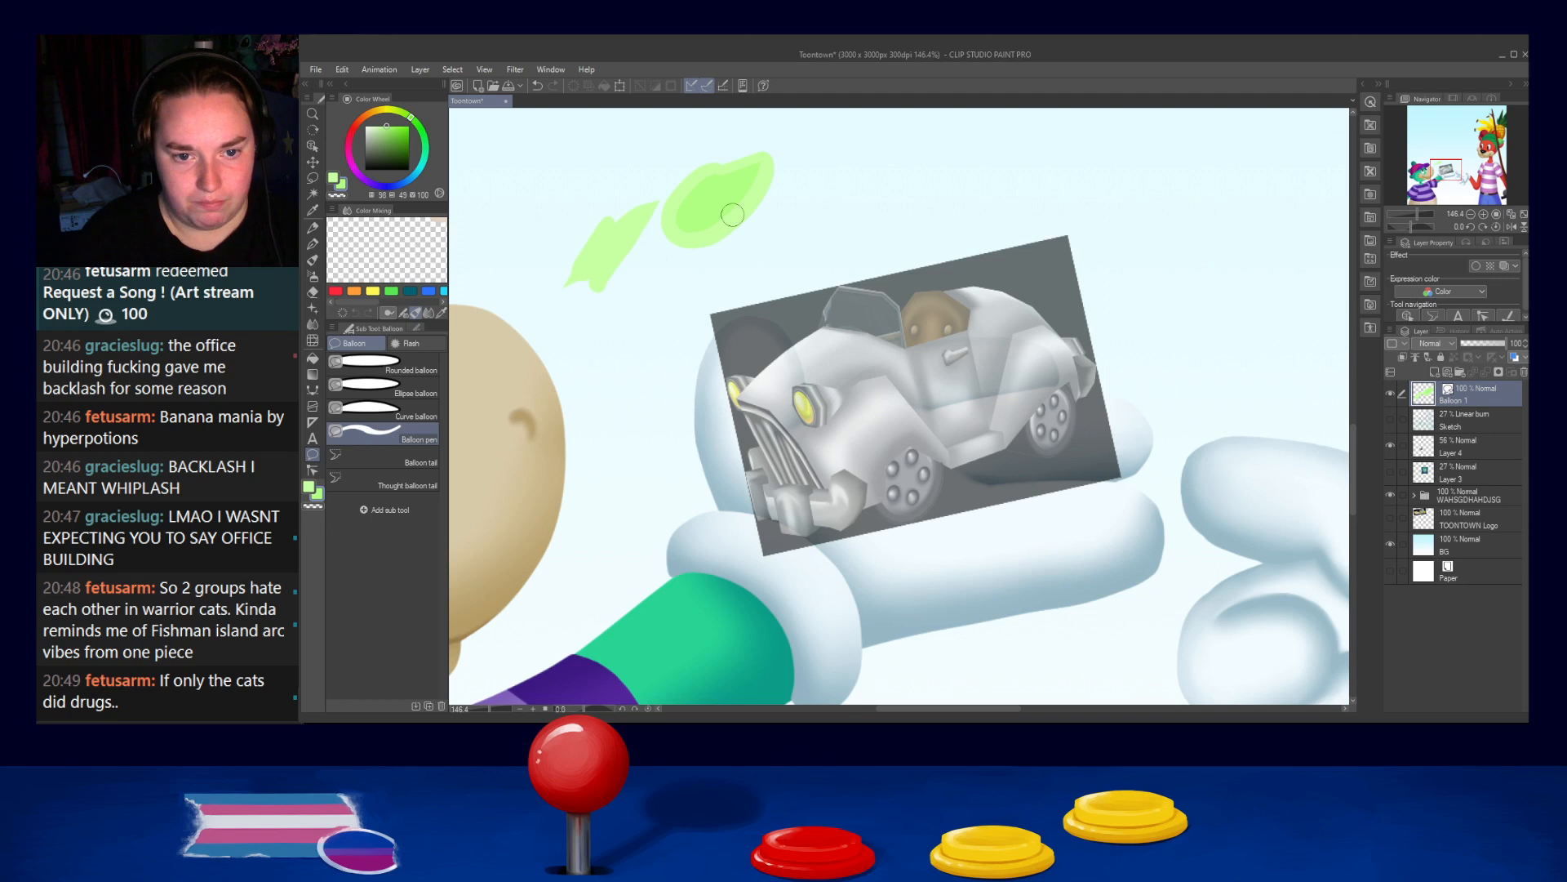
Draw a third light green test balloon above the car, and undo all the green test shapes
click(332, 184)
click(332, 184)
mouse_move(799, 189)
mouse_down()
mouse_move(866, 233)
mouse_move(894, 167)
mouse_up()
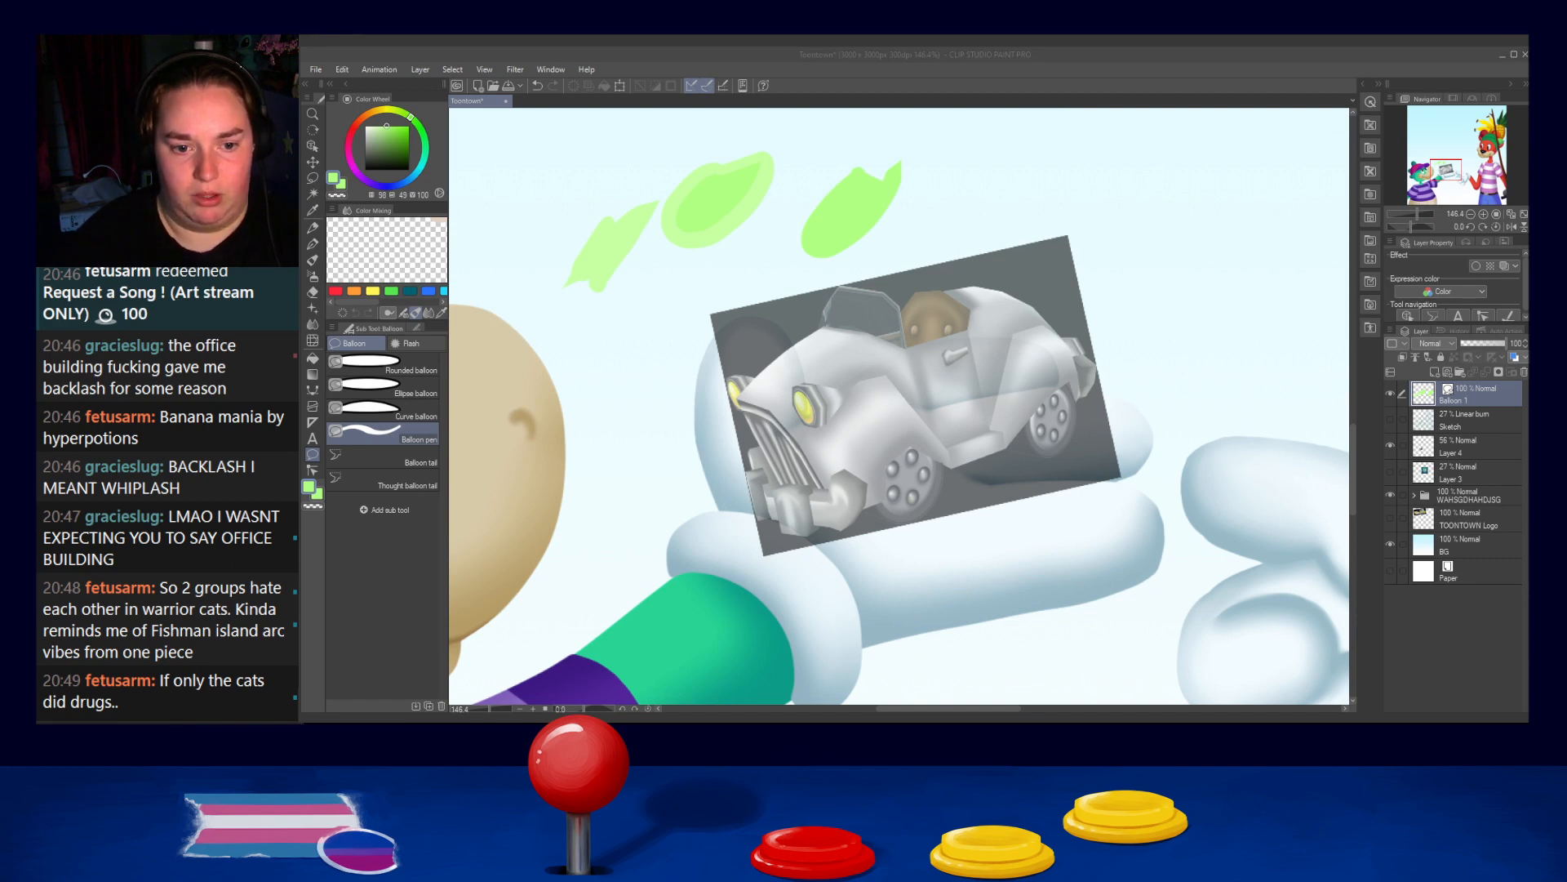
click(1463, 47)
key(ctrl+z)
key(ctrl+z)
key(ctrl+z)
key(ctrl+z)
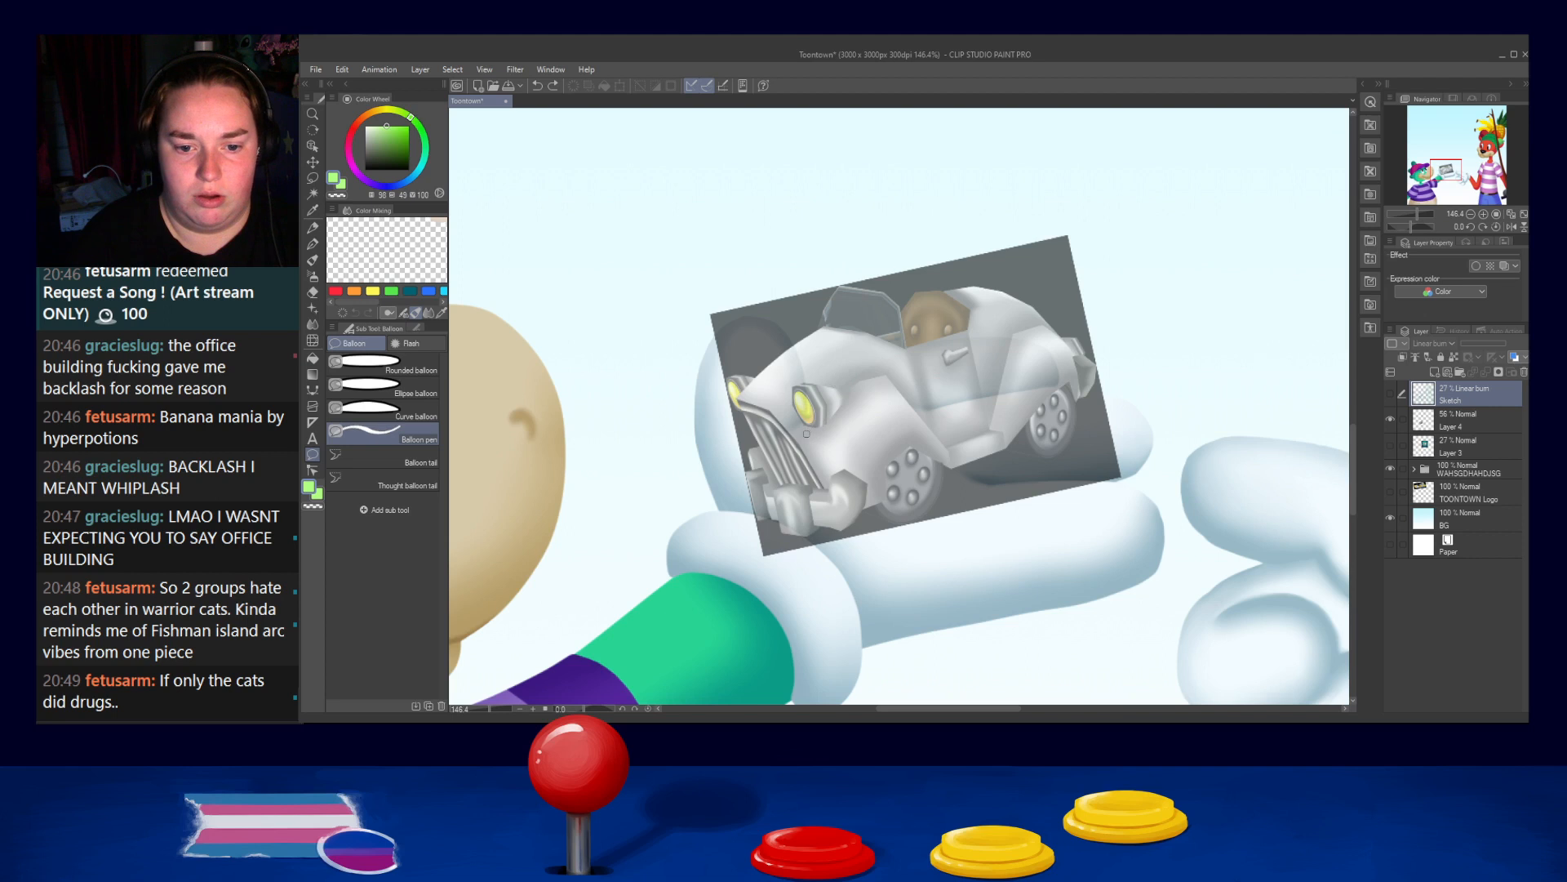
Draw light green balloon shapes over the car's front fender, rear fender and door panel
mouse_move(799, 436)
mouse_down()
mouse_move(870, 378)
mouse_move(904, 397)
mouse_move(948, 470)
mouse_move(892, 454)
mouse_move(890, 500)
mouse_move(847, 515)
mouse_move(794, 443)
mouse_up()
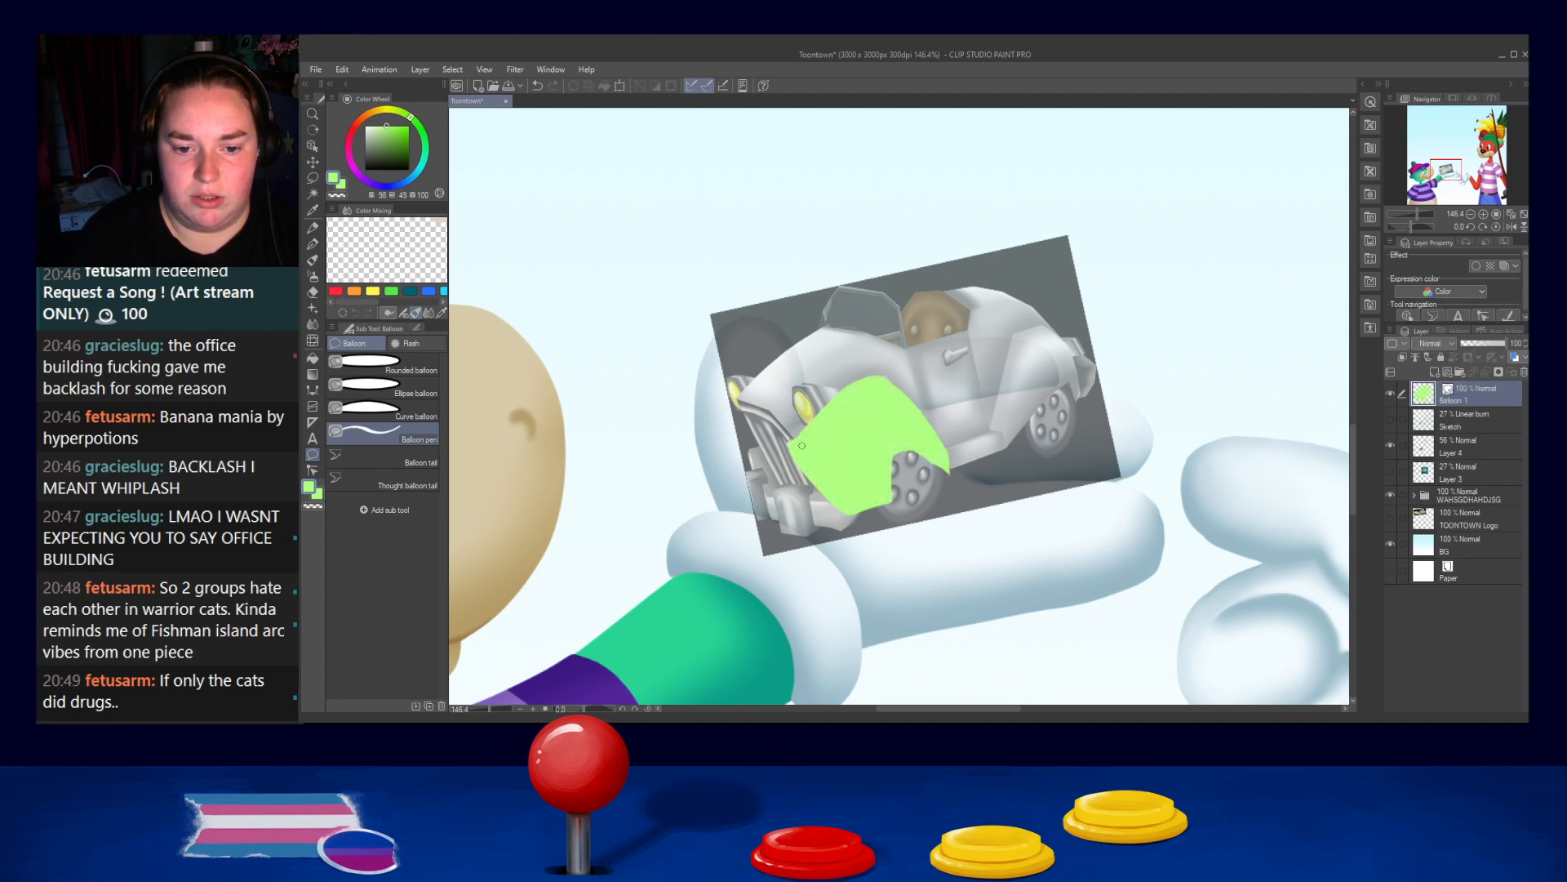
mouse_move(944, 445)
mouse_down()
mouse_move(998, 425)
mouse_move(1034, 326)
mouse_move(1076, 356)
mouse_move(1079, 401)
mouse_move(1055, 384)
mouse_move(1006, 443)
mouse_move(994, 437)
mouse_up()
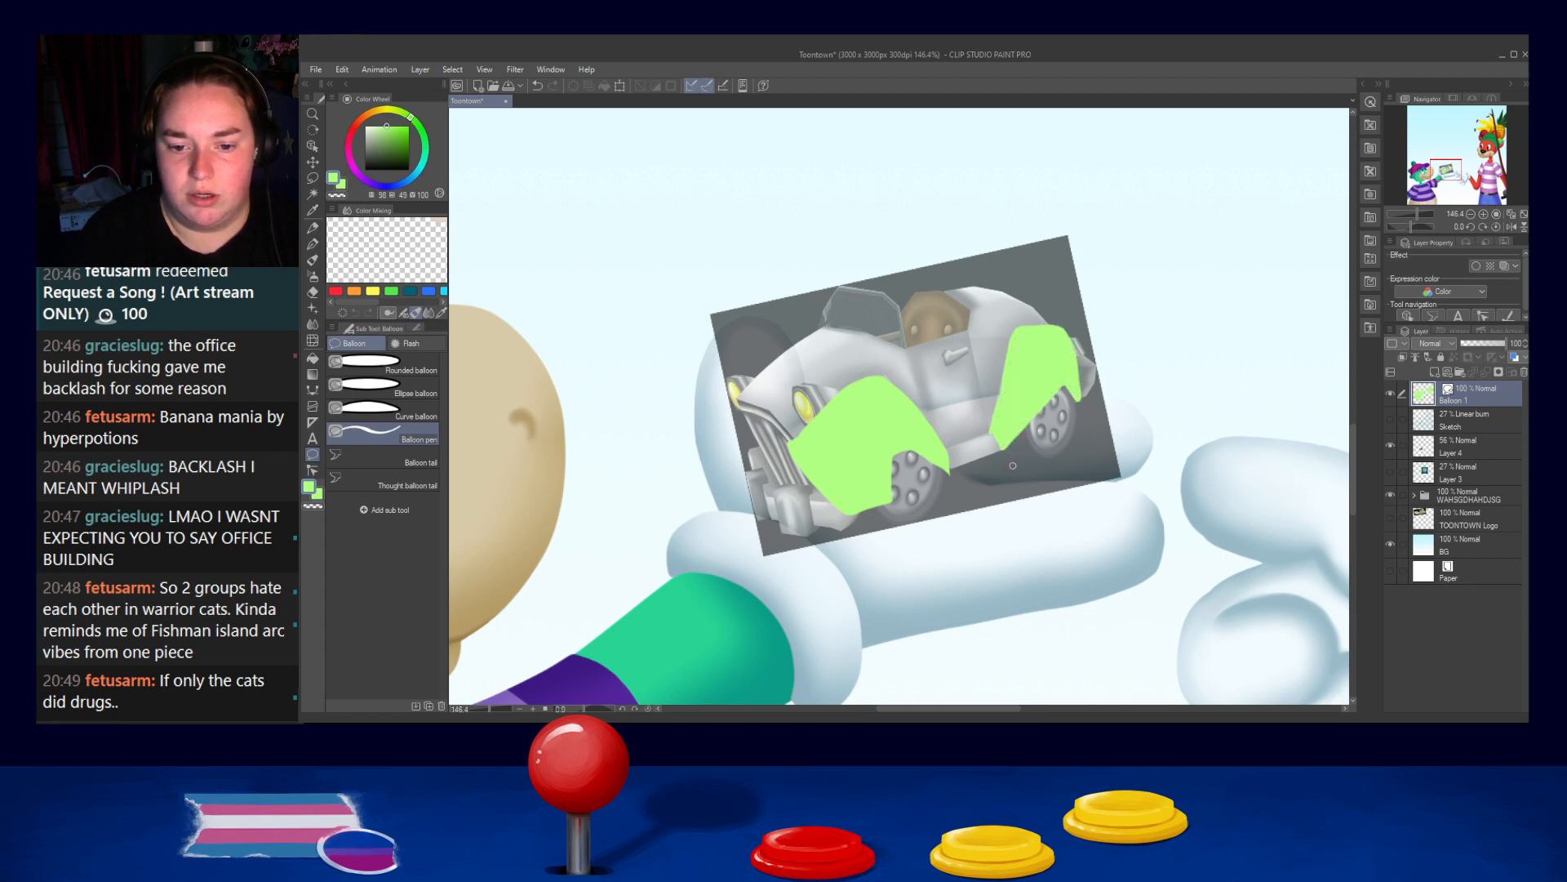
mouse_move(912, 347)
mouse_down()
mouse_move(949, 448)
mouse_move(982, 436)
mouse_move(972, 329)
mouse_move(914, 345)
mouse_up()
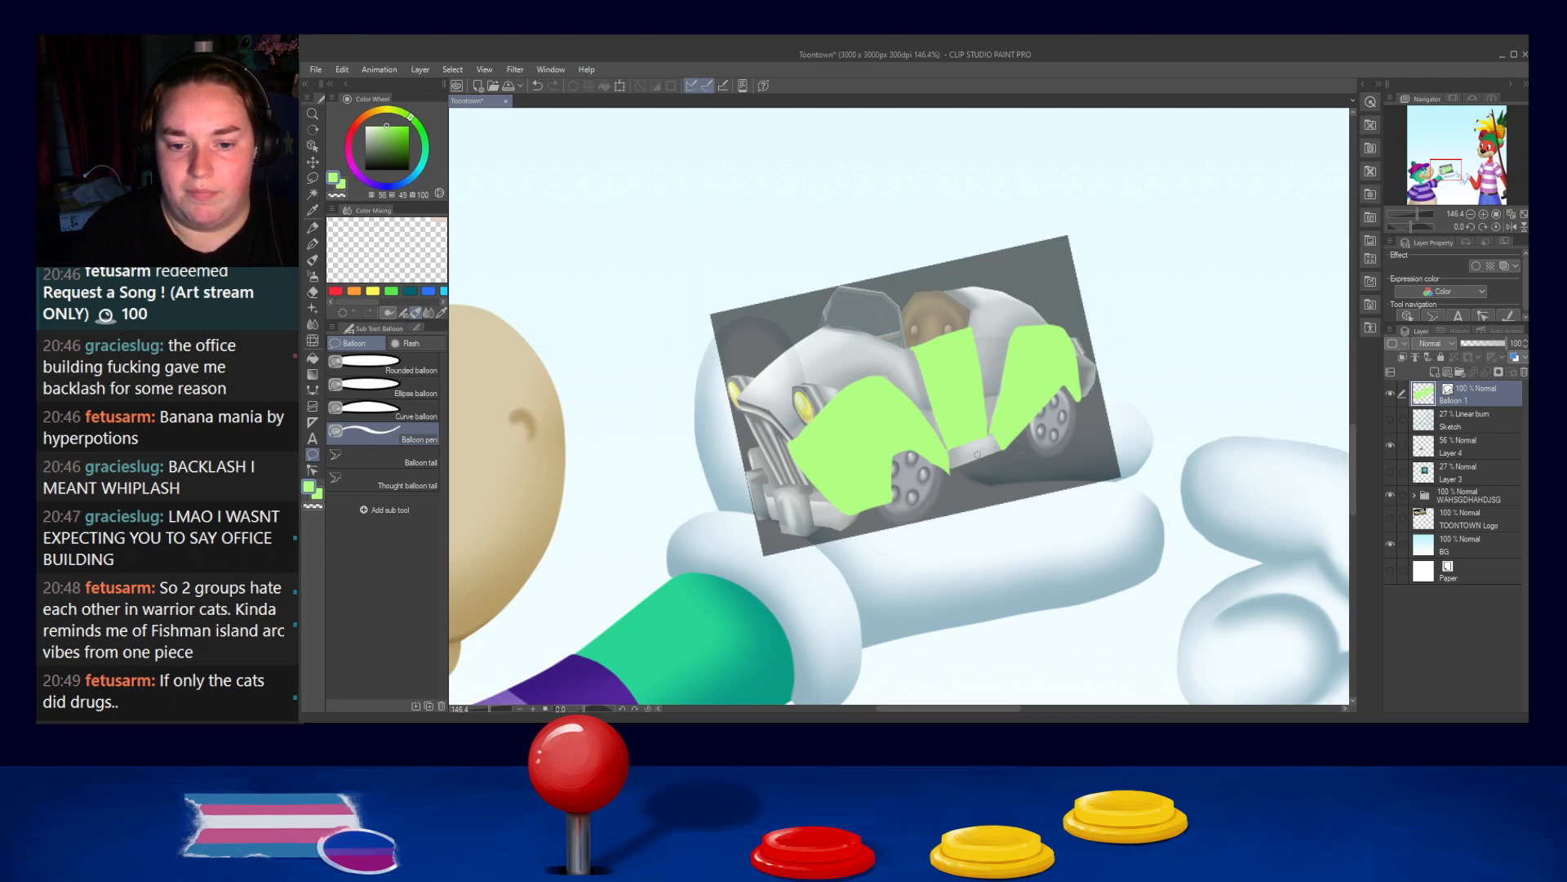
Draw the car's full body silhouette in light green on a separate new balloon layer
click(1462, 416)
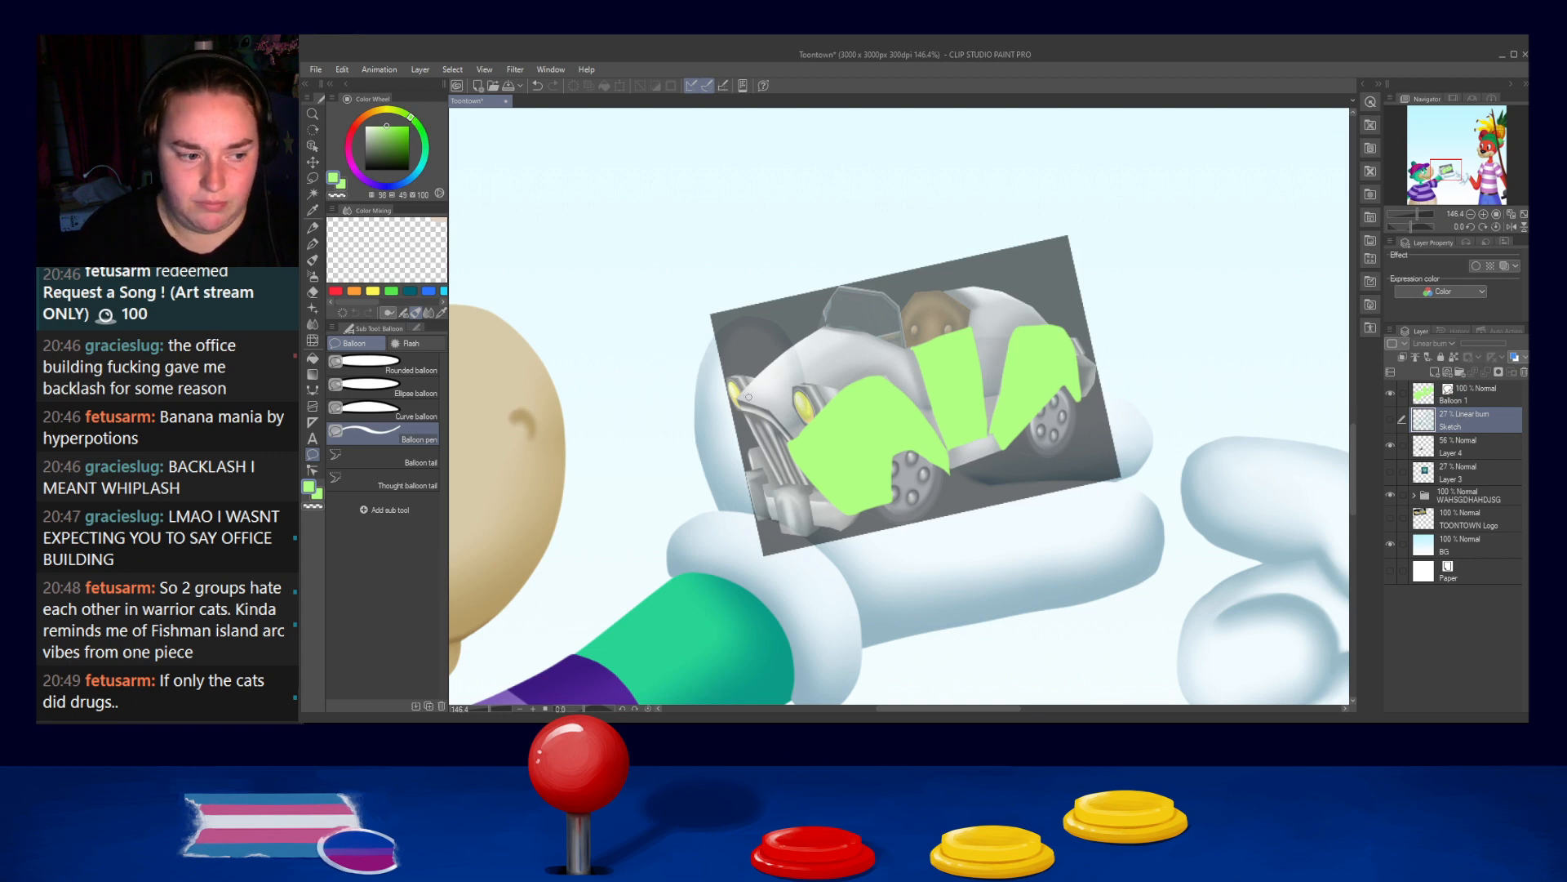
mouse_move(737, 393)
mouse_down()
mouse_move(826, 325)
mouse_move(899, 350)
mouse_move(966, 330)
mouse_move(973, 315)
mouse_move(943, 292)
mouse_move(1045, 328)
mouse_up()
drag(1004, 443, 947, 469)
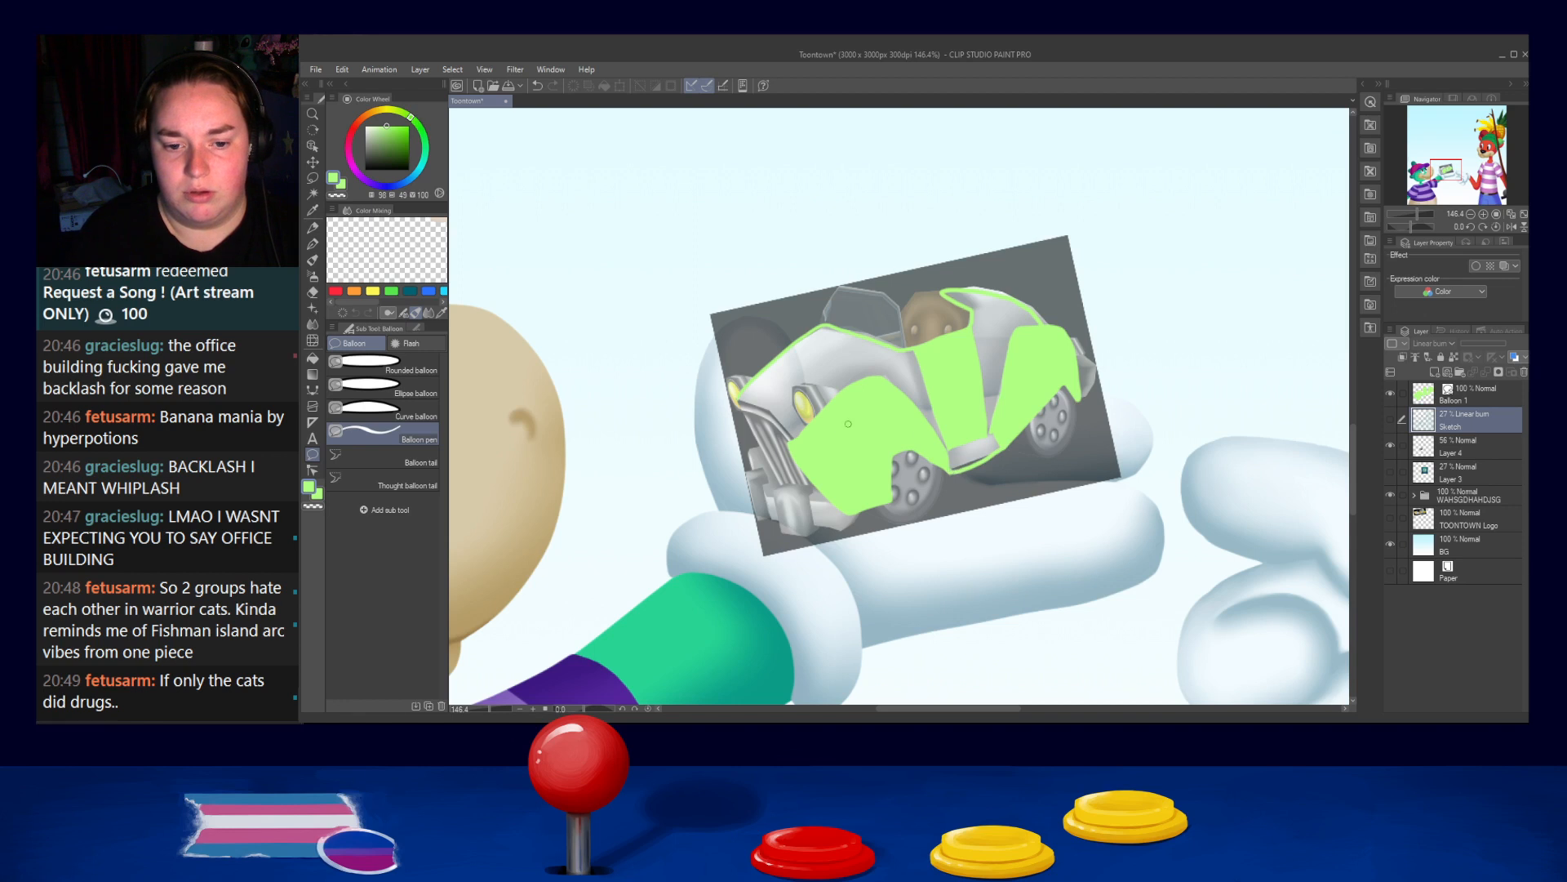
drag(795, 443, 735, 398)
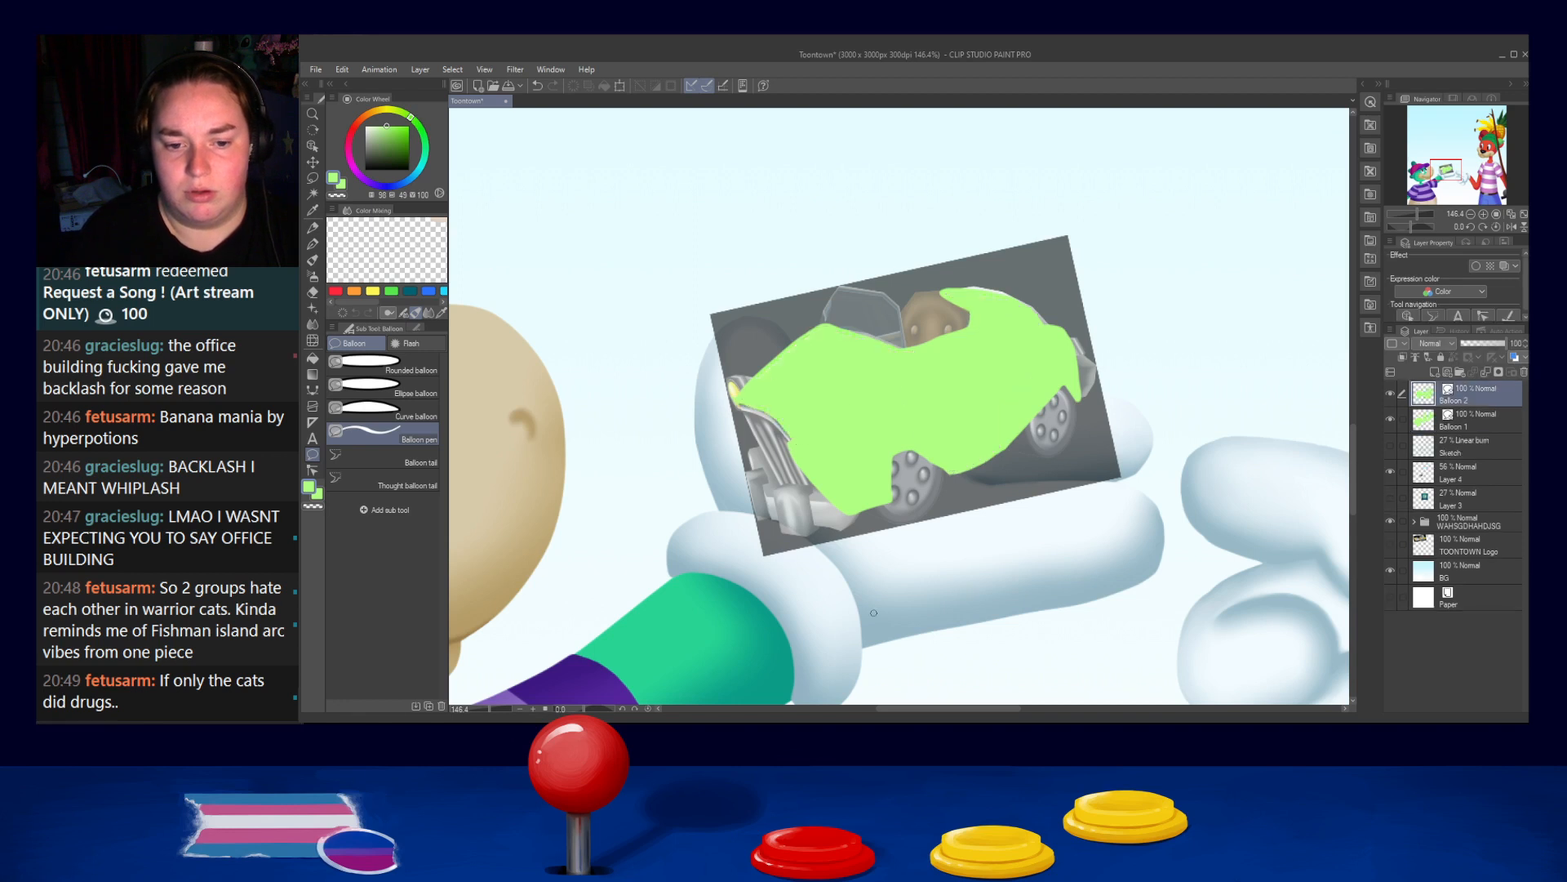
Move the body silhouette layer beneath the layer with the fenders and door
drag(983, 509, 993, 478)
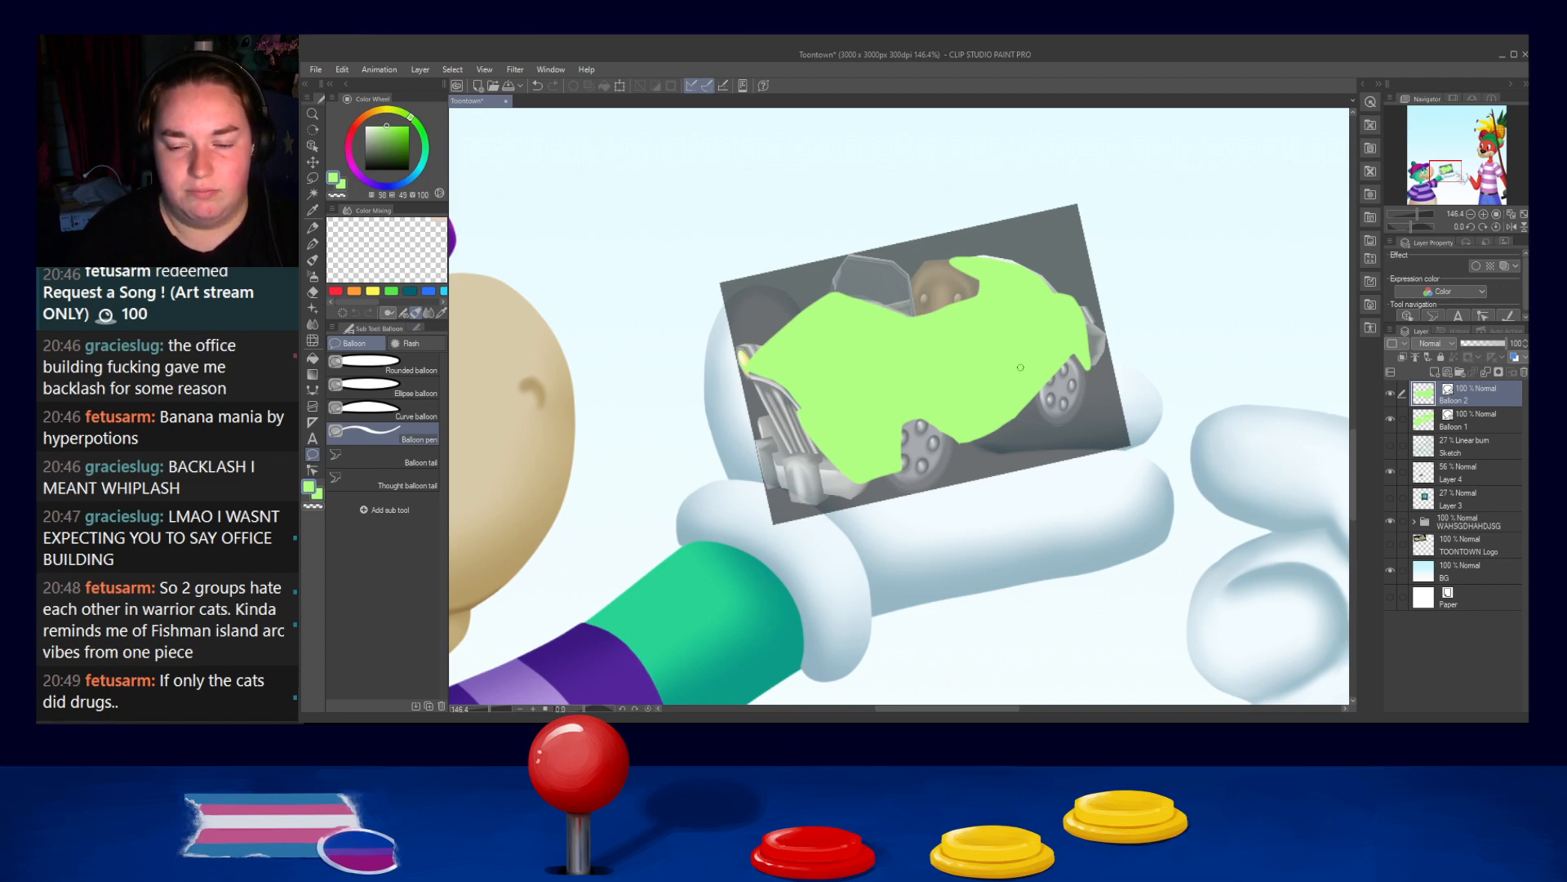
click(1466, 450)
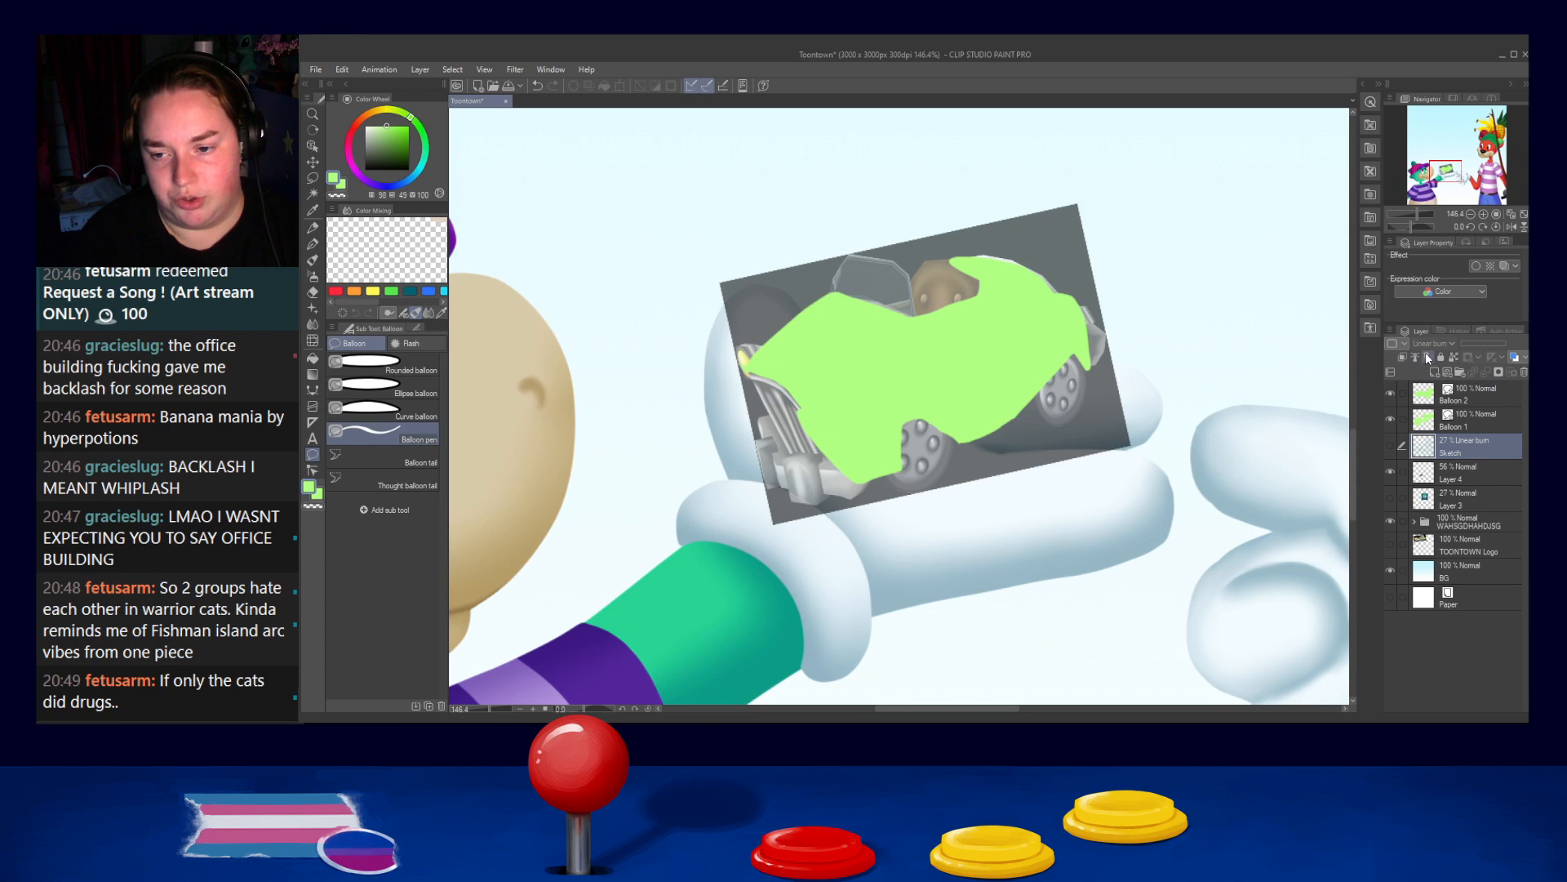
click(1462, 413)
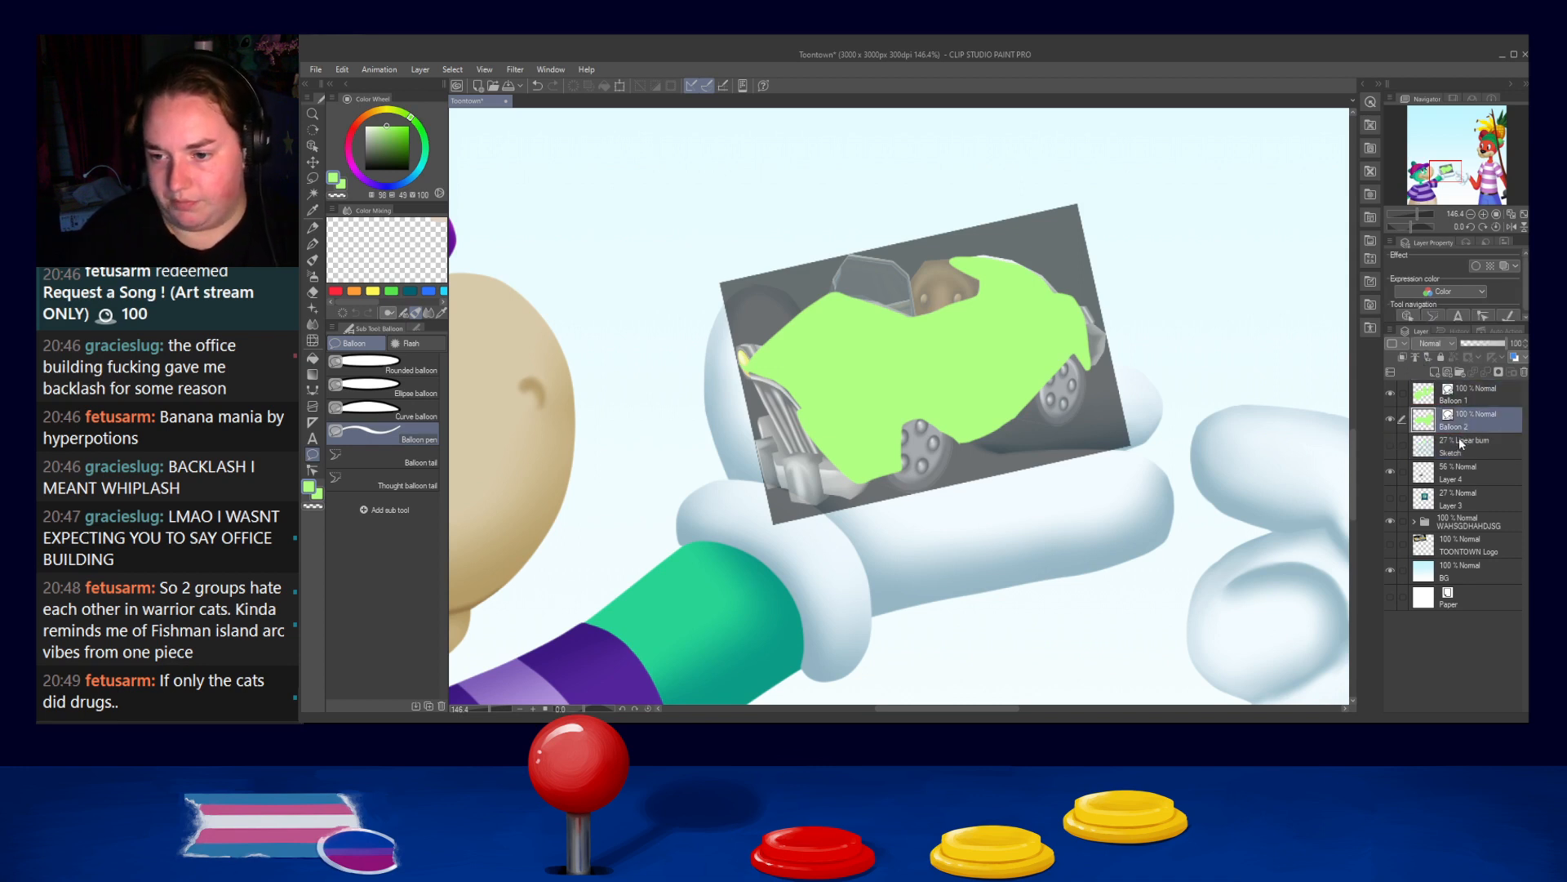
Set the main colour to a near-black shade and try to draw the front wheel over the car
click(1452, 451)
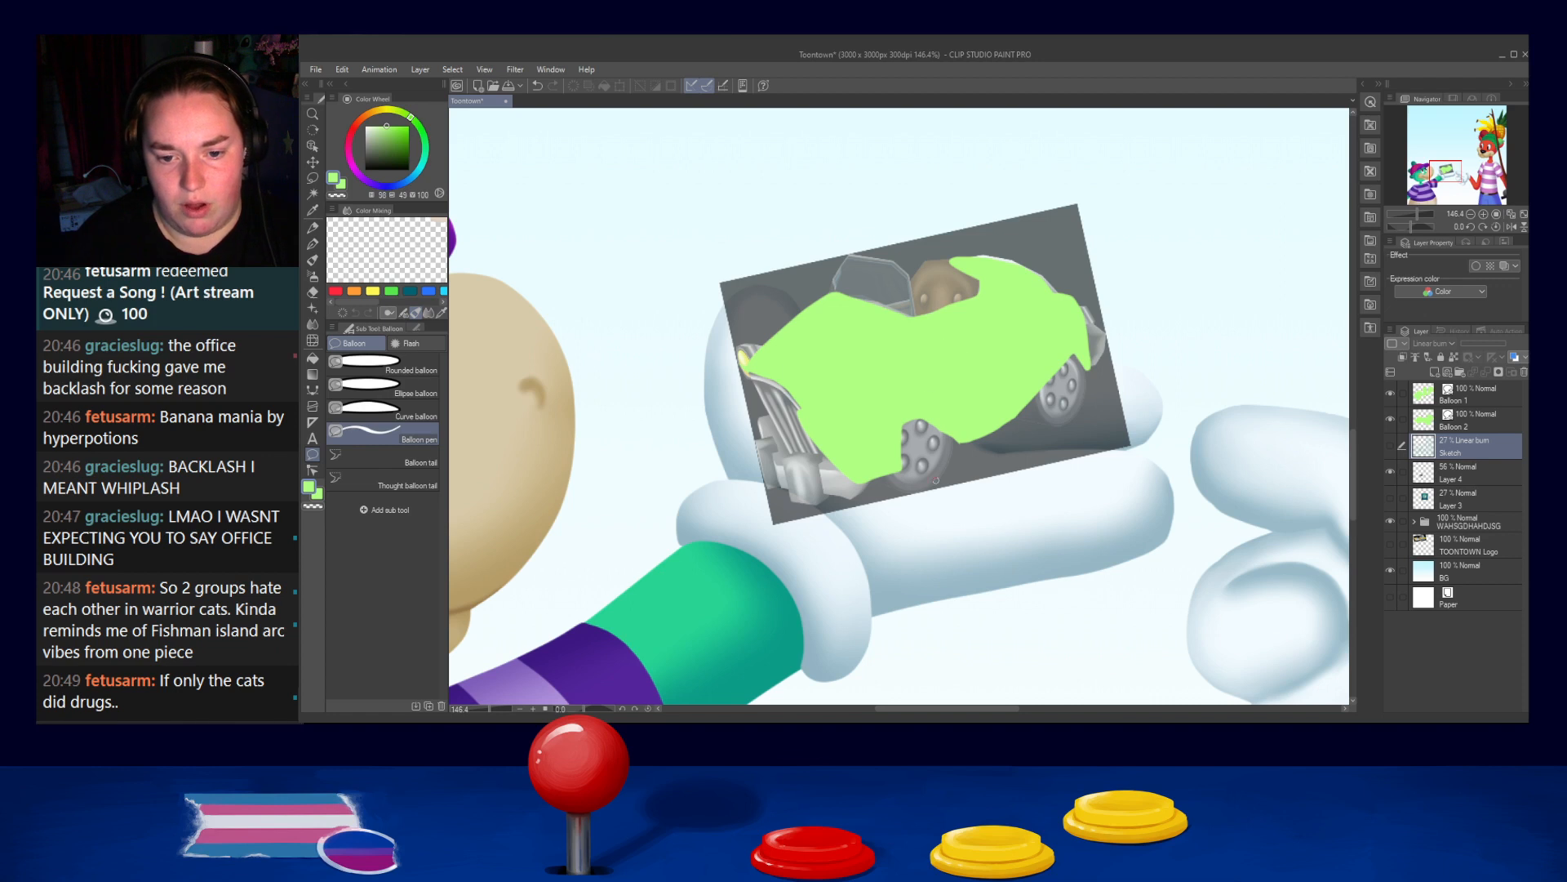
click(365, 162)
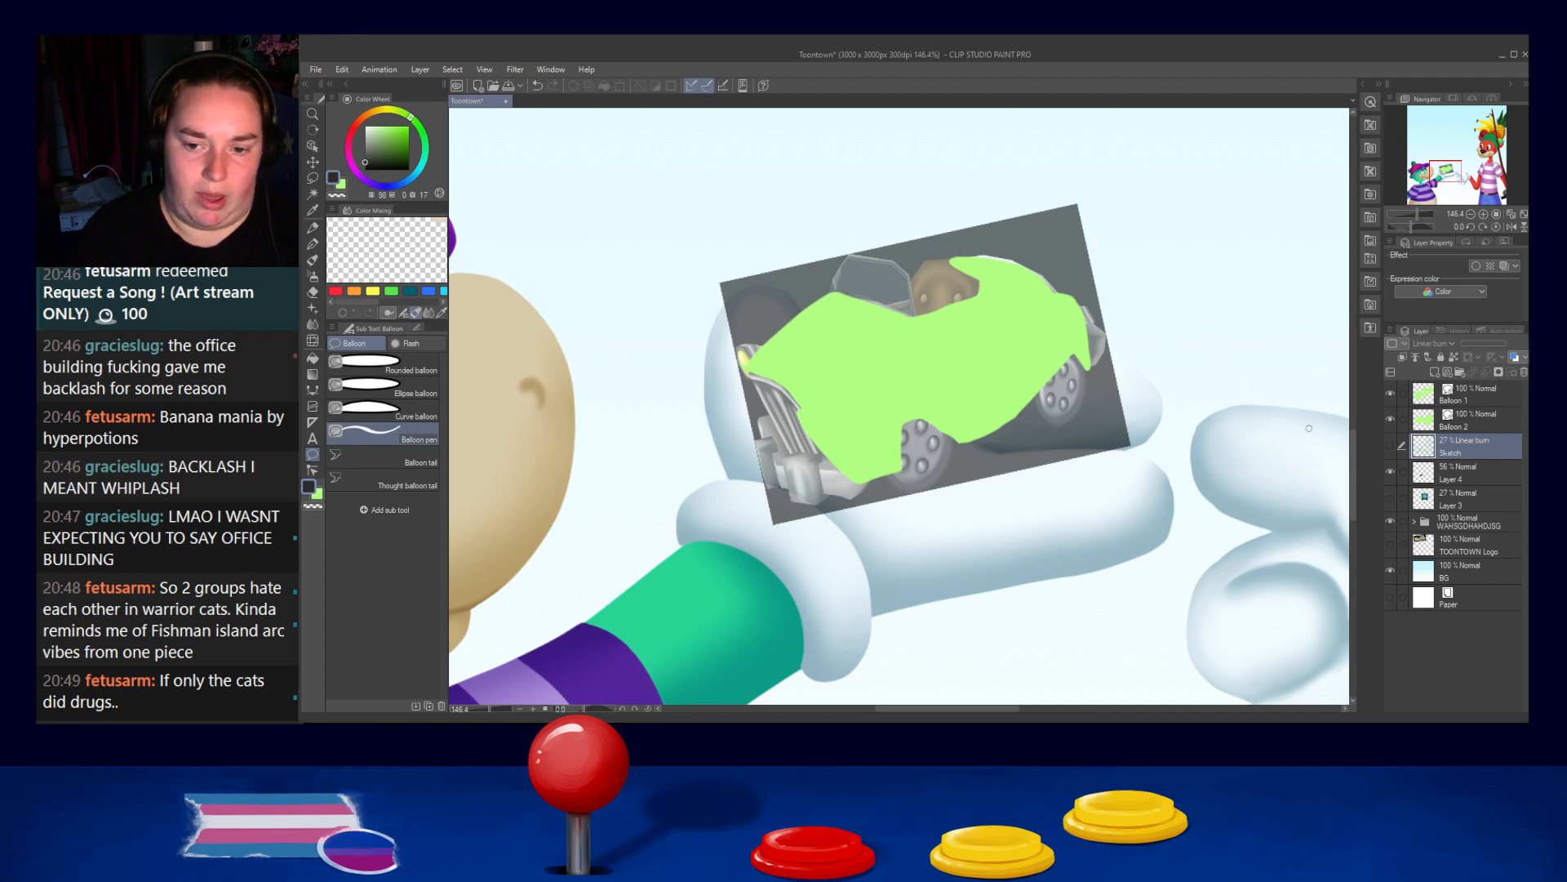
mouse_move(871, 478)
mouse_down()
mouse_move(925, 490)
mouse_move(951, 469)
mouse_up()
key(ctrl+z)
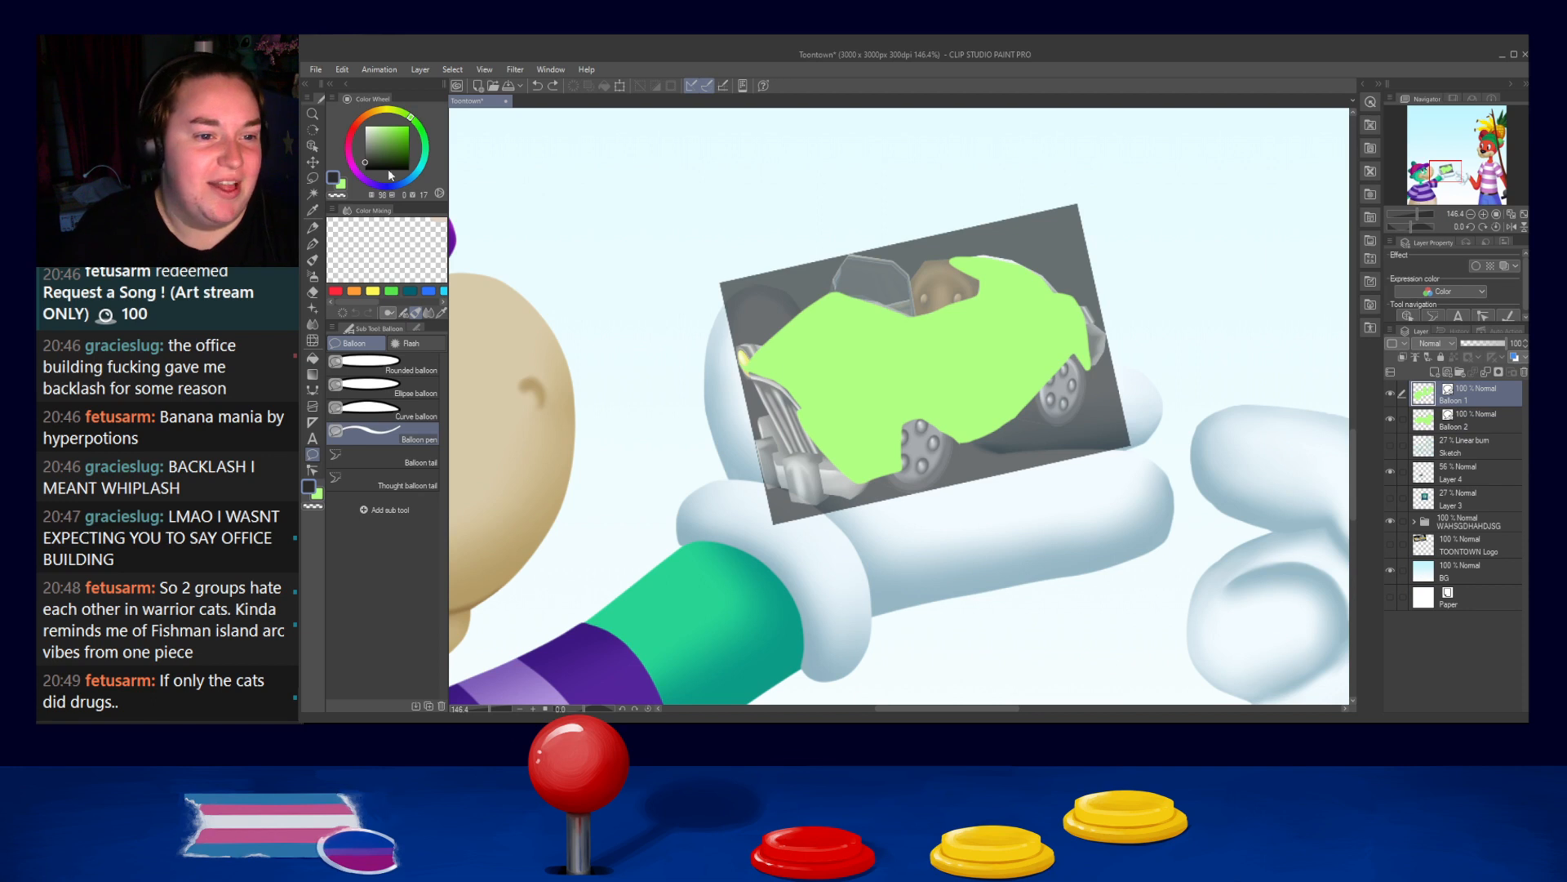
Set both drawing colours to a dark grey-green by sampling throwaway test balloons beside the car, and undo those balloons
drag(578, 232, 583, 239)
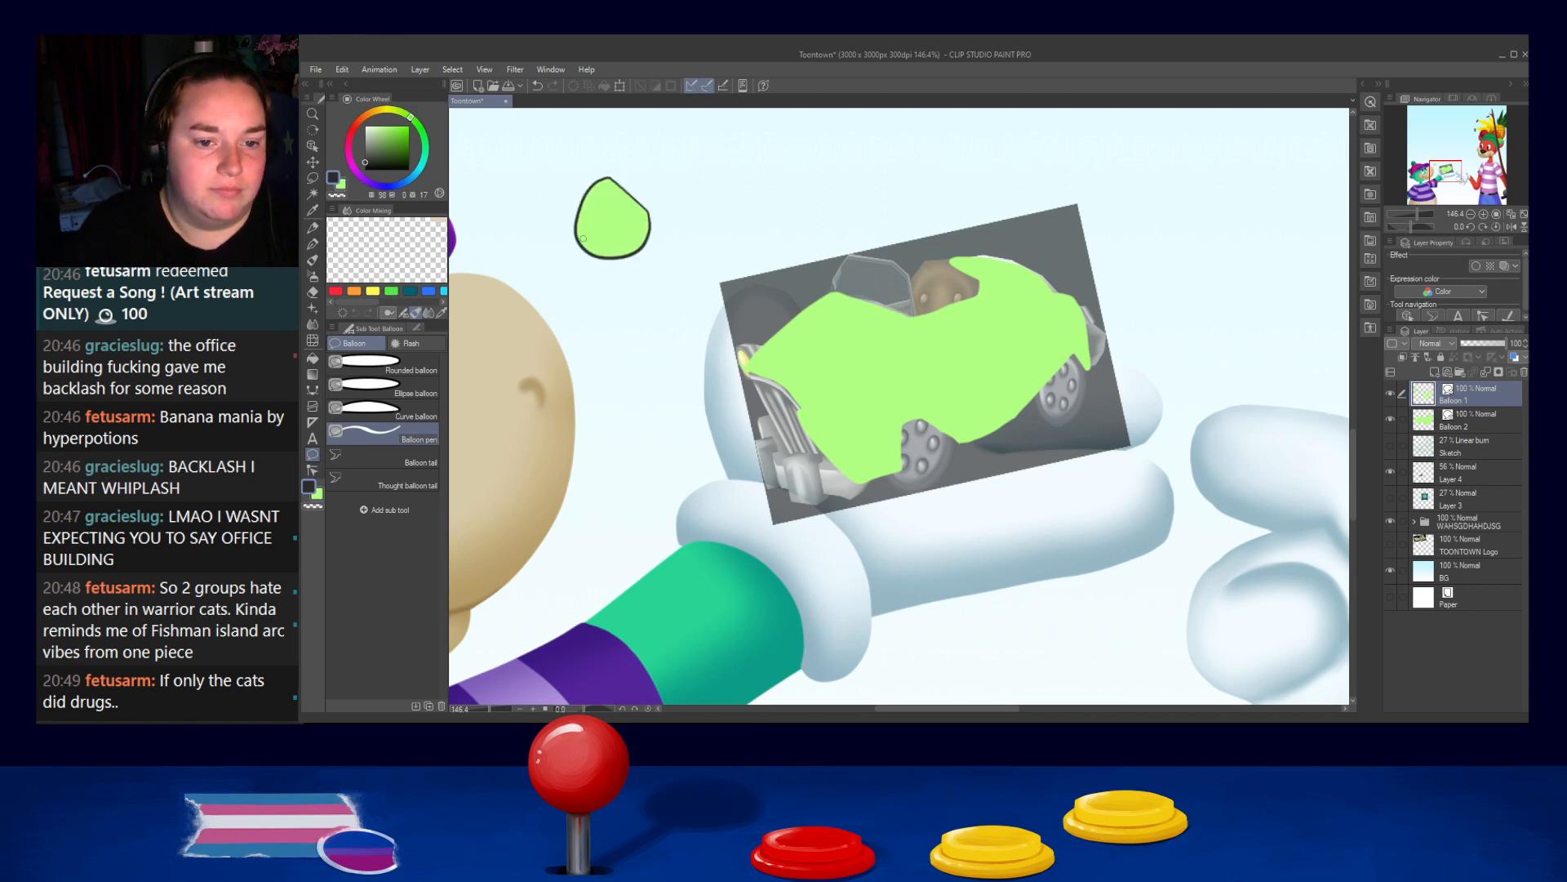
alt+click(582, 249)
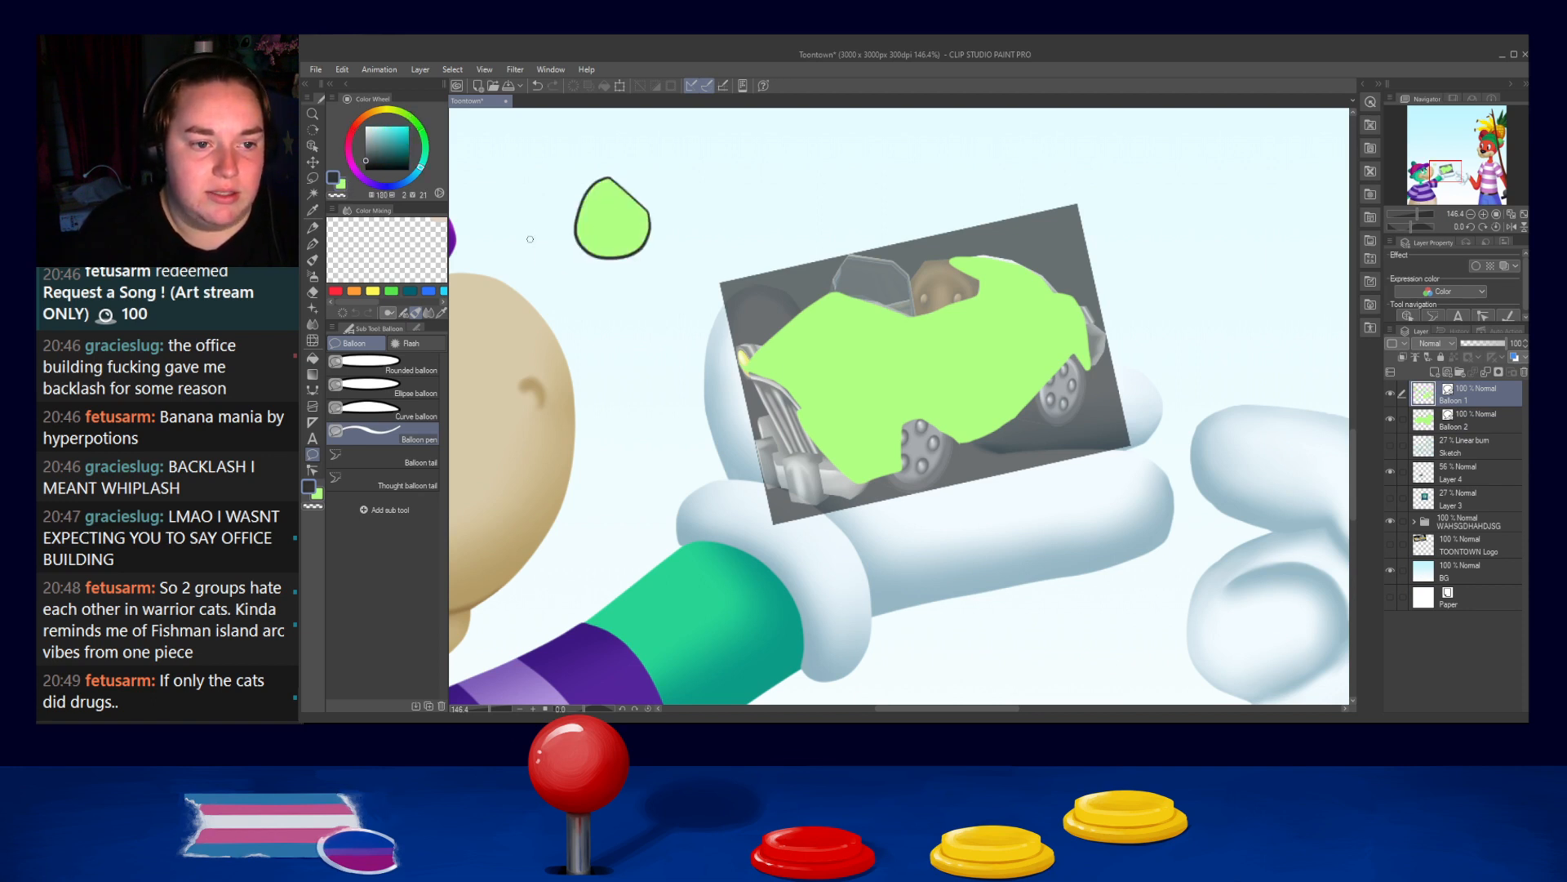
click(346, 188)
alt+click(606, 253)
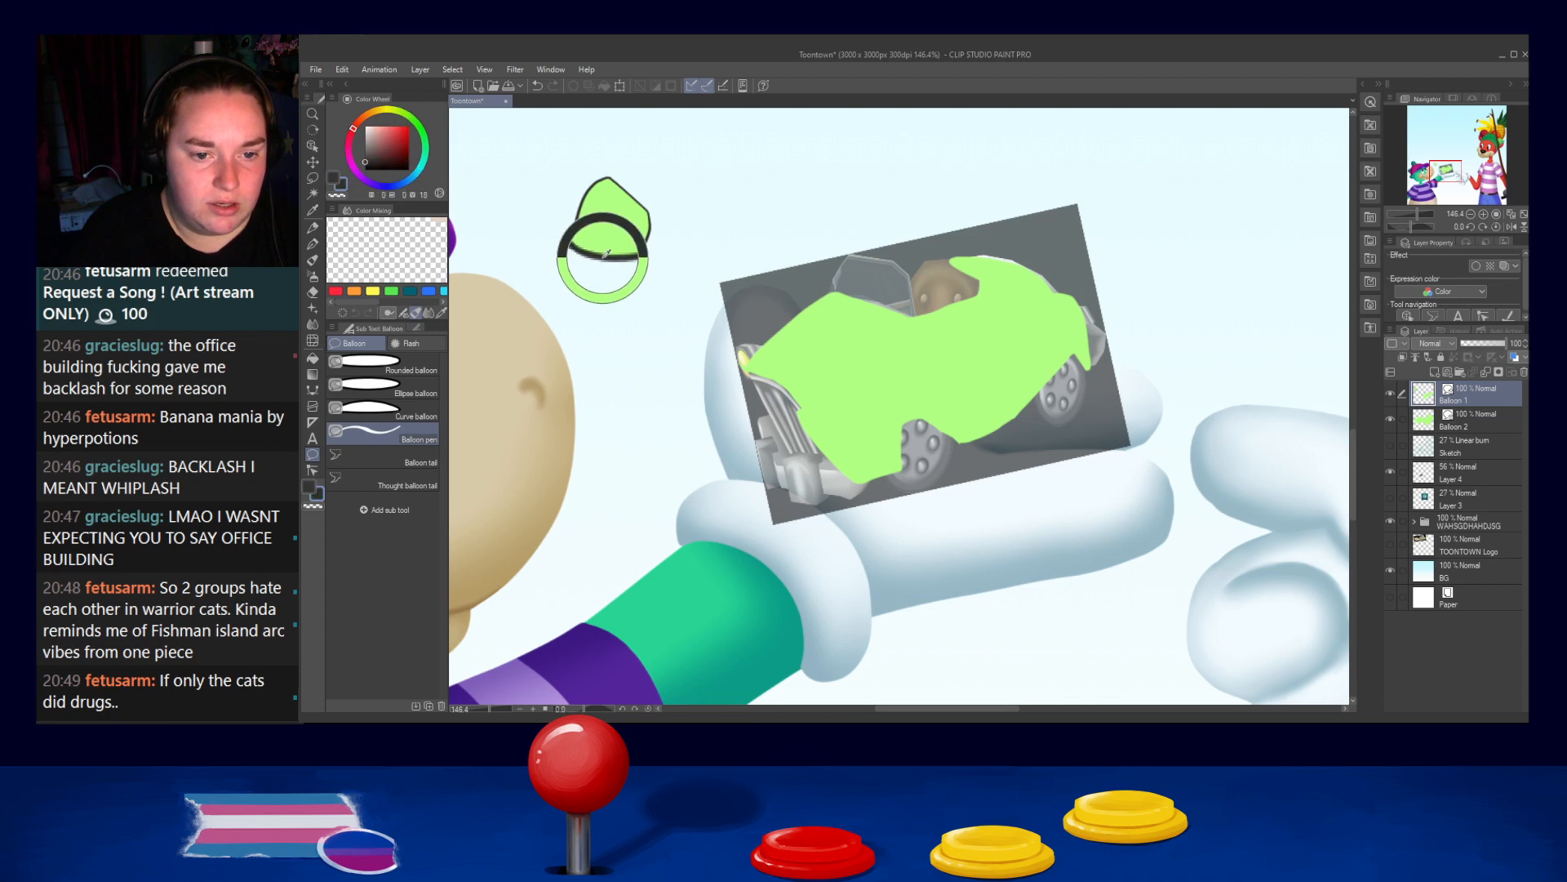
drag(659, 173, 658, 174)
click(332, 176)
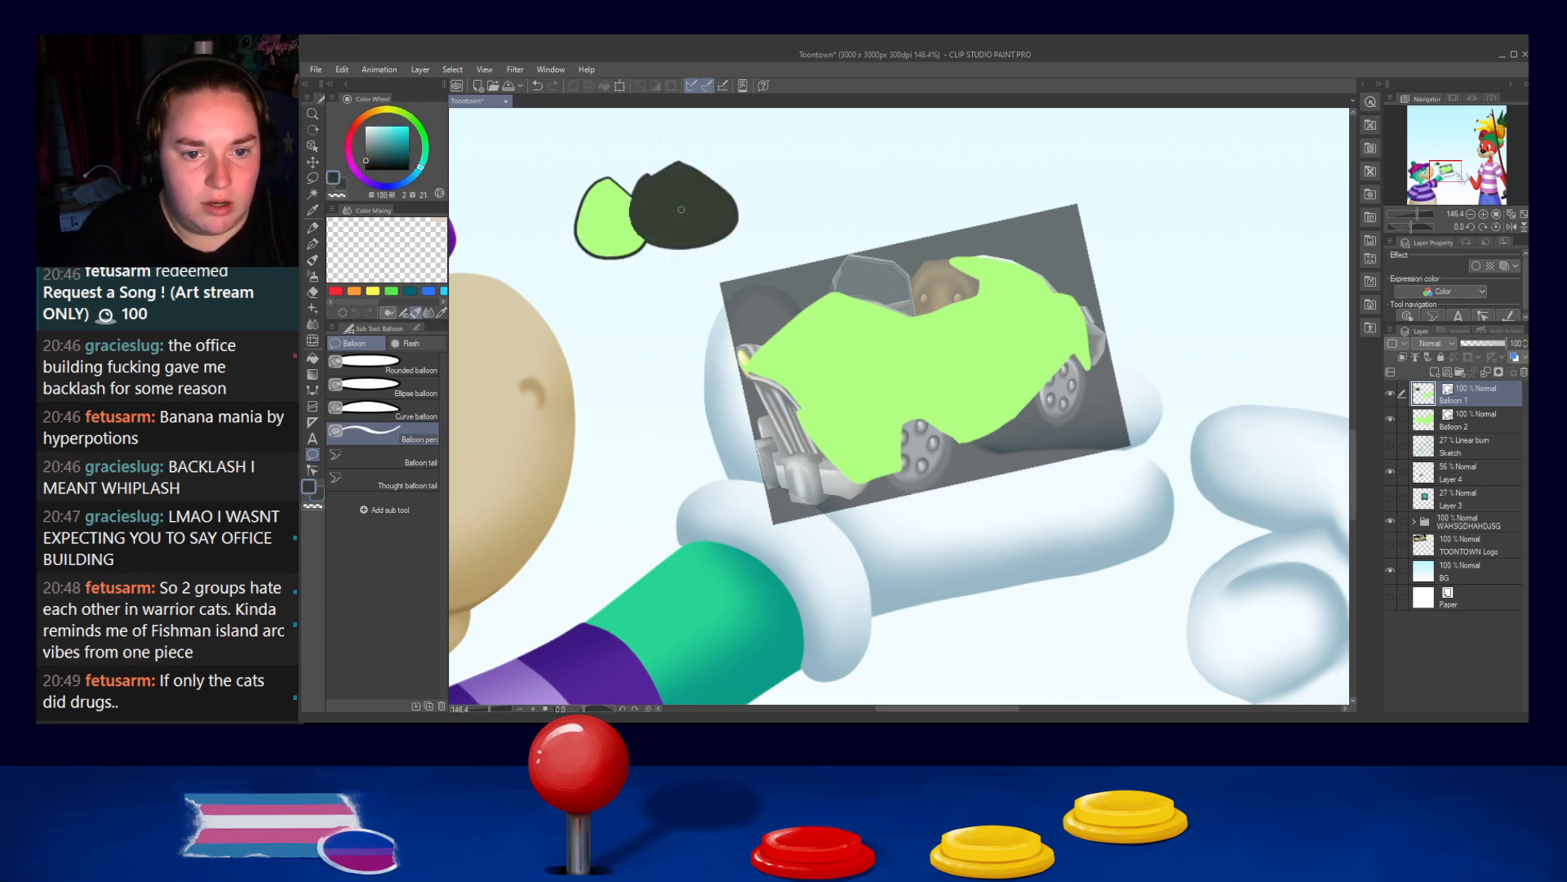
alt+click(689, 205)
key(ctrl+z)
key(ctrl+z)
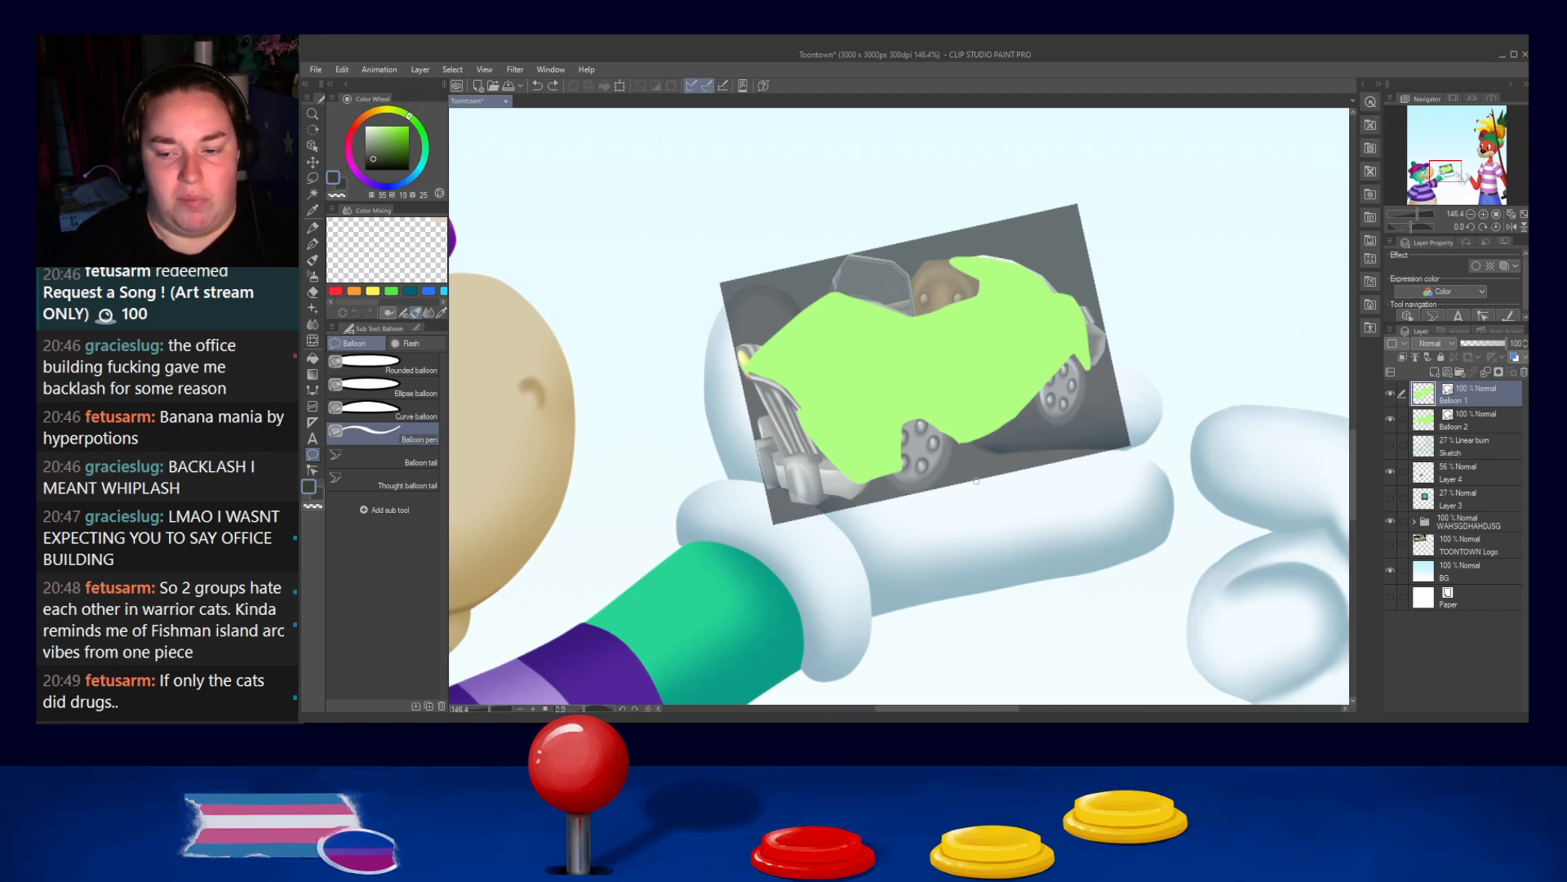
click(1456, 447)
mouse_move(869, 475)
mouse_down()
mouse_move(964, 470)
mouse_move(883, 412)
mouse_move(871, 470)
mouse_move(929, 483)
mouse_move(953, 449)
mouse_move(903, 403)
mouse_move(857, 445)
mouse_up()
key(ctrl+z)
key(ctrl+z)
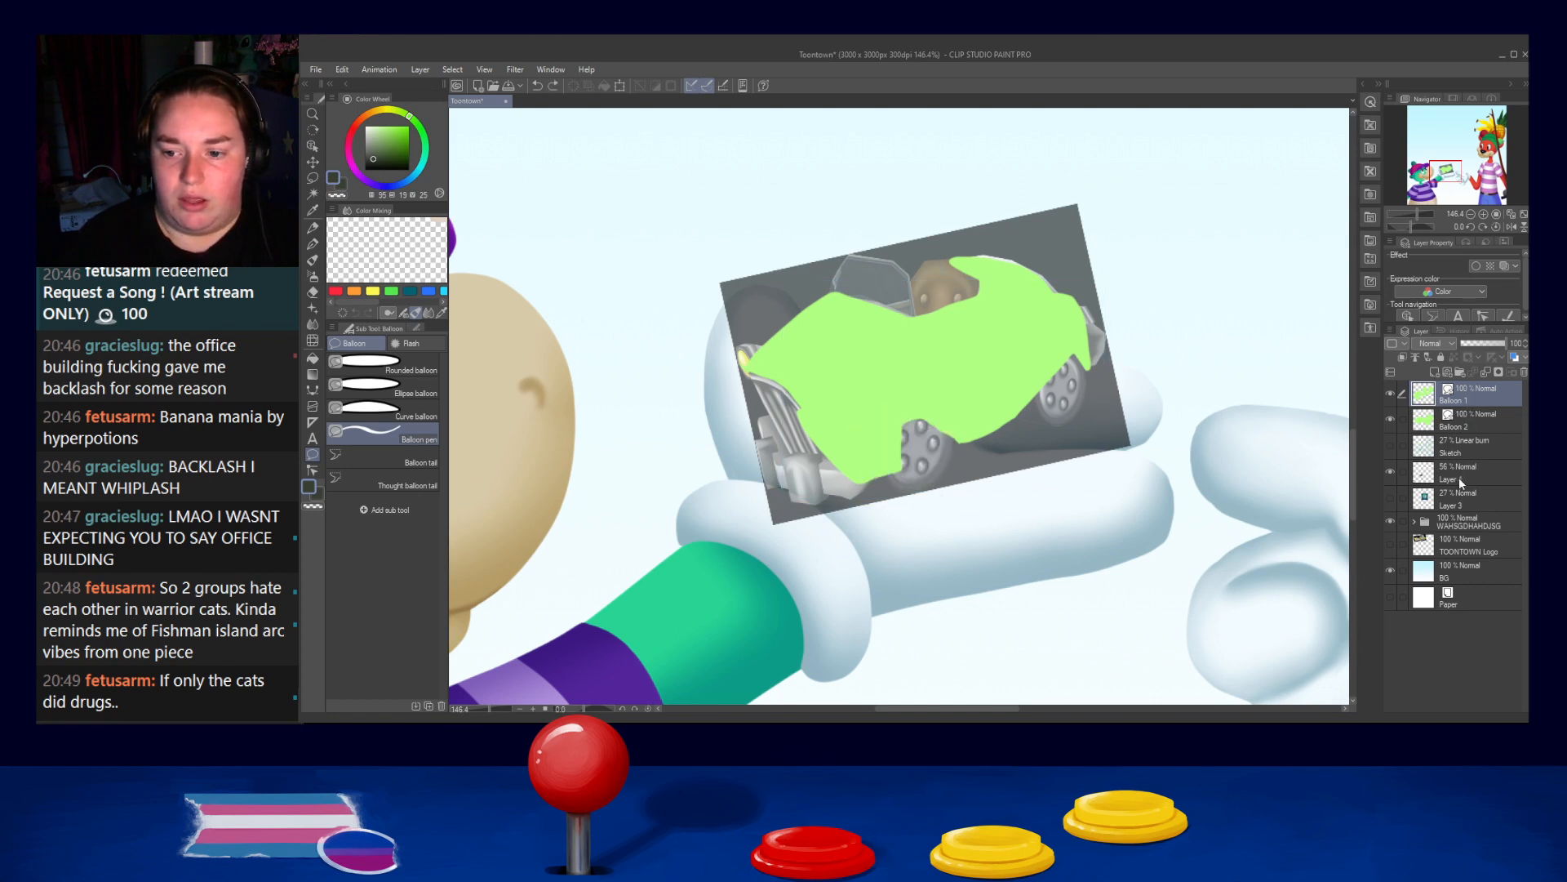
Draw the dark front and rear wheels on a new balloon layer placed beneath the two green car layers
click(1424, 473)
mouse_move(878, 473)
mouse_down()
mouse_move(926, 488)
mouse_move(967, 441)
mouse_move(946, 402)
mouse_move(872, 433)
mouse_up()
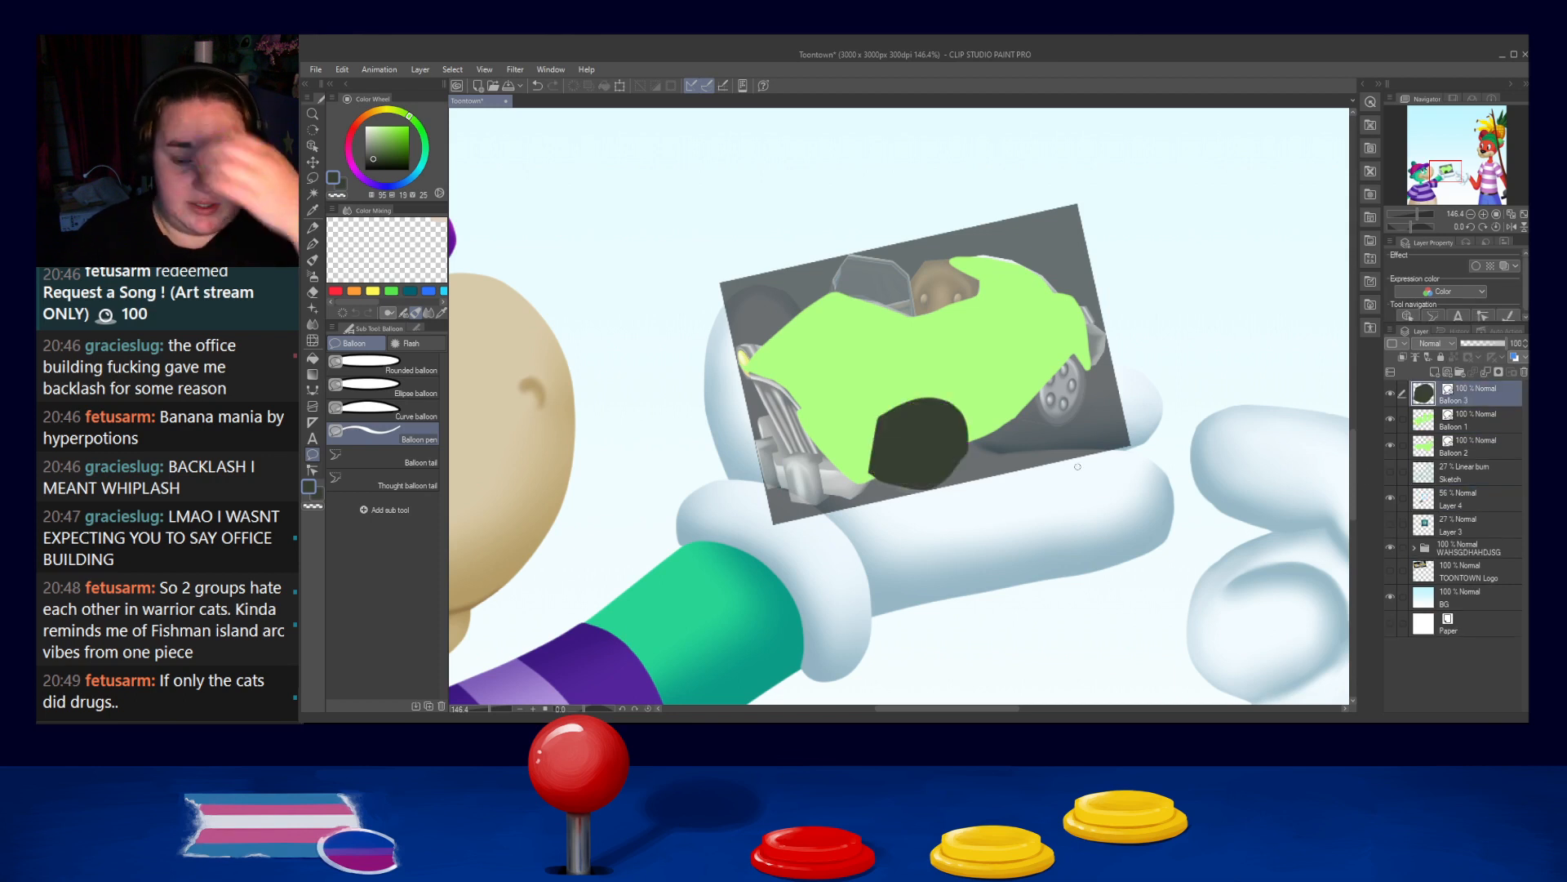
drag(1462, 396, 1465, 456)
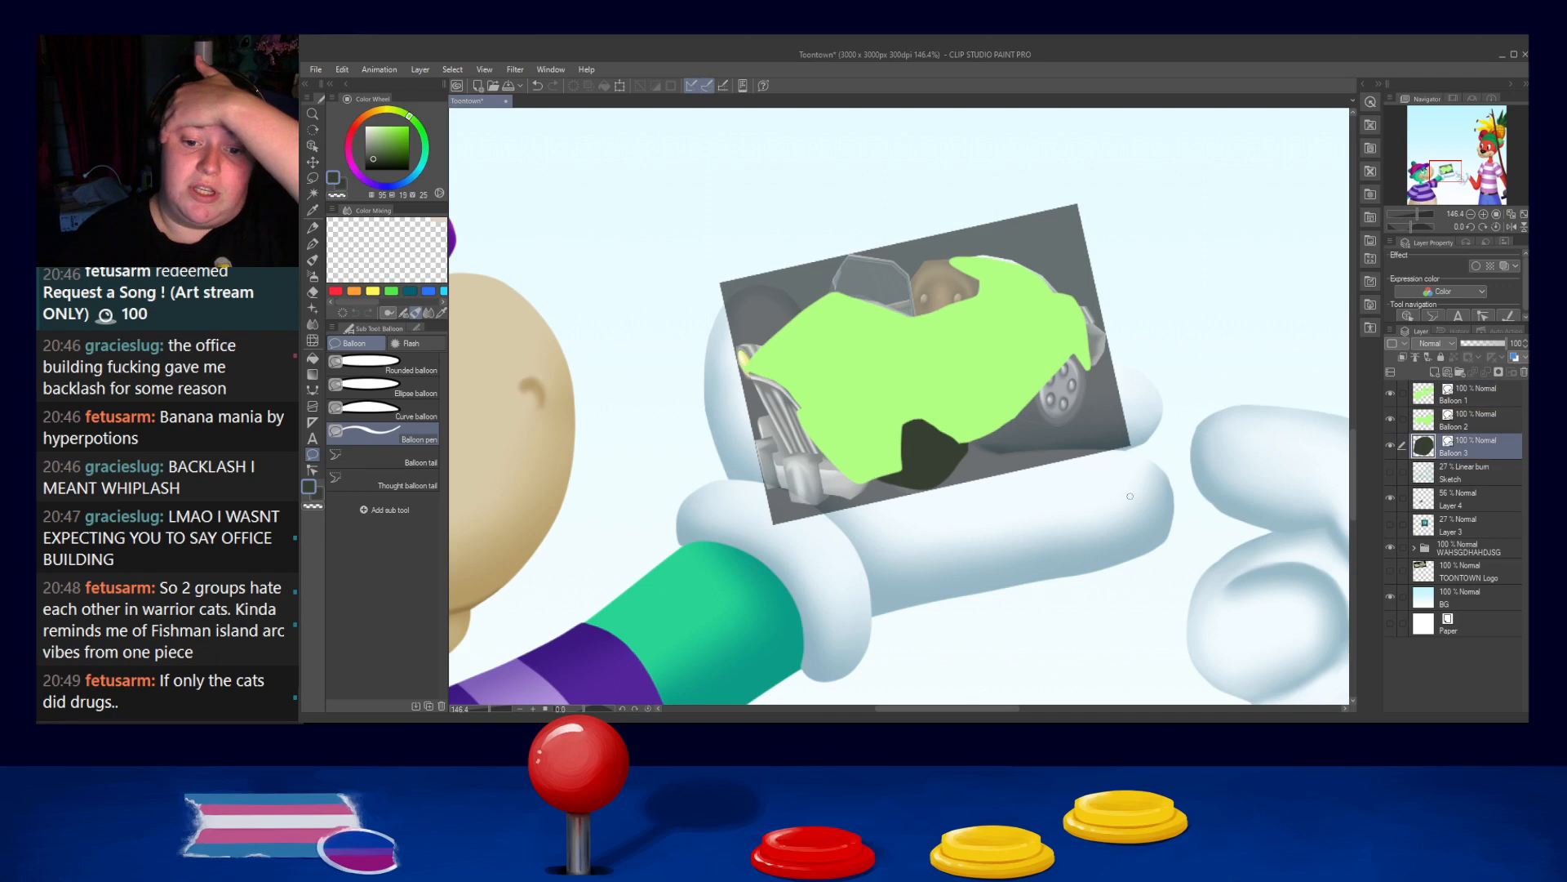
mouse_move(1011, 417)
mouse_down()
mouse_move(1076, 407)
mouse_move(1071, 353)
mouse_move(1017, 382)
mouse_move(1023, 421)
mouse_move(1071, 414)
mouse_move(1077, 357)
mouse_move(1028, 375)
mouse_move(1026, 415)
mouse_up()
key(ctrl+z)
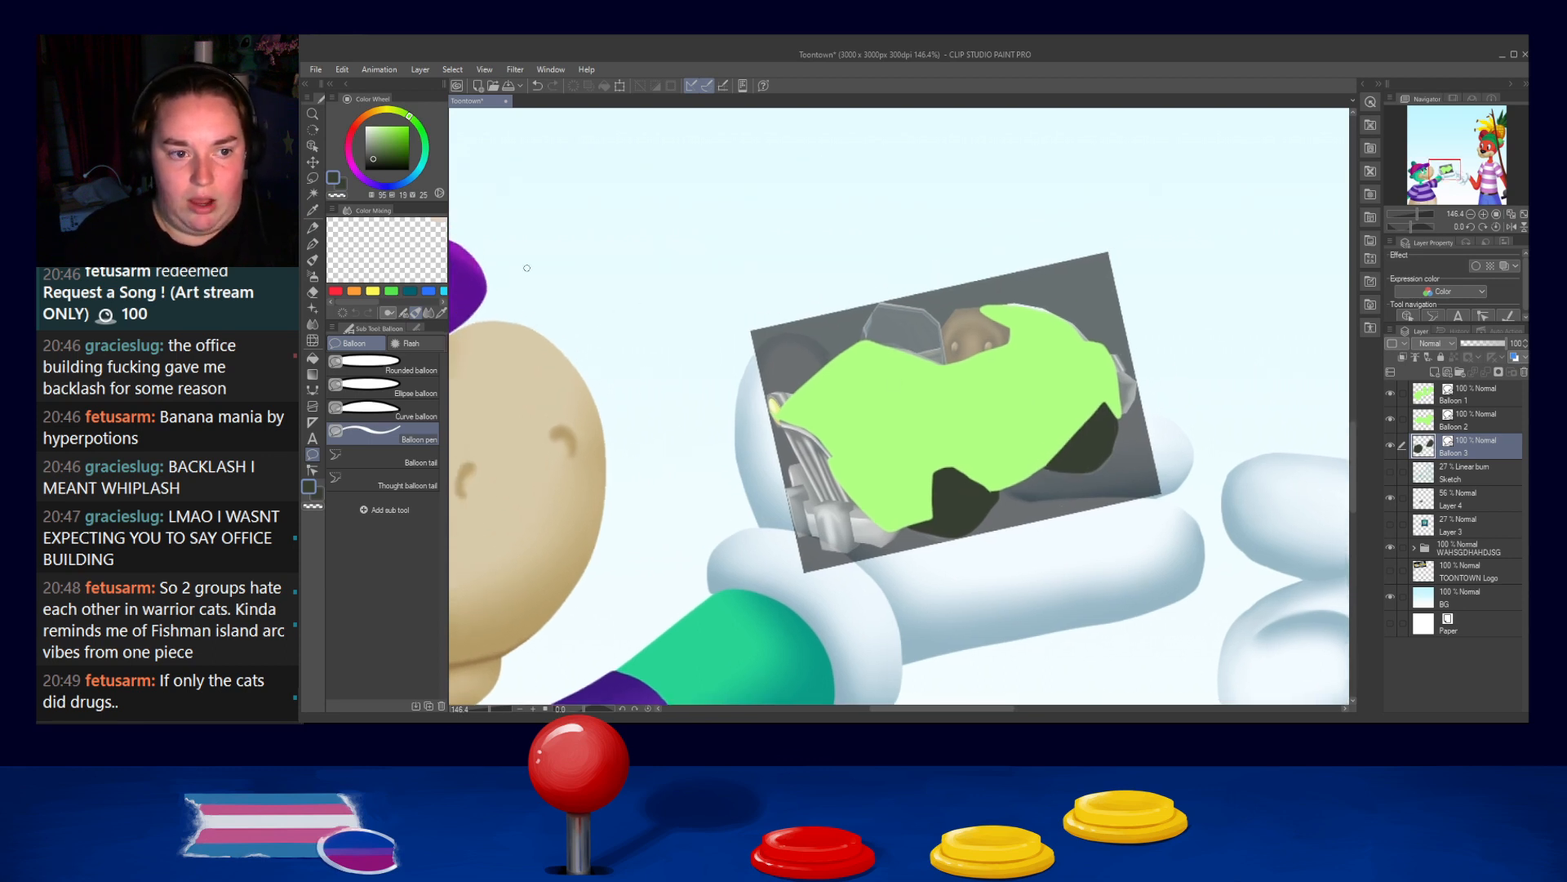
Set both drawing colours to a medium brown and draw the seat over the car's interior
click(342, 185)
drag(373, 120, 403, 144)
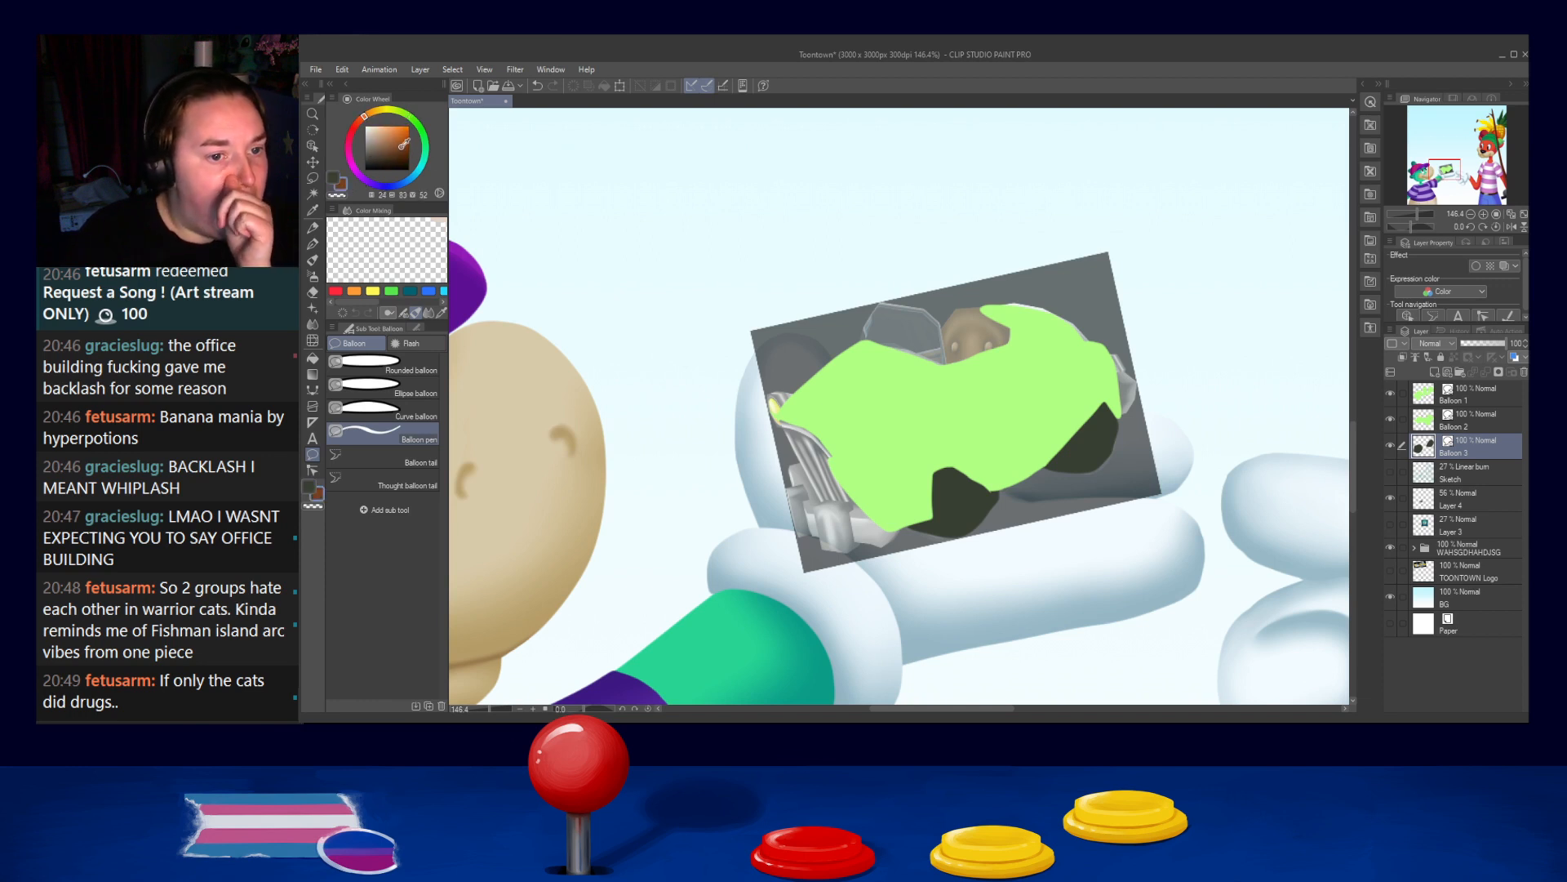
click(393, 147)
mouse_move(734, 178)
mouse_down()
mouse_move(765, 194)
mouse_move(737, 180)
mouse_up()
alt+click(735, 231)
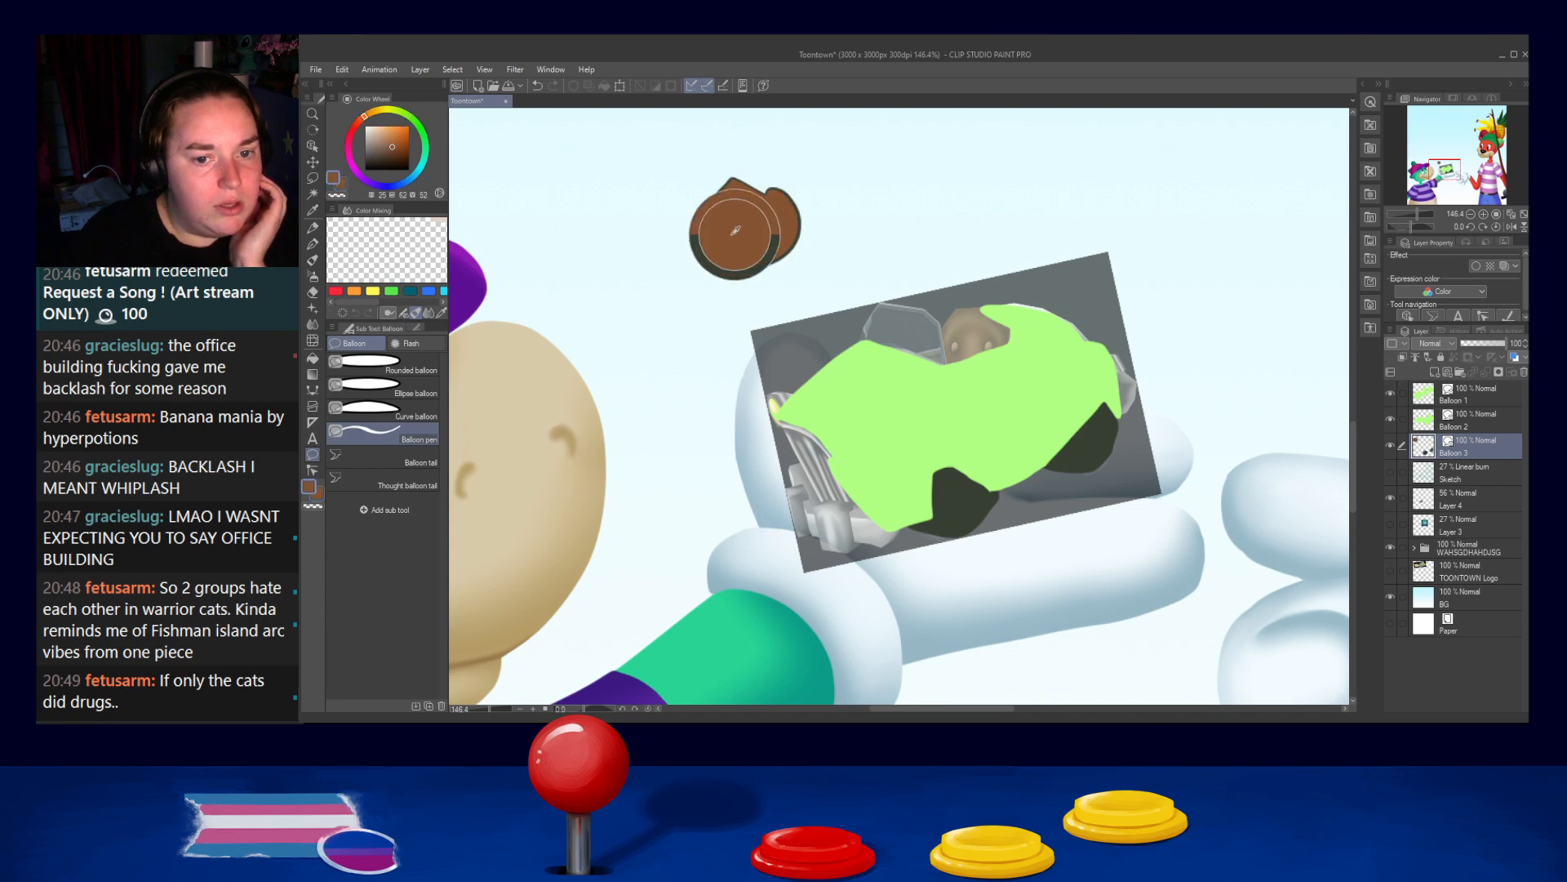
key(ctrl+z)
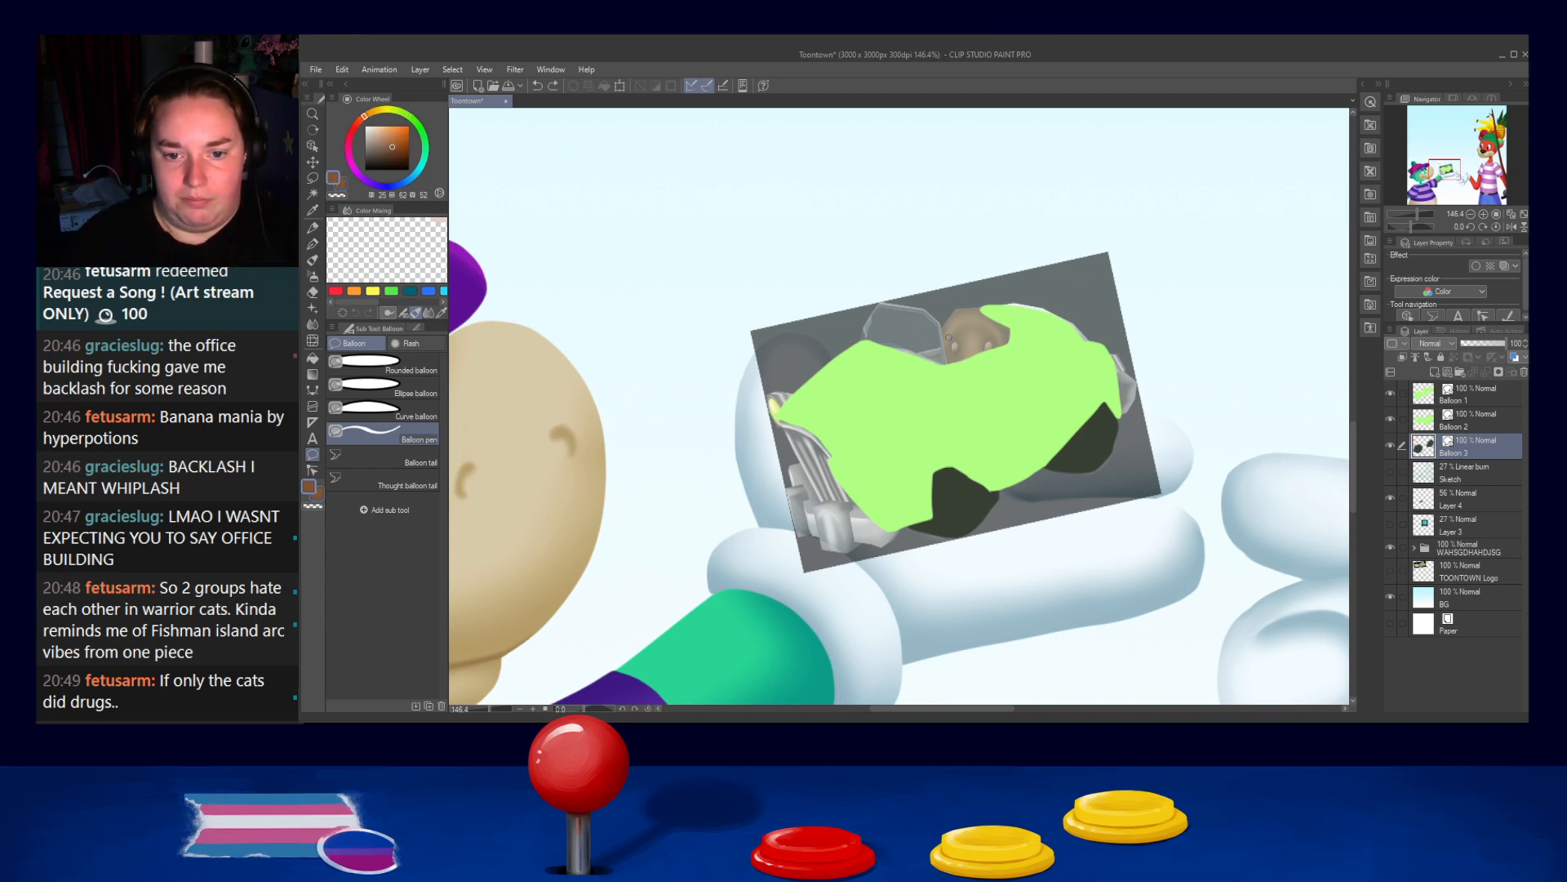
mouse_move(944, 366)
mouse_down()
mouse_move(943, 347)
mouse_move(1000, 312)
mouse_move(965, 371)
mouse_up()
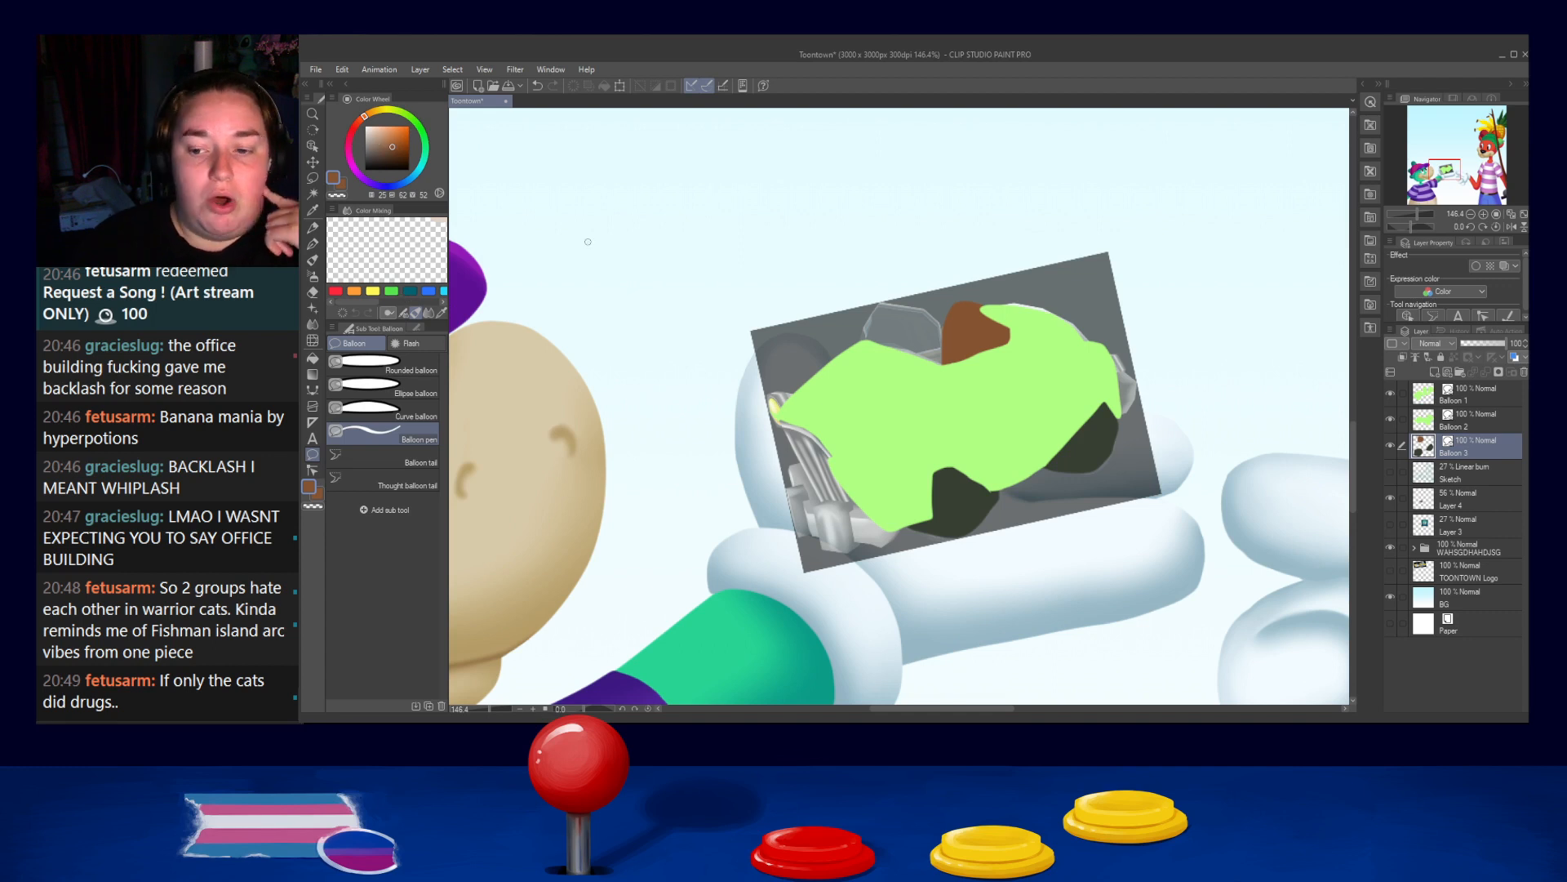
Set the main colour to a medium grey and try to draw the car's front grille and bumper
click(364, 147)
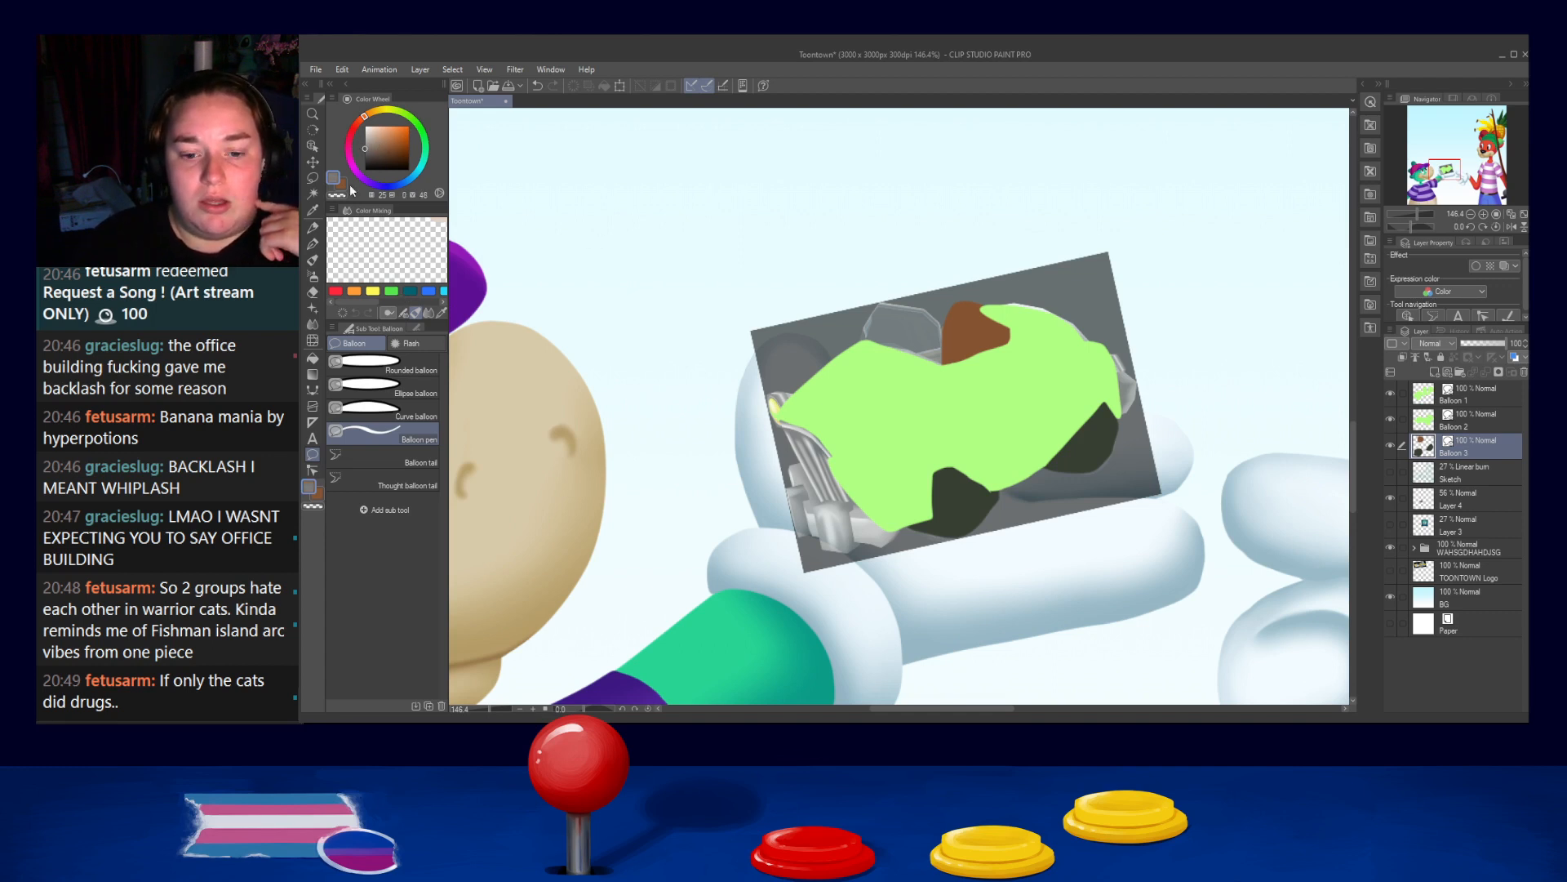
drag(793, 486, 794, 534)
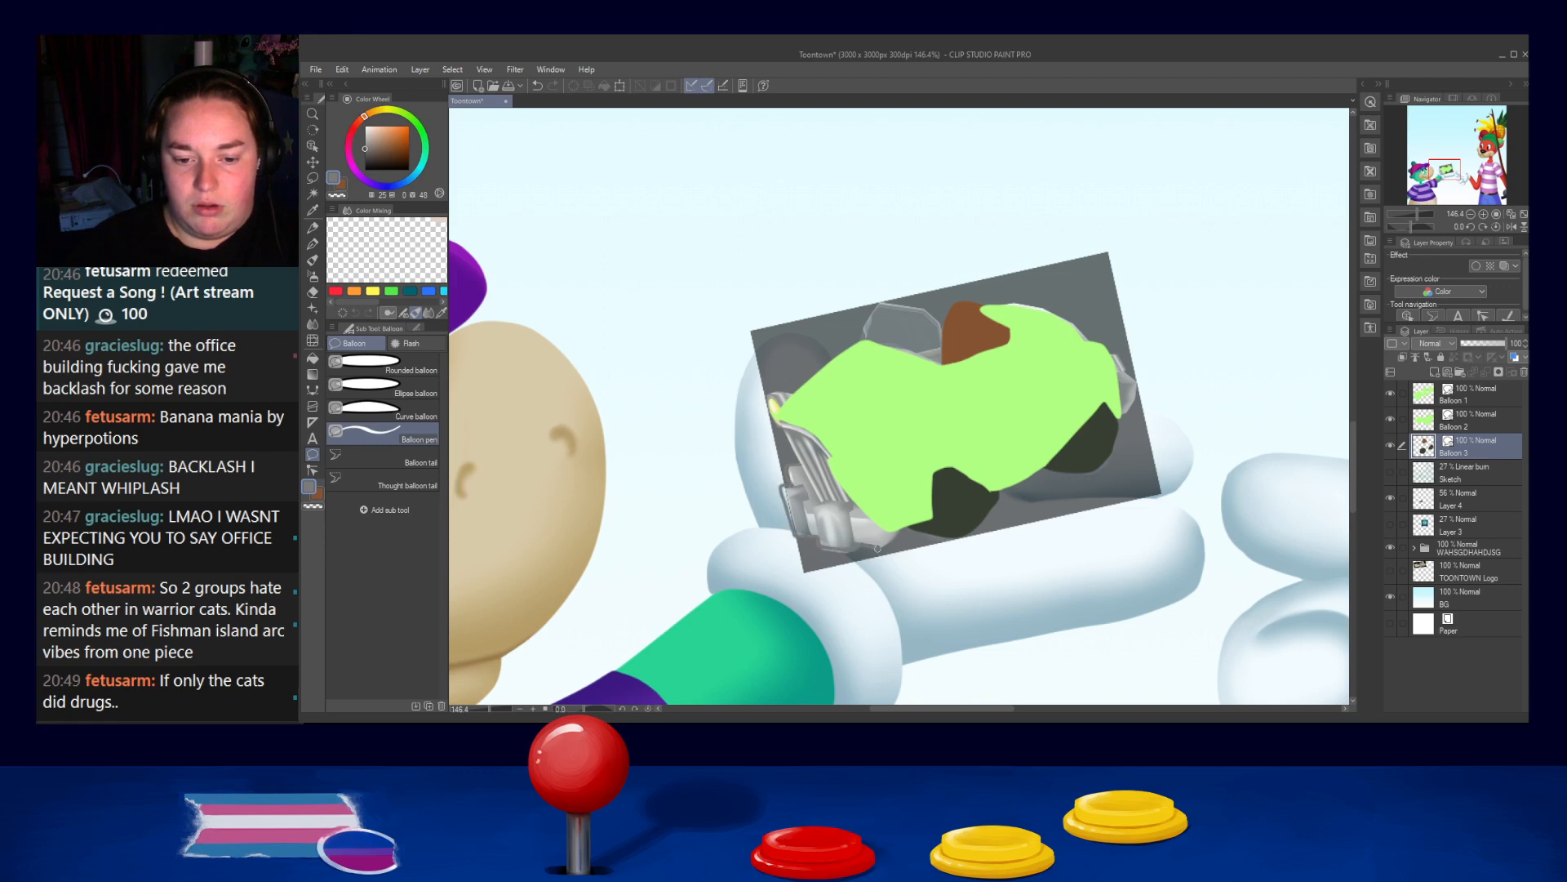
mouse_move(904, 527)
mouse_down()
mouse_move(853, 501)
mouse_move(828, 445)
mouse_move(791, 418)
mouse_move(846, 537)
mouse_up()
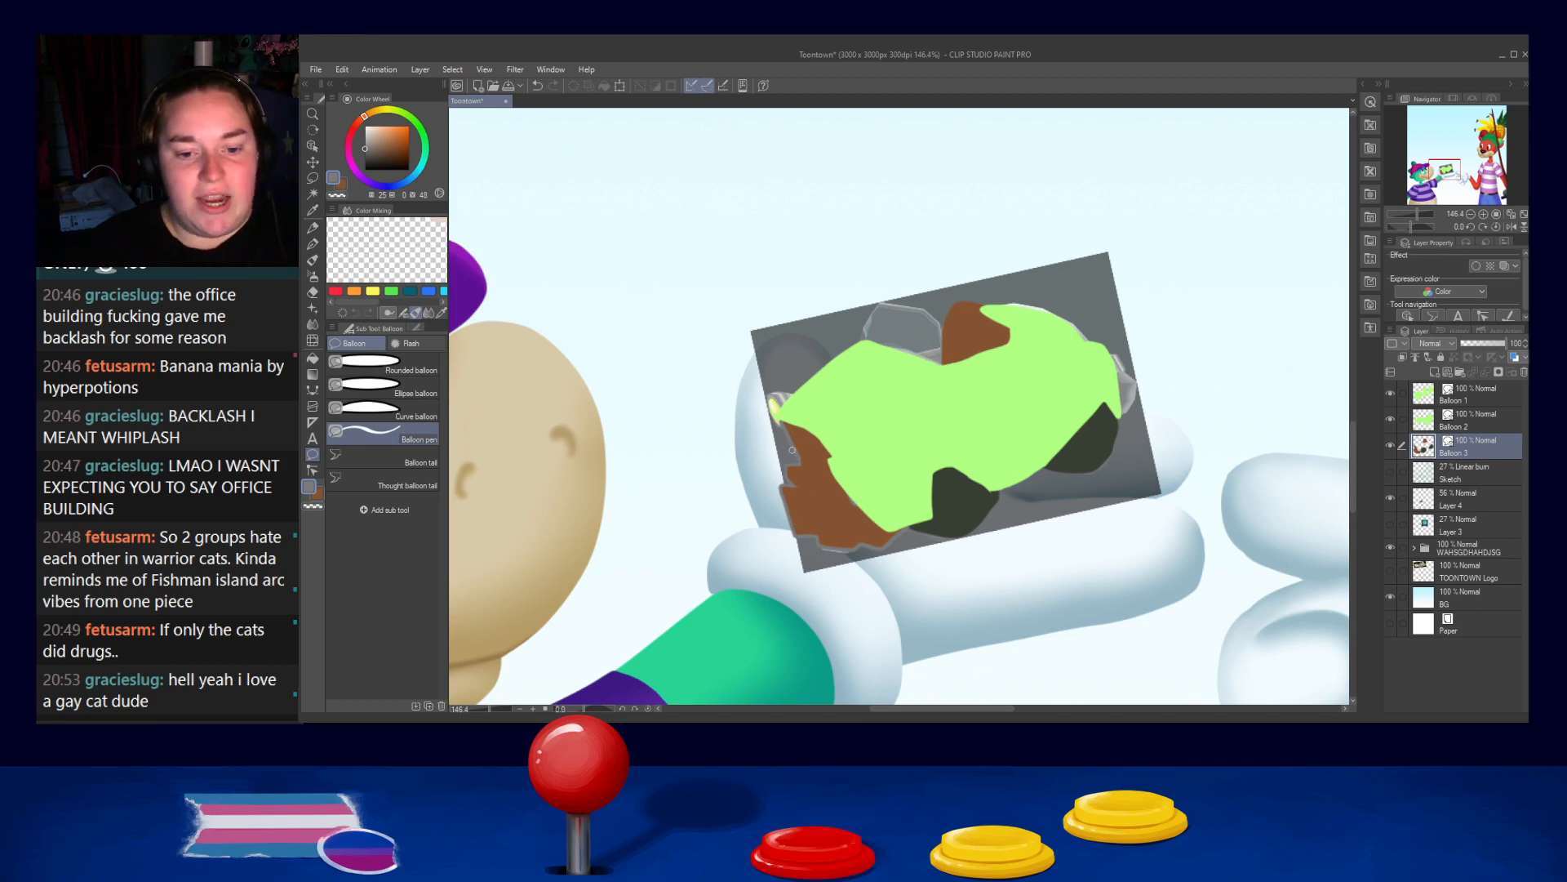
key(ctrl+z)
Match the sub colour to the grey main colour using throwaway test balloons, and draw the front grille and bumper in grey
drag(696, 169, 723, 166)
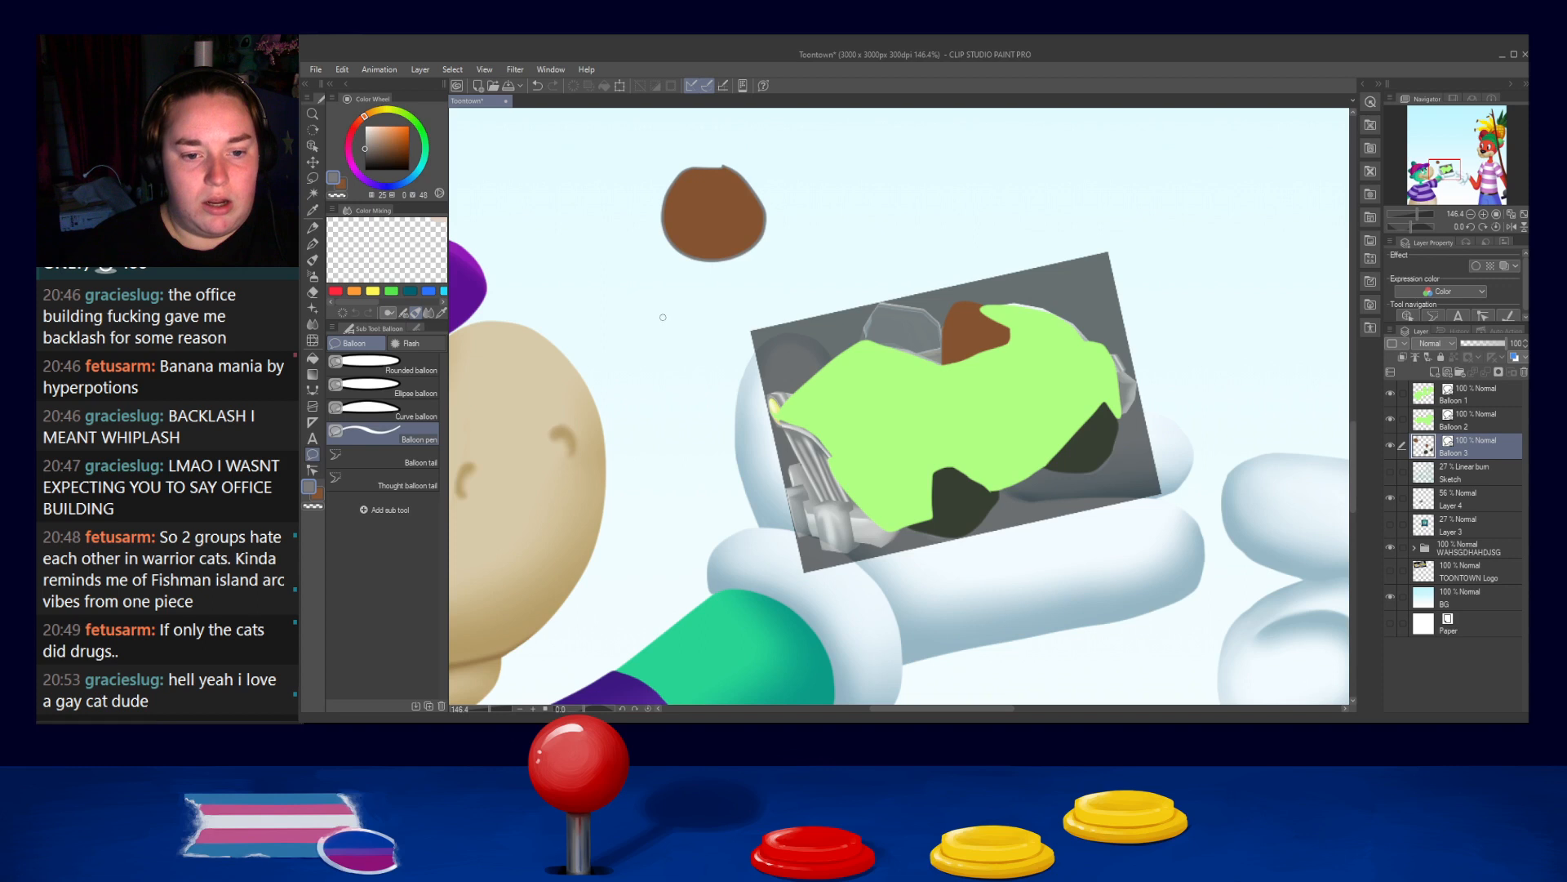
mouse_move(647, 288)
mouse_down()
mouse_move(686, 383)
mouse_move(650, 317)
mouse_up()
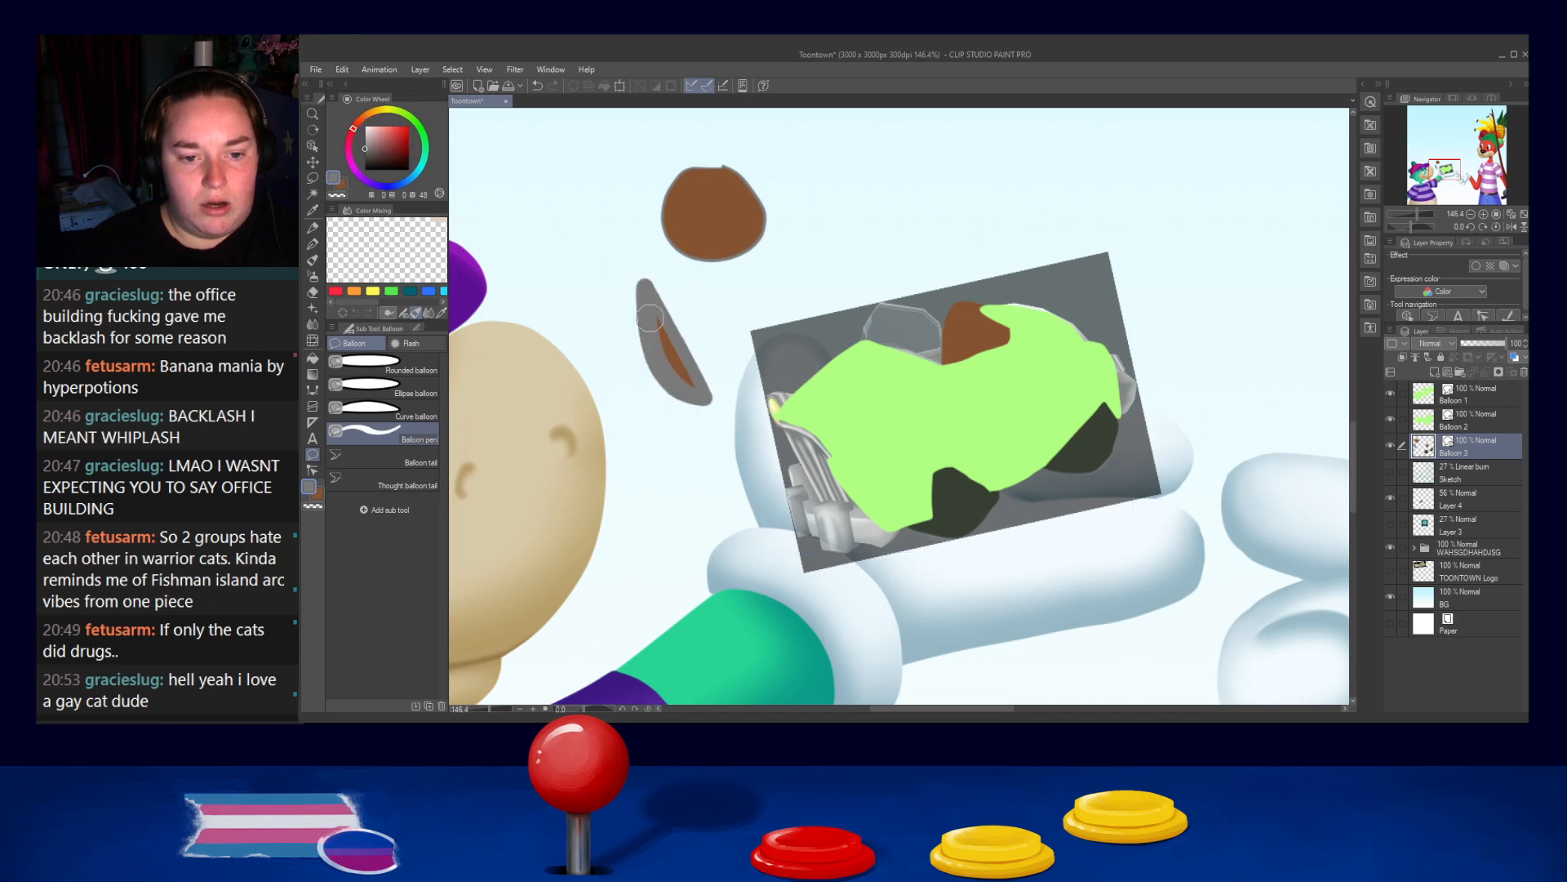
click(342, 186)
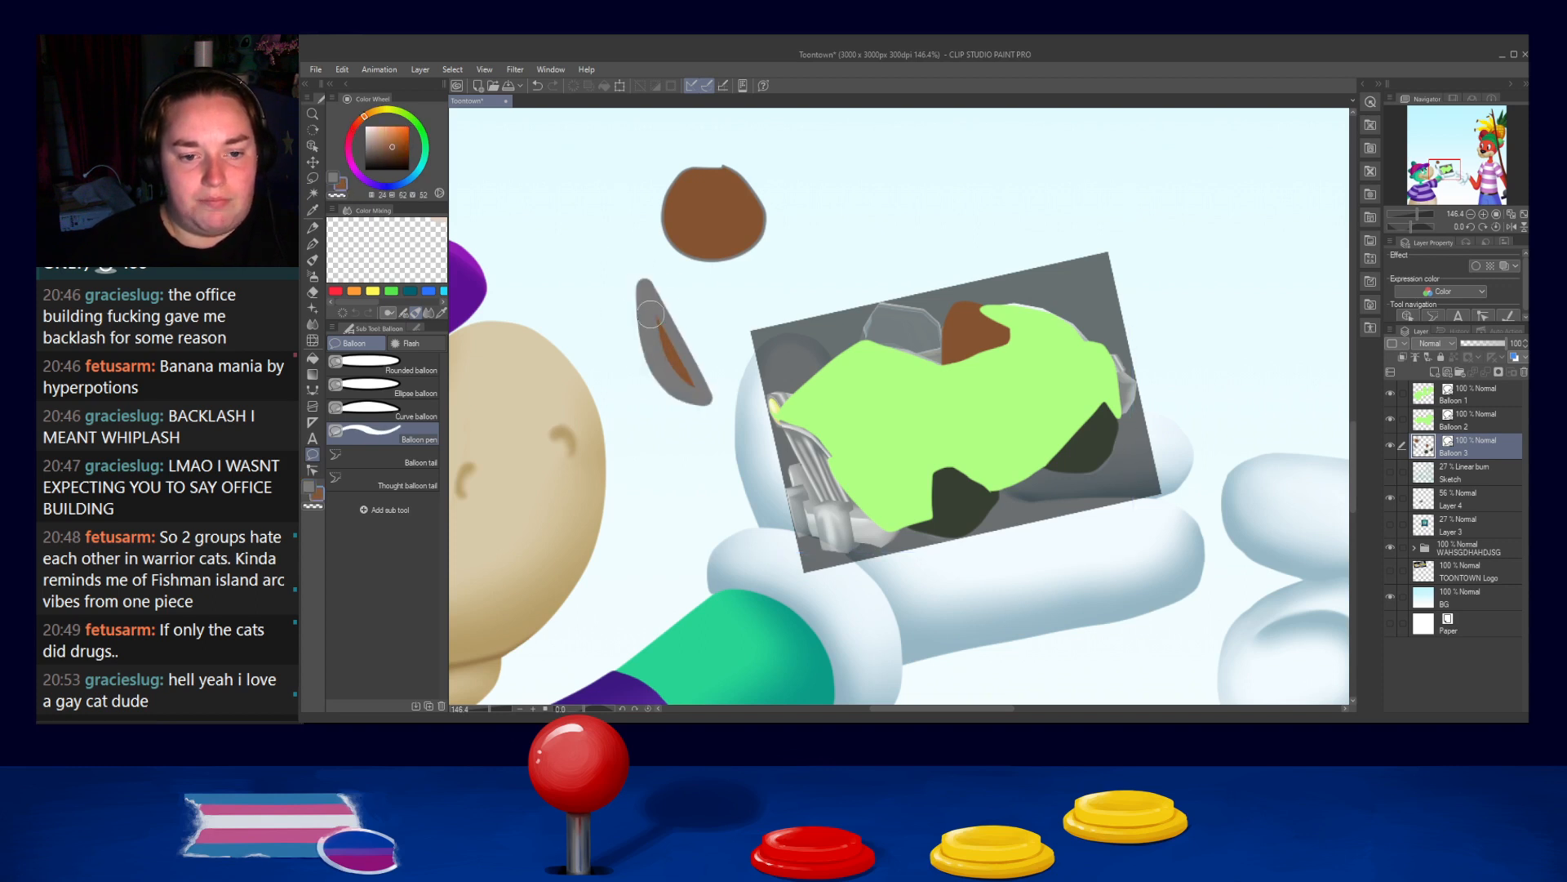
key(ctrl+z)
key(ctrl+z)
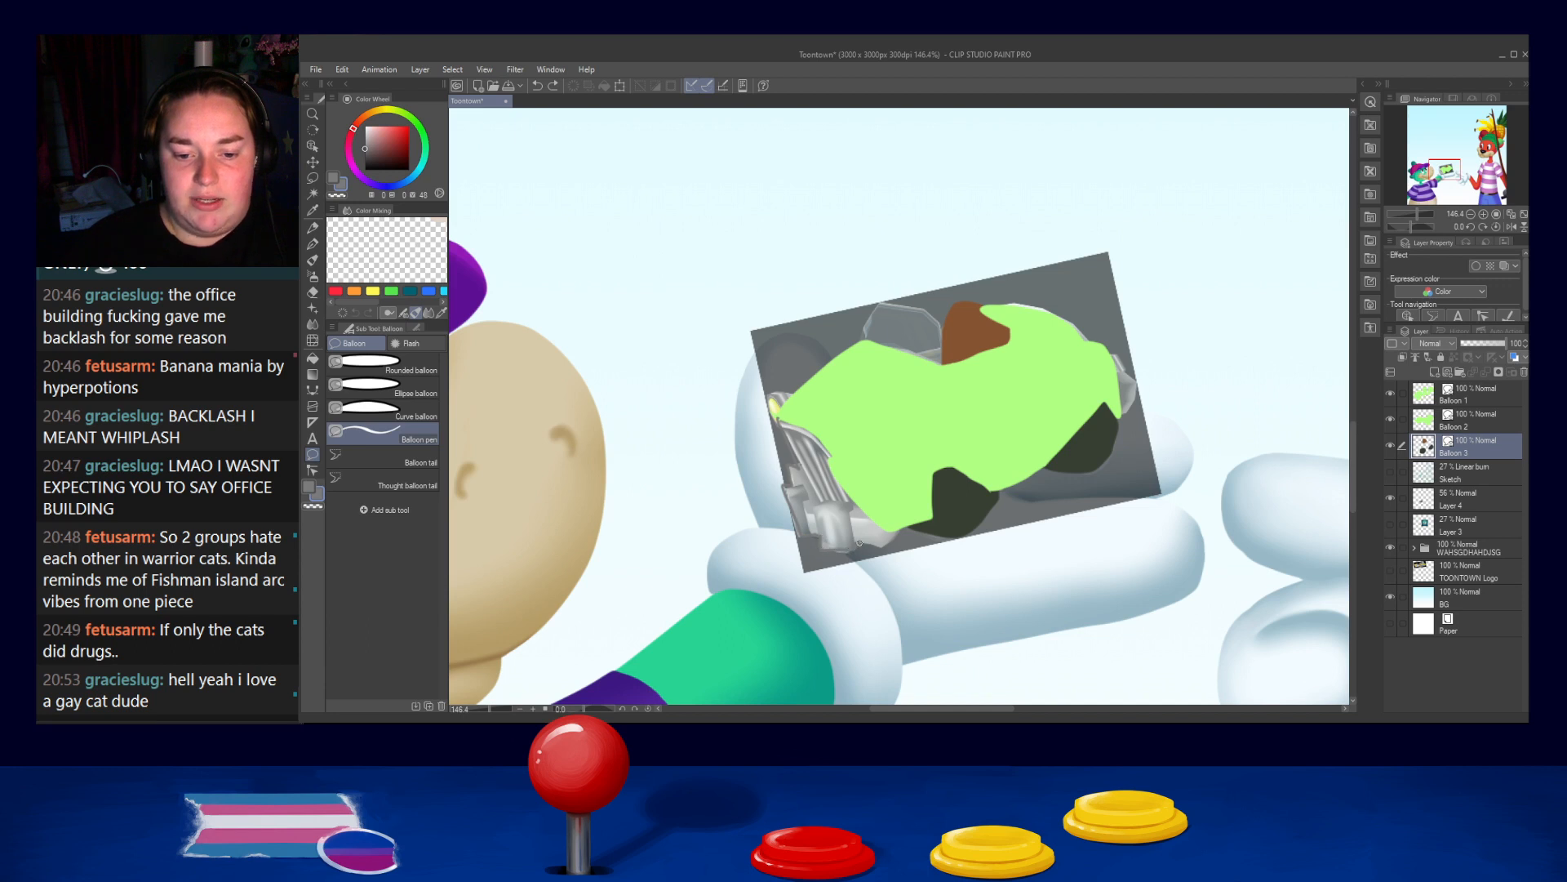
drag(902, 528, 778, 412)
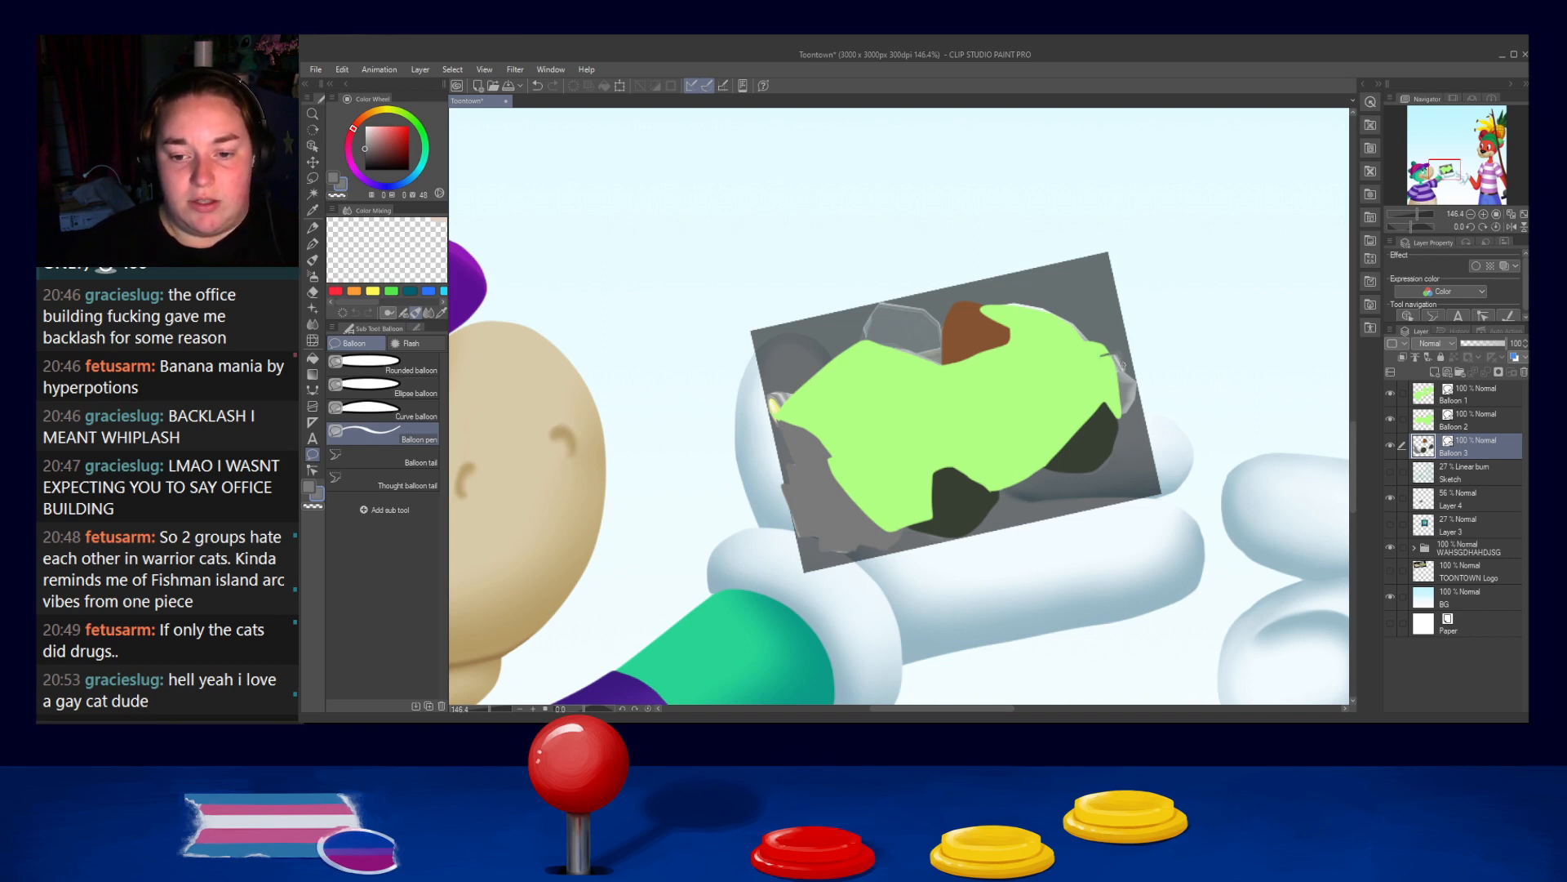
Draw flat grey balloon shapes over the car's rear bumper, windscreen and far headlight on the Balloon 3 layer
drag(1136, 379, 1114, 417)
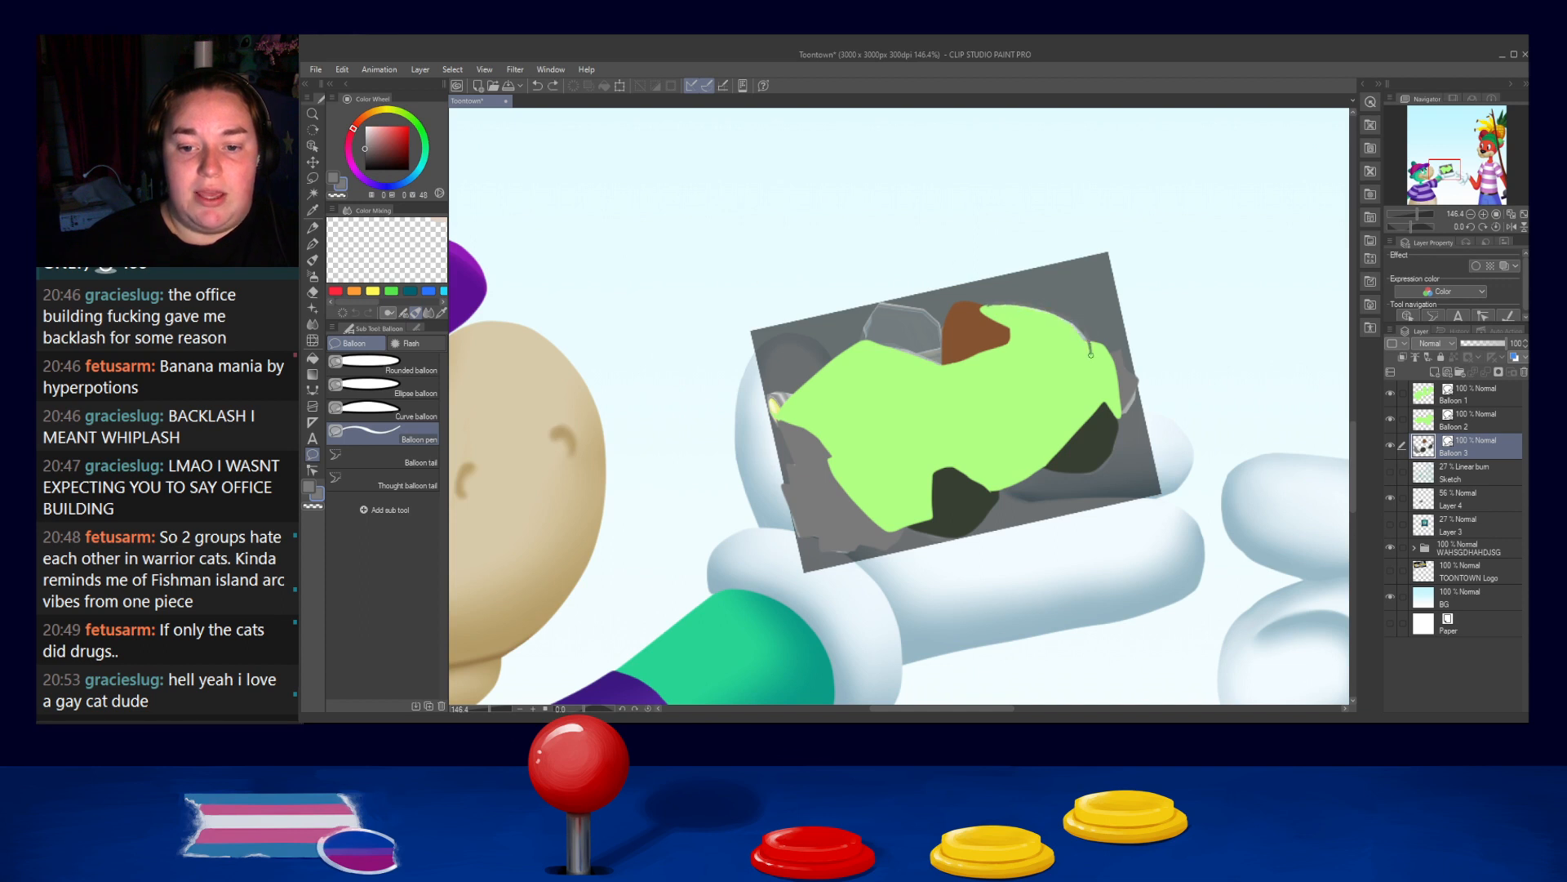
mouse_move(863, 318)
mouse_down()
mouse_move(922, 297)
mouse_move(960, 332)
mouse_move(941, 379)
mouse_up()
key(ctrl+z)
mouse_move(862, 343)
mouse_down()
mouse_move(876, 309)
mouse_move(928, 312)
mouse_move(942, 379)
mouse_move(888, 359)
mouse_up()
key(ctrl+z)
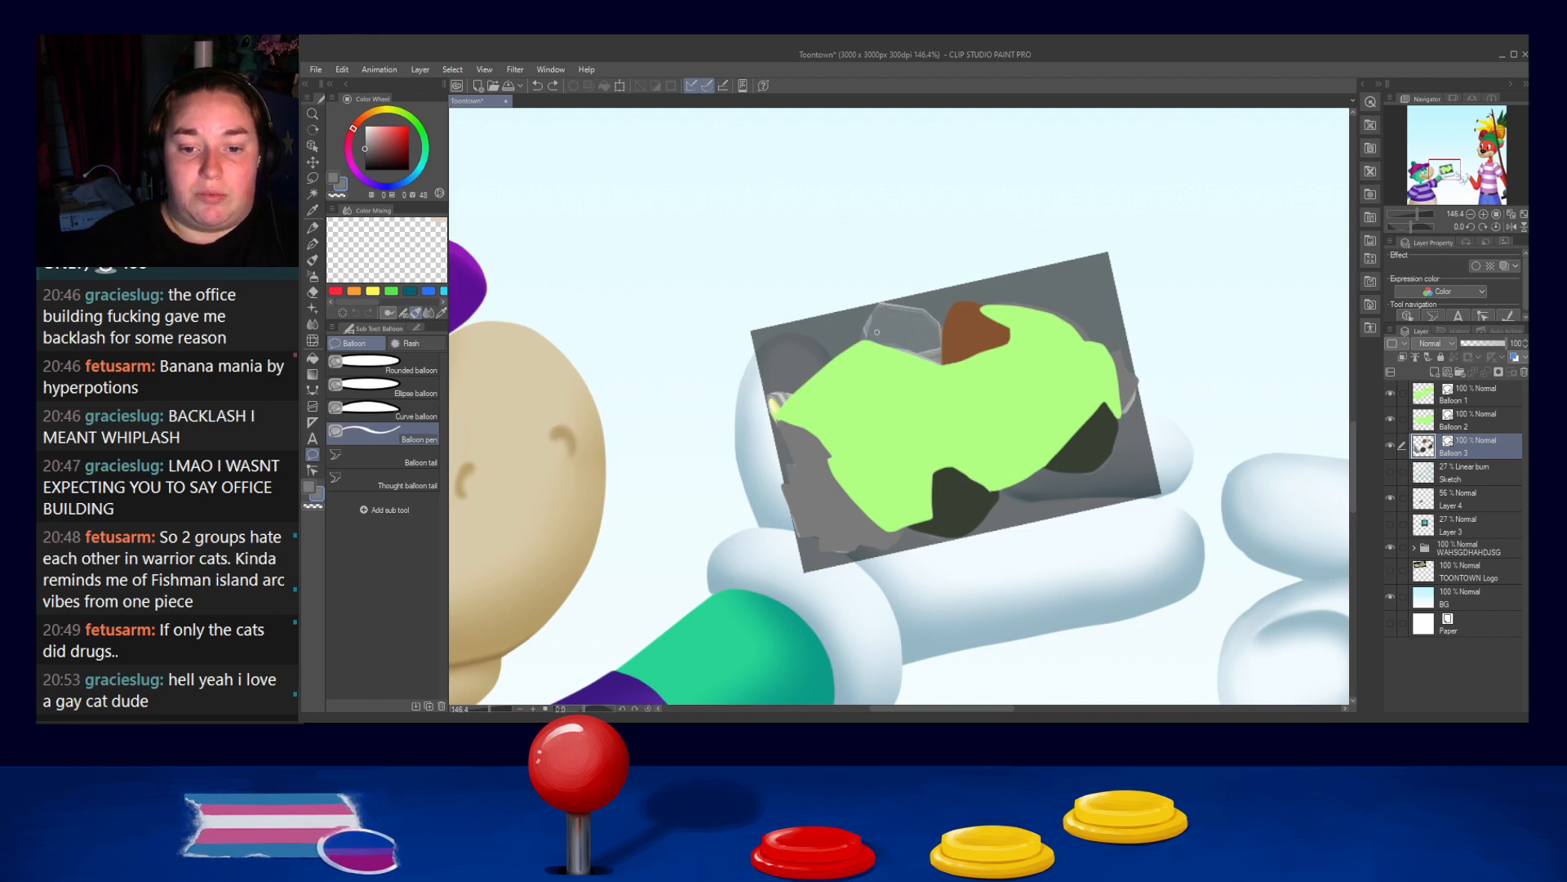
mouse_move(900, 304)
mouse_down()
mouse_move(924, 310)
mouse_move(938, 374)
mouse_move(889, 358)
mouse_up()
key(ctrl+z)
mouse_move(942, 330)
mouse_down()
mouse_move(942, 382)
mouse_move(890, 347)
mouse_up()
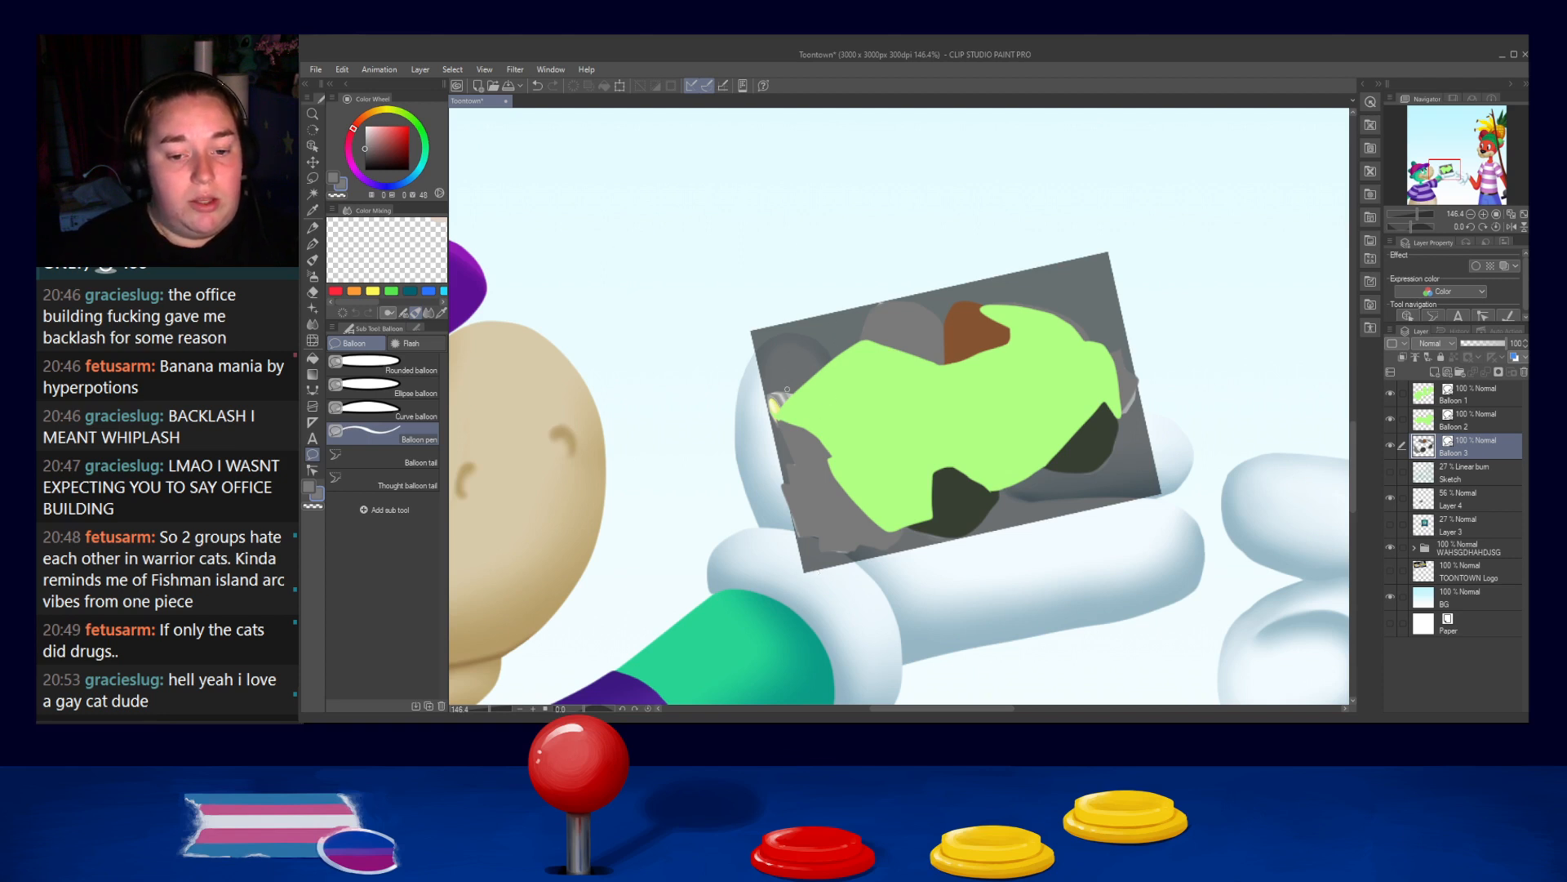
mouse_move(799, 398)
mouse_down()
mouse_move(765, 404)
mouse_move(793, 413)
mouse_up()
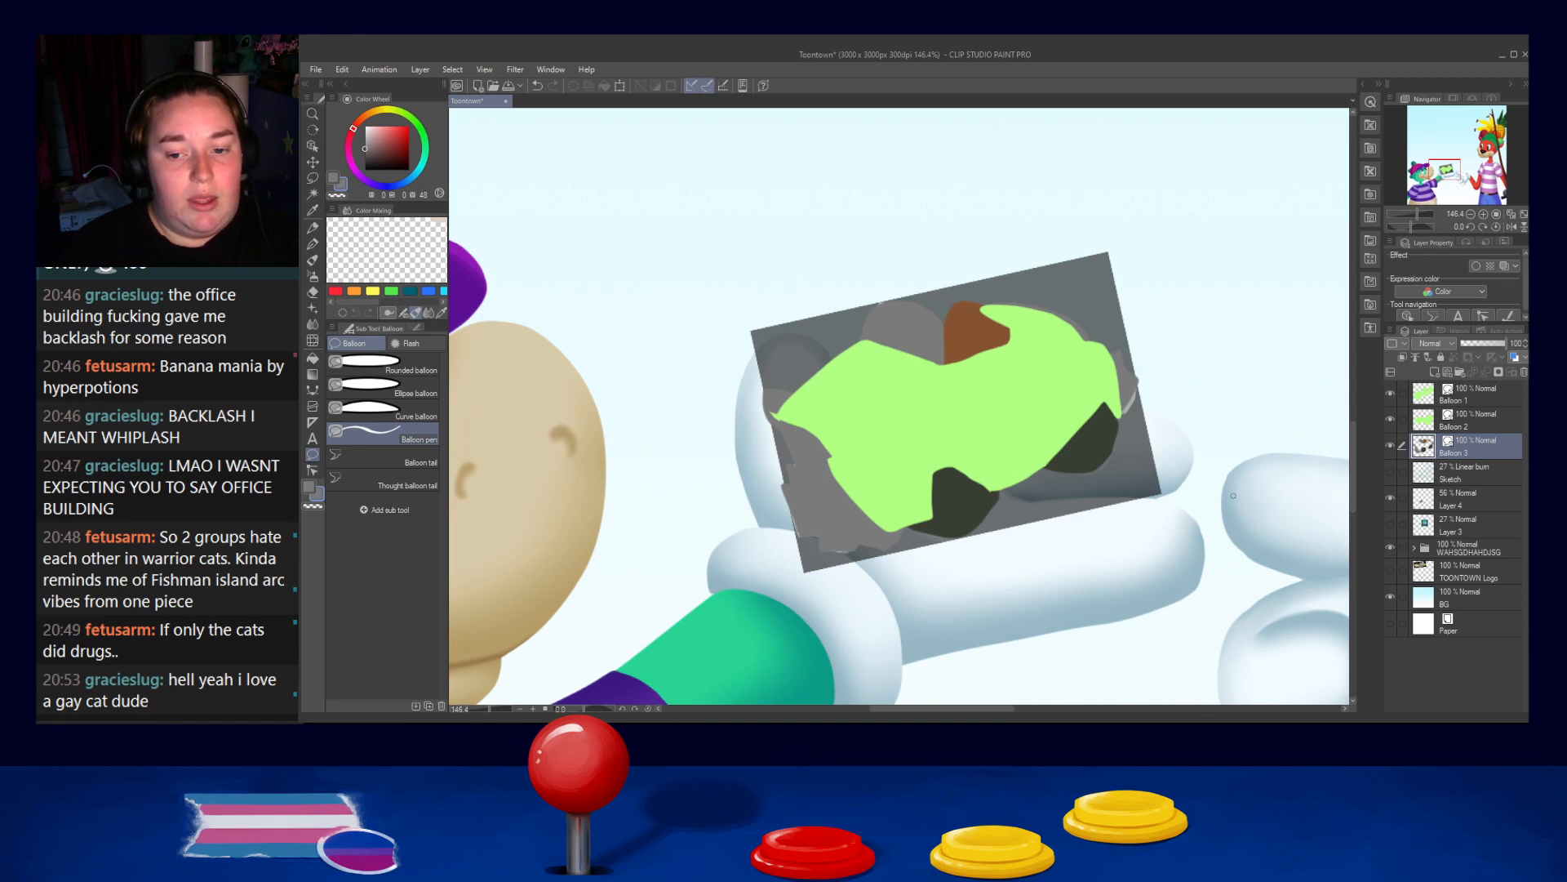
Make Balloon 1 the active layer and hide the Balloon 2 and Balloon 3 layers
click(1477, 398)
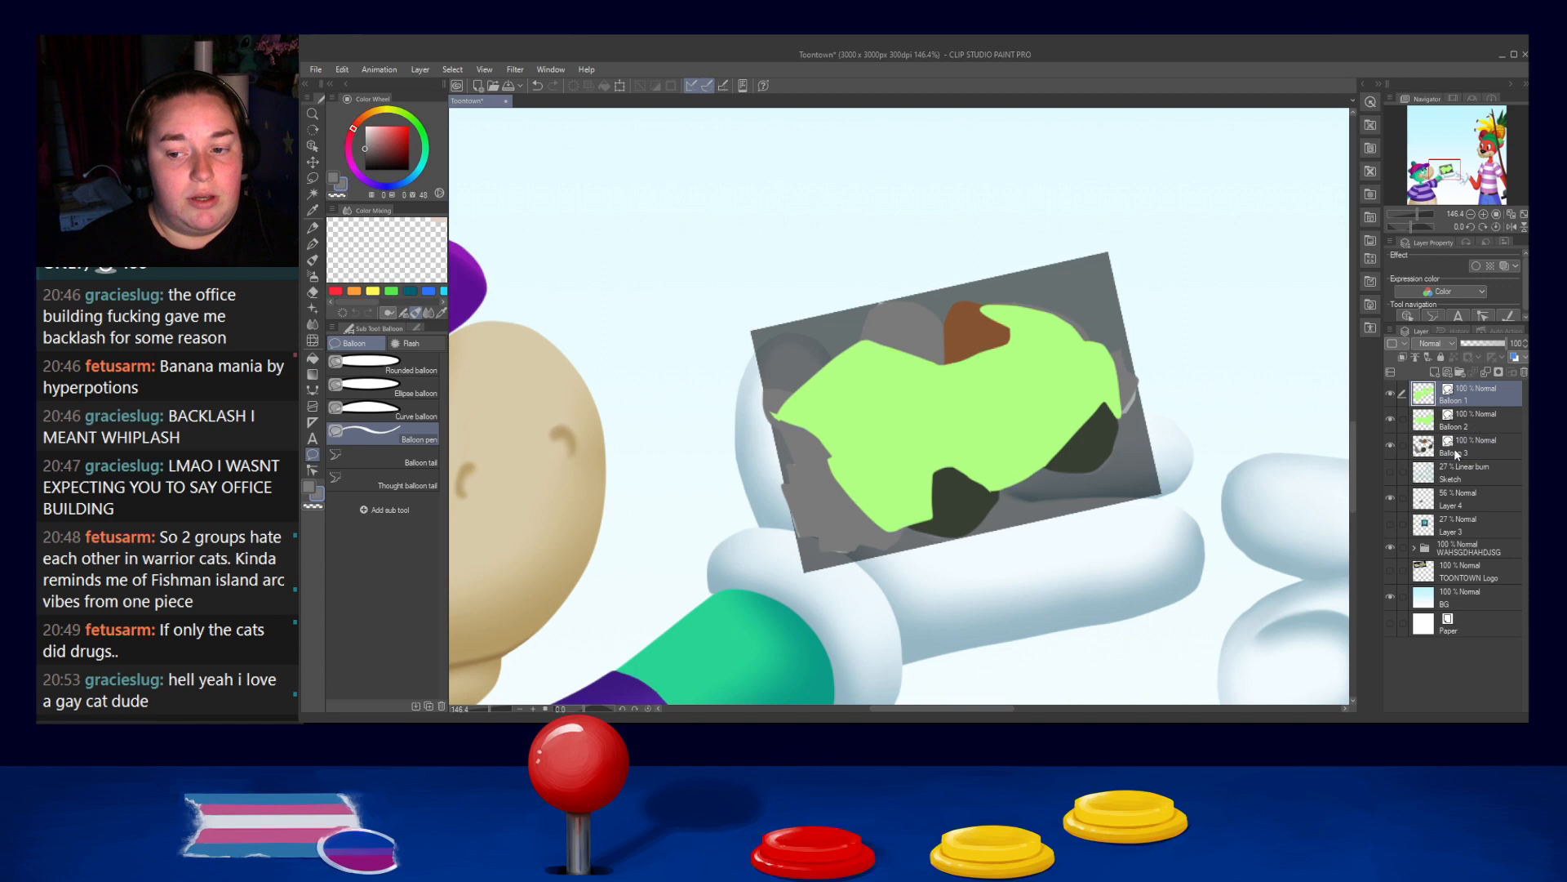
click(1391, 445)
click(1390, 421)
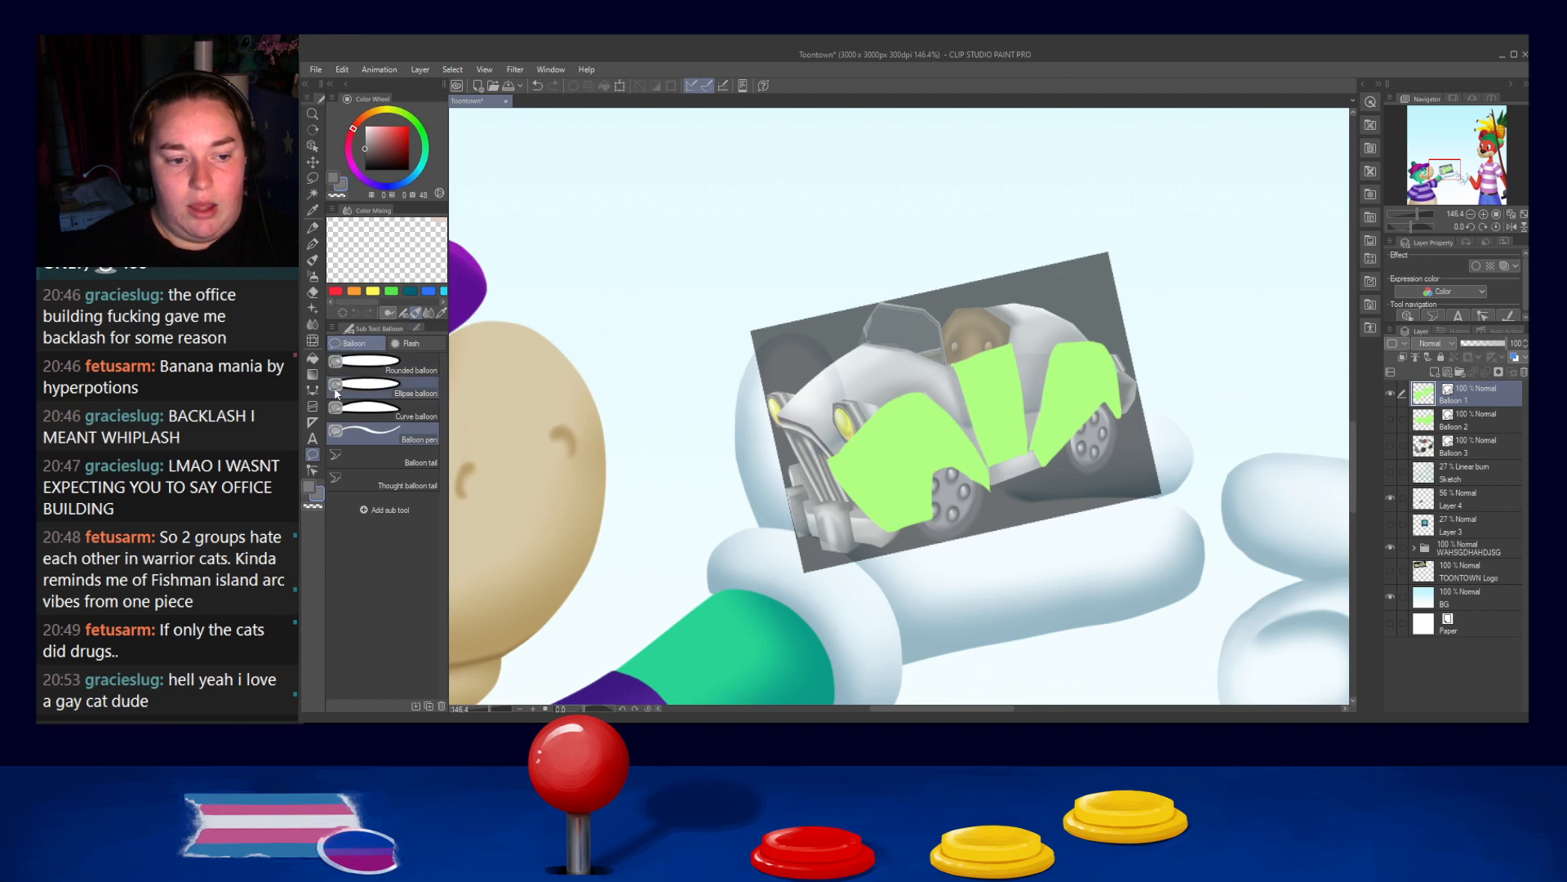
Refine the outlines of the two green fenders and the door by adjusting their control points, and save the document
key(y)
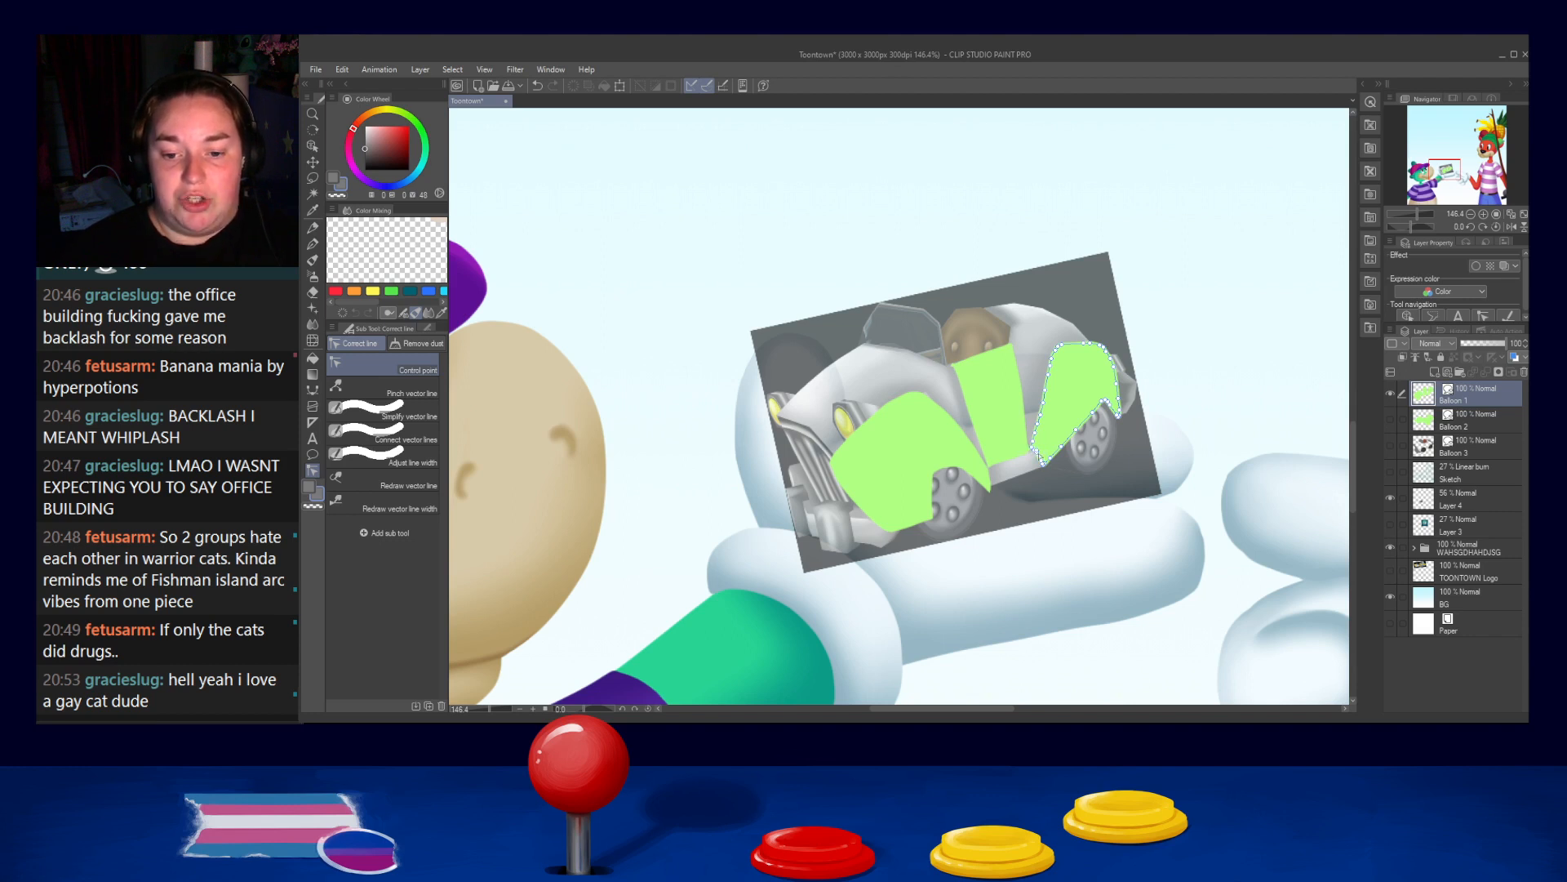
click(1028, 456)
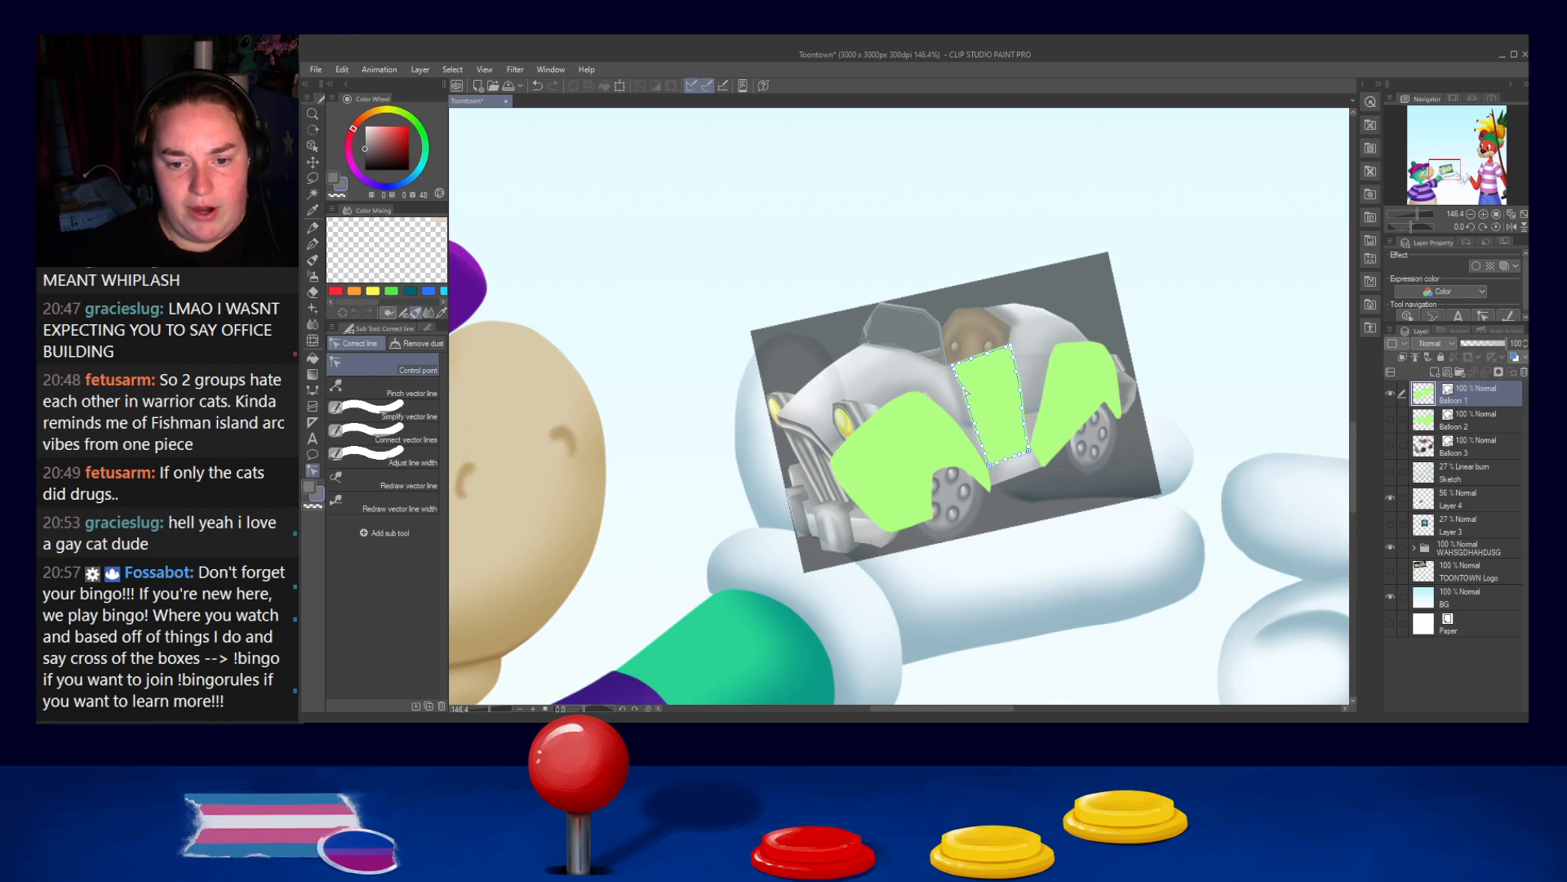
click(1059, 354)
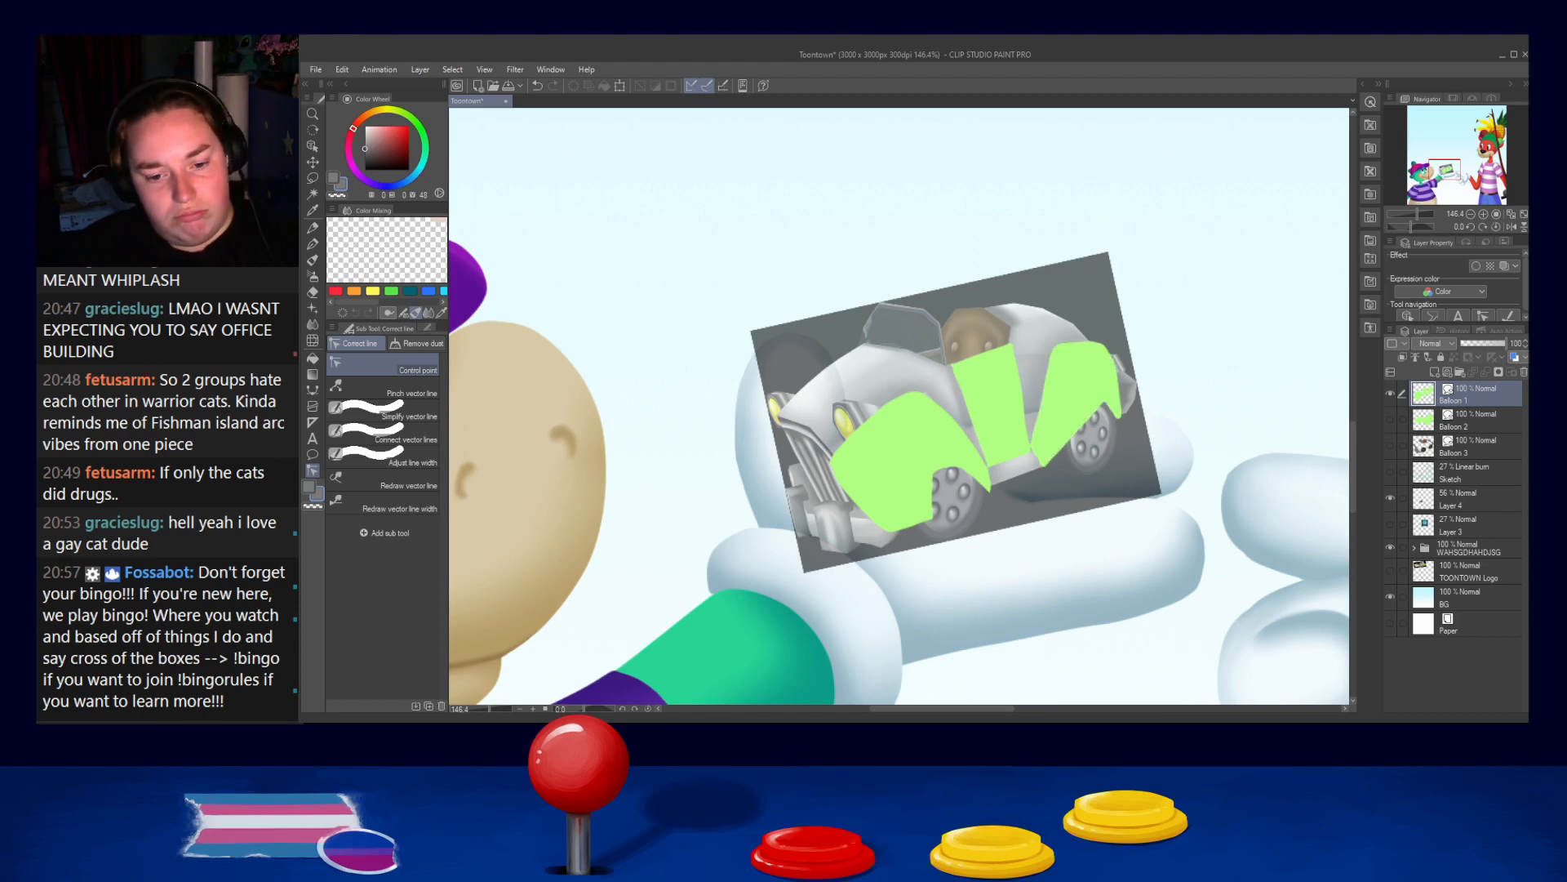
click(892, 409)
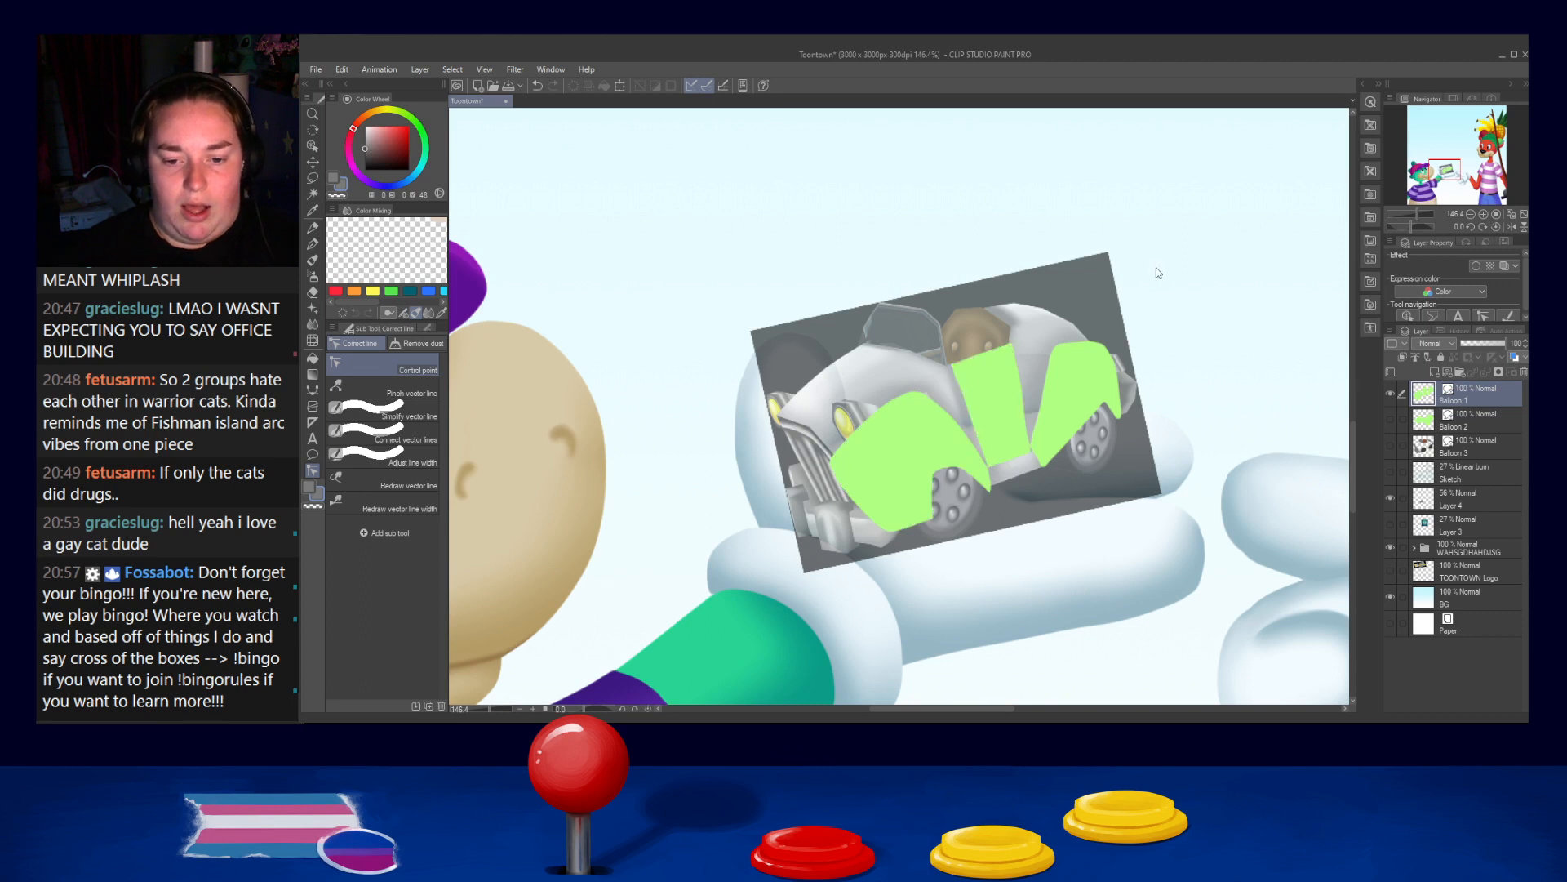
scroll(1109, 333, up, 1)
scroll(1035, 381, up, 1)
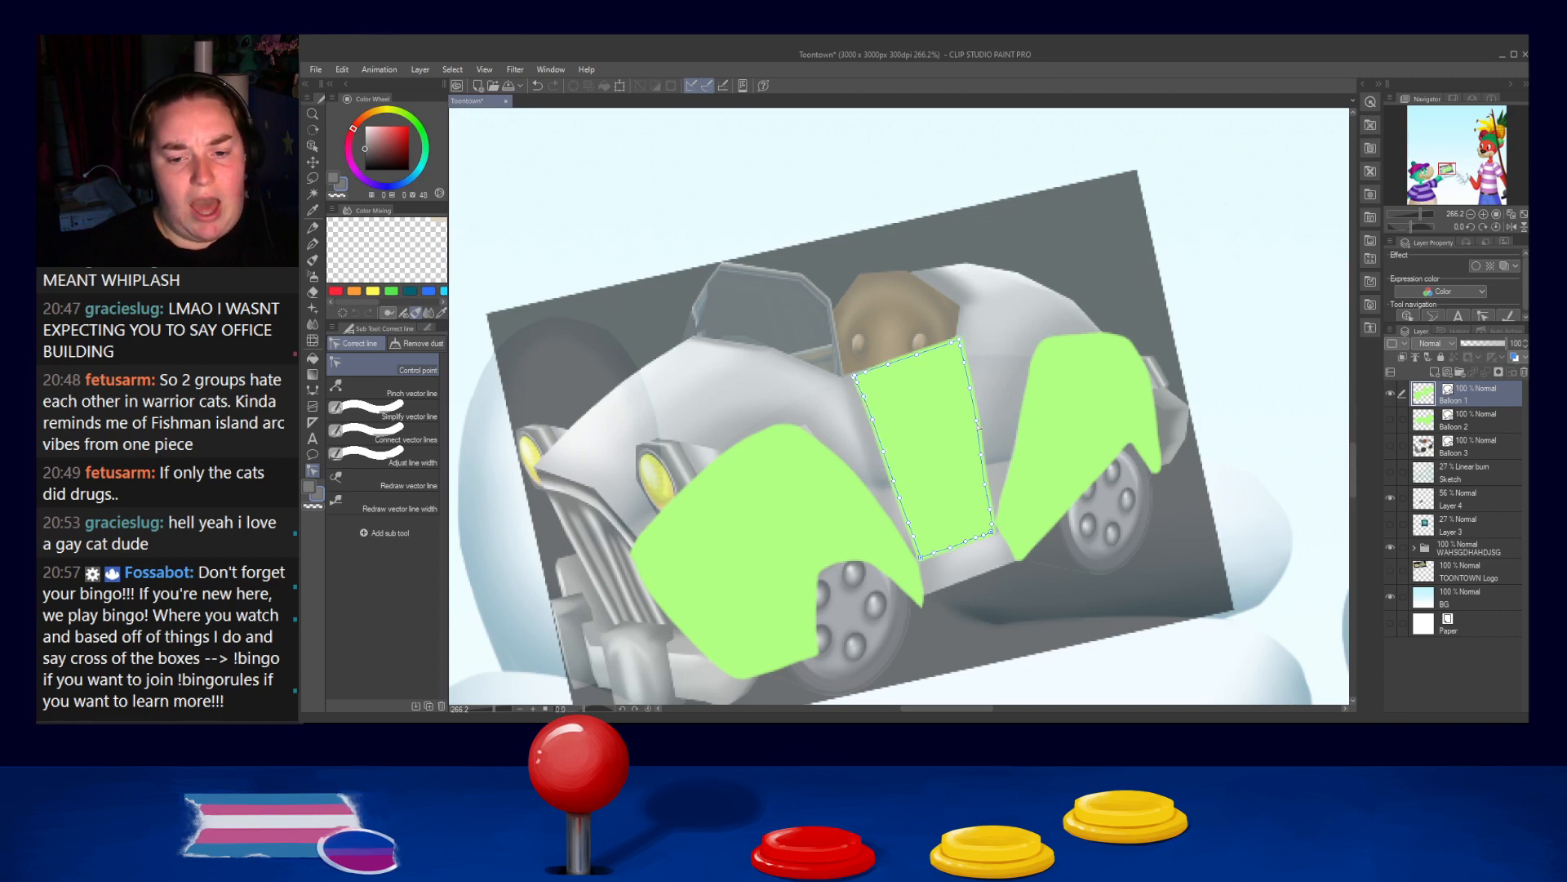
key(ctrl+s)
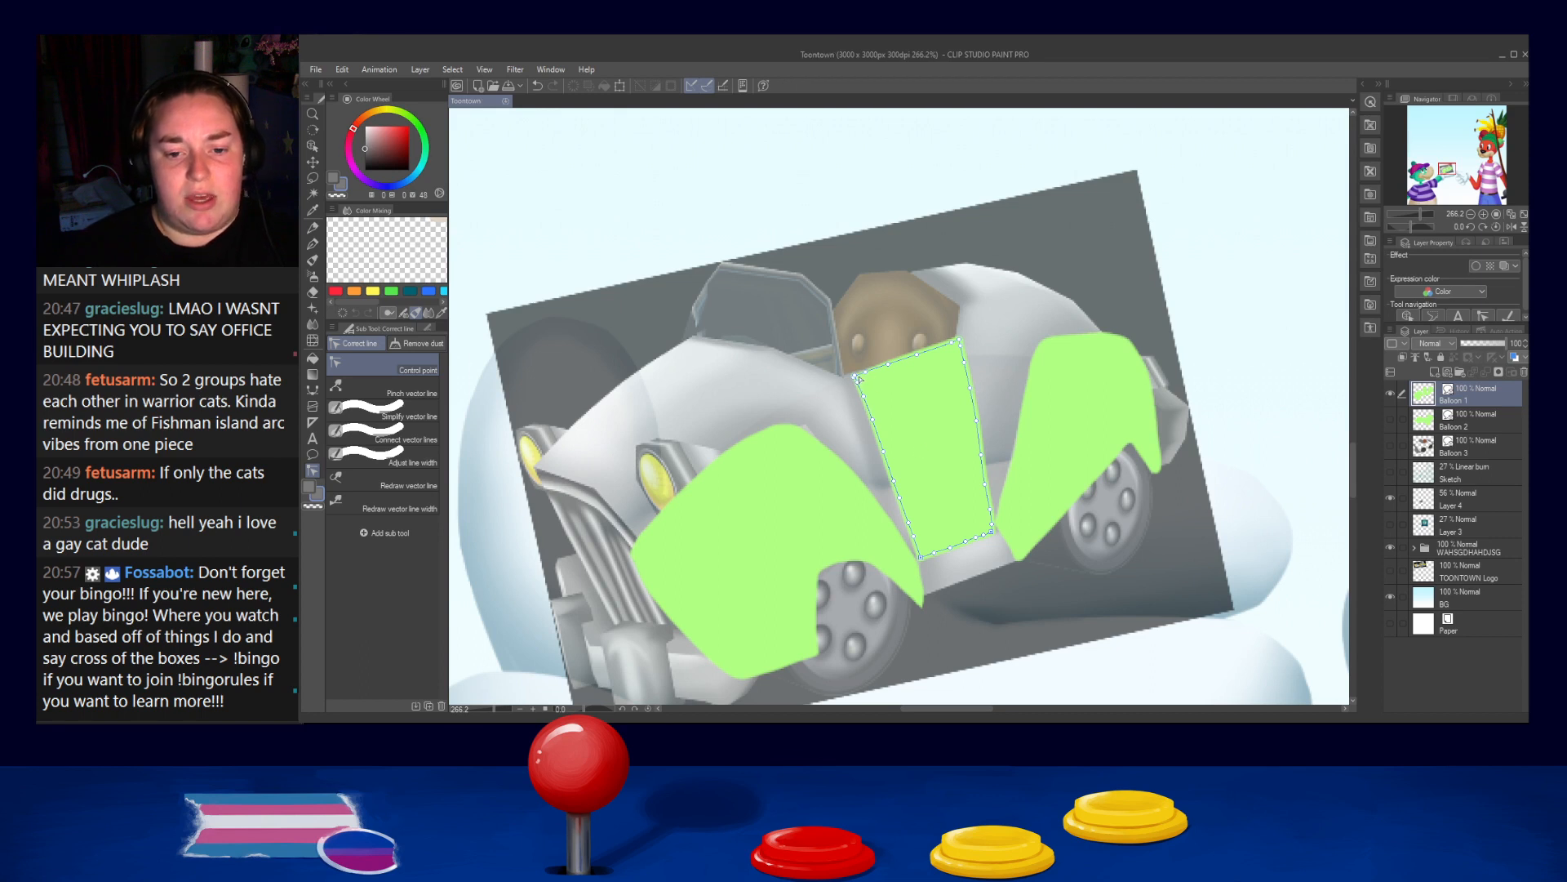
click(961, 356)
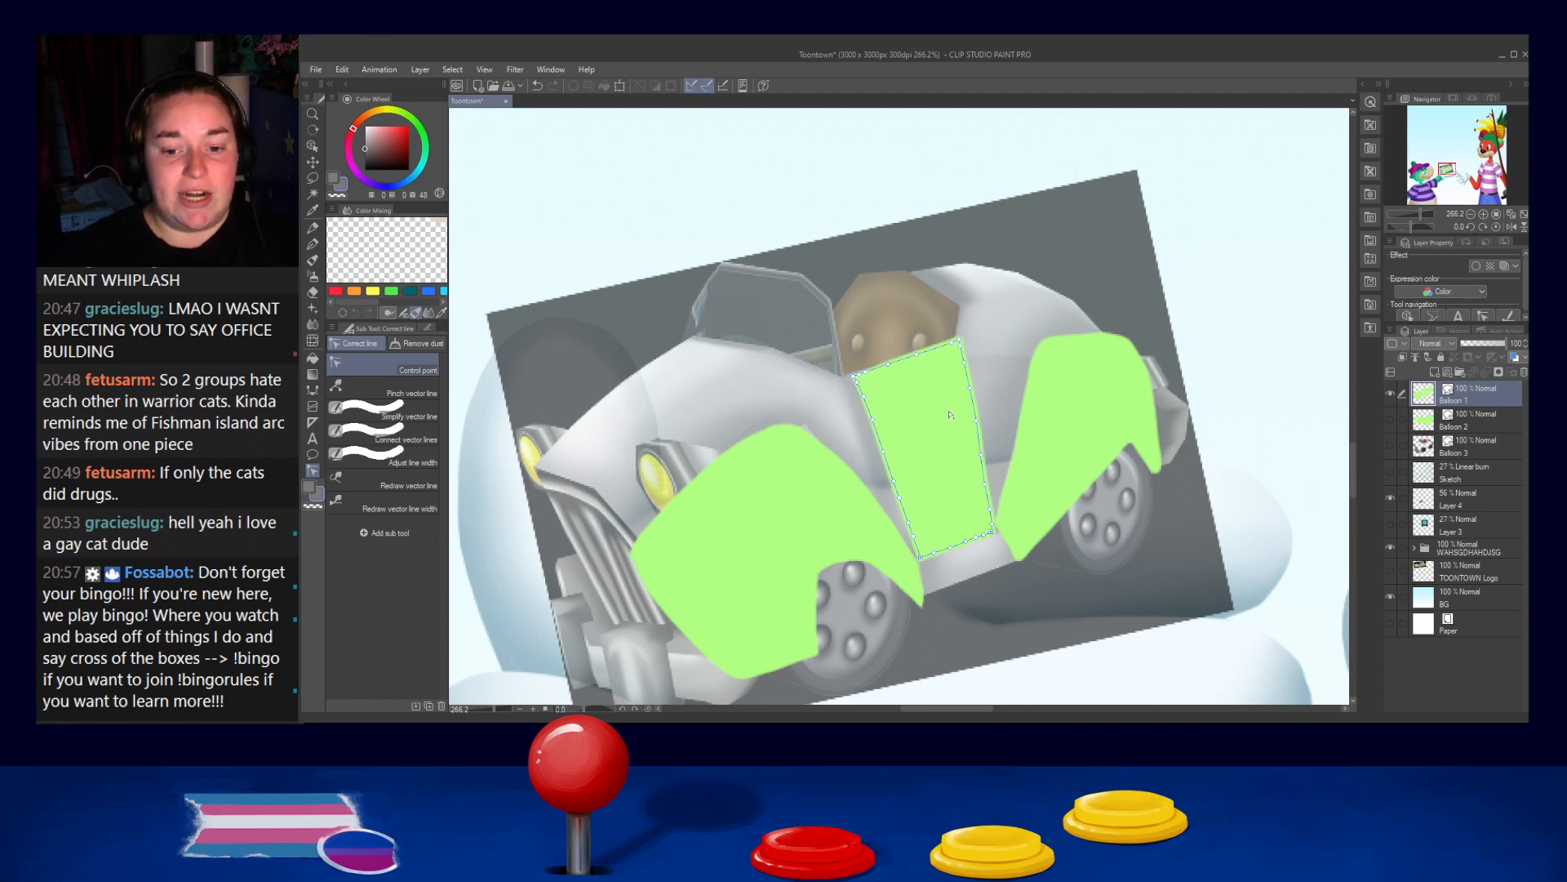
click(796, 429)
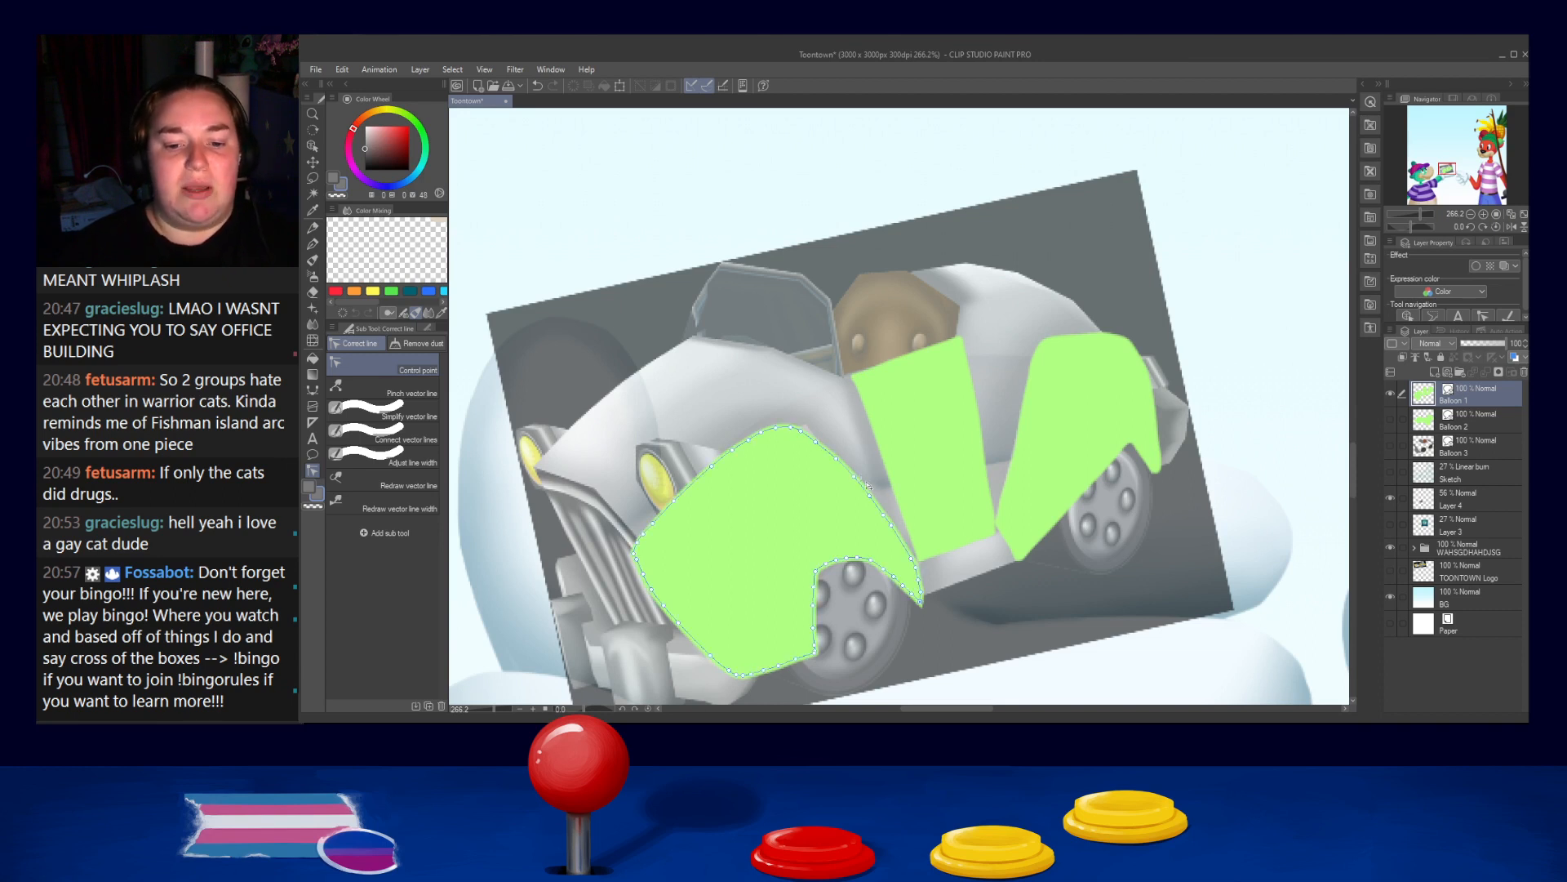
click(1154, 471)
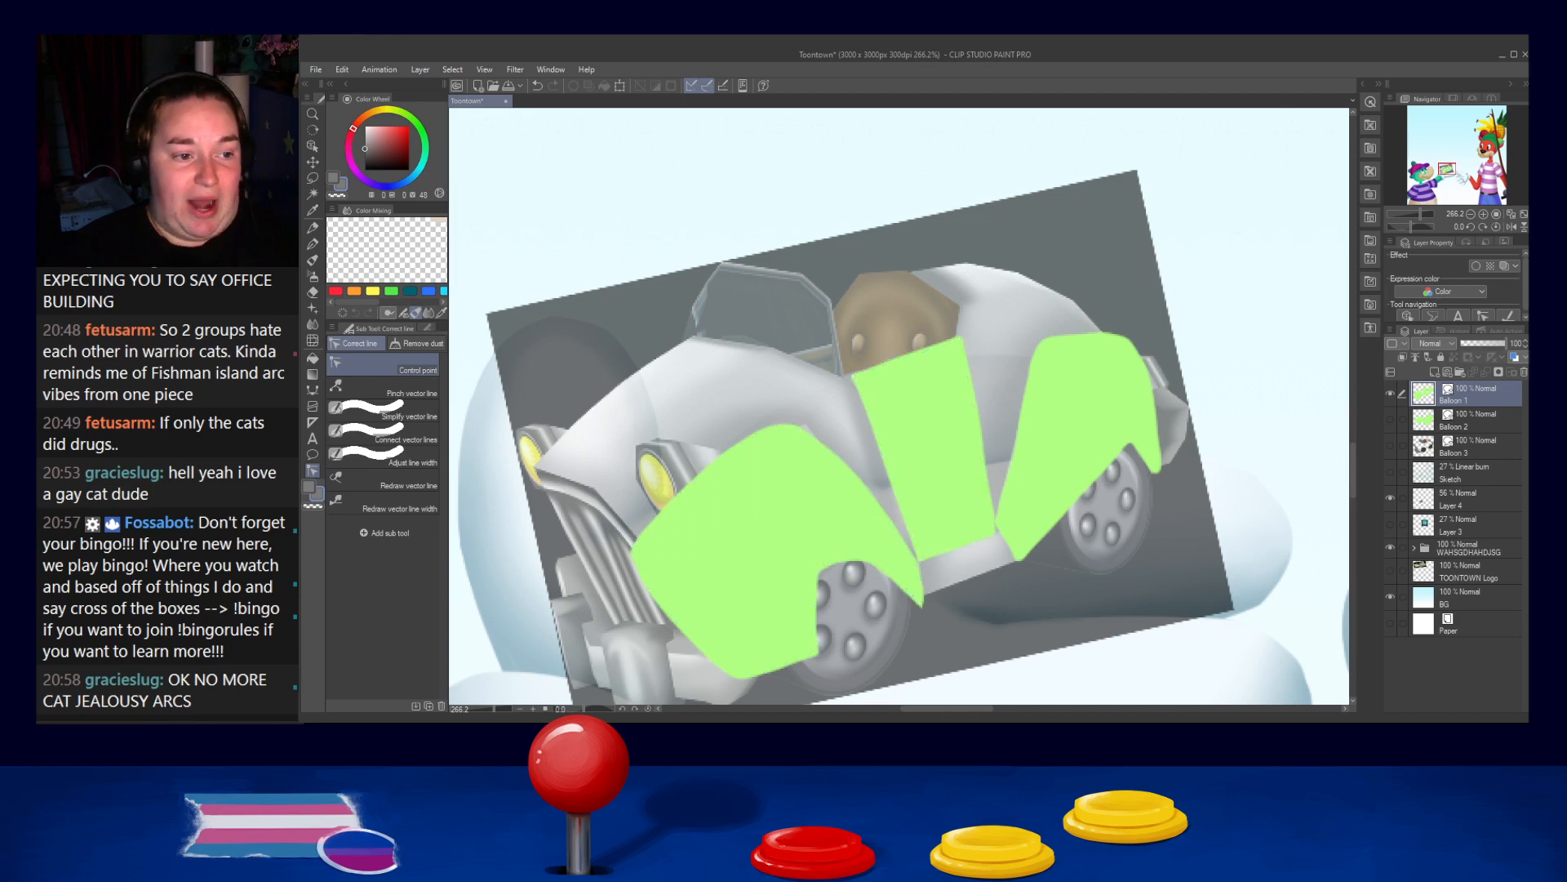
Rasterize the Balloon 1 layer
click(1460, 421)
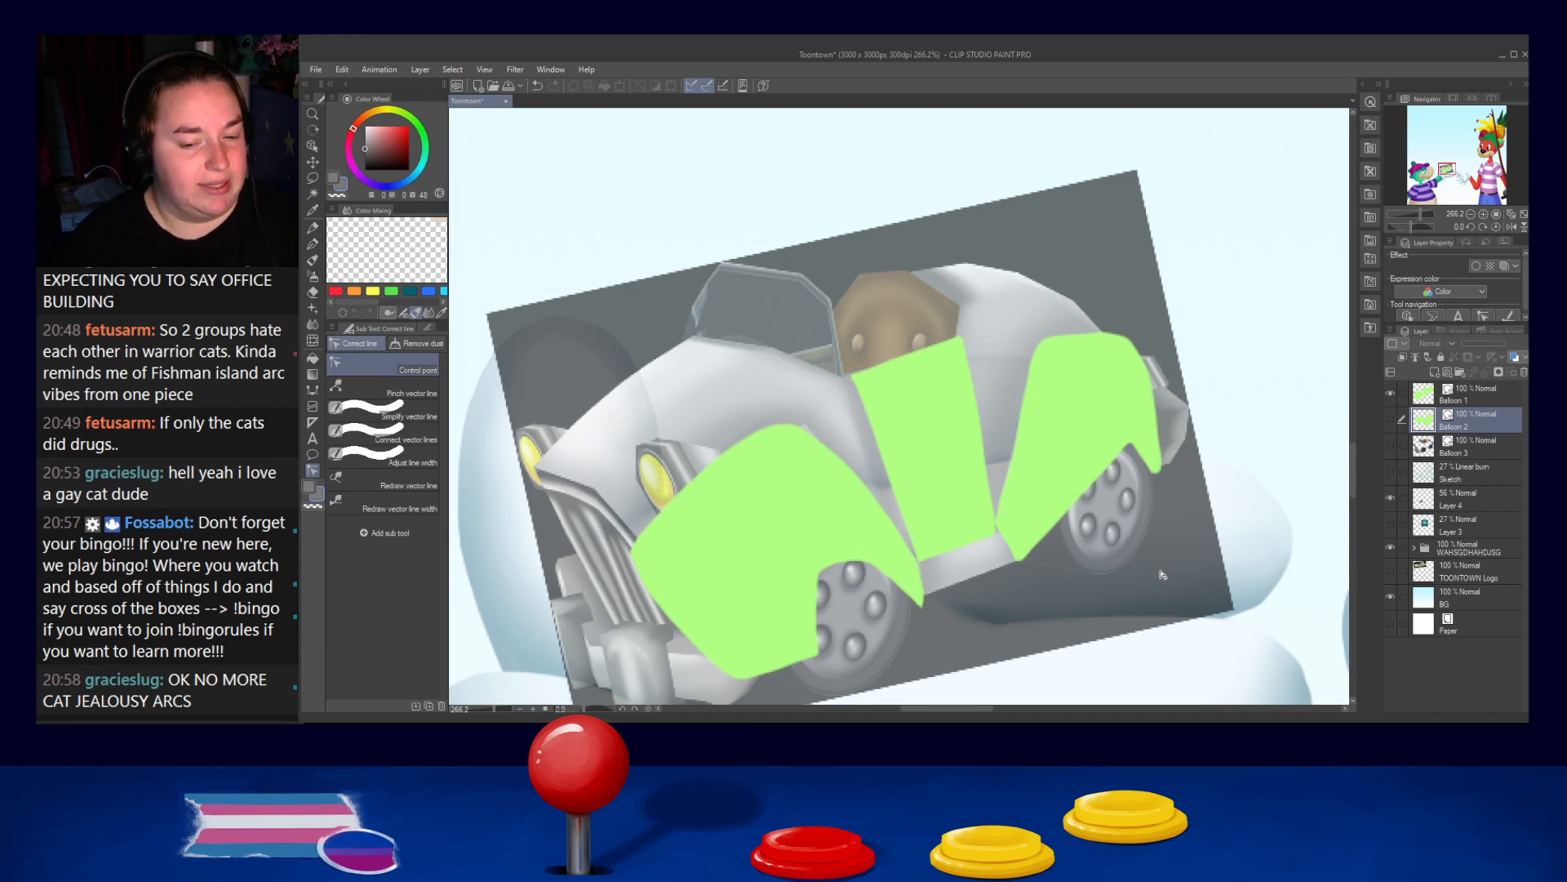
key(alt+])
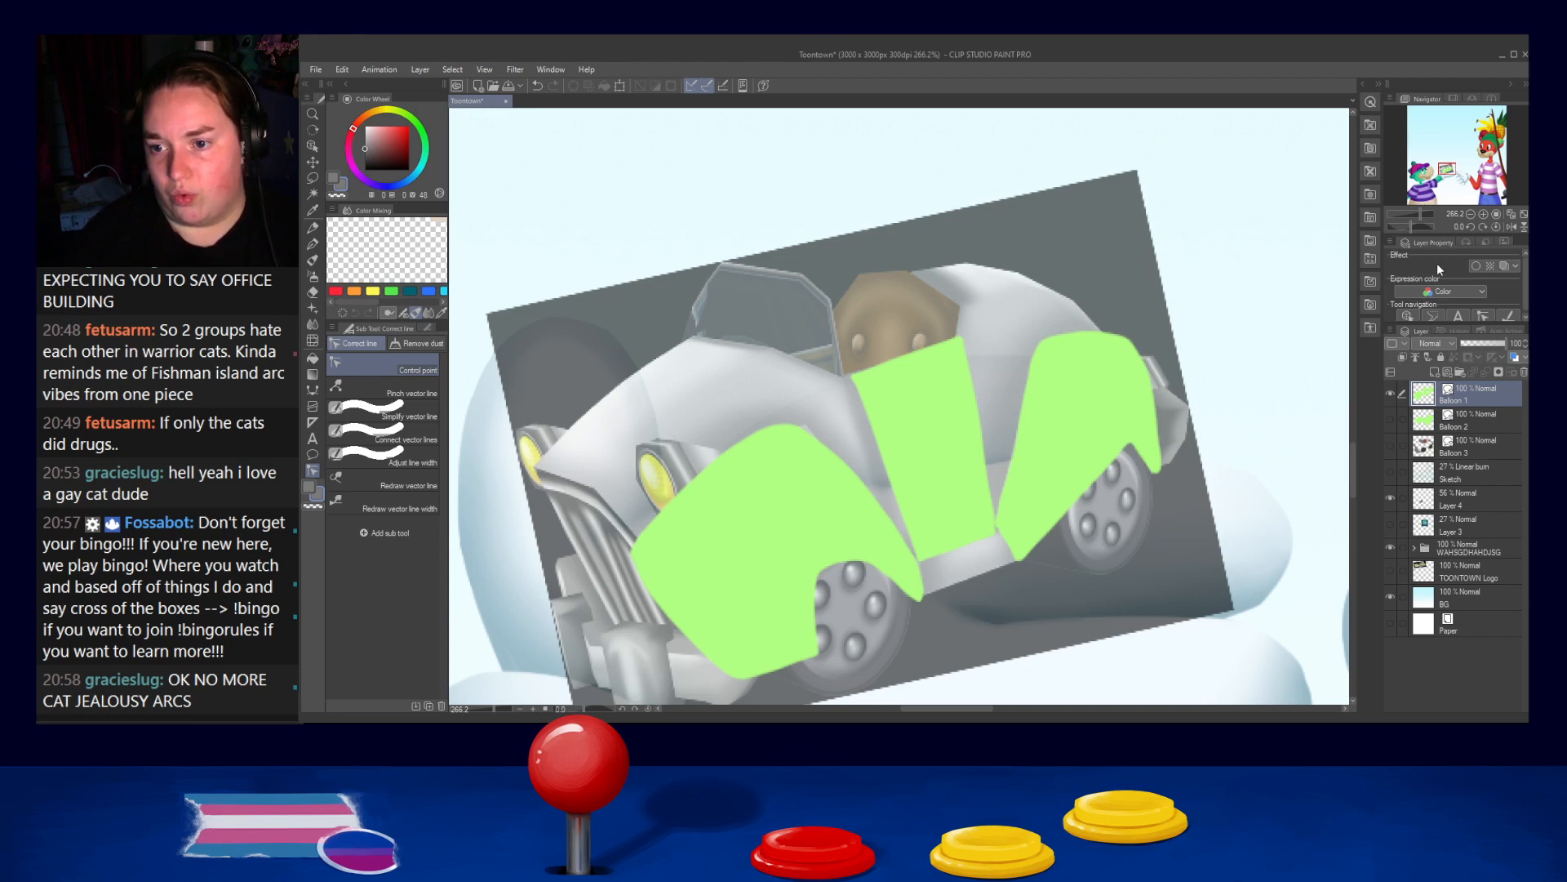
key(ctrl+r)
Lock the layer's transparent pixels and paint a darker green G-pen shadow along the front fender's rear side
alt+click(770, 508)
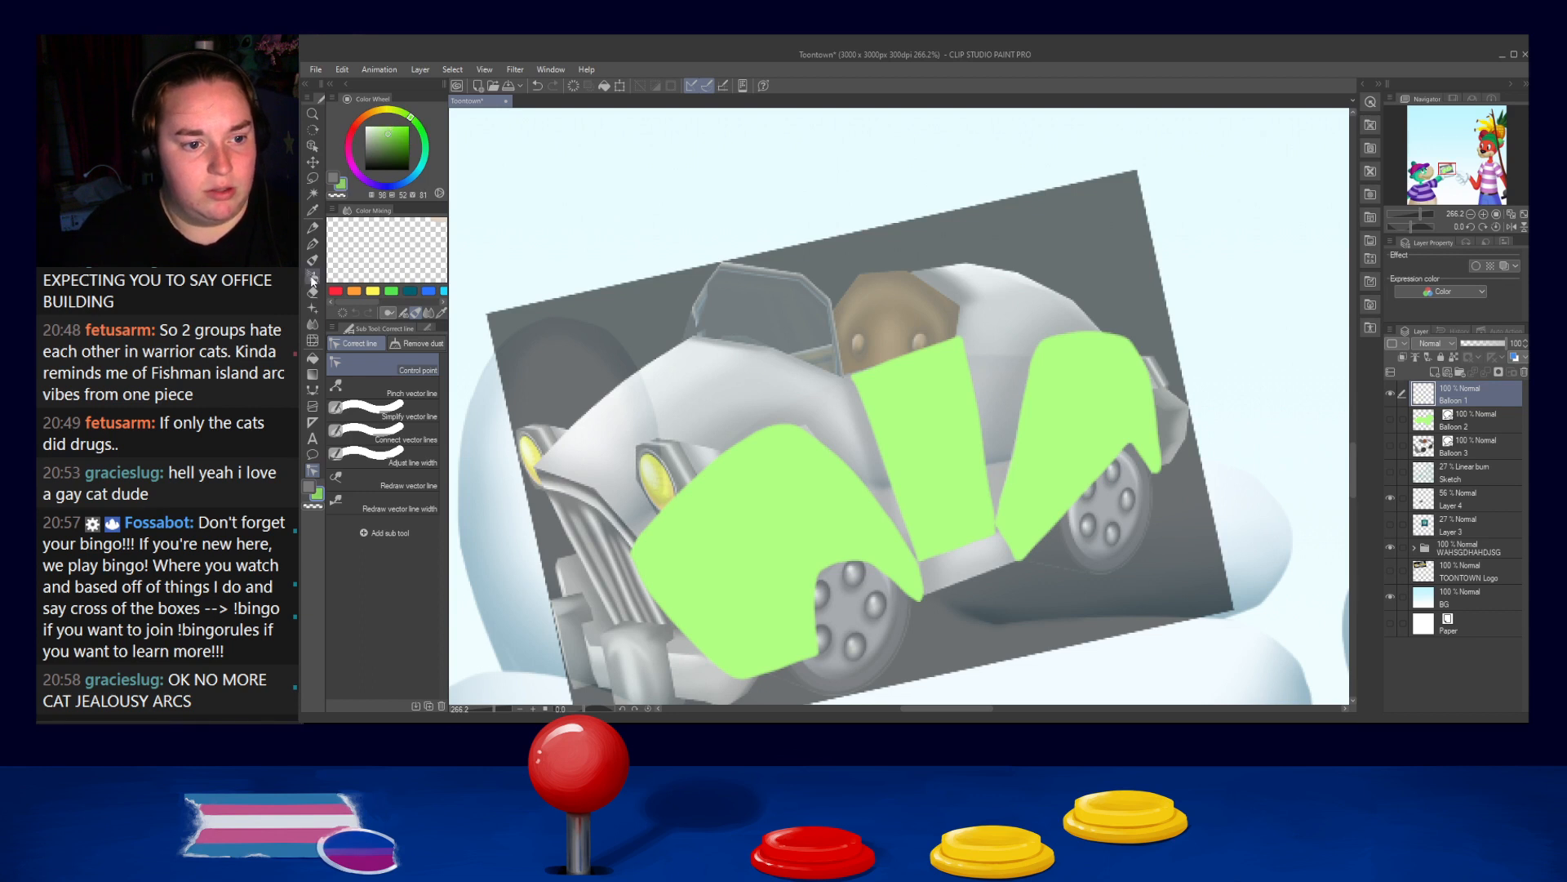
click(312, 243)
drag(808, 454, 924, 662)
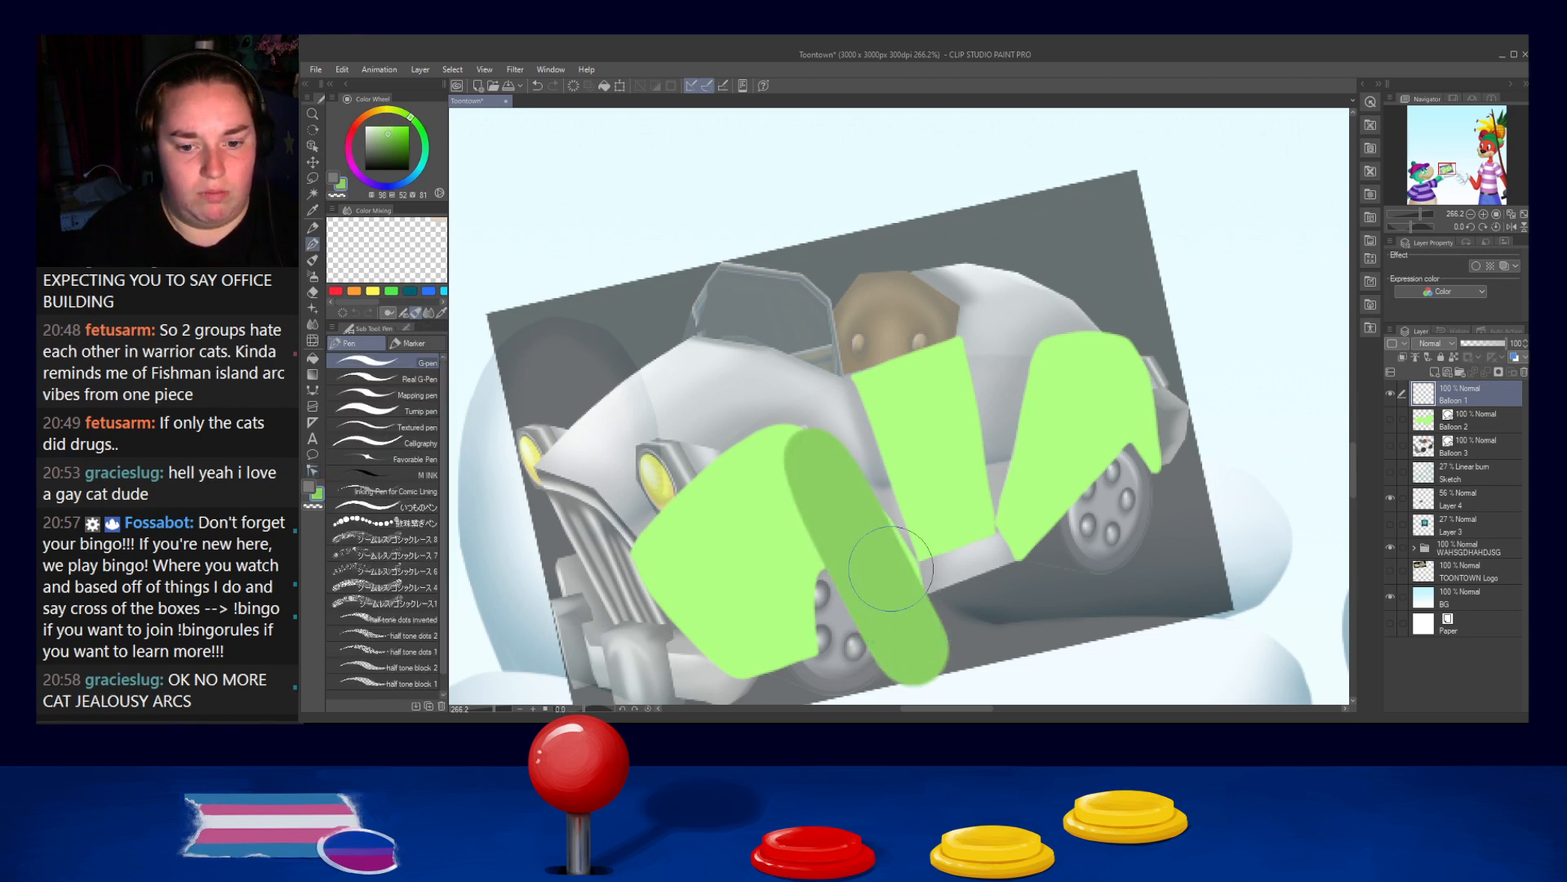
key(ctrl+z)
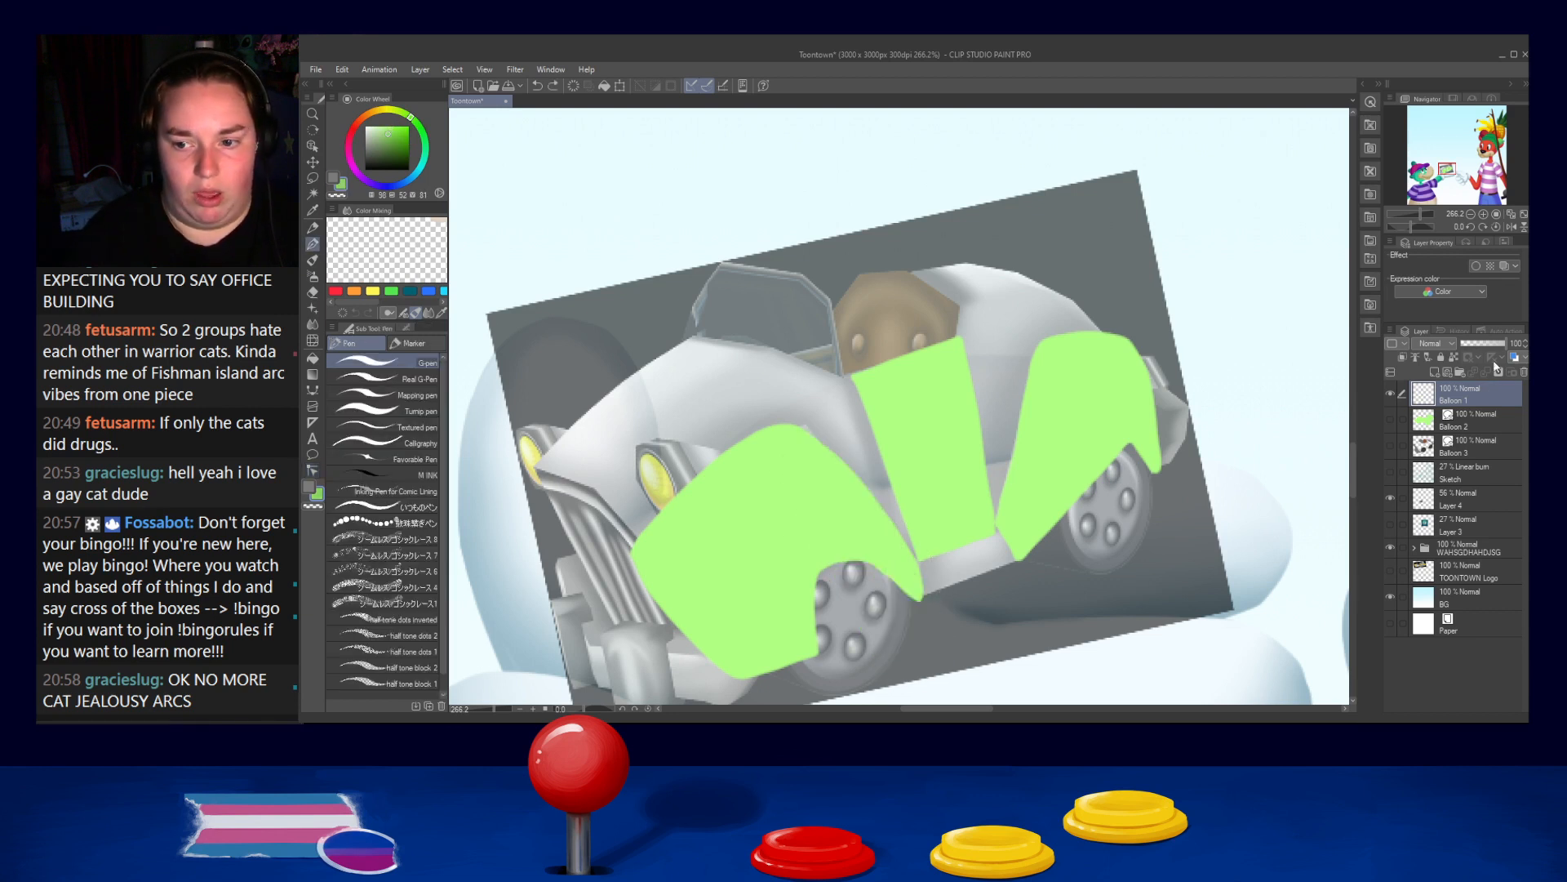
drag(802, 452, 931, 620)
key(ctrl+z)
click(1451, 359)
drag(809, 452, 922, 602)
key(ctrl+z)
drag(780, 423, 918, 633)
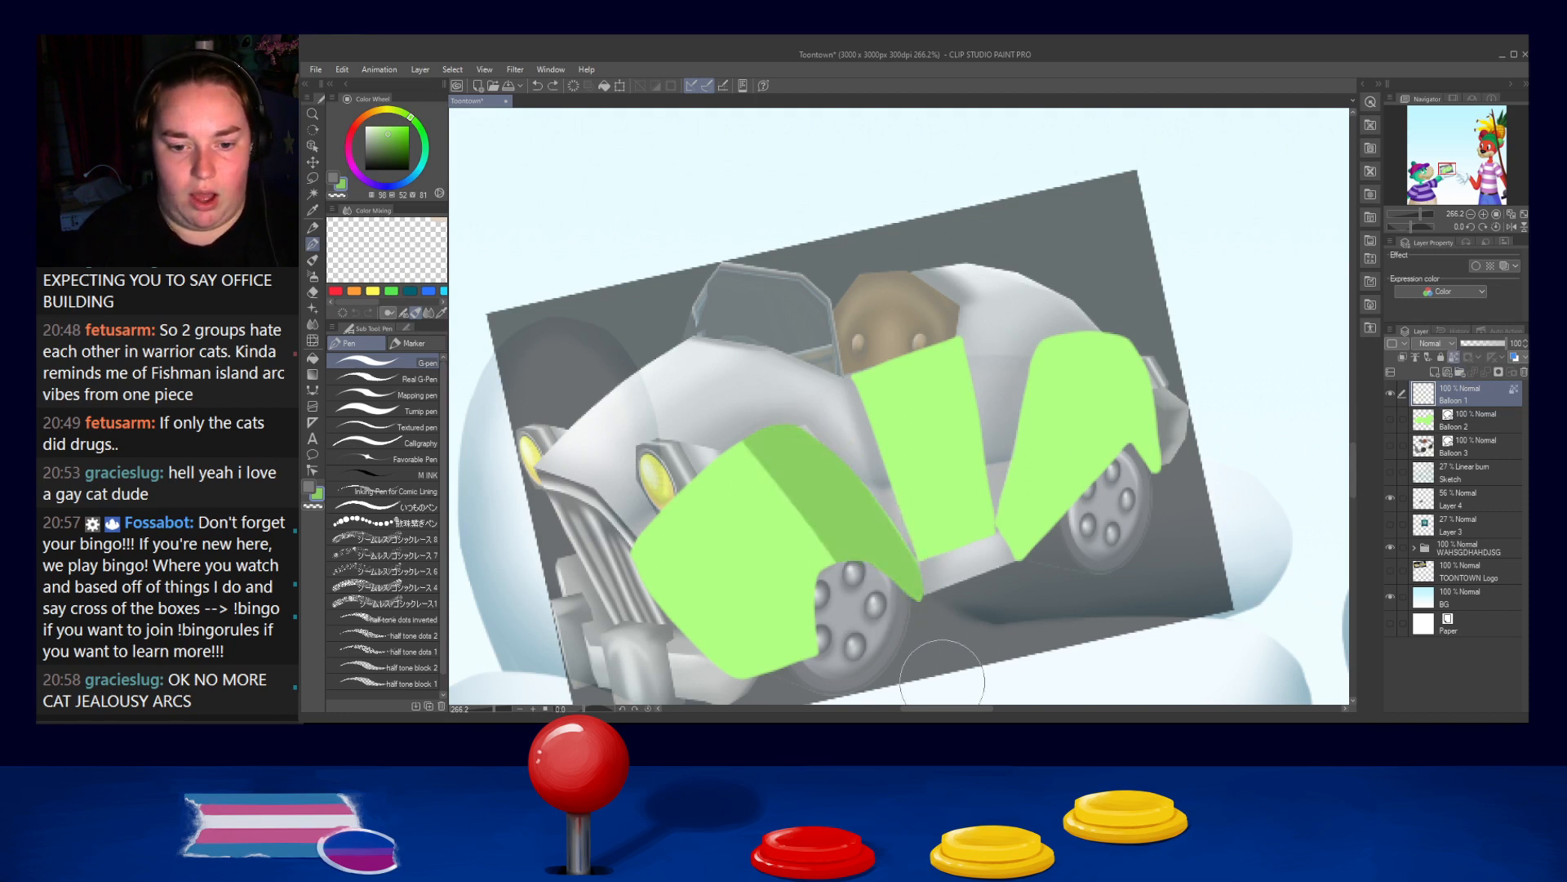
Shade the front fender's wheel arch and lower edge in darker green, reshaping the lit crown with the sampled light green
drag(845, 568, 823, 674)
key(ctrl+z)
mouse_move(682, 649)
mouse_down()
mouse_move(807, 657)
mouse_move(837, 630)
mouse_move(830, 575)
mouse_up()
alt+click(755, 509)
mouse_move(726, 483)
mouse_down()
mouse_move(796, 494)
mouse_move(804, 514)
mouse_move(796, 482)
mouse_up()
mouse_move(653, 570)
mouse_down()
mouse_move(760, 596)
mouse_move(785, 663)
mouse_move(661, 589)
mouse_move(774, 606)
mouse_up()
key(ctrl+z)
mouse_move(661, 565)
mouse_down()
mouse_move(729, 581)
mouse_move(735, 606)
mouse_move(681, 578)
mouse_move(756, 609)
mouse_move(803, 611)
mouse_move(800, 598)
mouse_move(791, 652)
mouse_move(810, 616)
mouse_move(765, 663)
mouse_up()
alt+click(801, 595)
Reduce the pen size and soften the front fender's shadow edges with the Blur tool
alt+click(731, 576)
key([)
key([)
key([)
key([)
key([)
mouse_move(738, 583)
mouse_down()
mouse_move(729, 578)
mouse_move(760, 602)
mouse_move(651, 571)
mouse_move(755, 621)
mouse_move(679, 609)
mouse_move(762, 625)
mouse_move(656, 600)
mouse_move(730, 605)
mouse_up()
key(ctrl+z)
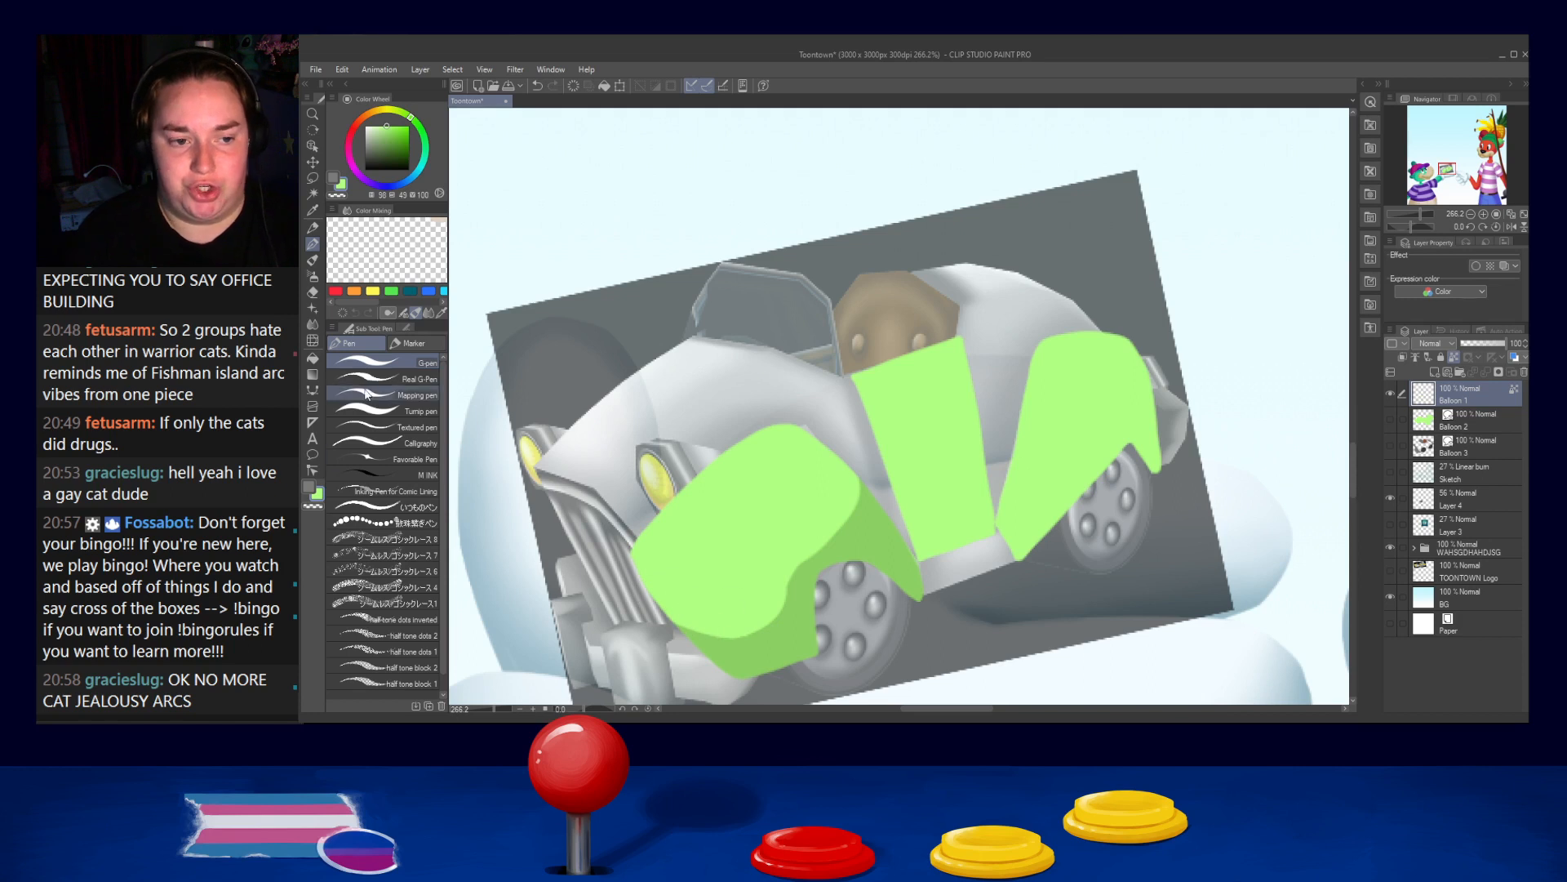
click(312, 325)
mouse_move(749, 623)
mouse_down()
mouse_move(791, 545)
mouse_move(821, 544)
mouse_move(842, 460)
mouse_move(774, 545)
mouse_move(803, 570)
mouse_move(740, 643)
mouse_move(751, 686)
mouse_up()
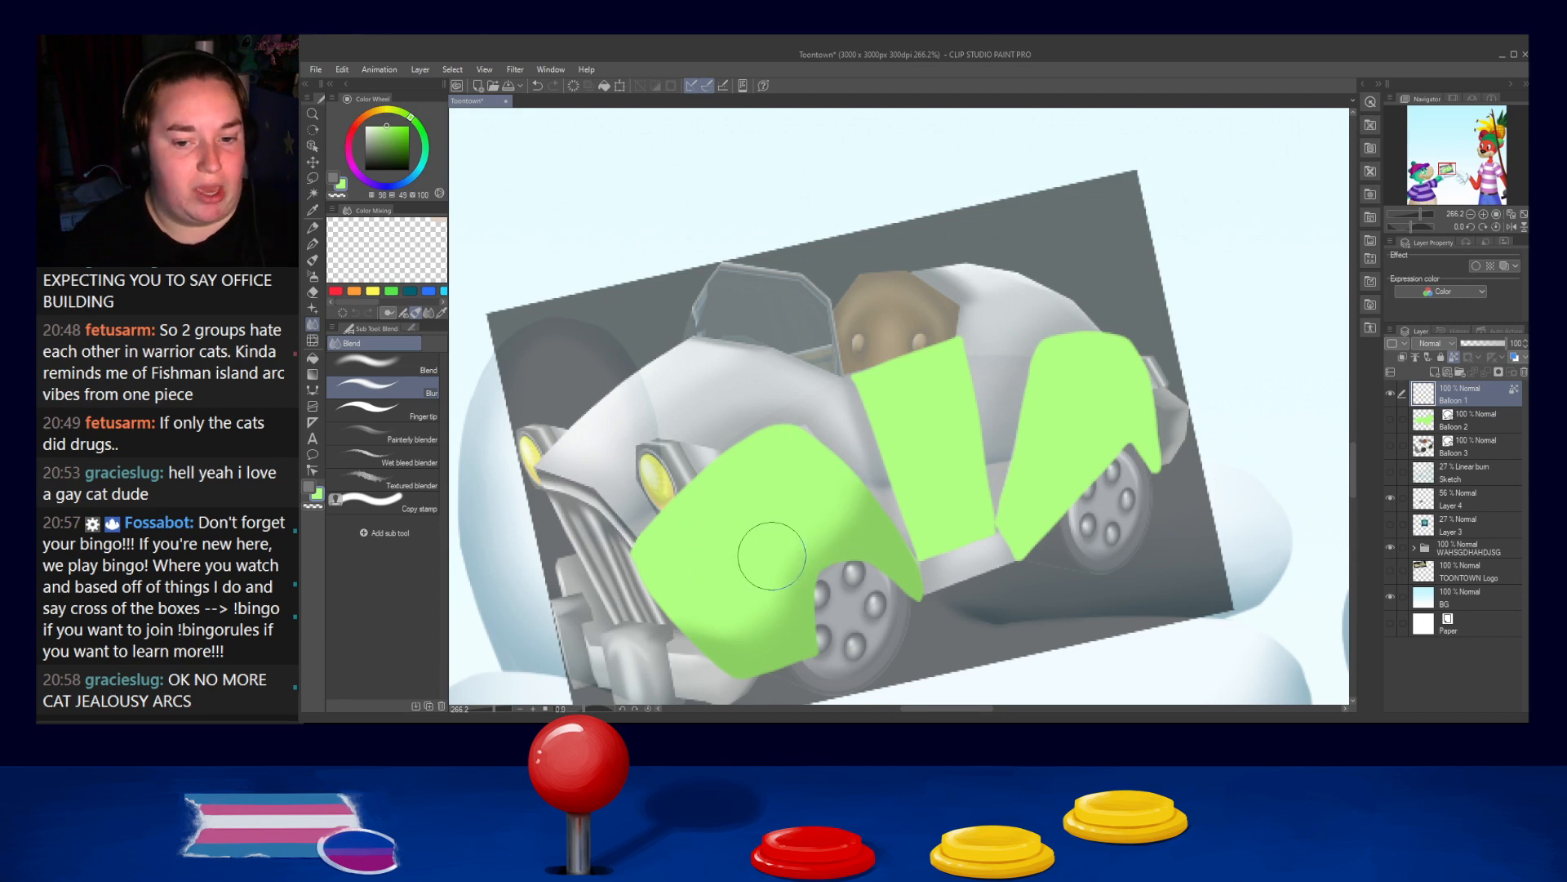
Sample the darker green from the front fender and paint a shadow along the door's rear and bottom edges
click(312, 243)
key(ctrl+z)
alt+click(904, 570)
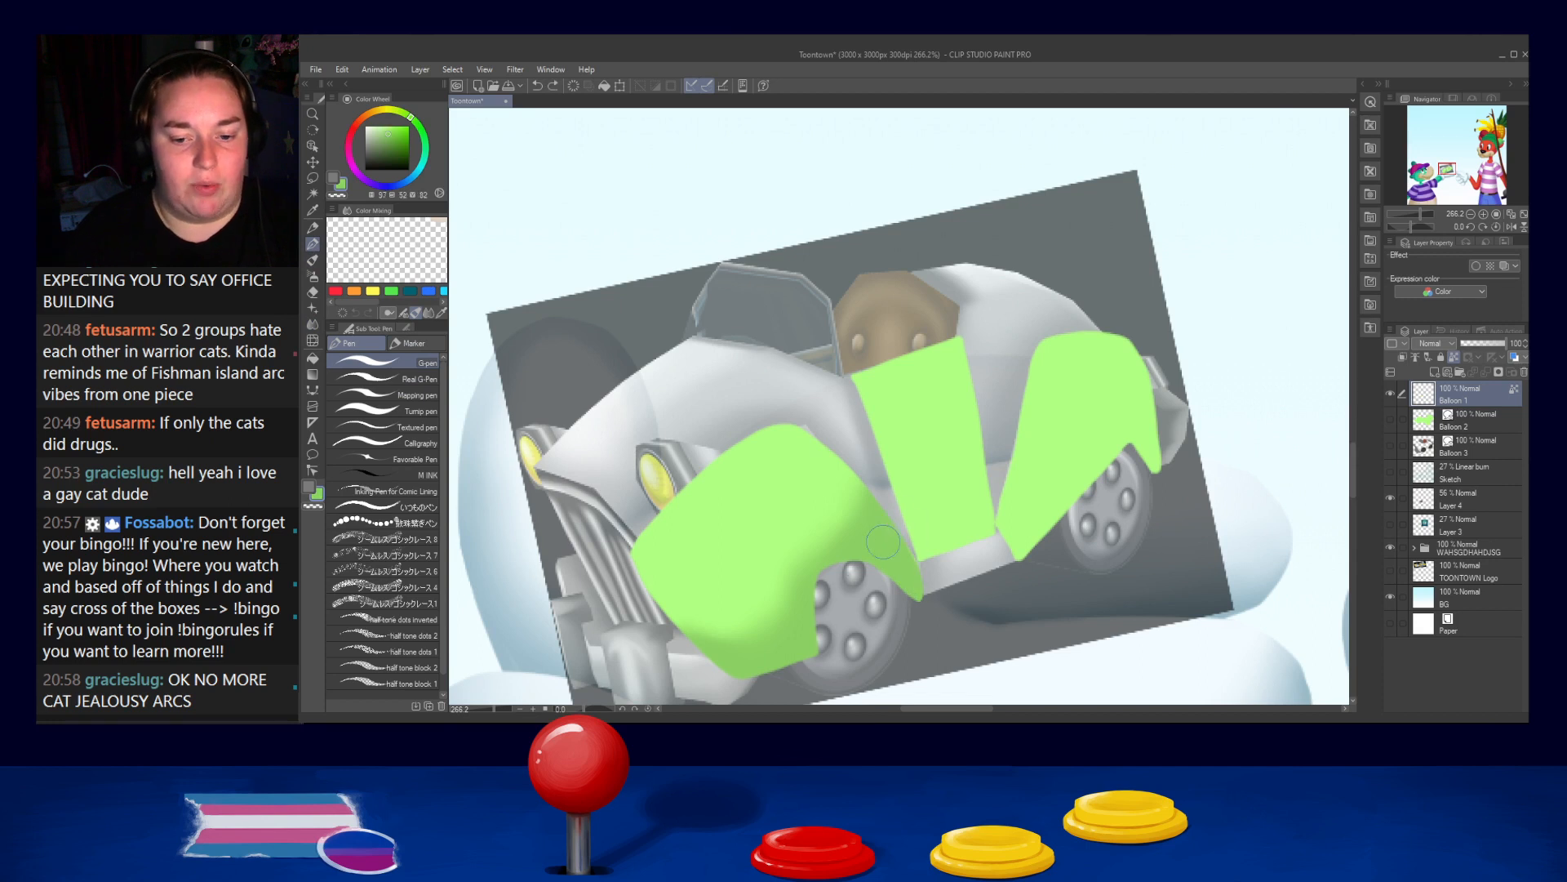
mouse_move(921, 555)
mouse_down()
mouse_move(992, 517)
mouse_move(993, 445)
mouse_up()
mouse_move(968, 330)
mouse_down()
mouse_move(957, 621)
mouse_move(954, 325)
mouse_move(947, 608)
mouse_up()
drag(980, 419, 970, 528)
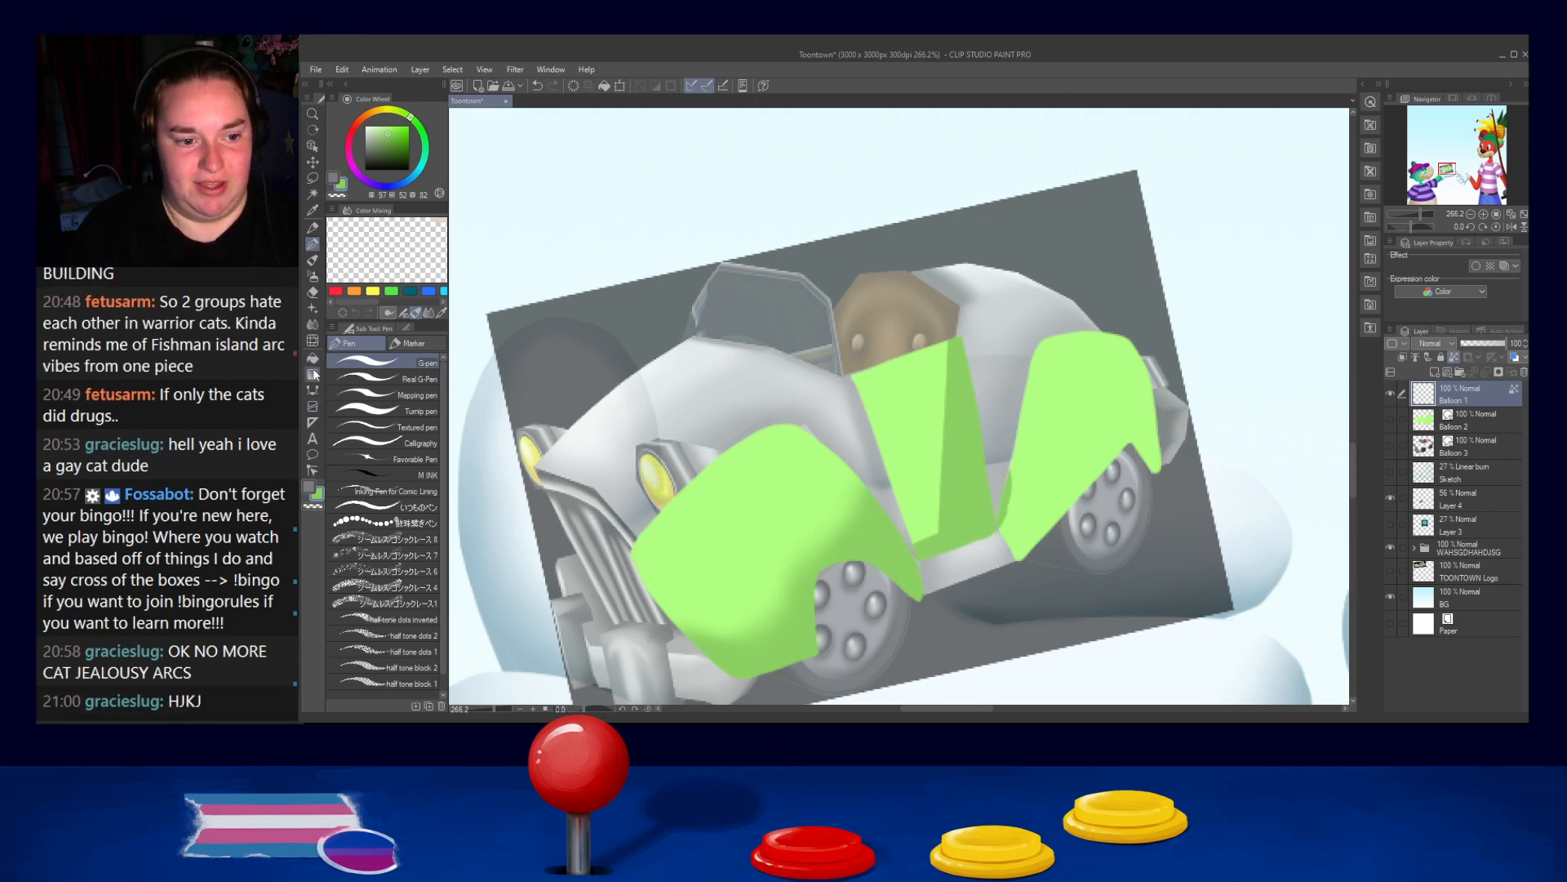
Resize the Blur tool and soften the shadow edge on the car door
click(312, 324)
key([)
key([)
key([)
key([)
key([)
key([)
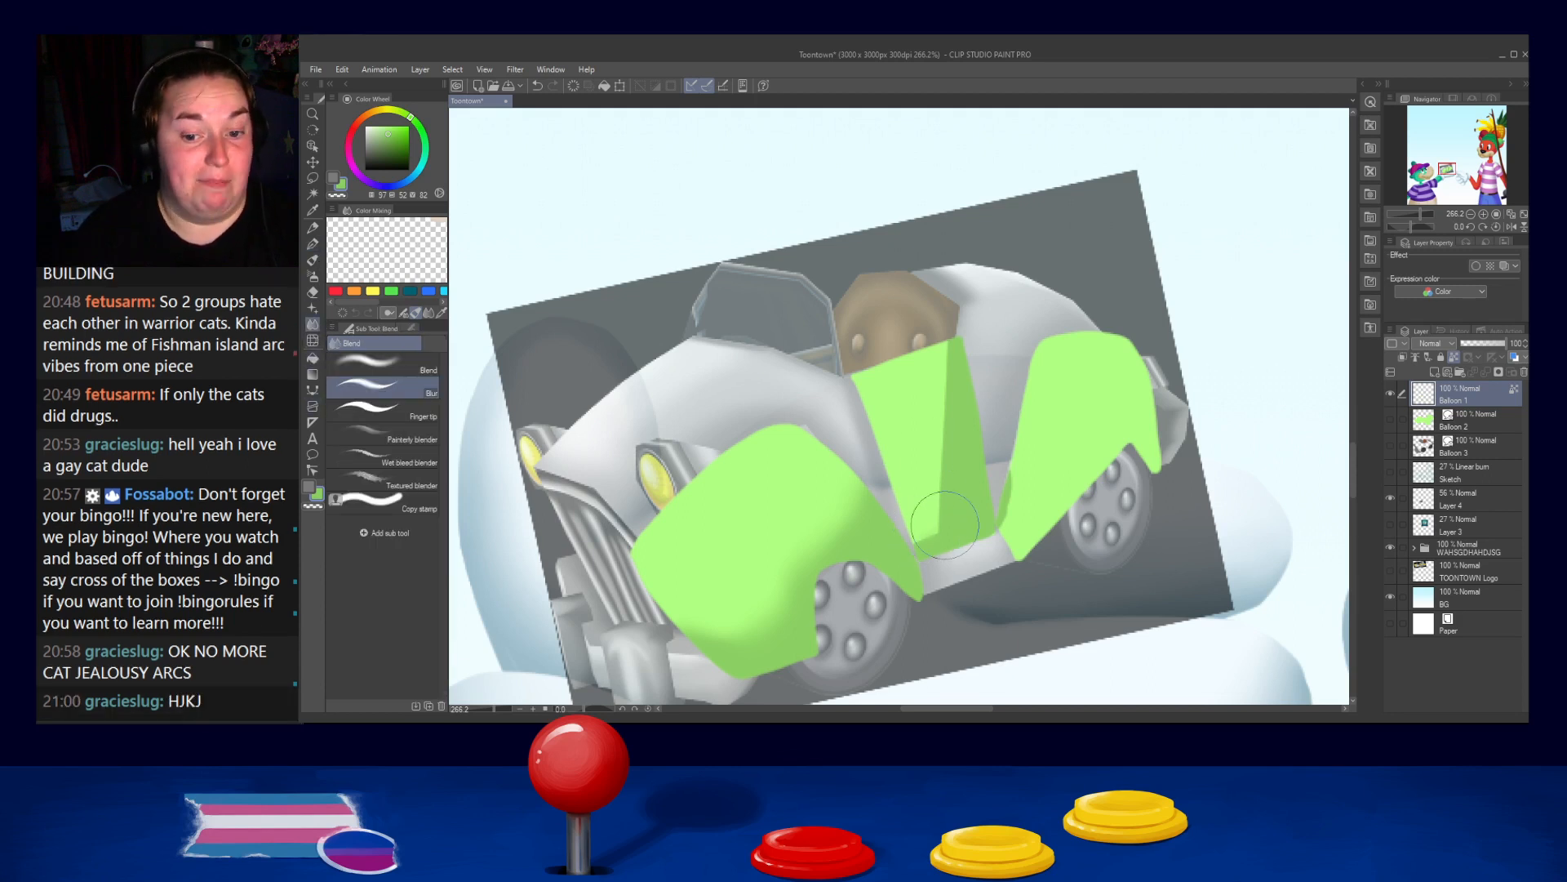
key(])
key(])
key(])
key(])
mouse_move(940, 529)
mouse_down()
mouse_move(931, 449)
mouse_move(947, 345)
mouse_up()
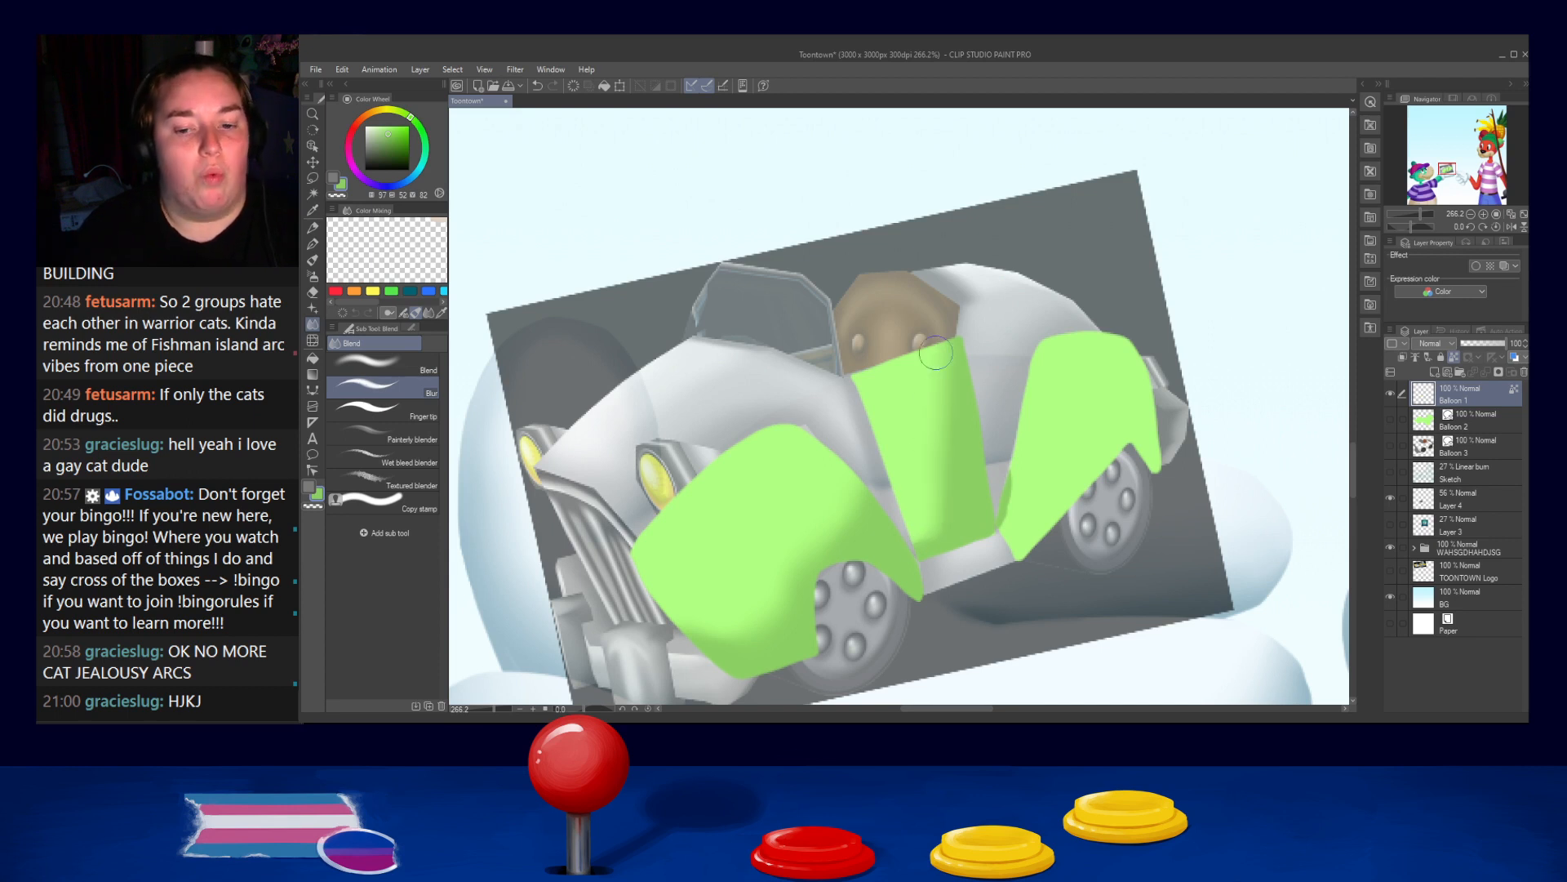
drag(1009, 490, 1013, 548)
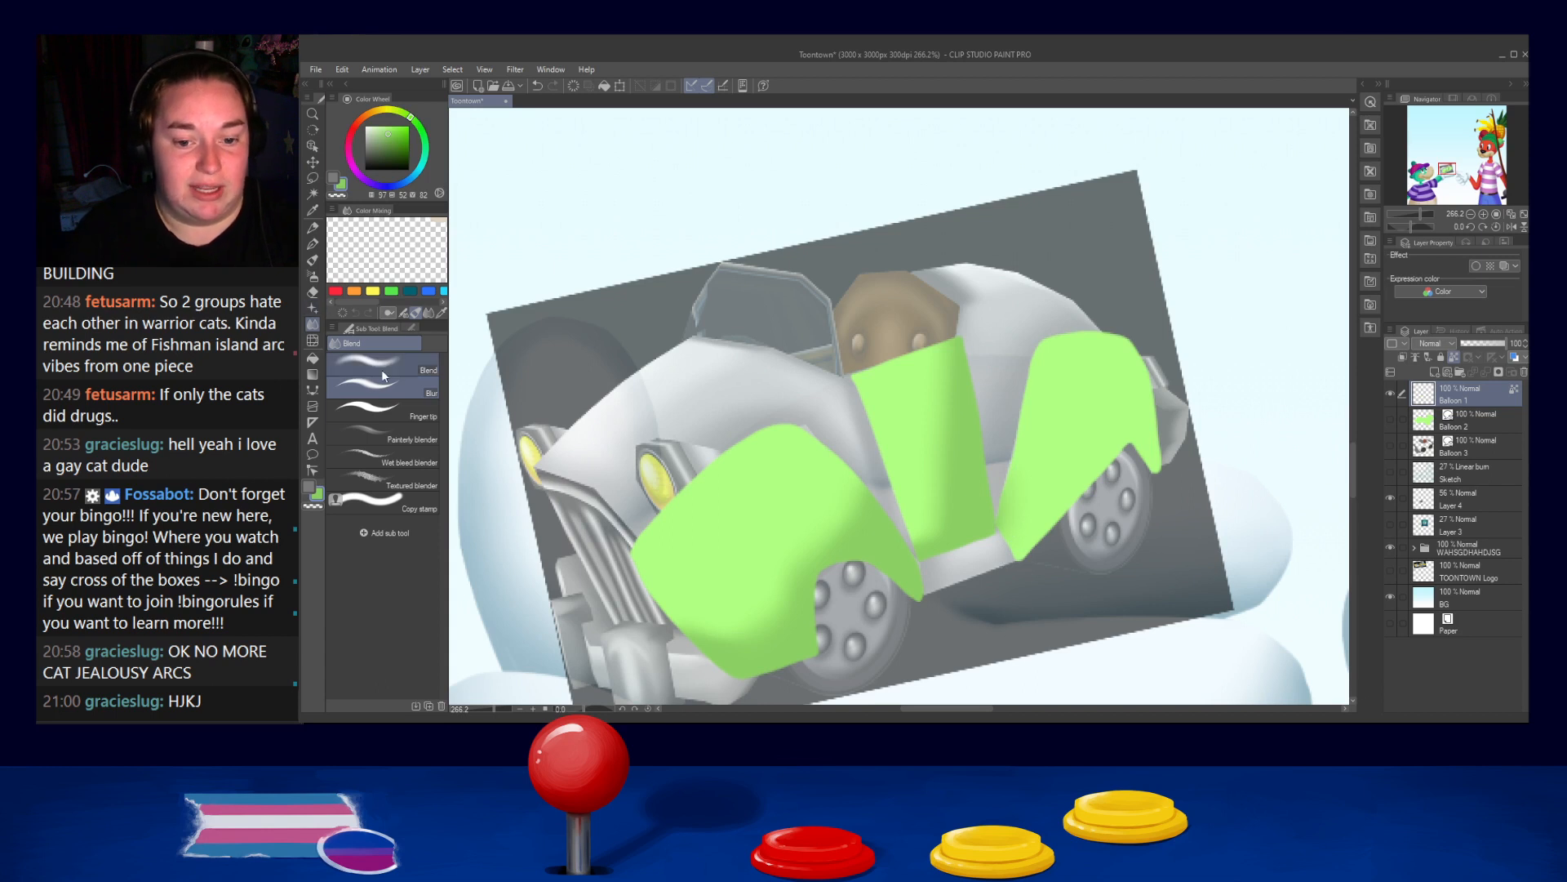
Paint darker green G-pen shadows along the rear fender's front side, back edge and wheel arch
click(313, 244)
mouse_move(1060, 341)
mouse_down()
mouse_move(1024, 474)
mouse_move(1035, 379)
mouse_move(1017, 551)
mouse_up()
drag(1027, 467, 1027, 540)
drag(1053, 351, 1027, 540)
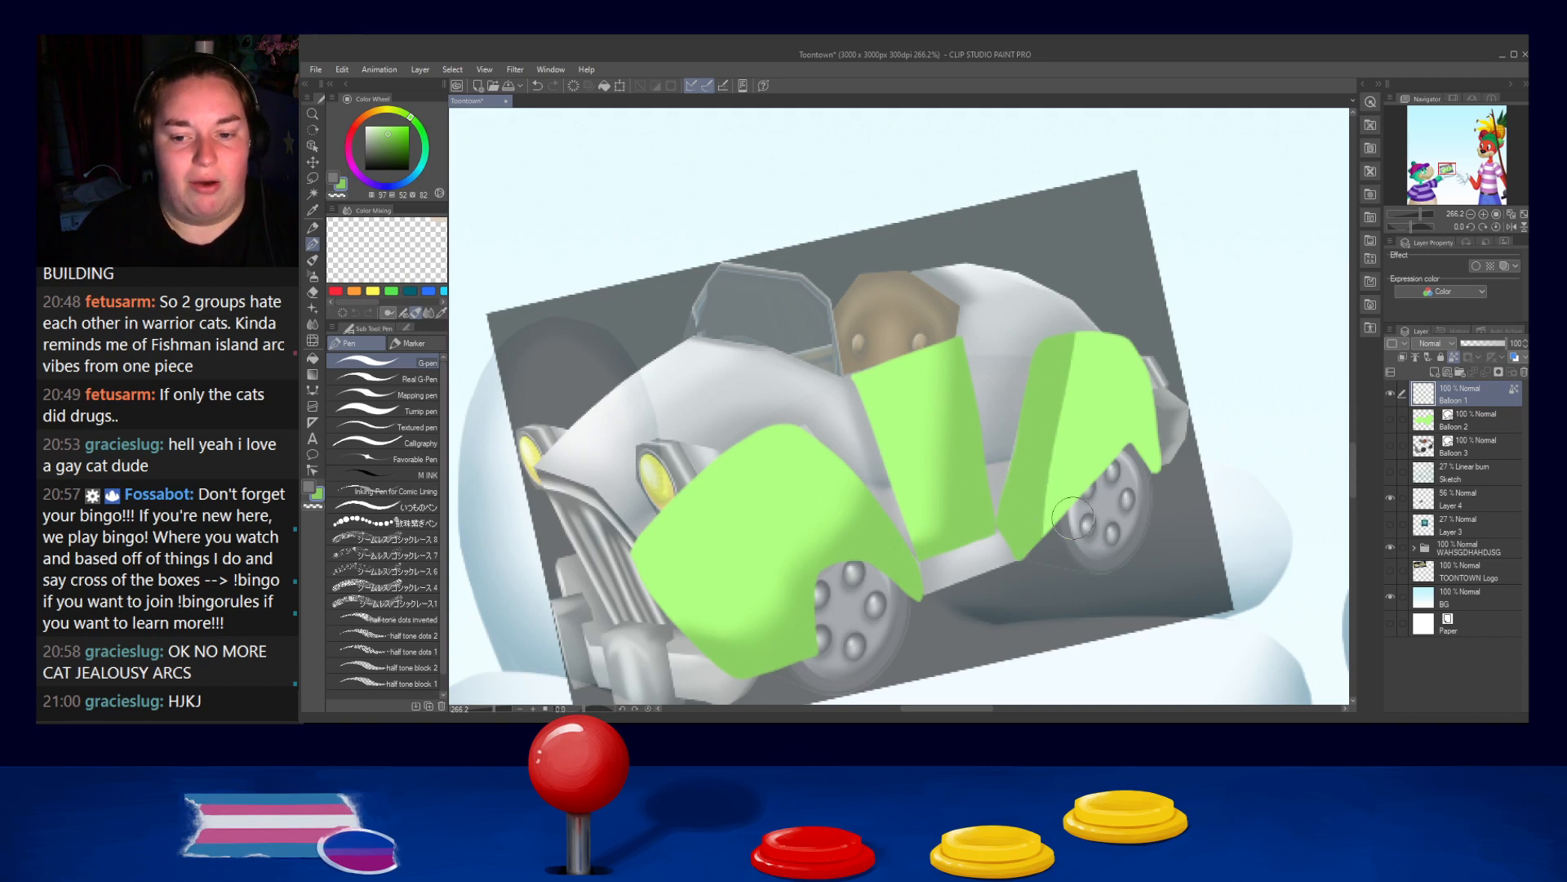
mouse_move(1141, 353)
mouse_down()
mouse_move(1146, 453)
mouse_move(1126, 329)
mouse_move(1147, 526)
mouse_up()
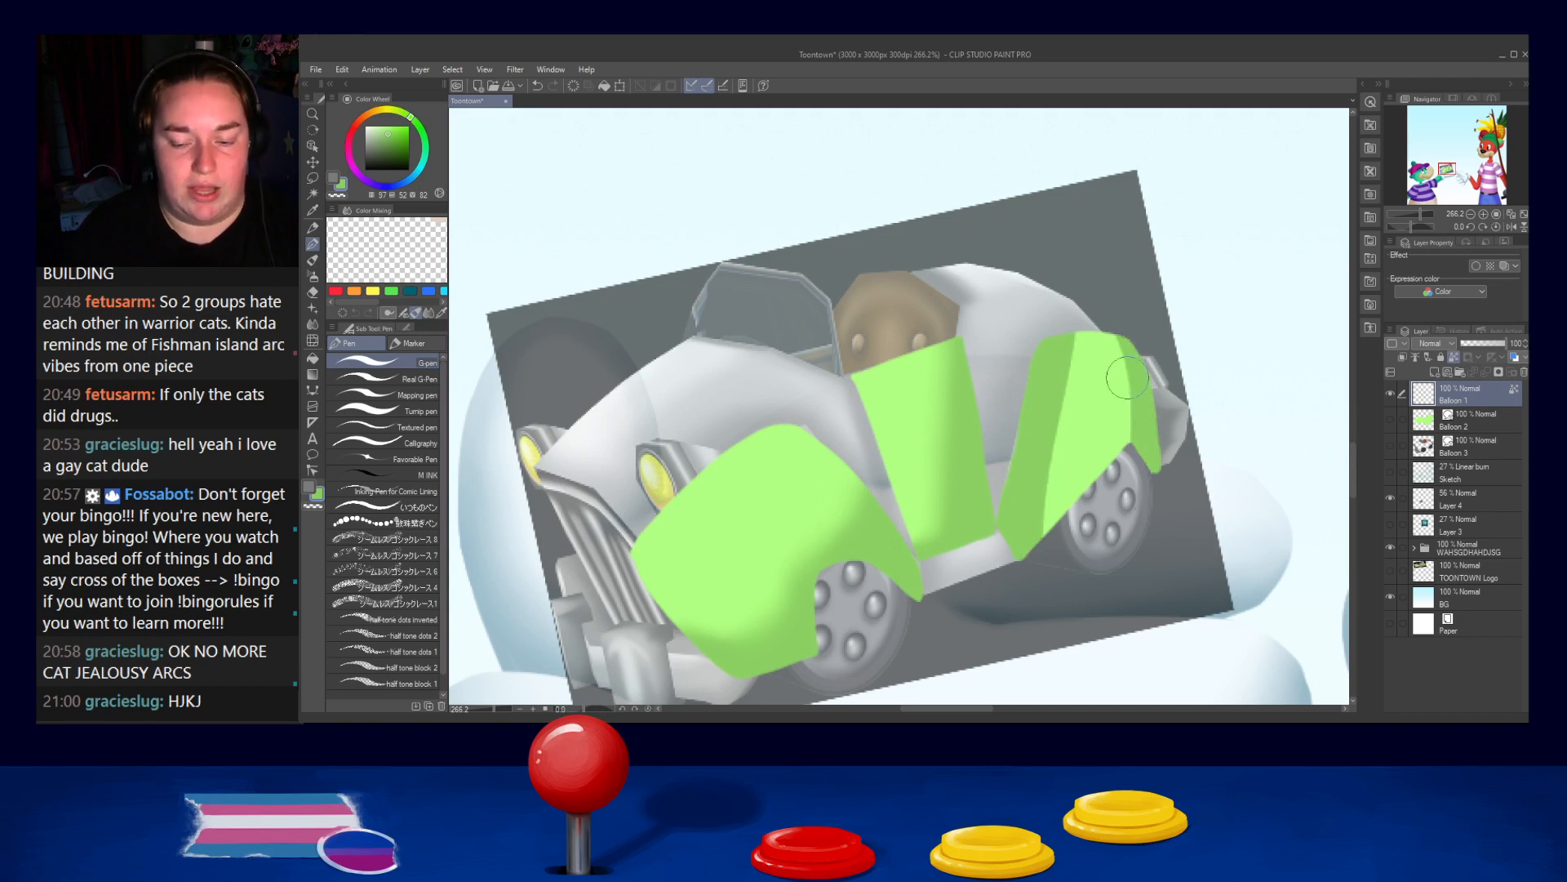
drag(1125, 425, 1021, 616)
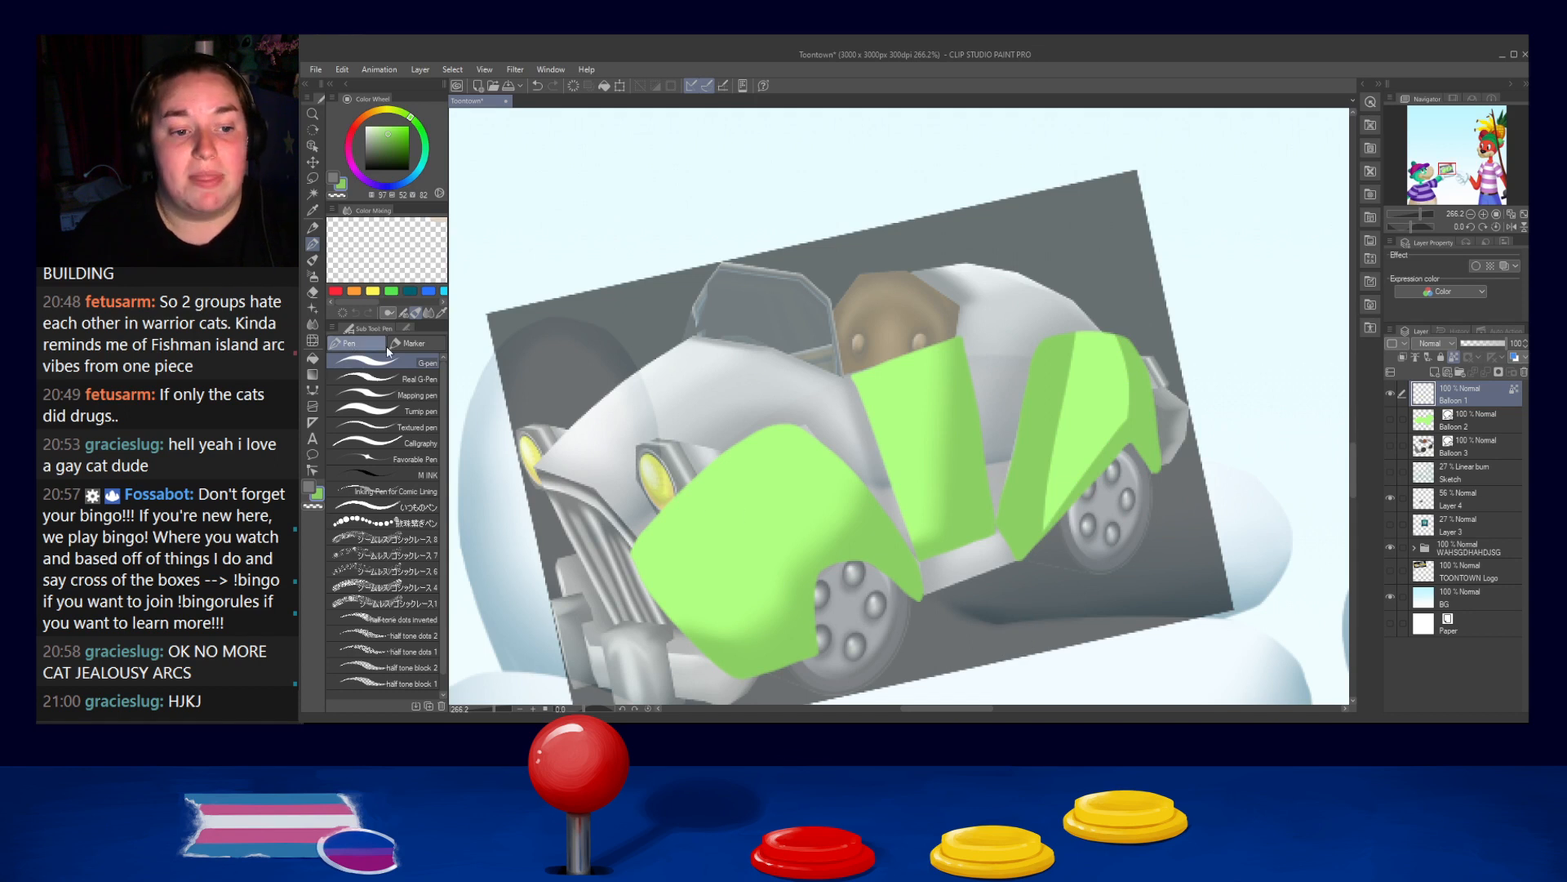
Soften the rear fender's shadow edges with the Blur tool
click(312, 324)
mouse_move(1099, 358)
mouse_down()
mouse_move(1053, 416)
mouse_move(1034, 553)
mouse_up()
mouse_move(1105, 429)
mouse_down()
mouse_move(1053, 509)
mouse_move(1103, 454)
mouse_up()
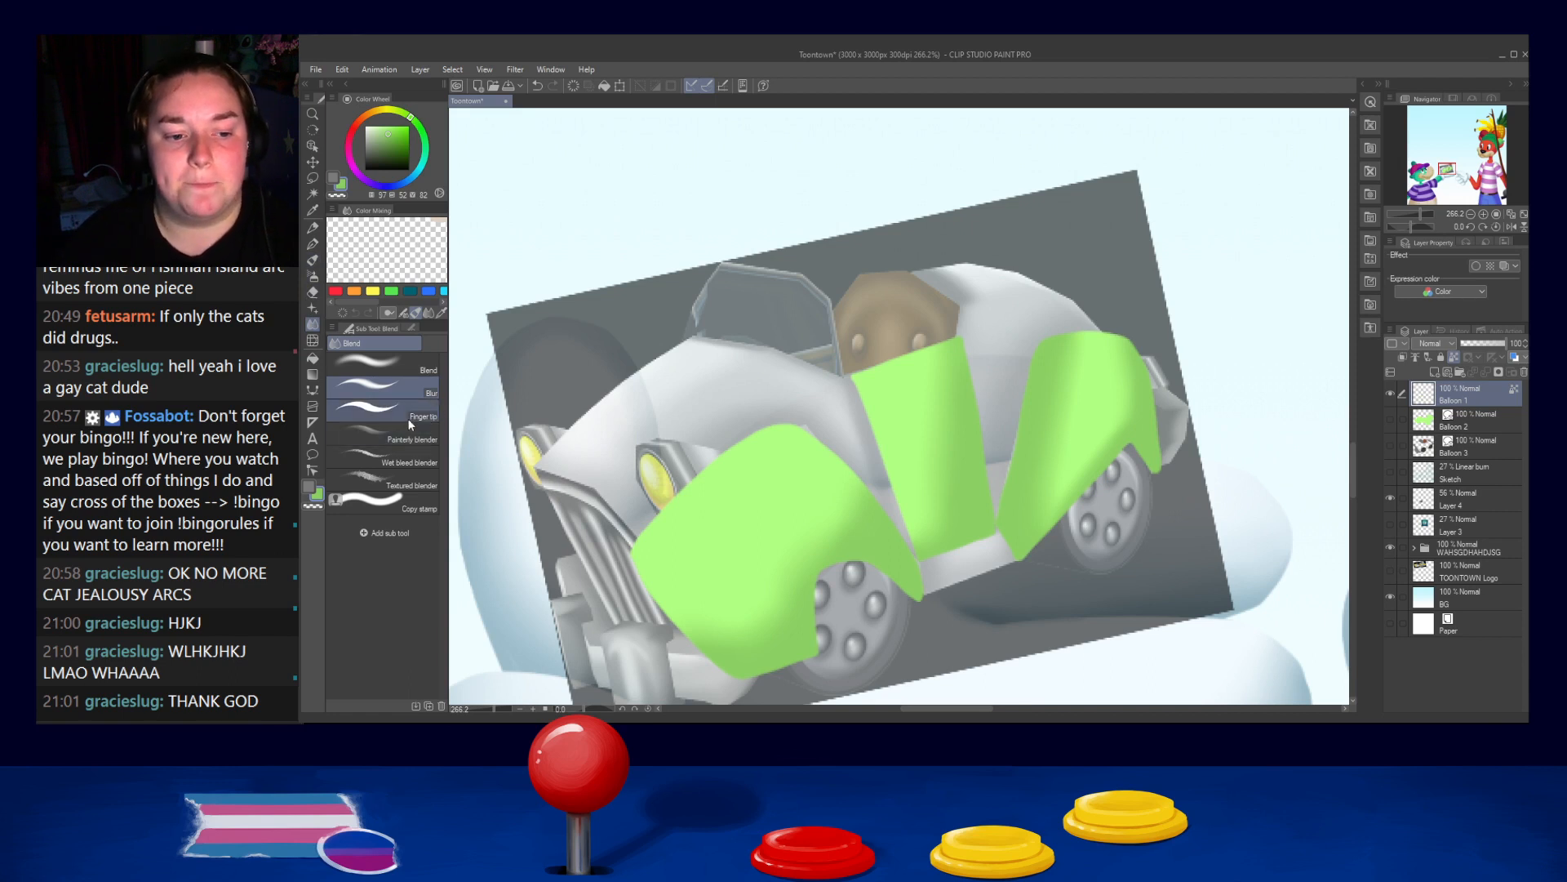
Choose the Painterly blender and show the Balloon 2 layer again
click(412, 440)
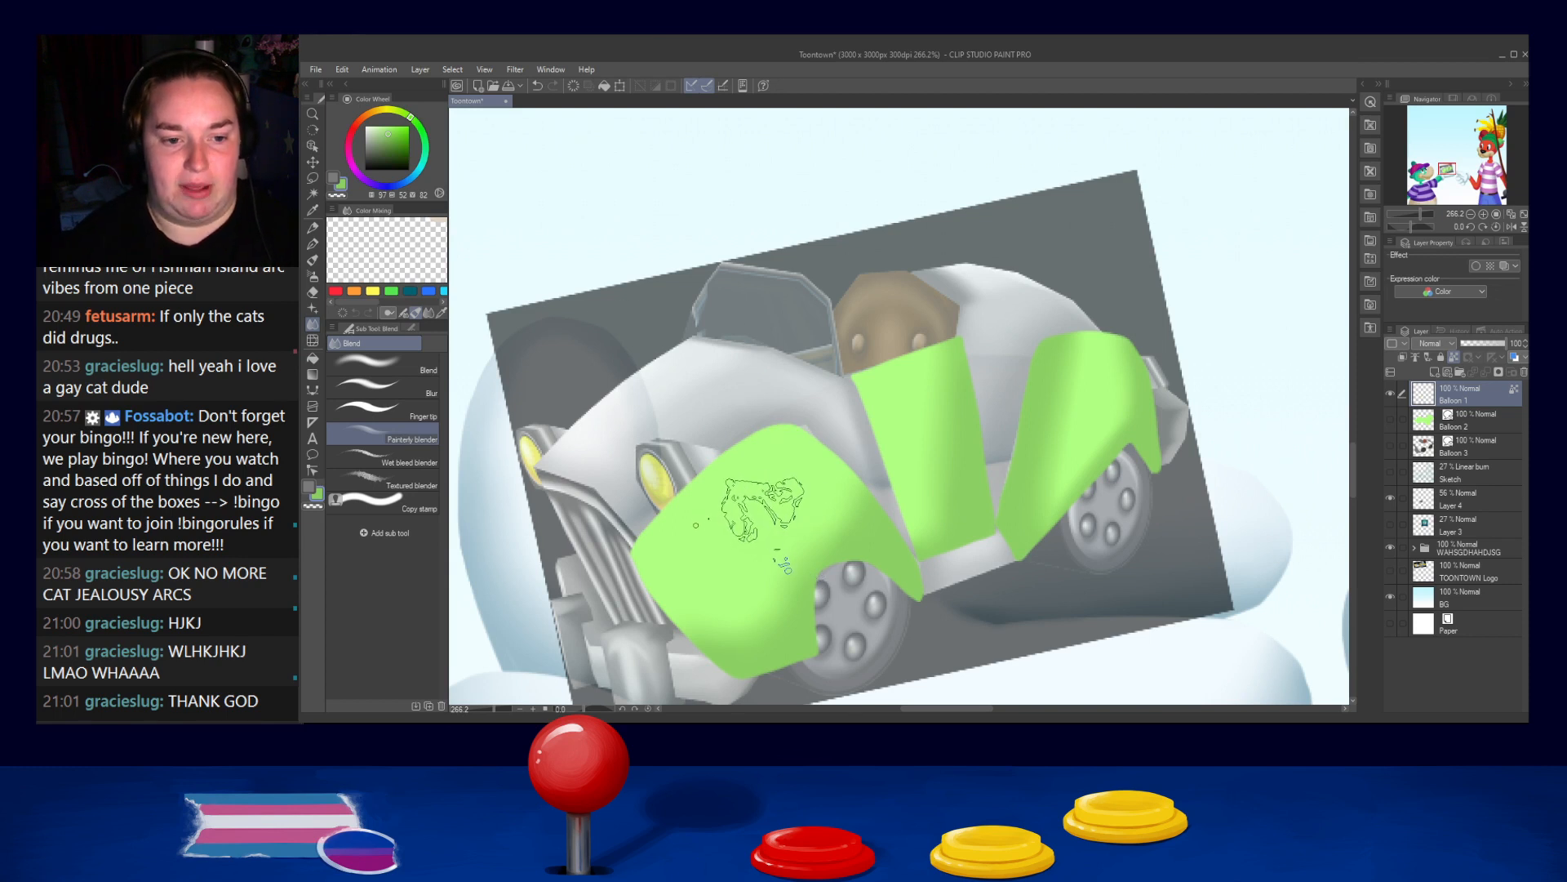
drag(743, 532, 731, 495)
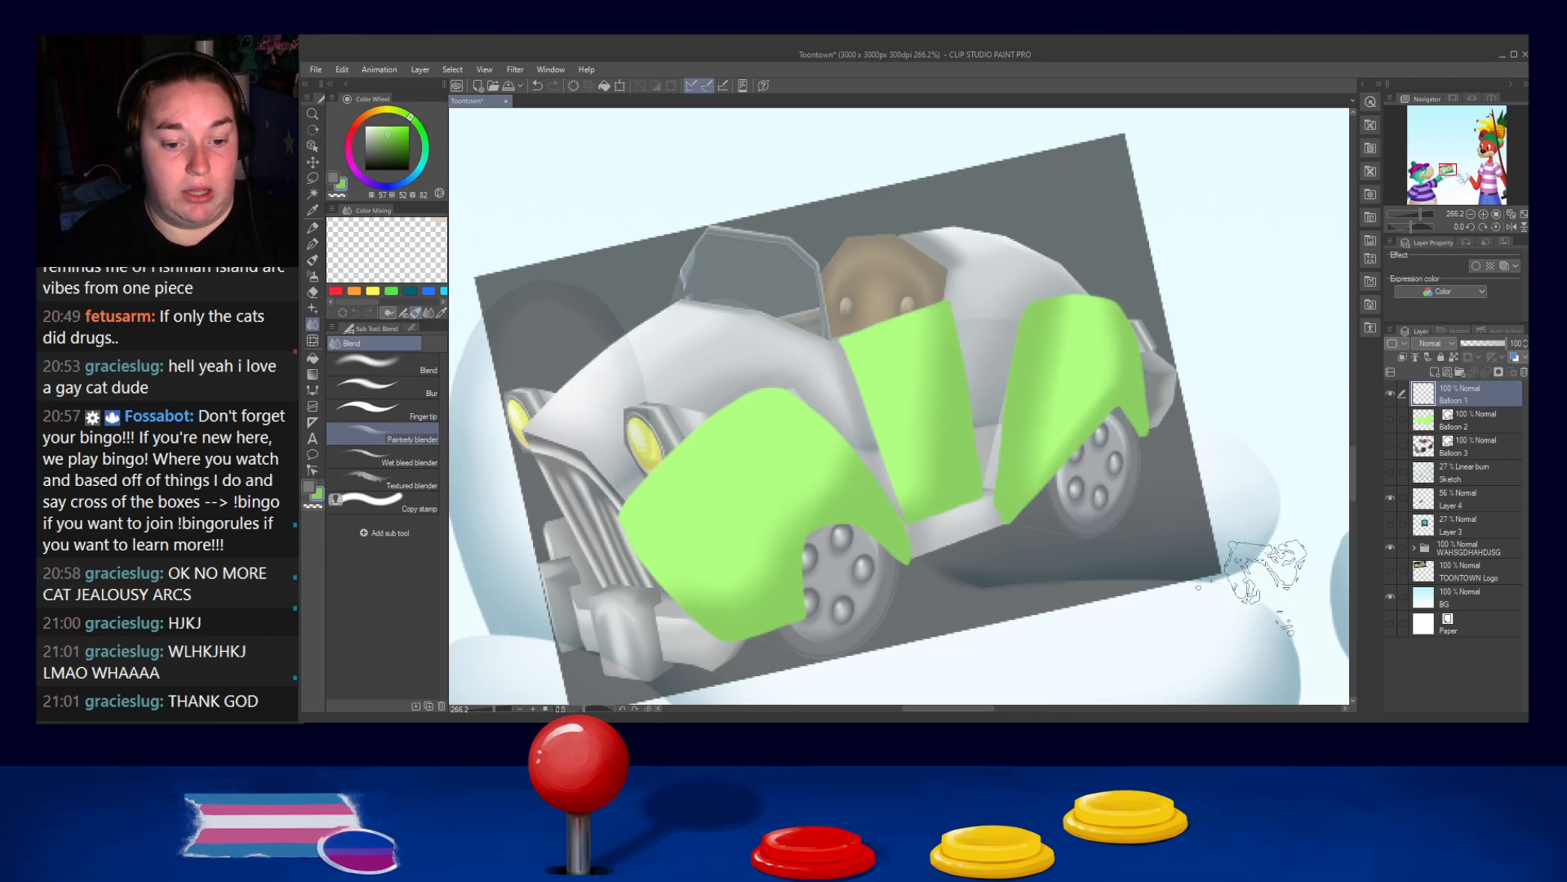
click(1390, 418)
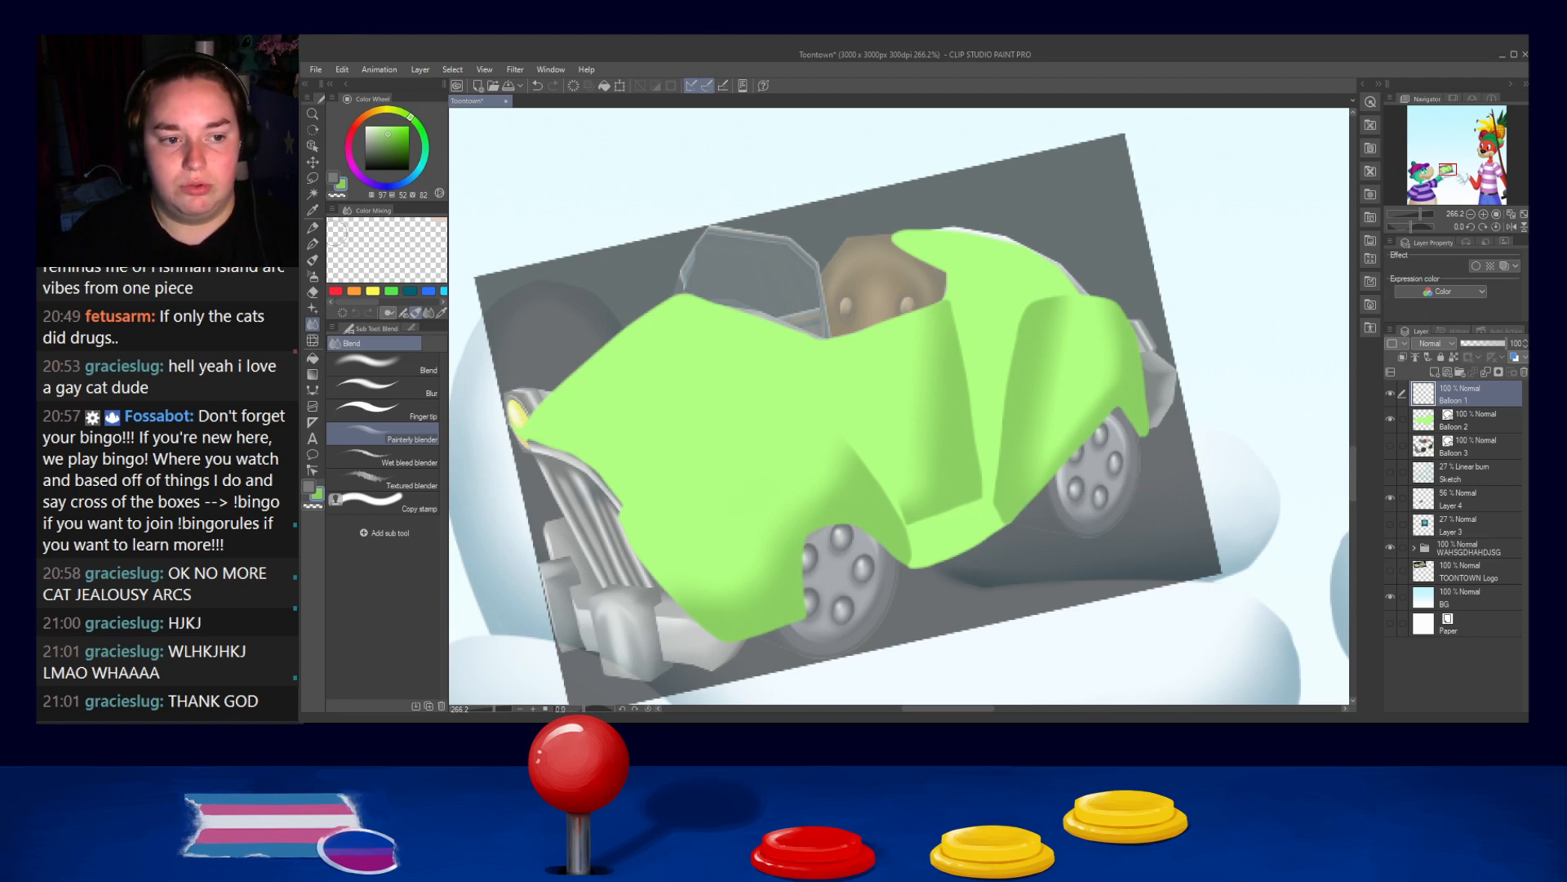
Rasterize the Balloon 2 layer and trim the body's lower edge beneath the car door
click(312, 243)
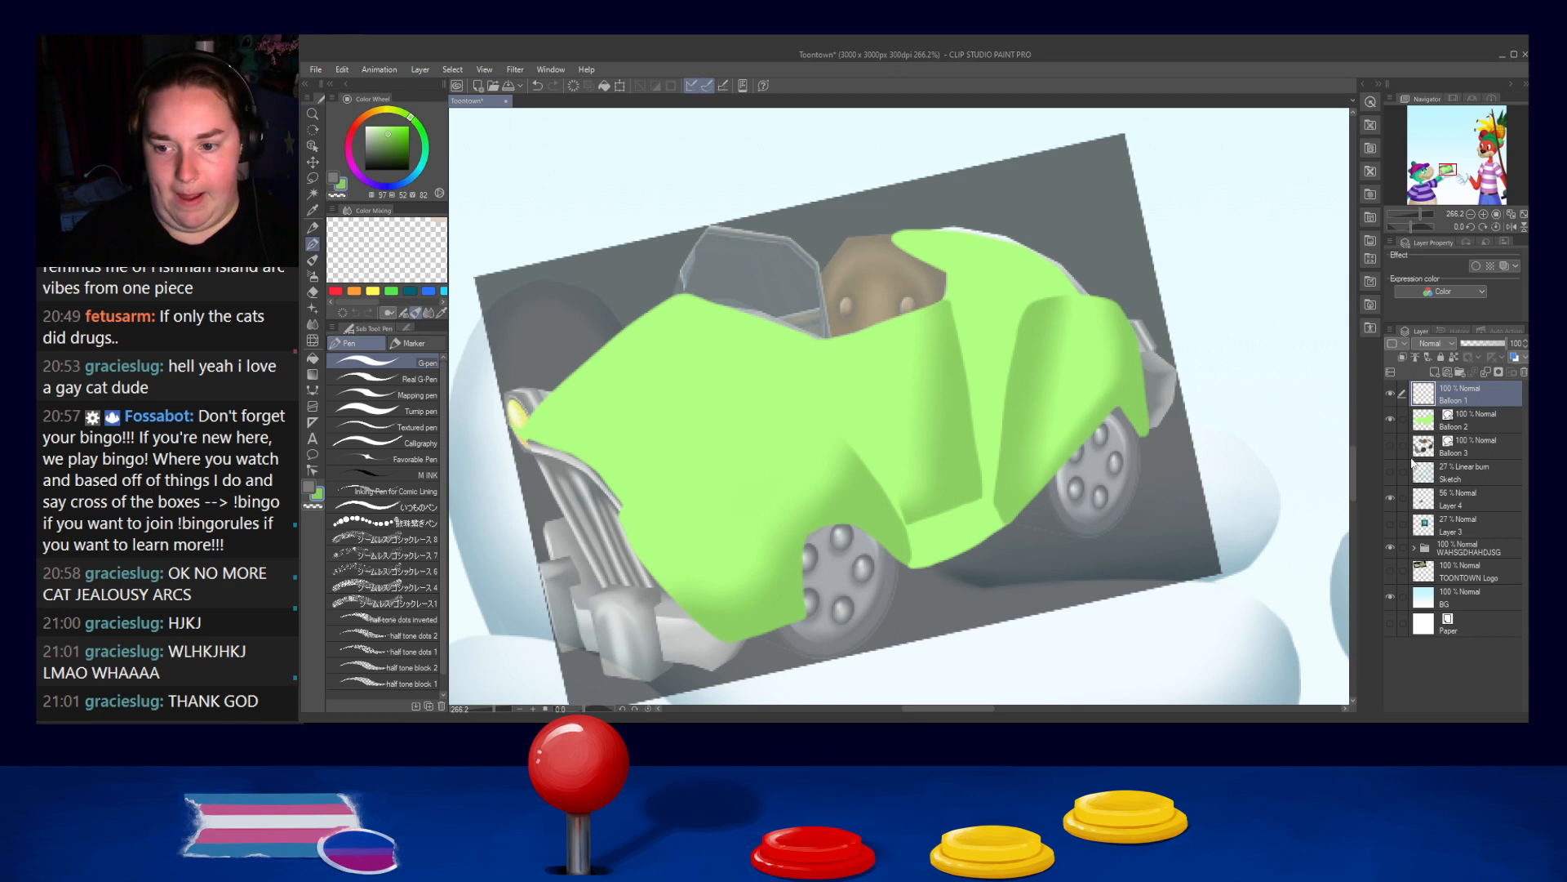
click(1469, 419)
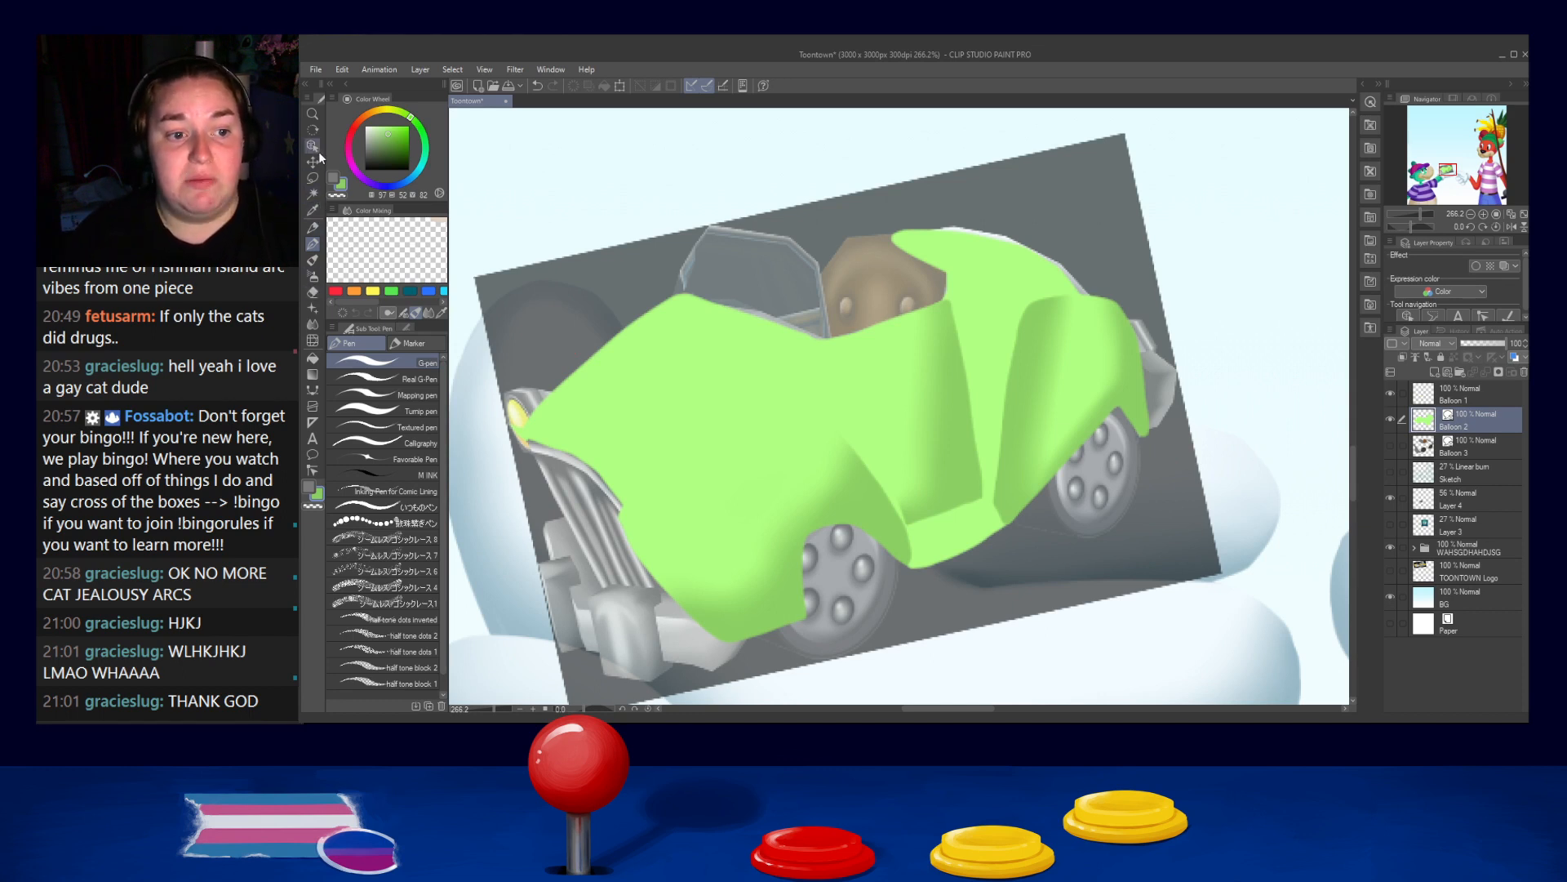
click(313, 470)
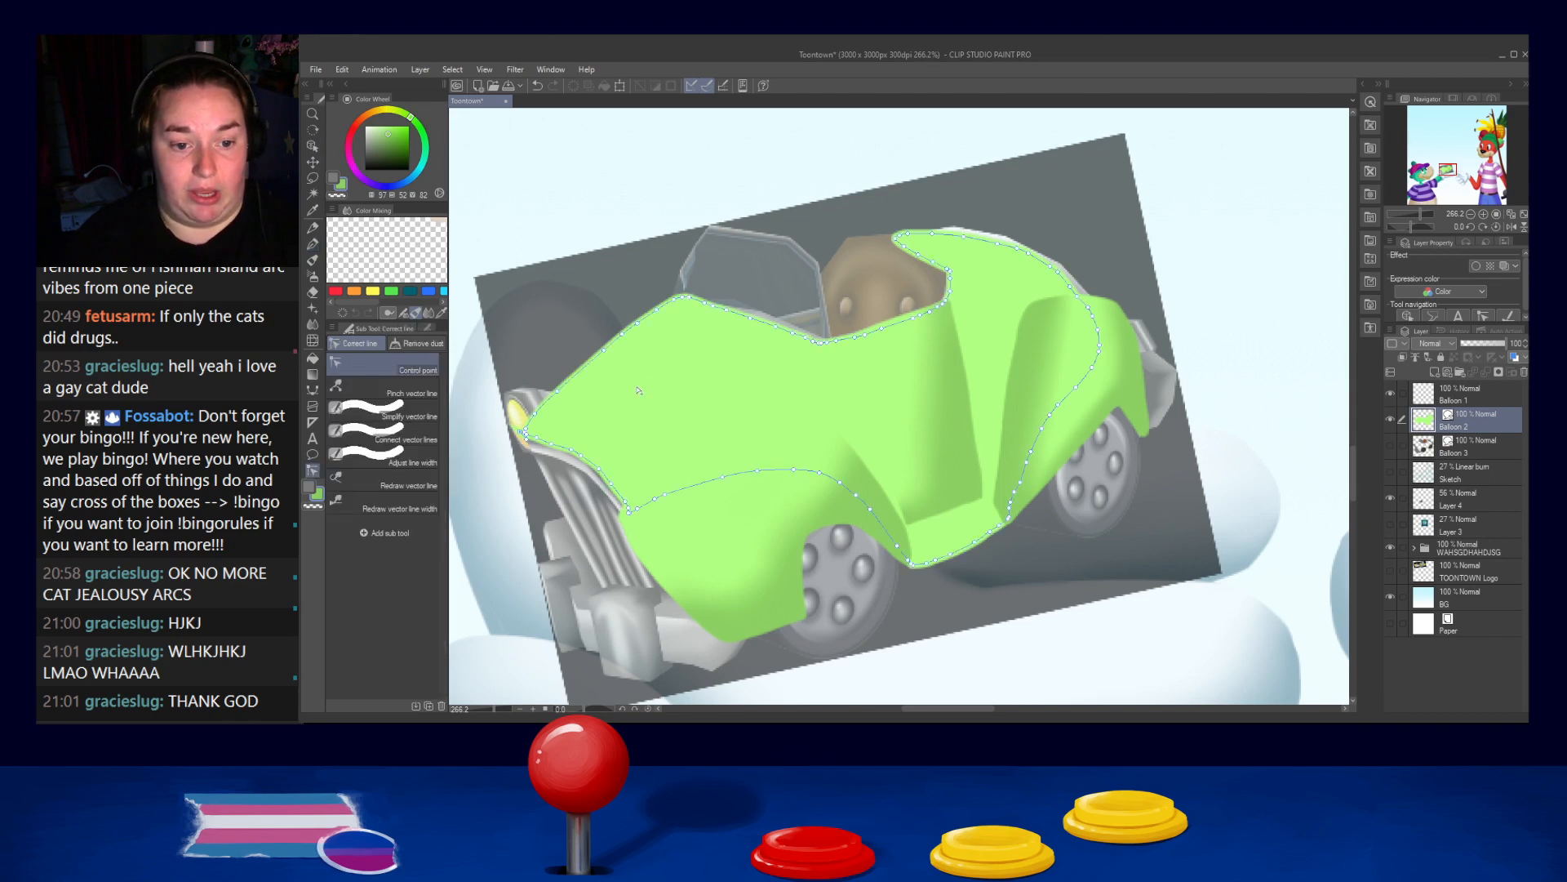
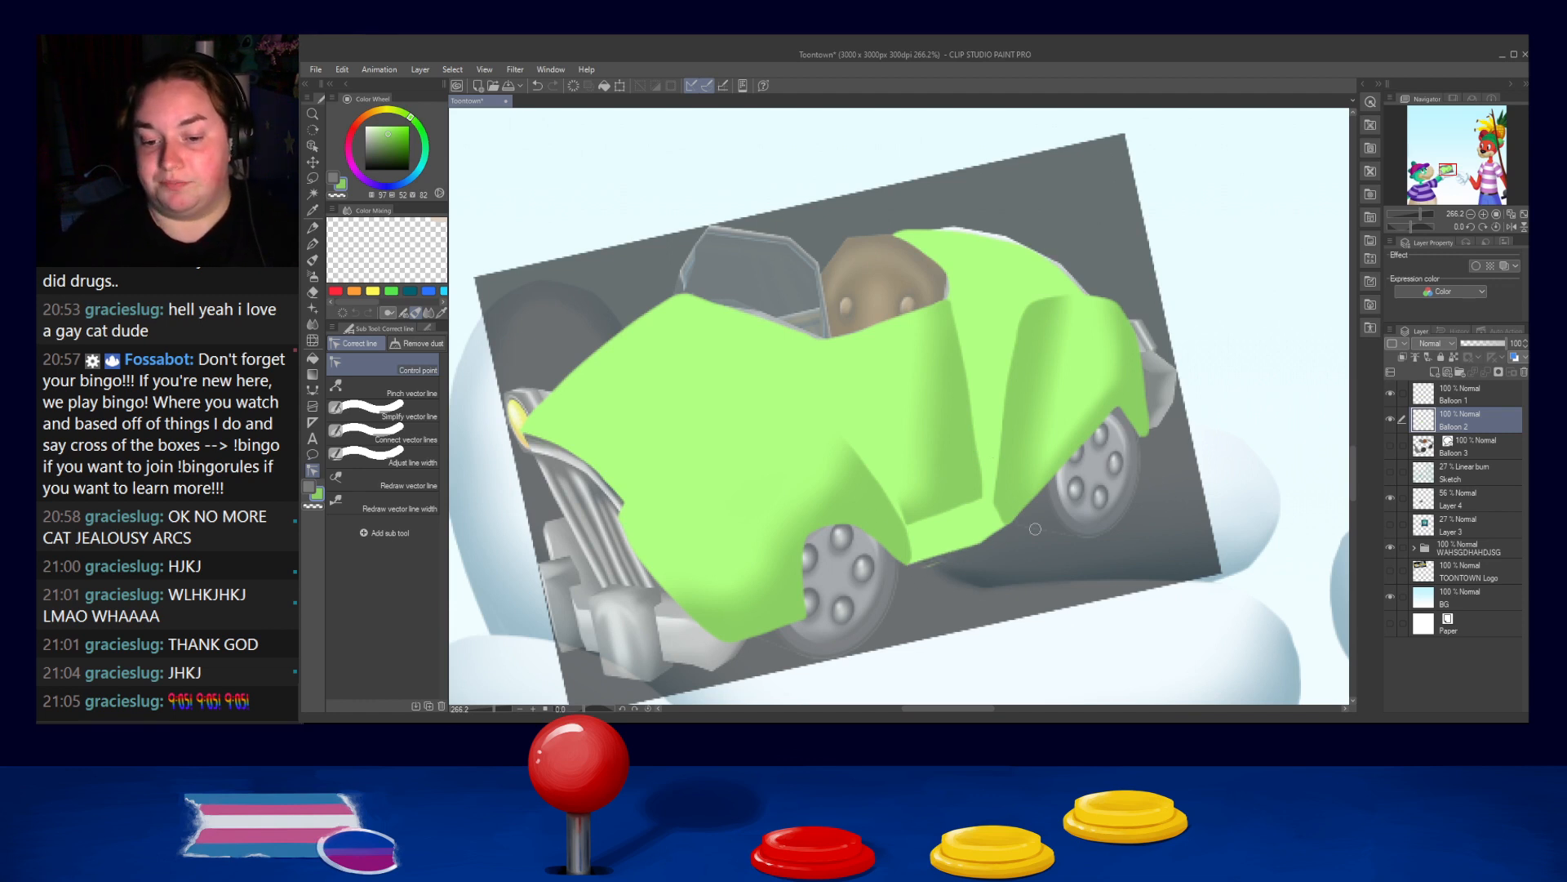
drag(1009, 526, 872, 583)
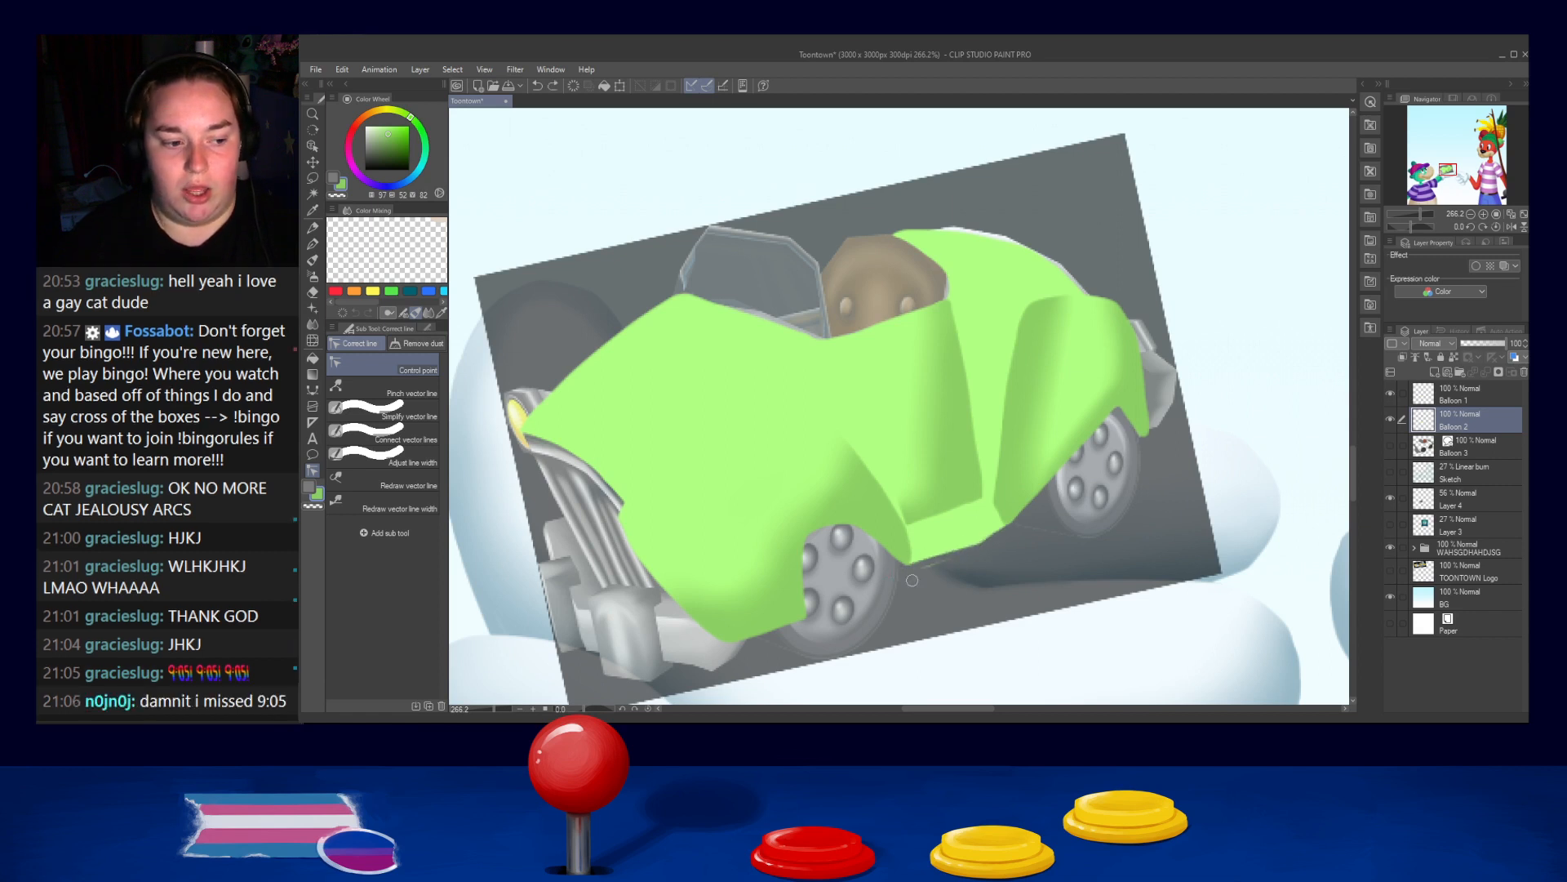
mouse_move(1008, 529)
mouse_down()
mouse_move(918, 570)
mouse_move(1021, 522)
mouse_move(834, 603)
mouse_up()
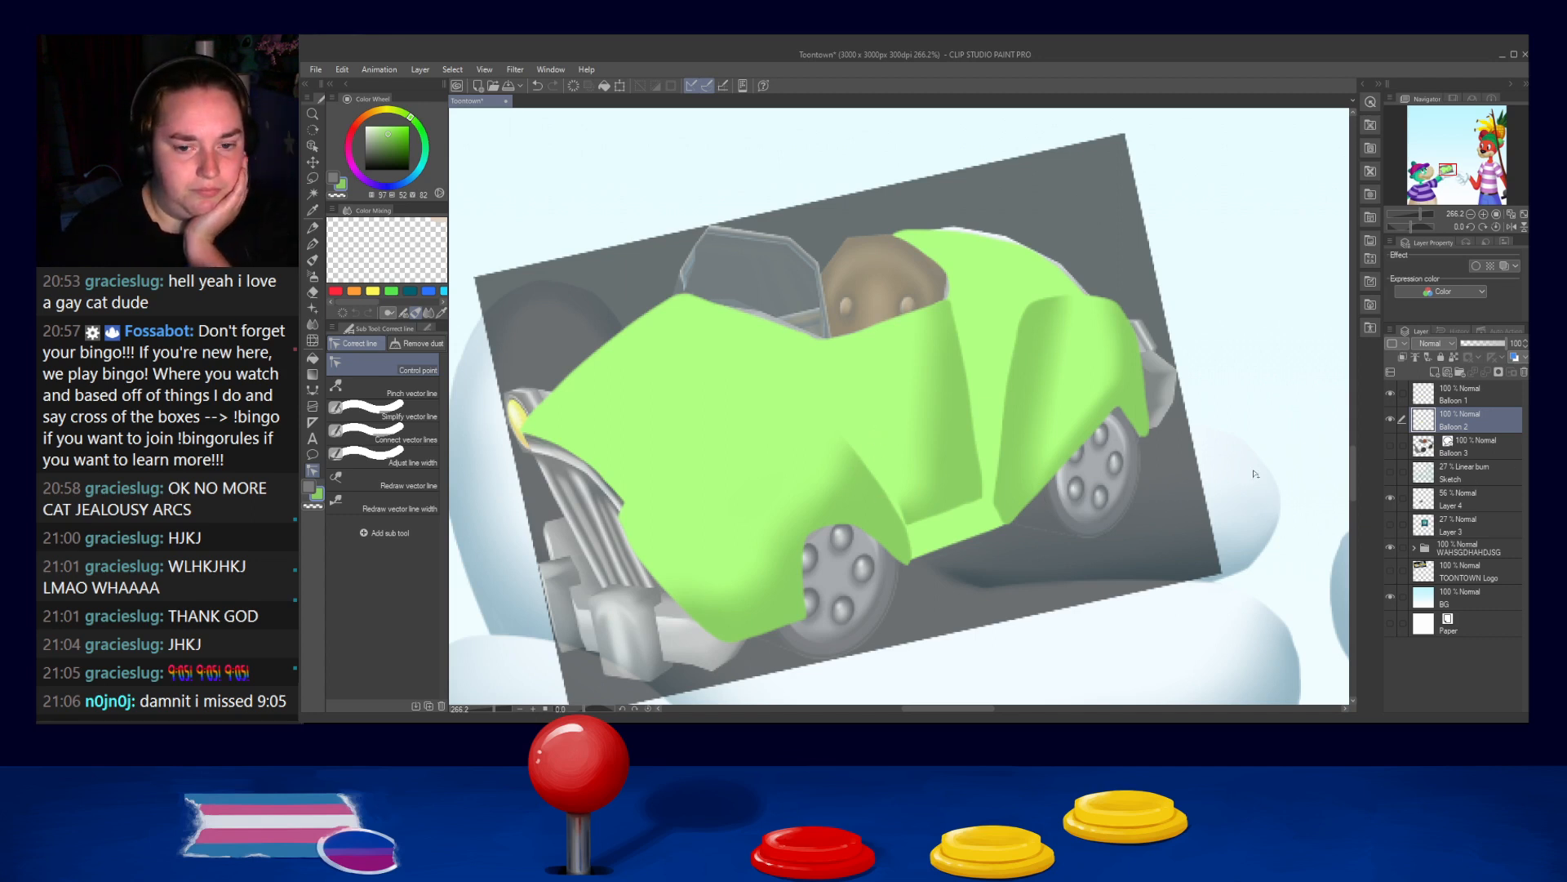
Lock transparent pixels on Balloon 2 and paint darker green G-pen shadows above and behind the front fender
click(1456, 359)
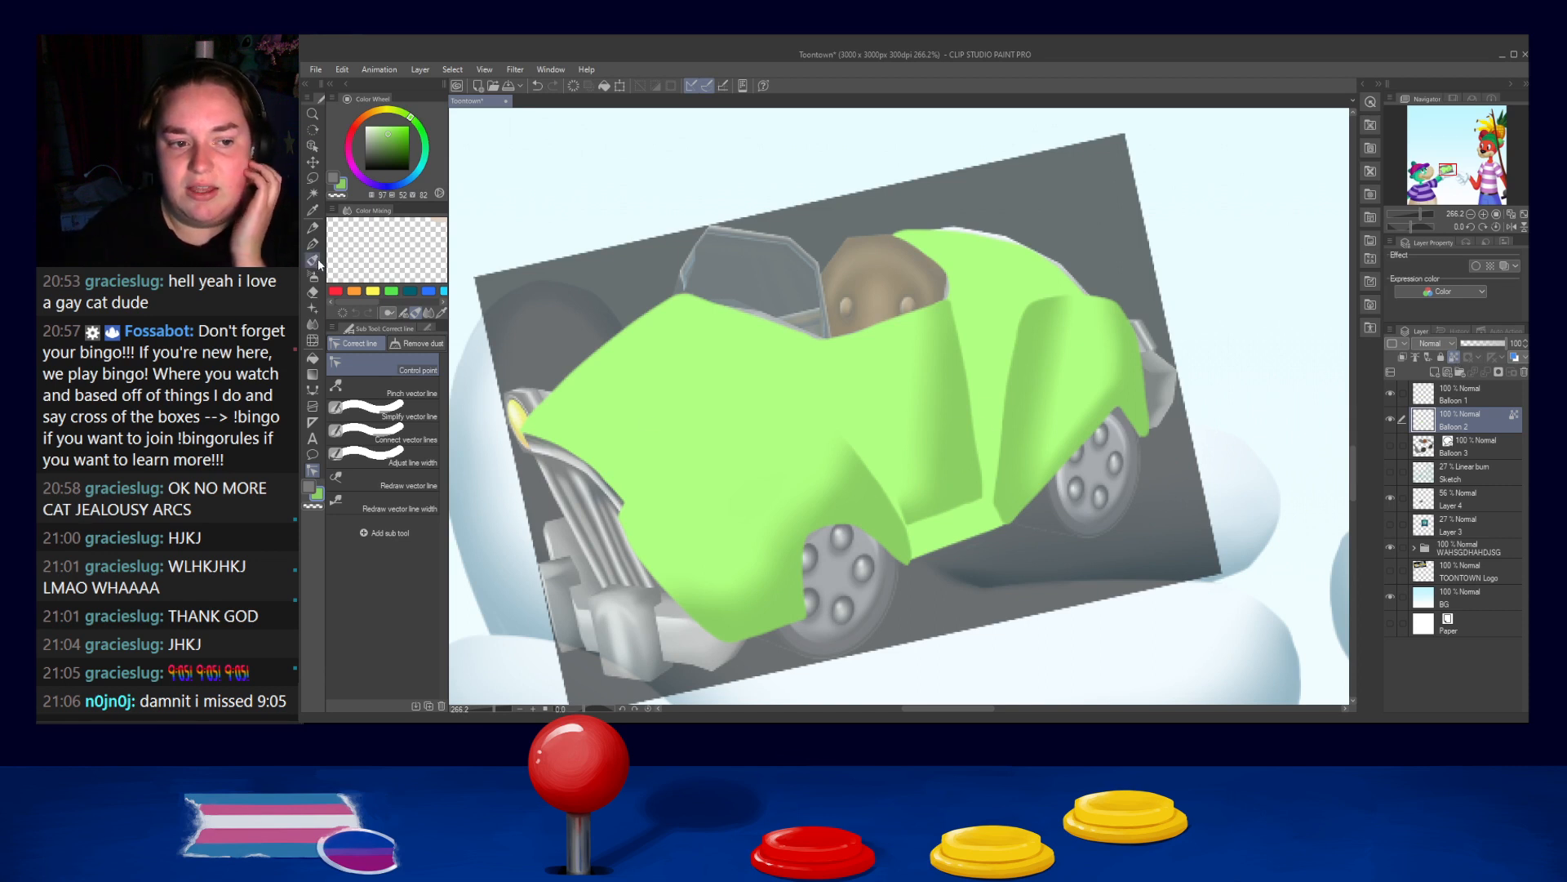
key(p)
mouse_move(637, 500)
mouse_down()
mouse_move(679, 460)
mouse_move(790, 398)
mouse_move(840, 439)
mouse_move(862, 405)
mouse_move(844, 382)
mouse_move(881, 491)
mouse_move(873, 432)
mouse_move(814, 327)
mouse_move(796, 396)
mouse_up()
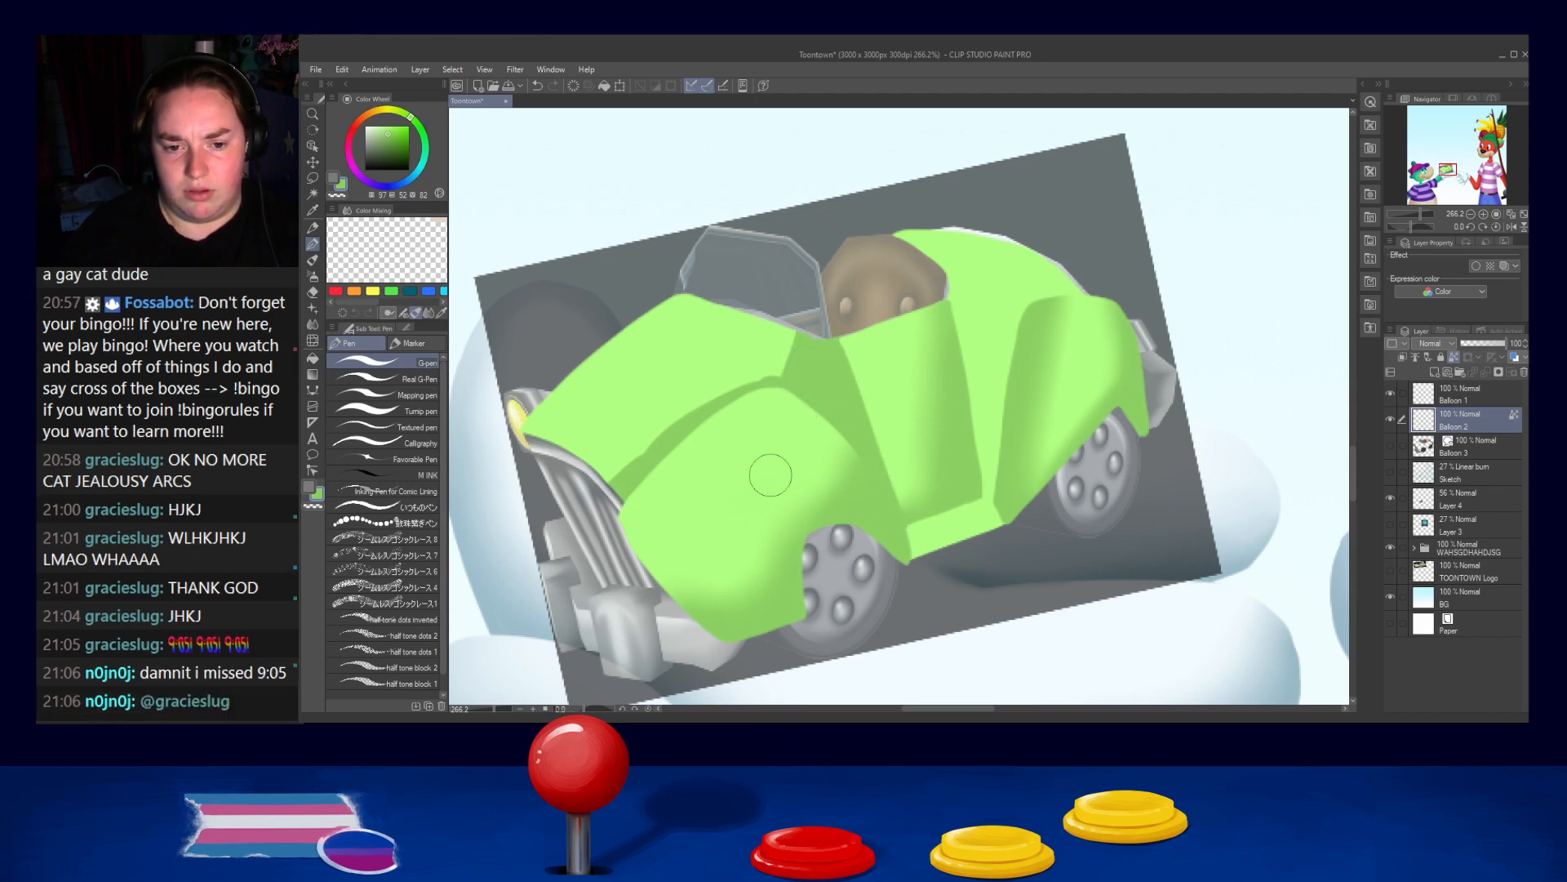
click(388, 138)
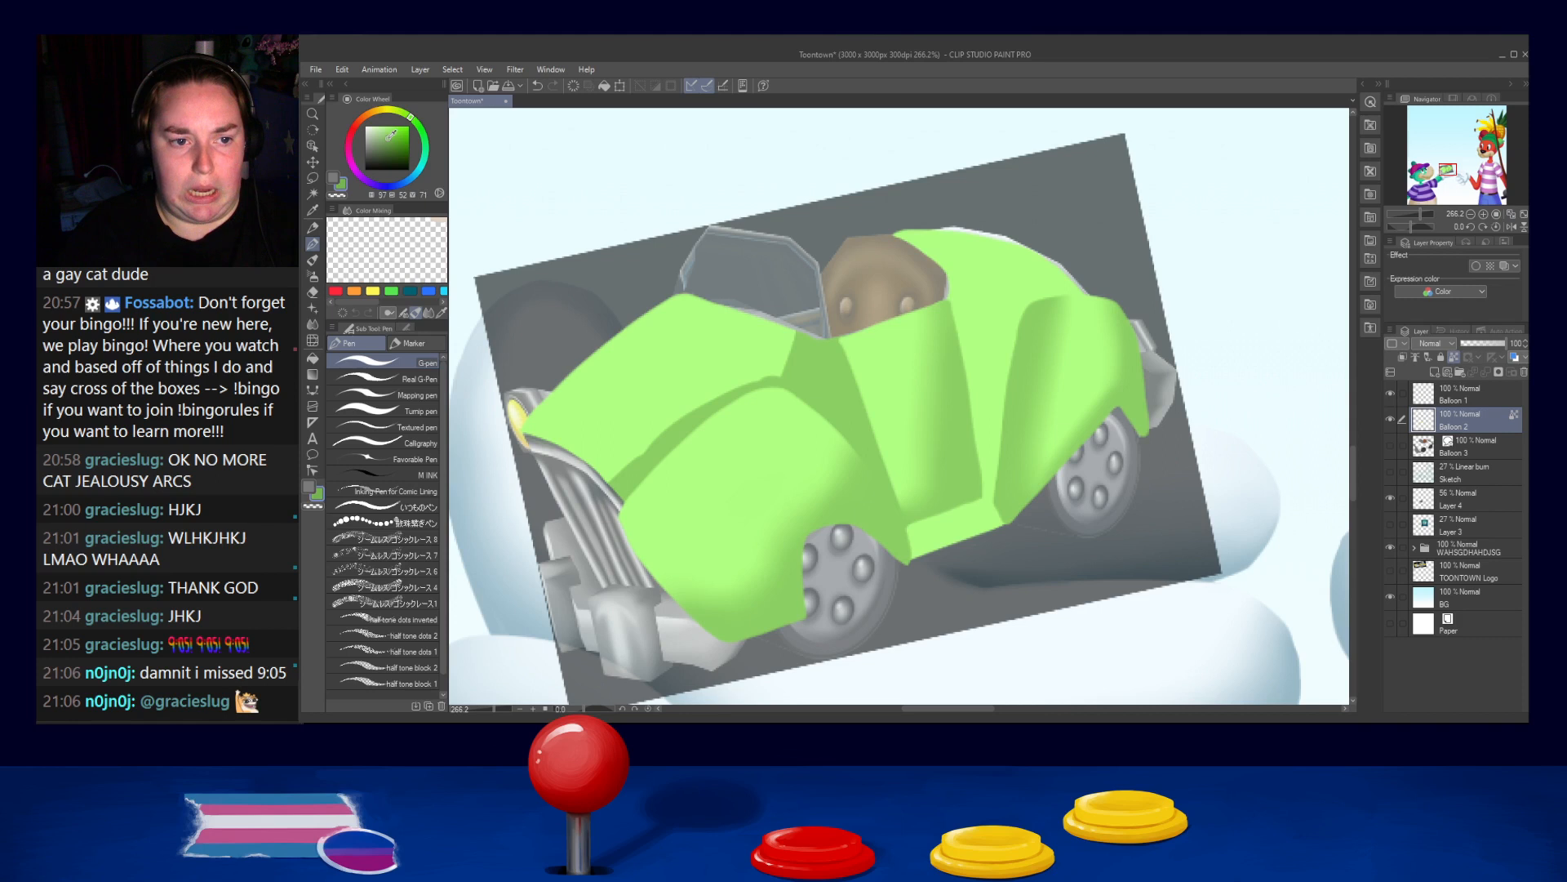
mouse_move(824, 432)
mouse_down()
mouse_move(906, 506)
mouse_move(864, 429)
mouse_move(913, 538)
mouse_move(882, 510)
mouse_up()
drag(872, 443, 849, 384)
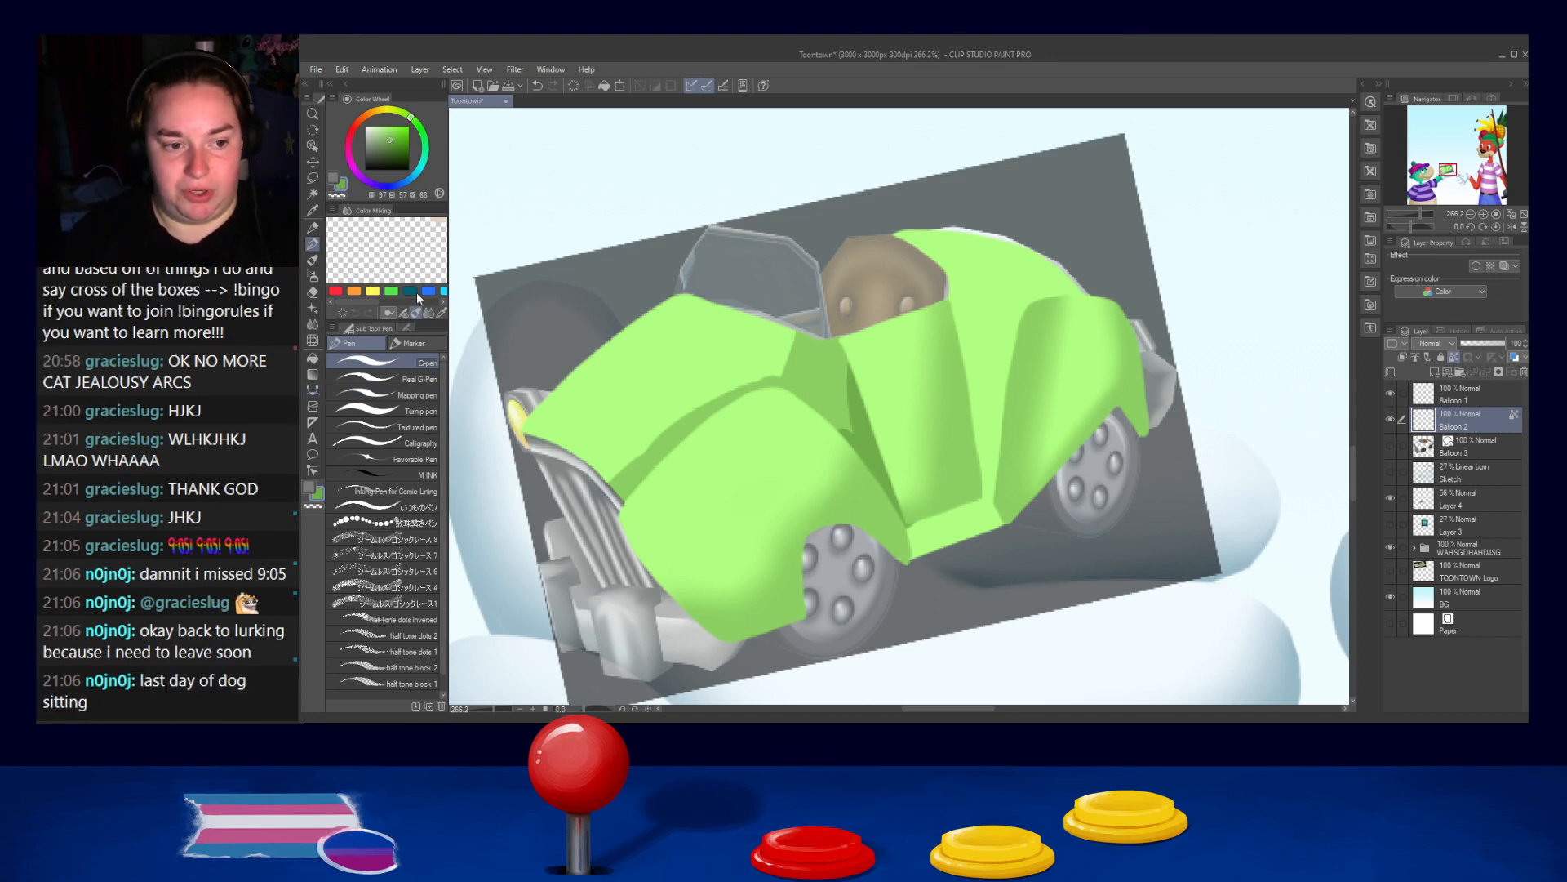
Soften the shadows around the front fender with the Blur tool
click(314, 324)
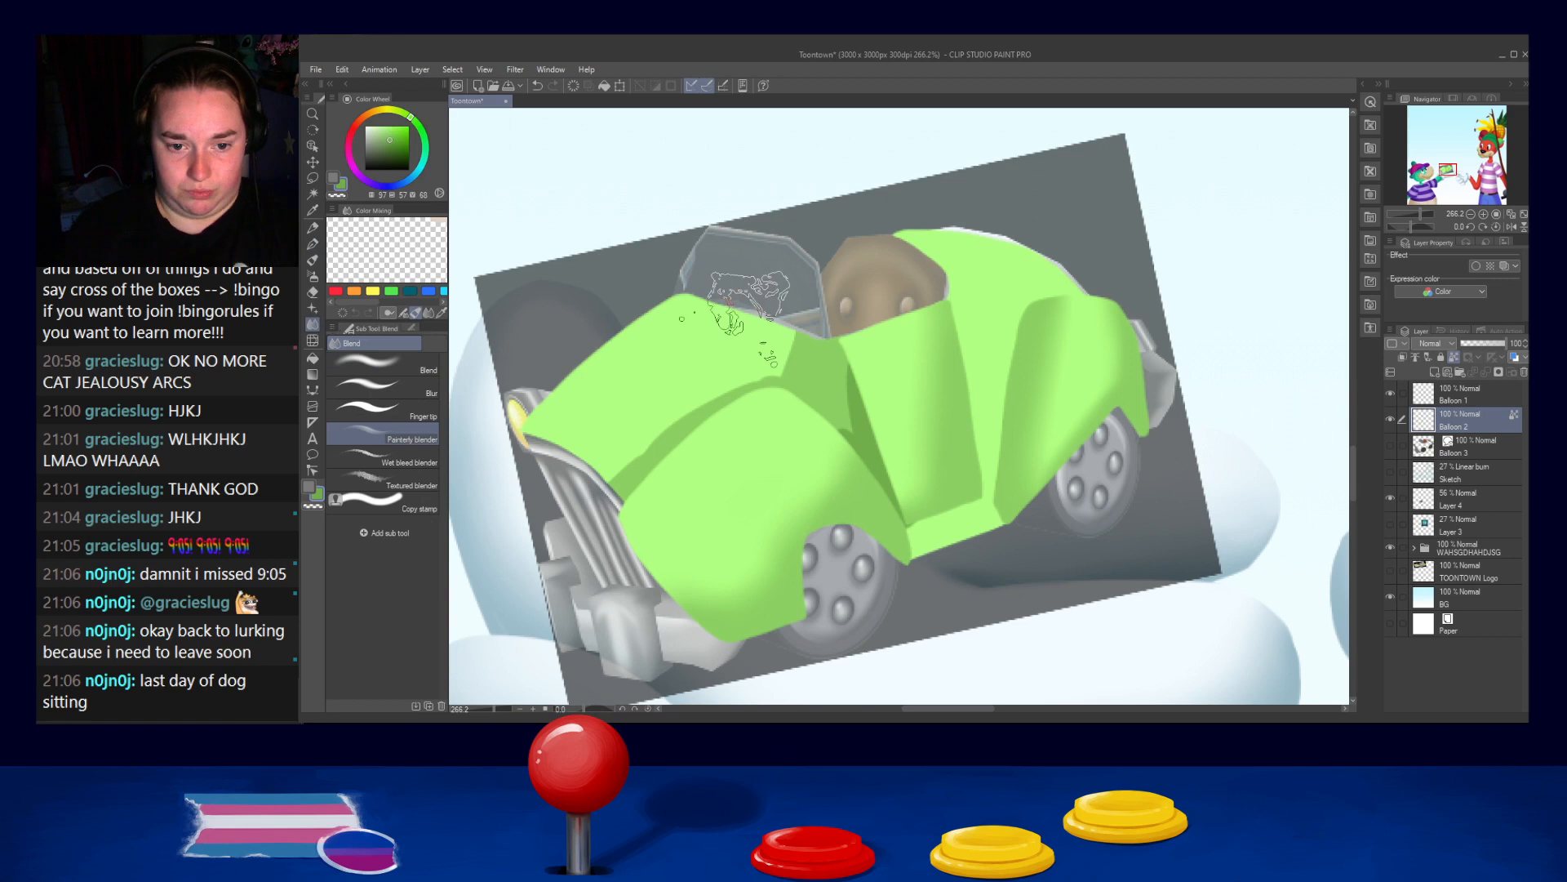
click(384, 387)
drag(761, 378, 627, 463)
mouse_move(831, 444)
mouse_down()
mouse_move(836, 405)
mouse_move(845, 448)
mouse_move(848, 380)
mouse_up()
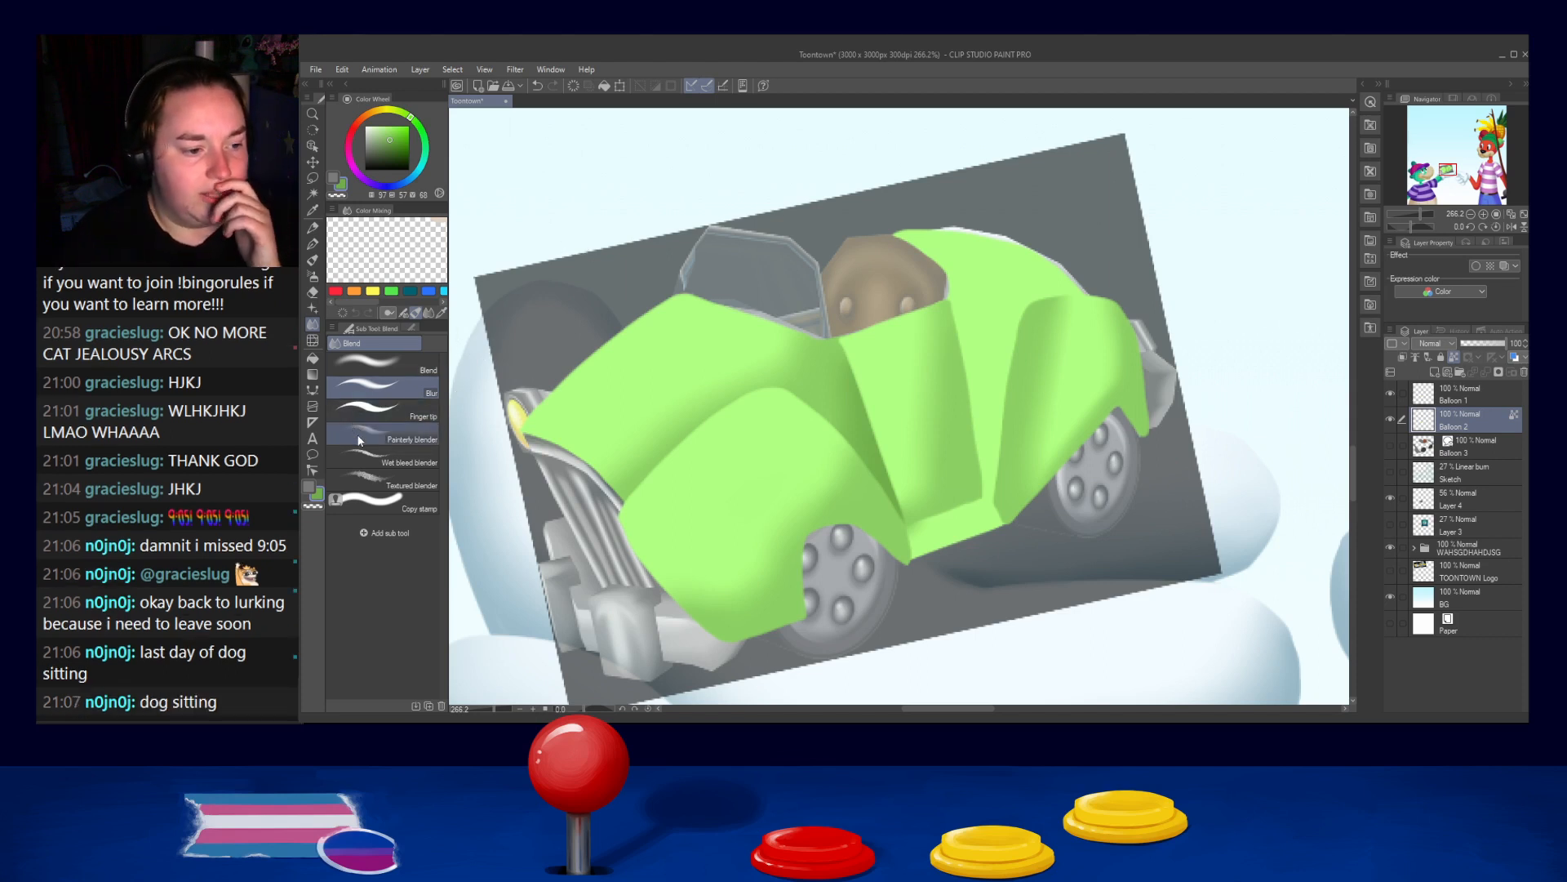
Deepen the shadow between the front fender and the door with green picked from the body, and blur it
click(313, 244)
alt+click(927, 529)
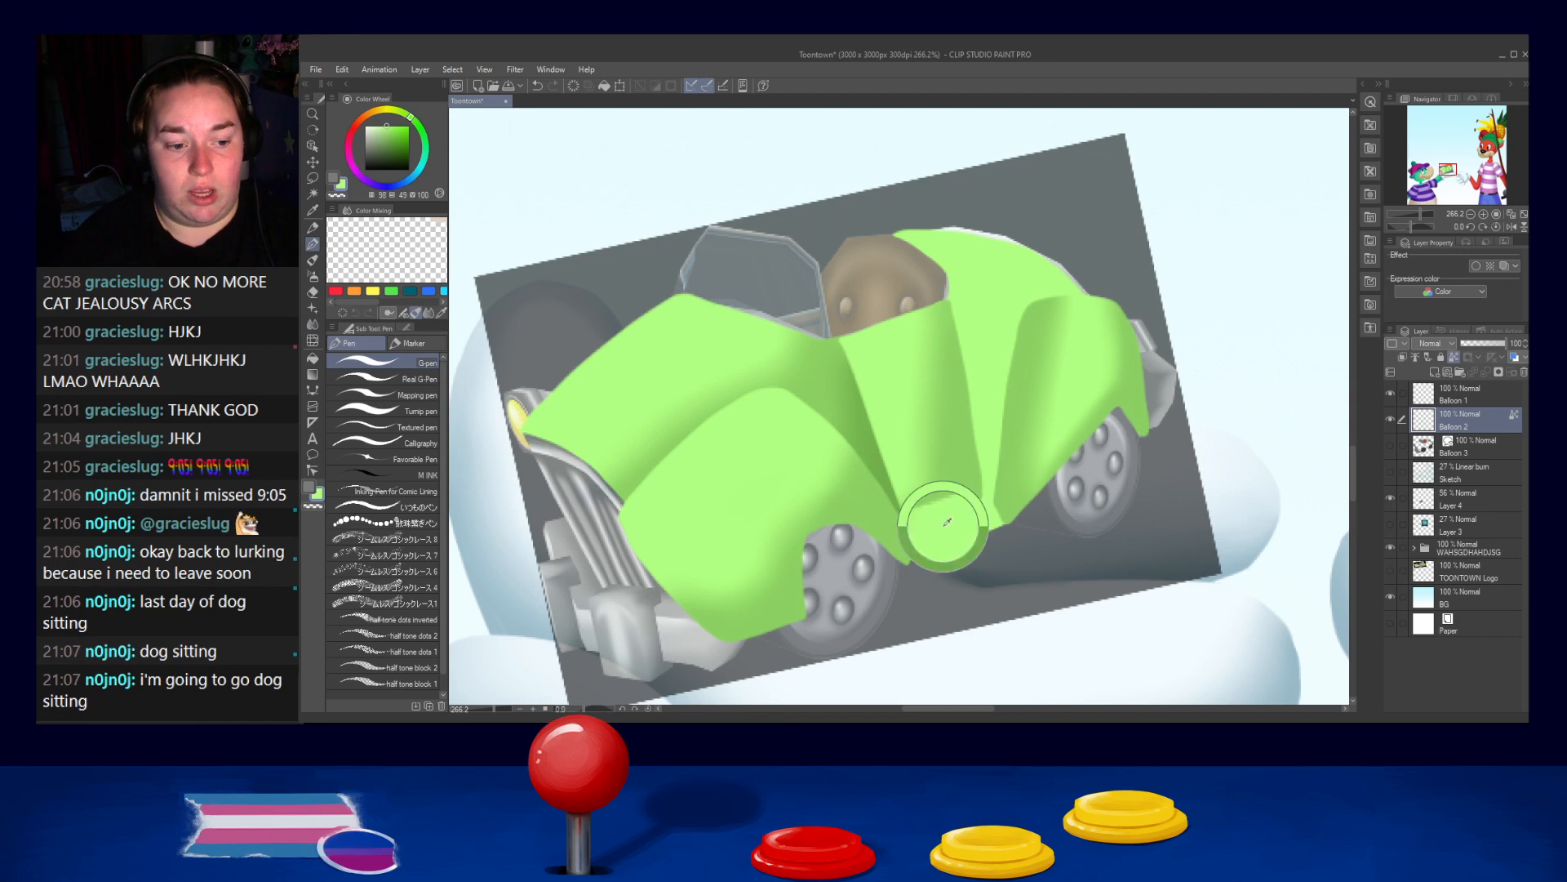
alt+click(894, 527)
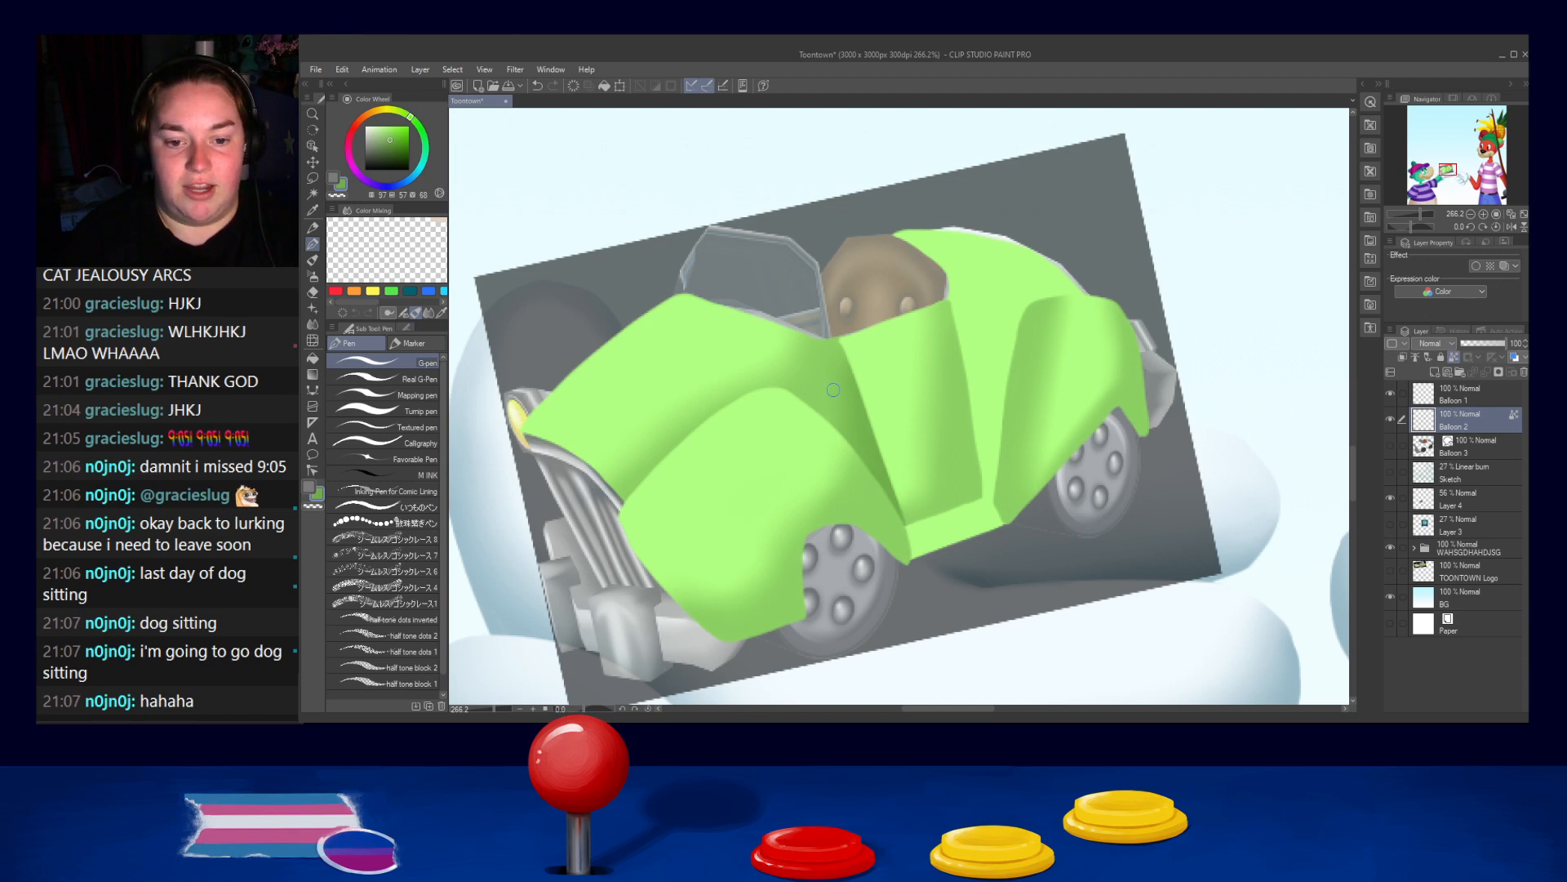
key(j)
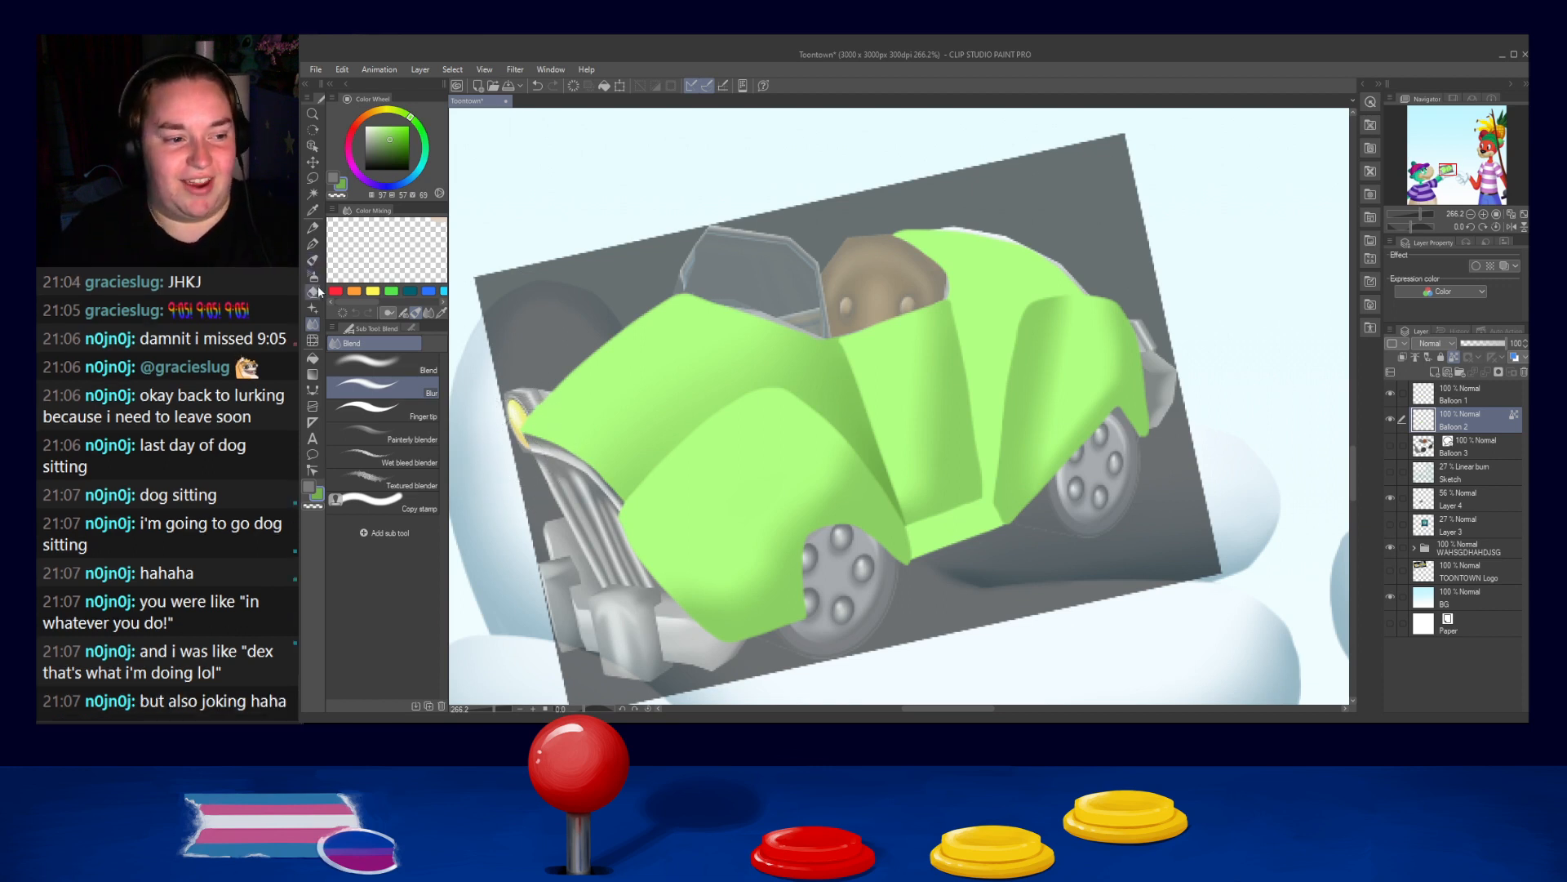
Paint darker green G-pen shadows between the door and rear fender and along the running board
click(312, 244)
mouse_move(988, 492)
mouse_down()
mouse_move(988, 449)
mouse_move(1003, 463)
mouse_move(991, 399)
mouse_up()
alt+click(1025, 470)
drag(991, 511, 903, 540)
key(bracketleft)
key(bracketleft)
key(bracketleft)
key(bracketleft)
key(ctrl+z)
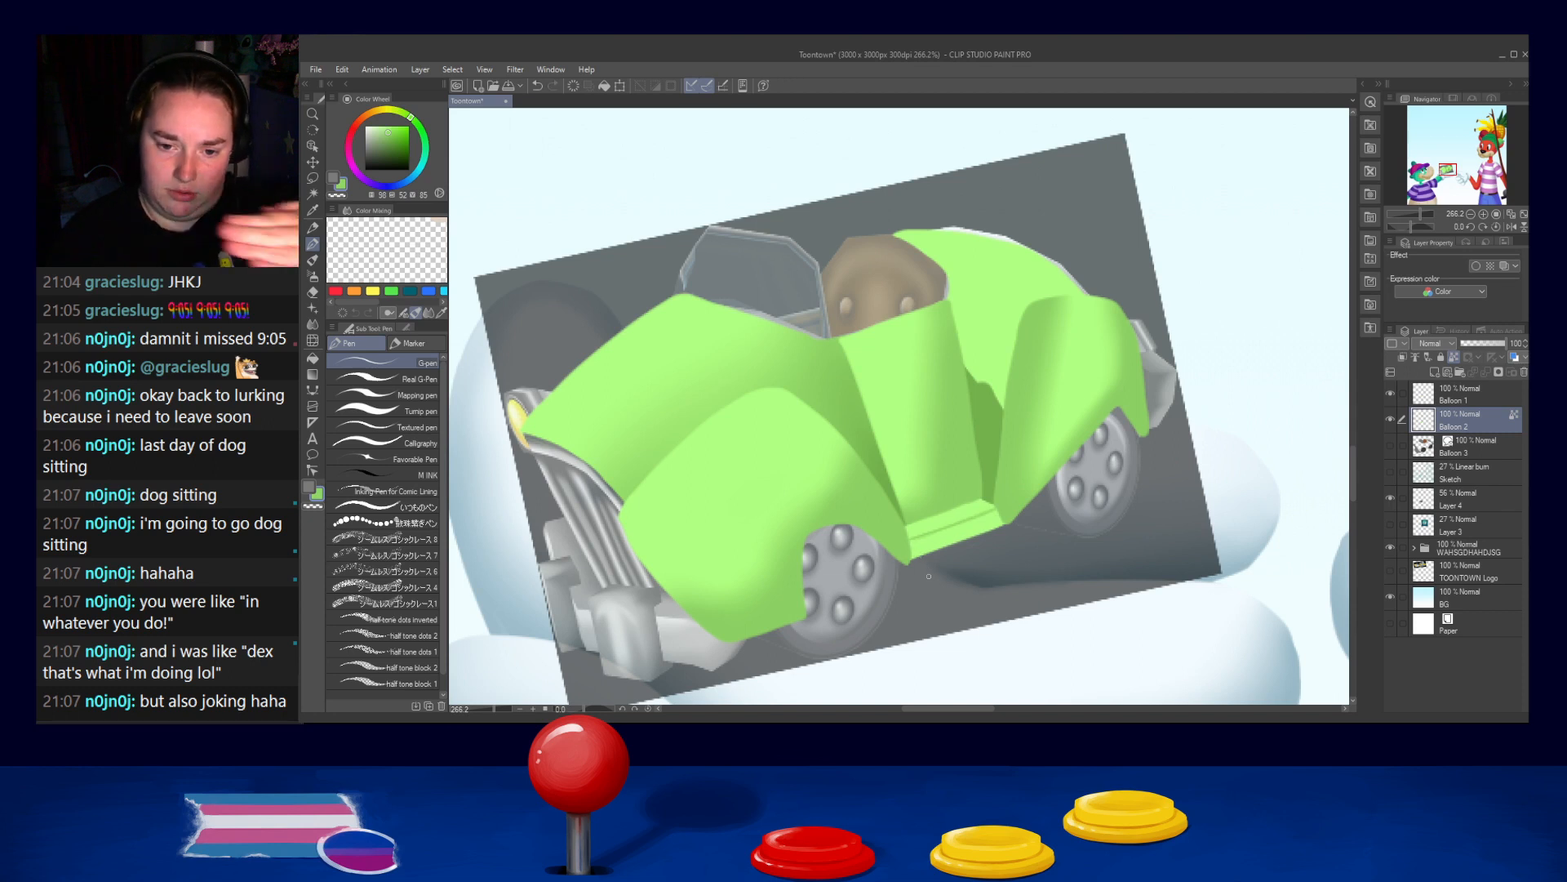
Shape the shadow on the rear body above the rear fender with greens picked from the car
key(bracketright)
key(bracketright)
key(bracketright)
key(bracketright)
alt+click(992, 399)
mouse_move(993, 398)
mouse_down()
mouse_move(1026, 318)
mouse_move(1078, 294)
mouse_up()
mouse_move(1003, 338)
mouse_down()
mouse_move(983, 382)
mouse_move(982, 341)
mouse_move(987, 359)
mouse_move(1019, 286)
mouse_move(1082, 278)
mouse_move(1050, 307)
mouse_move(1066, 268)
mouse_move(1058, 284)
mouse_move(1073, 287)
mouse_move(1015, 290)
mouse_up()
alt+click(1029, 368)
key(bracketright)
key(bracketright)
key(bracketright)
key(ctrl+z)
Paint a darker green shadow on the body behind the door's rear edge and soften it with the Blur tool
alt+click(984, 408)
key(bracketleft)
key(bracketleft)
key(bracketleft)
drag(954, 334, 963, 392)
drag(951, 289, 977, 463)
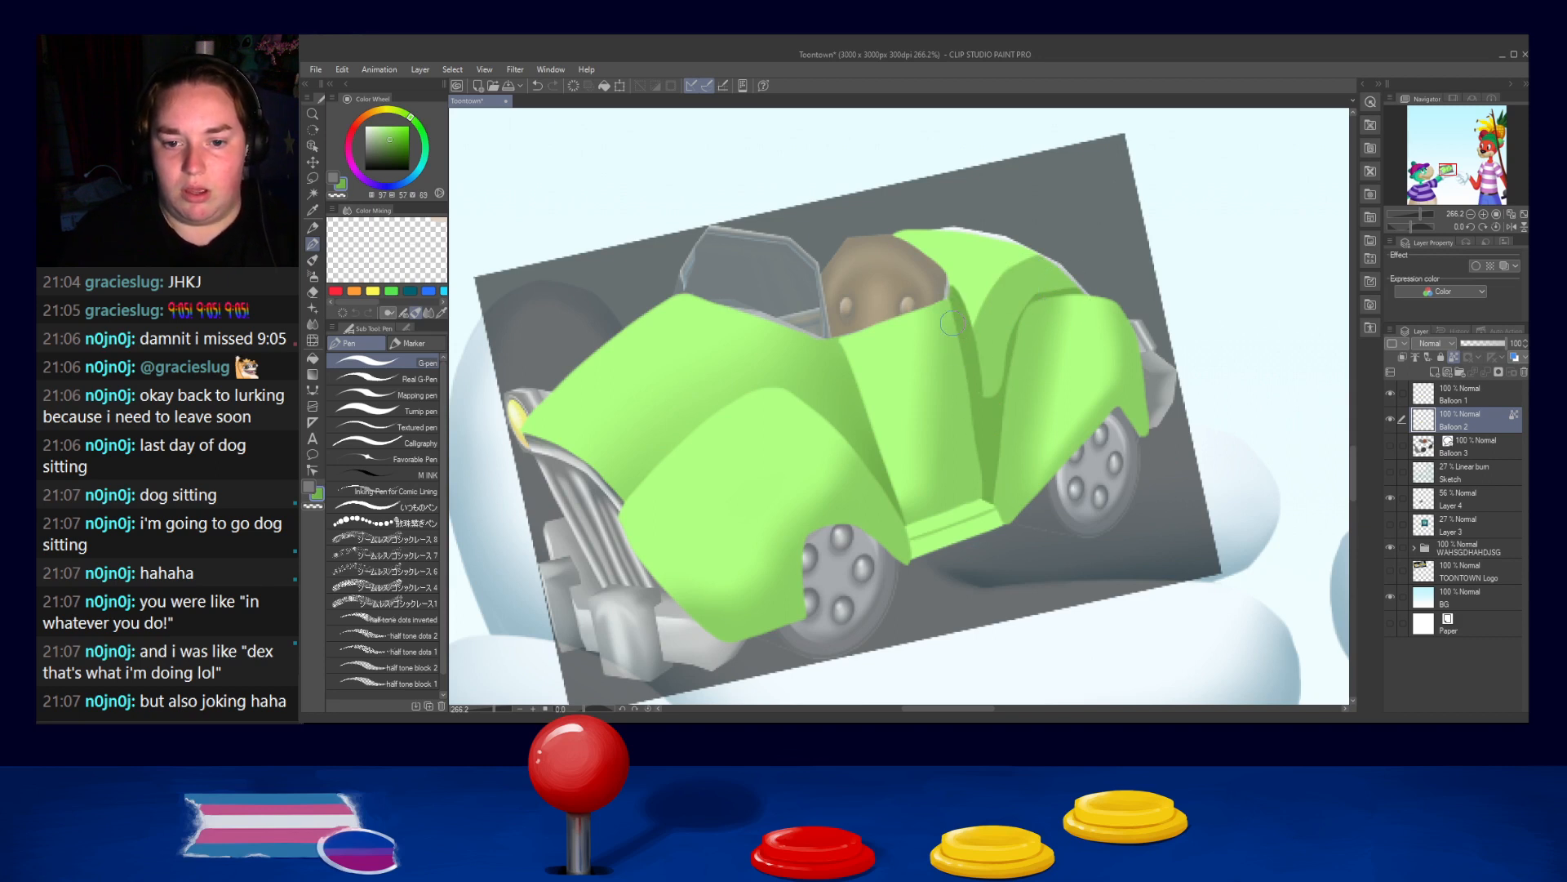
click(313, 327)
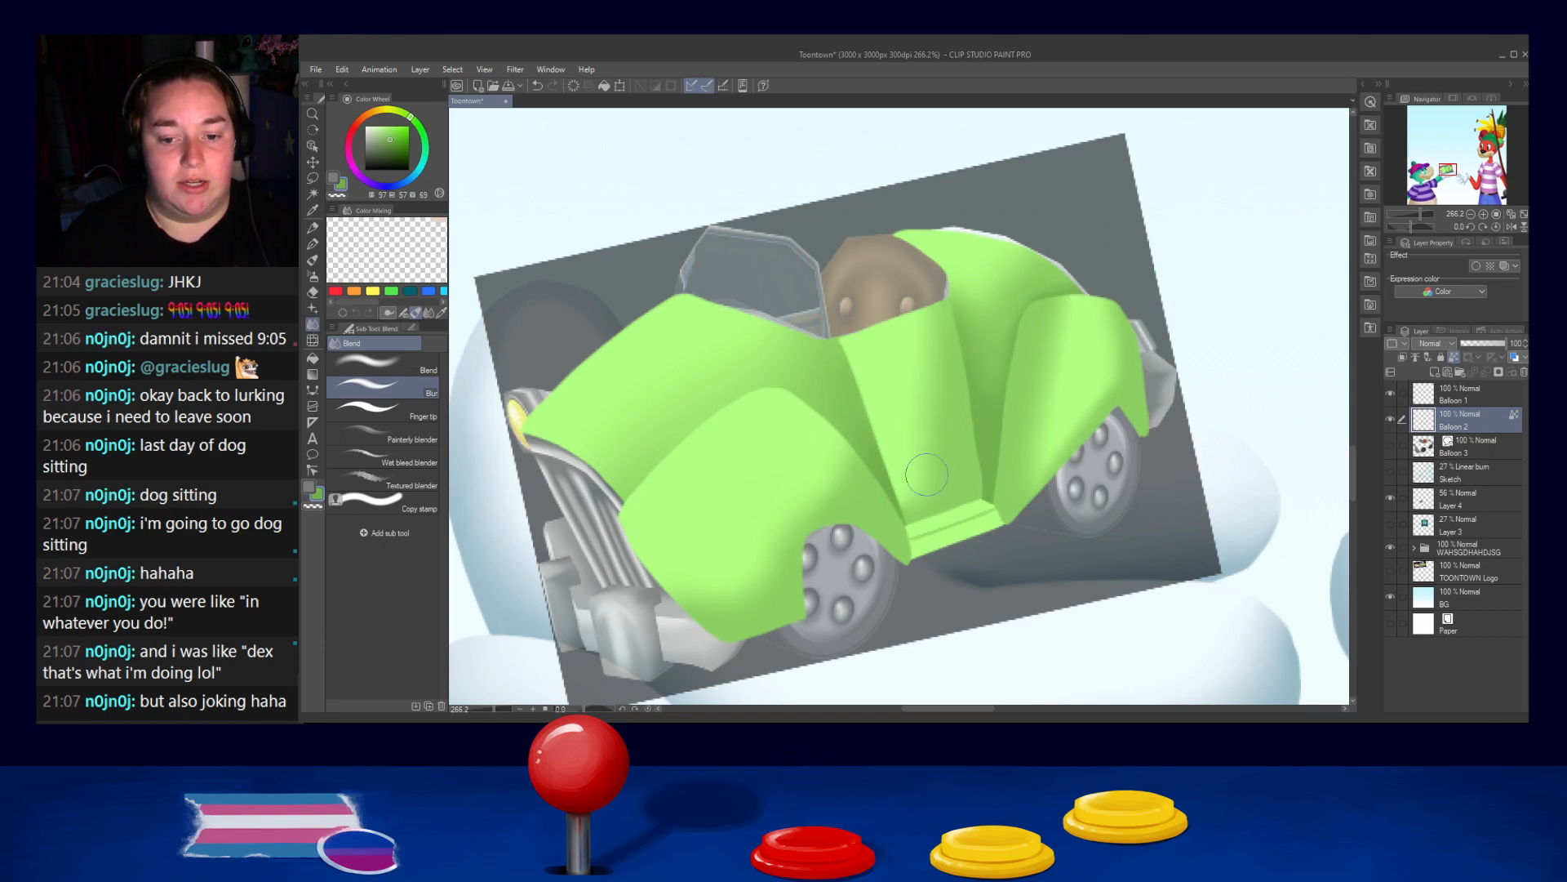
Choose the pen and lock transparent pixels on the Balloon 1 layer
click(312, 243)
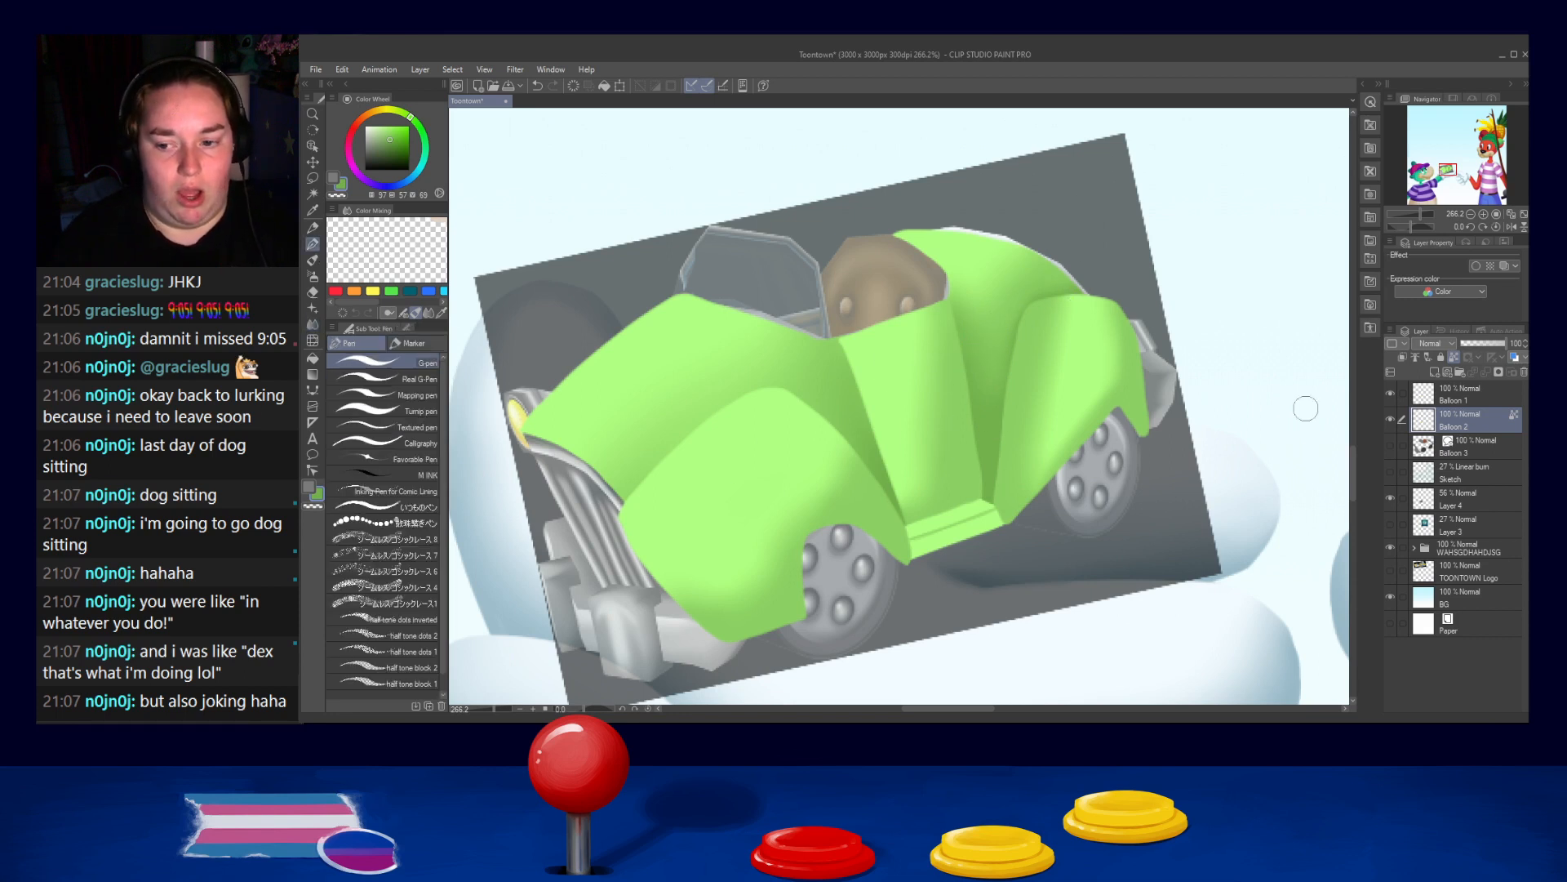
click(1461, 394)
click(1454, 357)
Try darker green strokes along the door's rear edge with a smaller pen size
mouse_move(957, 386)
mouse_down()
mouse_move(970, 504)
mouse_move(944, 512)
mouse_move(986, 495)
mouse_up()
key(ctrl+z)
key([)
key([)
key([)
key([)
key([)
key([)
key([)
key([)
key(ctrl+z)
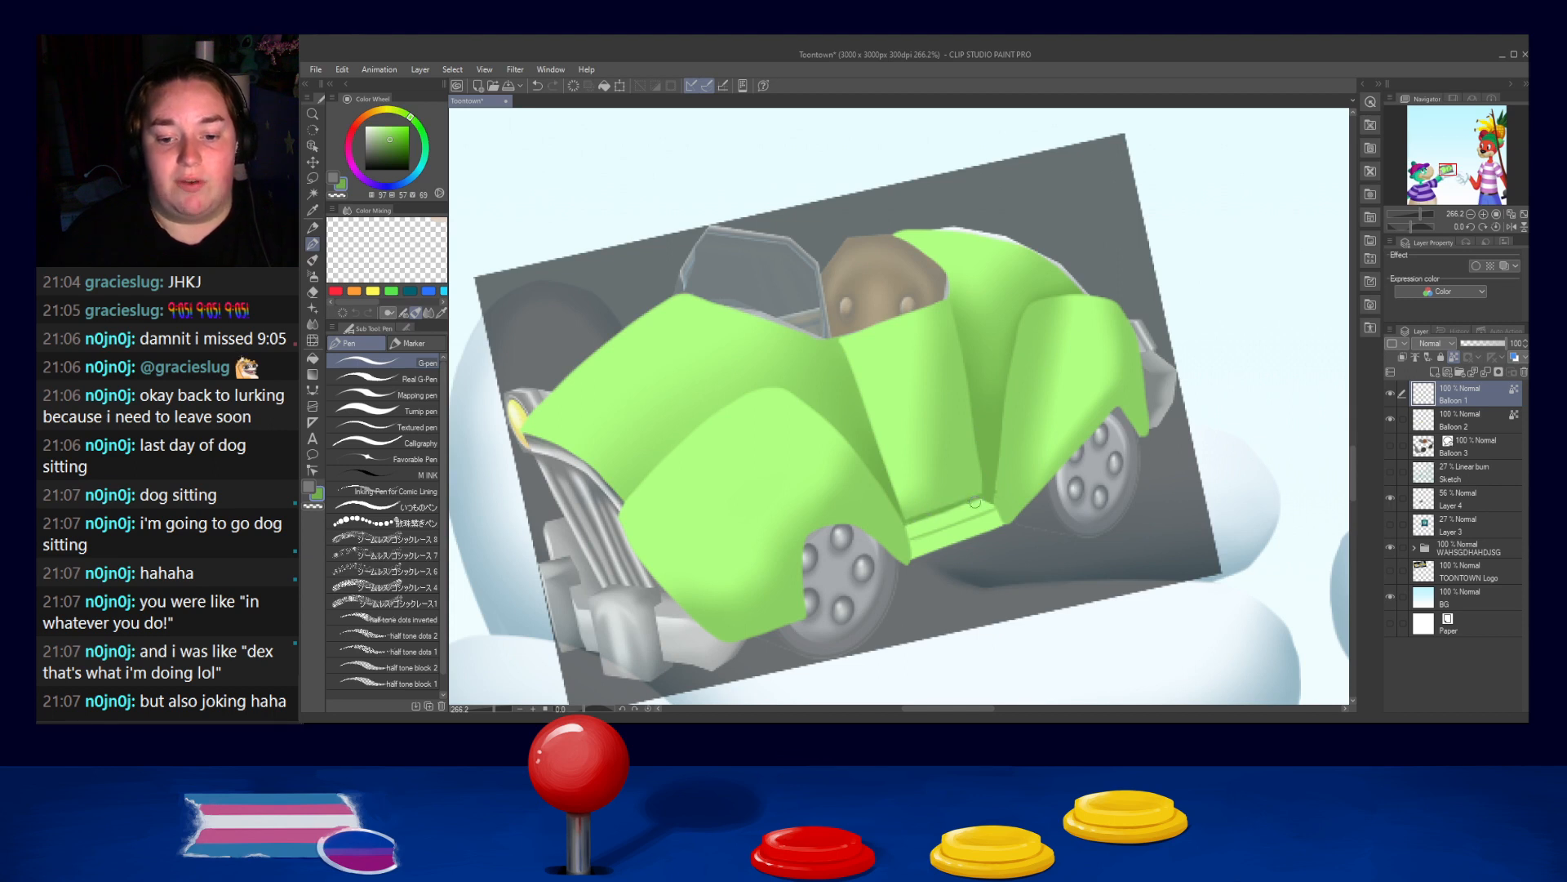
Pick a green beside the running board and refine the door shading with a smaller Blur brush
alt+click(994, 492)
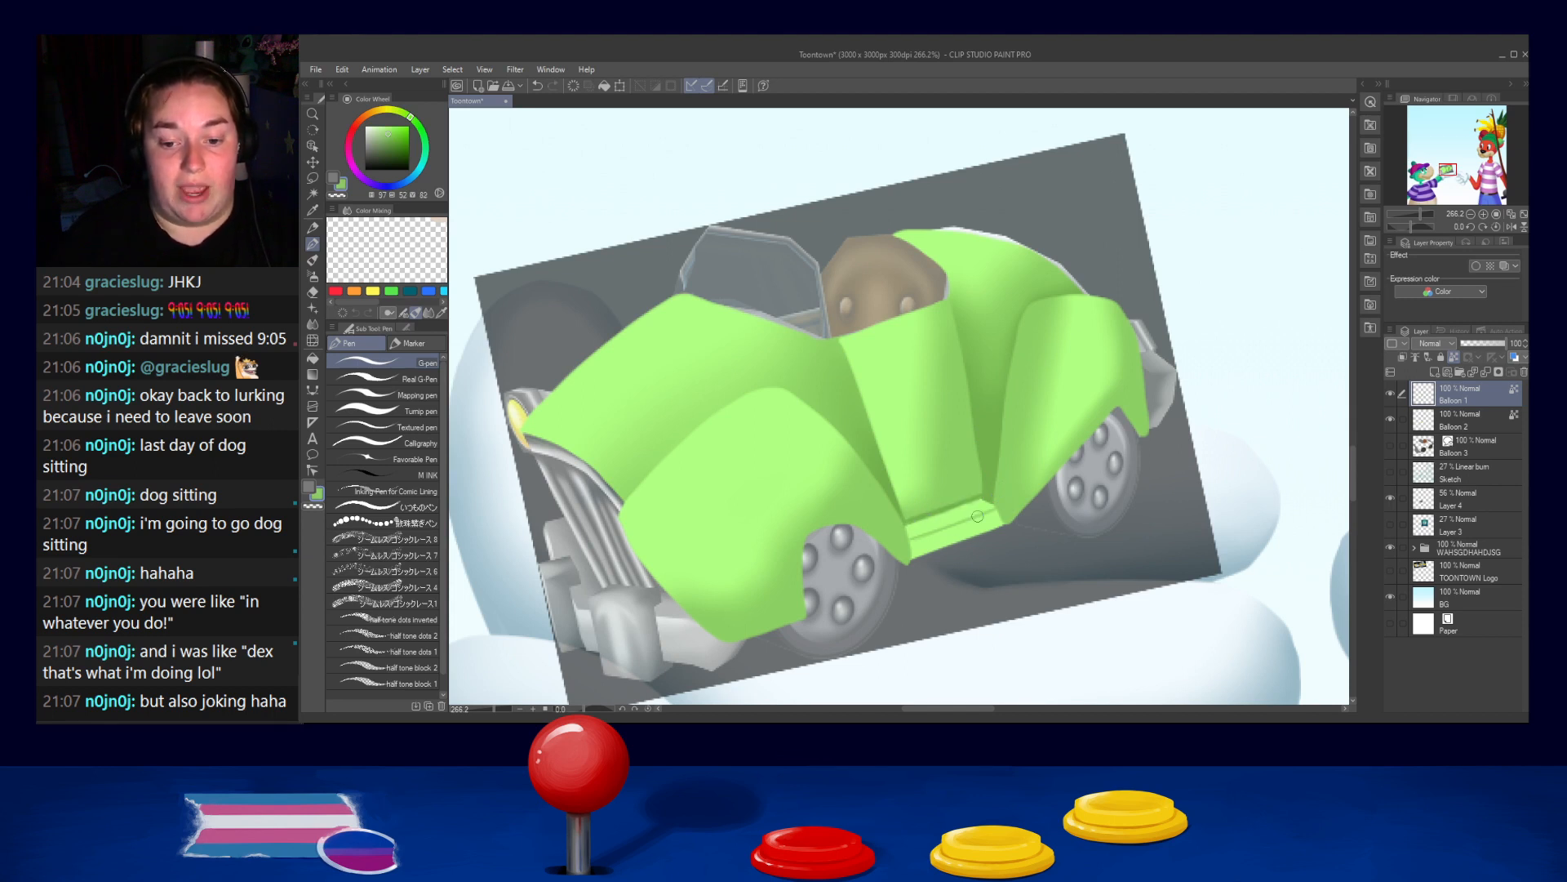
click(312, 324)
key(bracketleft)
key(bracketleft)
key(bracketleft)
key(bracketleft)
key(bracketleft)
key(bracketleft)
key(bracketleft)
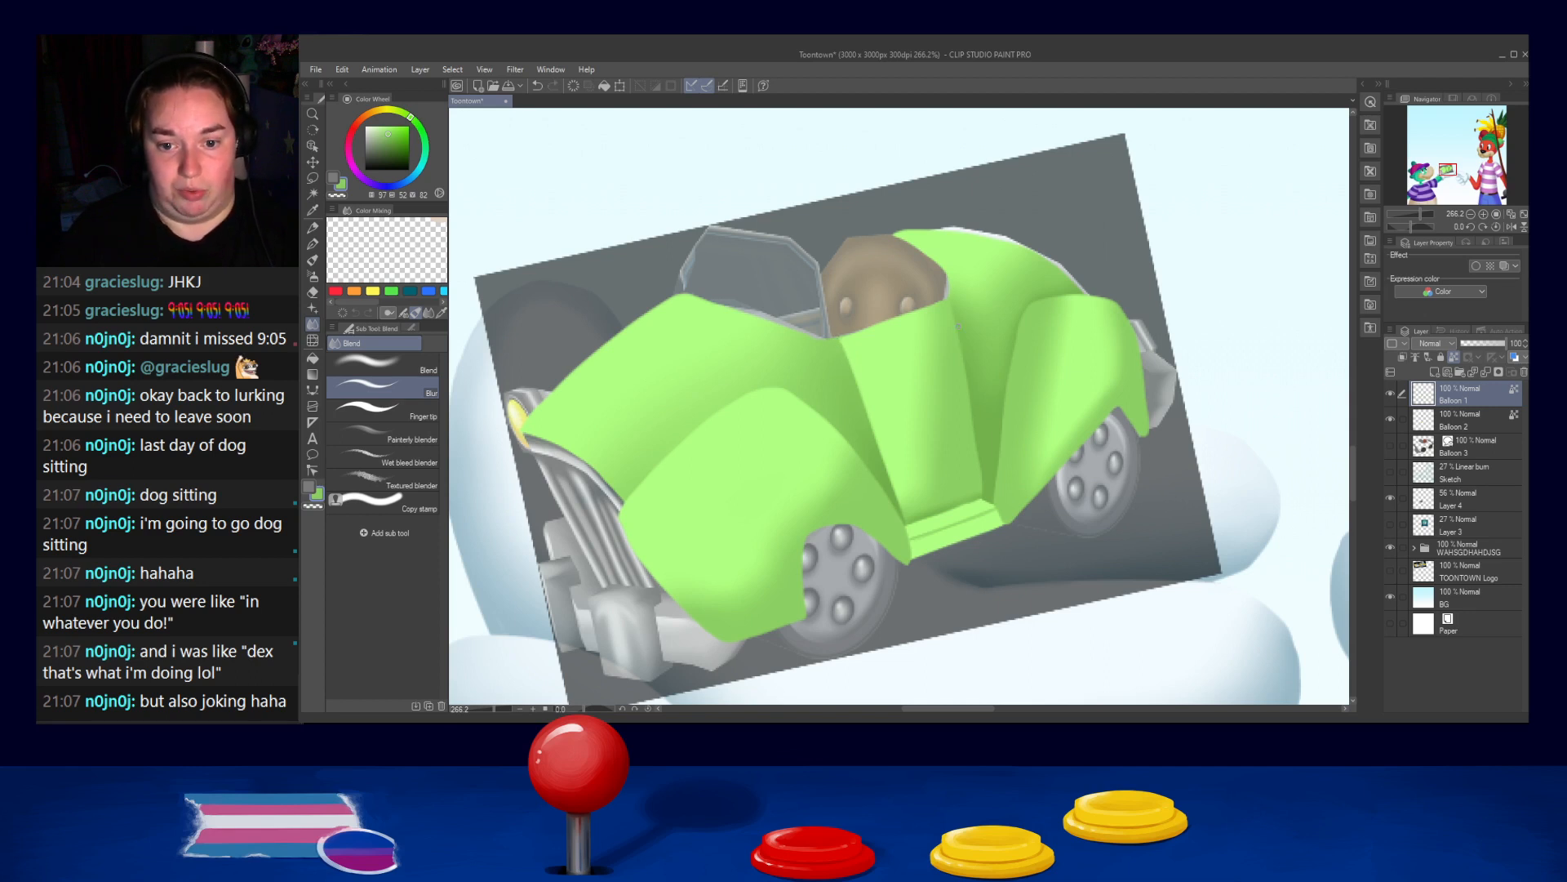
key(ctrl+z)
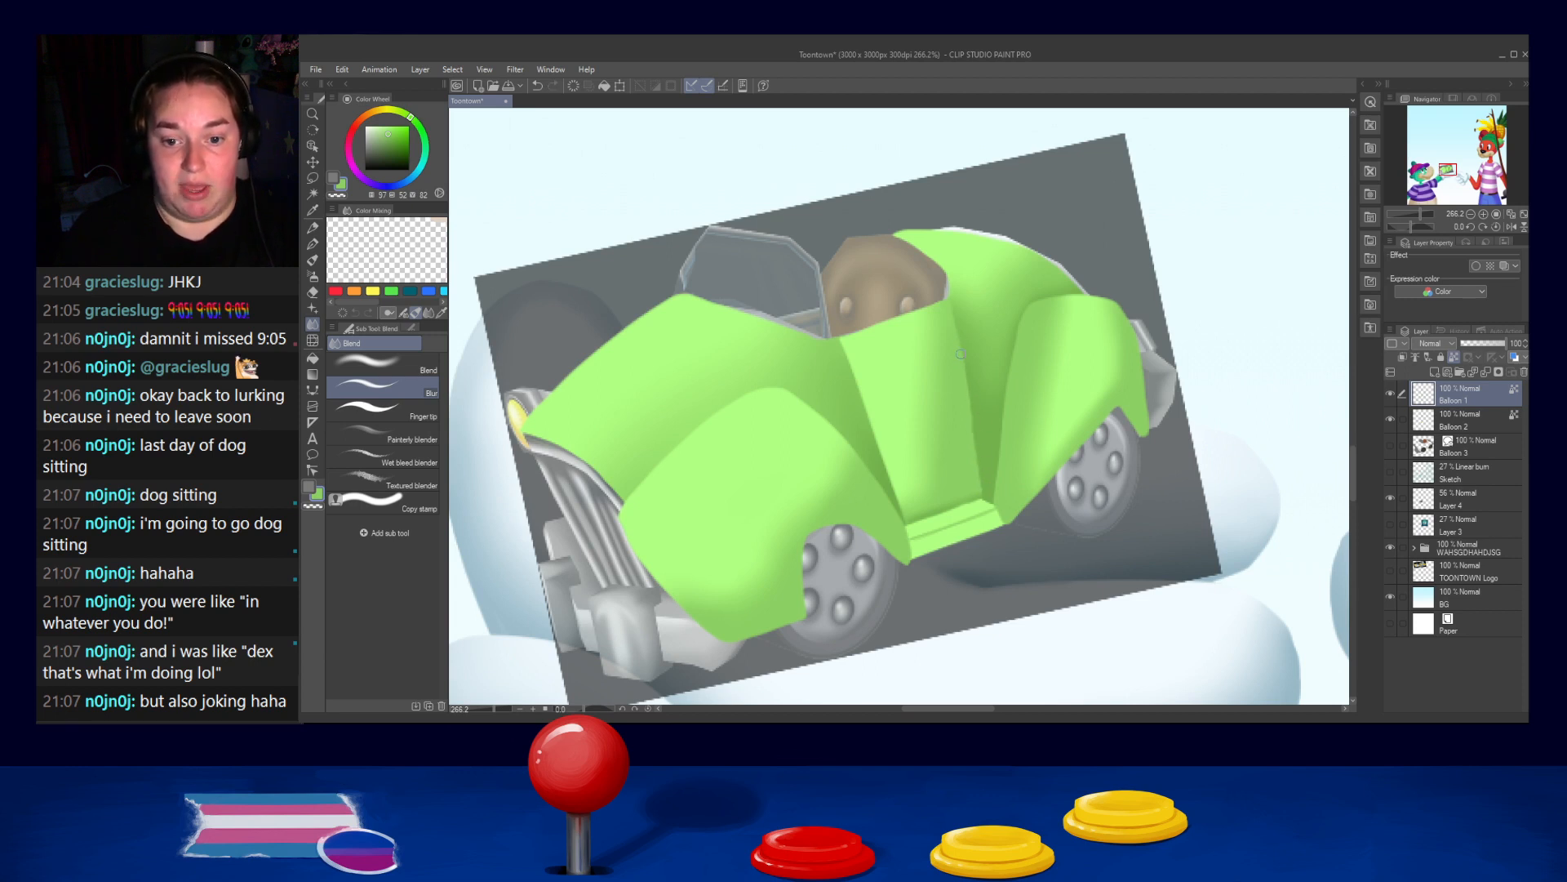
Try several short Blur strokes down the door's rear edge
drag(955, 342, 990, 512)
key(ctrl+z)
drag(966, 369, 963, 420)
key(ctrl+z)
drag(964, 402, 972, 448)
key(ctrl+z)
drag(965, 380, 971, 424)
key(ctrl+z)
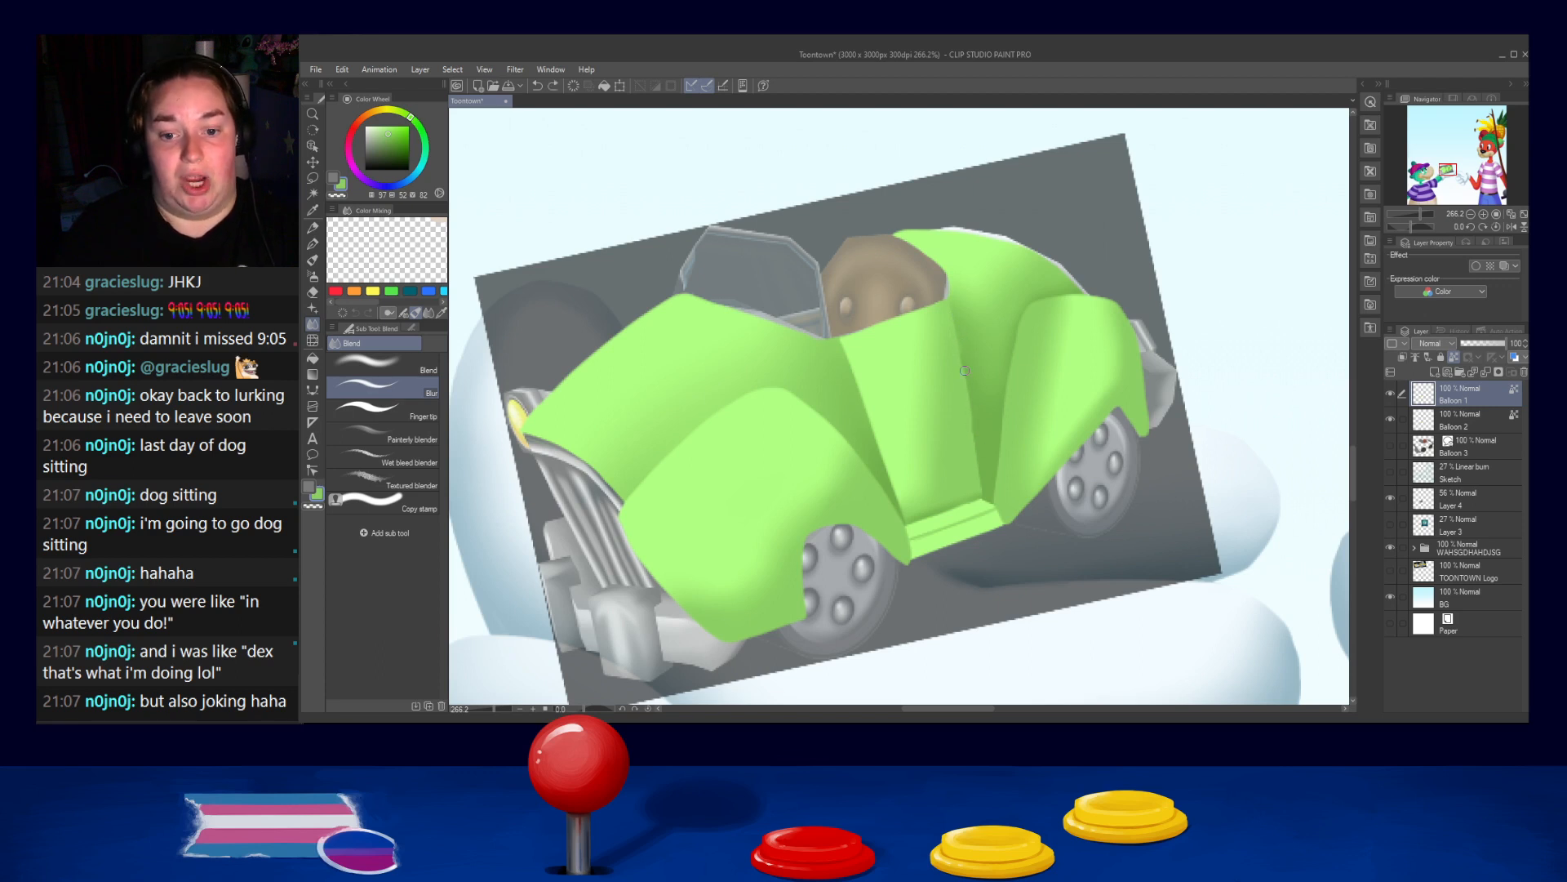
drag(965, 361, 971, 426)
key(ctrl+z)
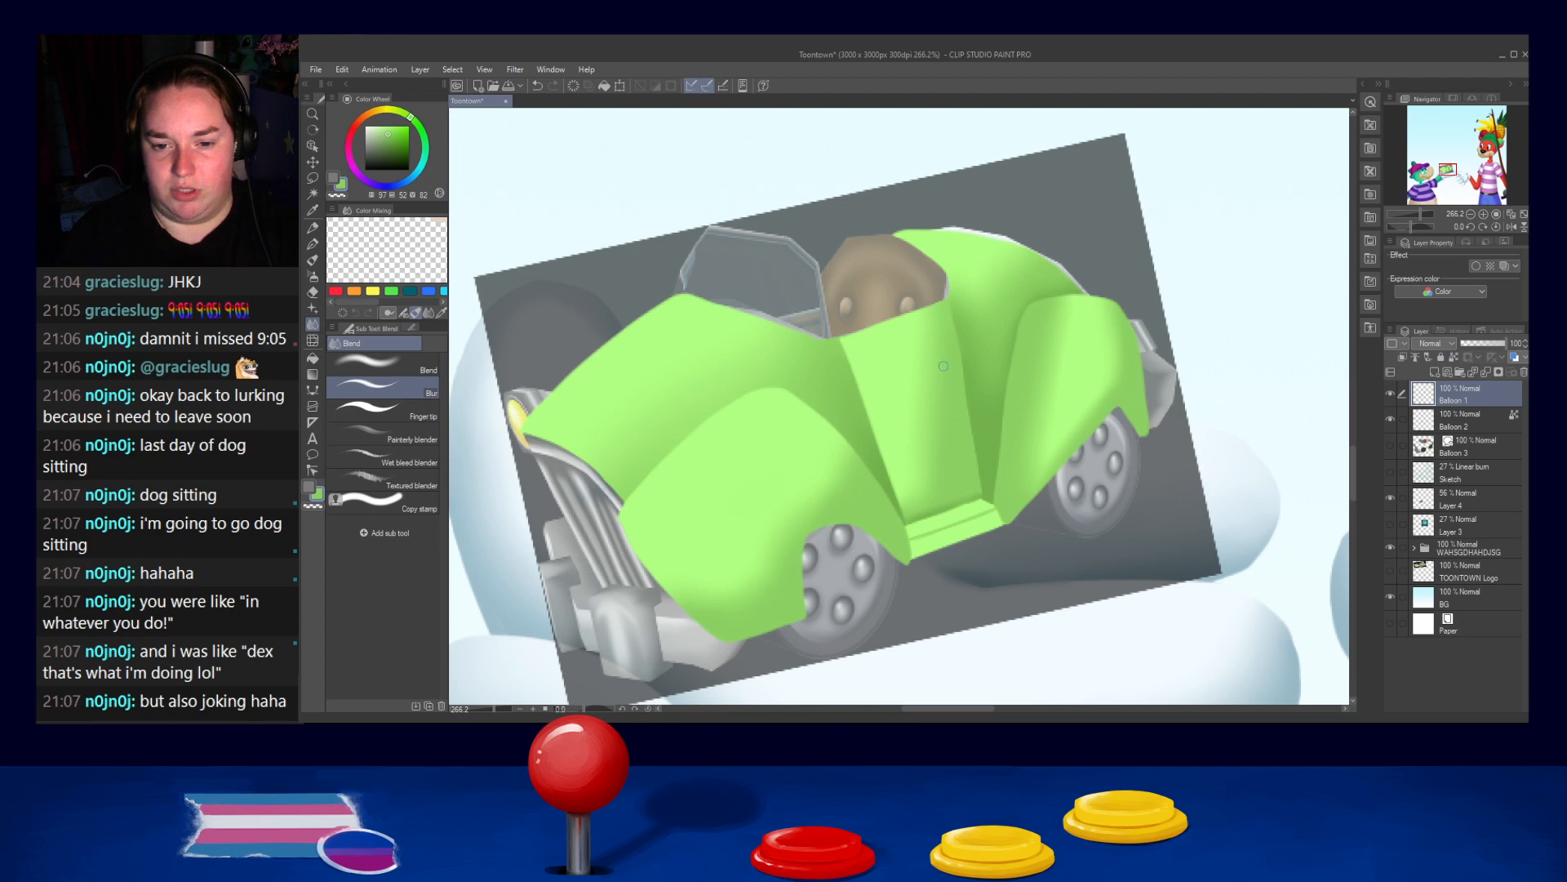
Rework the door's rear edge on Balloon 1 with thin green G-pen strokes
drag(944, 366, 959, 351)
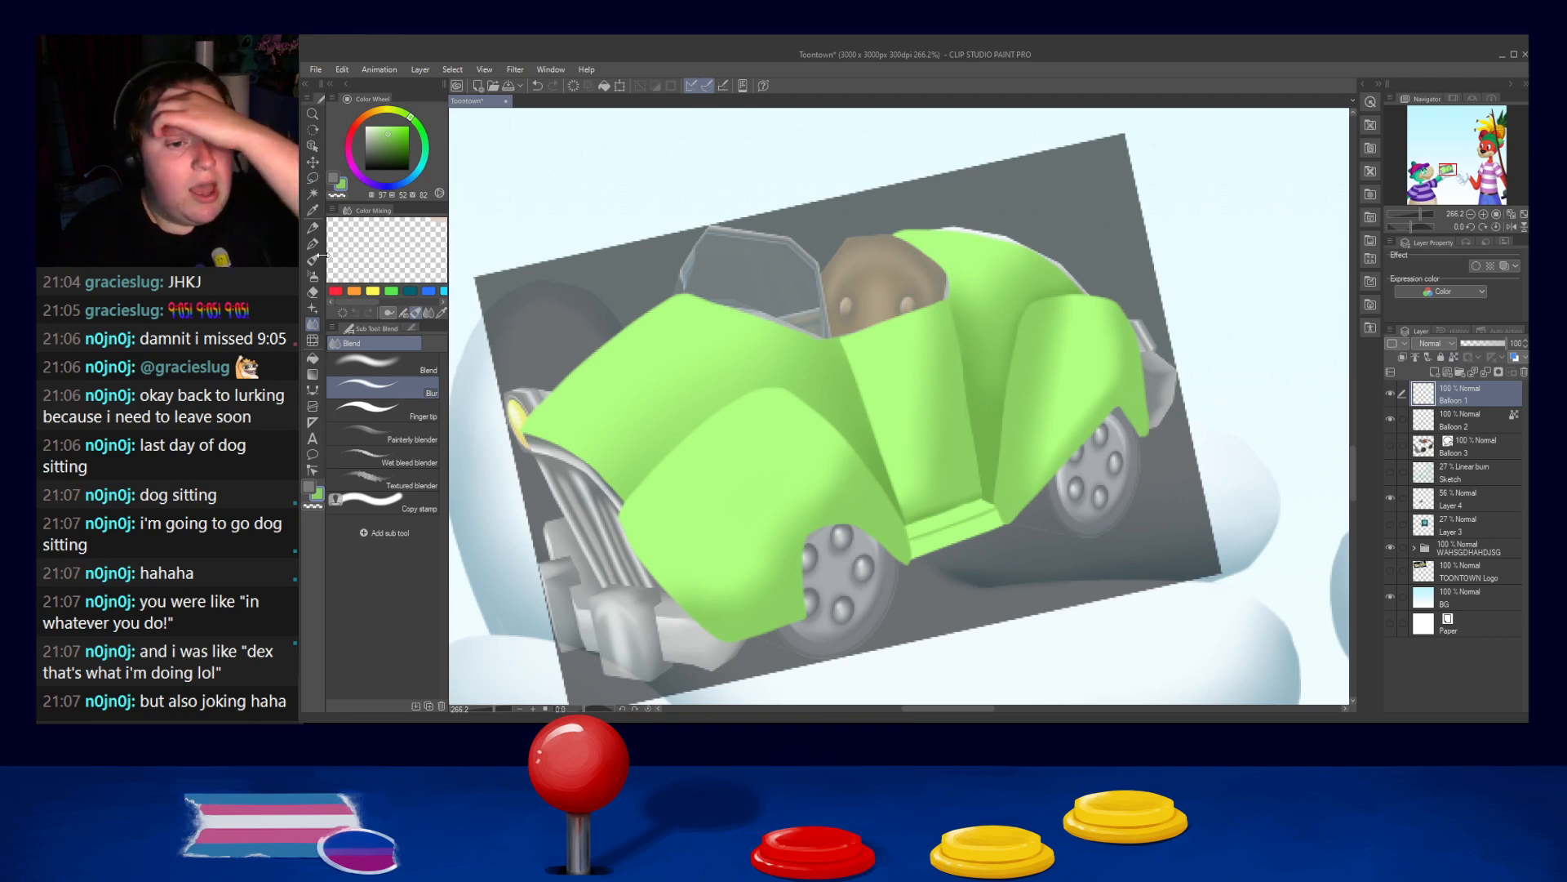
key(p)
drag(957, 364, 966, 437)
key(ctrl+z)
drag(954, 360, 968, 462)
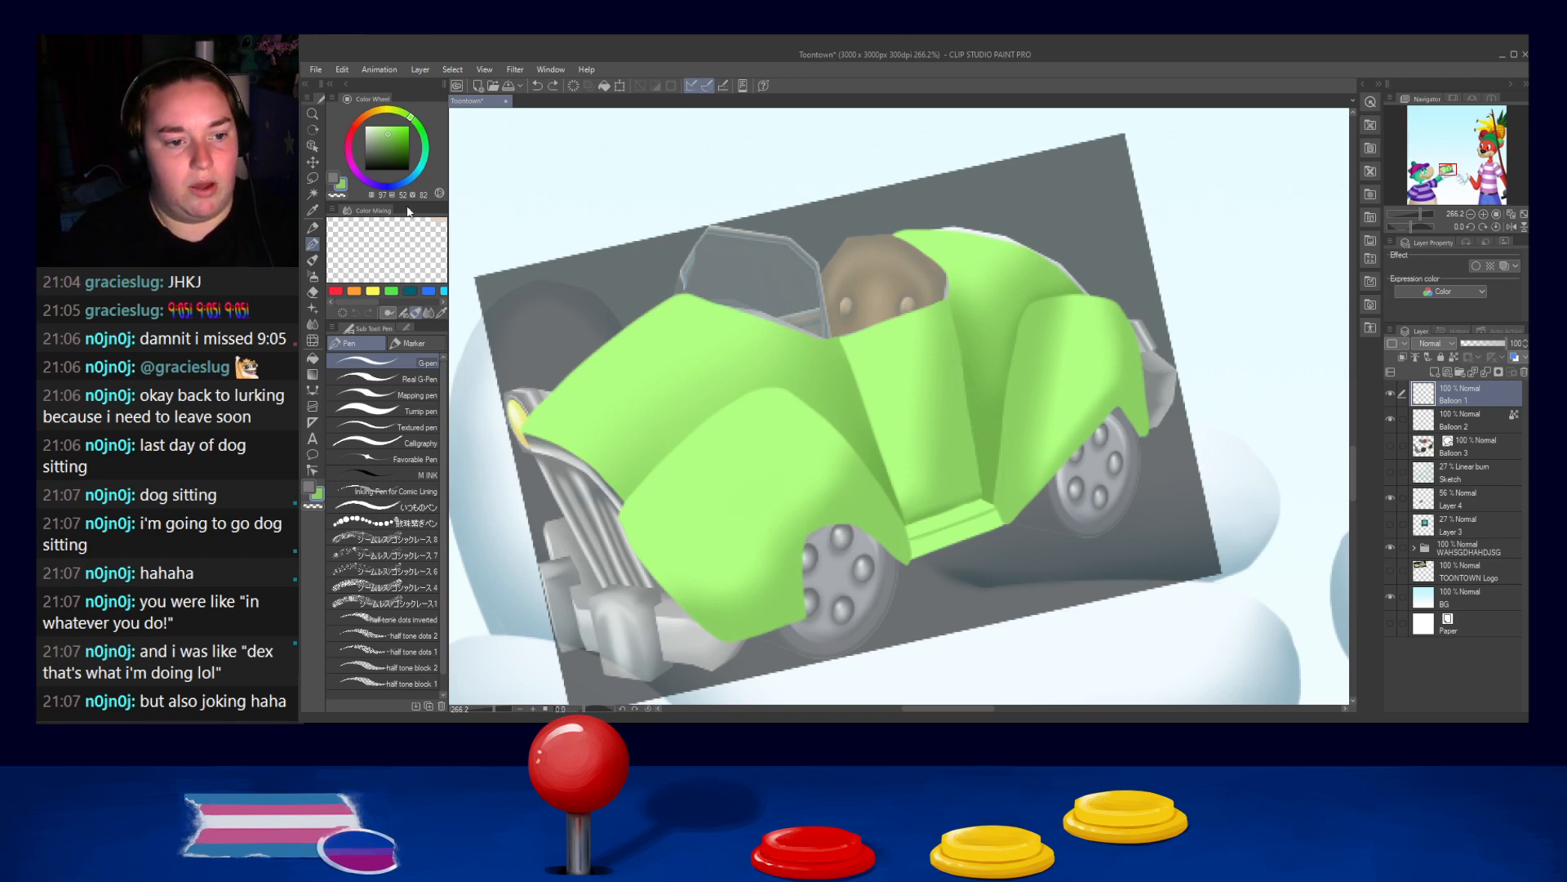
click(312, 259)
key(p)
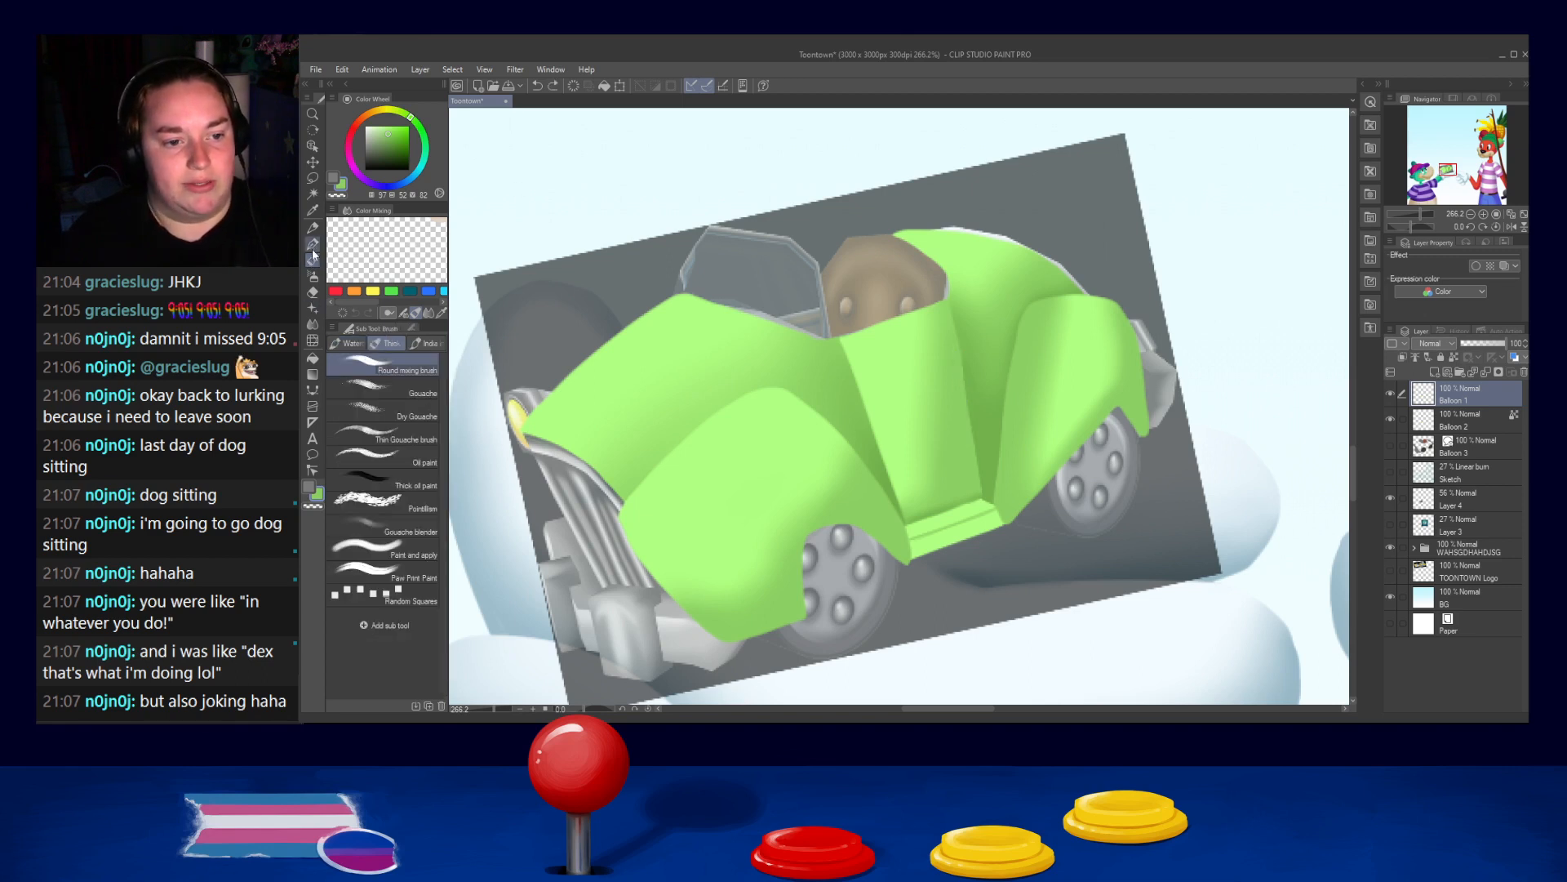
drag(963, 389, 969, 431)
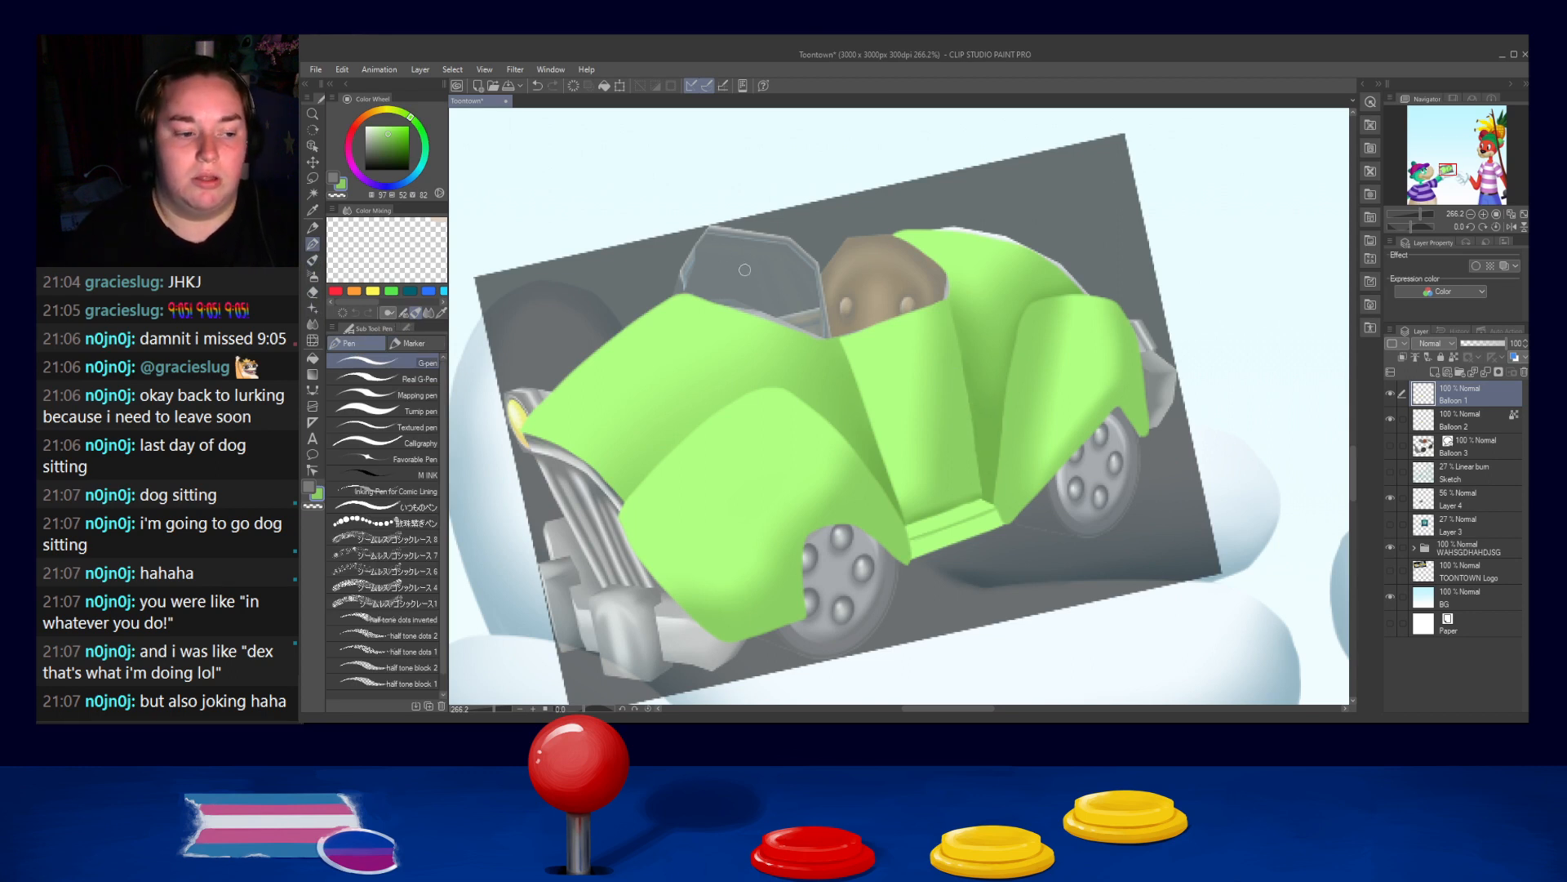
Lock Balloon 1's transparent pixels, paint light green down the door's middle, and blur it into the shading
click(1455, 358)
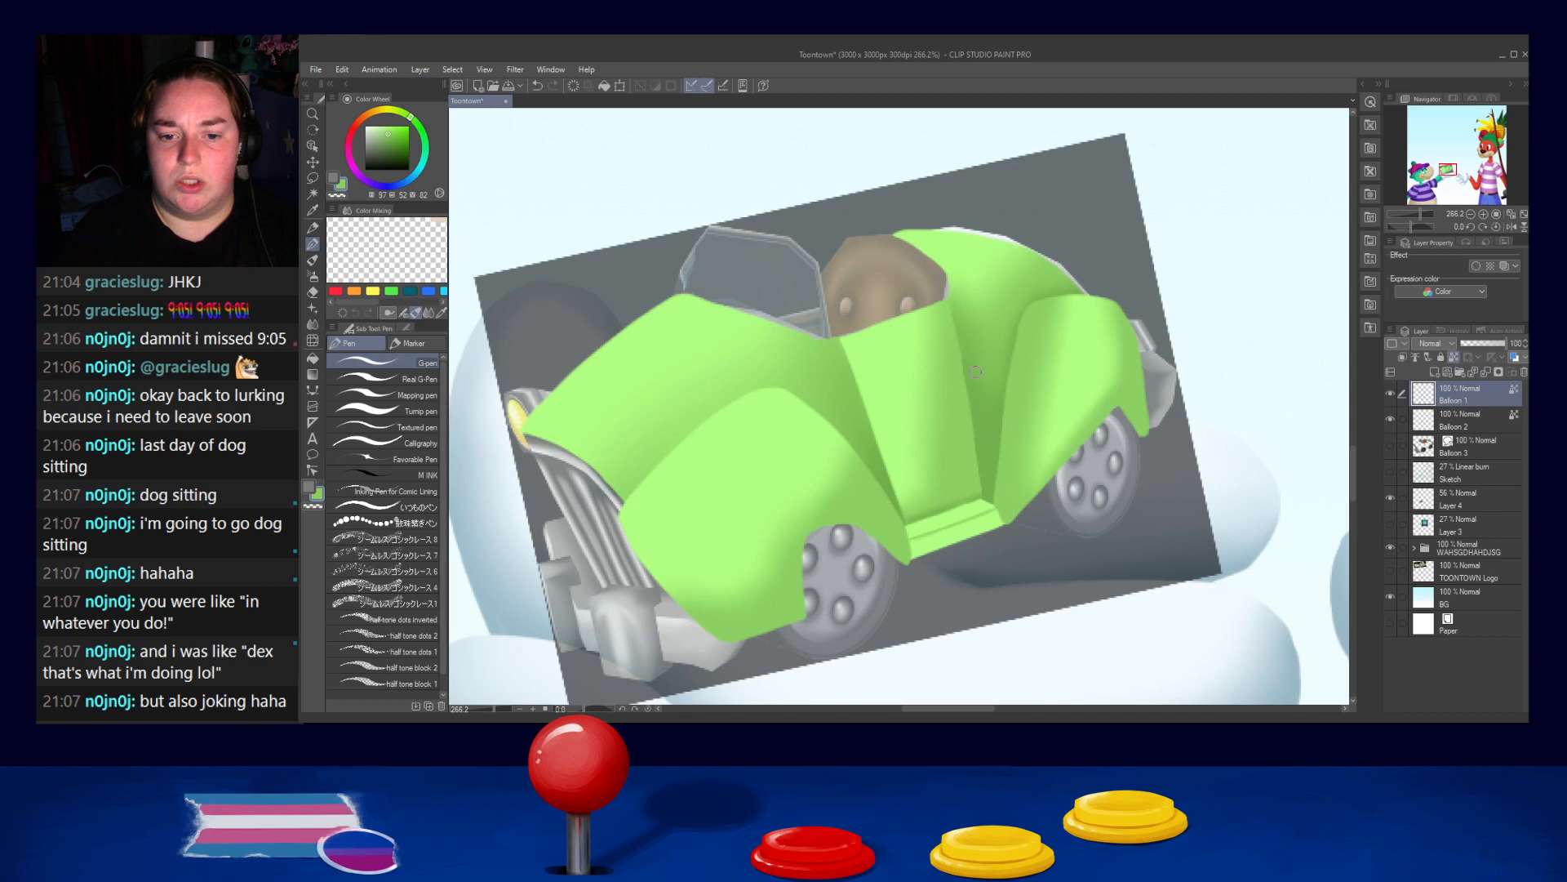
alt+click(916, 355)
drag(931, 406, 943, 461)
drag(930, 357, 939, 472)
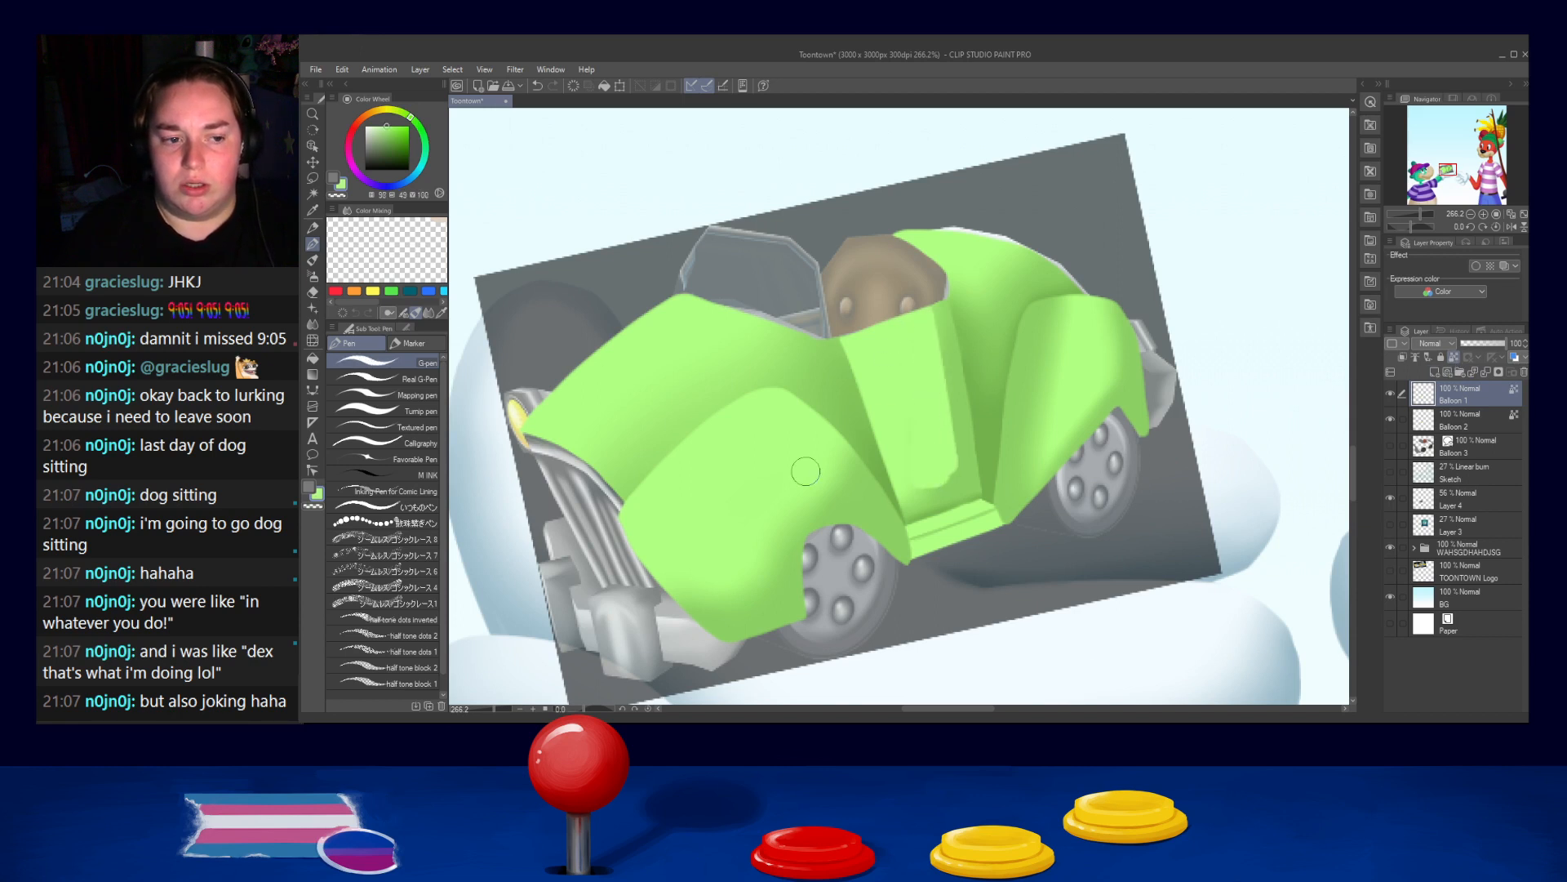
click(312, 324)
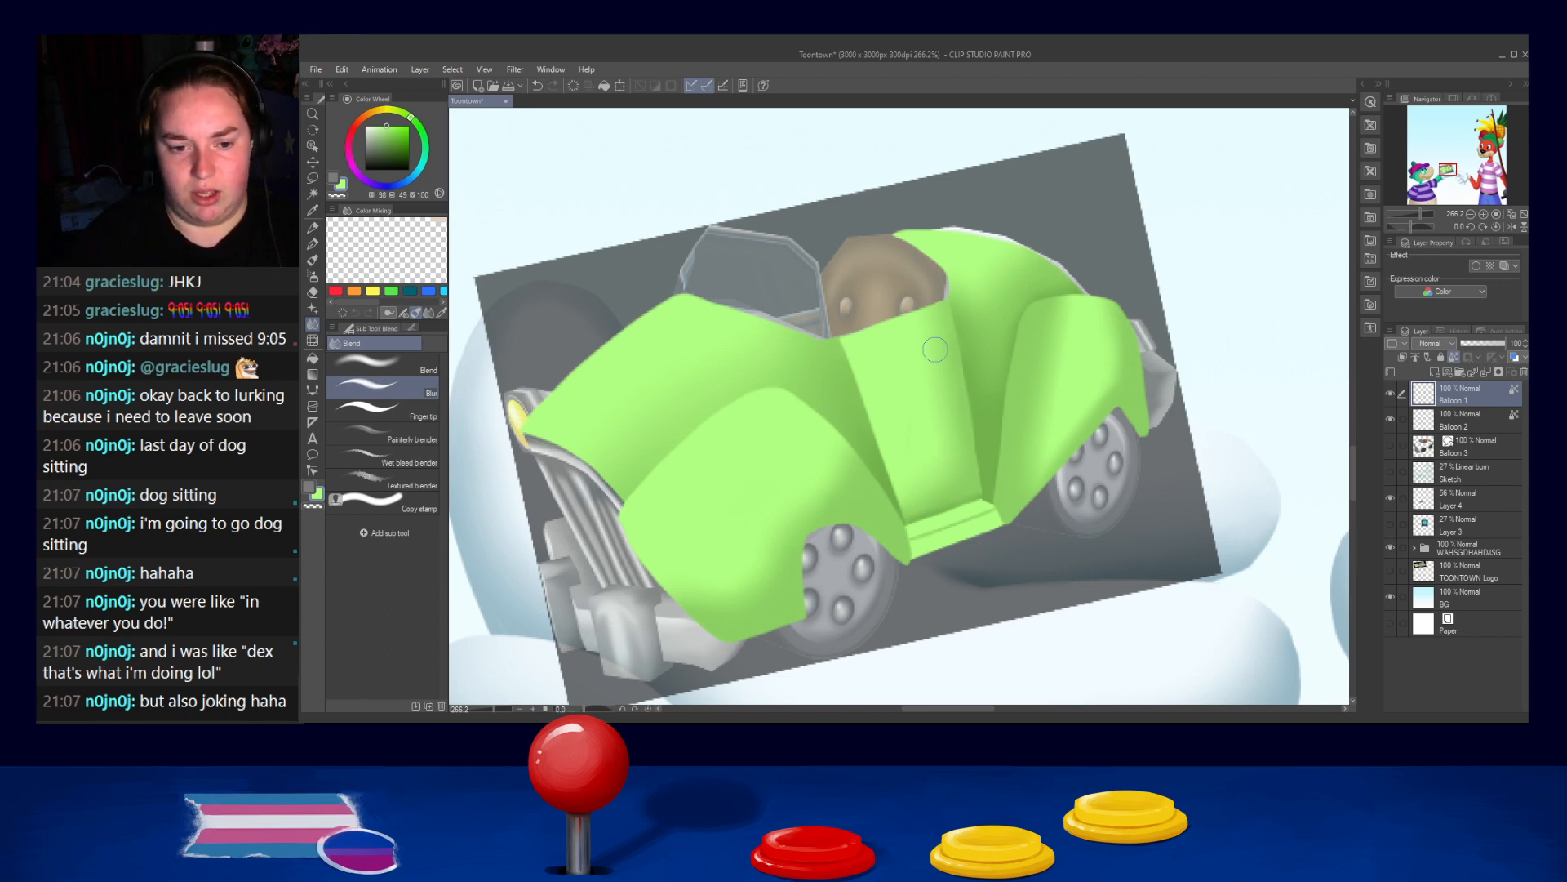
Check the shaded car against the whole poster and show the Balloon 3 layer again
scroll(943, 351, down, 5)
scroll(1053, 408, down, 3)
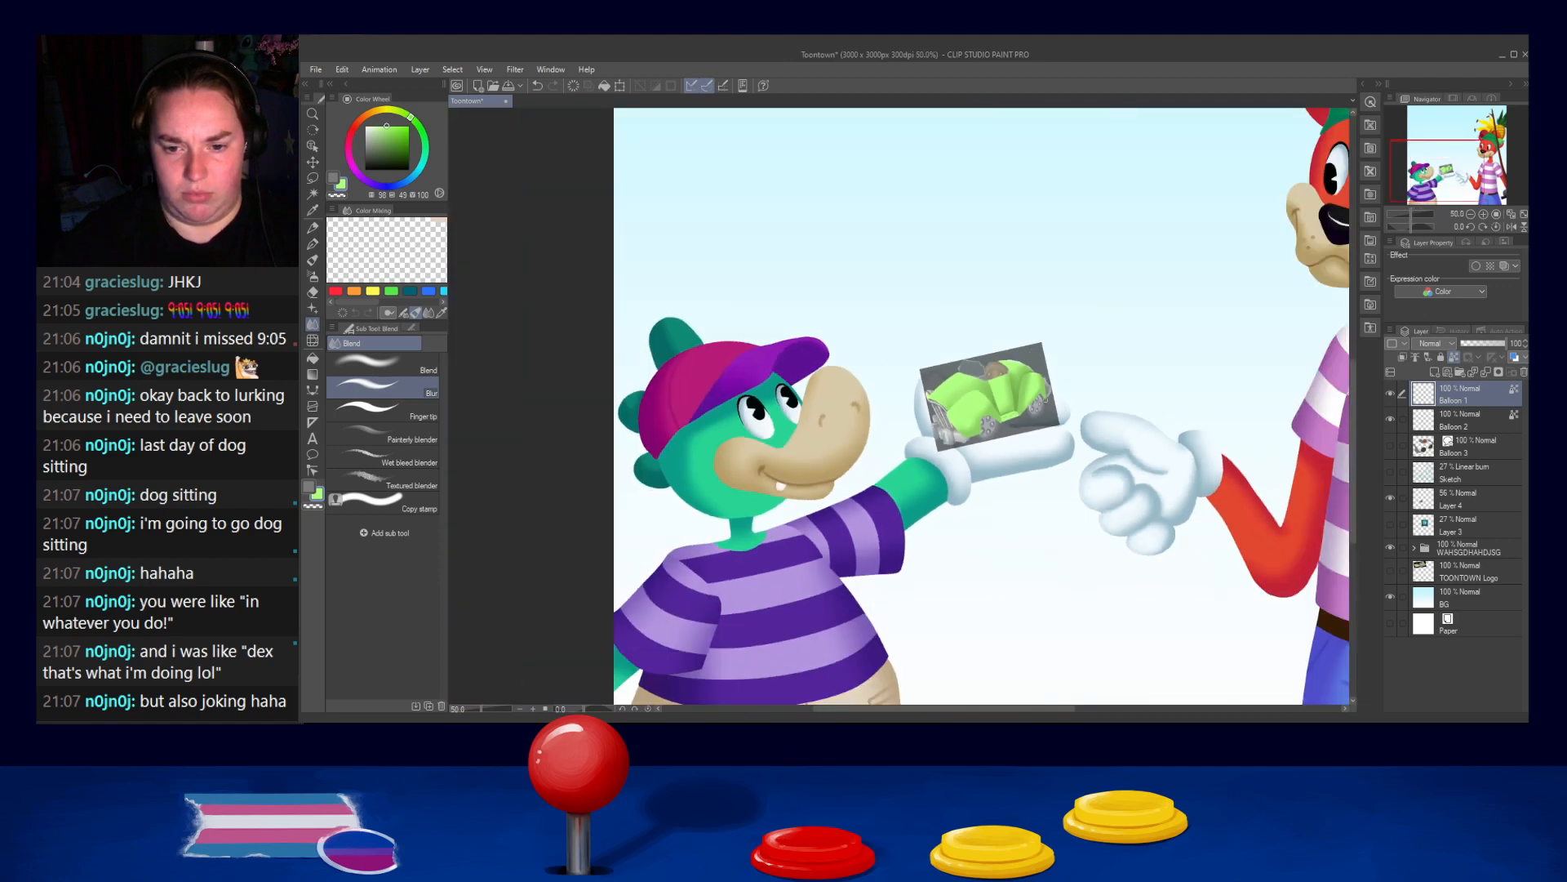
scroll(1062, 396, up, 6)
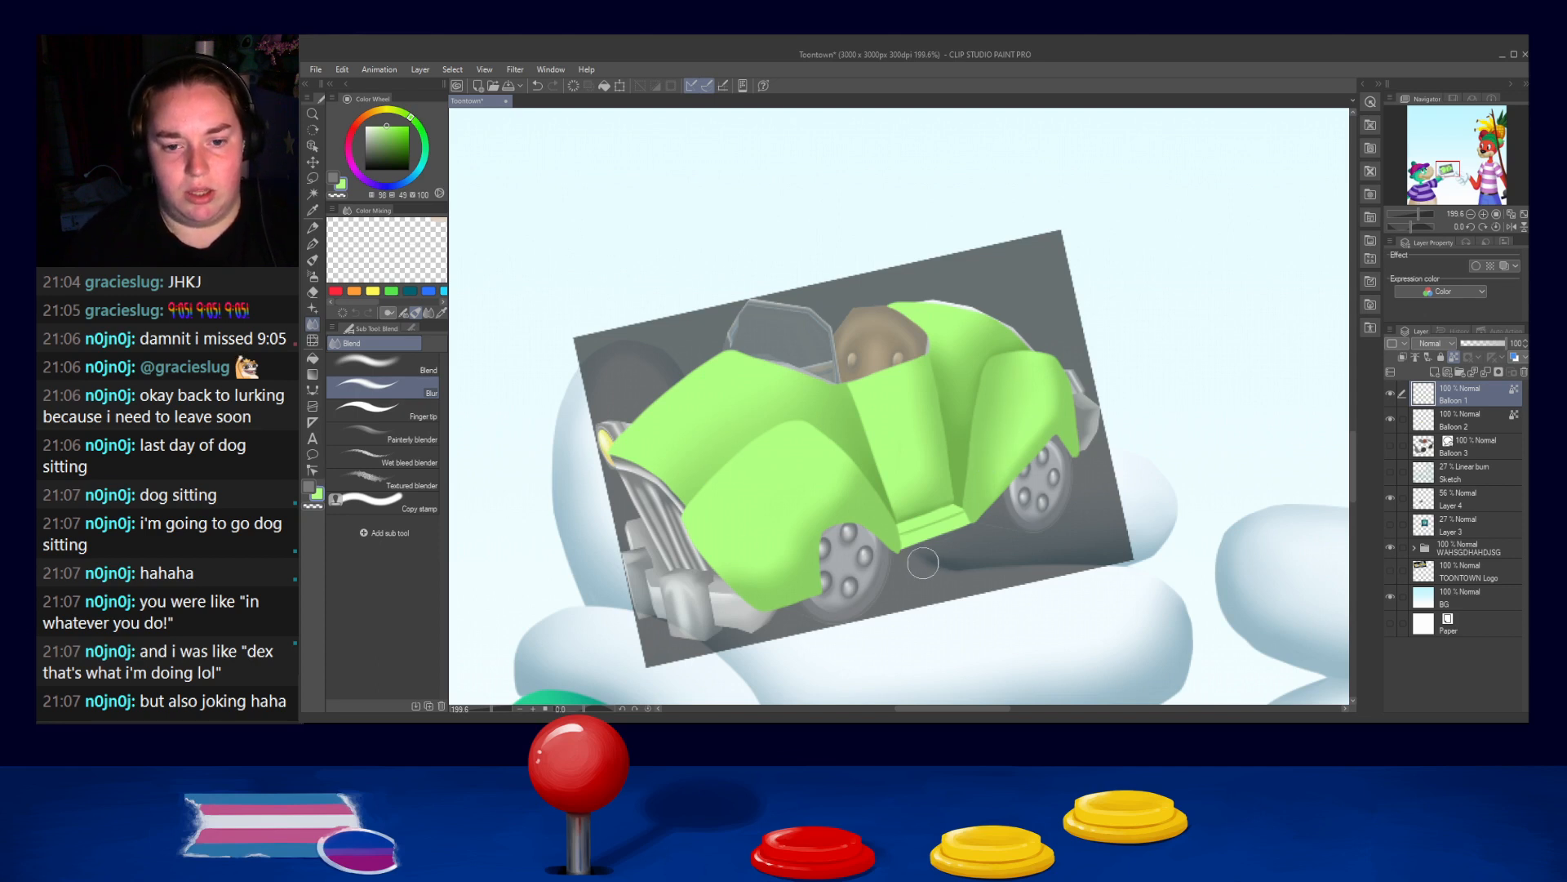
click(1390, 446)
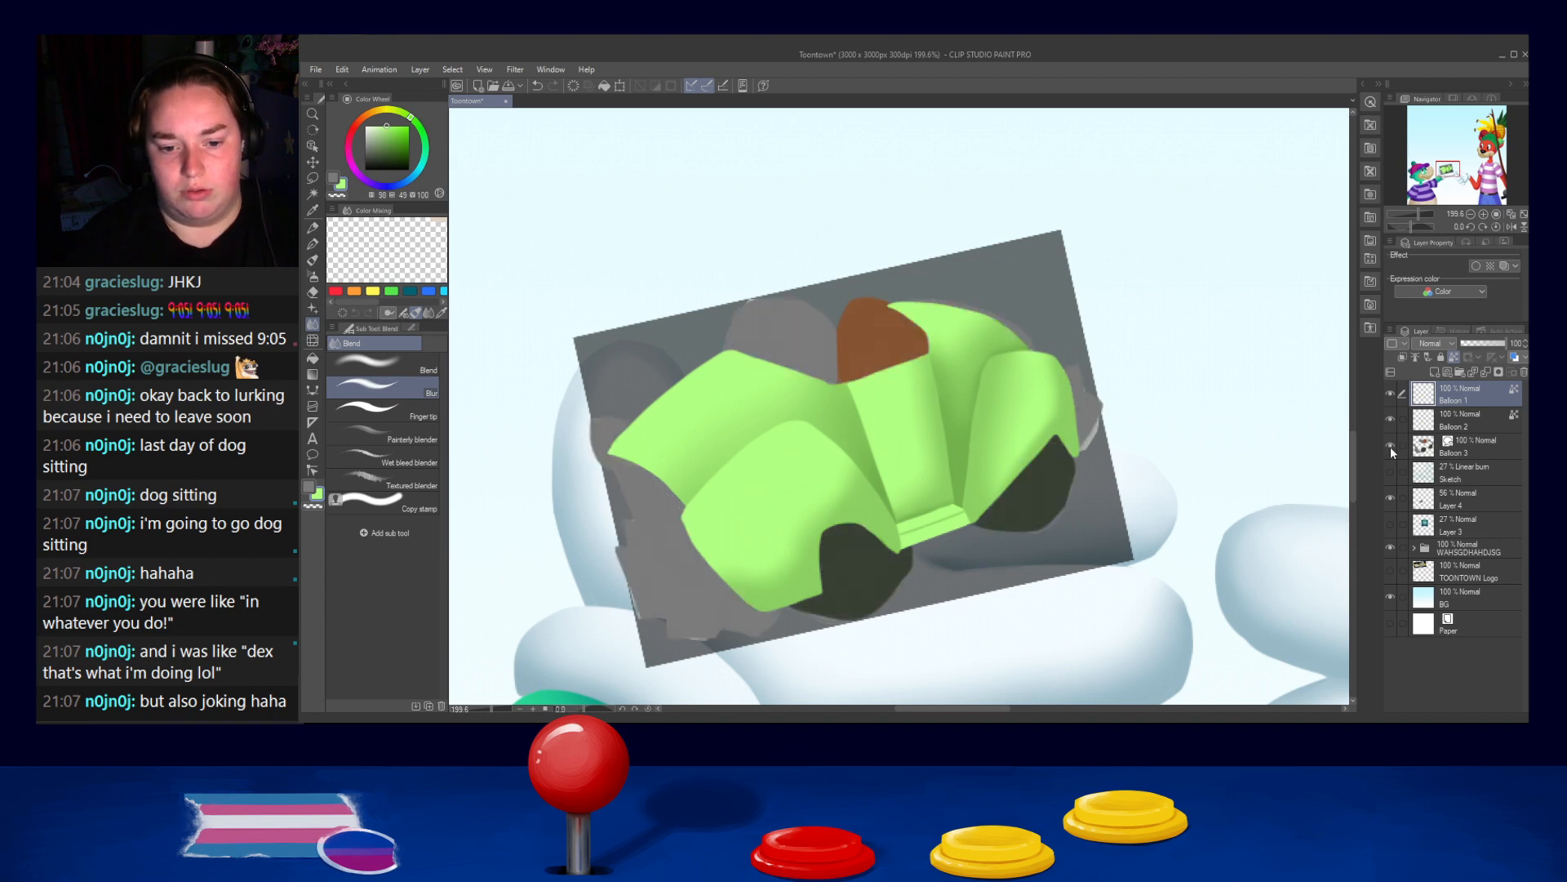
Reshape the front wheel's outer edge on Balloon 3 by moving its vector control points inward
scroll(1237, 442, down, 2)
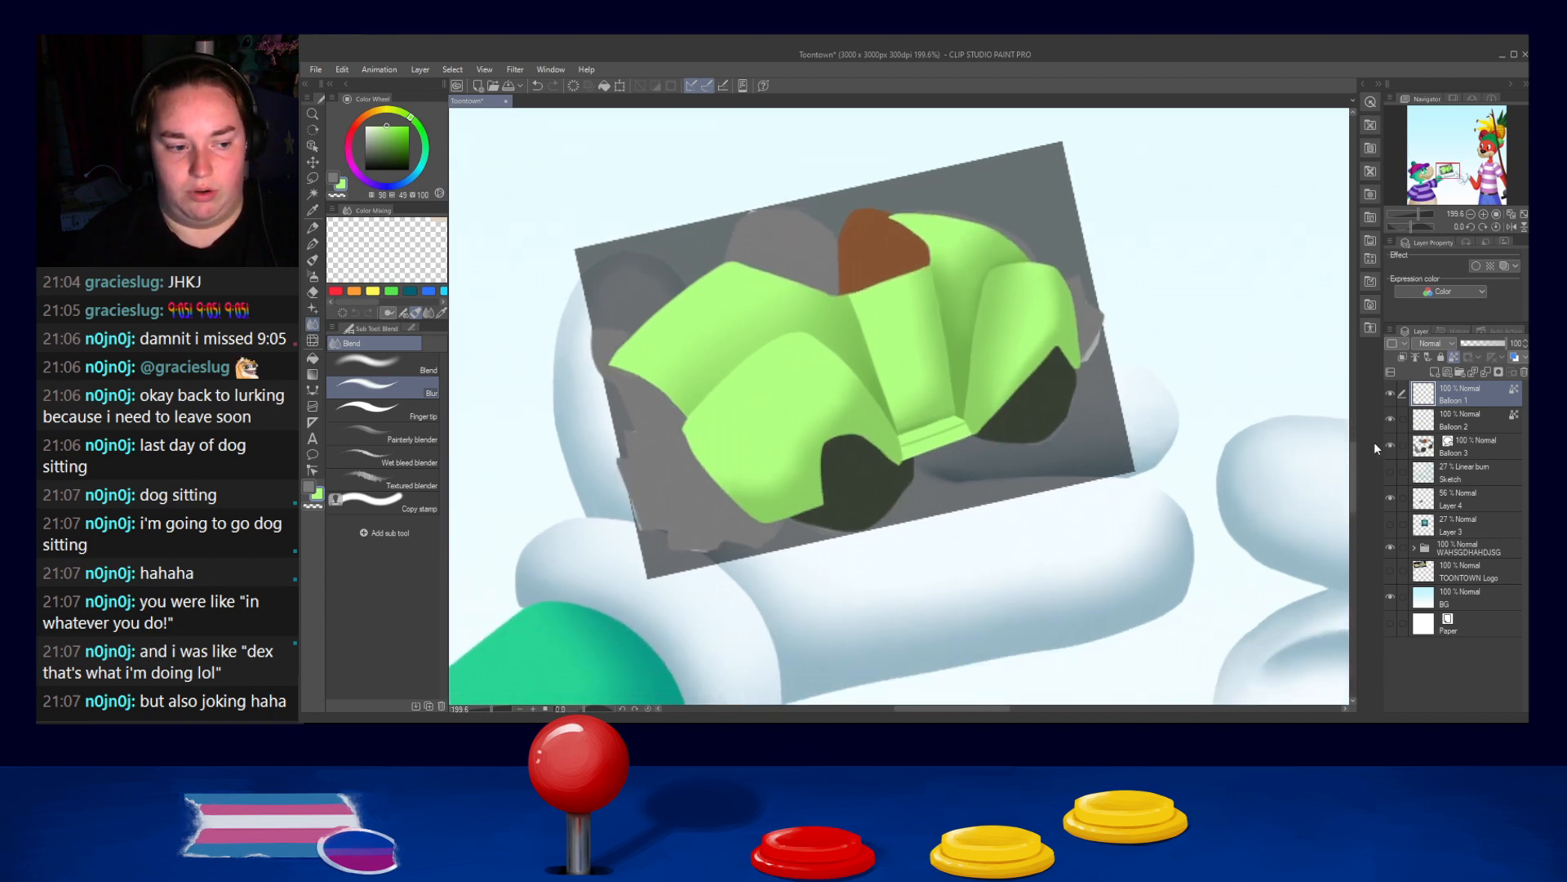
click(1466, 419)
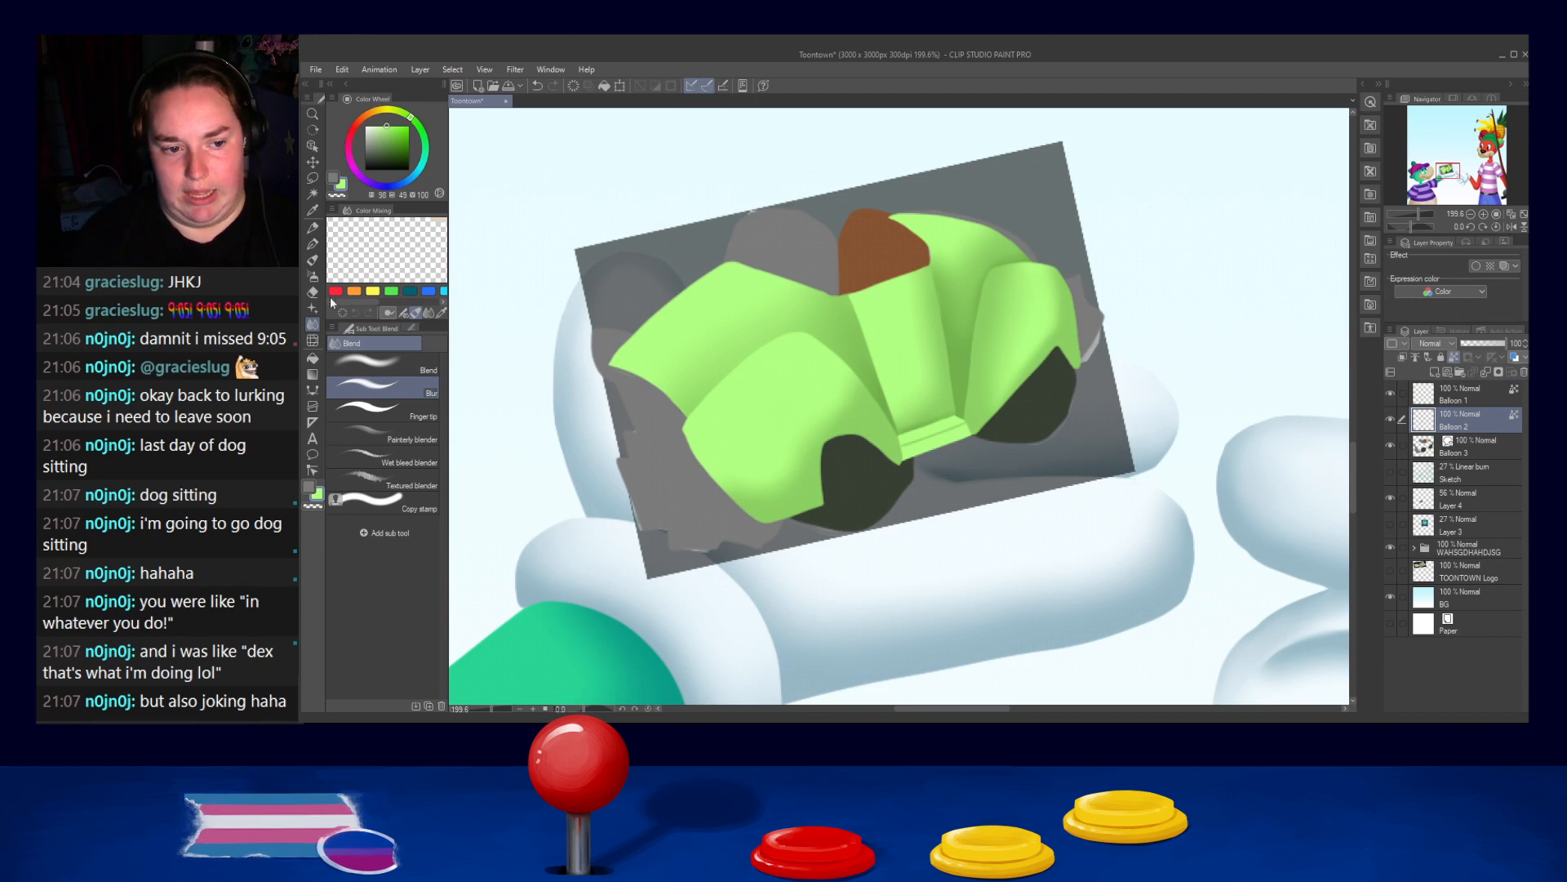
click(312, 471)
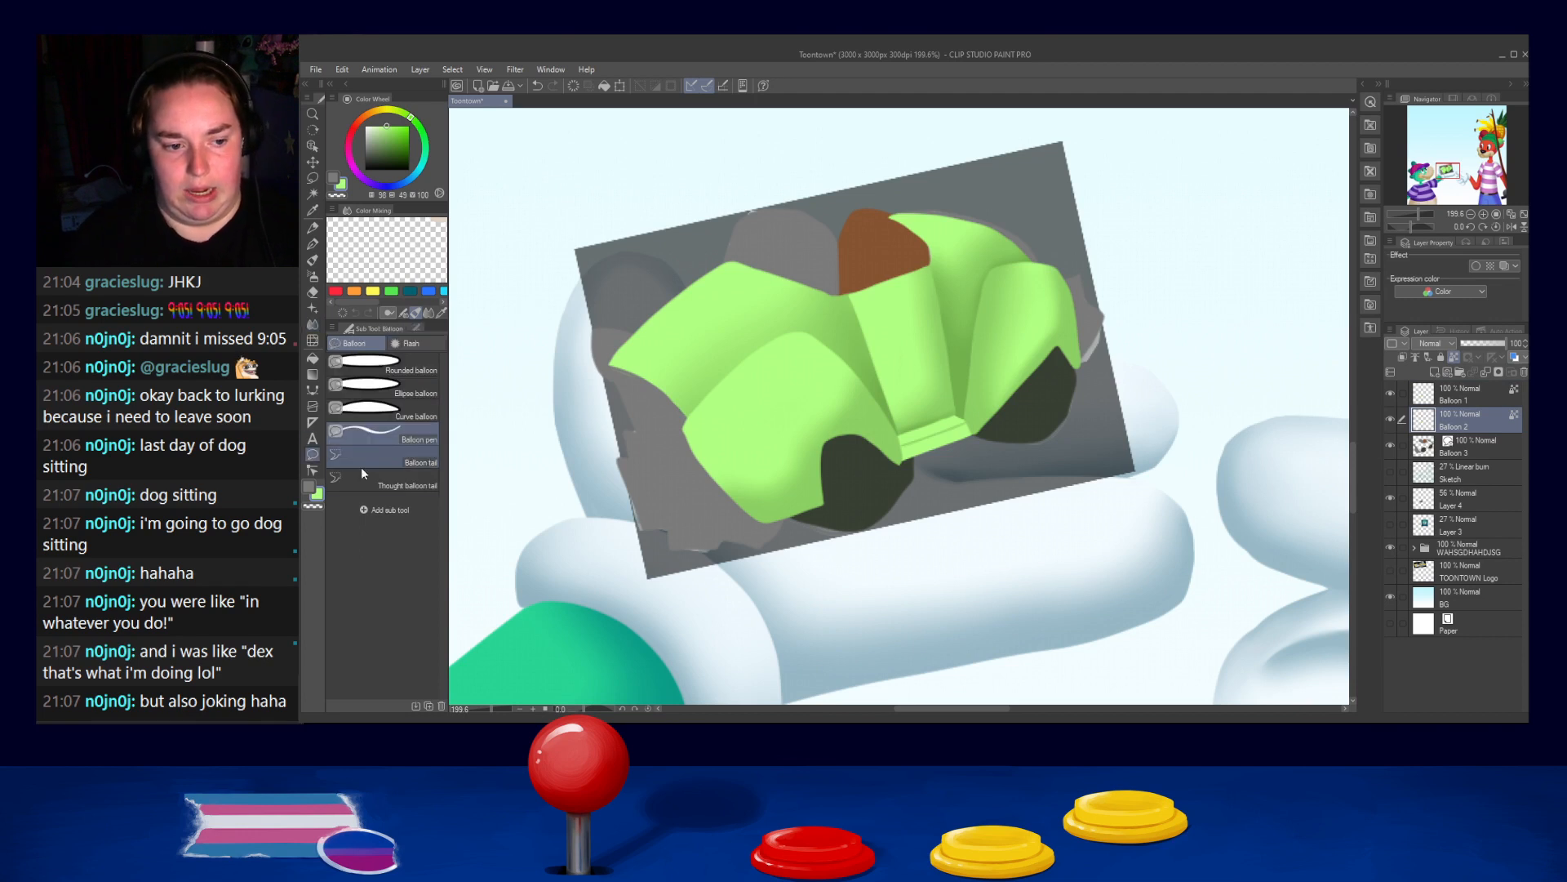
ctrl+click(912, 484)
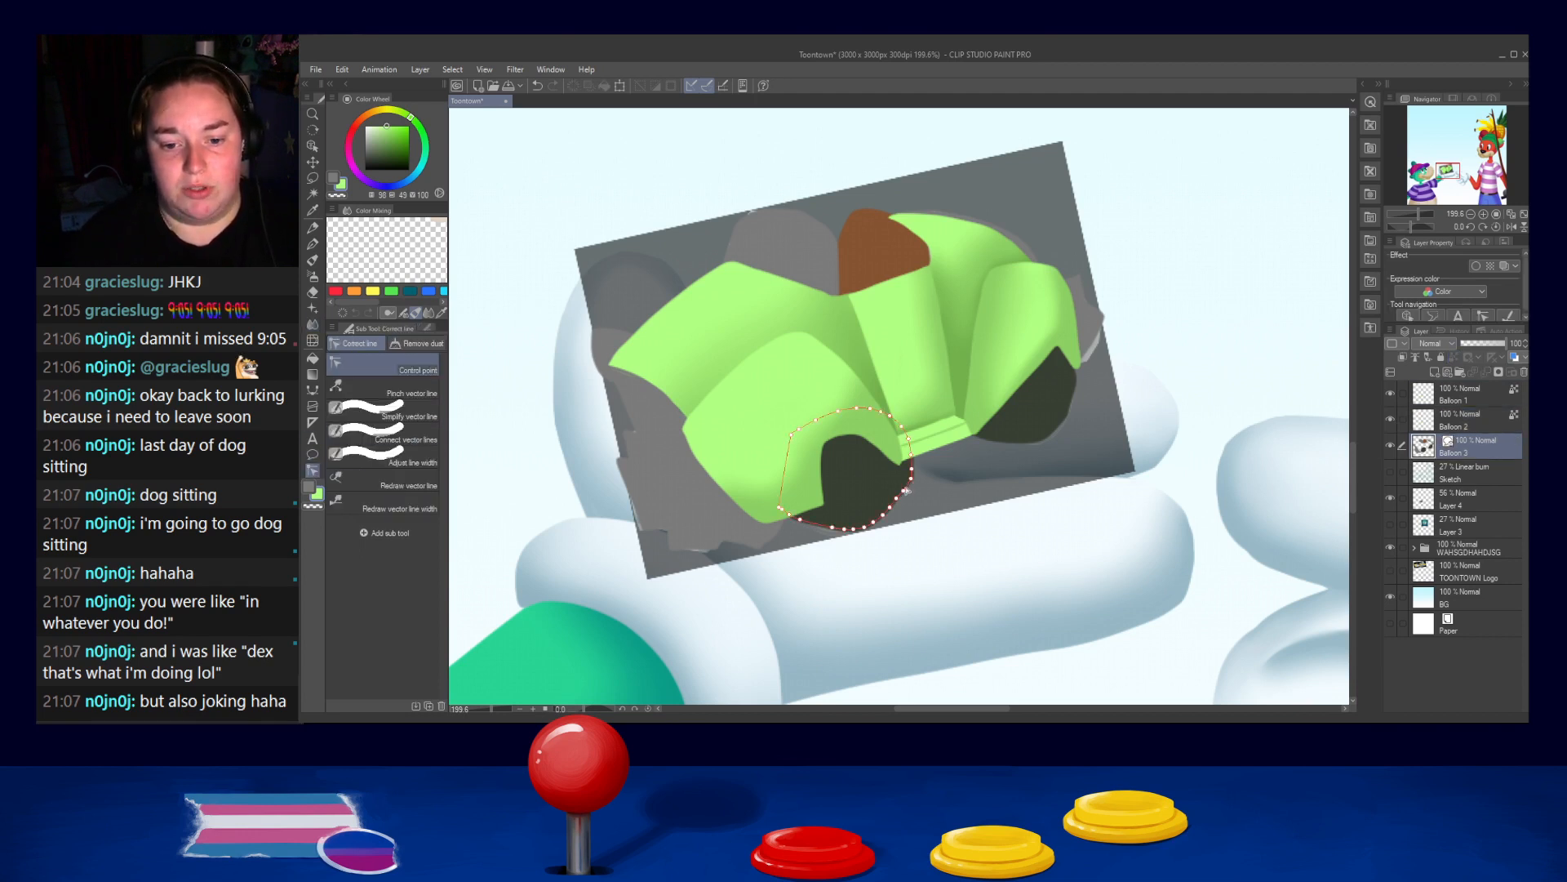
drag(911, 478, 898, 454)
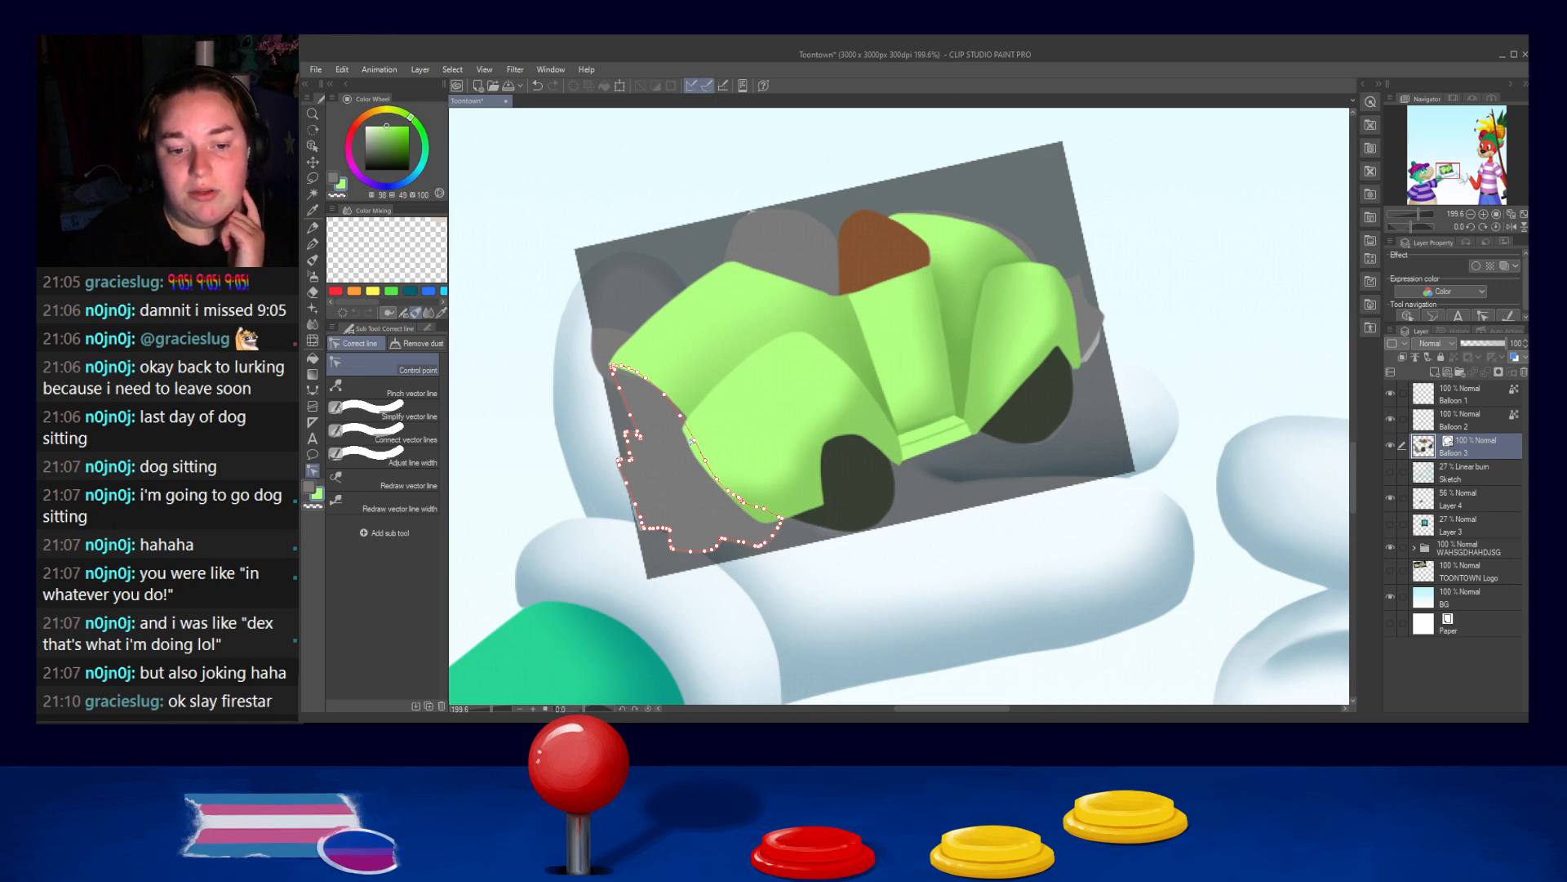
Lasso the glass area inside the car's windshield frame and rasterize the Balloon 3 layer
click(1476, 423)
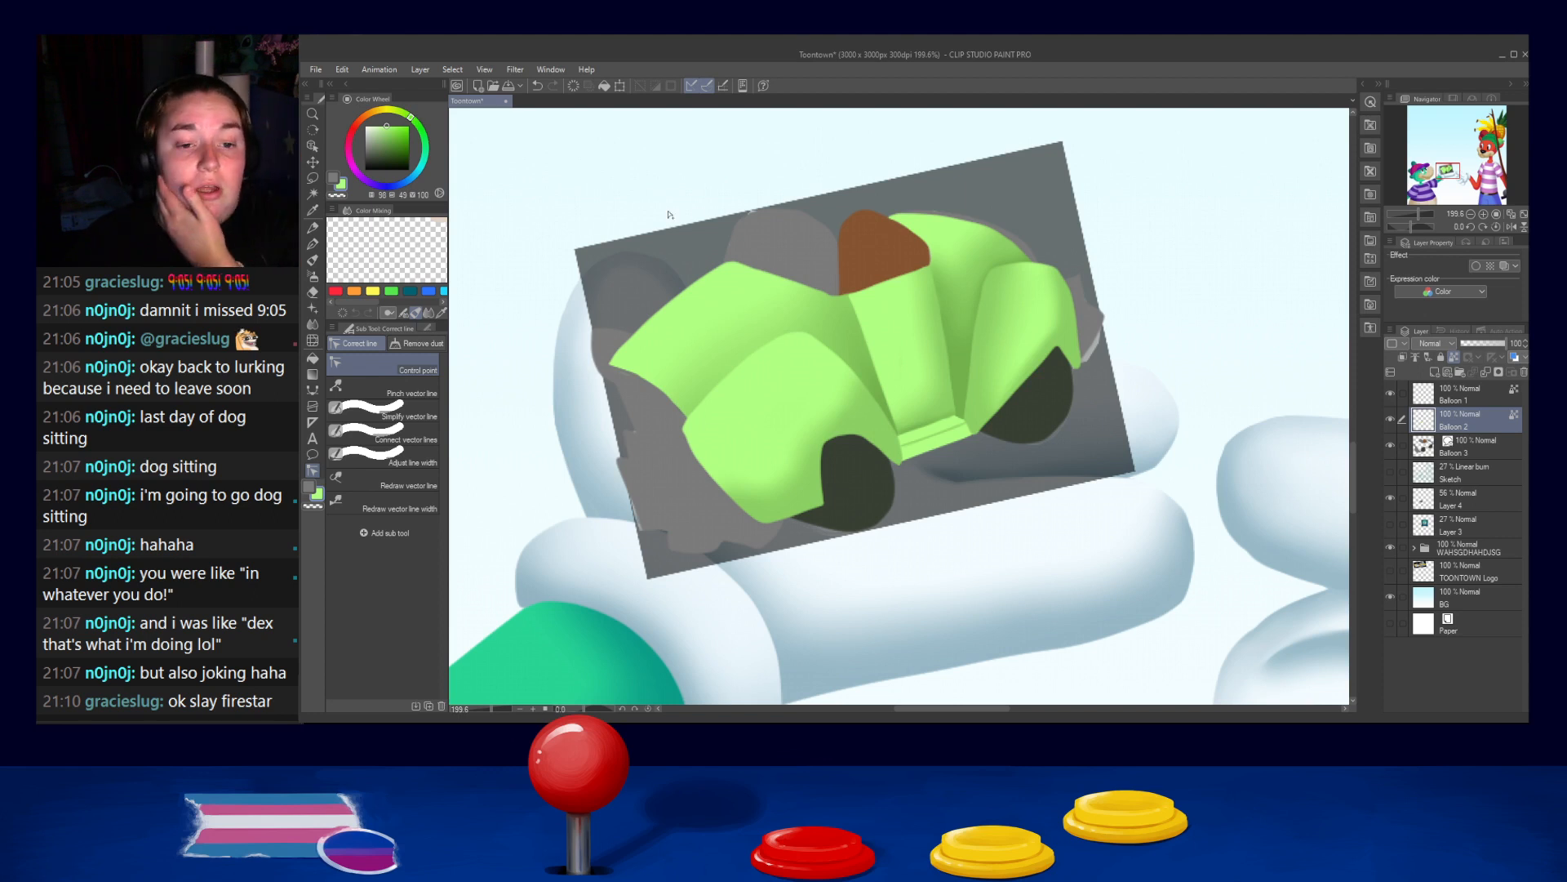
alt+click(755, 236)
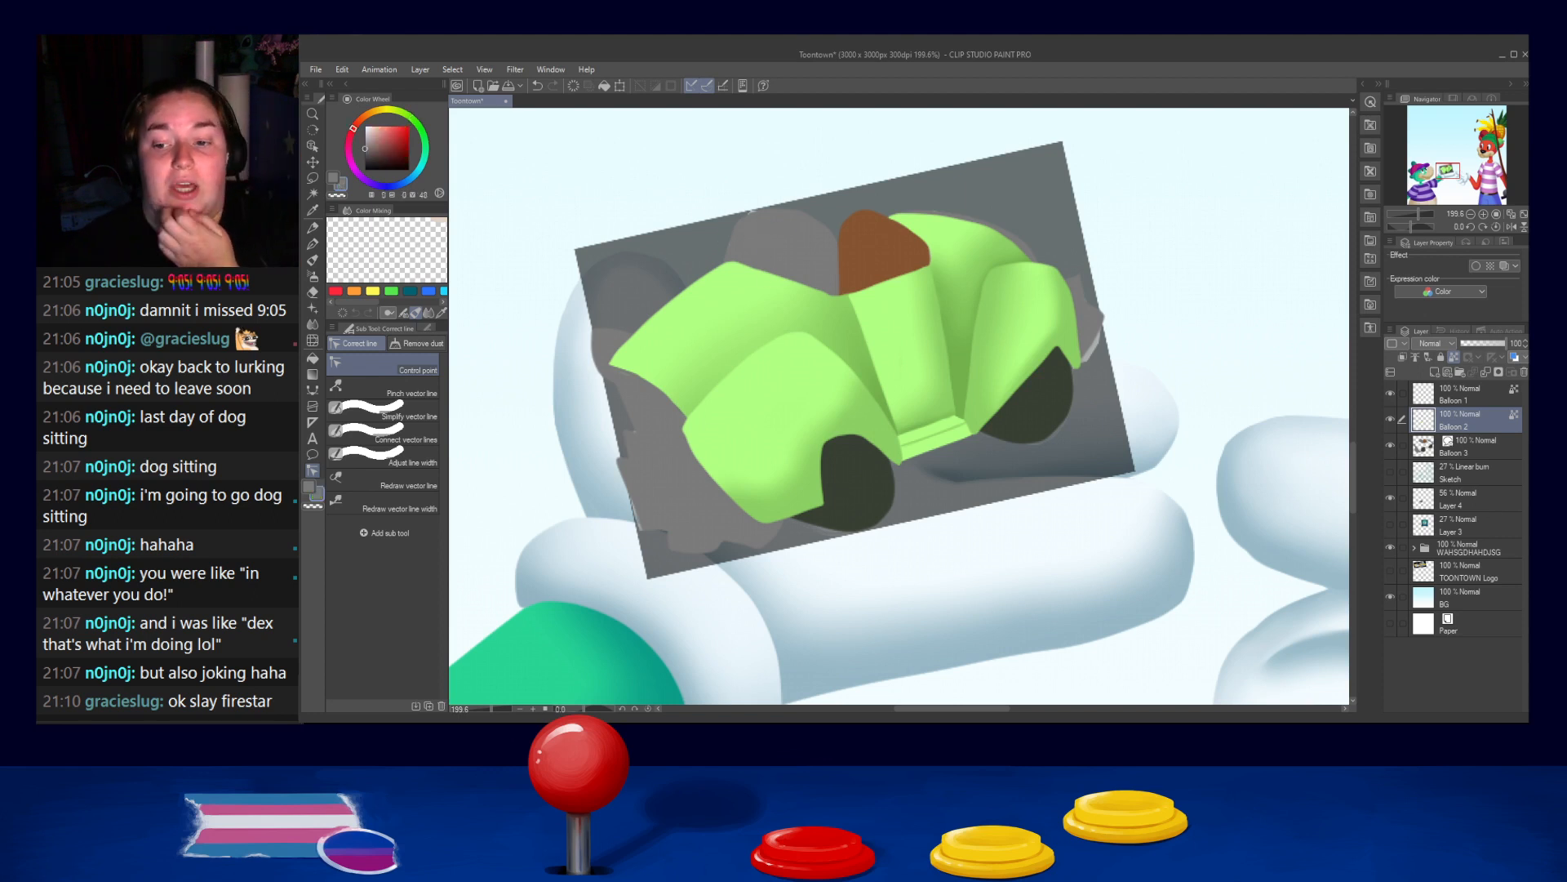
key(m)
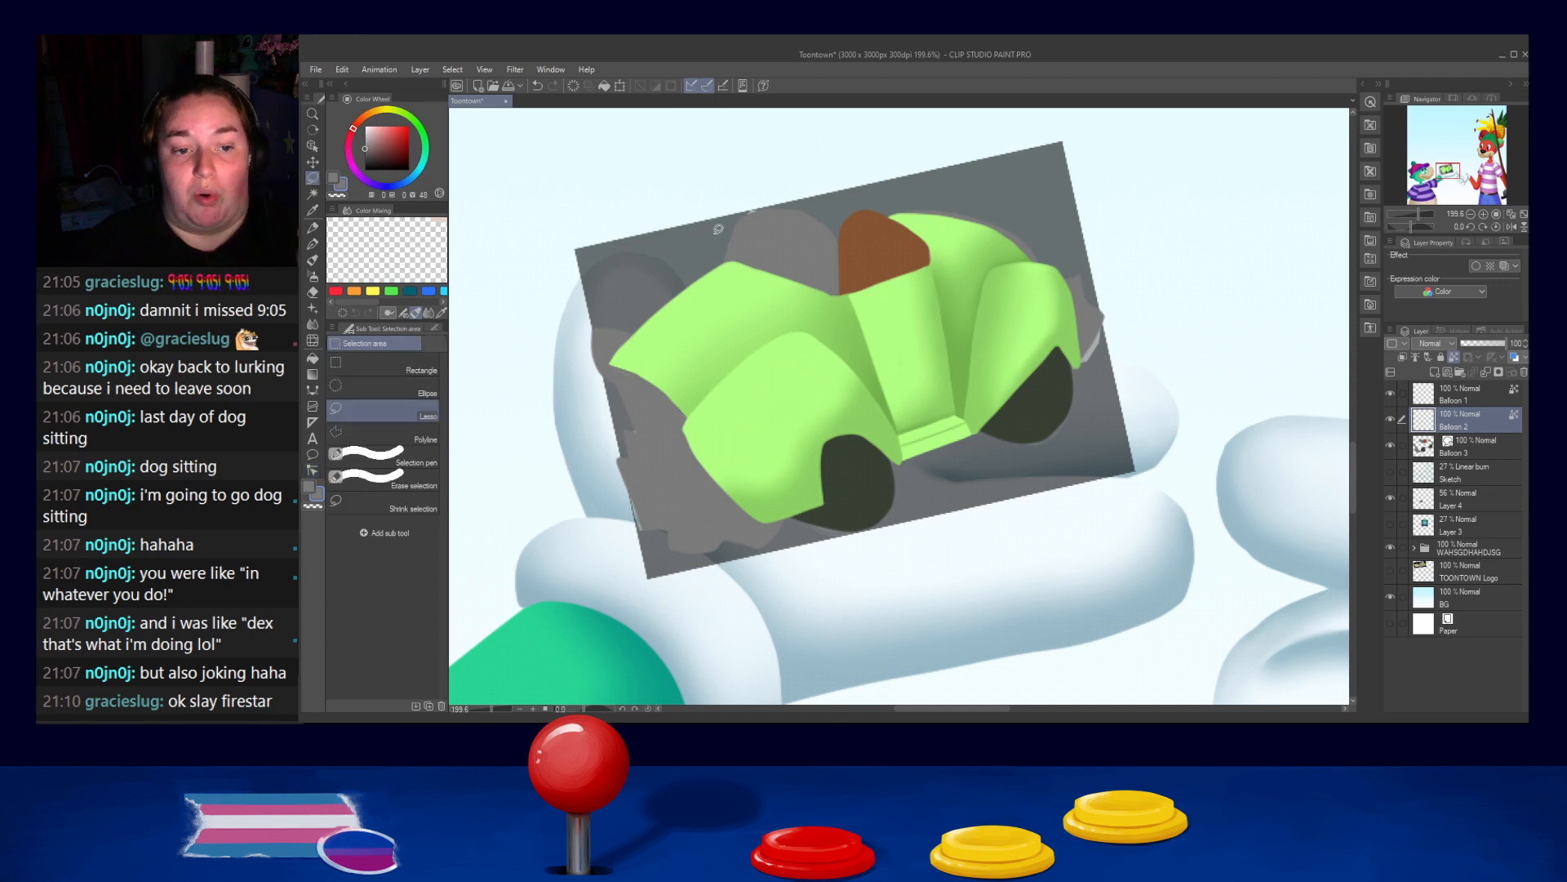
mouse_move(735, 254)
mouse_down()
mouse_move(754, 221)
mouse_move(821, 235)
mouse_move(832, 262)
mouse_move(807, 299)
mouse_move(786, 298)
mouse_up()
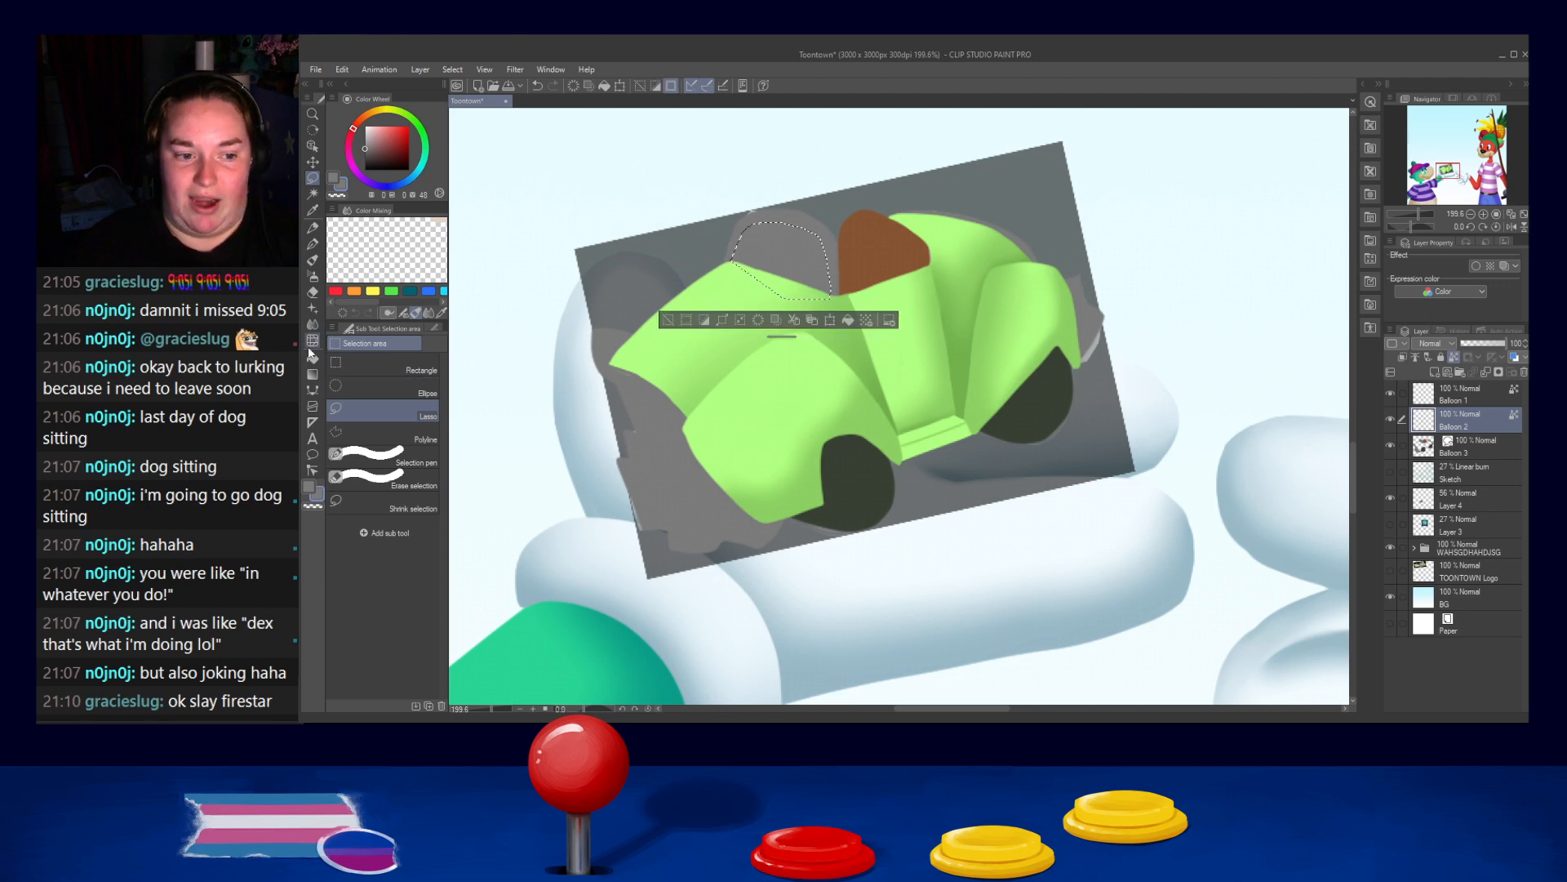
click(312, 324)
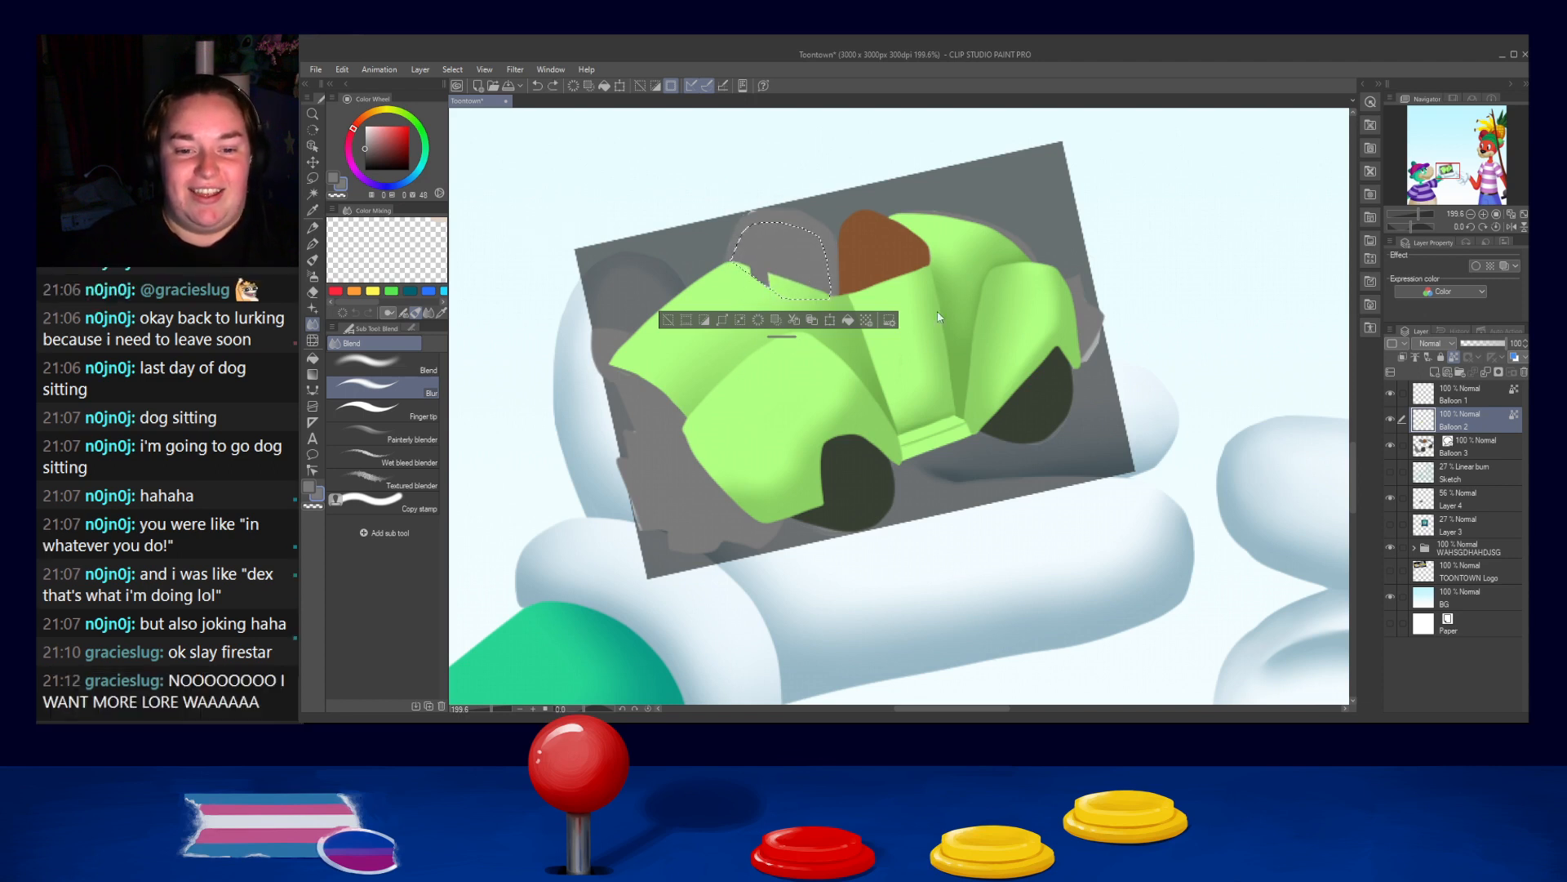
click(1485, 457)
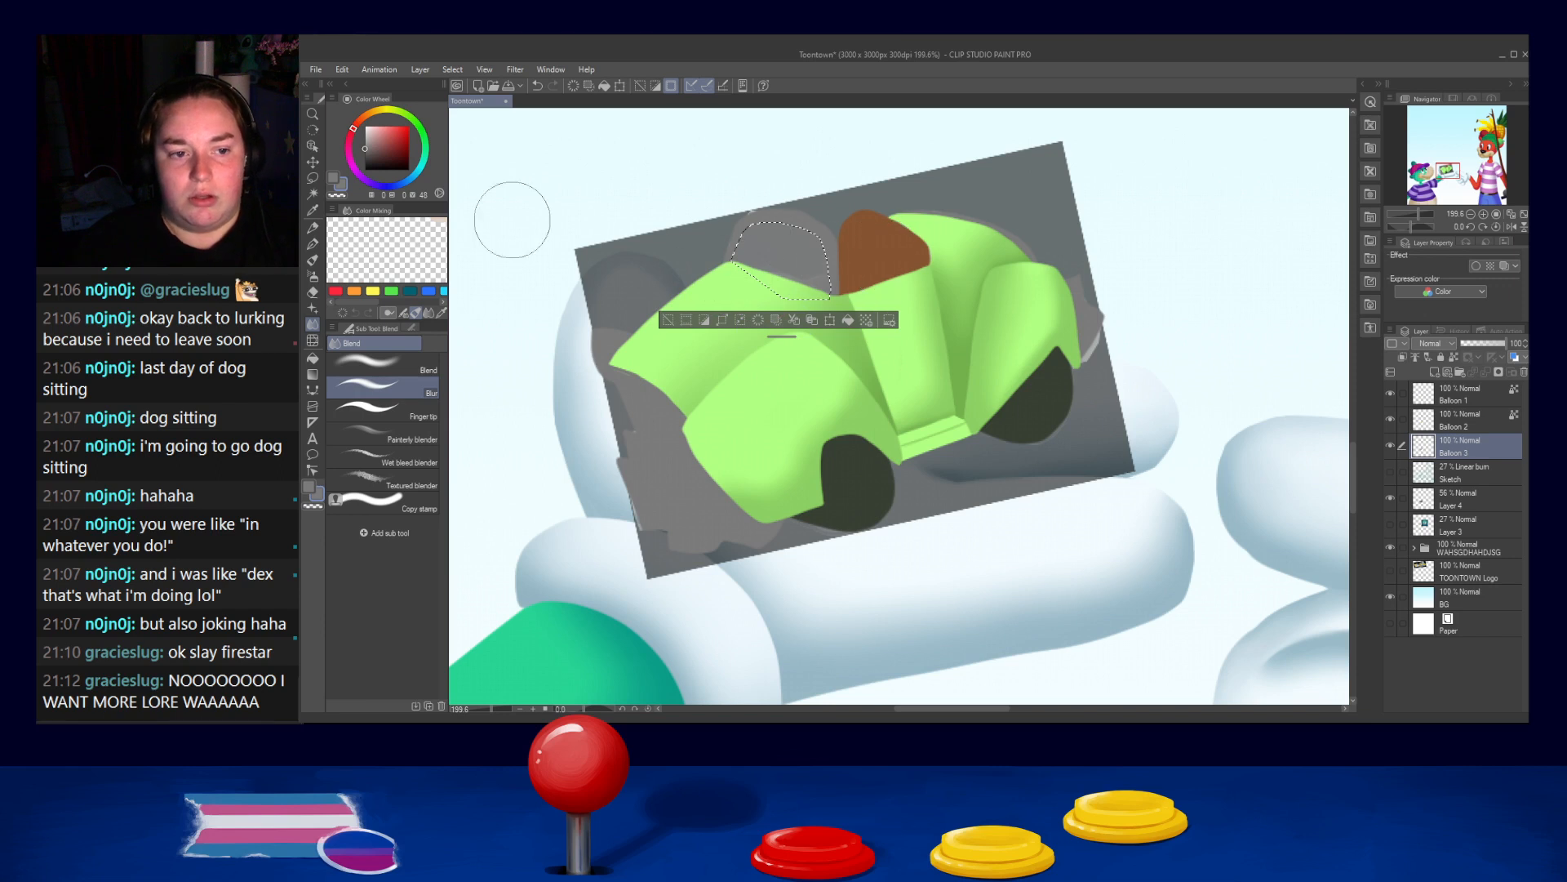
Paint light blue diagonal G-pen streaks inside the selected windshield glass on Balloon 3
click(419, 174)
click(380, 127)
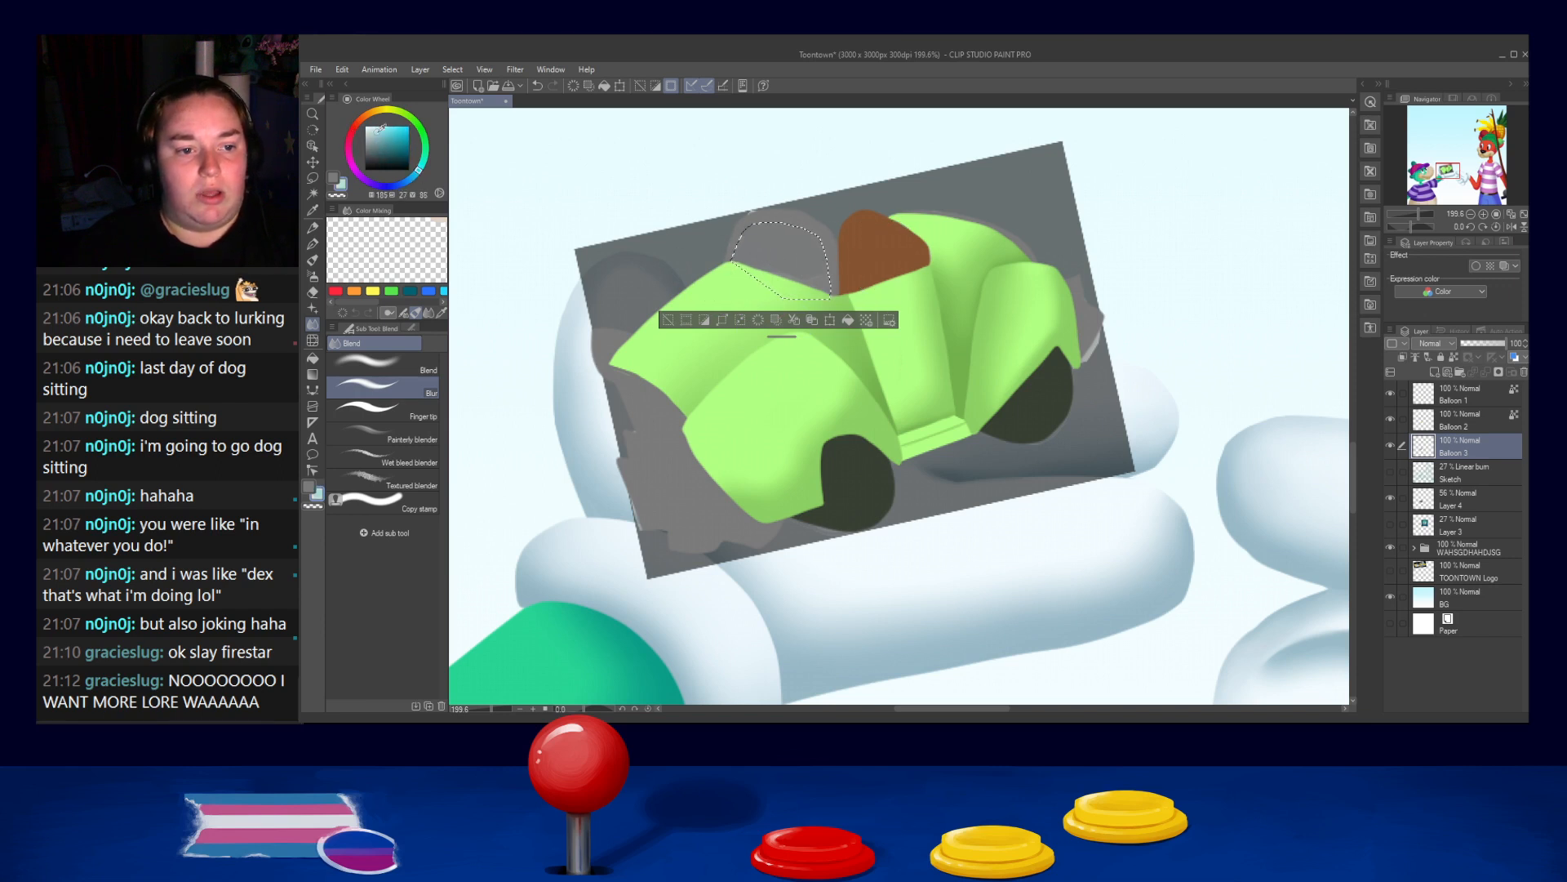
click(312, 244)
drag(790, 219, 743, 239)
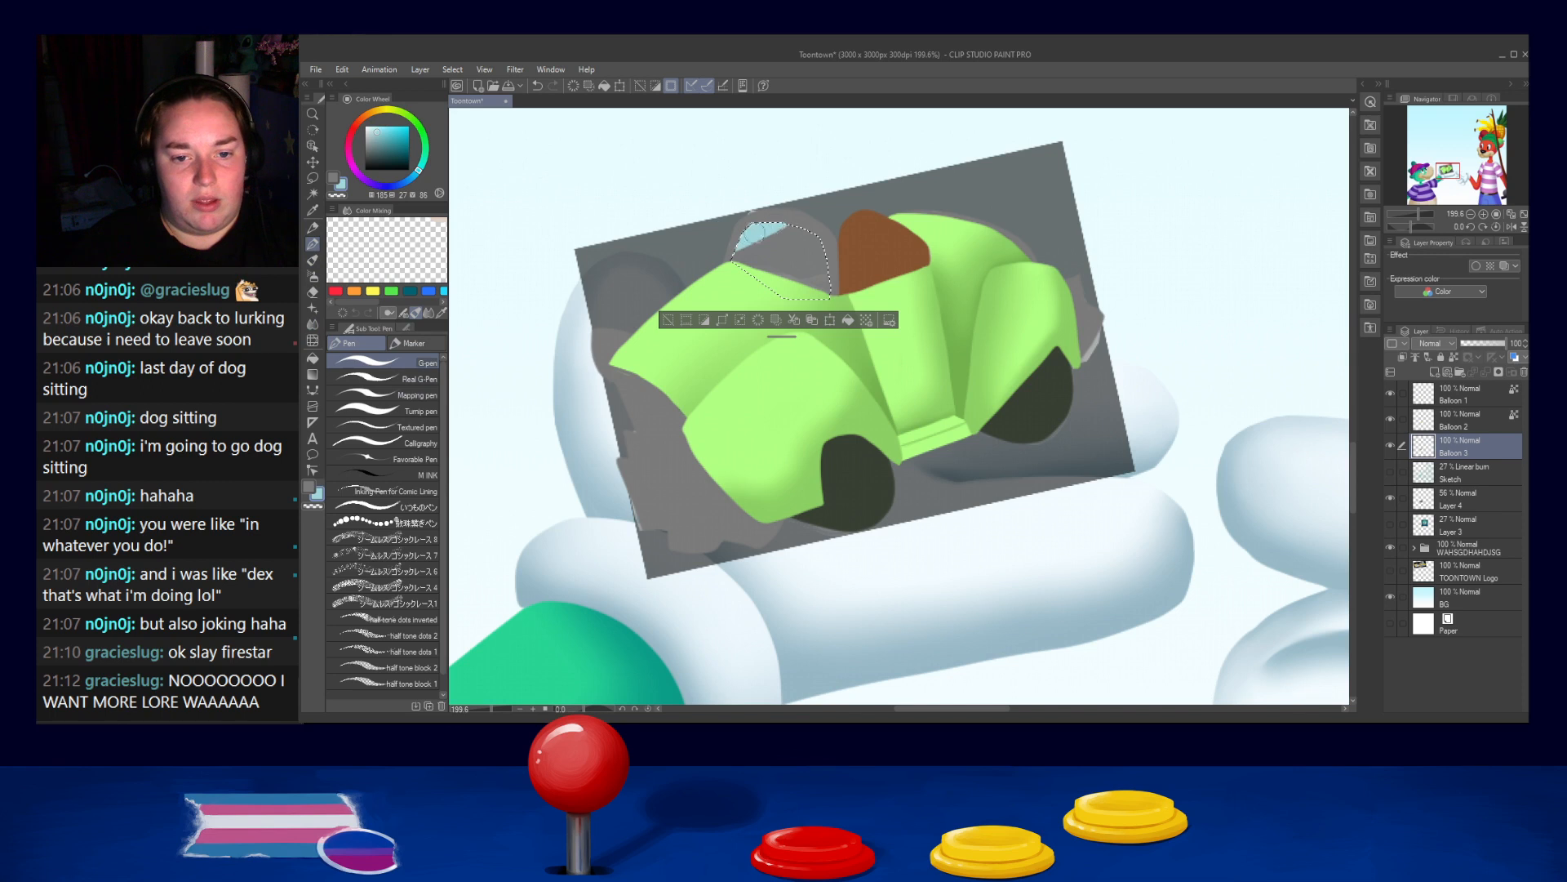
key(])
key(])
key(])
key(])
key(])
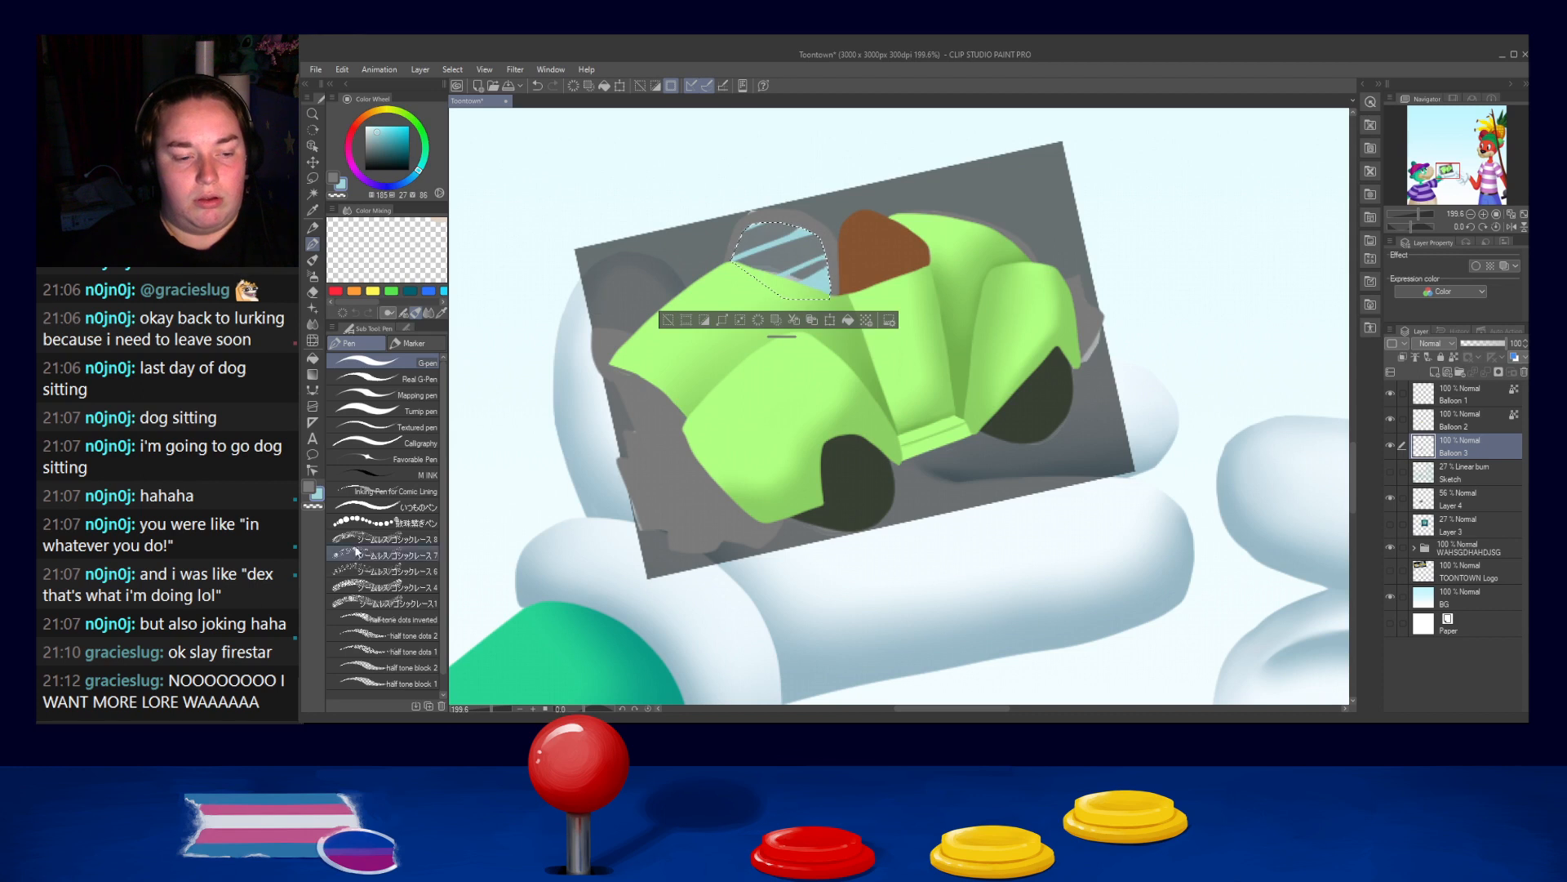
Blur the light blue streaks into the grey windshield glass and clear the selection
key(j)
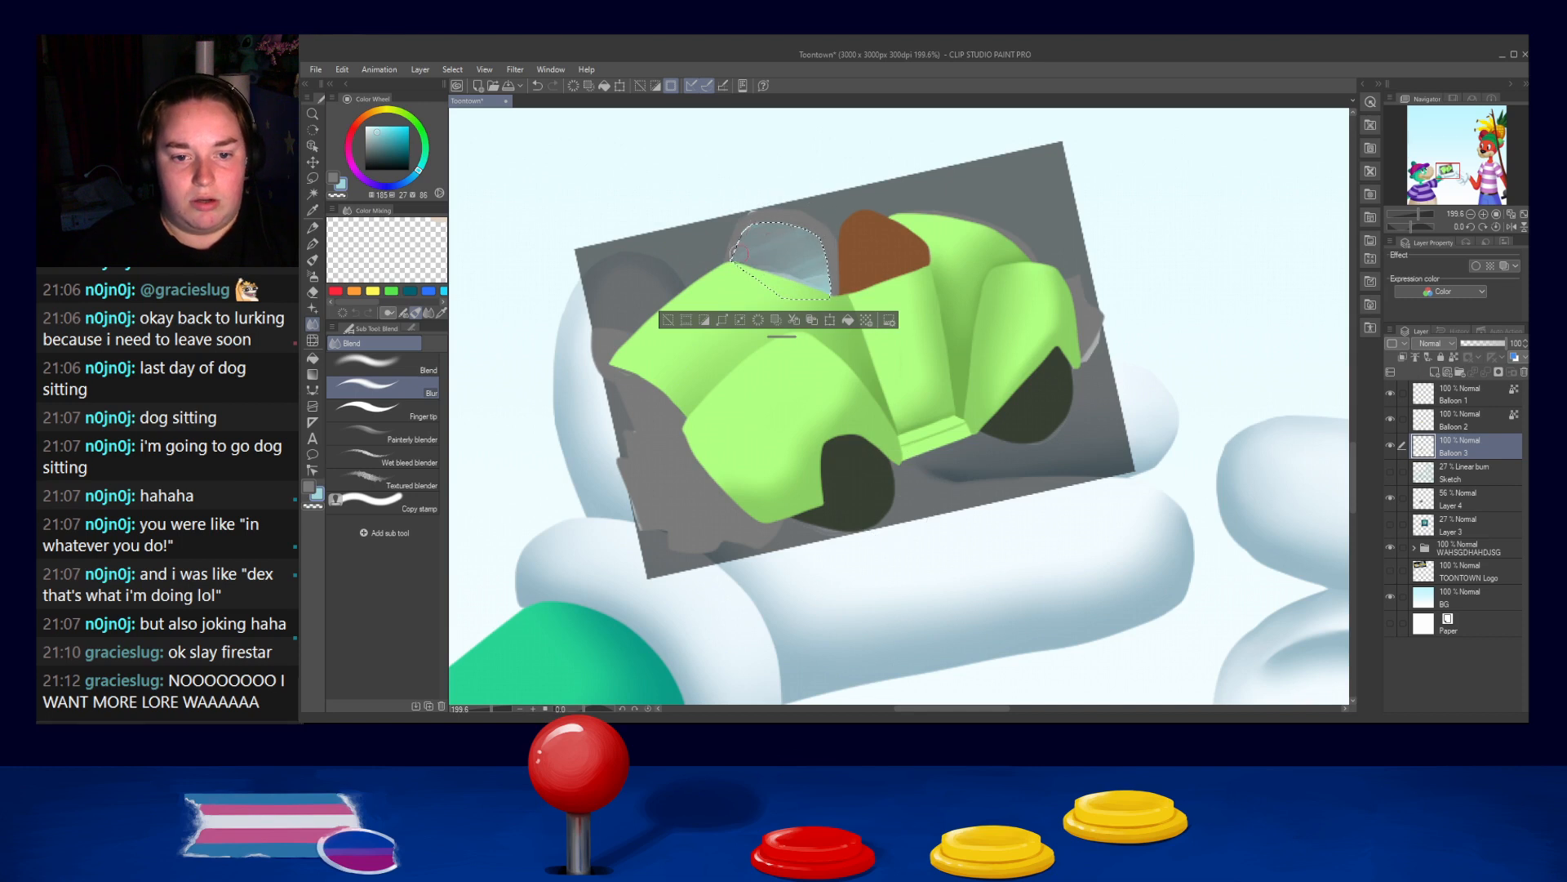
mouse_move(795, 271)
mouse_down()
mouse_move(823, 270)
mouse_move(808, 265)
mouse_move(832, 304)
mouse_move(777, 284)
mouse_up()
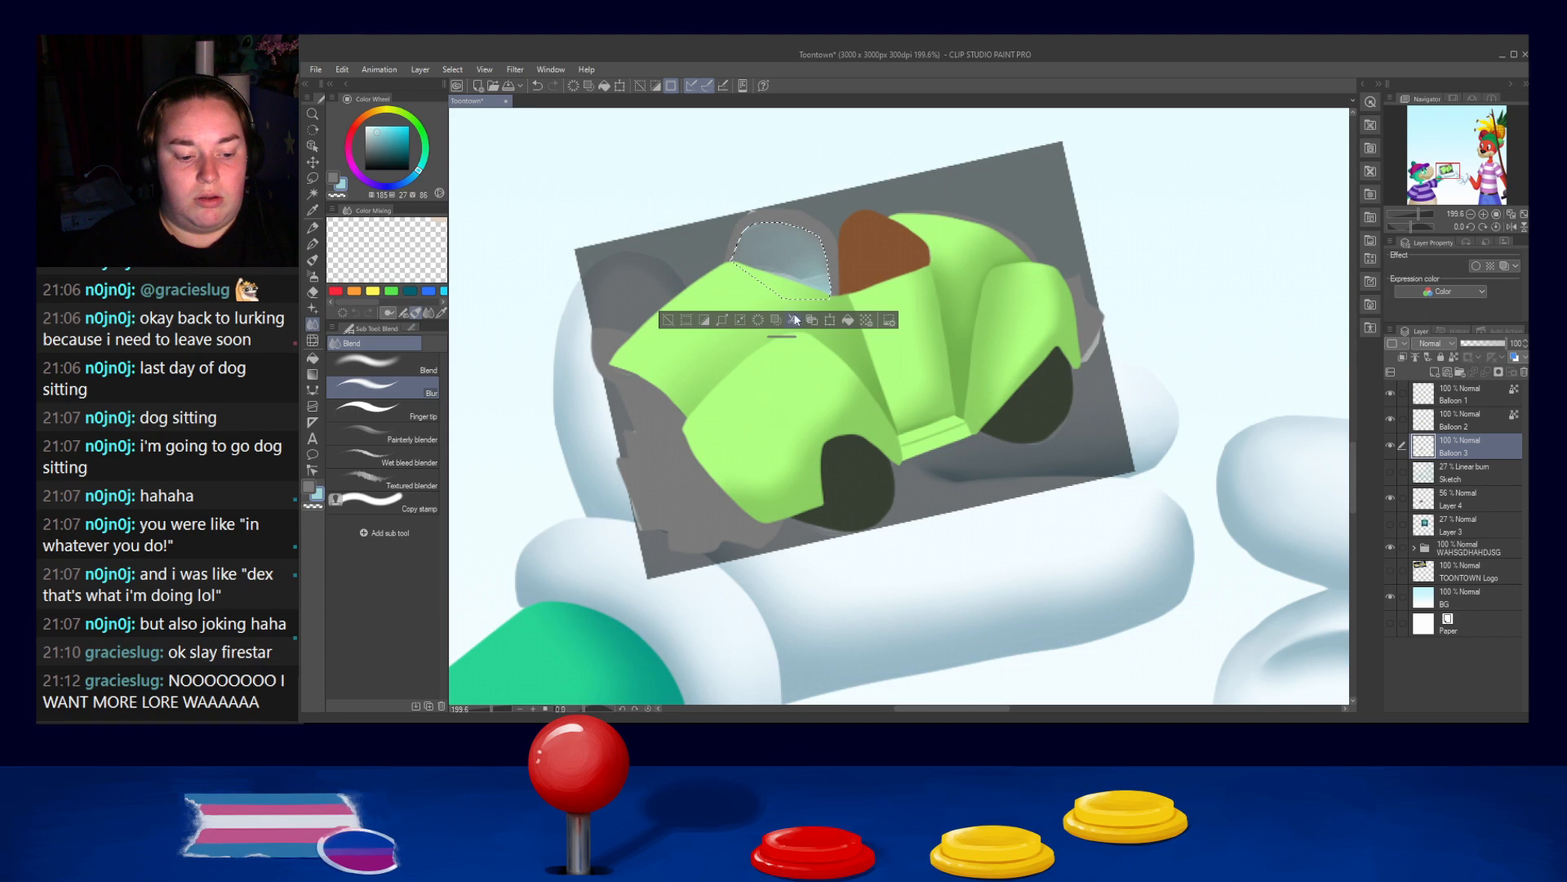
key(ctrl+d)
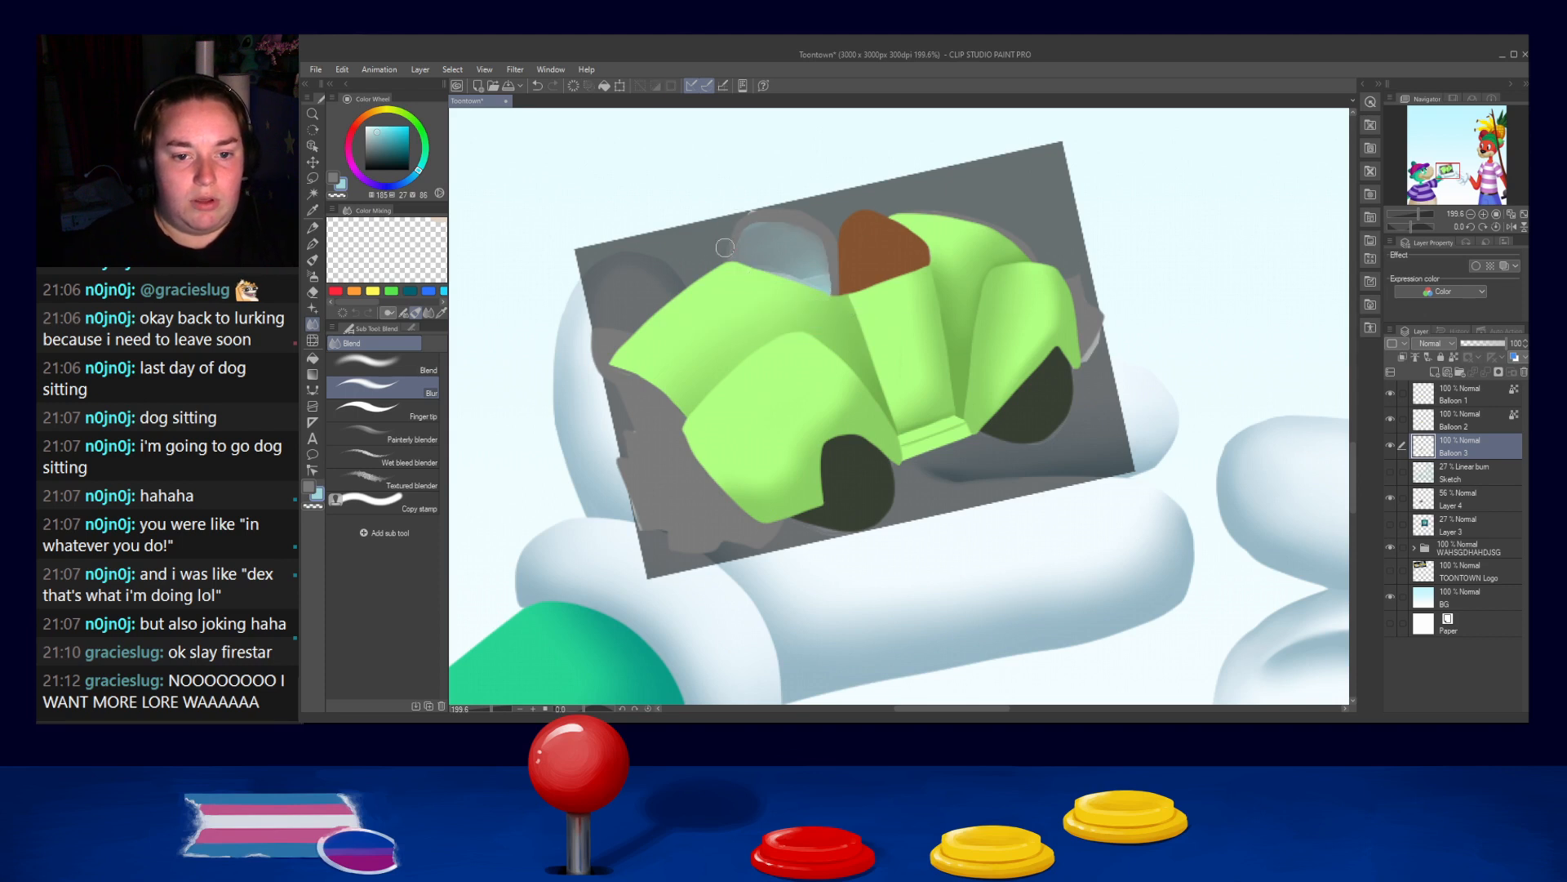
Shade the windshield frame on Balloon 3 with slightly darker grey G-pen strokes, including its rear upright
click(312, 243)
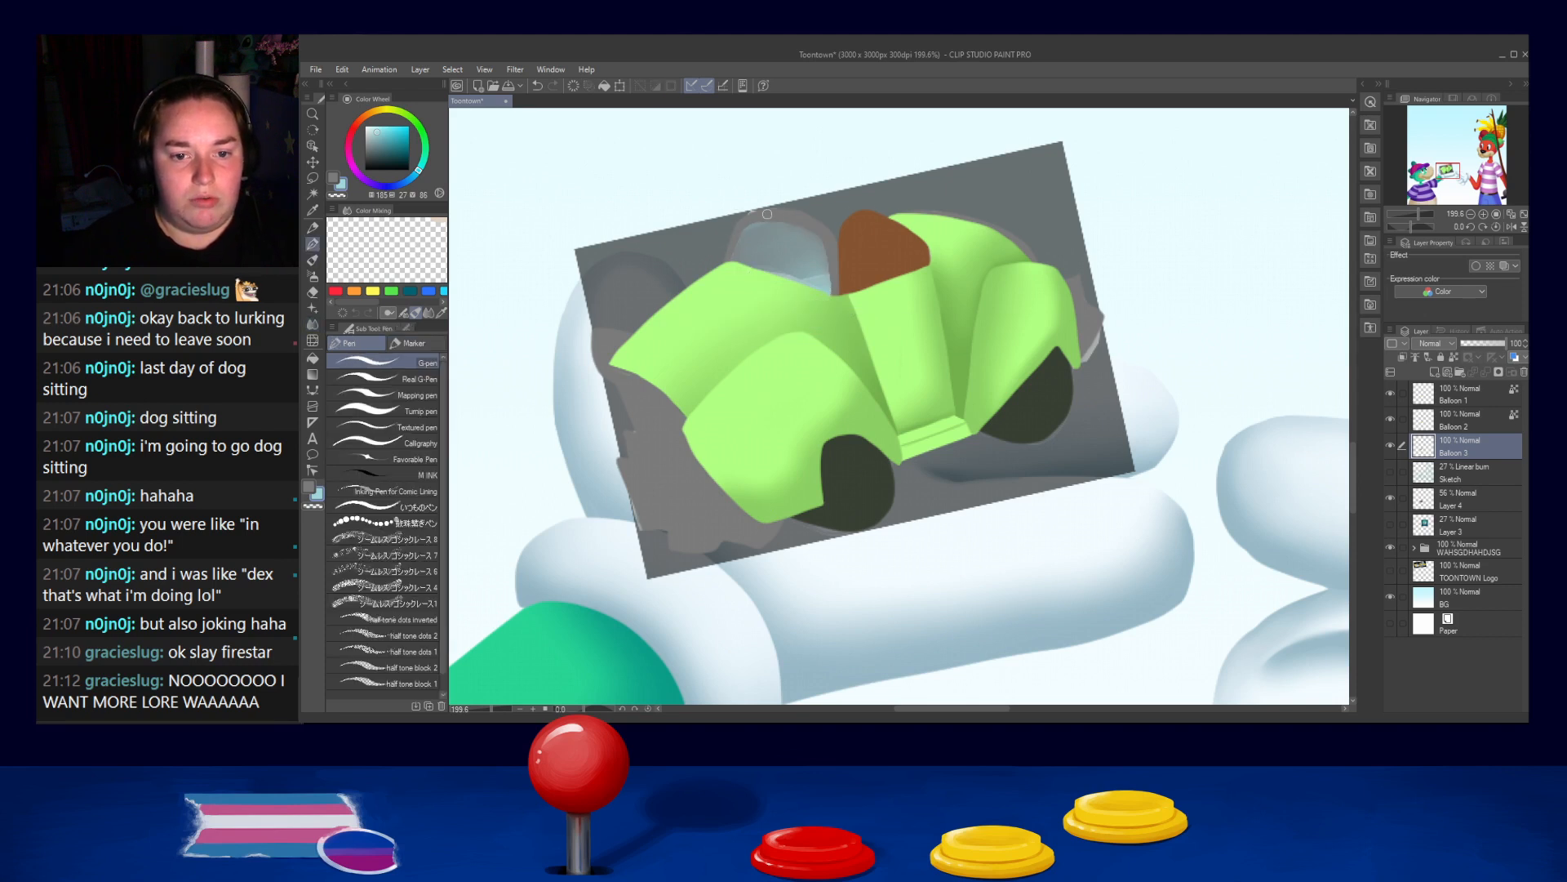
alt+click(739, 227)
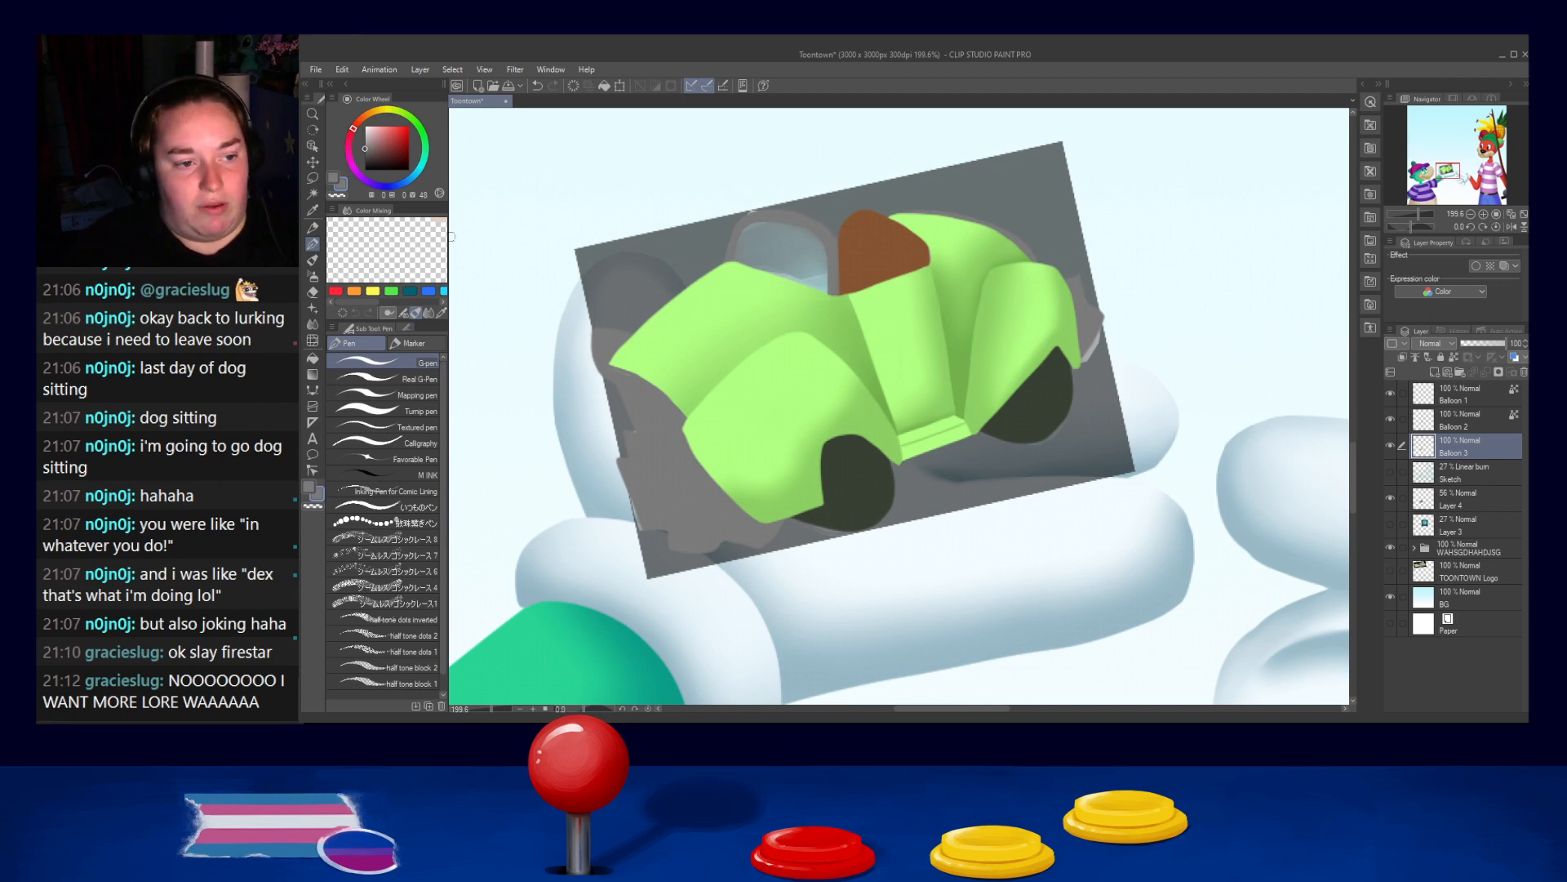
click(364, 157)
click(365, 155)
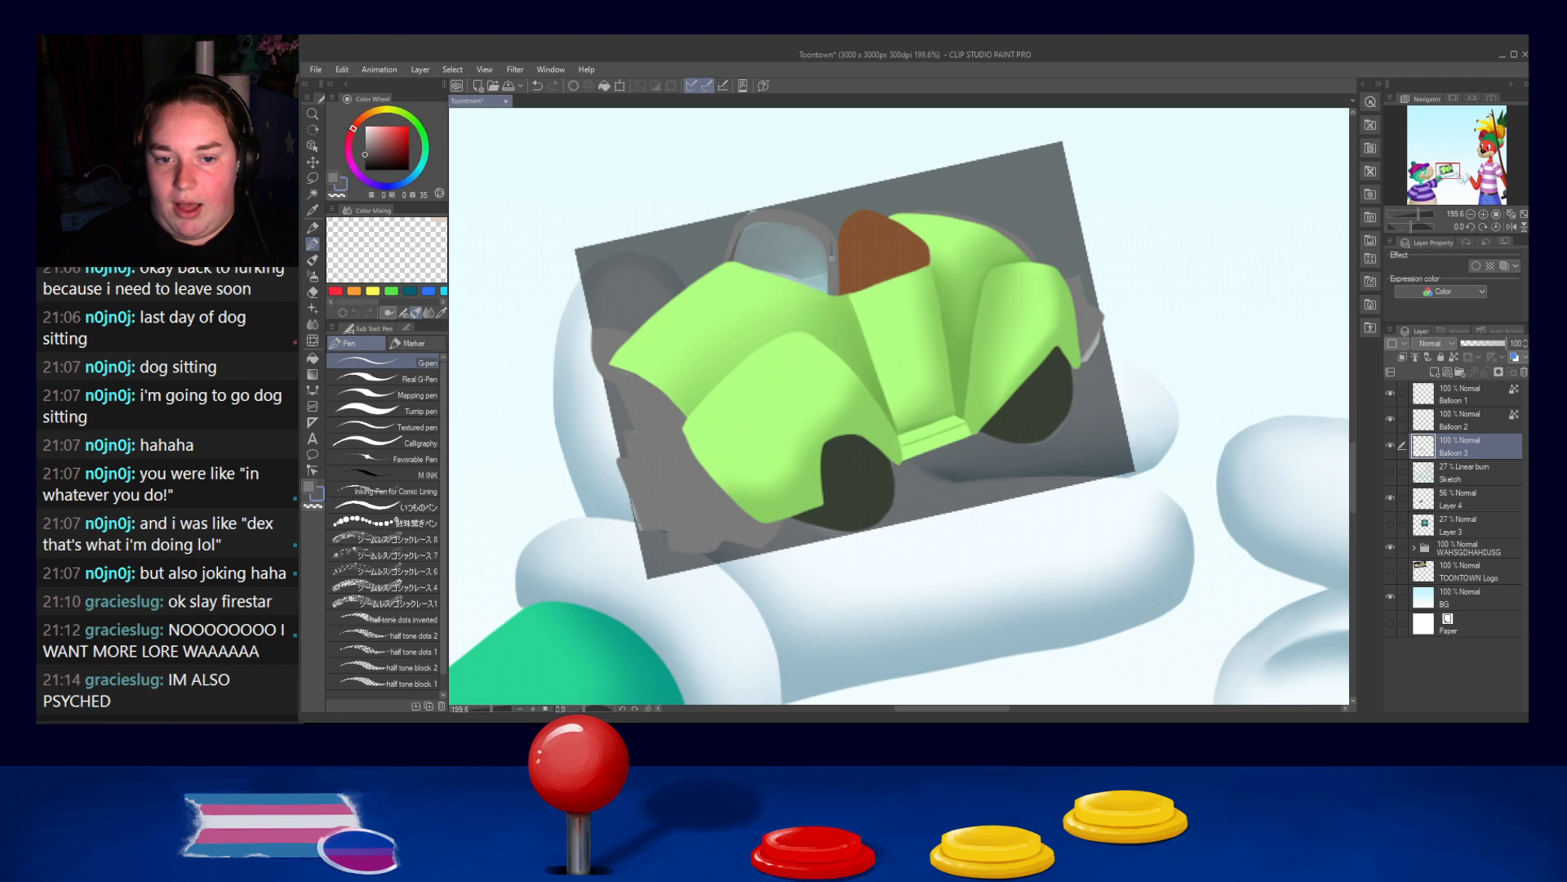
drag(834, 236, 837, 289)
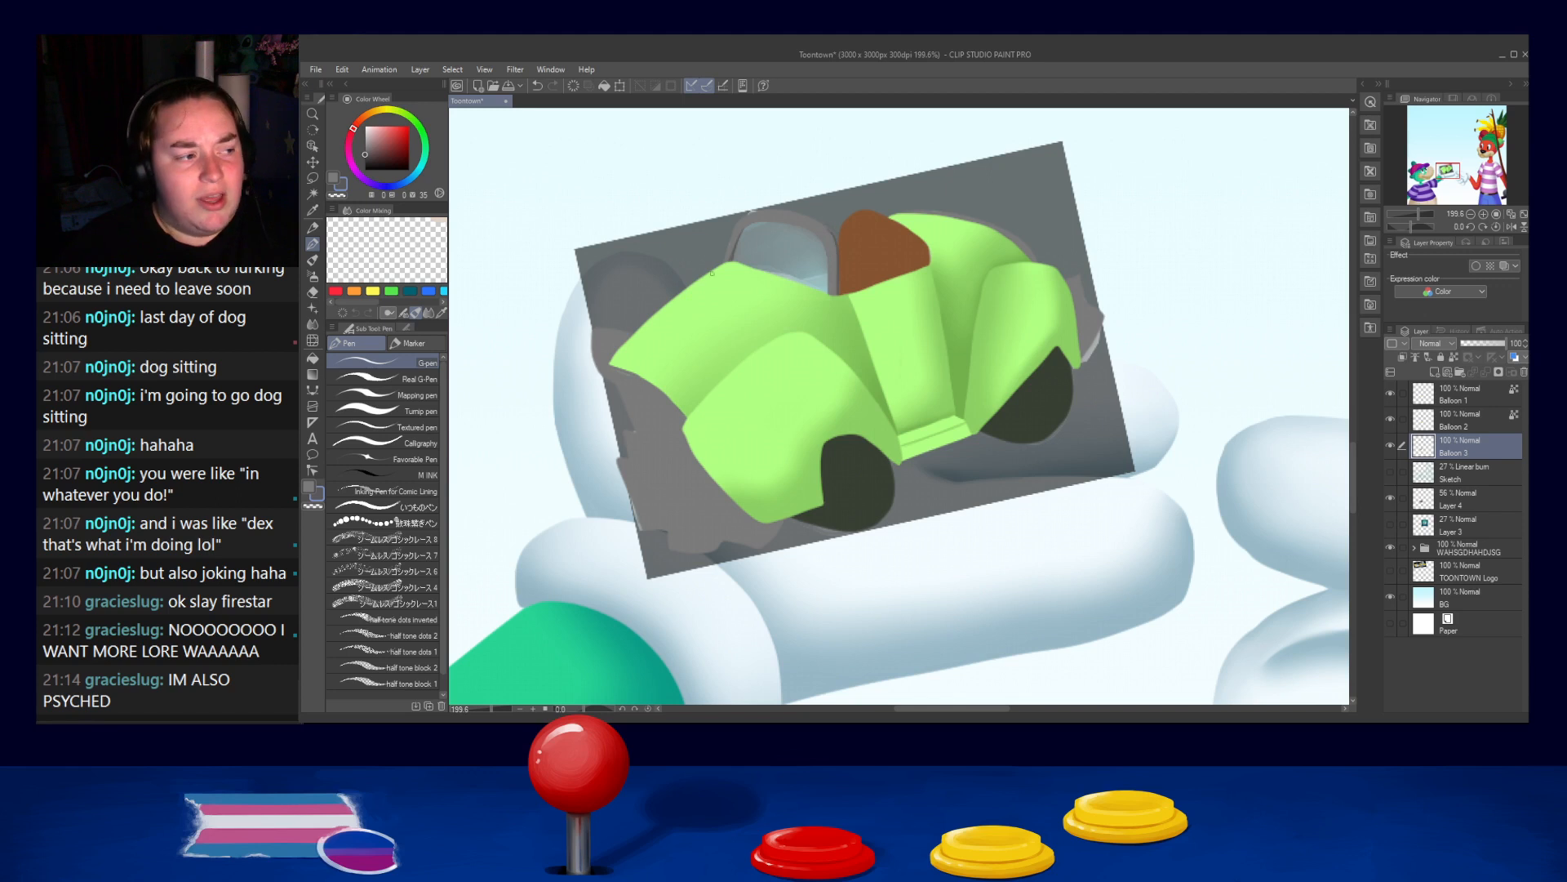
Paint a thin light blue-grey highlight along the windshield frame's top curve, undoing and redrawing the first strokes
alt+click(883, 180)
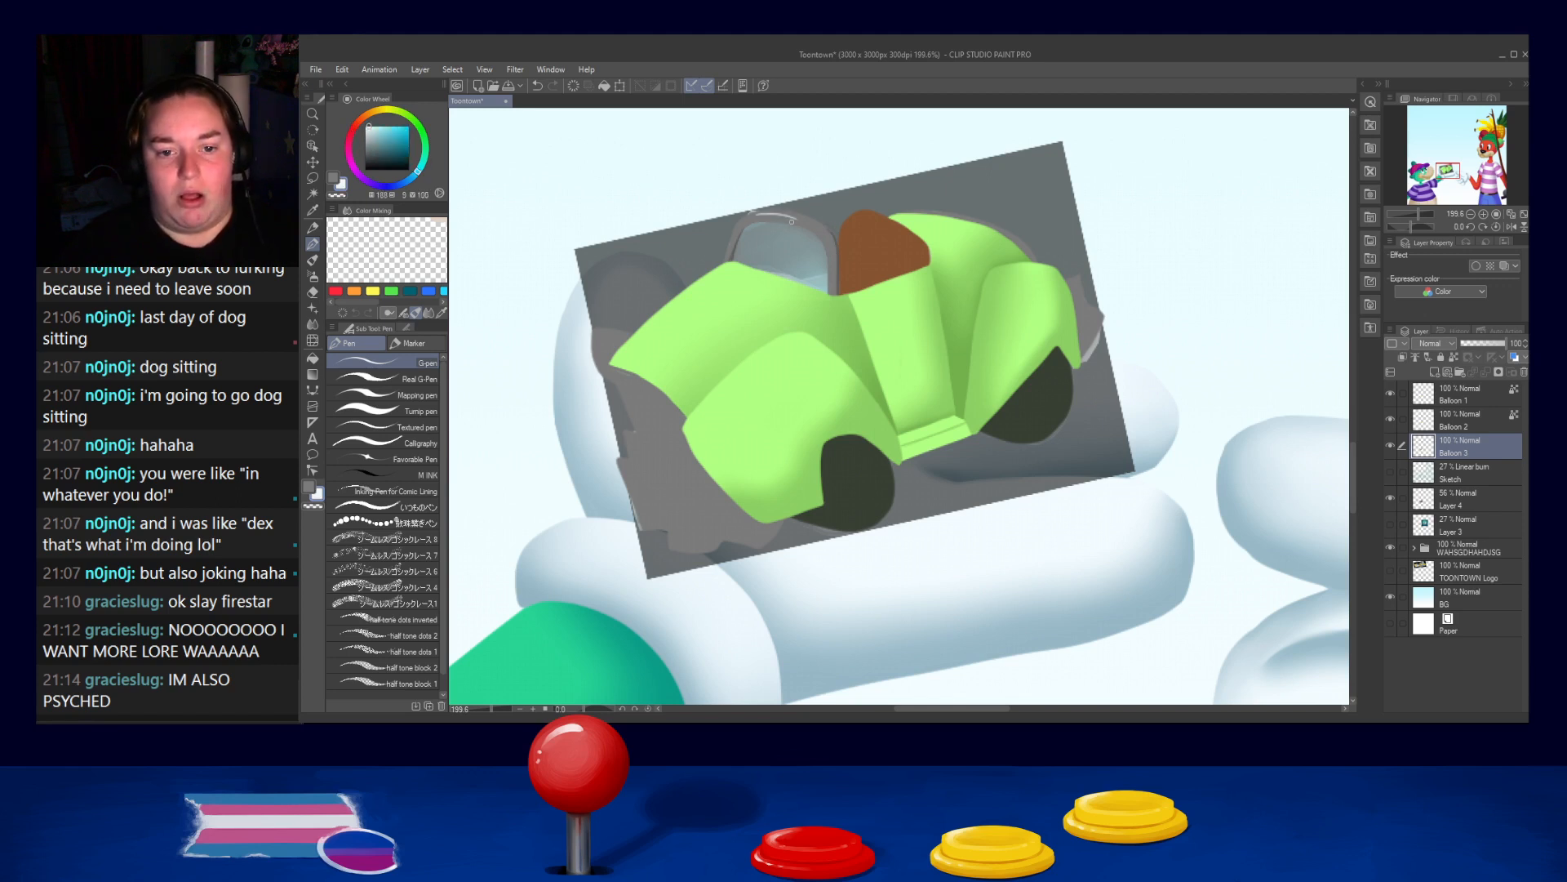
alt+click(774, 214)
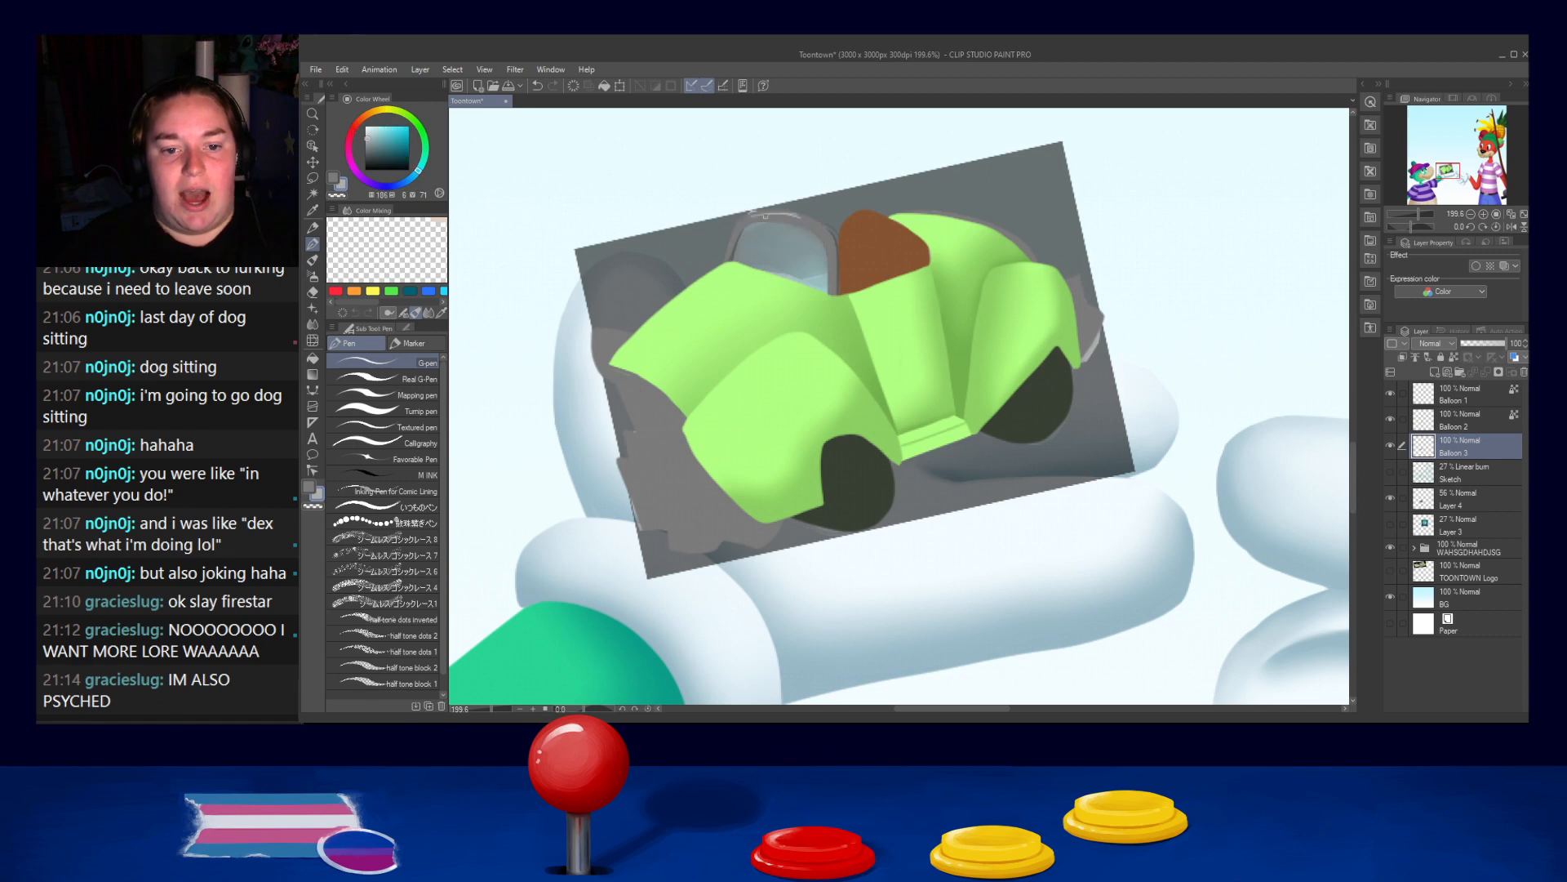
drag(751, 214, 812, 222)
key(ctrl+z)
key(ctrl+z)
key(ctrl+z)
key(ctrl+z)
key(ctrl+z)
drag(760, 218, 816, 229)
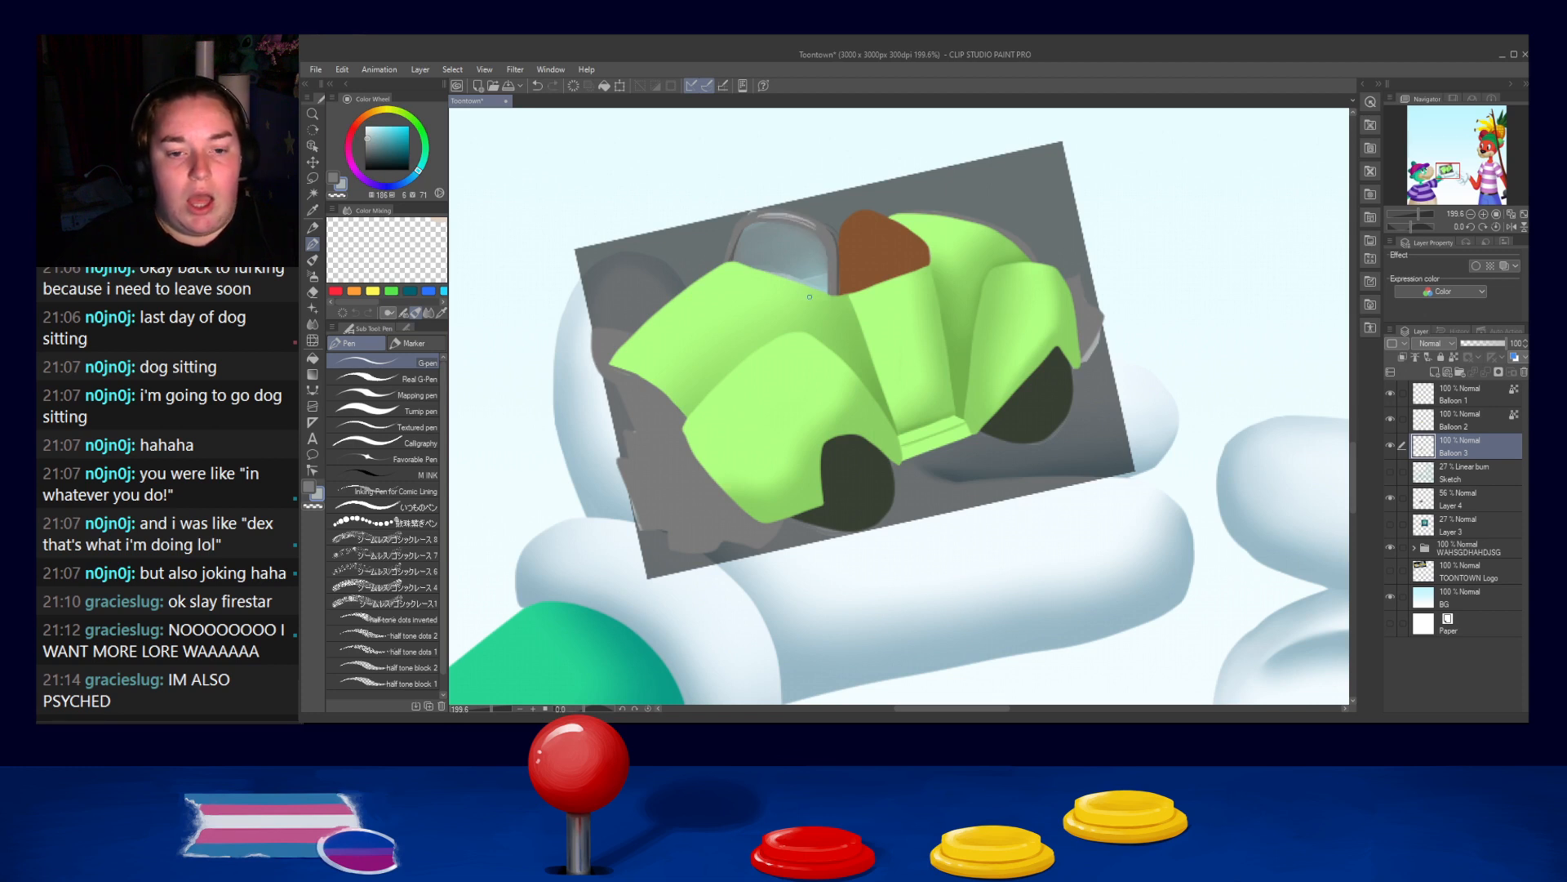
Shade the brown seat with darker brown G-pen strokes, lock Balloon 3's transparent pixels, and blur the shading
alt+click(844, 280)
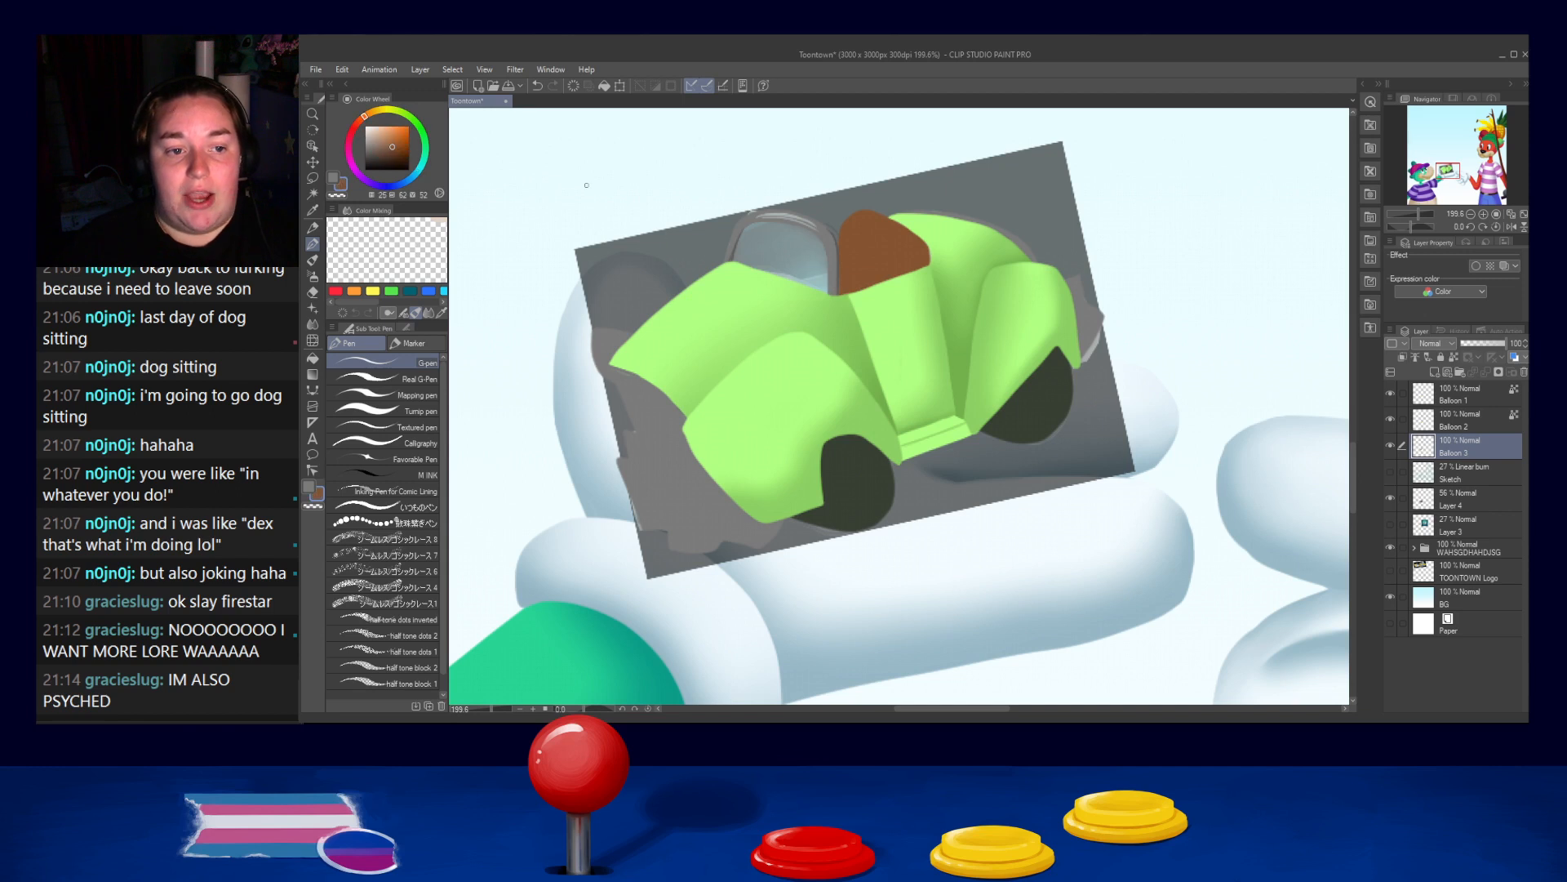
key(bracketright)
key(bracketright)
mouse_move(847, 252)
mouse_down()
mouse_move(846, 304)
mouse_move(844, 256)
mouse_move(841, 293)
mouse_move(847, 262)
mouse_move(892, 289)
mouse_up()
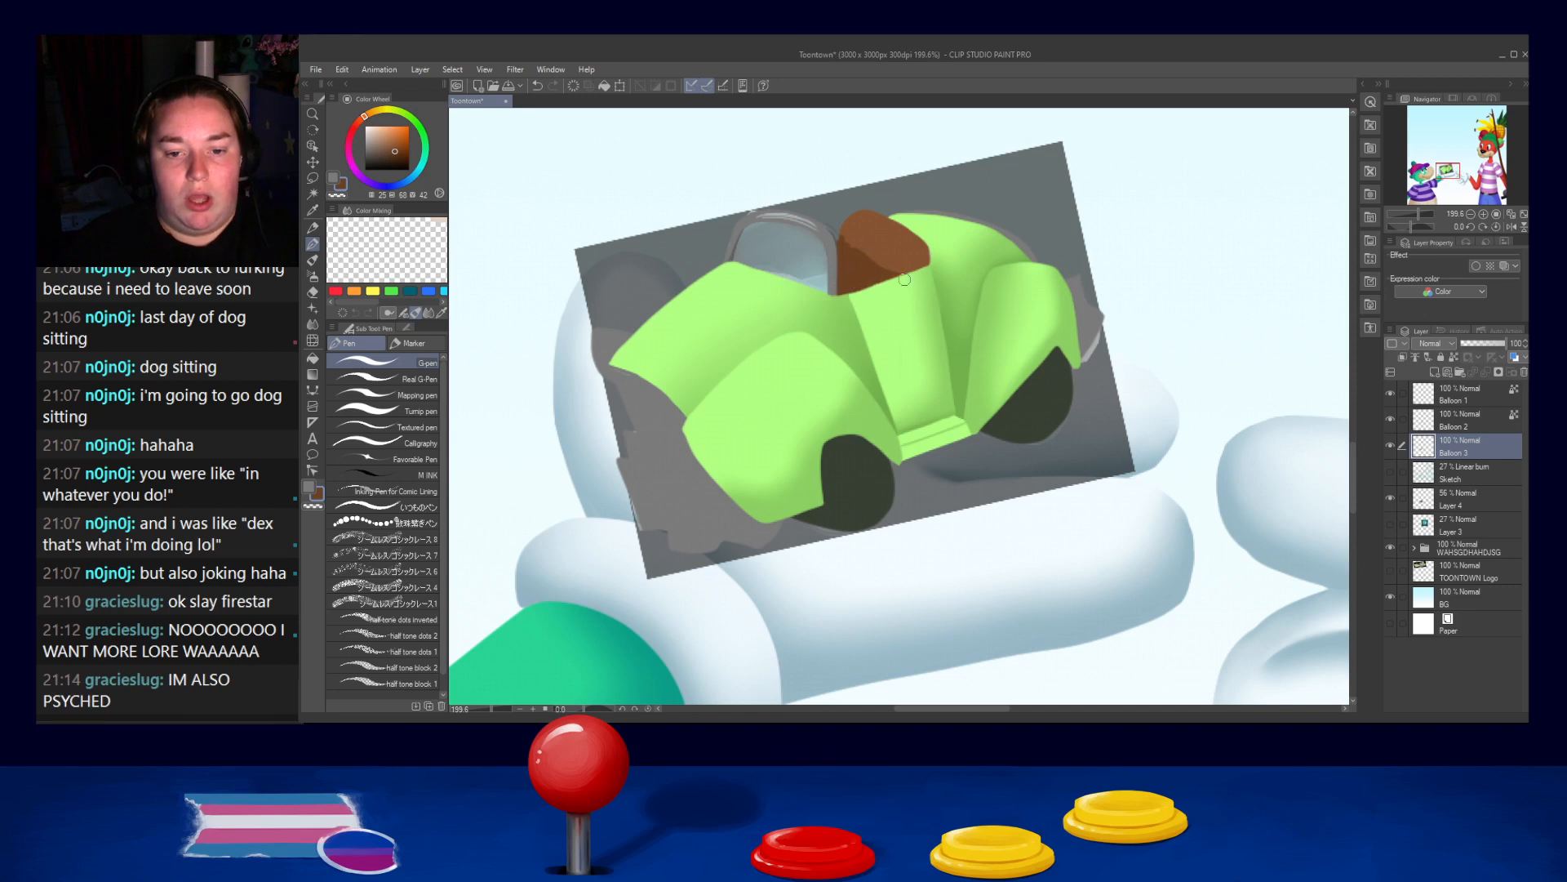
click(312, 320)
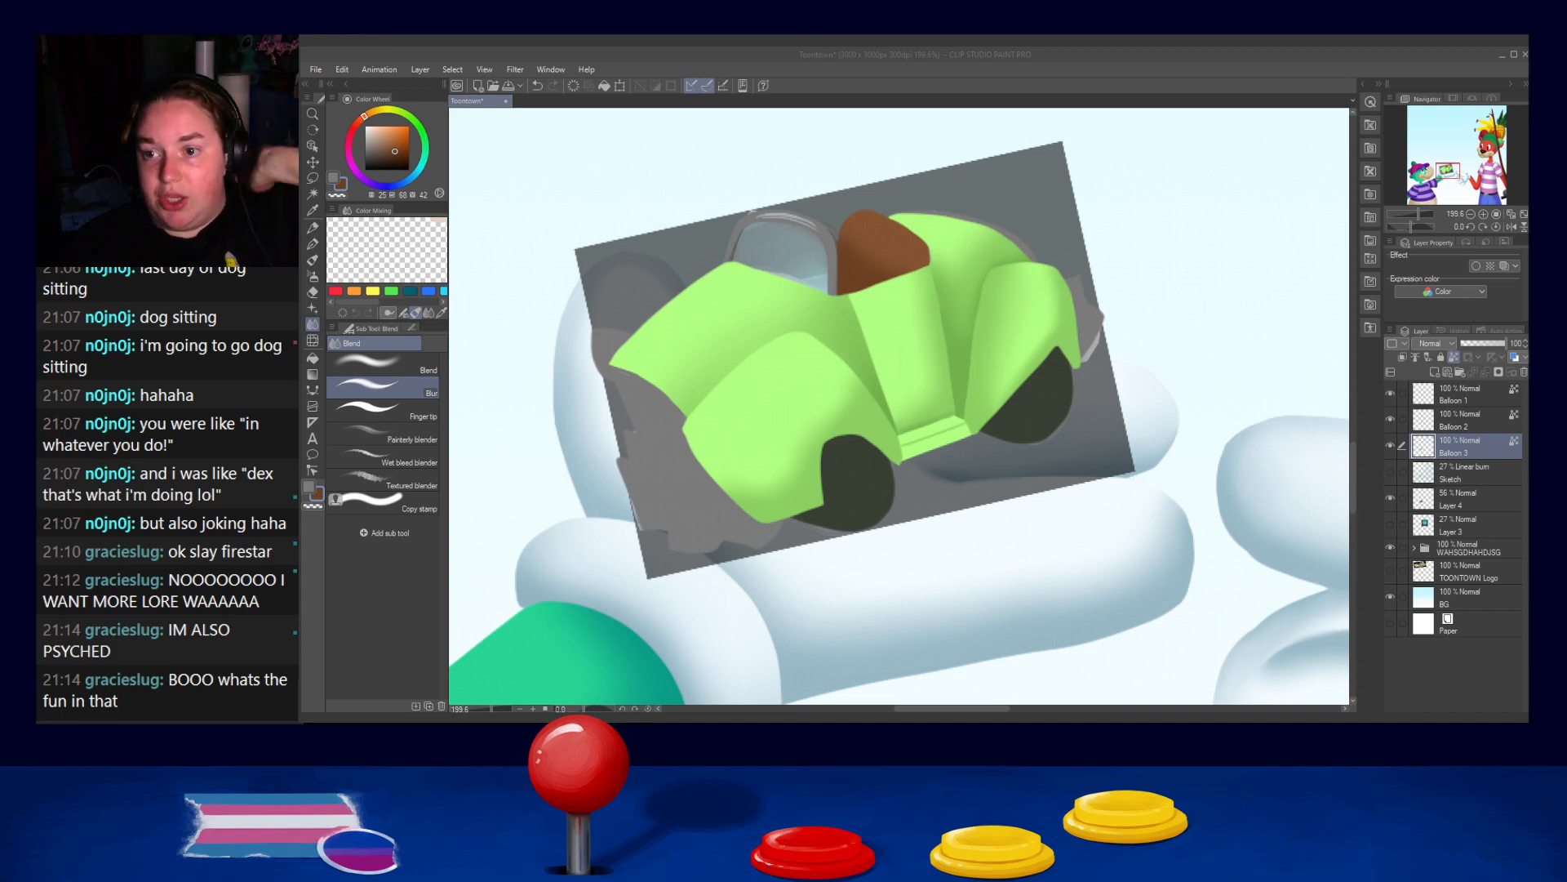
click(1441, 146)
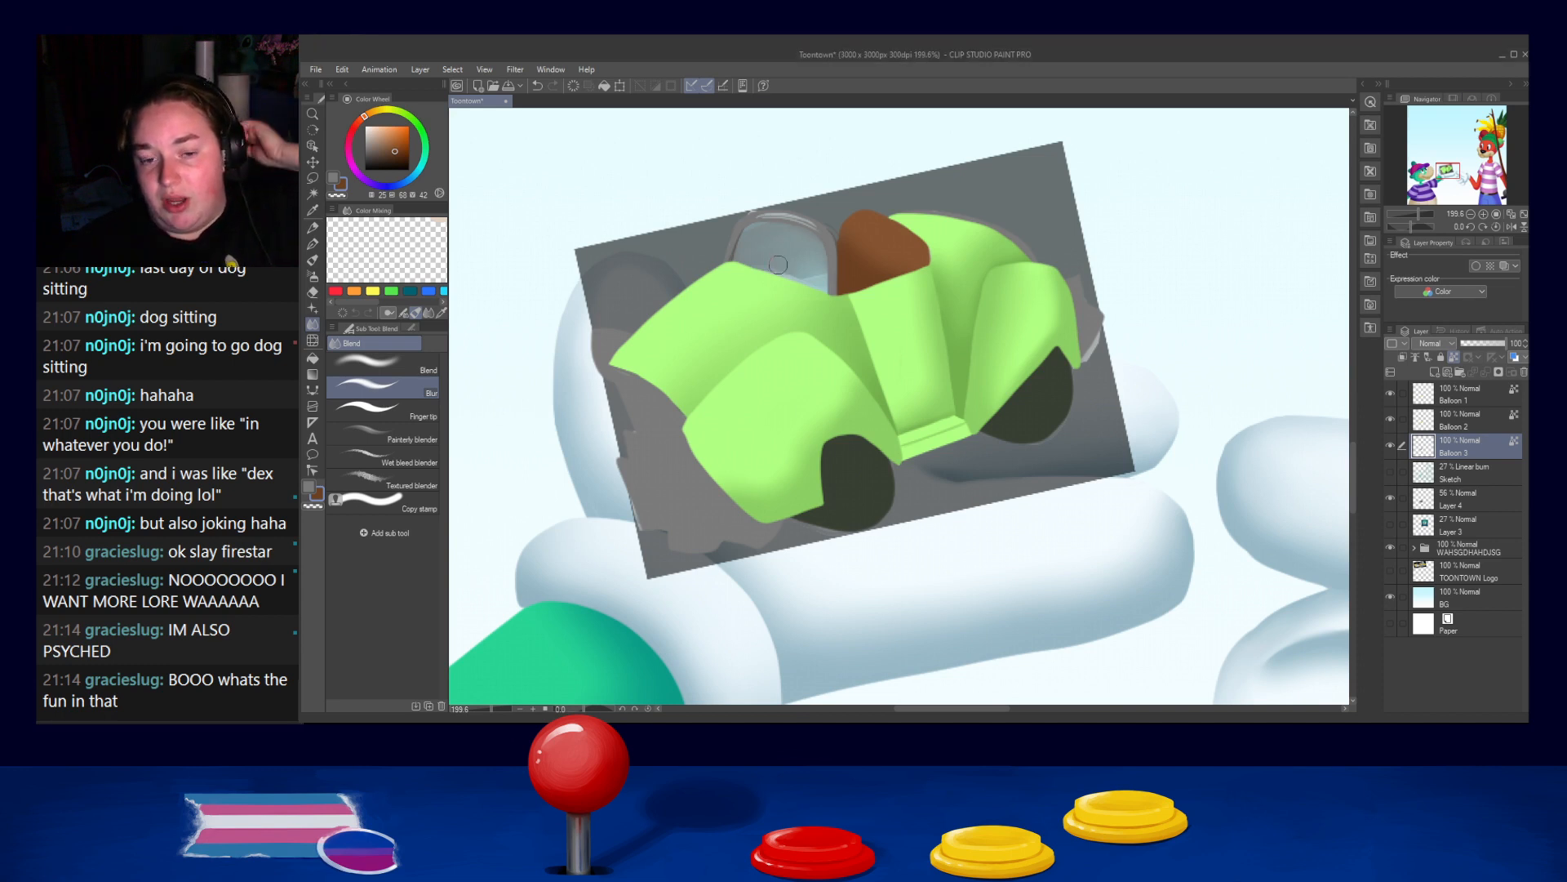
Dot small button details onto the seat back with the G-pen, using brown tones sampled from the seat
alt+click(864, 245)
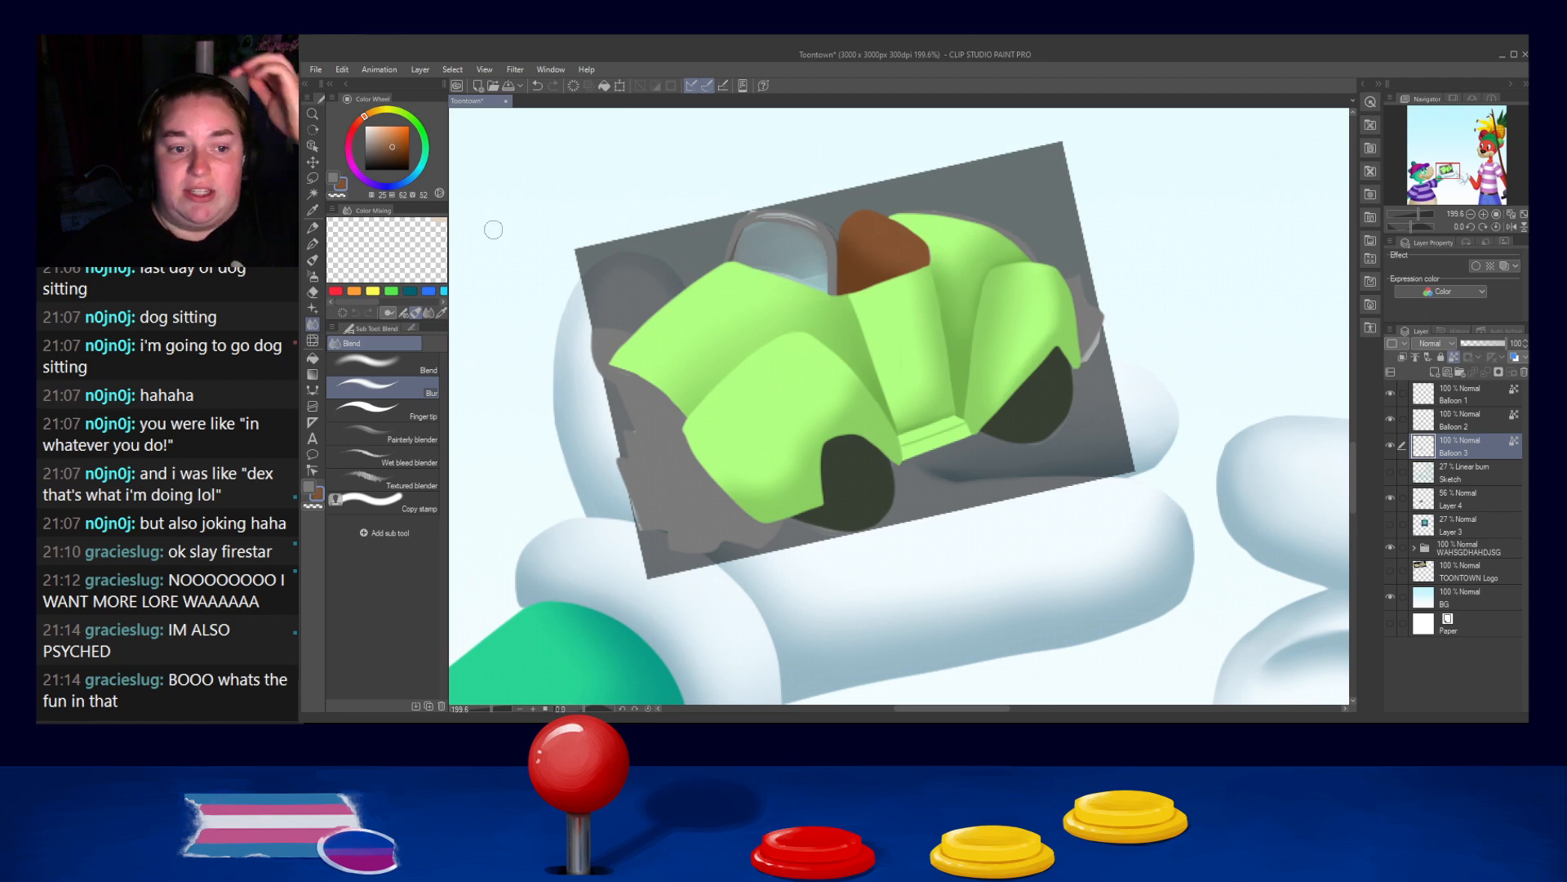
click(313, 243)
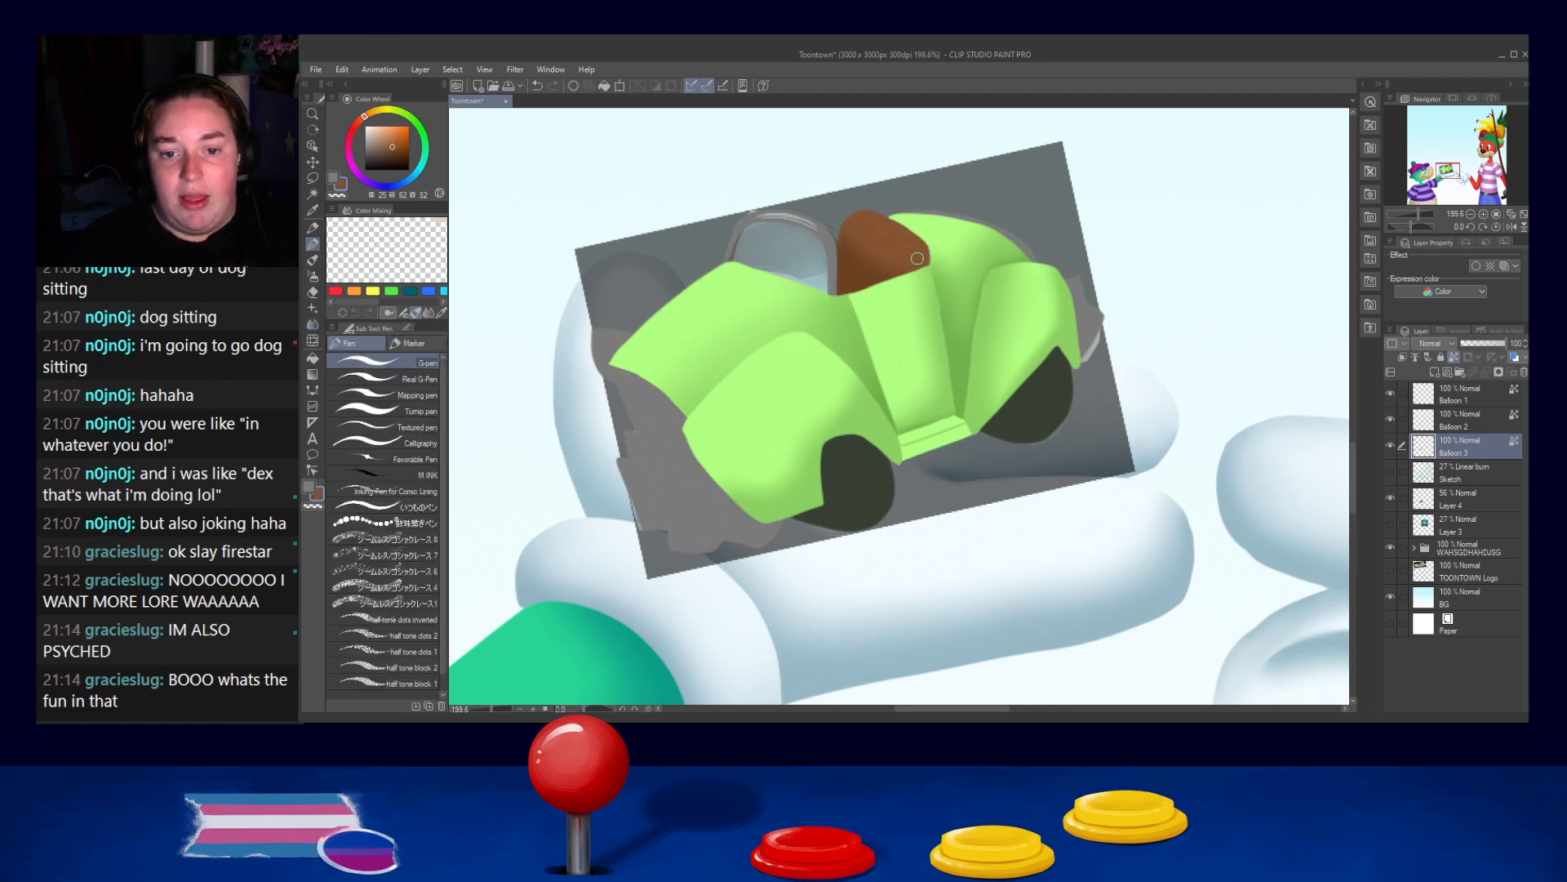
alt+click(858, 252)
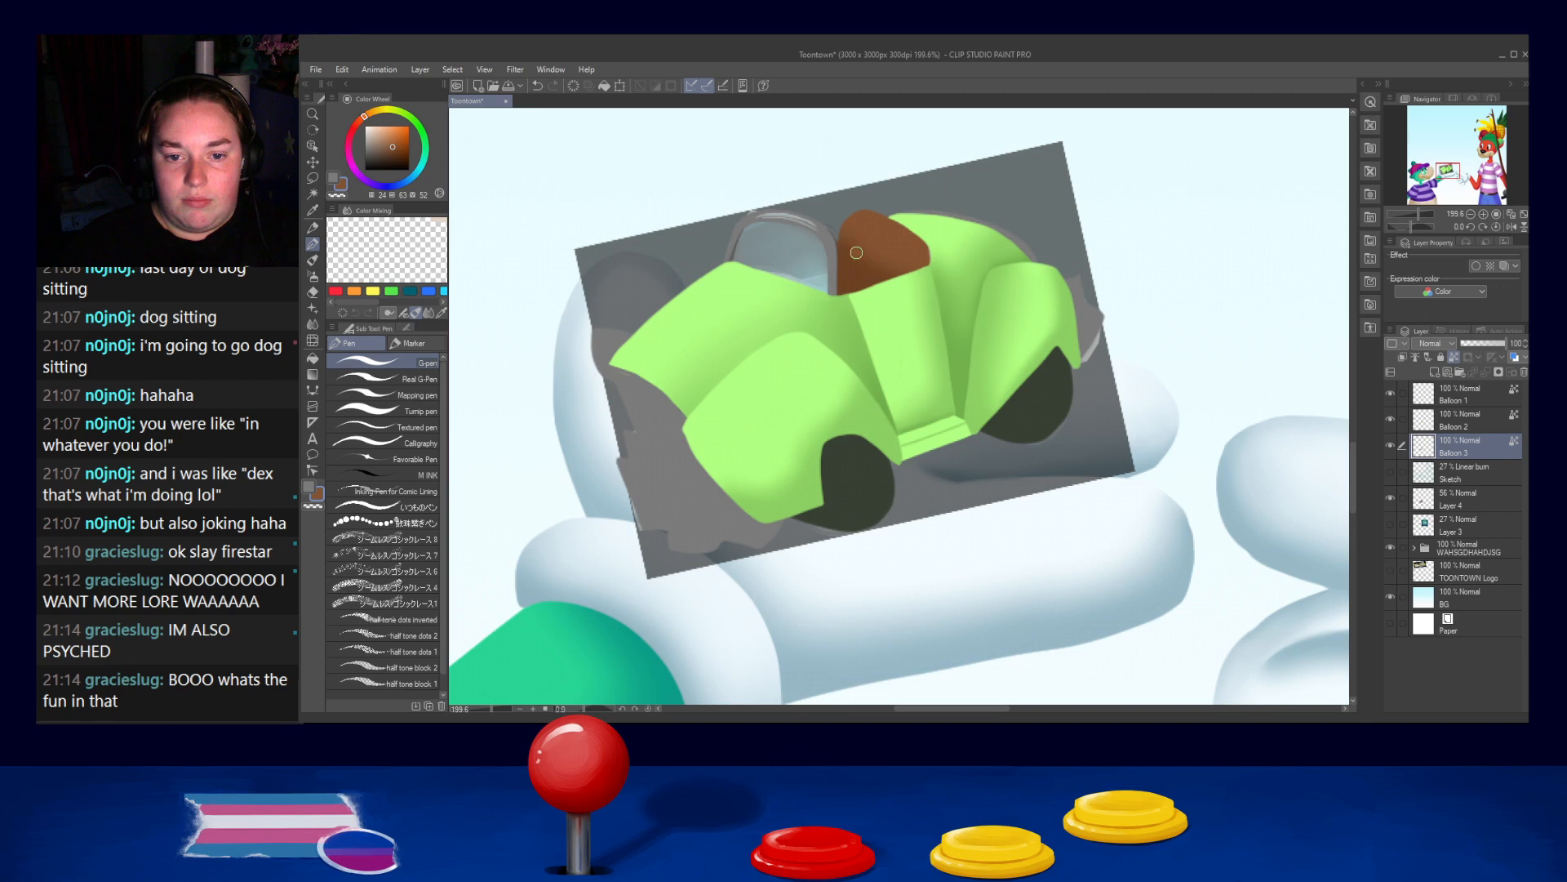
key(ctrl+z)
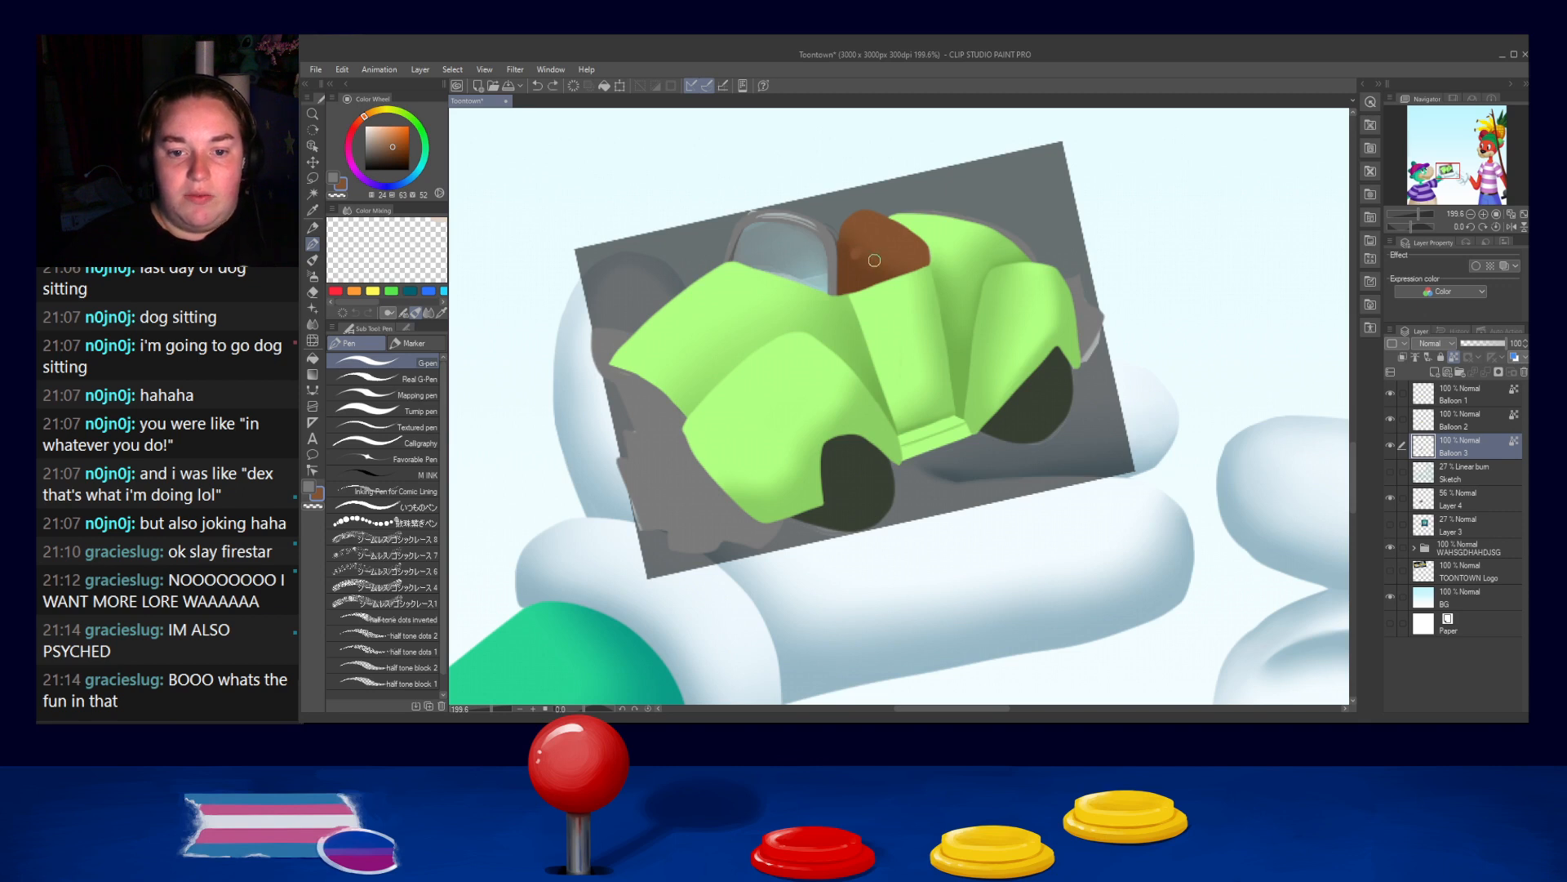
drag(872, 260, 858, 256)
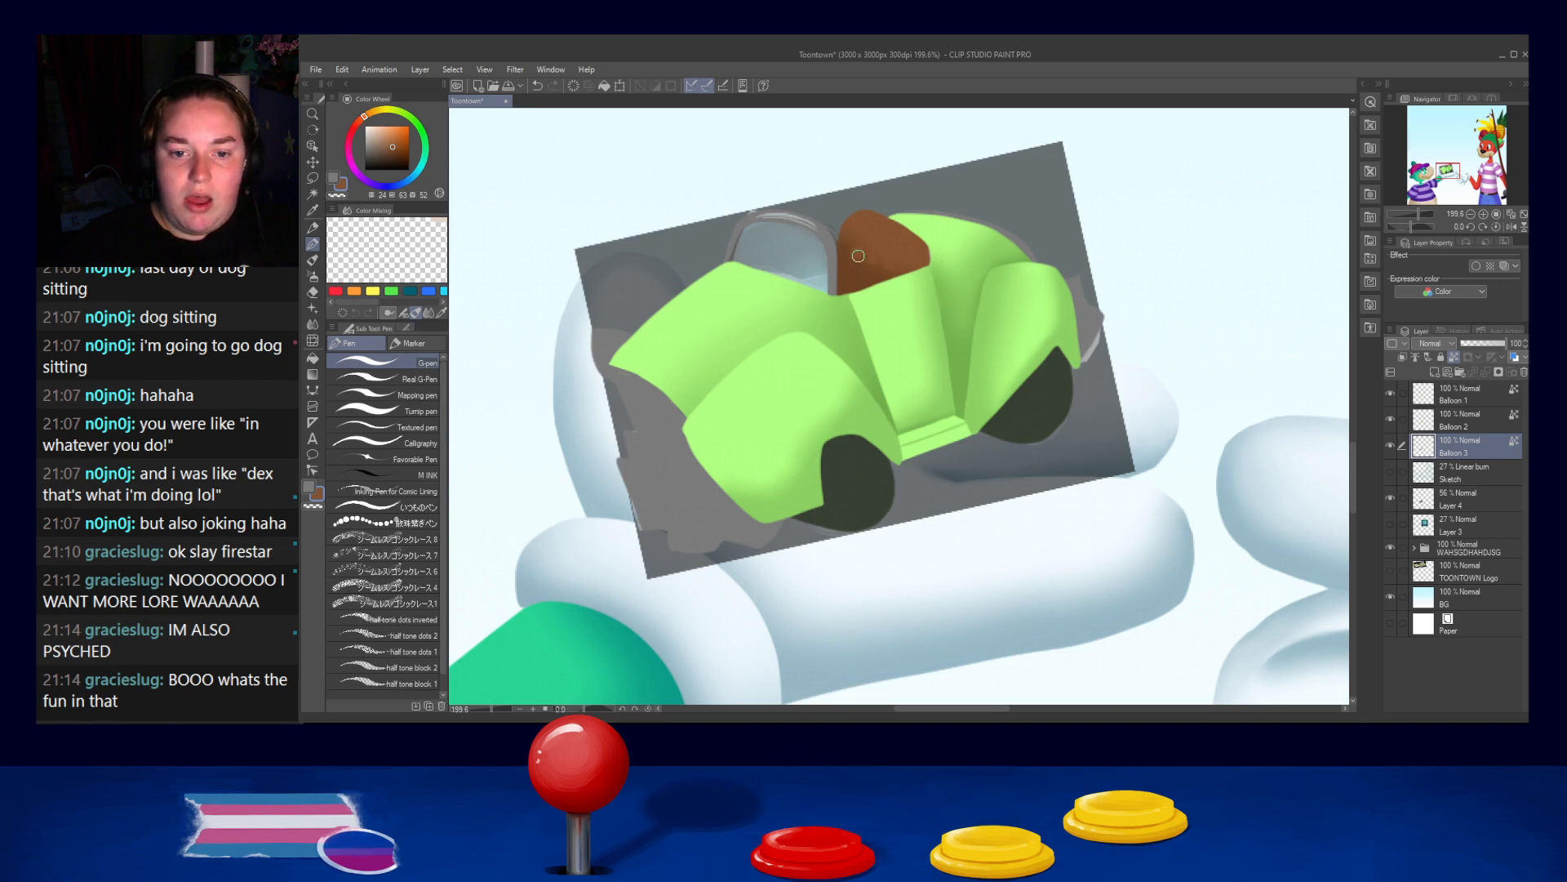
alt+click(857, 259)
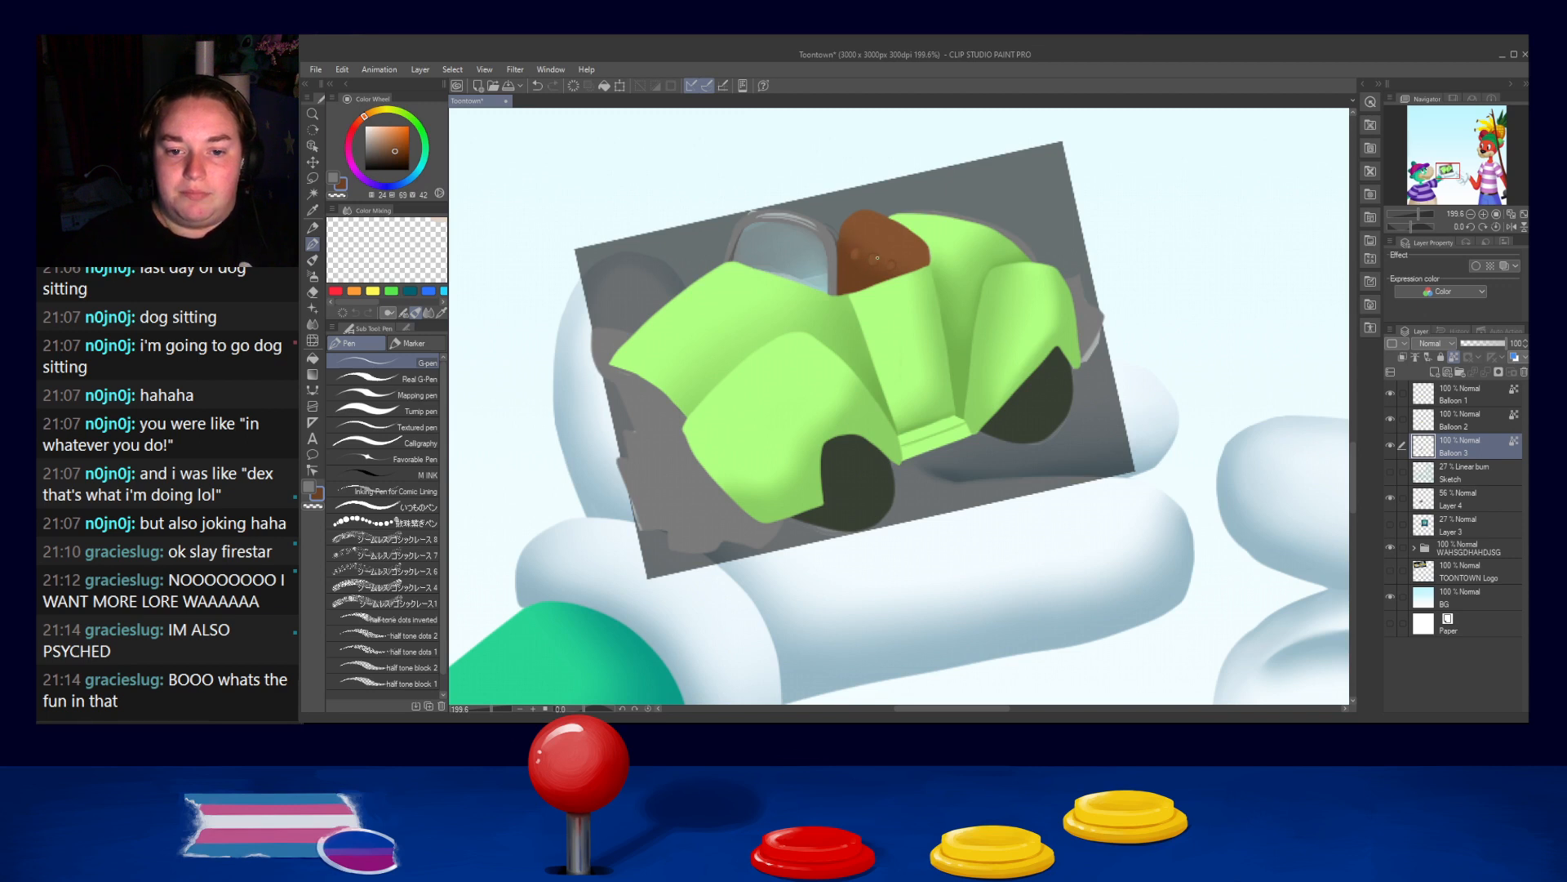
alt+click(891, 266)
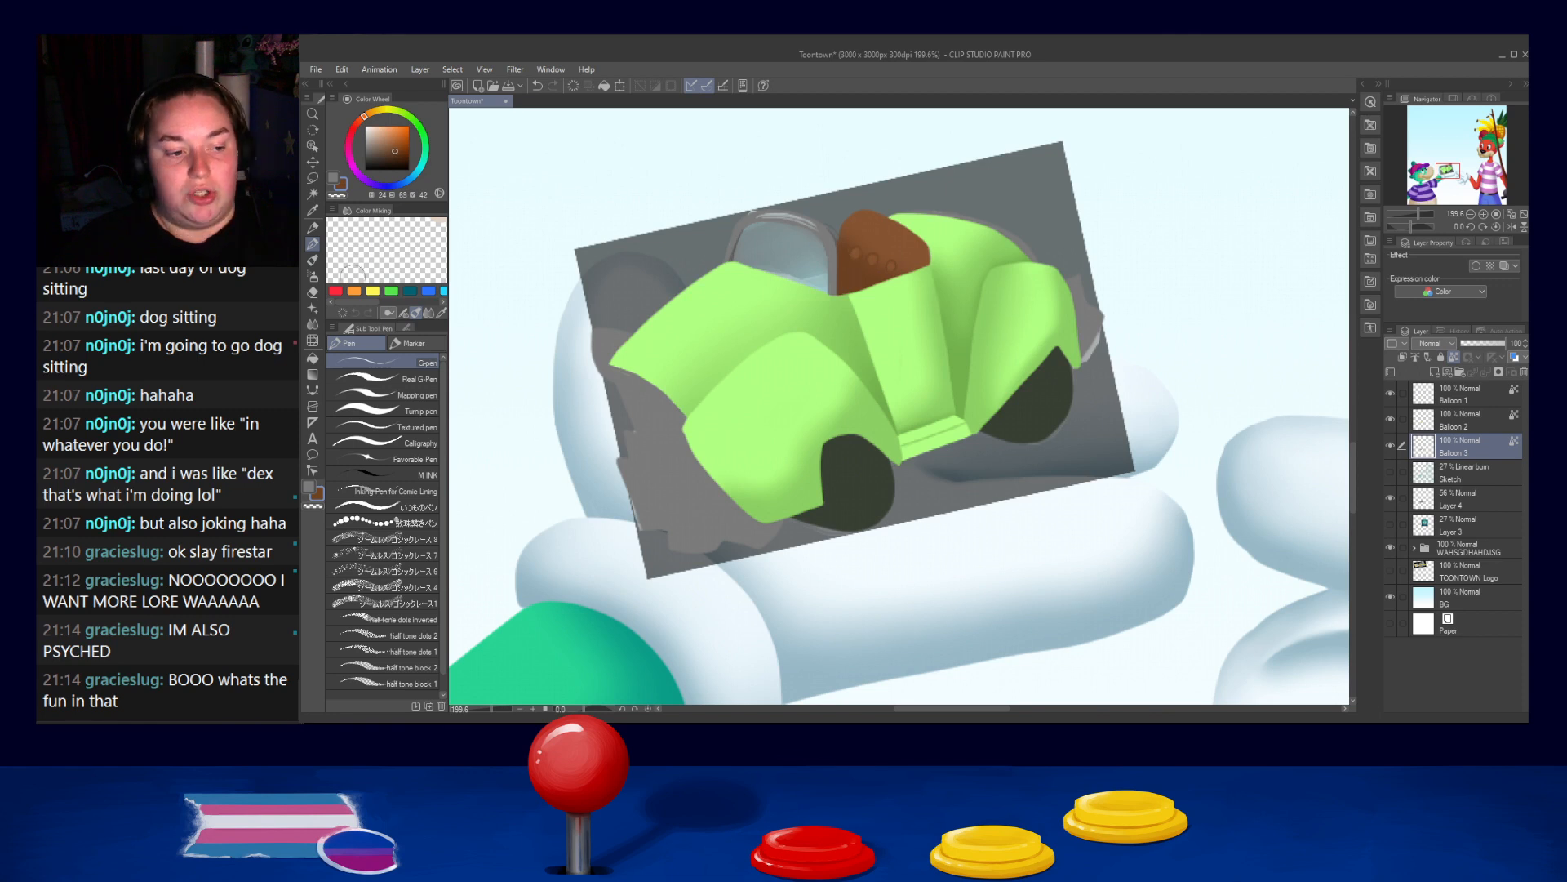
Refine the button details on the seat back with G-pen touches in brown tones sampled from the seat
alt+click(856, 247)
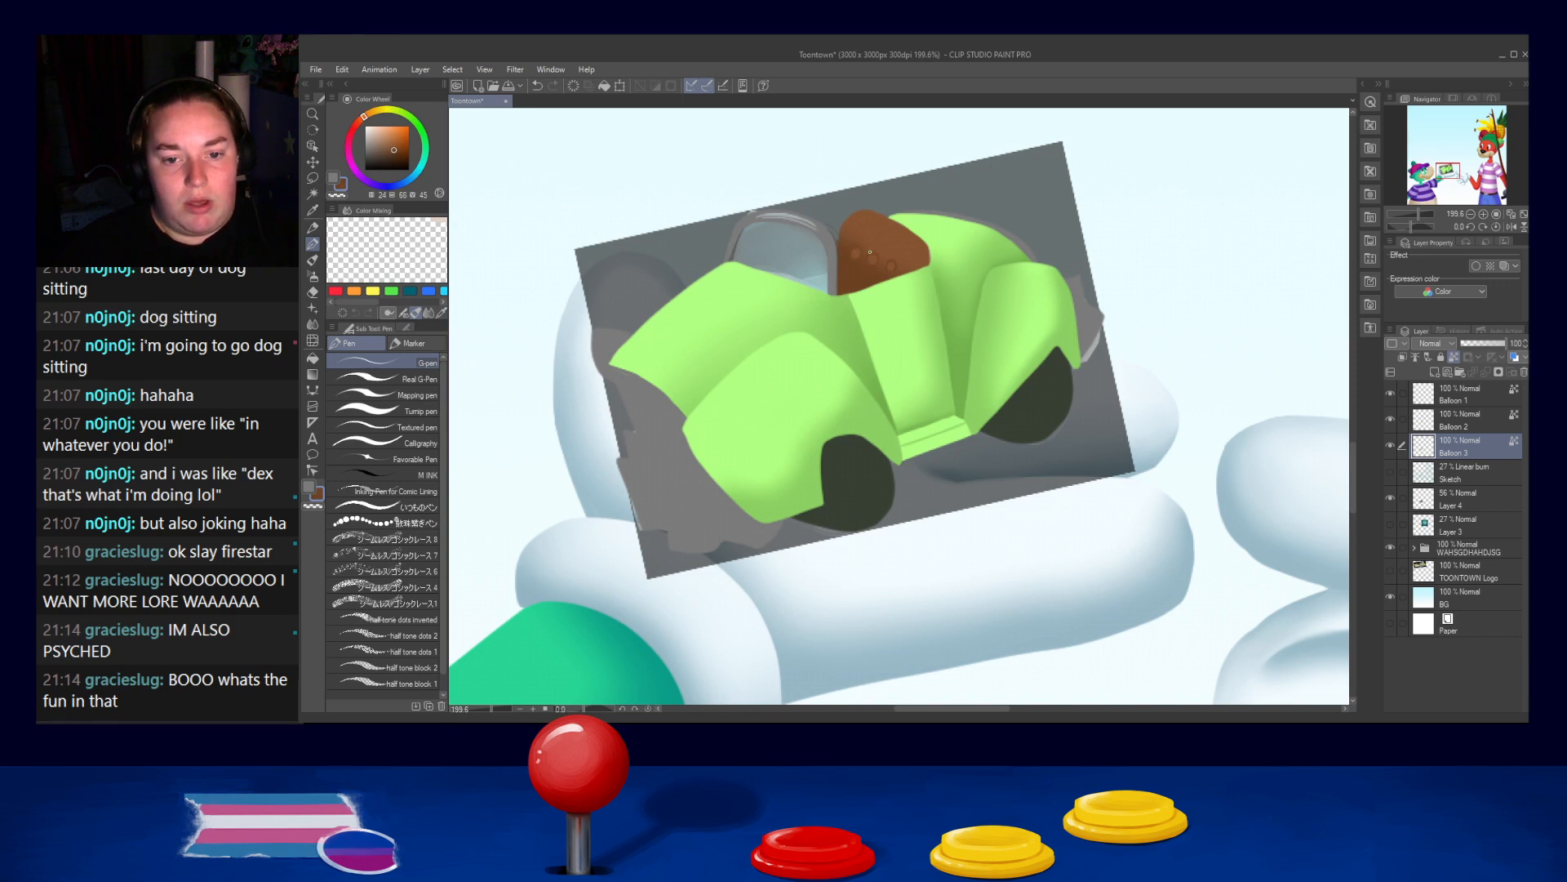
alt+click(873, 265)
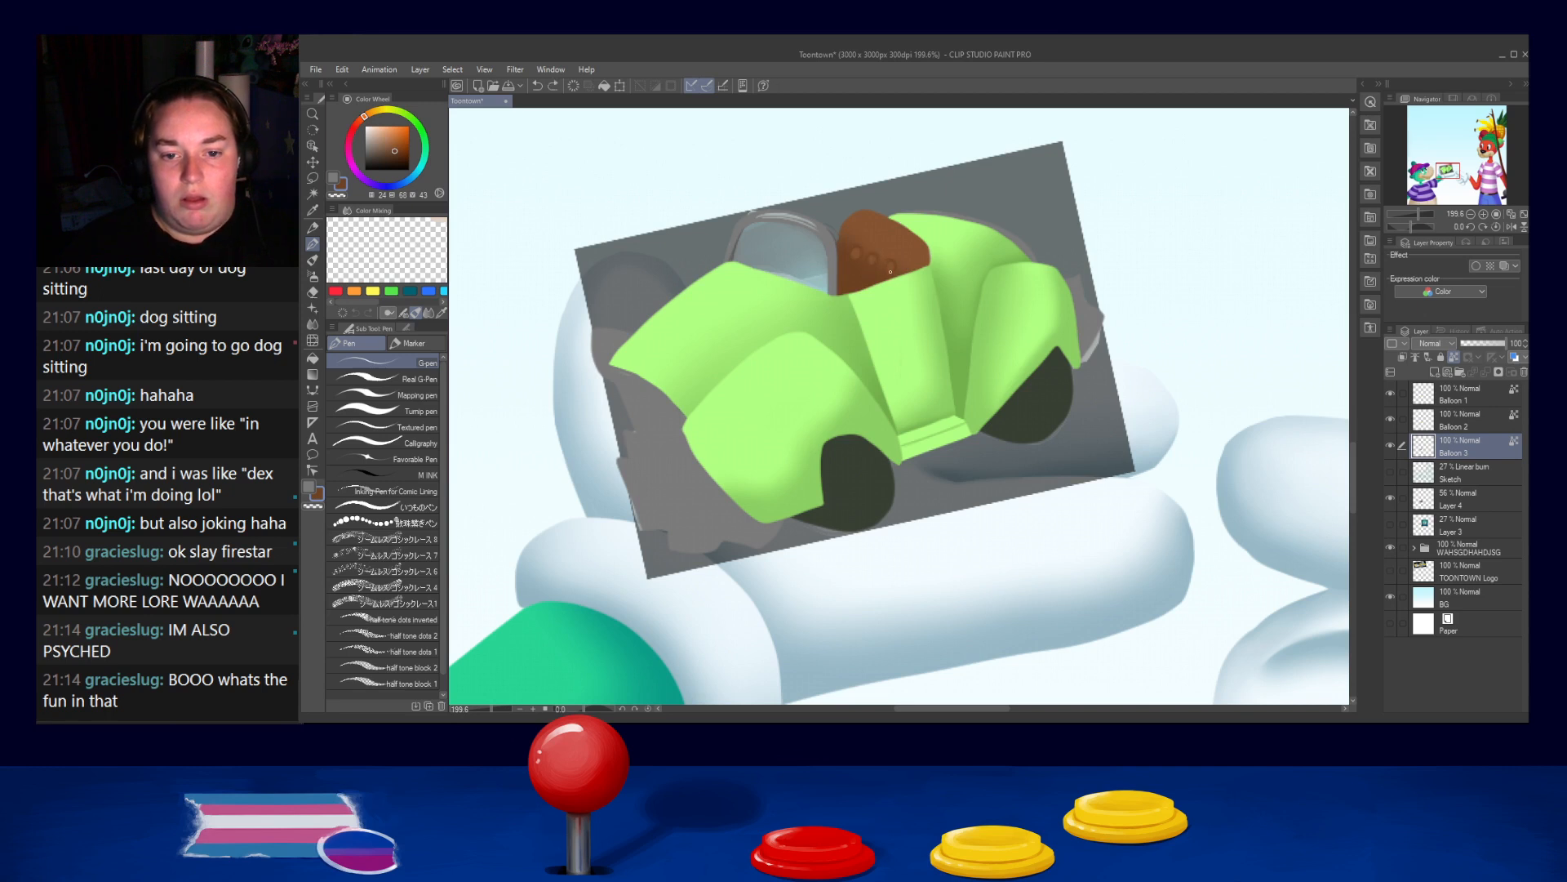
alt+click(869, 260)
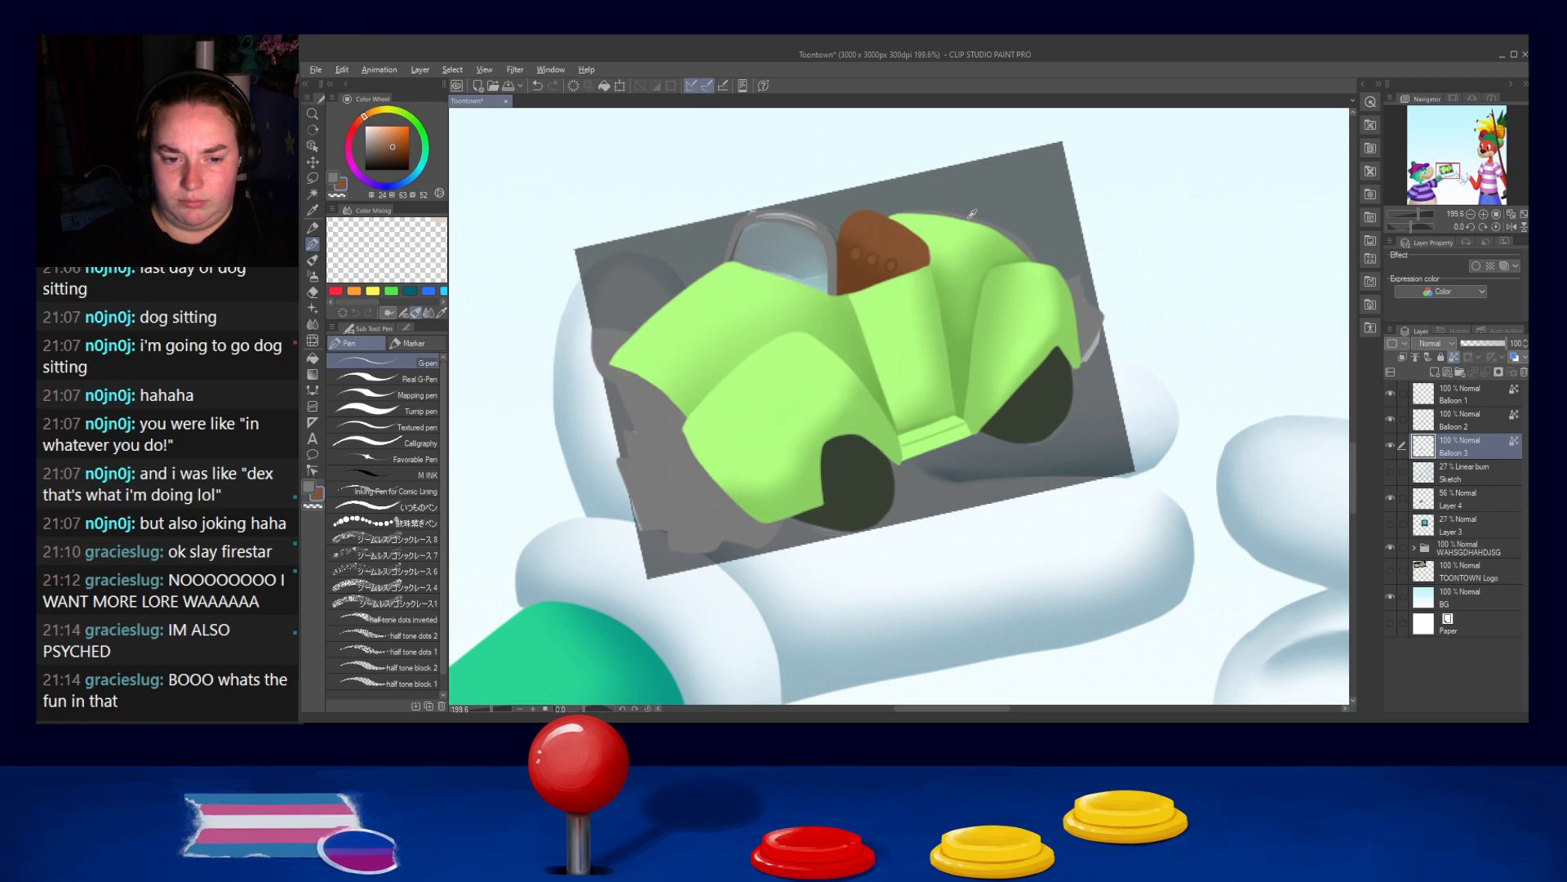
Shade the inner sides of both car wheels with a darker tone of the sampled dark green tyre colour
scroll(971, 214, down, 3)
scroll(968, 344, up, 5)
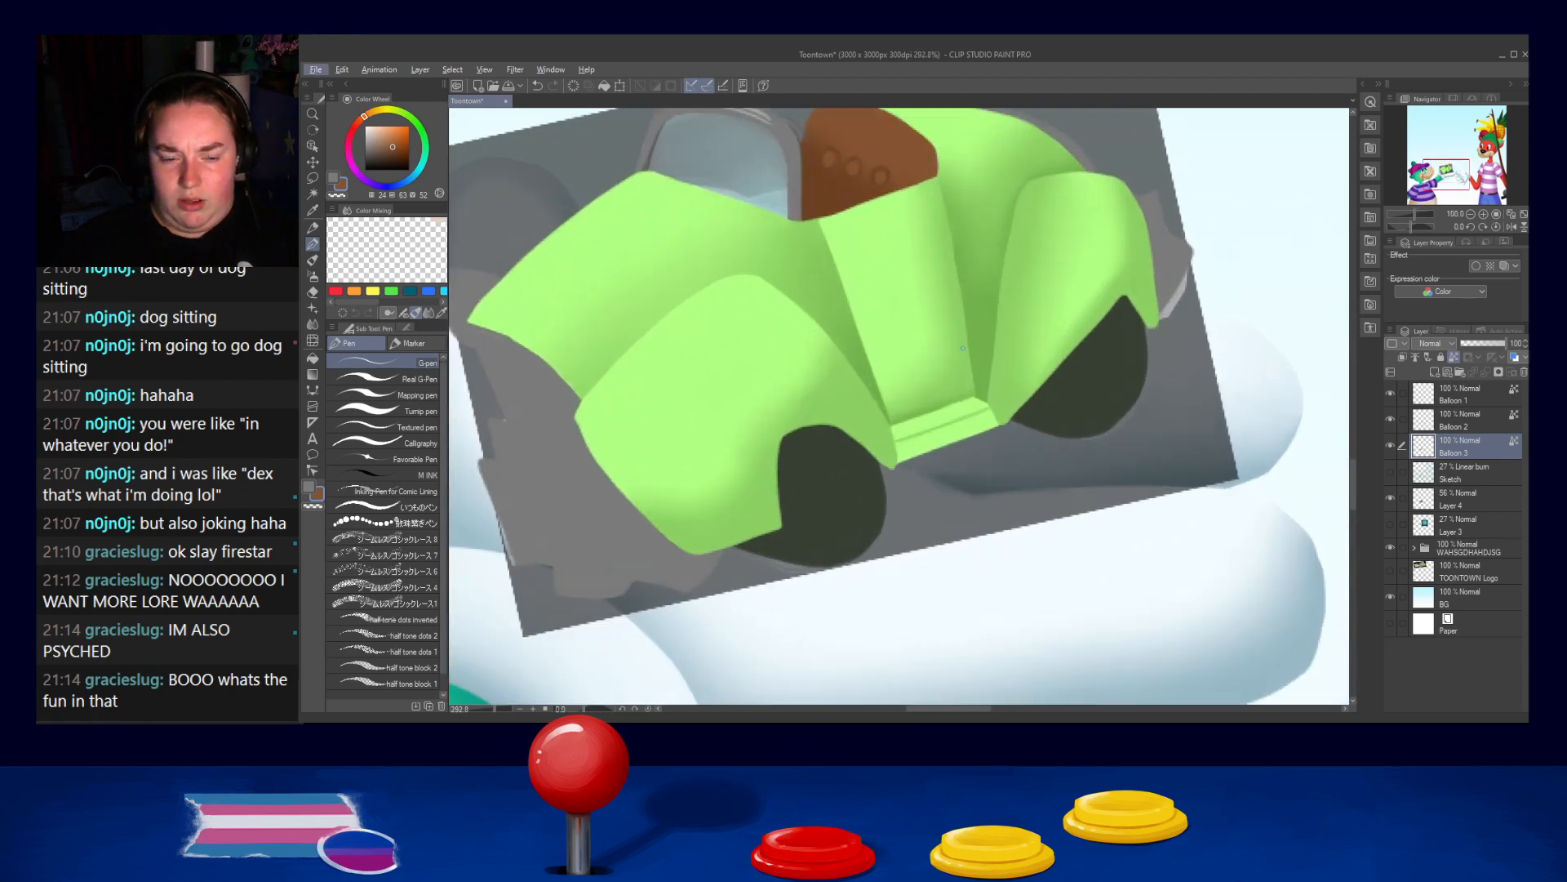
key(alt)
alt+click(785, 546)
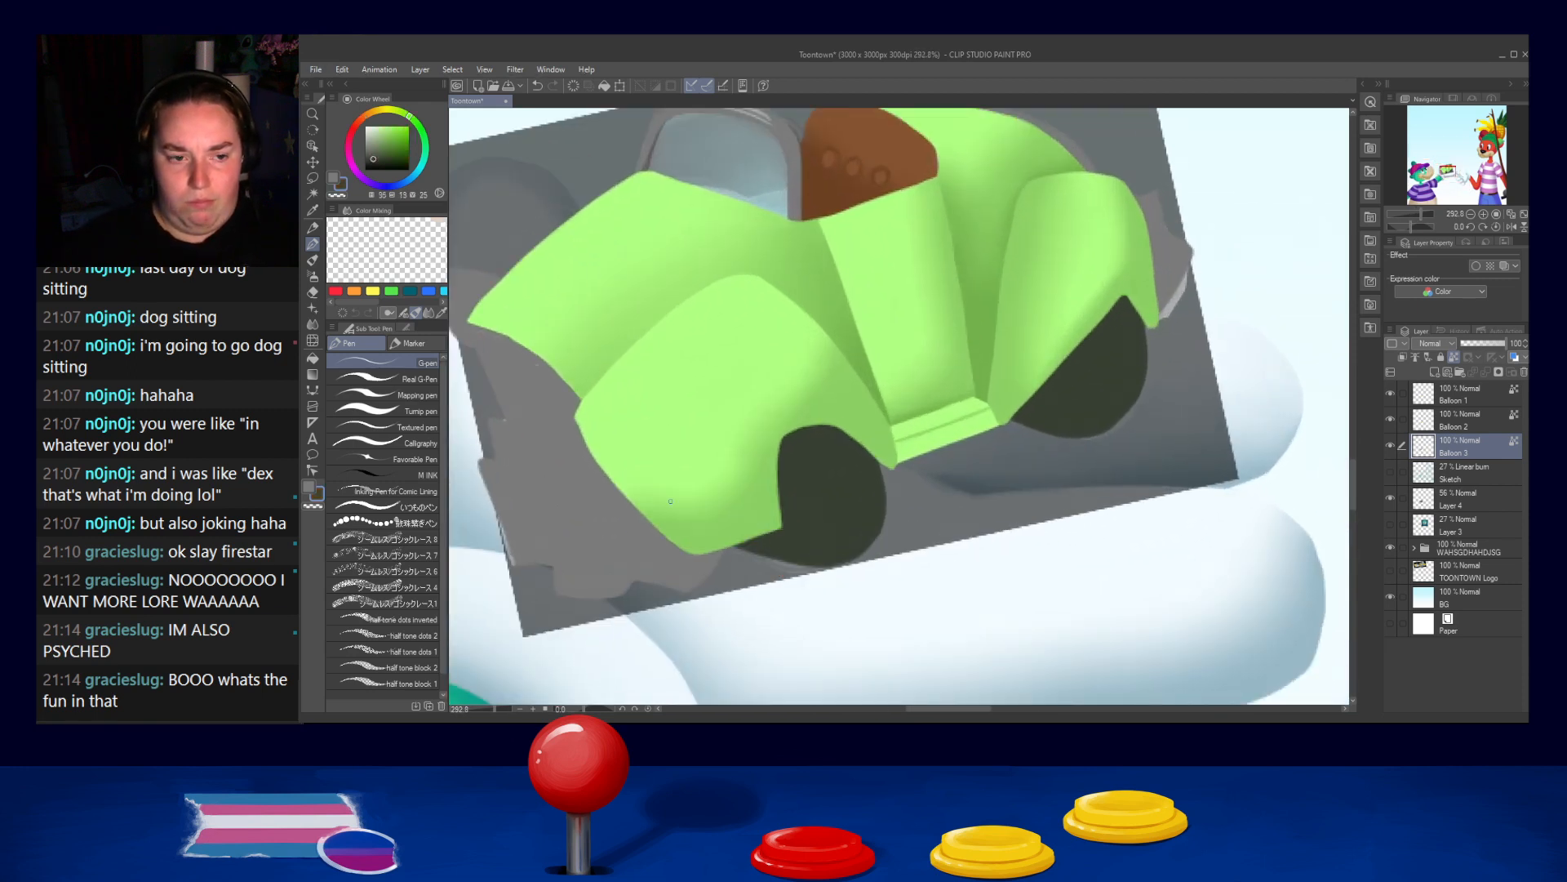
click(377, 162)
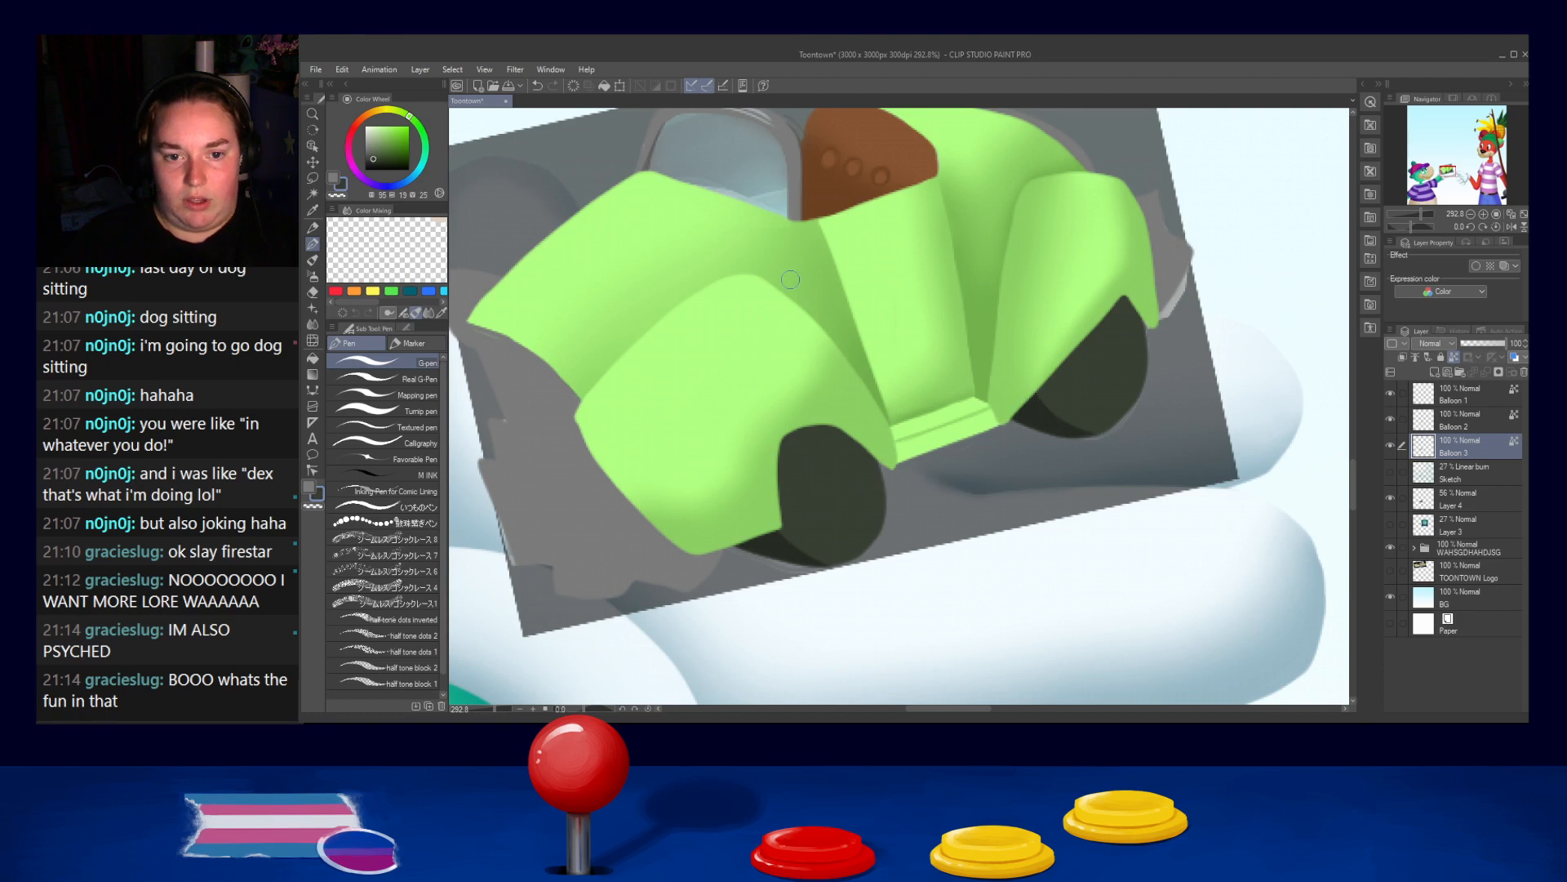
Paint oval grey hubcaps on the front and rear wheels with grey sampled from the windshield frame, undoing the first strokes
alt+click(793, 157)
mouse_move(820, 472)
mouse_down()
mouse_move(841, 478)
mouse_move(827, 505)
mouse_move(843, 472)
mouse_move(836, 522)
mouse_up()
key(ctrl+z)
key(ctrl+z)
mouse_move(820, 463)
mouse_down()
mouse_move(820, 510)
mouse_move(842, 507)
mouse_move(843, 476)
mouse_move(819, 466)
mouse_move(815, 498)
mouse_move(833, 526)
mouse_up()
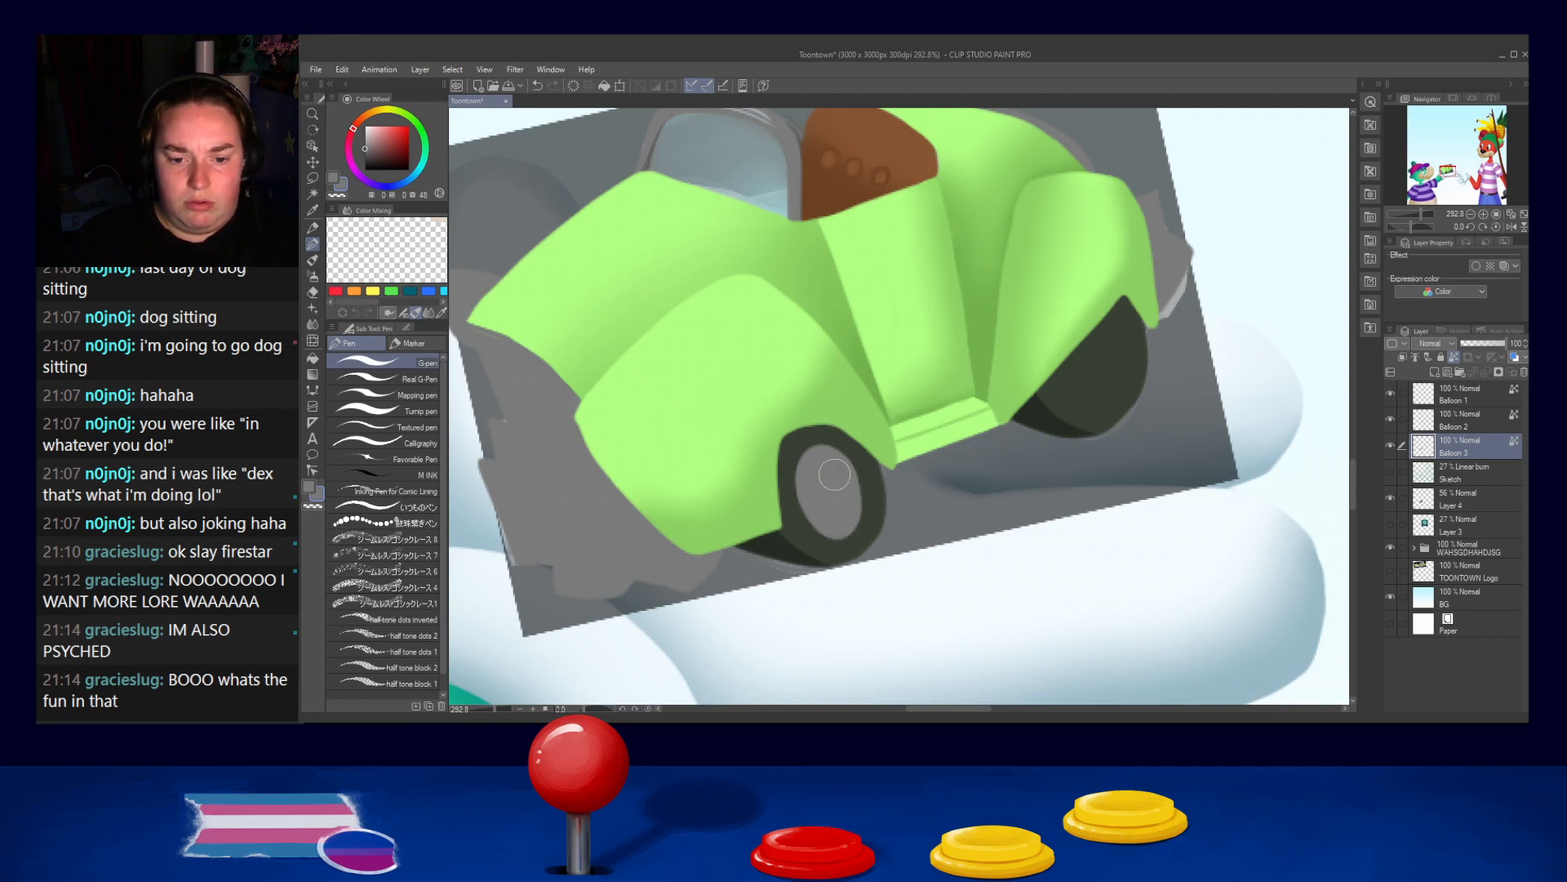
mouse_move(1102, 369)
mouse_down()
mouse_move(1079, 328)
mouse_move(1091, 385)
mouse_move(1110, 368)
mouse_up()
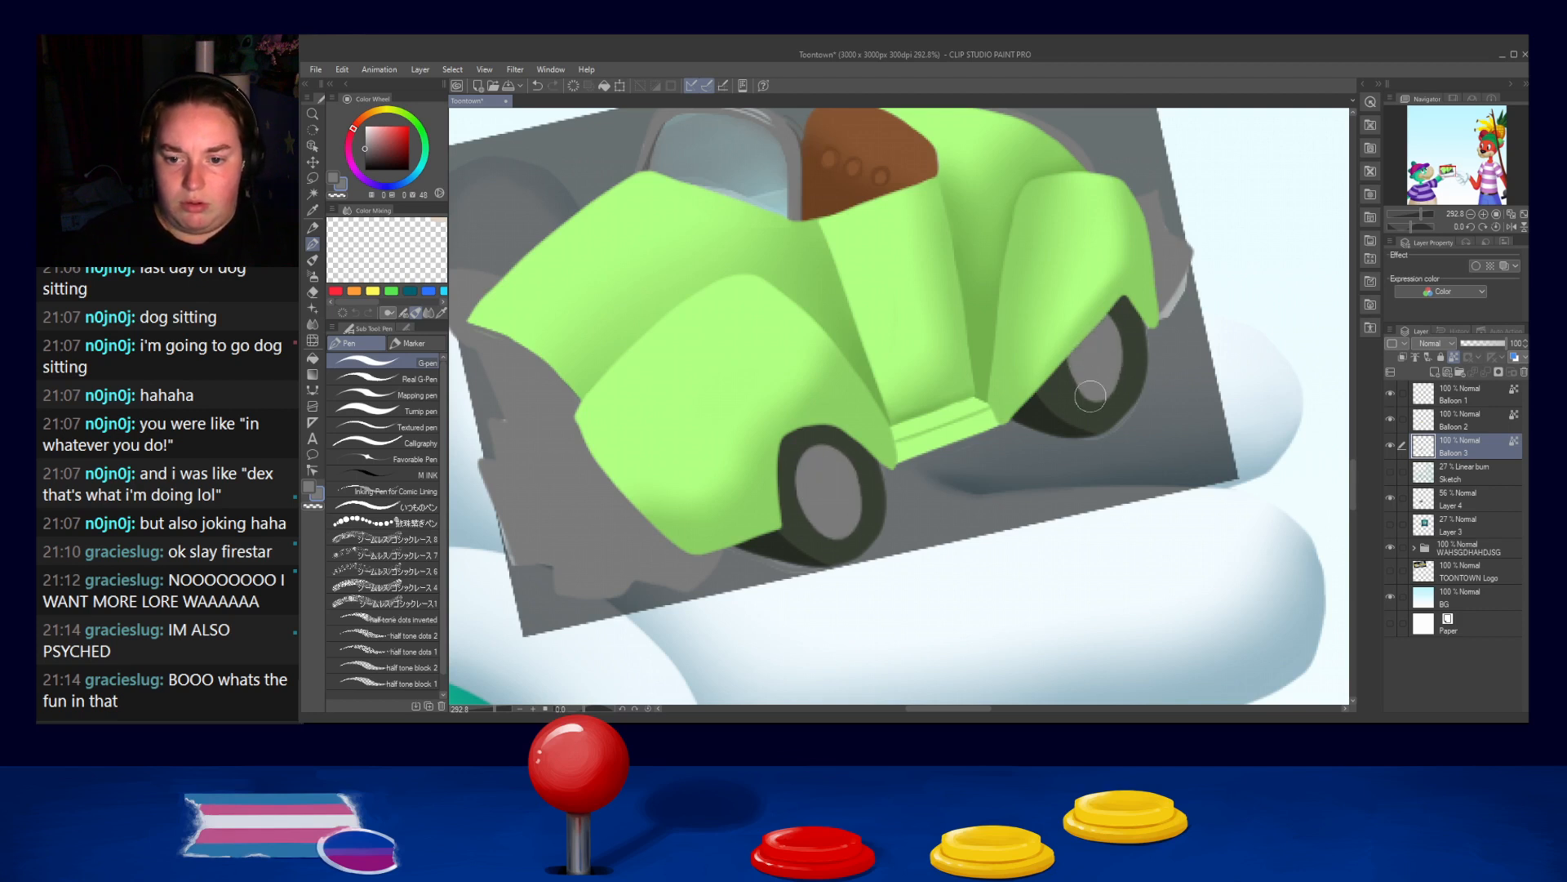
Paint small darker grey centre caps on both hubcaps, undoing the first spots drawn on the front wheel
alt+click(826, 480)
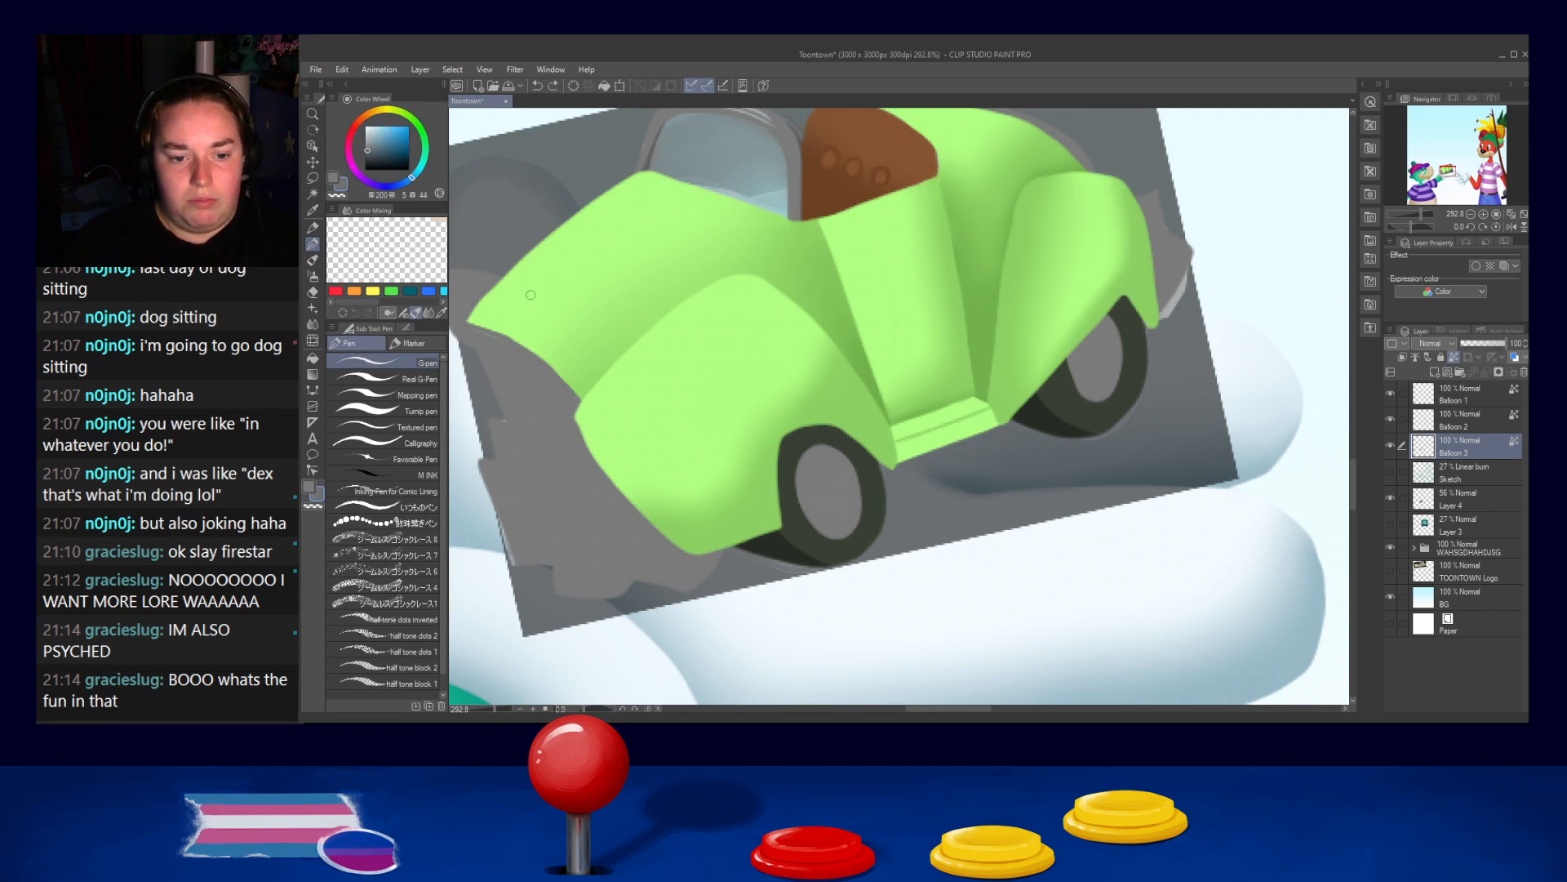
alt+click(667, 569)
click(368, 150)
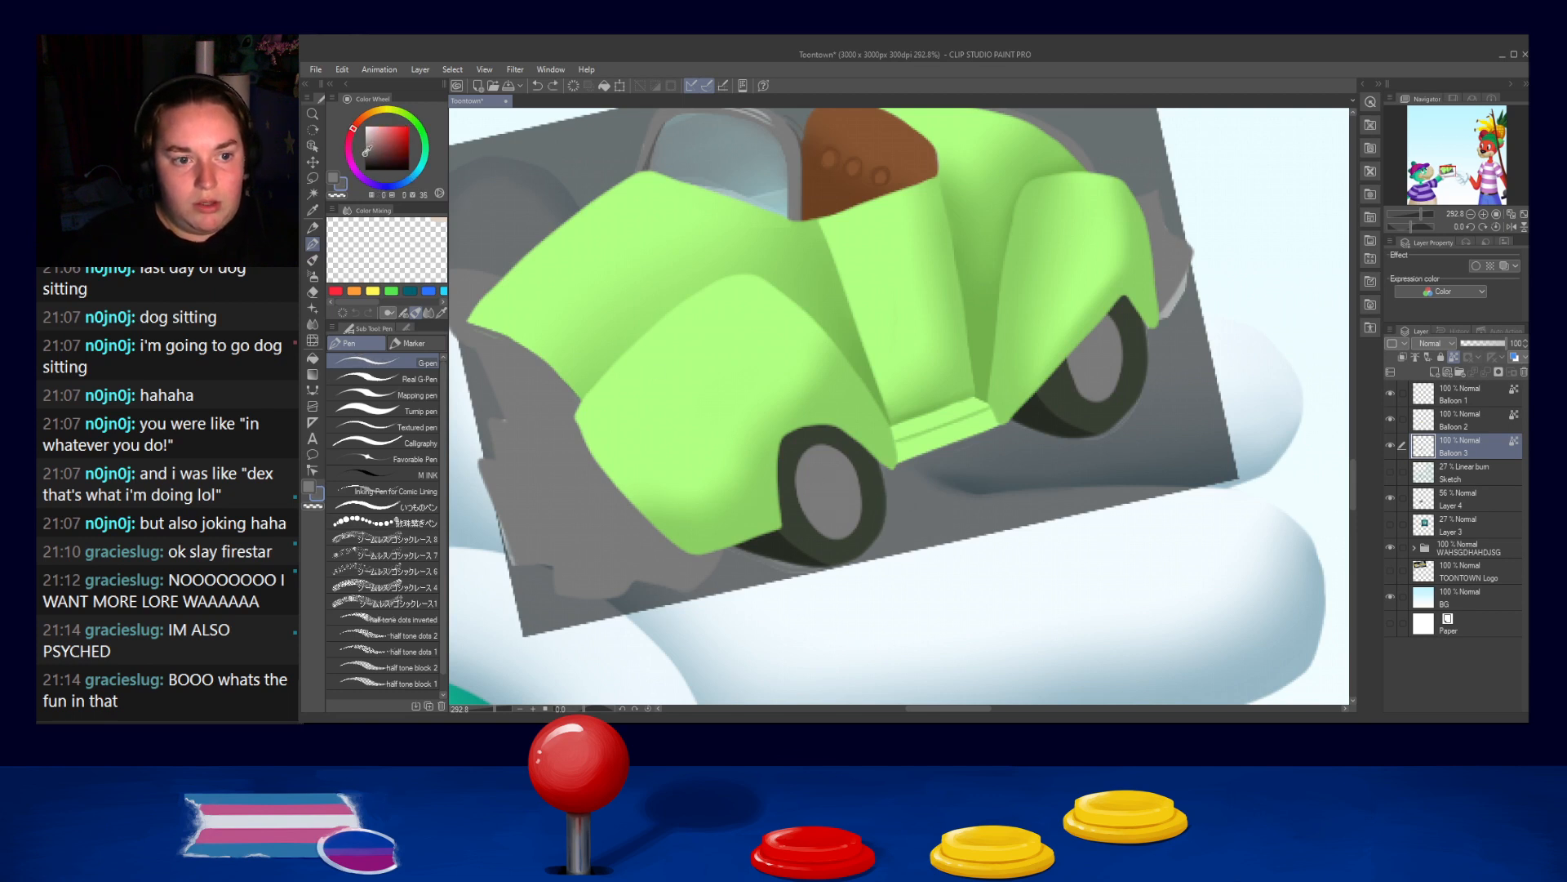
mouse_move(819, 478)
mouse_down()
mouse_move(807, 471)
mouse_move(813, 499)
mouse_up()
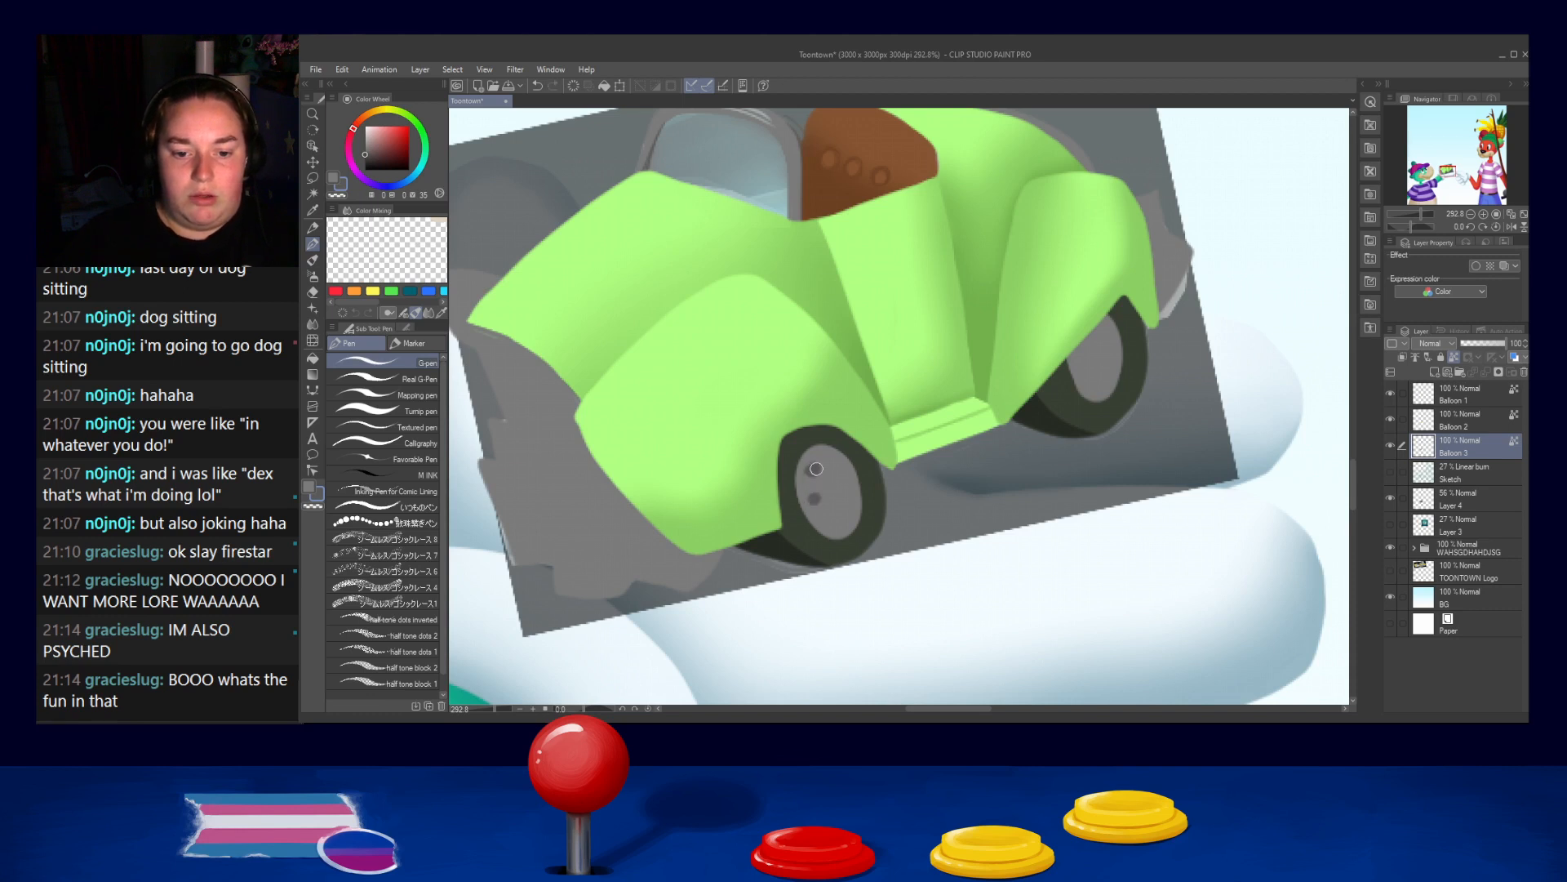
key(ctrl+z)
key(ctrl+z)
drag(826, 486, 835, 502)
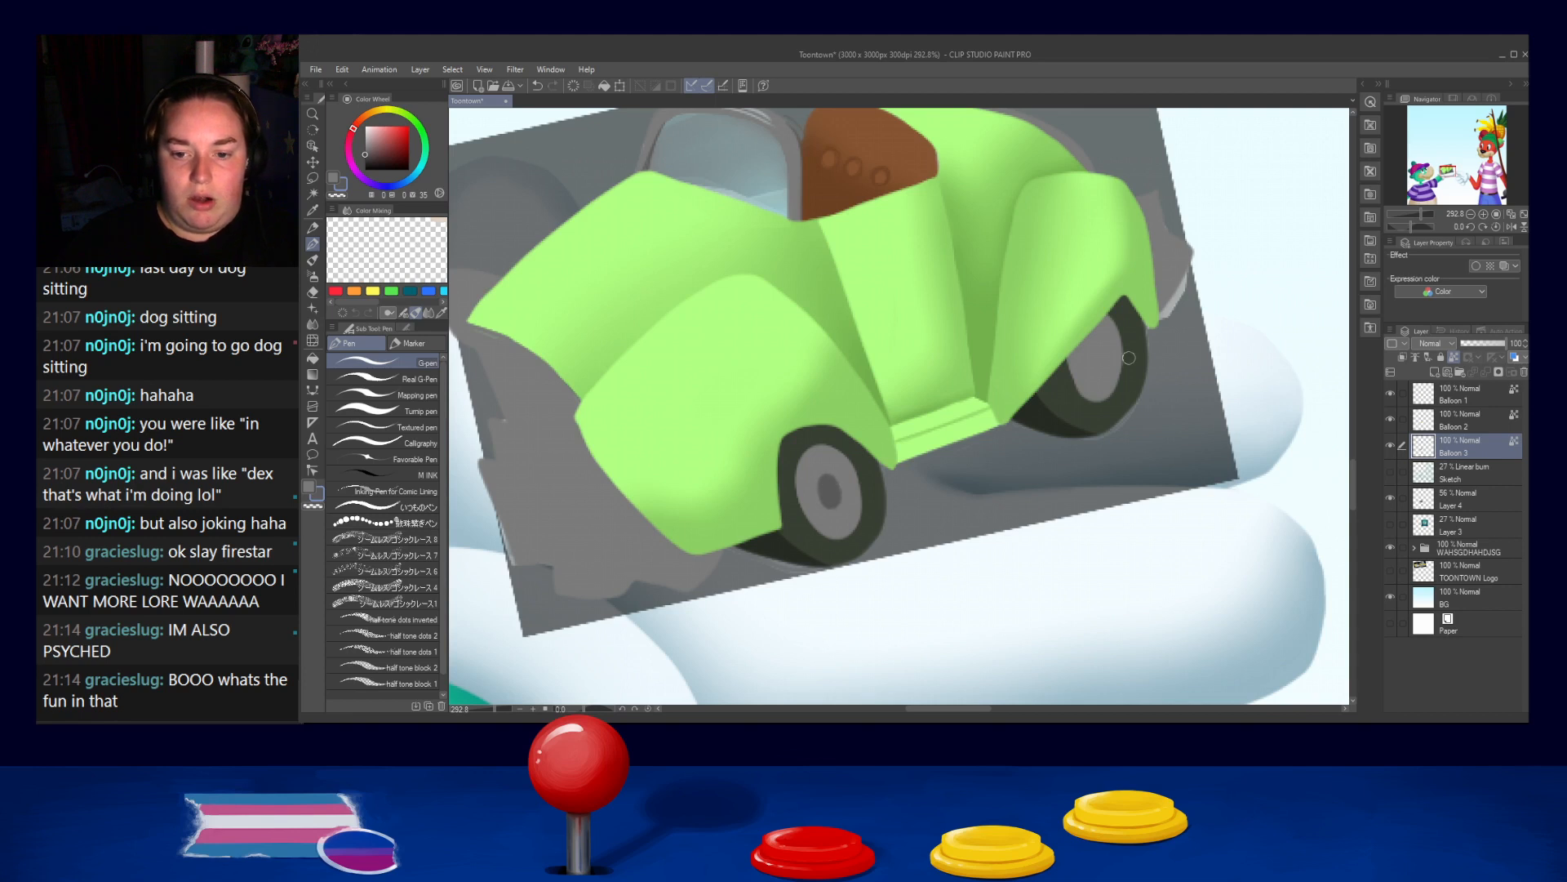
drag(1098, 358, 1087, 387)
alt+click(1083, 375)
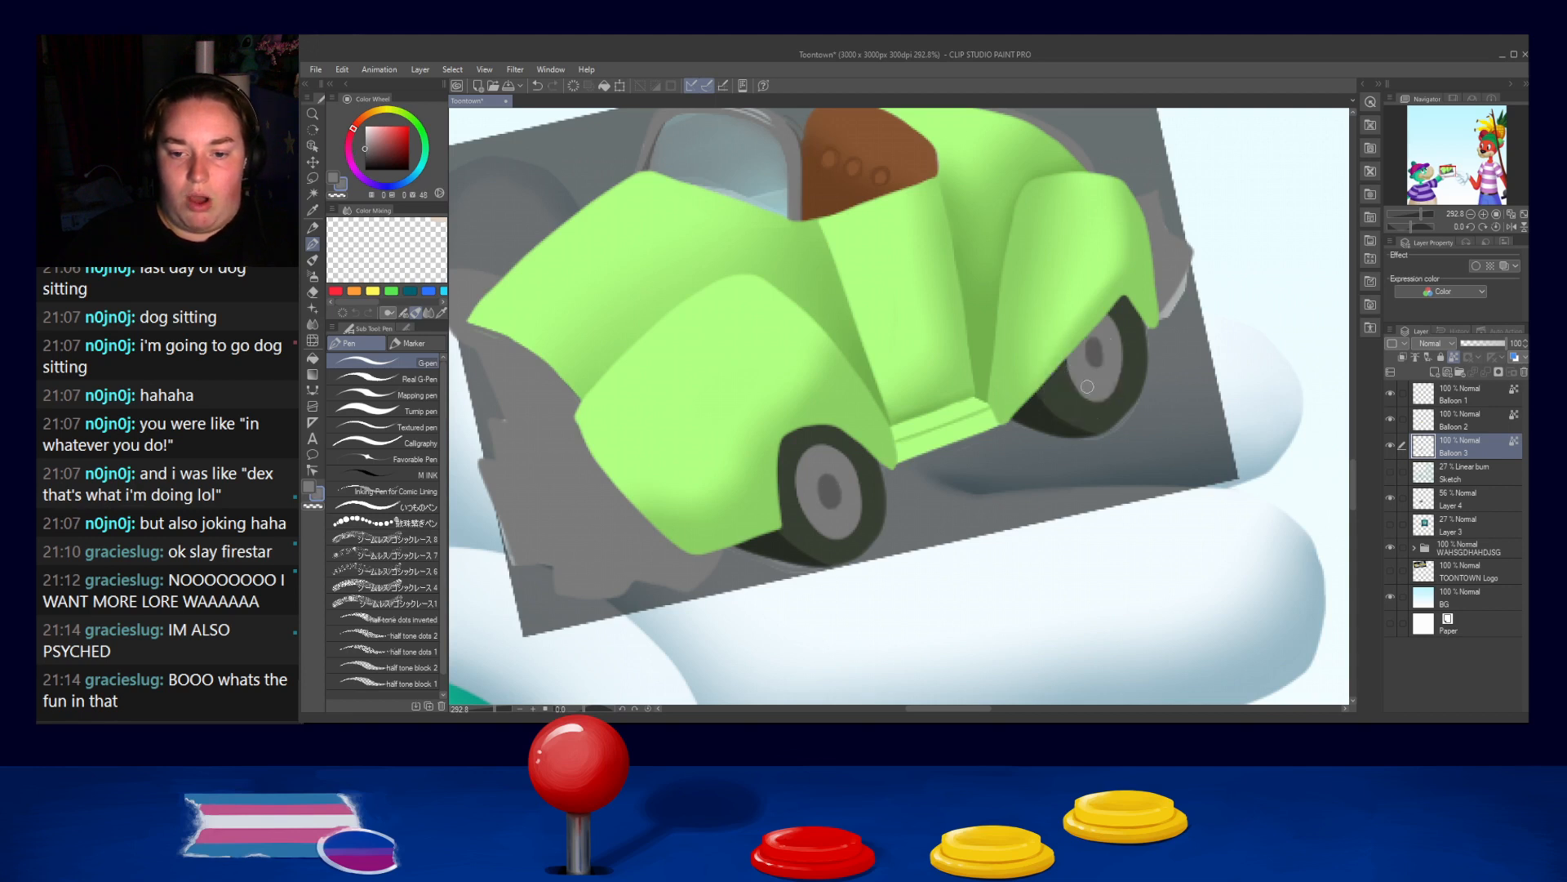
Paint a darker grey shadow along the hood's front edge above the grille, keeping Balloon 3 as the working layer
alt+click(1095, 355)
drag(610, 454, 741, 458)
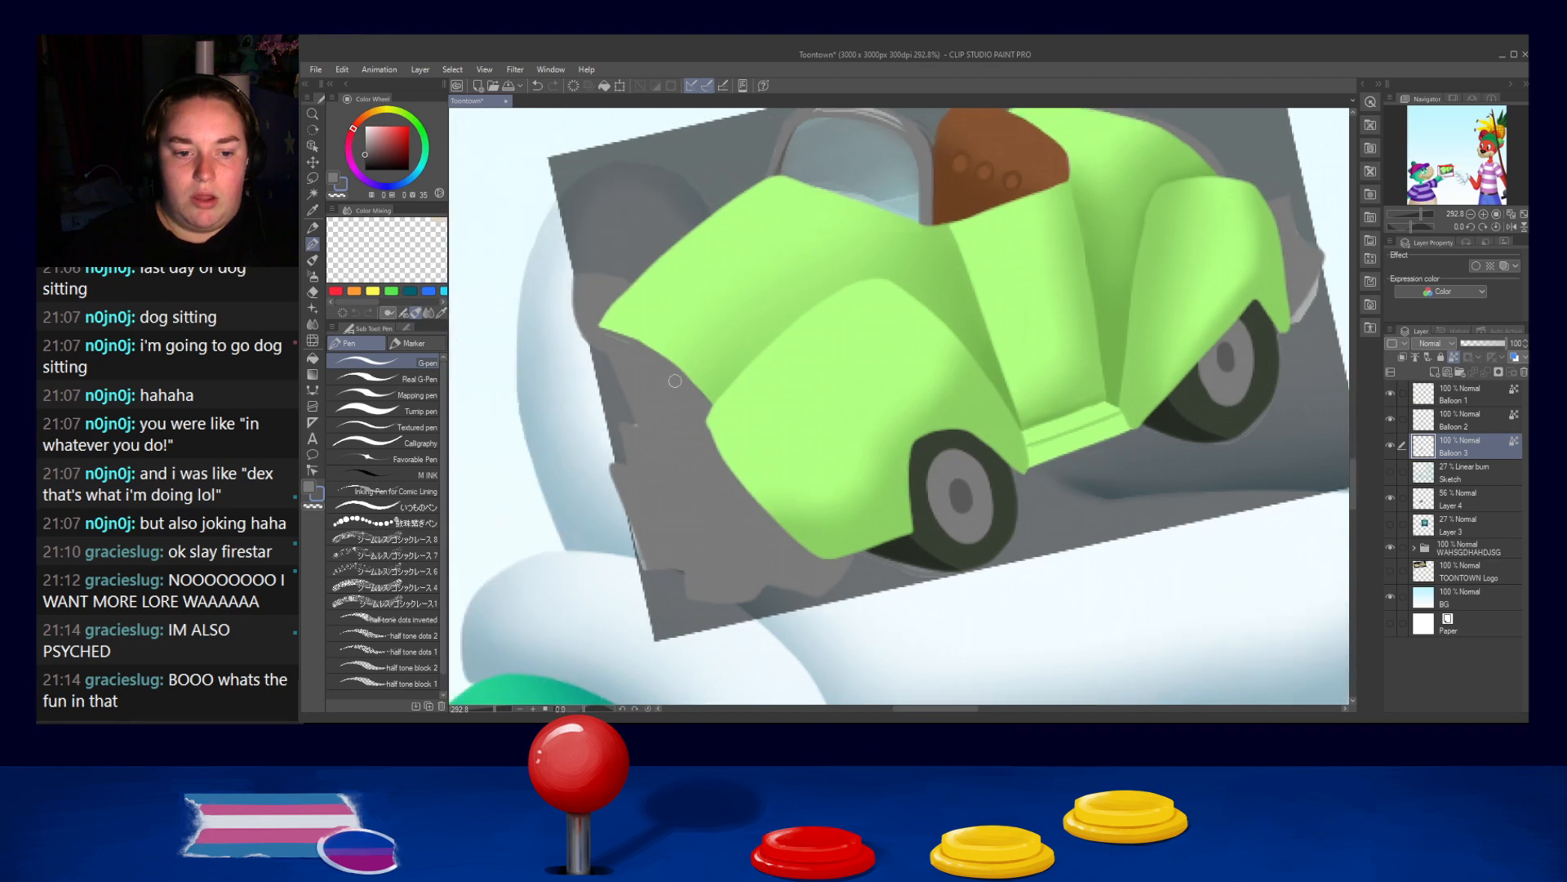
mouse_move(609, 334)
mouse_down()
mouse_move(668, 353)
mouse_move(623, 337)
mouse_move(712, 408)
mouse_up()
drag(600, 331, 702, 391)
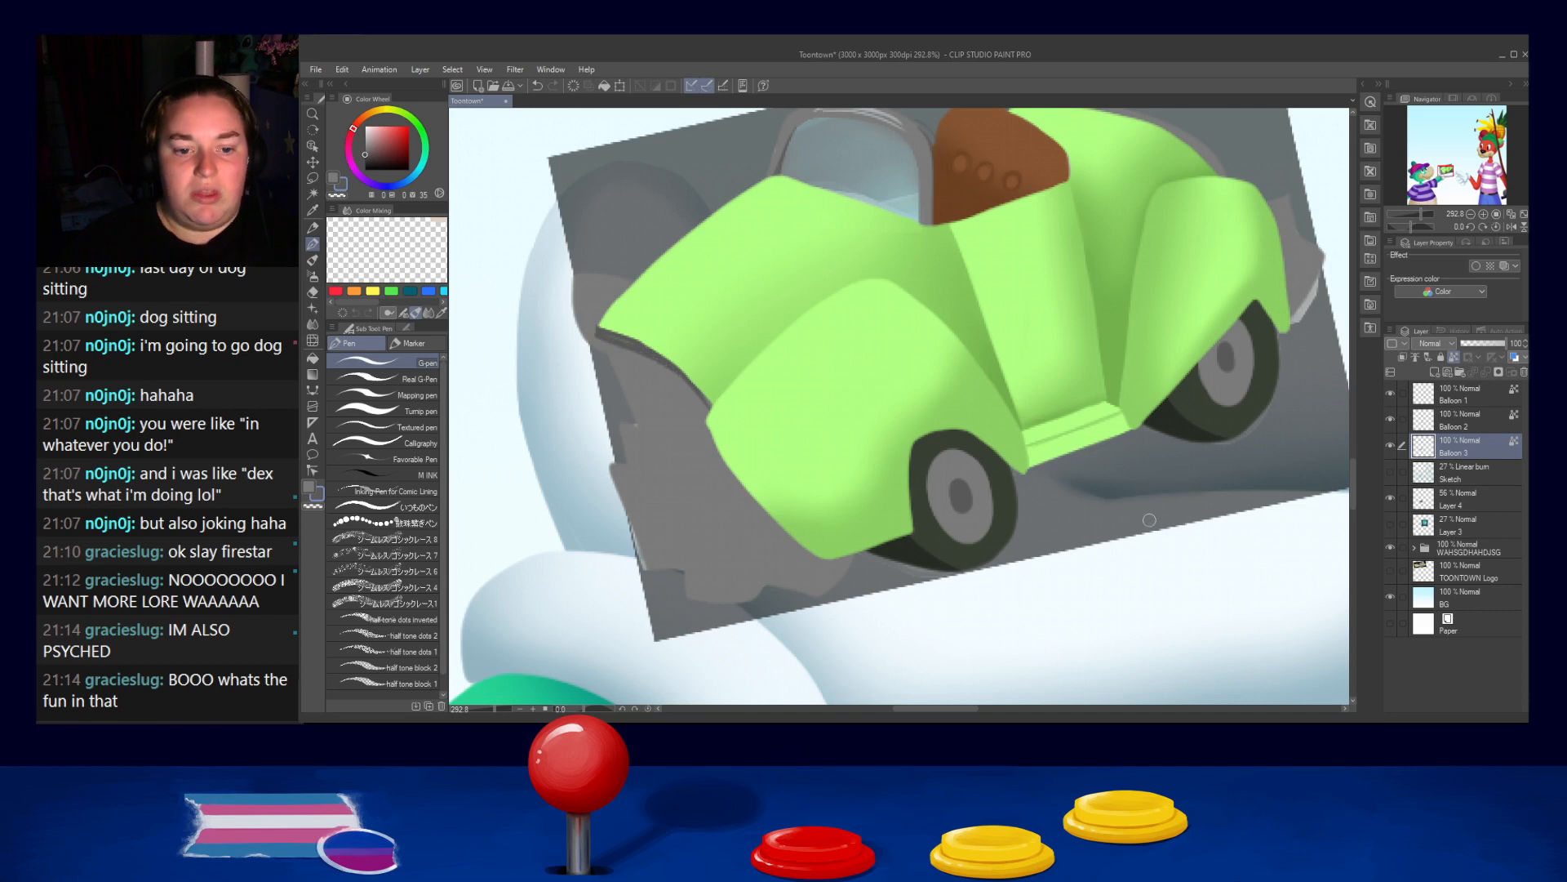
click(1475, 421)
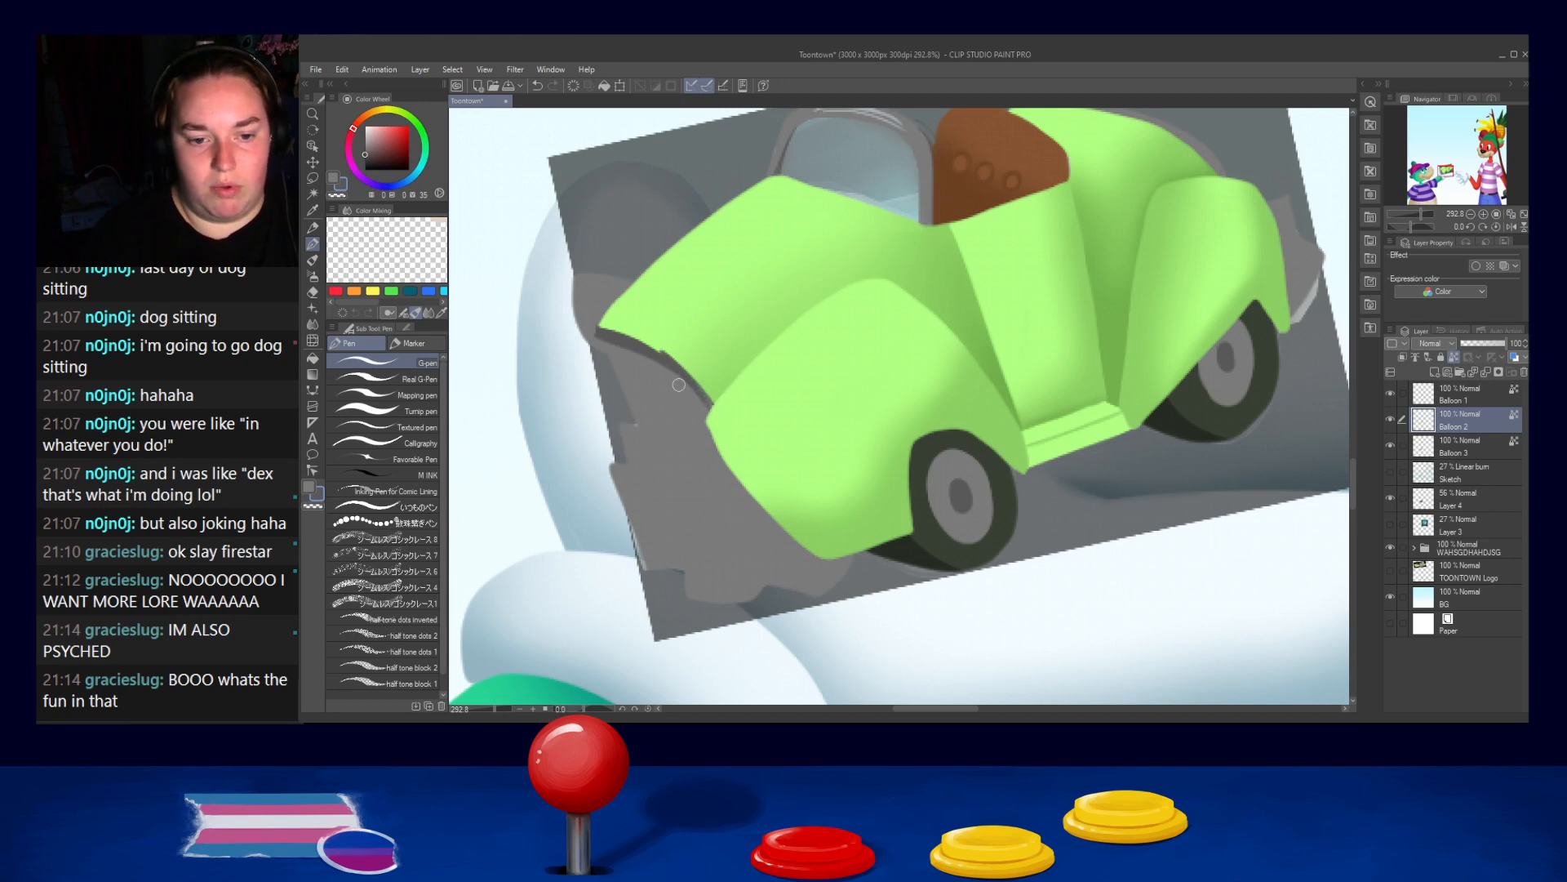
click(1437, 453)
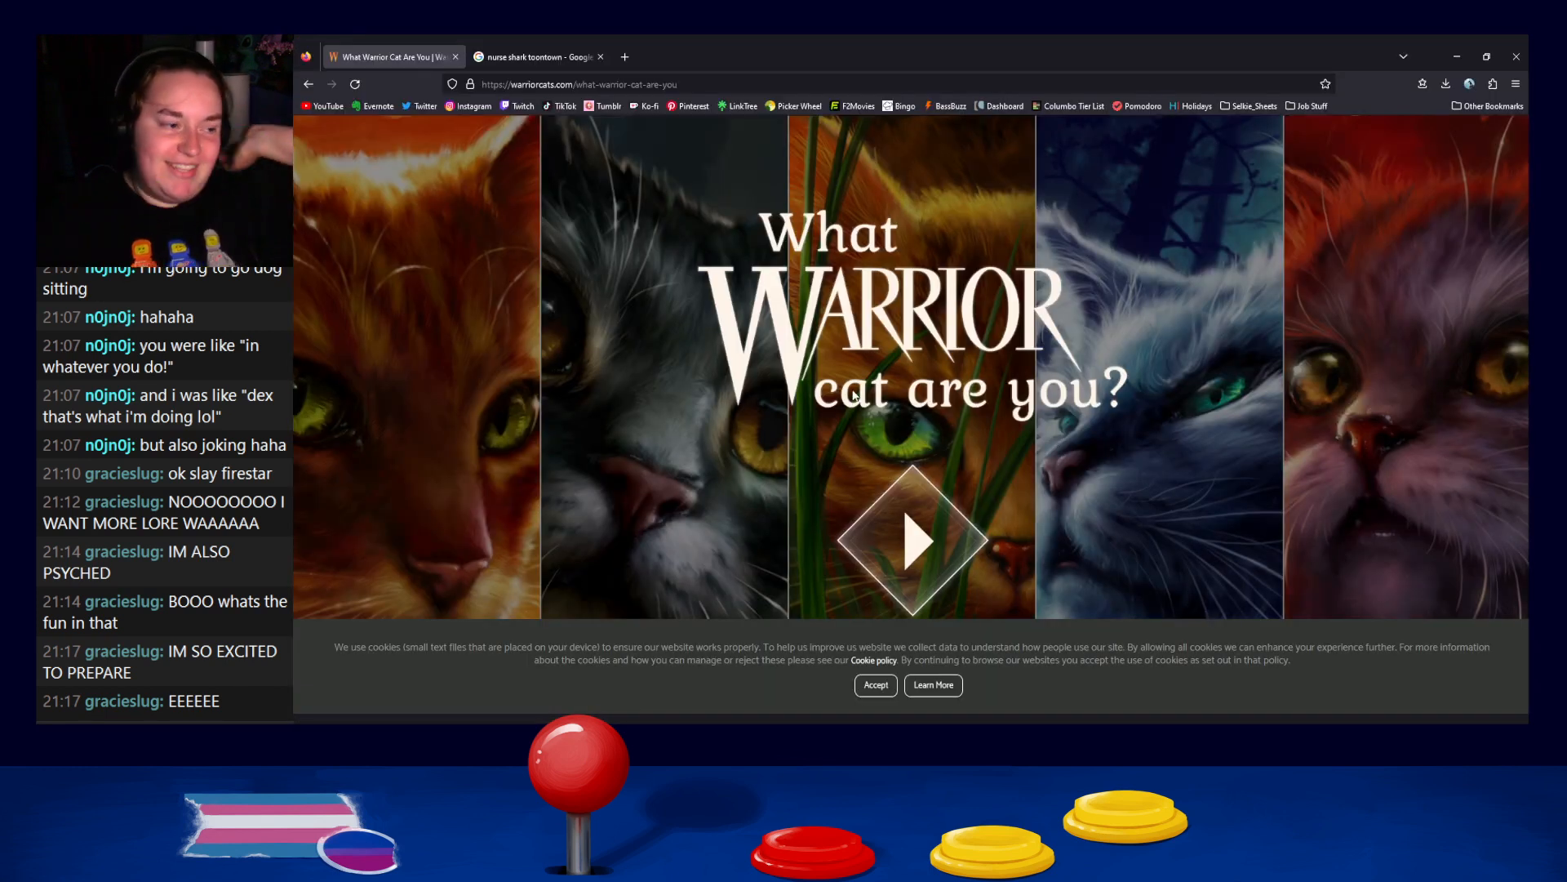
In Firefox, start the "What Warrior cat are you?" quiz, choose sharing half the mouse for question 1, and accept the cookies
click(917, 489)
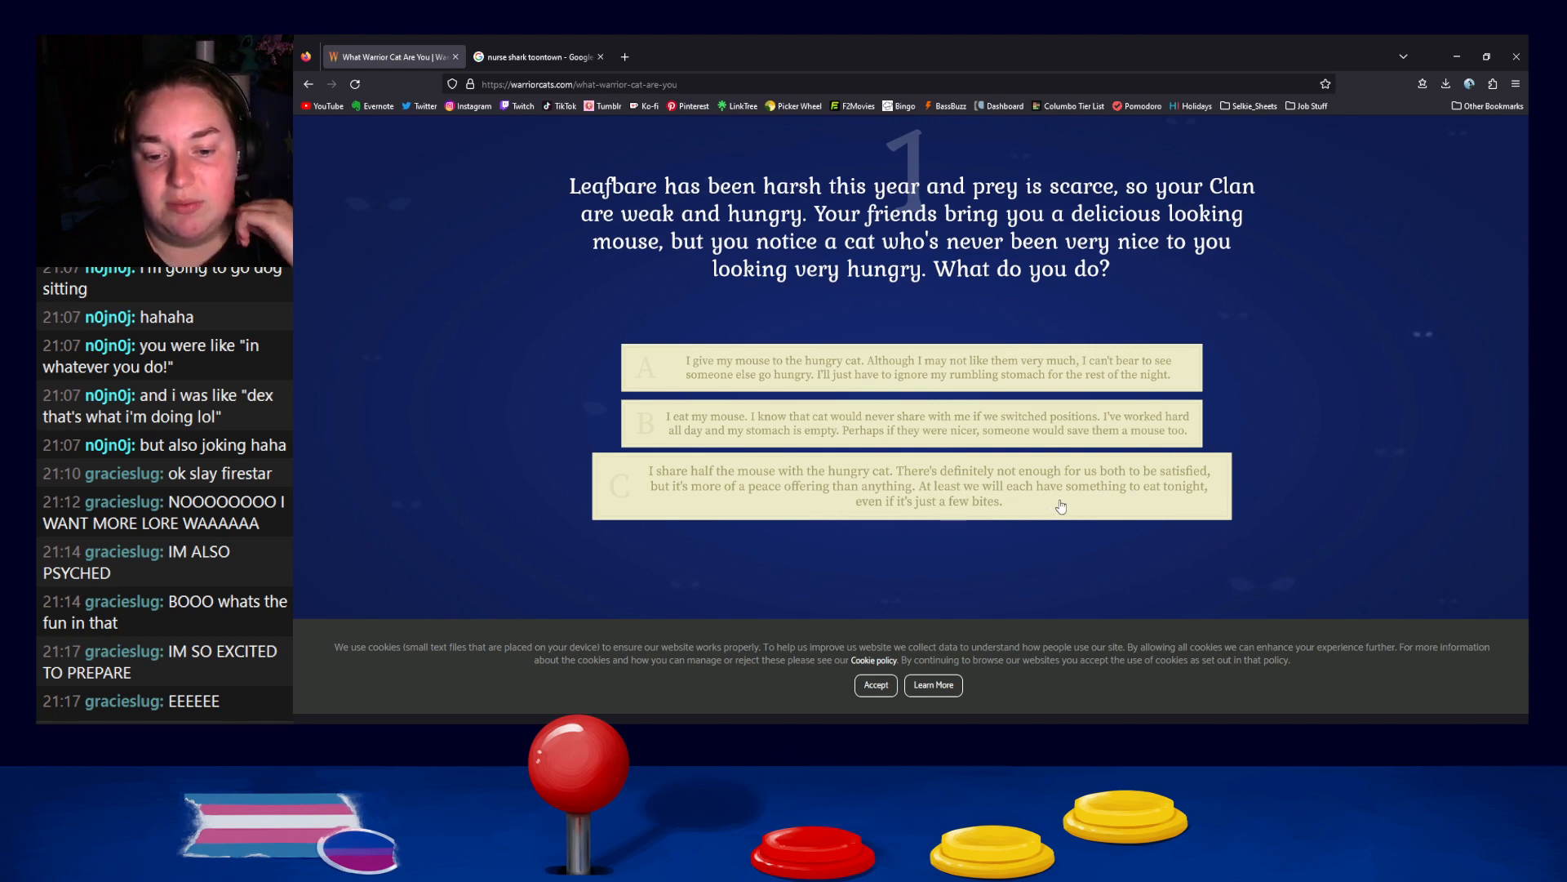
click(988, 503)
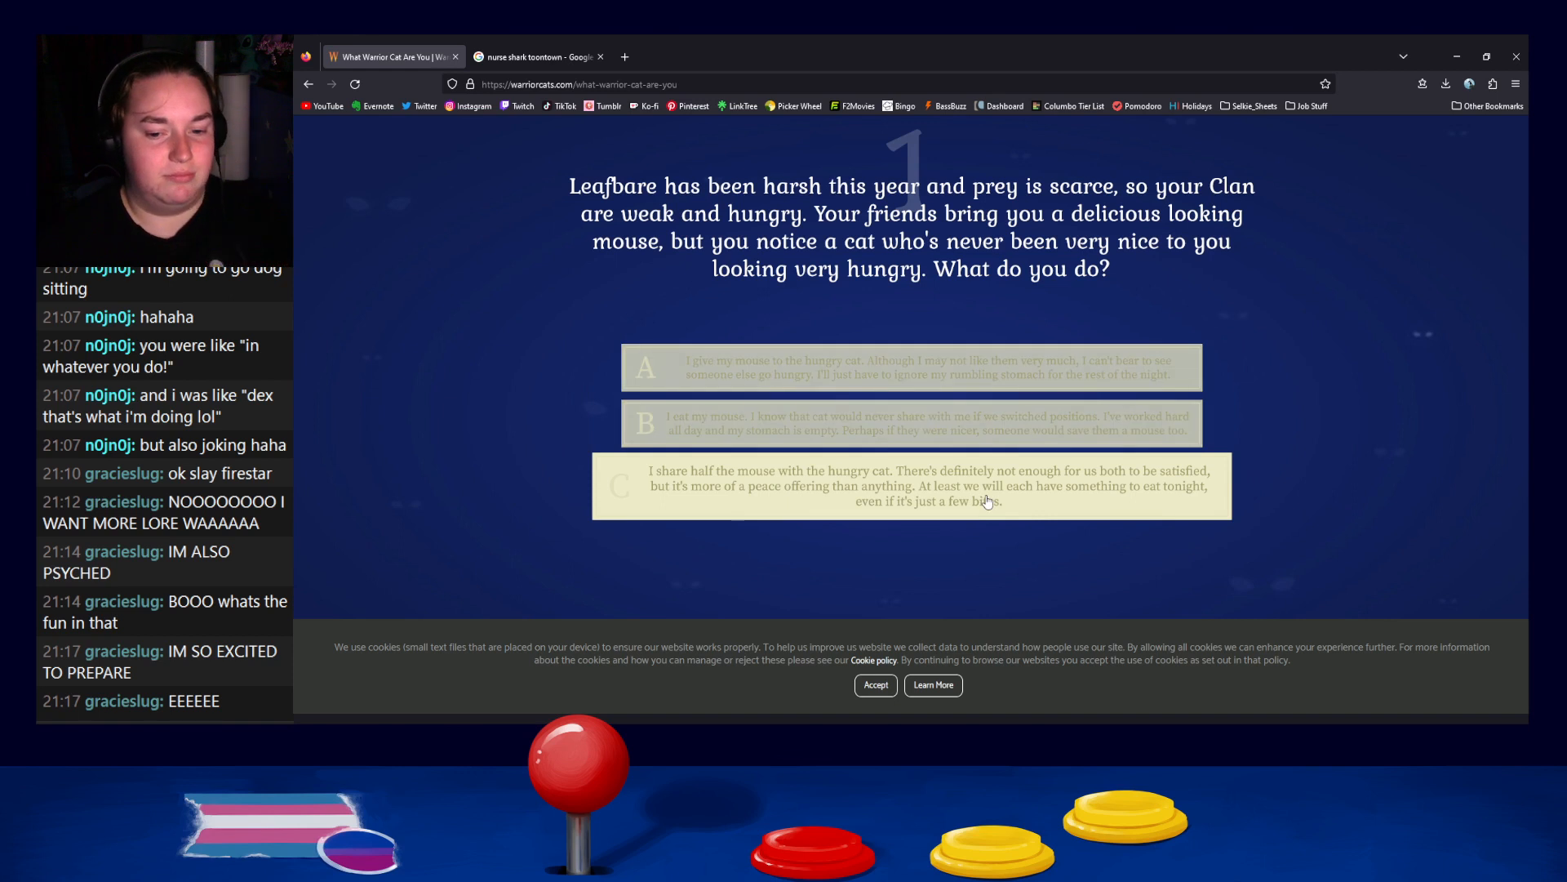
click(872, 688)
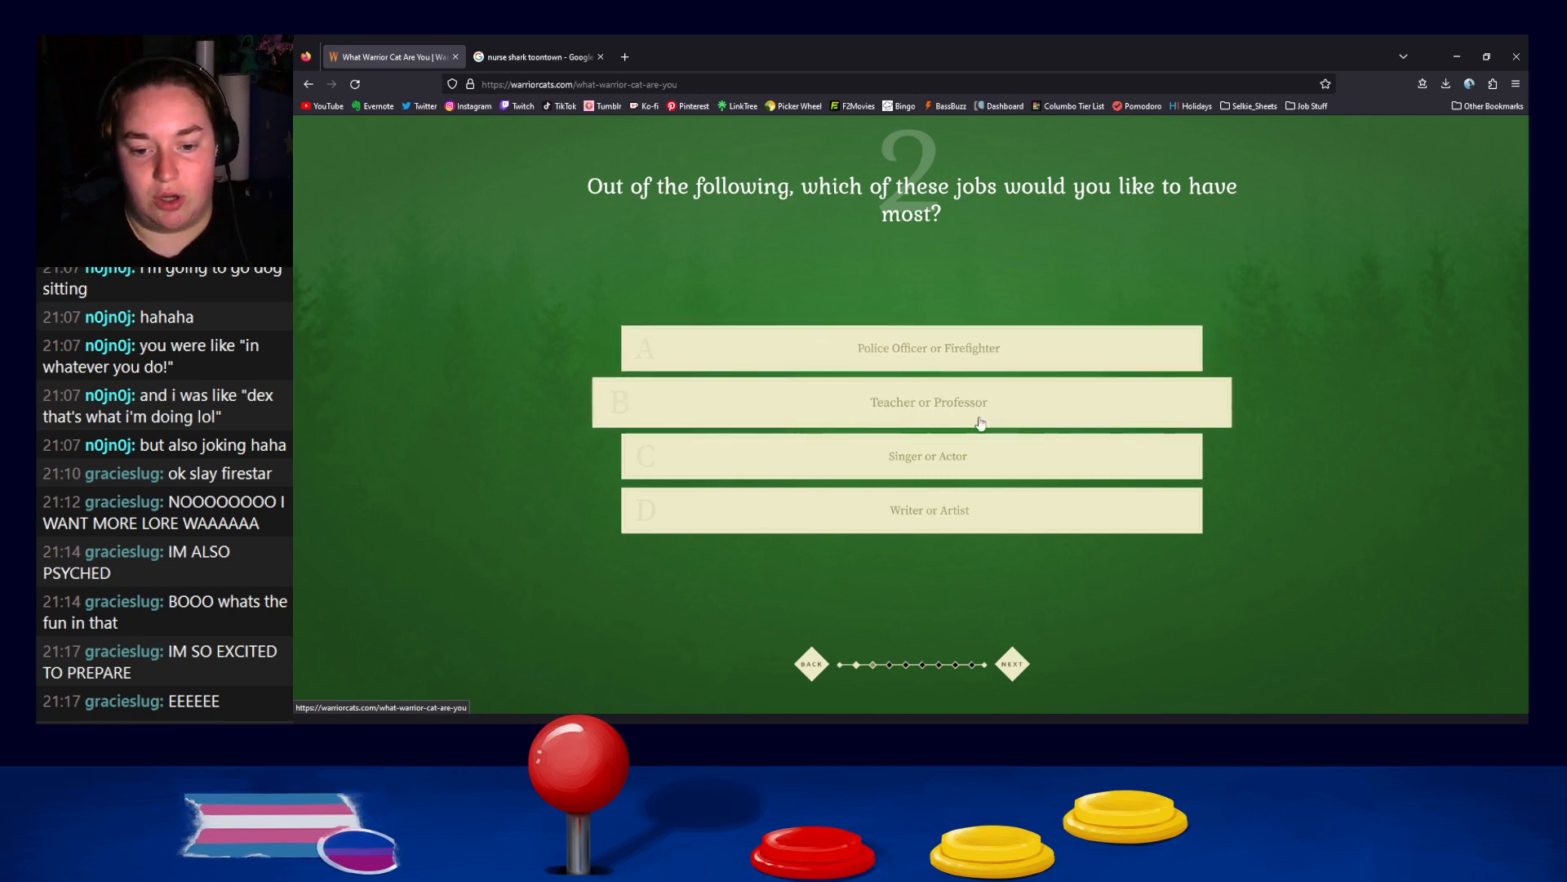
Answer question 2 of the quiz with Writer or Artist and question 3 with a small group of people
click(969, 507)
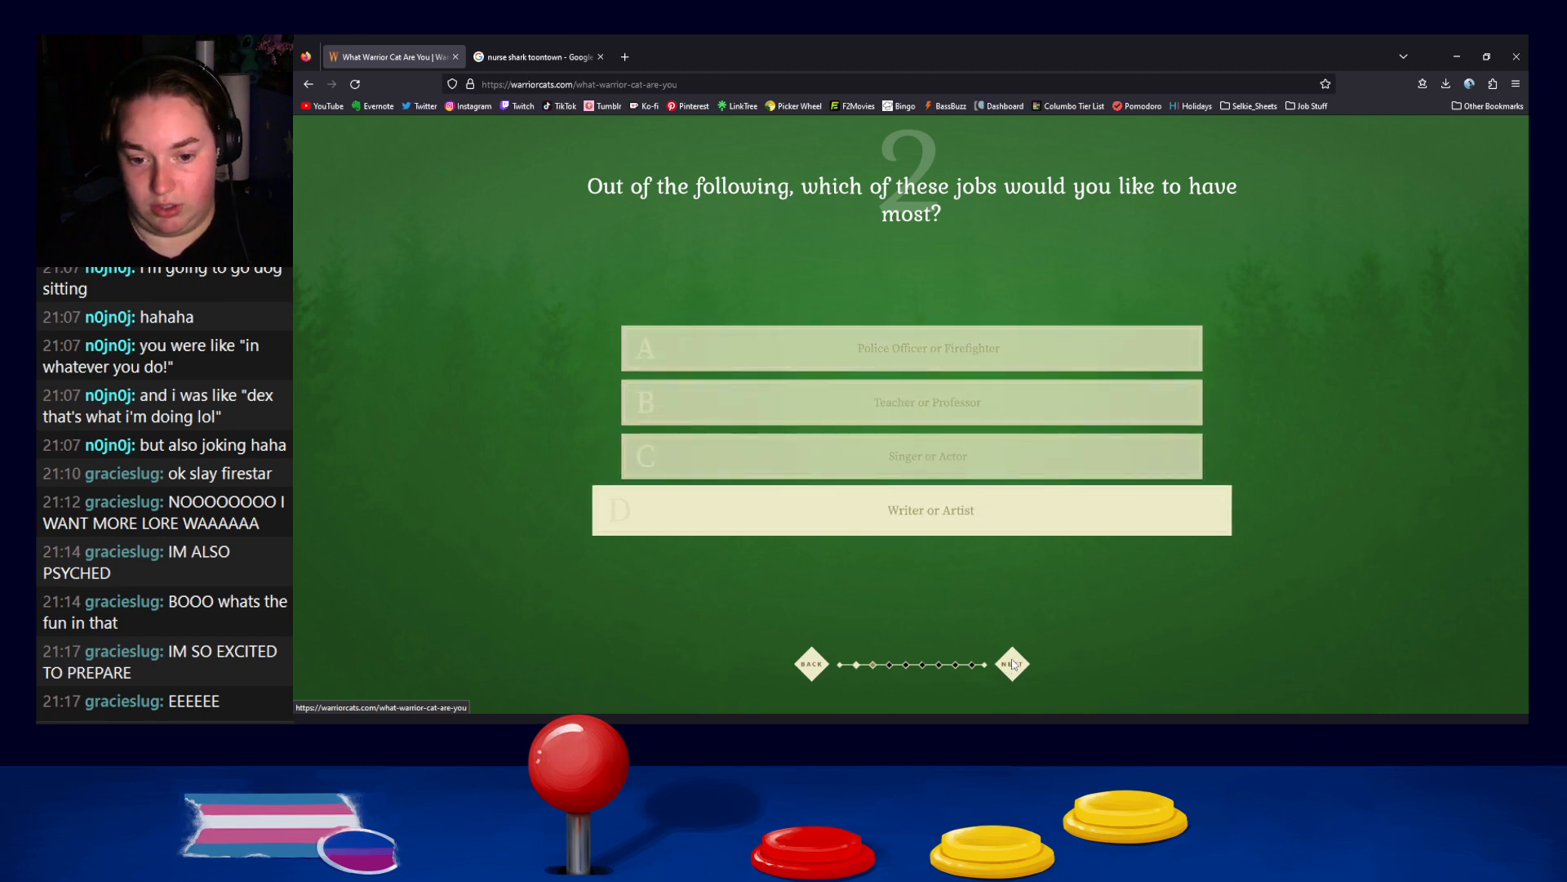
click(1012, 664)
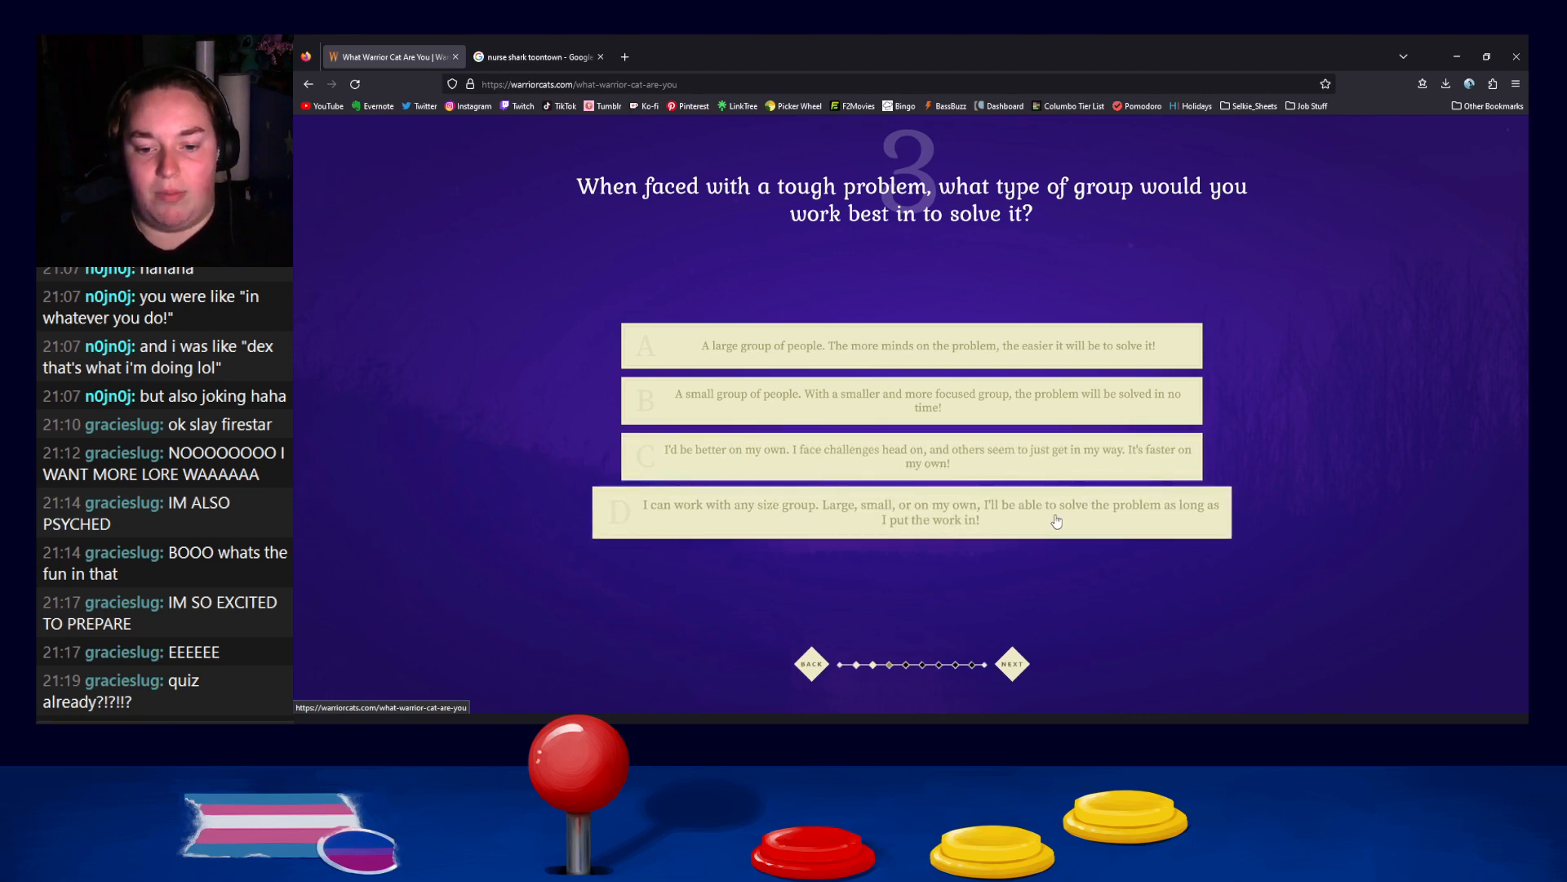
click(890, 397)
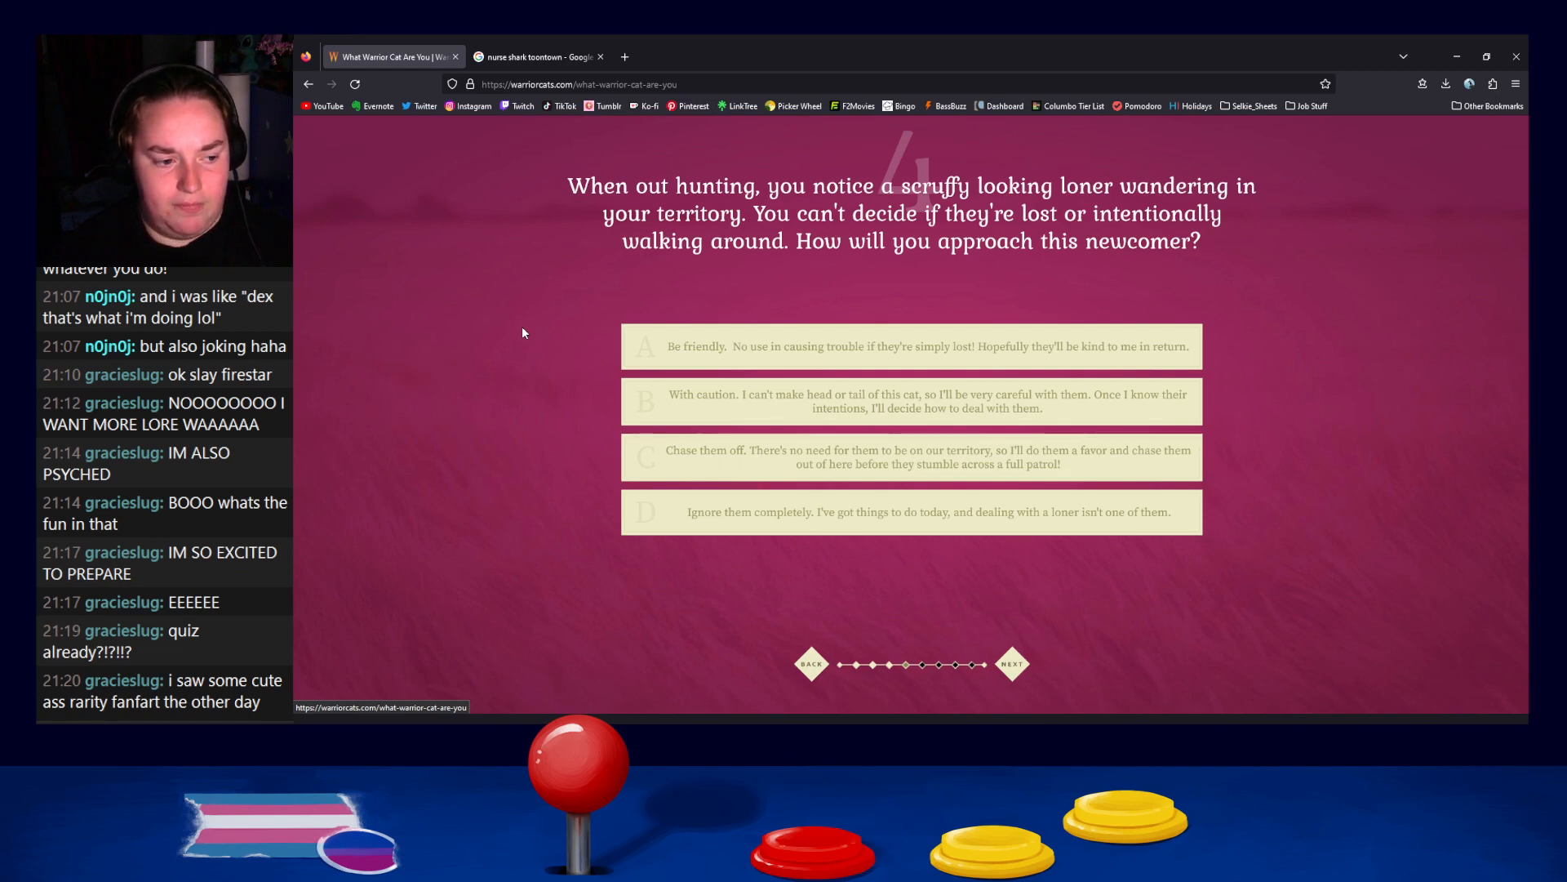
Search Google Images for "my little pony gen 3" in the tab holding the nurse shark search
click(535, 56)
click(552, 85)
text(my little p)
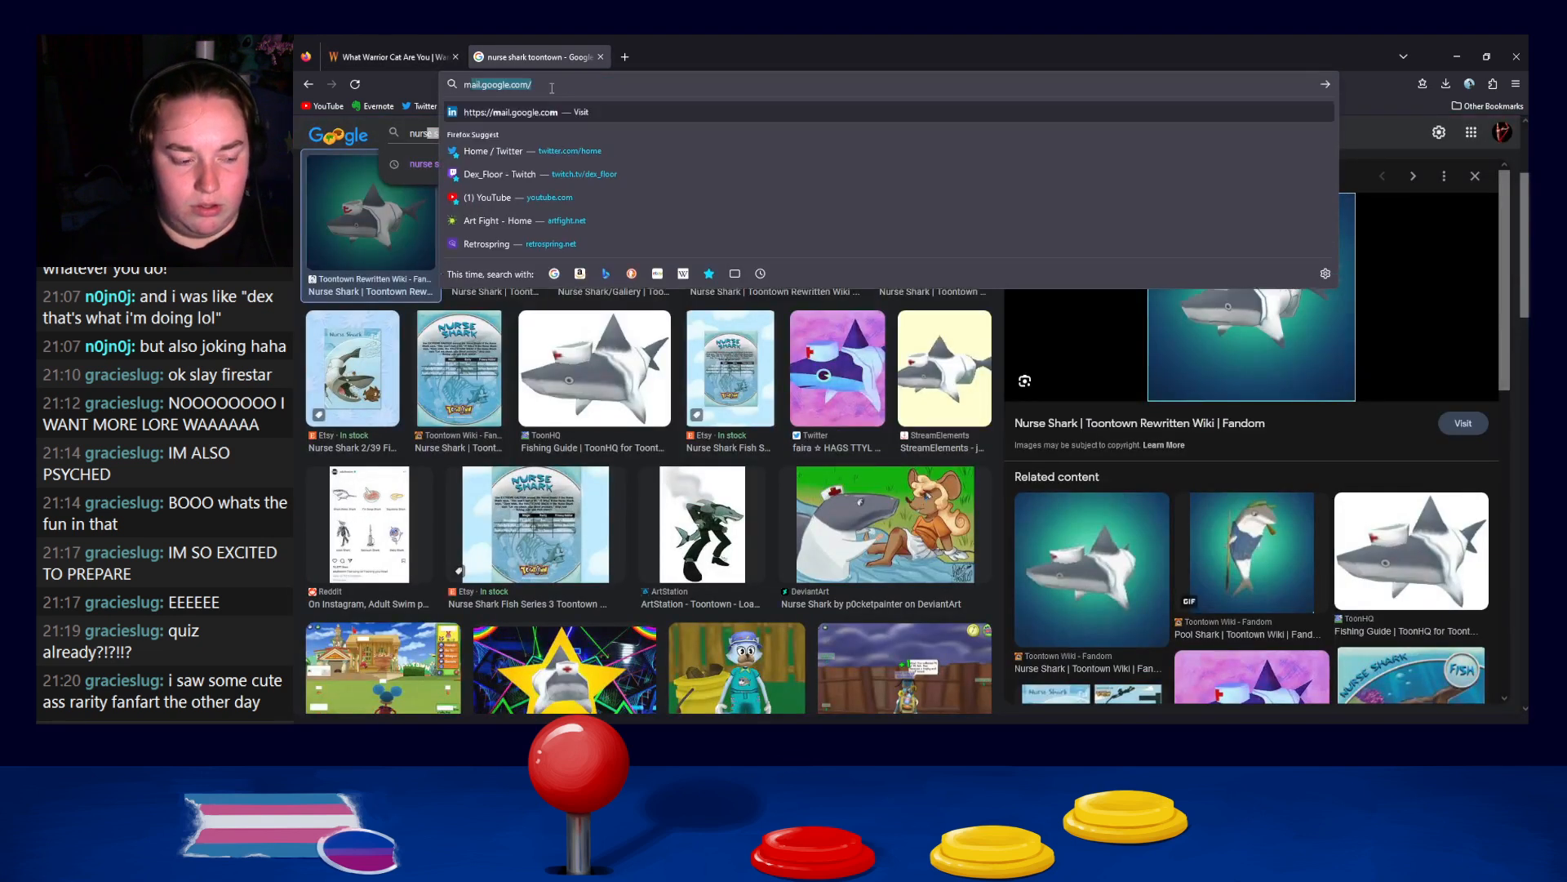
text(ony gen)
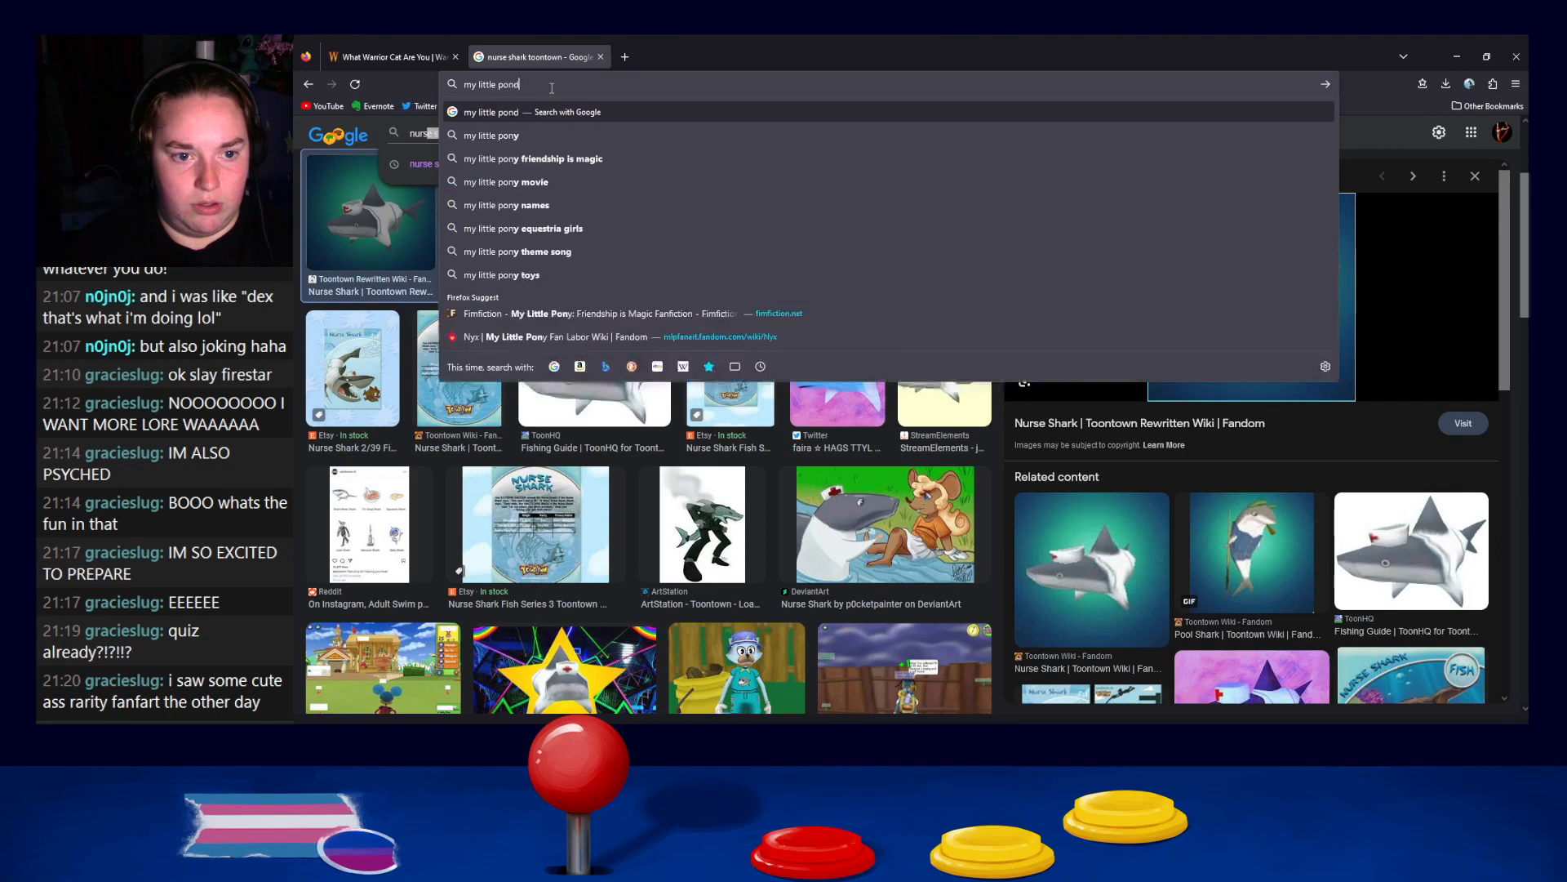
text( 3)
key(Return)
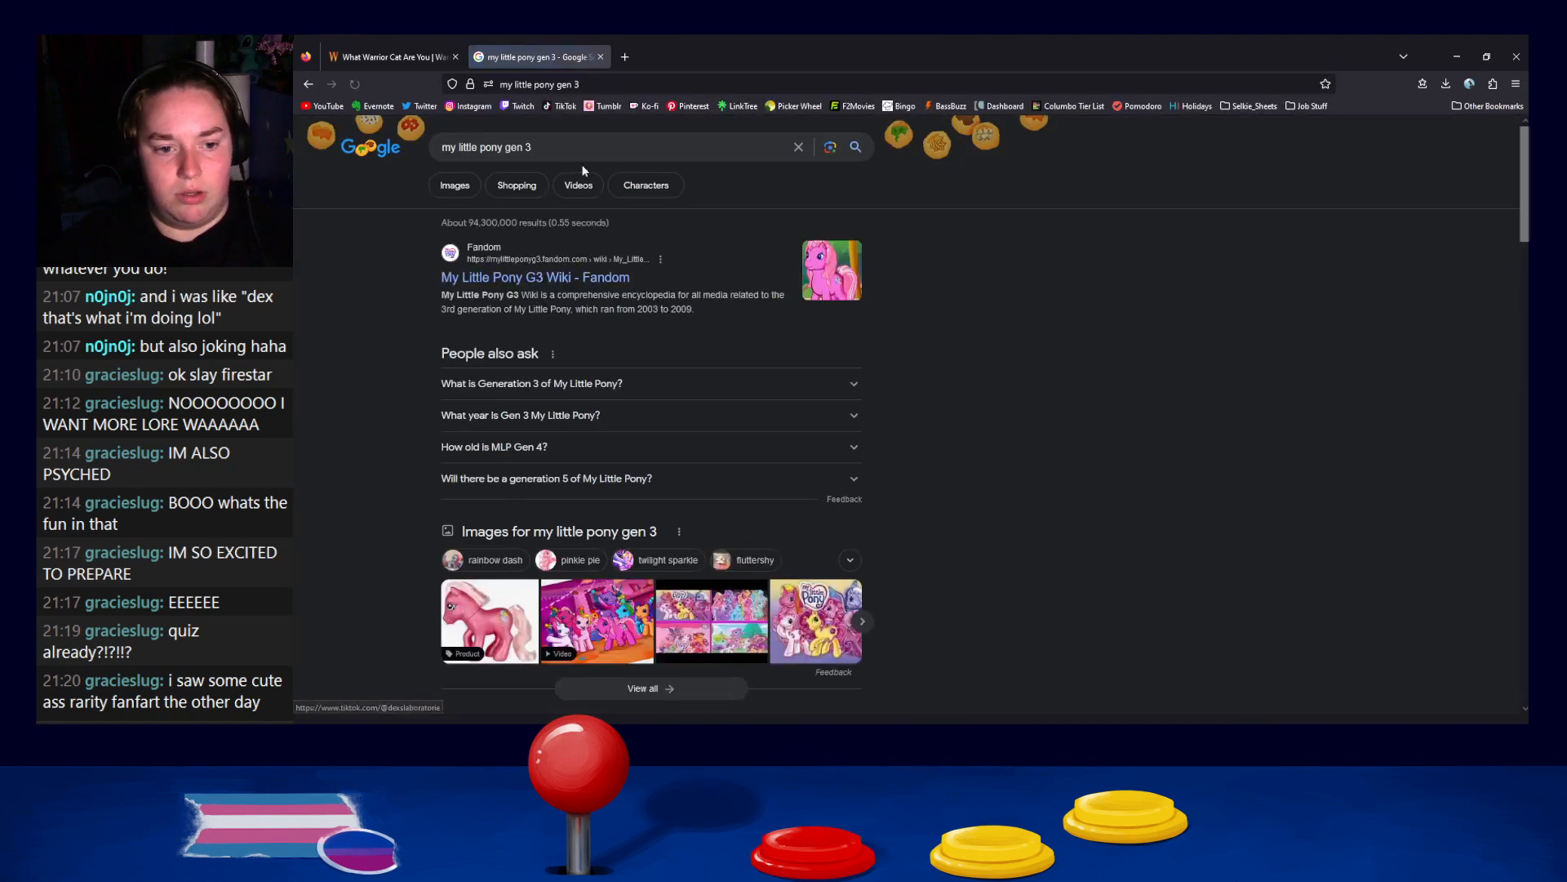
click(455, 185)
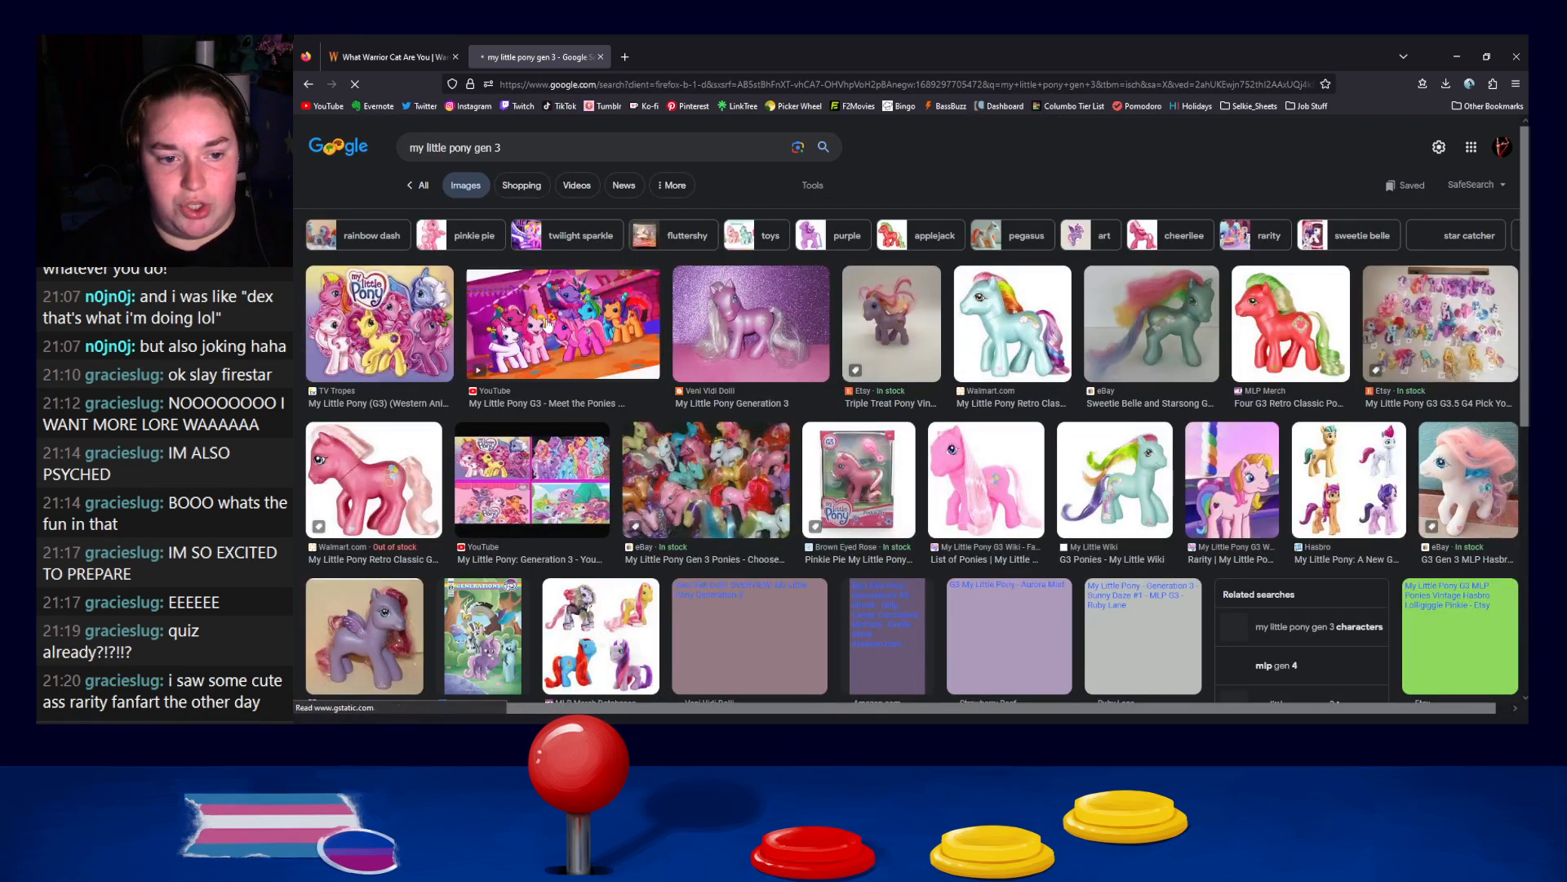
Preview the Meet the Ponies, G3 Ponies and List of Ponies images and browse the surrounding and related pictures
click(549, 325)
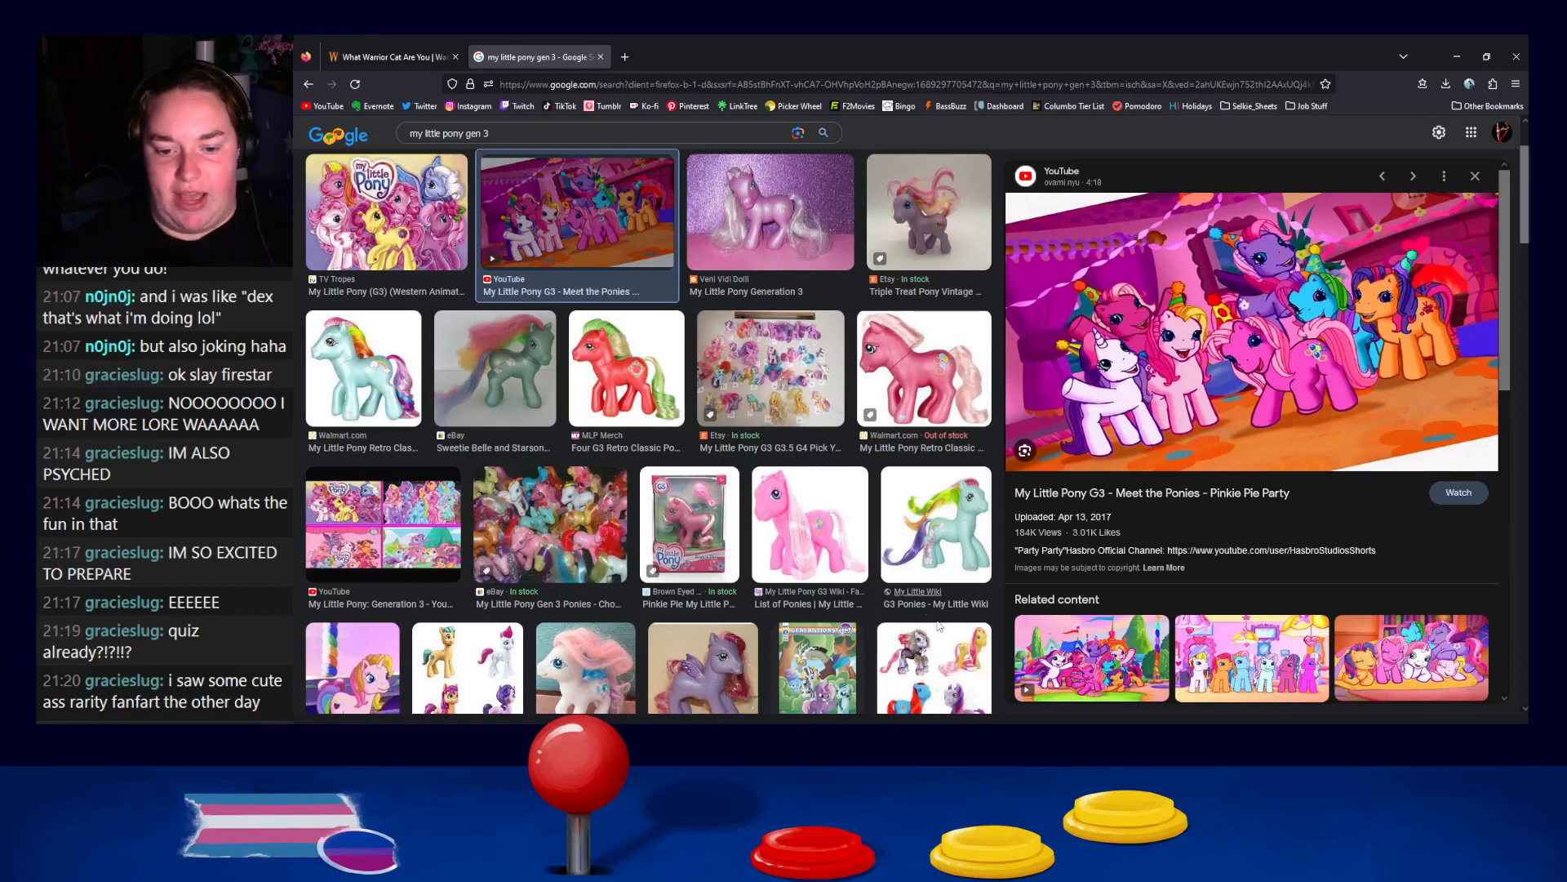
click(939, 571)
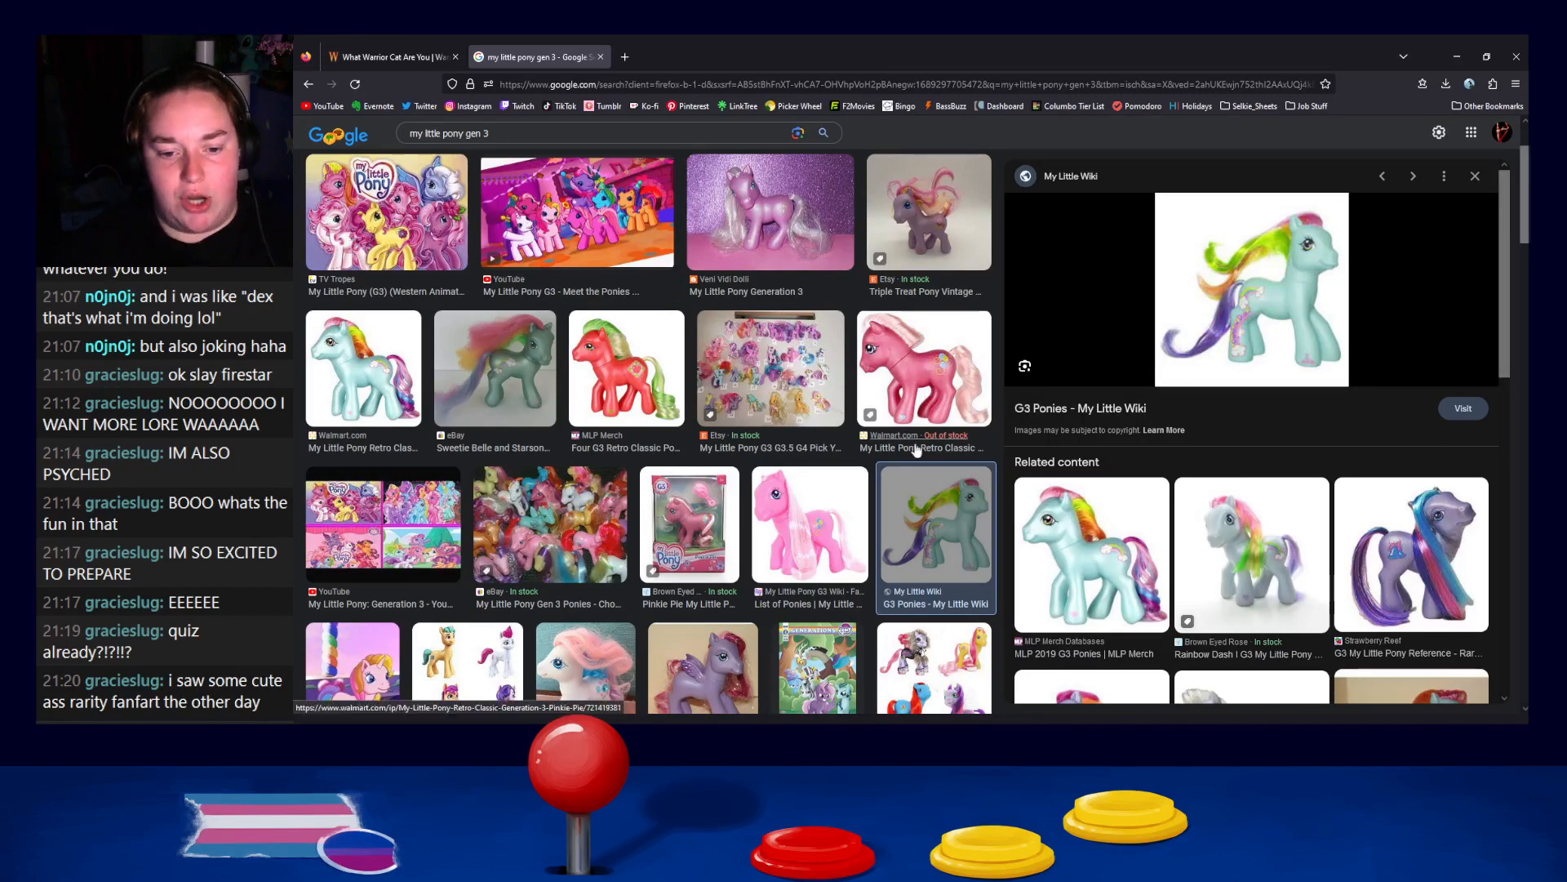
scroll(784, 458, down, 2)
click(784, 426)
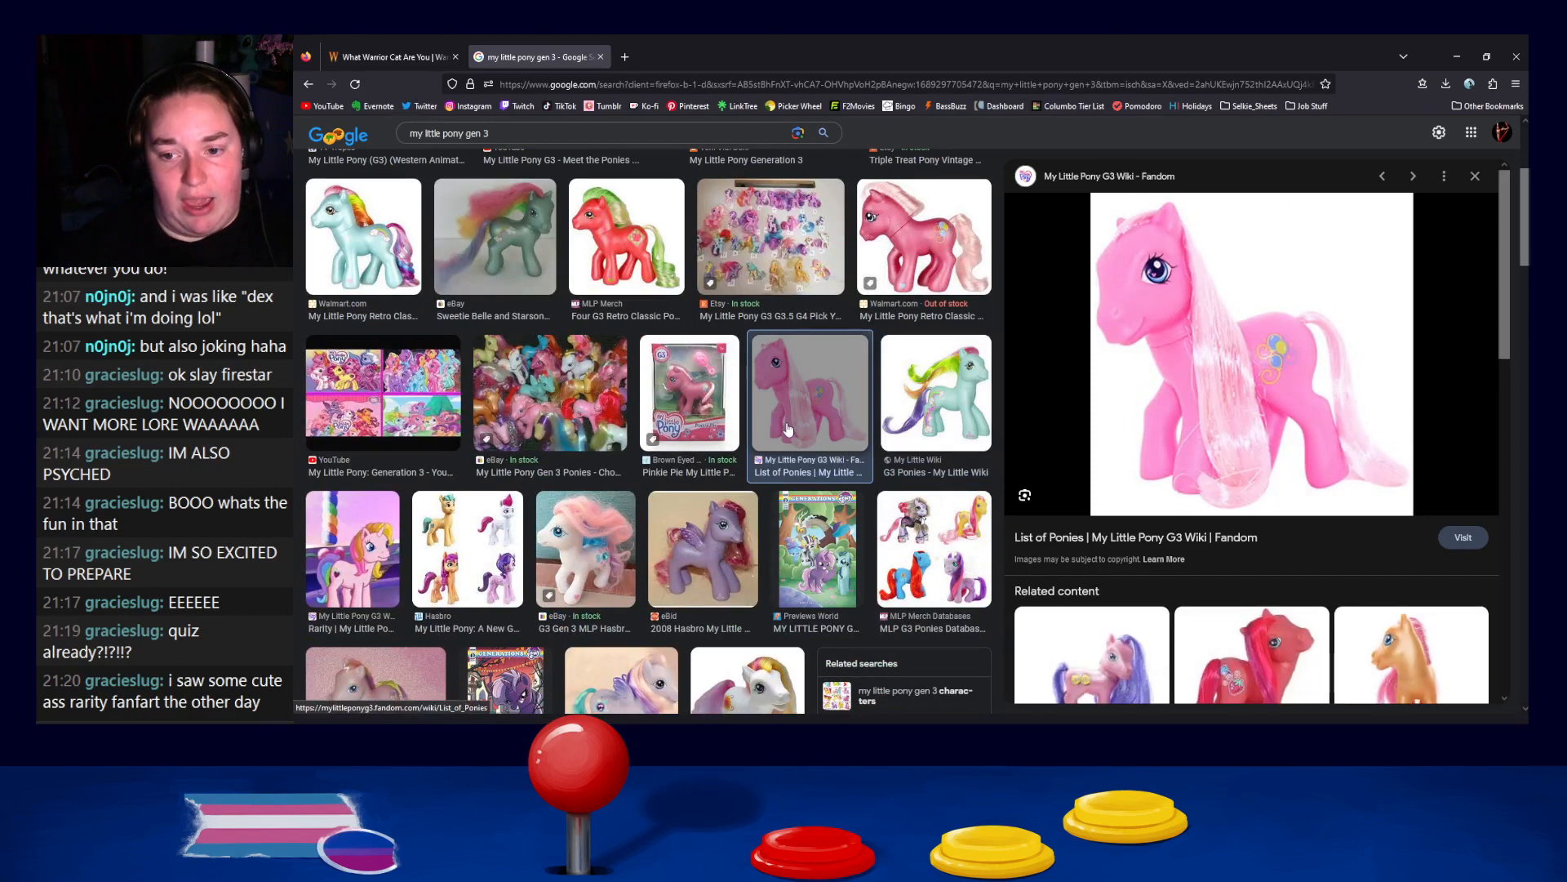
scroll(1361, 614, down, 1)
scroll(1362, 614, down, 1)
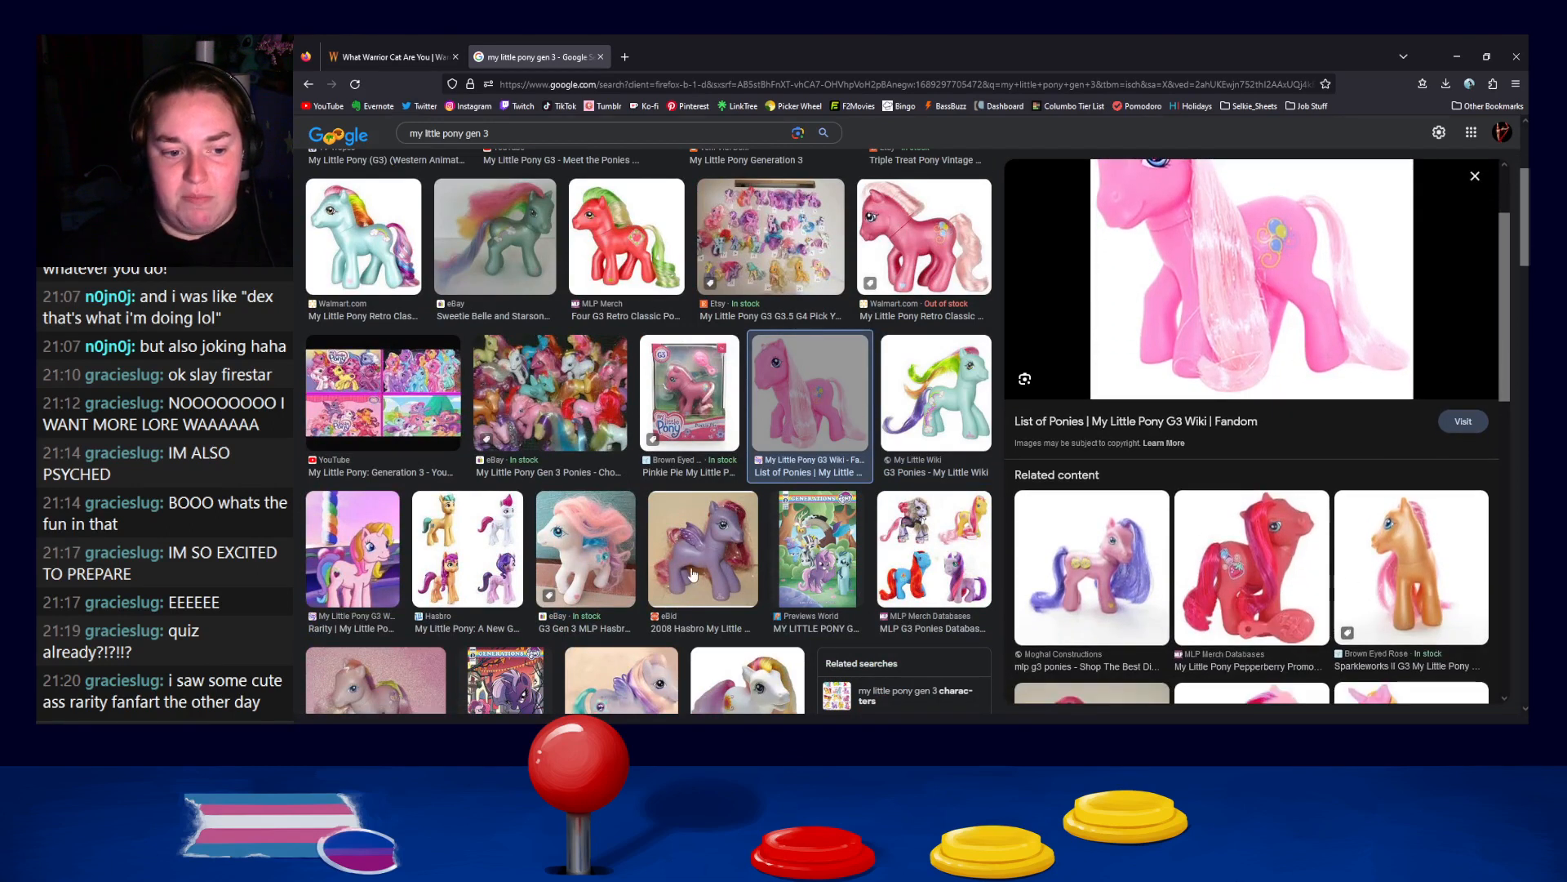
scroll(694, 575, down, 1)
scroll(689, 571, up, 5)
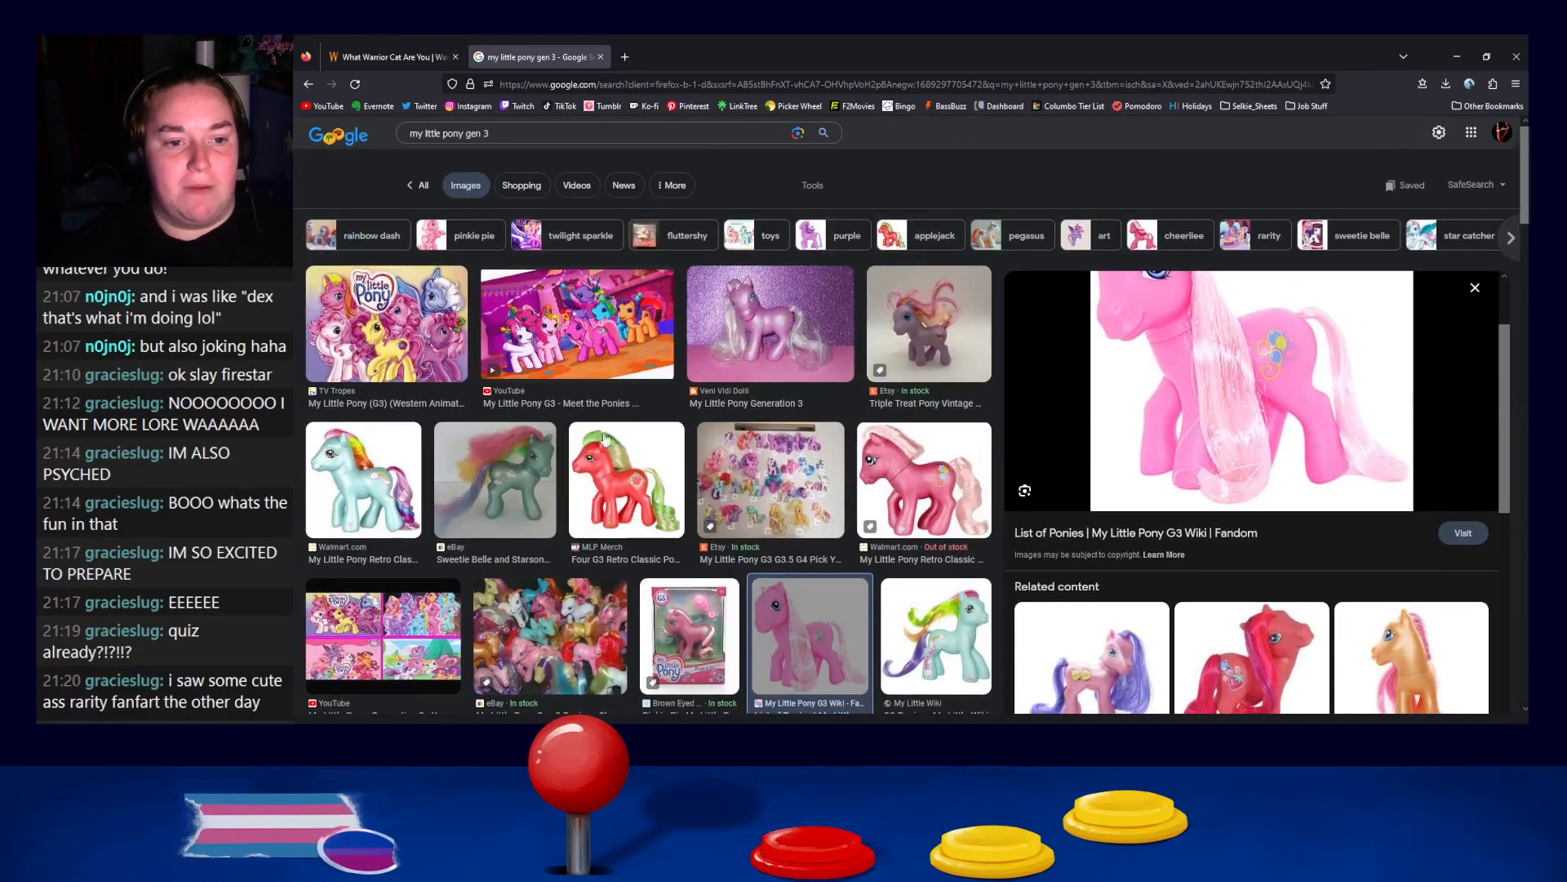
Refine the image search to "my little pony gen 3 minty" and preview the Minty picture from My Little Pony G3 Wiki
click(549, 142)
text(minty)
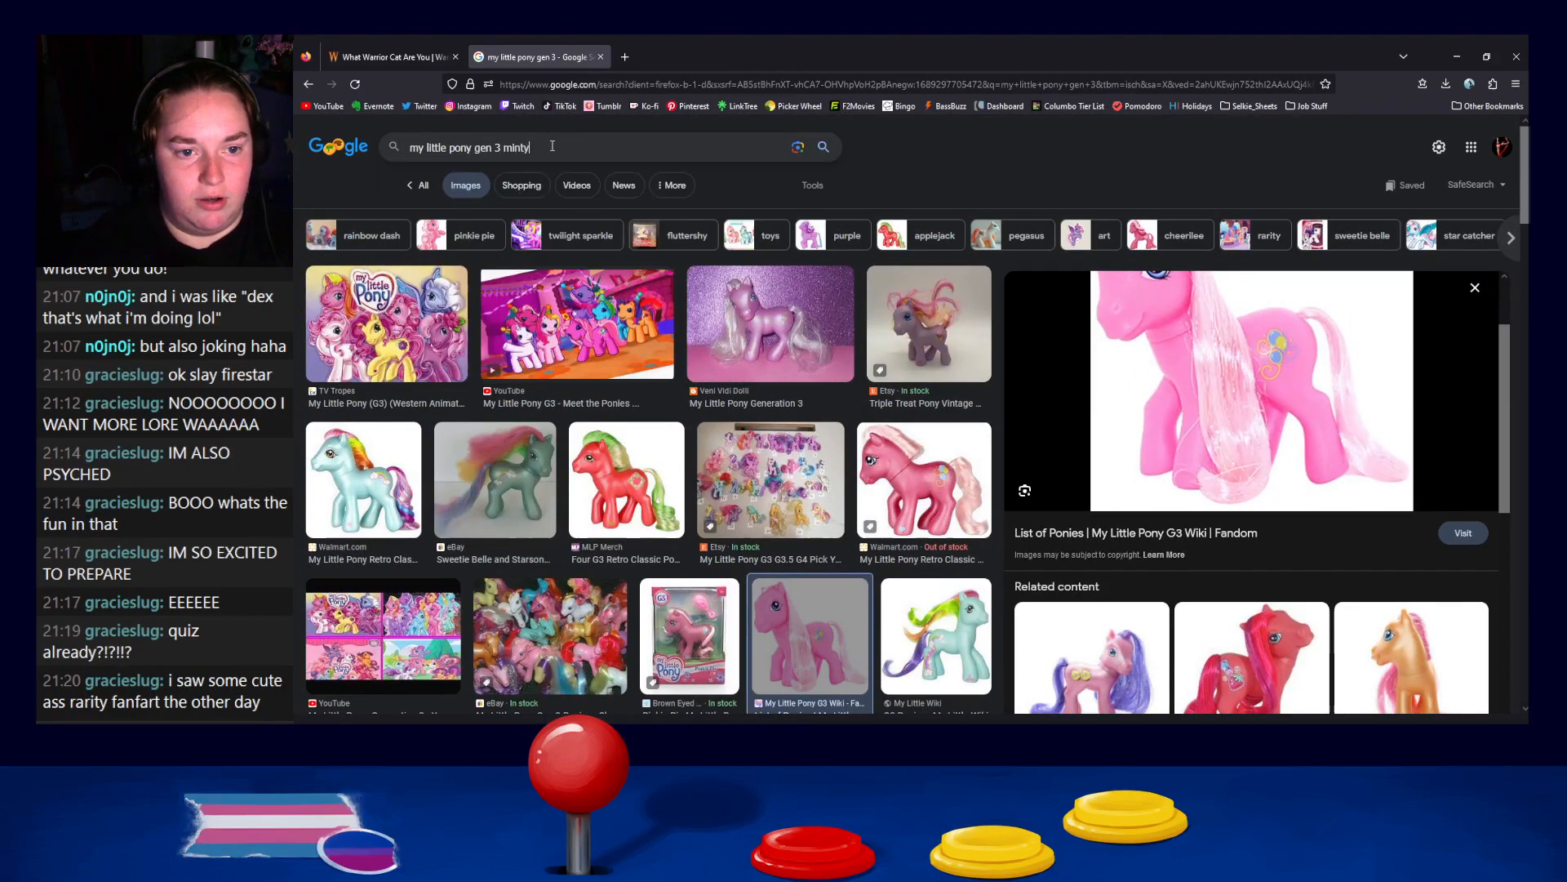
key(Return)
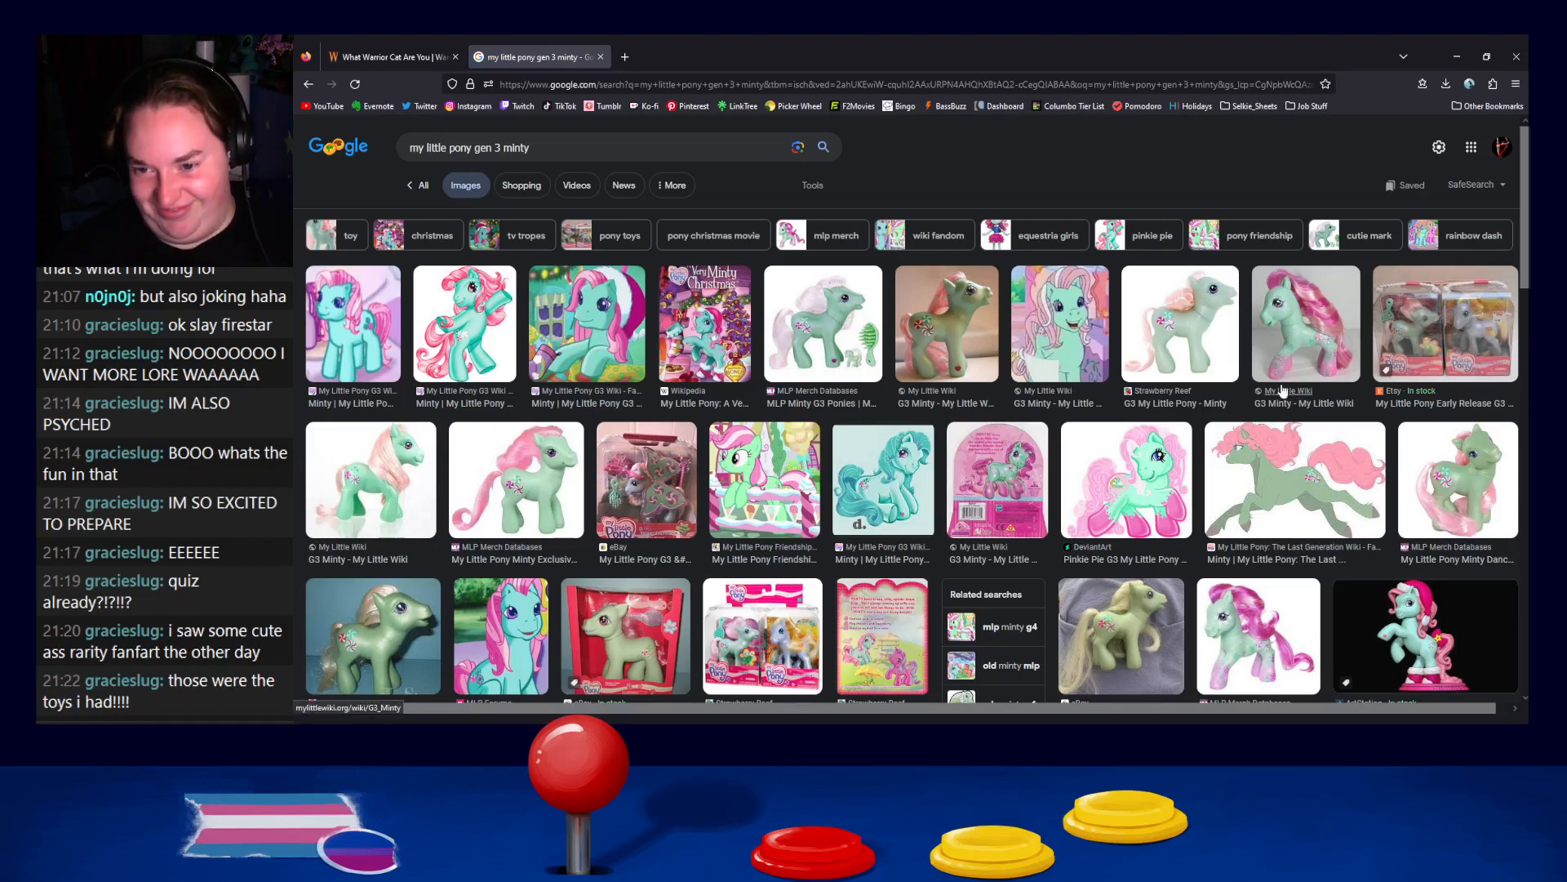
click(400, 349)
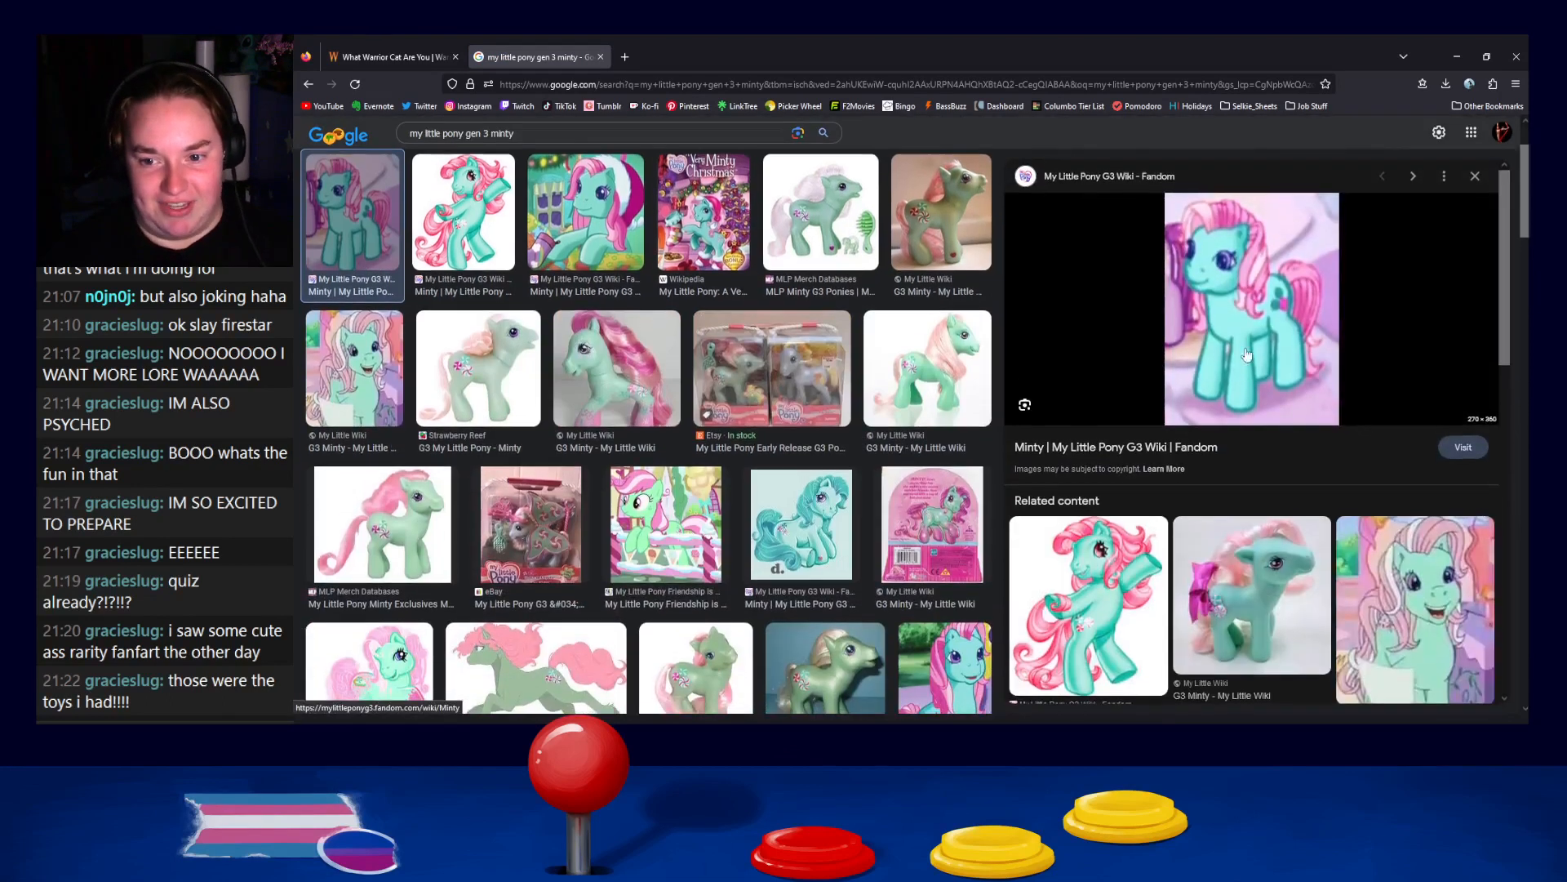
Preview two more Minty pictures, read the Friendship is Magic Wiki article on Minty, and close it
click(1110, 602)
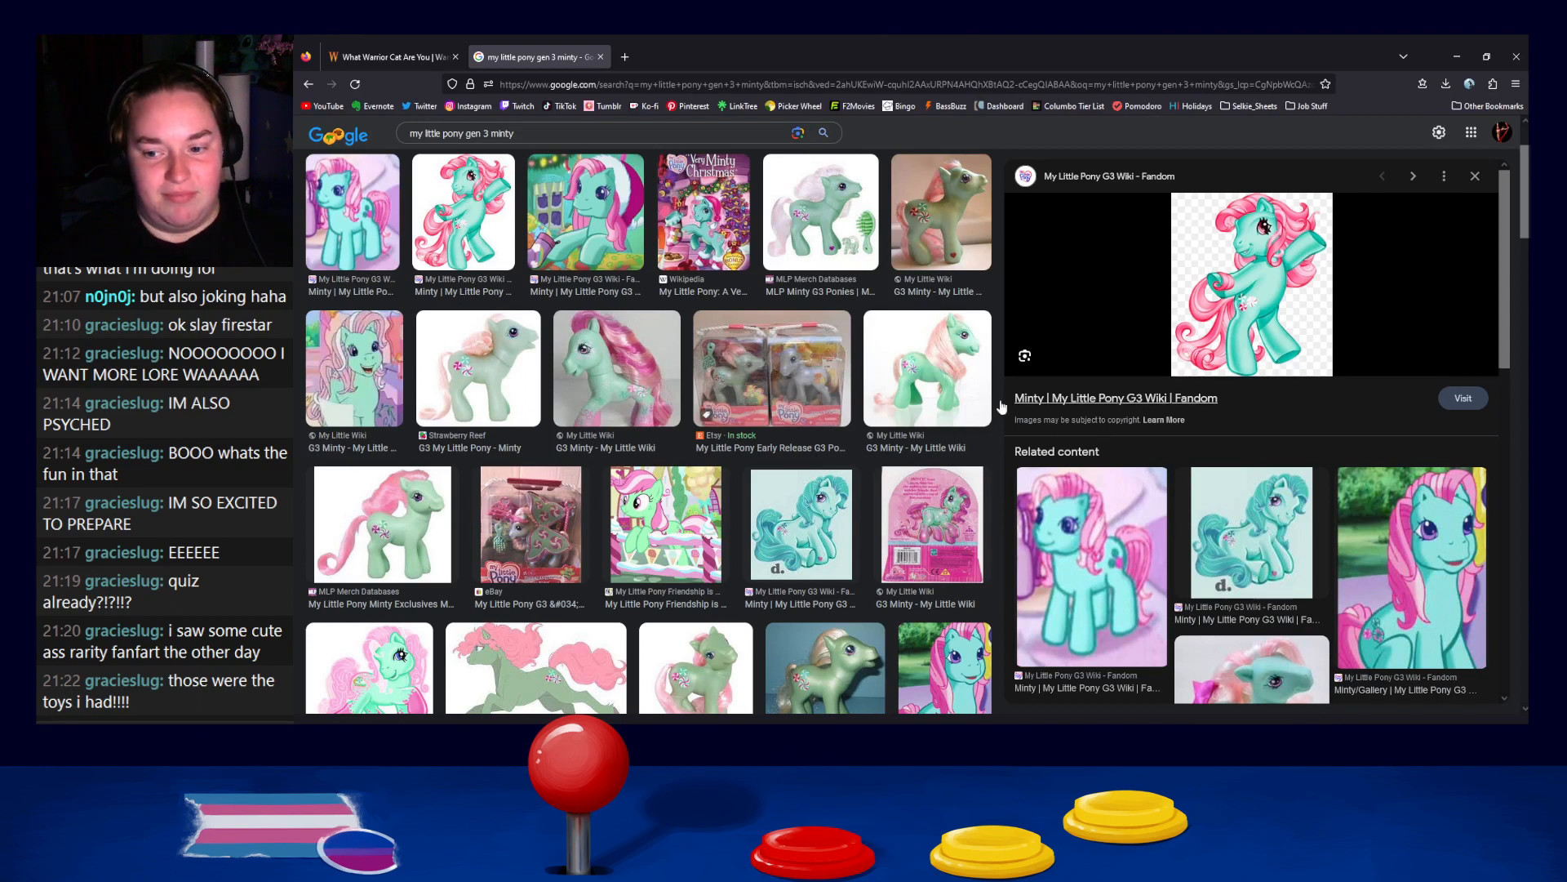
click(674, 545)
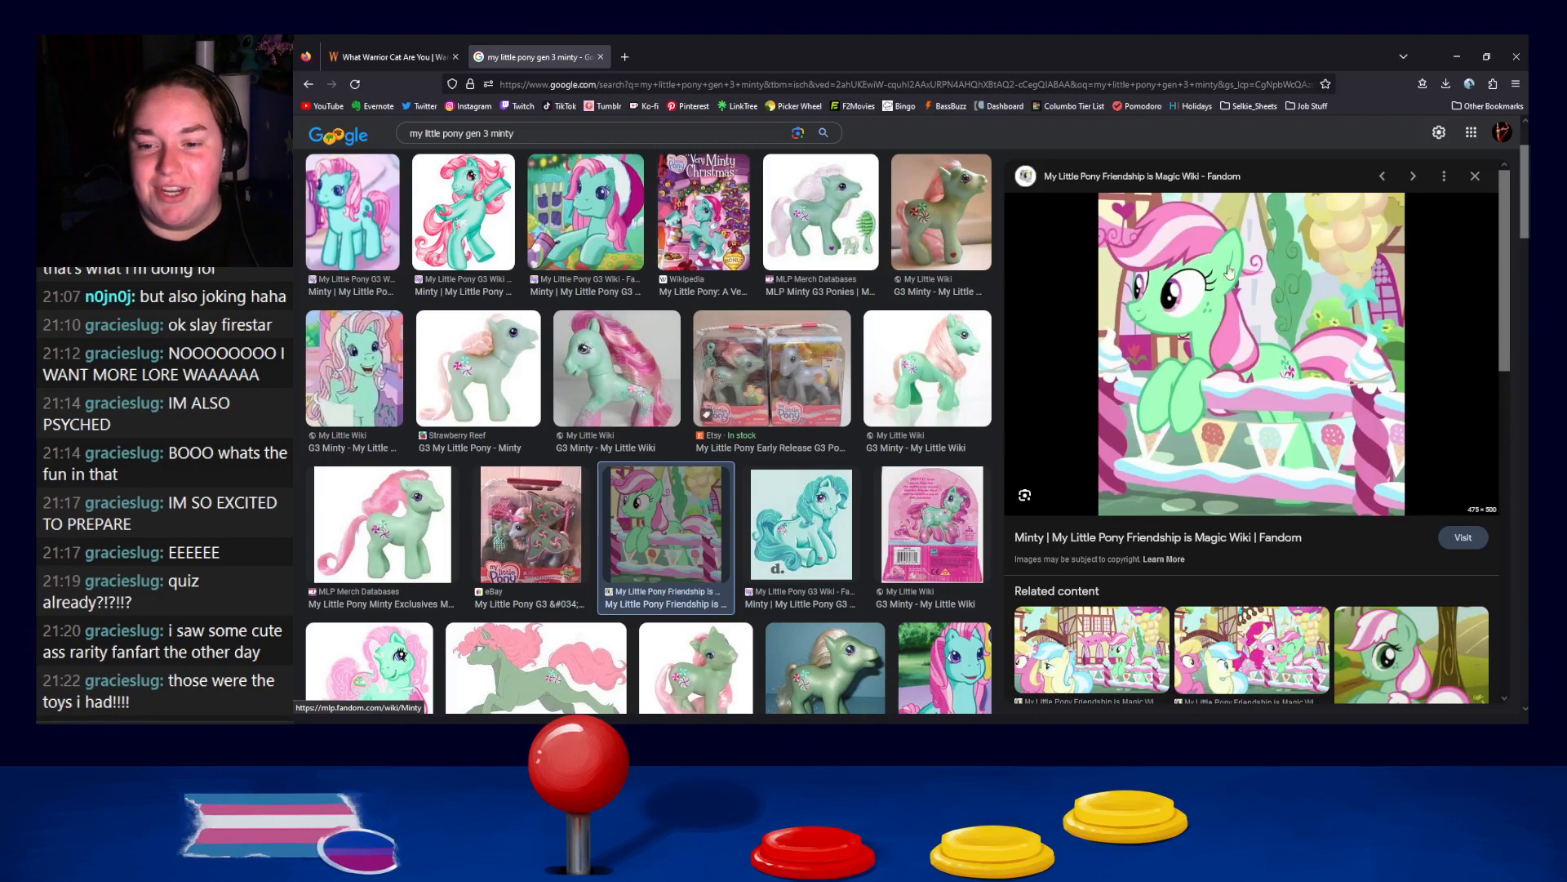
click(1138, 534)
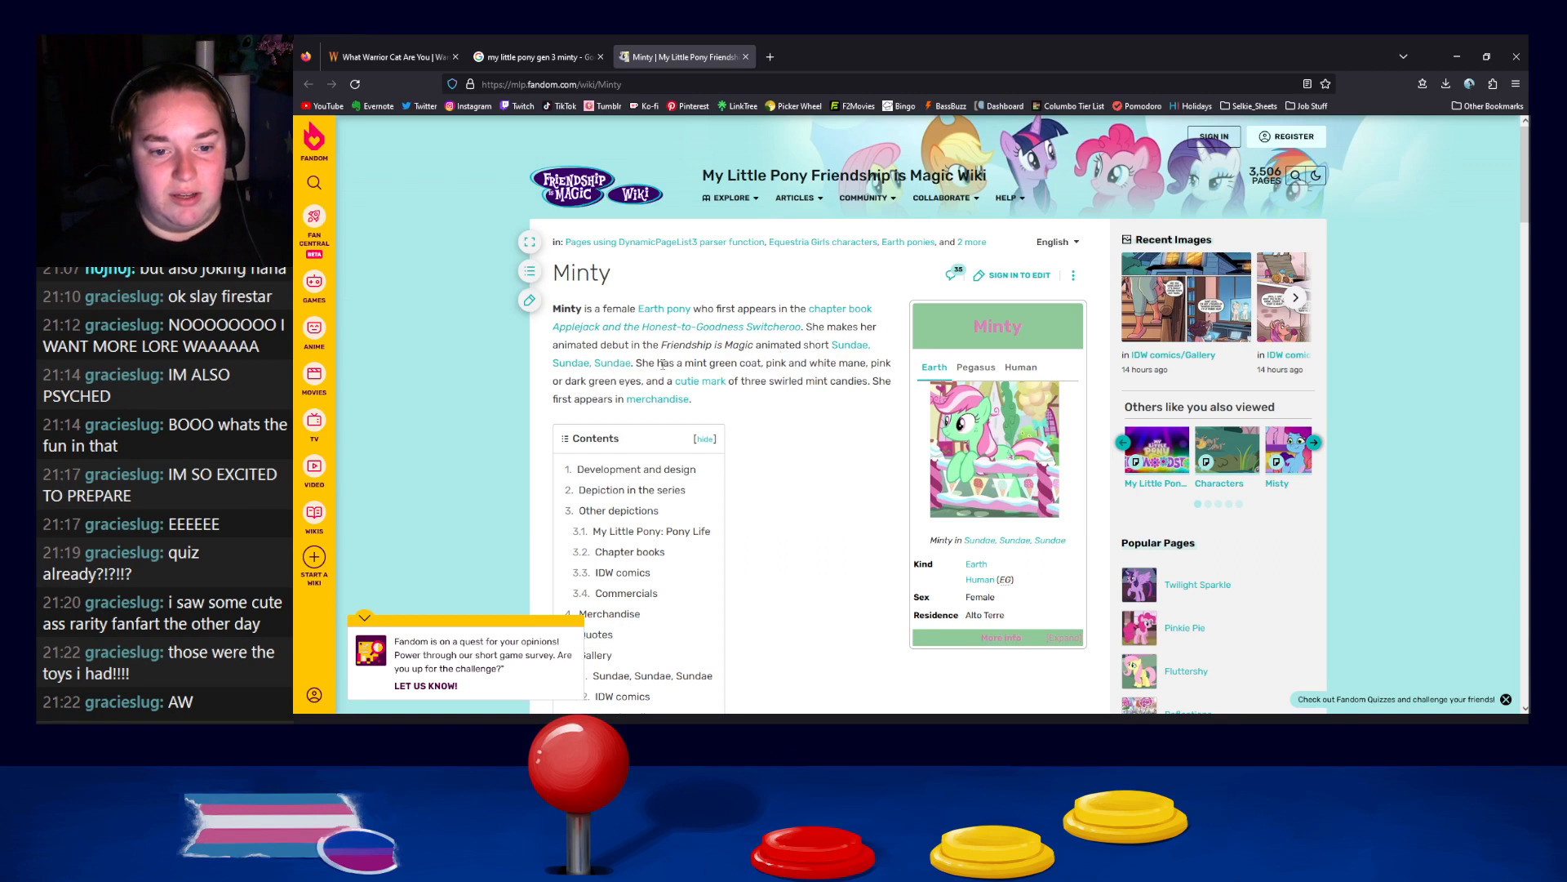
scroll(857, 416, down, 1)
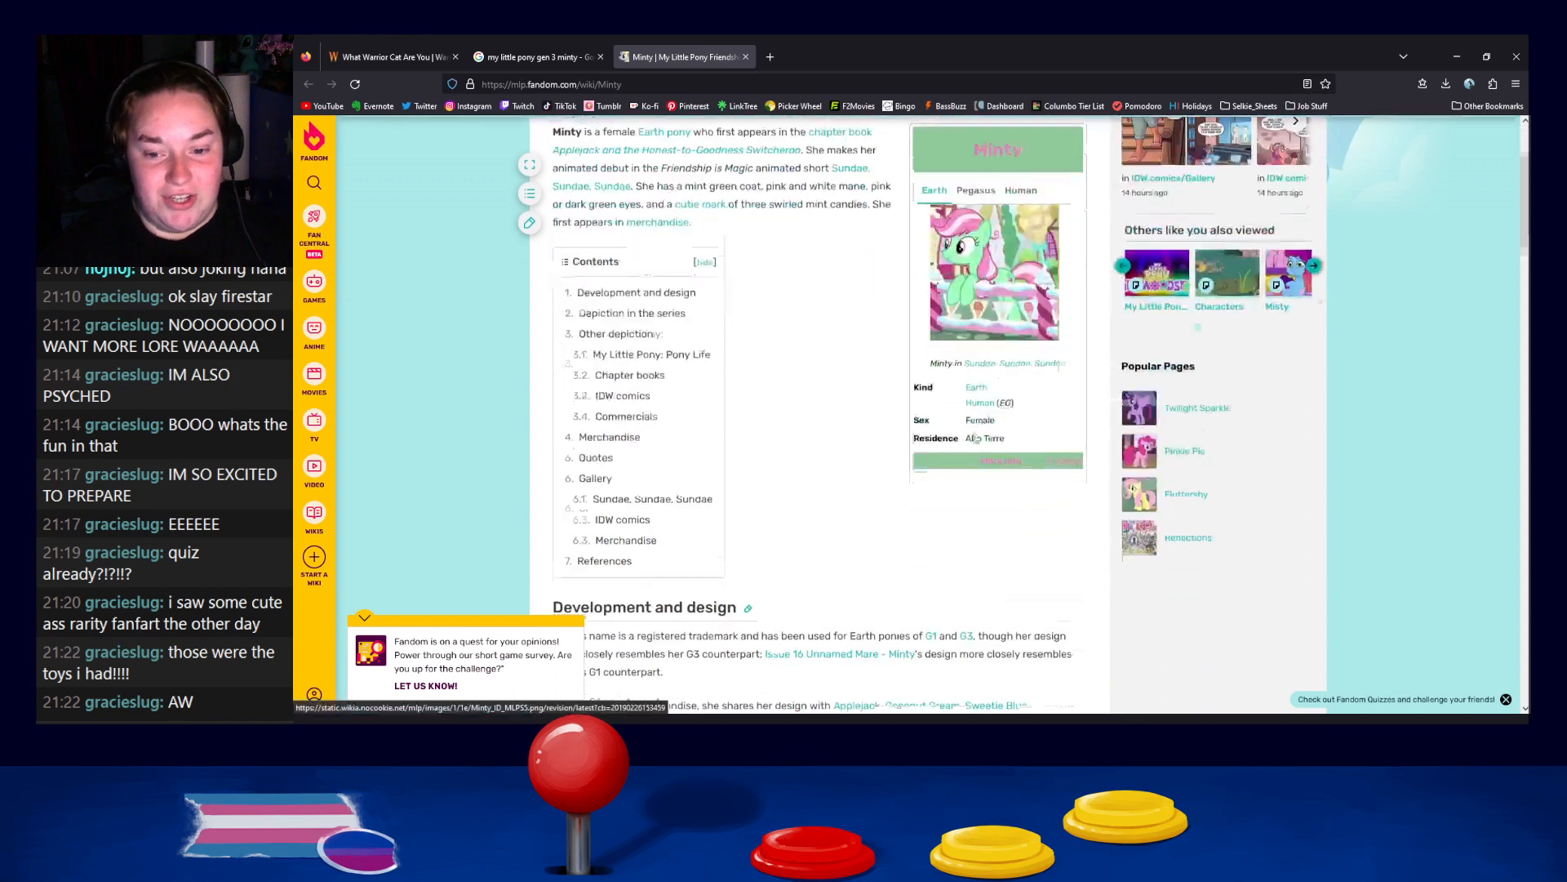
scroll(866, 451, down, 5)
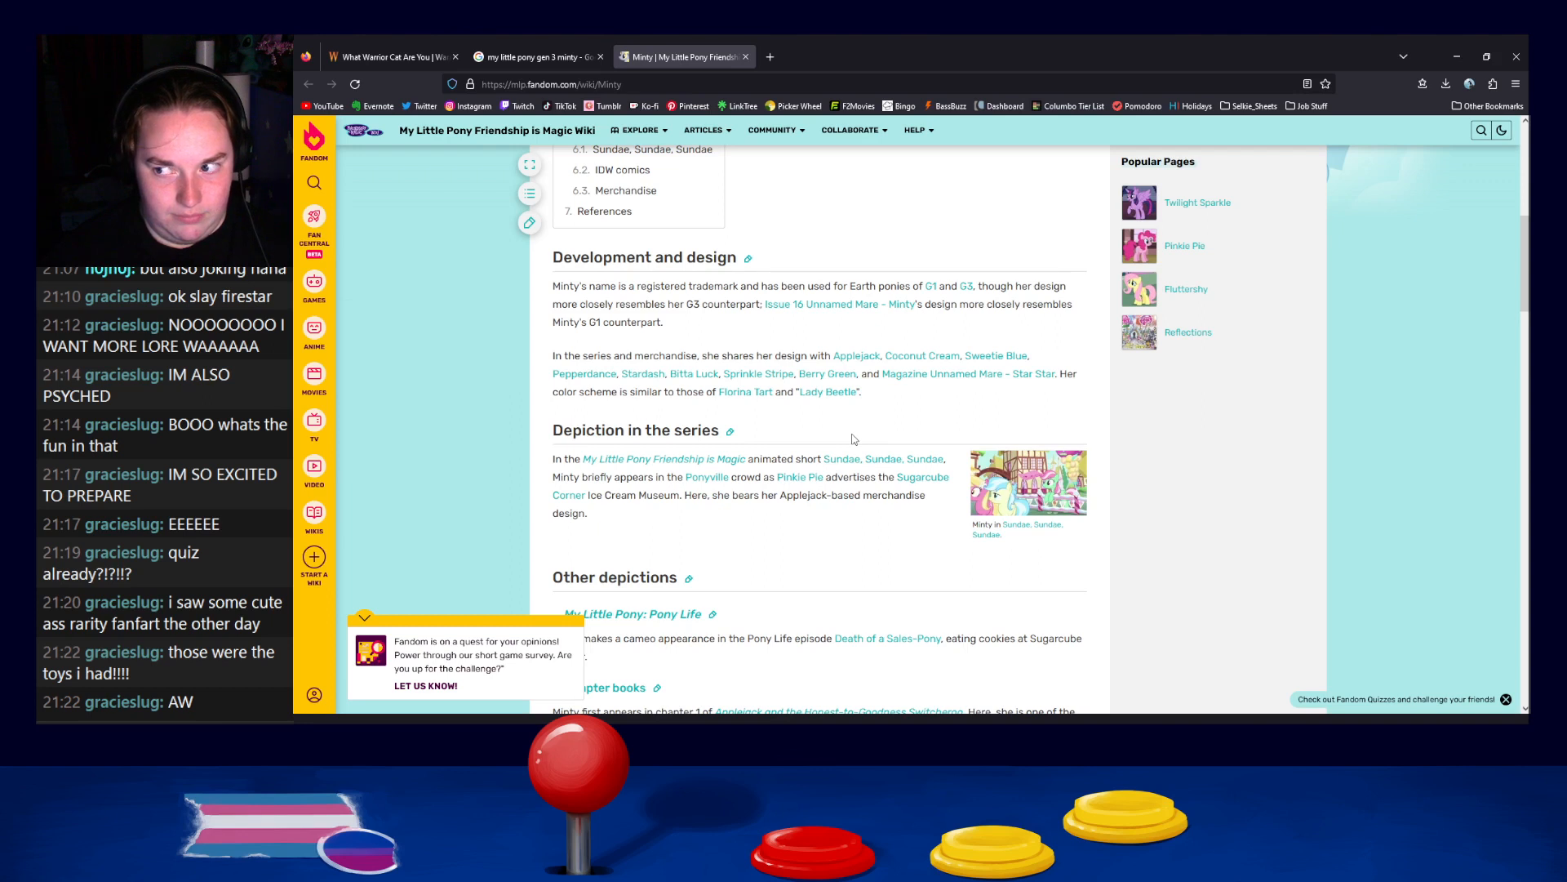
click(389, 56)
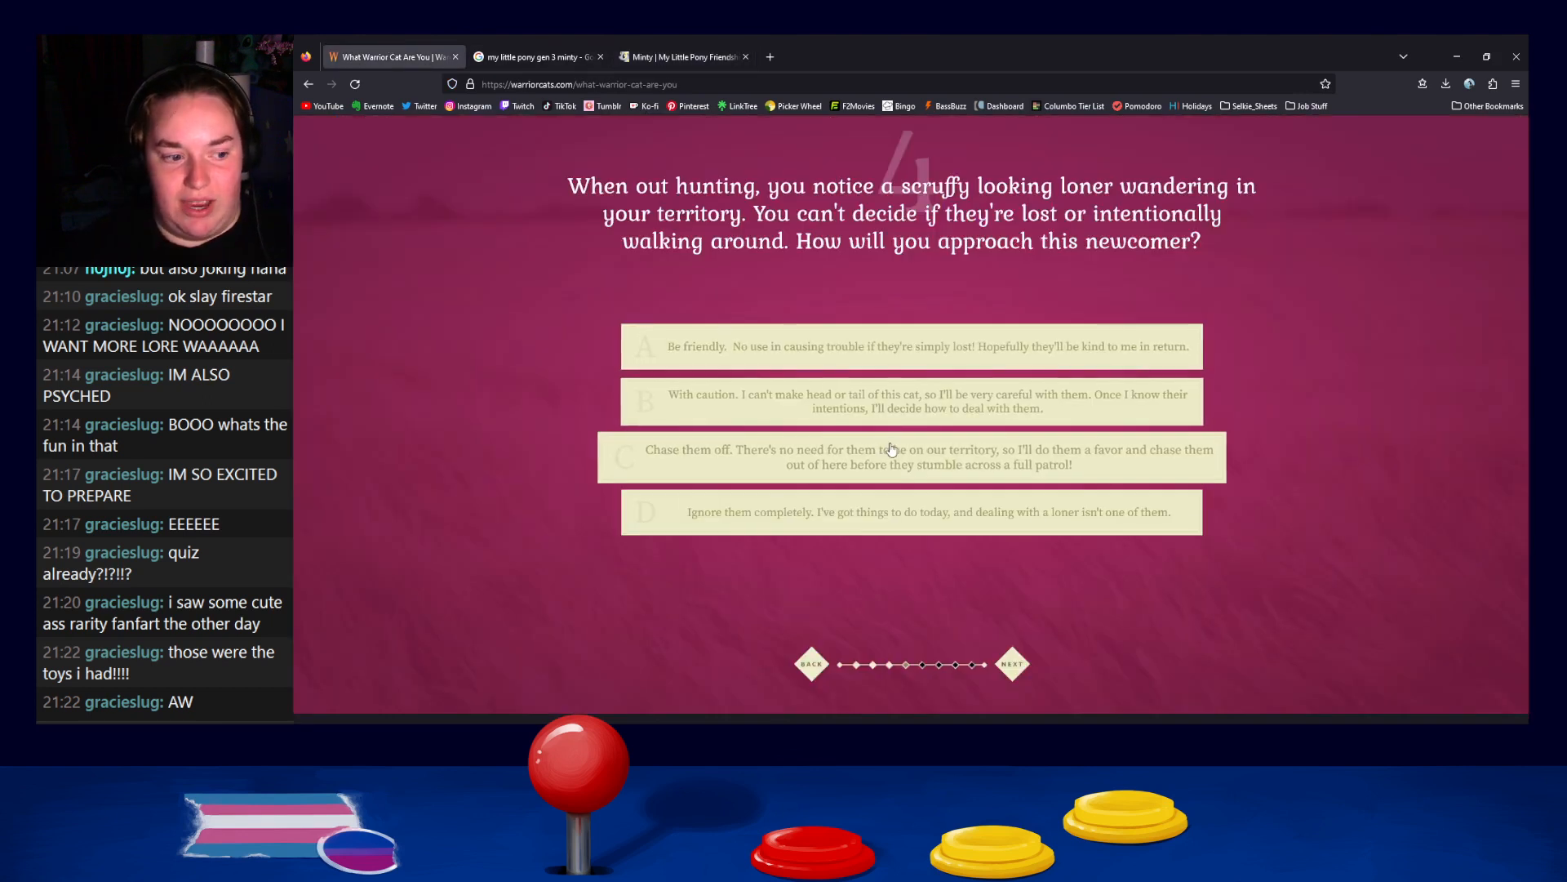
click(702, 57)
click(746, 57)
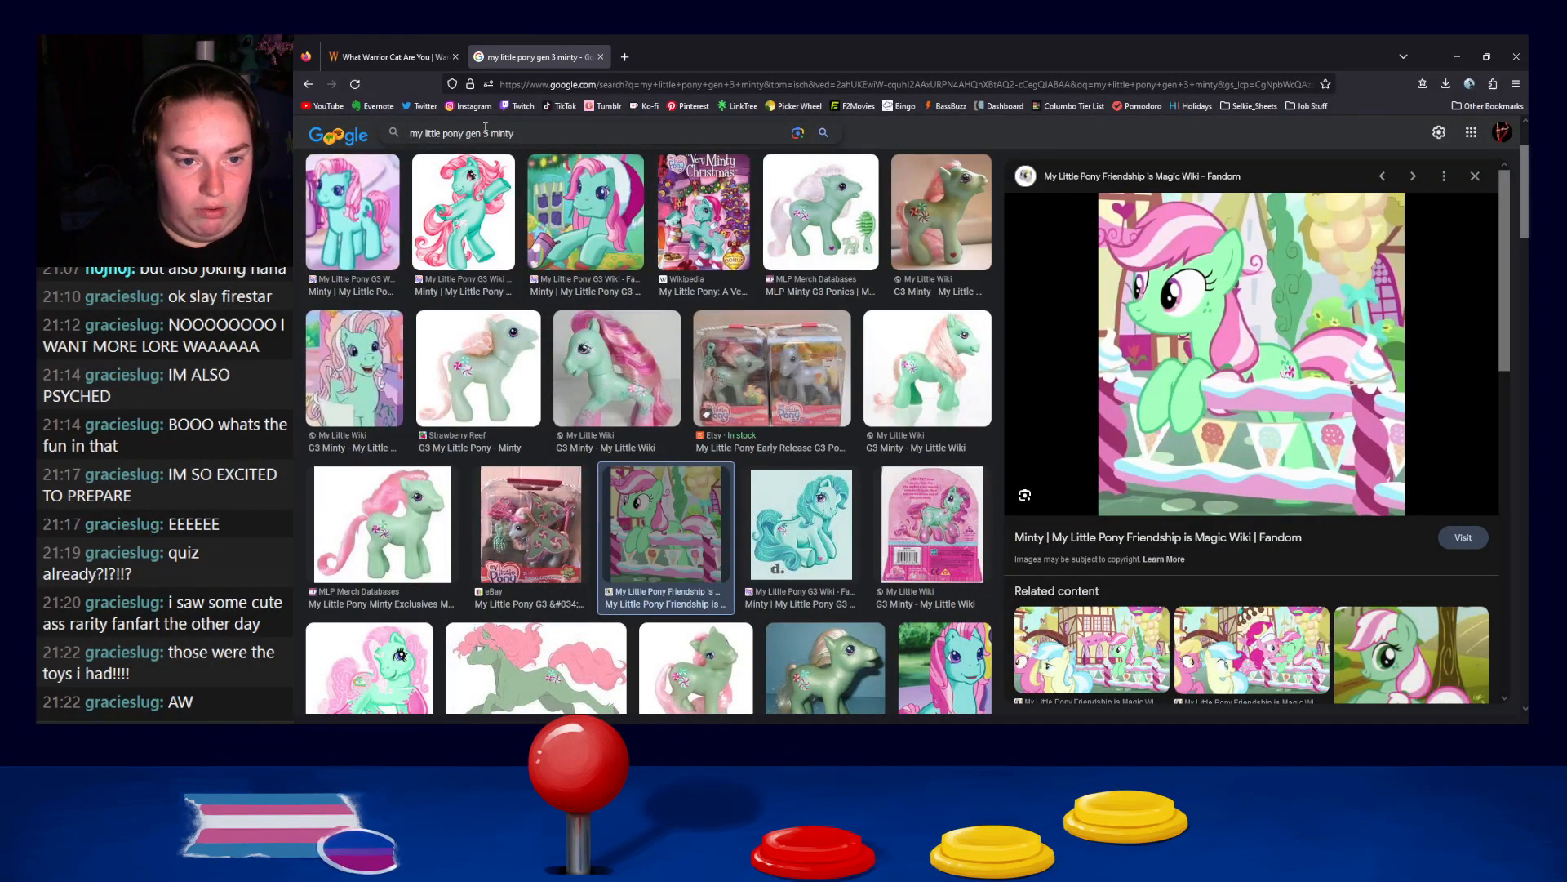
Change the image search to "my little pony gen 5"
key(BackSpace)
key(BackSpace)
key(BackSpace)
key(BackSpace)
key(BackSpace)
text(5)
key(Return)
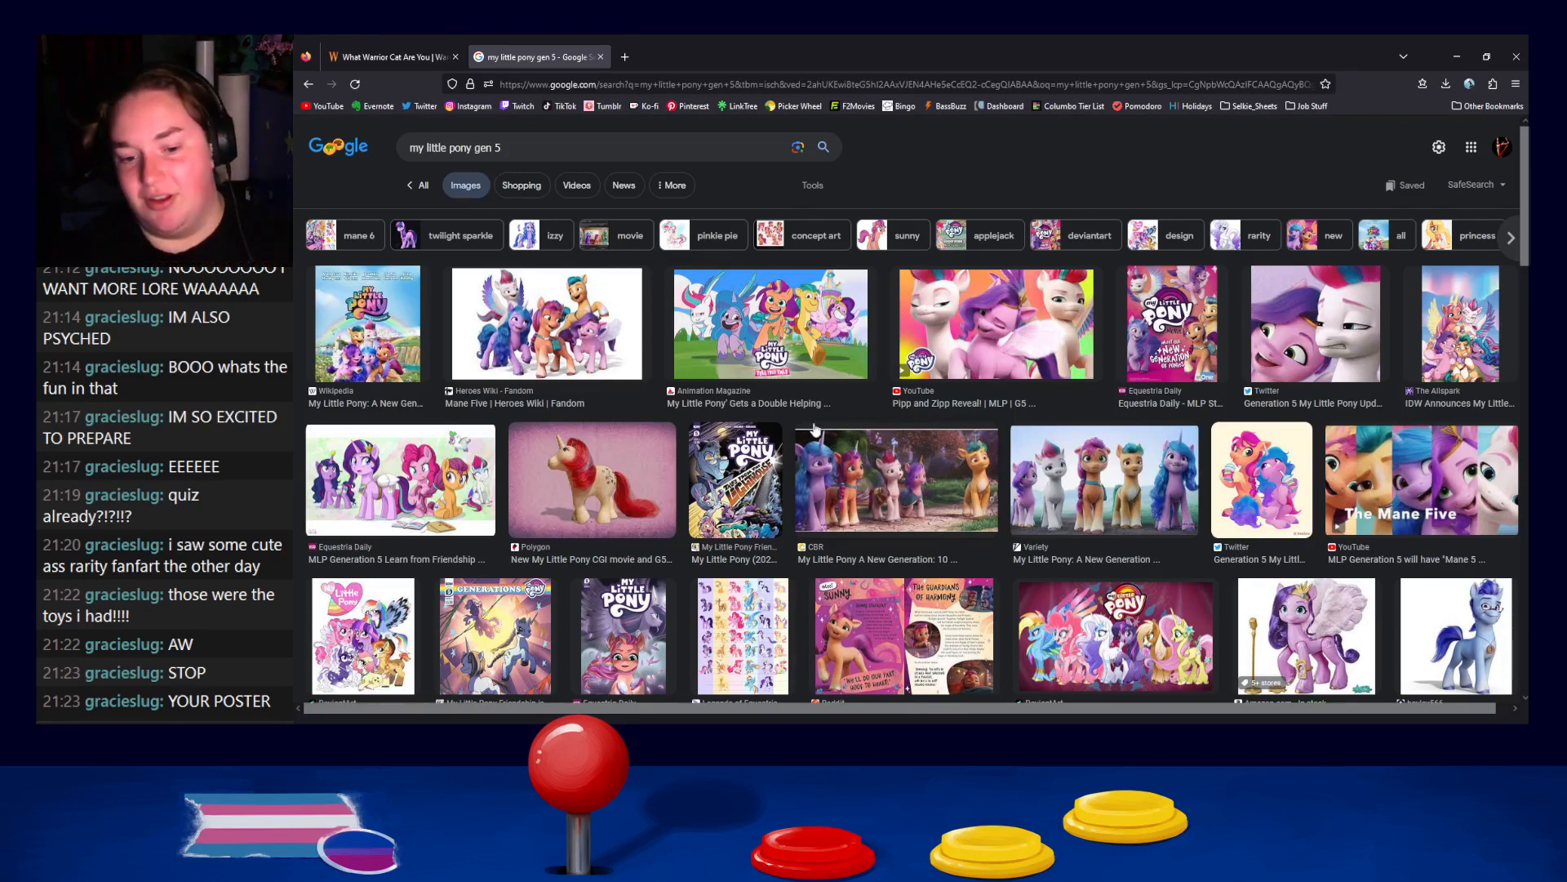
Preview the Mane Five and A New Generation poster images, and view the film's Wikipedia article before closing it
click(618, 353)
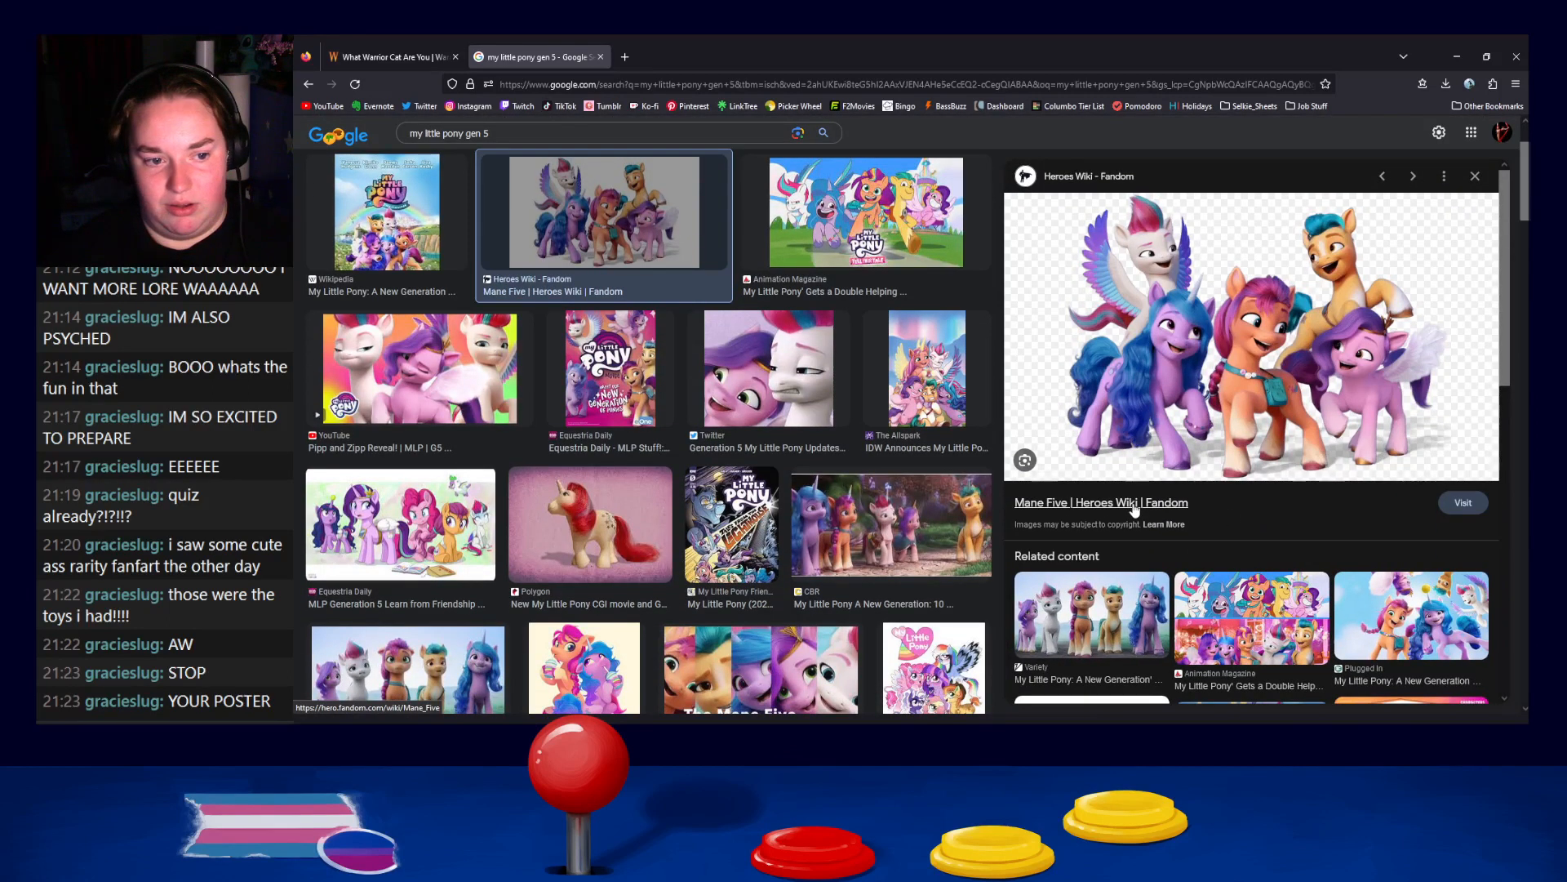
key(Left)
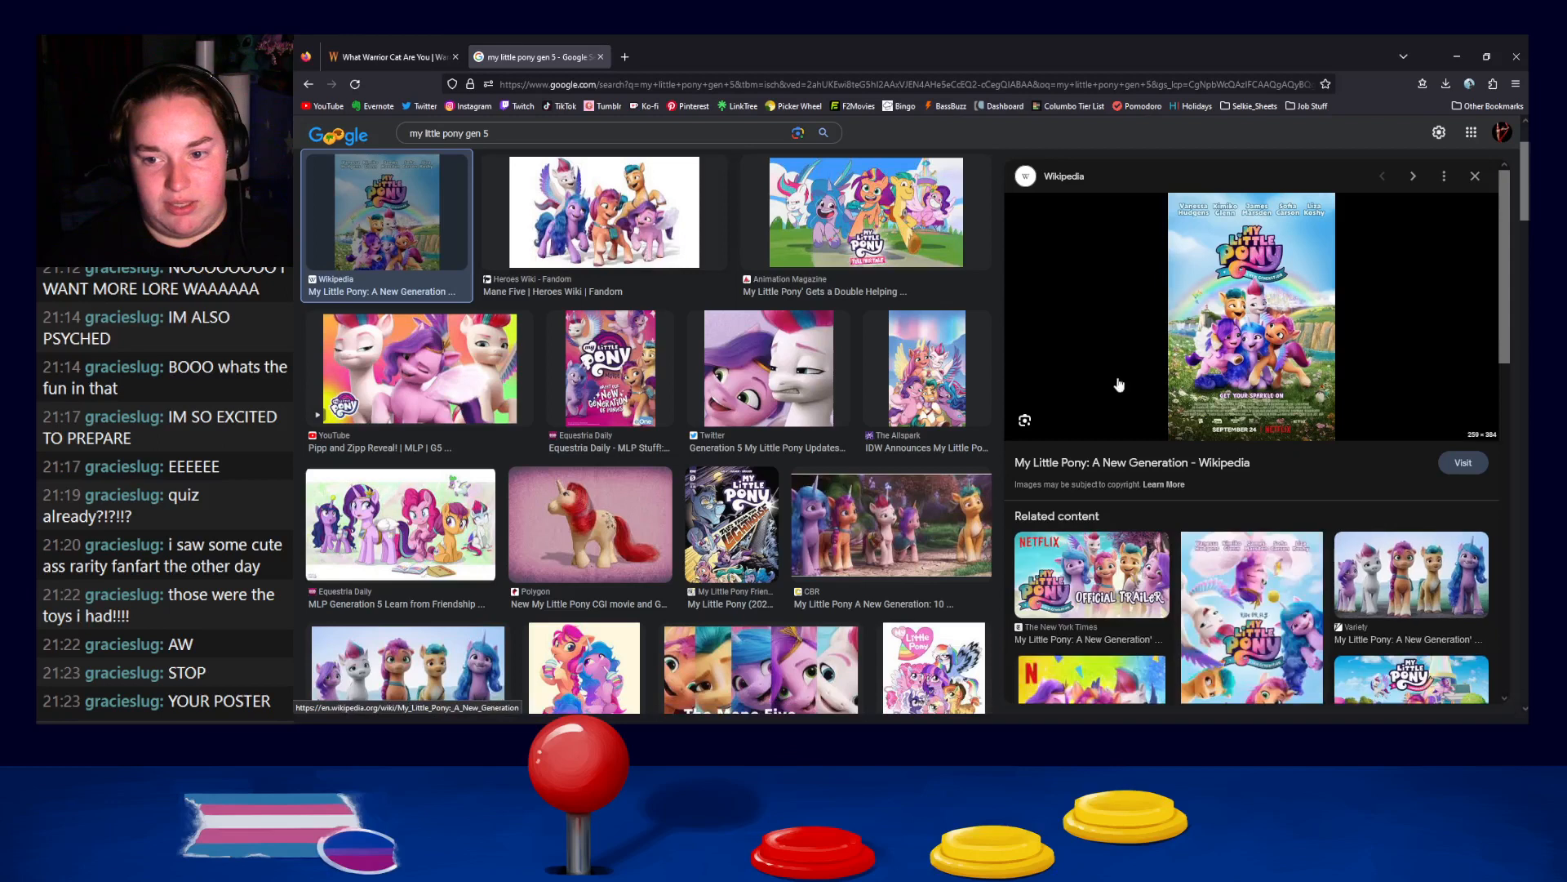
click(1218, 463)
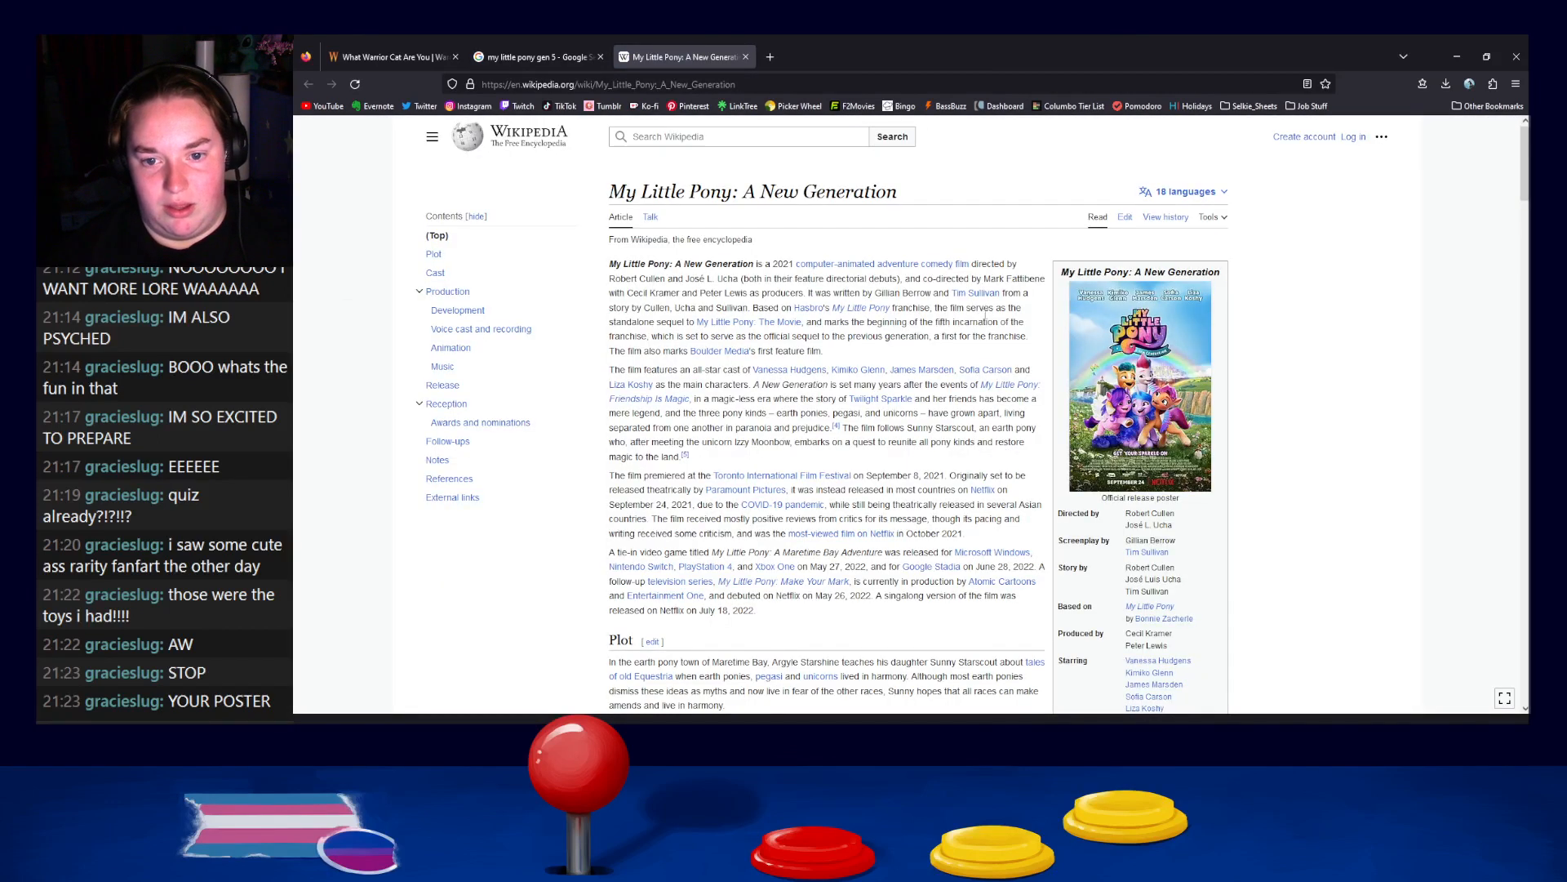
mouse_move(964, 268)
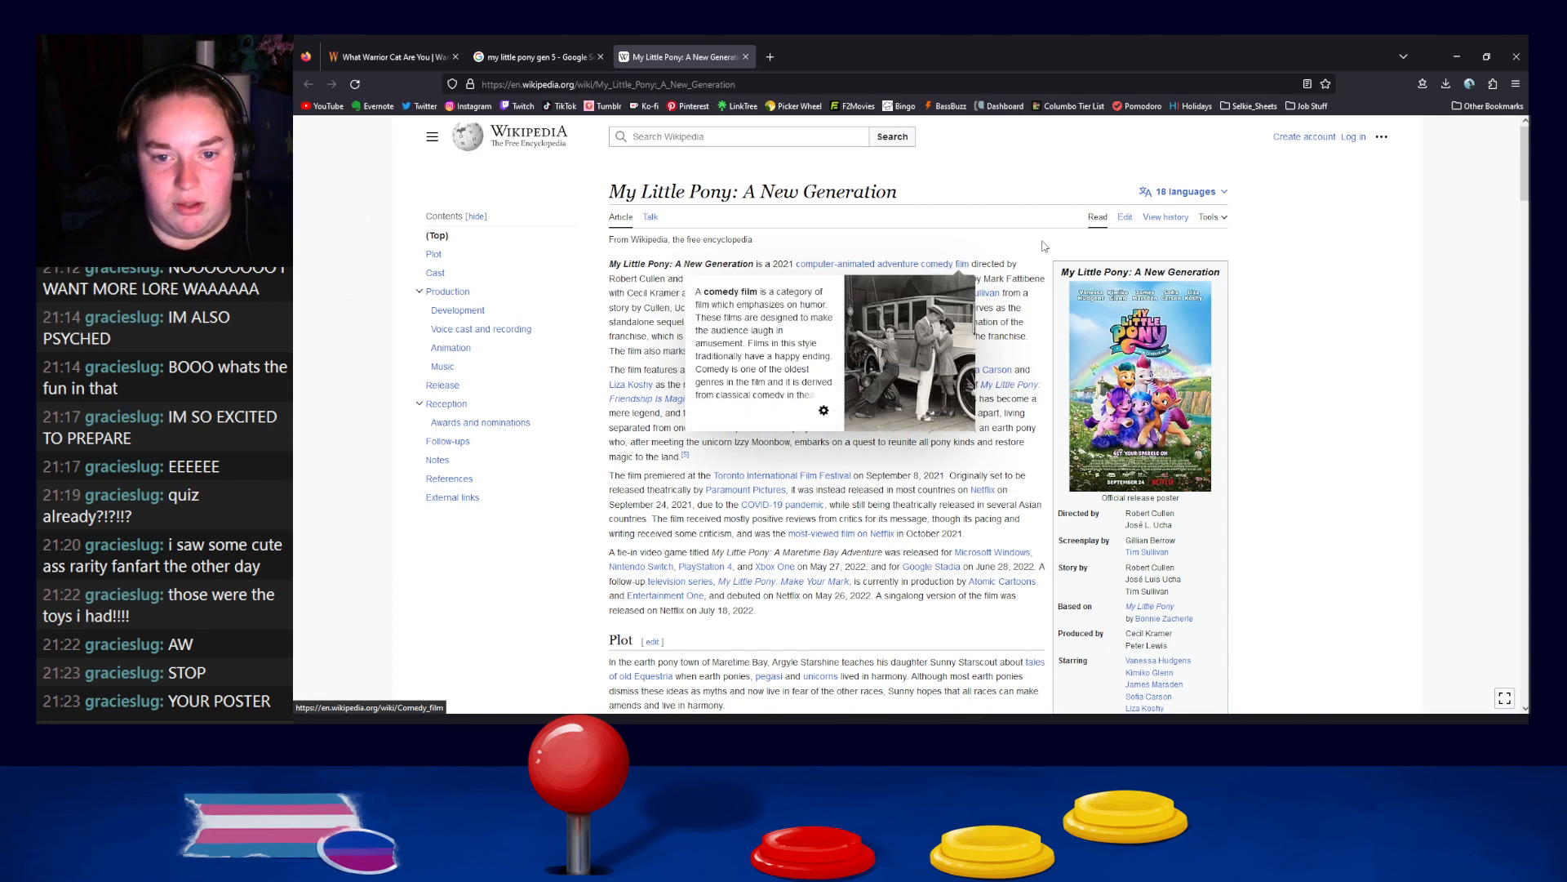
click(745, 56)
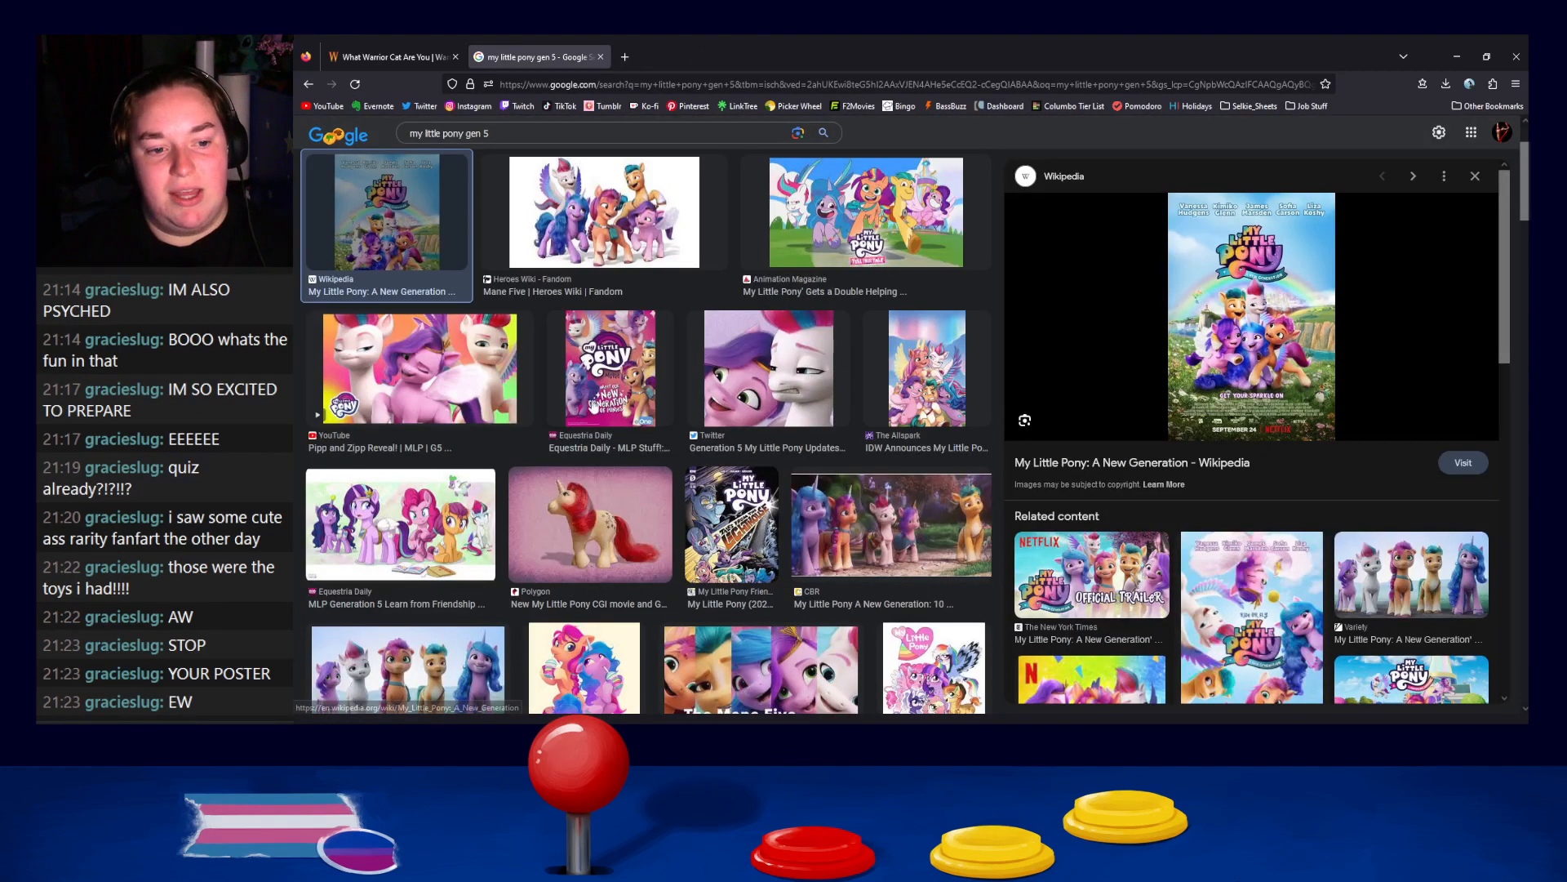
Preview the Mane Five image again and read its Heroes Wiki article down to the list of agents
key(Right)
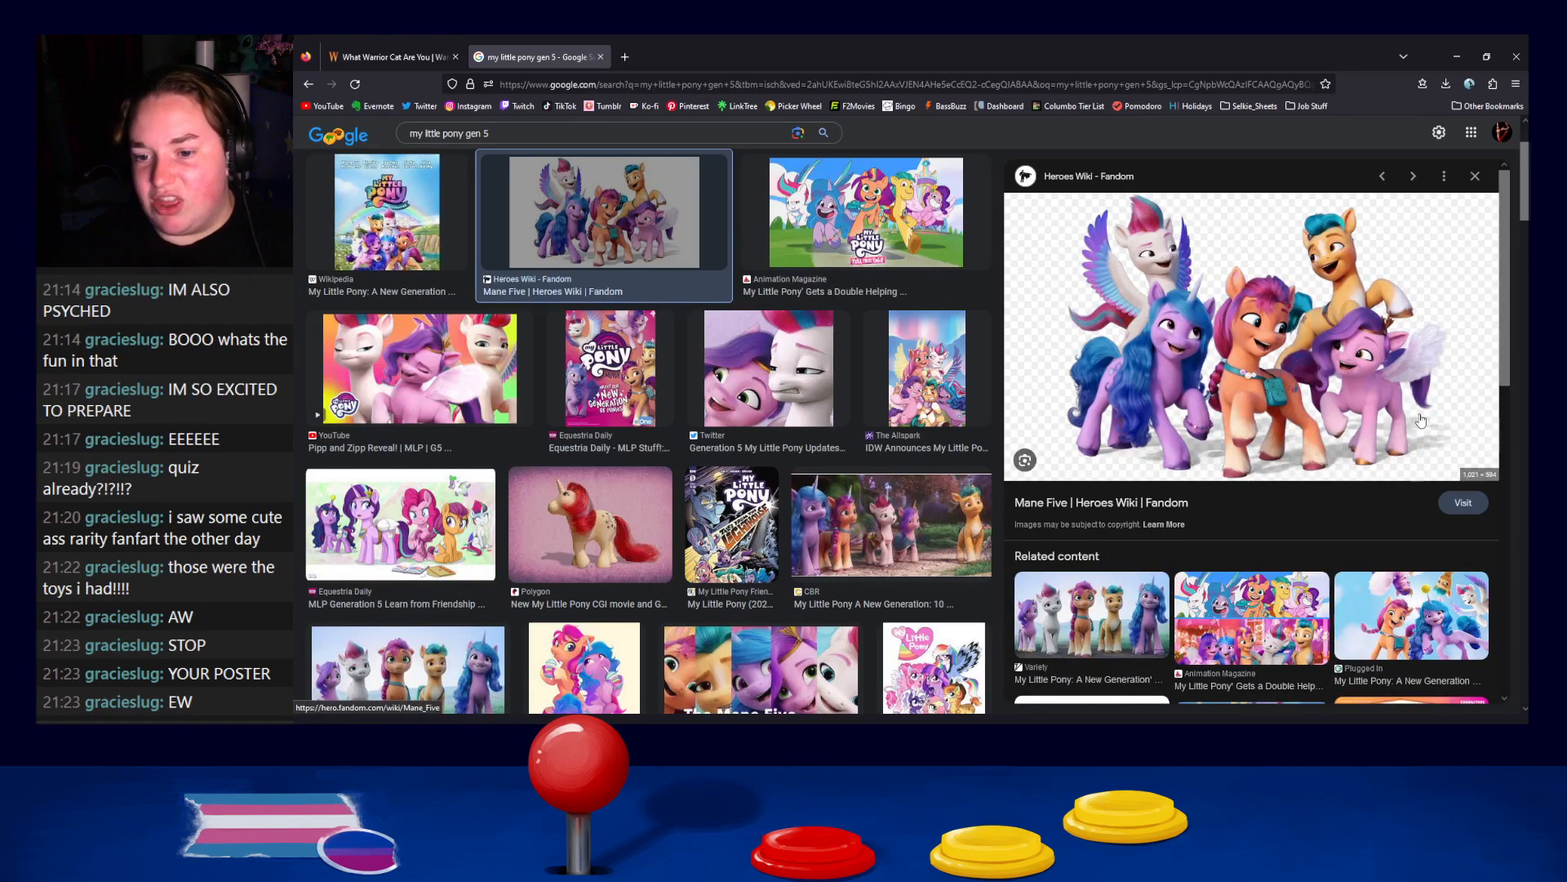
scroll(1248, 439, down, 2)
scroll(1258, 409, up, 2)
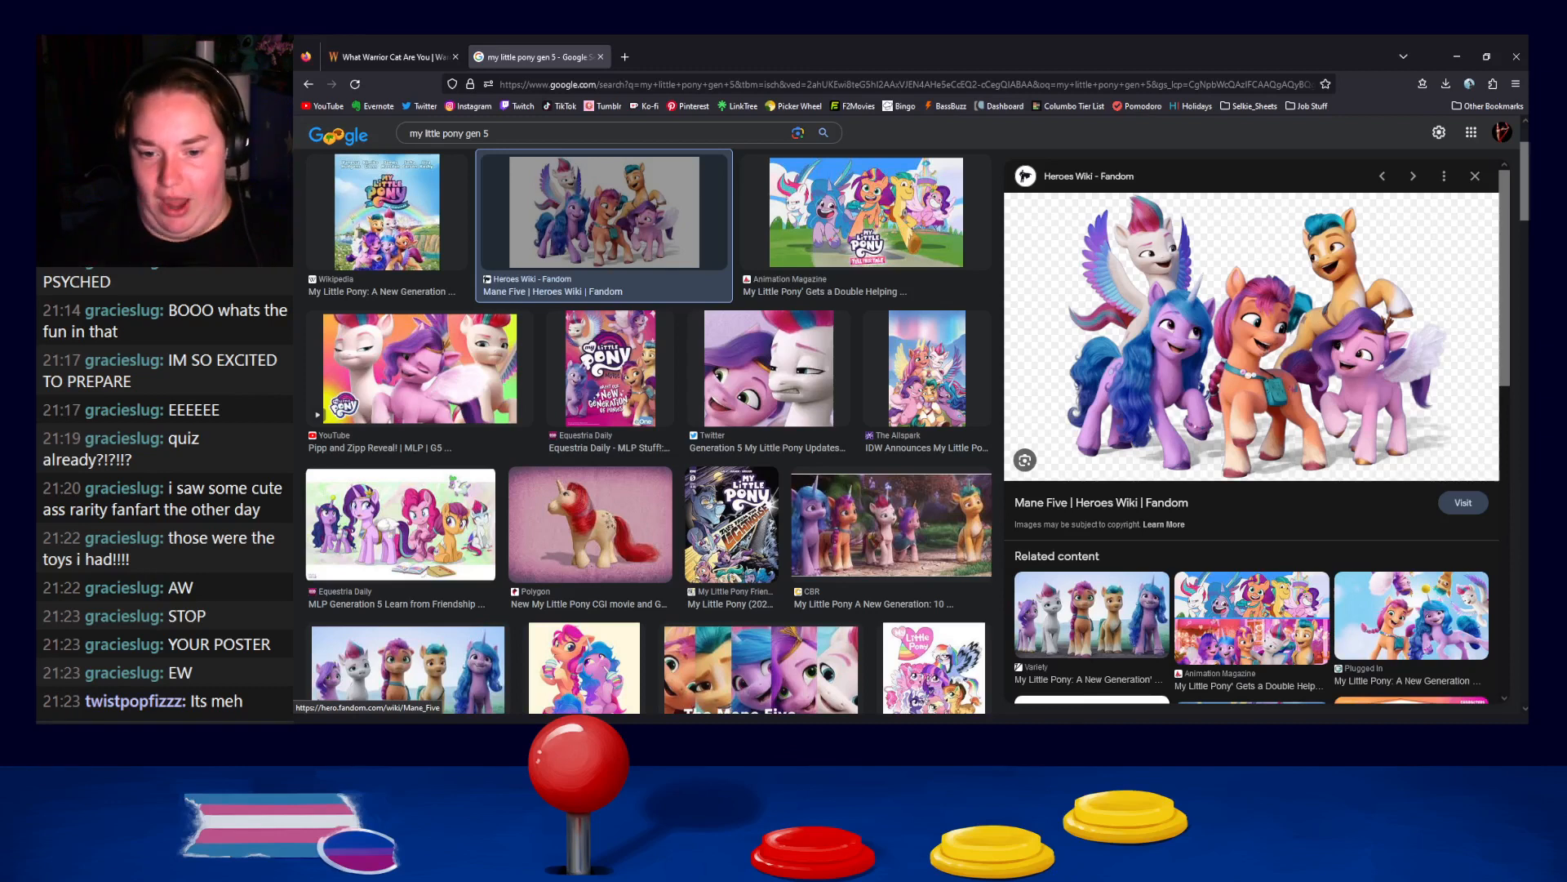
click(1060, 503)
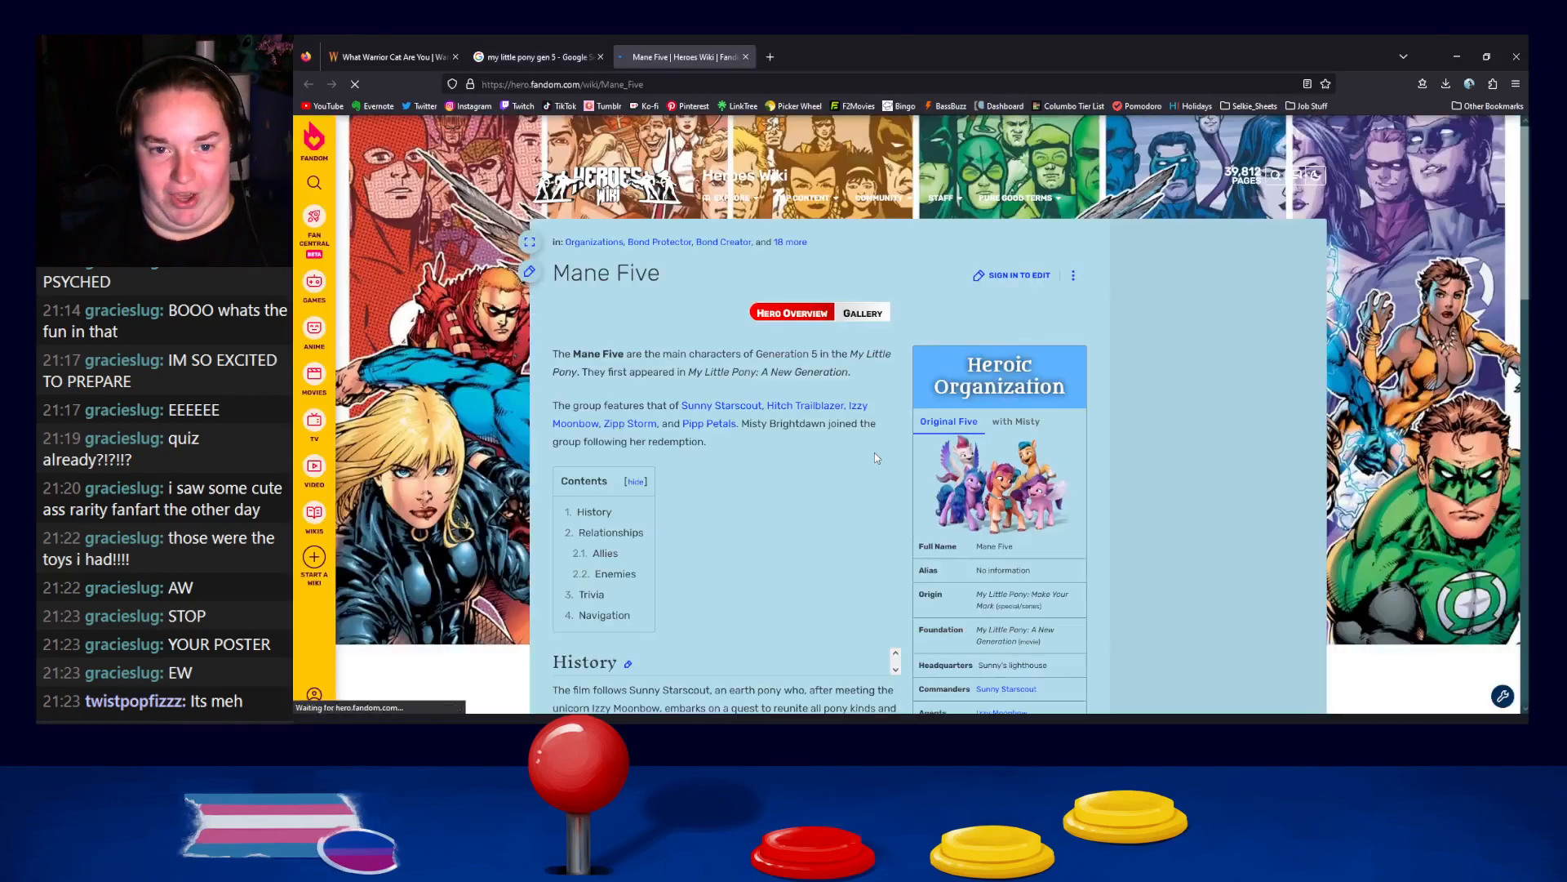
scroll(865, 437, down, 2)
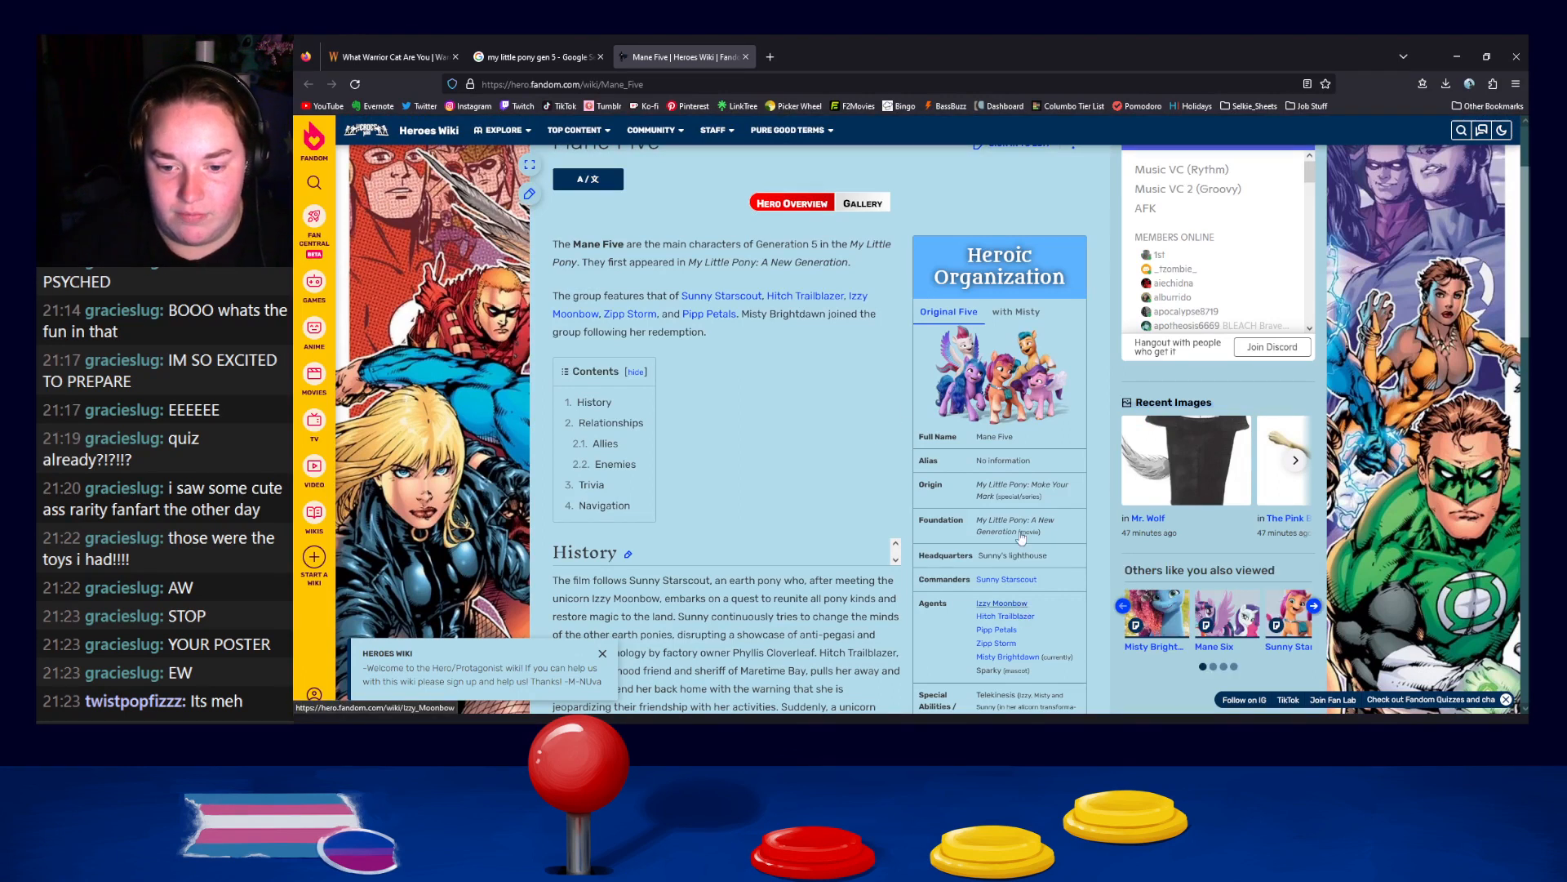
scroll(1005, 557, down, 2)
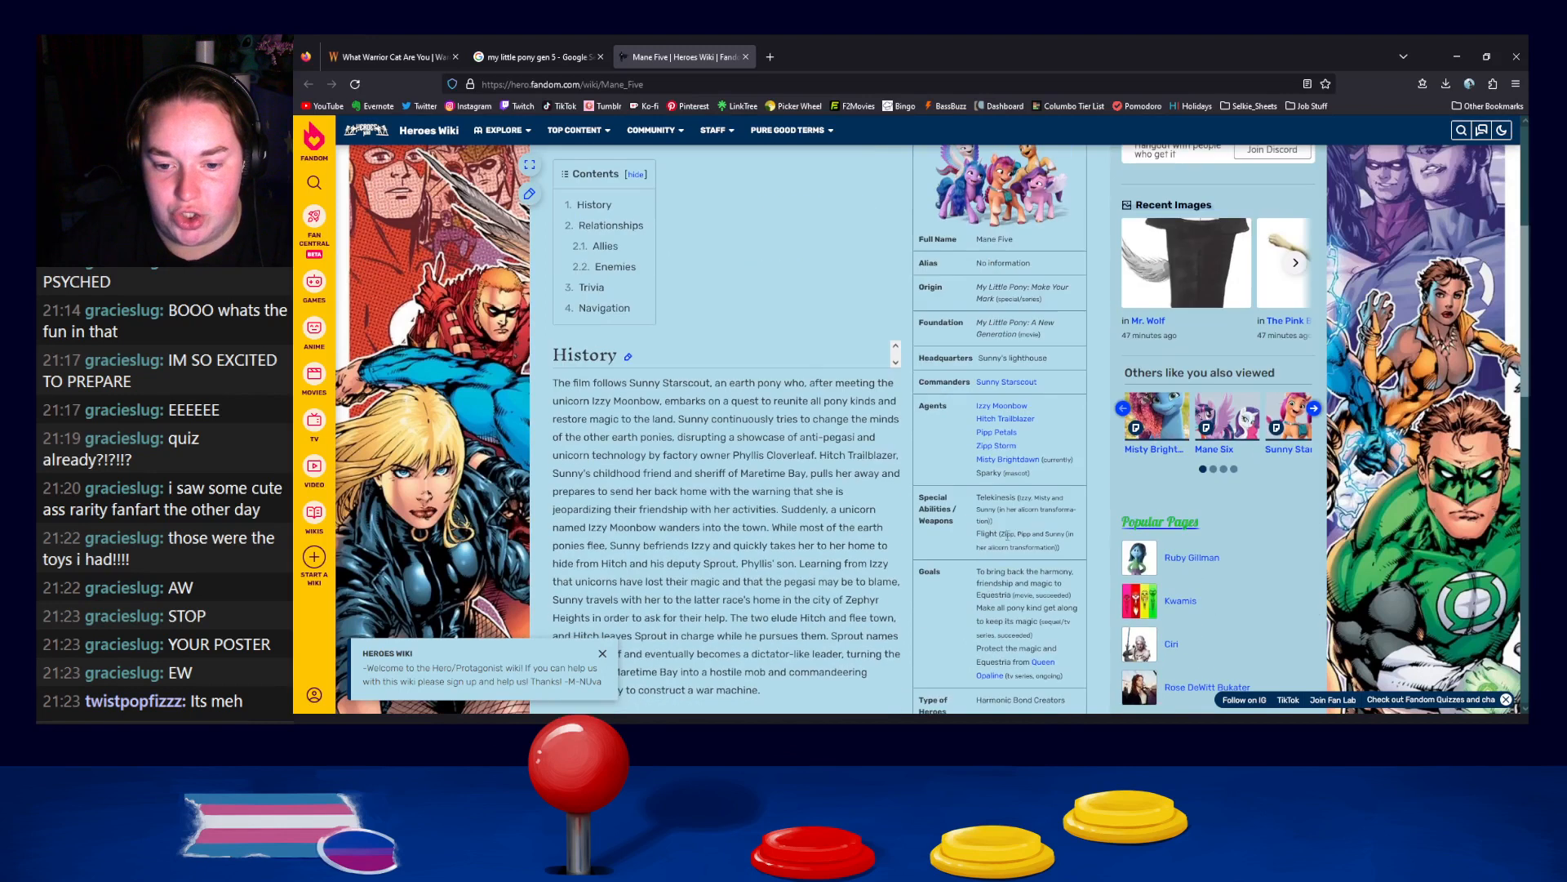
Open the Hitch Trailblazer article from the Mane Five agents list and read its introduction and character infobox
click(1015, 418)
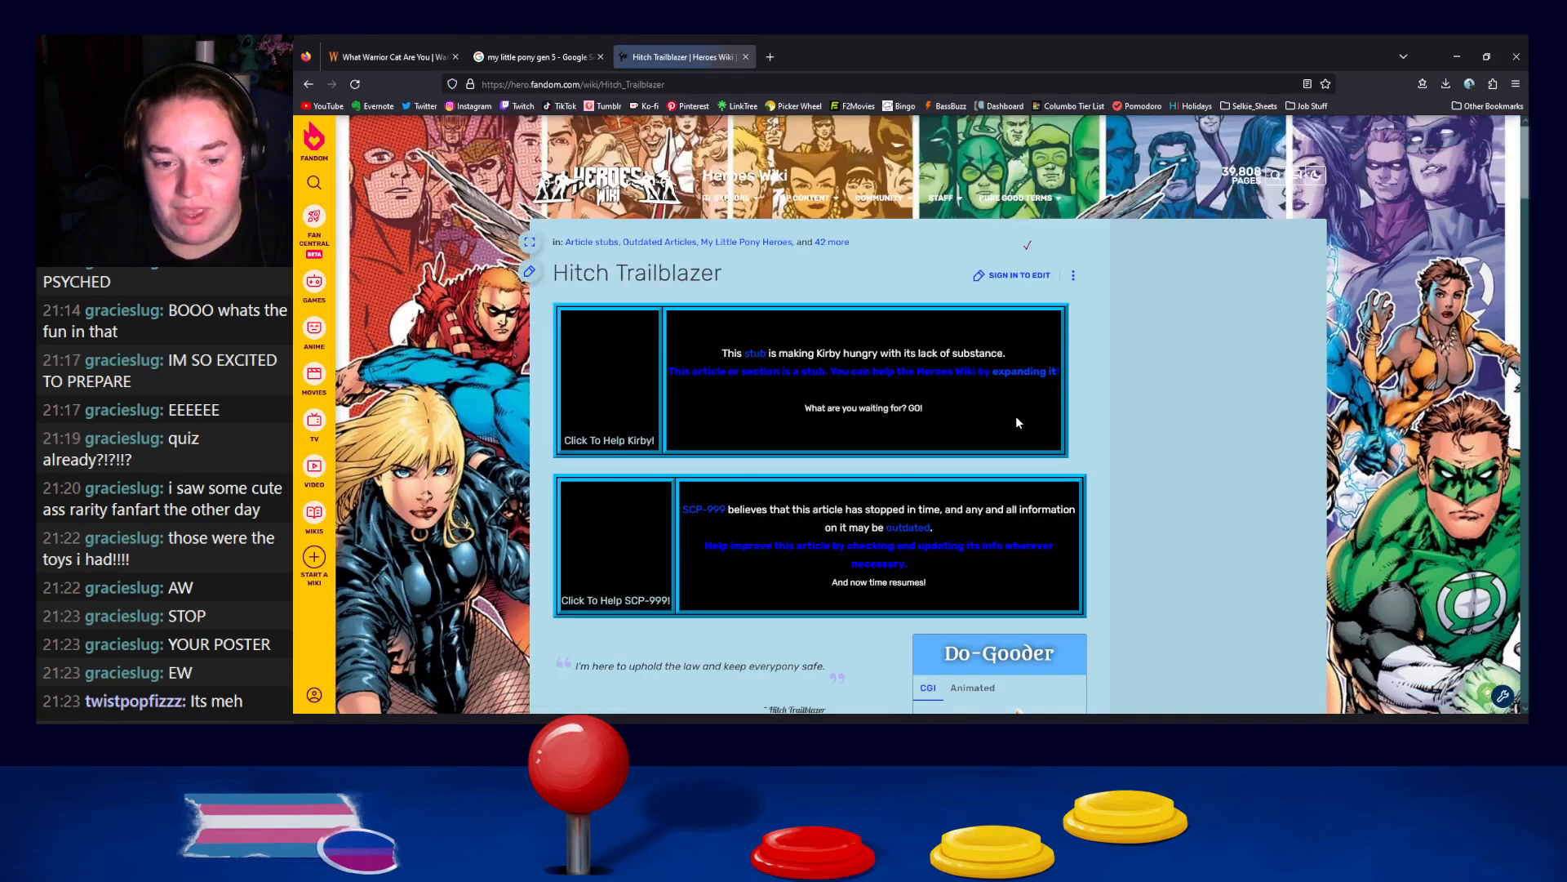
scroll(810, 531, down, 2)
scroll(813, 535, down, 3)
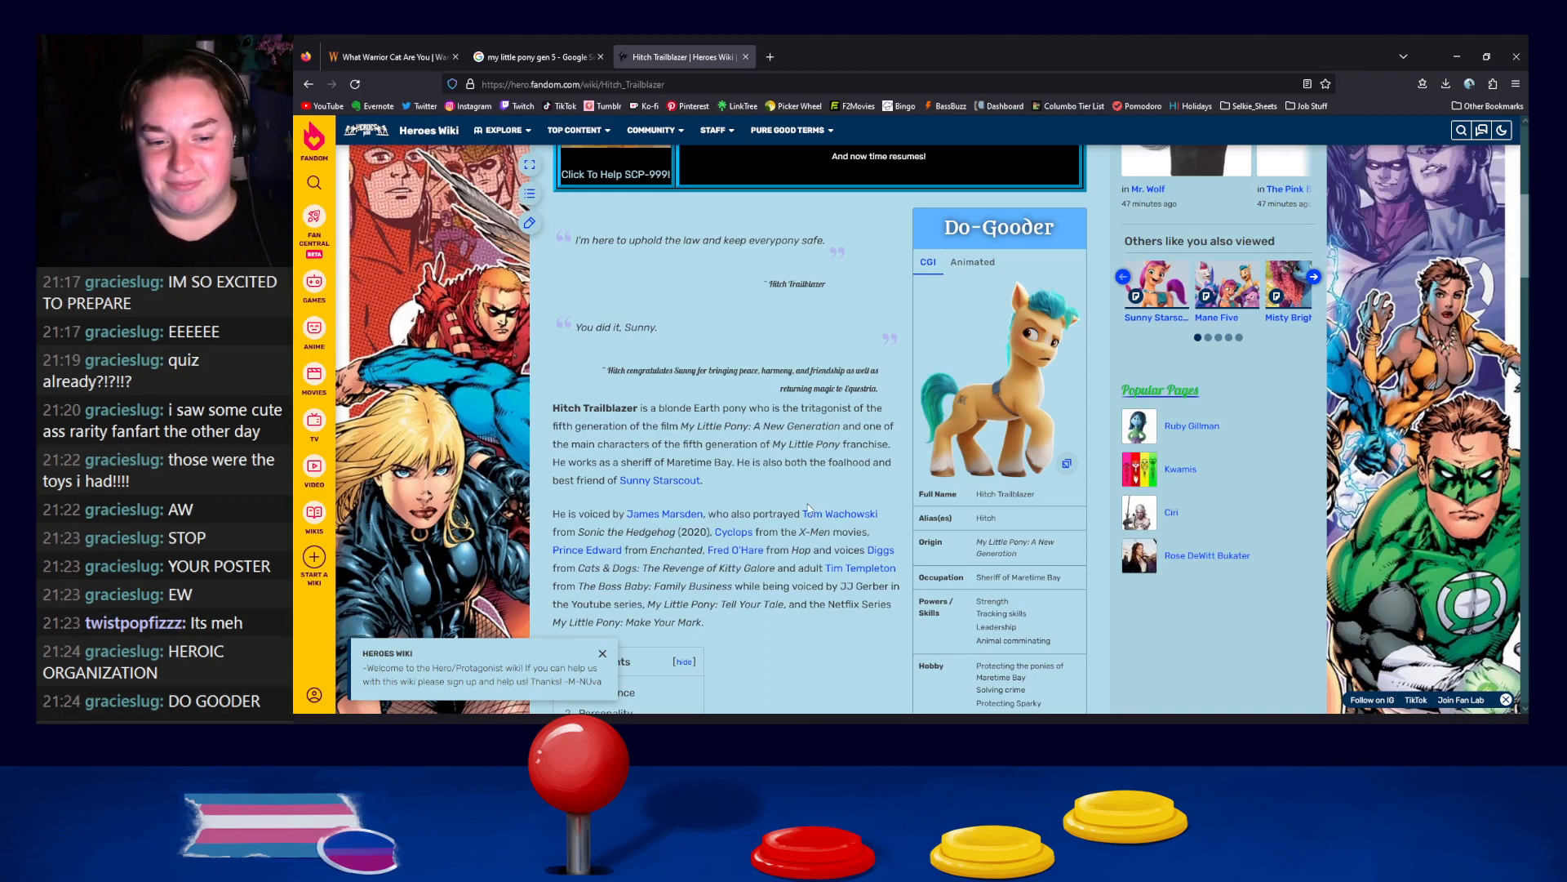
scroll(808, 508, down, 4)
scroll(865, 525, up, 1)
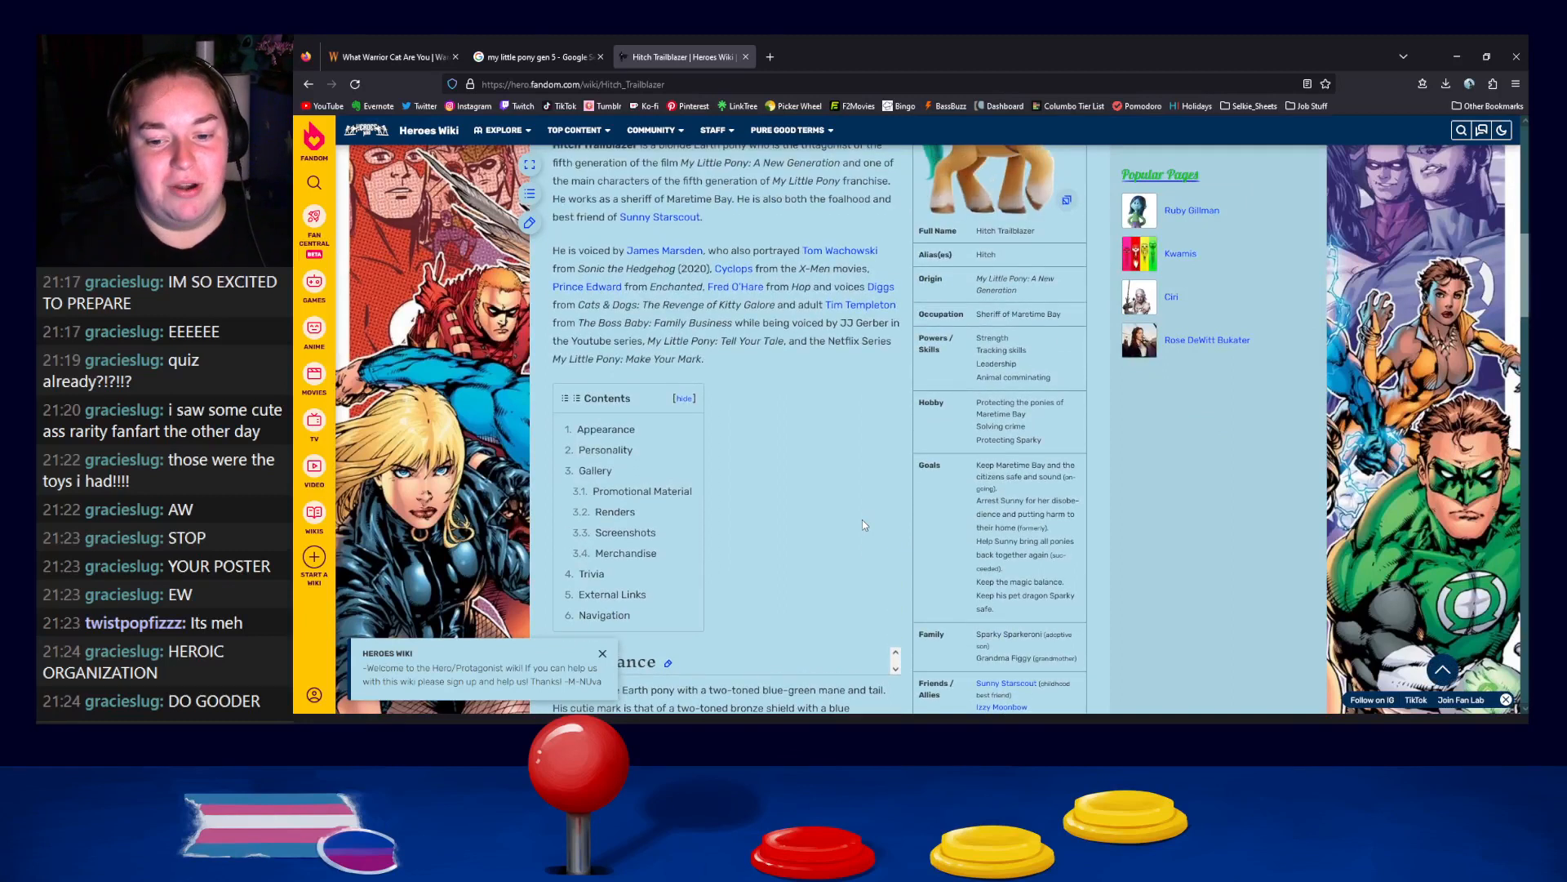
scroll(863, 525, up, 3)
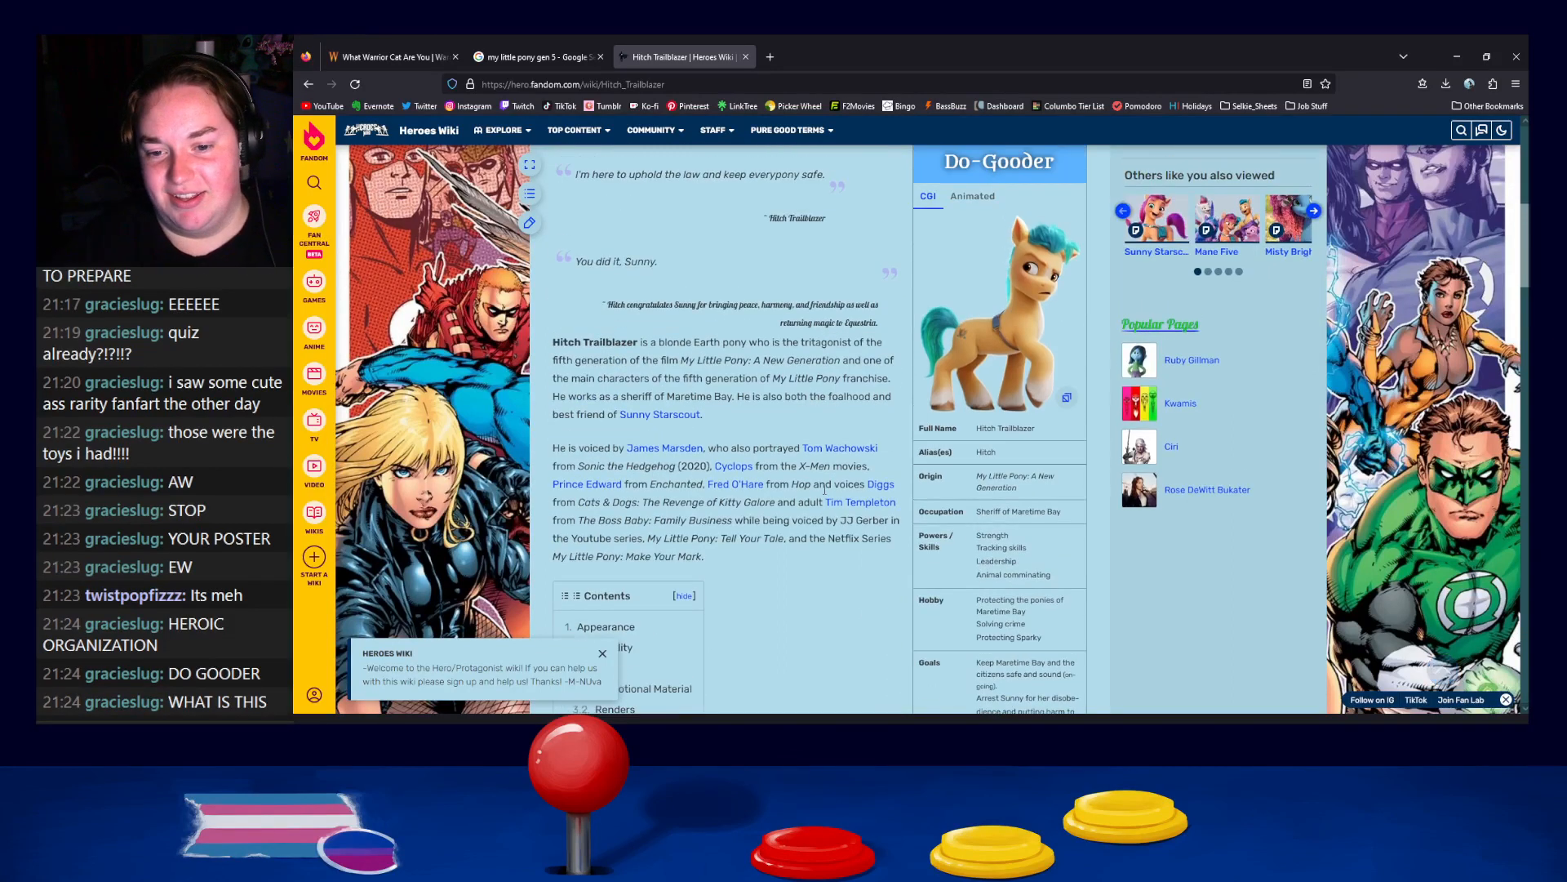
scroll(824, 492, up, 1)
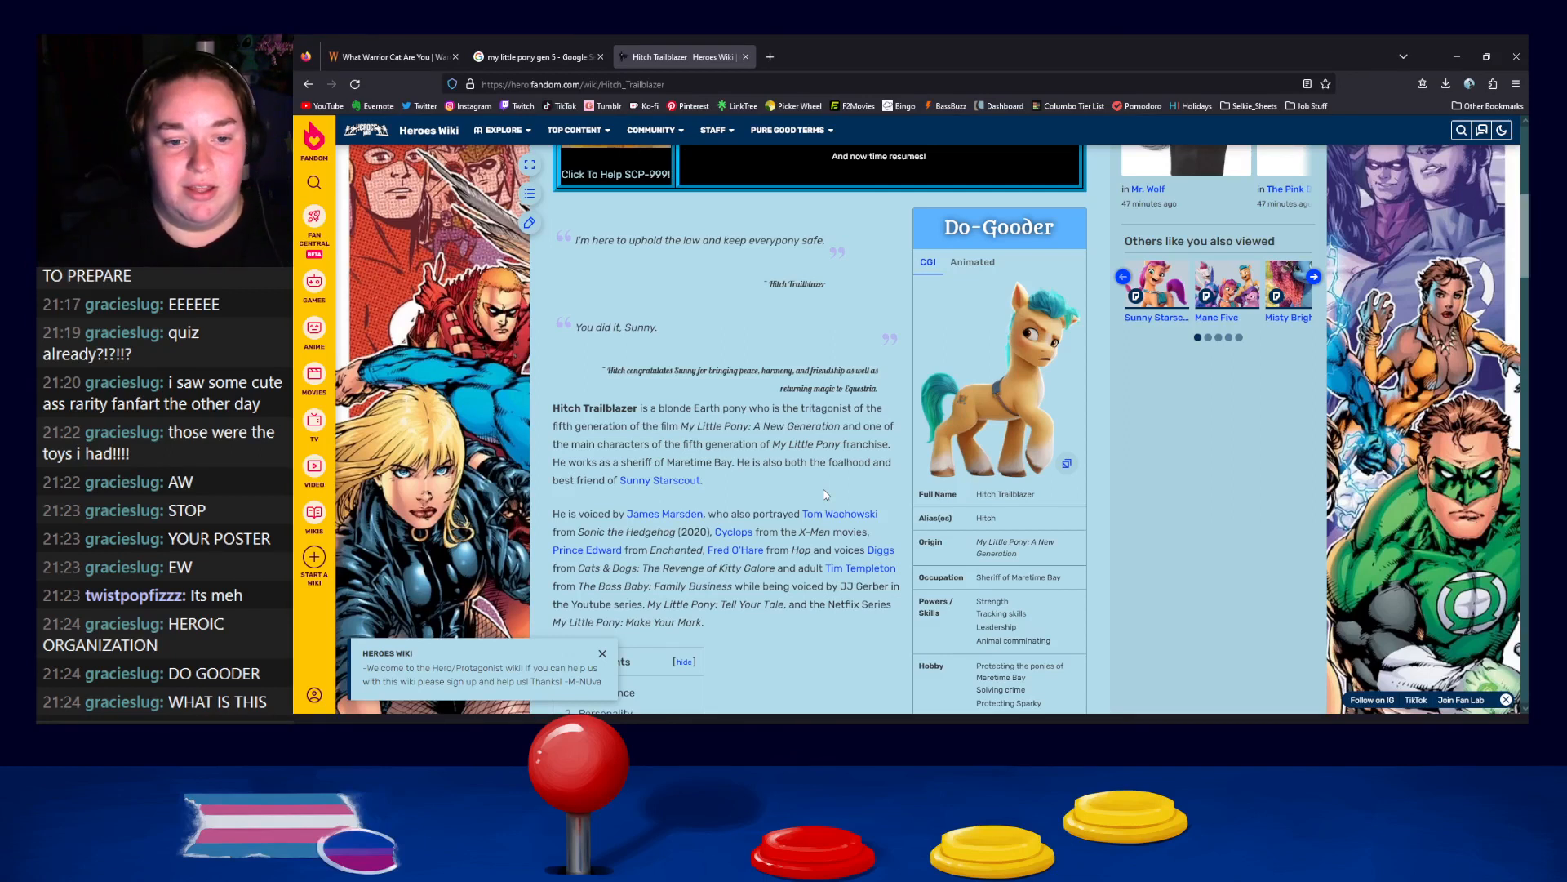
scroll(826, 494, down, 1)
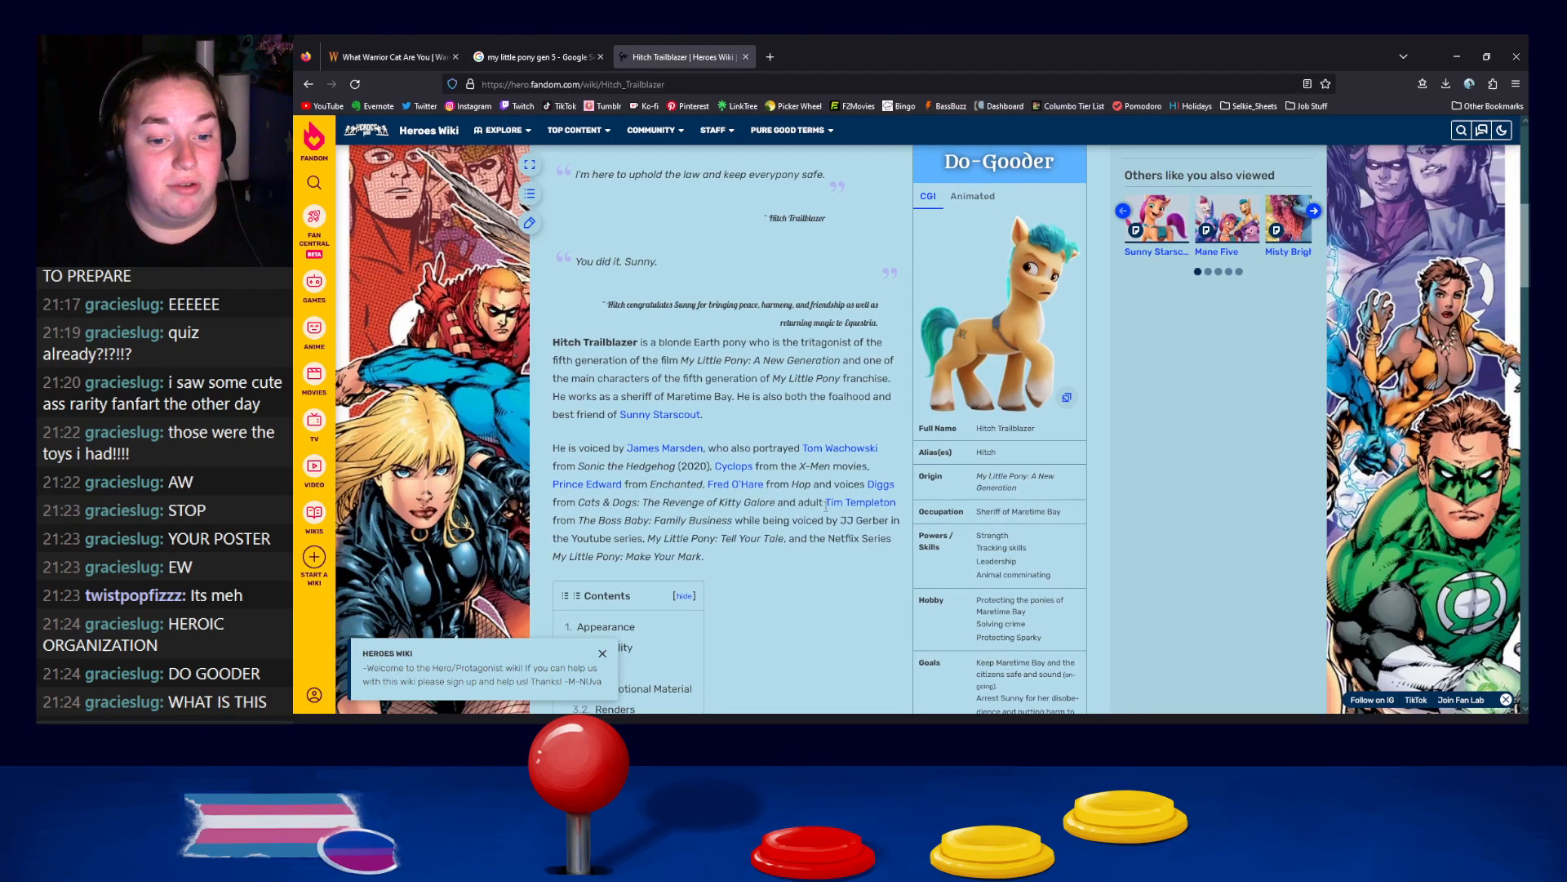
scroll(826, 504, down, 1)
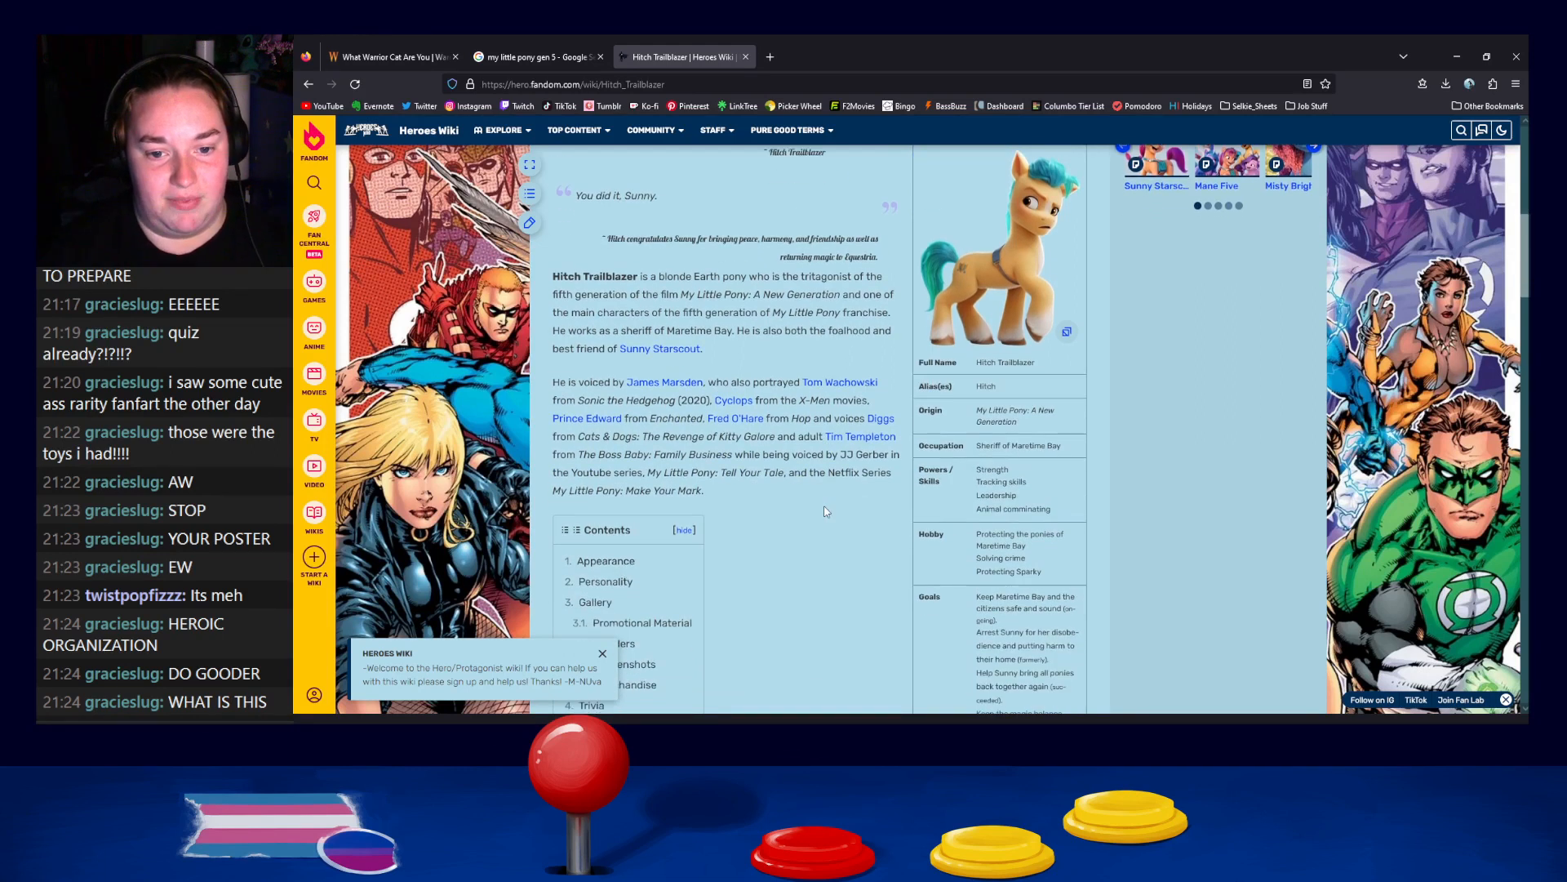
scroll(826, 511, down, 1)
scroll(826, 512, down, 1)
scroll(826, 512, up, 3)
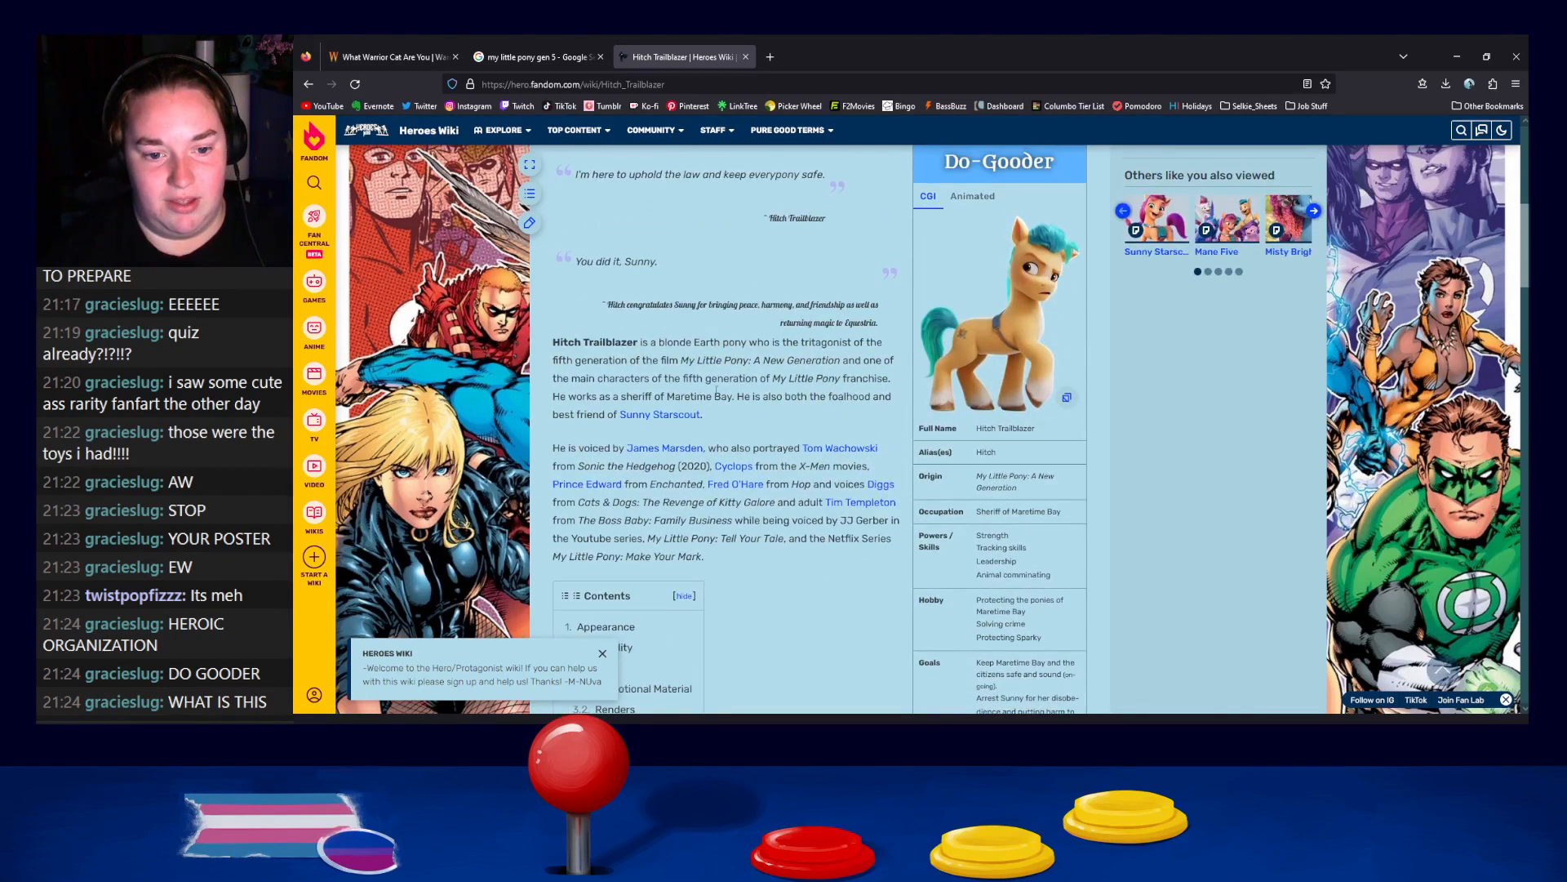
drag(574, 400, 725, 396)
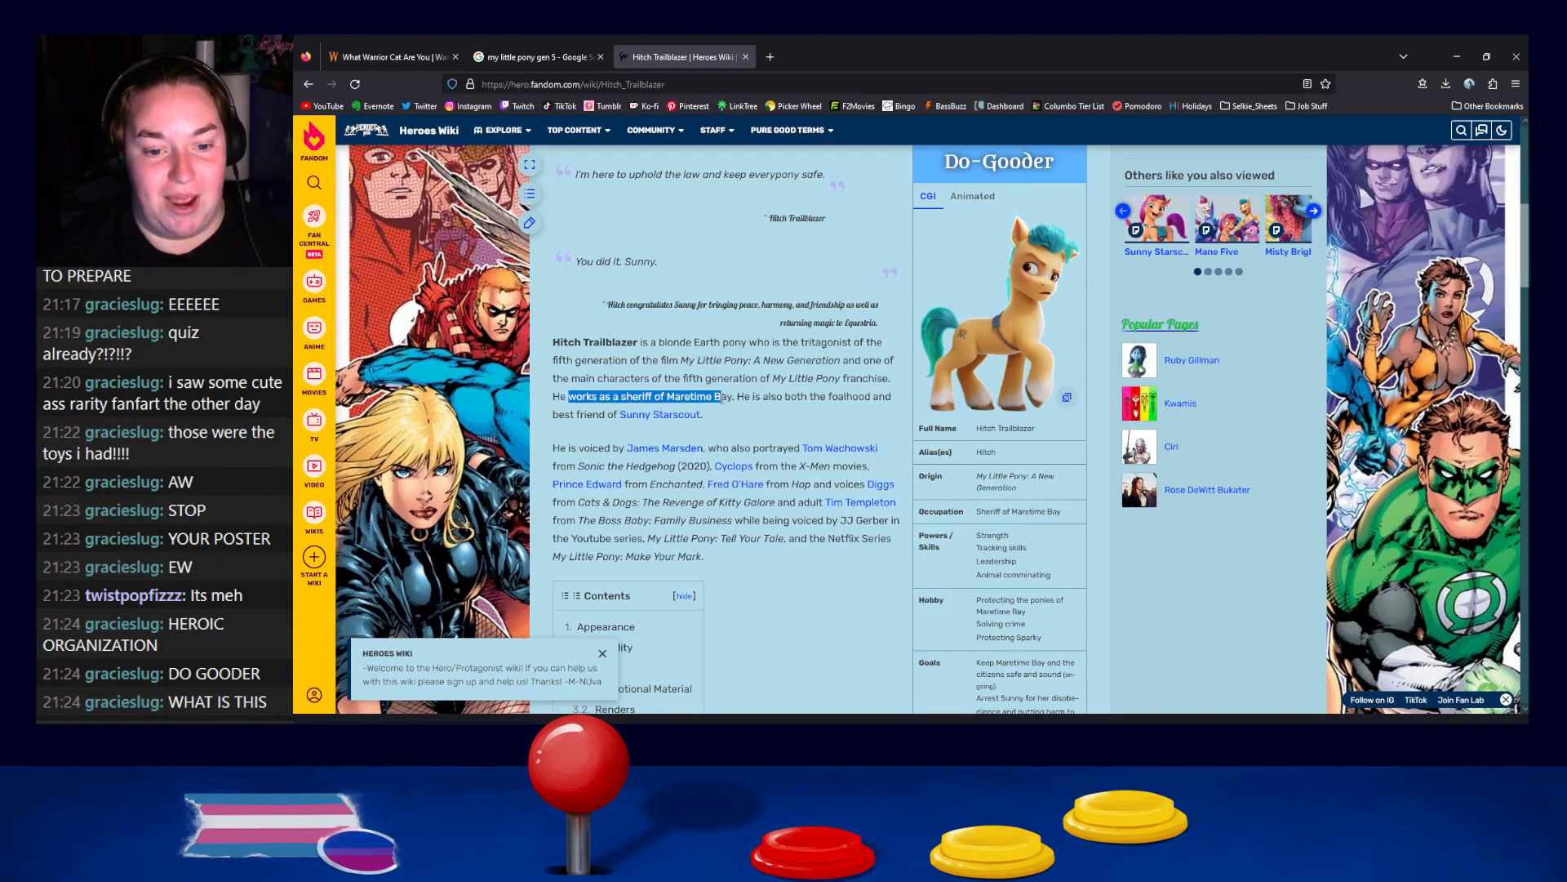
click(755, 419)
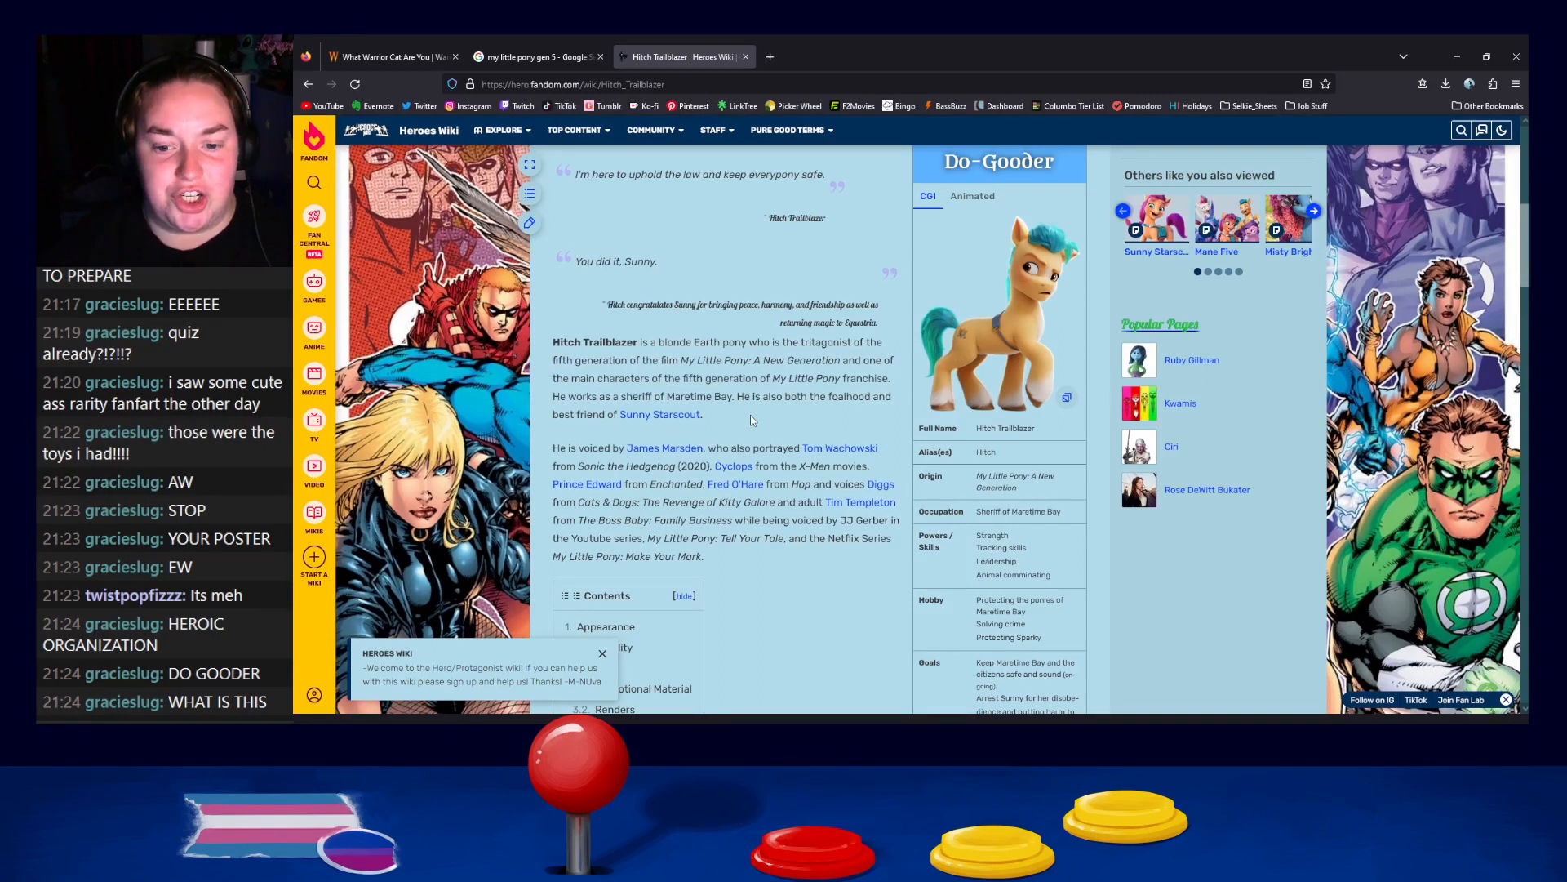
Close the wiki and image search tabs and answer quiz question 4 with approaching the loner with caution
click(746, 57)
click(600, 57)
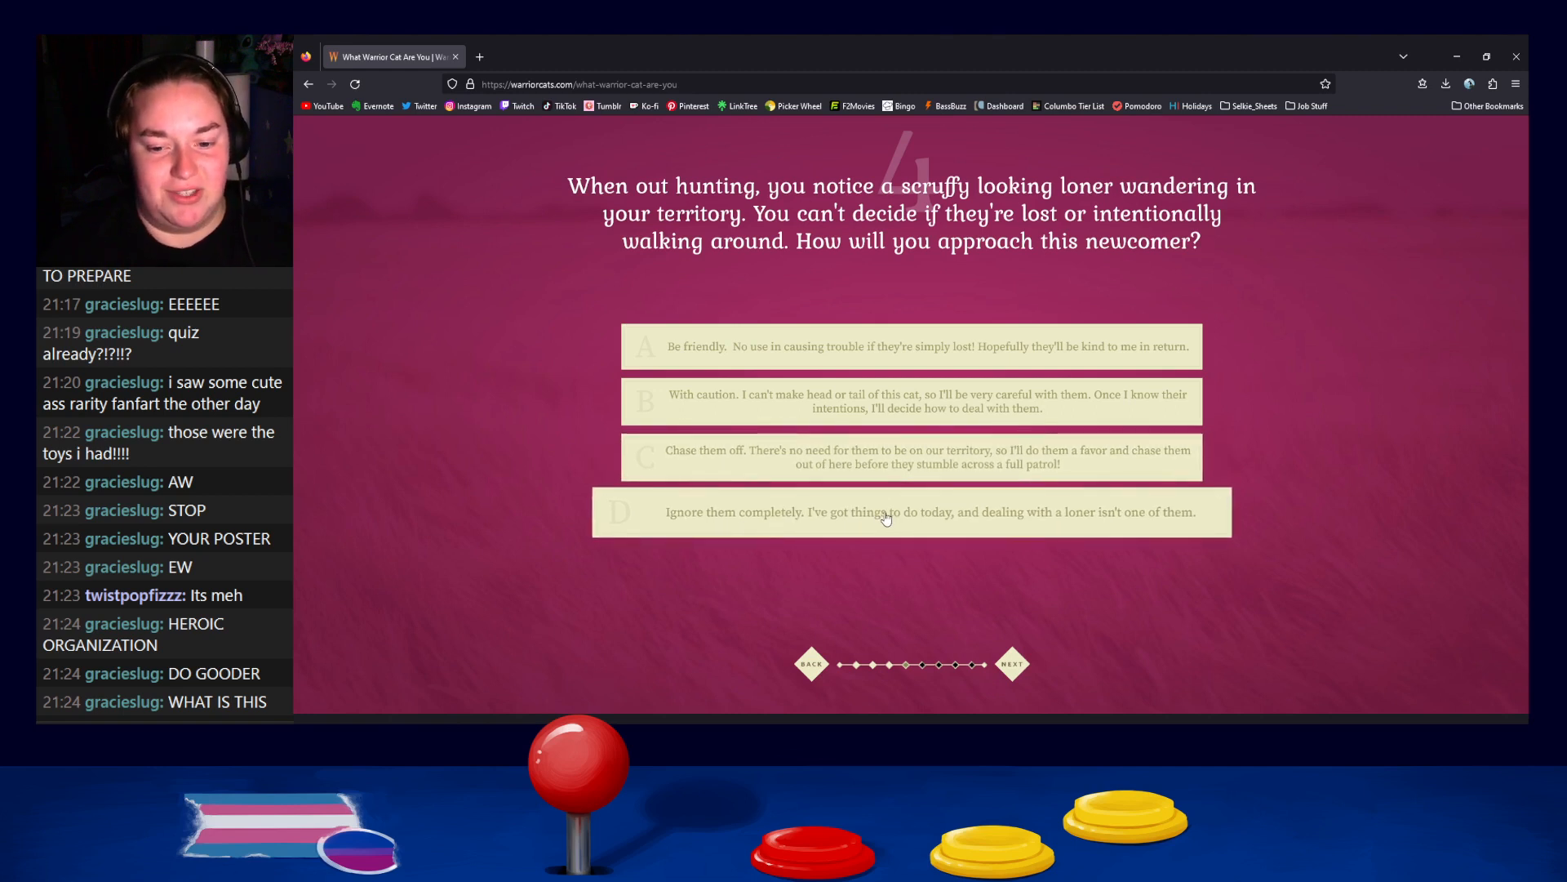
click(1011, 404)
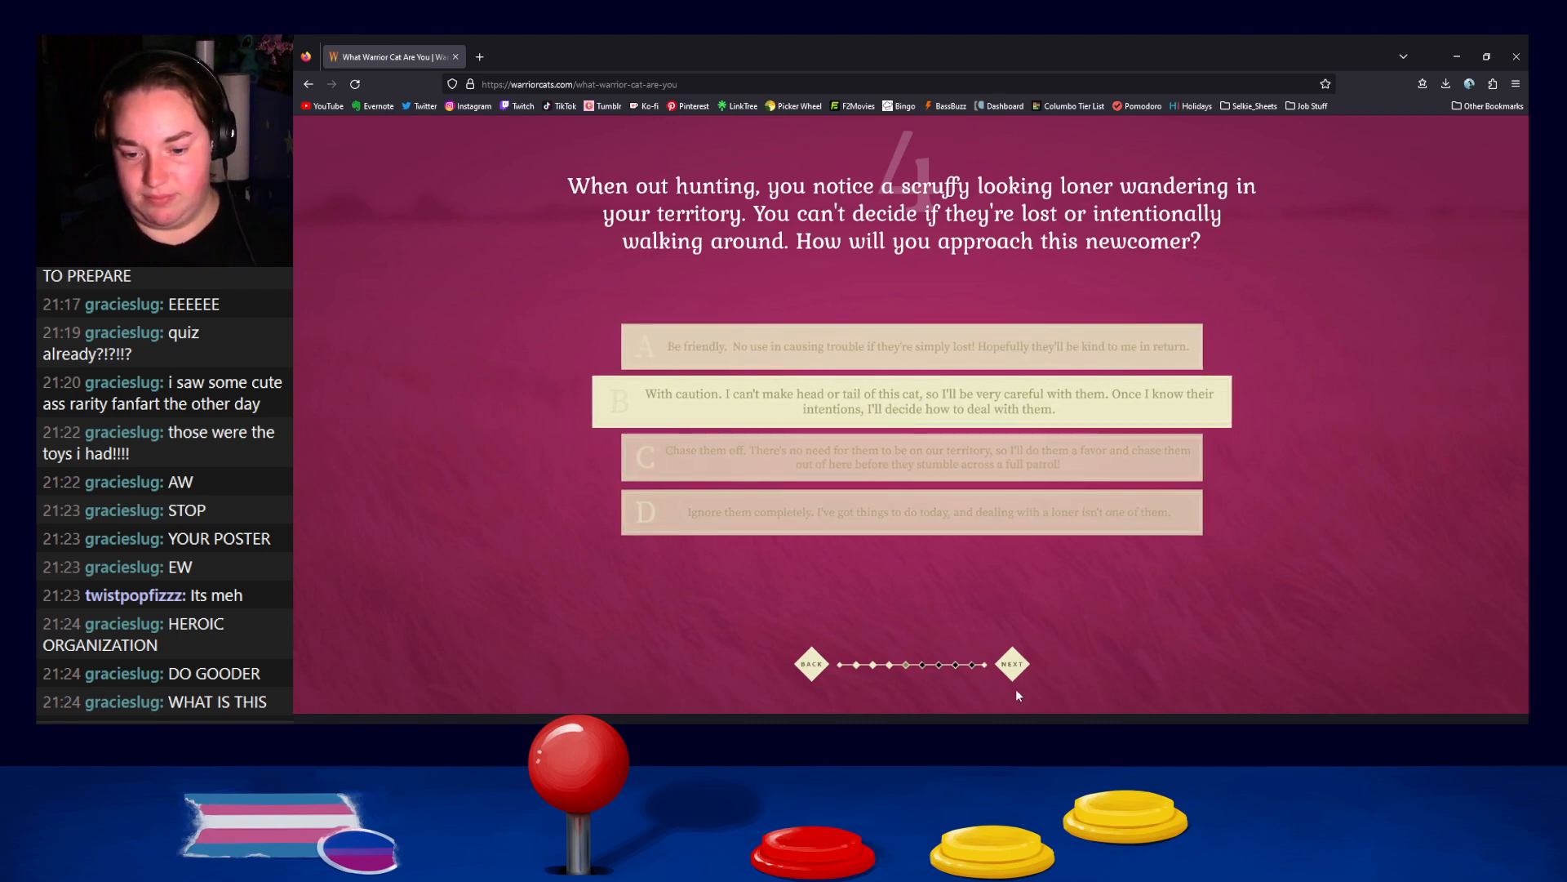
click(1013, 665)
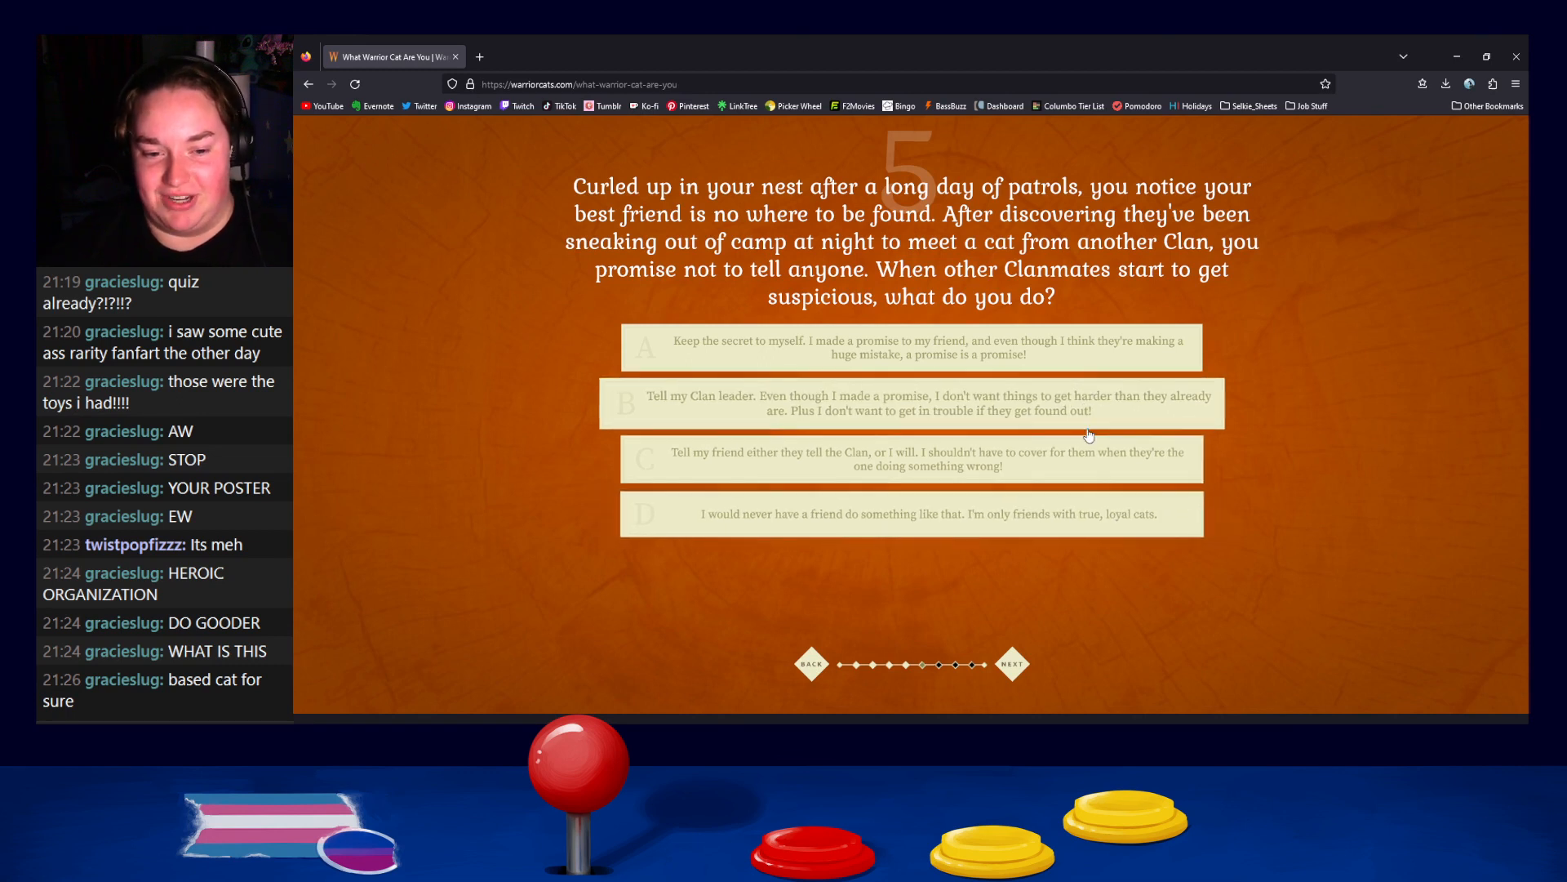
Answer question 5 with keeping the secret to myself and question 6 with writing our own endings
click(1093, 362)
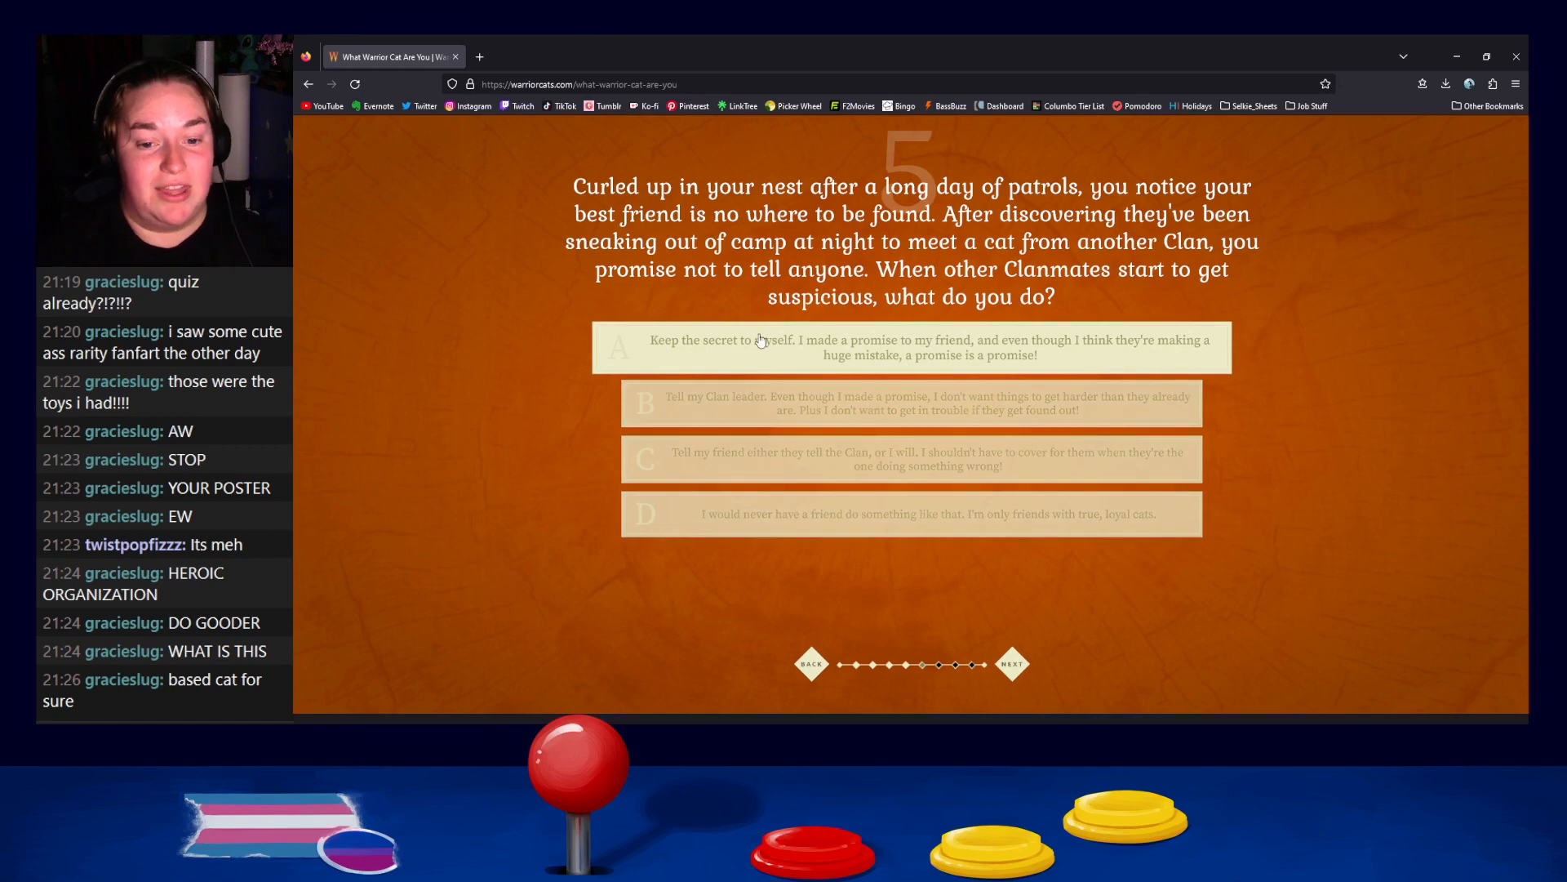
click(1012, 665)
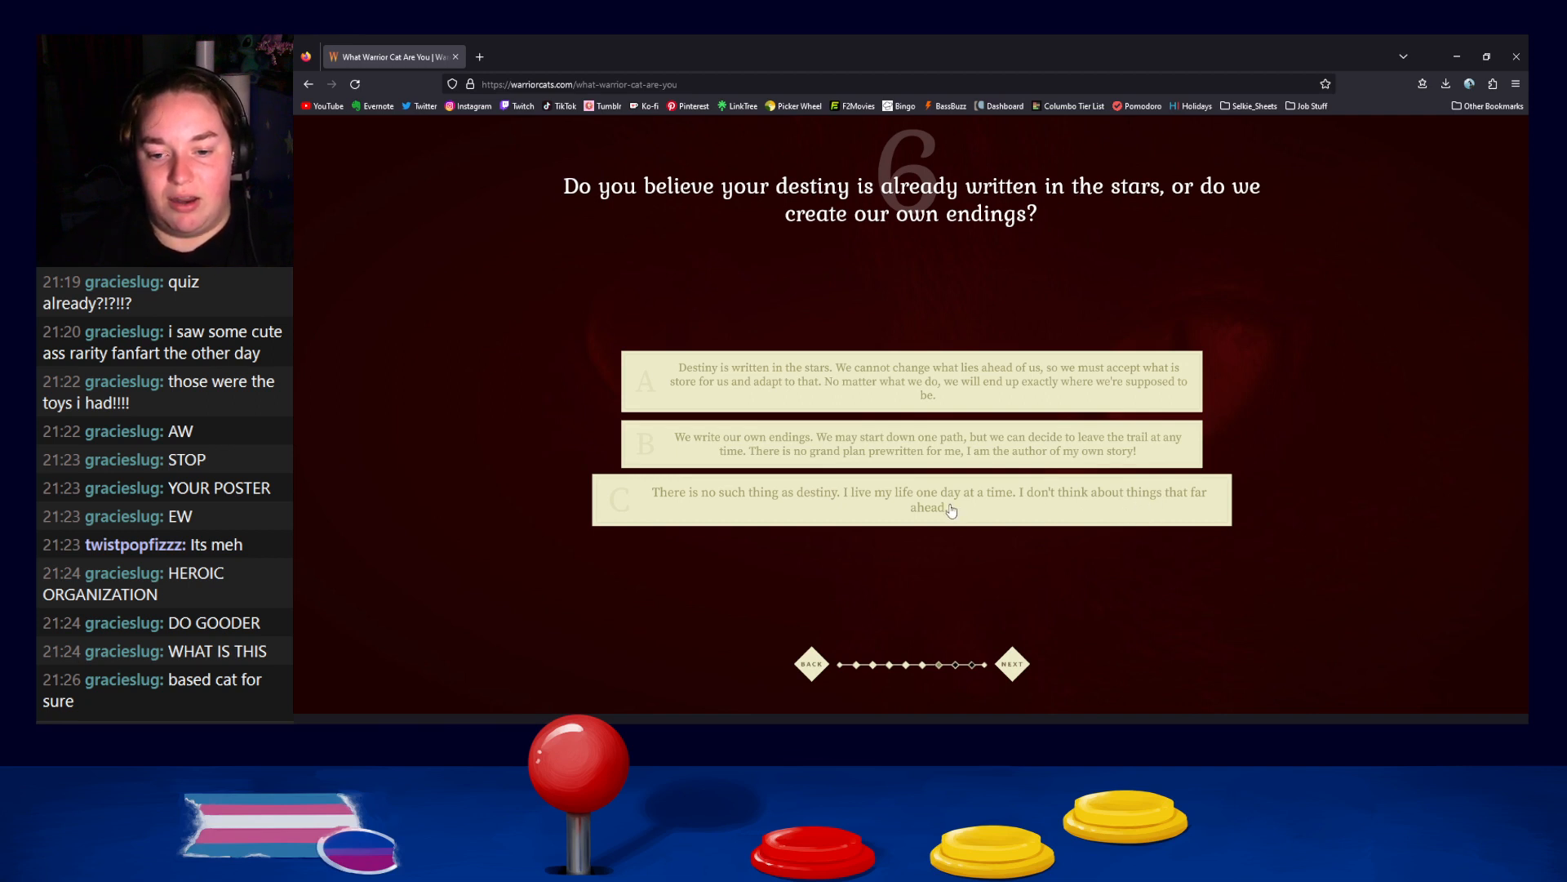
click(942, 446)
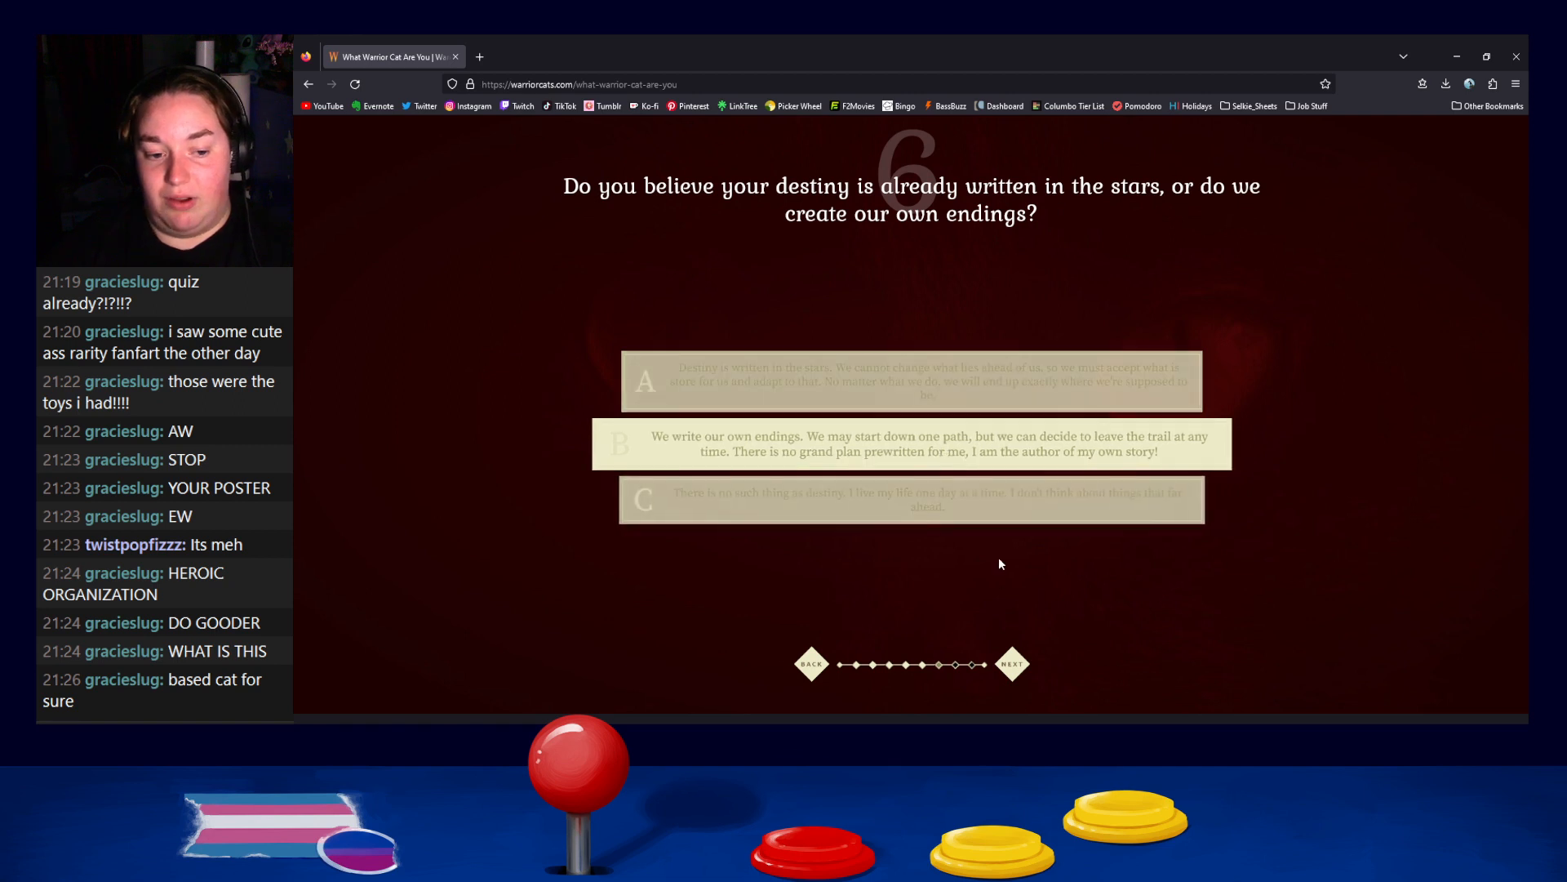
click(1012, 665)
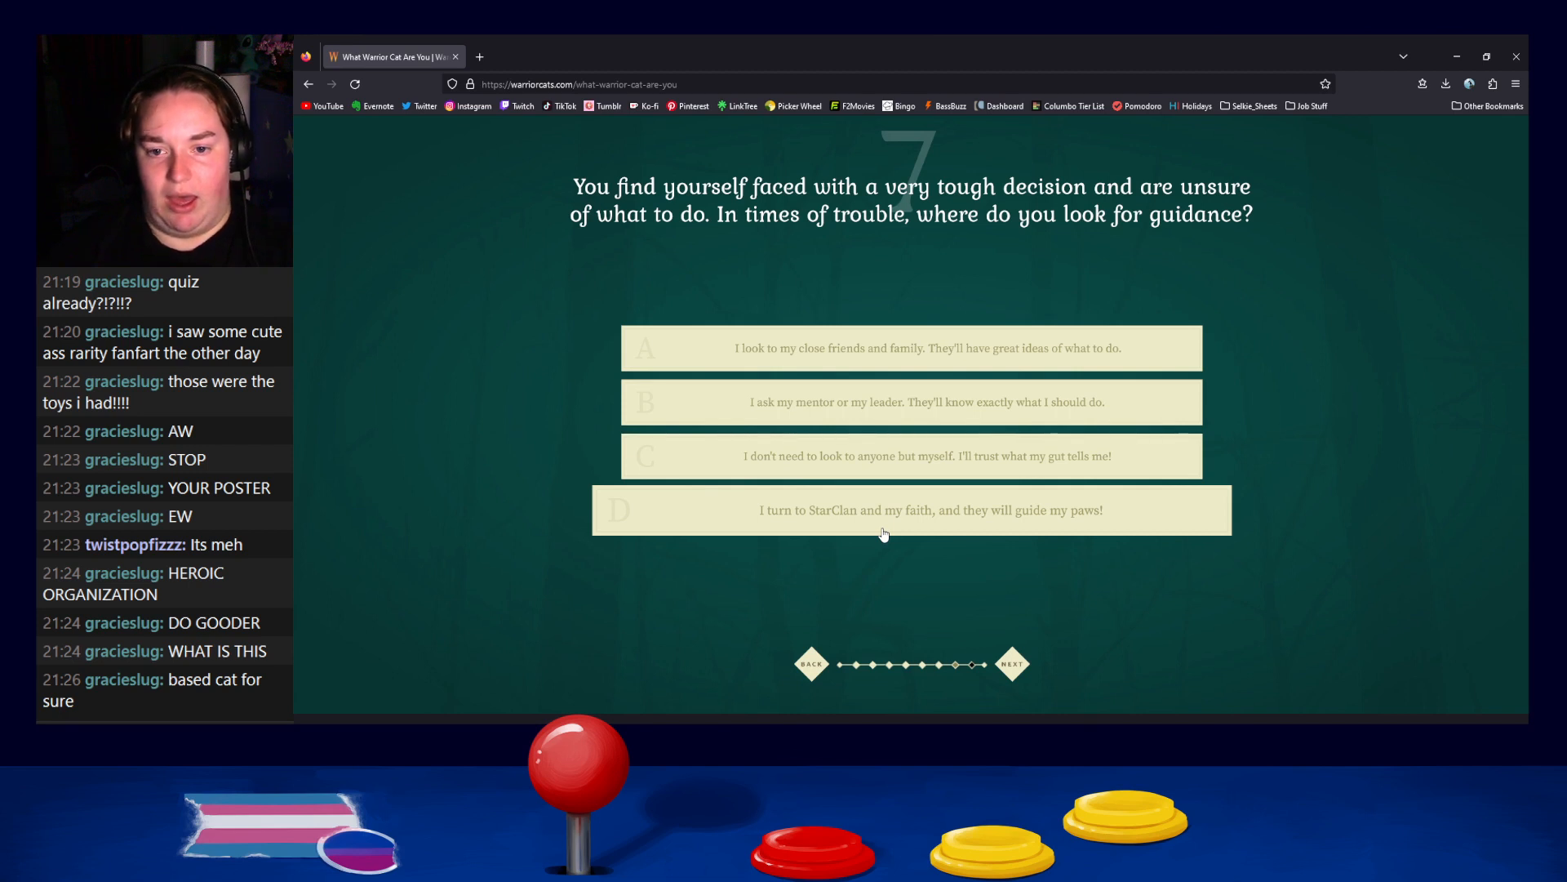
Answer quiz question 7 with looking to close friends and family, and question 8 with being a storyteller
click(878, 347)
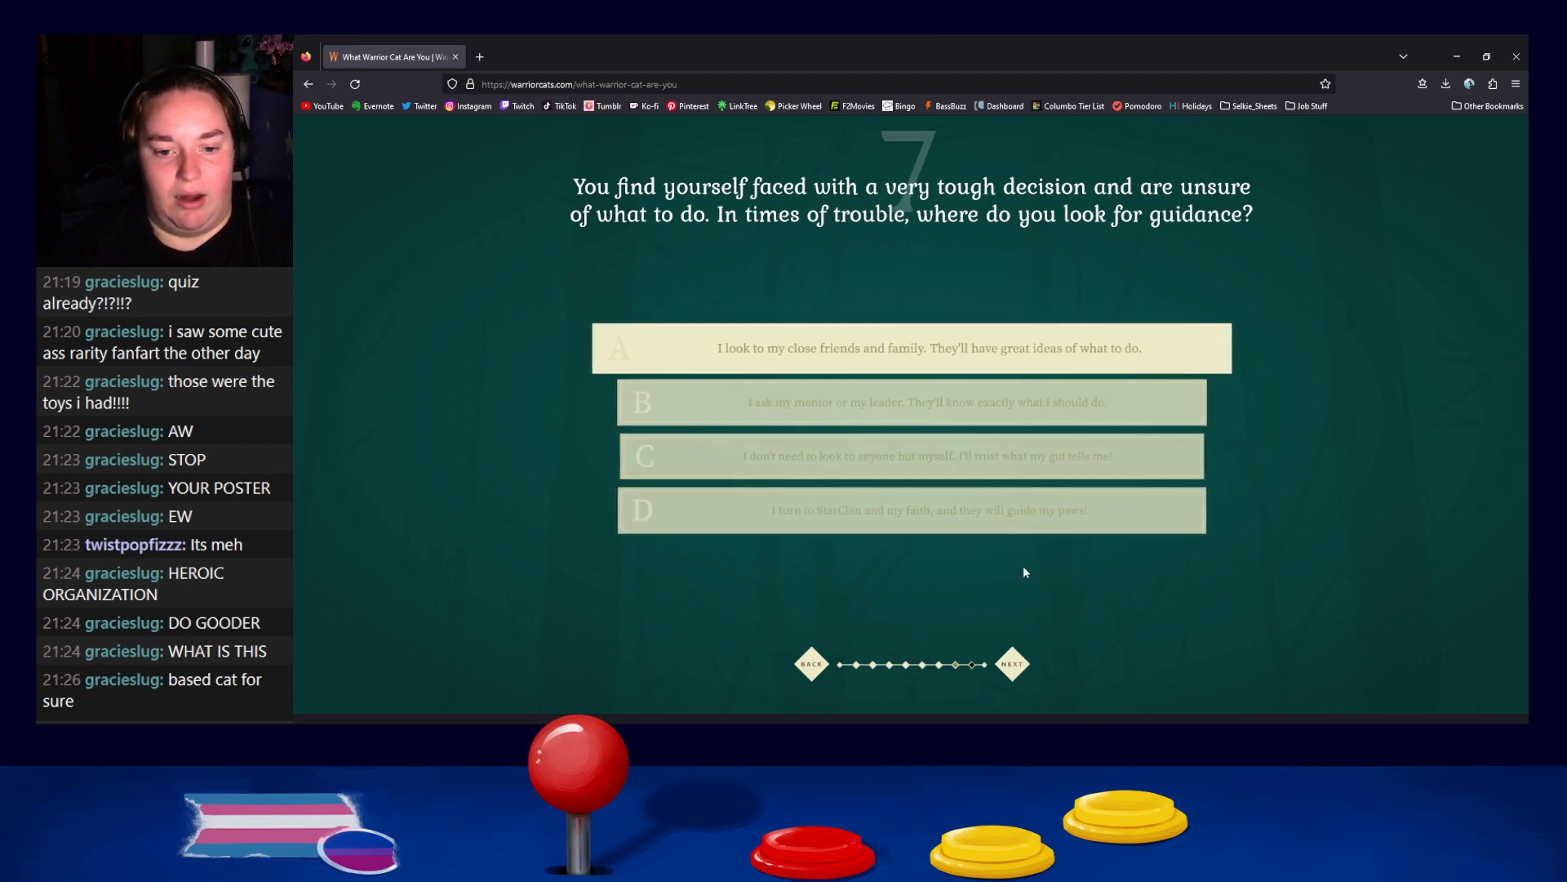
click(1014, 665)
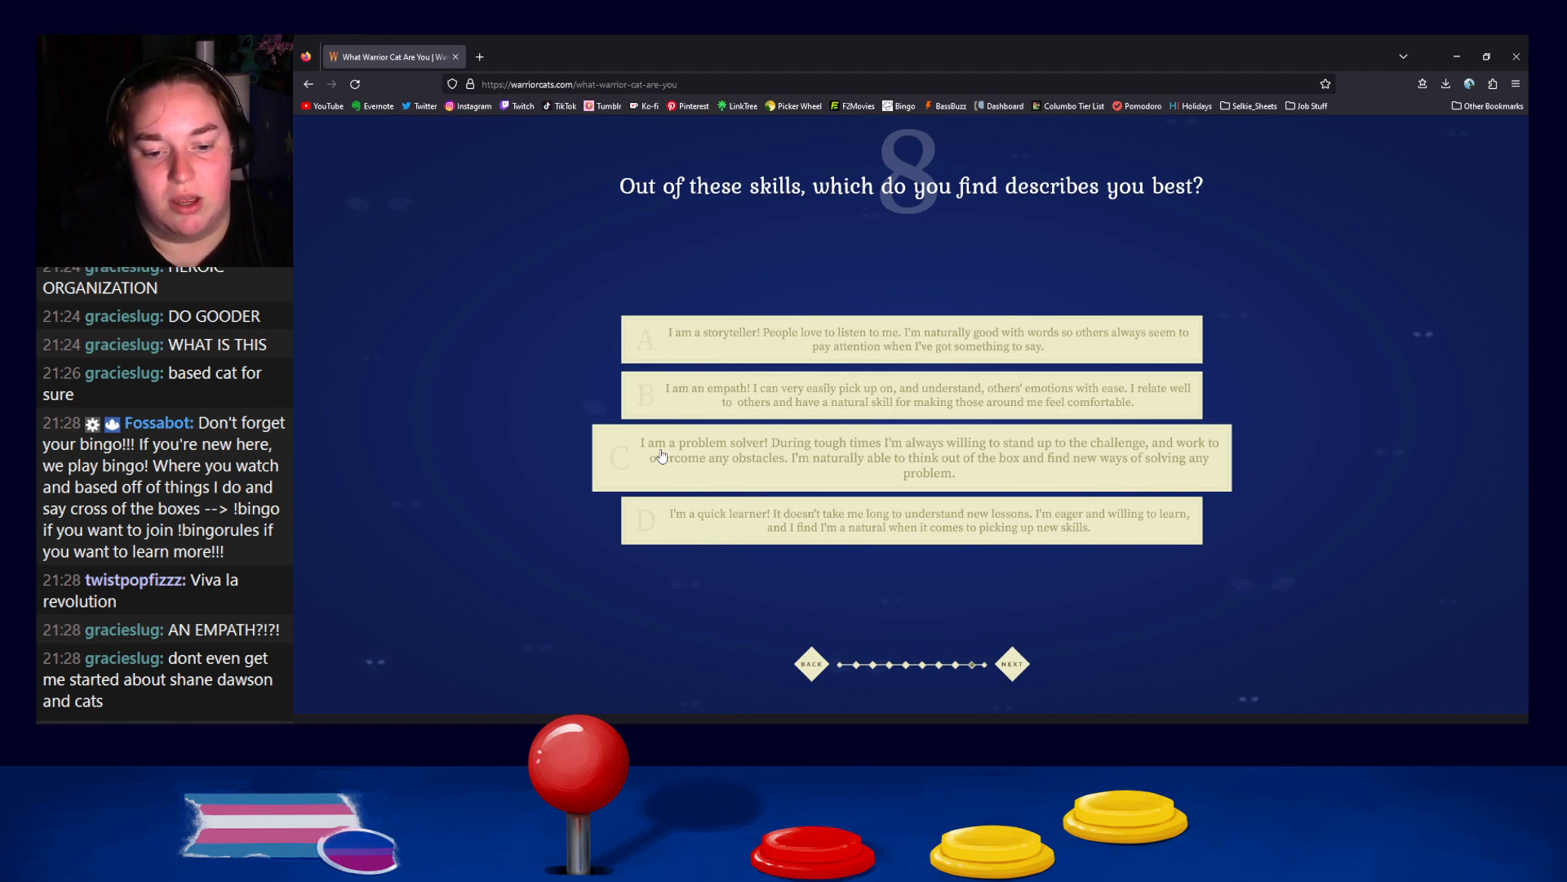
click(814, 318)
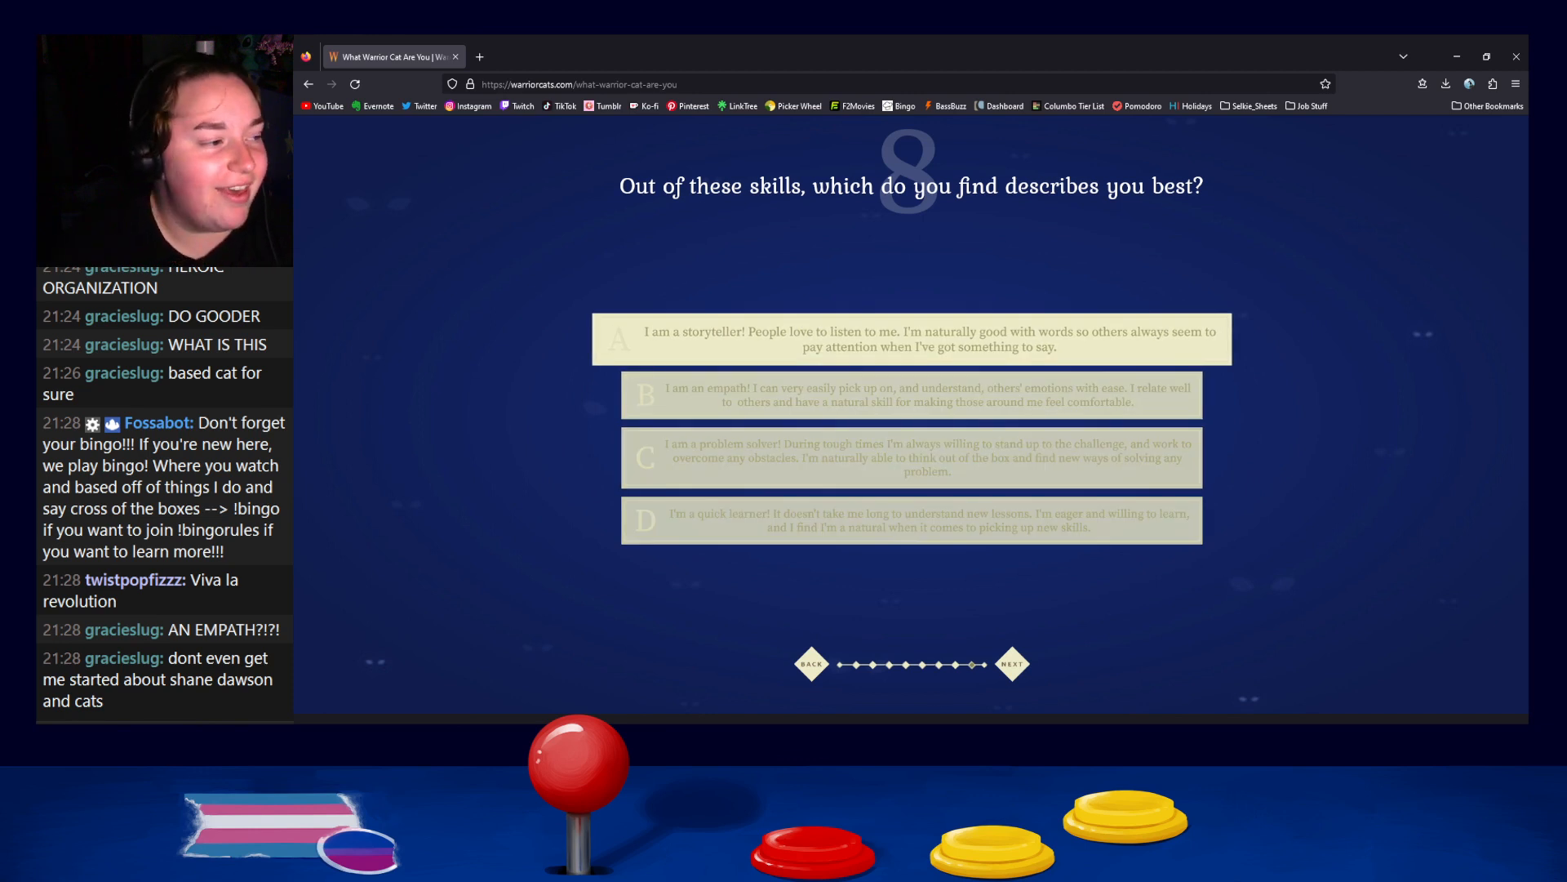
click(1011, 664)
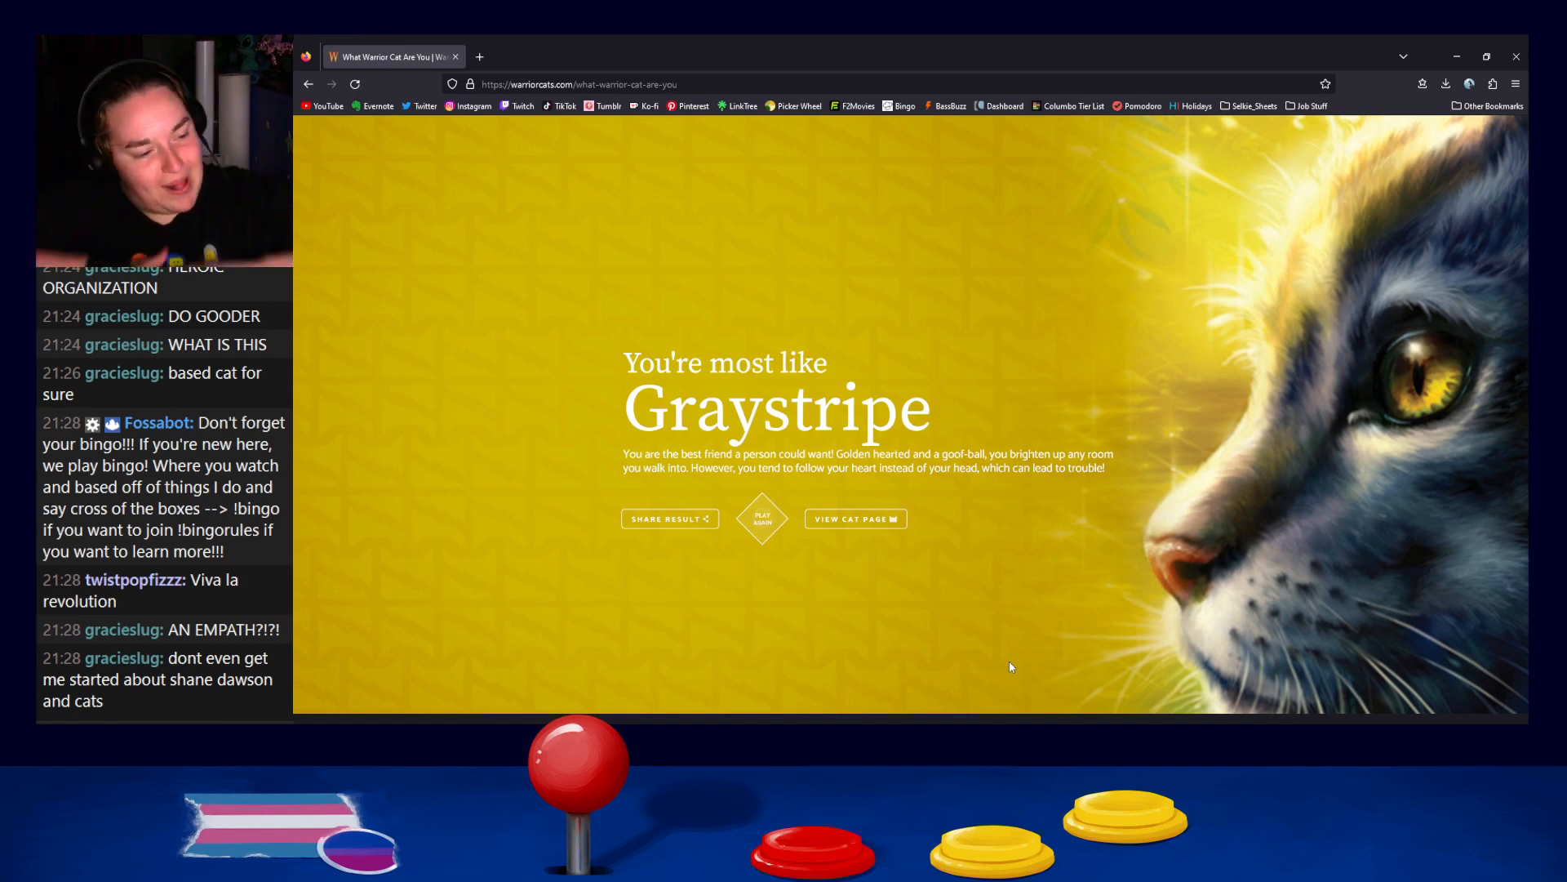
Open Graystripe's cat page from the quiz result, close the browser and return to the maximized Clip Studio Paint window
click(862, 521)
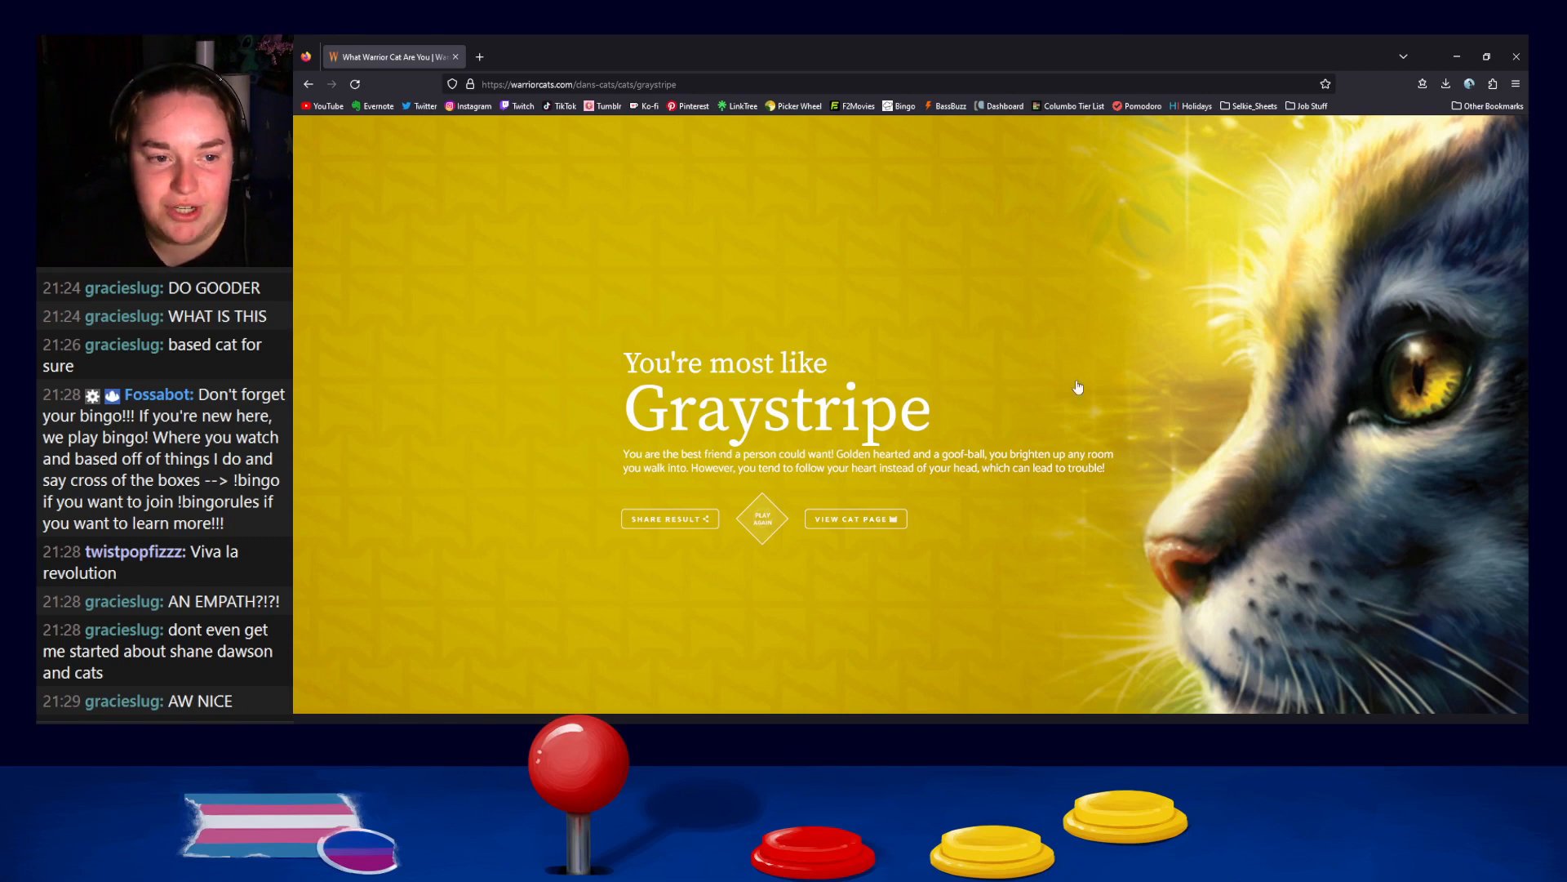
click(1516, 57)
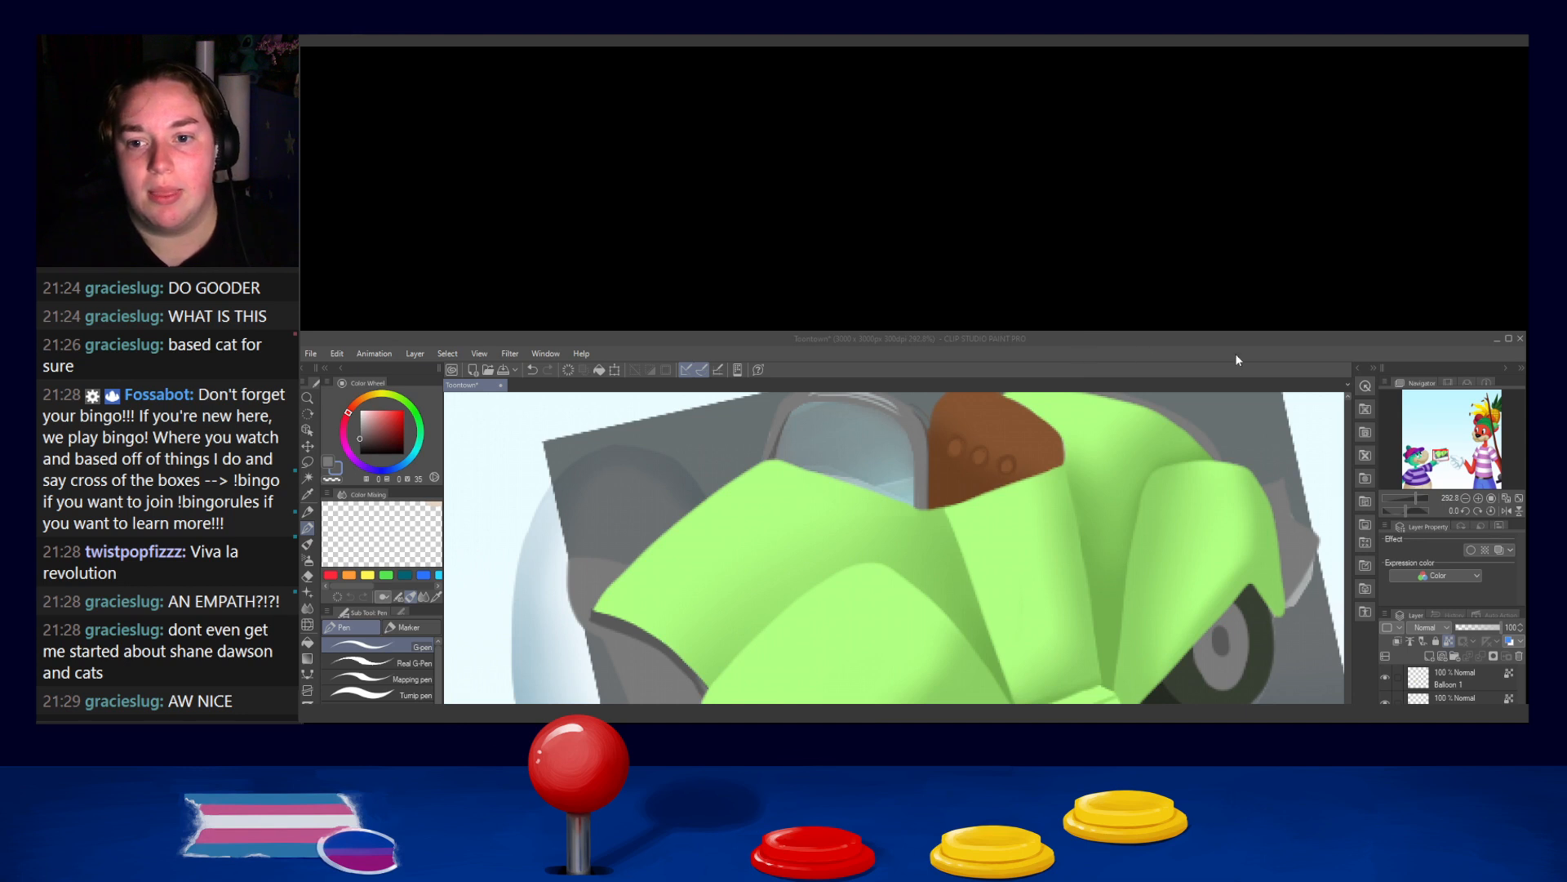
drag(1238, 360, 1236, 70)
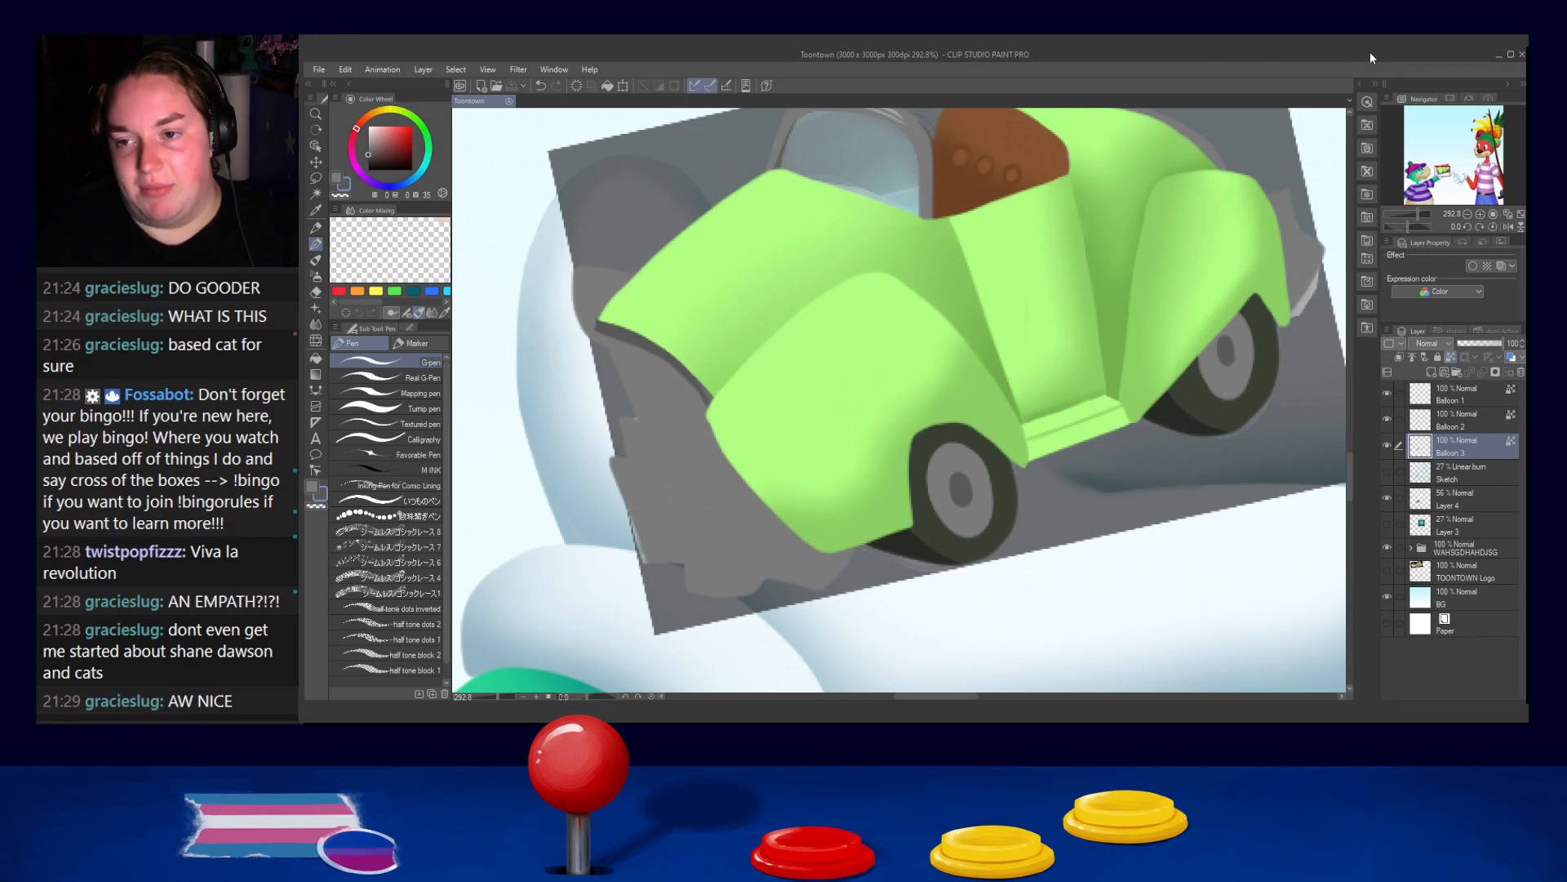
click(1511, 54)
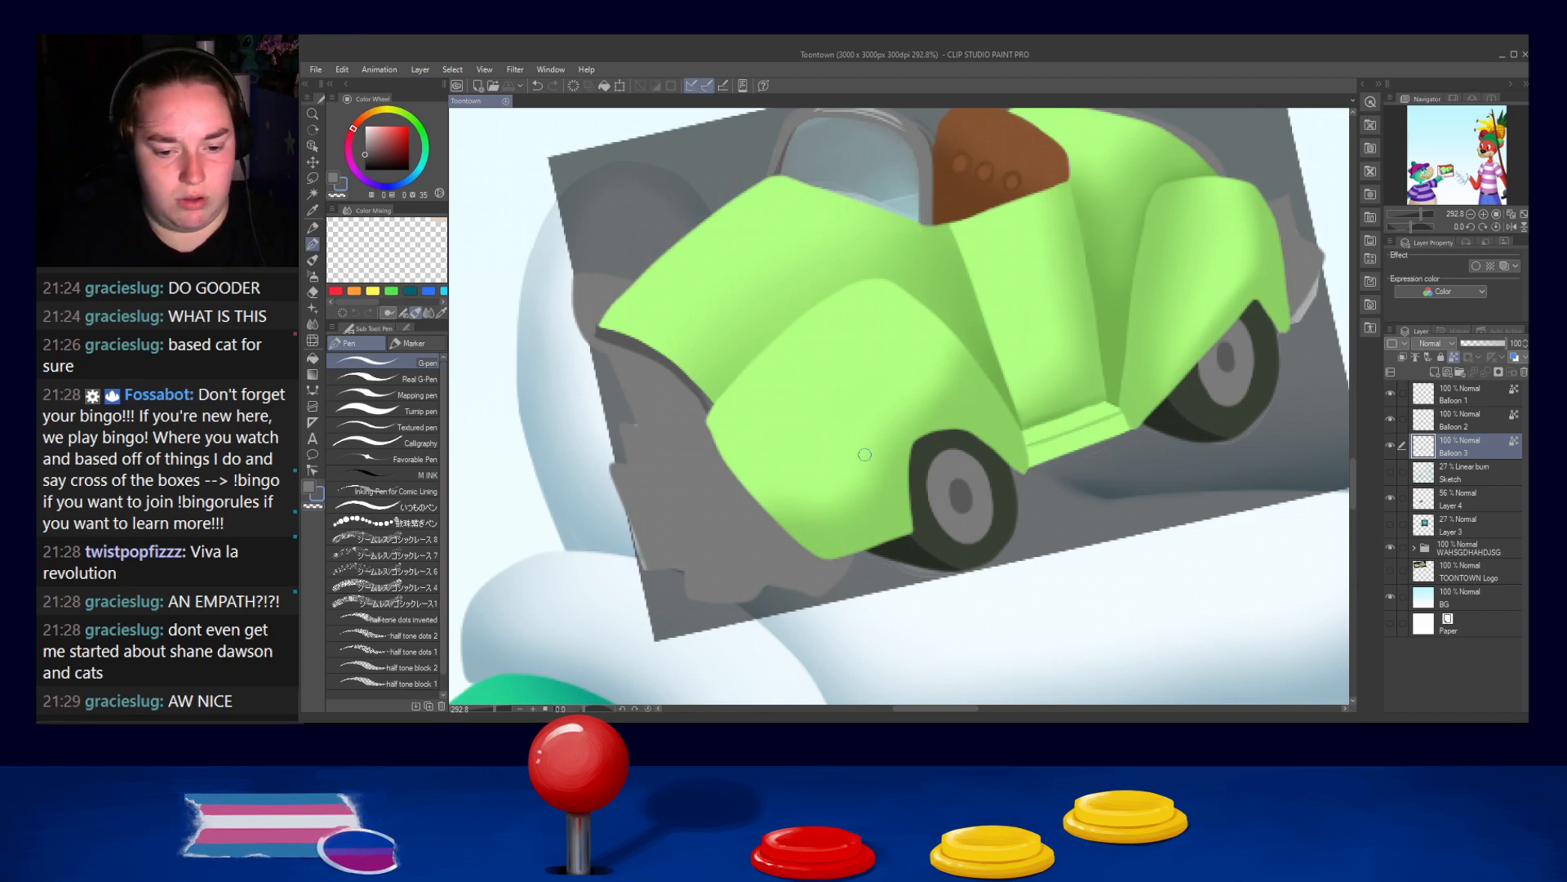
Paint a dark grey rim along the hood's front edge and dark slats running down the grille
drag(791, 608, 806, 556)
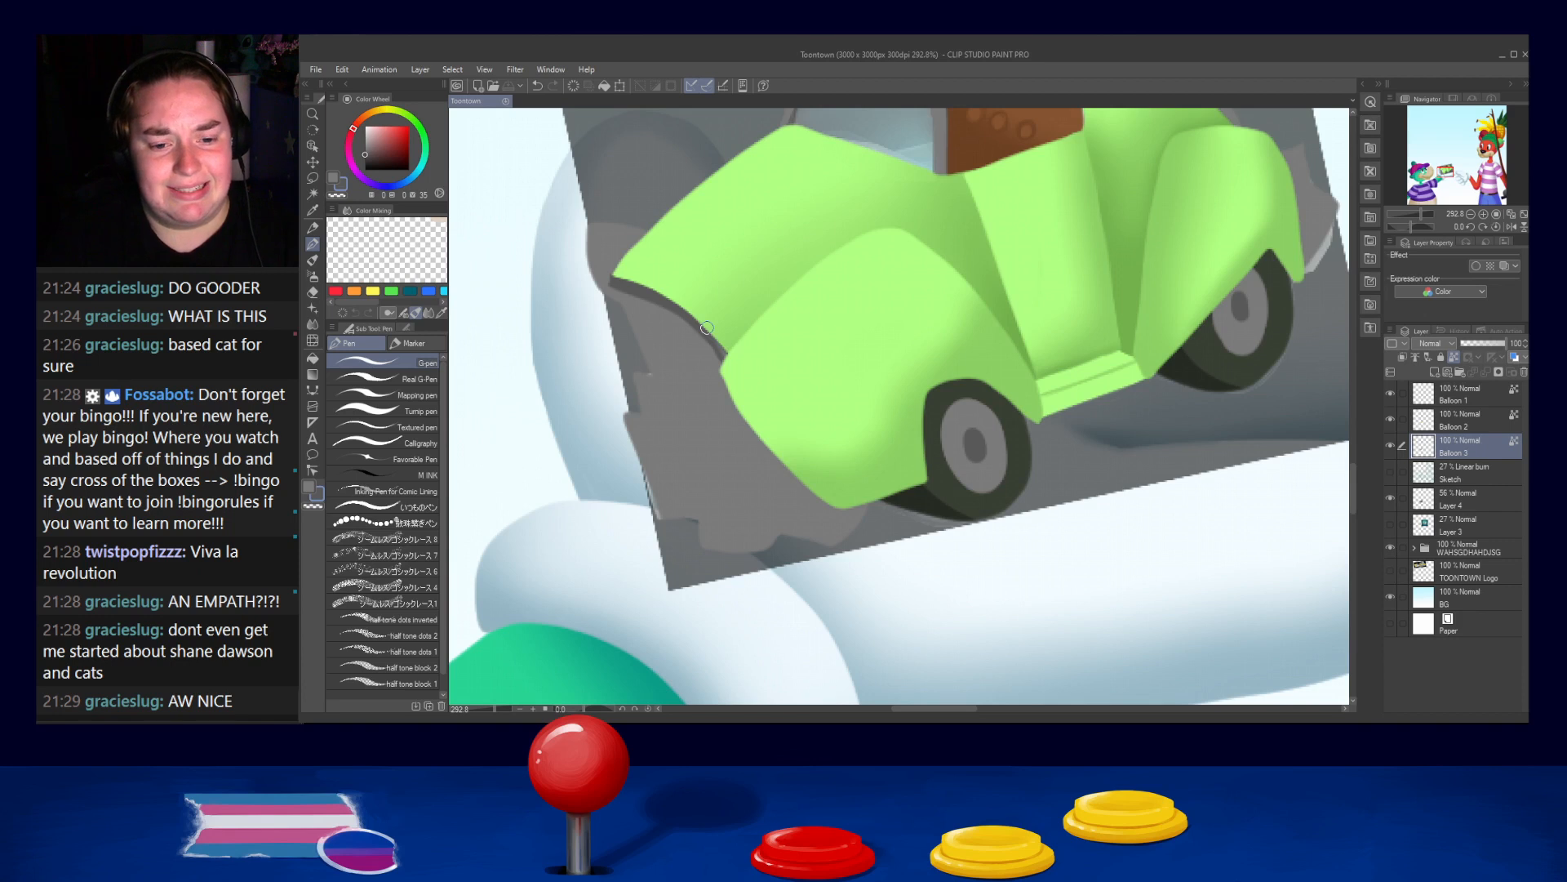
drag(731, 367, 688, 331)
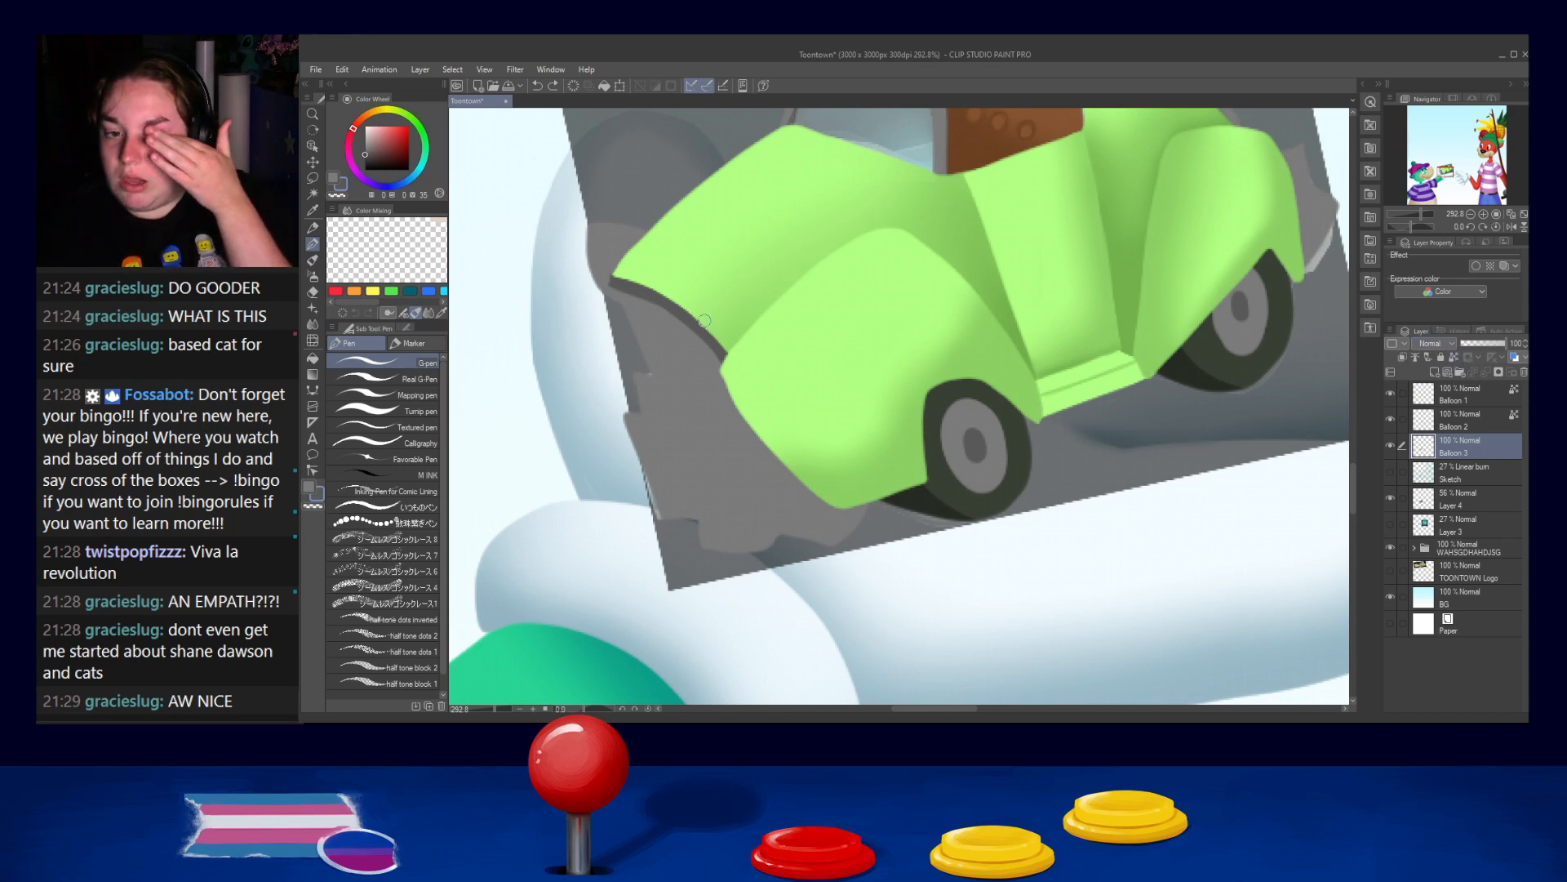
drag(617, 290, 655, 353)
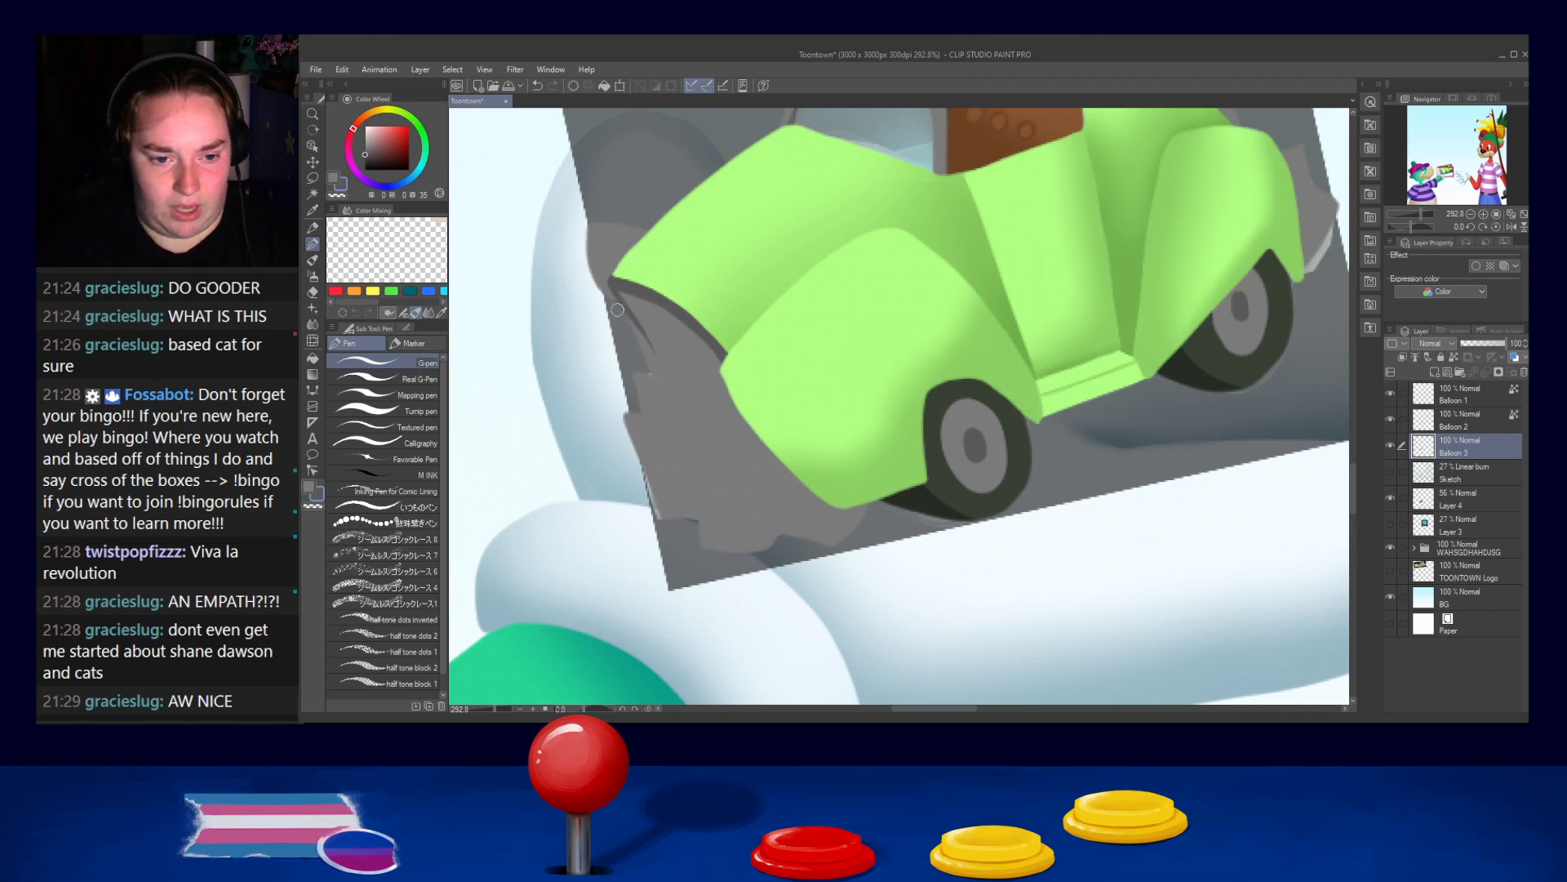
key(ctrl+z)
key(ctrl+z)
drag(622, 306, 660, 383)
drag(621, 302, 681, 418)
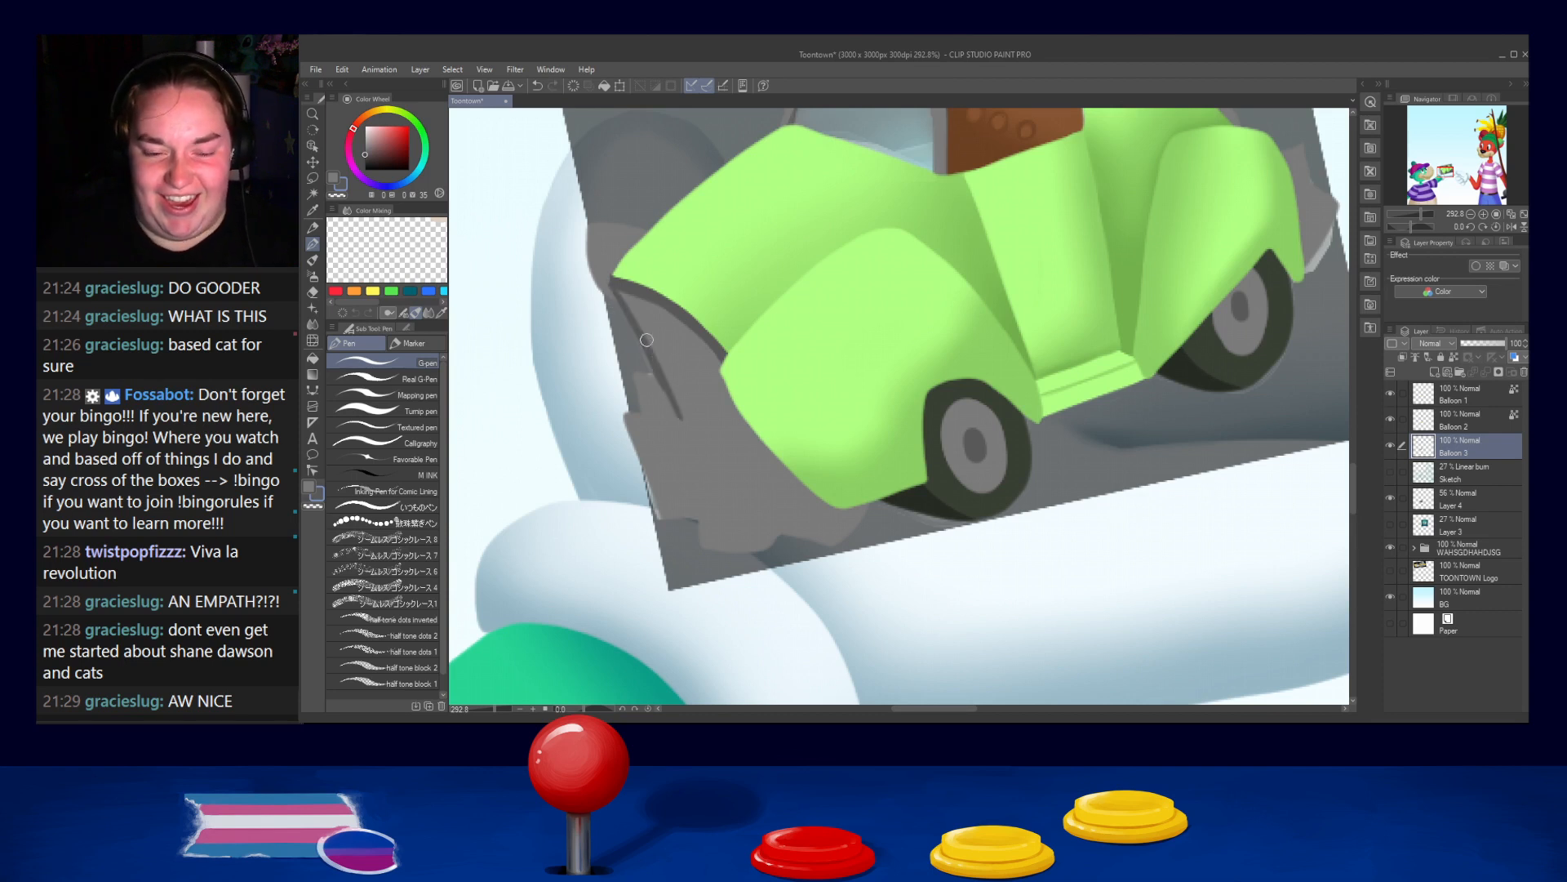
drag(649, 300, 712, 432)
drag(685, 324, 734, 426)
key(ctrl+z)
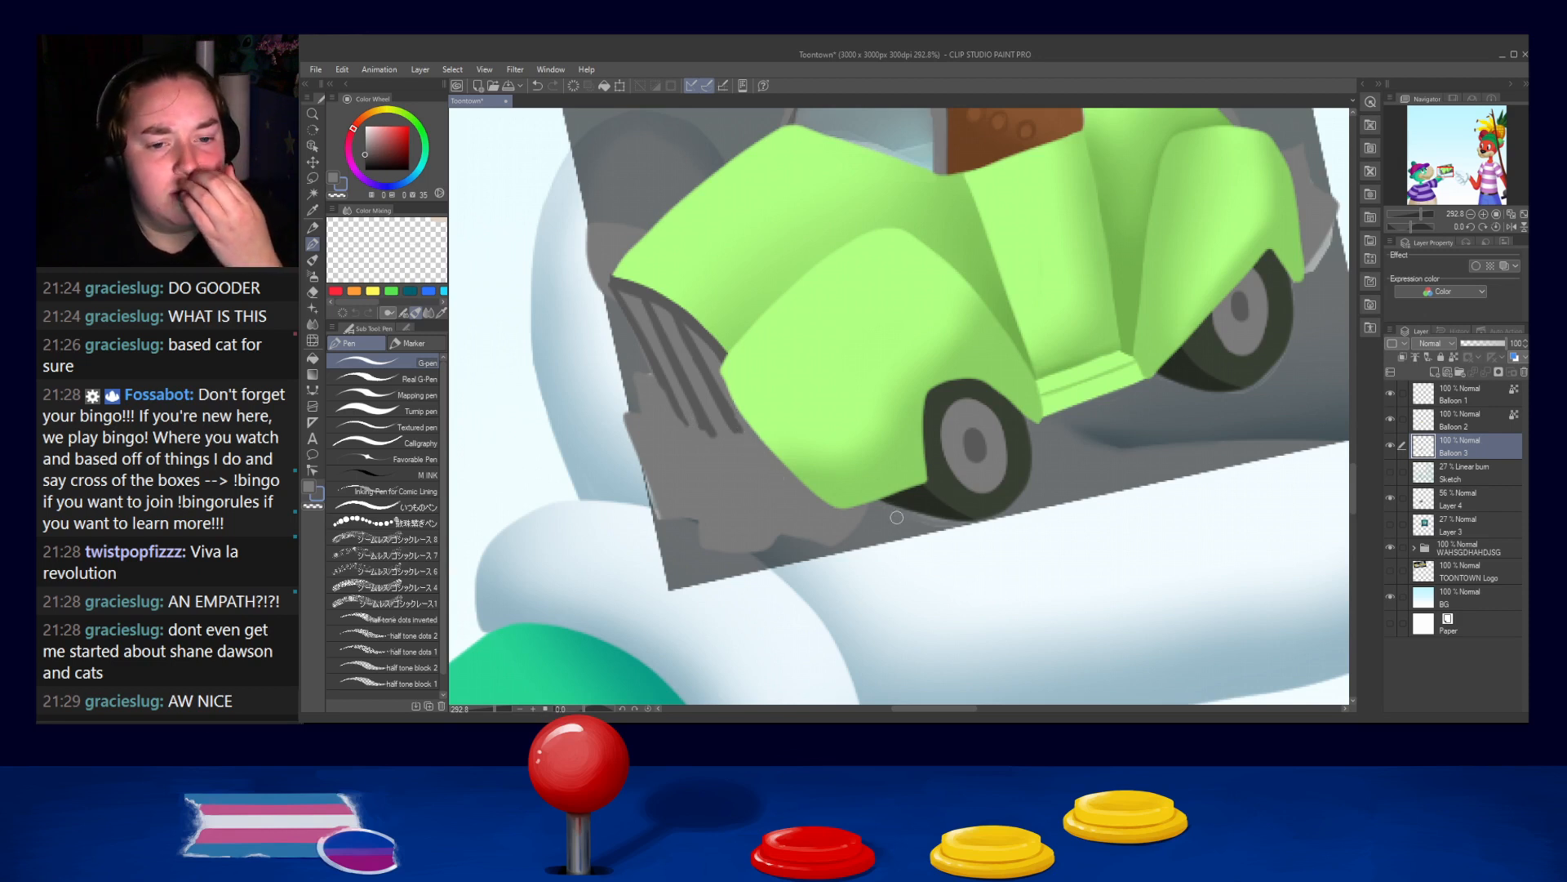
Move the grey car reference on Layer 4 off the painted car so it sits above and beside it
scroll(1034, 250, down, 5)
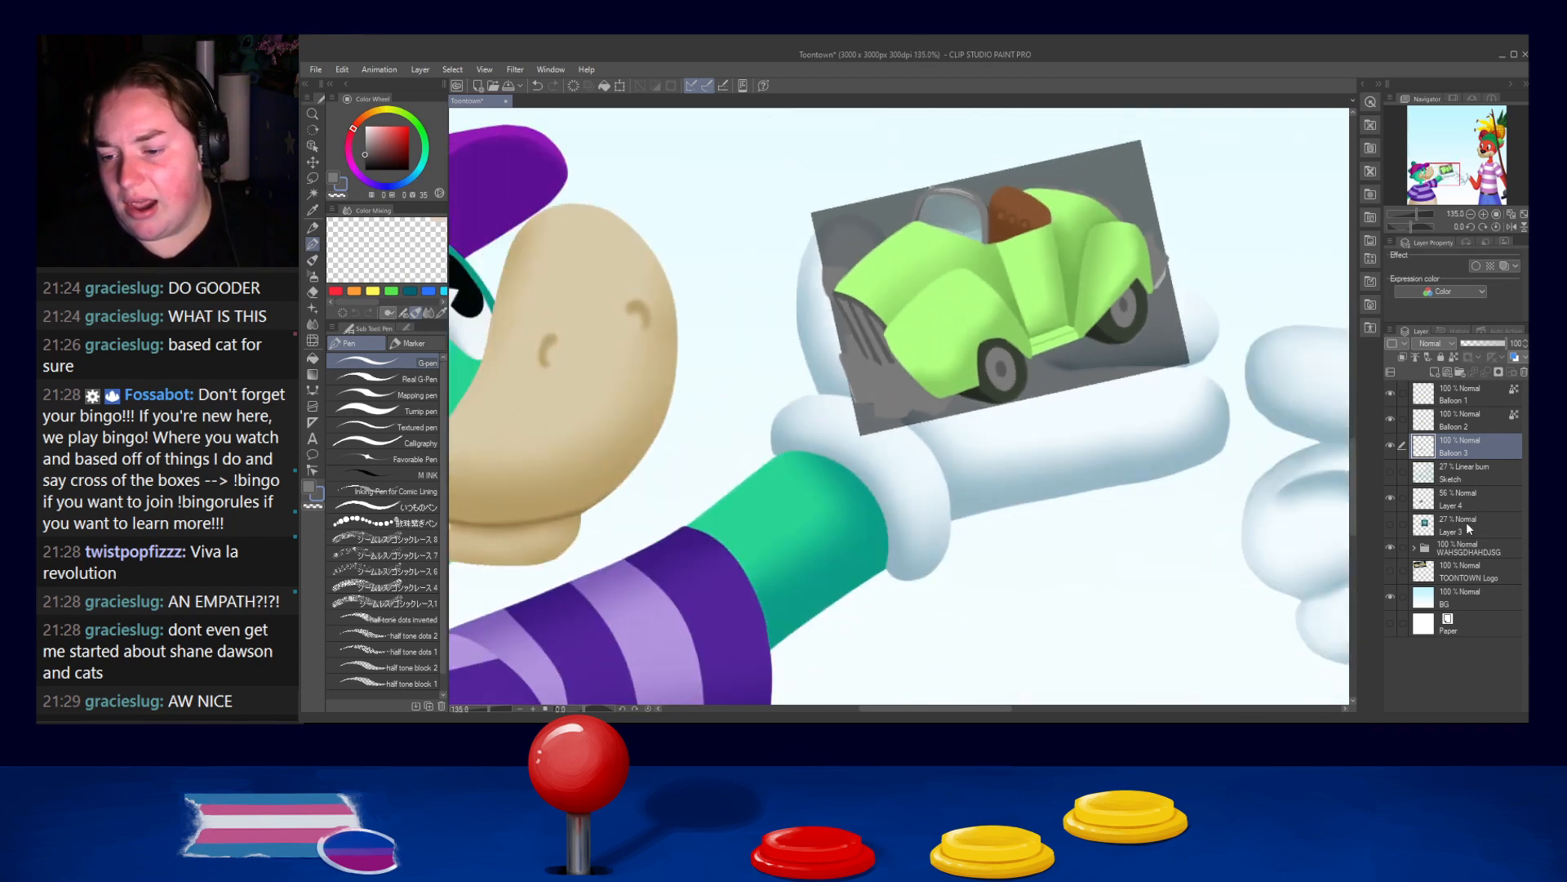
click(1468, 498)
mouse_move(1022, 354)
mouse_down()
mouse_move(990, 389)
mouse_move(765, 350)
mouse_move(824, 196)
mouse_move(871, 185)
mouse_up()
drag(1024, 284, 1027, 490)
key(ctrl+z)
scroll(960, 429, up, 1)
scroll(960, 428, up, 1)
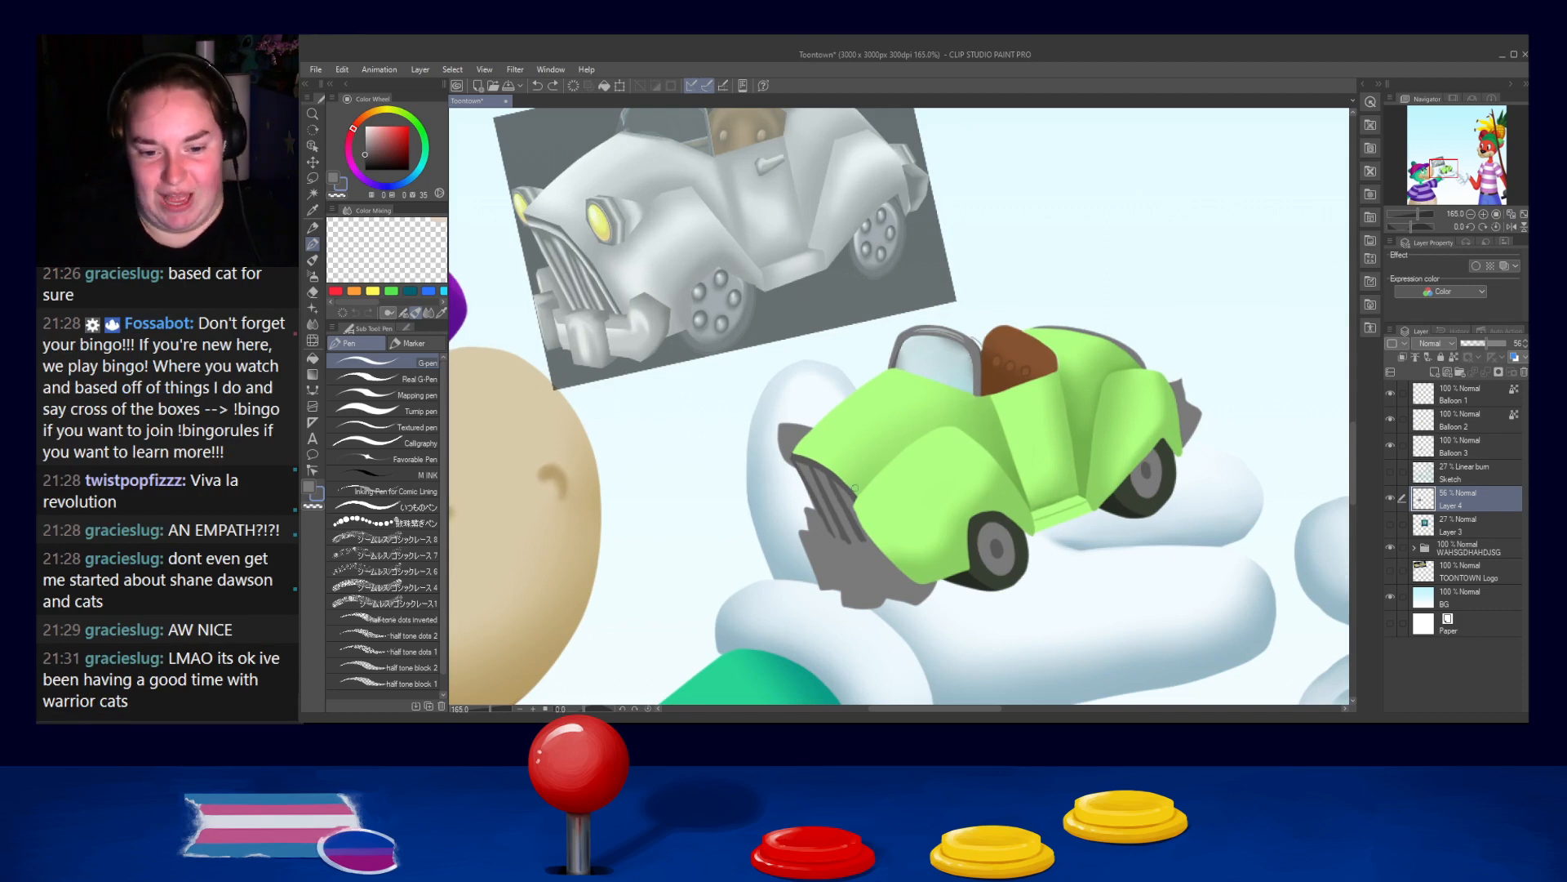
key(ctrl+z)
key(ctrl+y)
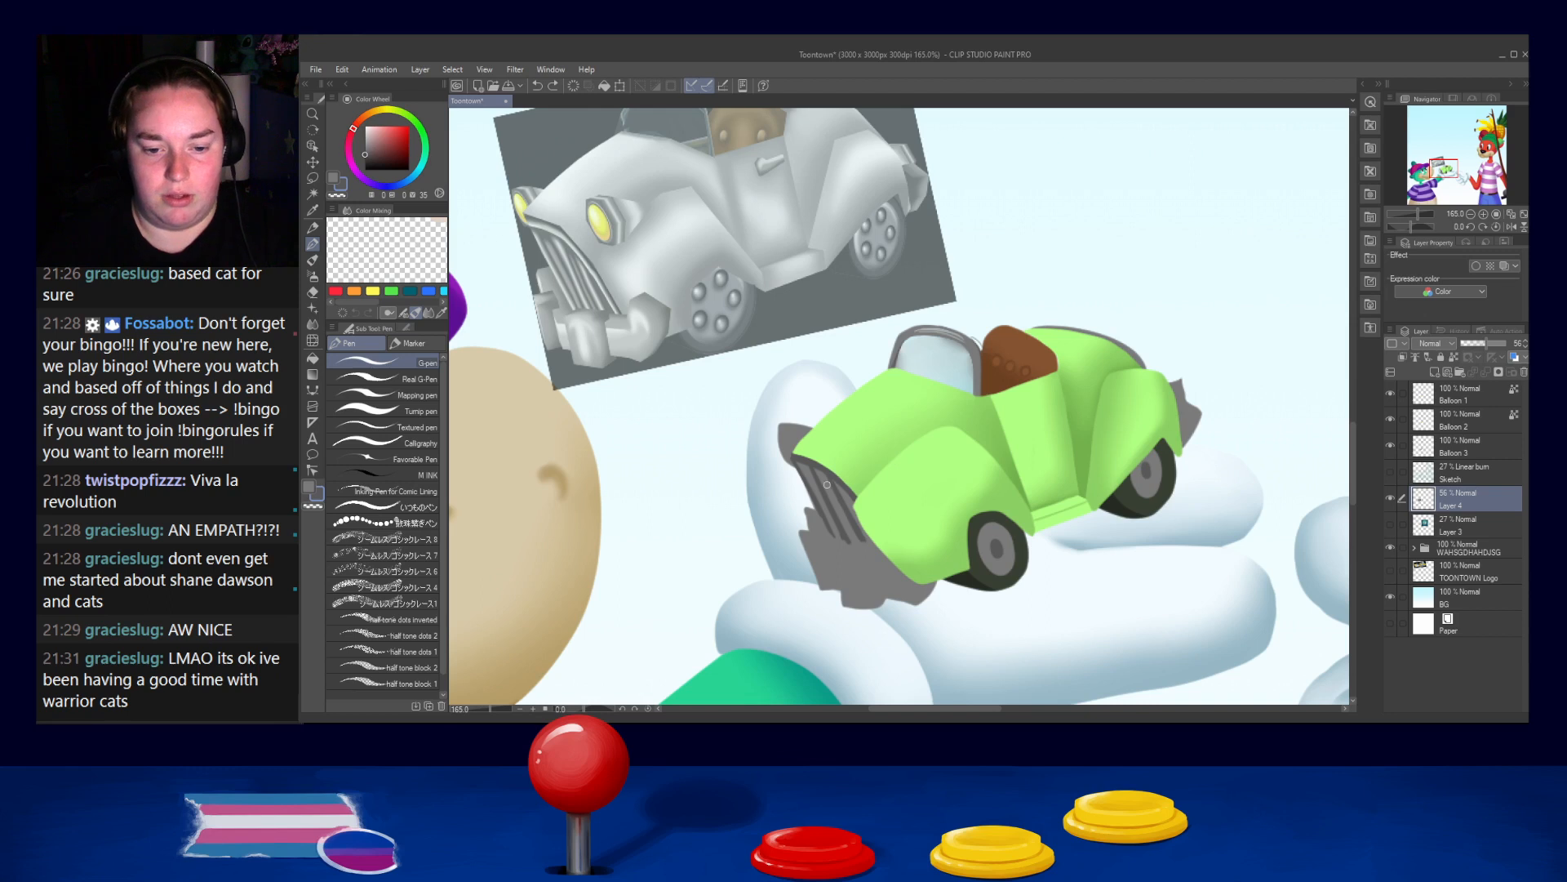
scroll(834, 498, up, 2)
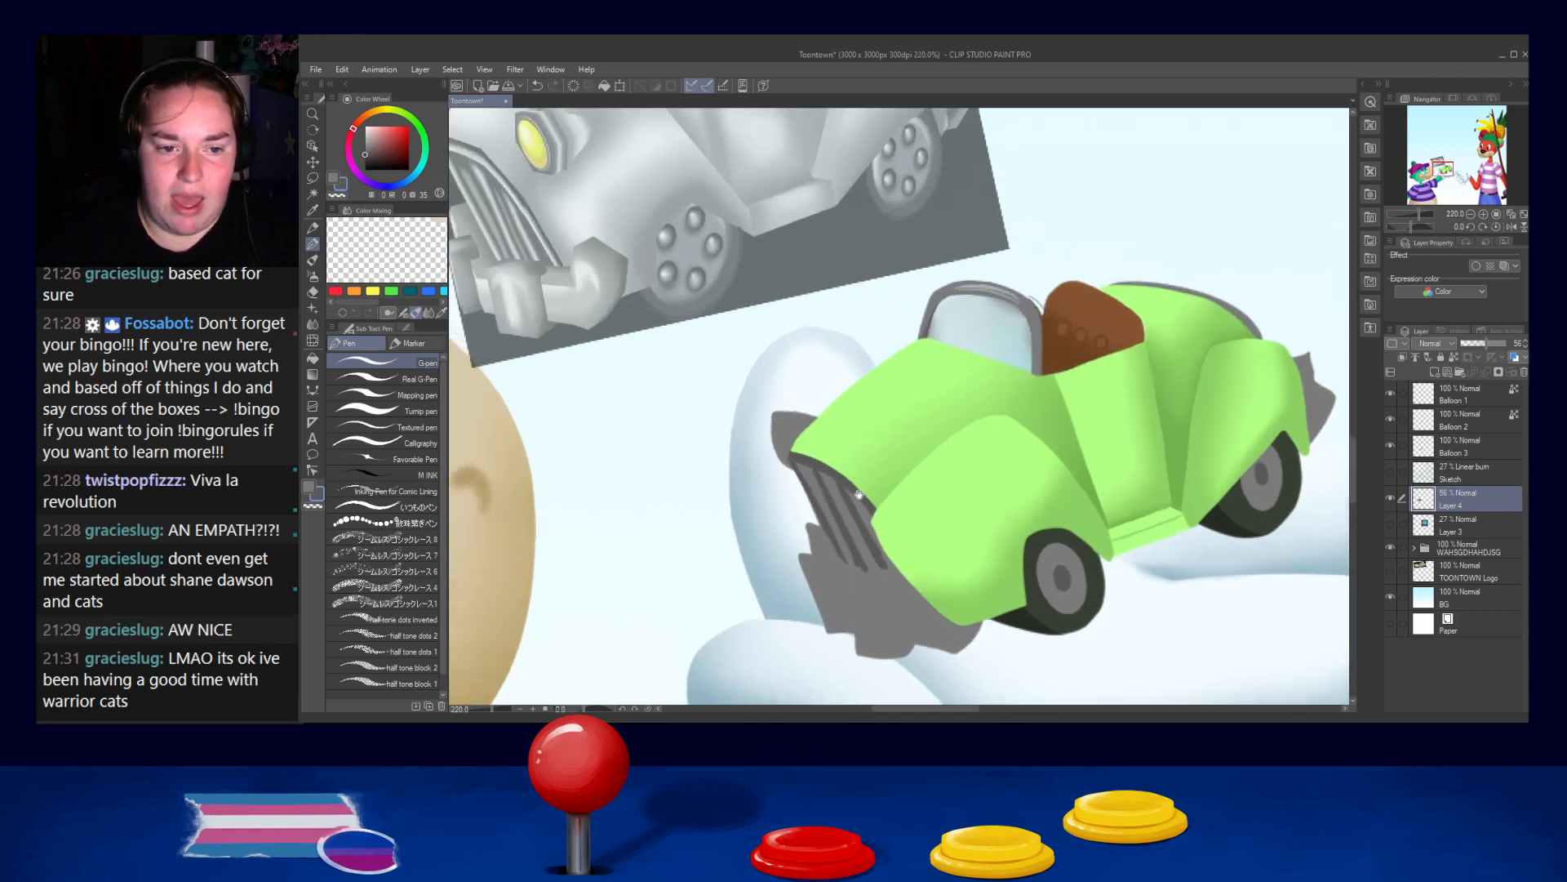
alt+click(820, 490)
drag(812, 476, 827, 479)
key(ctrl+z)
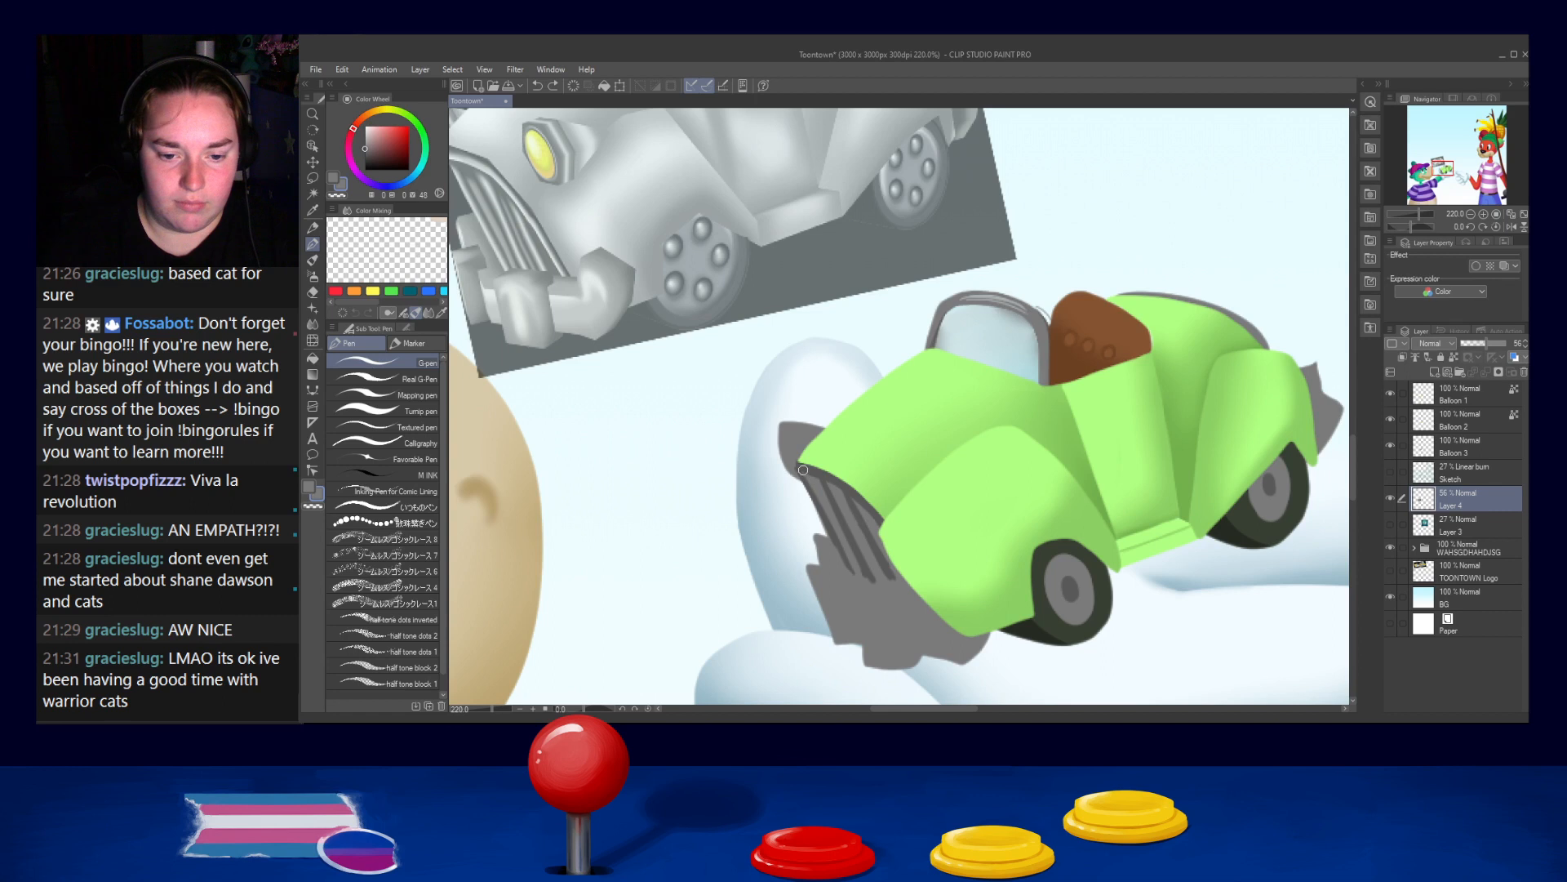
On the Balloon 3 layer, paint a highlight along the grille's upper rim with light grey sampled from the windshield frame
click(1466, 444)
key(ctrl+z)
drag(800, 471, 848, 493)
key(ctrl+z)
alt+click(987, 299)
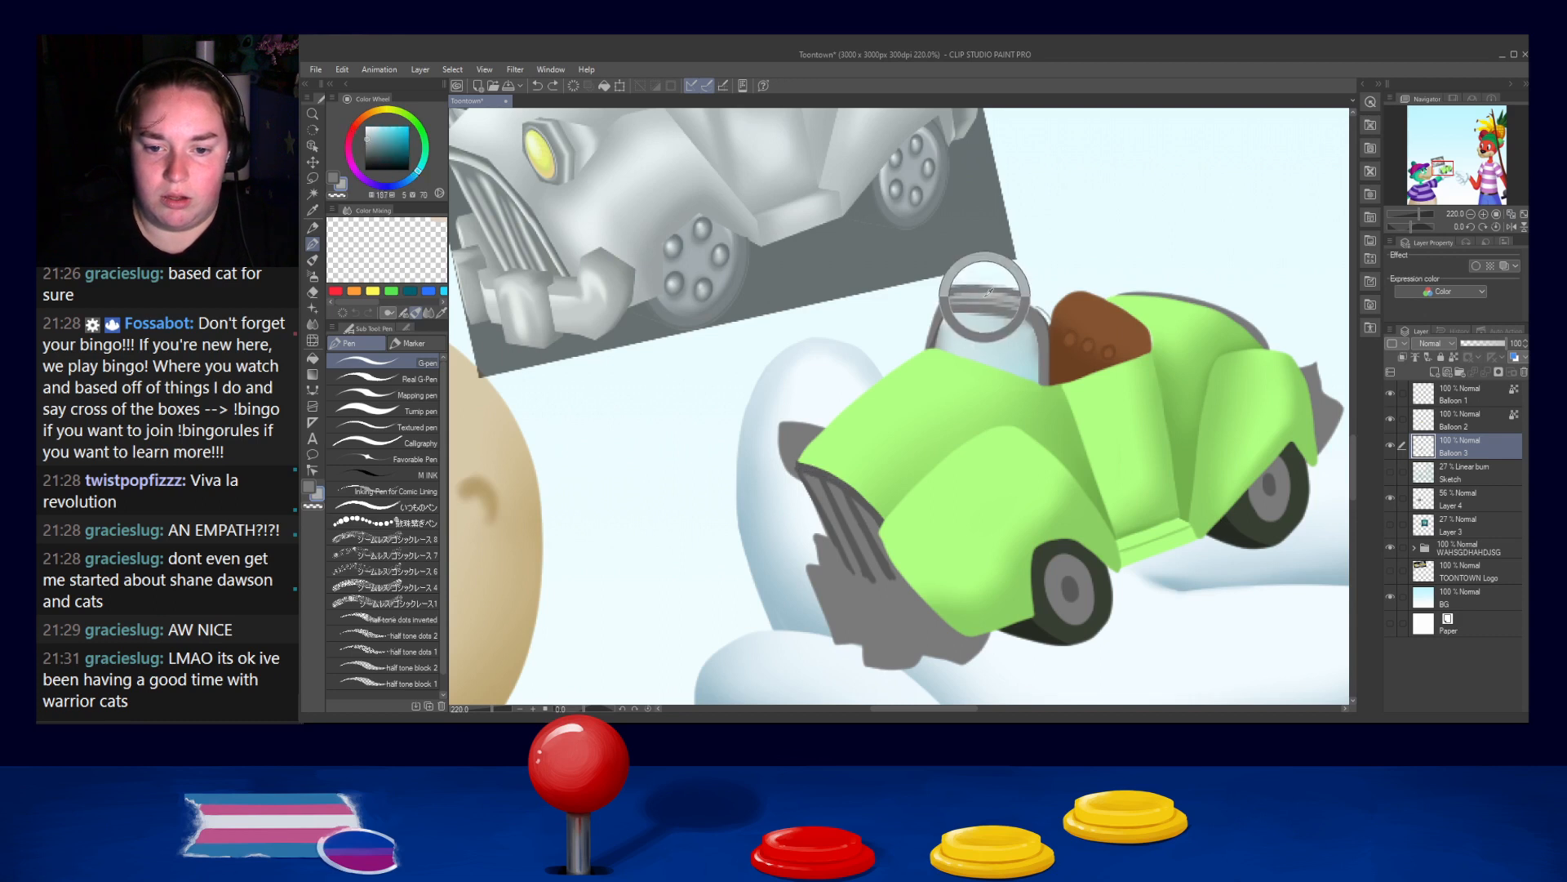
drag(813, 471, 865, 506)
key(ctrl+z)
key(ctrl+z)
drag(797, 467, 878, 520)
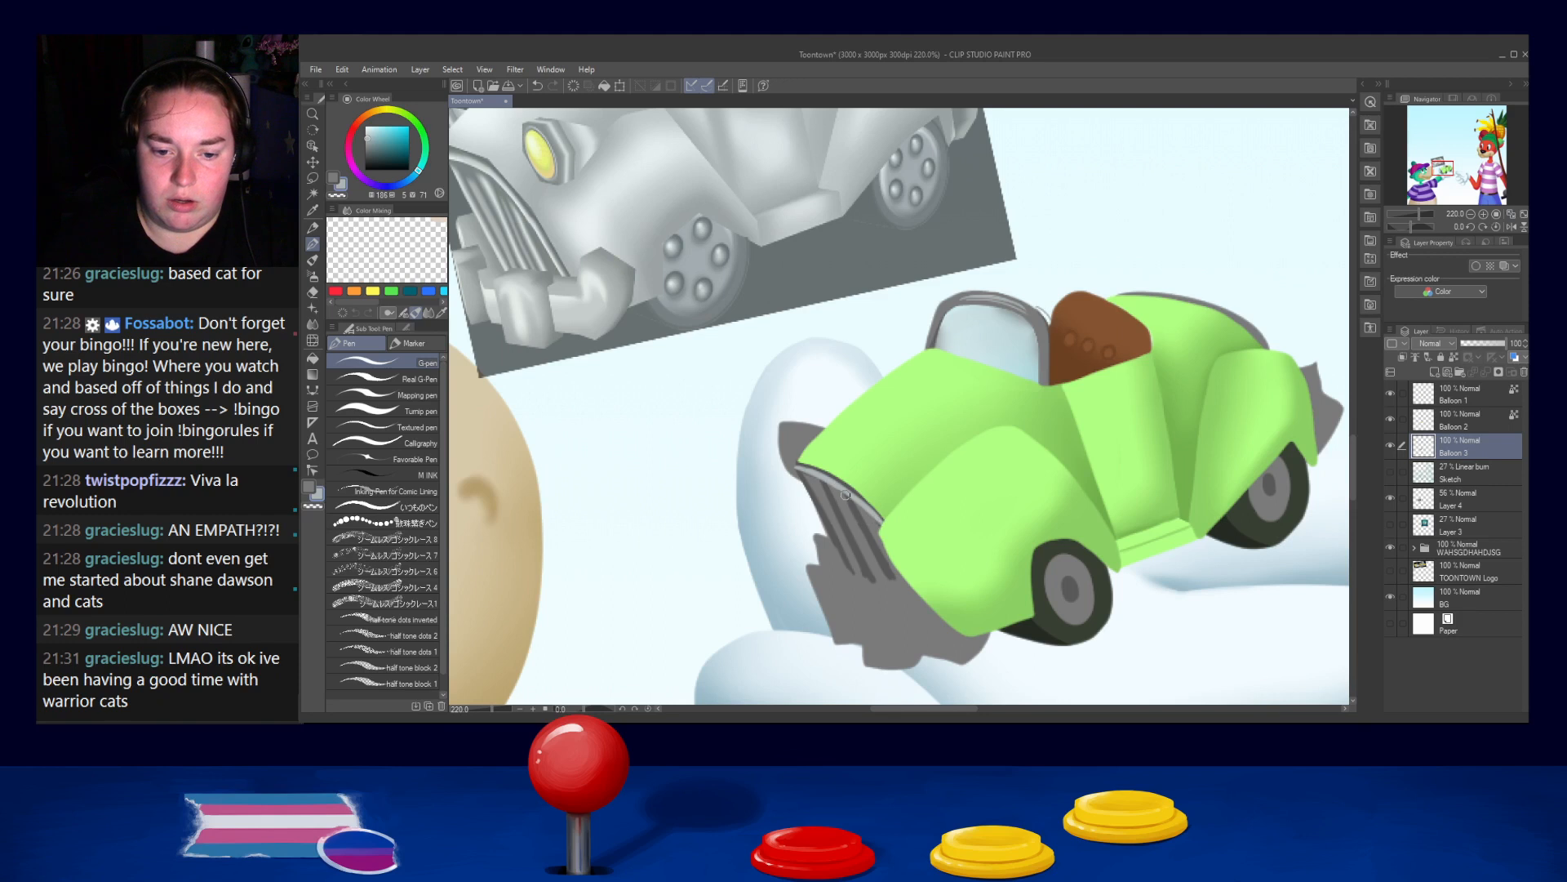
alt+click(867, 518)
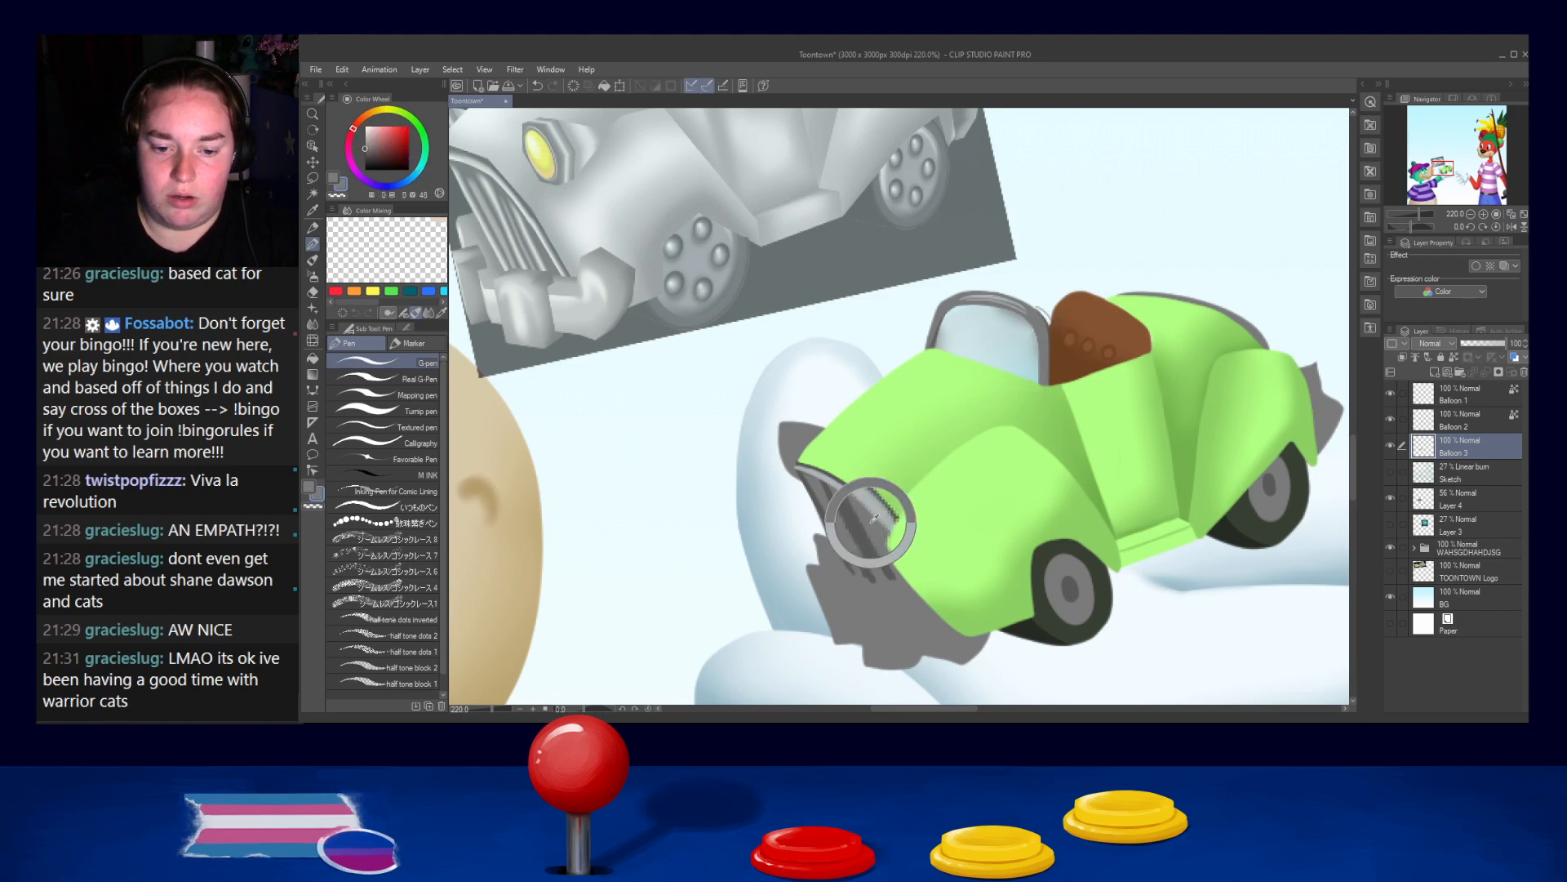
drag(820, 472, 856, 493)
key(ctrl+z)
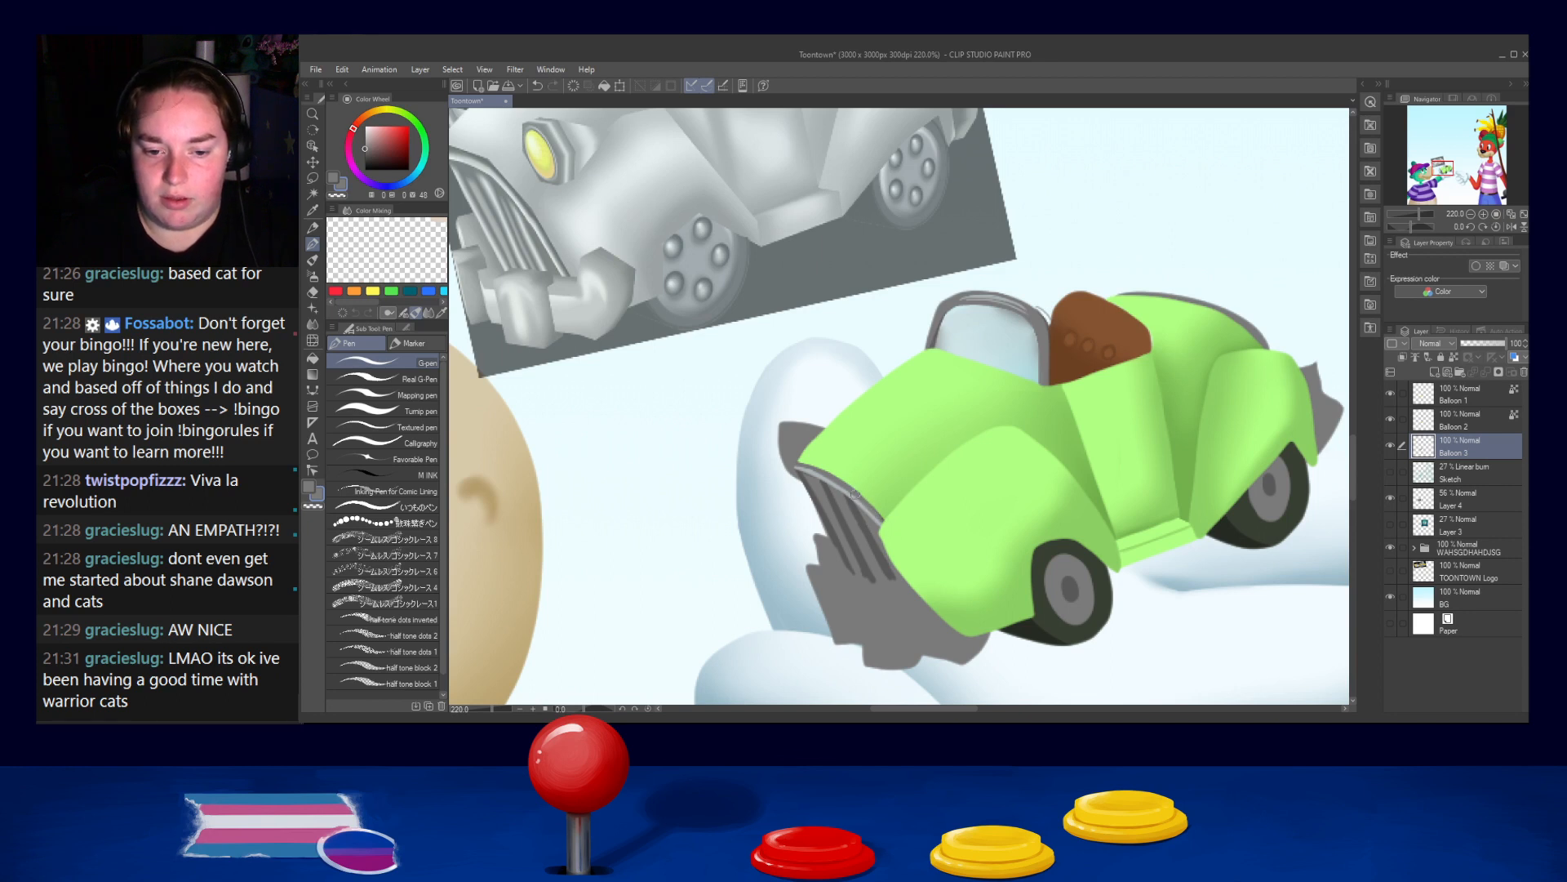
Paint light grey highlights down the grille's outer edge and first slat using the rim's highlight colour
alt+click(802, 470)
drag(800, 474, 862, 583)
key(ctrl+z)
key(ctrl+z)
drag(800, 473, 853, 565)
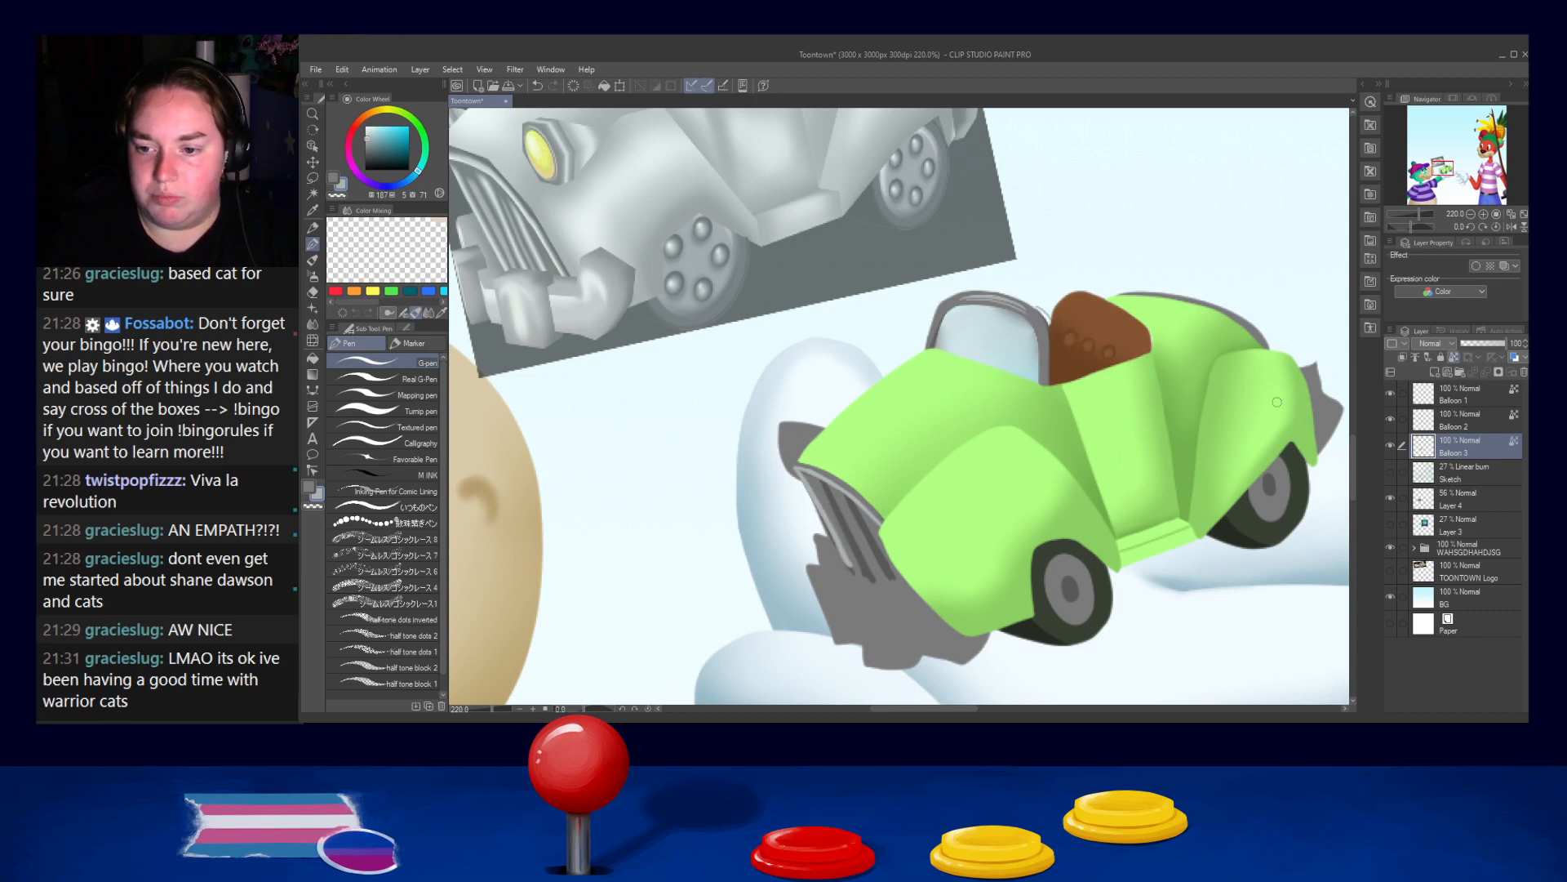
drag(805, 481, 849, 565)
drag(818, 510, 855, 579)
Highlight the remaining grille slats in the sampled light grey and darken a gap between them with the darker grille grey
alt+click(826, 493)
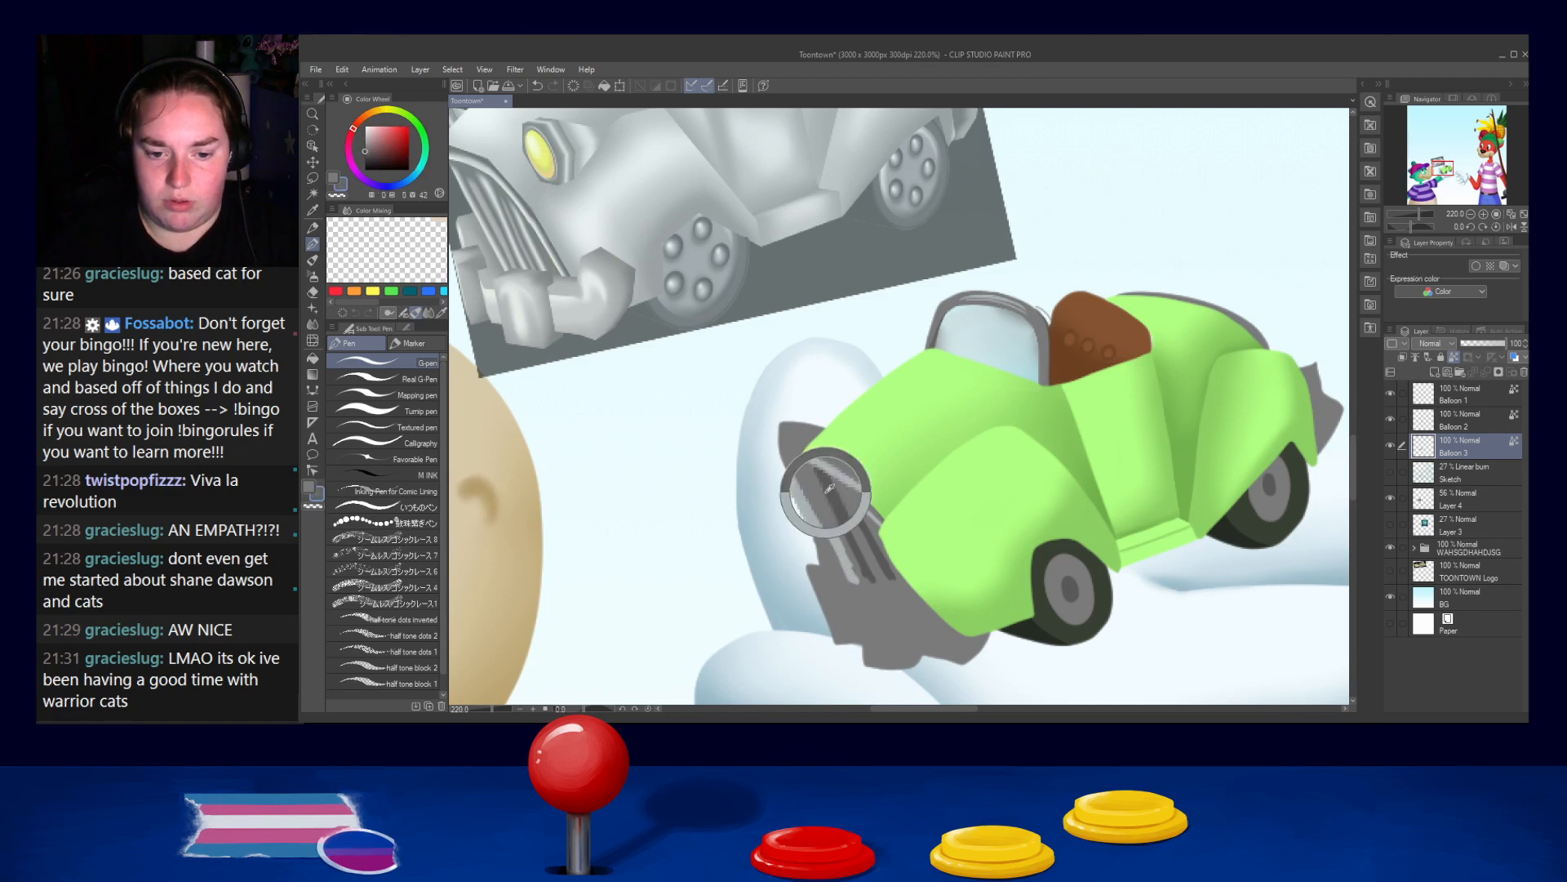
alt+click(830, 482)
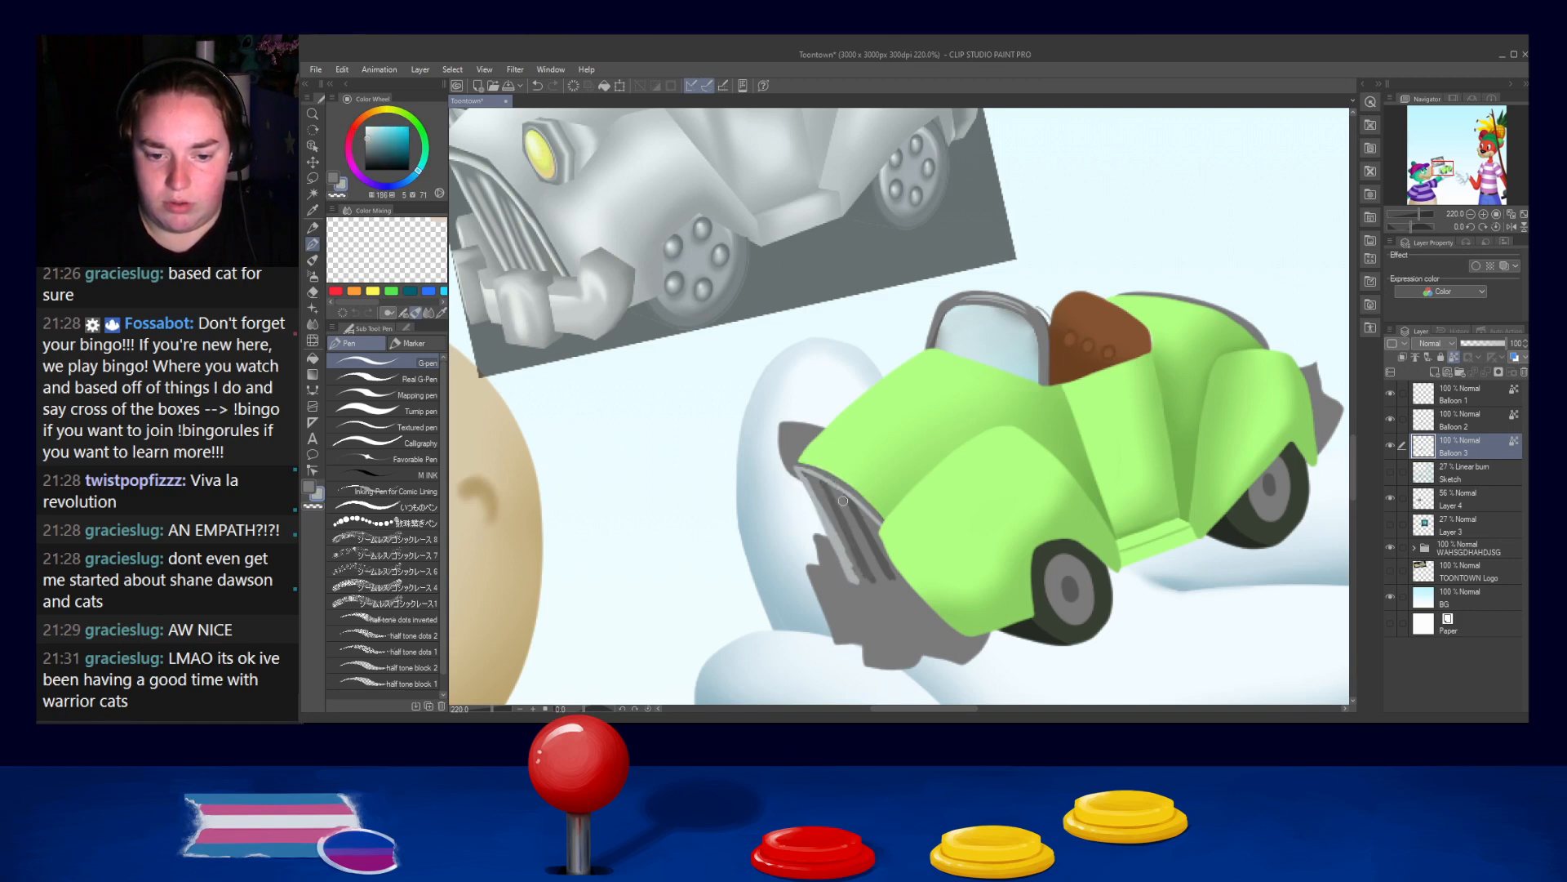
mouse_move(828, 482)
mouse_down()
mouse_move(879, 578)
mouse_move(854, 535)
mouse_move(883, 588)
mouse_up()
drag(854, 504, 903, 587)
drag(857, 506, 900, 583)
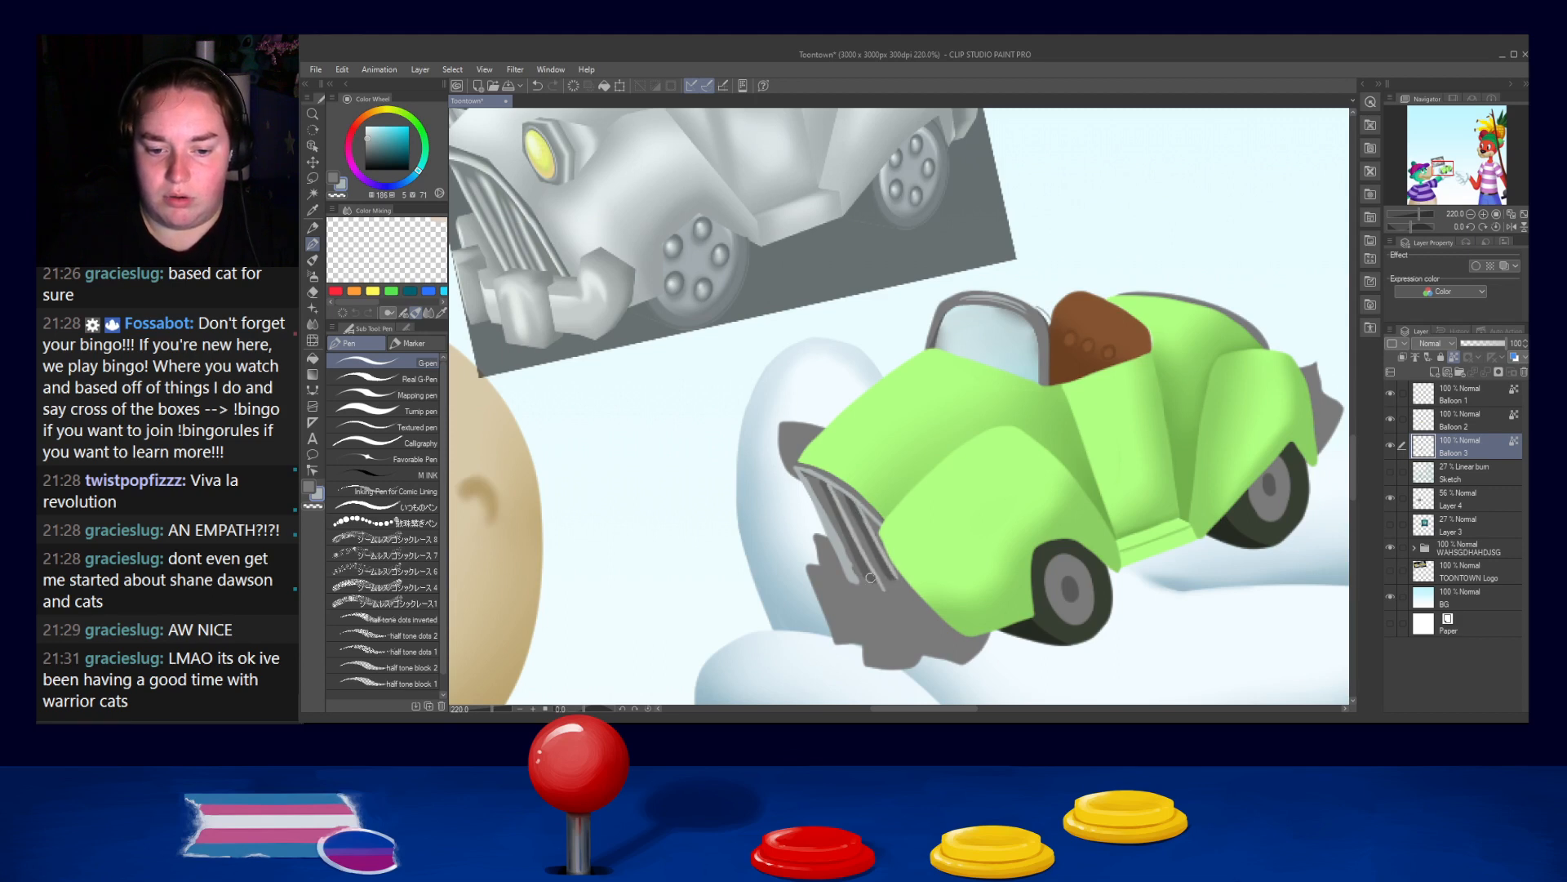
alt+click(816, 487)
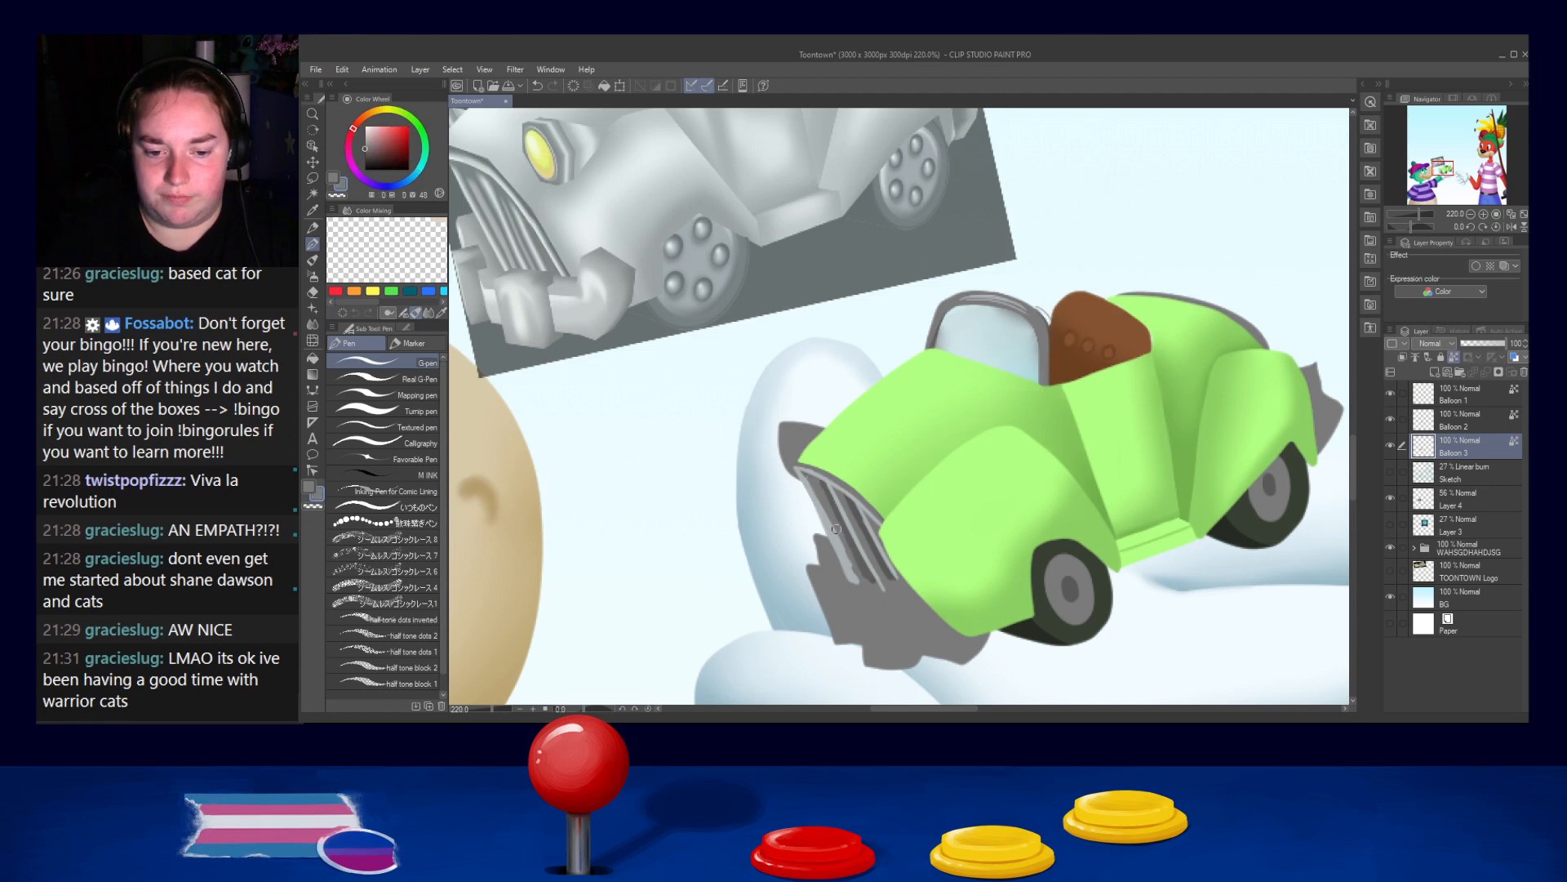
drag(825, 499, 861, 588)
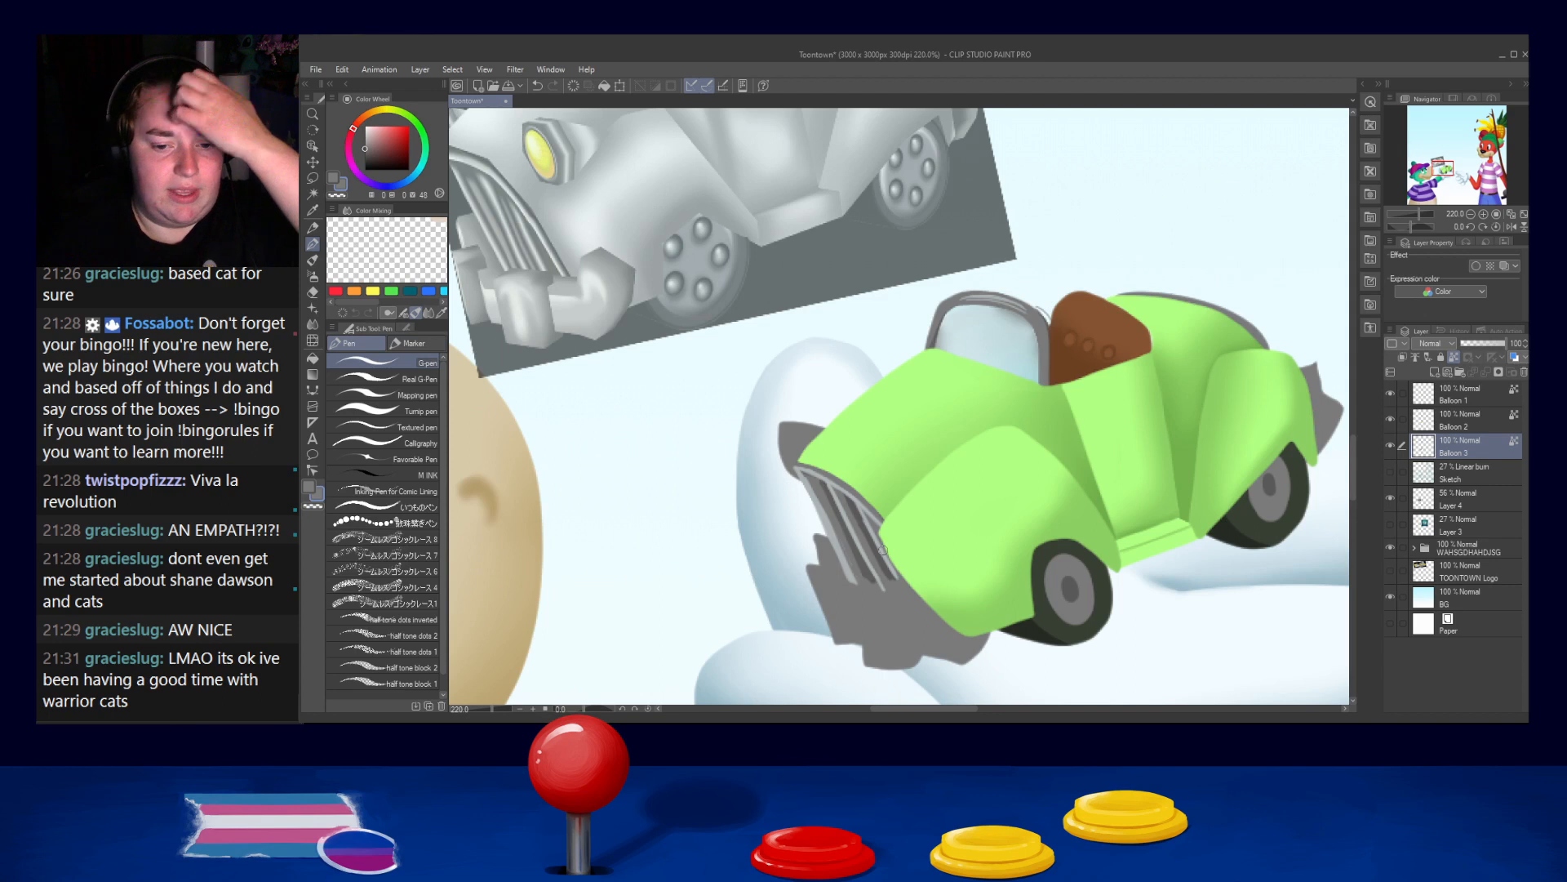
Soften the painted grille slats with the Blur blending brush
click(312, 324)
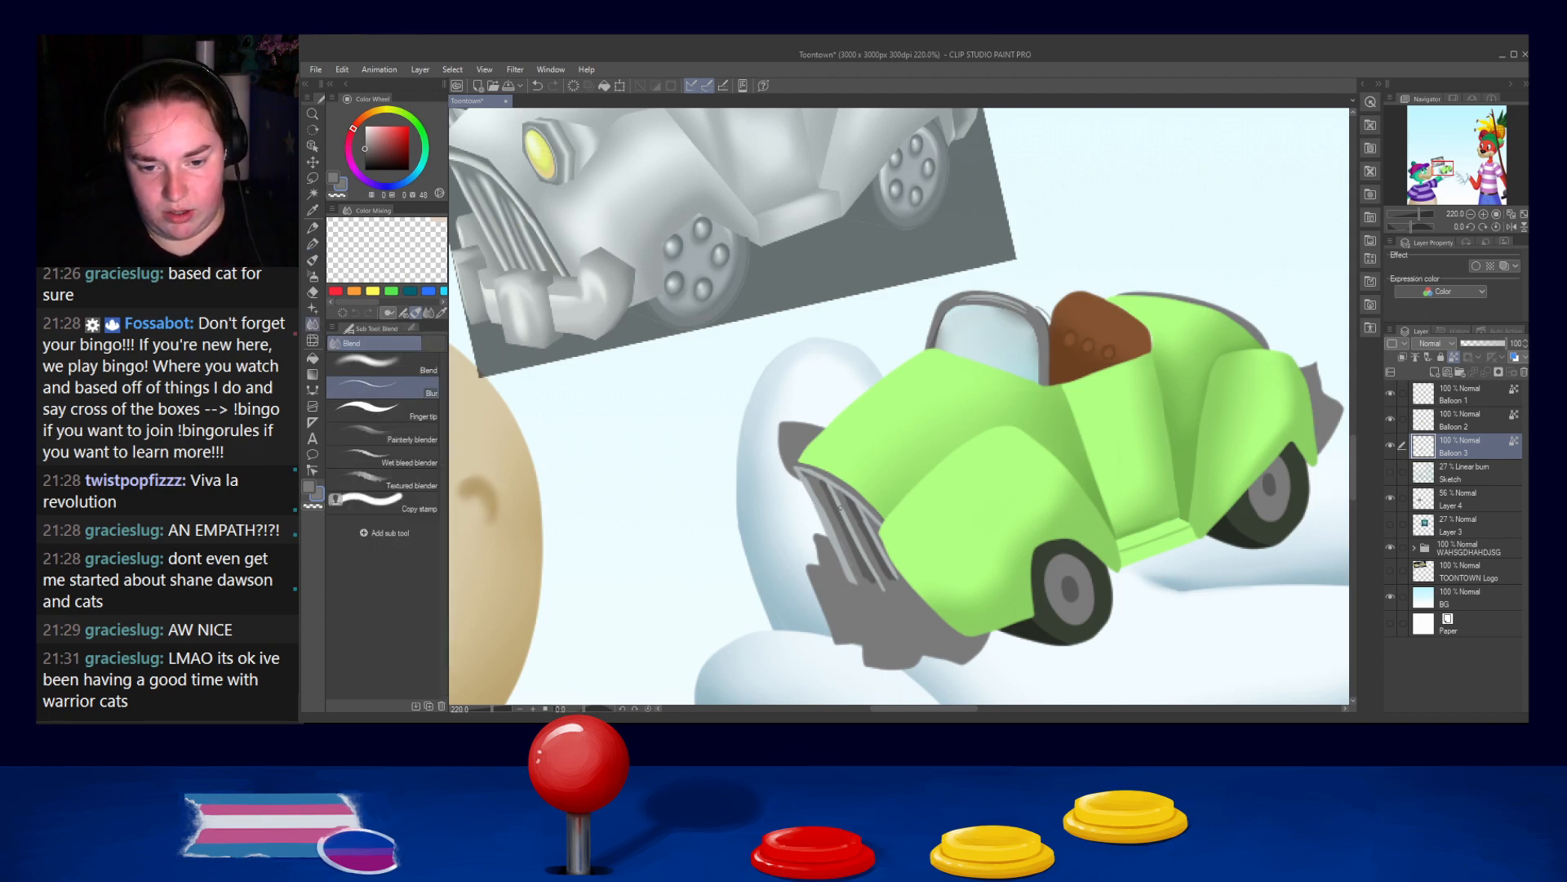
drag(804, 479, 853, 572)
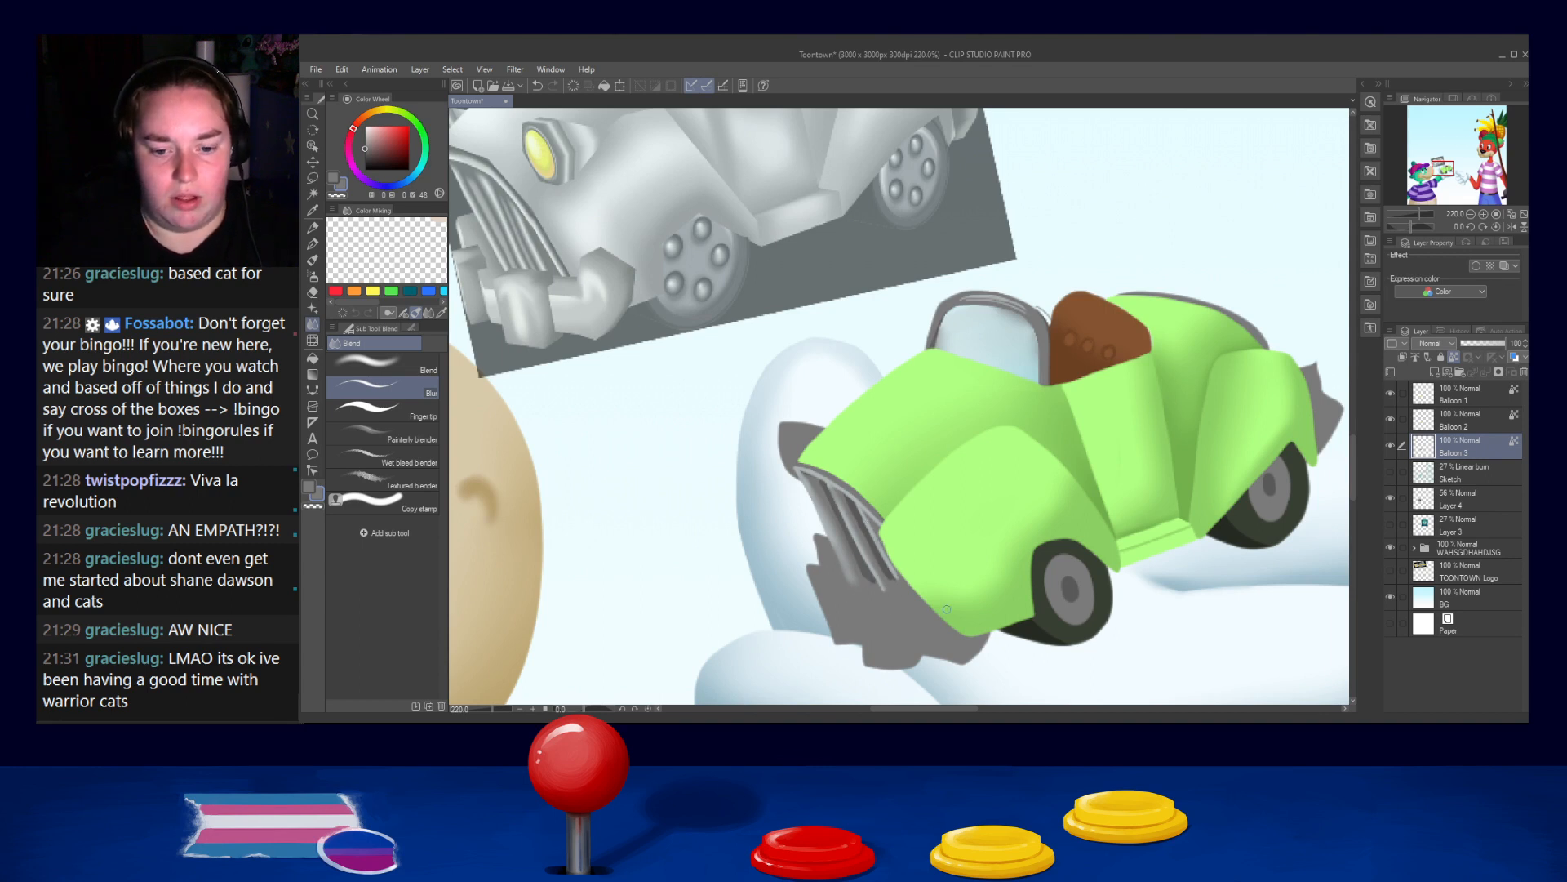
drag(934, 613, 970, 599)
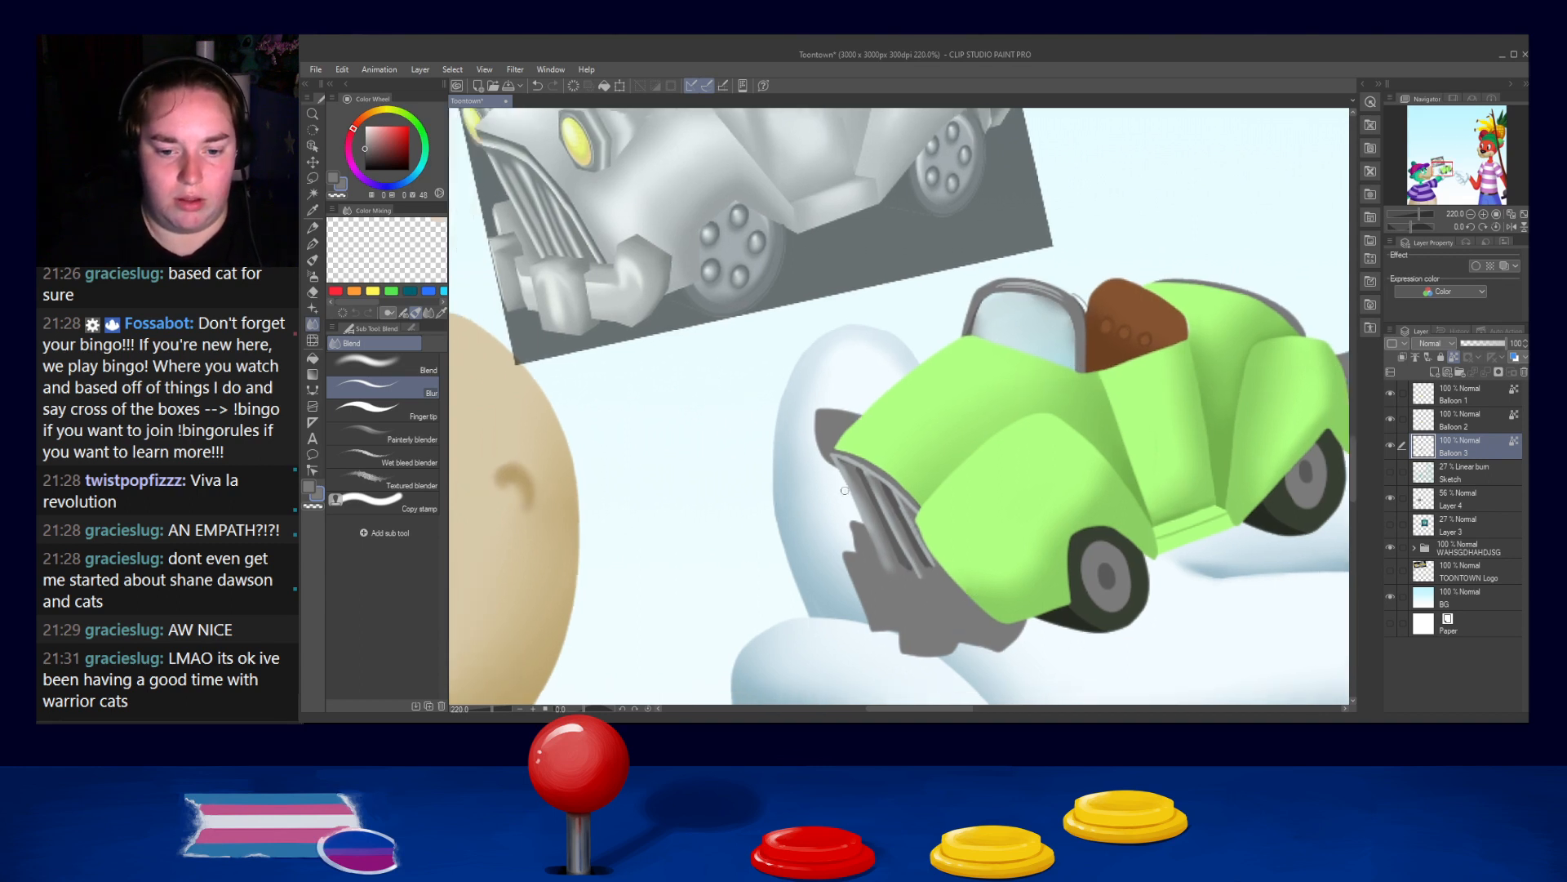
Paint a light grey face on the front bumper's near upright with the G-pen, using greys sampled from the grille and bumper
click(312, 244)
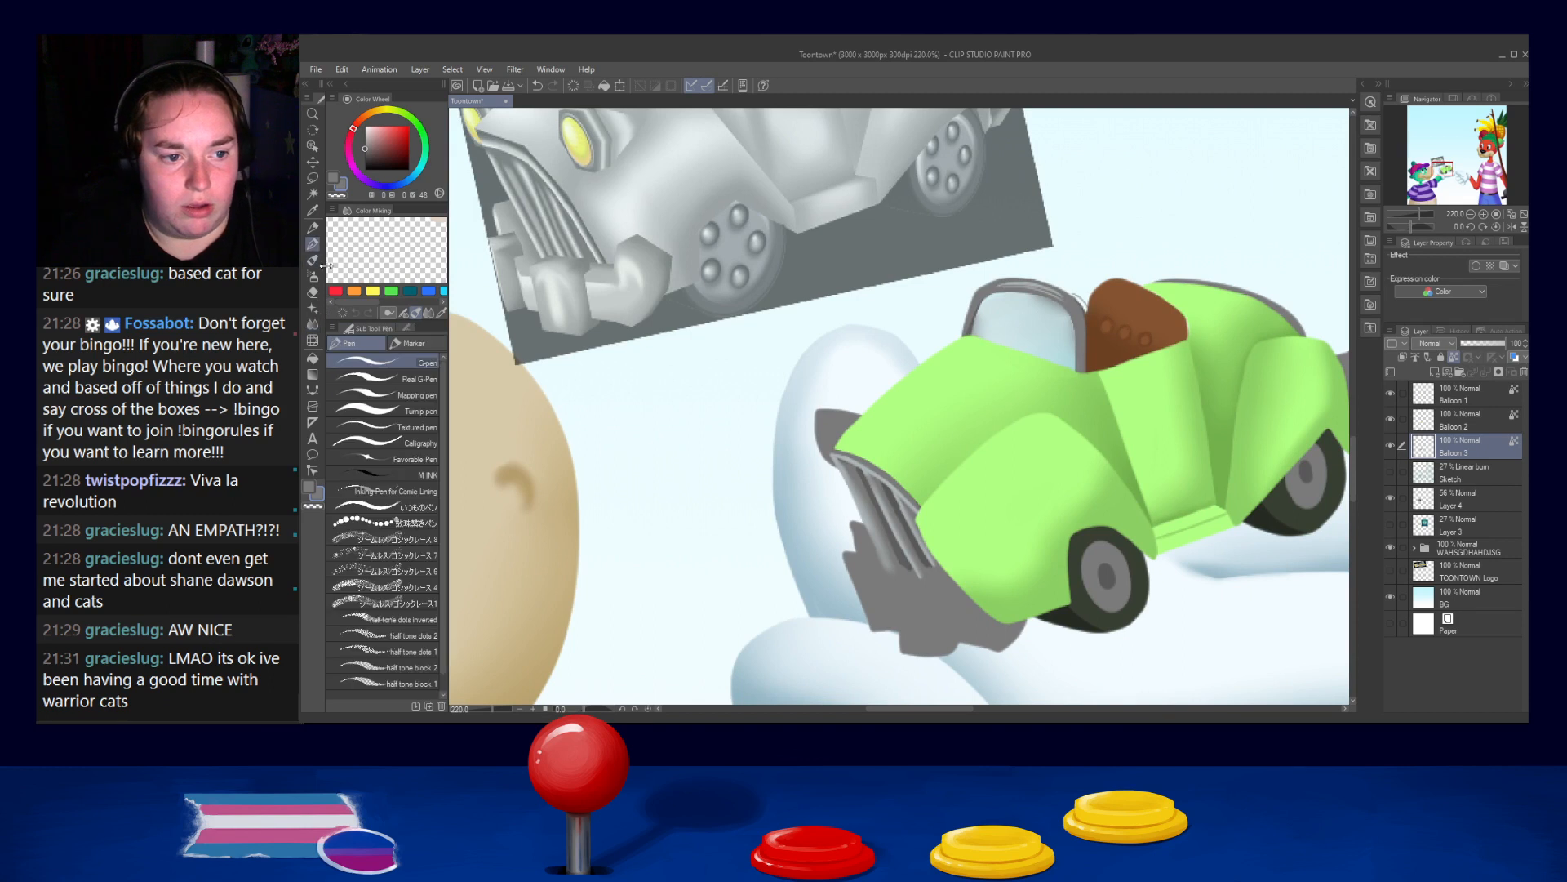
alt+click(863, 465)
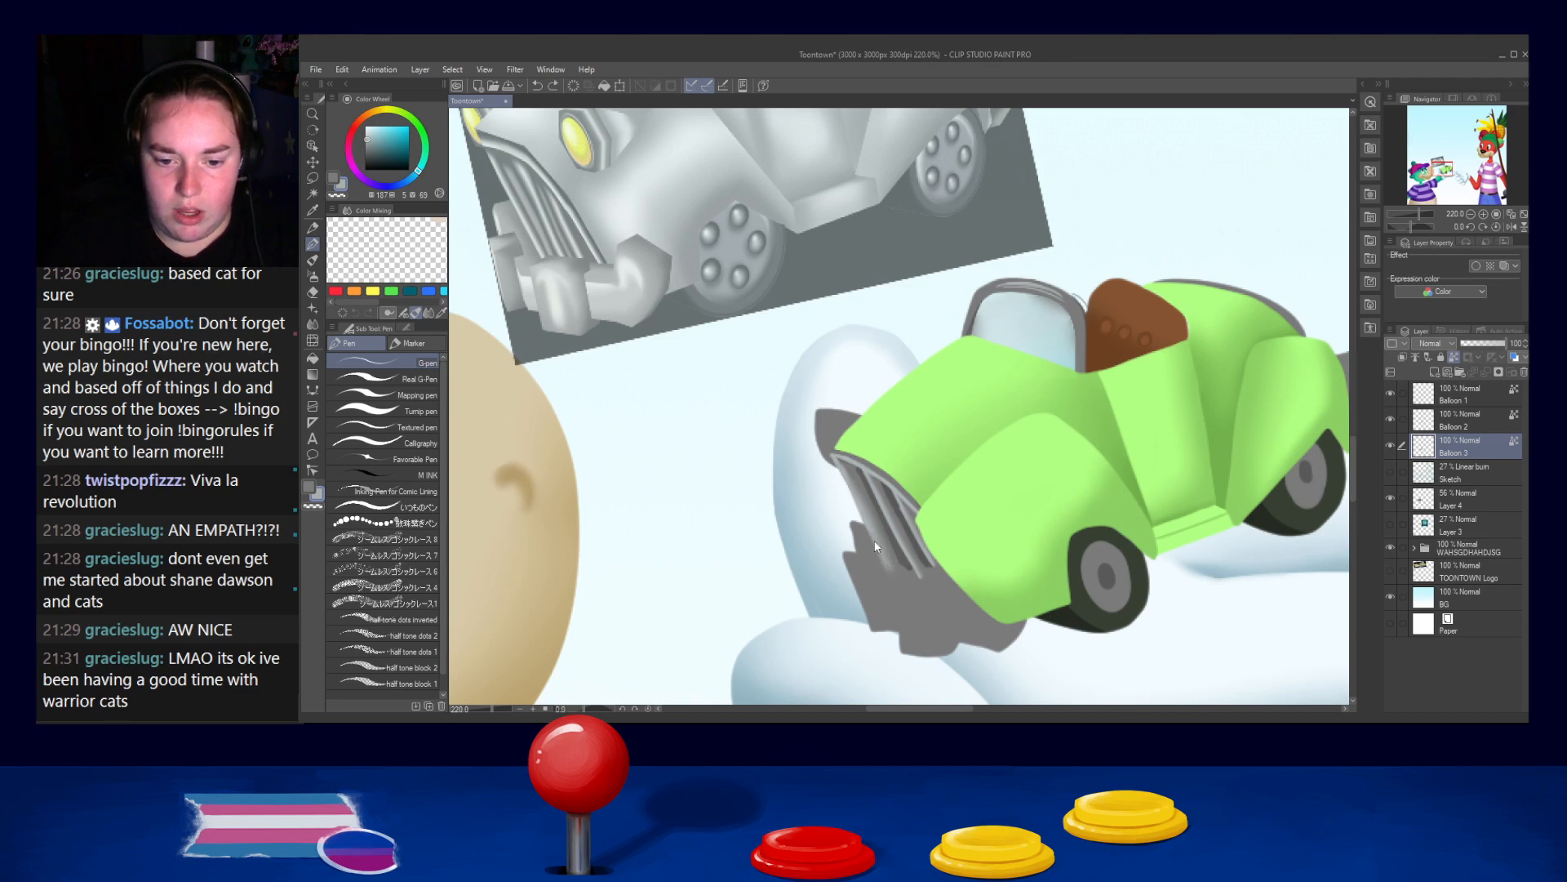
alt+click(890, 554)
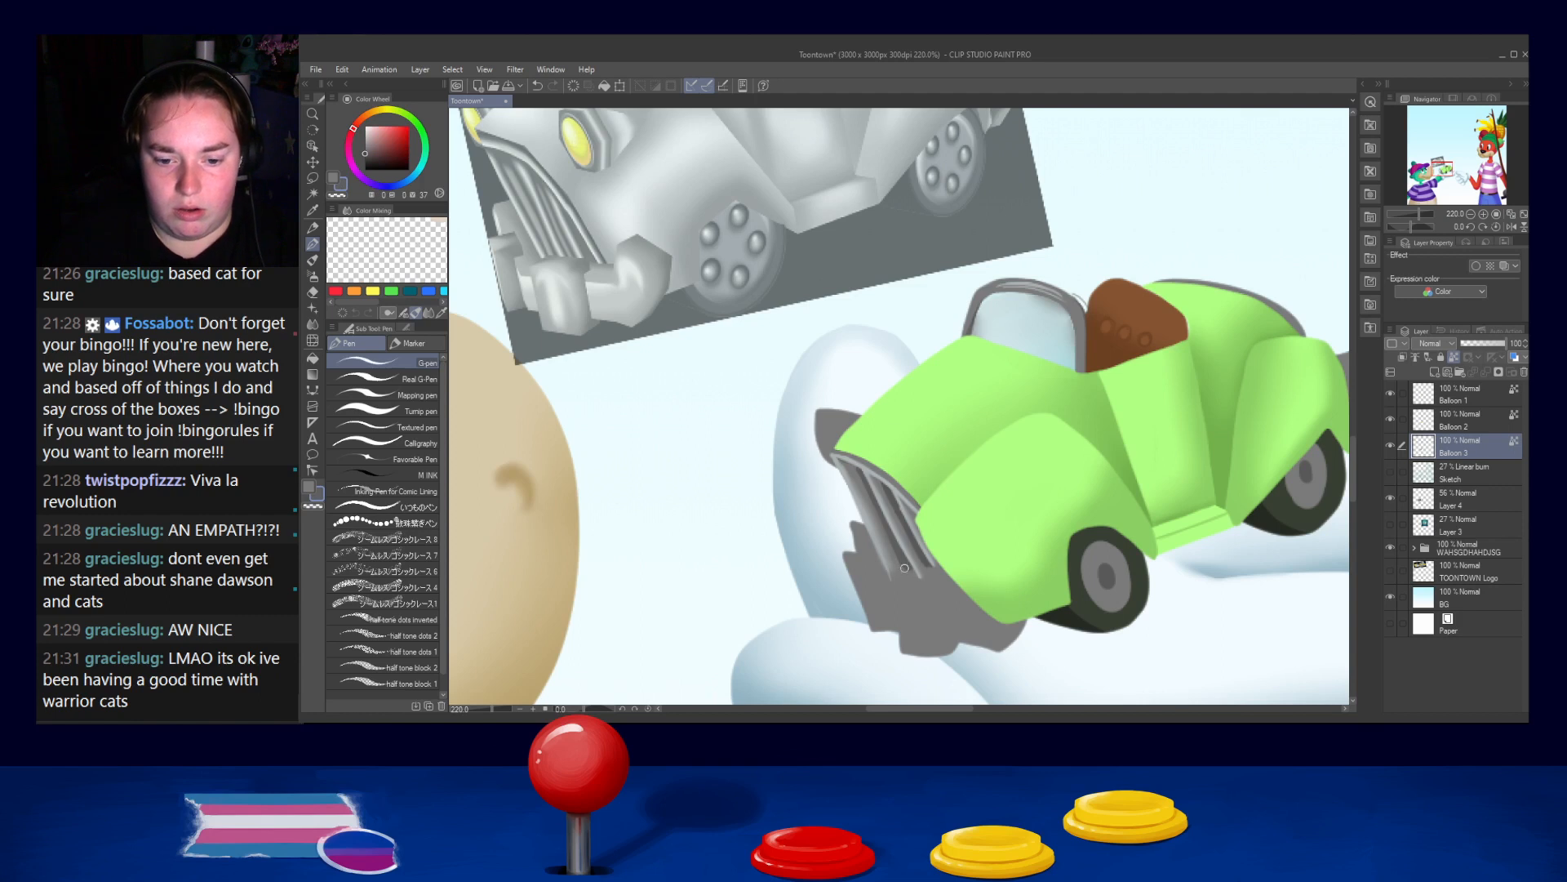
alt+click(882, 552)
drag(880, 609, 865, 555)
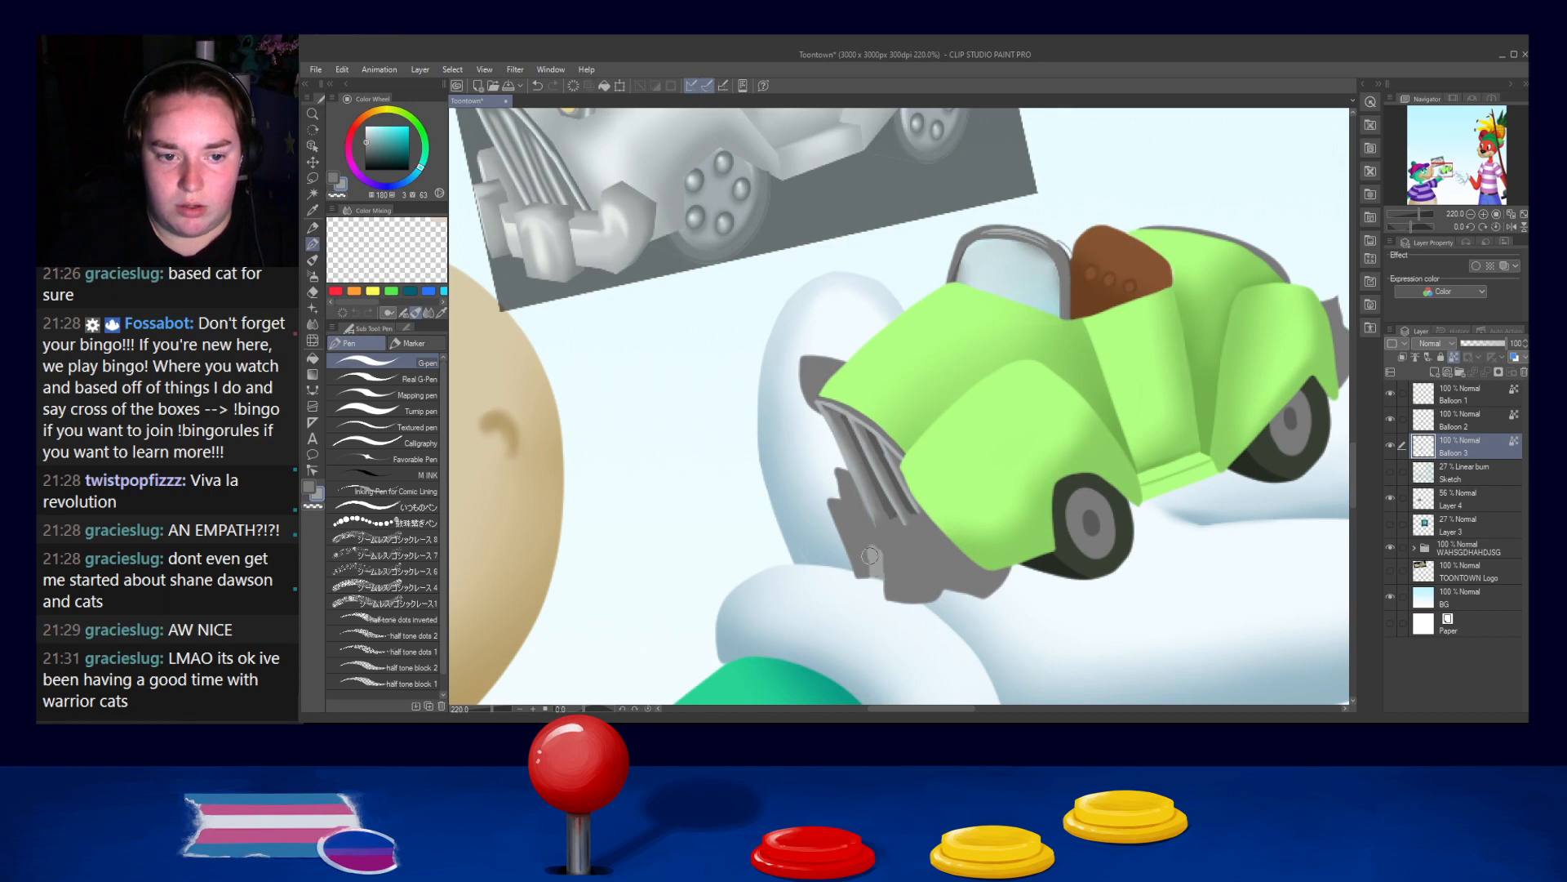
alt+click(873, 543)
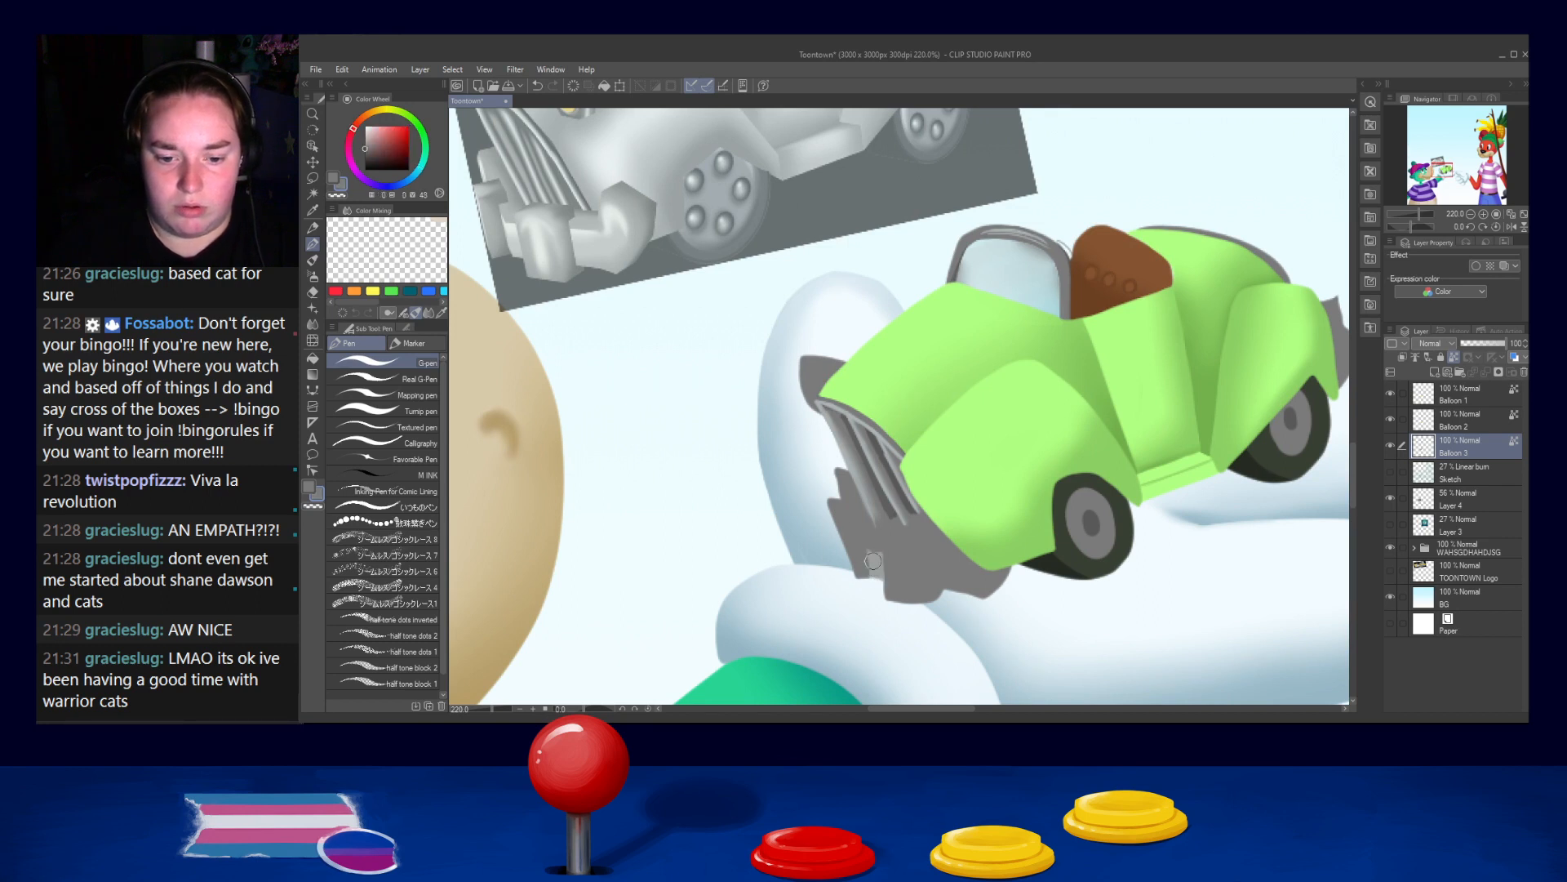
alt+click(873, 561)
mouse_move(904, 575)
mouse_down()
mouse_move(908, 557)
mouse_move(911, 596)
mouse_move(907, 554)
mouse_move(908, 587)
mouse_up()
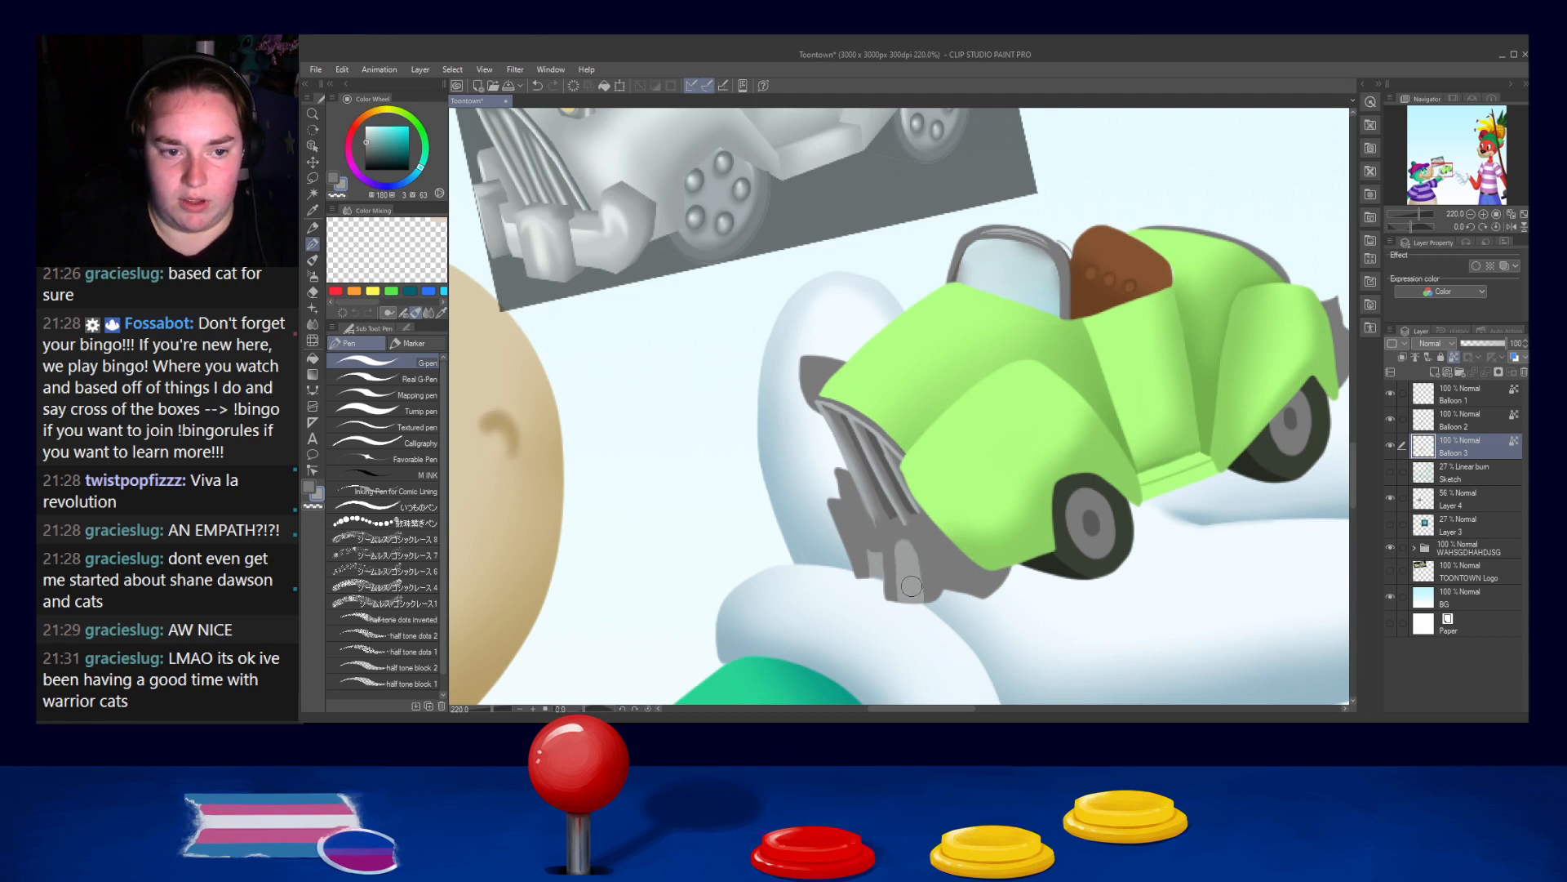
Shade the near upright's cap and the bumper curve beside it in sampled darker grey, adjusting the brush size
alt+click(893, 540)
mouse_move(893, 540)
mouse_down()
mouse_move(933, 531)
mouse_move(902, 533)
mouse_move(942, 536)
mouse_move(939, 551)
mouse_move(958, 526)
mouse_move(929, 547)
mouse_move(944, 599)
mouse_move(906, 559)
mouse_move(1001, 586)
mouse_move(965, 594)
mouse_move(953, 585)
mouse_move(1007, 576)
mouse_up()
key([)
key([)
key([)
key([)
alt+click(904, 561)
key(])
key(])
key(])
key(])
key(ctrl+z)
alt+click(953, 586)
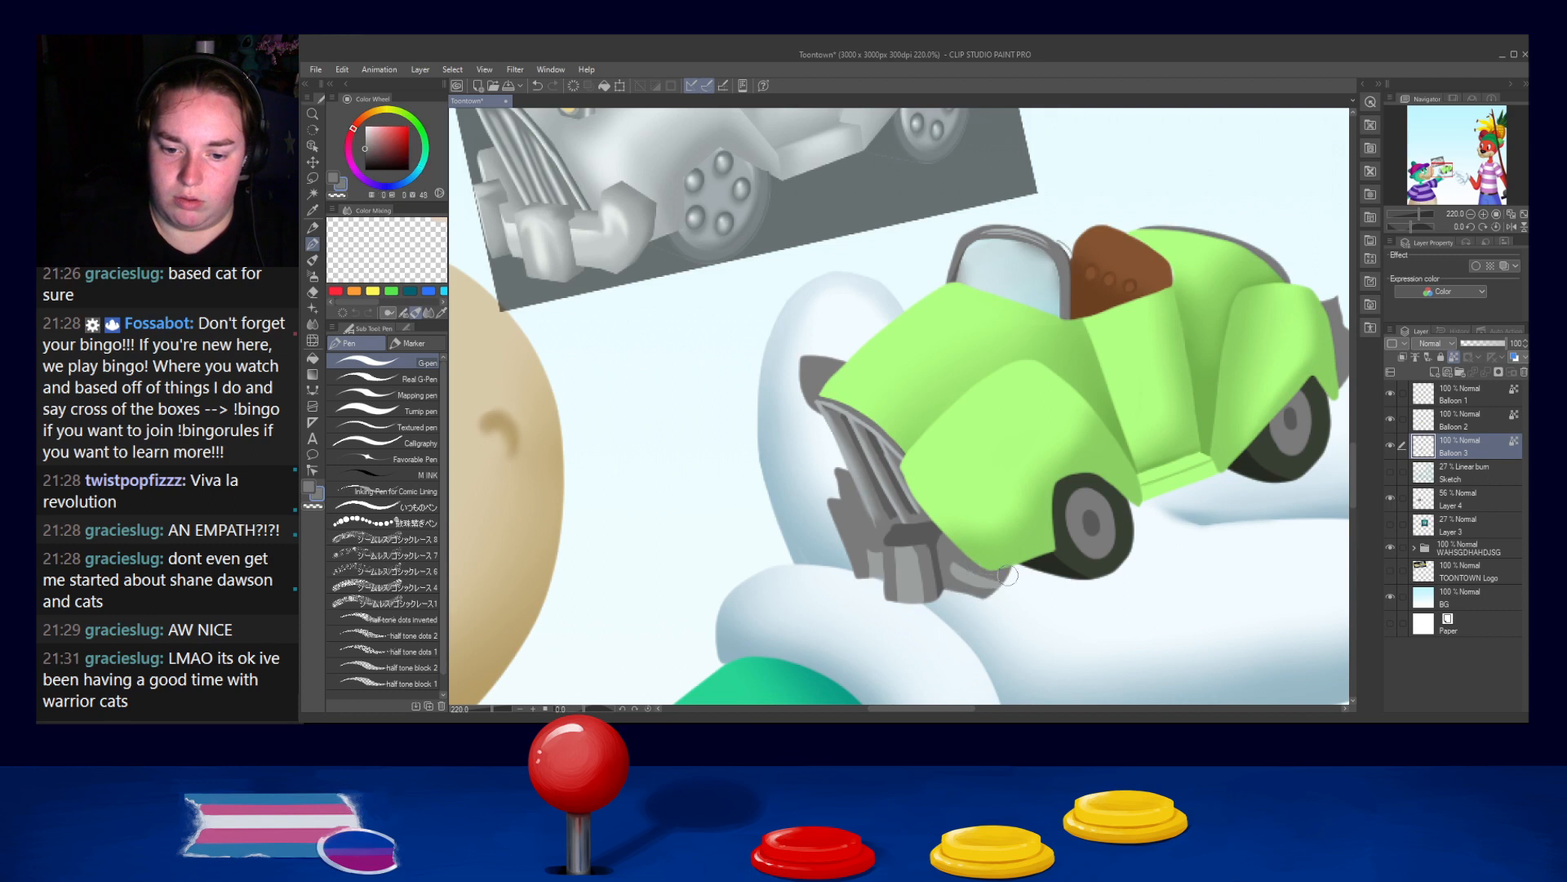
Block in darker grey shading on the far bumper piece beside the grille, undoing the stray strokes
alt+click(906, 571)
alt+click(896, 540)
mouse_move(857, 549)
mouse_down()
mouse_move(860, 561)
mouse_move(862, 536)
mouse_move(877, 571)
mouse_move(845, 488)
mouse_move(841, 505)
mouse_move(864, 511)
mouse_move(826, 498)
mouse_up()
key(ctrl+z)
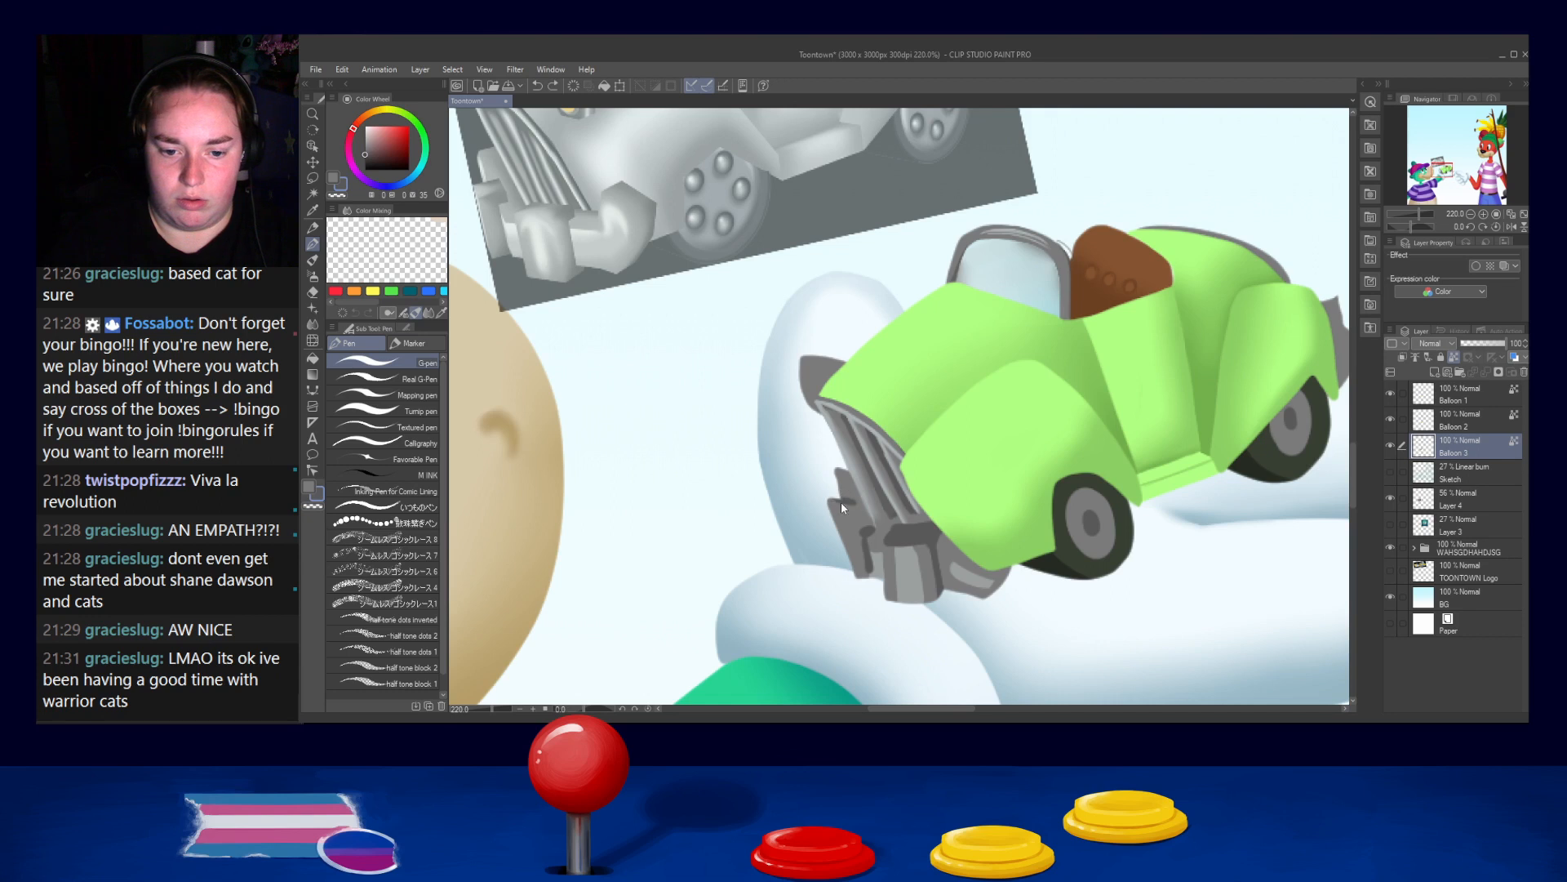
key(ctrl+z)
key([)
key([)
key([)
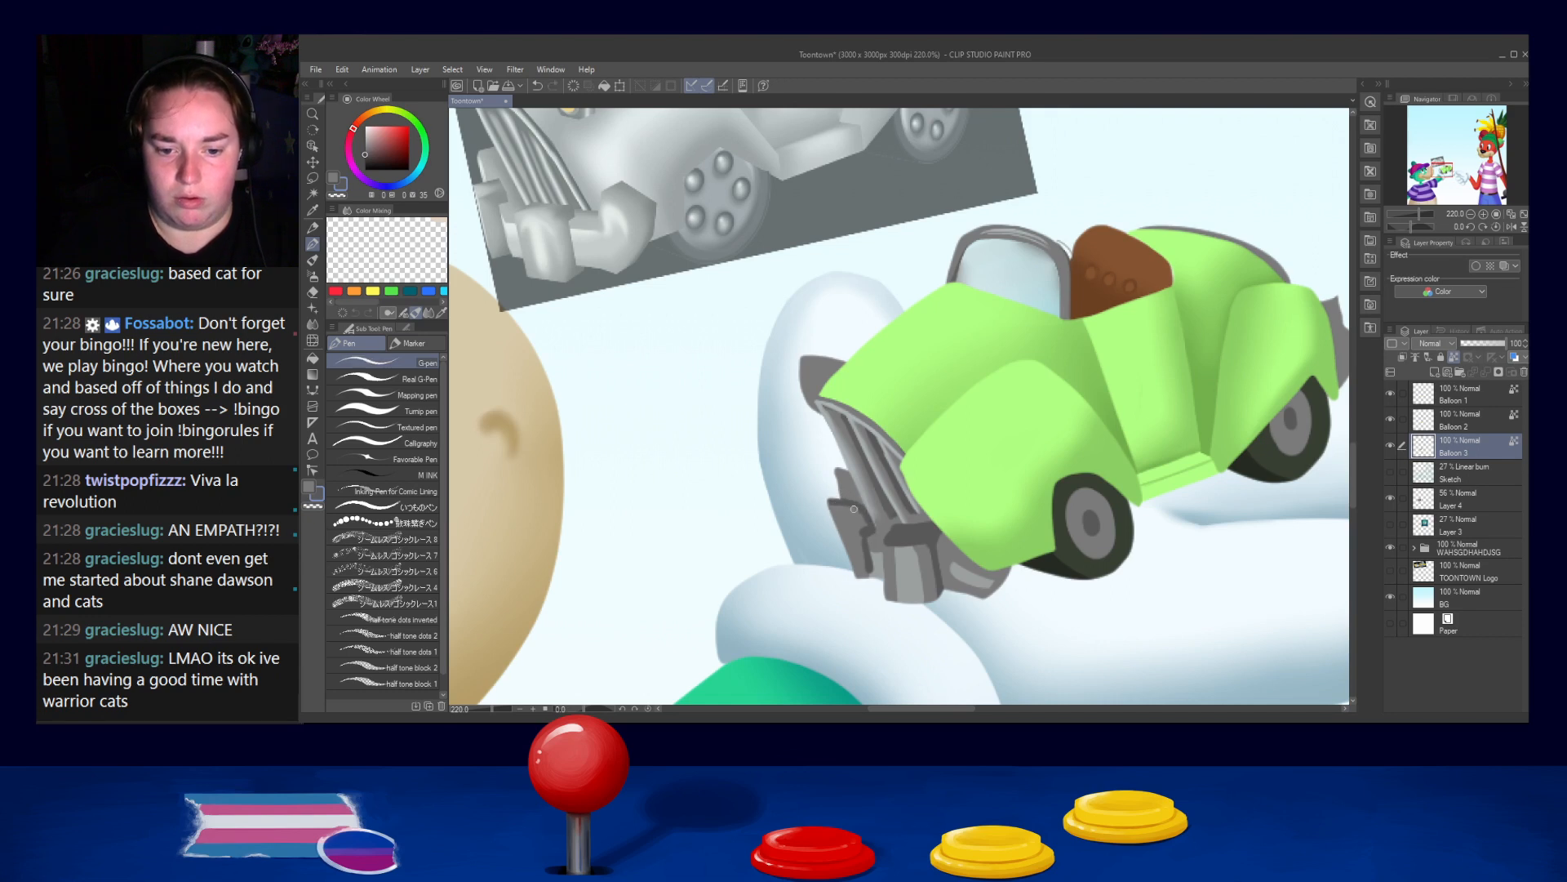
Paint a light grey face along the outer side of the far bumper piece, sampling from the near upright
key(])
key(])
key(])
key(])
key(])
alt+click(908, 568)
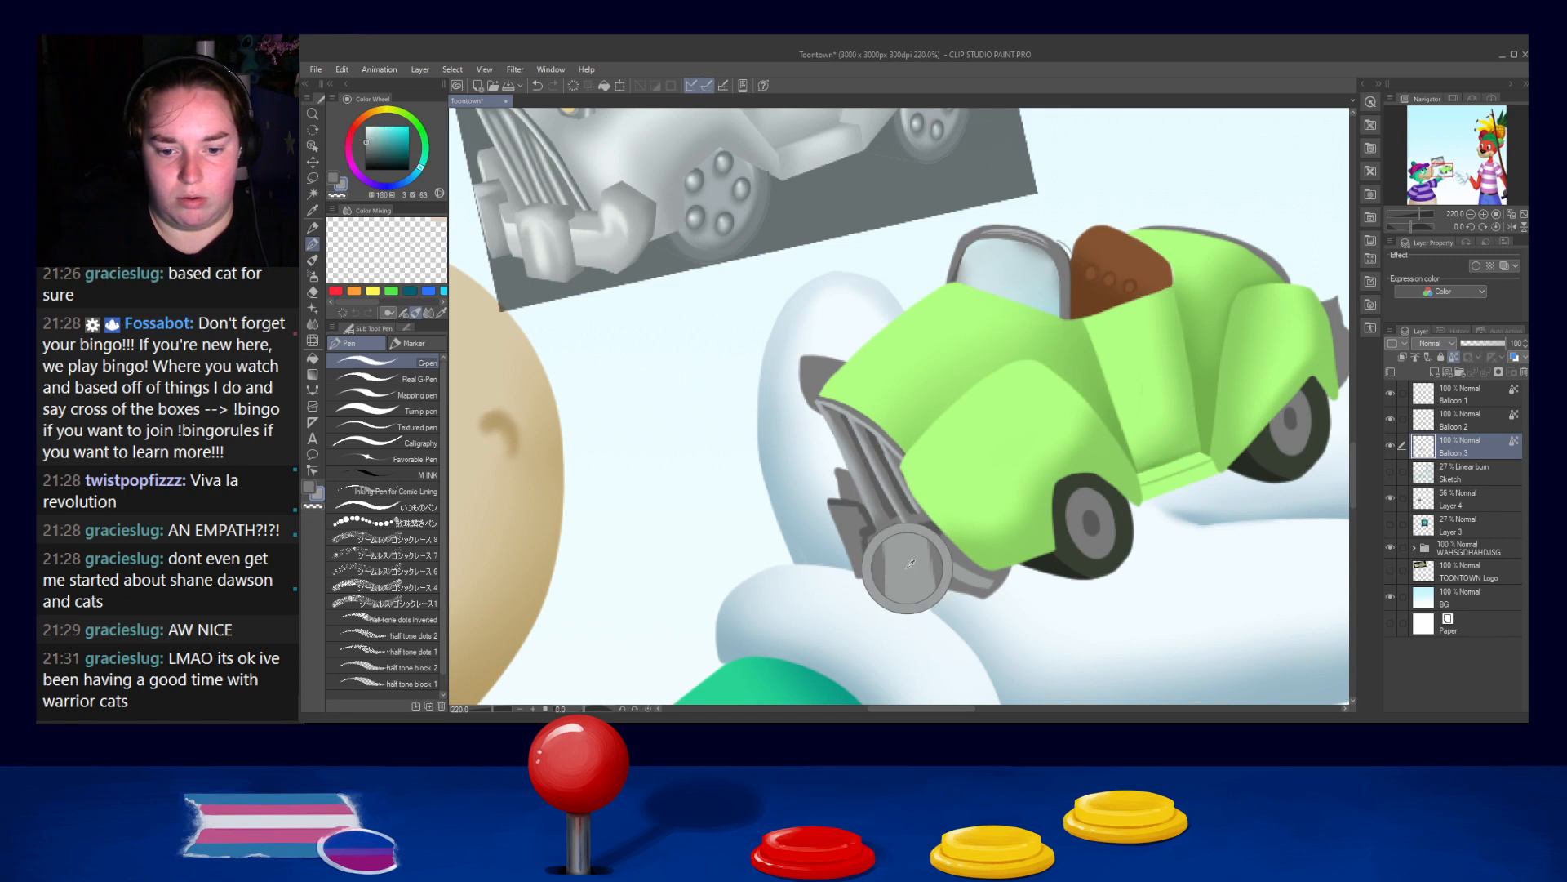
drag(836, 516, 854, 574)
key(ctrl+z)
drag(834, 516, 853, 575)
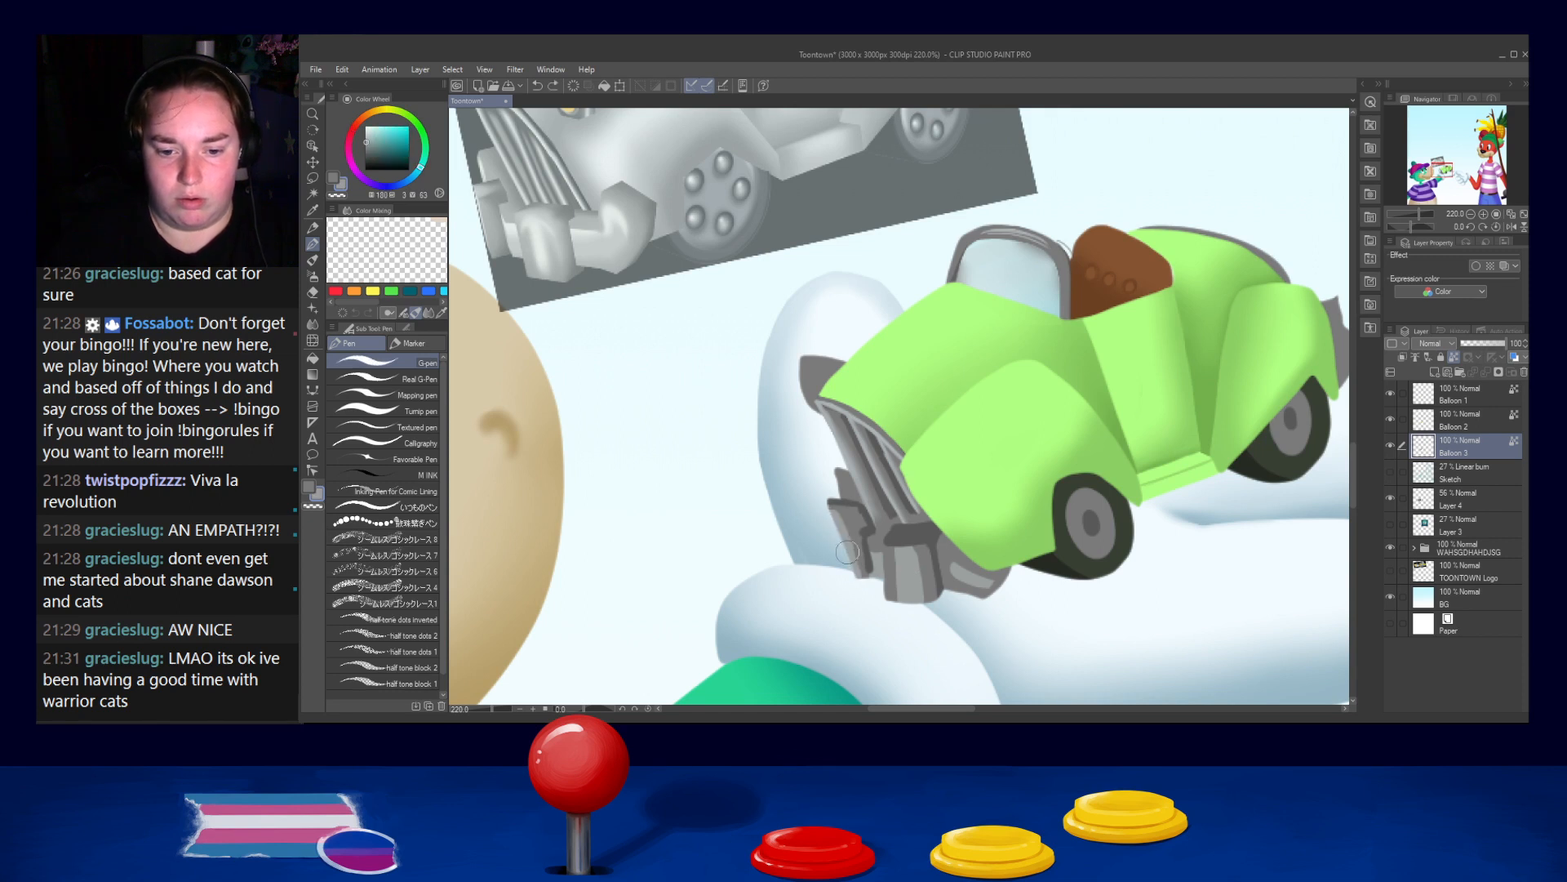
Refine the far bumper piece and the grille's lower end with smaller strokes of sampled light and dark greys
alt+click(855, 512)
key([)
key([)
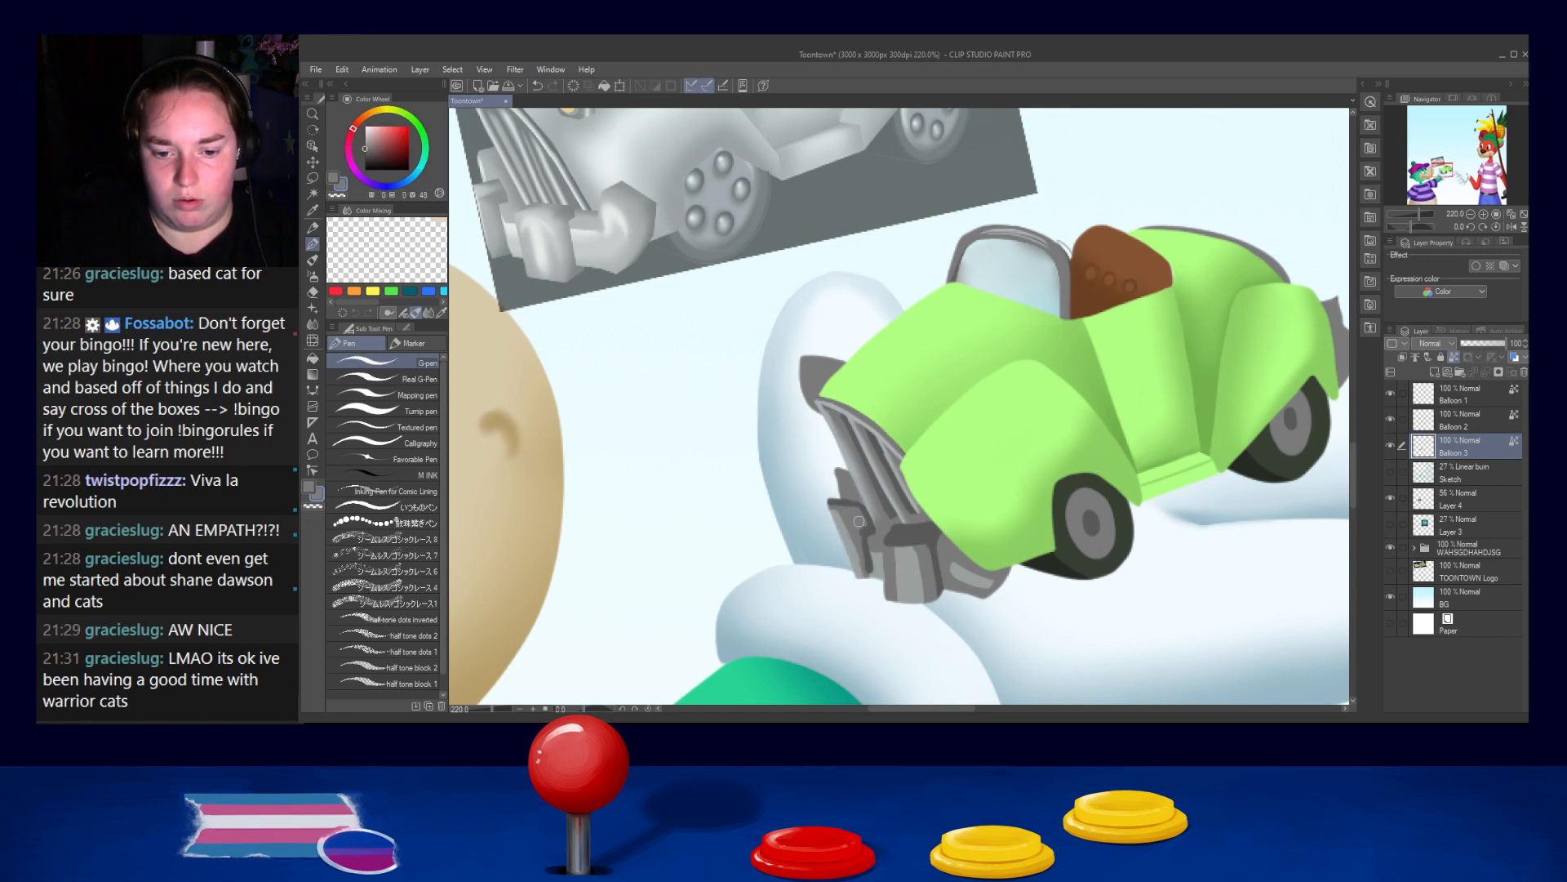
alt+click(879, 567)
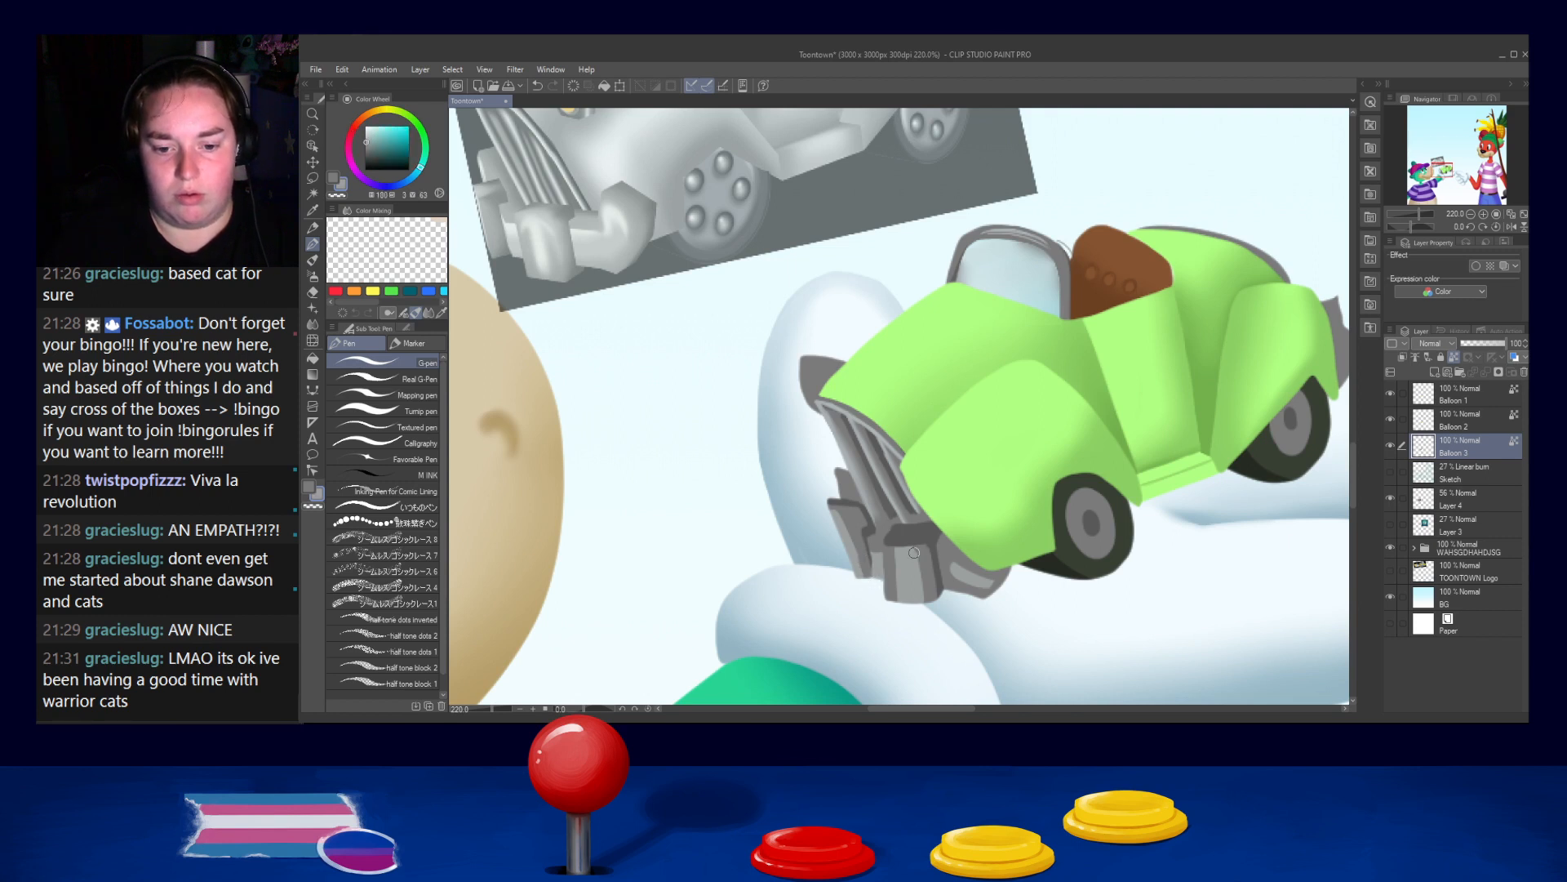
alt+click(895, 504)
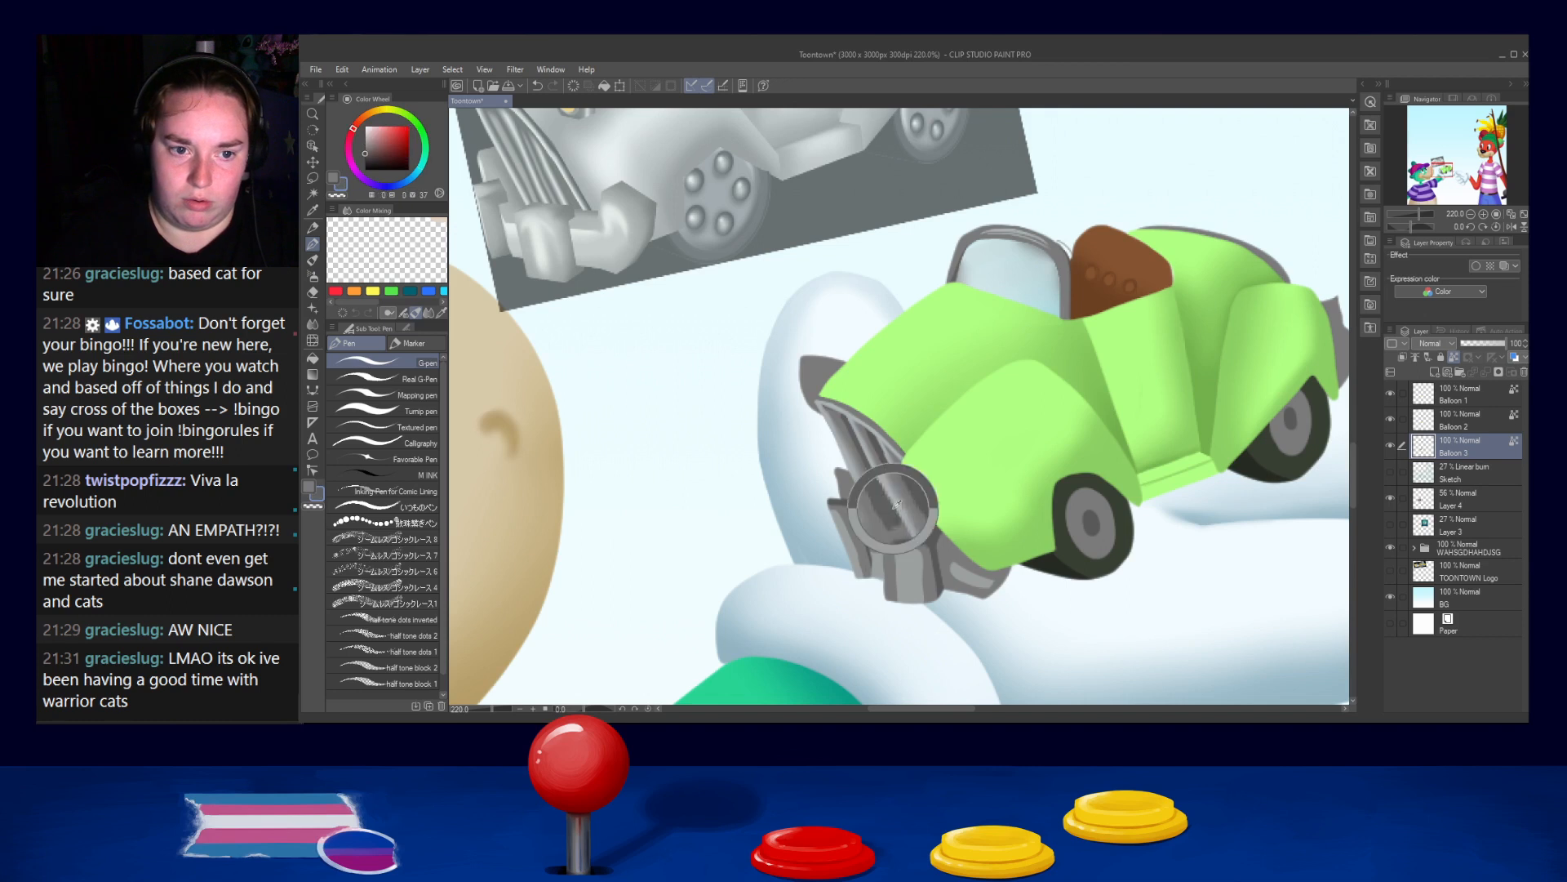
alt+click(851, 481)
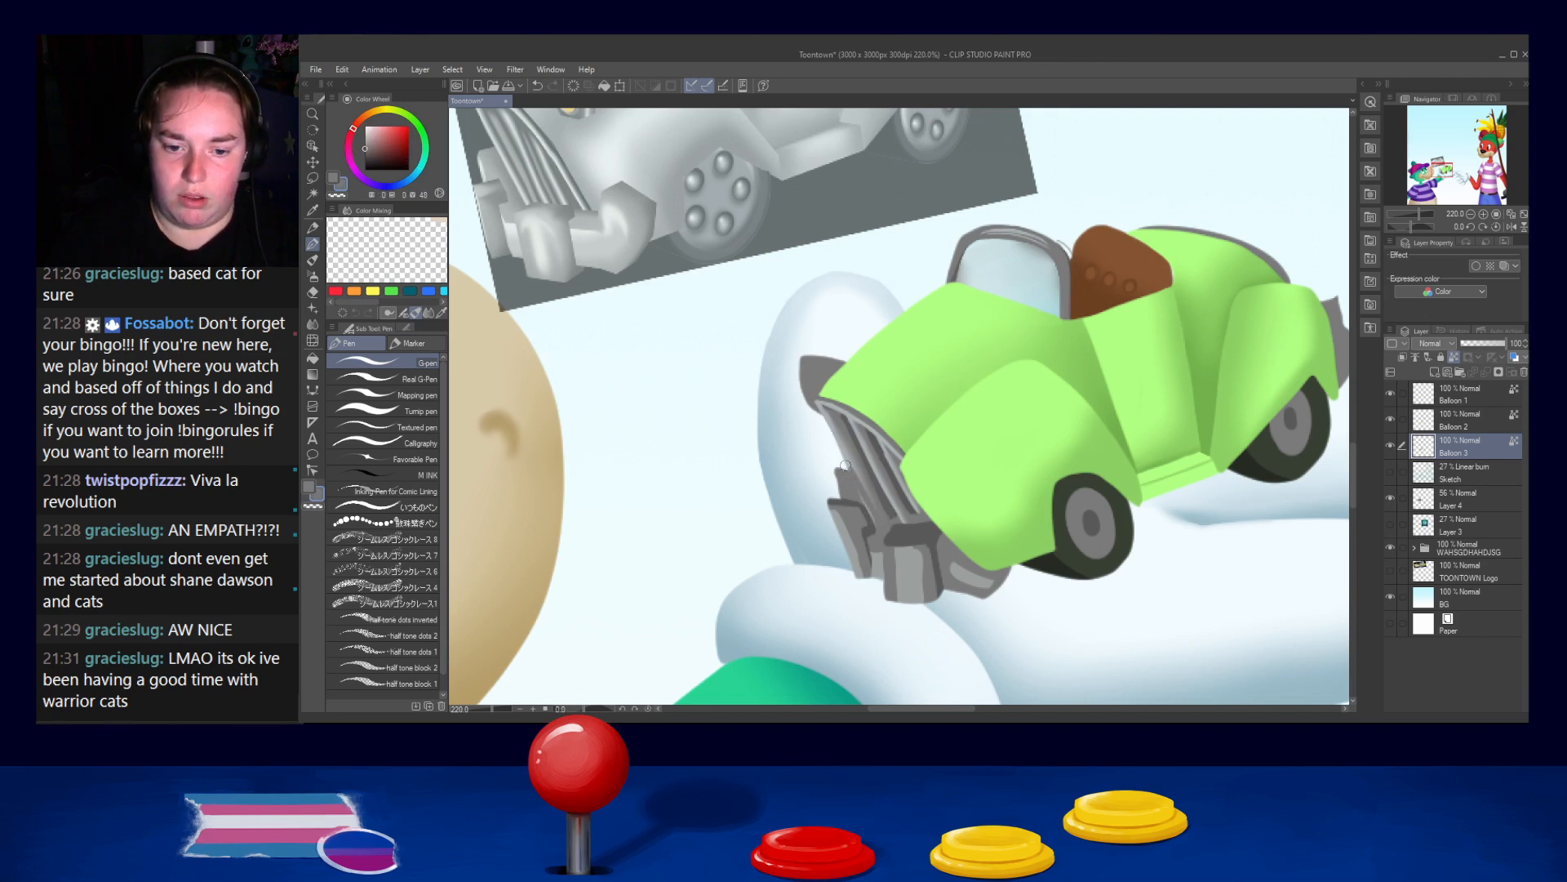
Repaint the grille slats with thin light grey strokes and touch up the grille's outer edge with sampled greys
alt+click(841, 447)
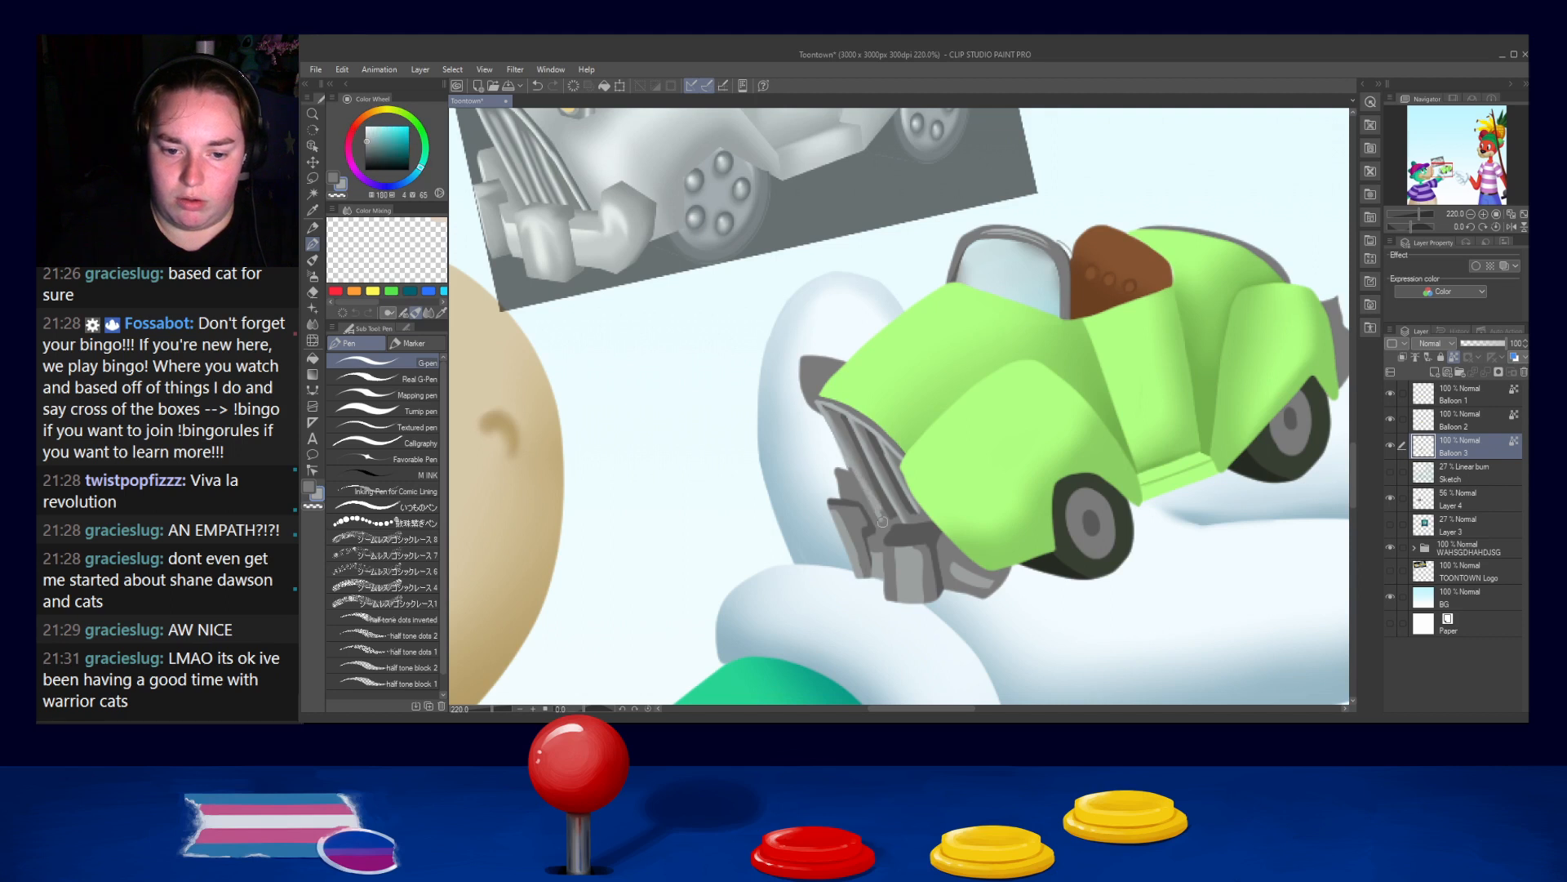
key(ctrl+z)
key(ctrl+y)
drag(848, 461, 886, 517)
alt+click(851, 451)
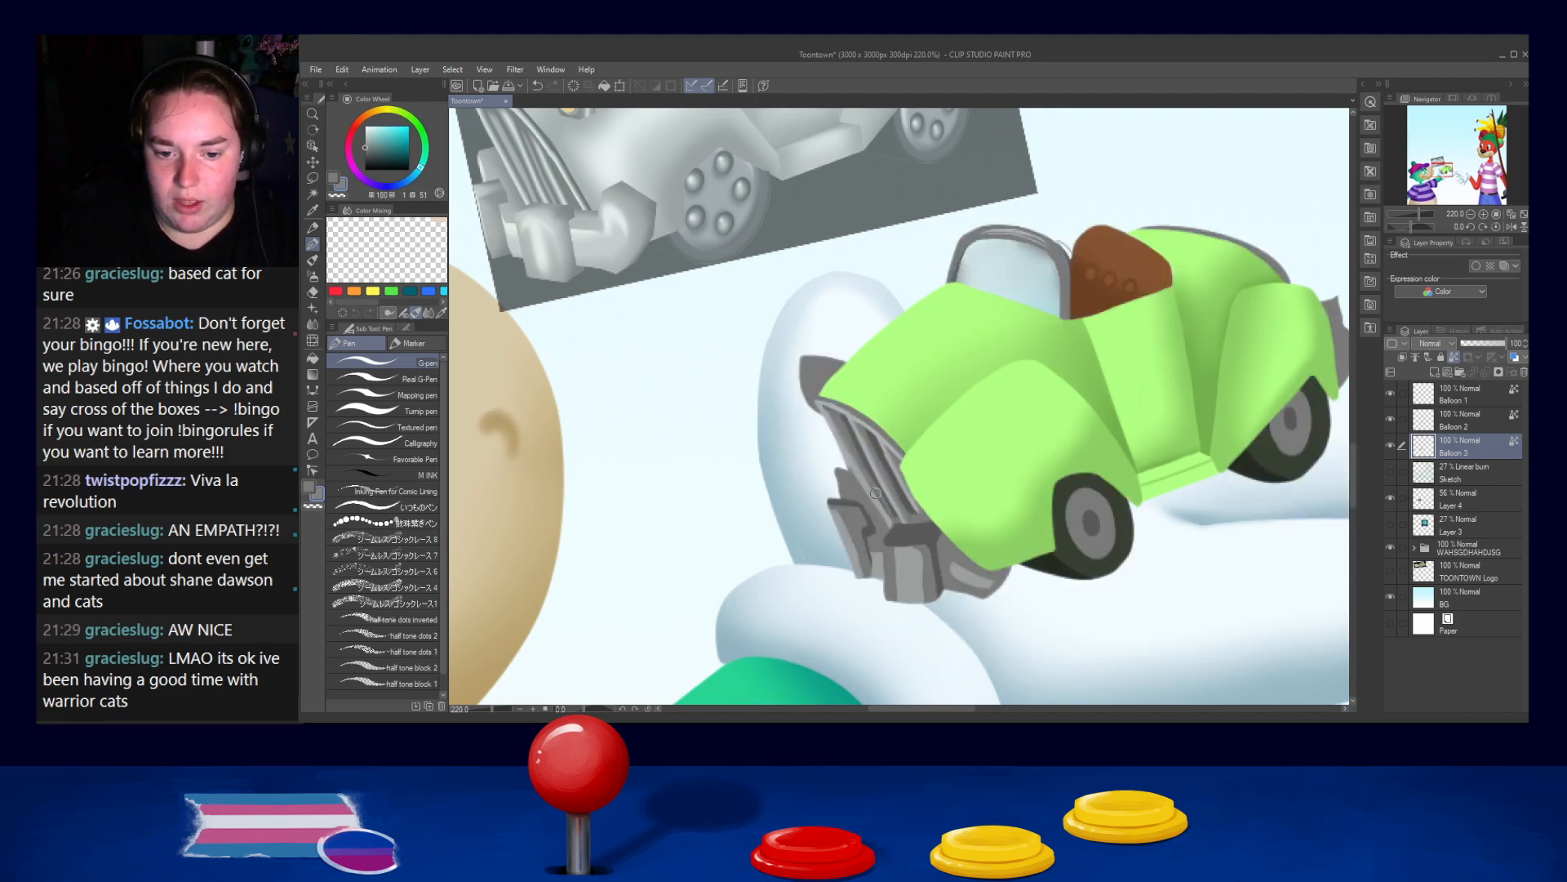
drag(880, 502, 899, 535)
key(ctrl+z)
drag(867, 482, 888, 514)
drag(855, 464, 880, 505)
drag(849, 445, 889, 485)
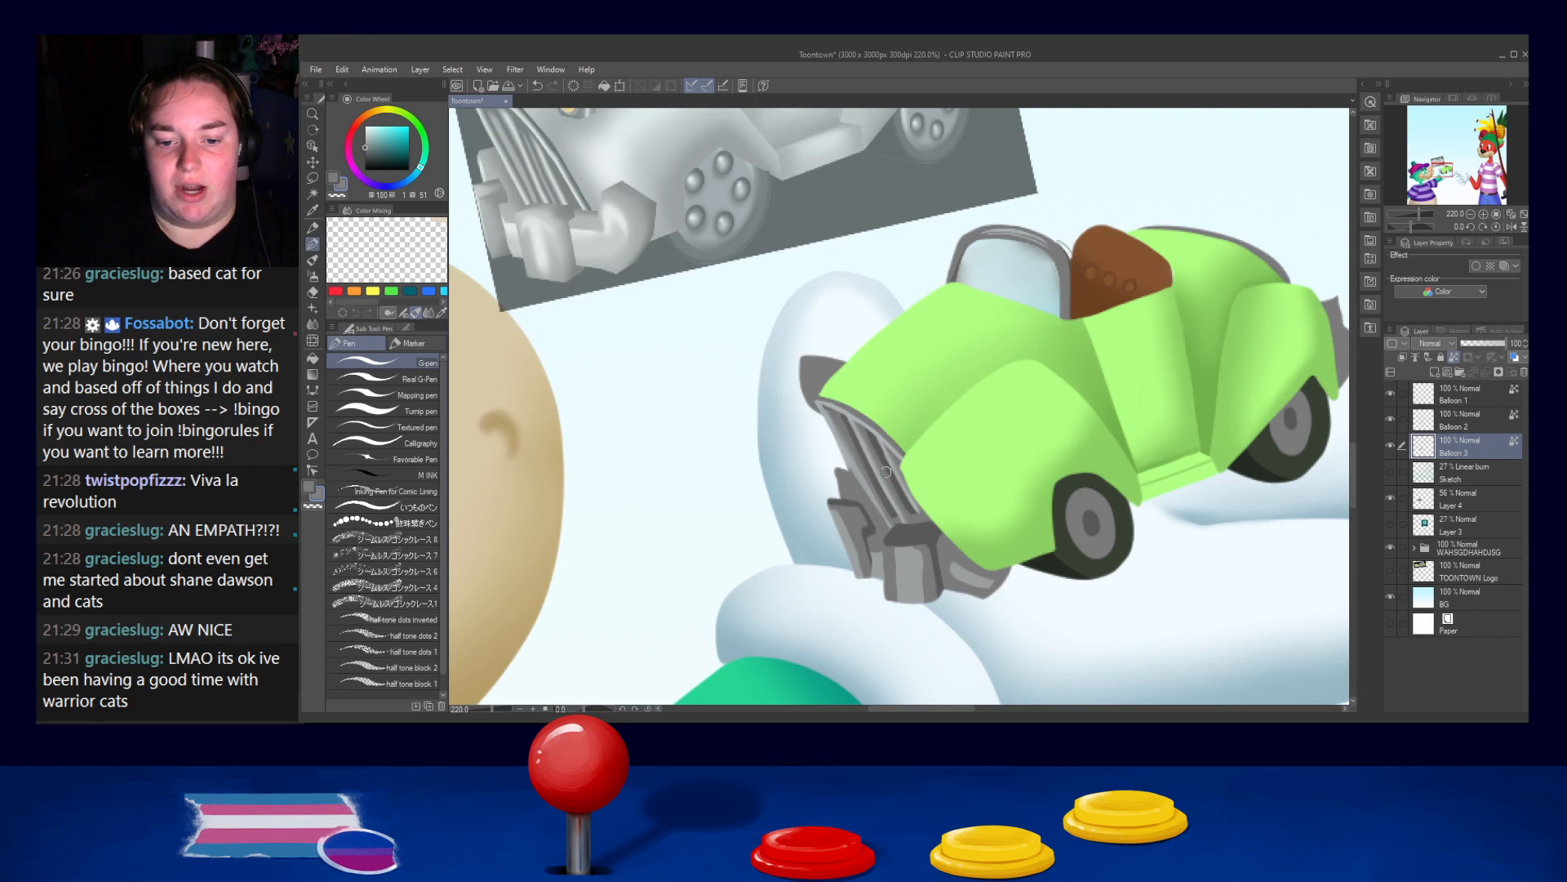
alt+click(850, 495)
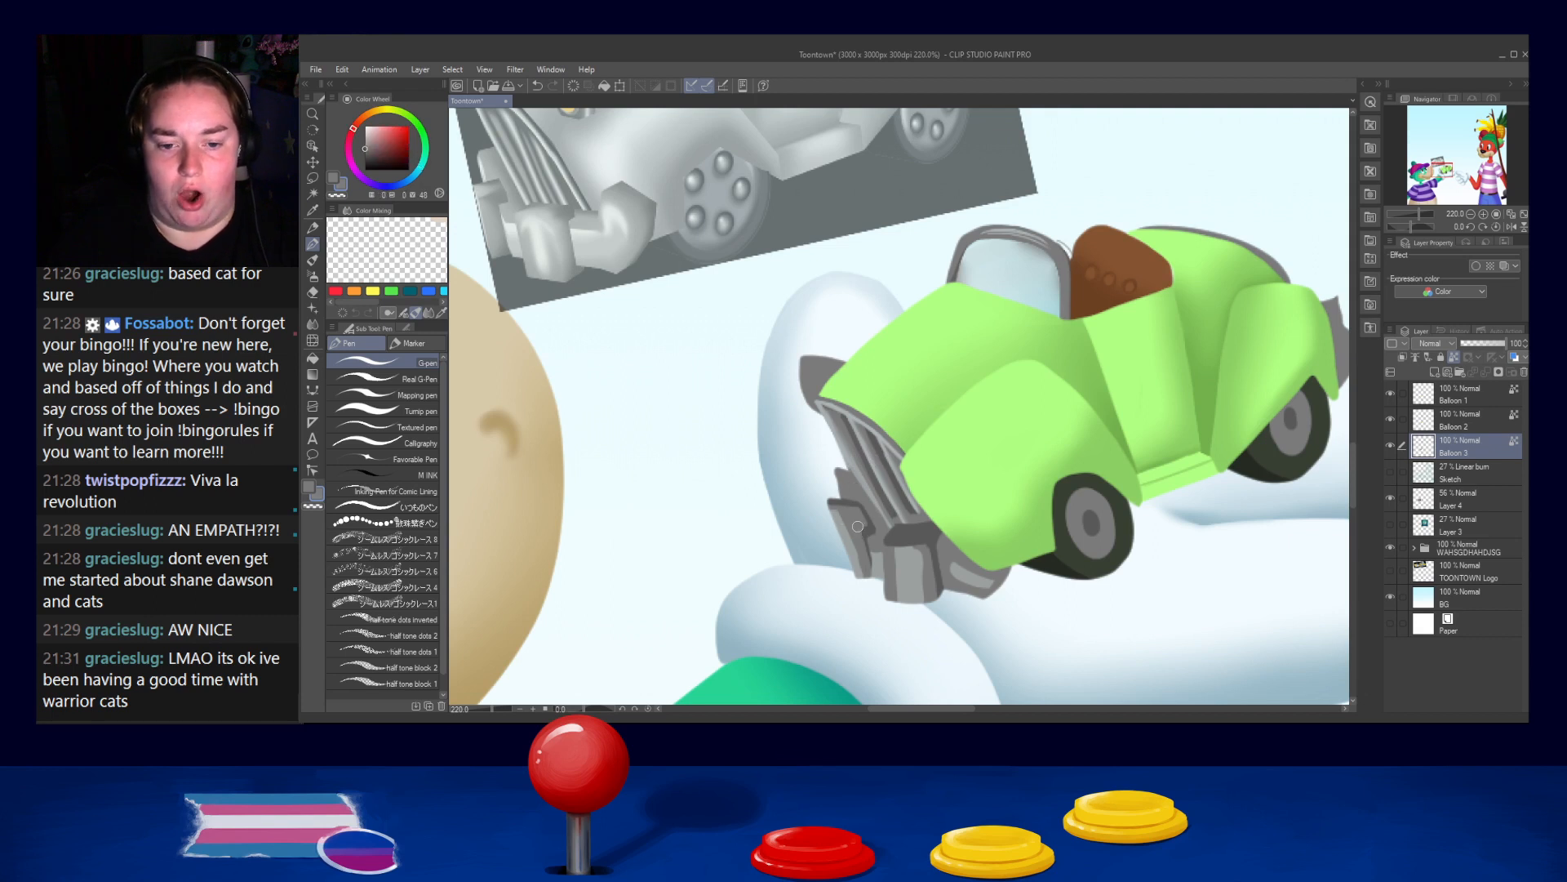
alt+click(835, 470)
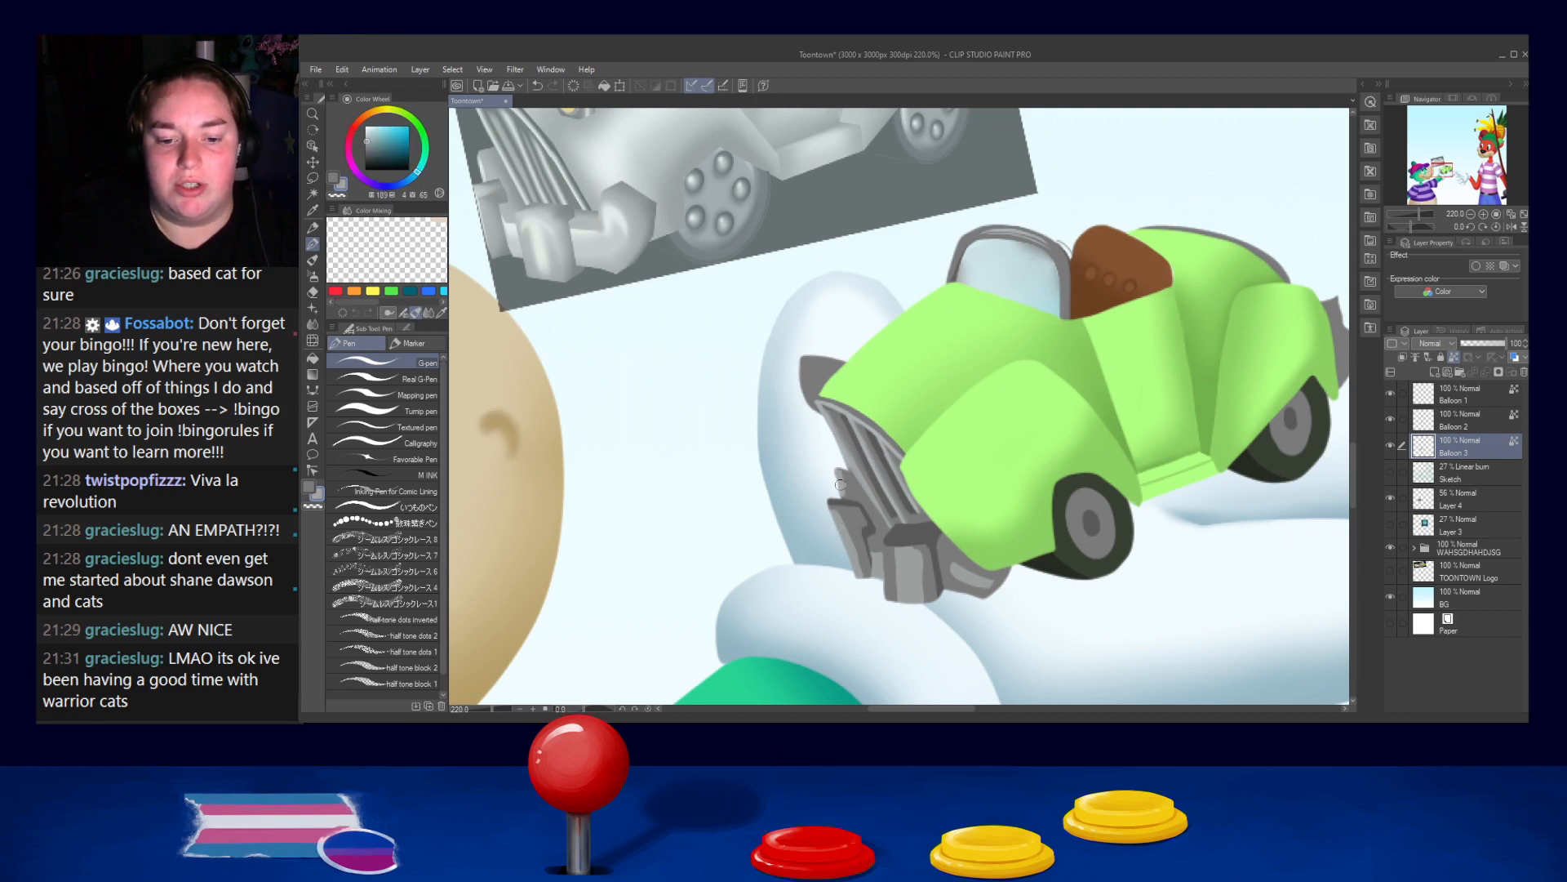
Paint the far headlight's lens bright yellow, replacing the duller yellow attempts
drag(809, 394, 833, 465)
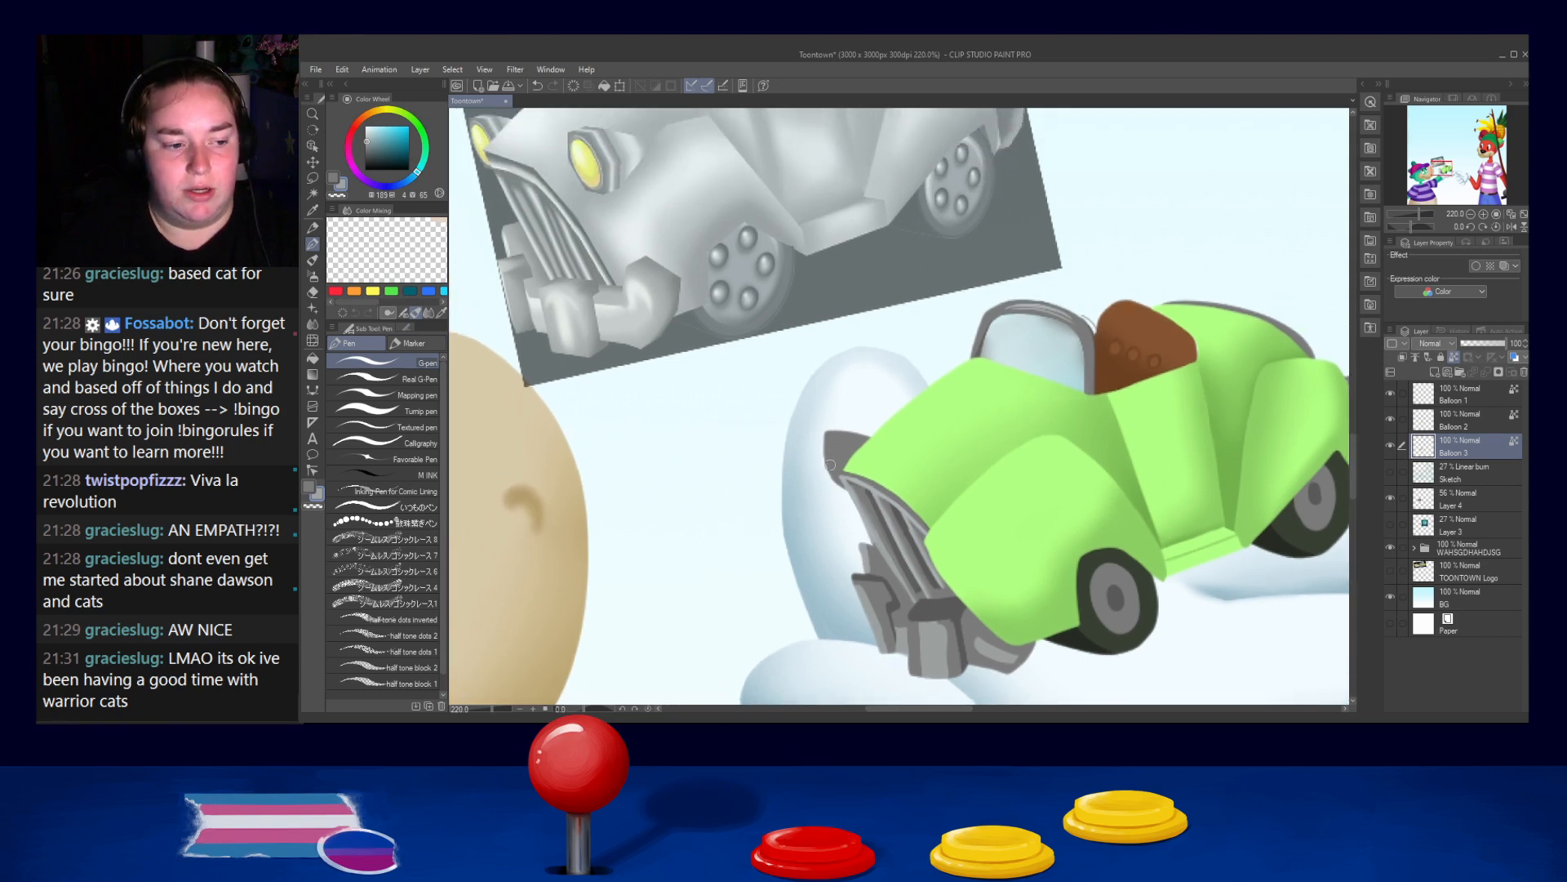
click(385, 110)
drag(385, 147, 393, 134)
drag(839, 475, 827, 457)
key(ctrl+z)
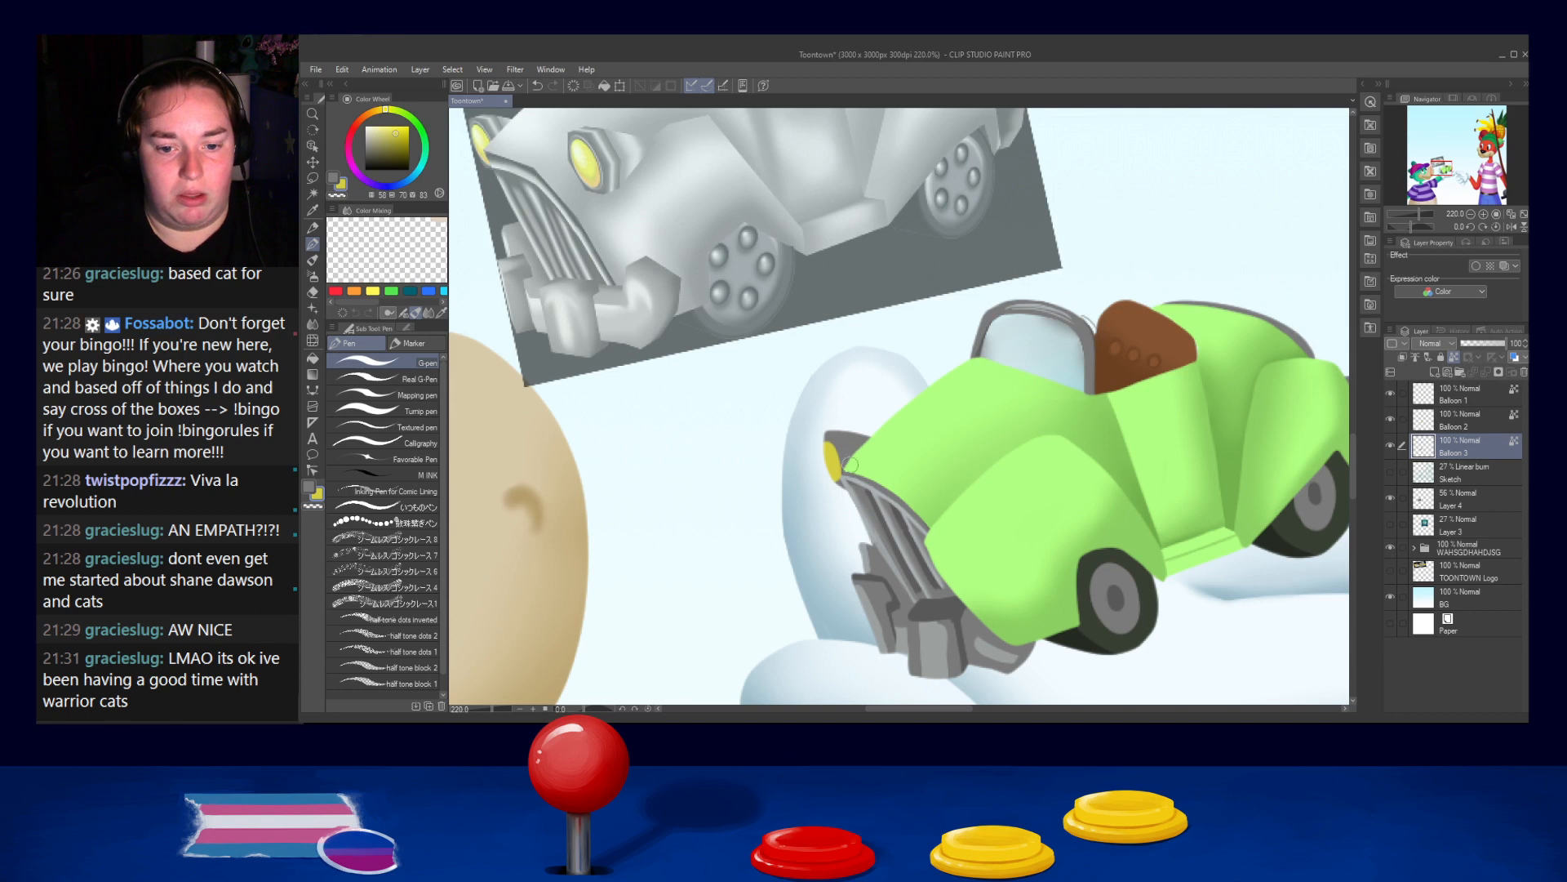
click(400, 125)
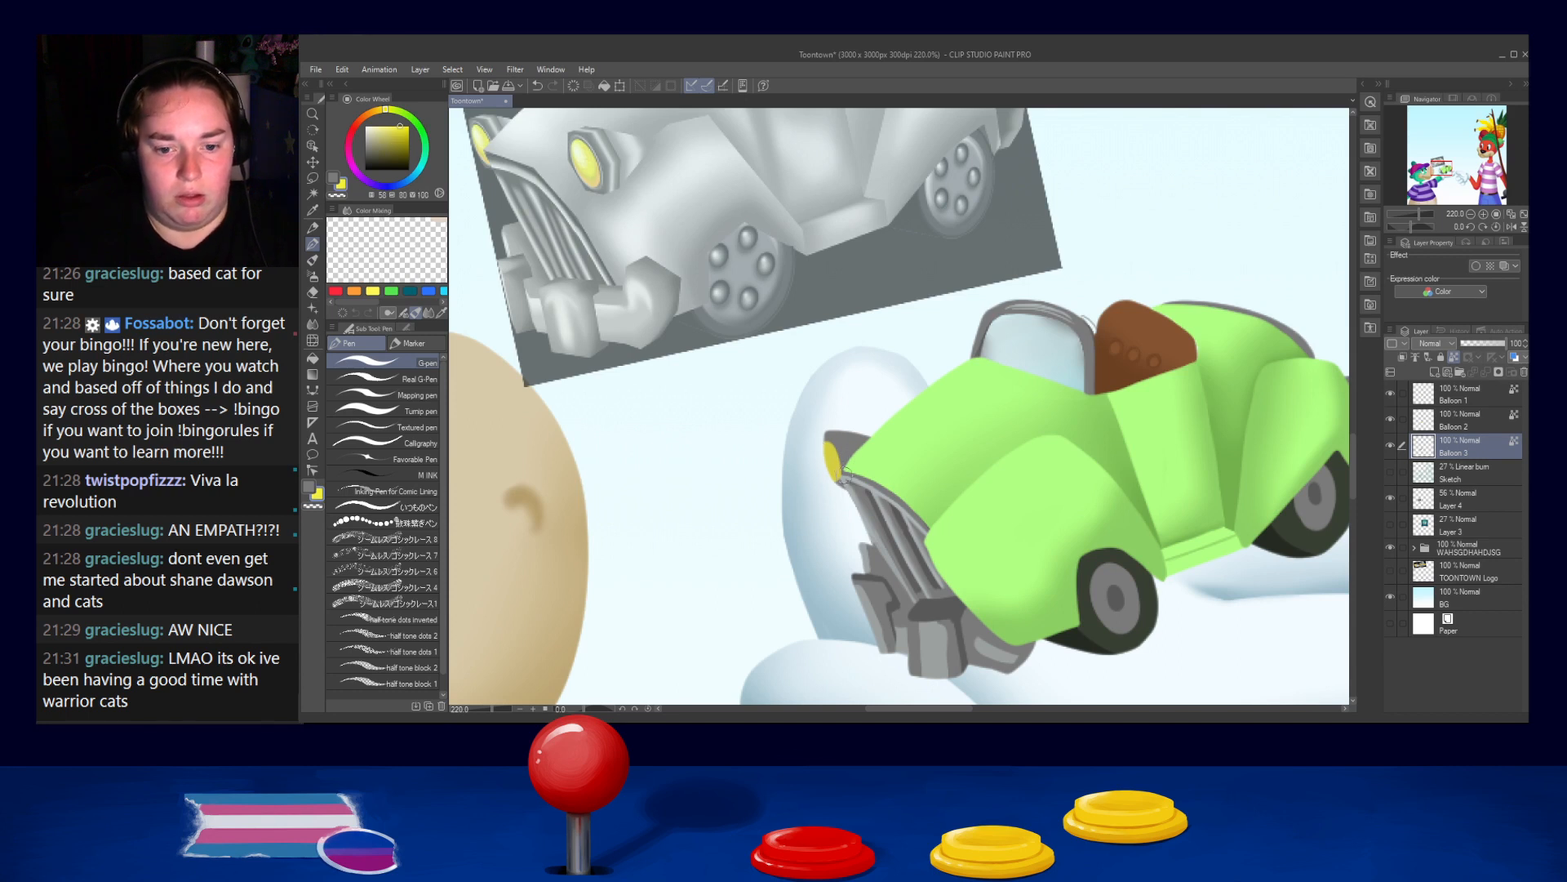
key(ctrl+z)
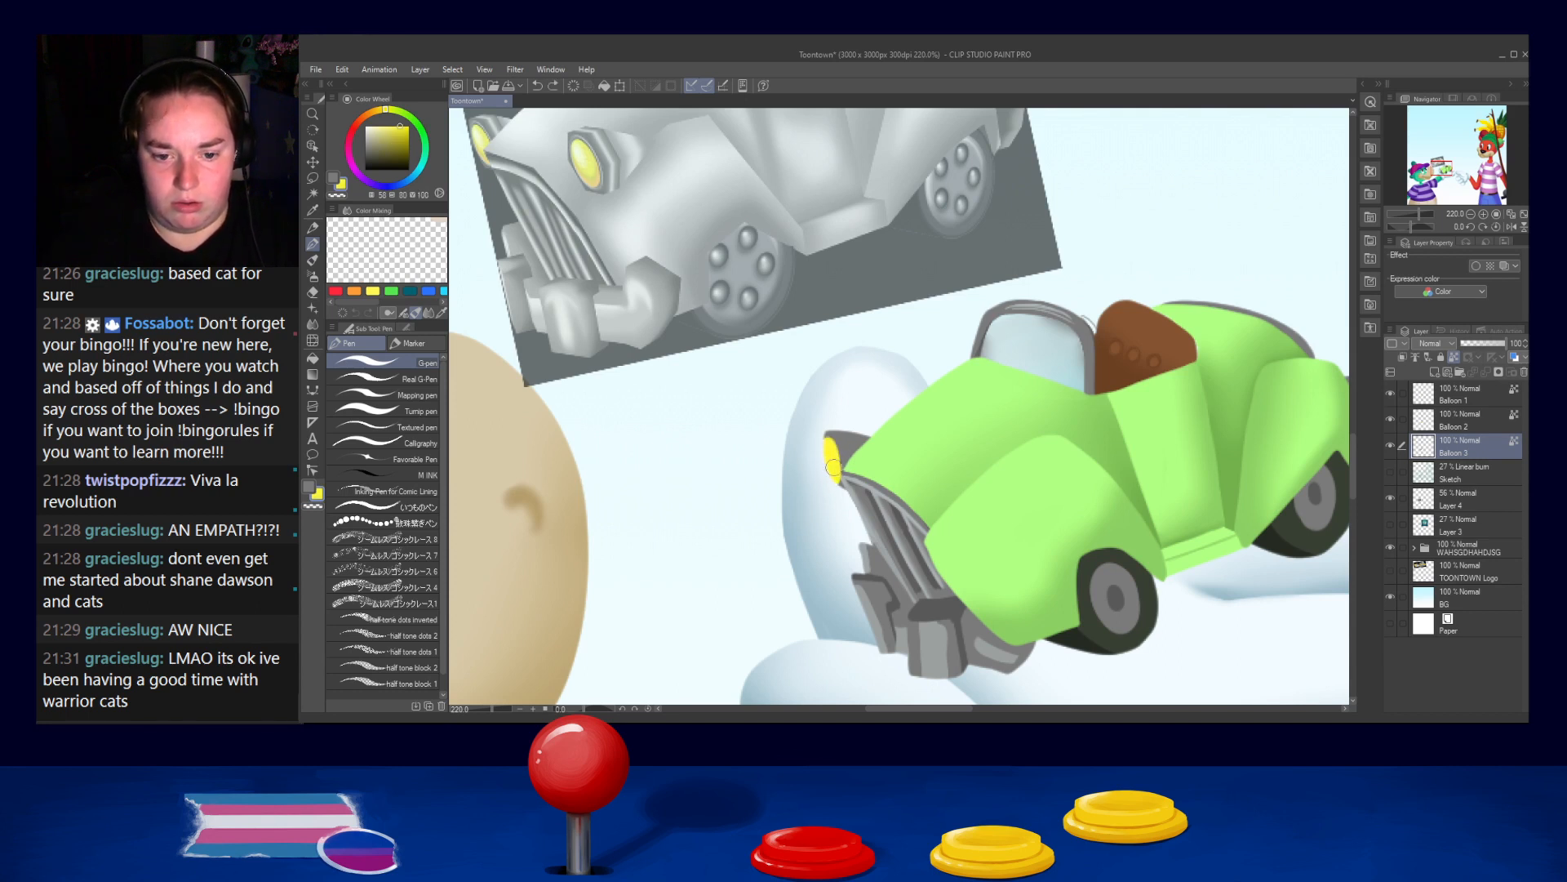
Shade the headlight housing with darker and lighter sampled greys using a smaller brush
alt+click(851, 439)
key(bracketleft)
key(bracketleft)
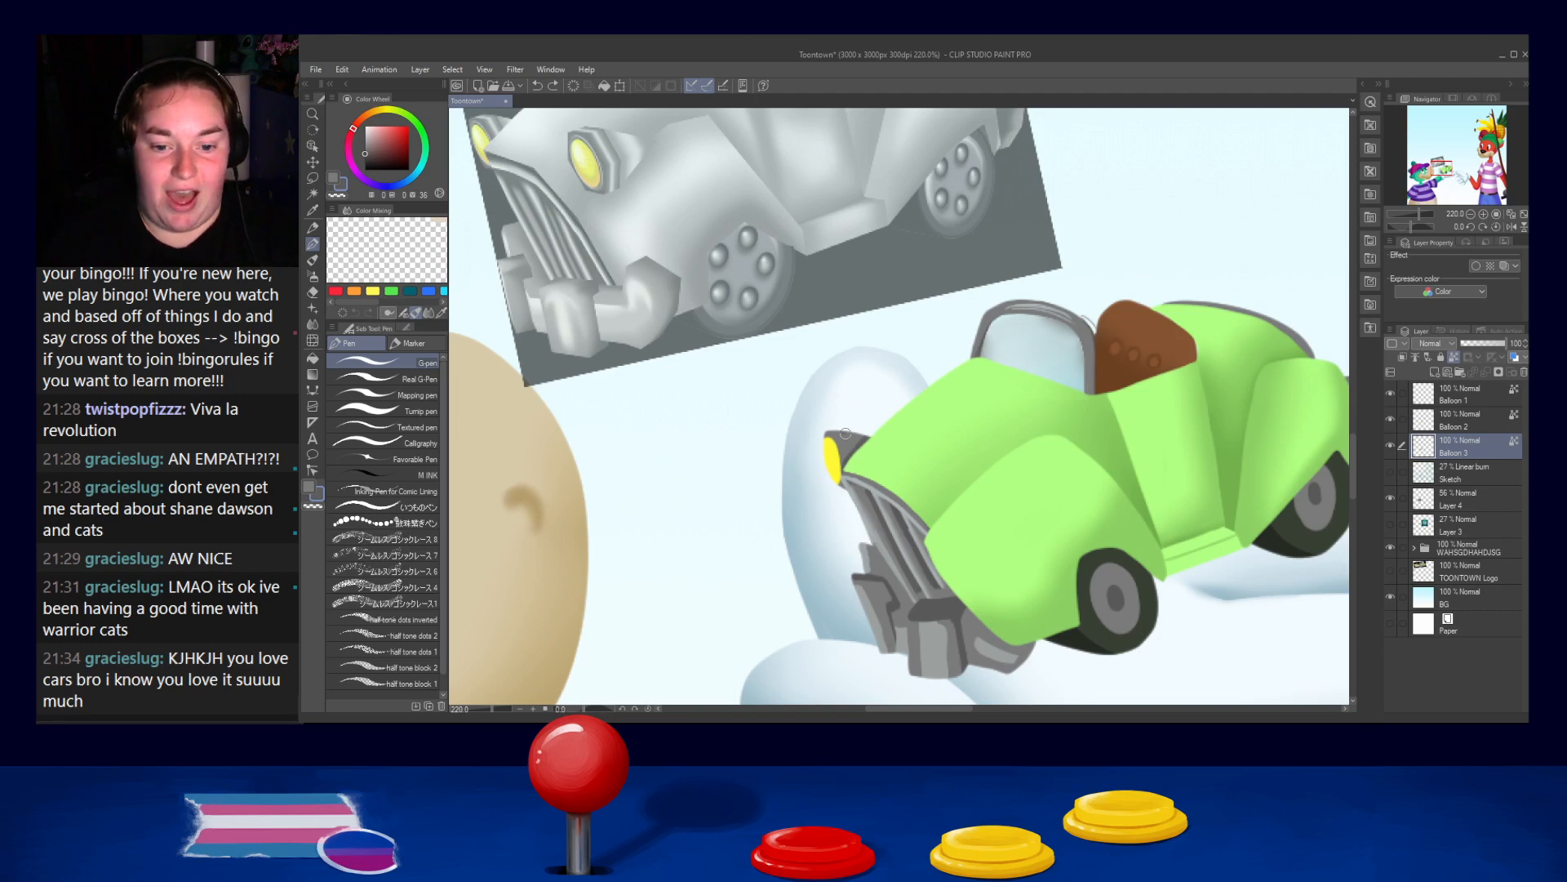
alt+click(835, 433)
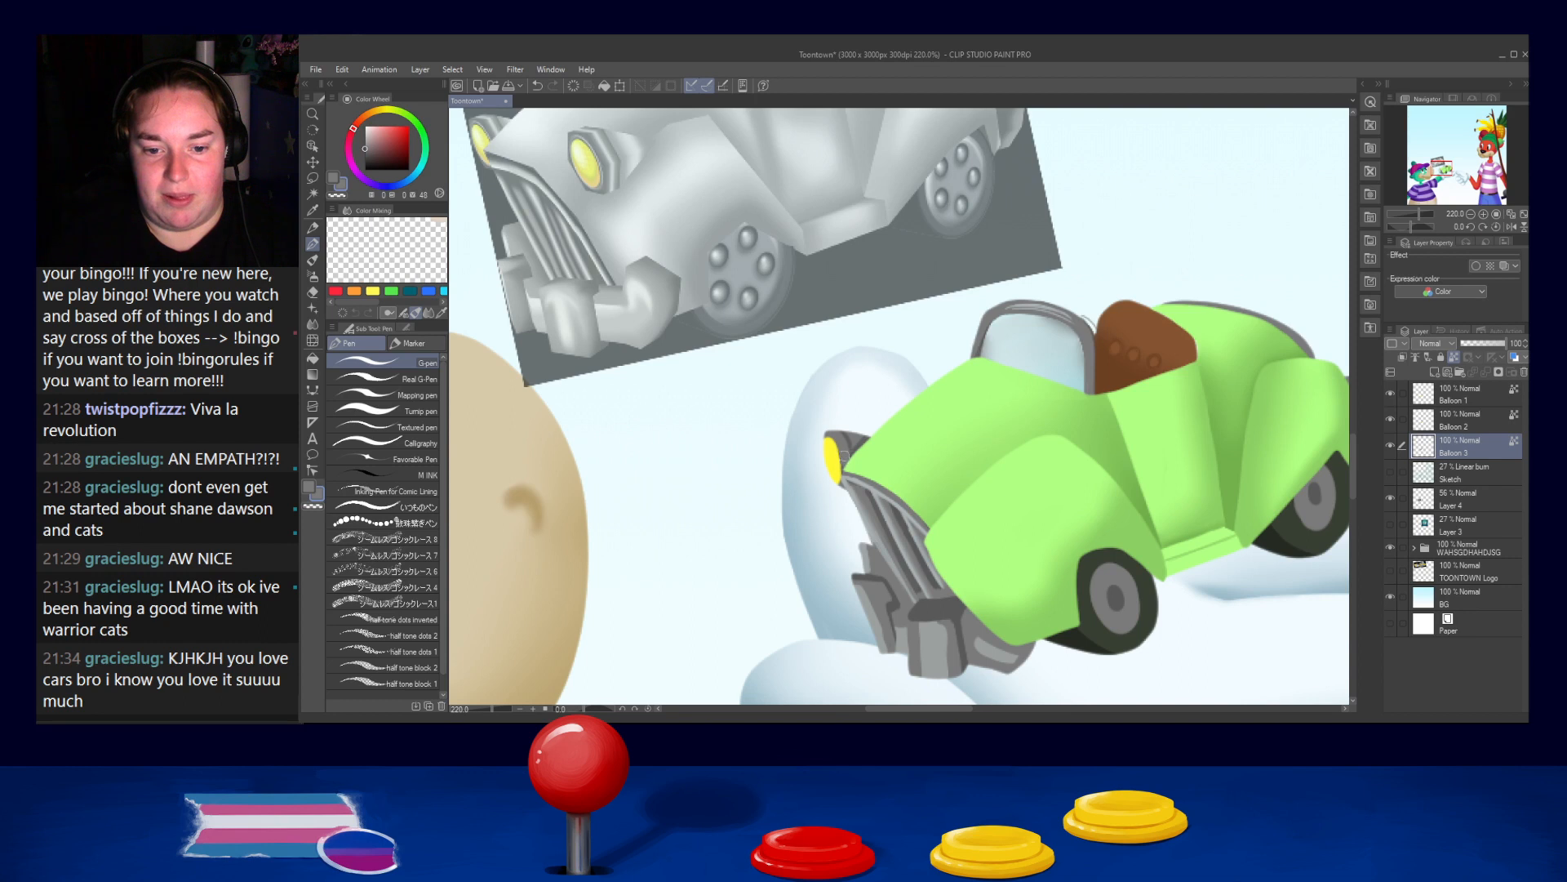
Highlight the headlight lens with progressively paler yellows based on its own yellow
alt+click(834, 455)
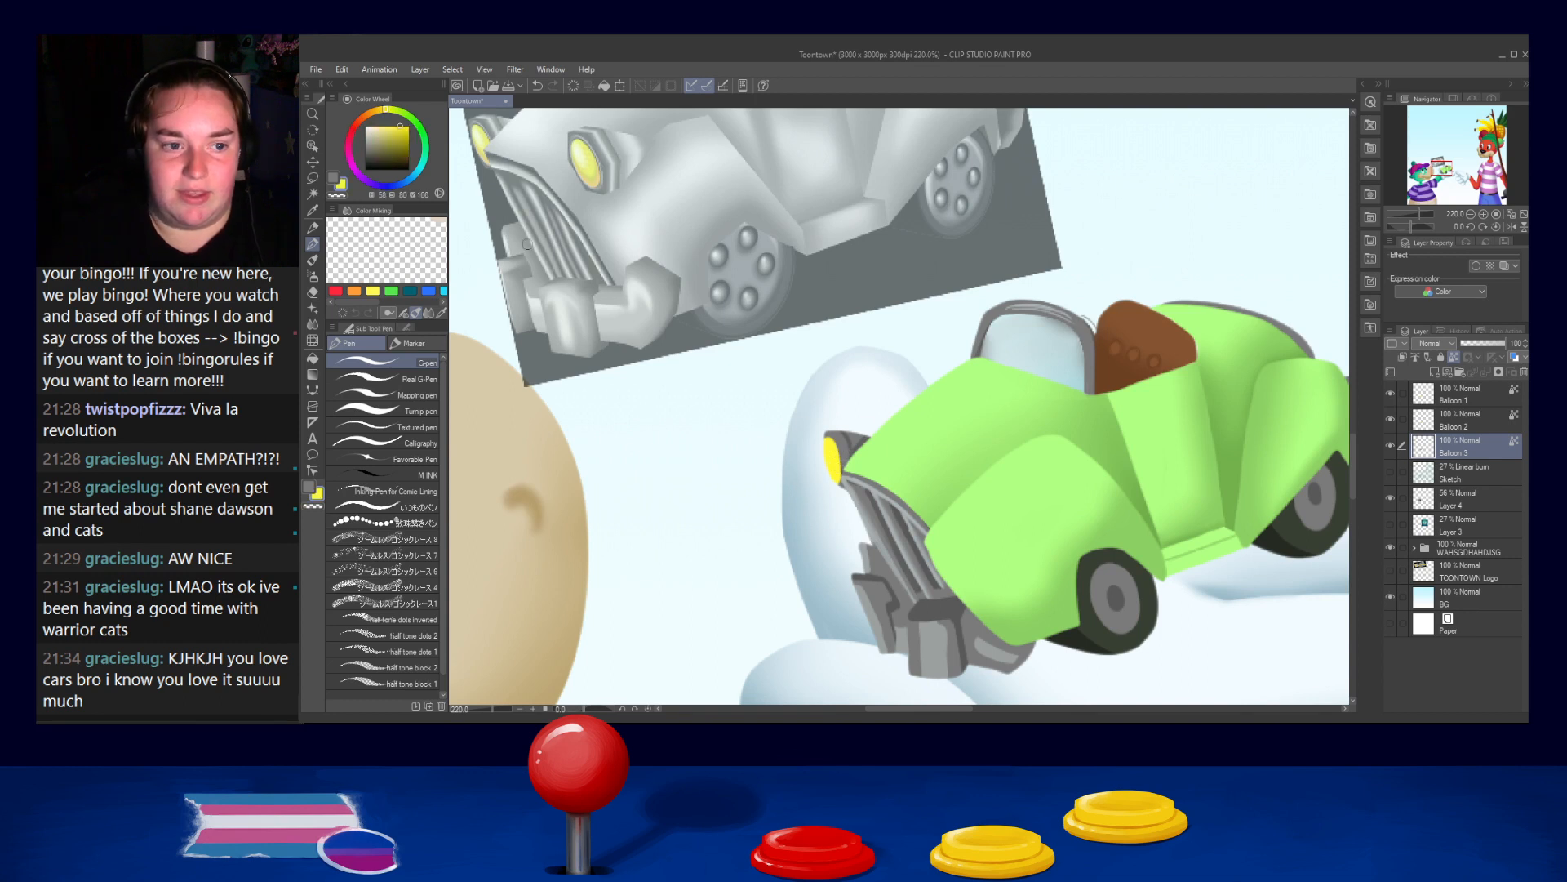
drag(399, 128, 389, 127)
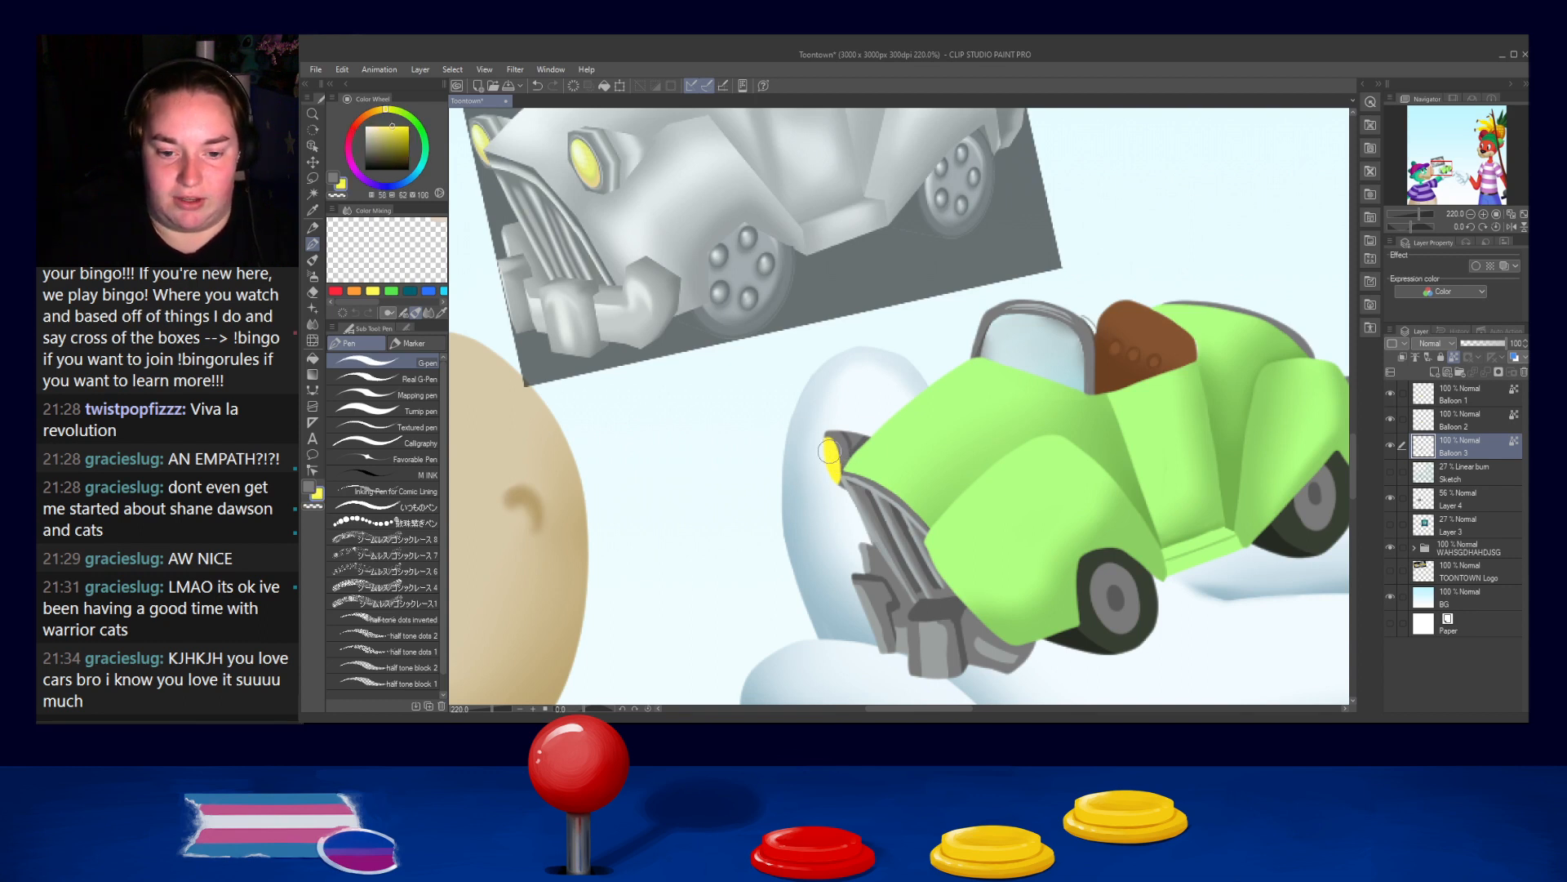
click(379, 126)
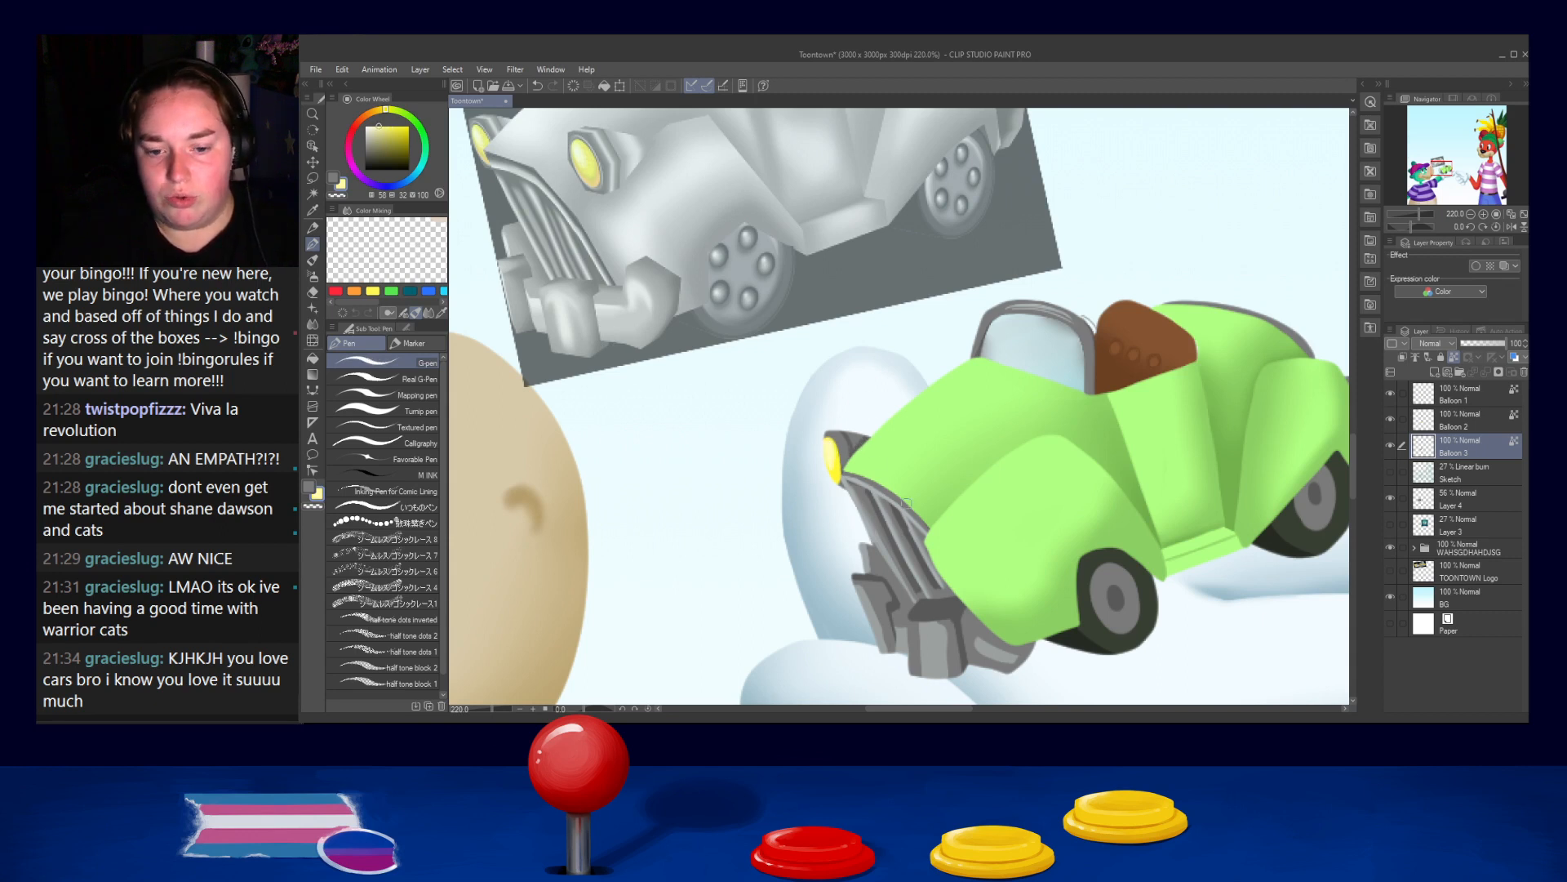
Touch up the lower grille slats and the adjoining bumper with light and dark greys sampled from them
alt+click(875, 542)
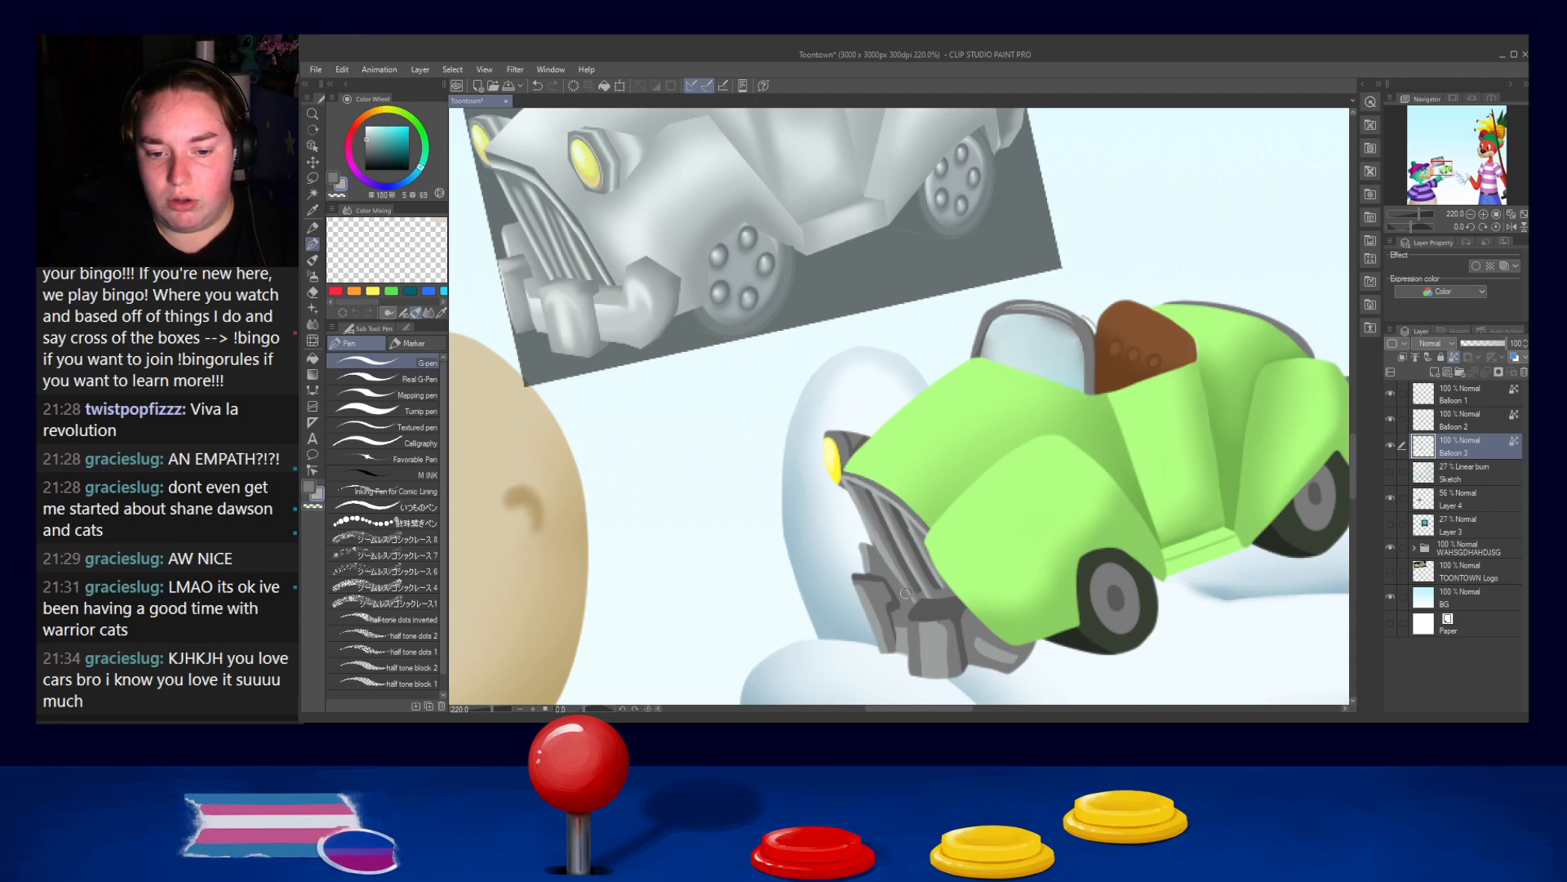
alt+click(888, 538)
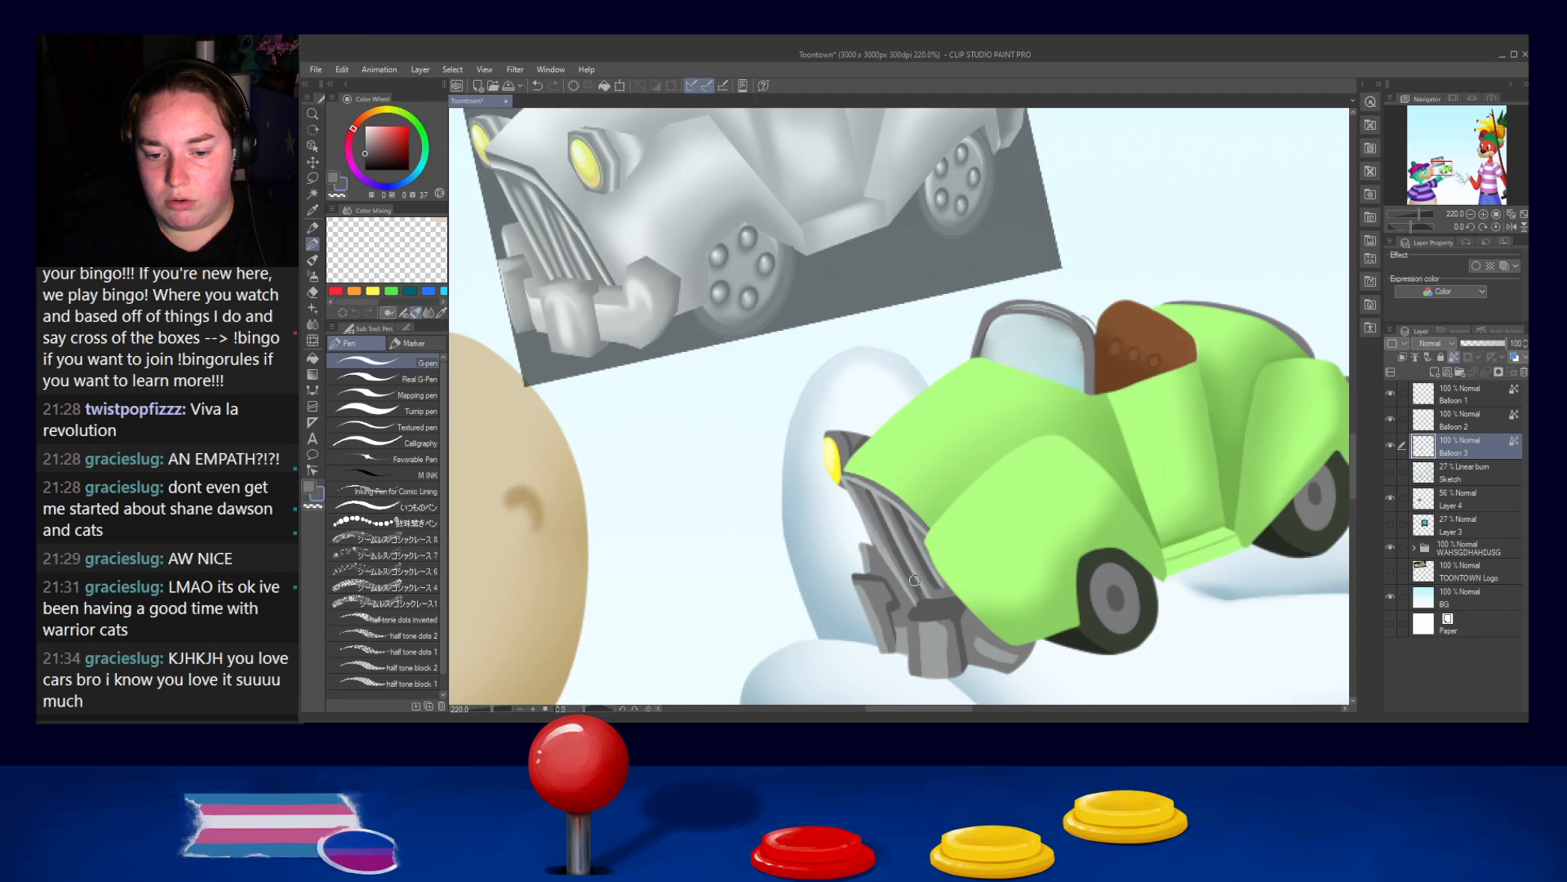
alt+click(943, 616)
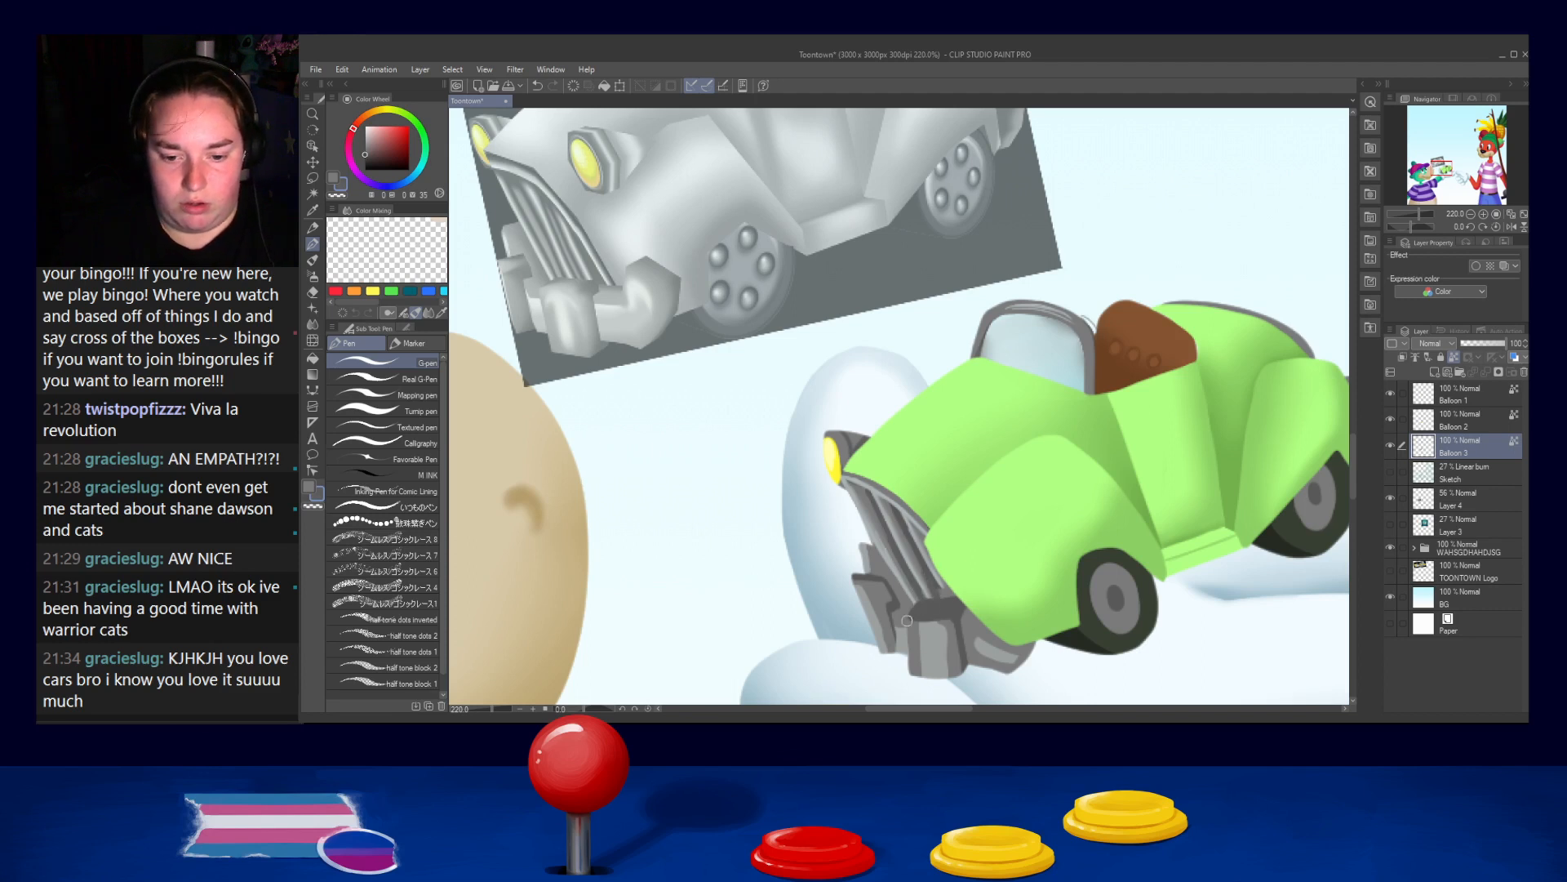
Soften the grille and bumper shading with a larger Blur brush and switch to the Balloon 2 layer
click(312, 324)
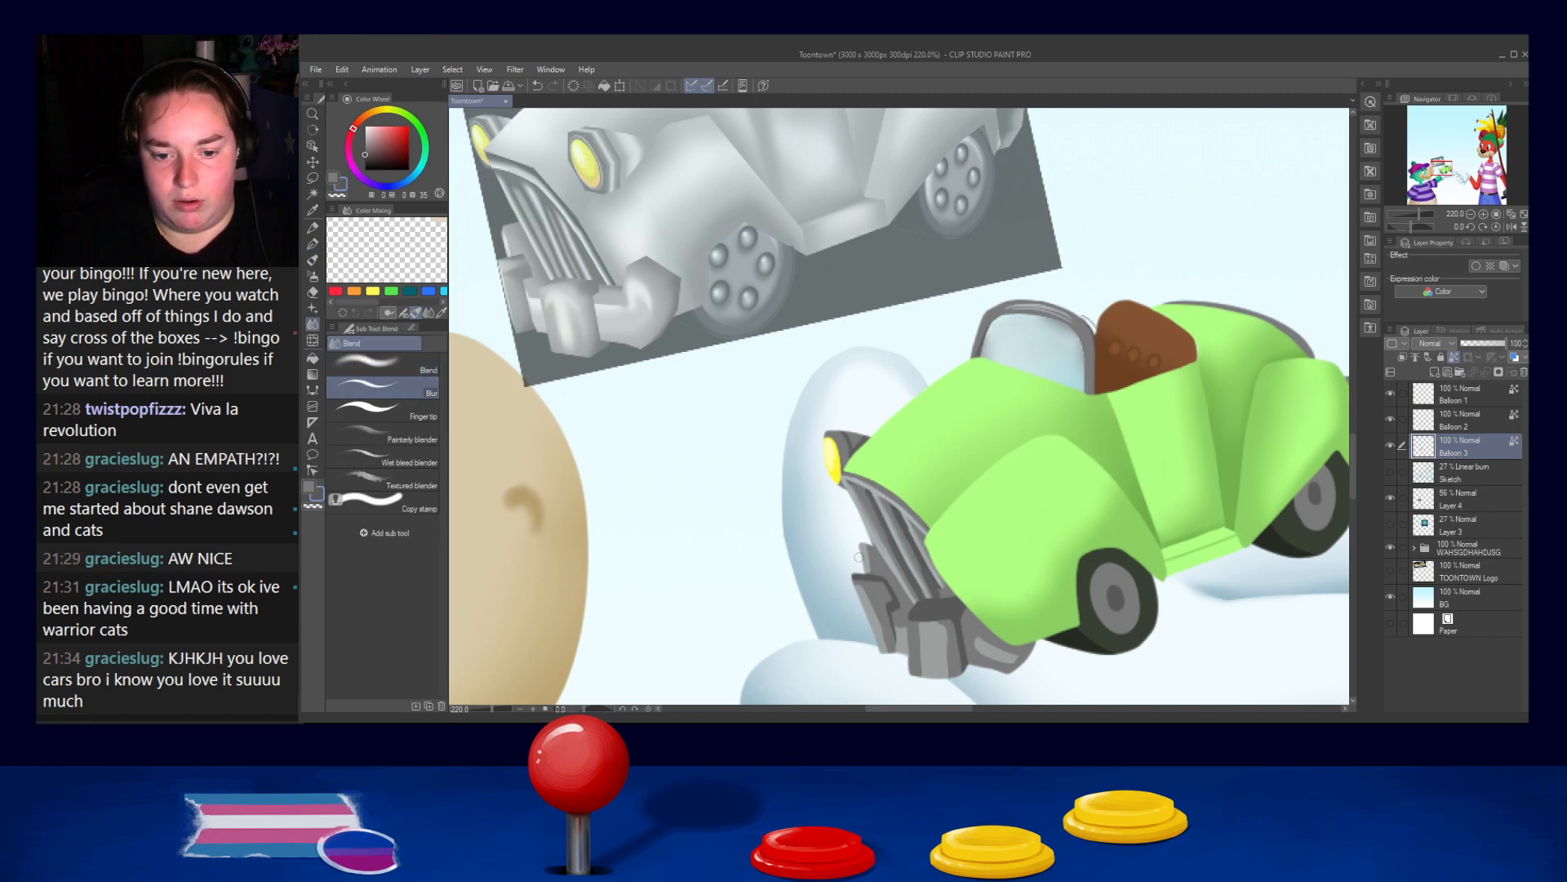
key(])
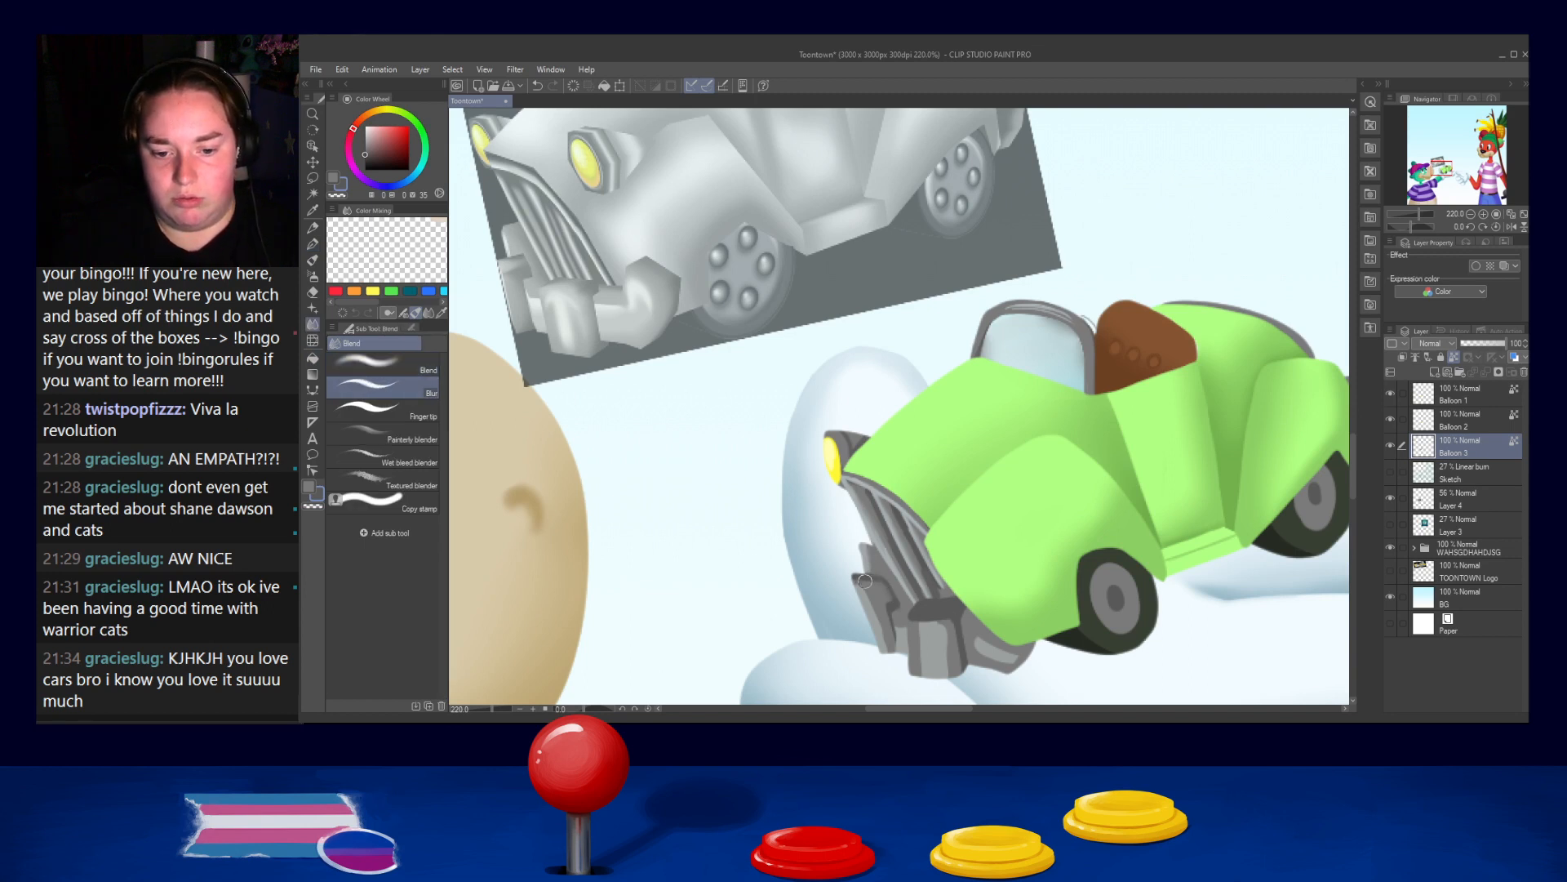
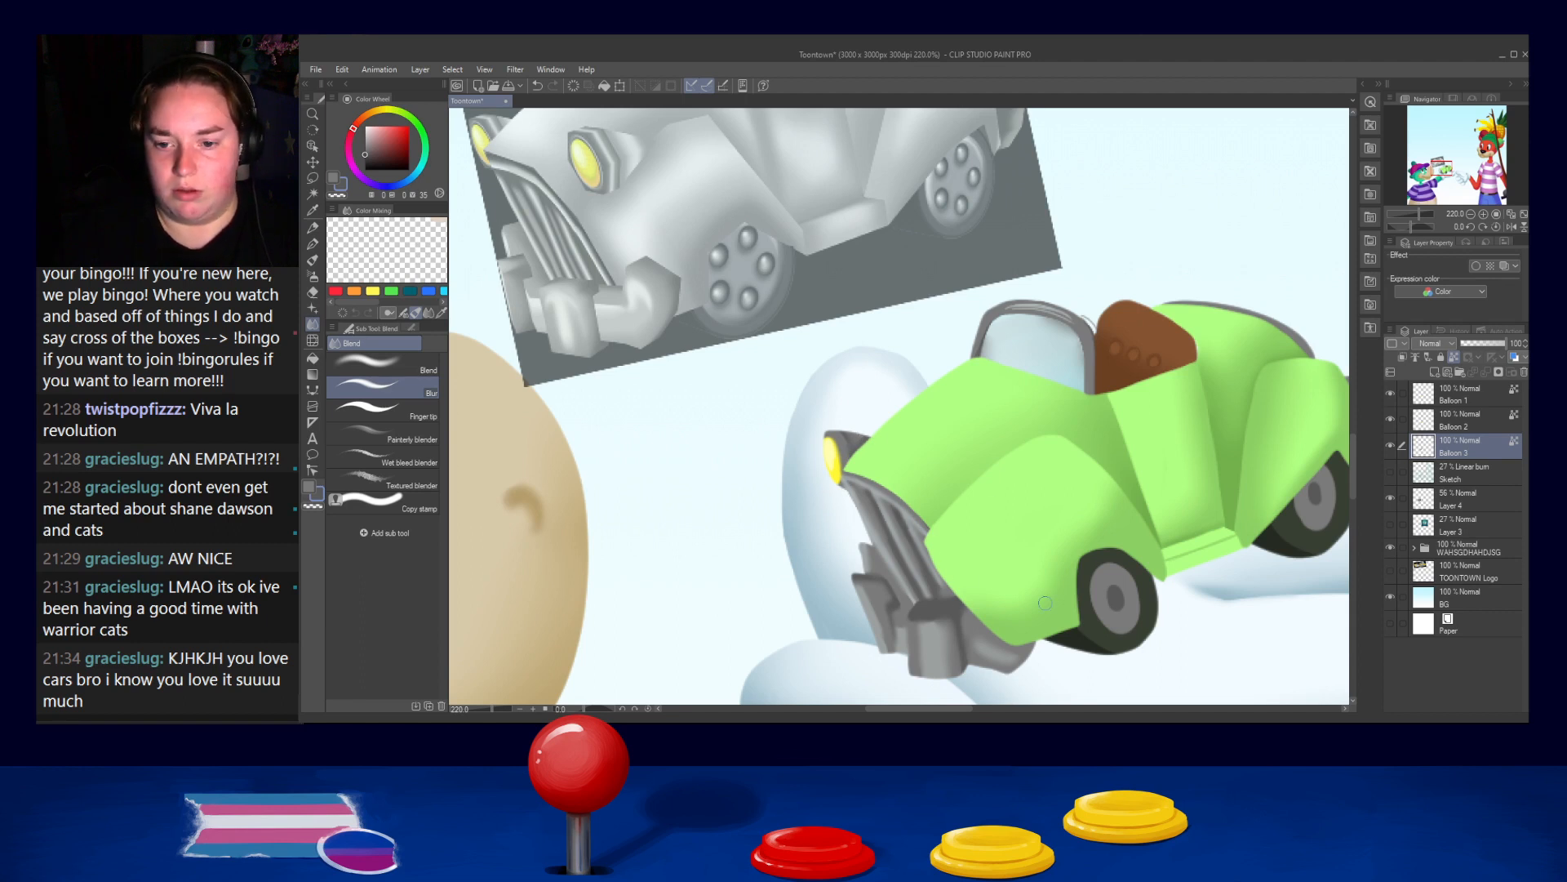
drag(1181, 453, 1097, 456)
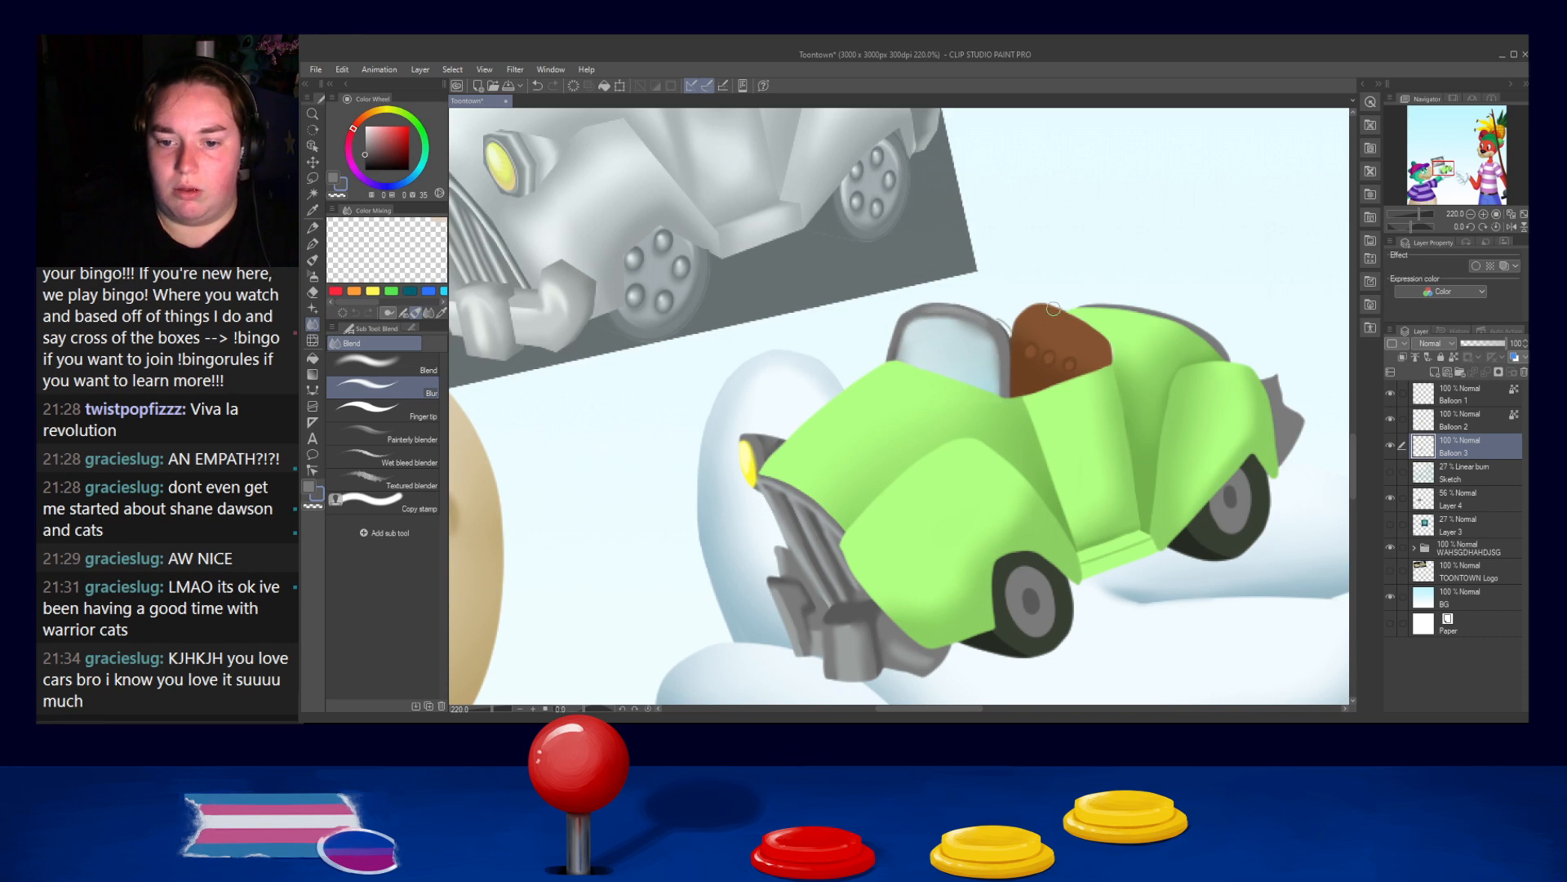
click(1460, 422)
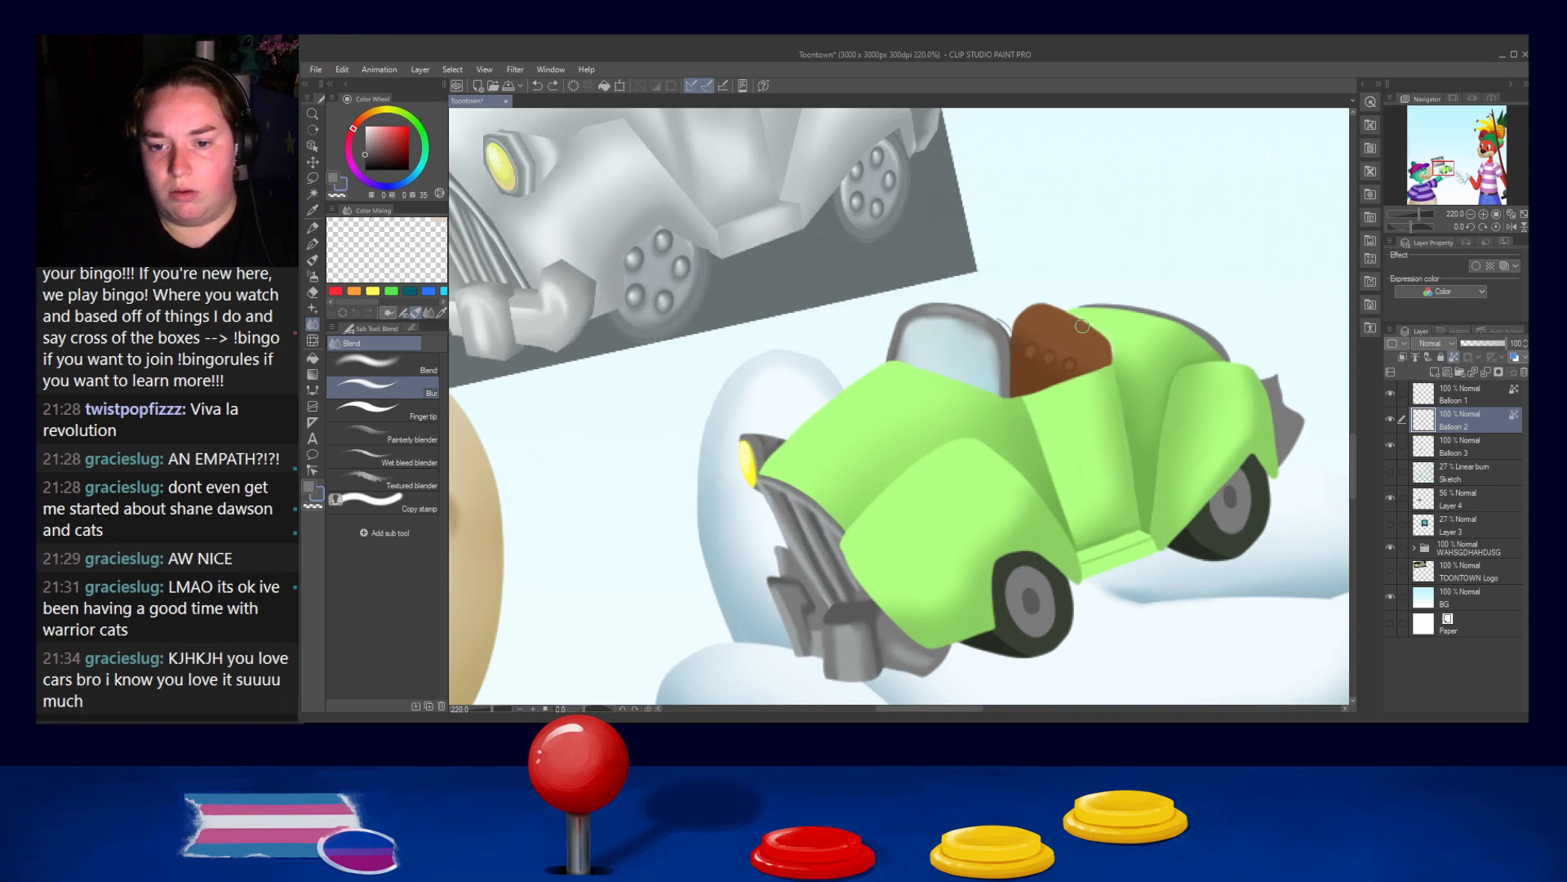
Sample the headlight's bright yellow and add a new layer above Balloon 1
mouse_move(749, 481)
mouse_down()
mouse_move(796, 424)
mouse_move(816, 428)
mouse_up()
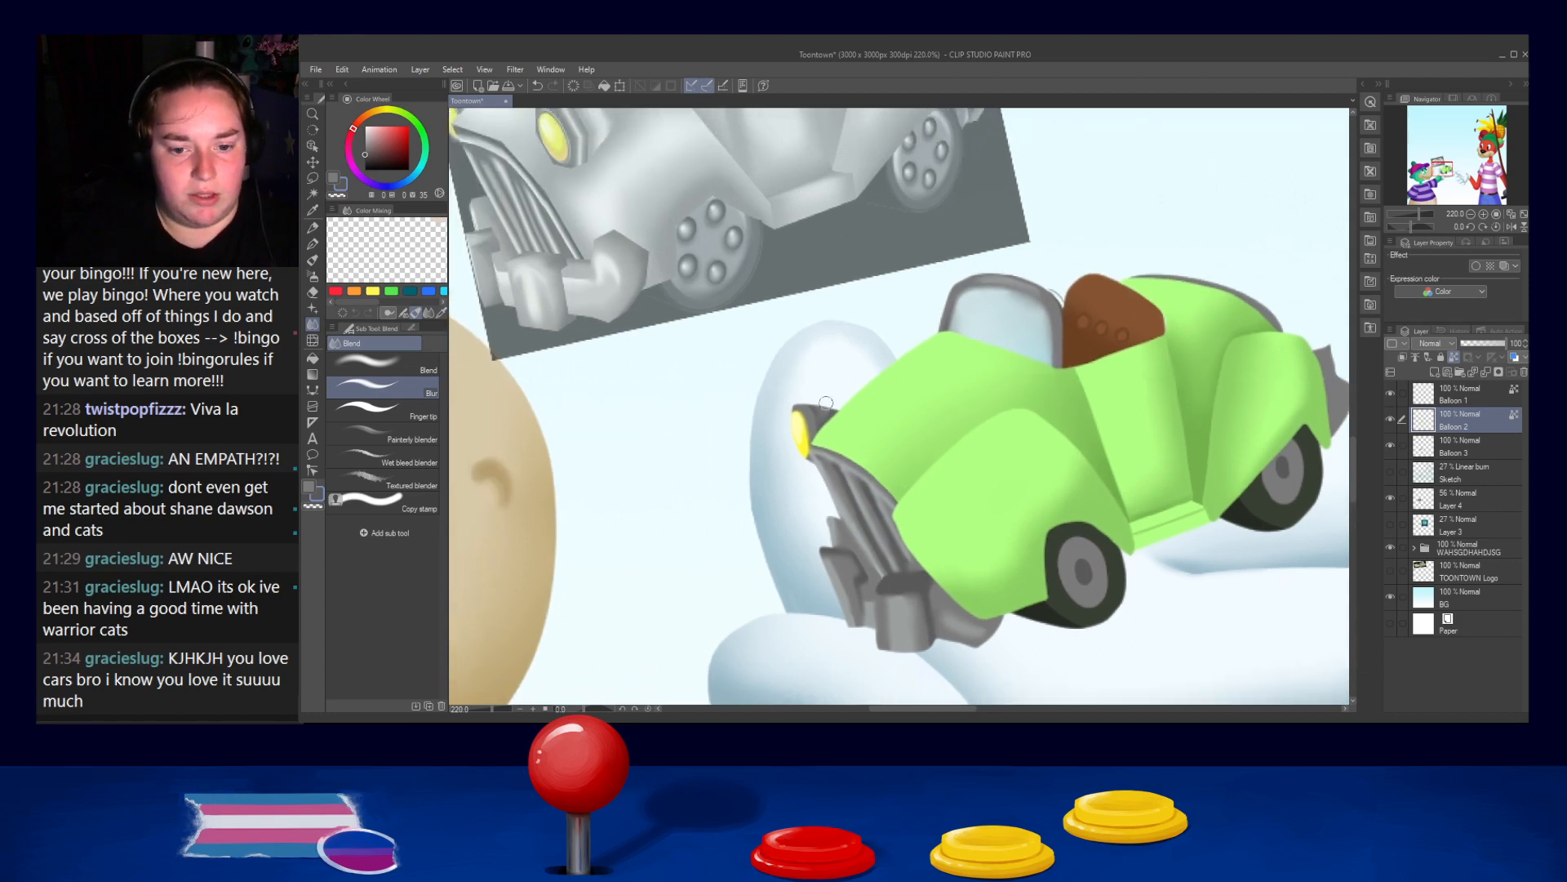
alt+click(804, 449)
click(1434, 372)
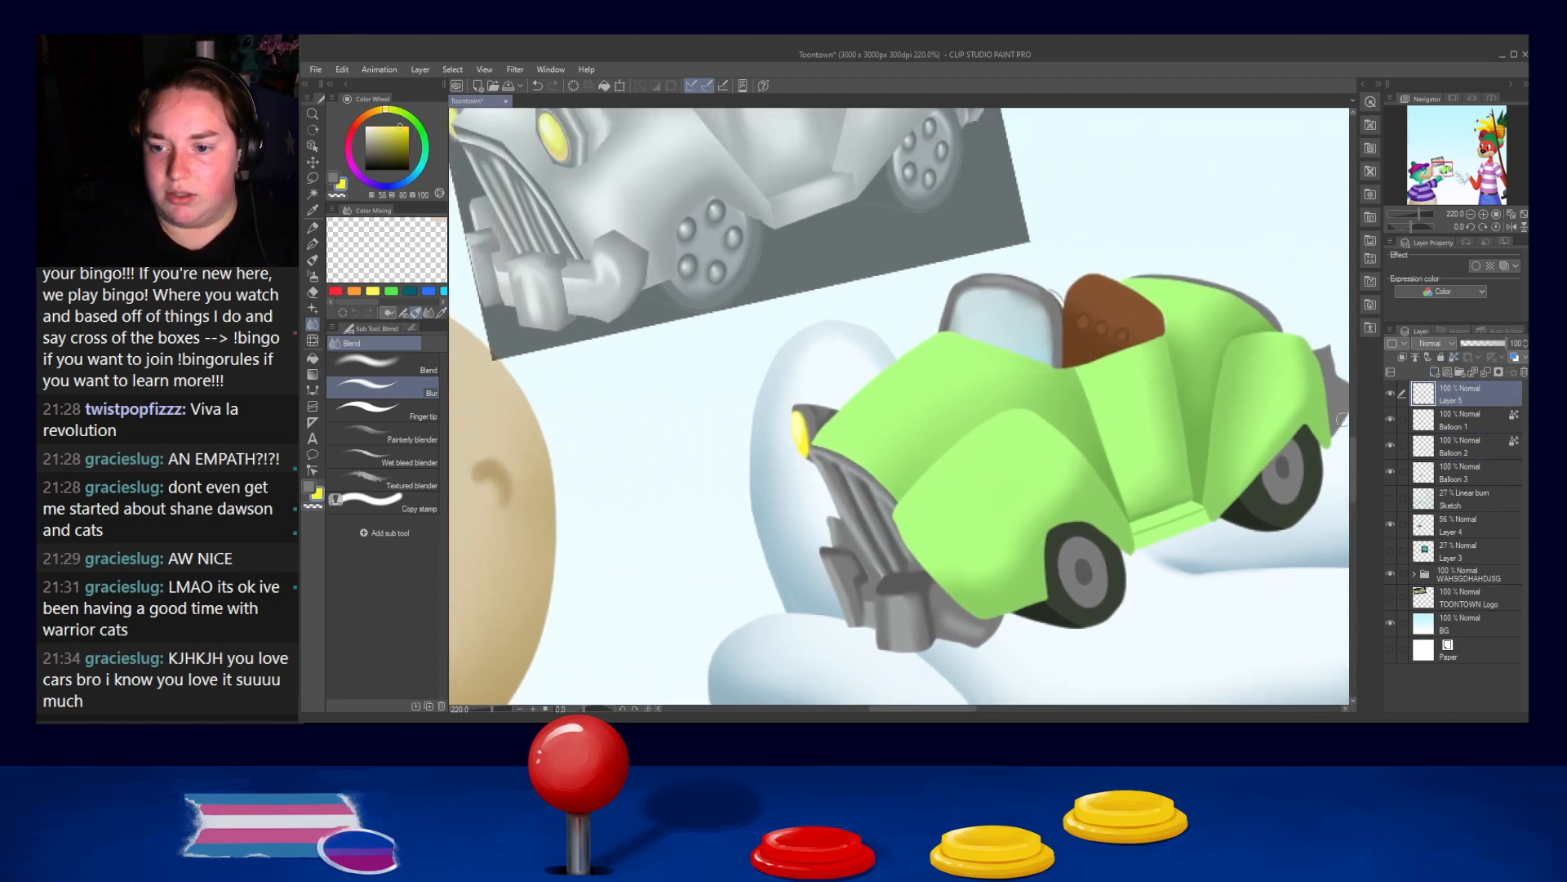
Paint a gray pointed headlight housing on the car's near front fender with the G-pen, using gray sampled from the grille
click(312, 263)
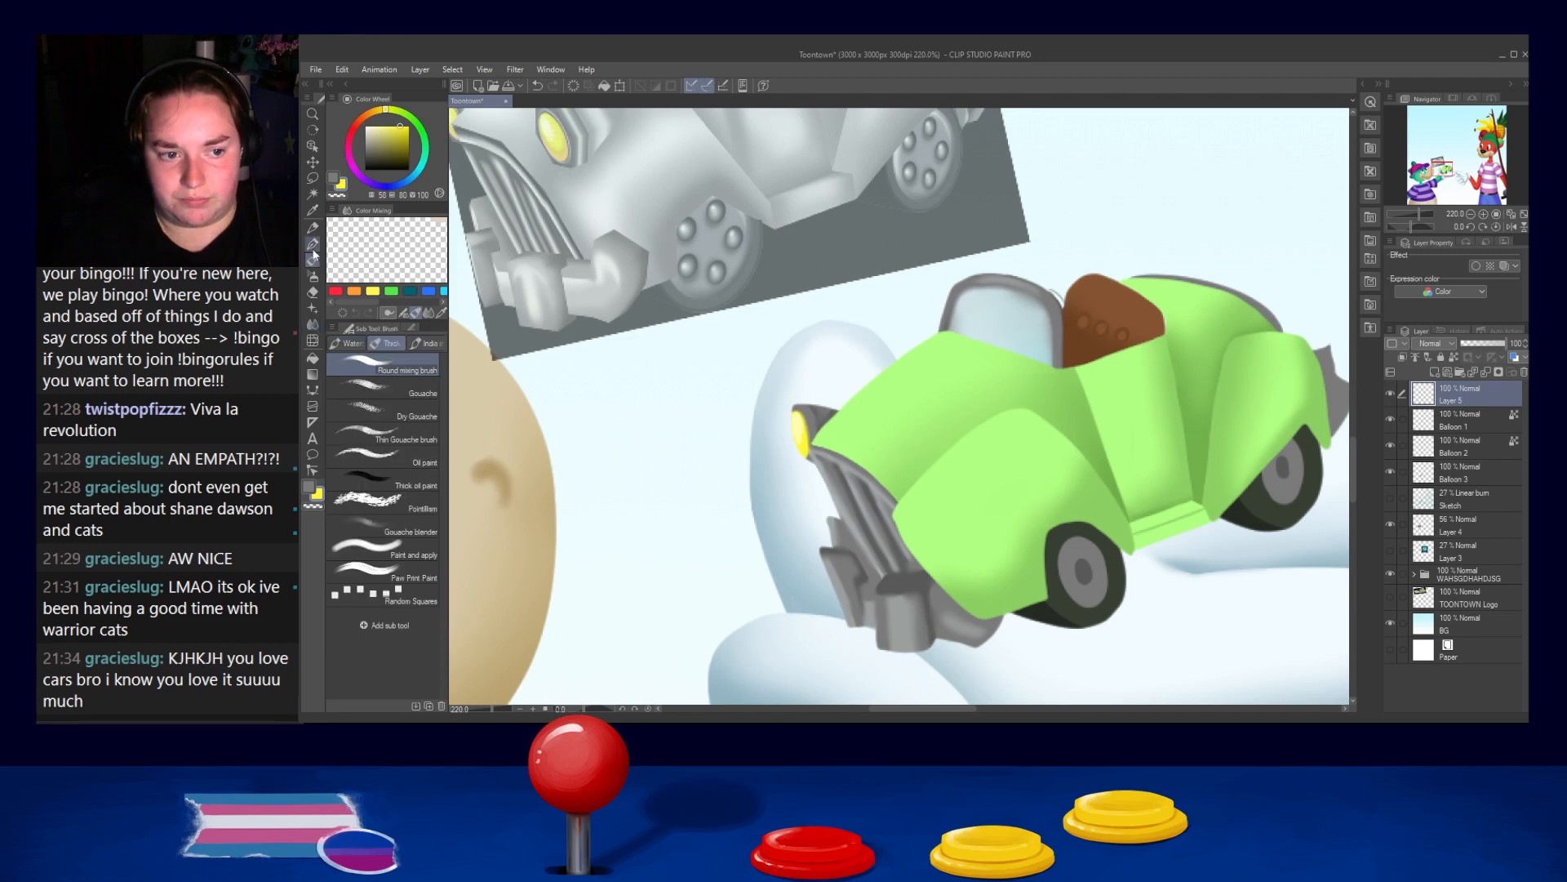
click(313, 244)
alt+click(864, 508)
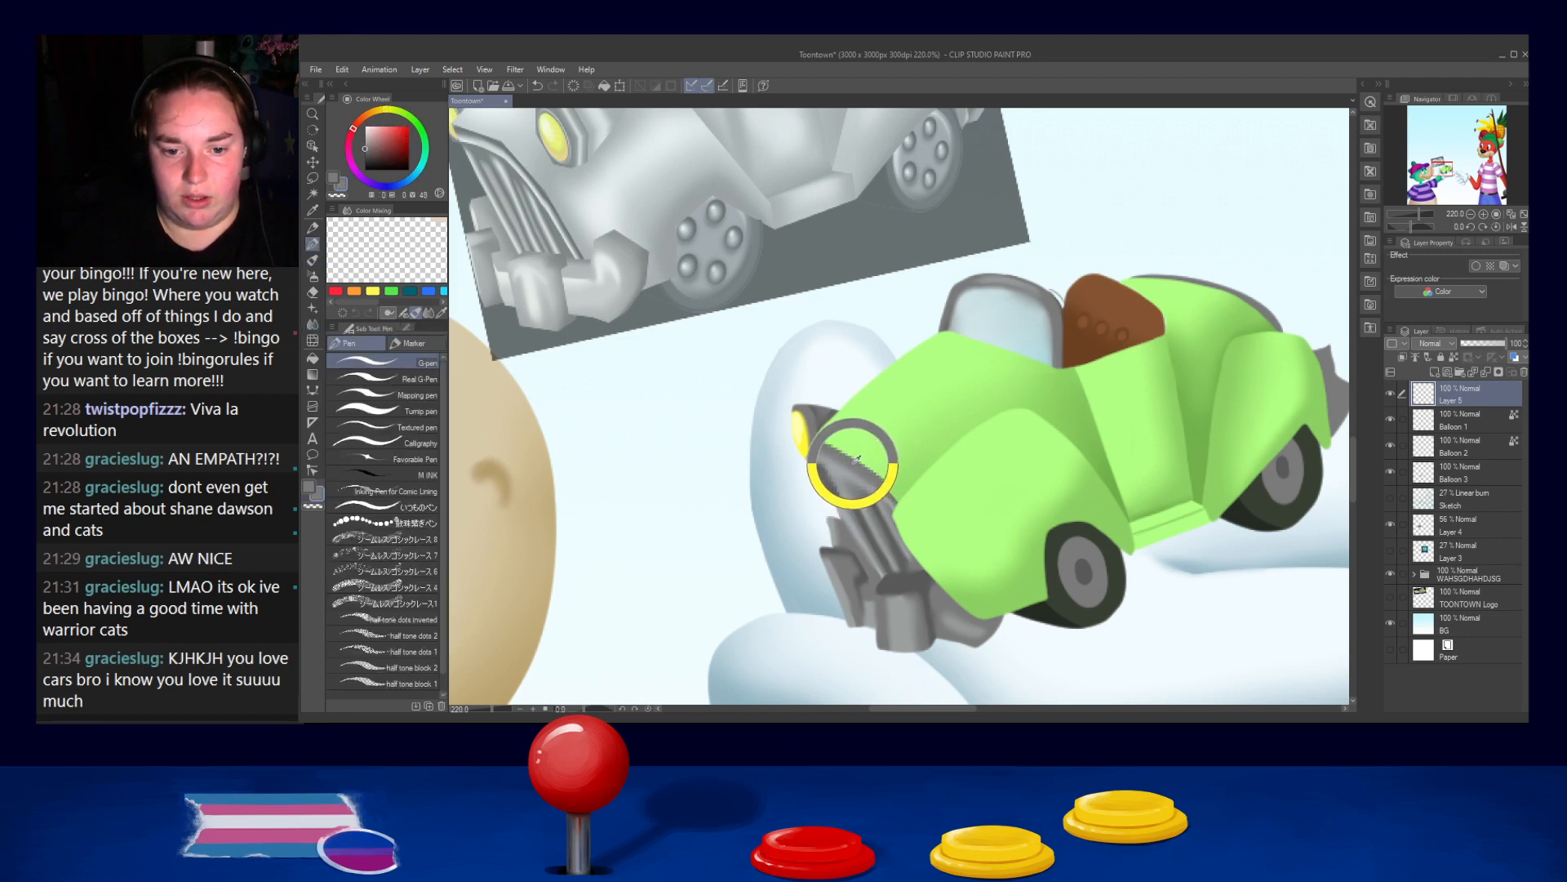
mouse_move(909, 441)
mouse_down()
mouse_move(946, 516)
mouse_move(943, 488)
mouse_move(932, 480)
mouse_move(934, 527)
mouse_move(922, 490)
mouse_move(960, 515)
mouse_move(935, 475)
mouse_up()
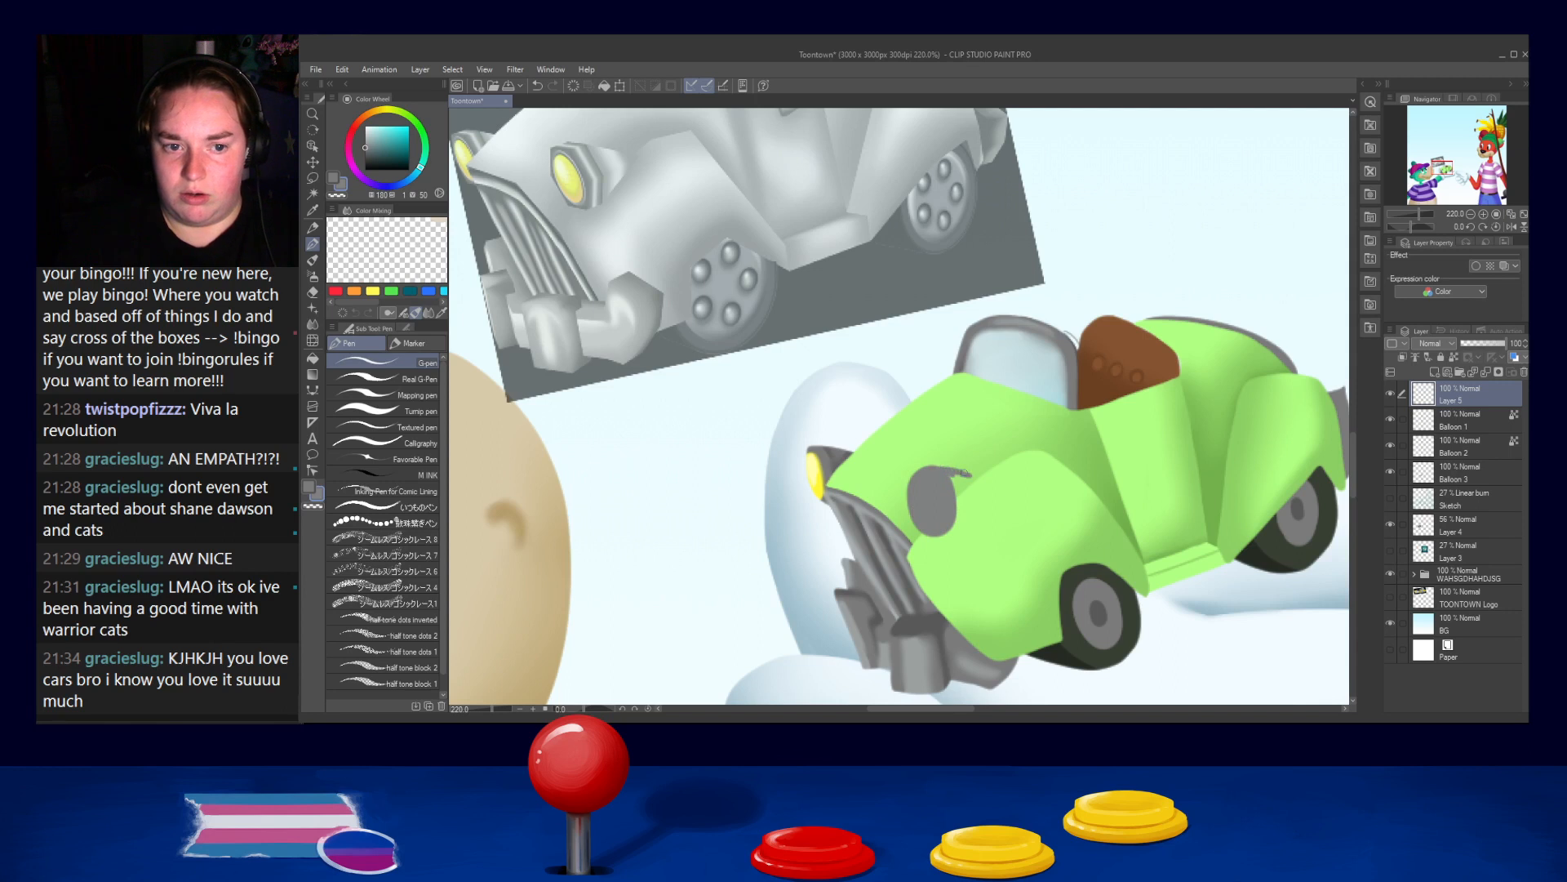
drag(960, 504, 967, 481)
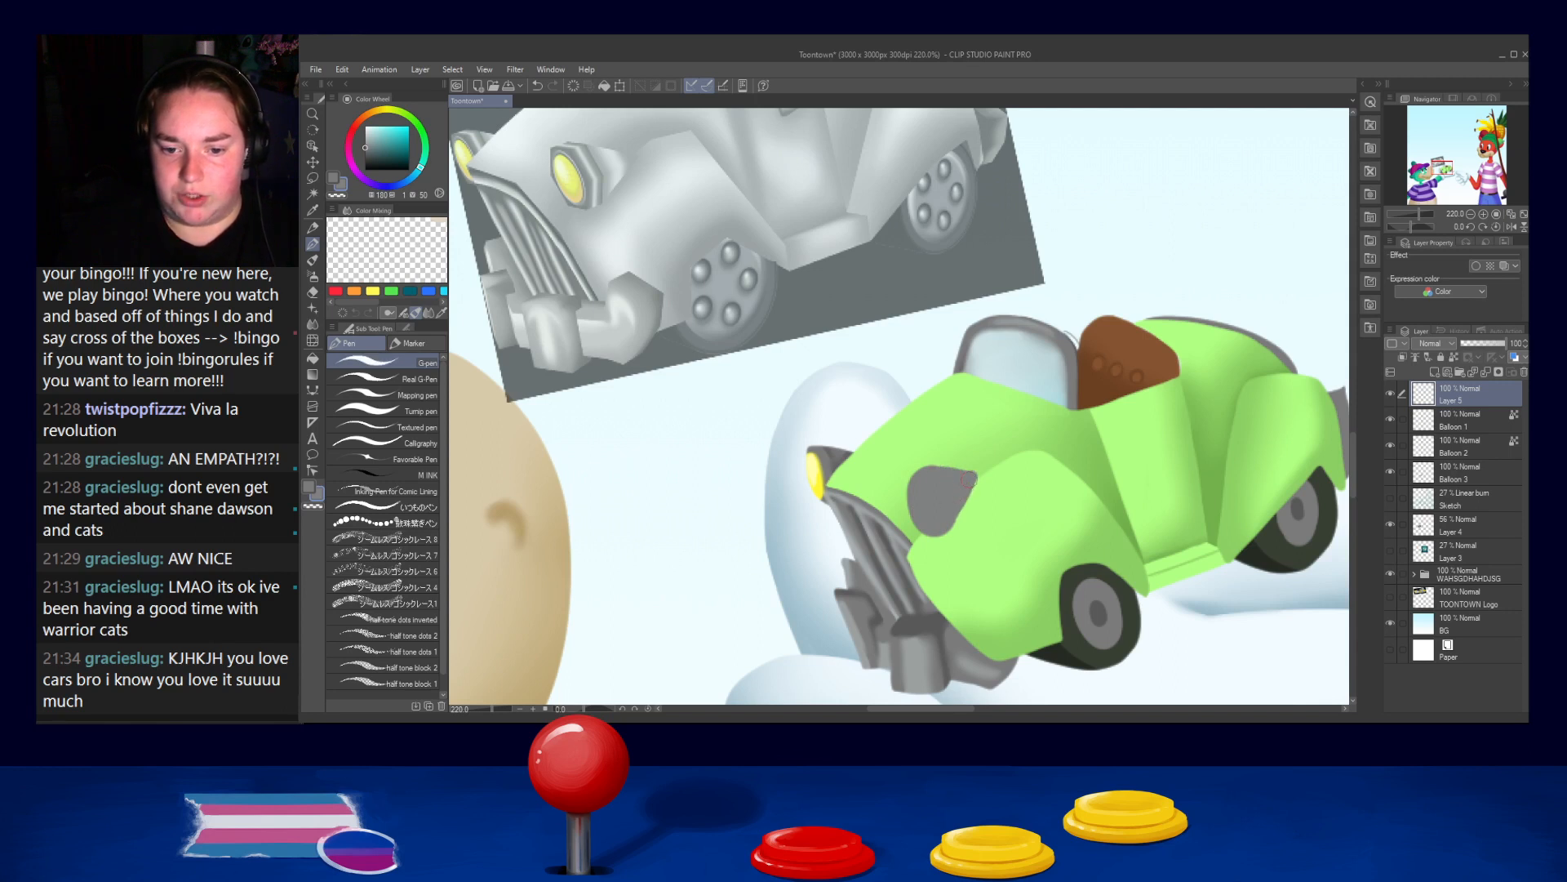
drag(943, 523, 960, 514)
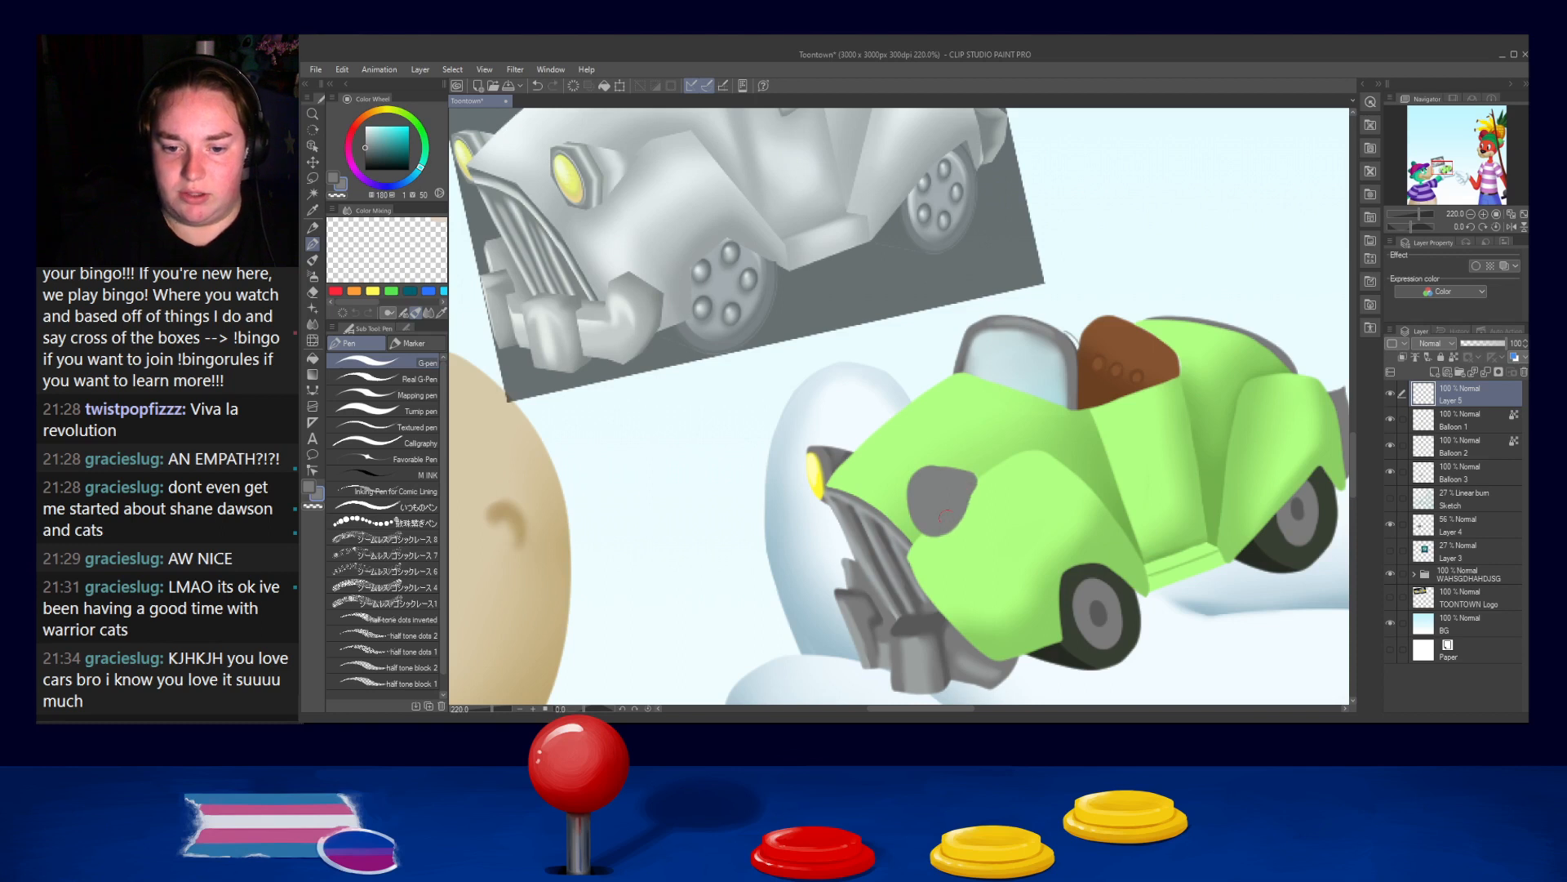
Lock the layer's transparent pixels and paint a yellow lamp with a pale yellow highlight inside the near headlight housing
click(1454, 357)
alt+click(817, 490)
mouse_move(953, 504)
mouse_down()
mouse_move(931, 492)
mouse_move(929, 510)
mouse_move(929, 488)
mouse_move(927, 505)
mouse_up()
key(ctrl+z)
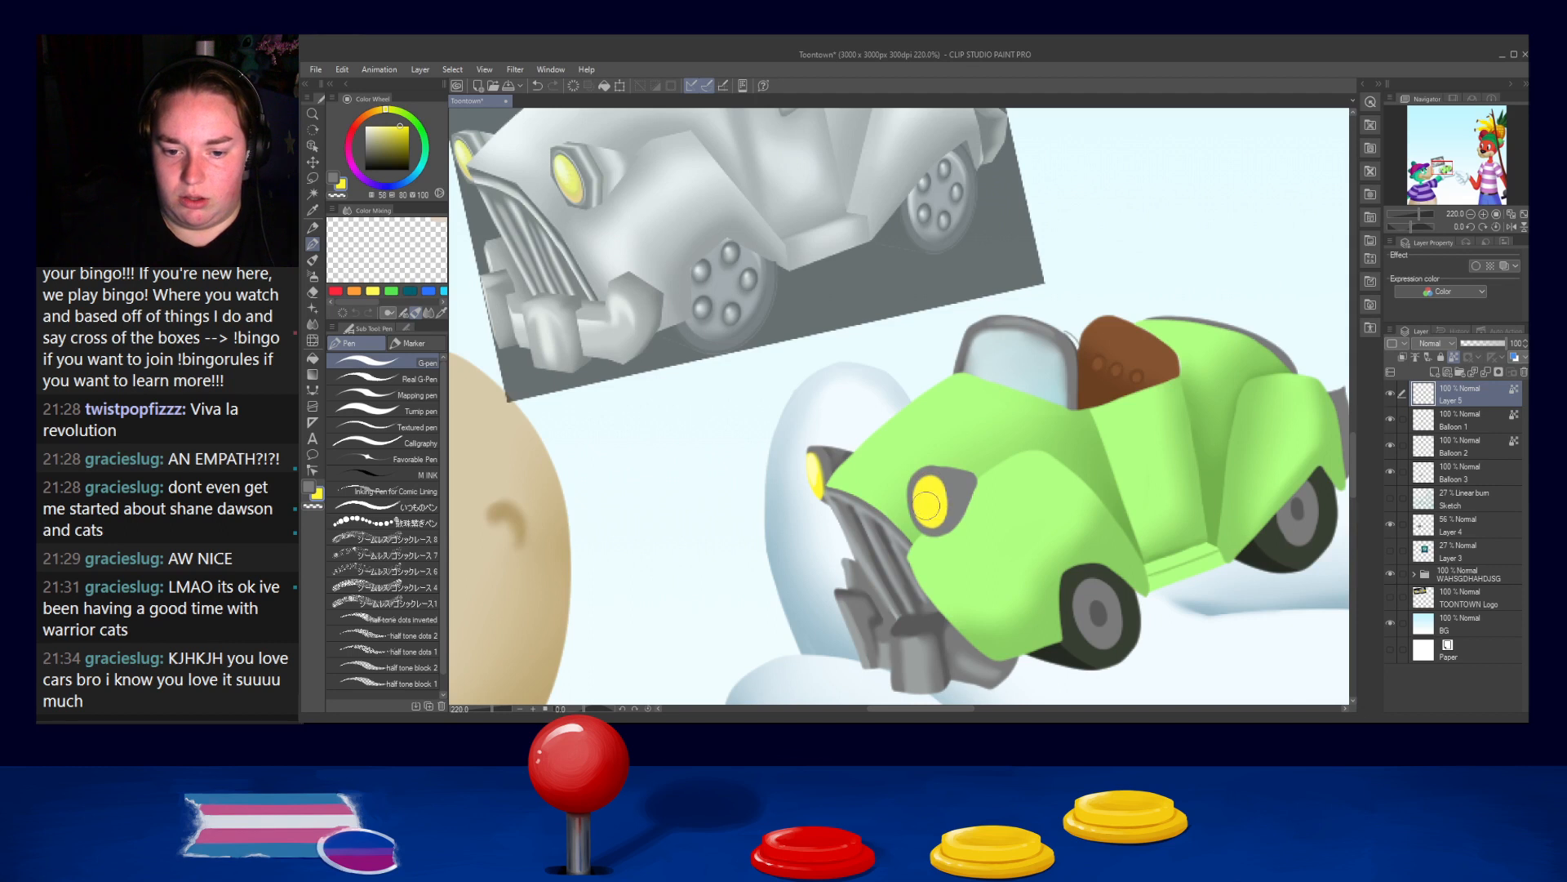
alt+click(810, 464)
drag(930, 499, 925, 488)
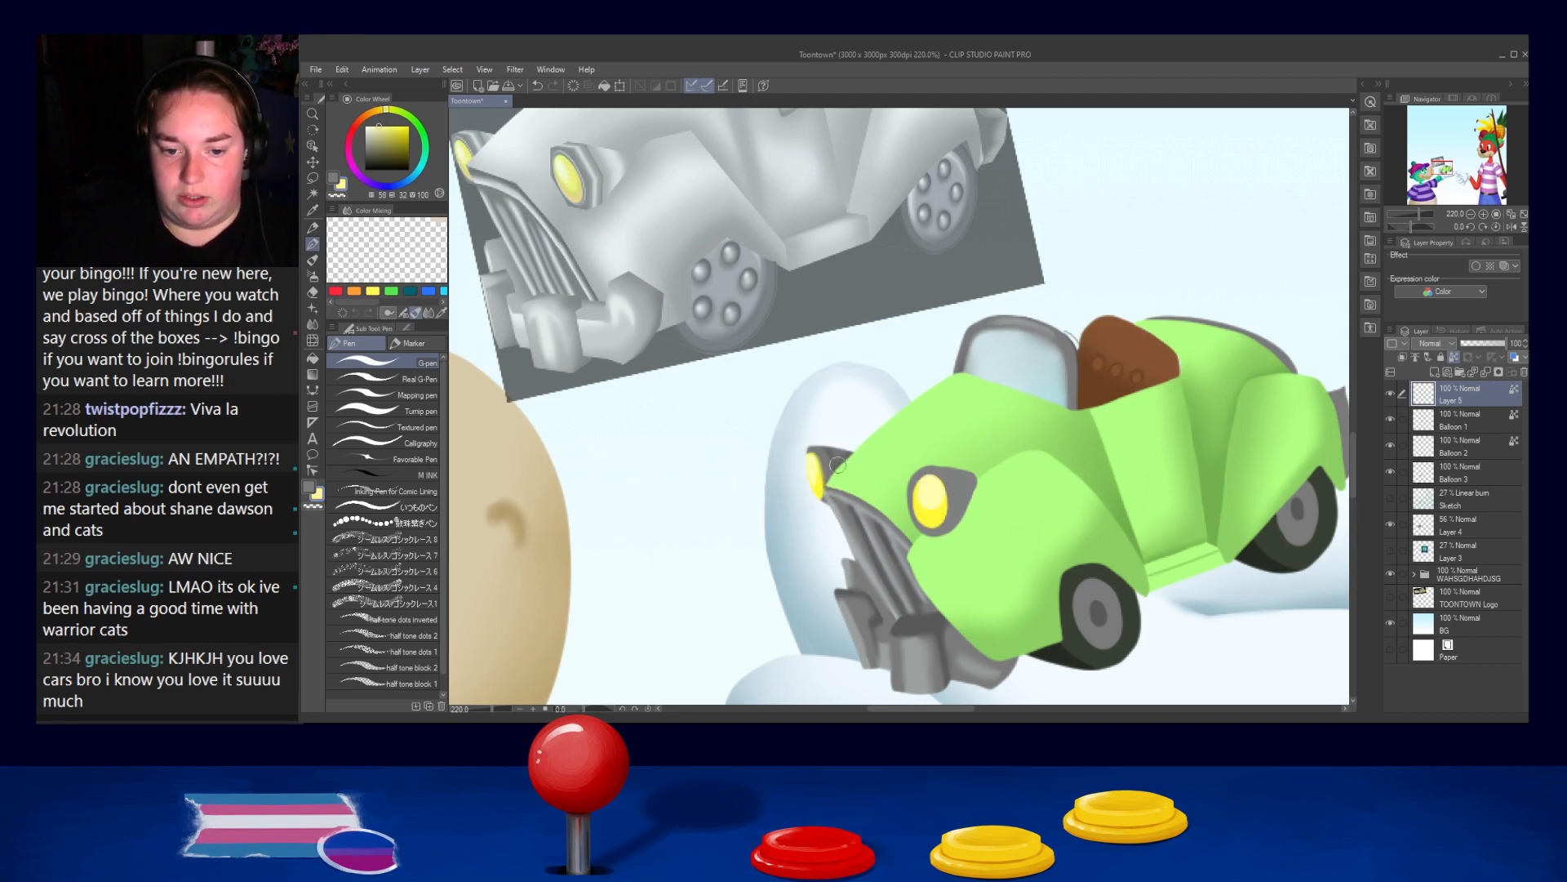
Shade the near headlight housing with gray sampled from the far headlight's housing and soften the shading with the Blur tool
alt+click(839, 466)
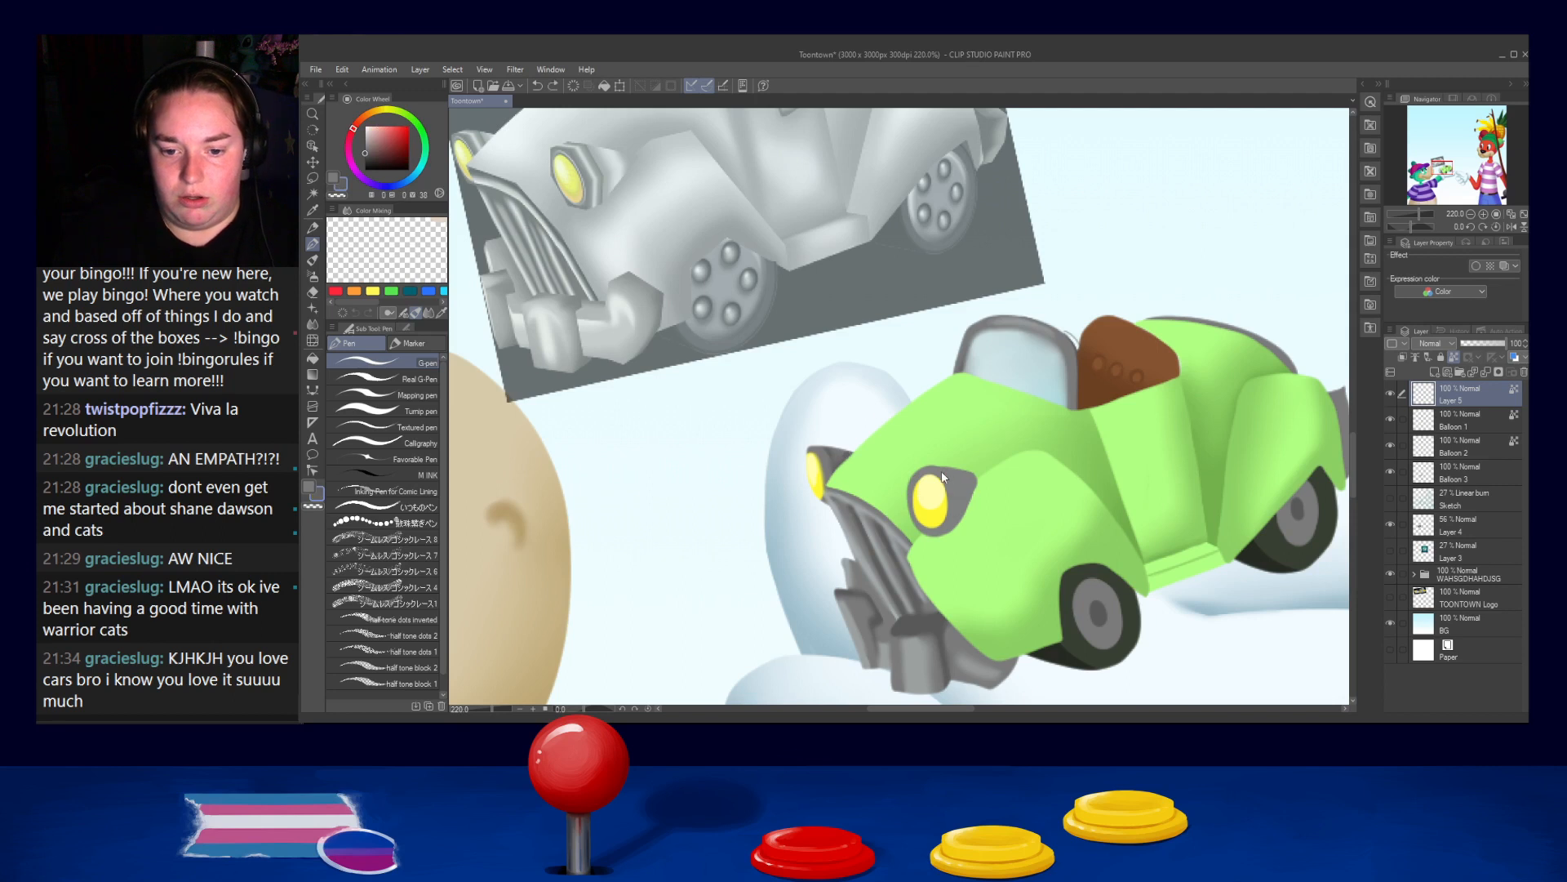
drag(951, 487, 952, 529)
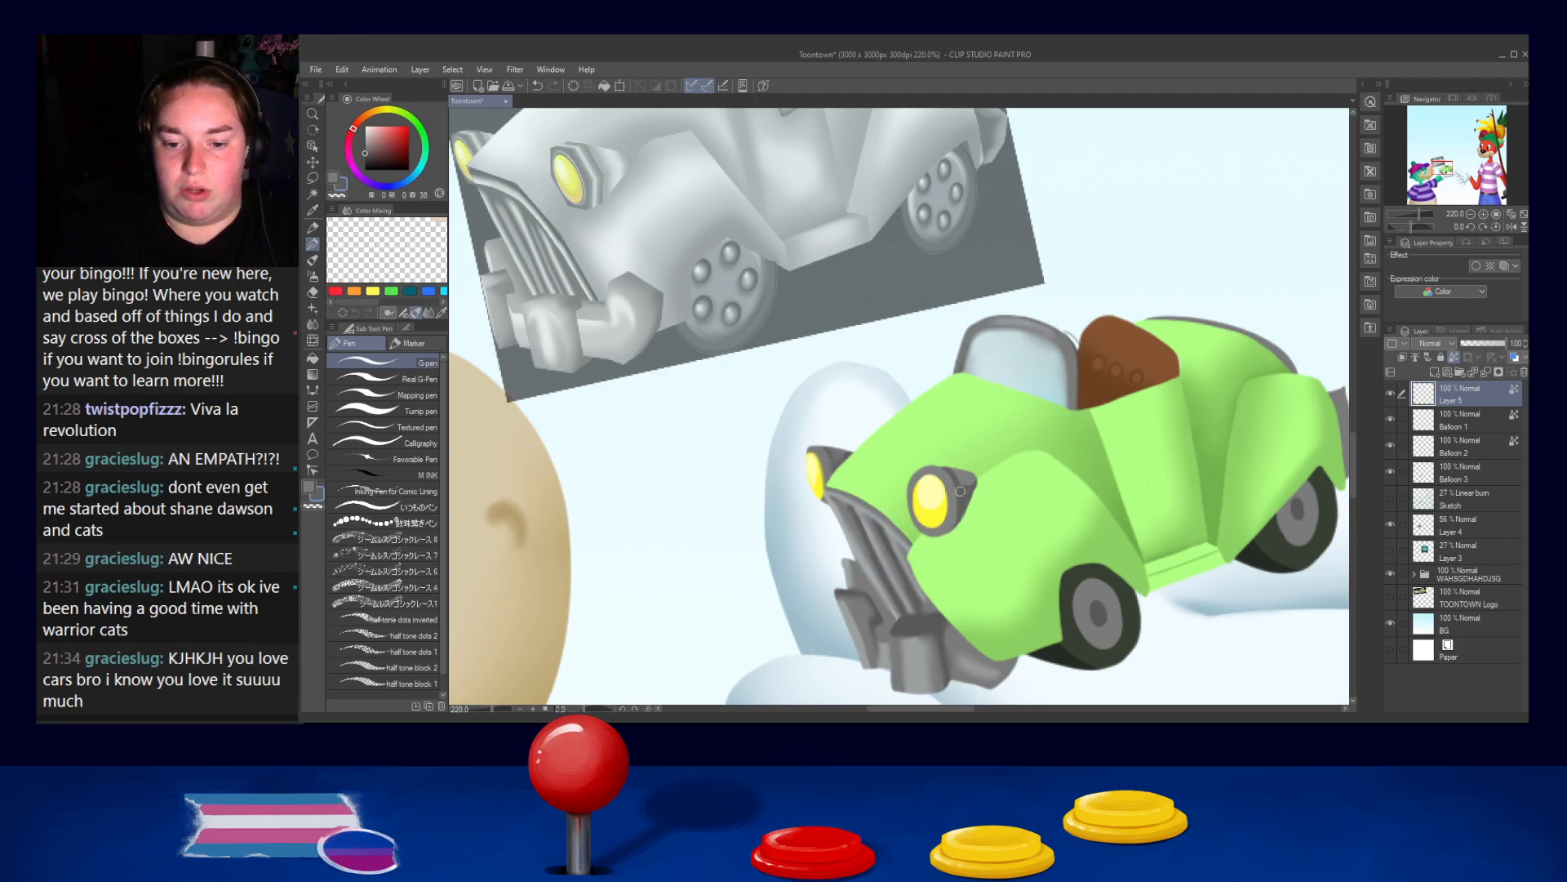
click(313, 324)
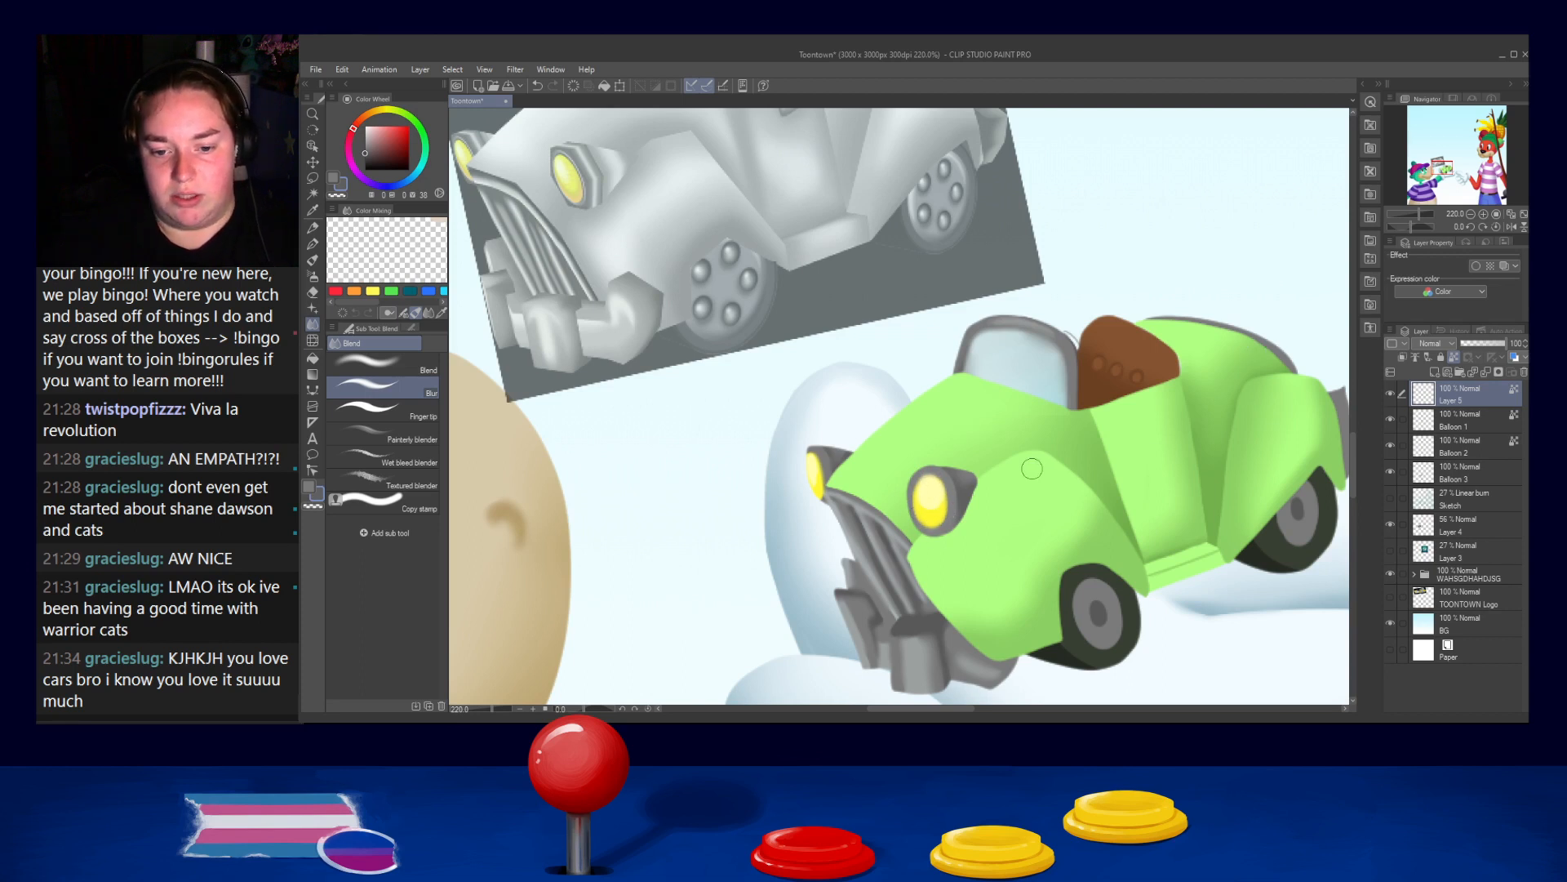
scroll(974, 433, down, 4)
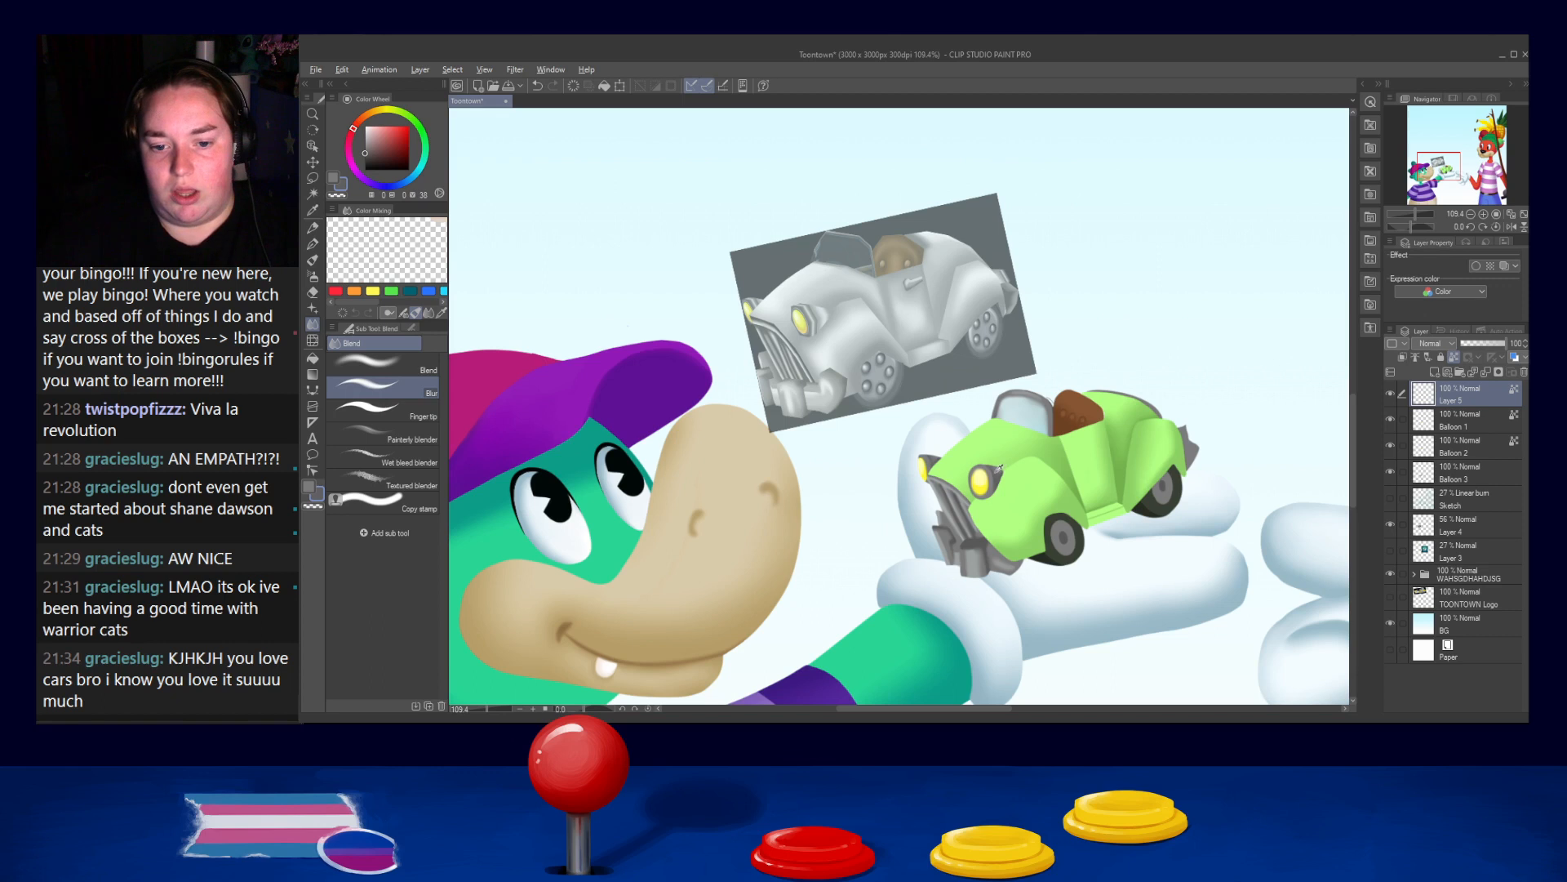
Refine the near headlight's yellow lamp, gray rim and pale highlight with the G-pen, using colors sampled from the headlight
scroll(999, 467, up, 5)
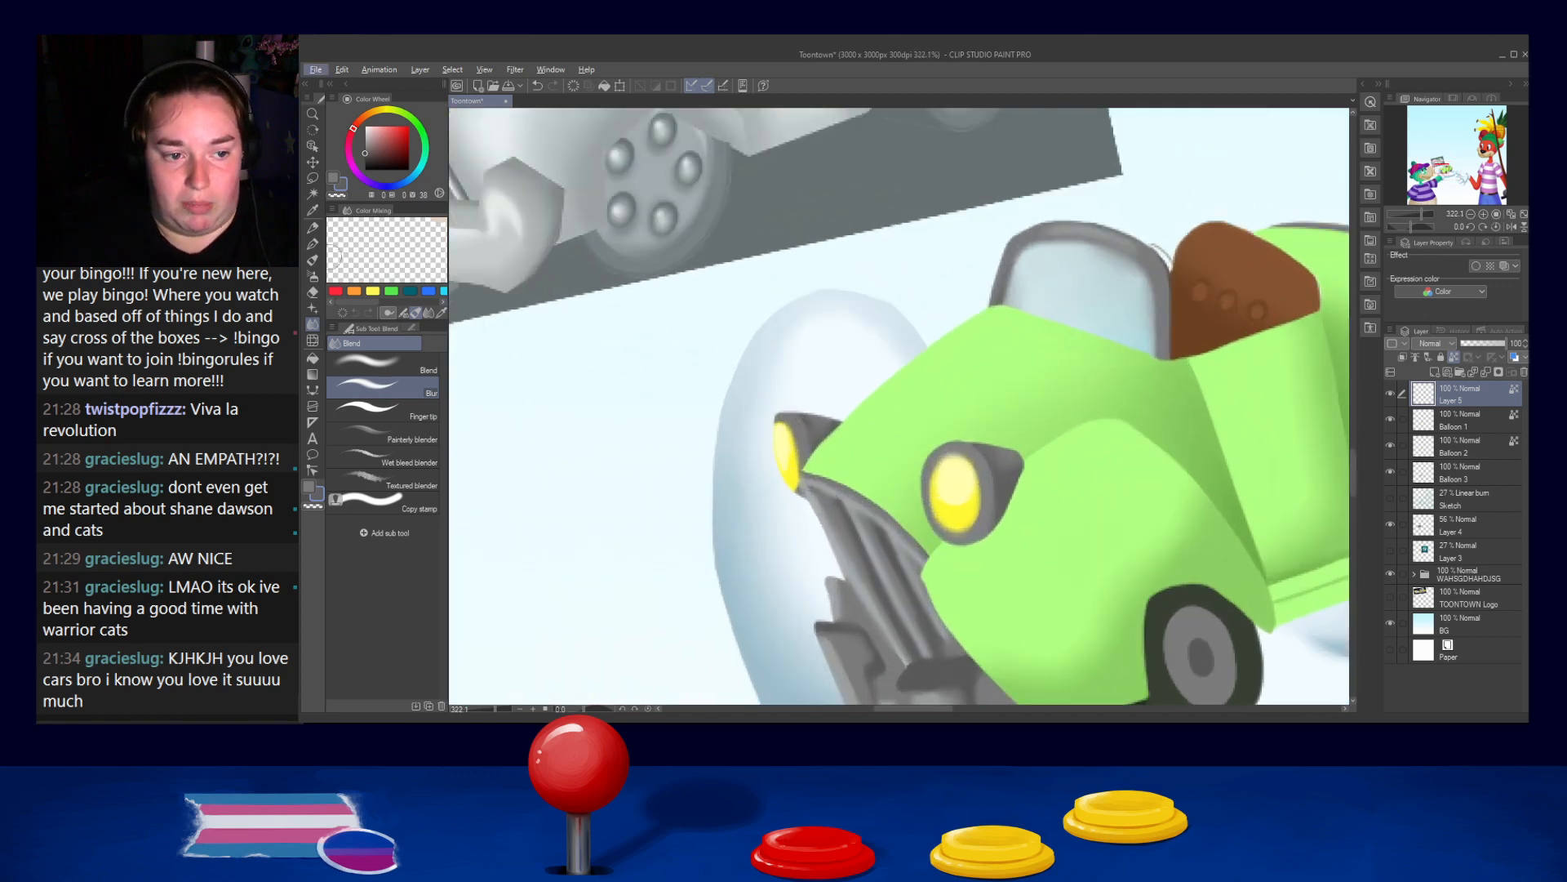
click(312, 243)
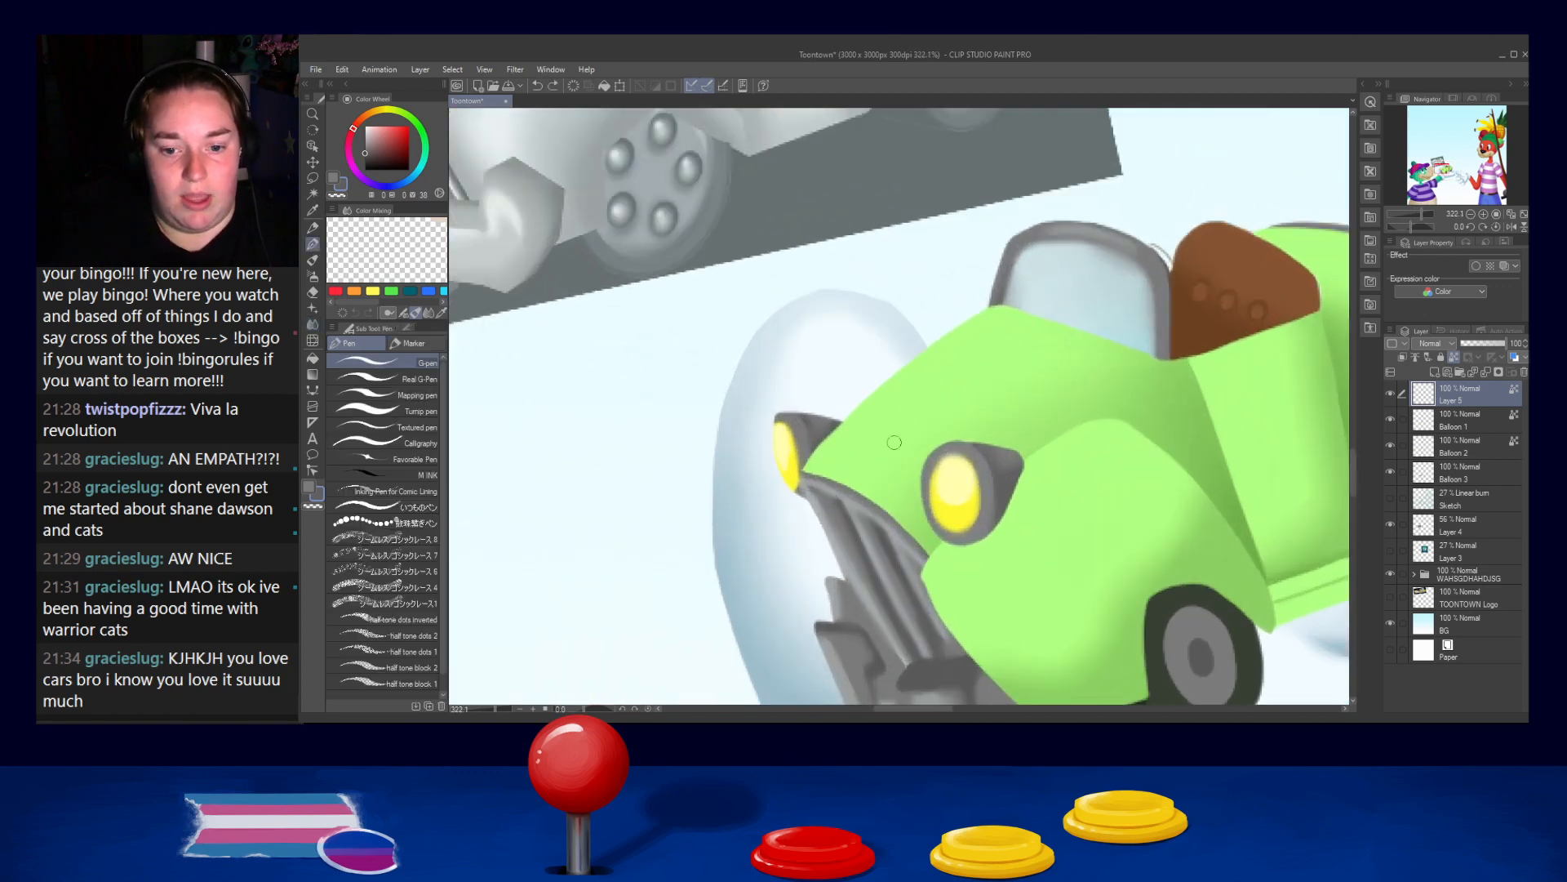
alt+click(952, 489)
mouse_move(944, 522)
mouse_down()
mouse_move(976, 486)
mouse_move(945, 464)
mouse_move(972, 490)
mouse_move(971, 453)
mouse_move(984, 512)
mouse_move(980, 474)
mouse_move(980, 533)
mouse_move(964, 460)
mouse_move(970, 527)
mouse_up()
alt+click(971, 458)
alt+click(965, 518)
key(ctrl+z)
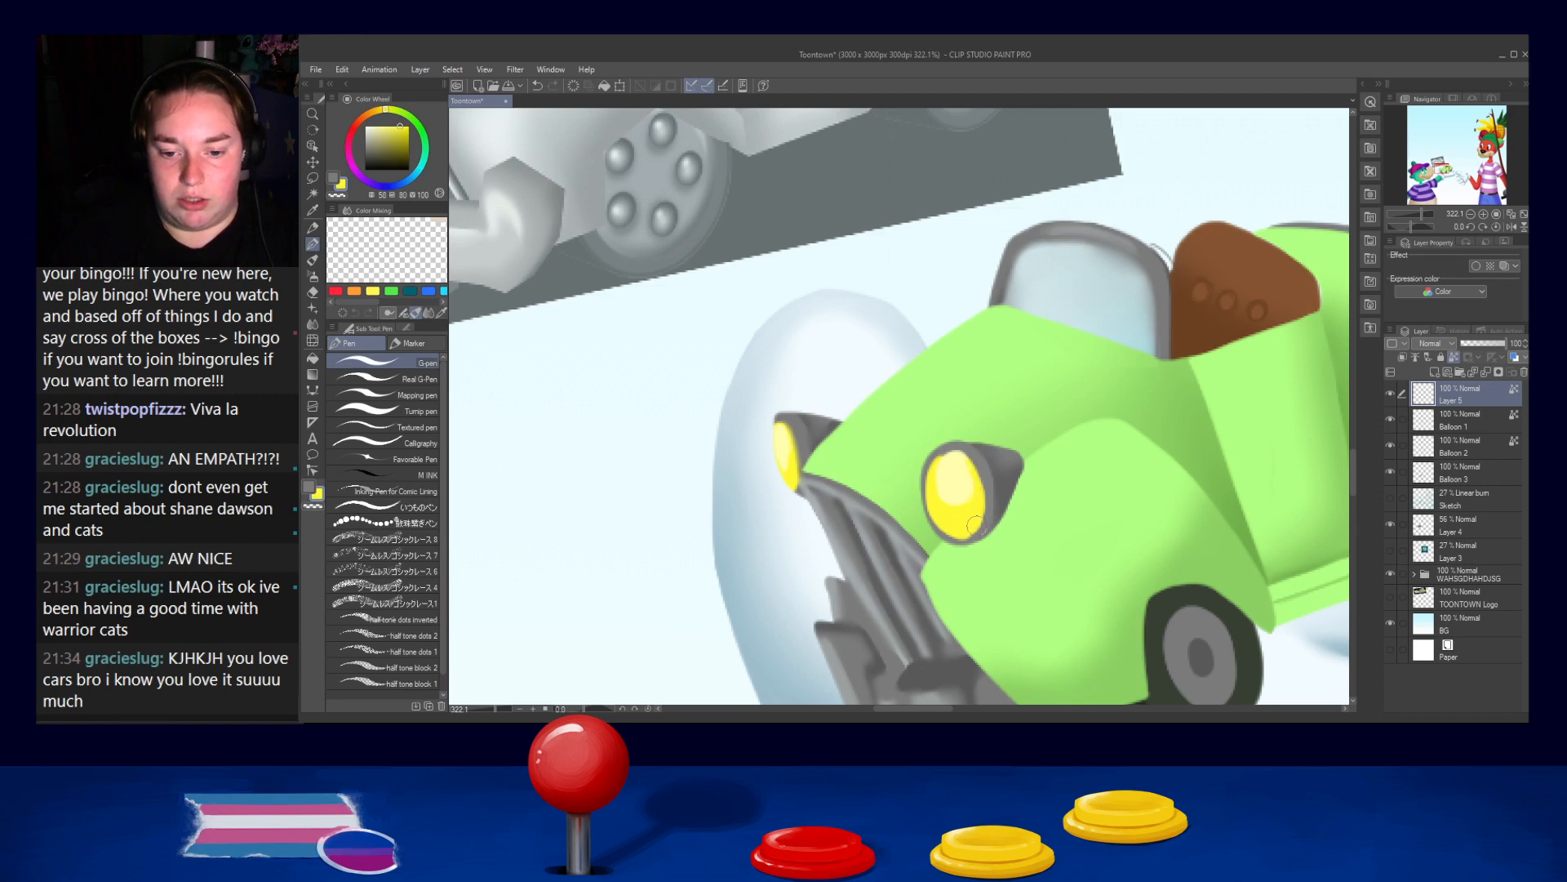
alt+click(944, 539)
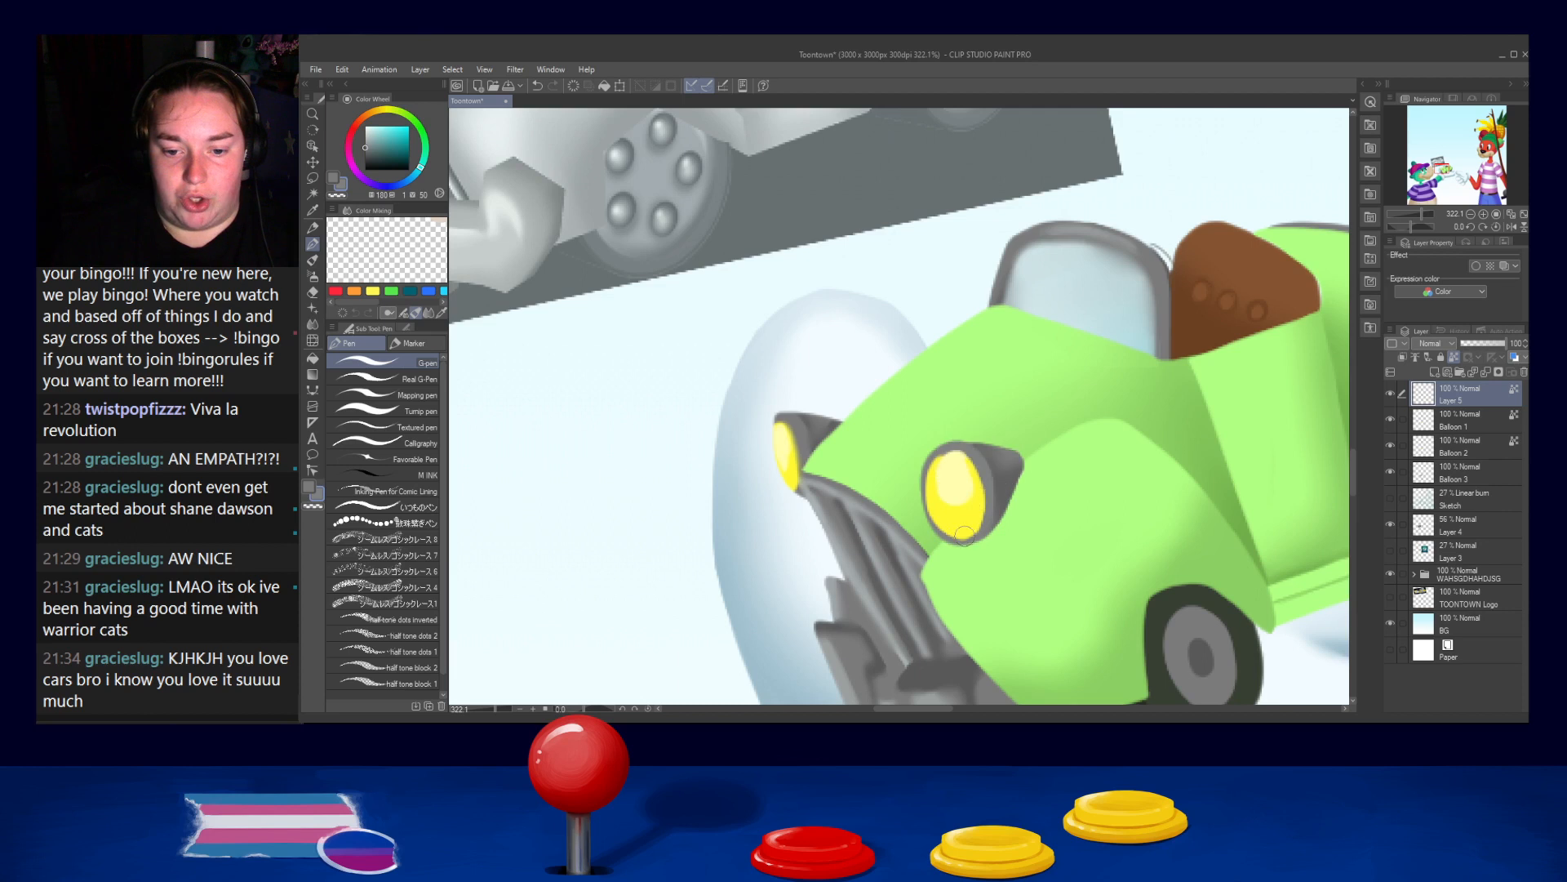
alt+click(949, 470)
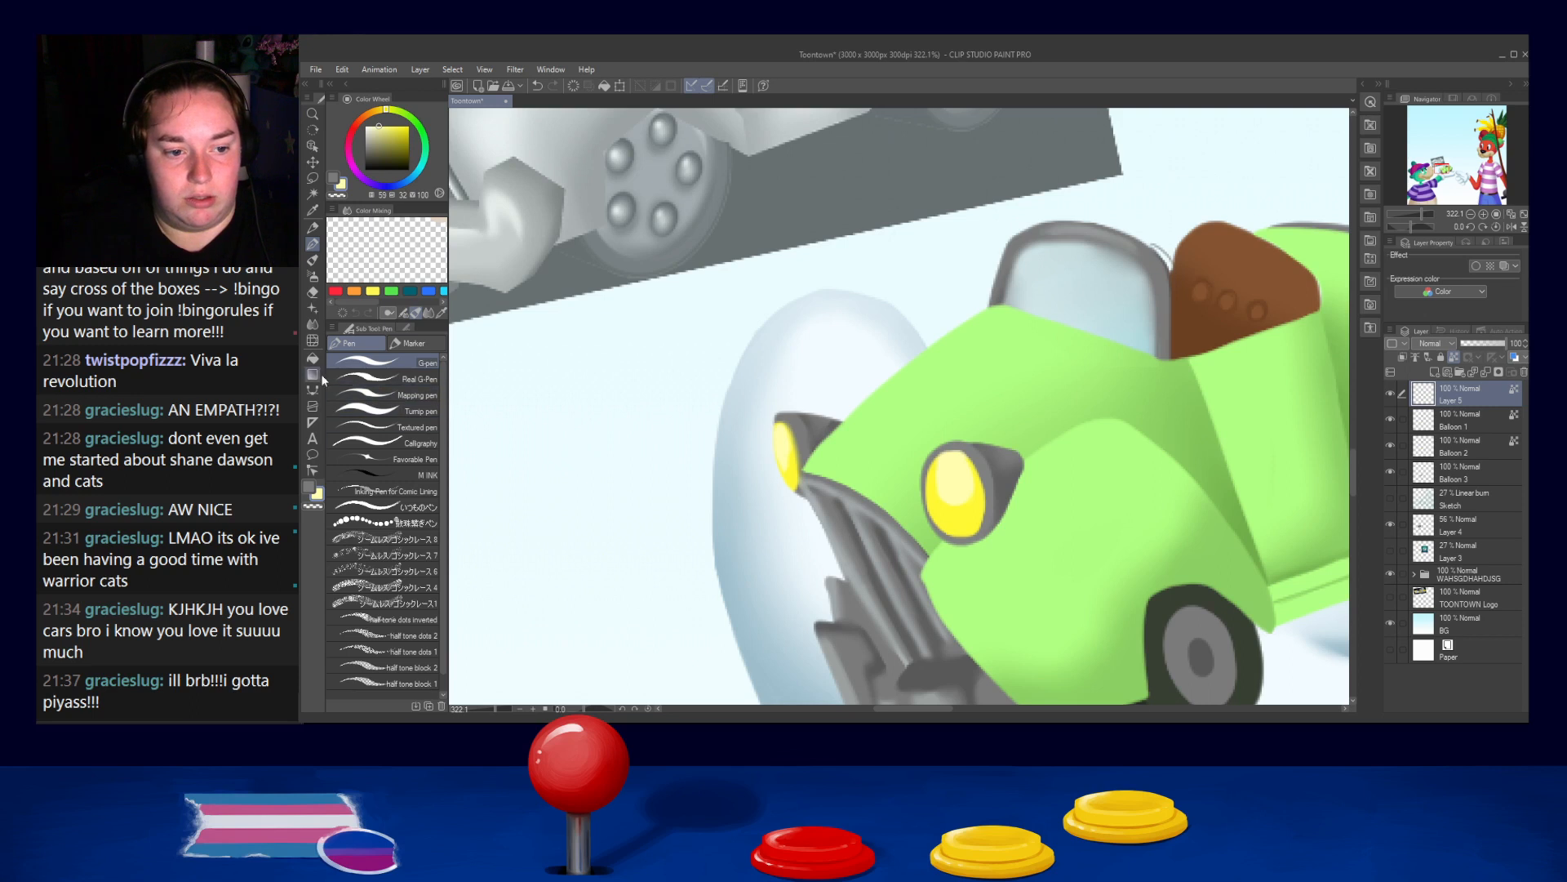
Blur the pale highlight into the yellow of the near headlight's lamp
click(312, 326)
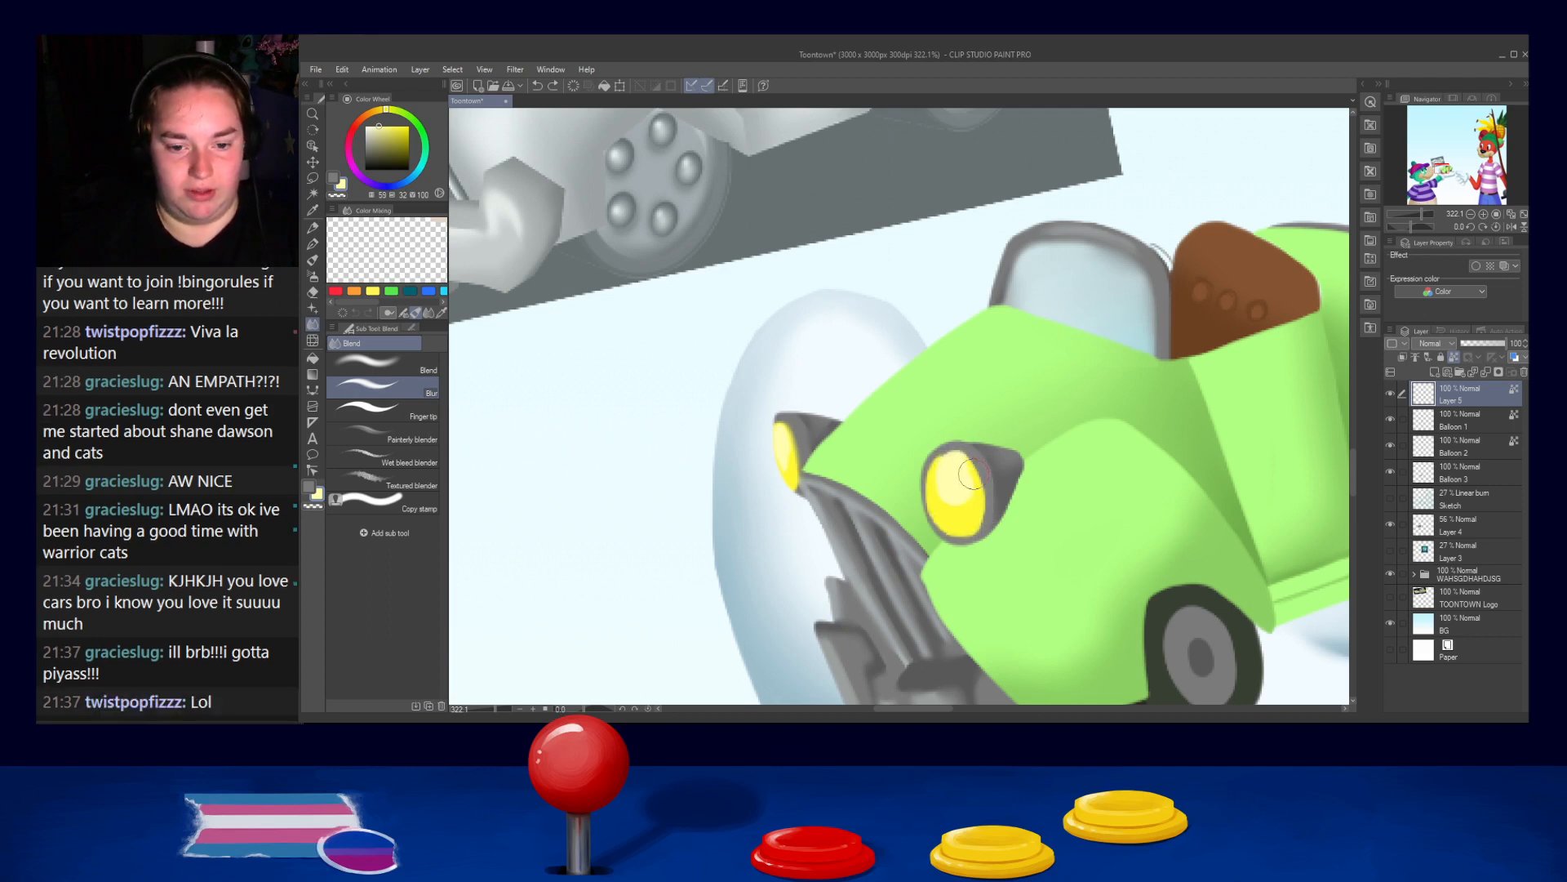
mouse_move(937, 460)
mouse_down()
mouse_move(967, 472)
mouse_move(979, 510)
mouse_move(951, 514)
mouse_up()
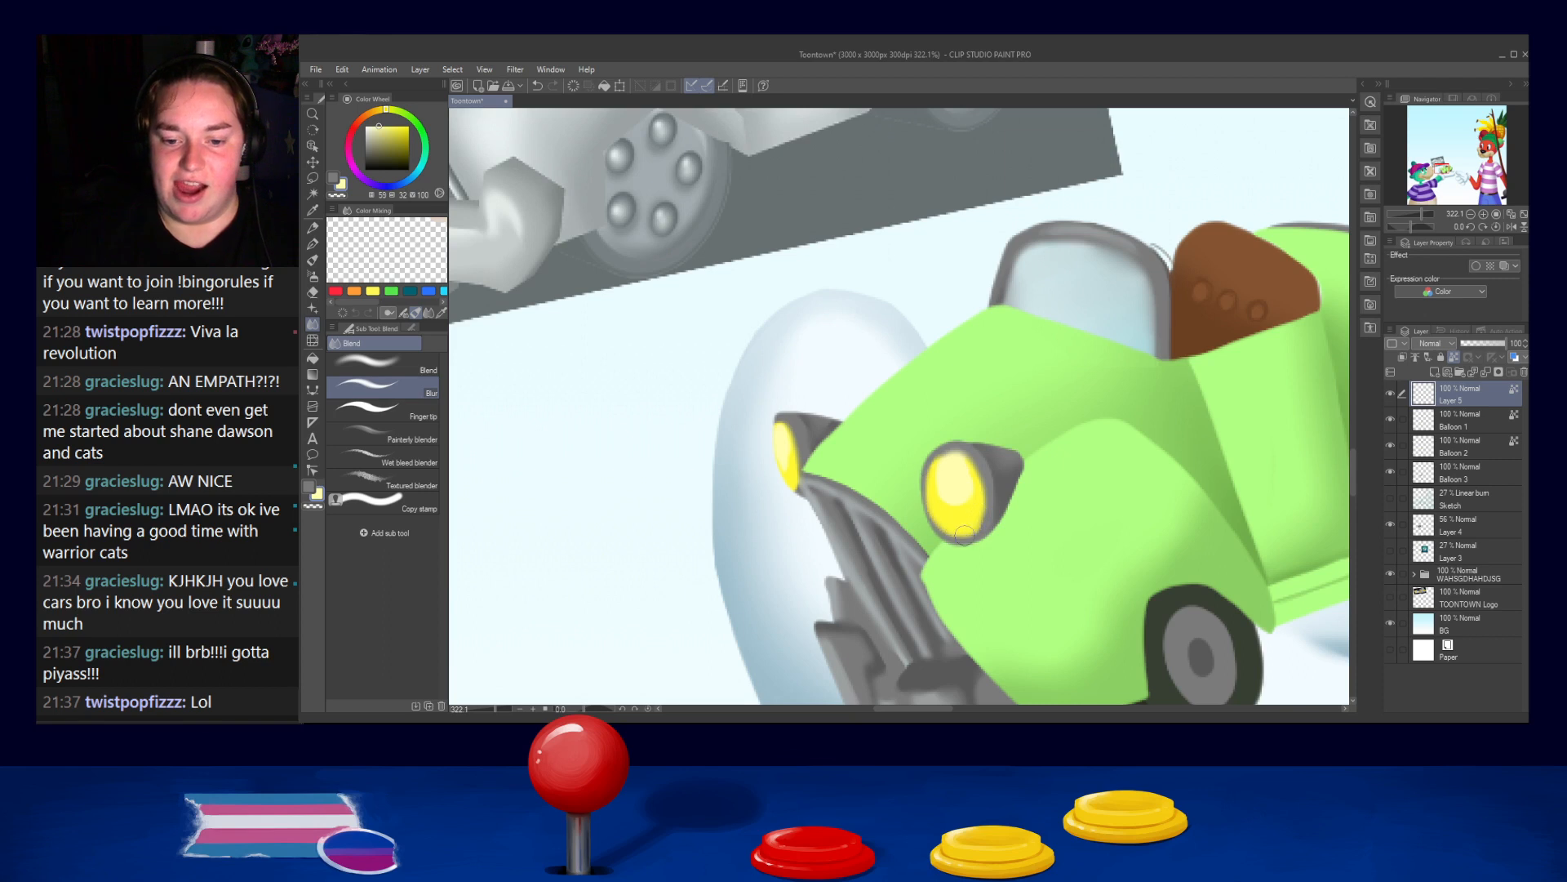
scroll(699, 420, down, 8)
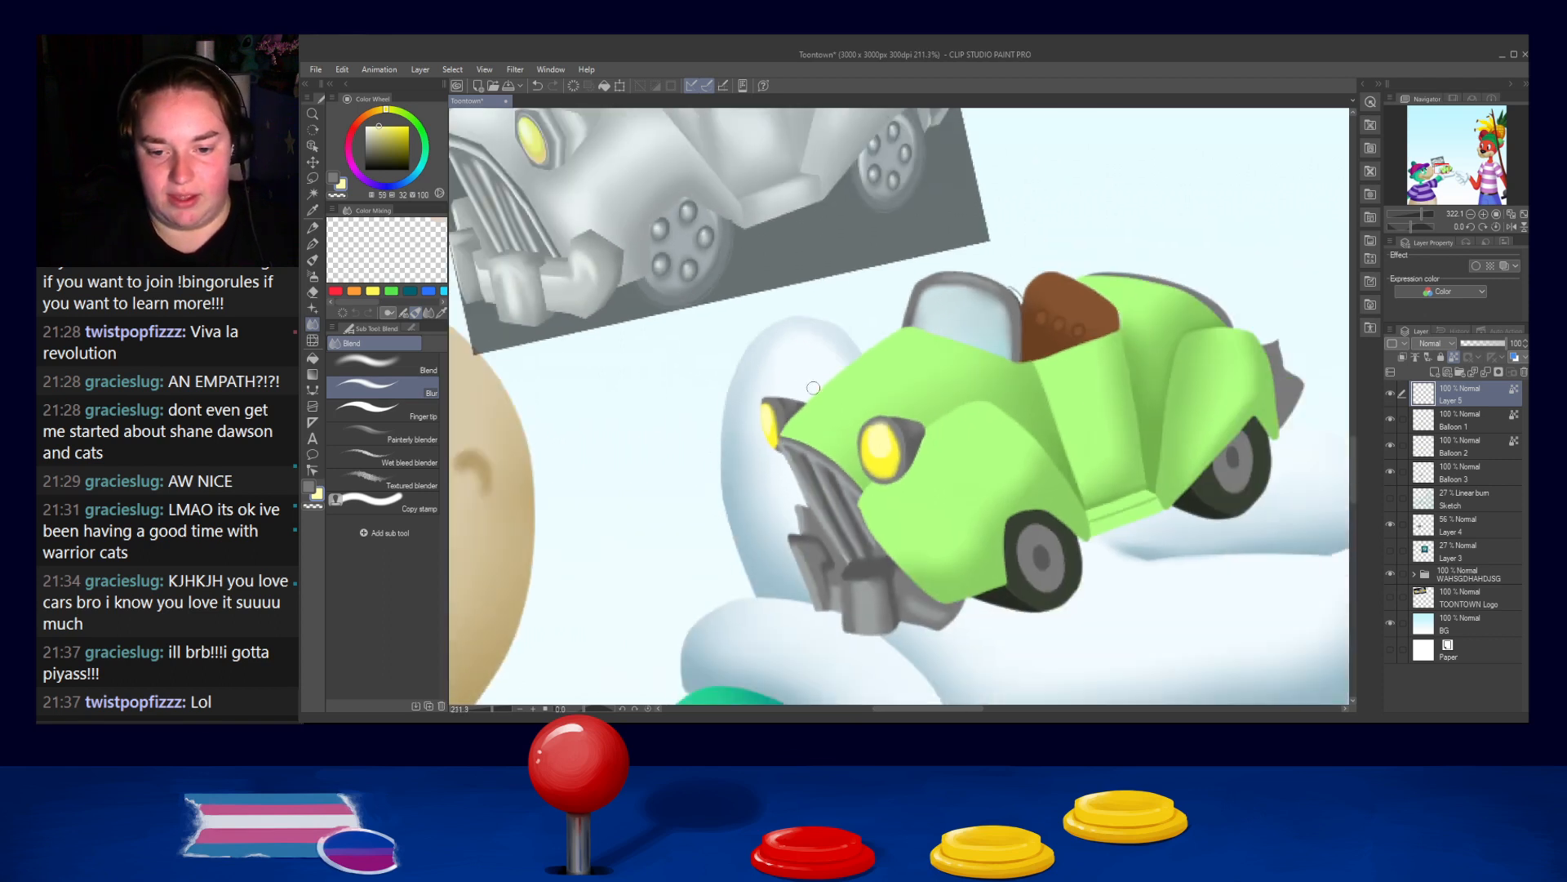
scroll(930, 415, down, 3)
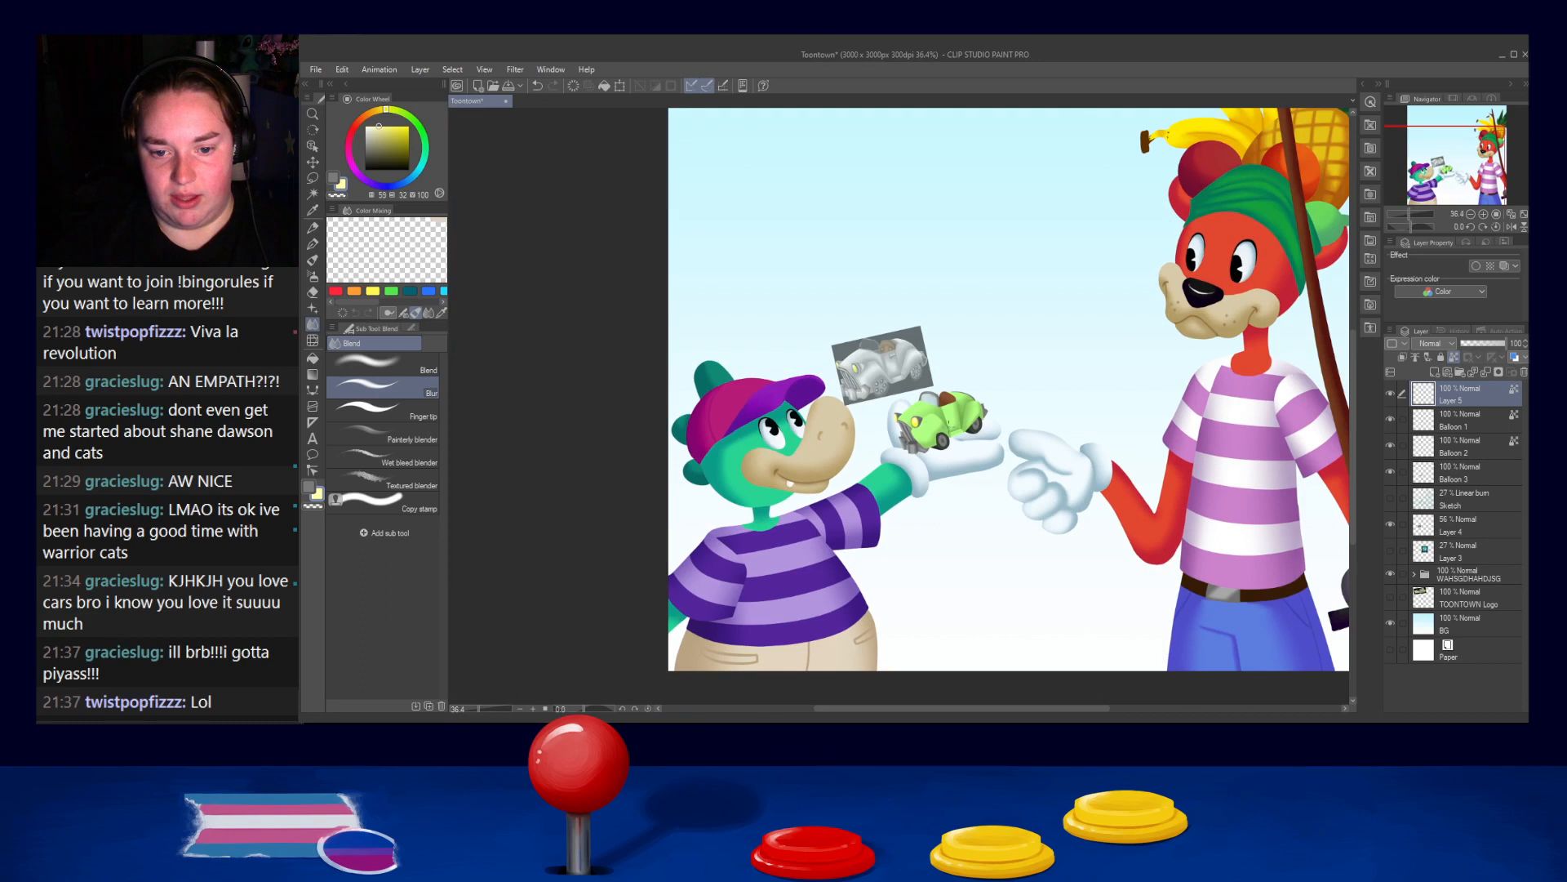
scroll(1079, 455, up, 3)
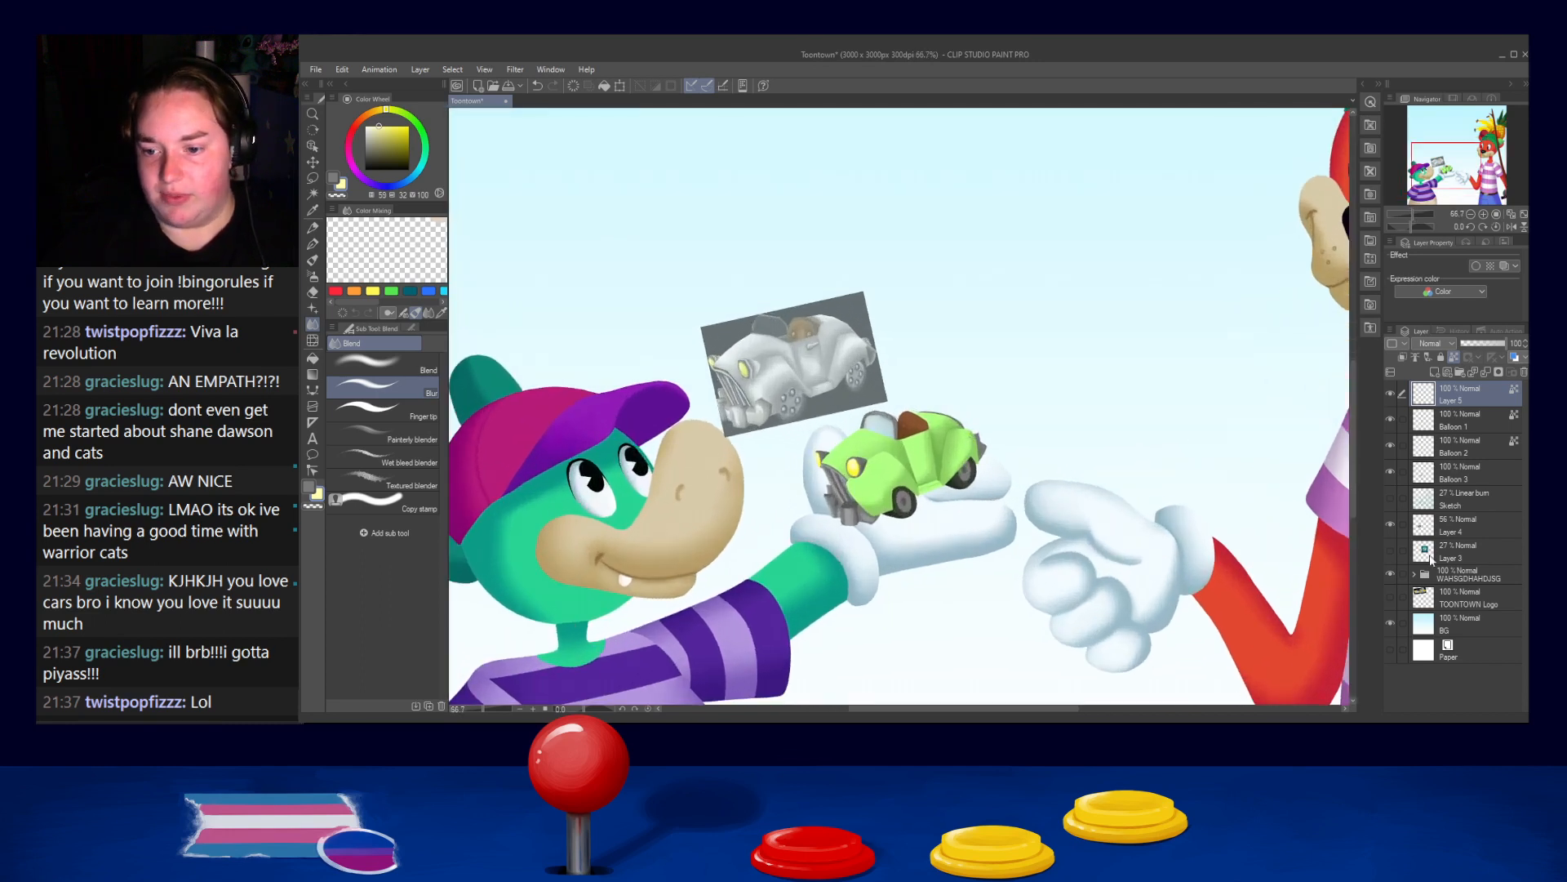
Add a new layer beneath the car's Balloon layers, directly above the Sketch layer
click(1452, 420)
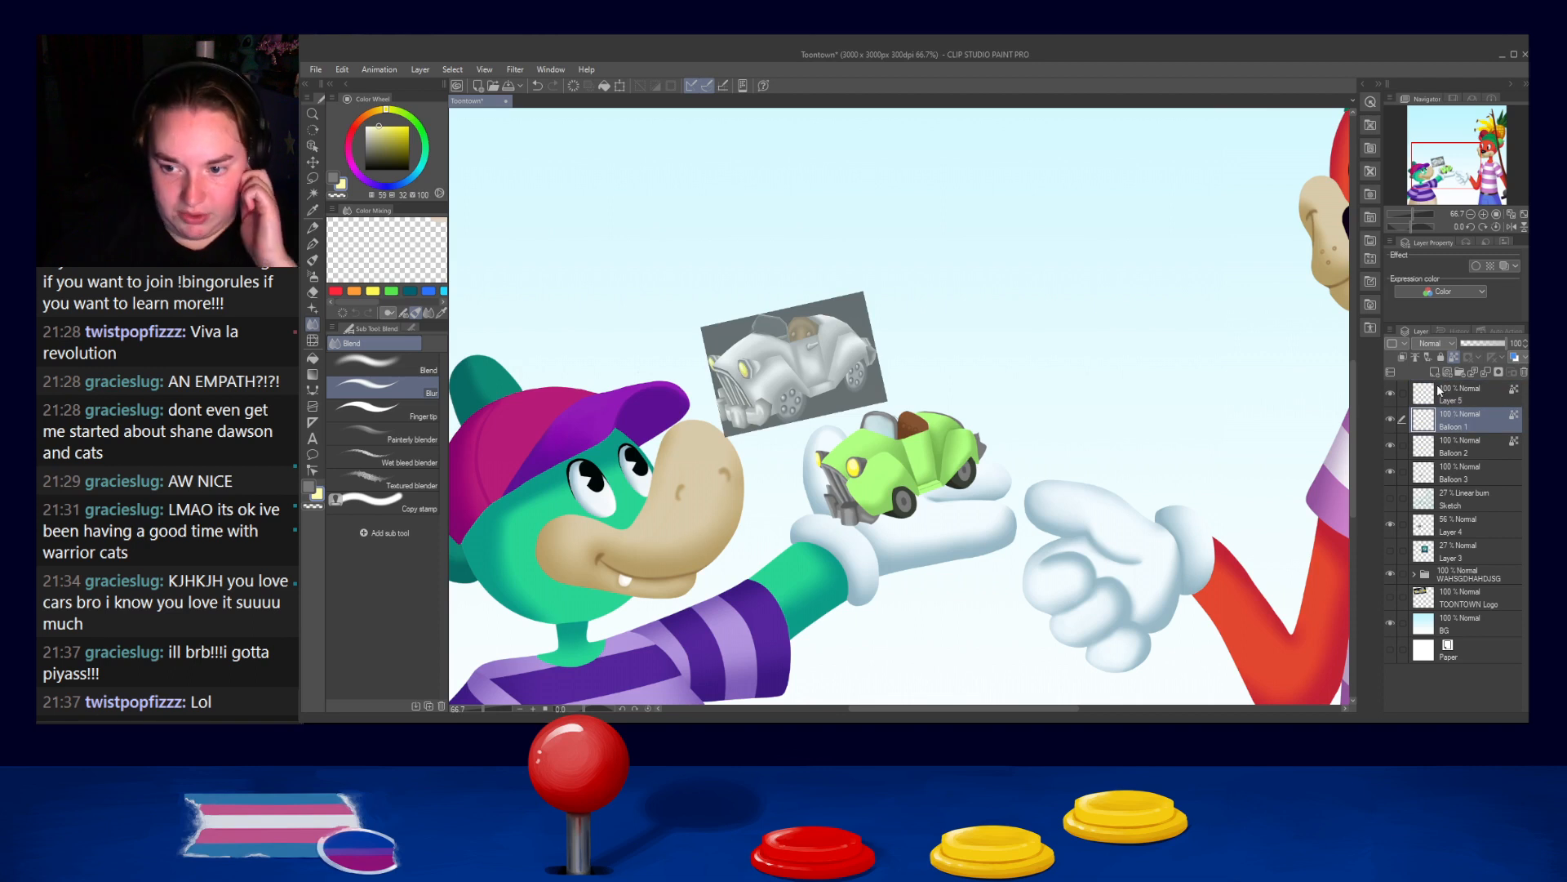
click(1468, 454)
click(1461, 478)
click(1464, 503)
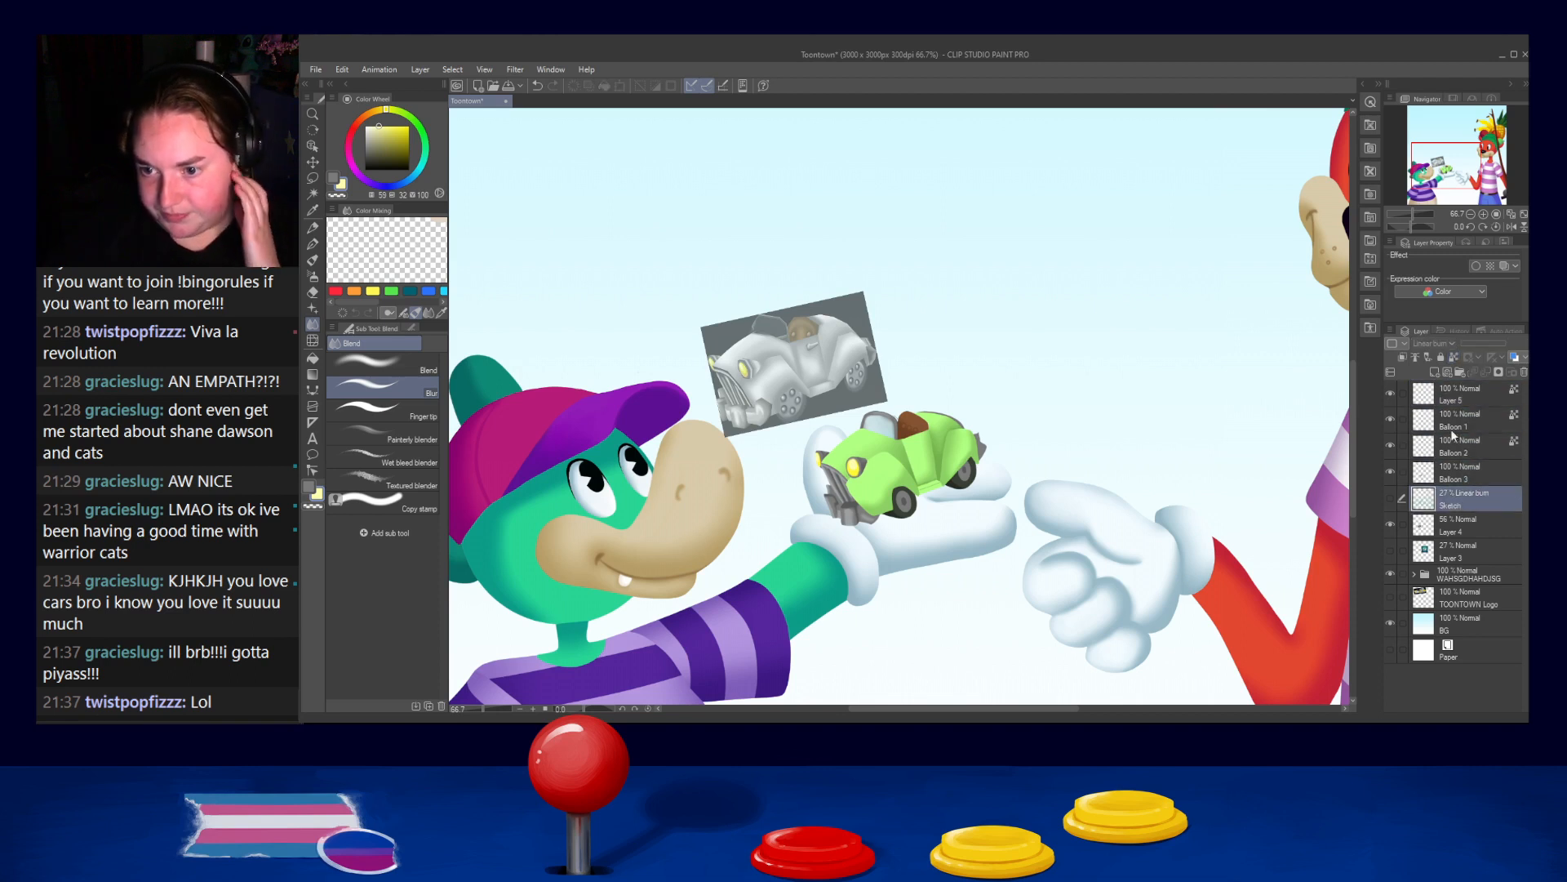
click(1435, 372)
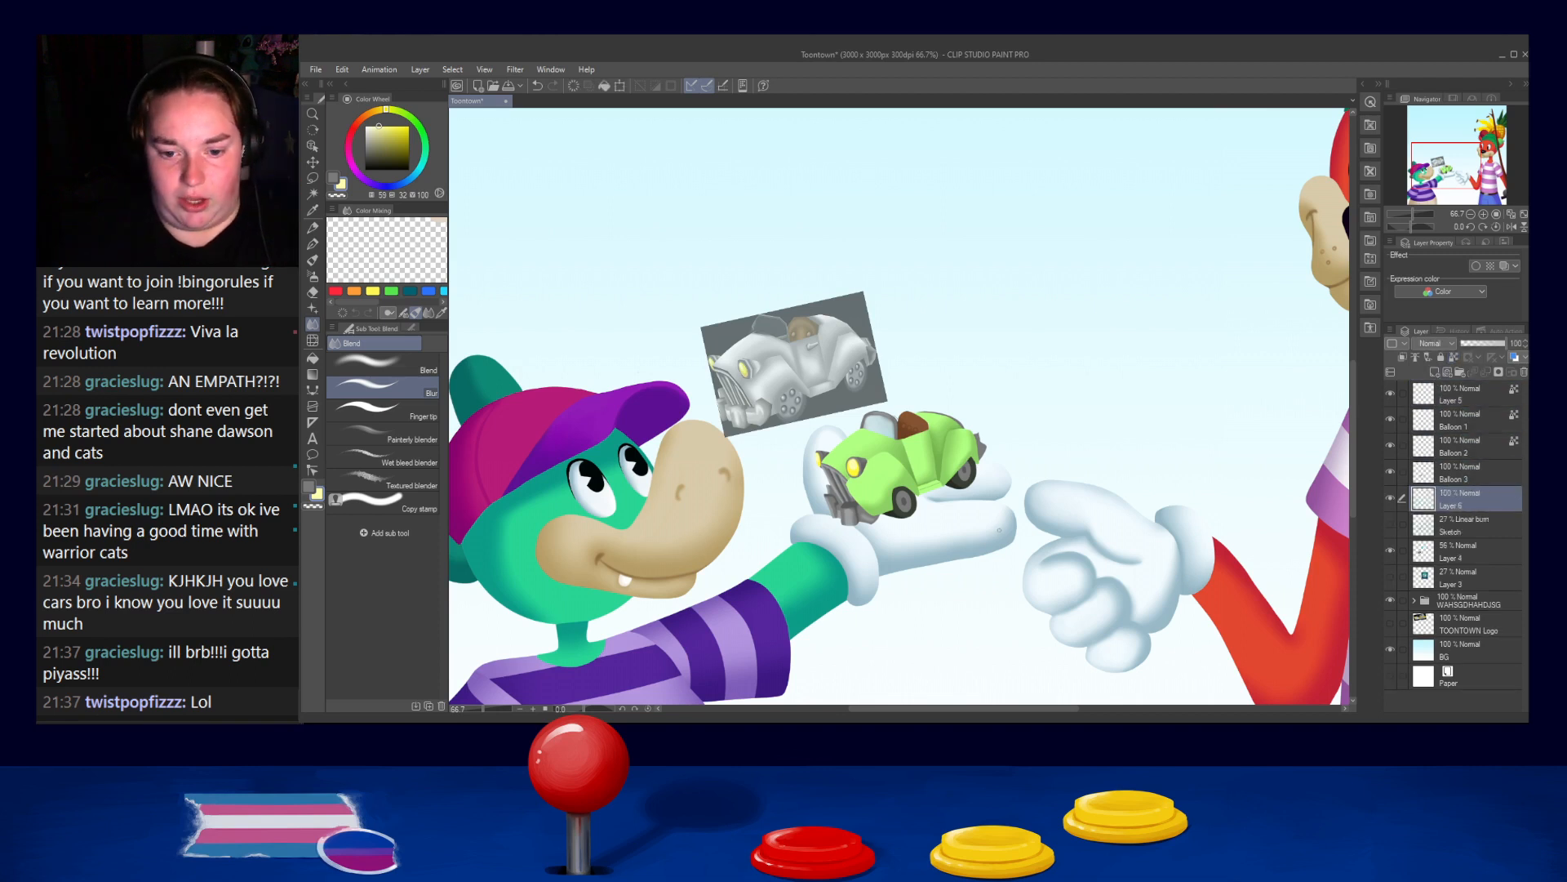
Paint a blue-gray shadow under the car on the gloved palm, set its layer to Multiply and blur the shadow
alt+click(960, 551)
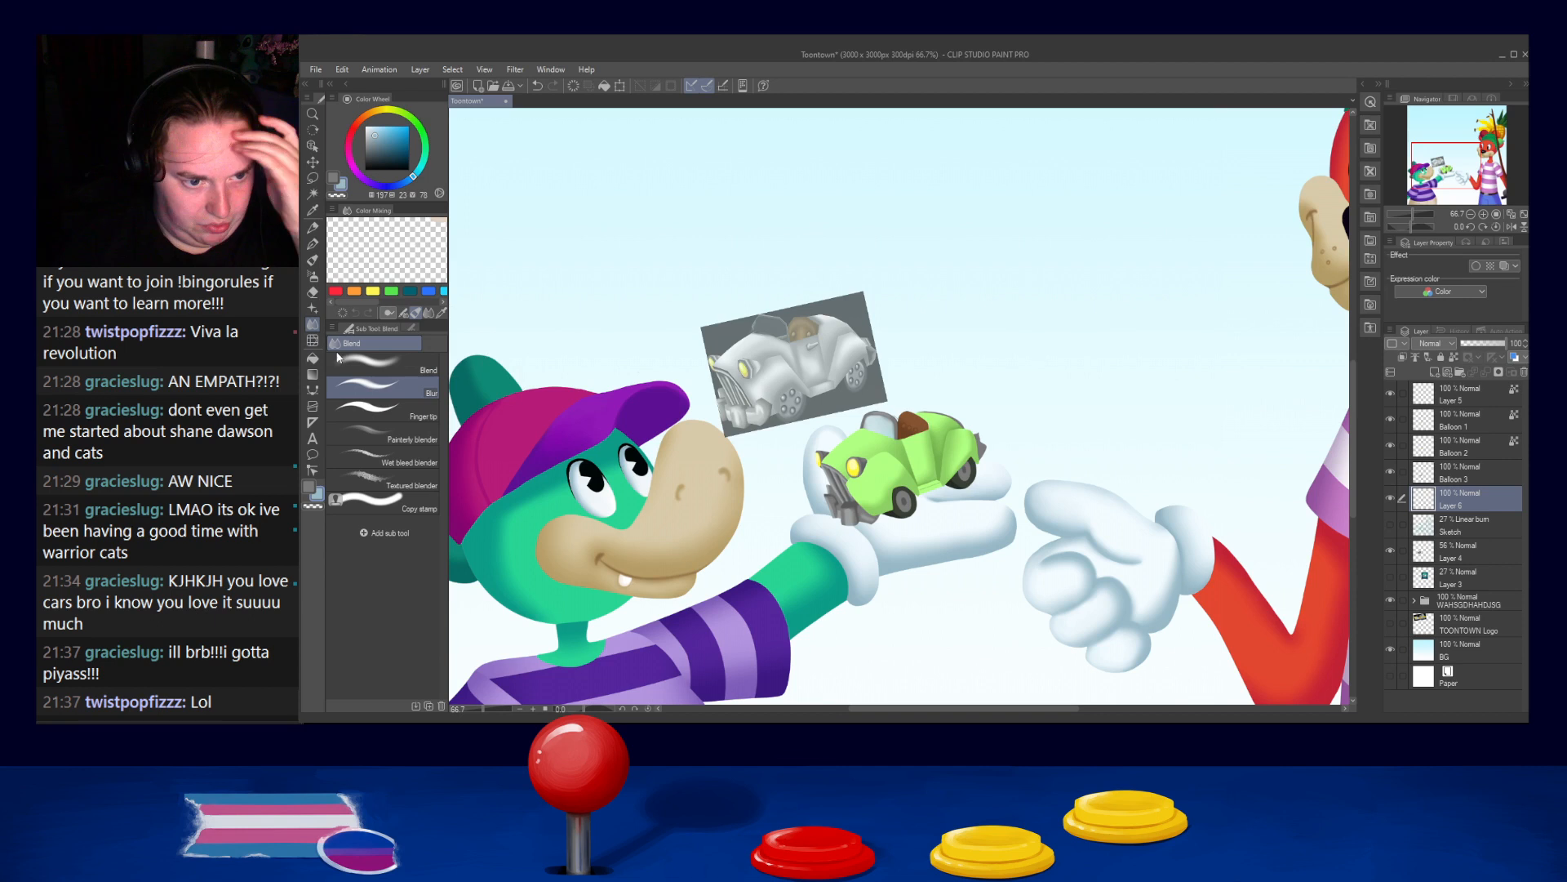
key(p)
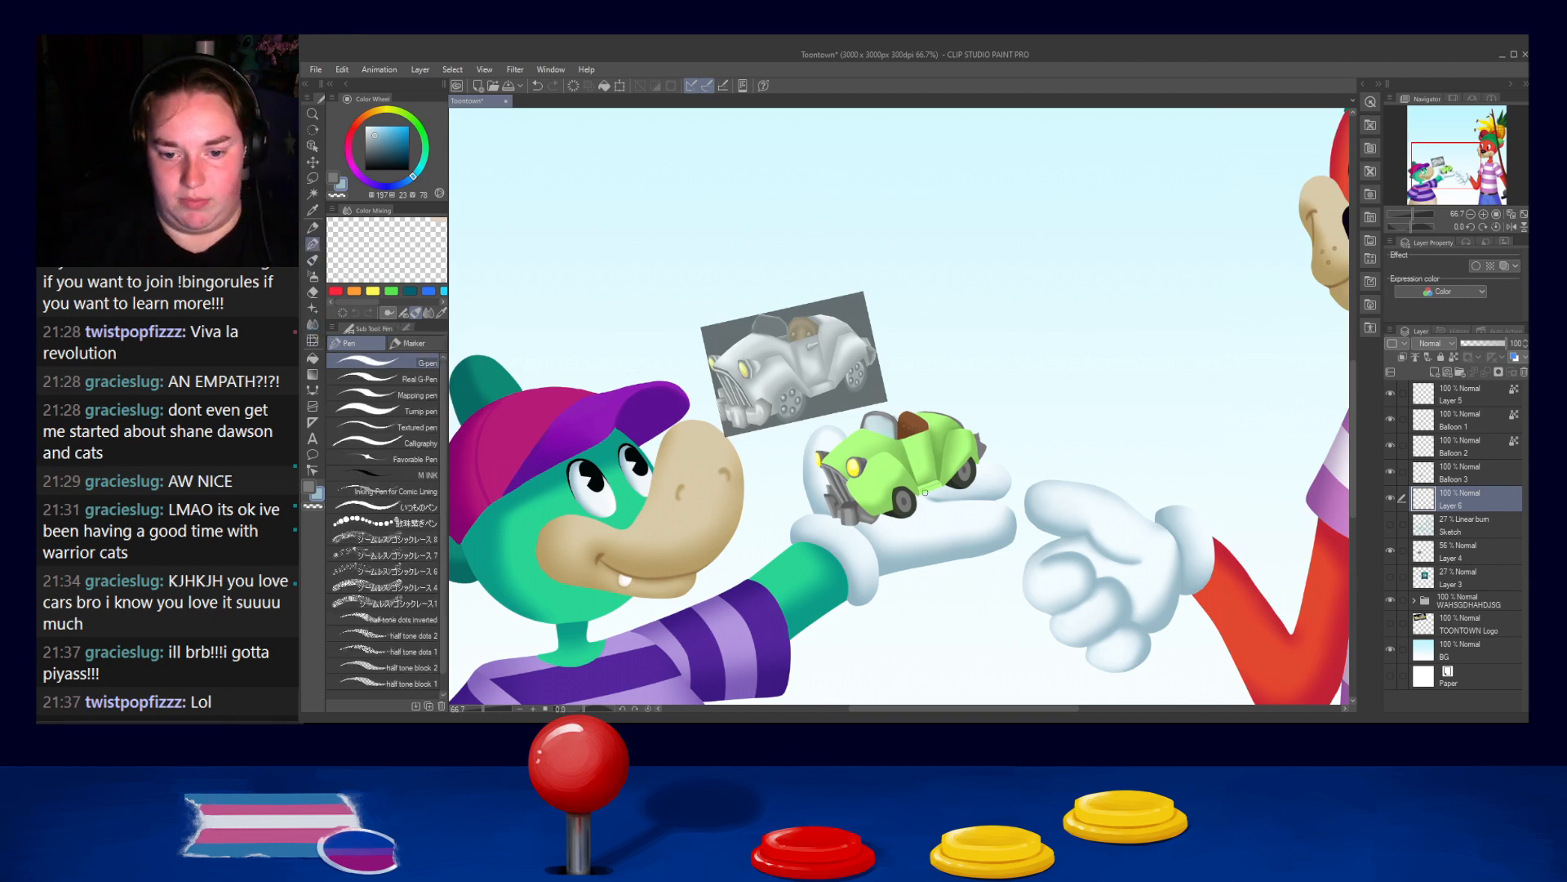
mouse_move(941, 486)
mouse_down()
mouse_move(893, 508)
mouse_move(916, 514)
mouse_move(851, 505)
mouse_move(934, 514)
mouse_move(914, 521)
mouse_move(964, 481)
mouse_move(895, 507)
mouse_move(927, 516)
mouse_move(845, 518)
mouse_move(960, 487)
mouse_up()
click(1450, 344)
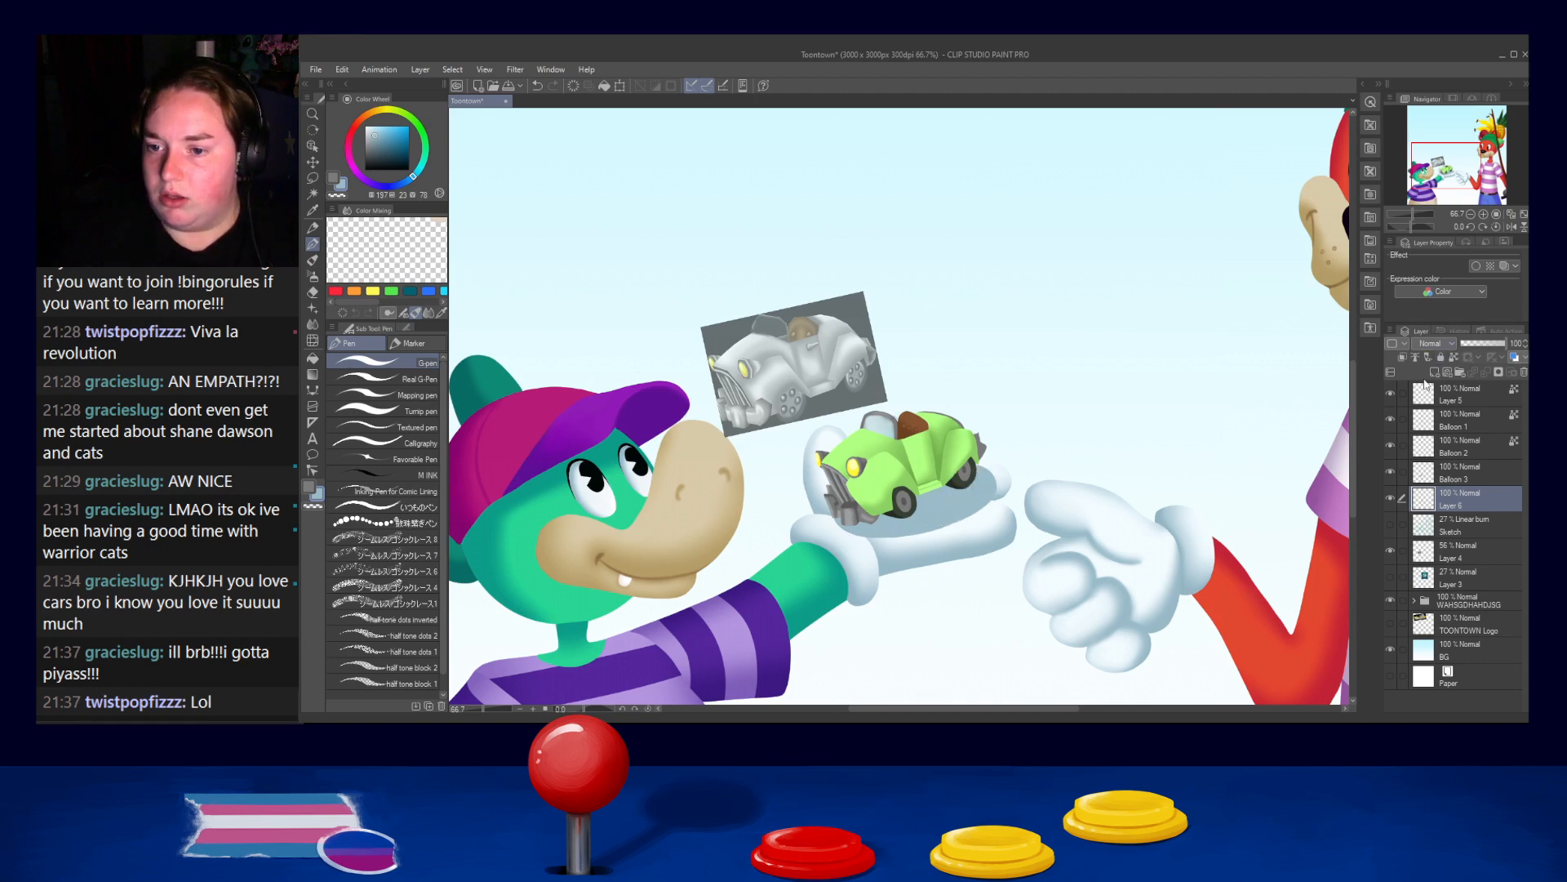
click(1428, 387)
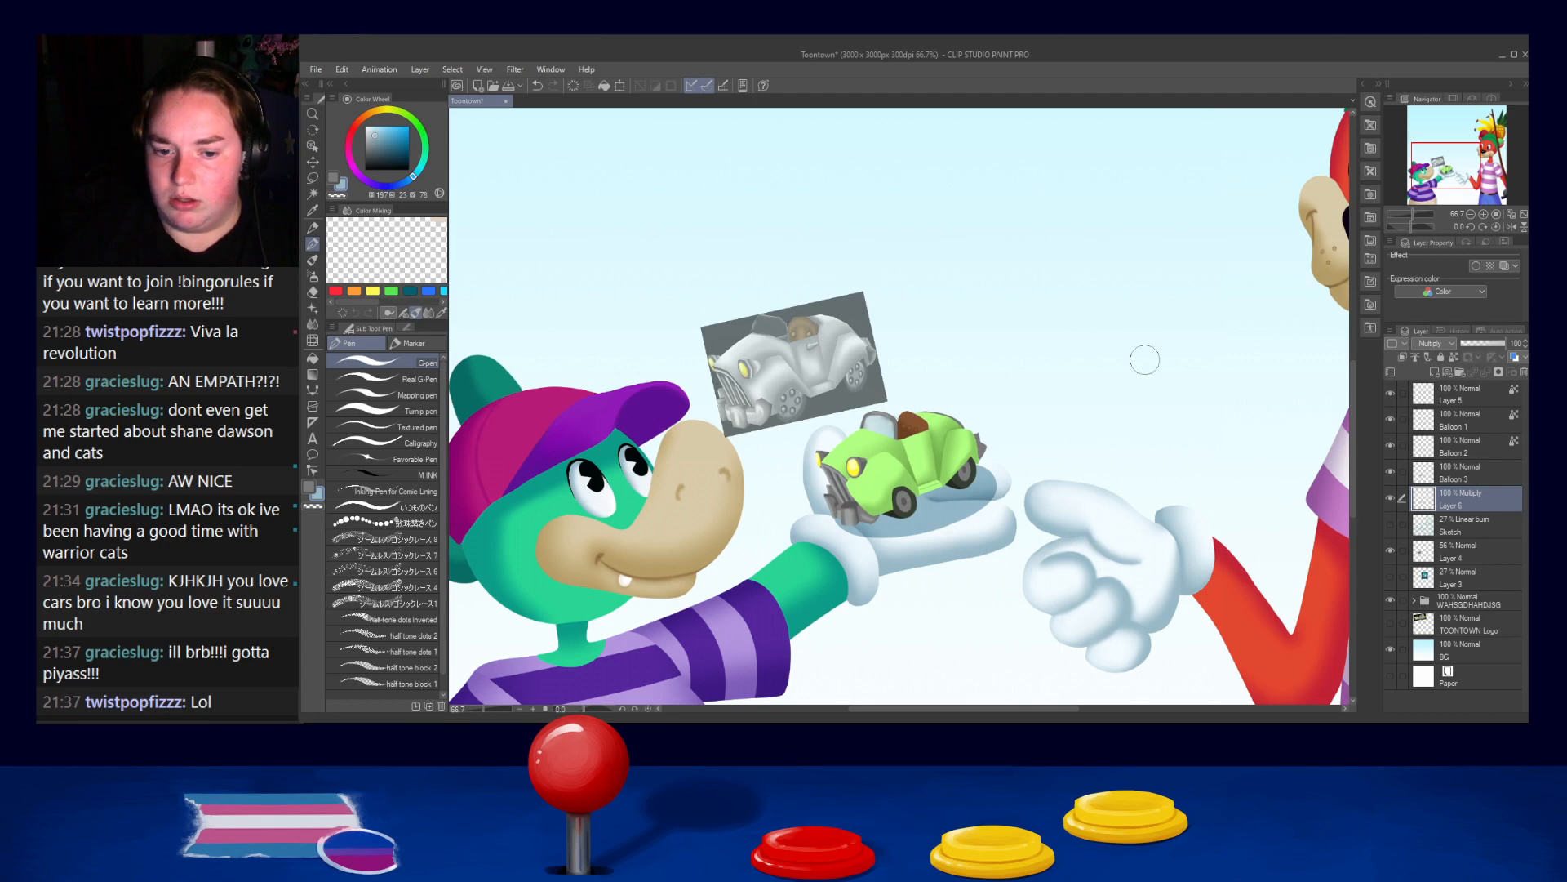
click(312, 323)
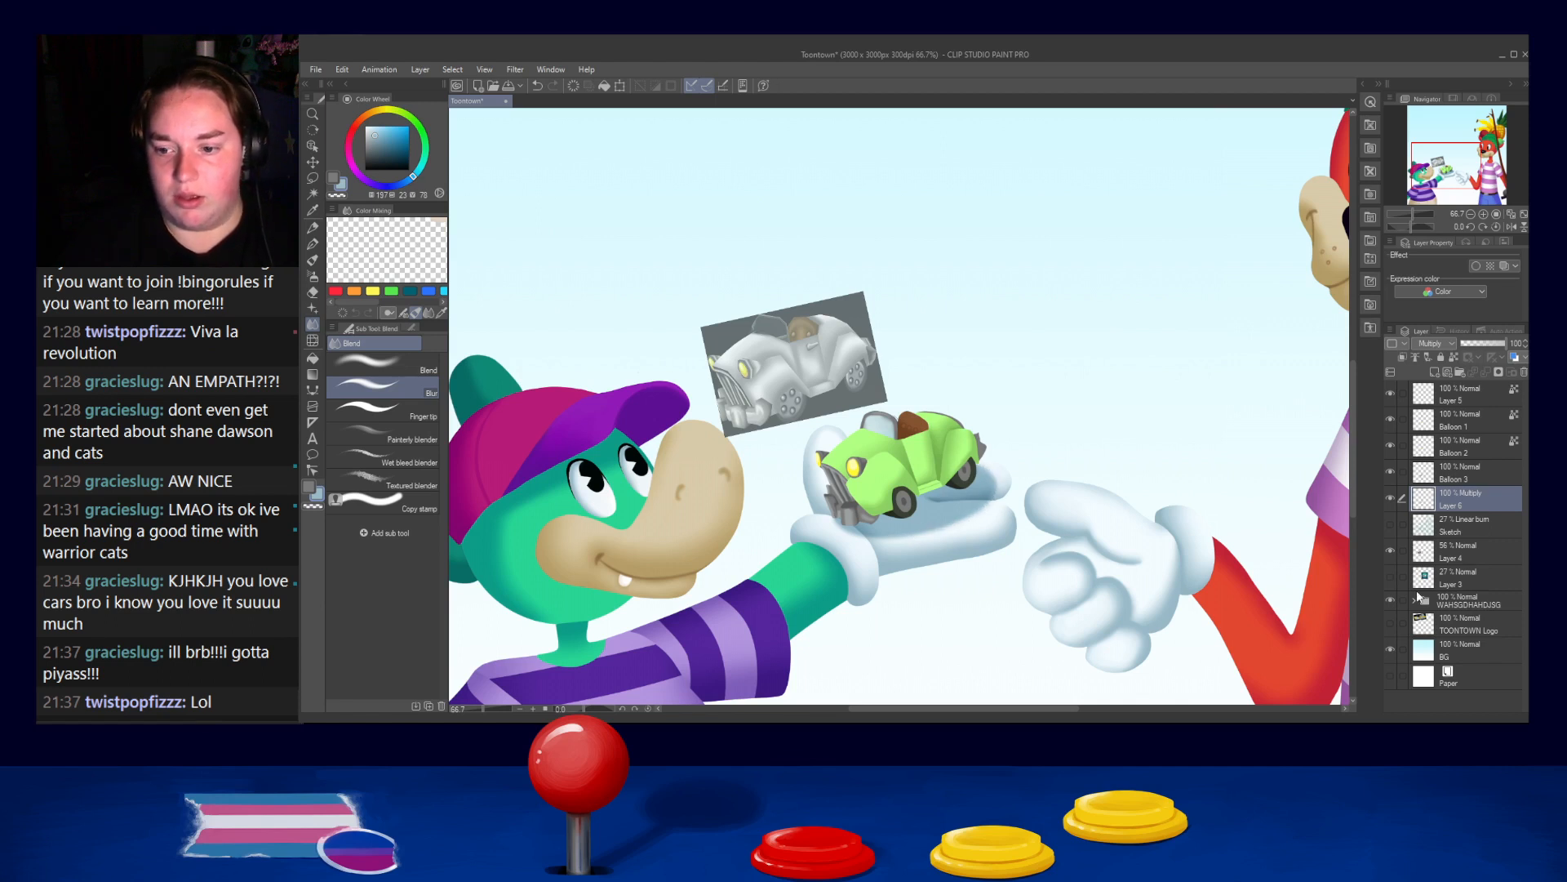
Group the car layers, from Layer 5 down to the Multiply shadow layer, in a new folder and collapse it
click(1457, 399)
shift+click(1455, 506)
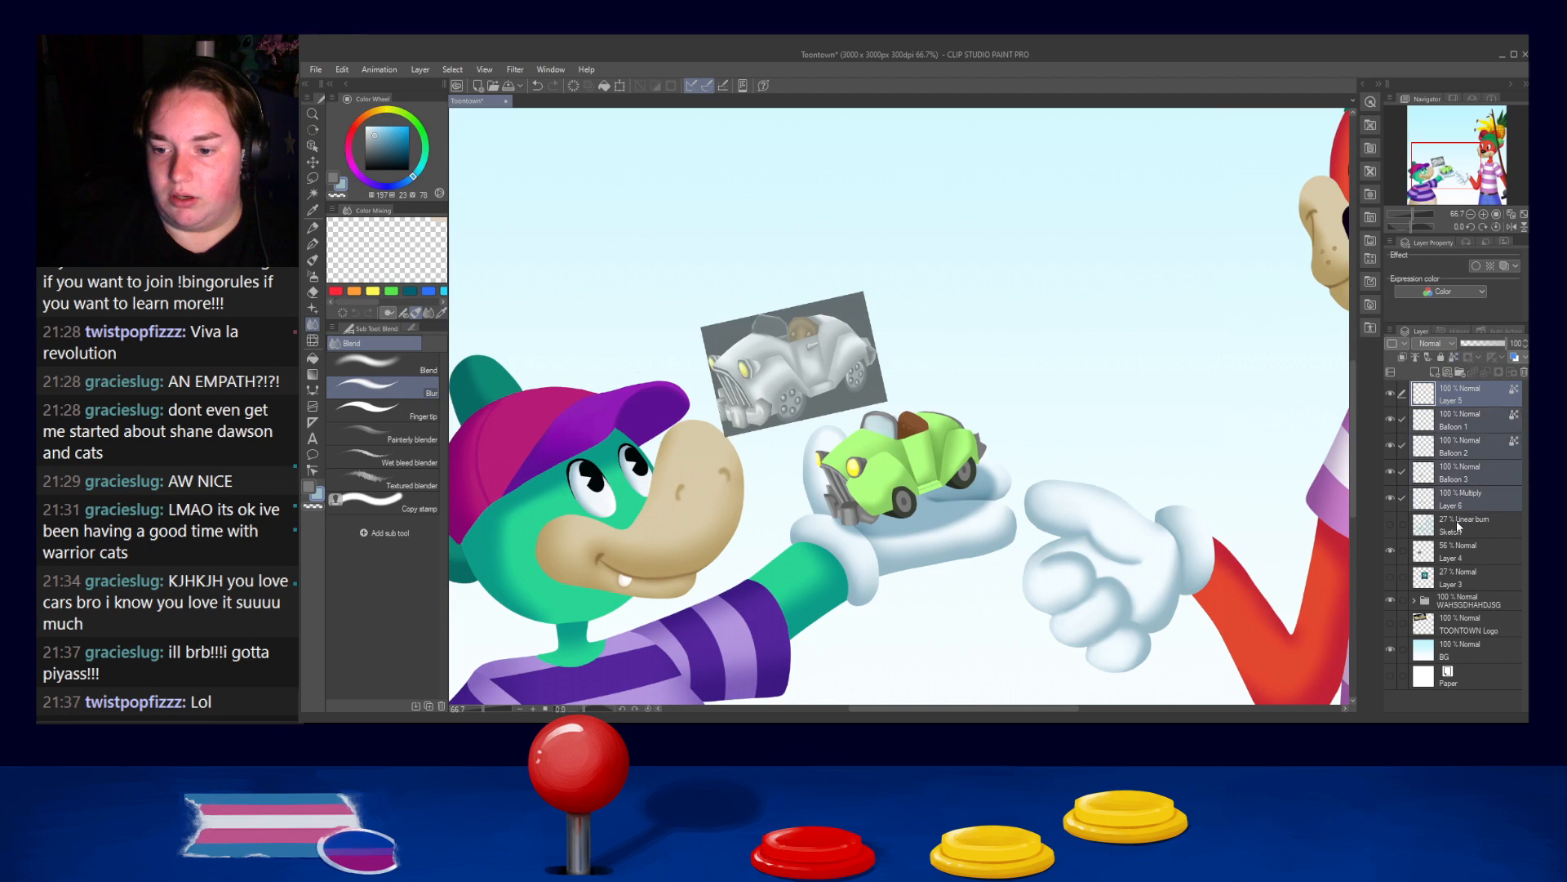
click(1459, 373)
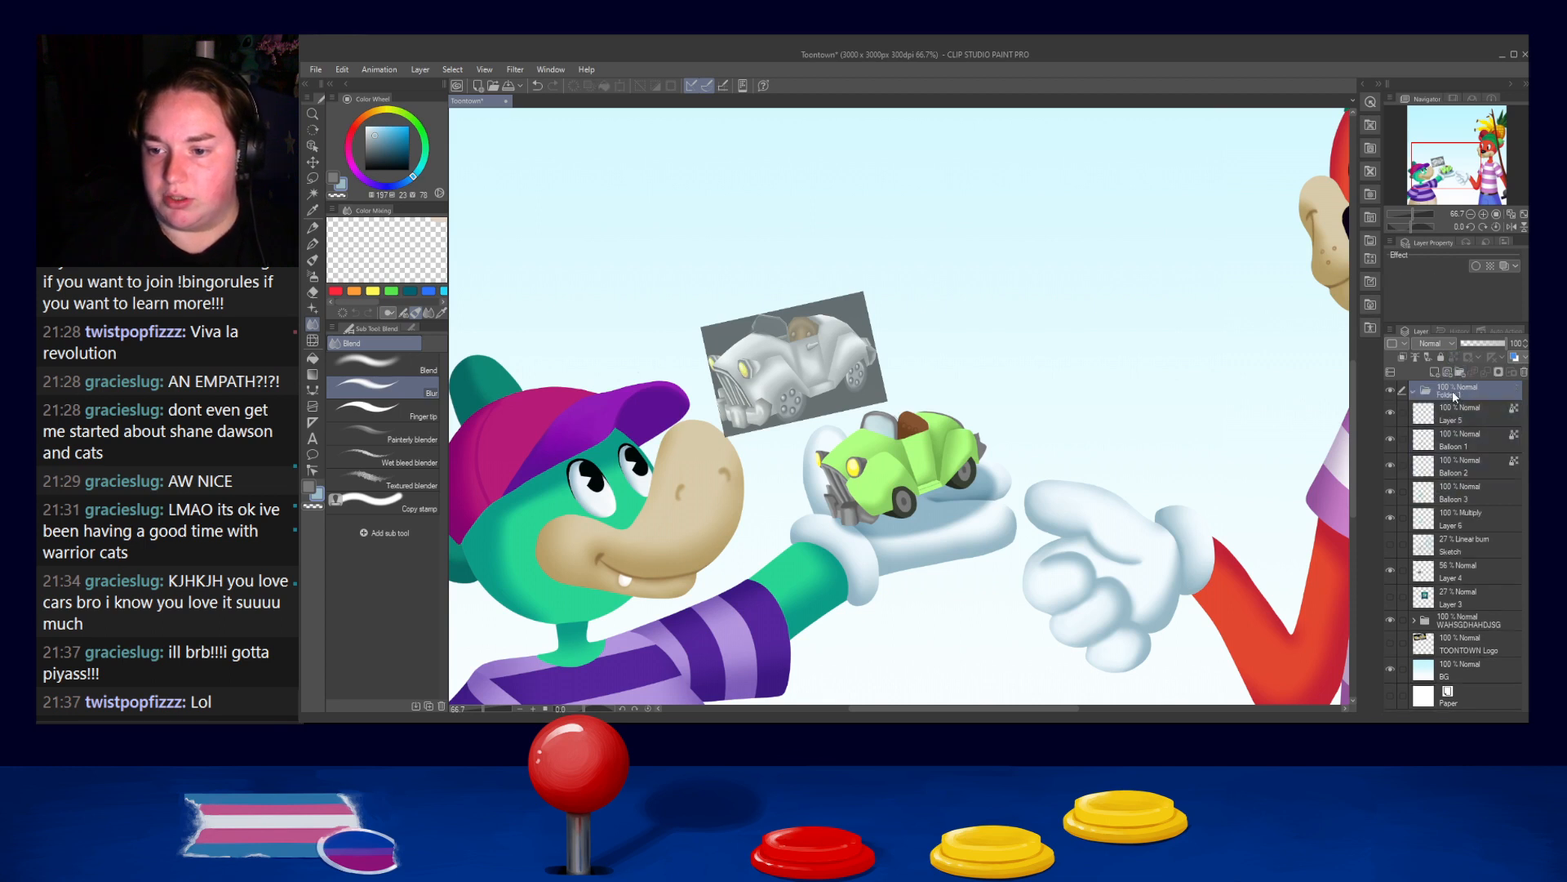
click(1461, 418)
shift+click(1461, 577)
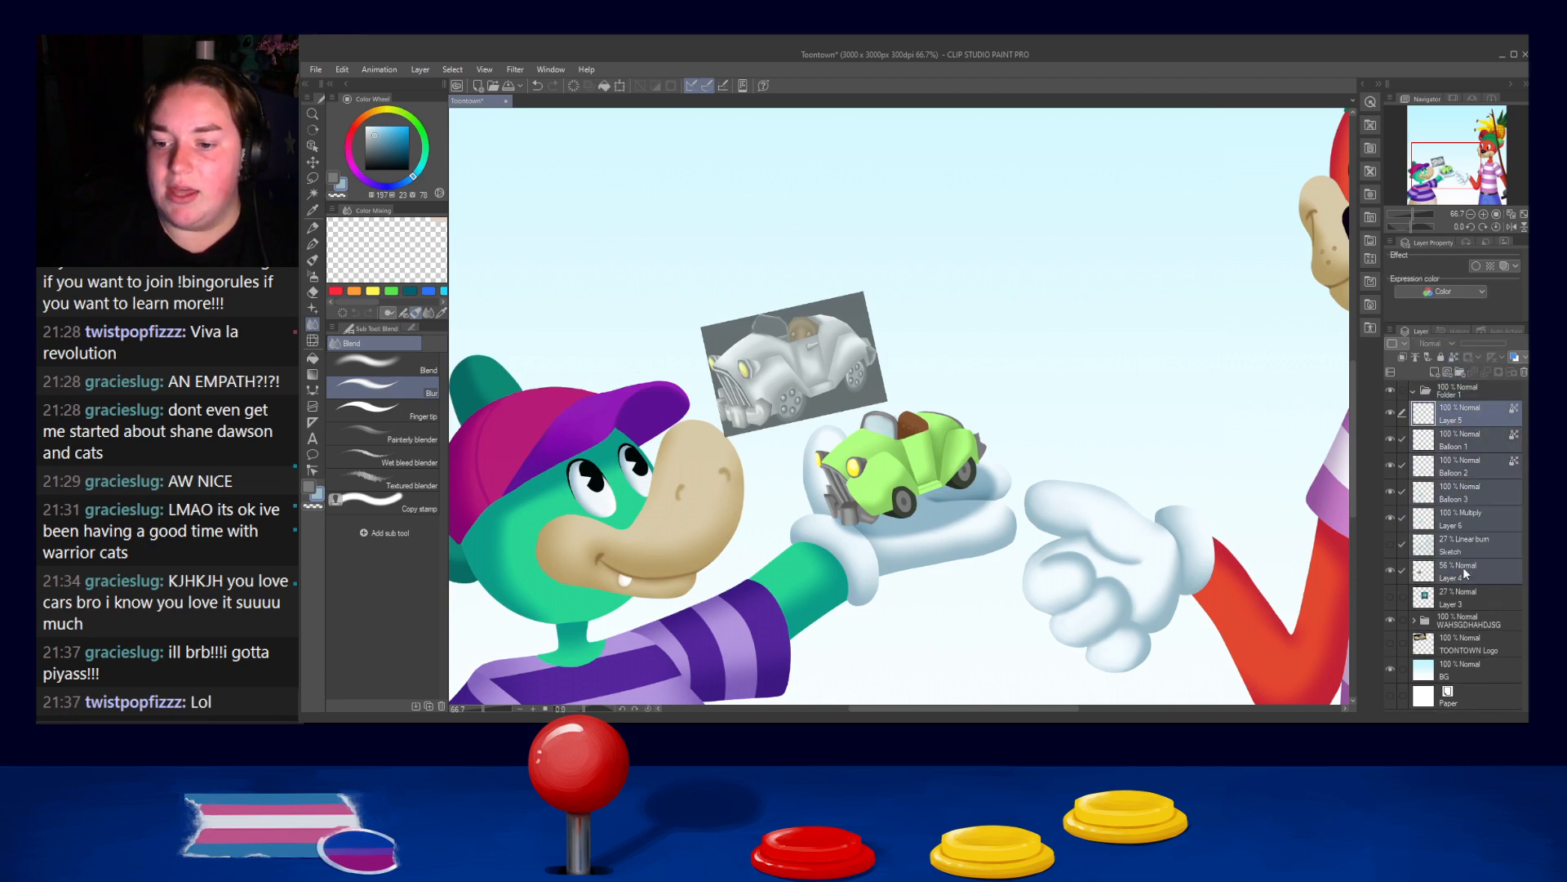
ctrl+click(1465, 563)
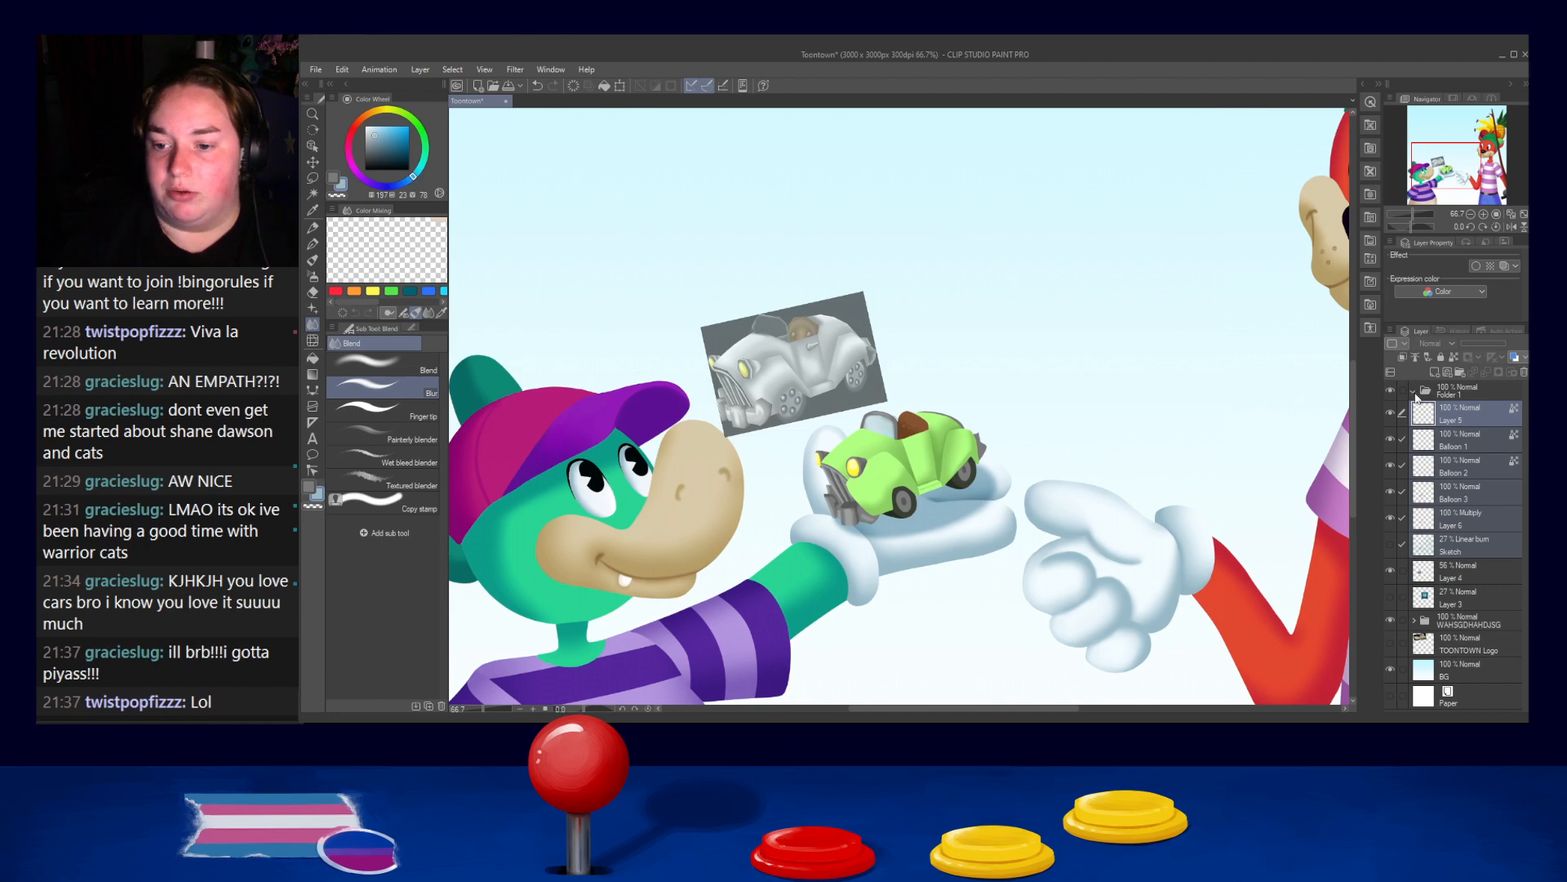
drag(1473, 524, 1462, 393)
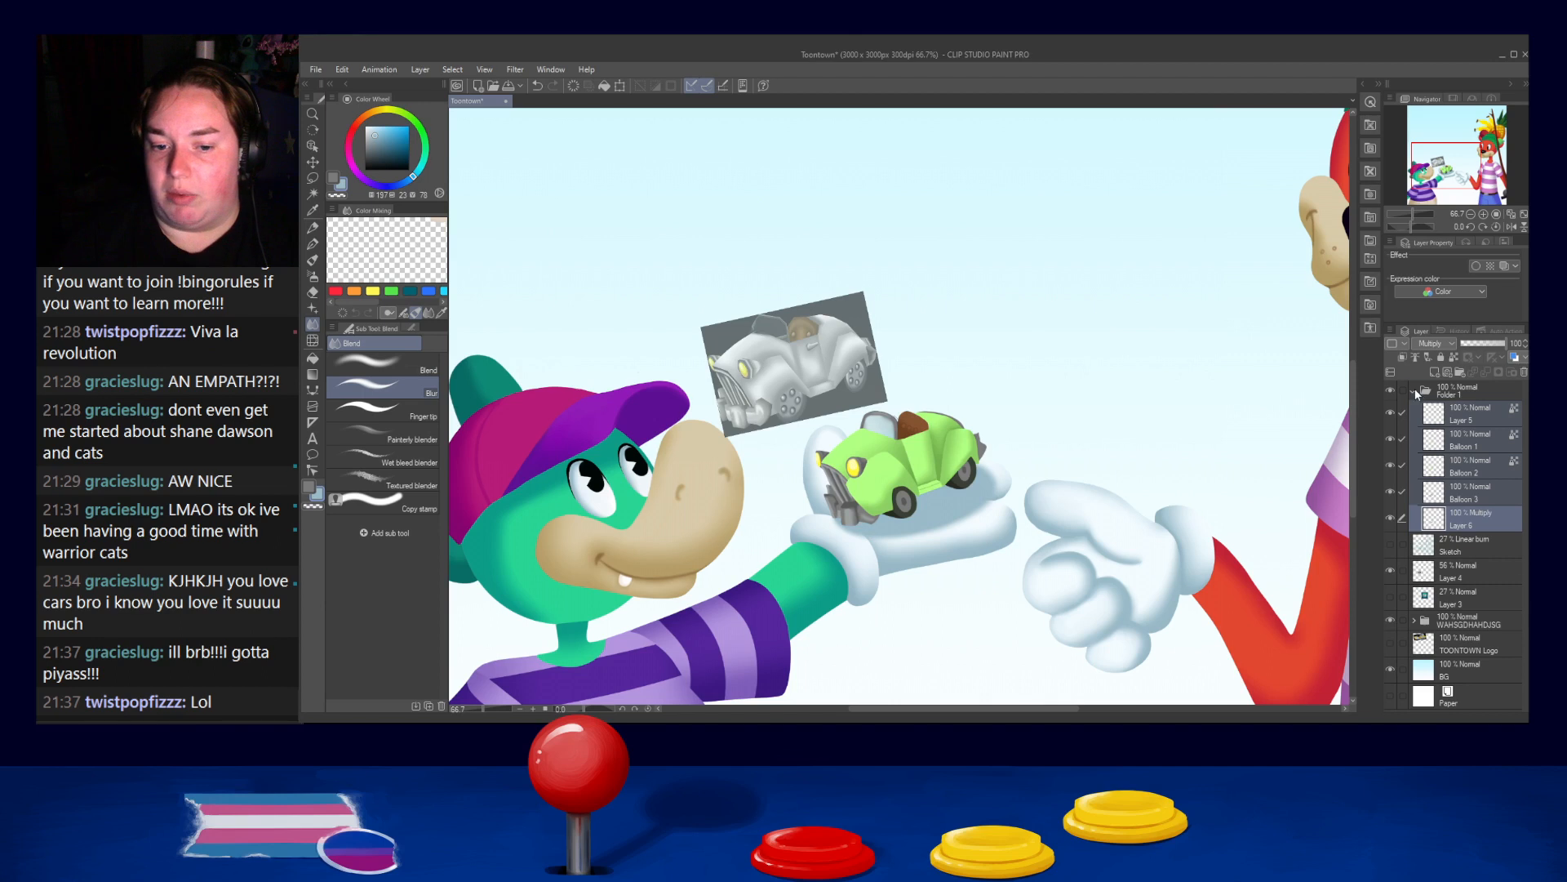
click(1414, 390)
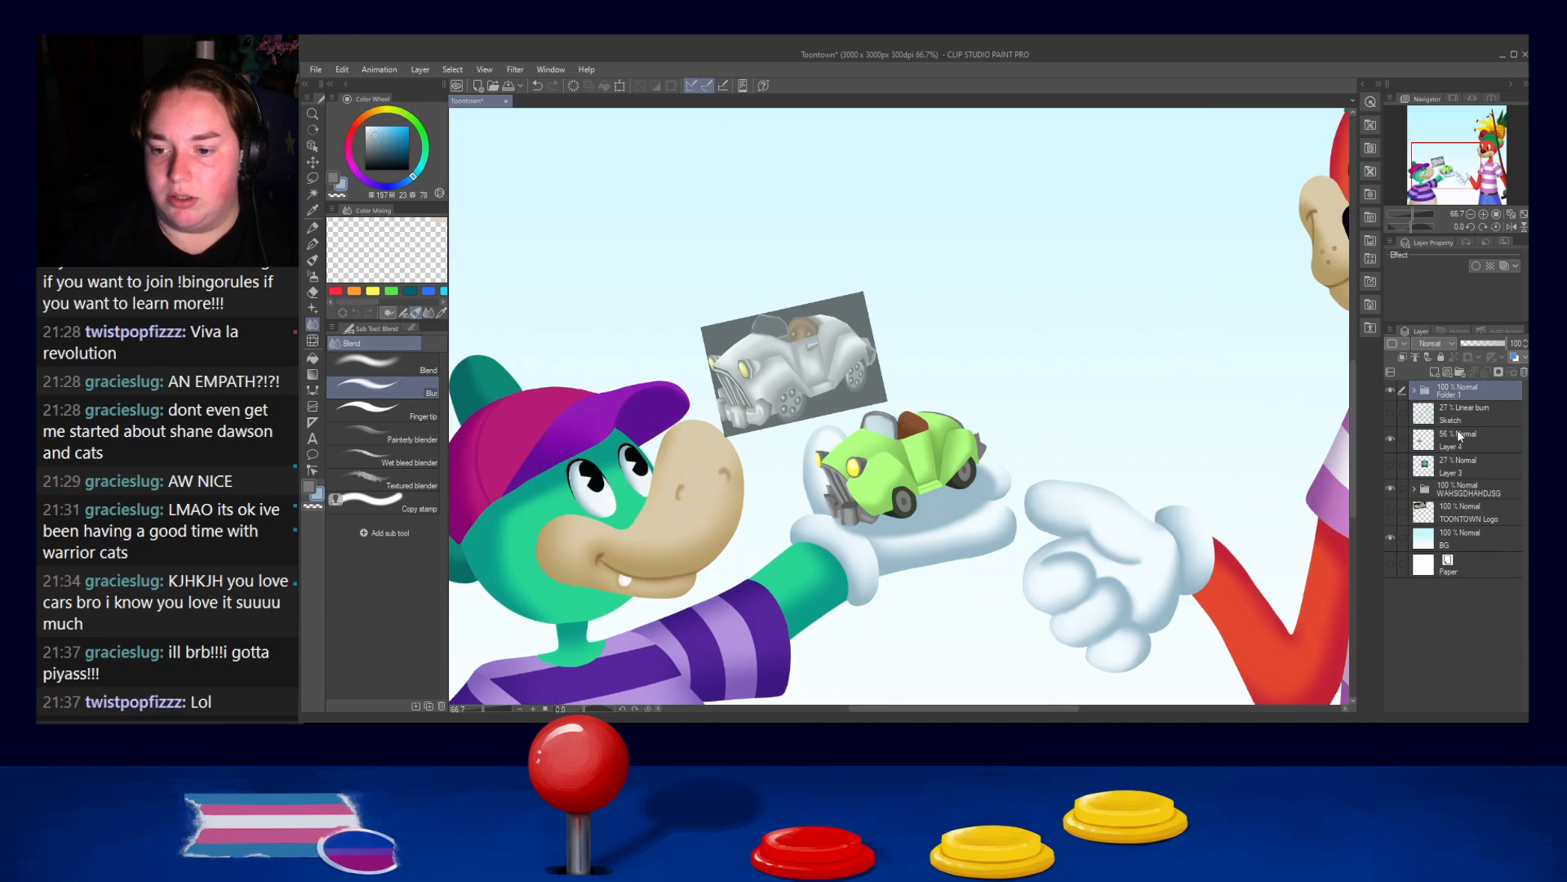
Move the car's folder directly beneath Layer 3, take the Multiply shadow layer out to just below it, and collapse the folder
drag(1465, 394, 1455, 476)
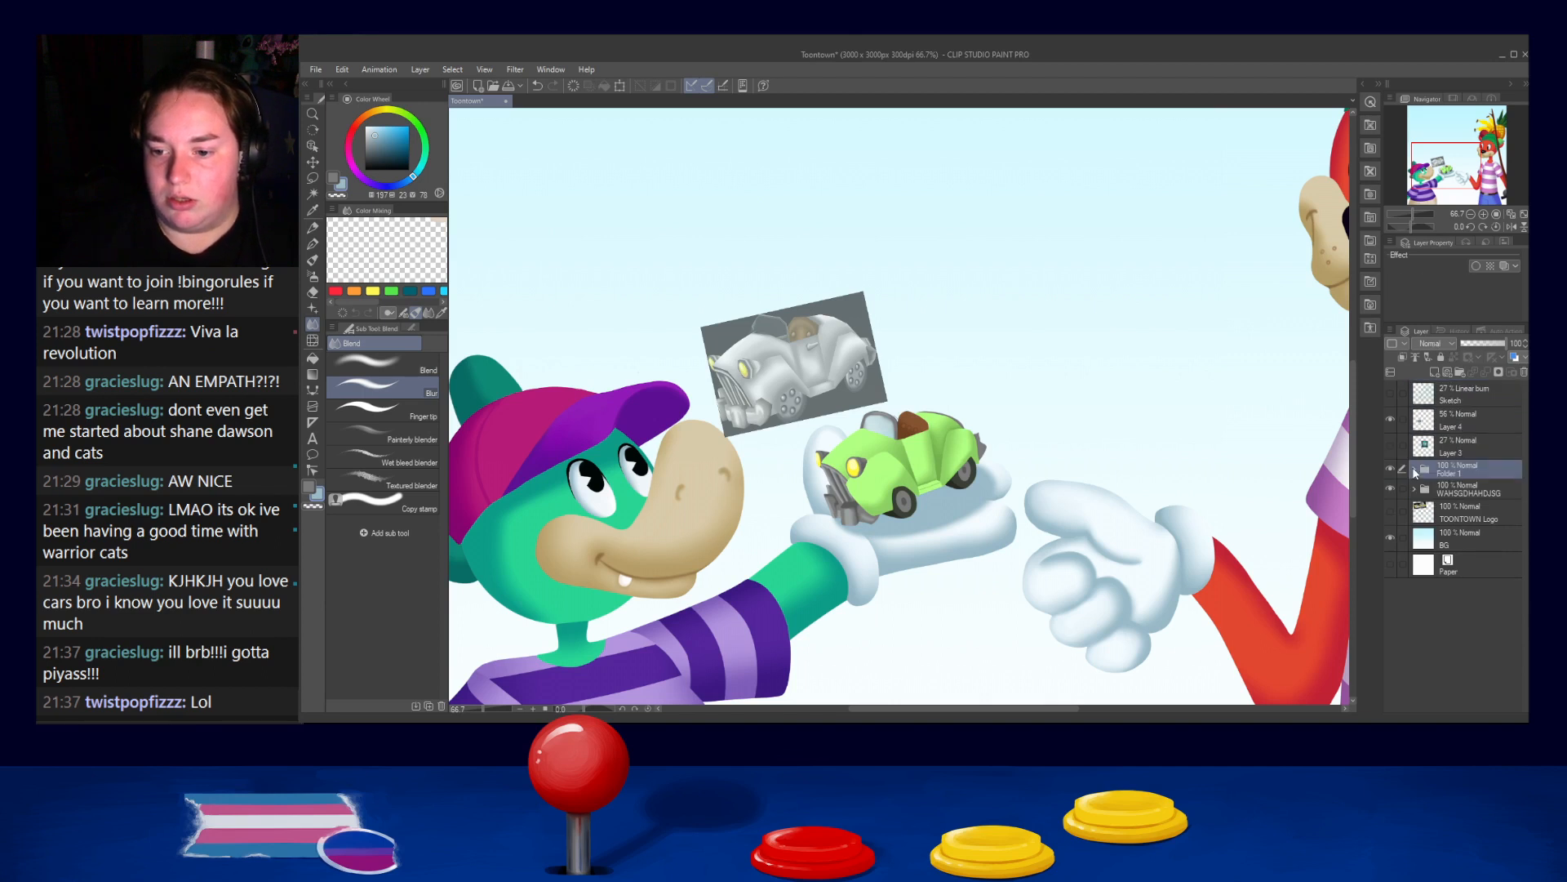
click(1415, 471)
click(1459, 604)
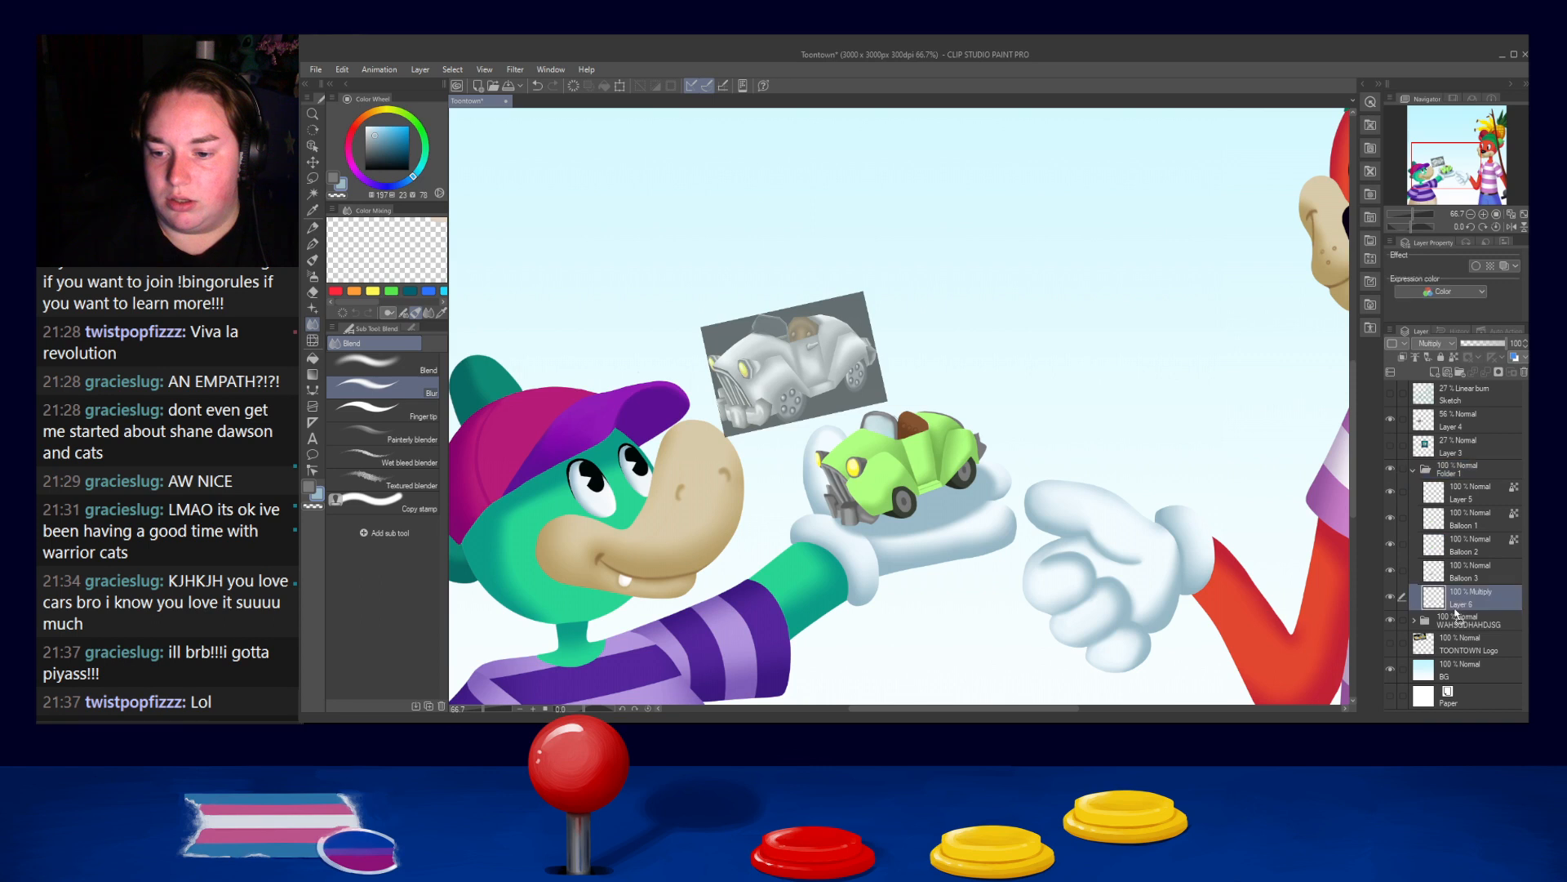
drag(1464, 597, 1470, 619)
click(1414, 470)
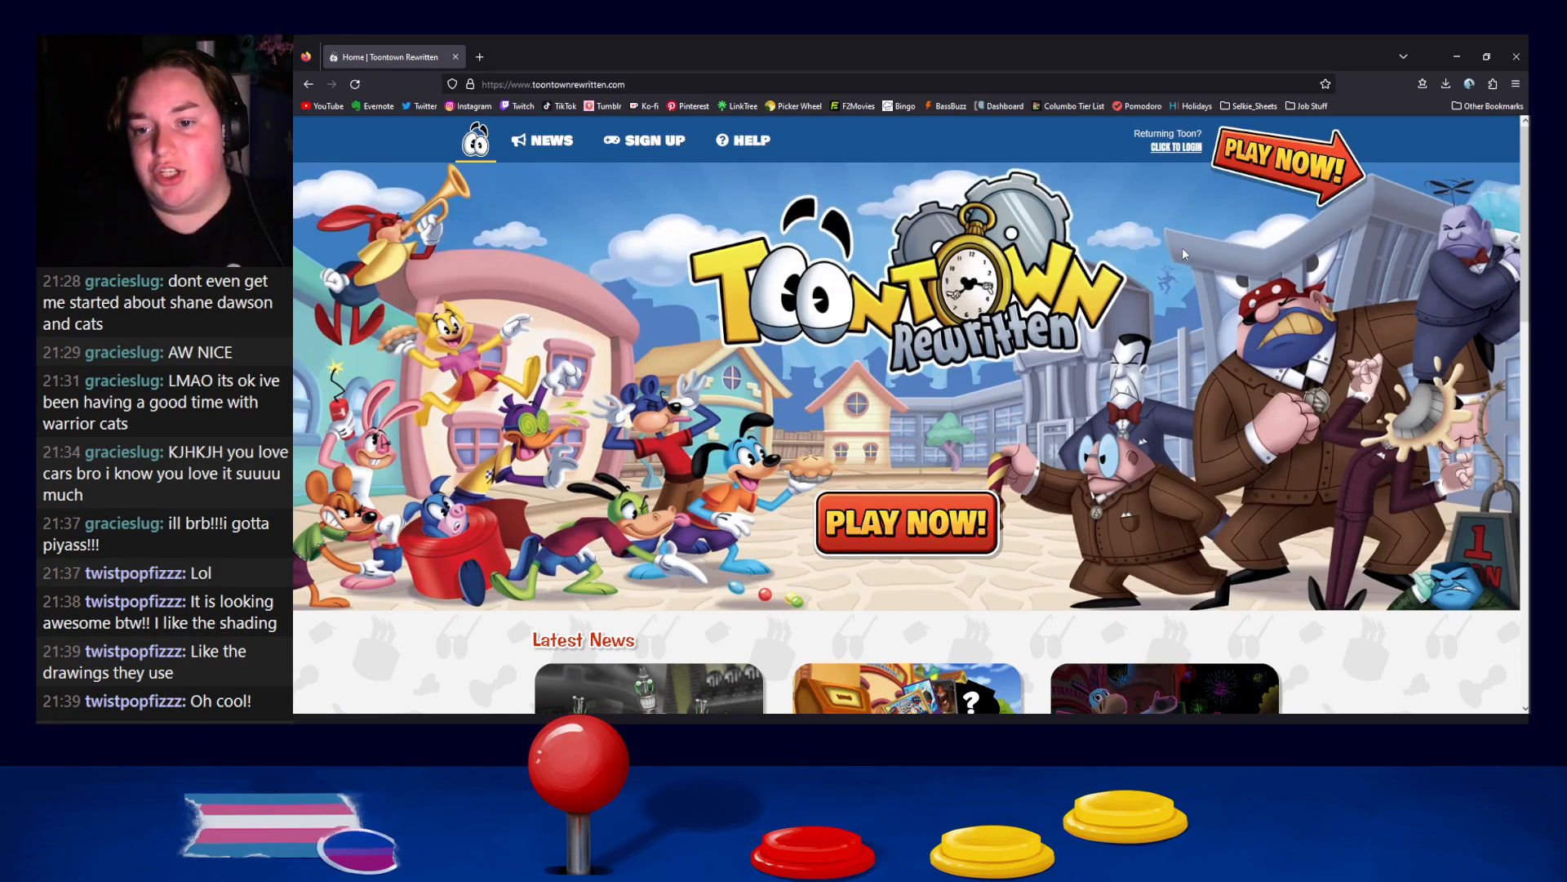
Close the Toontown Rewritten web page, return to the illustration and examine the car and its shadow up close
click(1517, 56)
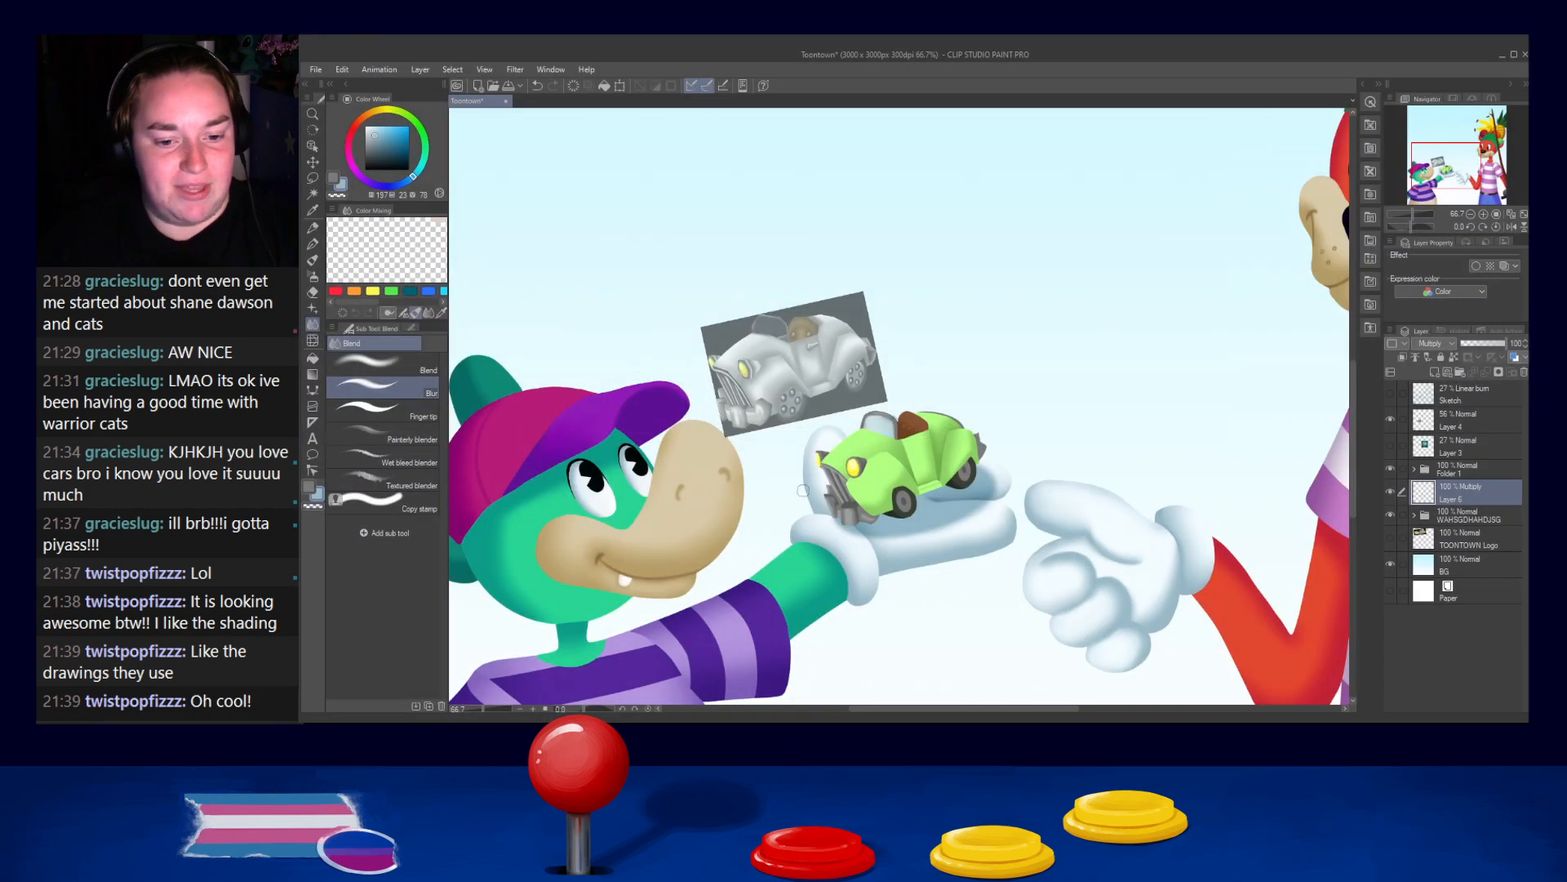
drag(837, 676, 946, 515)
scroll(946, 515, down, 6)
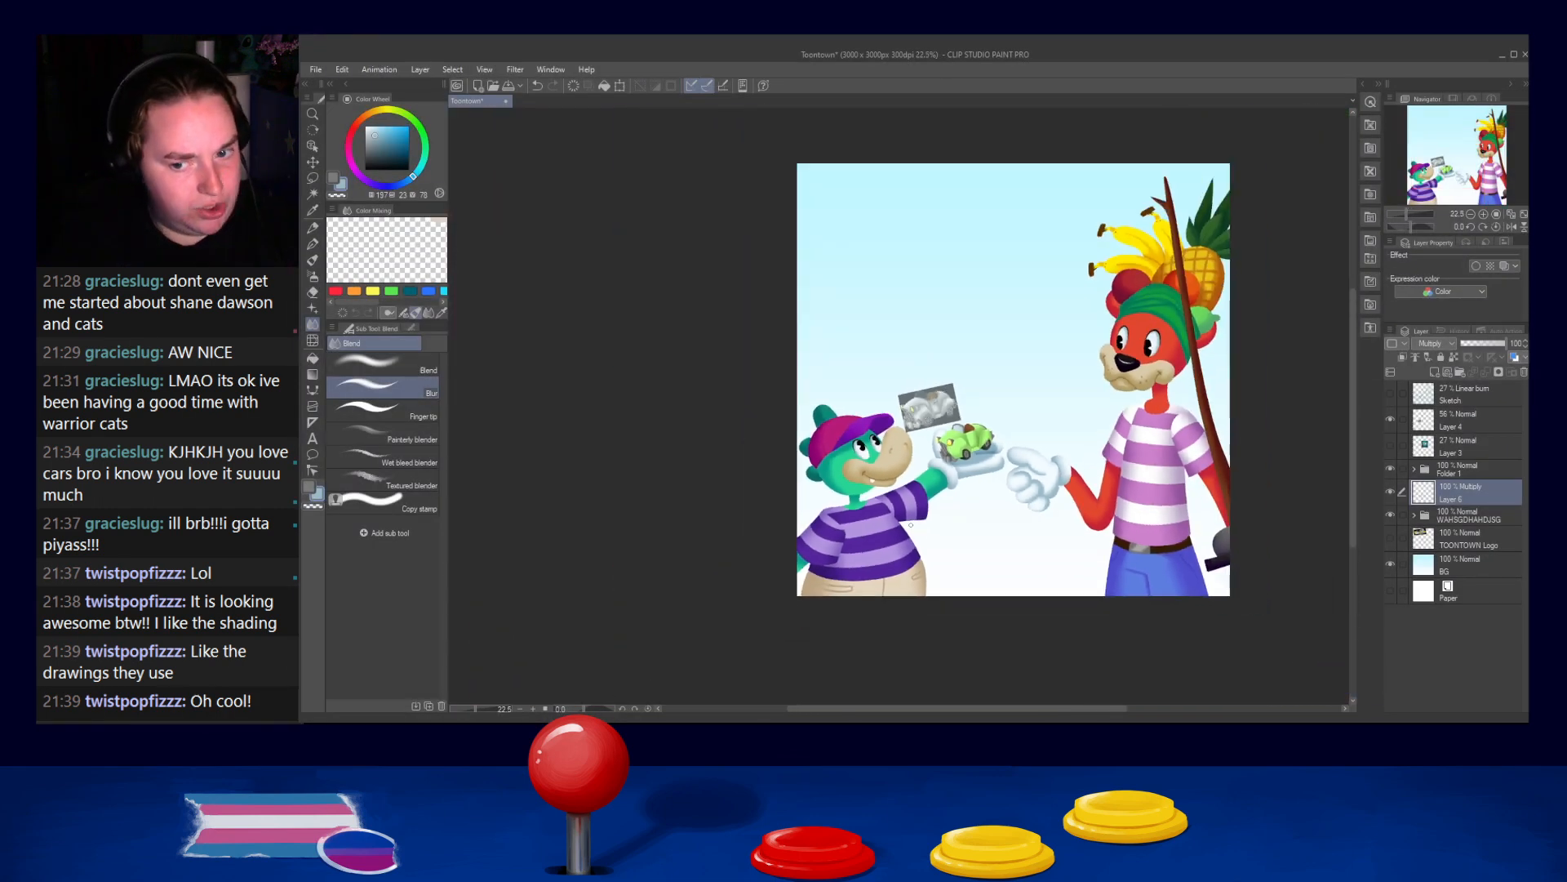
scroll(933, 523, up, 6)
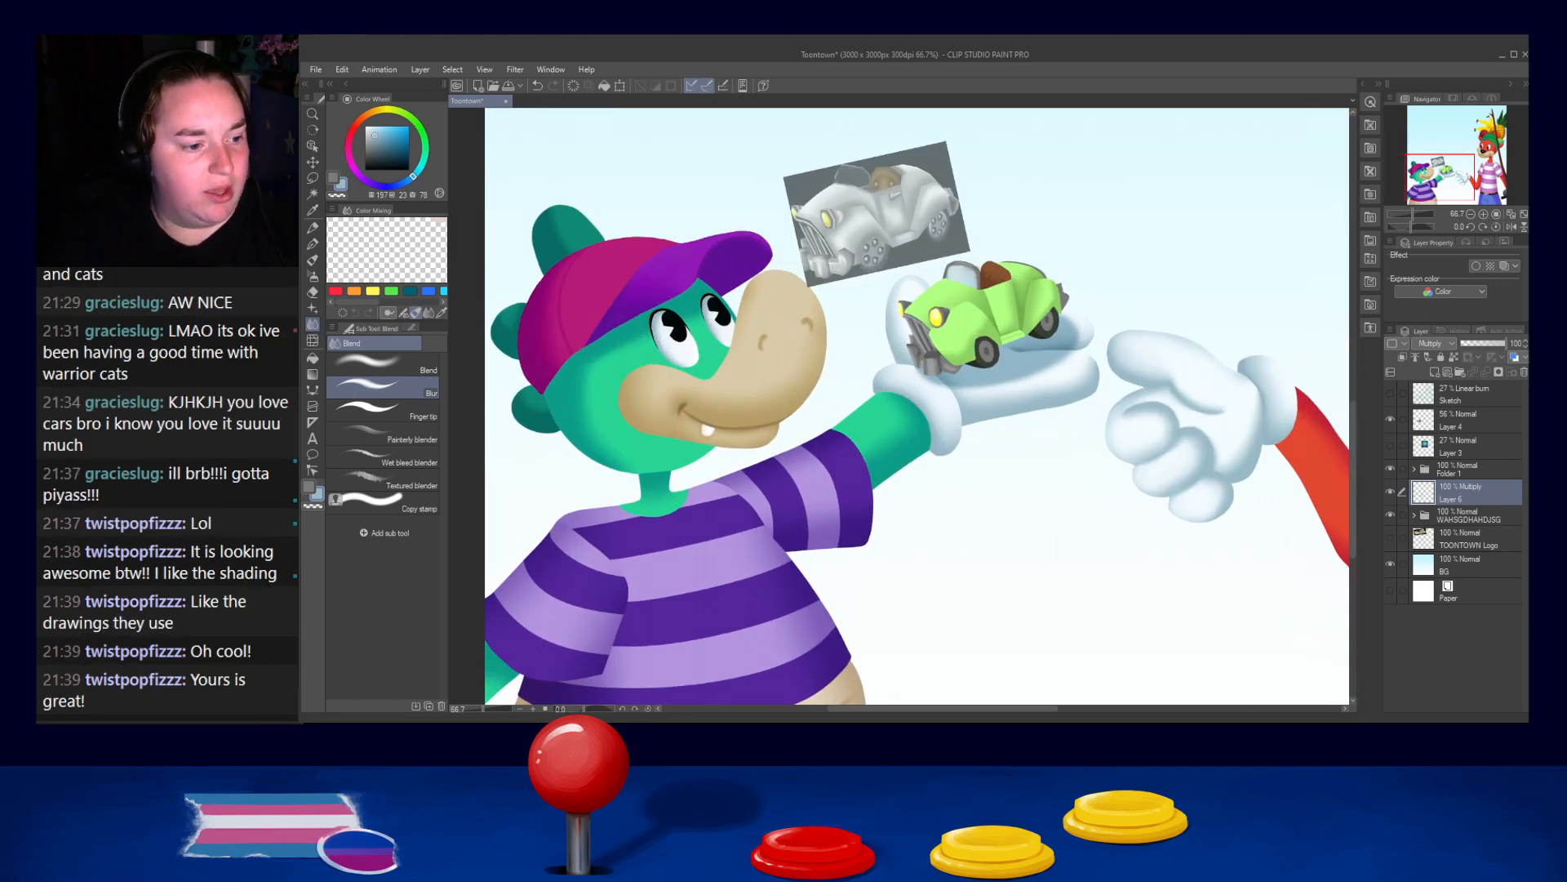
scroll(881, 415, up, 2)
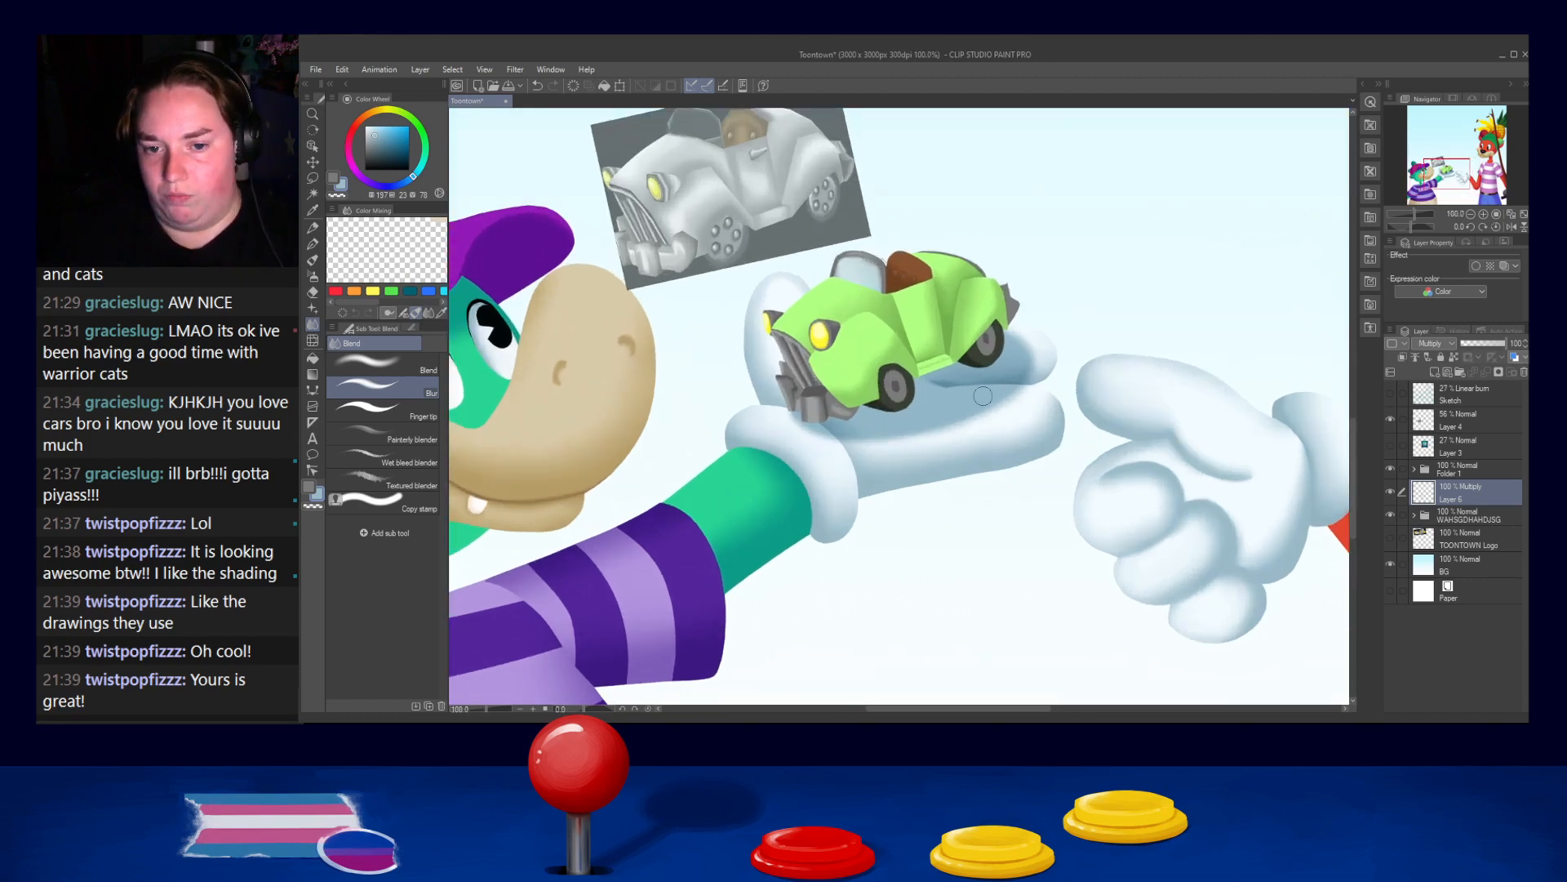
scroll(979, 338, up, 3)
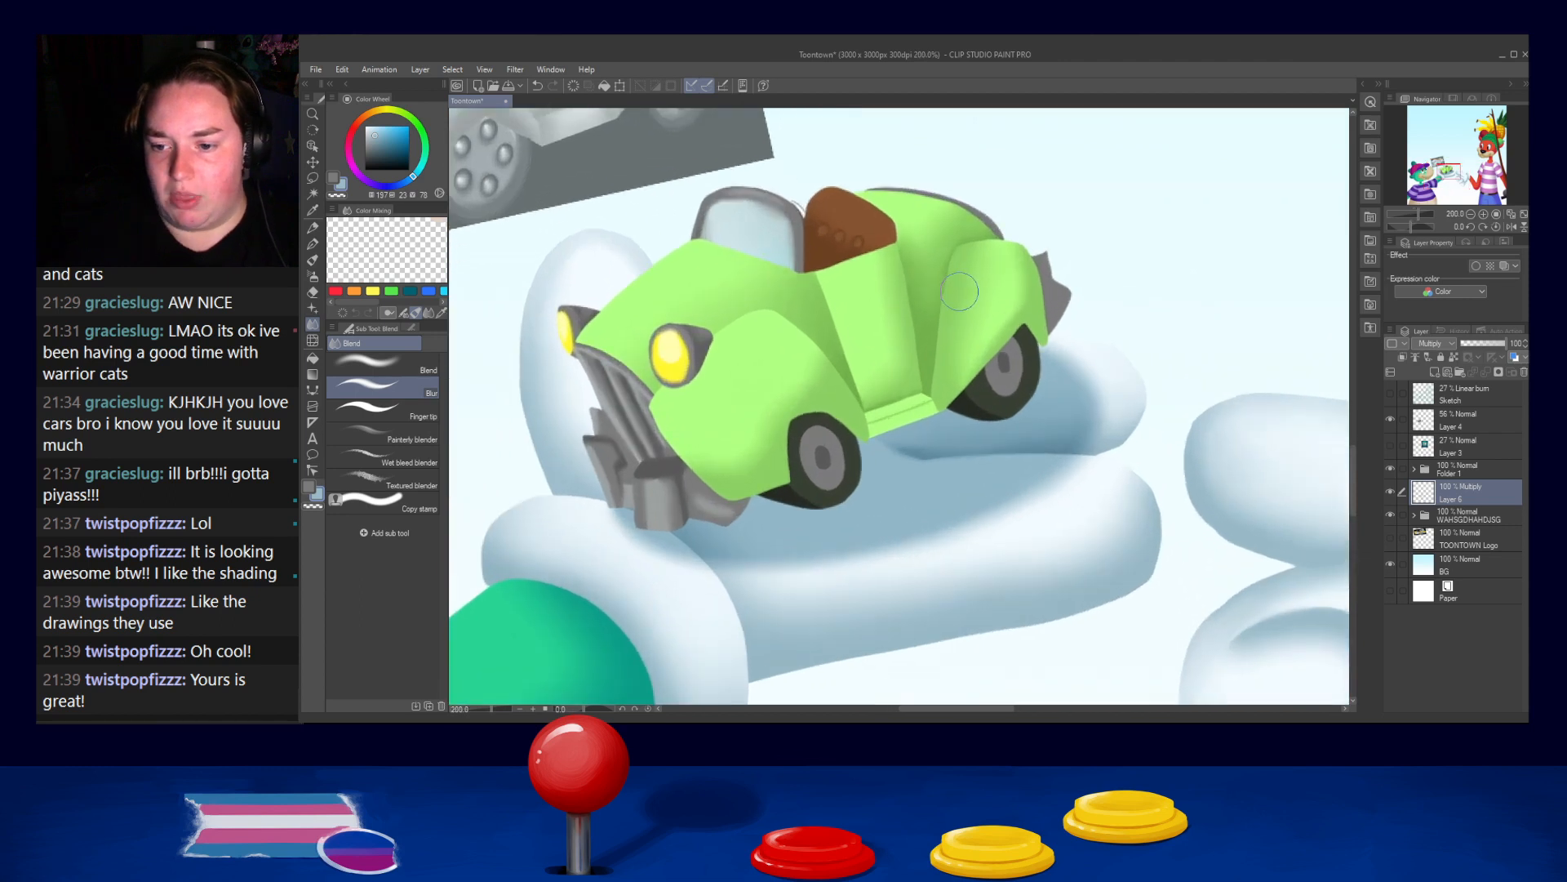
Rename the Multiply shadow layer beneath Folder 1 as "Car Shadow"
click(1415, 468)
click(1415, 469)
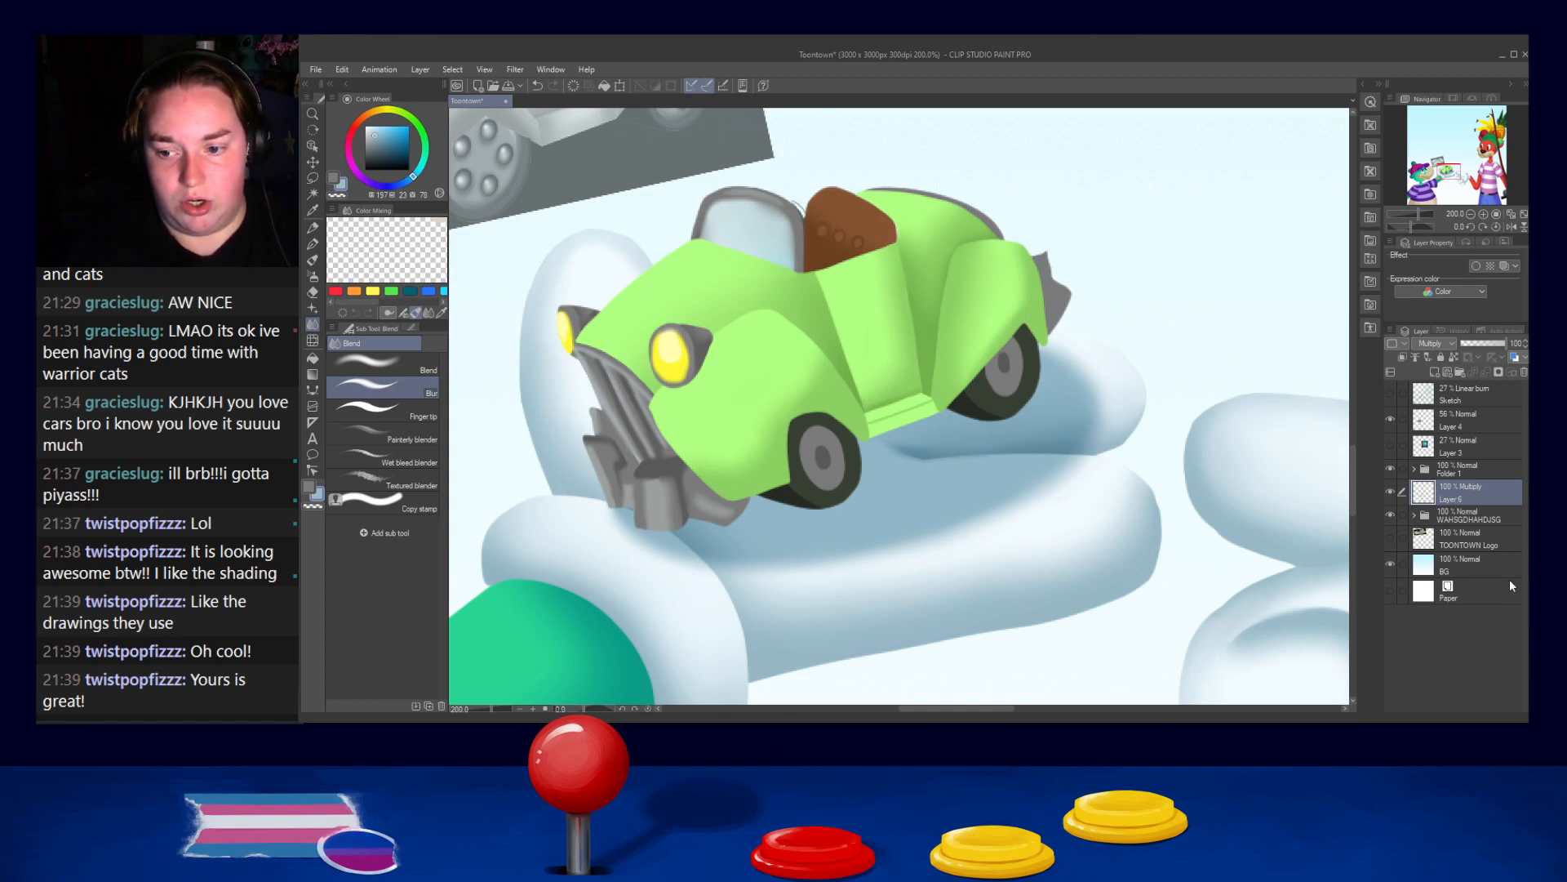
text(Car Shadow)
key(Return)
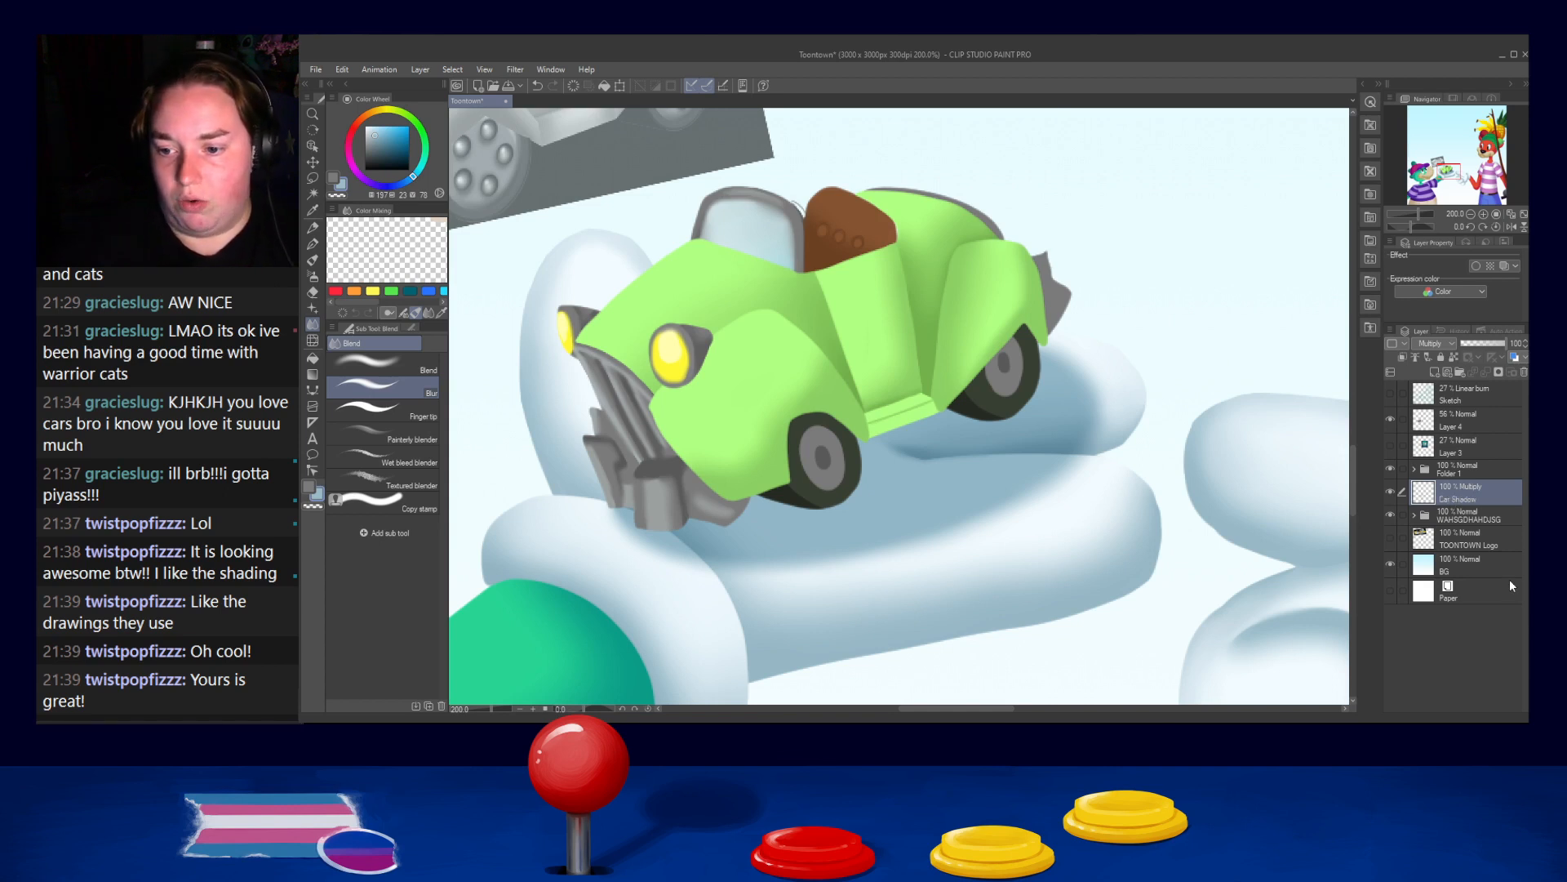
Expand Folder 1, check what the Balloon 3 layer holds, and rename the selected Multiply layer as "Understuff"
click(1414, 472)
click(1390, 569)
click(1390, 570)
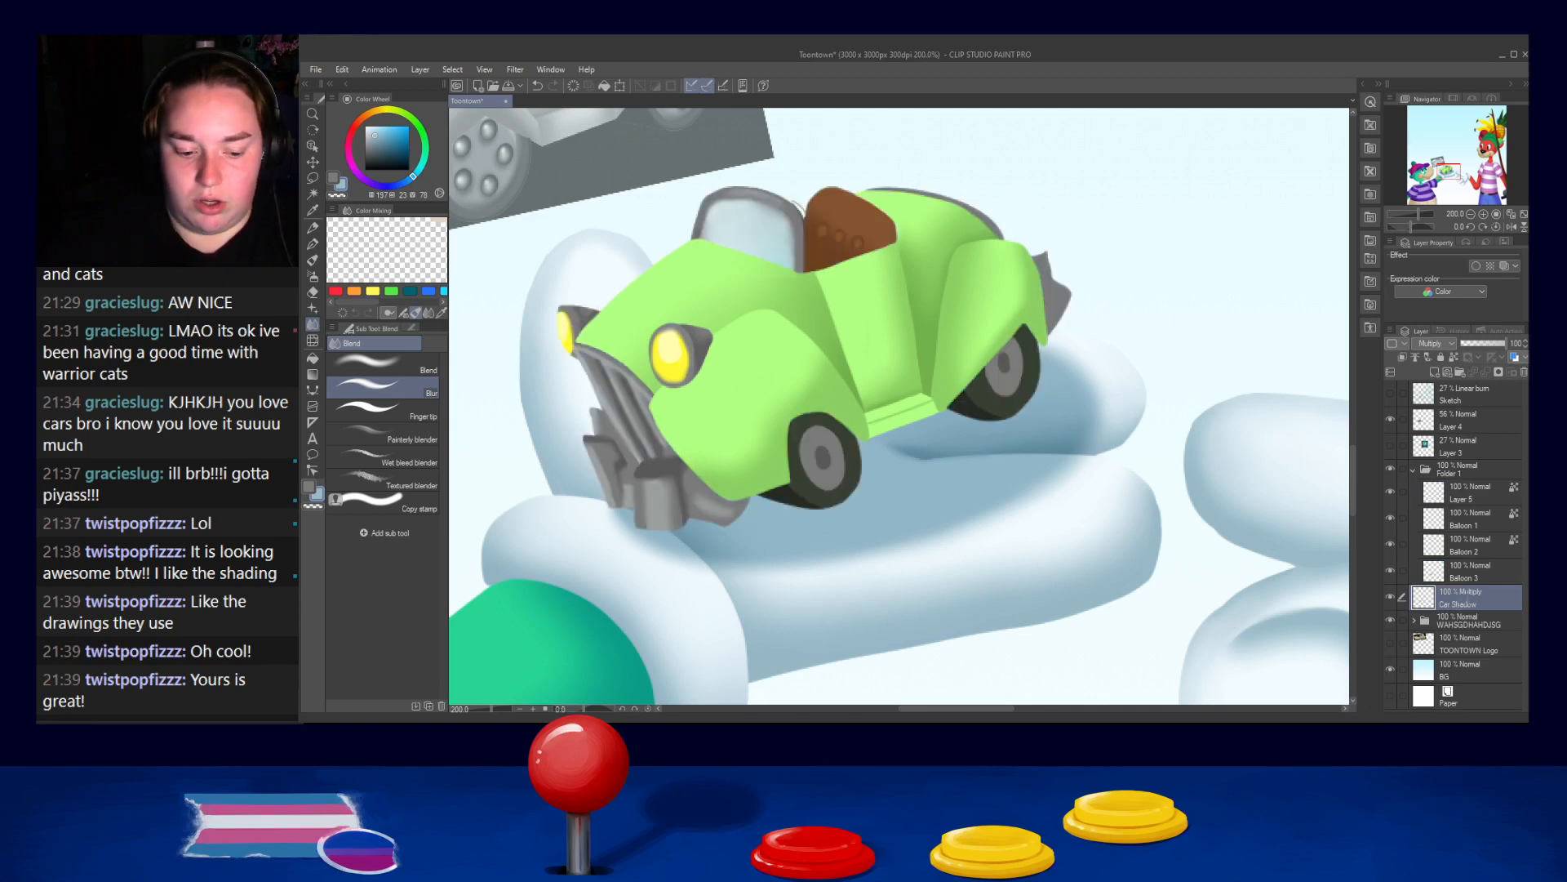
text(Understuff)
key(Return)
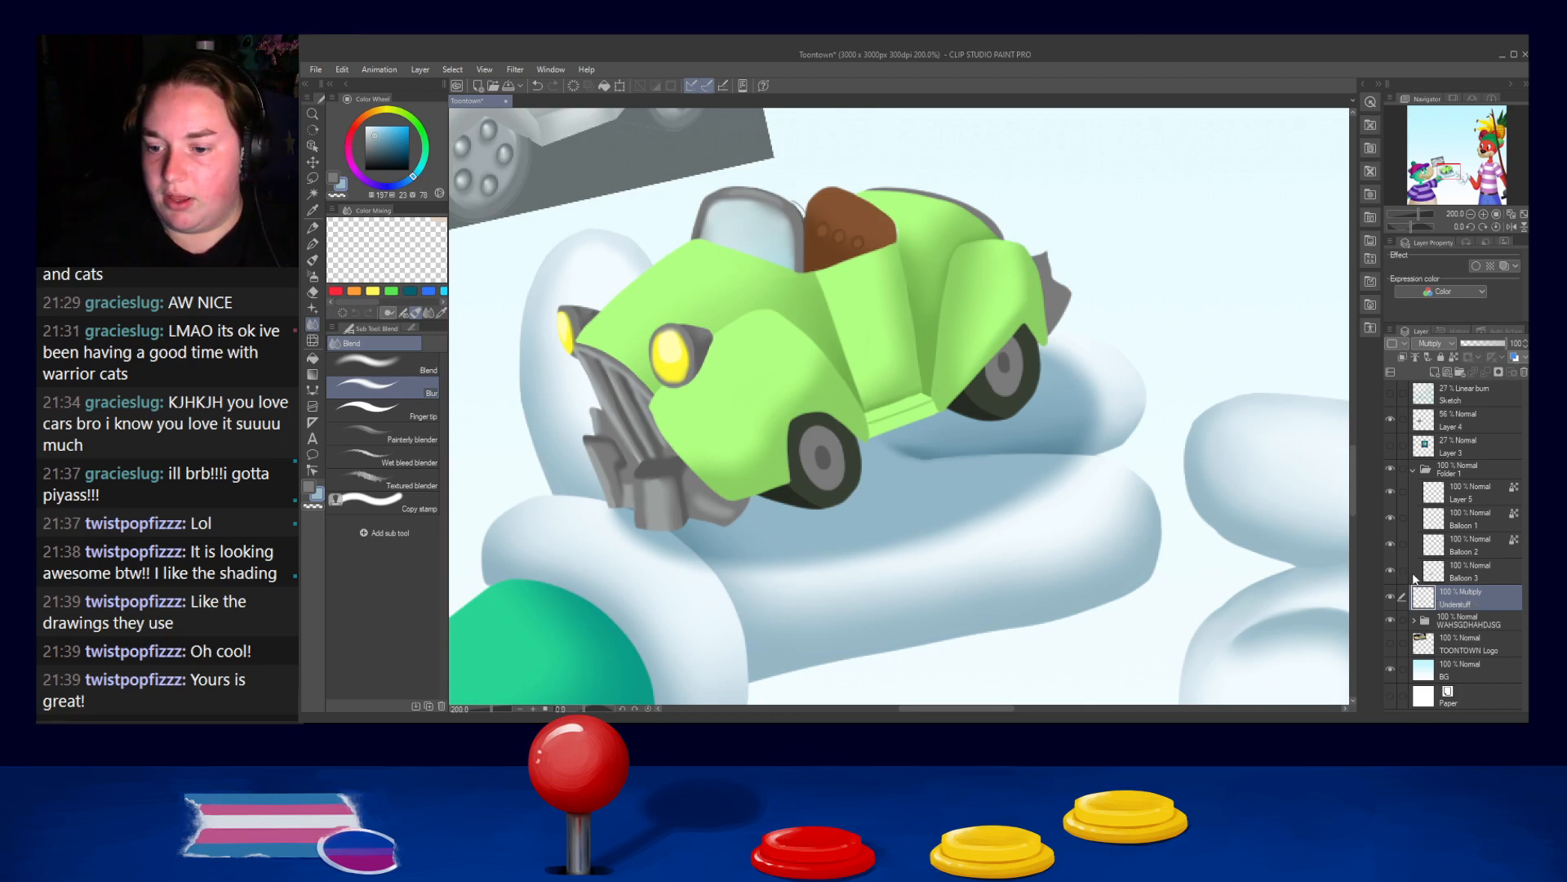
Undo the Multiply layer's wrong name, keep it directly beneath Folder 1 and rename it as "car shadow"
click(1389, 570)
click(1389, 570)
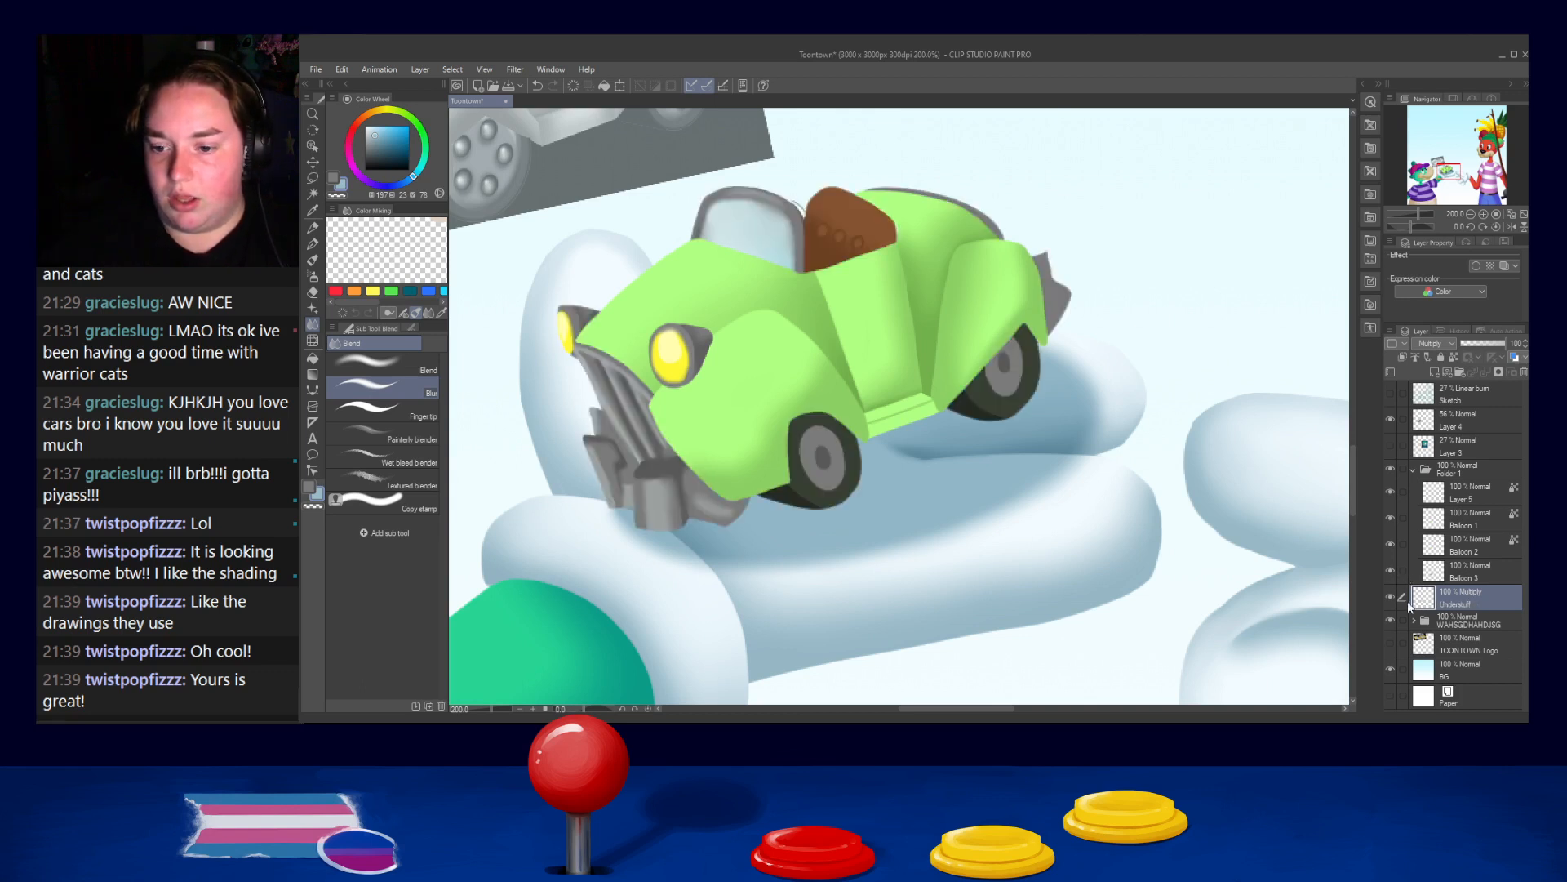
drag(1448, 601, 1452, 608)
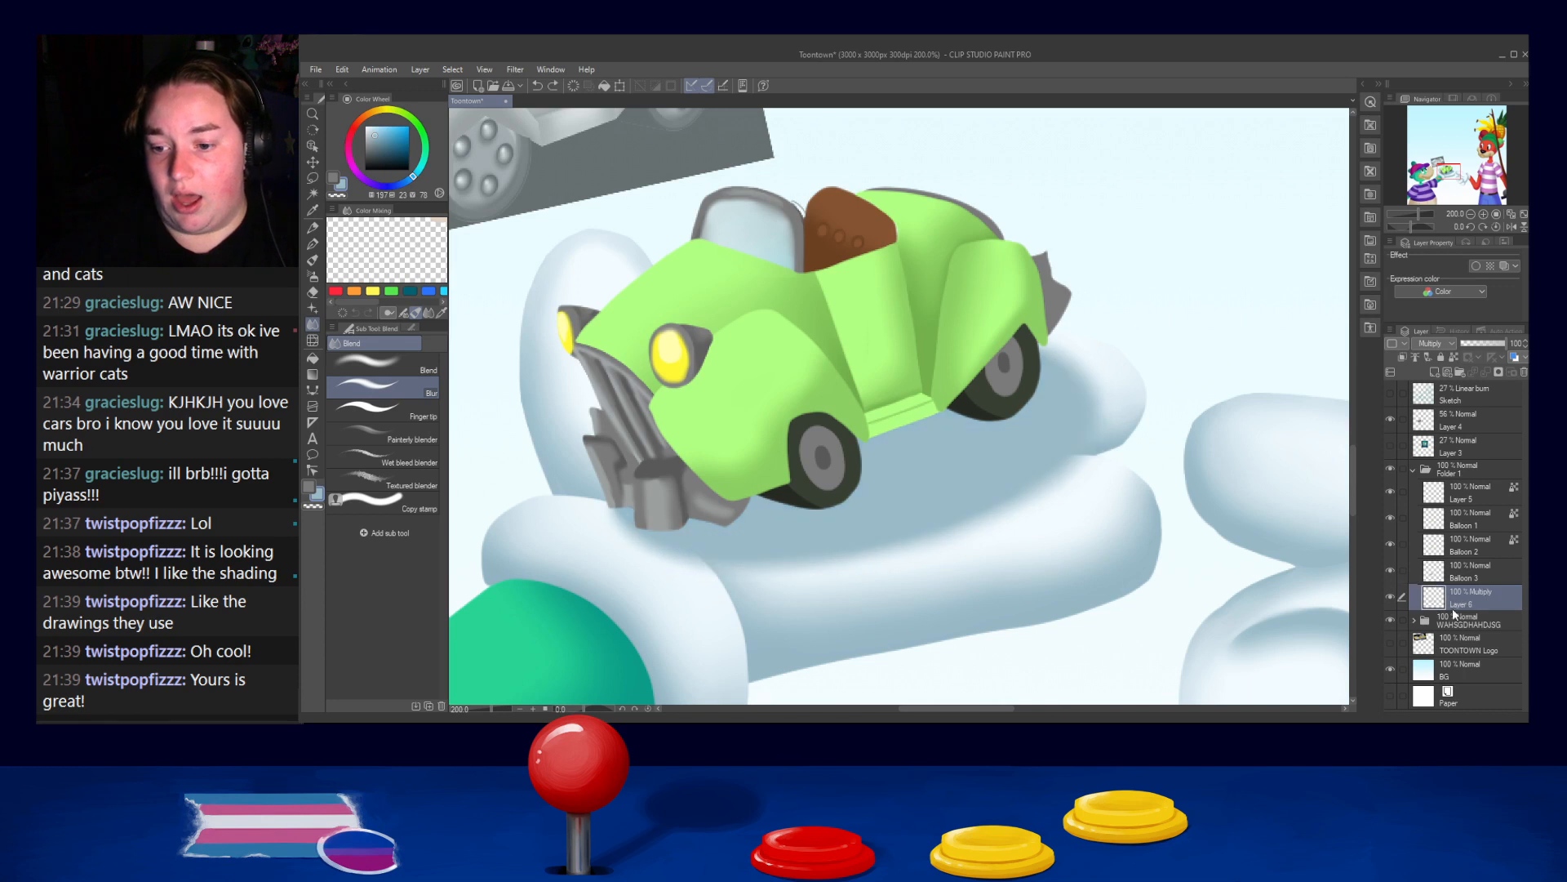
key(ctrl+z)
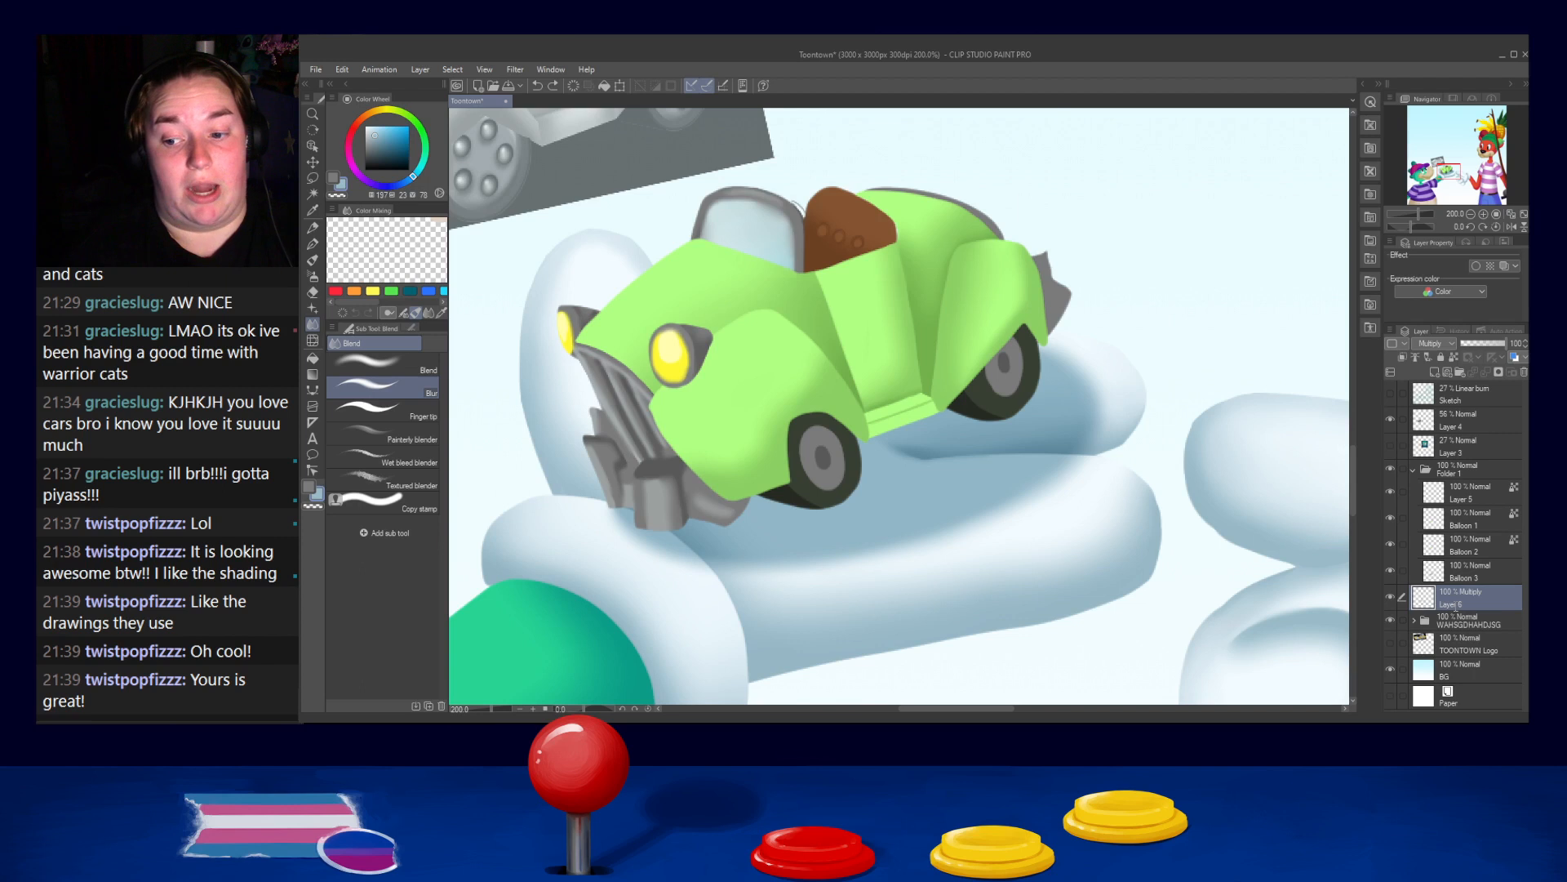
text(car shadow)
key(Return)
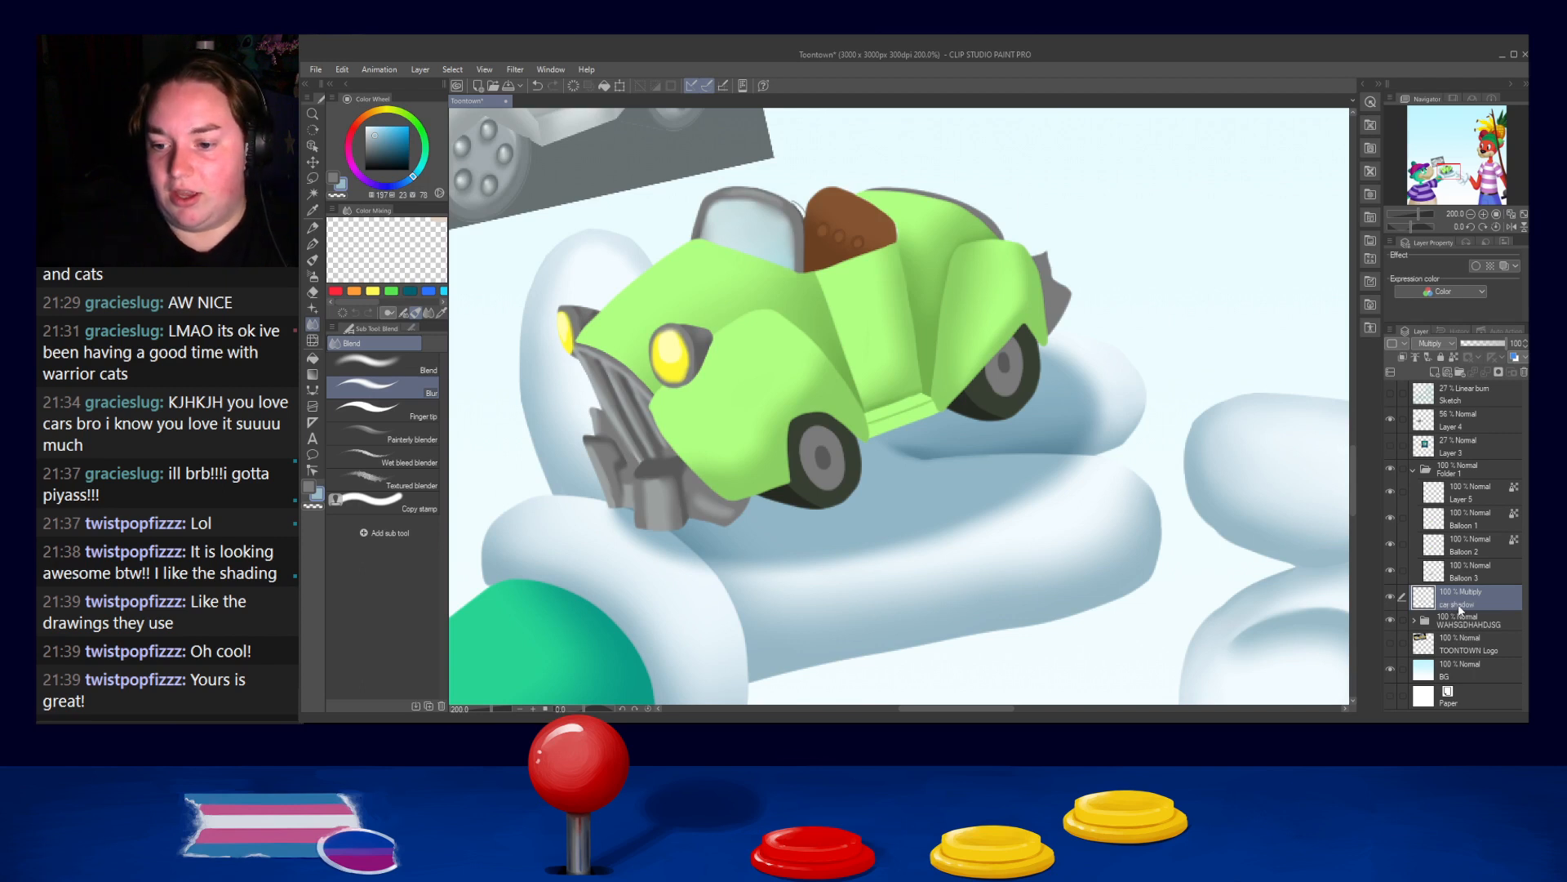
Rename the Balloon 3 layer as "understuff" and, after checking its content, the Balloon 2 layer as "base"
click(1458, 579)
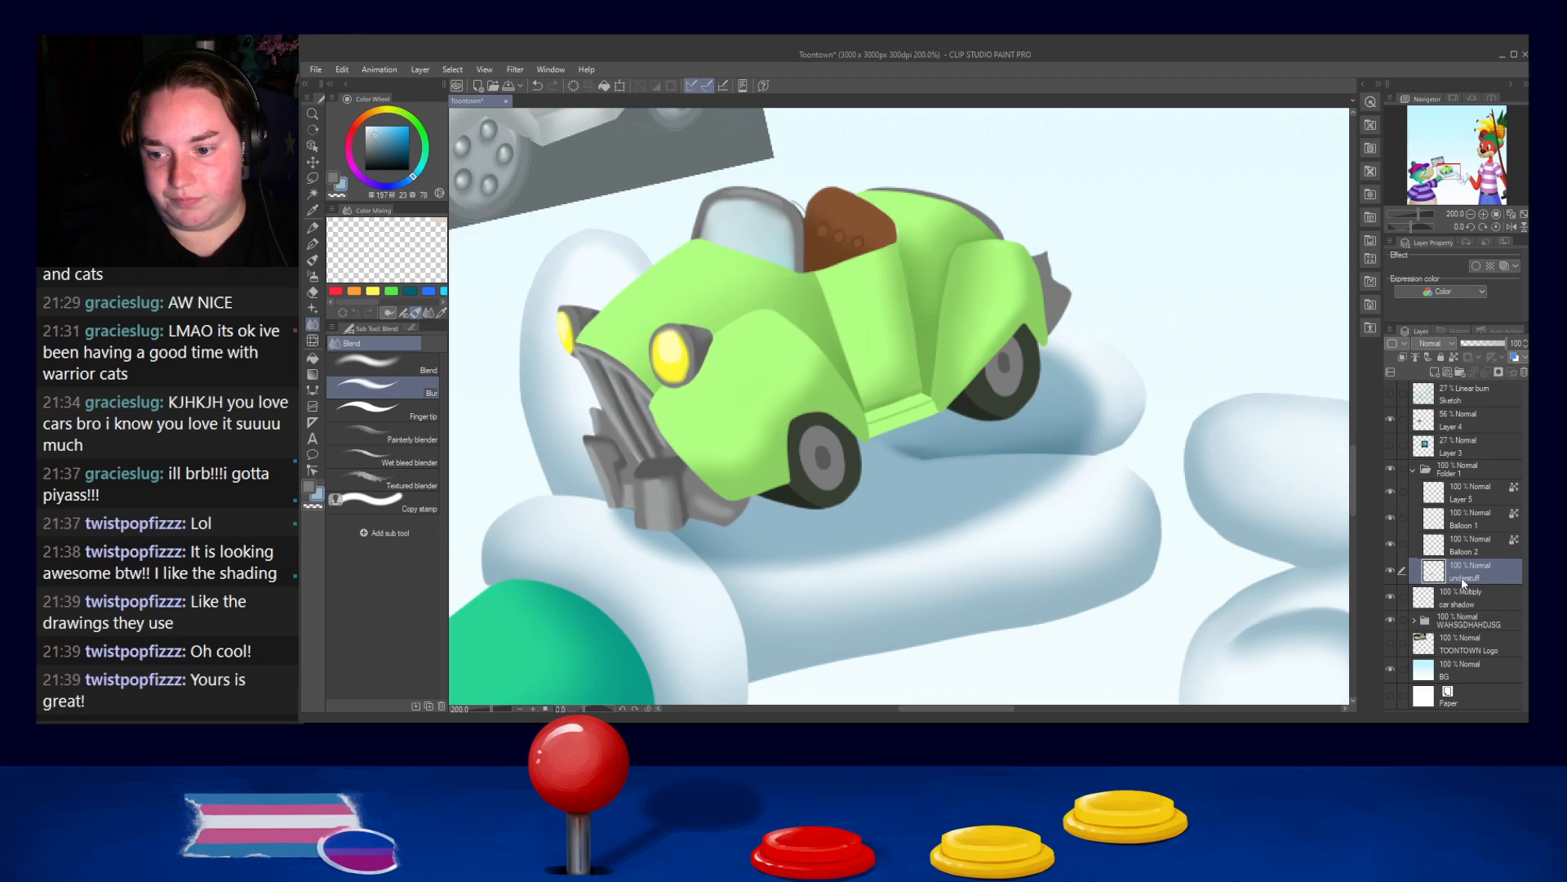
click(1390, 542)
click(1390, 542)
click(1389, 543)
click(1390, 543)
click(1470, 552)
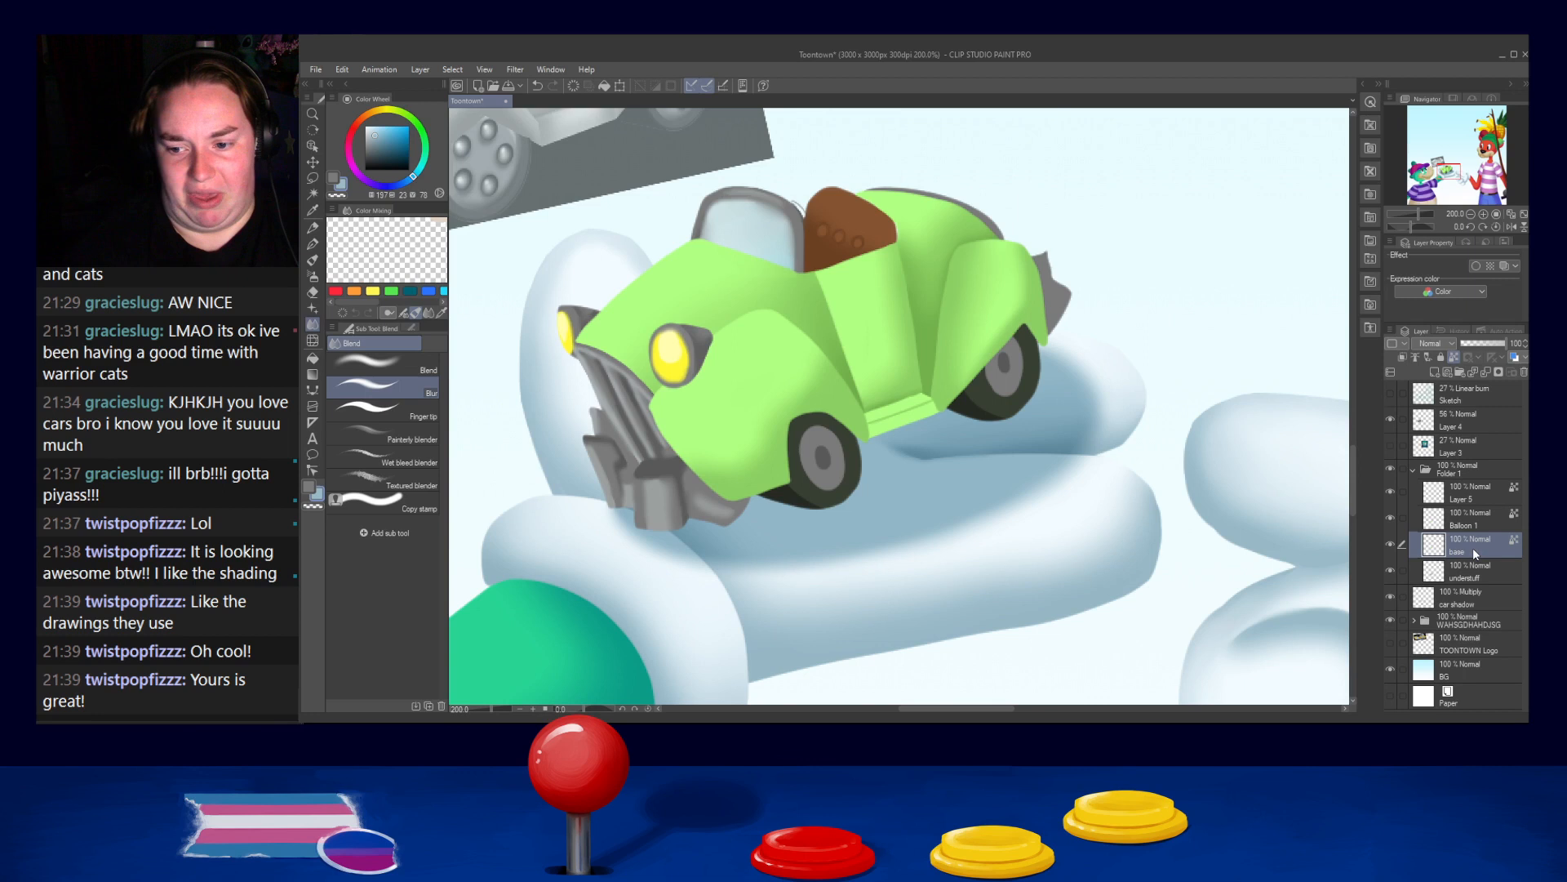
Check the contents of Balloon 1 and Layer 5, and rename them as "fenders" and "second light"
click(1390, 518)
click(1390, 517)
click(1476, 521)
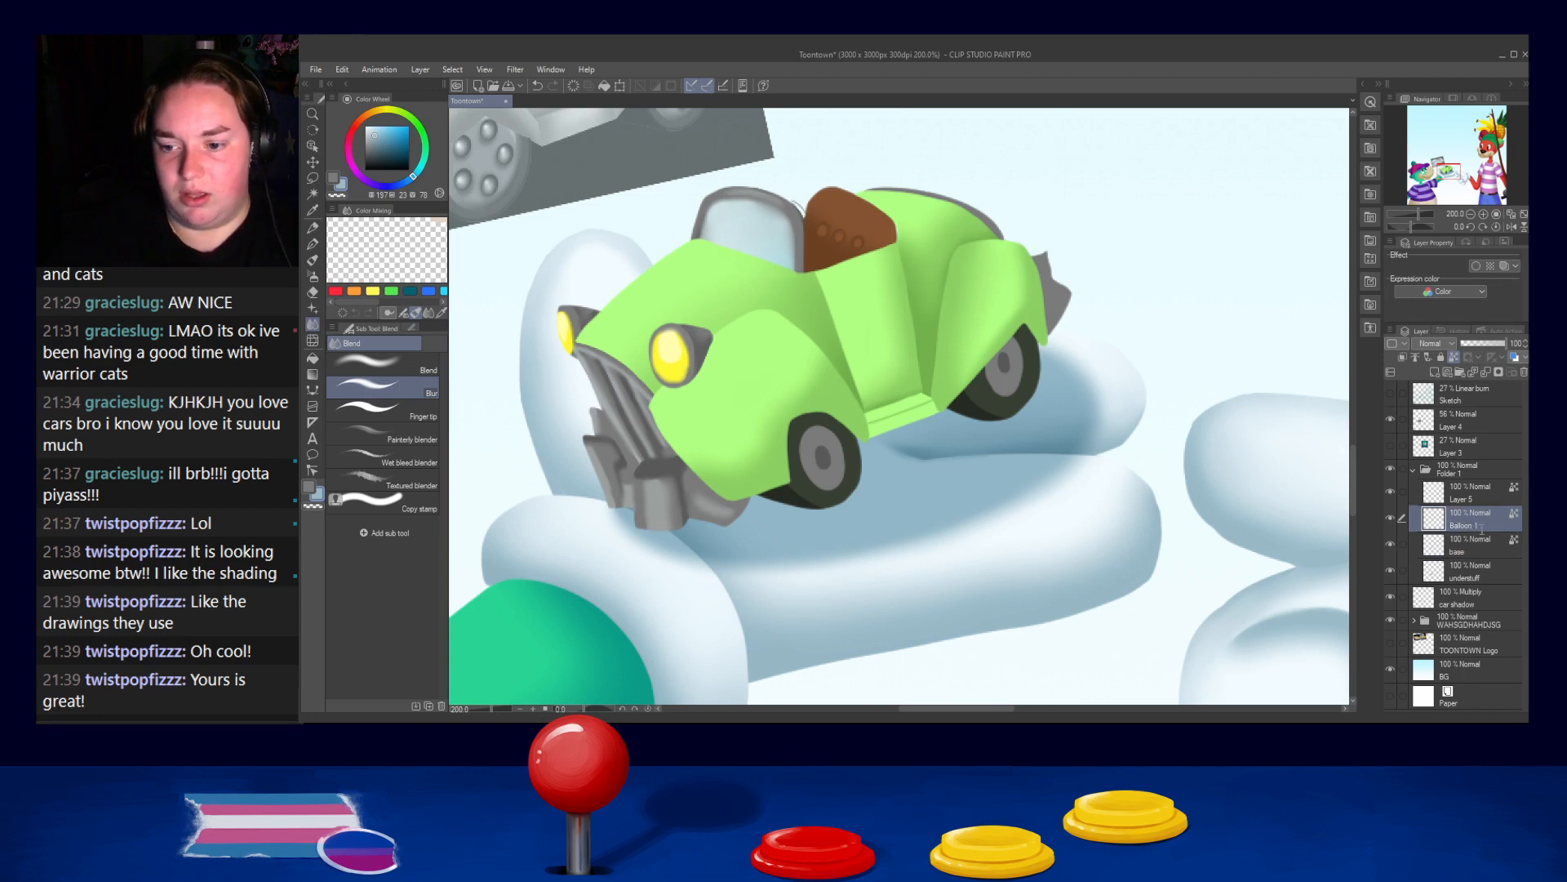
click(1390, 496)
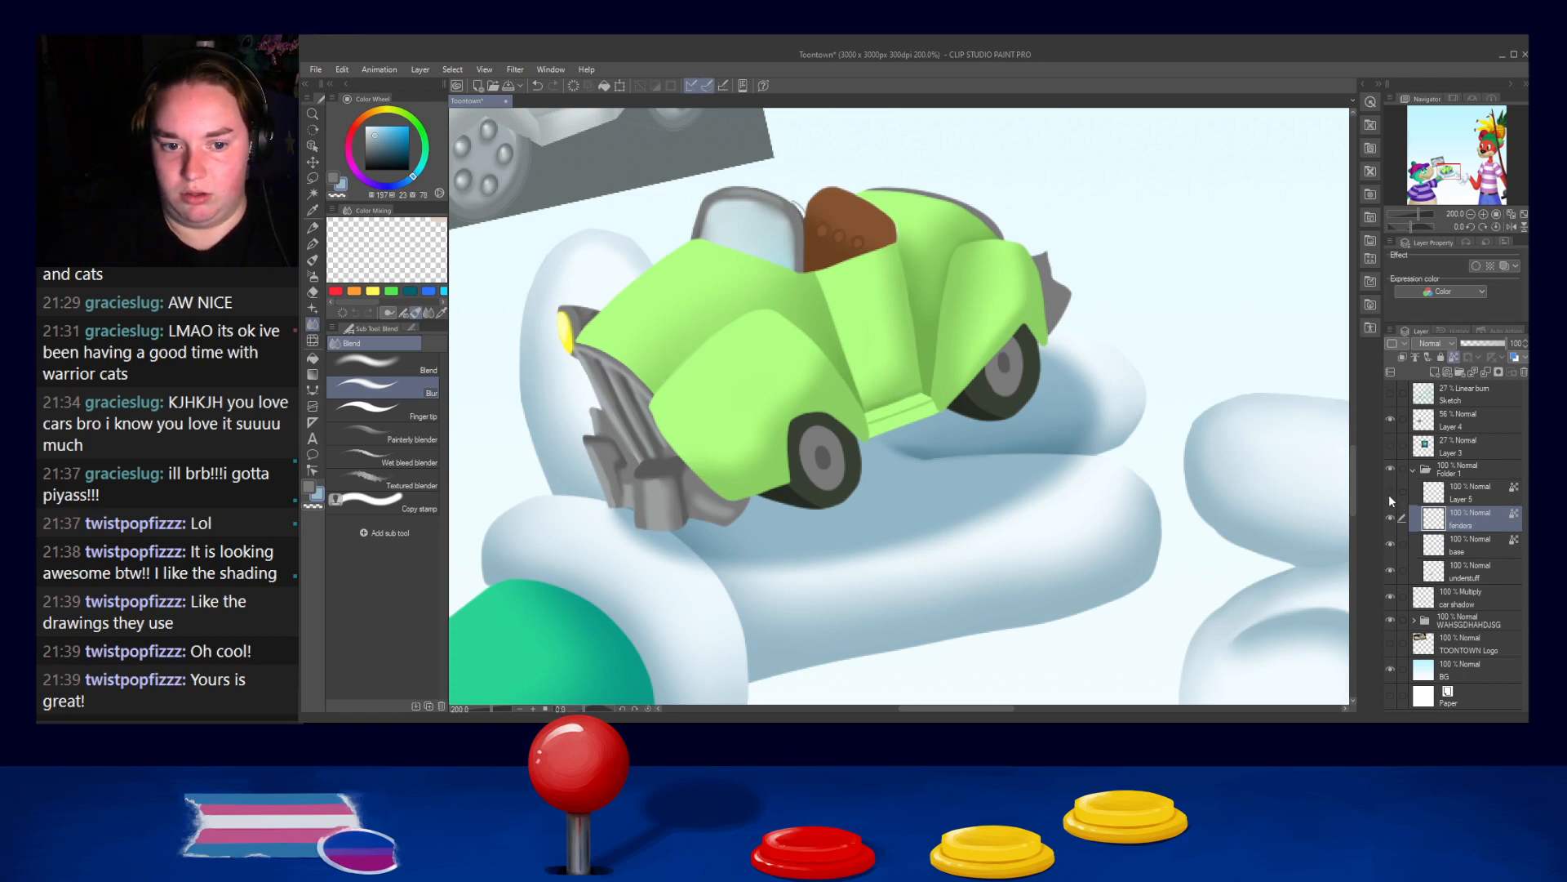
click(1474, 495)
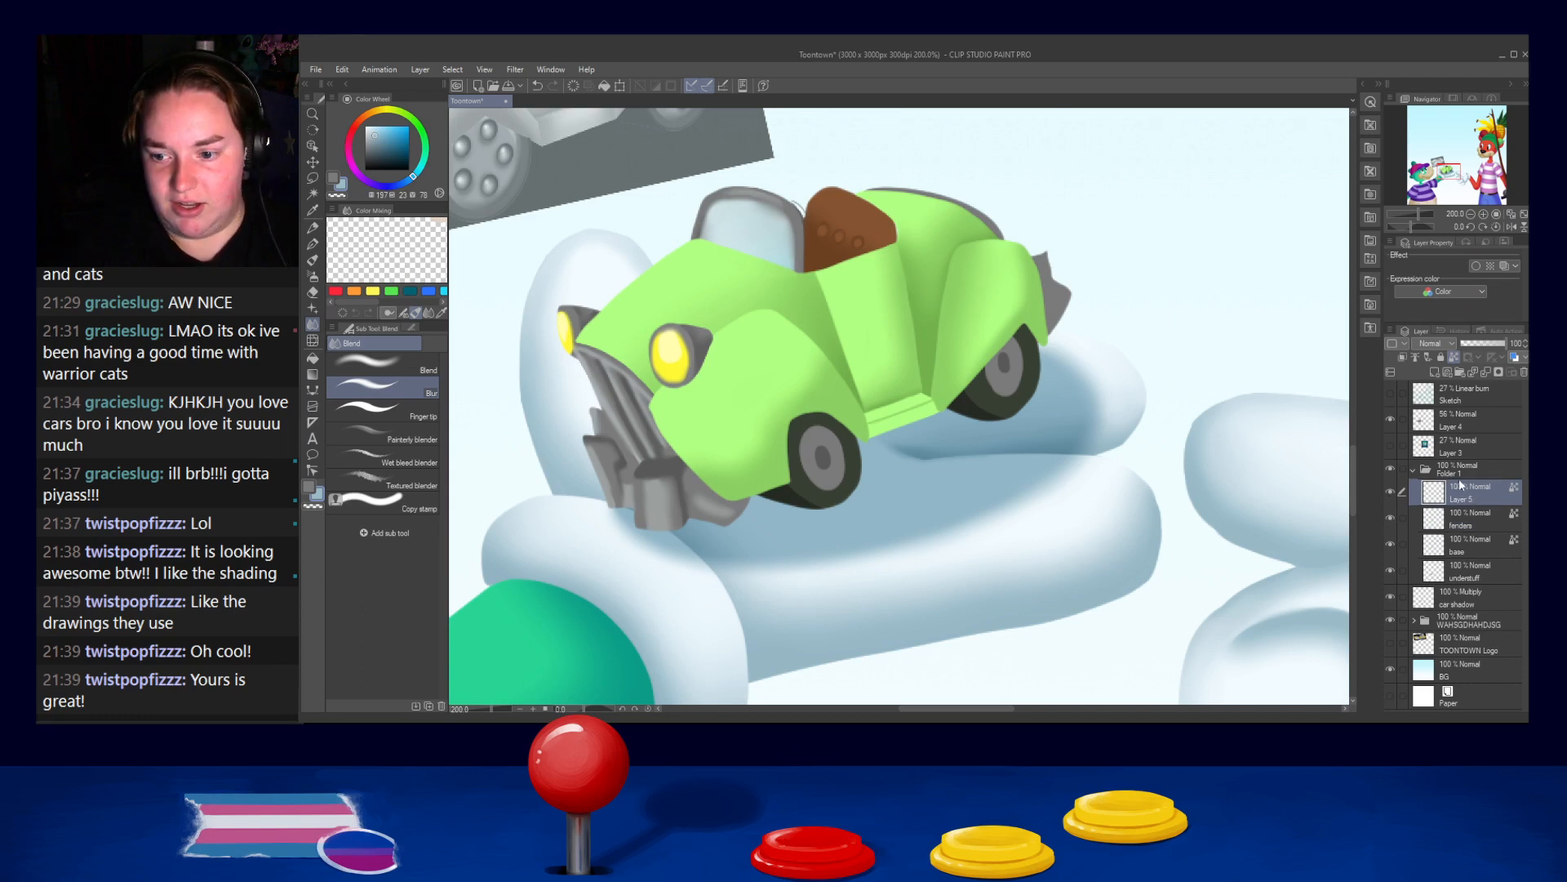
Collapse Folder 1 and soften the shadow beneath the car on the car shadow layer with a larger Blur brush
scroll(1230, 503, down, 5)
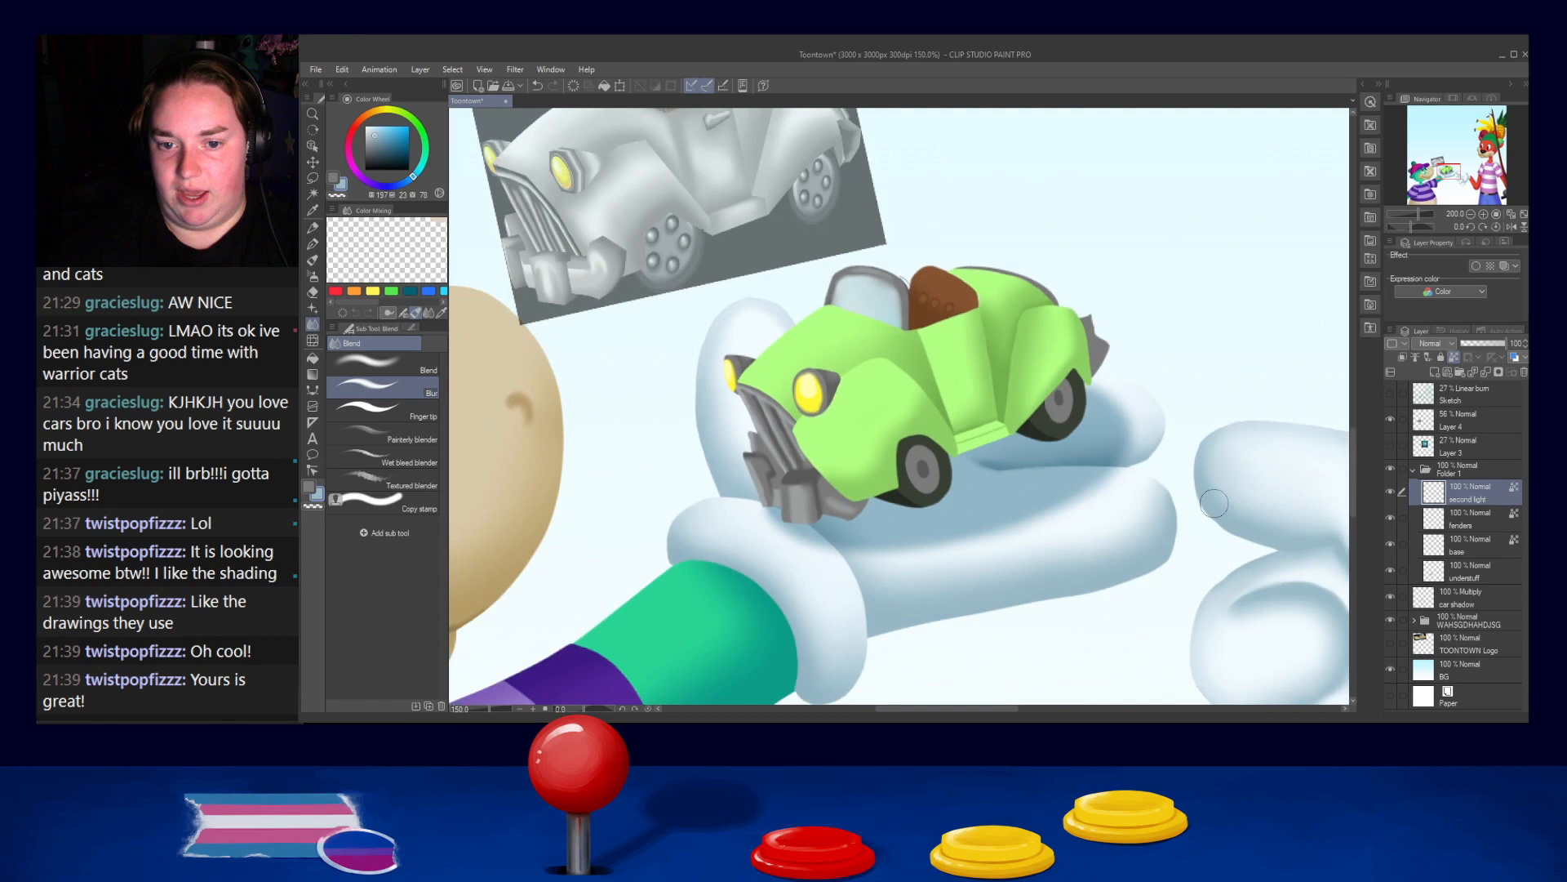
click(1414, 470)
click(1461, 500)
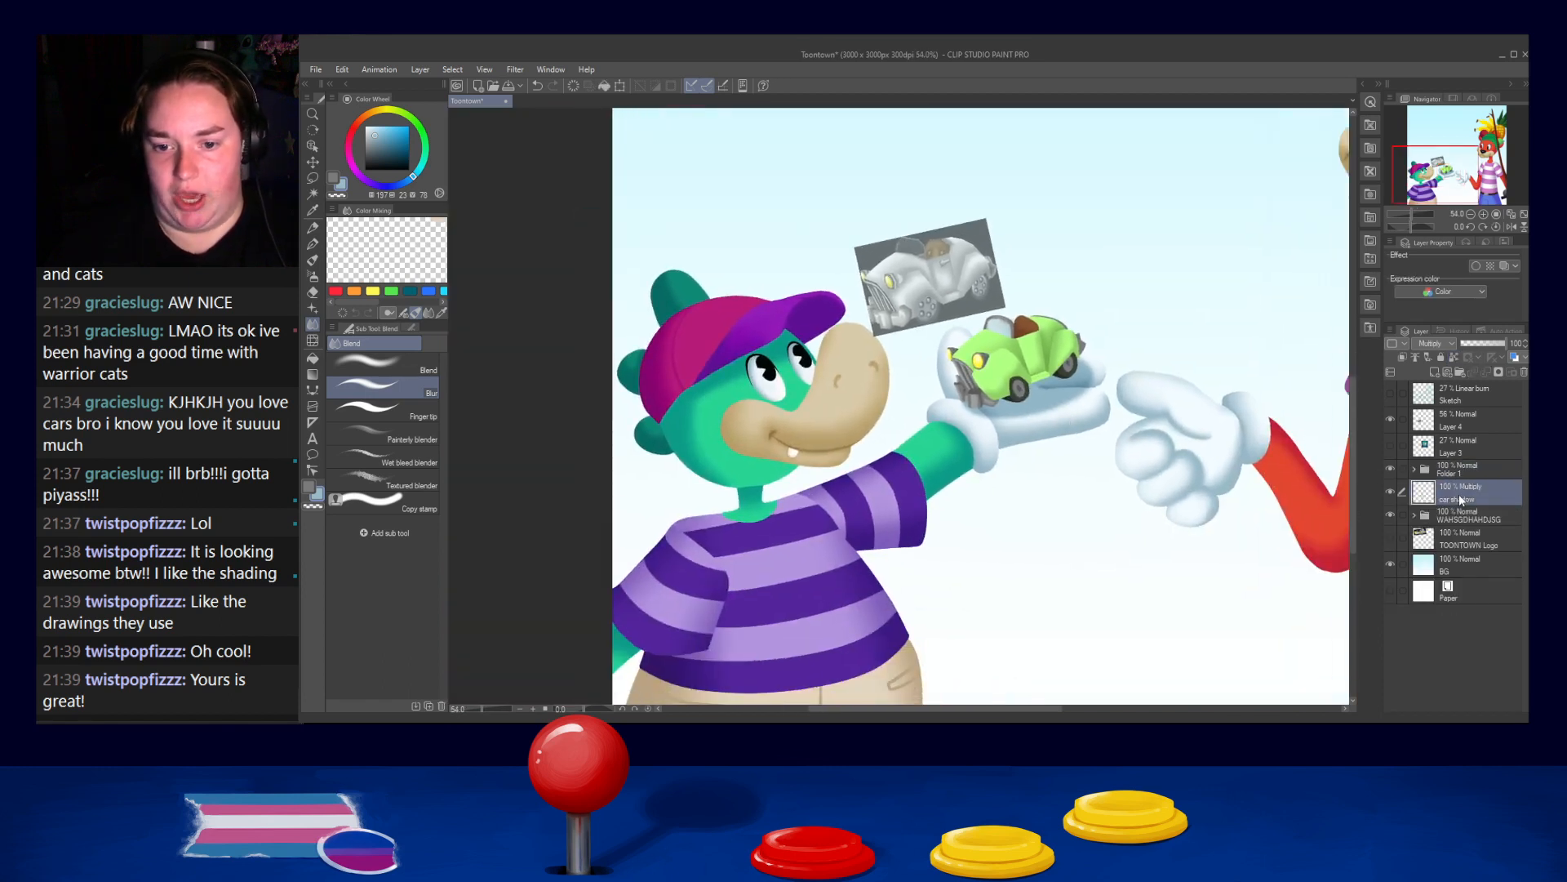
key(bracketright)
mouse_move(1094, 362)
mouse_down()
mouse_move(1091, 394)
mouse_move(1053, 414)
mouse_move(988, 425)
mouse_move(946, 404)
mouse_move(1014, 434)
mouse_up()
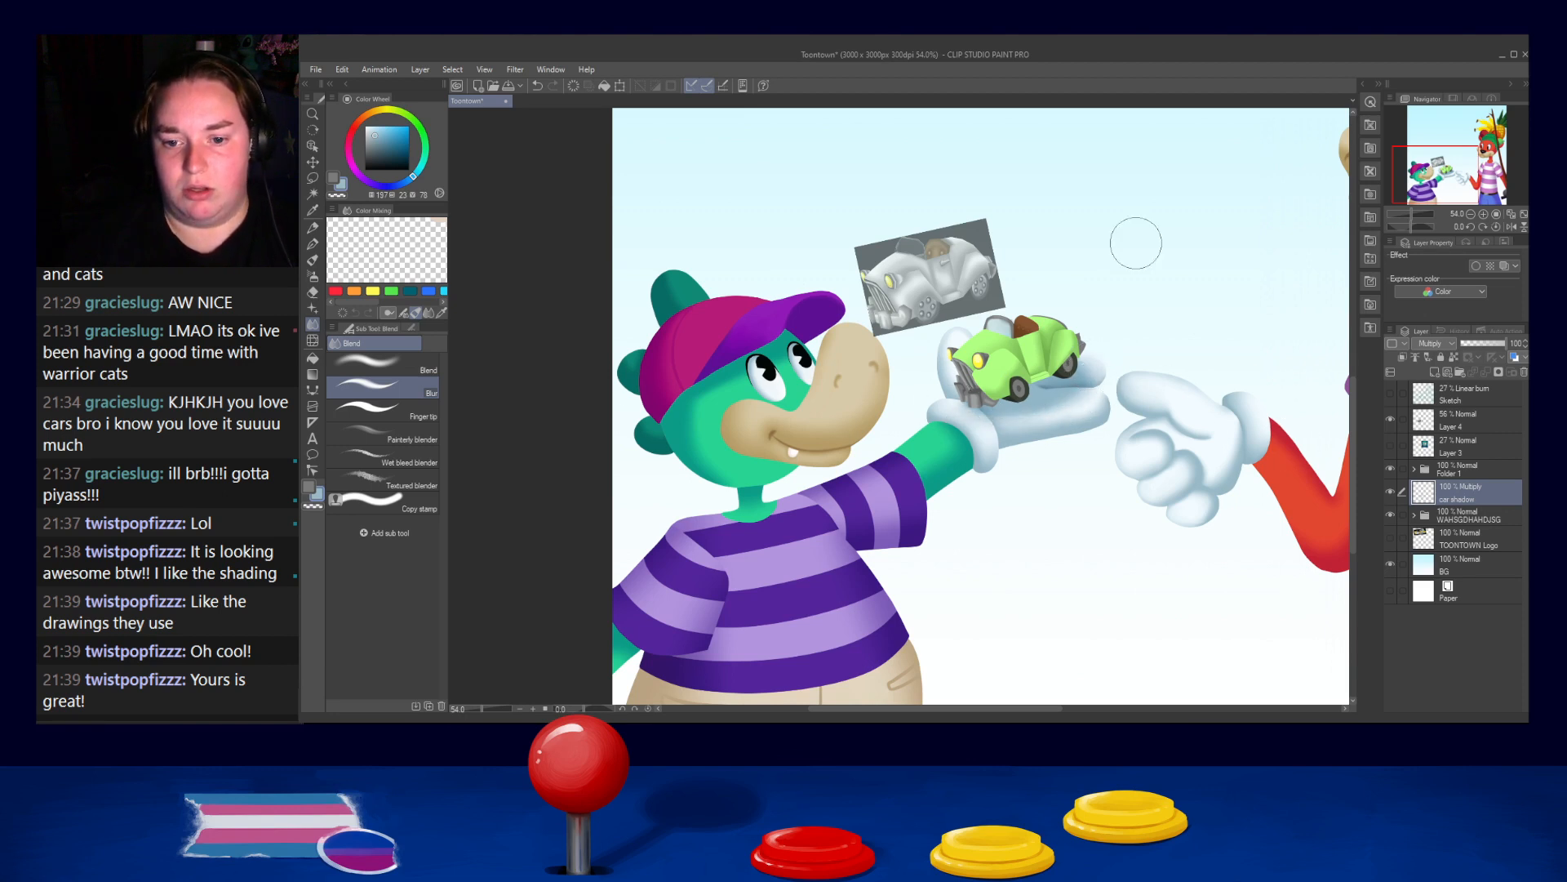
Paint a darker blue-gray shadow with the G-pen on the palm beneath the car and blur it
scroll(1024, 468, down, 5)
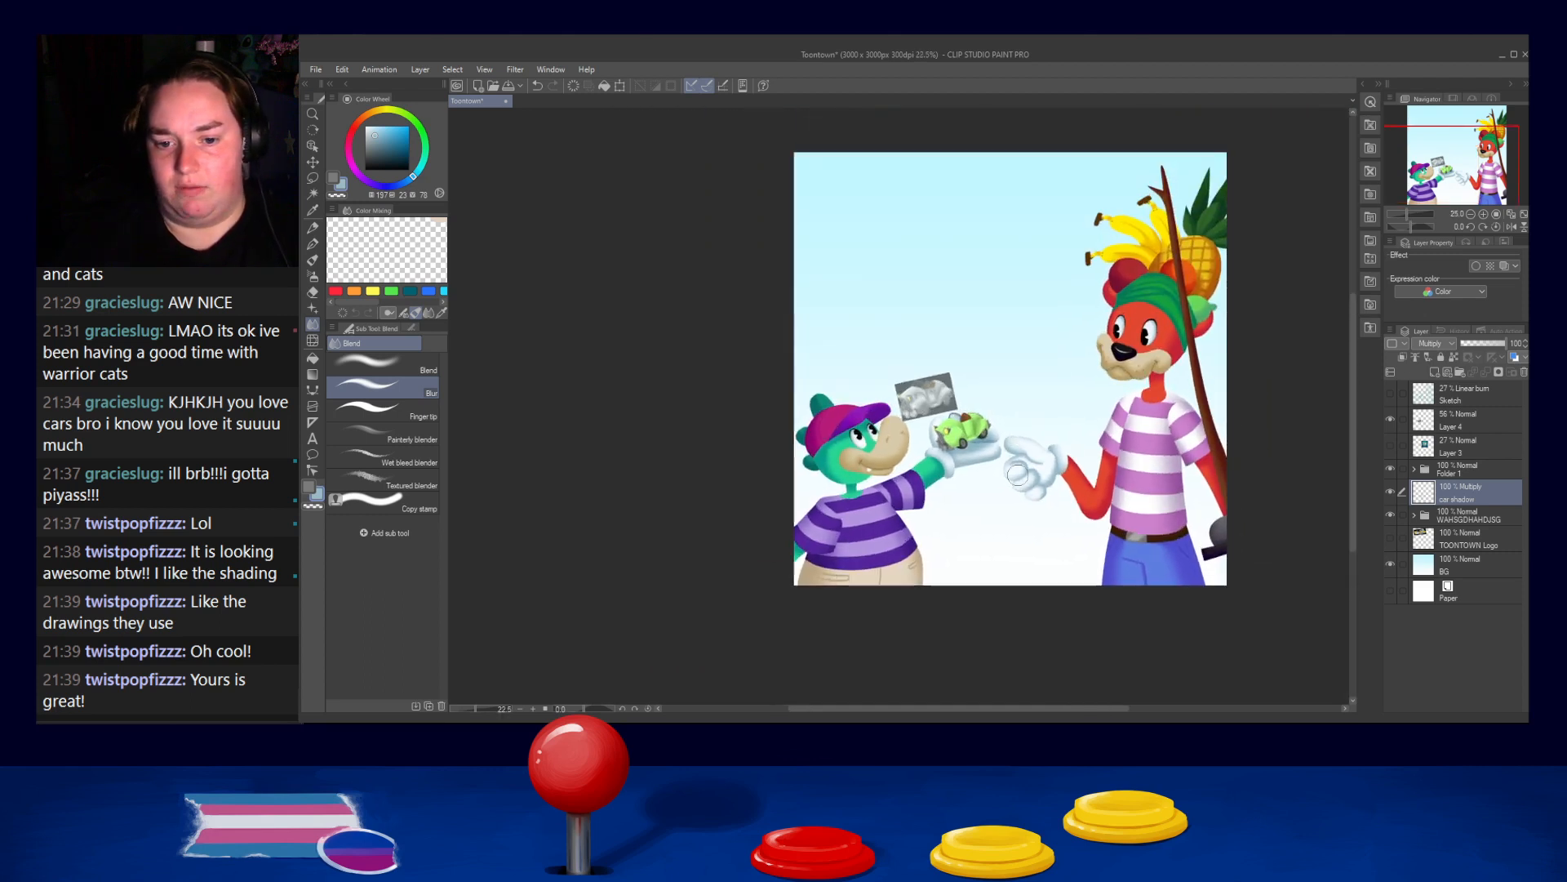
scroll(1023, 467, up, 6)
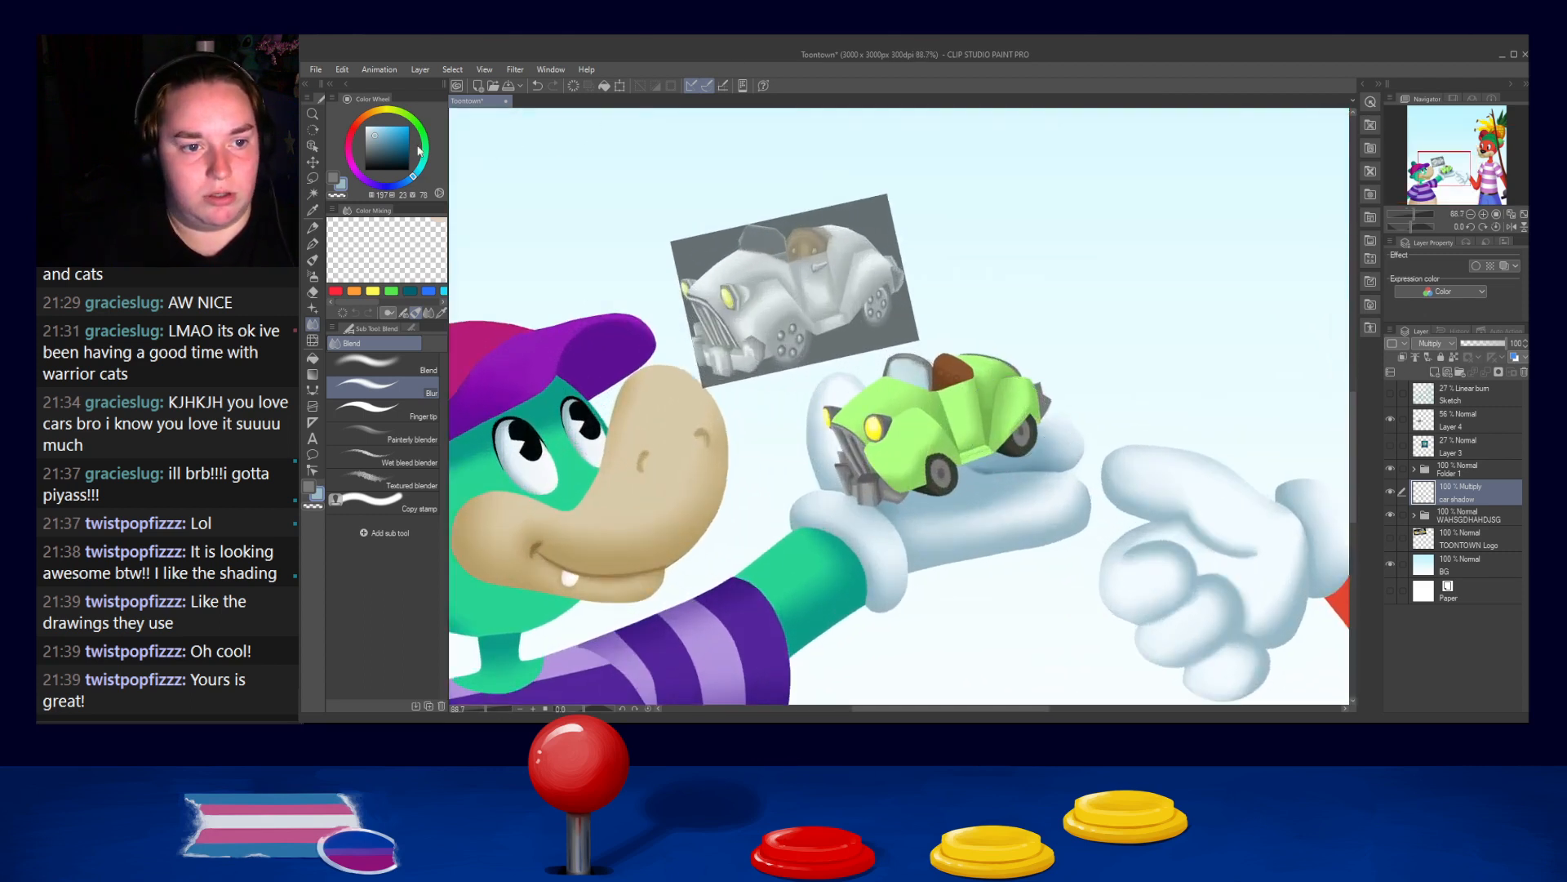
click(383, 146)
click(312, 243)
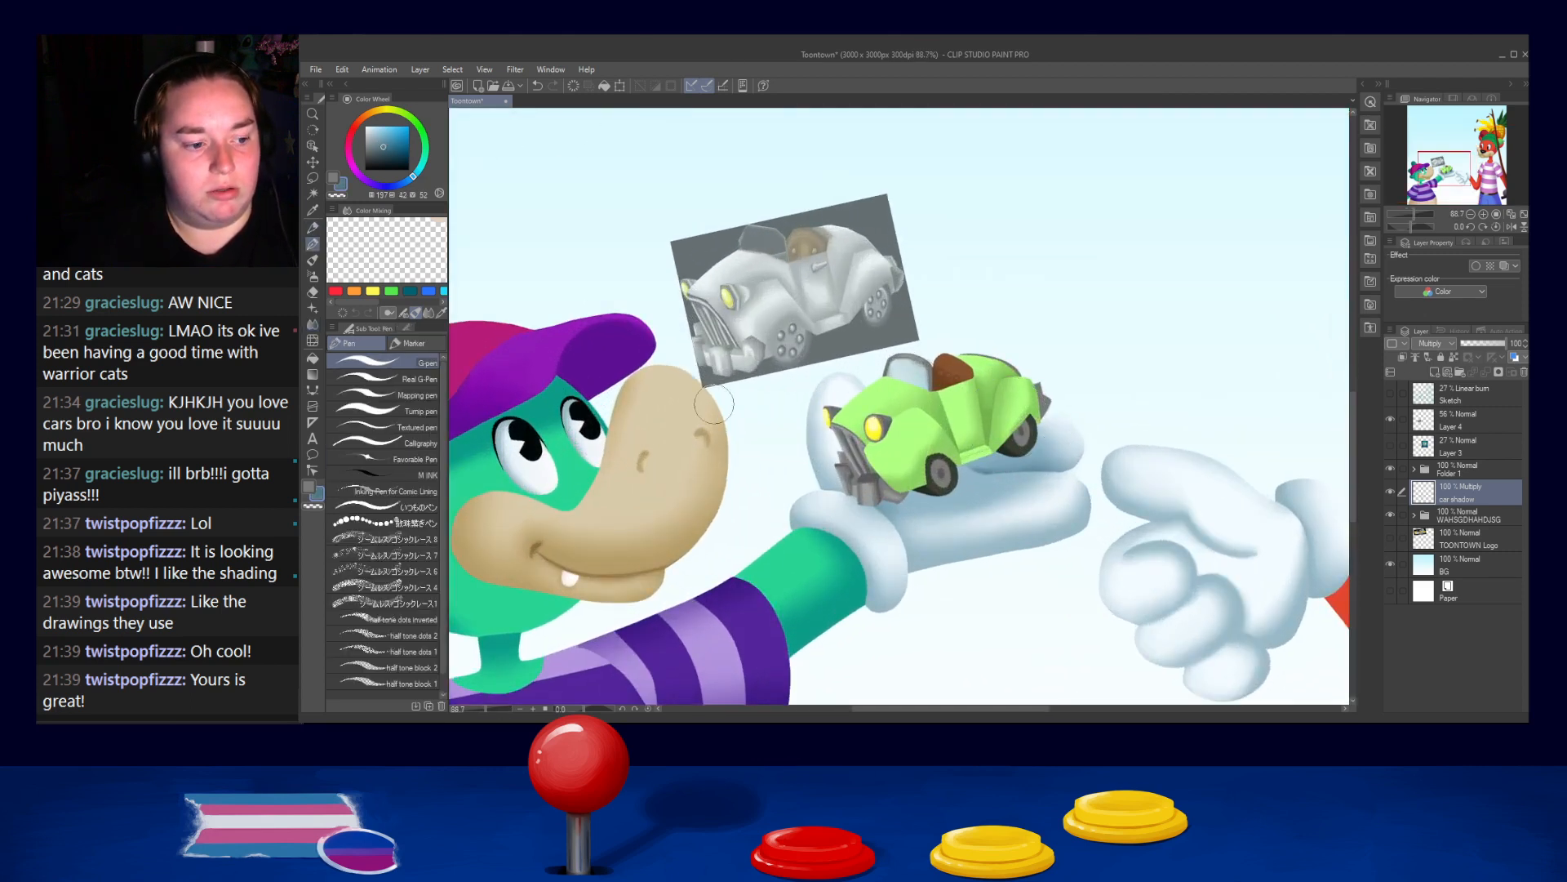
mouse_move(980, 447)
mouse_down()
mouse_move(984, 463)
mouse_move(1013, 457)
mouse_move(997, 461)
mouse_up()
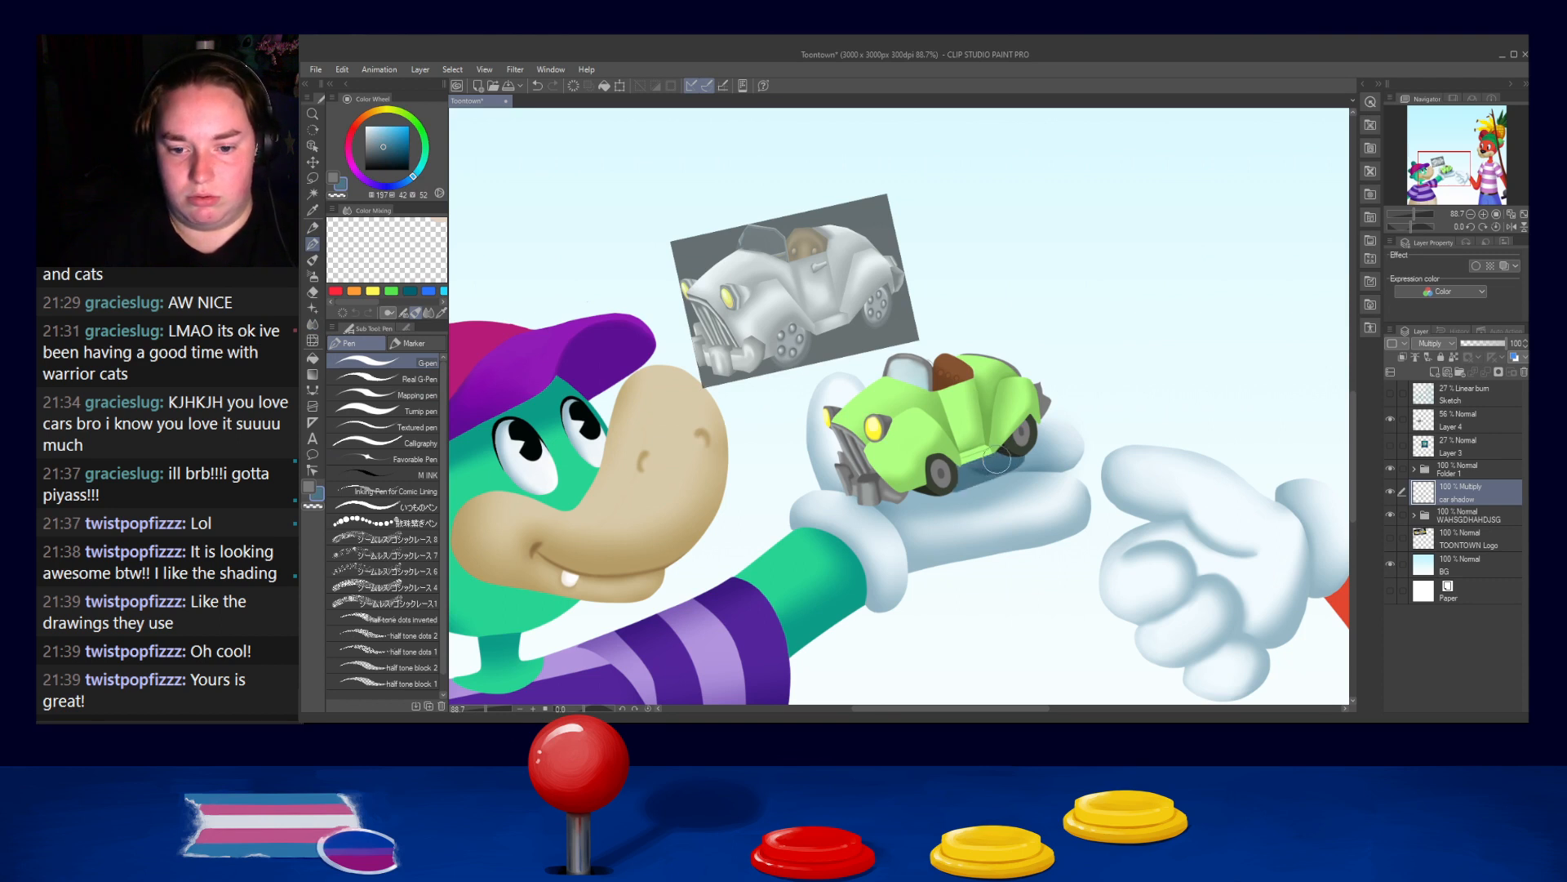
click(312, 324)
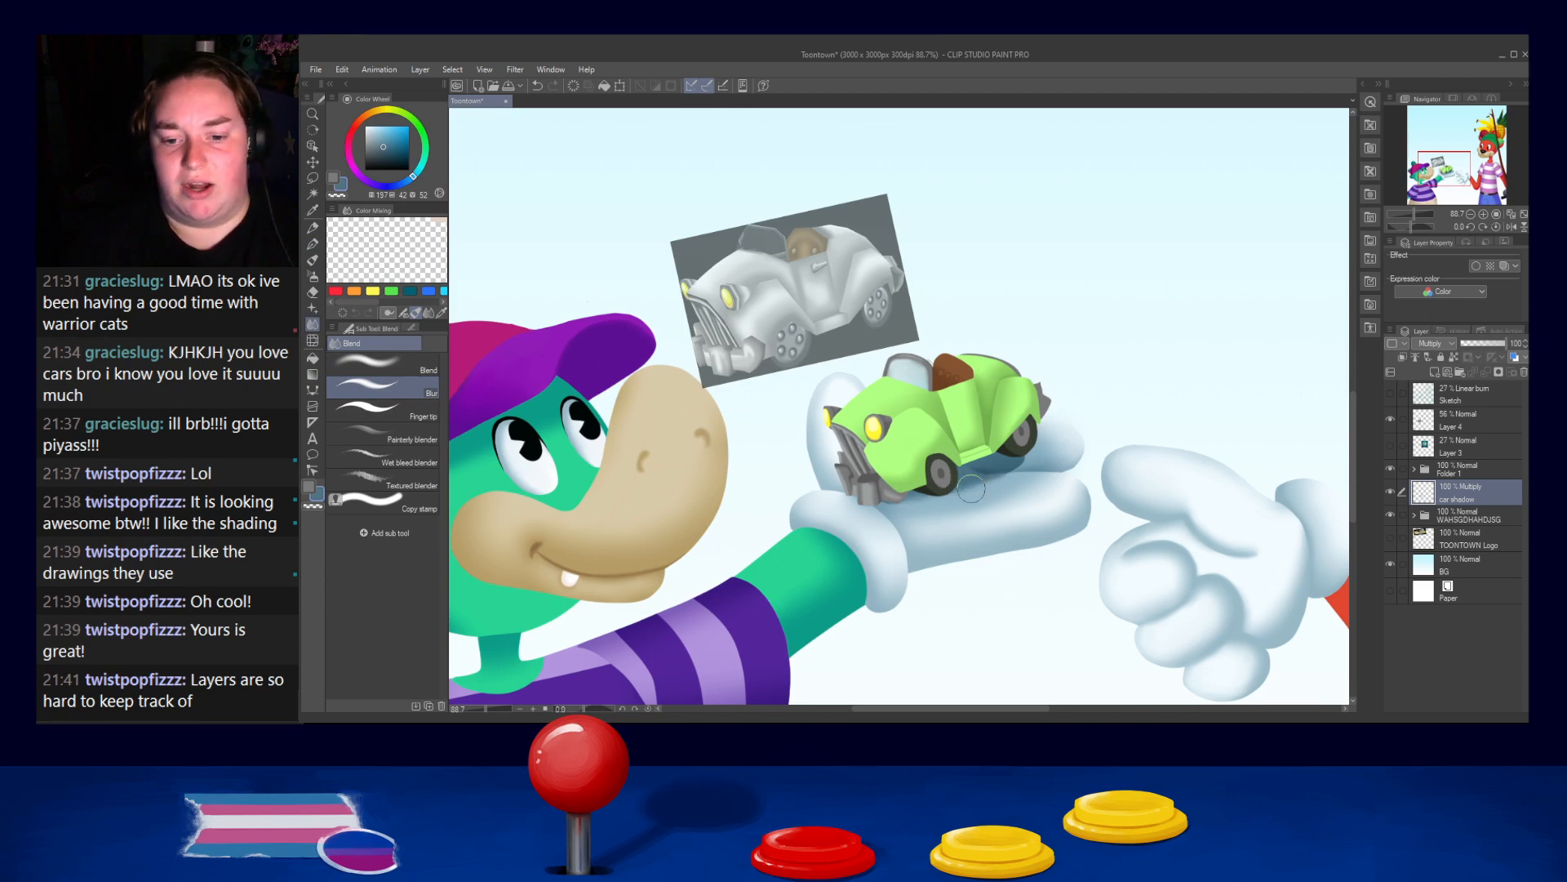
Add another dark shadow stroke along the car's underside between the wheels and blur it with a smaller brush
click(313, 243)
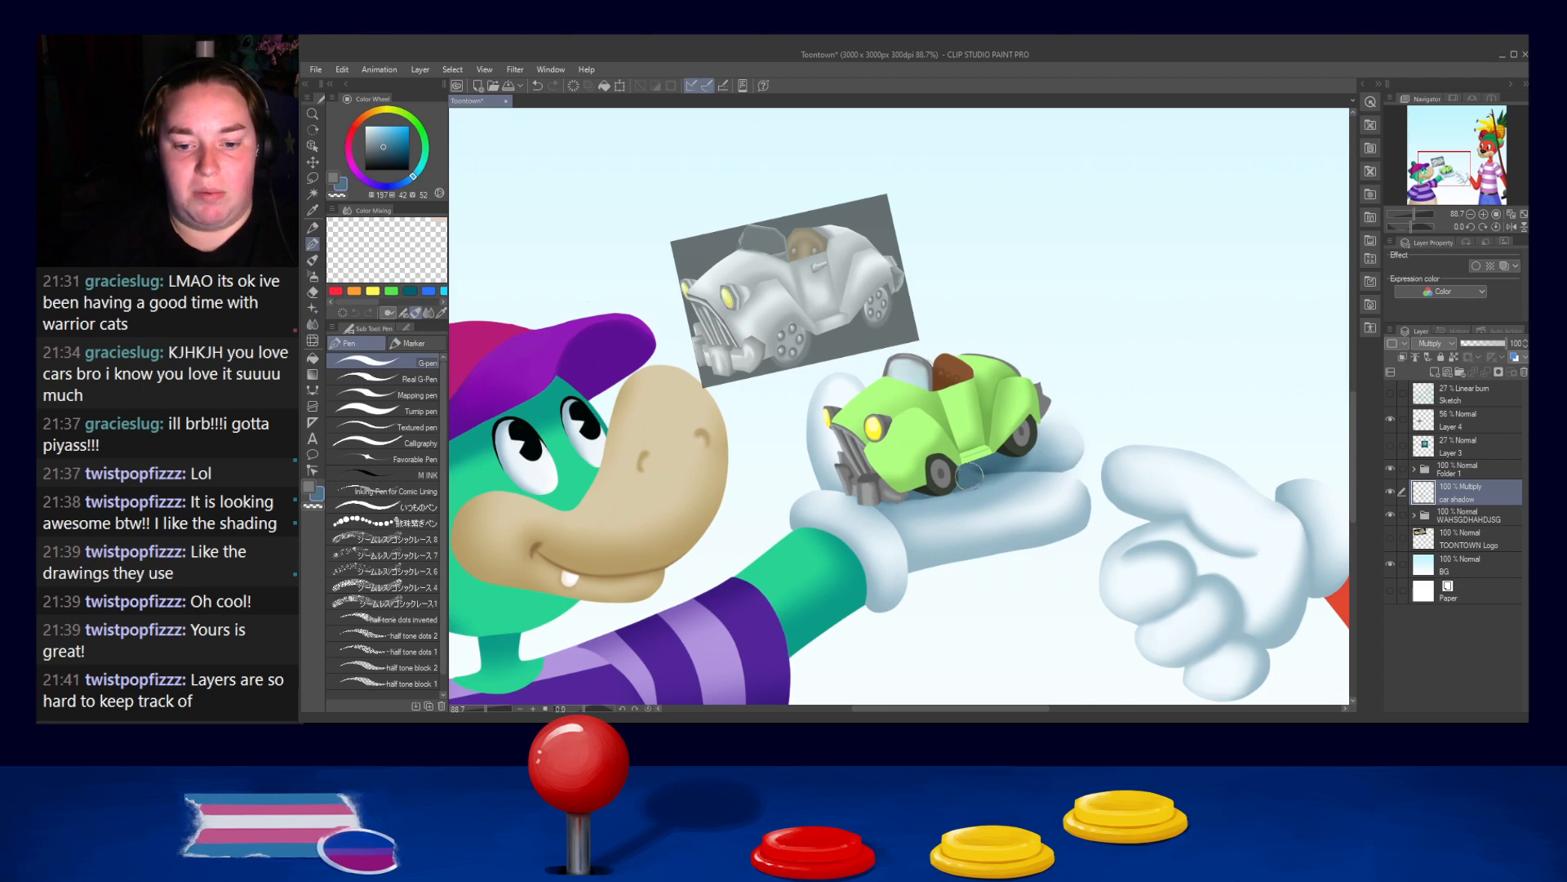
mouse_move(1028, 442)
mouse_down()
mouse_move(989, 464)
mouse_move(1027, 449)
mouse_move(926, 500)
mouse_move(890, 492)
mouse_move(940, 486)
mouse_up()
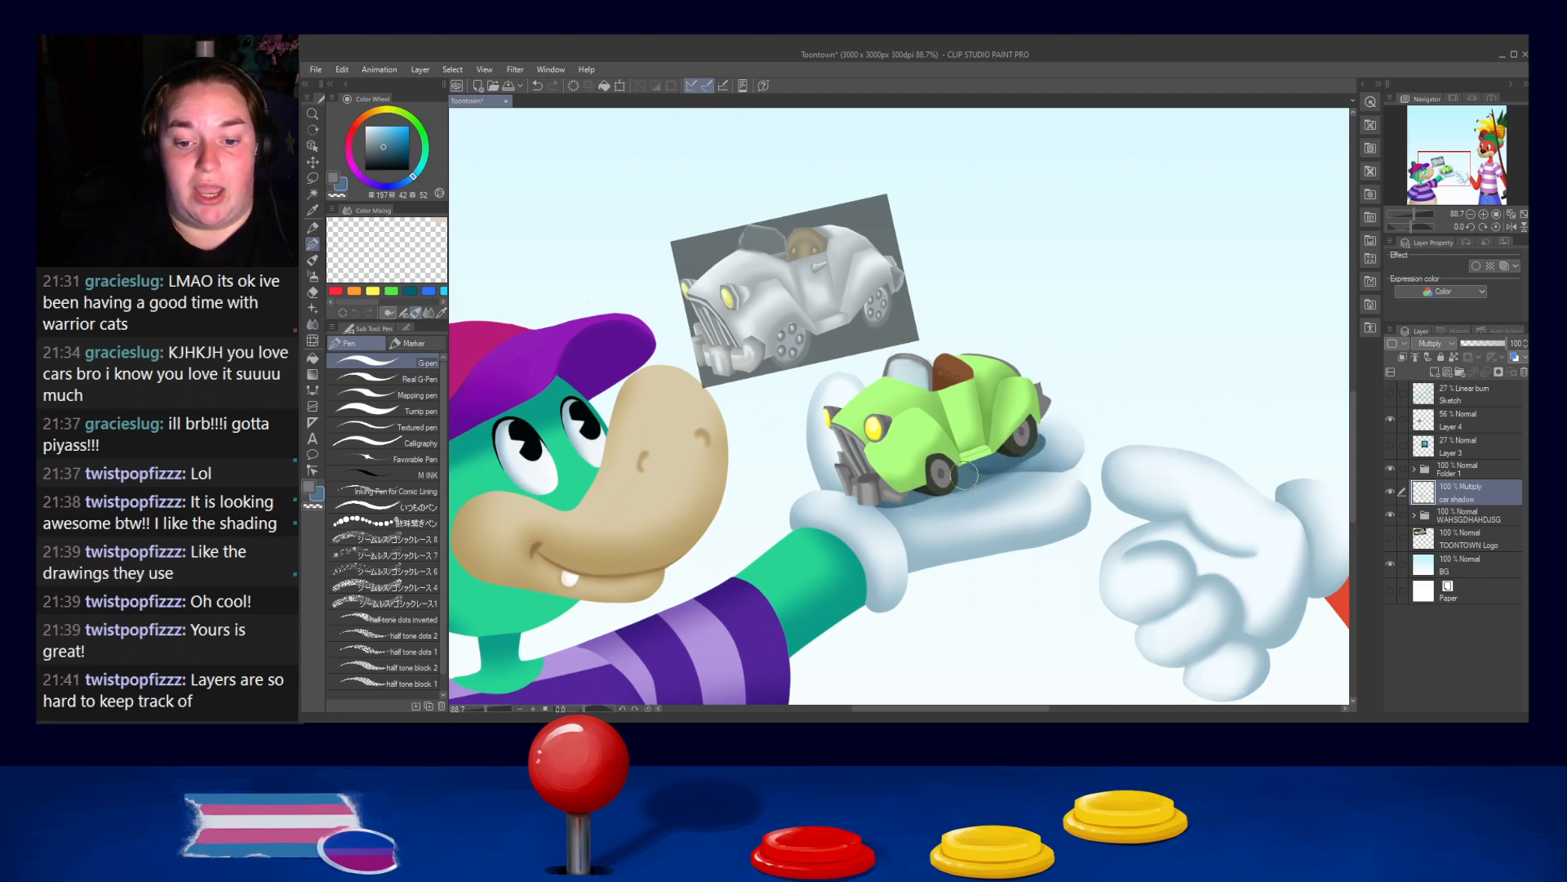
click(313, 324)
key([)
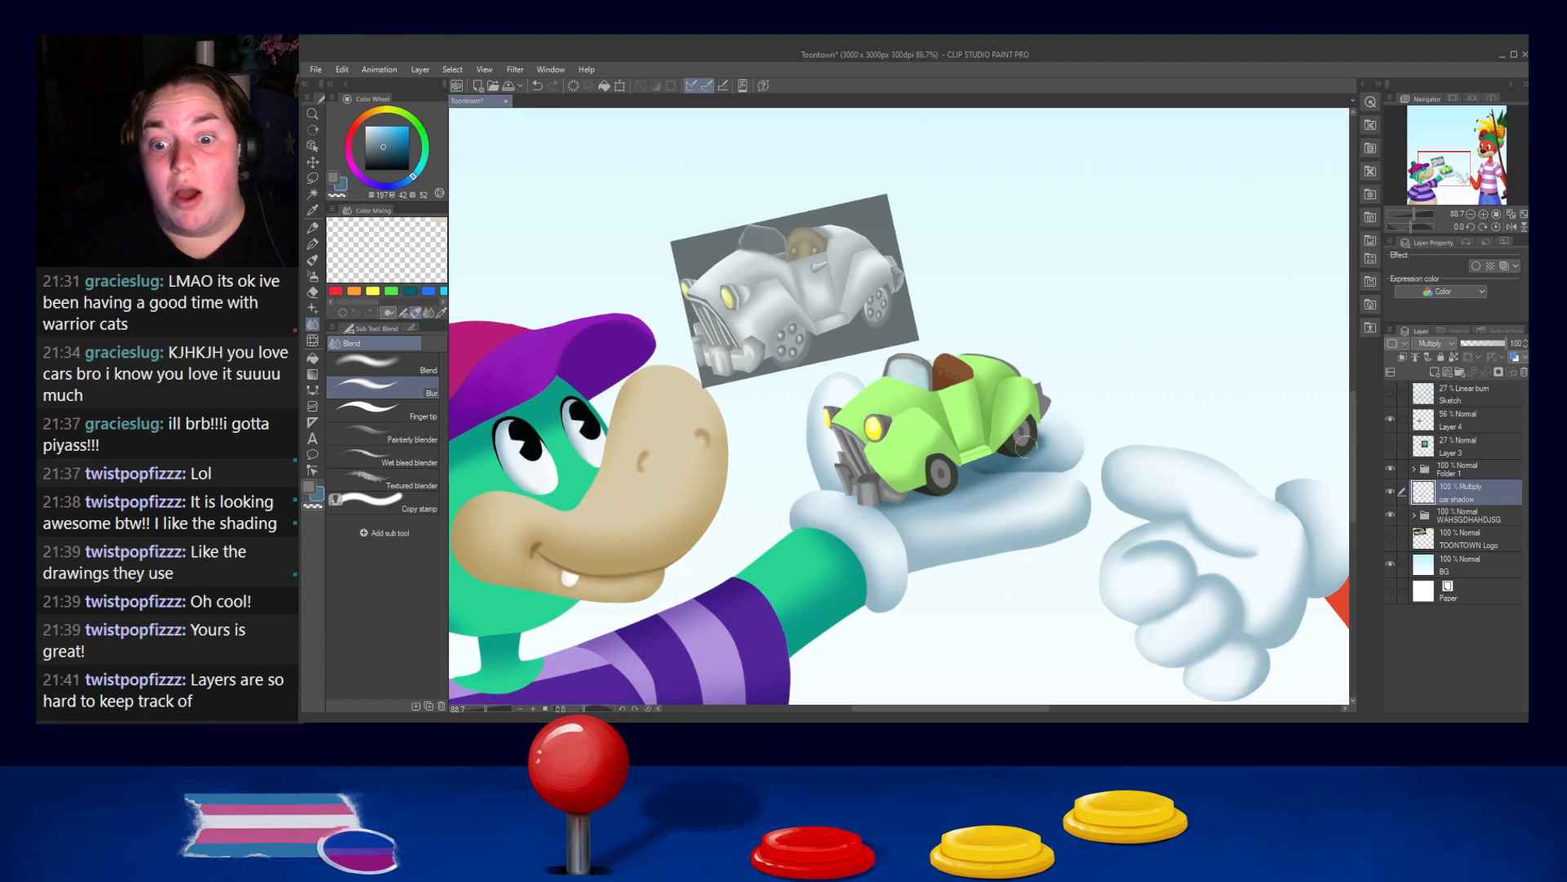
Review the whole illustration and hide Layer 4, which holds the gray car reference image
scroll(1279, 317, down, 10)
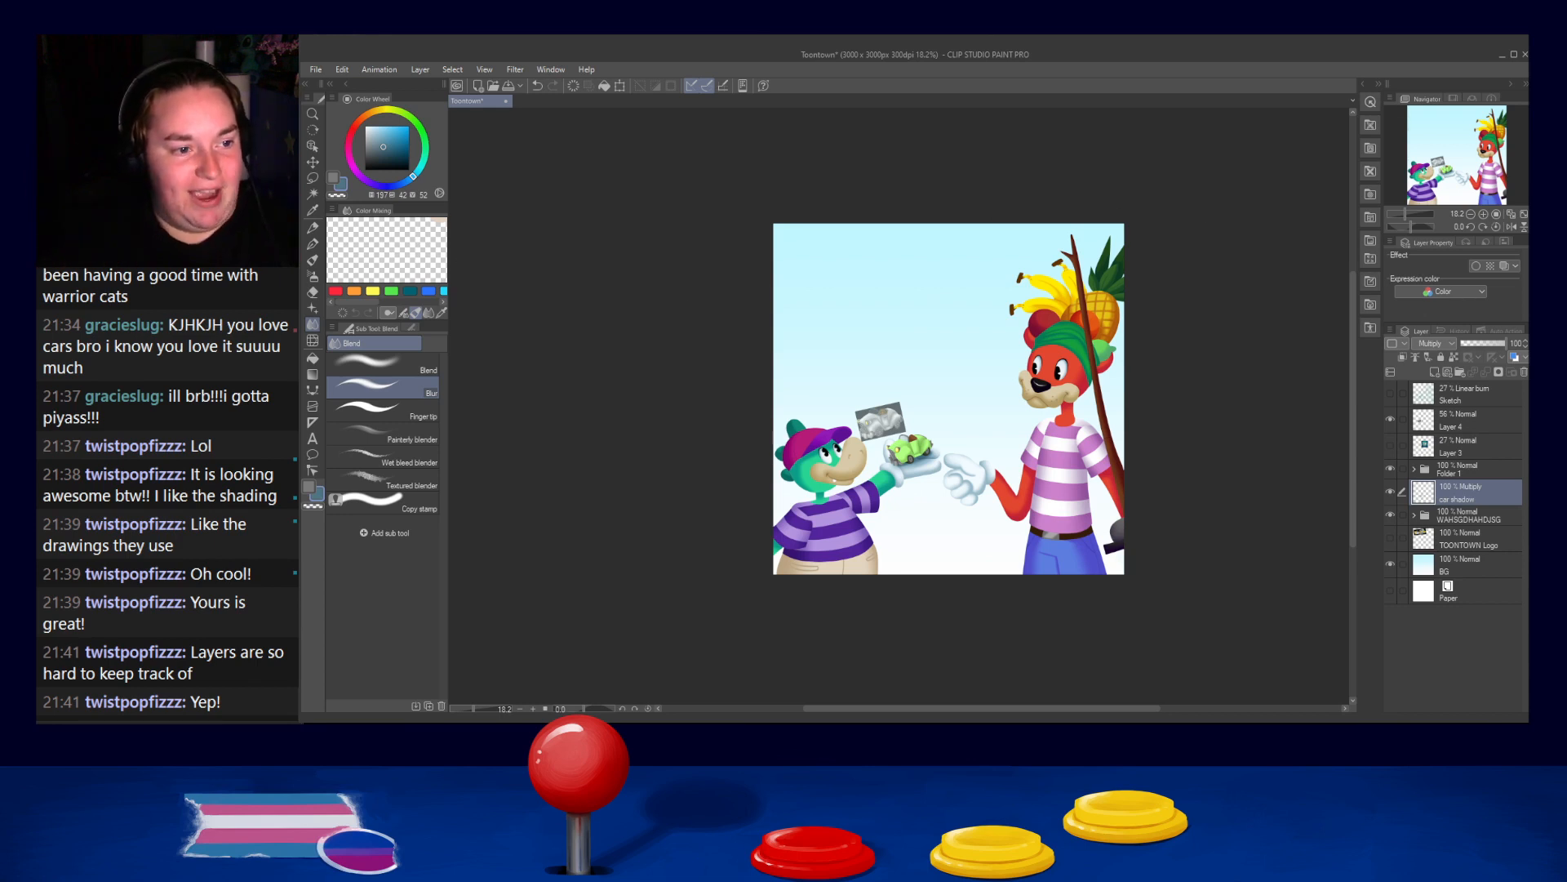
drag(1080, 442, 1054, 401)
scroll(946, 415, up, 4)
scroll(885, 406, down, 1)
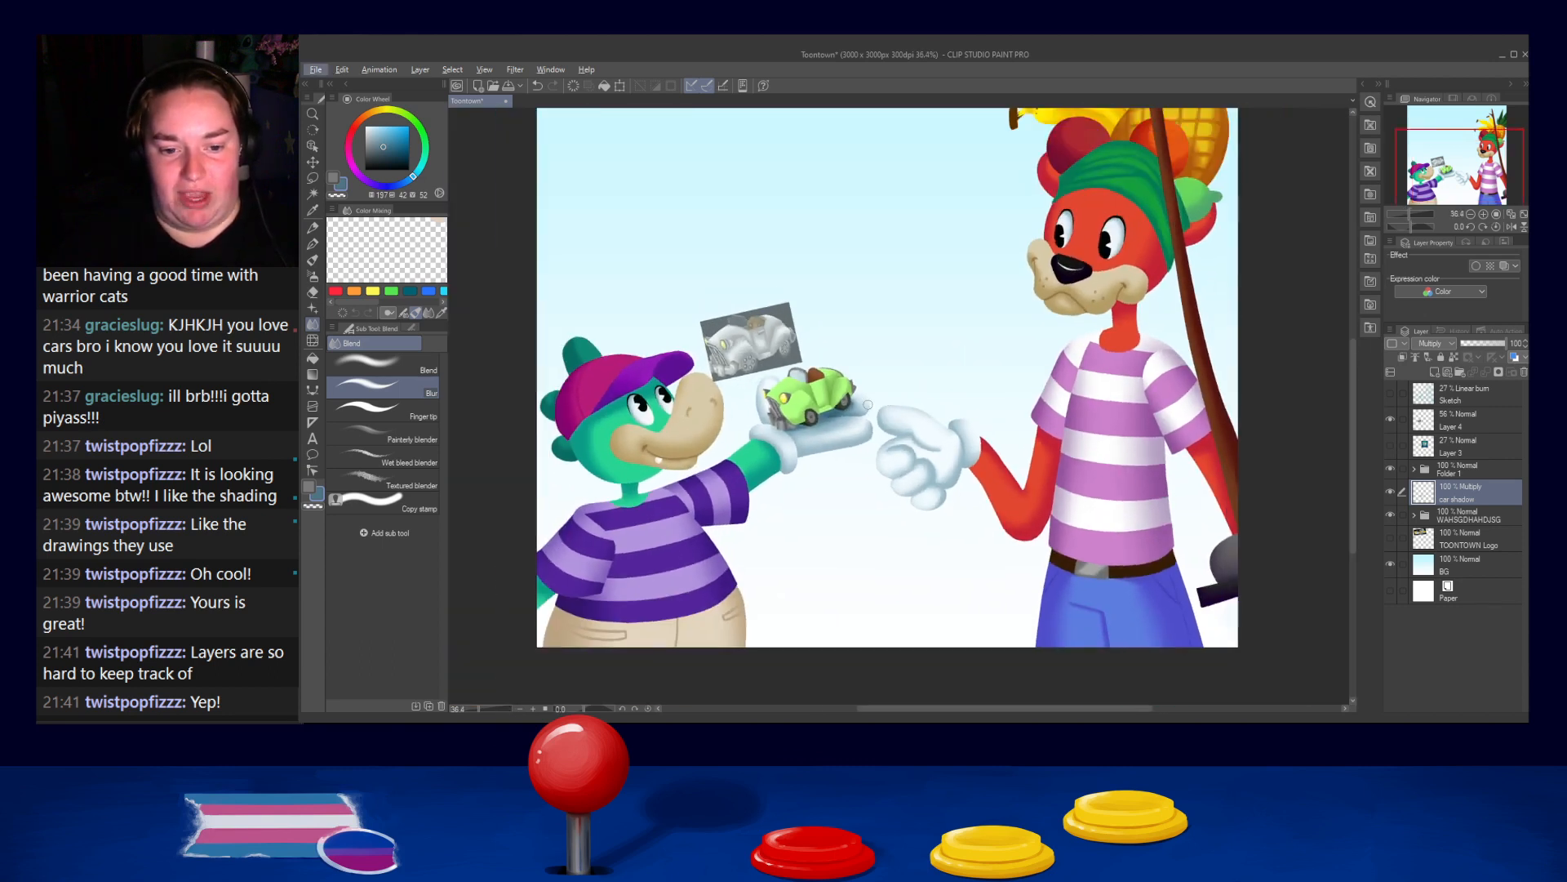
drag(884, 405, 889, 440)
click(1390, 422)
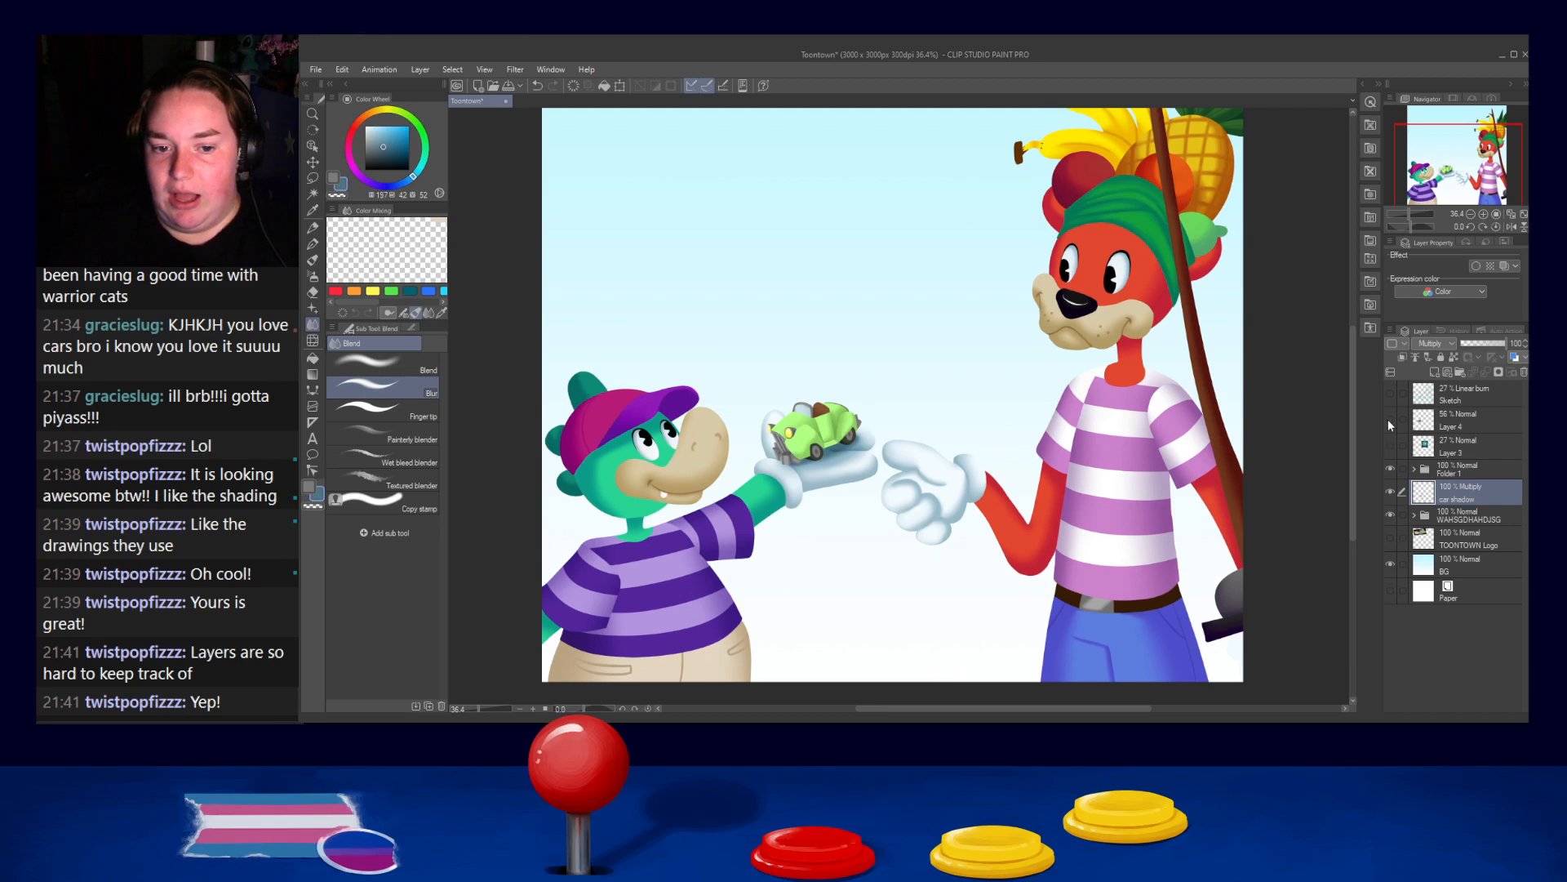
Delete Layer 4 with the gray car reference and show Layer 3, which holds the shark reference image
click(1478, 413)
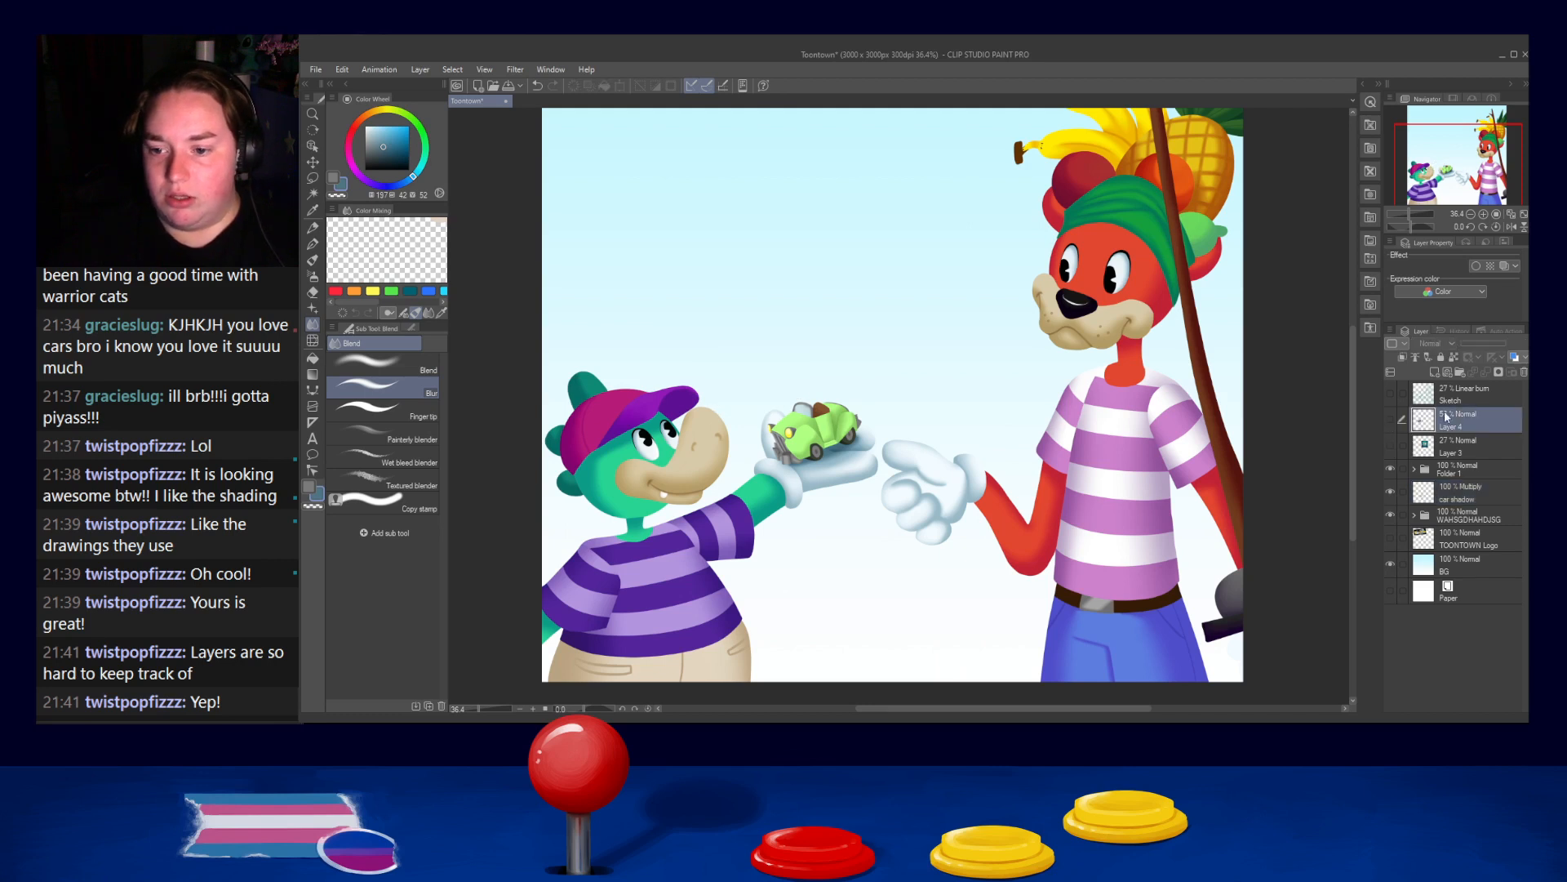
click(1389, 420)
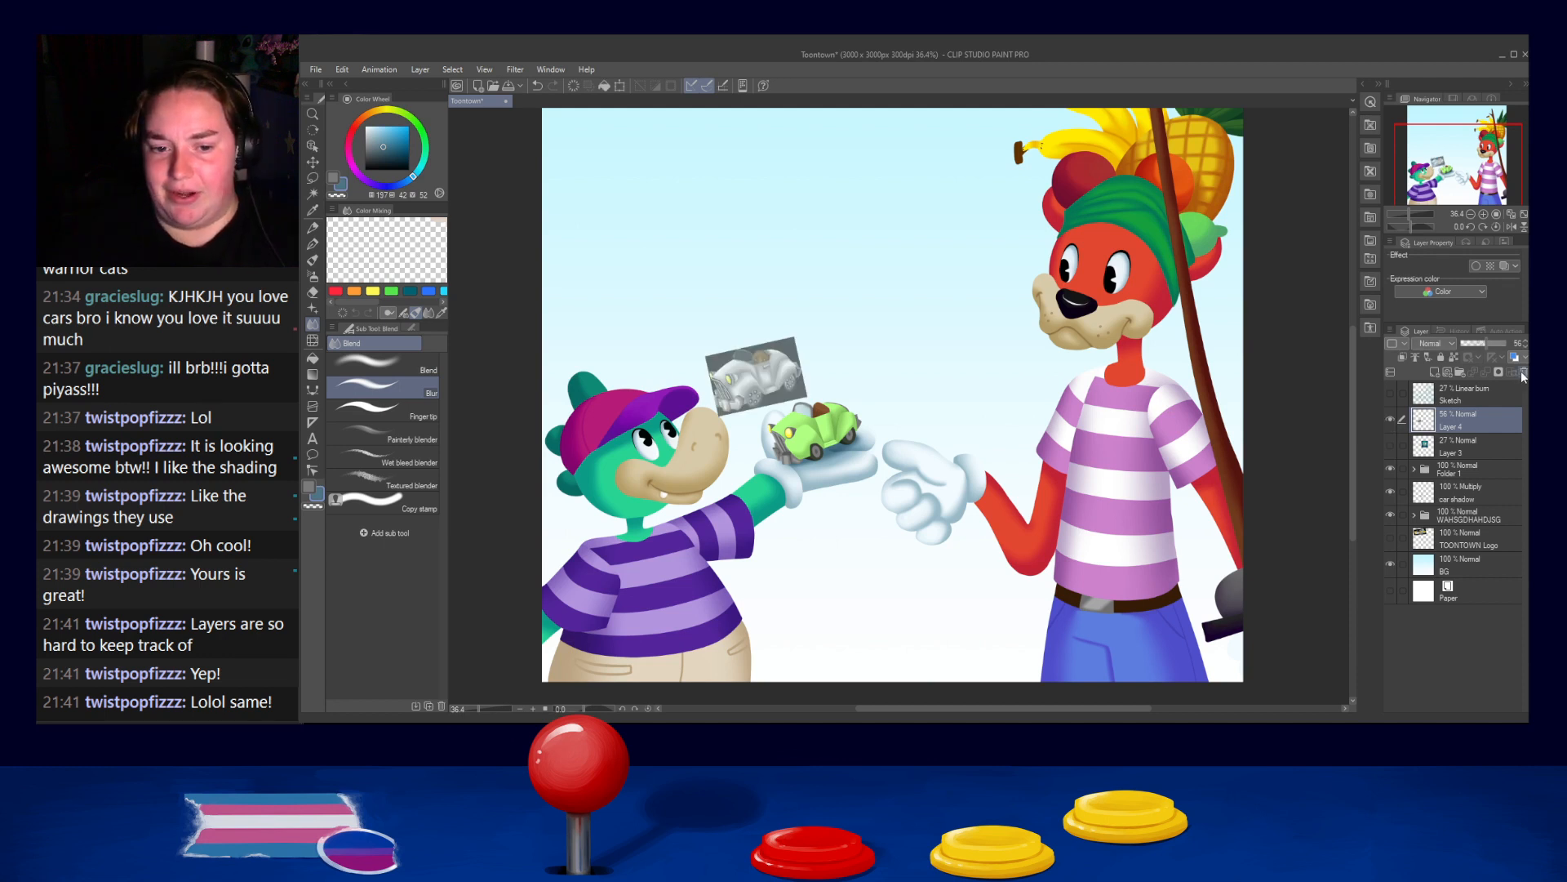
click(1524, 372)
click(1390, 419)
drag(1043, 362, 1013, 388)
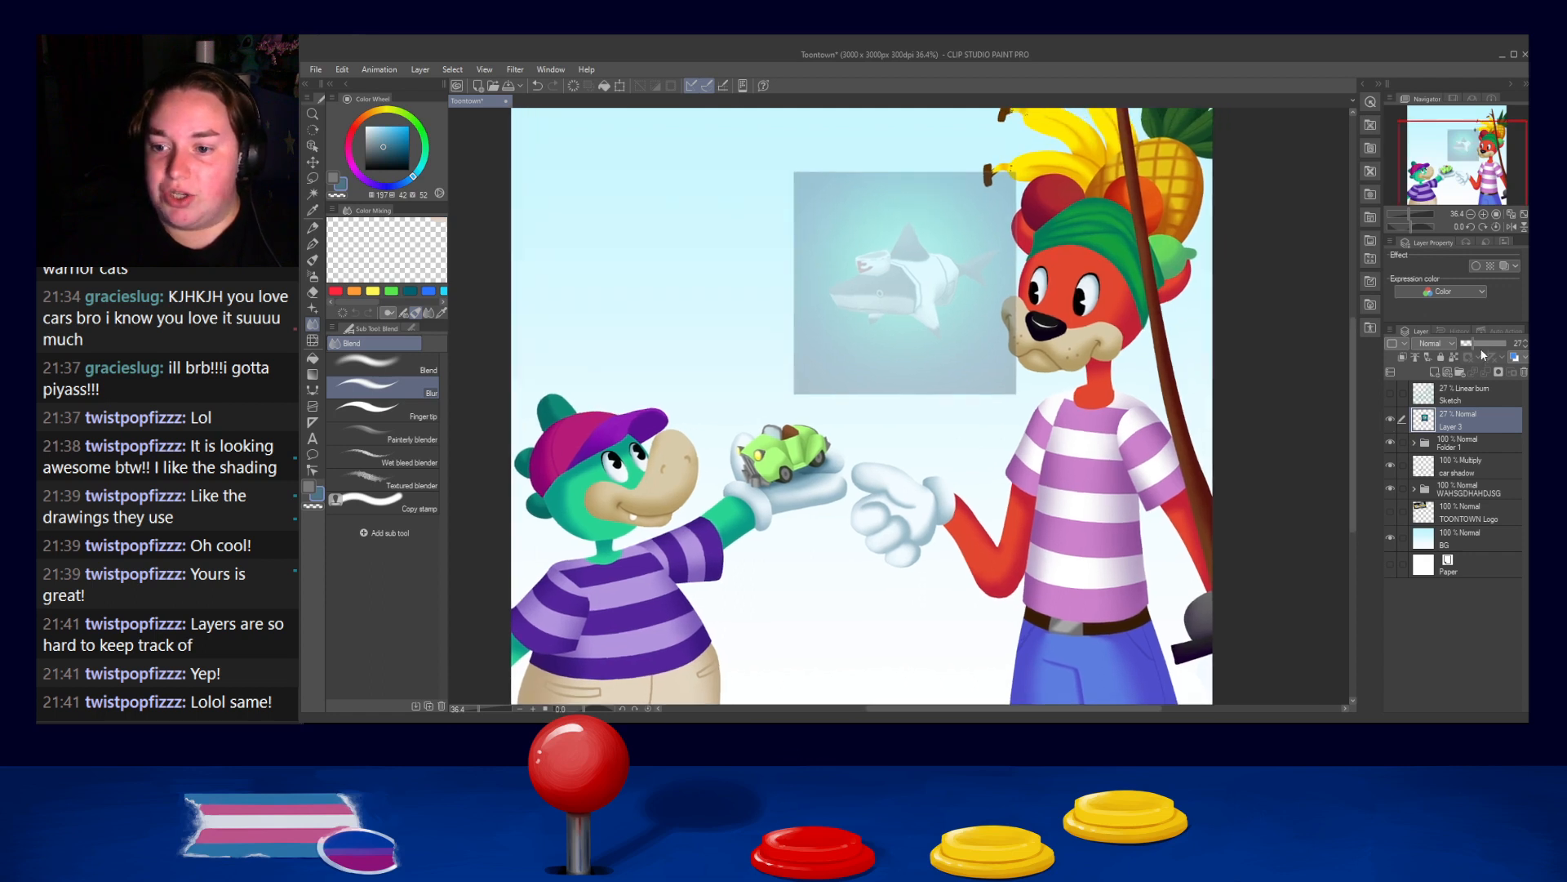
Rotate, flip and move the shark reference on Layer 3 below the two characters' hands and set its opacity to 49%
drag(1483, 353, 1525, 359)
drag(946, 442, 941, 404)
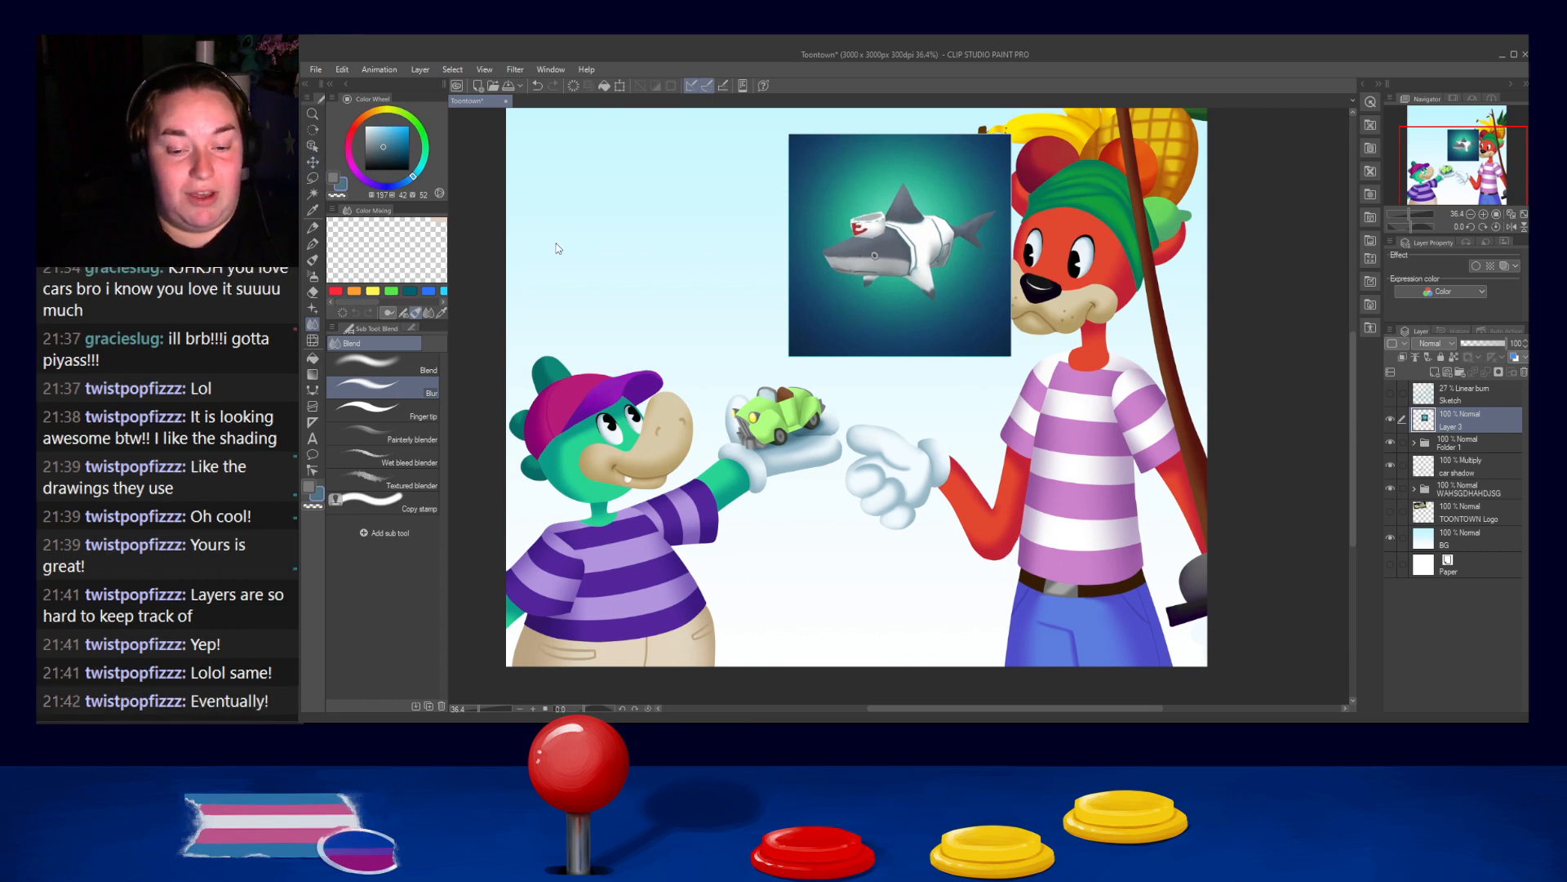
key(ctrl+t)
drag(1015, 362, 818, 603)
drag(910, 545, 918, 556)
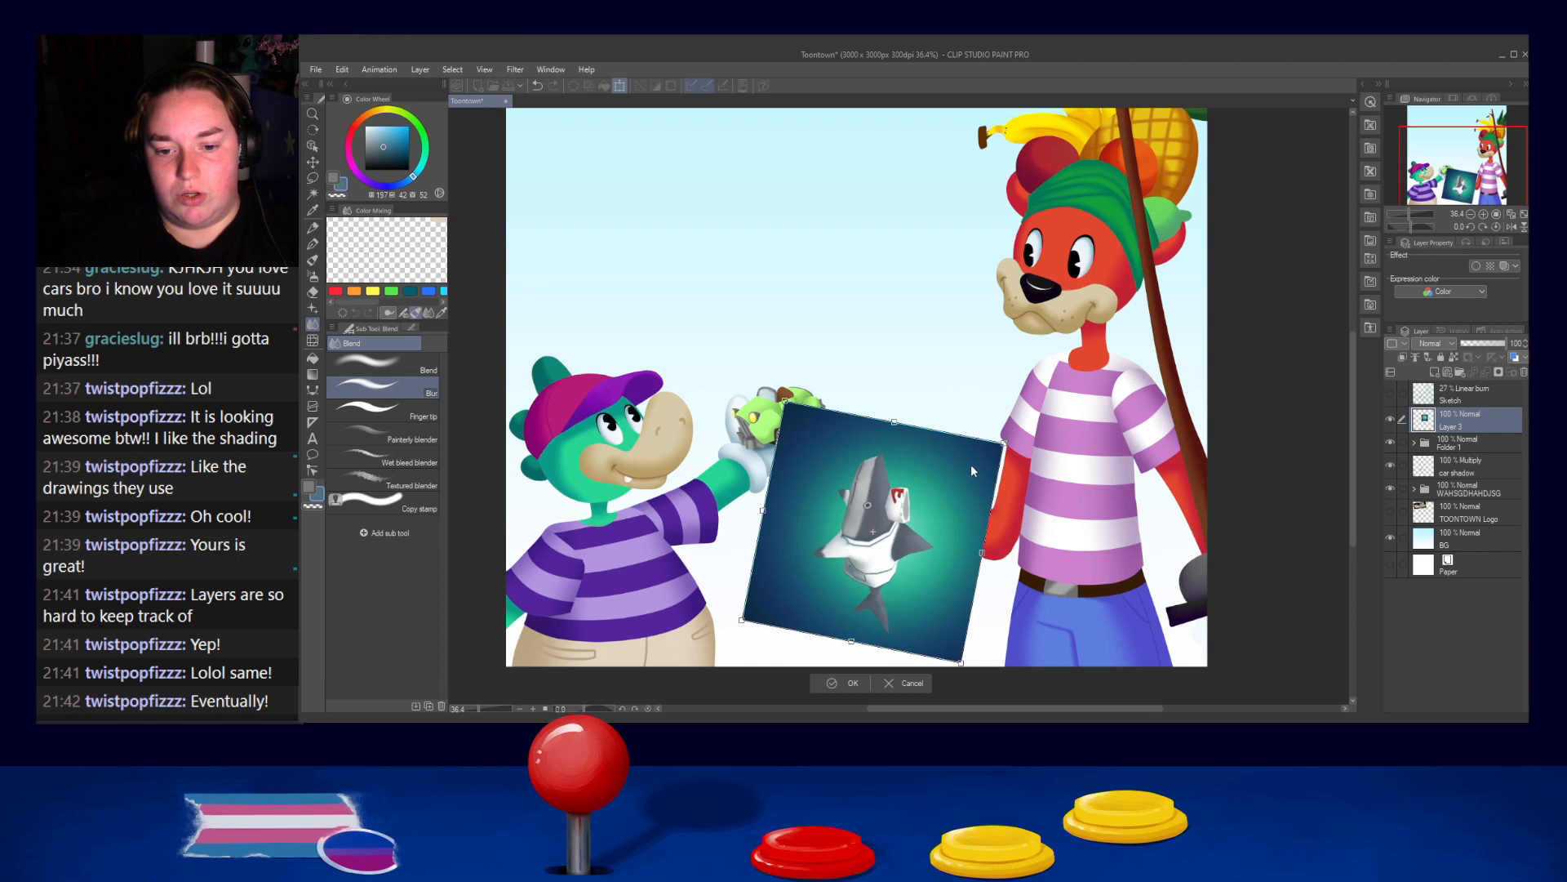
key(h)
drag(947, 564, 945, 554)
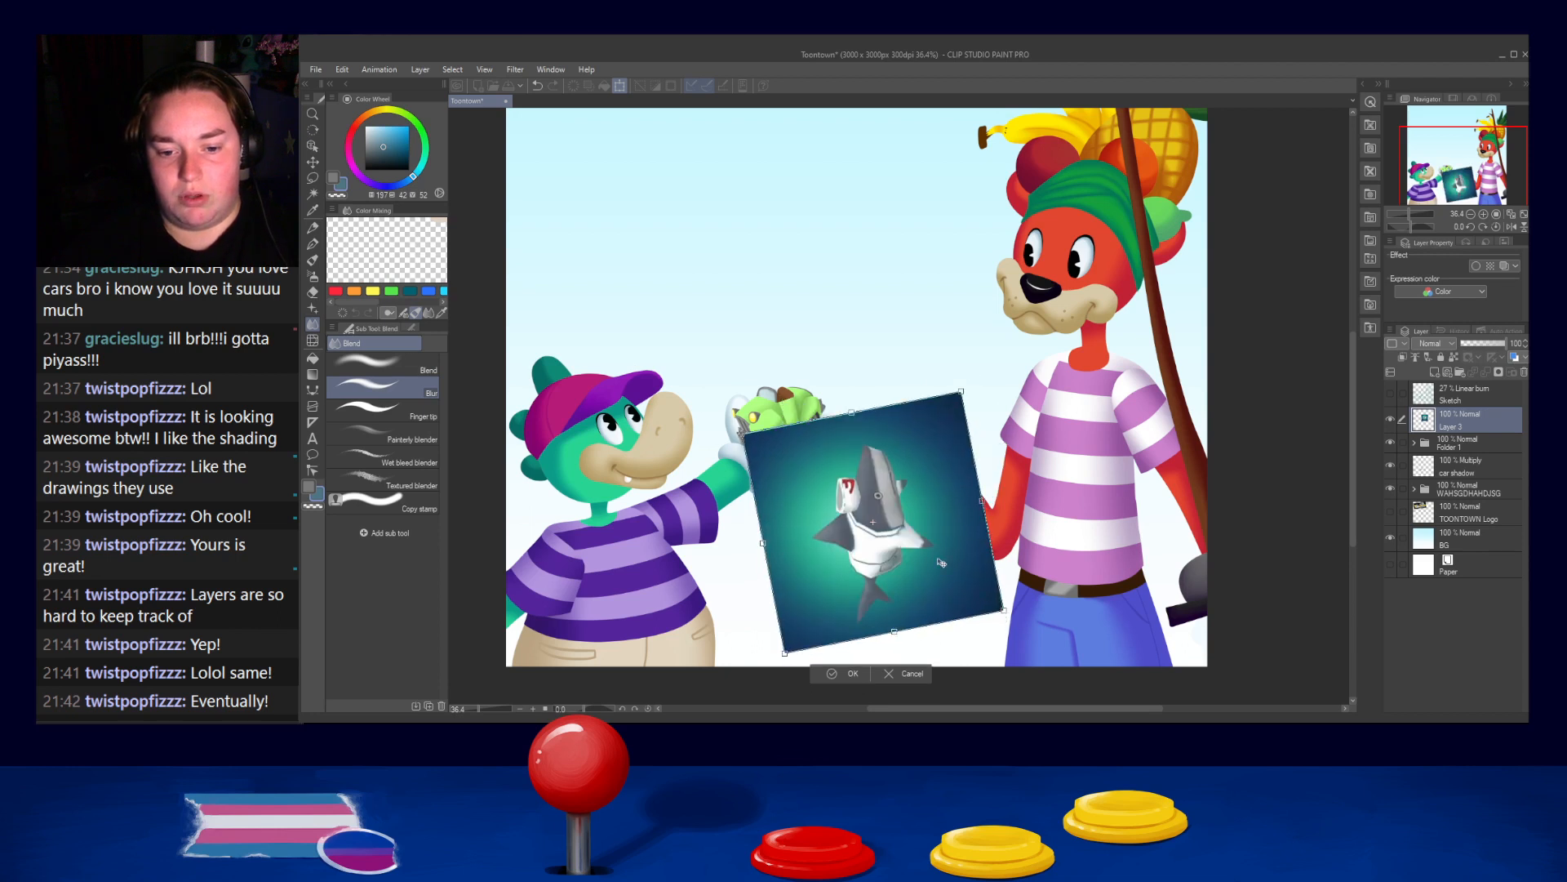
key(Return)
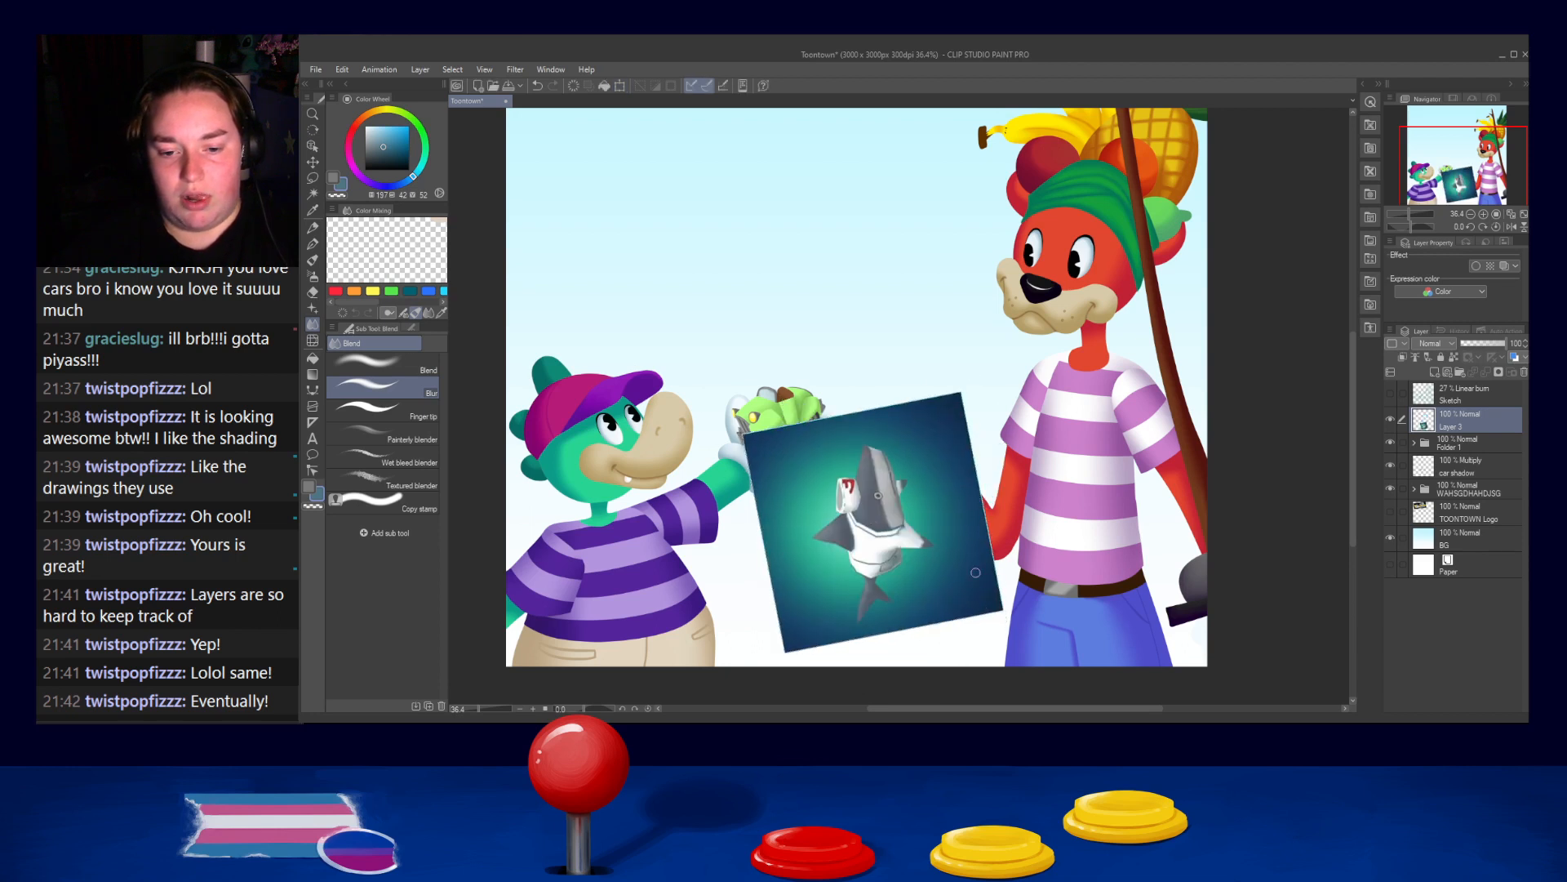
click(1483, 346)
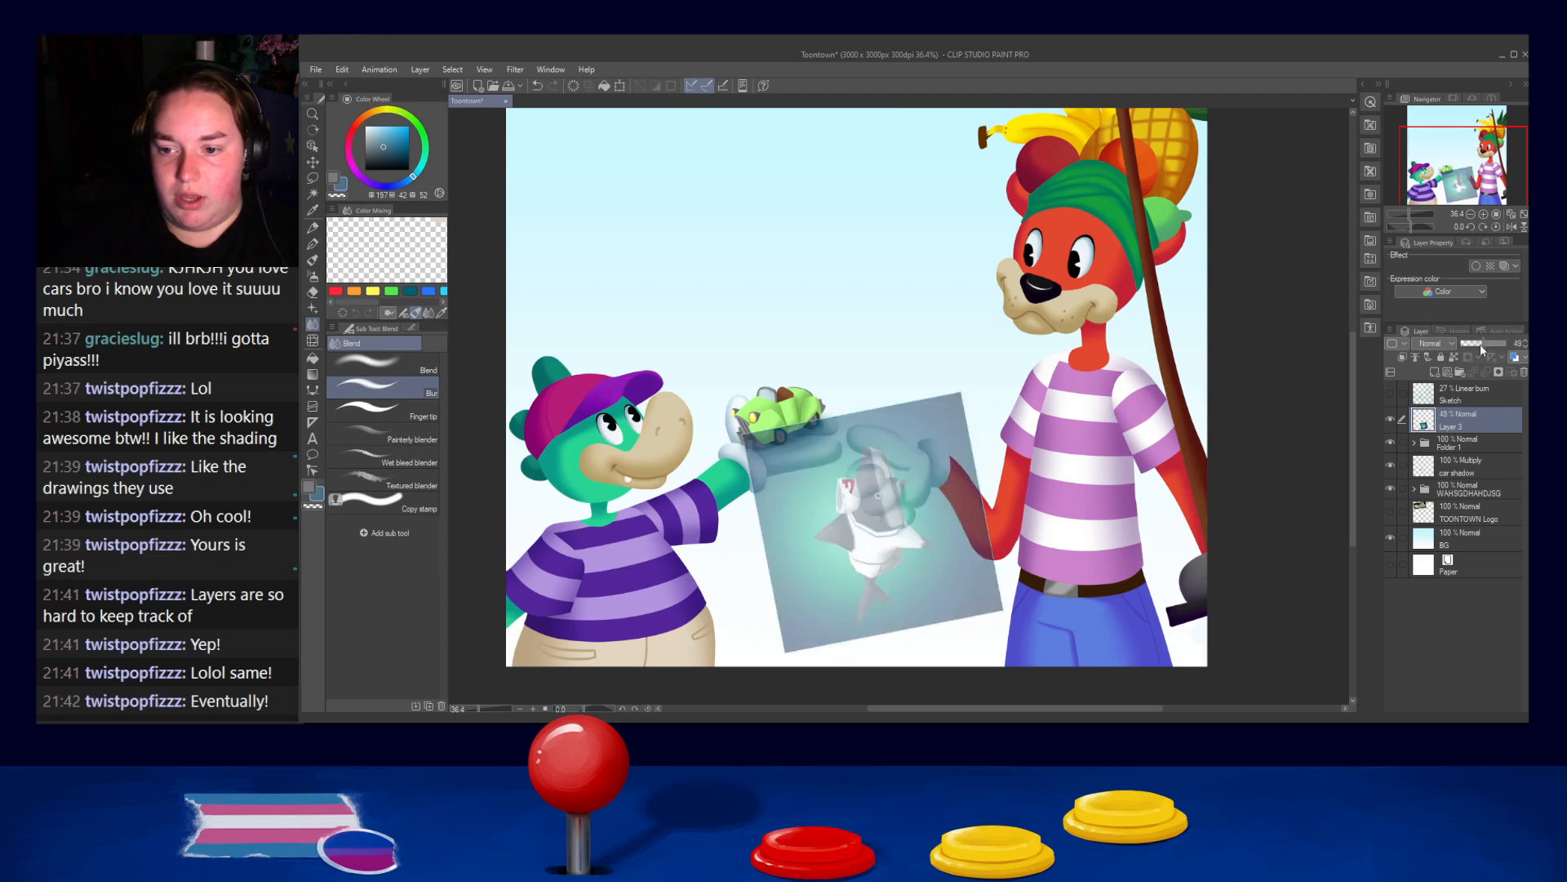
drag(890, 554, 881, 544)
scroll(923, 600, up, 2)
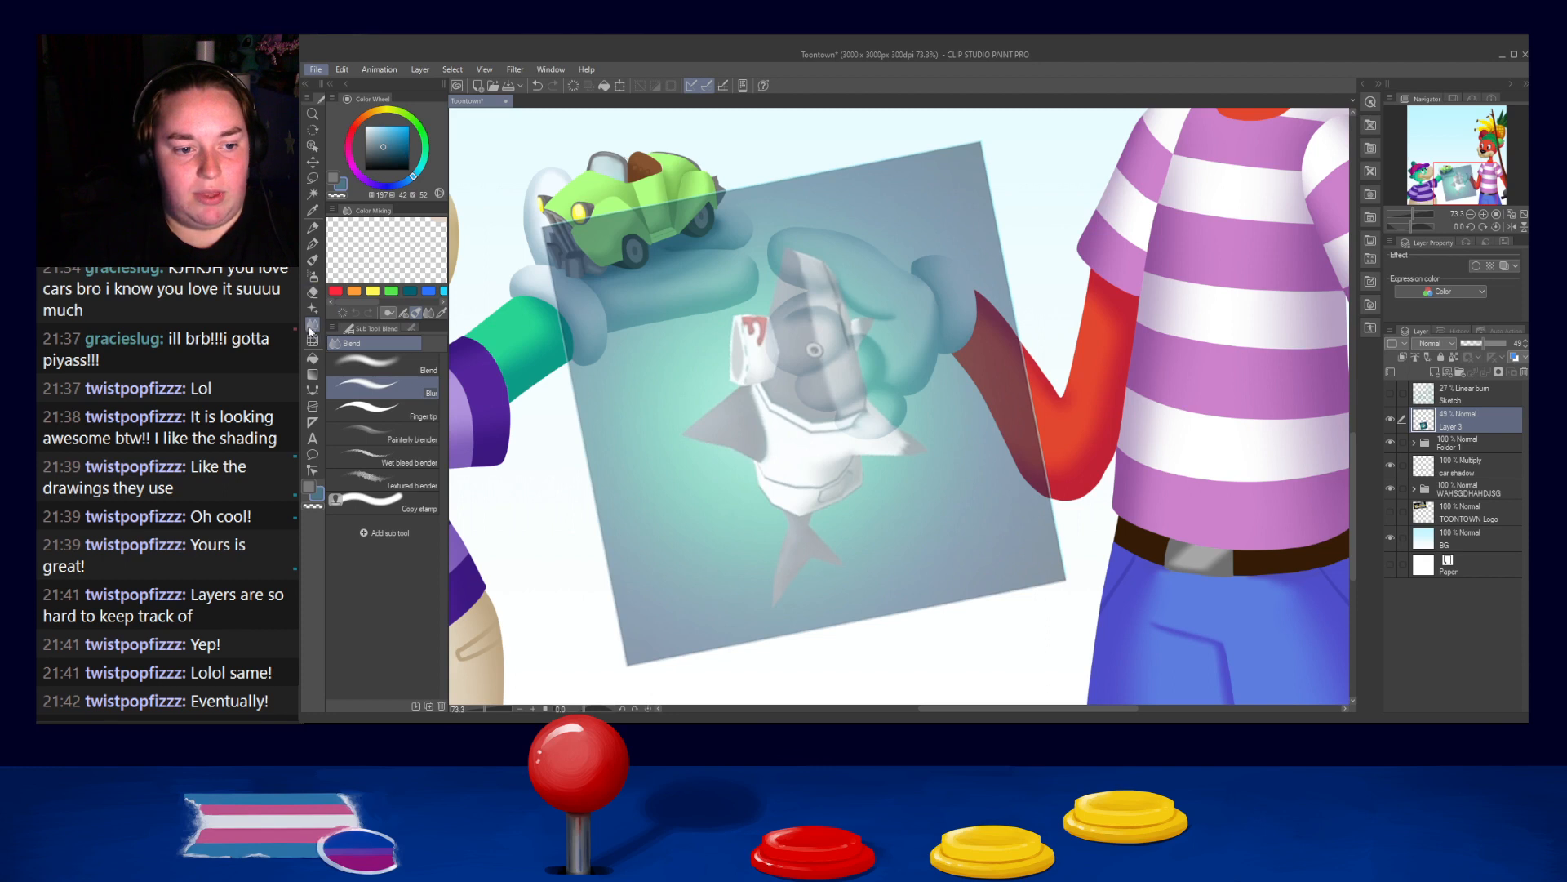
click(313, 455)
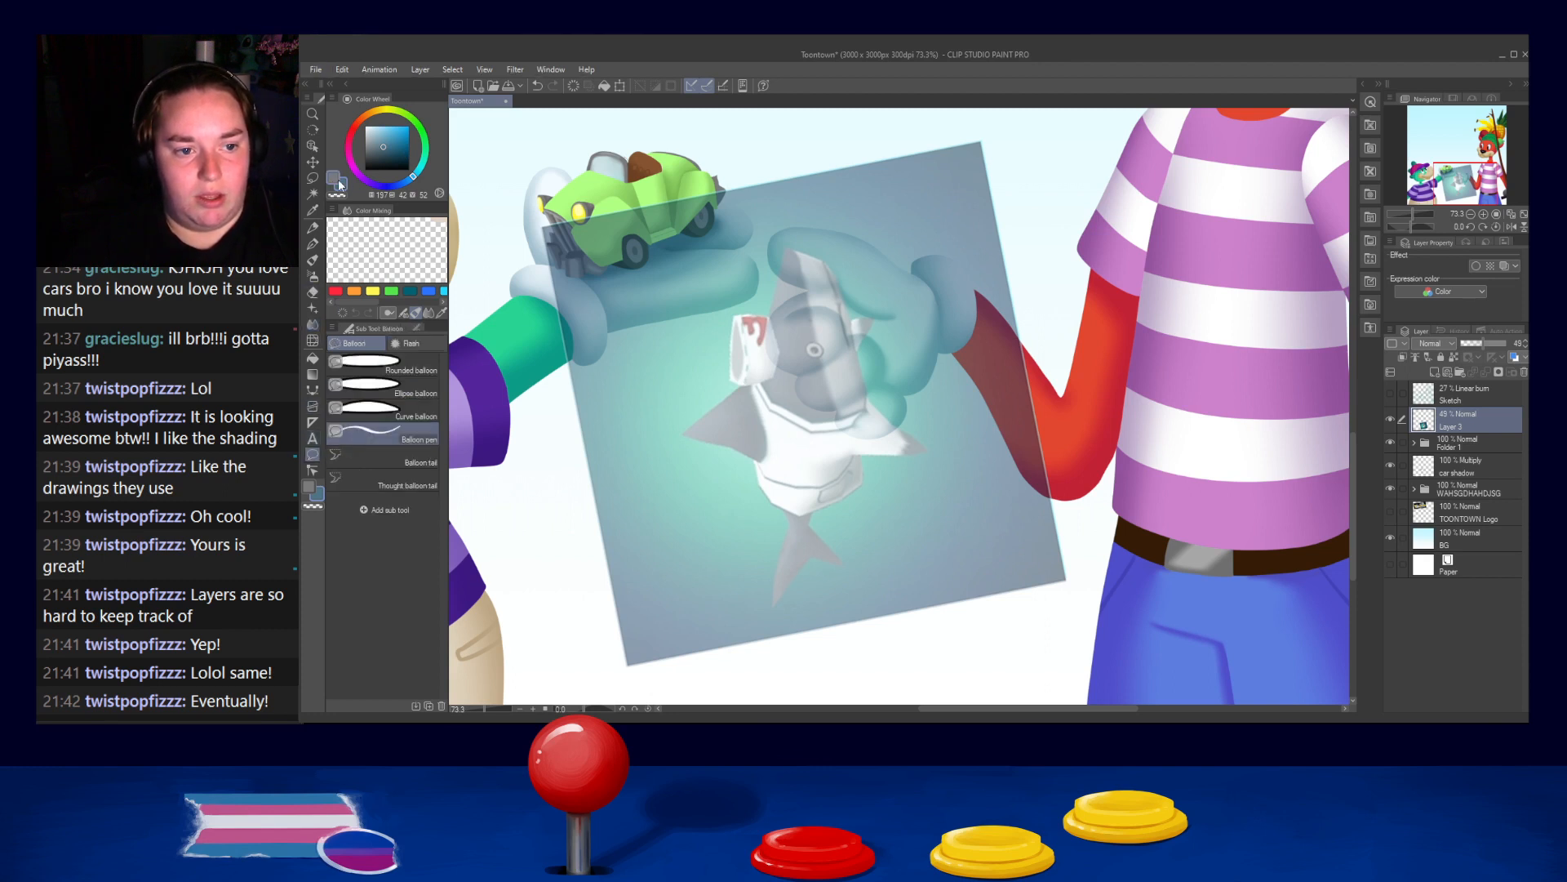
mouse_move(619, 132)
mouse_down()
mouse_move(580, 160)
mouse_move(624, 132)
mouse_up()
key(ctrl+z)
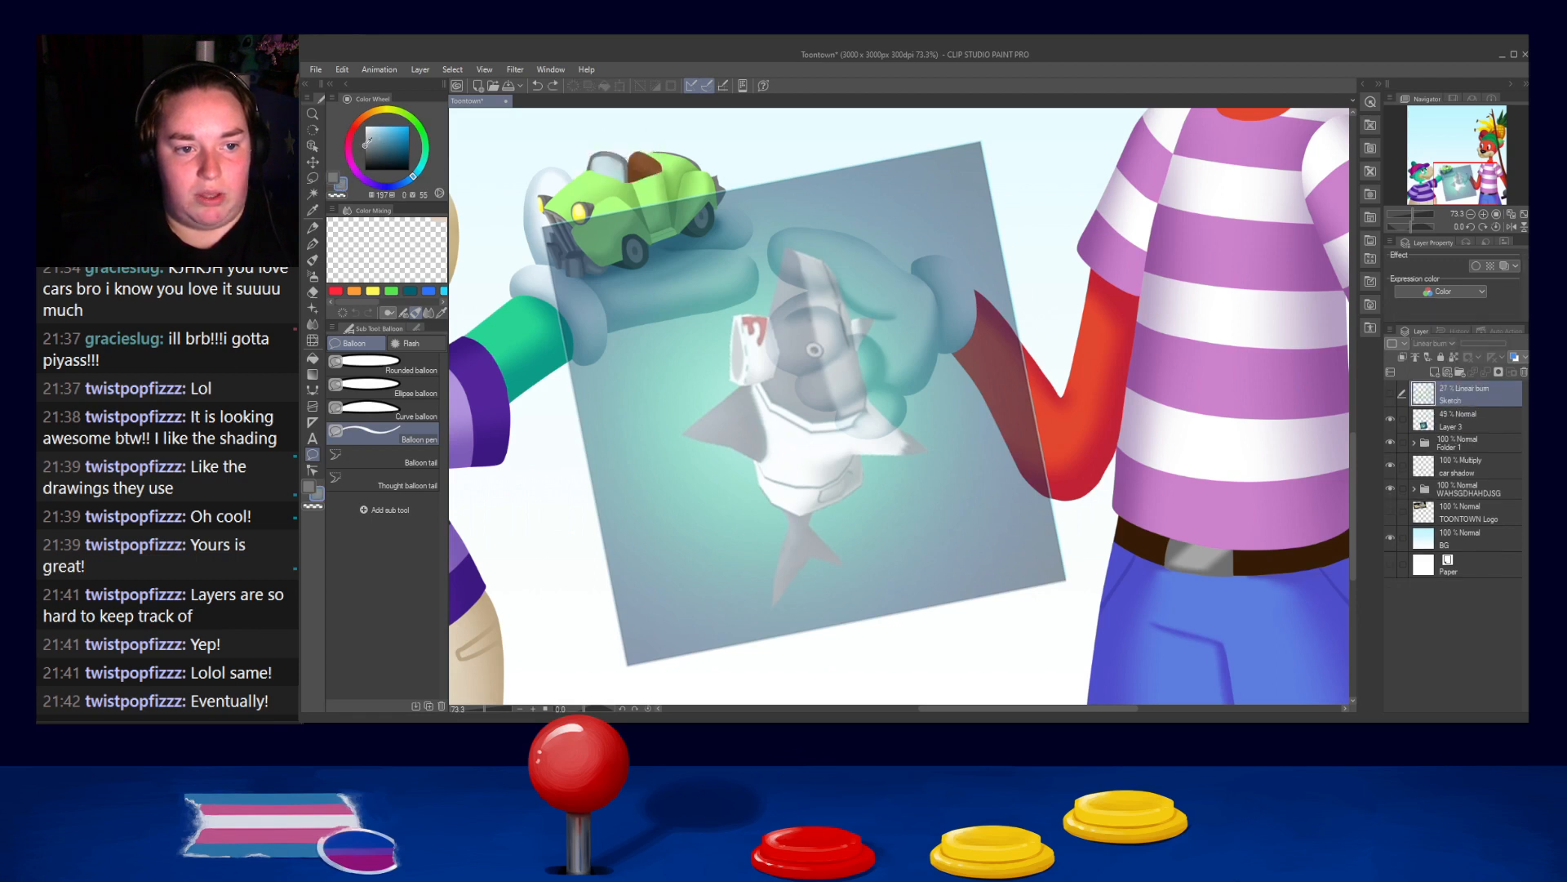
mouse_move(644, 260)
mouse_down()
mouse_move(747, 253)
mouse_move(653, 243)
mouse_up()
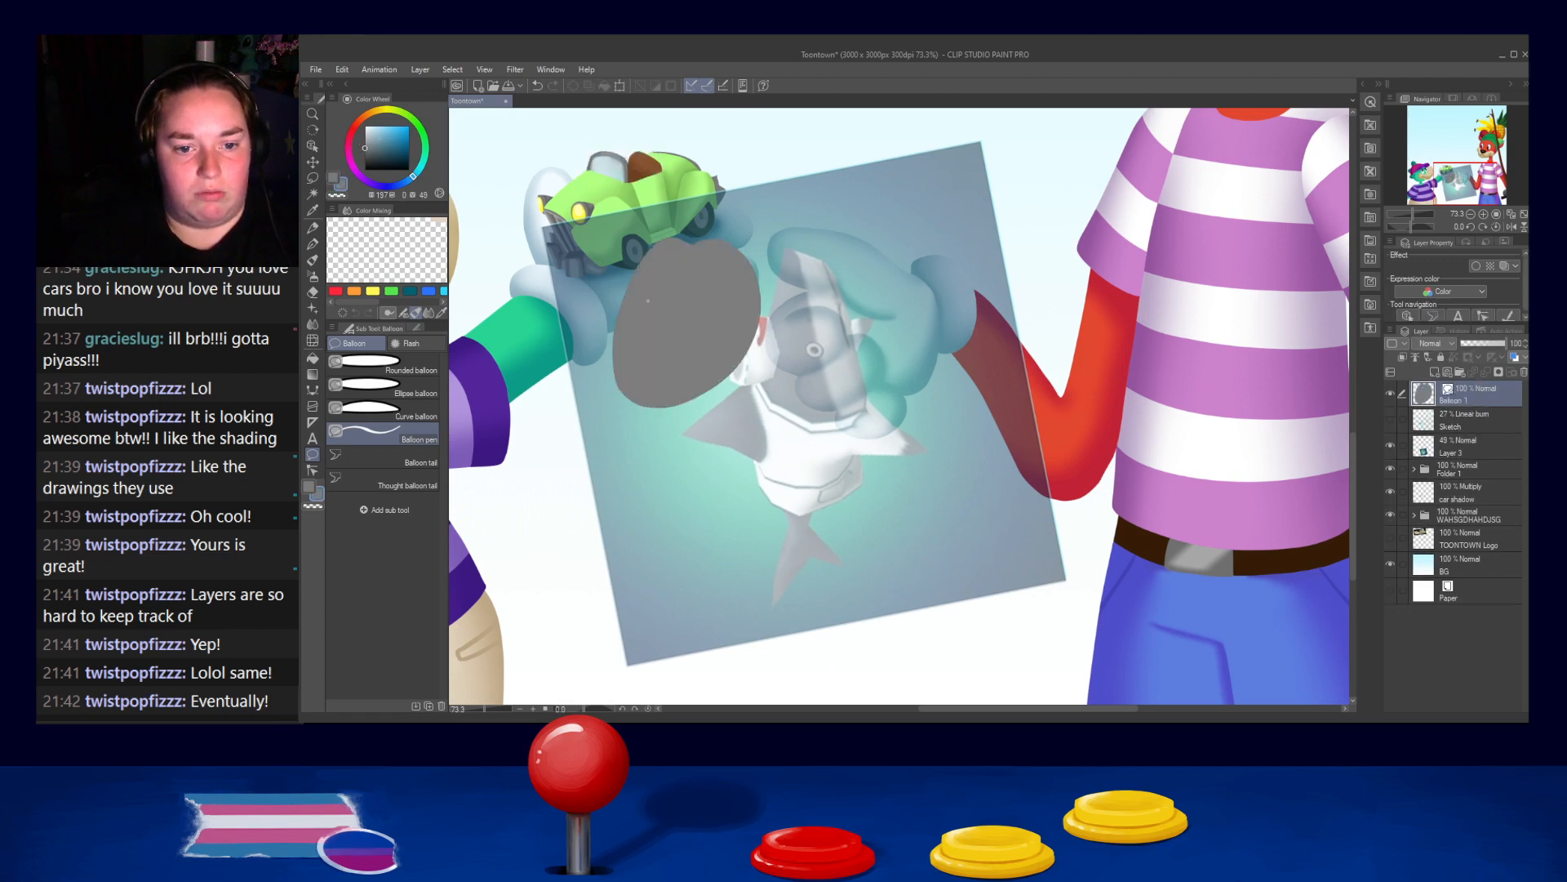
click(332, 196)
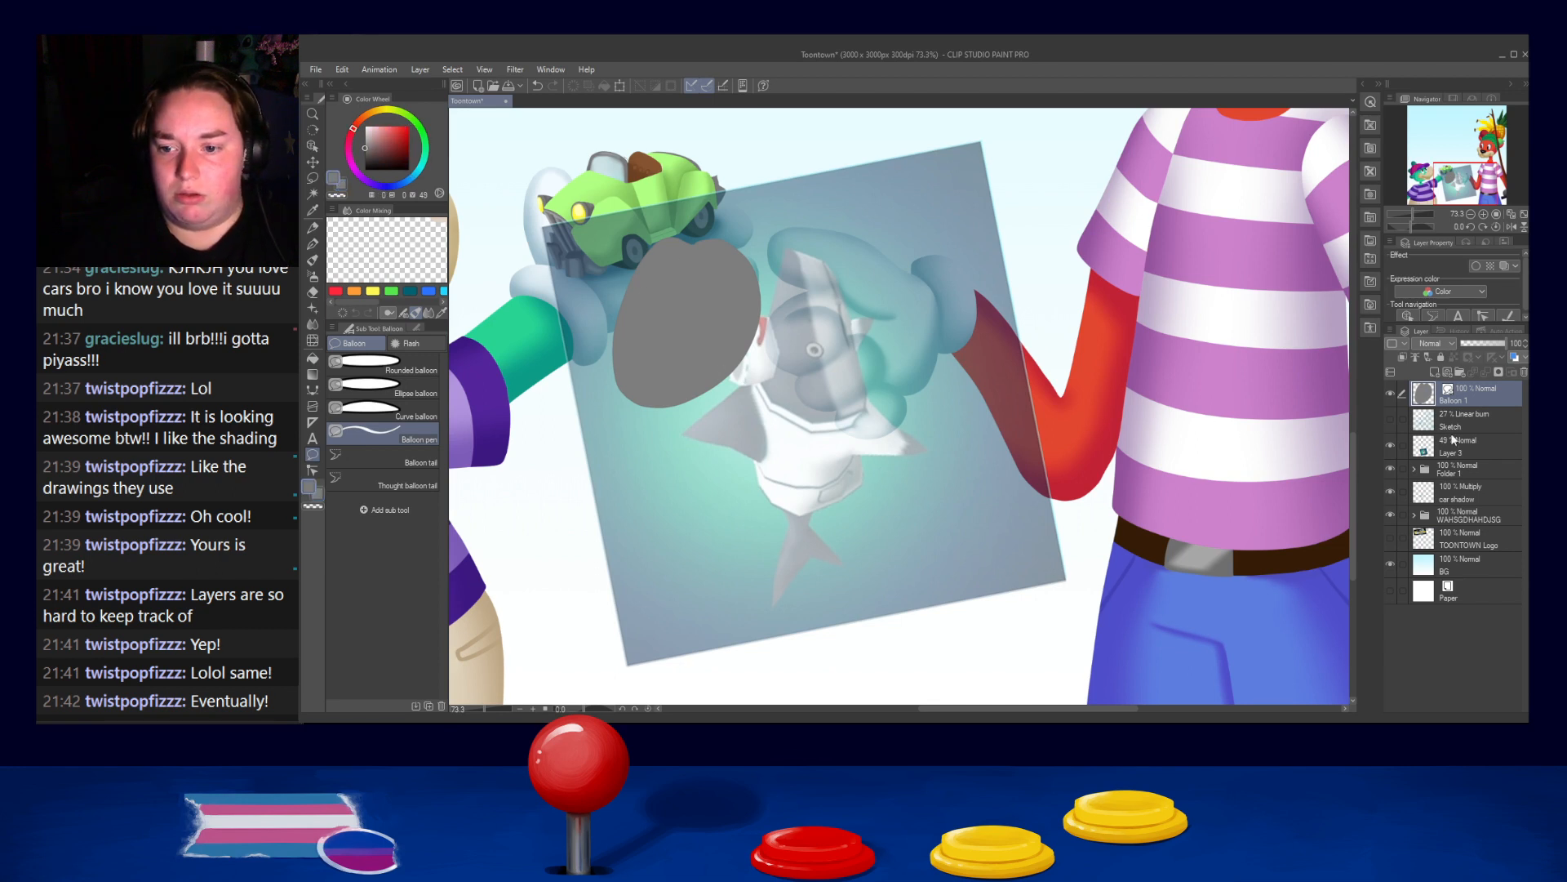
click(342, 187)
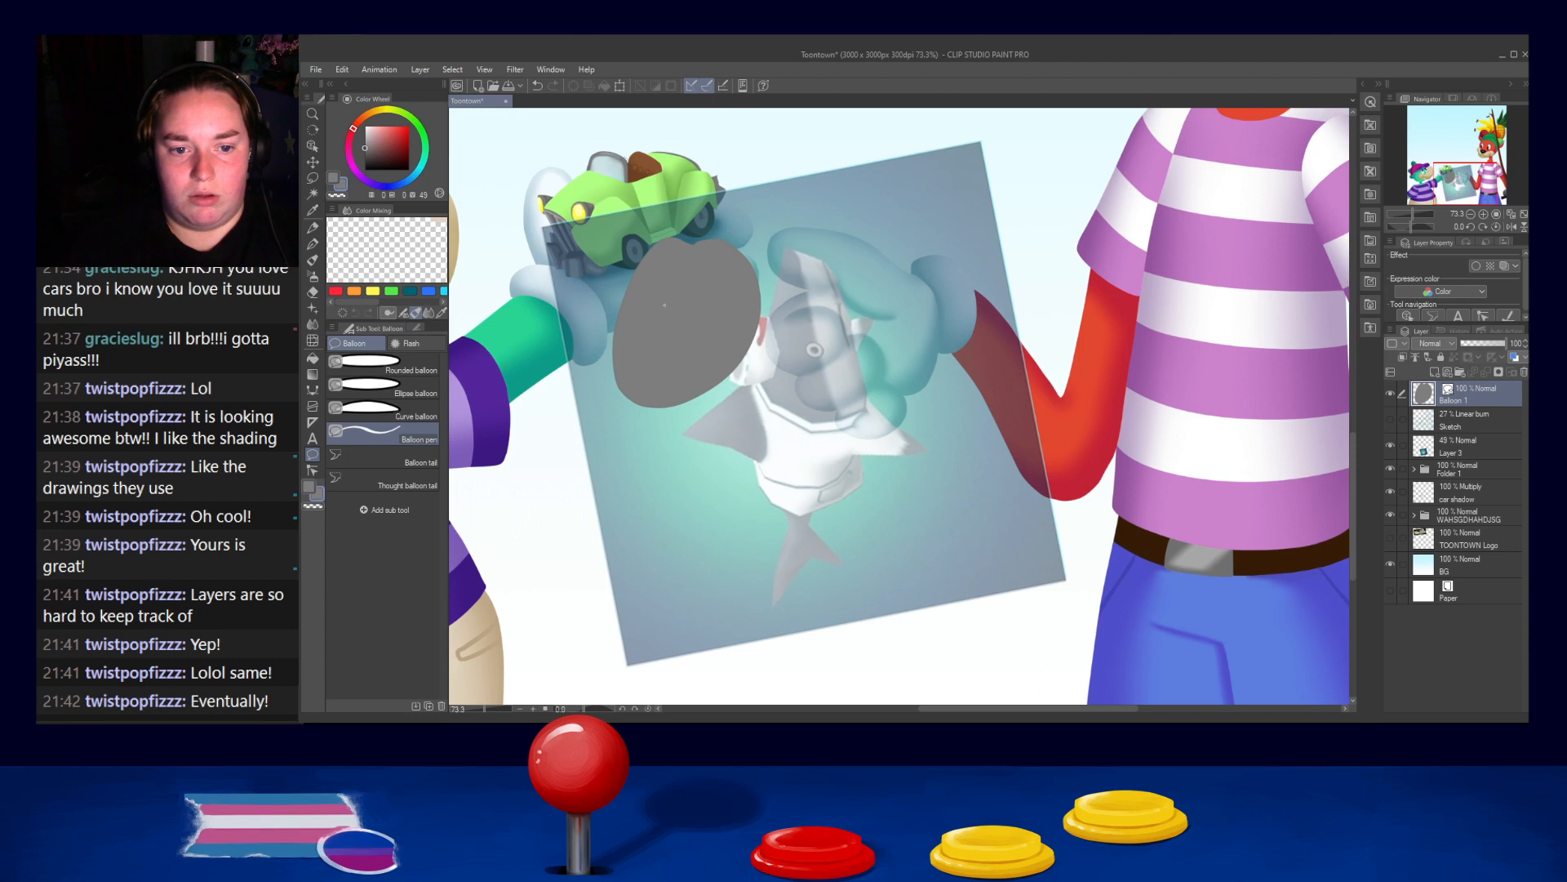
key(ctrl+z)
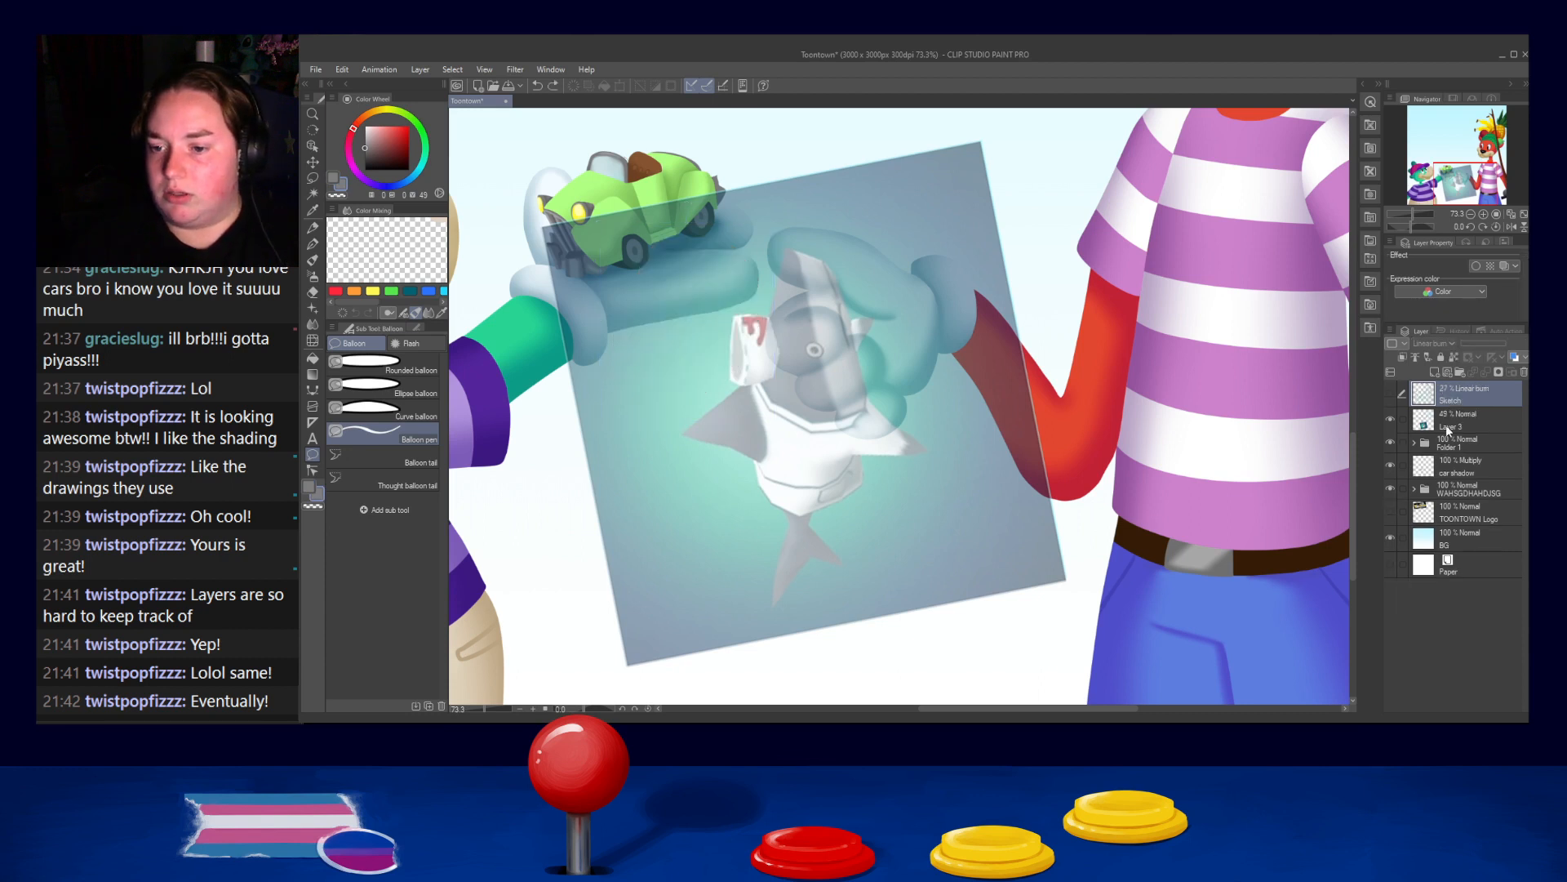
Trace the shark's body, fins and tail over the reference as a gray filled silhouette with the Balloon pen
mouse_move(740, 387)
mouse_down()
mouse_move(680, 433)
mouse_move(752, 453)
mouse_move(790, 527)
mouse_move(769, 609)
mouse_move(796, 582)
mouse_up()
drag(826, 482, 812, 504)
mouse_move(879, 454)
mouse_down()
mouse_move(932, 449)
mouse_move(898, 423)
mouse_up()
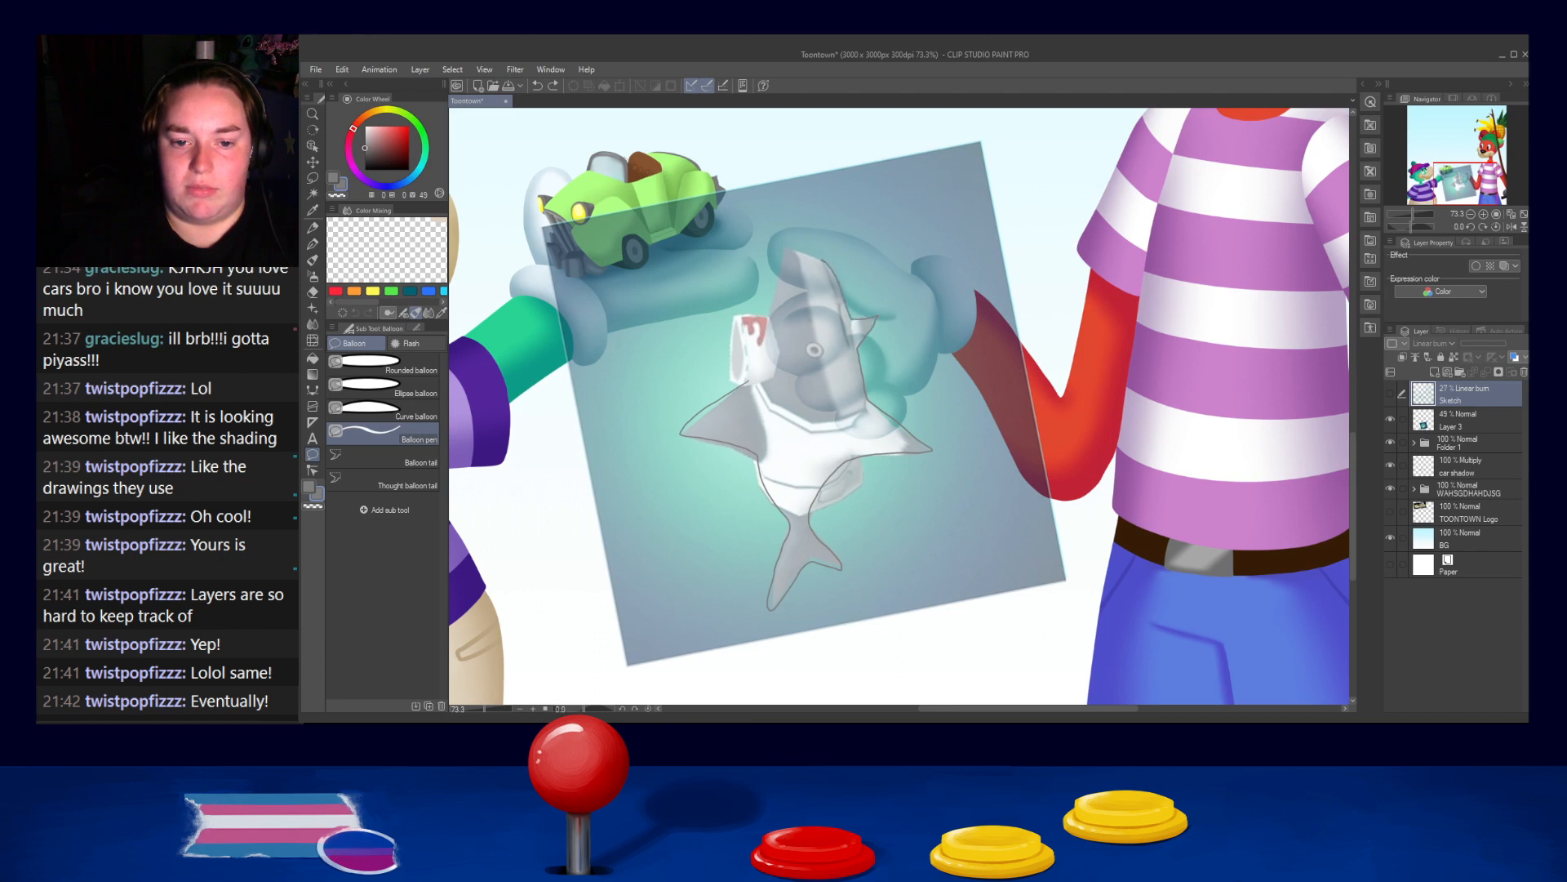
drag(782, 277, 756, 369)
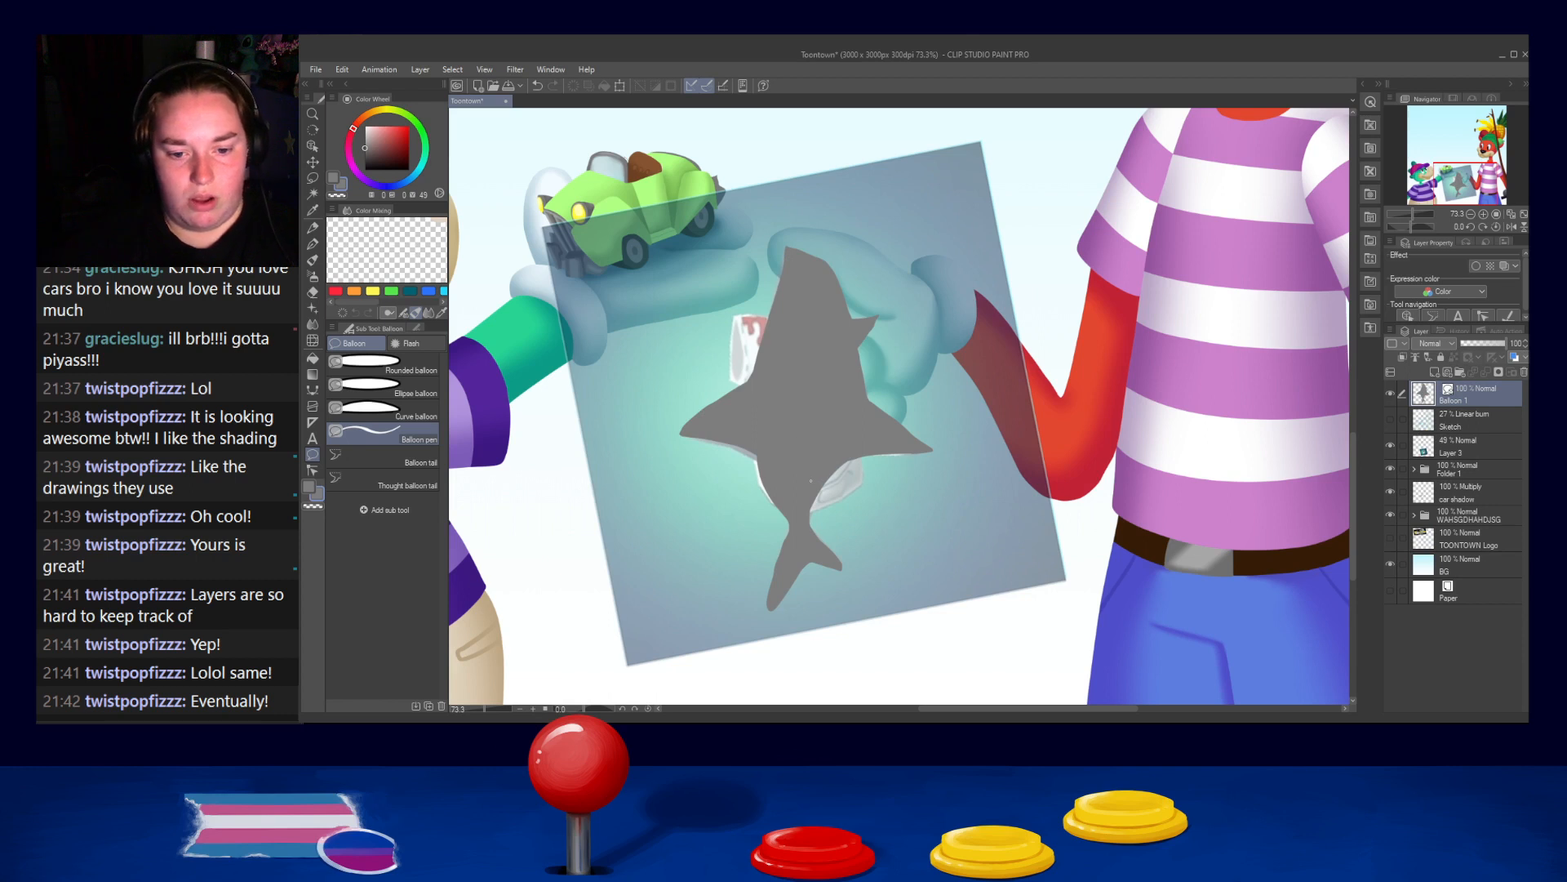
Refine the shark silhouette's outline along its body, fins and tail with the Correct line tool's control points
scroll(810, 481, up, 3)
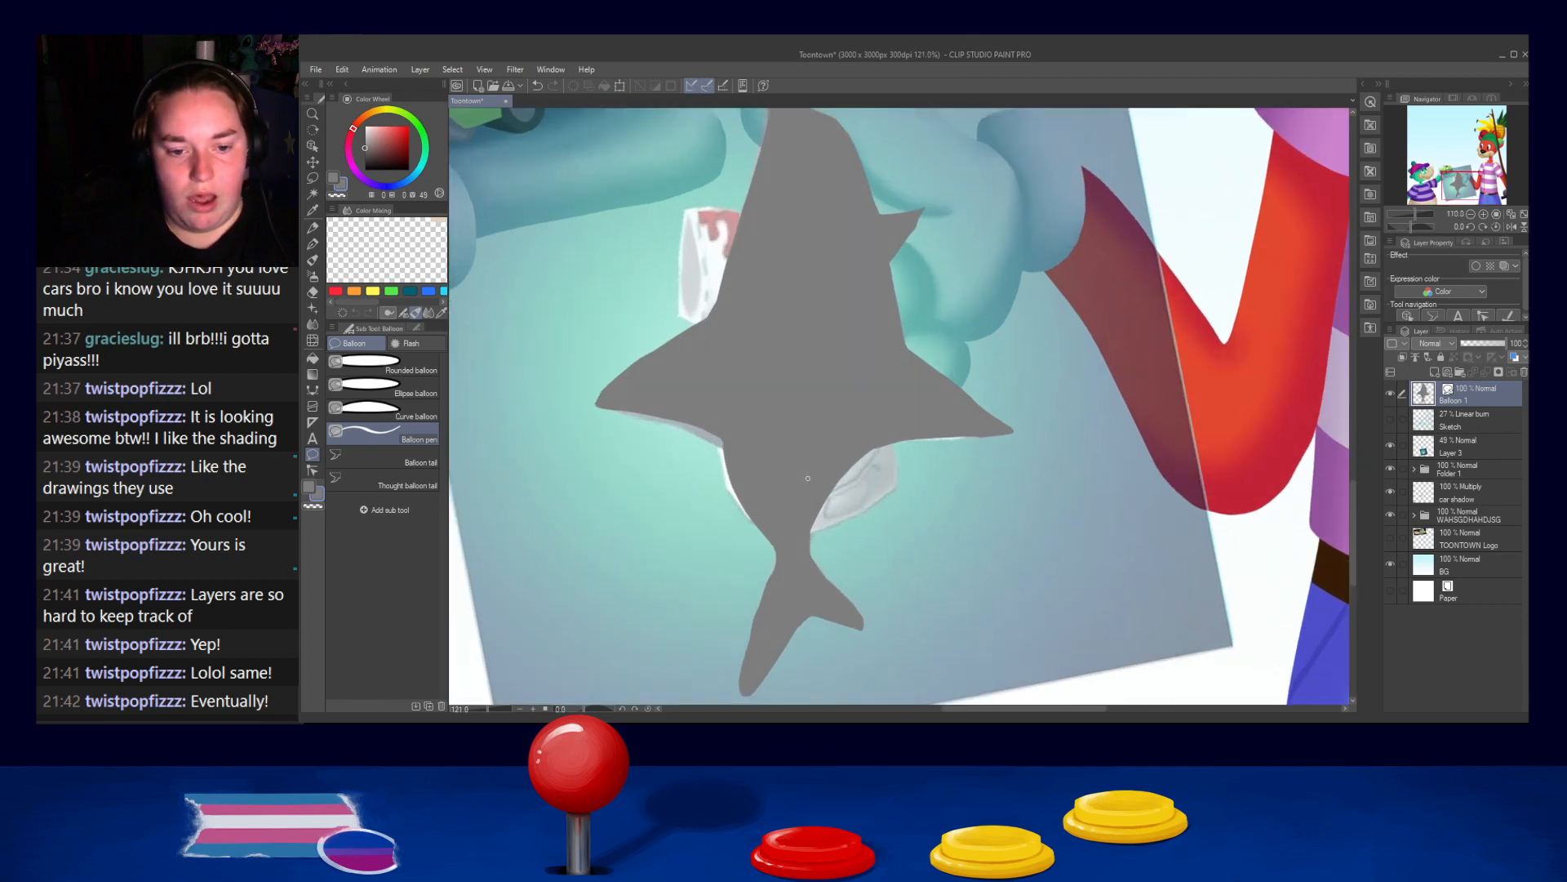
click(313, 472)
scroll(685, 390, down, 1)
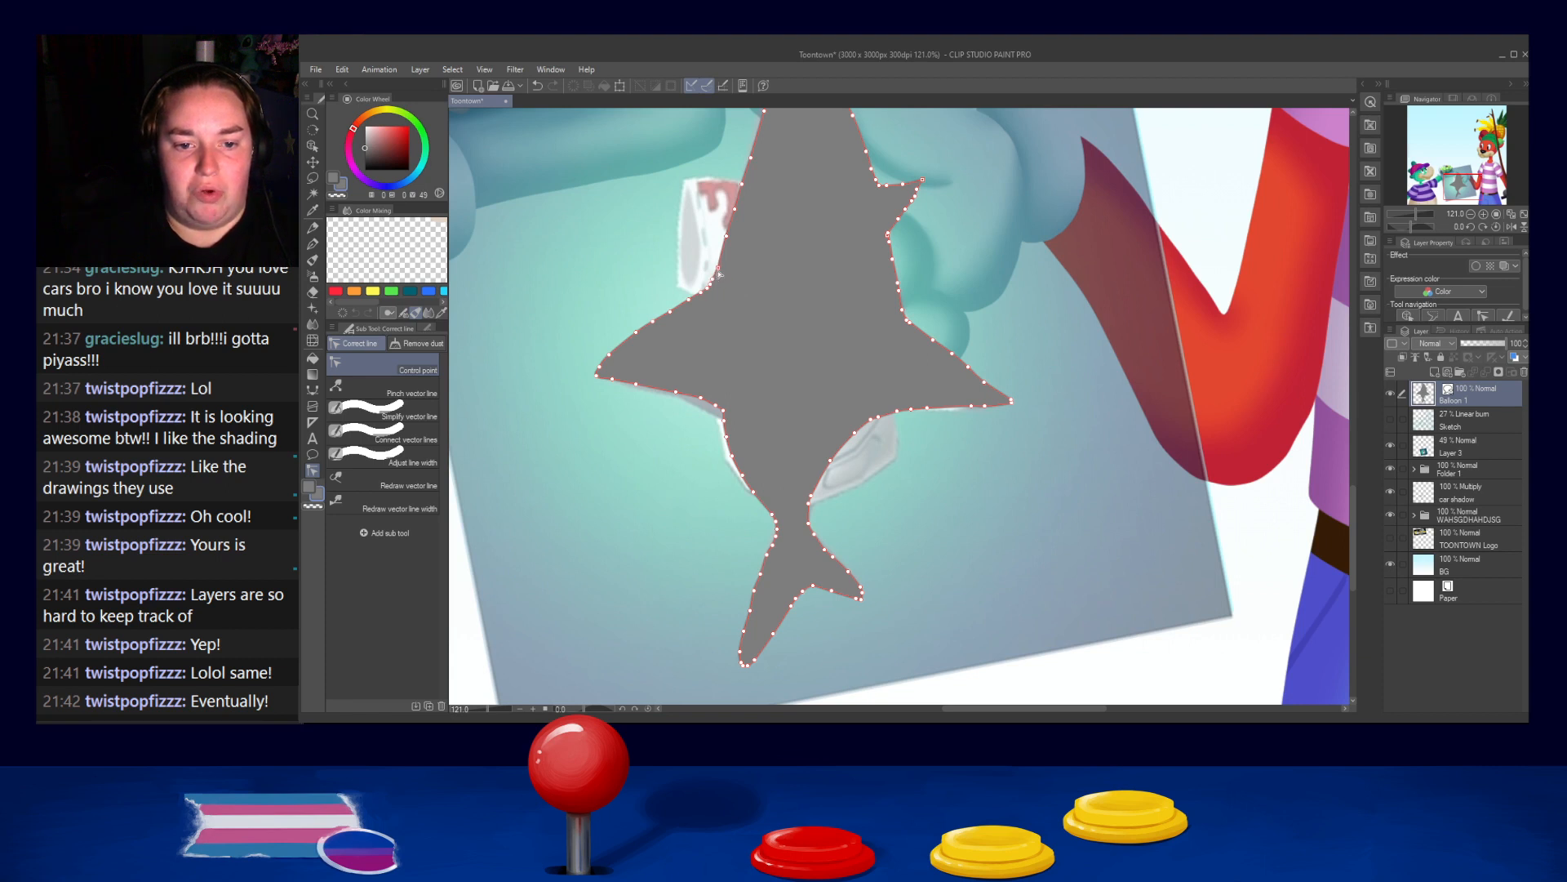
scroll(770, 212, up, 3)
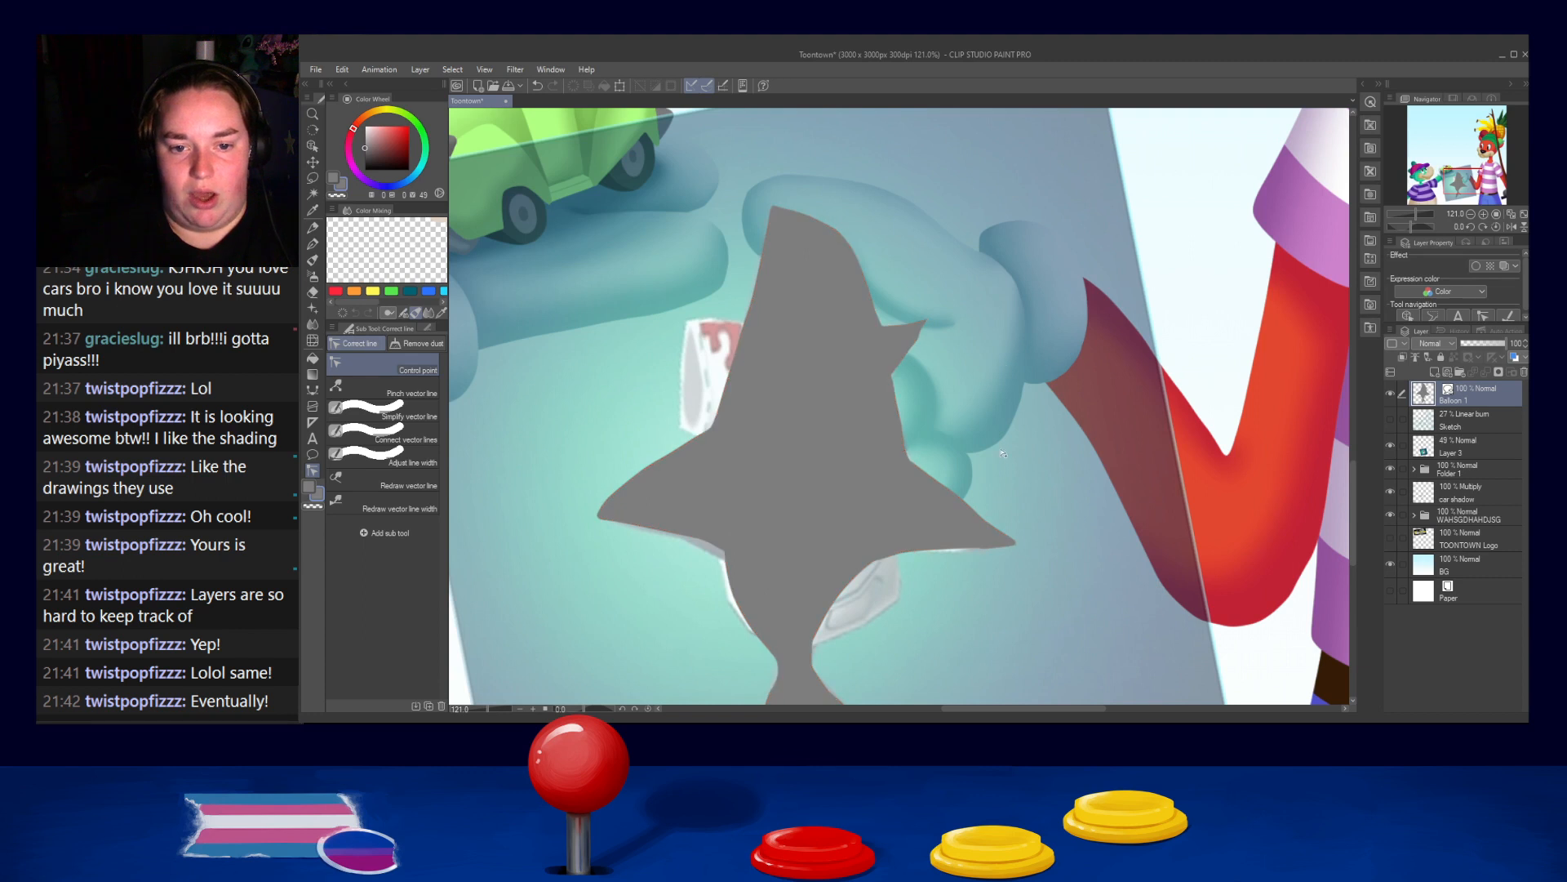
scroll(1004, 454, down, 3)
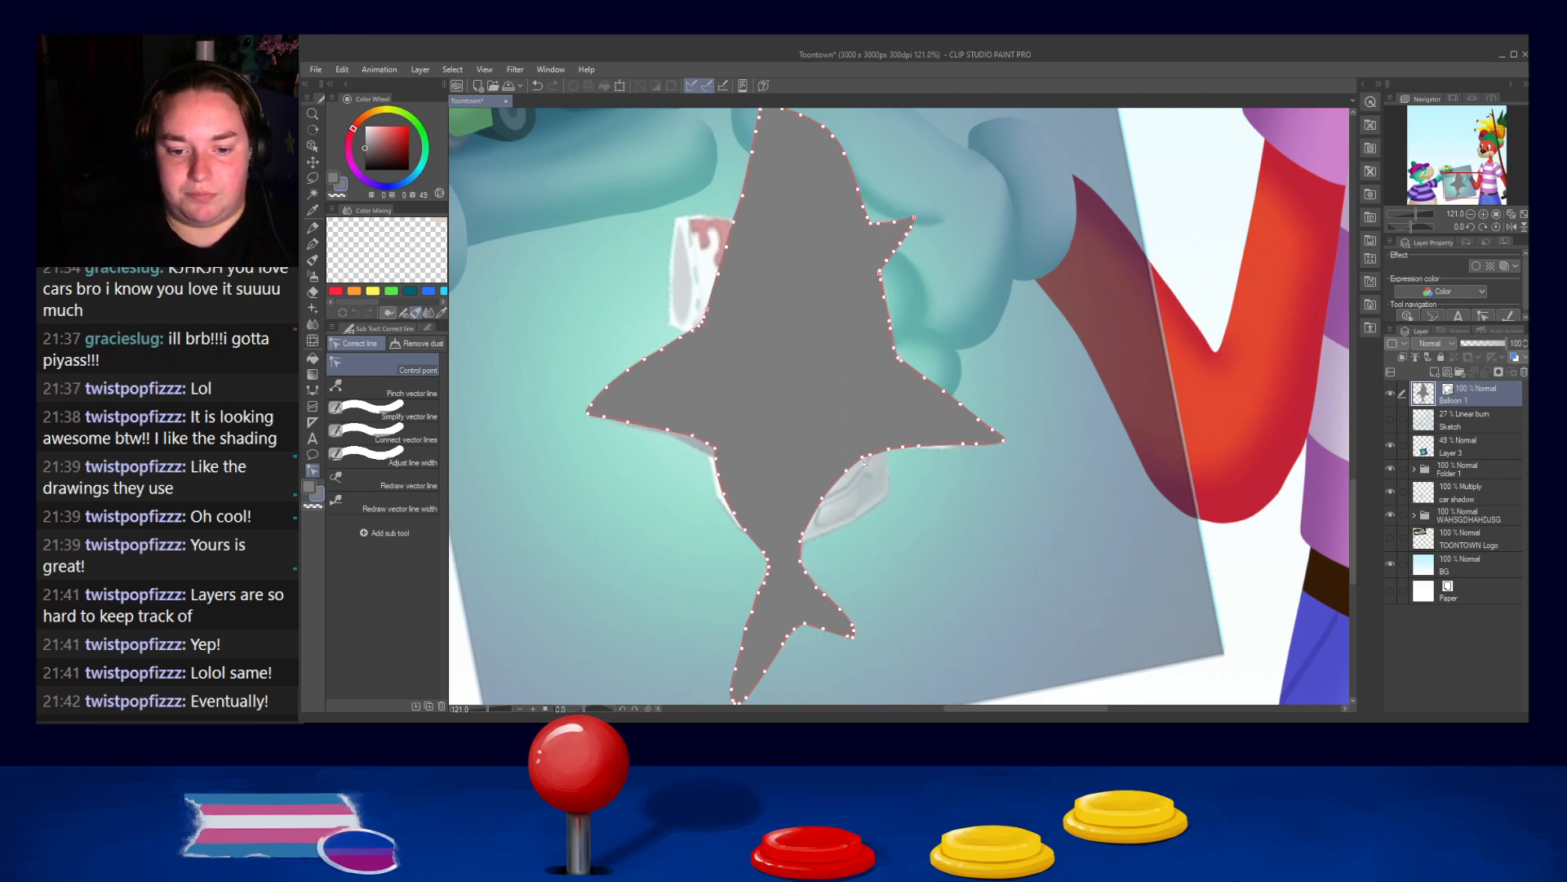
drag(868, 529, 829, 447)
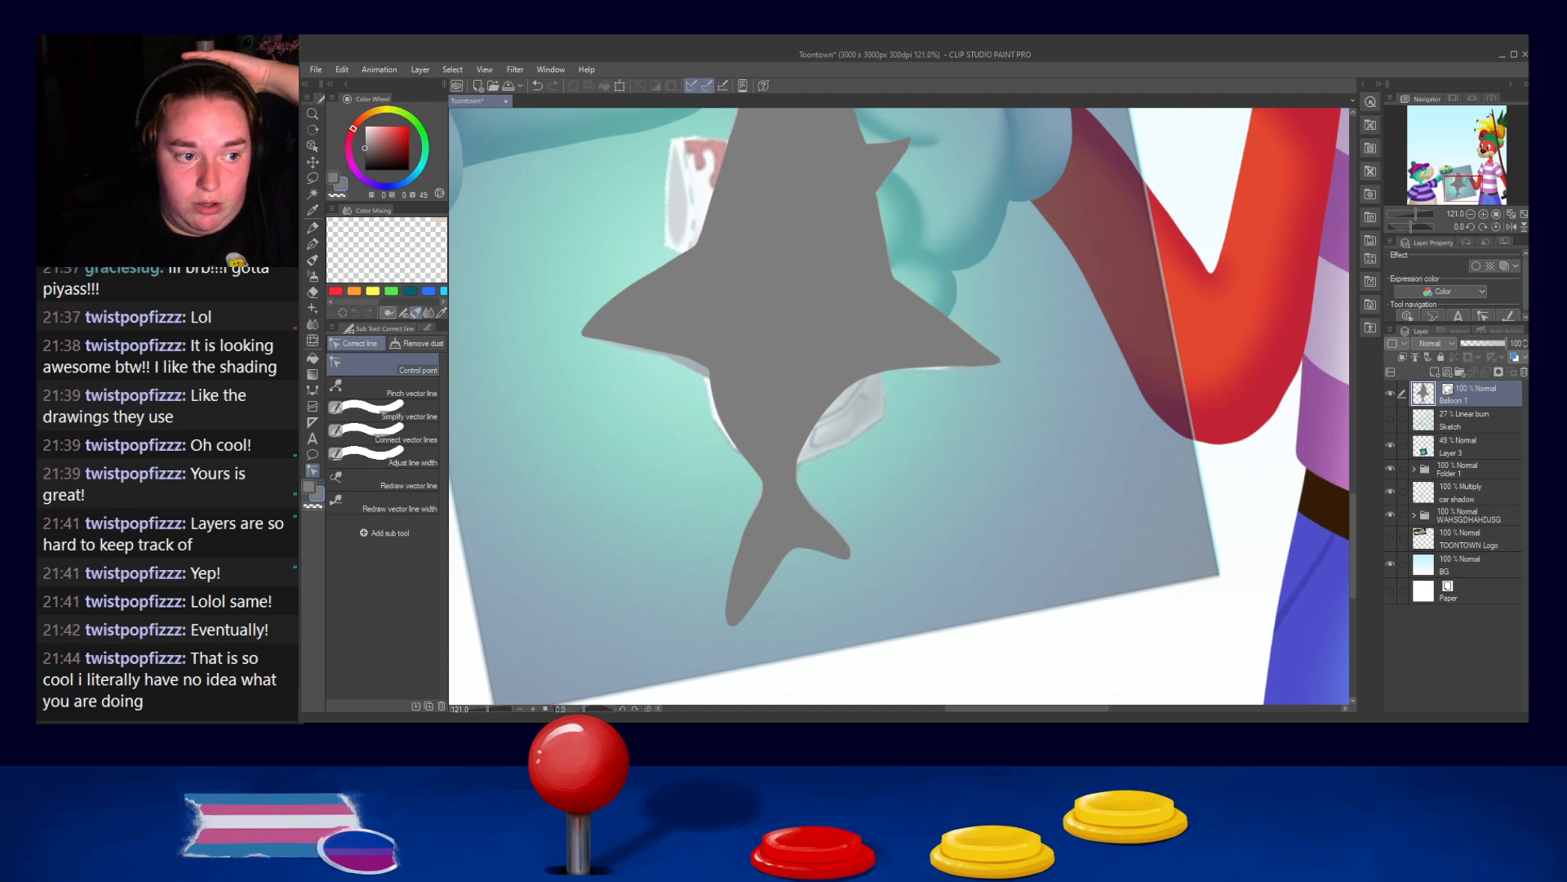
Draw a small rounded test shape beside the shark's tail with the Balloon pen and delete it
click(314, 456)
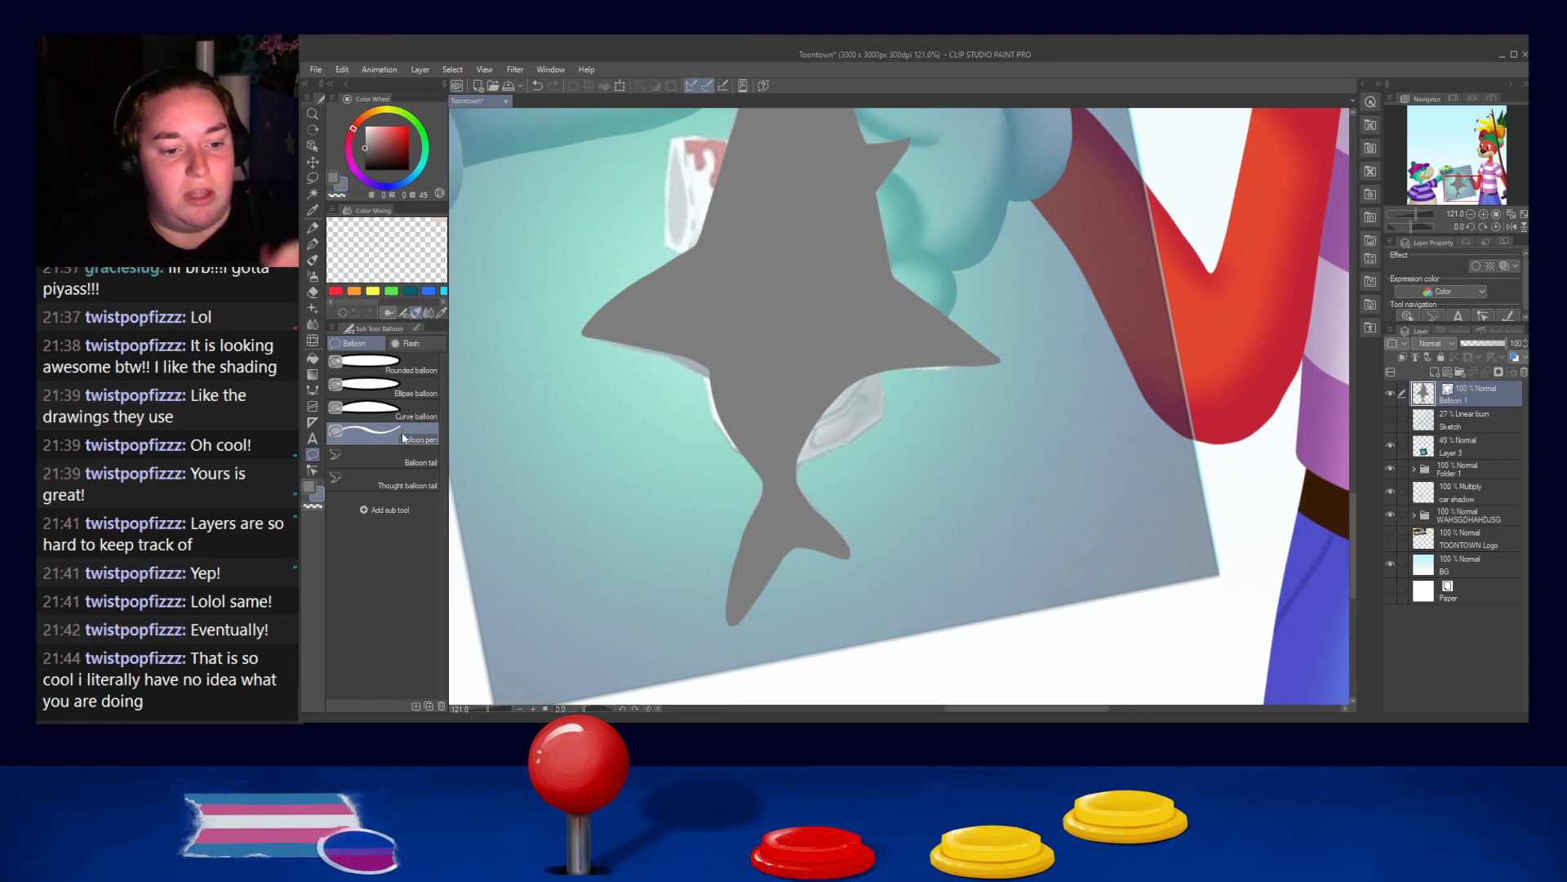
mouse_move(976, 418)
mouse_down()
mouse_move(1045, 508)
mouse_move(980, 421)
mouse_up()
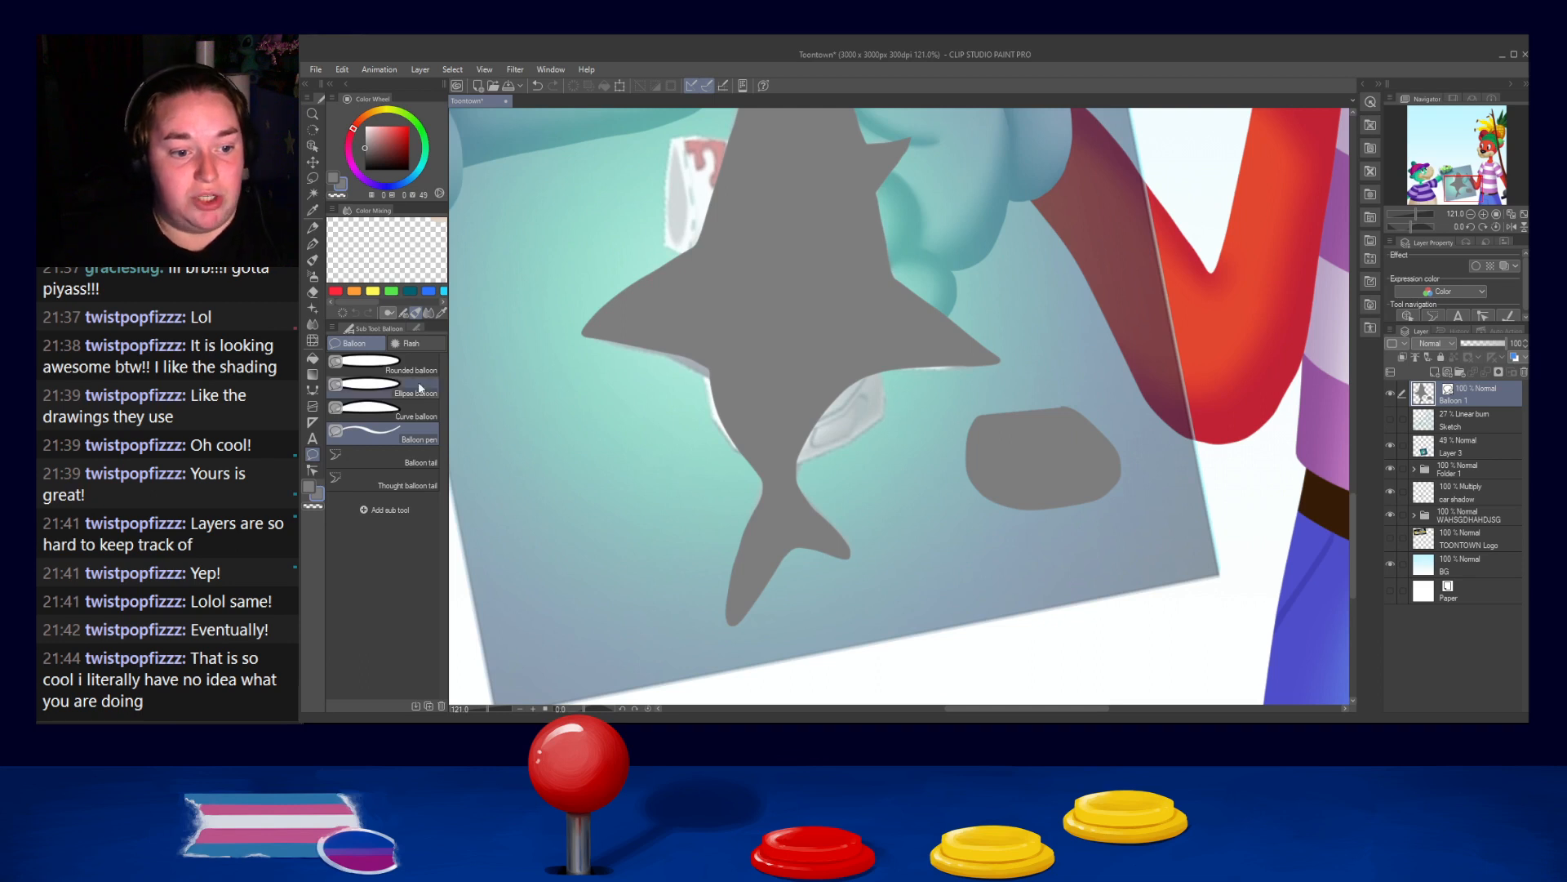
click(315, 471)
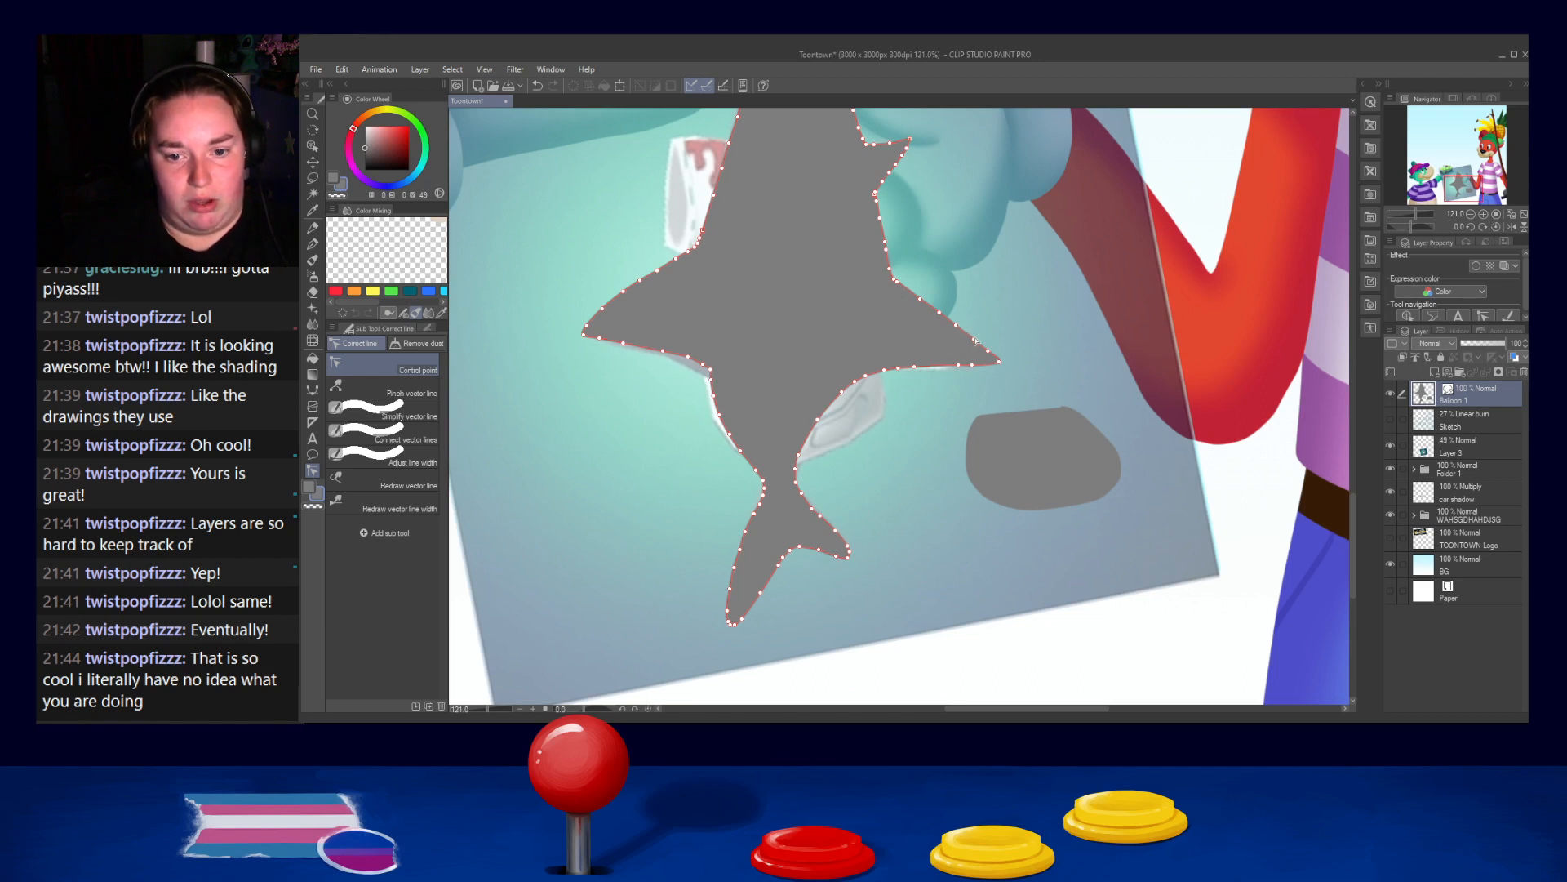
click(1001, 499)
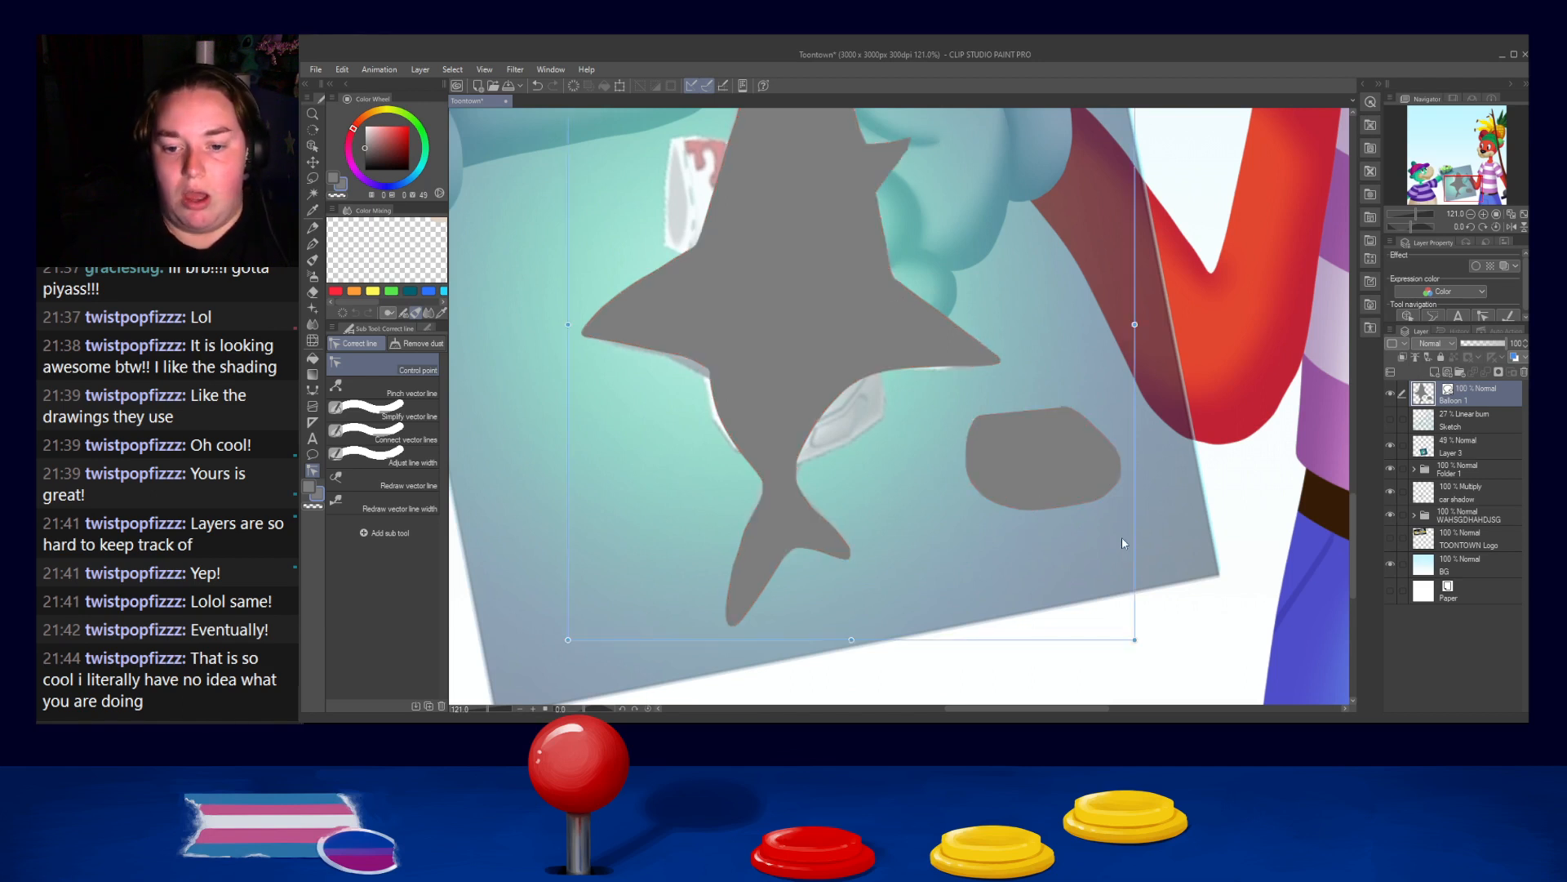
click(1071, 466)
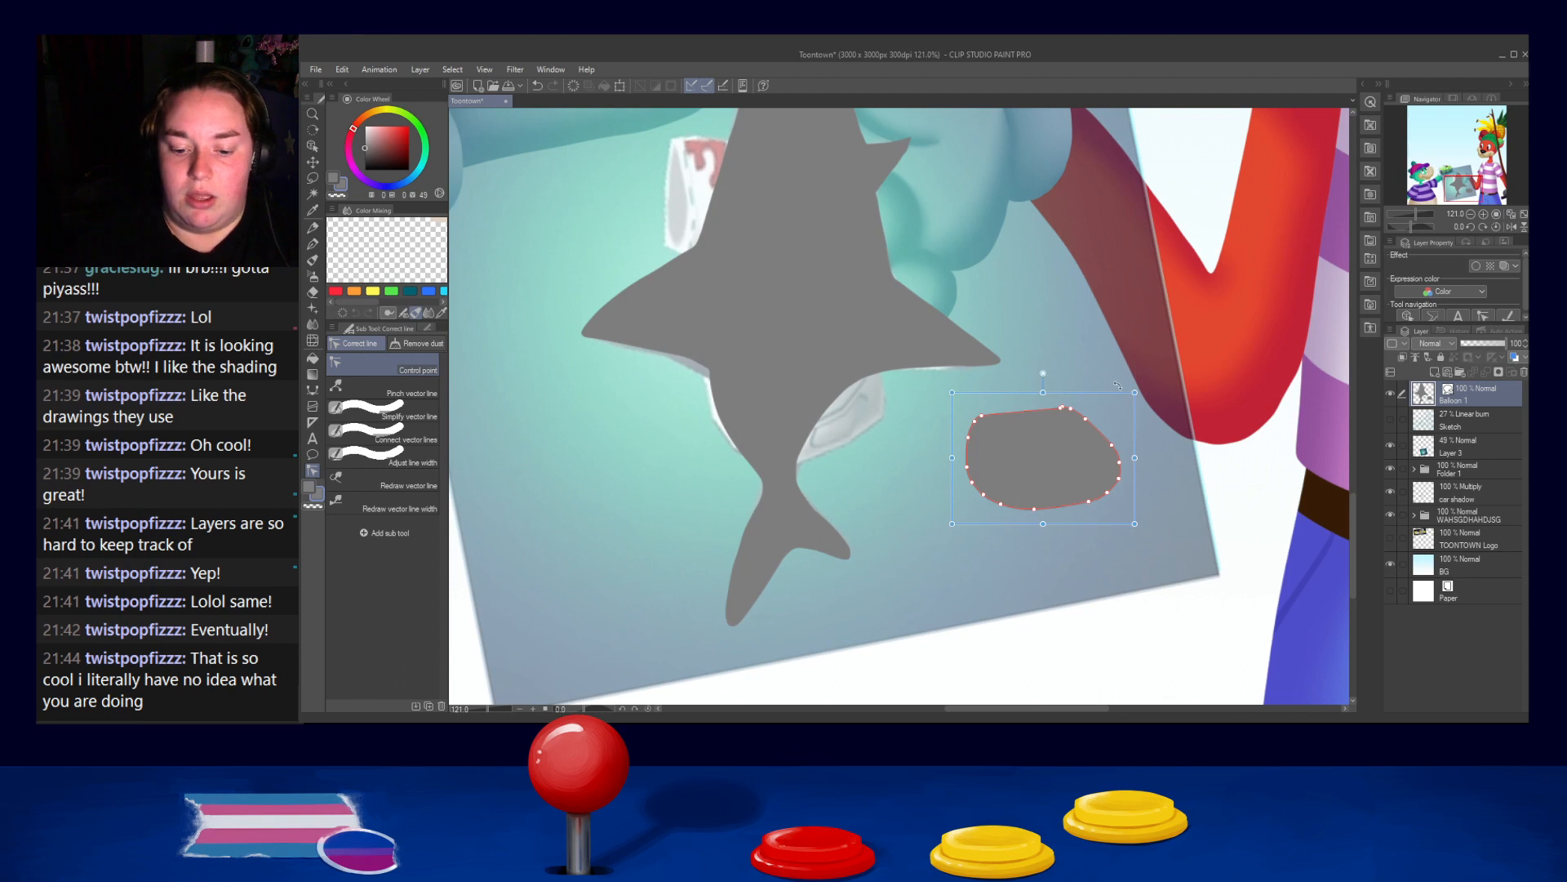
key(Delete)
drag(877, 331, 928, 419)
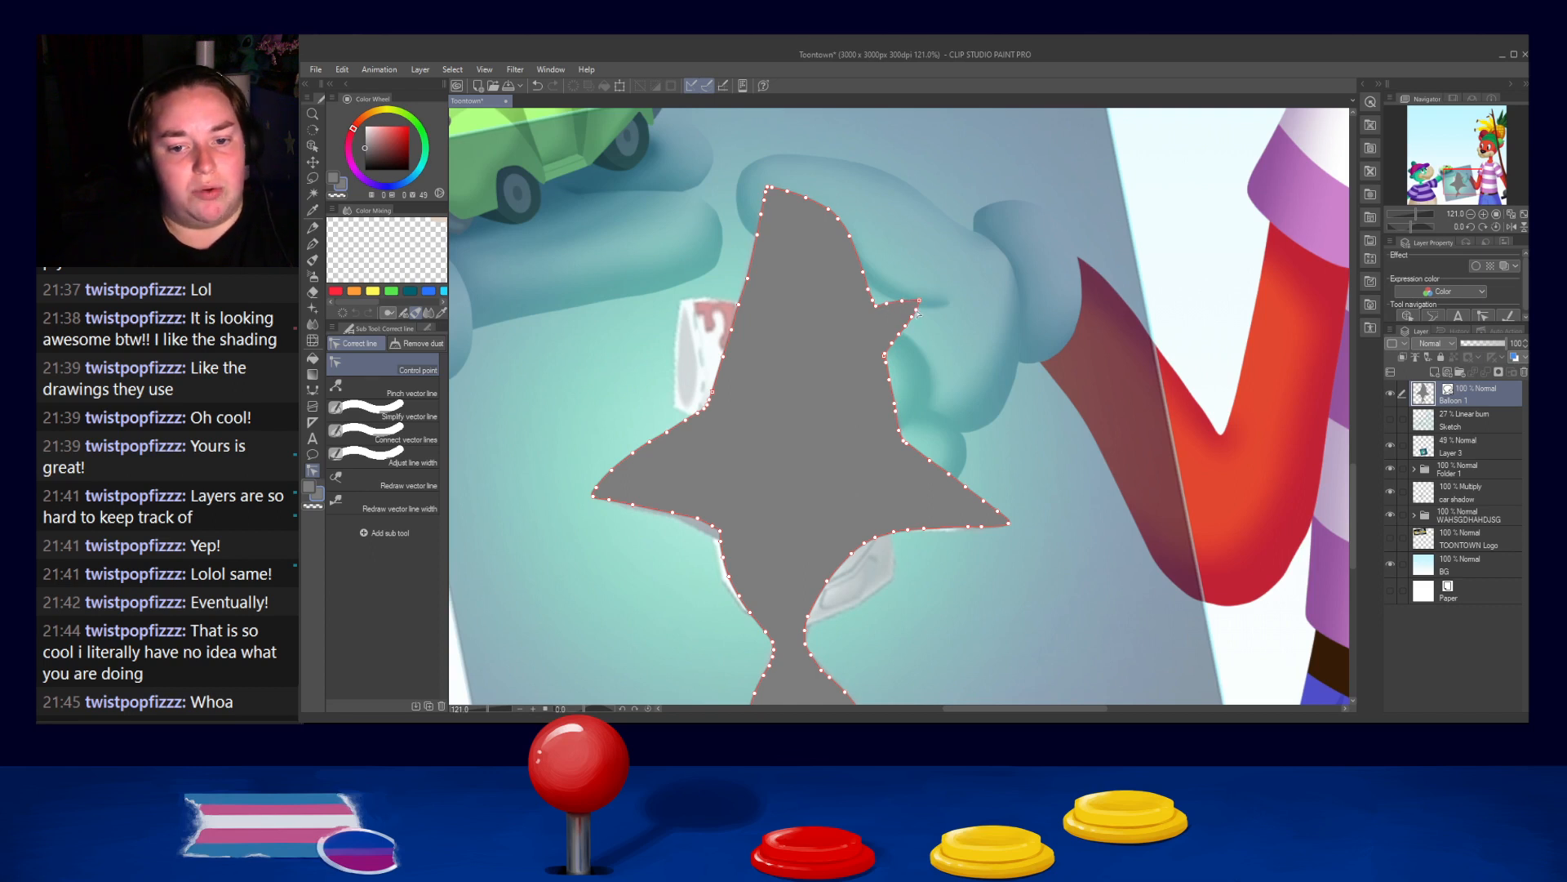
key(ctrl+t)
key(Return)
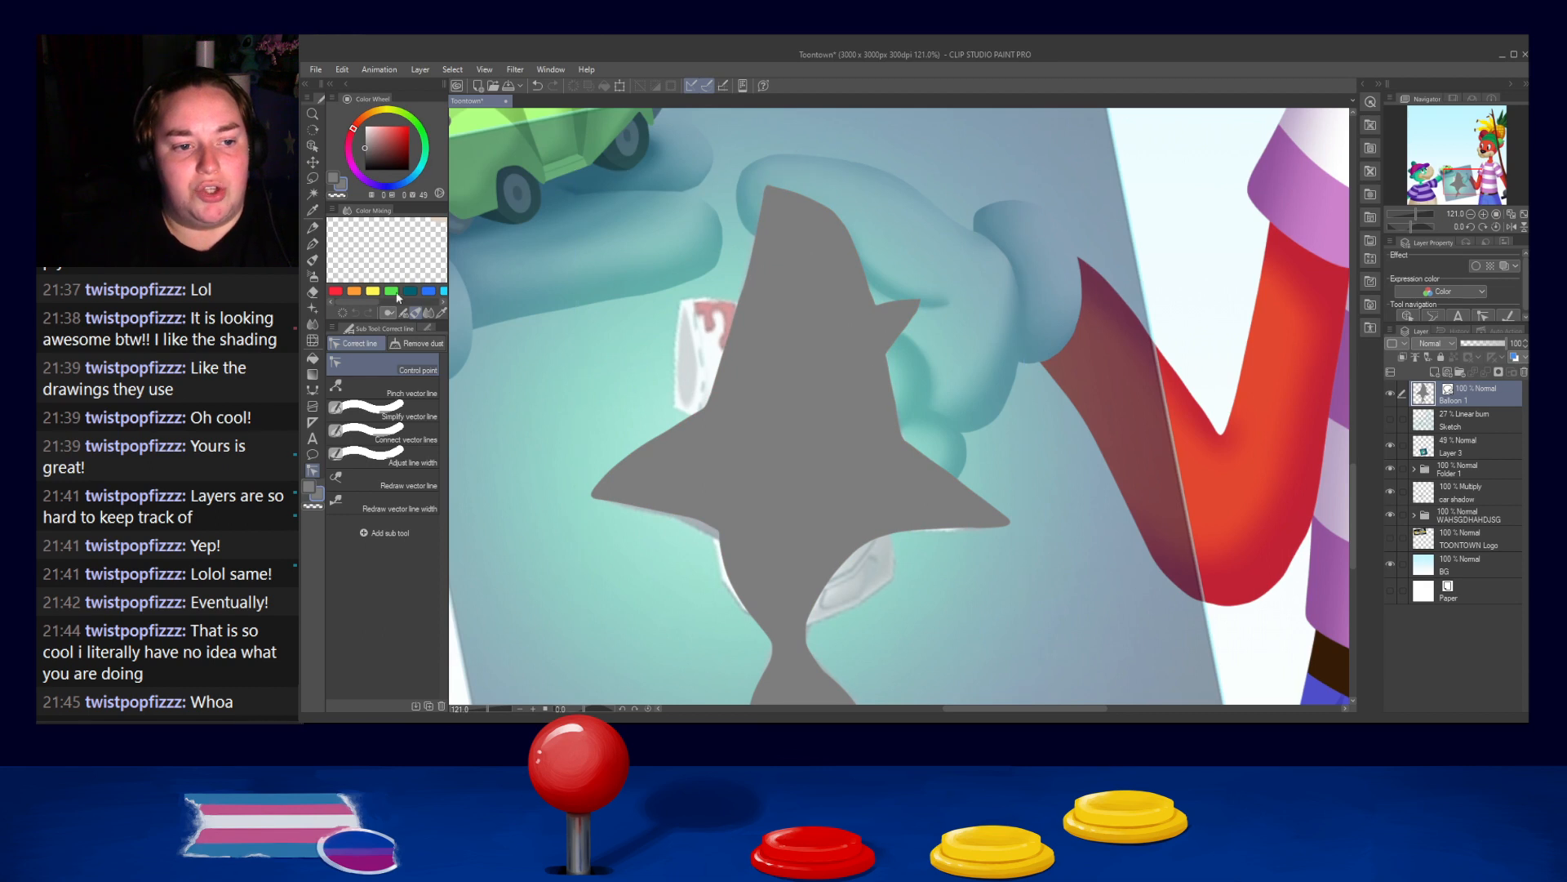
click(313, 228)
key(ctrl+t)
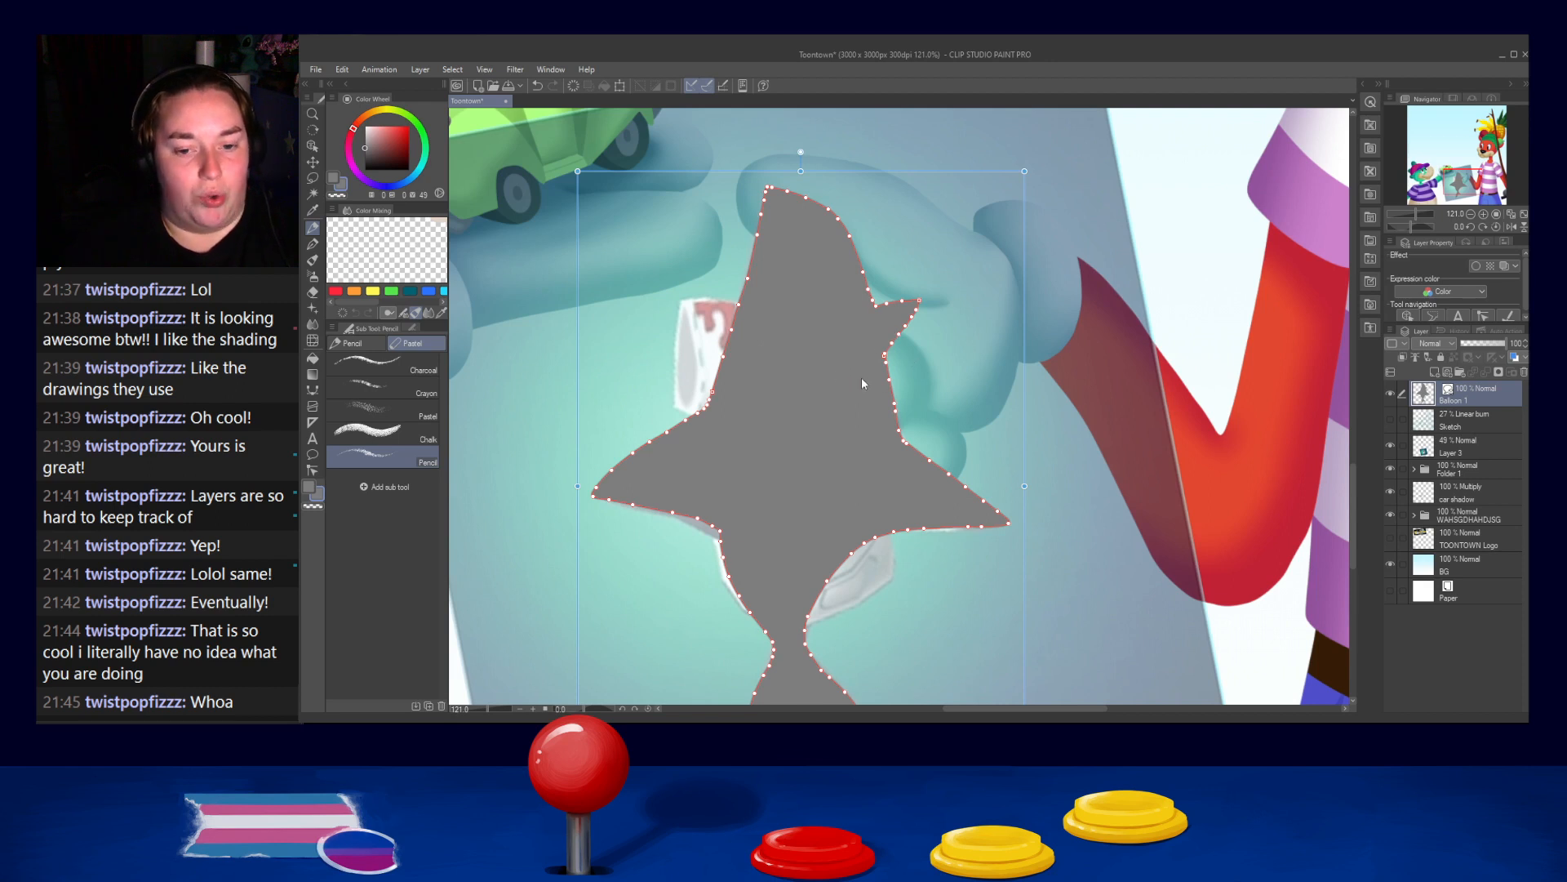
key(Return)
Check the shark silhouette's control points against the reference and review the shape within the whole illustration
click(313, 470)
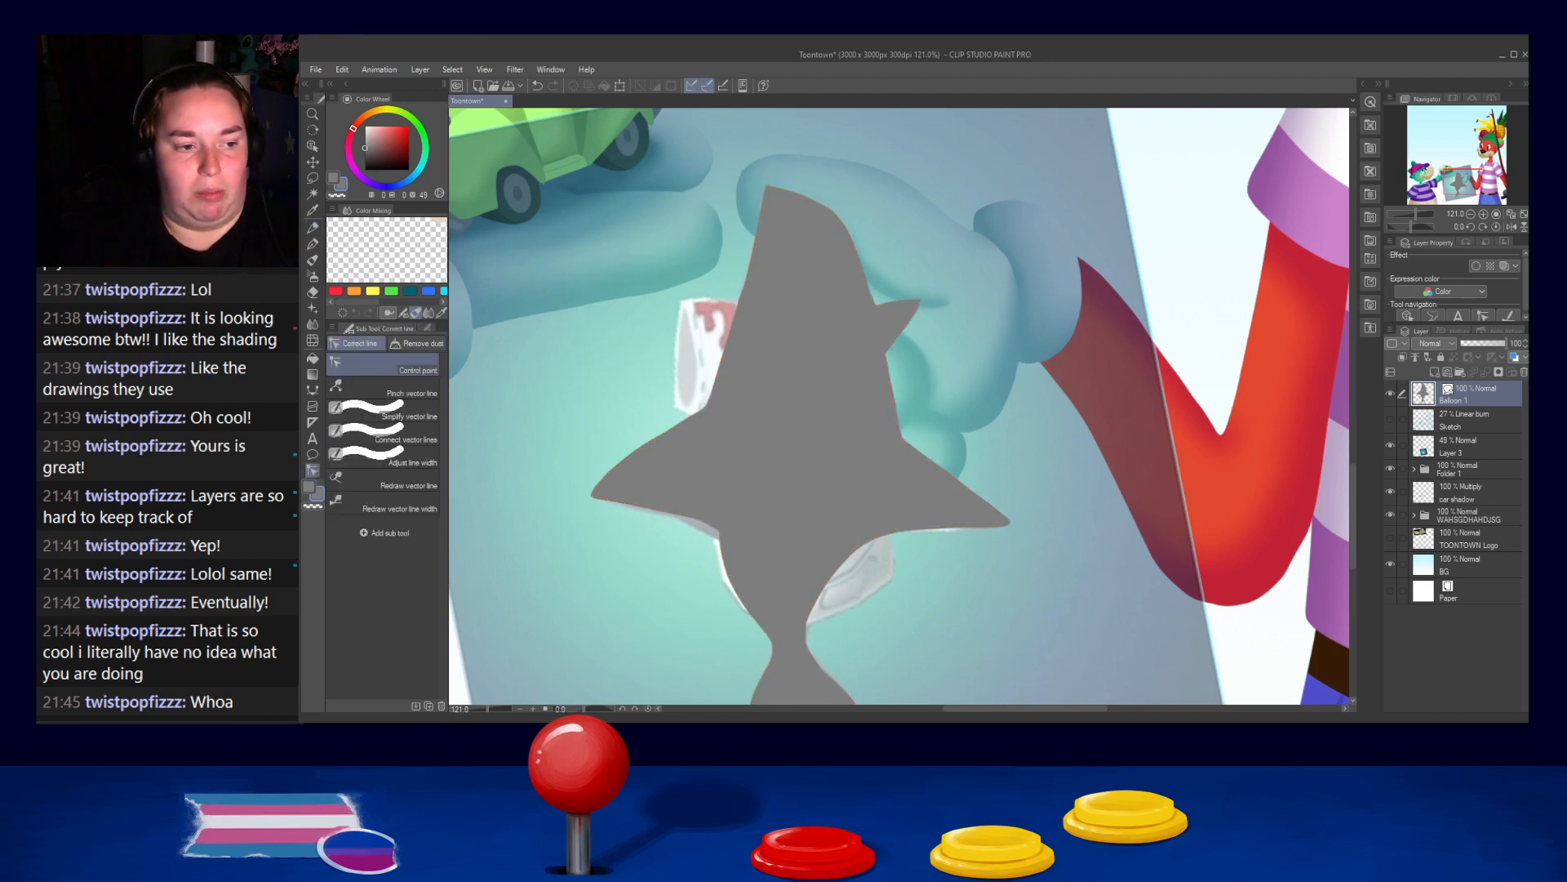
scroll(840, 353, down, 3)
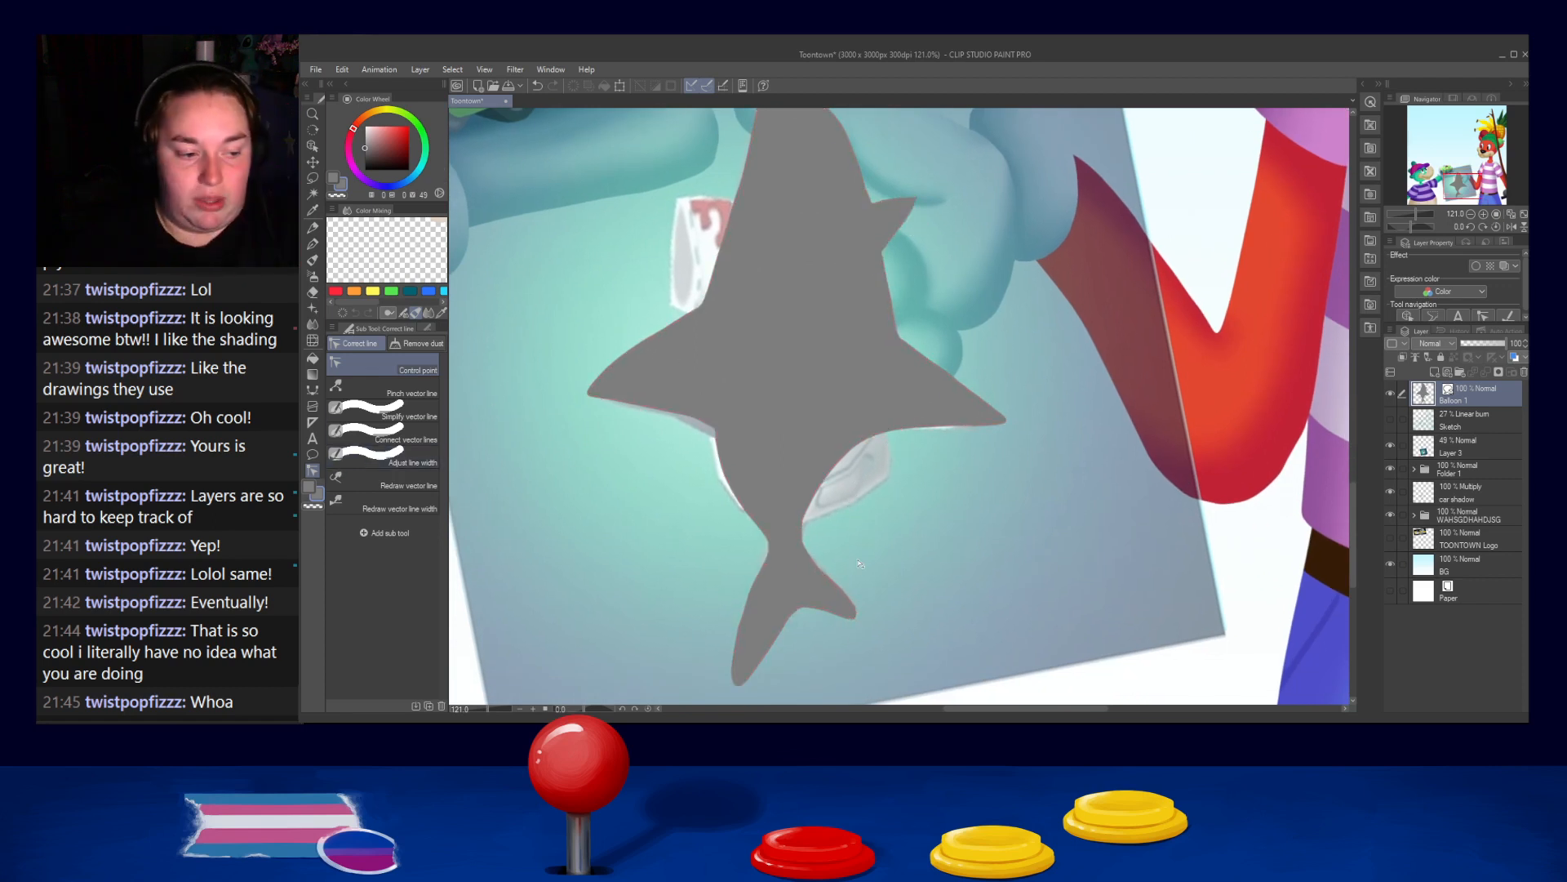
scroll(853, 555, down, 2)
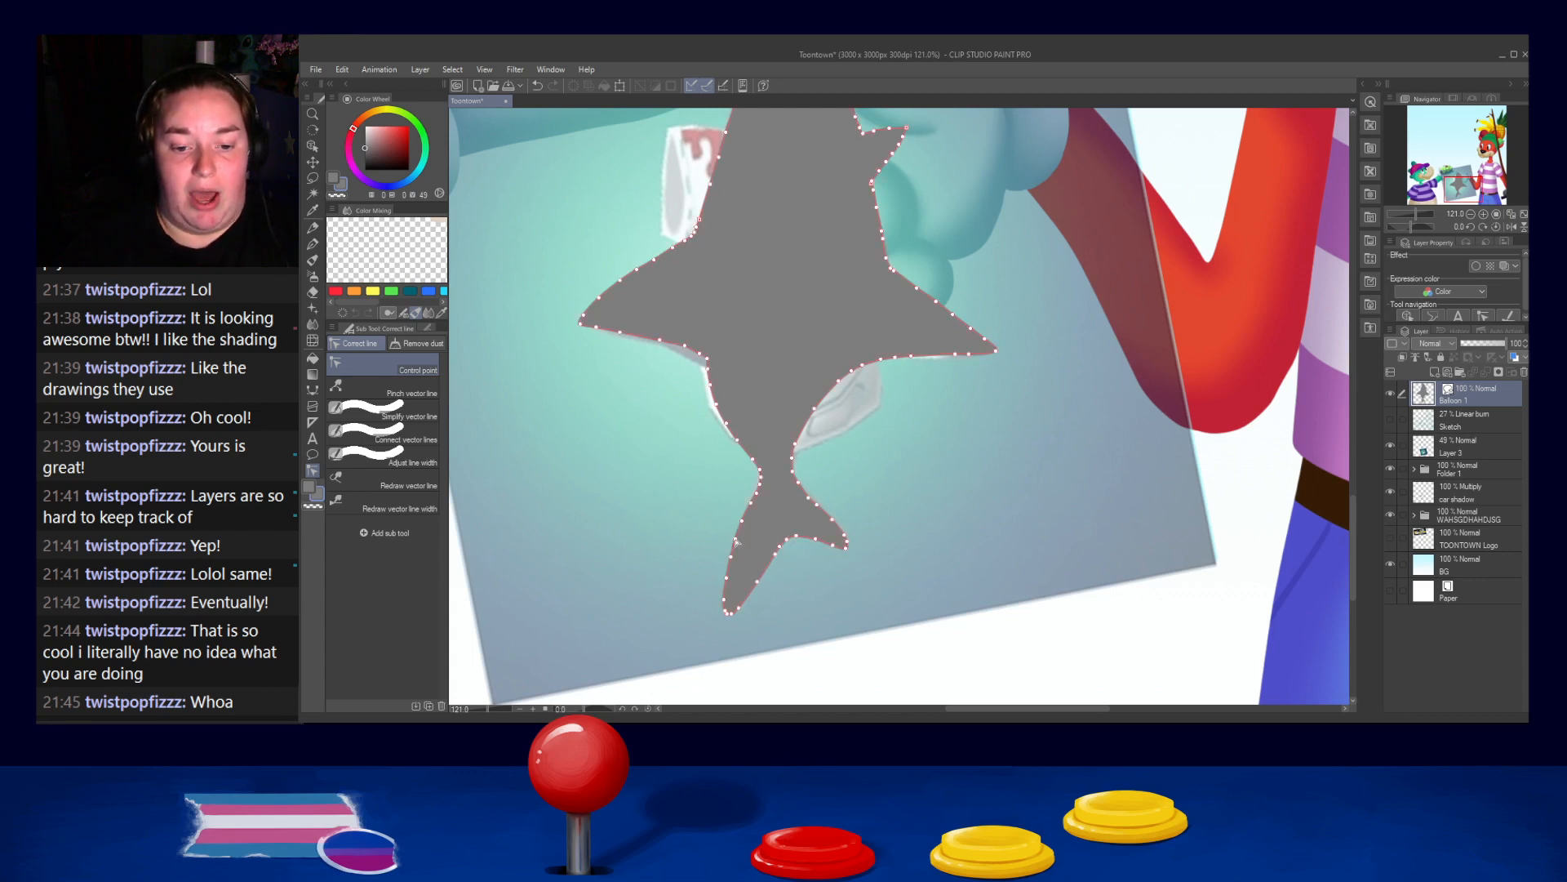
scroll(804, 180, up, 4)
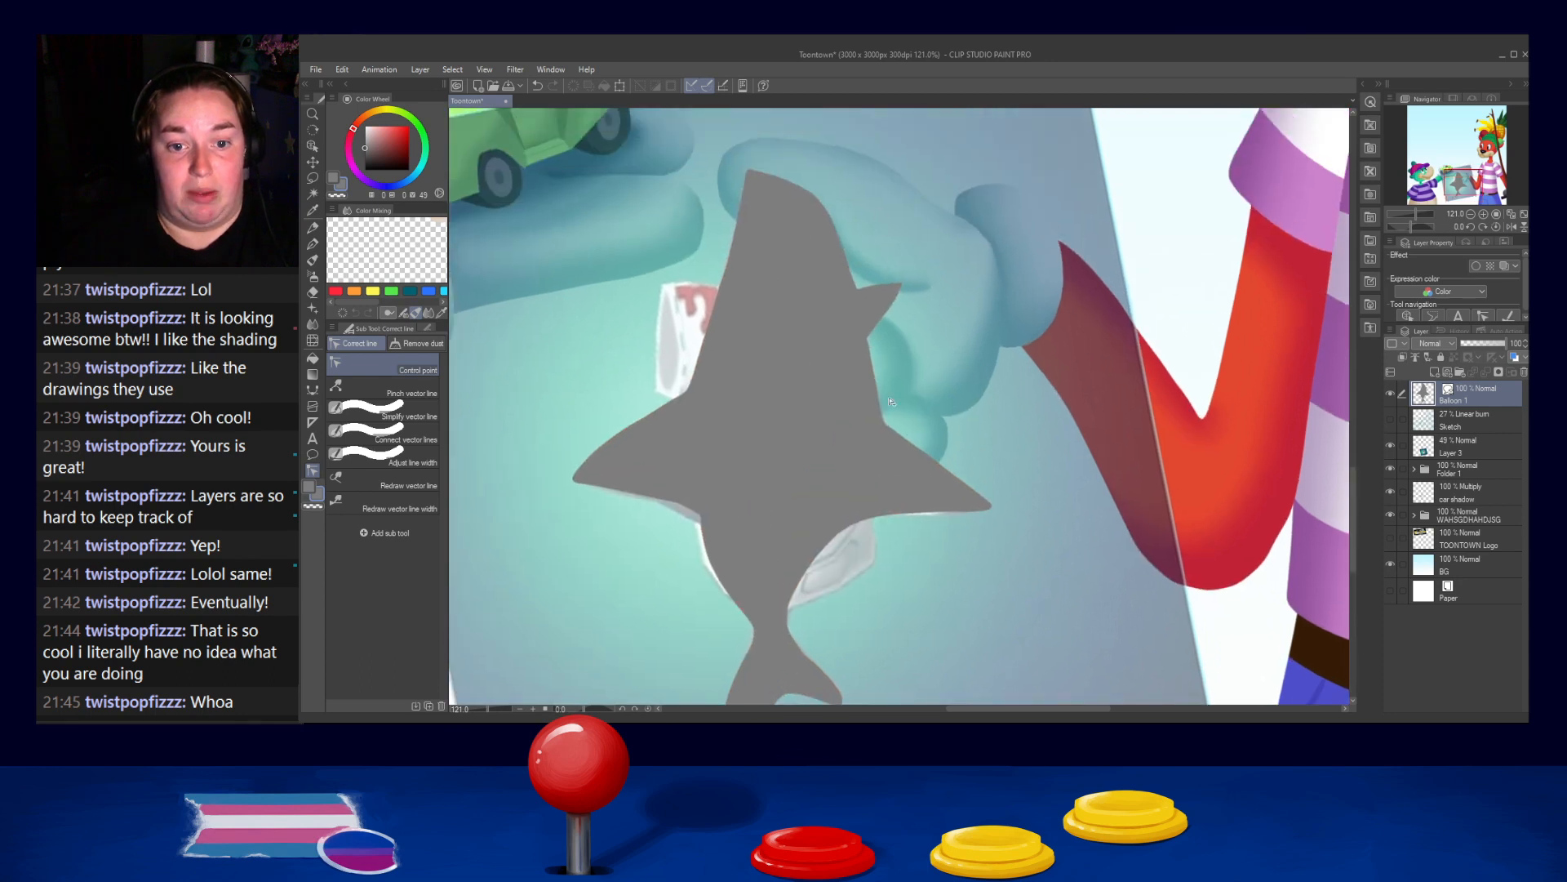
scroll(973, 383, down, 5)
scroll(1072, 294, up, 2)
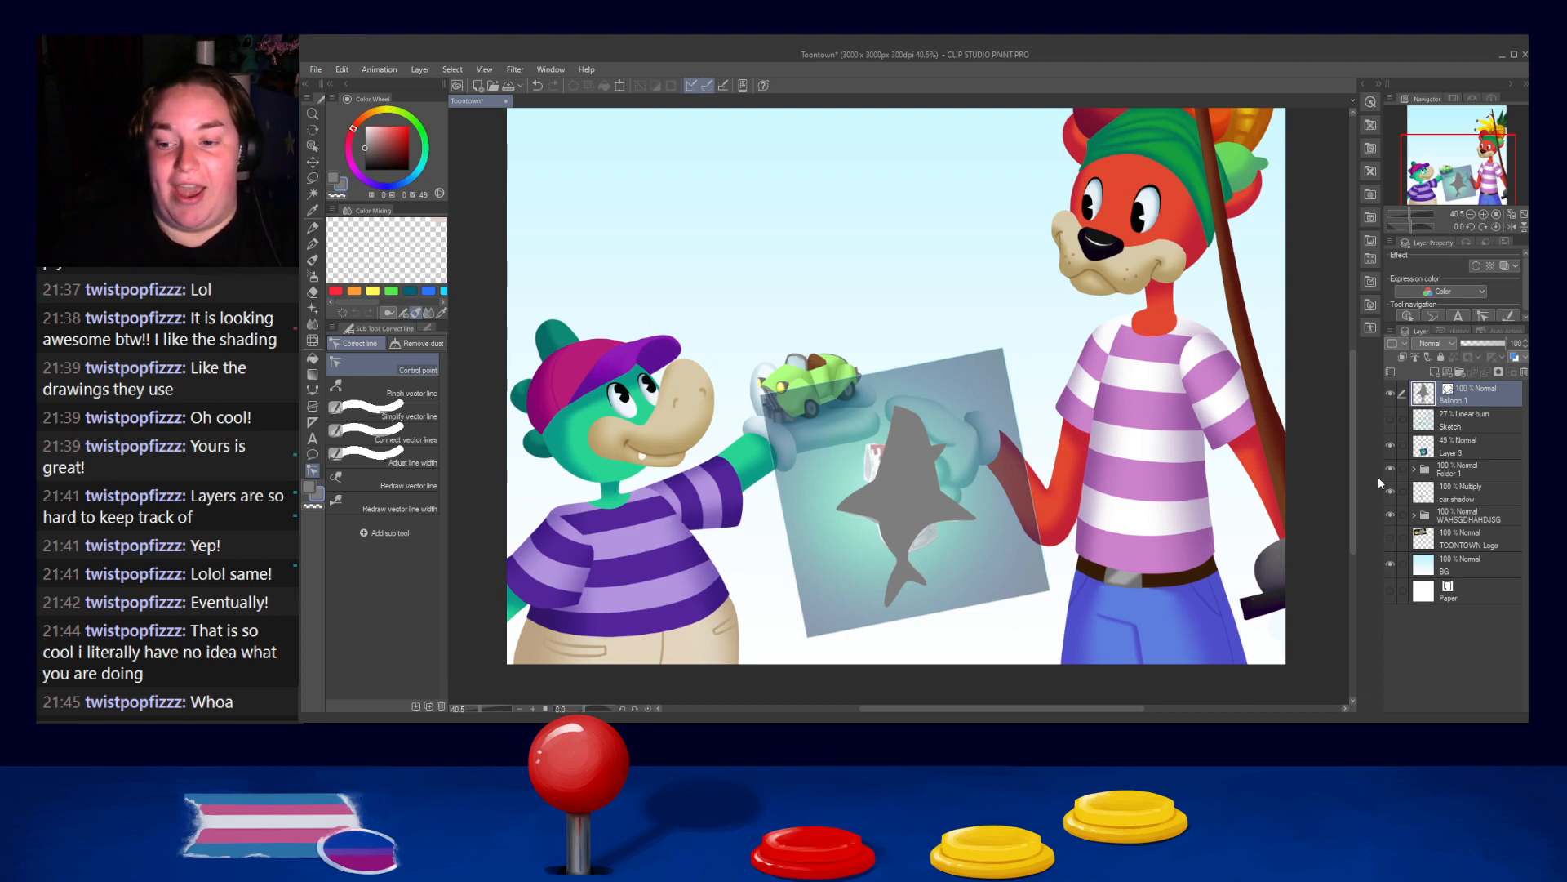
Examine the layers inside the car's Folder 1 and the characters' folder, then inspect the shark silhouette over its reference
click(1414, 470)
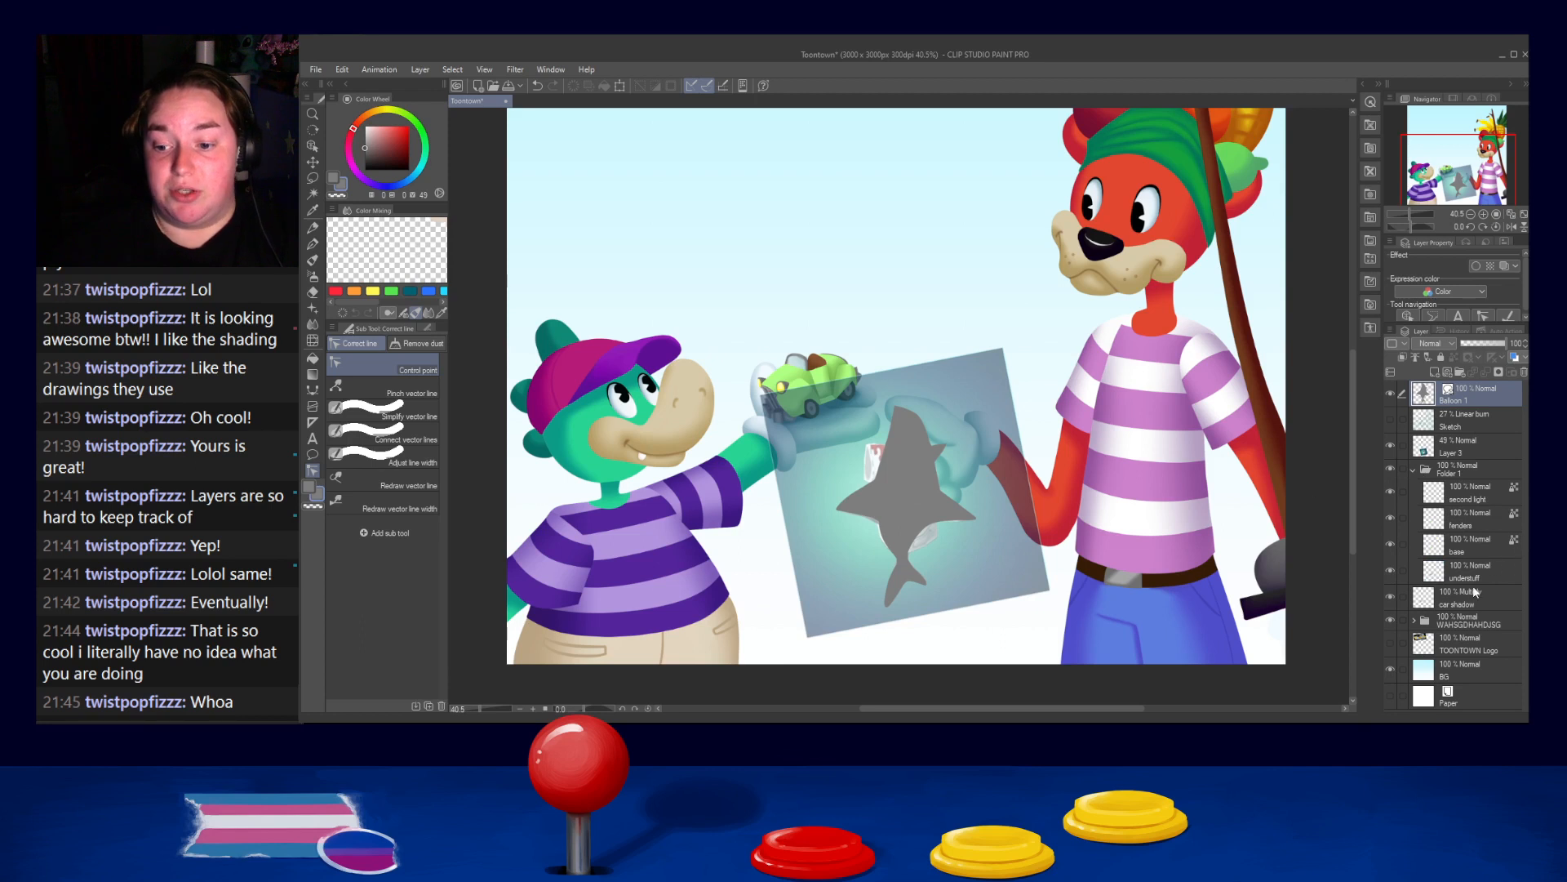
click(1422, 624)
click(1414, 621)
scroll(1458, 611, down, 3)
scroll(1459, 610, down, 4)
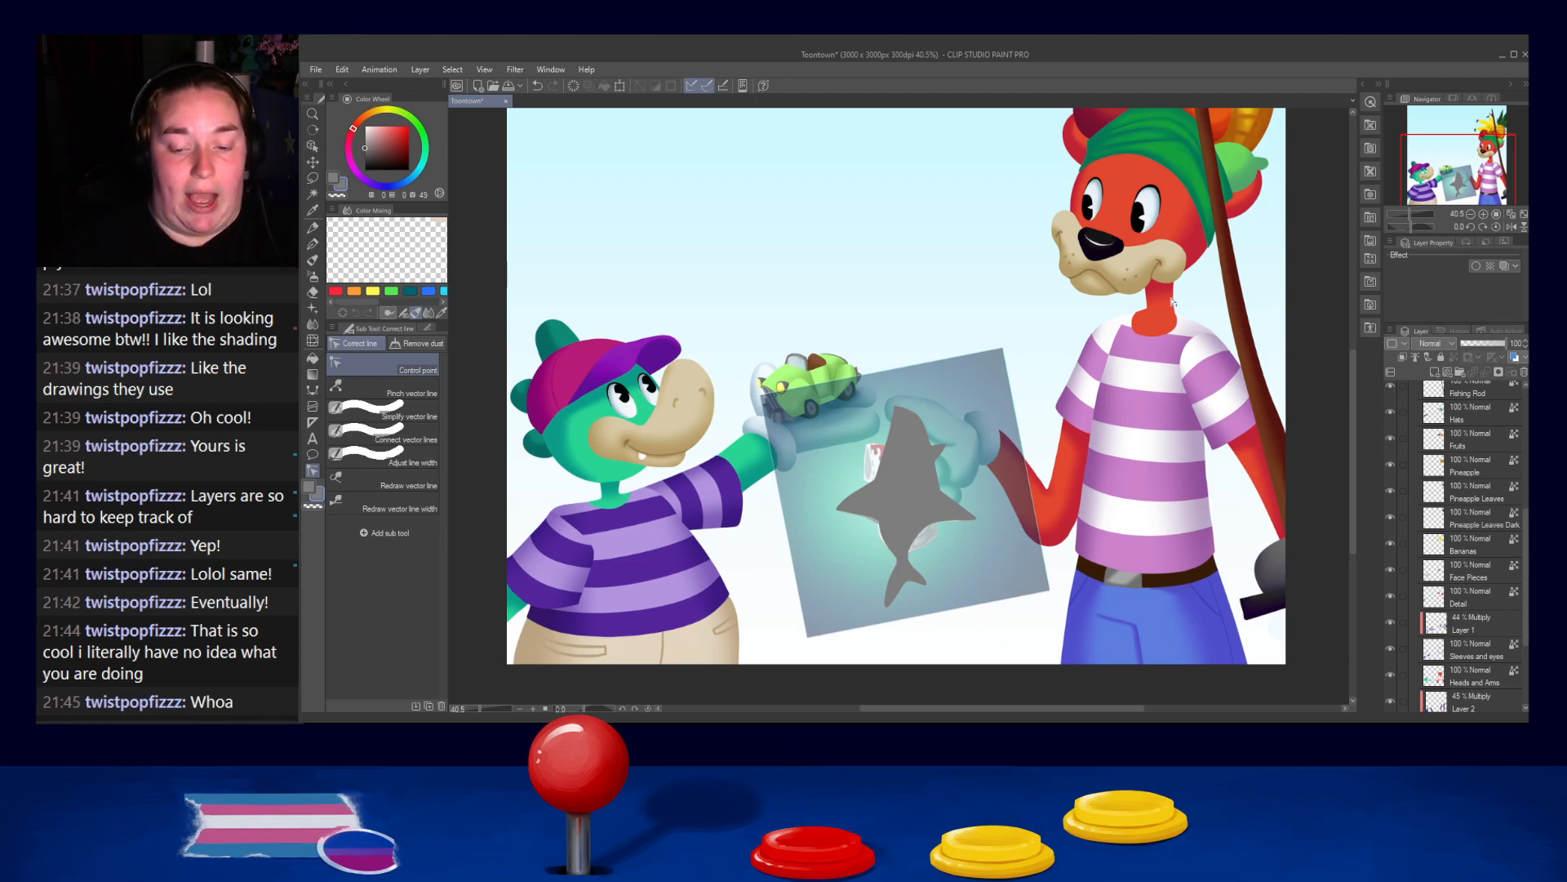
scroll(1406, 476, up, 3)
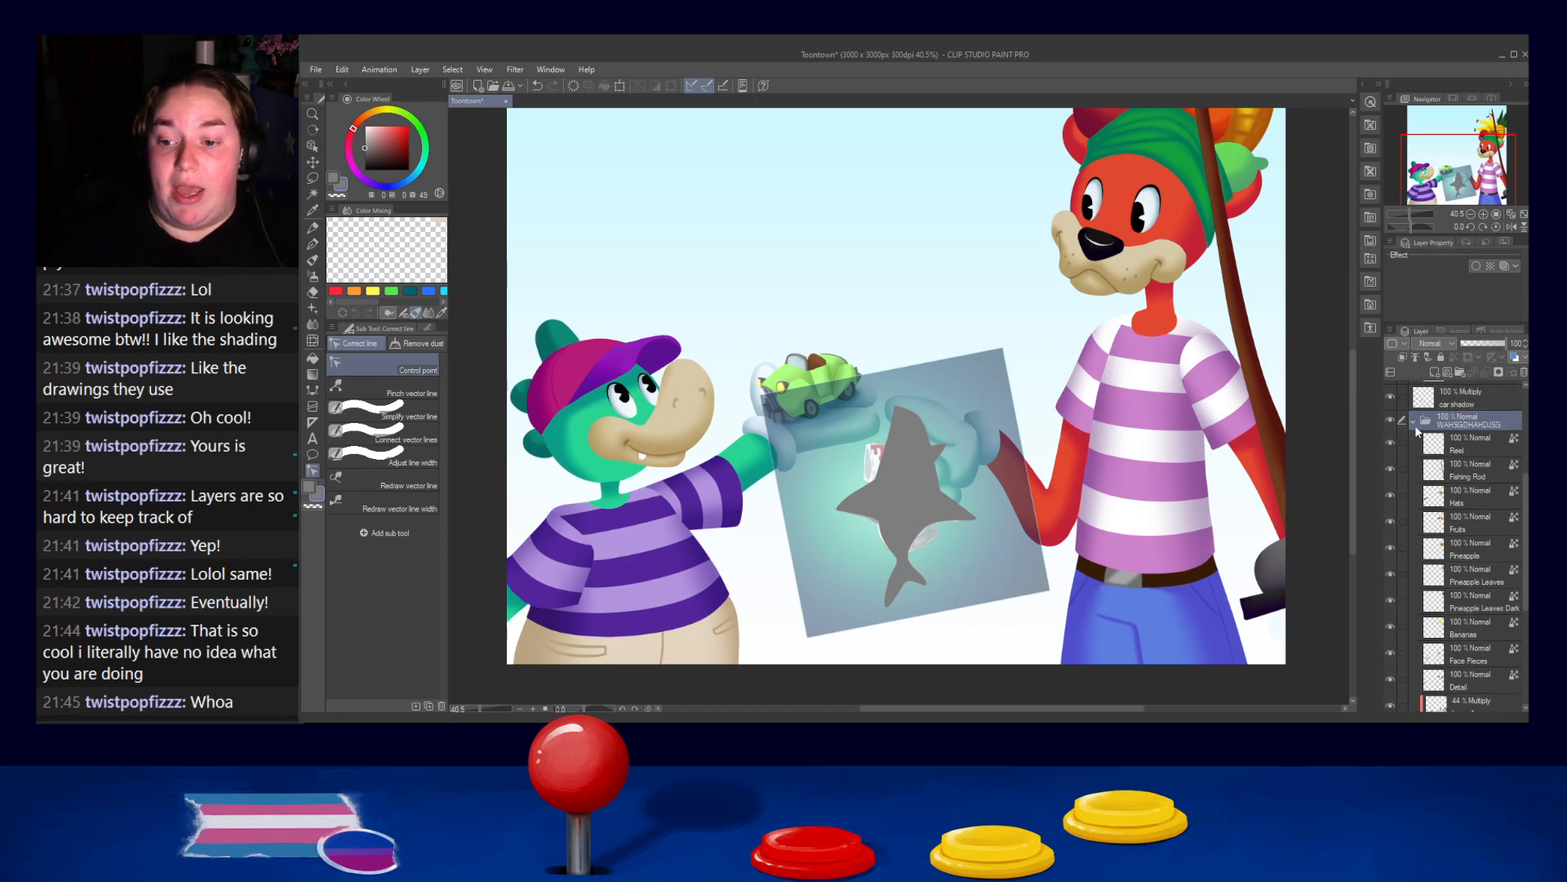
click(1416, 426)
click(1414, 470)
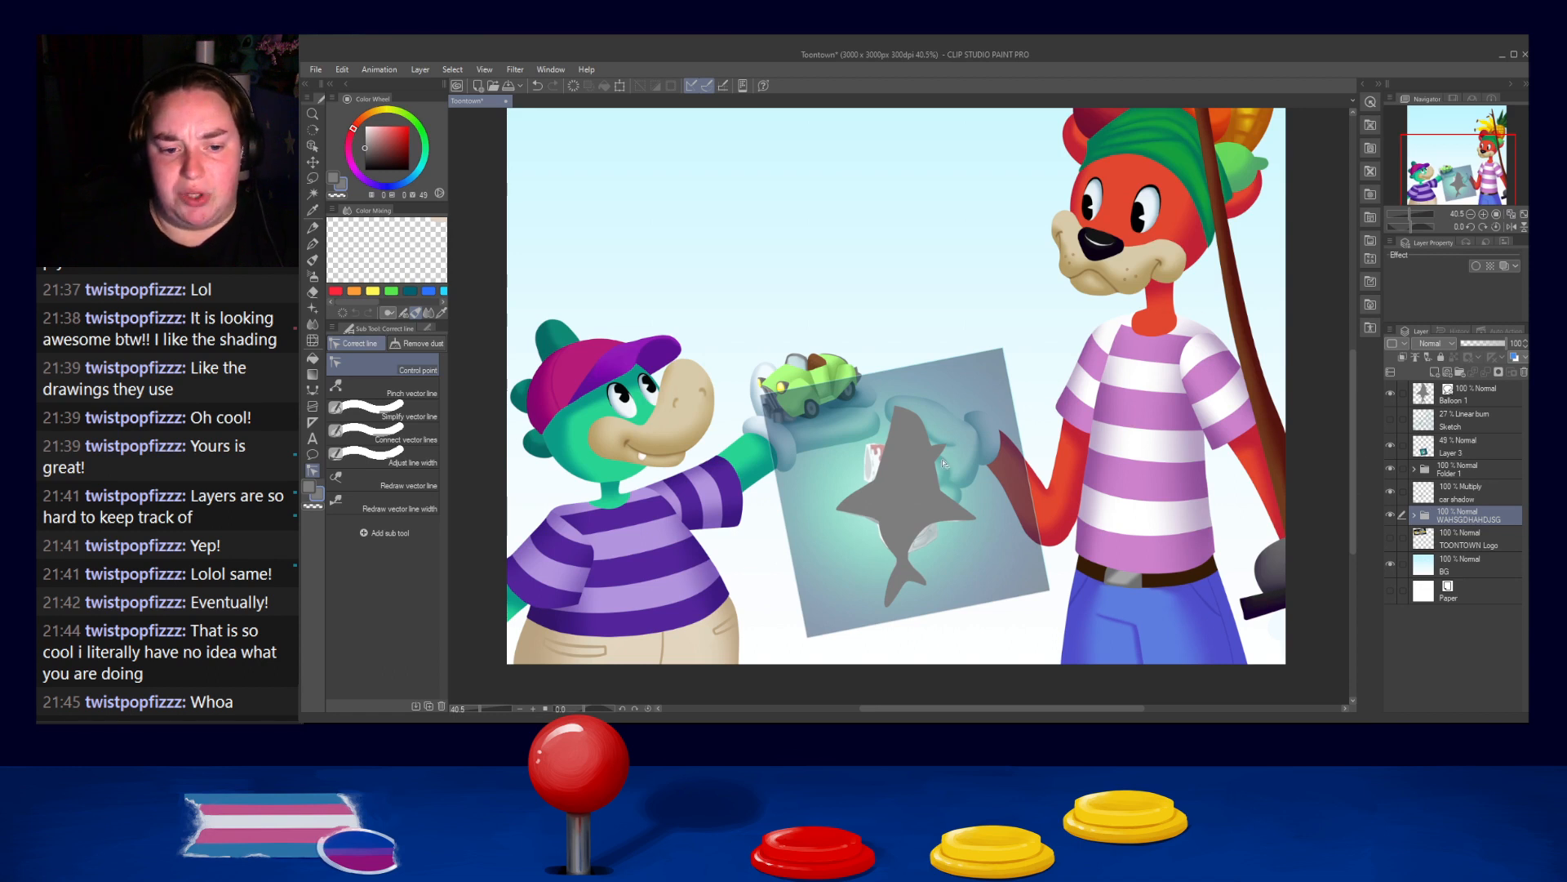
scroll(943, 463, up, 3)
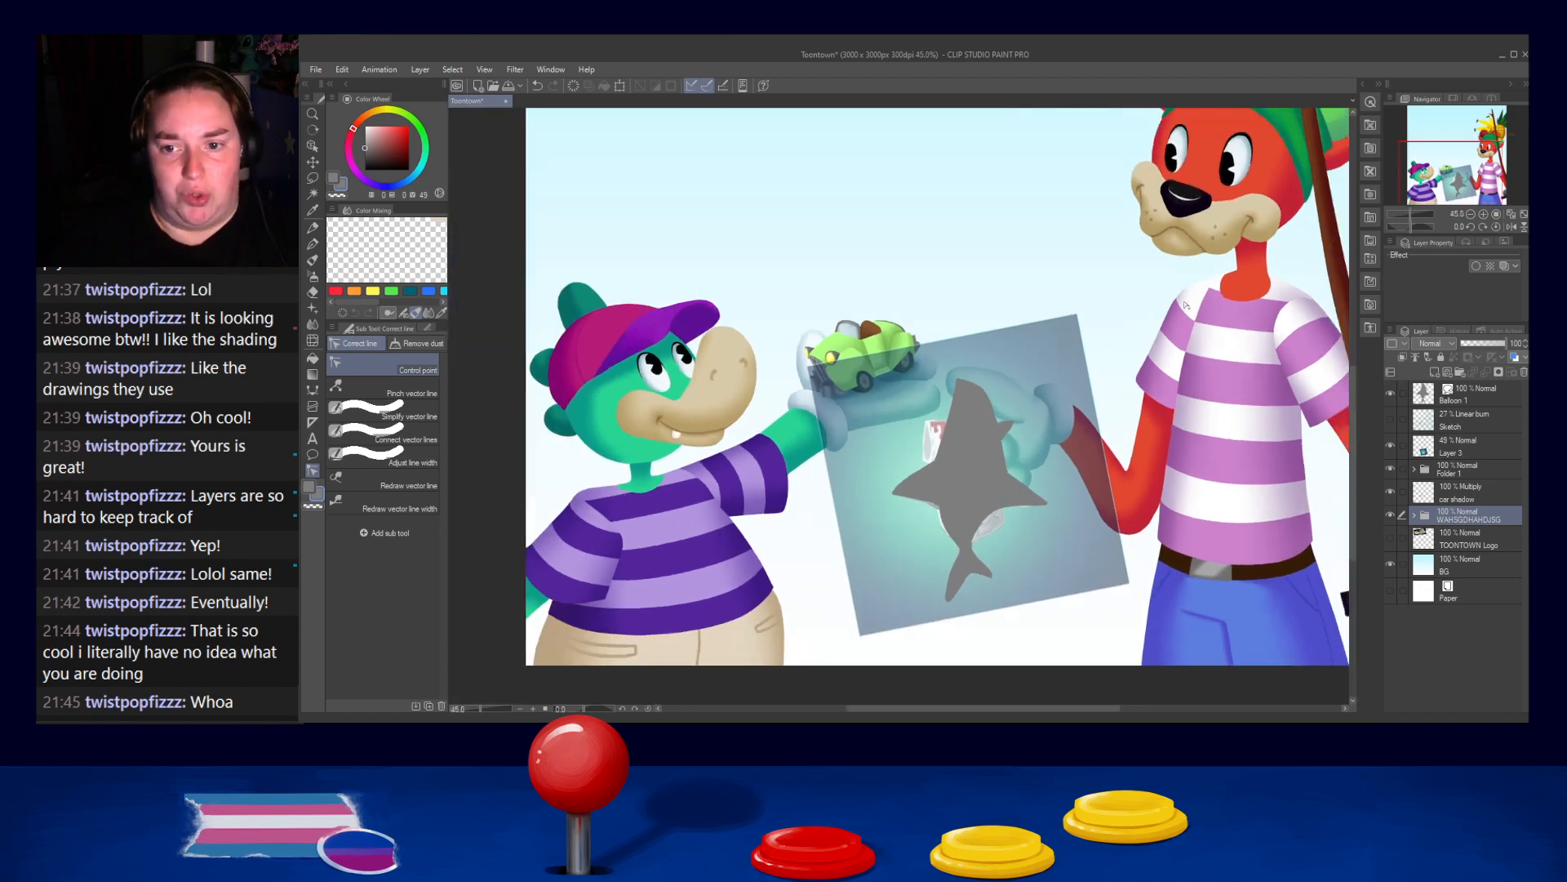
scroll(946, 489, up, 4)
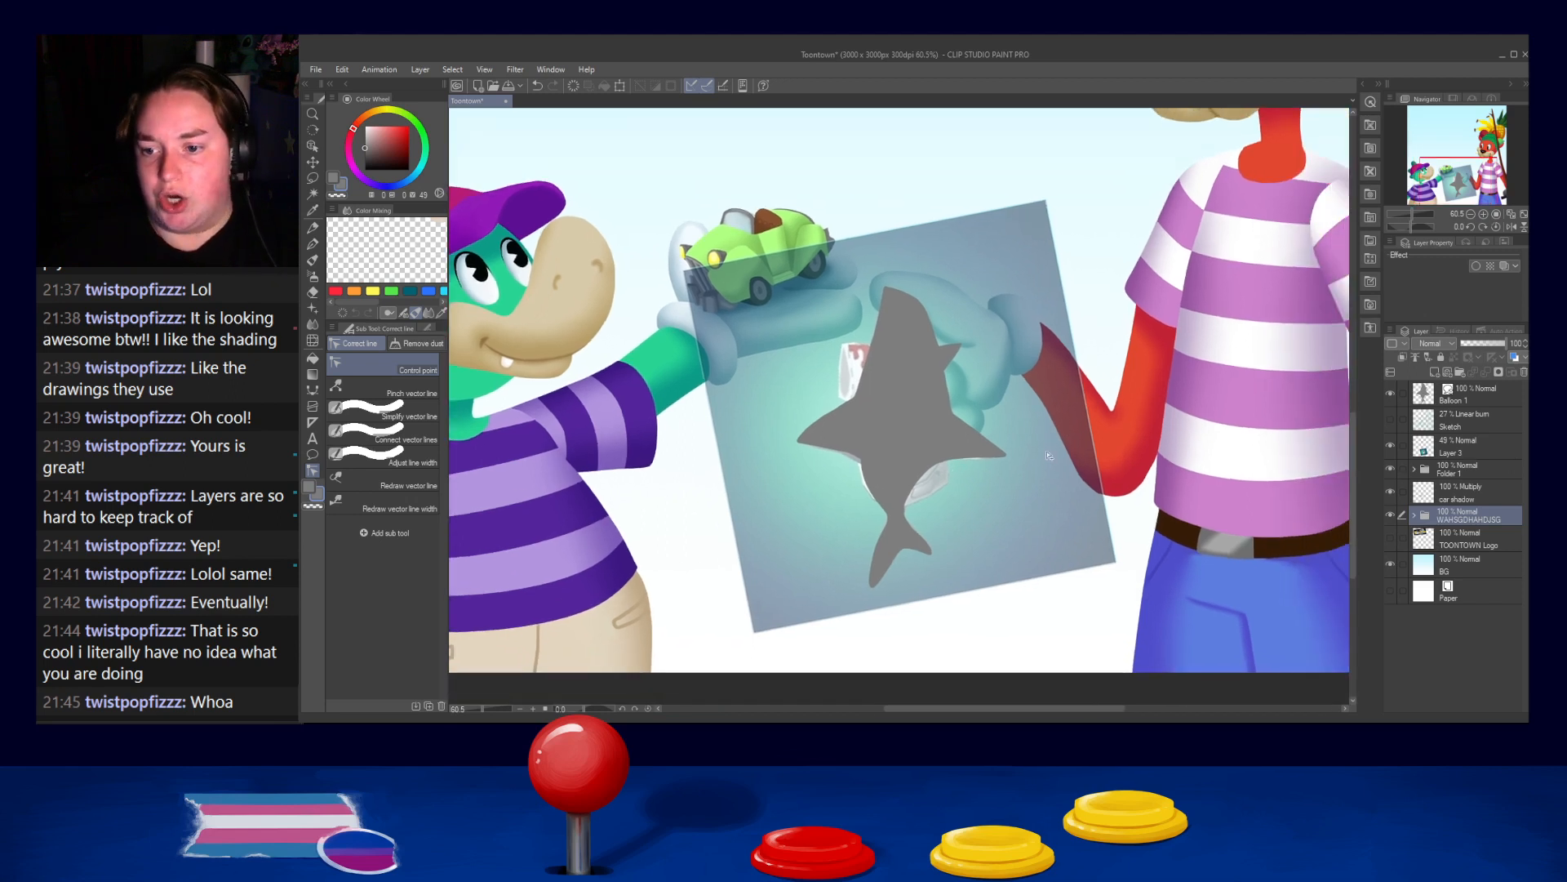
scroll(961, 435, up, 2)
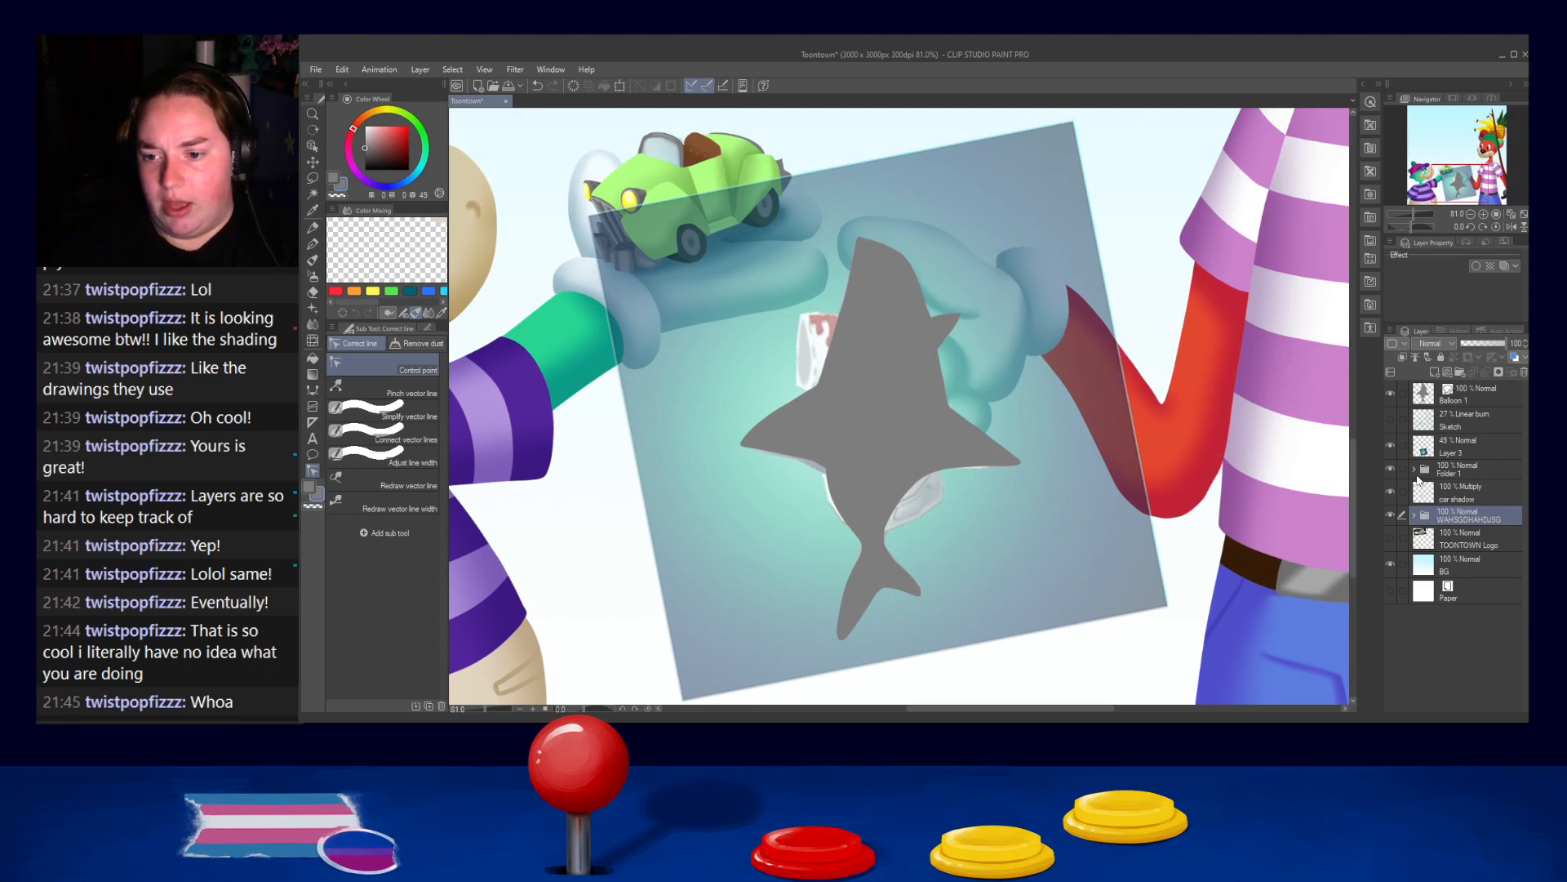
Rotate the Balloon 1 shark silhouette slightly counterclockwise so it stands more upright, and shift it a little to the right
click(1445, 470)
click(1450, 399)
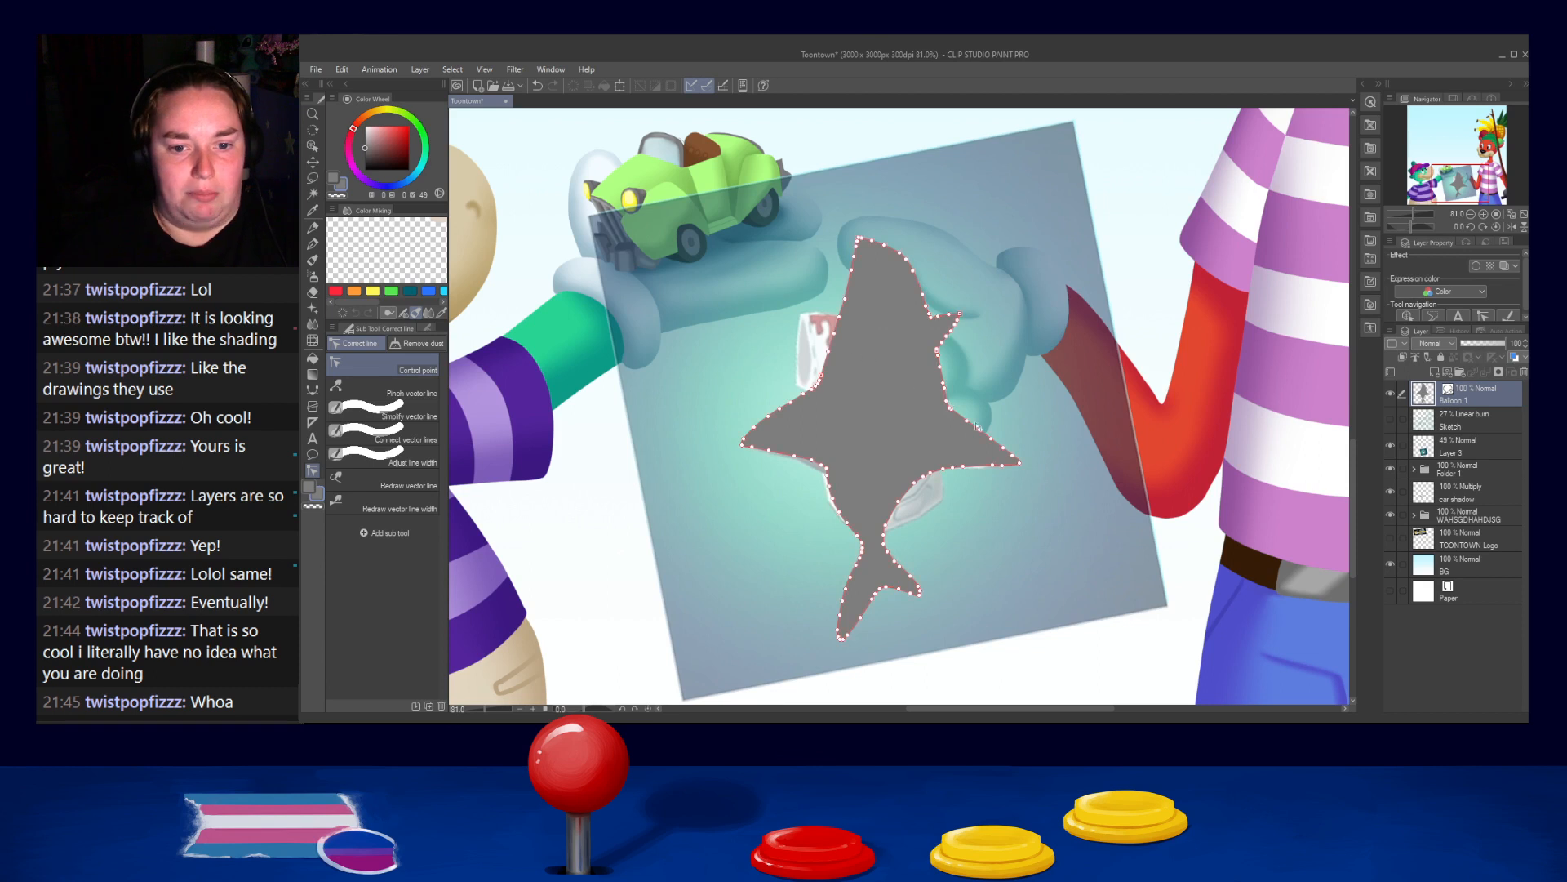
key(ctrl+s)
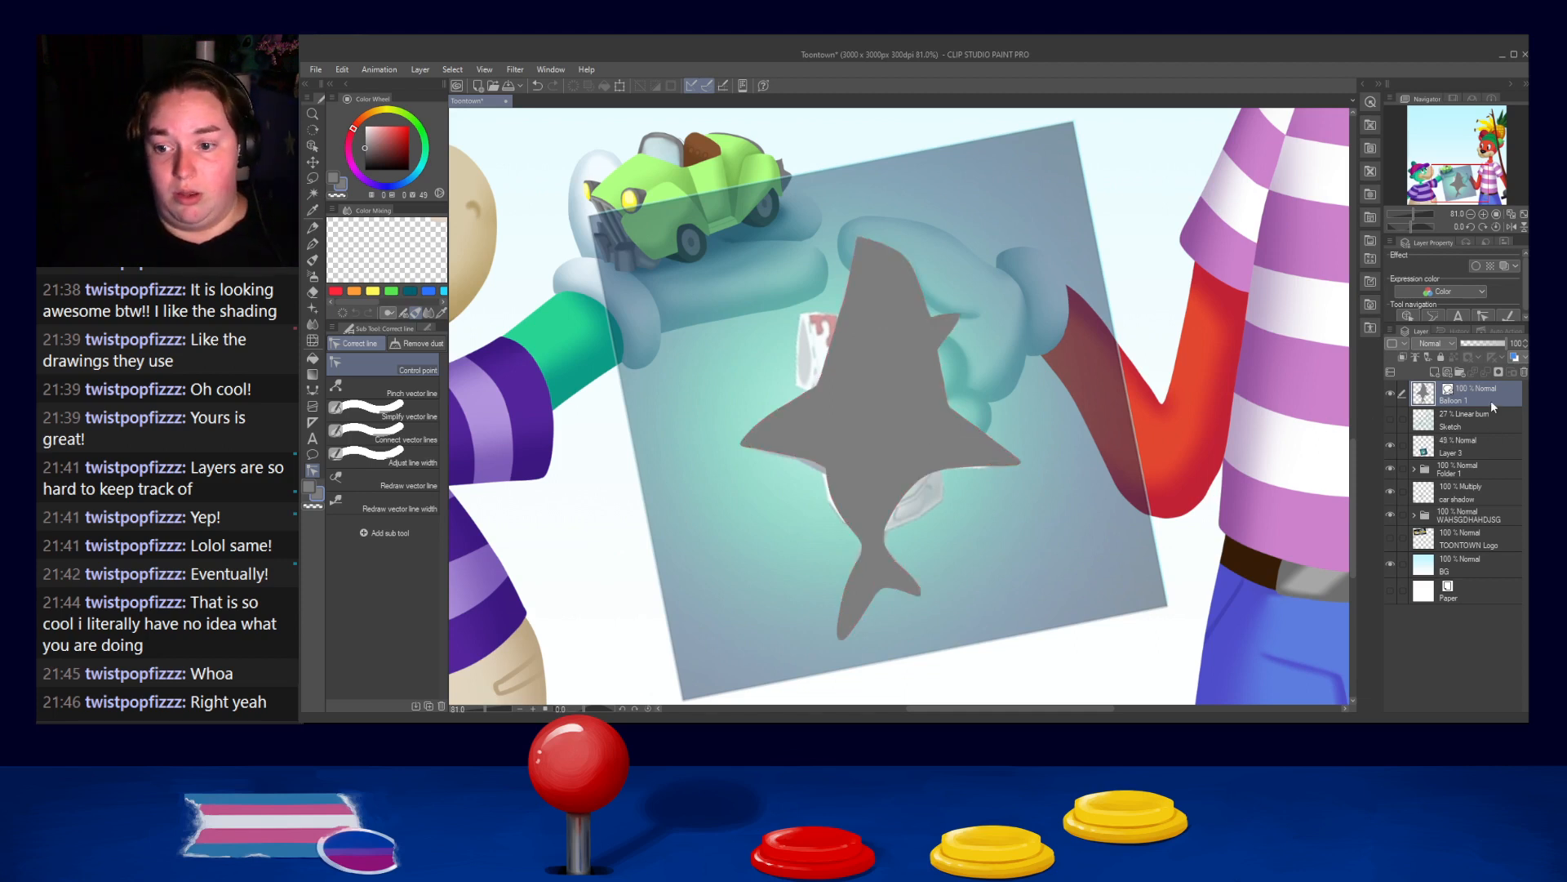
key(ctrl+t)
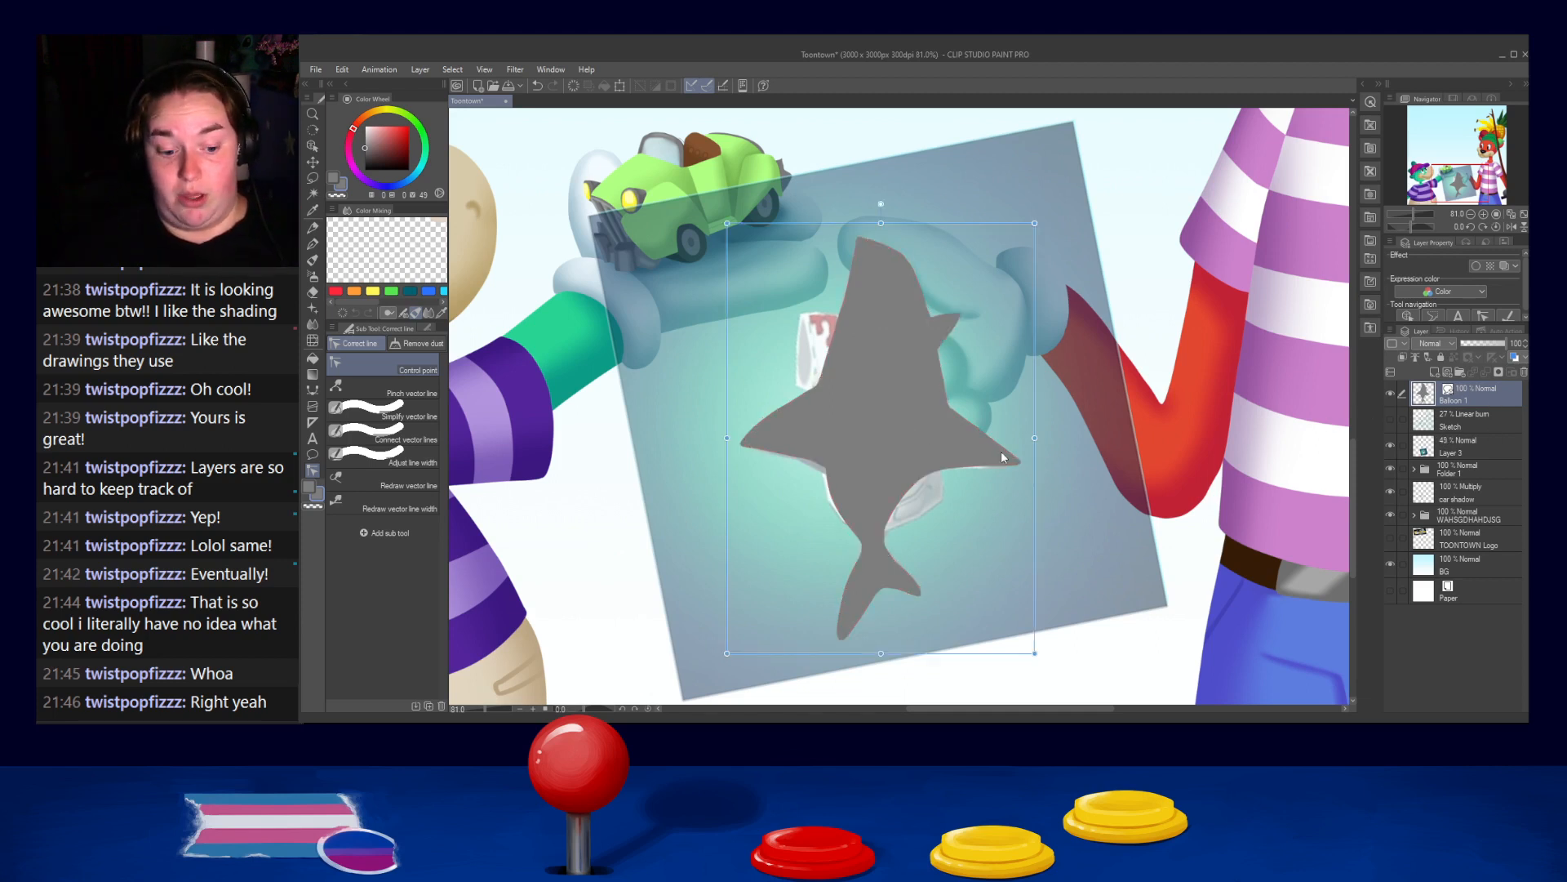
ctrl+click(1053, 666)
ctrl+click(891, 434)
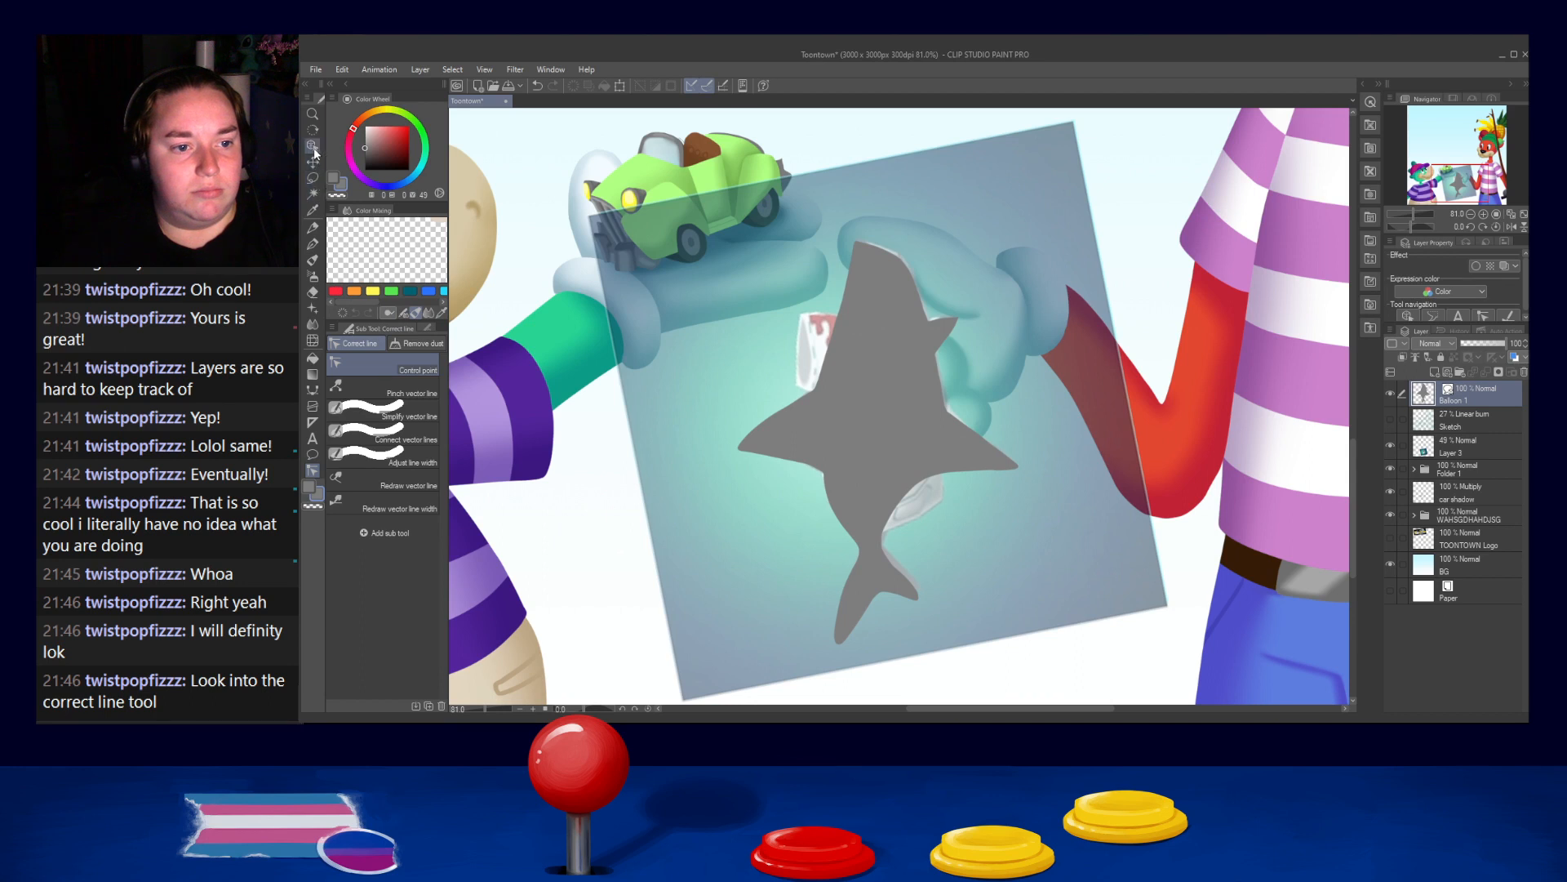
click(845, 441)
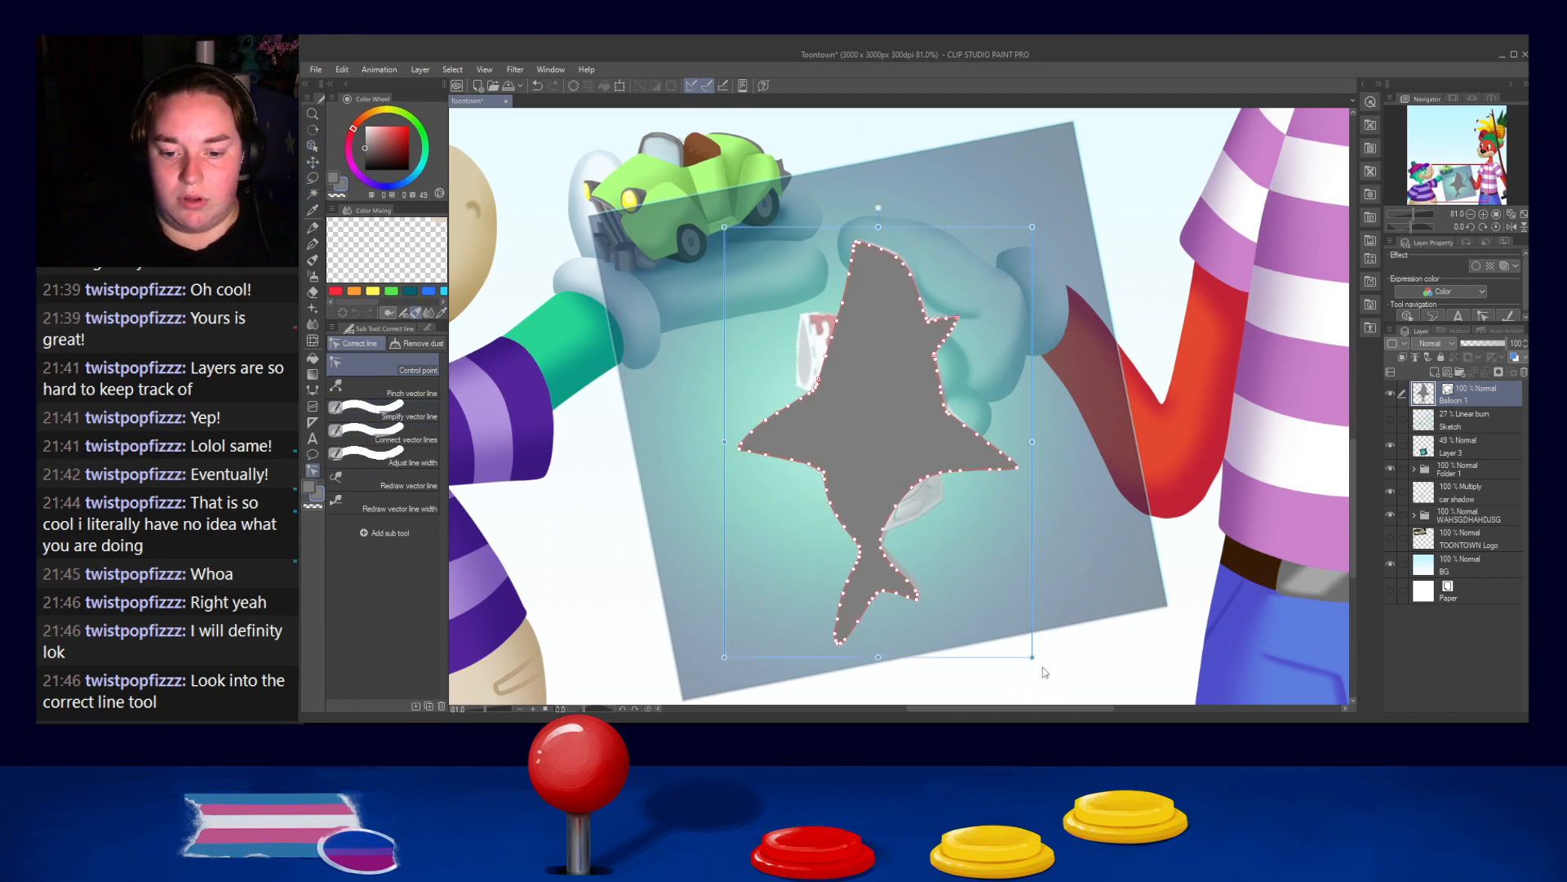
drag(1035, 664, 1077, 625)
mouse_move(894, 402)
mouse_down()
mouse_move(907, 437)
mouse_move(904, 409)
mouse_up()
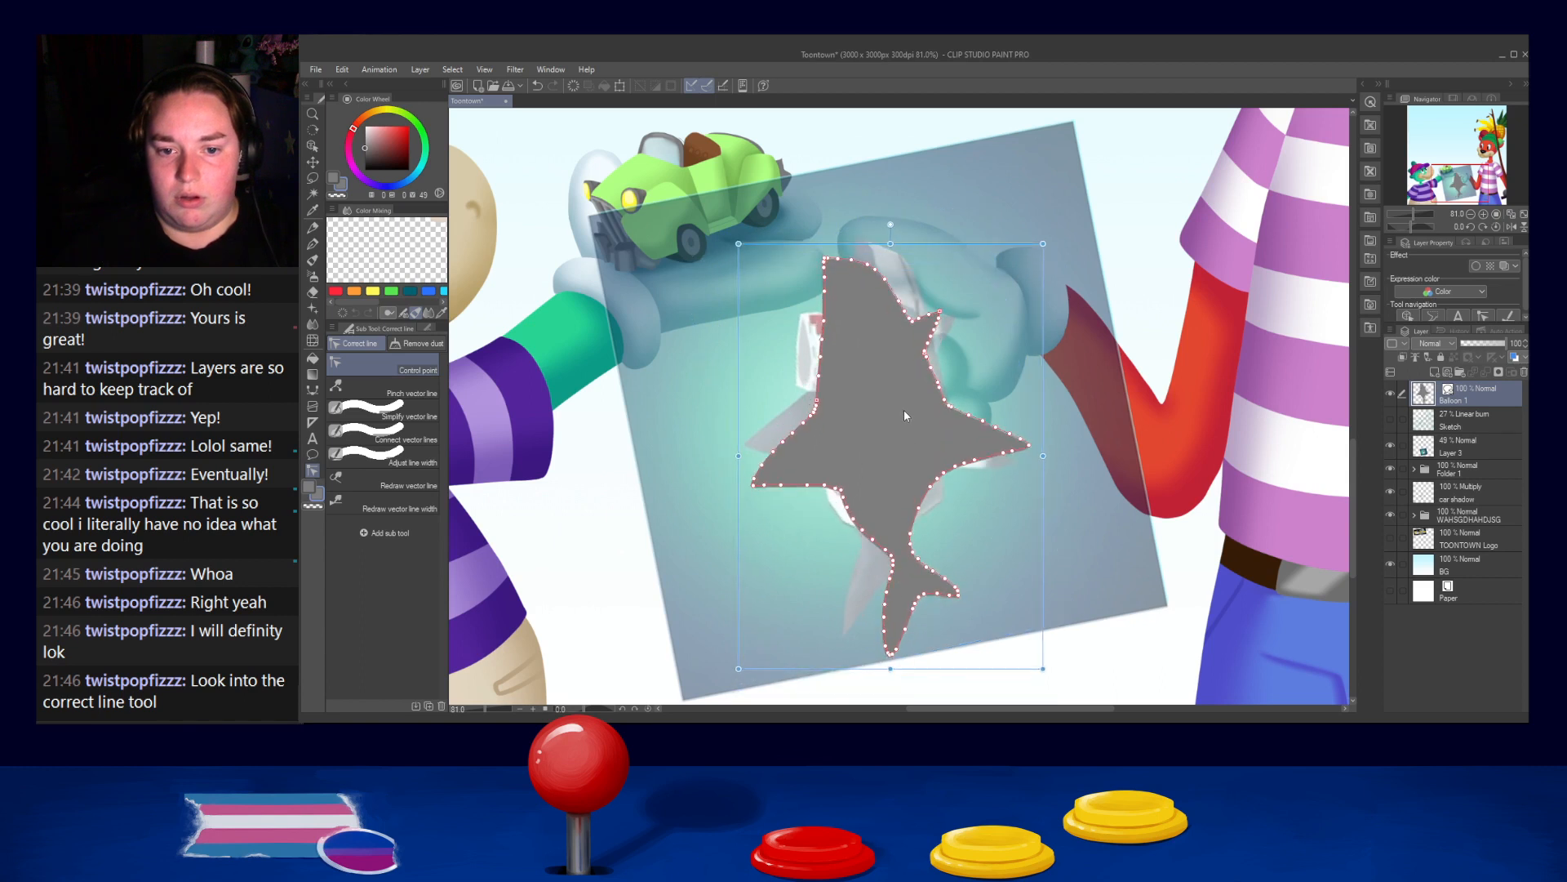
click(987, 591)
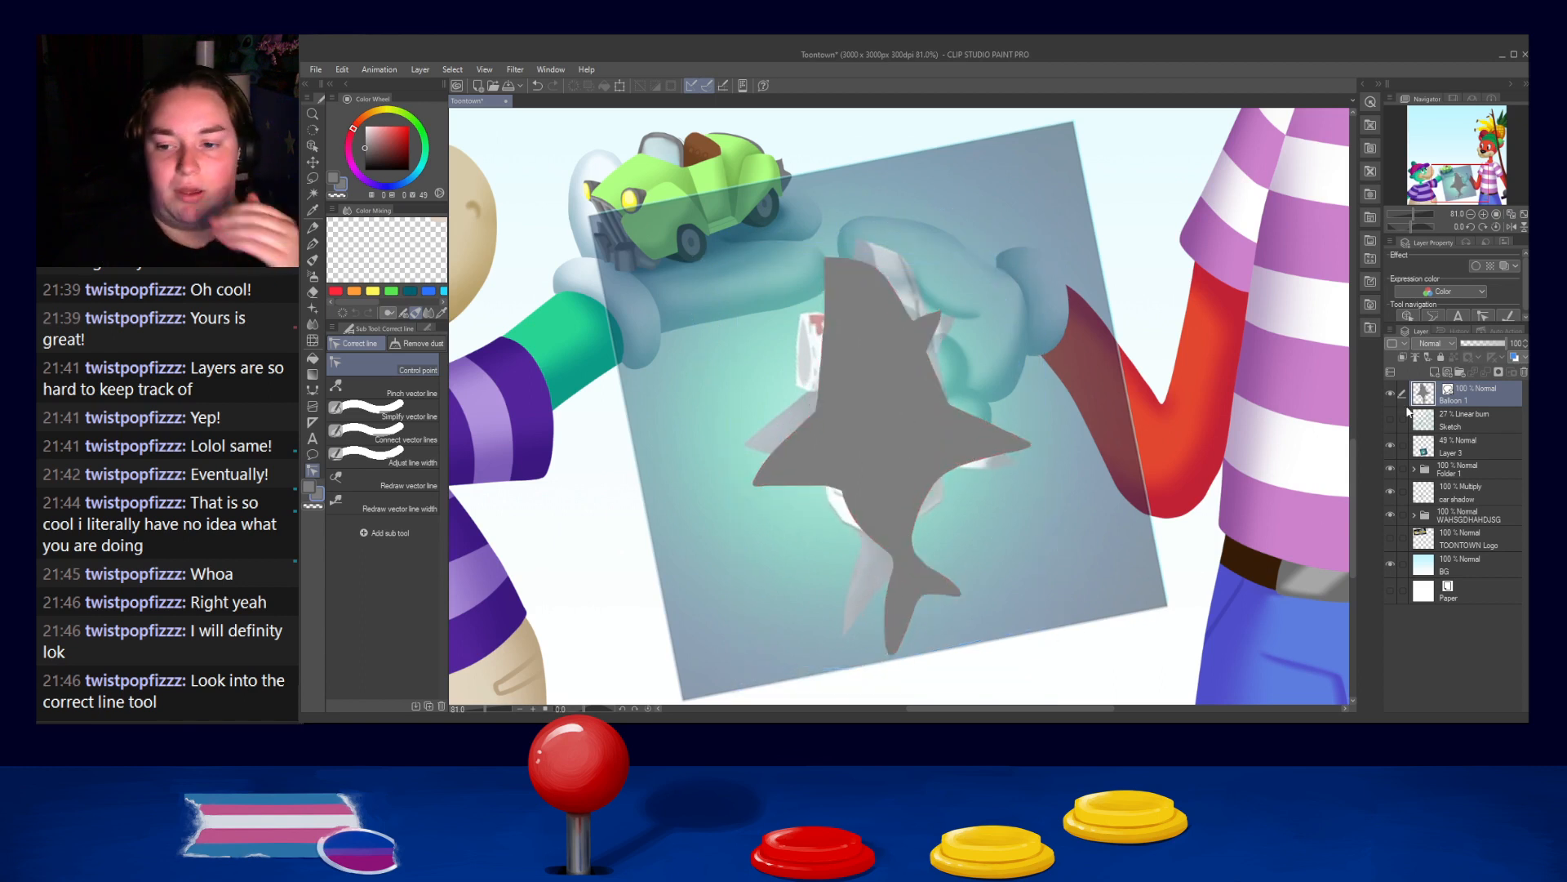
Move the shark reference image on Layer 3 to the left of the silhouette and set its layer opacity to 100%
click(1483, 442)
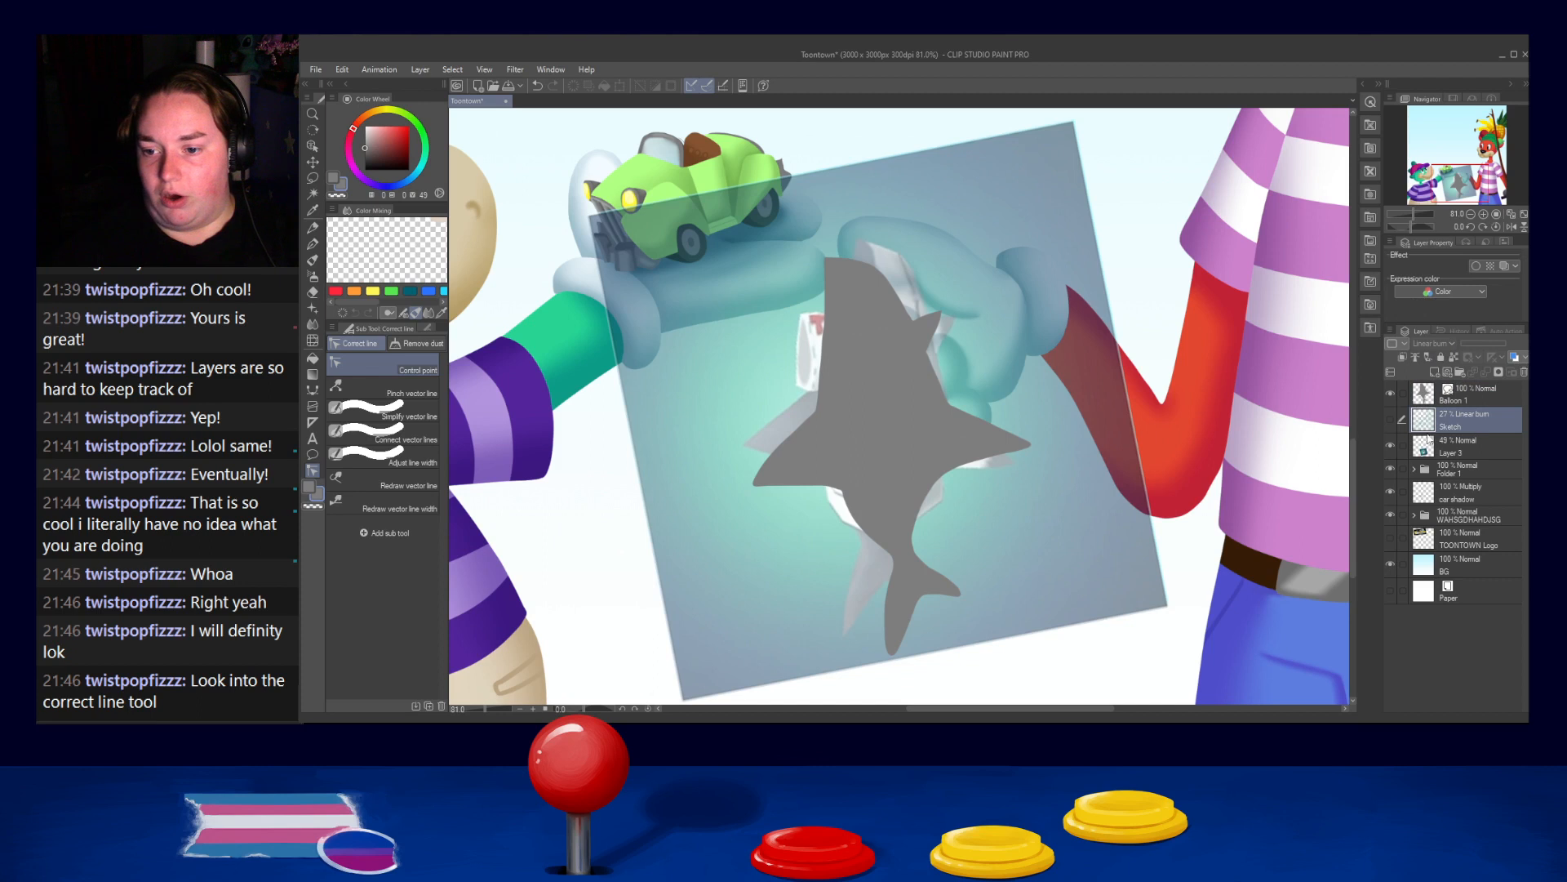
drag(715, 478, 482, 484)
drag(1479, 348, 1507, 343)
drag(695, 544, 716, 519)
scroll(816, 498, up, 2)
drag(869, 457, 935, 459)
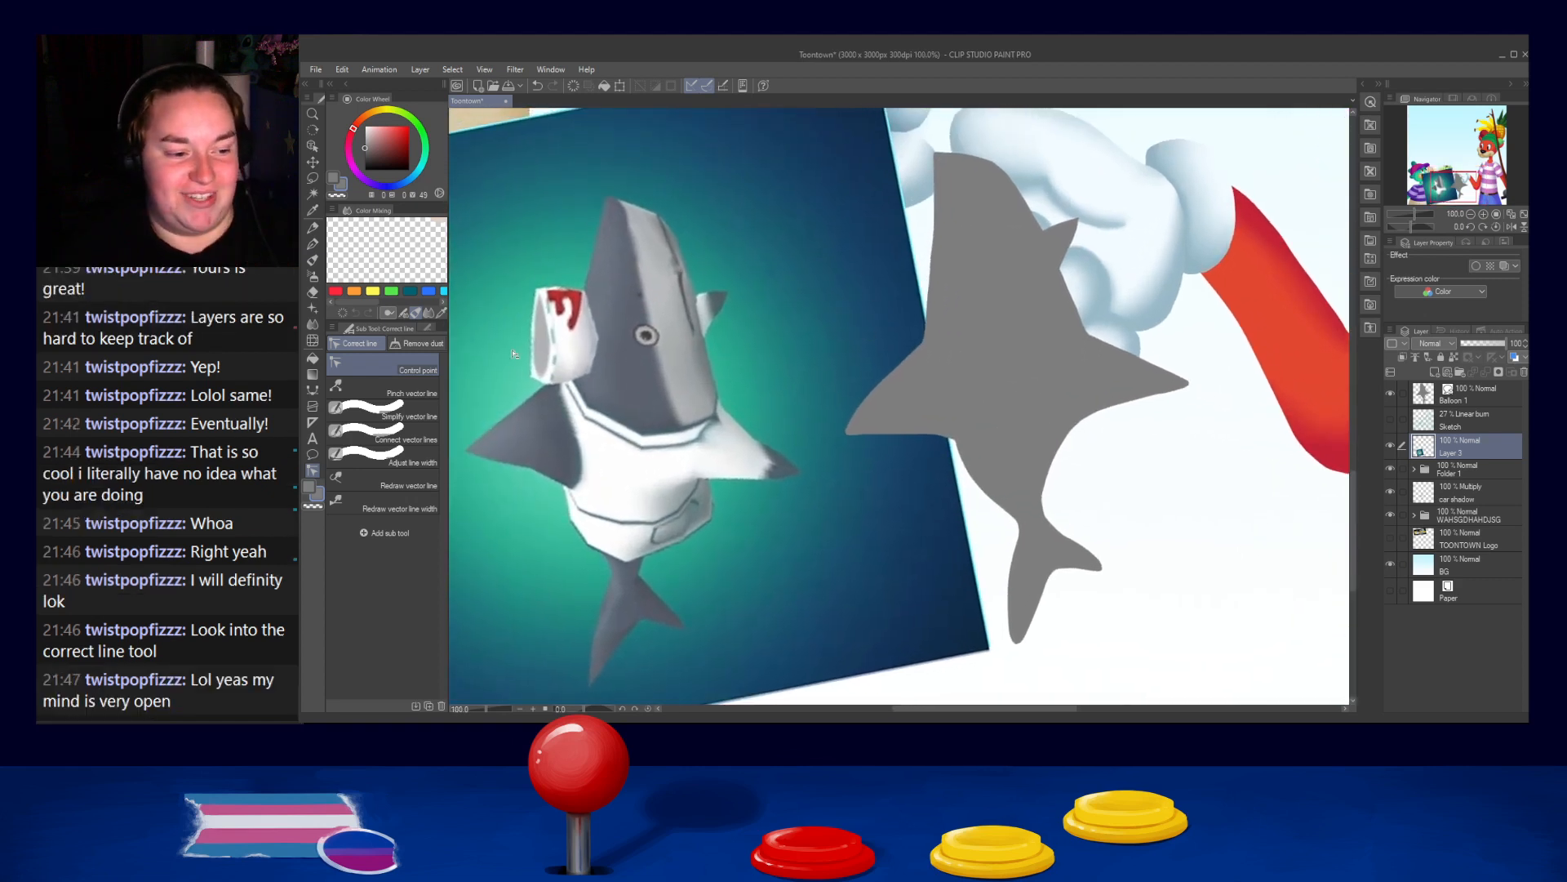
Check the shark silhouette's outline beside the reference and rasterize the Balloon 1 layer
click(977, 245)
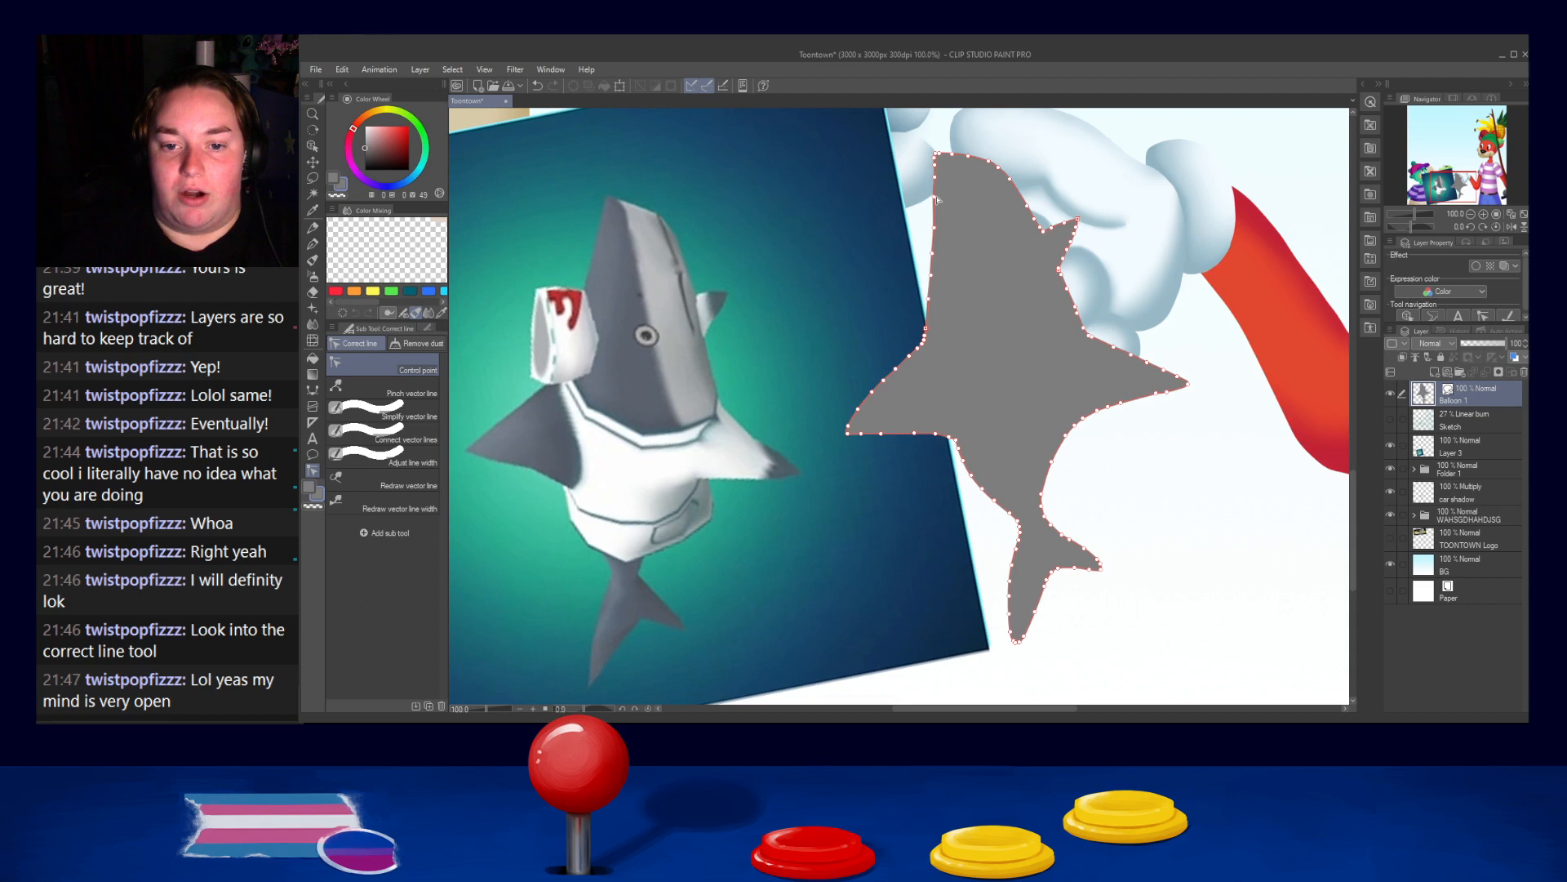
click(1268, 562)
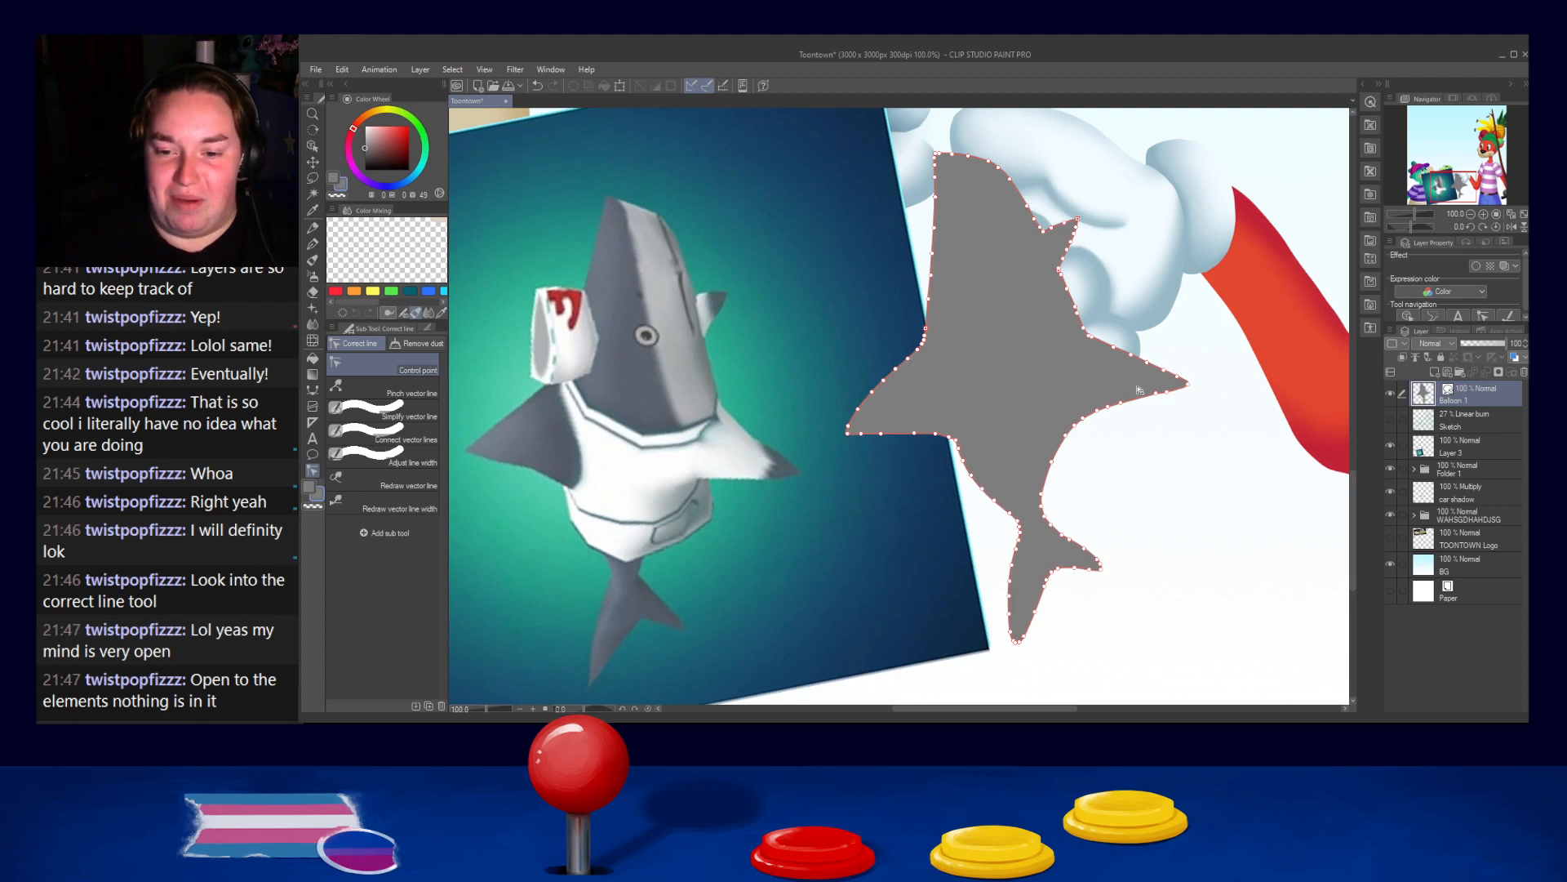
scroll(1217, 527, down, 1)
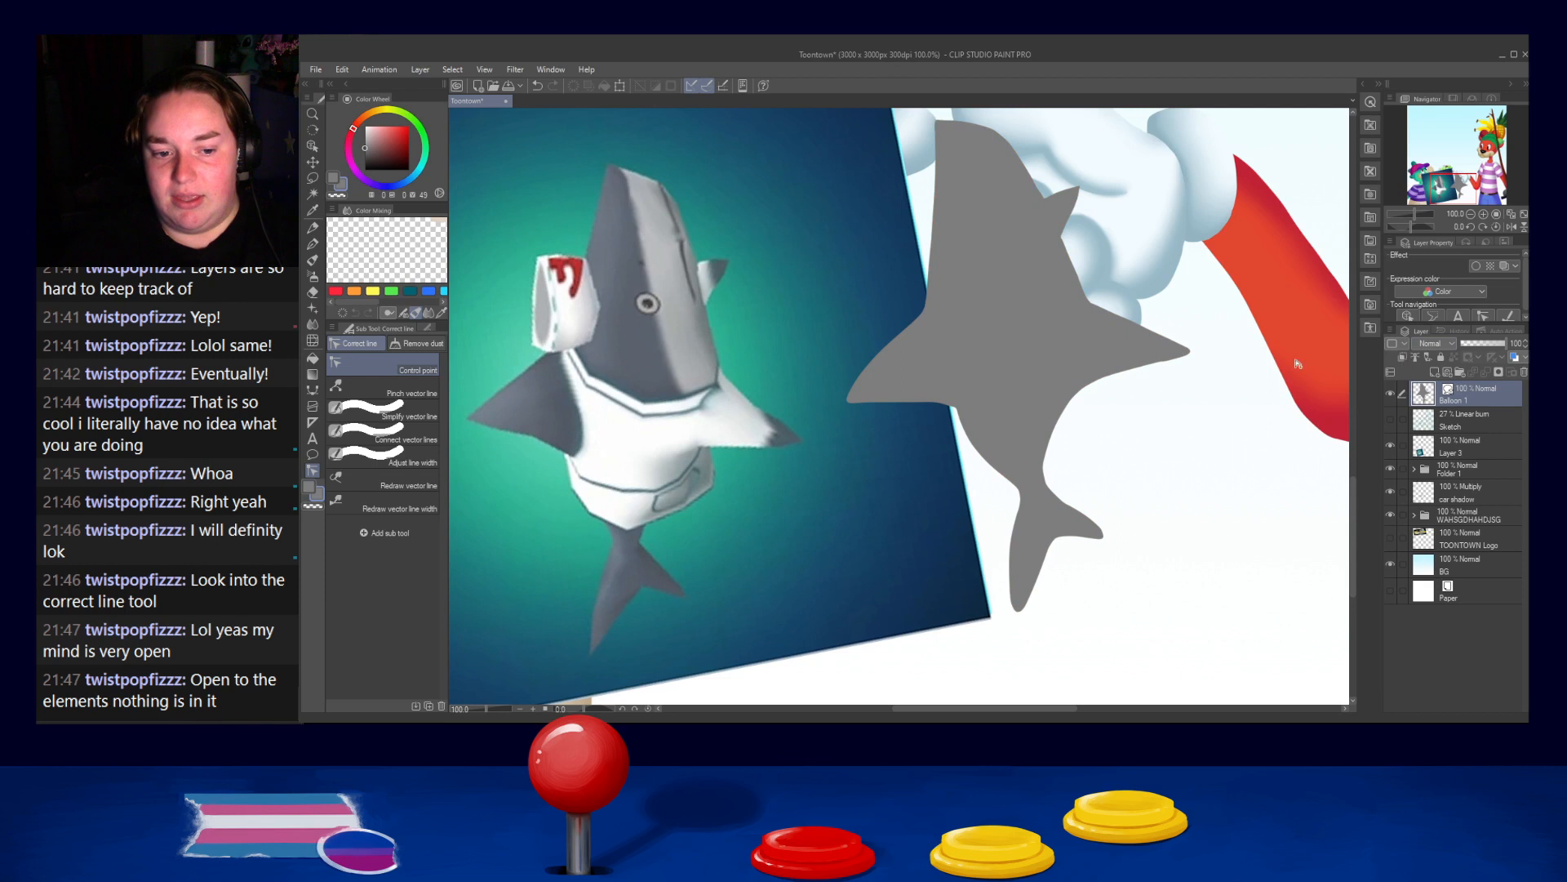
scroll(1215, 364, up, 2)
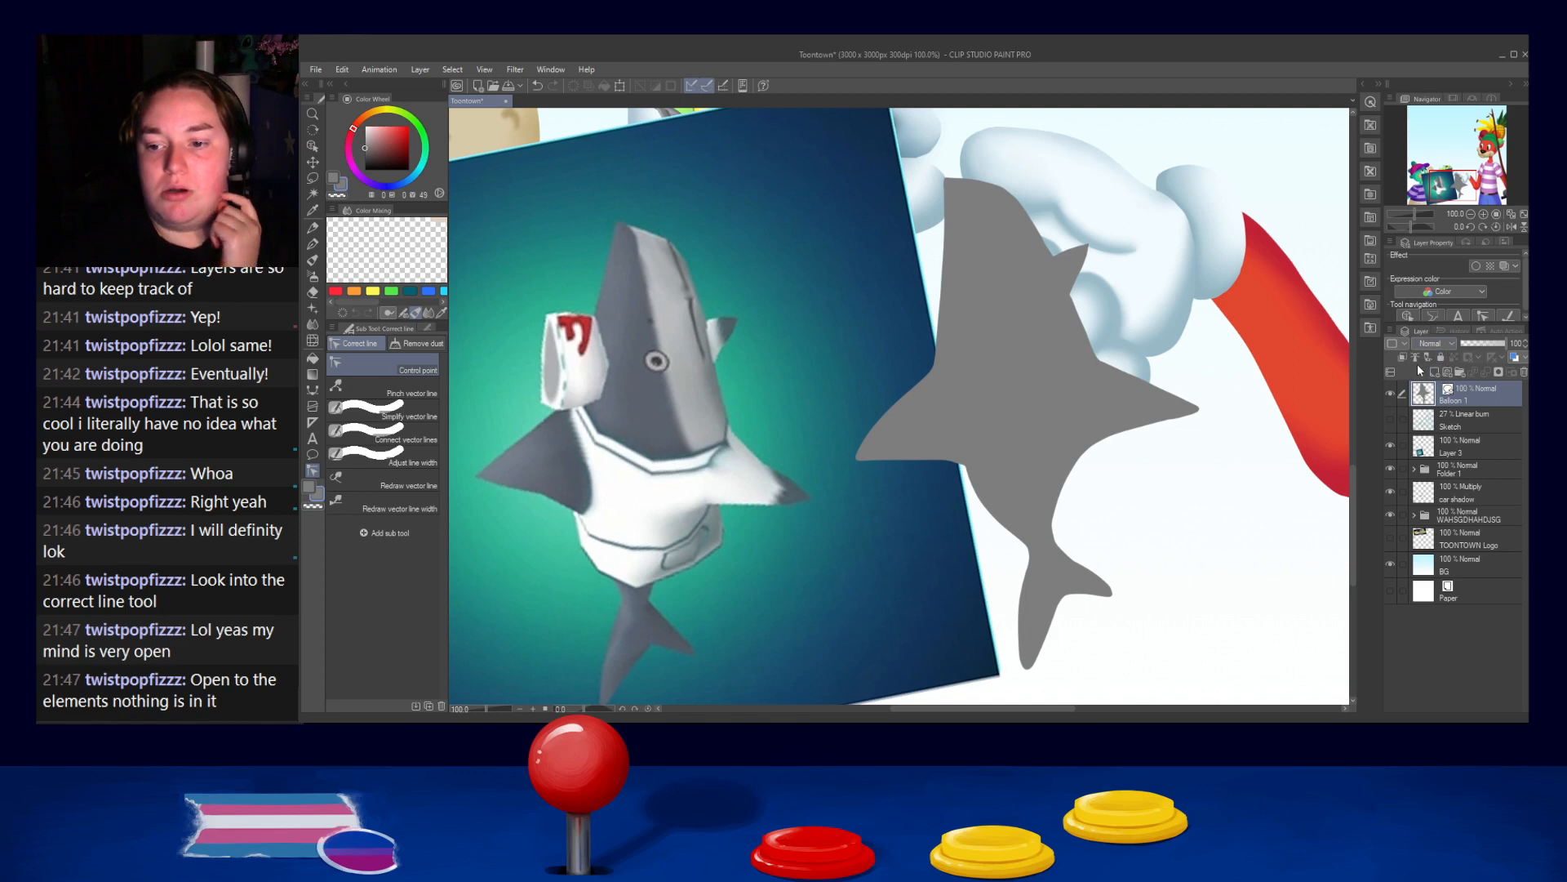
click(1441, 271)
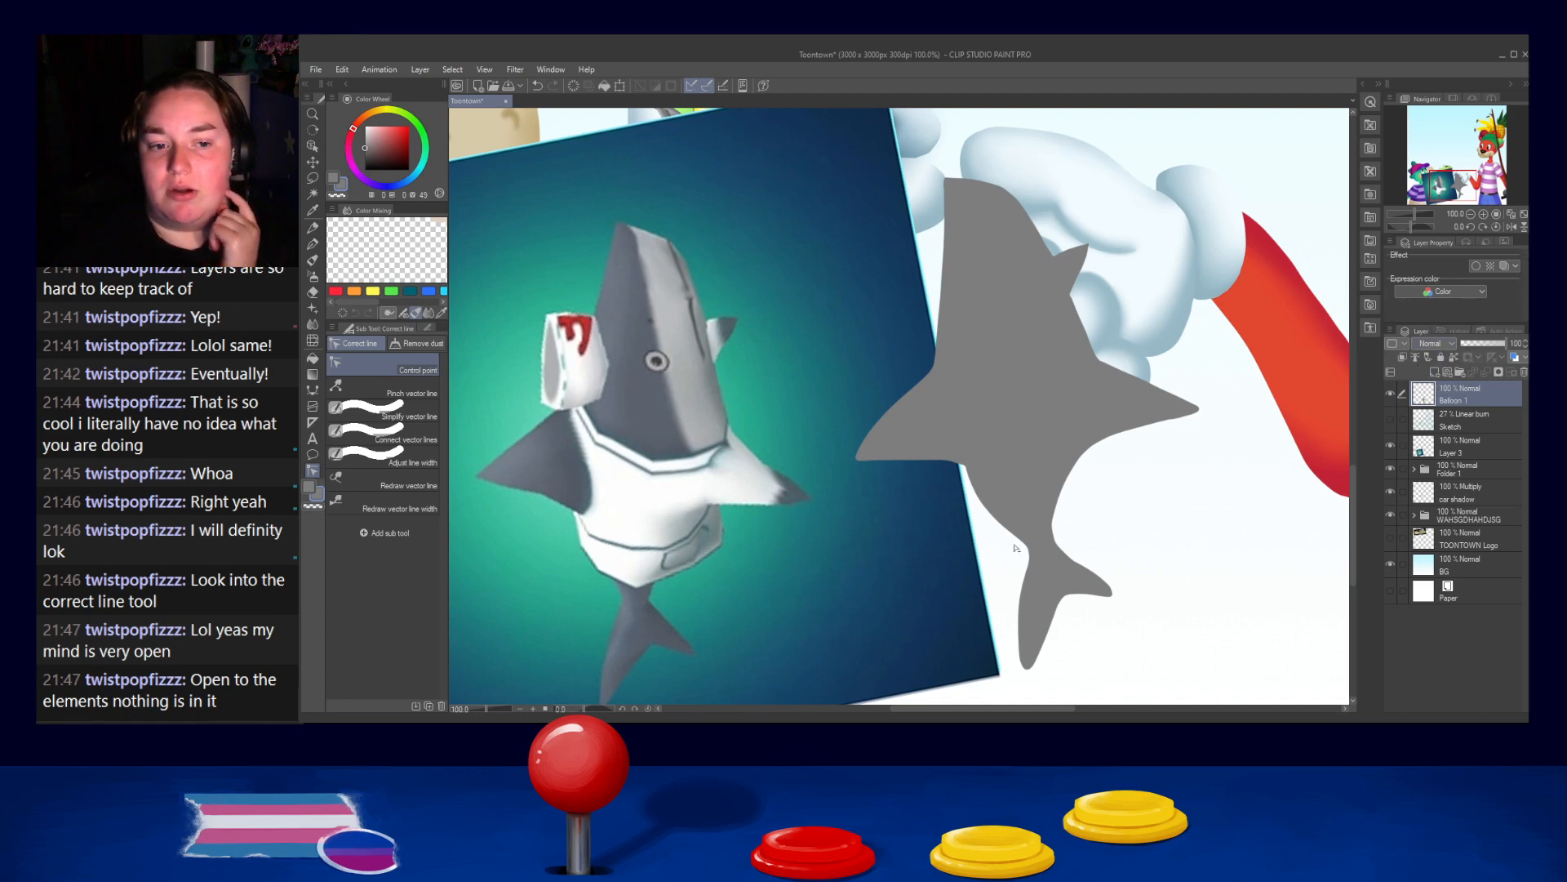
Sample the reference shark's off-white for the G-pen and lock the transparent pixels of the Balloon 1 layer
key(x)
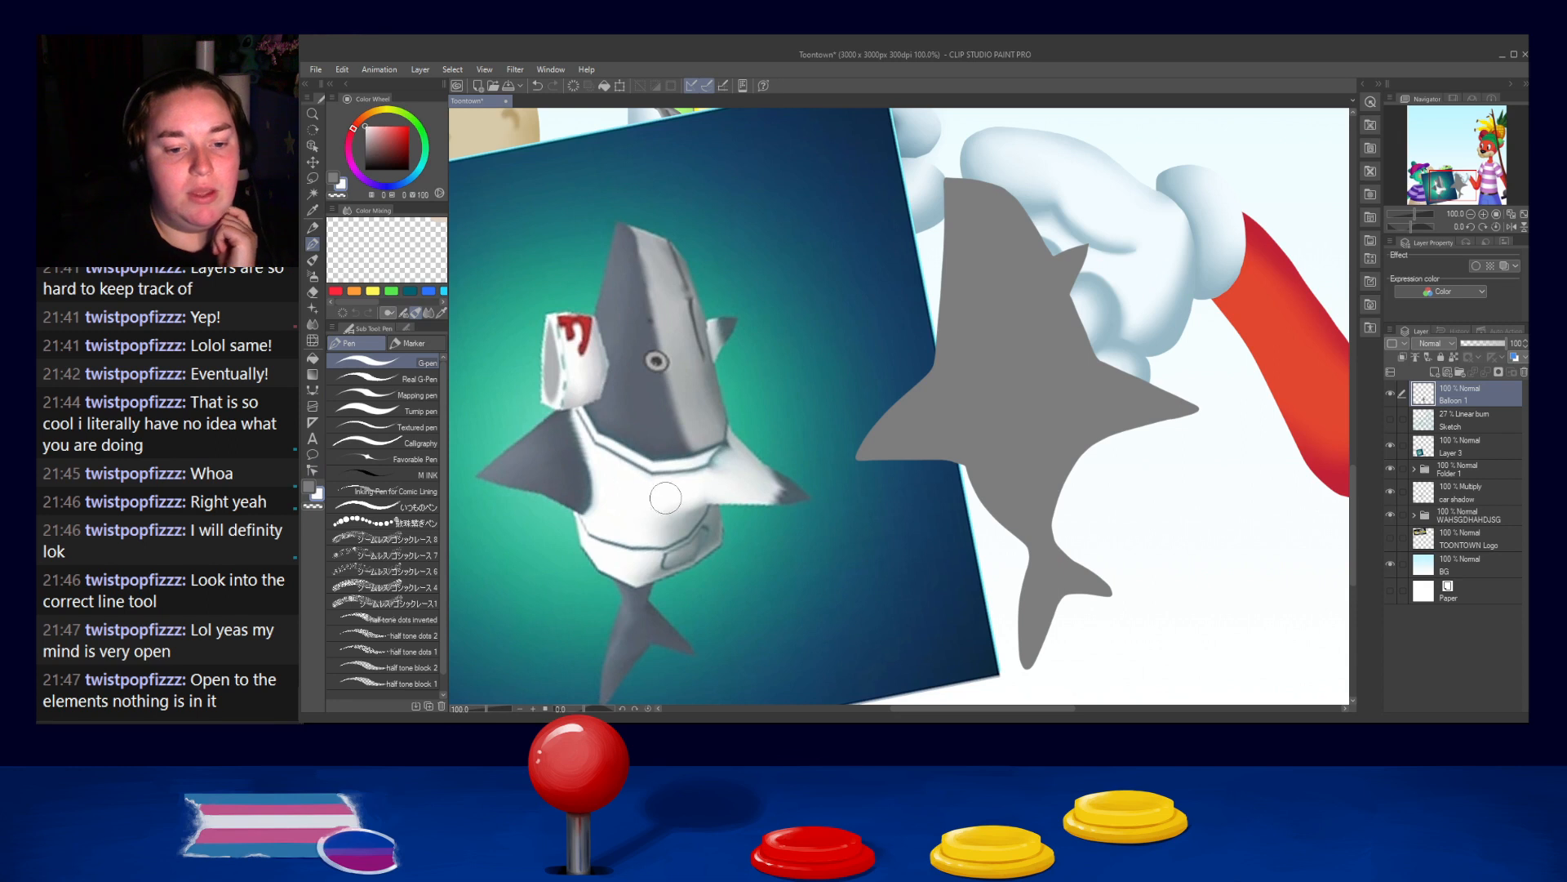
alt+click(583, 371)
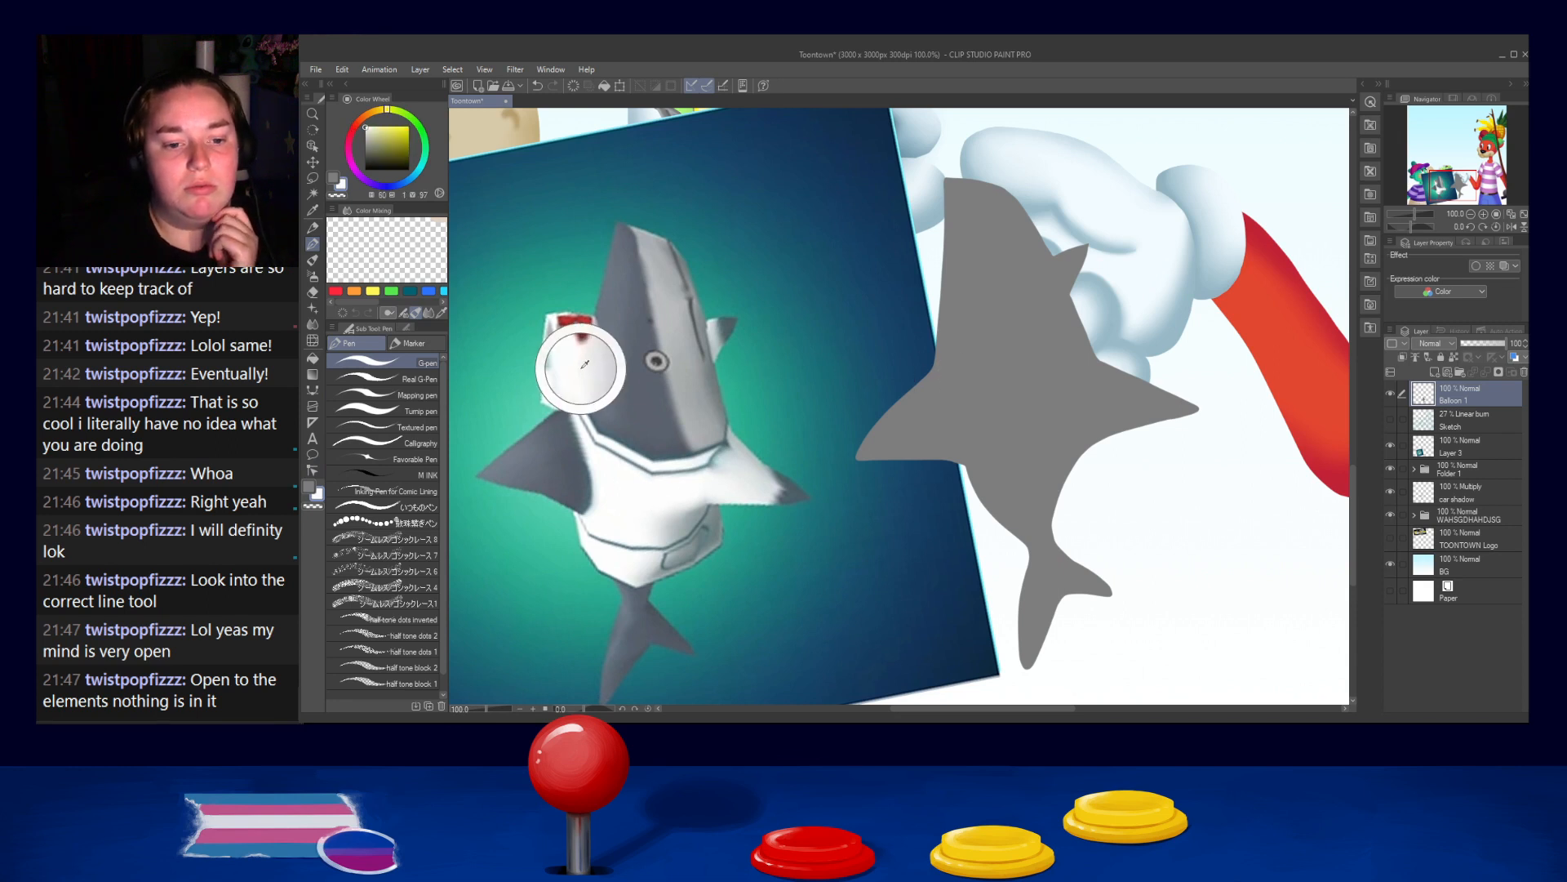
drag(955, 343, 1020, 485)
key(ctrl+z)
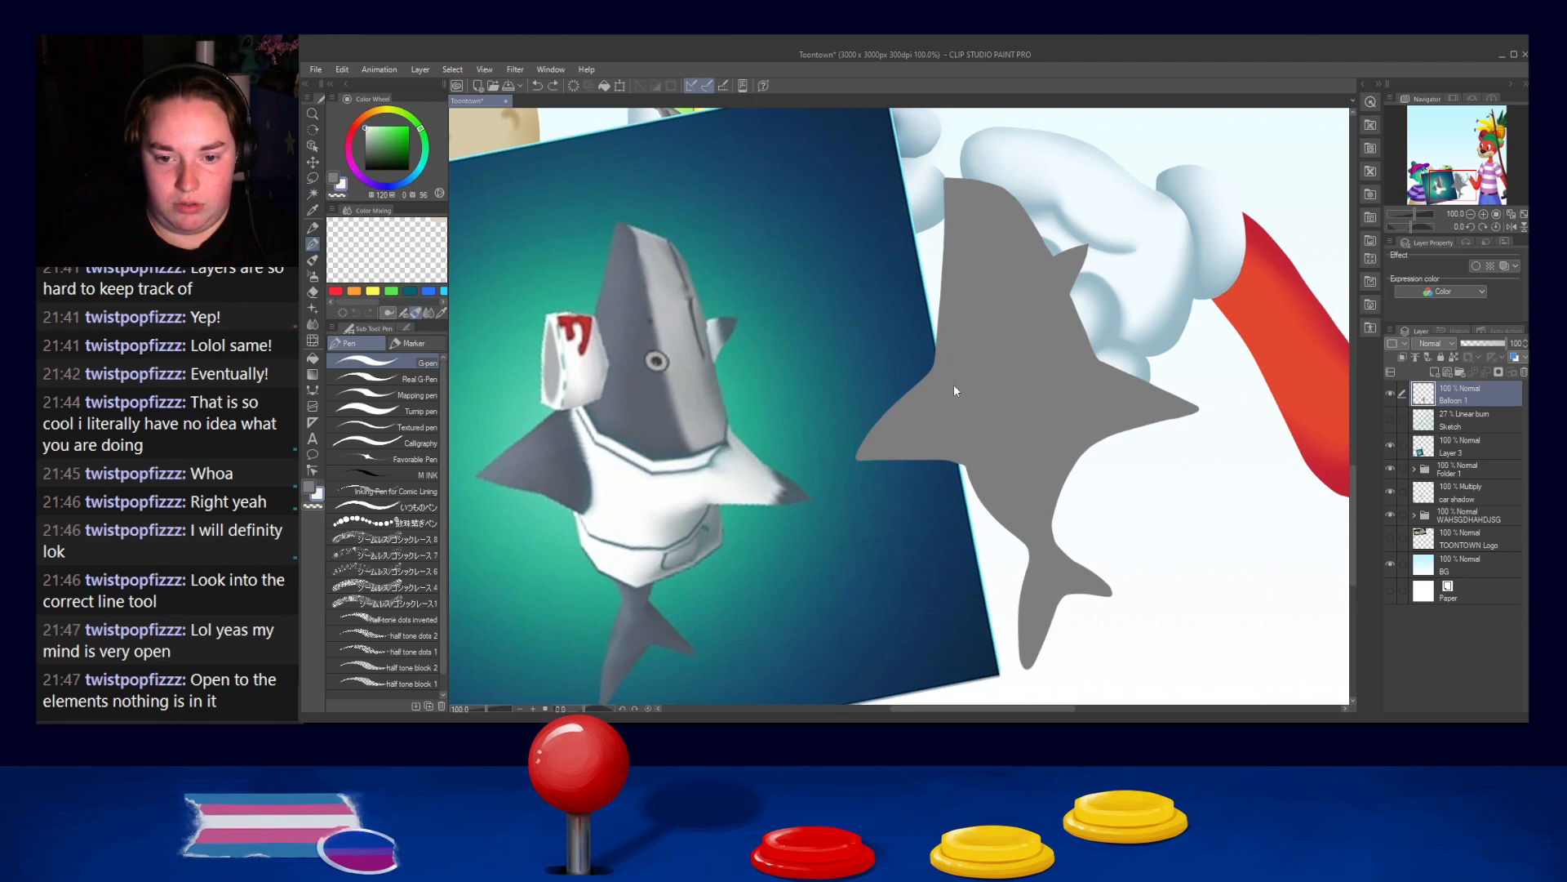
drag(917, 343, 966, 486)
key(ctrl+z)
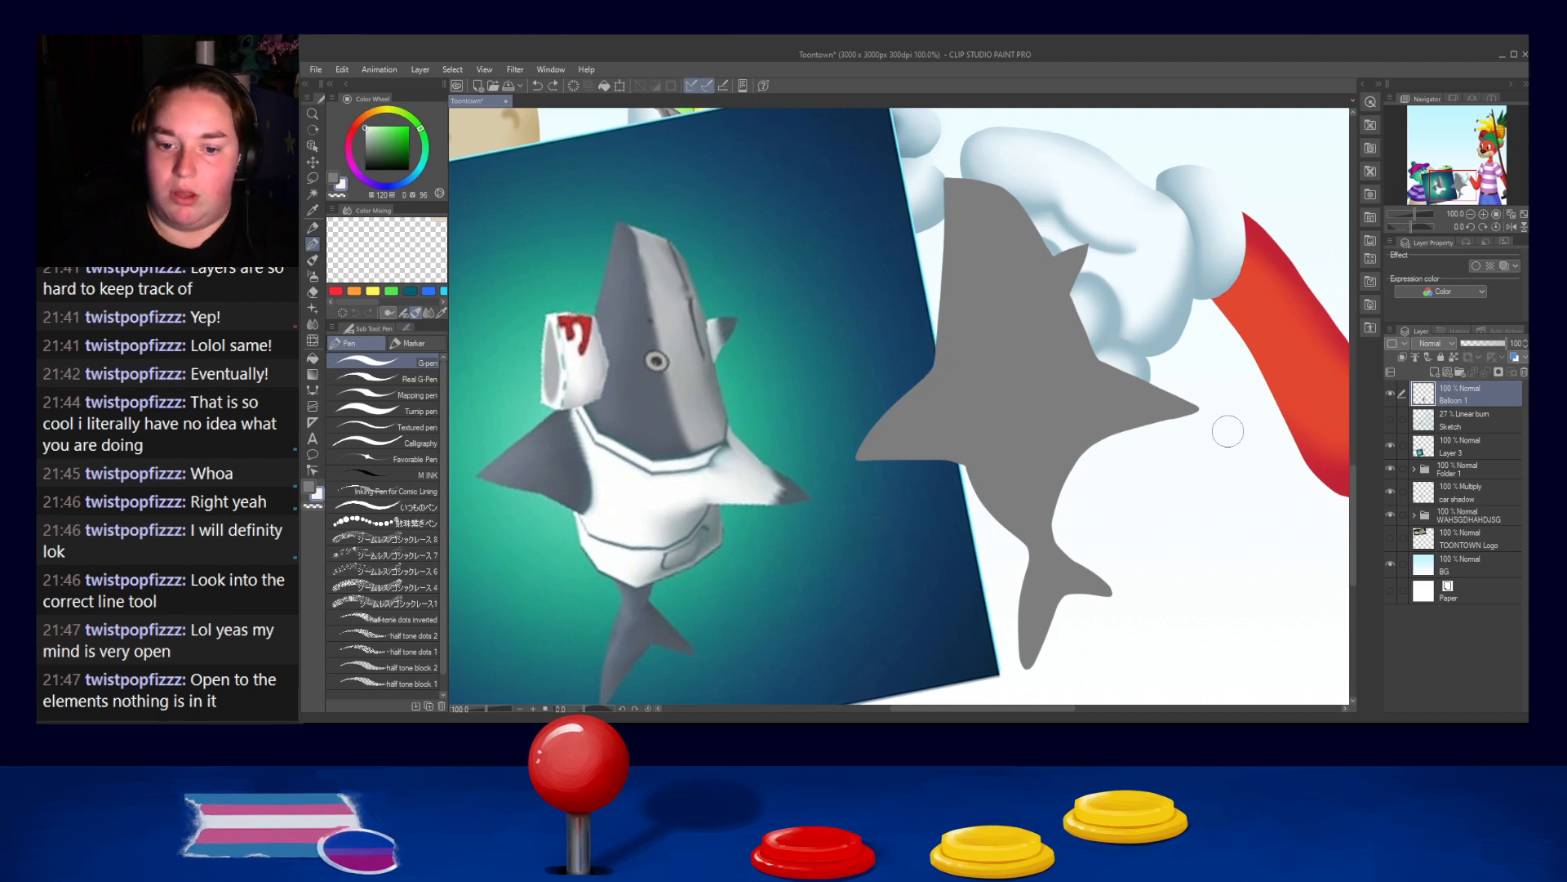
click(1454, 356)
Paint the shark's chest, belly and inner right fin off-white, leaving the head, left fin, right fin tip and tail gray
mouse_move(923, 360)
mouse_down()
mouse_move(971, 514)
mouse_move(1079, 479)
mouse_up()
key(ctrl+z)
mouse_move(1130, 371)
mouse_down()
mouse_move(1129, 448)
mouse_move(1127, 434)
mouse_up()
key(ctrl+z)
drag(1128, 359, 1120, 433)
drag(947, 343, 1086, 323)
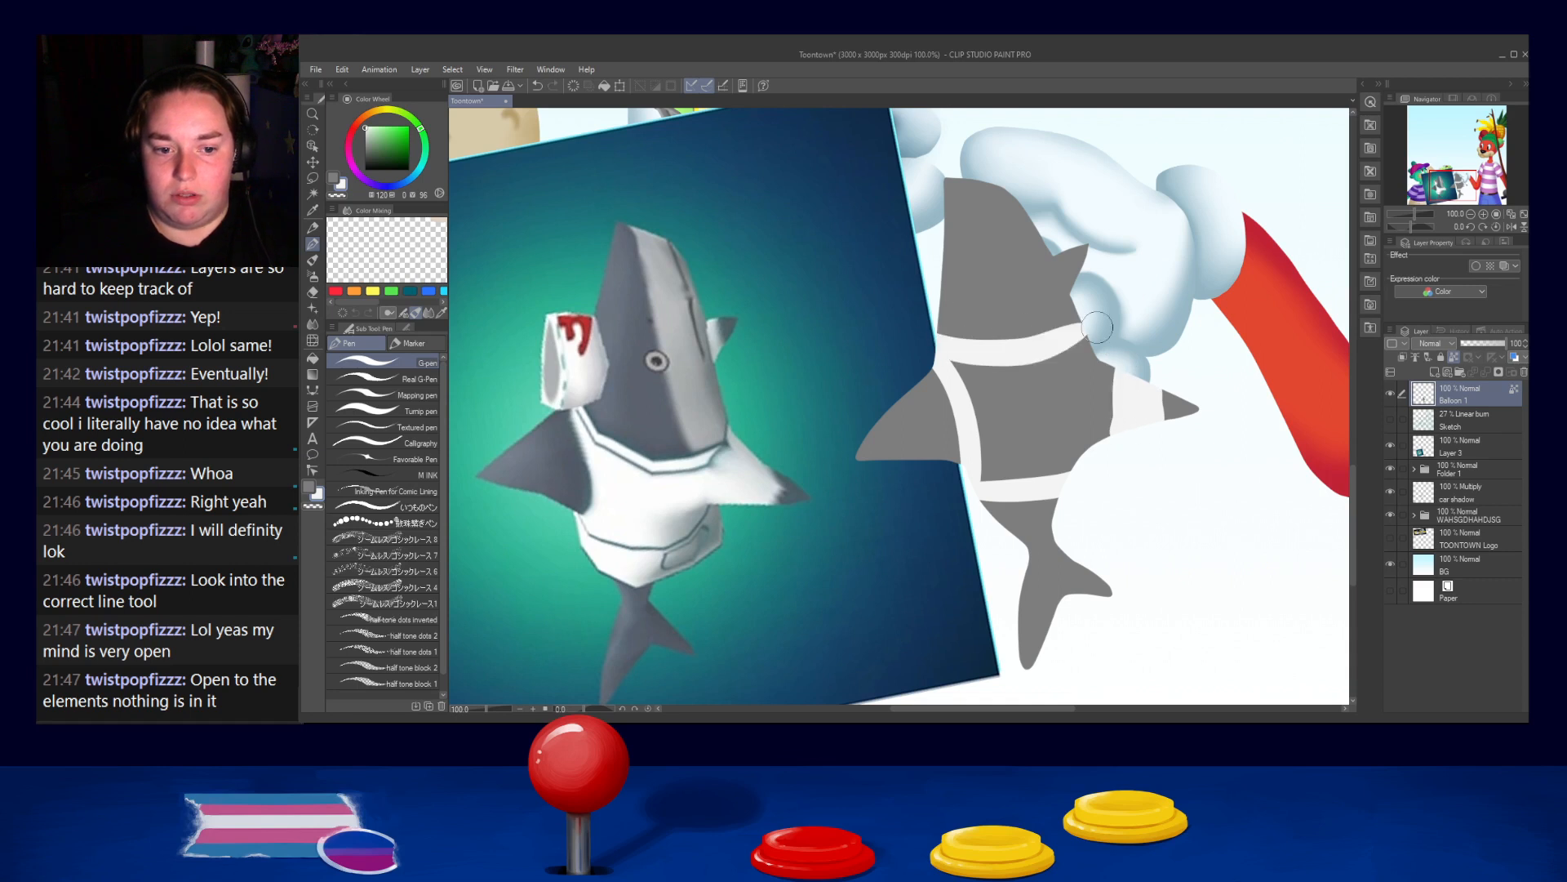
key(ctrl+z)
drag(938, 347, 1094, 316)
mouse_move(944, 352)
mouse_down()
mouse_move(994, 413)
mouse_move(981, 393)
mouse_move(993, 477)
mouse_move(1078, 461)
mouse_move(1109, 380)
mouse_move(1108, 367)
mouse_move(1074, 439)
mouse_move(1006, 459)
mouse_move(1036, 376)
mouse_move(1006, 367)
mouse_move(1089, 343)
mouse_move(1044, 411)
mouse_move(1089, 399)
mouse_move(1073, 450)
mouse_up()
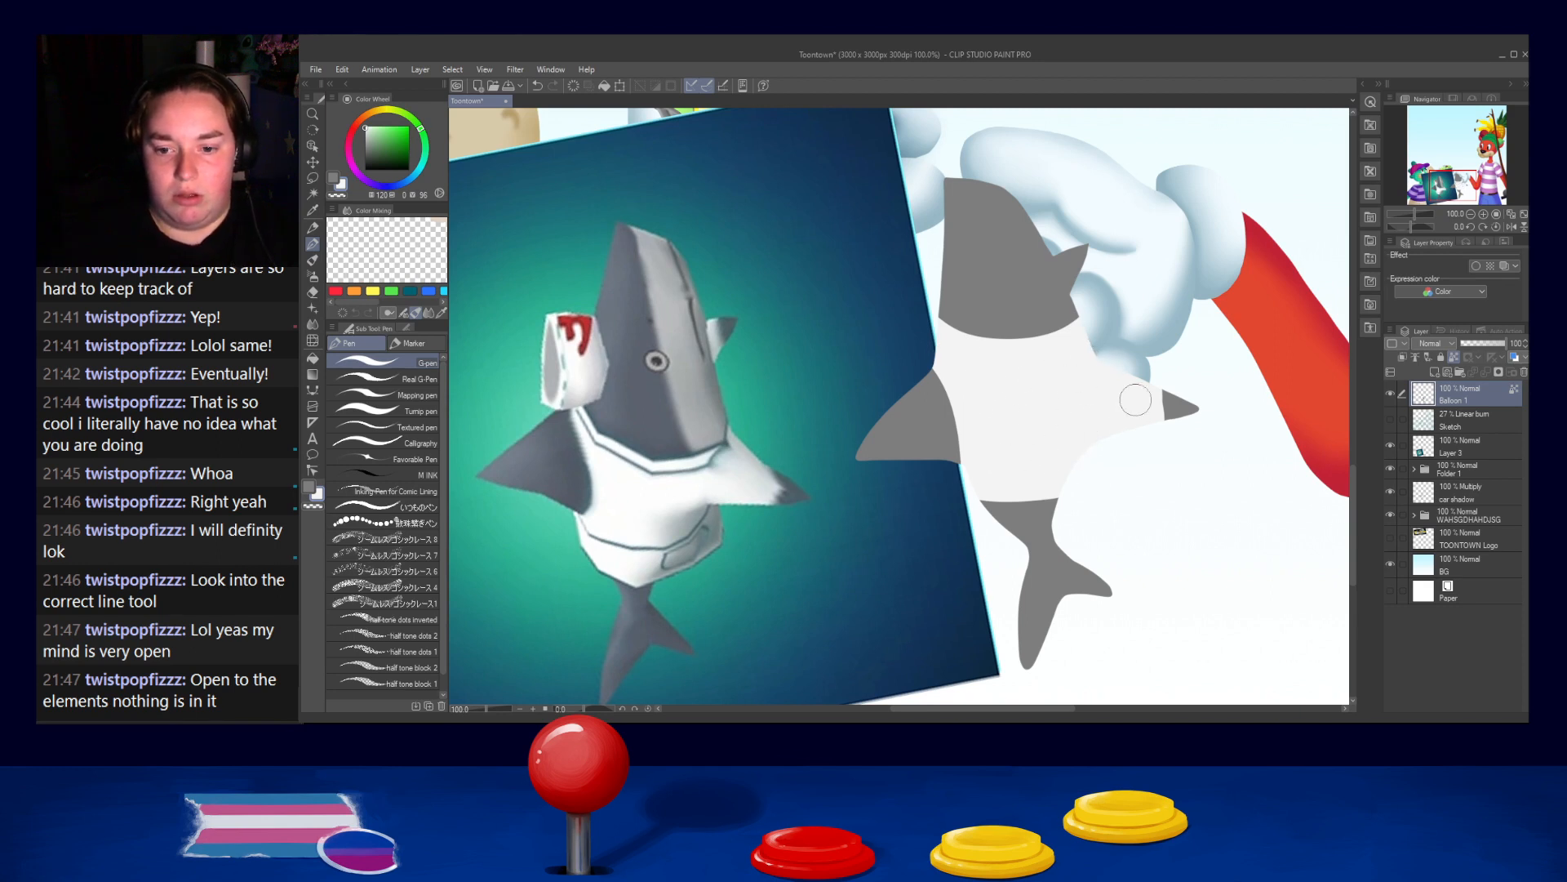
Refine the gray right fin tip and round off the lower edge of the off-white belly with colors sampled from the shark
alt+click(1173, 404)
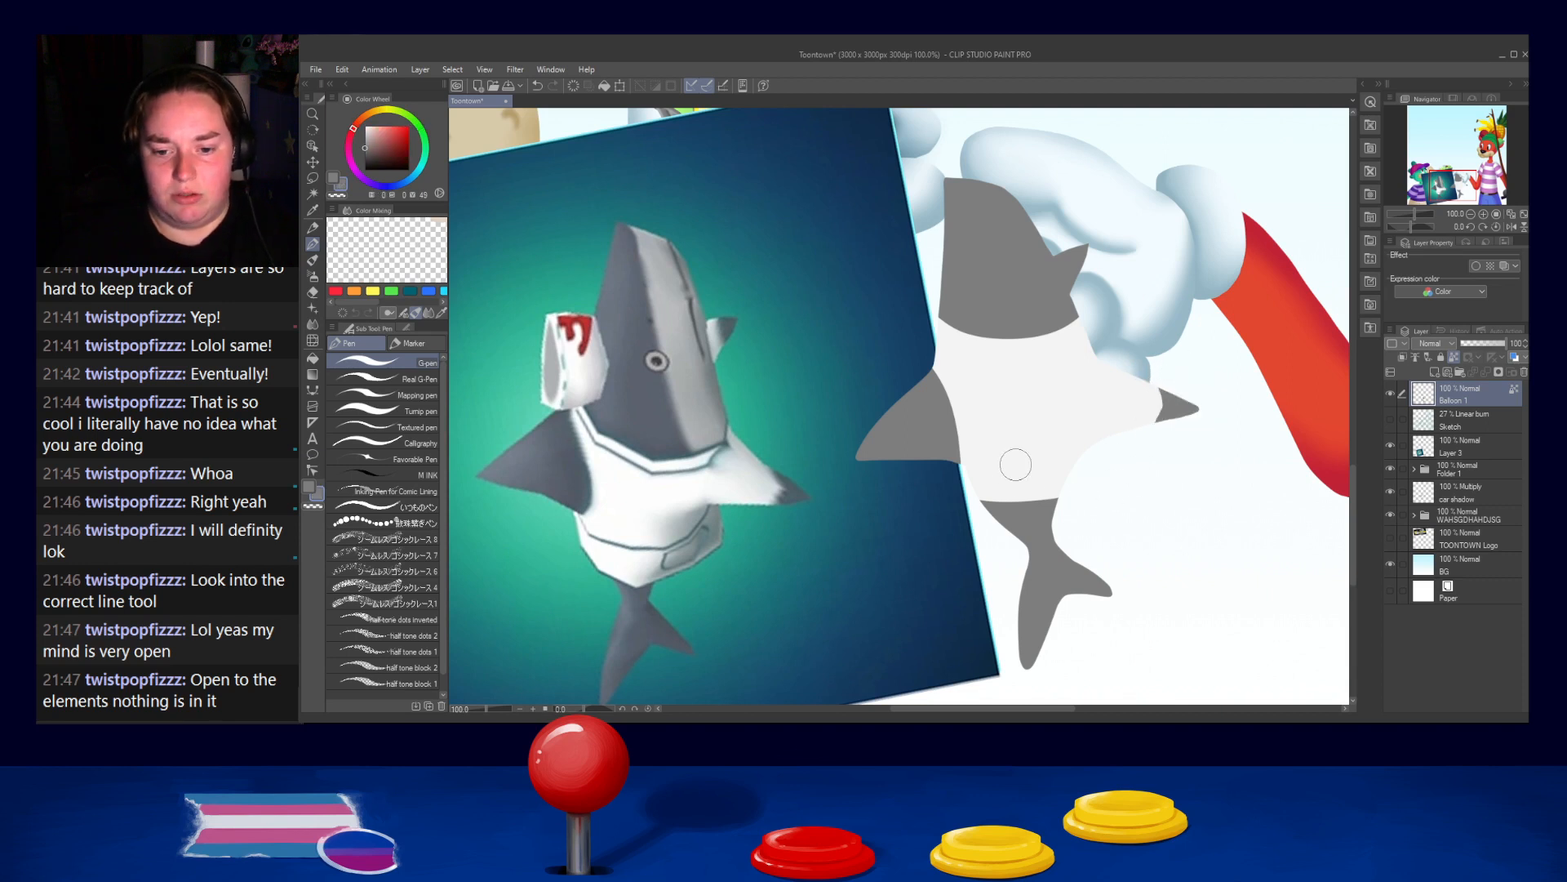
alt+click(988, 488)
drag(978, 493, 1058, 494)
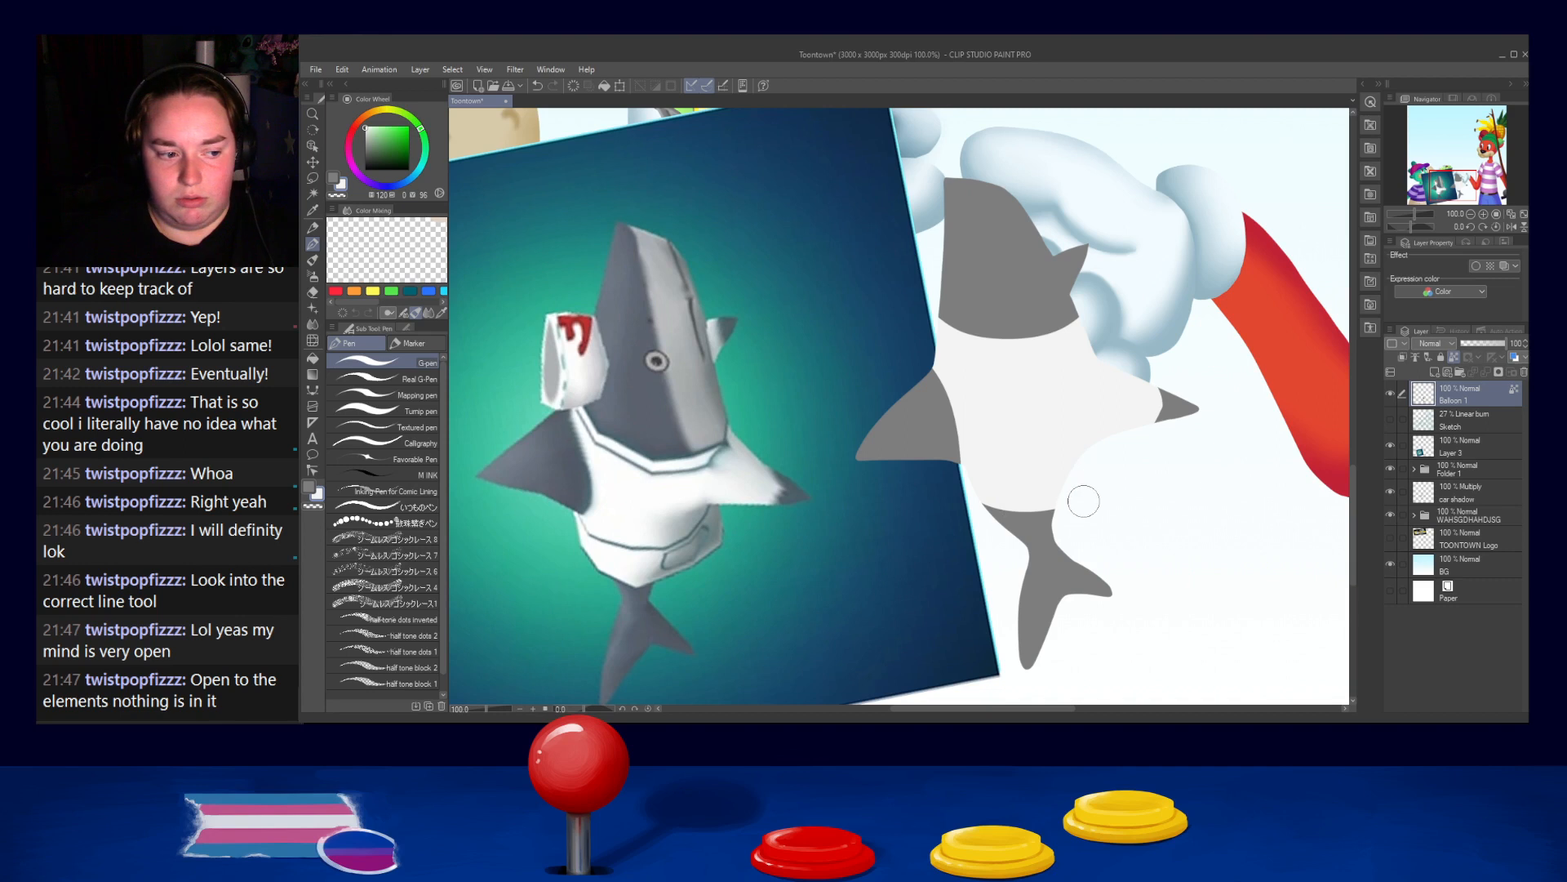
Unlock transparent pixels, extend the off-white belly outward below the right fin with the G-pen, and lock transparent pixels again
click(1451, 355)
mouse_move(1097, 441)
mouse_down()
mouse_move(1096, 490)
mouse_move(1115, 471)
mouse_move(1106, 501)
mouse_move(1118, 473)
mouse_move(1014, 508)
mouse_move(1117, 459)
mouse_up()
key(ctrl+z)
key(ctrl+z)
key(ctrl+z)
drag(1059, 502, 1122, 478)
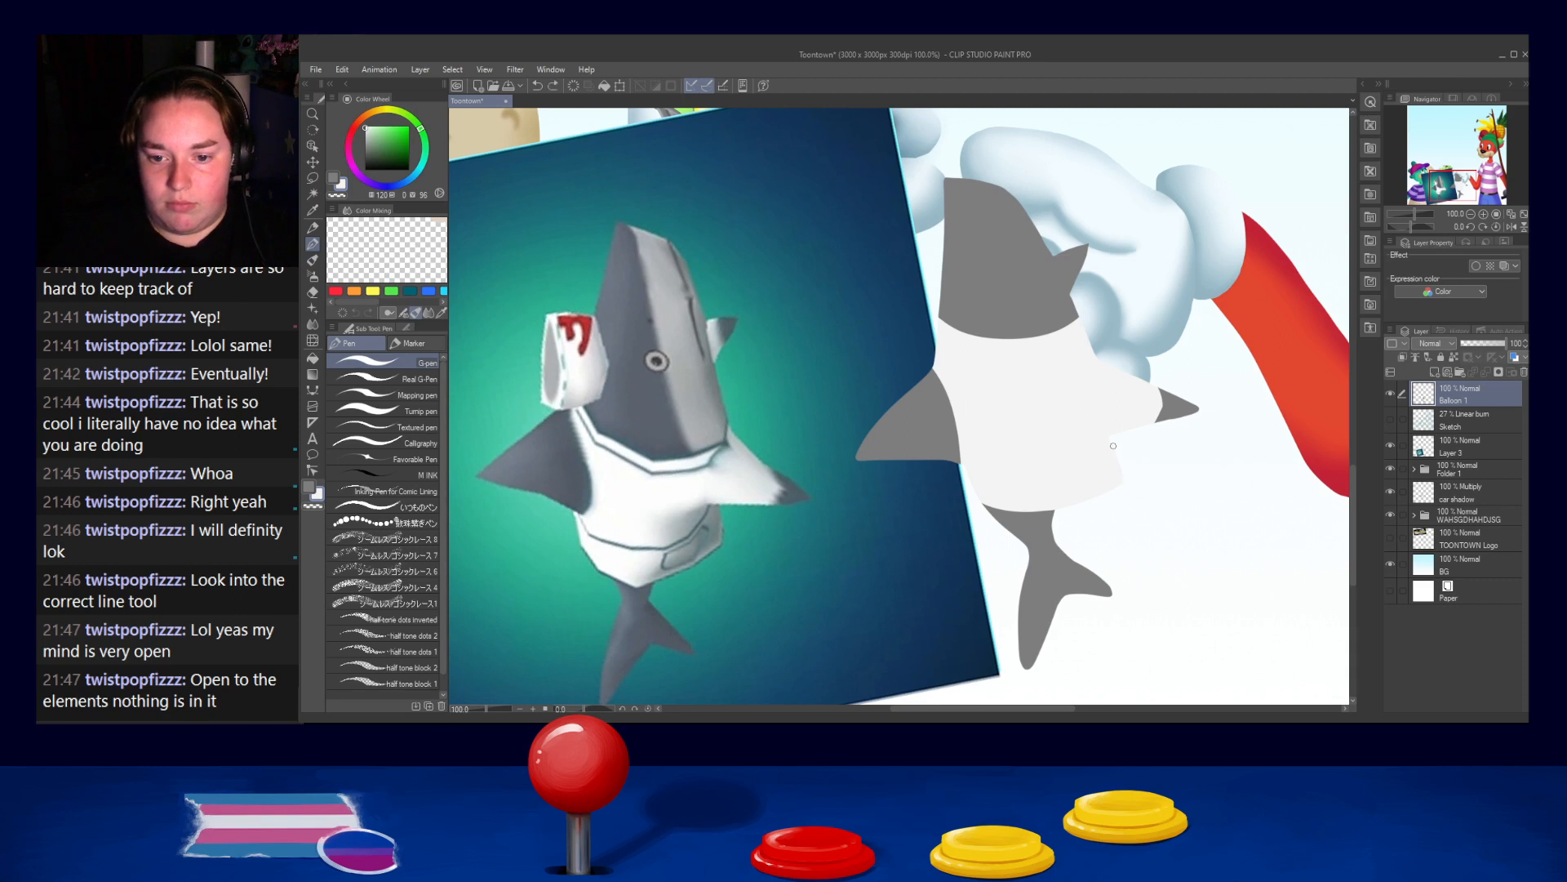
click(1448, 355)
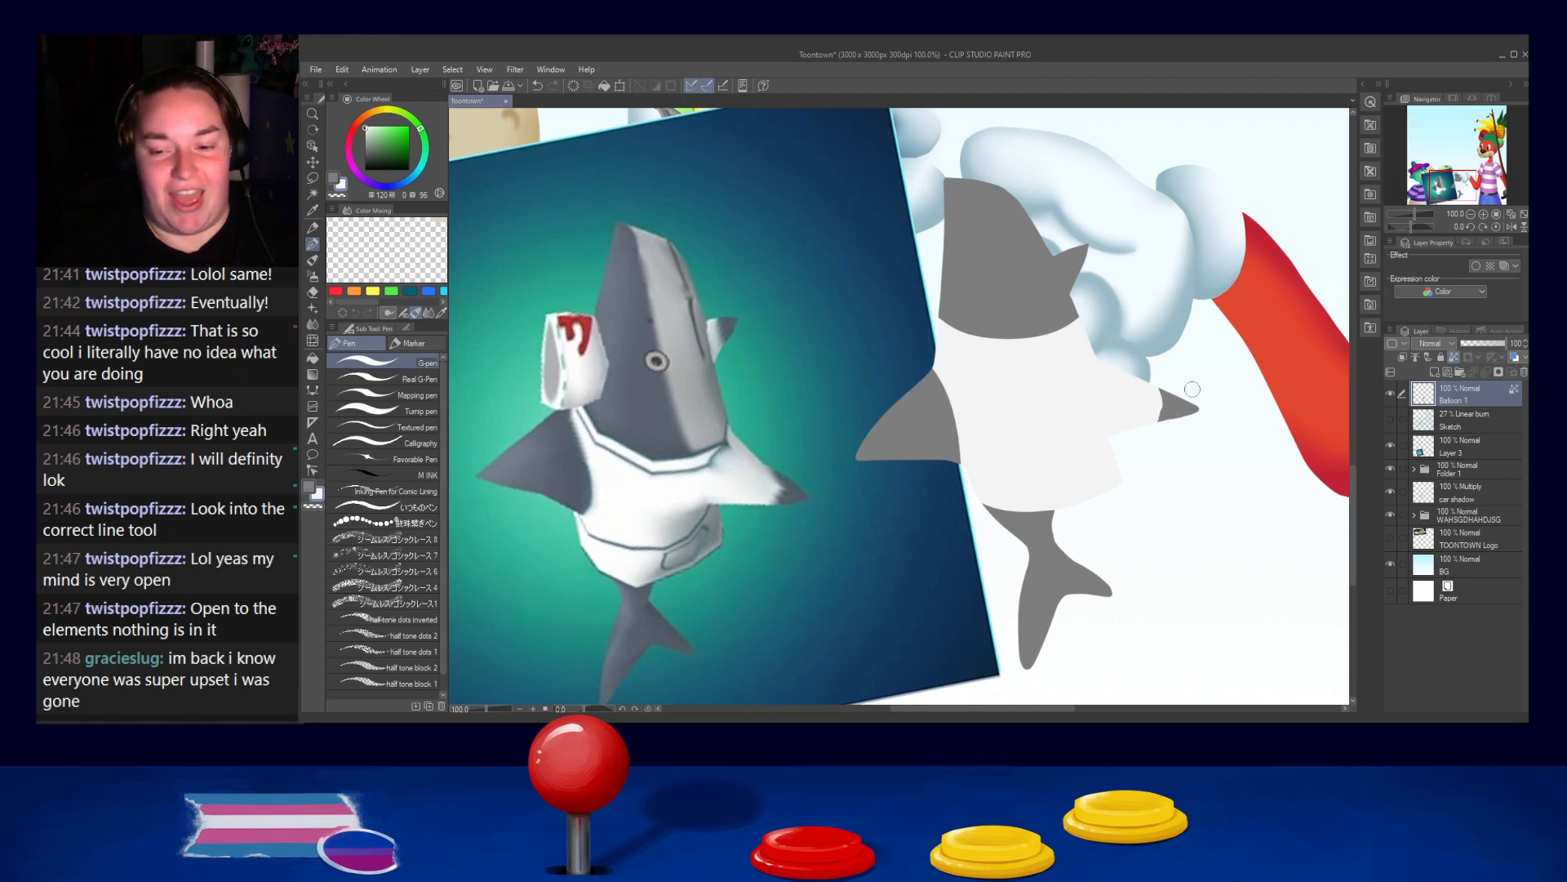
Sample the shark's gray and off-white and review its two-tone shape beside the reference and within the illustration
alt+click(1170, 415)
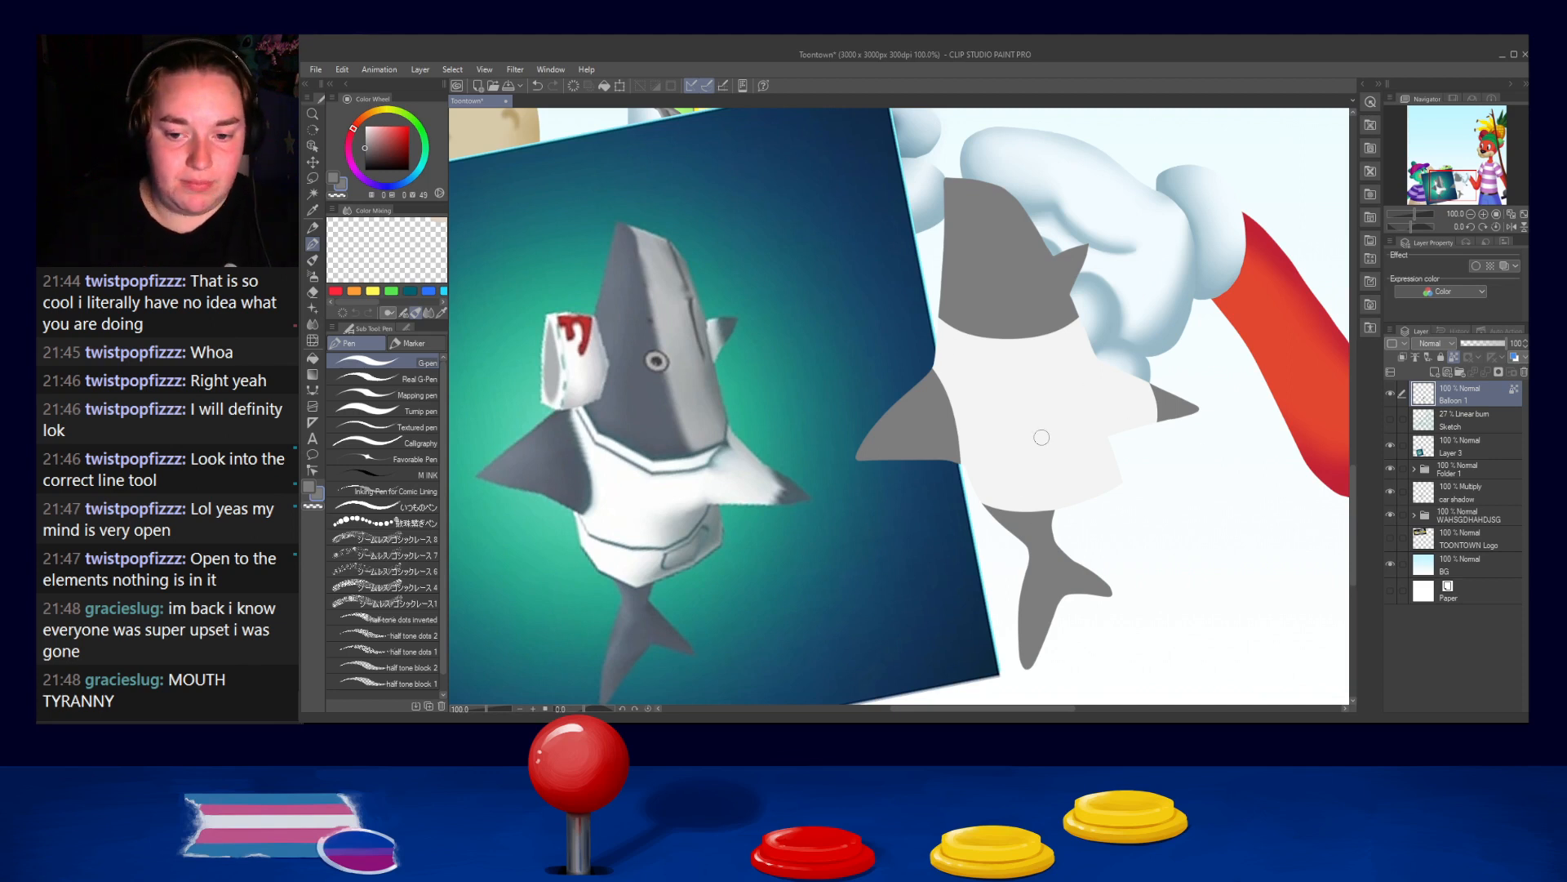
alt+click(1087, 435)
drag(1105, 590, 1089, 489)
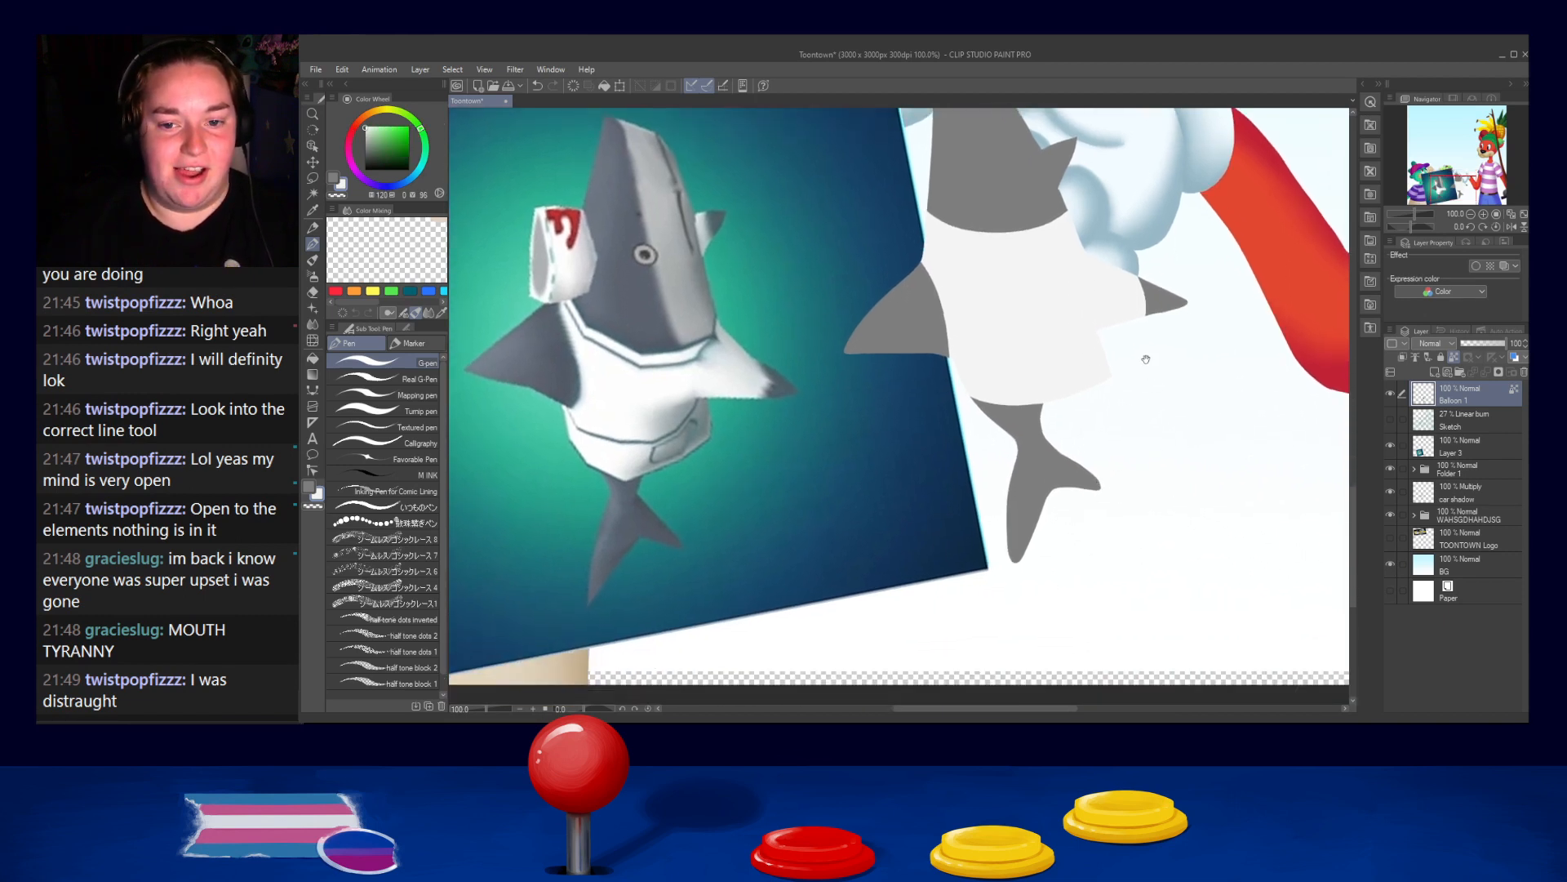
scroll(1149, 367, down, 3)
scroll(1037, 379, down, 1)
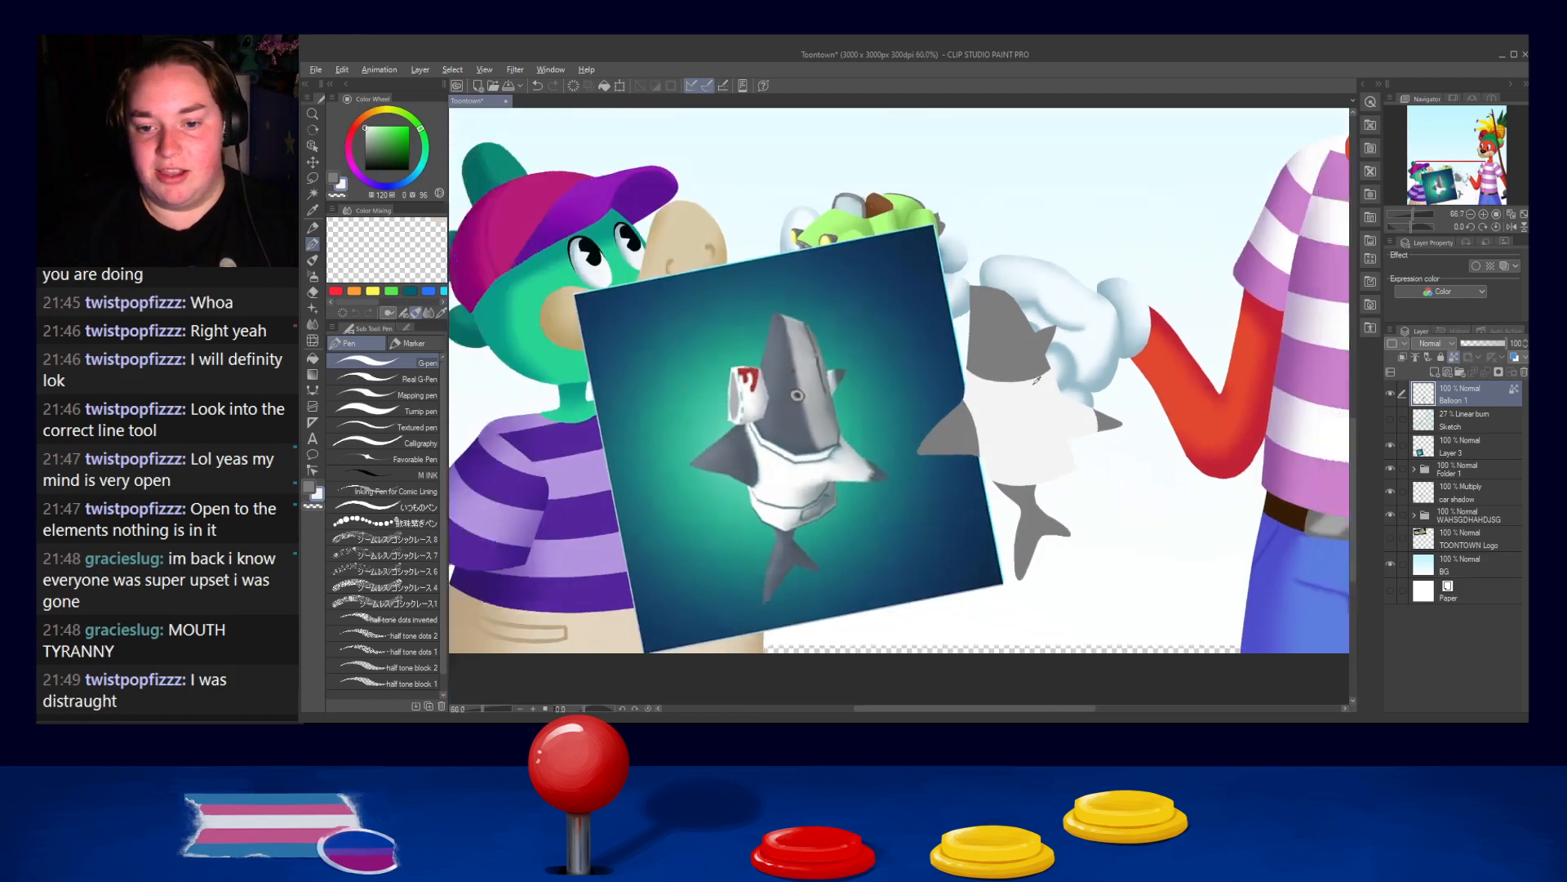
scroll(1037, 379, up, 3)
key(alt)
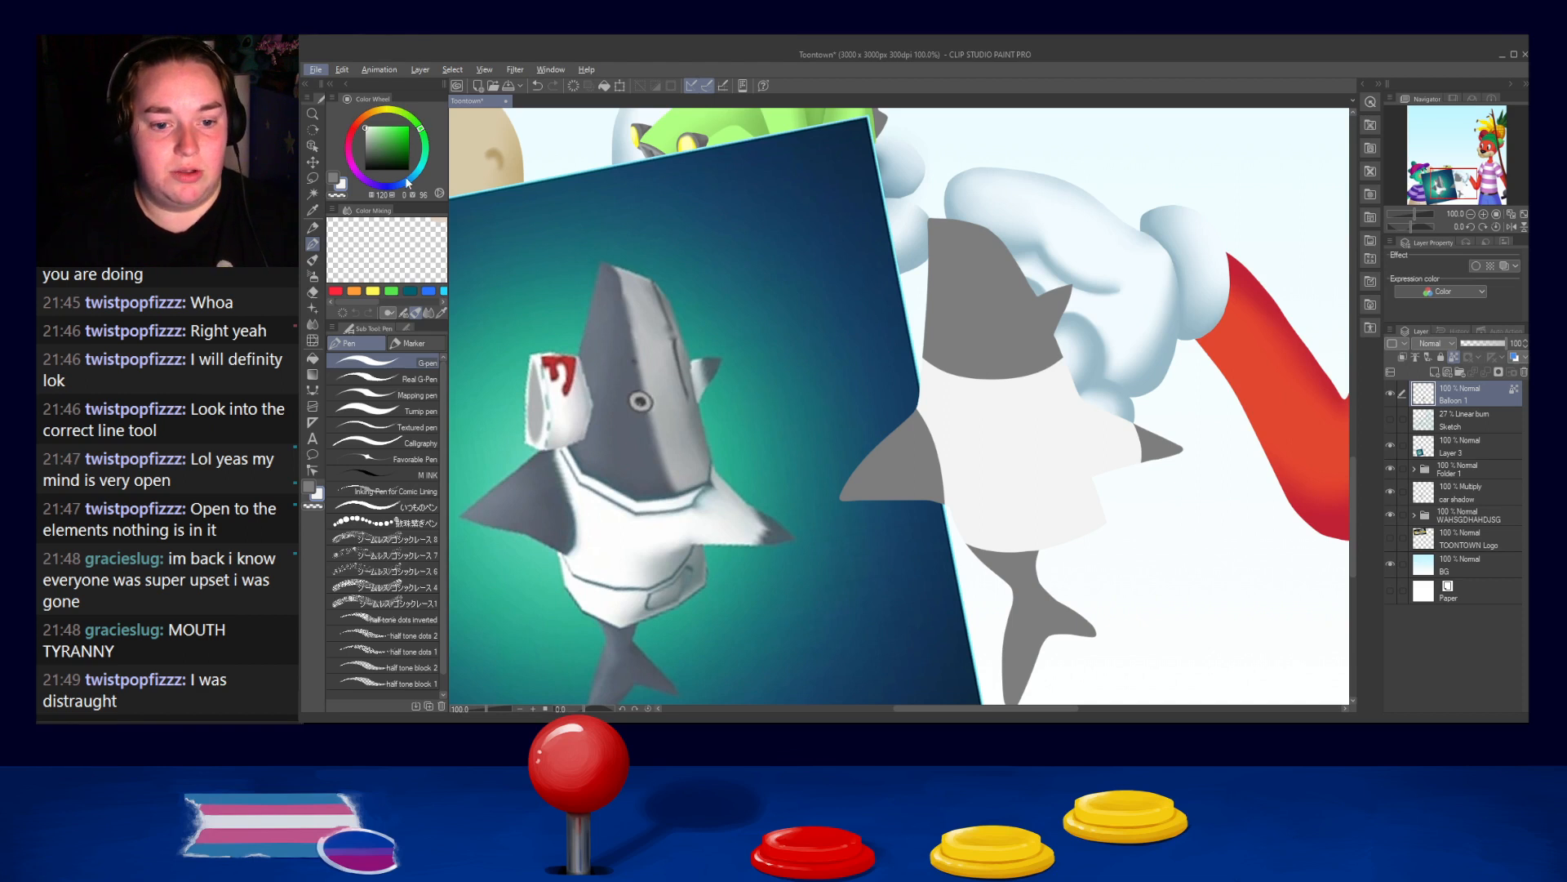
Fill the shark's off-white body with a pale bluish-white sampled from the glove, using the Fill tool
alt+click(699, 337)
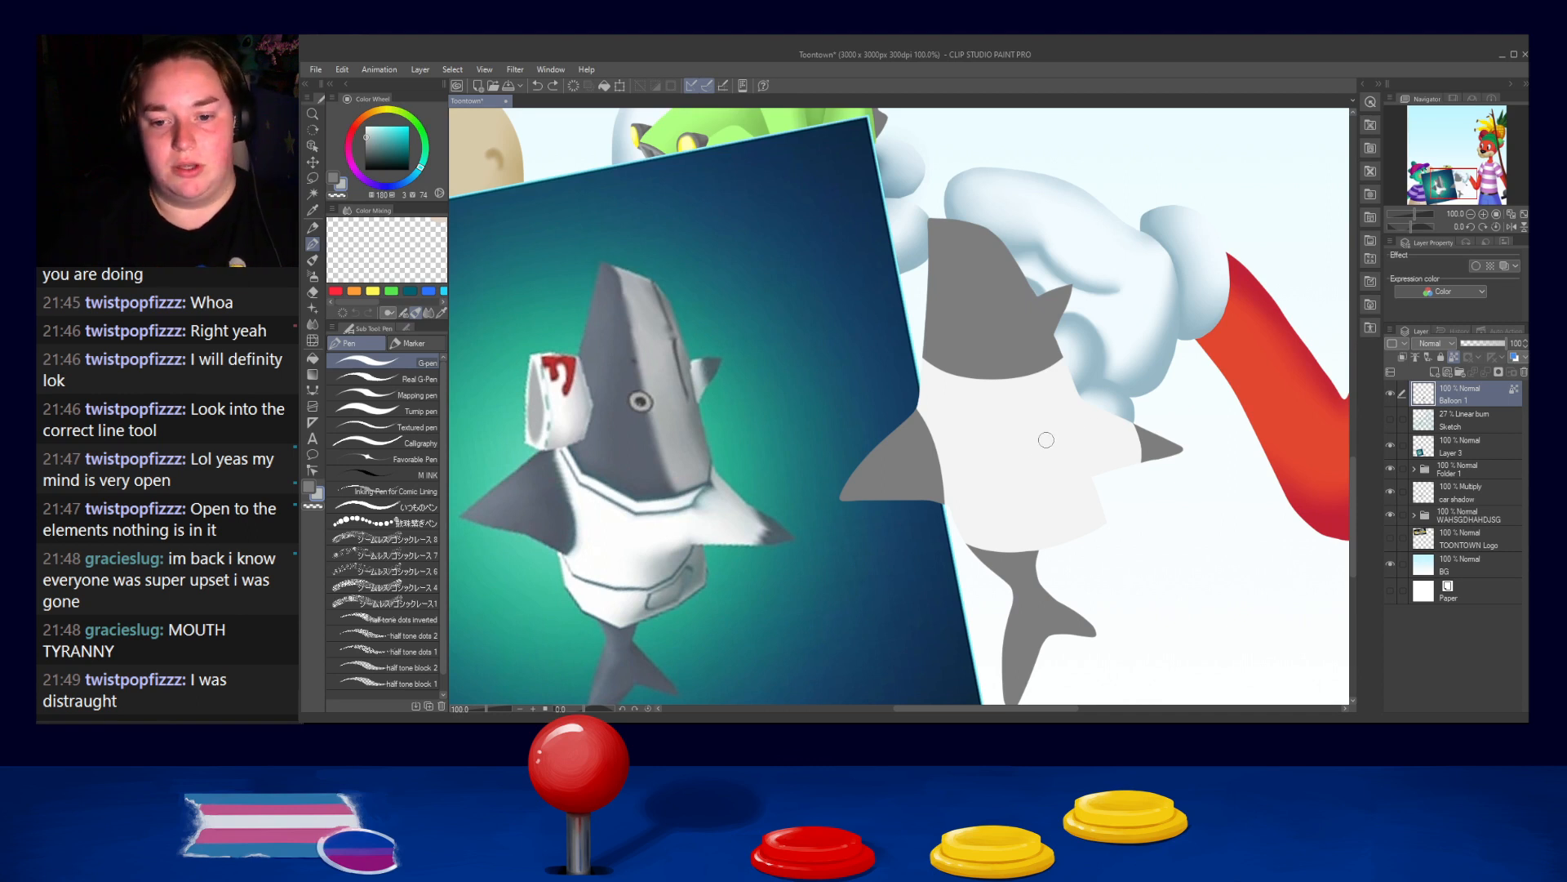
alt+click(1122, 279)
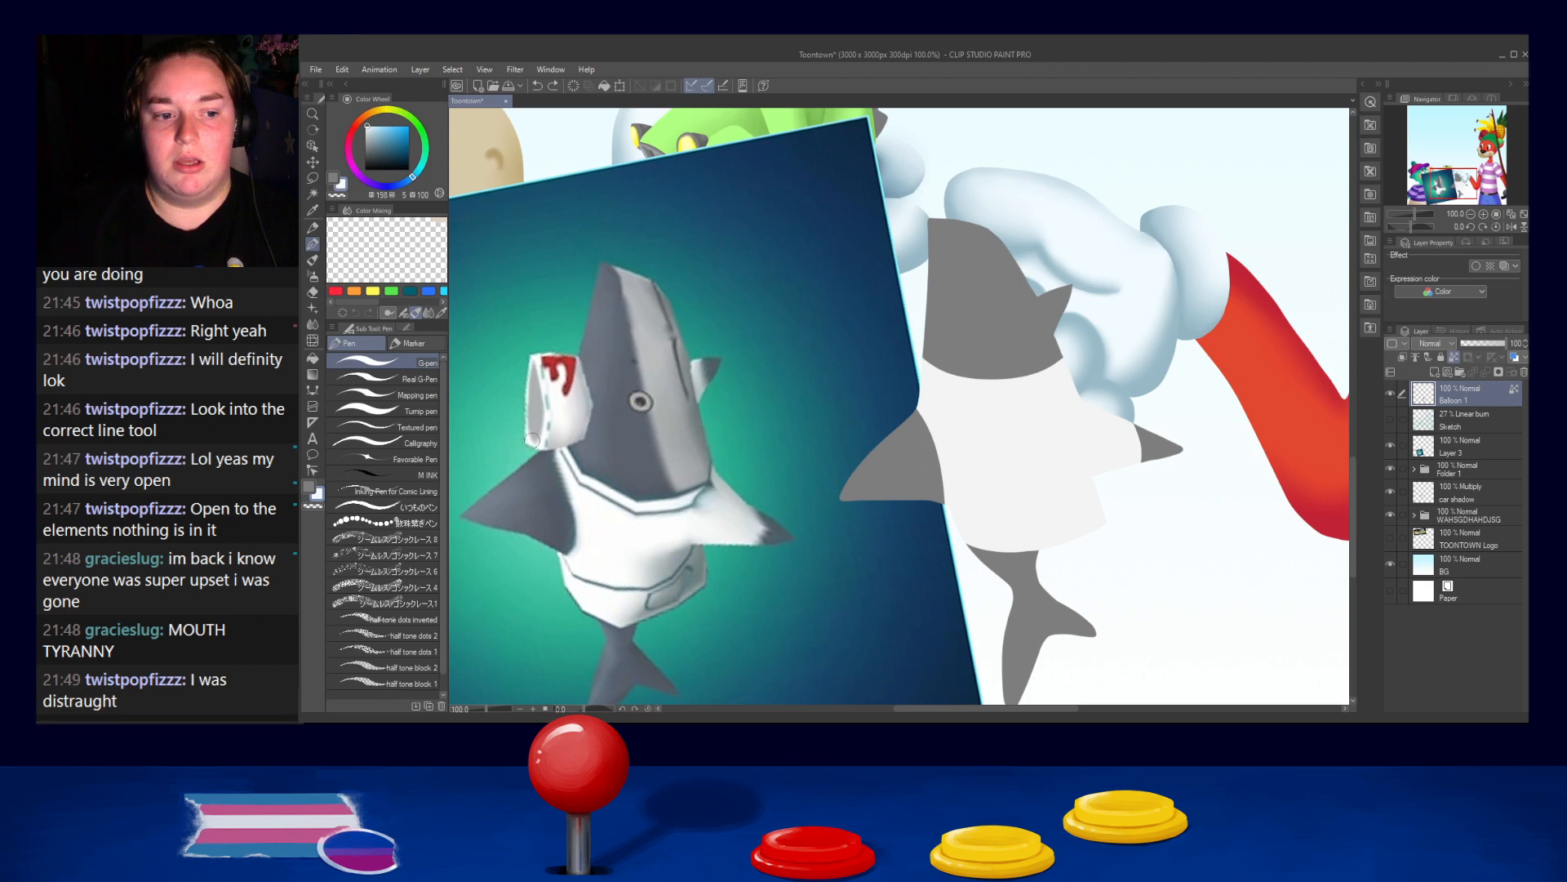
click(311, 358)
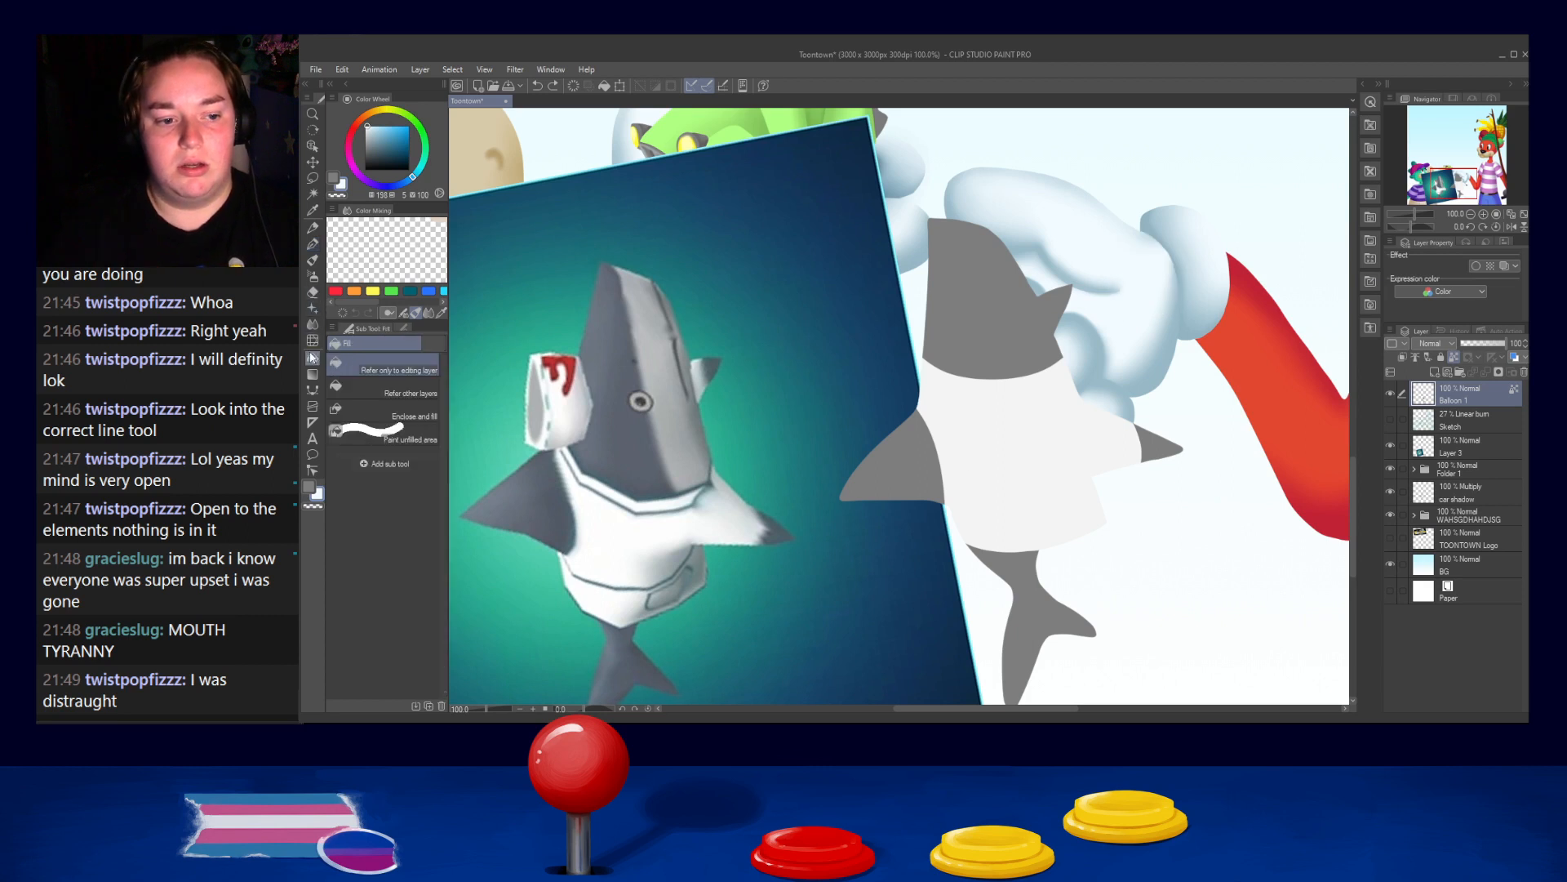
click(992, 434)
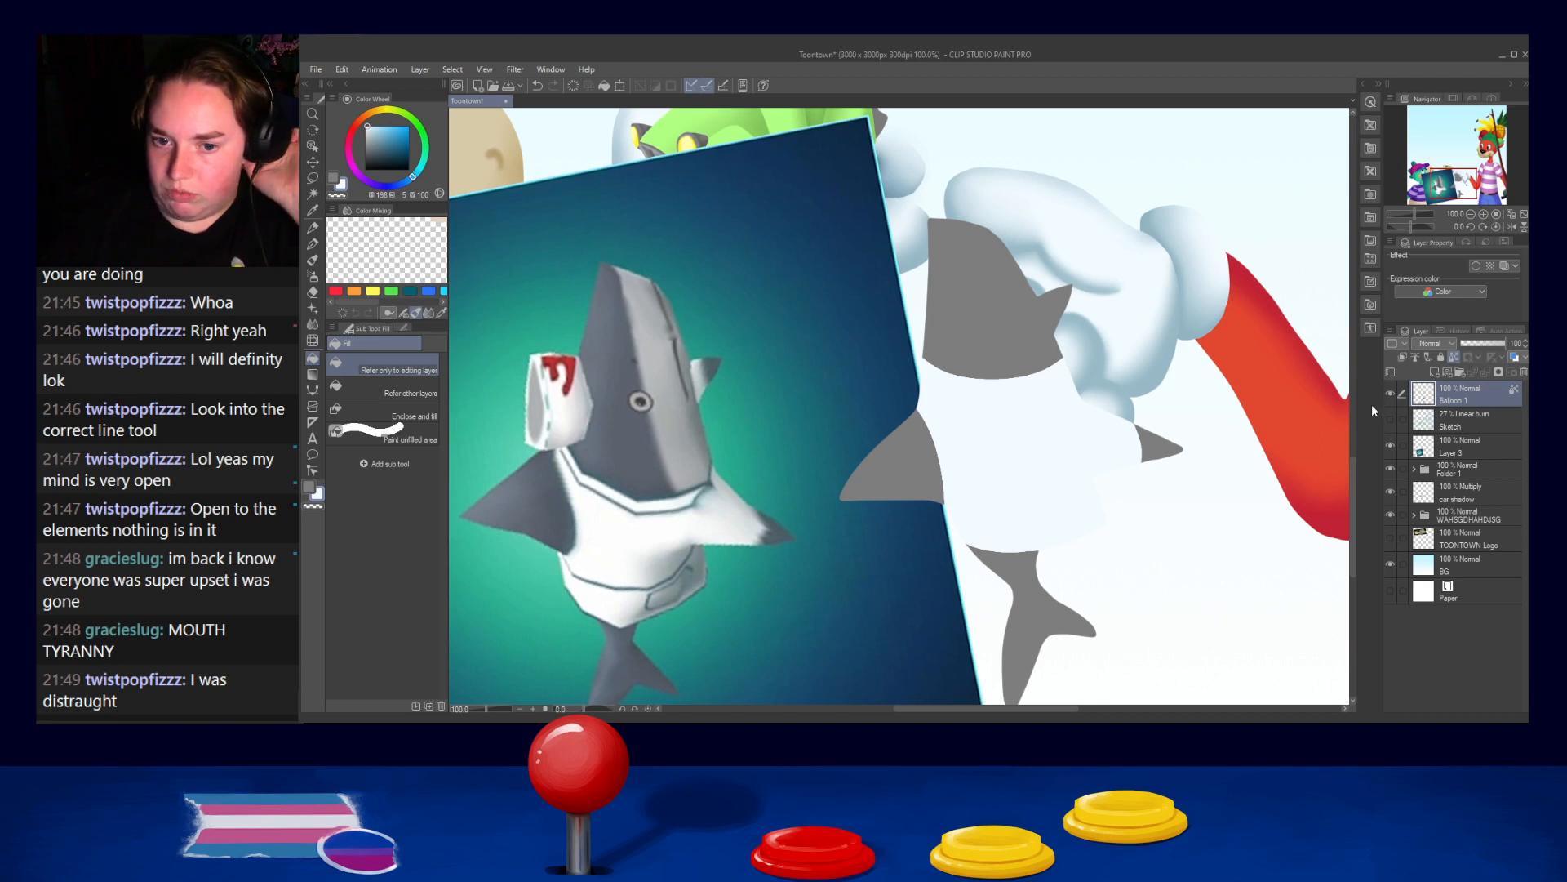
click(1048, 279)
key(ctrl+z)
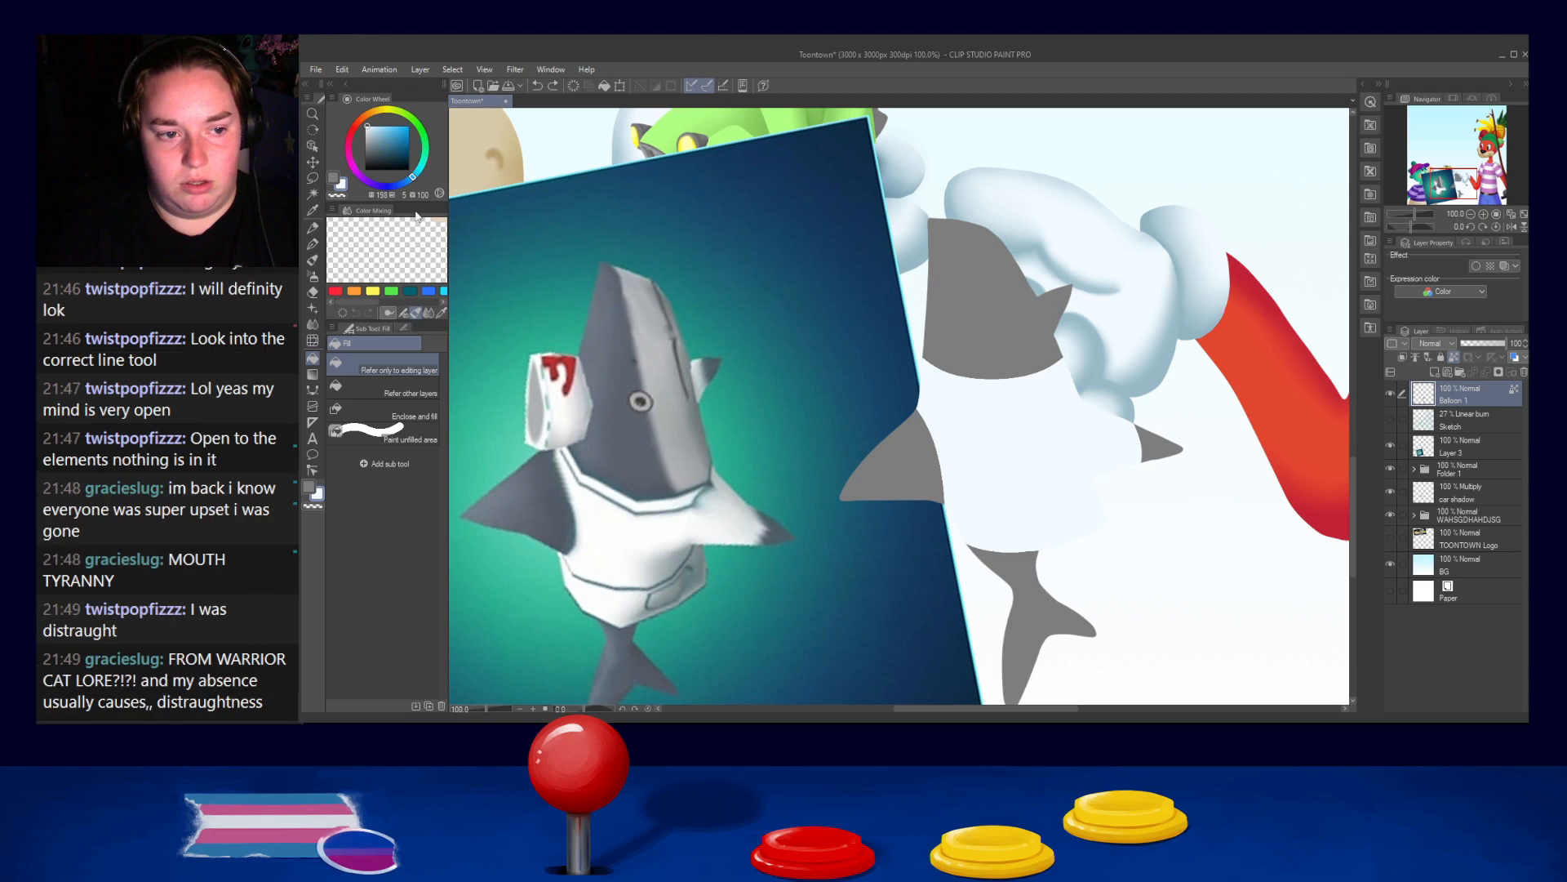
Select the shark's gray head by color and paint its right side and small fin base lighter gray sampled from the reference, using the G-pen
click(312, 194)
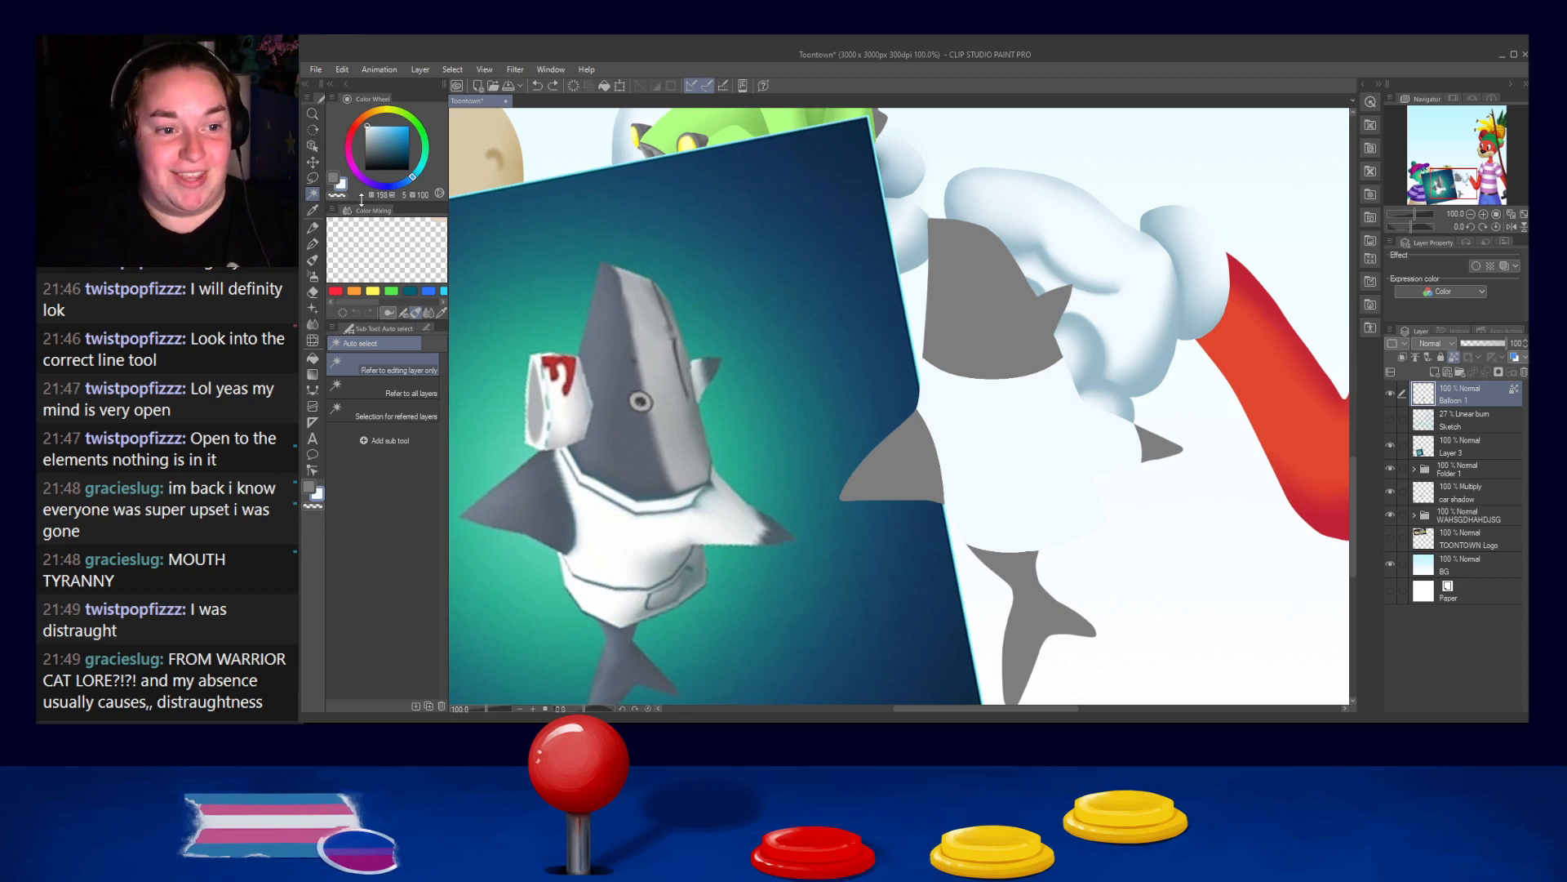
click(1029, 346)
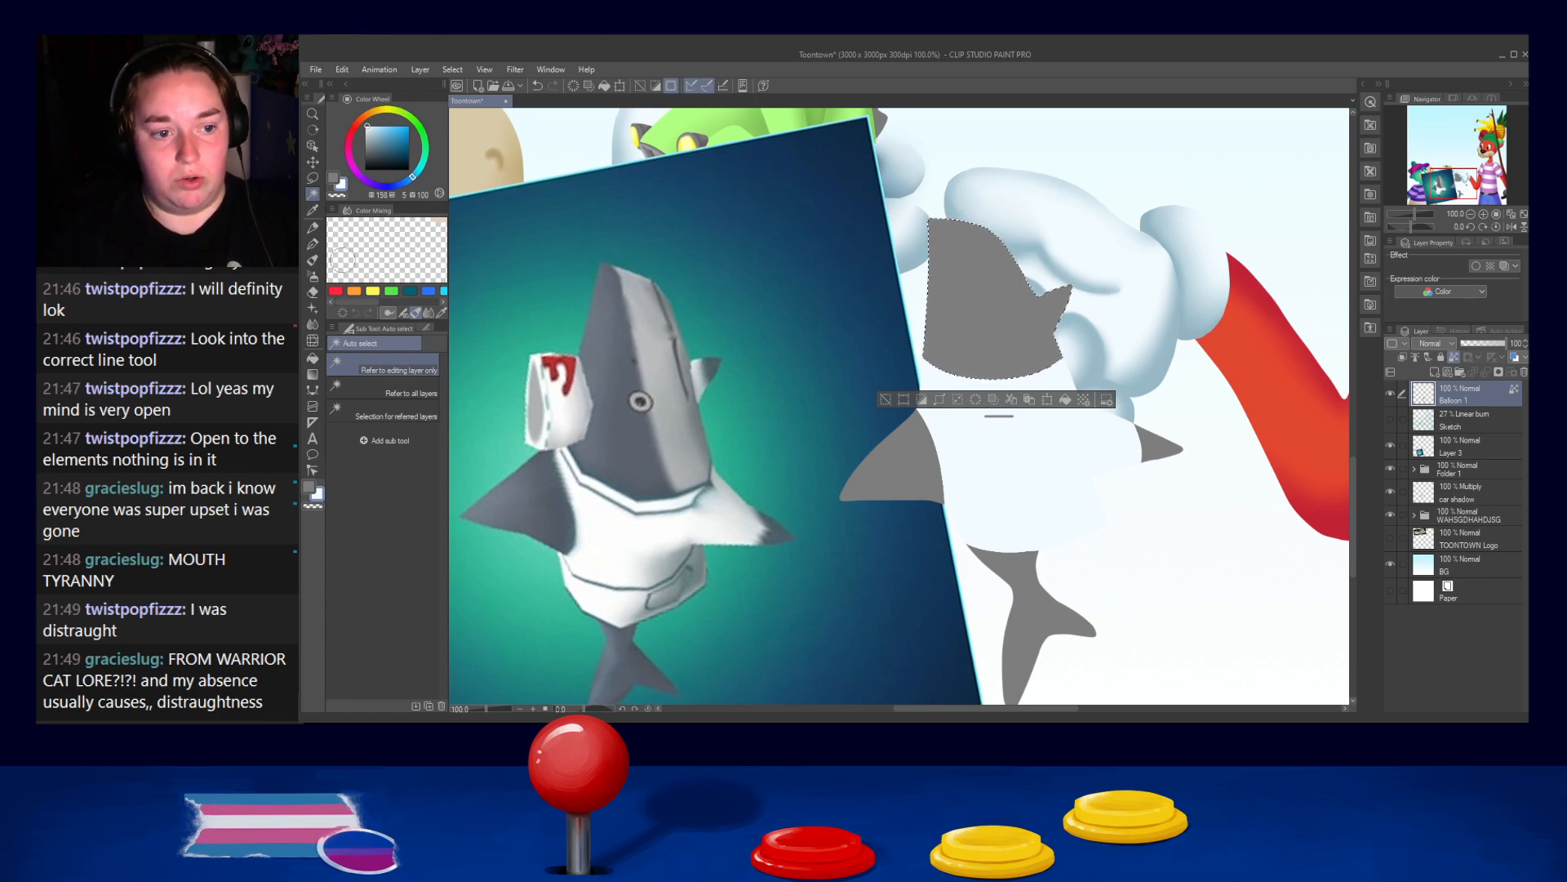
click(312, 244)
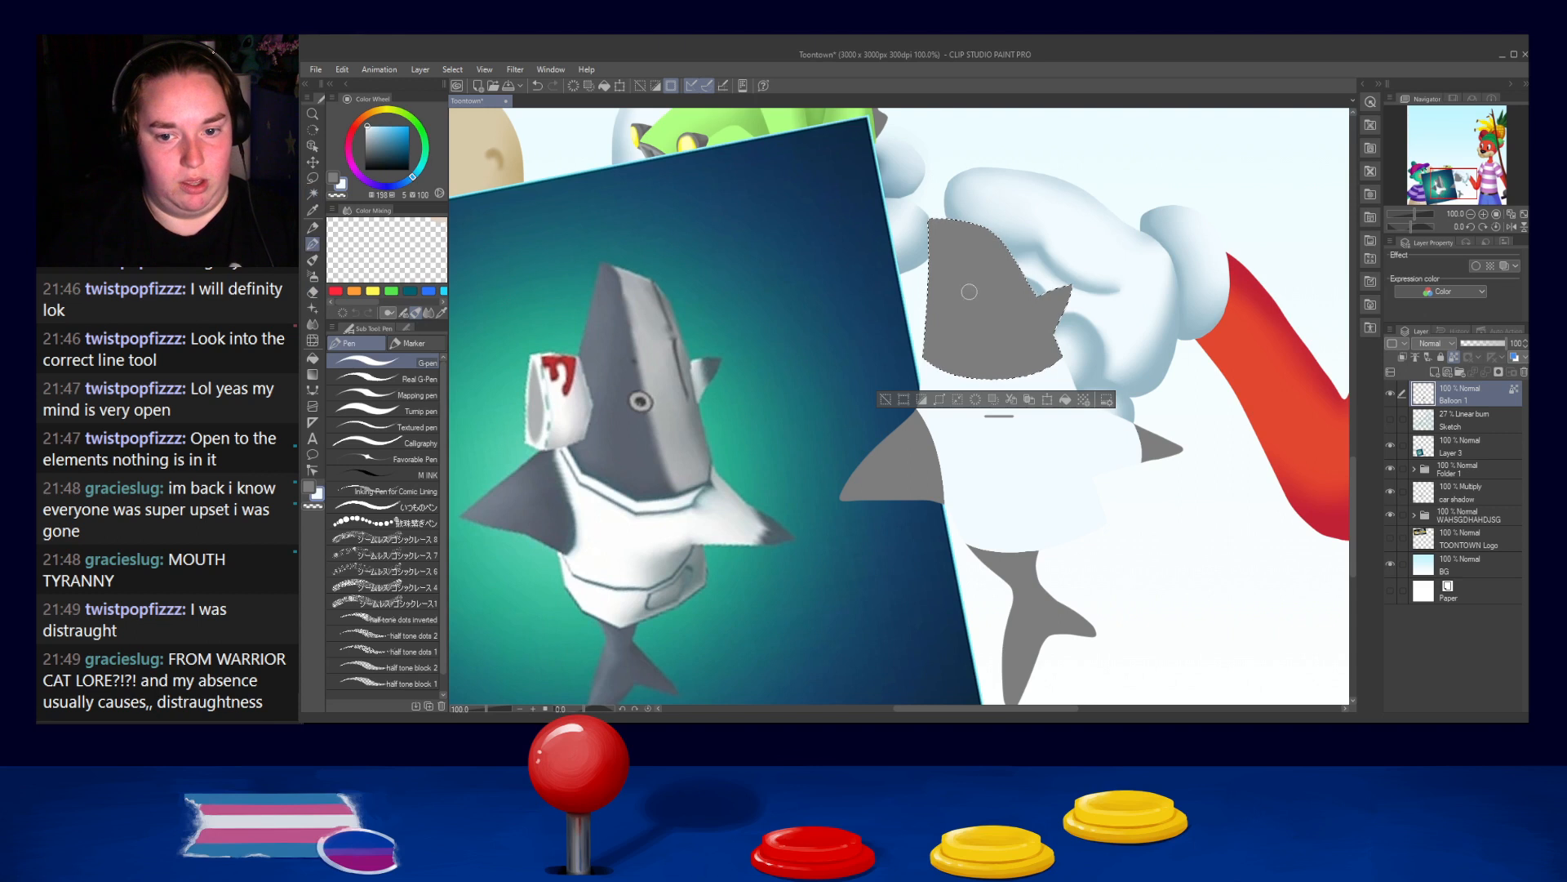
alt+click(656, 341)
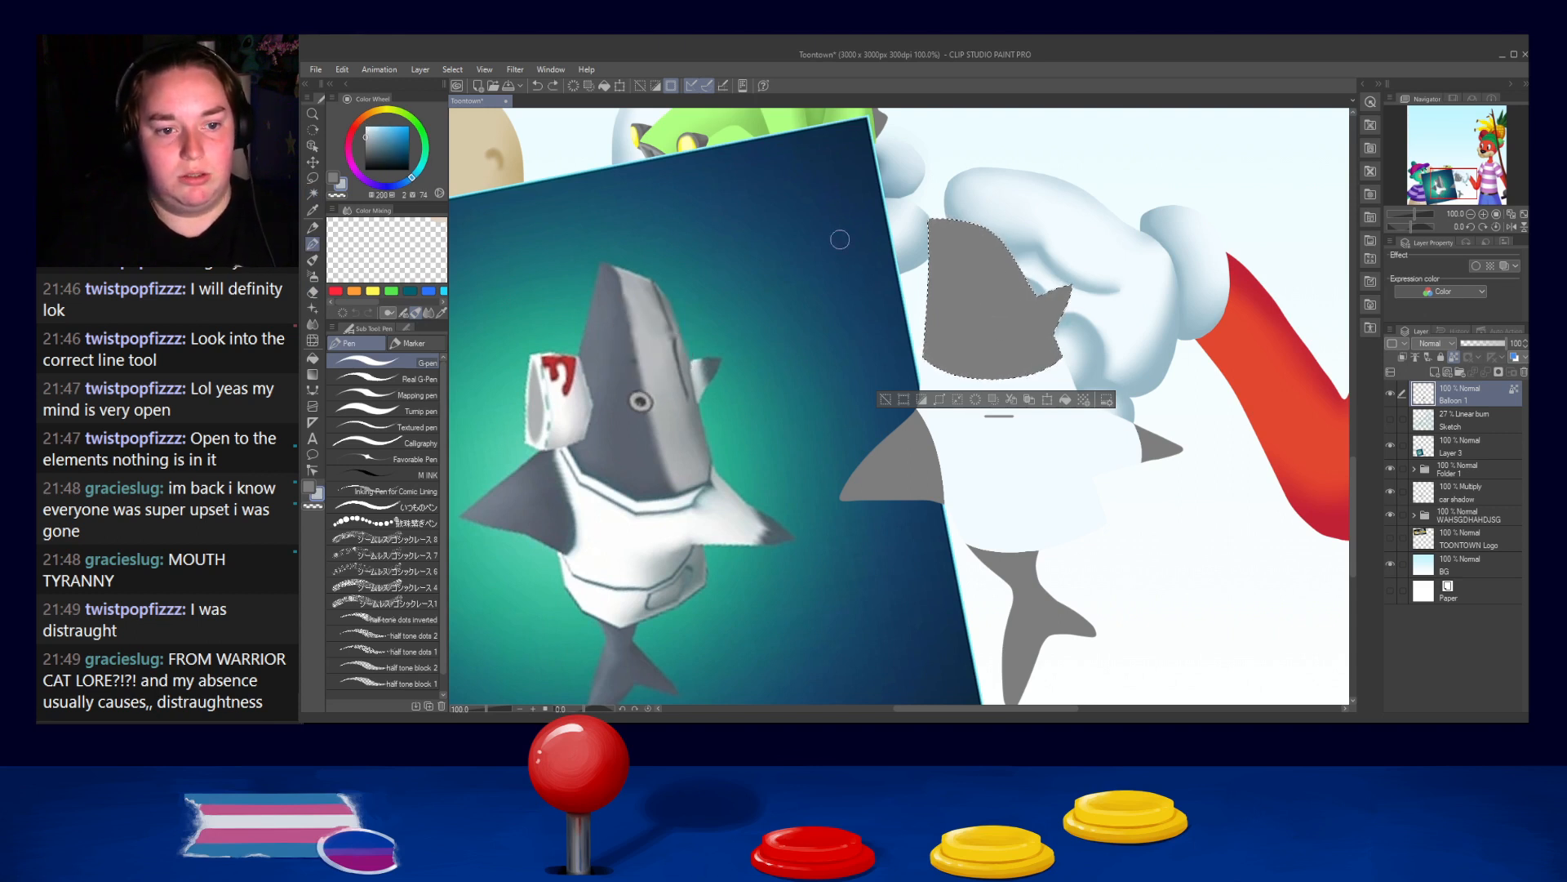
drag(1030, 374, 960, 234)
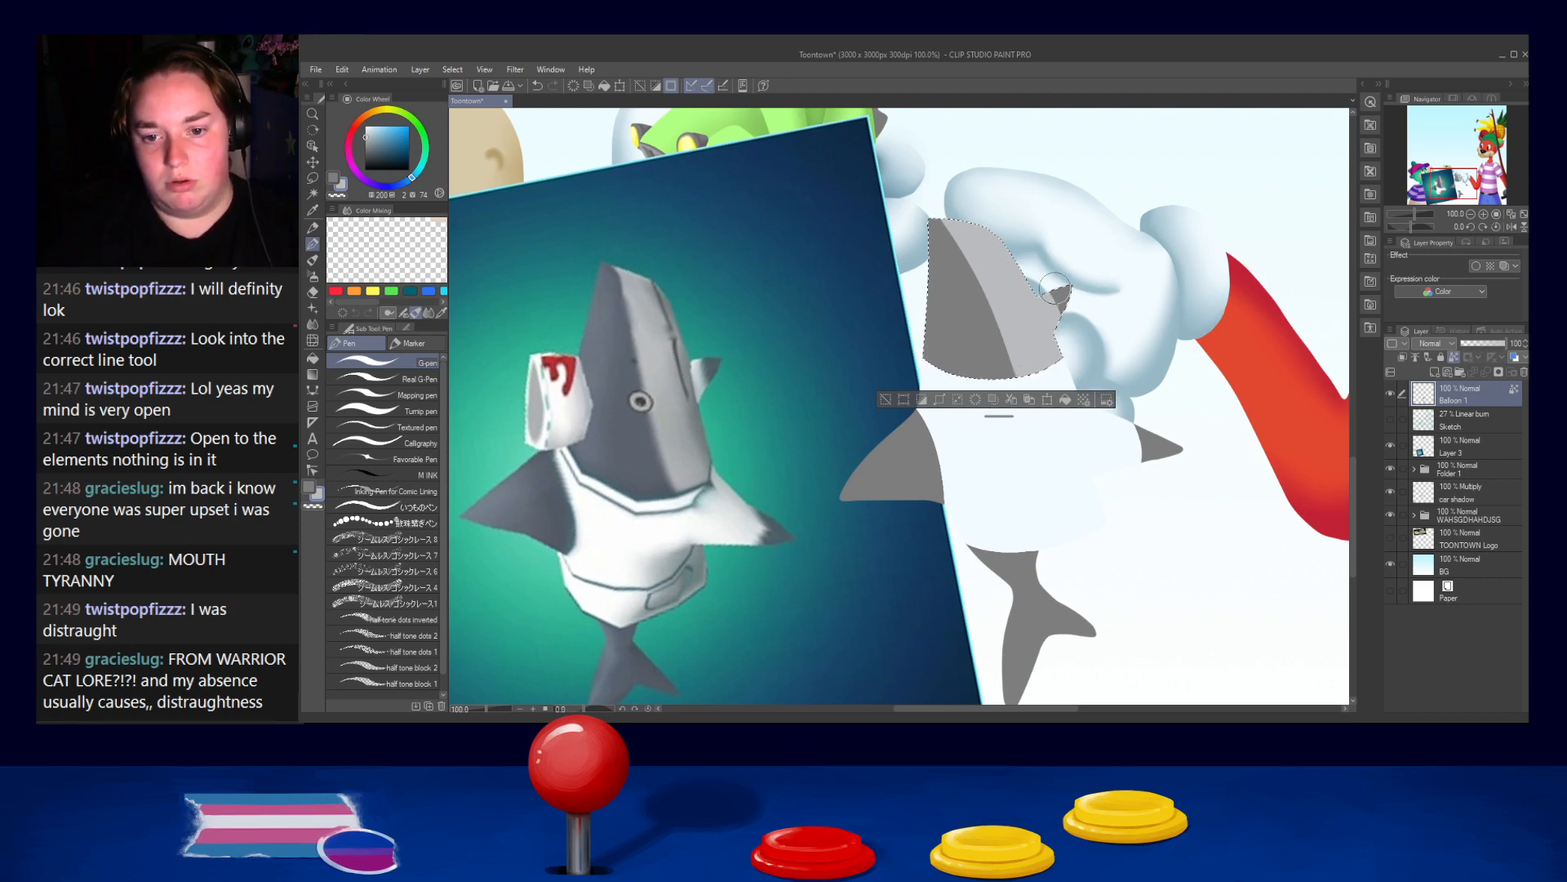
alt+click(1052, 326)
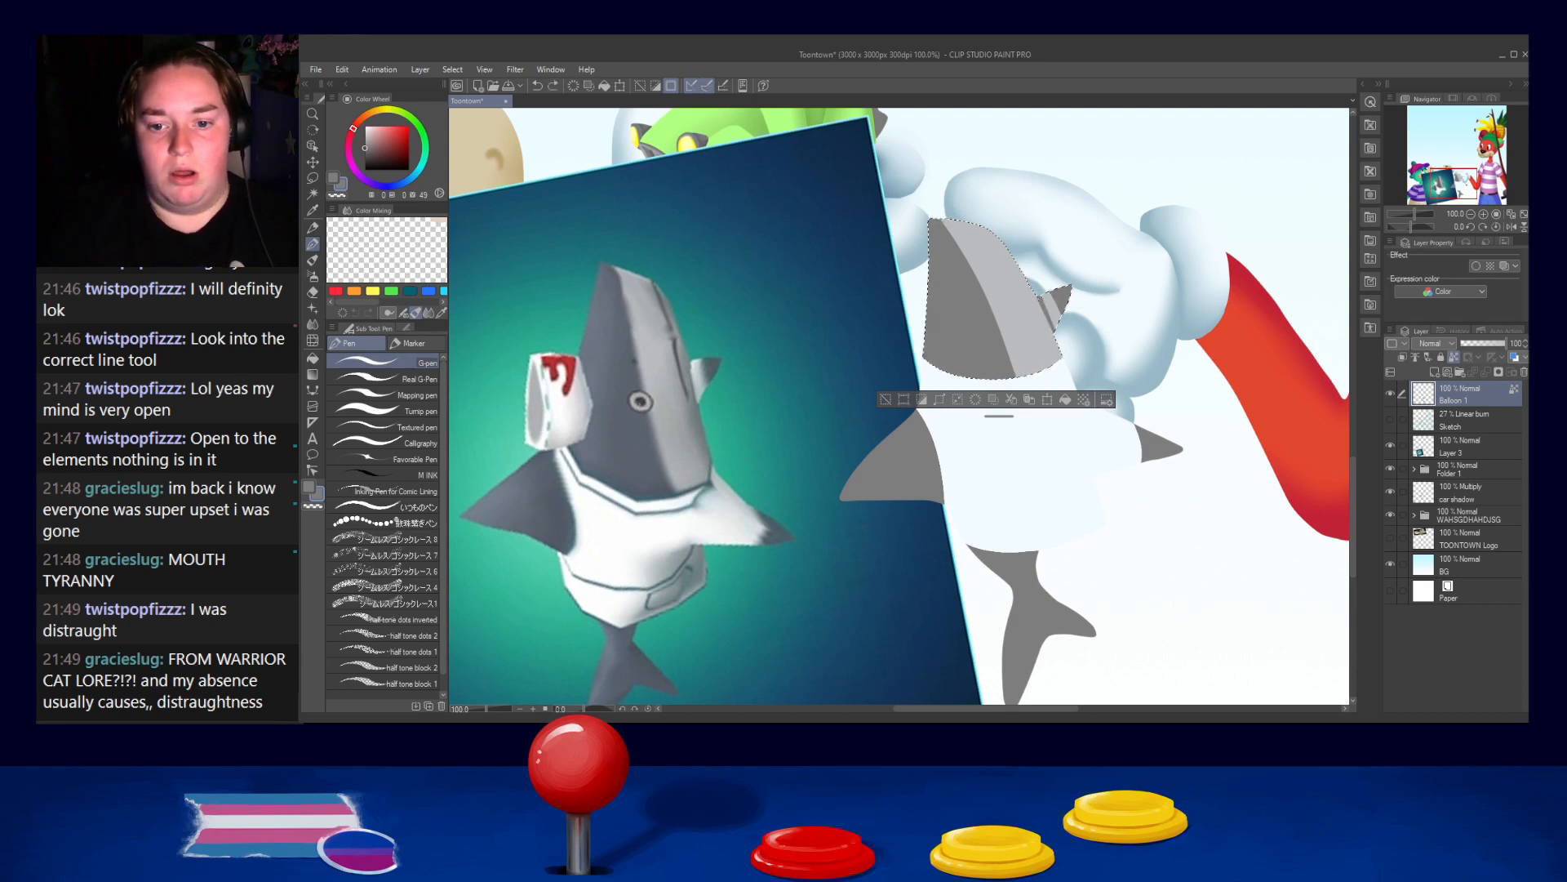
alt+click(1051, 305)
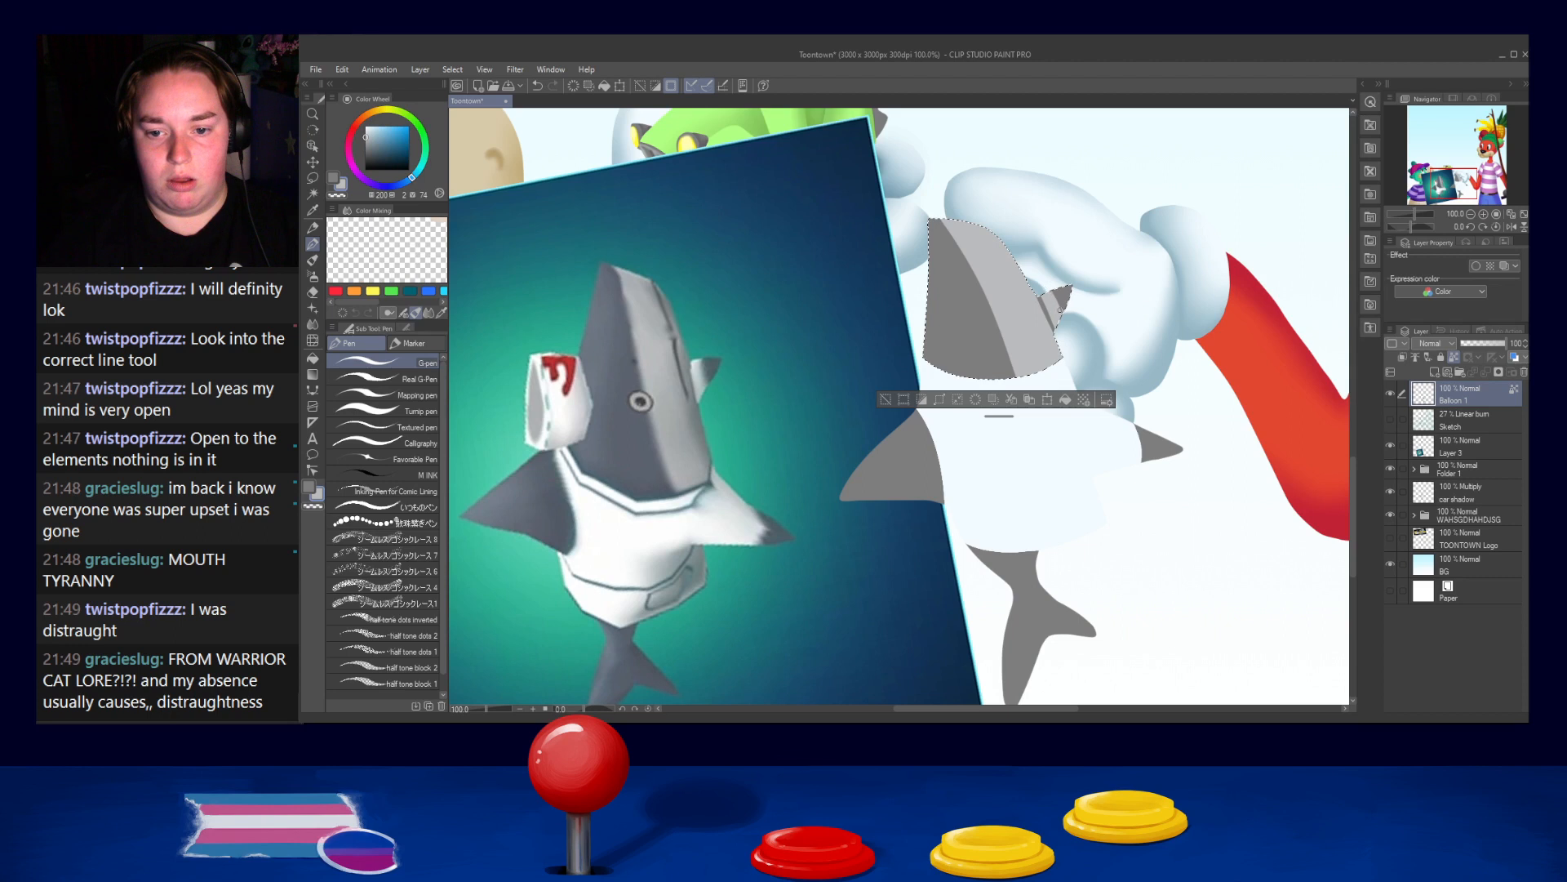
Soften the boundary between the head's dark and light gray areas with a smaller Blur brush, then deselect the head
key(j)
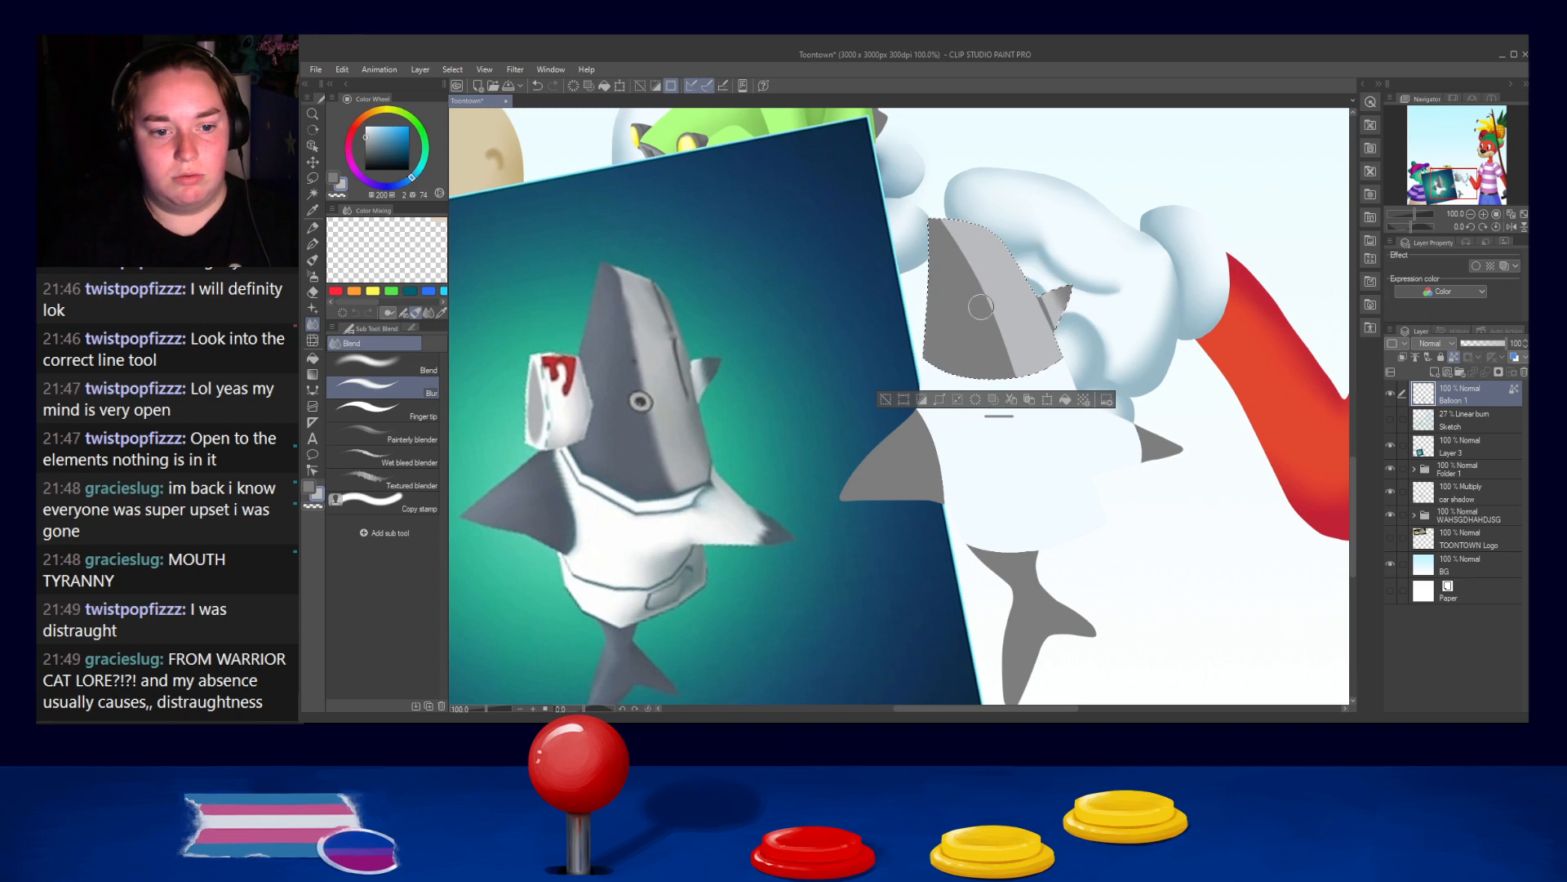
key(bracketleft)
key(bracketleft)
key(bracketleft)
key(bracketleft)
key(bracketleft)
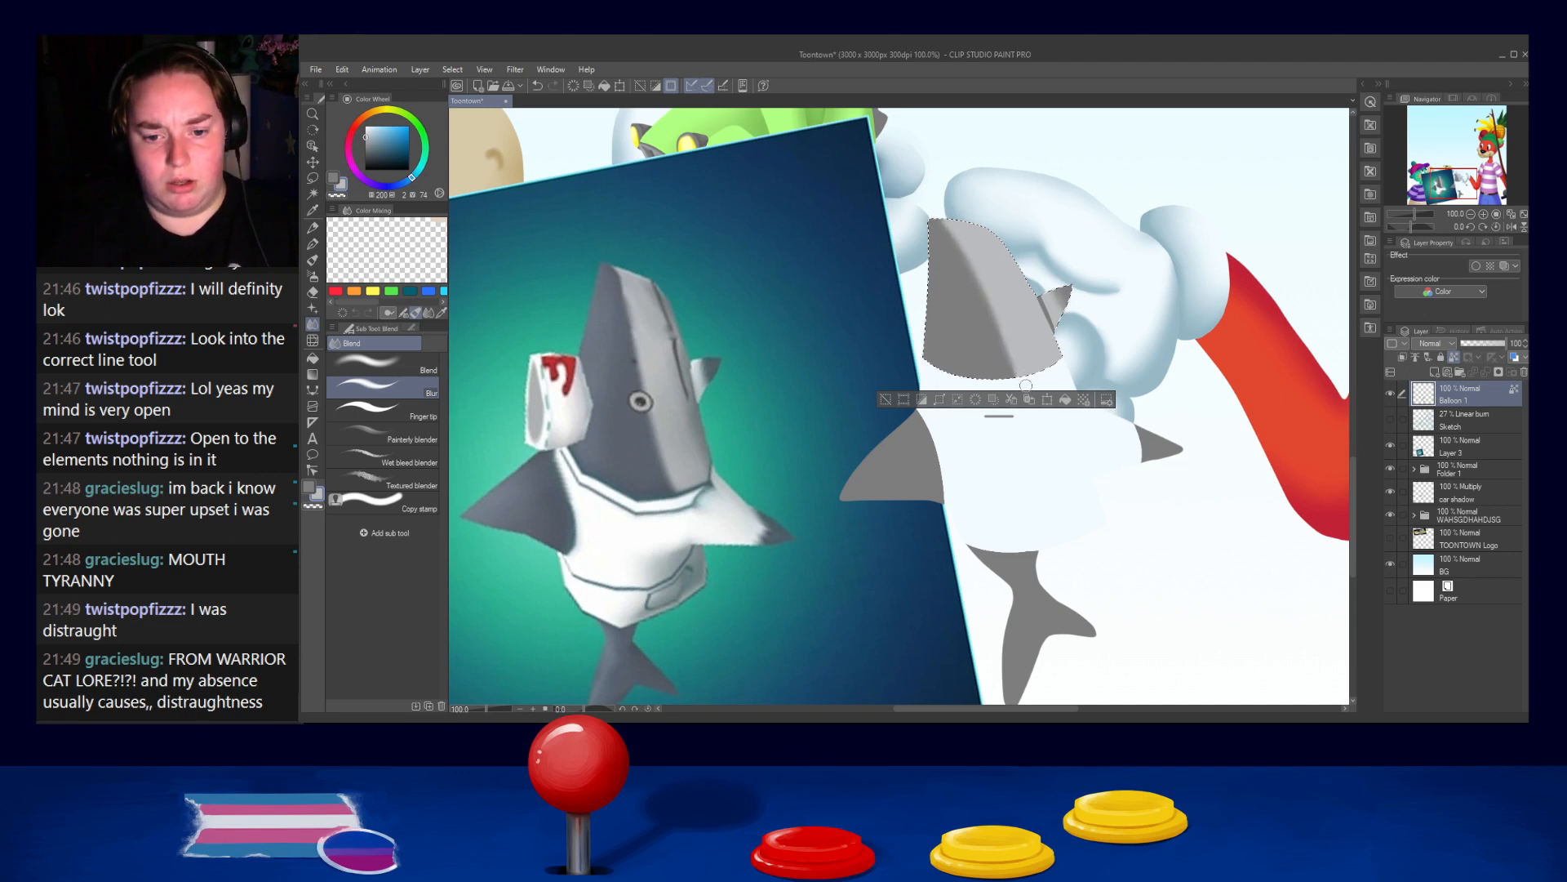
key(ctrl+d)
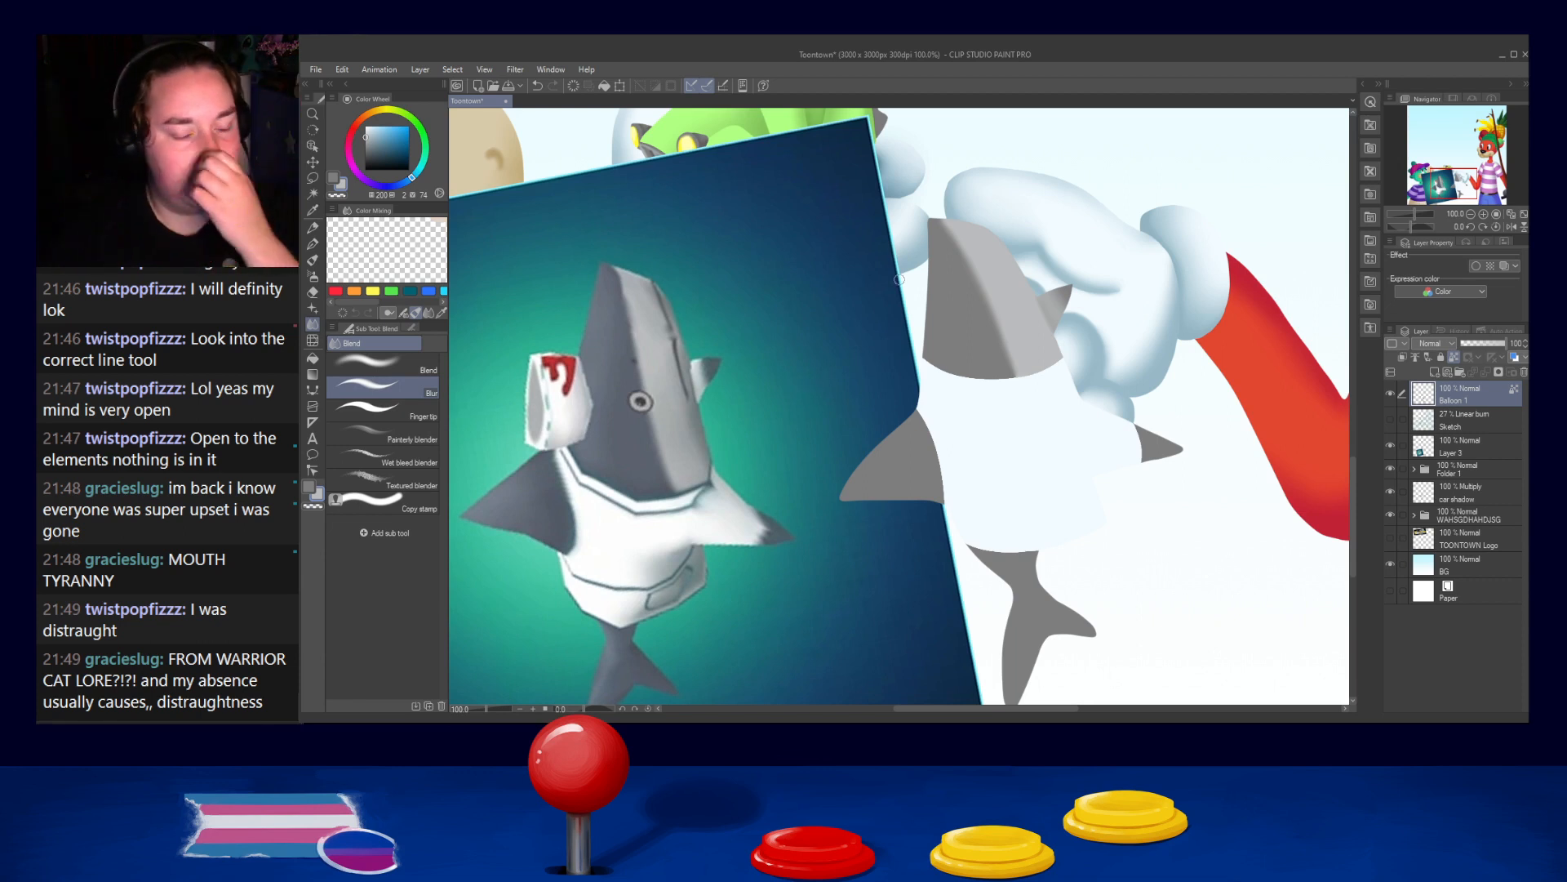
Draw a dark gray ring-shaped eye on the shark's head with the G-pen, sampling the color from the reference's eye
click(365, 157)
drag(366, 158, 365, 163)
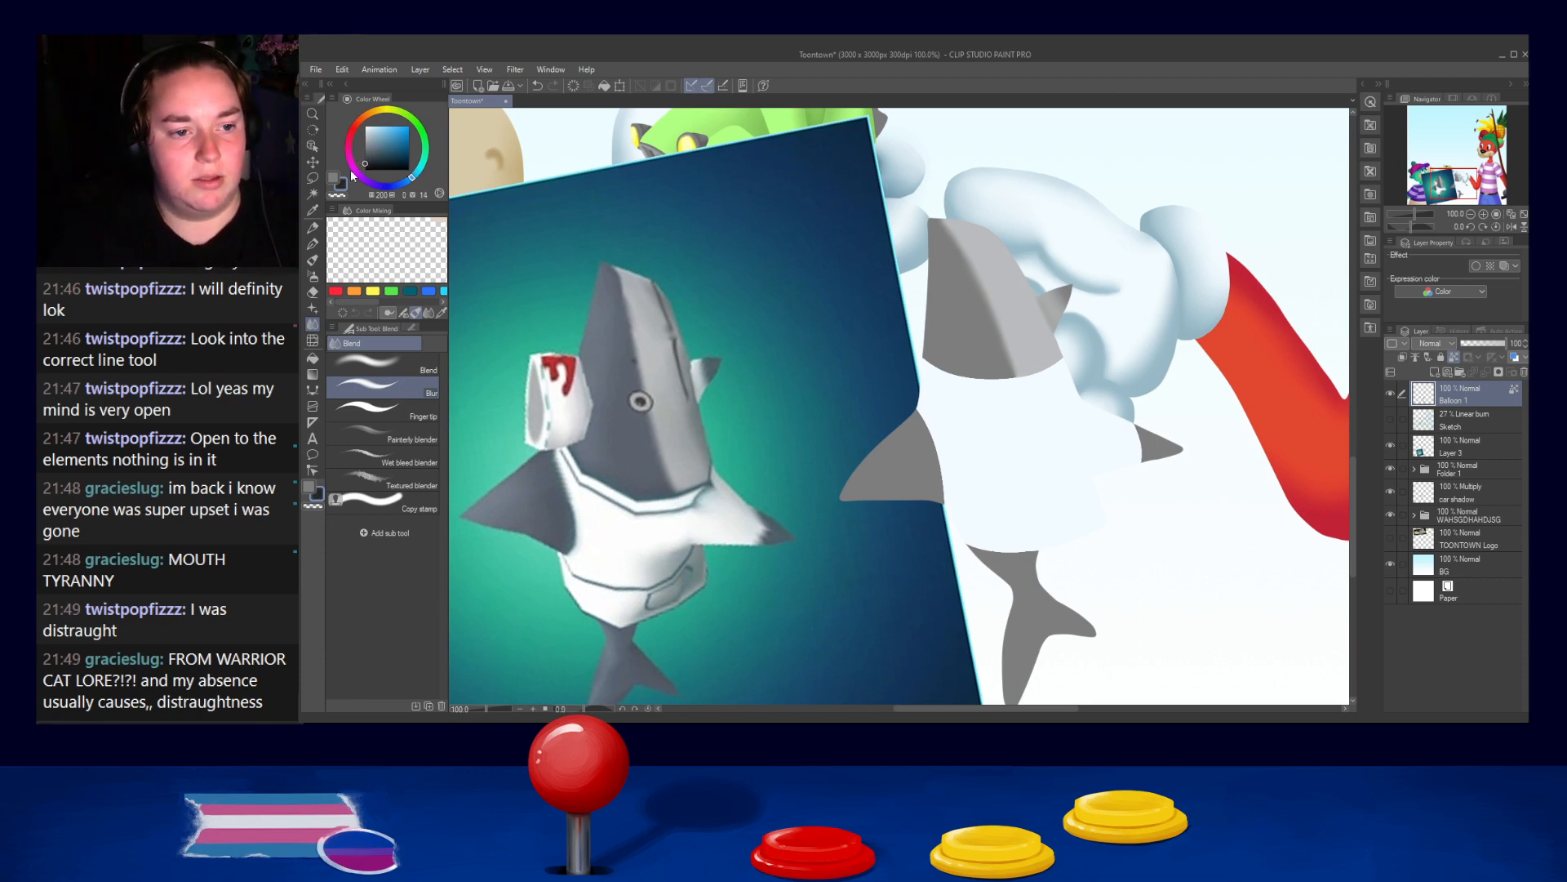
click(312, 243)
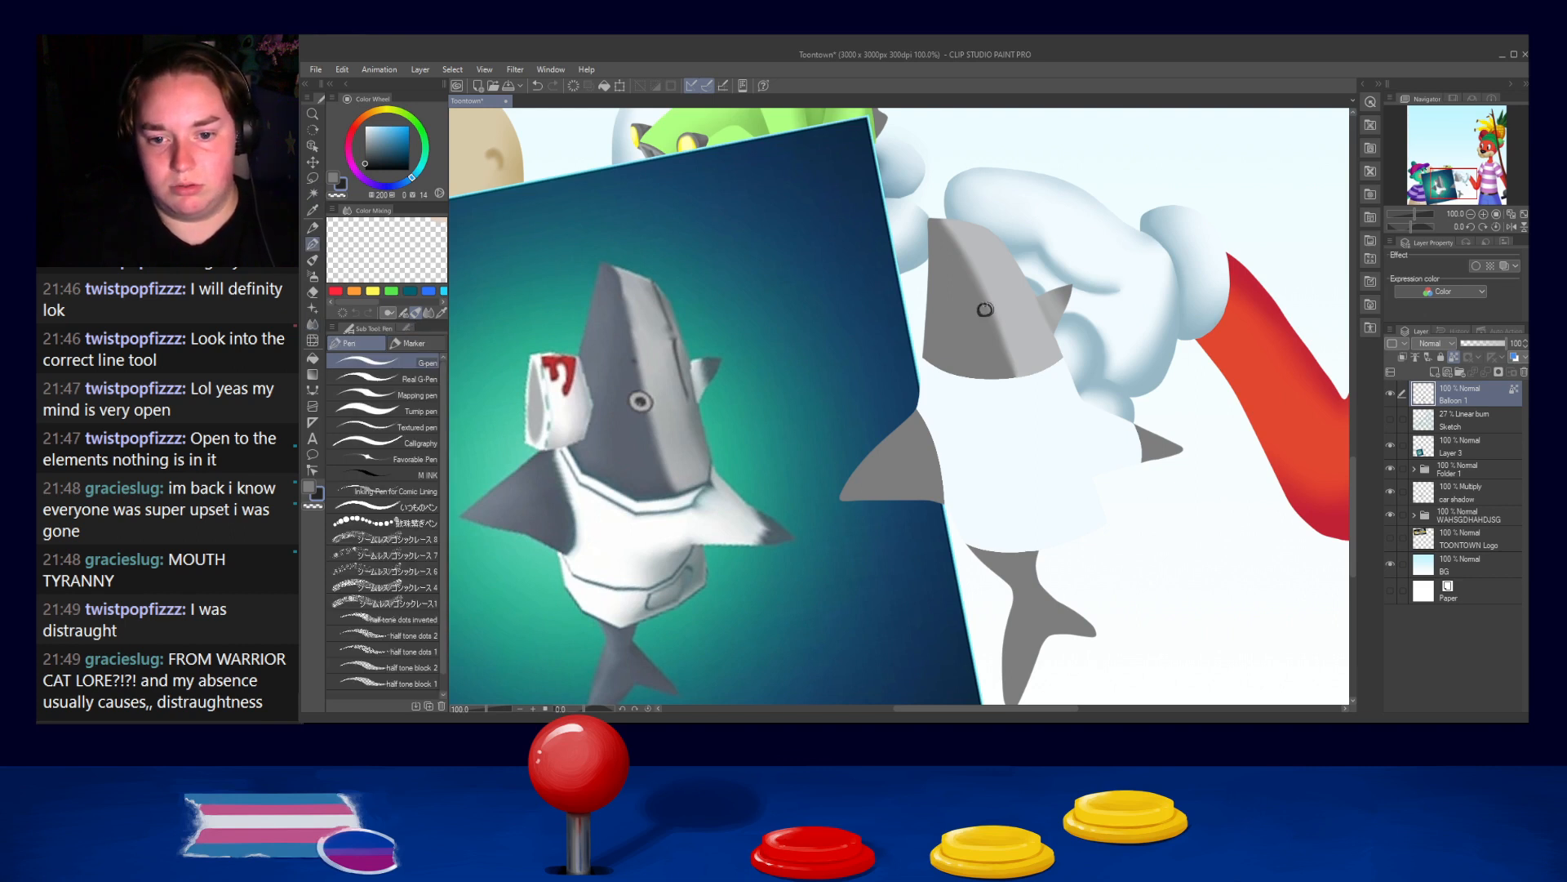
alt+click(640, 402)
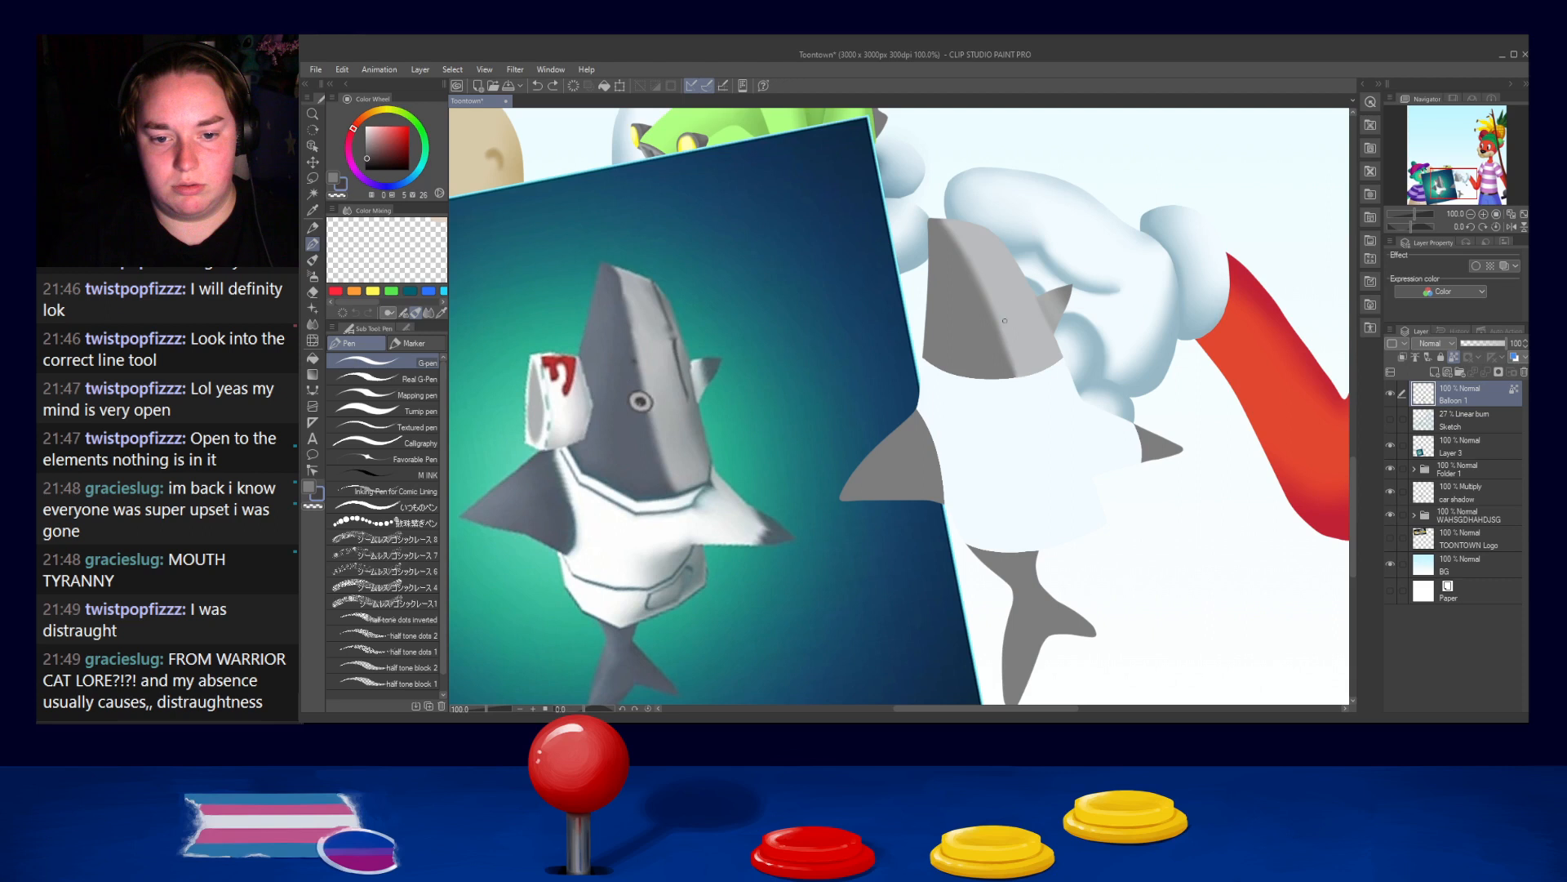
drag(980, 308, 989, 311)
key(ctrl+z)
key(ctrl+z)
alt+click(990, 308)
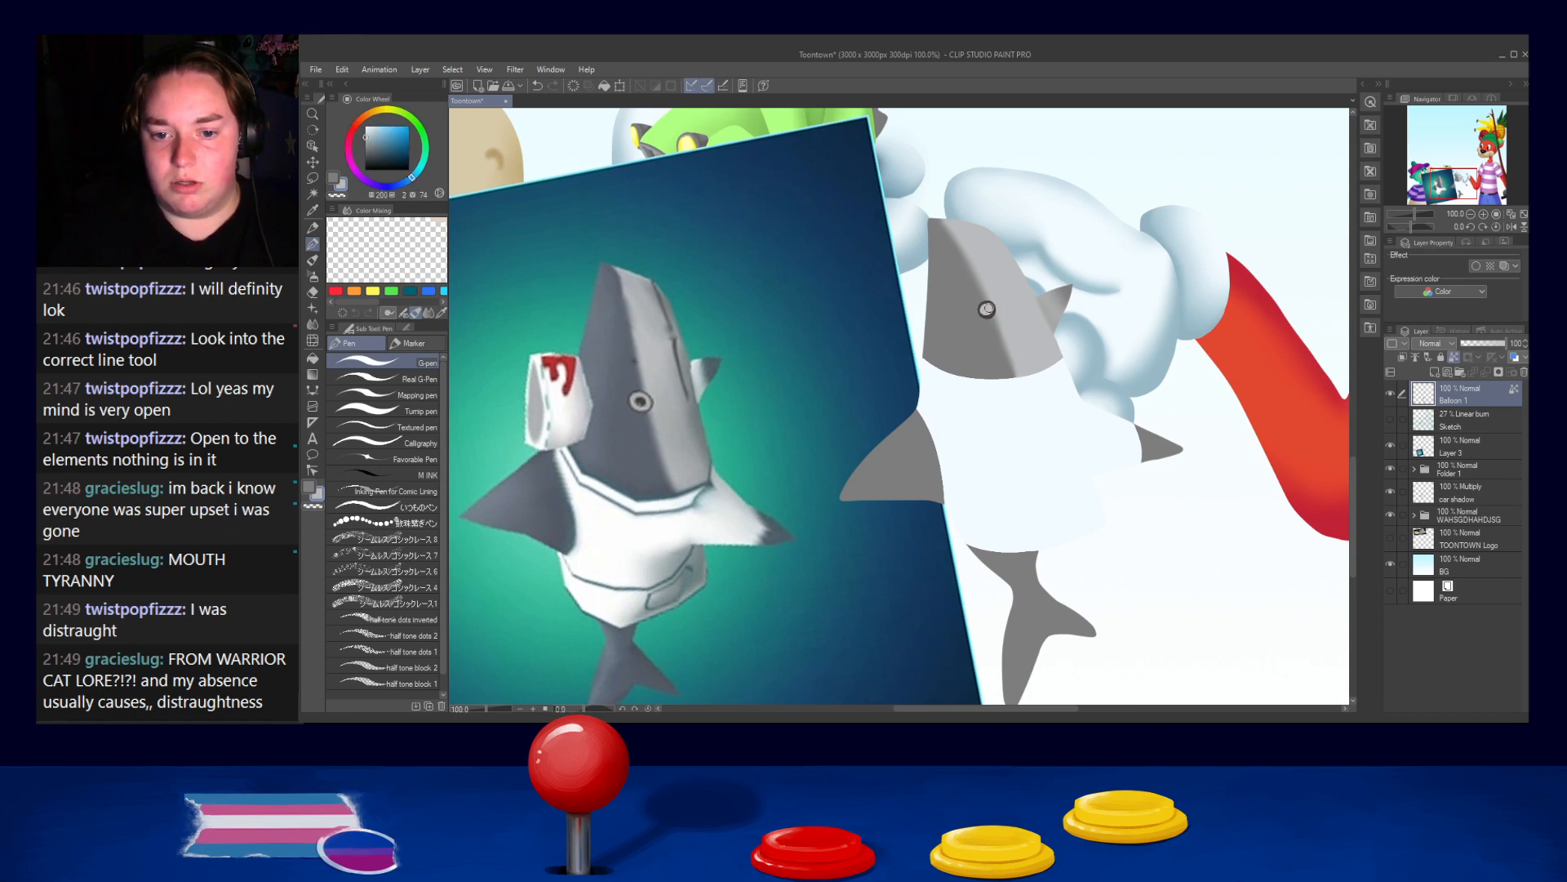
Refine the eye's dark pupil and add a small light gray highlight, using colors sampled from the eye and head
alt+click(987, 309)
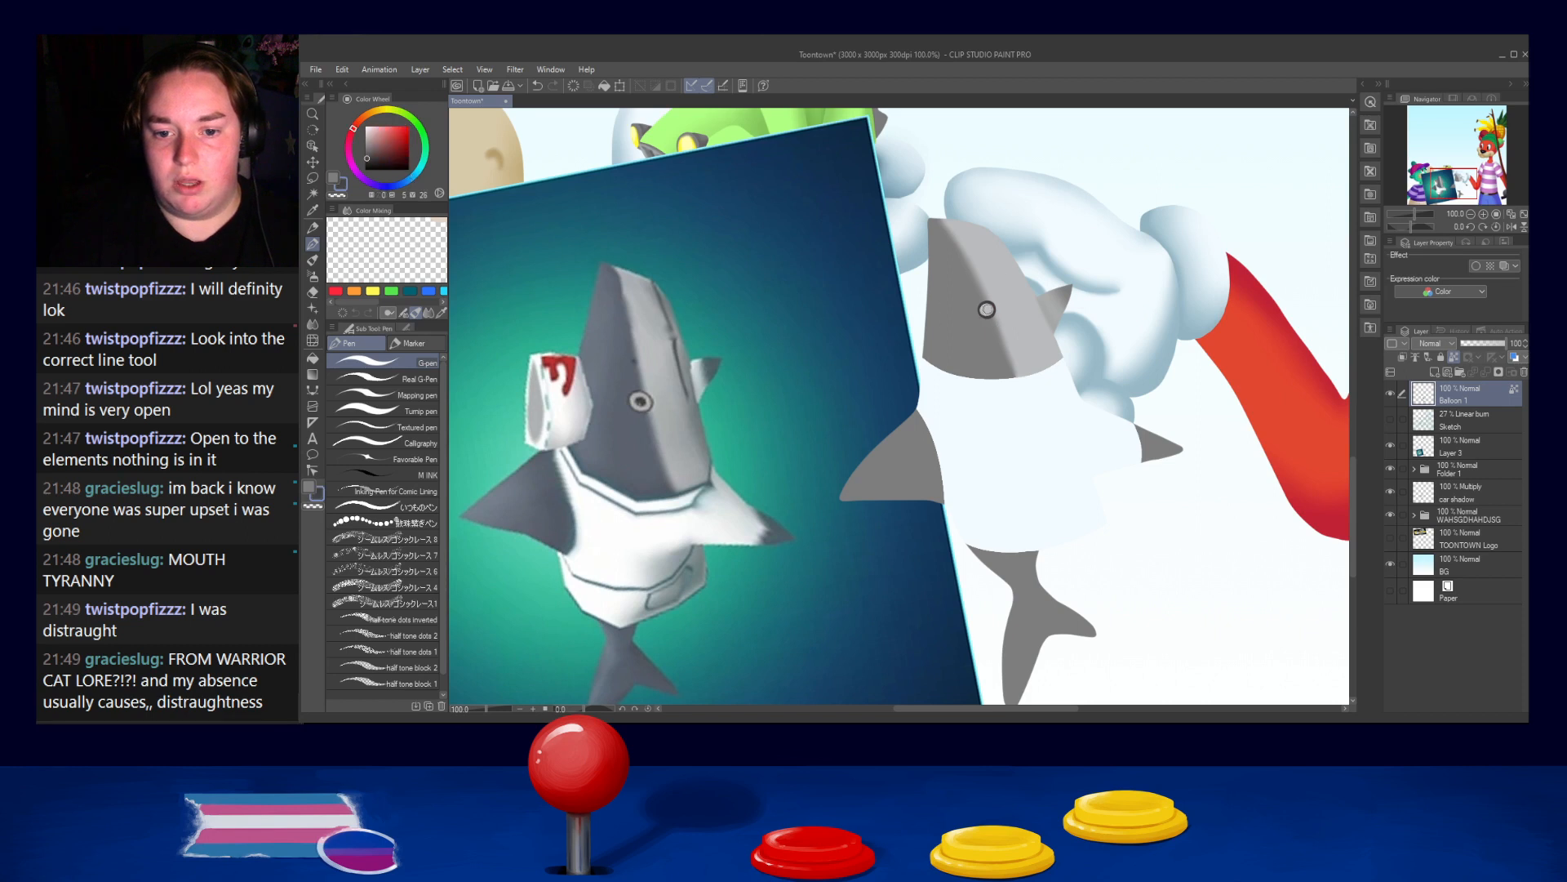
key(ctrl+z)
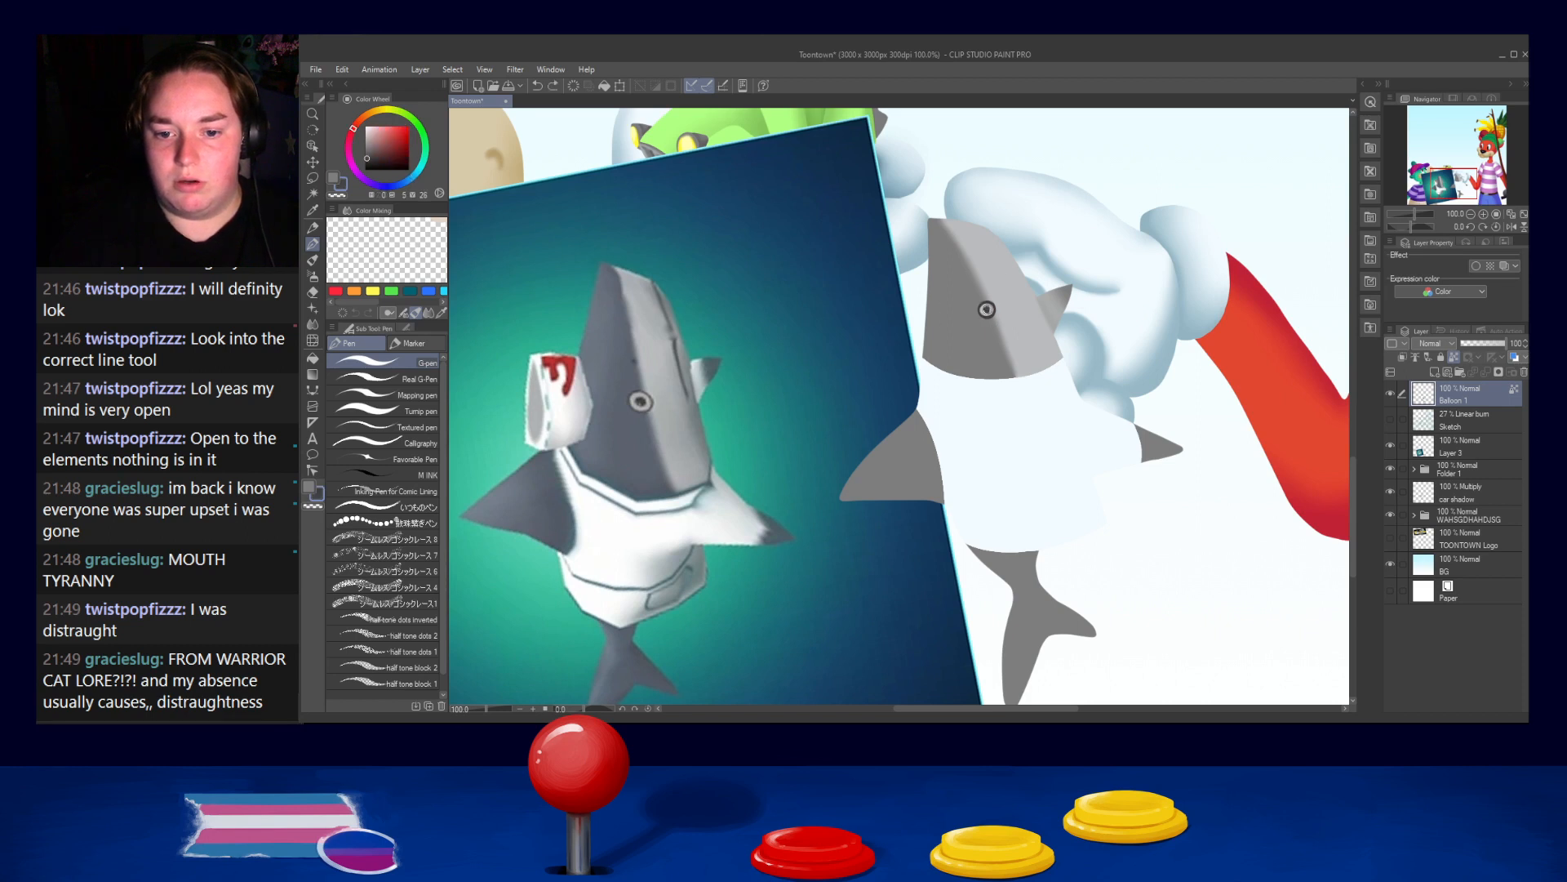
alt+click(987, 309)
click(986, 309)
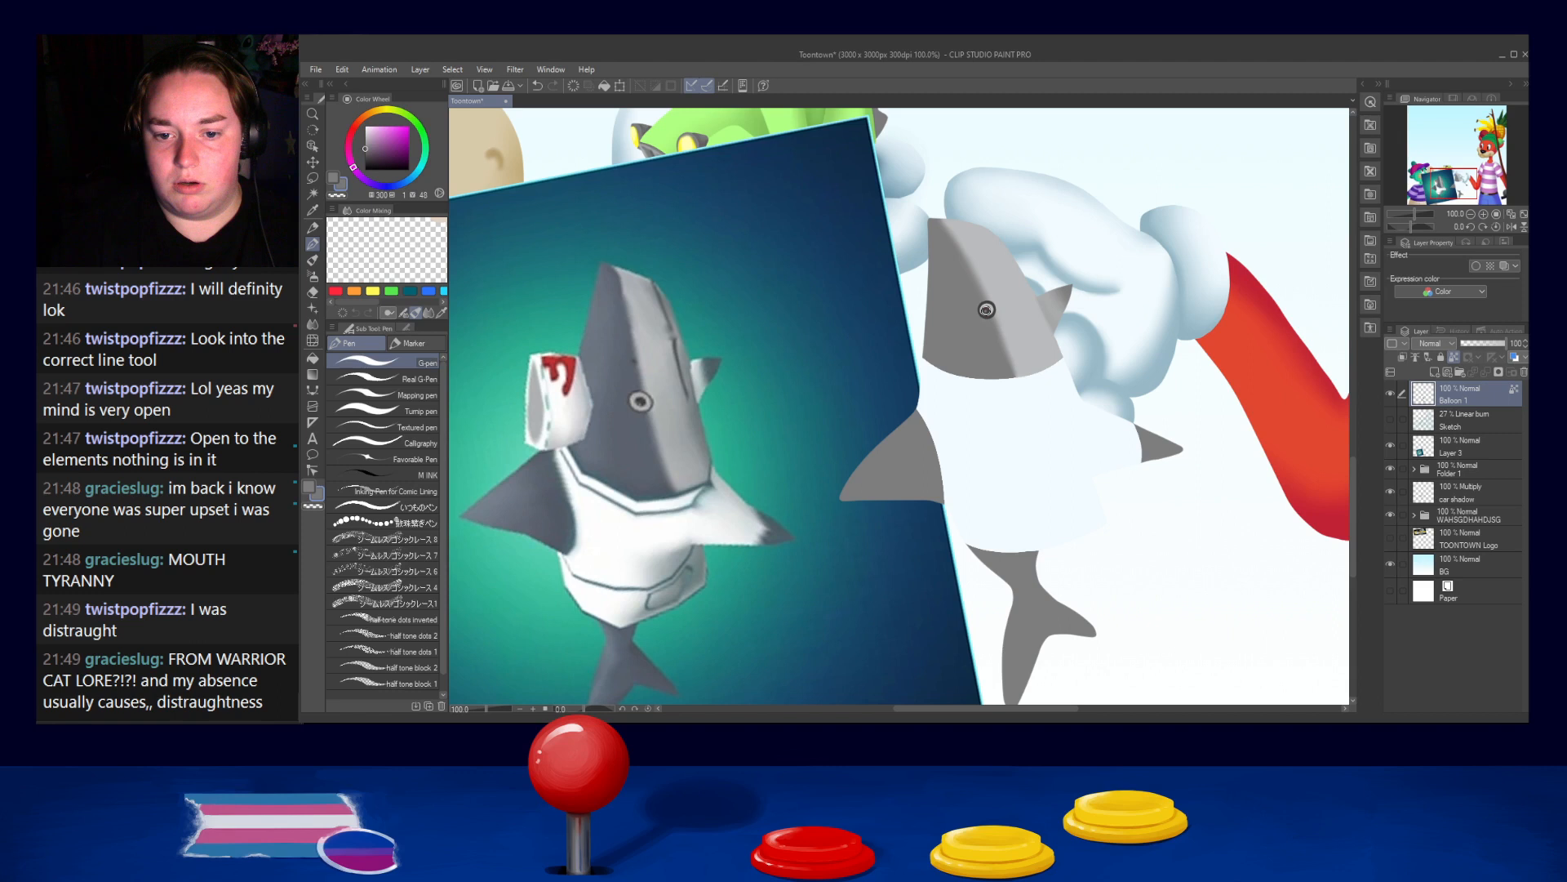
alt+click(987, 309)
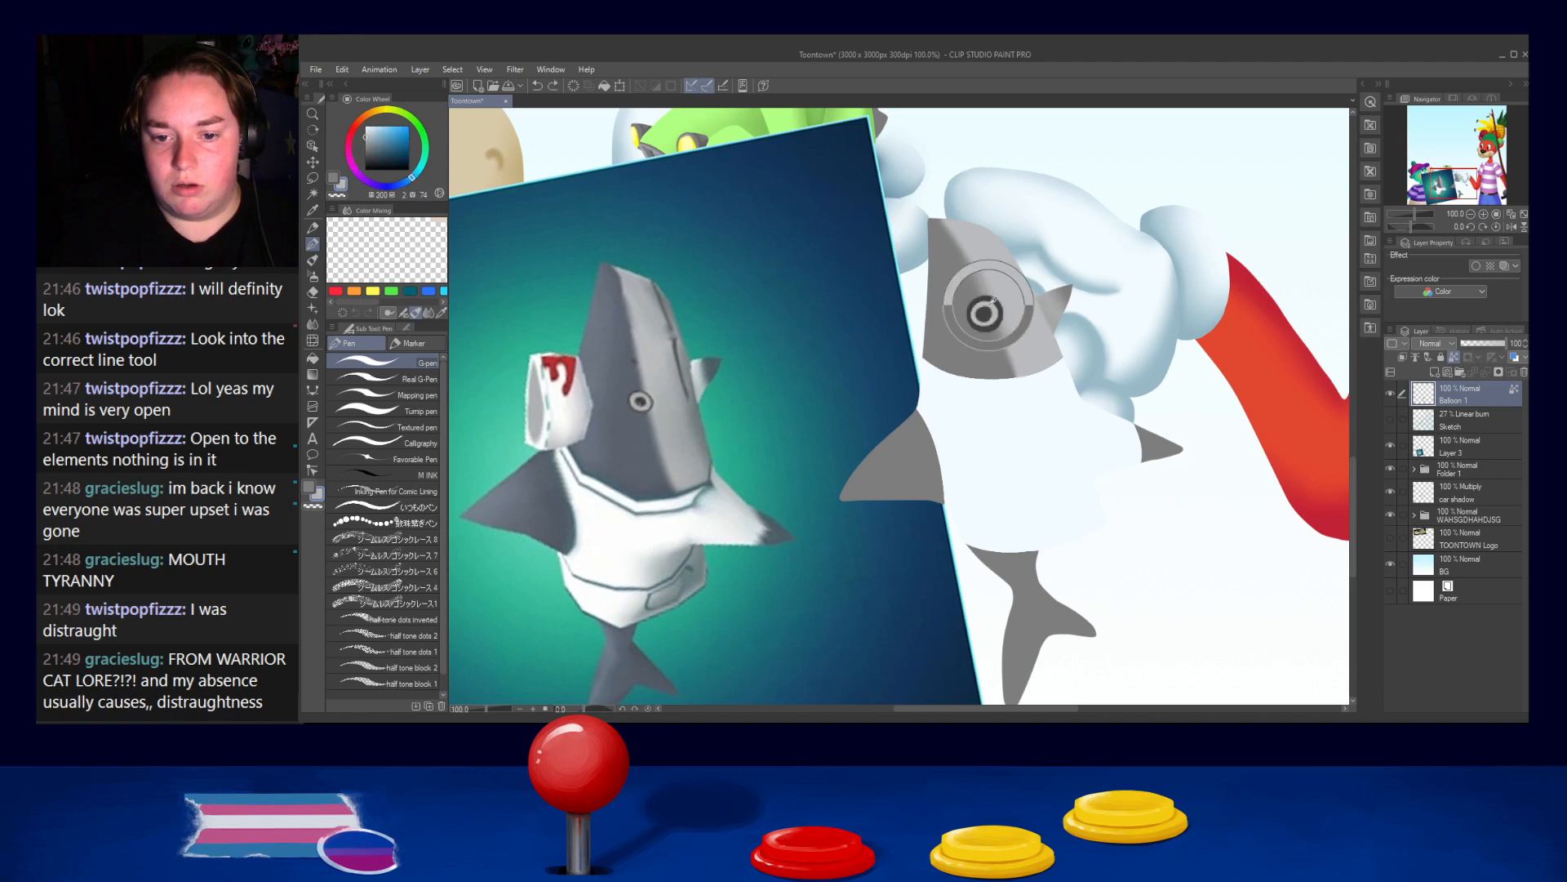
click(987, 309)
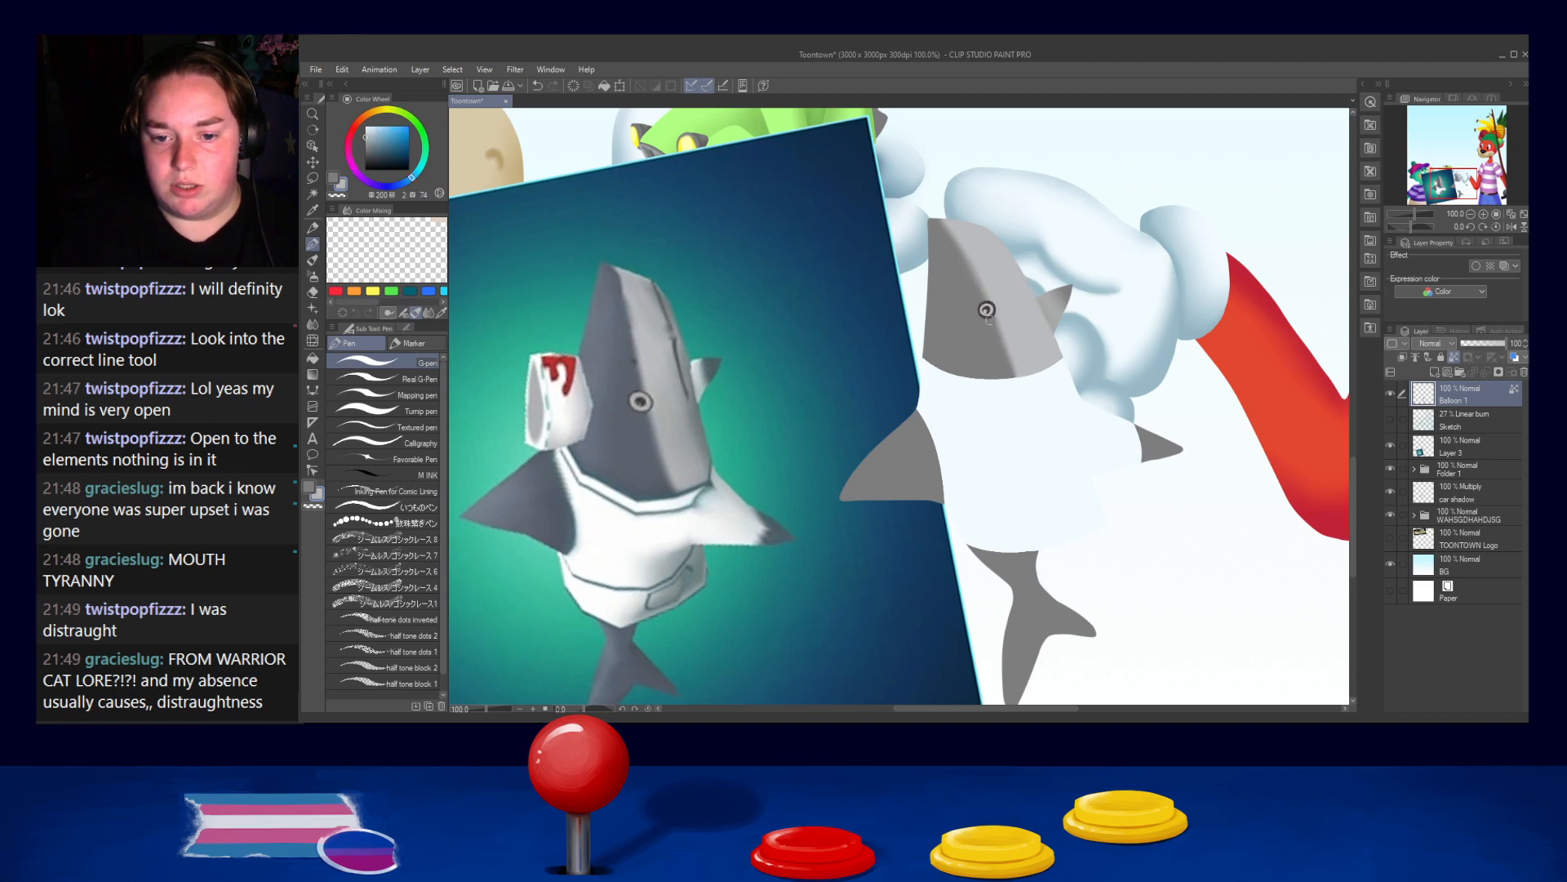
alt+click(987, 309)
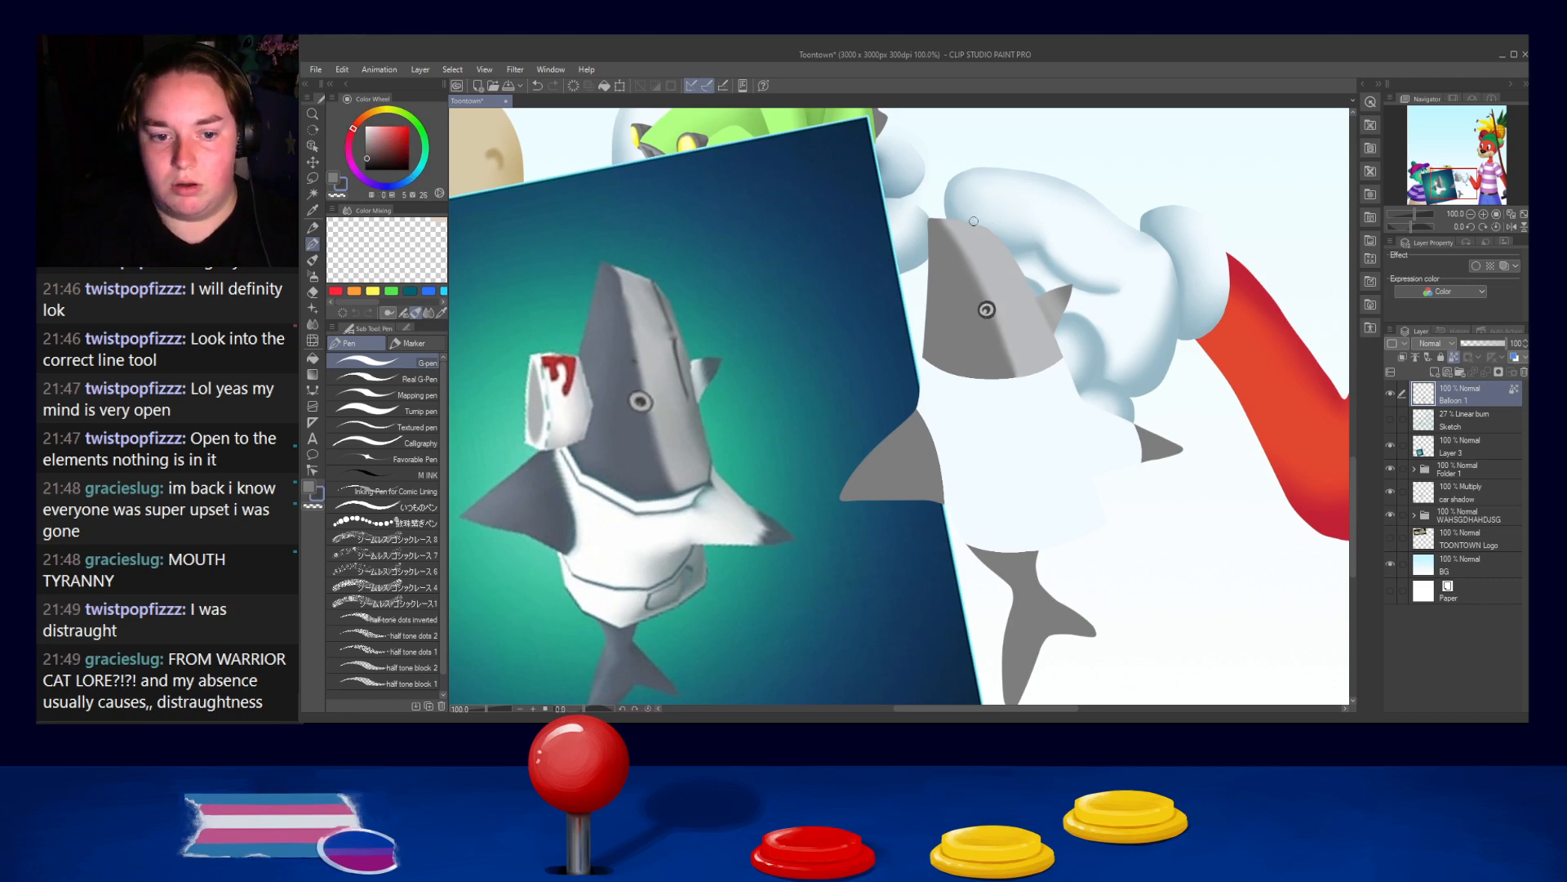
Draw a thin dark gray mouth line along the right side of the shark's head with a smaller G-pen
mouse_move(976, 225)
mouse_down()
mouse_move(1017, 291)
mouse_move(997, 244)
mouse_move(1008, 277)
mouse_up()
key(ctrl+z)
key(ctrl+z)
key(bracketleft)
key(bracketleft)
key(bracketleft)
key(ctrl+z)
drag(978, 225, 1013, 287)
key(ctrl+z)
drag(980, 225, 1017, 287)
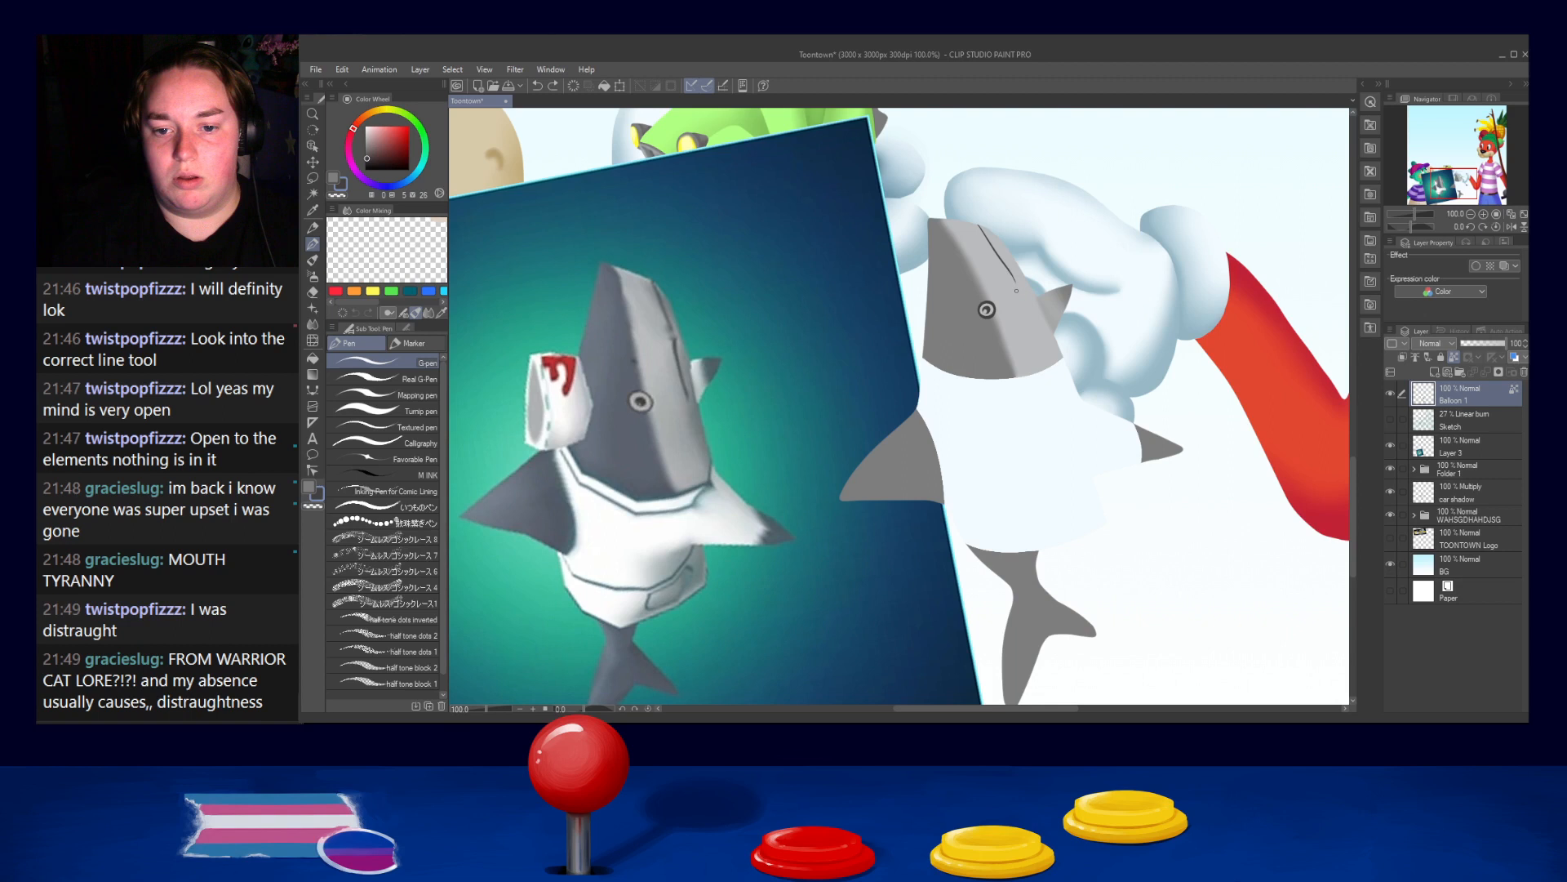
Paint a small light tooth mark beside the lower part of the mouth line with a larger G-pen and sampled colors
alt+click(1037, 396)
key(bracketright)
key(bracketright)
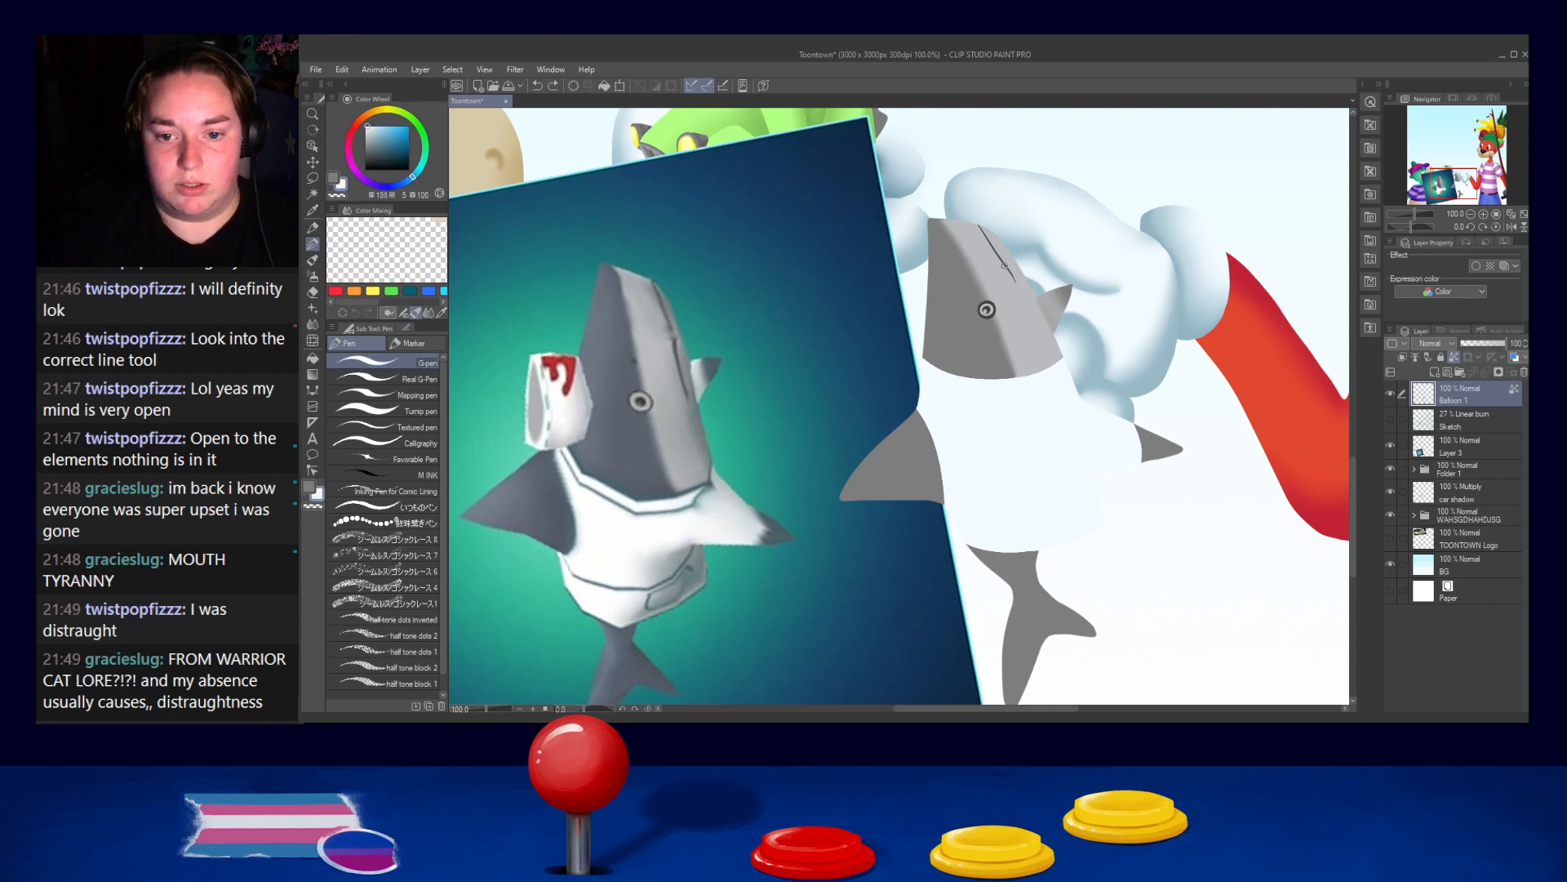
click(1008, 266)
key(ctrl+z)
alt+click(1008, 259)
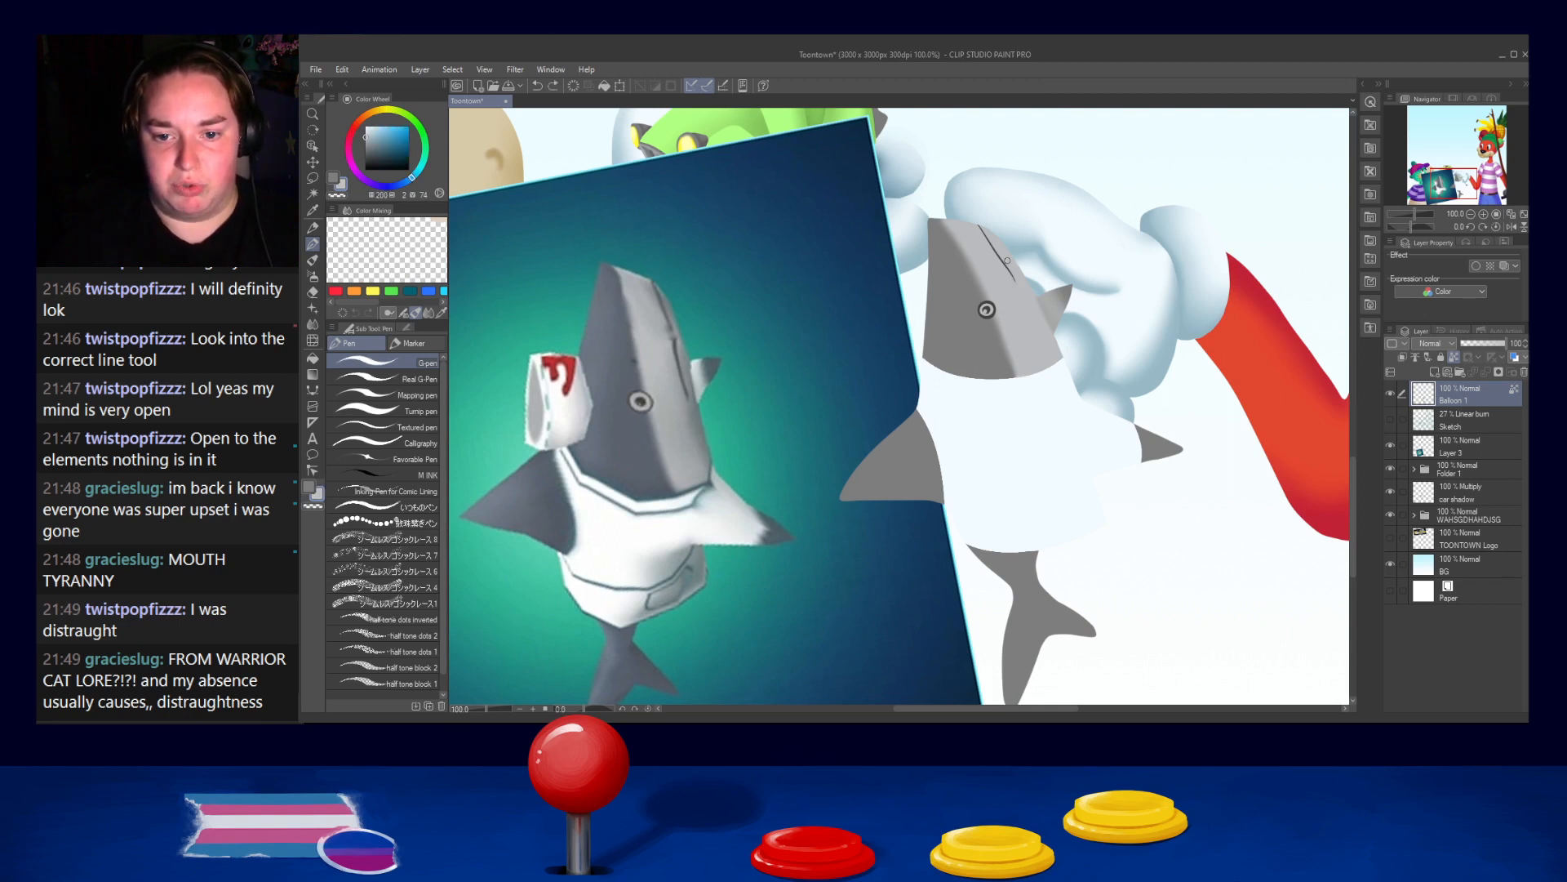
alt+click(986, 309)
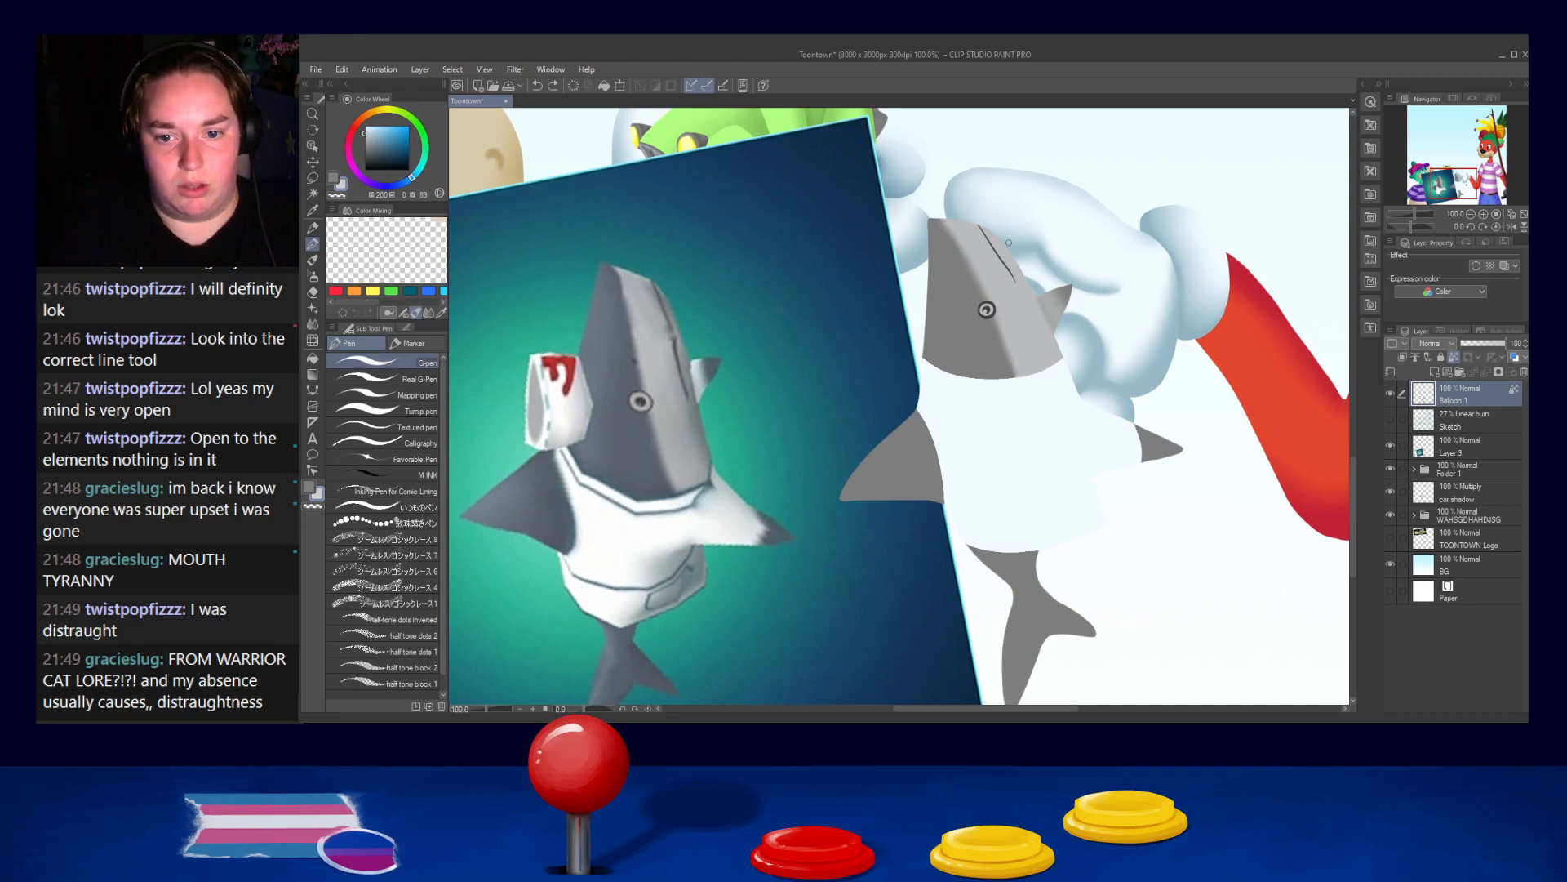
drag(1003, 266, 1009, 274)
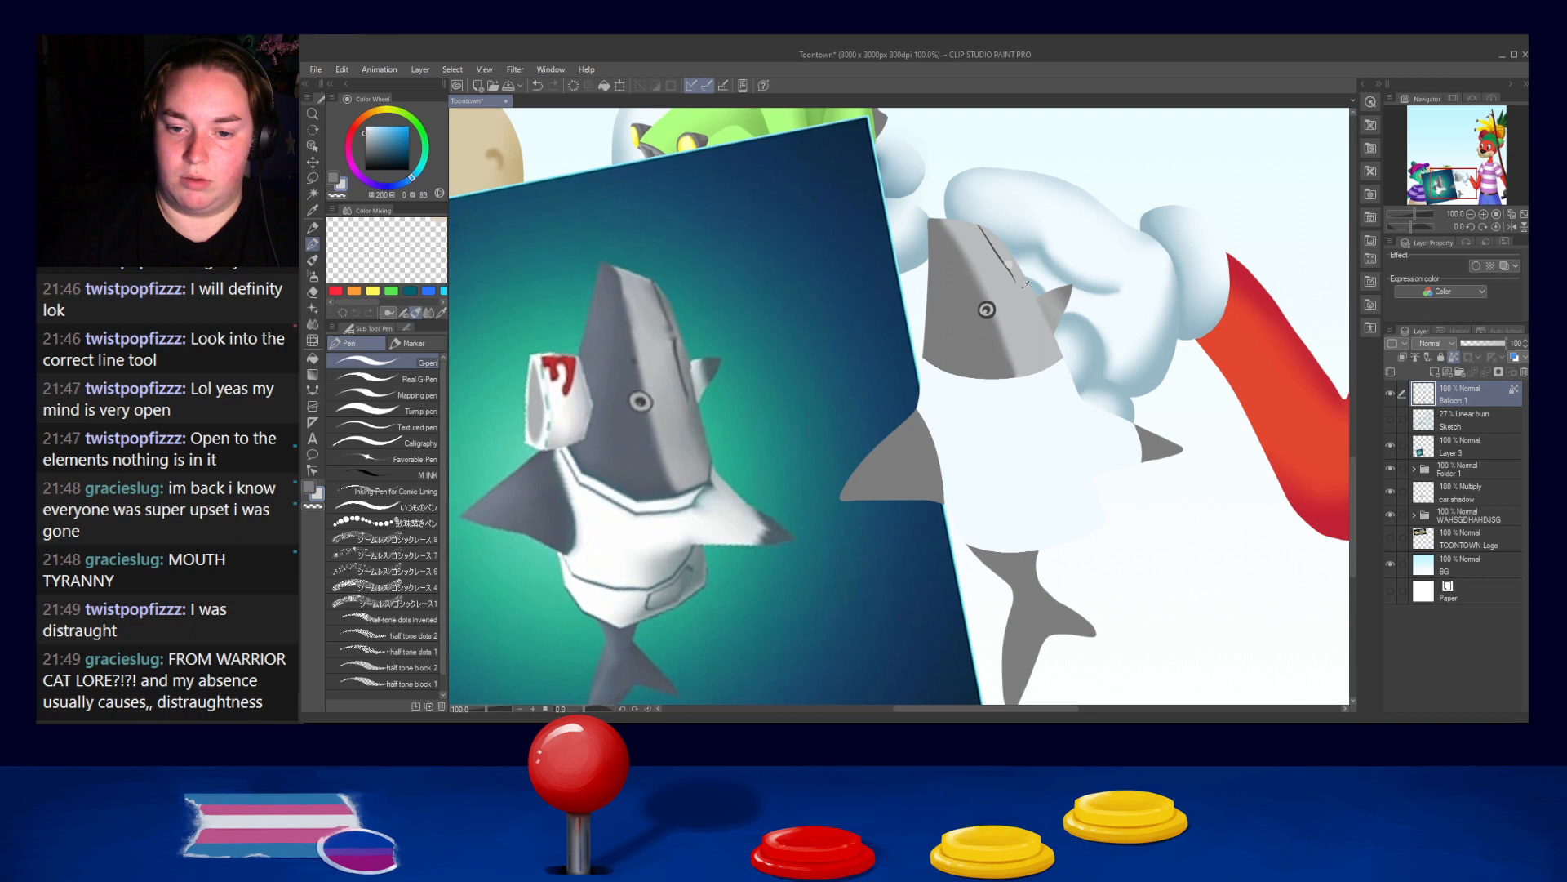
Touch up the dark mouth line where it meets the light tooth mark, sampling the line's dark gray
scroll(1022, 289, up, 5)
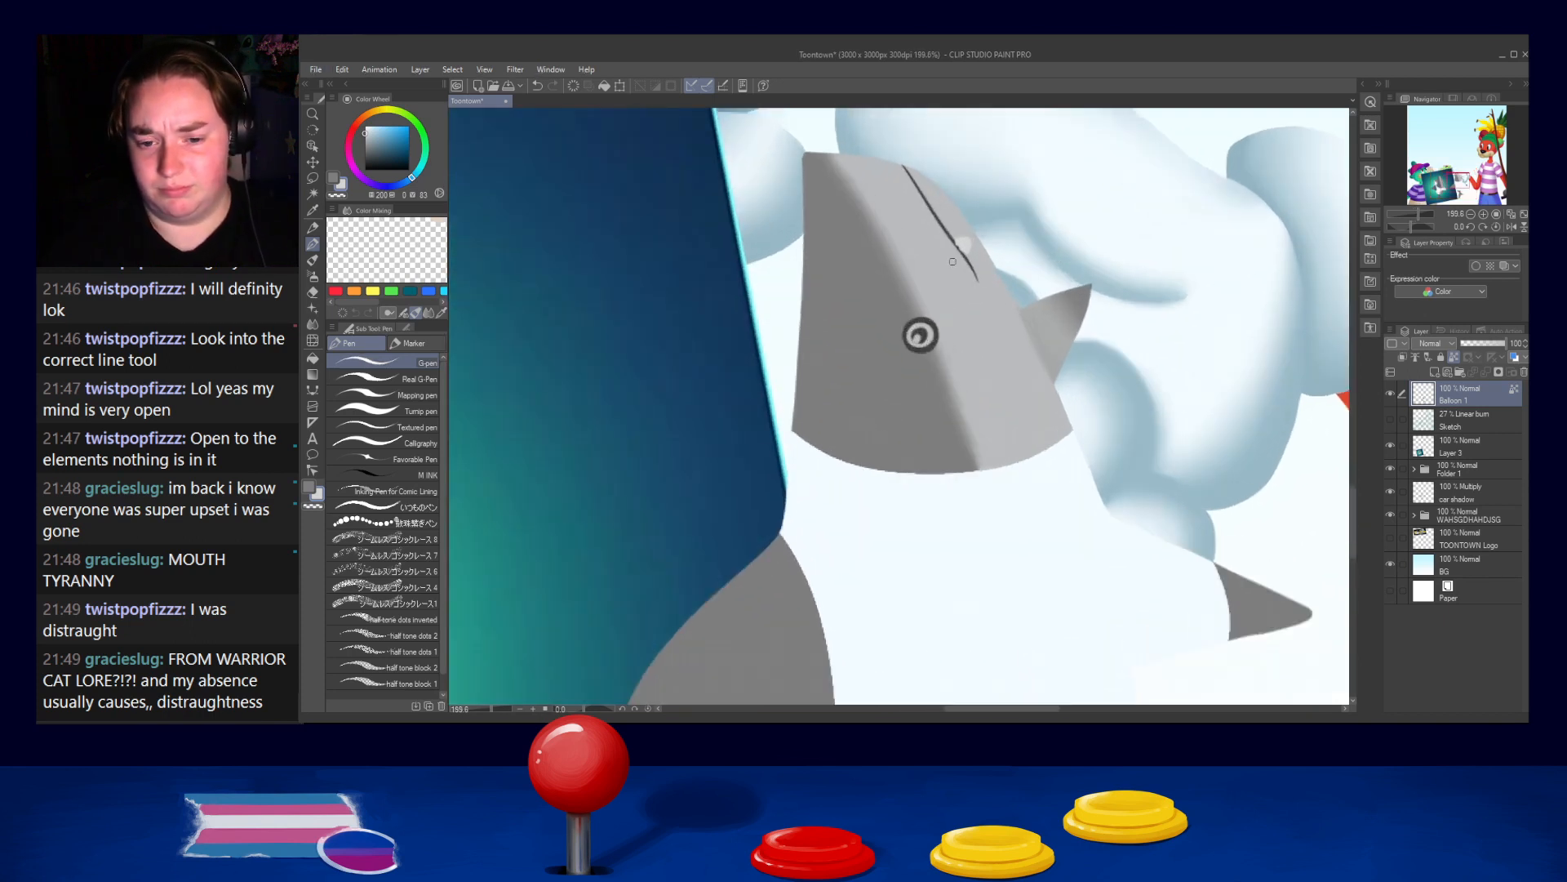
alt+click(953, 243)
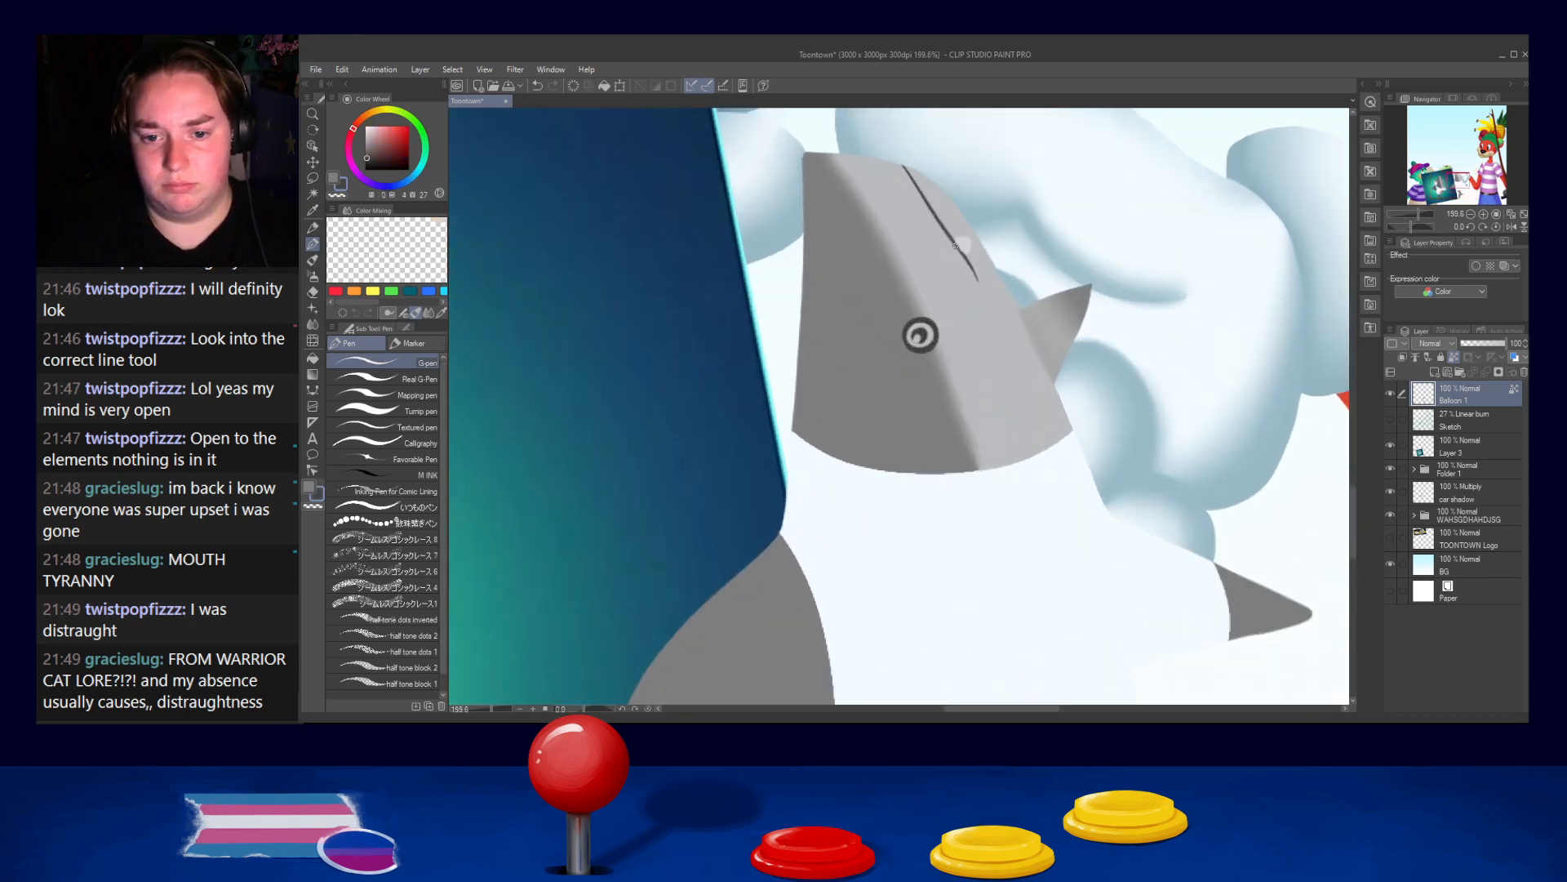
drag(963, 258, 957, 243)
key(ctrl+z)
key(ctrl+z)
click(960, 251)
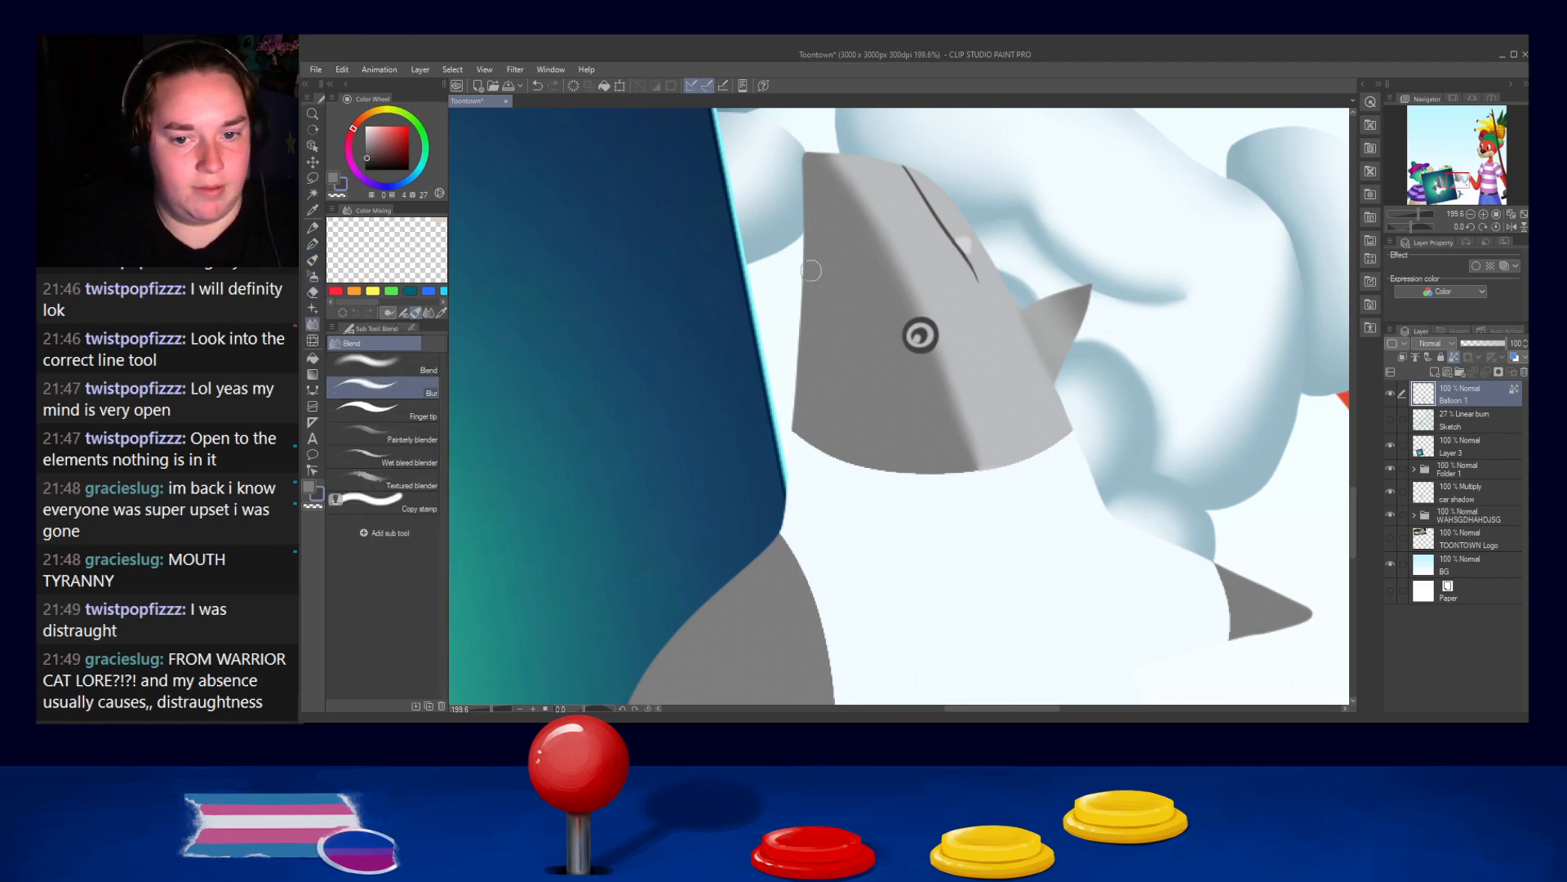
Soften the mouth line and the eye with the Blur tool and check the shark within the whole illustration
key(j)
drag(906, 167, 973, 286)
mouse_move(930, 360)
mouse_down()
mouse_move(938, 323)
mouse_move(916, 319)
mouse_move(915, 345)
mouse_move(926, 332)
mouse_move(903, 329)
mouse_move(943, 336)
mouse_move(922, 322)
mouse_move(926, 360)
mouse_up()
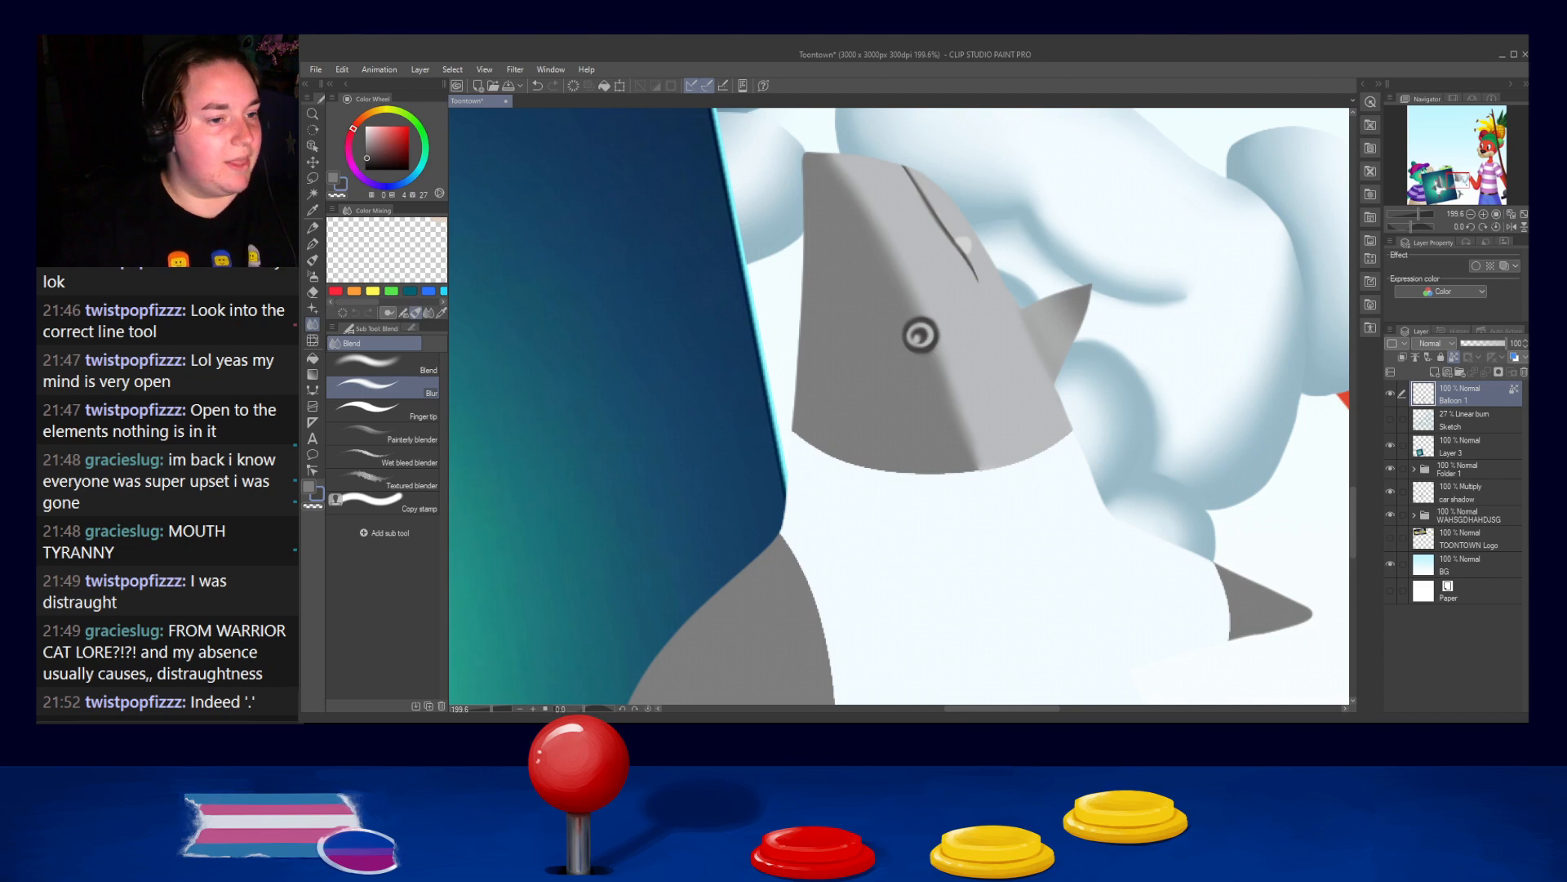
scroll(988, 370, down, 10)
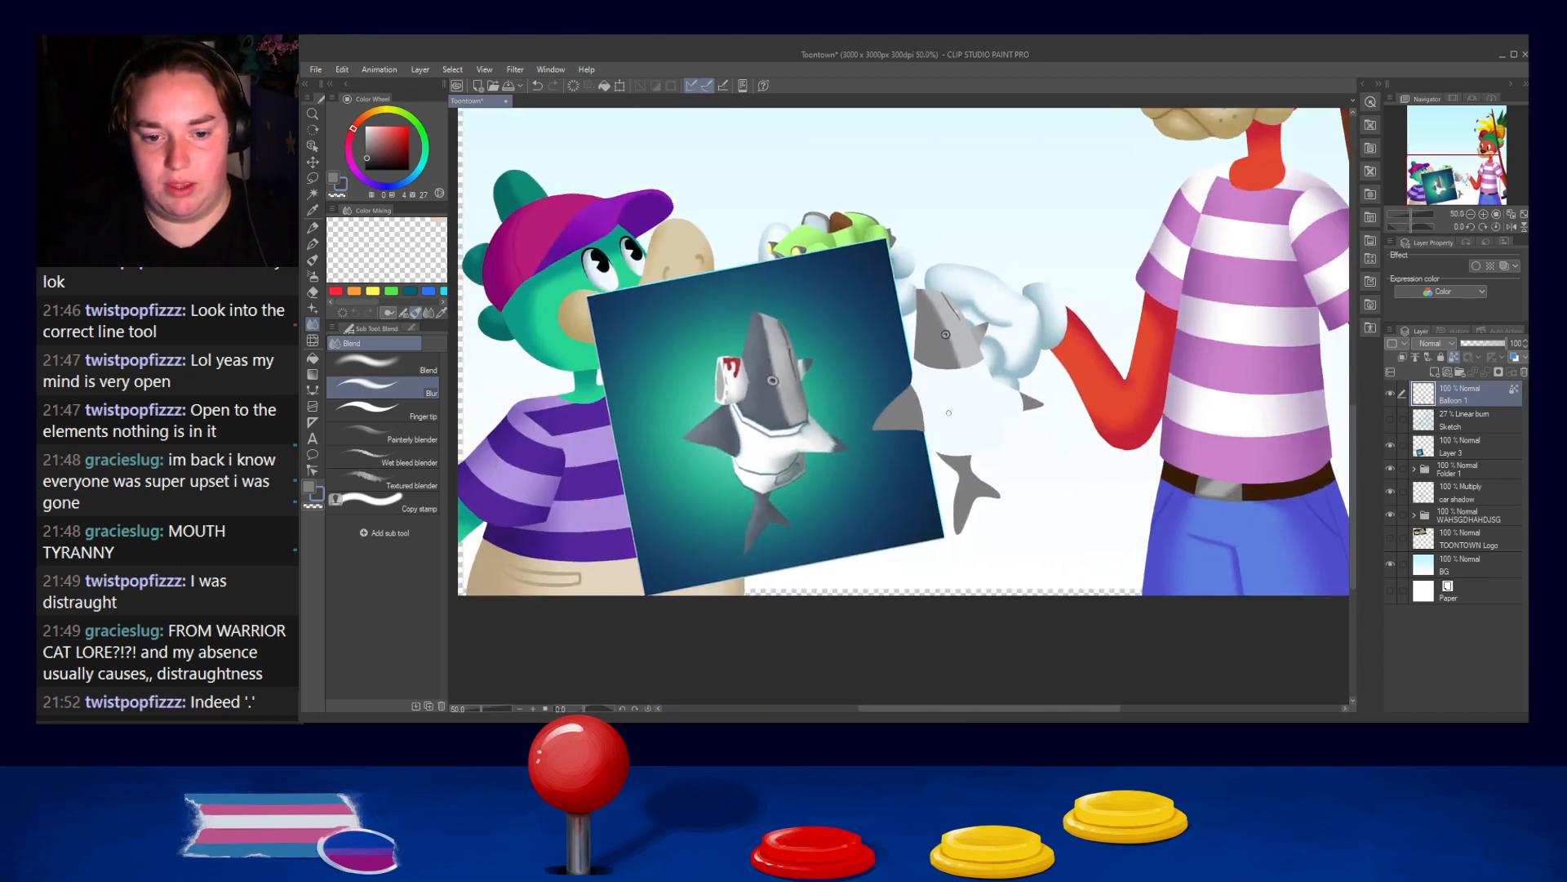
Draw a small dark nostril mark above the shark's eye with the G-pen and soften it with a smaller Blur brush
scroll(968, 363, up, 4)
scroll(969, 369, up, 5)
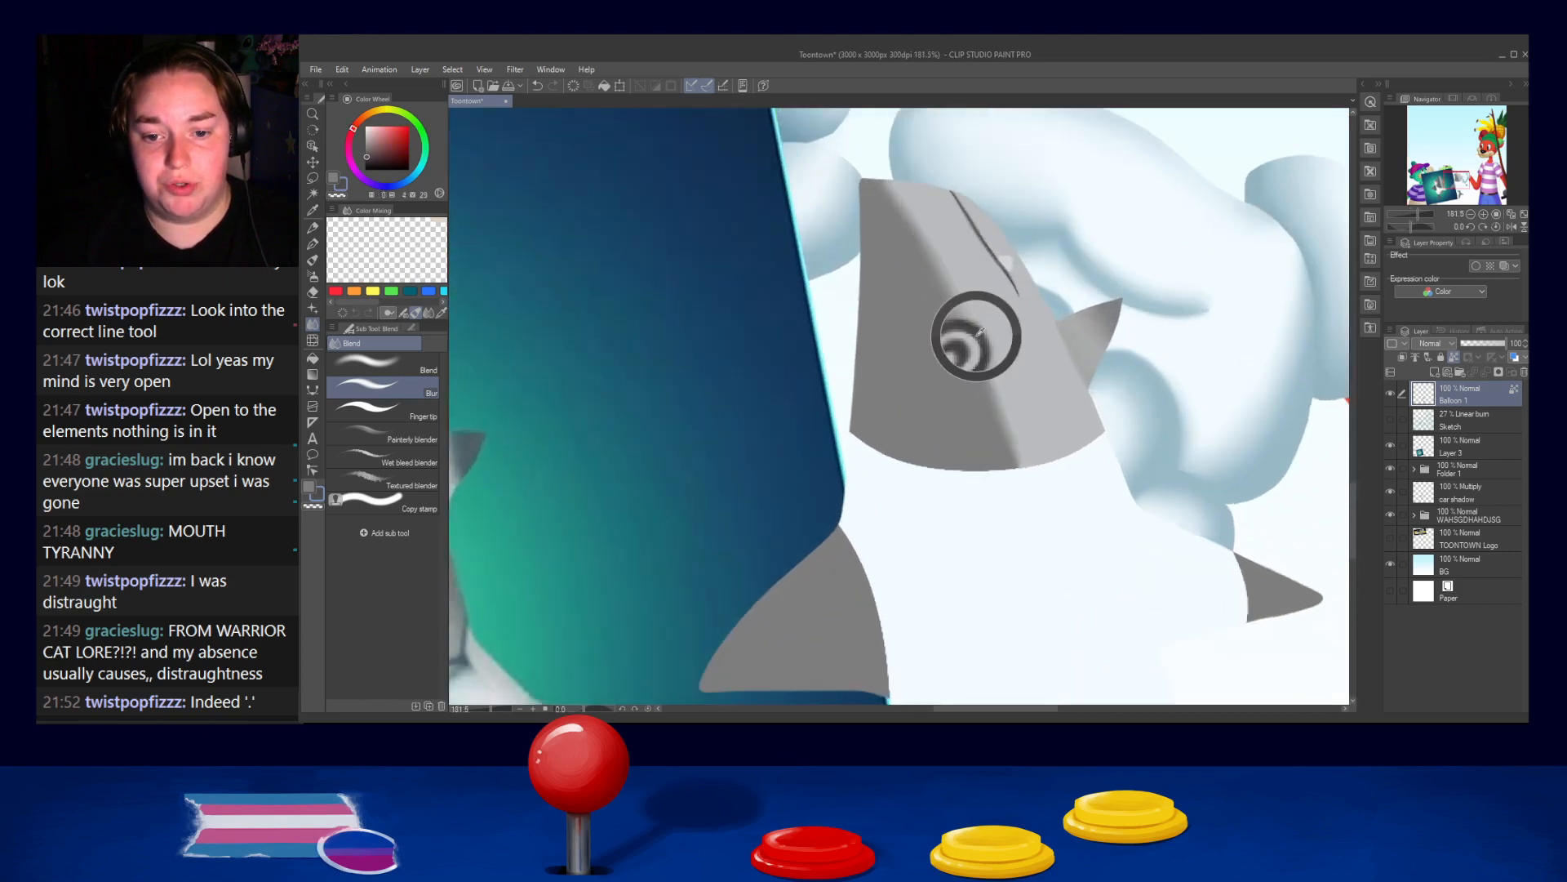
key(p)
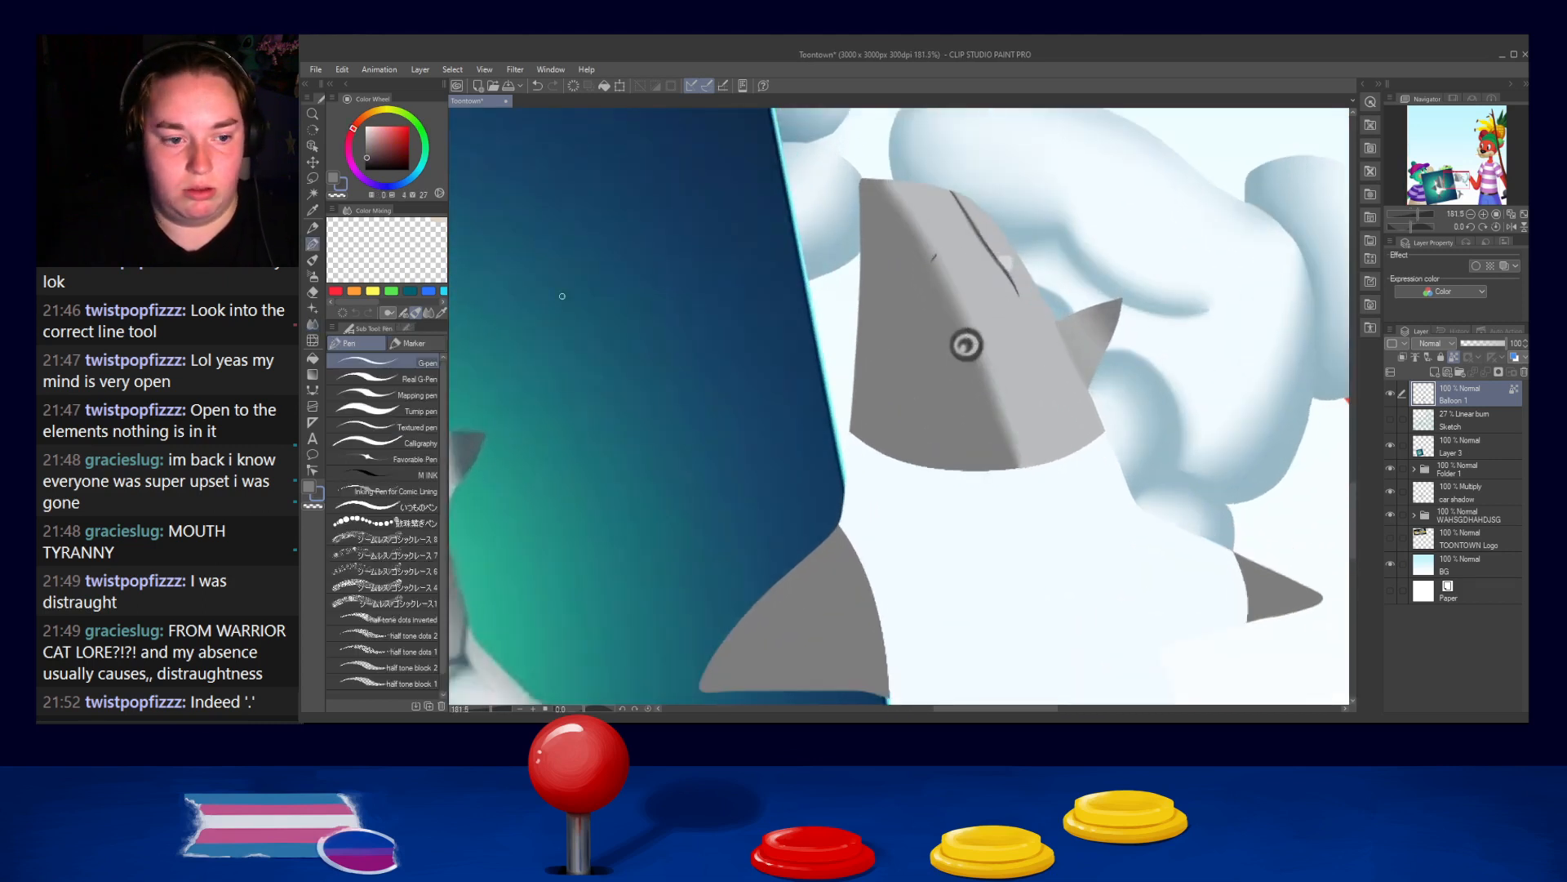
click(313, 324)
drag(944, 249, 946, 249)
key(ctrl+z)
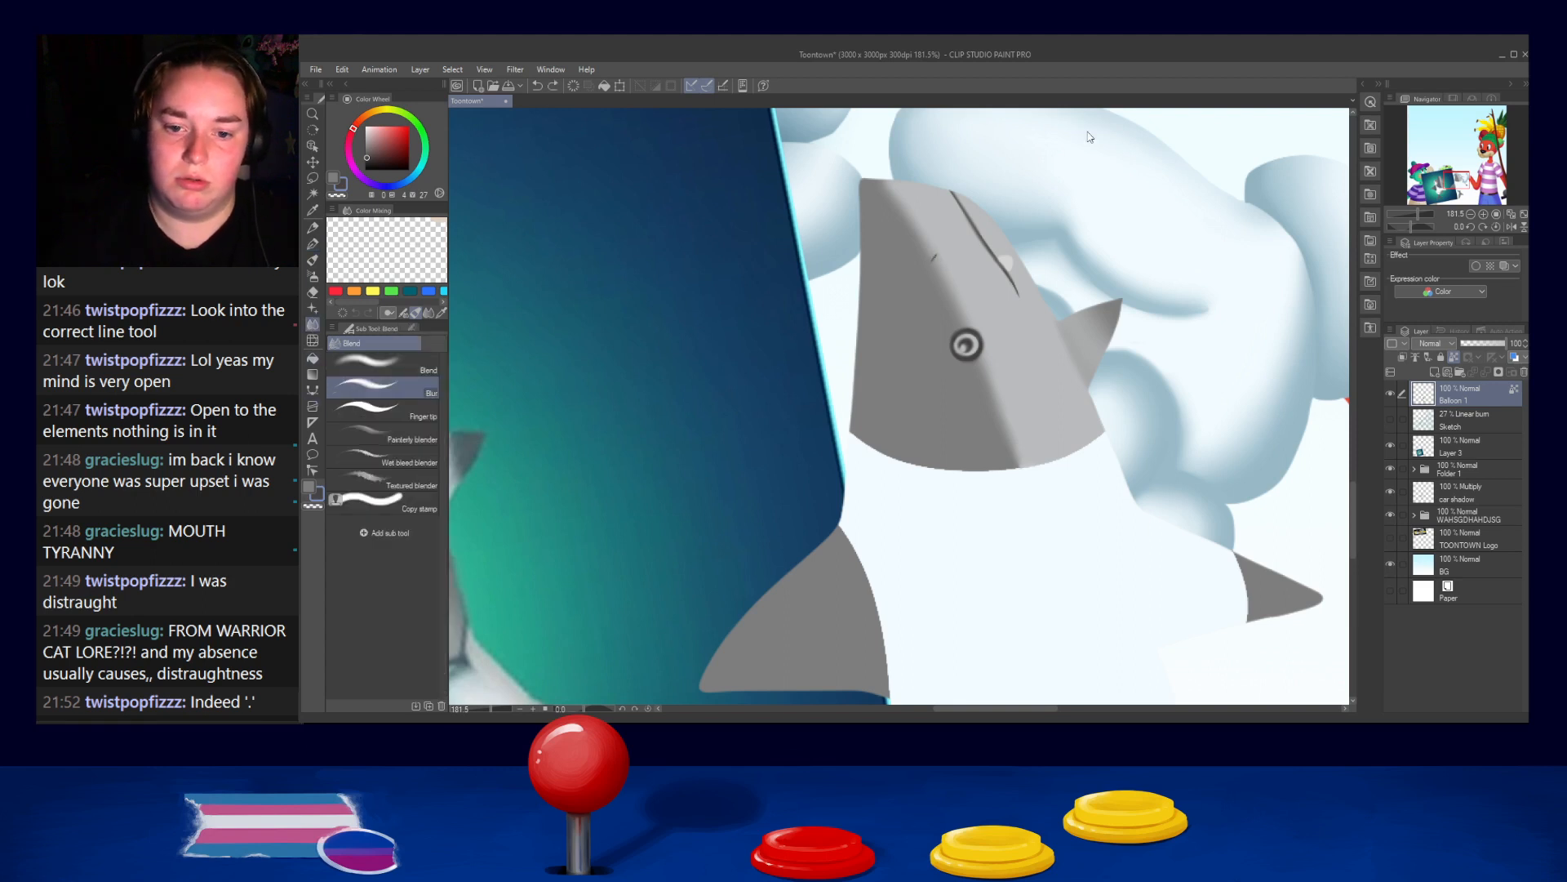
key([)
key([)
key([)
key([)
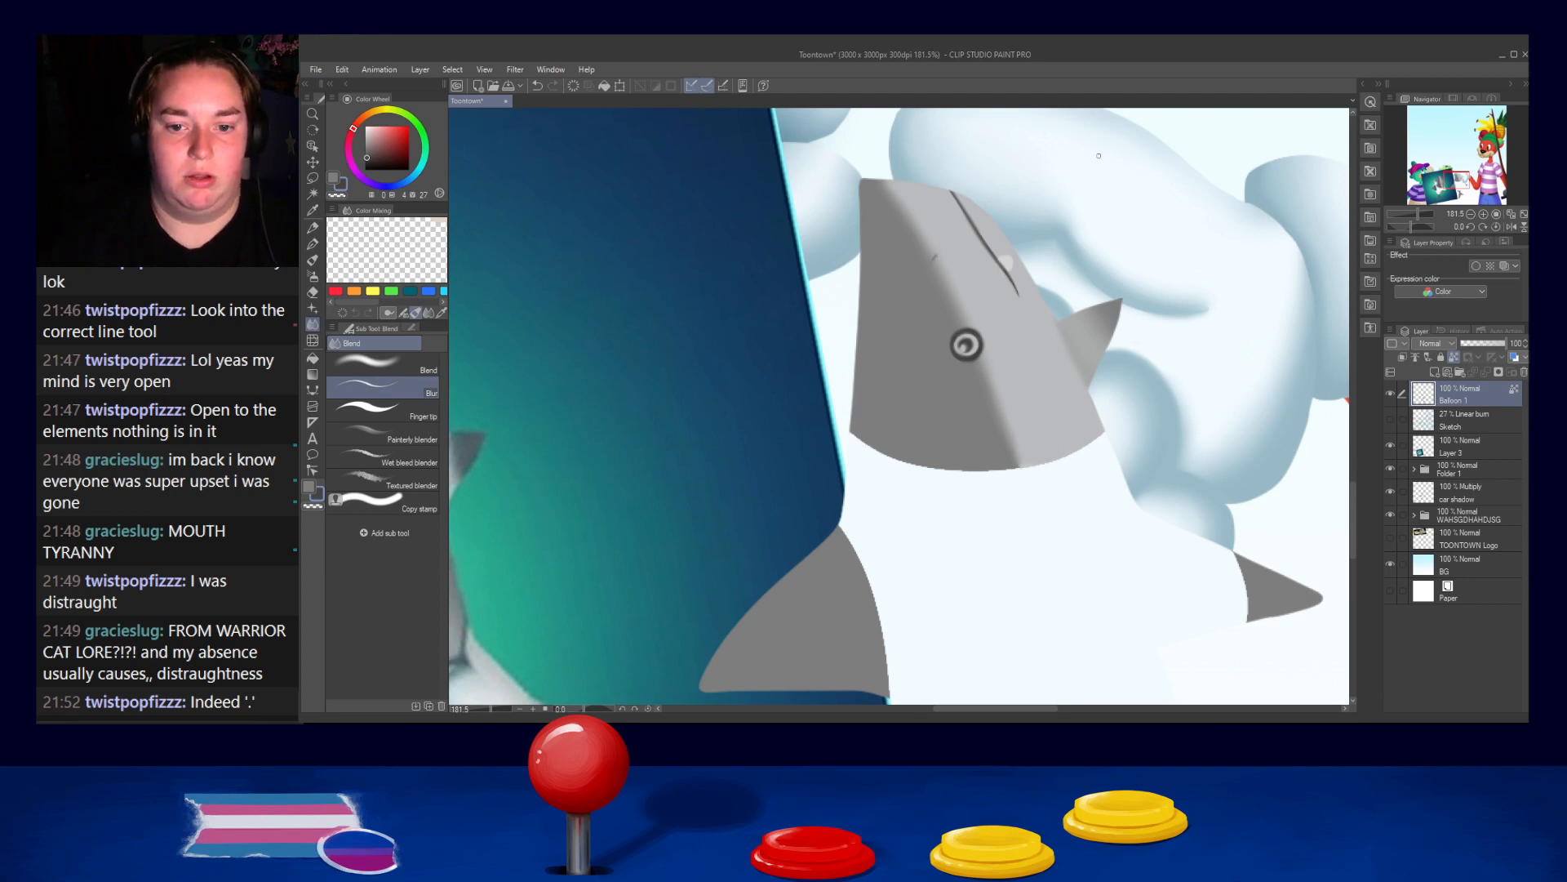
Draw a cup-like white shape beside the shark's head with the Balloon pen, using a near-white color sampled from the shark's body
scroll(1099, 156, down, 4)
drag(1095, 239, 1108, 306)
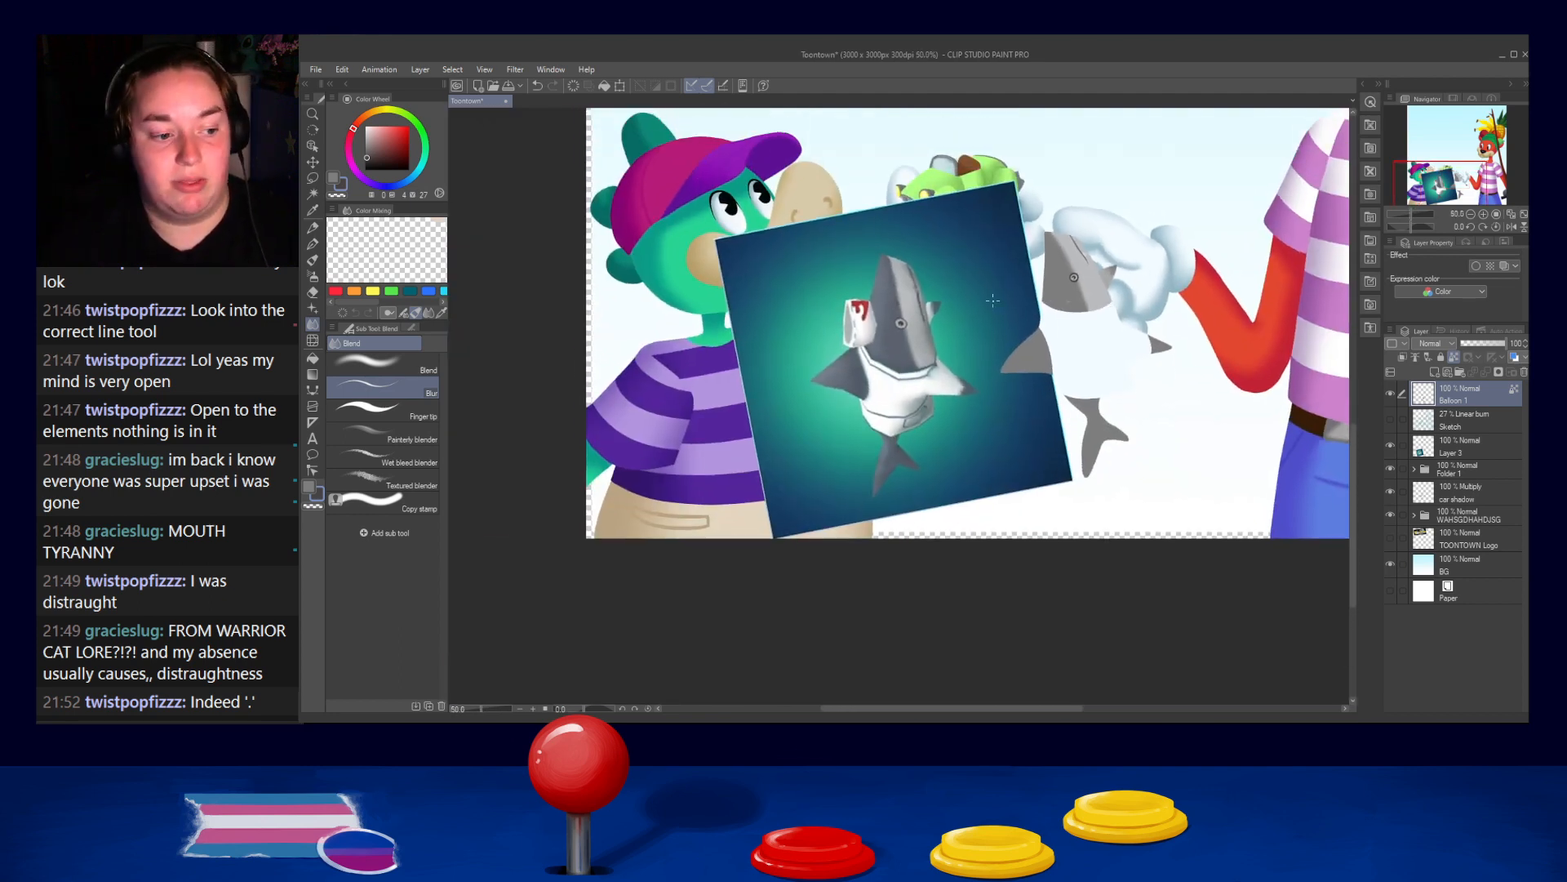
scroll(1055, 285, up, 3)
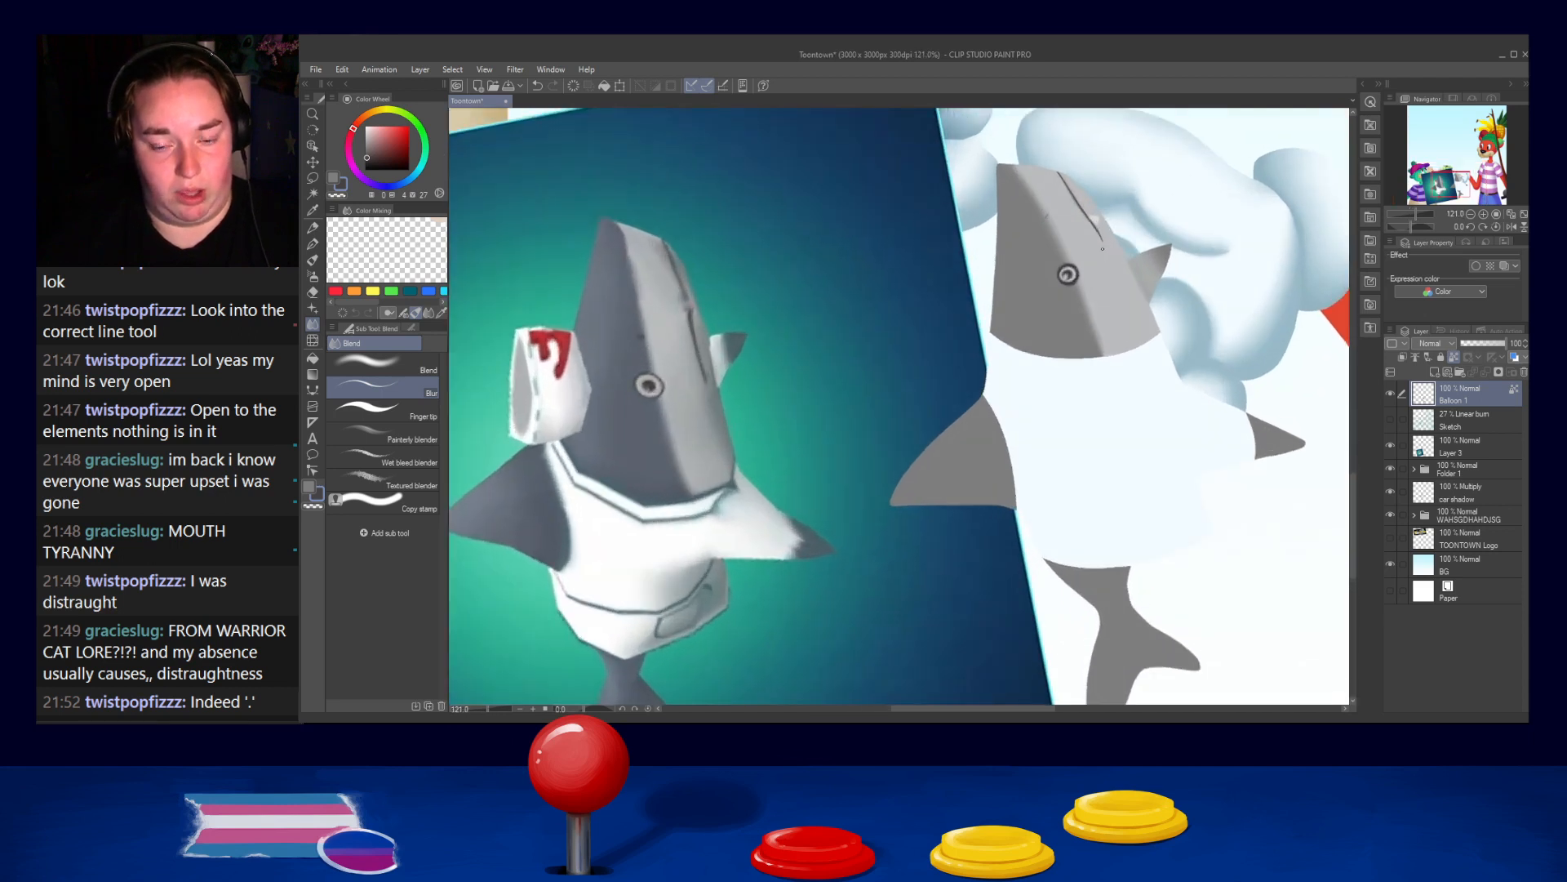
drag(1128, 318, 1101, 327)
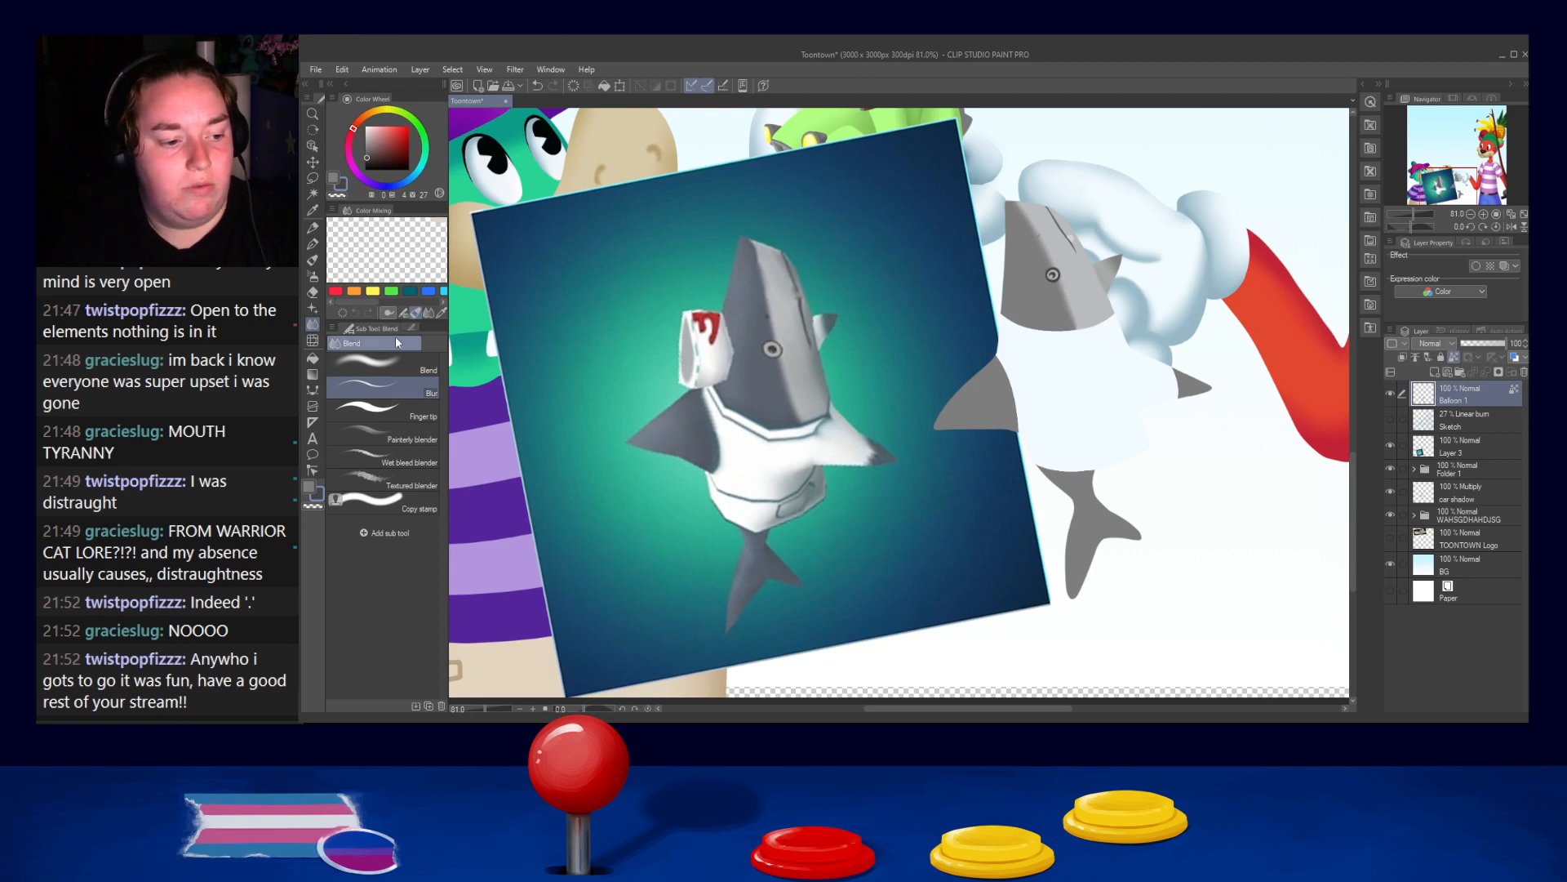
alt+click(755, 413)
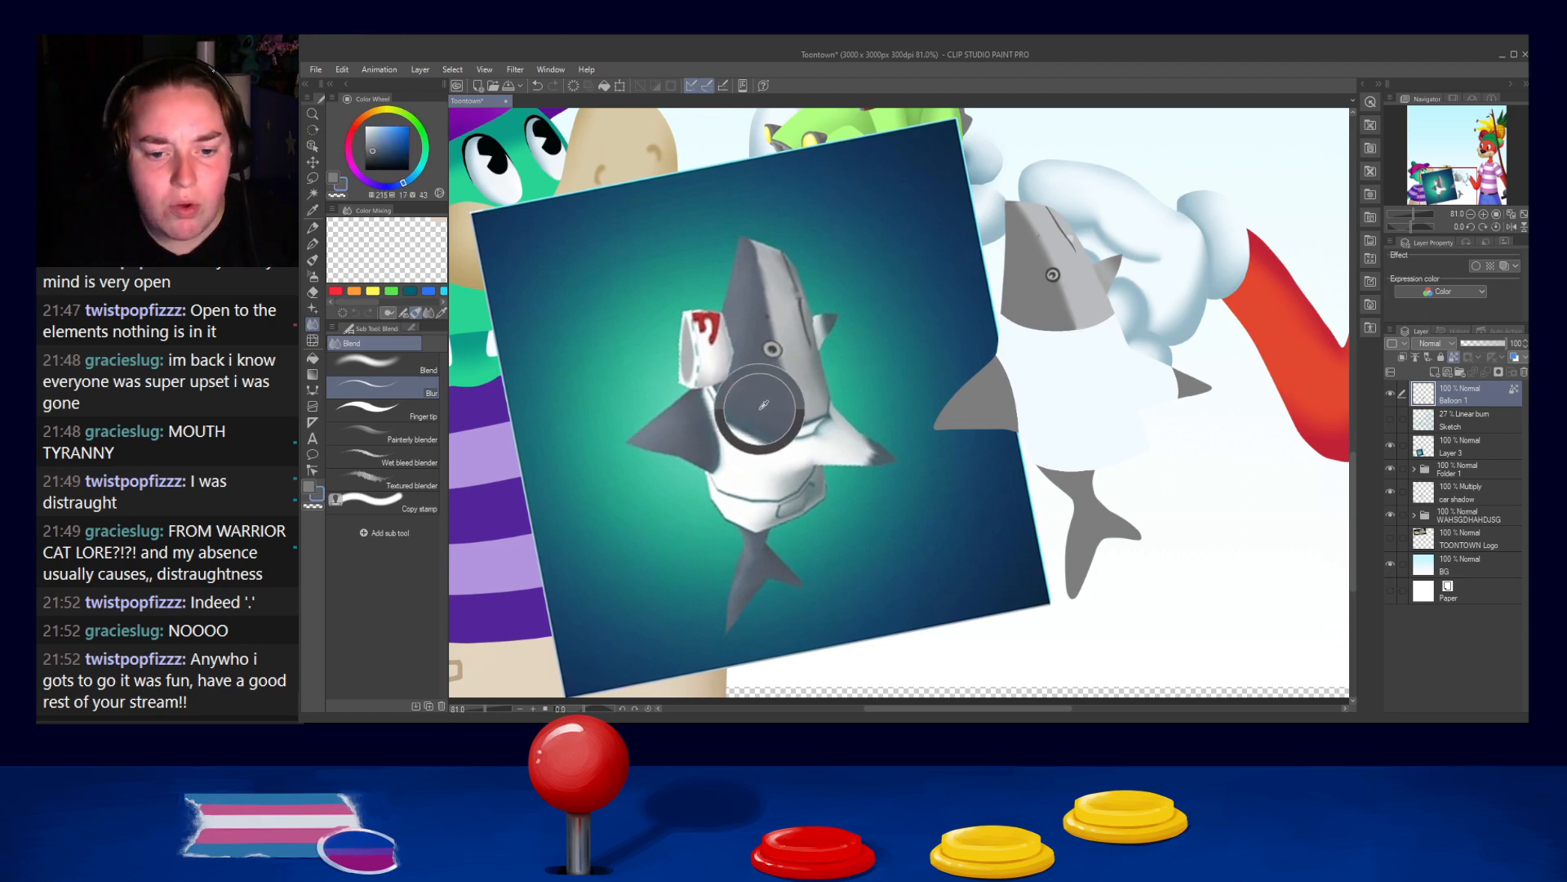
alt+click(707, 350)
alt+click(1074, 390)
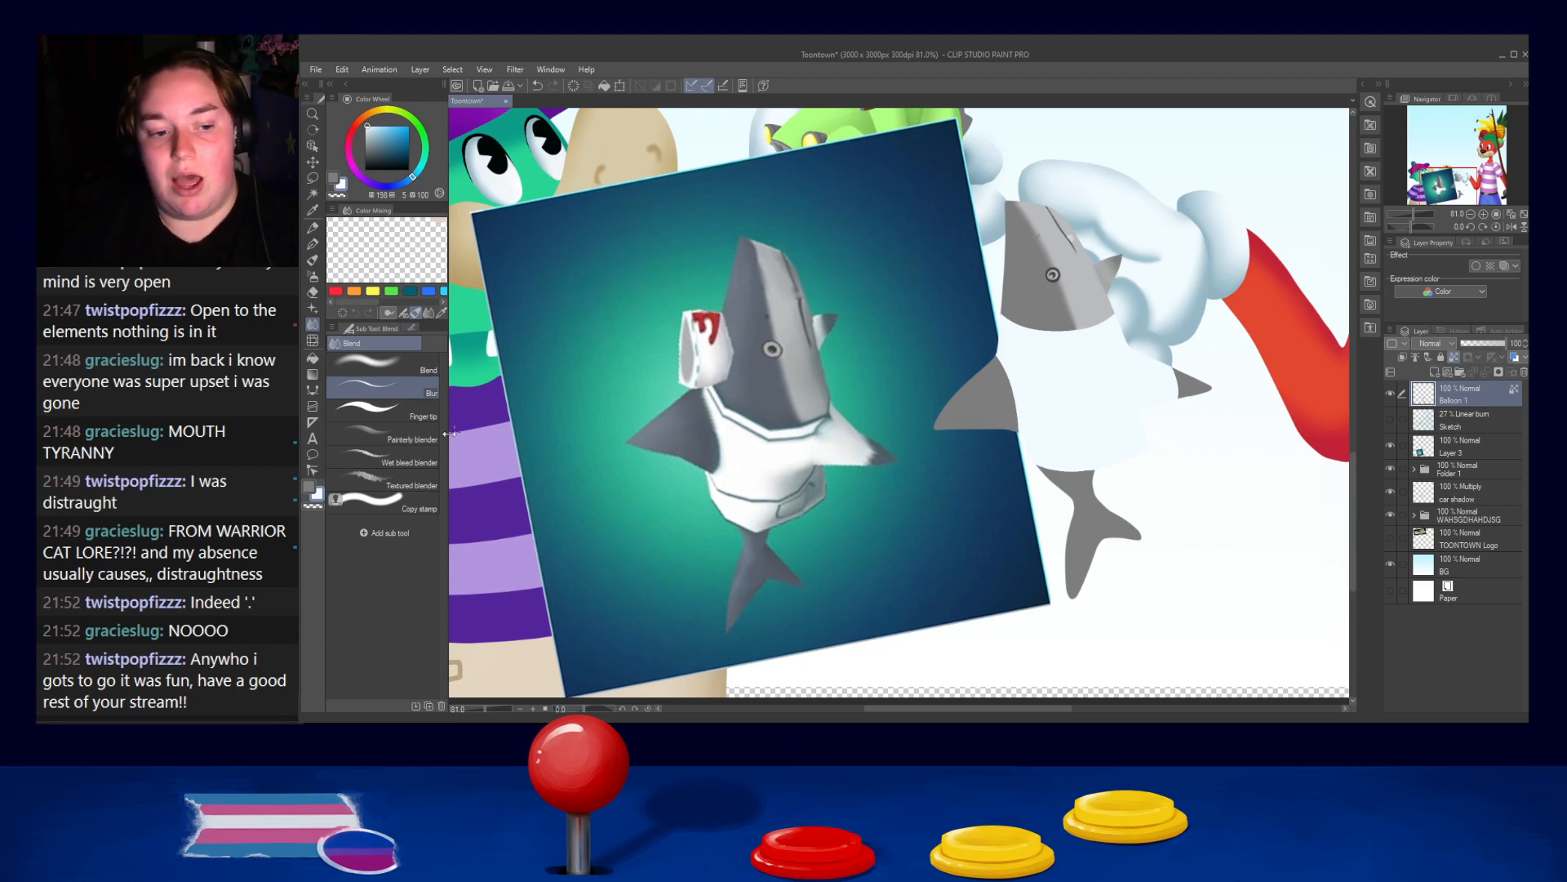
click(312, 455)
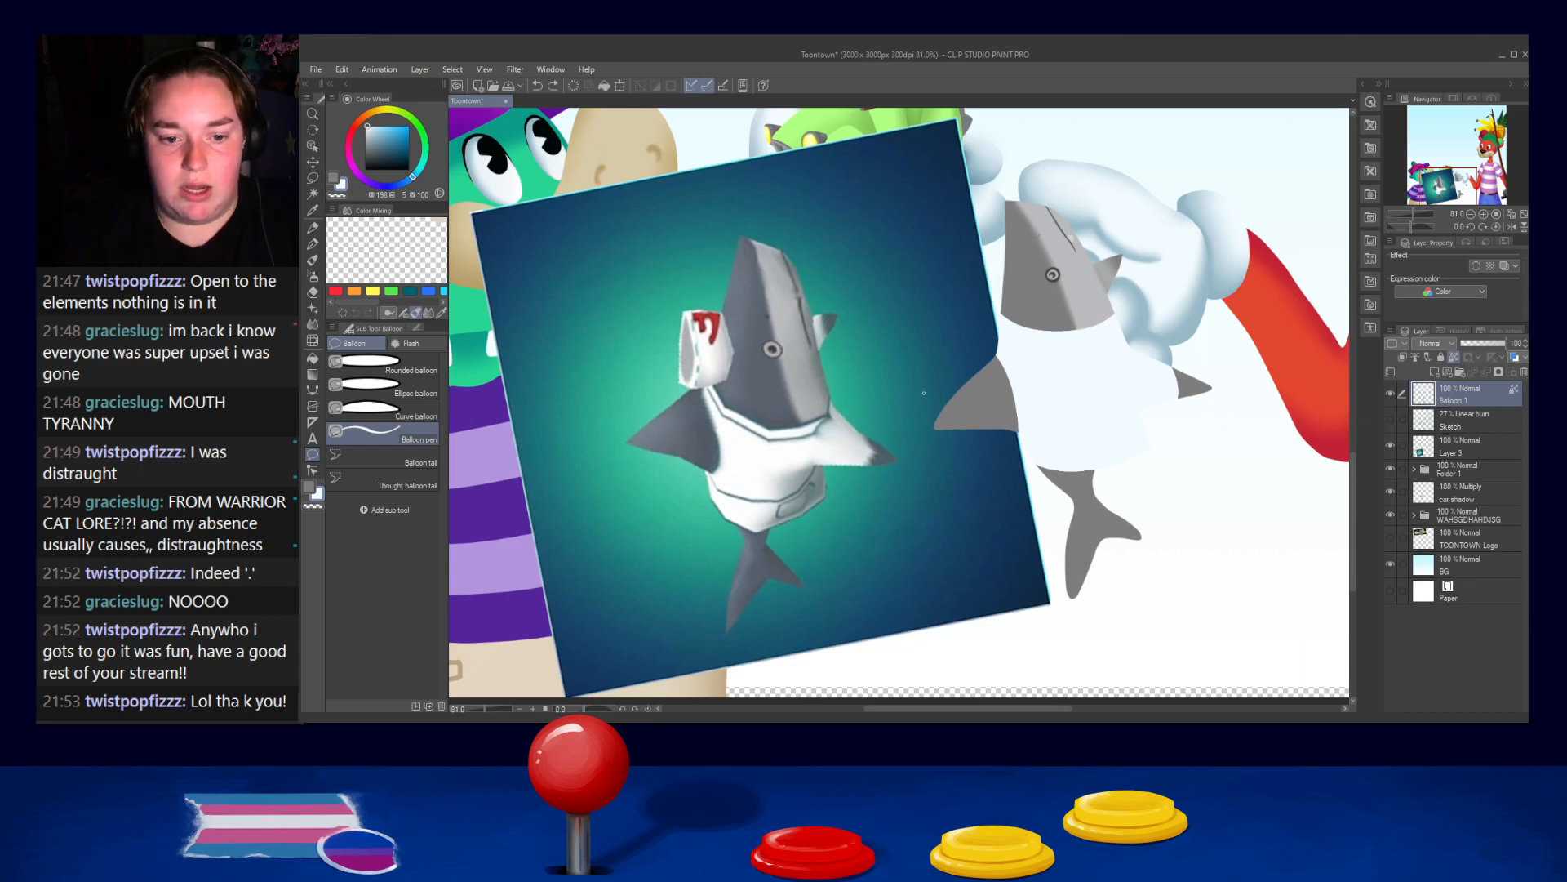
key(x)
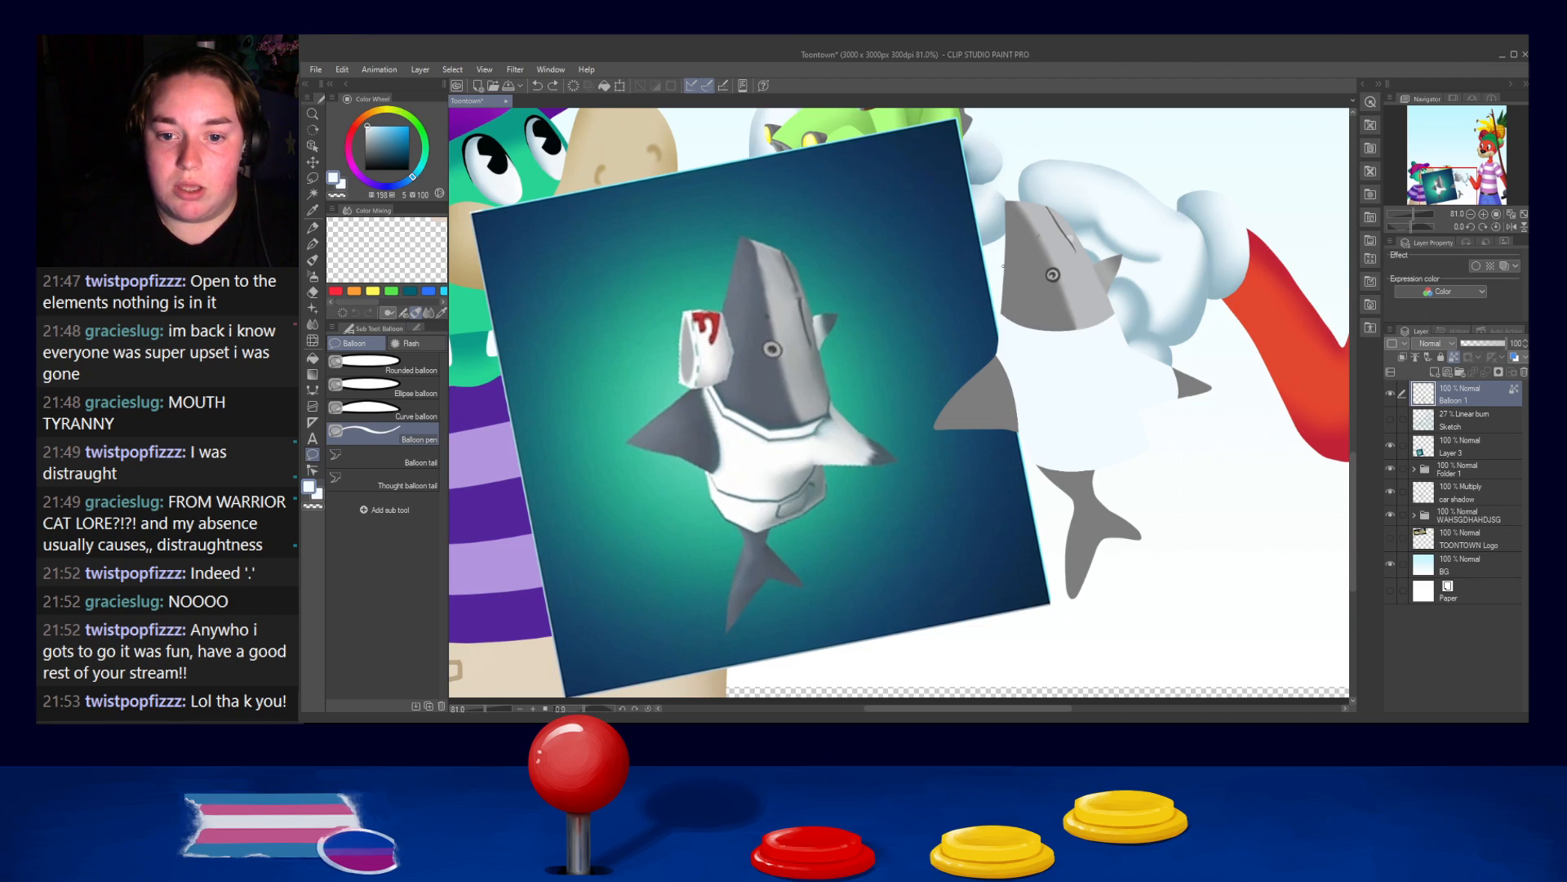
mouse_move(1014, 288)
mouse_down()
mouse_move(971, 299)
mouse_move(984, 268)
mouse_up()
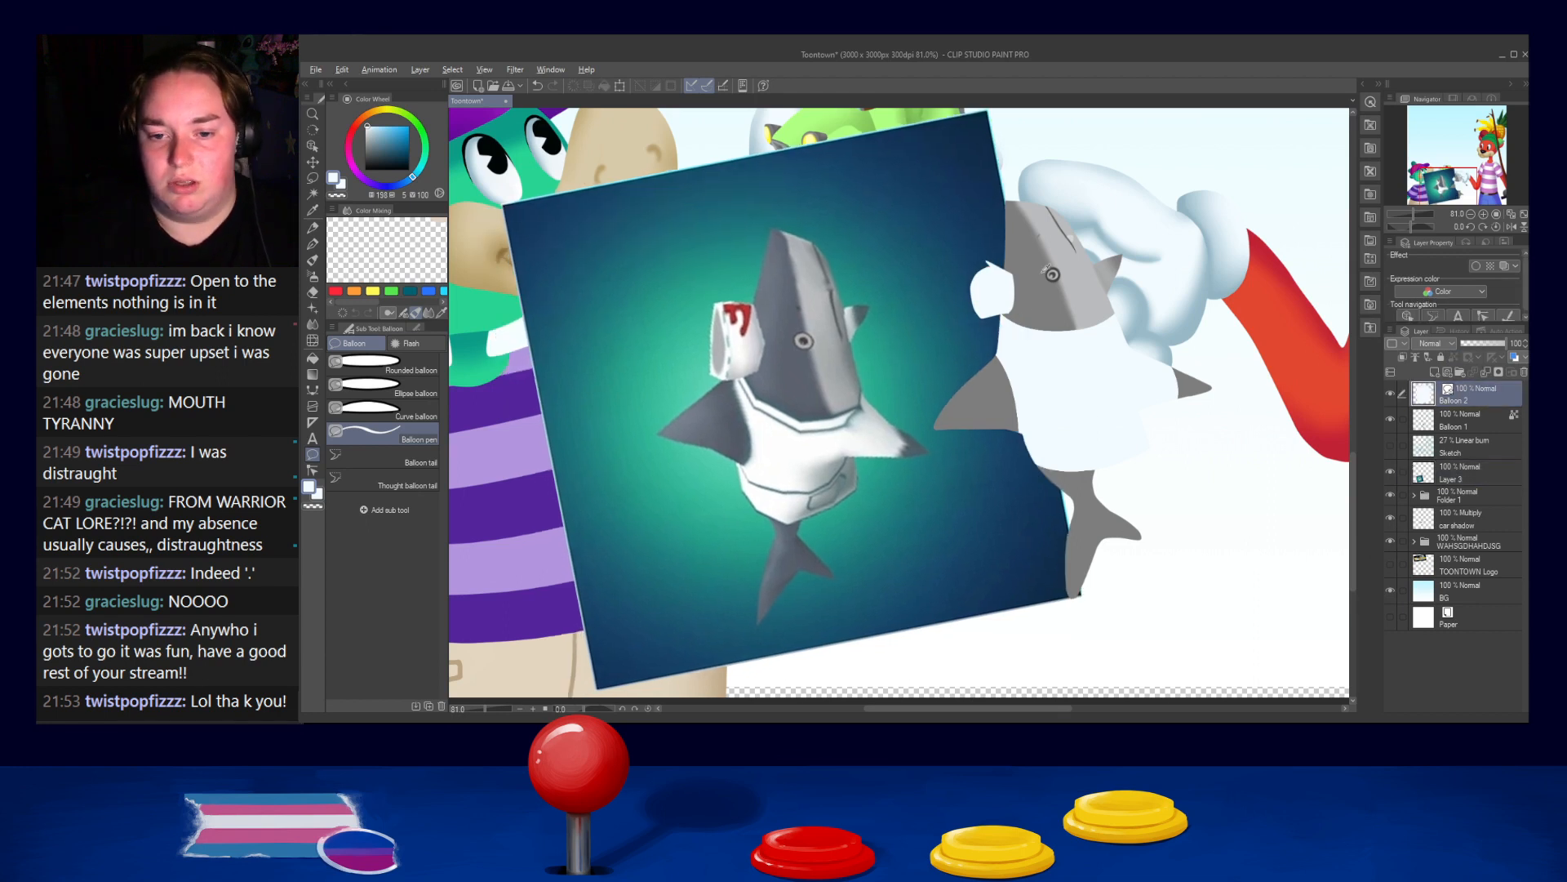
Clean up the white cup shape's outline with the Control point tool and rasterize its layer
scroll(1047, 265, up, 4)
scroll(1046, 263, down, 1)
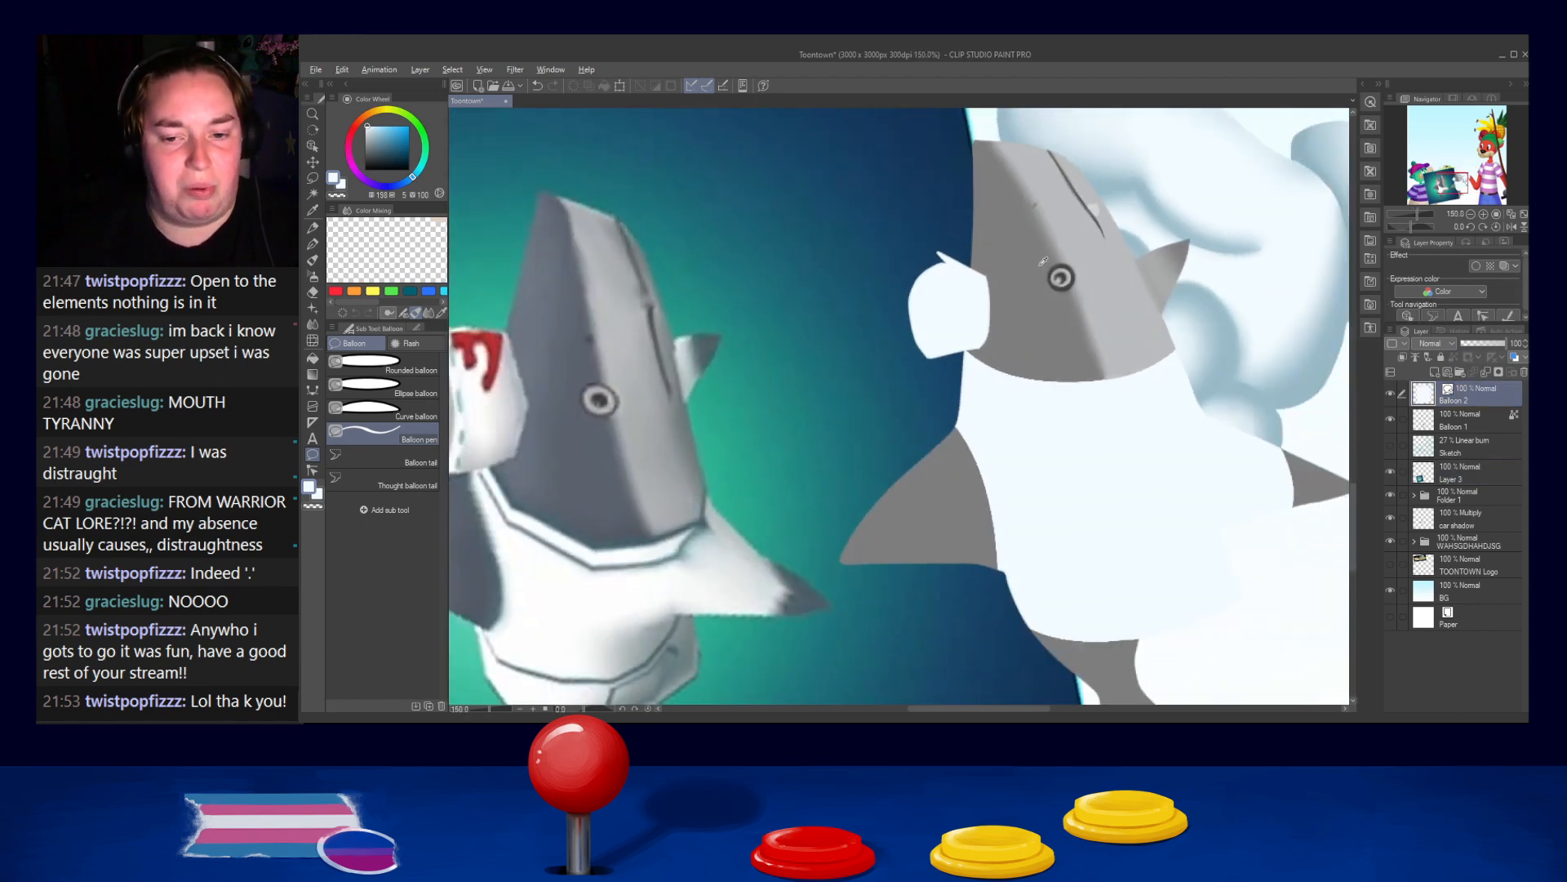
drag(1047, 336, 1130, 315)
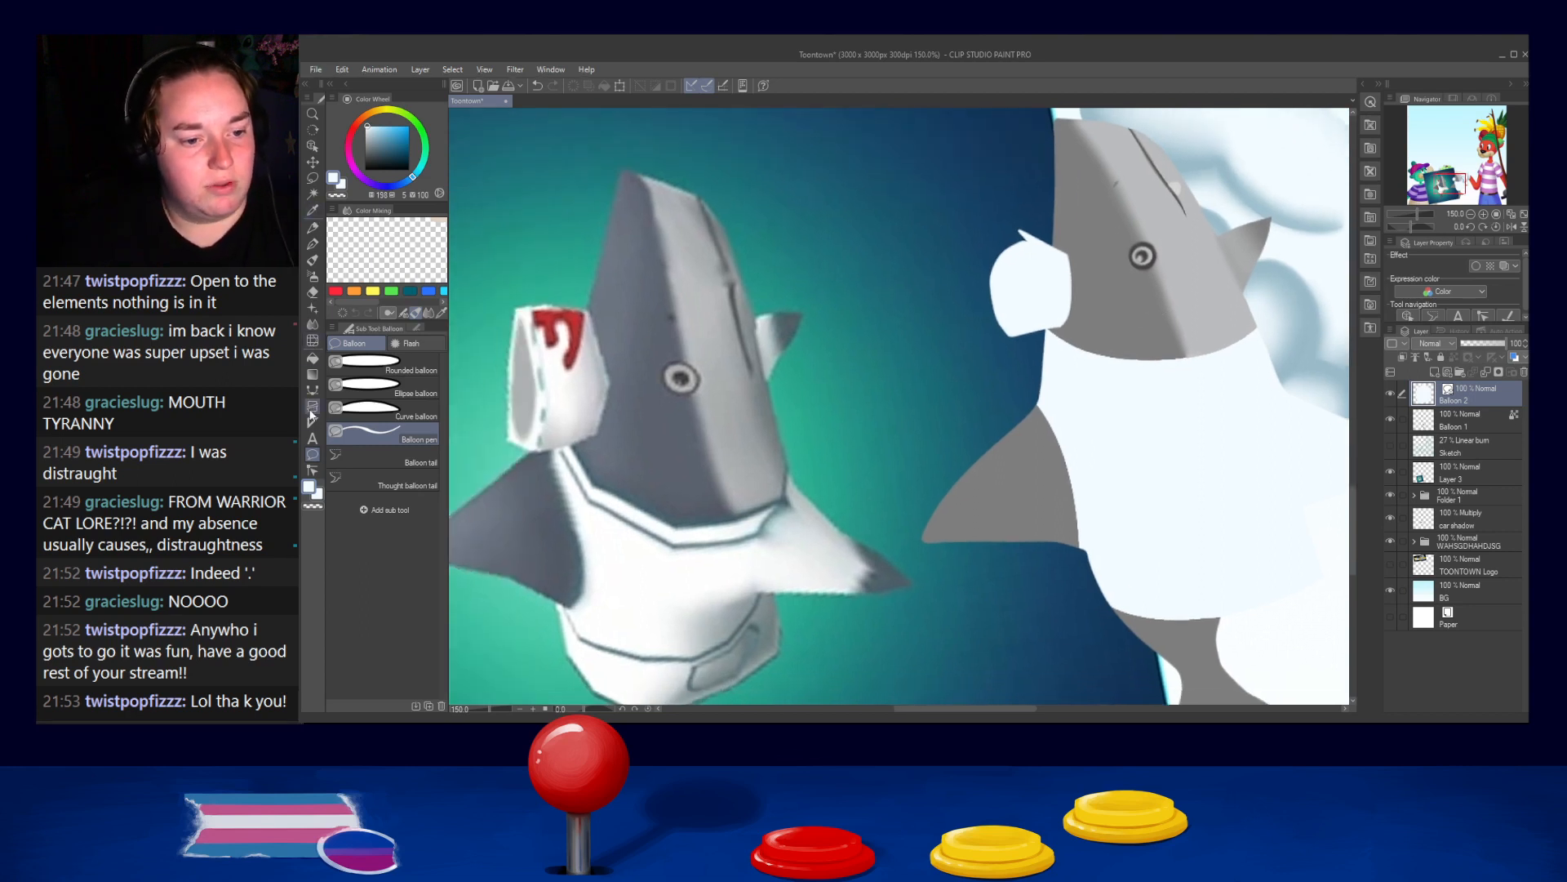
click(313, 471)
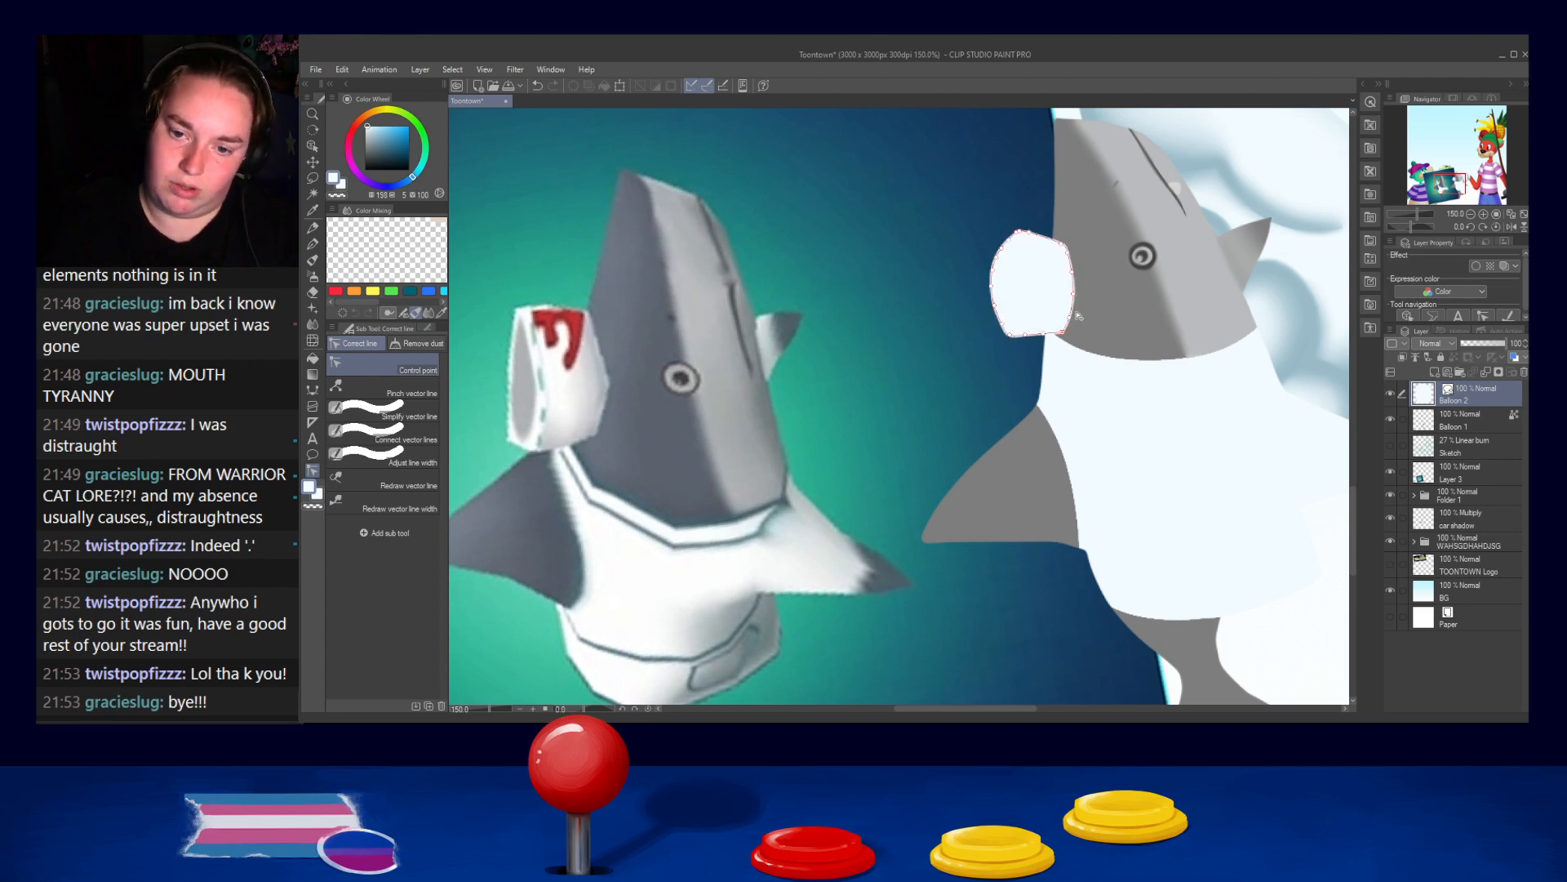
scroll(1129, 302, down, 3)
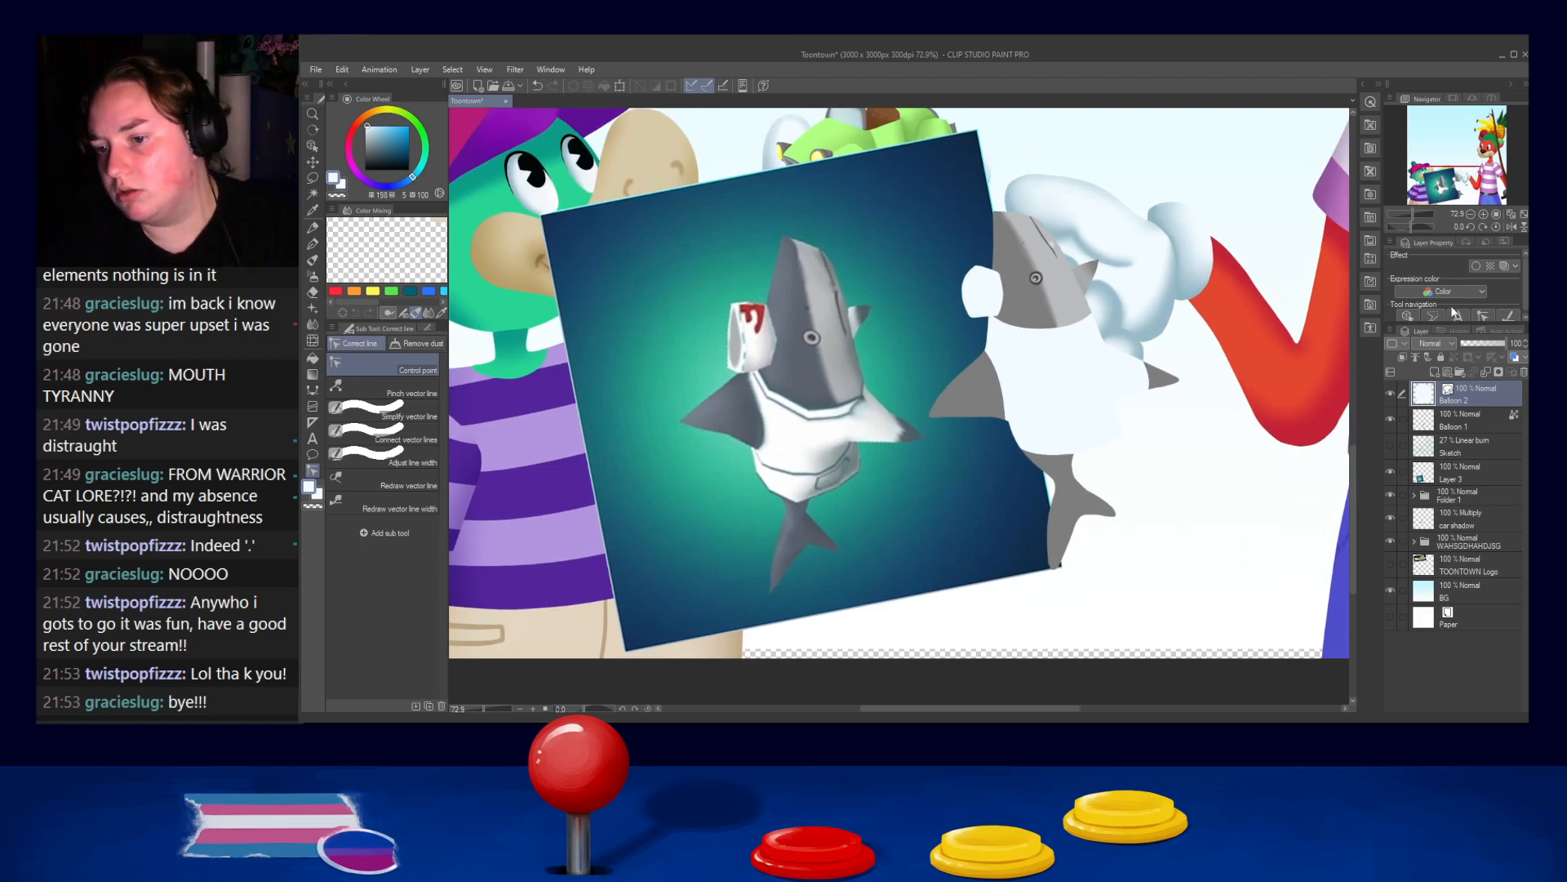
key(ctrl+r)
scroll(1090, 277, up, 3)
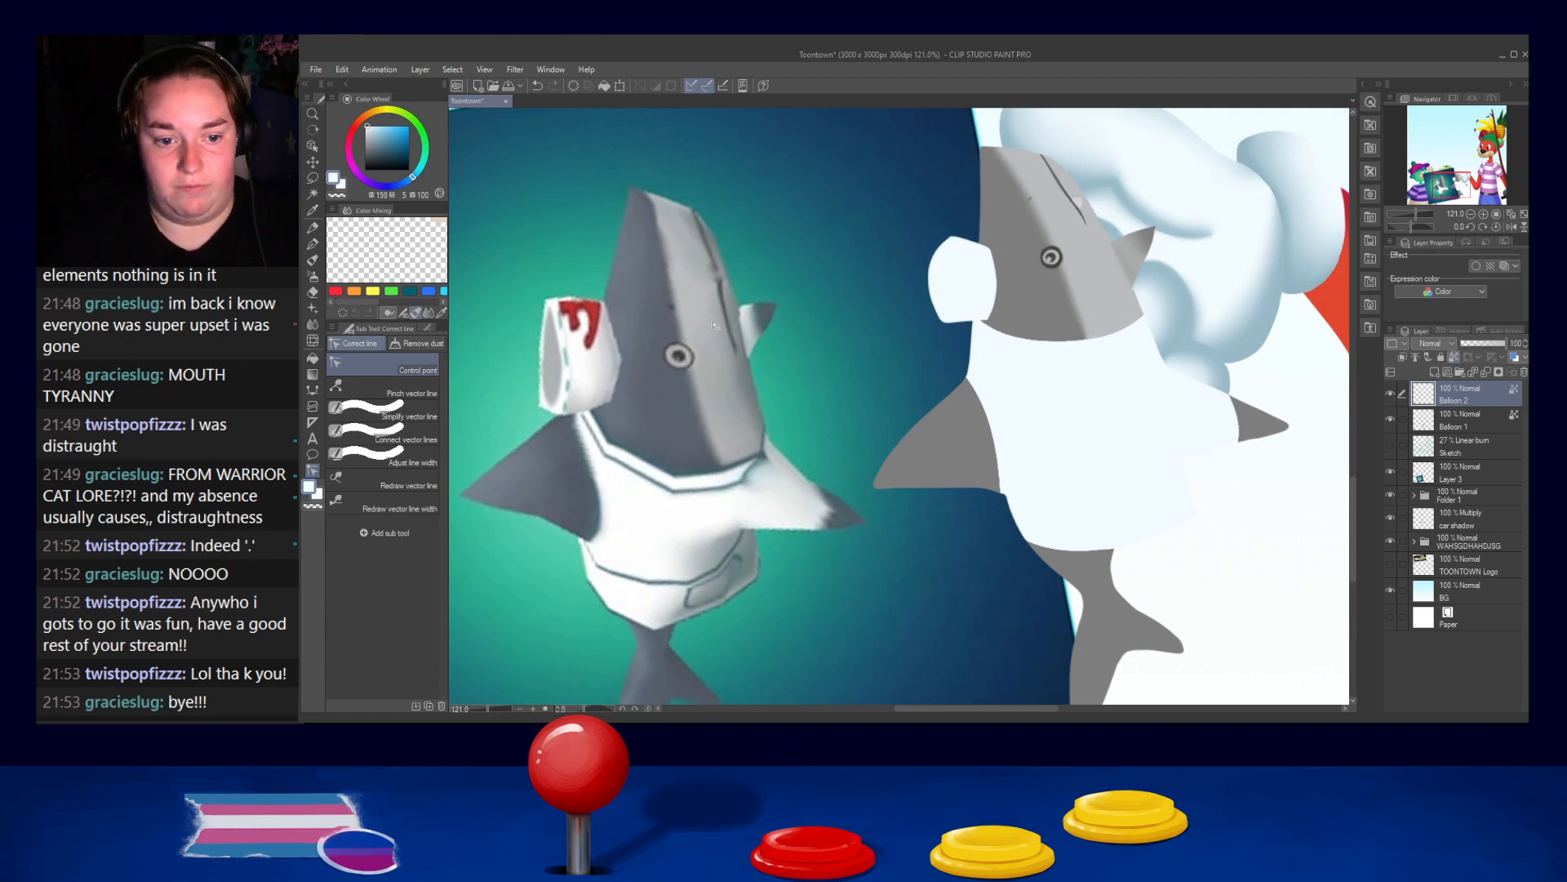
Paint the cup shape's outer side pale lavender with the G-pen, covering the first gray fill
alt+click(1043, 290)
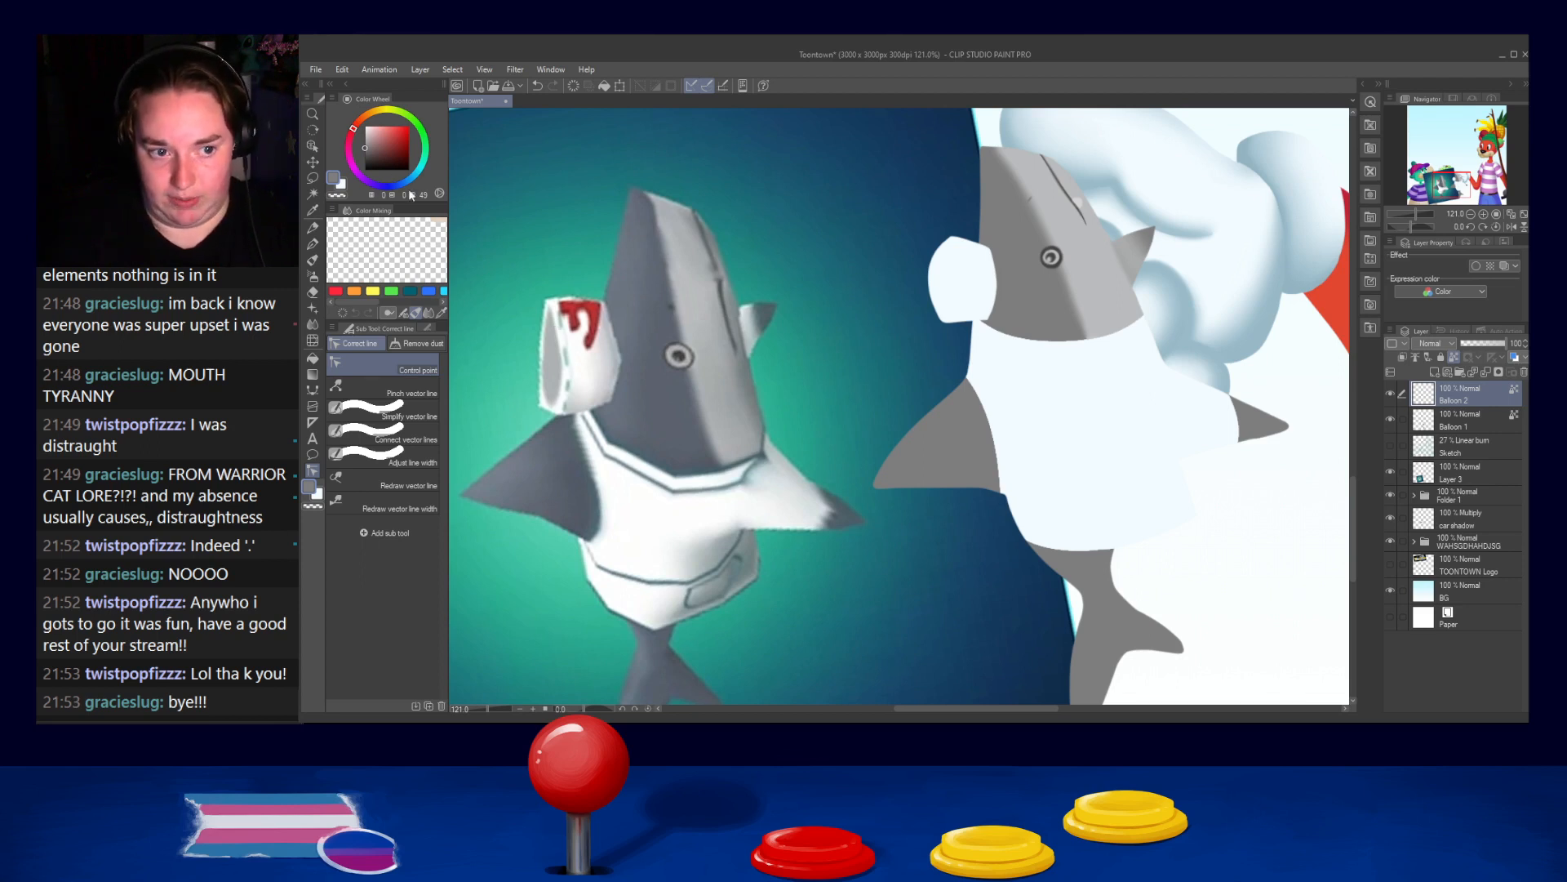
click(313, 243)
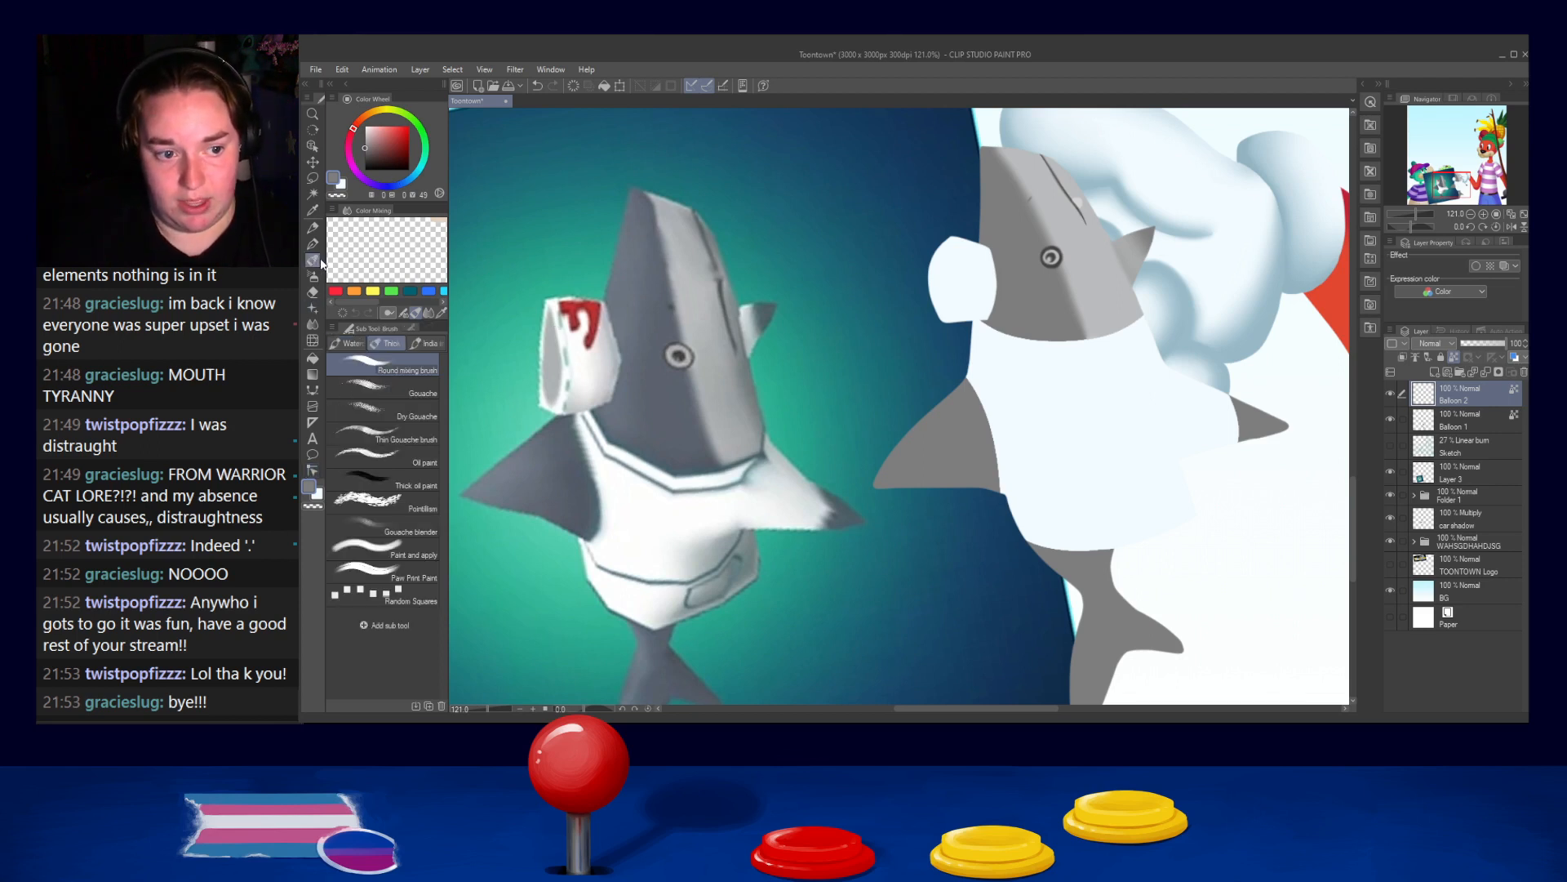
drag(939, 256, 947, 320)
click(369, 139)
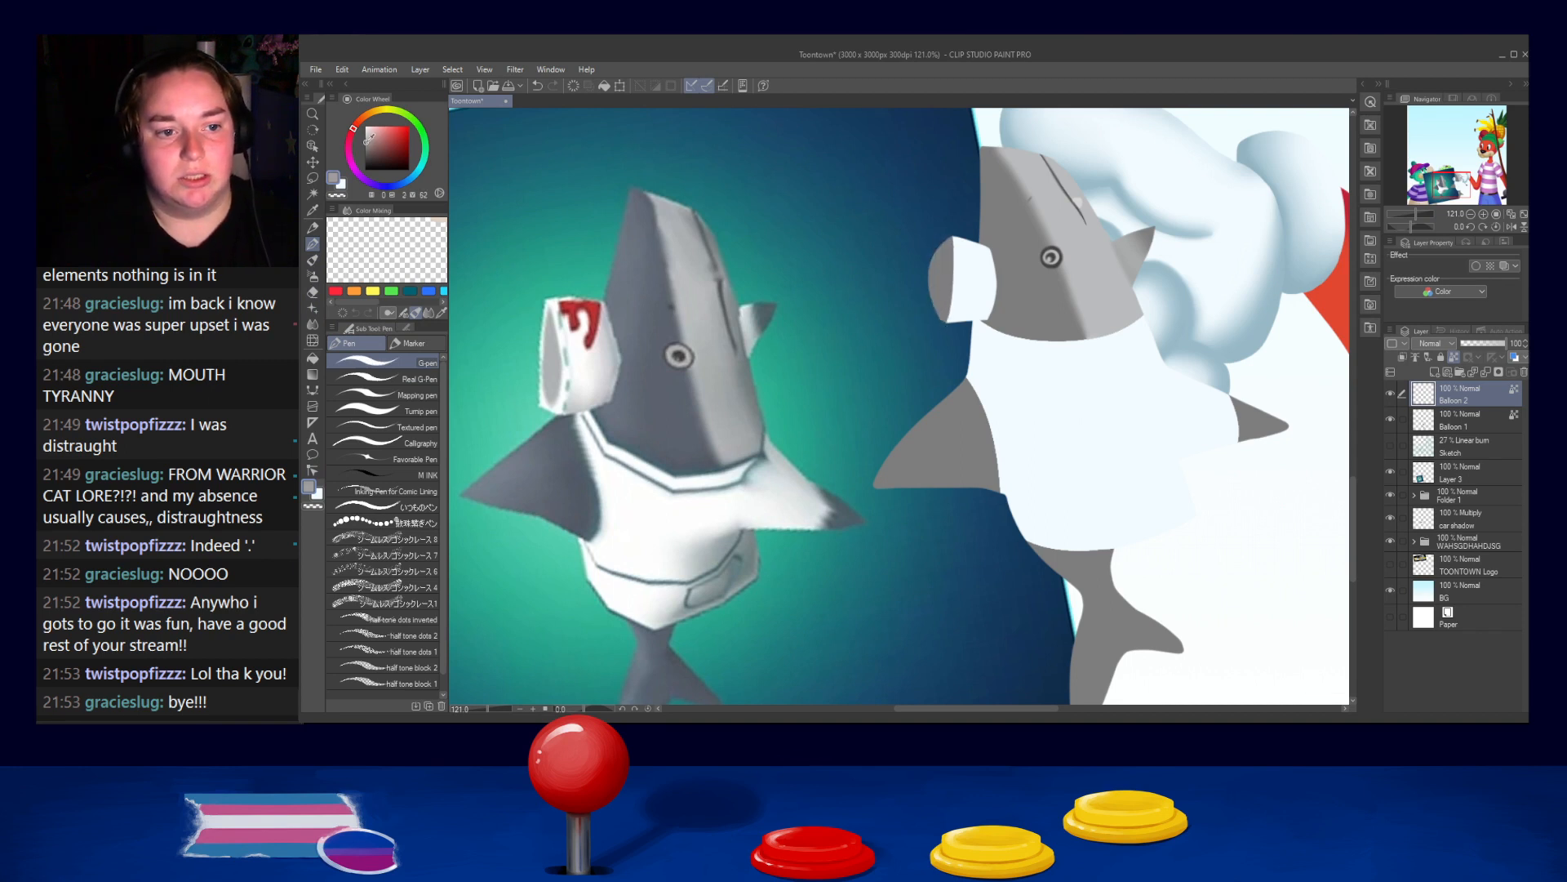
click(378, 135)
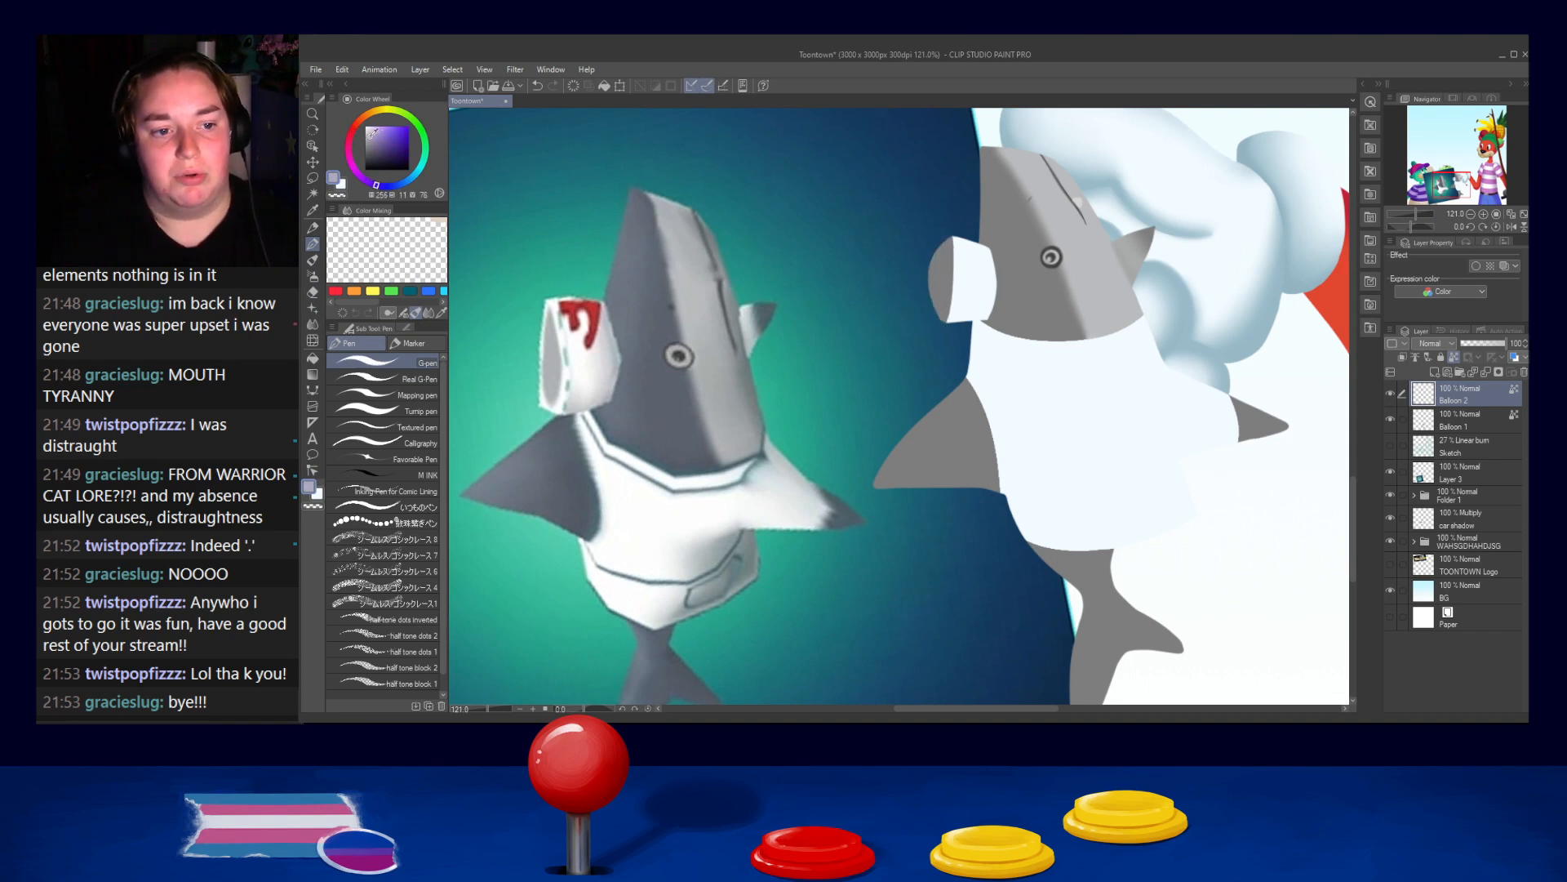
drag(947, 245, 937, 323)
mouse_move(946, 252)
mouse_down()
mouse_move(933, 311)
mouse_move(948, 325)
mouse_move(946, 237)
mouse_move(938, 318)
mouse_move(951, 268)
mouse_move(1011, 316)
mouse_move(952, 323)
mouse_move(1004, 305)
mouse_move(947, 324)
mouse_move(1009, 293)
mouse_move(993, 253)
mouse_move(981, 325)
mouse_move(981, 244)
mouse_move(965, 336)
mouse_up()
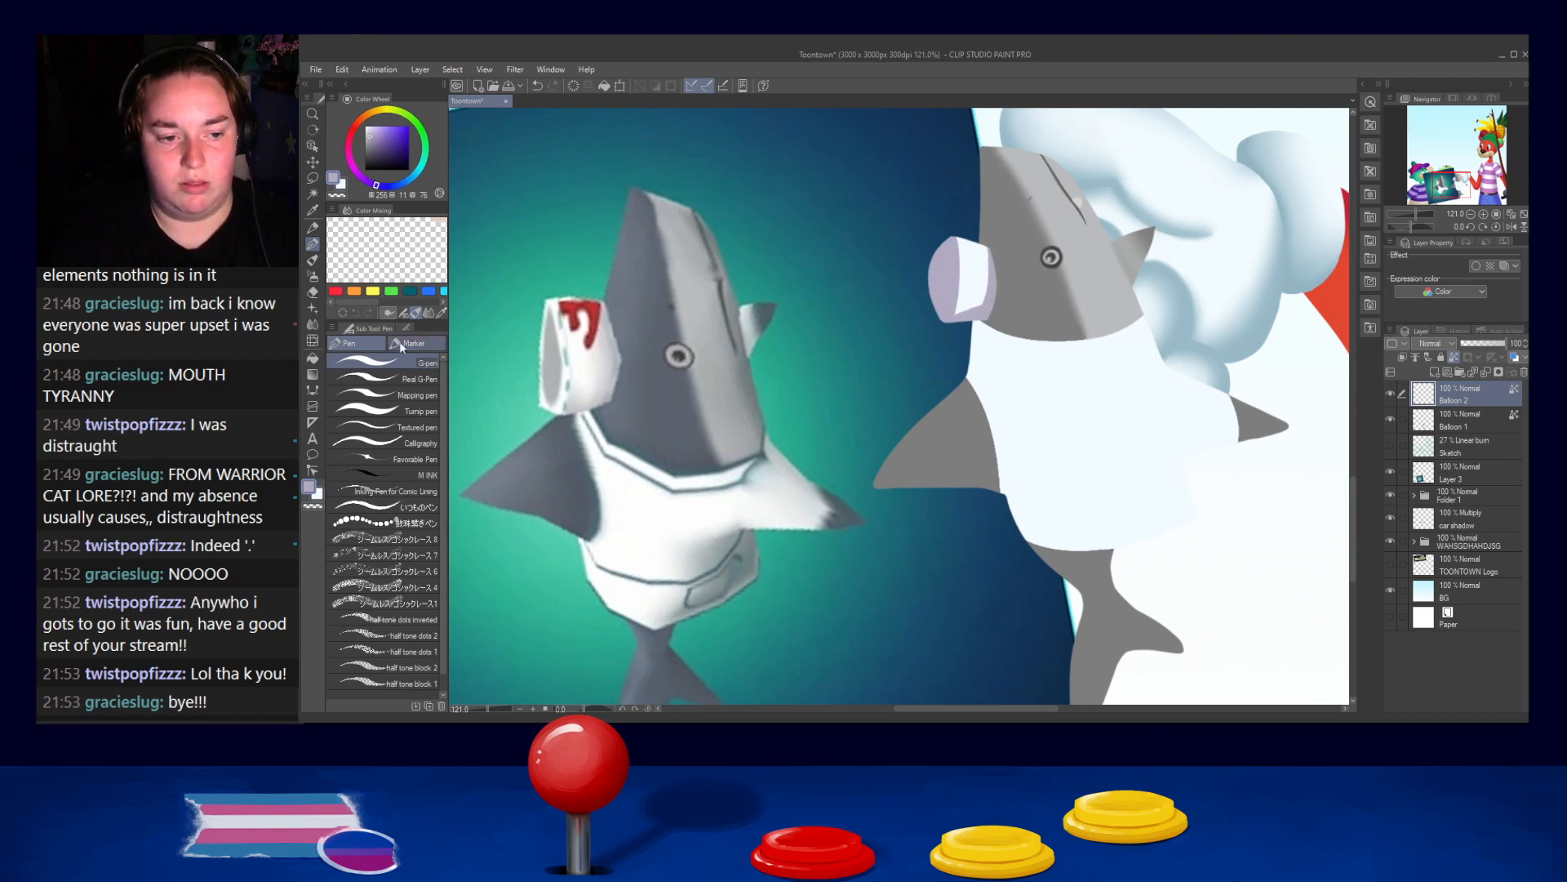
Soften the edge between lavender and white on the cup shape with a larger Blur brush
click(312, 324)
key(])
key(])
key(])
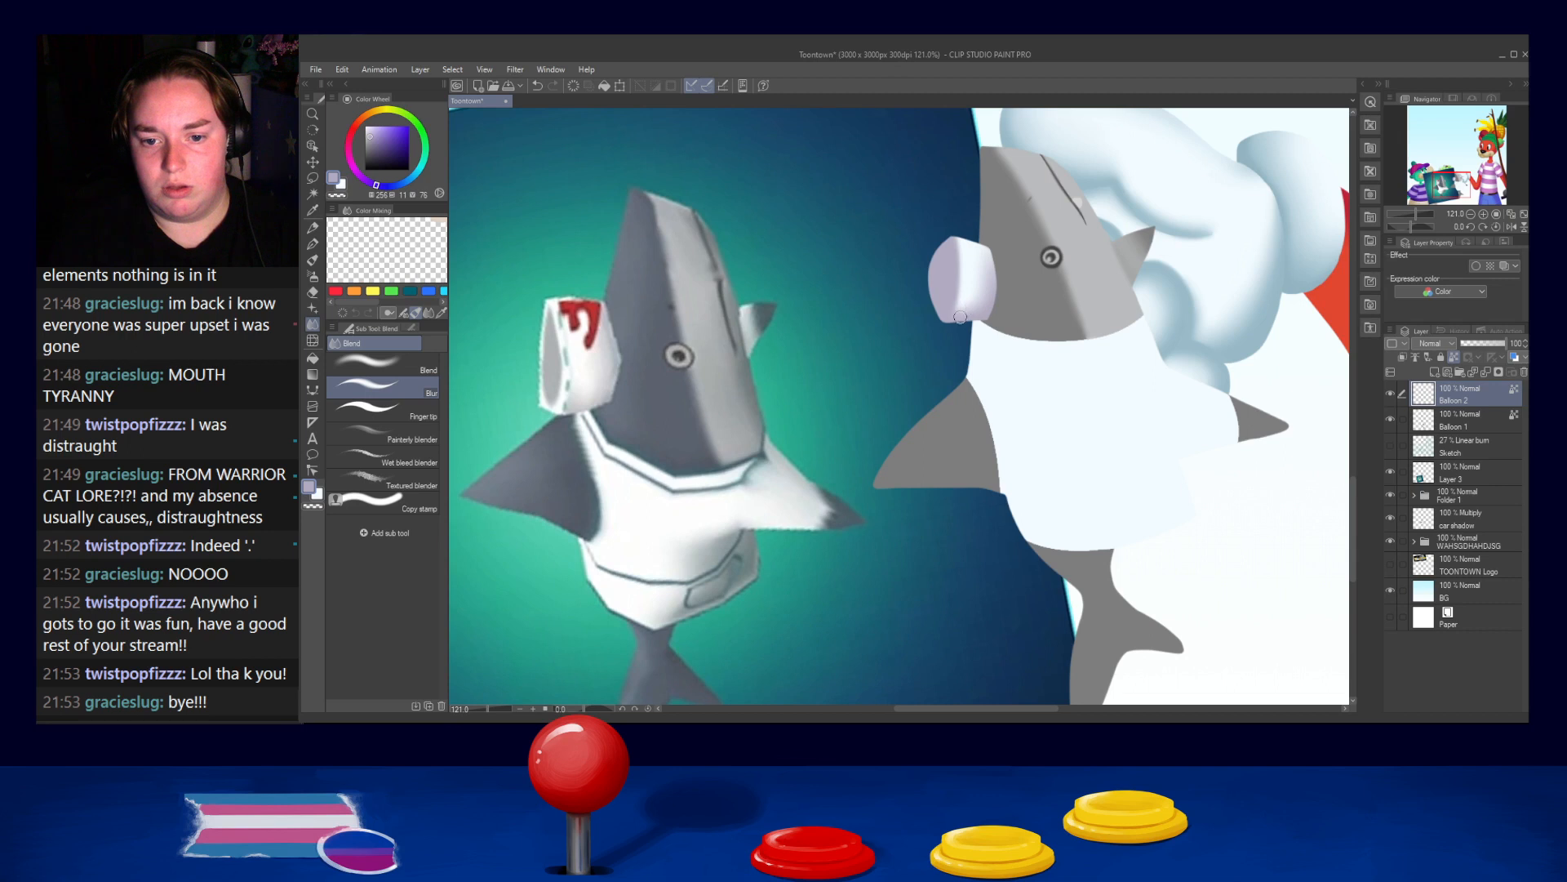
mouse_move(1070, 440)
mouse_down()
mouse_move(1056, 322)
mouse_move(1024, 300)
mouse_move(1025, 440)
mouse_up()
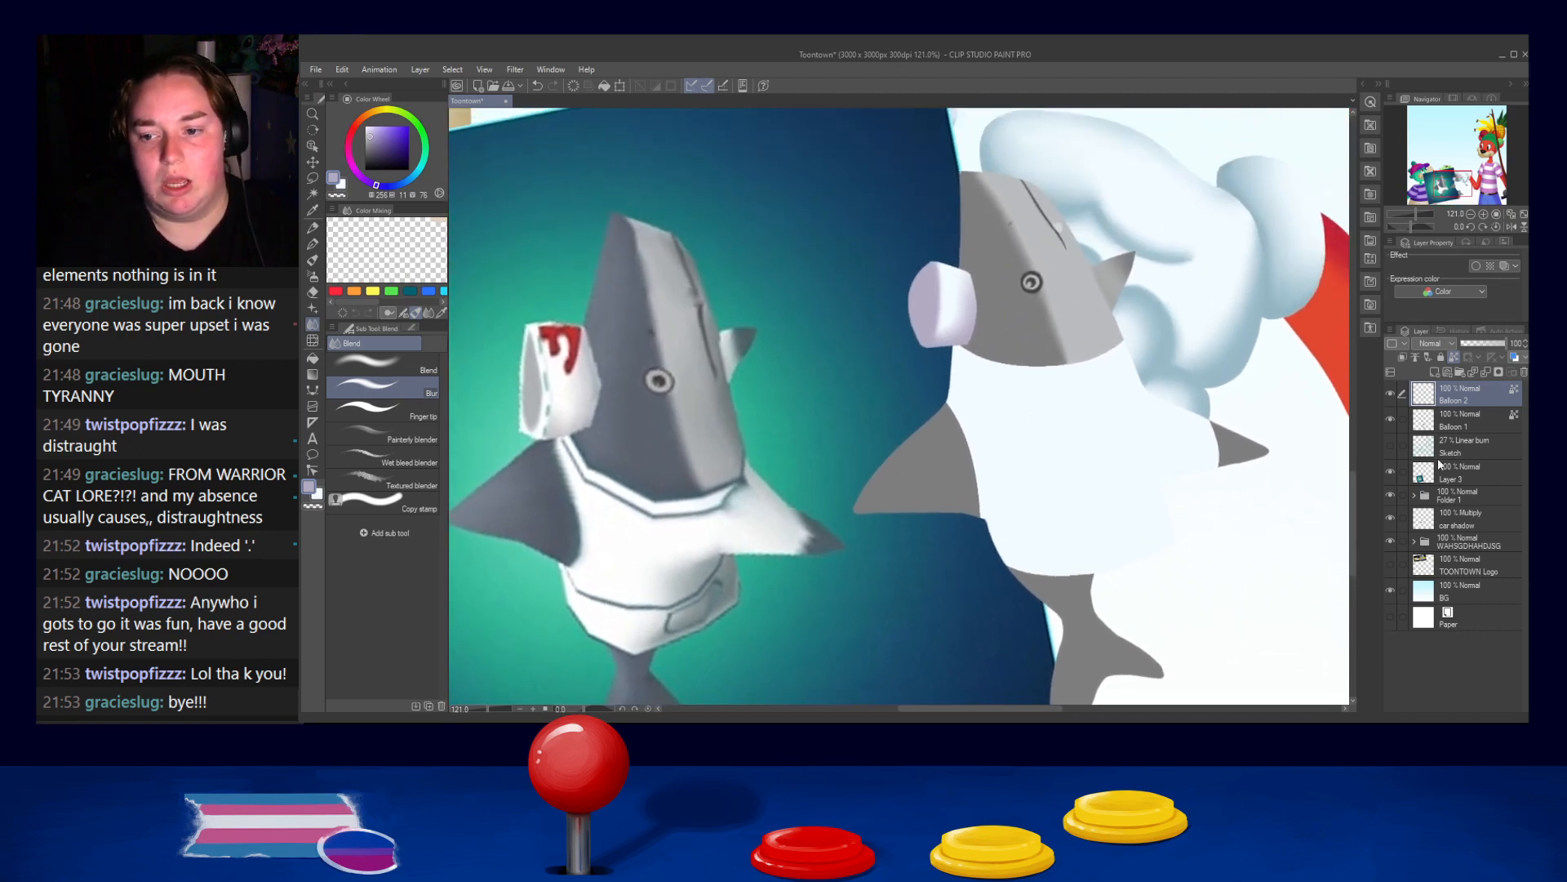
Add a new layer clipped to the shark's Balloon 1 layer and sample dark blue from the reference image's background
click(1481, 424)
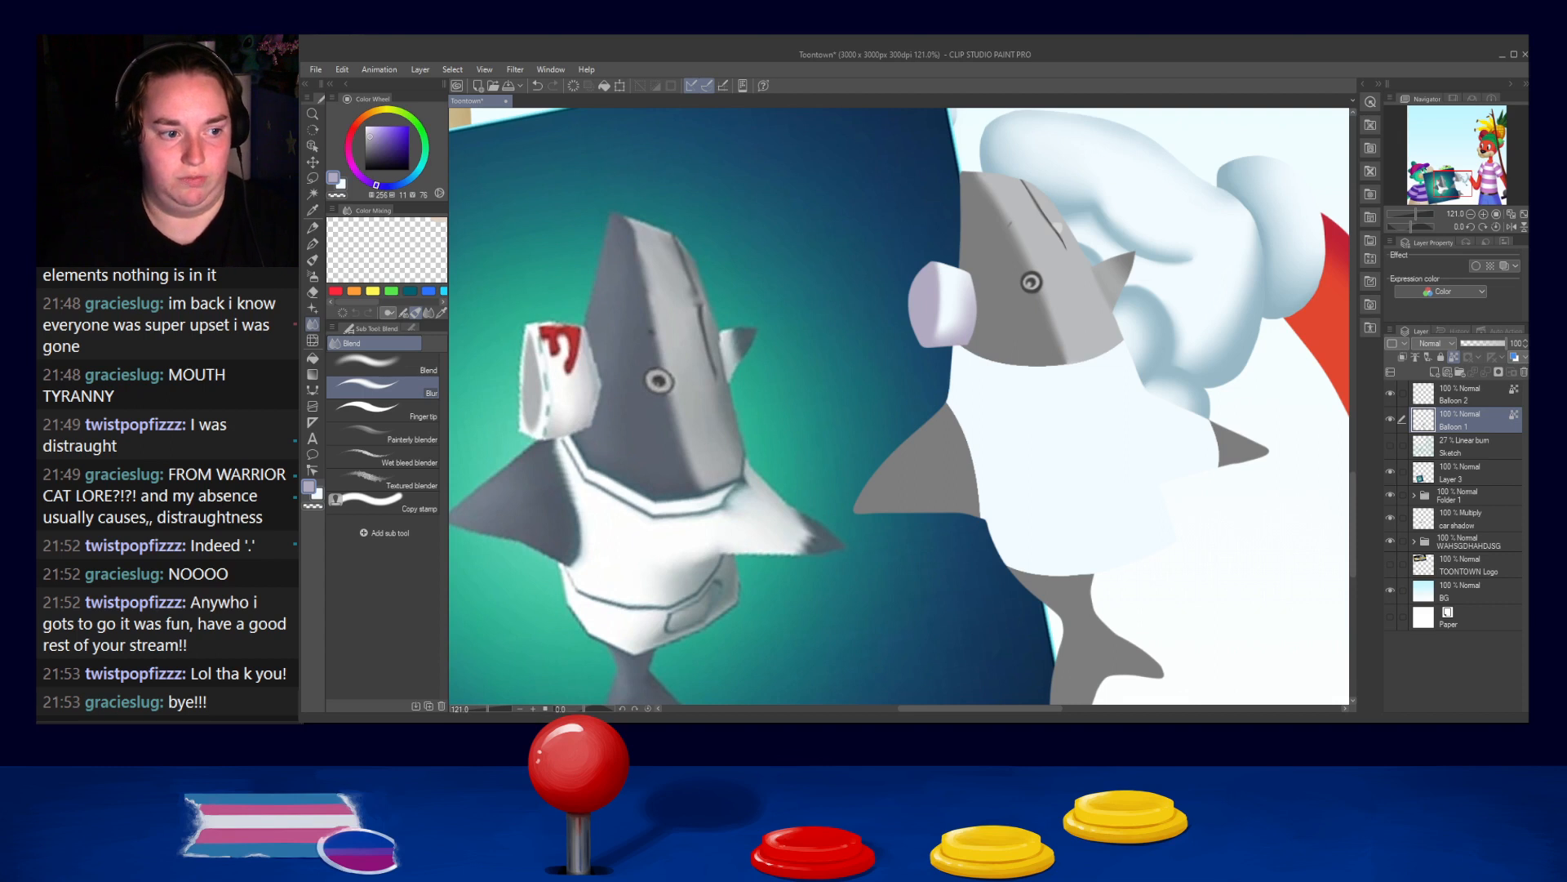
click(1432, 397)
click(1389, 395)
click(1389, 395)
click(1436, 417)
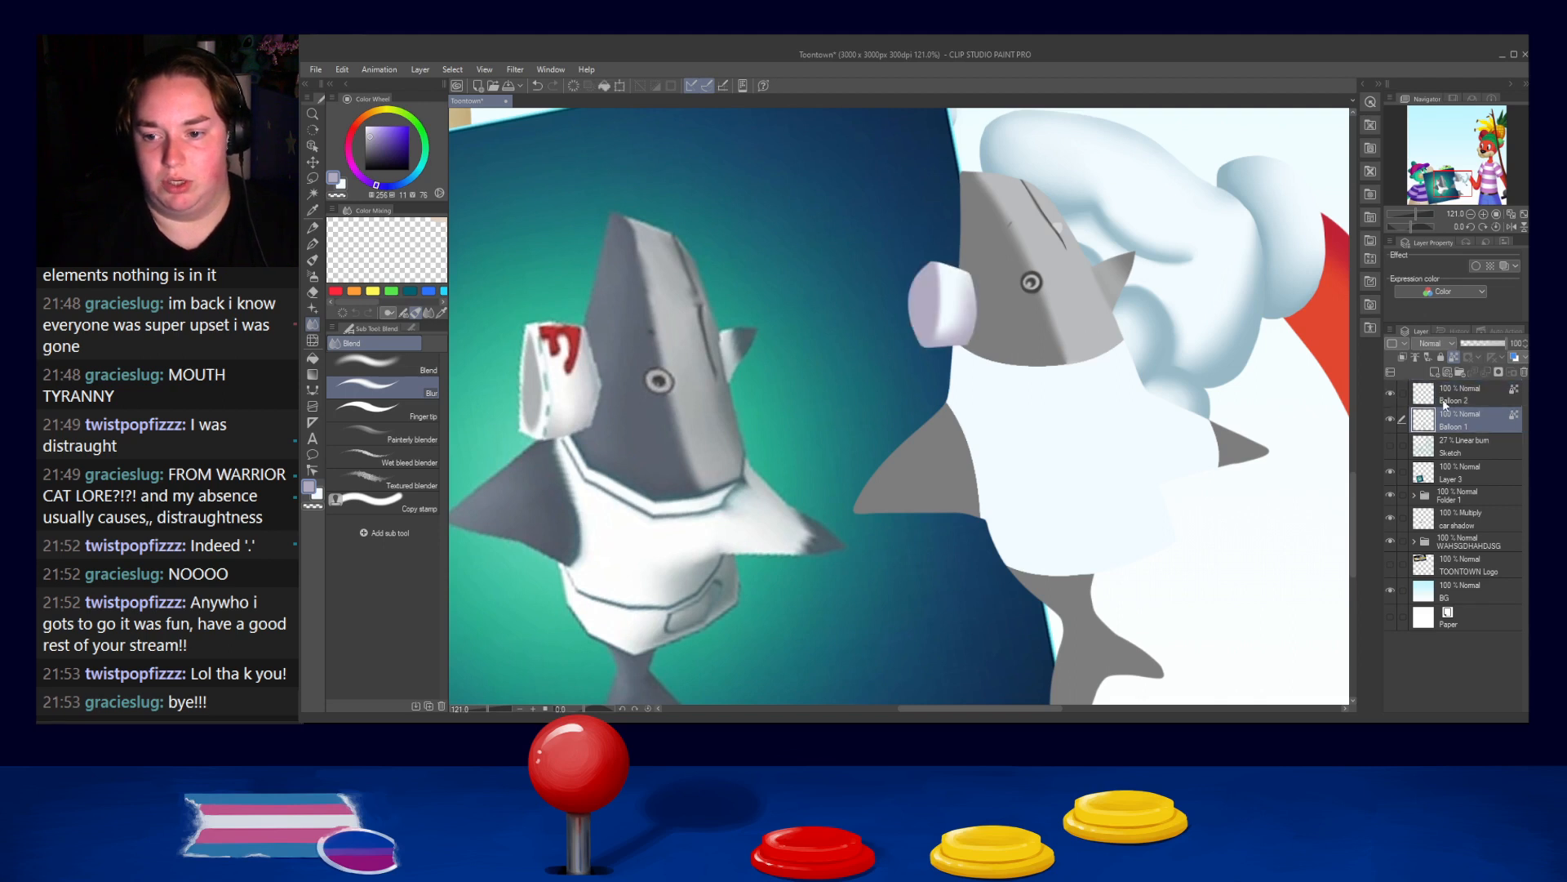
click(1433, 373)
alt+click(1022, 339)
alt+click(848, 271)
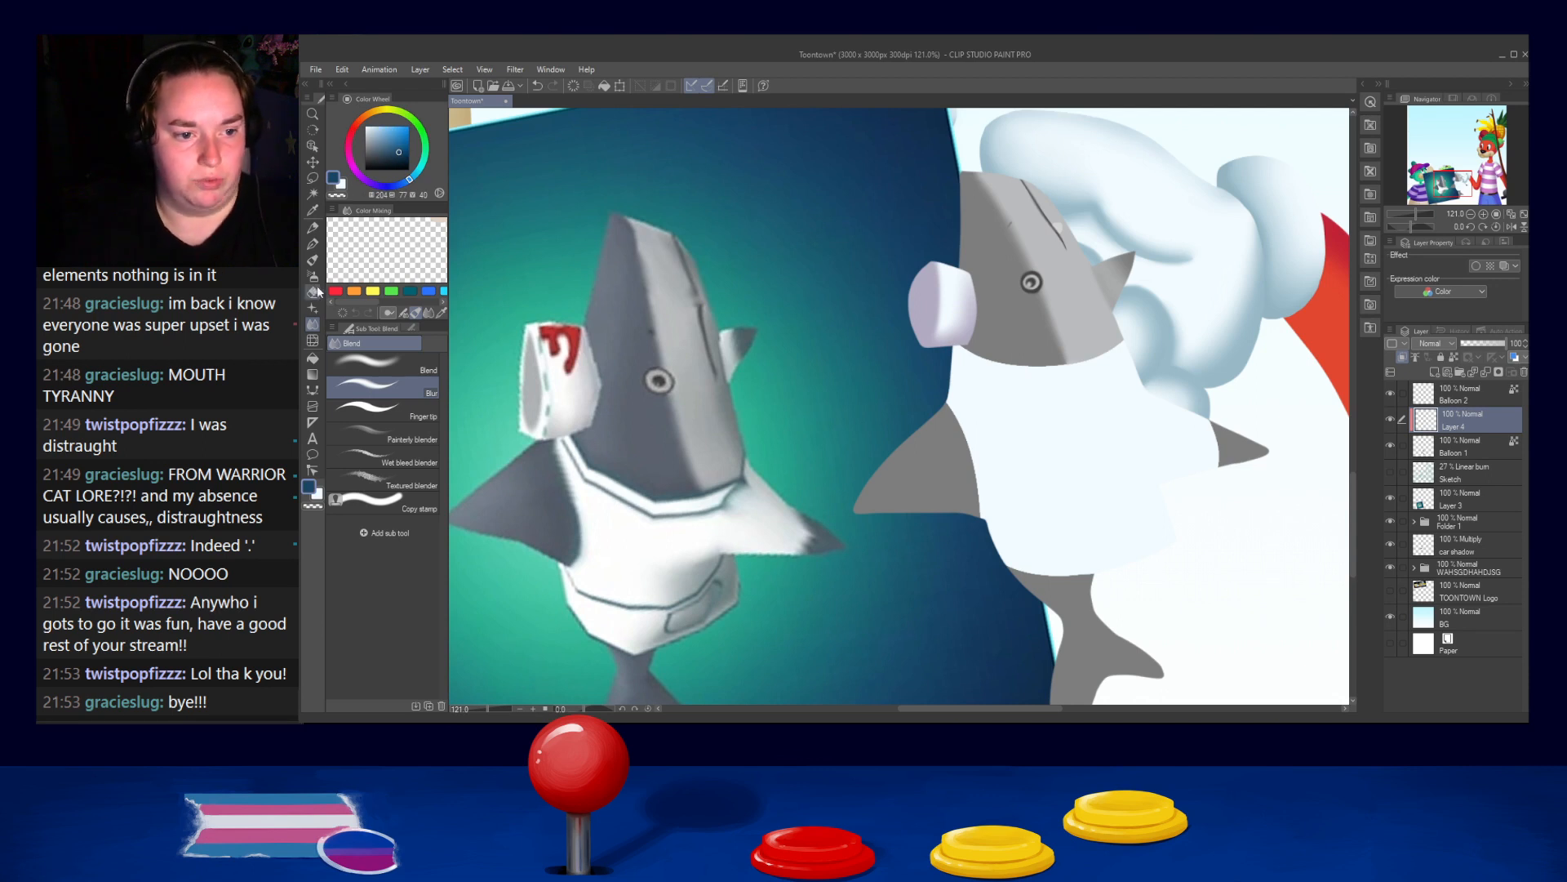
Paint dark blue shadow shapes with the G-pen on the back fin, the underside of both side fins and the sides of the torso
click(312, 243)
mouse_move(1151, 294)
mouse_down()
mouse_move(1095, 258)
mouse_move(1133, 327)
mouse_up()
key(ctrl+z)
key(ctrl+z)
drag(1101, 258, 1129, 325)
mouse_move(1175, 469)
mouse_down()
mouse_move(1265, 447)
mouse_move(1160, 476)
mouse_move(1184, 551)
mouse_move(1166, 521)
mouse_move(1146, 549)
mouse_up()
key(ctrl+z)
mouse_move(938, 481)
mouse_down()
mouse_move(914, 417)
mouse_move(899, 440)
mouse_move(951, 437)
mouse_up()
mouse_move(865, 445)
mouse_down()
mouse_move(903, 439)
mouse_move(916, 365)
mouse_move(929, 448)
mouse_up()
key(ctrl+z)
key(ctrl+z)
mouse_move(932, 378)
mouse_down()
mouse_move(918, 436)
mouse_move(948, 436)
mouse_move(963, 476)
mouse_up()
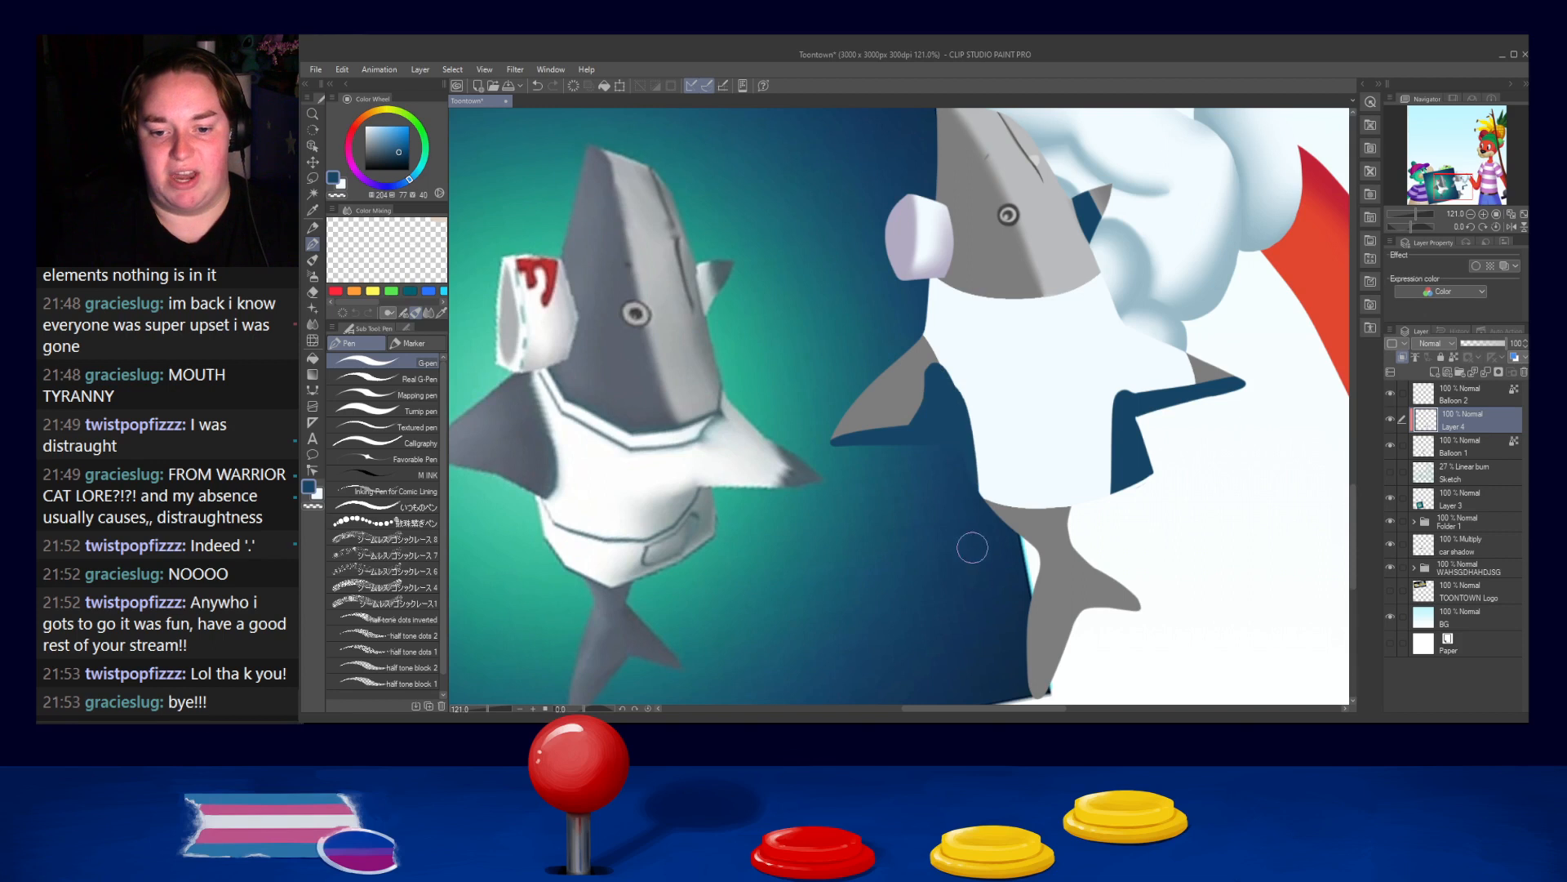
Paint dark blue shadows along the tail's upper and inner edge and across the lower part of the shark's head
drag(1106, 616, 1095, 548)
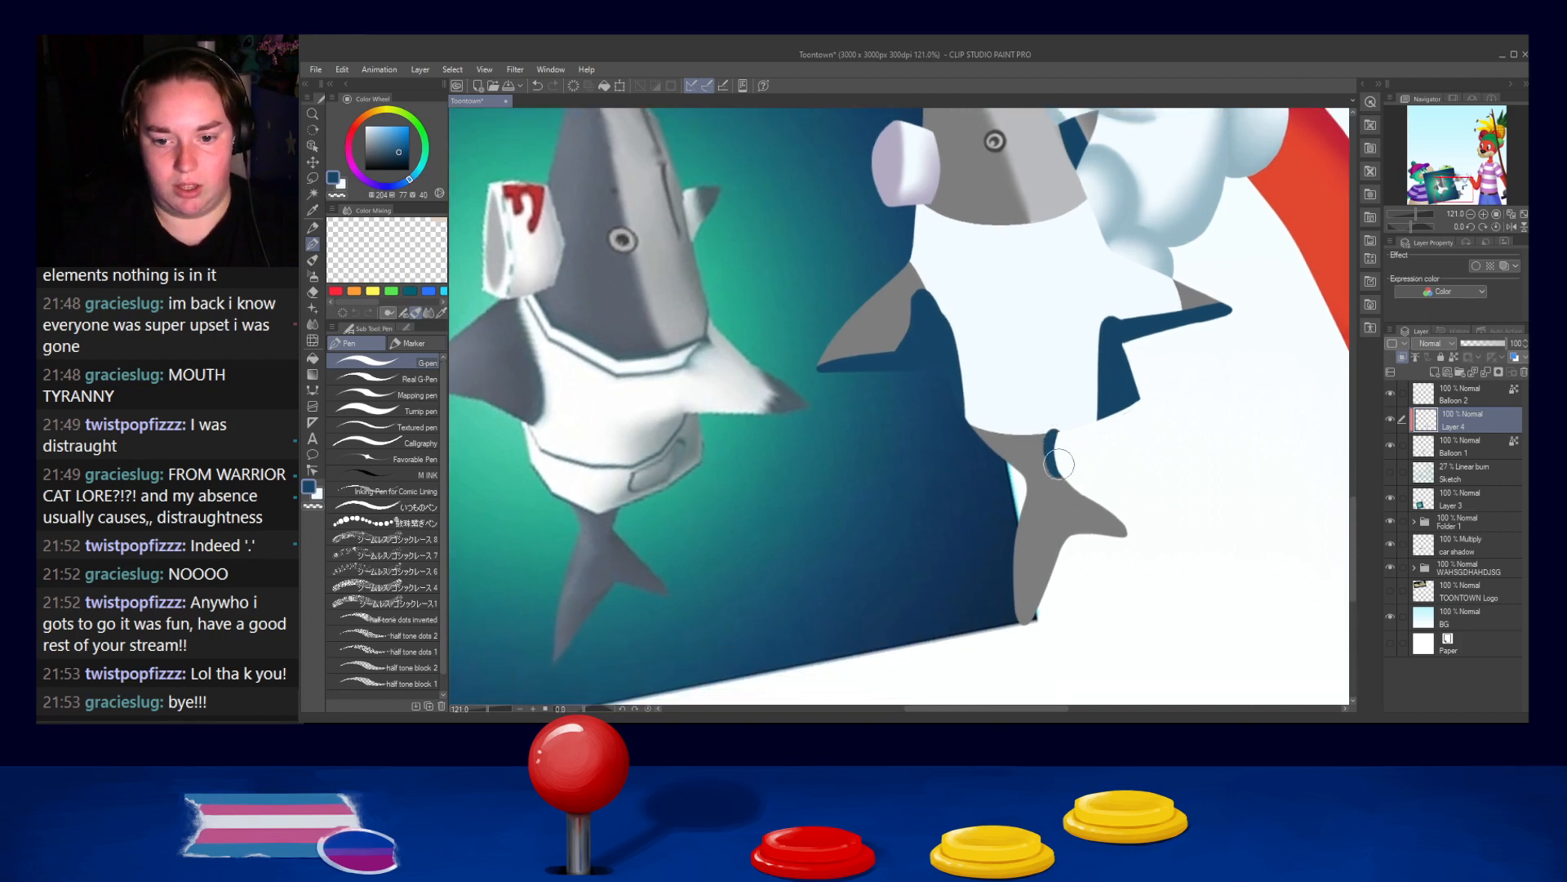
mouse_move(1000, 441)
mouse_down()
mouse_move(1080, 449)
mouse_move(1010, 445)
mouse_move(1117, 530)
mouse_move(1085, 499)
mouse_move(1102, 535)
mouse_up()
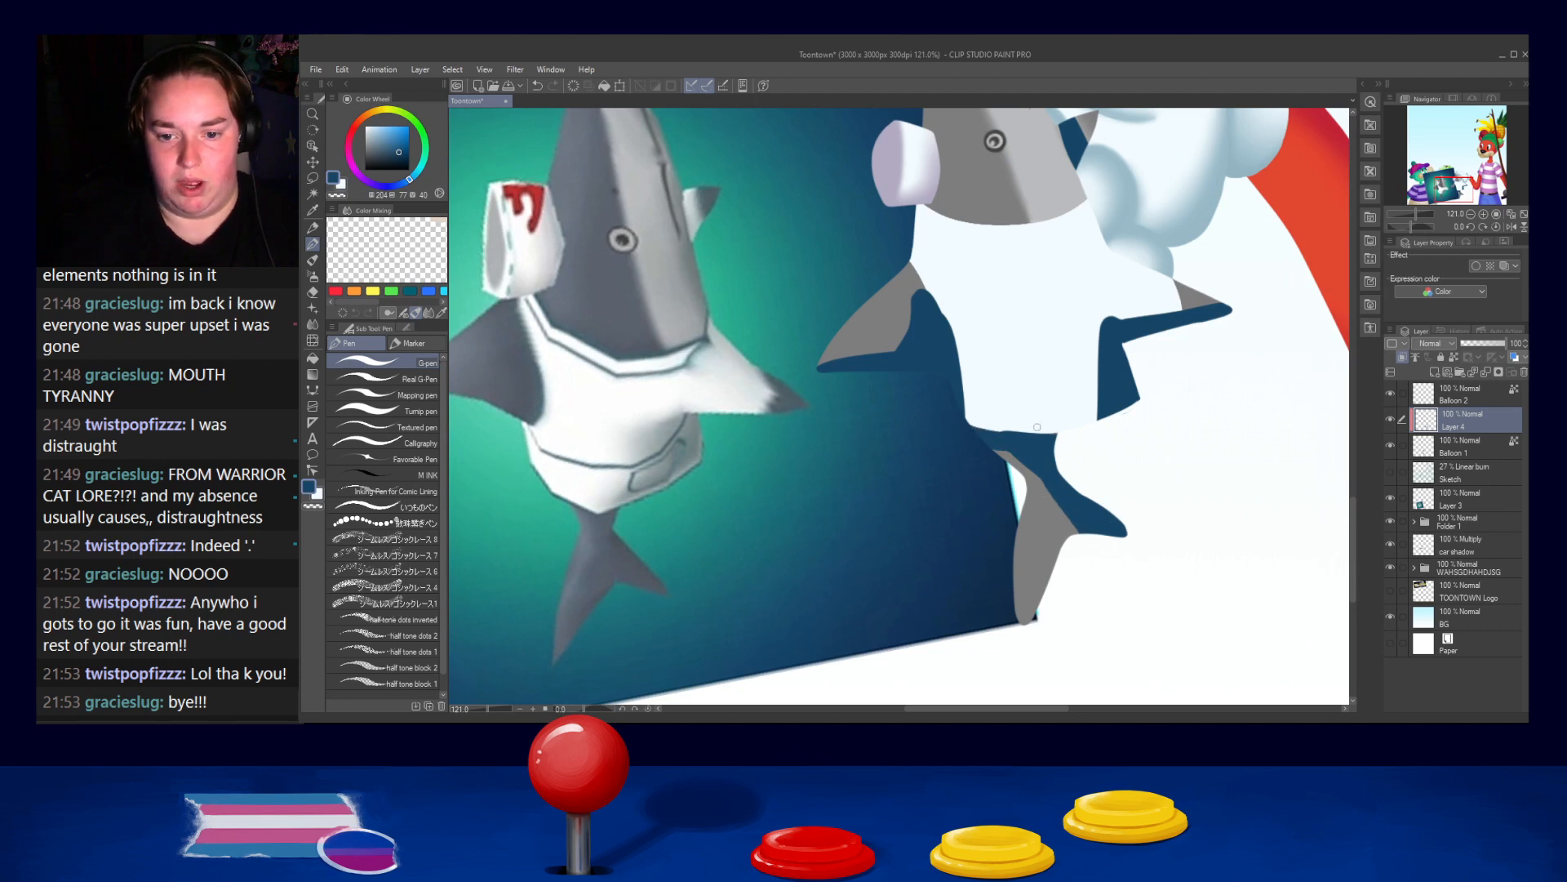
key(ctrl+z)
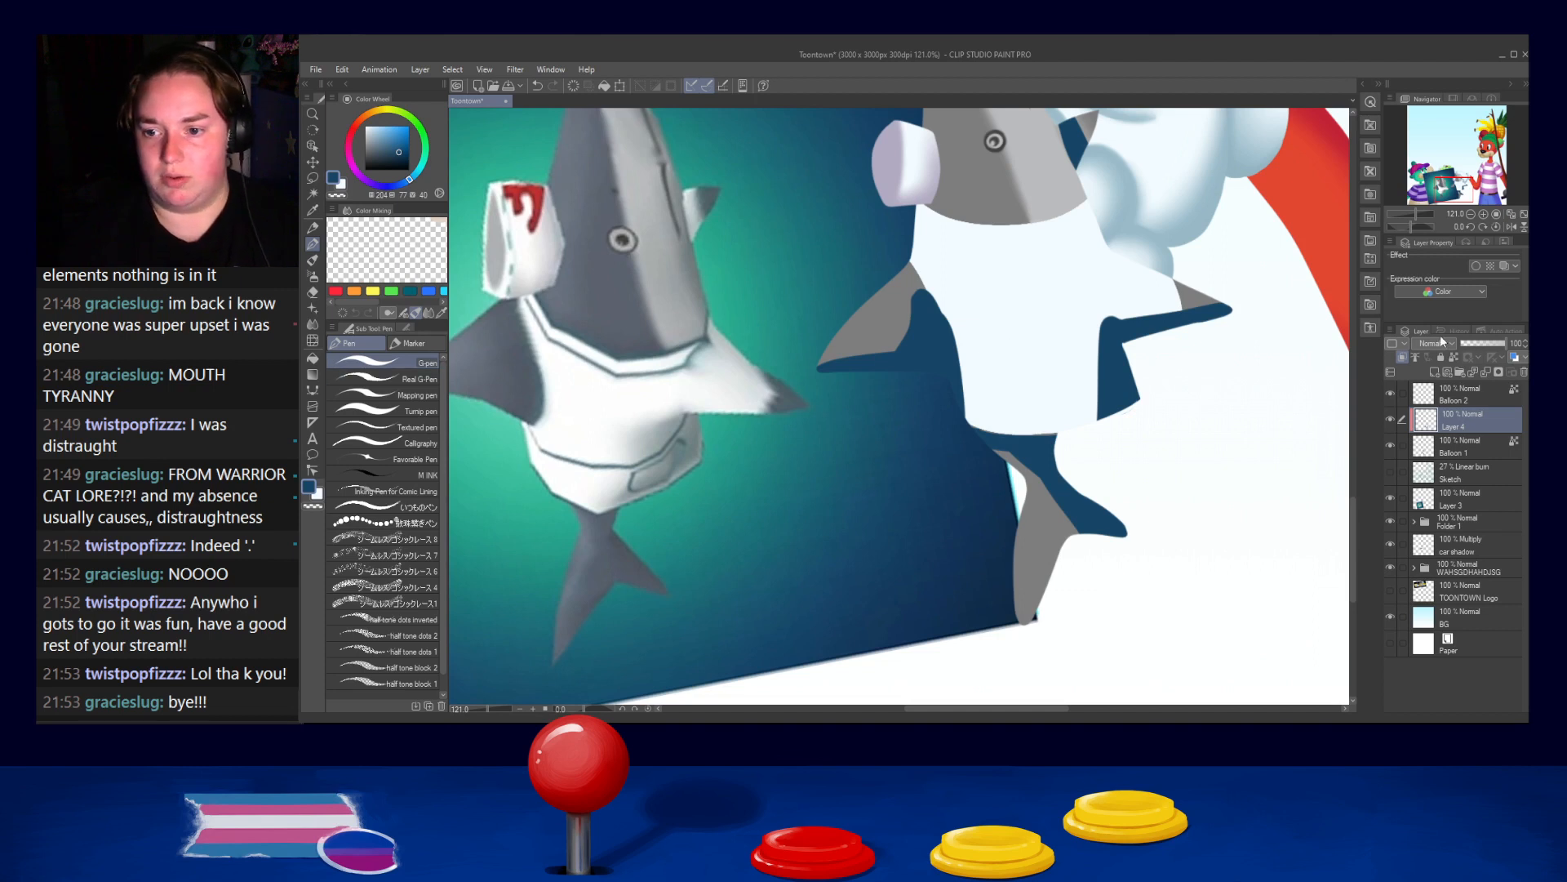
drag(1158, 330, 1116, 420)
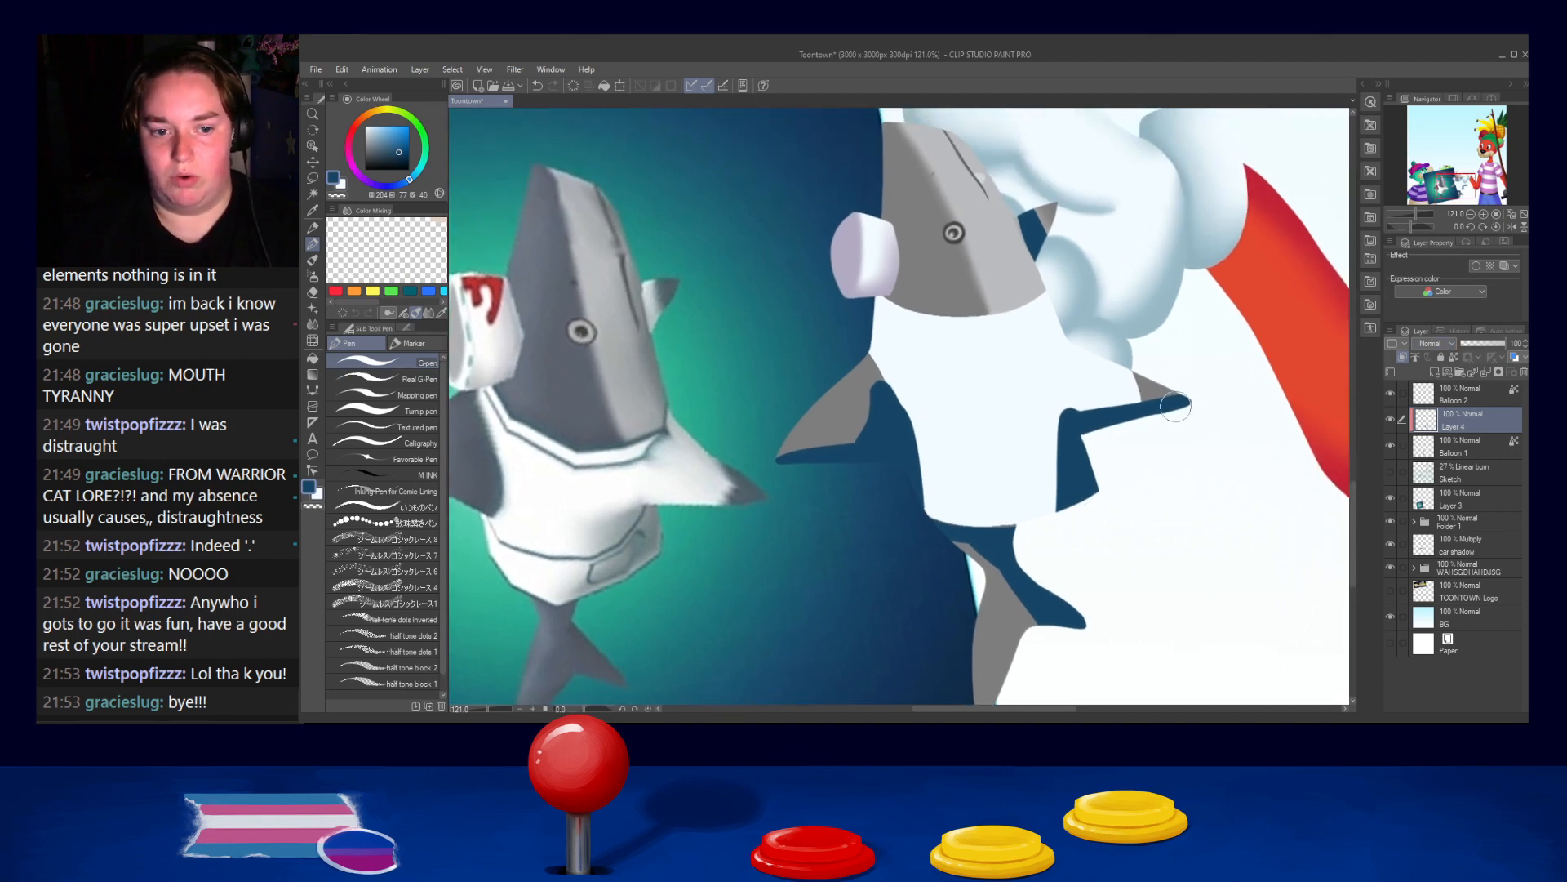
mouse_move(894, 298)
mouse_down()
mouse_move(941, 297)
mouse_move(881, 230)
mouse_move(930, 294)
mouse_move(1016, 323)
mouse_up()
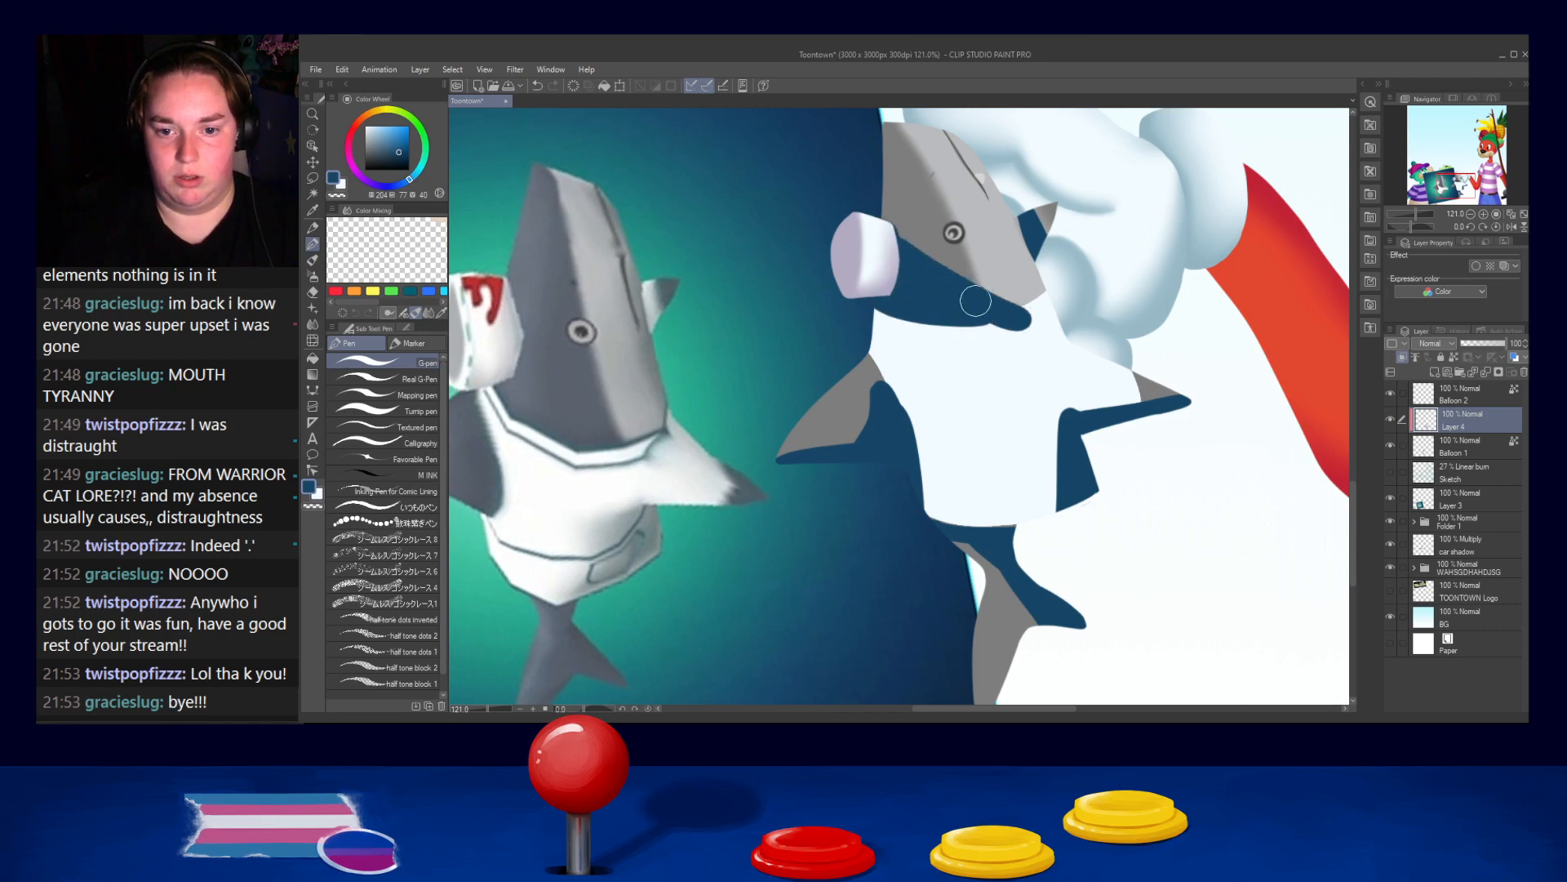
Set the shadow layer to Multiply at 45% opacity and soften the shadow shapes on the shark with the Blur tool
click(1437, 383)
drag(1480, 344, 1481, 344)
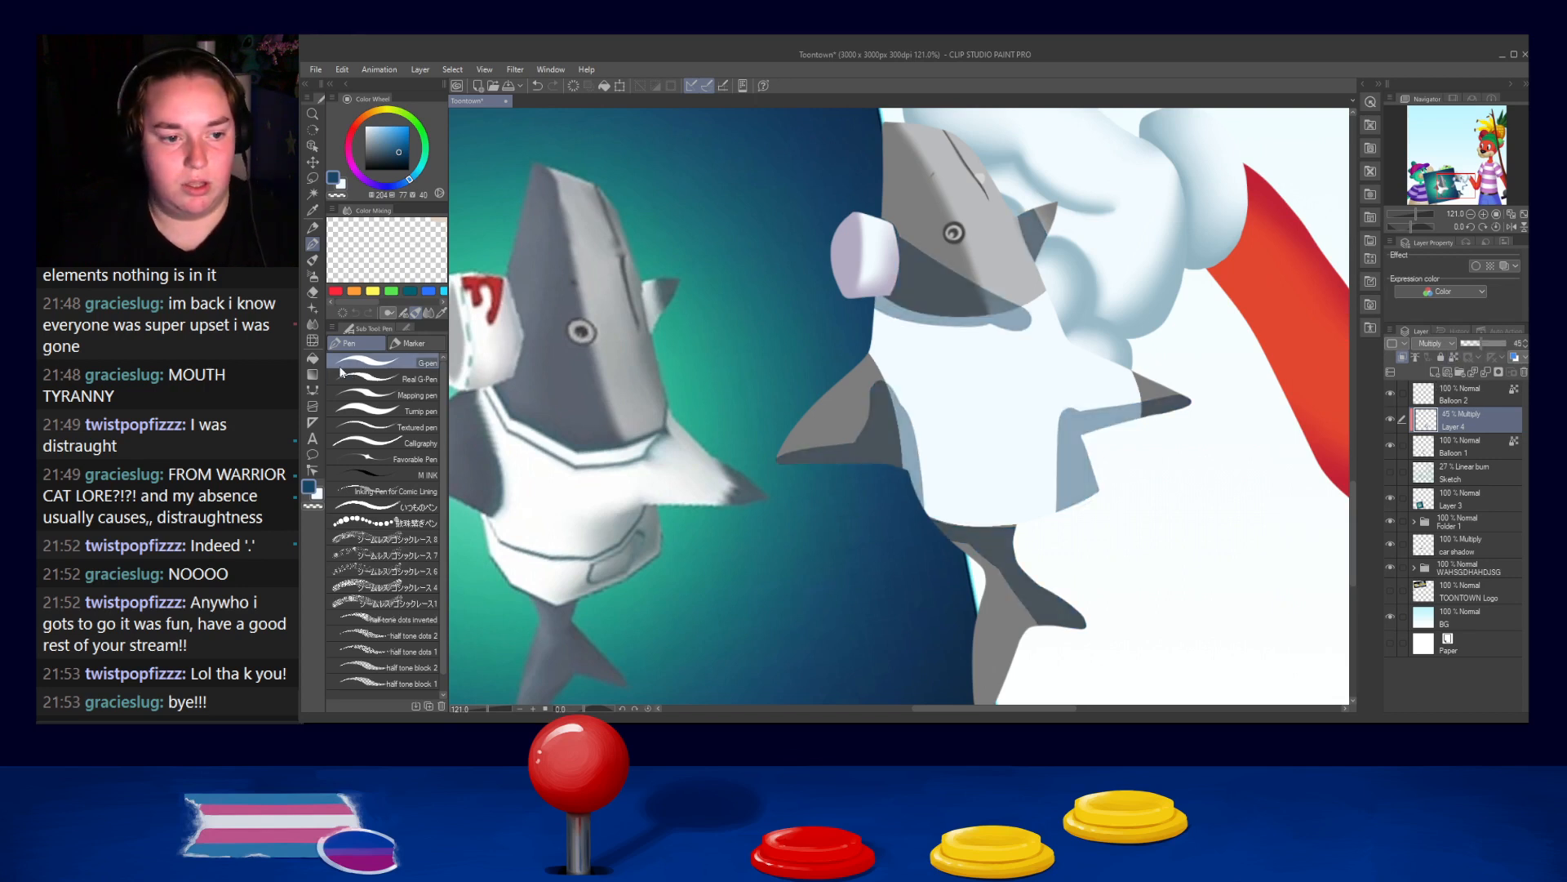
click(315, 325)
mouse_move(804, 450)
ctrl+alt+mouse_down()
mouse_move(849, 449)
mouse_move(862, 427)
mouse_move(844, 448)
mouse_move(816, 446)
mouse_move(870, 394)
mouse_move(880, 422)
mouse_move(853, 445)
mouse_move(866, 400)
mouse_move(806, 453)
mouse_move(890, 377)
mouse_move(923, 512)
mouse_move(898, 400)
mouse_move(968, 419)
mouse_move(1053, 481)
mouse_move(1143, 404)
mouse_move(1103, 410)
mouse_move(1061, 383)
mouse_move(1055, 524)
mouse_move(997, 289)
mouse_move(1044, 328)
mouse_move(827, 304)
mouse_move(1053, 332)
mouse_move(882, 363)
mouse_move(1047, 312)
ctrl+alt+mouse_up()
key(ctrl+z)
mouse_move(900, 330)
mouse_down()
mouse_move(987, 321)
mouse_move(1004, 340)
mouse_up()
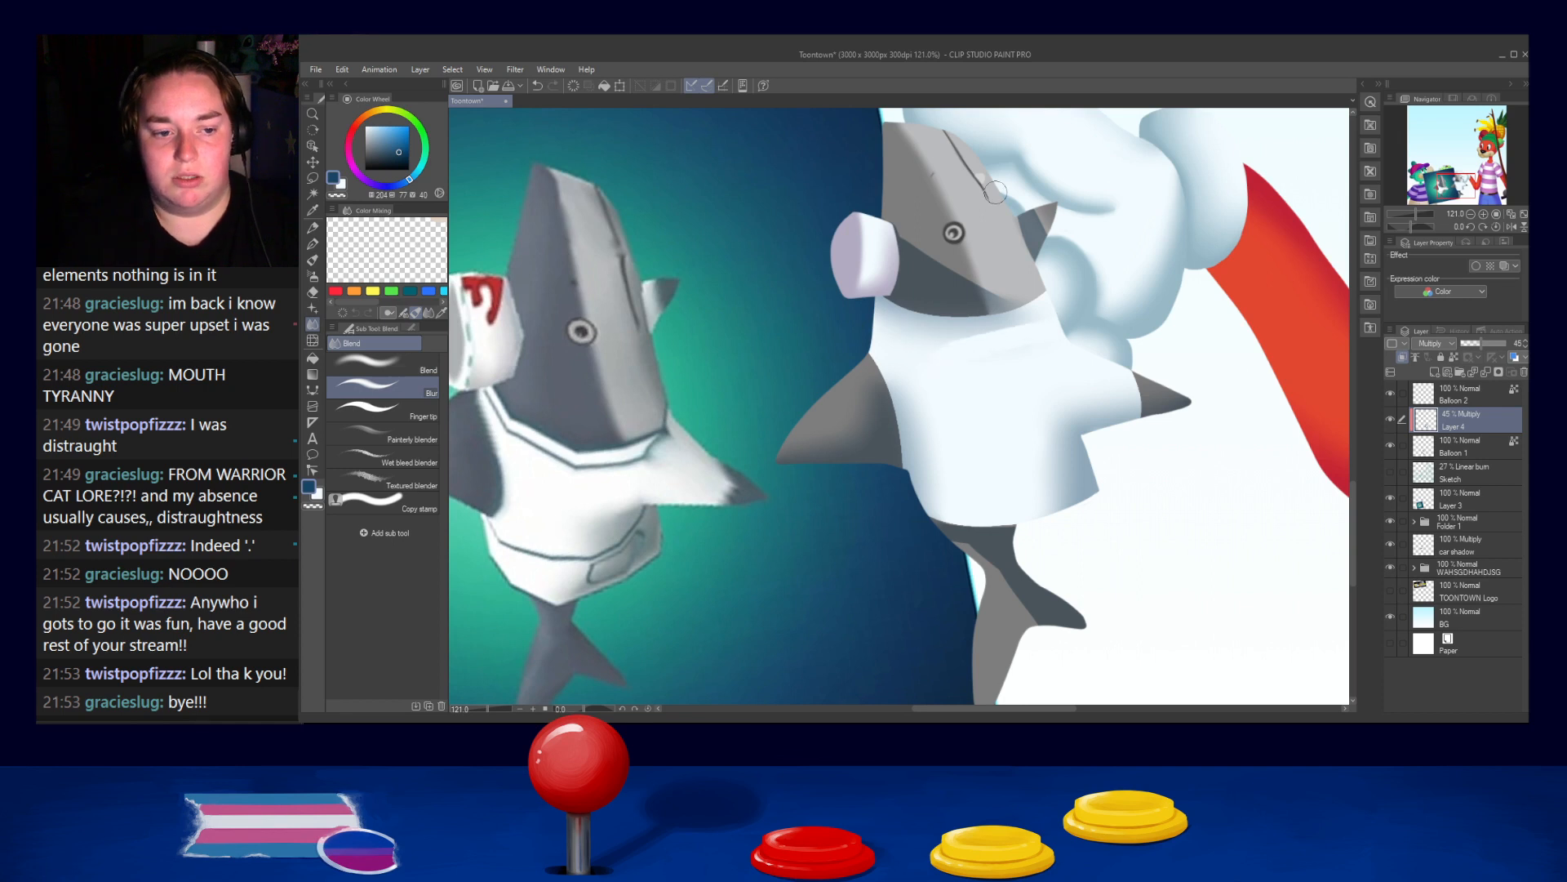
Enlarge the Blur brush and soften the shadow edges on the shark's lower head and torso
key(bracketright)
key(bracketright)
key(bracketright)
key(bracketright)
key(bracketright)
key(bracketright)
key(bracketright)
mouse_move(1056, 325)
mouse_down()
mouse_move(1011, 351)
mouse_move(1041, 329)
mouse_move(1016, 264)
mouse_move(988, 298)
mouse_move(938, 235)
mouse_move(1000, 199)
mouse_move(994, 137)
mouse_move(892, 339)
mouse_up()
Blur the remaining shadow edges on the shark's back fin, tail and side fins with a smaller brush
key(bracketleft)
key(bracketleft)
key(bracketleft)
key(bracketleft)
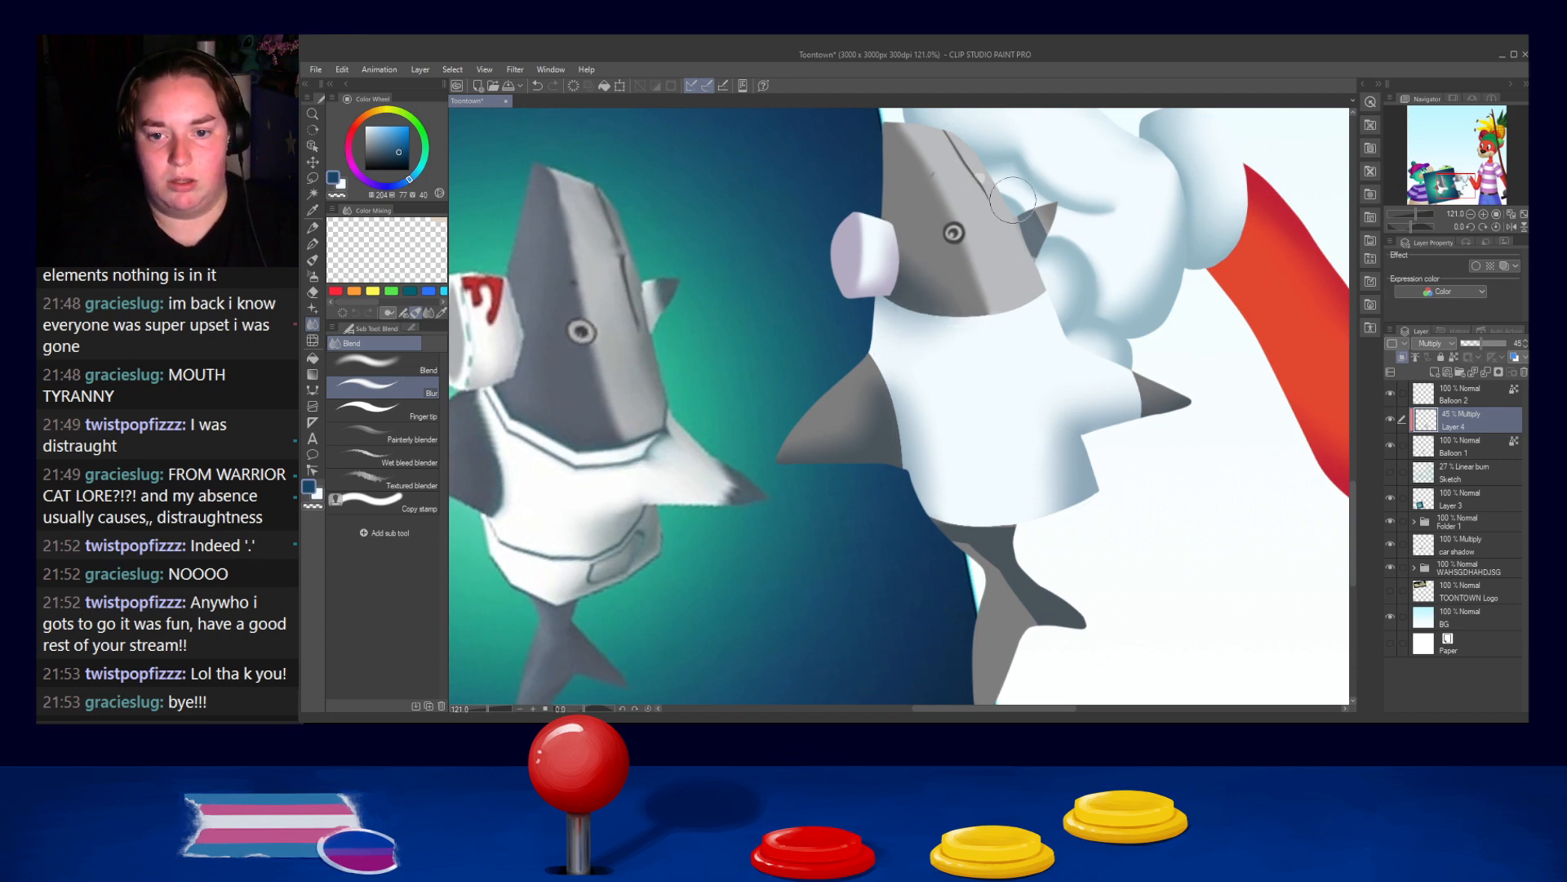
drag(1014, 201, 1056, 243)
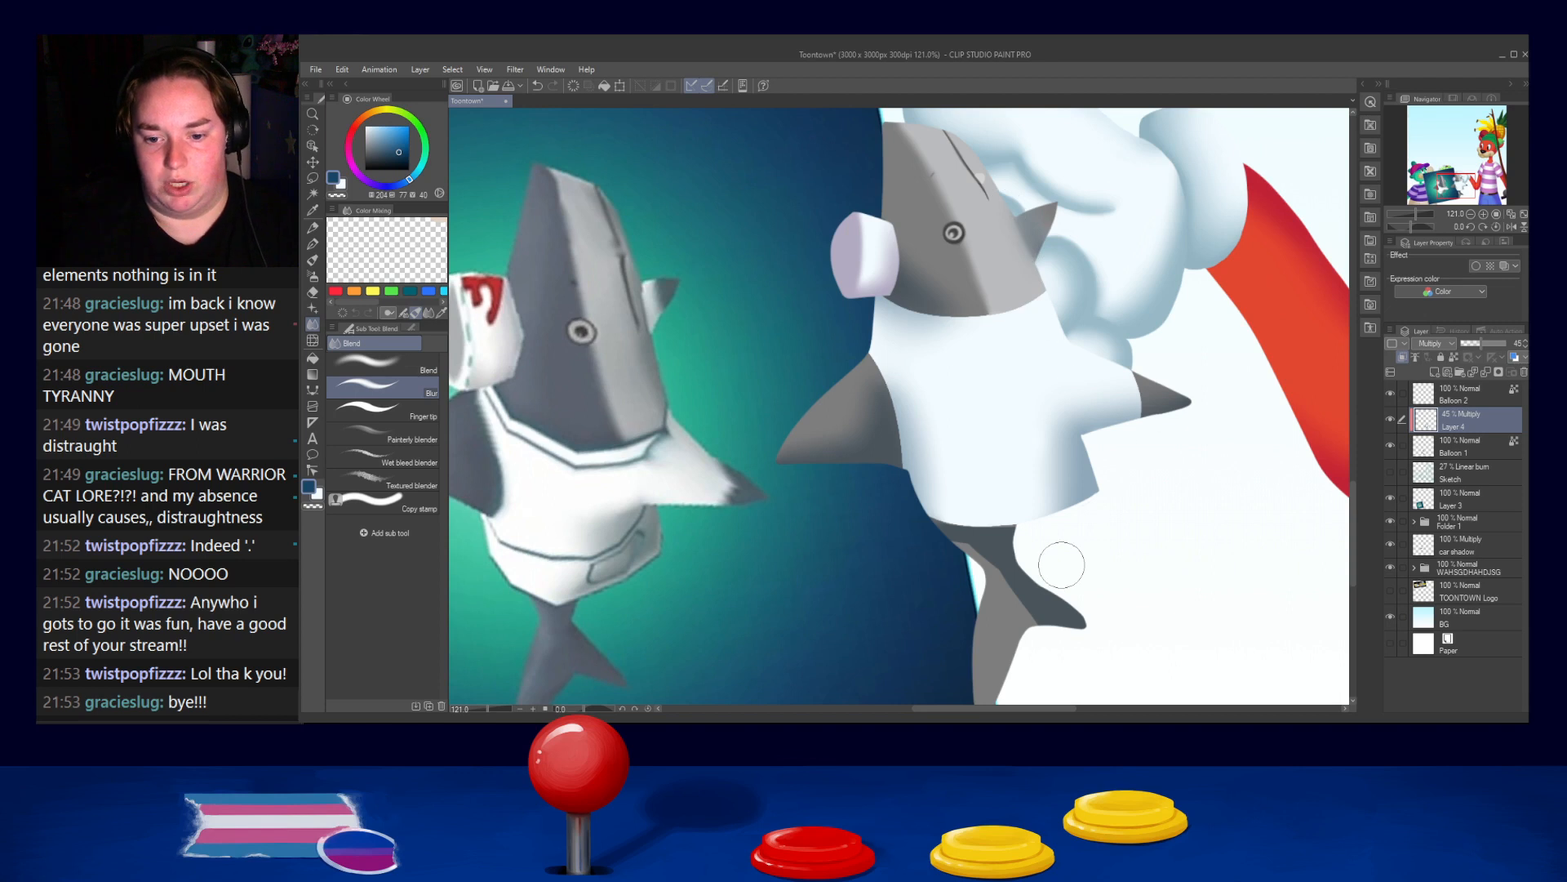
mouse_move(968, 576)
mouse_down()
mouse_move(948, 519)
mouse_move(1017, 581)
mouse_move(1029, 571)
mouse_move(965, 520)
mouse_up()
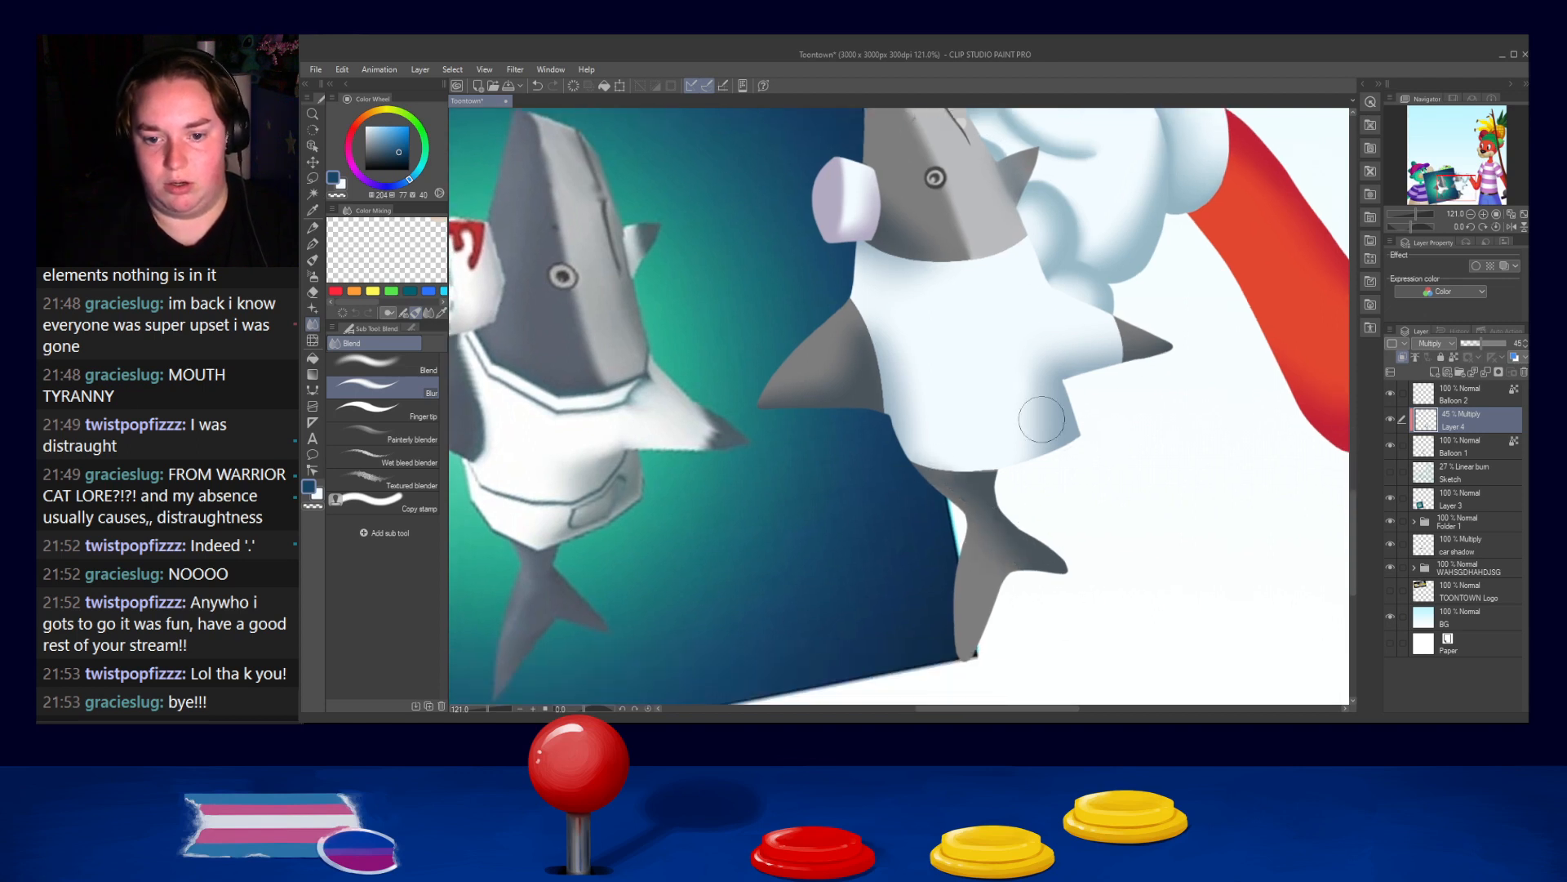
drag(1104, 310, 1183, 439)
drag(1176, 540, 1198, 512)
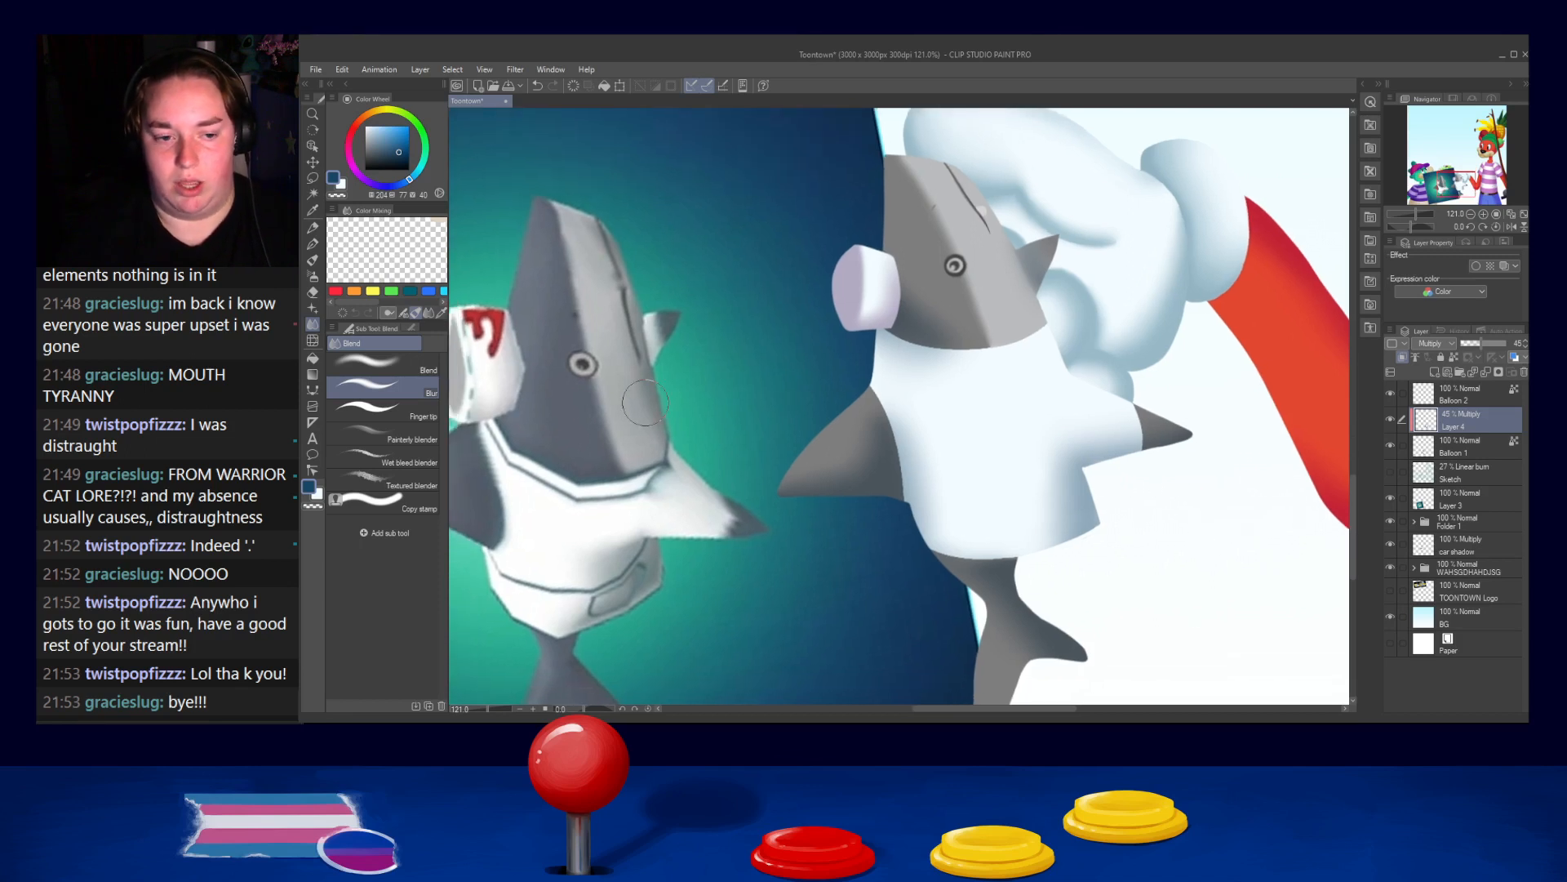
Examine the softened shark shading beside the reference at several zoom levels and check what the Balloon 2 layer contains
click(1458, 453)
click(1390, 393)
click(1390, 393)
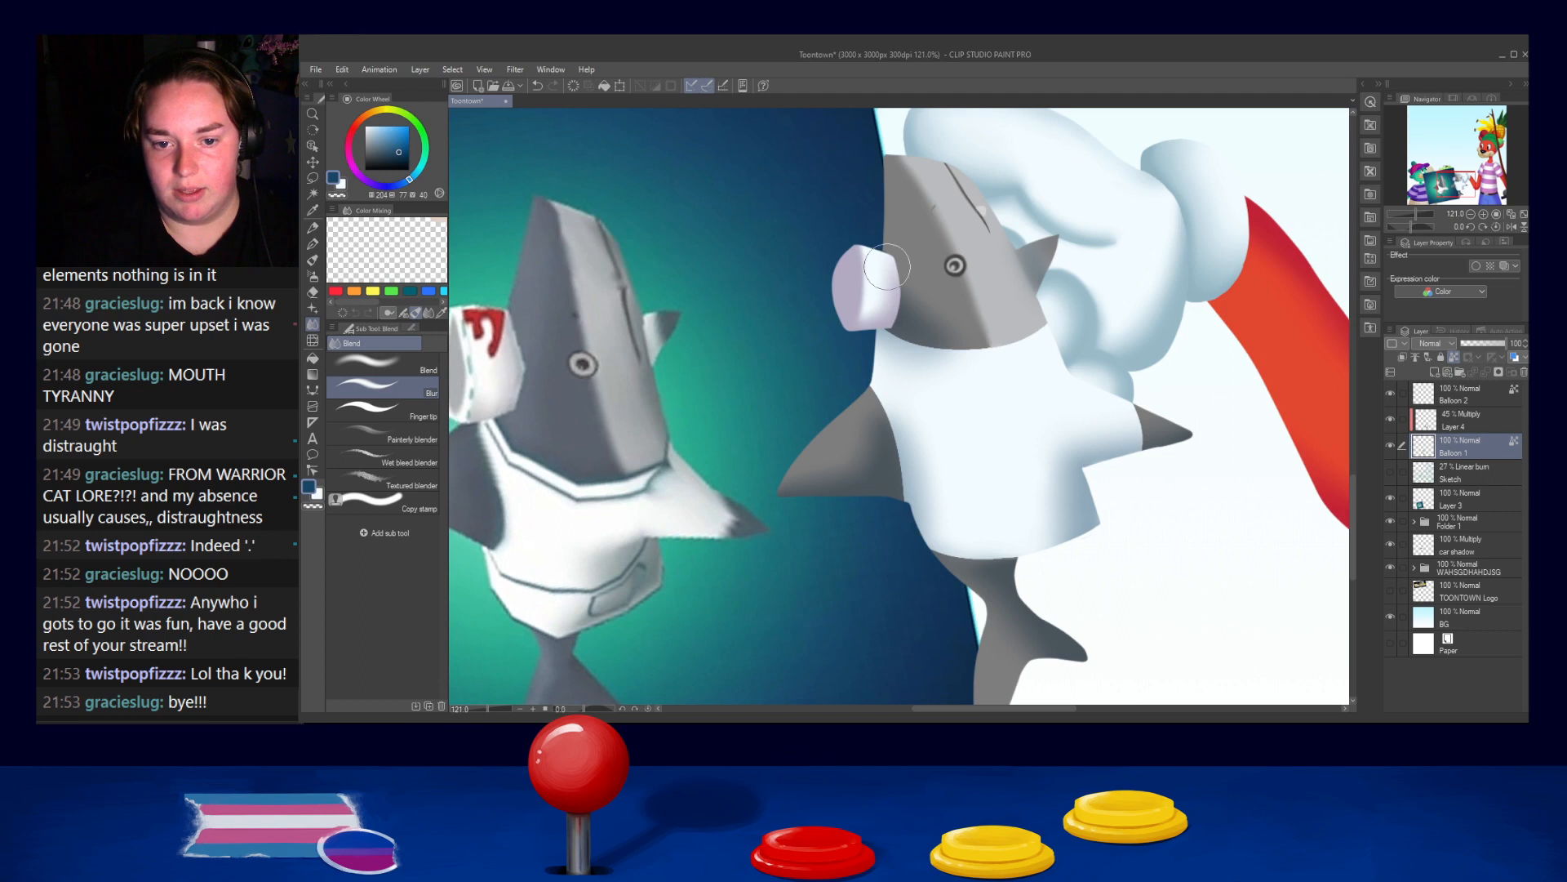
click(1481, 421)
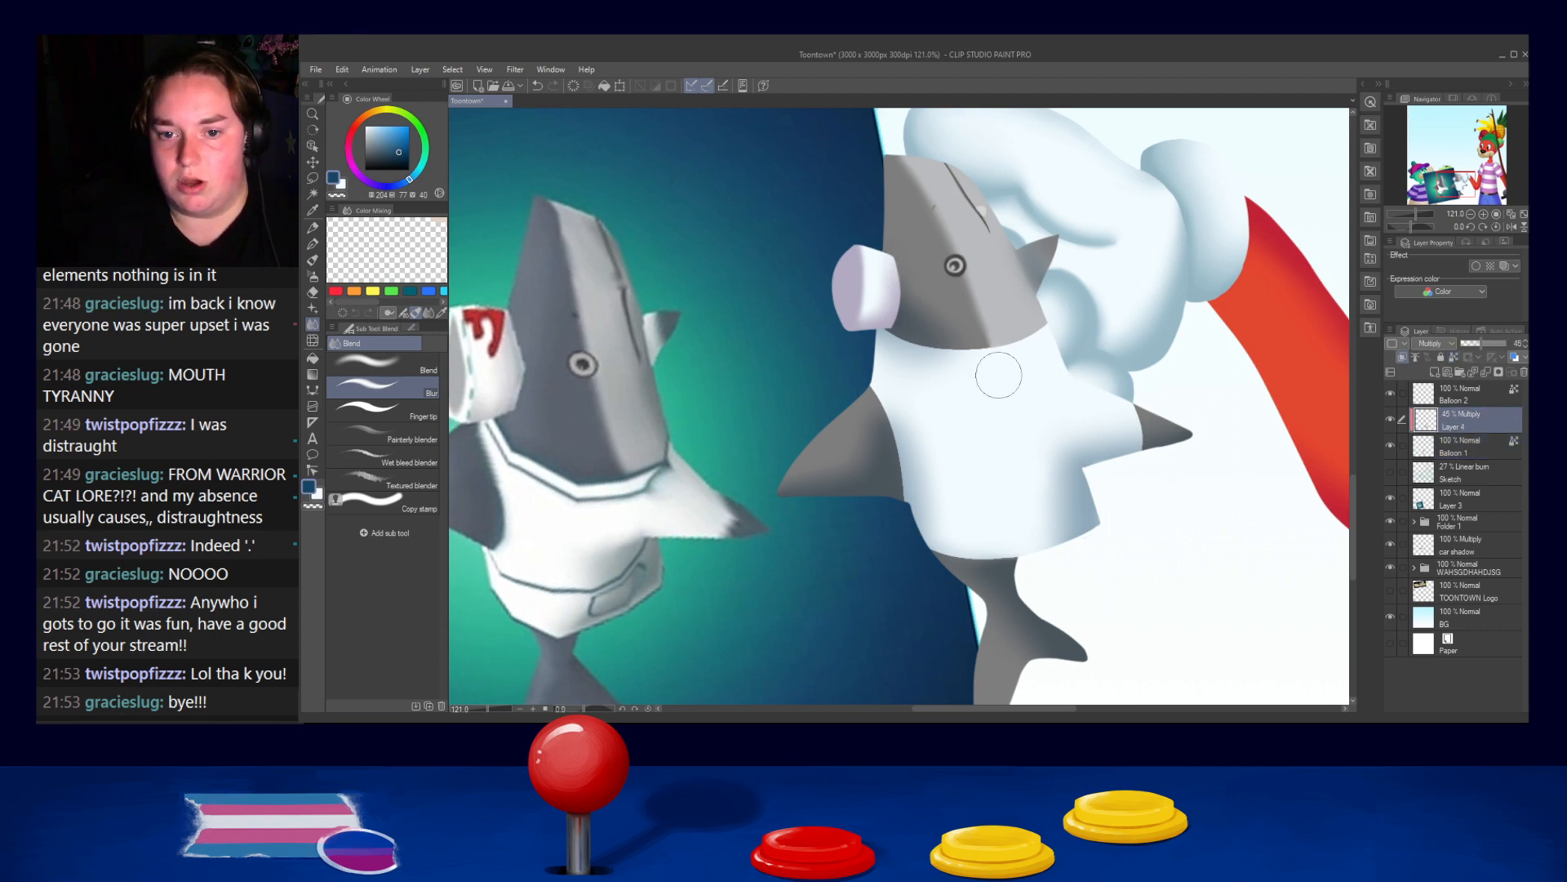
scroll(1122, 313, down, 4)
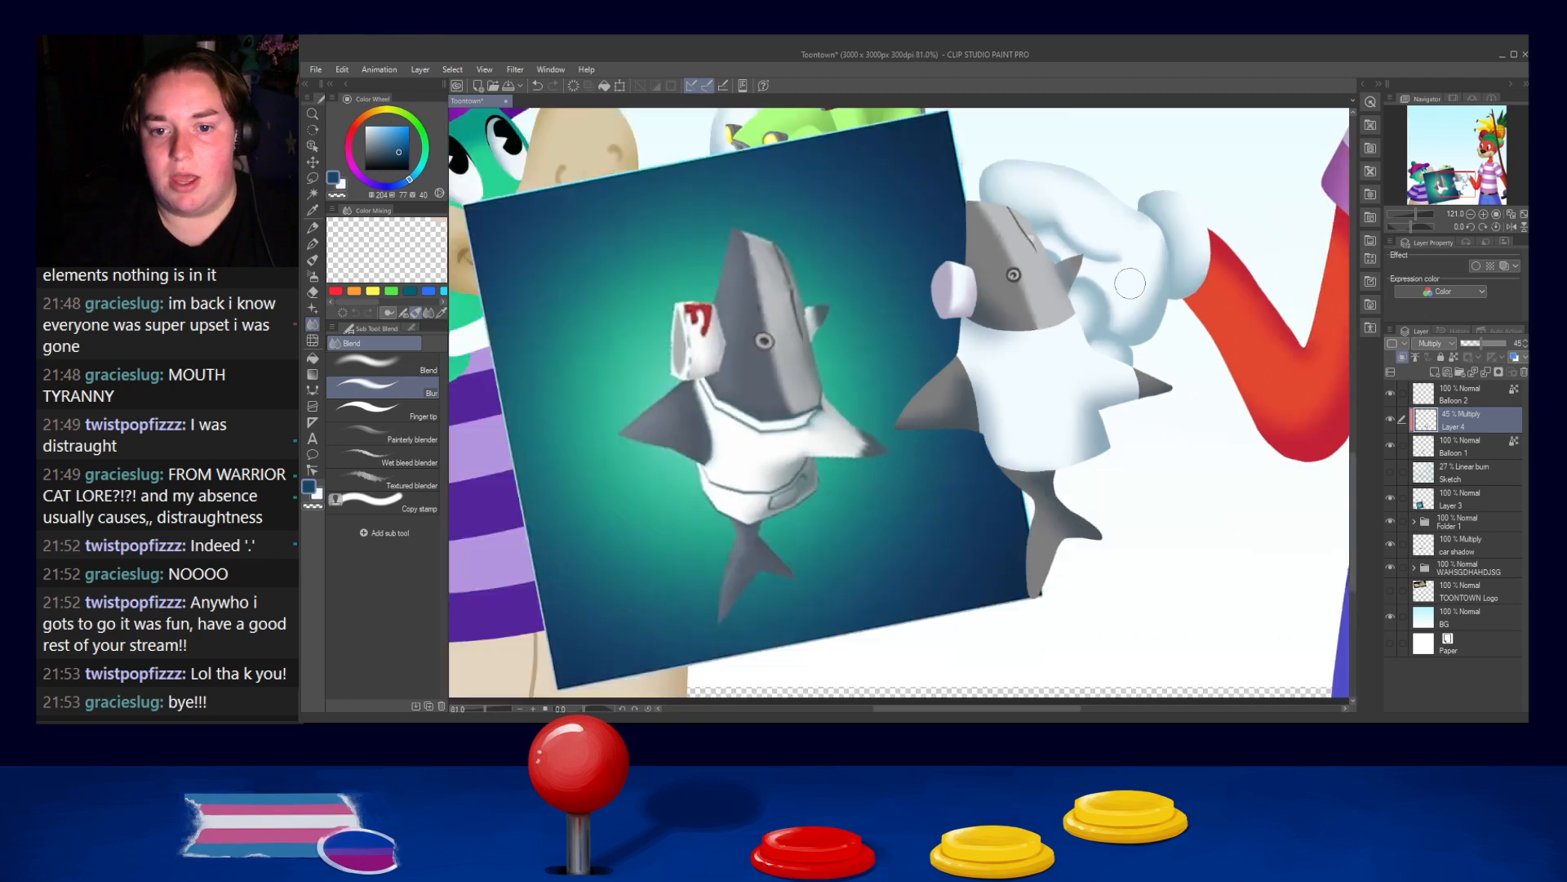
scroll(1127, 268, up, 4)
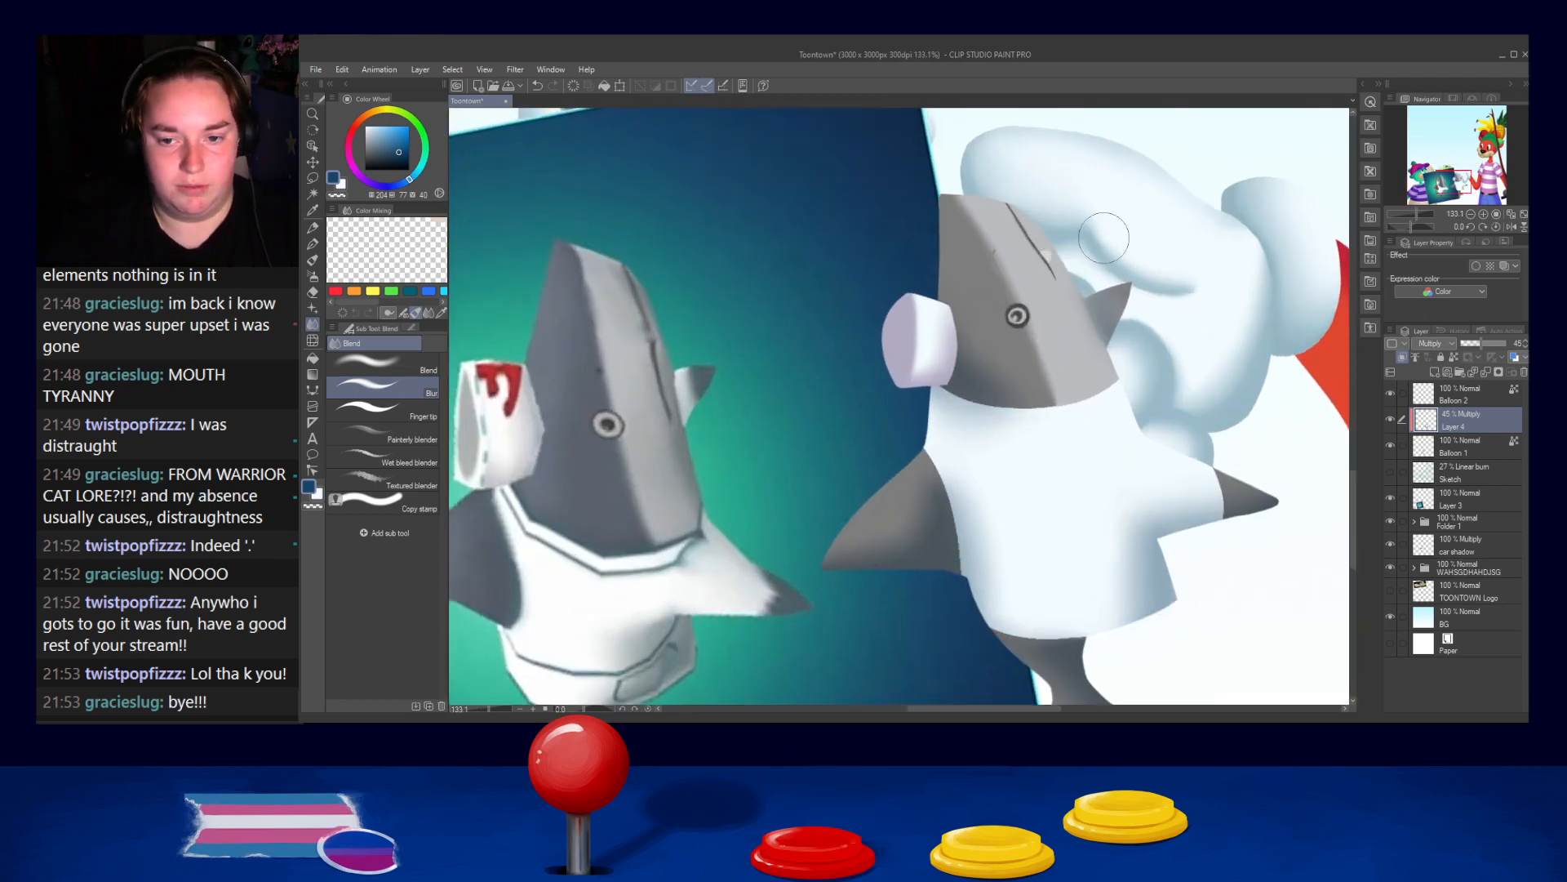
scroll(1101, 239, down, 3)
scroll(1100, 239, down, 2)
scroll(1094, 238, up, 5)
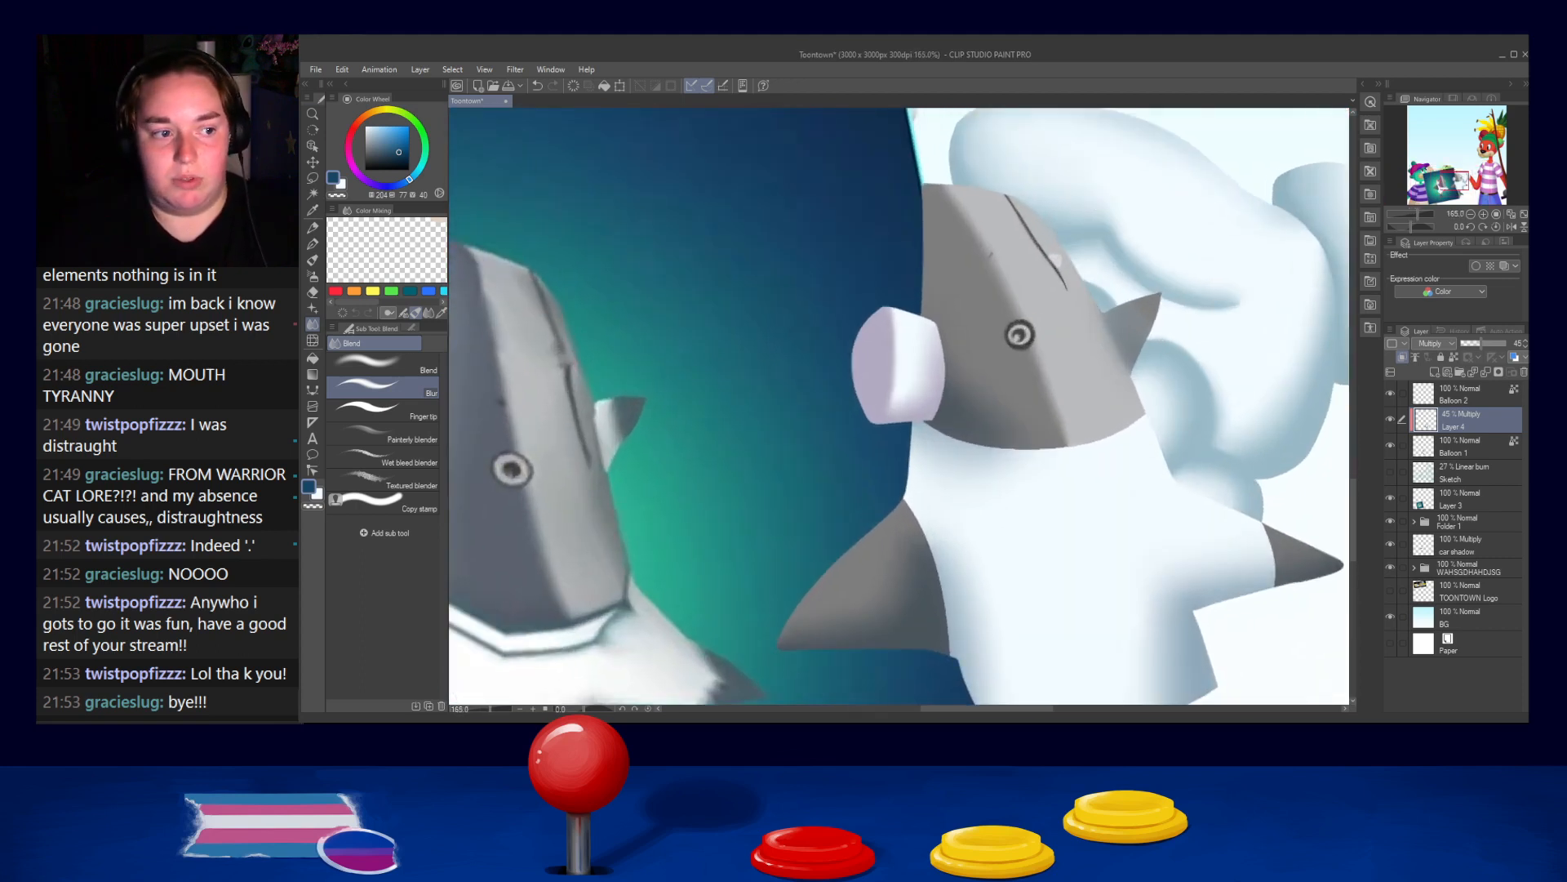
scroll(1102, 285, down, 3)
scroll(1104, 290, up, 2)
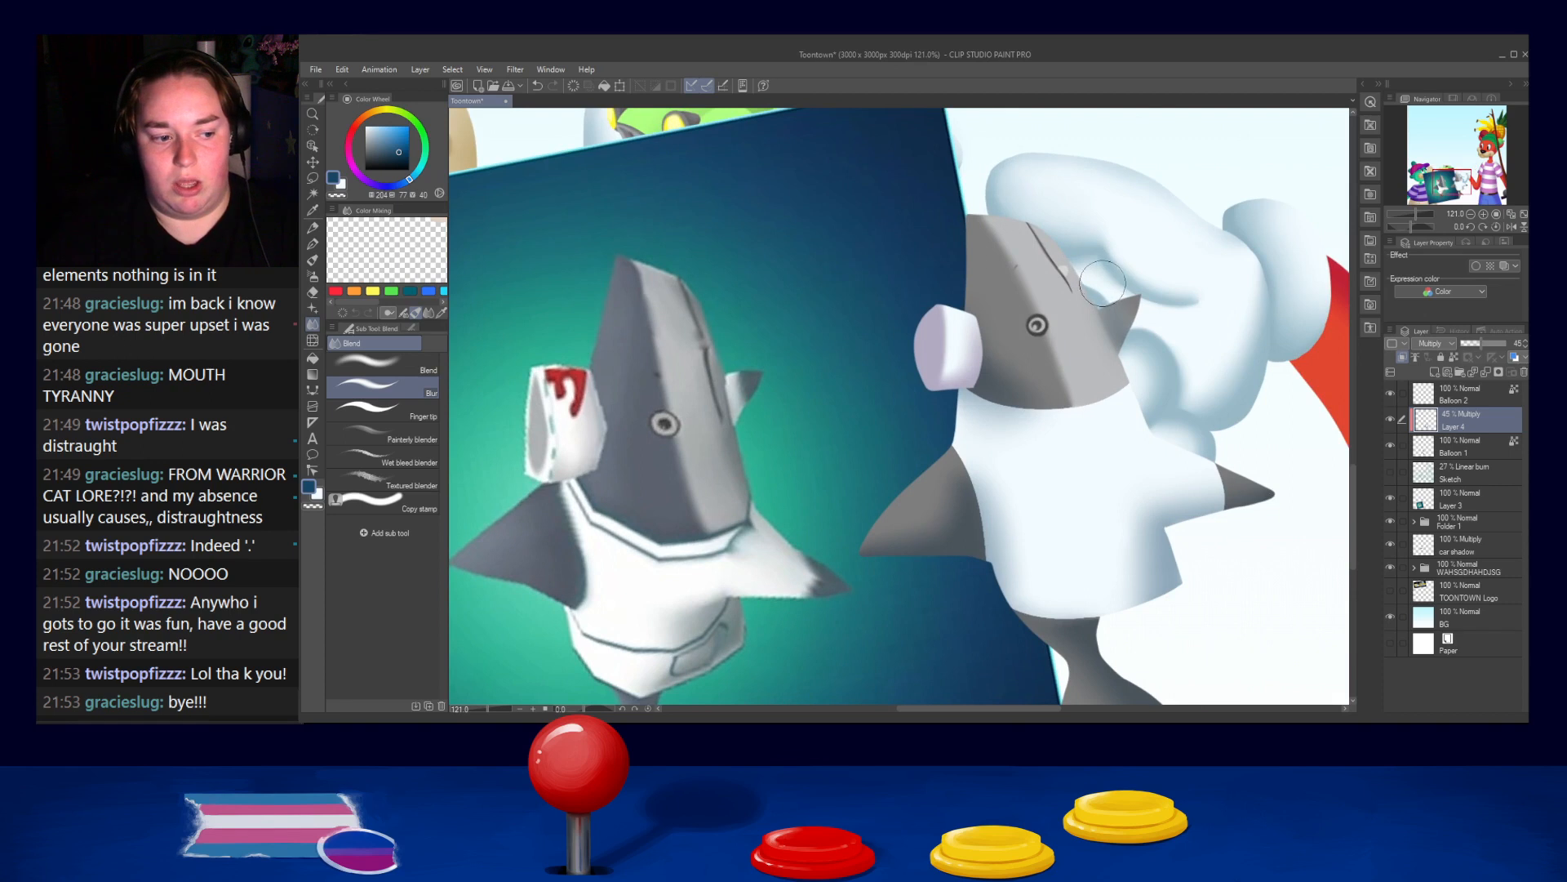
scroll(1104, 289, up, 1)
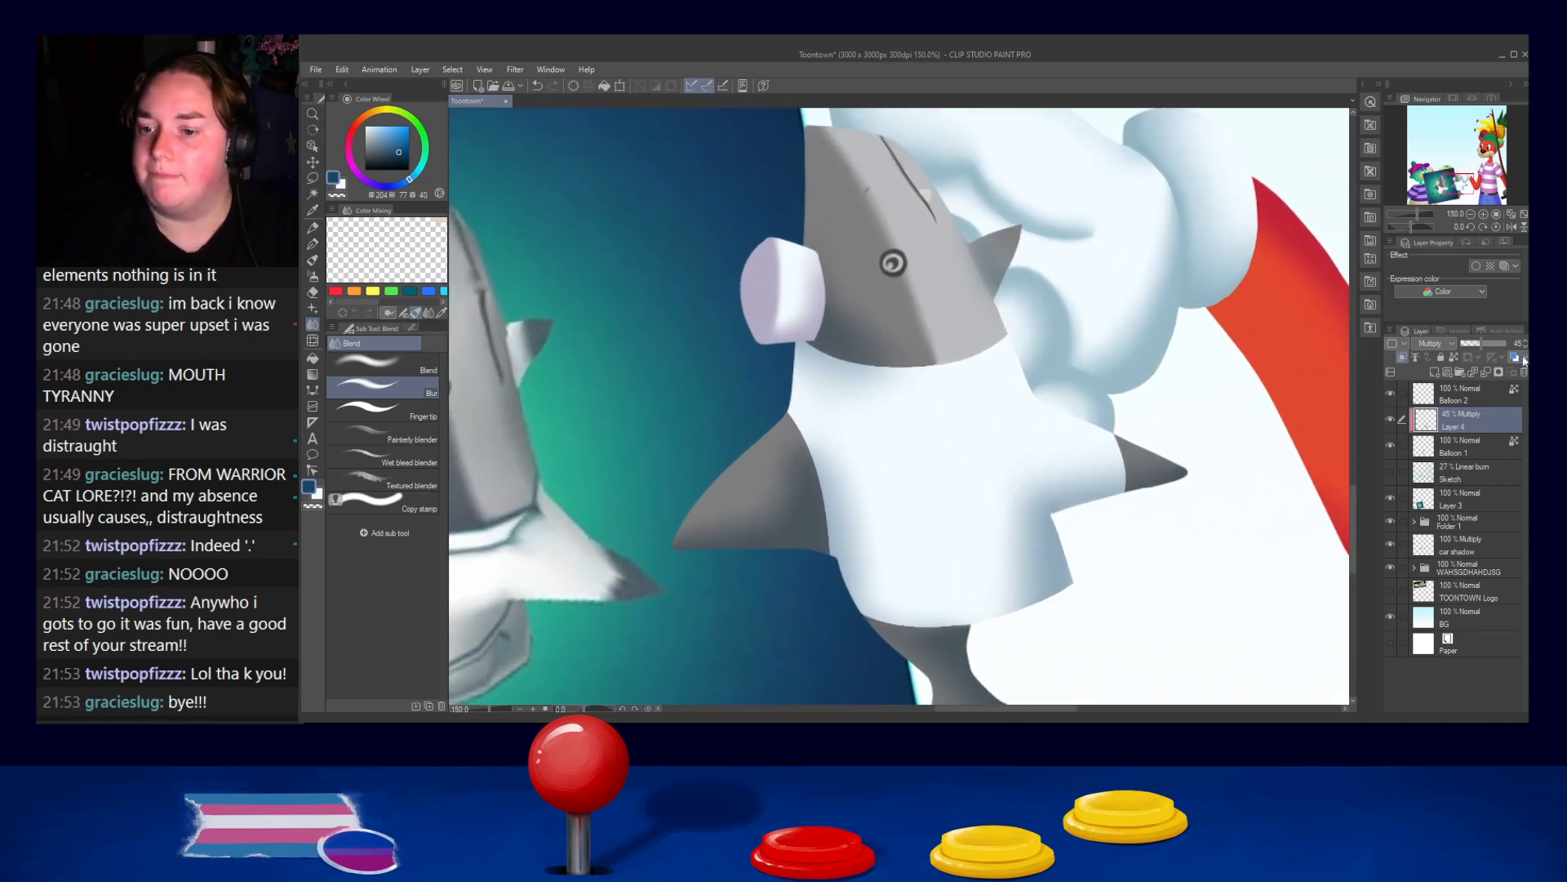
click(1391, 395)
click(1391, 395)
Soften the grey-to-white color boundaries at the shark's side fins on the Balloon 1 layer with the Blur tool
click(1452, 471)
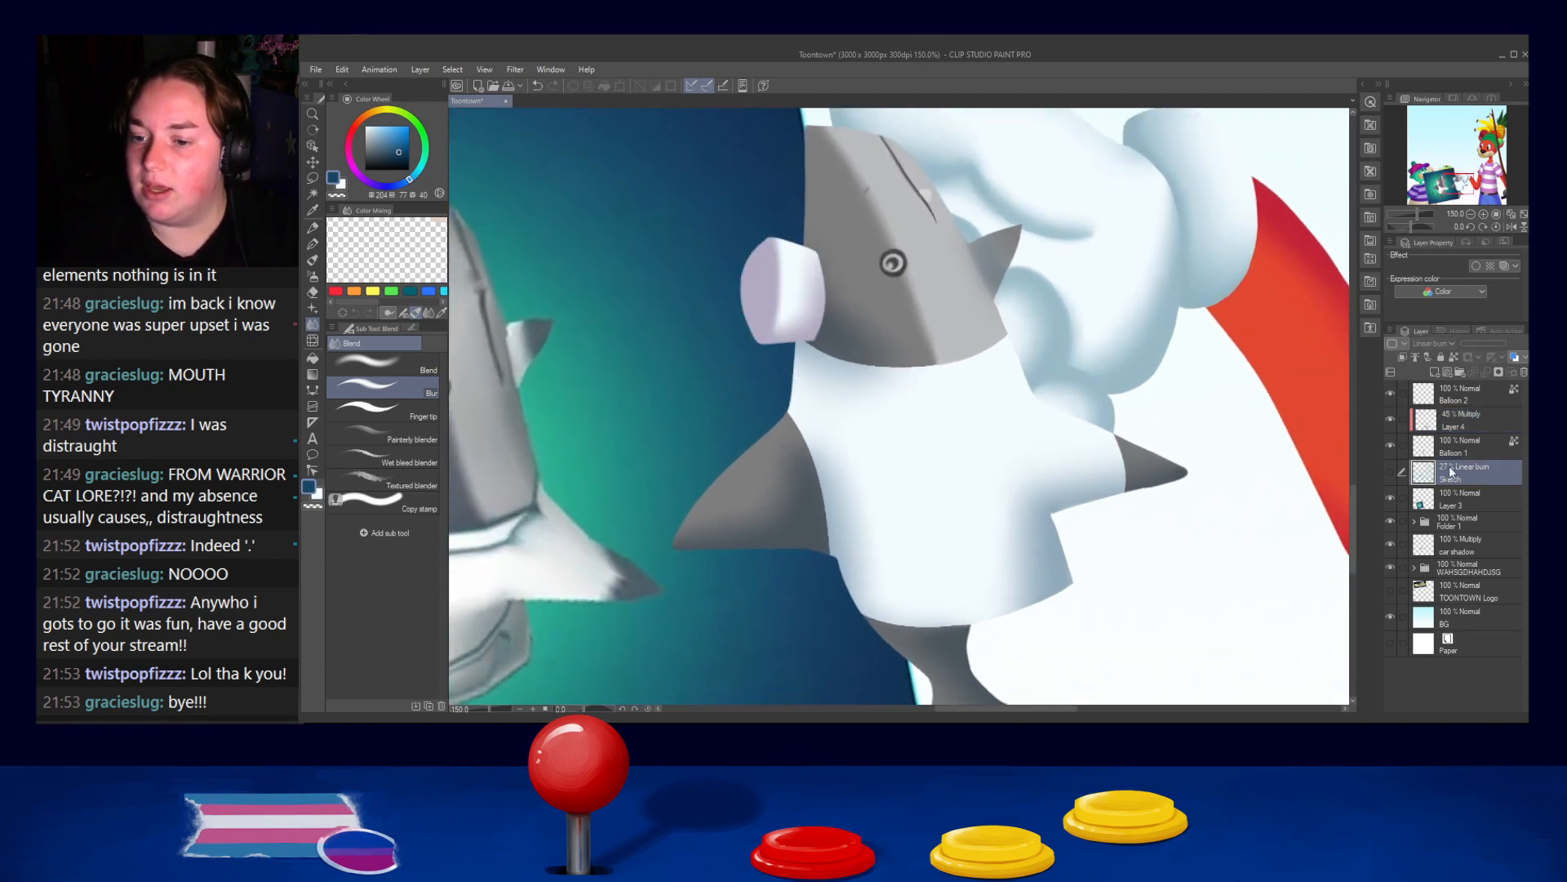
click(1412, 448)
click(1390, 445)
click(1391, 445)
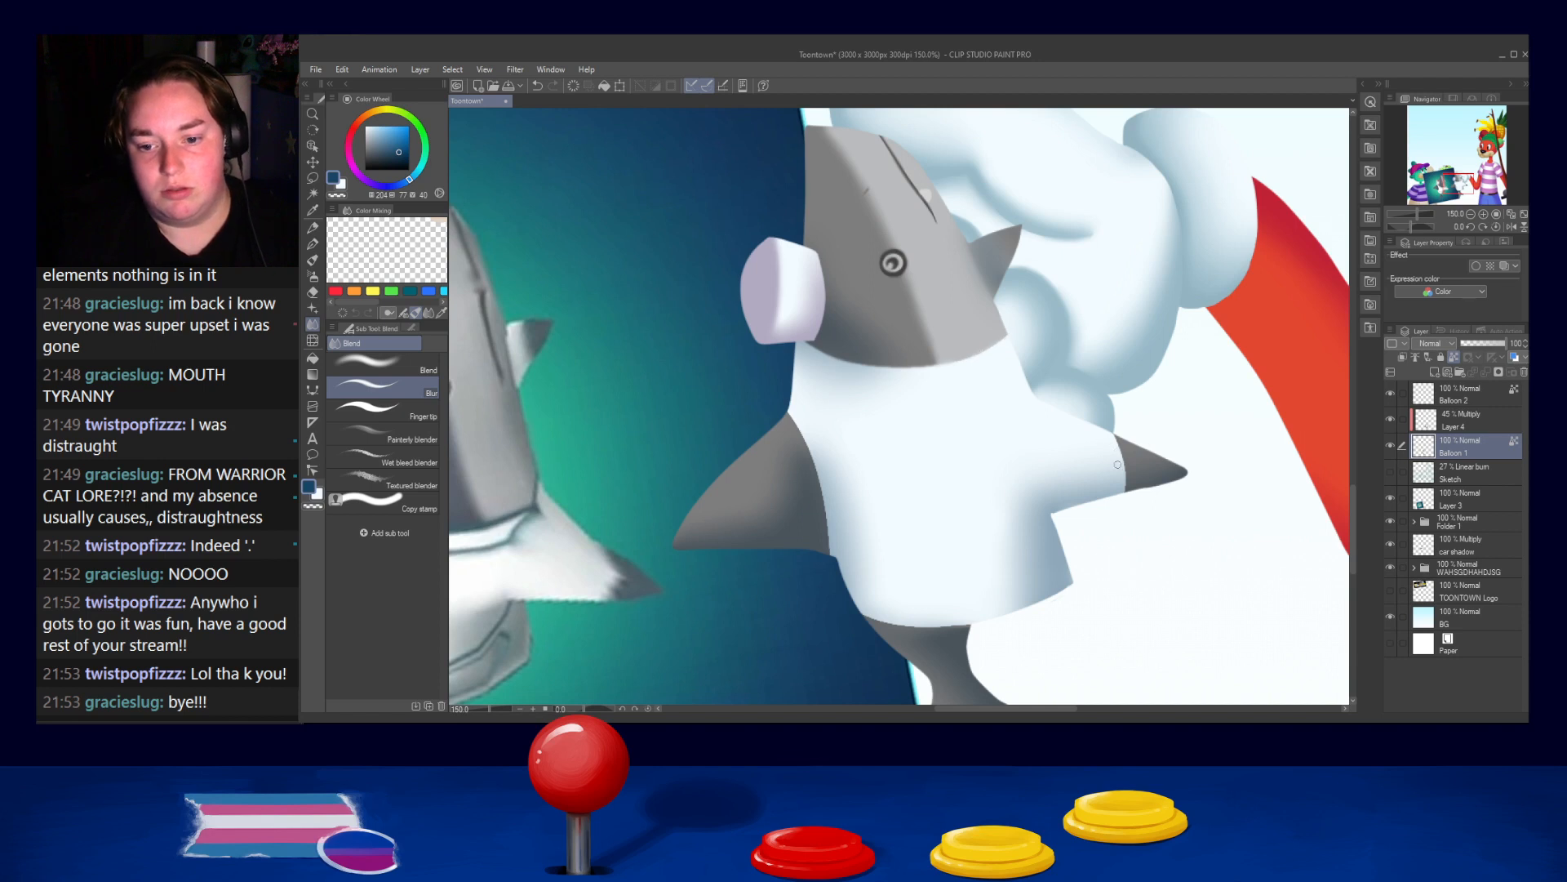
key(])
mouse_move(787, 412)
mouse_down()
mouse_move(829, 555)
mouse_move(831, 534)
mouse_up()
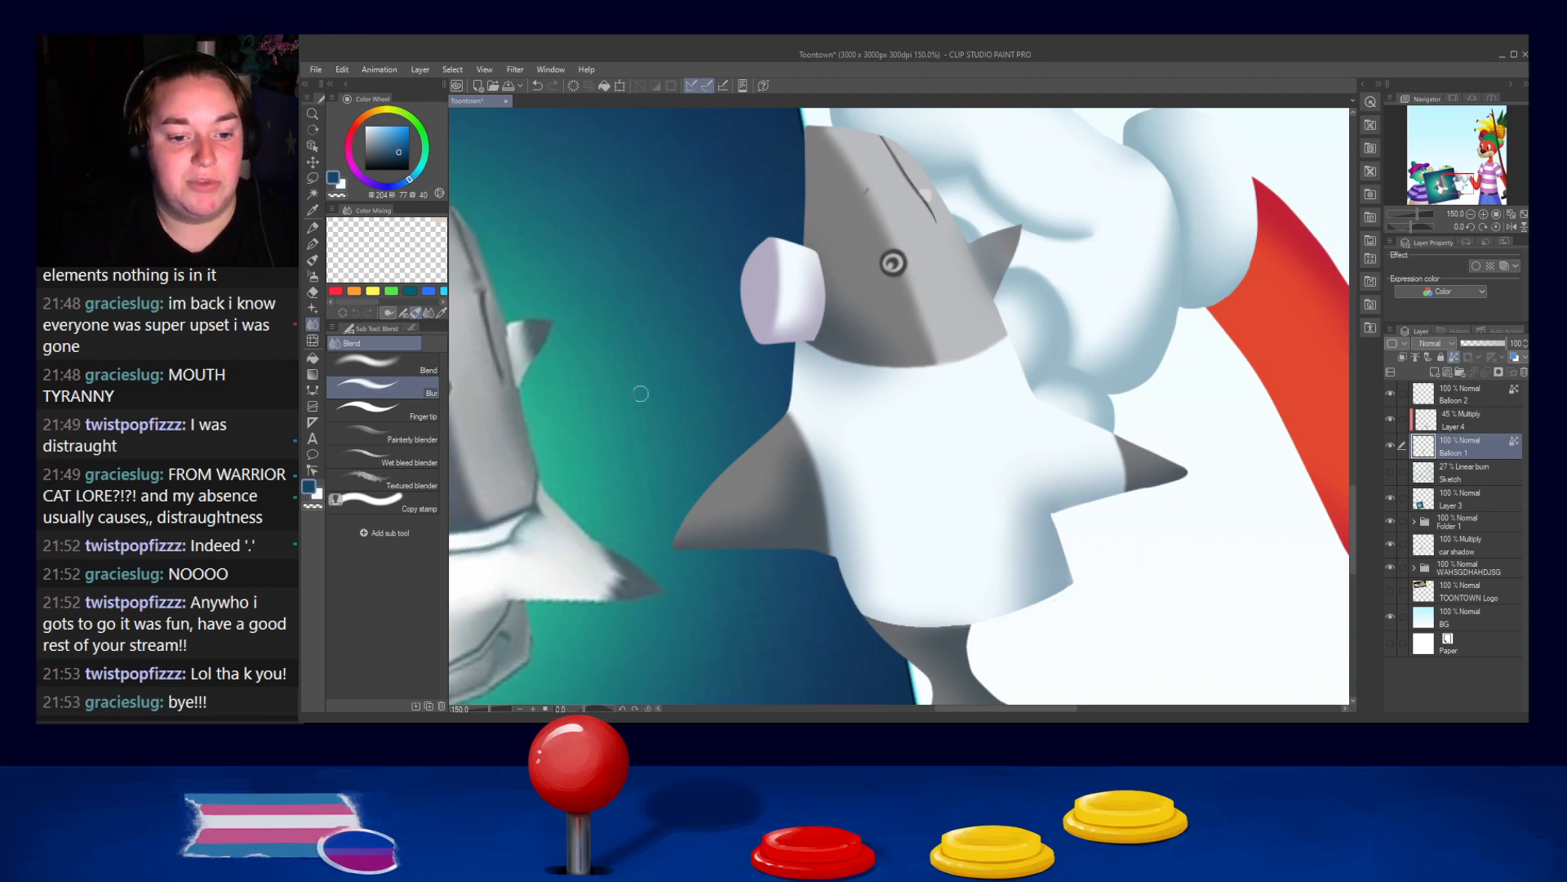
drag(599, 483, 714, 423)
drag(1068, 315, 1046, 385)
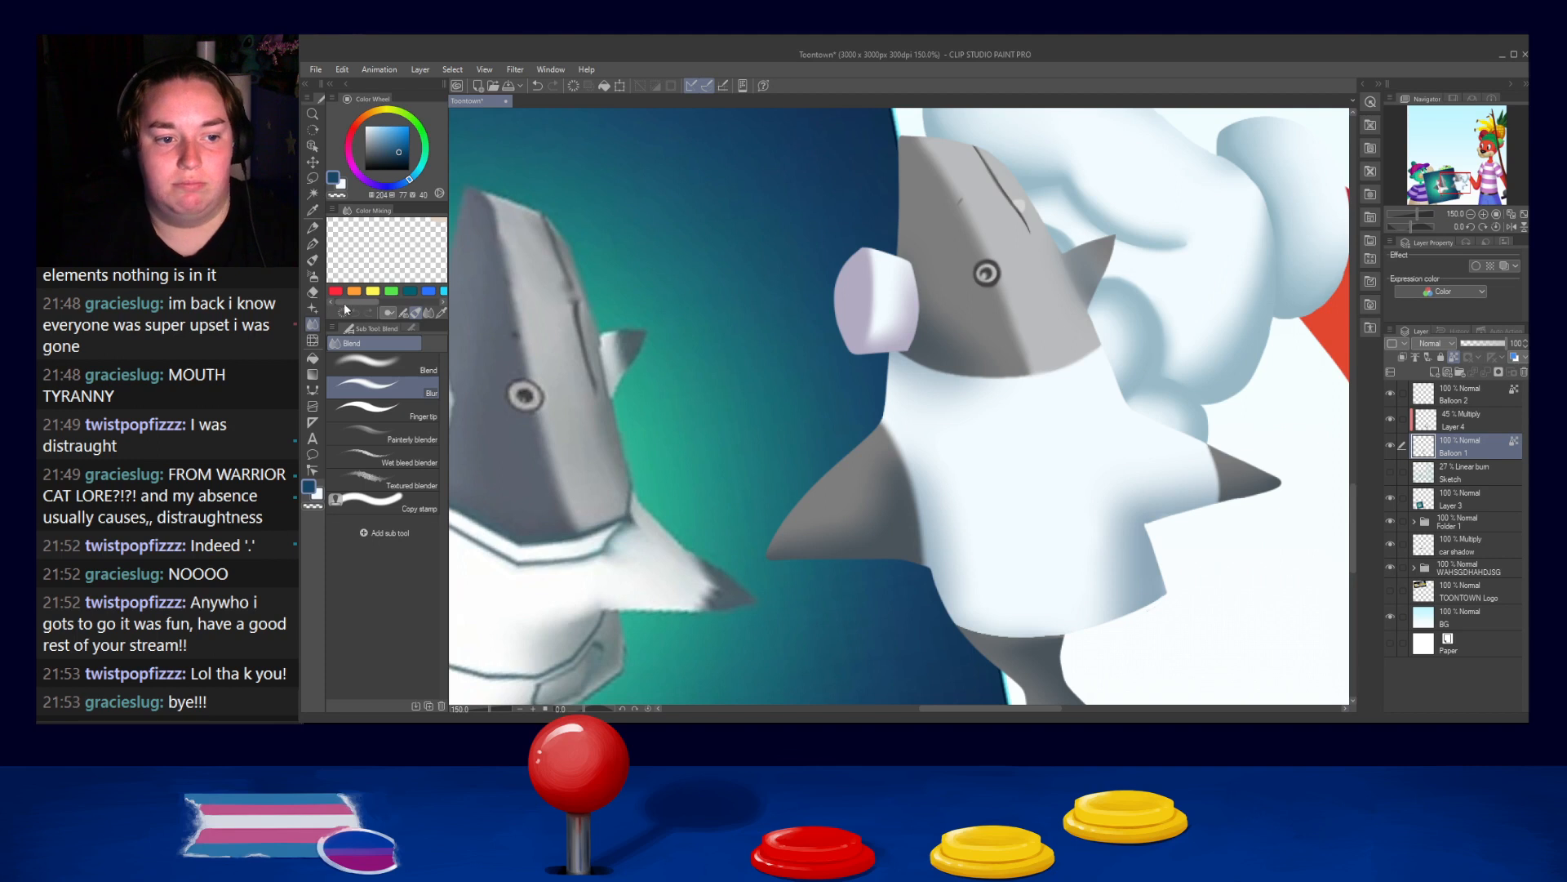
Draw the shirt's collar line below the shark's head with the G-pen in a muted grey-blue
click(312, 244)
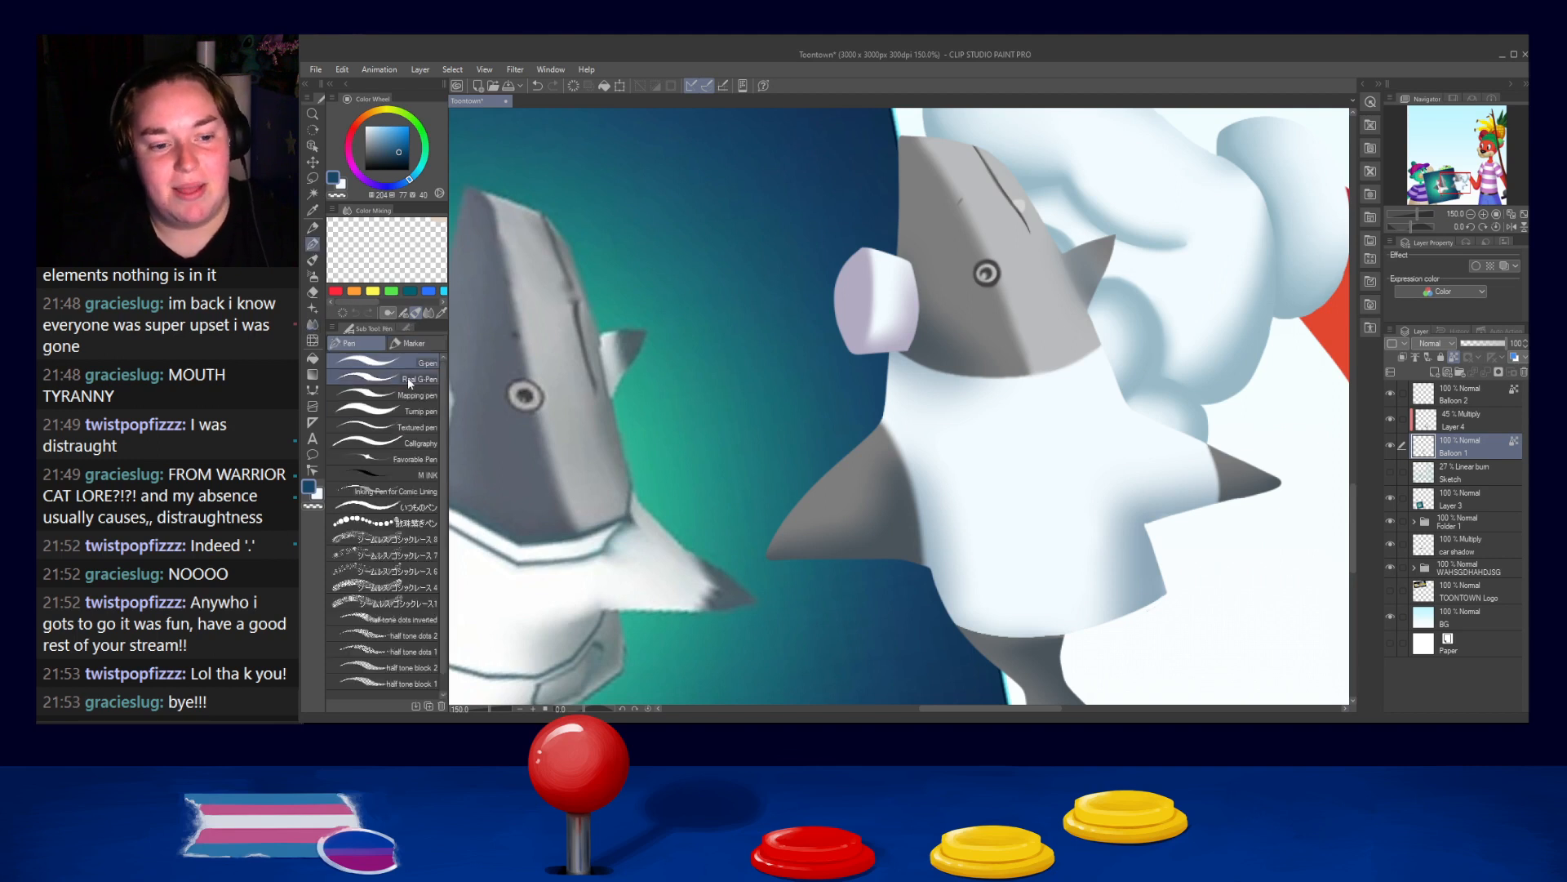
drag(899, 372, 1041, 307)
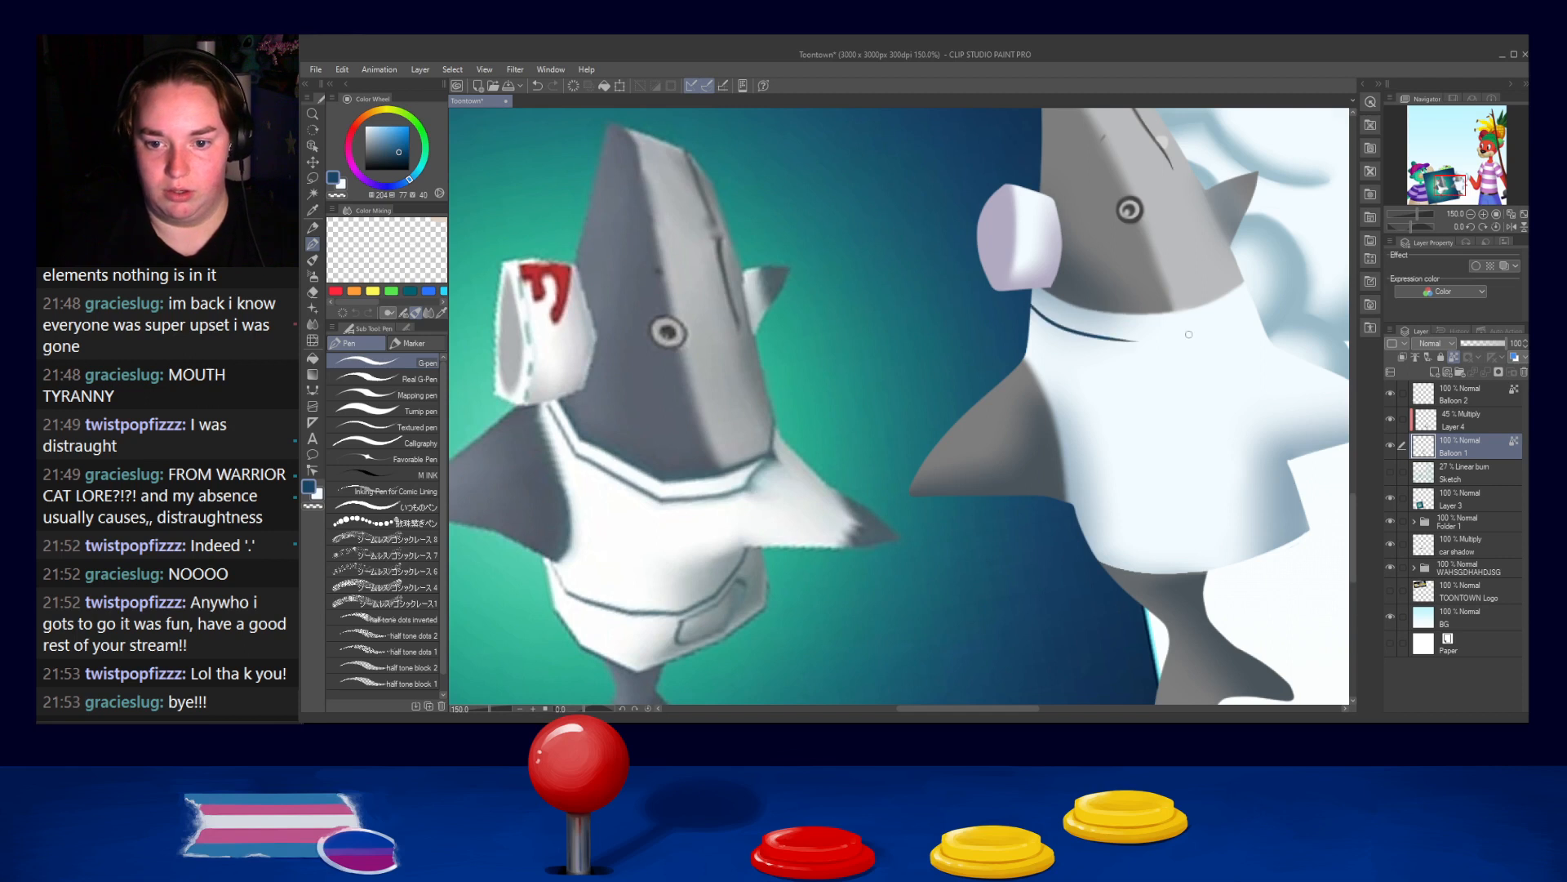
click(382, 149)
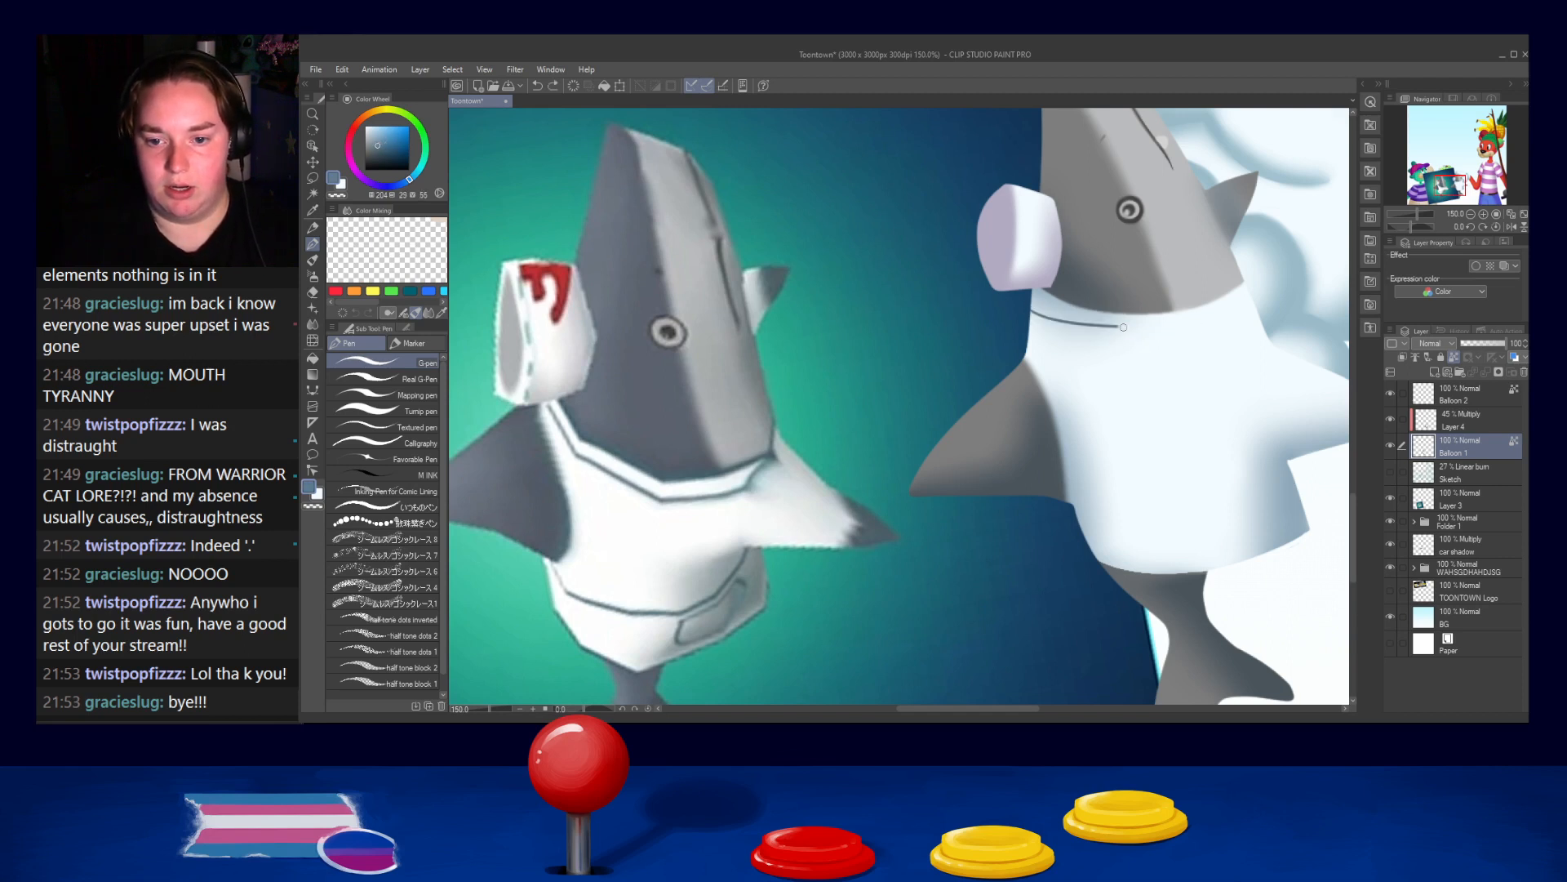
drag(1030, 308, 1226, 310)
key(ctrl+z)
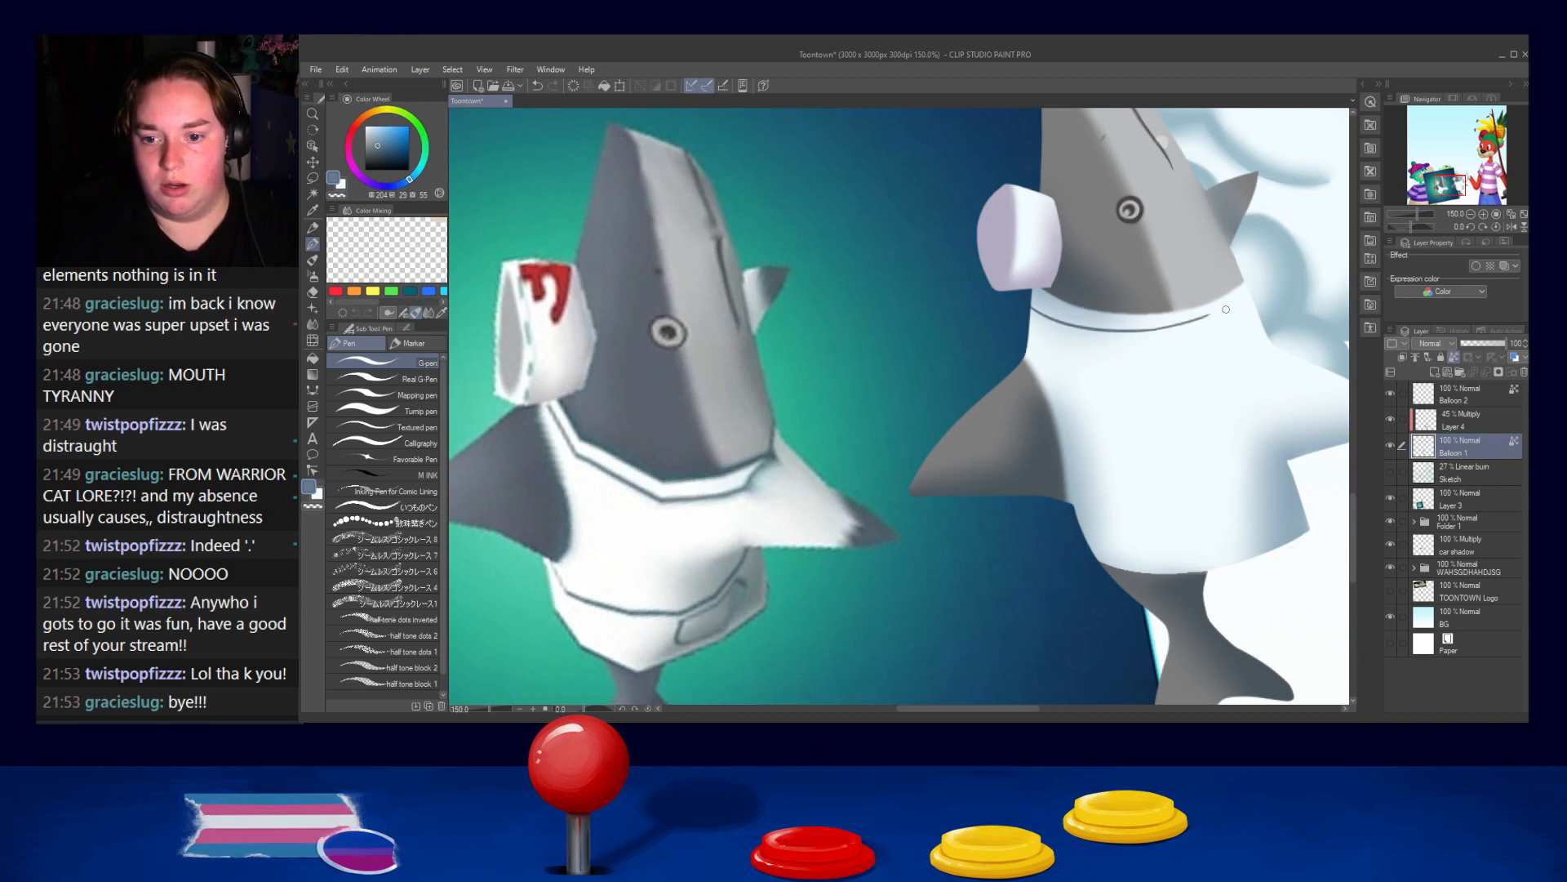
key(ctrl+z)
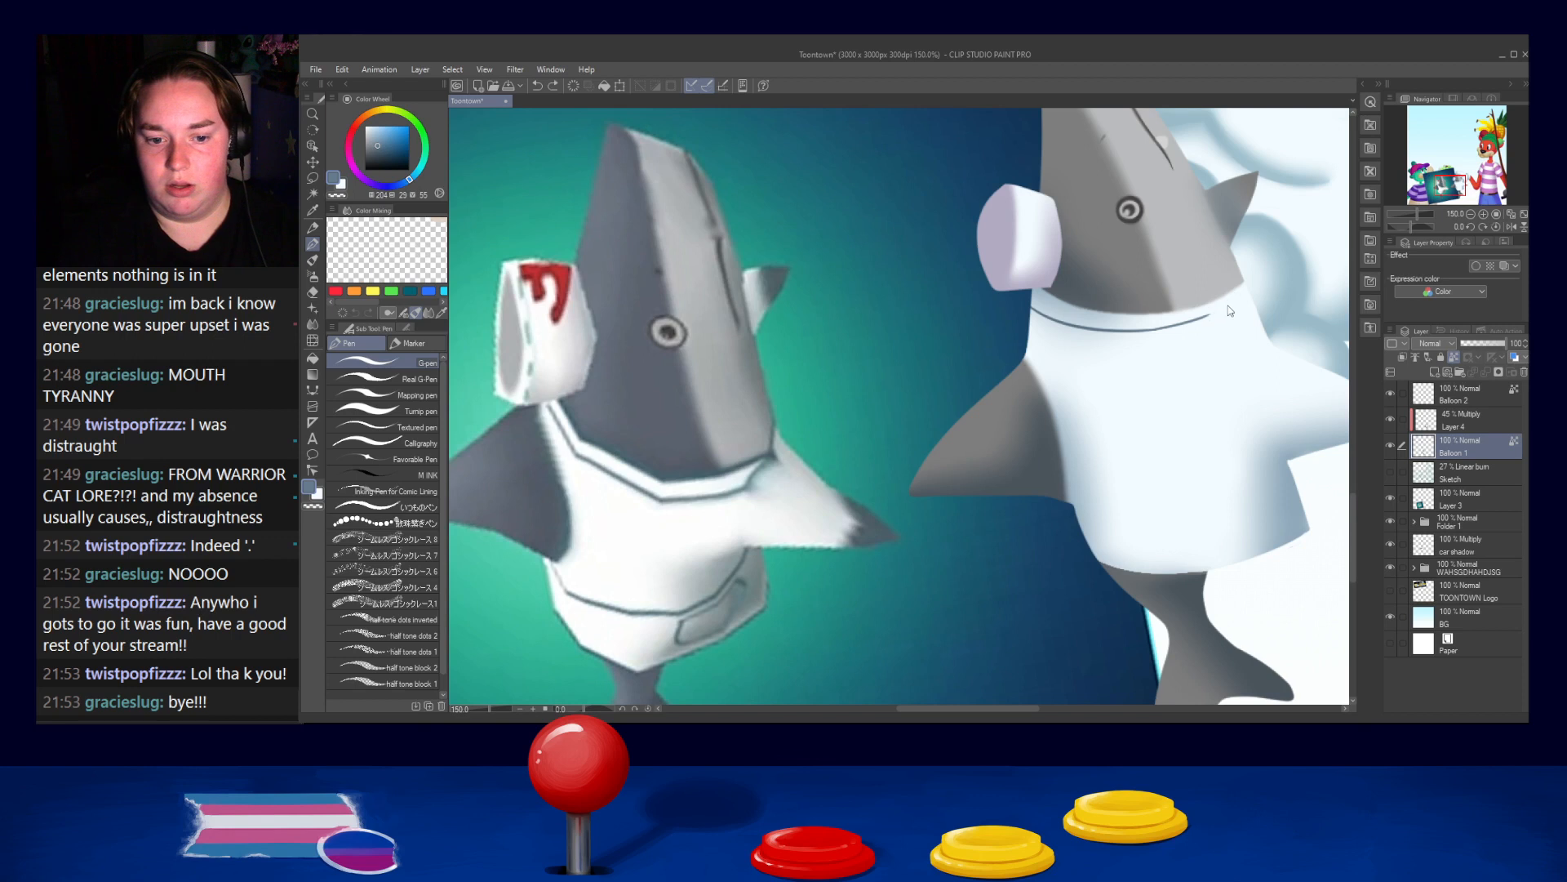
mouse_move(1131, 332)
mouse_down()
mouse_move(1213, 319)
mouse_move(1176, 346)
mouse_up()
key(ctrl+z)
Draw the curved seam across the lower shirt and a small pocket outline beneath it in the same grey-blue
drag(1222, 421, 1038, 467)
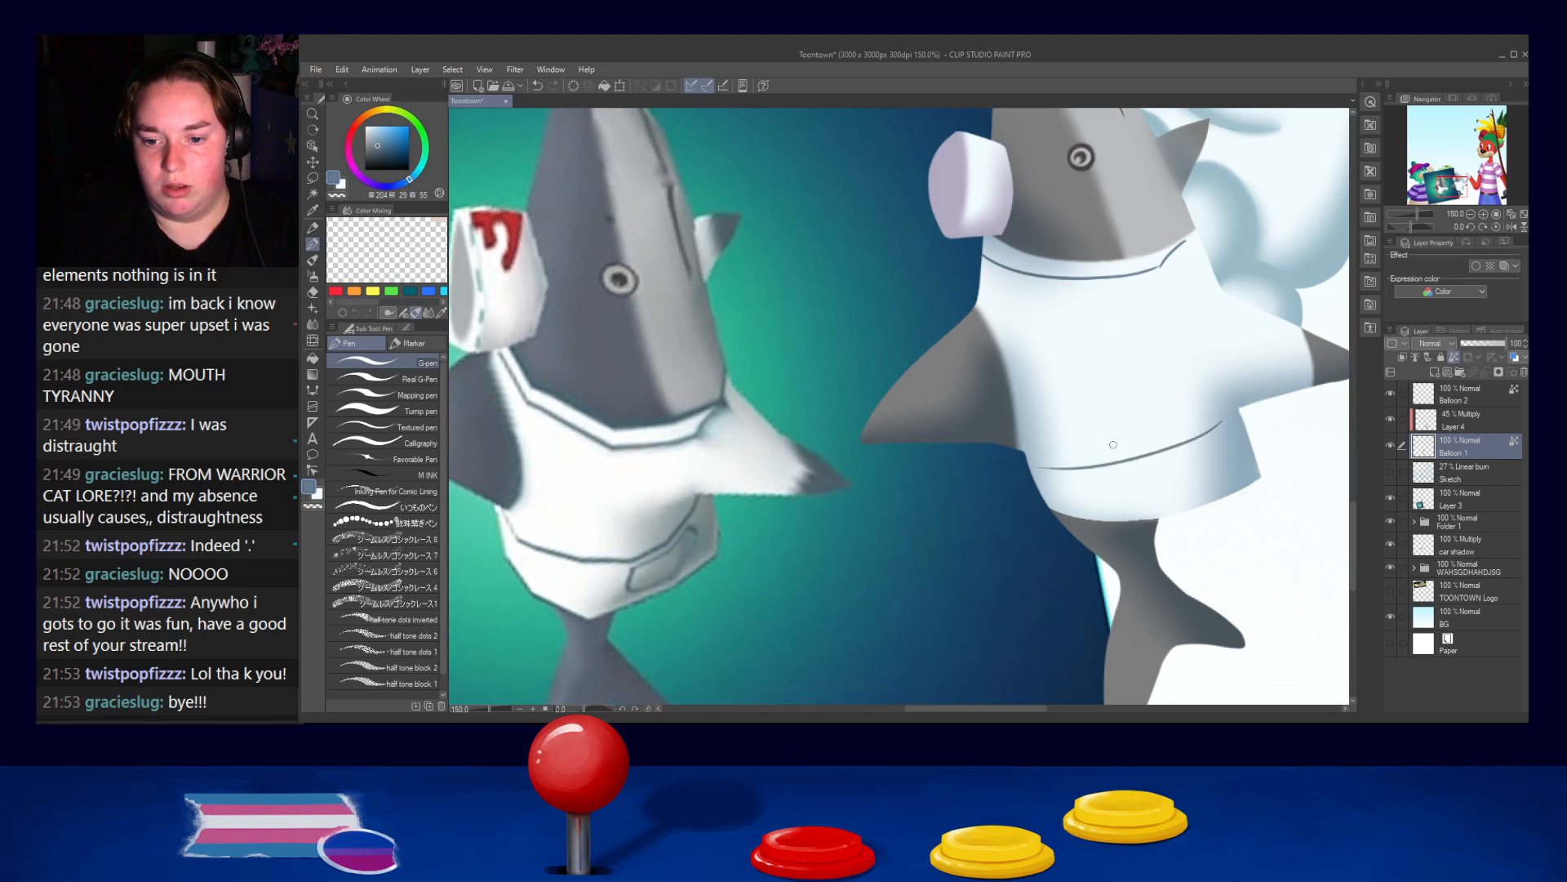
mouse_move(1179, 450)
mouse_down()
mouse_move(1217, 481)
mouse_move(1182, 464)
mouse_move(1223, 448)
mouse_move(1220, 482)
mouse_move(1219, 436)
mouse_move(1225, 476)
mouse_up()
key(ctrl+z)
key(ctrl+z)
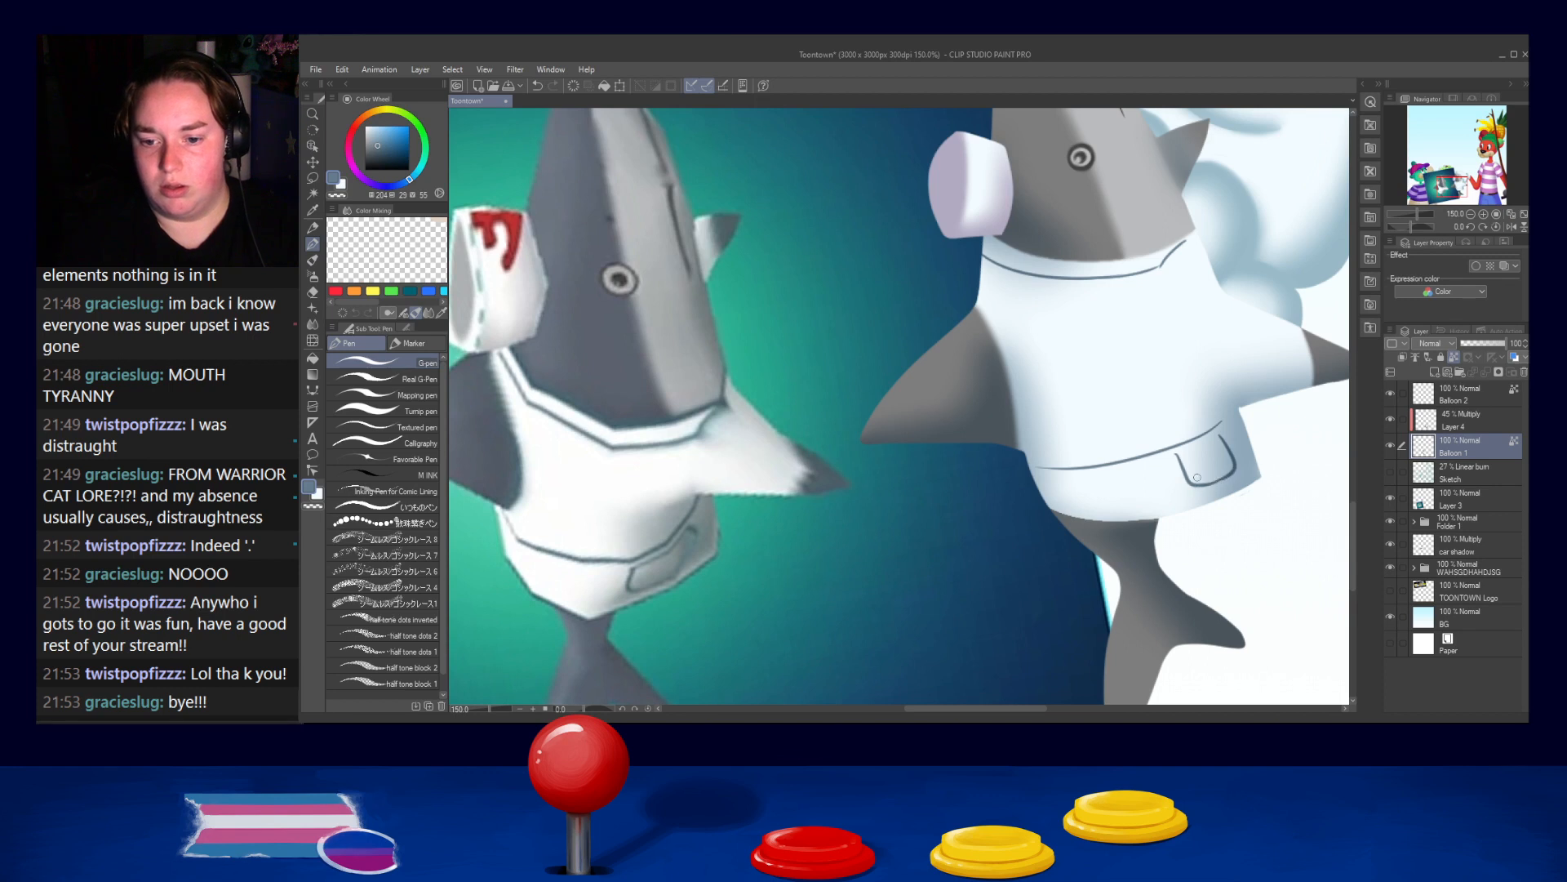
Soften the shirt's collar, seam and pocket lines with the Blur tool, reducing the brush size for finer control
key(j)
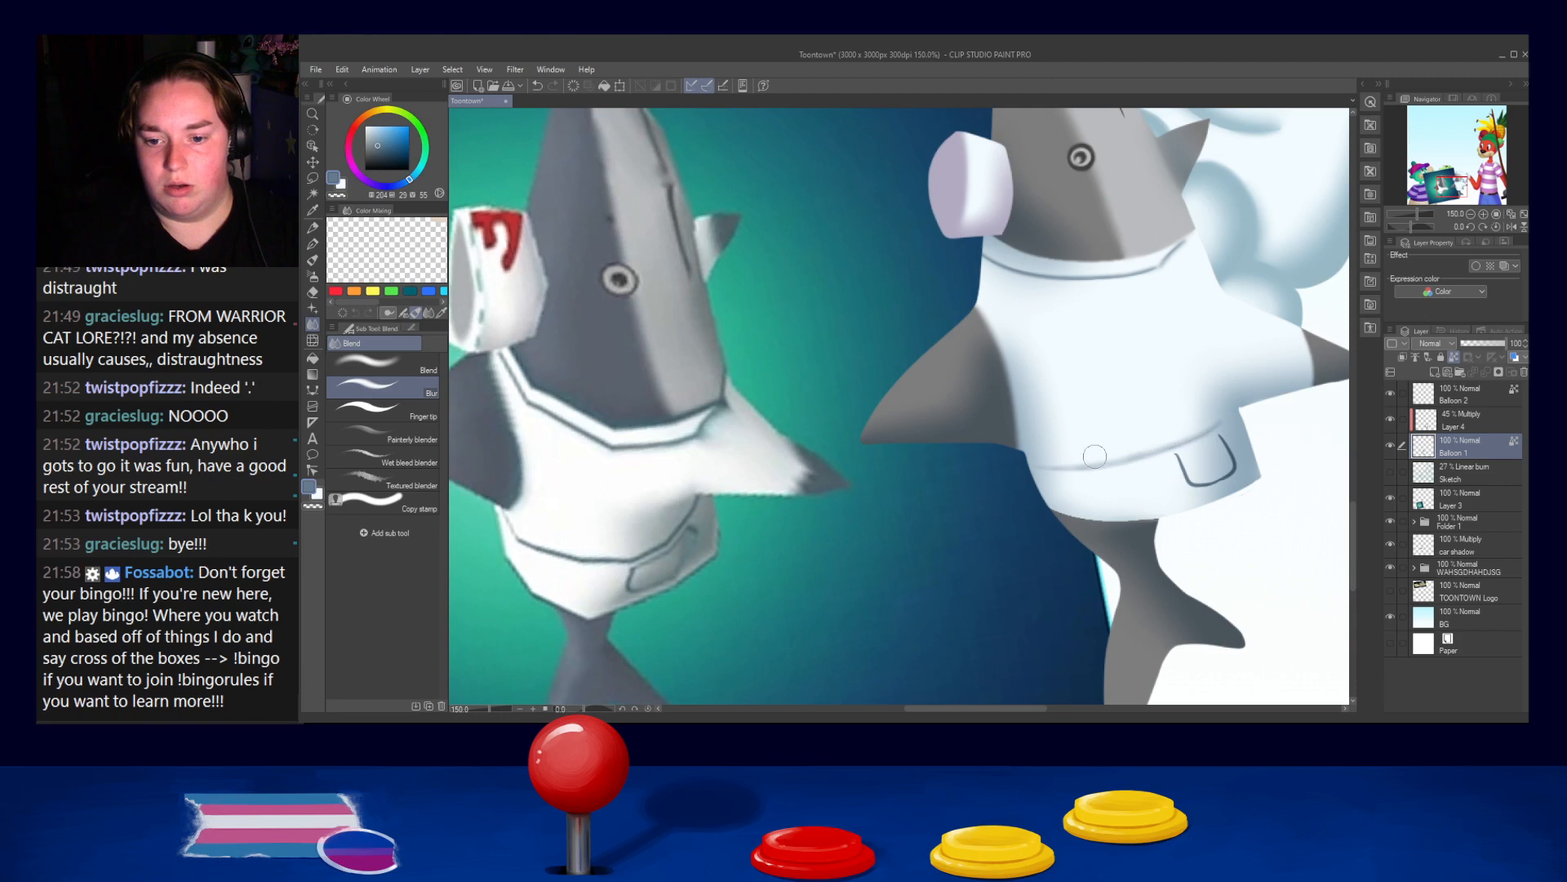
key(ctrl+z)
key(ctrl+z)
key(bracketleft)
key(bracketleft)
key(bracketleft)
key(bracketleft)
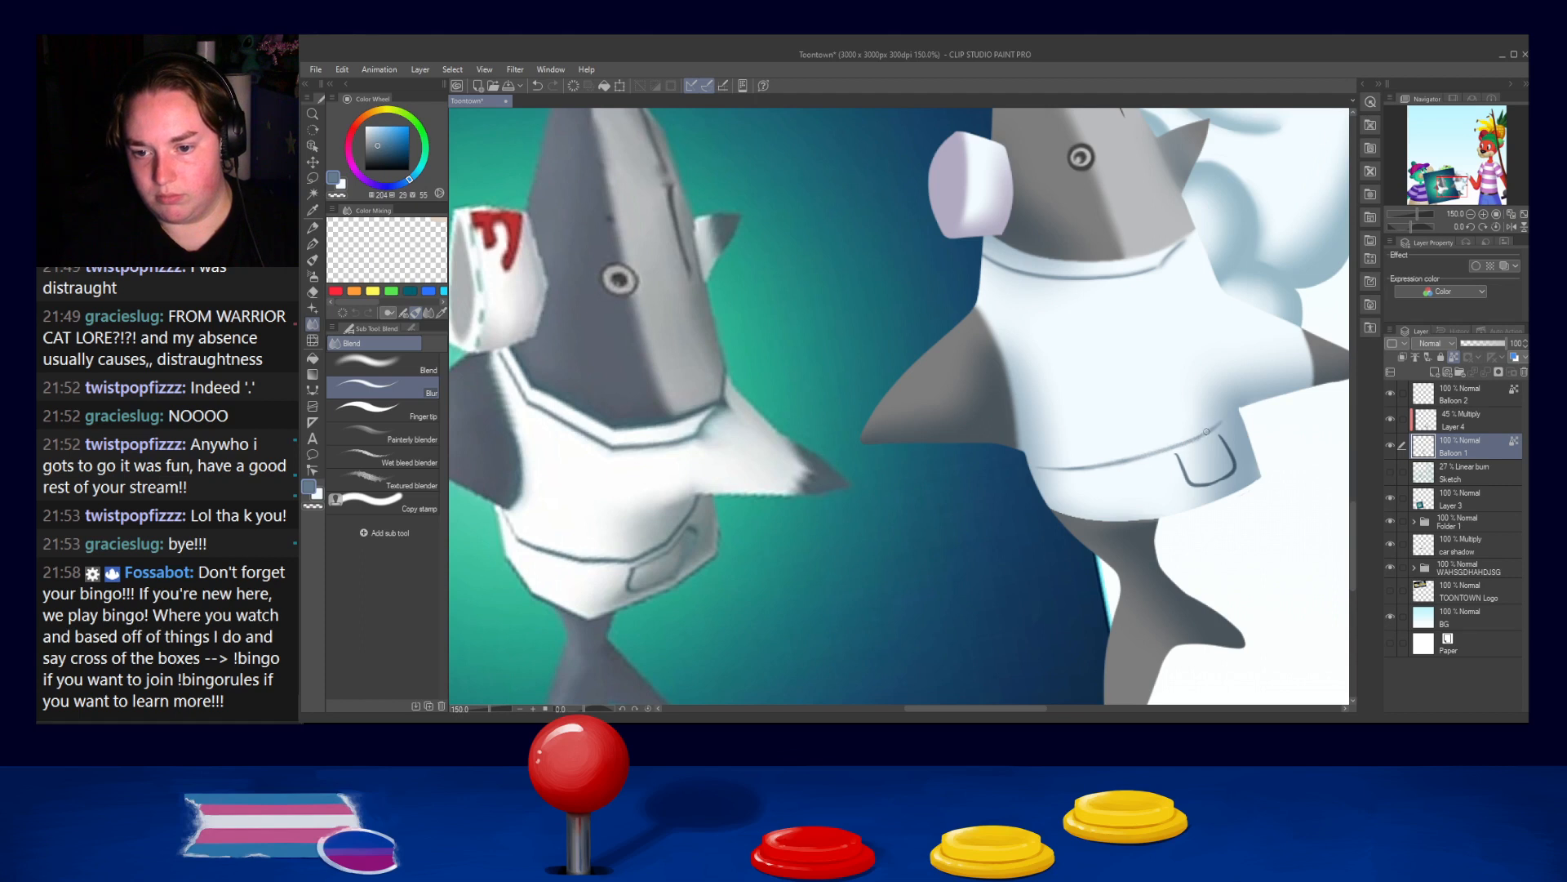
mouse_move(1171, 463)
mouse_down()
mouse_move(1211, 482)
mouse_move(1190, 482)
mouse_move(1182, 470)
mouse_move(1234, 476)
mouse_move(1202, 487)
mouse_move(1234, 447)
mouse_move(1225, 517)
mouse_move(1230, 455)
mouse_up()
key(ctrl+z)
key([)
key([)
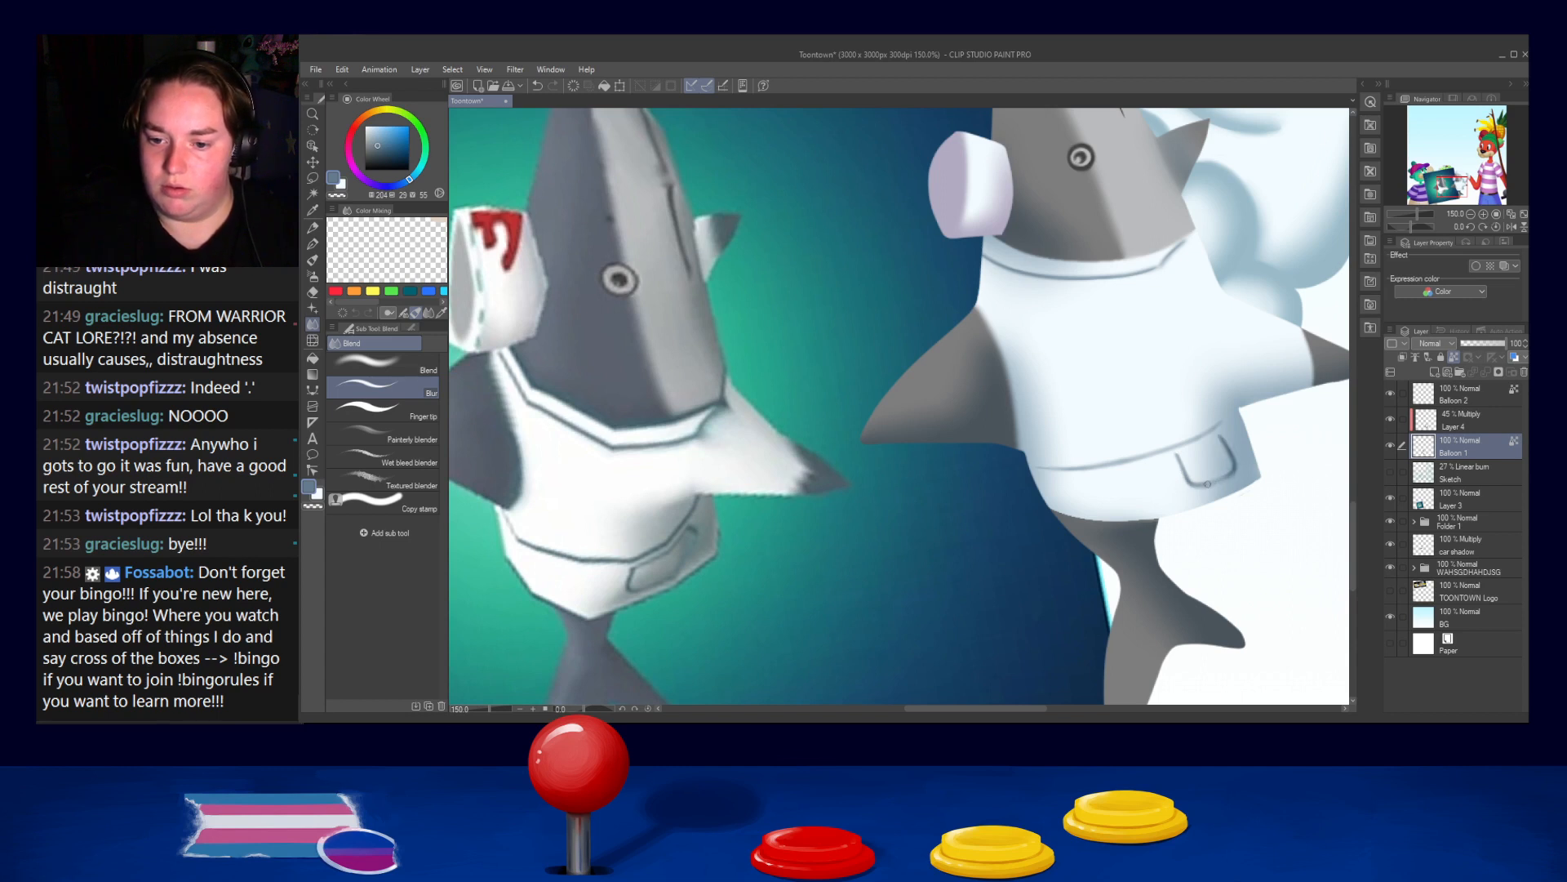
Blur the upper end of the dark line on the shark's head beside the gloved finger
scroll(1225, 261, down, 5)
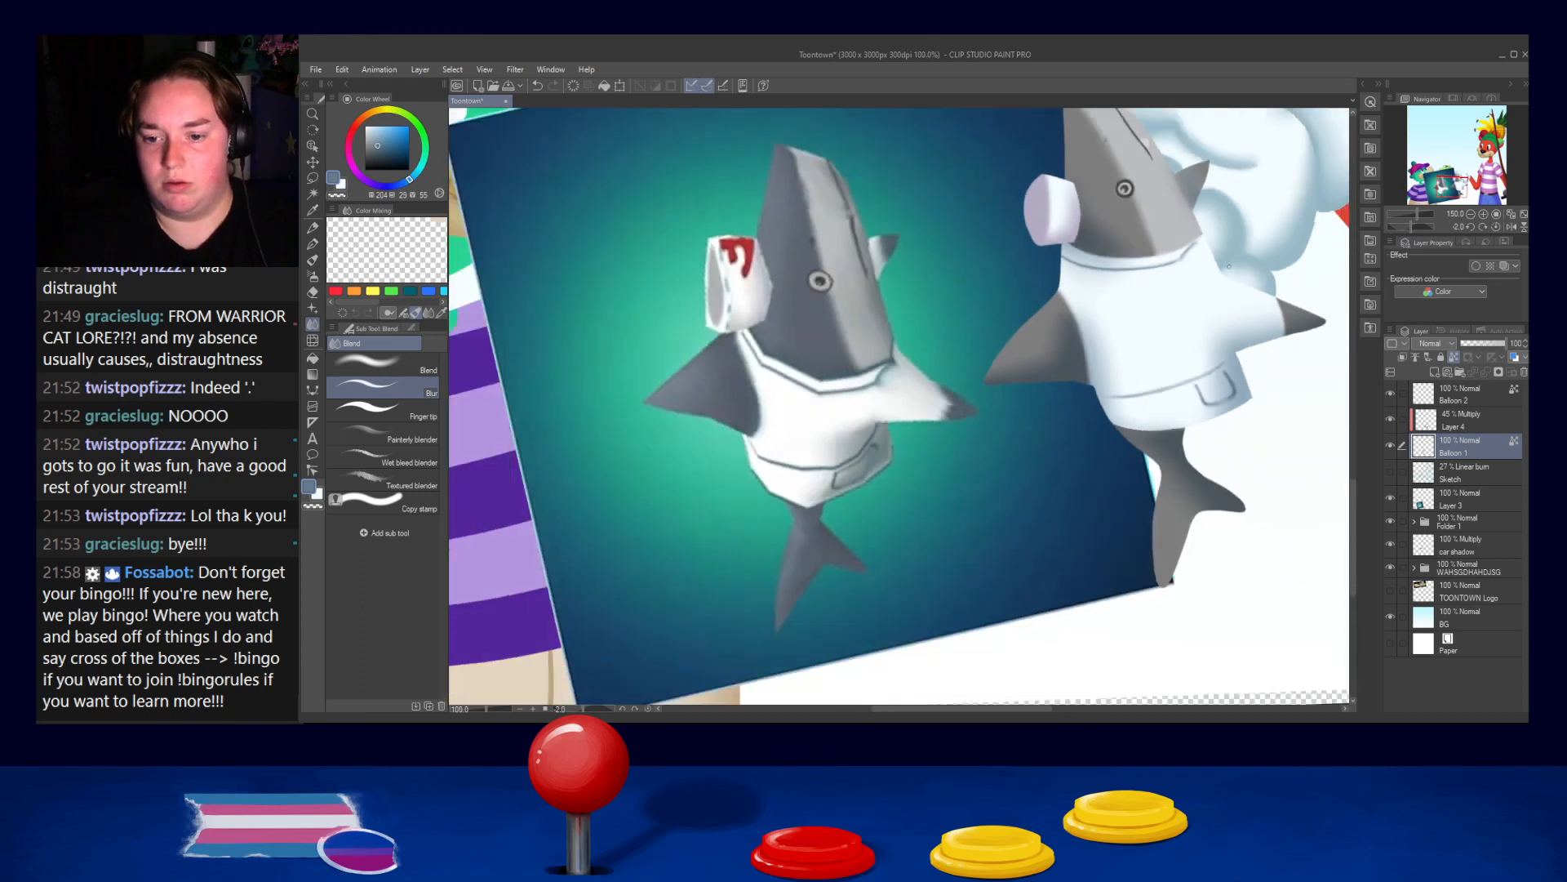
drag(1251, 266, 1220, 304)
scroll(1220, 304, down, 3)
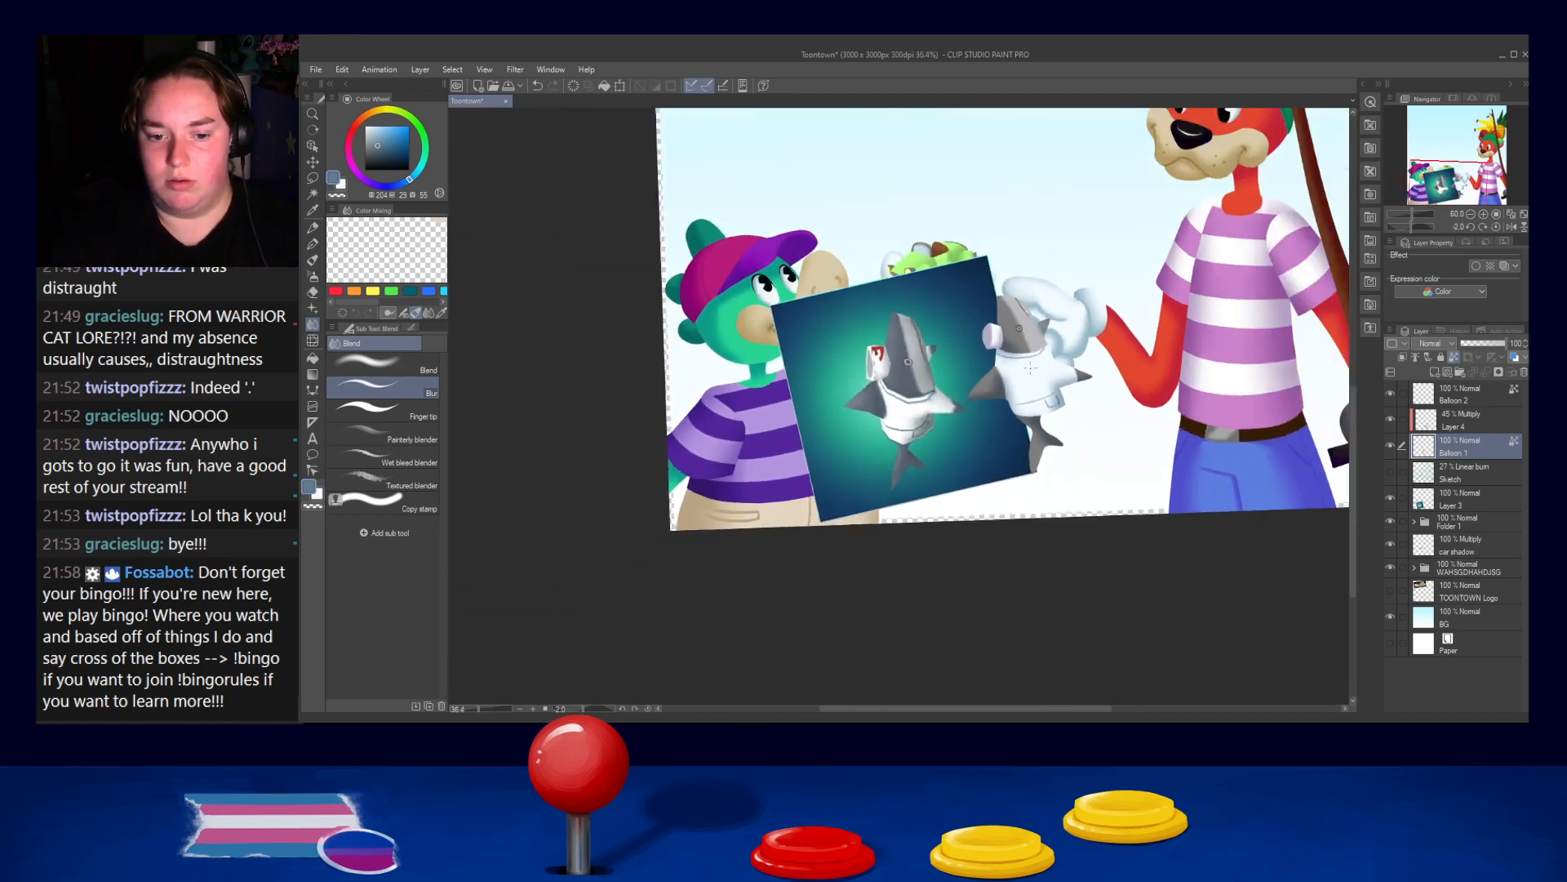
scroll(1061, 360, up, 6)
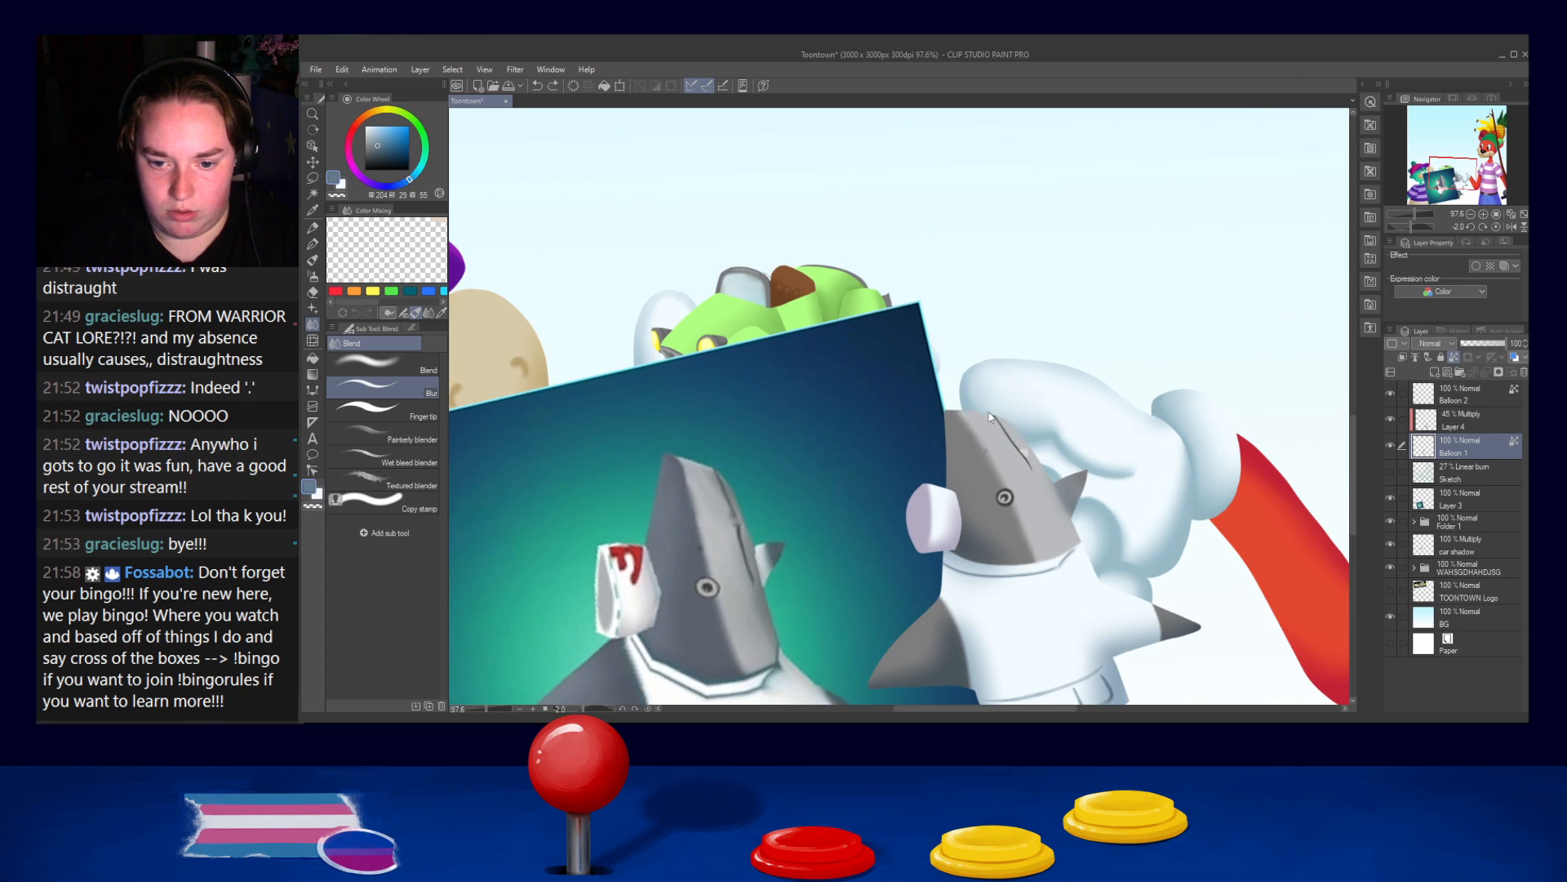
drag(983, 406, 981, 409)
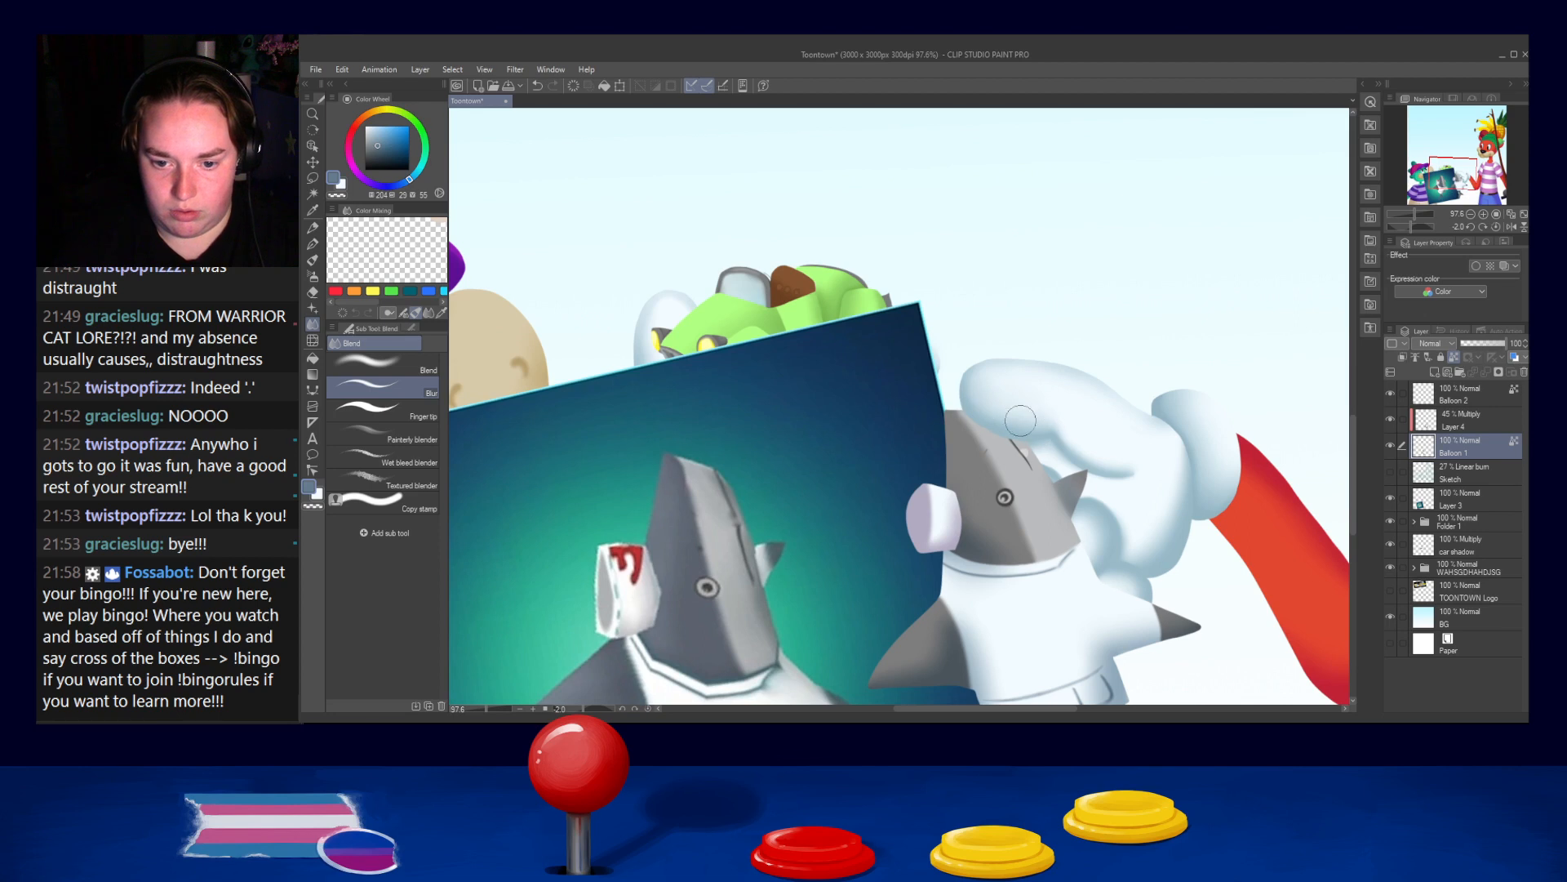
scroll(1020, 376, down, 5)
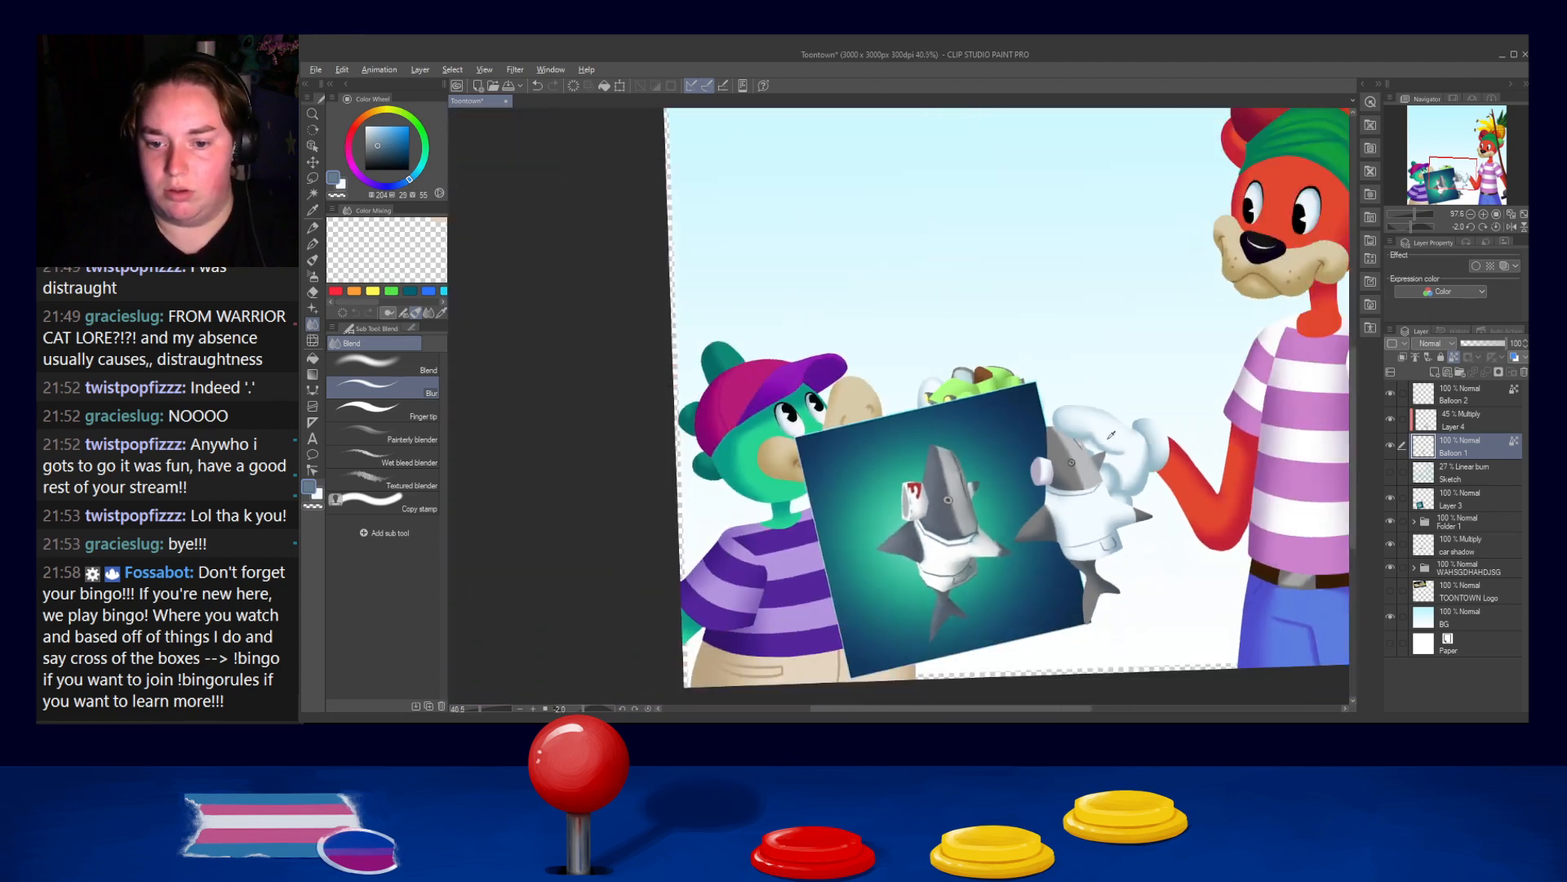
scroll(1110, 433, up, 5)
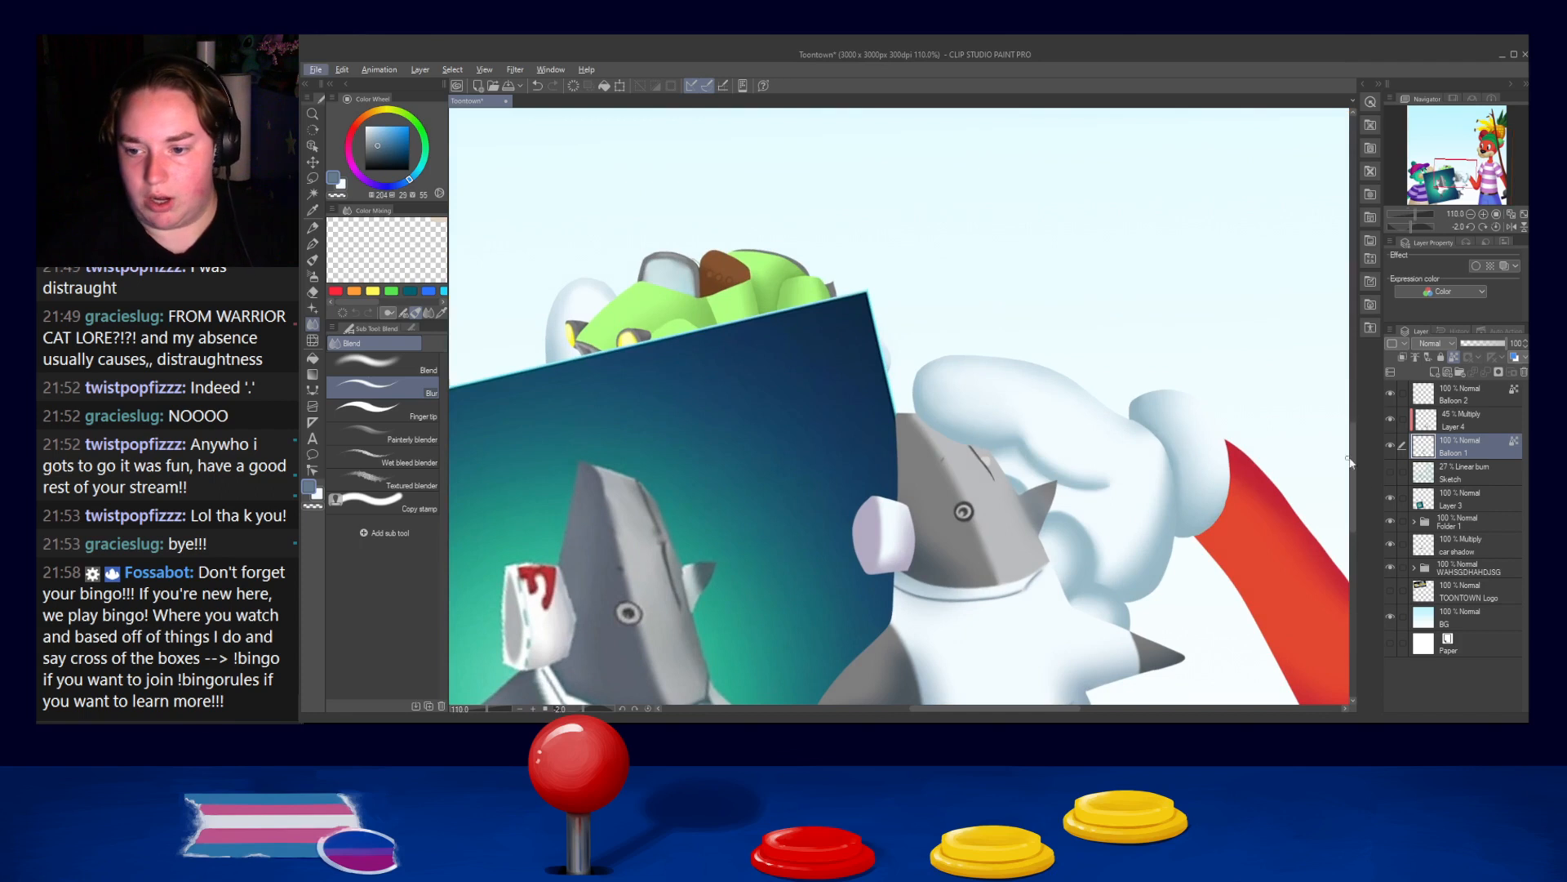
Blur the shading on the shark's head beneath the gloved finger on the 45% Multiply layer, using a larger brush
click(1449, 424)
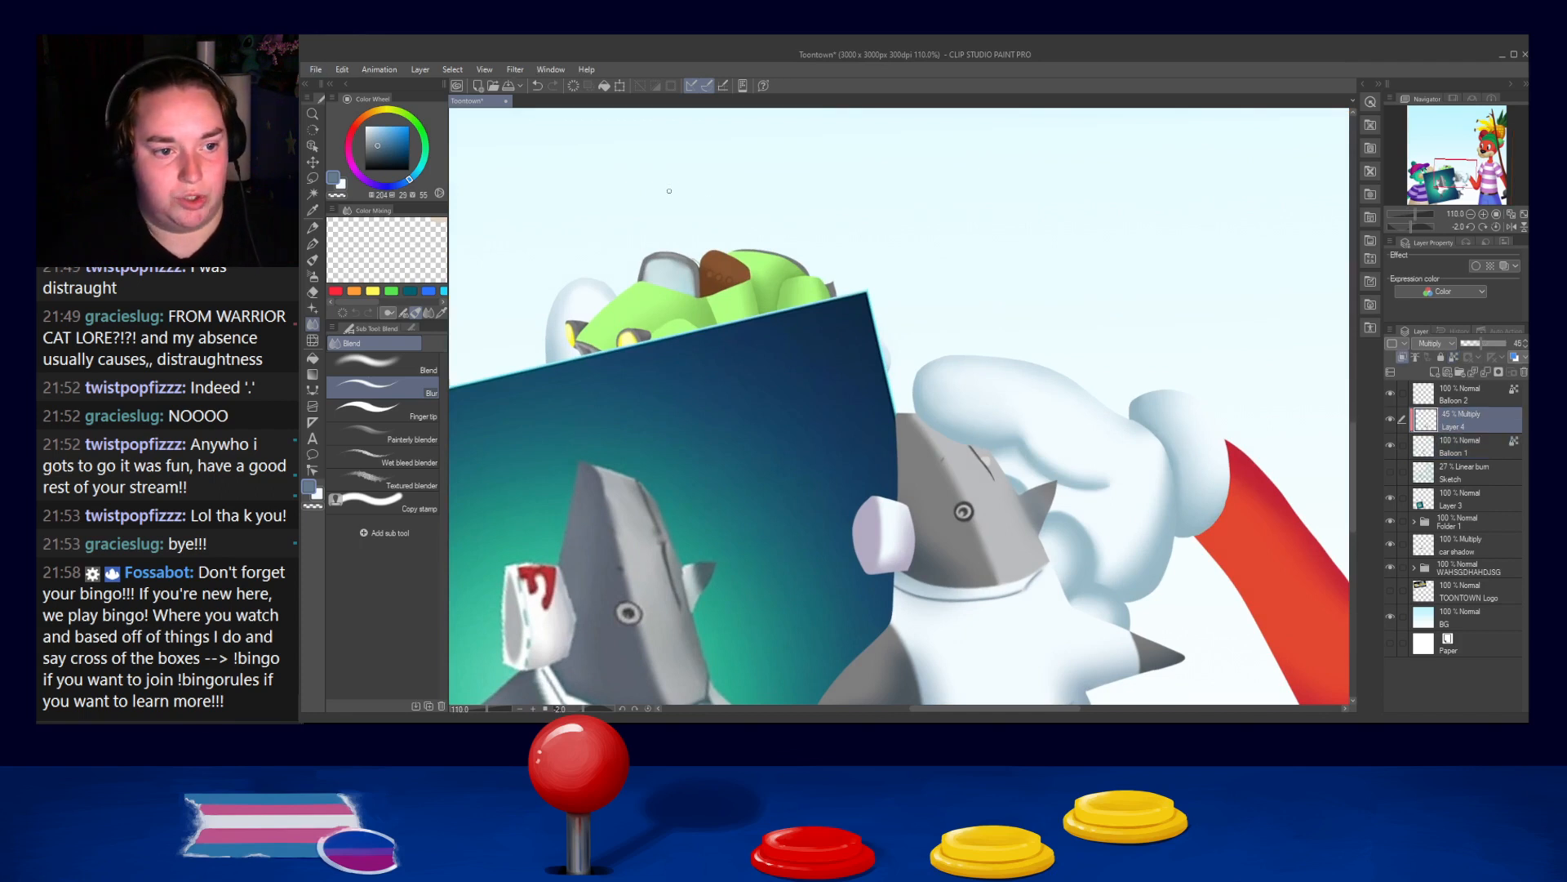
click(313, 244)
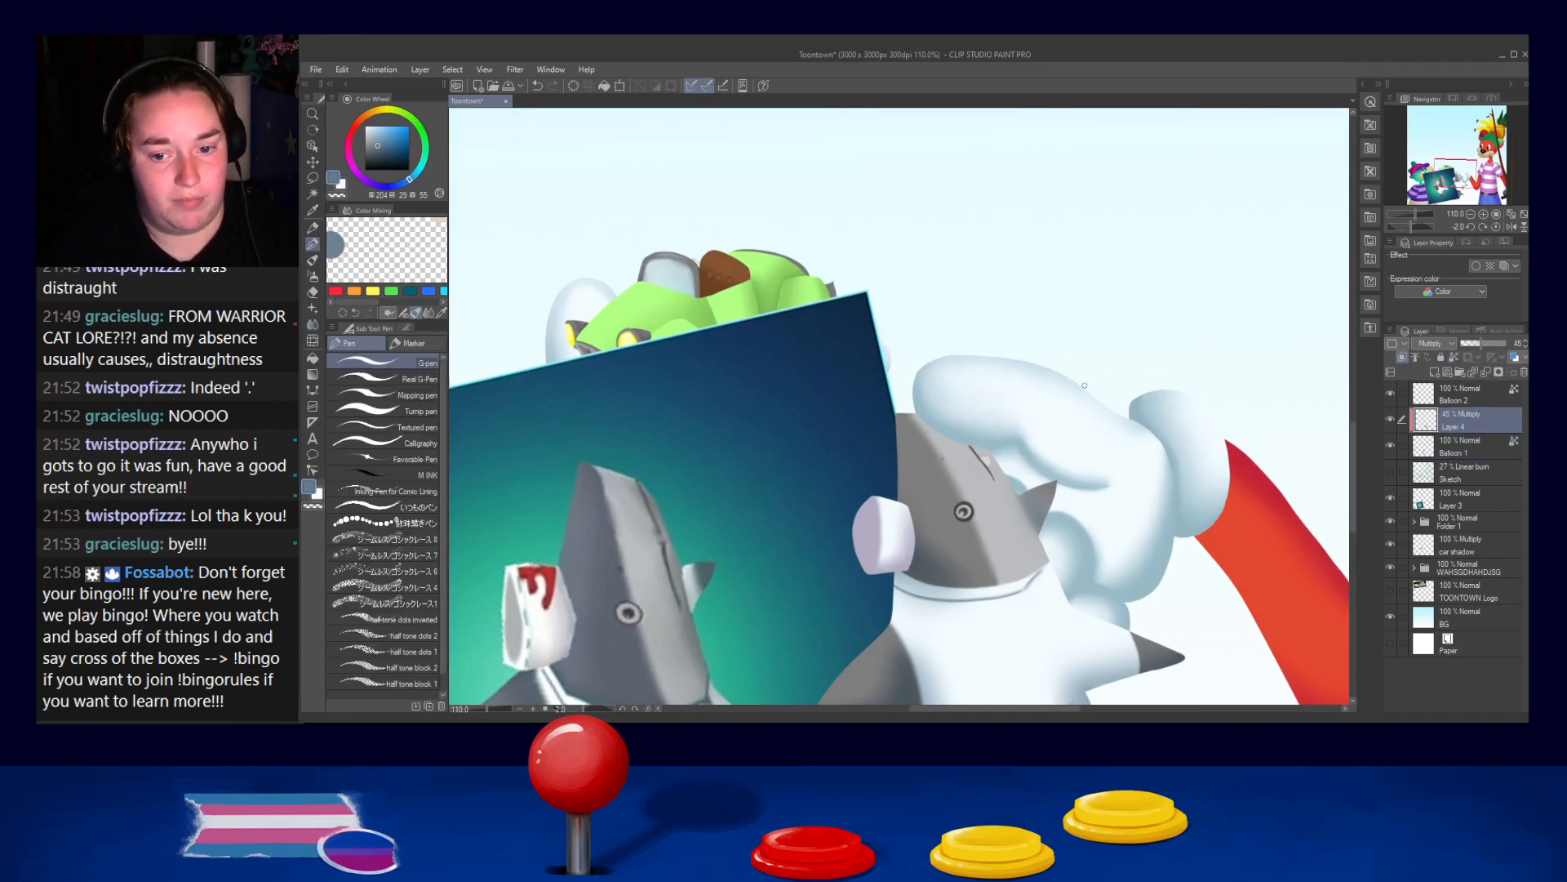
mouse_move(935, 426)
mouse_down()
mouse_move(1011, 466)
mouse_move(906, 411)
mouse_move(991, 467)
mouse_up()
key(ctrl+z)
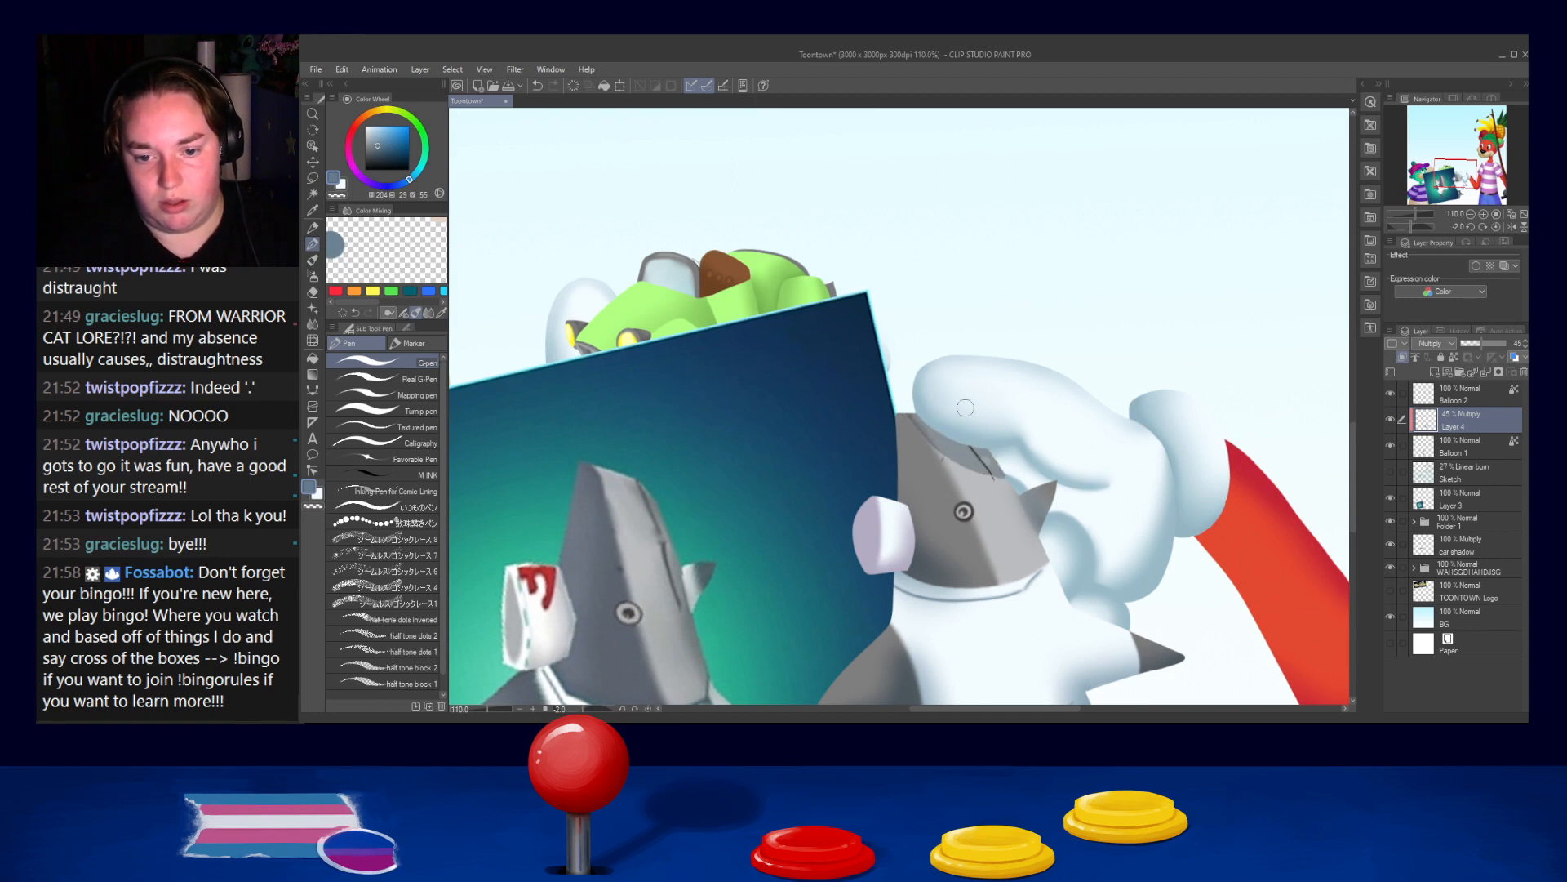
click(312, 324)
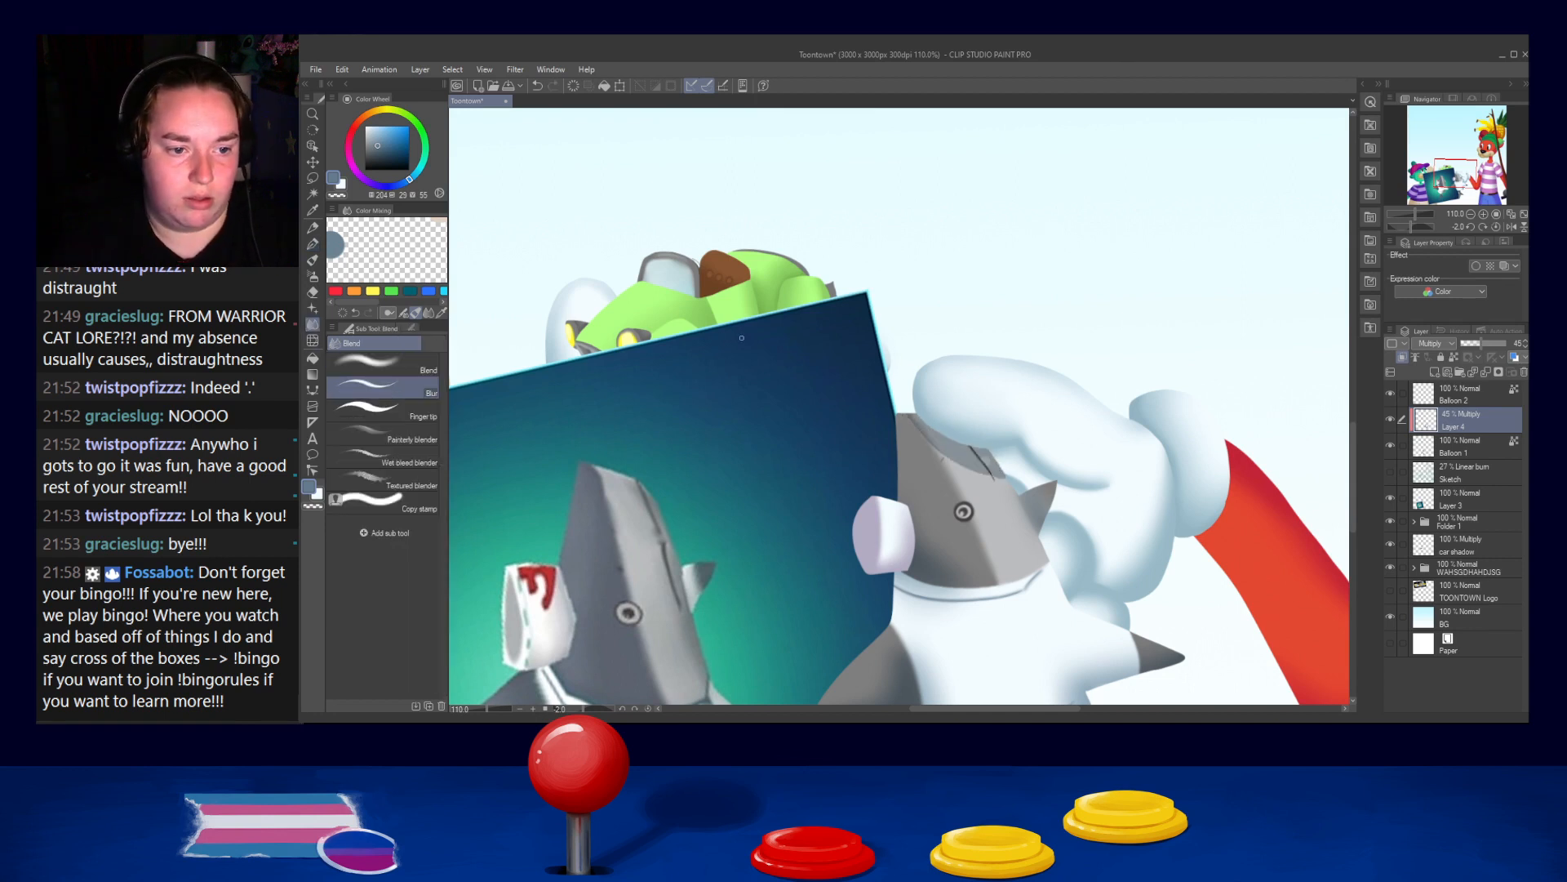
key(])
key(])
key(])
drag(910, 411, 924, 436)
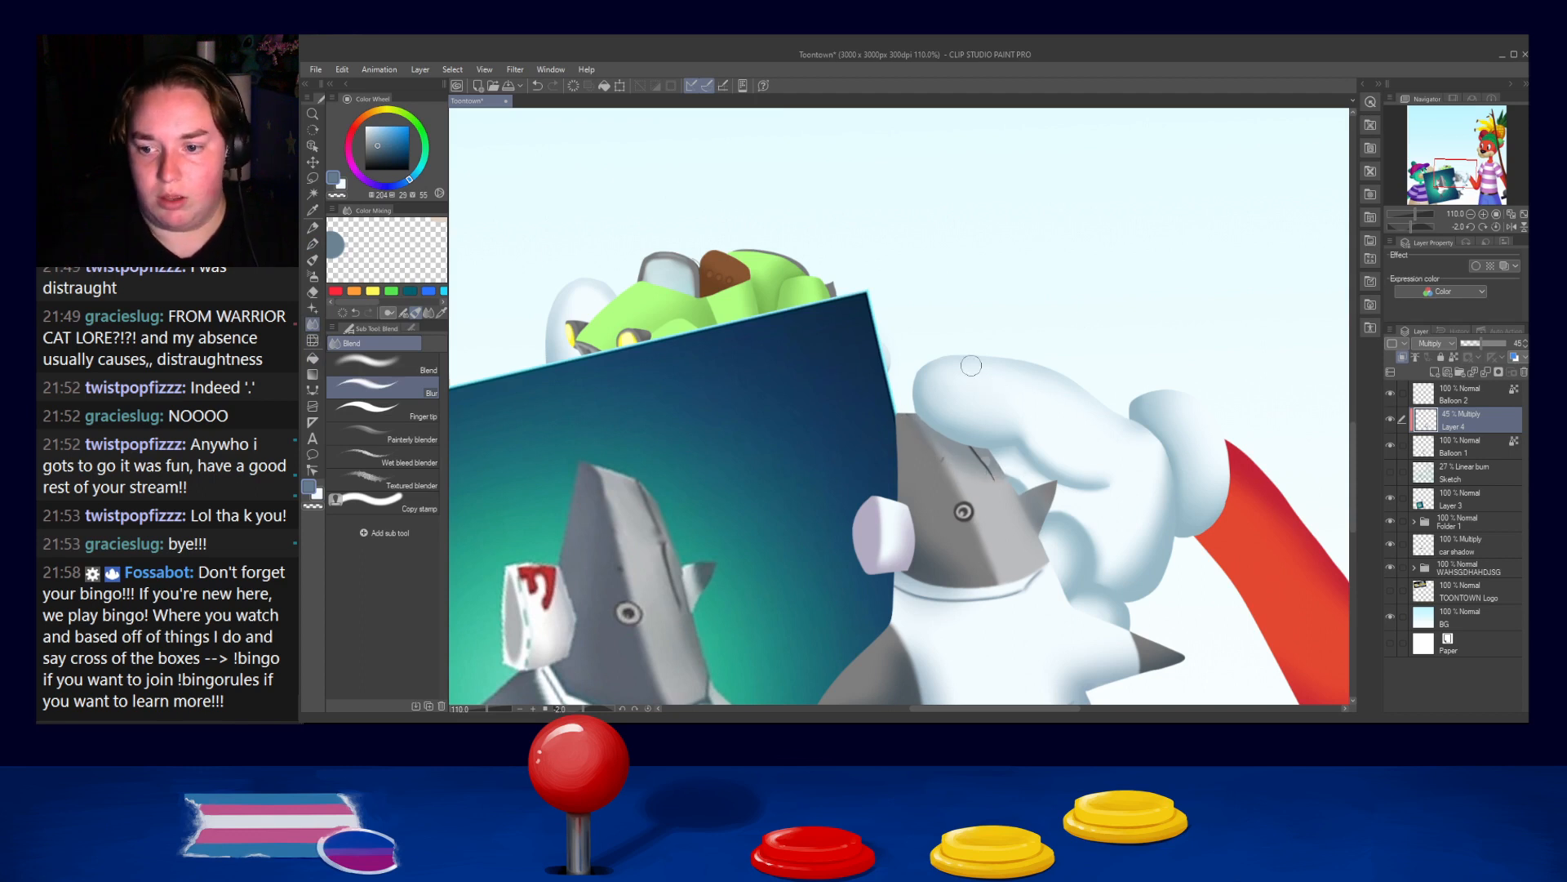
Hide the reference image layer and check the shark against both characters
scroll(912, 341, down, 4)
scroll(931, 375, down, 2)
scroll(944, 397, up, 1)
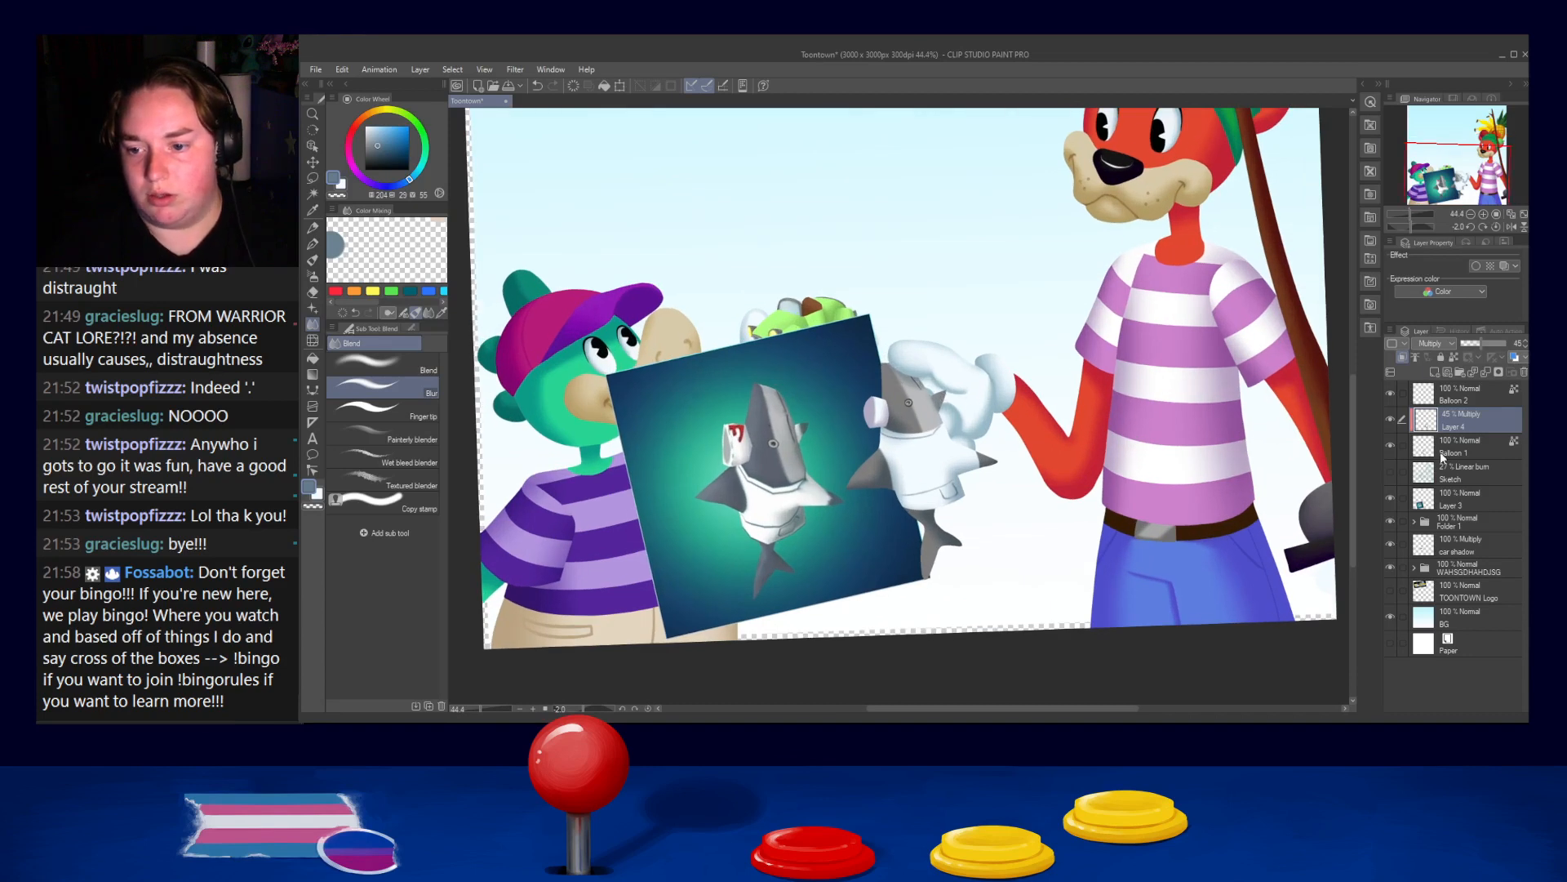
click(1391, 496)
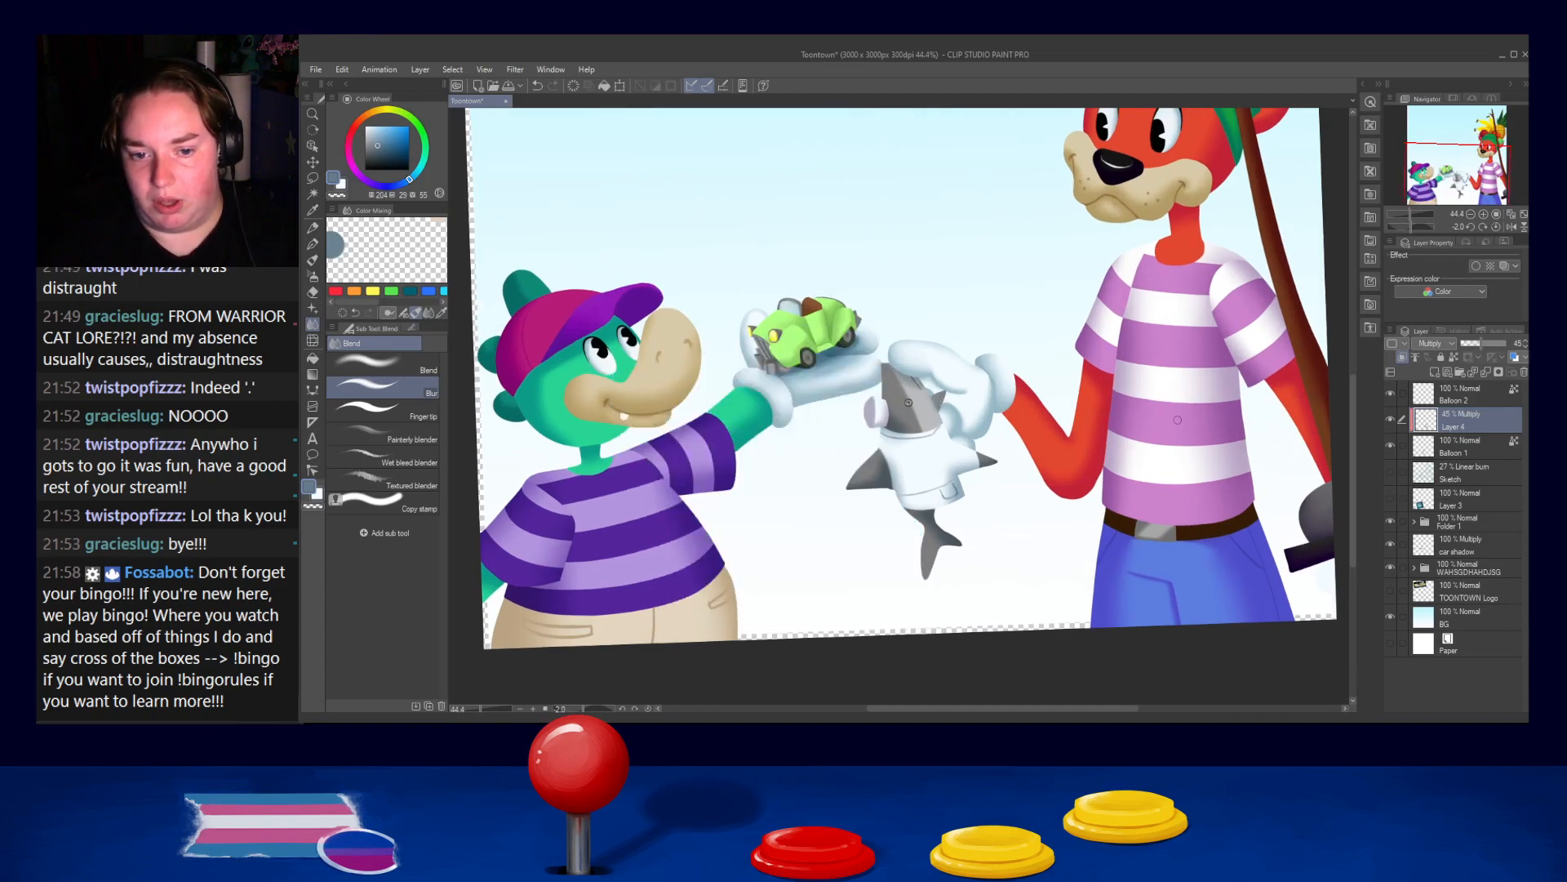
scroll(1178, 420, down, 2)
scroll(1098, 414, up, 4)
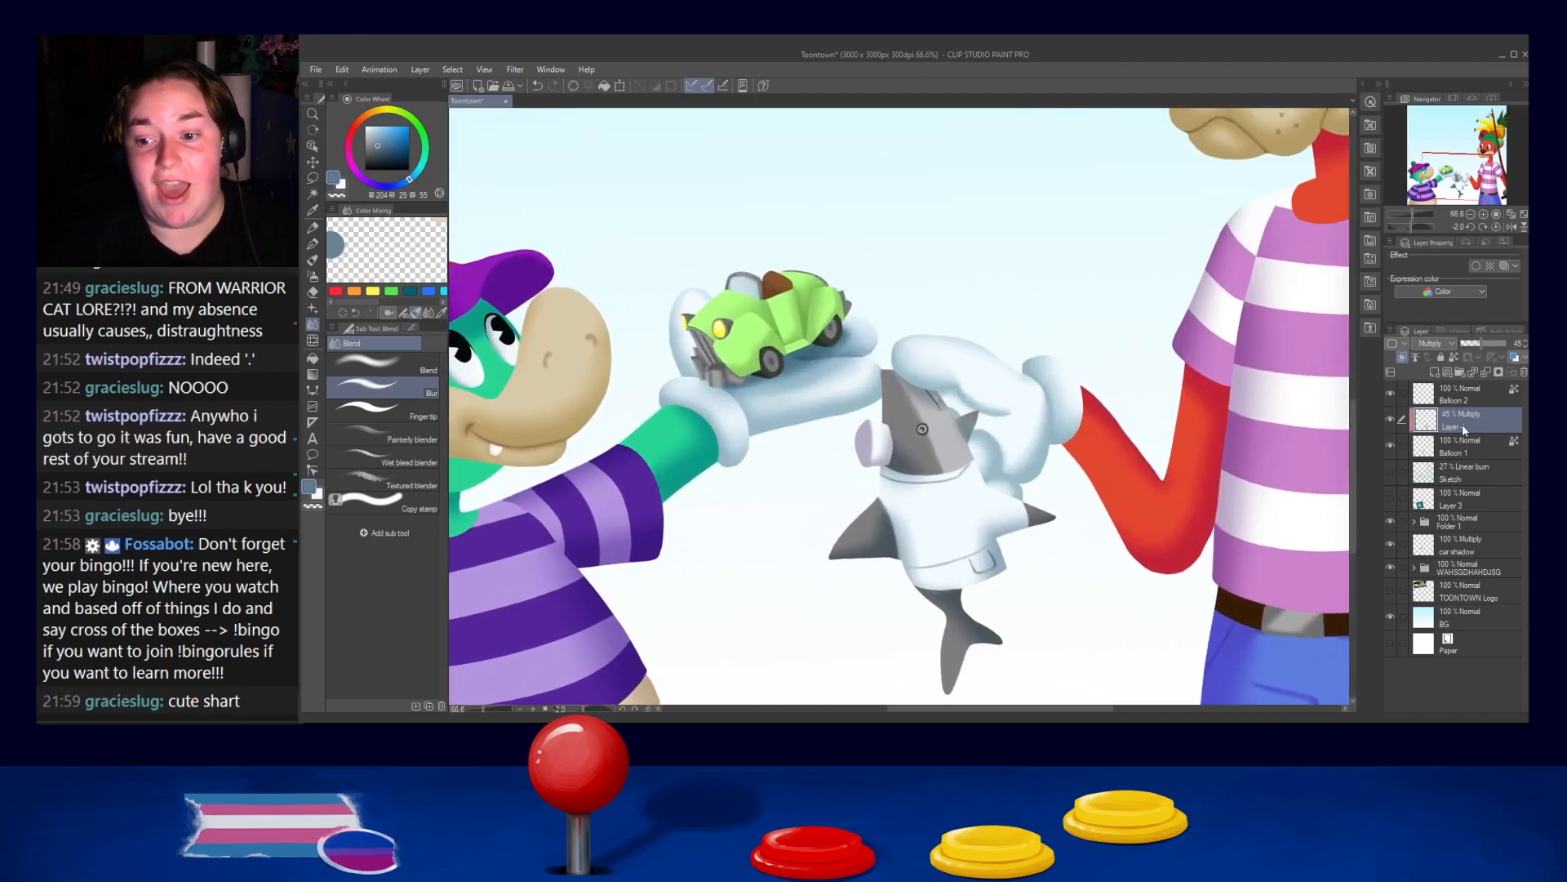
Select the car shadow layer and try an enlarged G-pen for a light-blue shadow on the glove behind the shark
click(1476, 566)
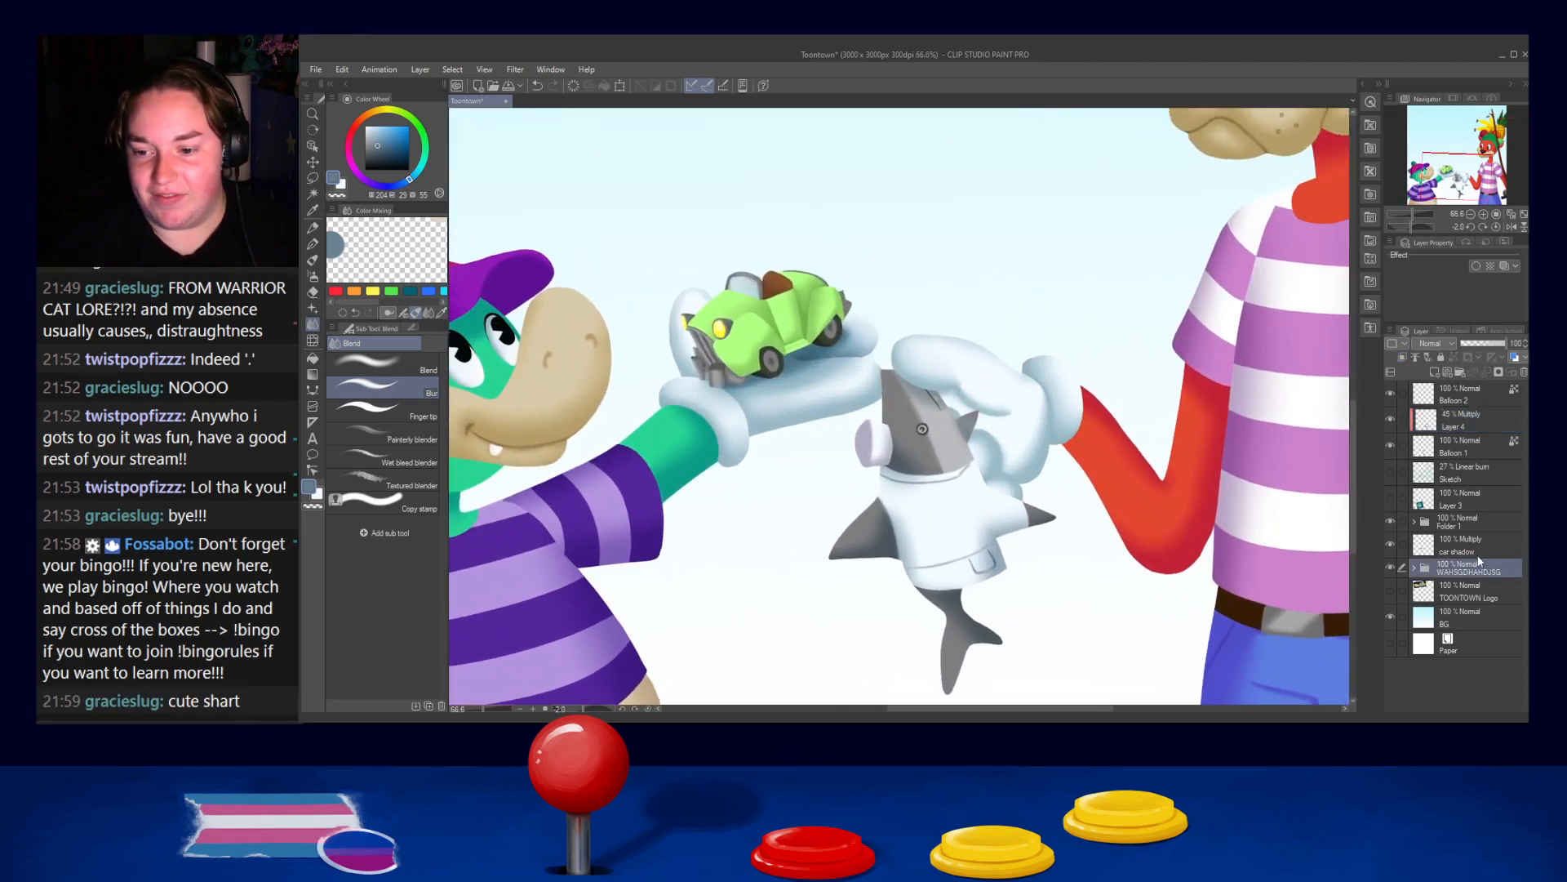
click(1478, 546)
drag(1068, 409, 1044, 427)
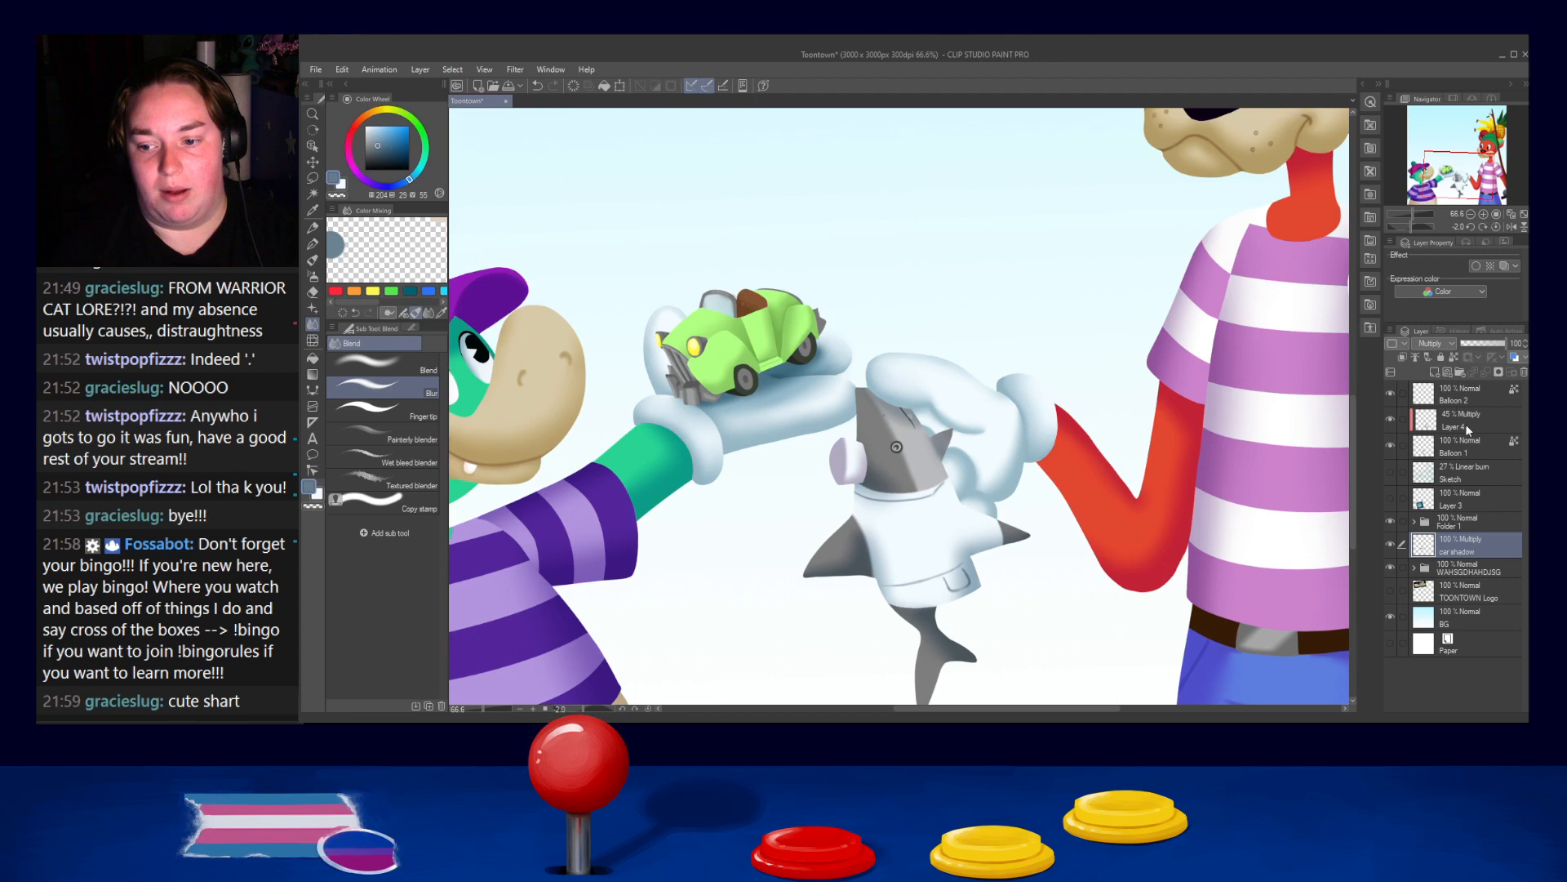
click(314, 244)
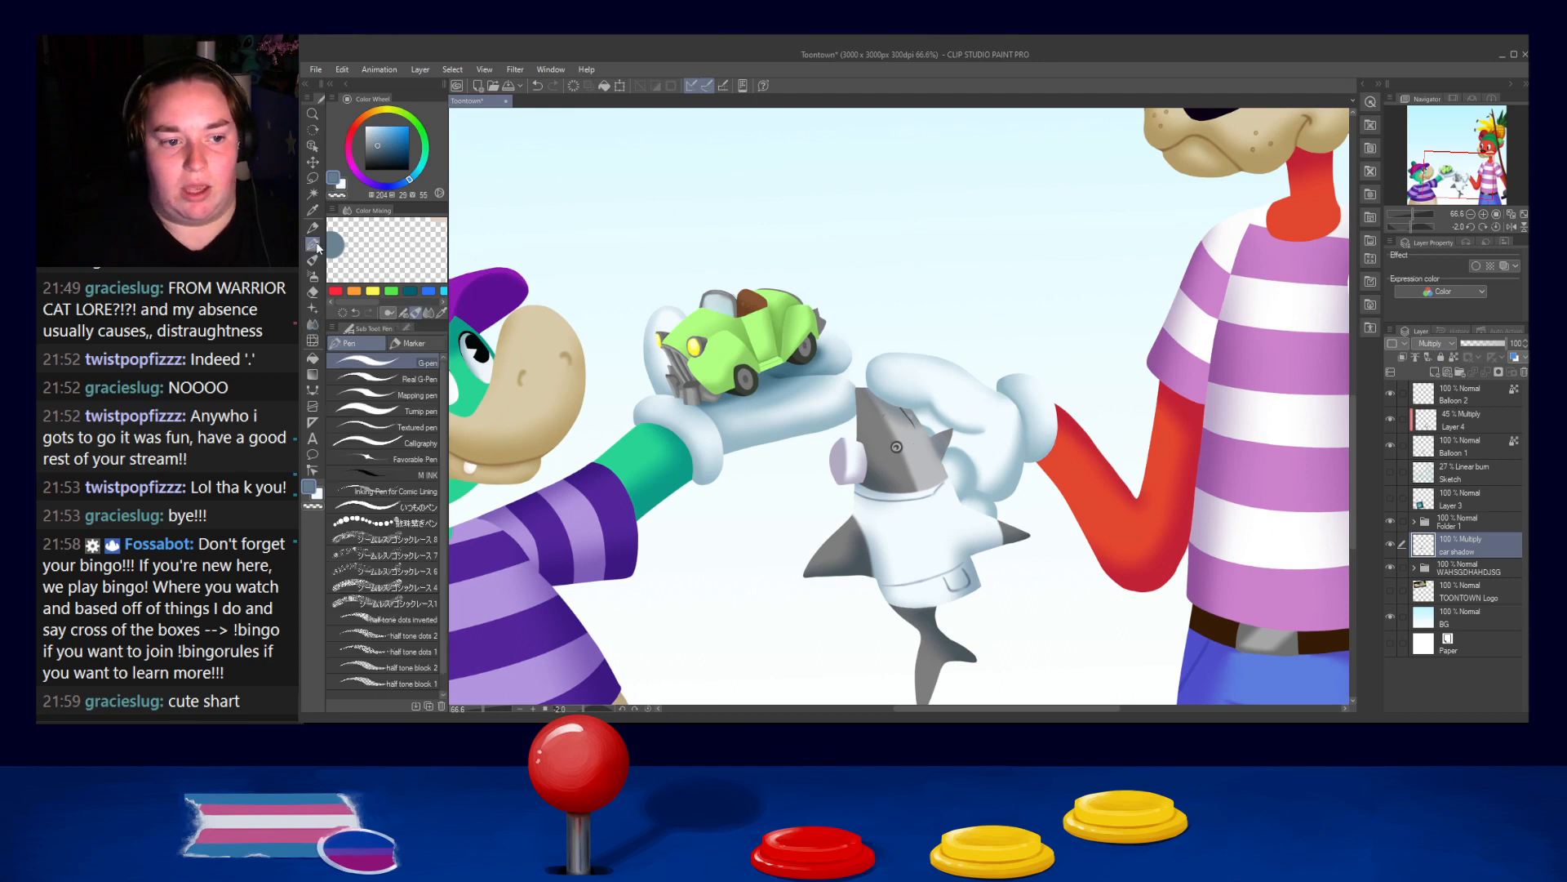
key(])
key(])
key(])
key(])
key(])
key(])
alt+click(989, 481)
drag(907, 400, 992, 536)
key(ctrl+z)
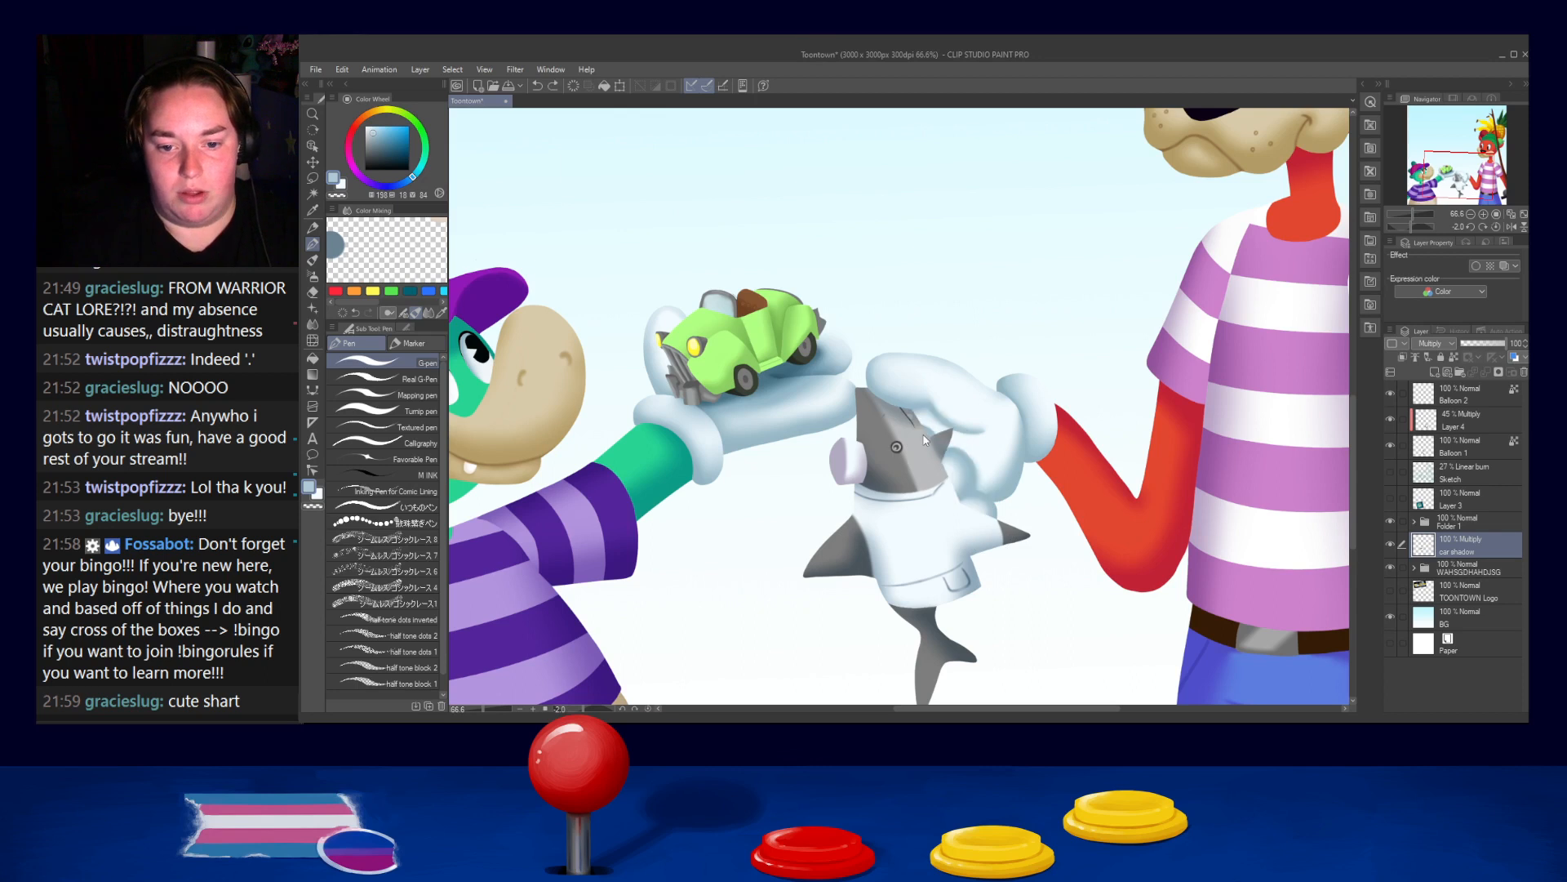
drag(931, 433, 1006, 510)
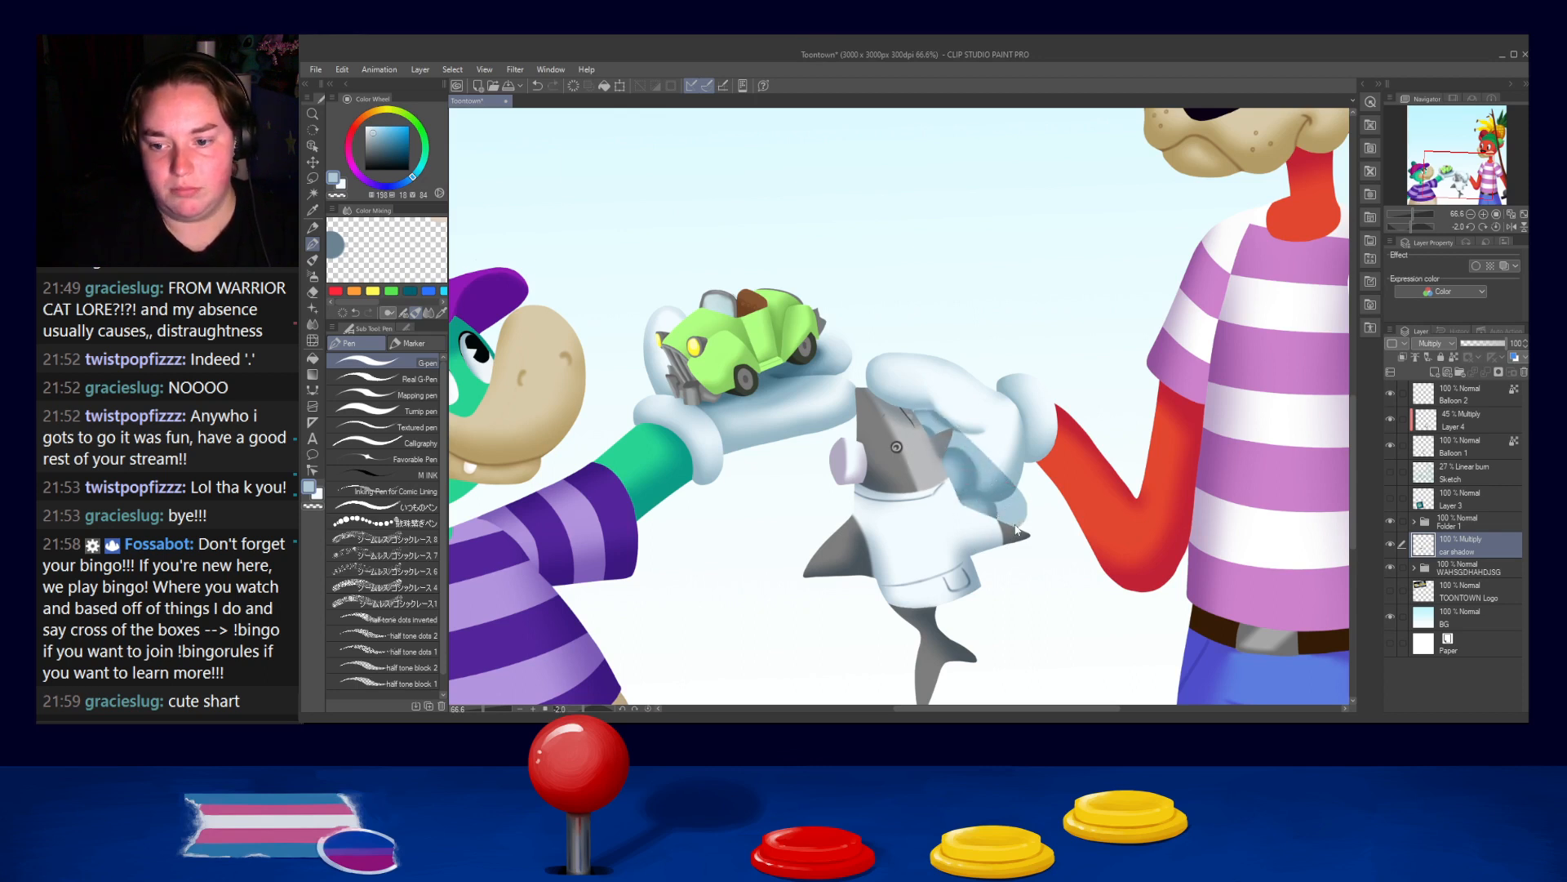
key(ctrl+z)
Clip the car shadow layer to the layer below and paint a dark-blue shadow on the glove behind the shark
click(1404, 358)
mouse_move(921, 454)
mouse_down()
mouse_move(965, 440)
mouse_move(946, 449)
mouse_move(933, 422)
mouse_move(971, 490)
mouse_move(1018, 506)
mouse_up()
key(ctrl+z)
alt+click(781, 372)
drag(931, 432, 987, 523)
key(ctrl+z)
drag(966, 471, 992, 531)
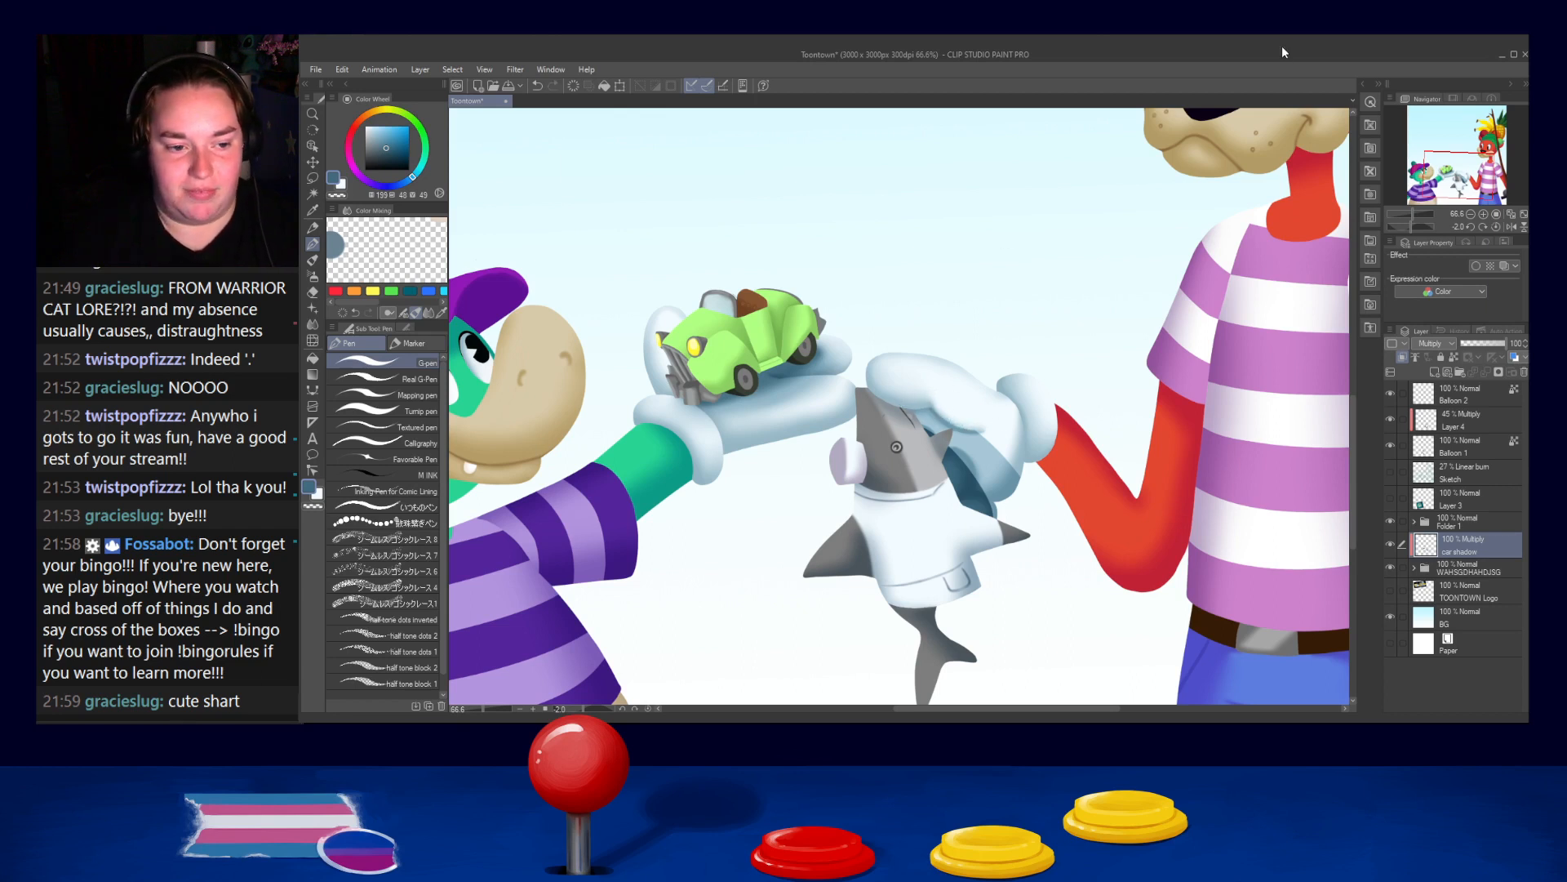
Soften the dark-blue shadow on the glove behind the shark with the Blur tool
click(313, 324)
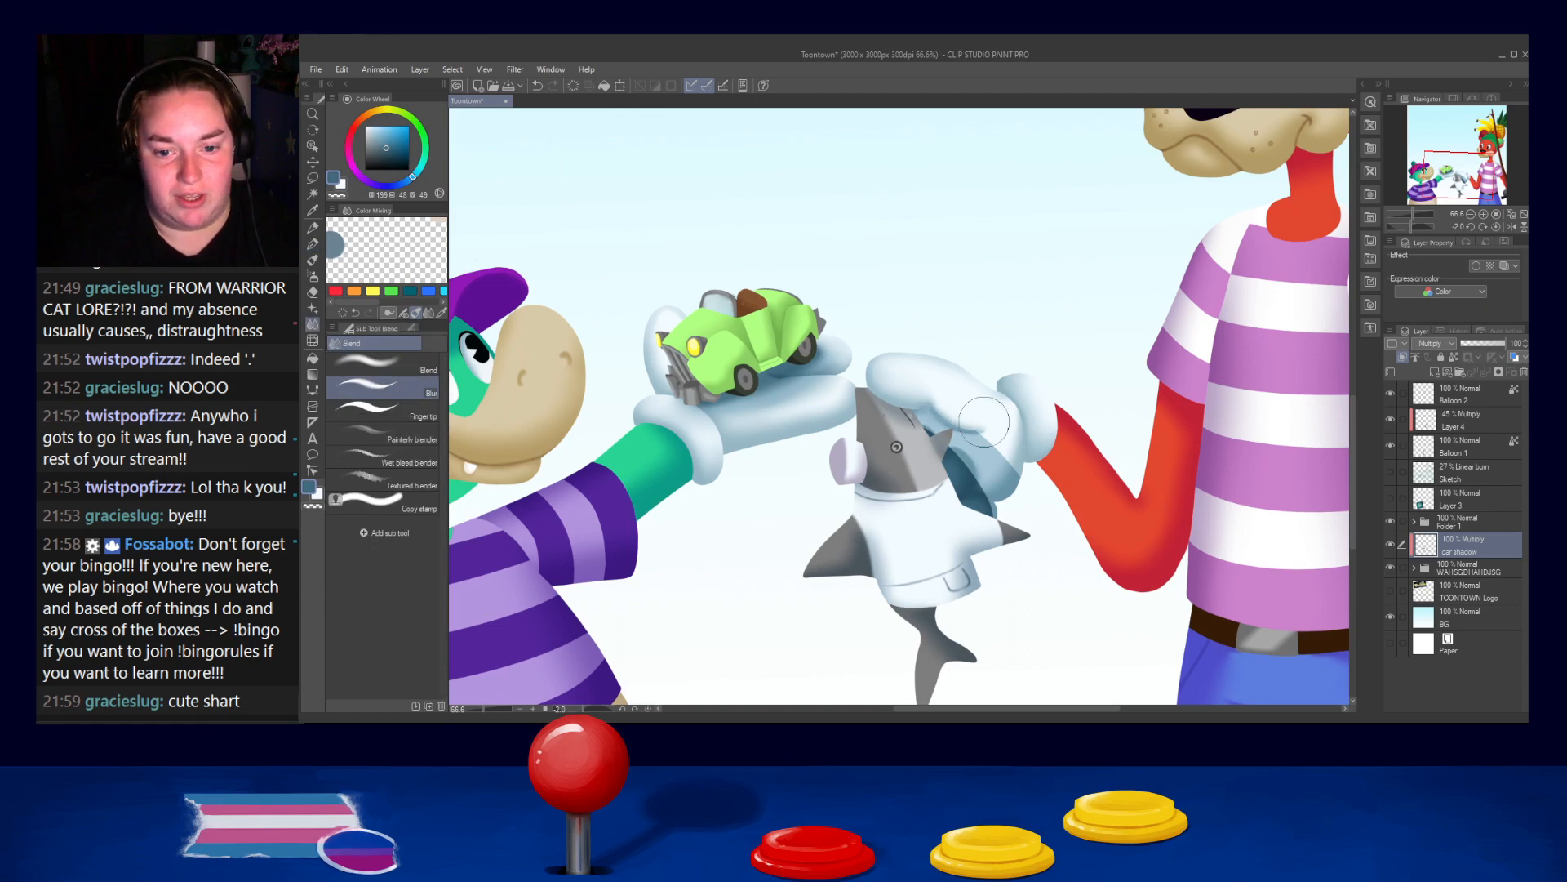
mouse_move(961, 465)
mouse_down()
mouse_move(947, 428)
mouse_move(951, 478)
mouse_move(963, 453)
mouse_move(976, 462)
mouse_move(942, 413)
mouse_move(1008, 437)
mouse_move(937, 469)
mouse_move(976, 518)
mouse_move(1018, 384)
mouse_move(939, 454)
mouse_up()
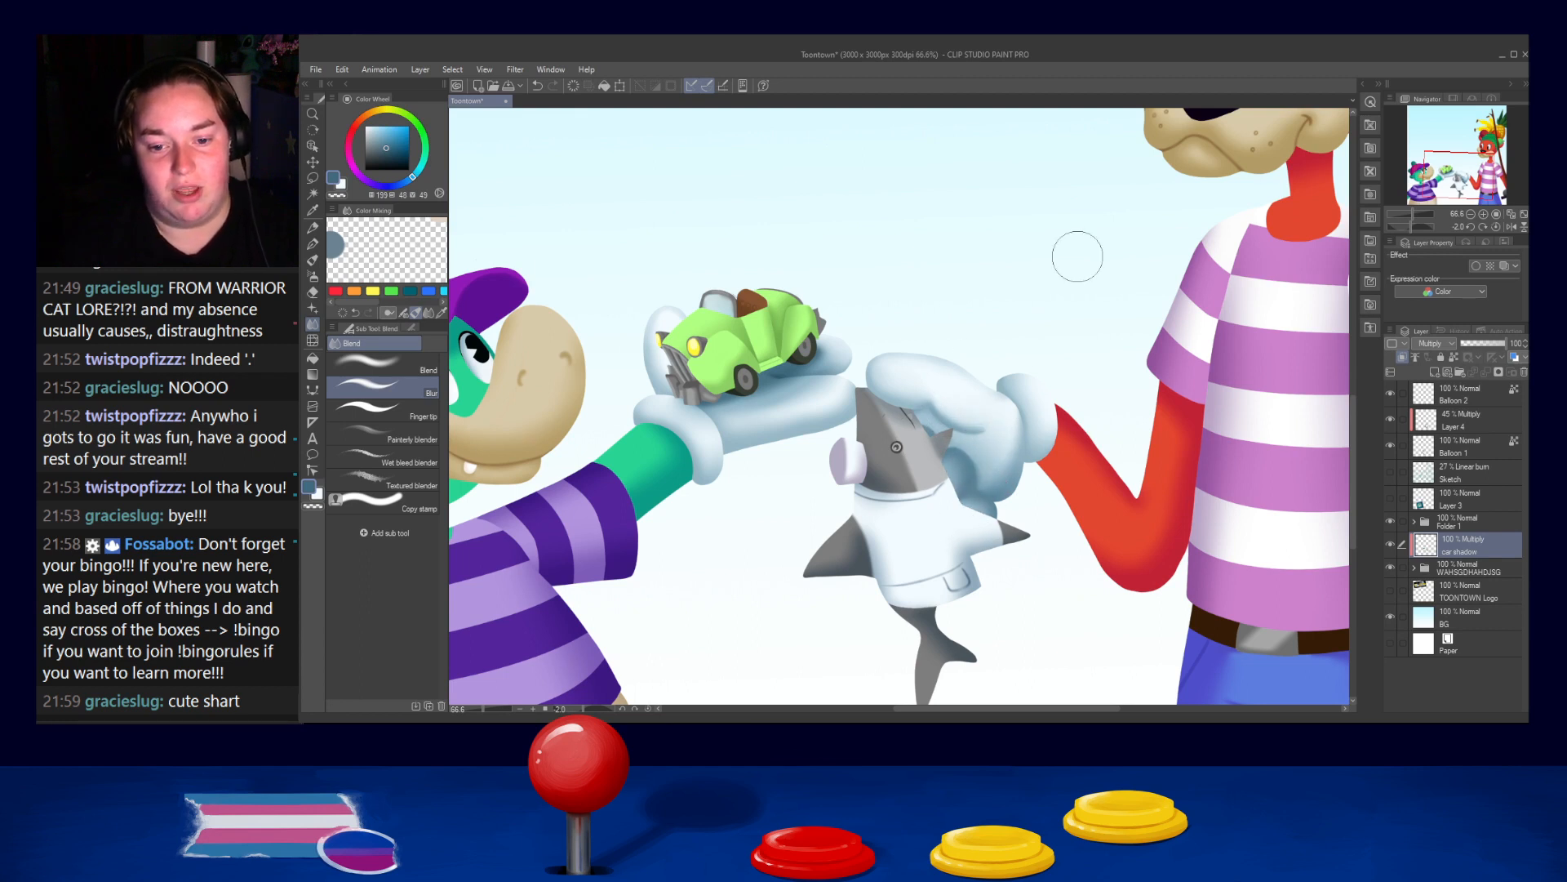
scroll(1061, 256, down, 5)
drag(1062, 255, 916, 438)
scroll(927, 441, up, 1)
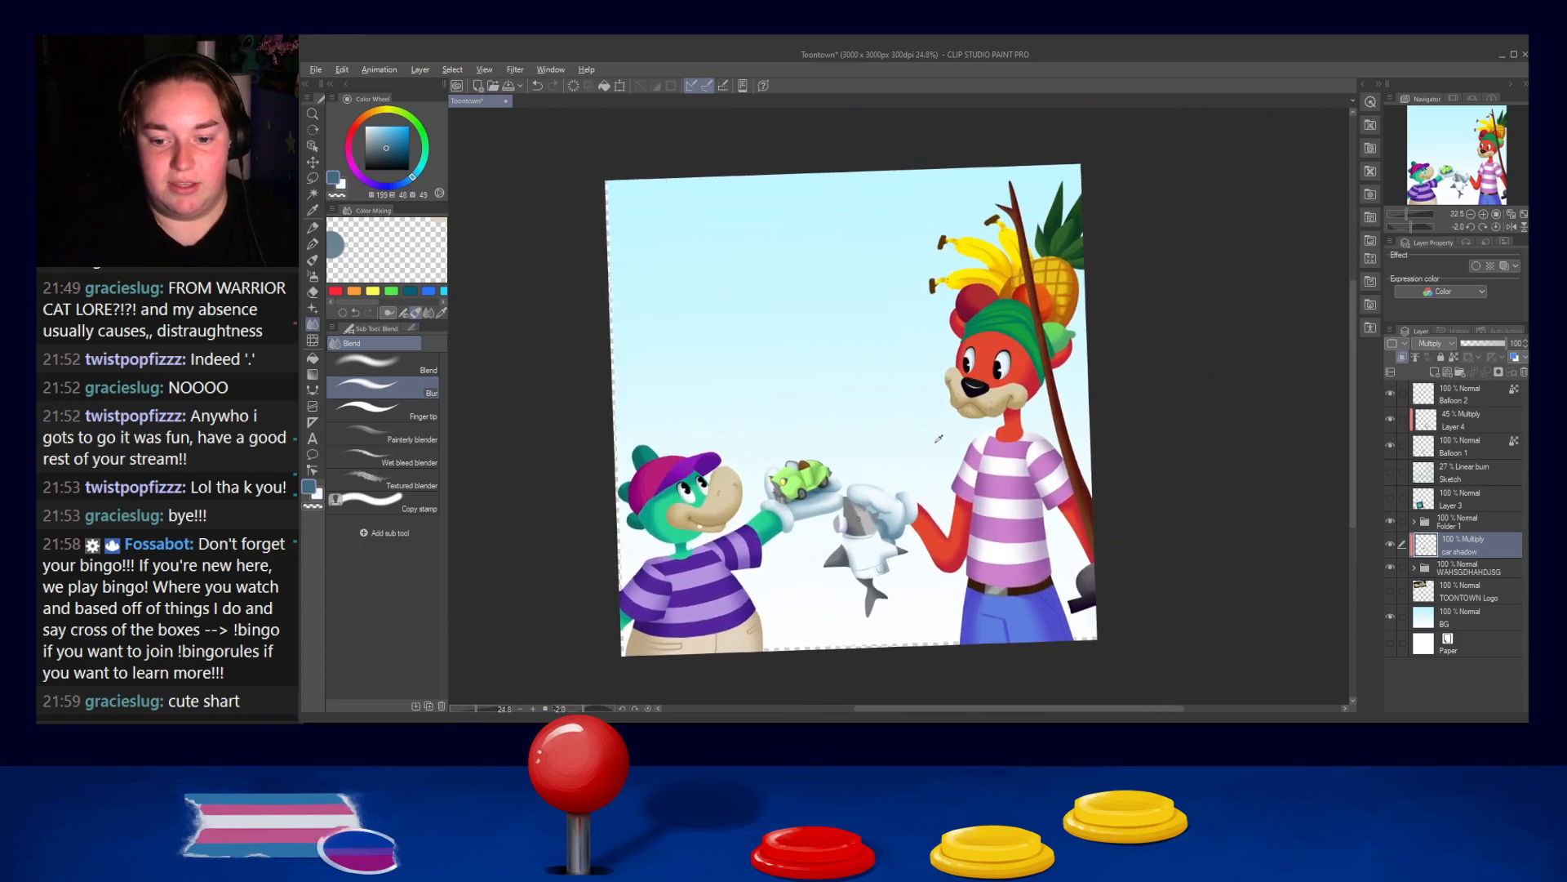
scroll(939, 438, up, 1)
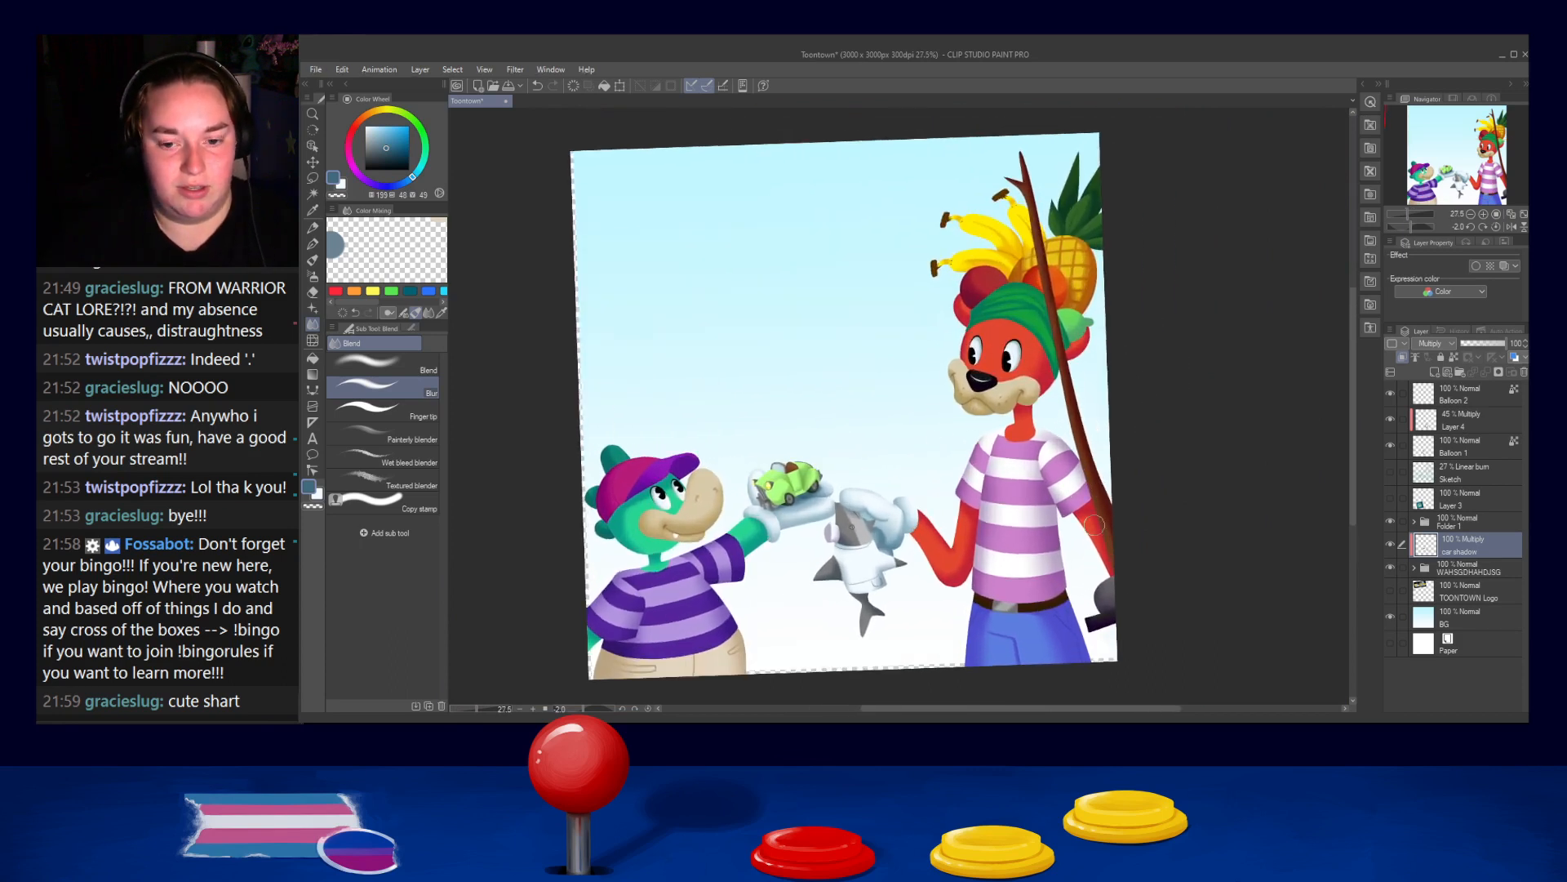
Straighten the canvas view to 0 degrees and transform the BG layer, enlarging it slightly past the canvas edges
key(r)
drag(1151, 466, 1152, 481)
key(j)
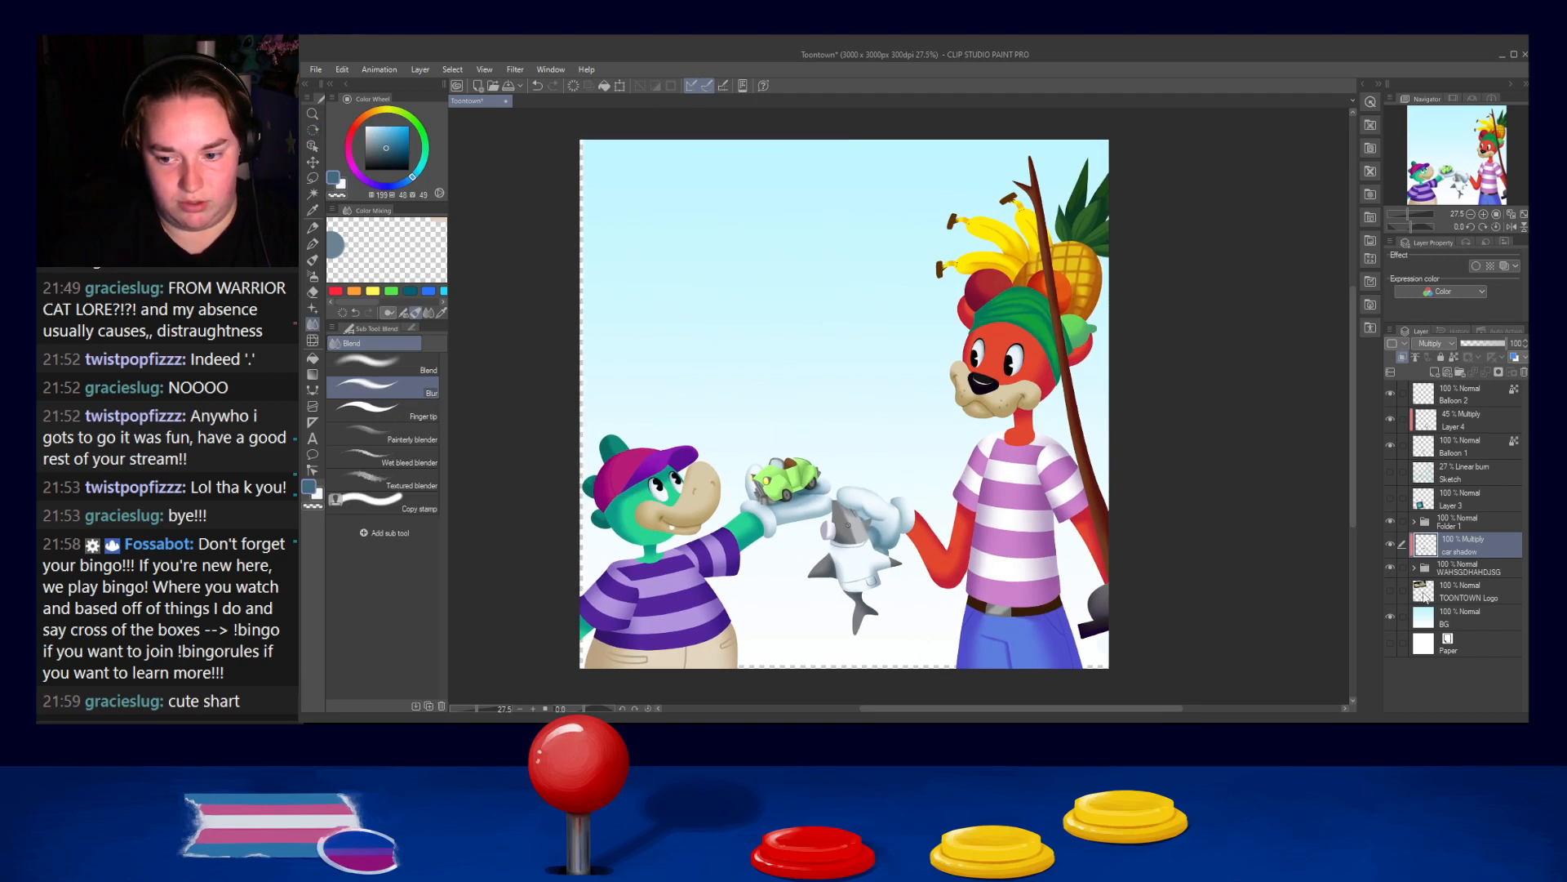
click(1462, 623)
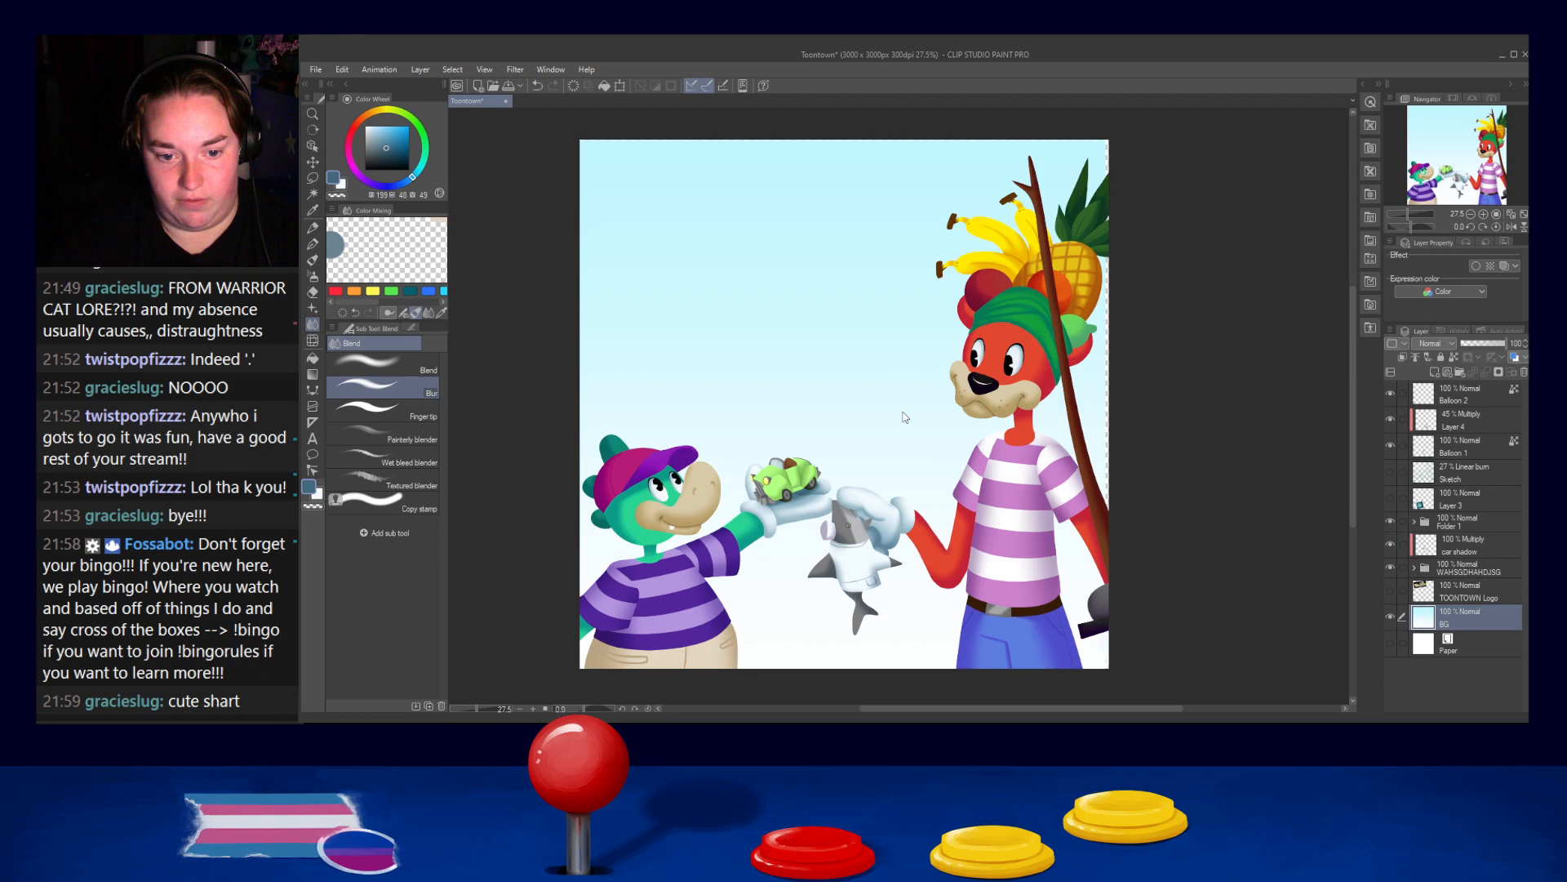
key(ctrl+t)
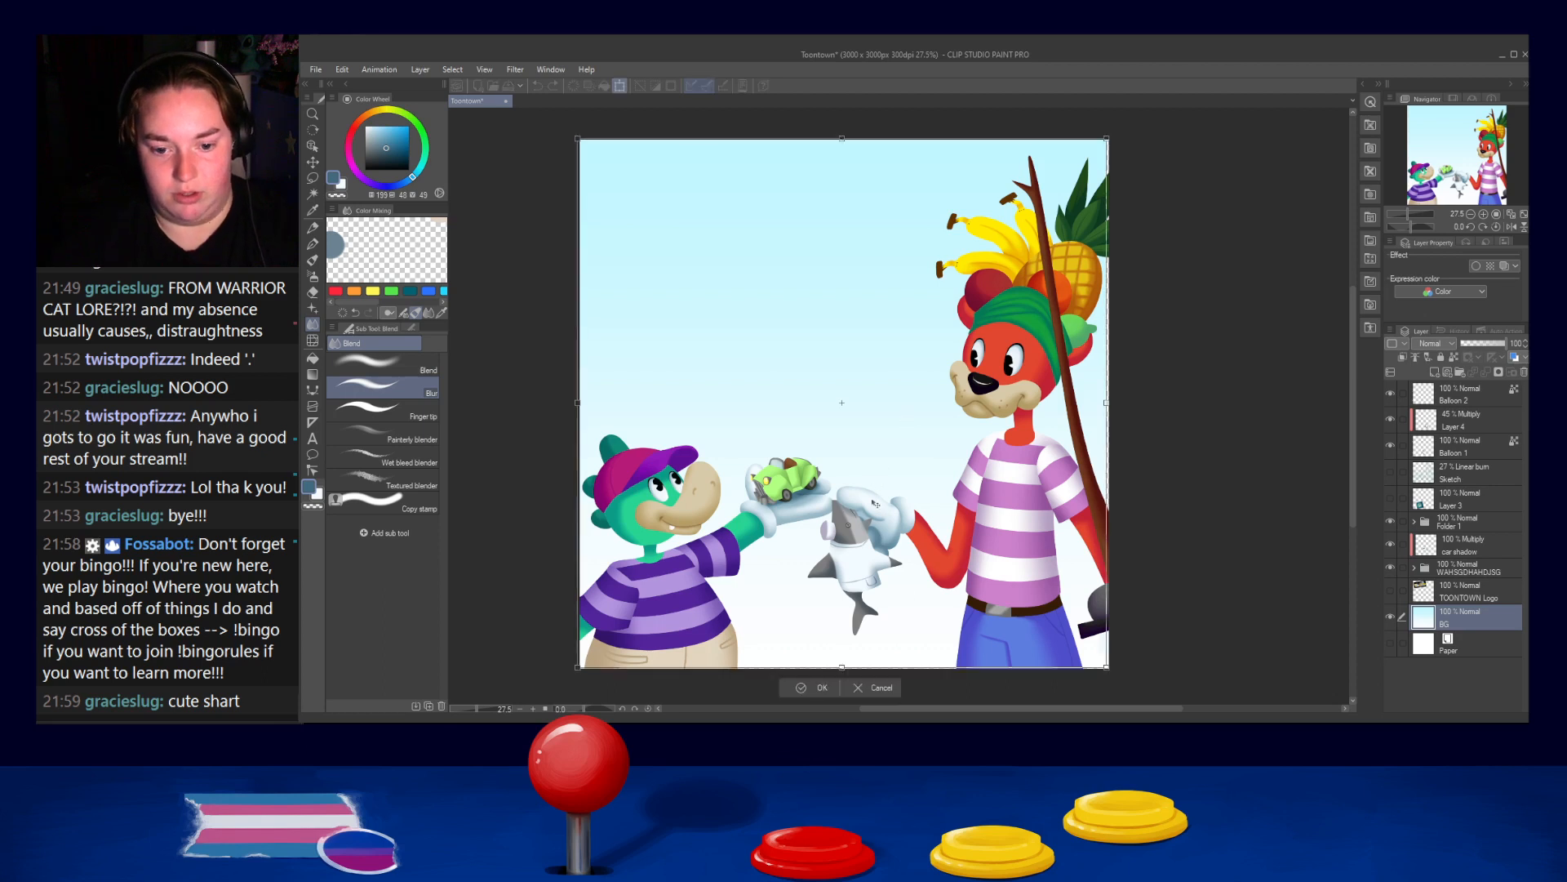
drag(838, 671, 819, 680)
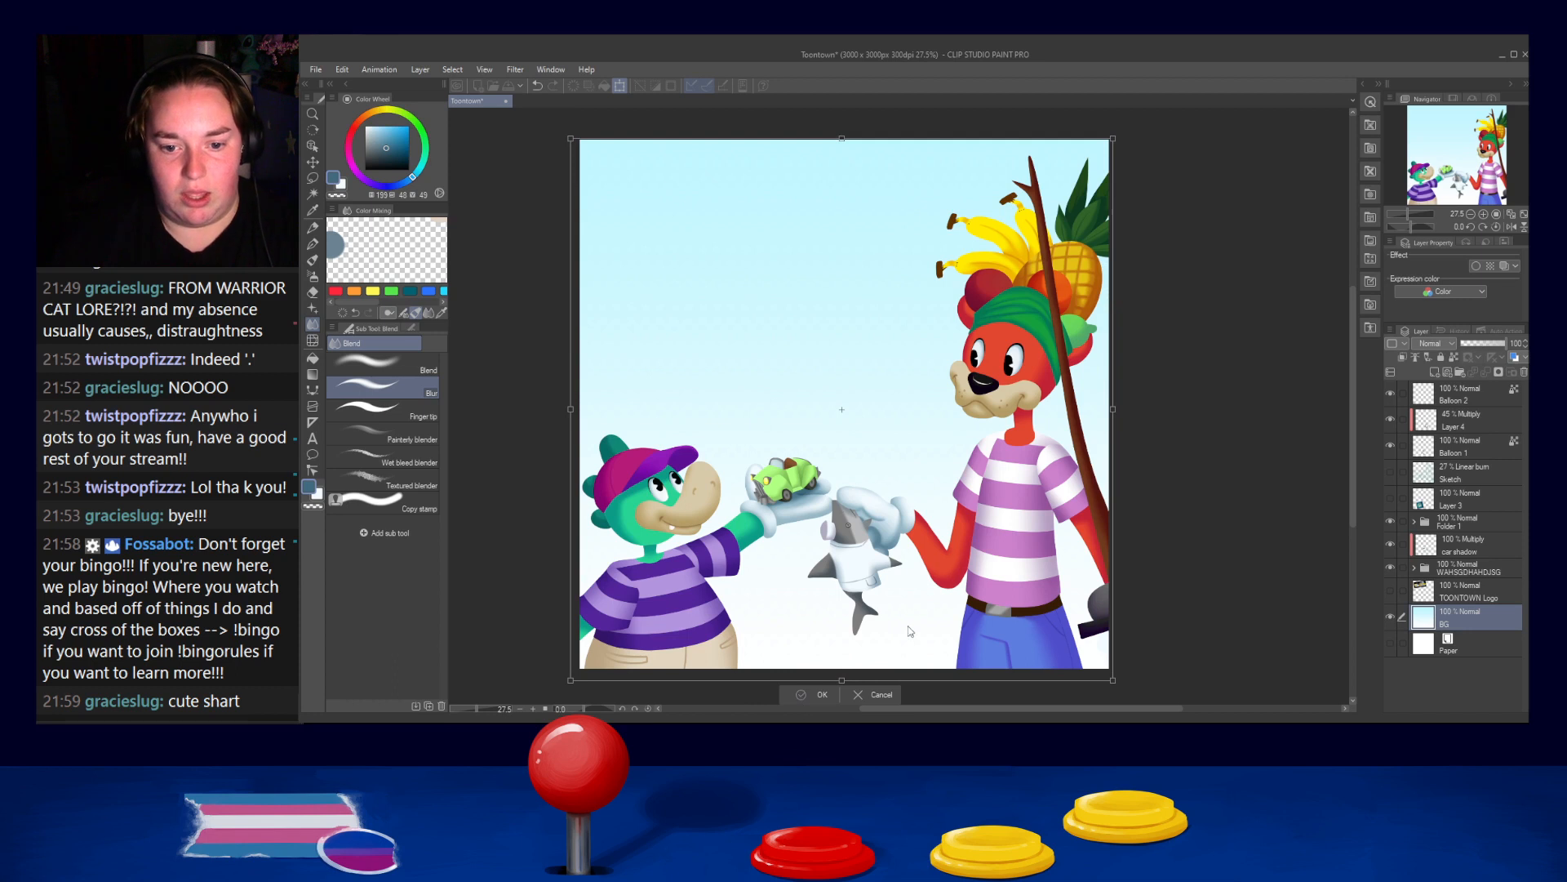
key(Return)
scroll(988, 478, up, 1)
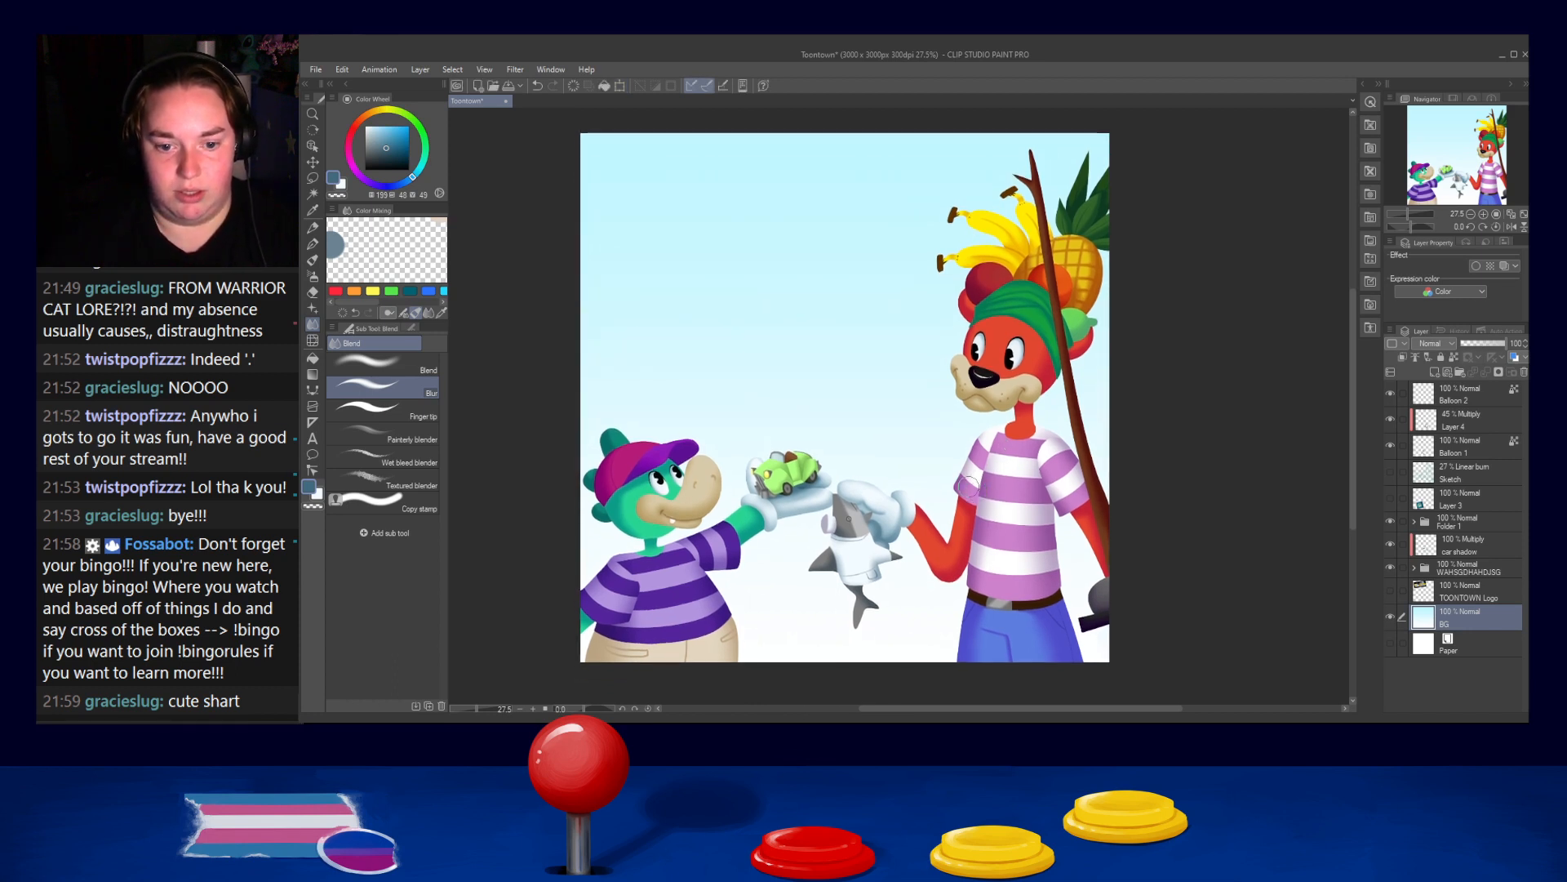
scroll(970, 472, up, 1)
scroll(972, 467, down, 1)
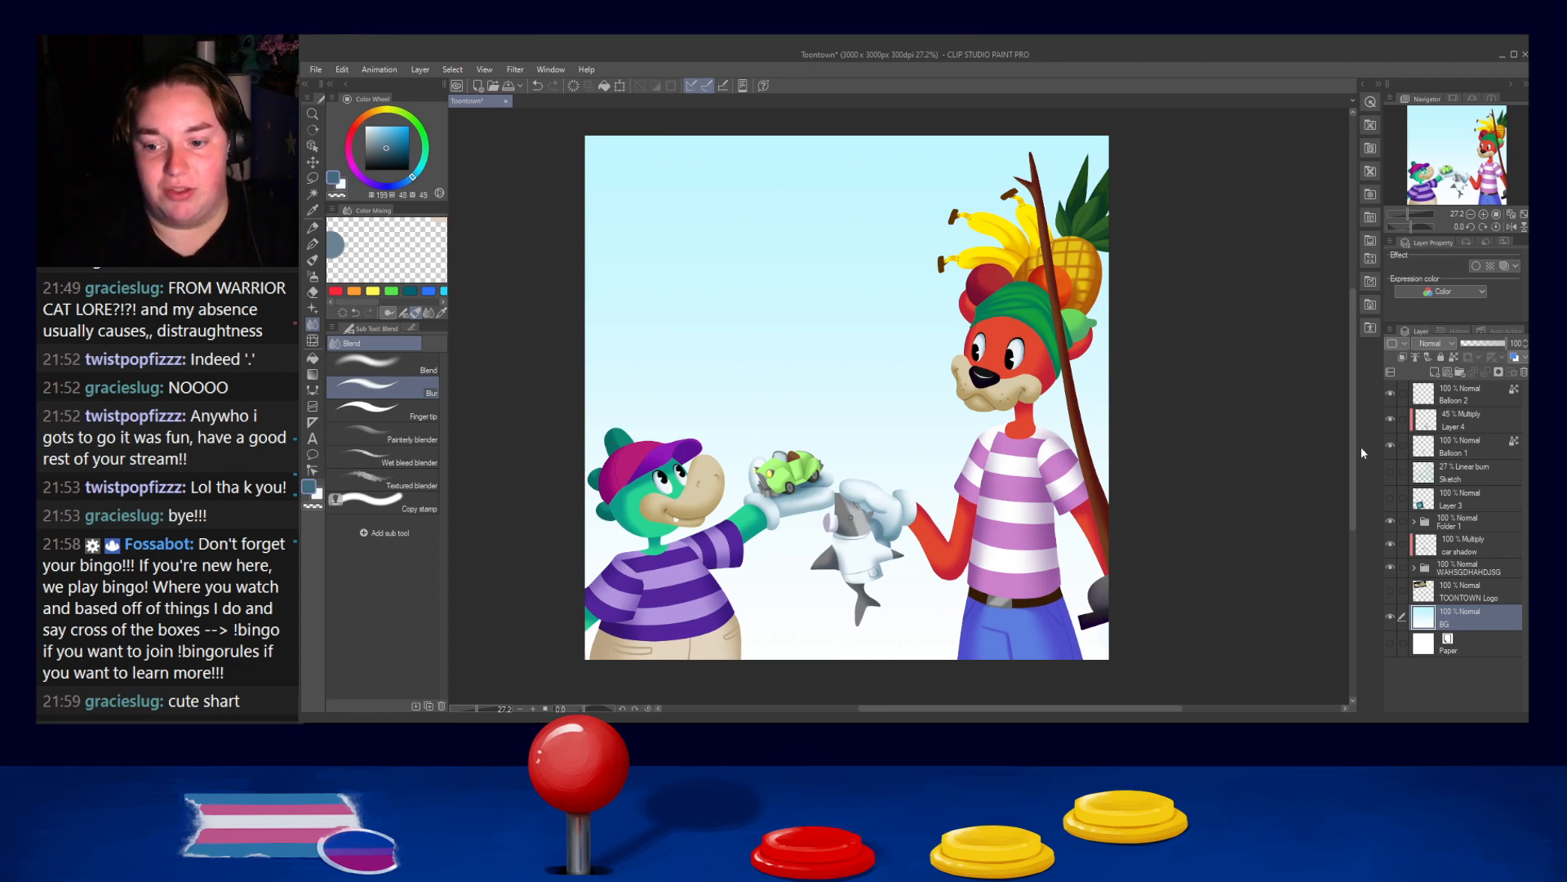
Show the TOONTOWN Logo layer above the background and save the illustration
click(1389, 586)
click(1389, 586)
click(1389, 586)
drag(750, 142, 814, 214)
scroll(814, 214, up, 2)
key(alt)
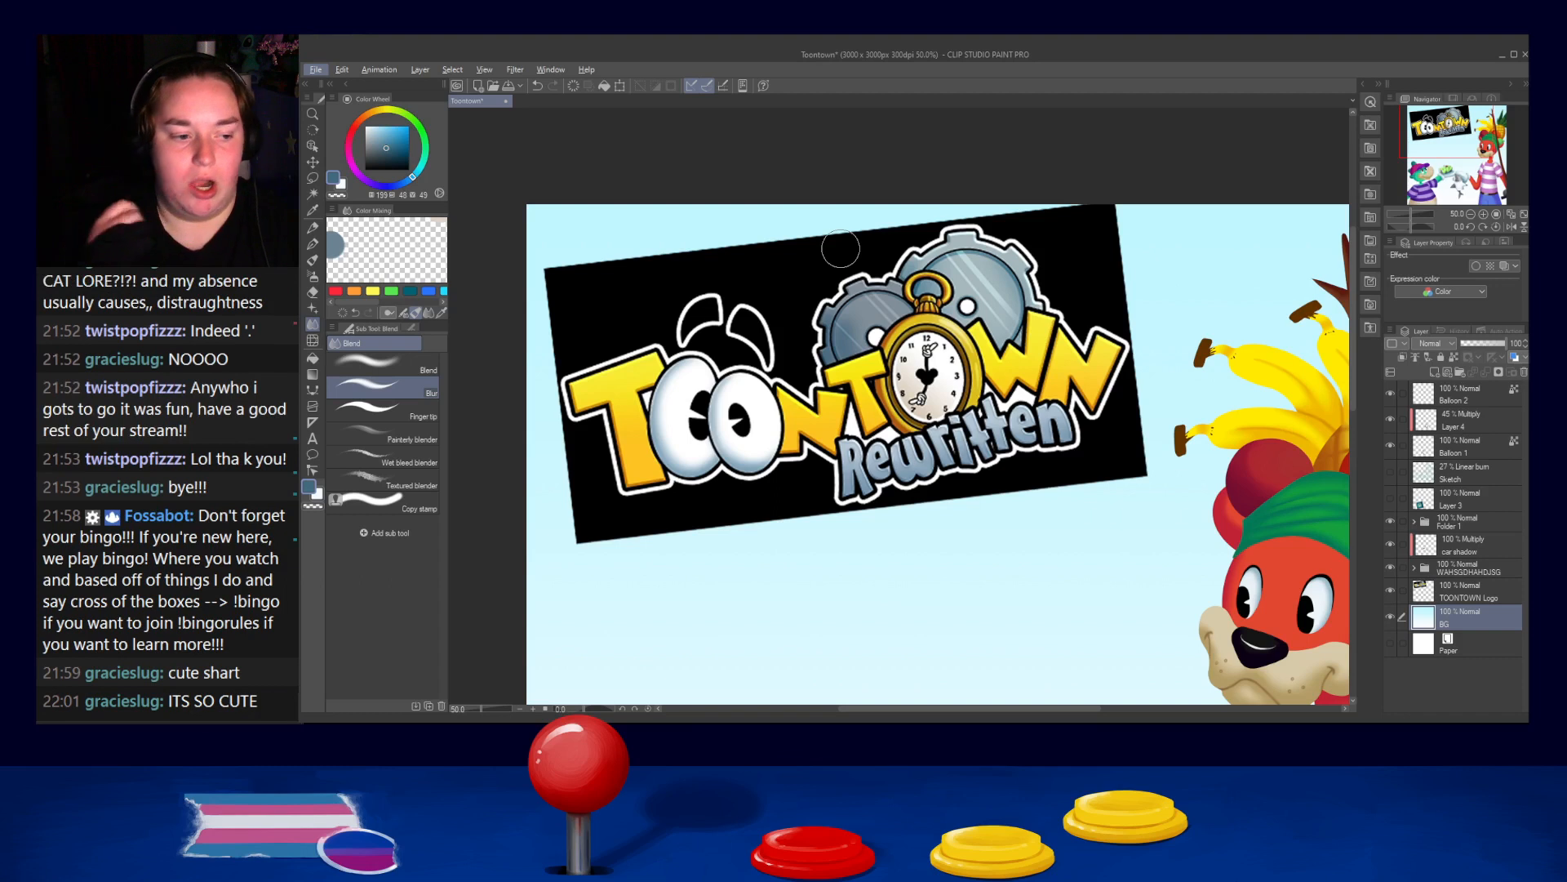
scroll(1042, 259, down, 5)
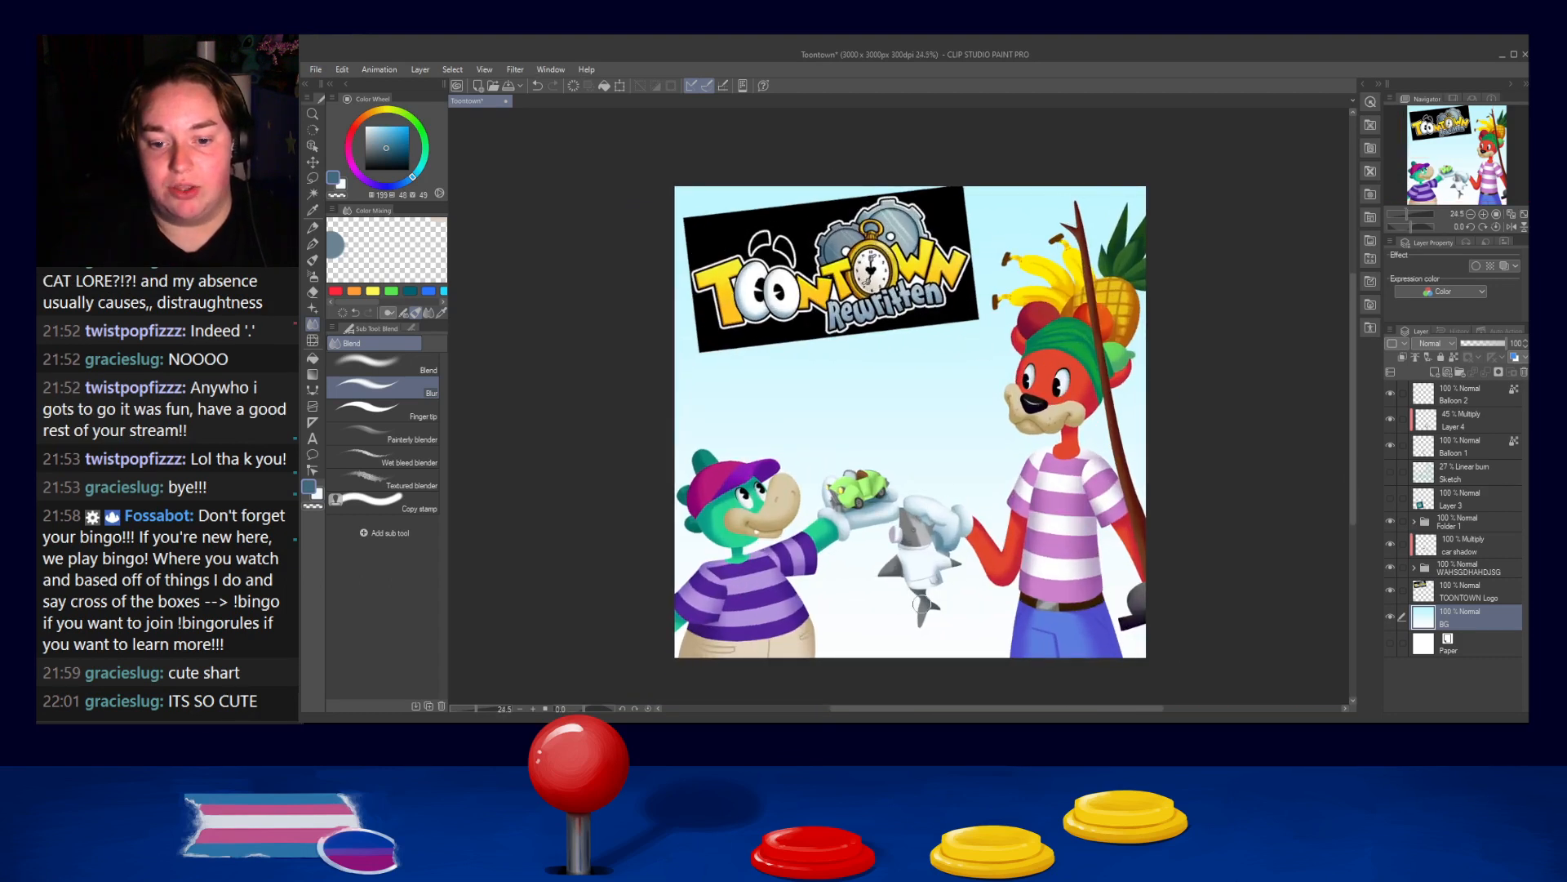
key(ctrl+s)
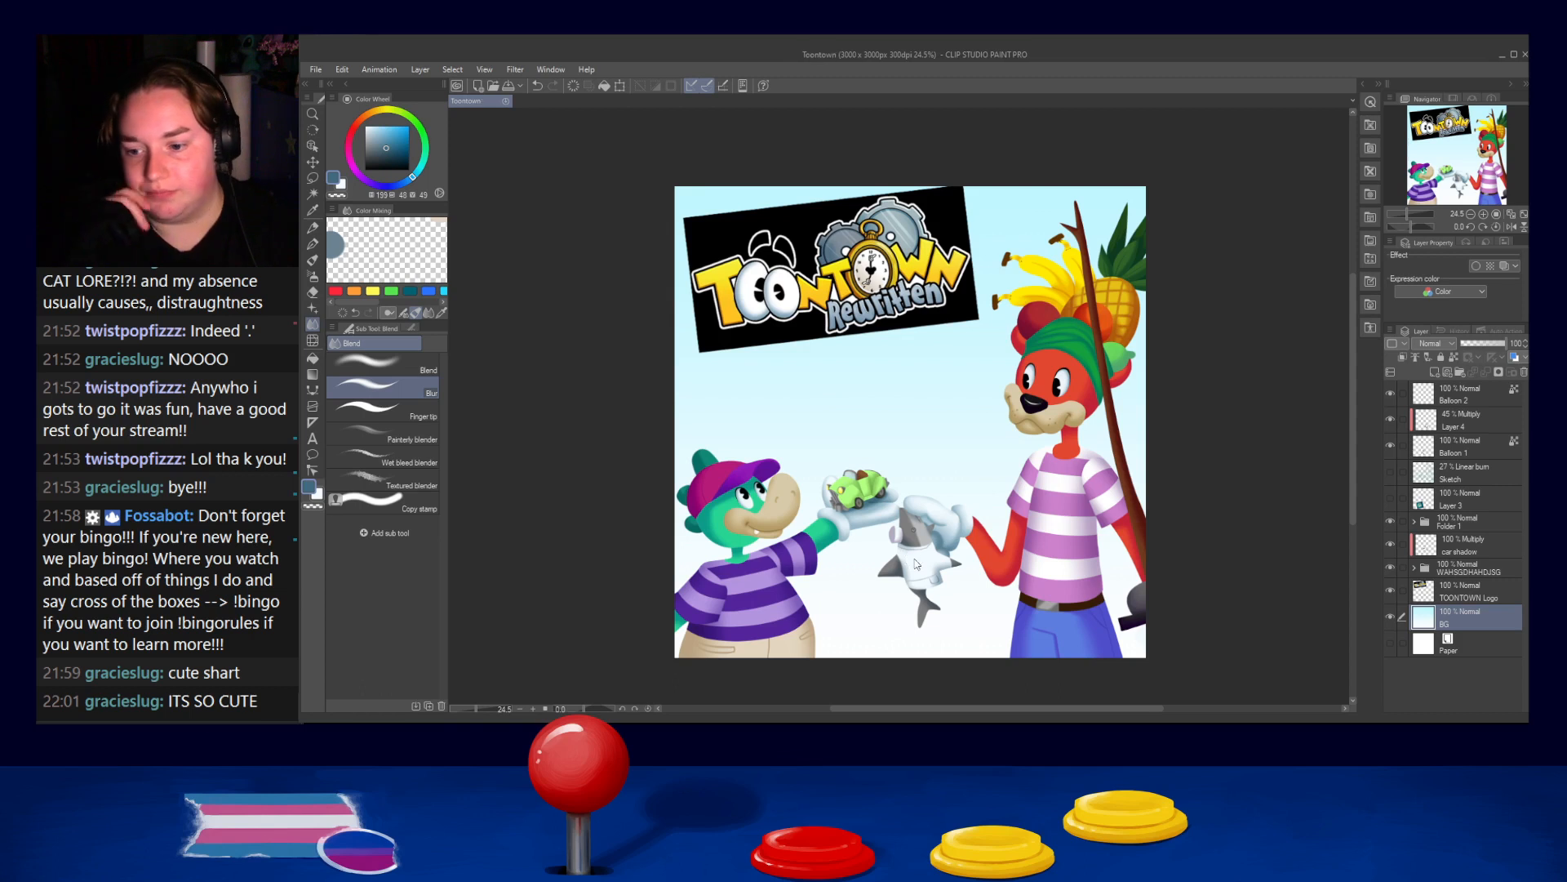
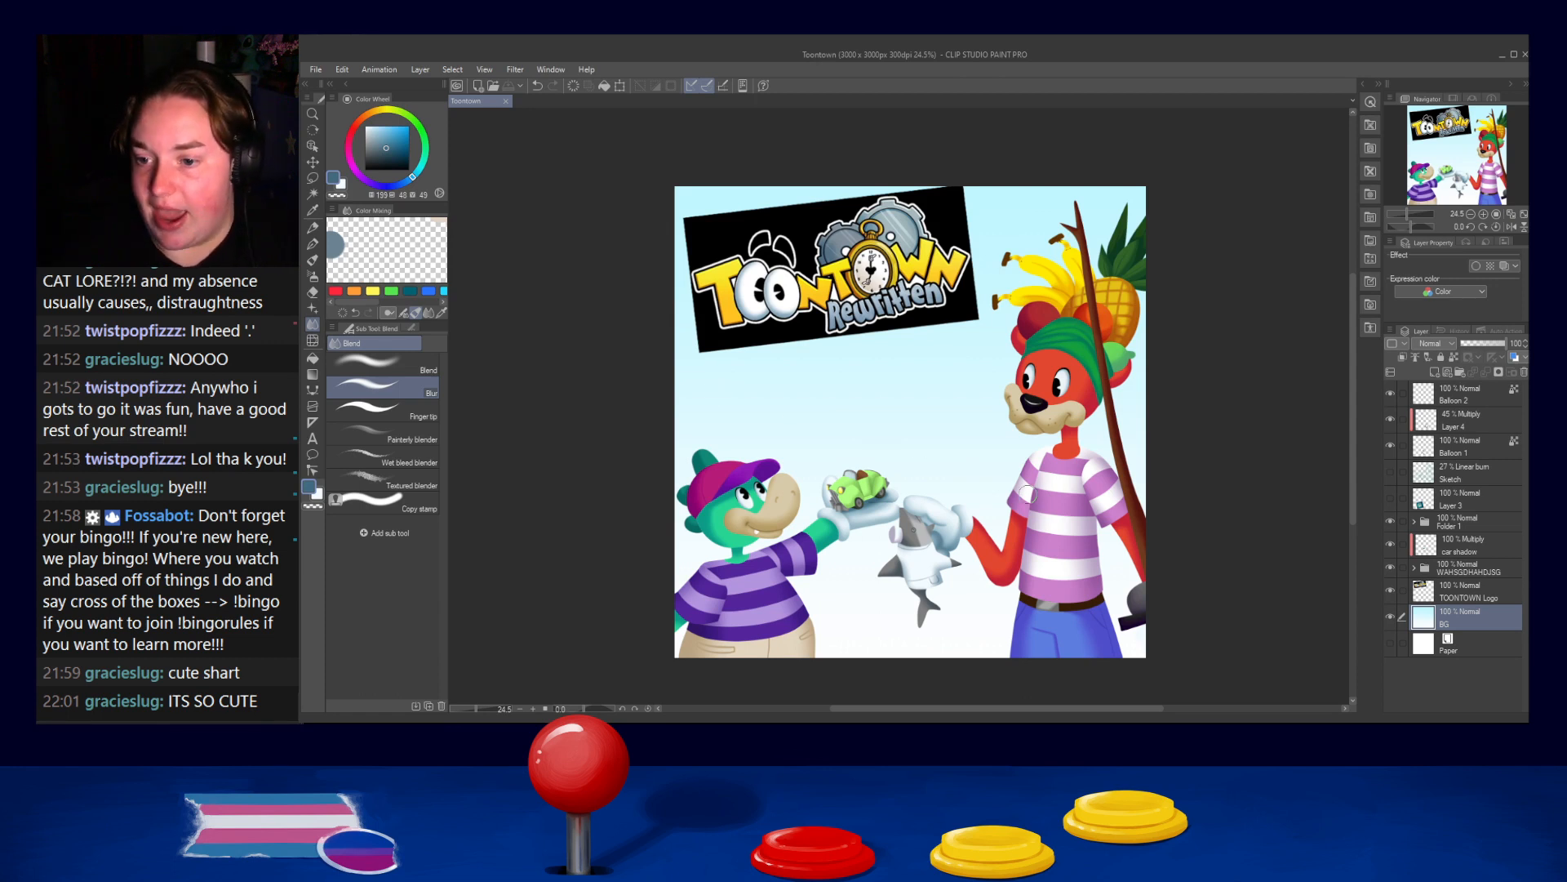
Add a new layer above Balloon 2 and fill it with warm yellow, hue 44, saturation 67, value 100
click(1454, 395)
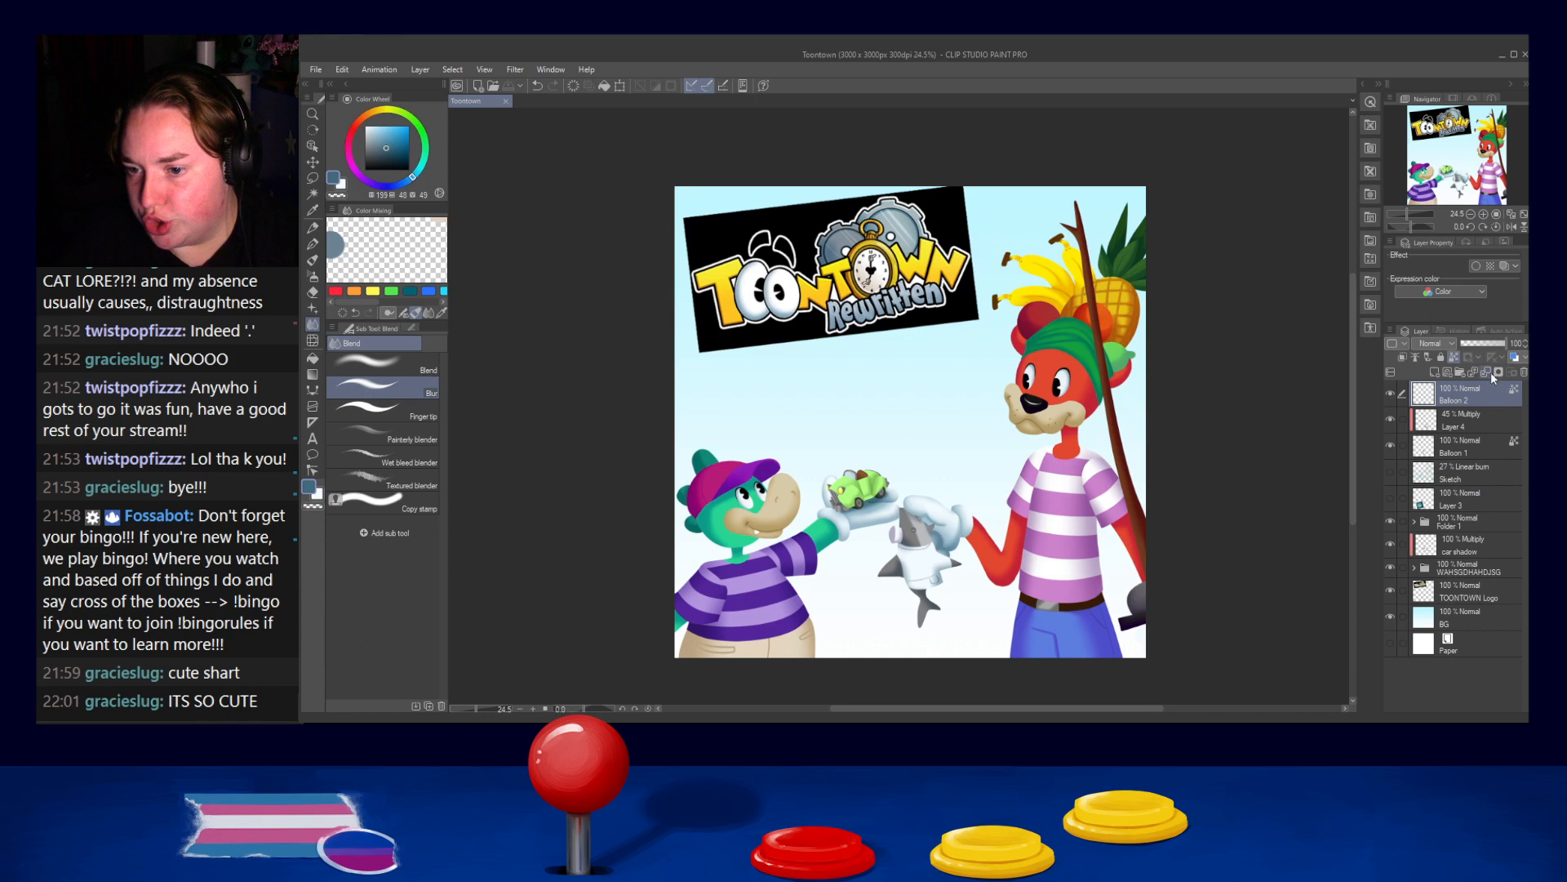
click(1440, 369)
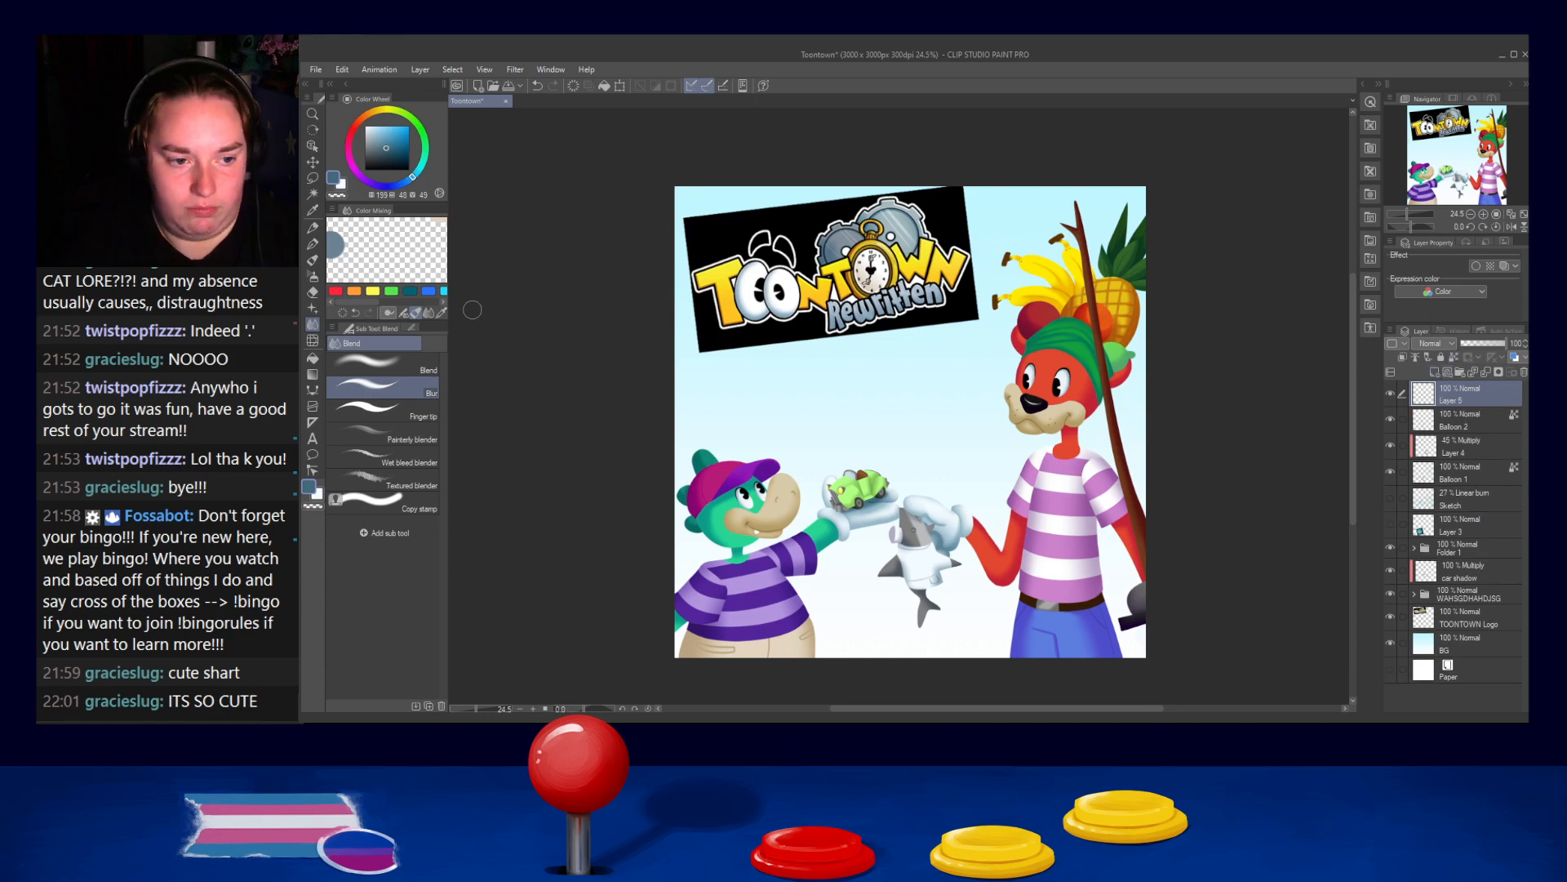
alt+click(346, 250)
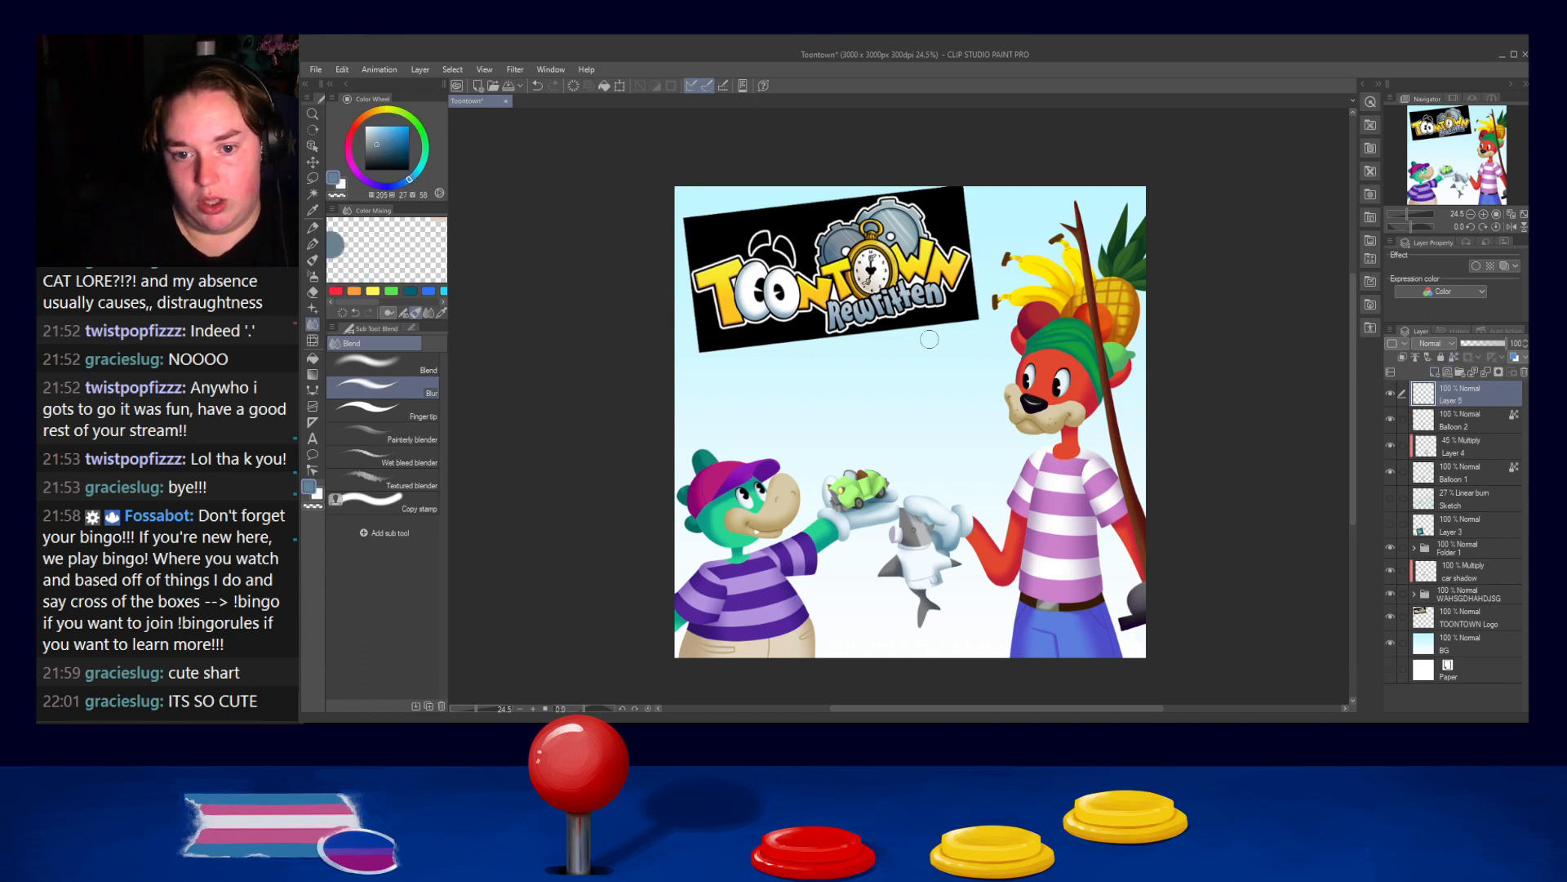
alt+click(1013, 214)
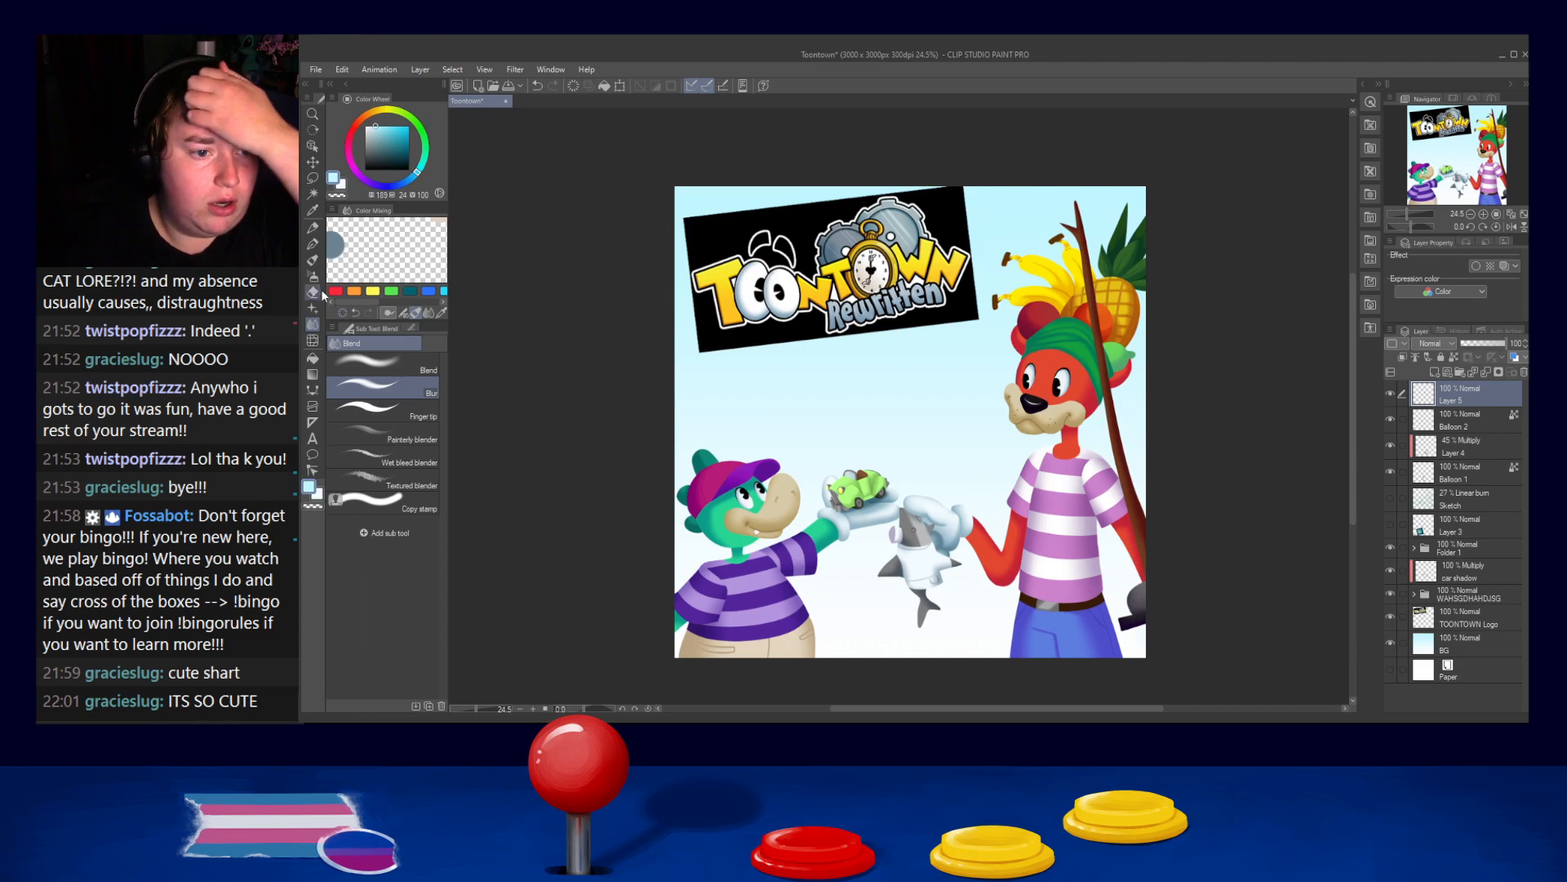
click(377, 112)
click(396, 125)
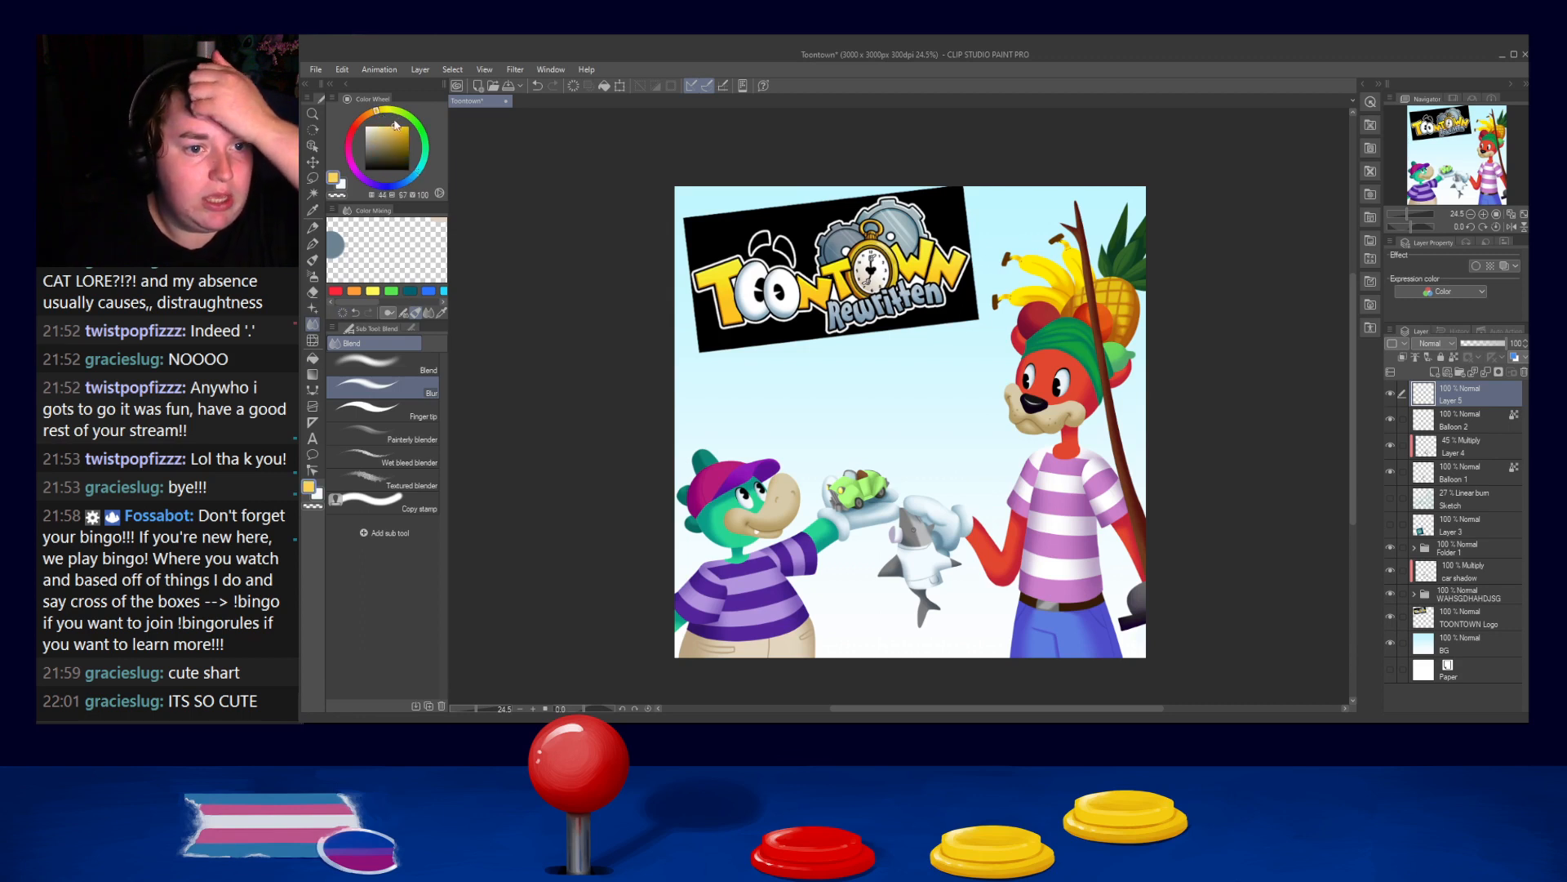
click(313, 358)
click(923, 431)
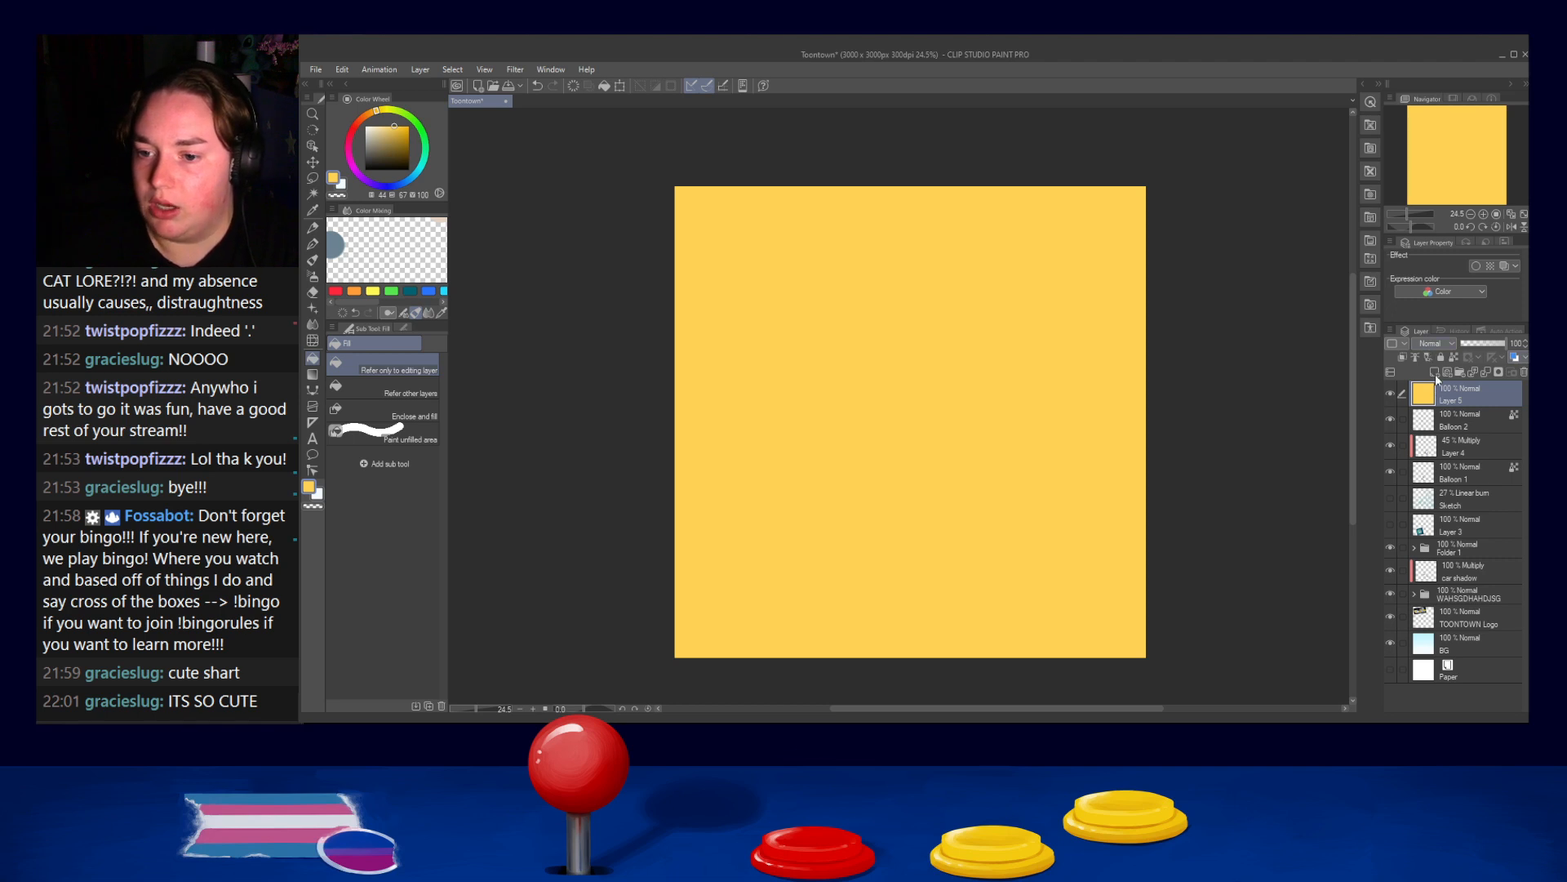
Set the yellow layer's blending mode to Overlay and its opacity to 23%
click(1435, 439)
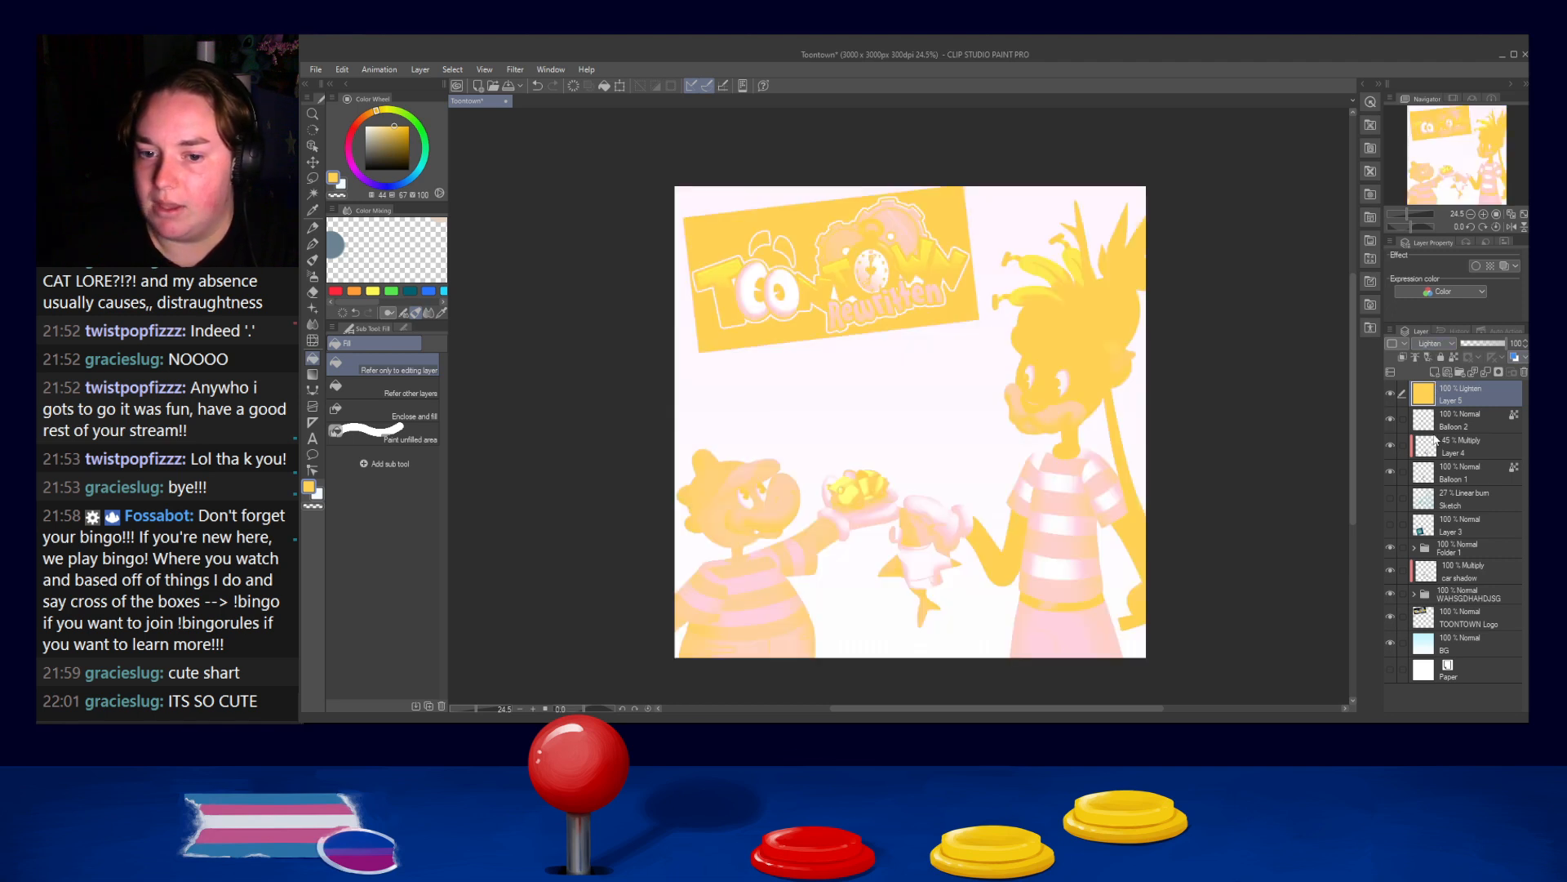
click(1470, 344)
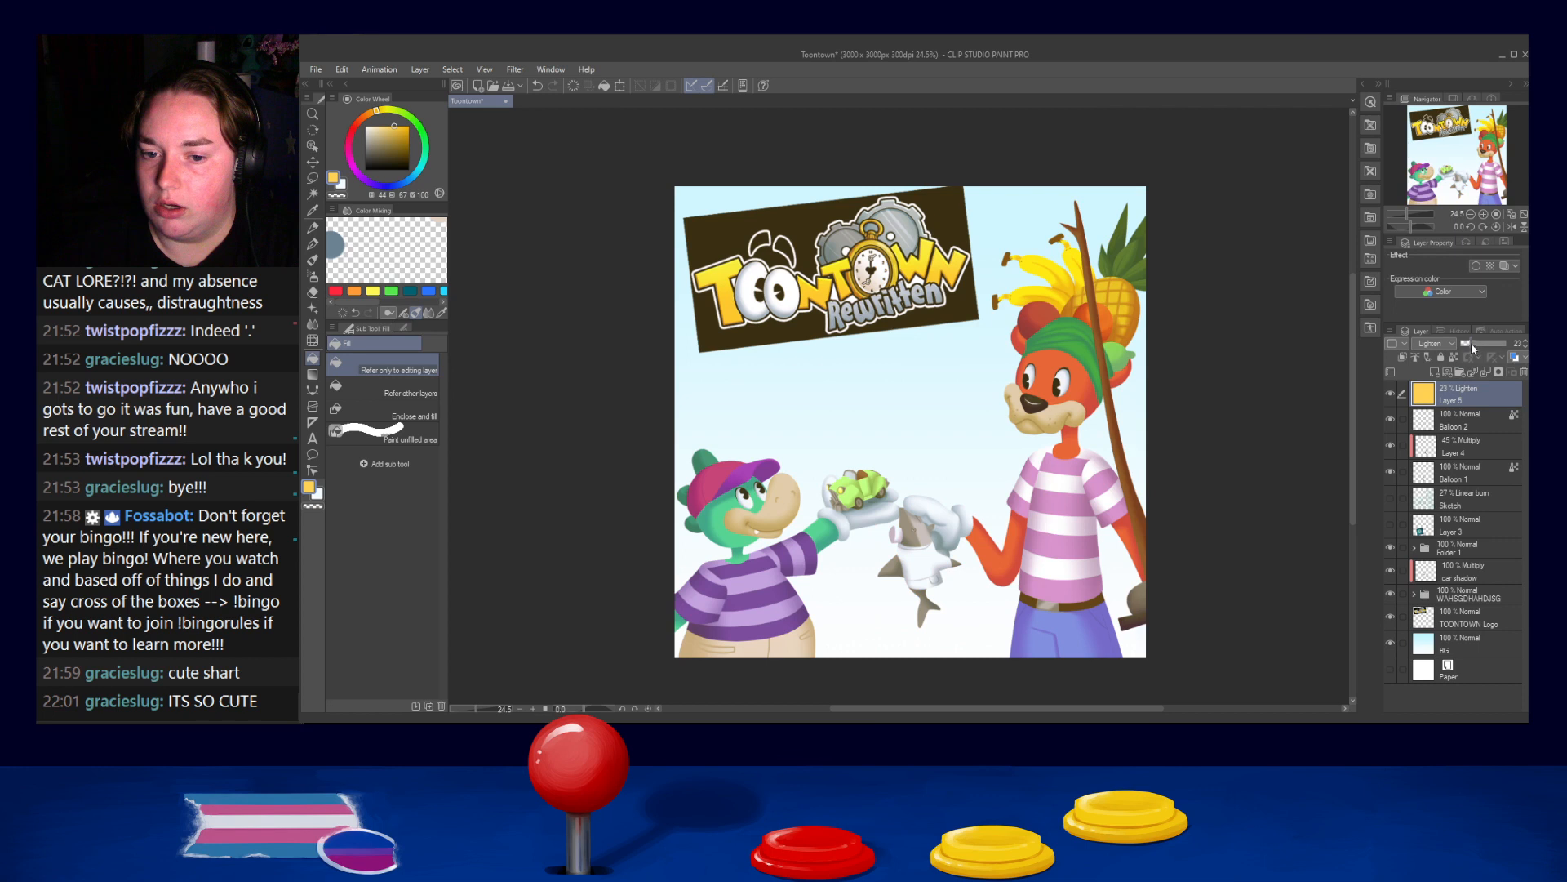
click(1434, 505)
drag(1469, 347, 1475, 348)
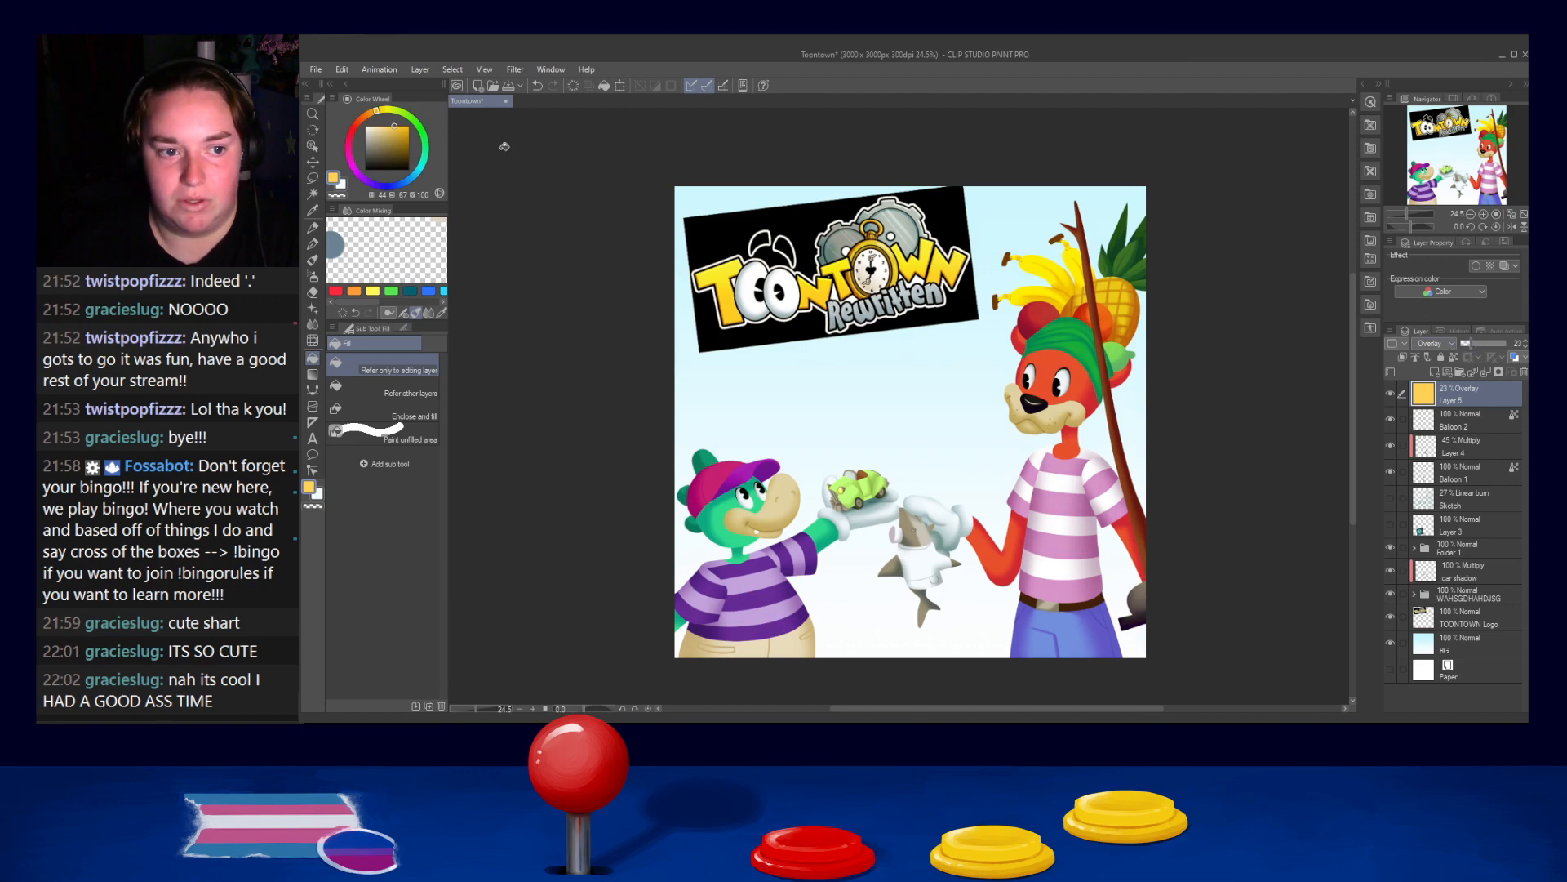
Refill the overlay layer with a brownish orange, hue 34, and compare the illustration with the layer hidden and shown
drag(404, 137, 403, 146)
click(371, 112)
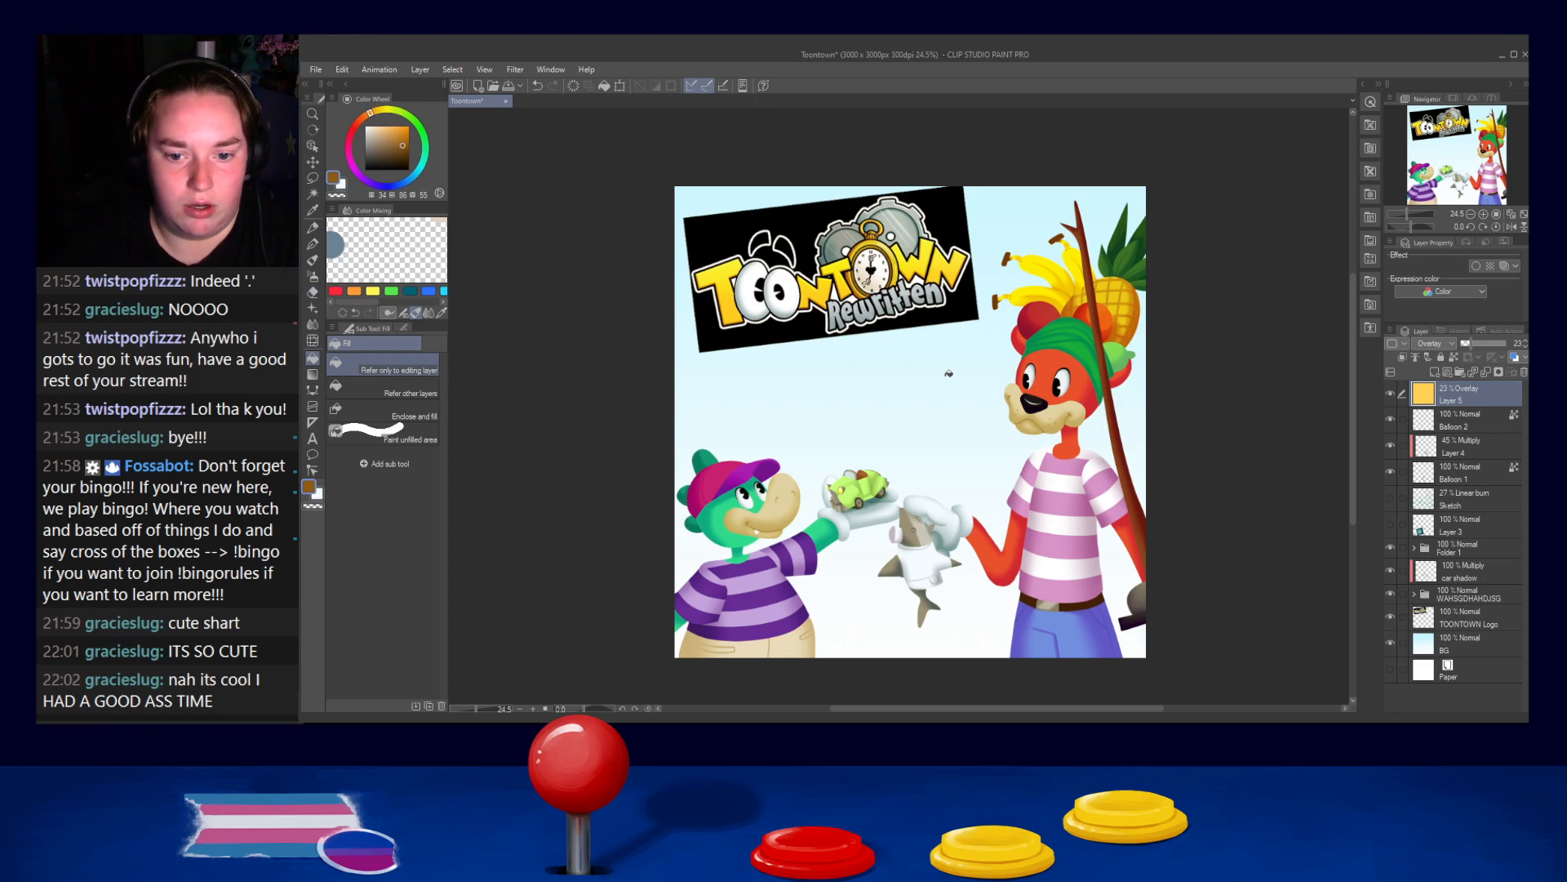
click(998, 379)
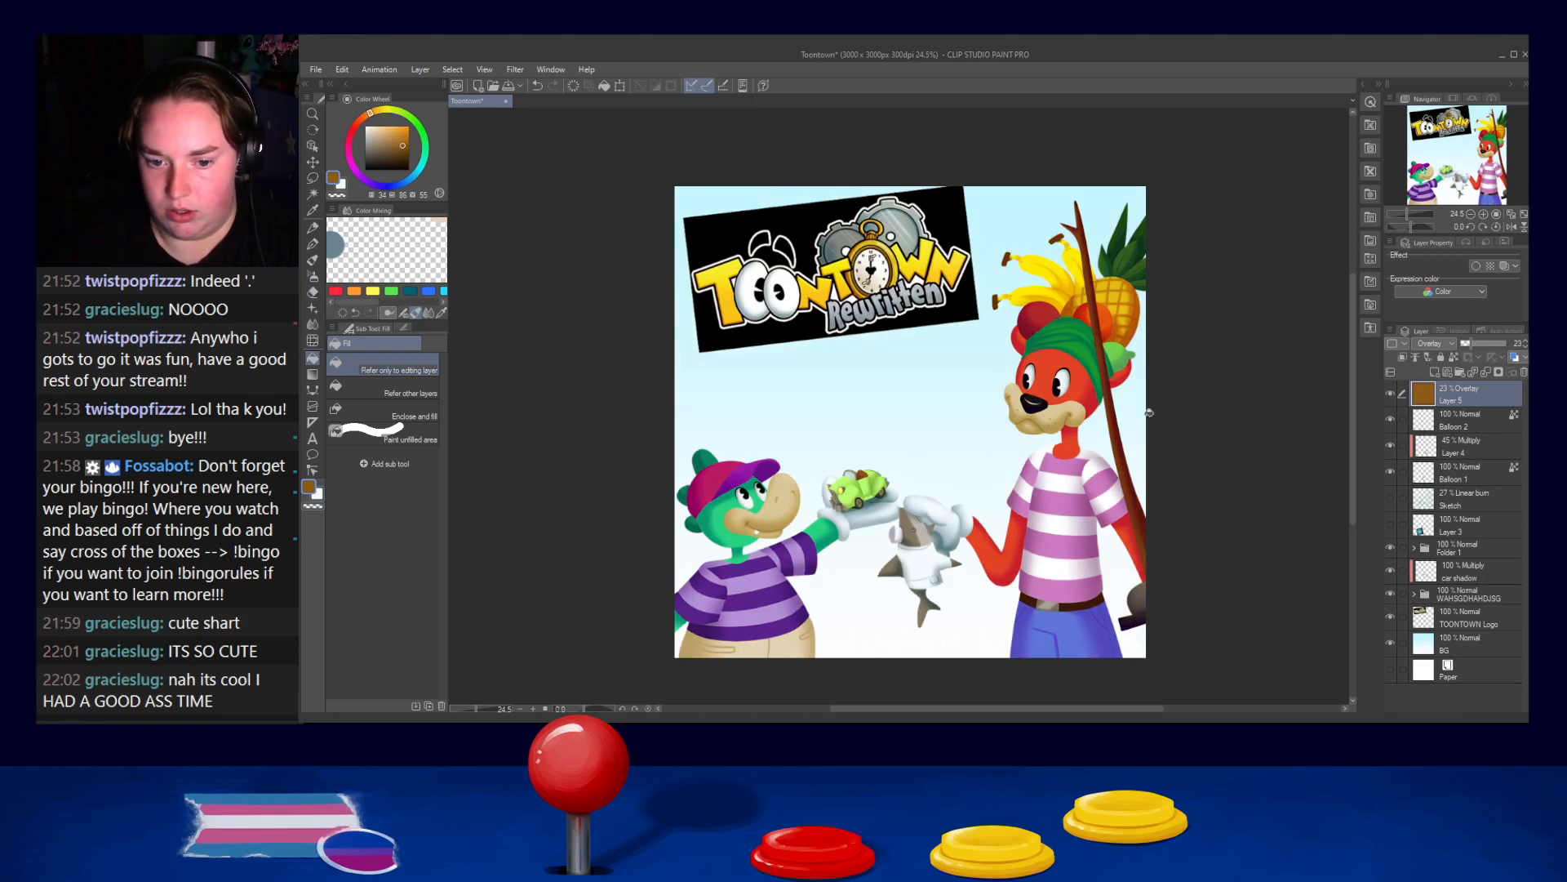
scroll(1064, 464, down, 2)
scroll(1064, 465, up, 2)
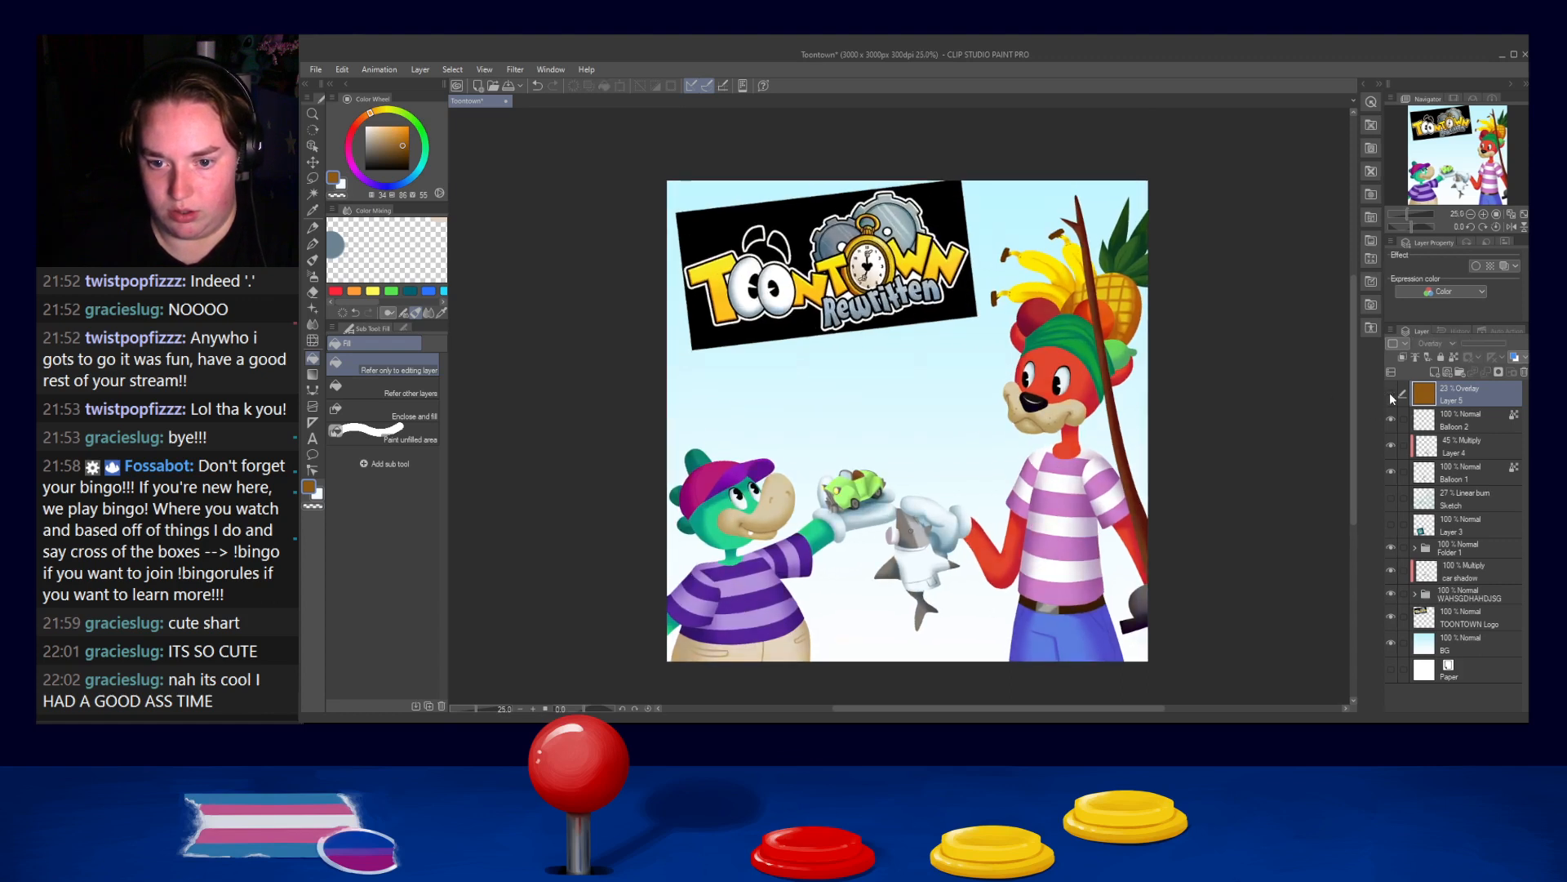
click(1389, 394)
click(1389, 394)
click(1389, 393)
click(1390, 394)
click(1390, 393)
click(1390, 393)
Refill the overlay layer with dark blue, hue 209, and compare the illustration with the layer hidden and shown
click(408, 185)
click(898, 423)
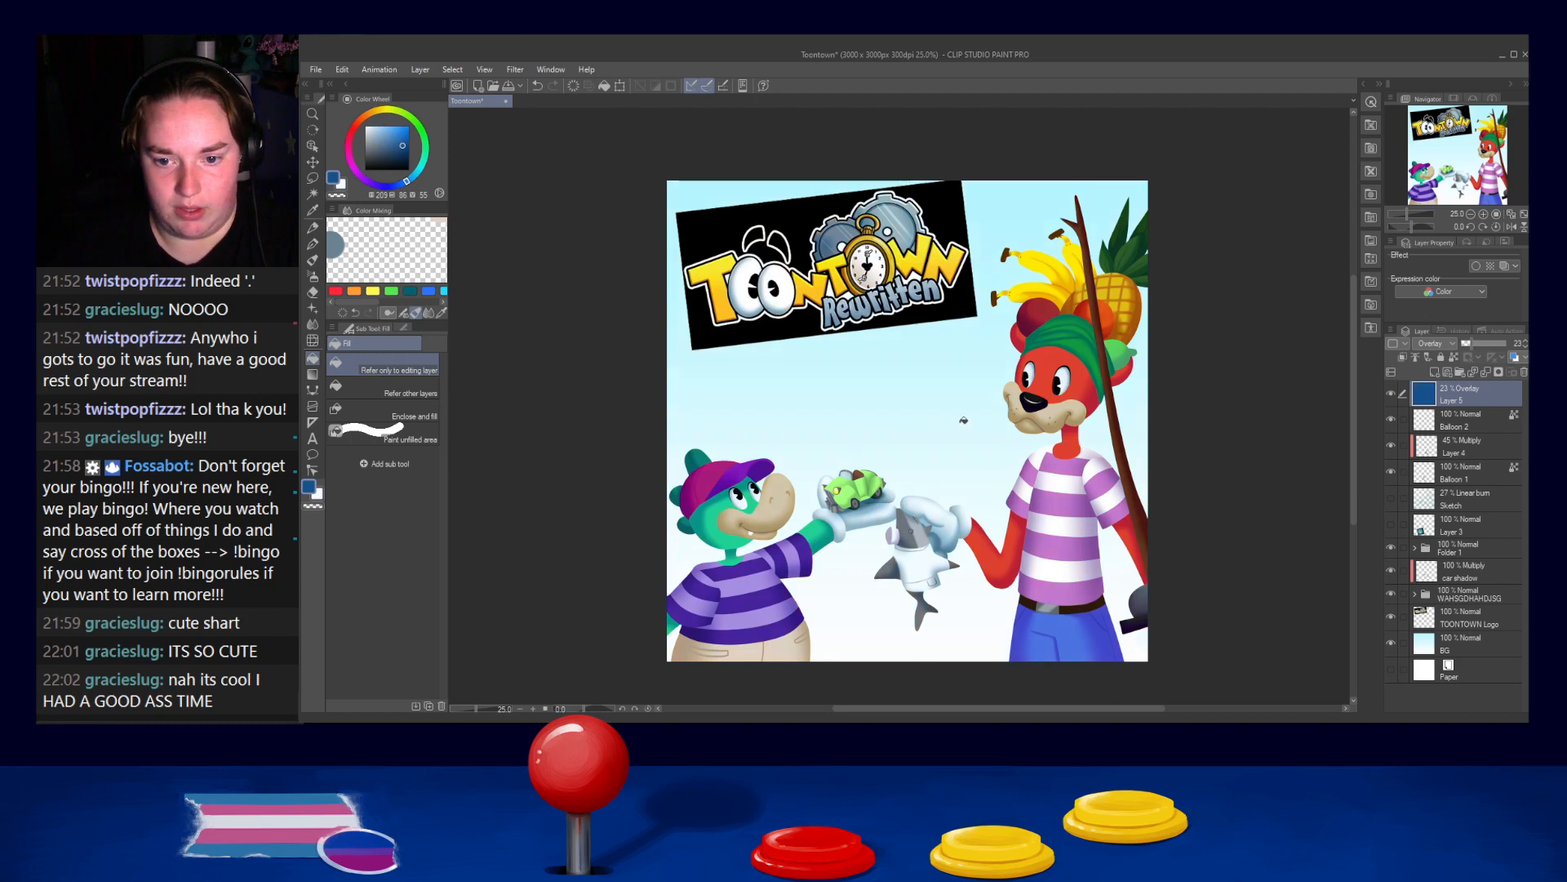
click(1391, 394)
click(1392, 396)
click(1392, 395)
click(1392, 395)
click(1392, 395)
click(1392, 395)
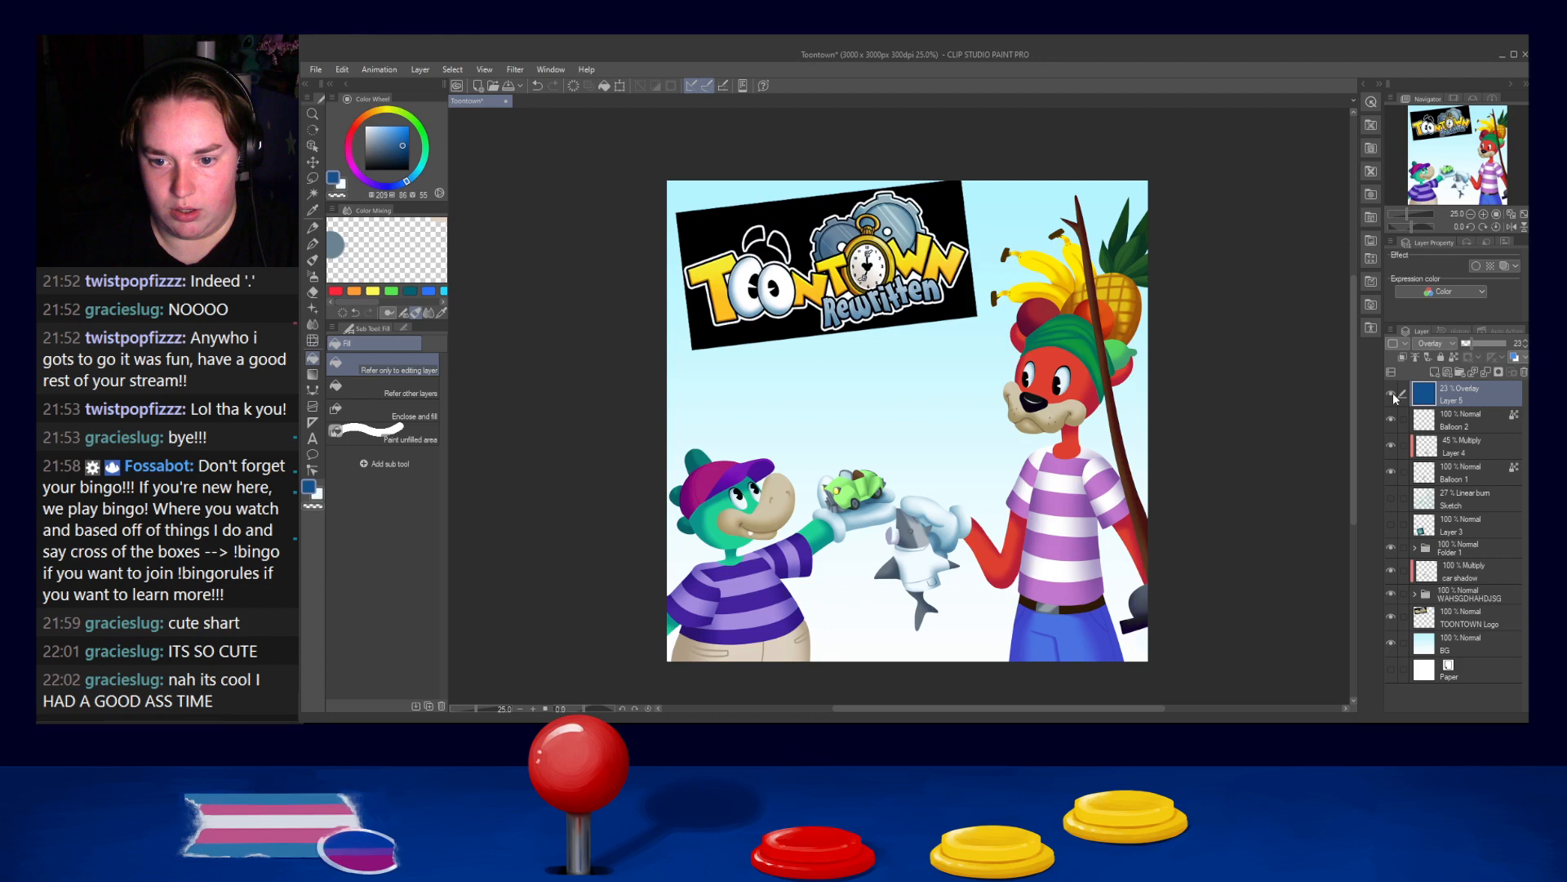
click(1392, 395)
click(1392, 395)
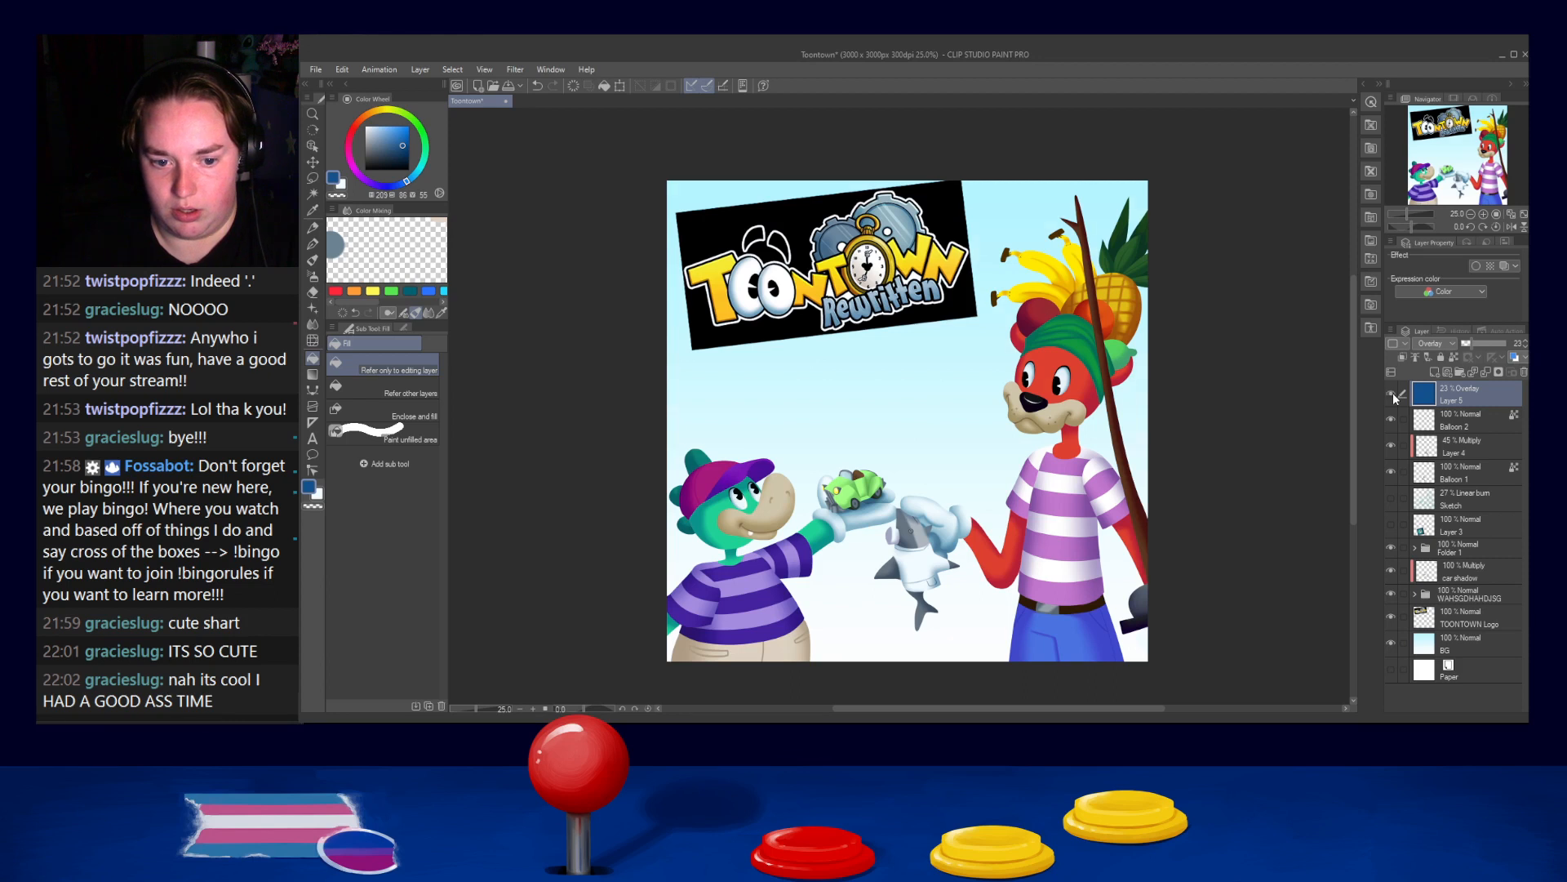
Try a light blue fill, hue 209, saturation 54, value 100, on the overlay layer and compare it hidden and shown
click(388, 126)
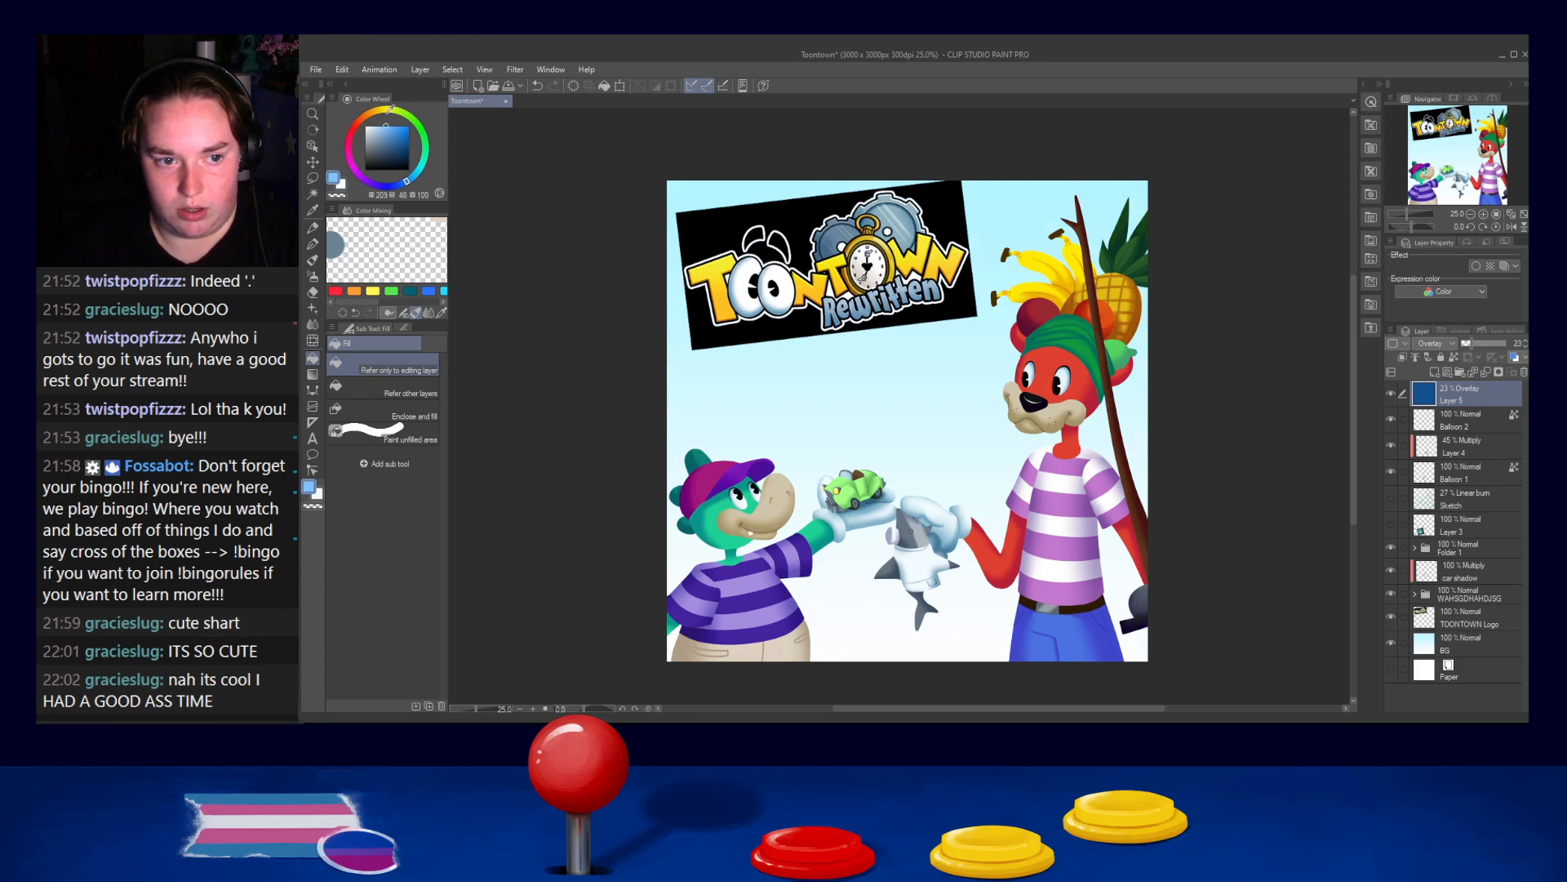
click(1018, 461)
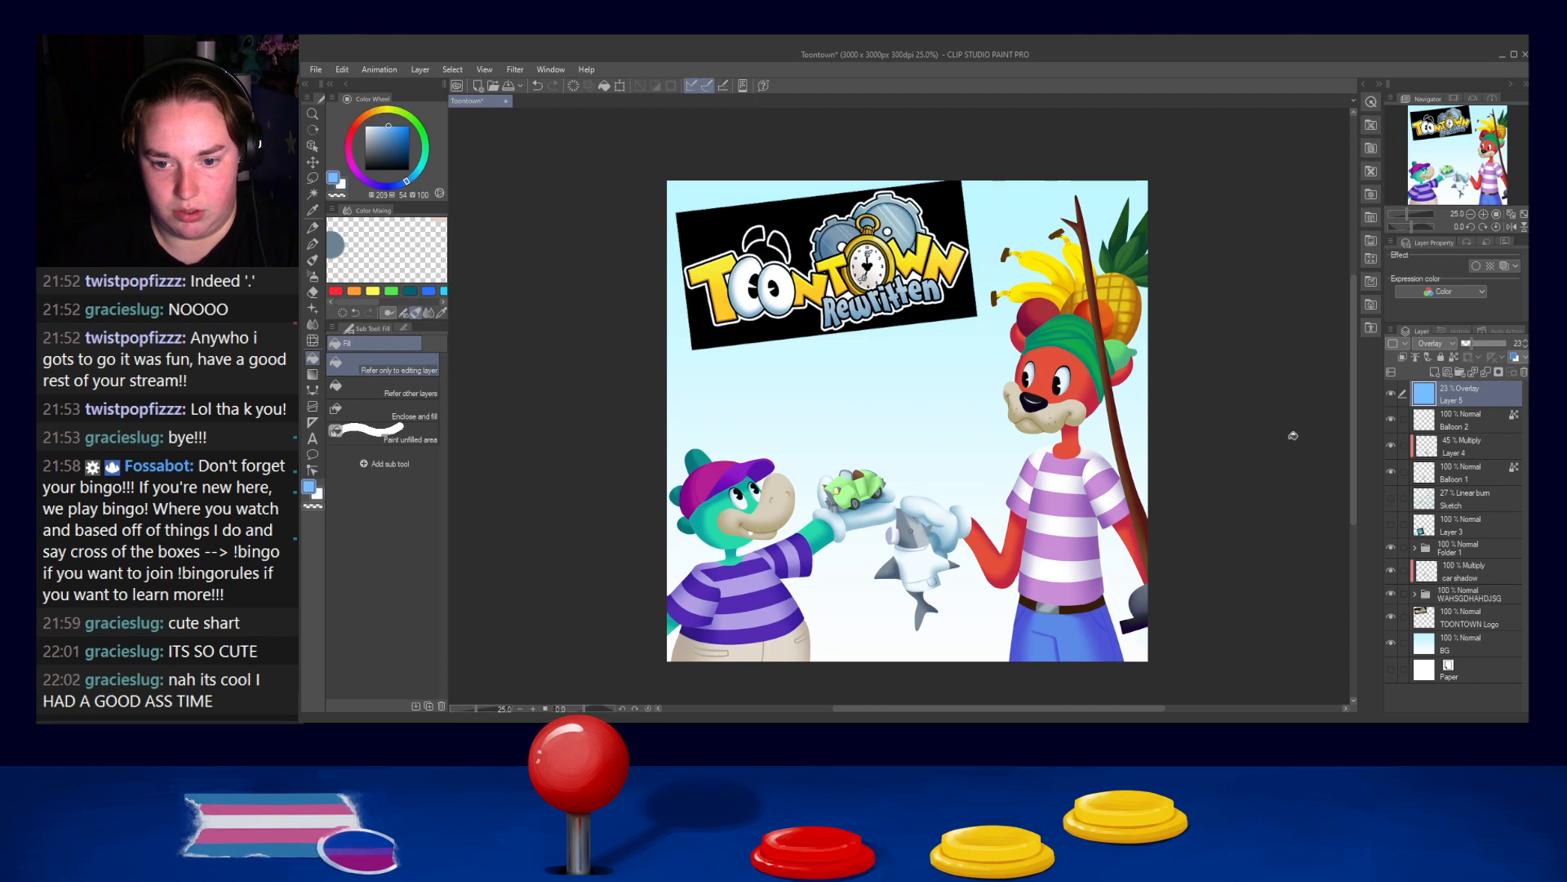
click(1395, 395)
click(1395, 395)
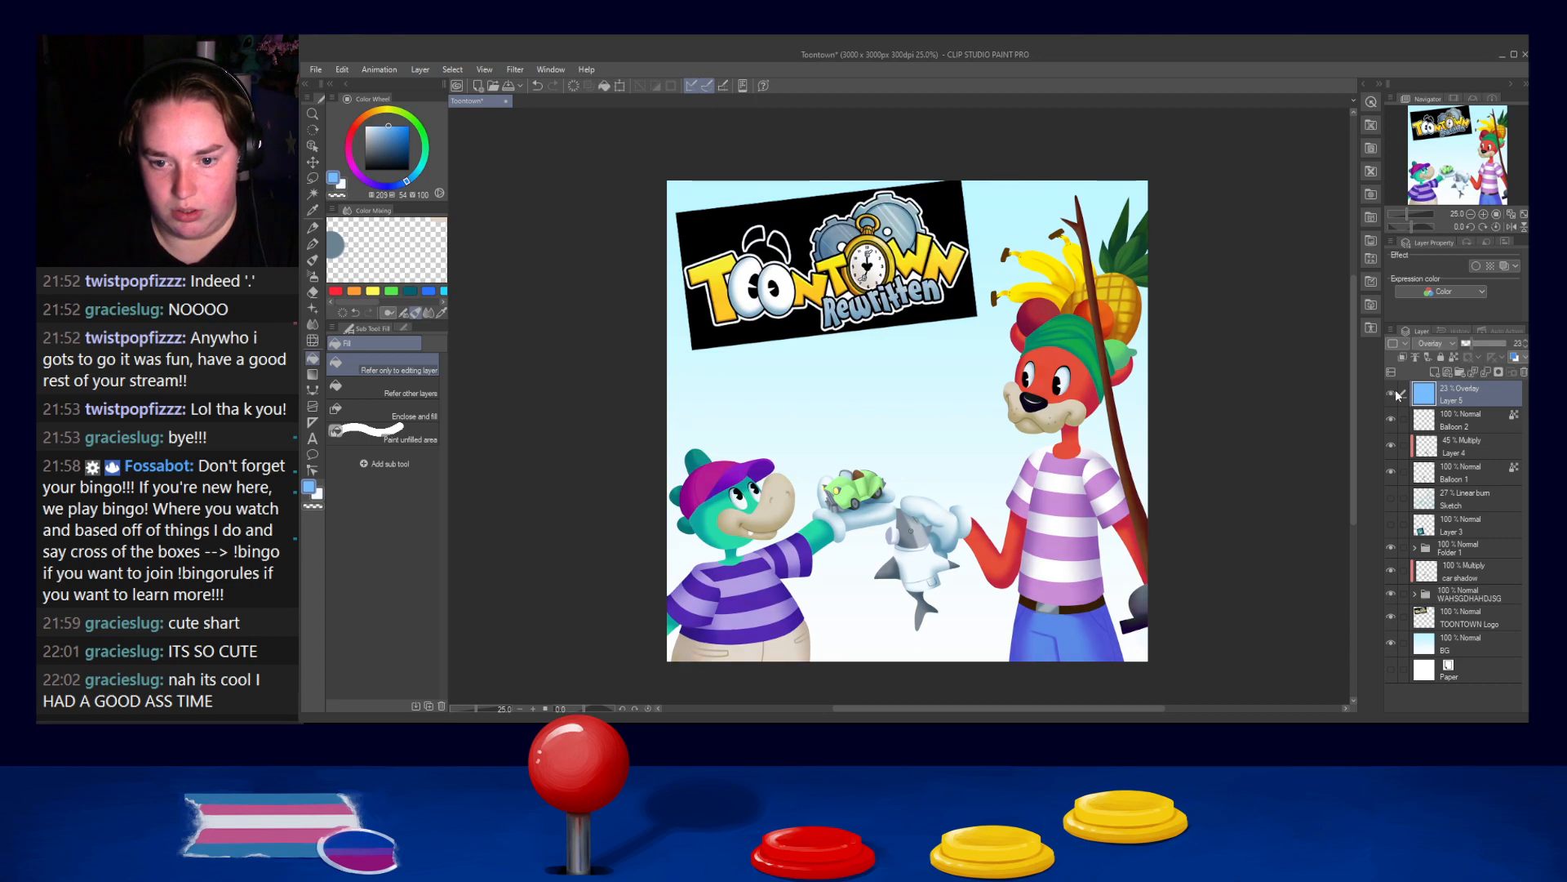
click(1395, 395)
click(1394, 395)
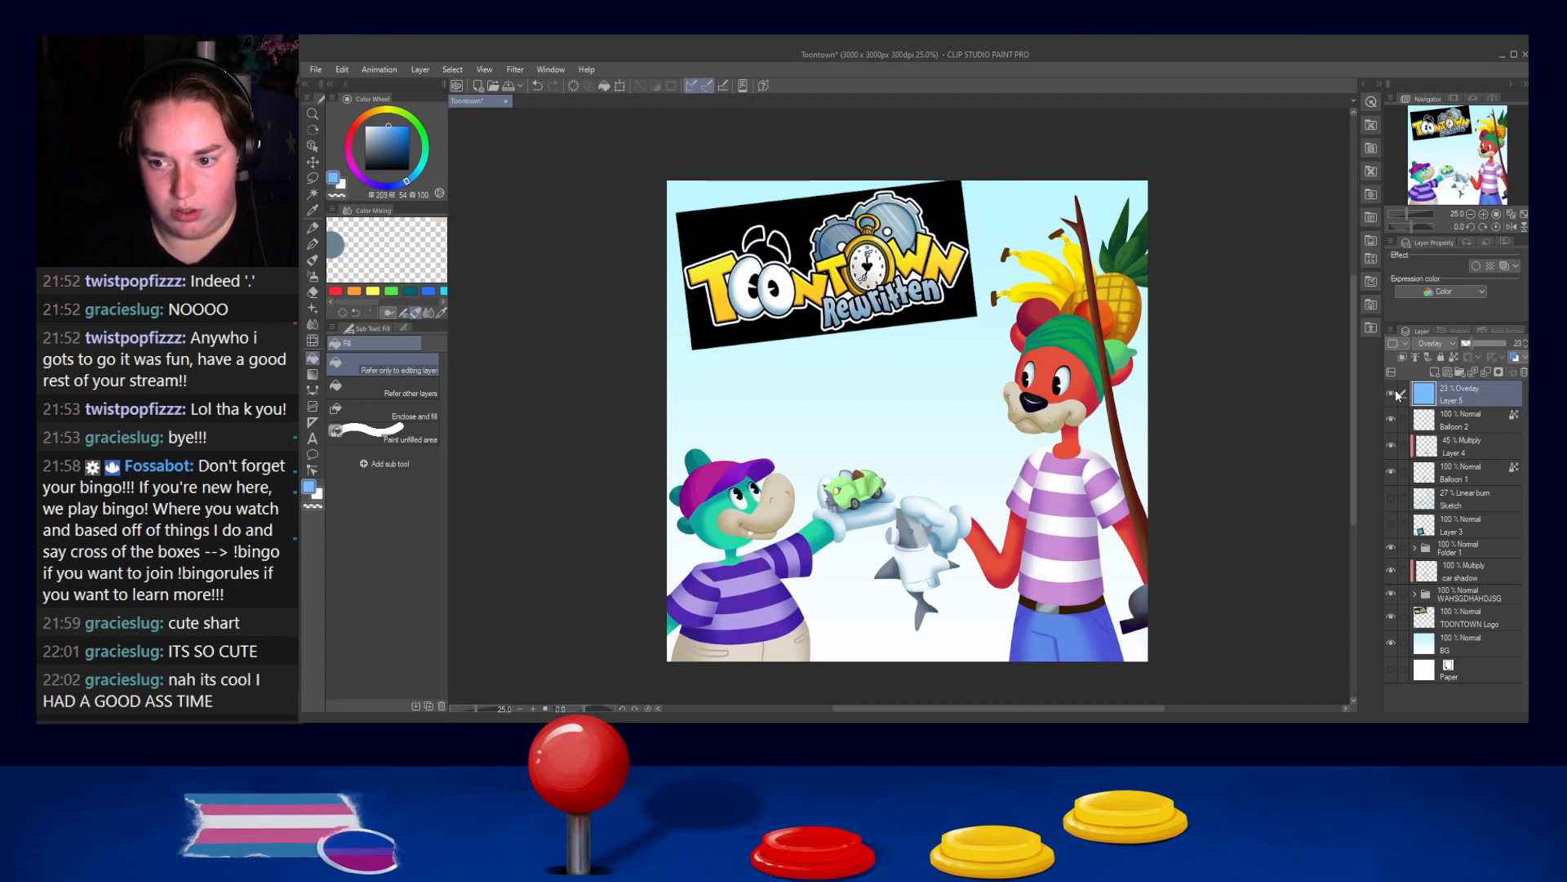
Try a more saturated blue fill, hue 209, saturation 79, on the overlay layer and compare it hidden and shown
drag(395, 141, 401, 123)
click(831, 387)
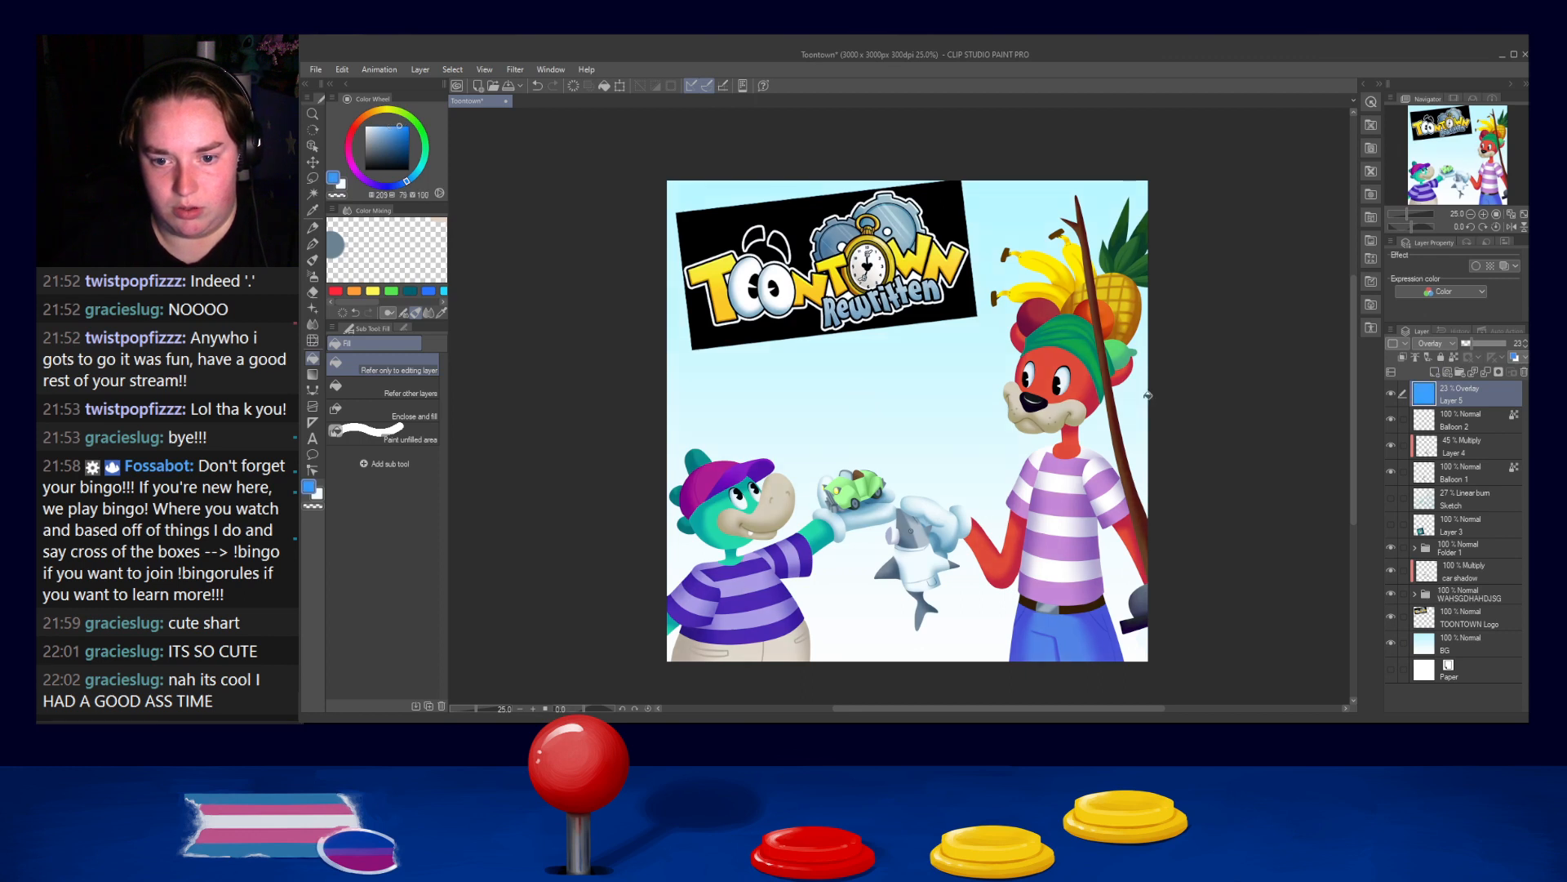
click(1391, 394)
click(1392, 395)
click(1391, 394)
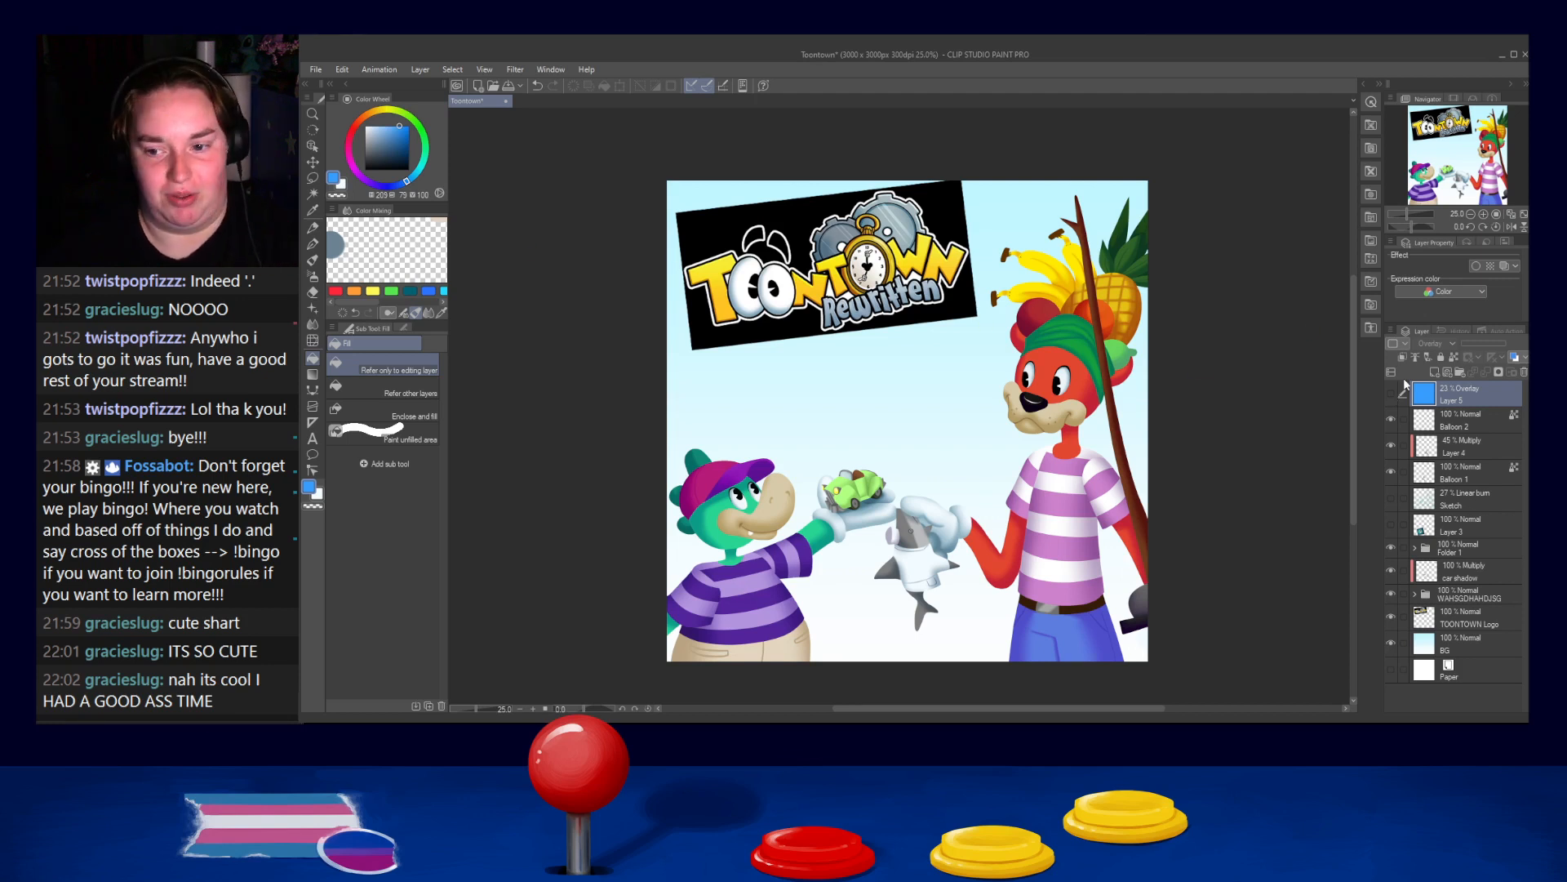
click(1392, 395)
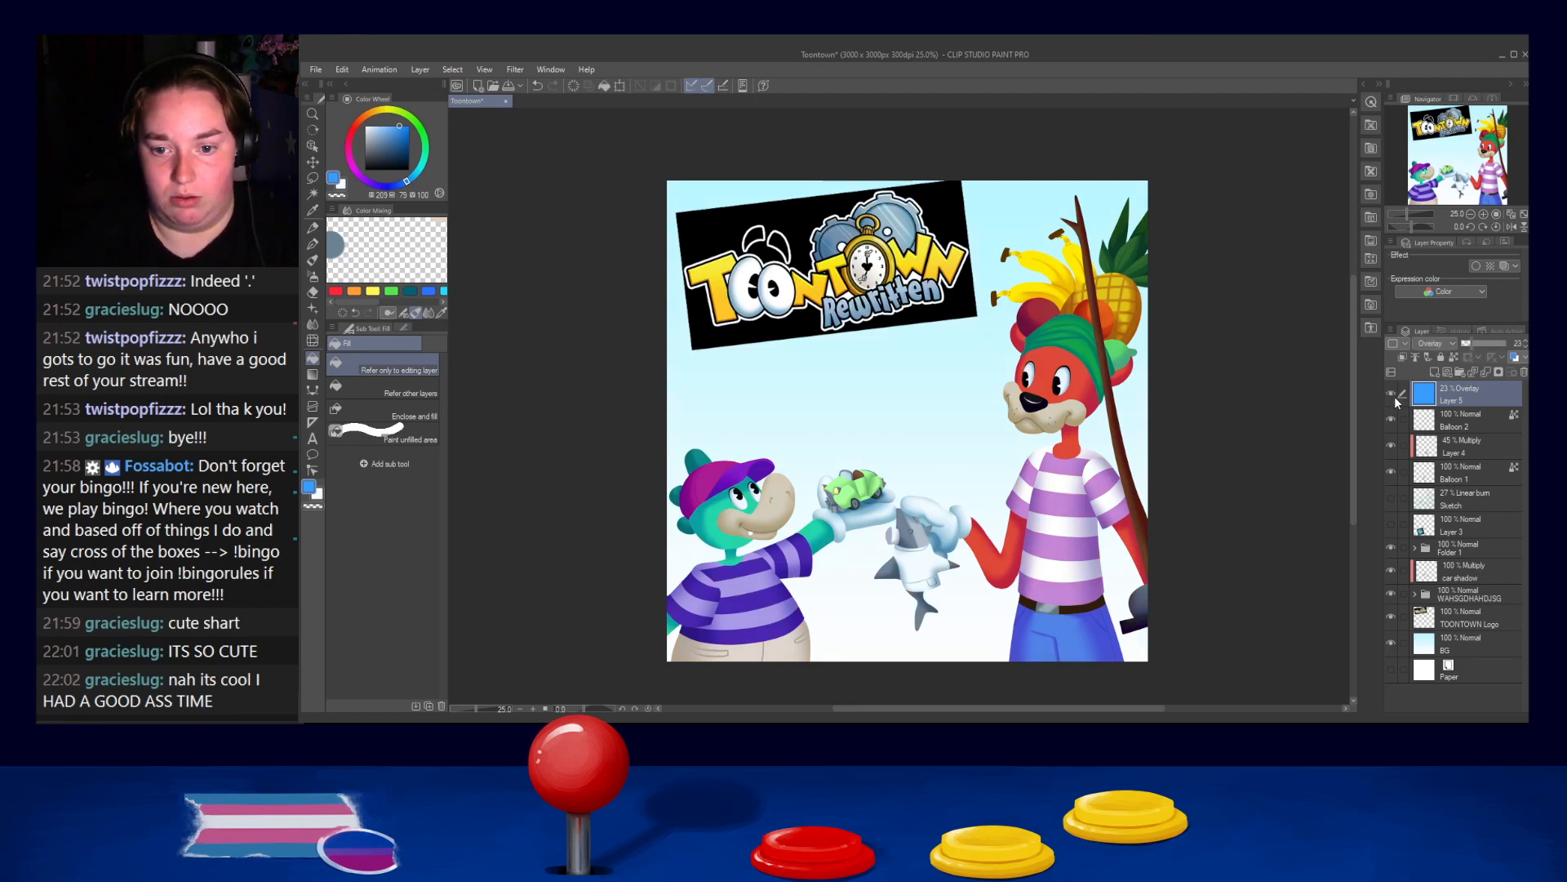
click(1393, 395)
click(1393, 395)
click(1393, 395)
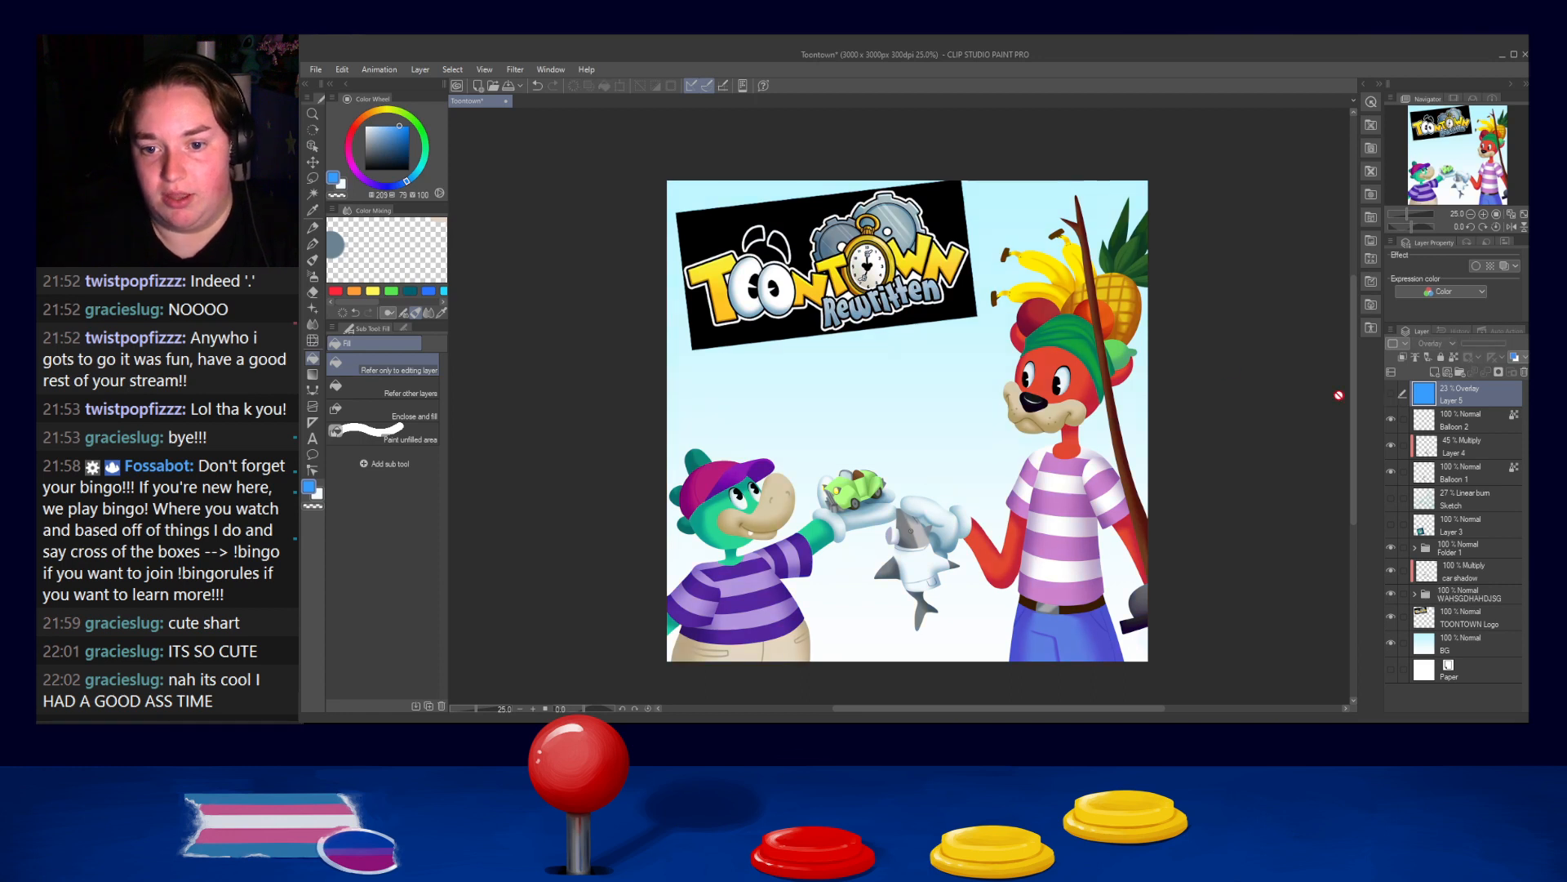
Examine the characters and logo at different zoom levels with the blue overlay layer hidden and shown
scroll(1142, 324, up, 2)
scroll(1127, 304, up, 1)
scroll(1061, 343, down, 3)
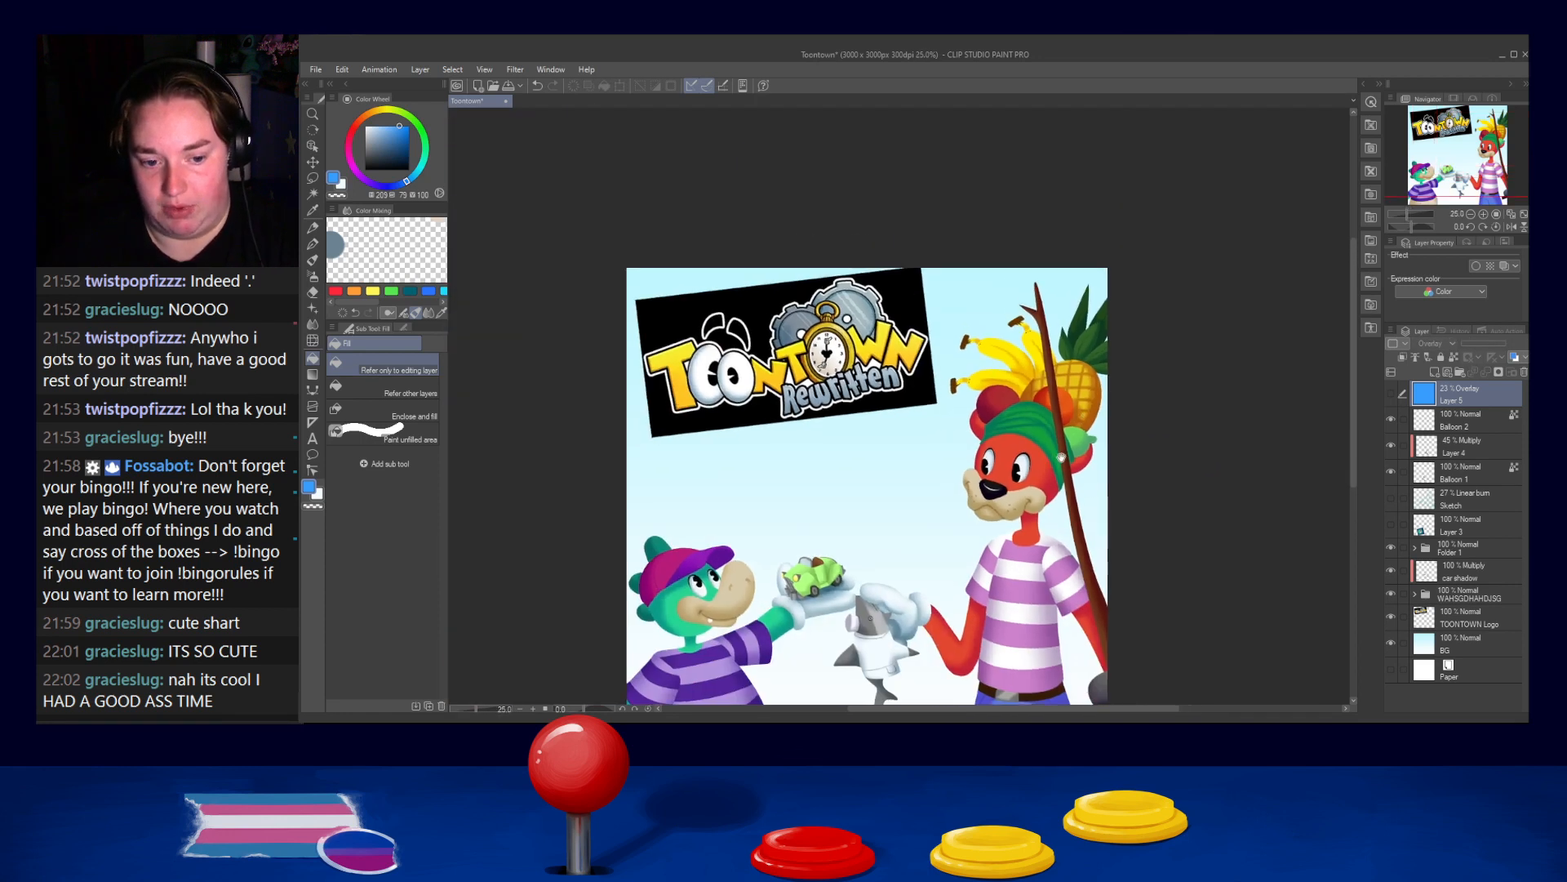
scroll(1035, 371, up, 1)
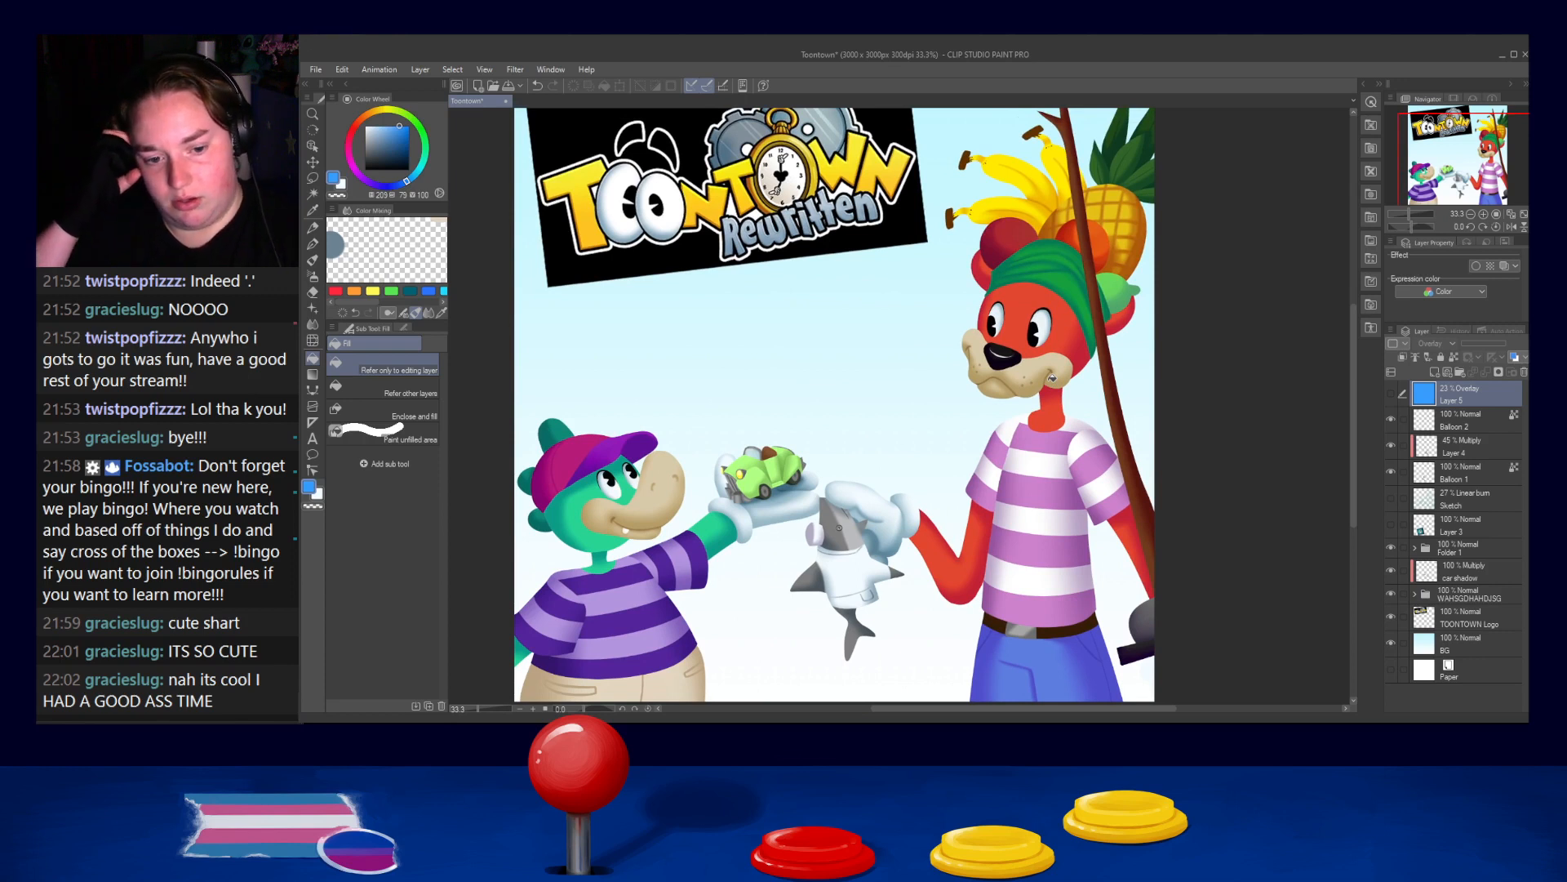
scroll(1049, 378, down, 1)
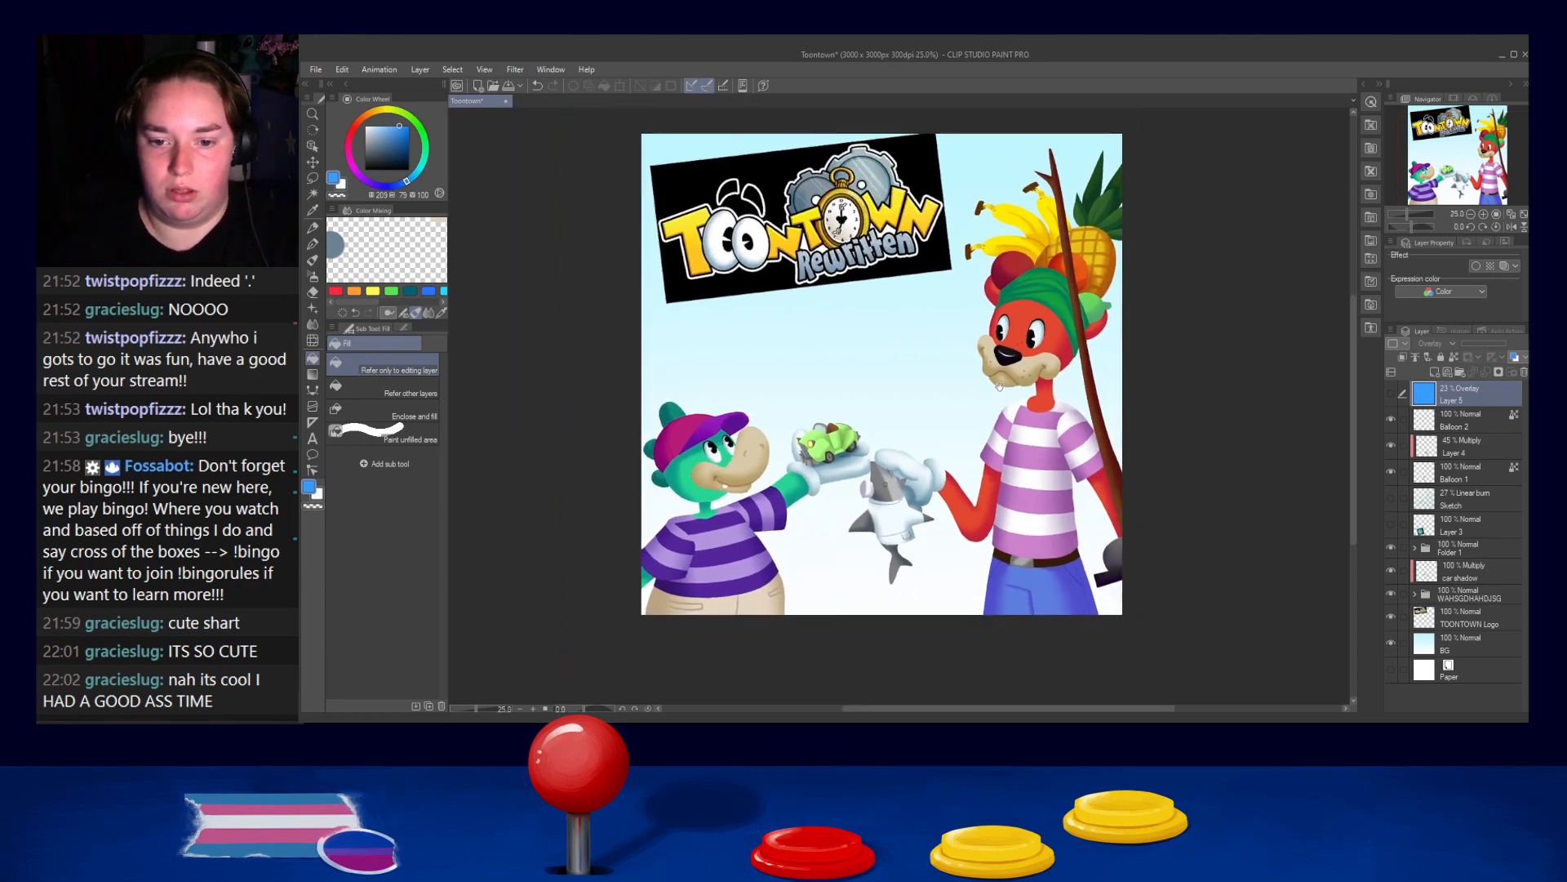
click(1393, 394)
click(1394, 393)
click(1394, 394)
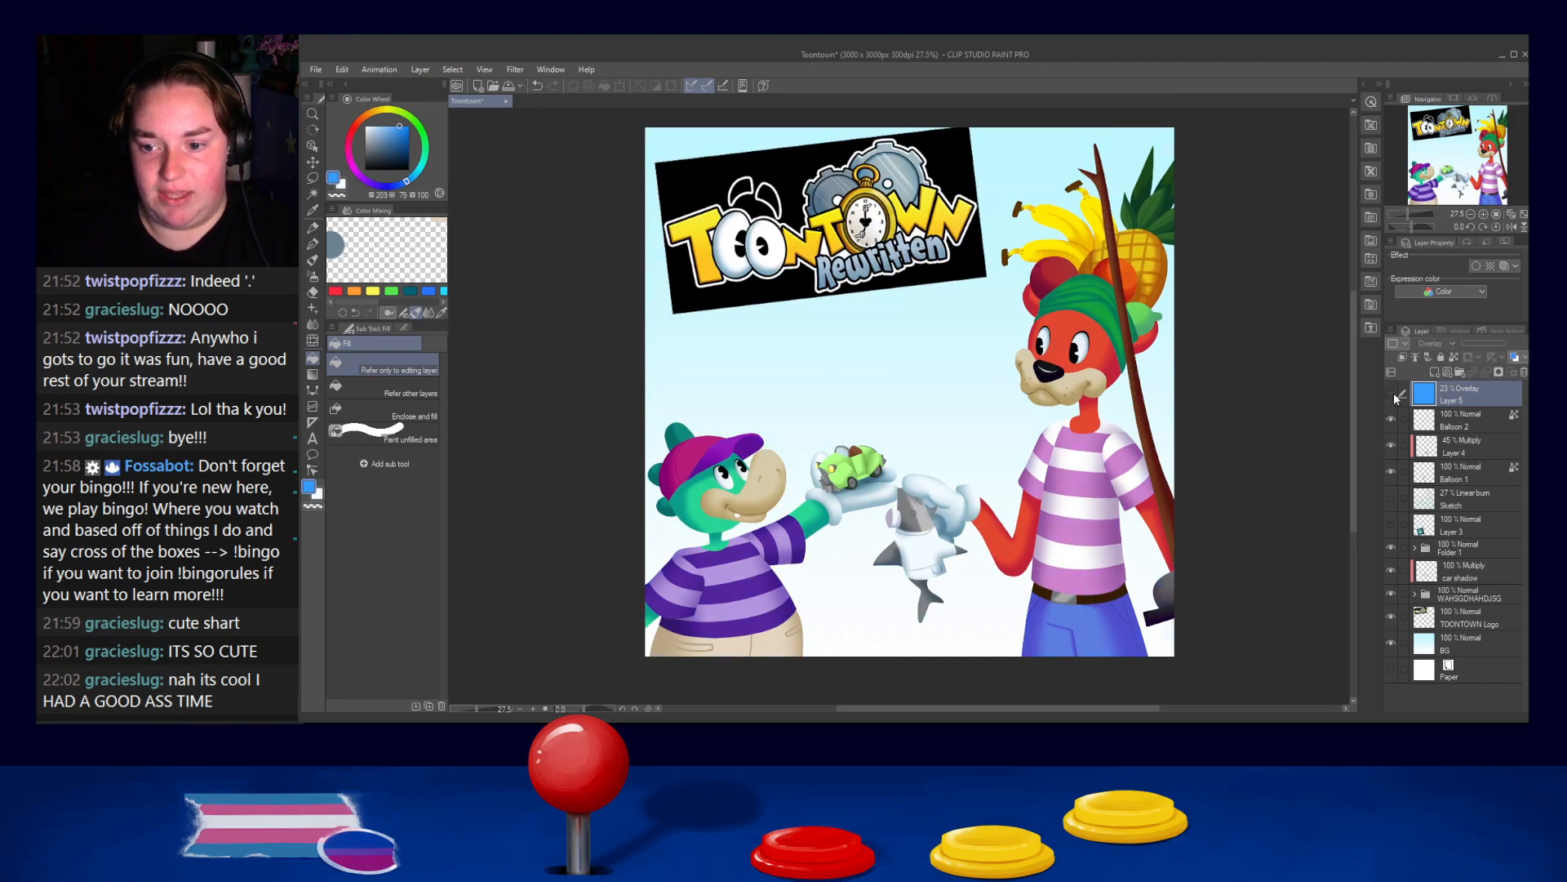
click(1394, 394)
click(1393, 394)
click(1394, 393)
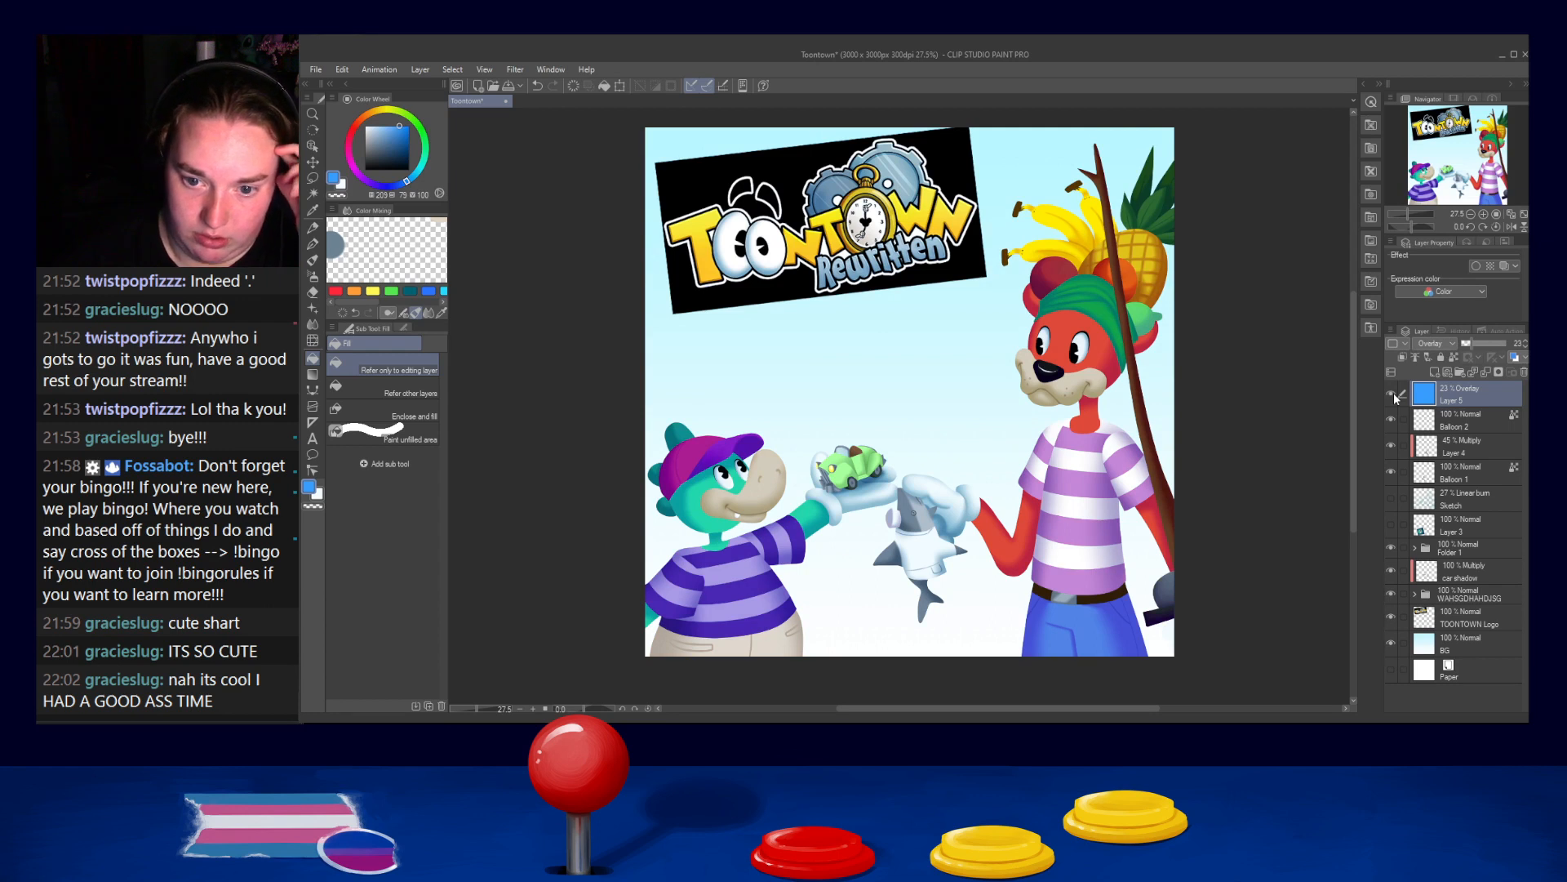
Refill the overlay layer with dark navy blue, hue 209, value 42, and compare it hidden and shown
click(408, 151)
click(843, 365)
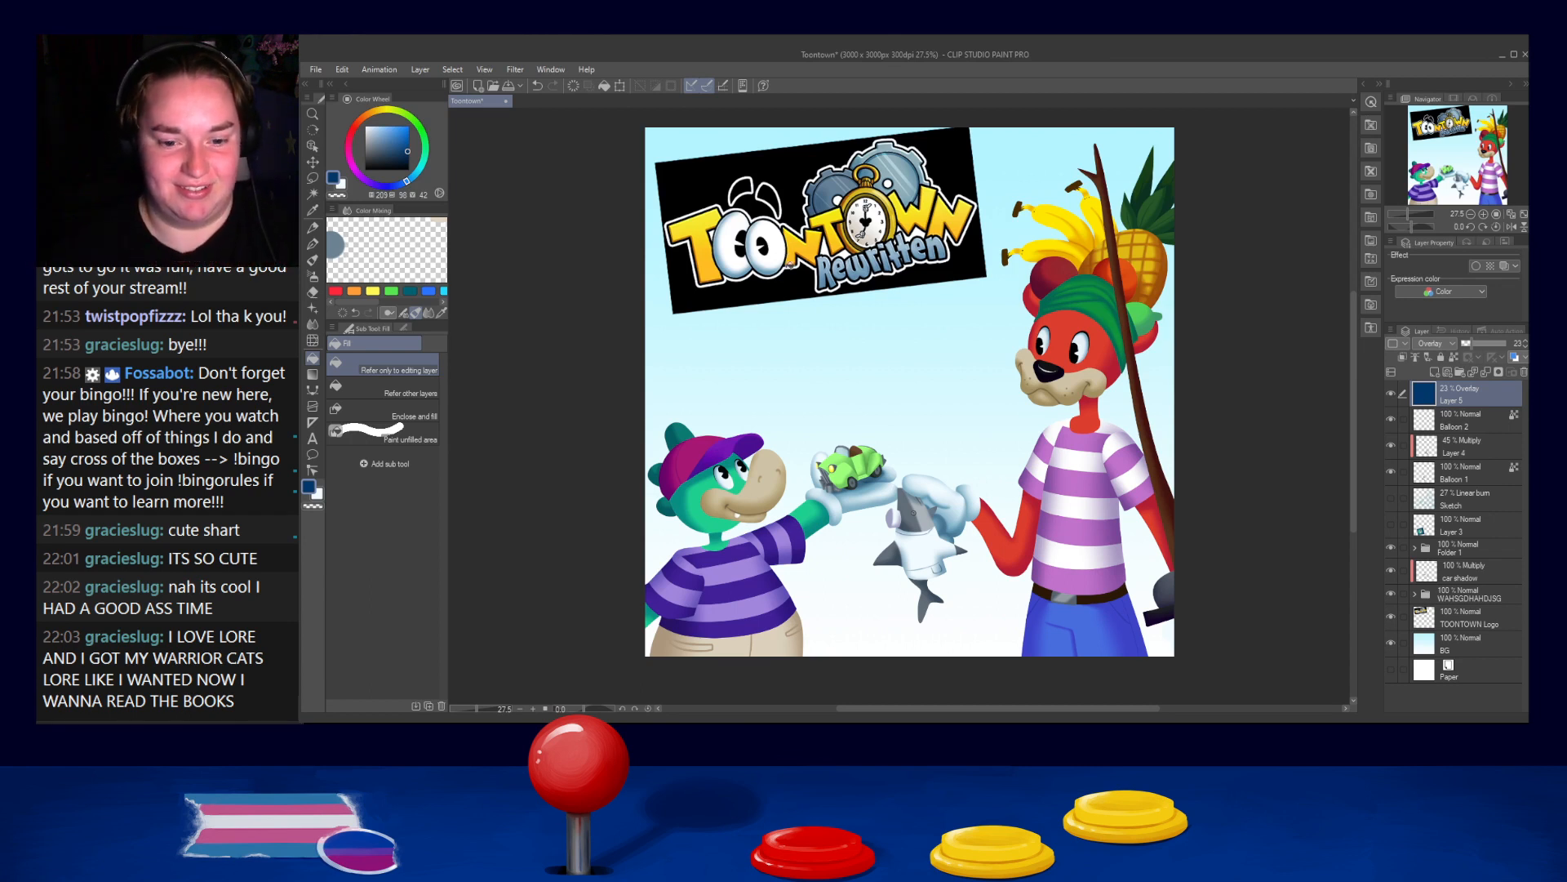
click(1388, 390)
click(1388, 388)
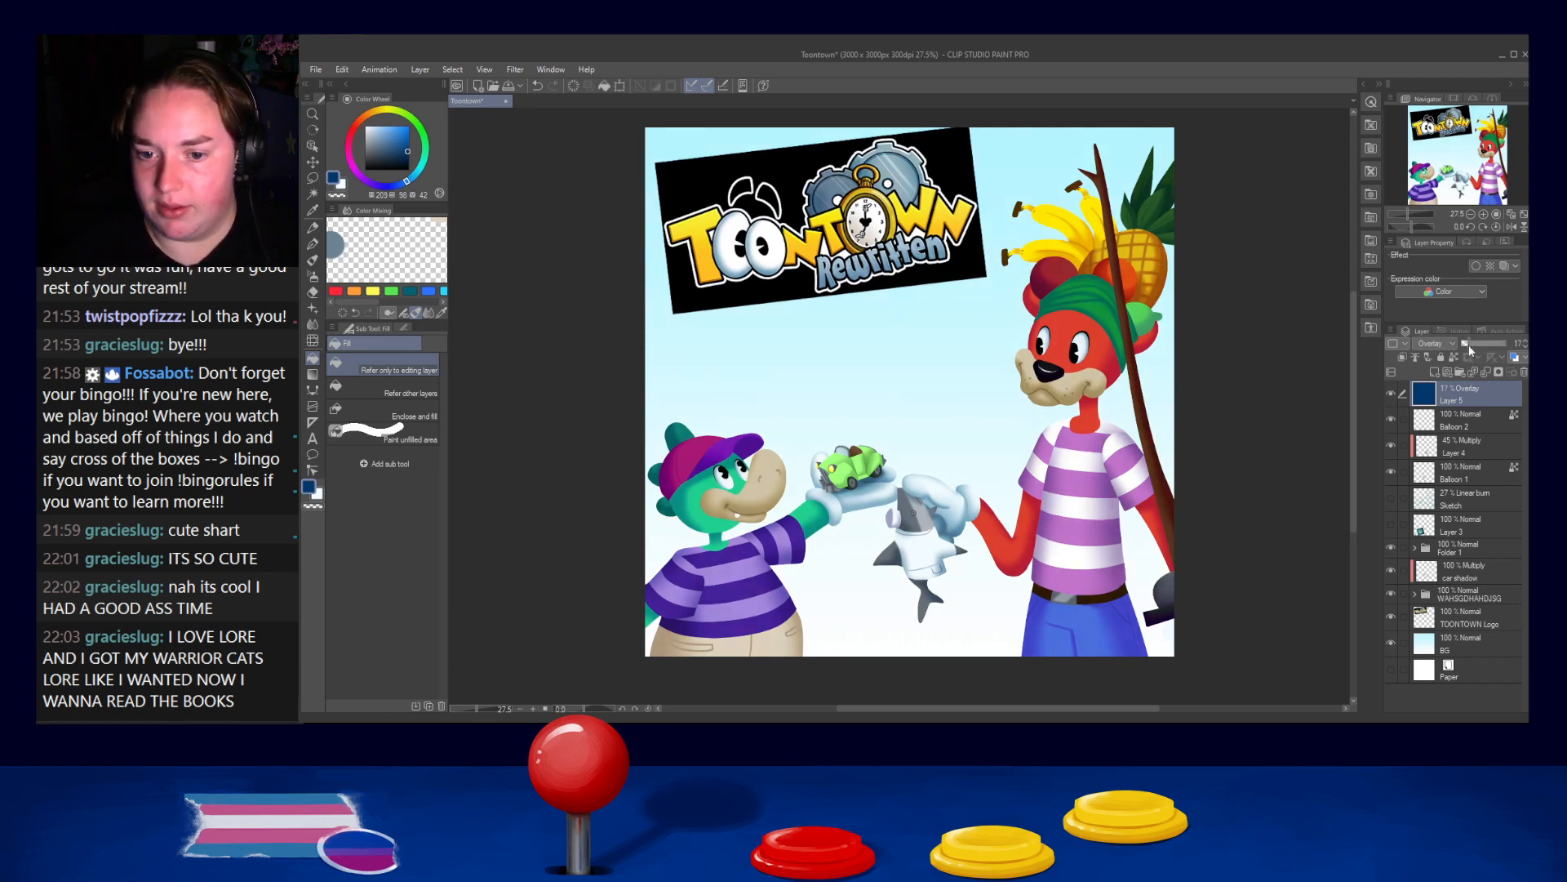
Try lower opacities on the navy layer with the Overlay, Soft light (24%) and Hard light (19%) blending modes
click(1468, 344)
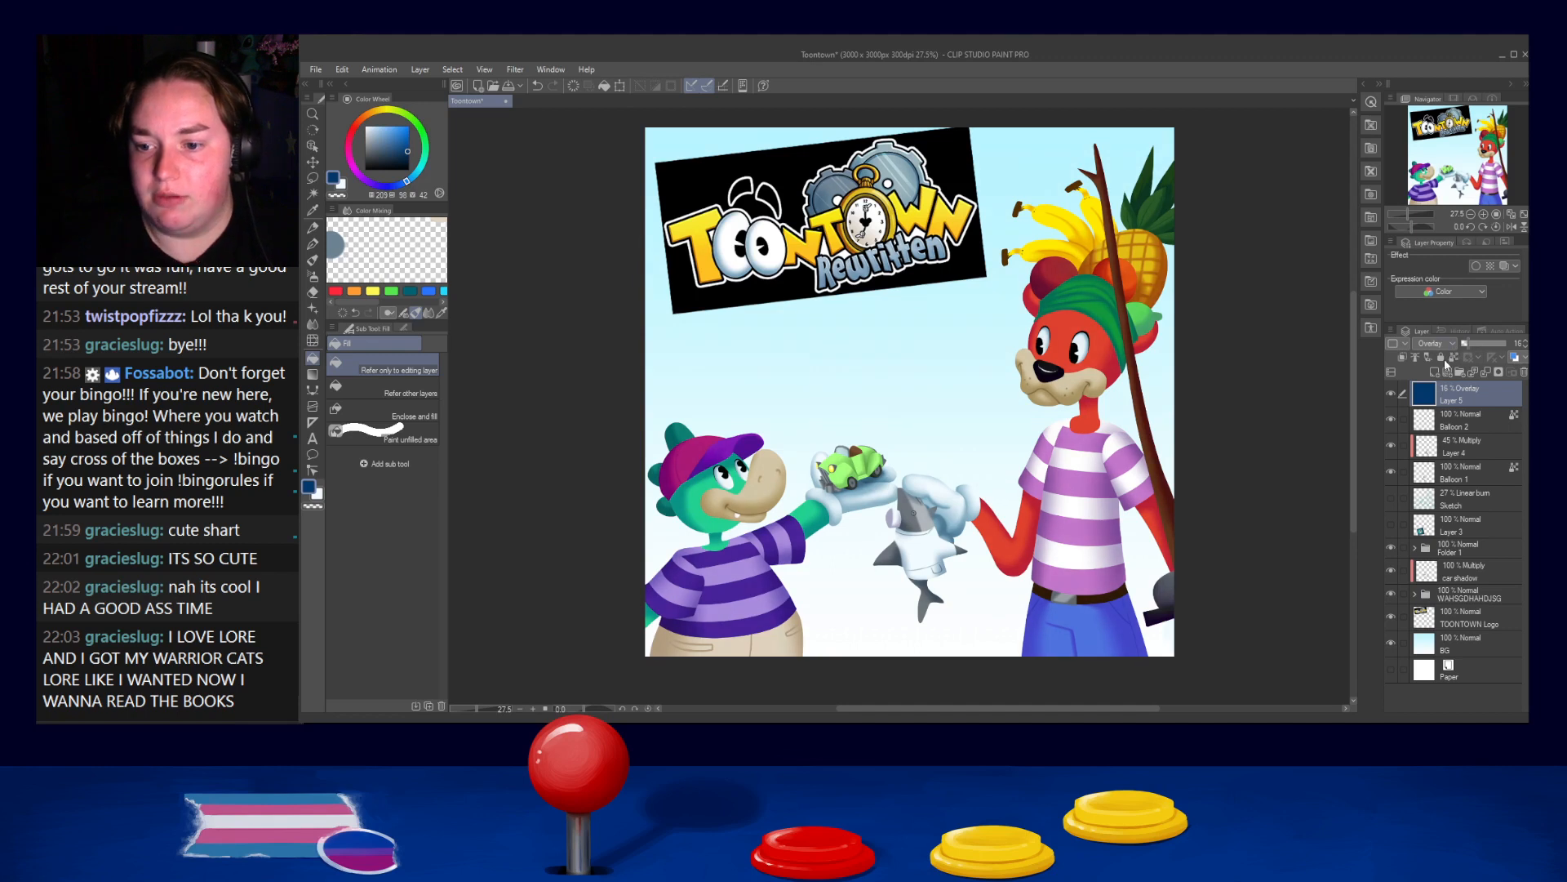
click(1446, 518)
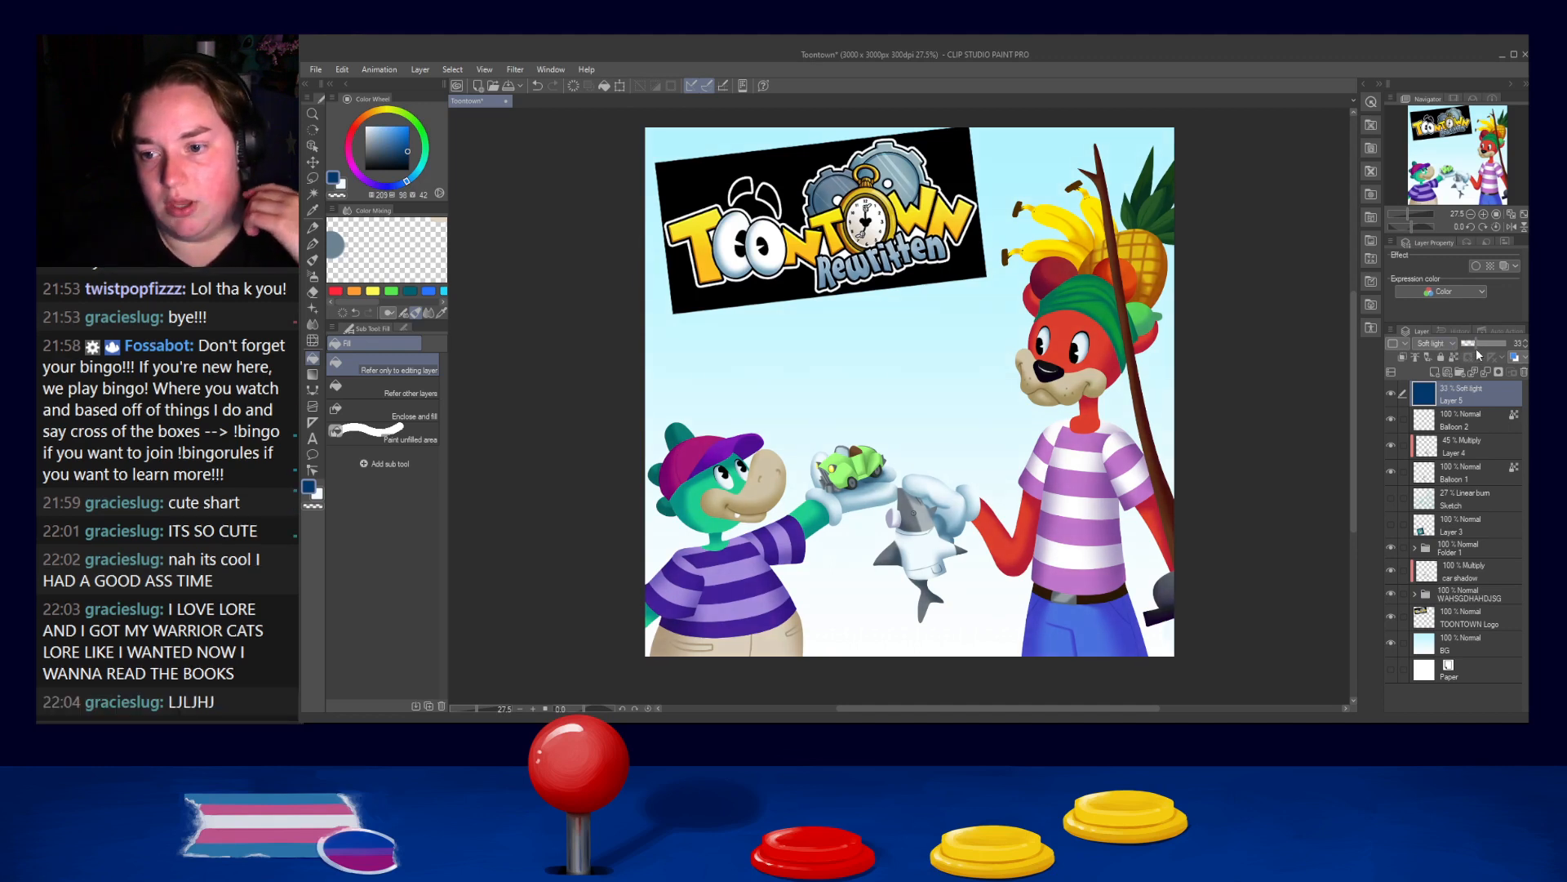
mouse_move(1477, 347)
mouse_down()
mouse_move(1513, 357)
mouse_move(1472, 354)
mouse_up()
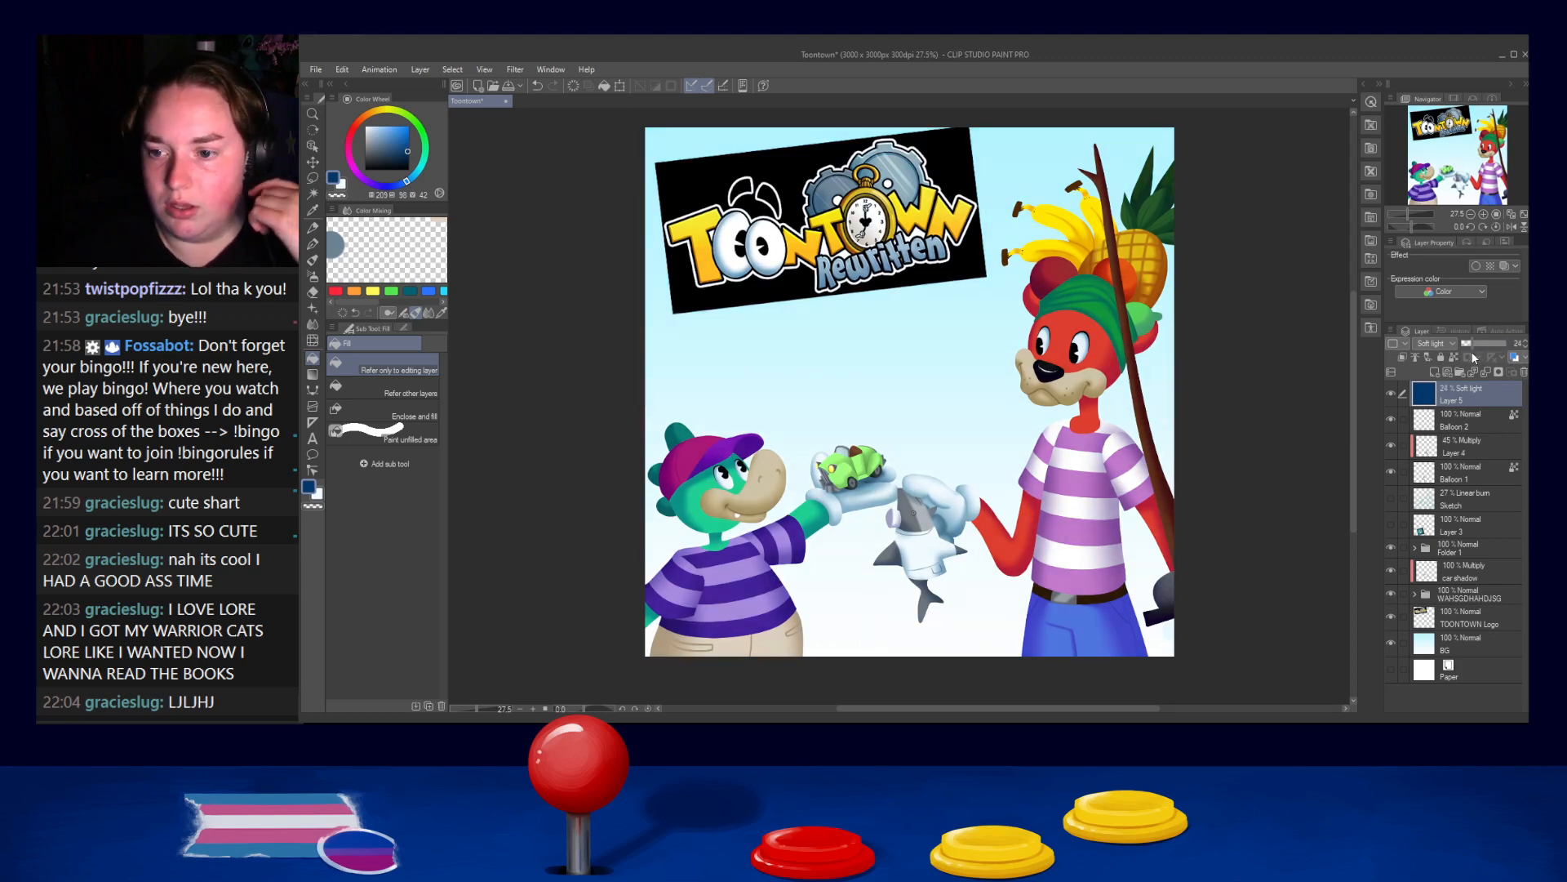
click(1430, 531)
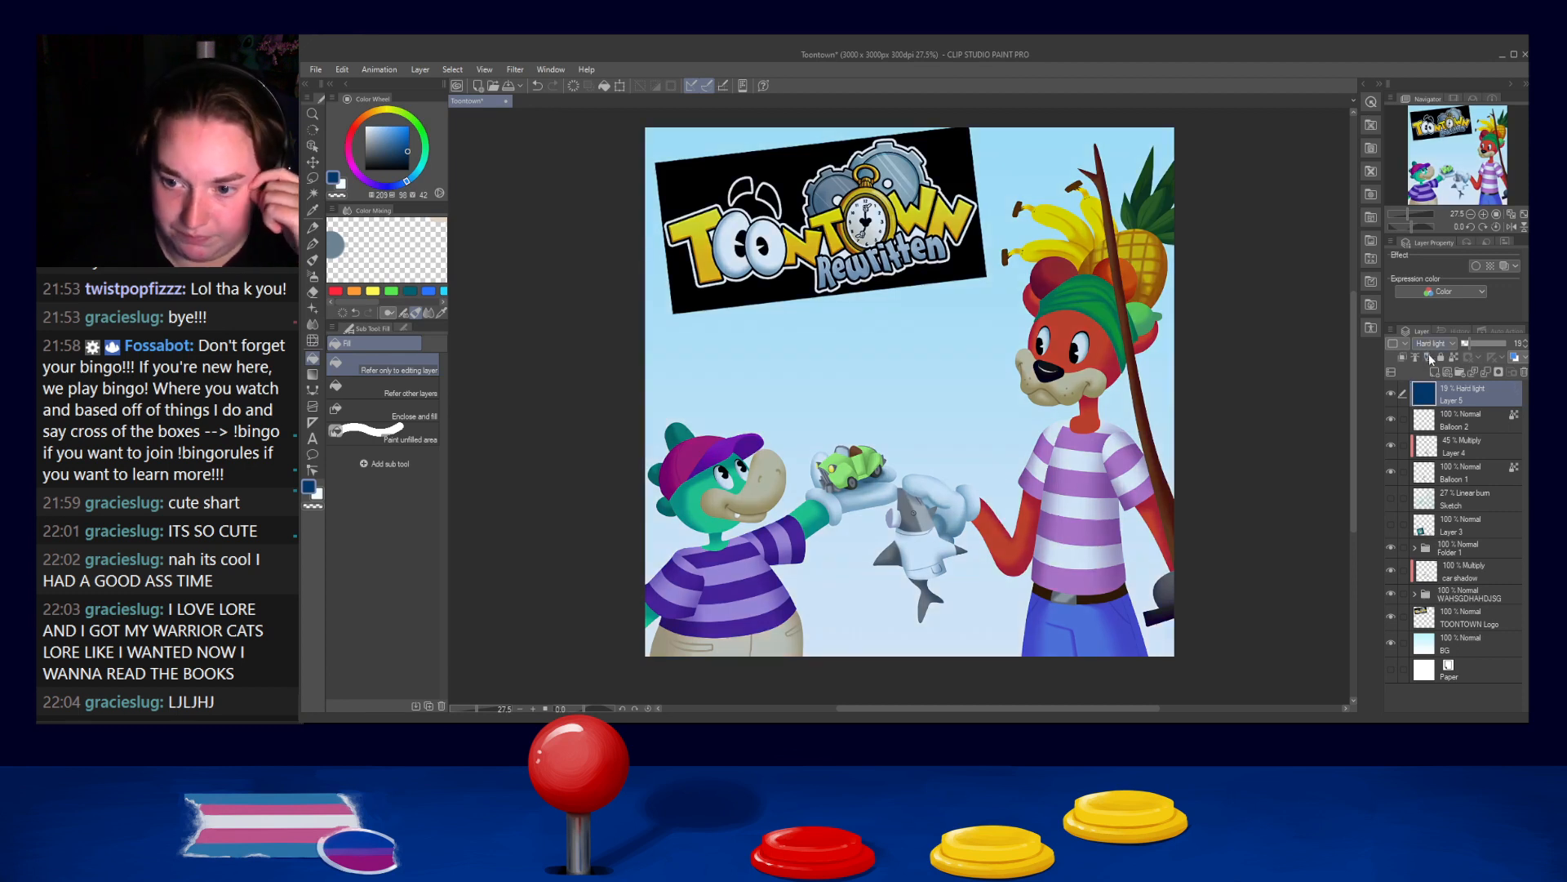
Set the navy layer's blending mode to Screen and its opacity to 49%
click(1435, 445)
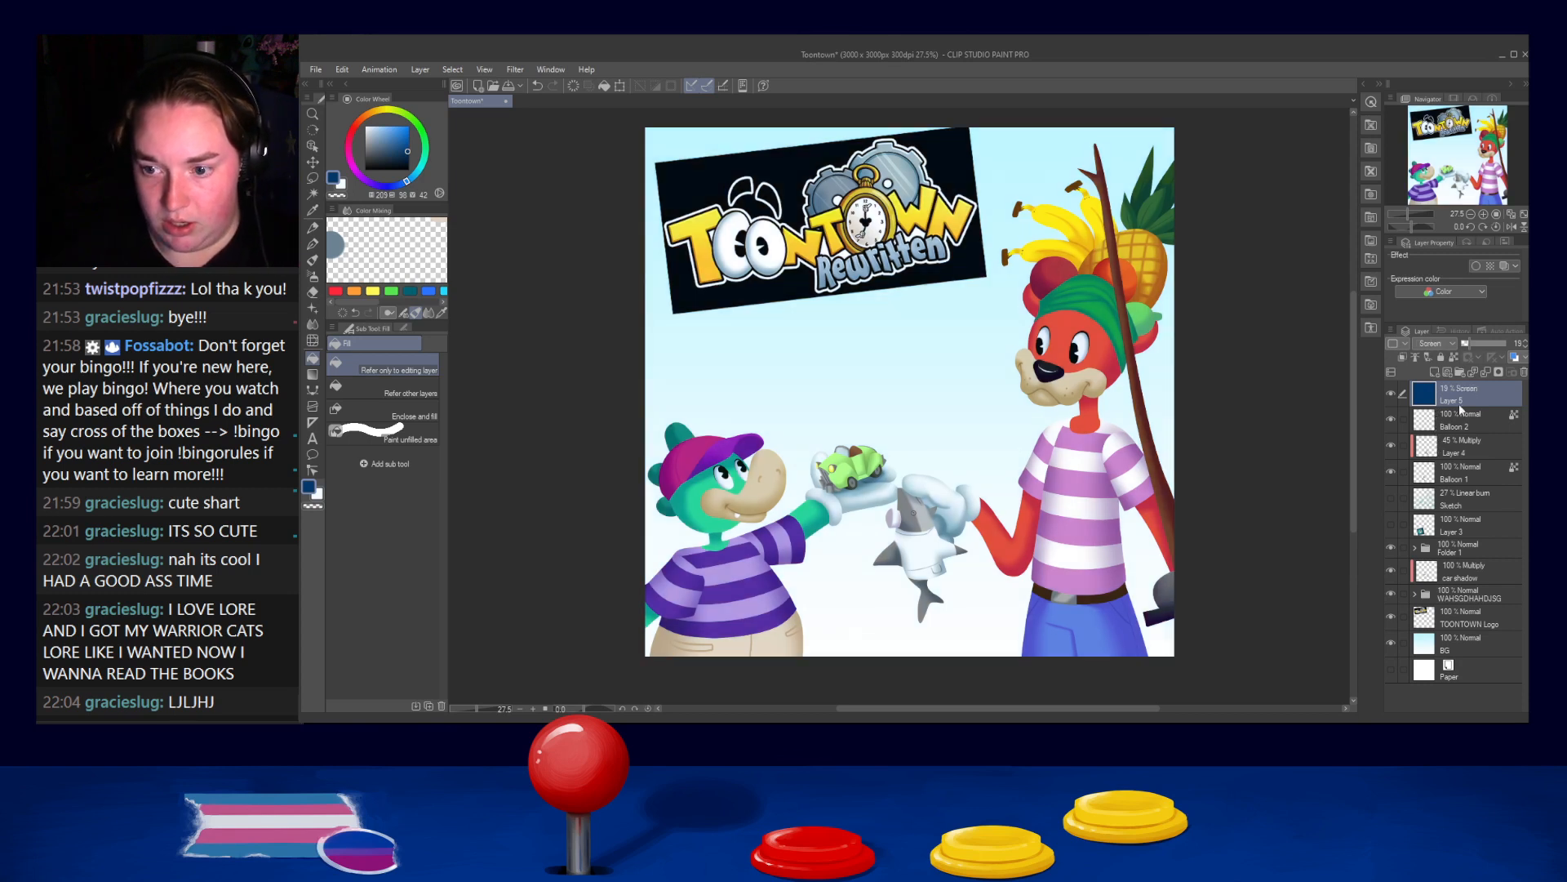
drag(1472, 351, 1491, 355)
drag(1480, 355, 1488, 358)
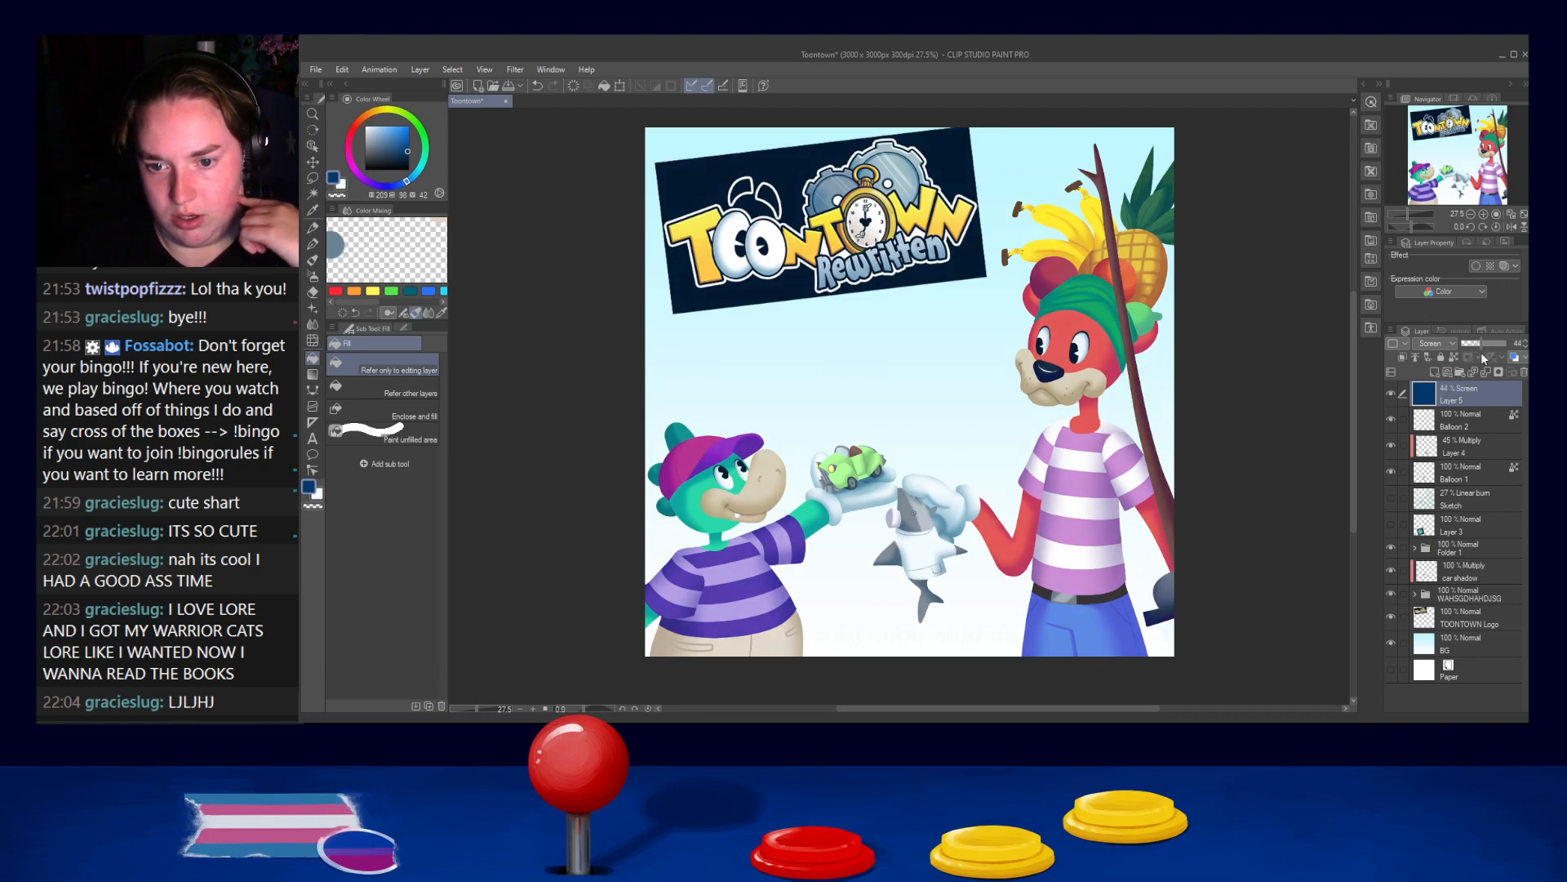
scroll(1169, 426, down, 1)
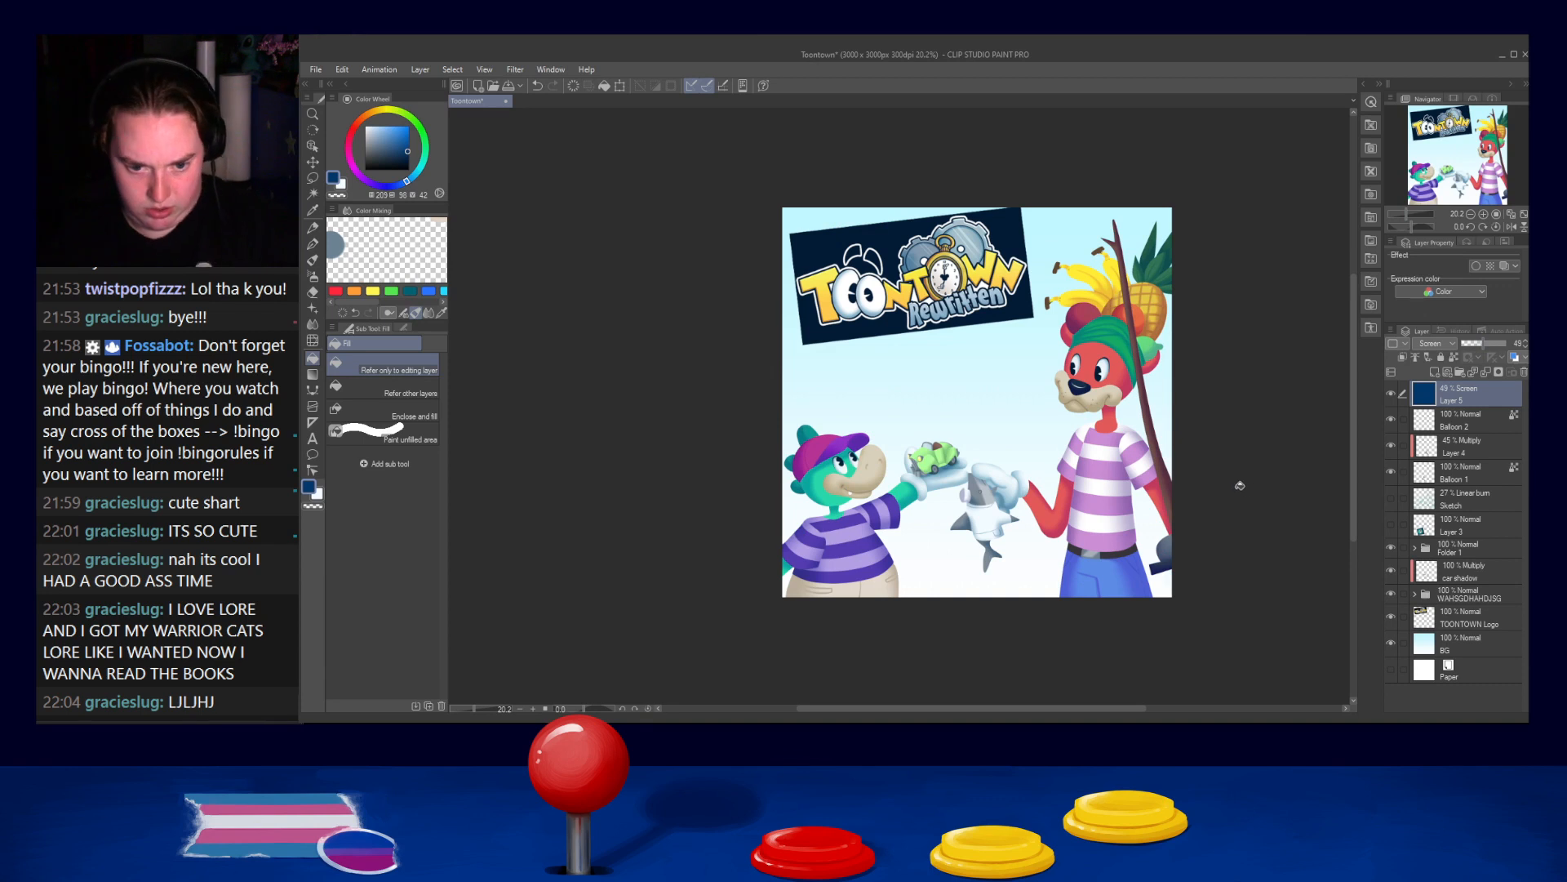
scroll(1189, 500, up, 1)
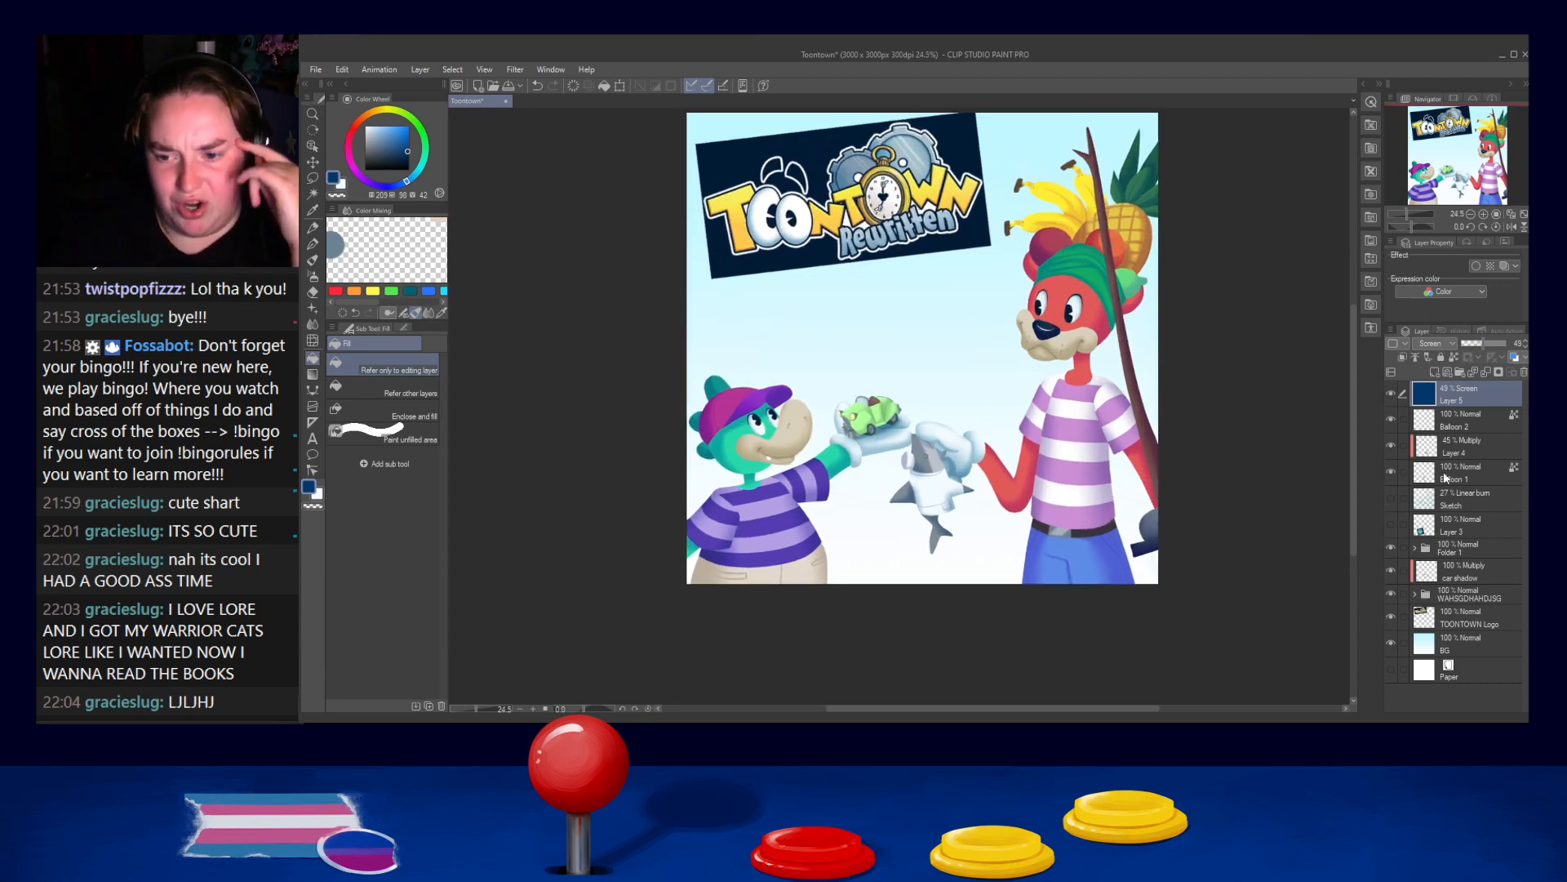
Compare the illustration with the navy Screen layer hidden and shown, leaving the layer hidden
click(1392, 393)
click(1392, 395)
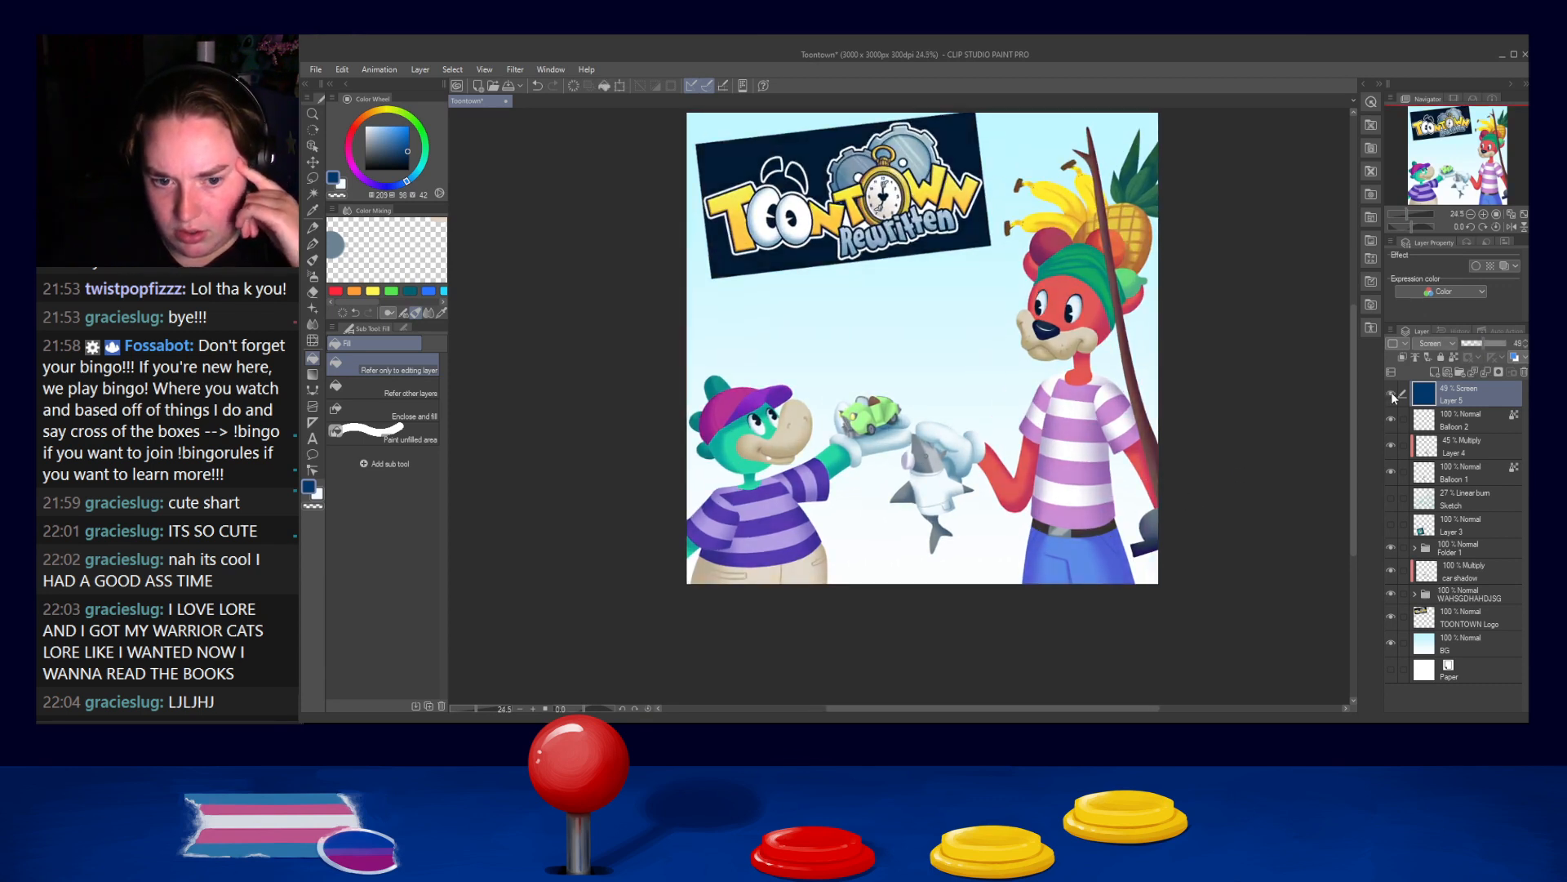
click(1392, 395)
click(1392, 395)
click(1392, 395)
click(1392, 395)
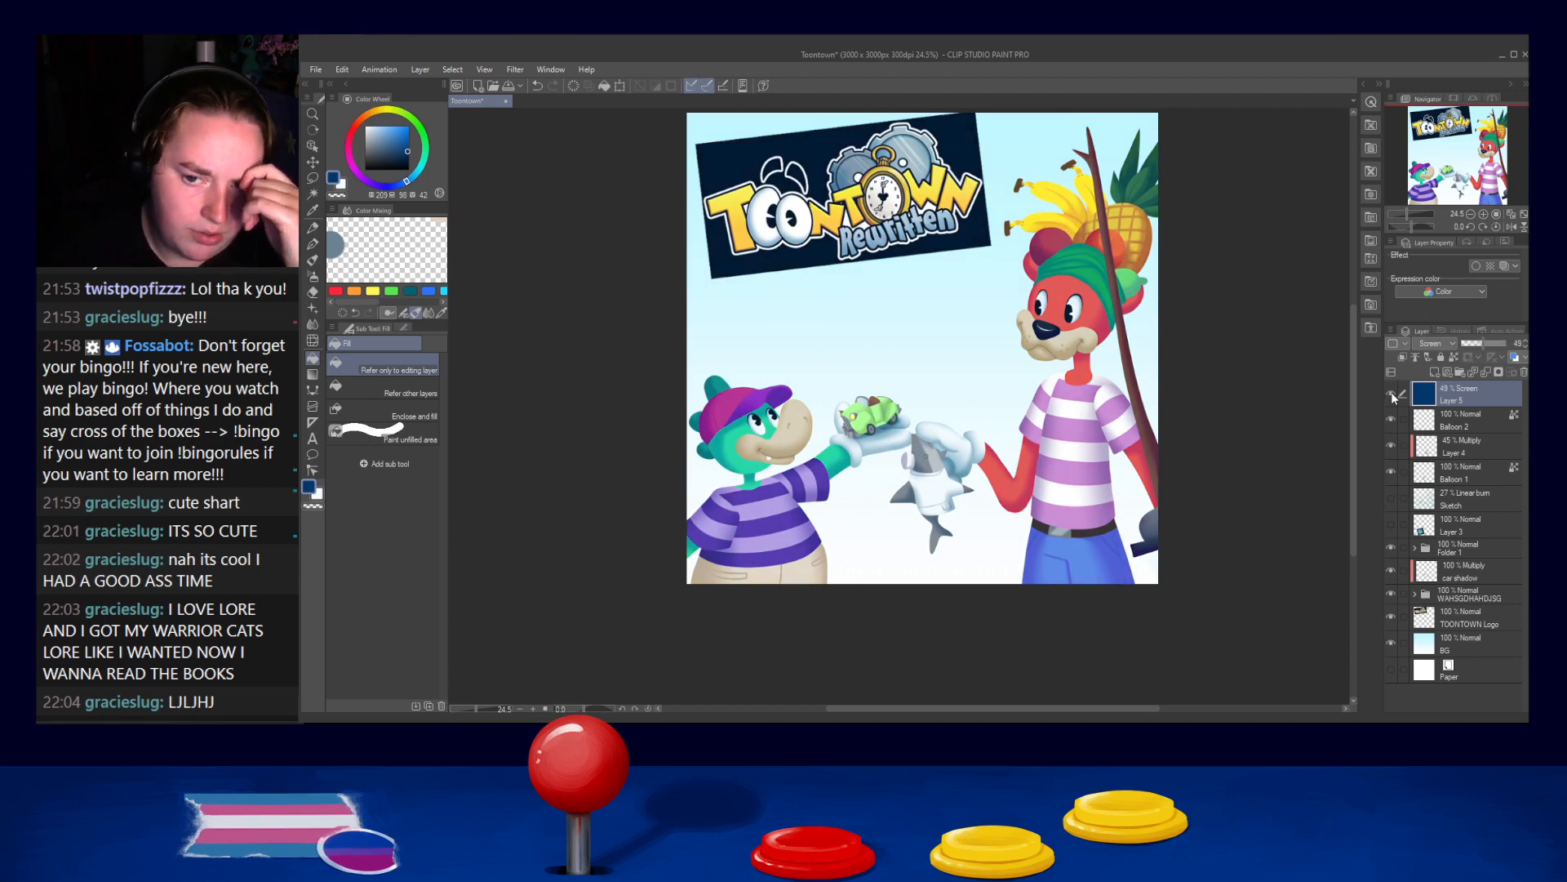
click(1392, 395)
click(1392, 396)
click(1391, 395)
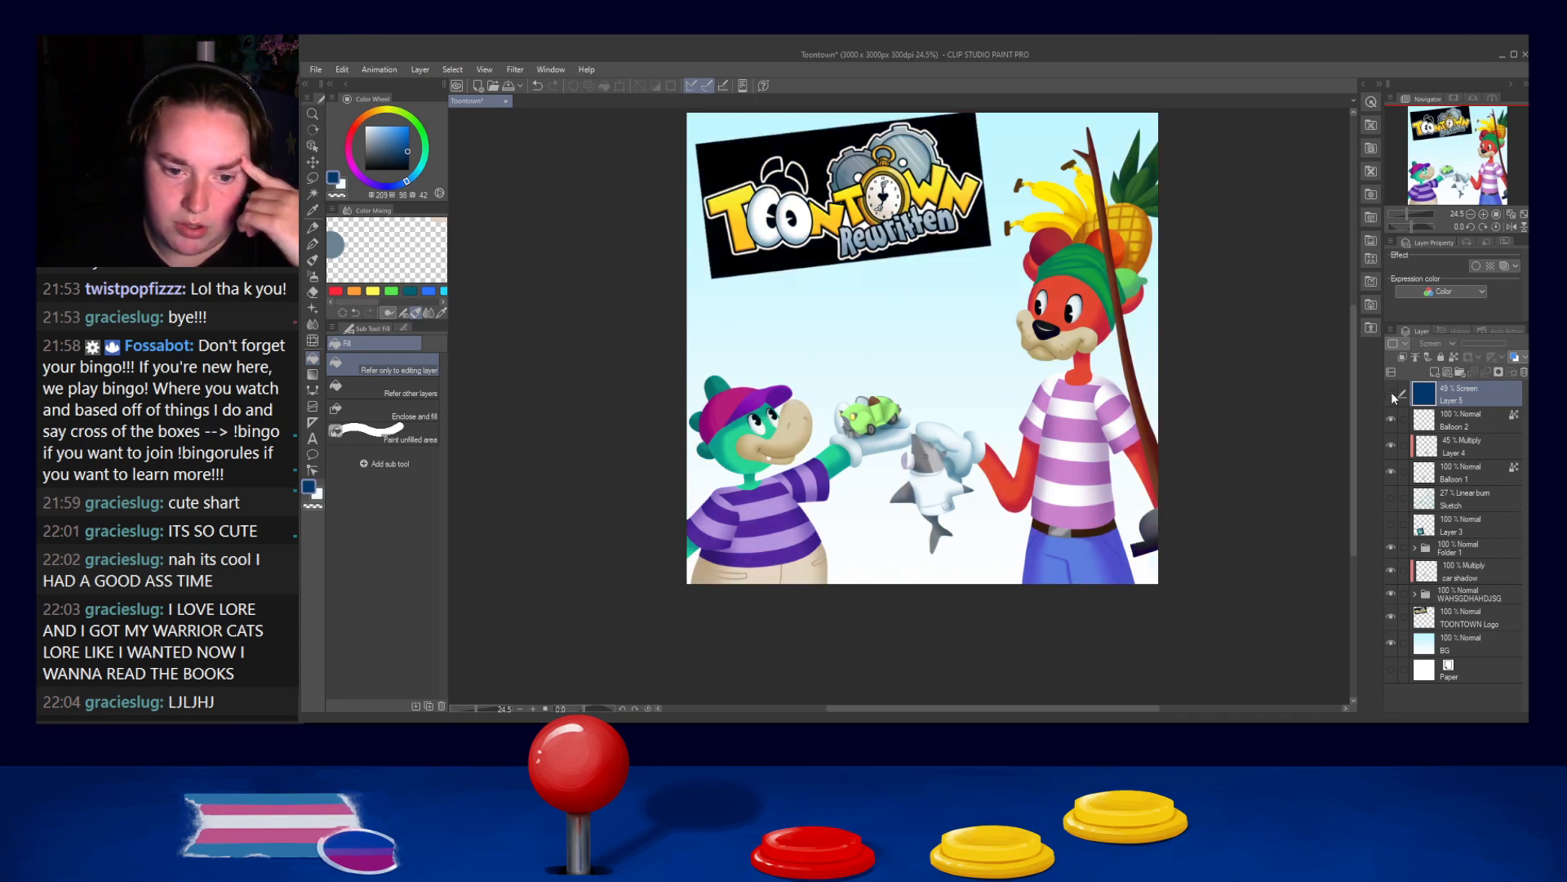
Toggle the Screen overlay layer's visibility again to judge its effect on the artwork, and leave it switched off
click(1392, 395)
click(1392, 395)
click(1392, 395)
click(1392, 395)
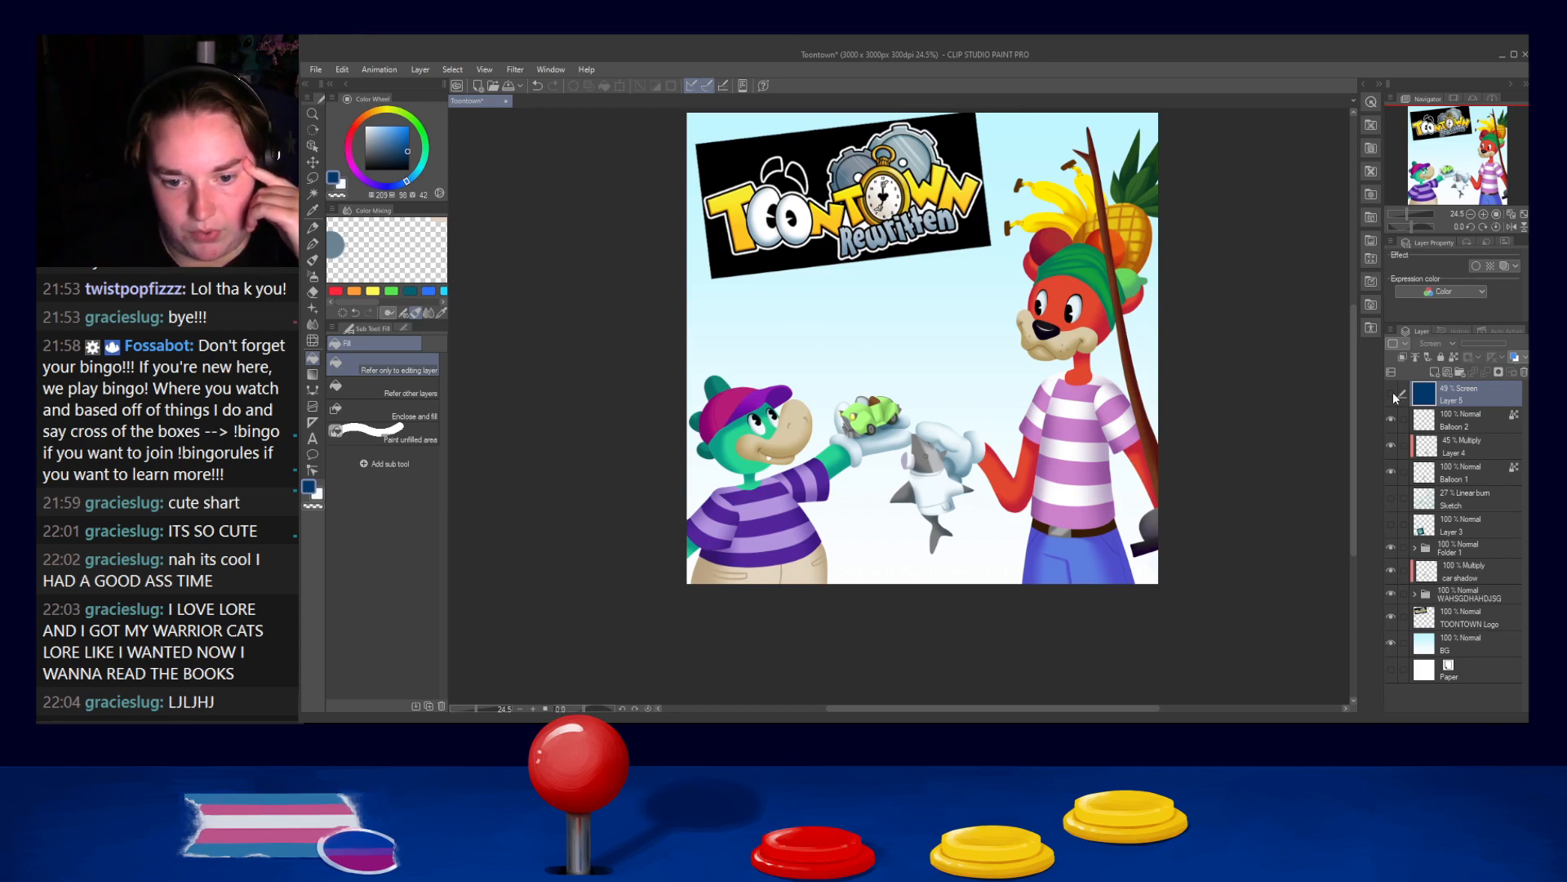
Select the car shadow layer, sample the greyish blue shadow beneath the green car with the Pen active, and switch to the Blur blending tool
click(1474, 565)
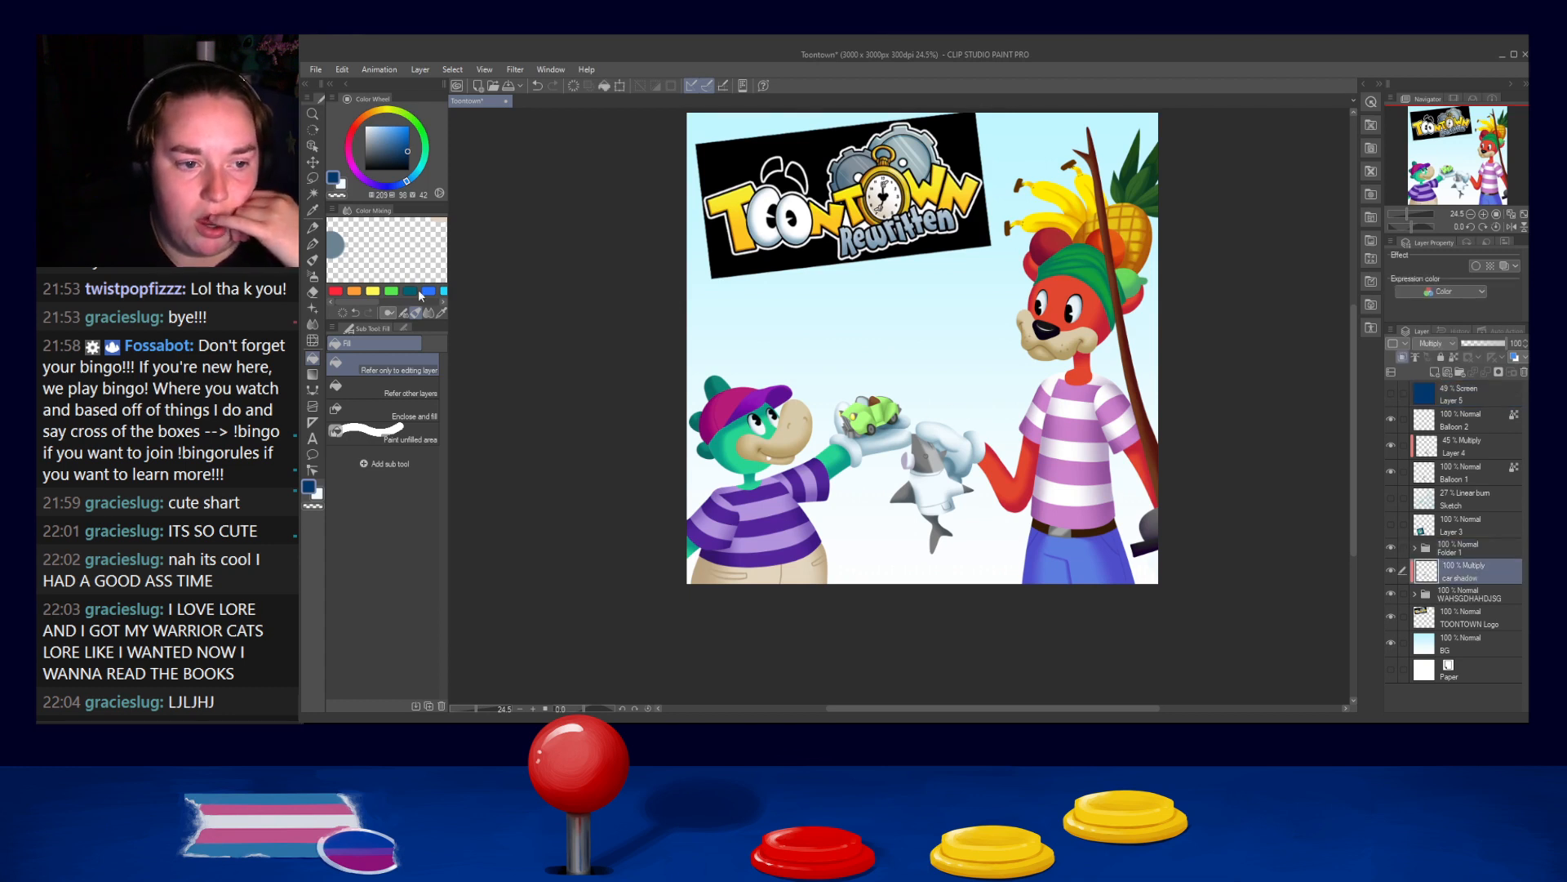
click(315, 245)
alt+click(898, 431)
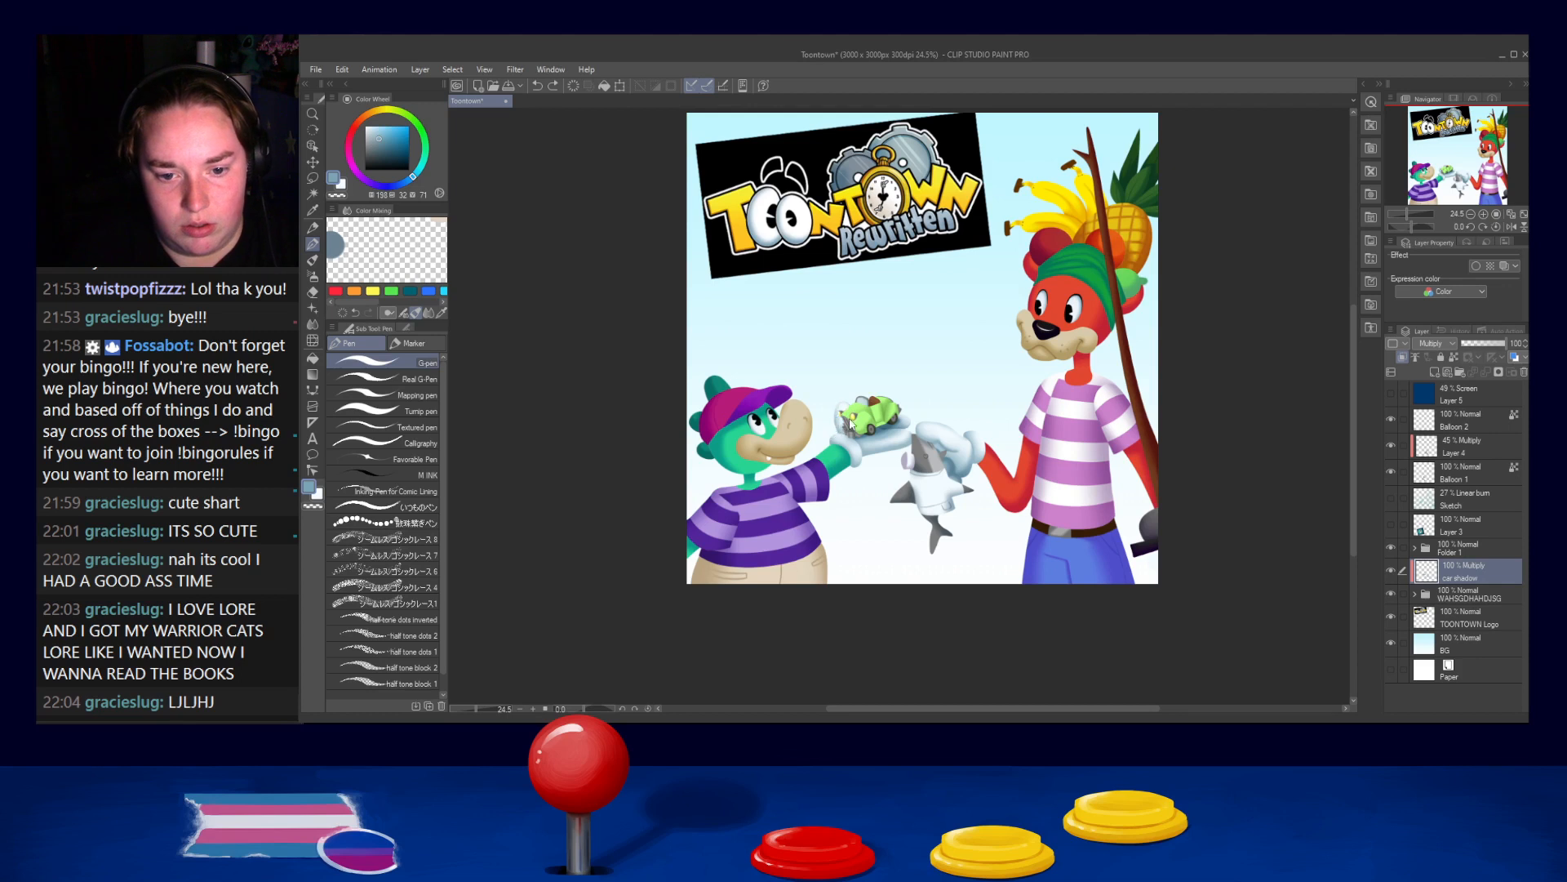
key(j)
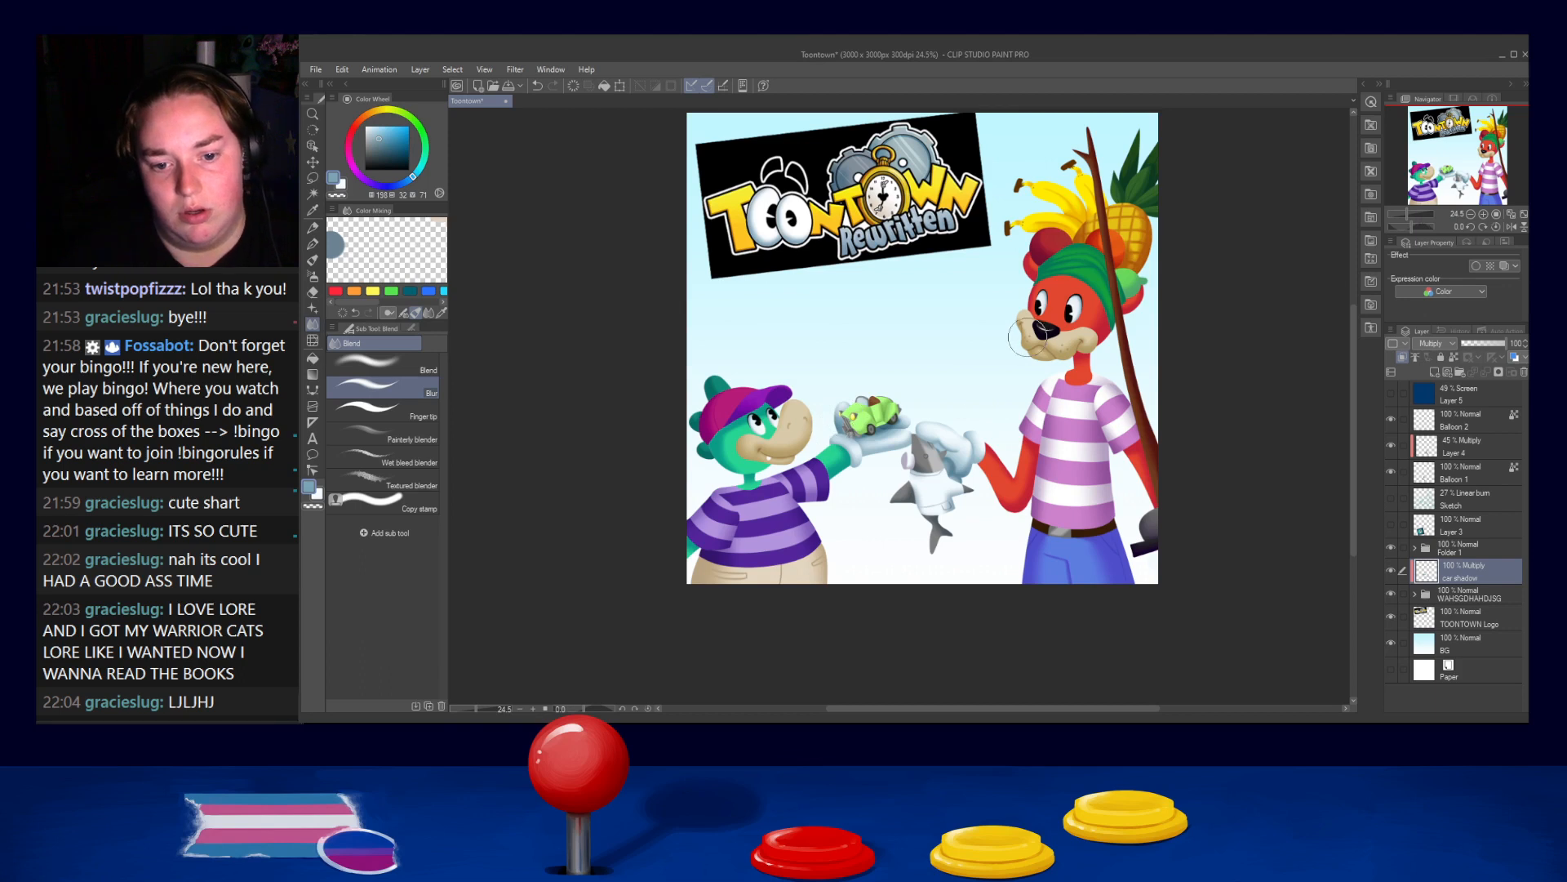
scroll(933, 407, down, 1)
scroll(933, 408, down, 1)
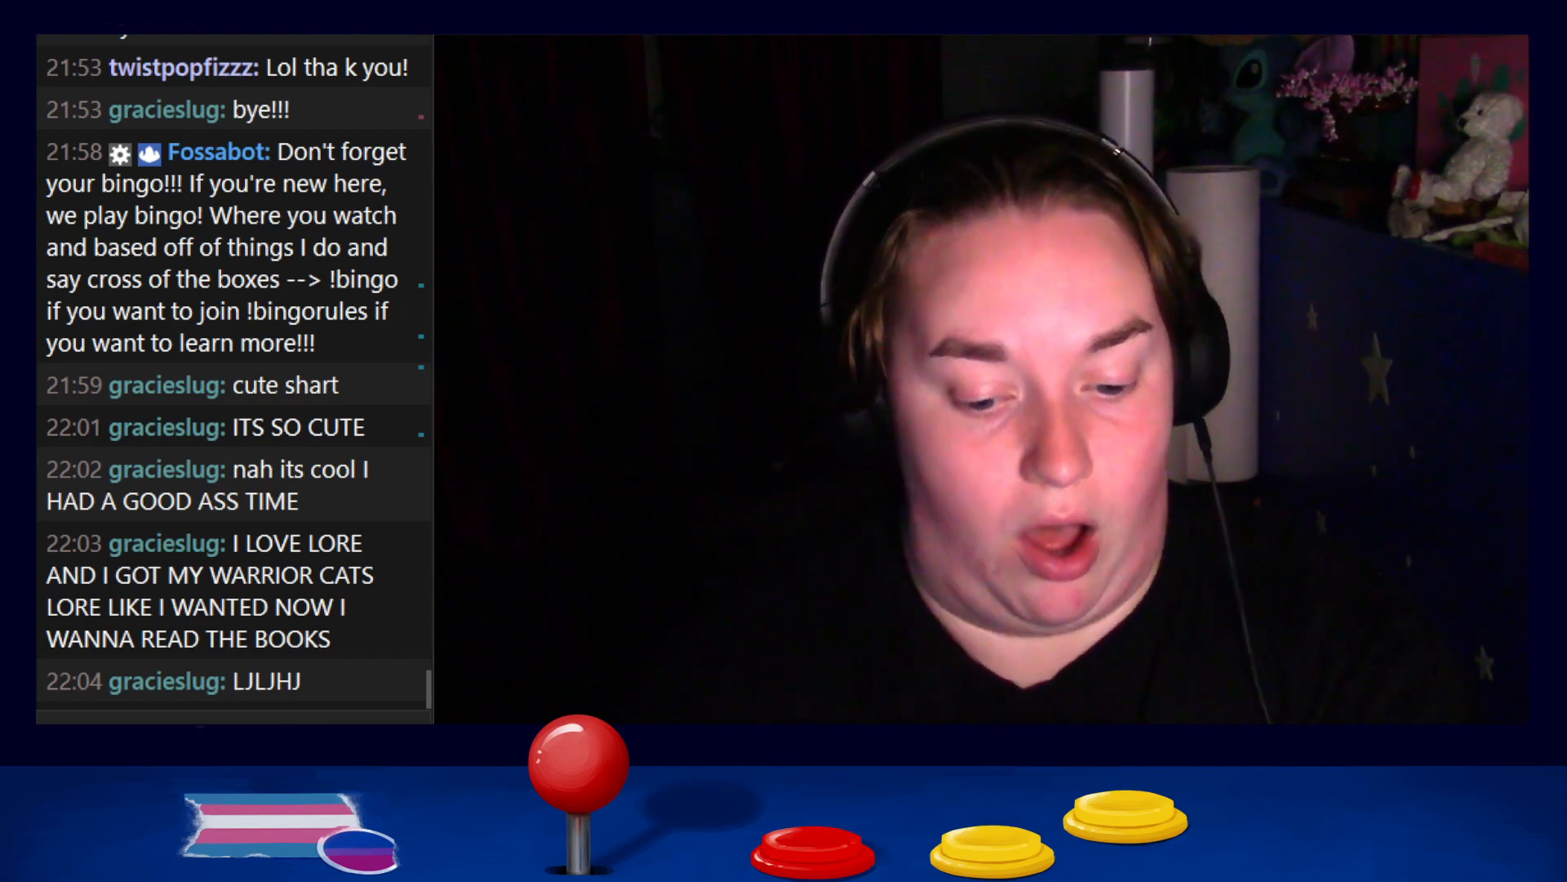
text(/raid nuyuudon)
key(Return)
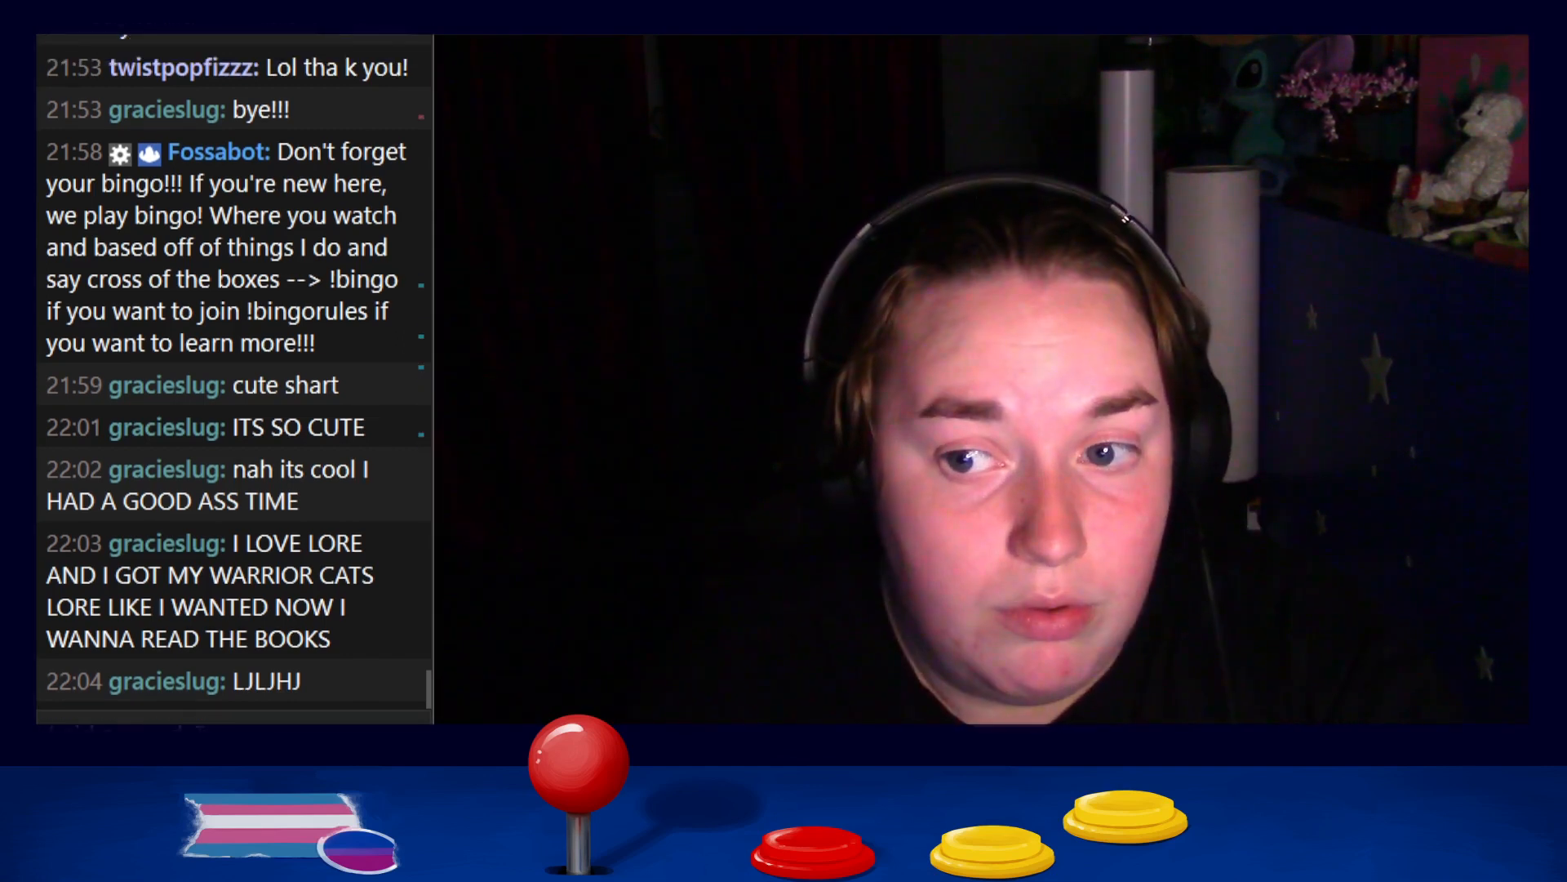